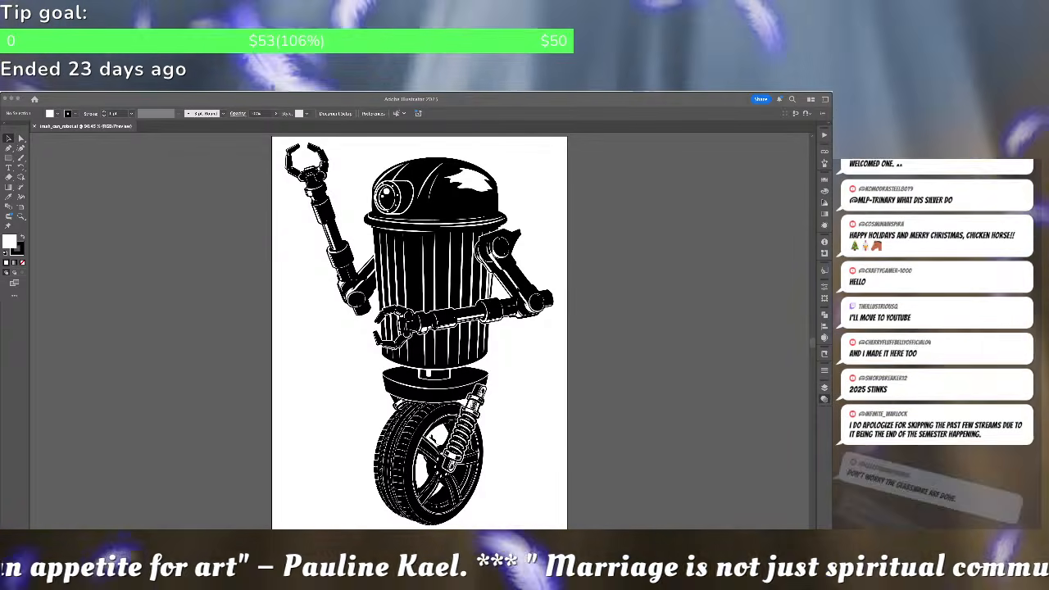
Open mascot_concepts.pdf in Adobe Acrobat and enlarge its window to show all three mascot concepts
key("F11")
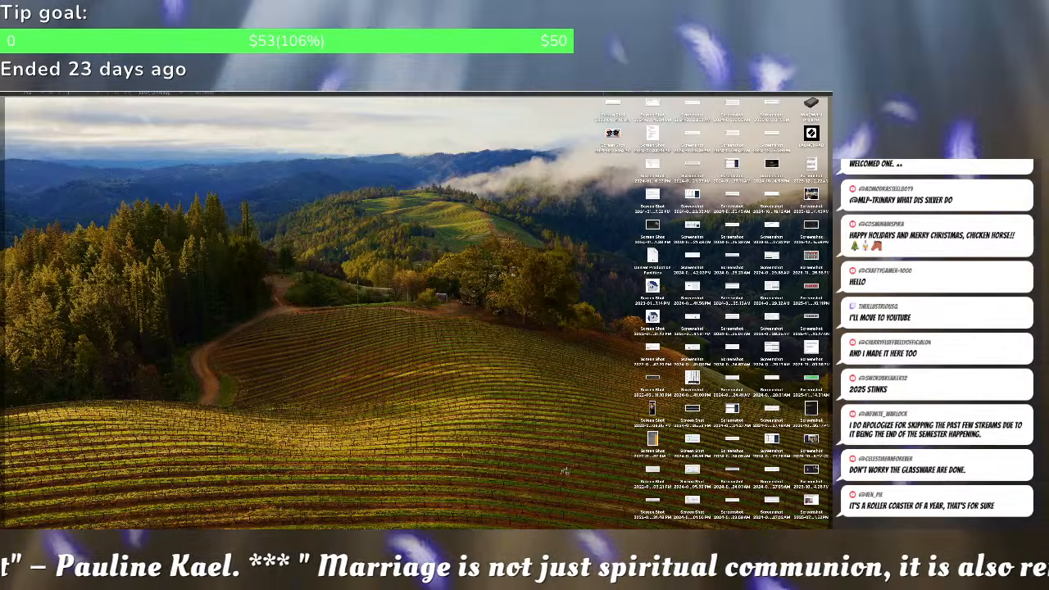
key("F11")
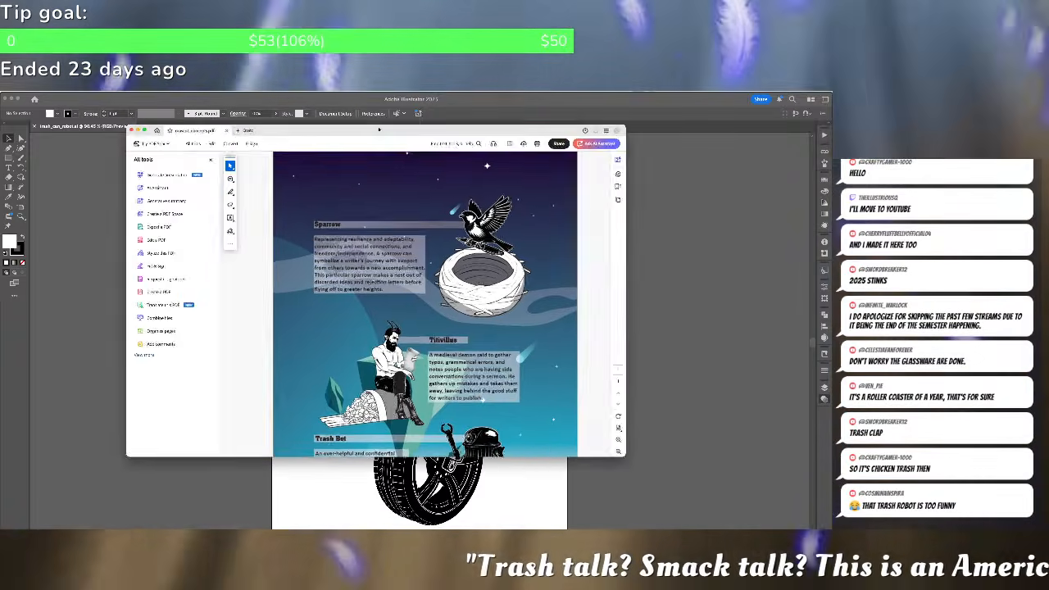
left_click_drag(399, 130, 349, 112)
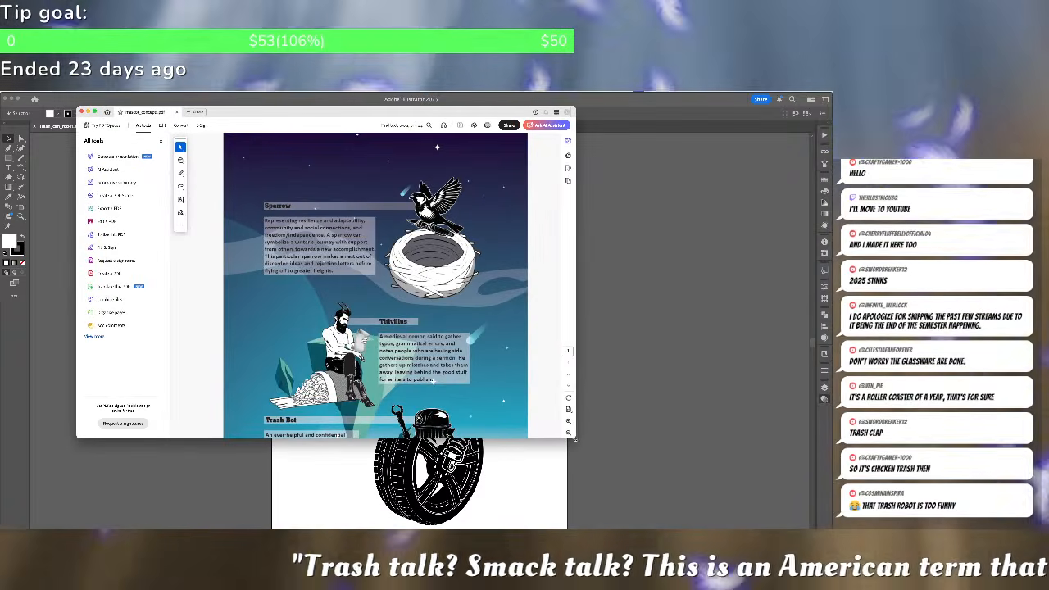
left_click_drag(574, 440, 678, 524)
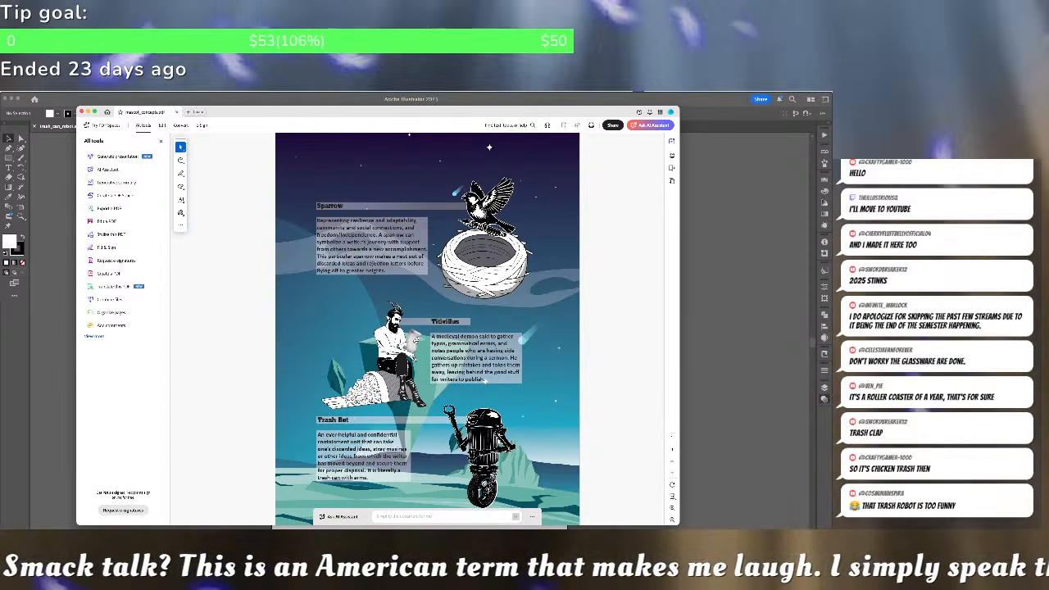
Magnify the Sparrow description, widen the PDF window and hide the All tools pane to give the page more room
key("ctrl+equal")
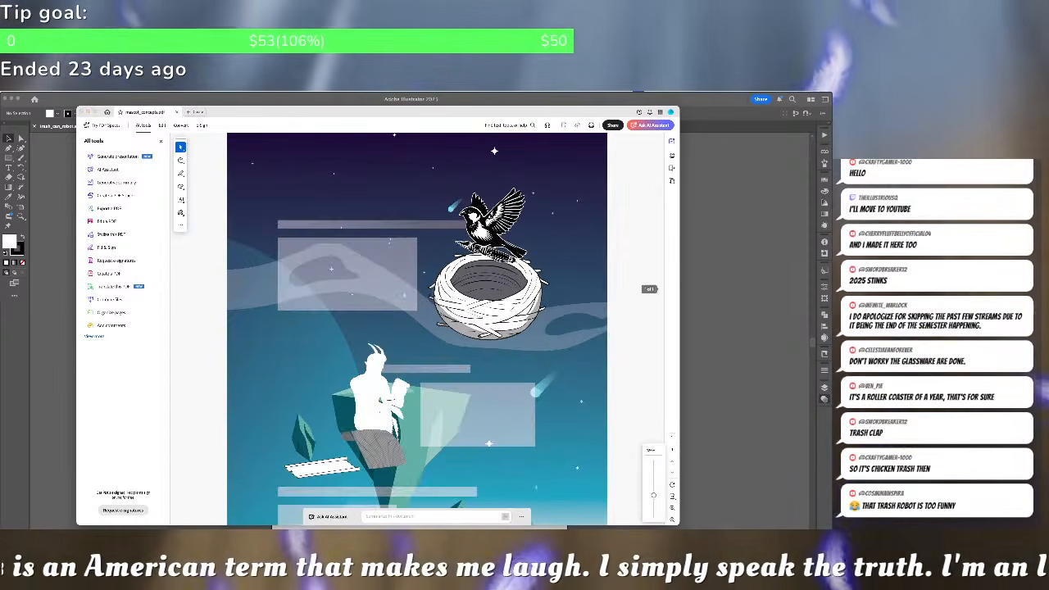
key("ctrl+equal")
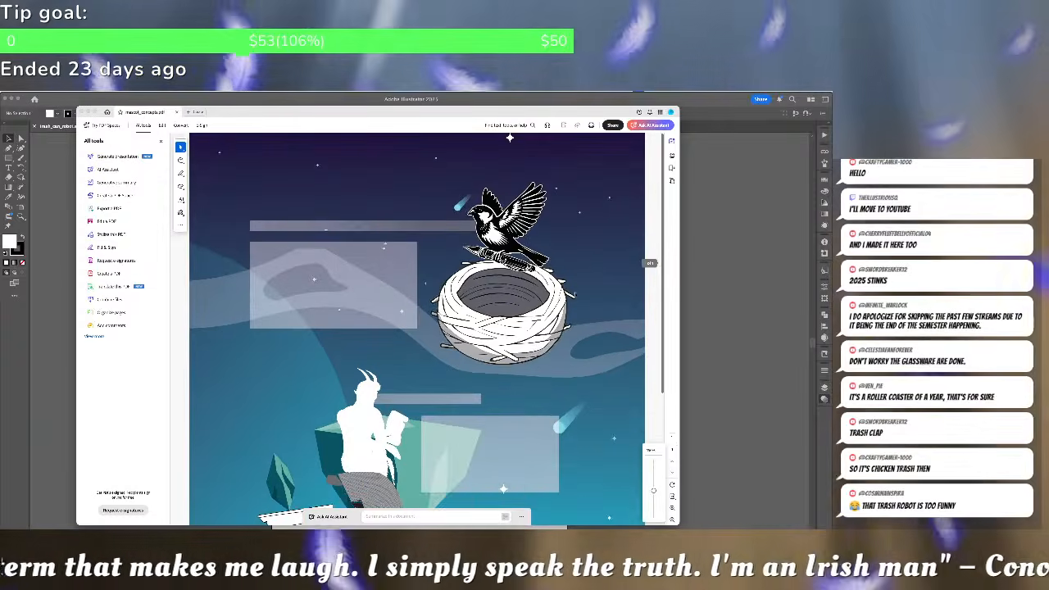
key("ctrl+equal")
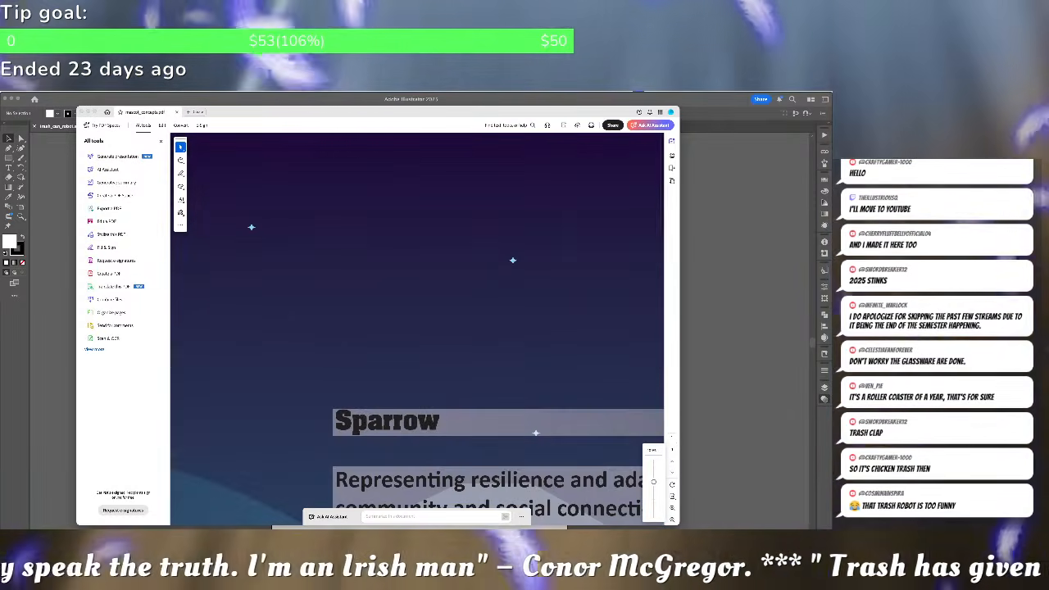
left_click_drag(678, 525, 795, 550)
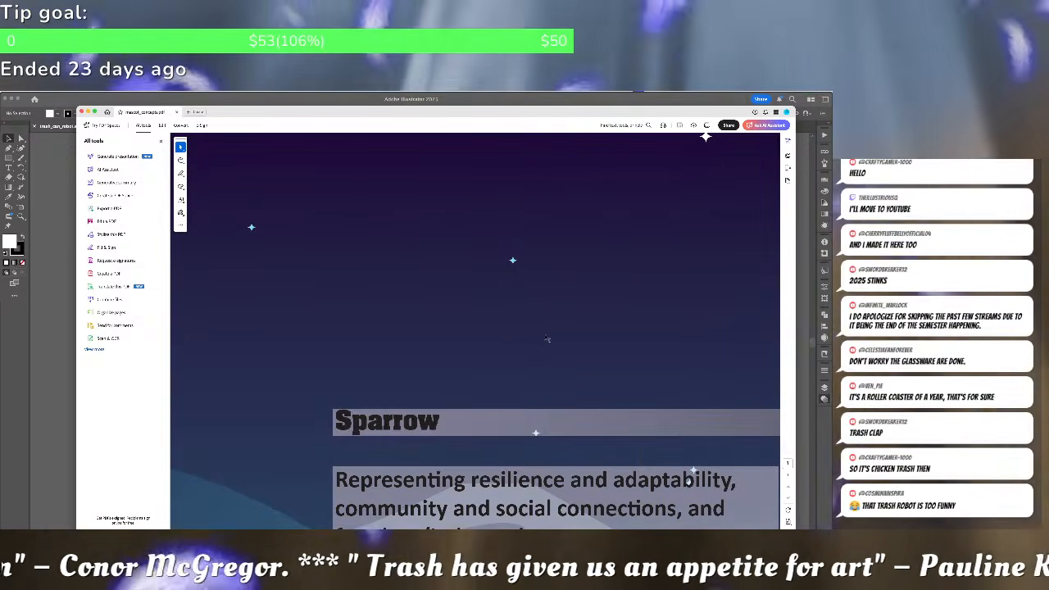
scroll(414, 452, "down", 10)
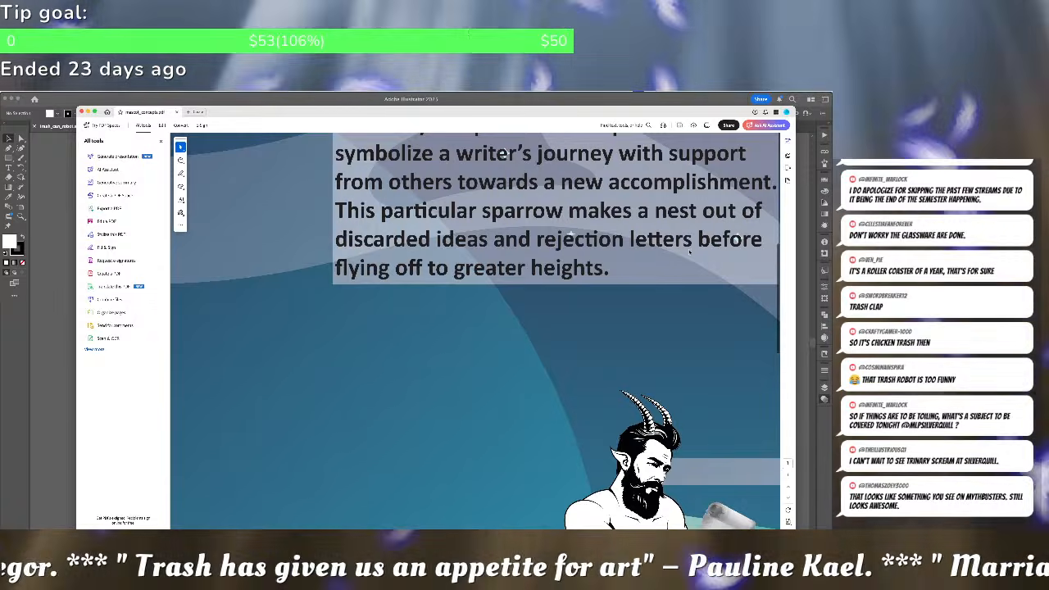
scroll(721, 255, "up", 5)
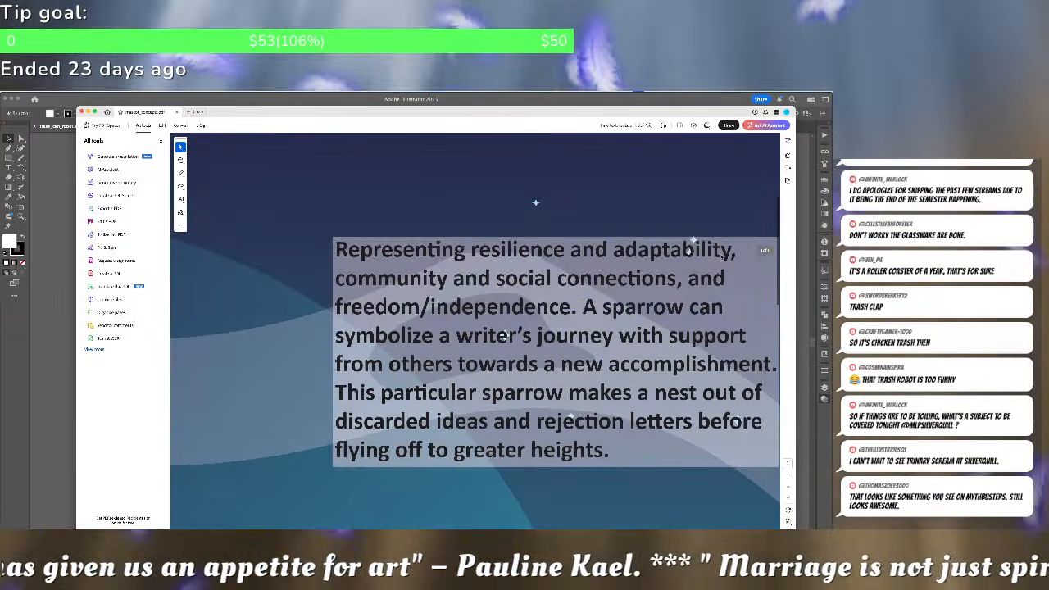
scroll(722, 259, "down", 3)
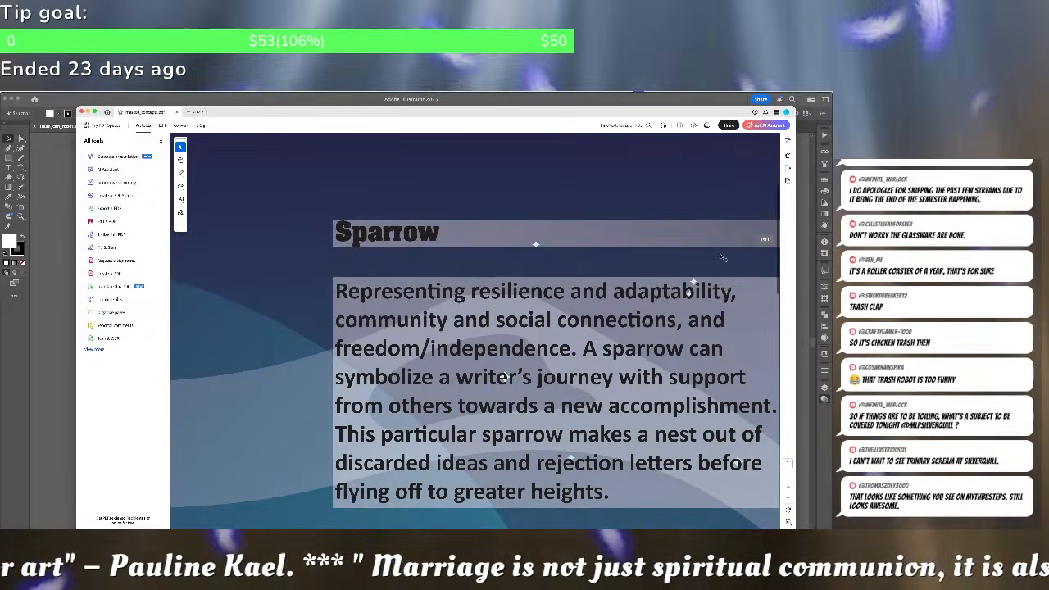
left_click_drag(508, 111, 442, 97)
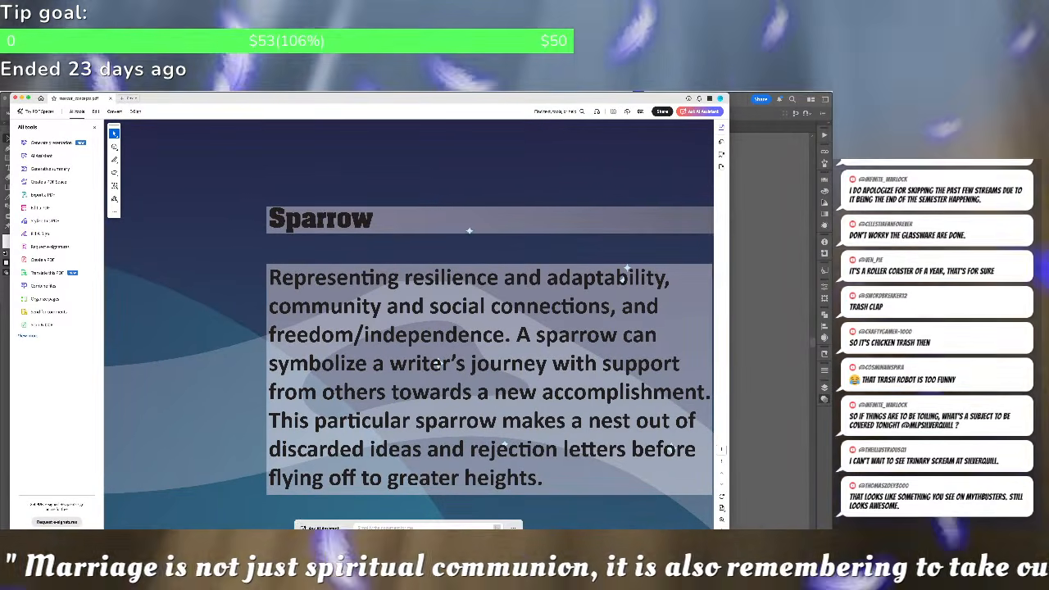
left_click_drag(729, 536, 744, 545)
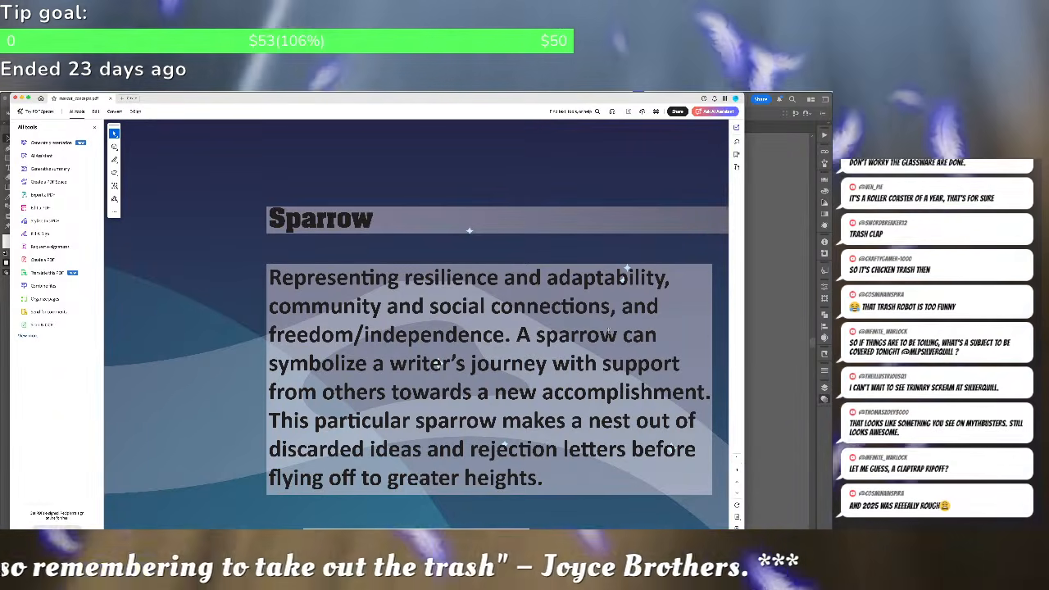
left_click(96, 131)
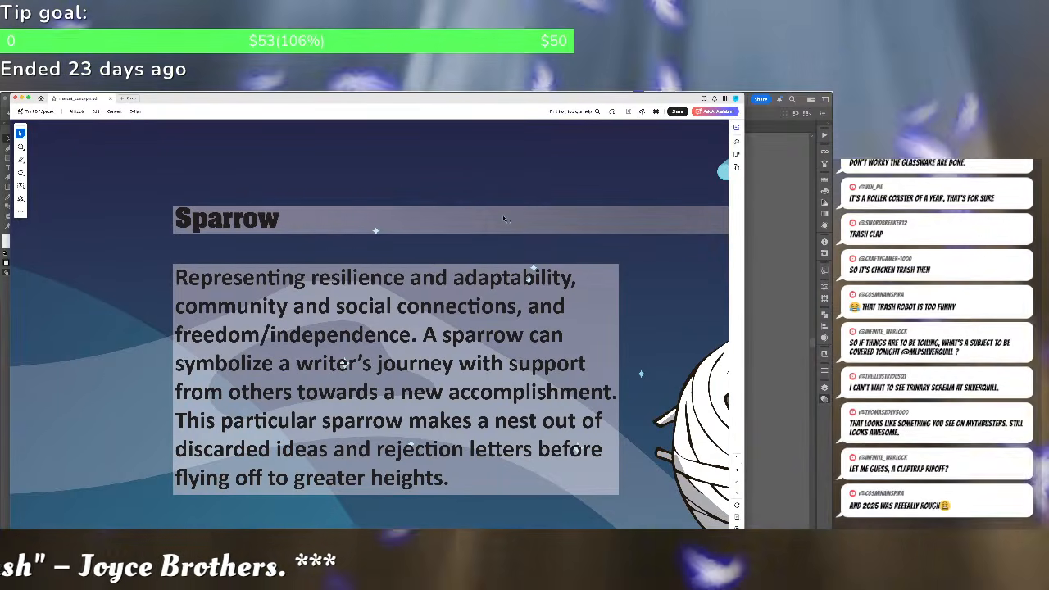
Examine the Sparrow, Titivillus and Trash Bot illustrations and descriptions in the mascot concepts PDF
scroll(504, 218, "down", 2)
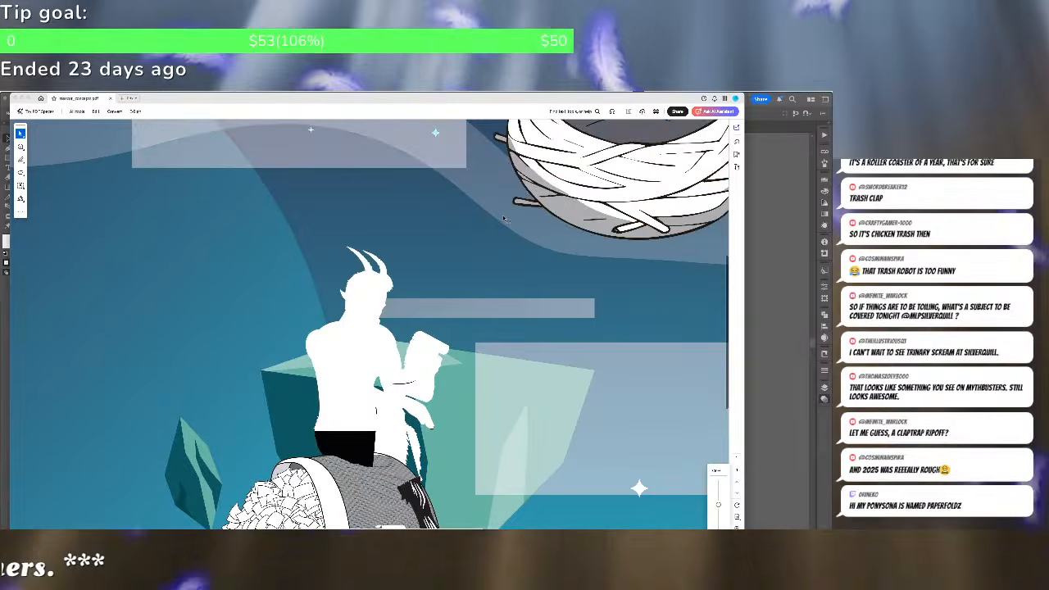
key("super+minus")
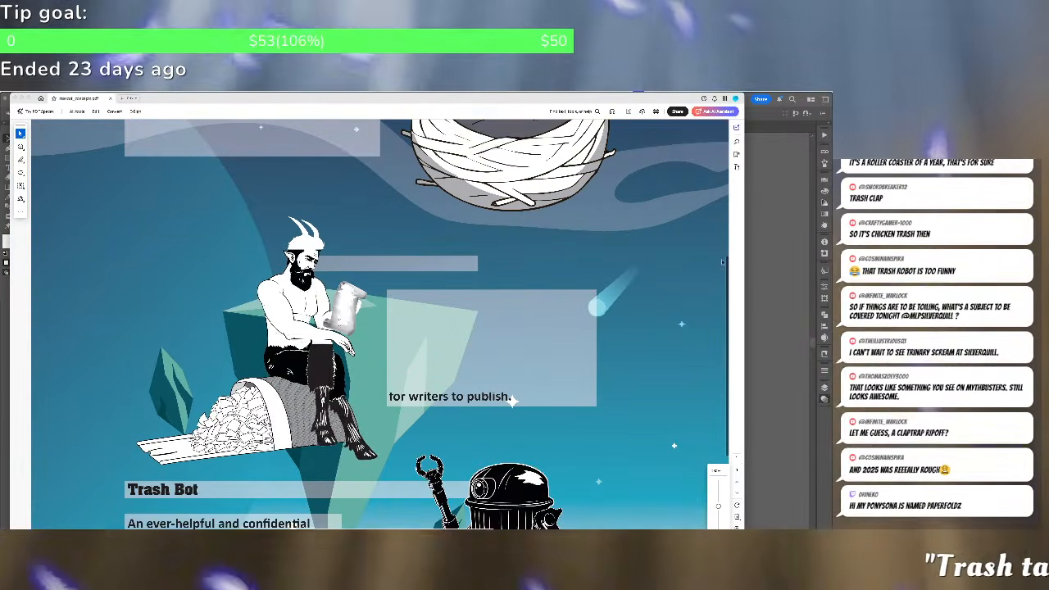
left_click_drag(728, 266, 727, 150)
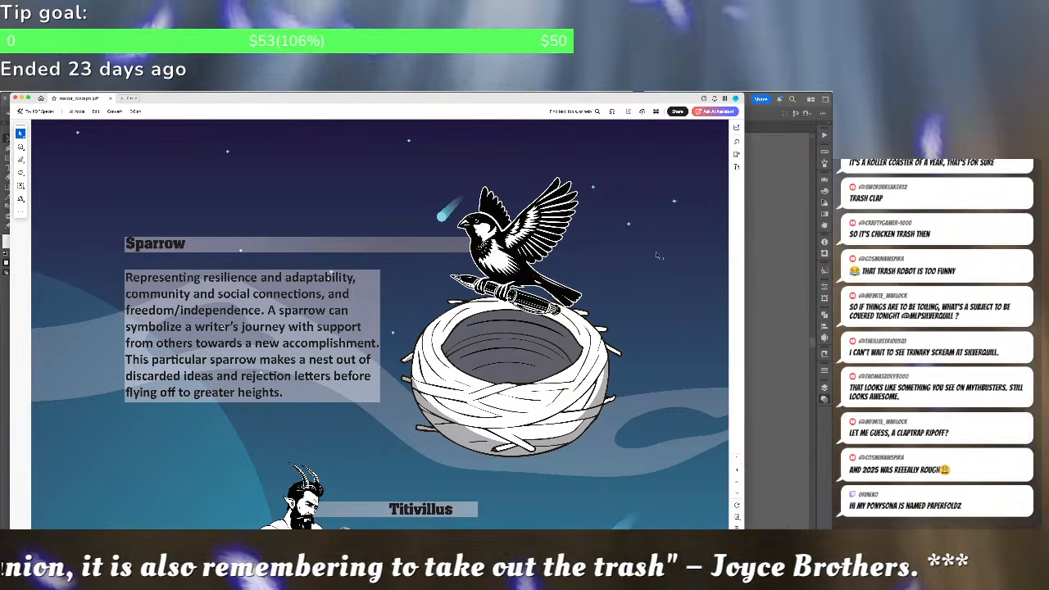
scroll(655, 256, "down", 3)
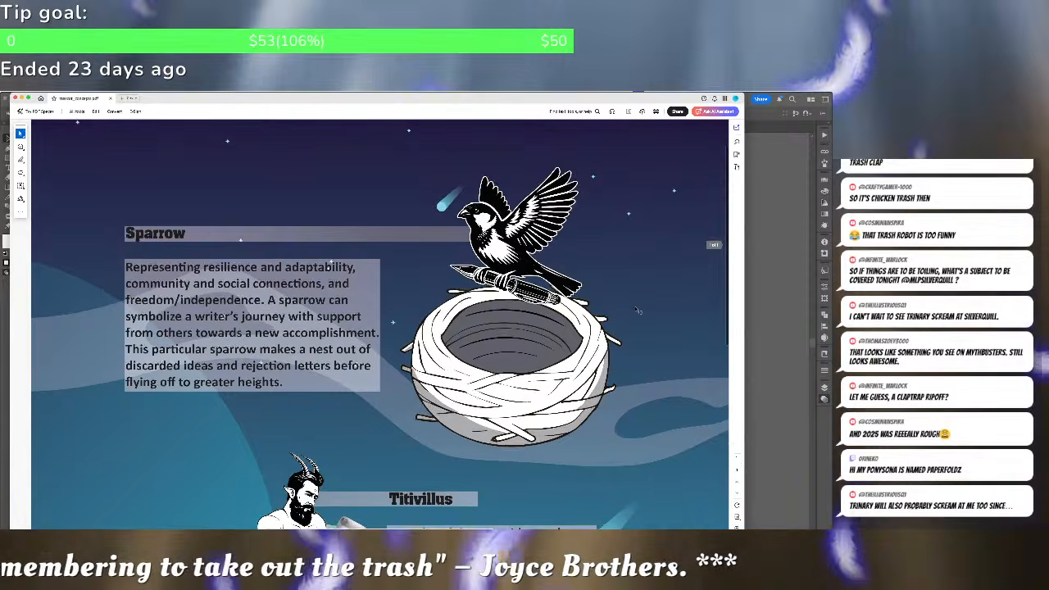
scroll(636, 310, "down", 3)
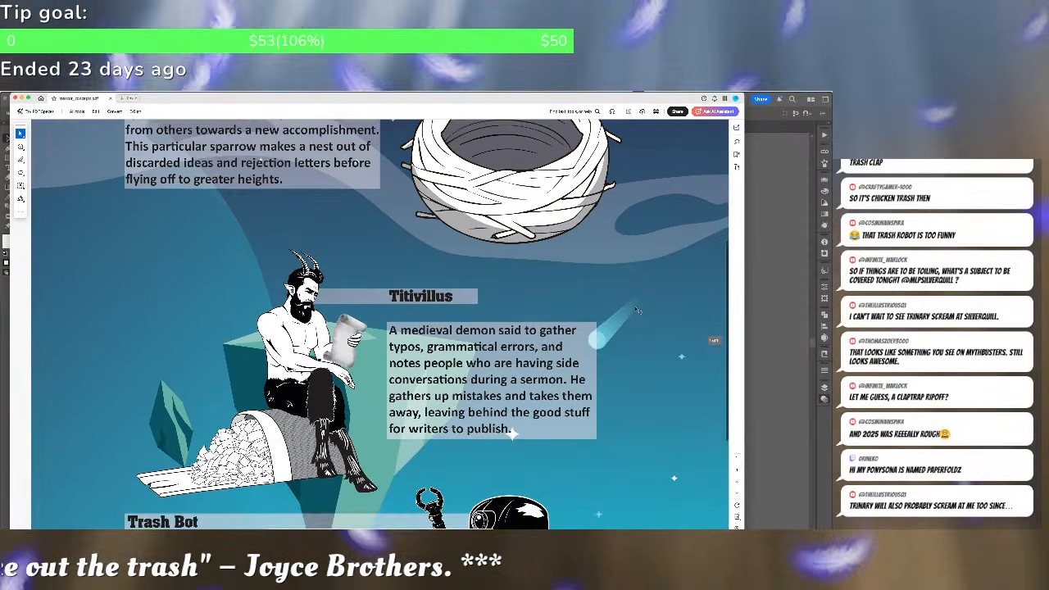
scroll(637, 310, "down", 1)
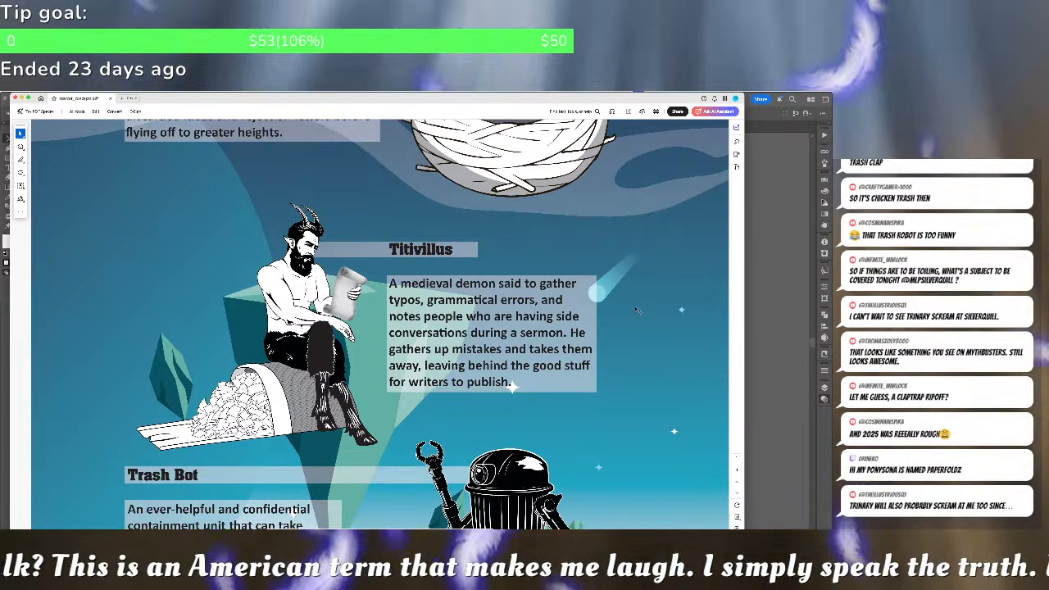
scroll(617, 309, "down", 2)
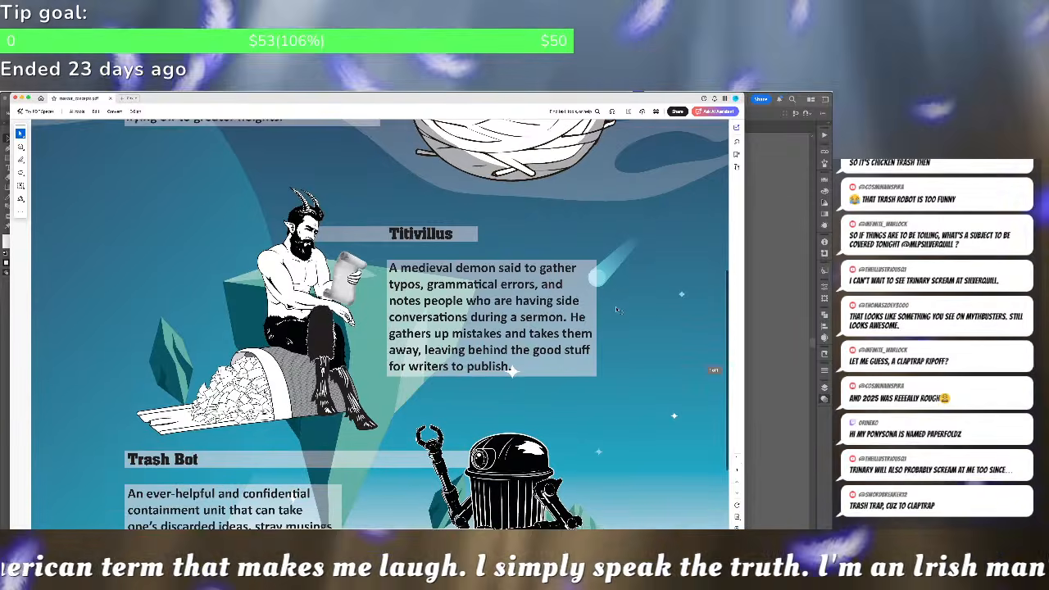
scroll(615, 307, "up", 1)
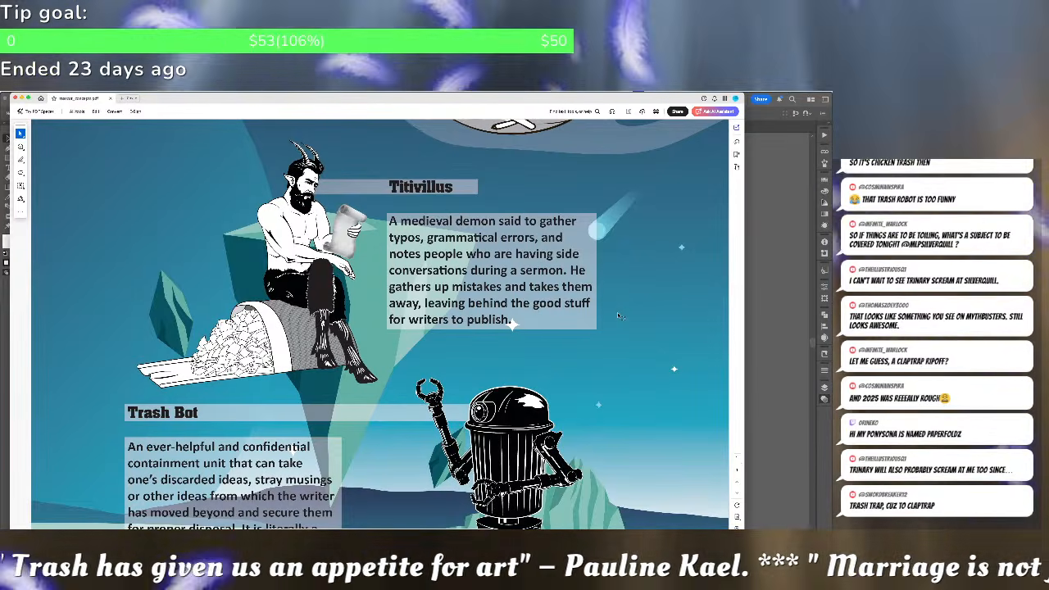
scroll(617, 312, "down", 3)
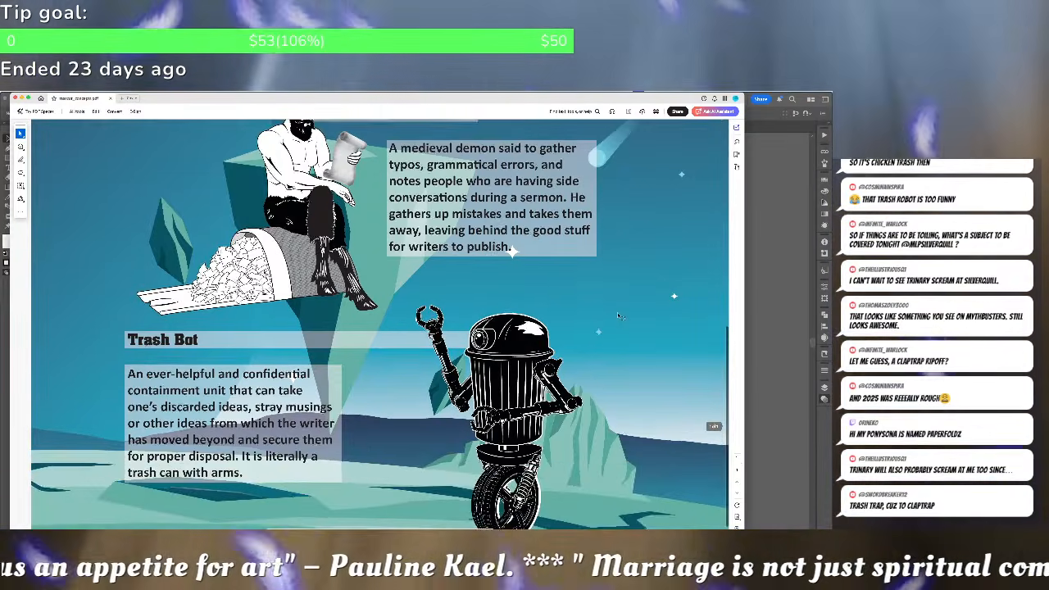
scroll(618, 316, "down", 1)
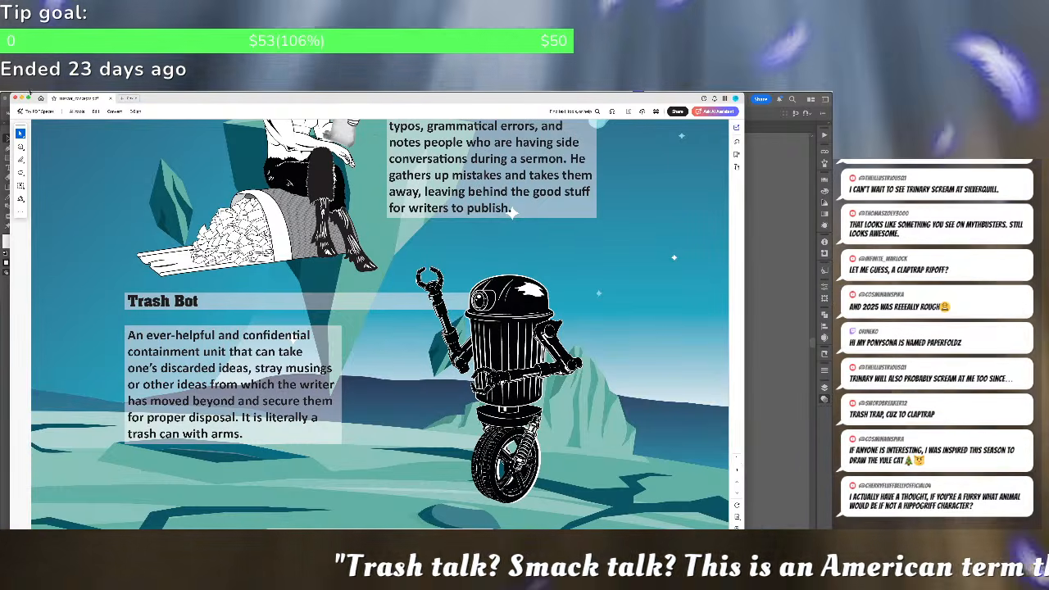
Quit Adobe Acrobat and view the whole trash can robot artboard in Illustrator
left_click(23, 92)
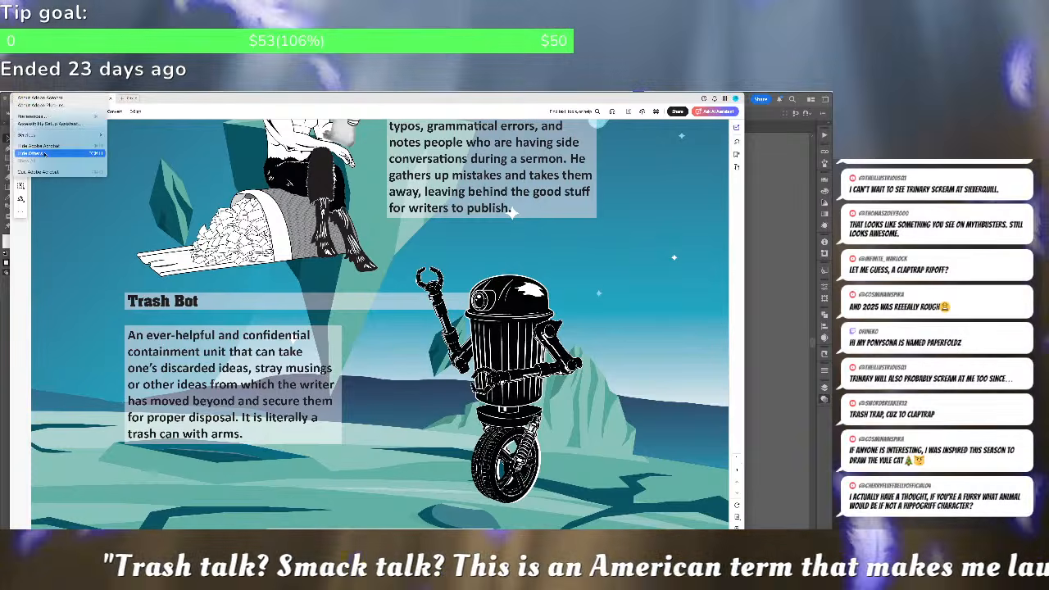
left_click(60, 172)
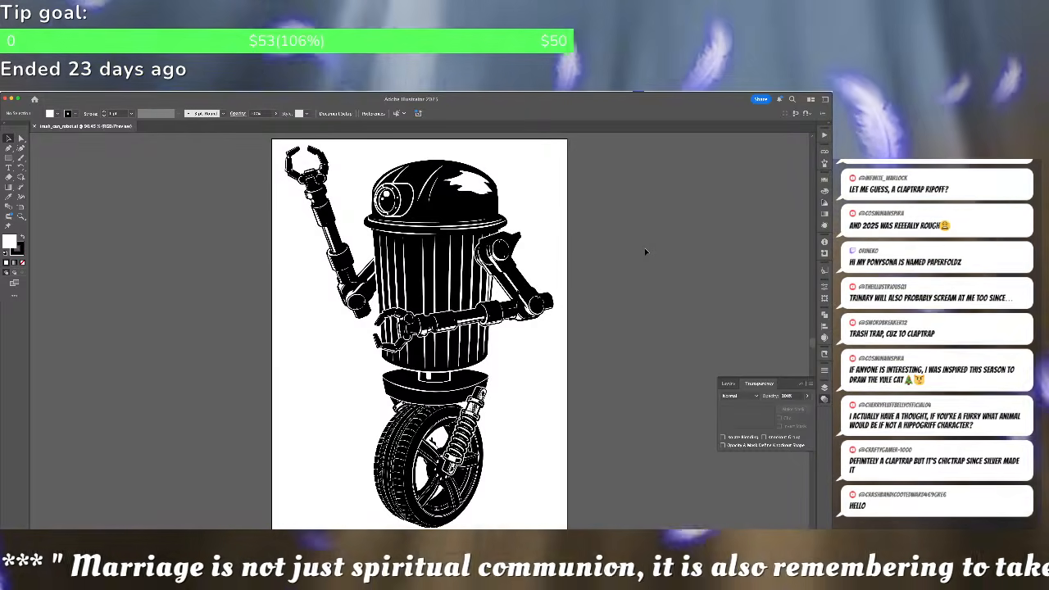
scroll(645, 252, "down", 2)
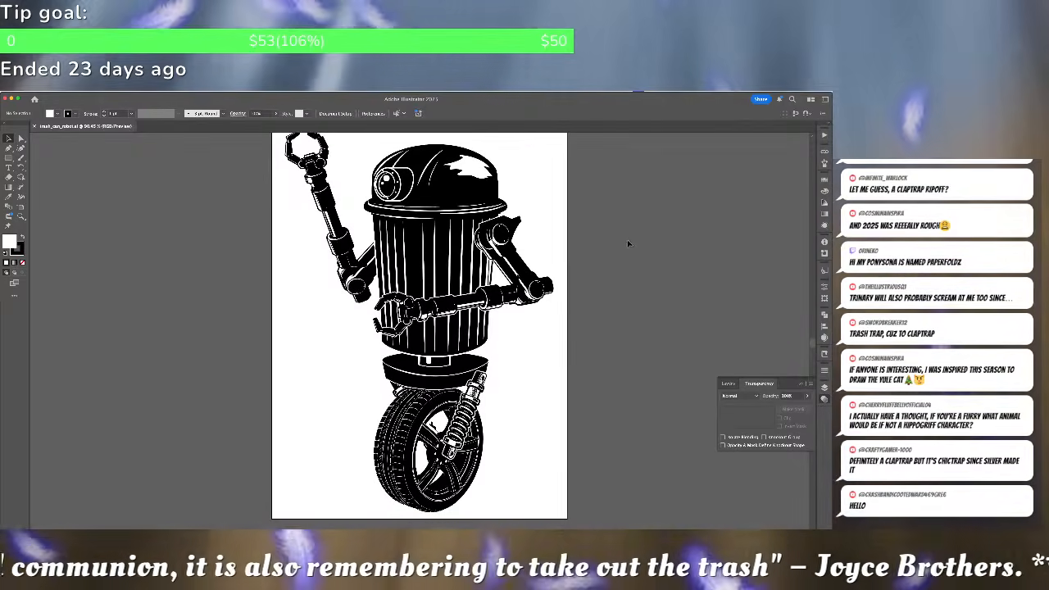
scroll(231, 186, "up", 1)
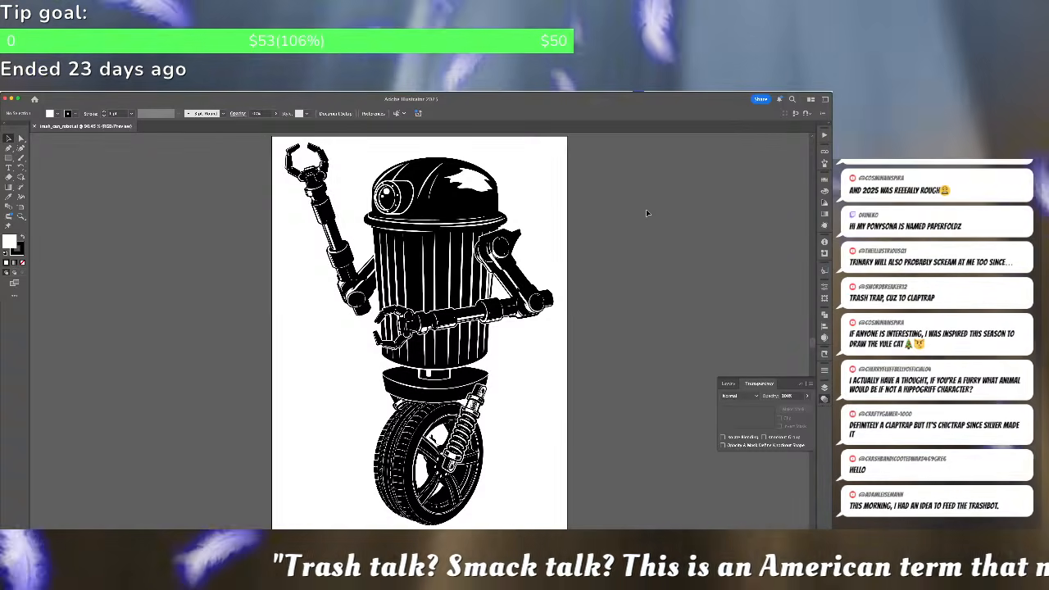
scroll(646, 213, "down", 3)
scroll(646, 211, "up", 2)
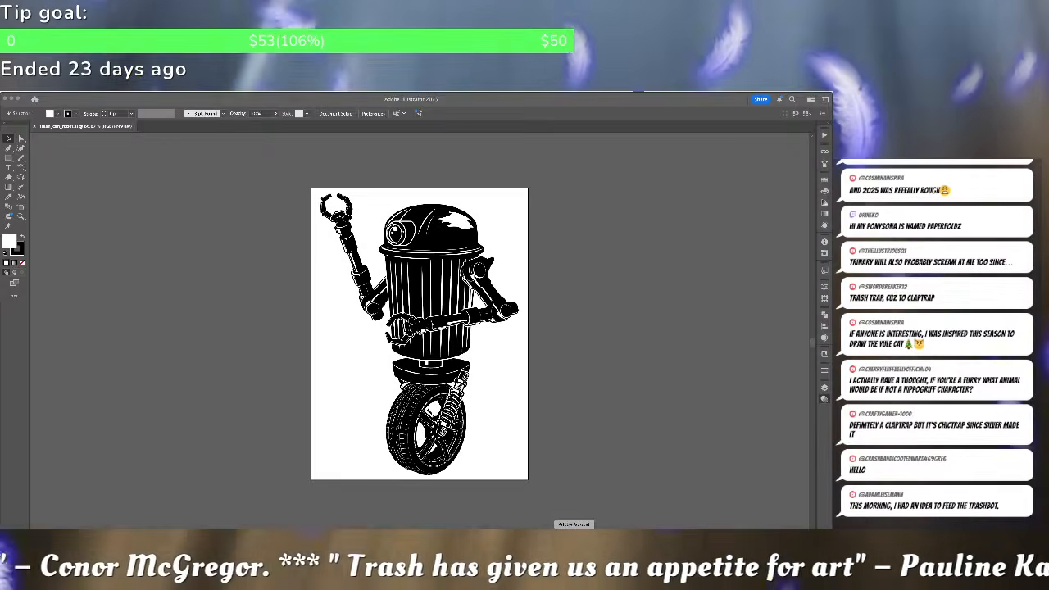
left_click(574, 529)
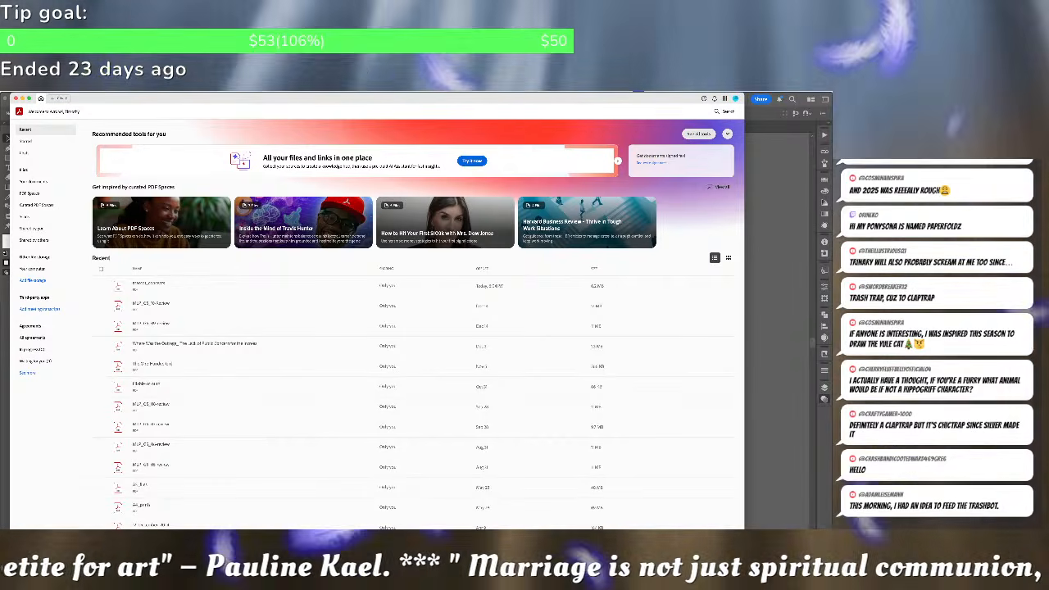
left_click(26, 92)
left_click(38, 172)
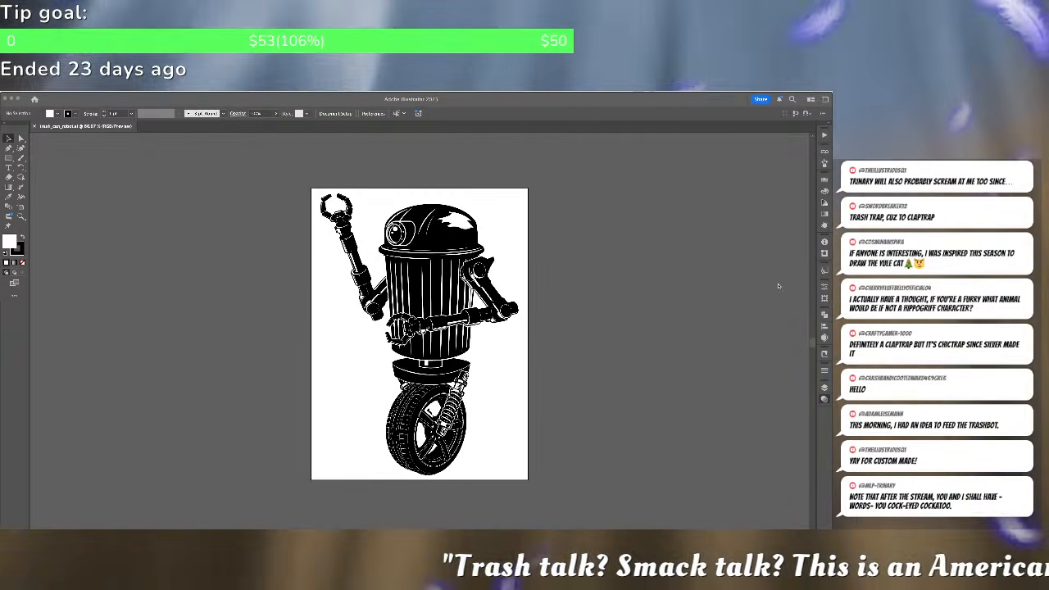
Switch to the production bible document in Adobe InDesign and select page 1
key("super+shift+F10")
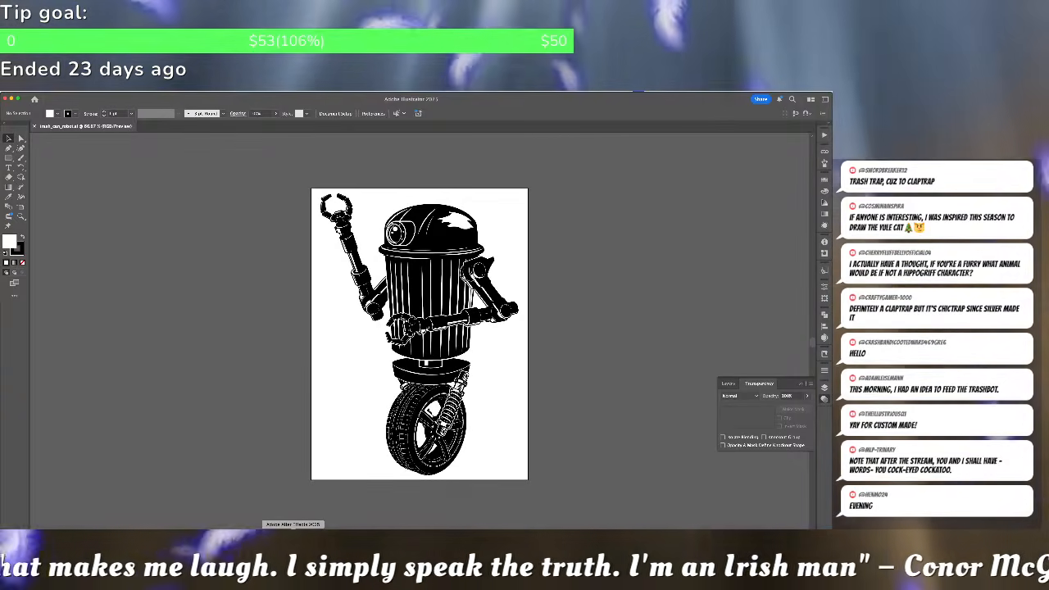
left_click(306, 527)
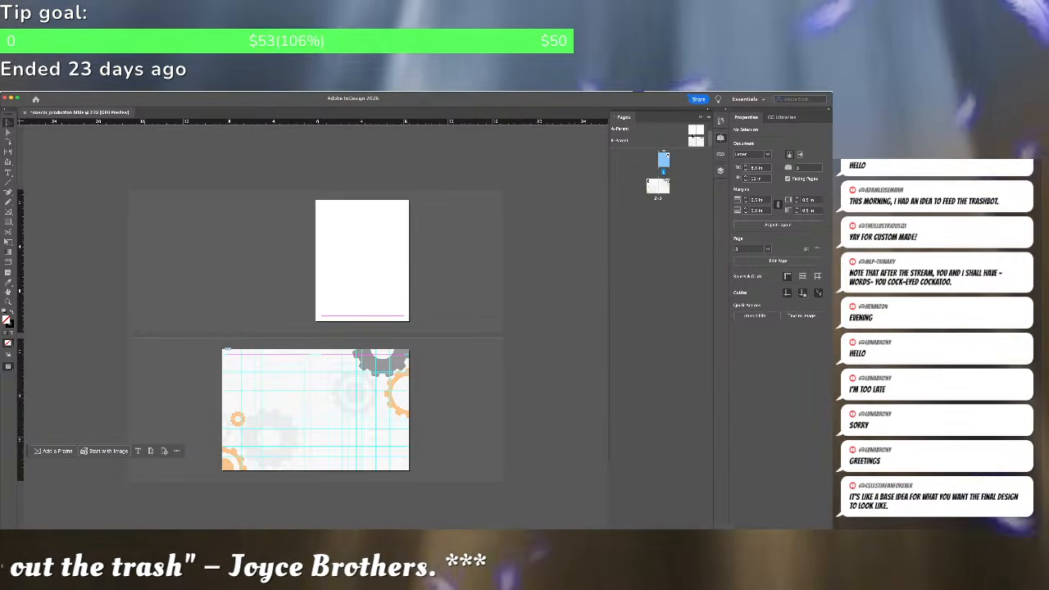
left_click(698, 131)
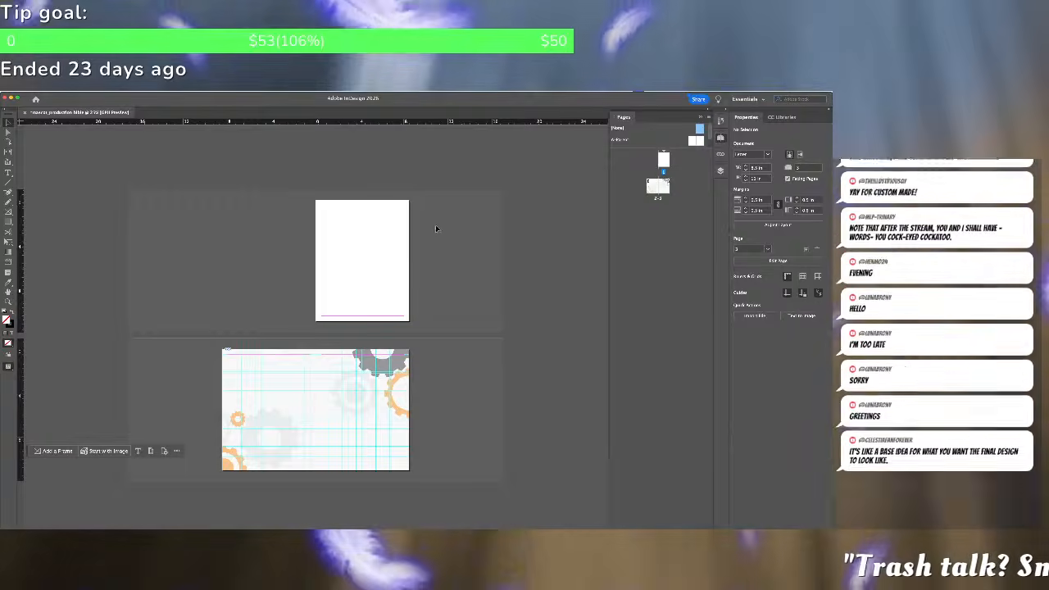
left_click(662, 159)
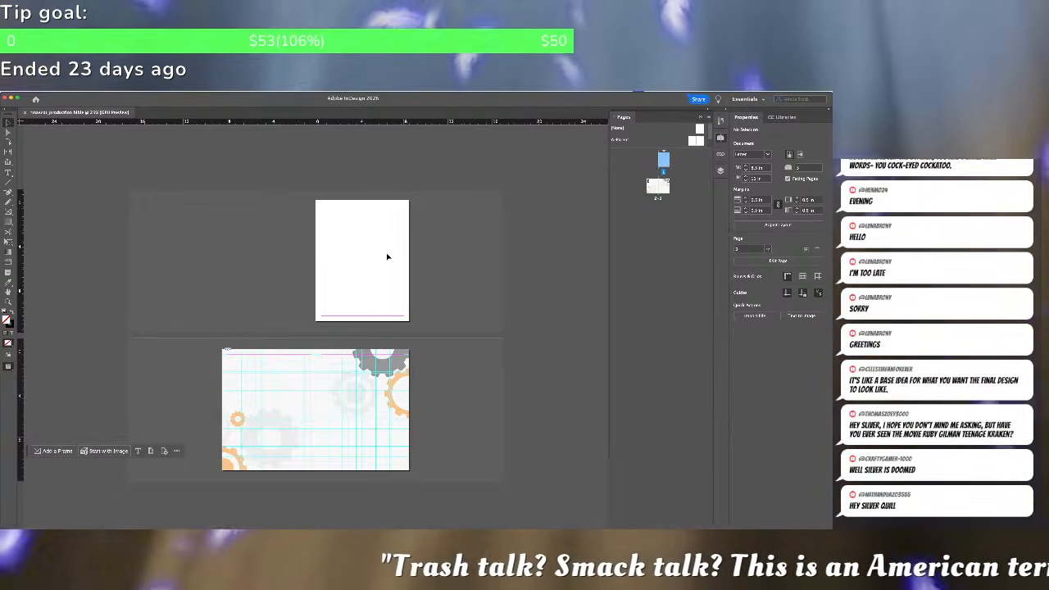
Draw a rectangular graphic frame covering all of page 1 and snap its edges to the 8.5 × 11 in page
key("super+0")
key("super+minus")
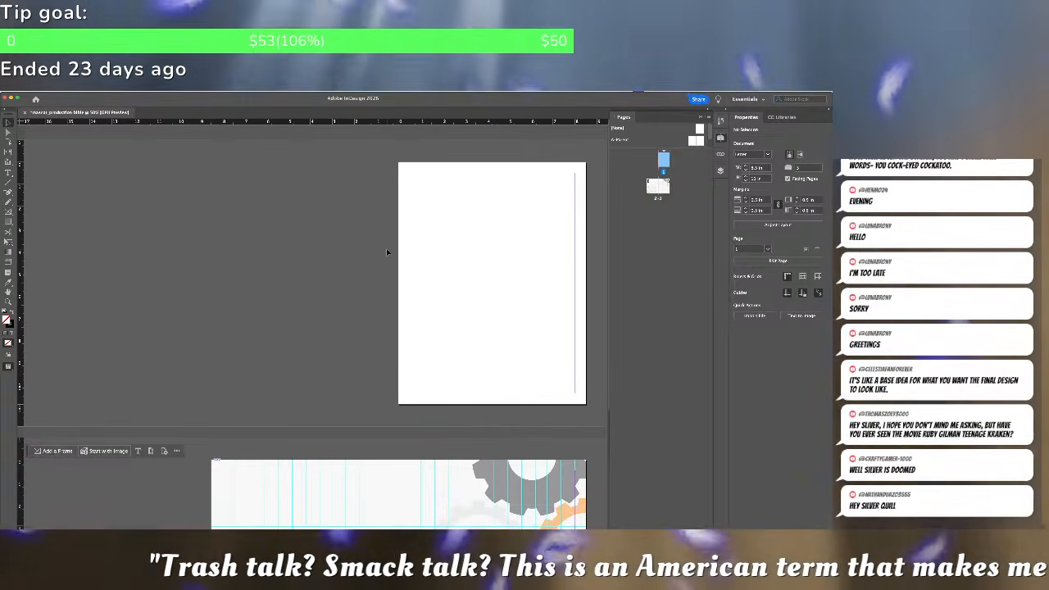
scroll(389, 250, "right", 3)
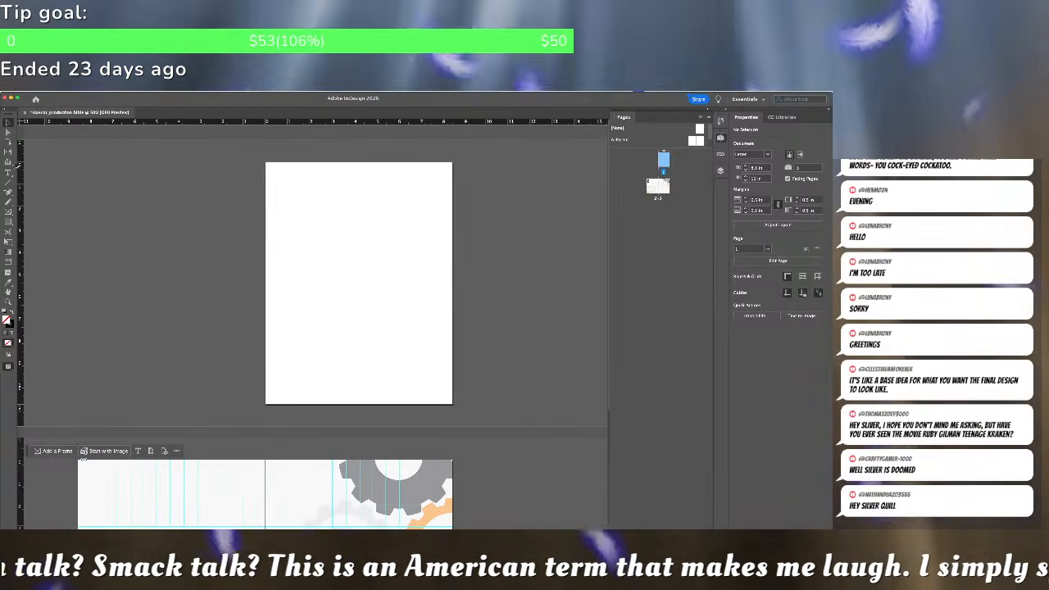
left_click(9, 213)
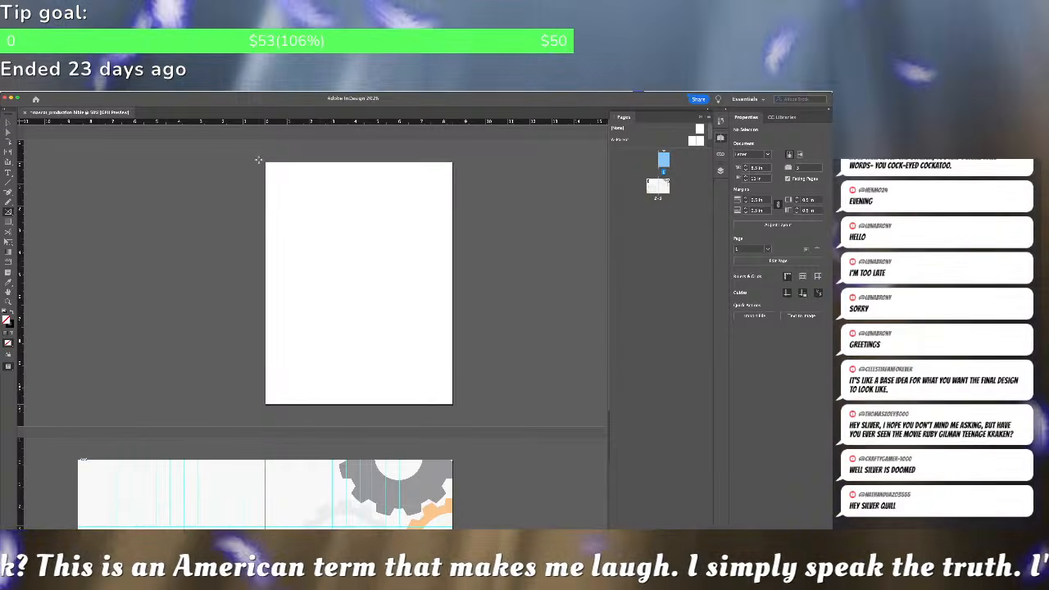
left_click_drag(258, 160, 452, 405)
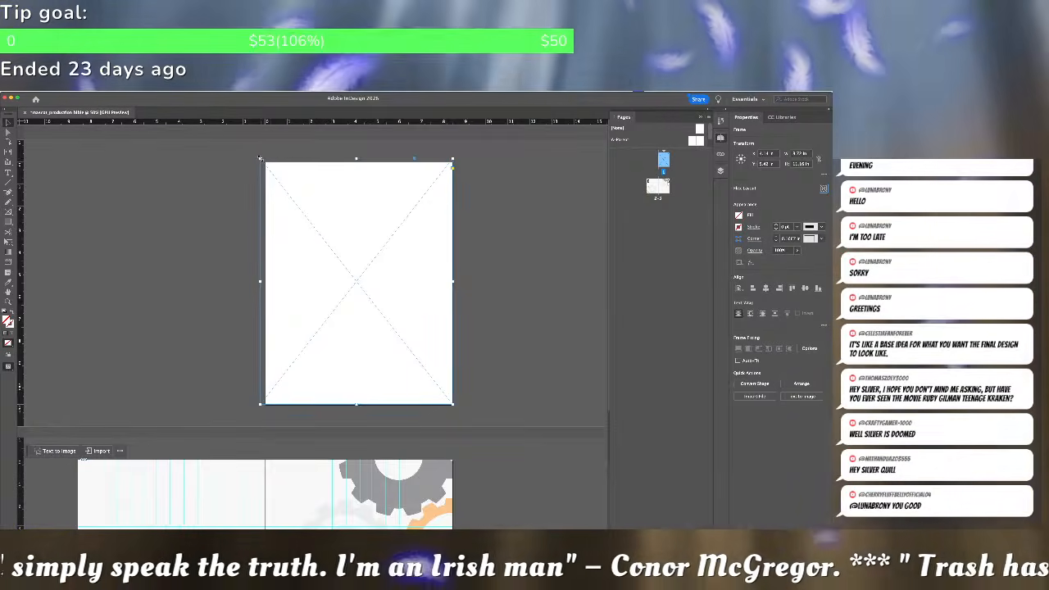
left_click_drag(260, 158, 264, 162)
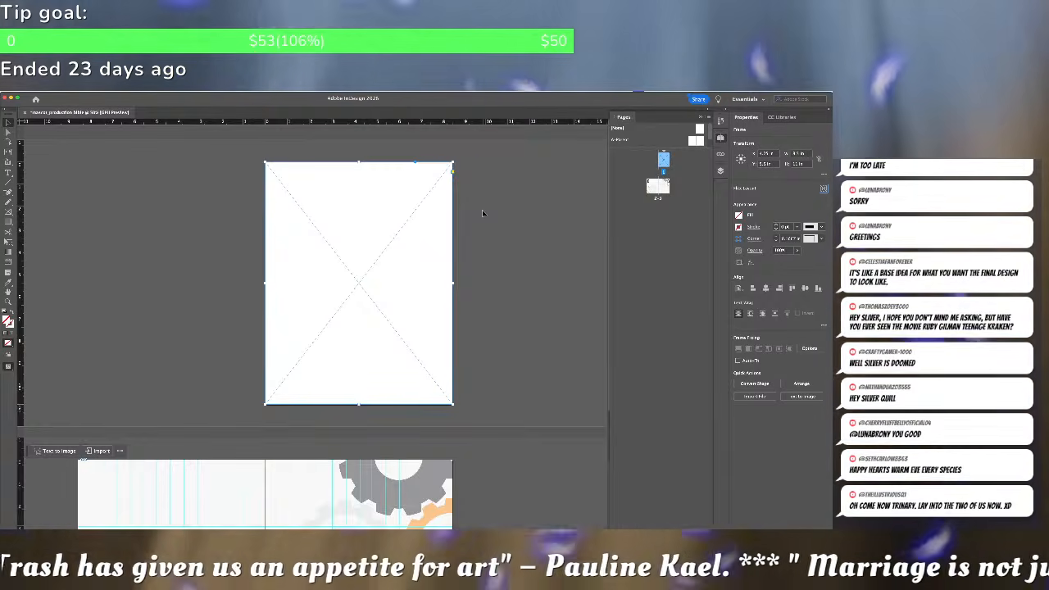
Place the cover artwork with orange and grey gears into the full-page frame on page 1, then deselect it
key("super+d")
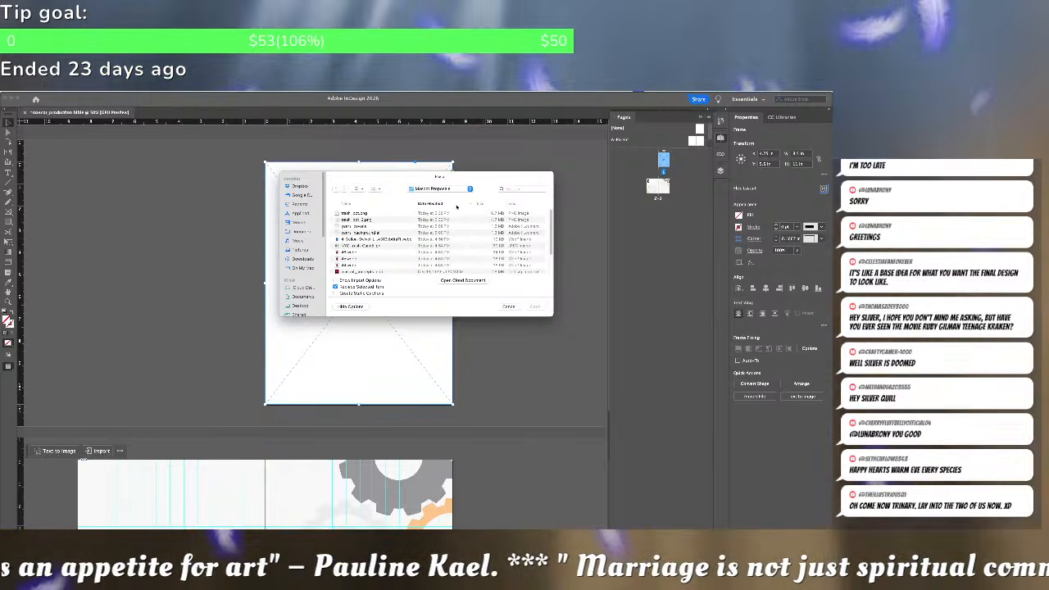
scroll(384, 250, "down", 10)
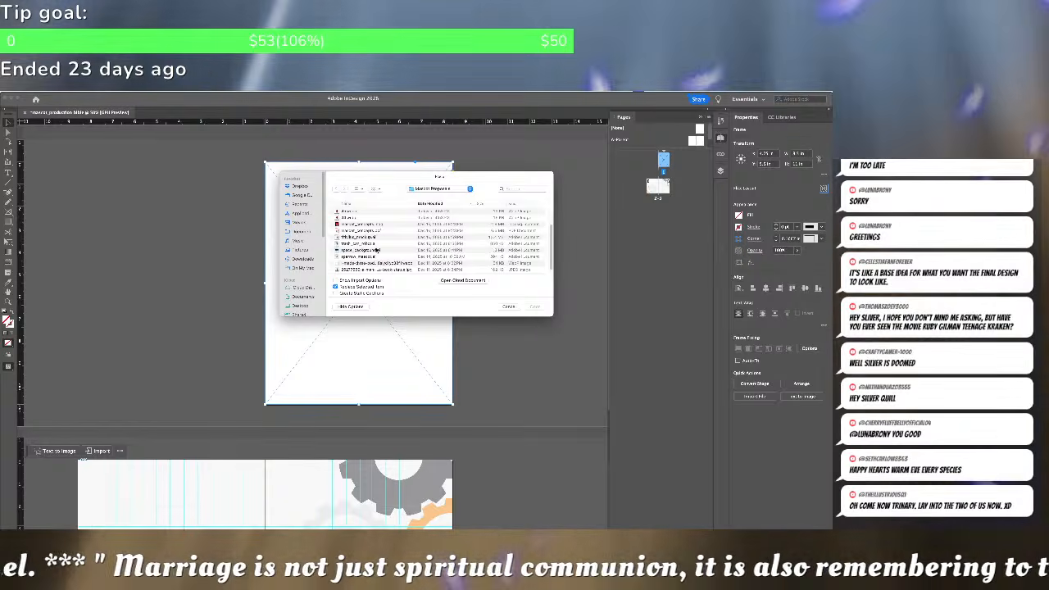
scroll(376, 250, "up", 5)
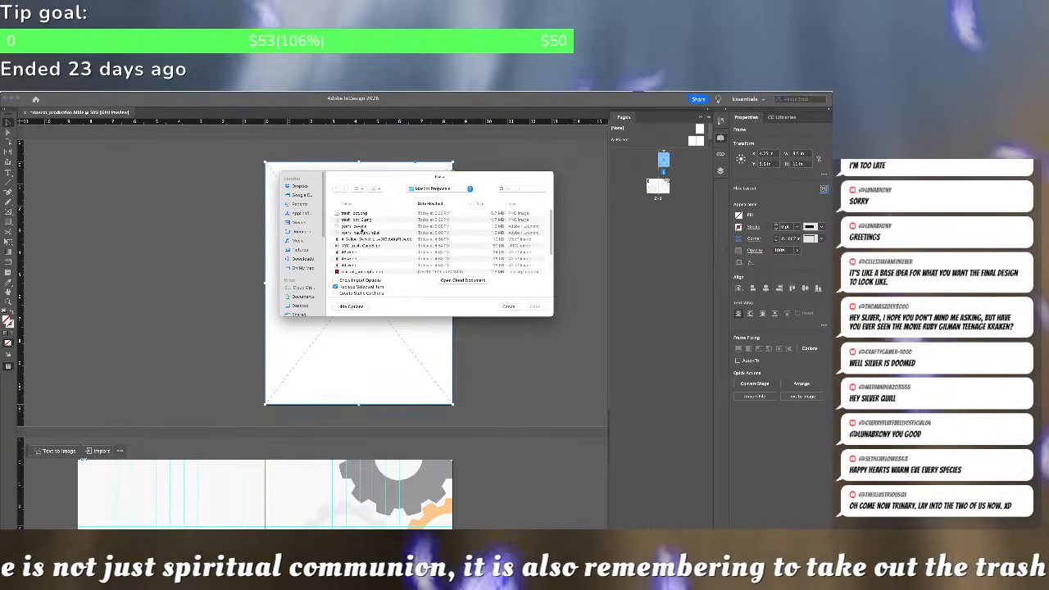
double_click(362, 227)
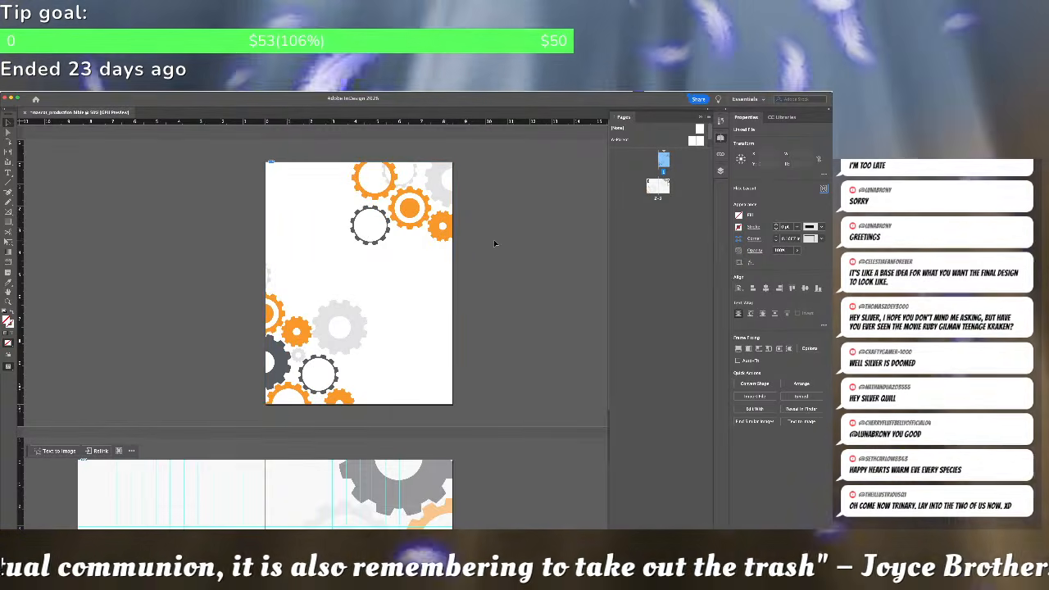
left_click(494, 243)
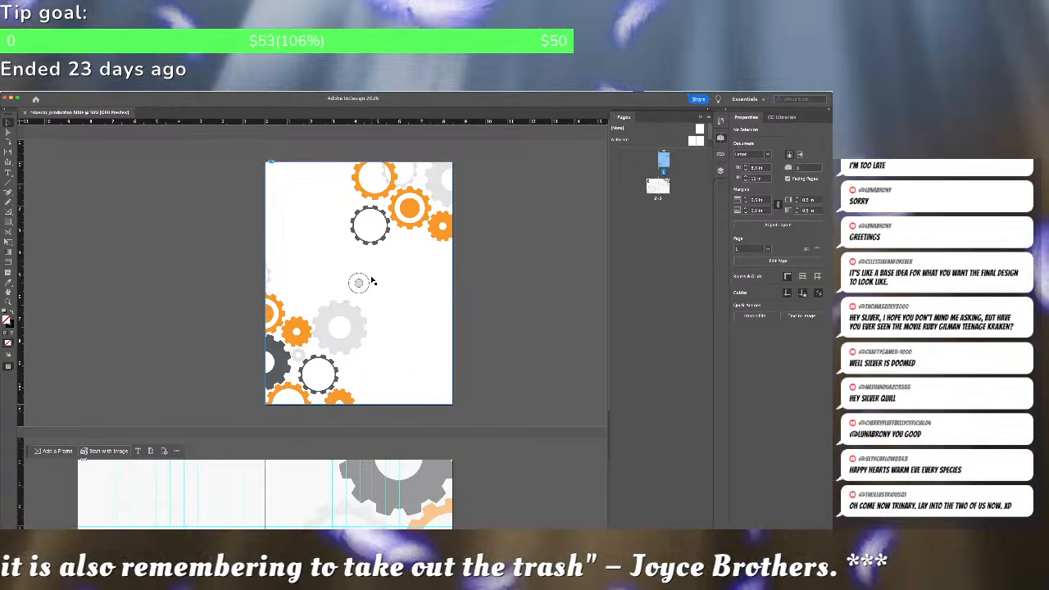
left_click(372, 281)
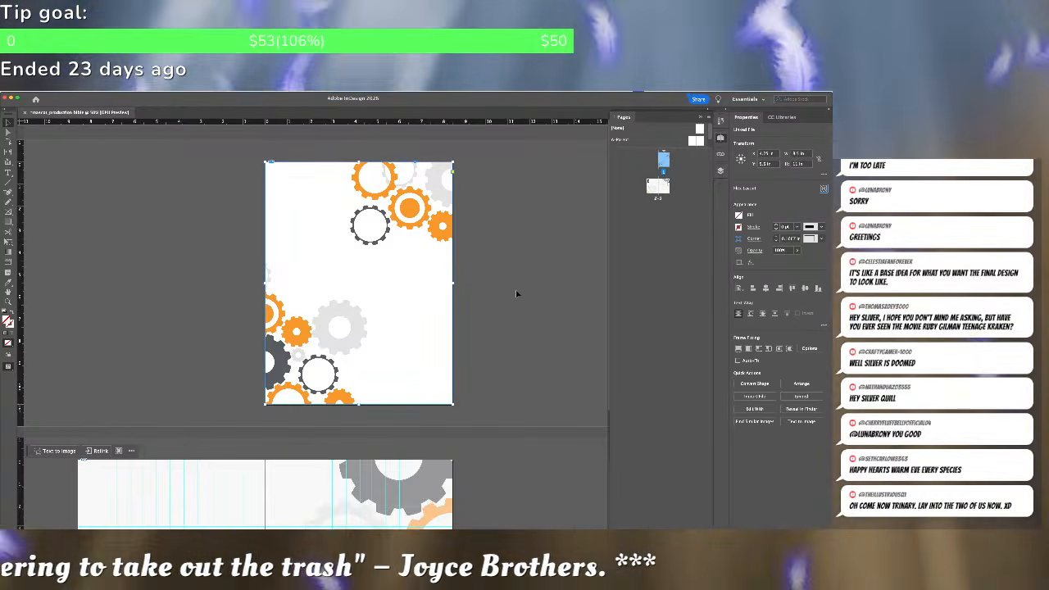
left_click(515, 293)
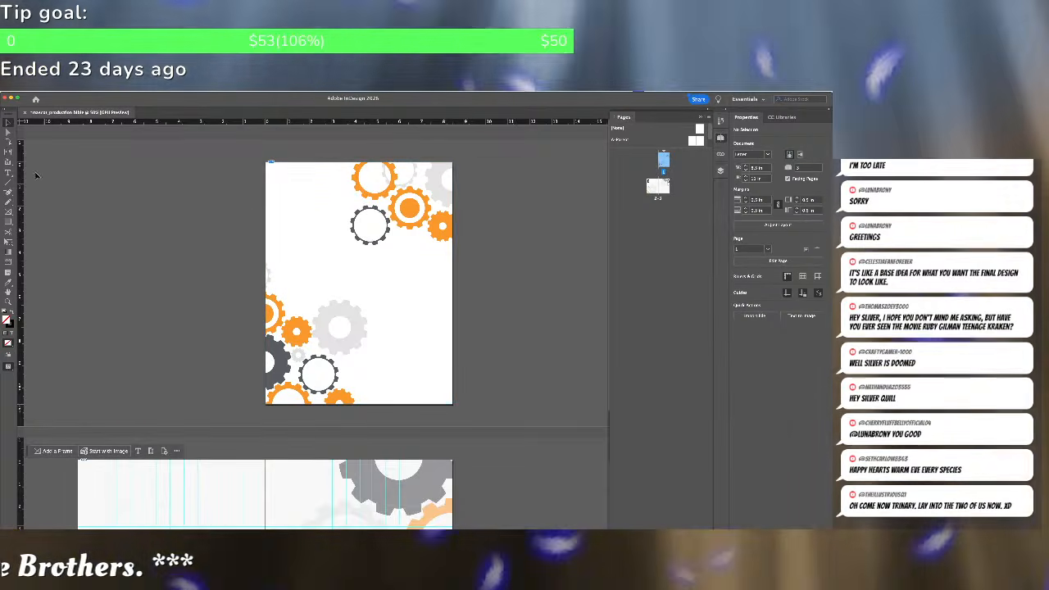
Add a text frame about 1.7 in tall across page 1 reading "Trash Robot Design Journal" and centre the text
left_click(8, 172)
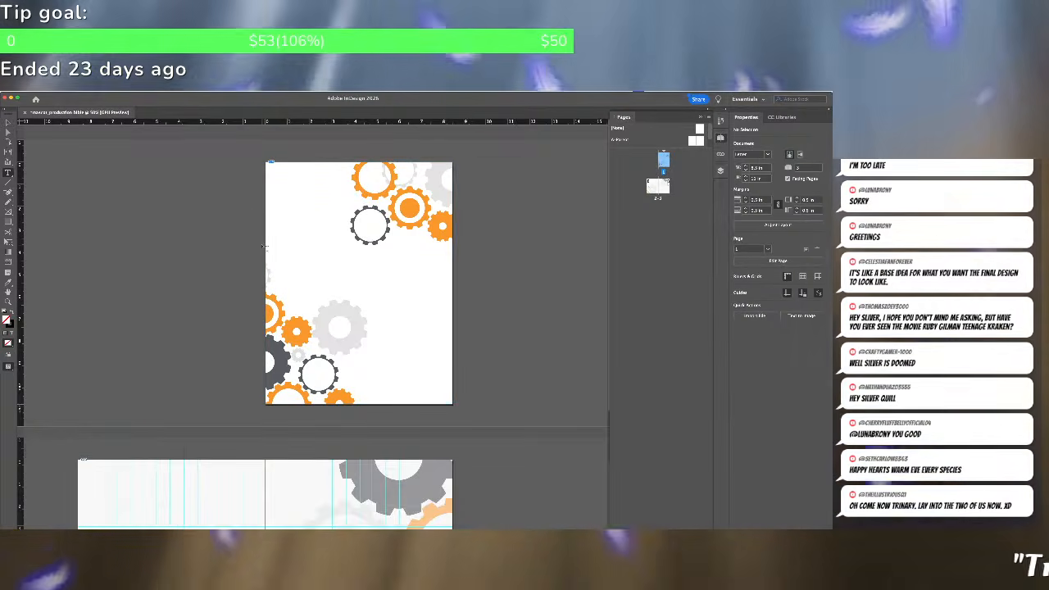
left_click_drag(264, 245, 462, 278)
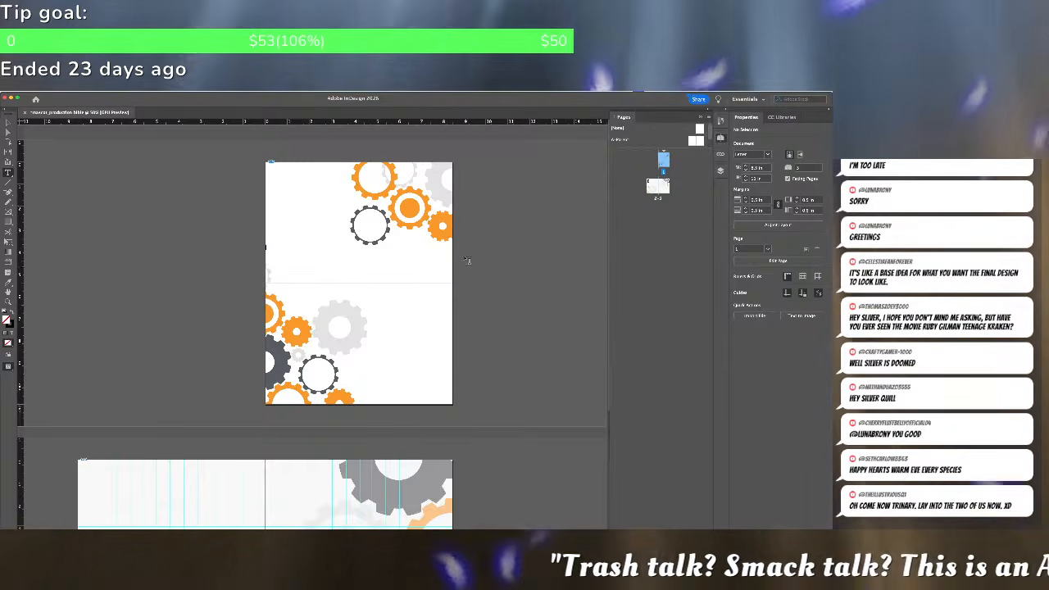
type("Mascot Prod")
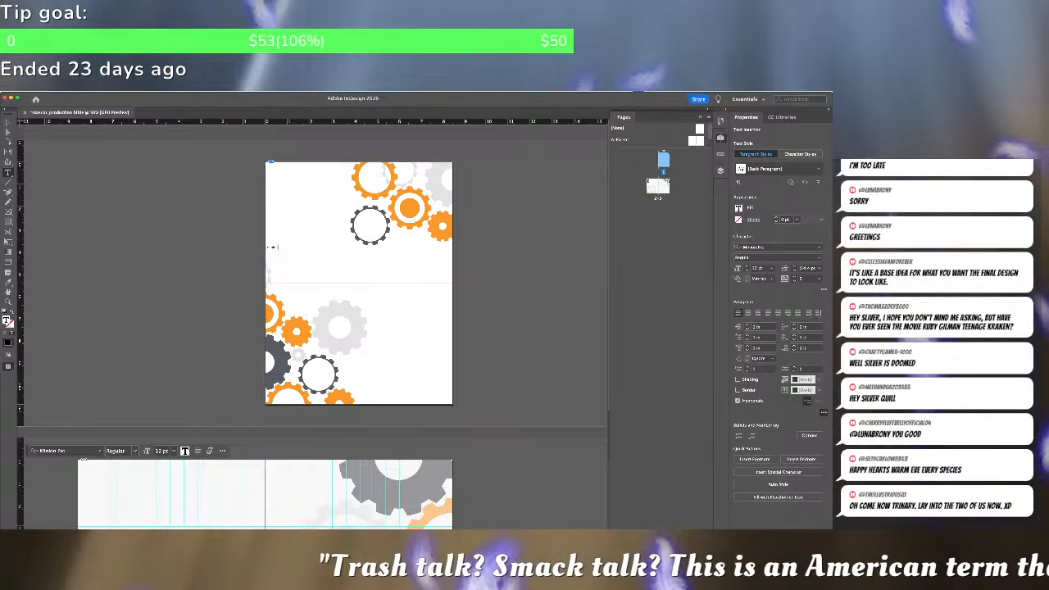
type("uction")
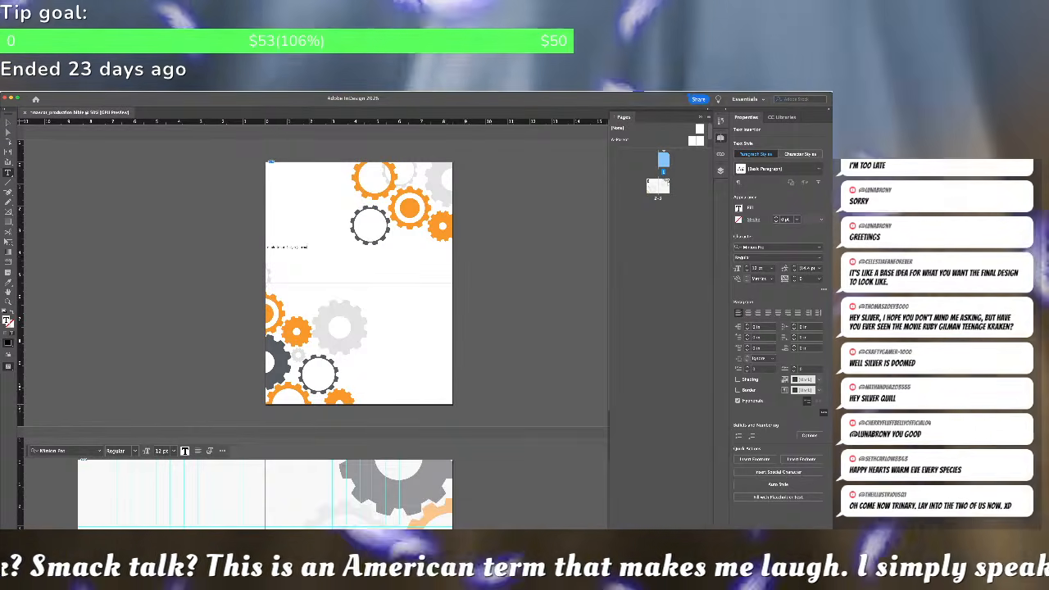
key("ctrl+a")
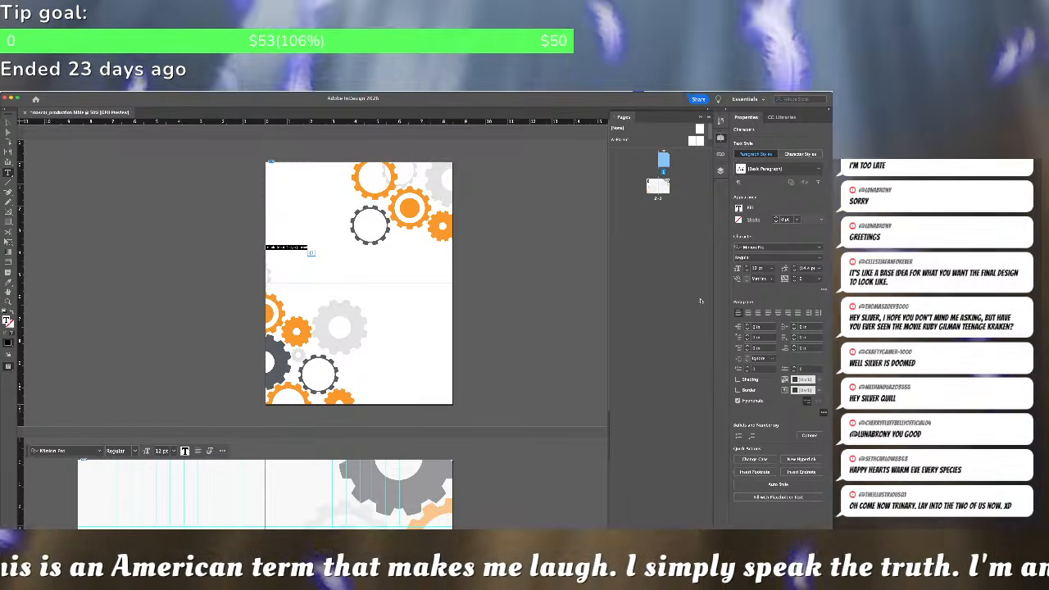
left_click(747, 312)
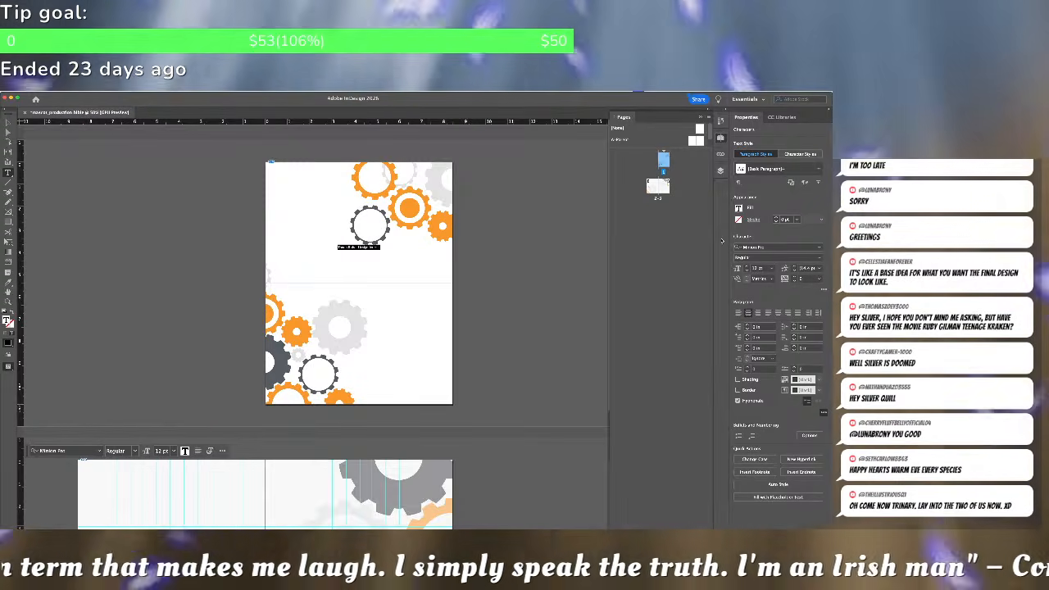
Change the cover title's font to Archer Bold
left_click(819, 246)
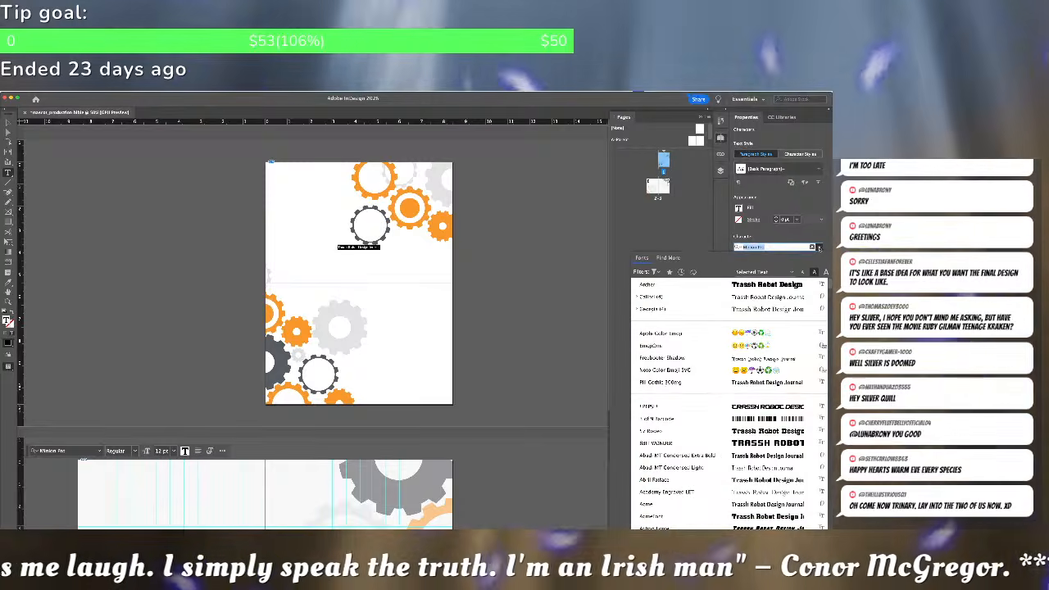
scroll(694, 396, "down", 5)
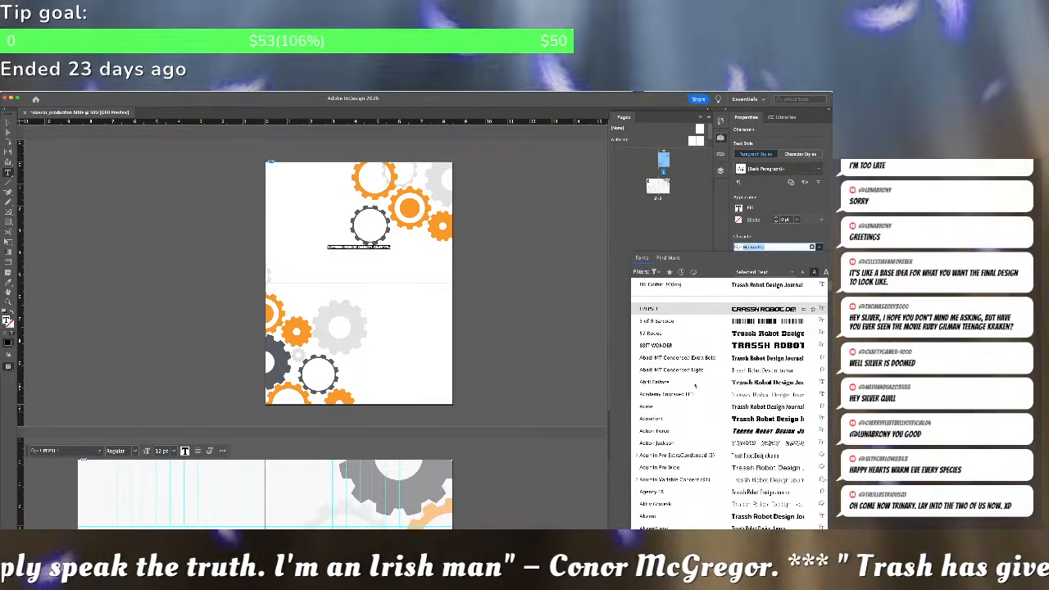
scroll(694, 393, "down", 5)
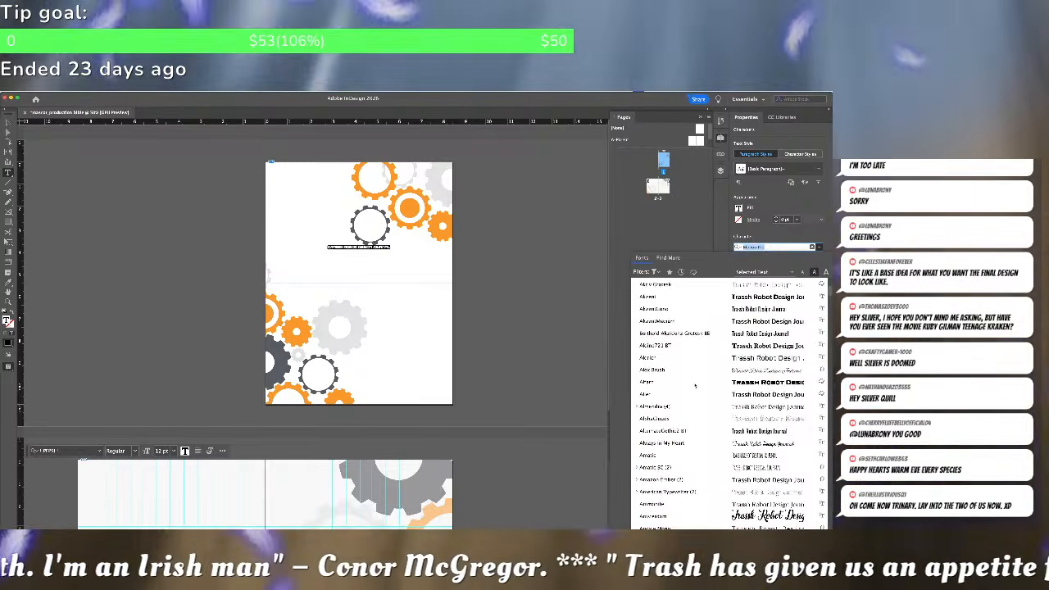
scroll(695, 385, "down", 5)
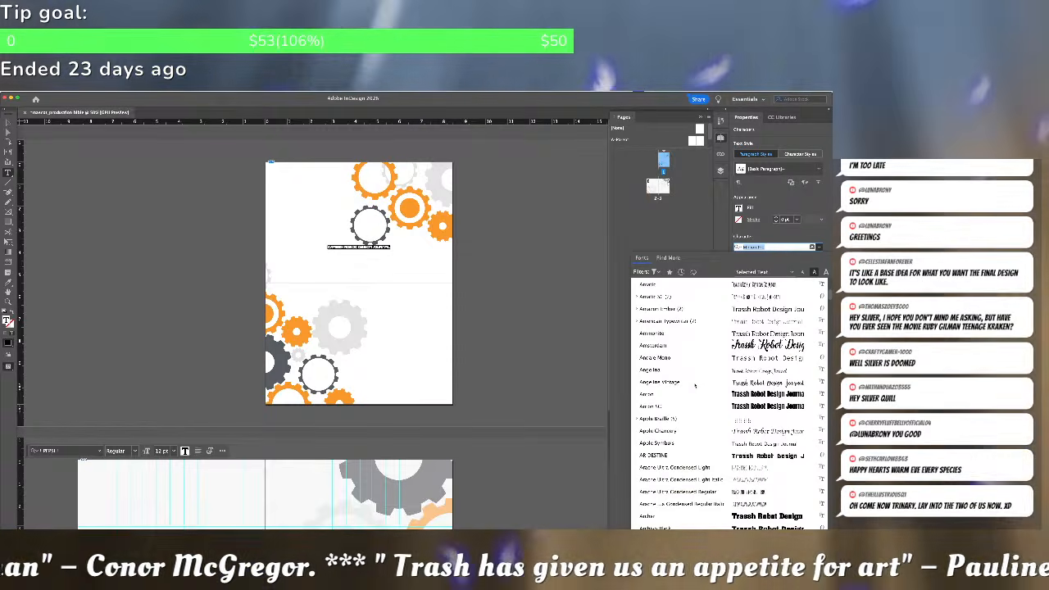
scroll(695, 385, "down", 3)
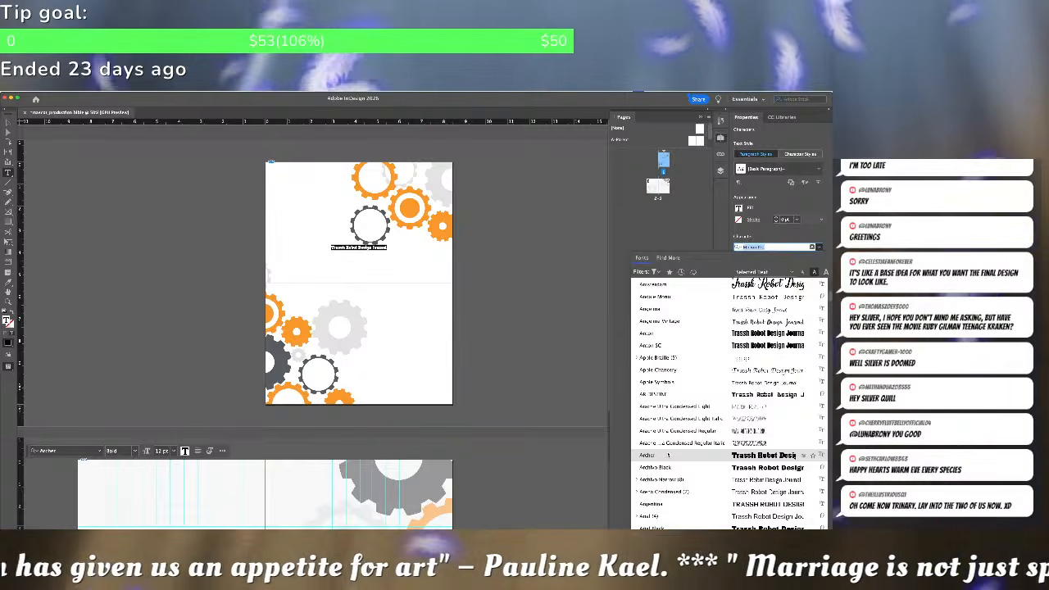
left_click(668, 454)
left_click(427, 243)
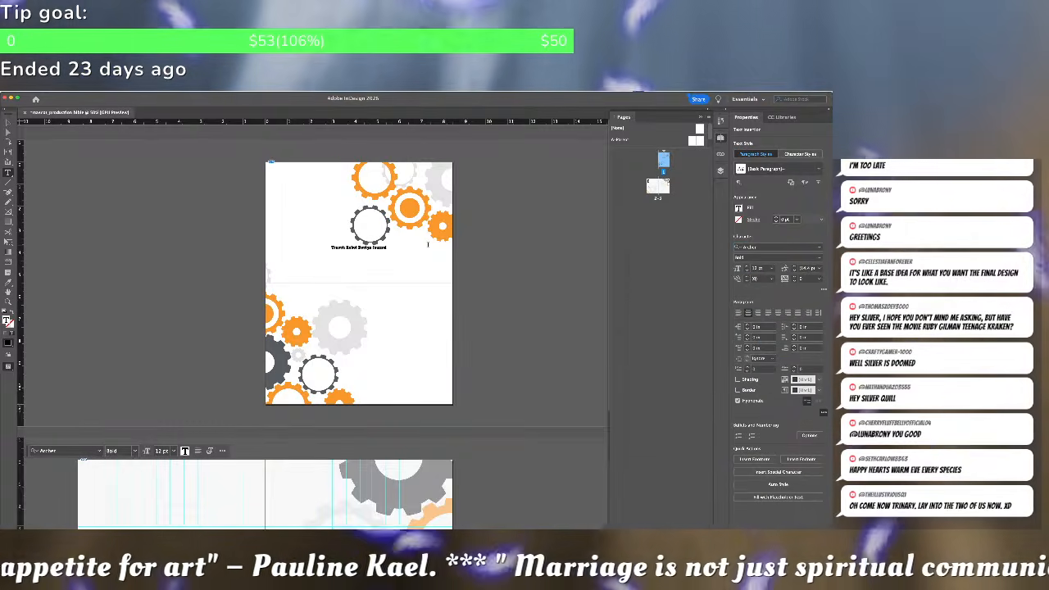
Set the font size of the whole cover title to 35 pt
triple_click(368, 248)
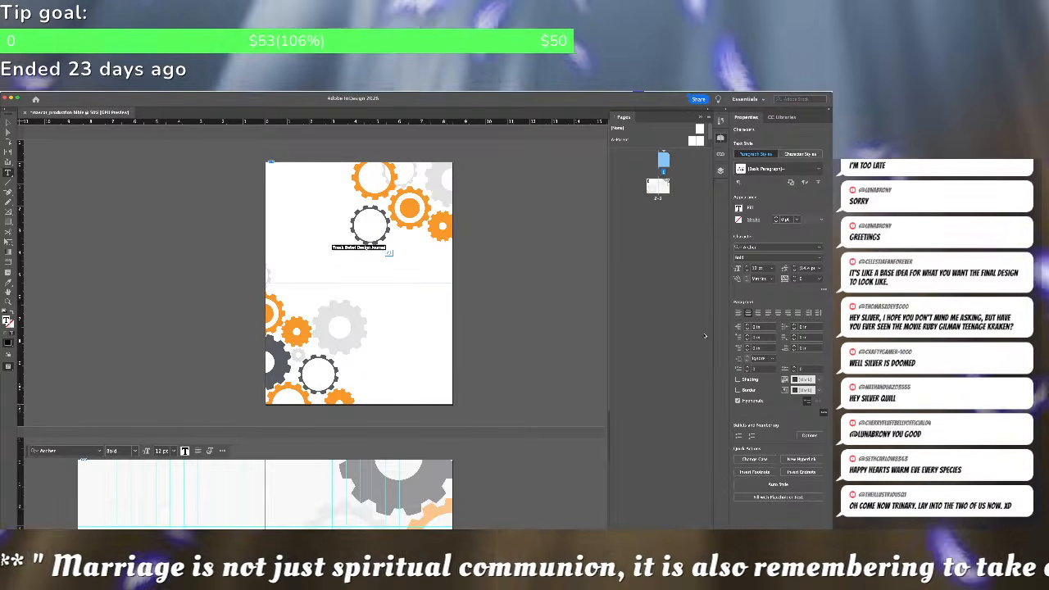
left_click(747, 267)
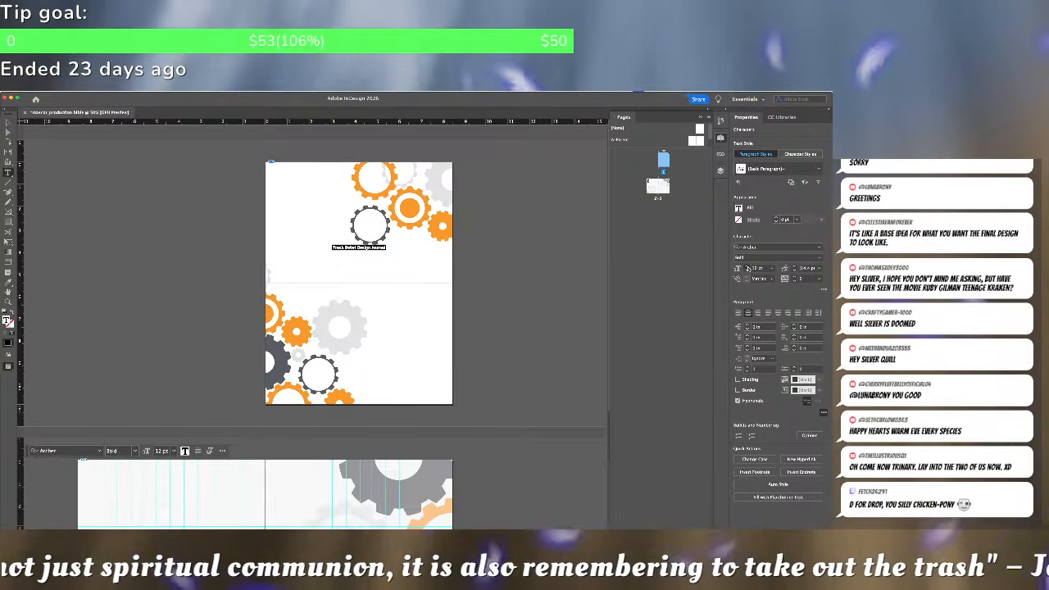
left_click(746, 267)
left_click(746, 267)
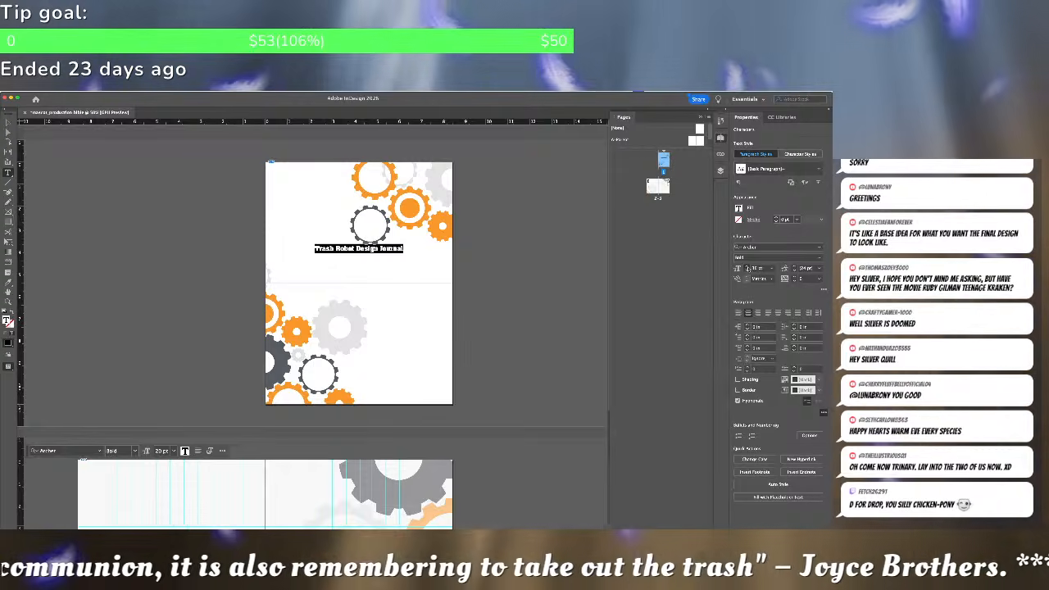
left_click(747, 267)
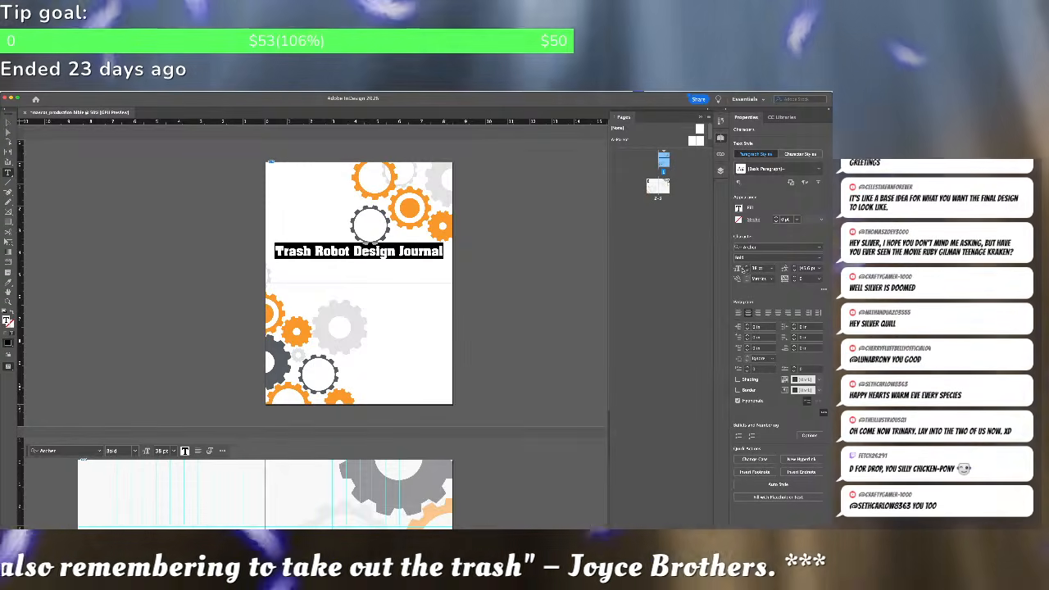
left_click(746, 270)
left_click(746, 270)
left_click(746, 270)
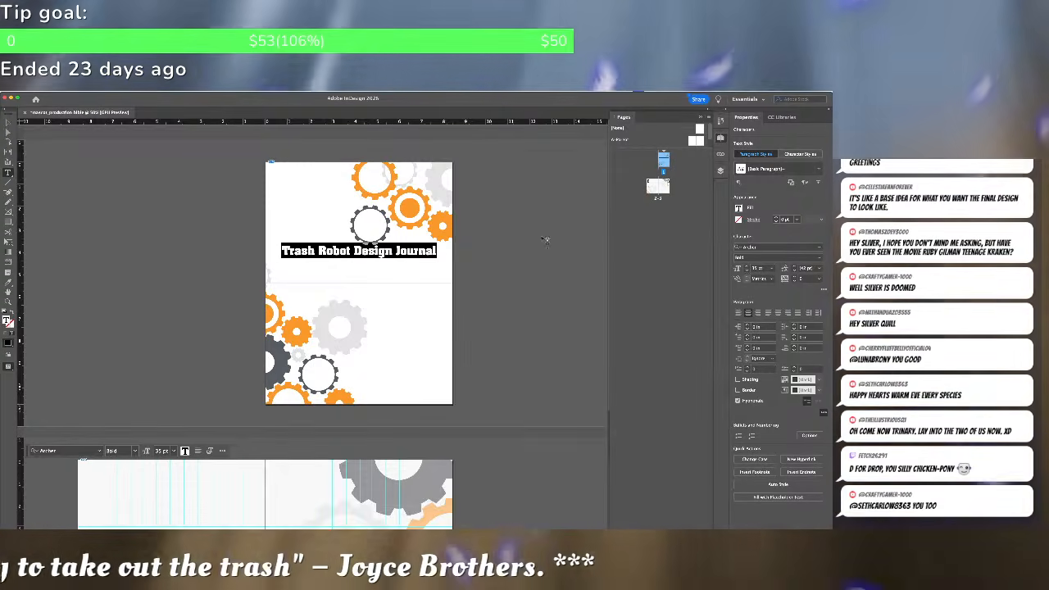
Shorten the title's text frame to about 0.6 in tall and centre it vertically on the cover page
key("Escape")
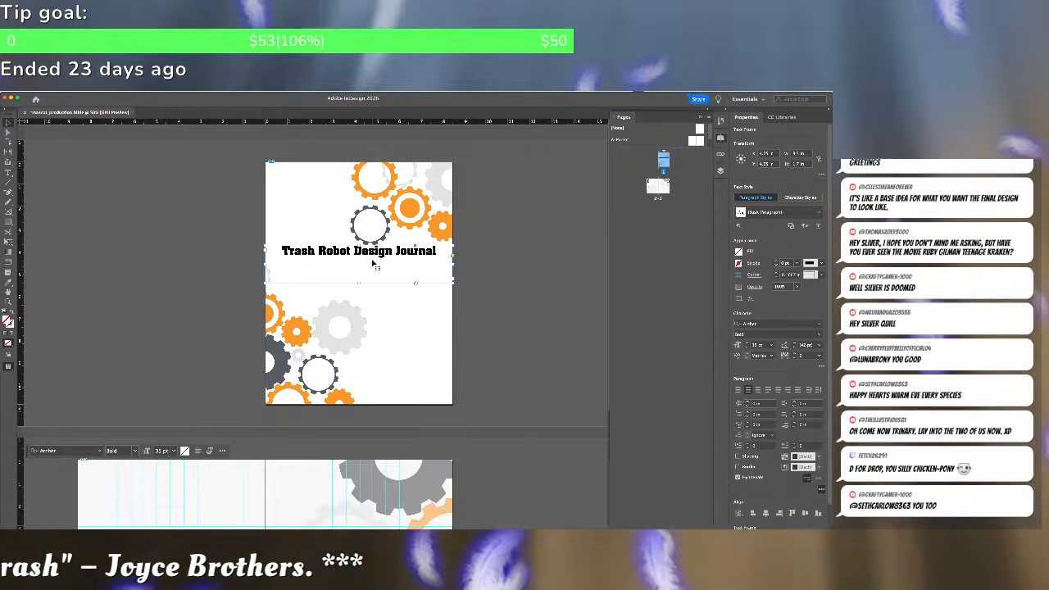
left_click_drag(358, 282, 381, 255)
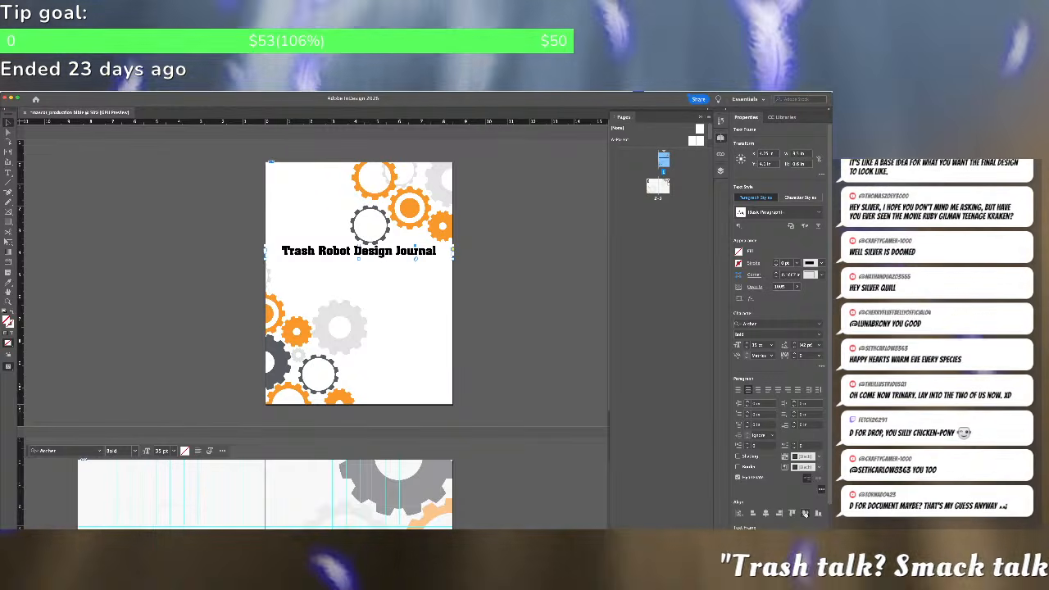
left_click(804, 513)
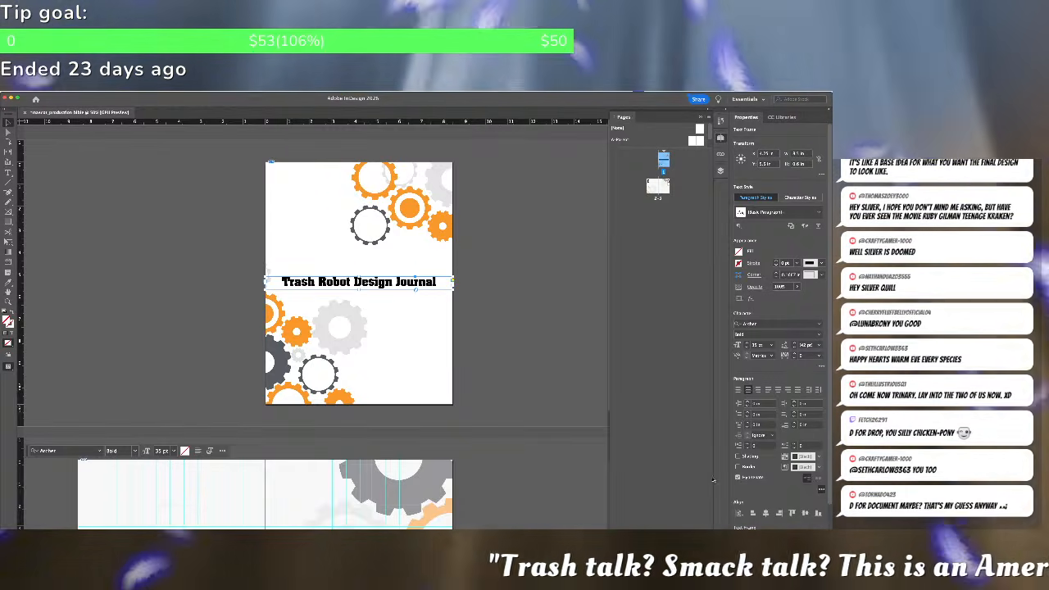
left_click(508, 351)
Open the B-Parent spread with the faded gear background for editing
scroll(554, 355, "down", 5)
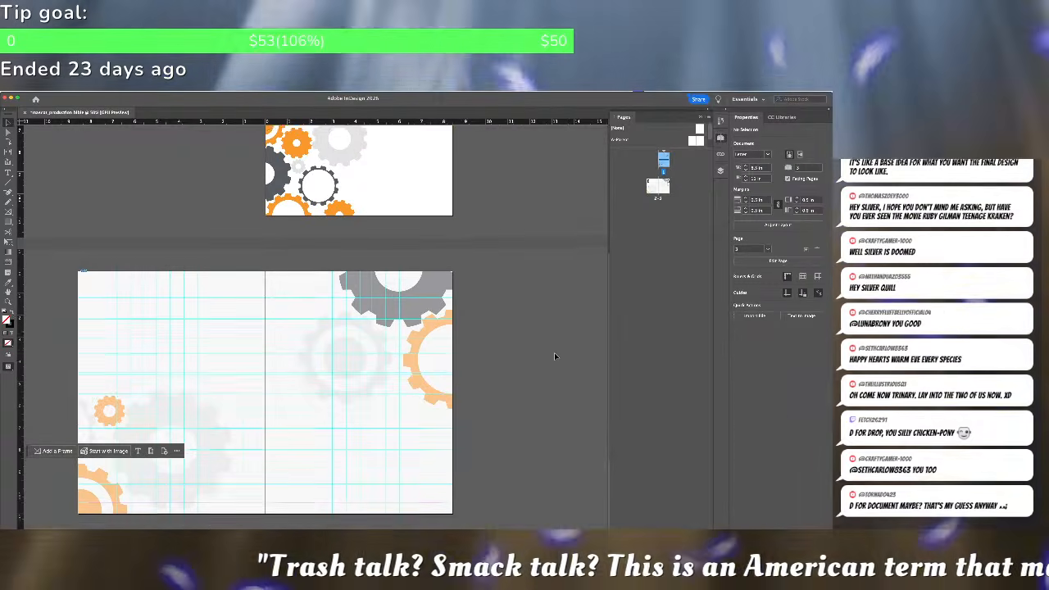
scroll(553, 356, "up", 5)
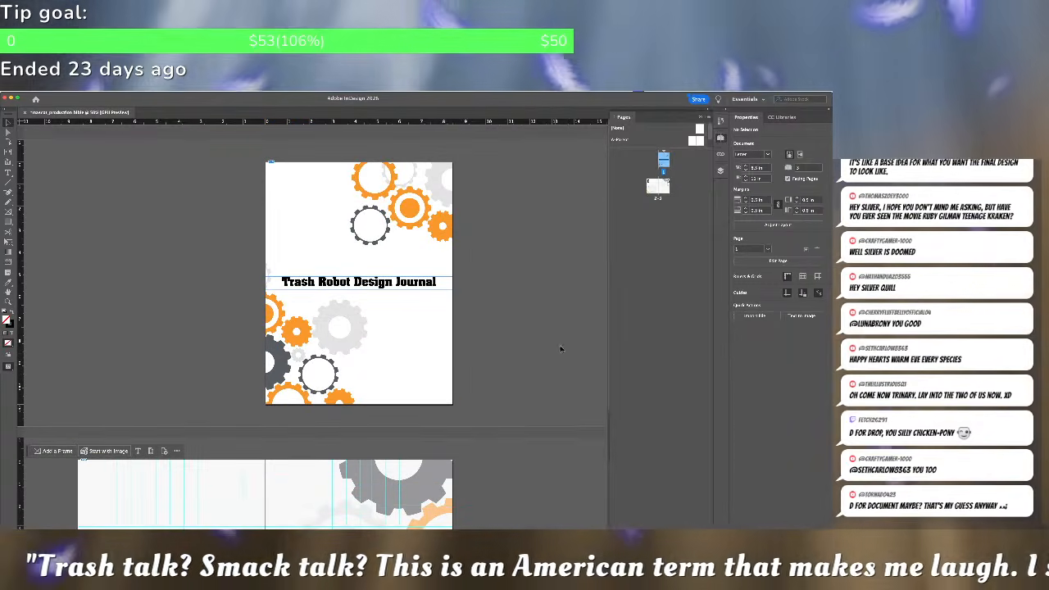
left_click_drag(651, 187, 653, 187)
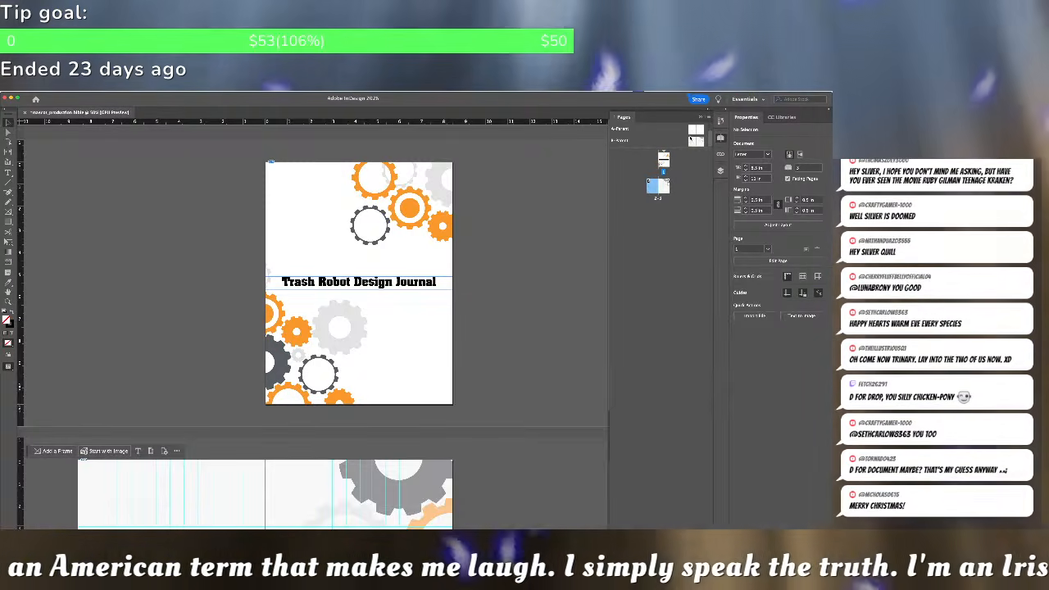
double_click(696, 140)
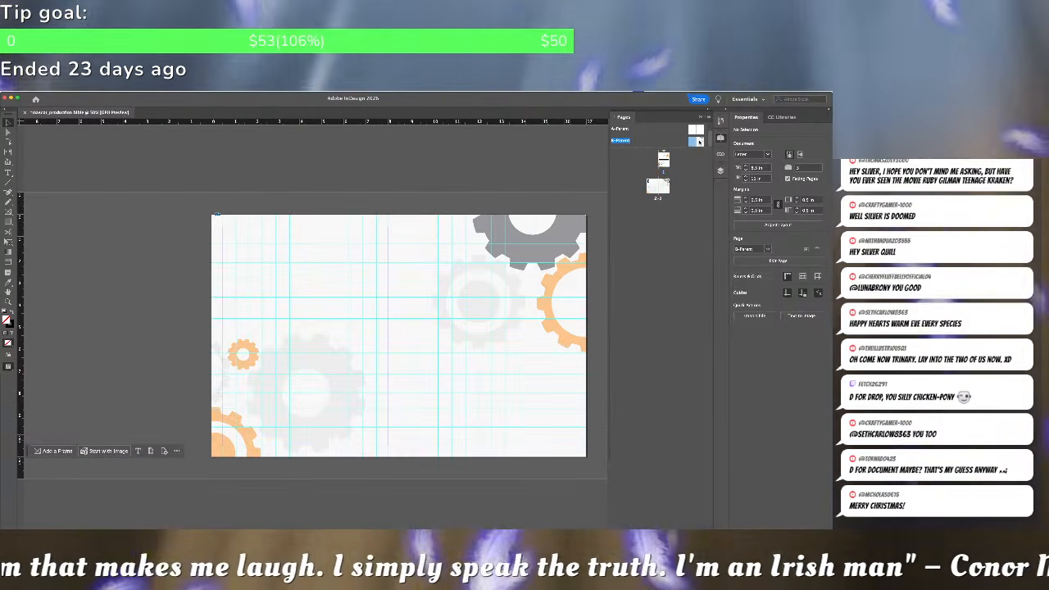
double_click(700, 143)
double_click(691, 144)
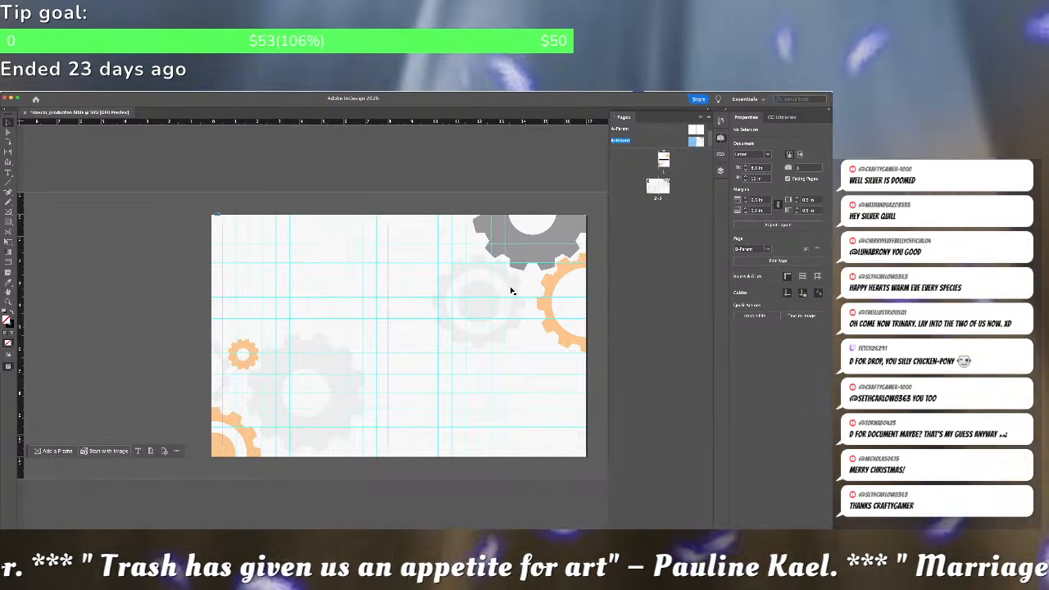
left_click(325, 283)
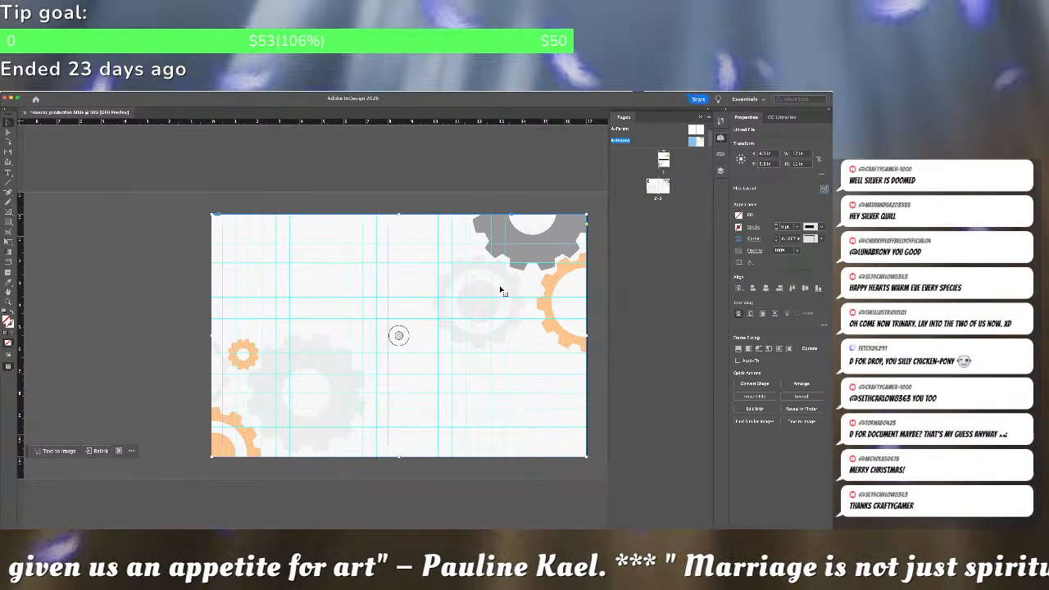
scroll(293, 354, "up", 2)
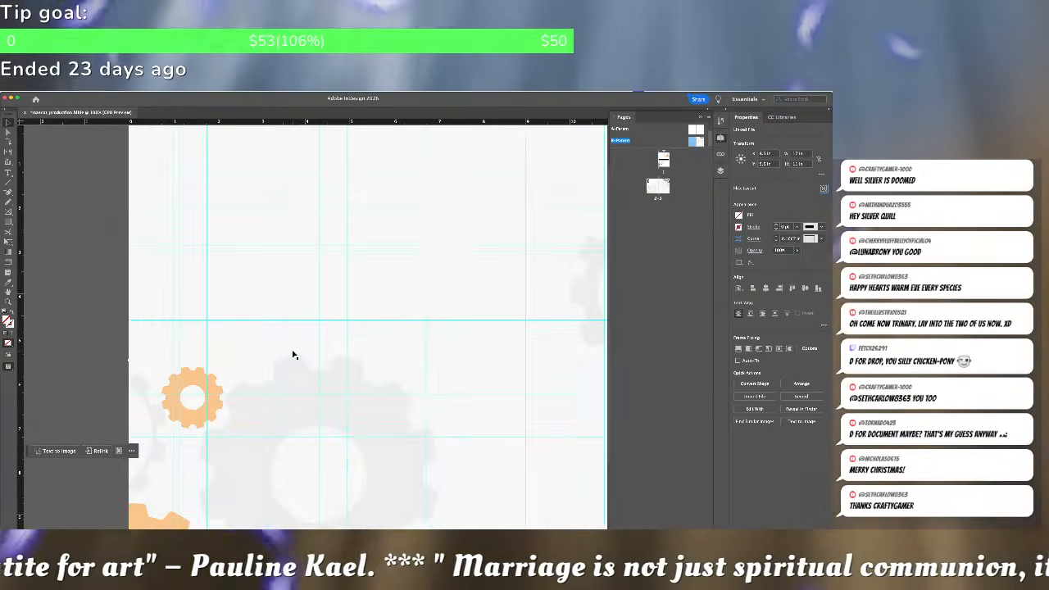
left_click_drag(311, 237, 346, 322)
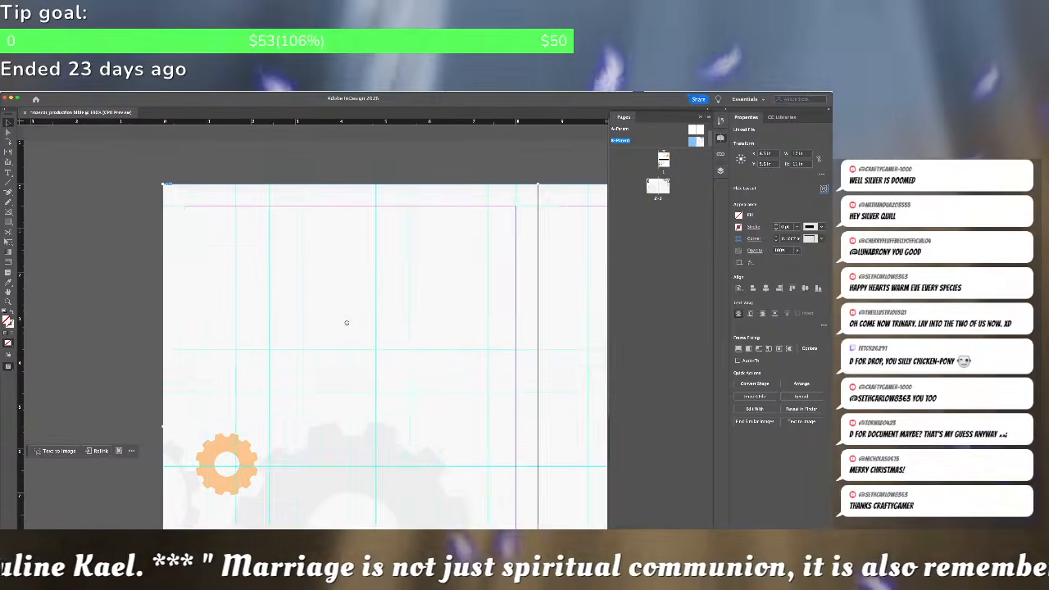
scroll(312, 267, "up", 2)
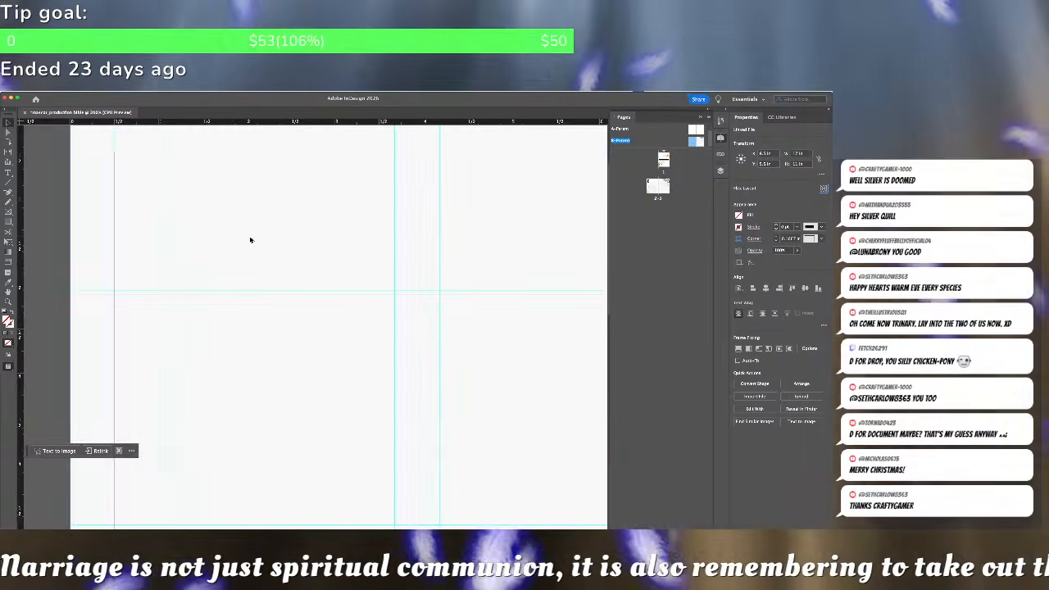
scroll(248, 238, "down", 2)
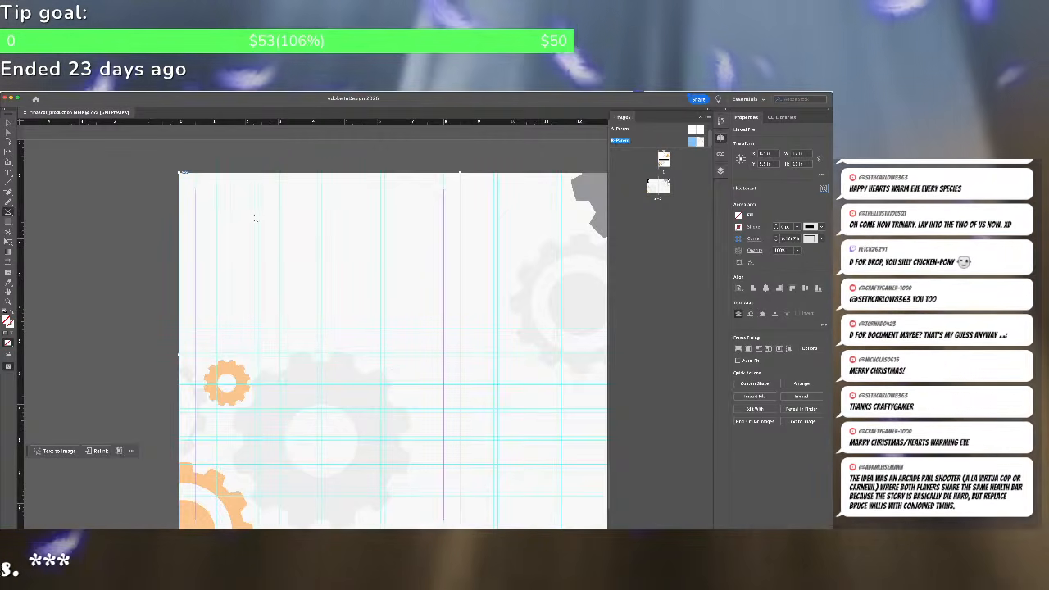
left_click_drag(237, 218, 400, 293)
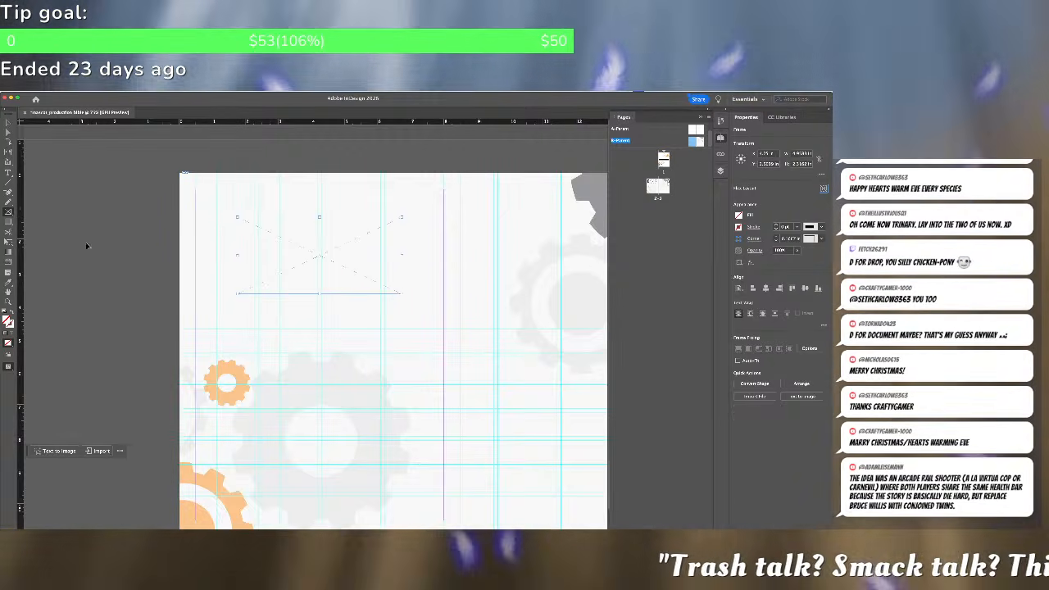
key("super+z")
Add a text frame about 4.3 in wide and 0.7 in tall near the left parent page's upper edge, reading "Voting System", with centred text
key("f")
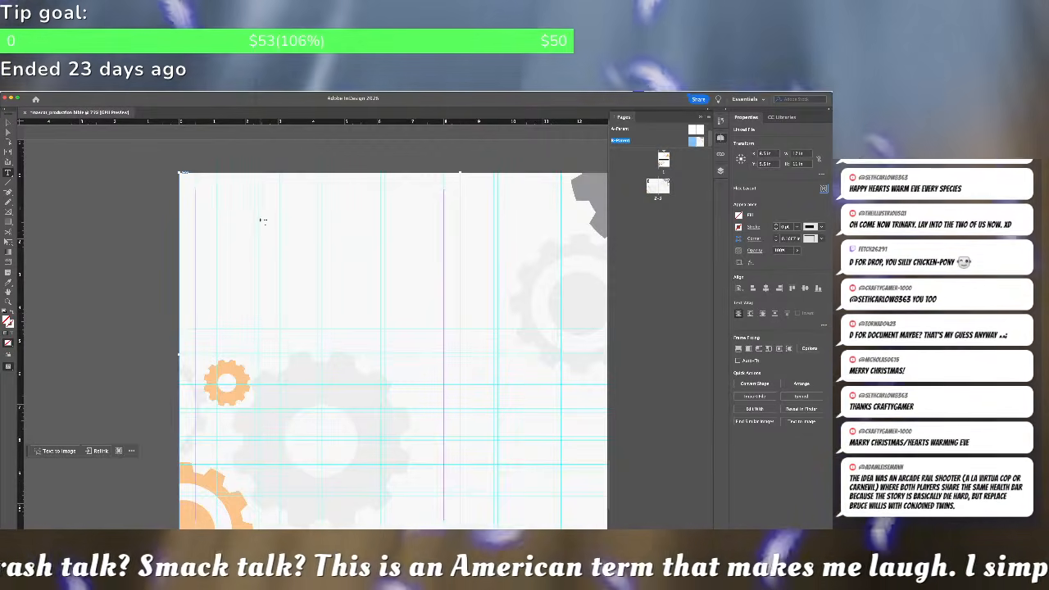
left_click_drag(264, 221, 414, 239)
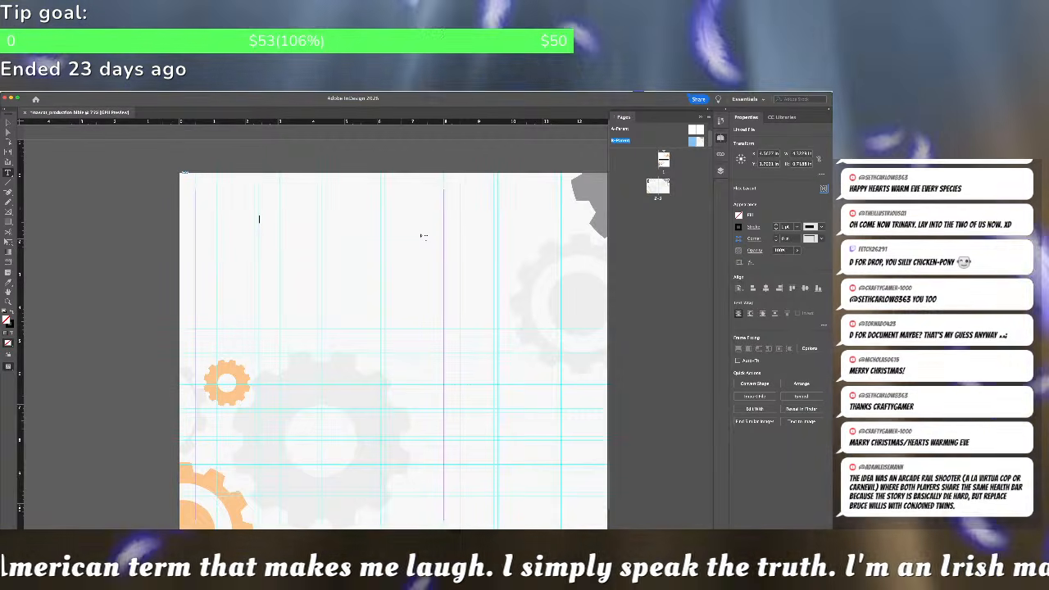
type("Voting Sy")
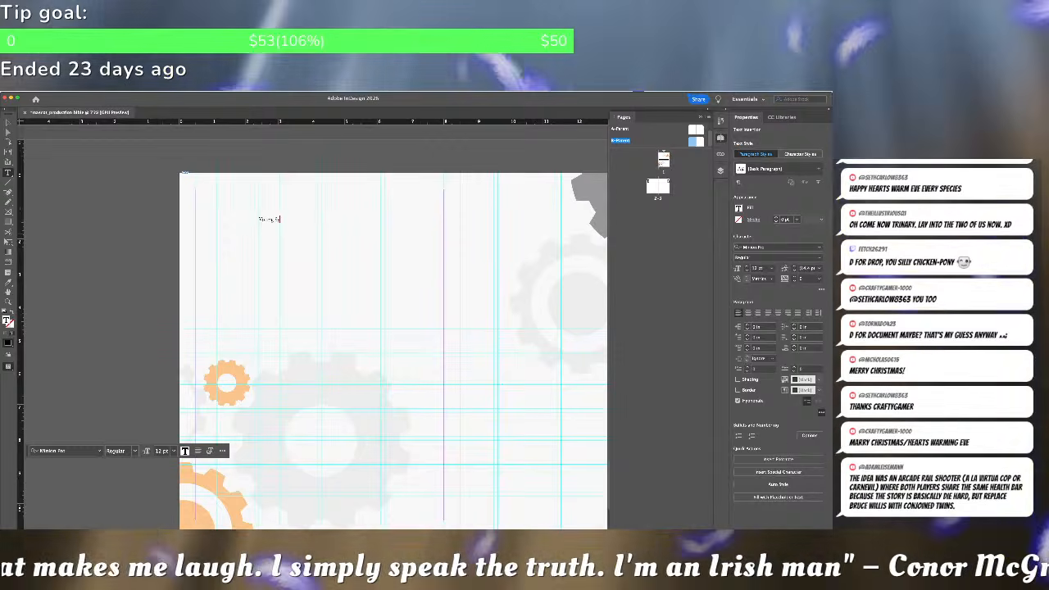
type("stem")
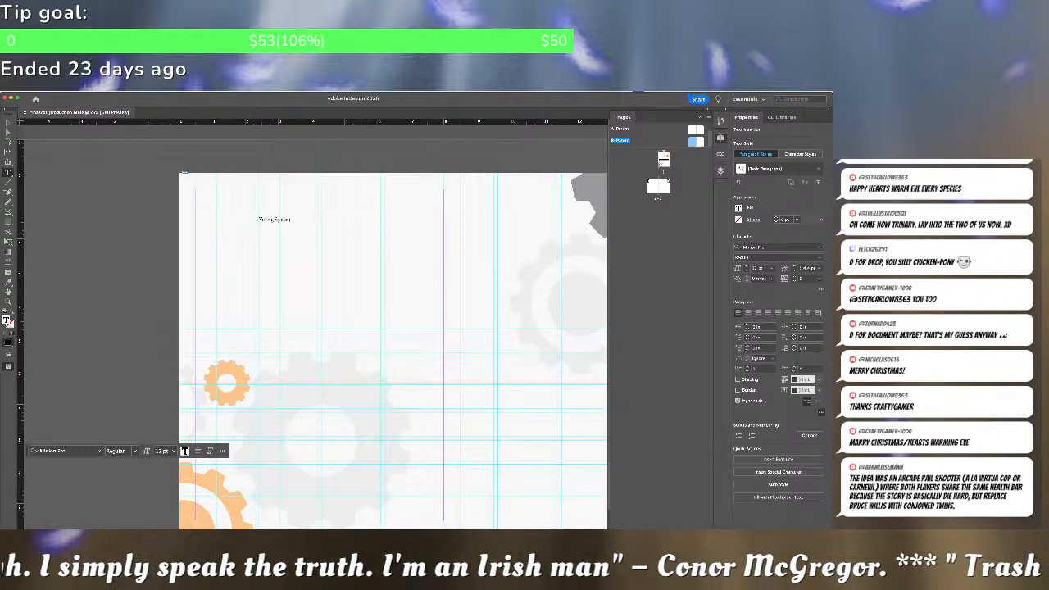
key("Escape")
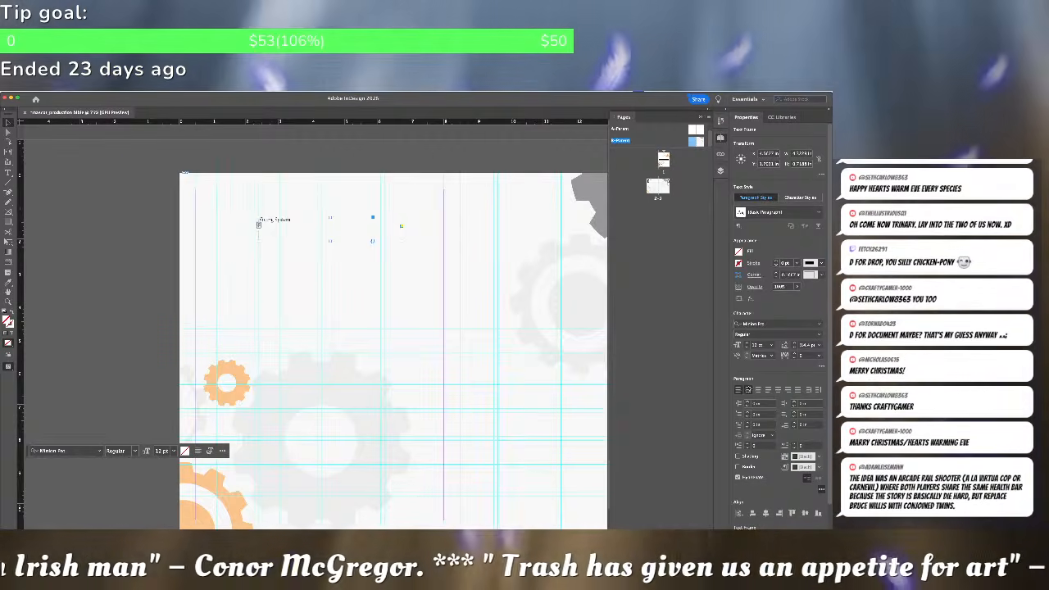
key("super+shift+c")
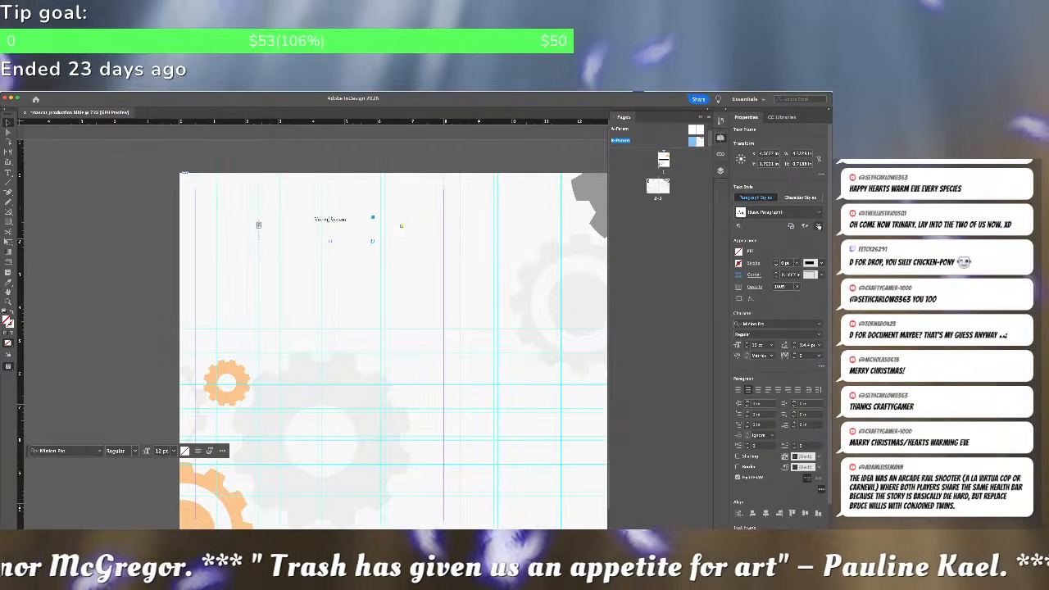
Create a new paragraph style from the heading, keeping the suggested name, and change the heading's font to Archer Bold
left_click(818, 226)
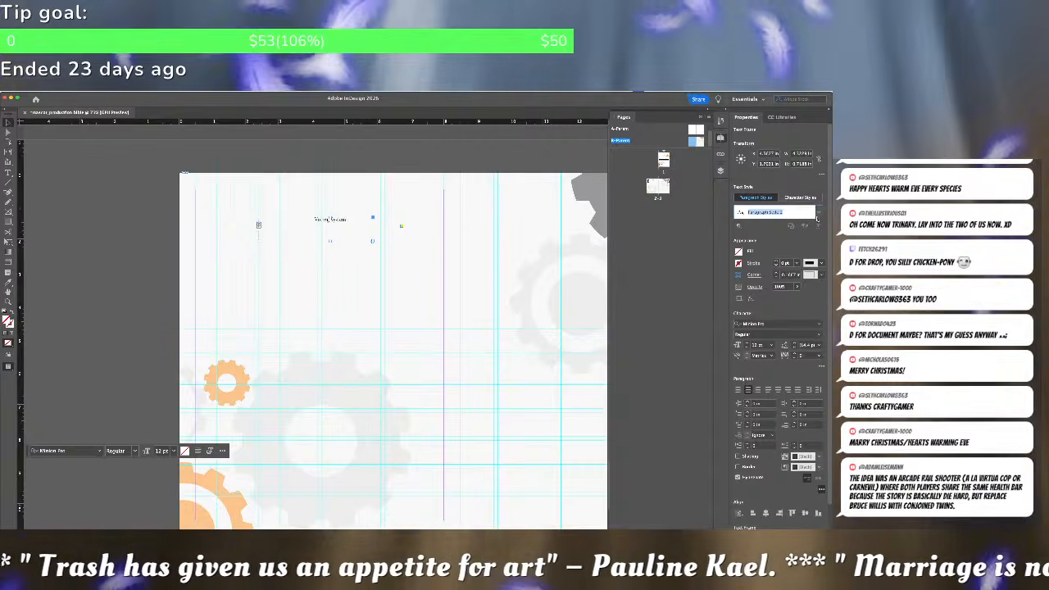
key("Return")
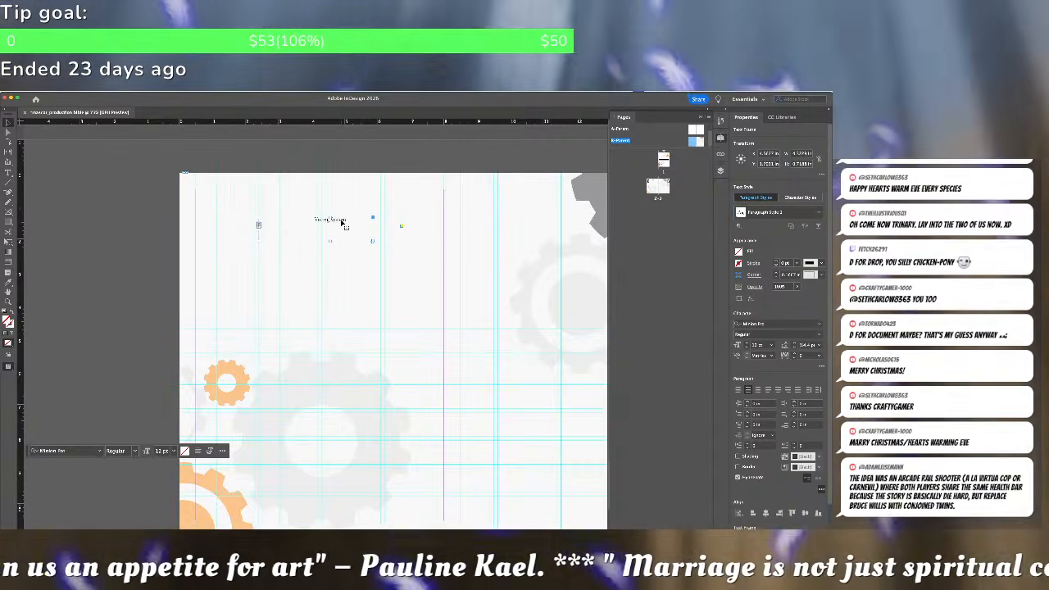
left_click(818, 324)
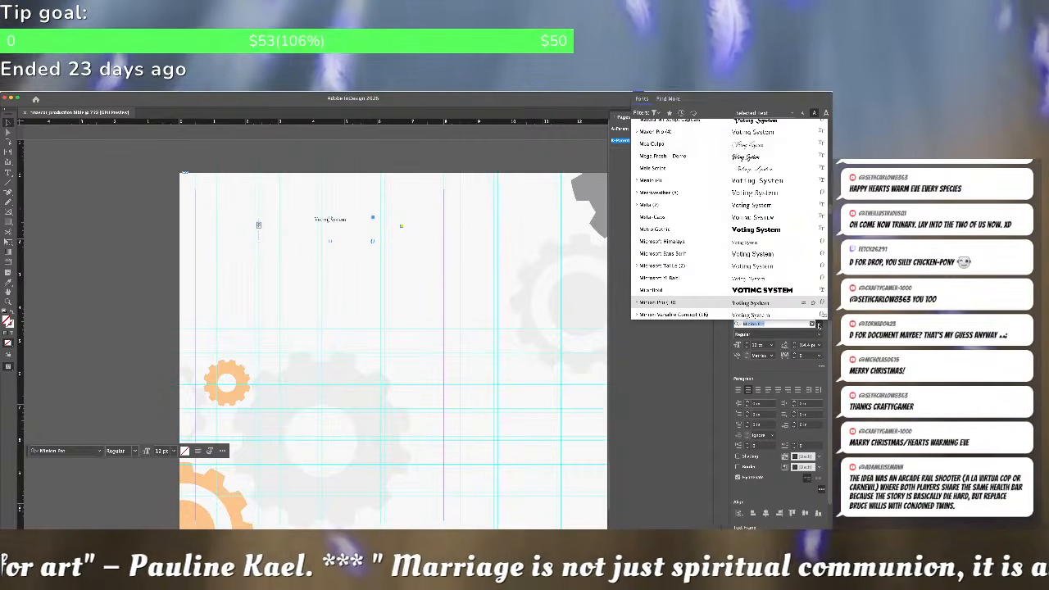
scroll(673, 211, "up", 10)
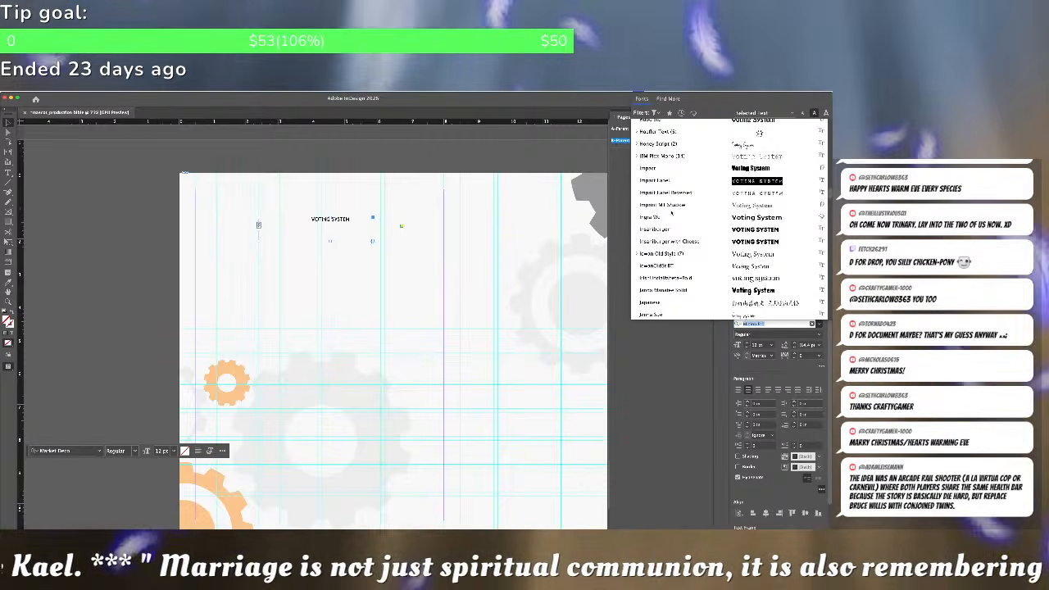
scroll(671, 213, "up", 10)
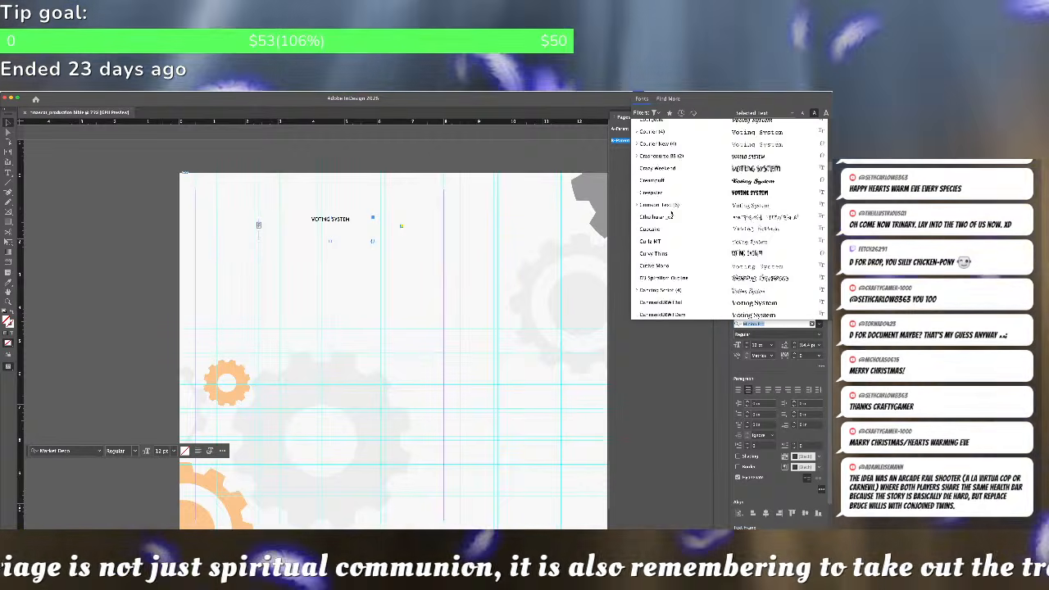
scroll(671, 214, "up", 10)
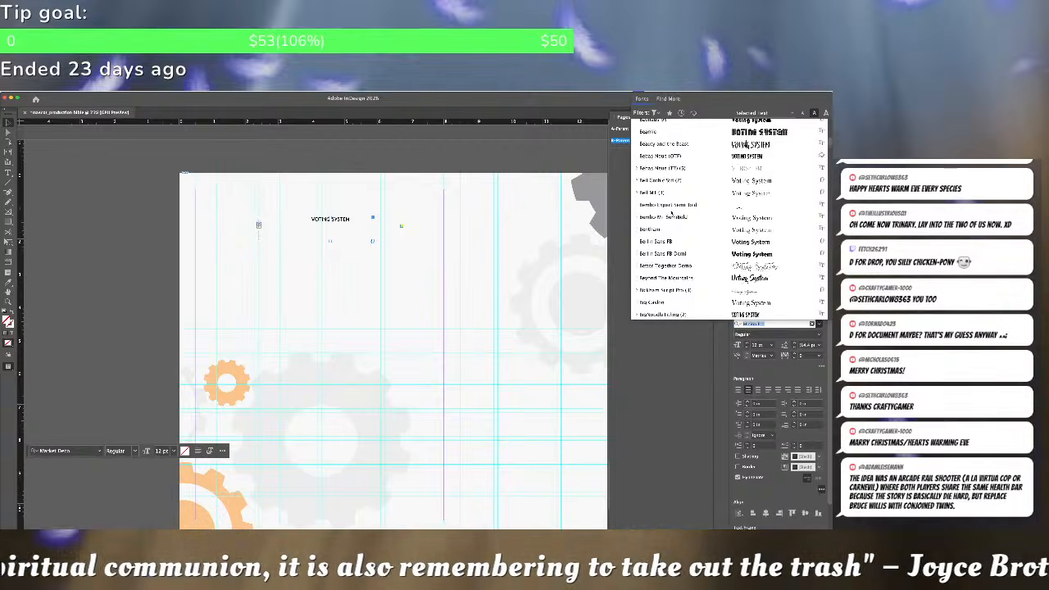
scroll(671, 214, "up", 10)
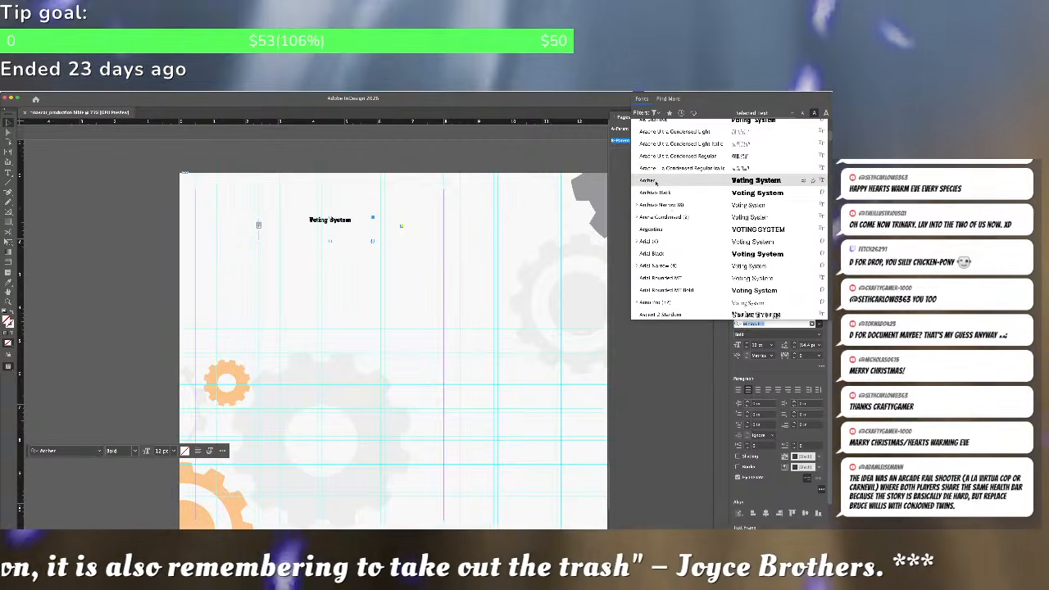
left_click(655, 181)
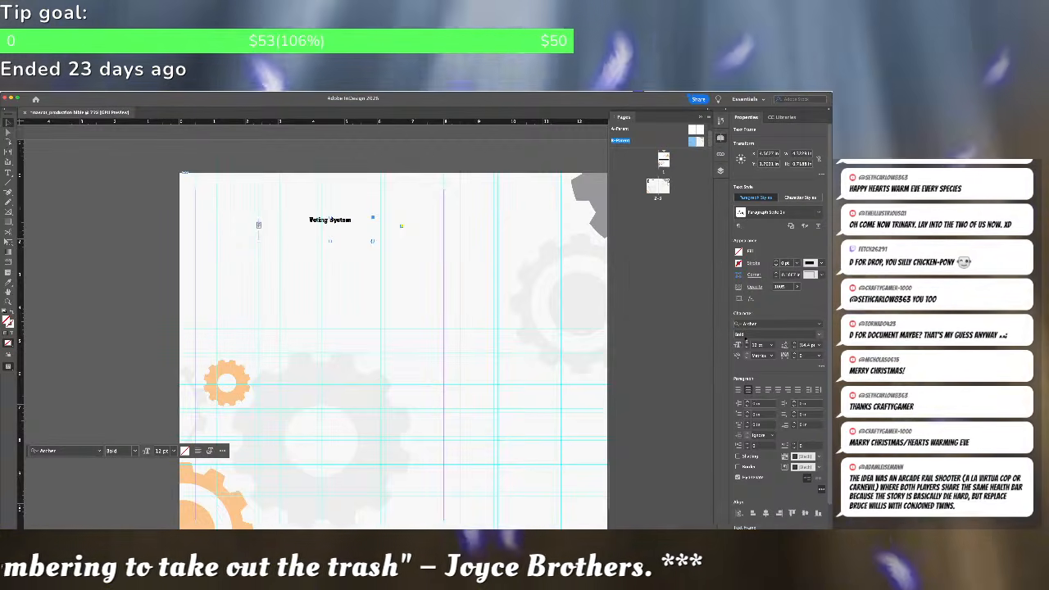
Increase the "Voting System" heading's font size to 28 pt
key("super+shift+period")
key("super+shift+period")
key("super+shift+period")
key("super+shift+period")
key("super+shift+period")
key("super+shift+period")
key("super+shift+period")
key("super+shift+period")
key("super+shift+period")
key("super+shift+period")
key("super+shift+period")
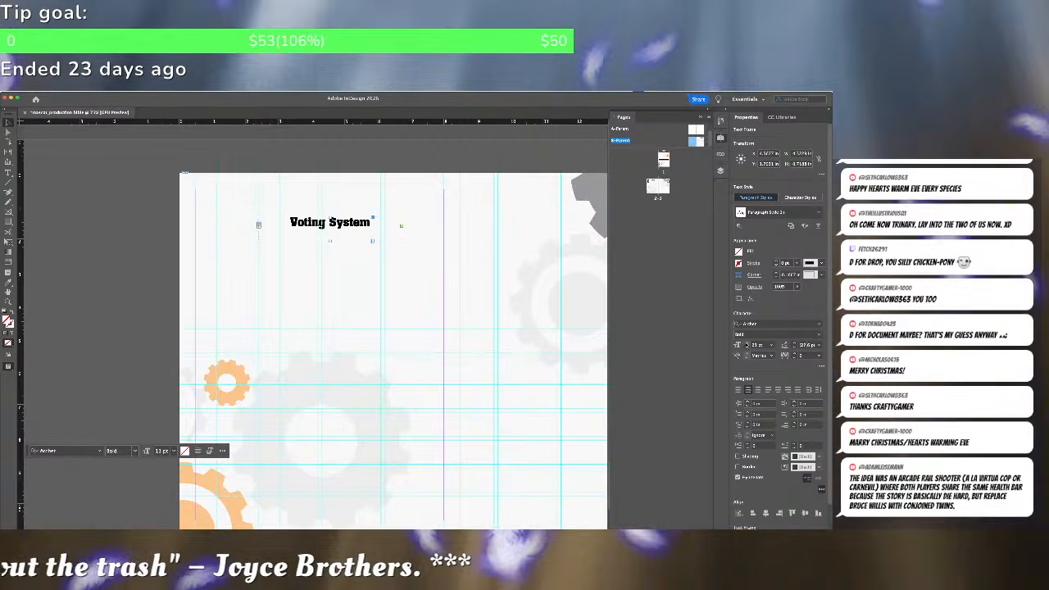
key("super+shift+period")
key("super+shift+period")
key("super+shift+period")
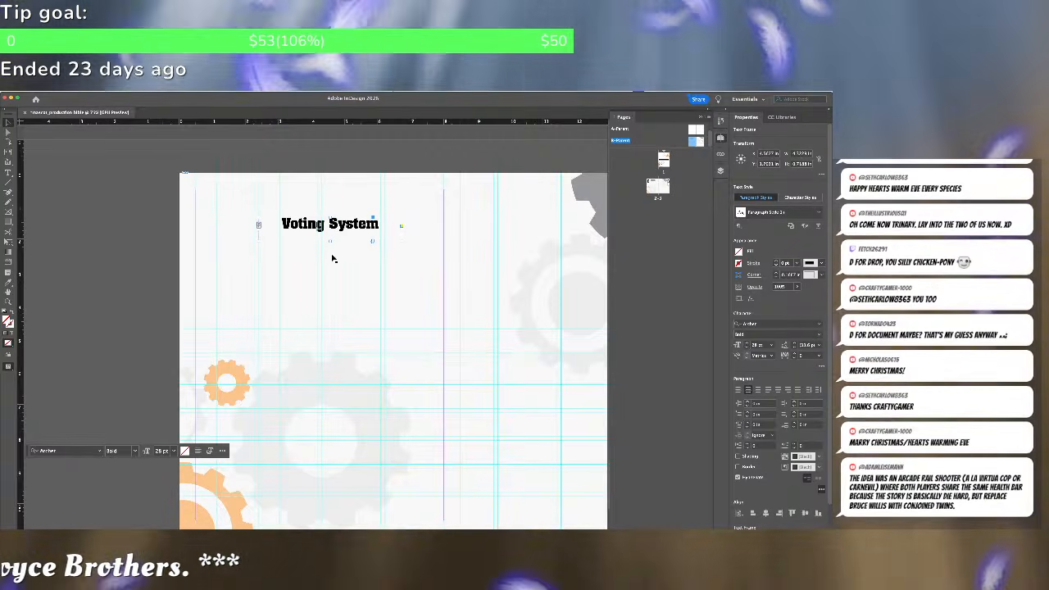
Replace the word "System" in the heading with "Results" so that it reads "Voting Results"
double_click(345, 225)
double_click(352, 223)
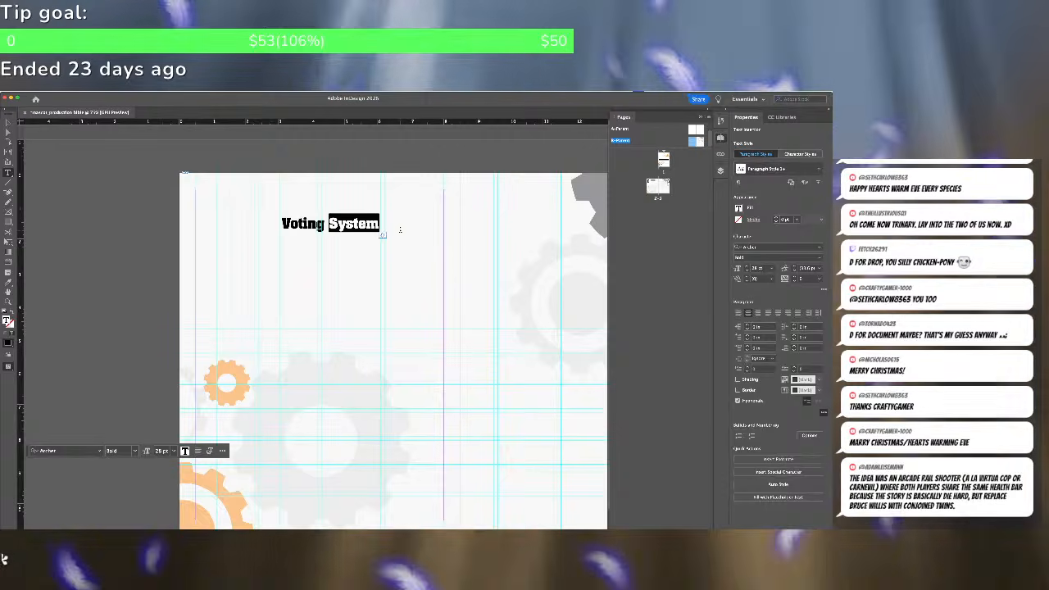
type("Results")
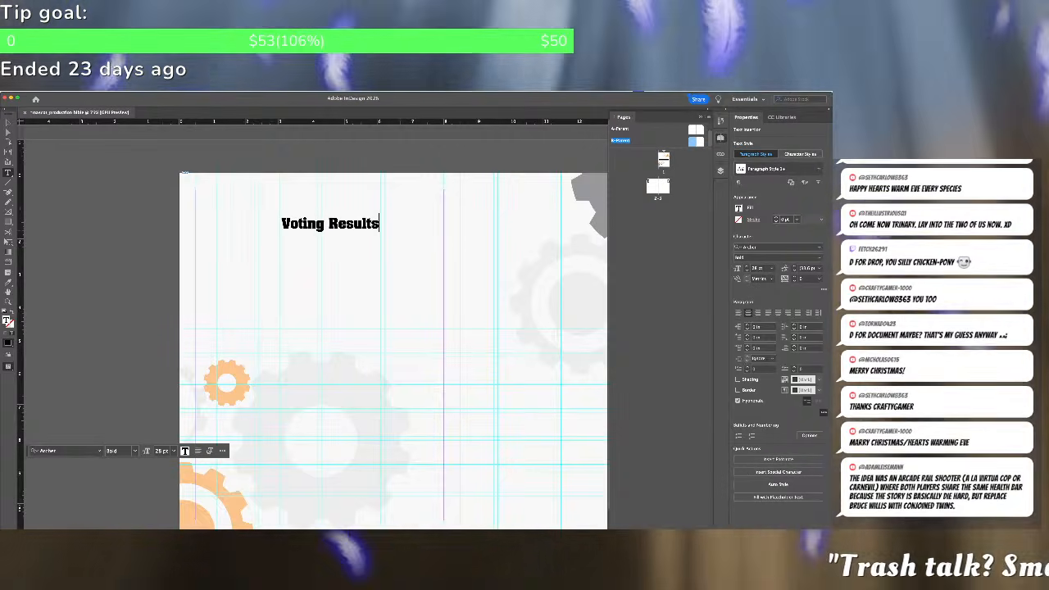
key("Escape")
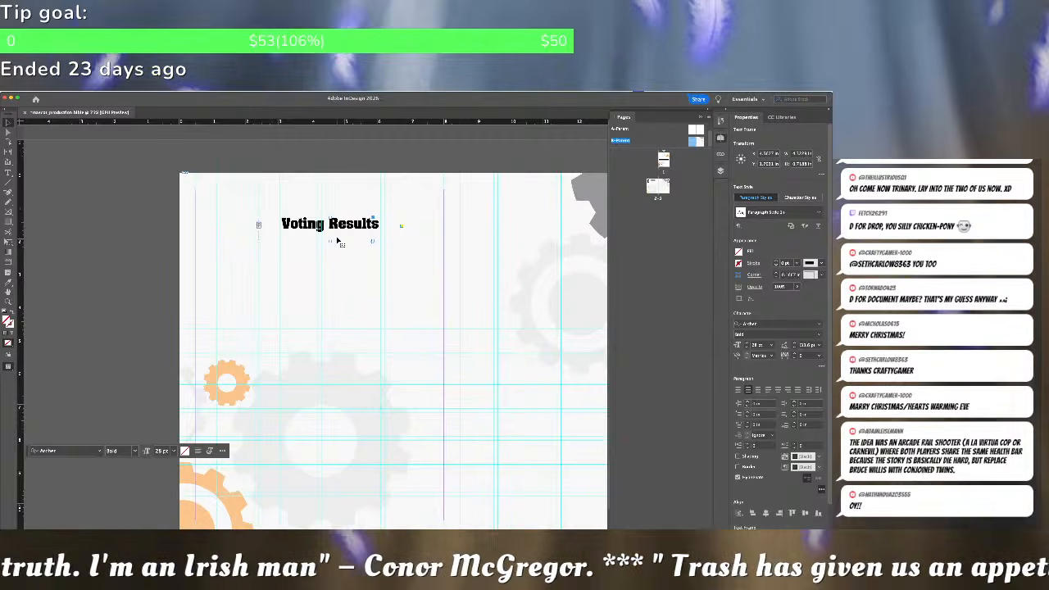
left_click_drag(330, 240, 336, 233)
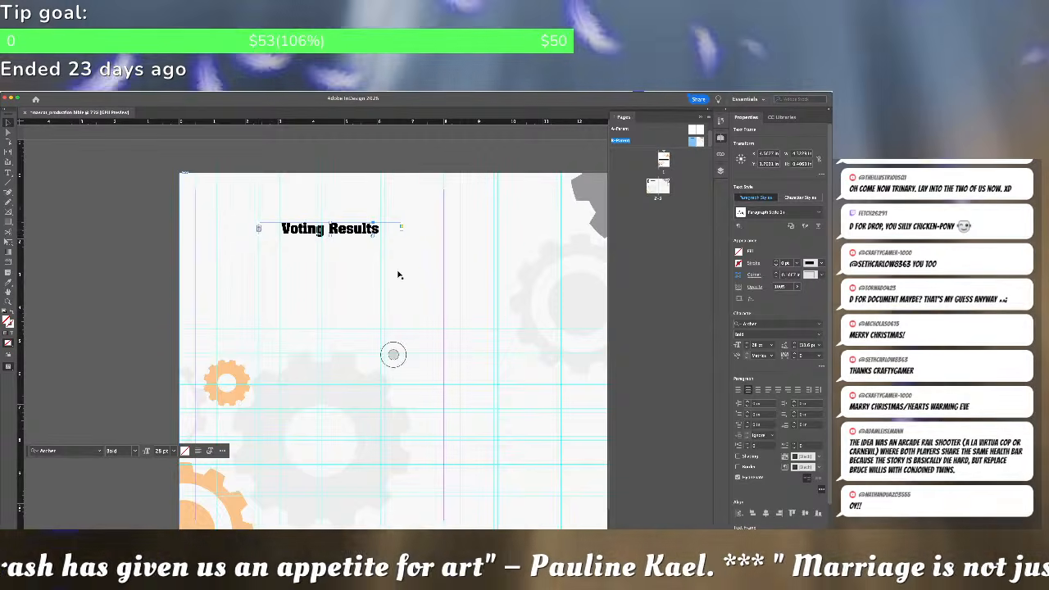
left_click(399, 274)
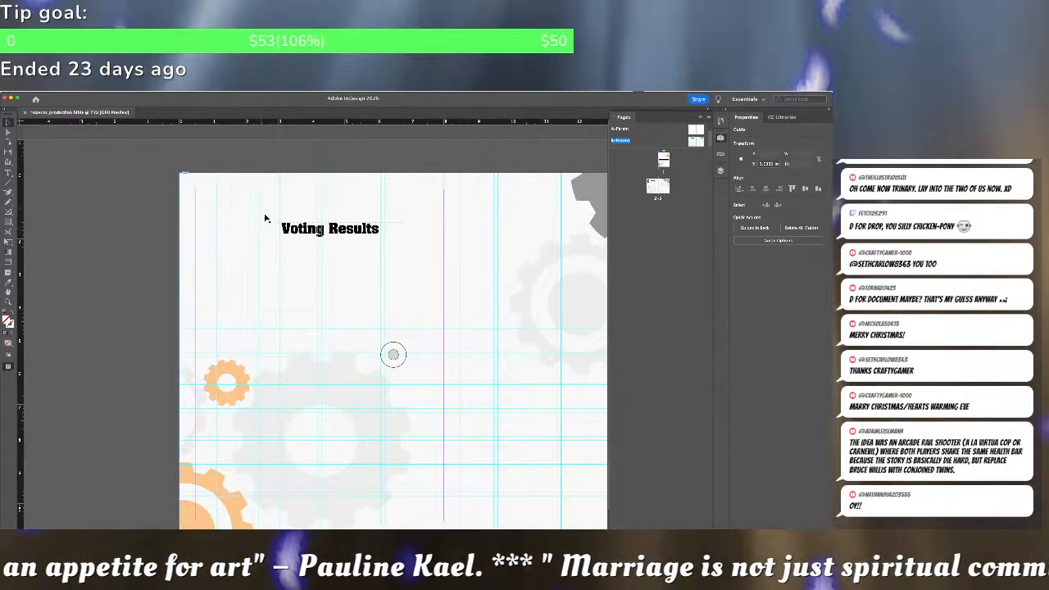
left_click(307, 228)
left_click_drag(330, 222, 330, 240)
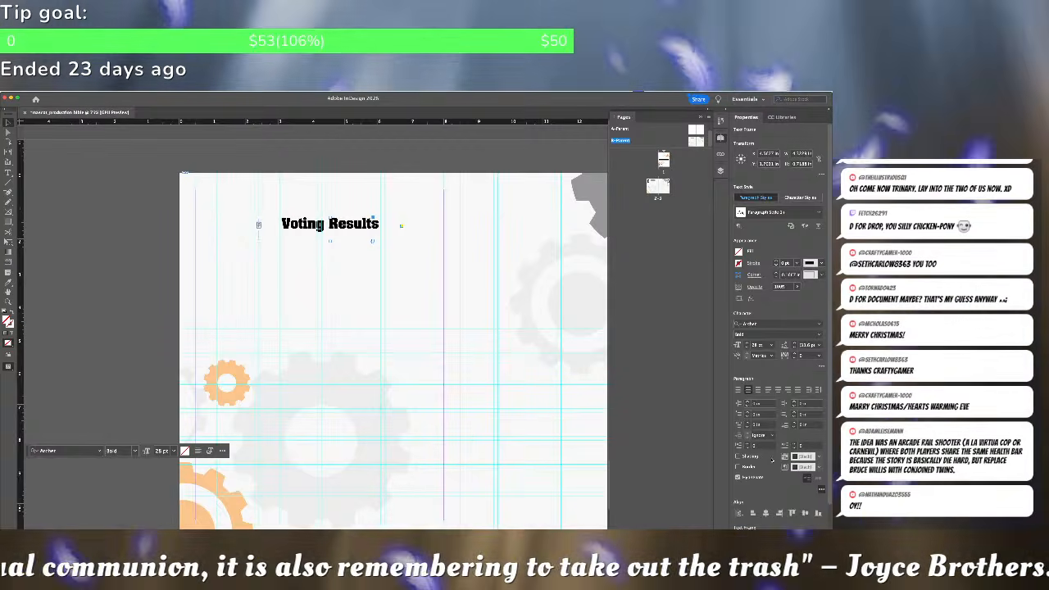
scroll(770, 457, "down", 3)
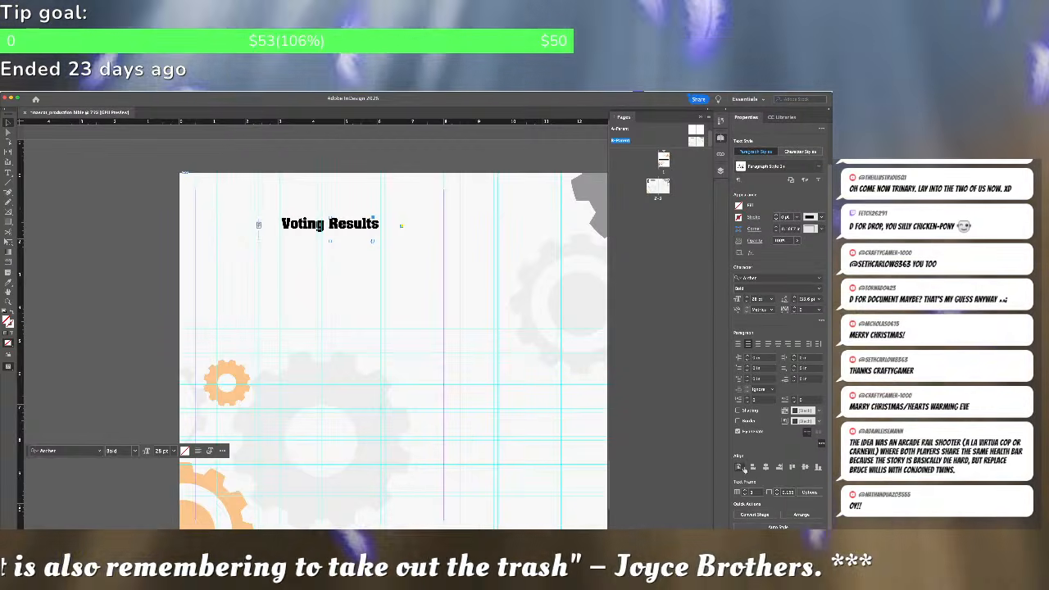
left_click(739, 466)
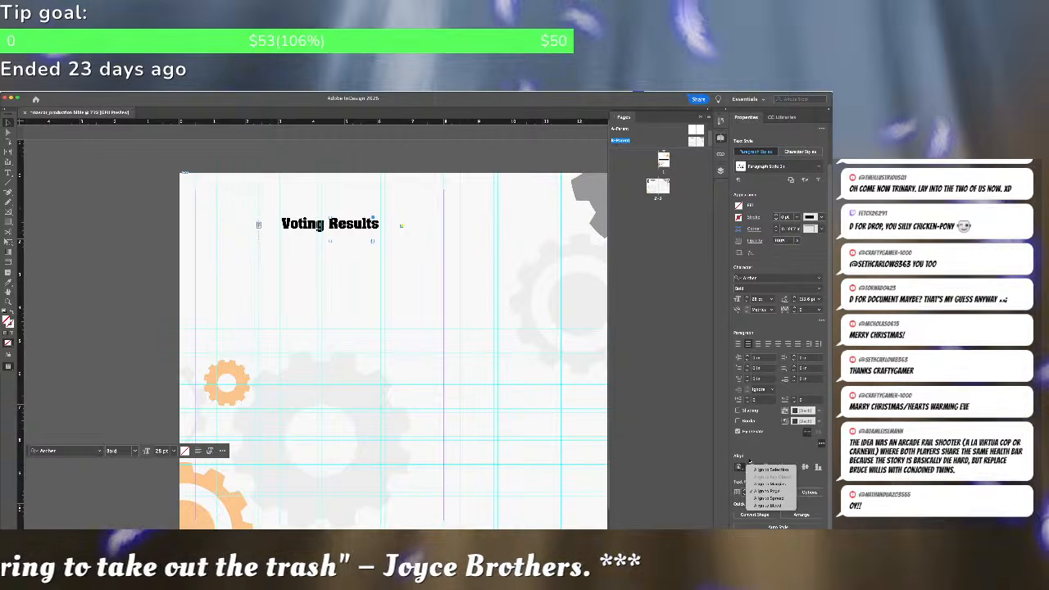
left_click(766, 469)
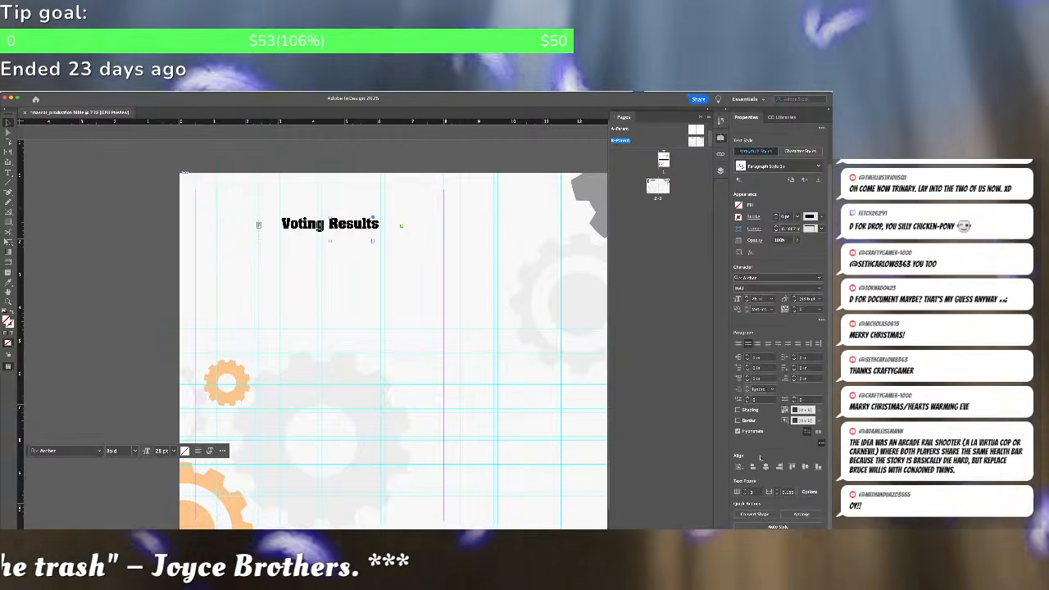
scroll(760, 457, "up", 3)
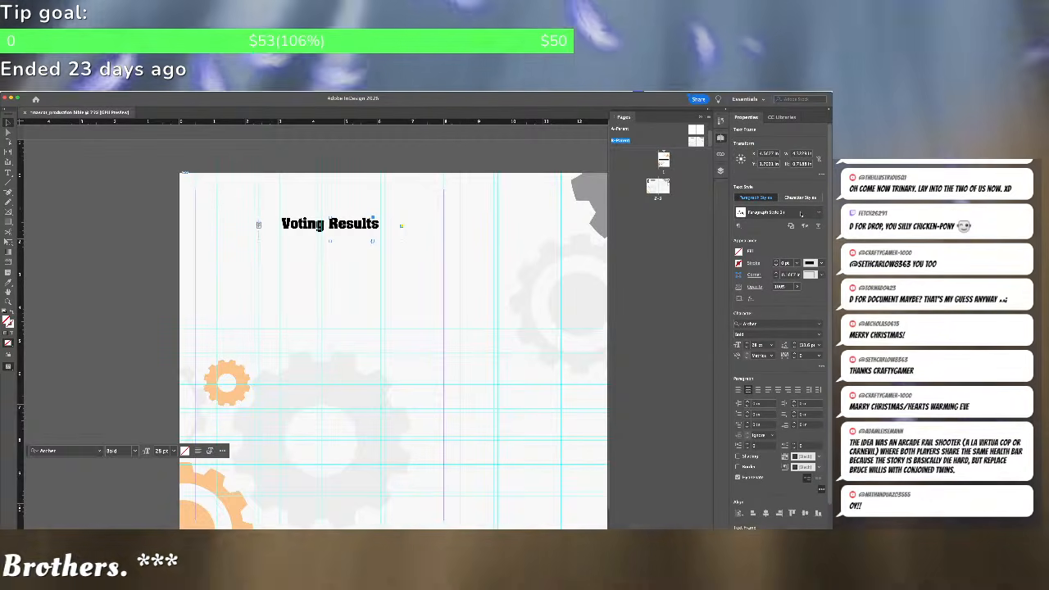
Rename the heading's paragraph style as "Titles"
left_click(777, 213)
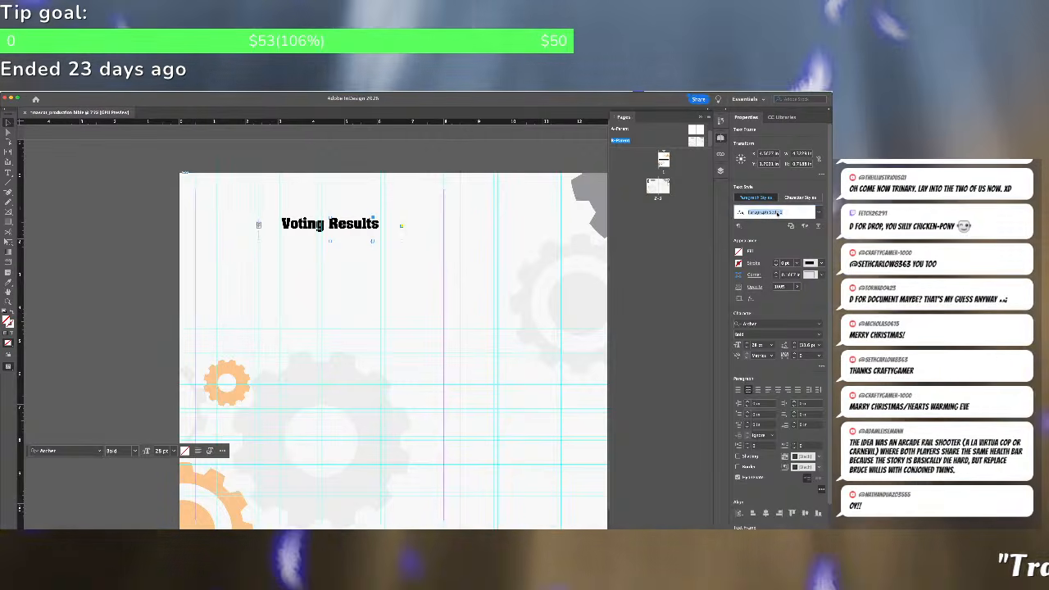
type("Bo")
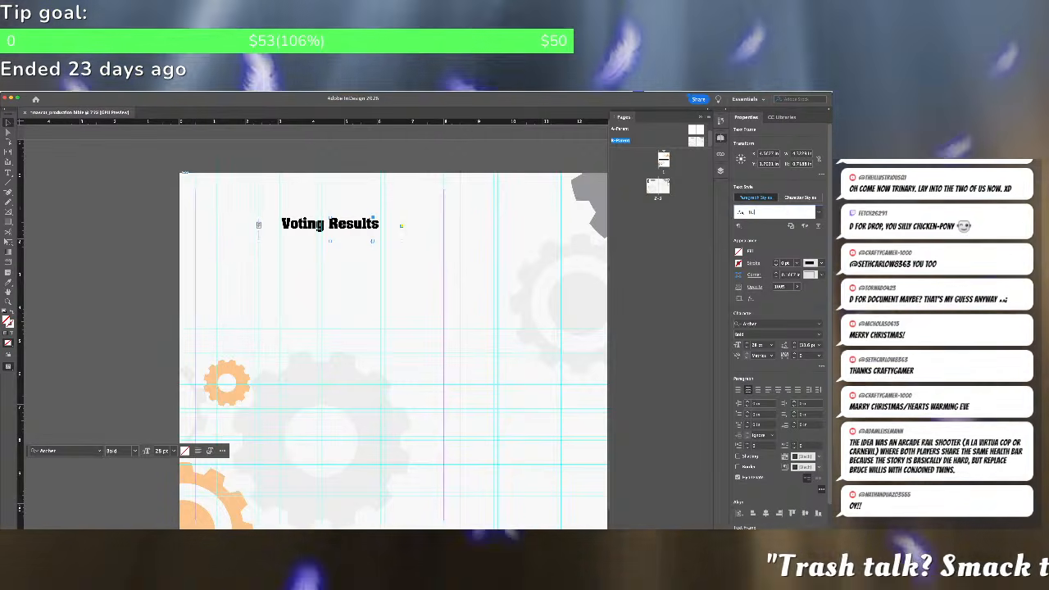
type("tles")
key("Return")
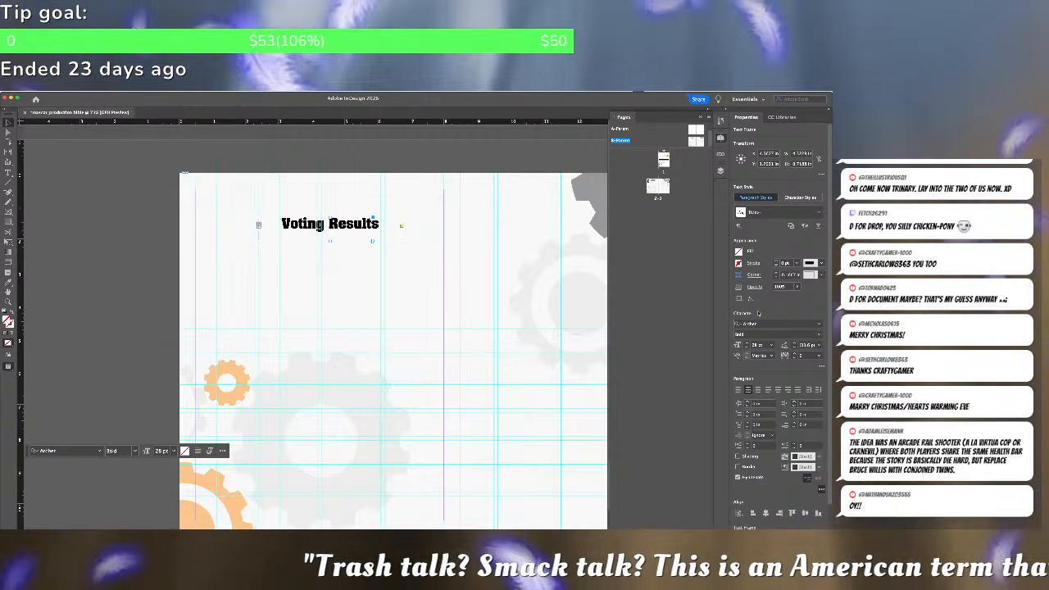
right_click(330, 229)
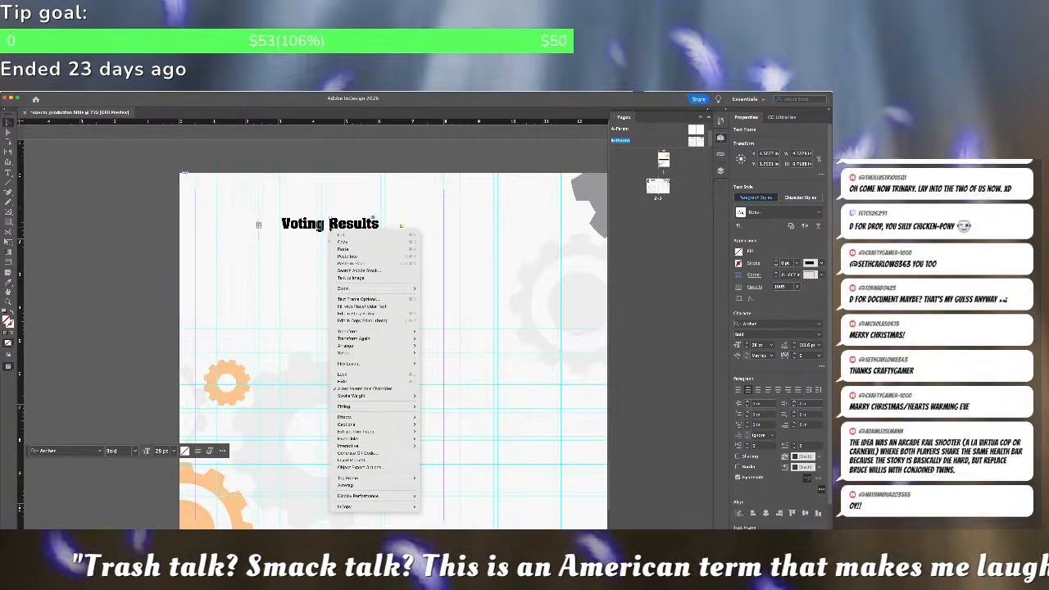
mouse_move(347, 346)
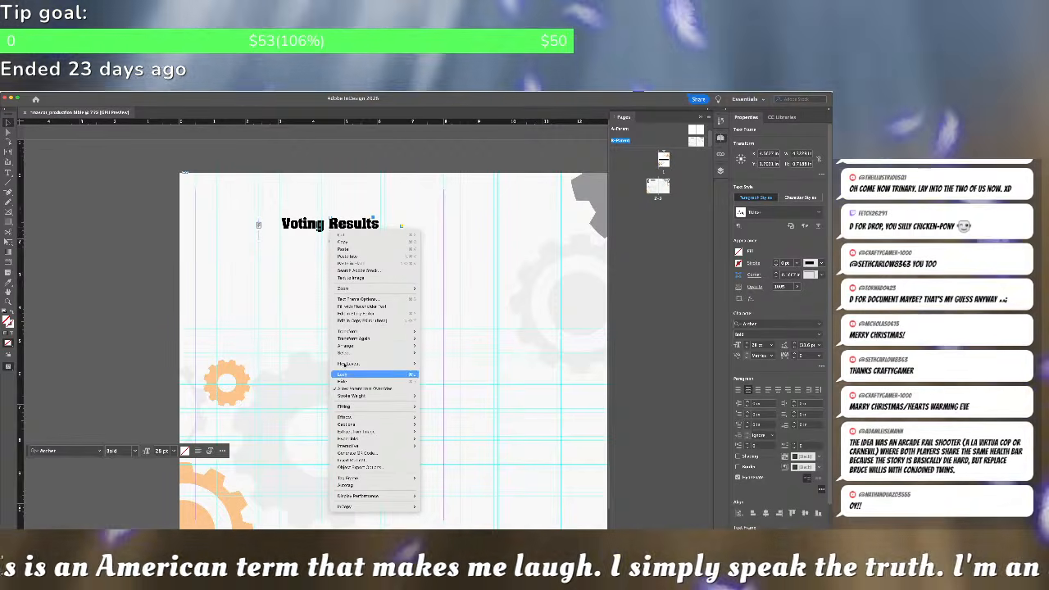
left_click(320, 227)
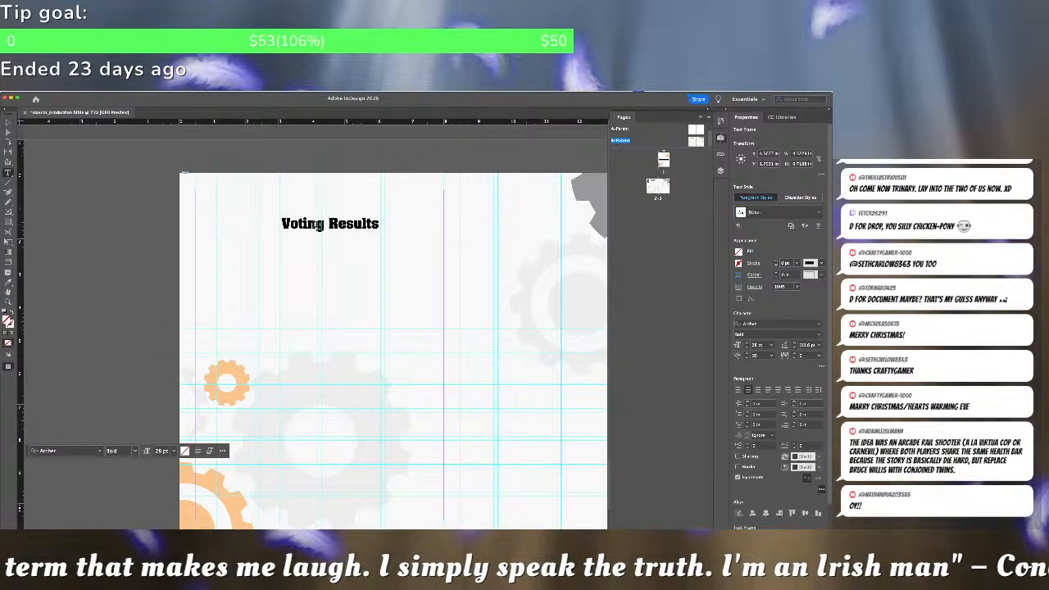
triple_click(320, 228)
right_click(318, 229)
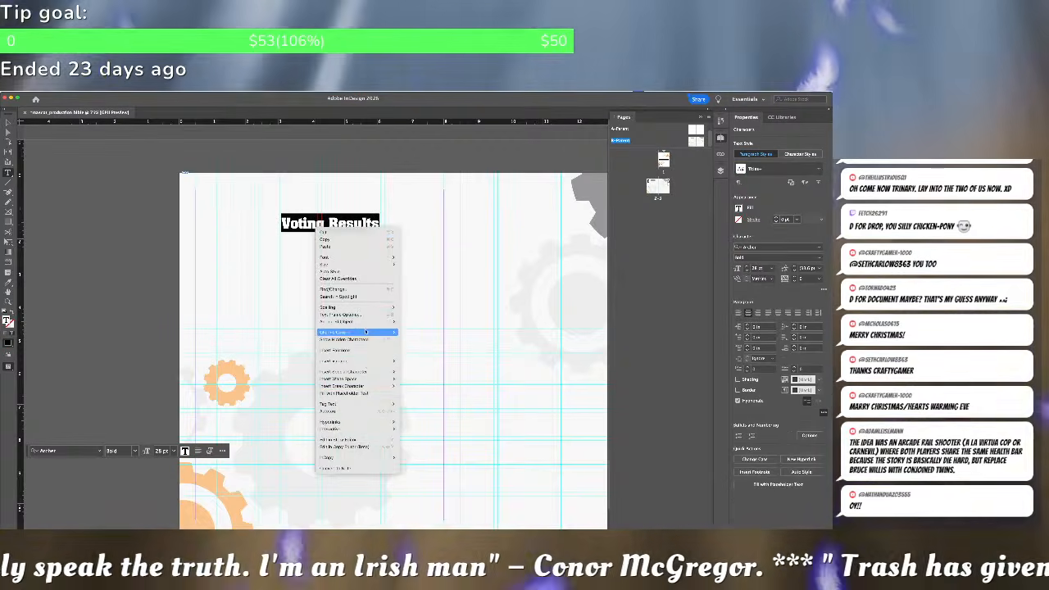
mouse_move(365, 323)
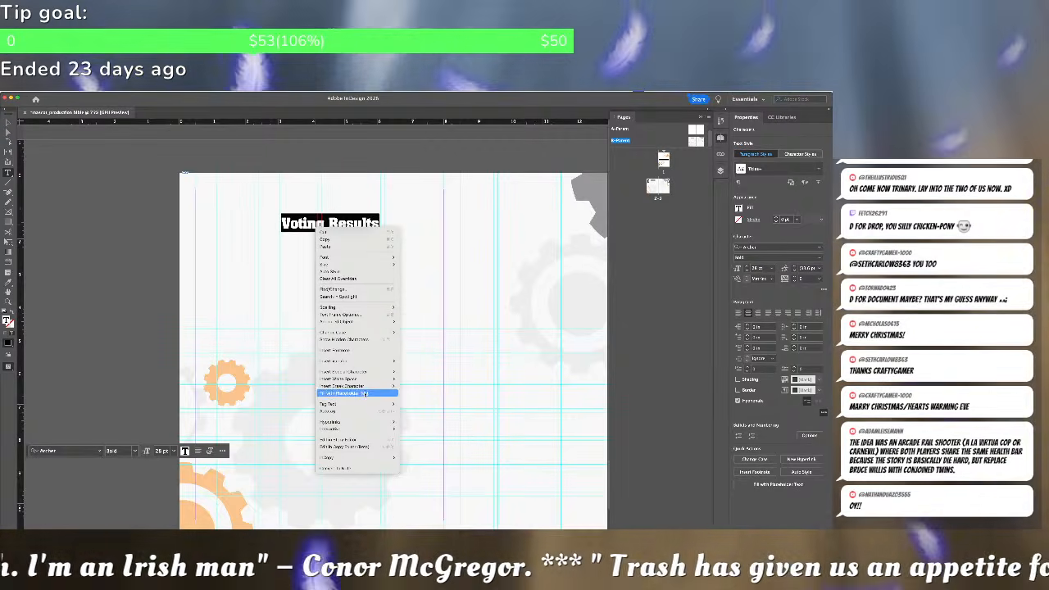
left_click(523, 401)
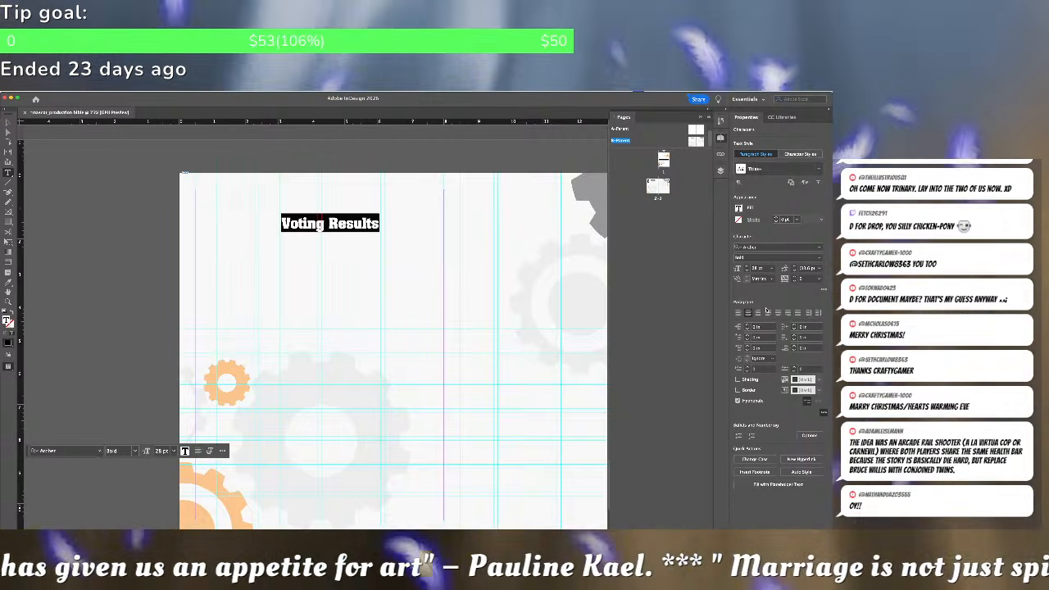
Show the additional character options for the "Voting Results" heading and leave its text editing
left_click(824, 292)
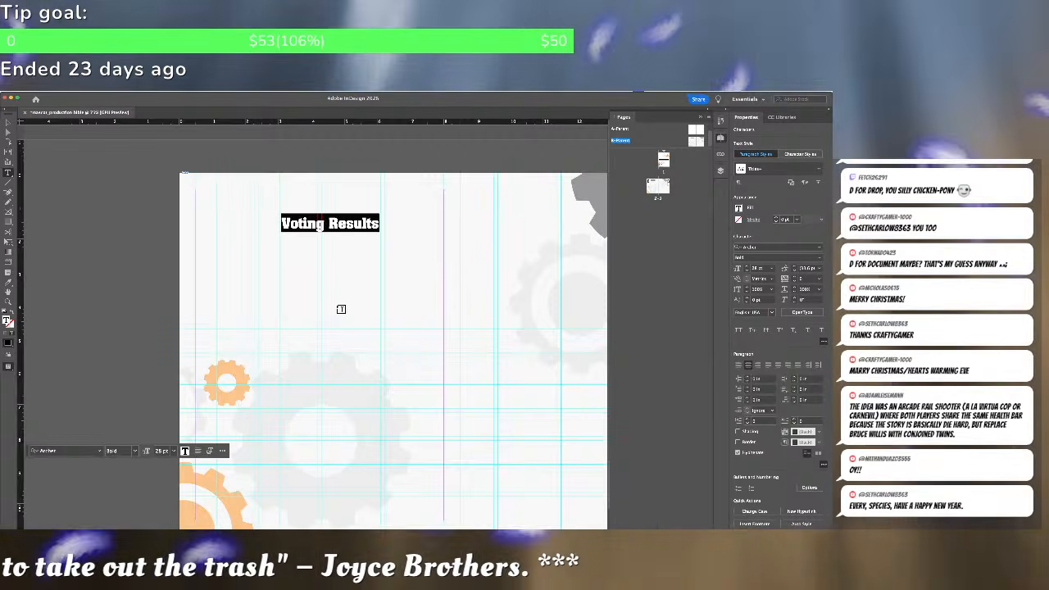
key("Escape")
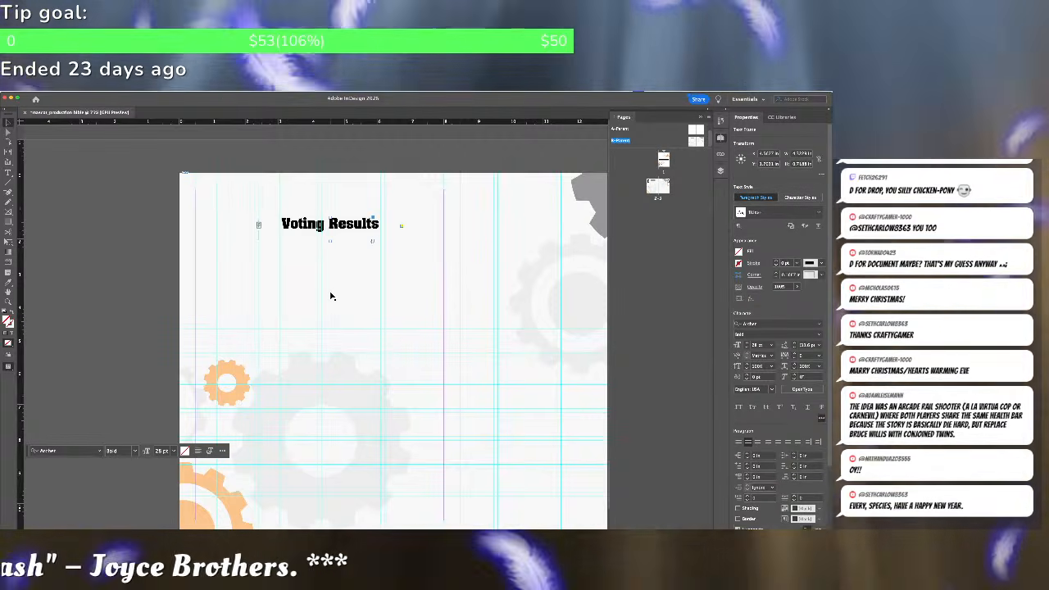
left_click(331, 295)
left_click(331, 236)
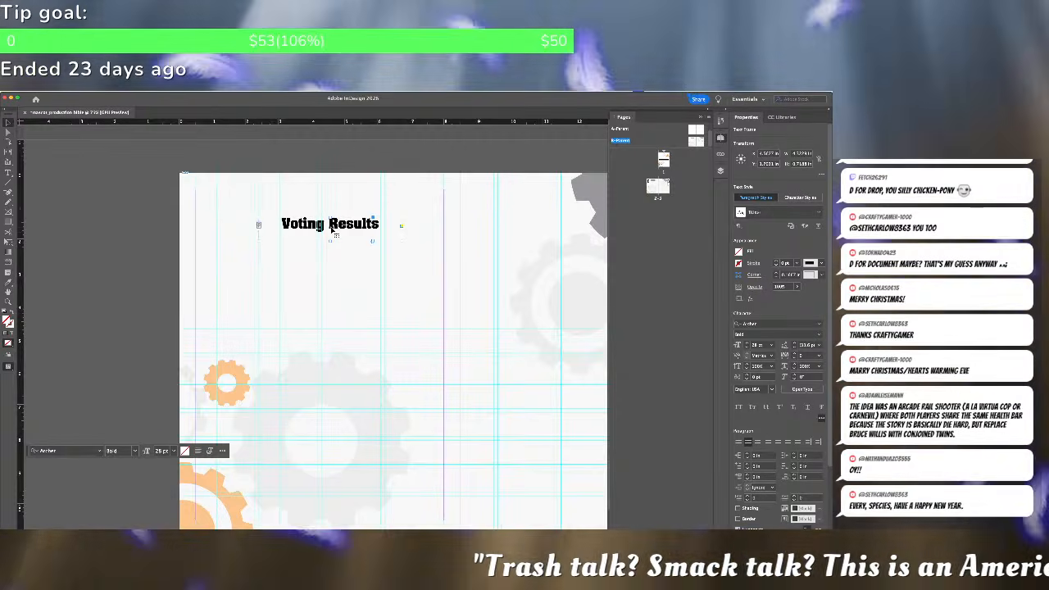
Add a text frame about 5.6 in wide and 2.4 in tall below the heading, starting "After being presented with several mascot options, the Membership"
left_click(333, 264)
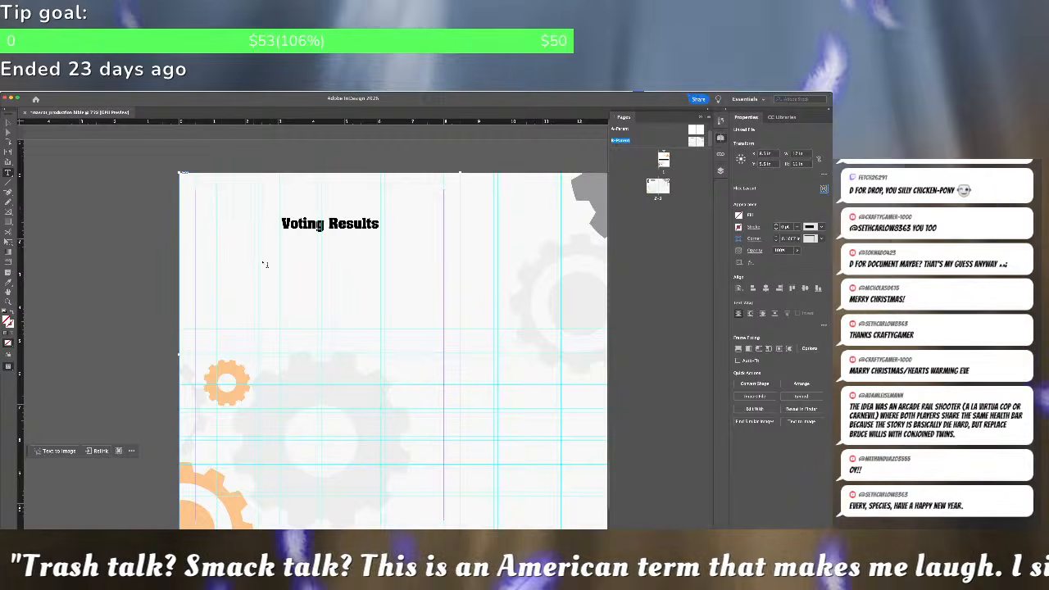
left_click_drag(240, 248, 422, 324)
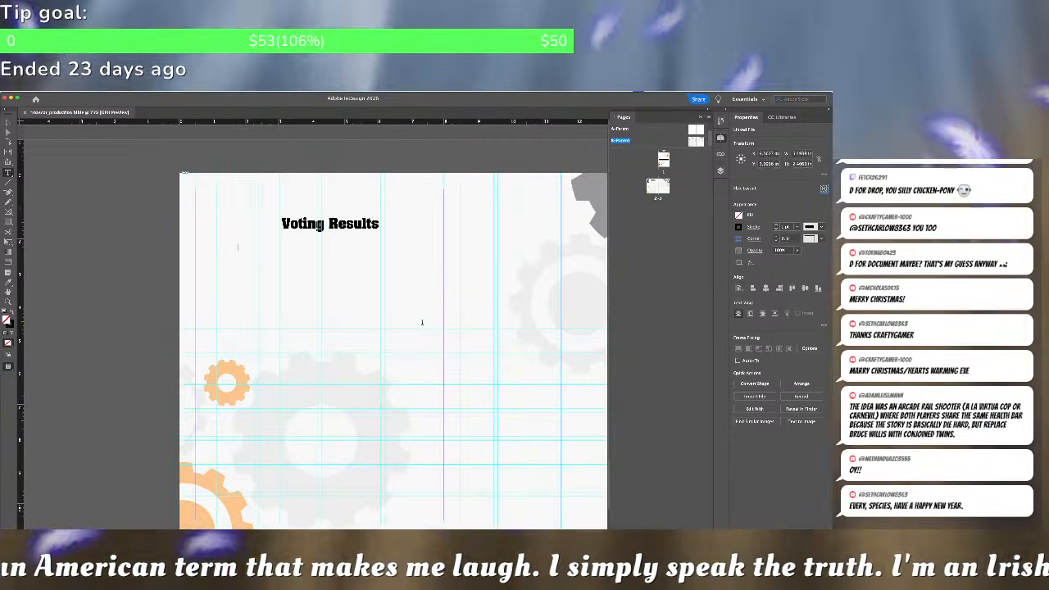
type("After re")
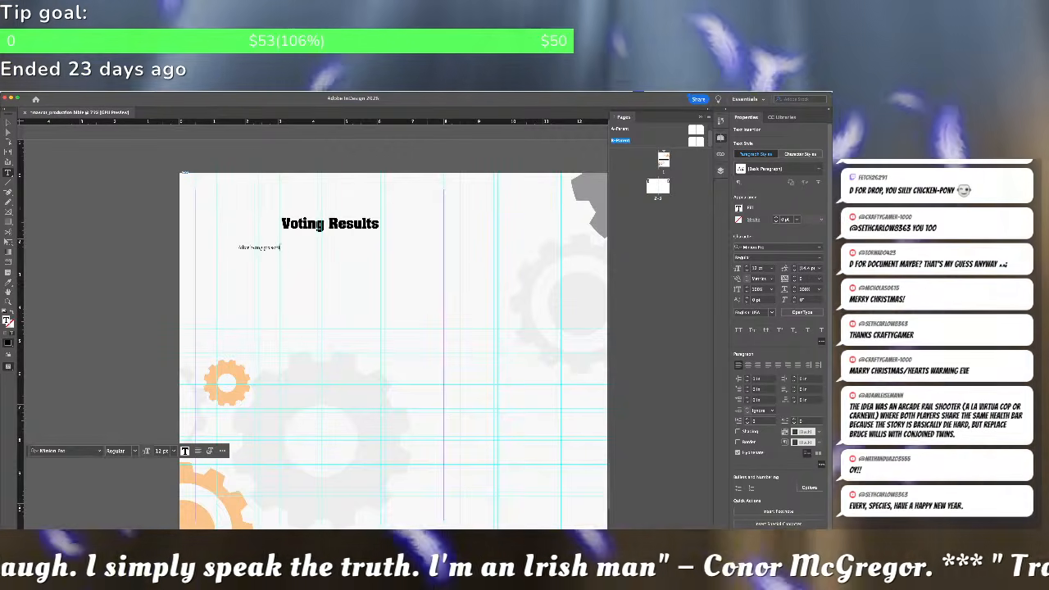
type(" mascot opt")
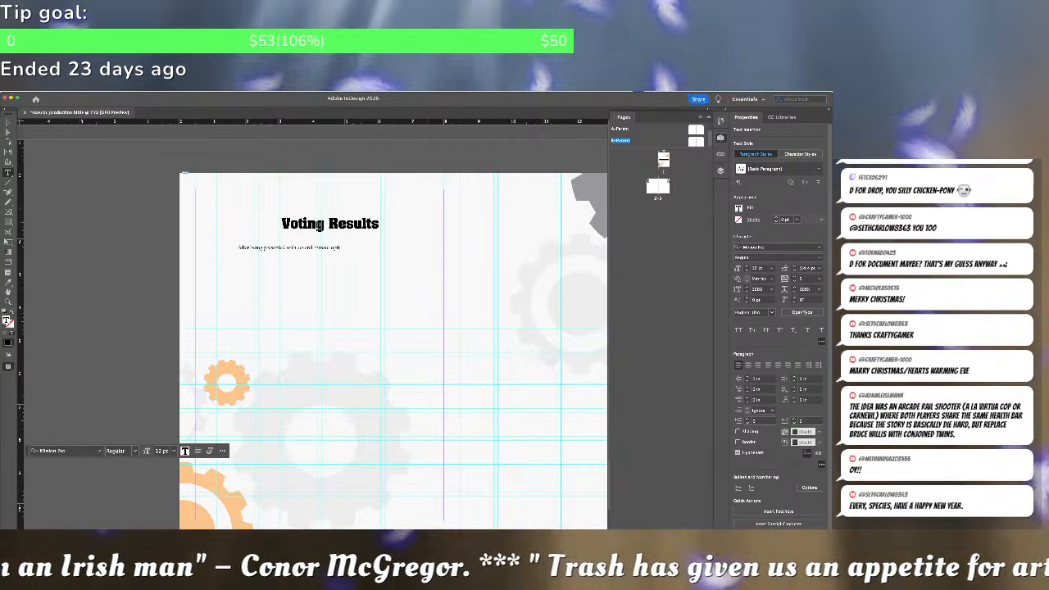
type("her")
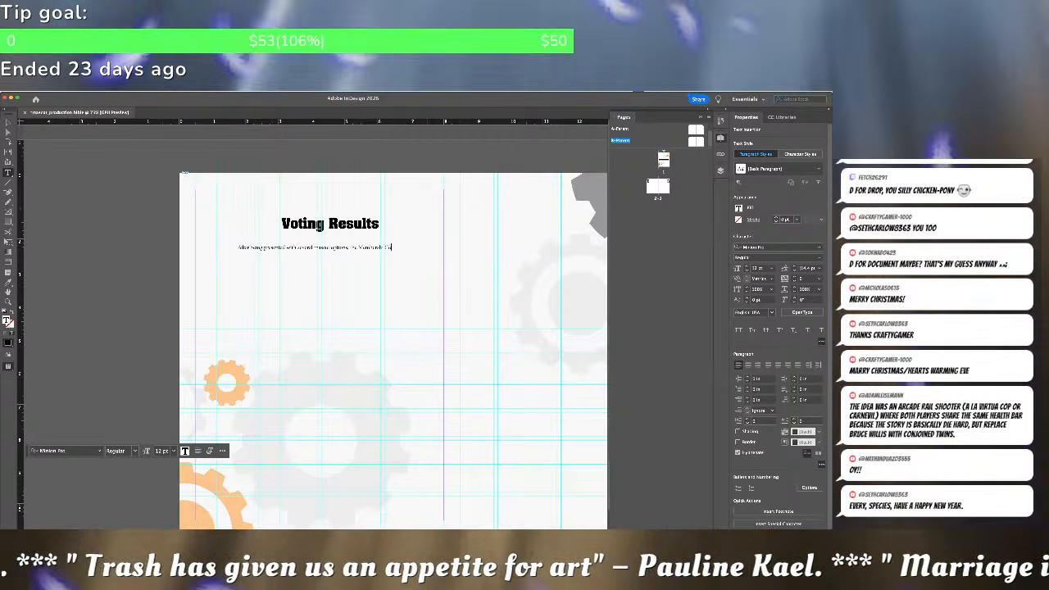
Finish the body text's first sentence with "Committee of the Specific Writers decided on a trash-themed robot."
key("BackSpace")
type("o")
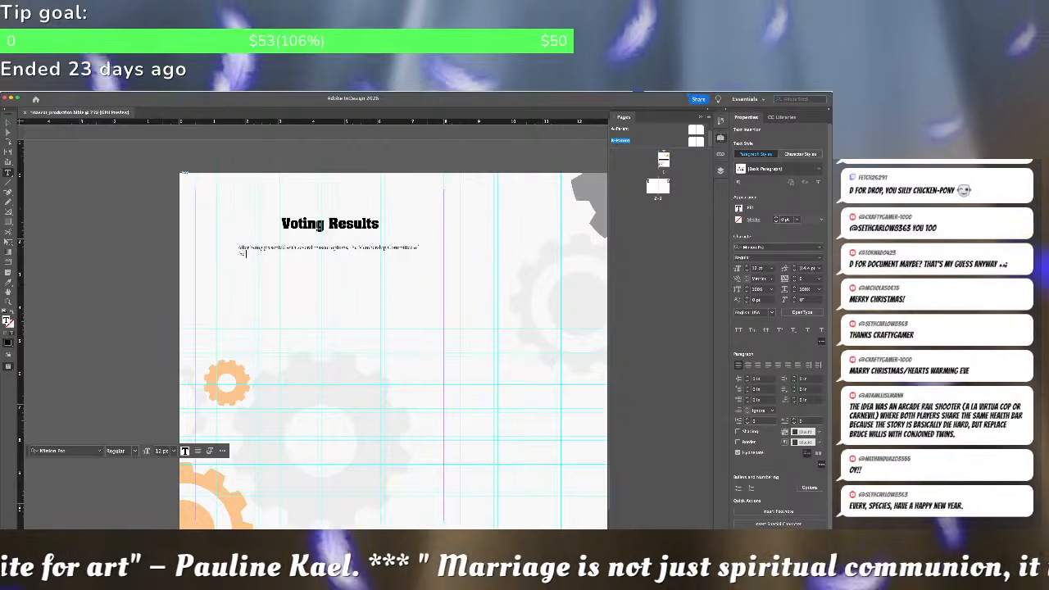
type("cific Writer")
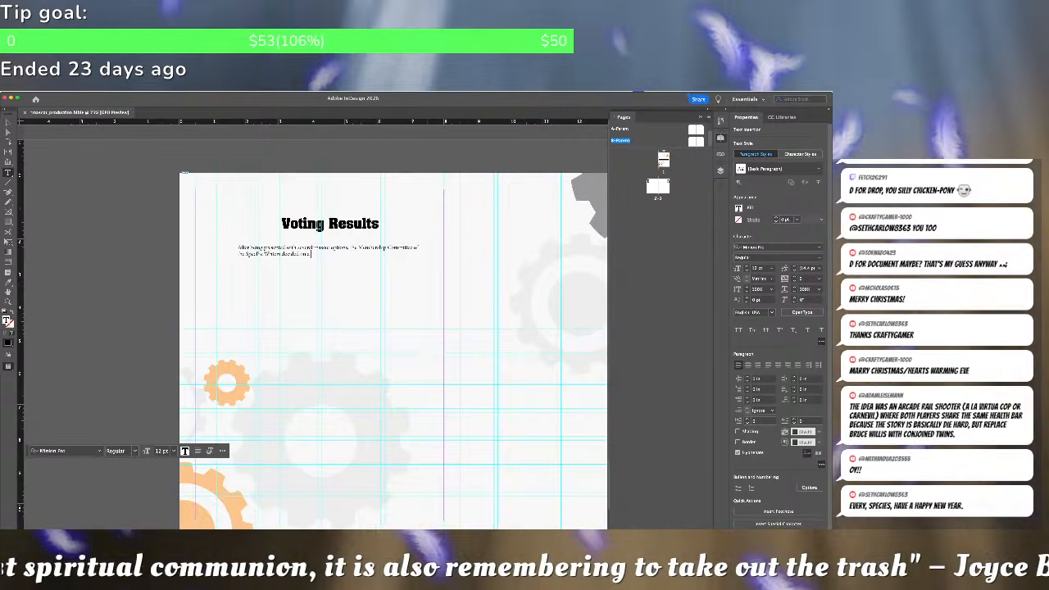
type("s decided on a trash-themed")
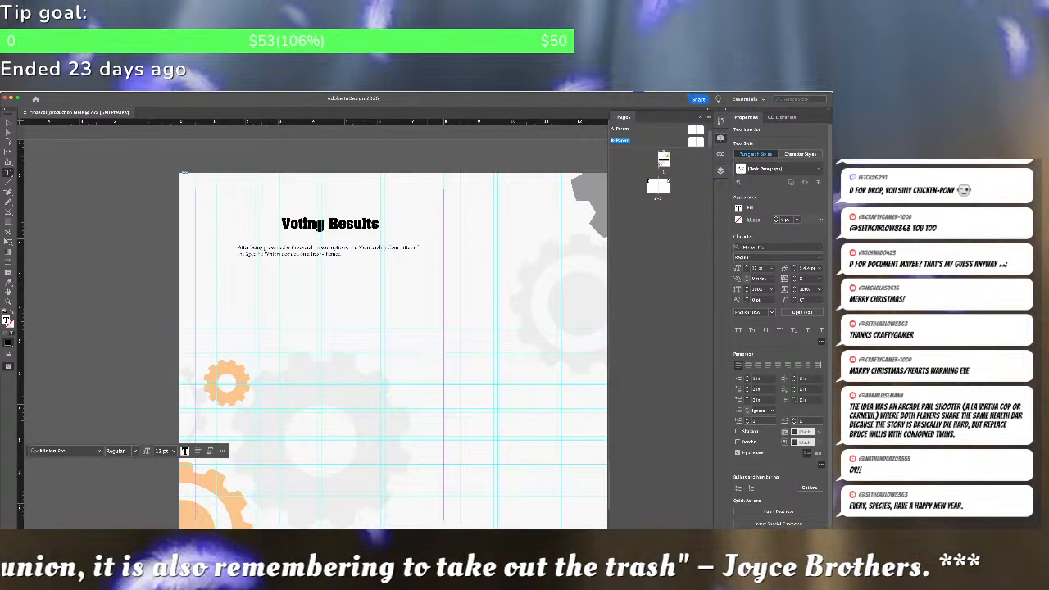
type(" name. Th")
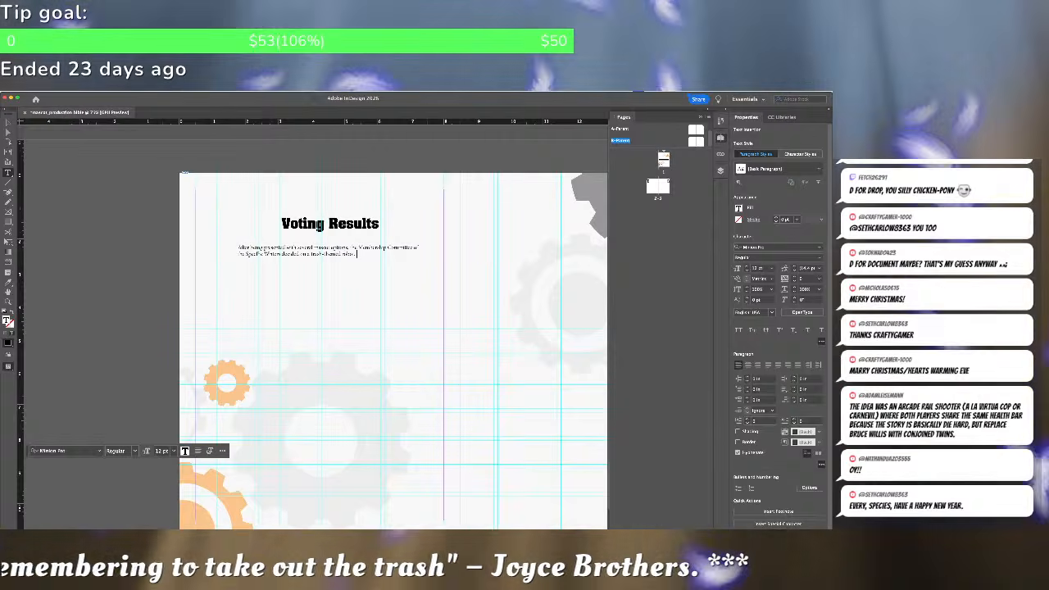
Add the sentence "The core concept is that the bot is fueled by rejection letters, discarded drafts, and unused ideas."
type("e second concept is tha")
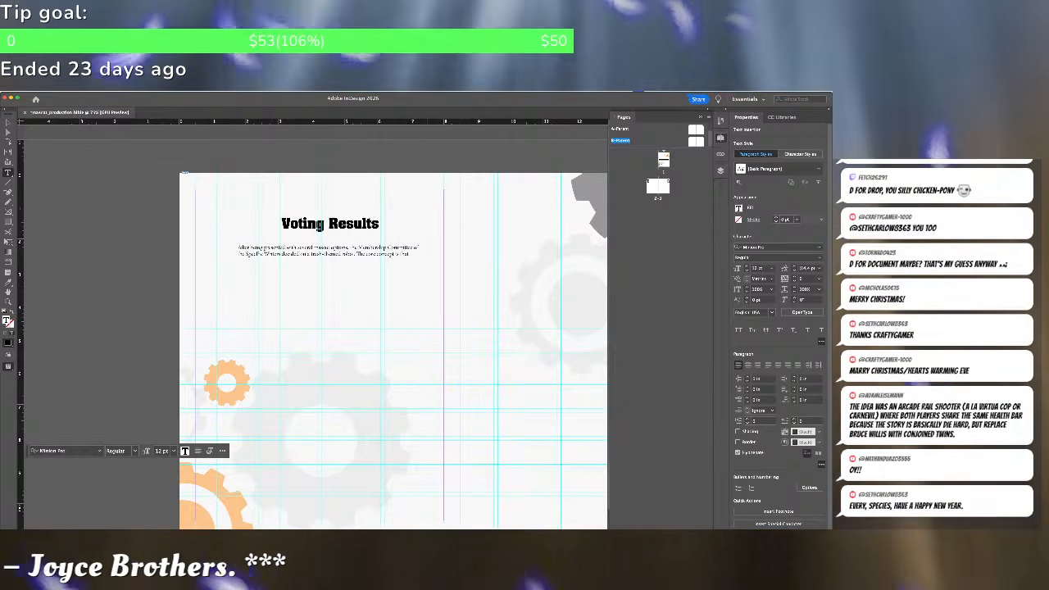
type(" the boss i")
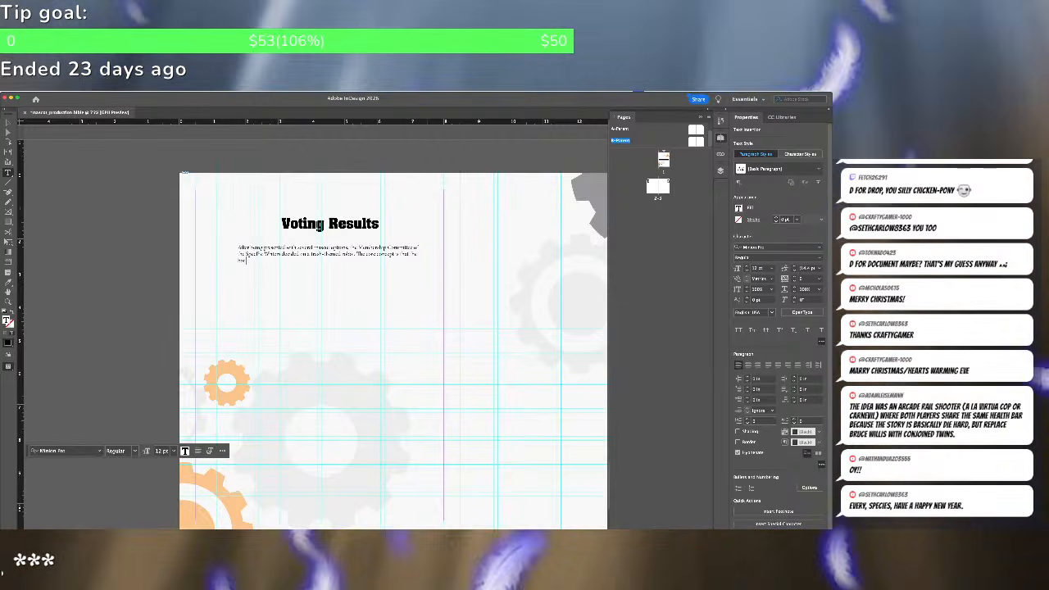
type("uele")
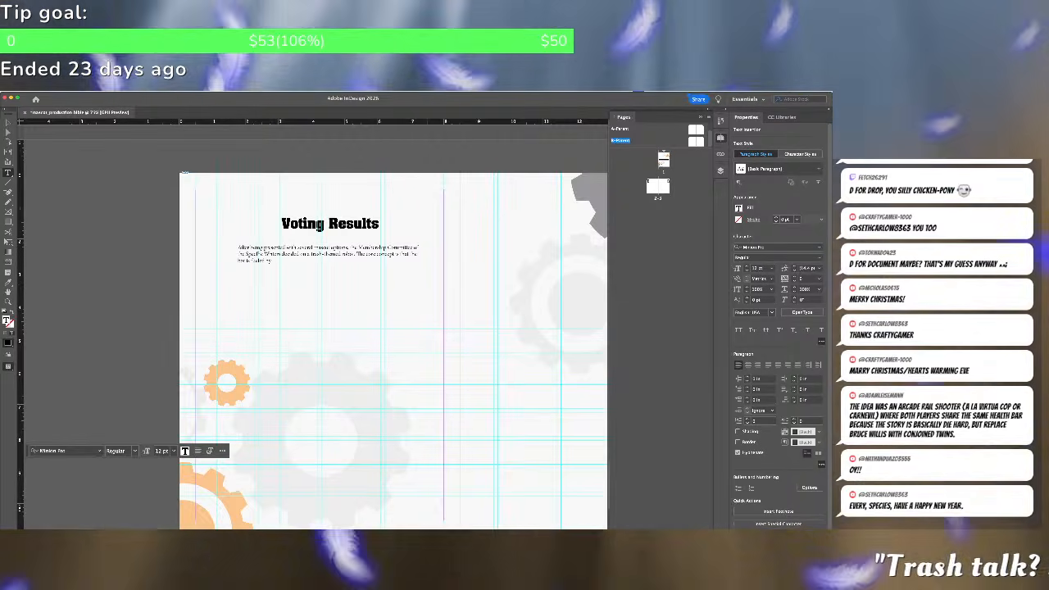
type("d by reje")
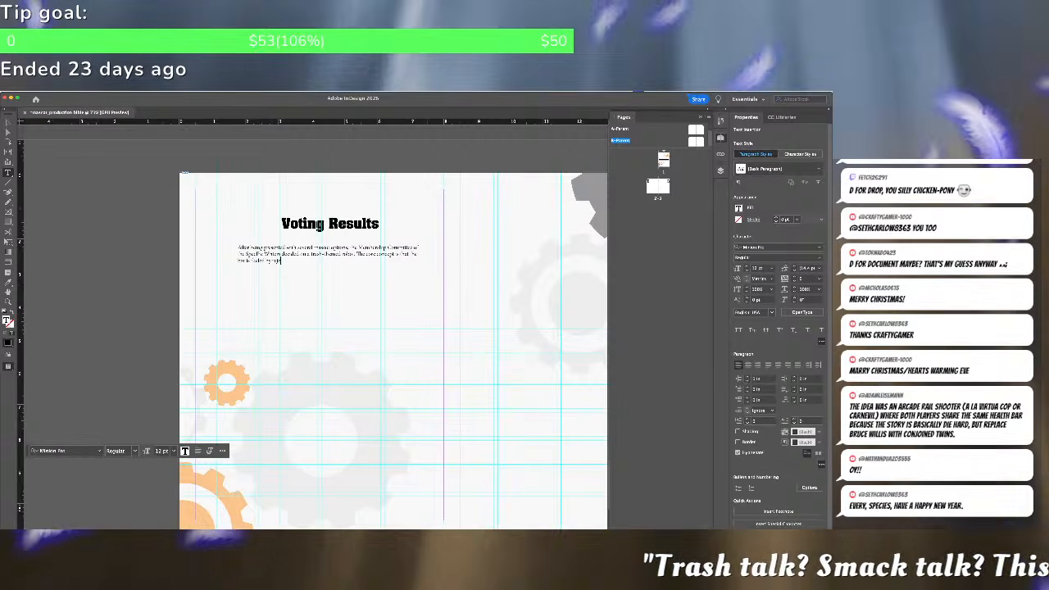
type("ction letters,")
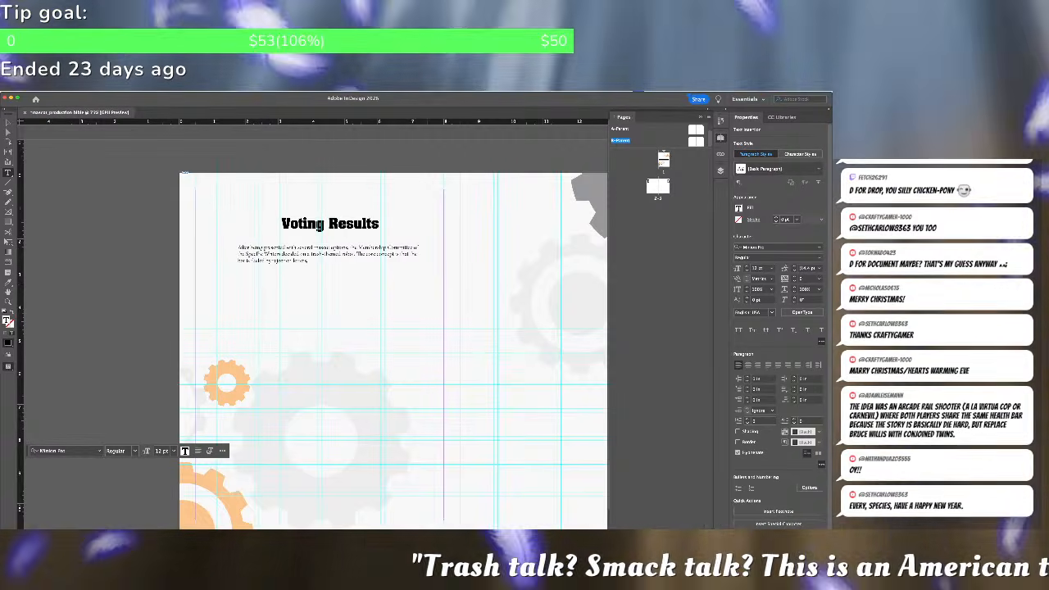
type(" dream")
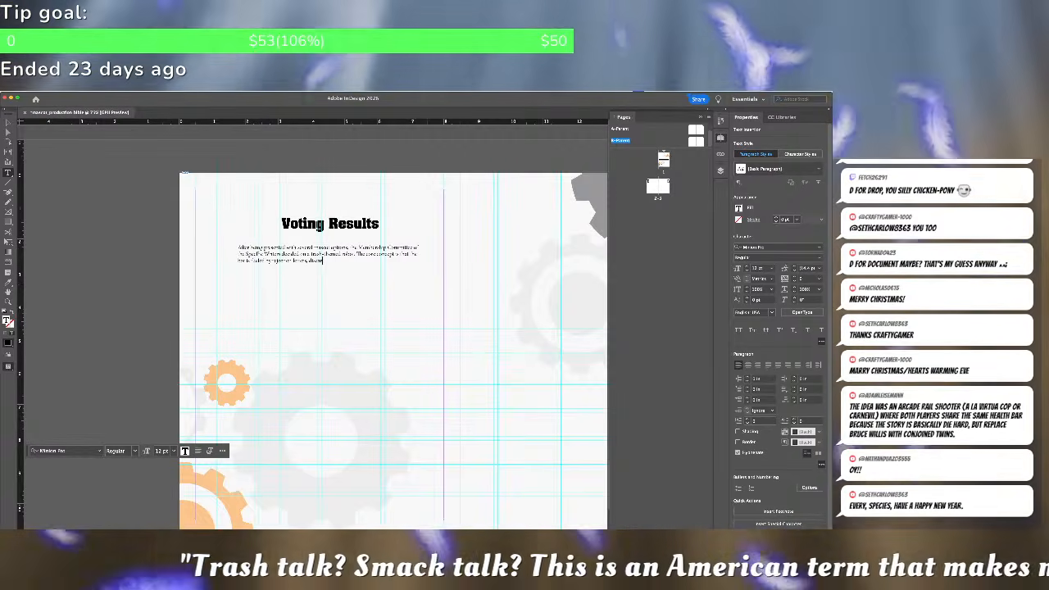
type("ing drafts, and unsold ideas. Fire")
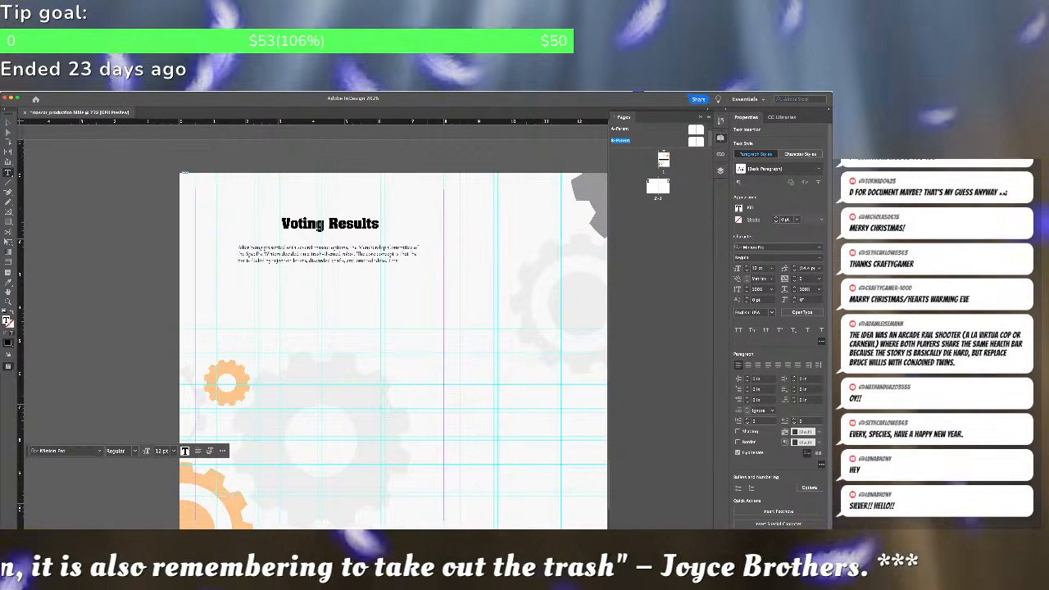
Continue the body text with the sentence "This to help reflect that the writing process is neither linear, nor instant."
type("flect that")
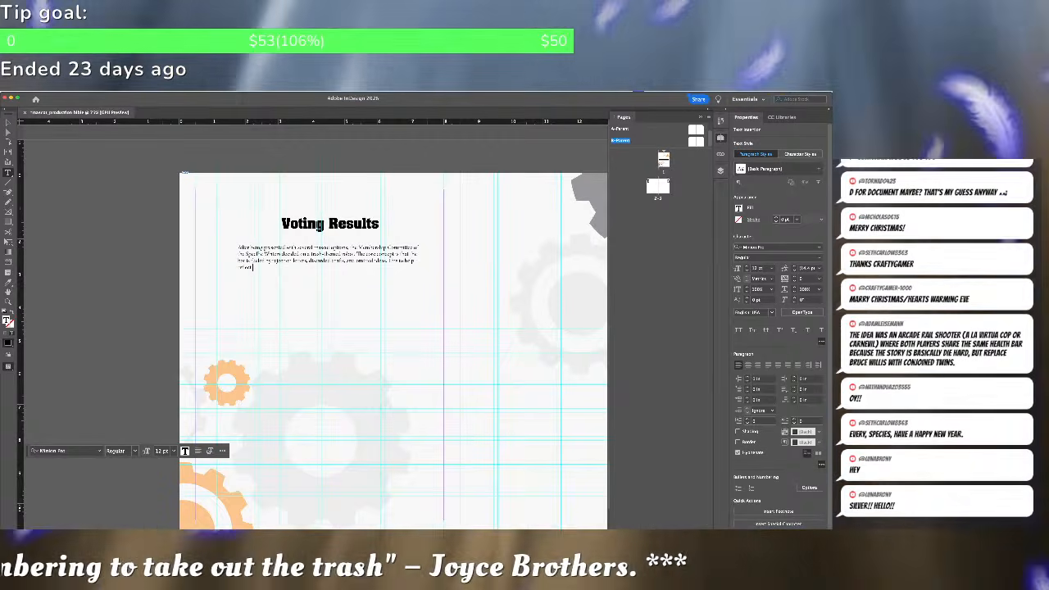
type(" the setting pe")
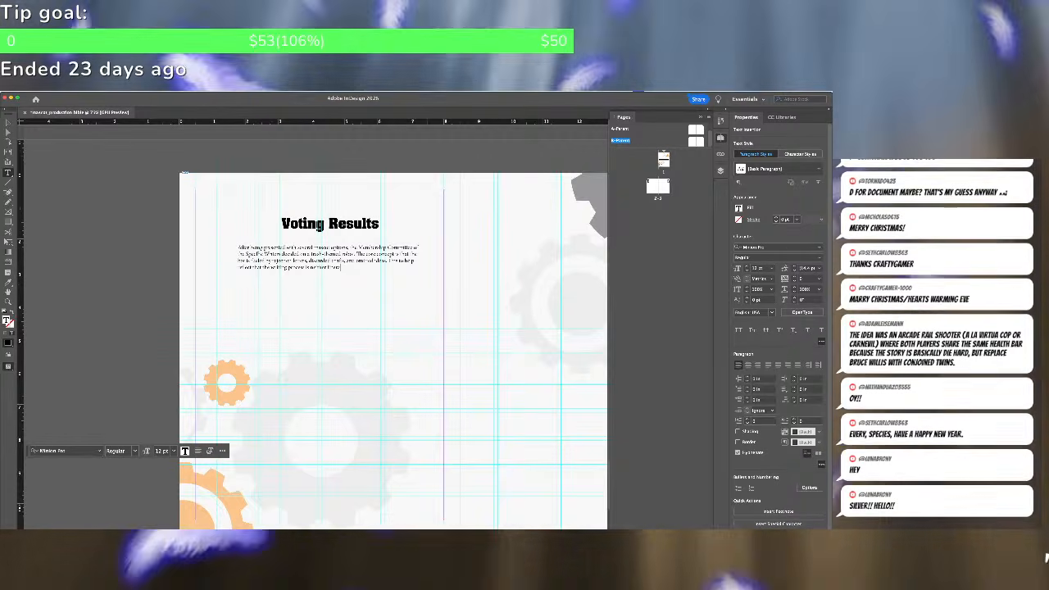
type(", nor")
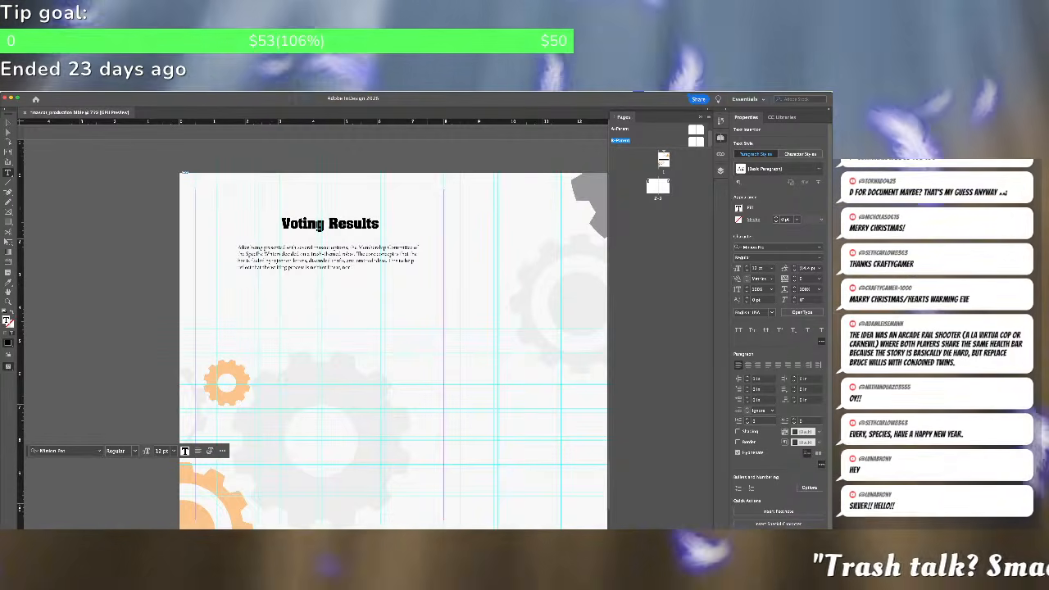
type(" better")
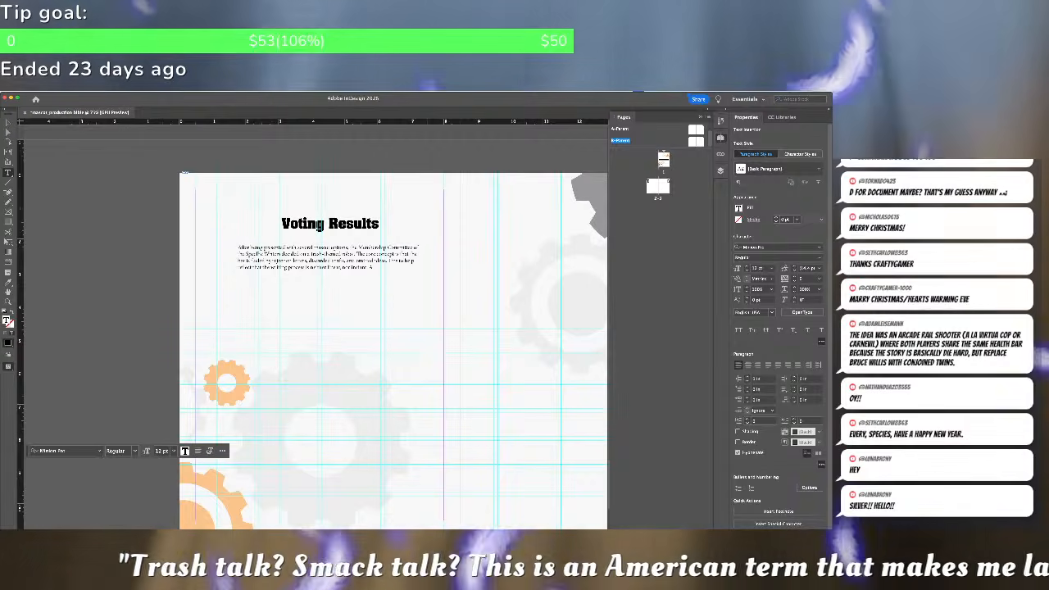
End the body text with "The group encourages writers to celebrate their rejections and know that each is a step towards true publication."
type("A")
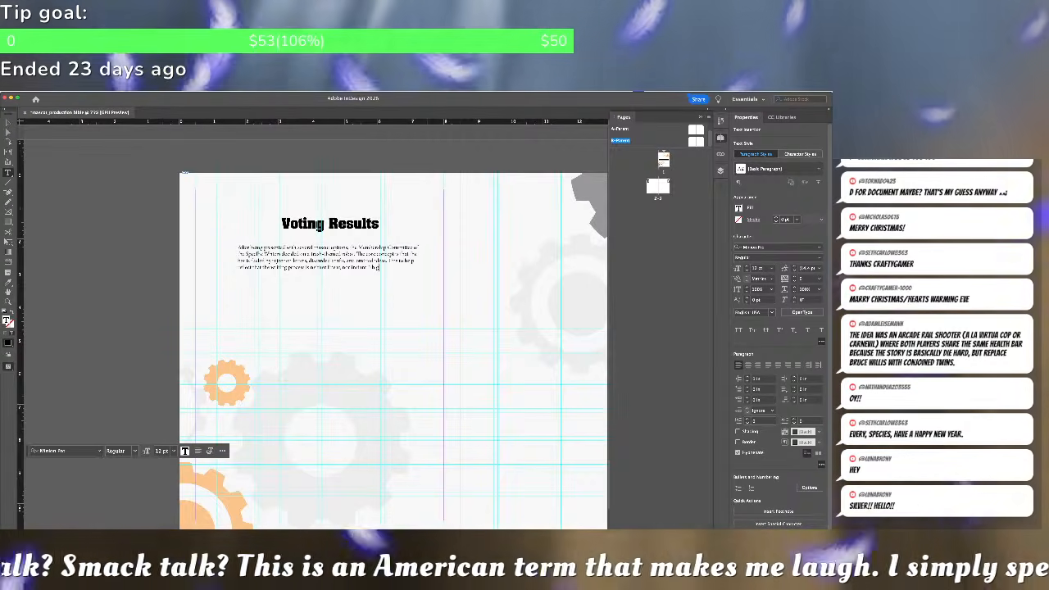
type(" encourage vote")
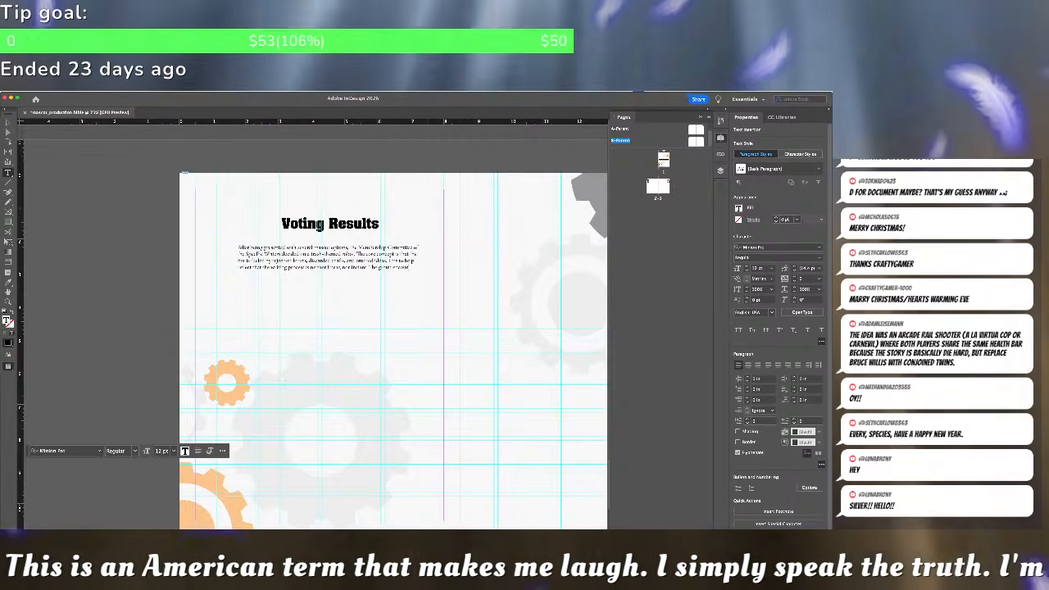
type("rs to vote early.")
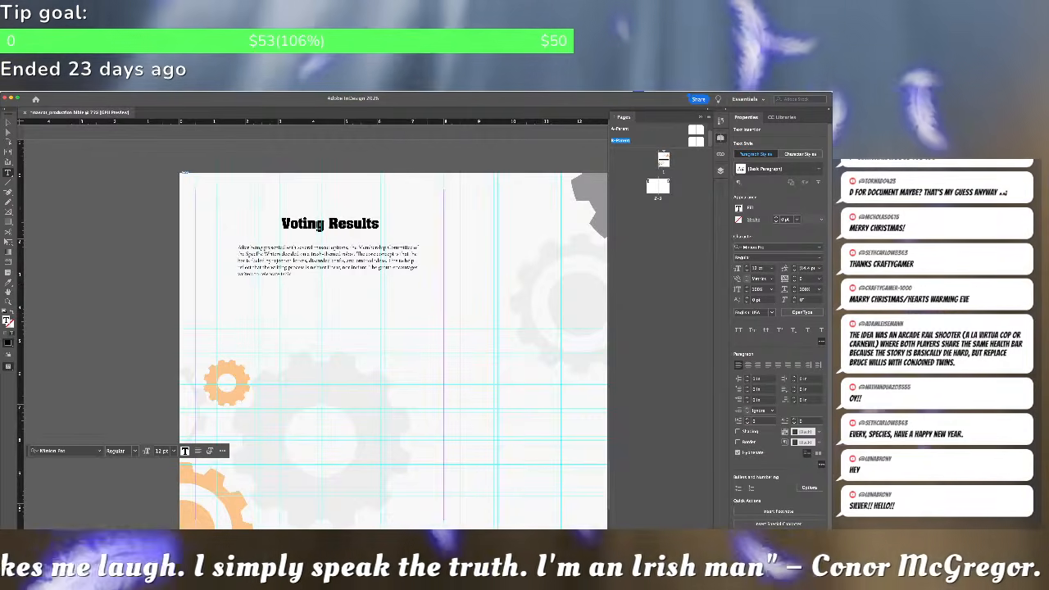
type(" and")
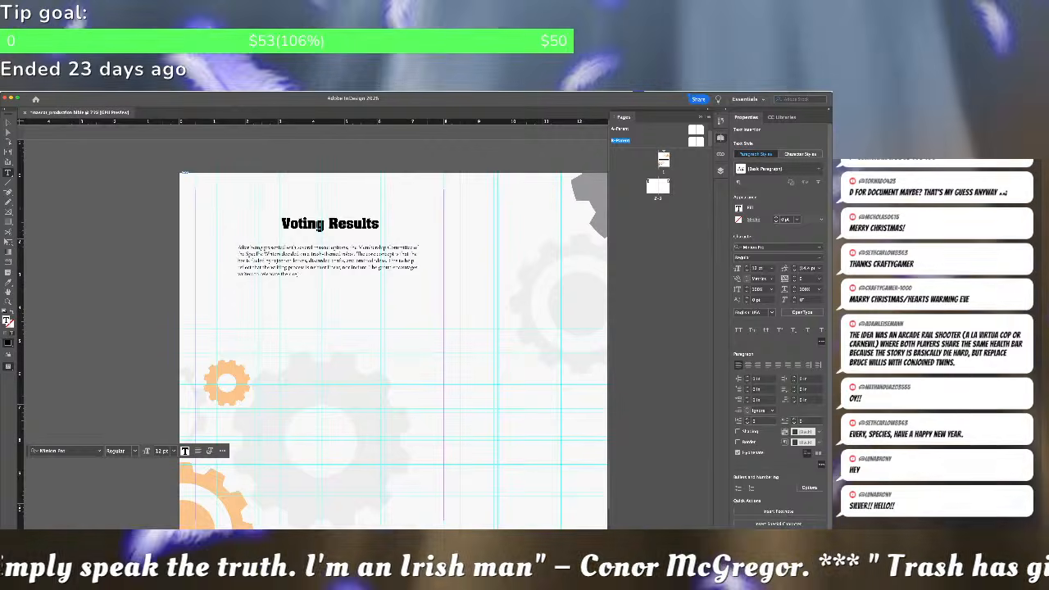
type(" often")
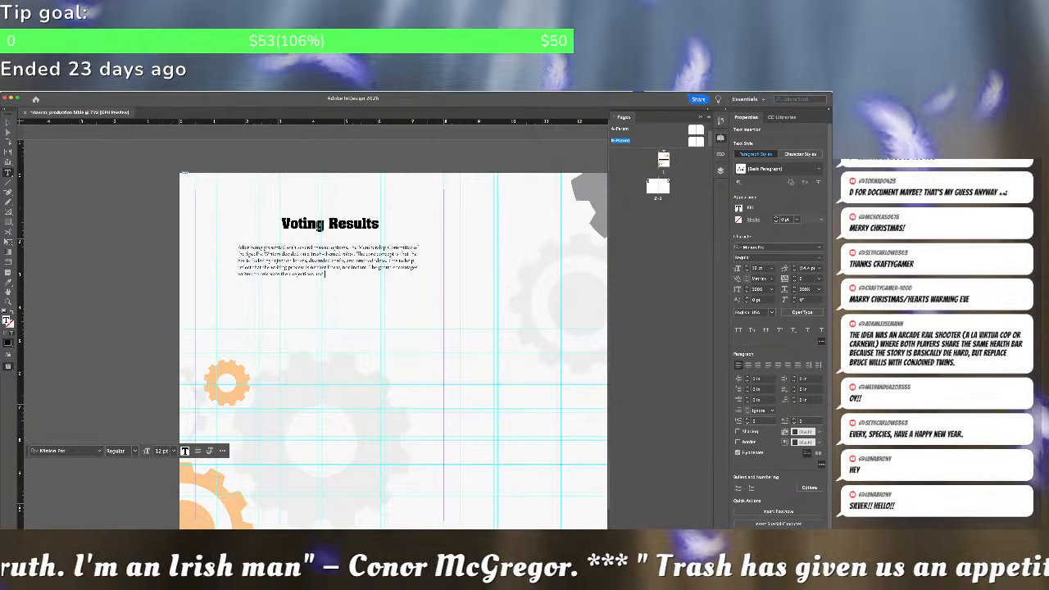
type(" that each i")
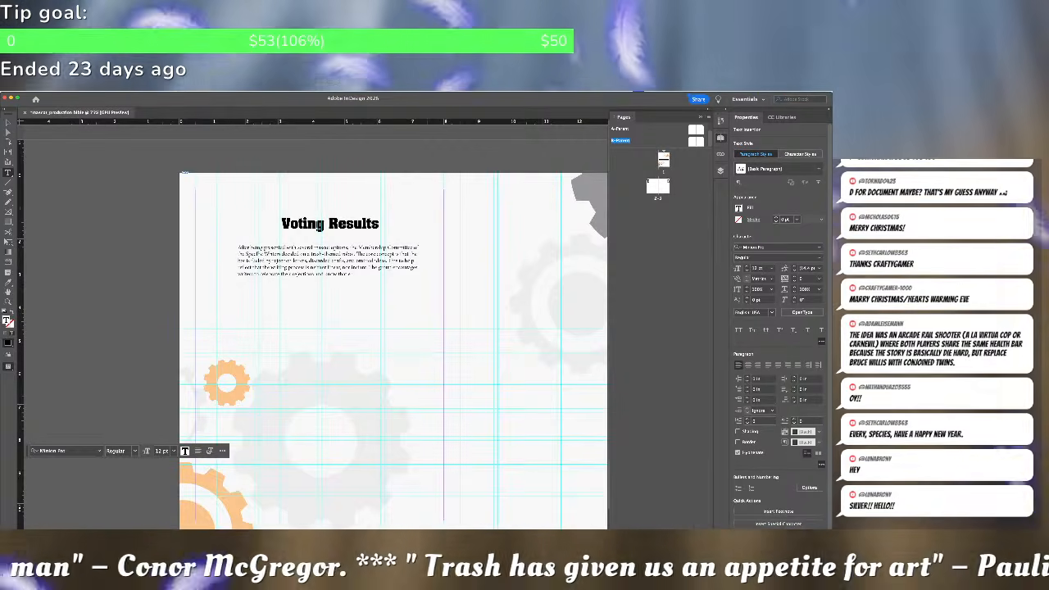
type("s a step towa")
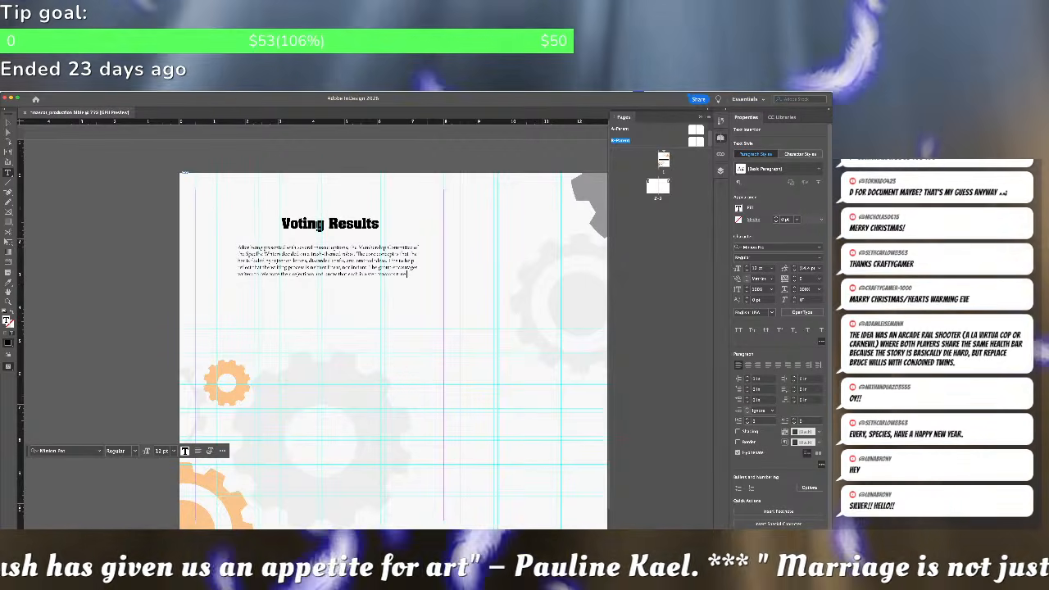
type("ble")
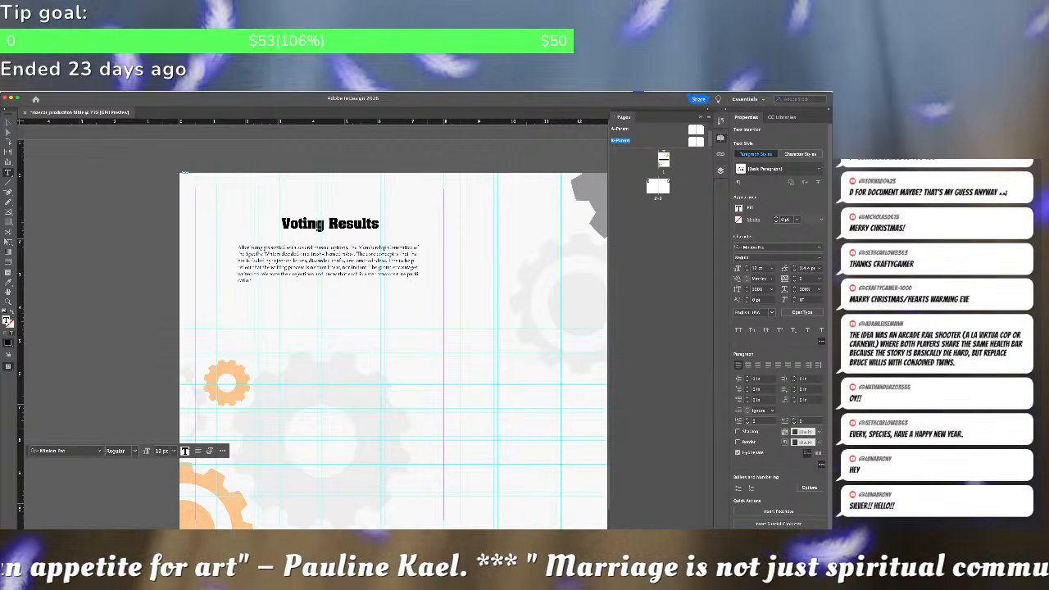
key("Escape")
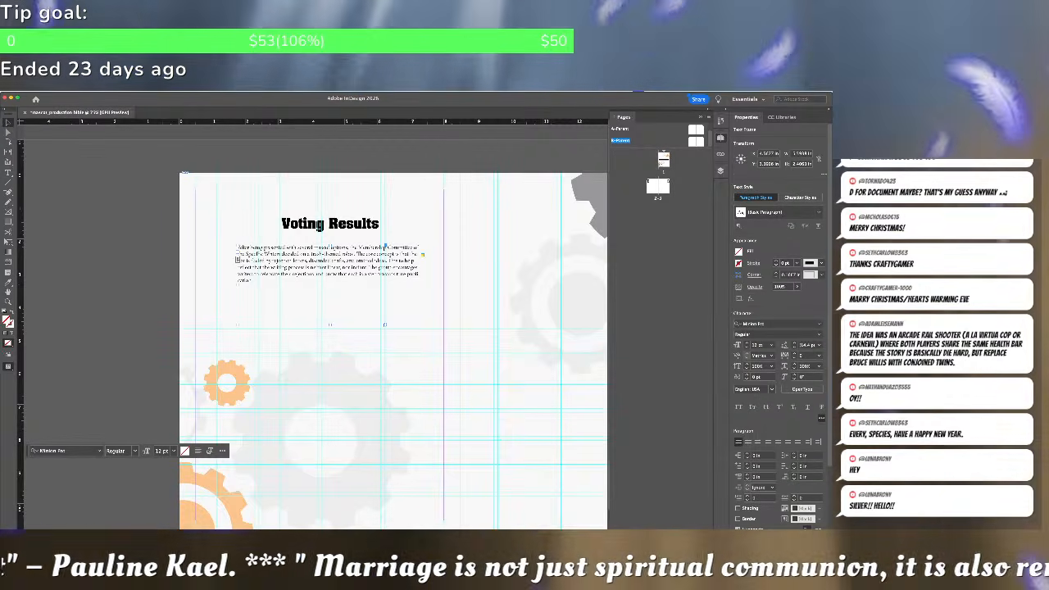
Look through the body text frame's properties and collapse the additional character options
scroll(778, 327, "down", 2)
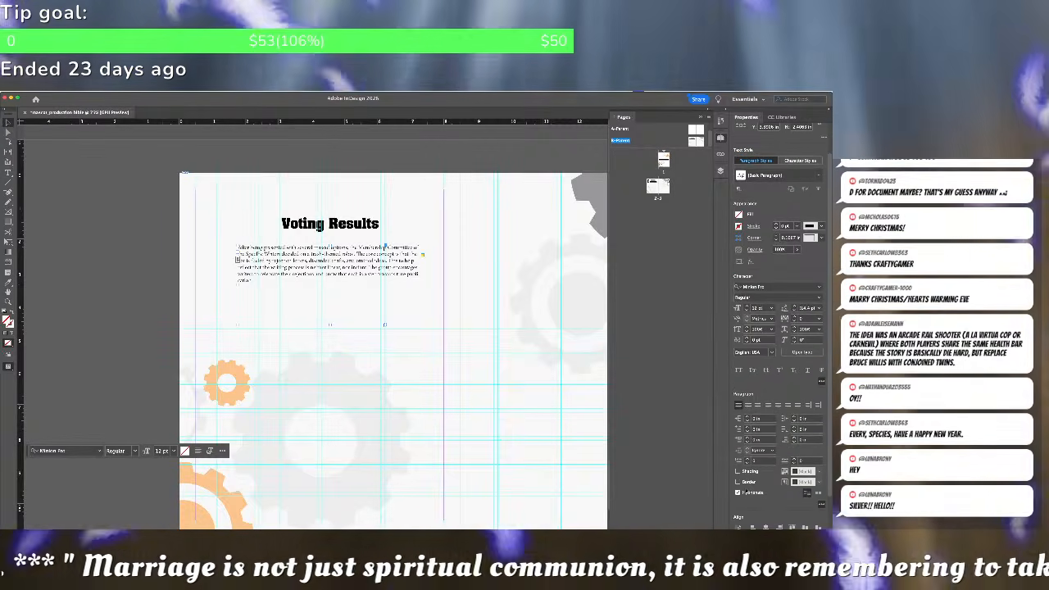
scroll(762, 479, "down", 2)
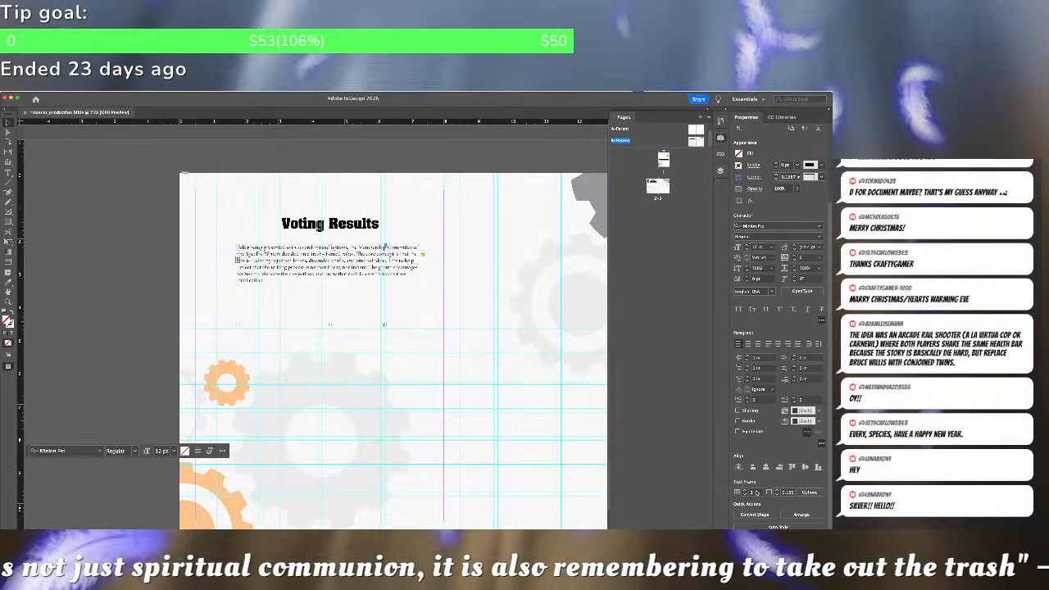
scroll(762, 479, "down", 1)
scroll(763, 479, "up", 4)
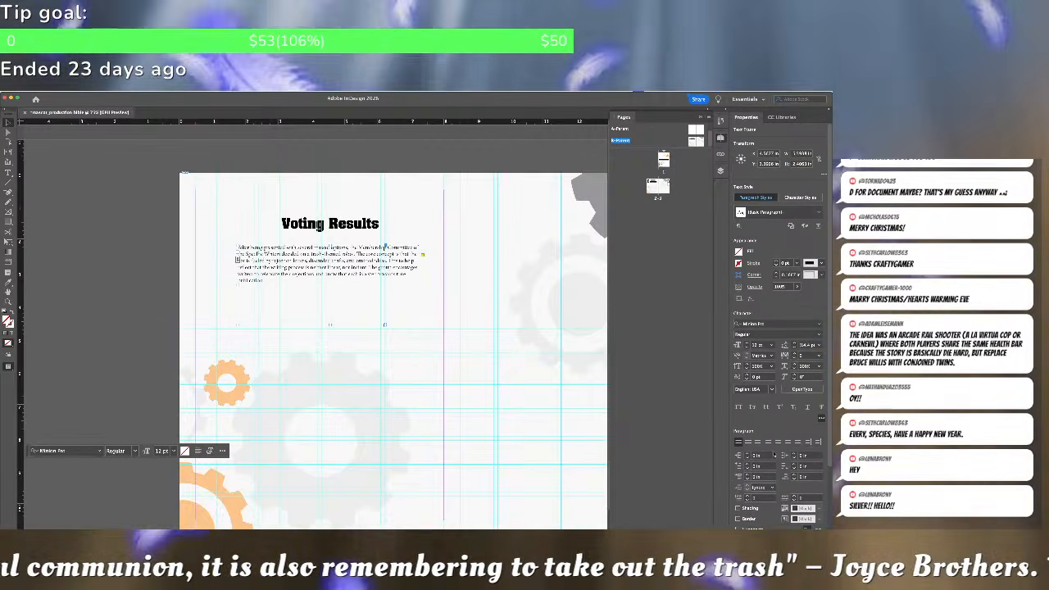
scroll(816, 444, "down", 4)
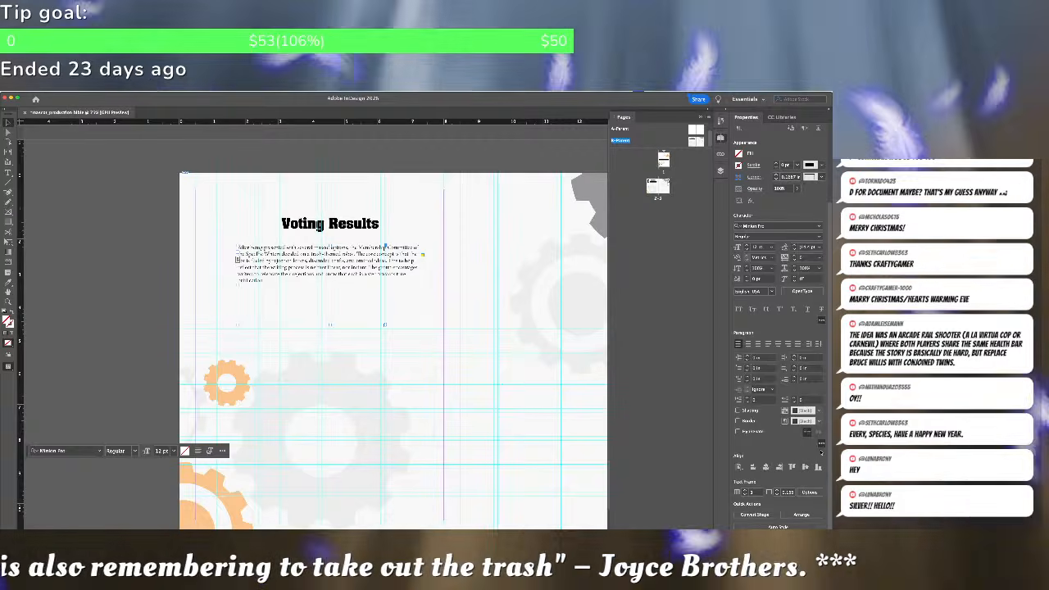
scroll(821, 450, "up", 4)
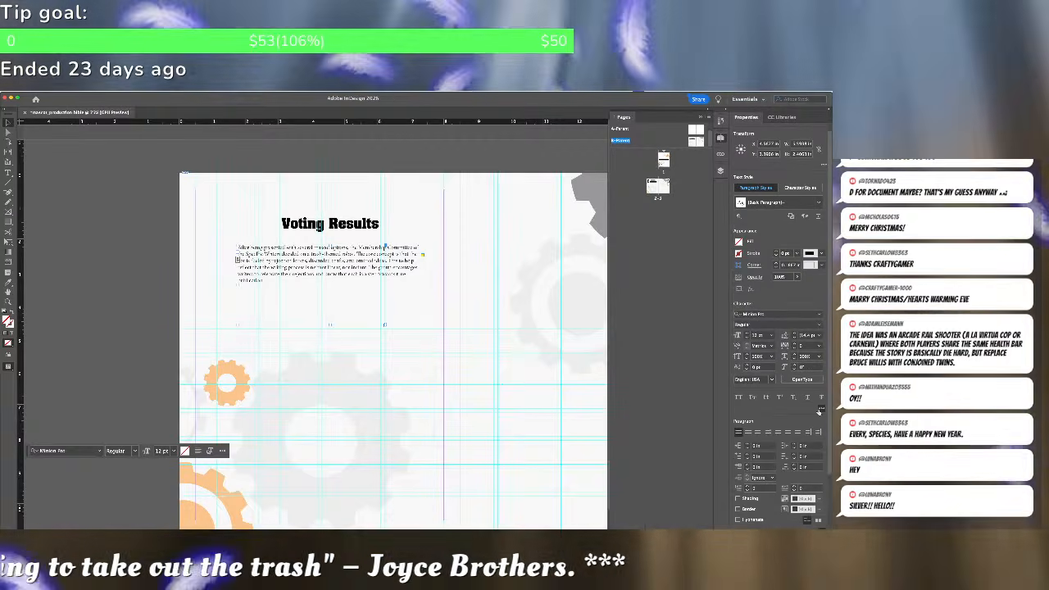
left_click(819, 410)
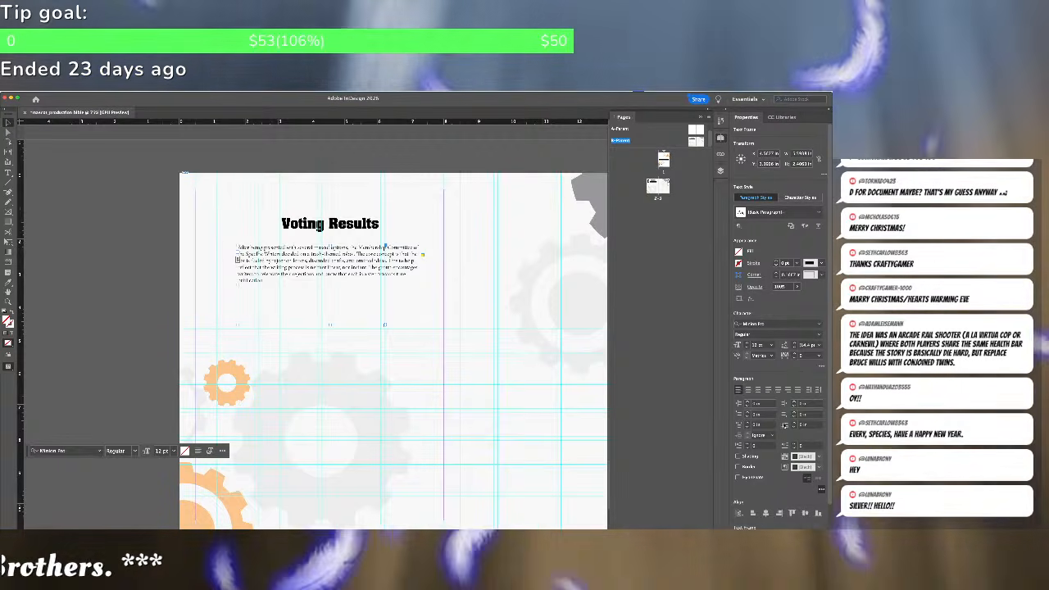
Browse the fonts for the body text frame below the heading, apply Calibri Regular and set the size to 14 pt
left_click(820, 325)
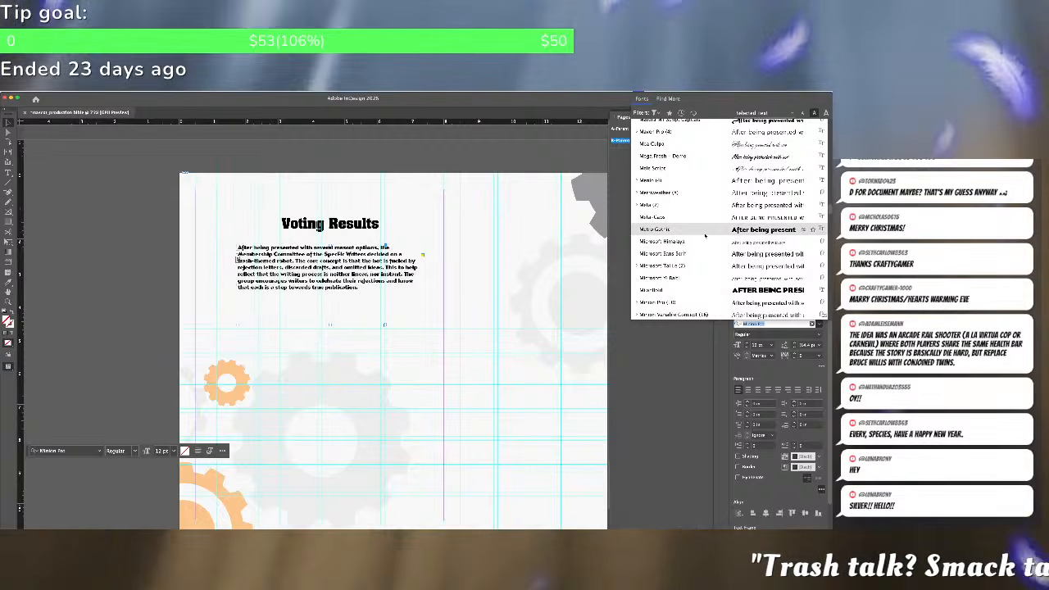
scroll(701, 222, "up", 5)
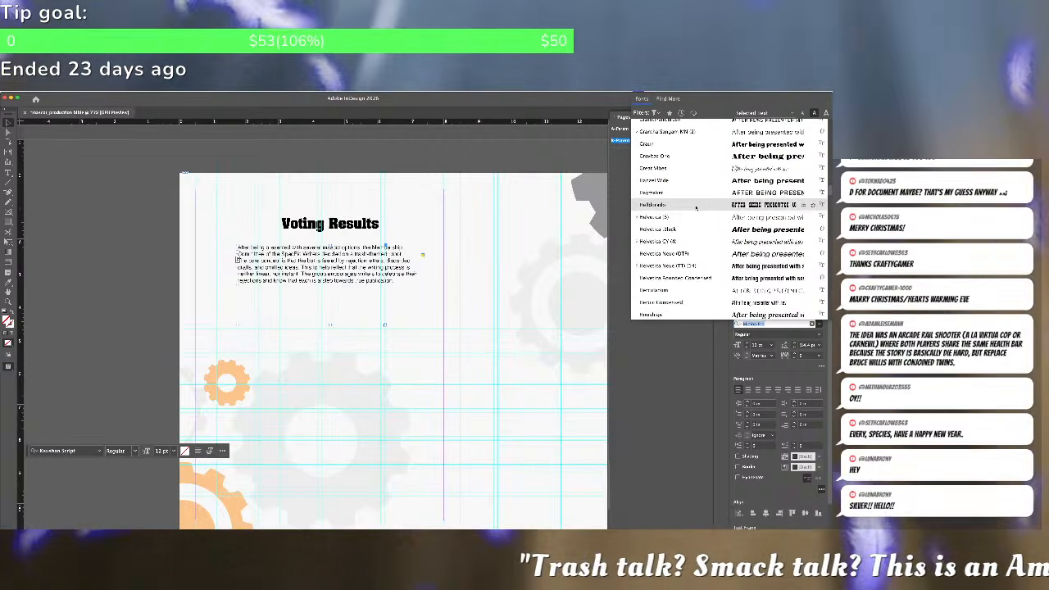
scroll(696, 208, "up", 5)
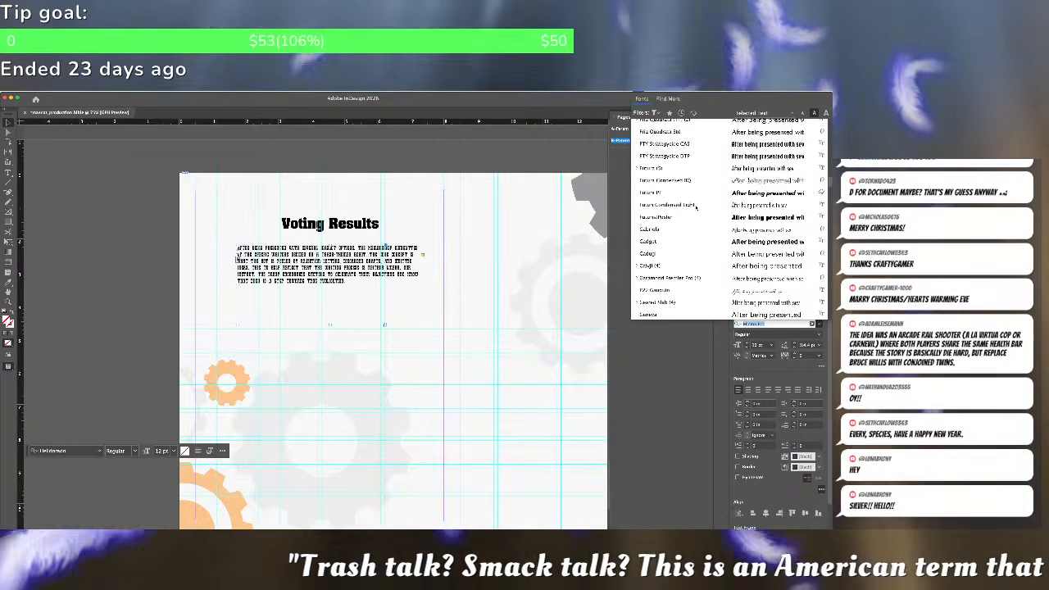
scroll(700, 217, "up", 5)
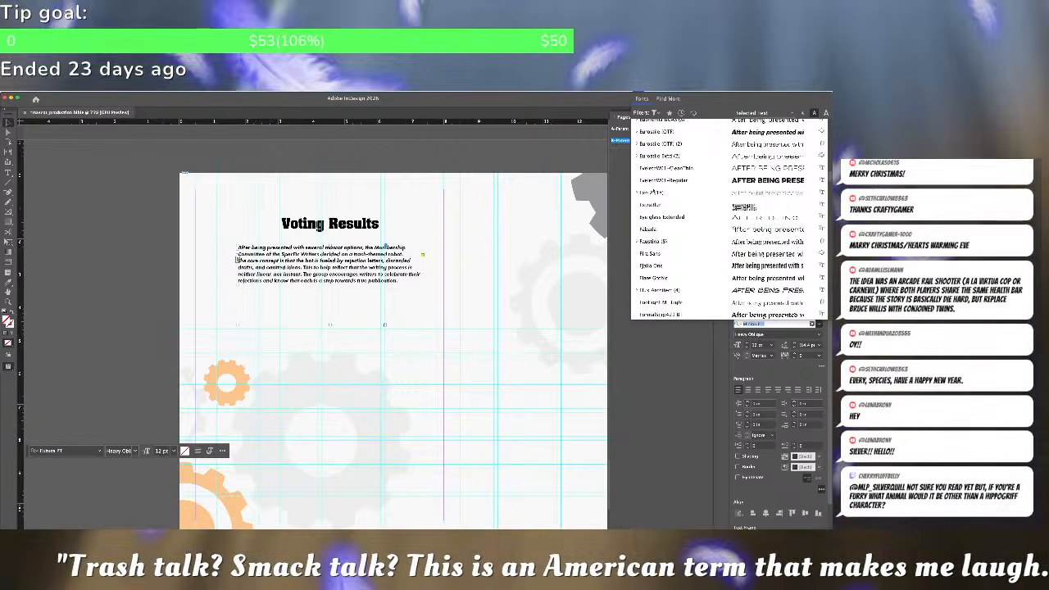
scroll(713, 217, "up", 5)
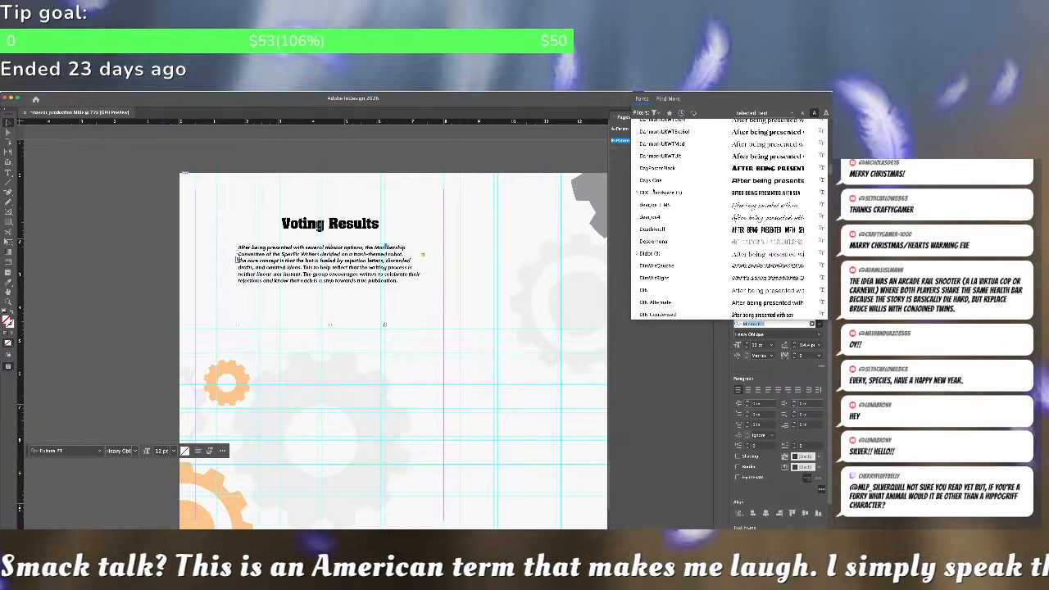
scroll(653, 190, "up", 5)
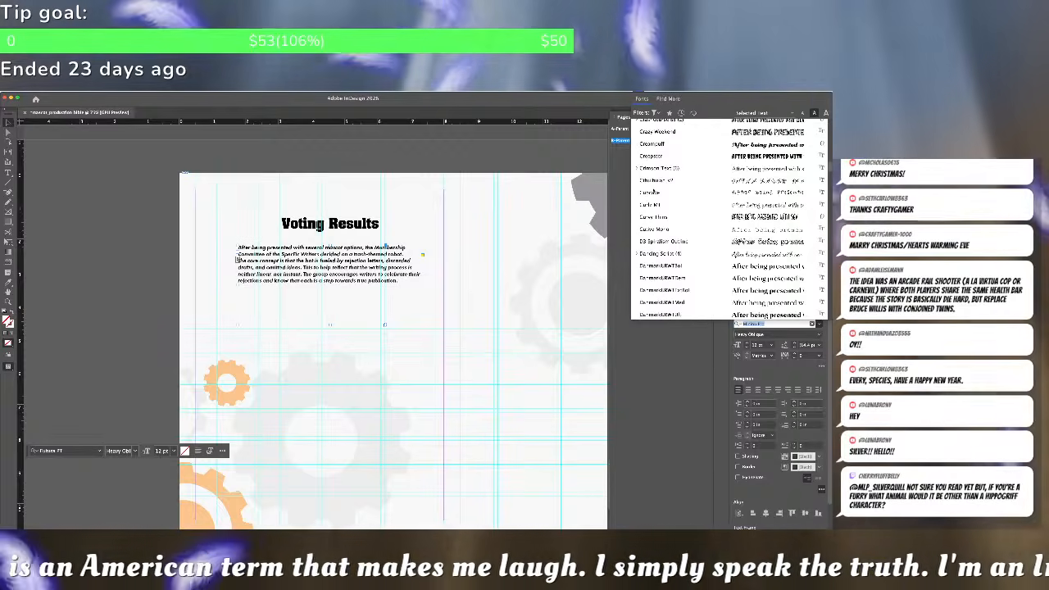
scroll(702, 204, "up", 4)
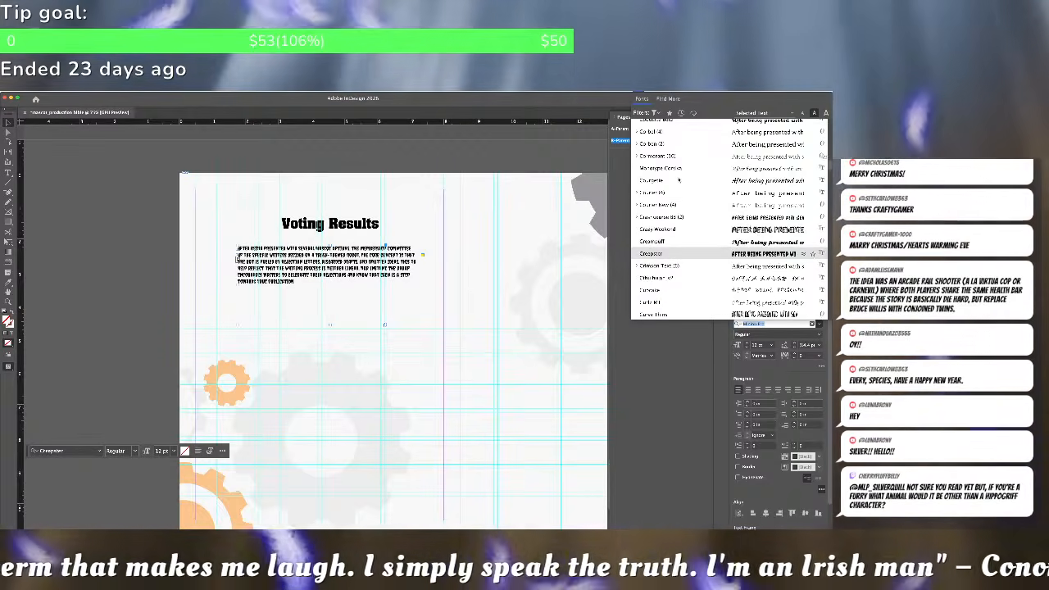
scroll(678, 179, "up", 4)
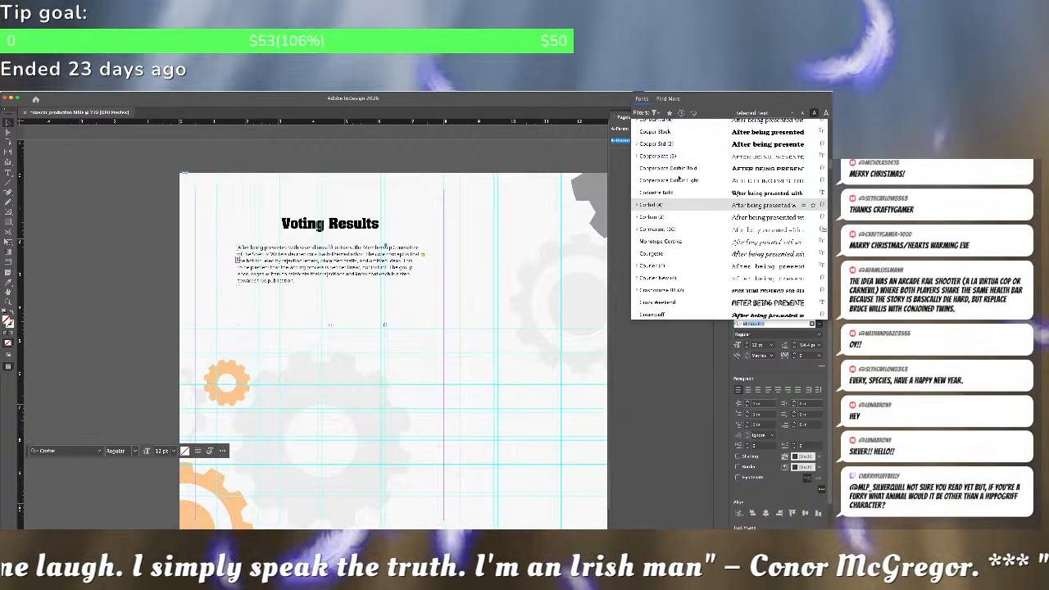
scroll(679, 179, "up", 4)
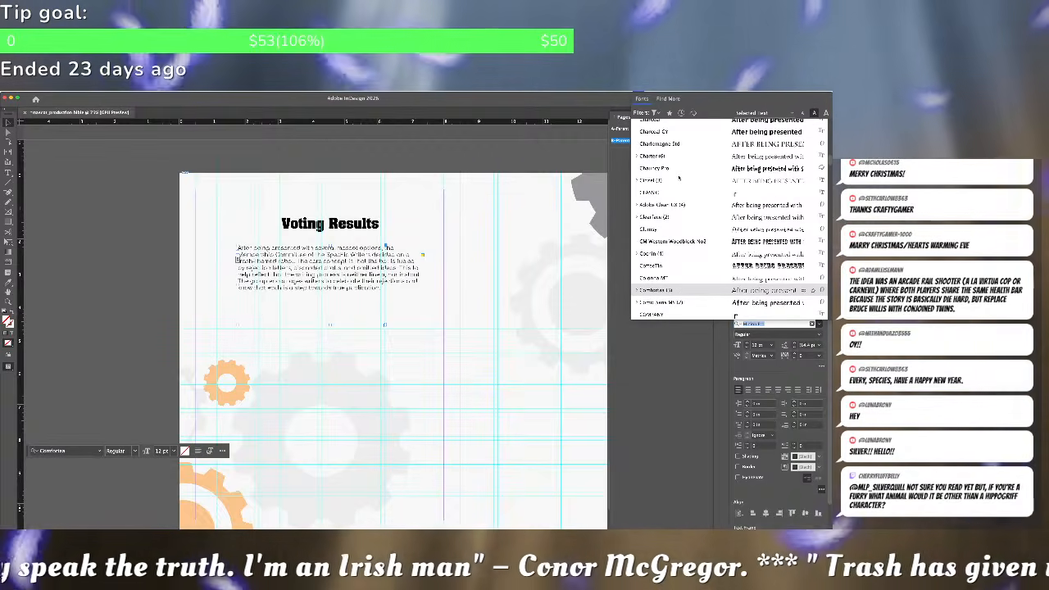
scroll(679, 178, "up", 3)
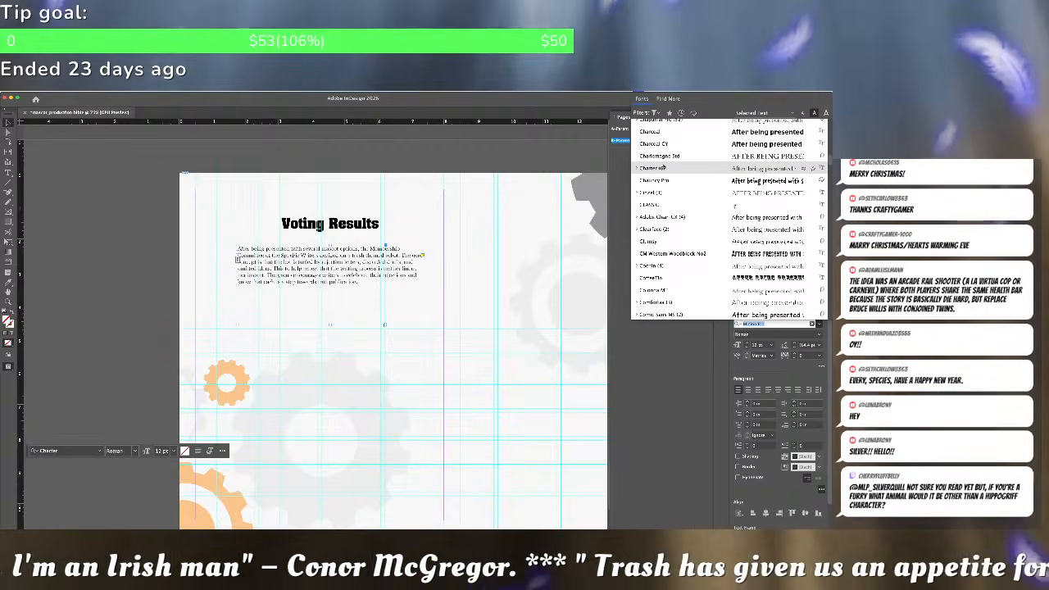
scroll(664, 168, "up", 4)
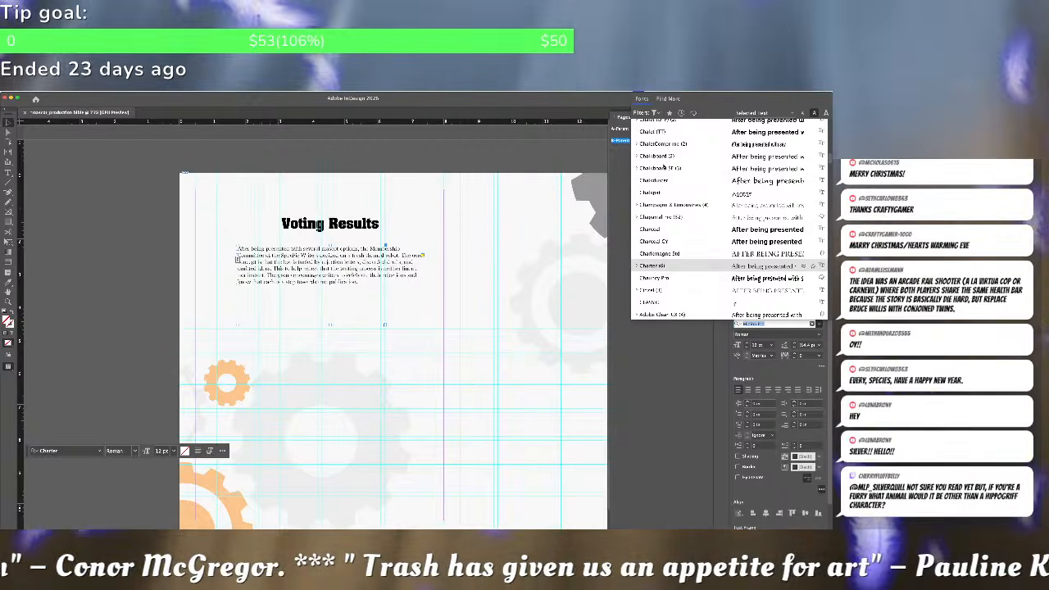
scroll(663, 167, "up", 3)
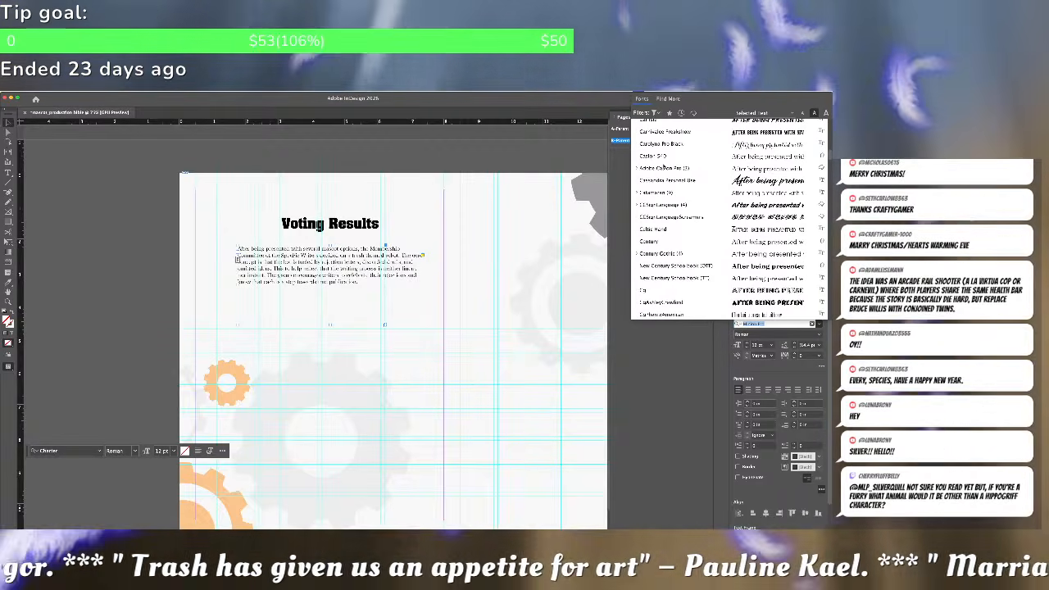
scroll(663, 168, "up", 4)
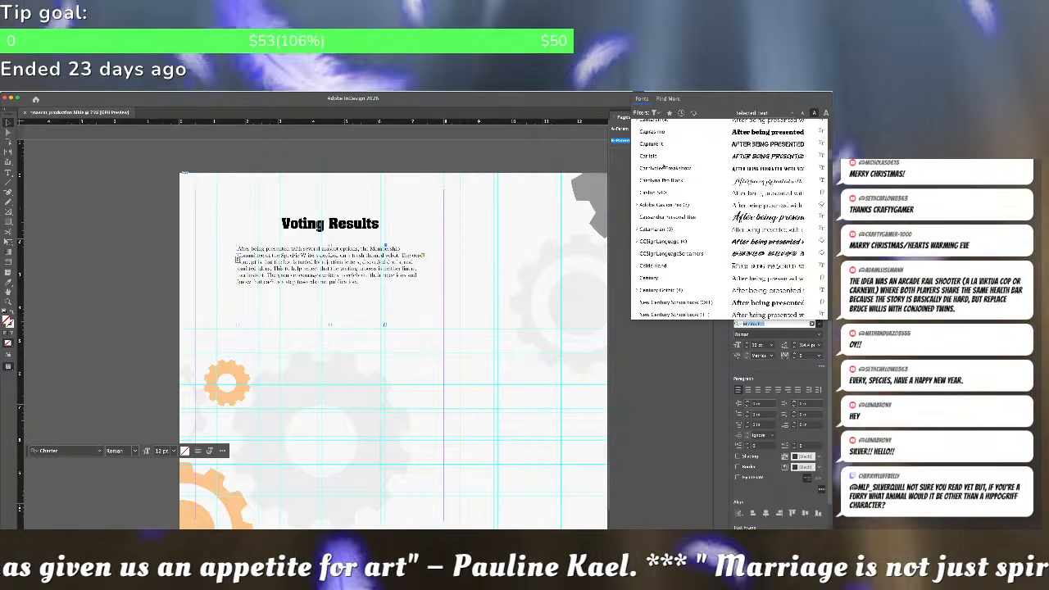
scroll(663, 168, "up", 3)
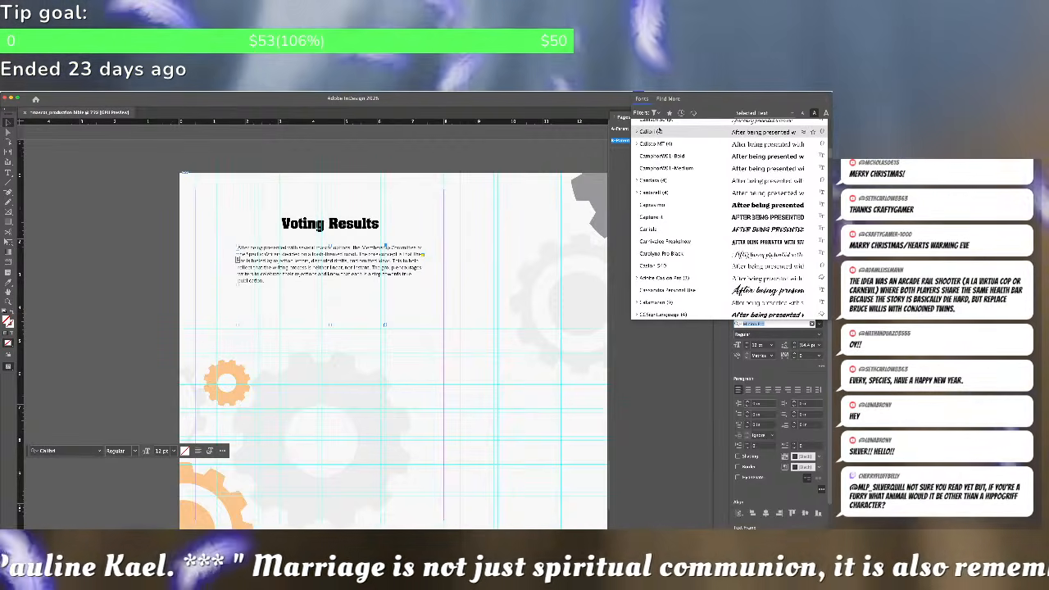
left_click(658, 131)
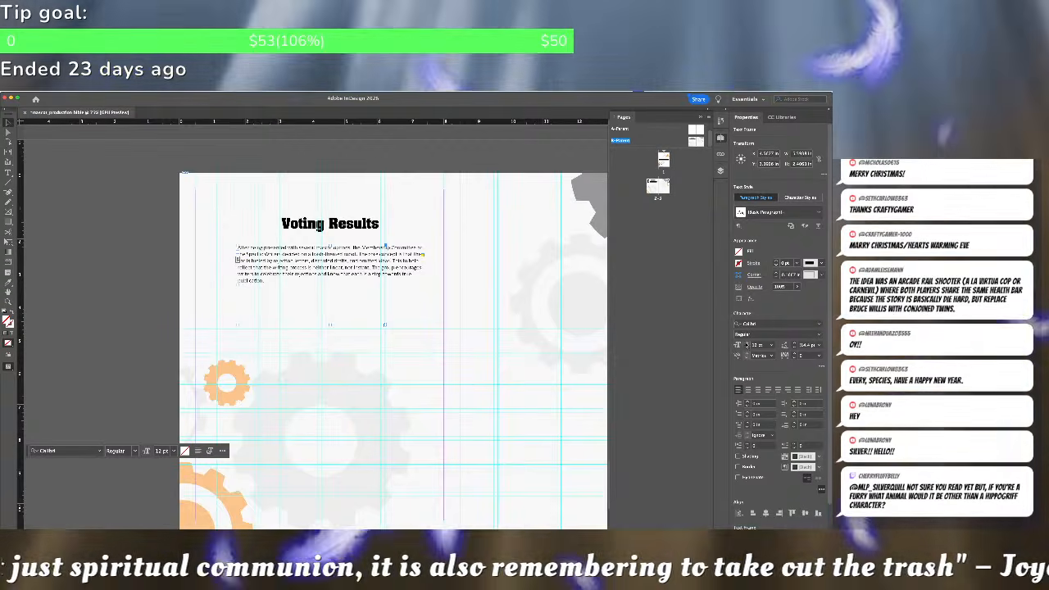
left_click(746, 343)
left_click(747, 344)
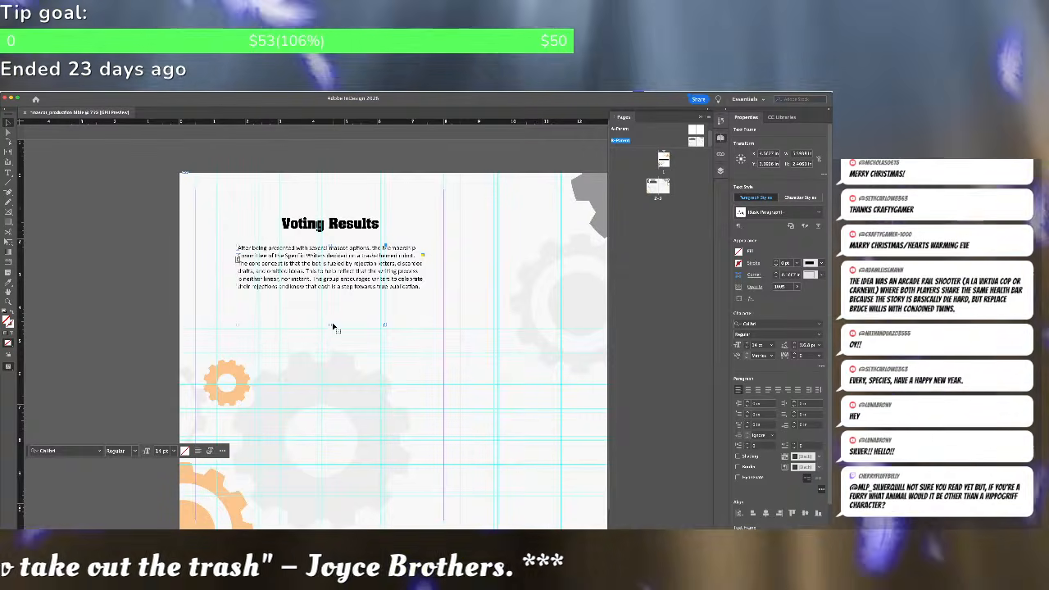
Shorten the body text frame to just below its last line and draw an empty rectangular image frame underneath it
left_click_drag(331, 324, 327, 299)
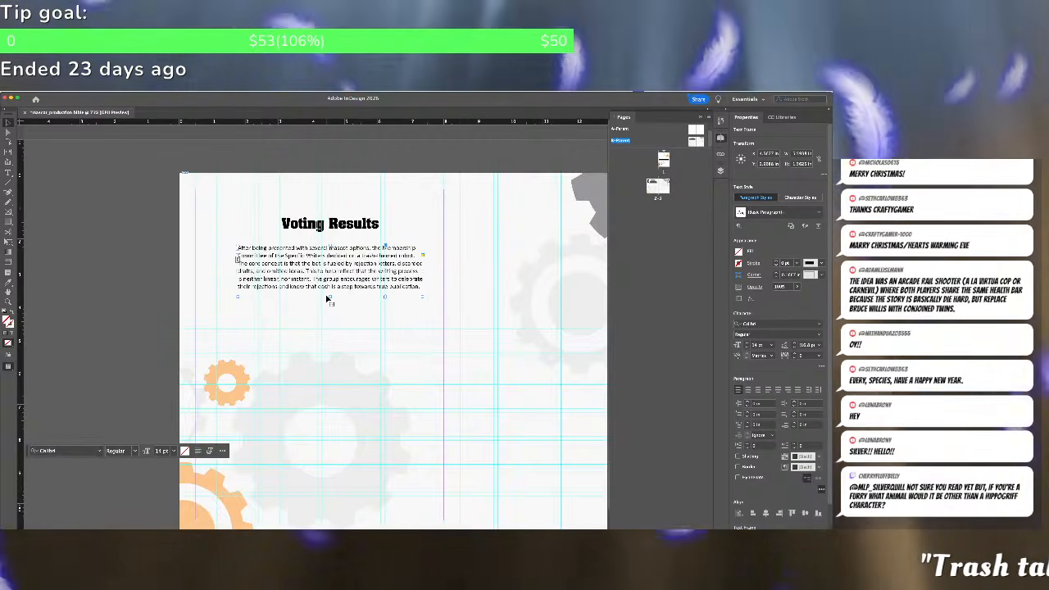
left_click(138, 259)
scroll(141, 266, "down", 1)
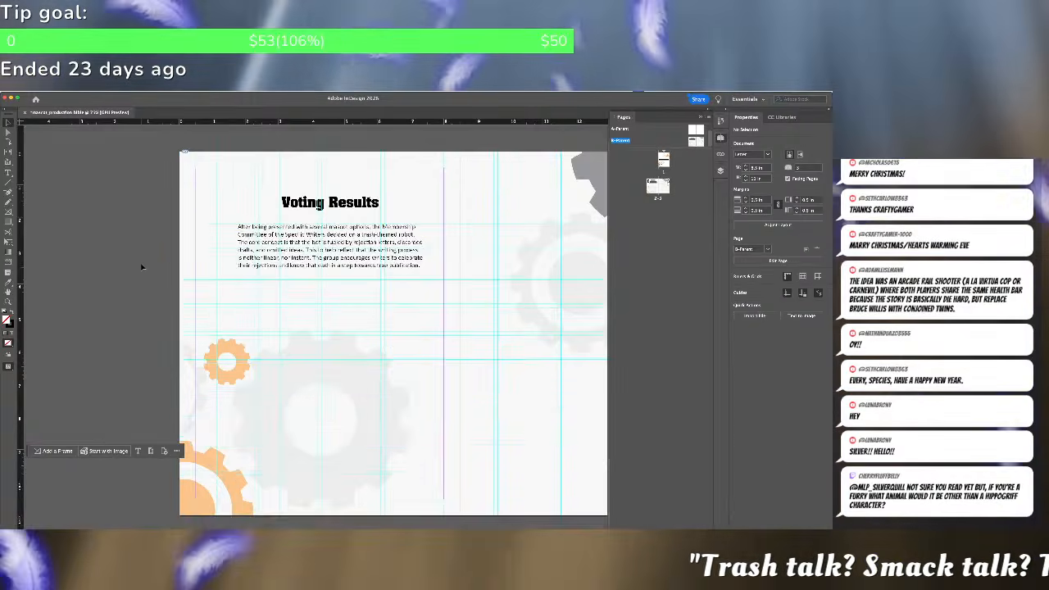
scroll(141, 266, "down", 1)
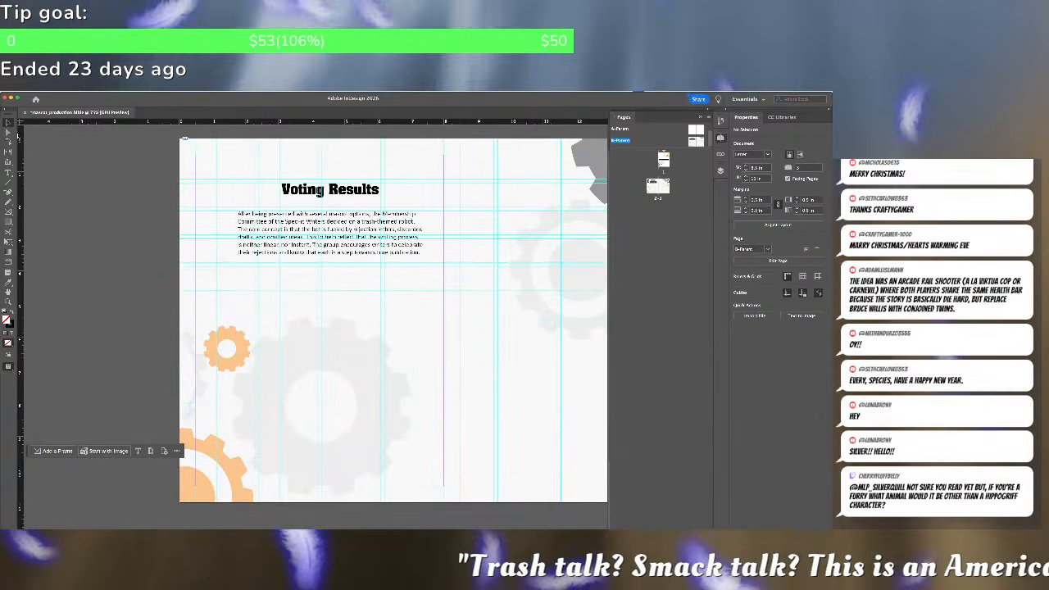
left_click(8, 211)
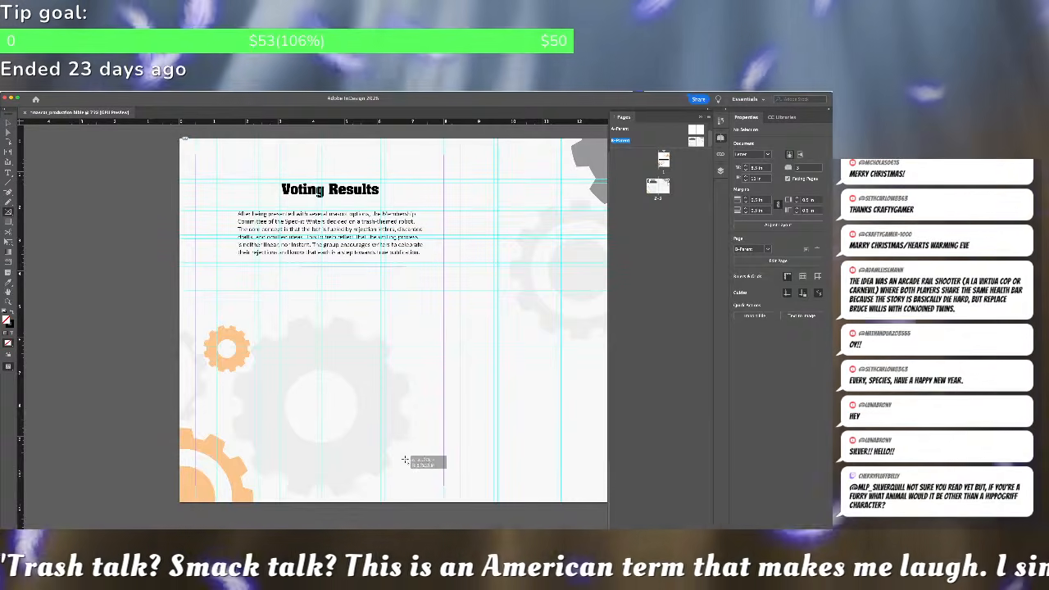
left_click_drag(424, 461, 422, 458)
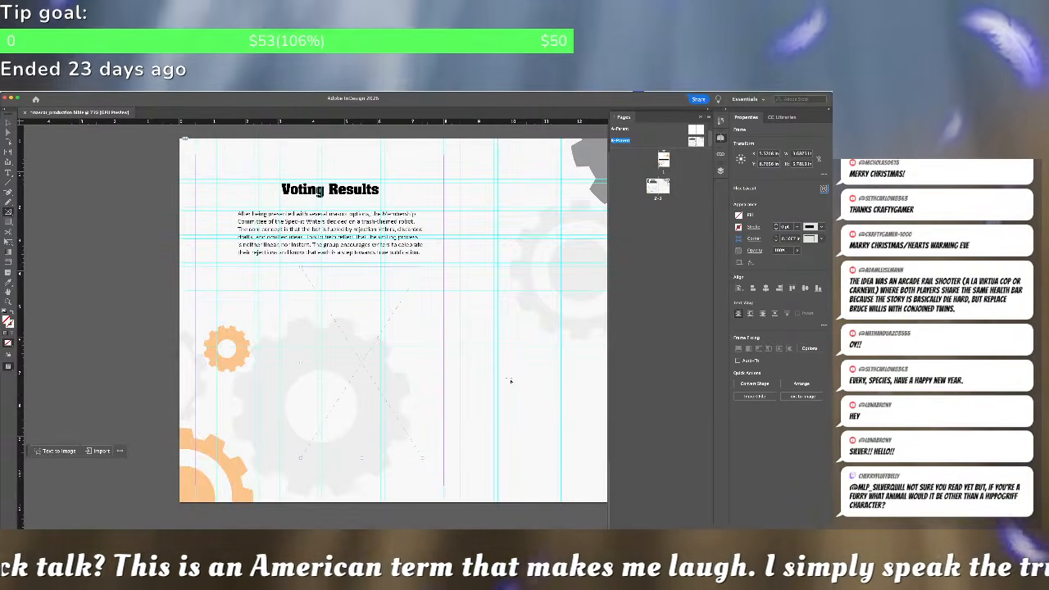
Place the trash robot Illustrator artwork from the mascot proposals folder into the new frame
key("super+d")
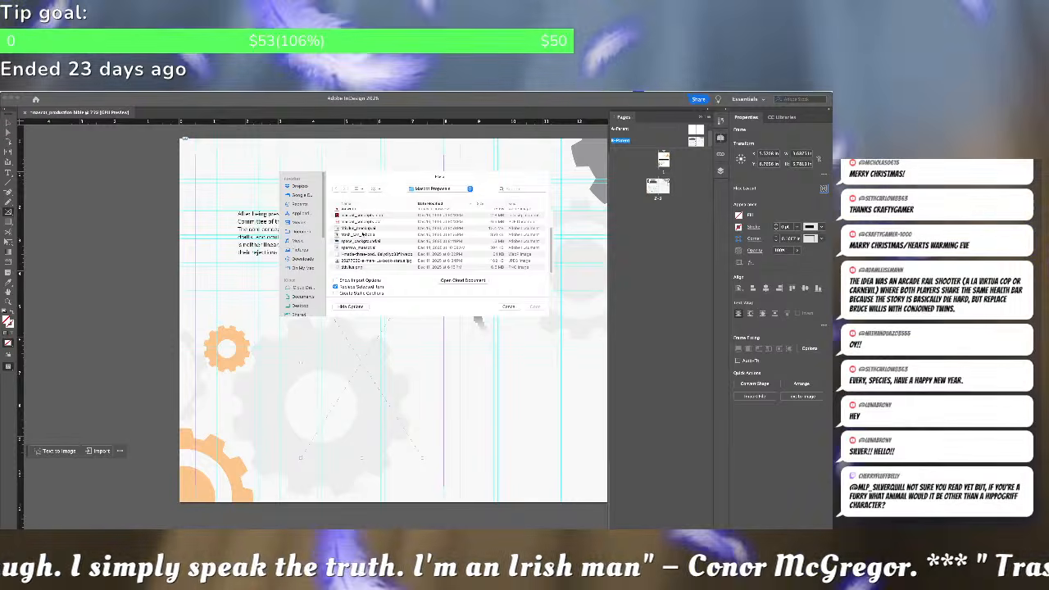
left_click(358, 235)
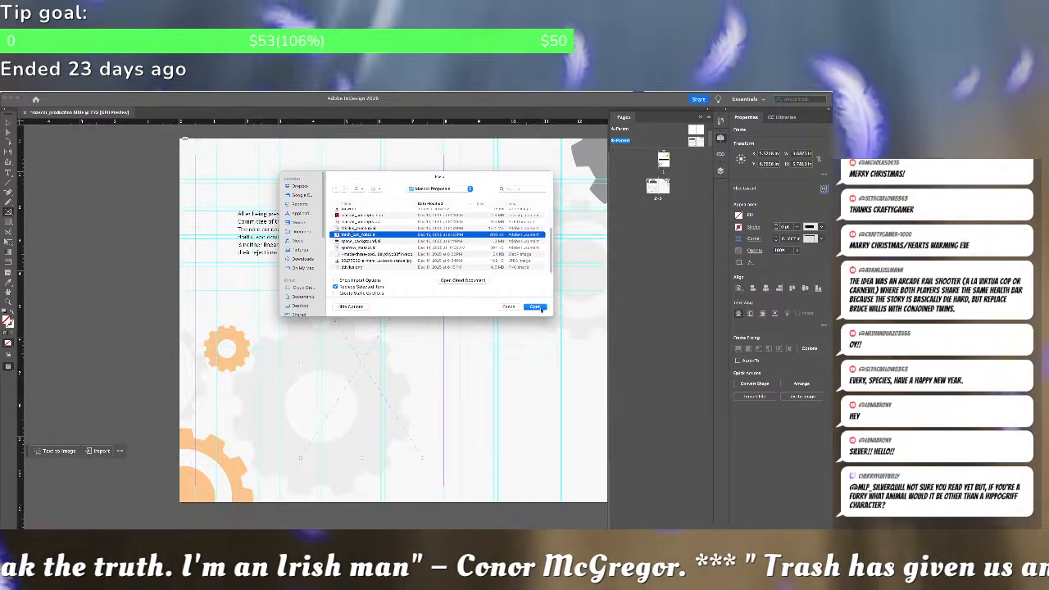
left_click(539, 308)
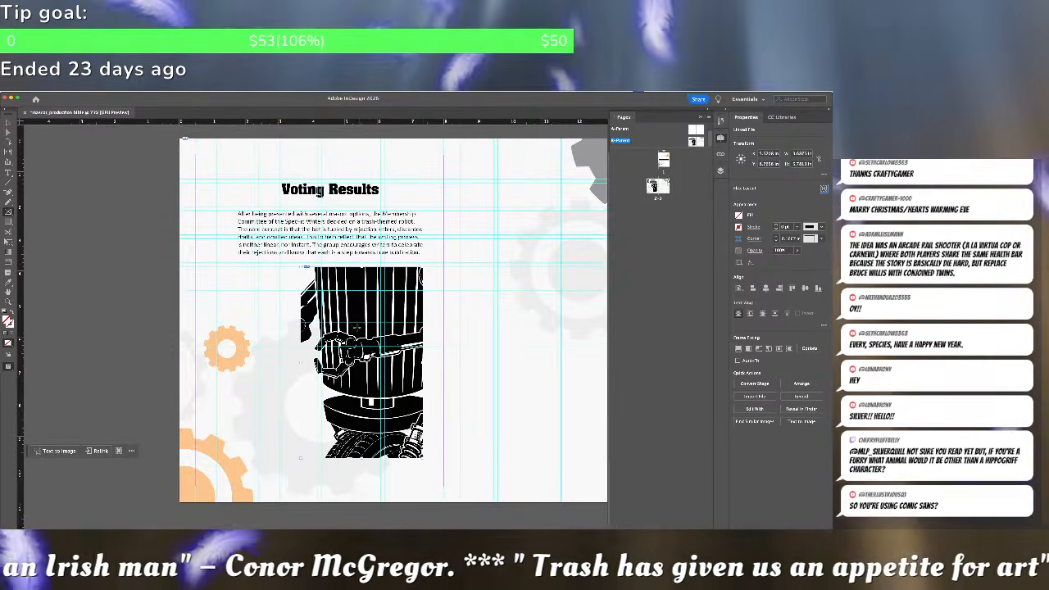
Fit the robot artwork proportionally inside its frame and deselect it
right_click(357, 326)
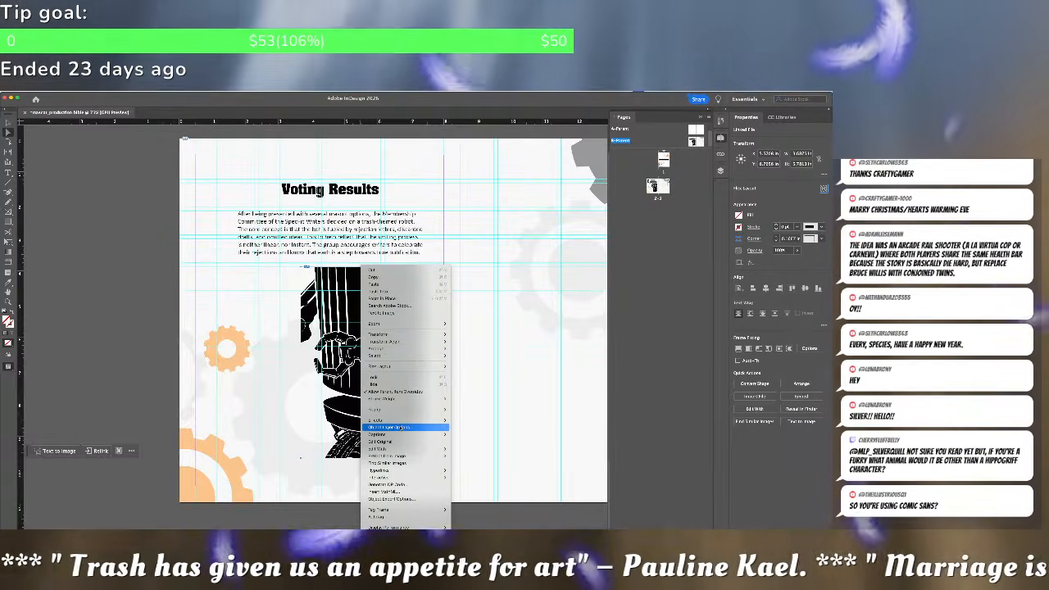
key("Escape")
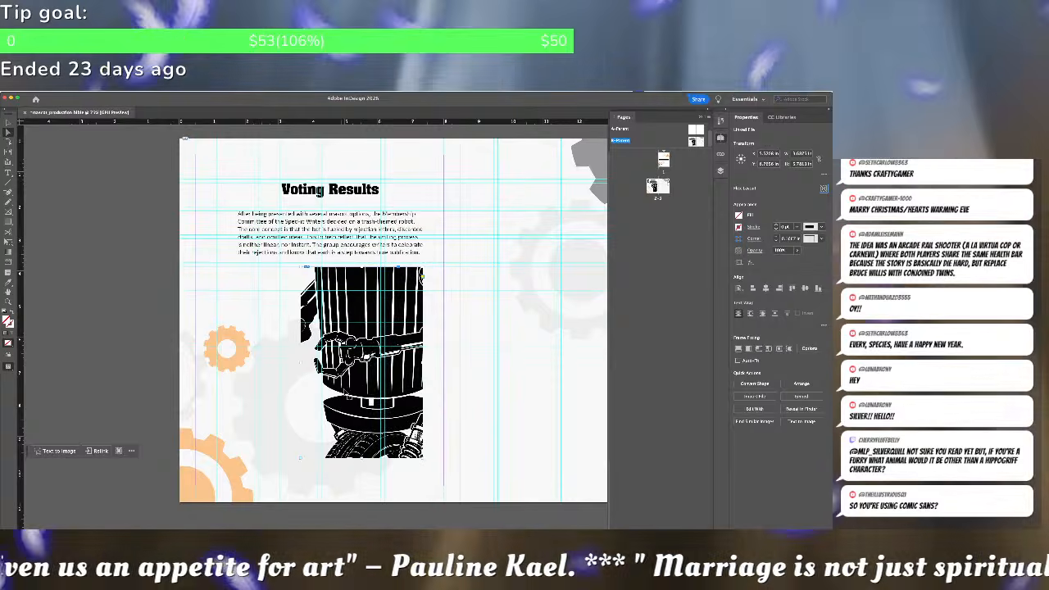
right_click(360, 396)
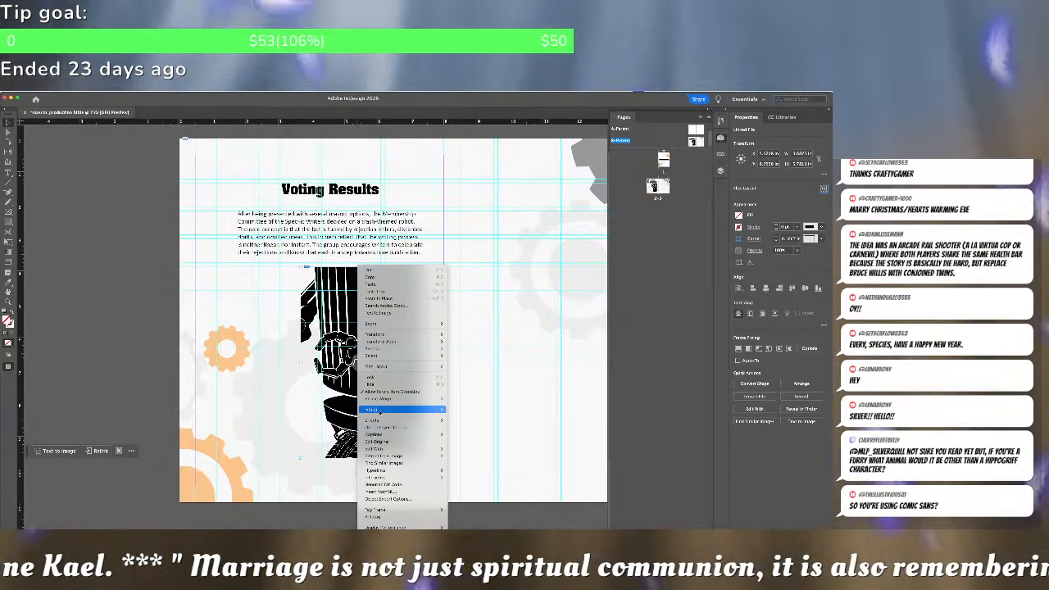
mouse_move(380, 410)
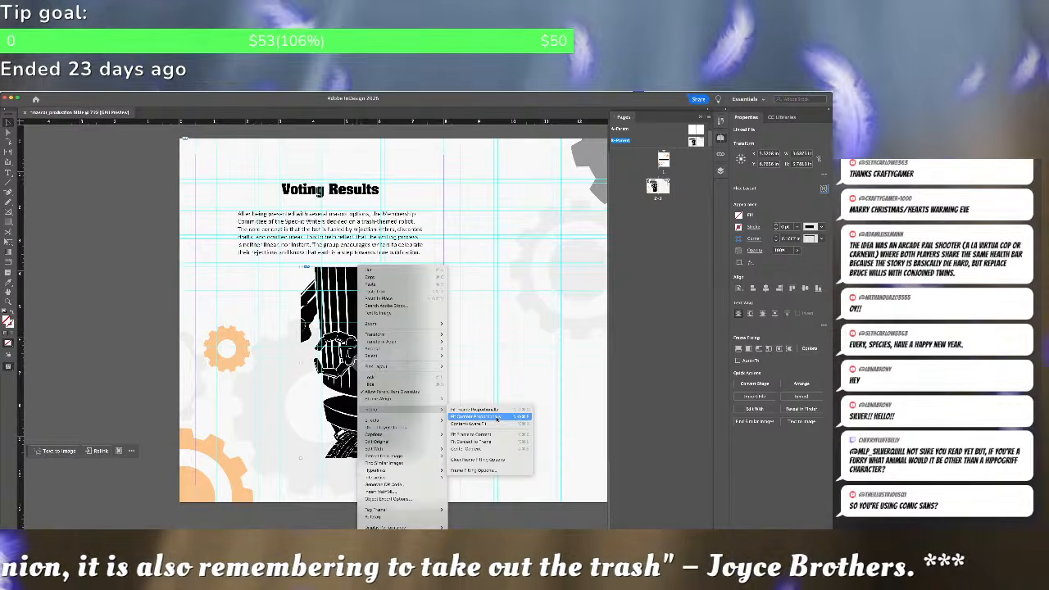
left_click(496, 417)
left_click(389, 514)
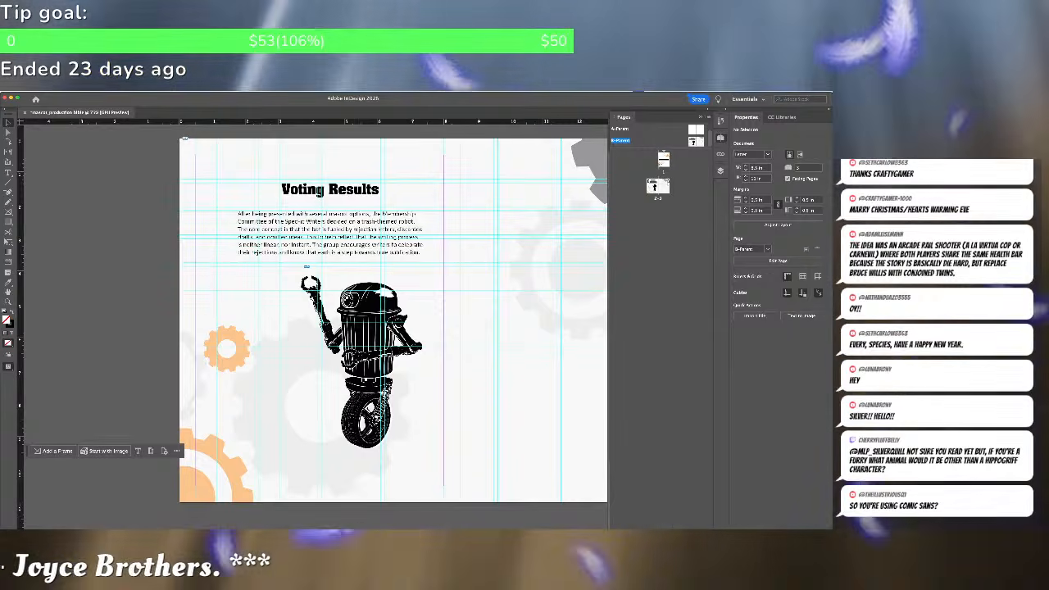
Duplicate the "Voting Results" heading onto the facing page, level with the original and roughly centered over that page's text area
scroll(321, 319, "right", 5)
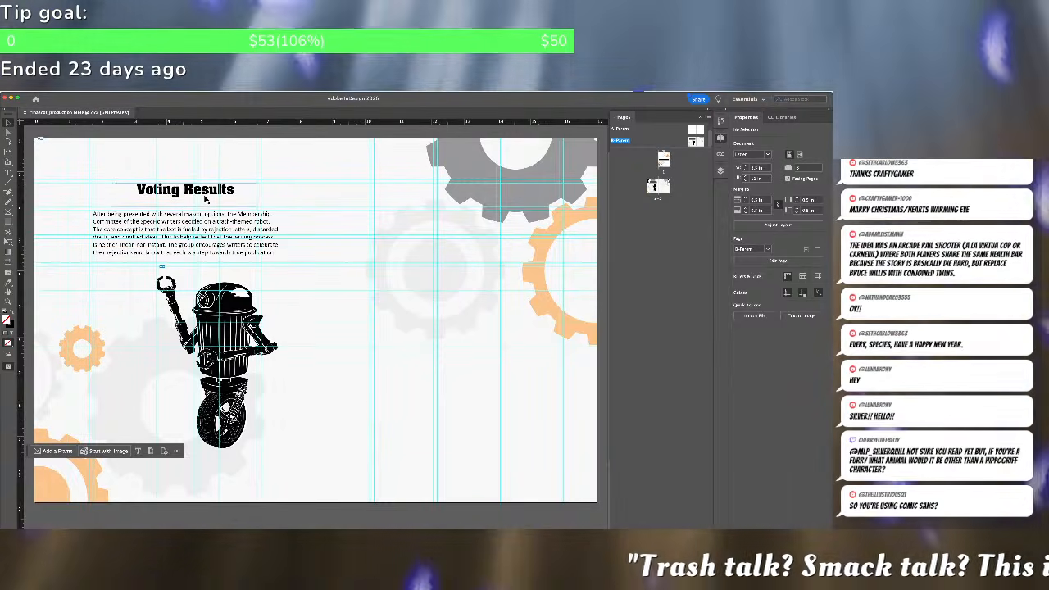
key("t")
left_click_drag(355, 183, 468, 206)
key("ctrl+v")
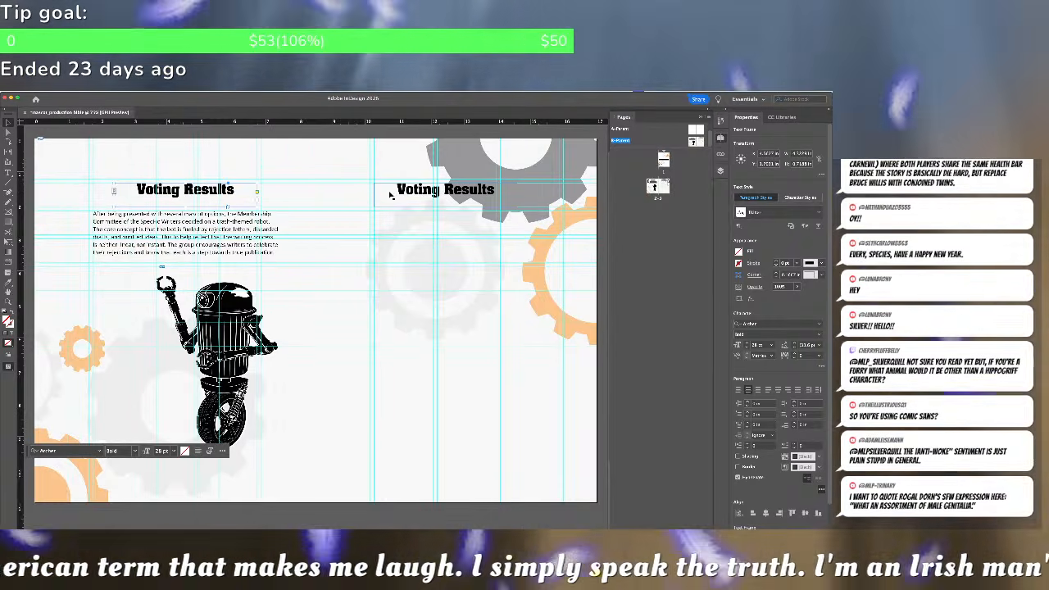
left_click_drag(449, 190, 469, 189)
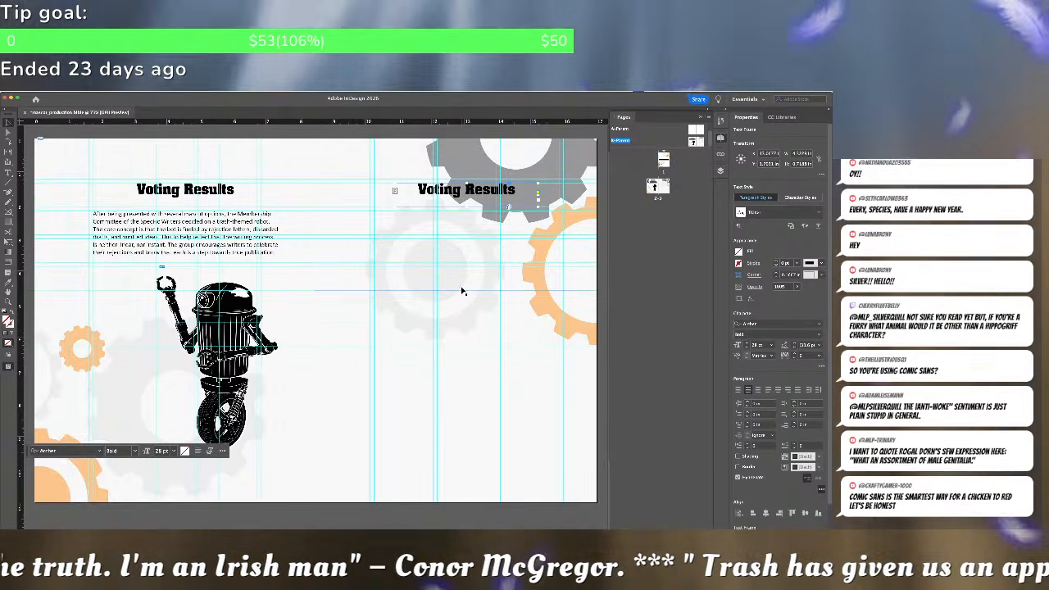
Replace the duplicated heading's text with "Initital Inspiration"
left_click(592, 204)
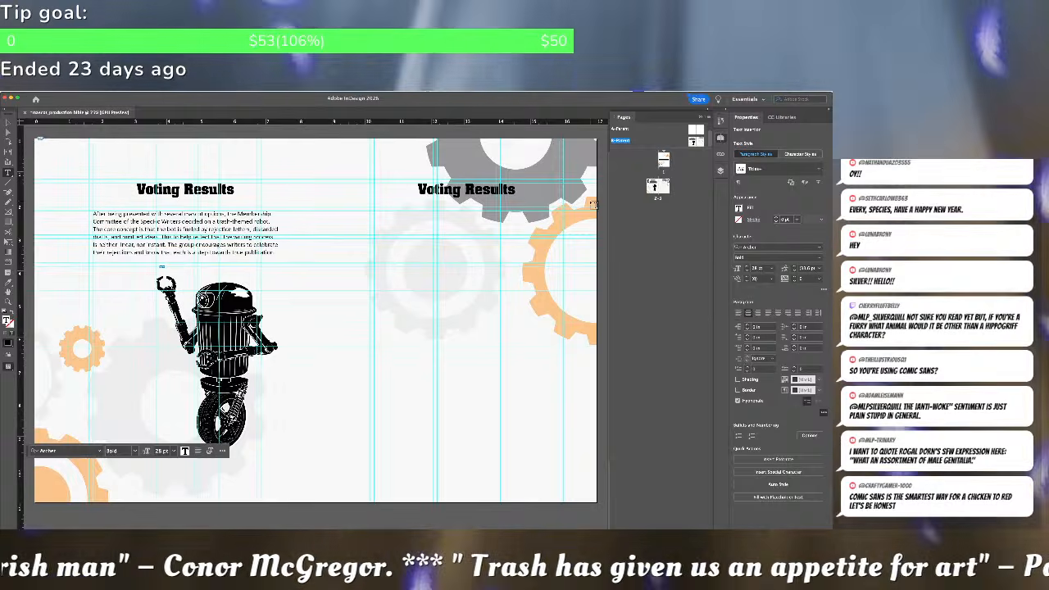
key("ctrl+a")
key("BackSpace")
type("Initital Ins")
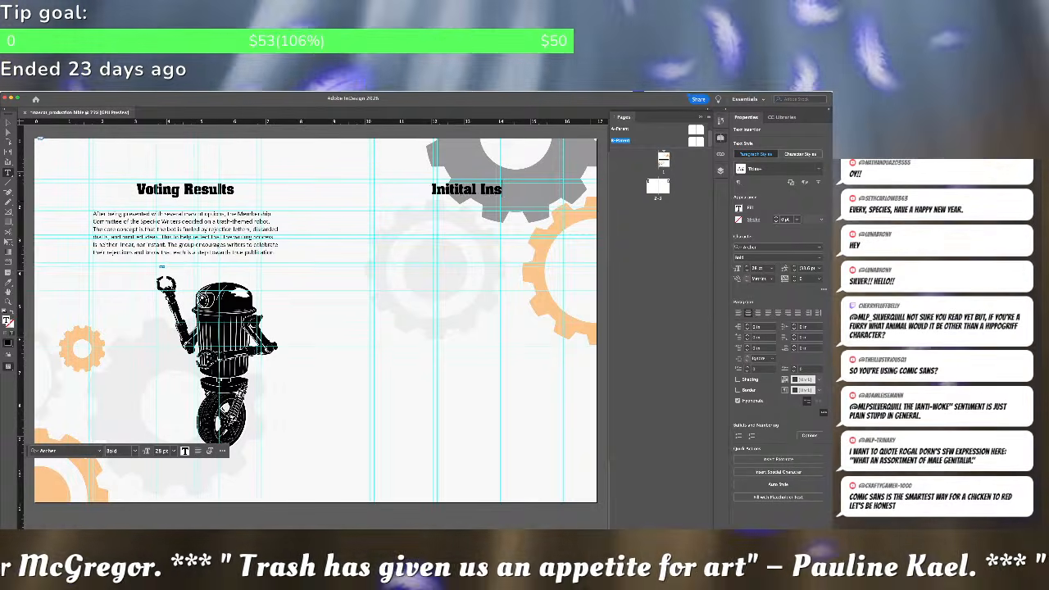
type("piration")
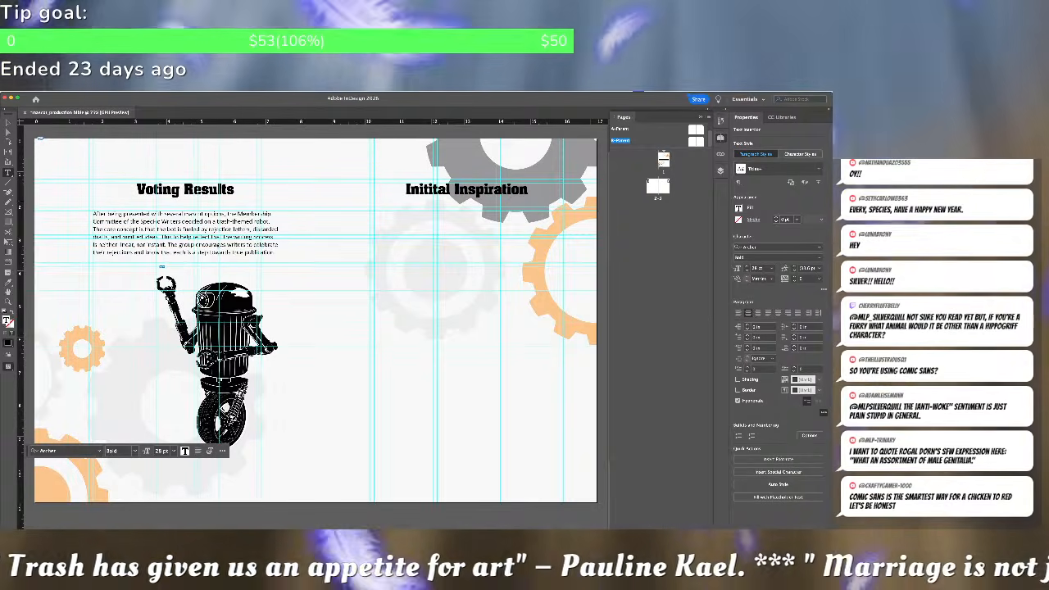
key("Escape")
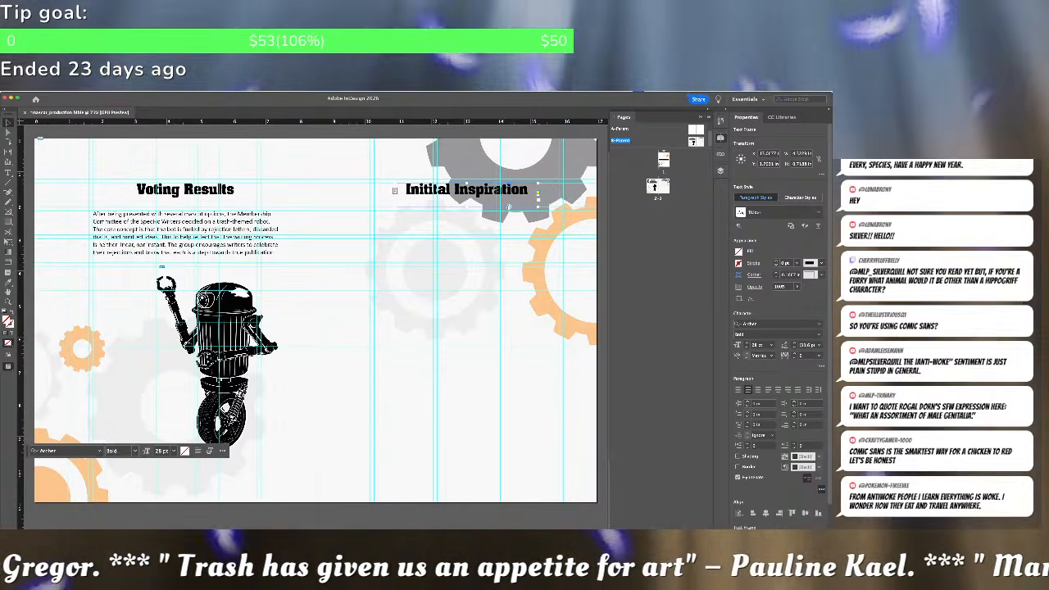
Create a paragraph style named "Body Paragraph" from the body text frame below the "Voting Results" heading
left_click(312, 264)
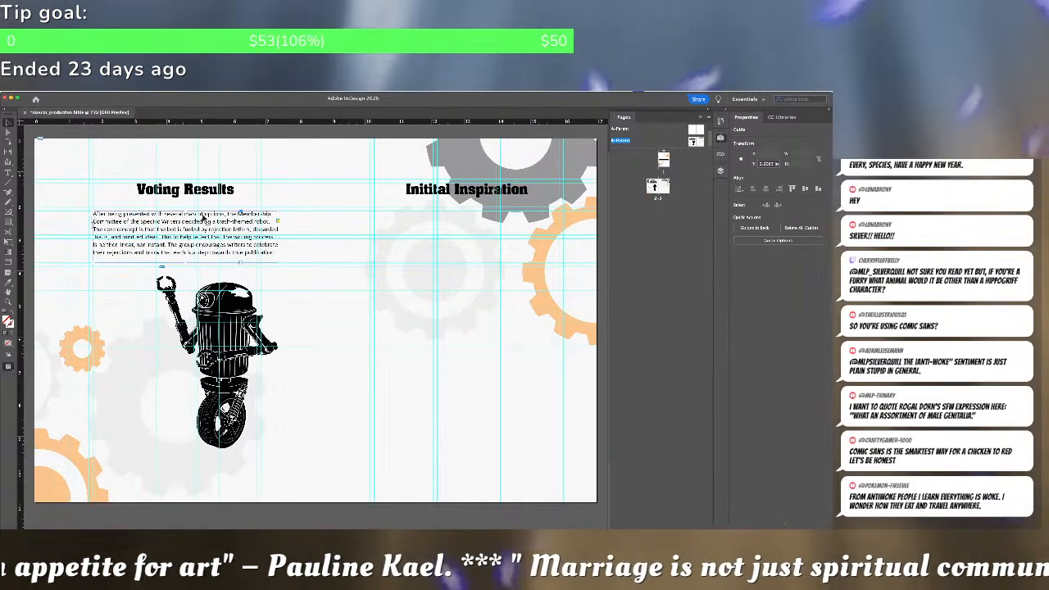
left_click(204, 221)
left_click(818, 226)
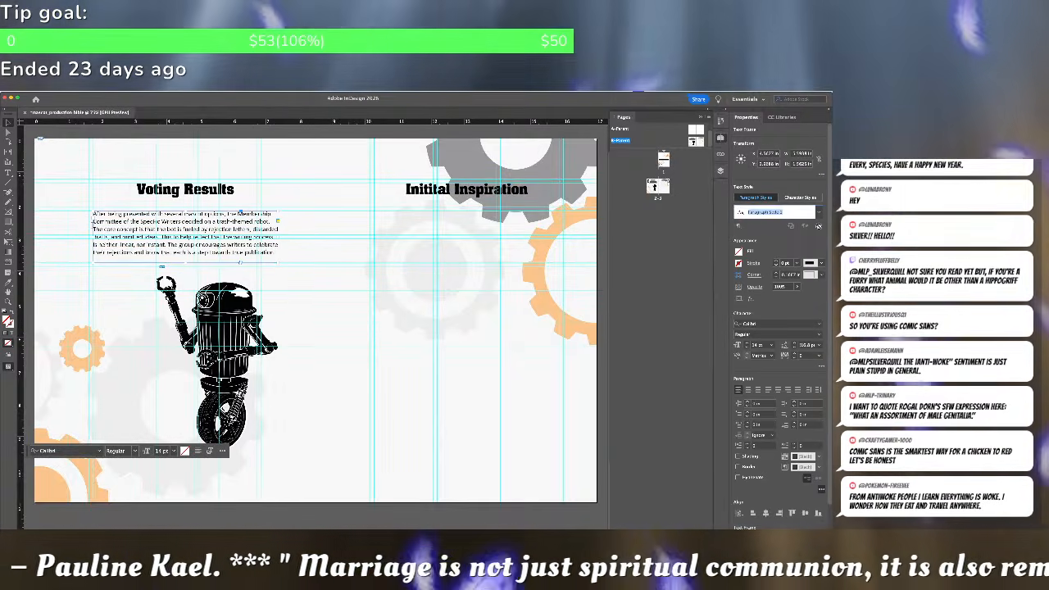
type("Body Te")
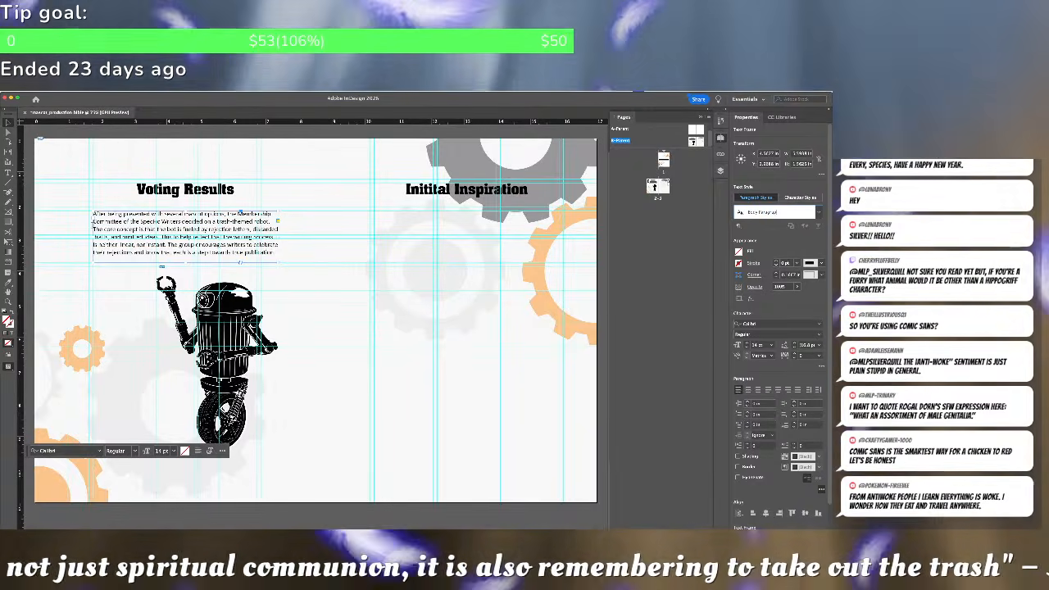
type("xt")
key("Return")
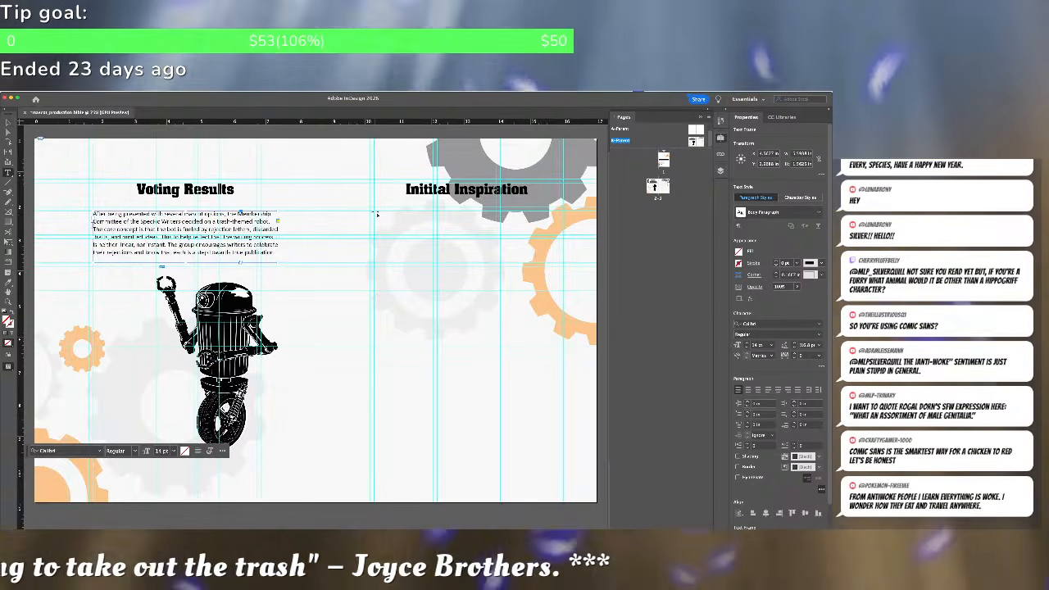
Add a text frame below the "Initital Inspiration" heading and write the opening about the robot mascot, starting with "The initial design for"
left_click_drag(374, 212, 559, 264)
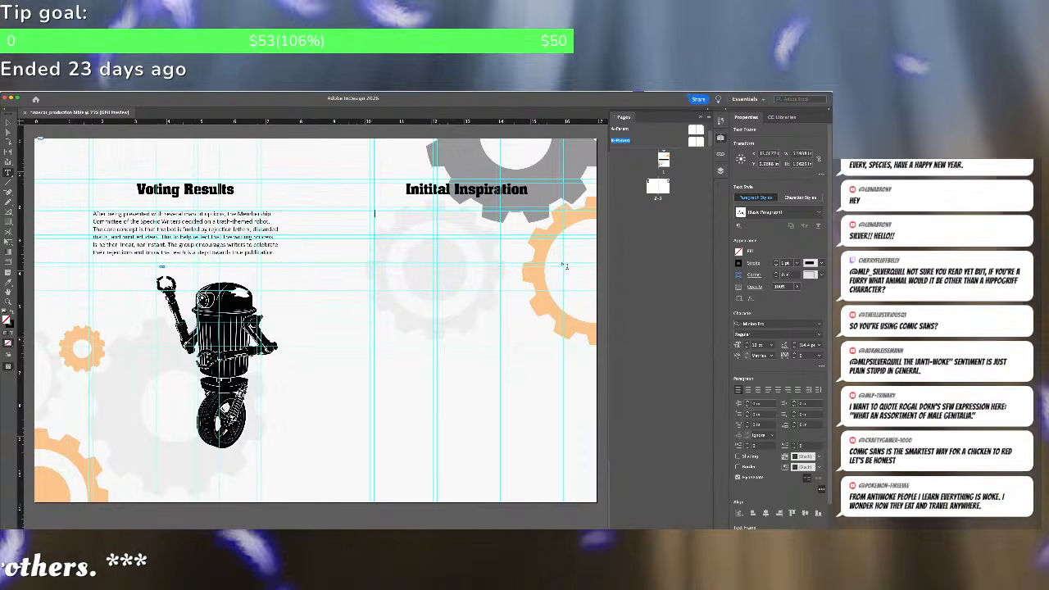
type("The initial insp")
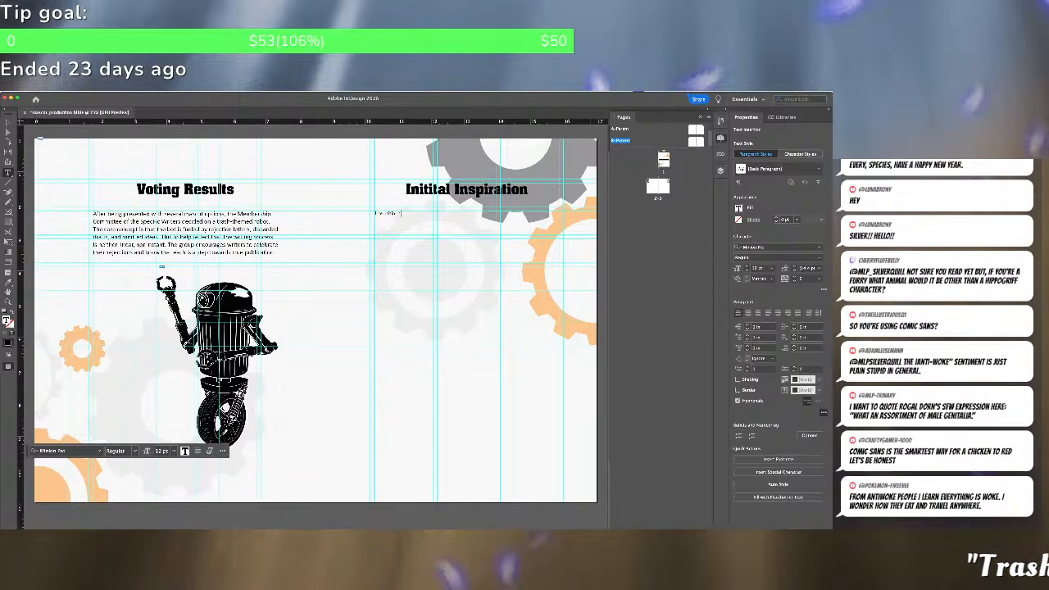
type("iratio")
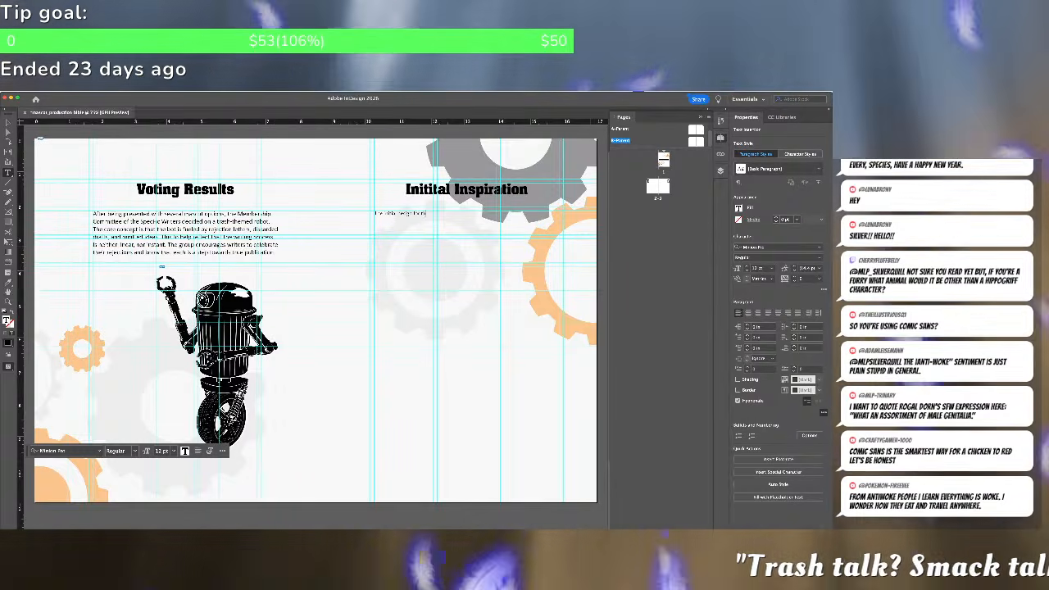
type("n for th")
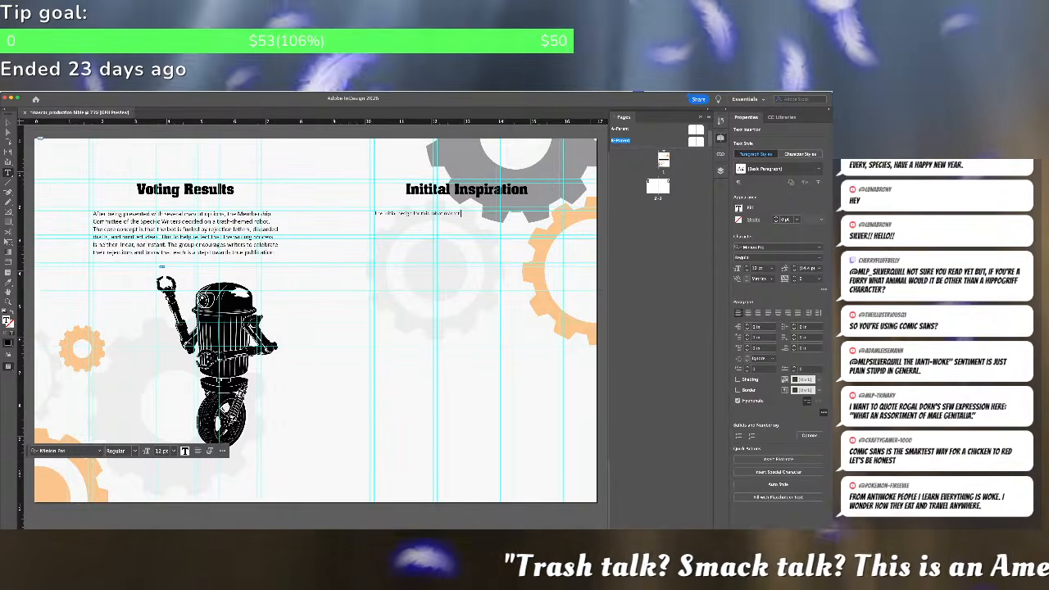
type("e robot came")
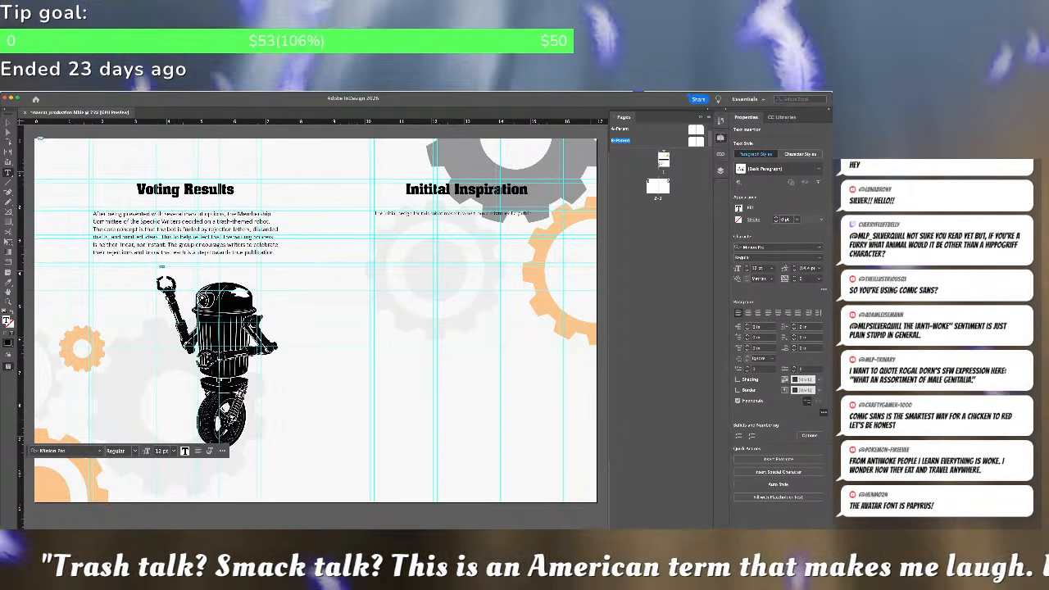
type("age bin")
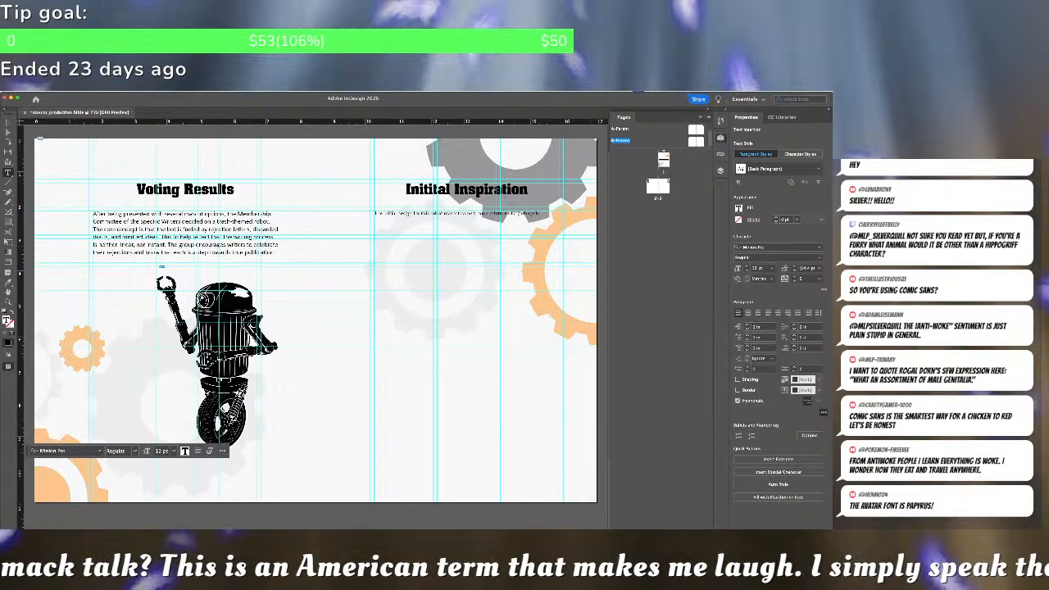
type(", and")
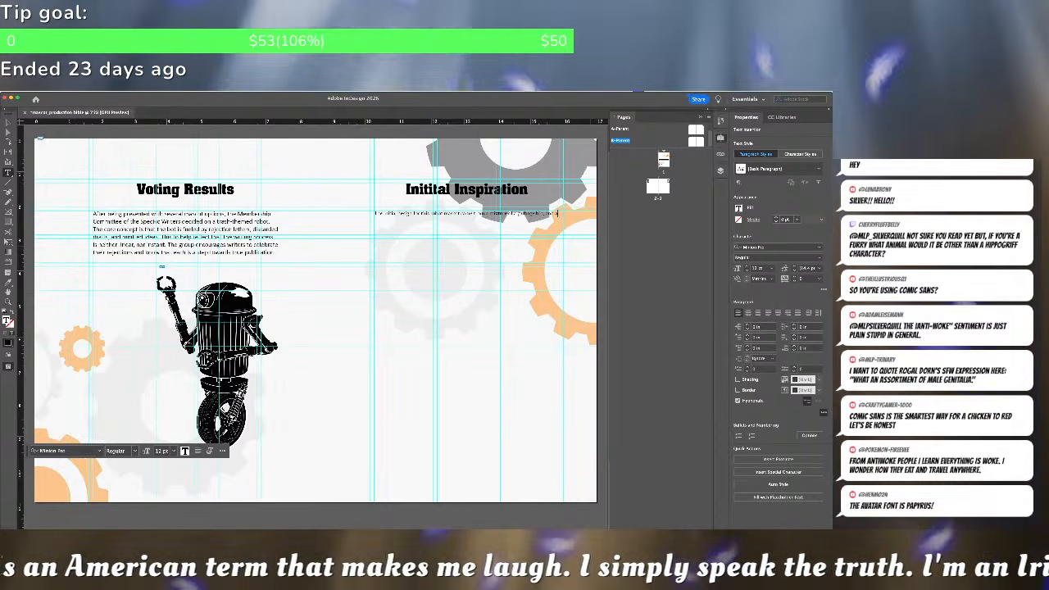
type(" the mov")
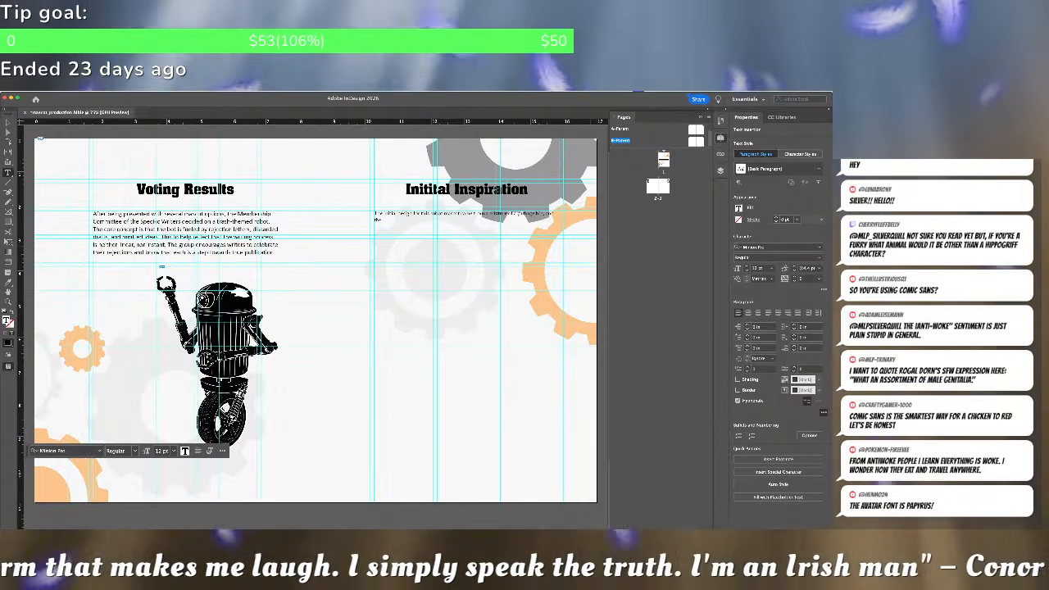
type("ment")
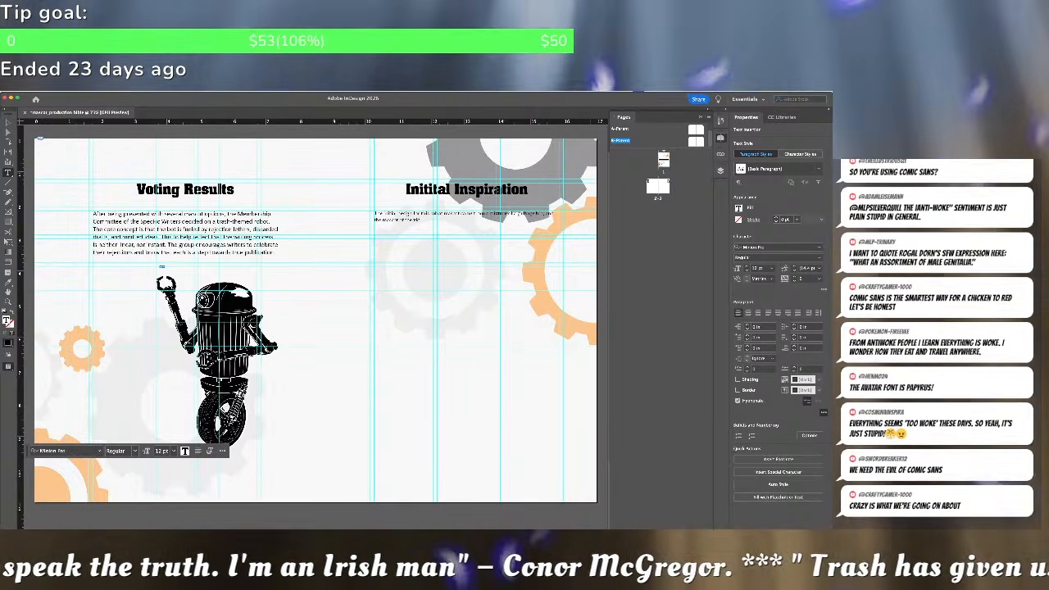
key("super+i")
key("o")
key("Escape")
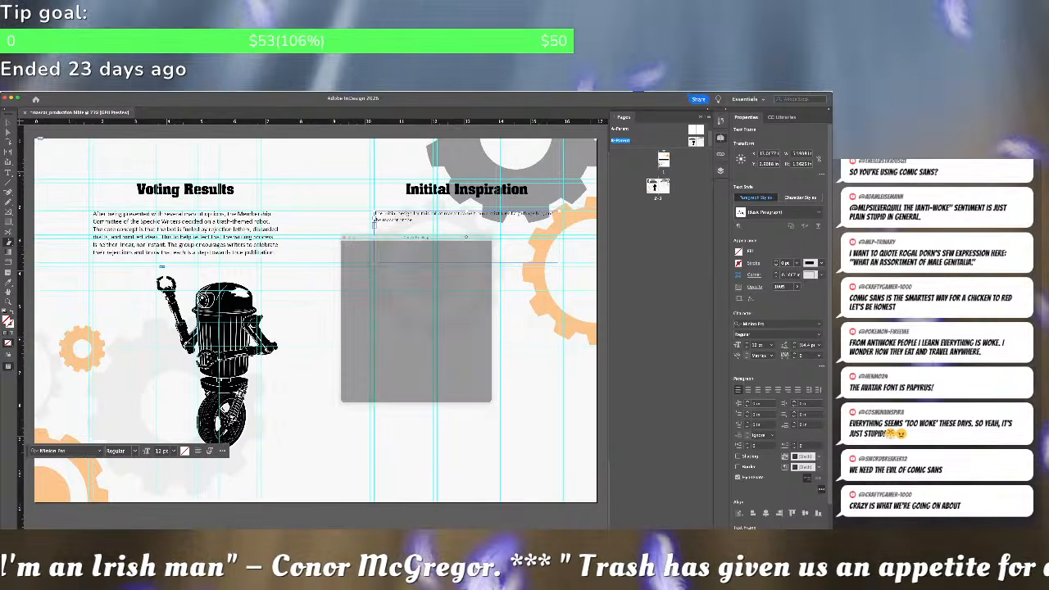
key("t")
left_click(413, 219)
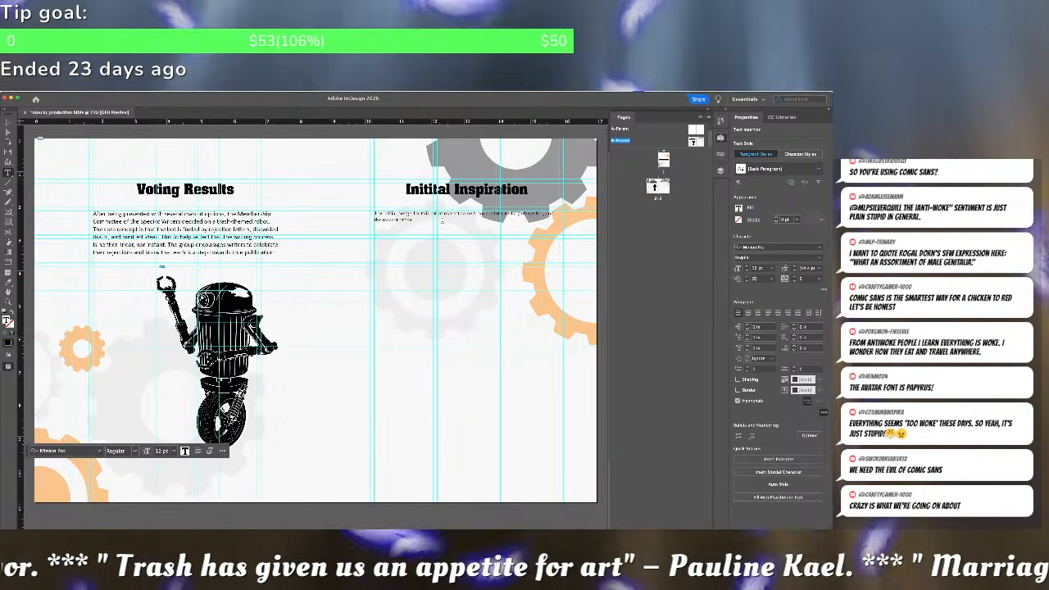
Continue the paragraph below the "Initital Inspiration" heading by naming Claptrap, mascot of the Borderlands video game series
type("Border")
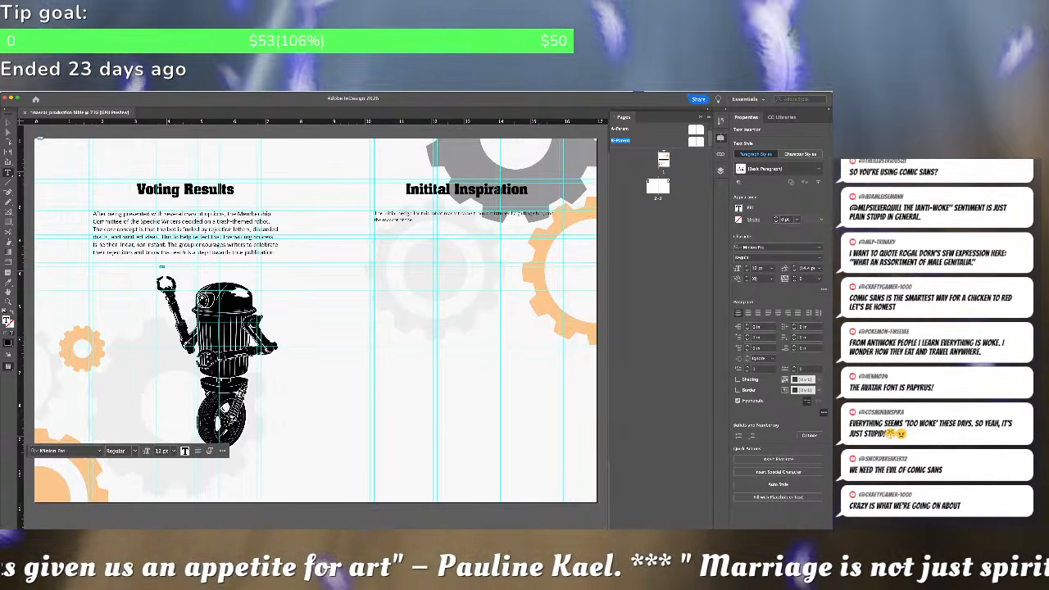
type("lands")
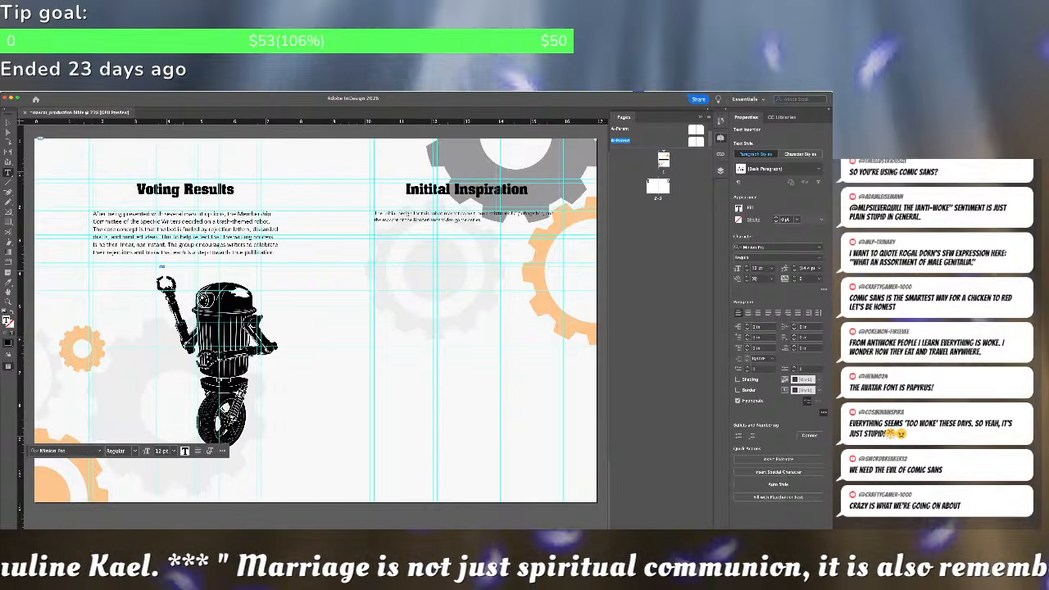
type("l")
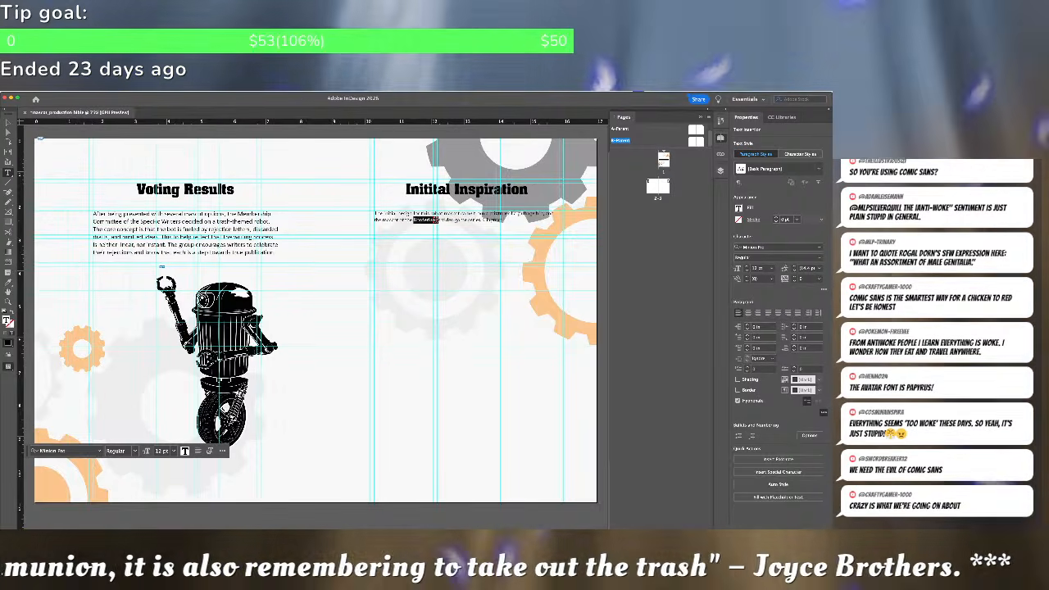
left_click_drag(439, 219, 440, 221)
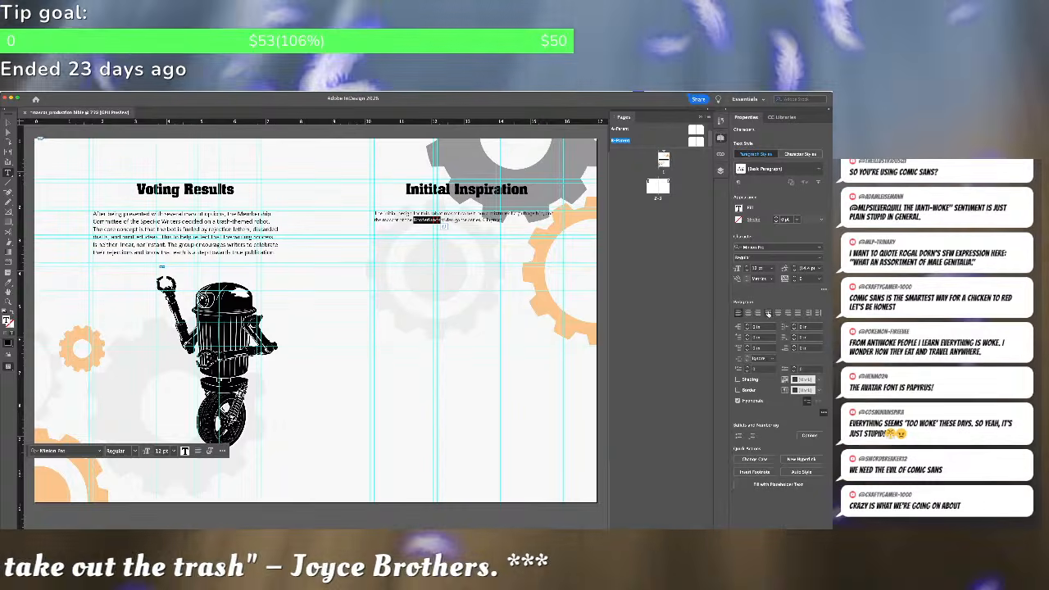
left_click(822, 411)
left_click(820, 290)
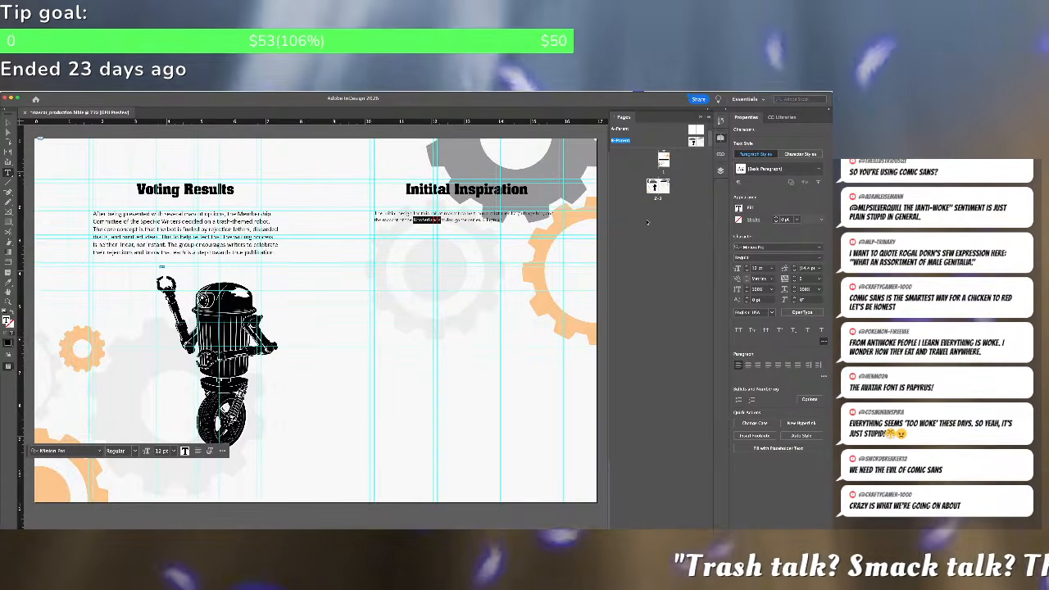
Apply the "Body Paragraph" style to the text frame below the "Initital Inspiration" heading
left_click(508, 218)
left_click(7, 122)
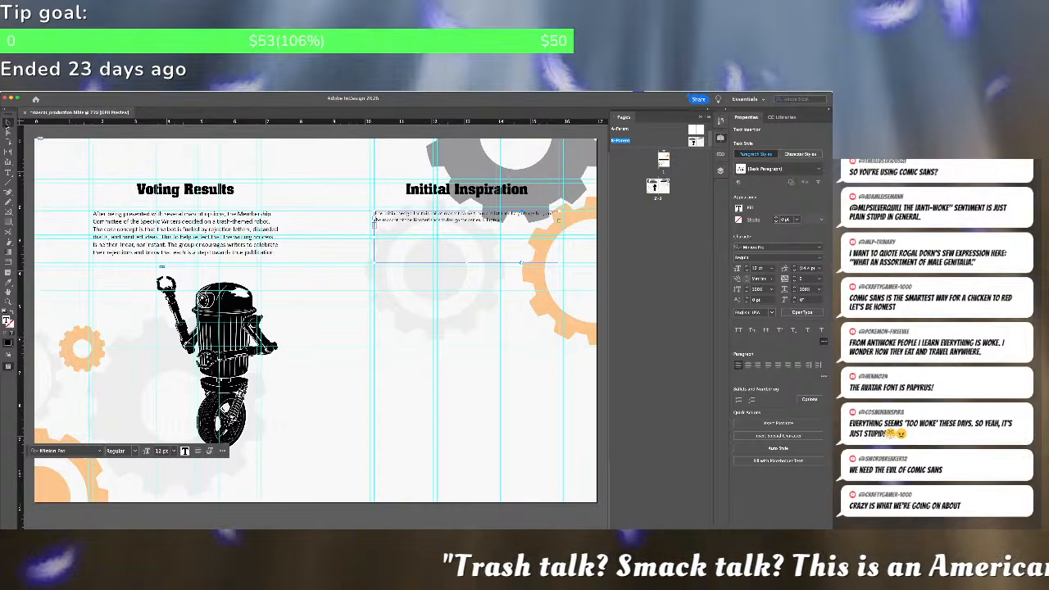
left_click(407, 264)
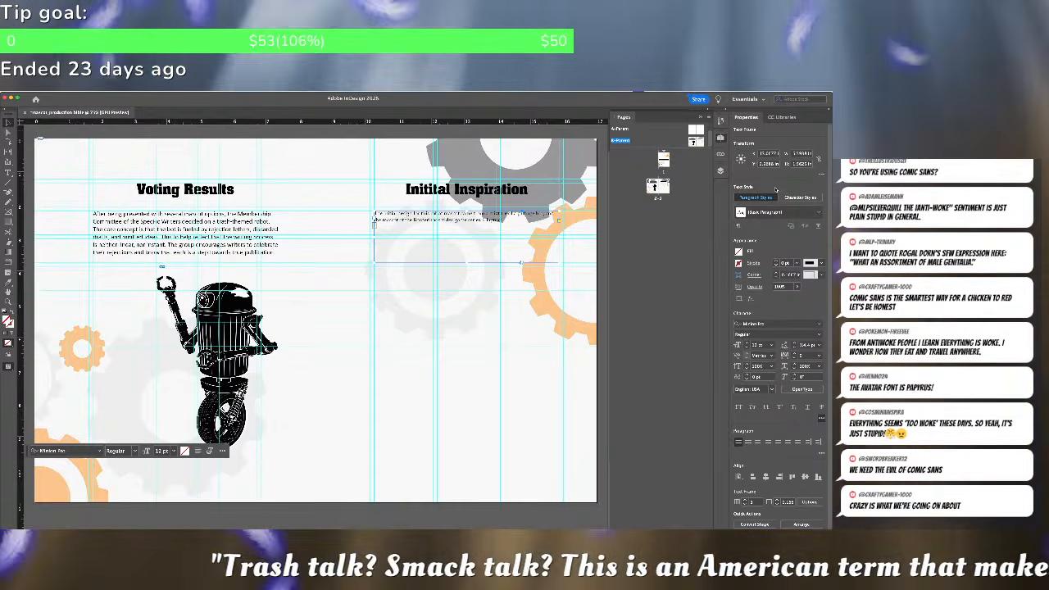
left_click(770, 211)
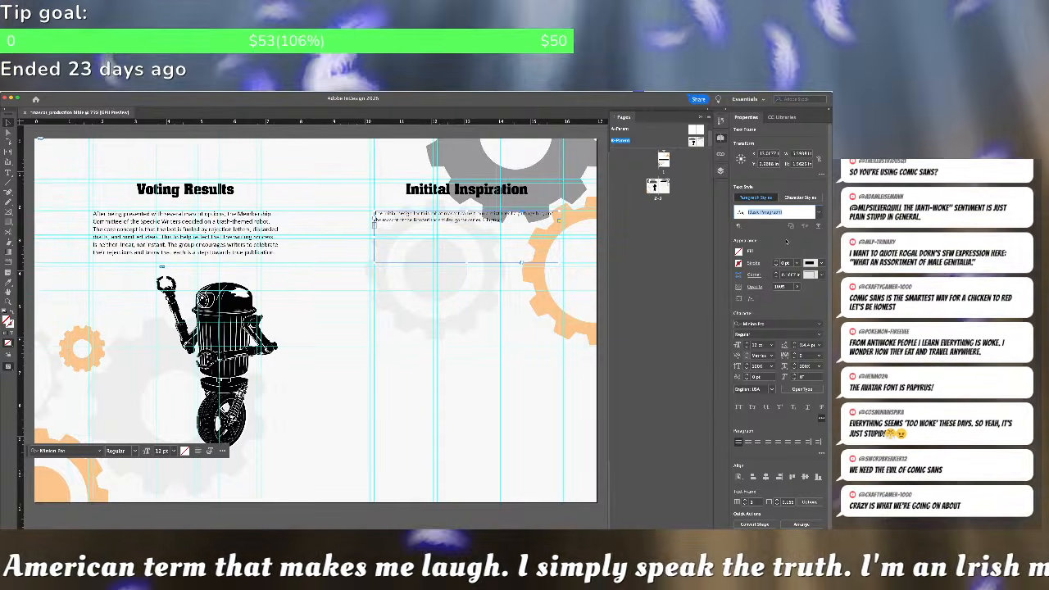
left_click(818, 213)
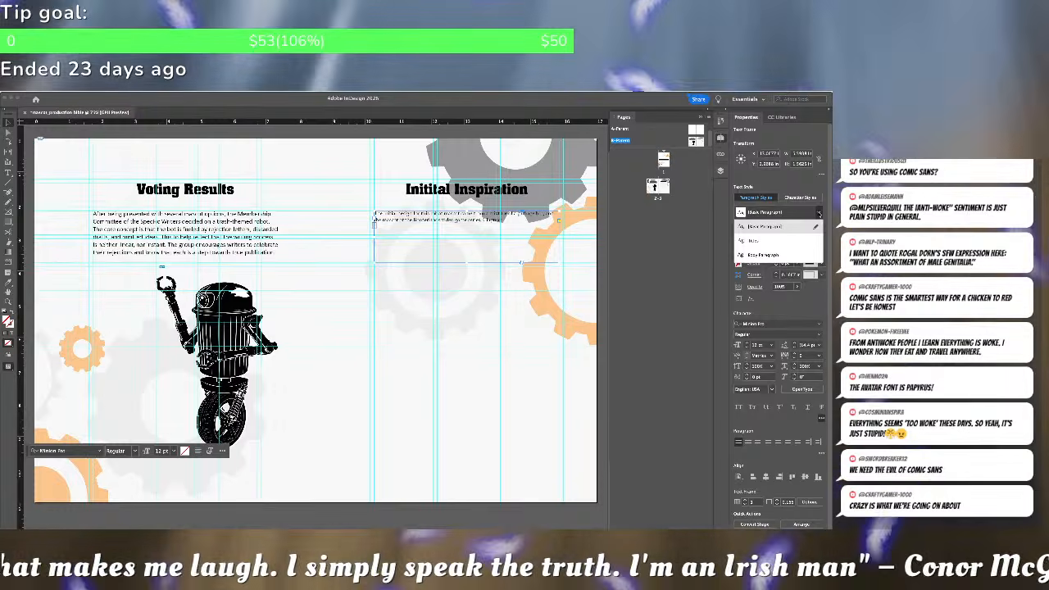
left_click(762, 255)
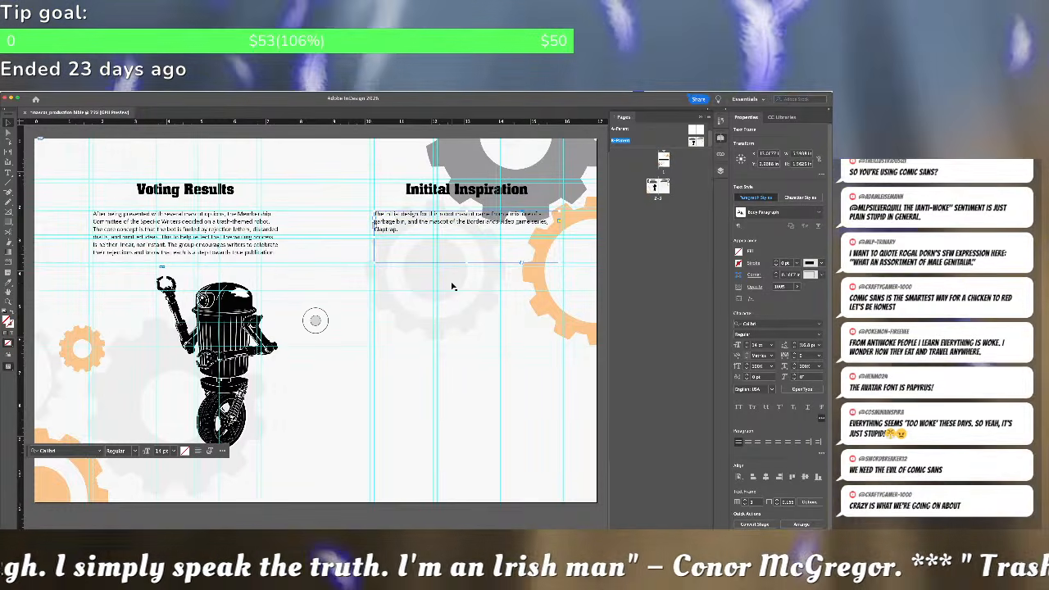
Italicize the game title "Borderlands" in the paragraph below the "Initital Inspiration" heading
left_click(403, 223)
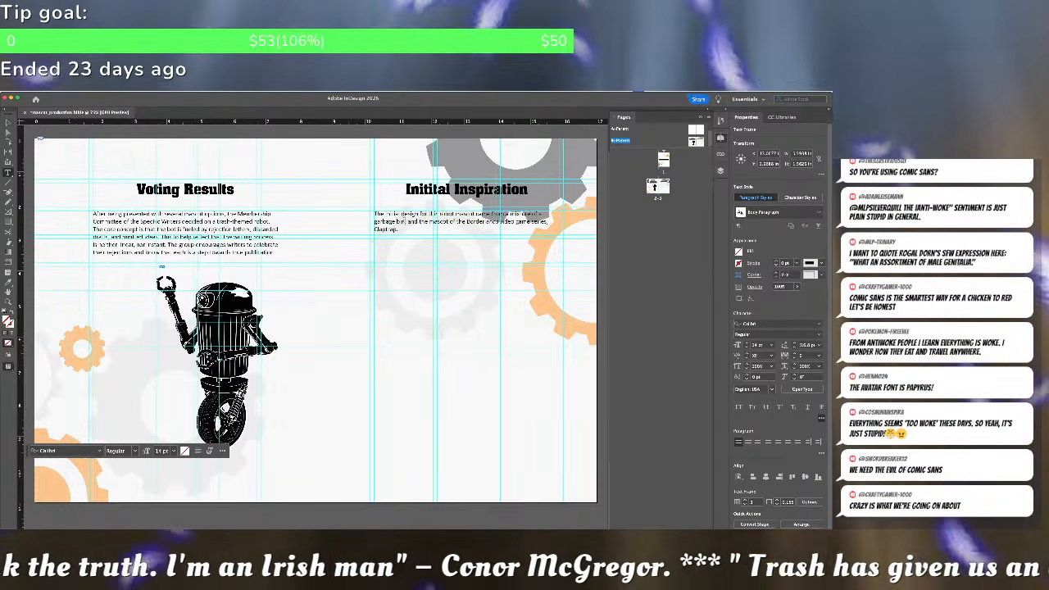
left_click_drag(465, 222, 499, 222)
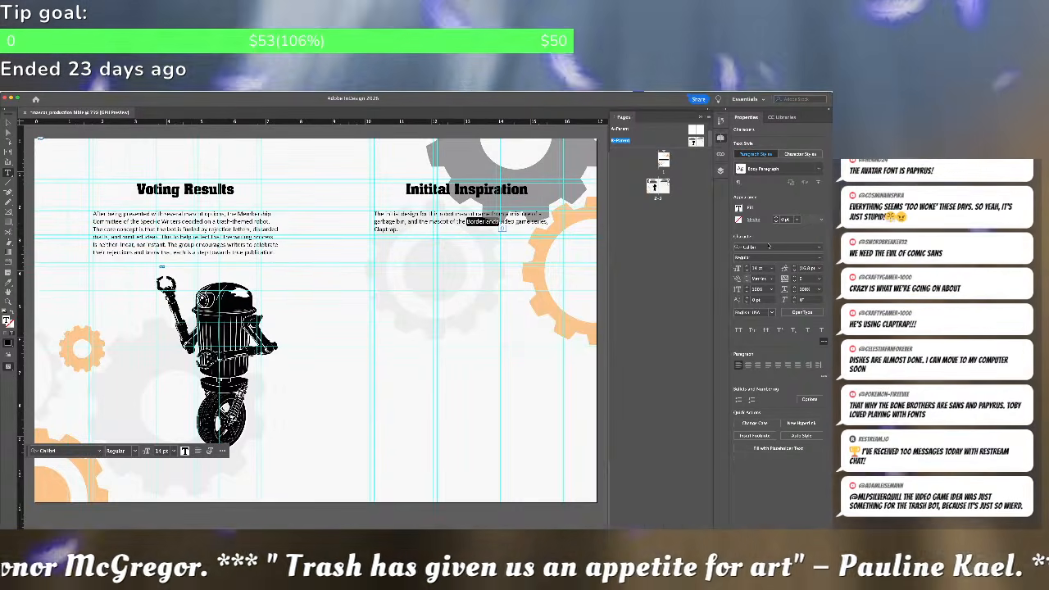
left_click(819, 259)
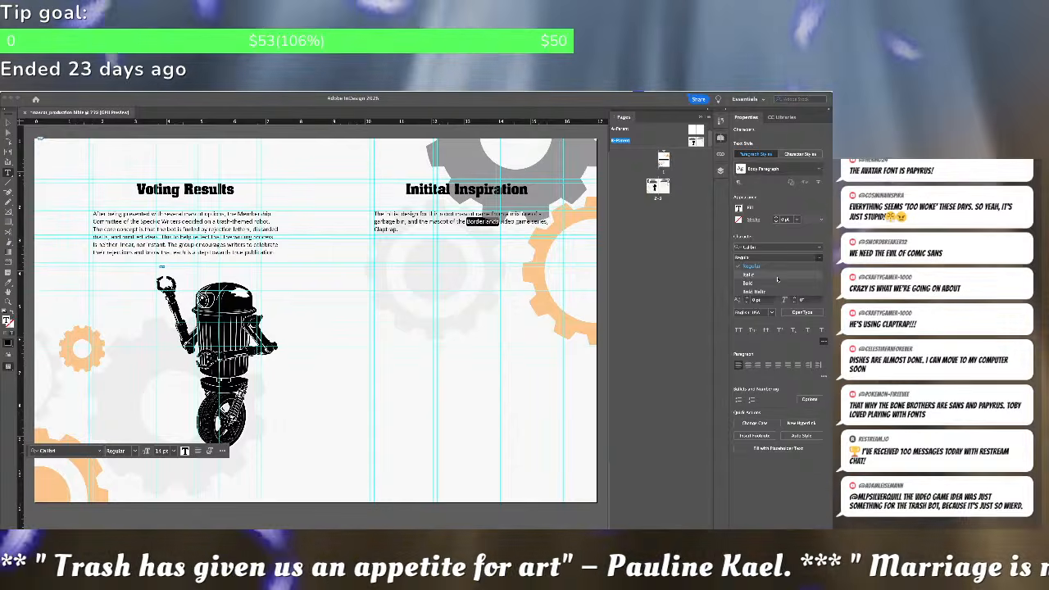
left_click(758, 278)
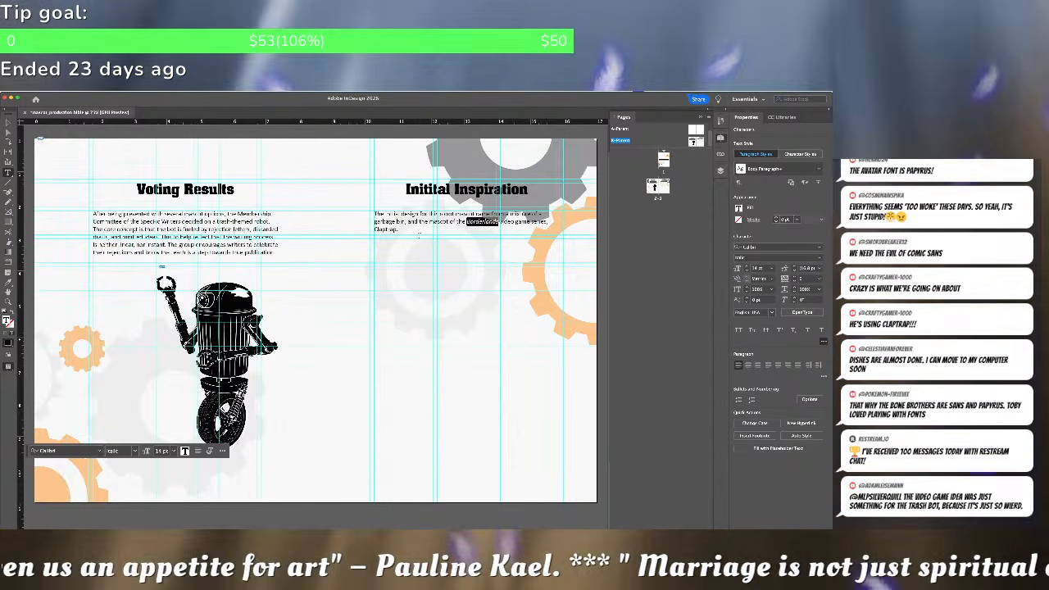
Start a sentence about bins at the paragraph's end, beginning "However, the committee requested that there be"
left_click(414, 230)
left_click_drag(414, 232, 403, 234)
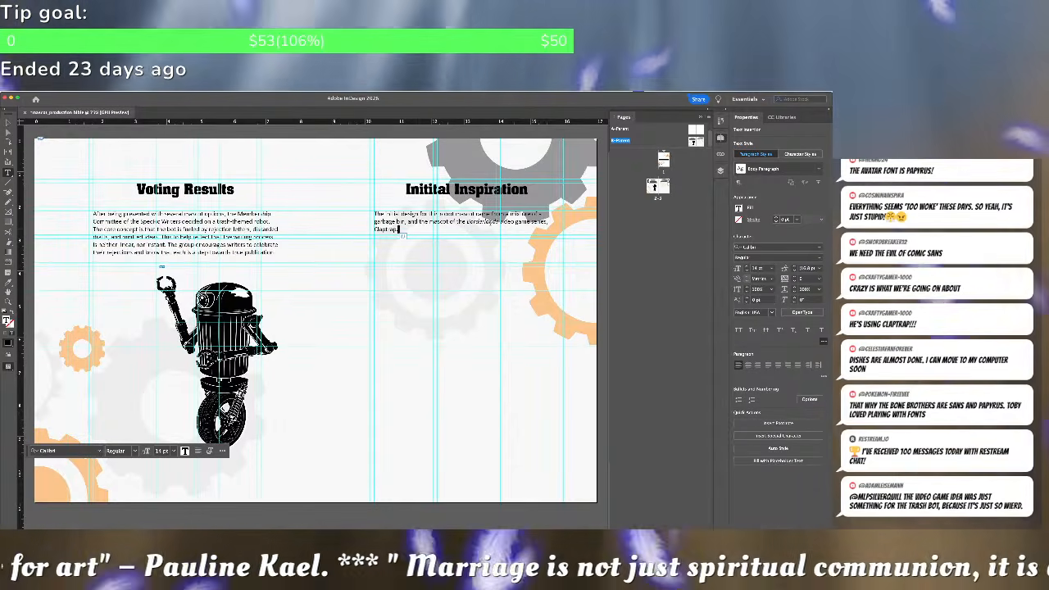
type(". Hi")
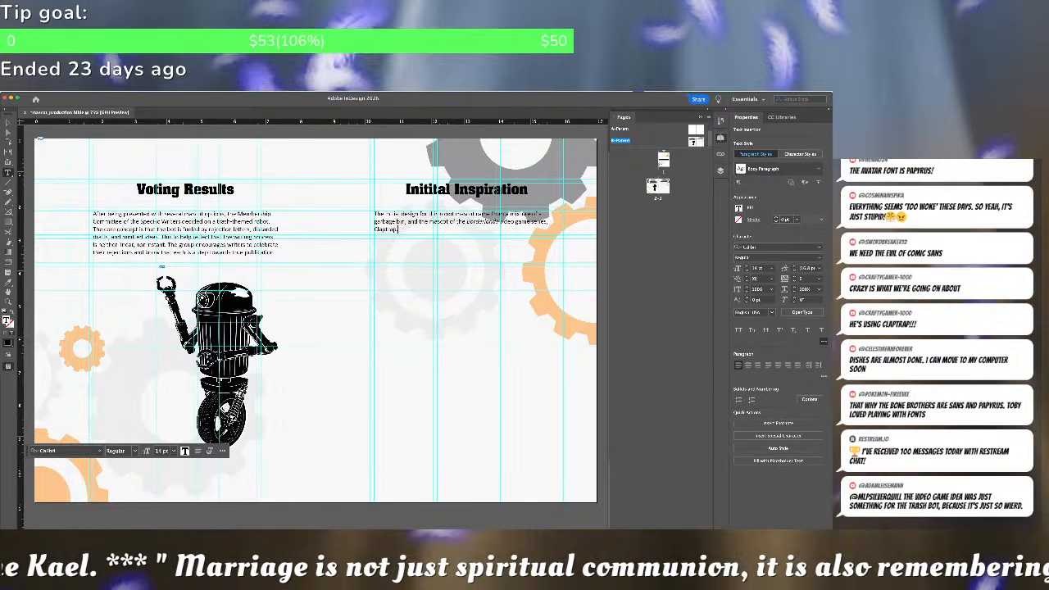
type("wever")
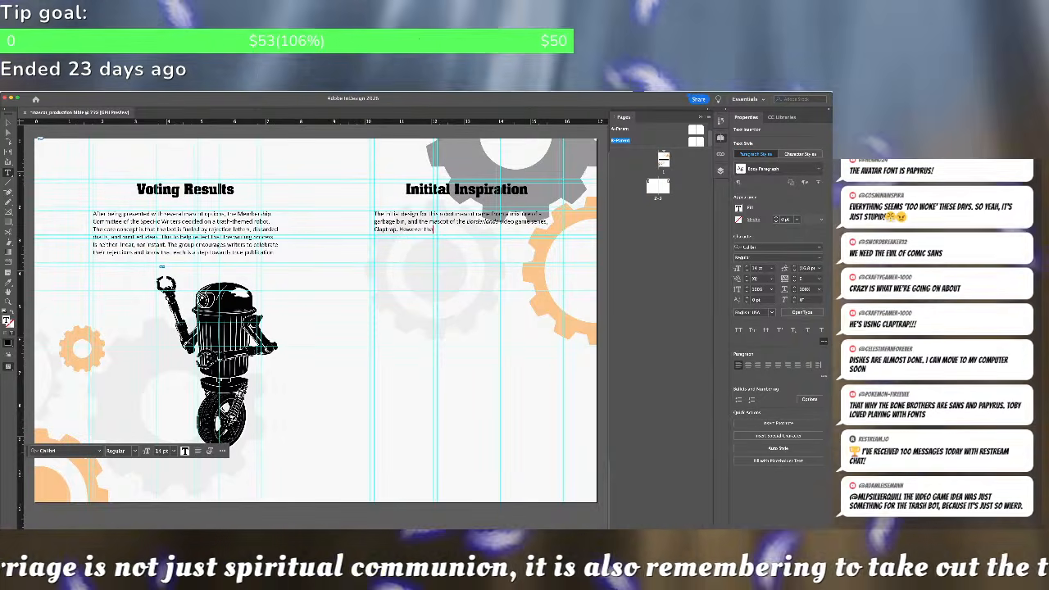
type(", th")
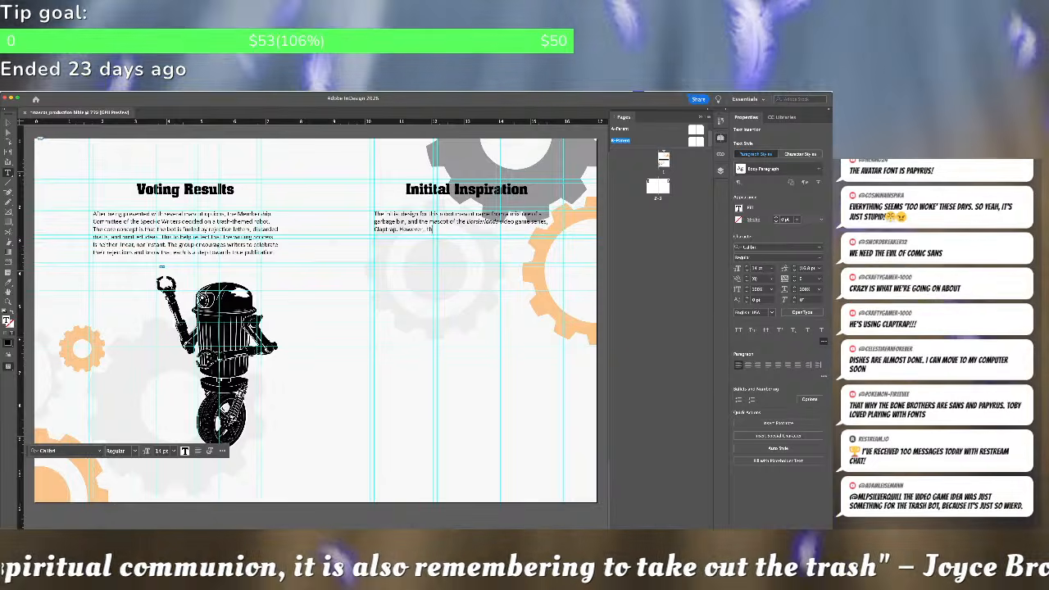
type("e")
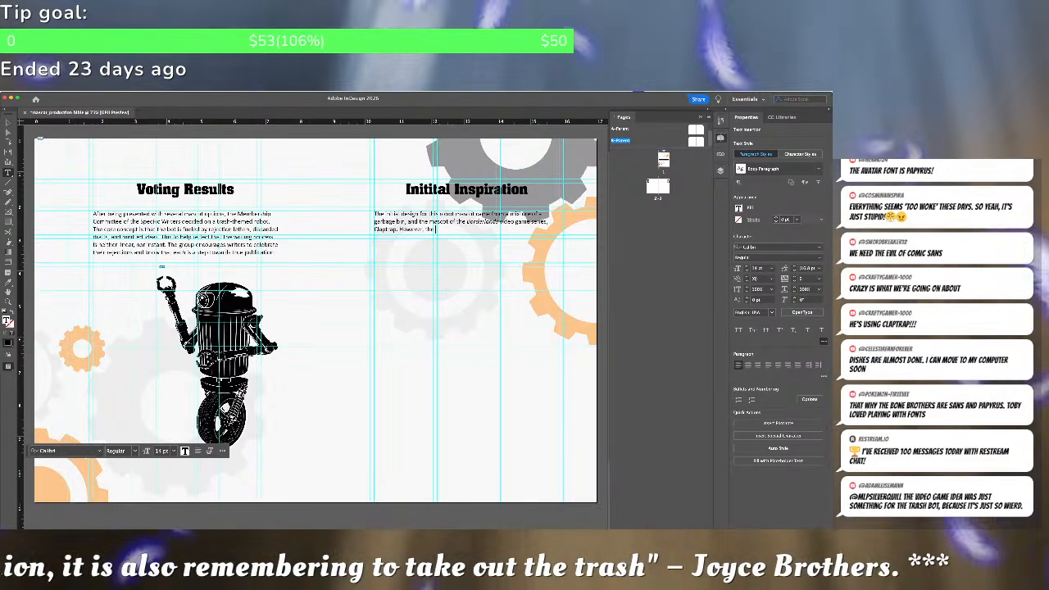
type(" con")
type("mittee ")
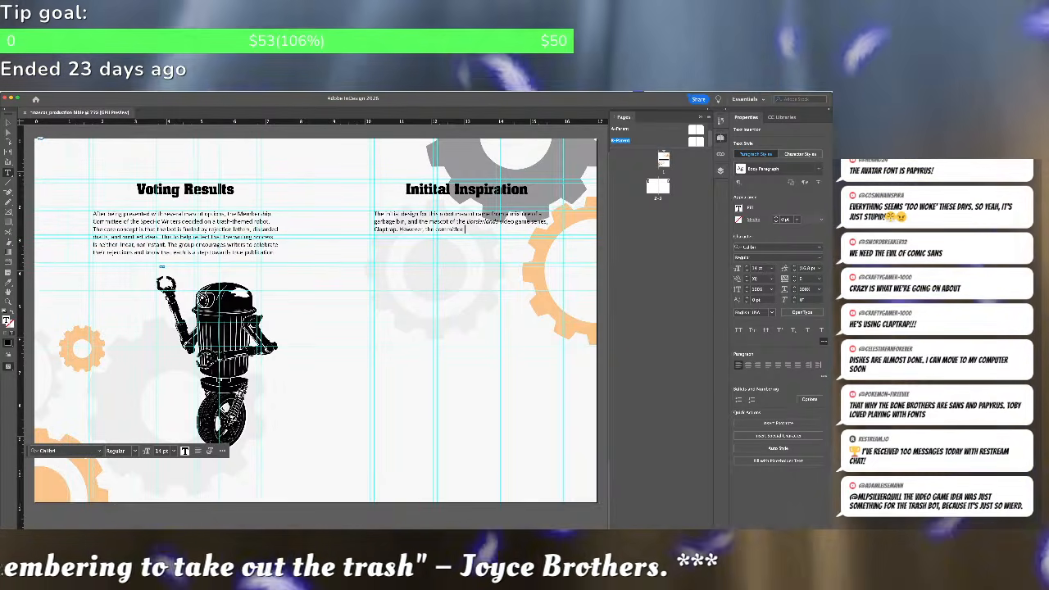
type("requested that there be a")
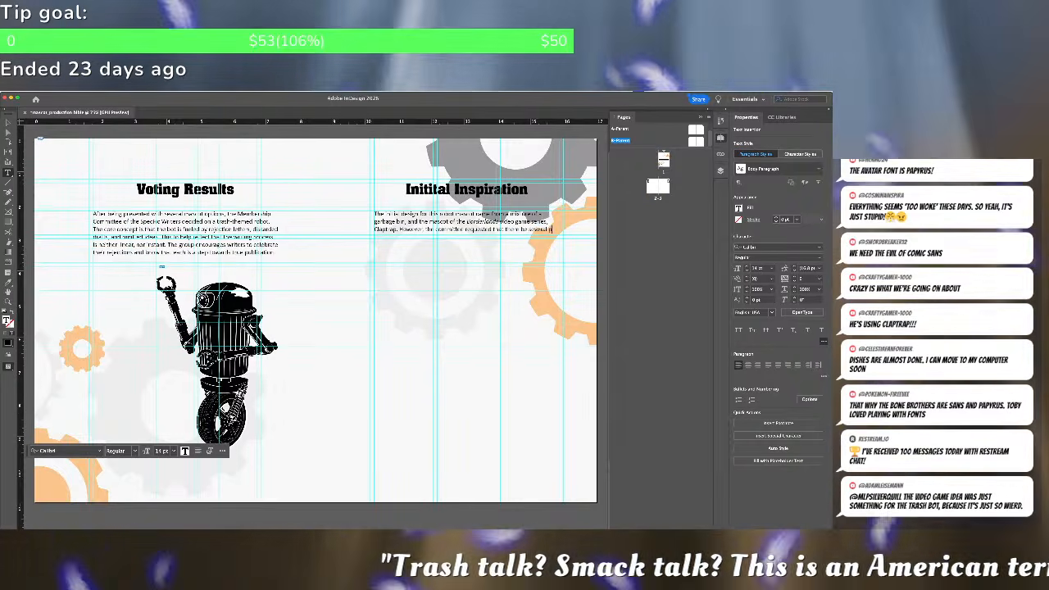
type("bins")
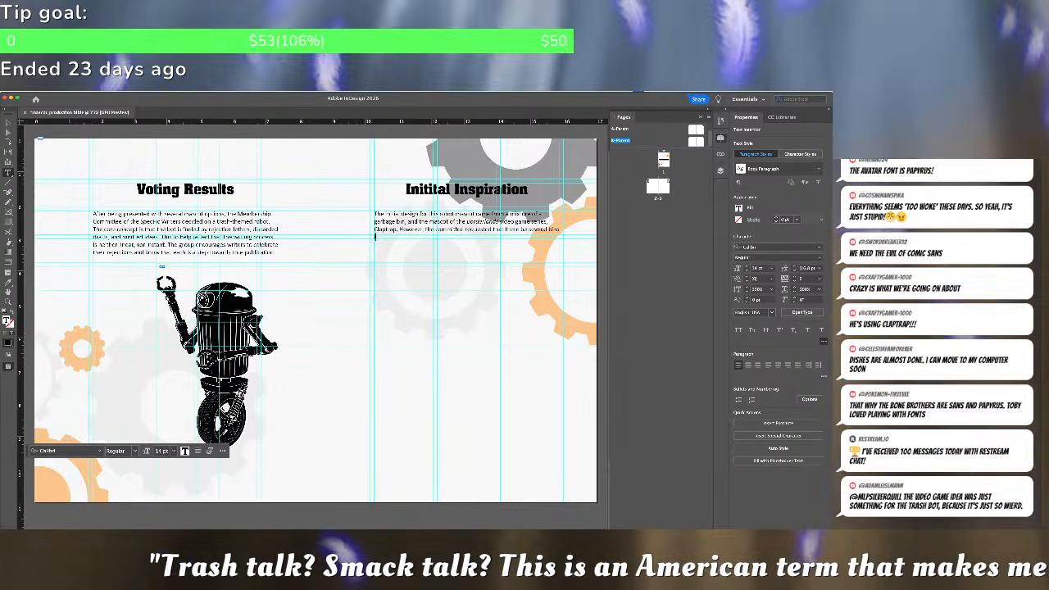
Finish the sentence with "located throughout the design to symbolize the three topics of rejection letters, old drafts, and discarded ideas."
type(" located throughout")
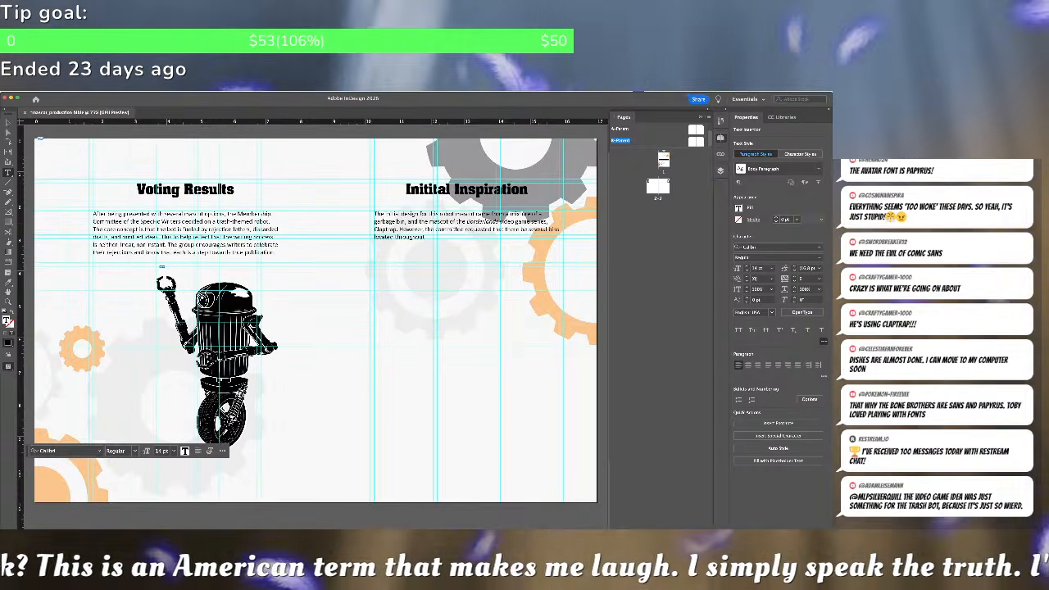
type(" the design to s")
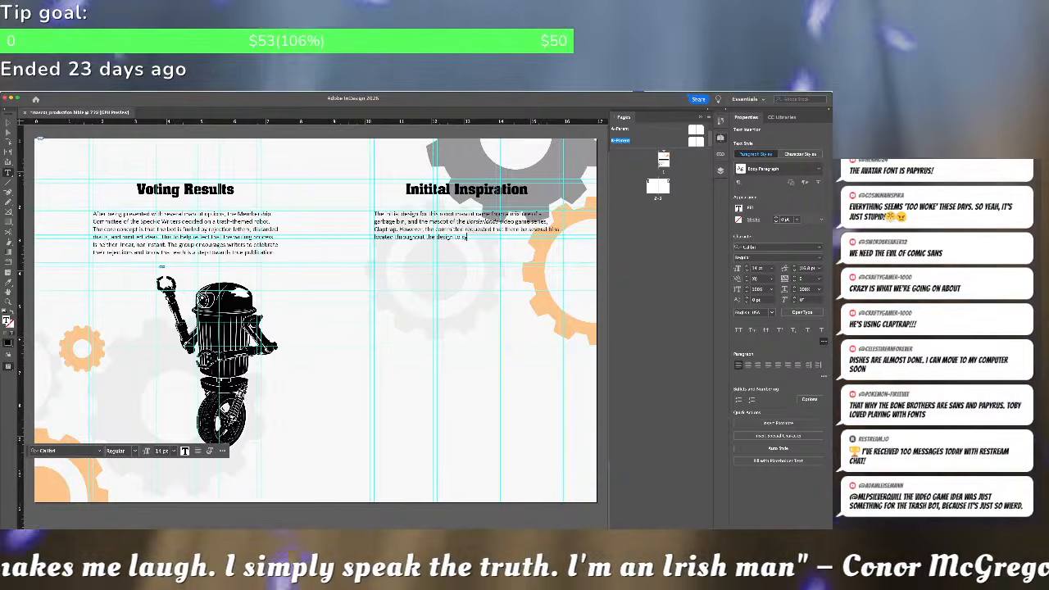
type("ymbolize the")
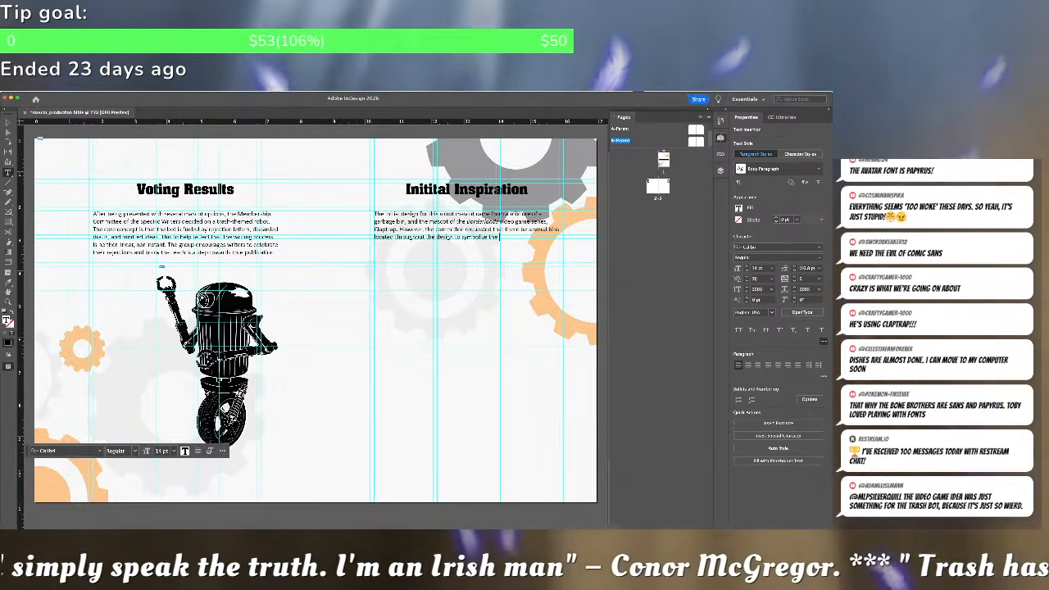
type(" reje")
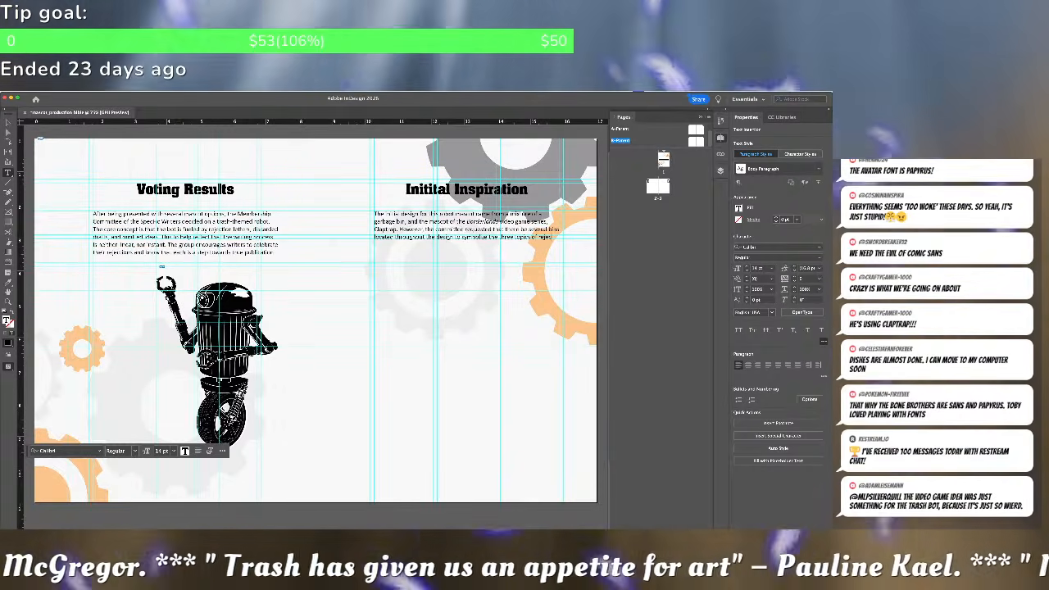
type("tion letters, old")
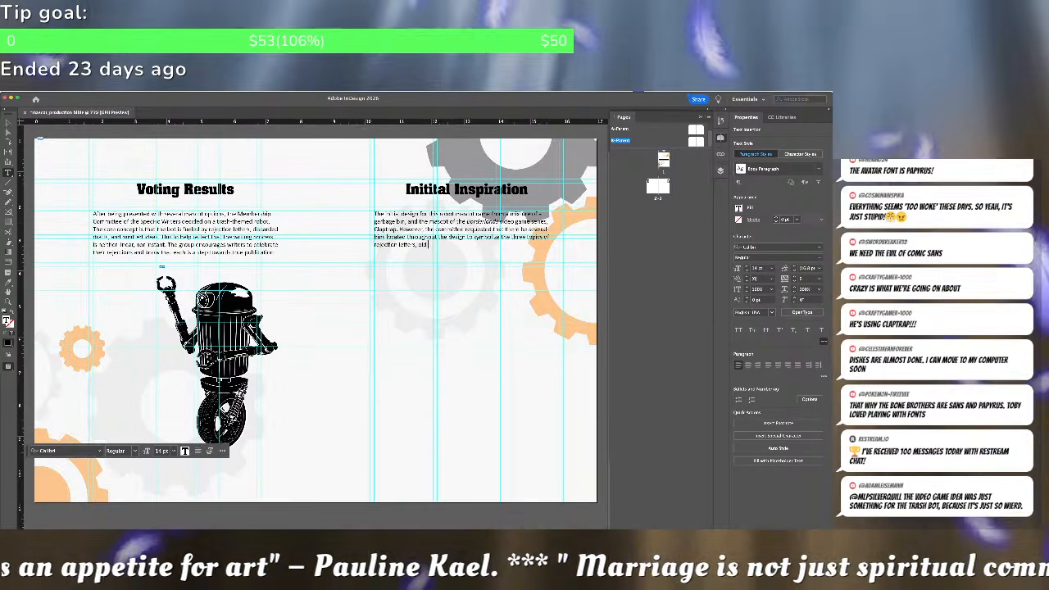
type(" dreams, and a")
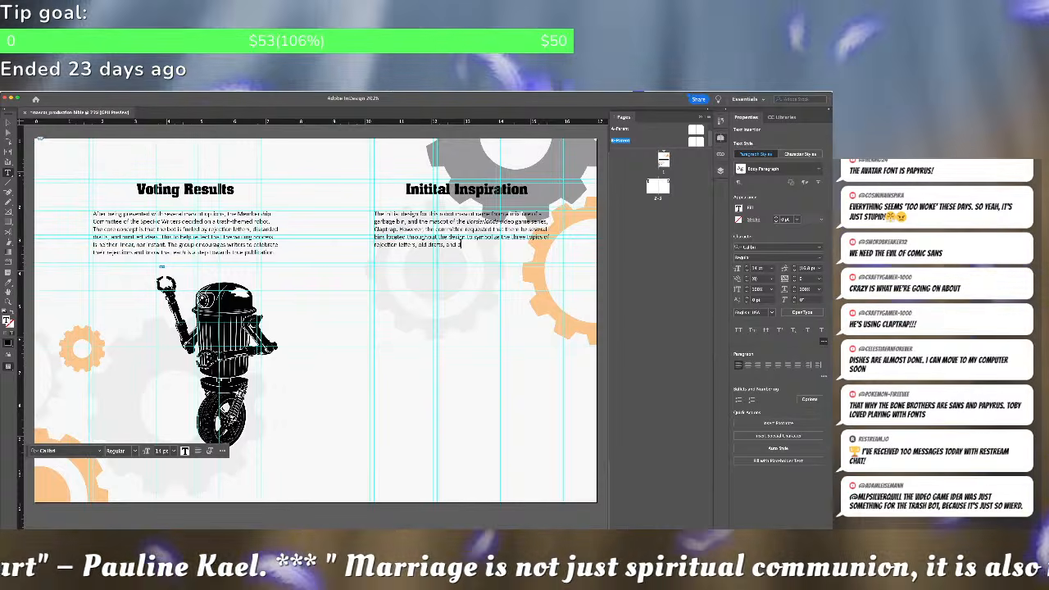
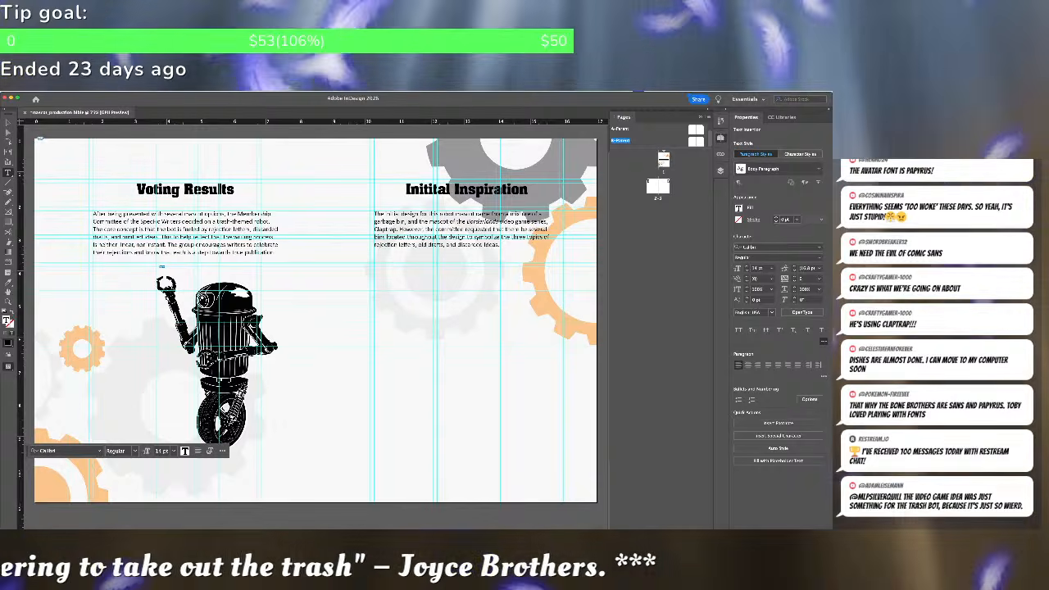
type("It is")
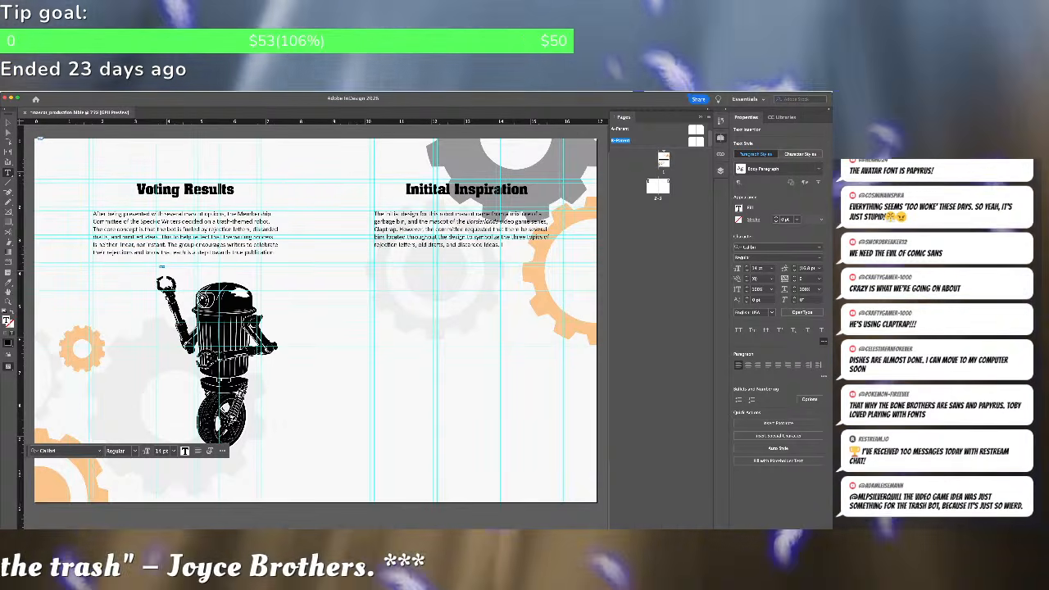
type(" cl")
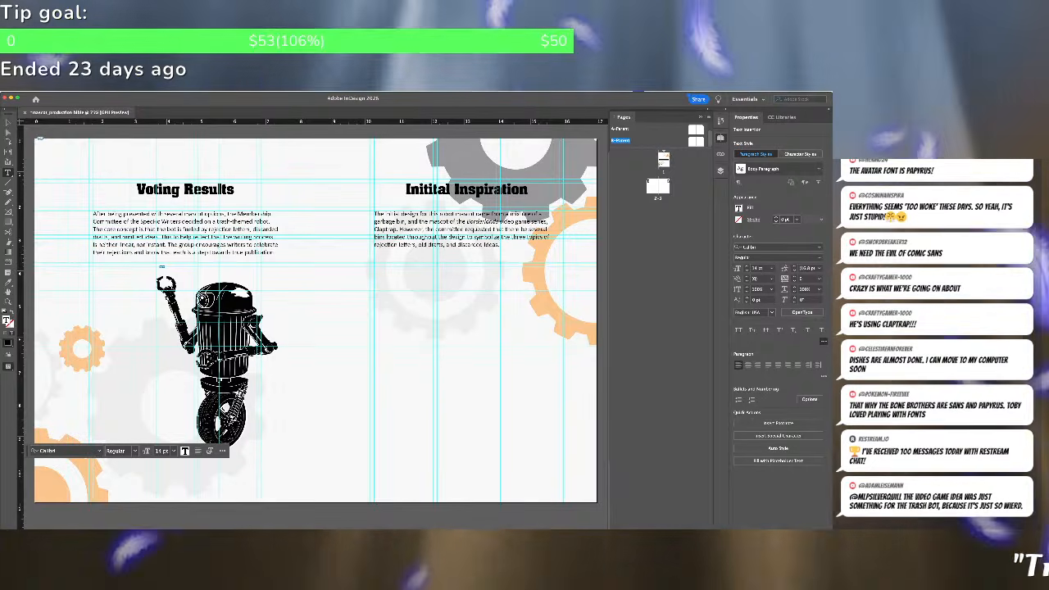
key("Escape")
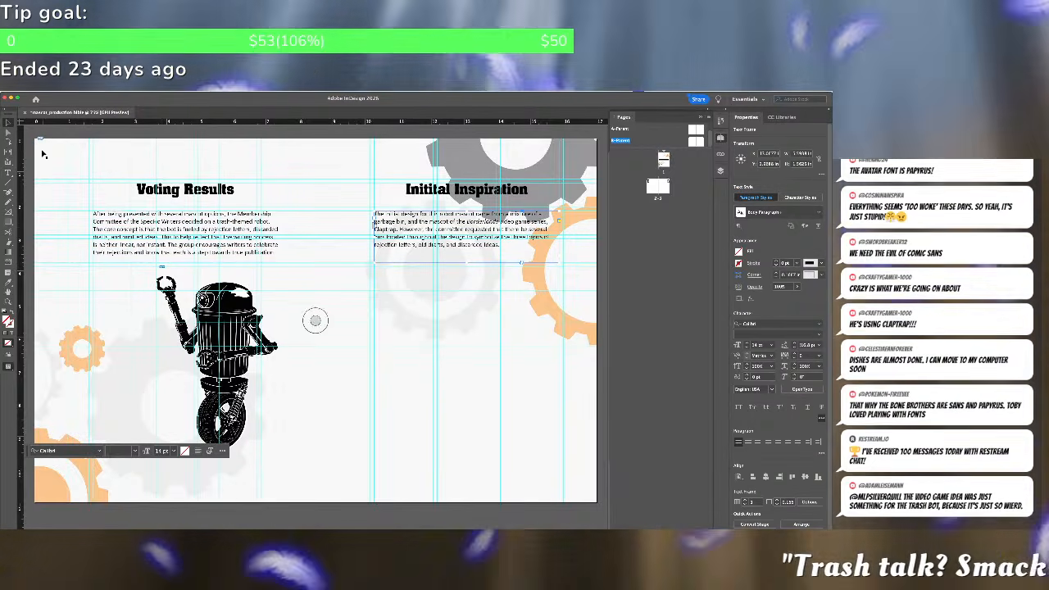
Draw a rectangular image frame about 4.9 in square below the "Initital Inspiration" paragraph, starting at the text's left edge
left_click(9, 212)
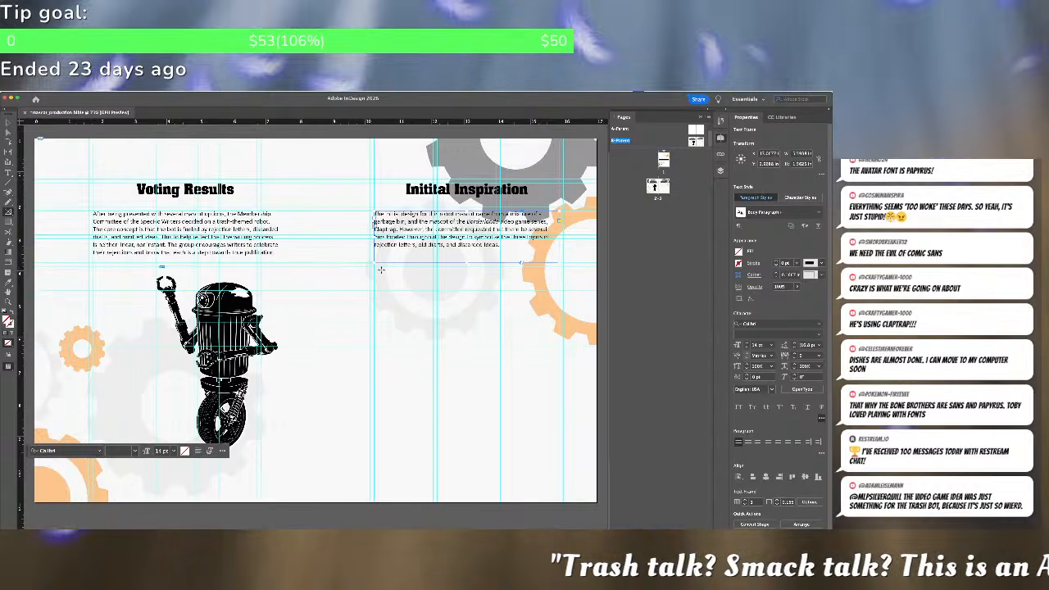
left_click_drag(374, 267, 537, 429)
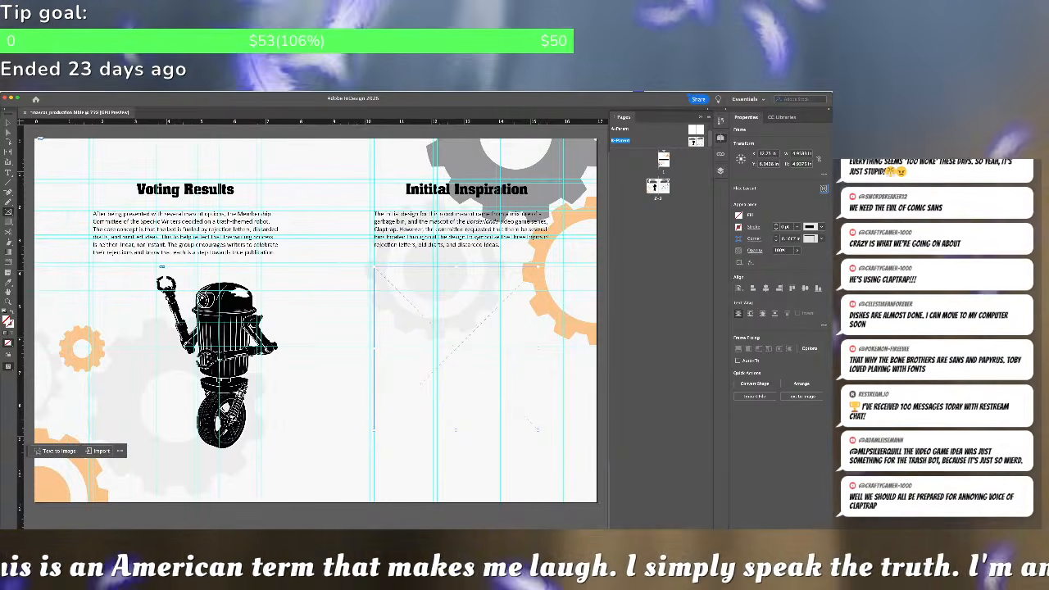
key("super+Tab")
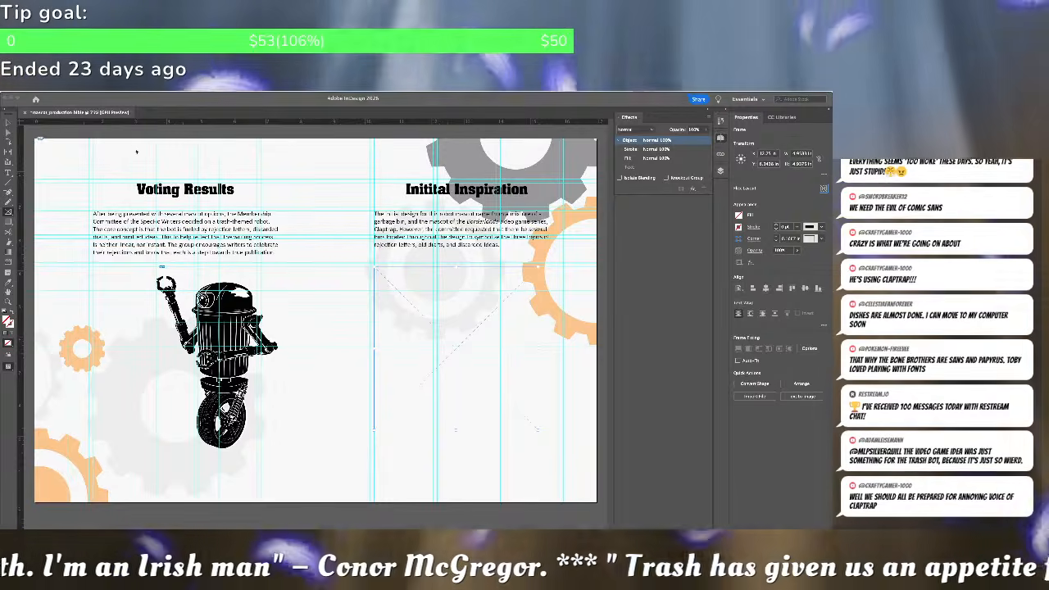
In a new browser window, search images for "claptrap" and open the preview of the Wikipedia result
key("super+n")
type("claptrap")
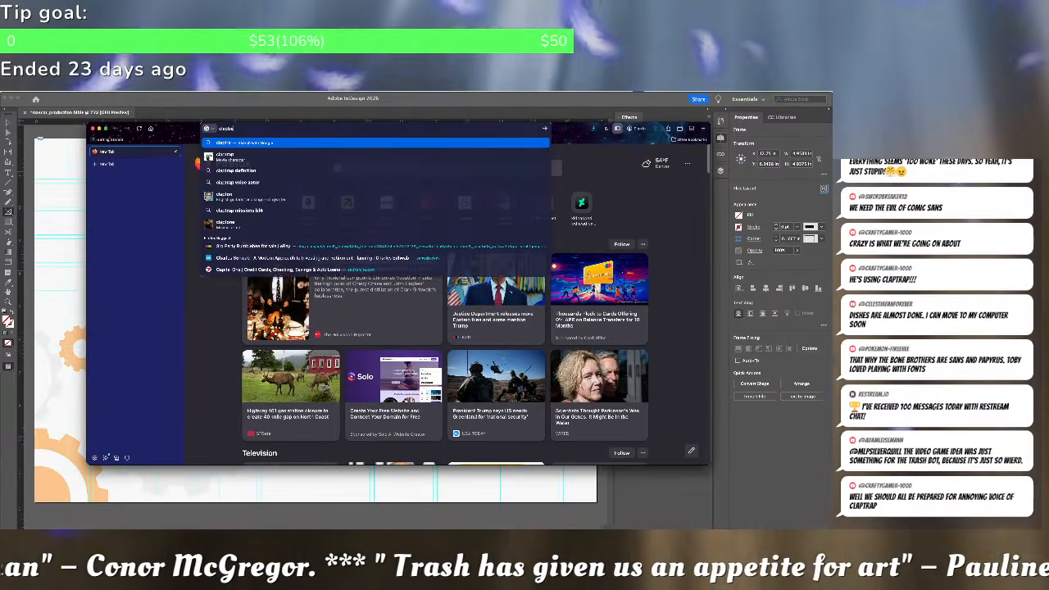
key("Return")
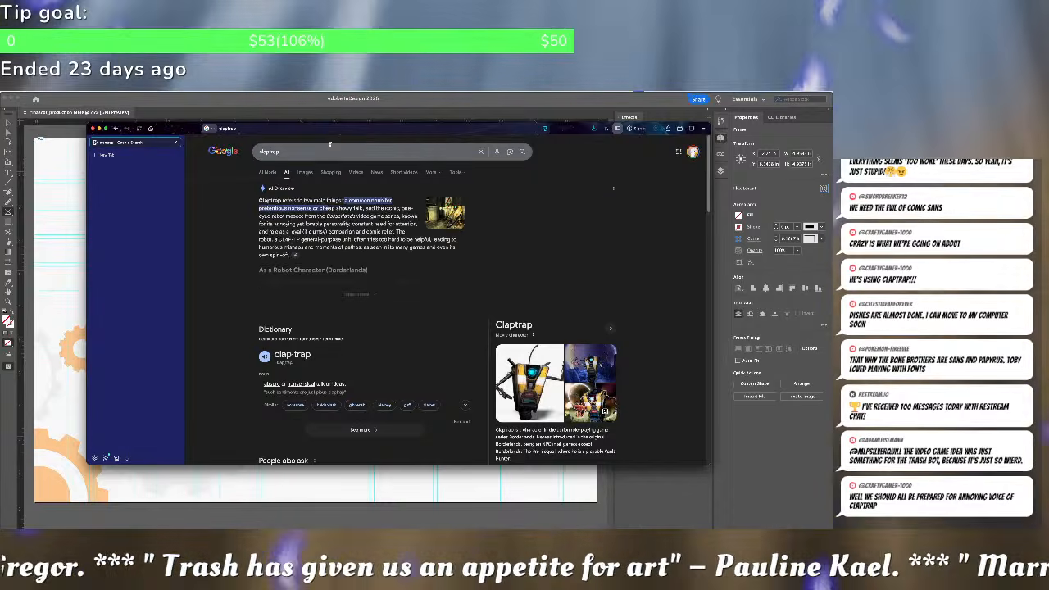
left_click(304, 172)
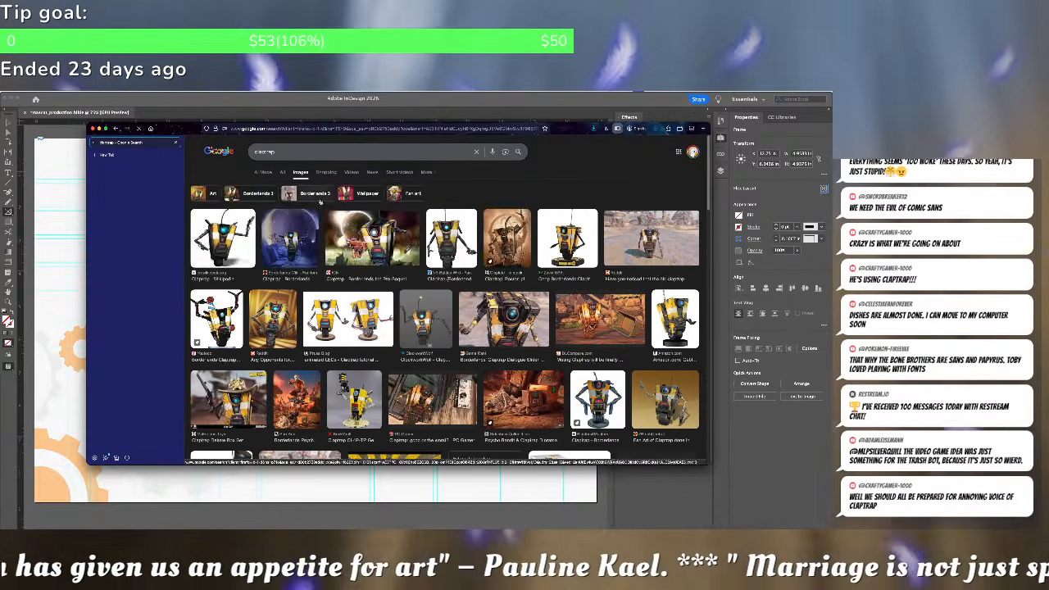
left_click(231, 234)
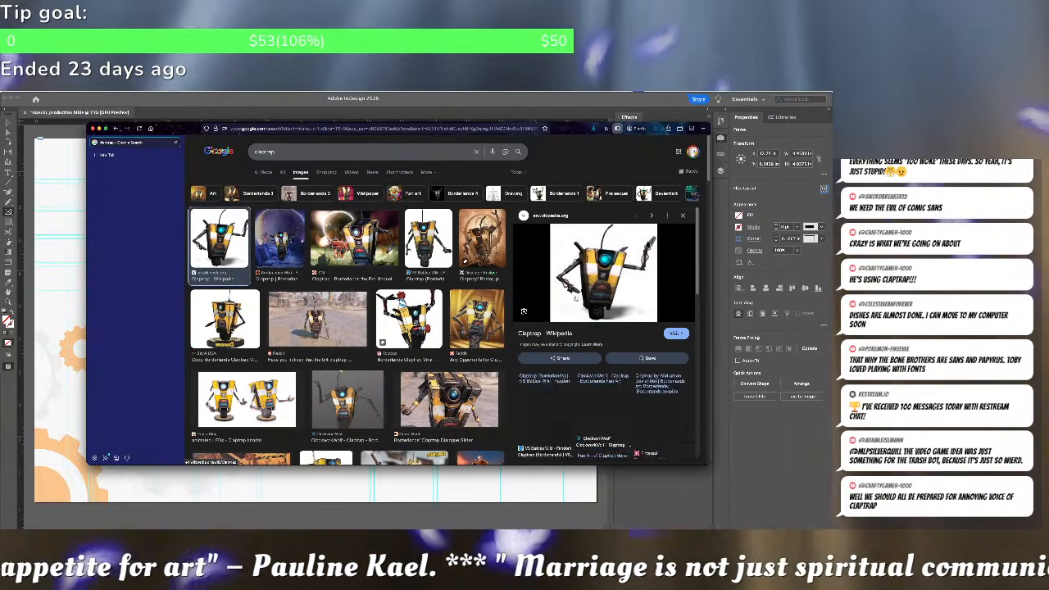
Visit the Wikipedia source of the Claptrap render and open the original PNG file on its own
left_click(677, 333)
left_click(529, 352)
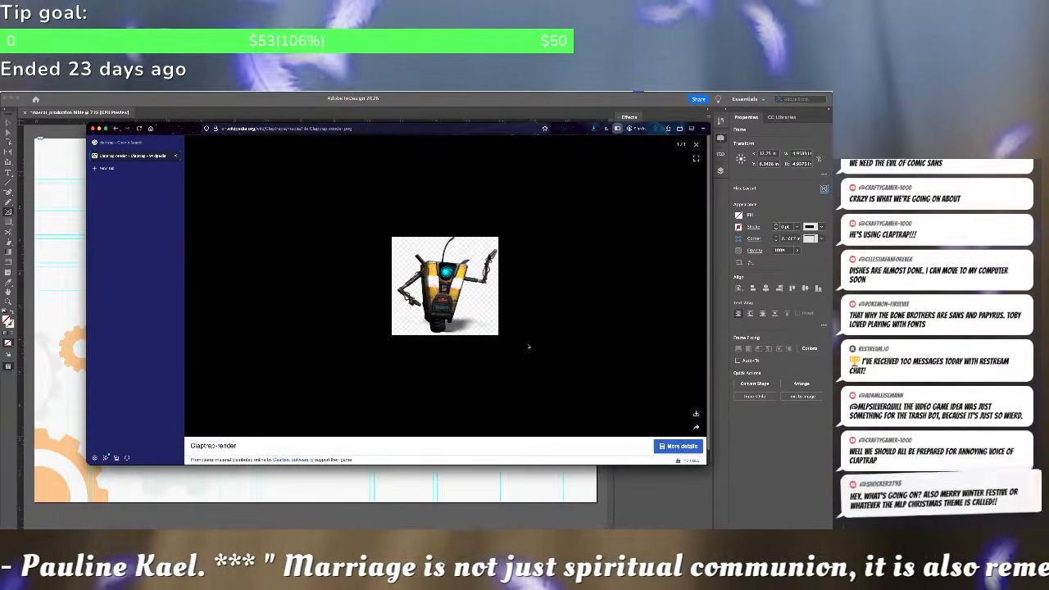
left_click(447, 282)
Save the Claptrap render as a PNG in the Mascot Proposals folder and close the browser window
right_click(447, 269)
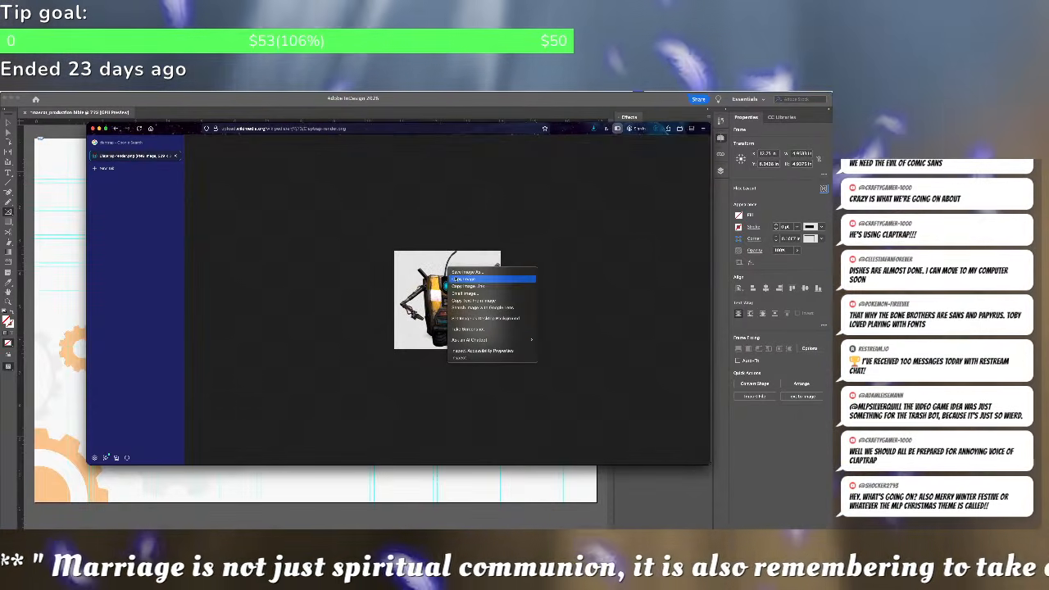
left_click(464, 279)
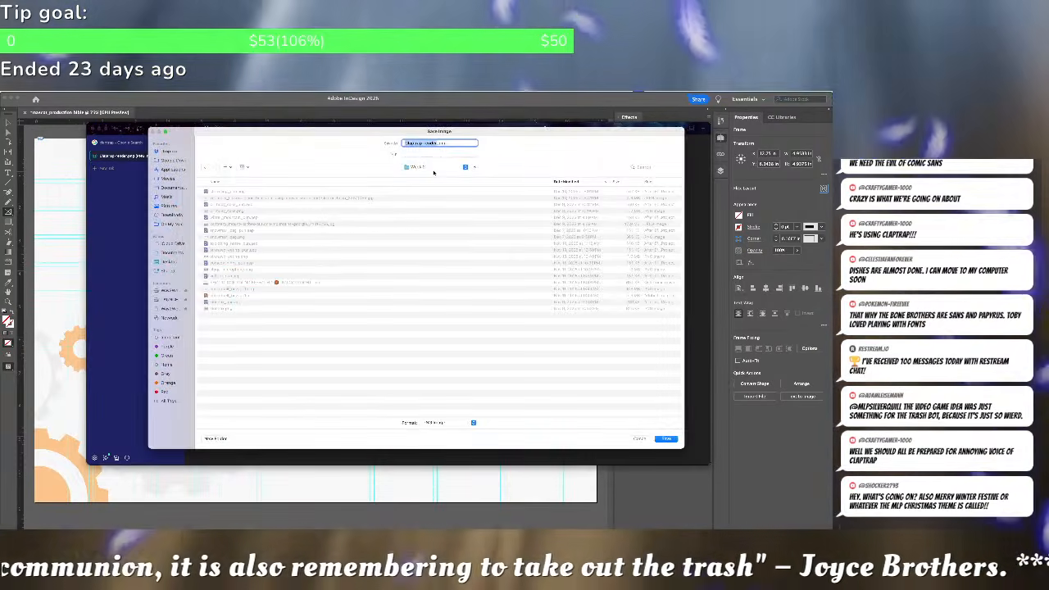
left_click(433, 167)
left_click(427, 213)
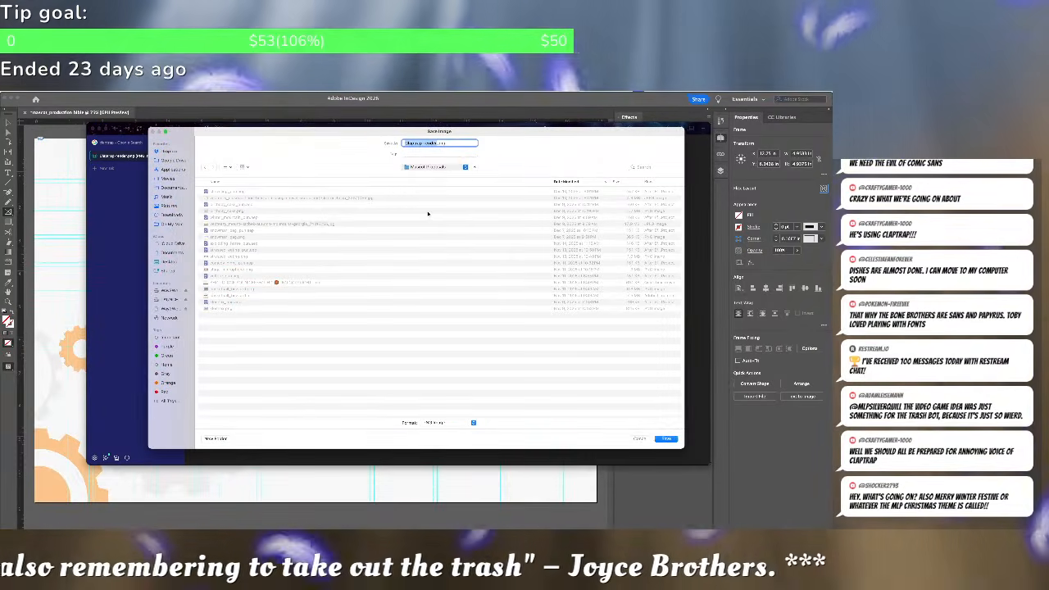
key("Return")
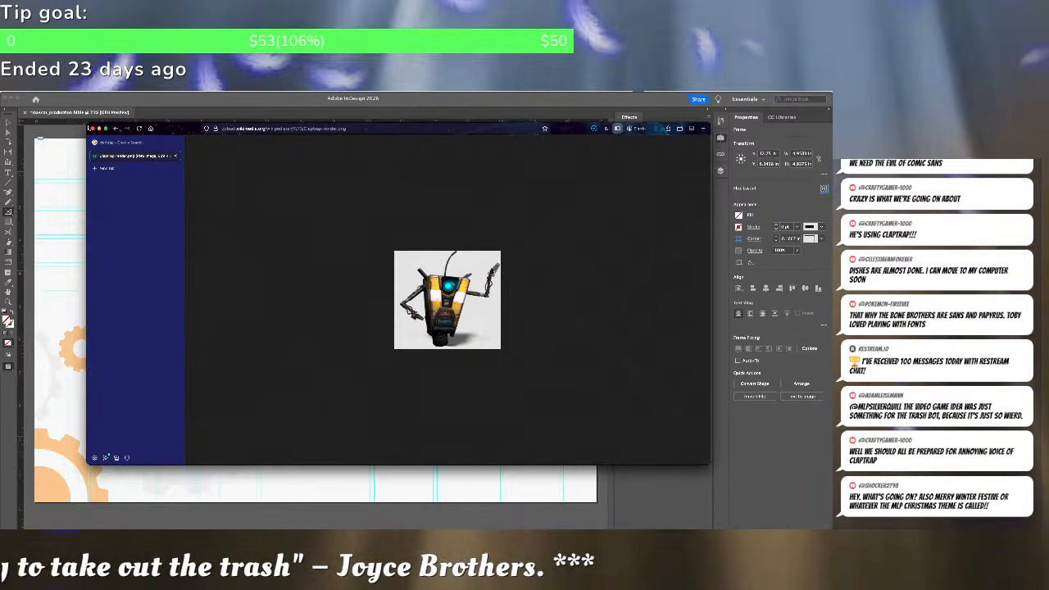
left_click(93, 129)
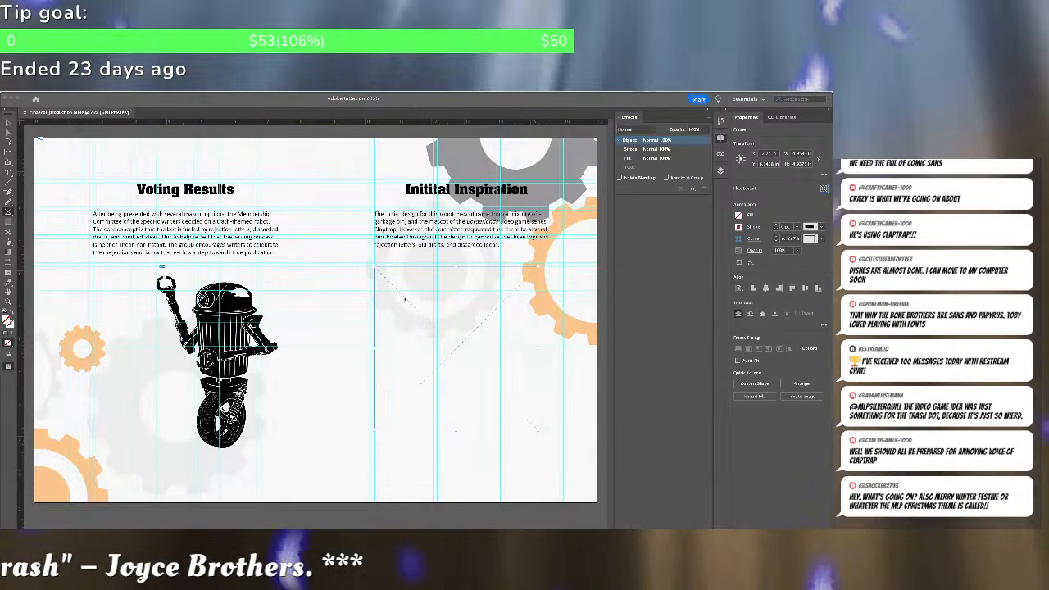
Place the saved Claptrap render into the empty frame below the "Initital Inspiration" paragraph
left_click(579, 354)
left_click_drag(566, 357, 468, 354)
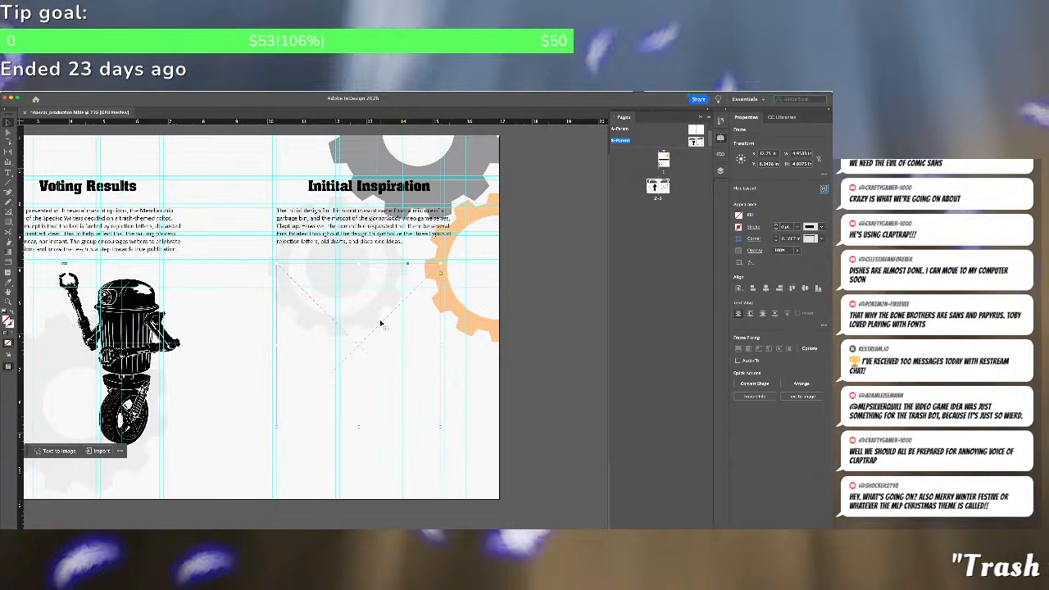
key("super+d")
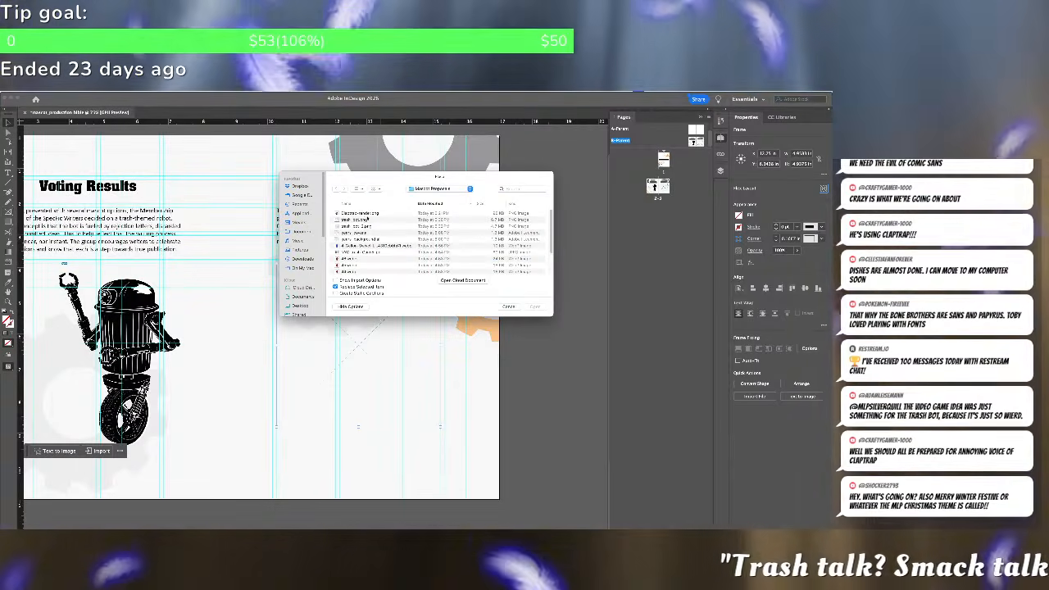
double_click(367, 217)
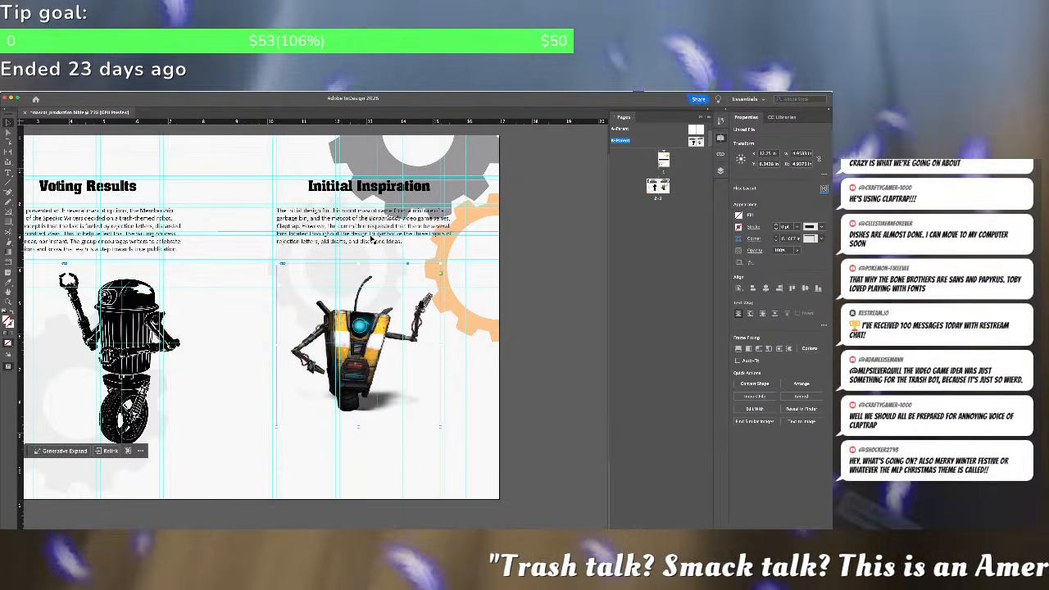
left_click(527, 345)
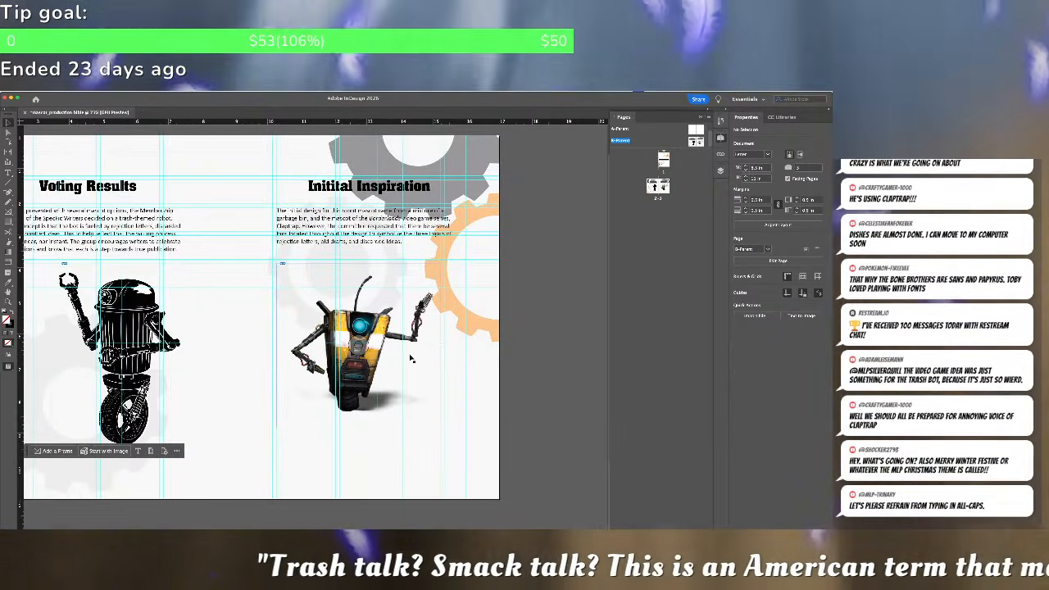
Move the framed Claptrap image straight down about 1 in, leaving more space below the "Initital Inspiration" paragraph
left_click(360, 346)
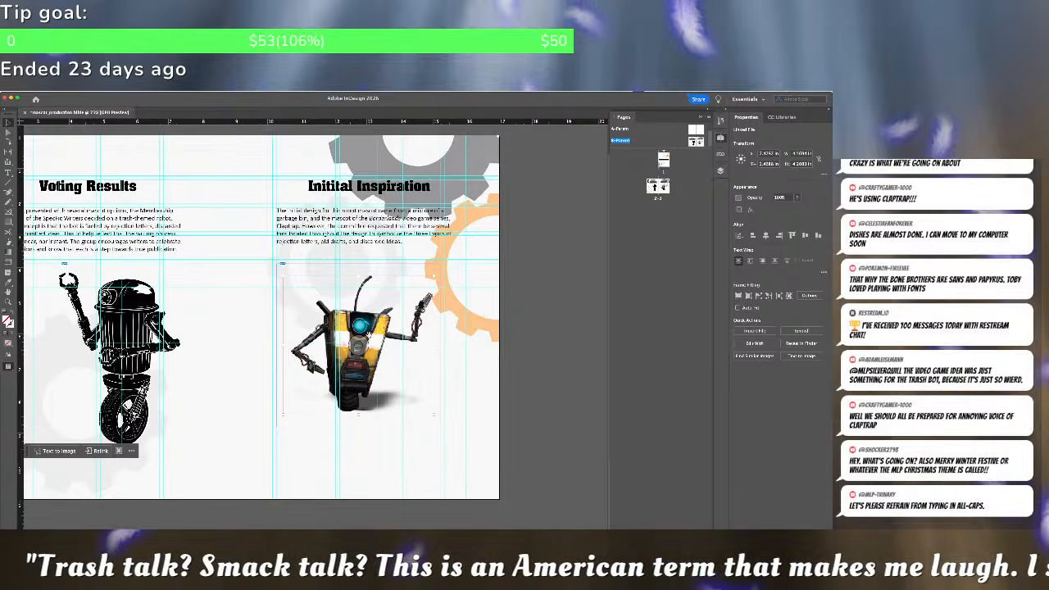
left_click(544, 311)
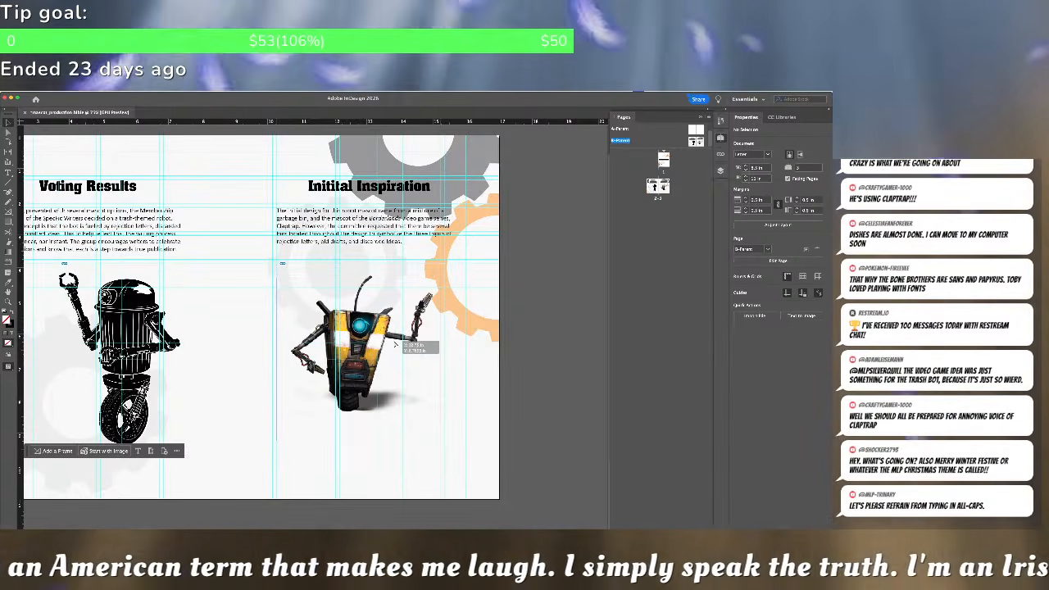
left_click_drag(395, 345, 394, 356)
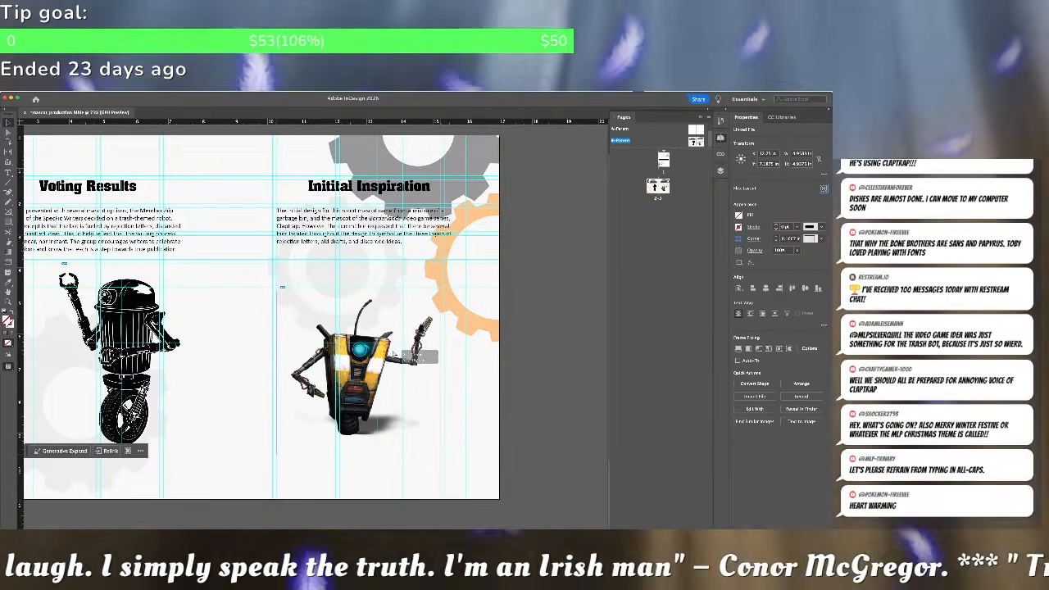
left_click(561, 338)
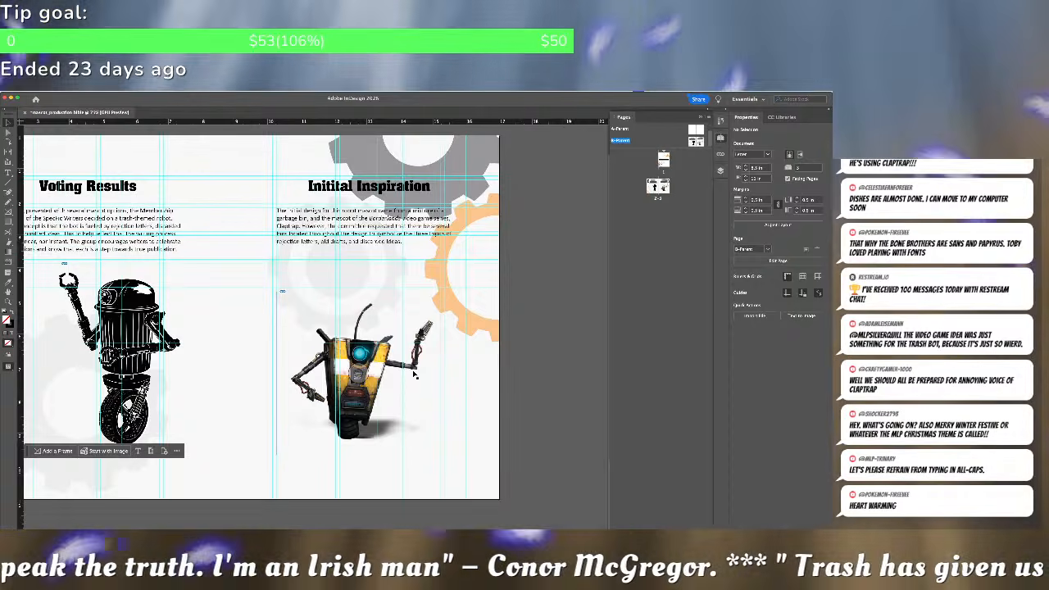
left_click_drag(369, 367, 369, 371)
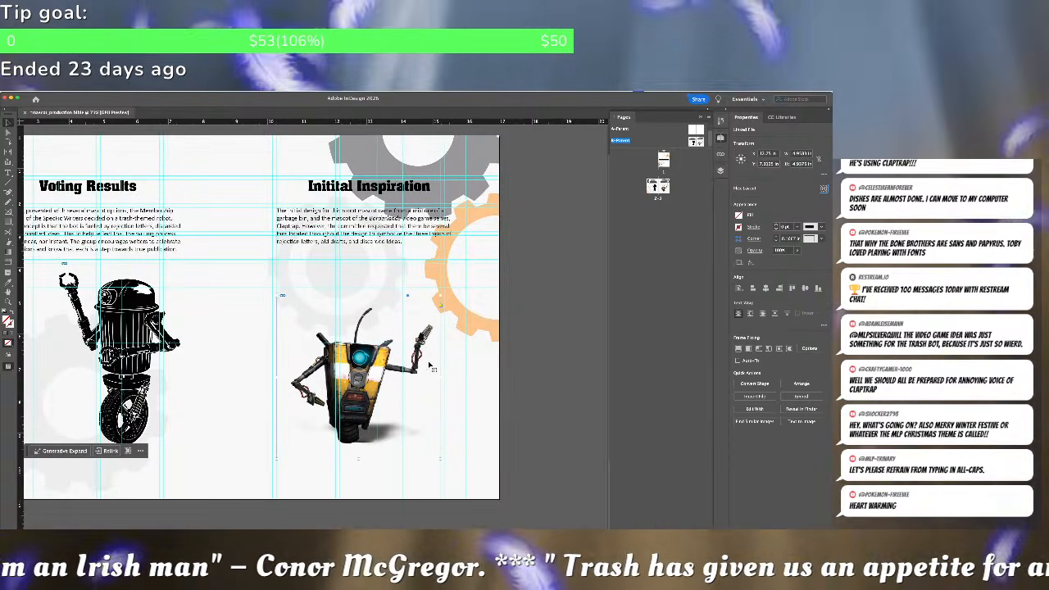
left_click(502, 350)
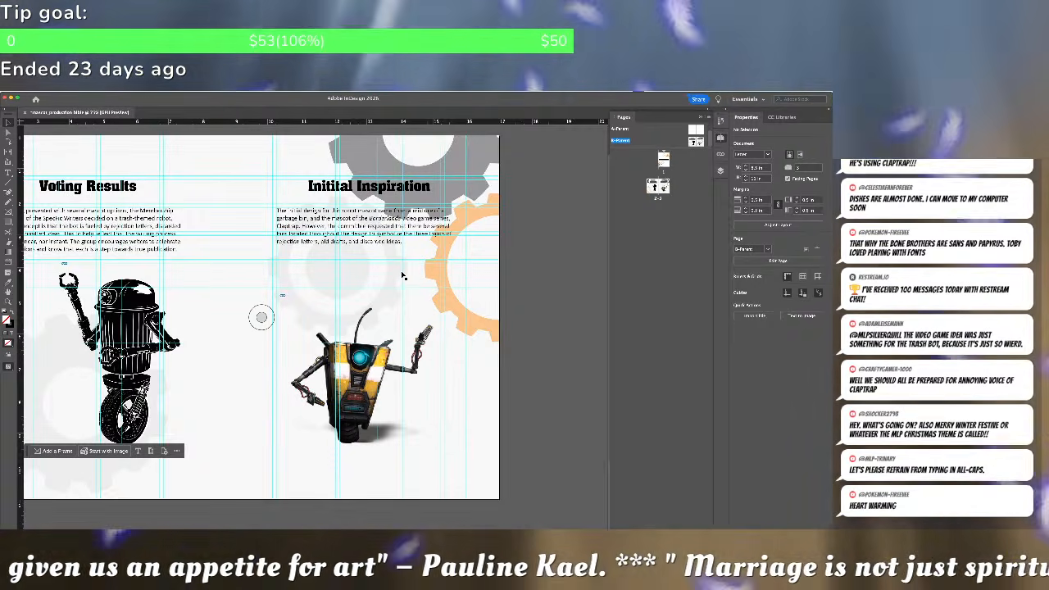
Extend the "Initital Inspiration" text frame downward and, after a blank line, start a new paragraph with "It is also necessary to"
left_click(396, 243)
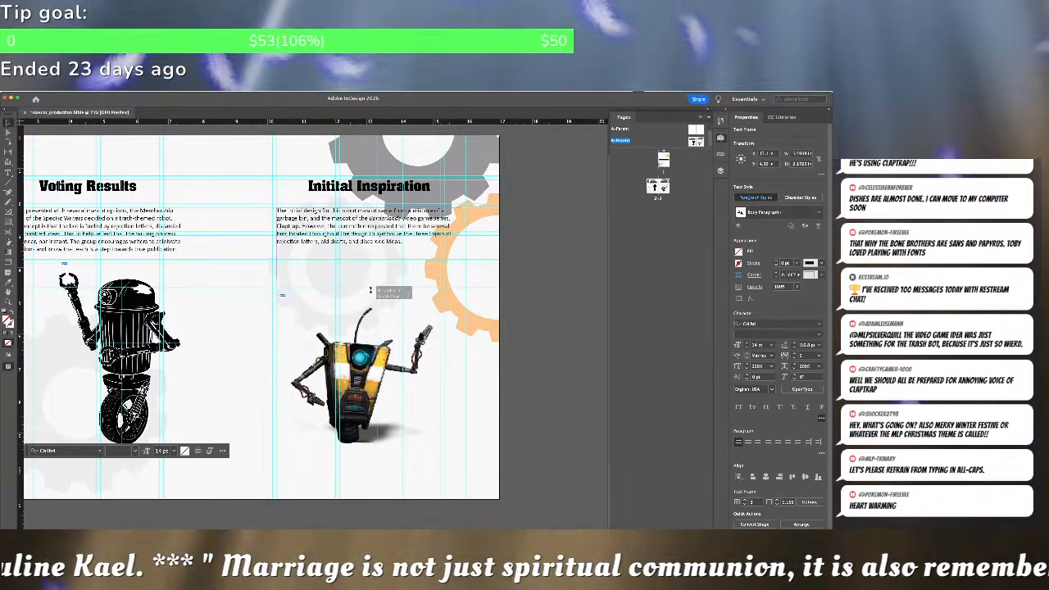
double_click(387, 241)
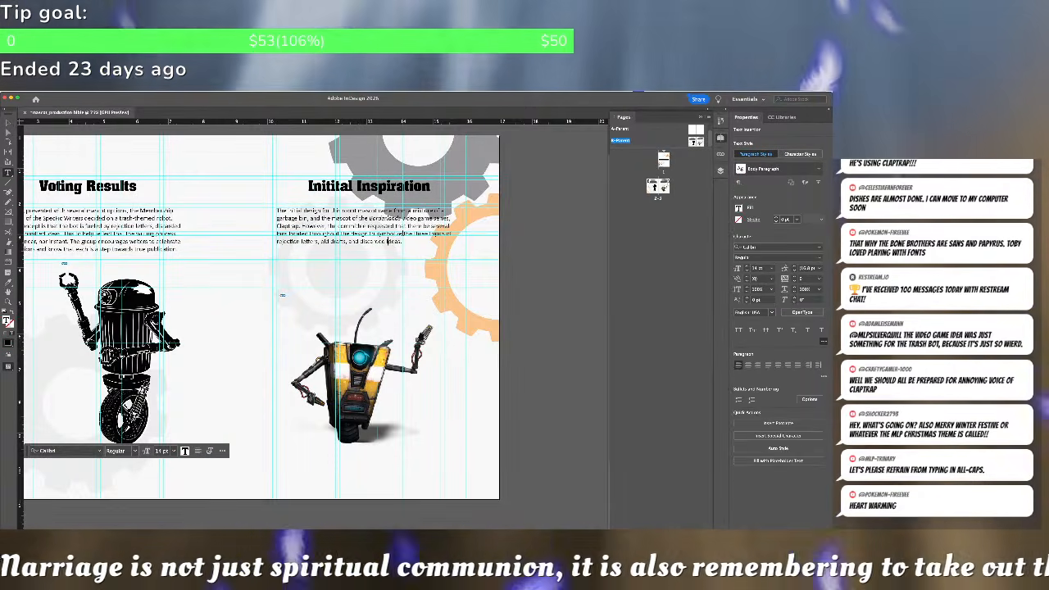
key("Return")
key("Return")
type("It")
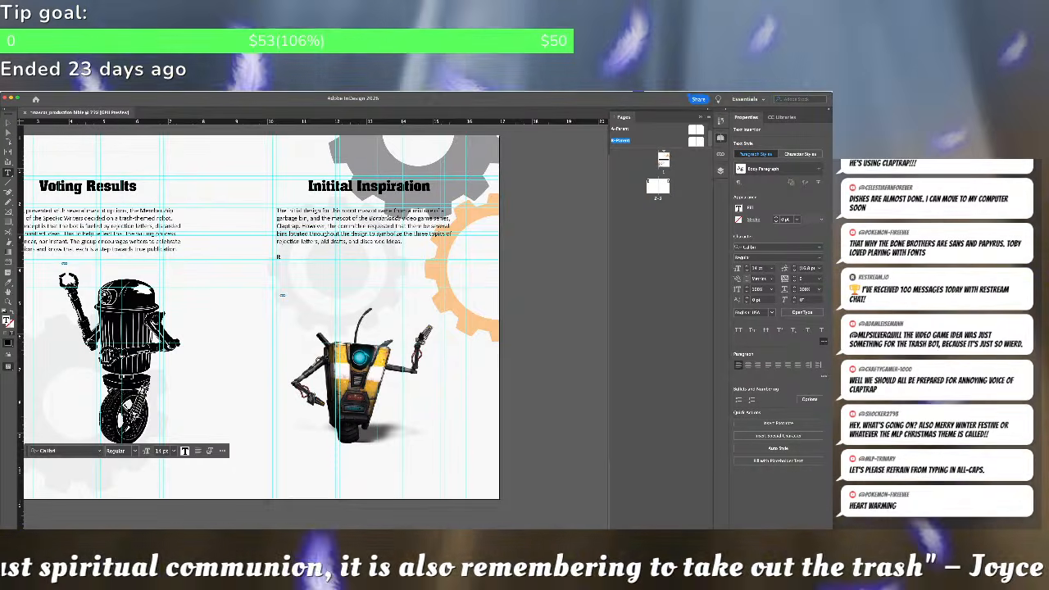
type(" is also")
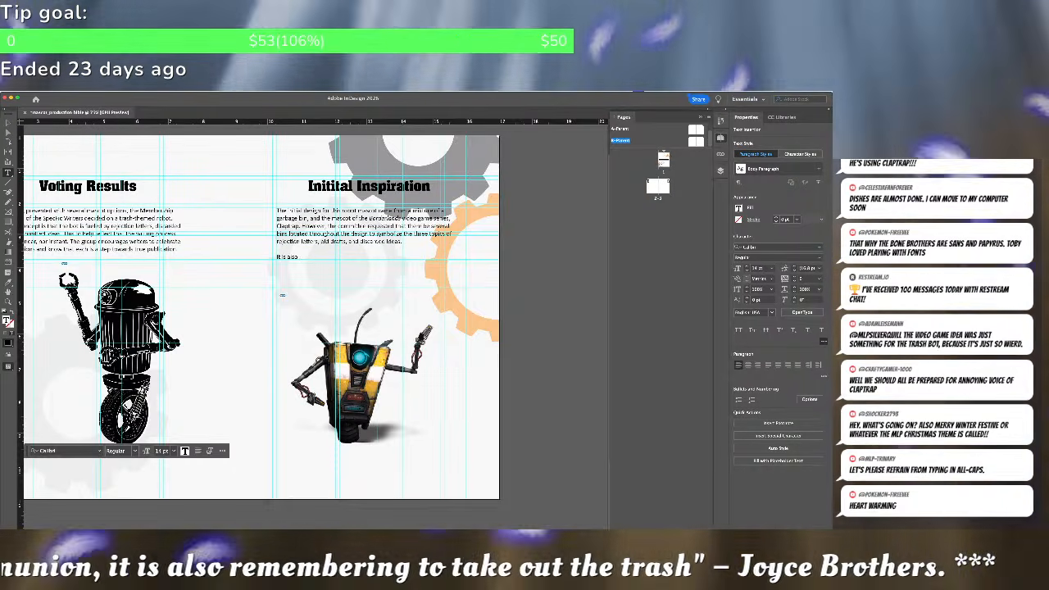
type(" necessary to")
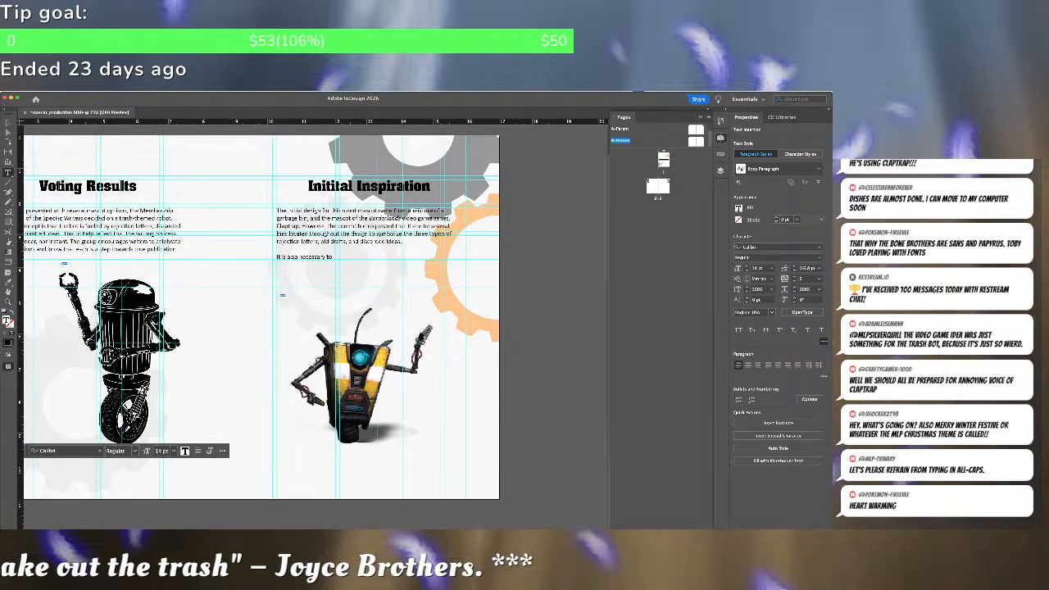
Continue the new paragraph's first sentence with "revise the design to something more unified"
type(" revise the design to com")
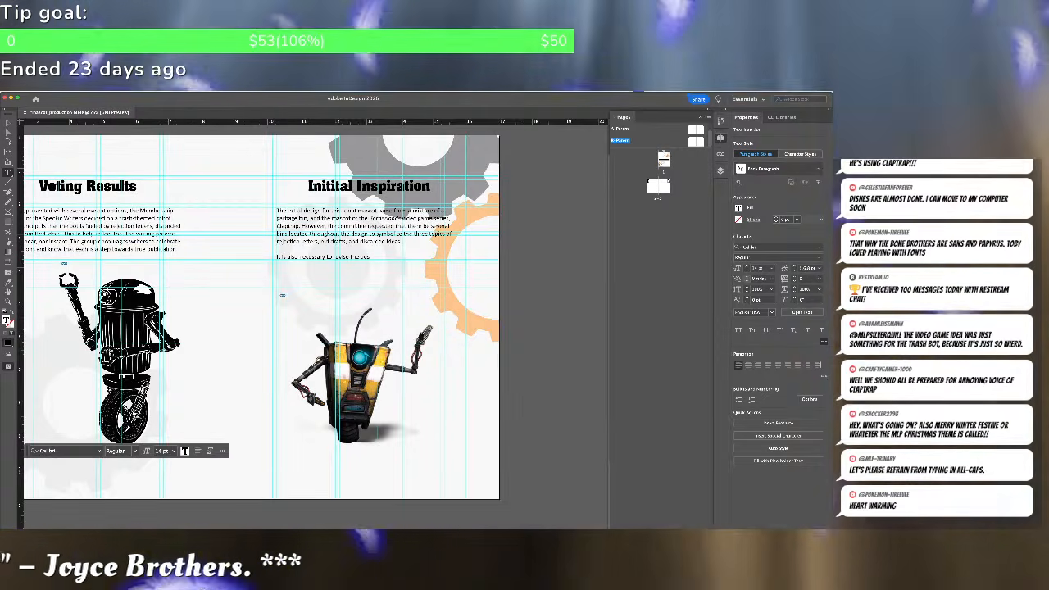
key("BackSpace")
key("BackSpace")
key("BackSpace")
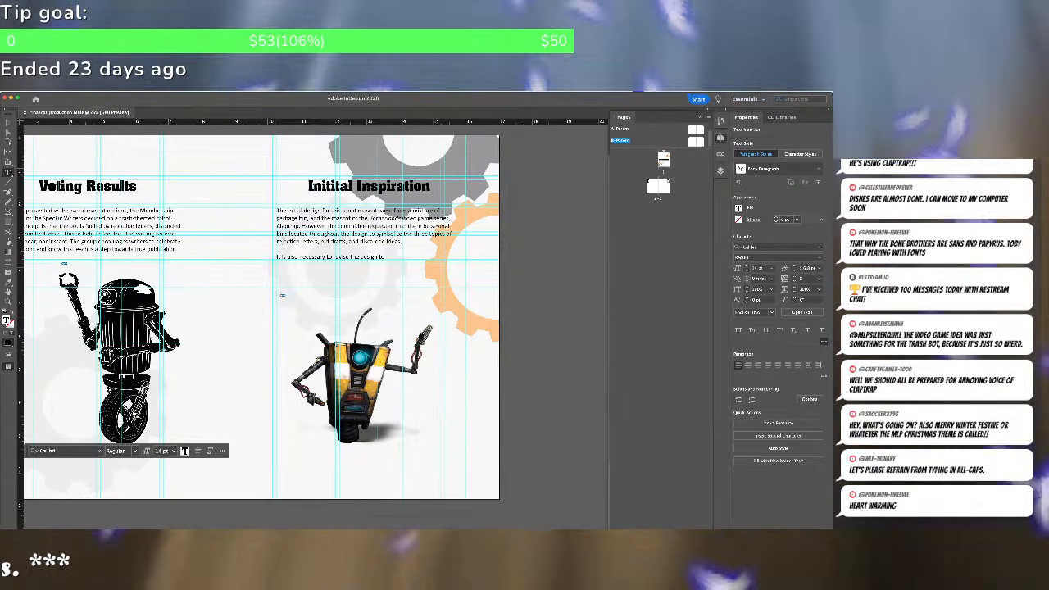
type("some")
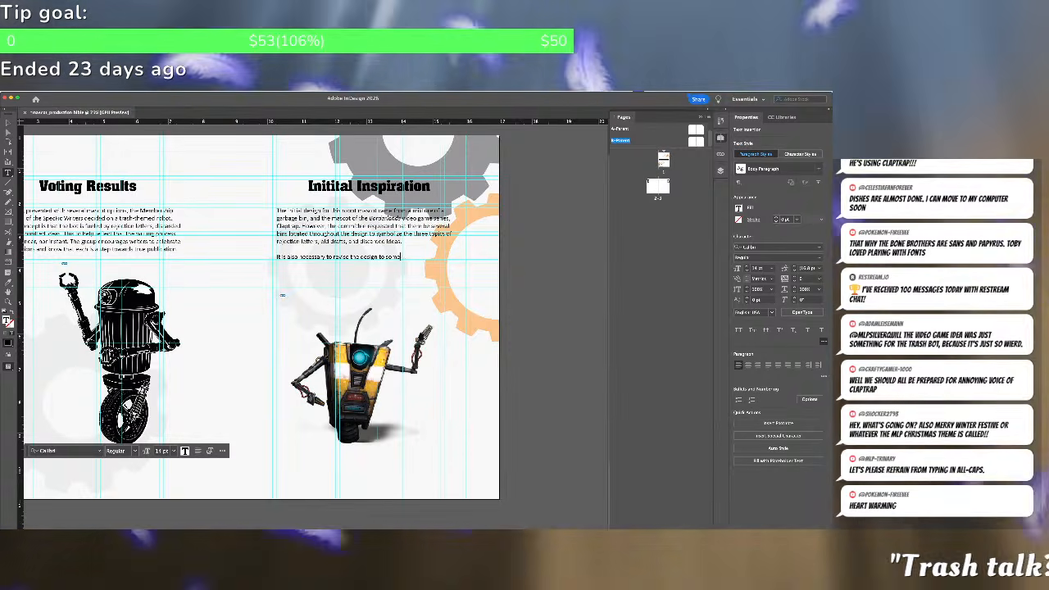
type("thing more unified")
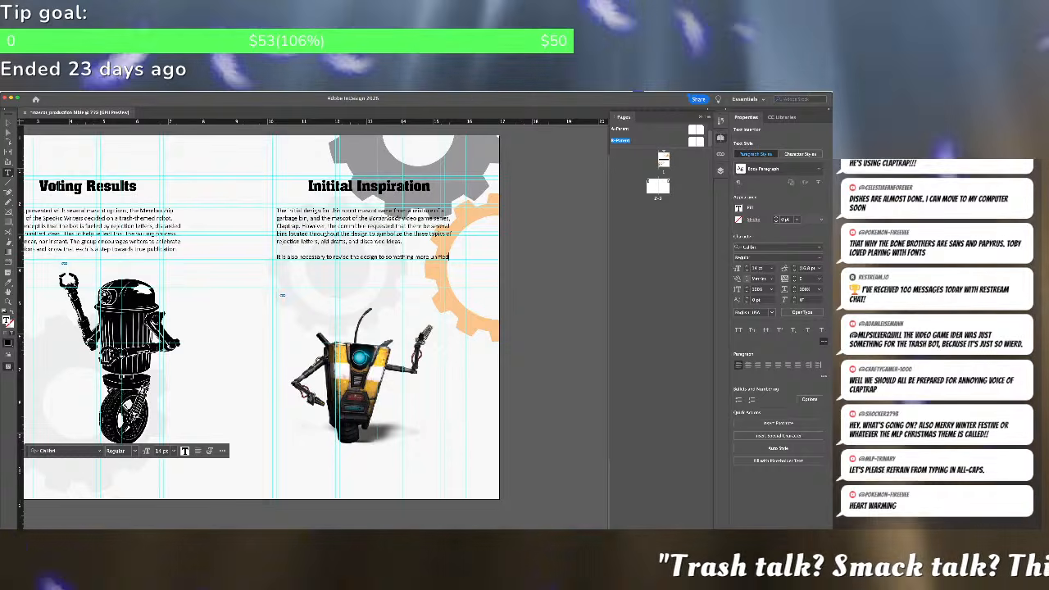
Add the sentence "The previous design is a collection of vector elements from publically available files, but lacking in customization."
type(". The previ")
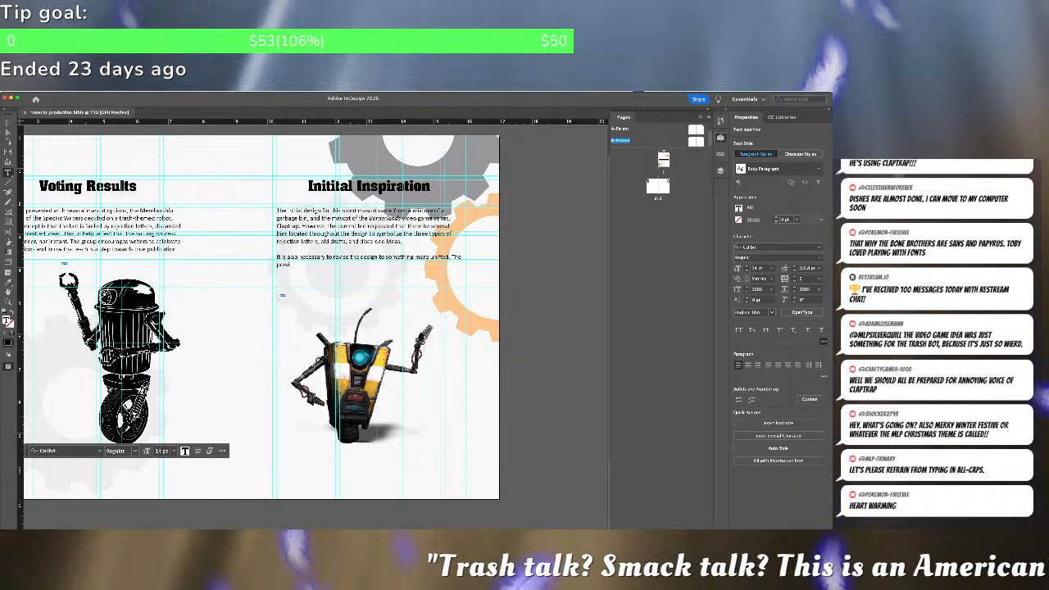
type("ous design ")
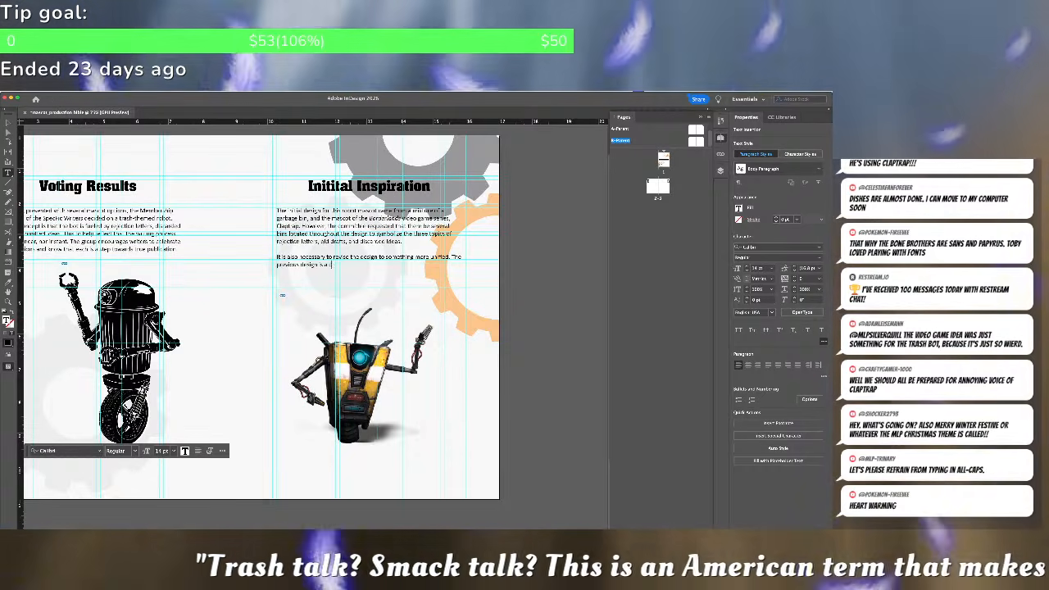
type("is a collection of vect")
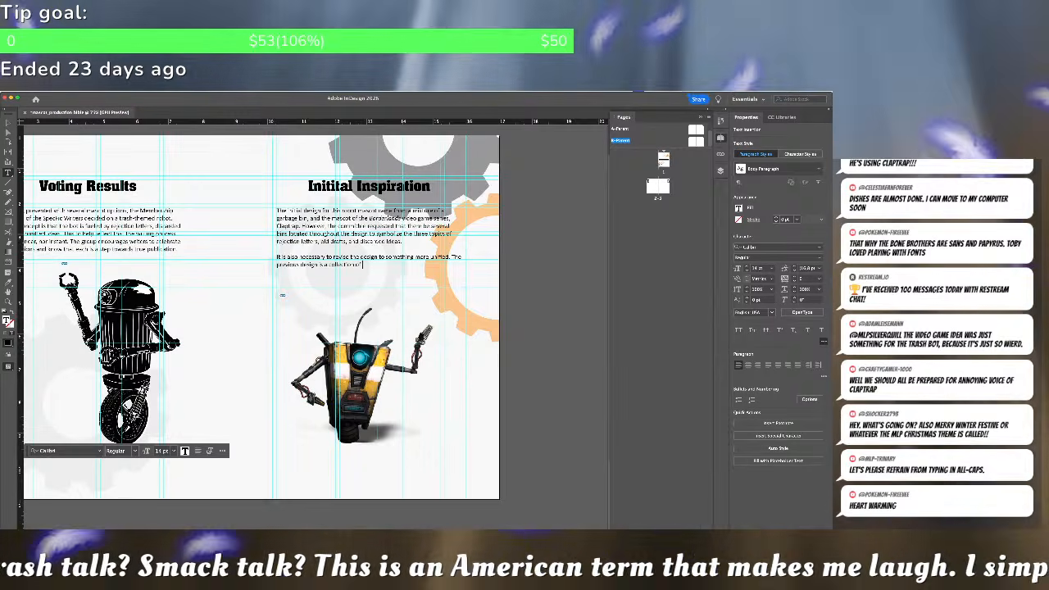
type("or elements from publicly ")
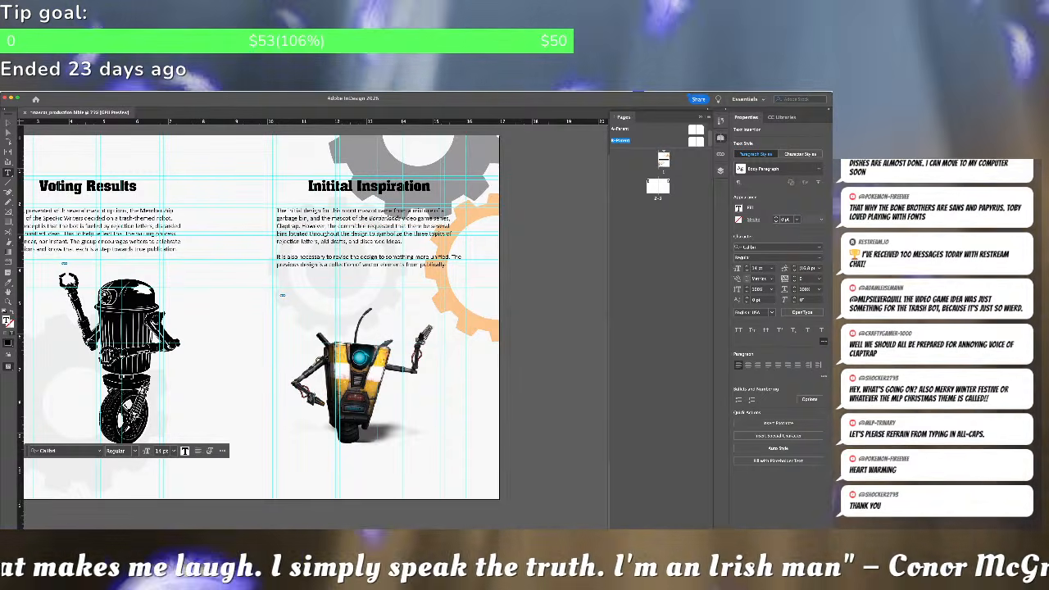
type("available files.")
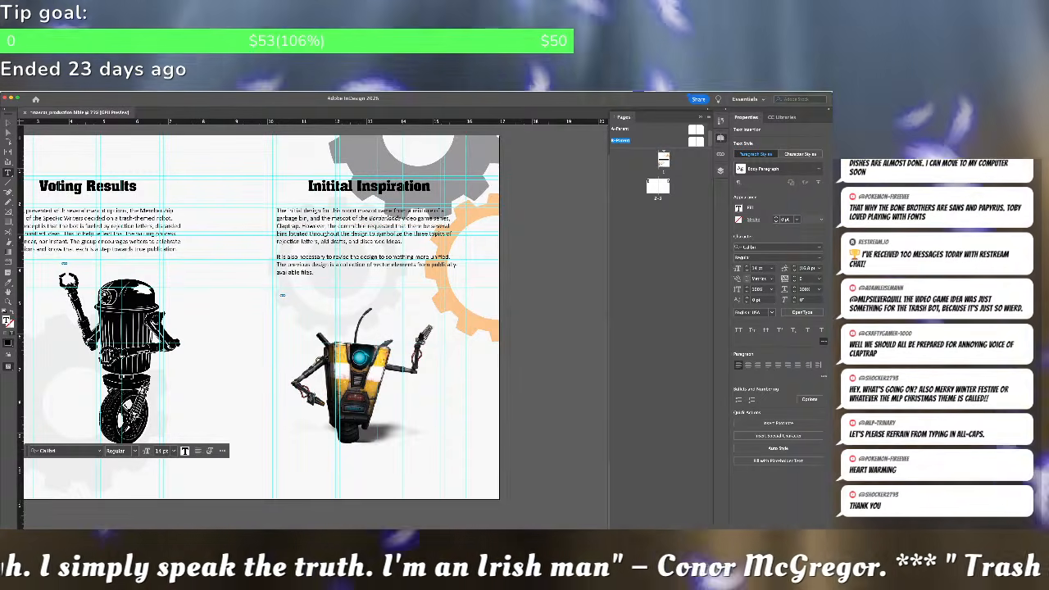
type(" but lacking in customization")
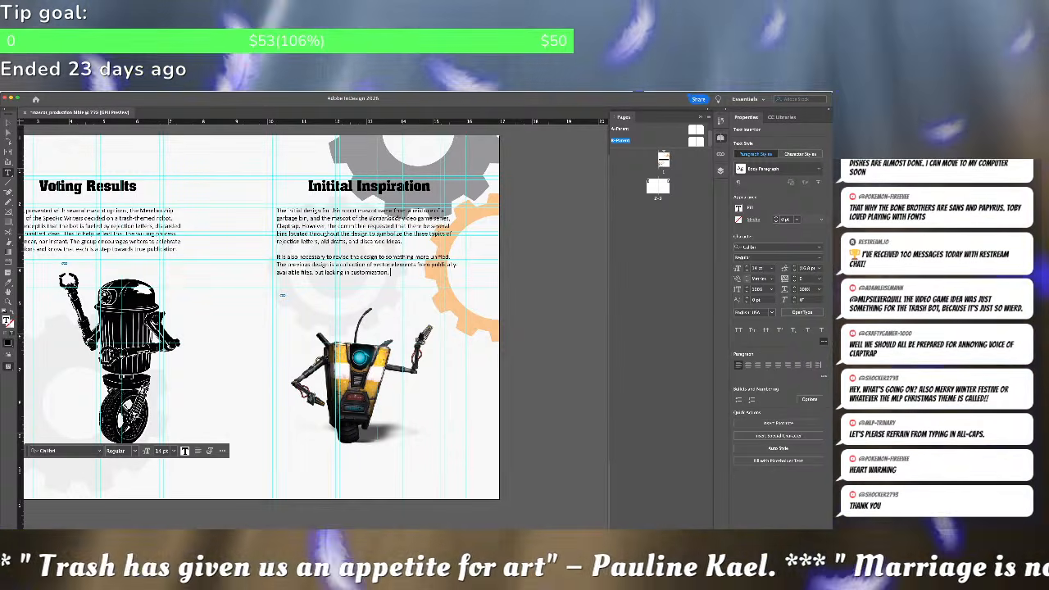
Finish editing the text and save a copy of the document under the name mascot_production_journal
key("Escape")
left_click(551, 270)
scroll(550, 271, "left", 5)
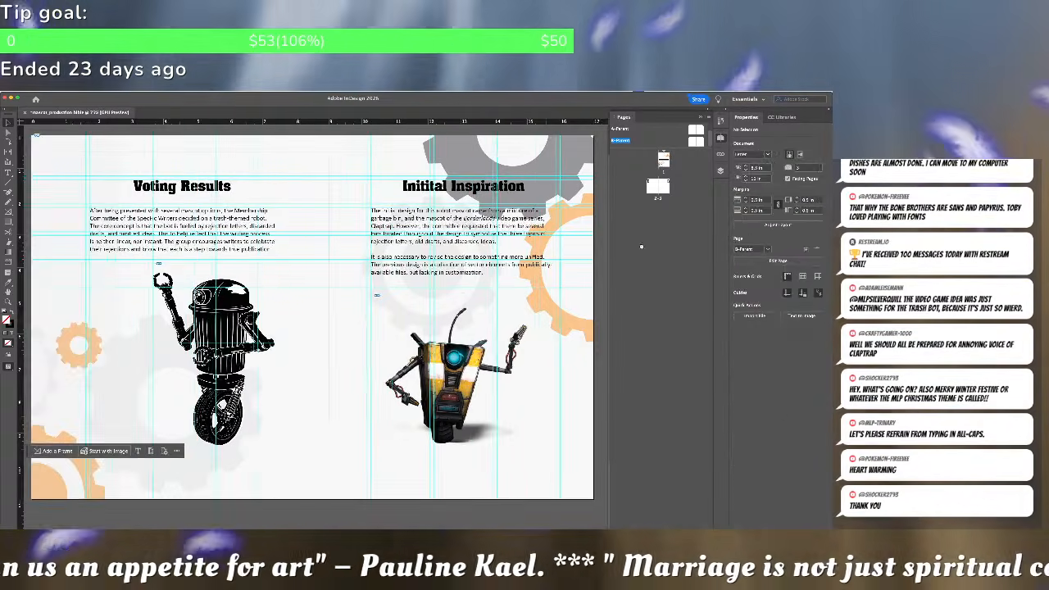
key("super+shift+s")
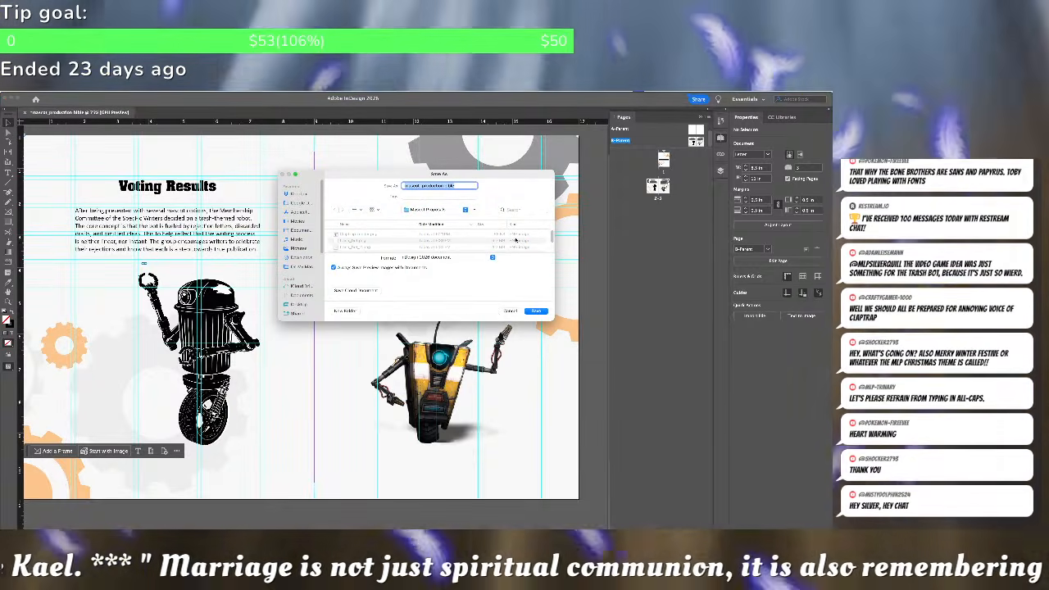
key("Right")
key("BackSpace")
key("BackSpace")
key("BackSpace")
key("BackSpace")
key("BackSpace")
key("BackSpace")
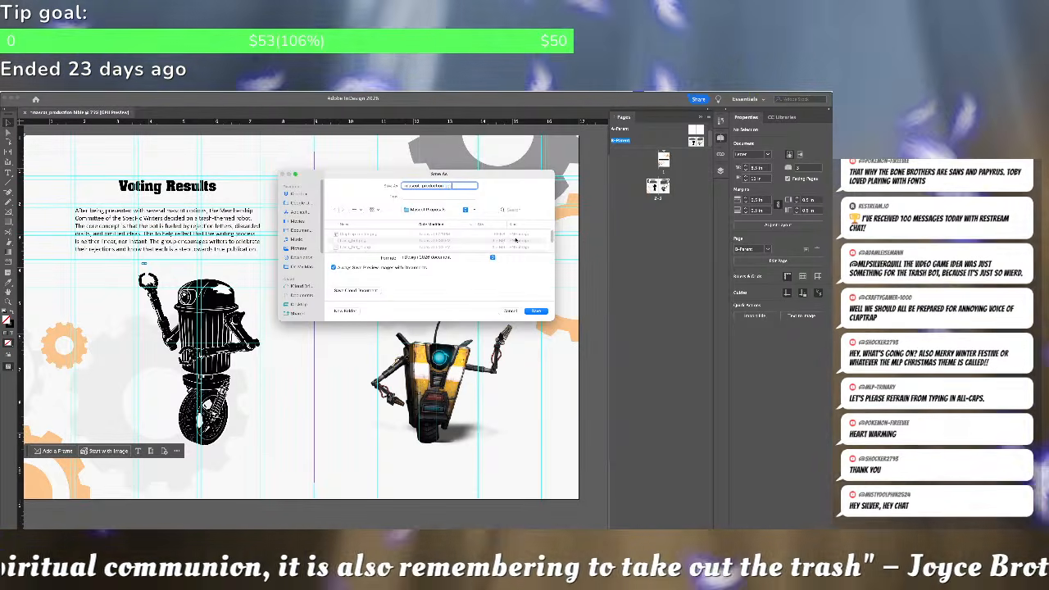
key("Return")
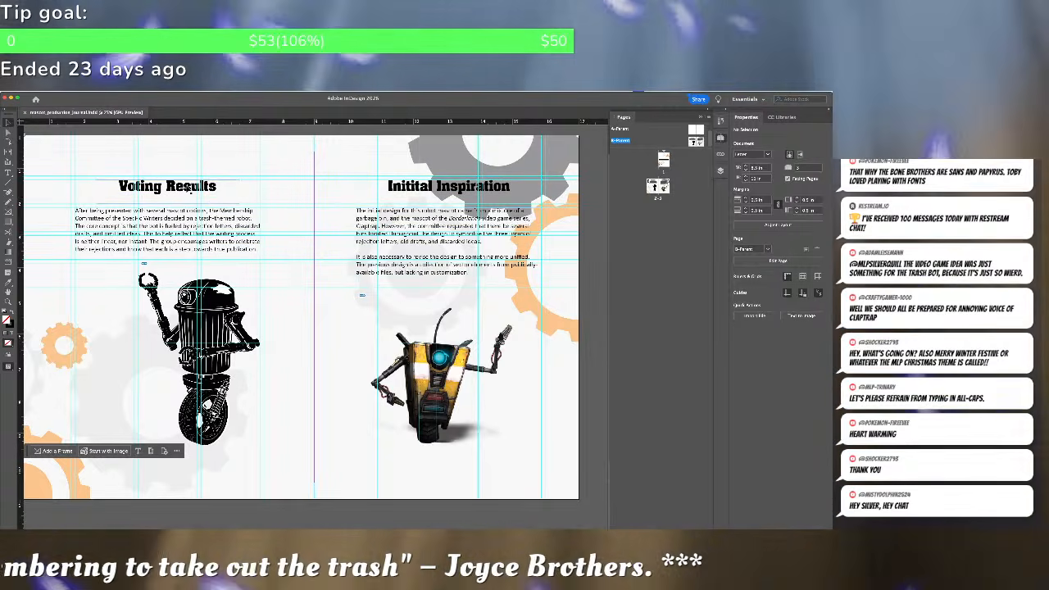
Try Overprint Preview on the parent spread and switch it back off
left_click(189, 189)
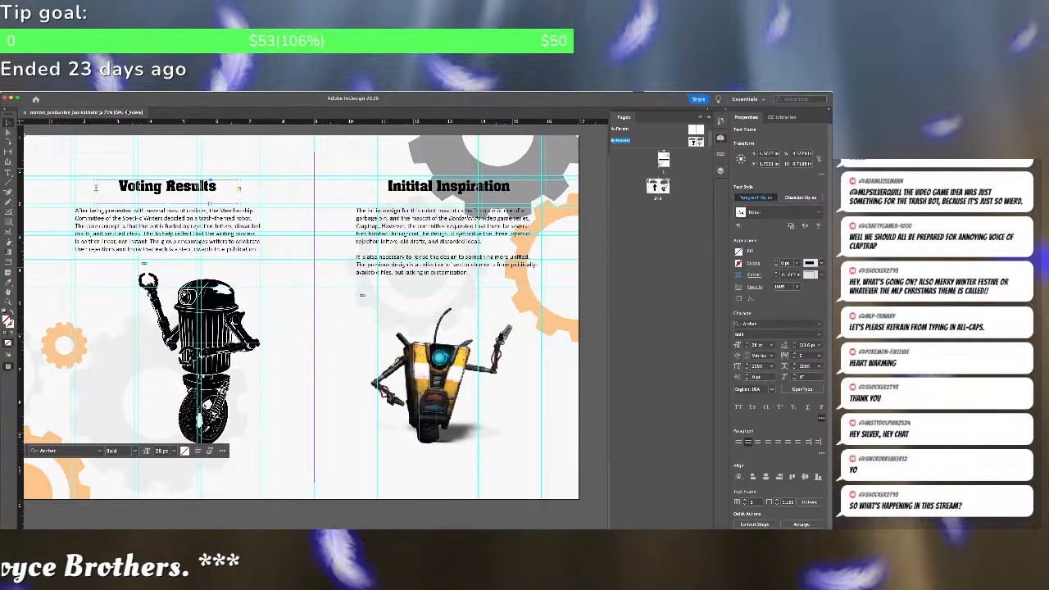
left_click(145, 88)
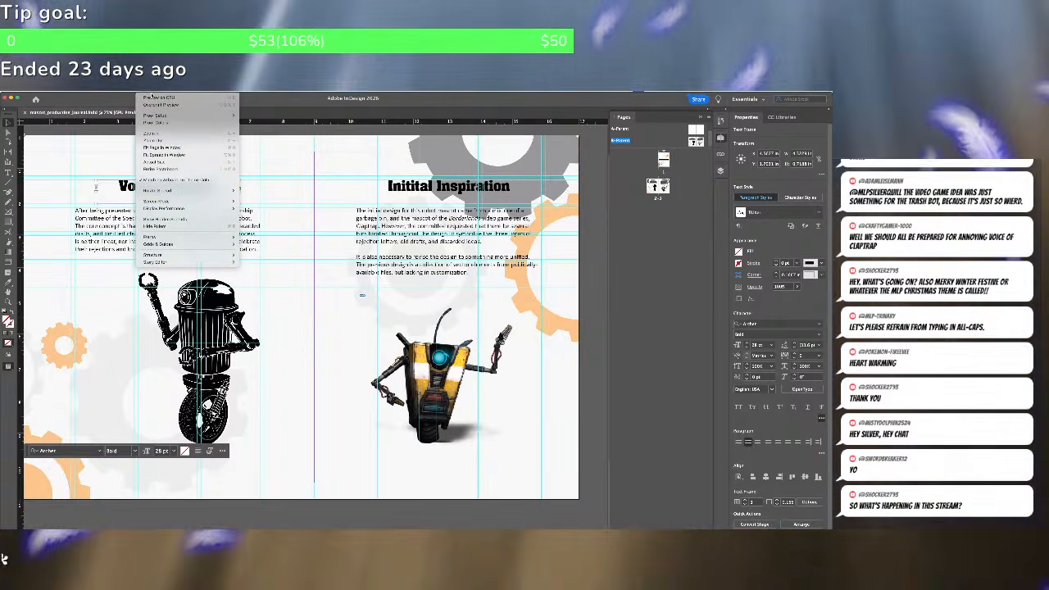
mouse_move(156, 115)
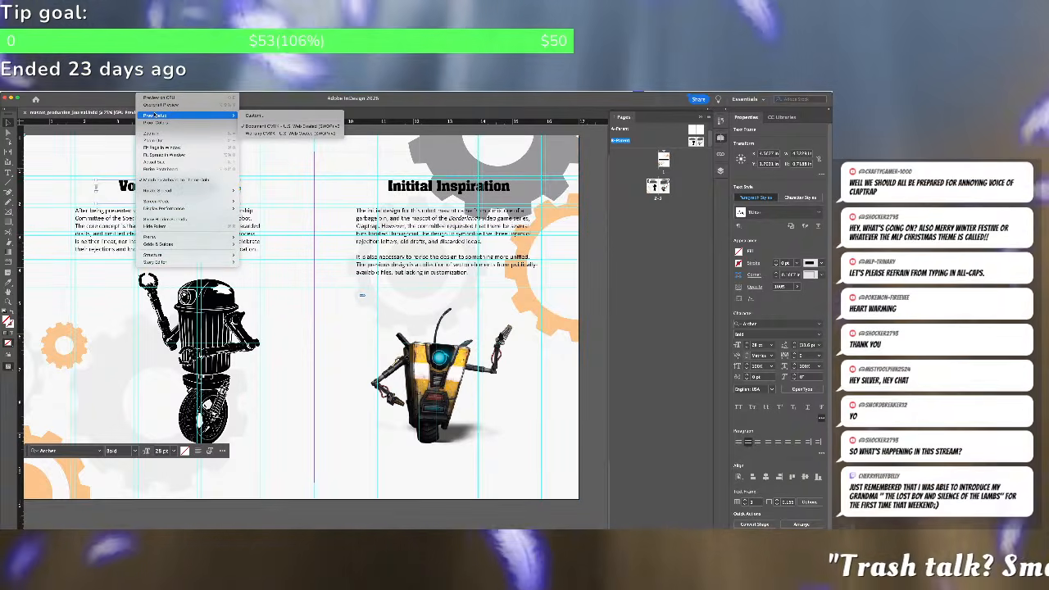
mouse_move(172, 191)
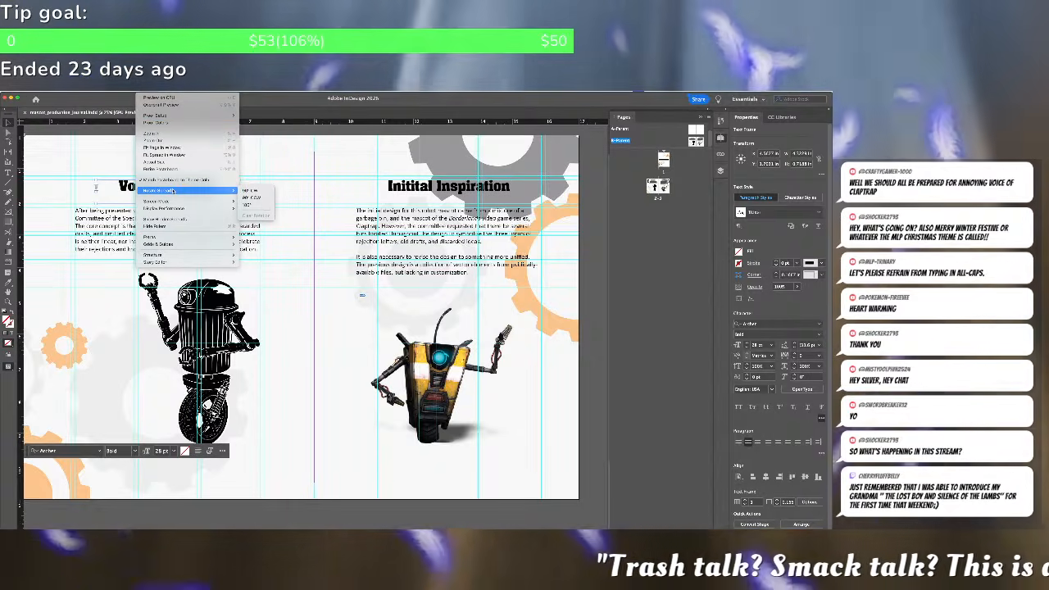
left_click(178, 106)
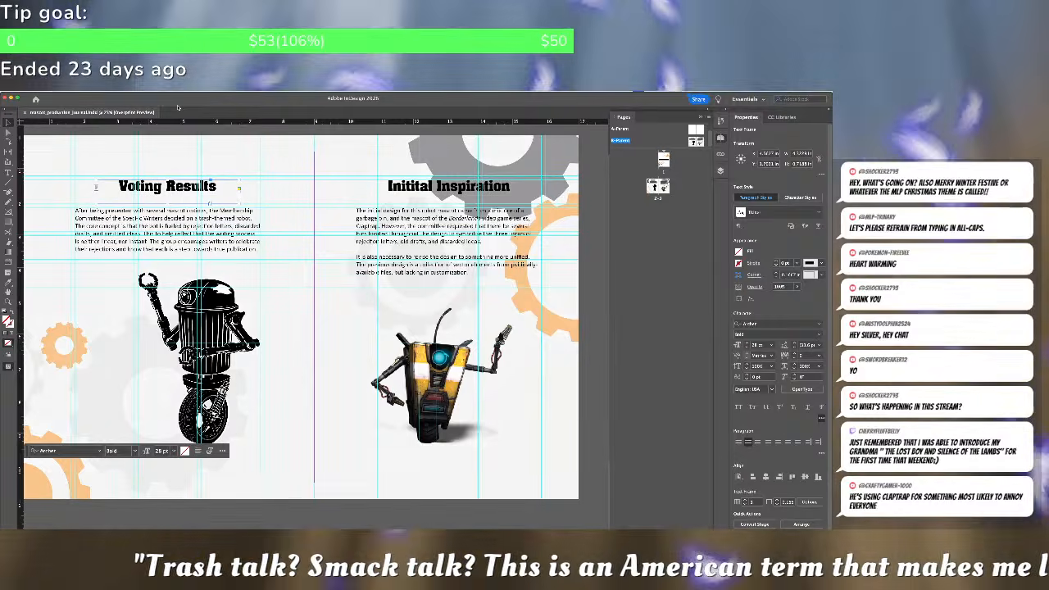
left_click(145, 90)
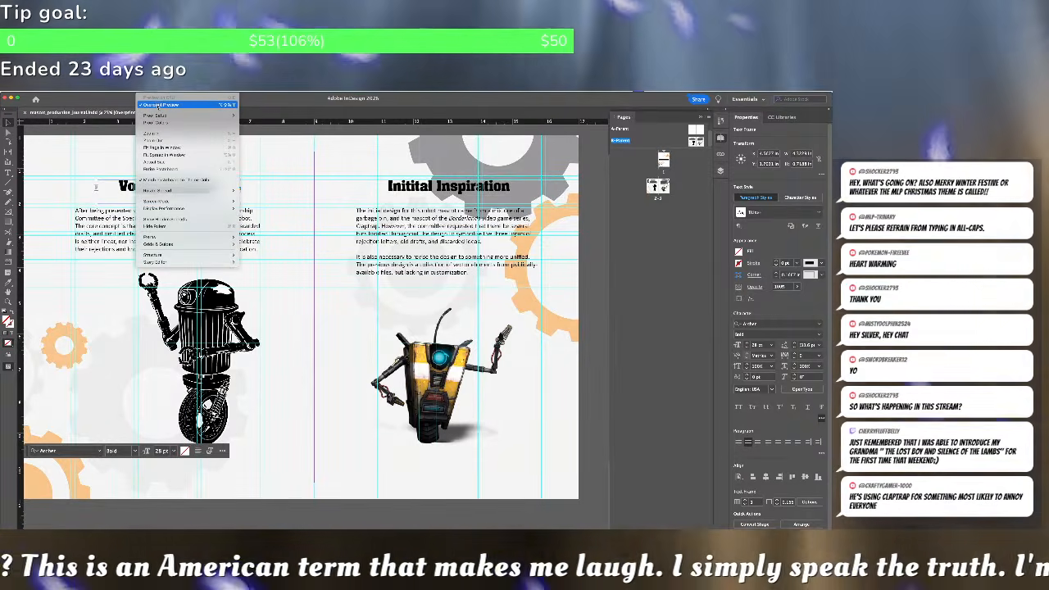
mouse_move(156, 116)
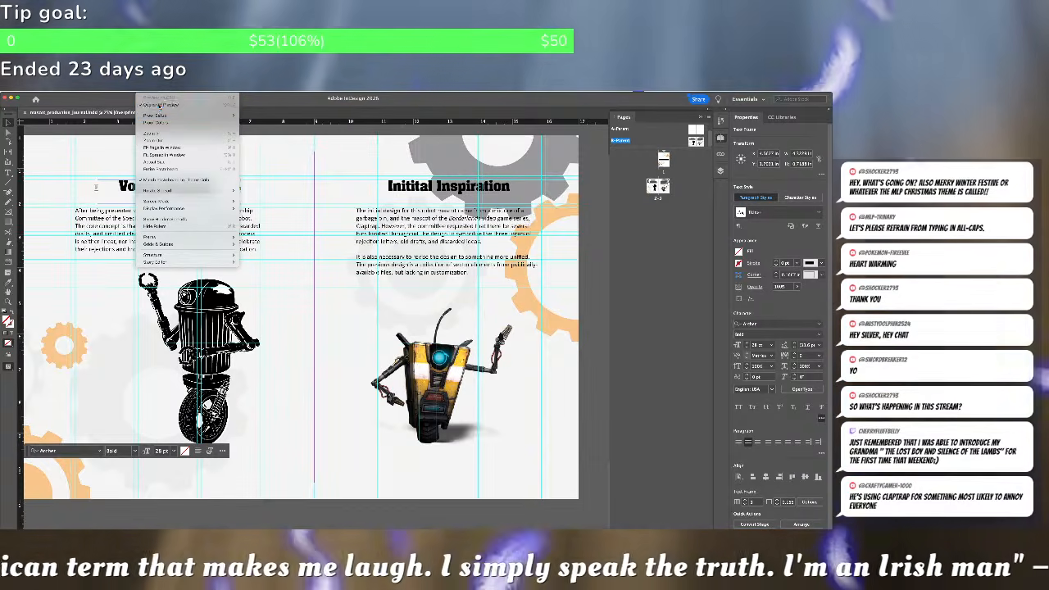
left_click(160, 104)
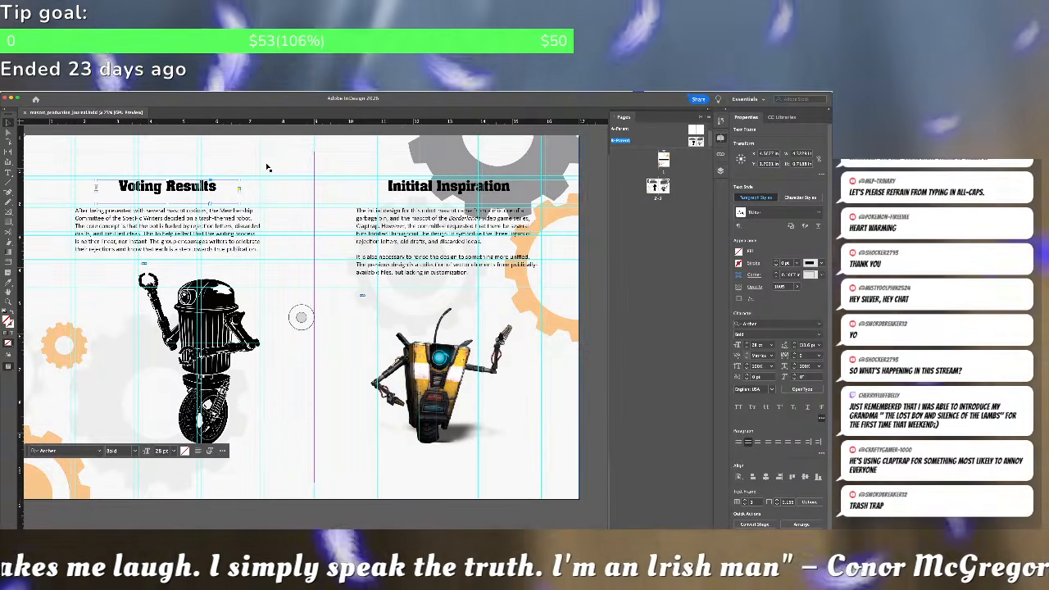
Try the CPU preview display mode and return to GPU preview
key("super+Tab")
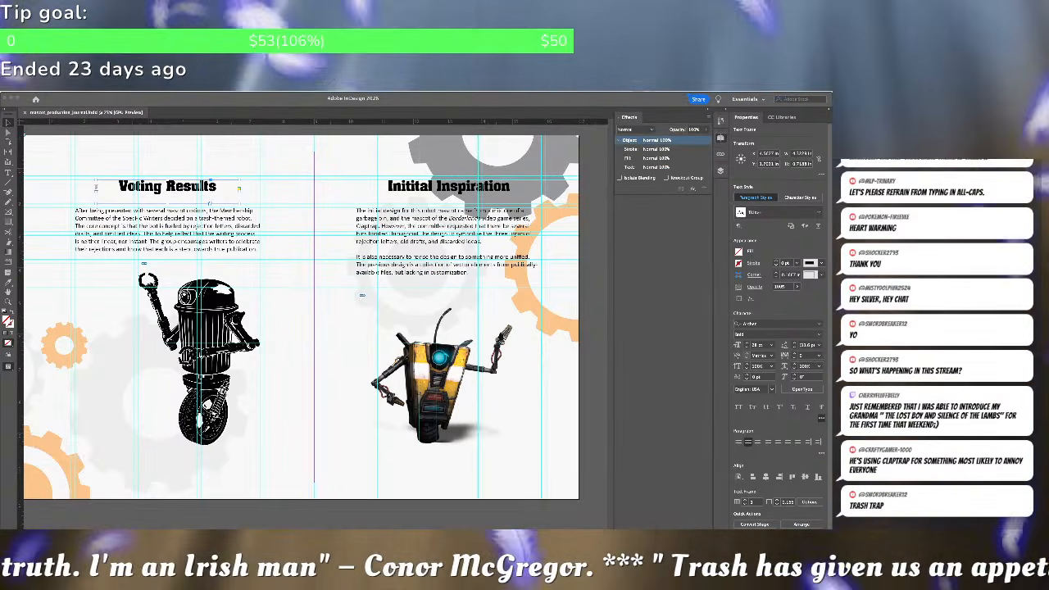
left_click(293, 135)
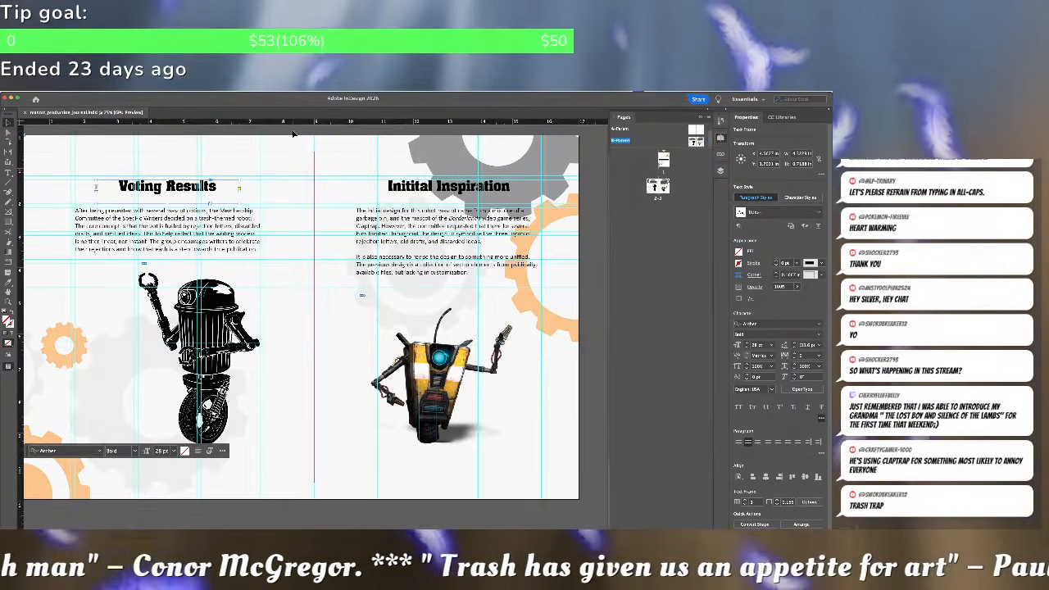
left_click(146, 88)
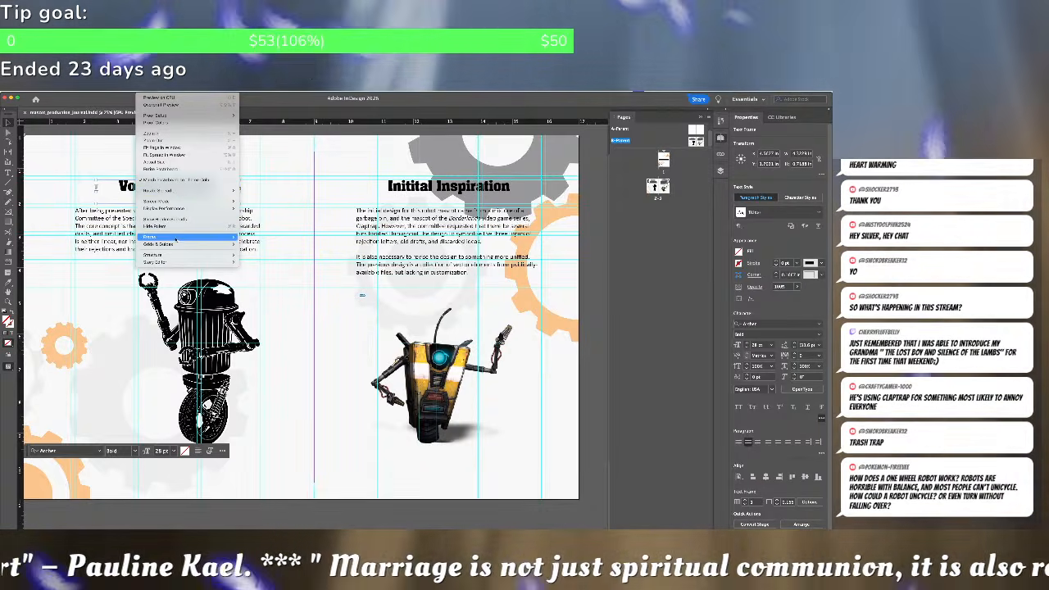
mouse_move(176, 257)
mouse_move(73, 93)
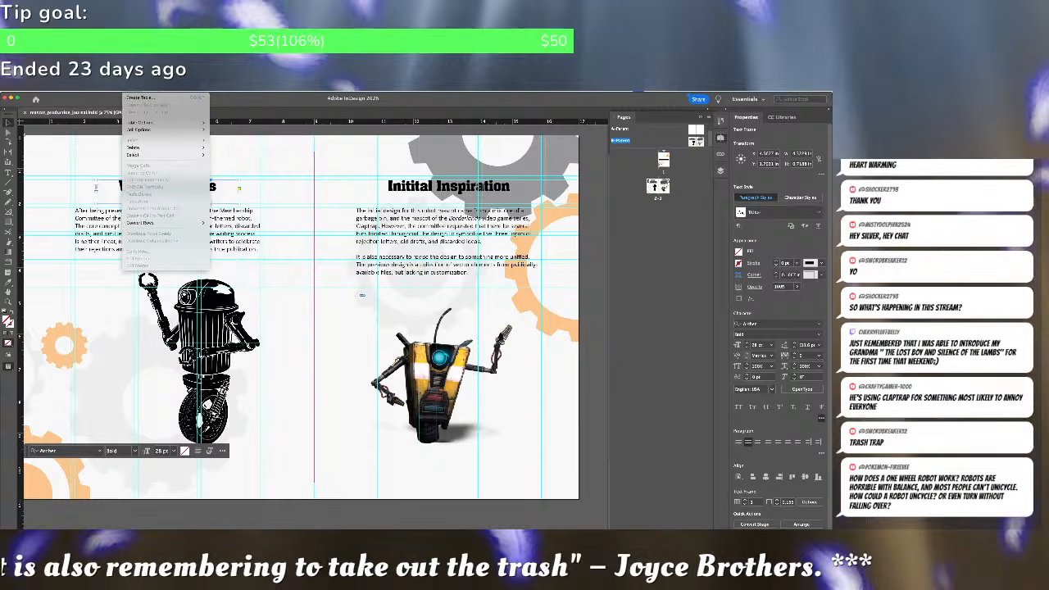
left_click(148, 98)
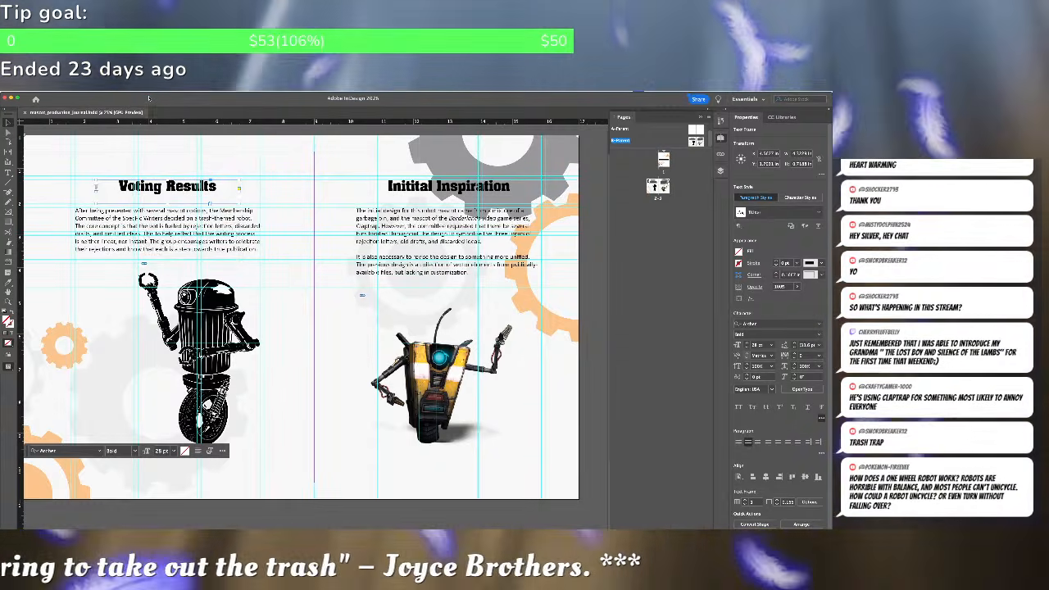
left_click(148, 95)
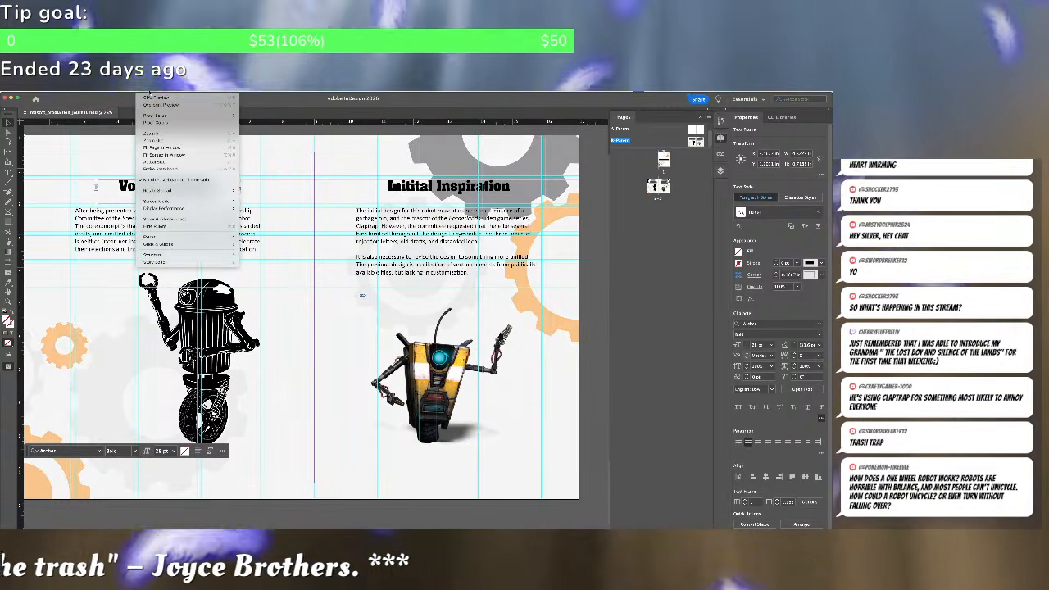
left_click(150, 99)
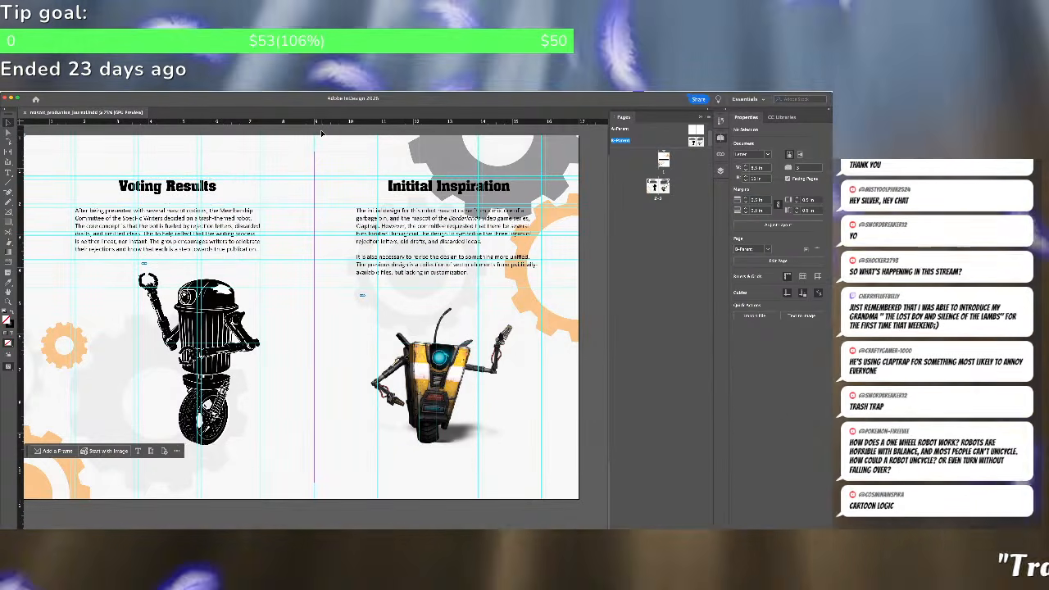
Zoom out to show the whole spread and add a new page 4 after pages 2-3
key("ctrl+minus")
key("ctrl+minus")
key("ctrl+minus")
key("ctrl+plus")
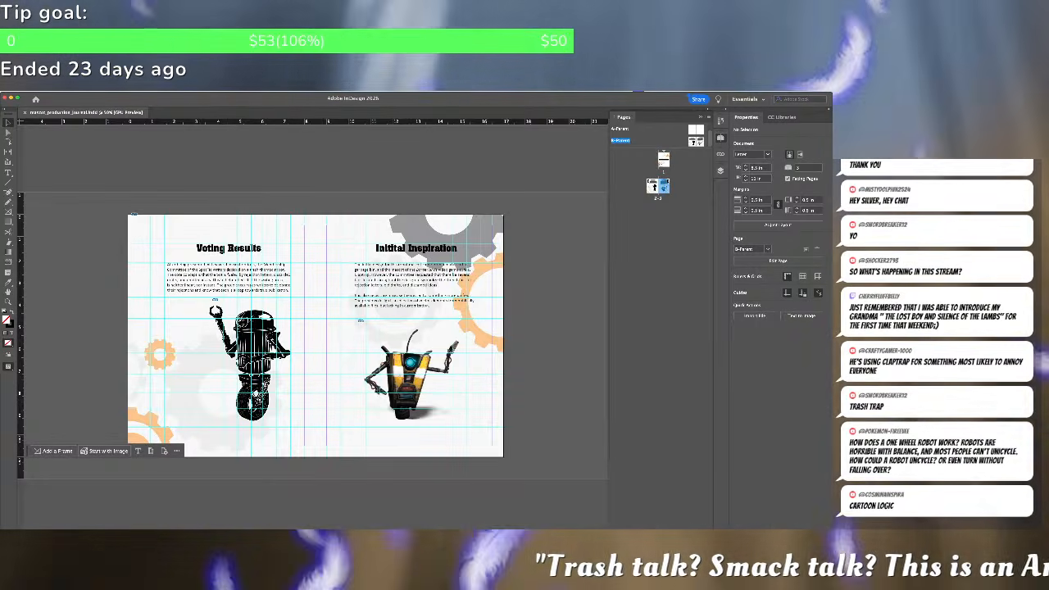
key("super+shift+p")
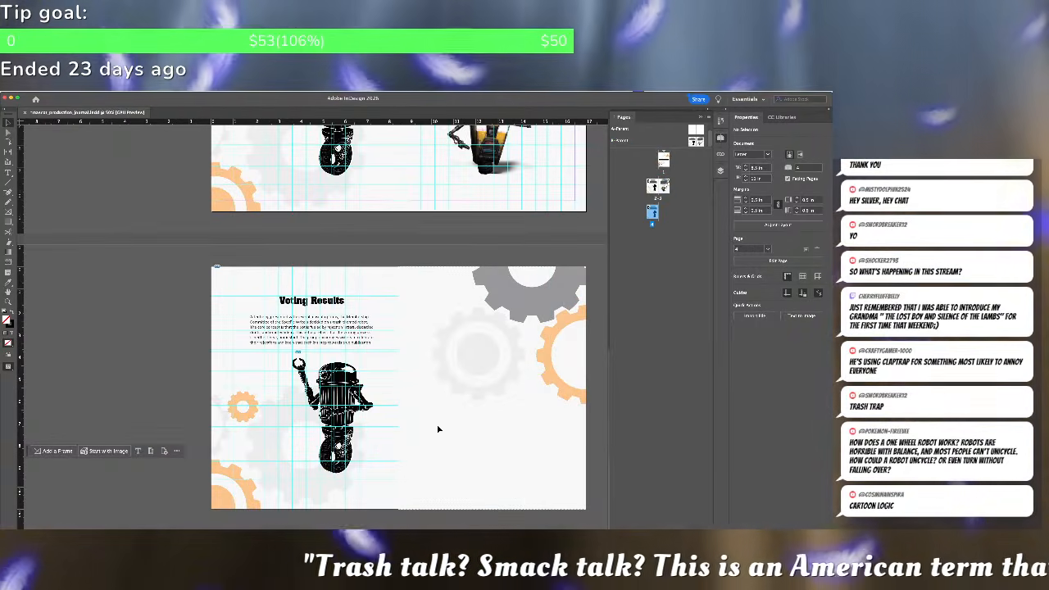
Cut both headings, their paragraphs and the two robot images from the B-Parent spread, leaving only the gear background
scroll(437, 424, "up", 5)
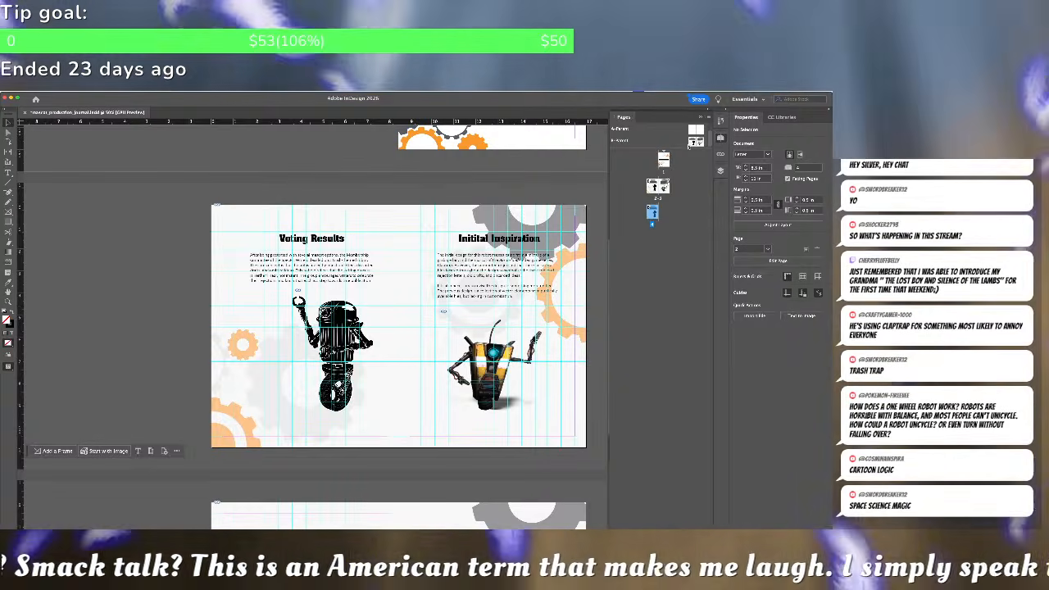
double_click(694, 143)
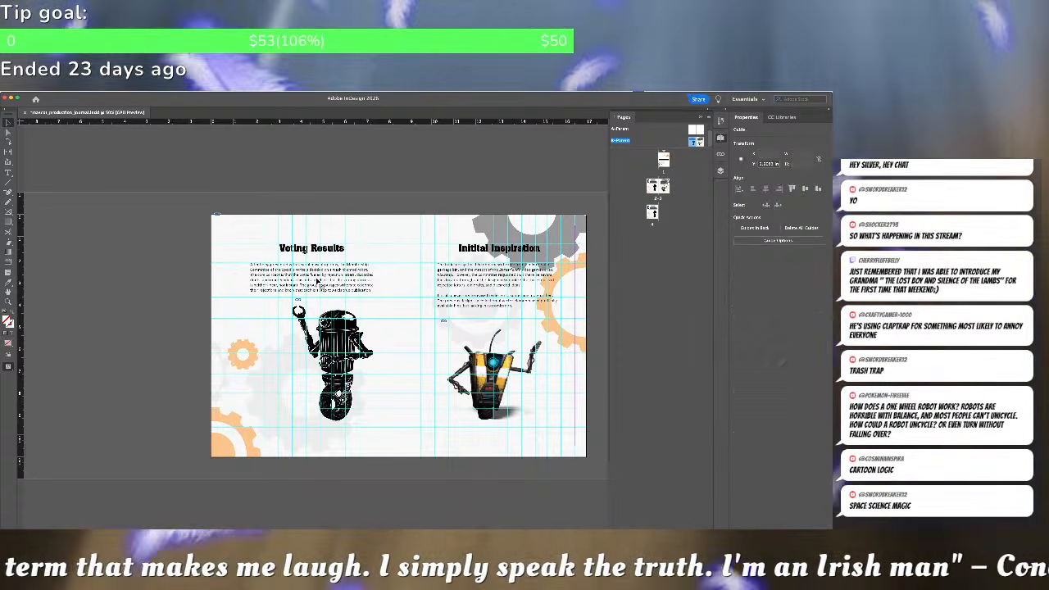
left_click(319, 275)
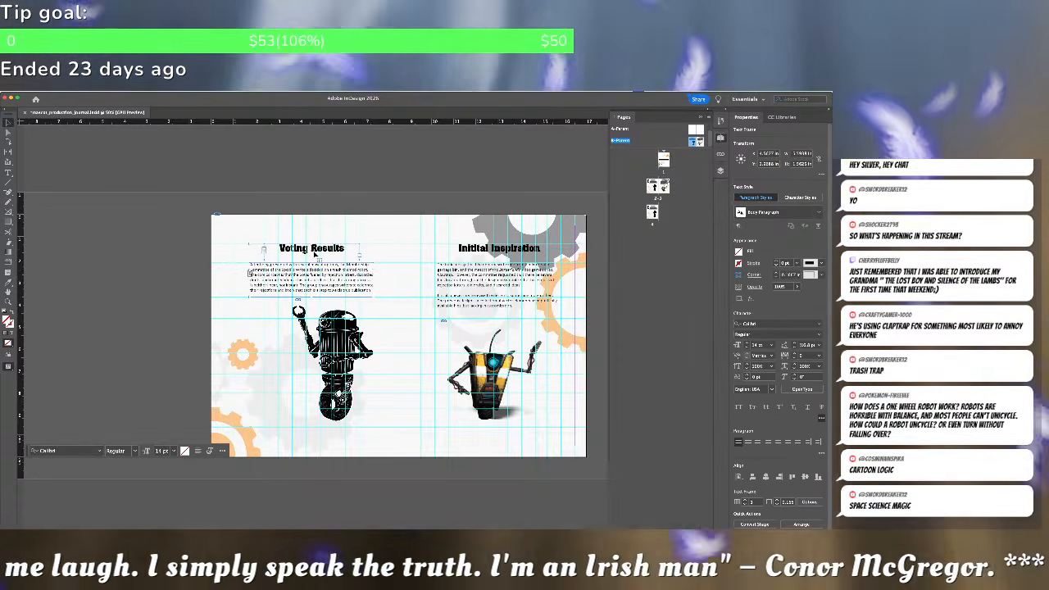
left_click(332, 363, "shift")
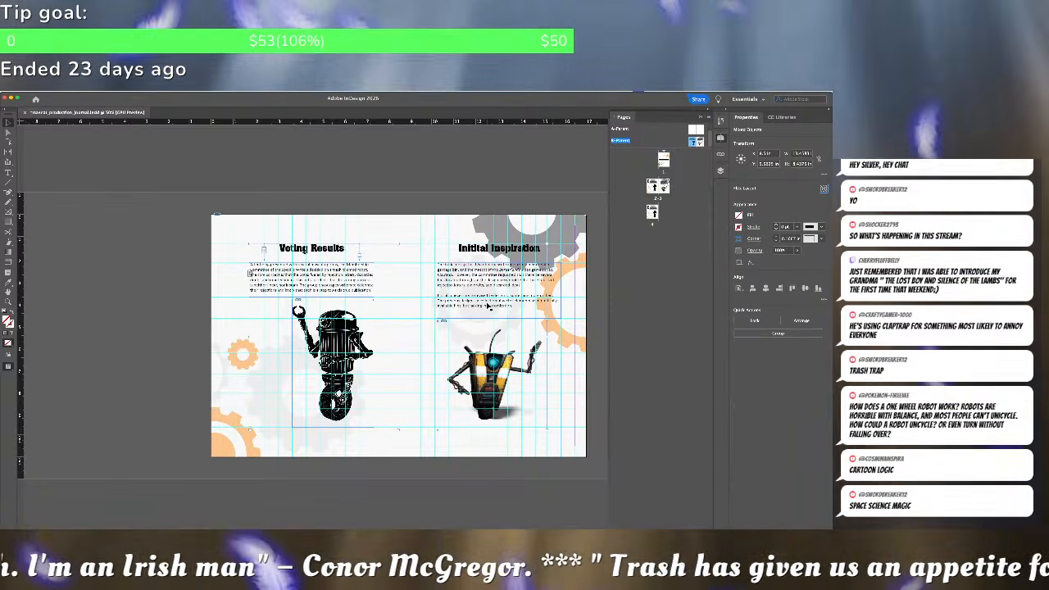
left_click(489, 305, "shift")
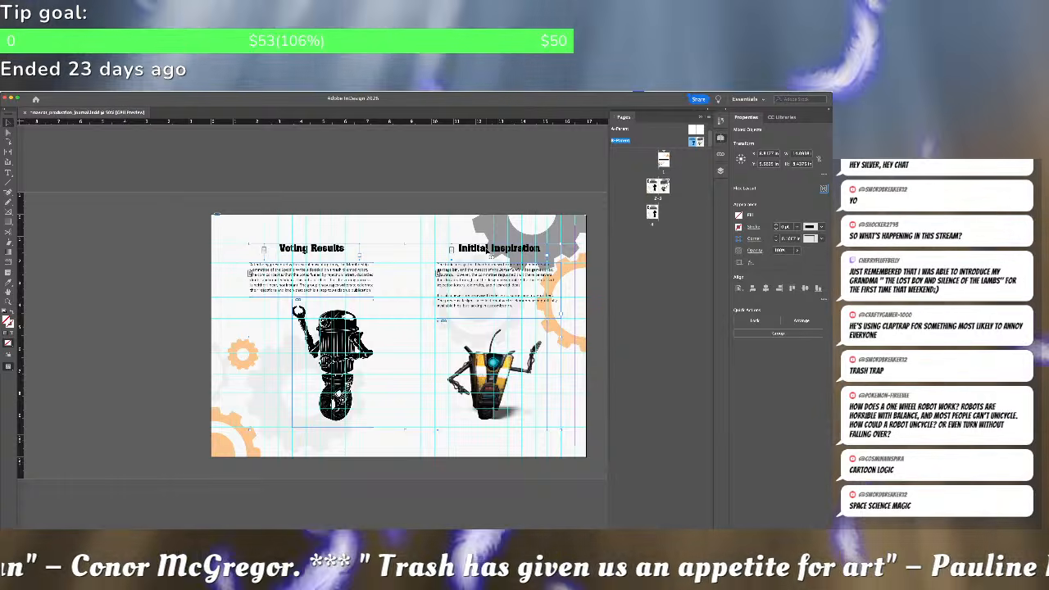
key("Delete")
Paste the cut headings, paragraphs and robot images in place on pages 2-3, check the B-Parent spread and go to page 4
double_click(655, 187)
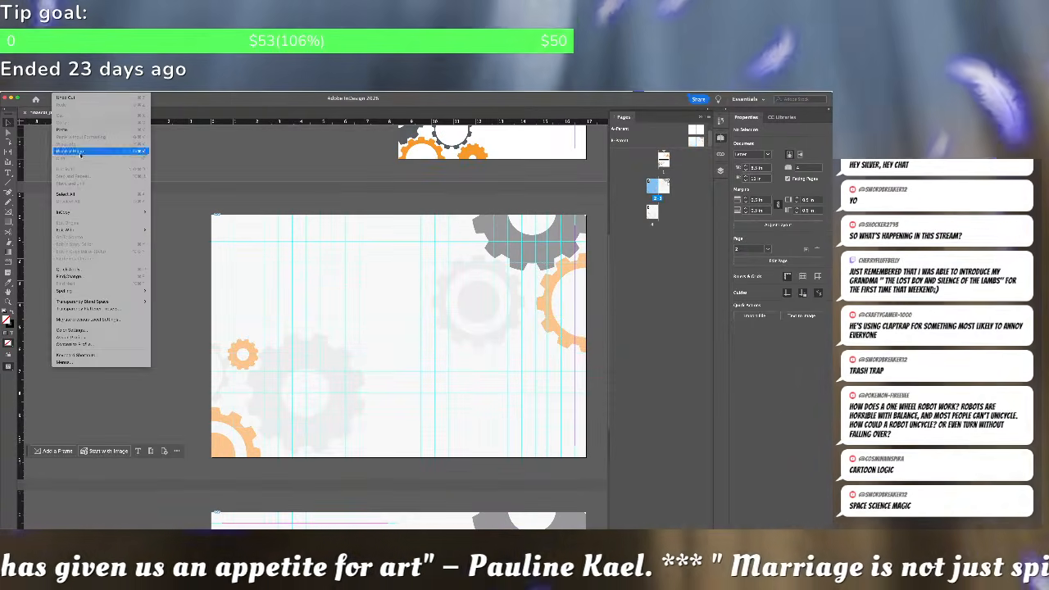
left_click(83, 154)
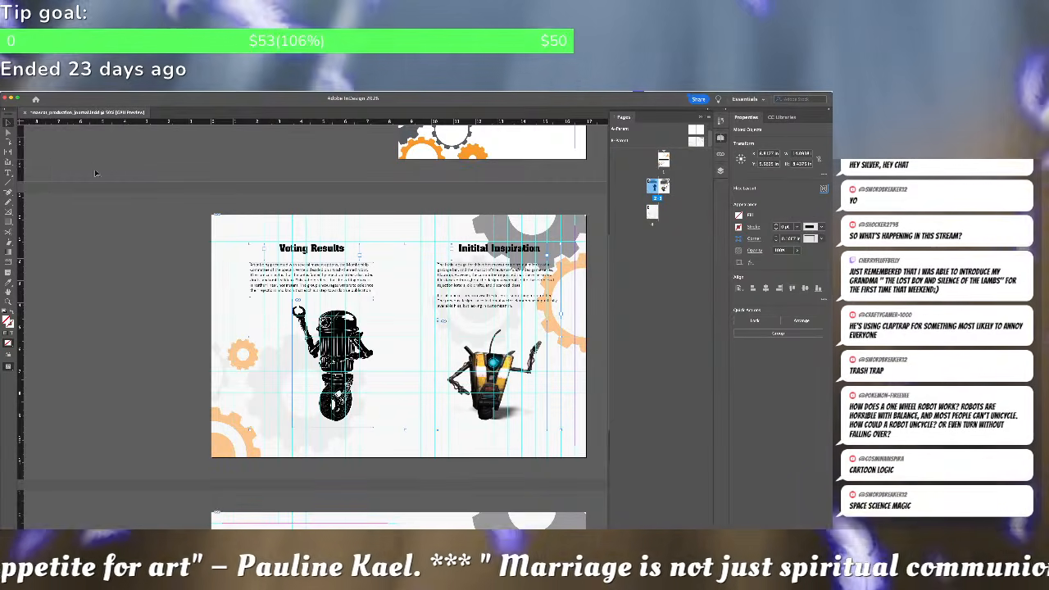
left_click(117, 254)
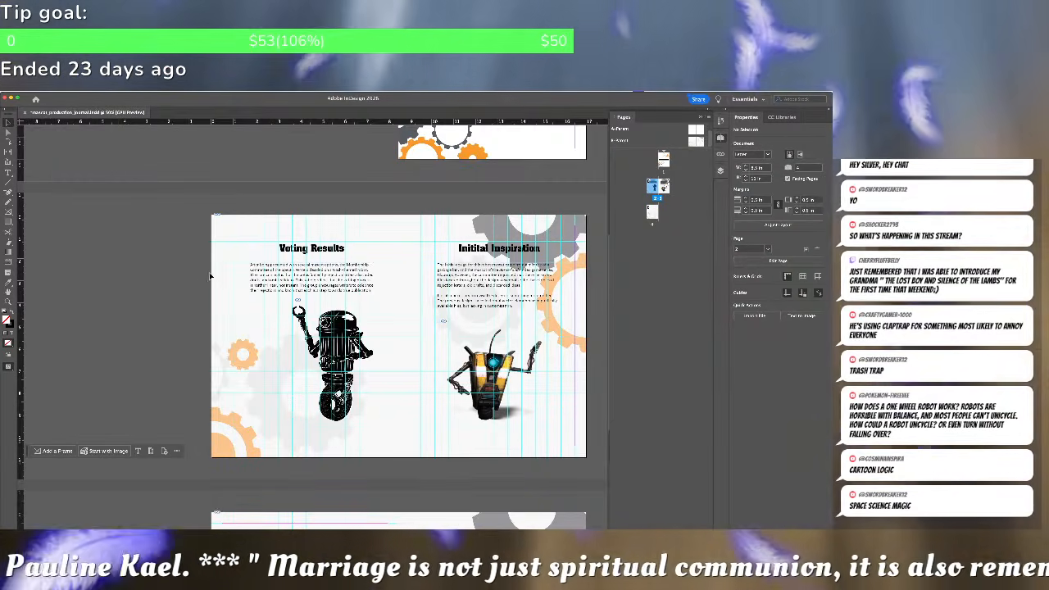
double_click(696, 141)
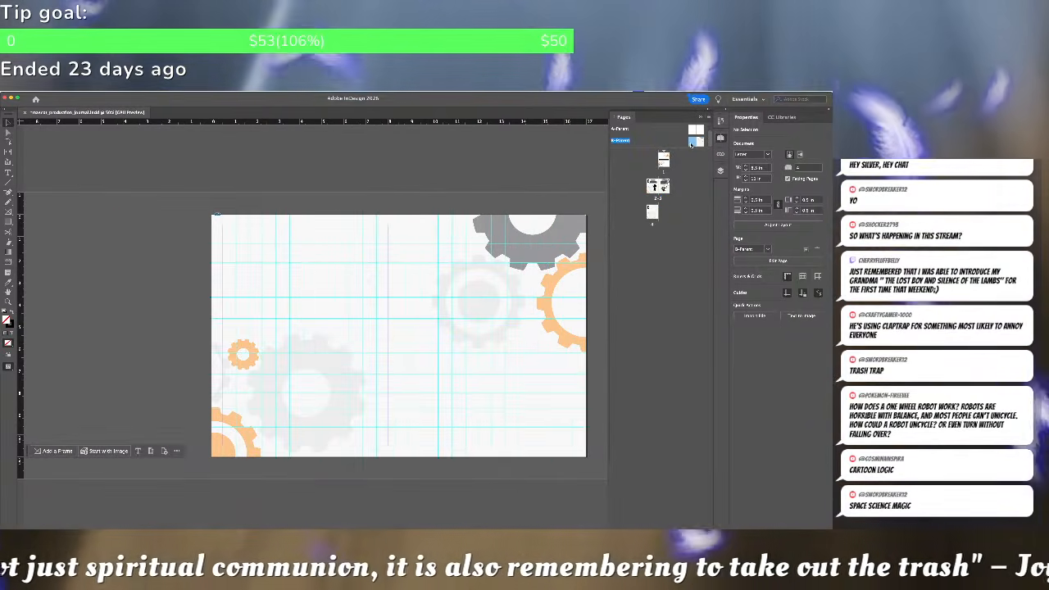
double_click(651, 211)
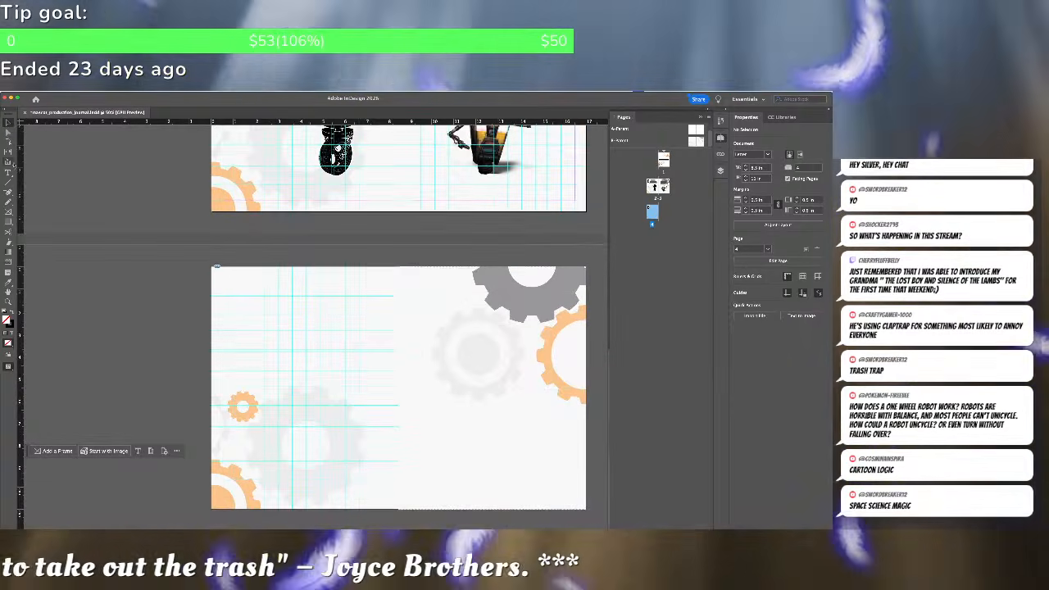
left_click(8, 212)
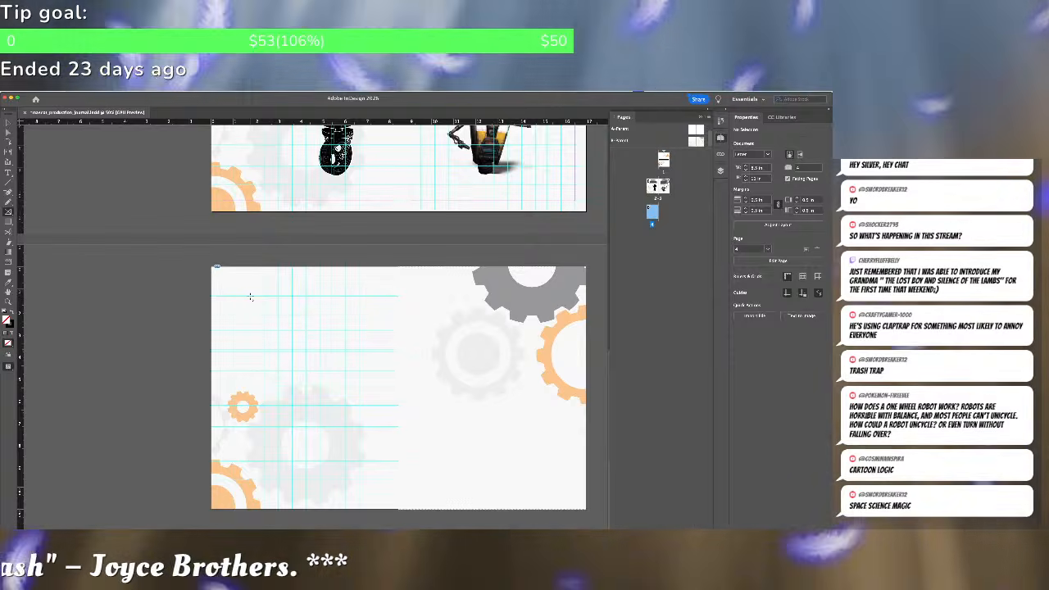
left_click_drag(244, 298, 359, 312)
key("super+z")
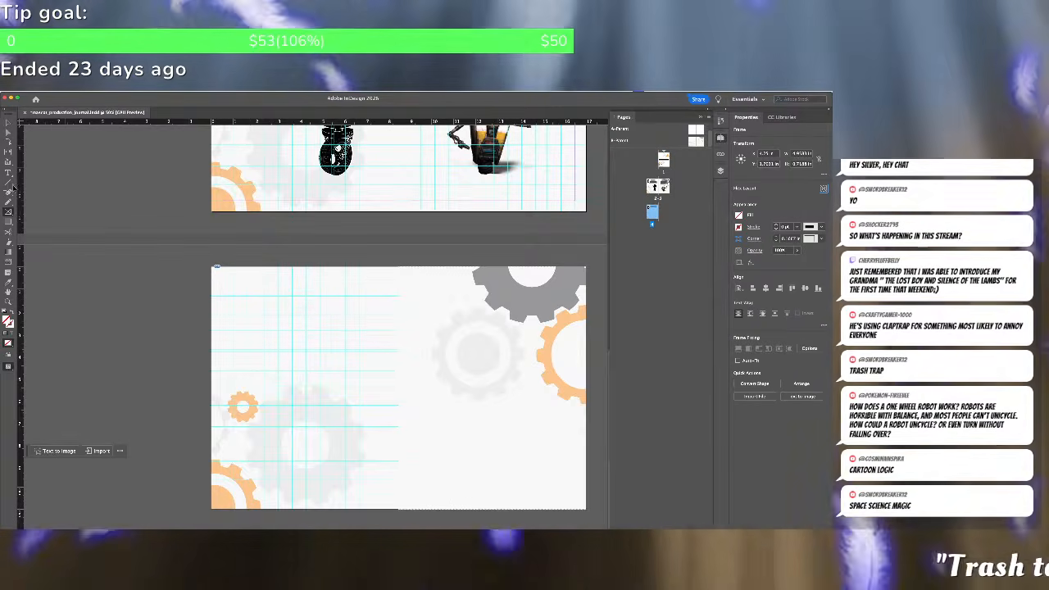
Draw a wide, shallow text frame for a heading near the upper edge of page 4
left_click(8, 172)
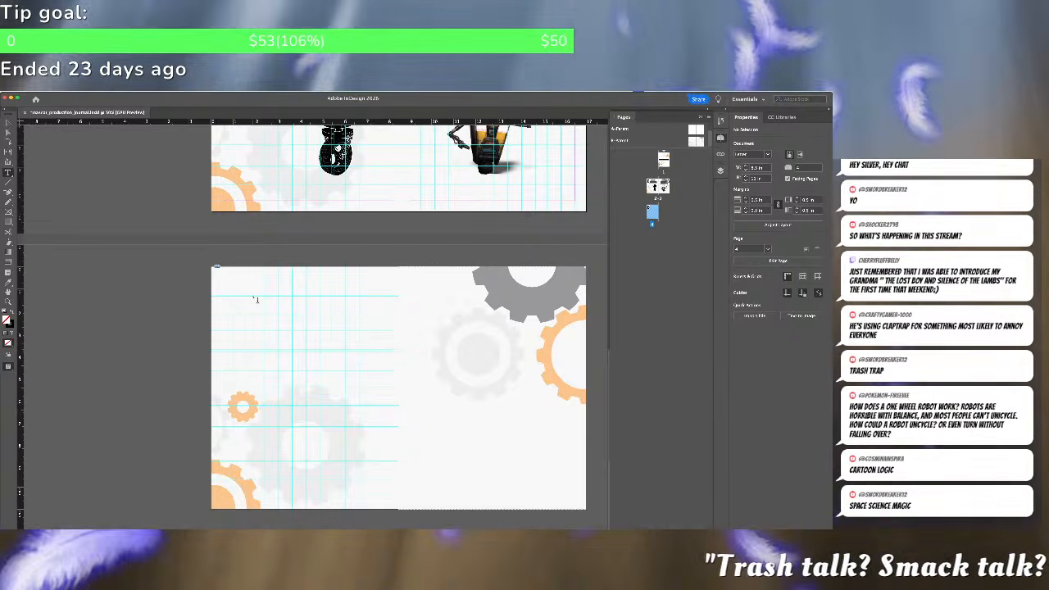
left_click_drag(264, 296, 359, 315)
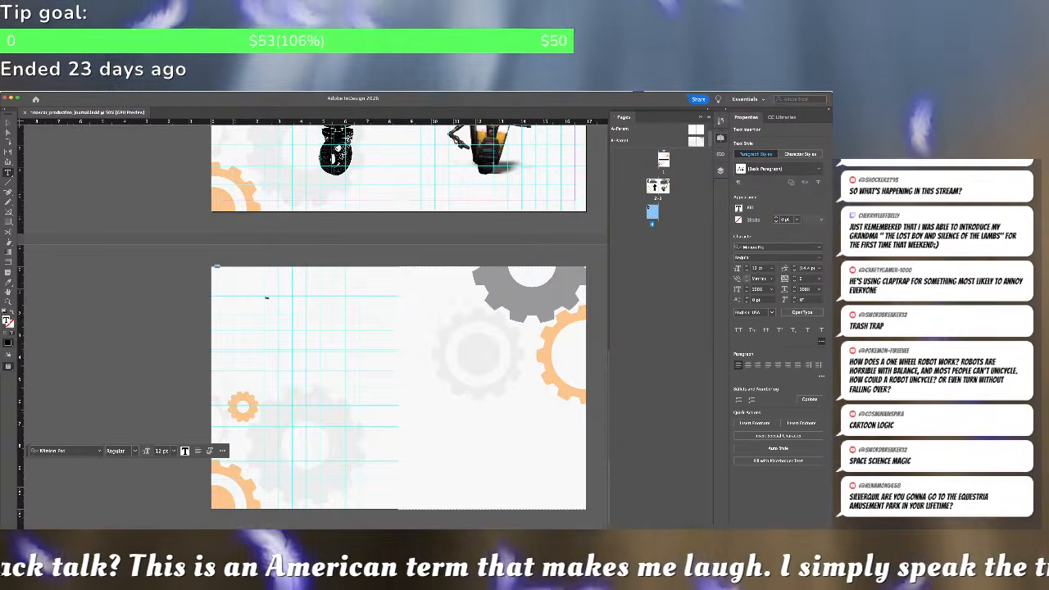
Finish entering the heading Research in the page 4 text frame and apply the existing centred title paragraph style
key("Escape")
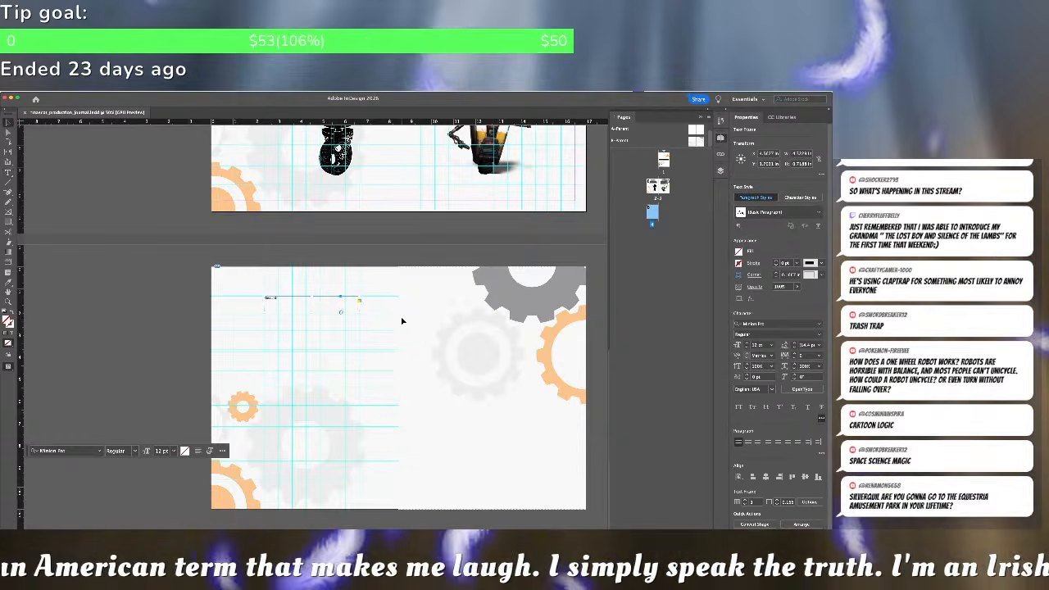
left_click(817, 213)
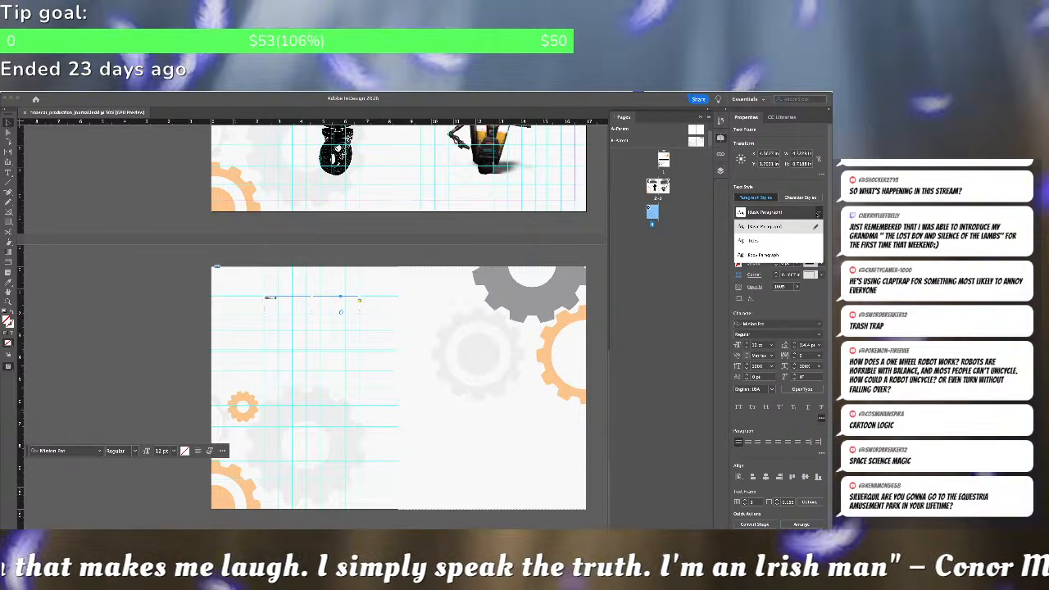
left_click(783, 243)
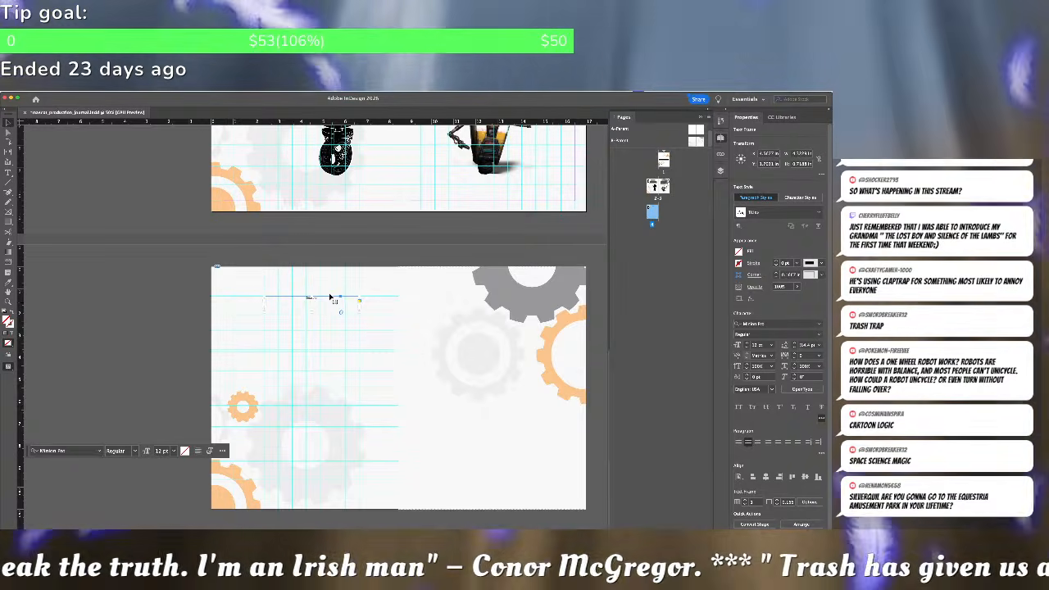
Create a new title paragraph style from the formatting of the Voting Results heading on page 2
scroll(330, 298, "up", 5)
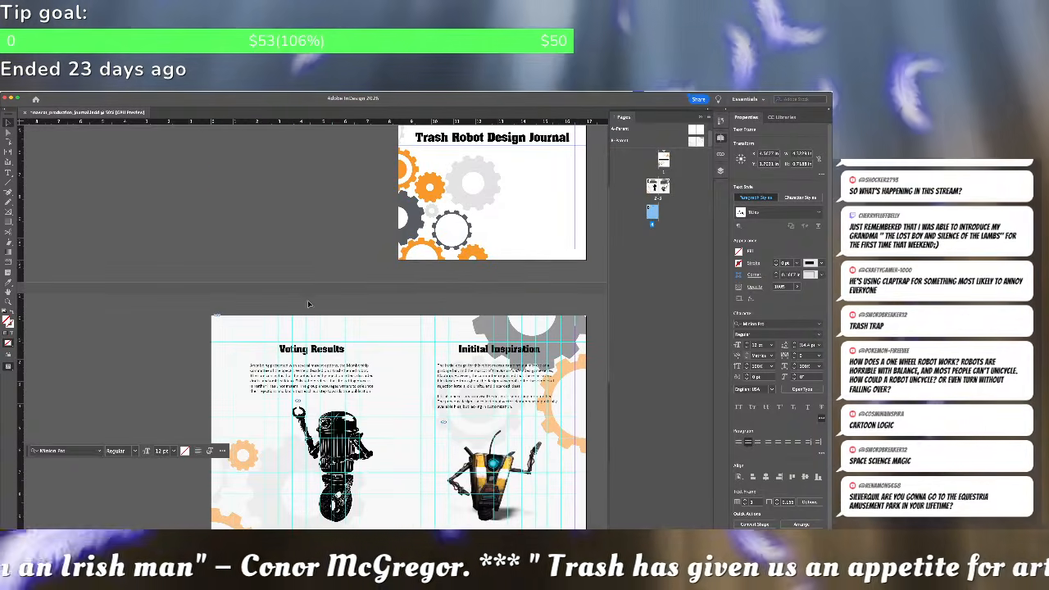
left_click(318, 351)
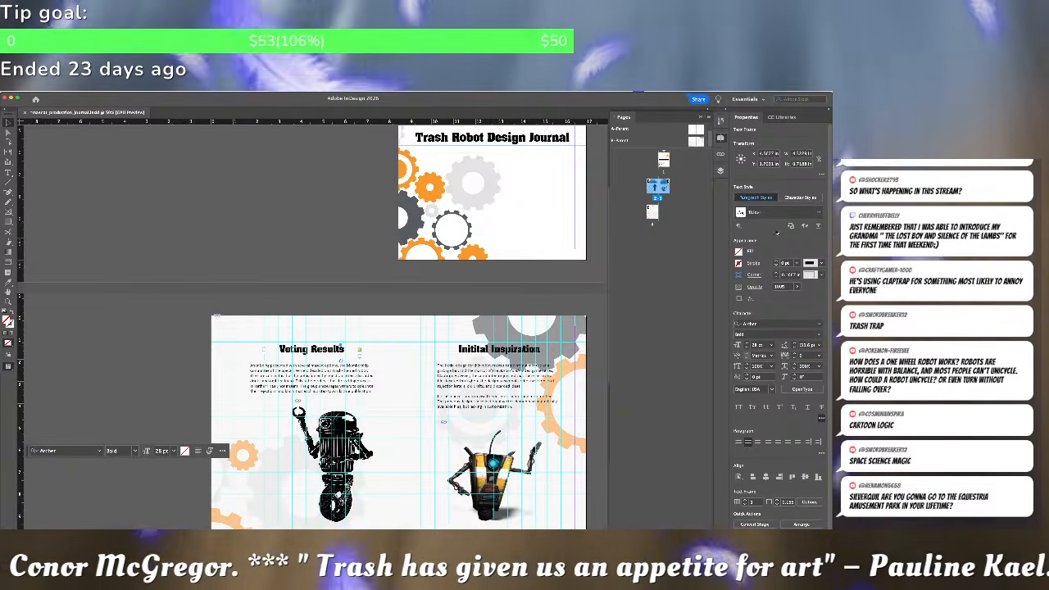
left_click(817, 226)
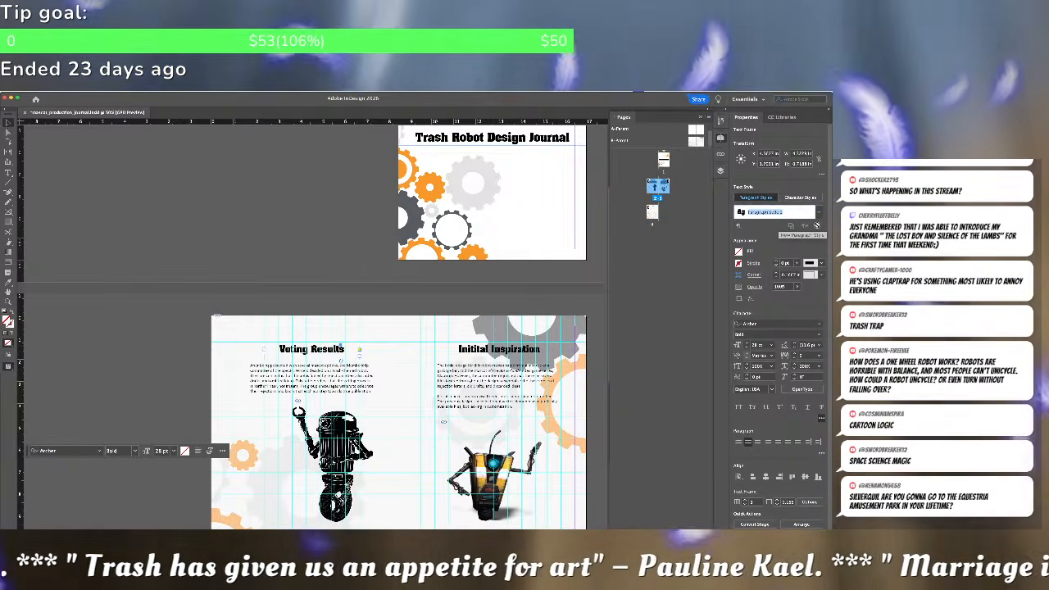
type("Bold")
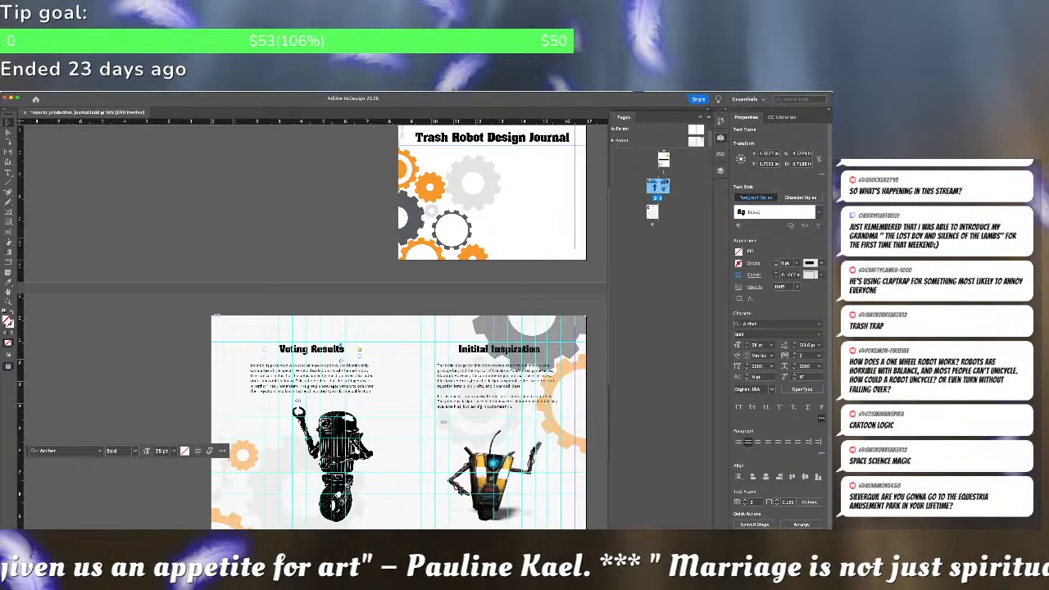
key("Return")
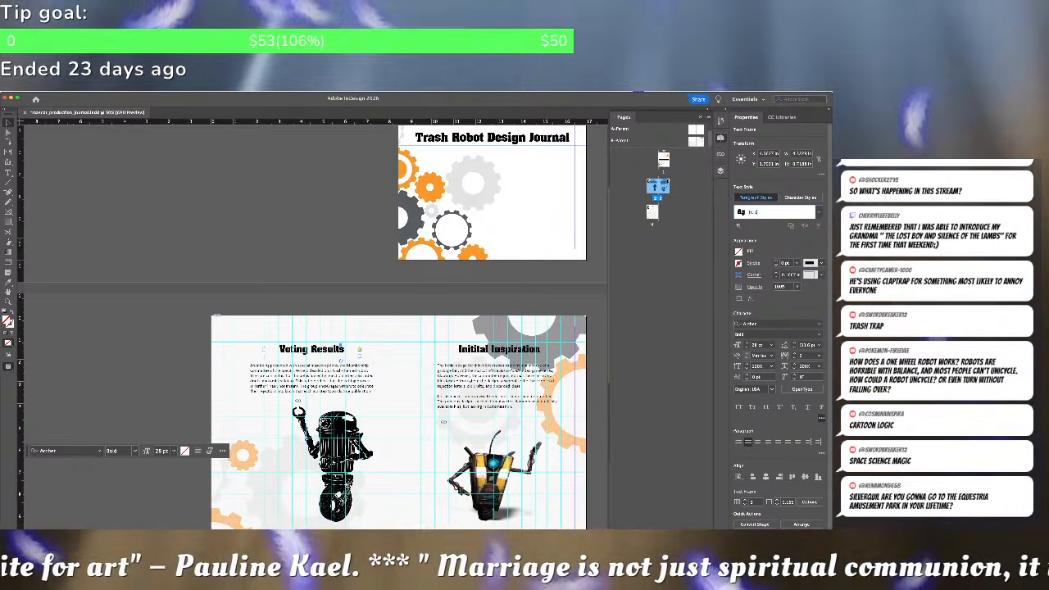
Apply the new title paragraph style to the Research heading on page 4
scroll(374, 304, "down", 10)
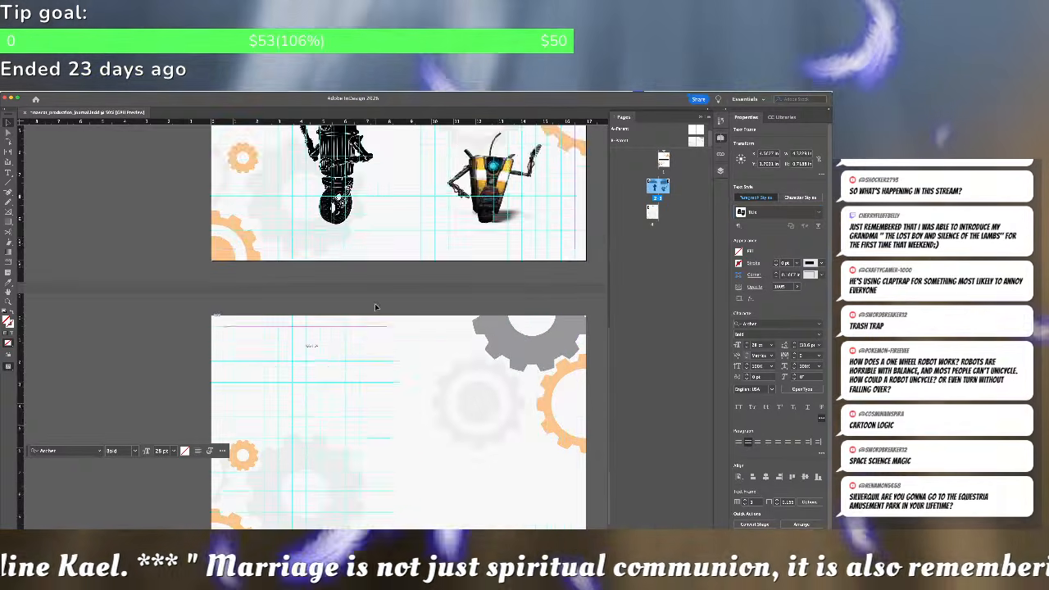
scroll(374, 303, "up", 4)
left_click(311, 428)
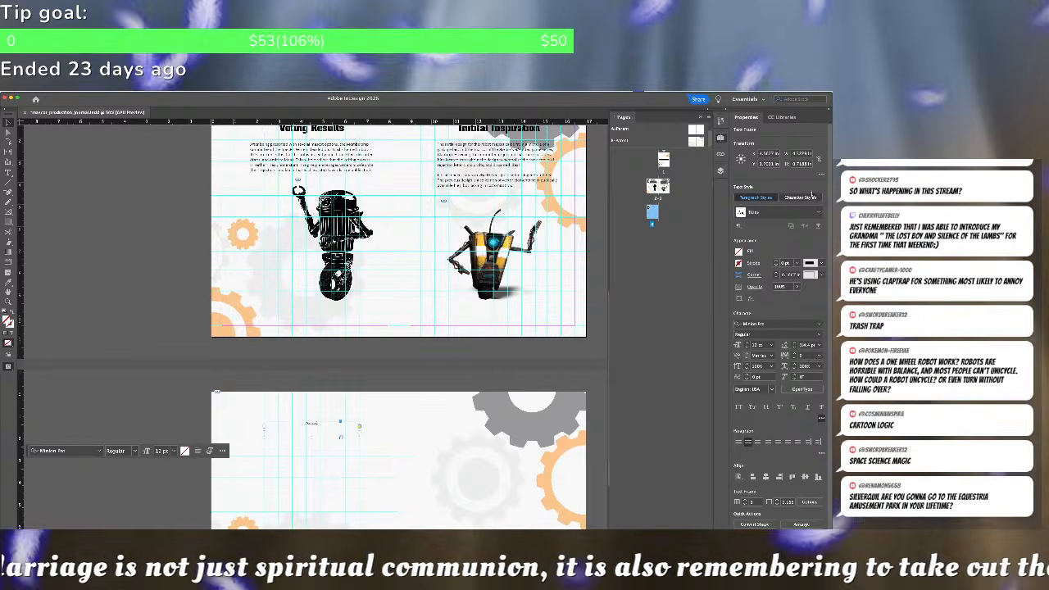
left_click(778, 212)
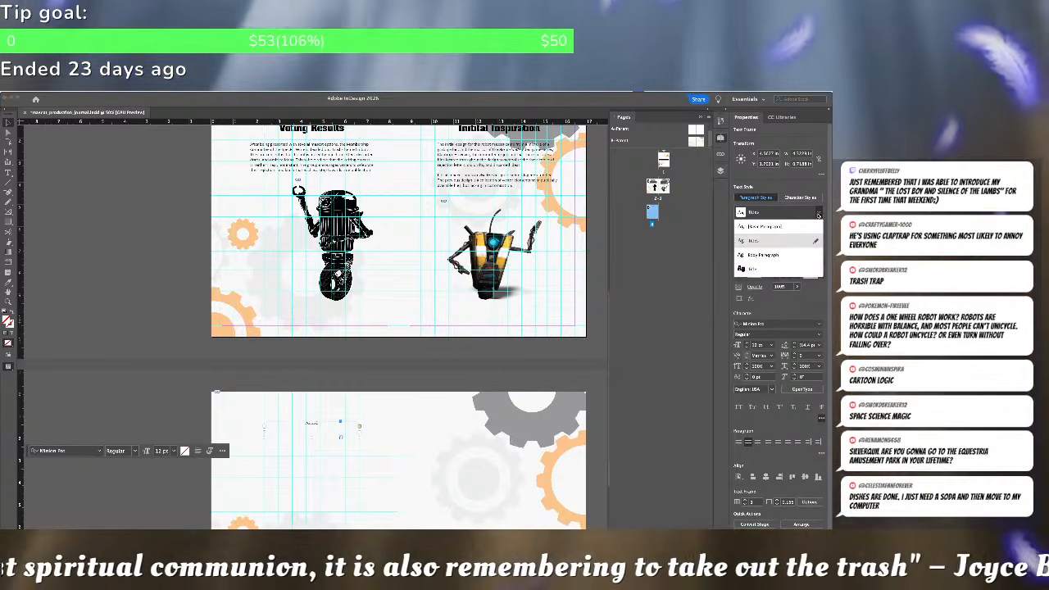
left_click(764, 270)
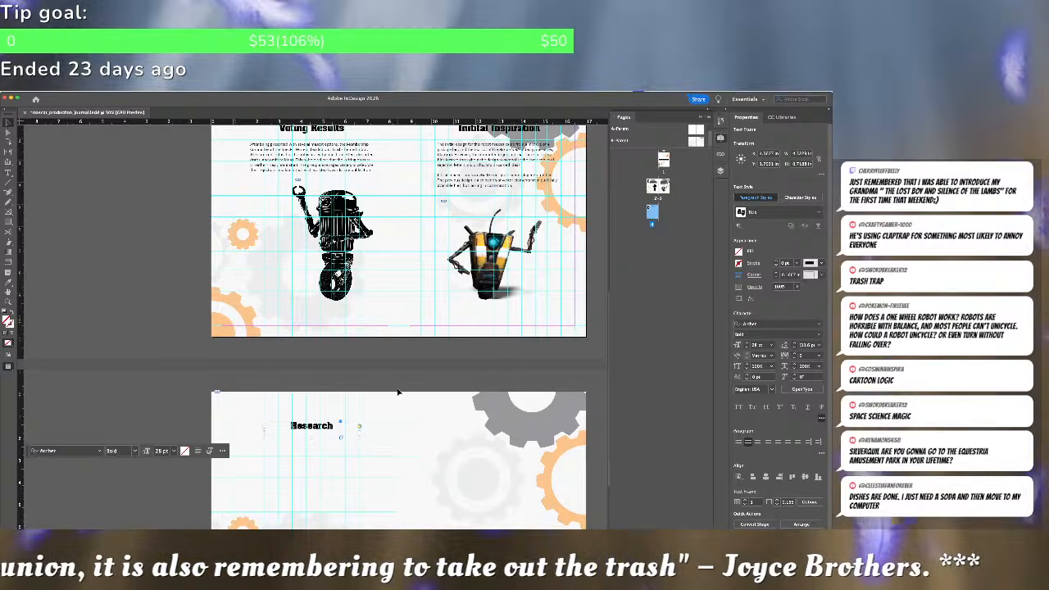
left_click(393, 384)
Draw an image frame about 2.4 in wide and 3.25 in tall low on page 4 and place the blue swivel-lid bin WebP image
scroll(393, 384, "down", 3)
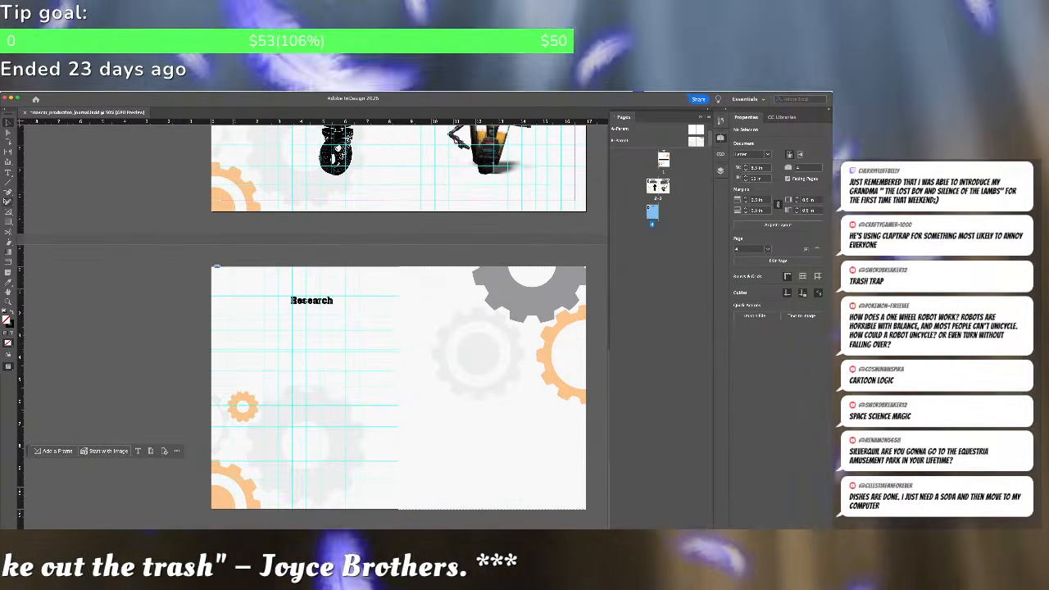
left_click(8, 213)
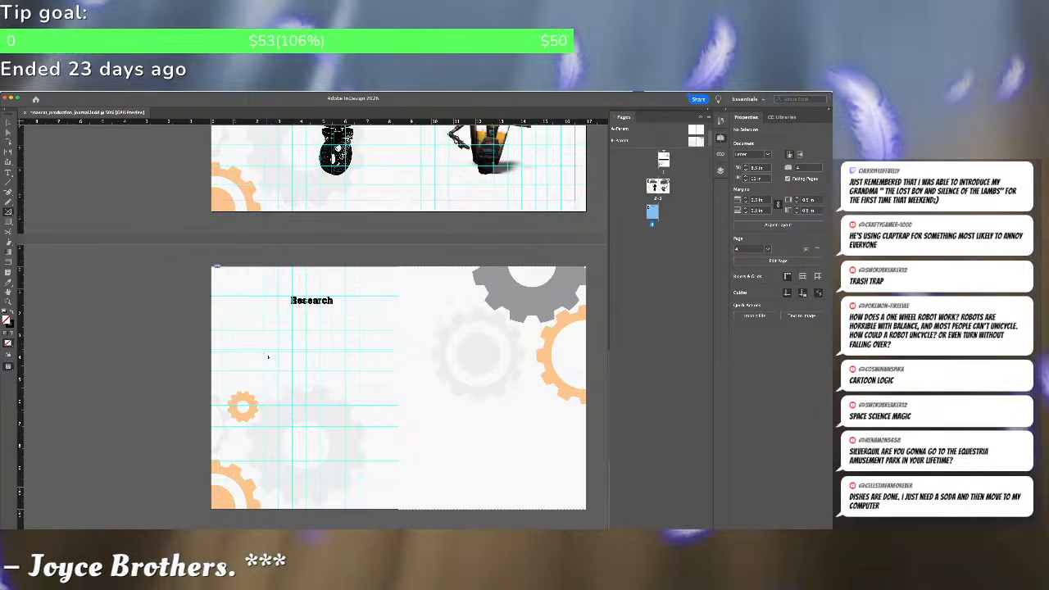
left_click_drag(265, 390, 318, 460)
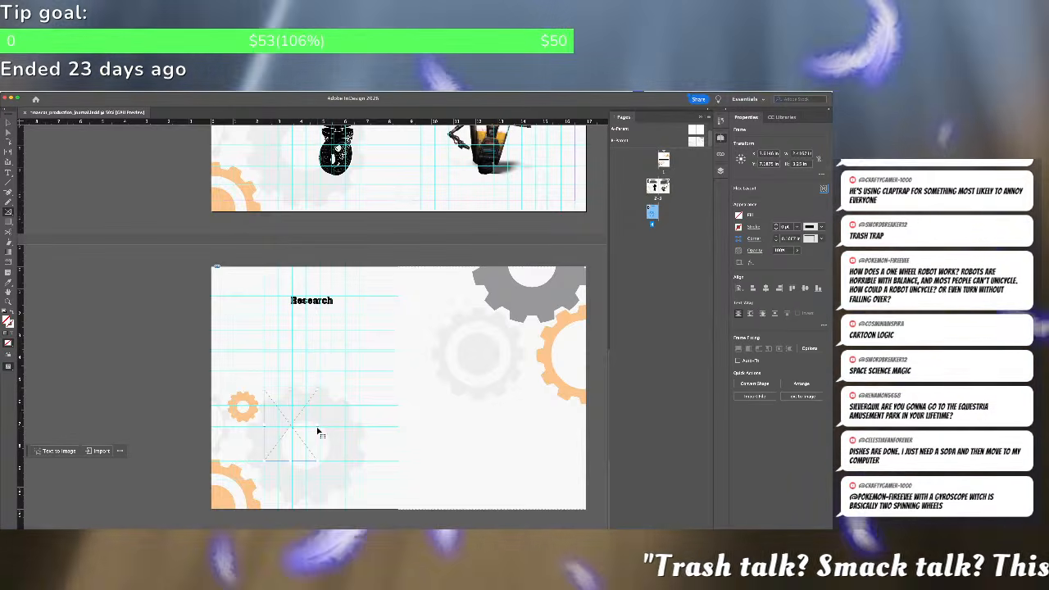
key("super+d")
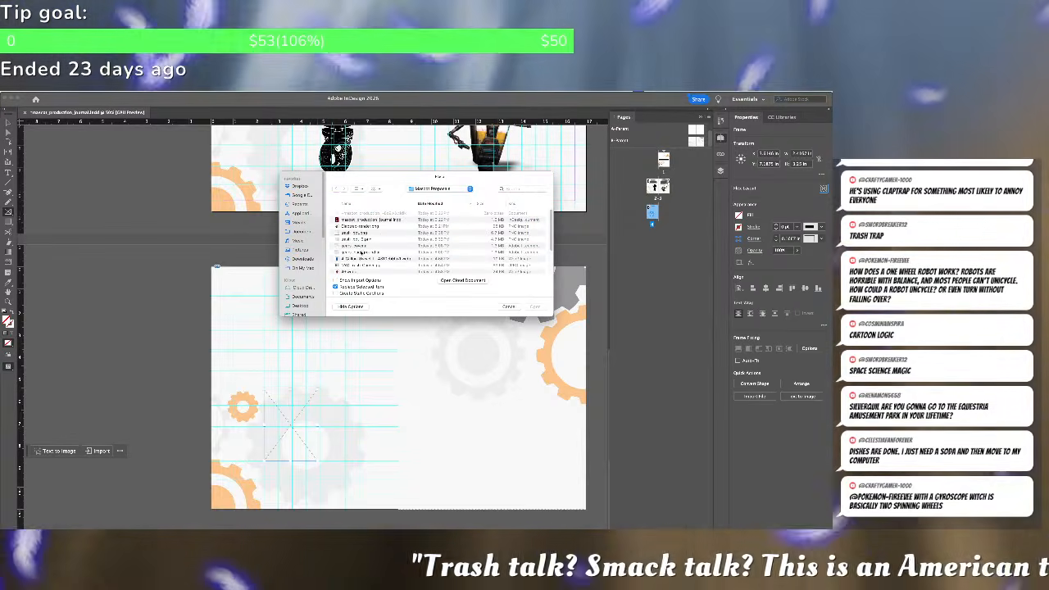
left_click(353, 251)
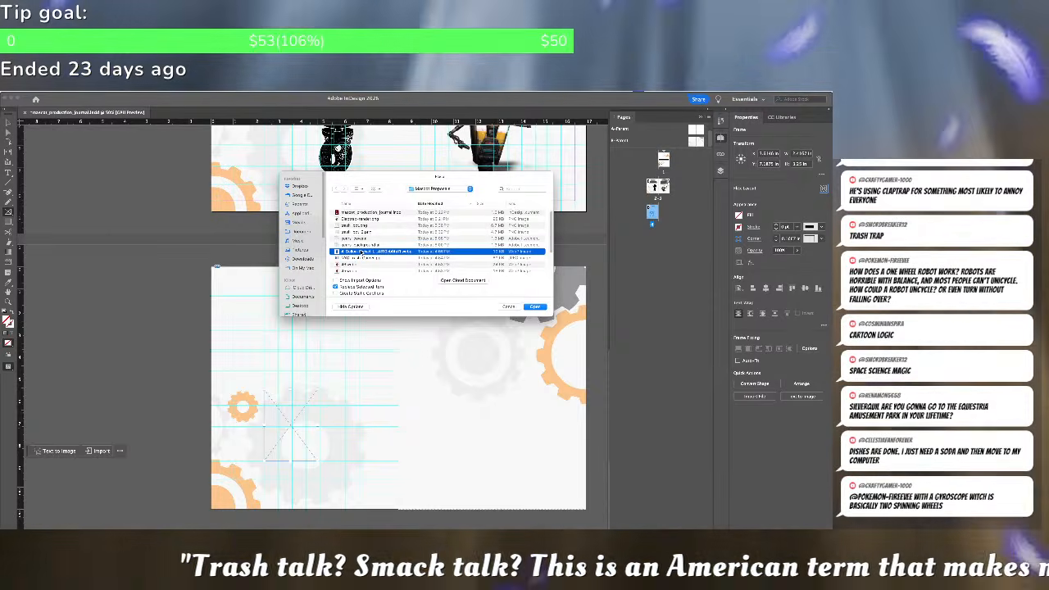
key("space")
key("space")
left_click(534, 306)
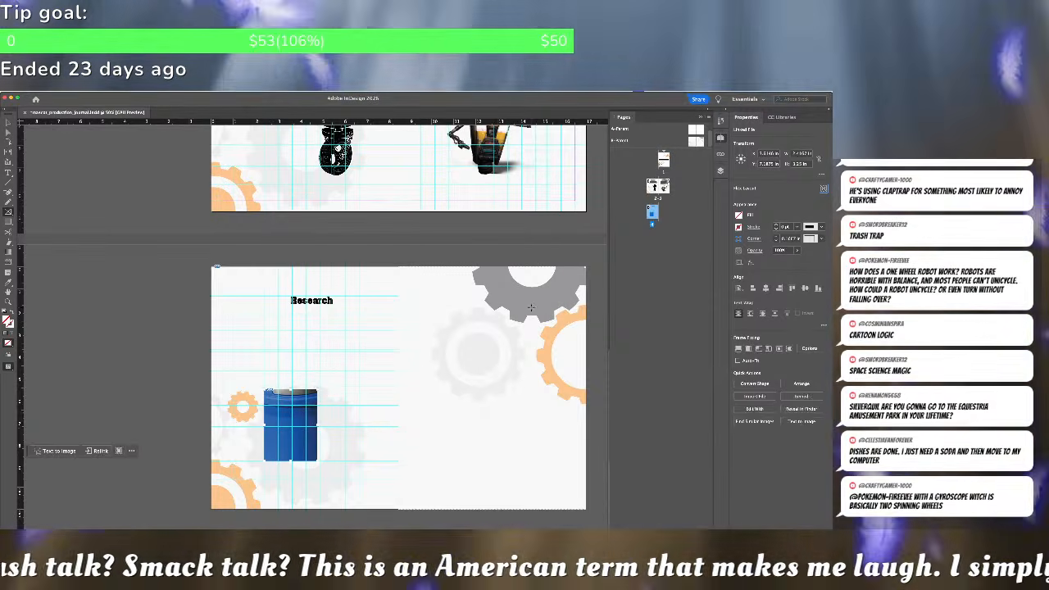
Fit the bin image proportionally inside its frame
key("a")
right_click(301, 417)
left_click(289, 417)
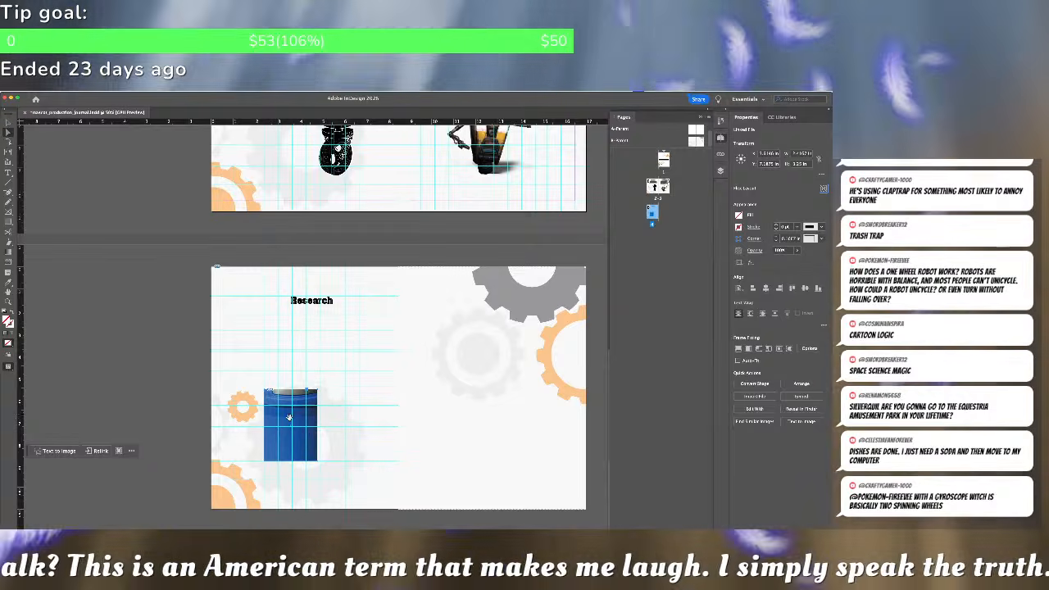
right_click(308, 419)
mouse_move(360, 416)
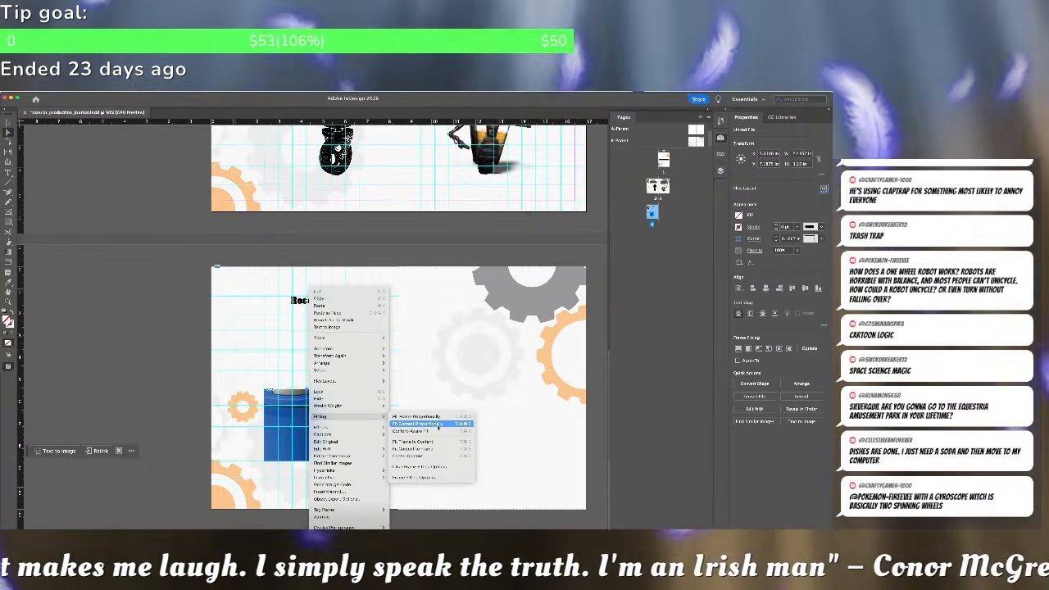
left_click(439, 423)
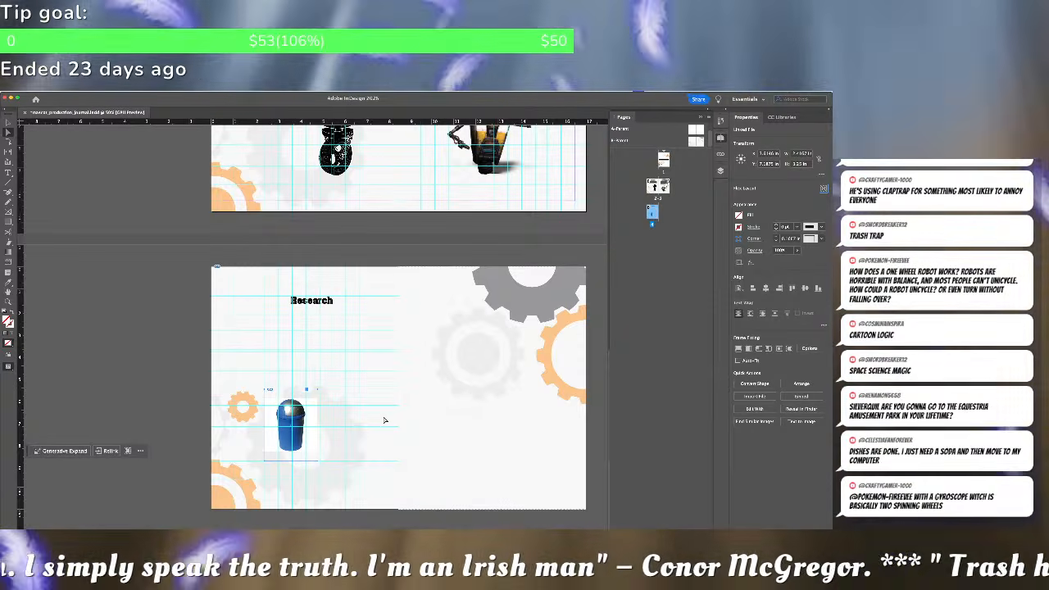
Switch to Finder, select the blue bin WebP file in the Mascot Proposals folder and open it in Photoshop
scroll(298, 418, "up", 2)
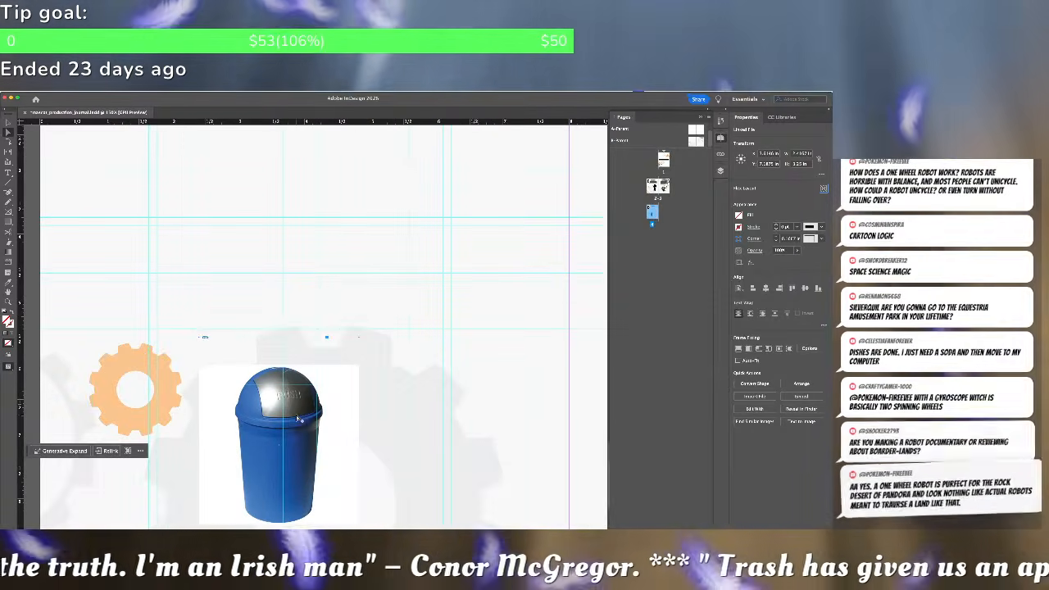
key("super+Tab")
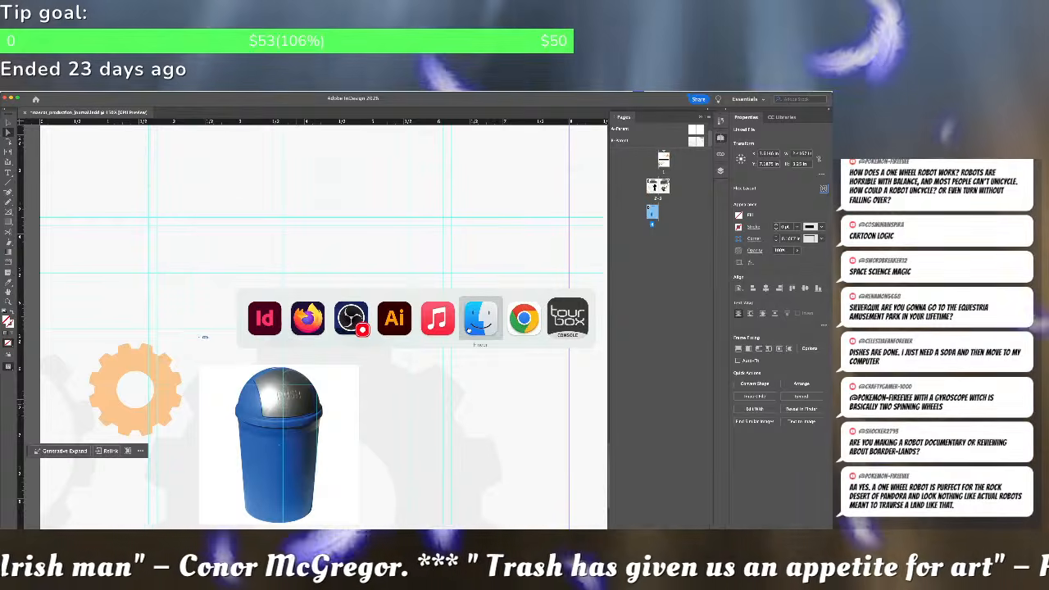
left_click(467, 328)
left_click(291, 337)
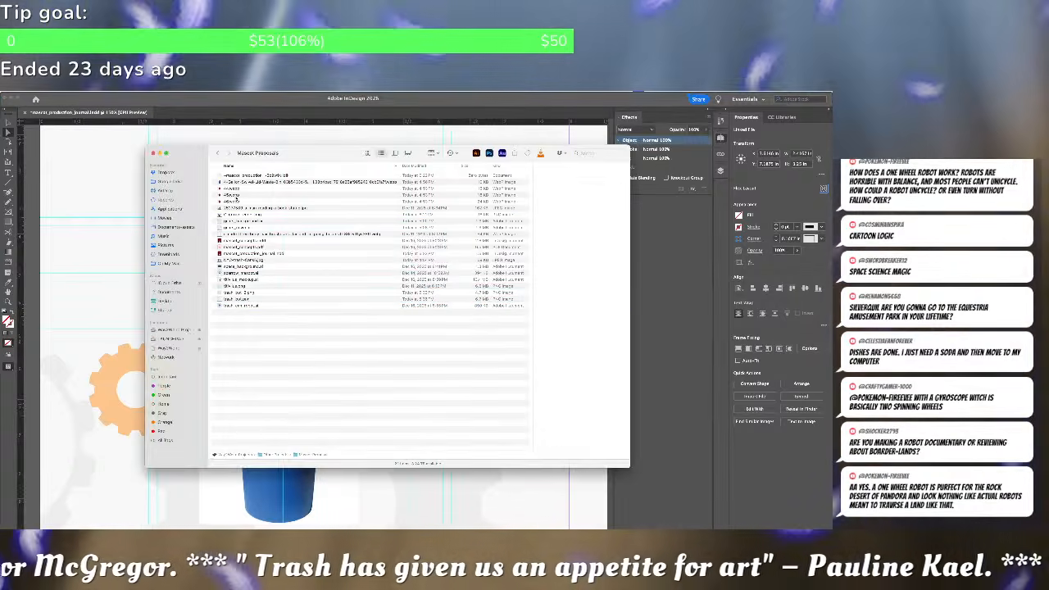
left_click(247, 182)
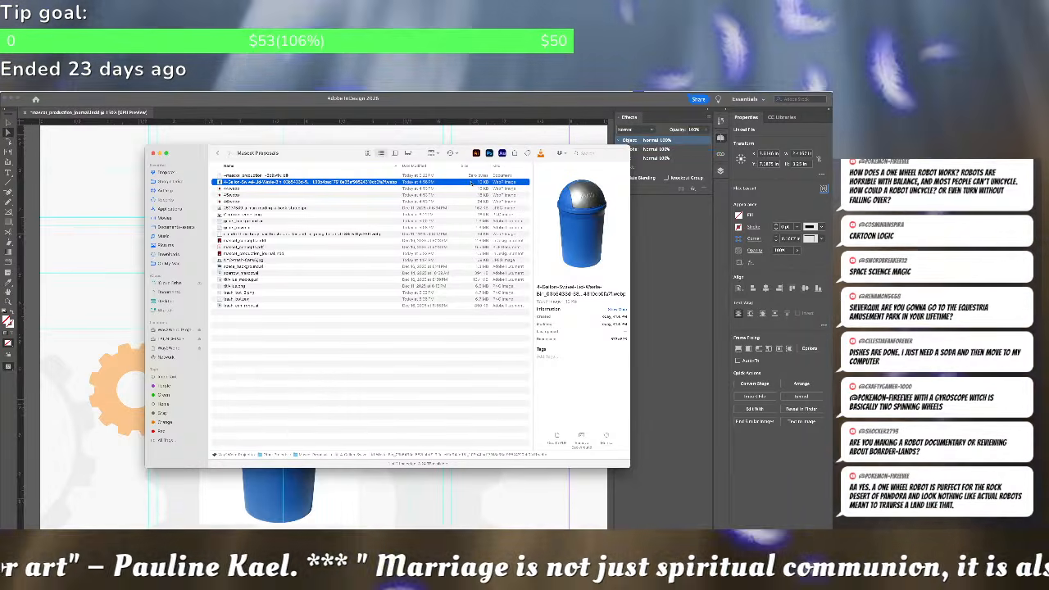
key("super+Tab")
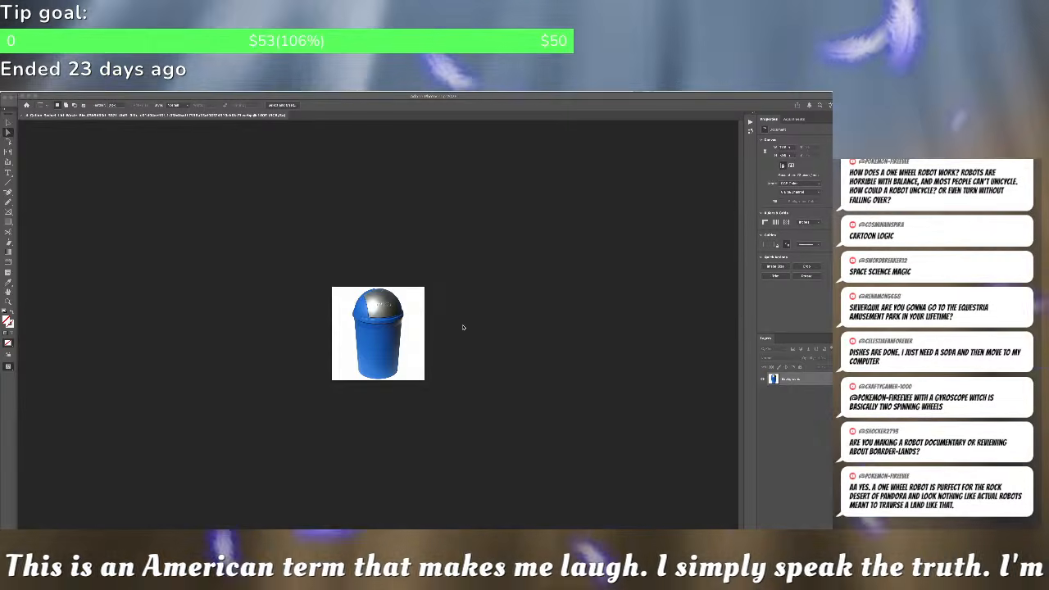
Select the white area around the bin with the Magic Wand, convert the Background to a regular layer and delete the white
key("w")
left_click(408, 330)
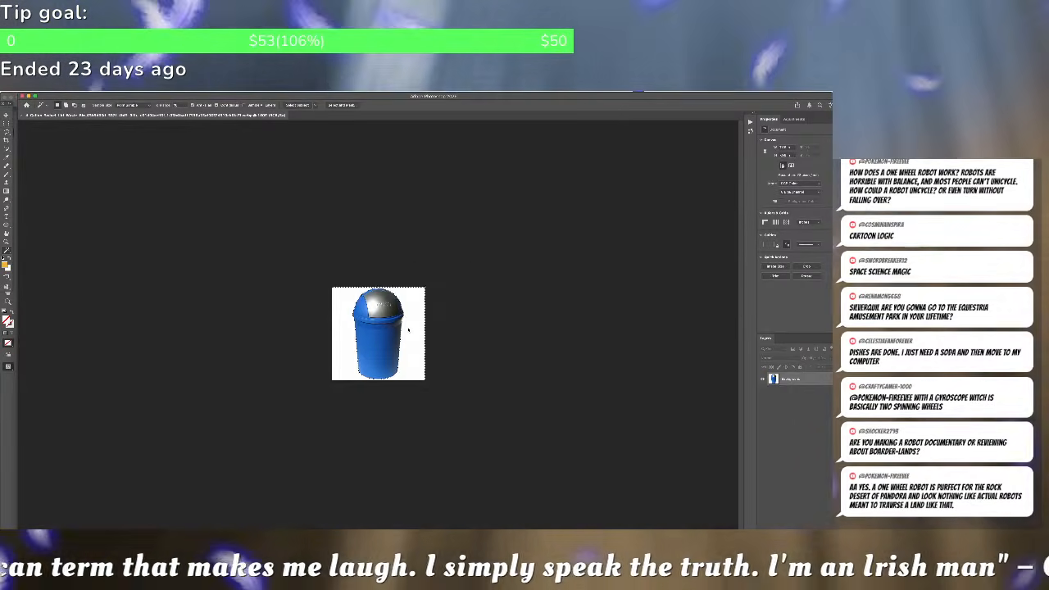
key("shift+BackSpace")
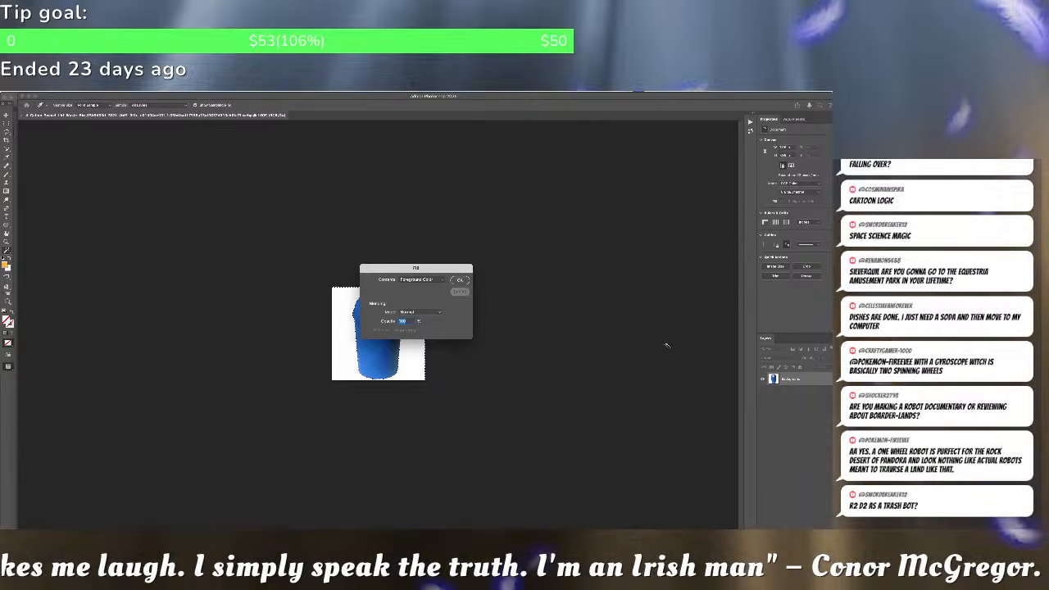
key("Return")
key("ctrl+shift+n")
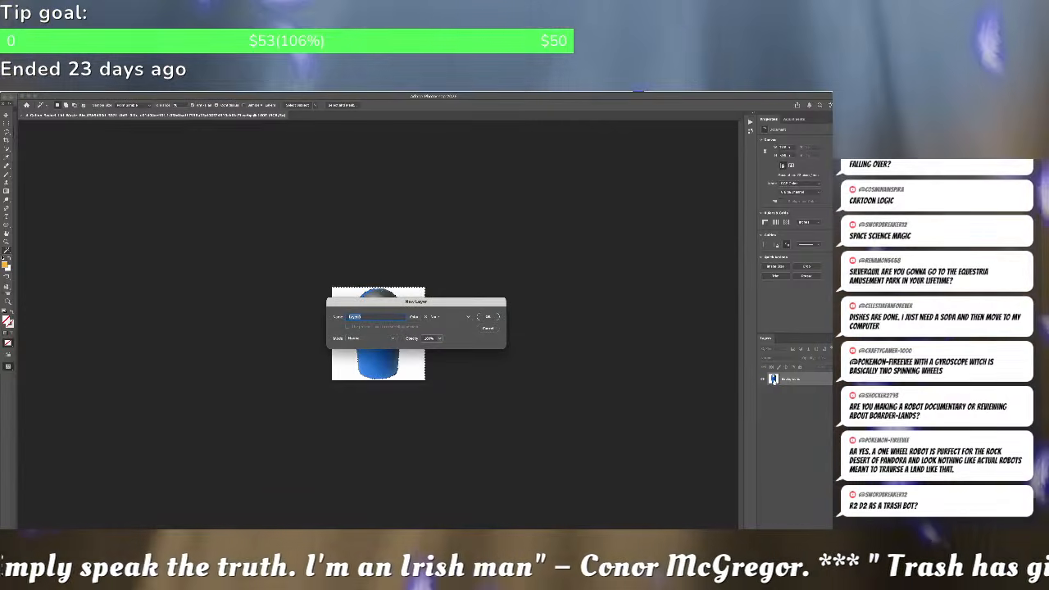
left_click(488, 317)
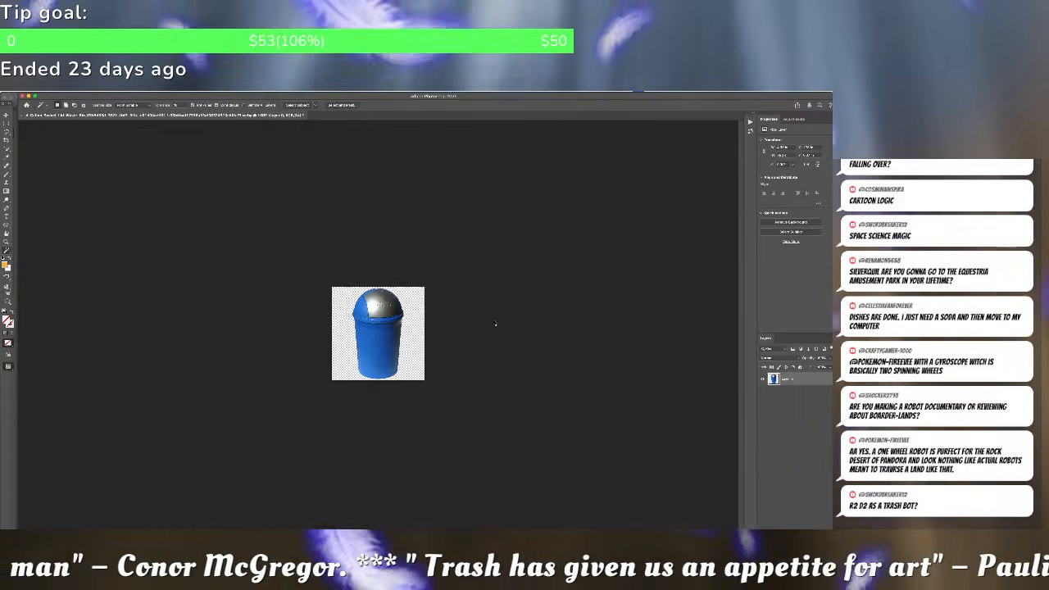
Save the cut-out bin with its transparent background back to the WebP file
key("ctrl+s")
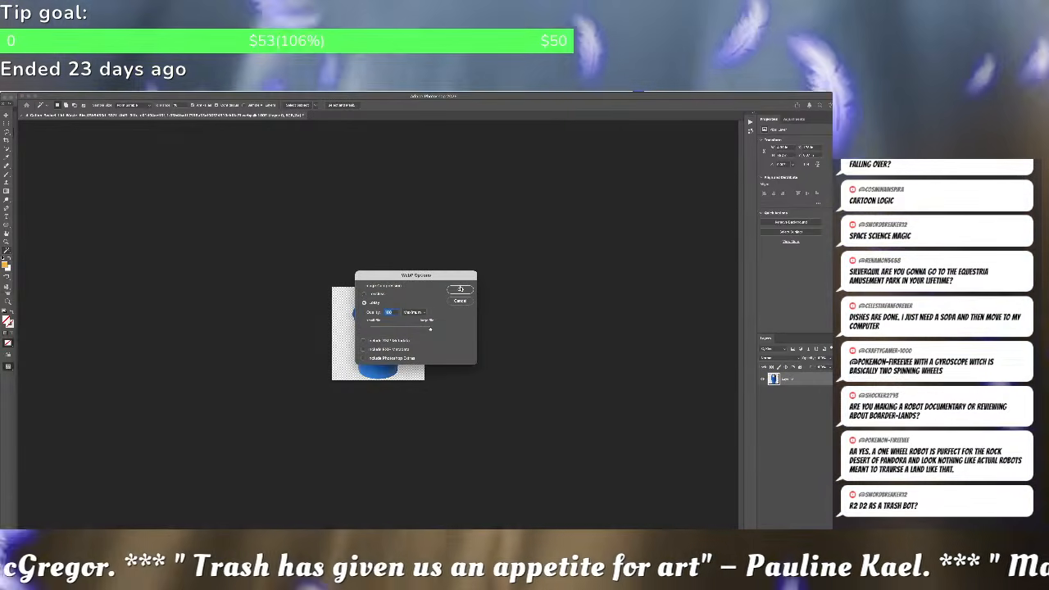
left_click(375, 294)
left_click(460, 289)
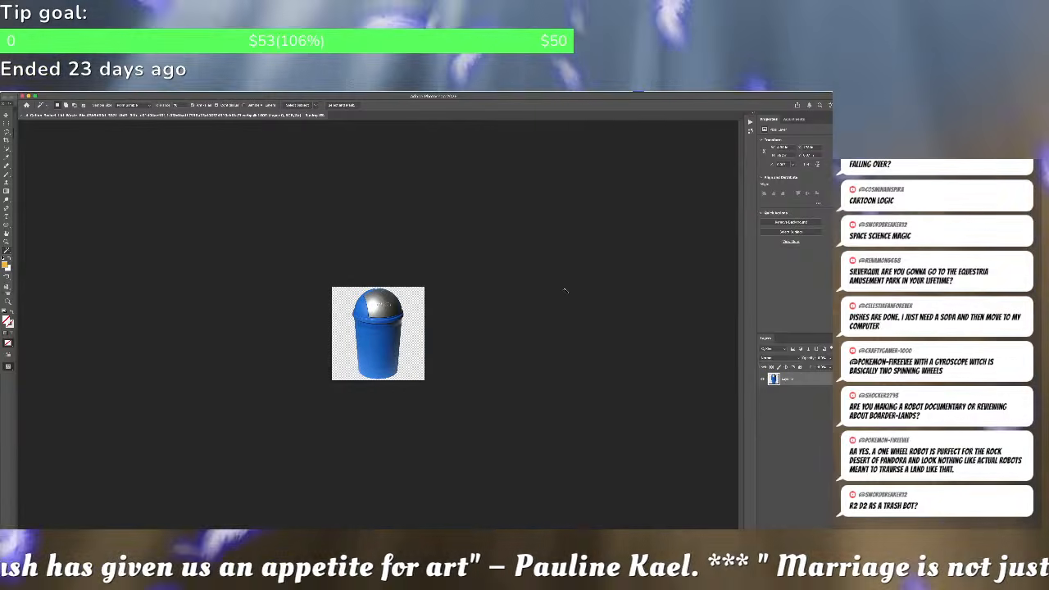
Switch to InDesign and update the modified link of the blue bin image so it uses the transparent cut-out
key("super+Tab")
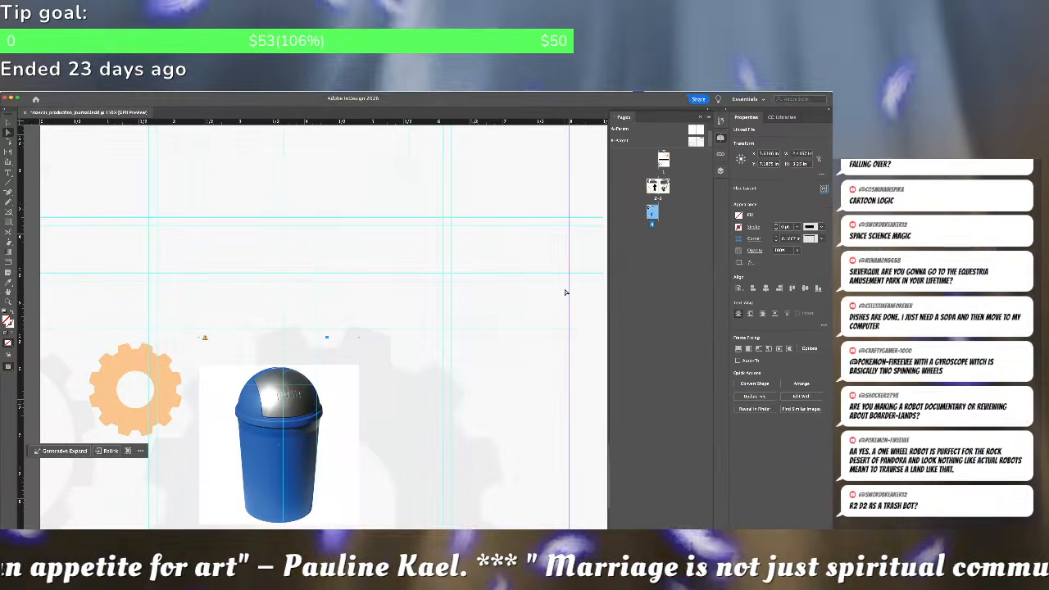
left_click(720, 153)
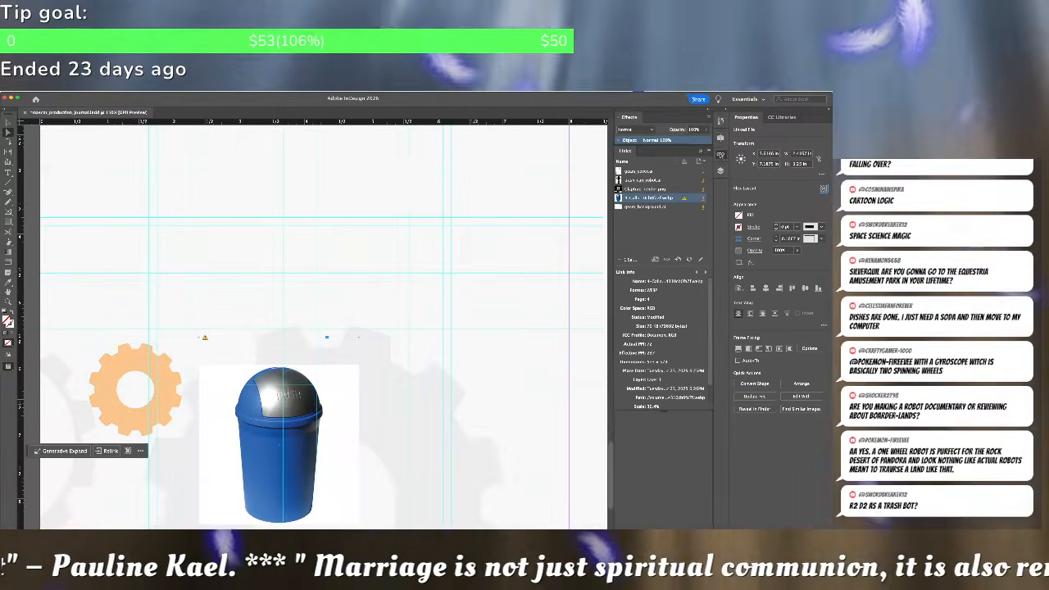
left_click(684, 199)
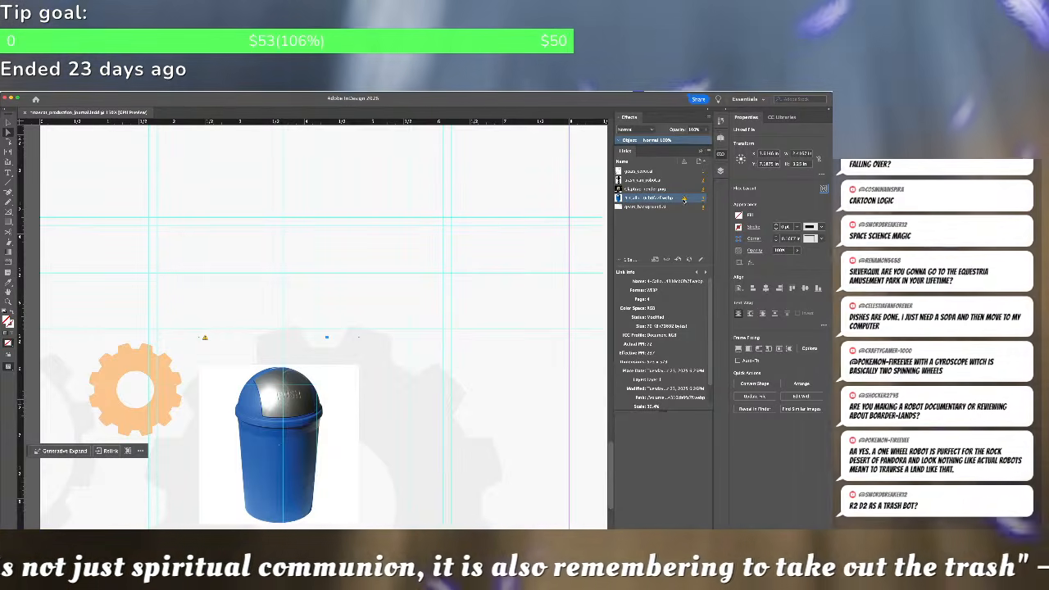
left_click(559, 302)
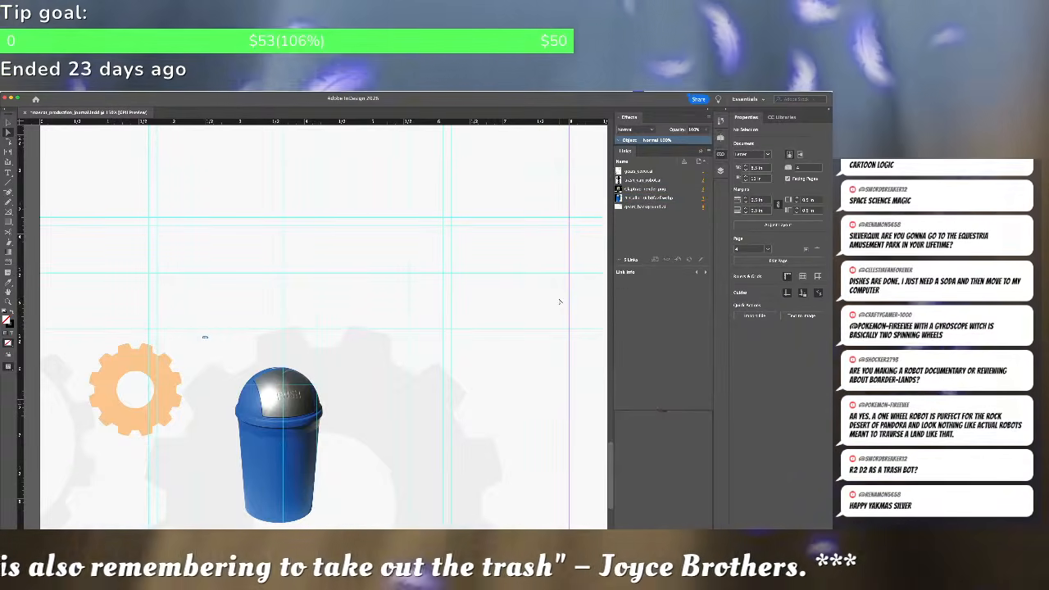
Draw an empty rectangular frame about 2.4 in wide and 3 in high beside the blue bin
key("super+minus")
key("super+minus")
key("super+equal")
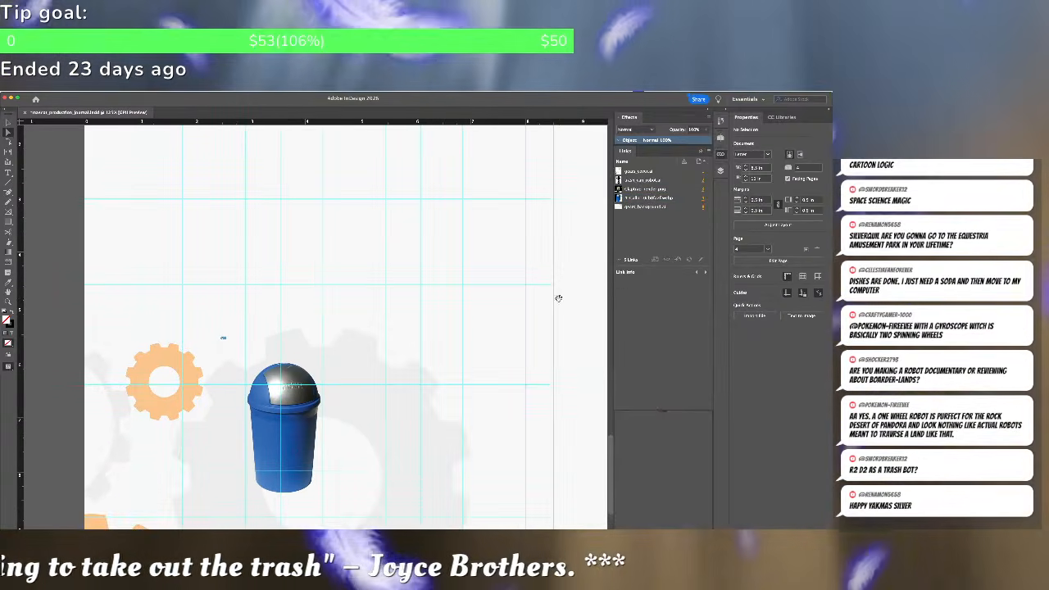
scroll(423, 292, "down", 3)
scroll(423, 292, "left", 2)
scroll(417, 292, "right", 4)
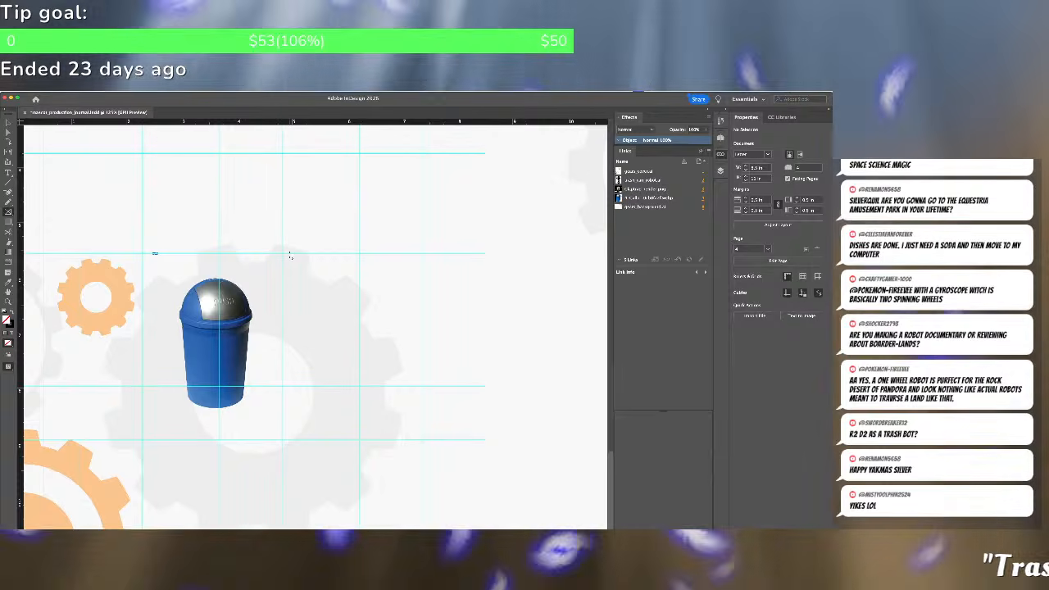
left_click_drag(289, 255, 421, 418)
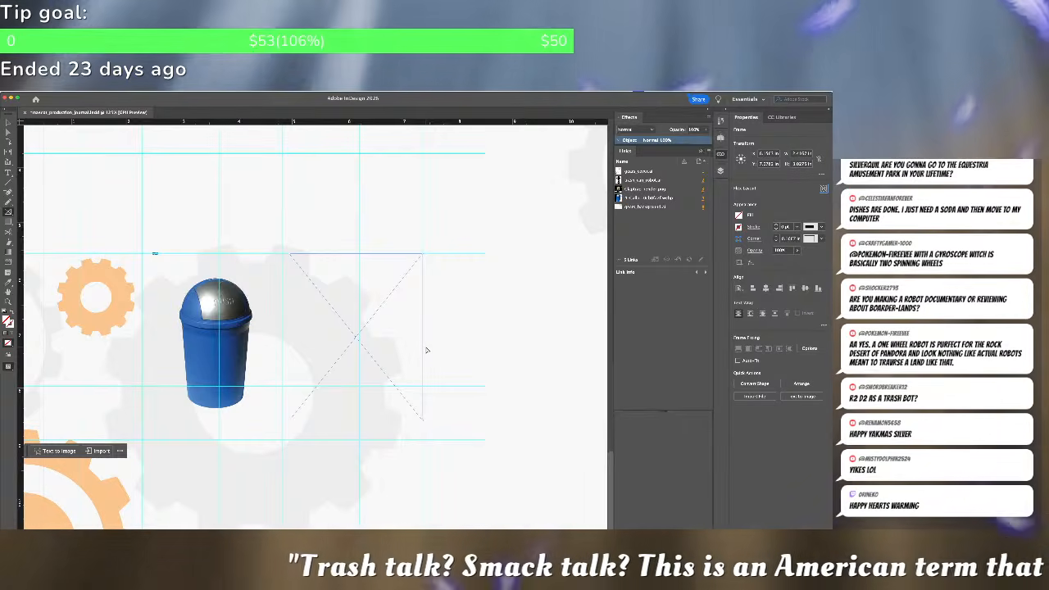
Try to place the NYC trash cans JPG in the new frame
key("super+d")
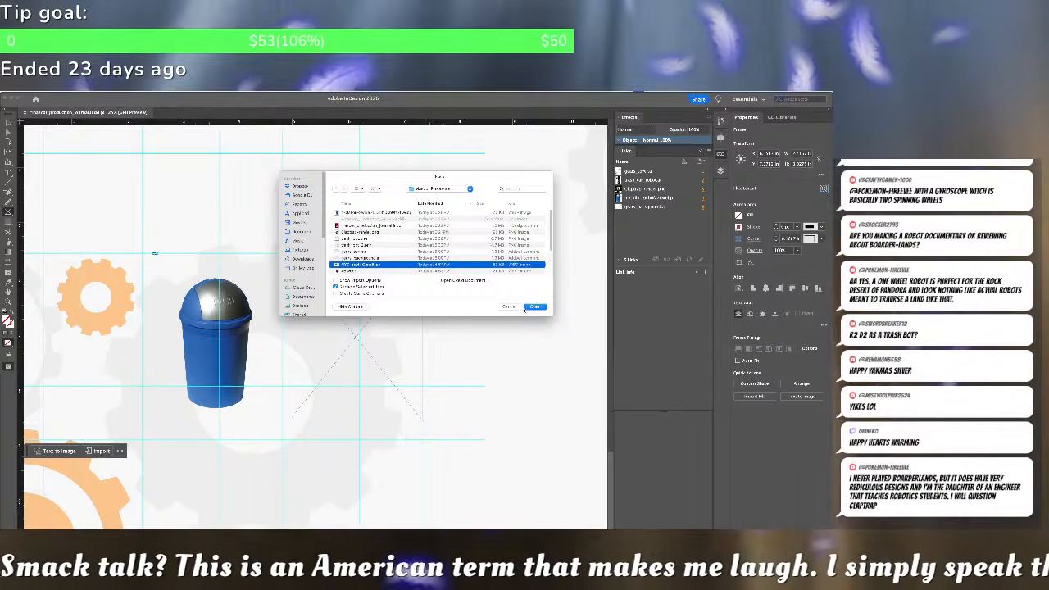
left_click(525, 308)
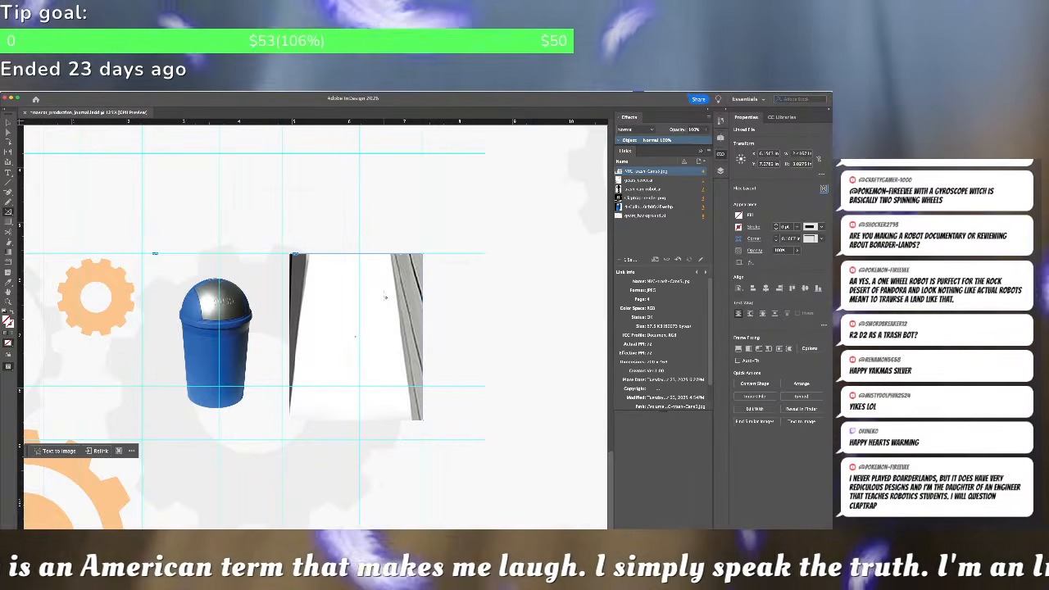
key("super+z")
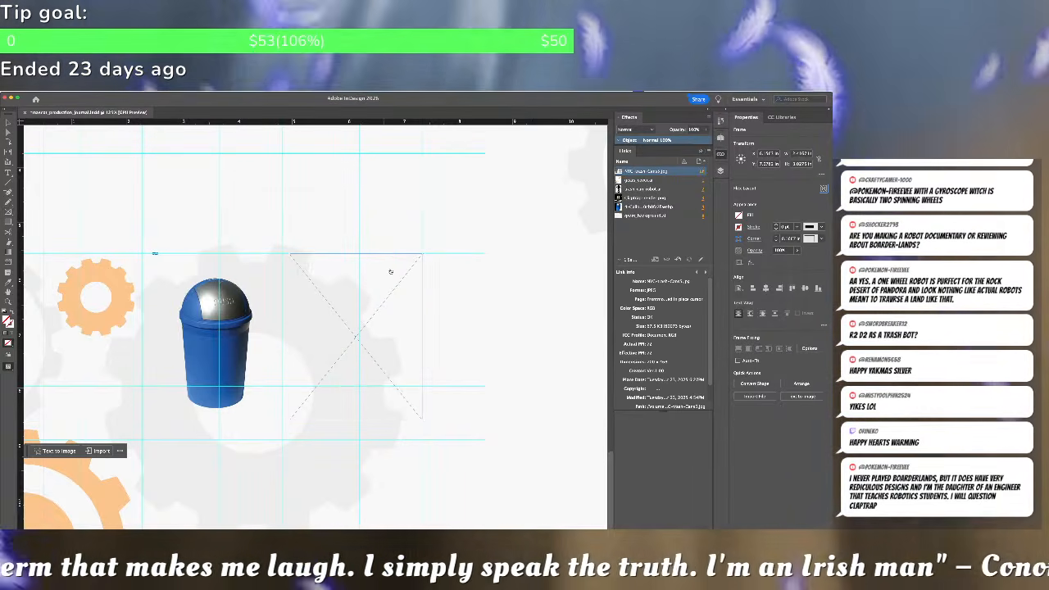
Switch to Finder, preview the NYC trash cans JPG in the Mascot Proposals folder and open it in Photoshop
key("super+d")
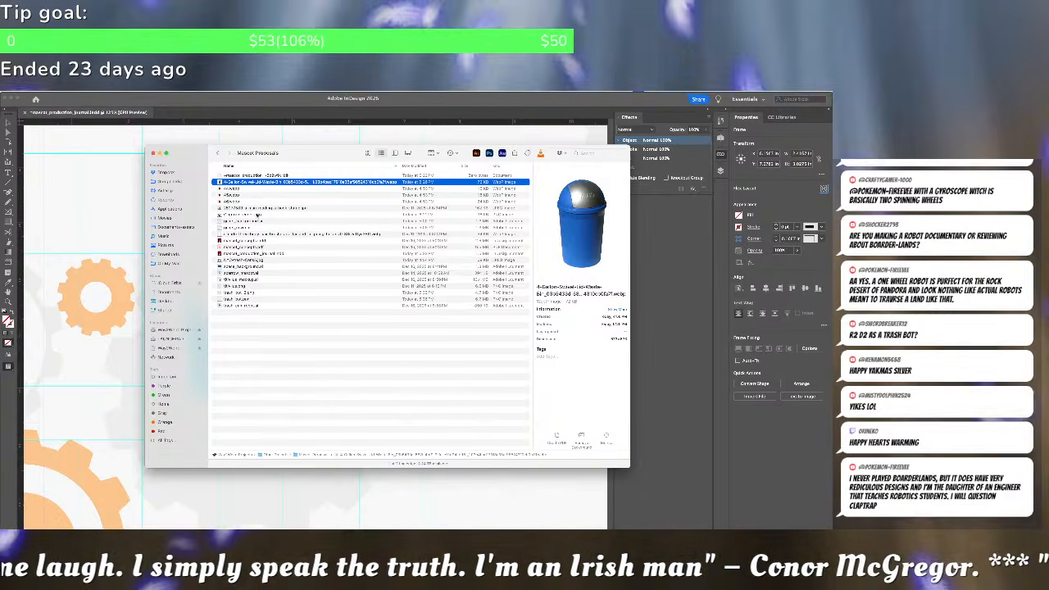
left_click(236, 262)
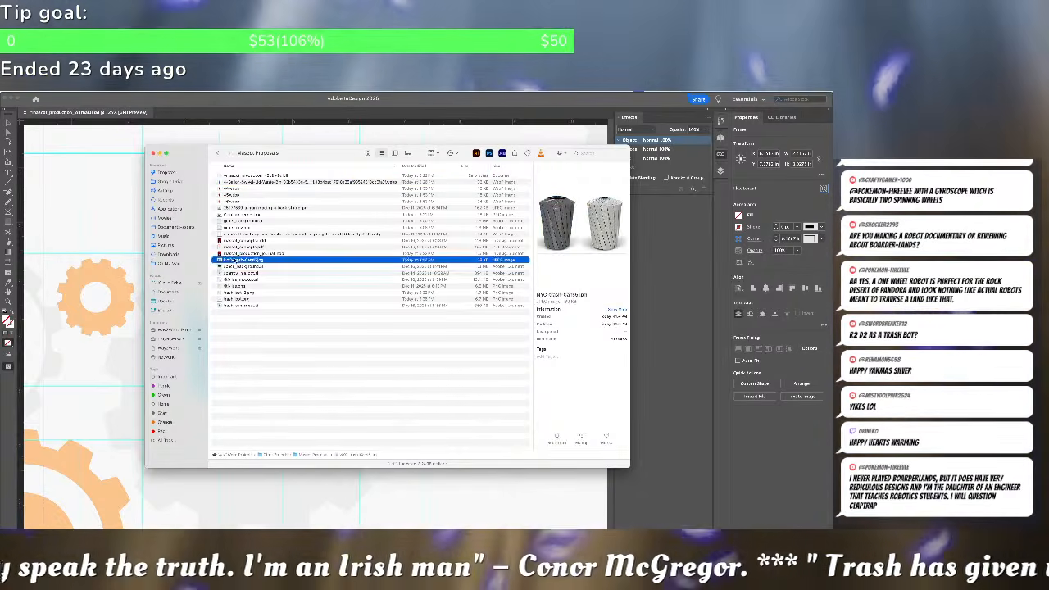
key("space")
key("space")
left_click_drag(237, 261, 490, 152)
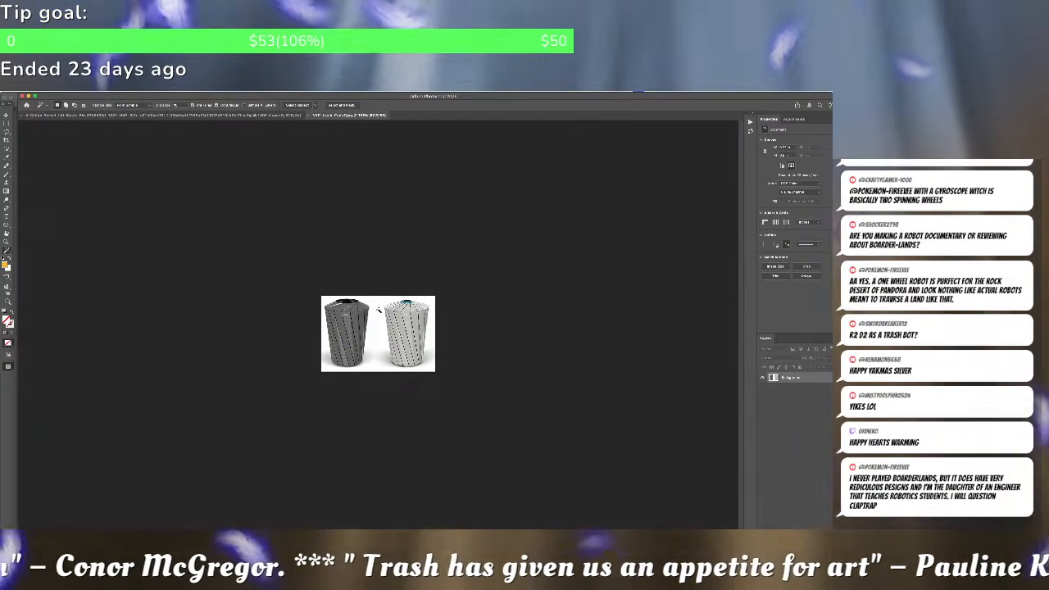
Convert the Background to a regular layer, select the half with the dark trash can and crop the image to it
key("super+0")
key("super+minus")
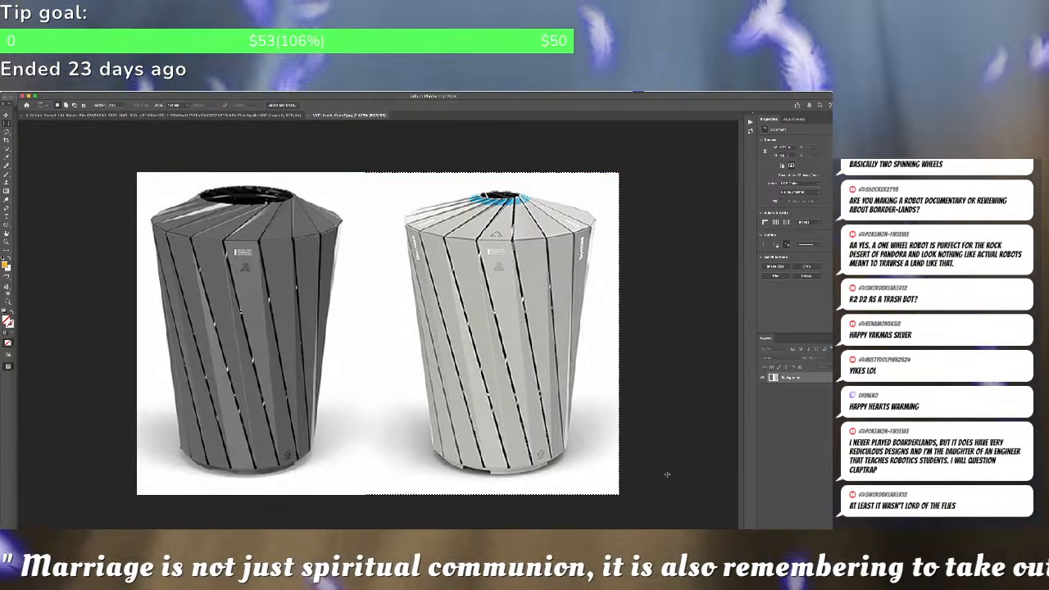
key("ctrl+shift+n")
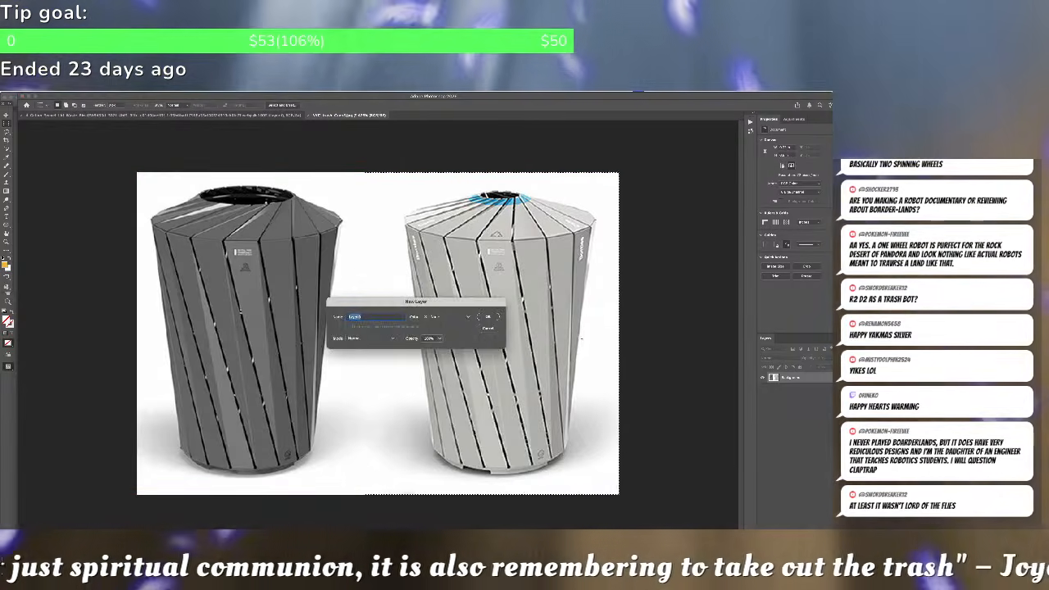
key("Return")
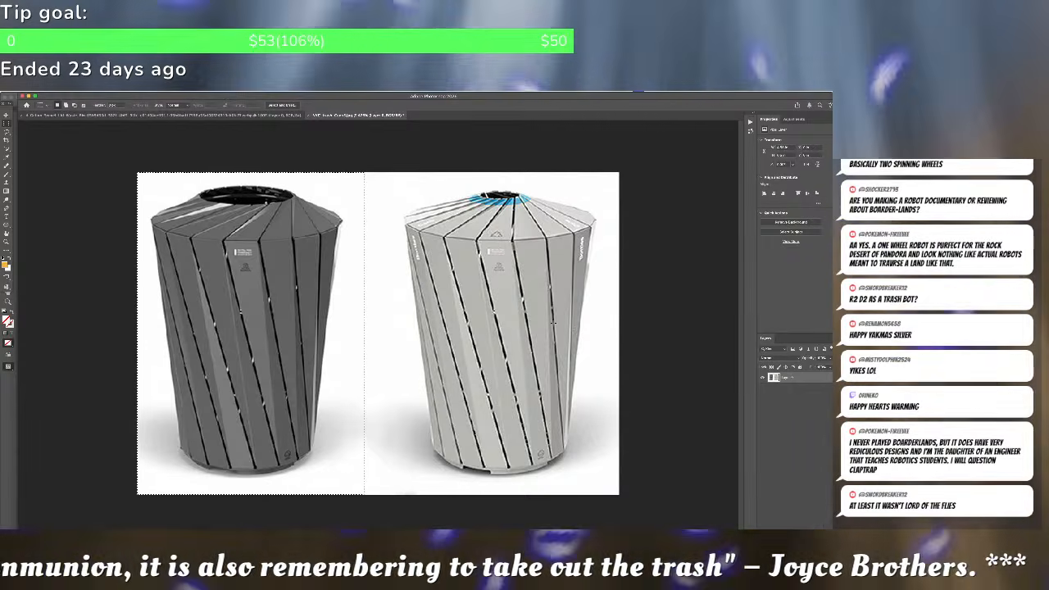
left_click(90, 89)
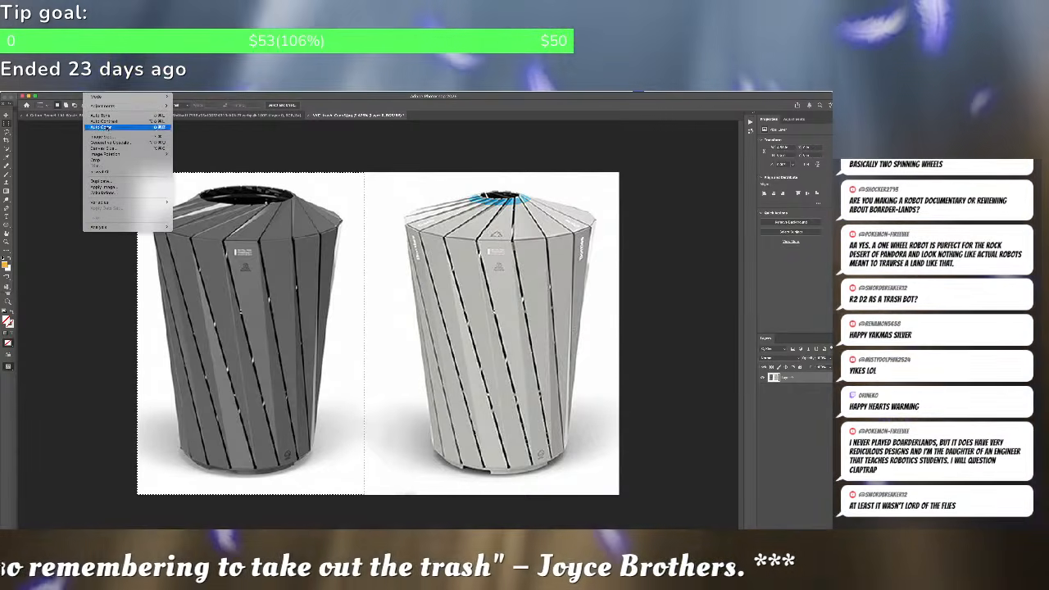
left_click(106, 160)
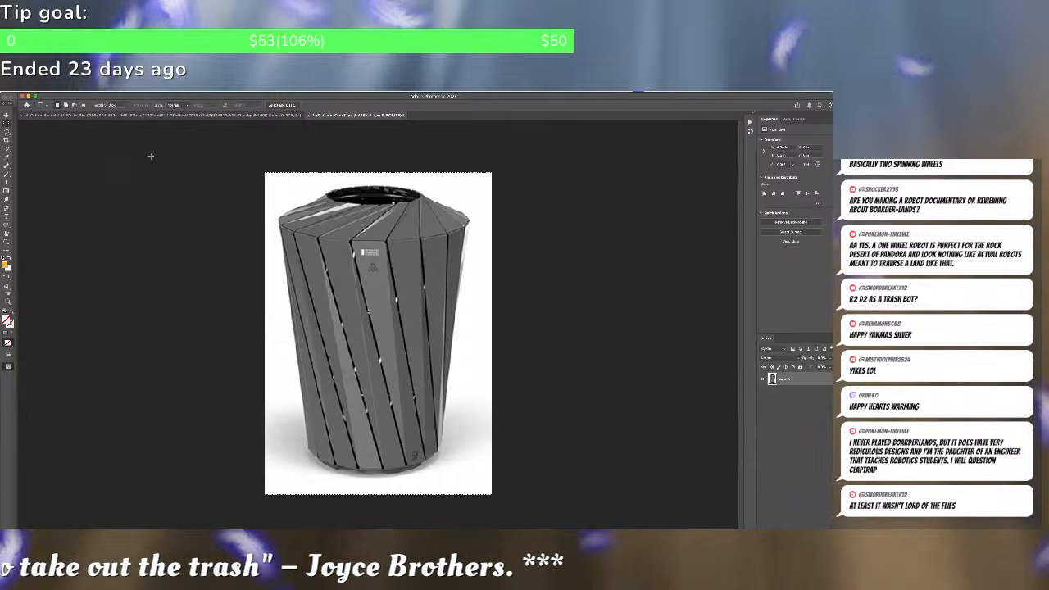
Delete the white background around the dark can with the Magic Wand and erase the remaining floor shadow
key("w")
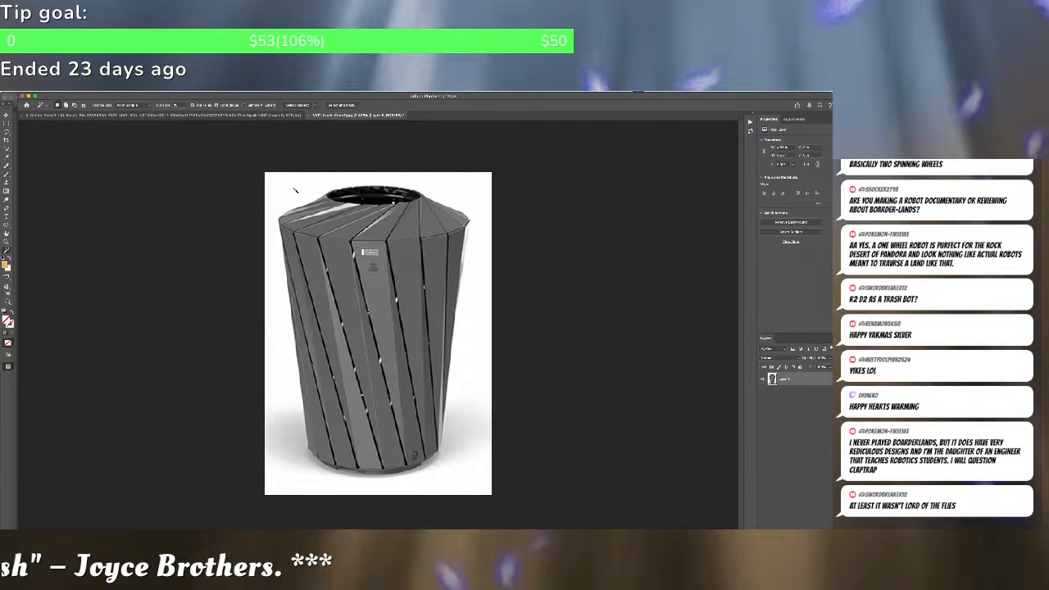
left_click(292, 188)
key("Delete")
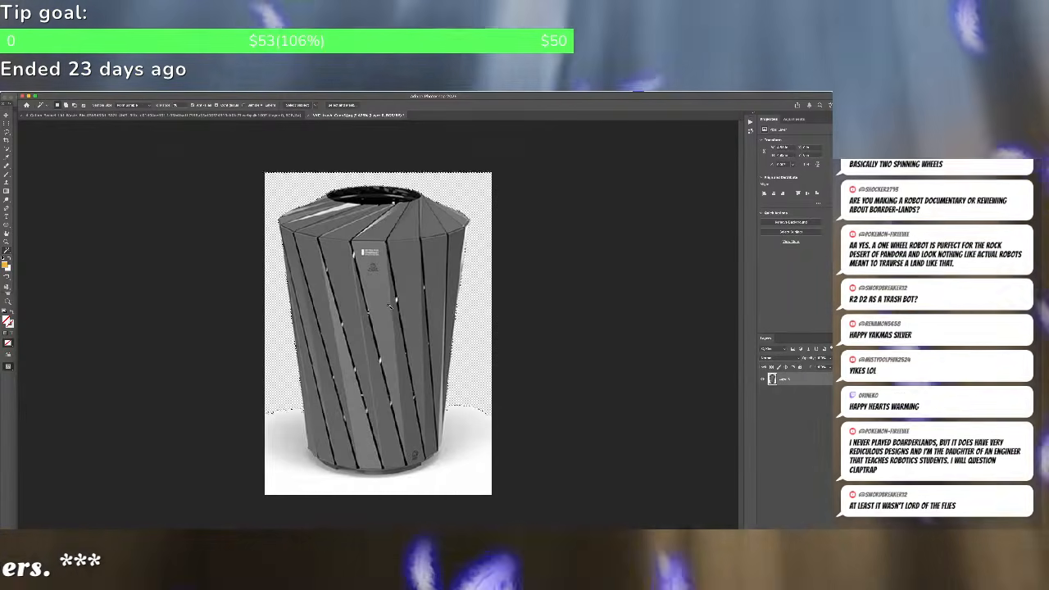
left_click(480, 420)
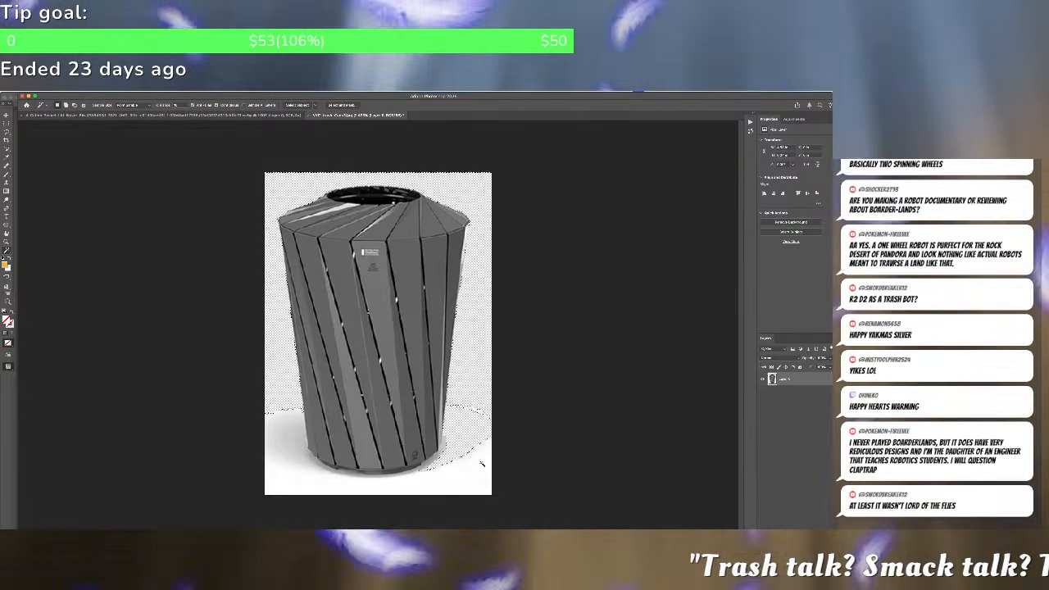
left_click(483, 464)
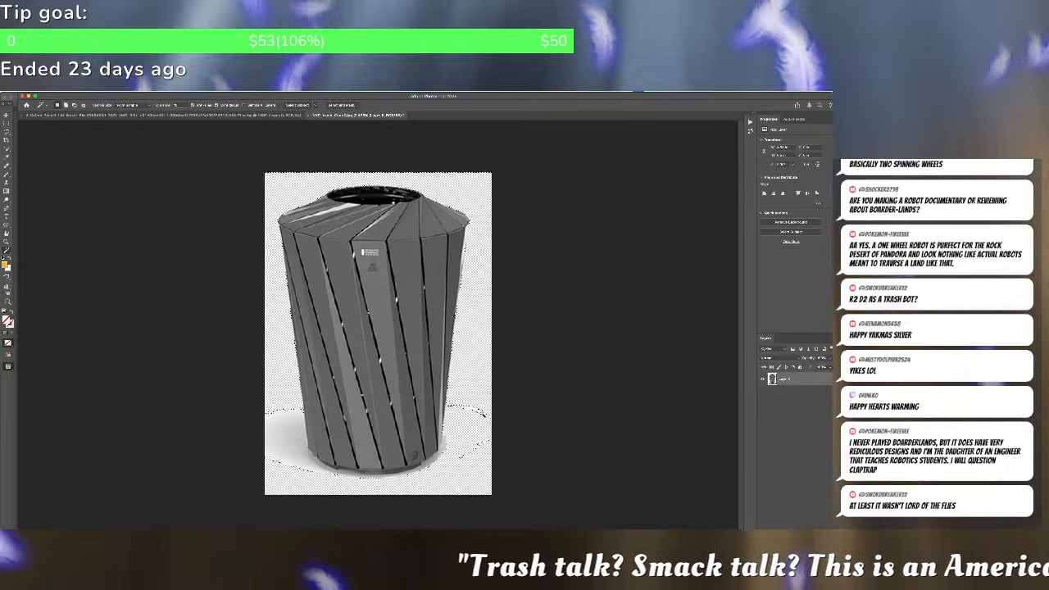
left_click(482, 414)
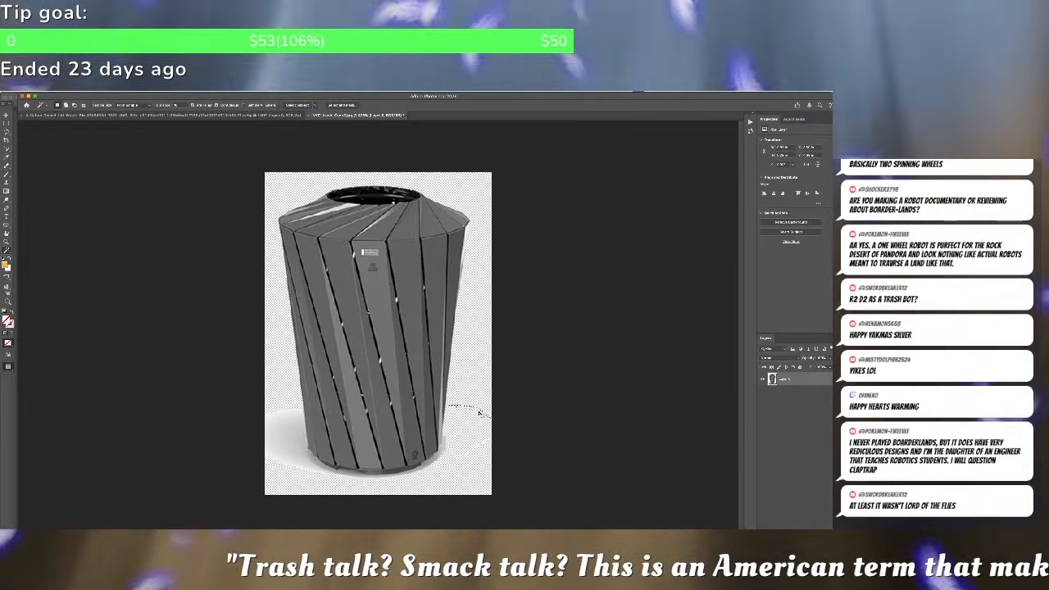
left_click_drag(288, 427, 291, 450)
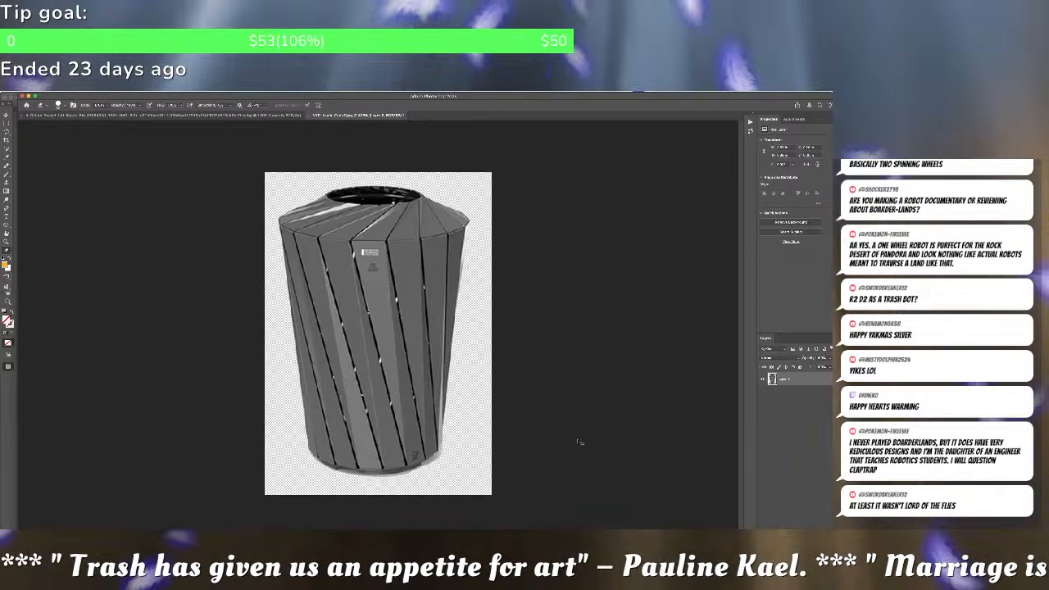
key("super+s")
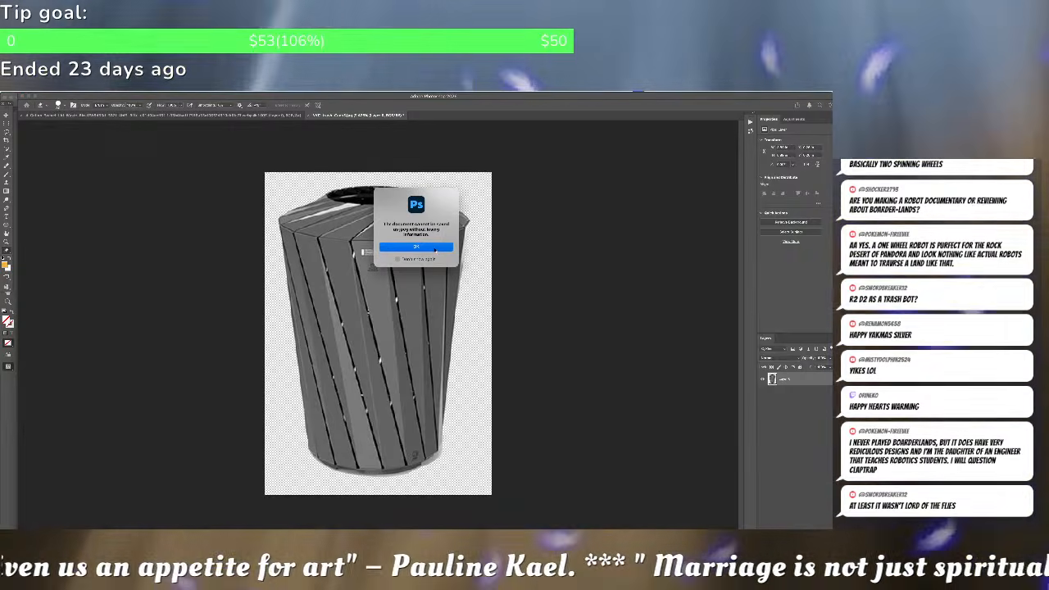
left_click(433, 247)
key("Escape")
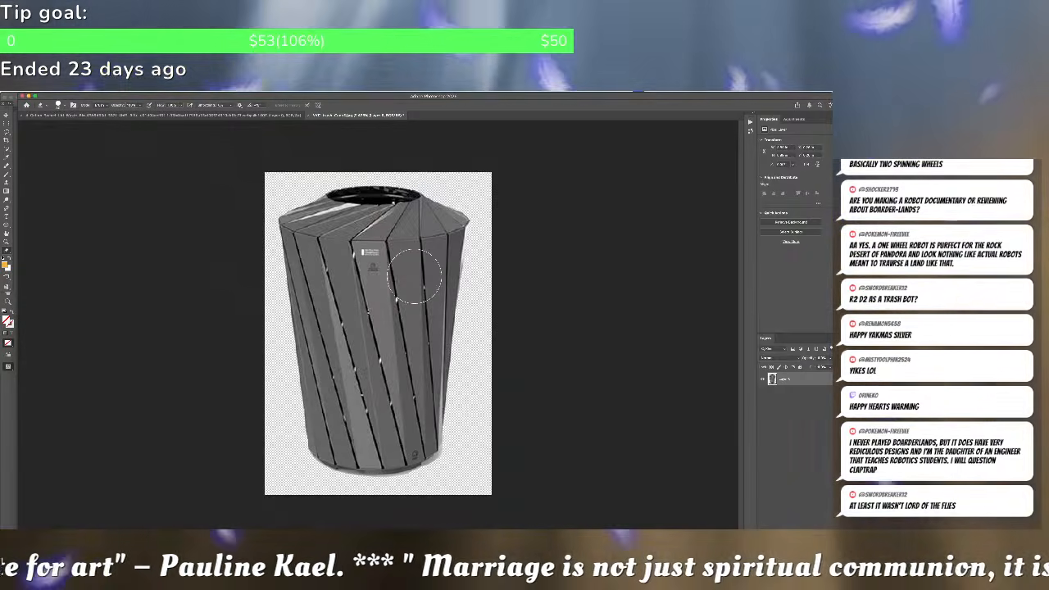
Export the cut-out dark can as a PNG into the Mascot Proposals folder
left_click(62, 91)
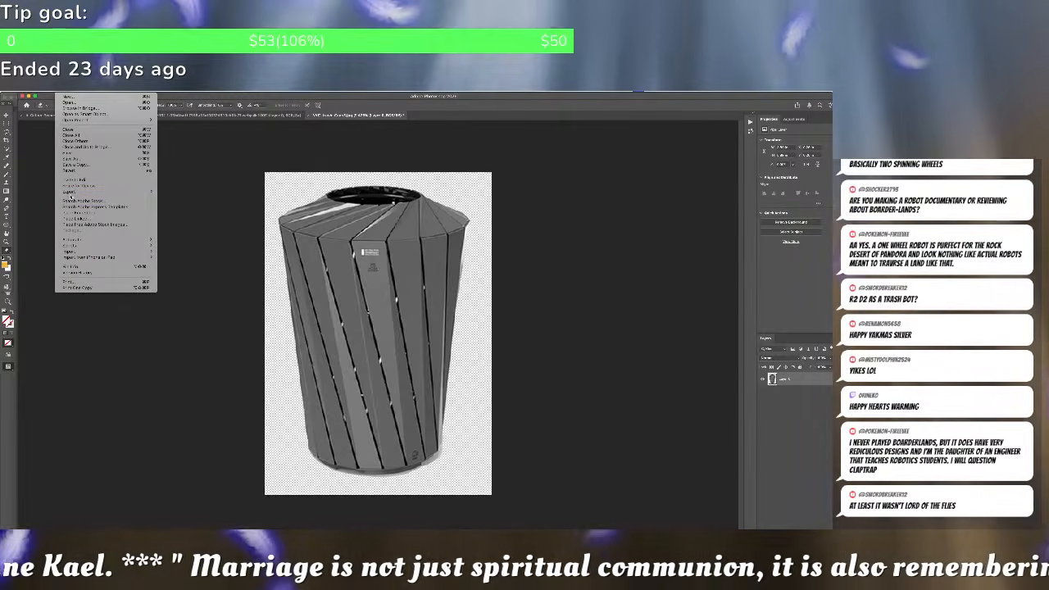
mouse_move(72, 192)
left_click(171, 192)
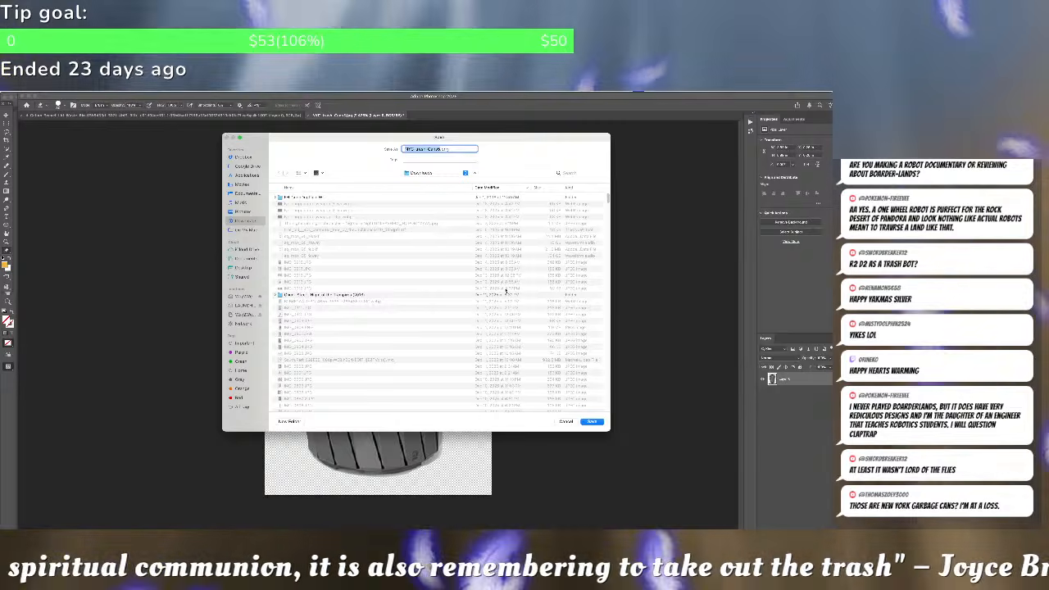
left_click(425, 173)
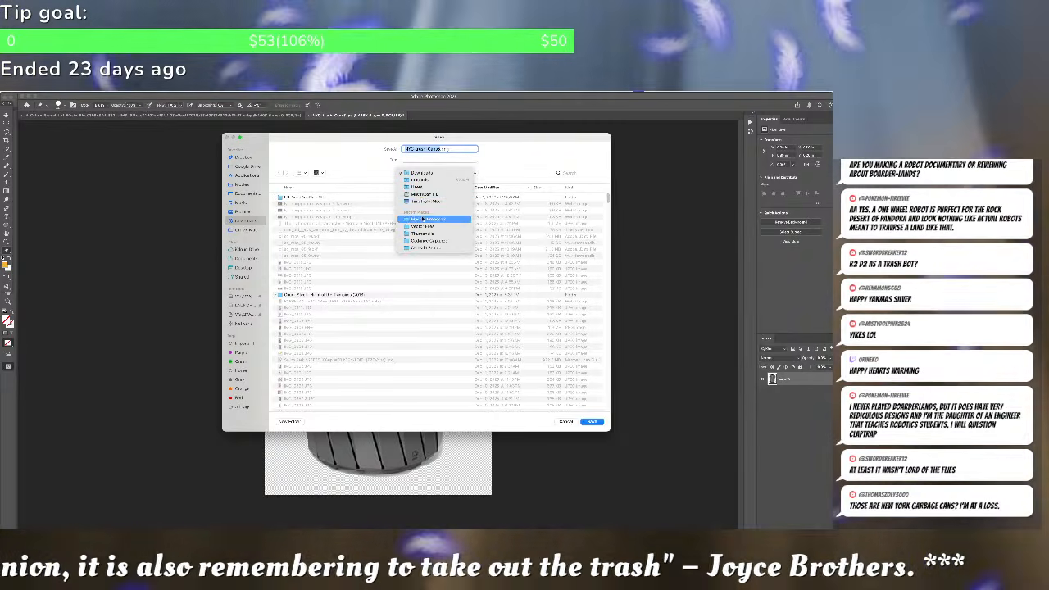
left_click(423, 218)
key("Return")
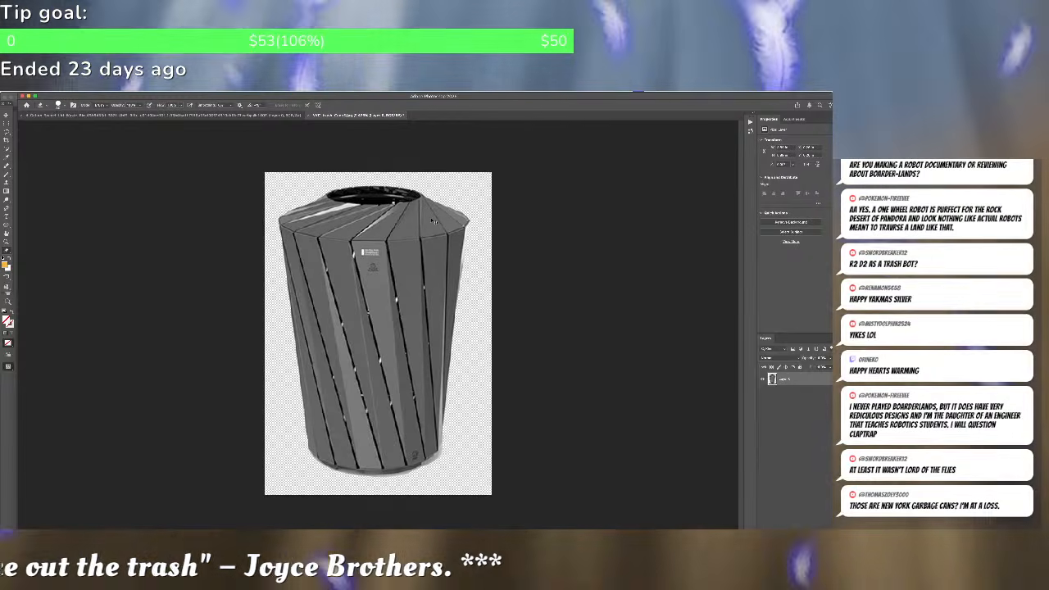
Switch to Finder, select the three red egg-shaped trash can WebP images in the Mascot Proposals folder and open them in Photoshop
key("super+Tab")
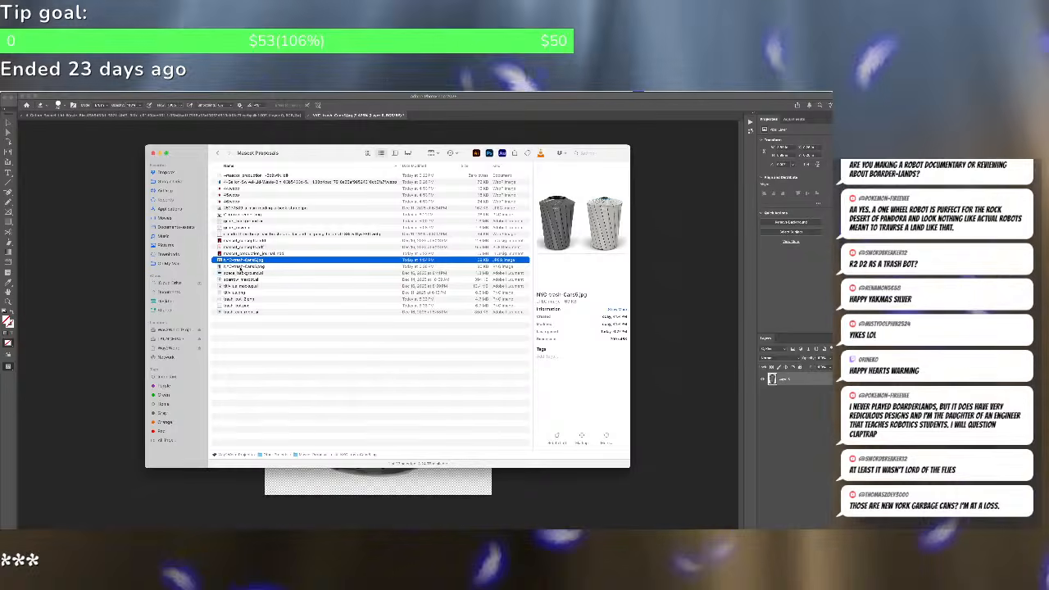
left_click(242, 273)
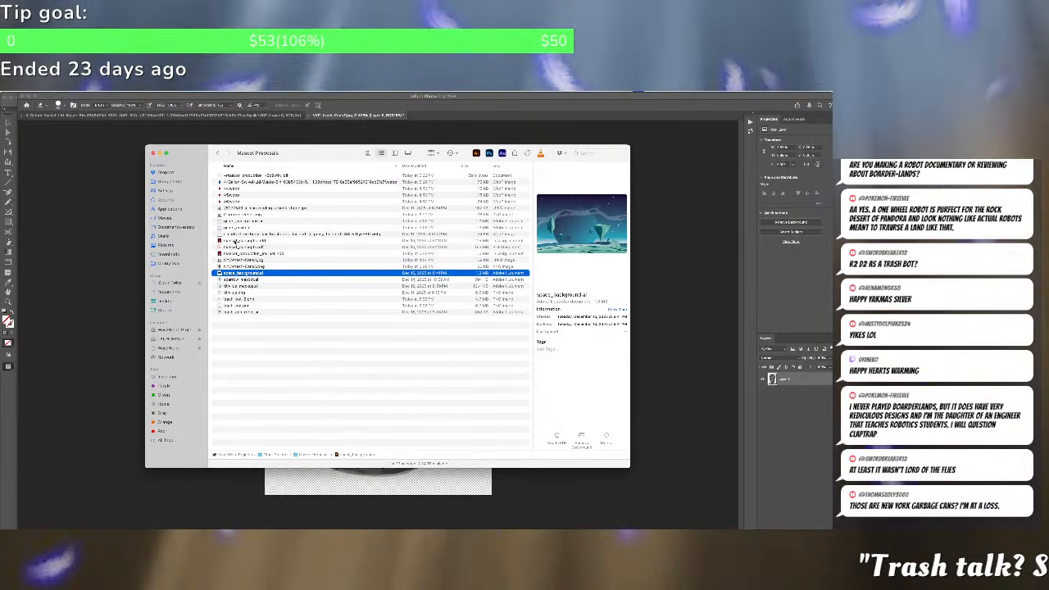
left_click(232, 235)
key("Up")
key("Up")
key("Up")
key("Up")
key("Up")
key("Up")
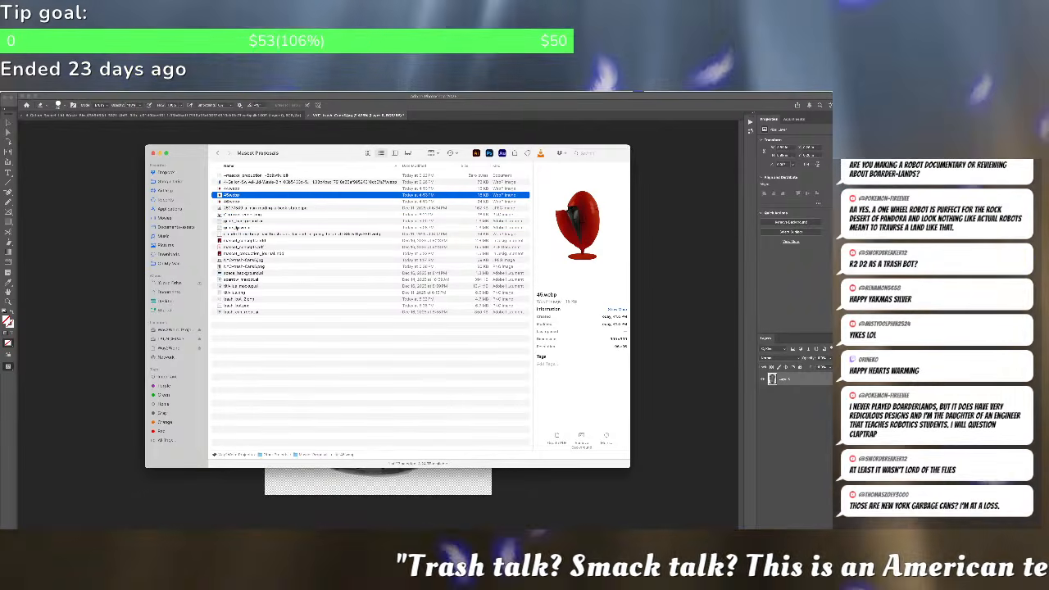
key("Up")
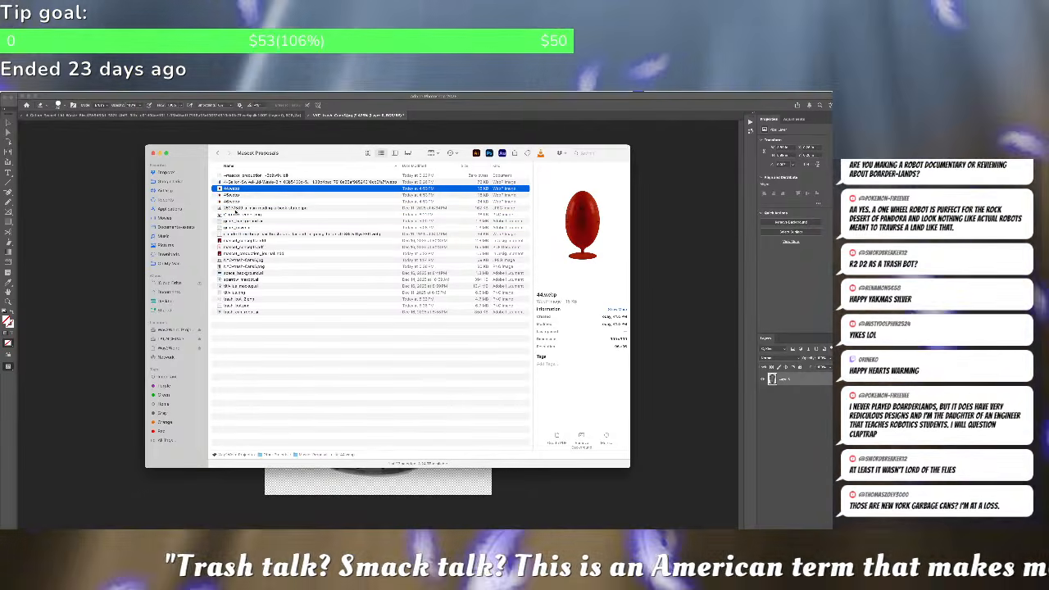
left_click(236, 202, "shift")
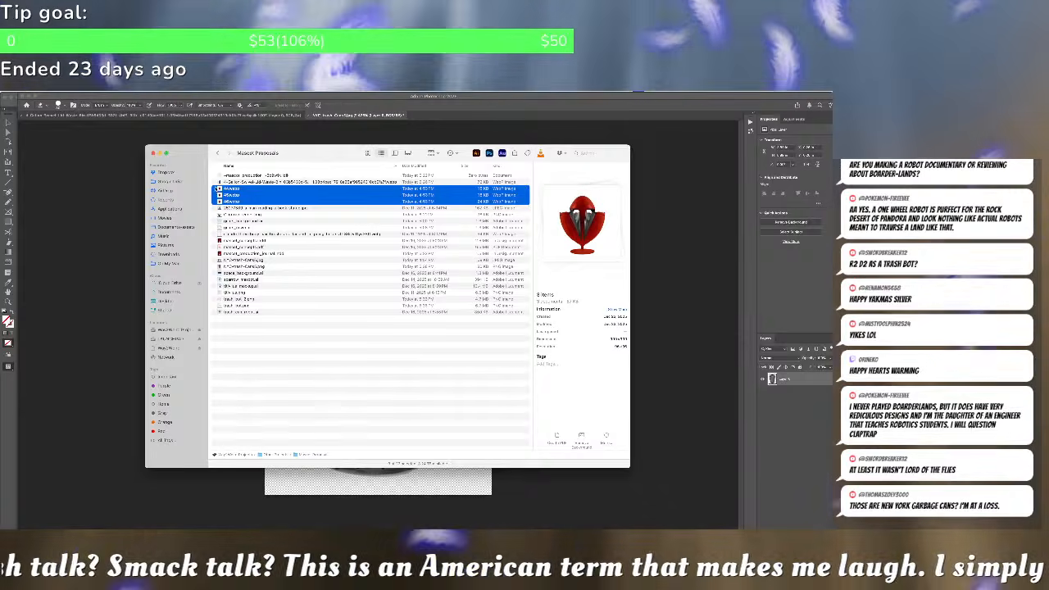
key("Return")
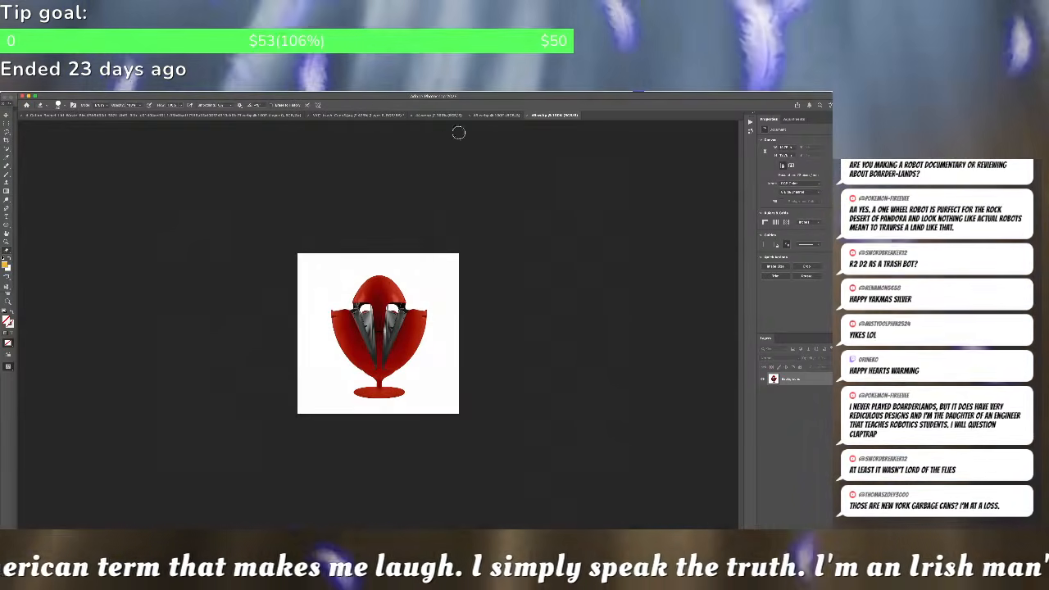
Triple the canvas width of the closed red can image, keeping the can centred
left_click(439, 115)
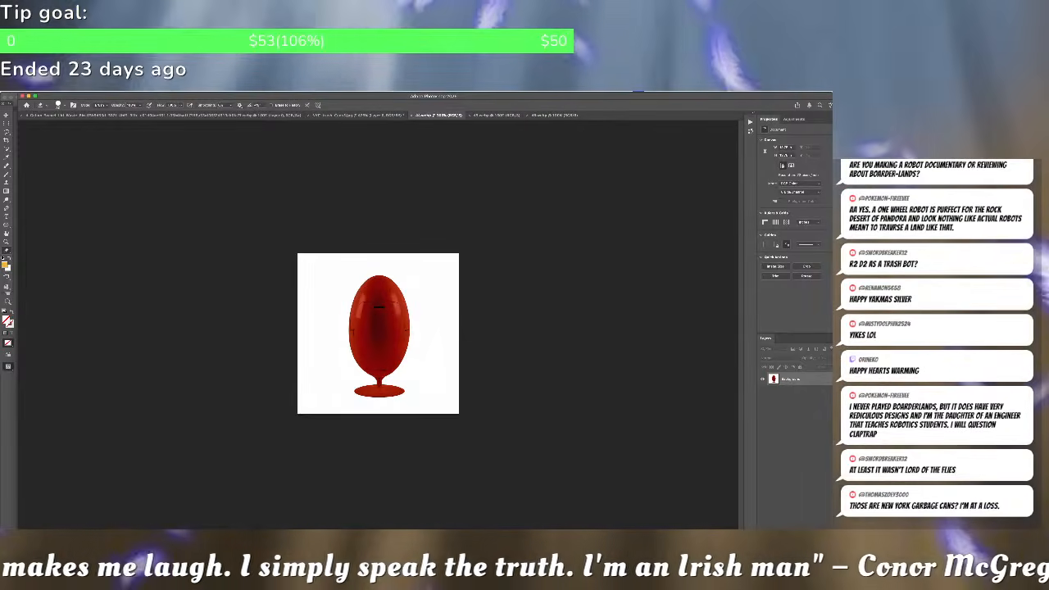
left_click(95, 88)
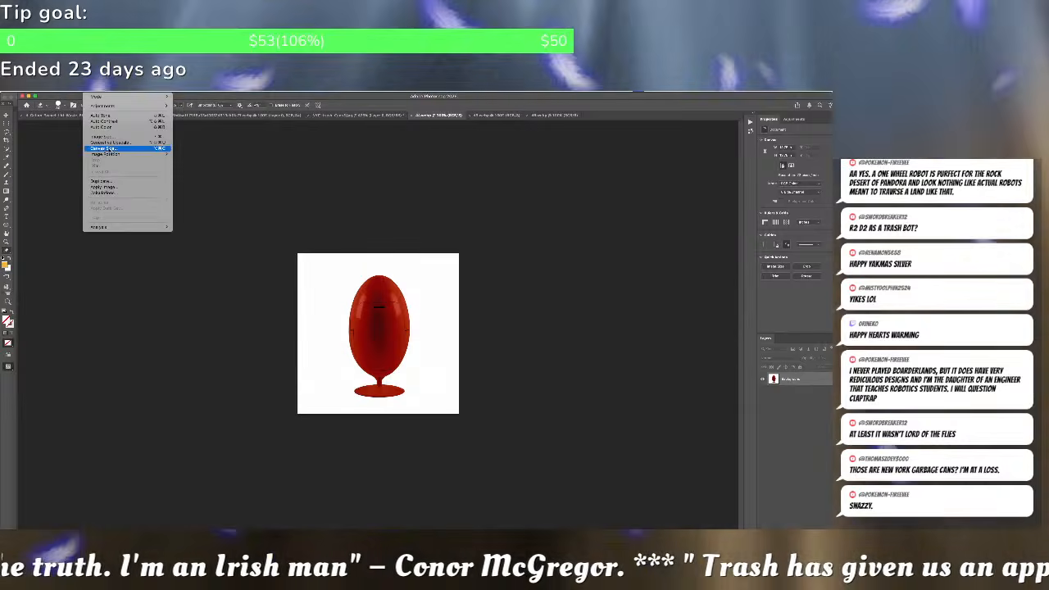
left_click(103, 148)
left_click(411, 251)
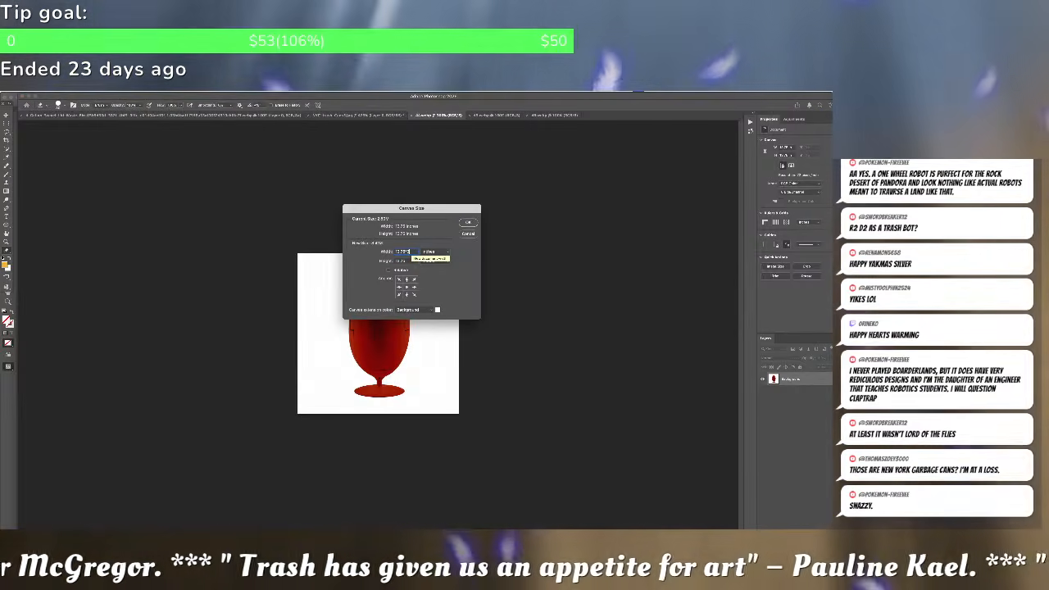
key("Return")
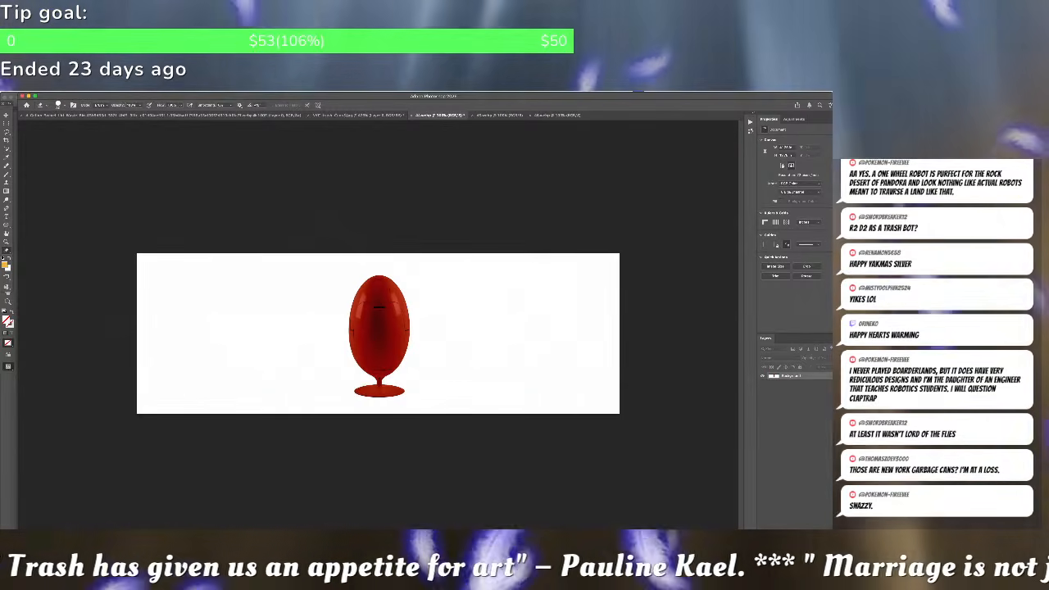
Convert the closed can's Background to a regular layer and move the can into the left third of the canvas
key("v")
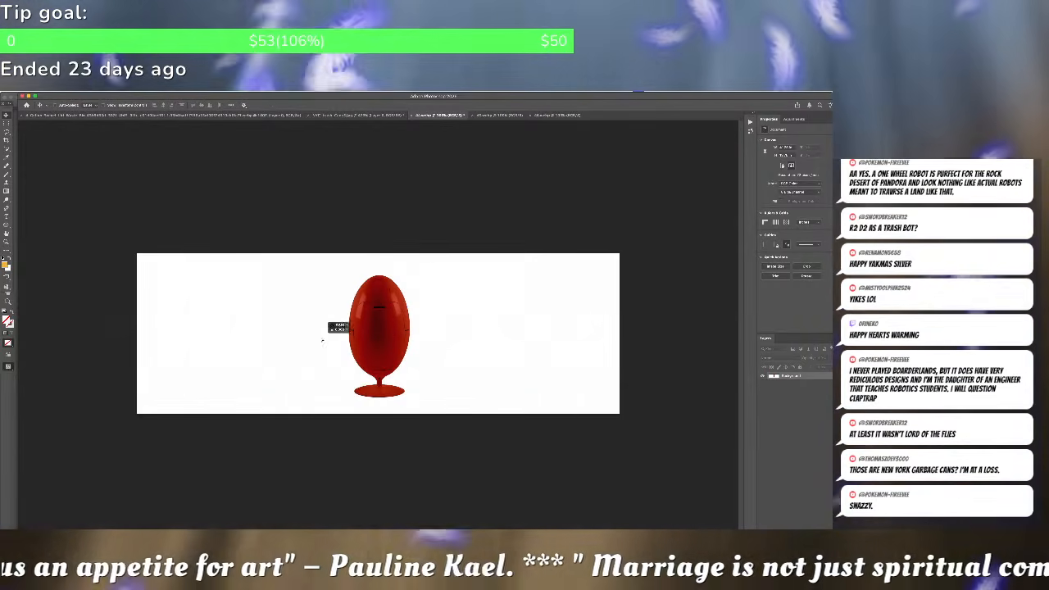
left_click(300, 341)
left_click(416, 281)
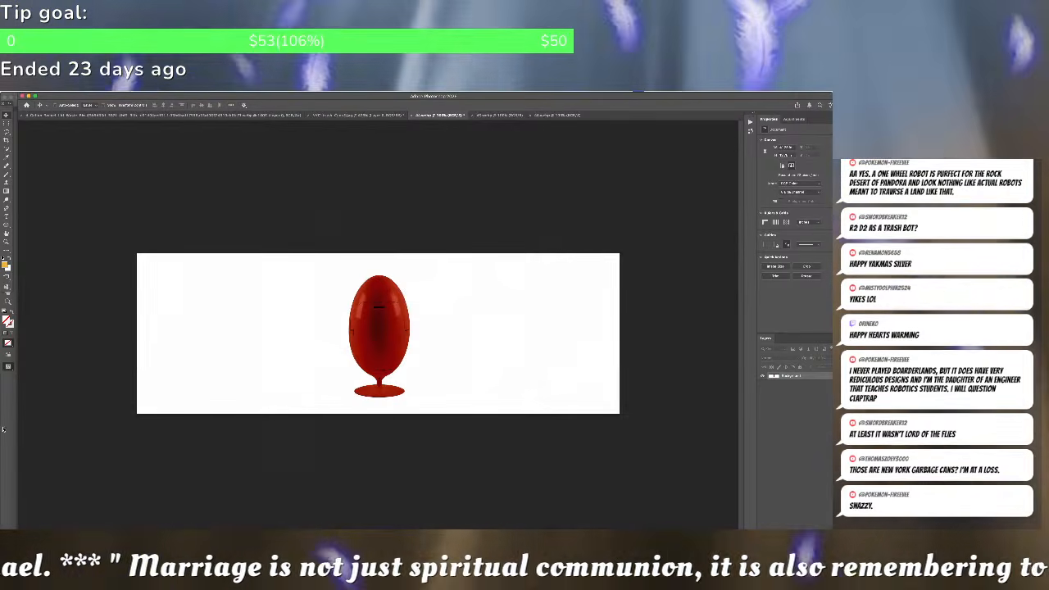
key("super+Tab")
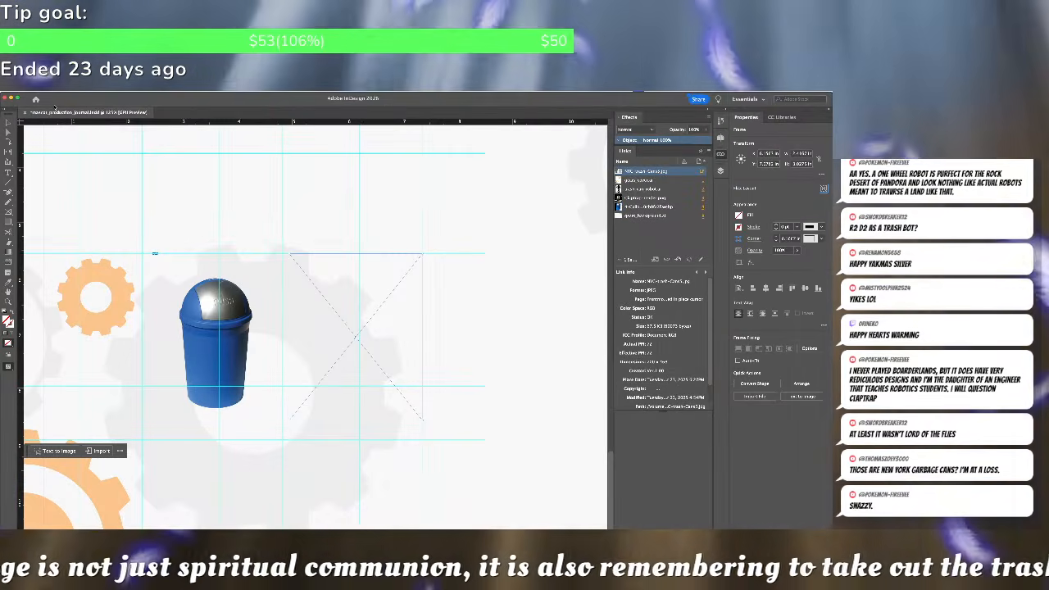
key("super+Tab")
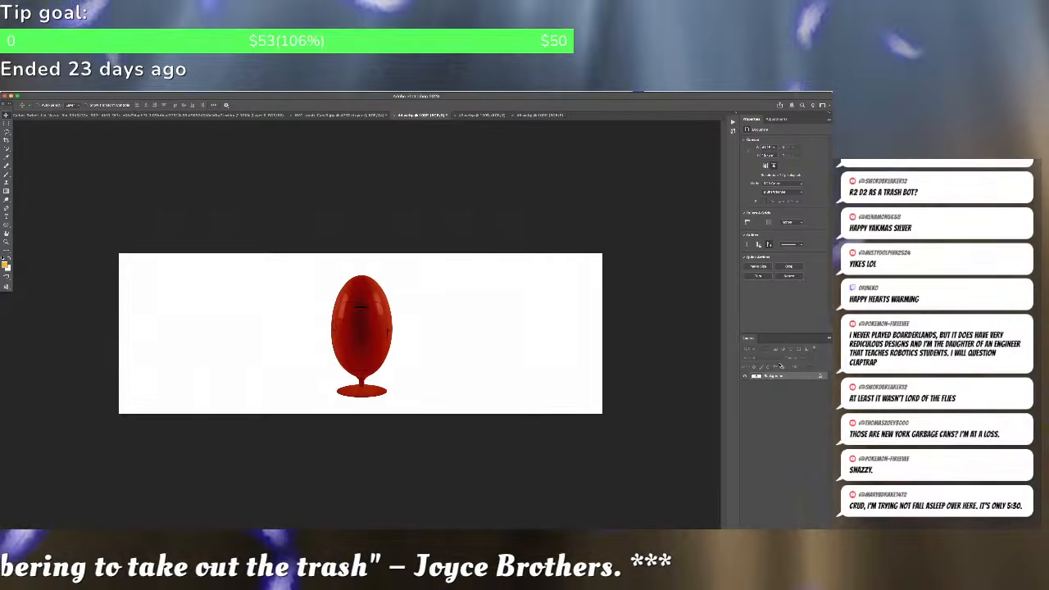
double_click(757, 376)
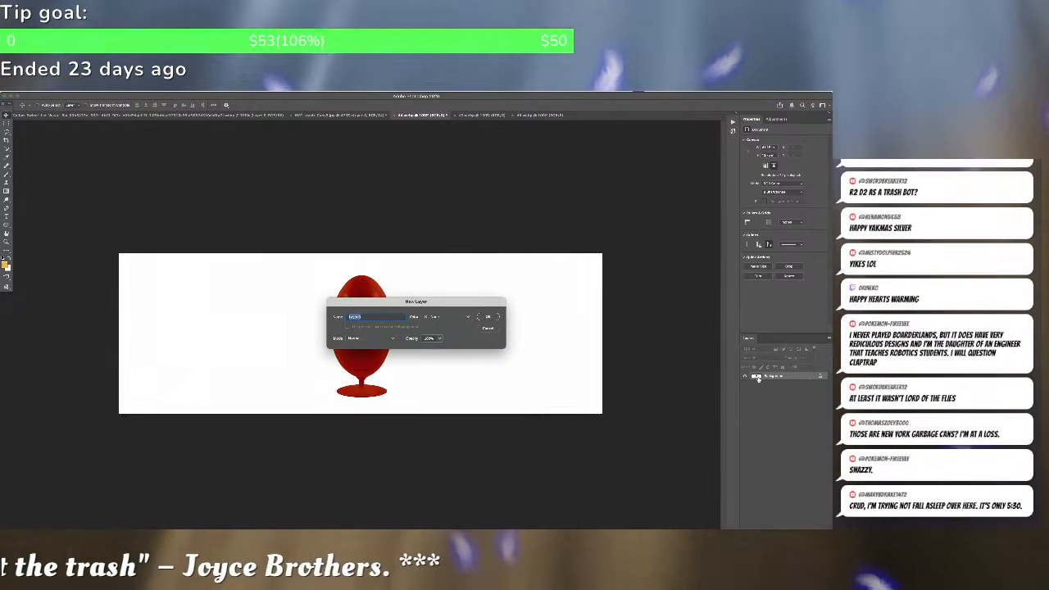
key("Return")
left_click_drag(363, 352, 223, 342)
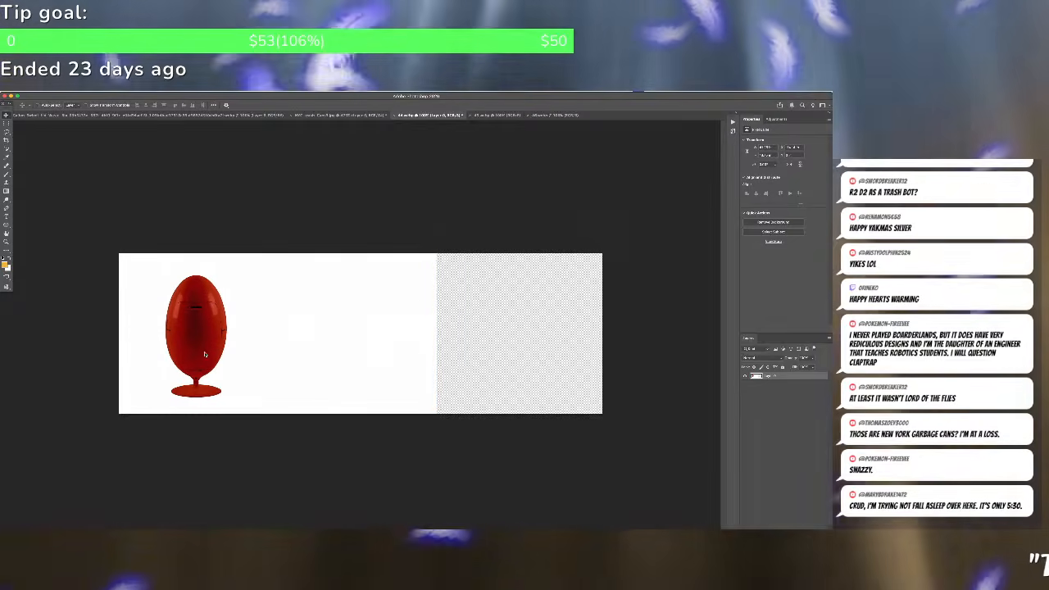
Copy the half-open red can image into the middle of the widened canvas as a new layer
left_click(496, 115)
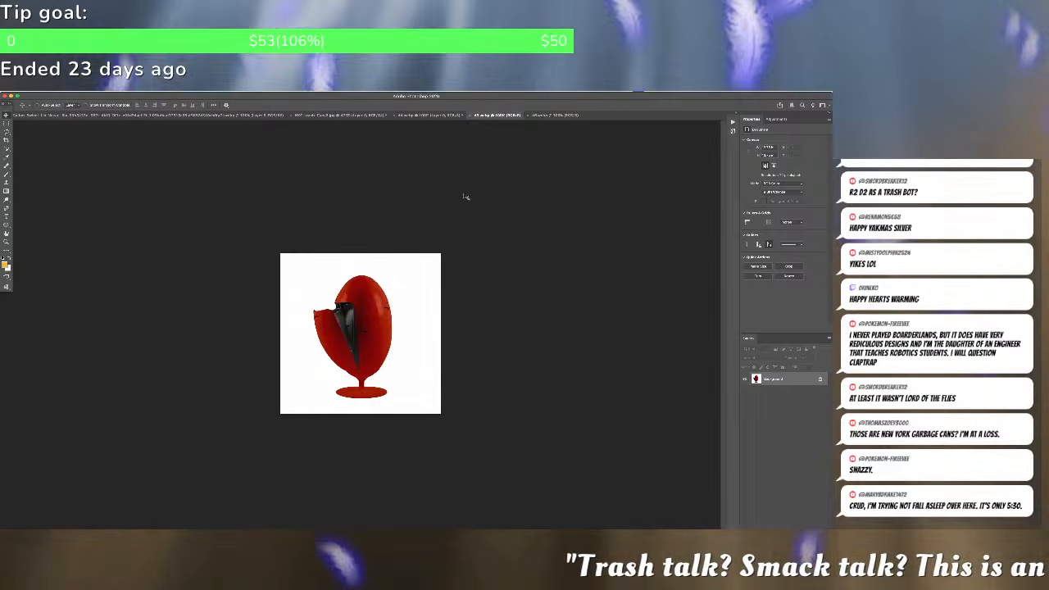
left_click(440, 115)
key("super+v")
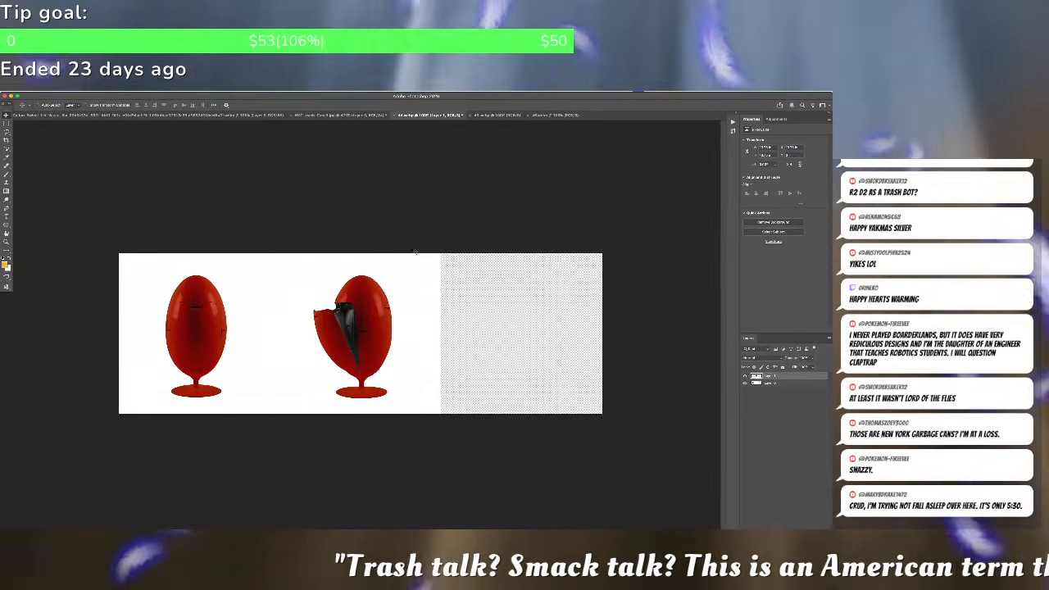
Copy the fully open red can image into the widened canvas and align it with the right end, beside the half-open can
left_click(495, 115)
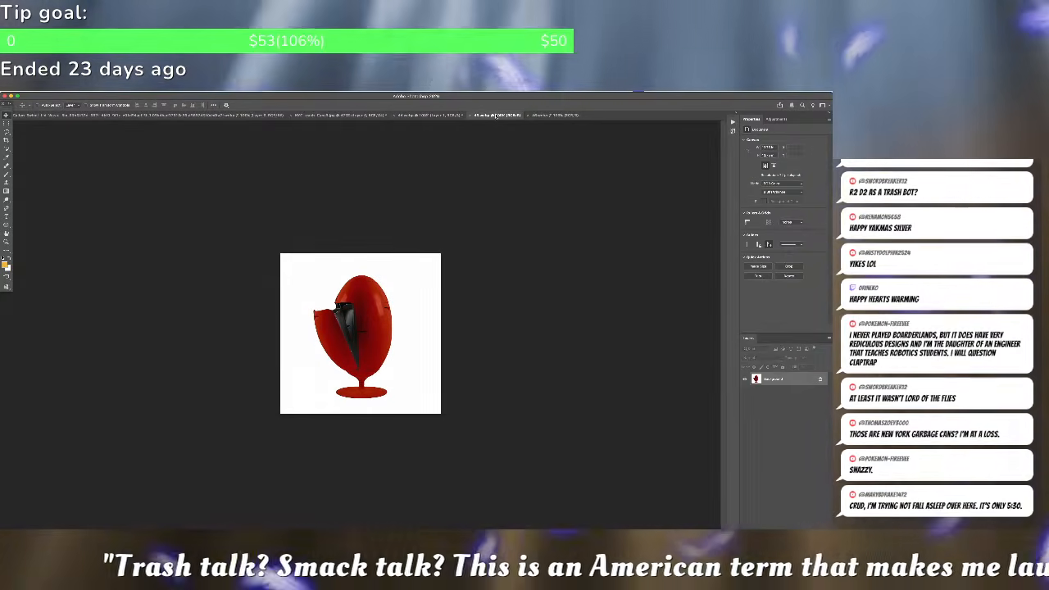
left_click(542, 117)
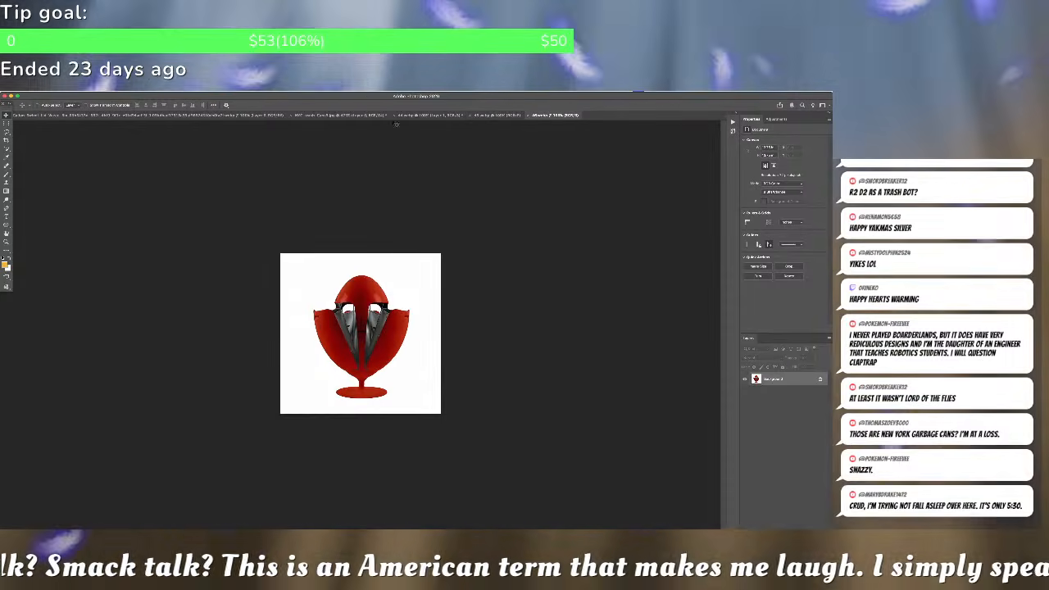
left_click(313, 116)
left_click(423, 117)
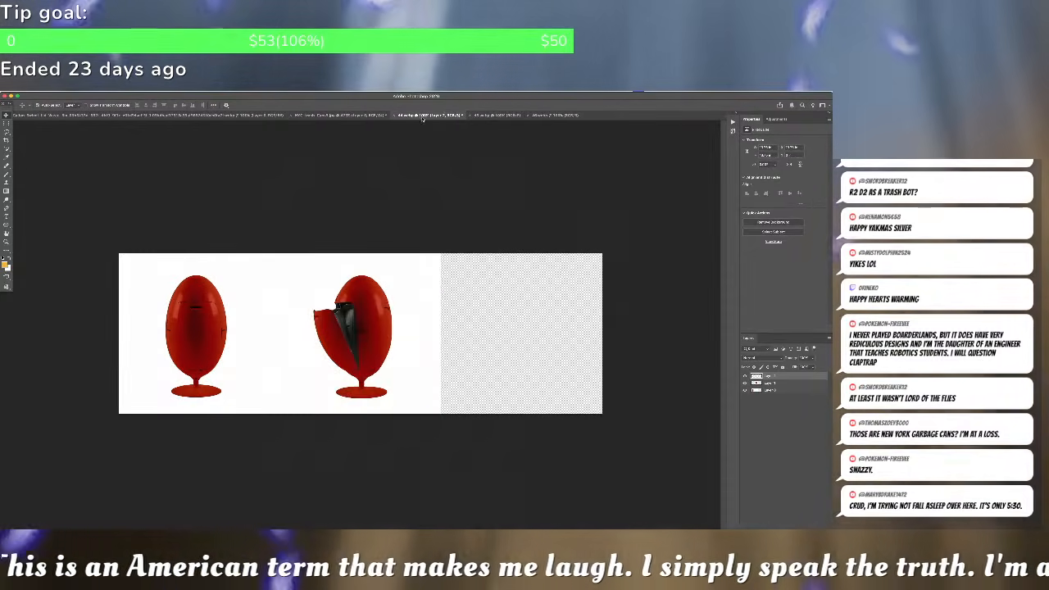
key("ctrl+v")
left_click_drag(385, 328, 536, 326)
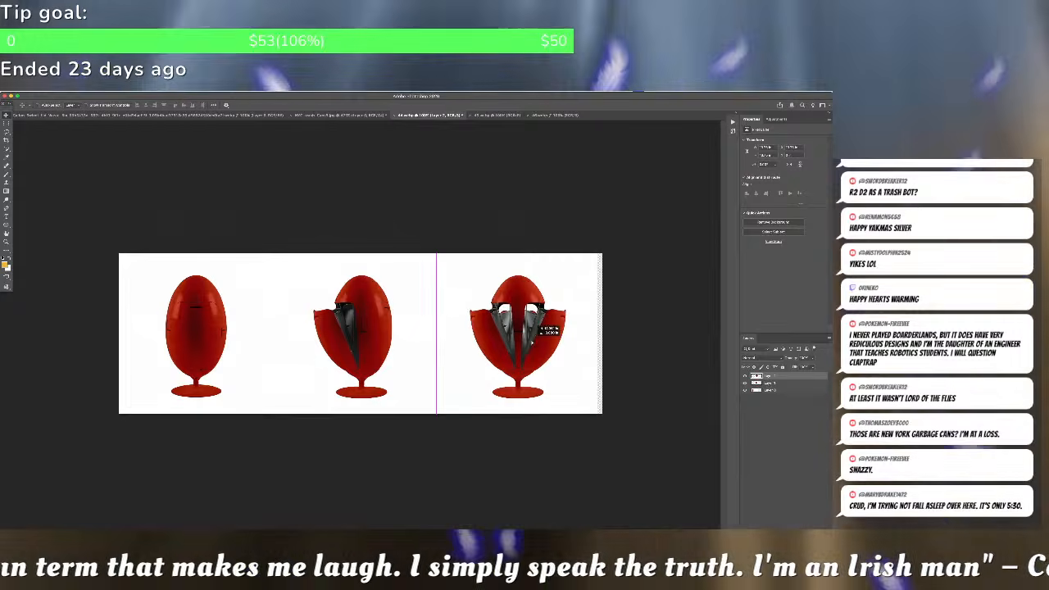
left_click(377, 317)
left_click_drag(377, 317, 382, 314)
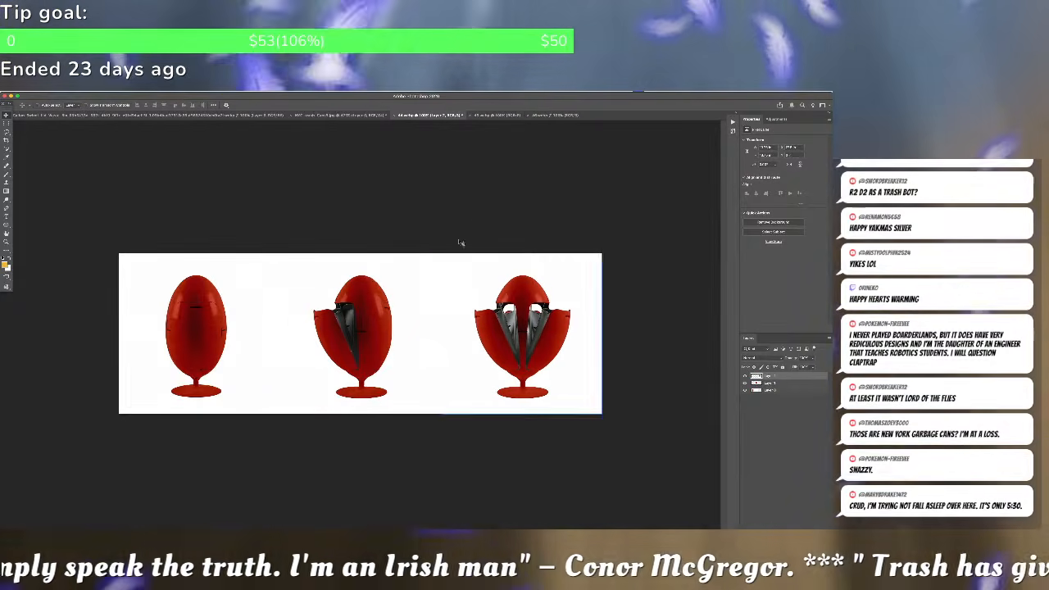
Merge the three can layers into one and select the white background around the cans with the Magic Wand
key("a")
key("v")
left_click(392, 309)
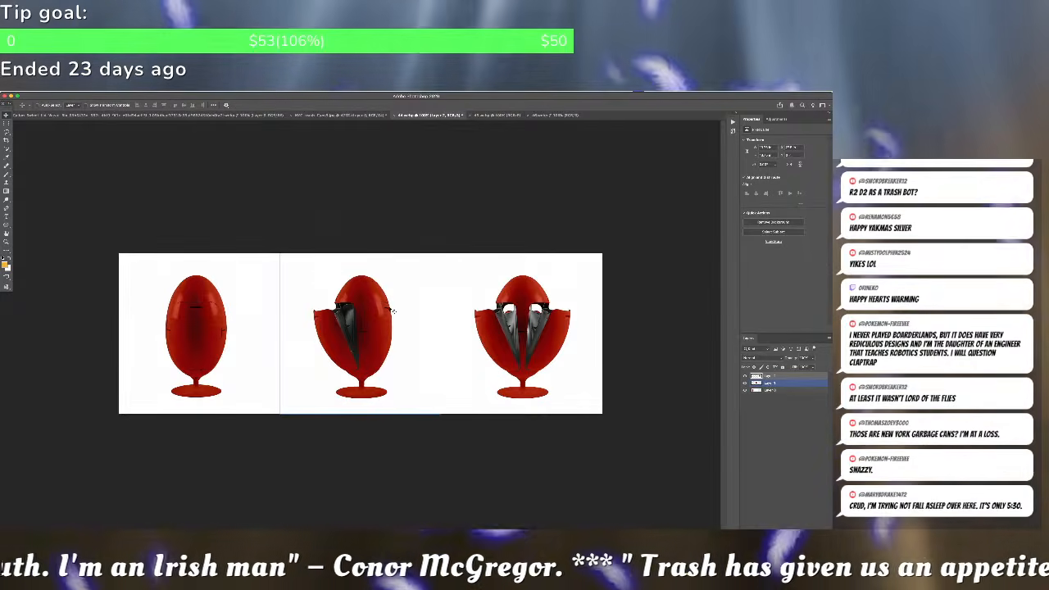
key("super+e")
key("super+e")
key("w")
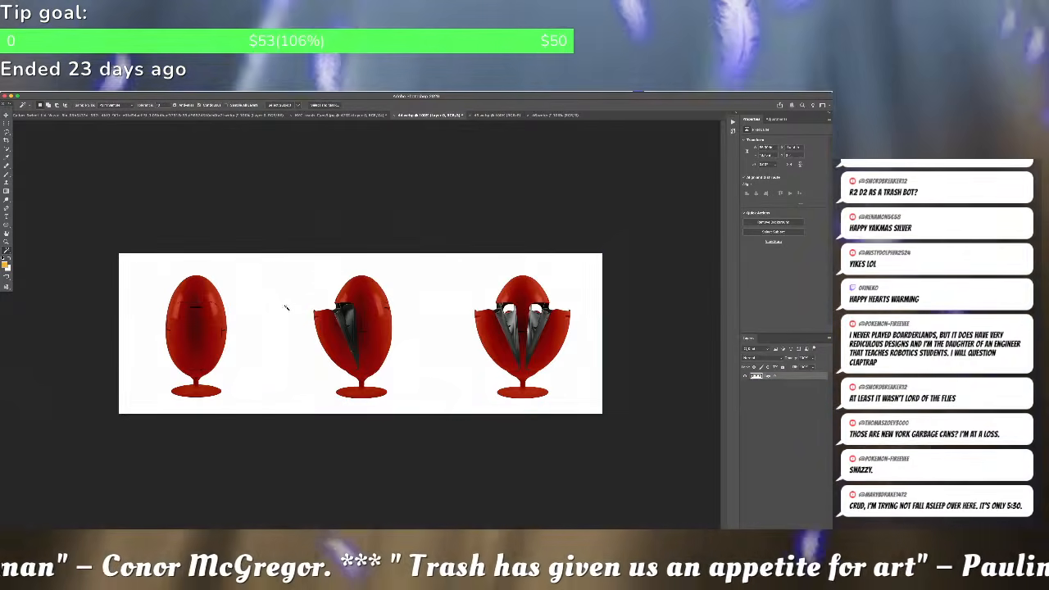
left_click(286, 308)
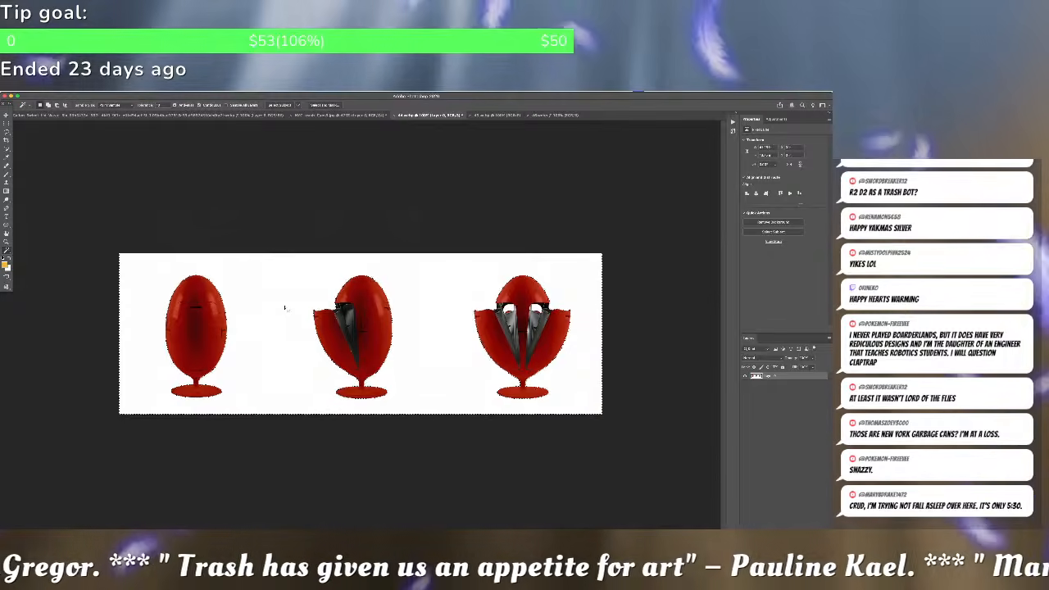
Delete the white background around the three red egg trash cans and inside the openings of the fully open can
key("Delete")
scroll(469, 328, "up", 3)
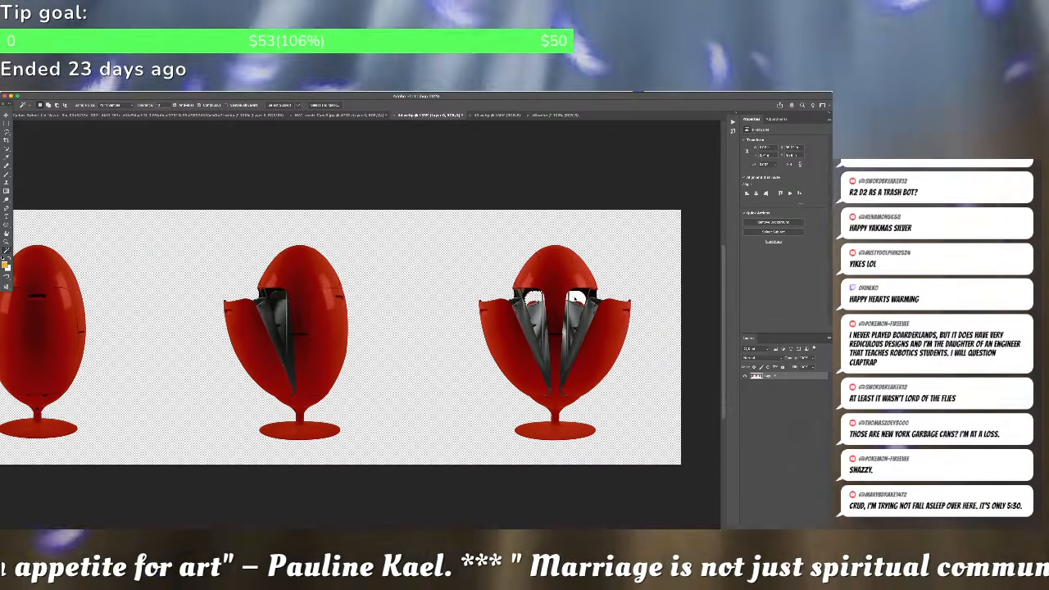
scroll(550, 300, "up", 10)
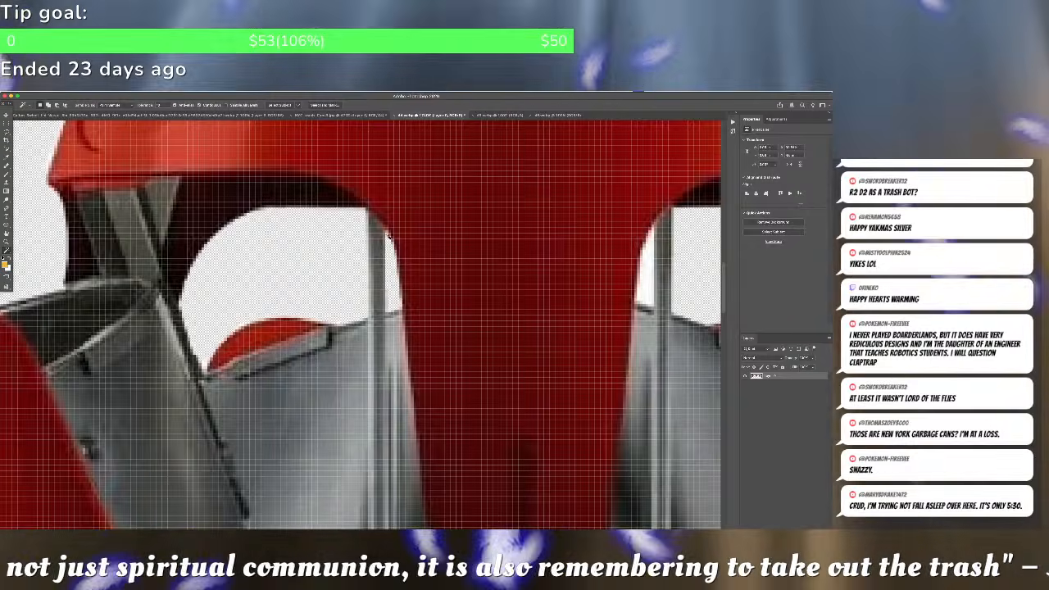
left_click(648, 260)
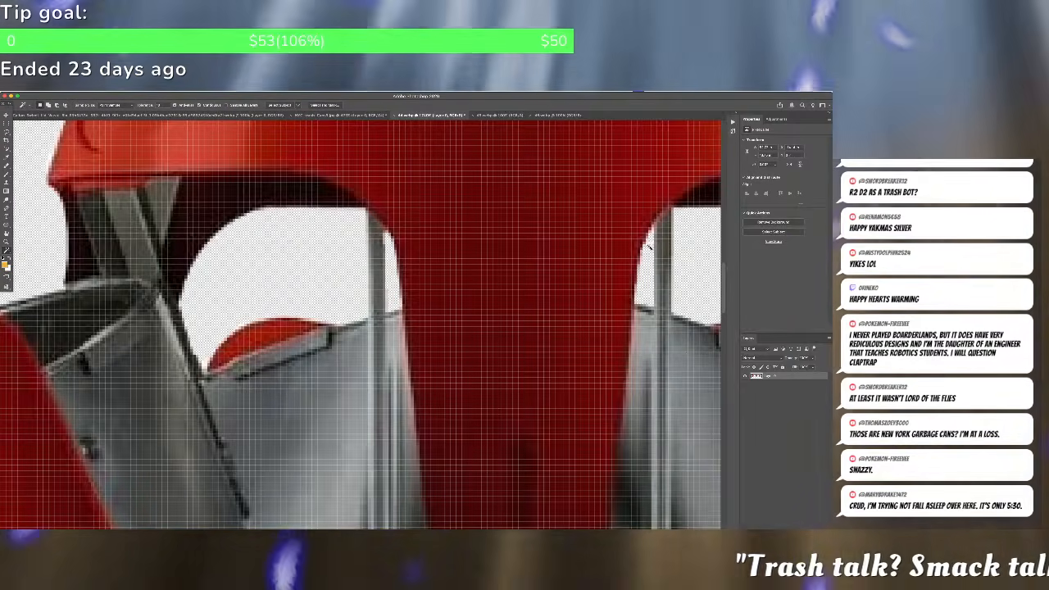
Reduce the Eraser's brush size and check the background removal across all three egg trash cans
key("[")
key("[")
key("[")
key("[")
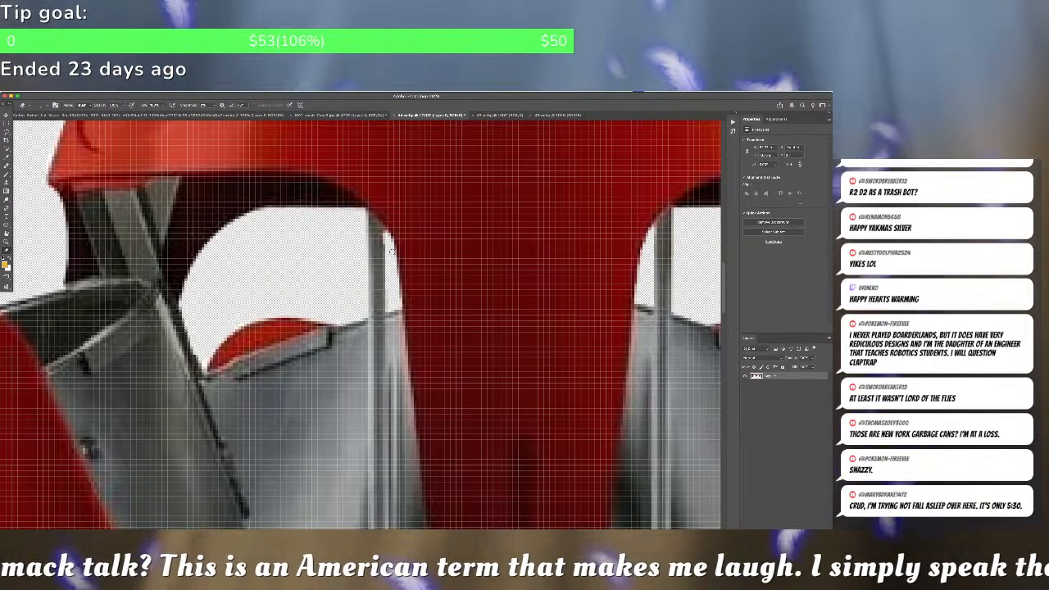
key("ctrl+minus")
key("ctrl+minus")
key("ctrl+minus")
key("ctrl+minus")
key("ctrl+minus")
key("ctrl+minus")
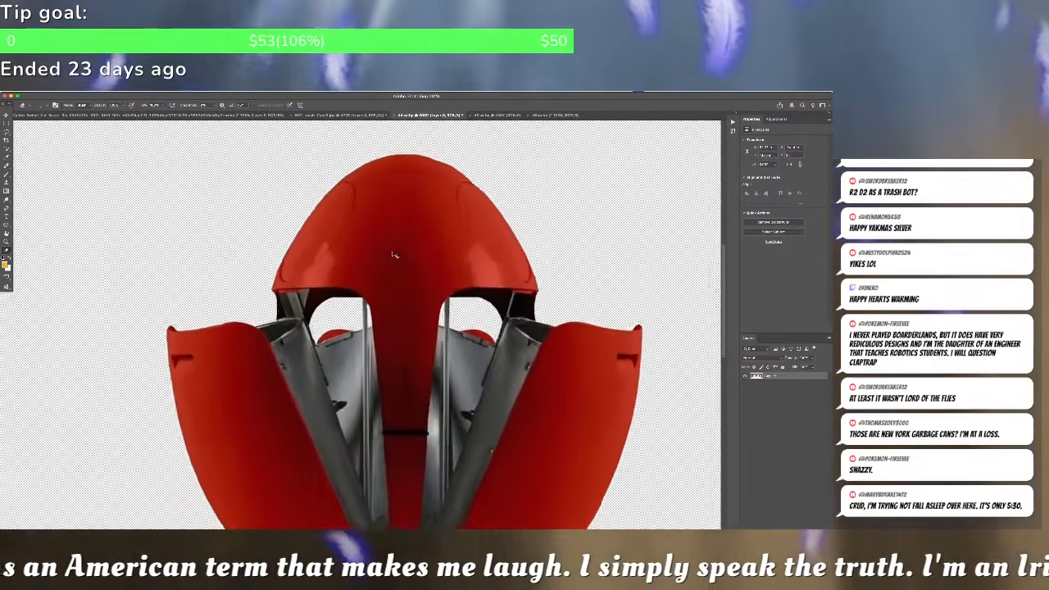
key("ctrl+plus")
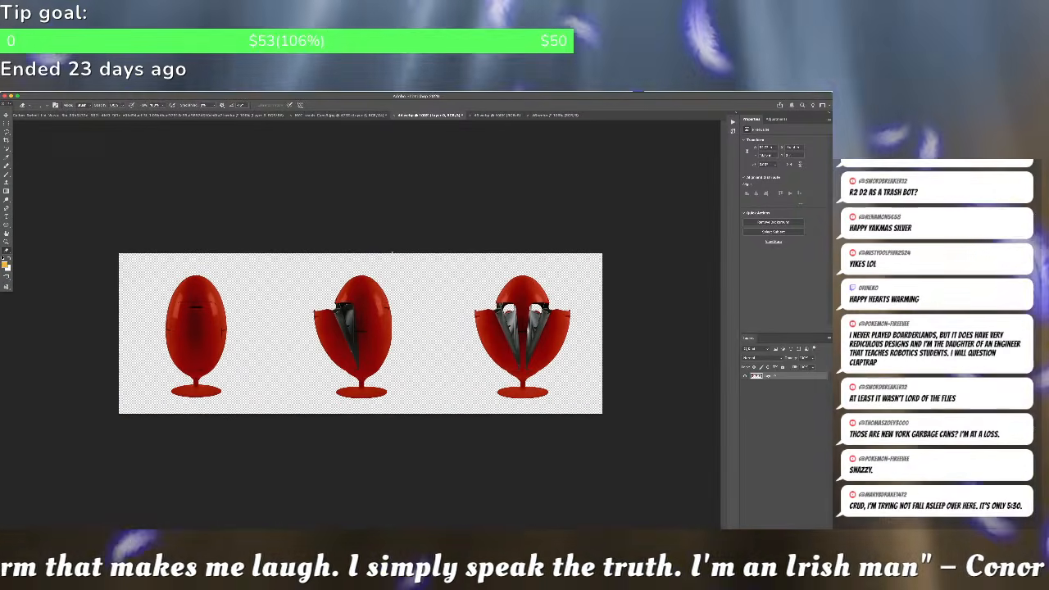
Export the cut-out egg trash cans as egg_trashcan.png into the Mascot Proposals folder
left_click(62, 90)
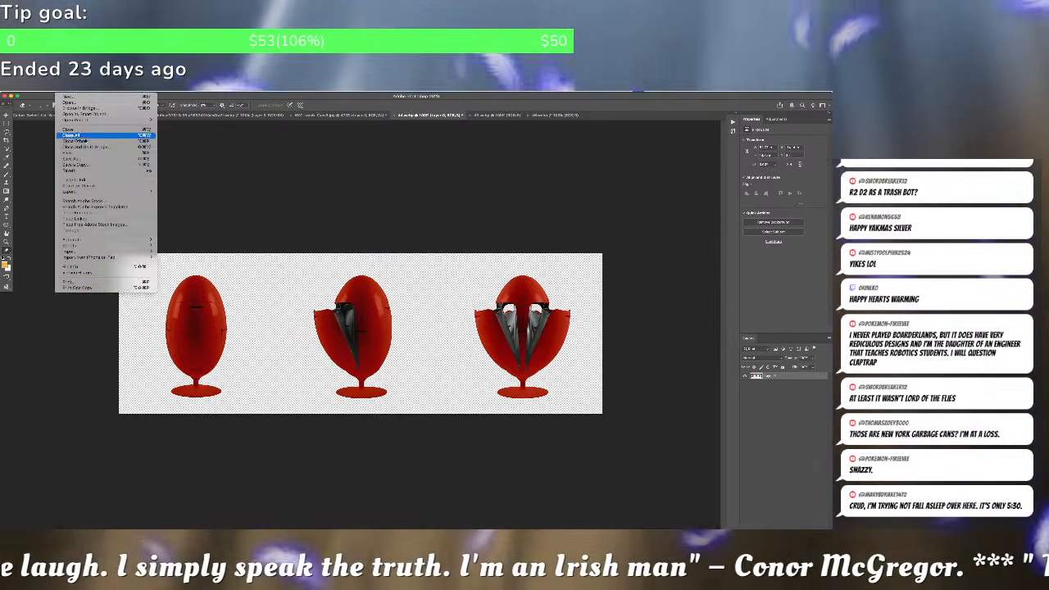
mouse_move(77, 192)
left_click(164, 198)
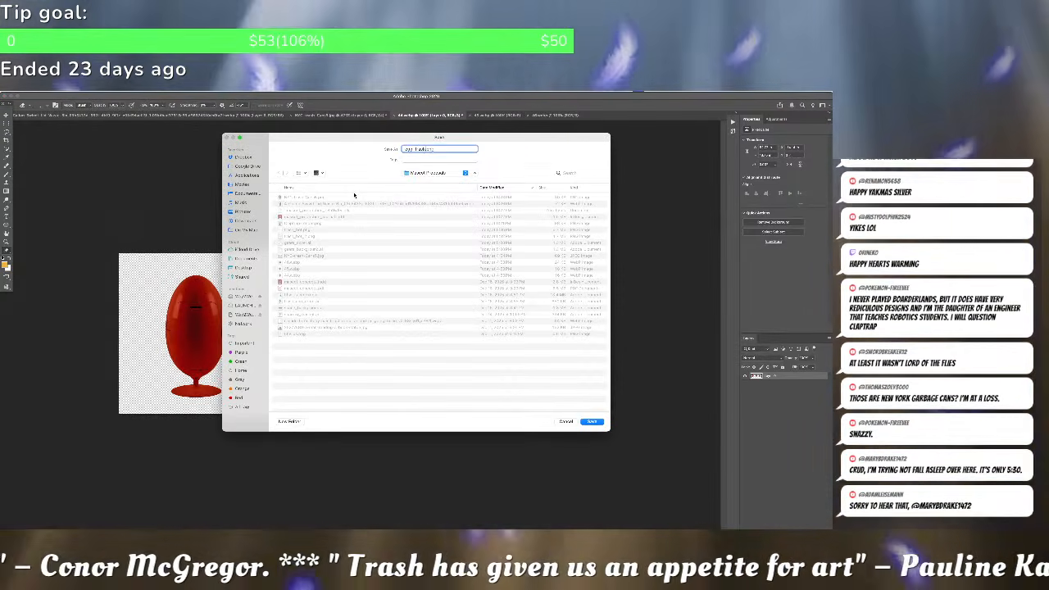
key("Return")
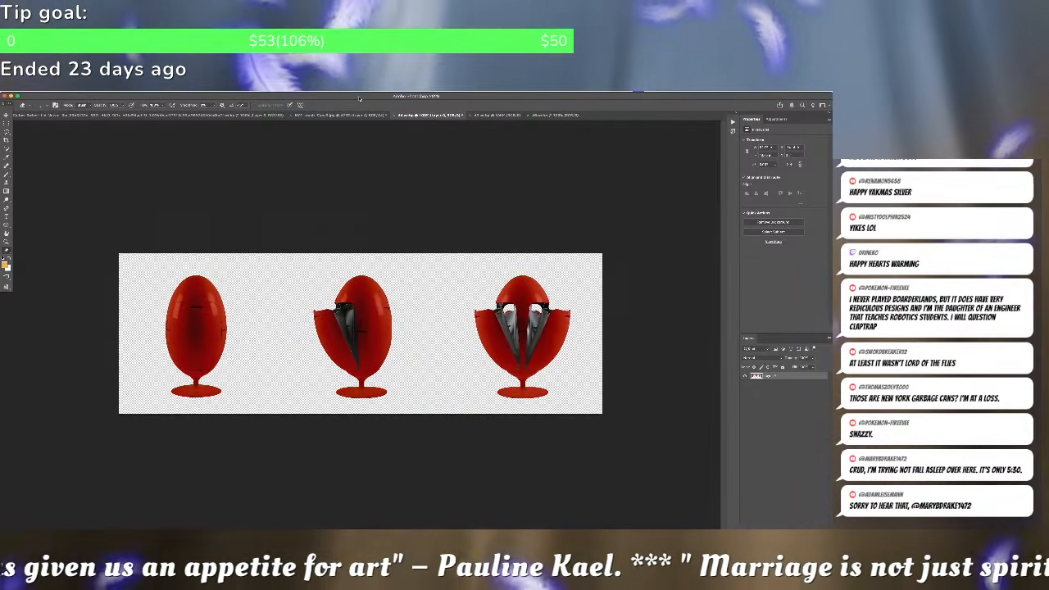
Quit Photoshop without saving changes to the open documents and return to the InDesign layout
left_click(408, 255)
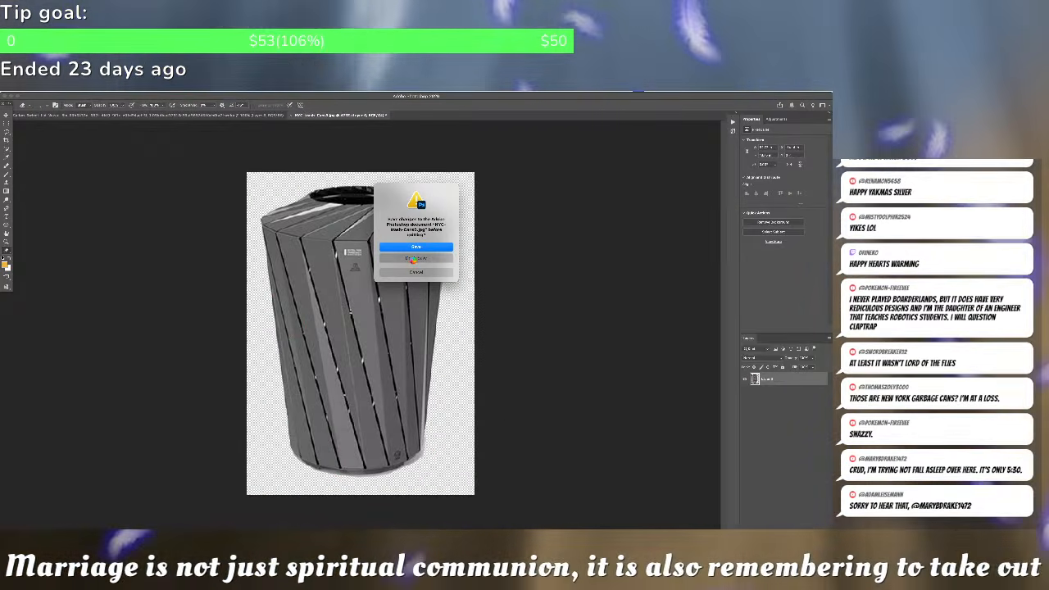
left_click(412, 259)
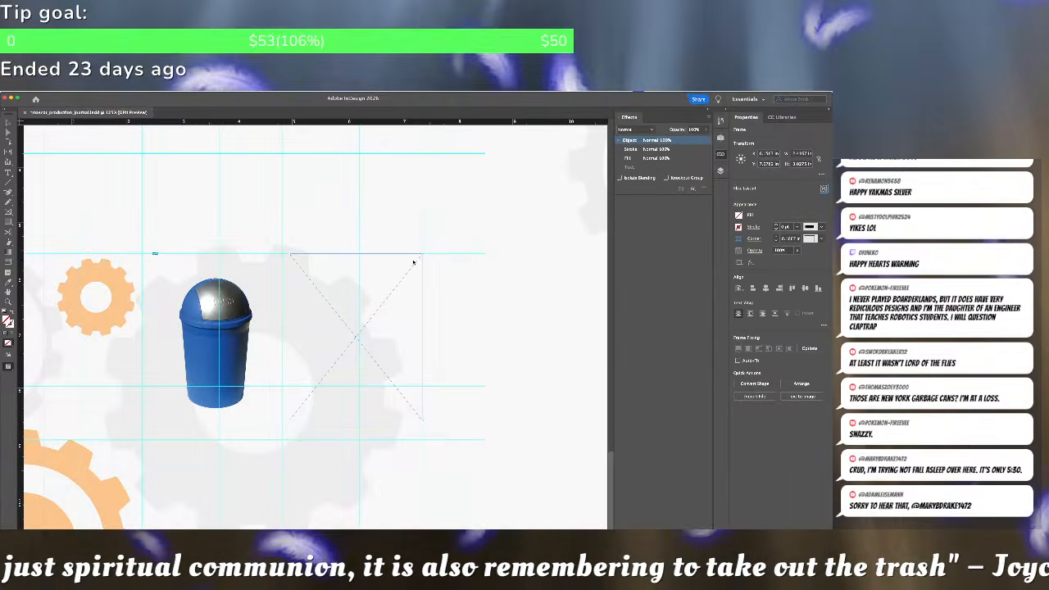
key("super+Tab")
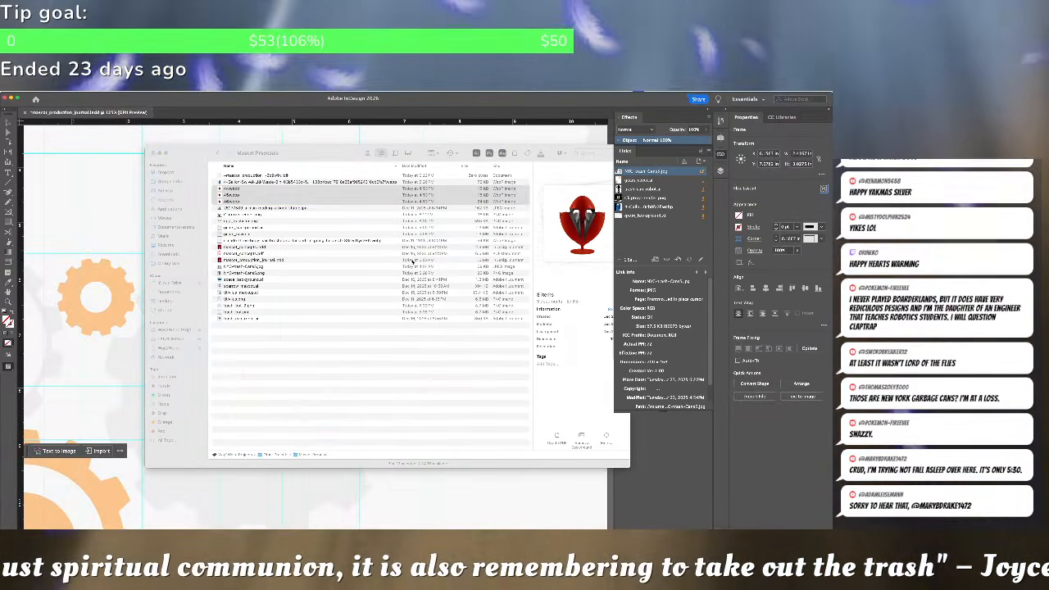
left_click_drag(117, 204, 263, 166)
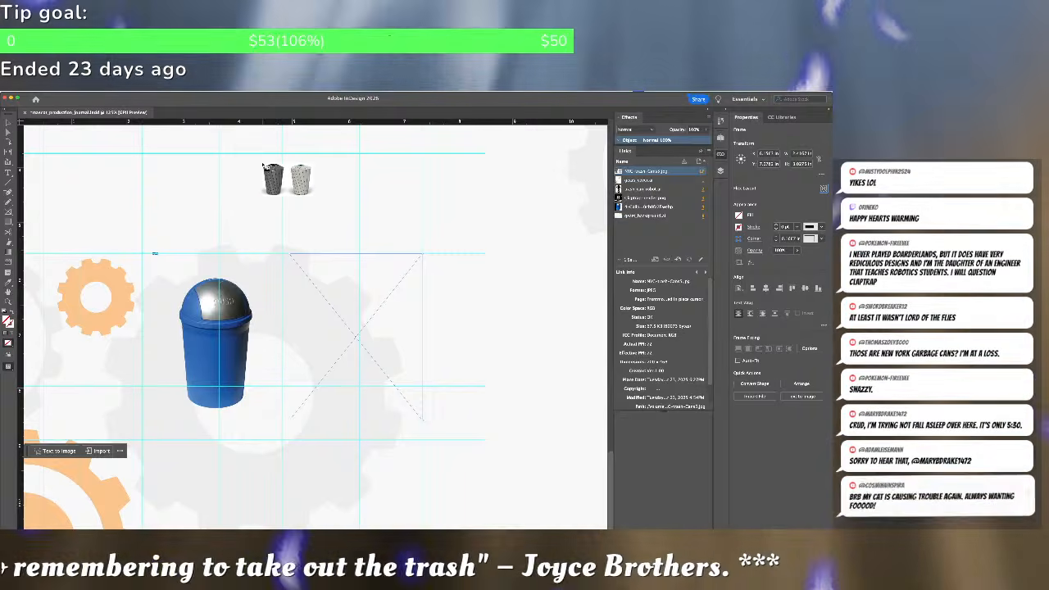
key("Escape")
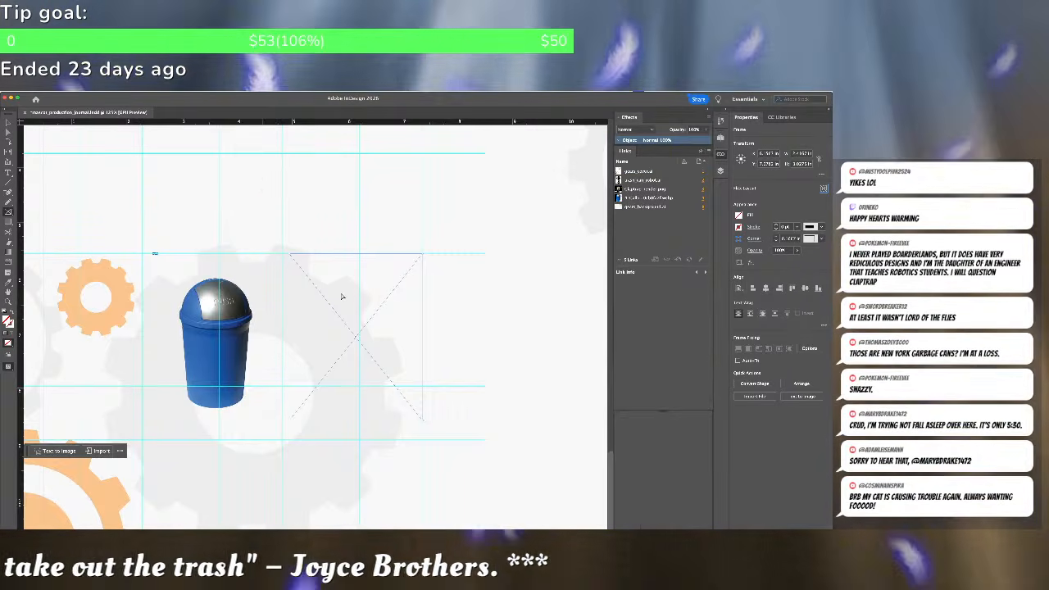
left_click(343, 297)
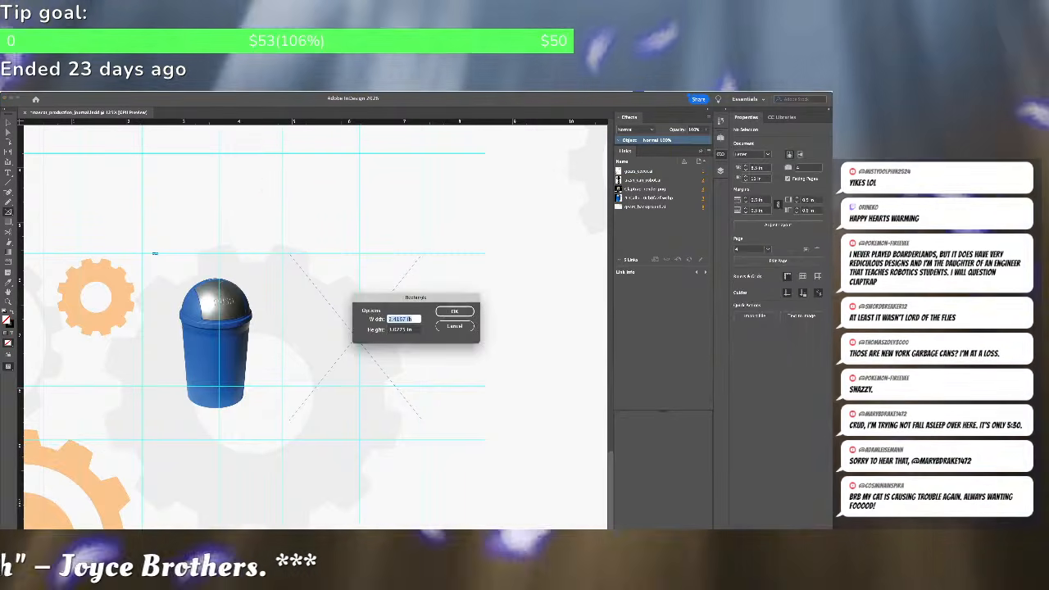
key("Escape")
Place NYC-trash-Can5.png in the empty frame beside the blue trash can and fit the content proportionally
left_click(383, 326)
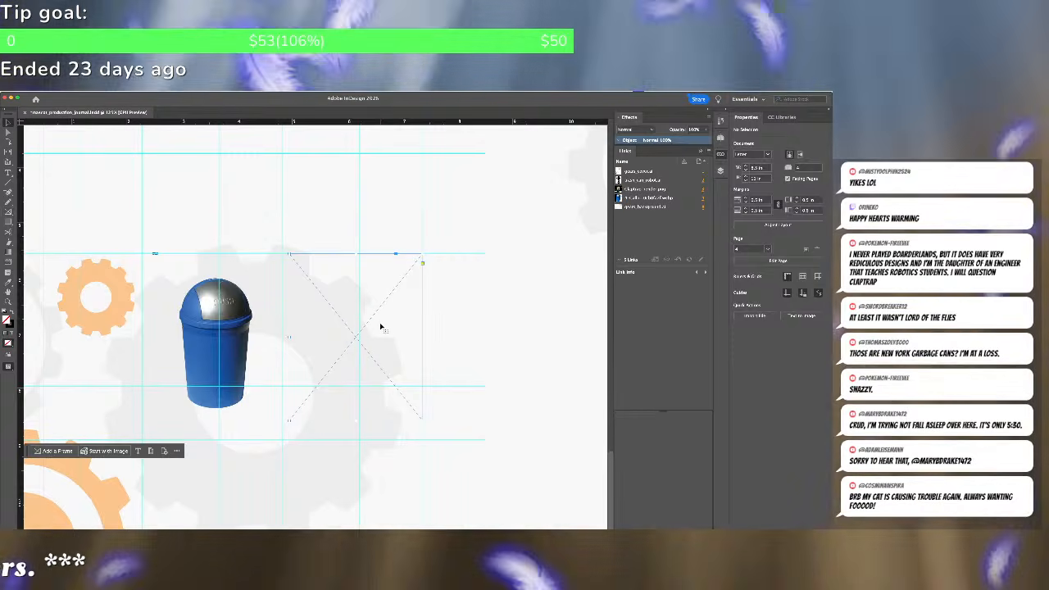
key("super+d")
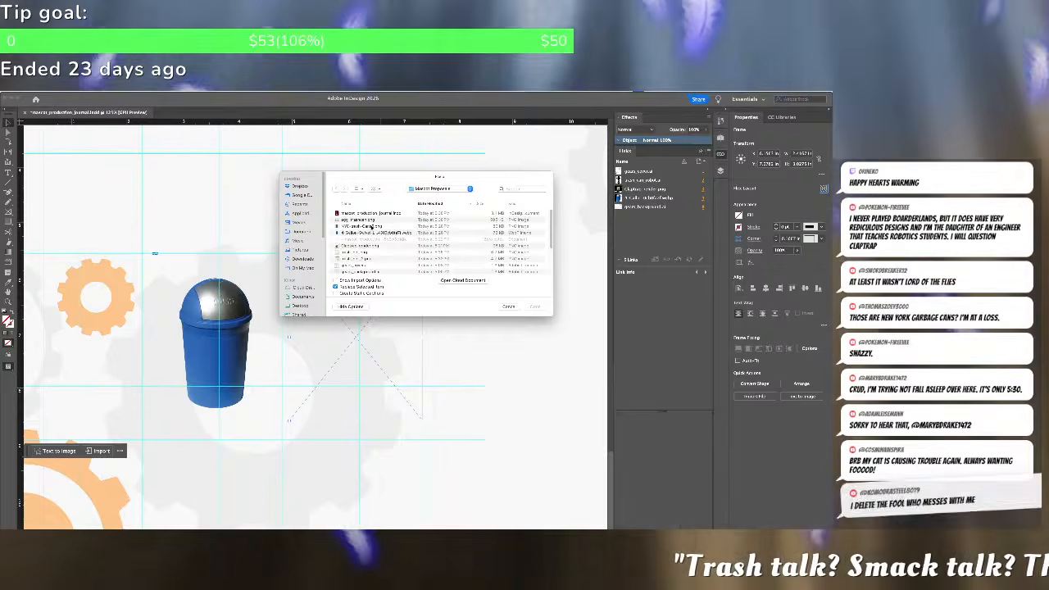
double_click(370, 227)
right_click(372, 282)
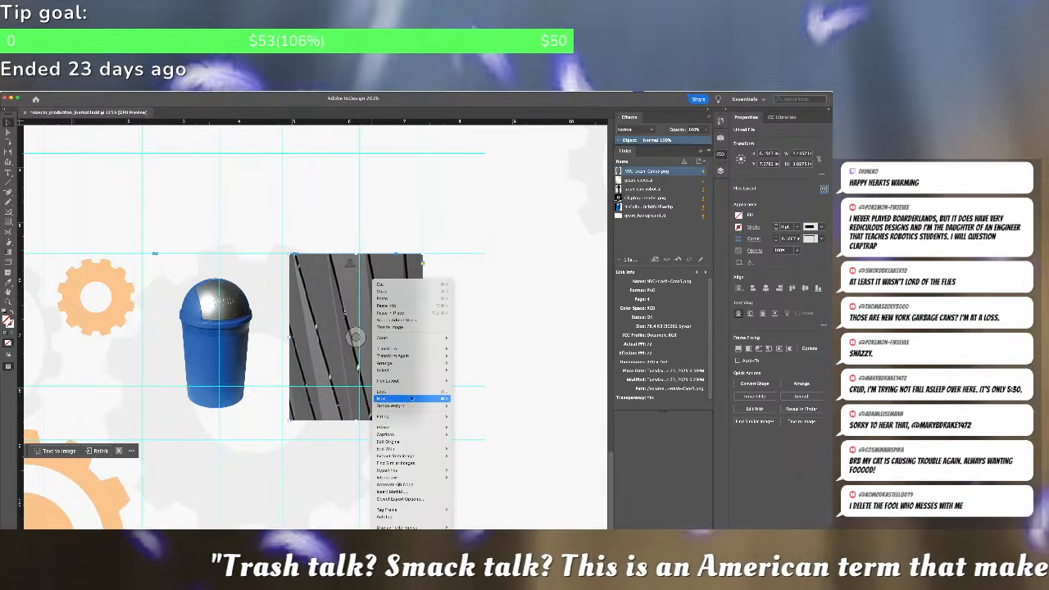
mouse_move(415, 419)
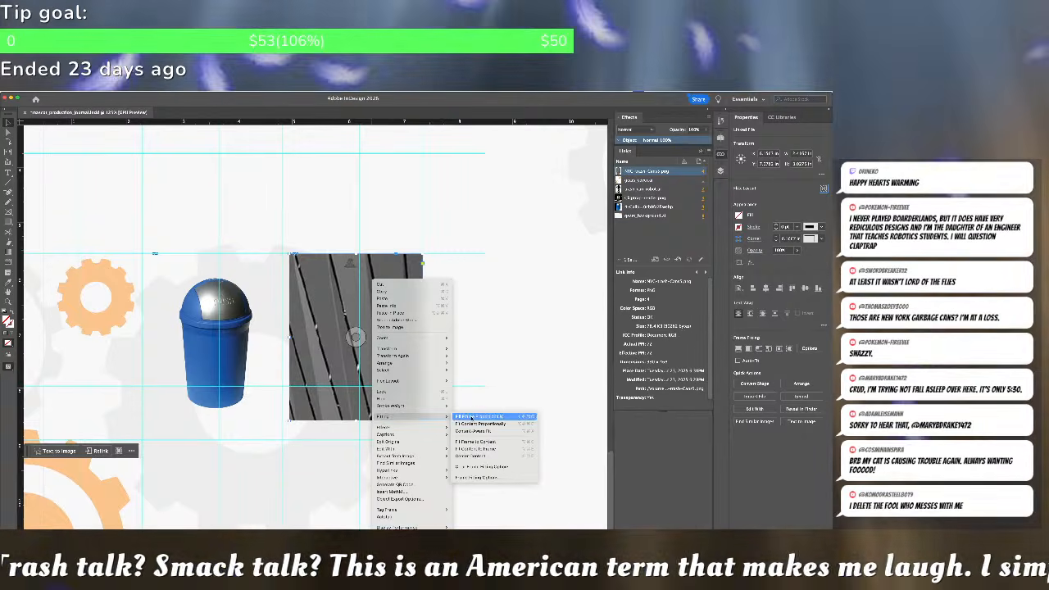
left_click(480, 423)
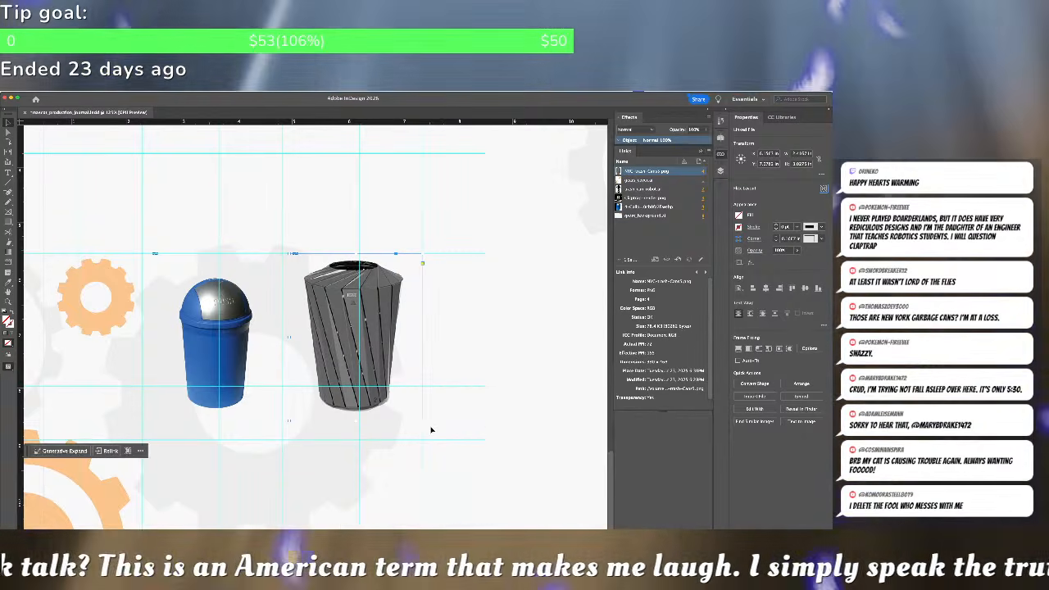
left_click(342, 468)
Enlarge the blue trash can image inside its frame proportionally to about 3 in wide
left_click(235, 340)
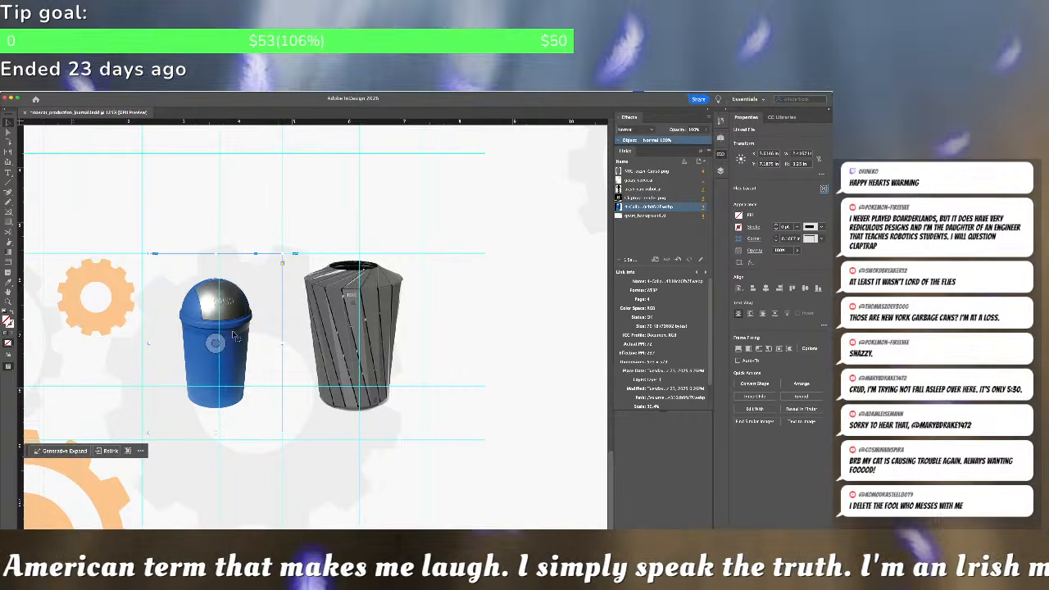
double_click(235, 329)
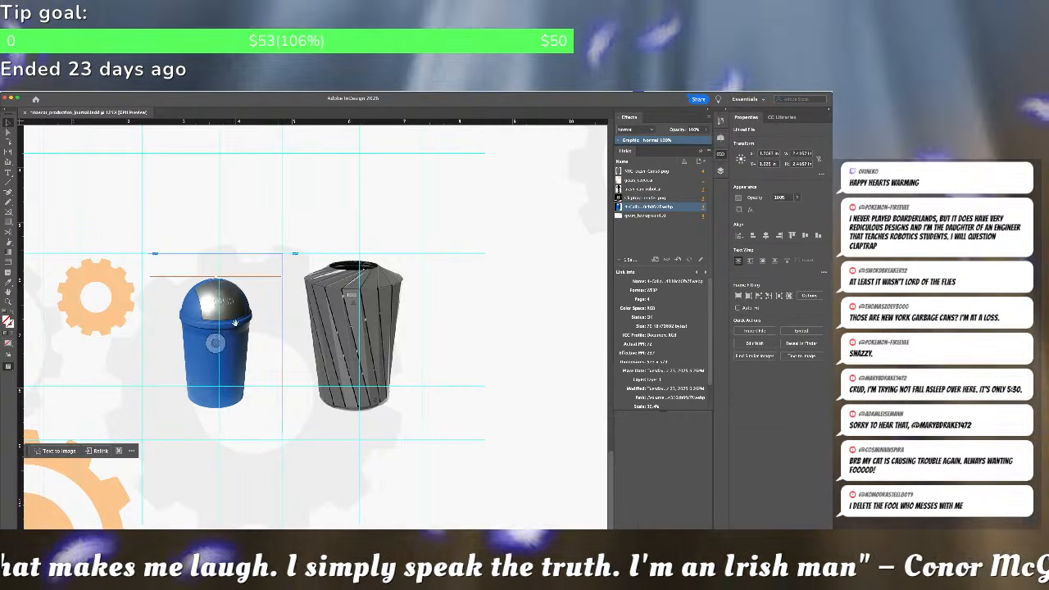
left_click_drag(283, 277, 300, 259)
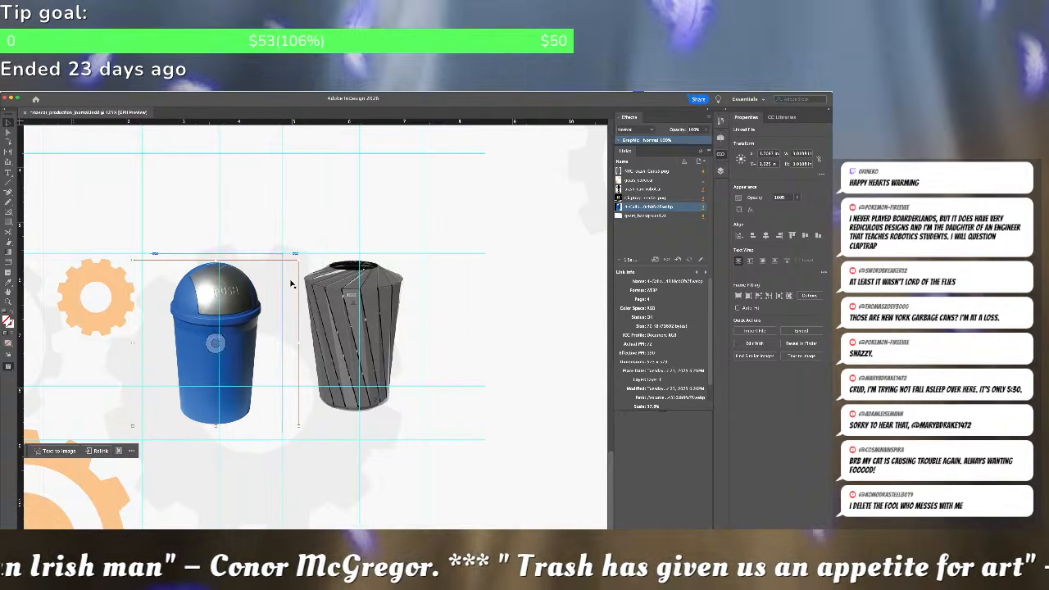
Move the slatted trash can image slightly down within its frame, closer to the blue can's base
left_click(366, 316)
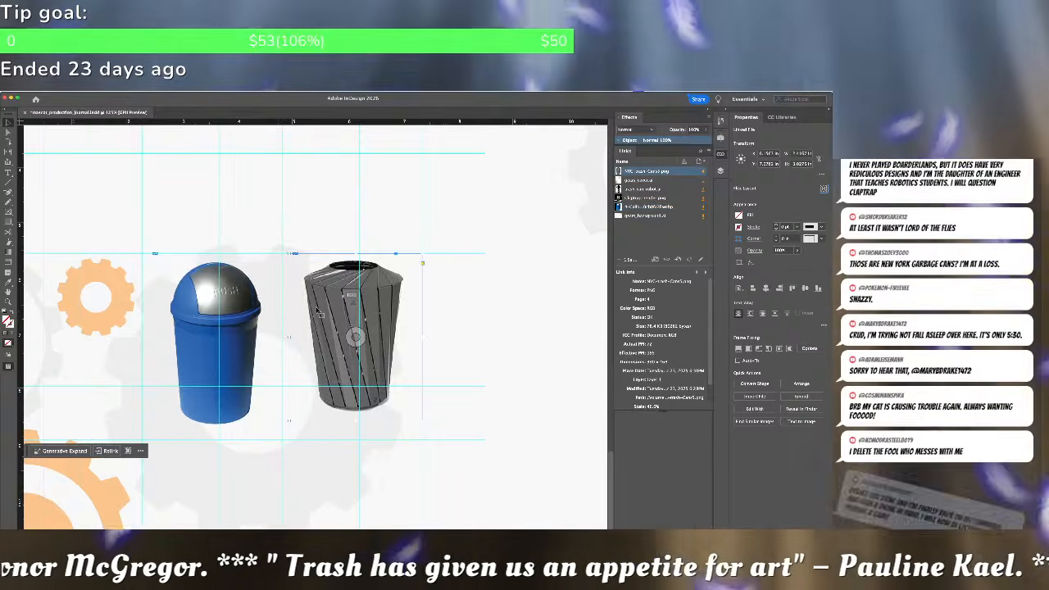
double_click(361, 301)
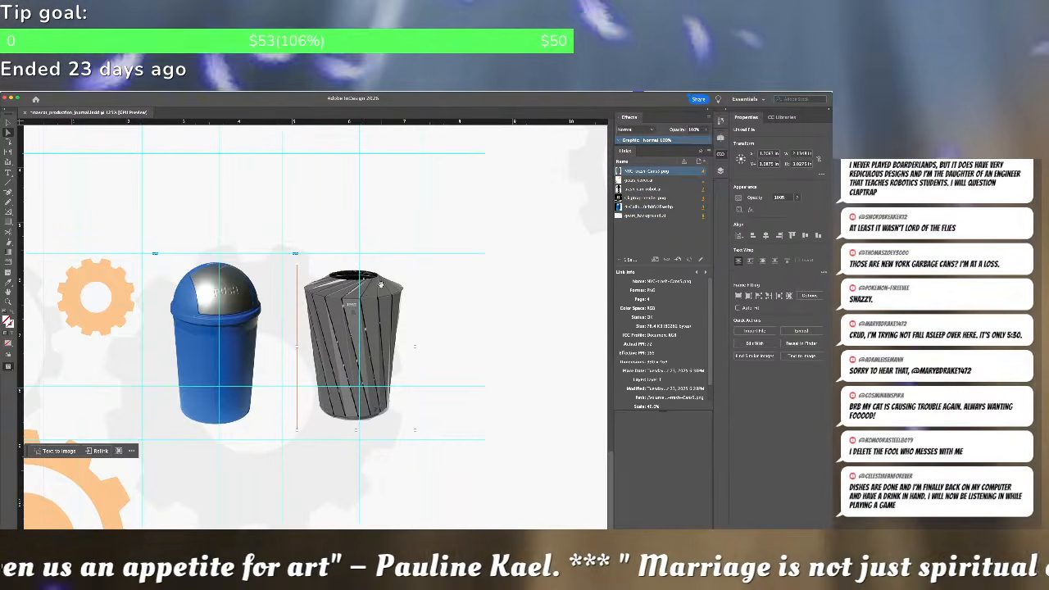
left_click(377, 422)
Move both trash can frames up together to the horizontal guide below the Research heading
left_click_drag(327, 426, 358, 521)
left_click(407, 470)
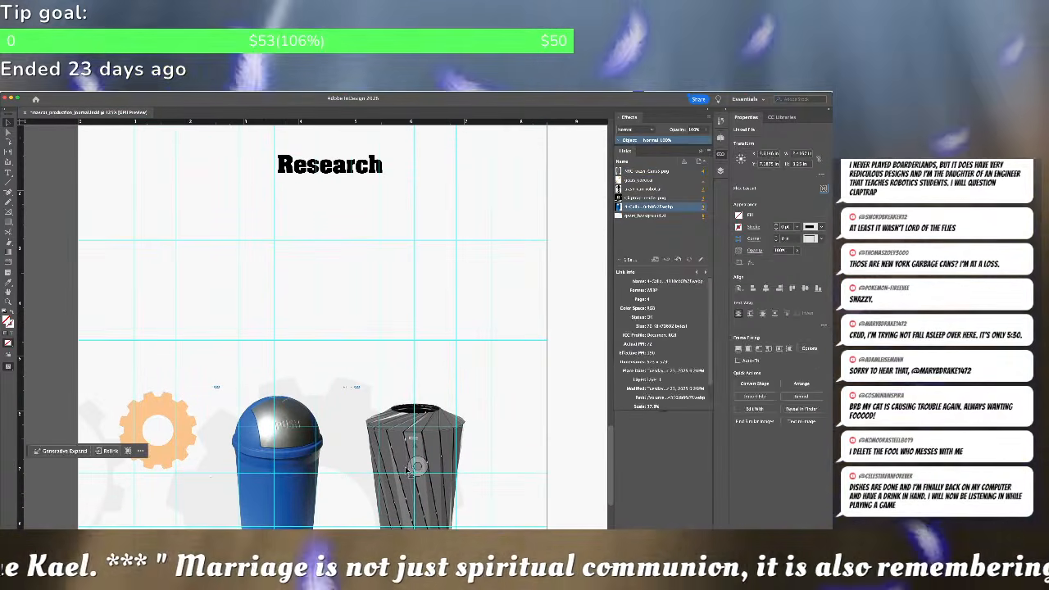
left_click(408, 470, "shift")
left_click_drag(408, 470, 413, 424)
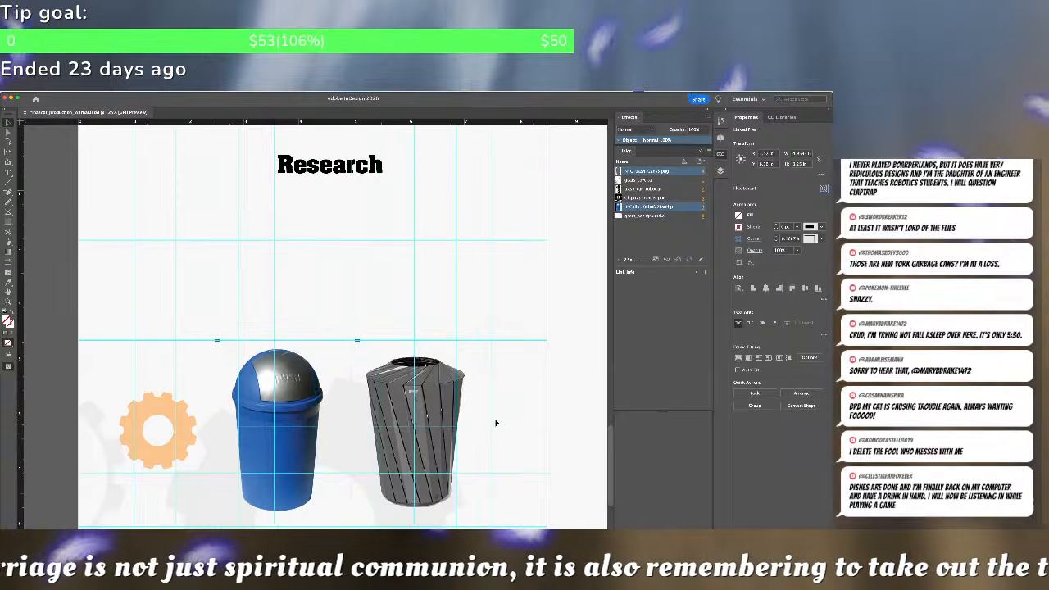
left_click(496, 423)
Draw a rectangular graphic frame about 5.6 in wide and 2.3 in high below the two trash cans
scroll(495, 422, "down", 3)
scroll(495, 420, "up", 2)
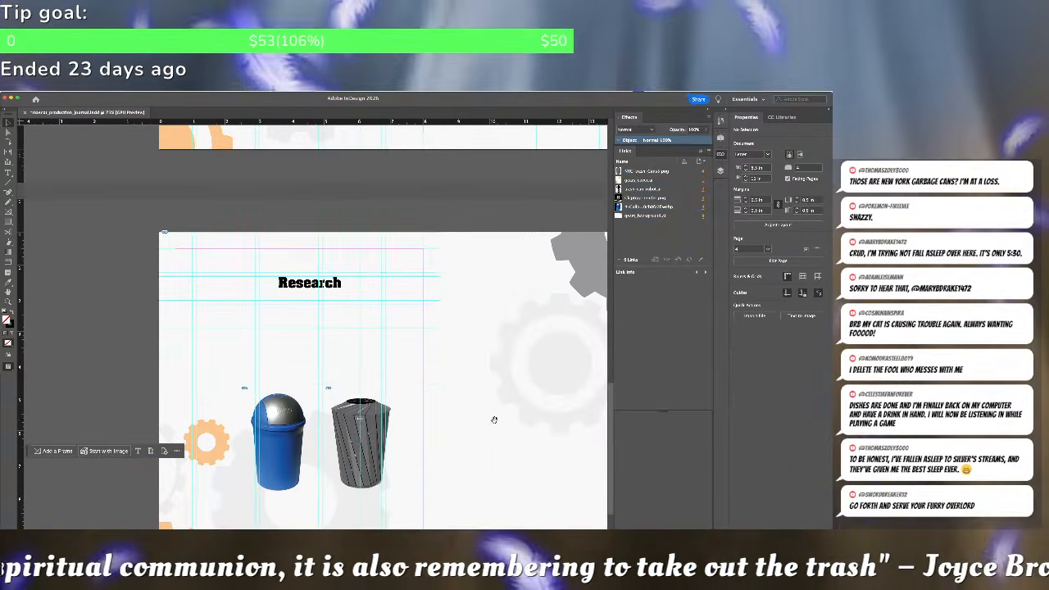
left_click_drag(494, 419, 489, 313)
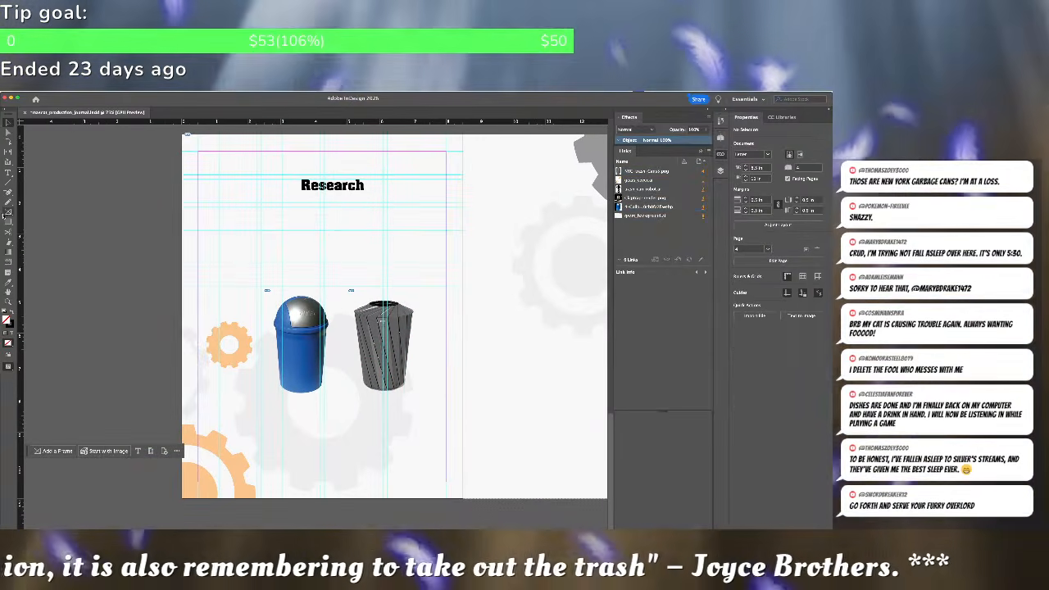
left_click(7, 212)
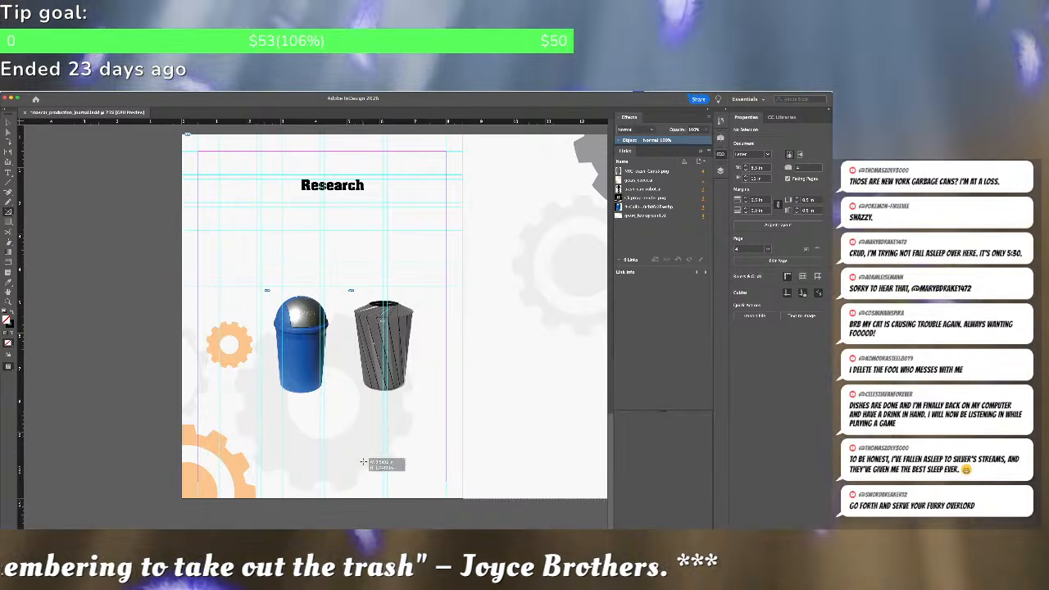
left_click_drag(240, 402, 425, 478)
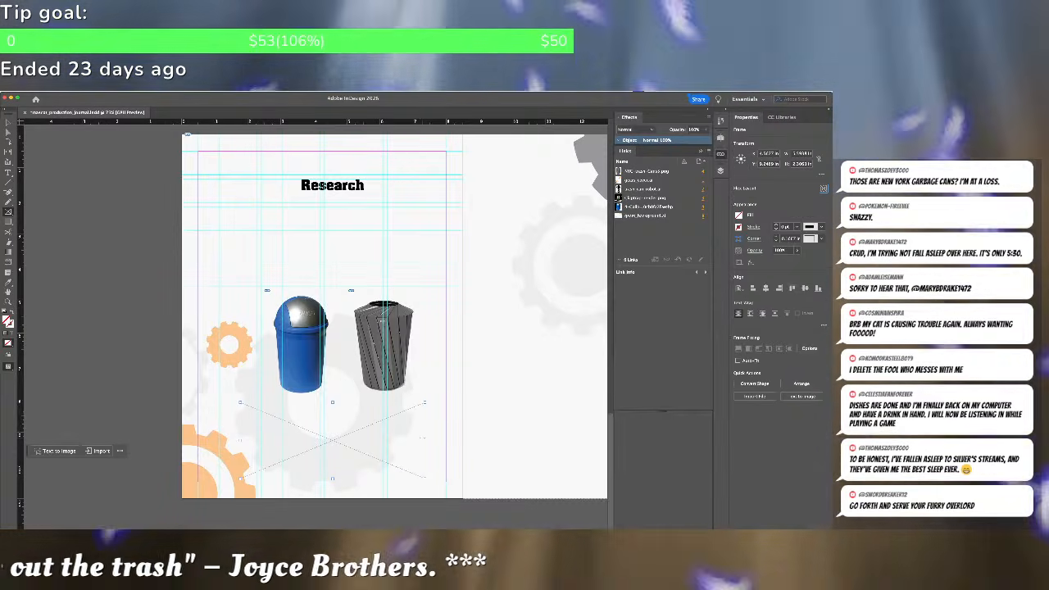
Place egg_trashcan.png in the empty frame below the two trash cans and fit the content proportionally
key("super+d")
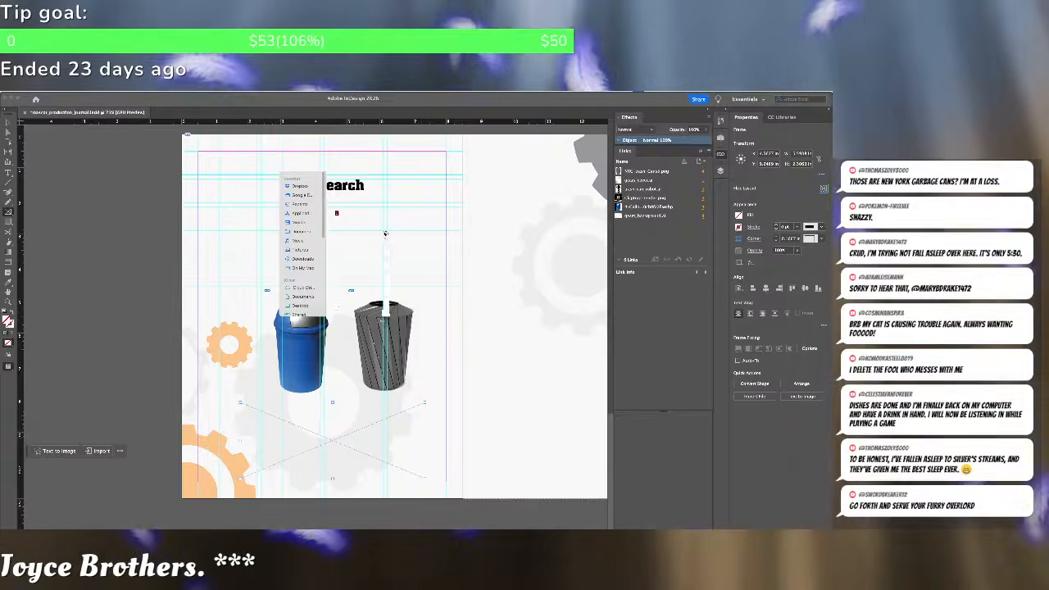
double_click(385, 214)
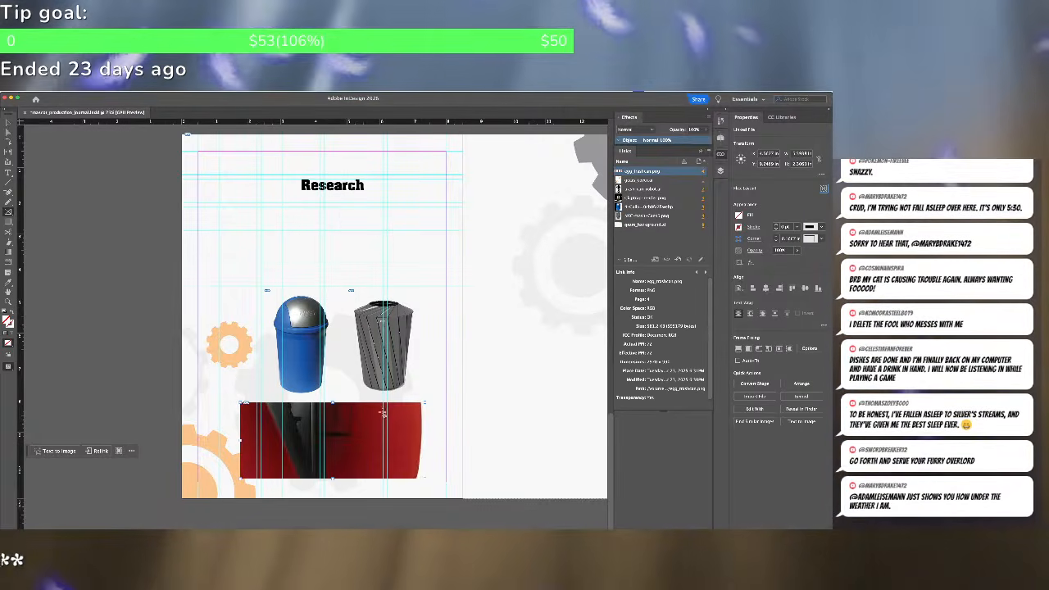
right_click(381, 420)
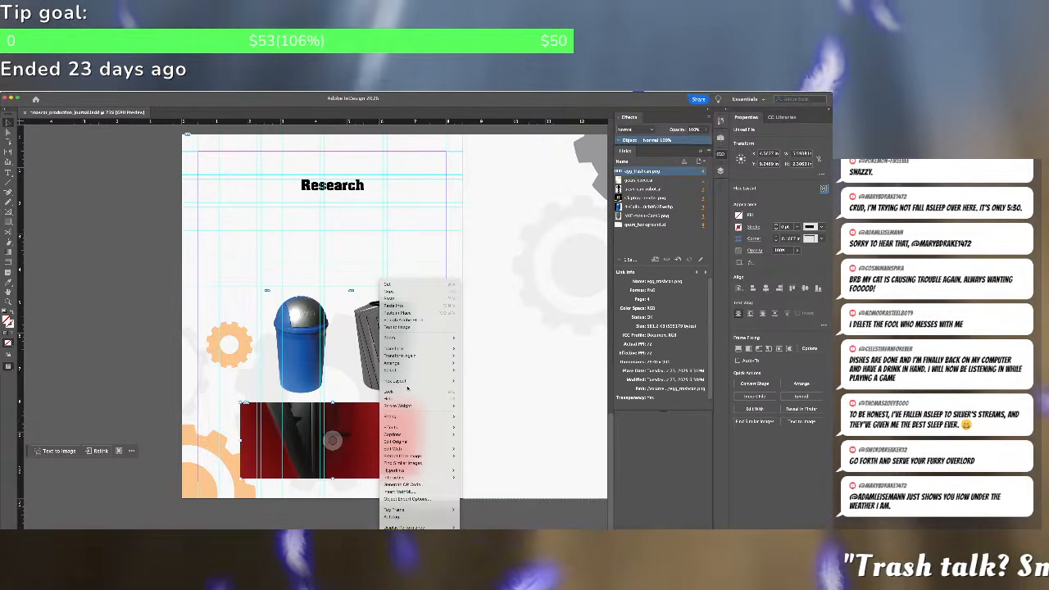
mouse_move(434, 416)
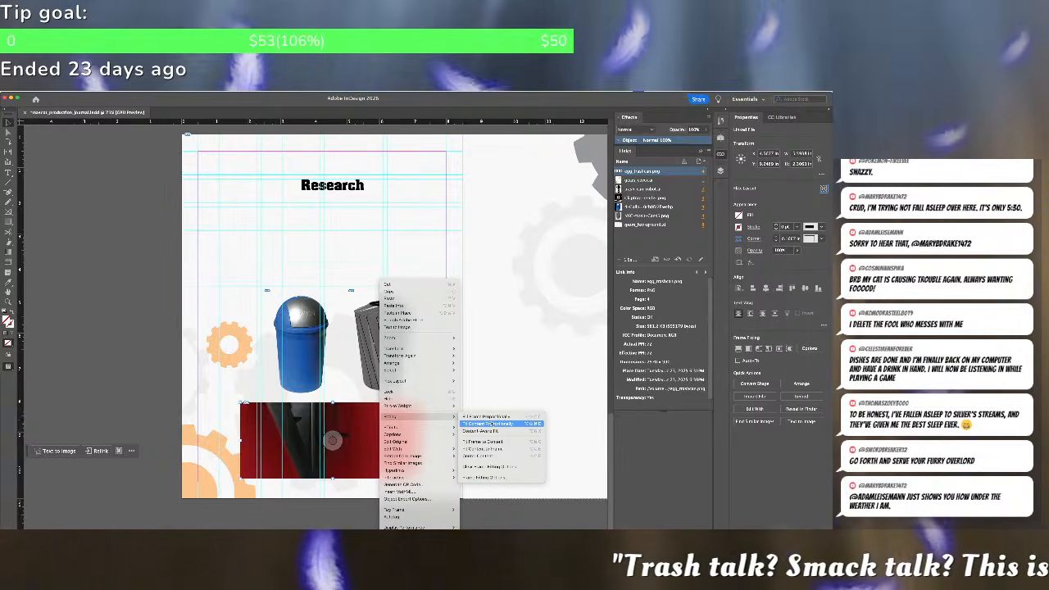
left_click(491, 423)
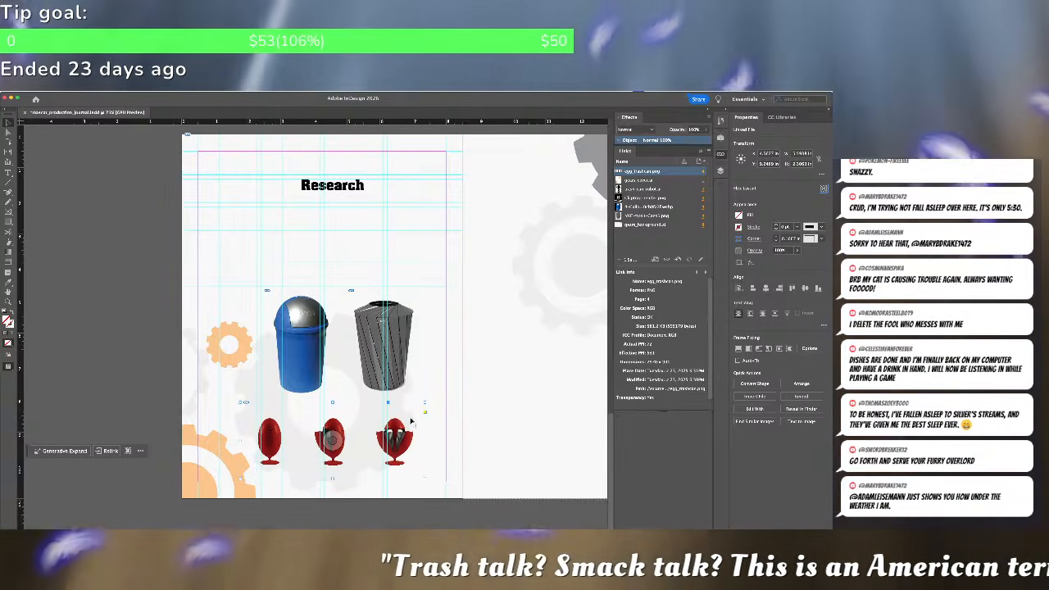
left_click(443, 435)
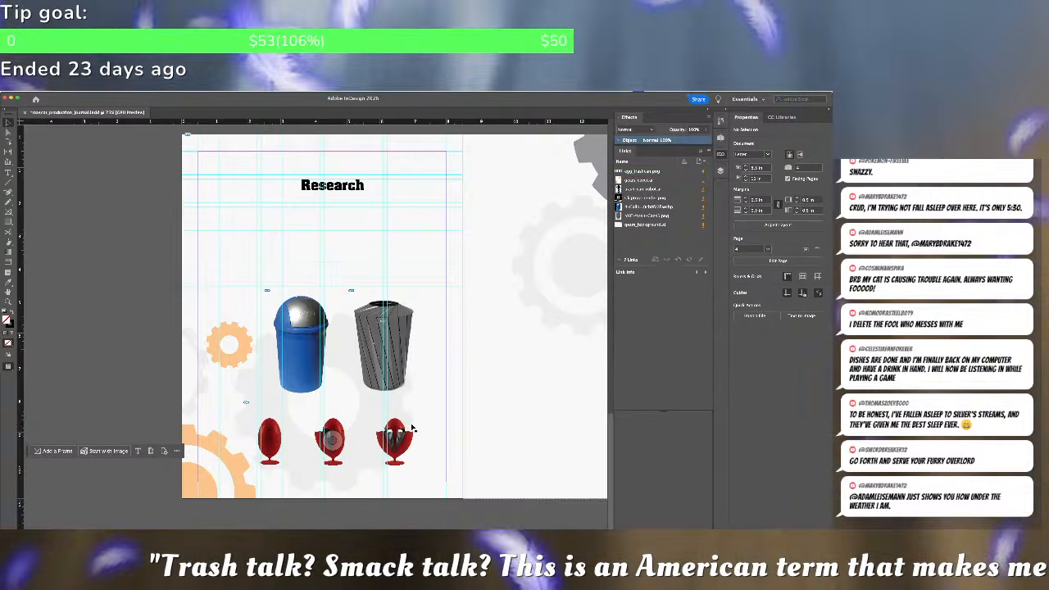
Widen the egg trash can frame to about 6.2 in, enlarge its image to about 6.9 in wide, and shift it slightly up and left
left_click(420, 408)
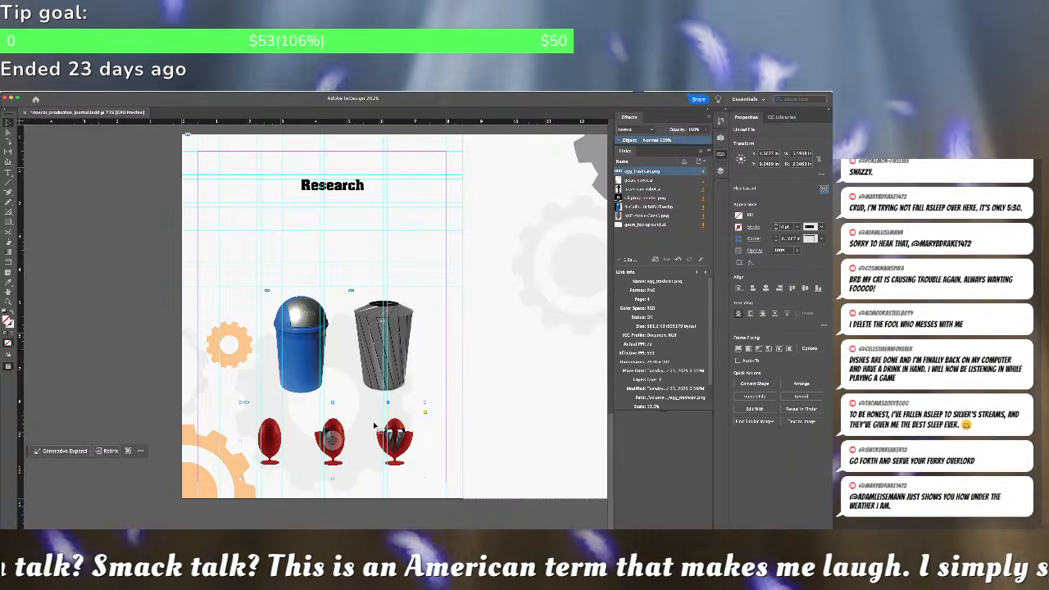
left_click_drag(240, 440, 216, 440)
double_click(426, 410)
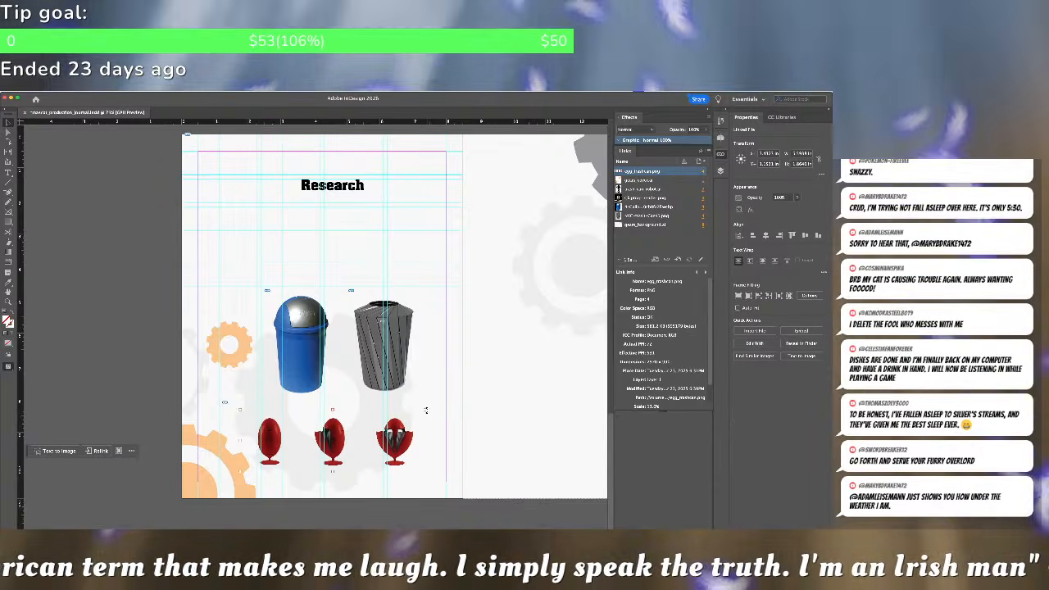
left_click_drag(426, 410, 442, 401)
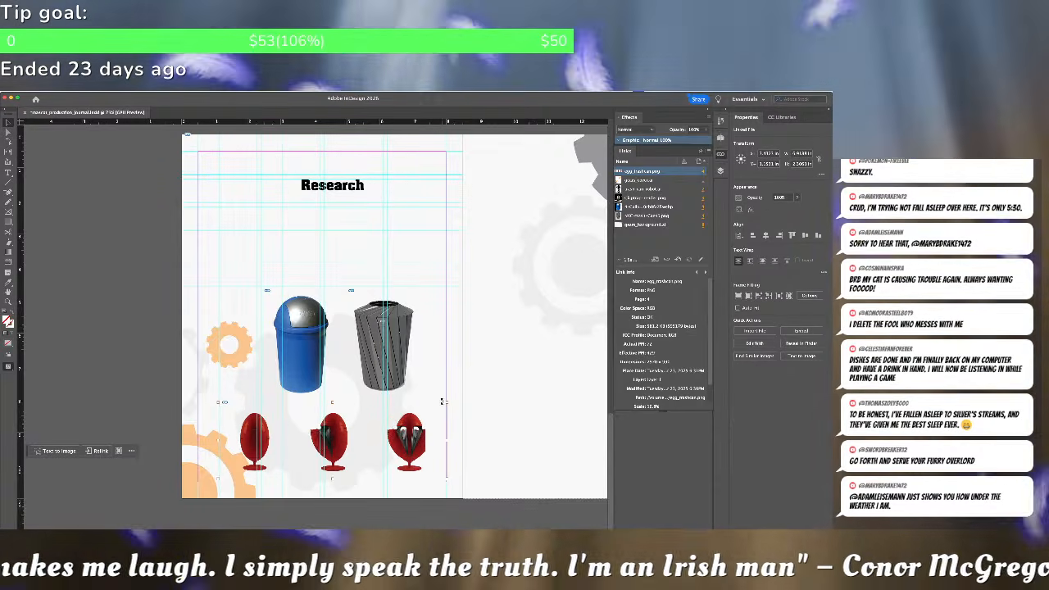
key("a")
left_click_drag(395, 438, 387, 434)
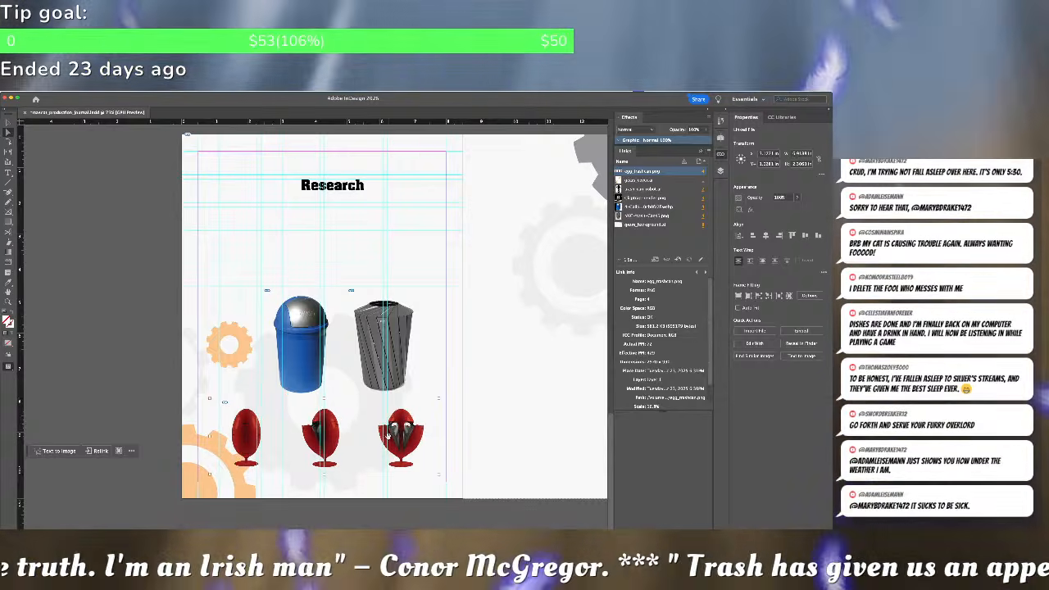
left_click(169, 231)
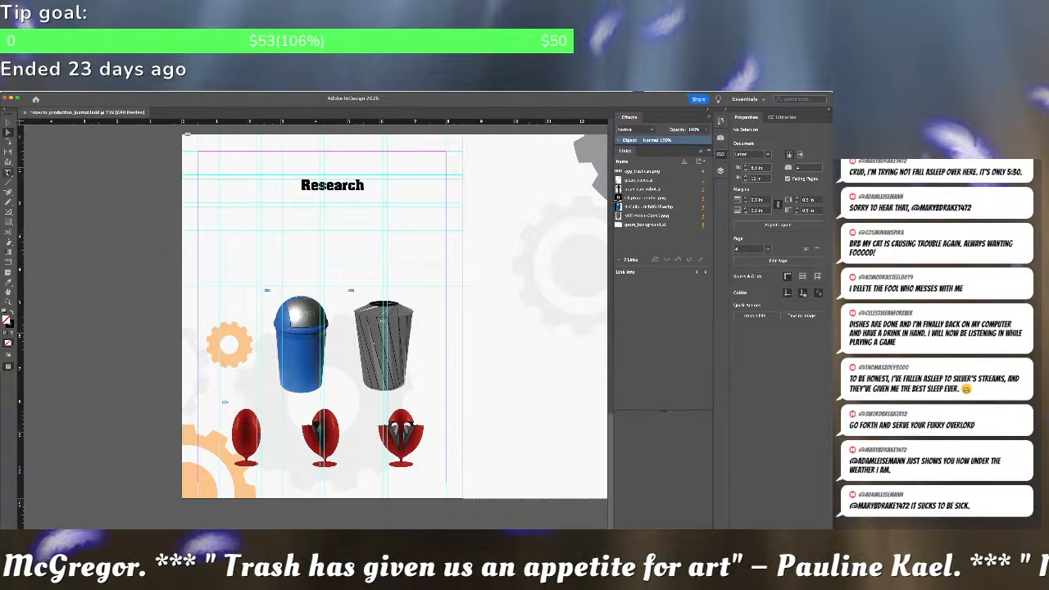
Add a text frame about 6.2 in wide below the heading reading "A quick search via Google provided a variety of trash can designs. Three stood out, leading to sketches of several designs."
left_click(8, 173)
left_click_drag(220, 208, 424, 287)
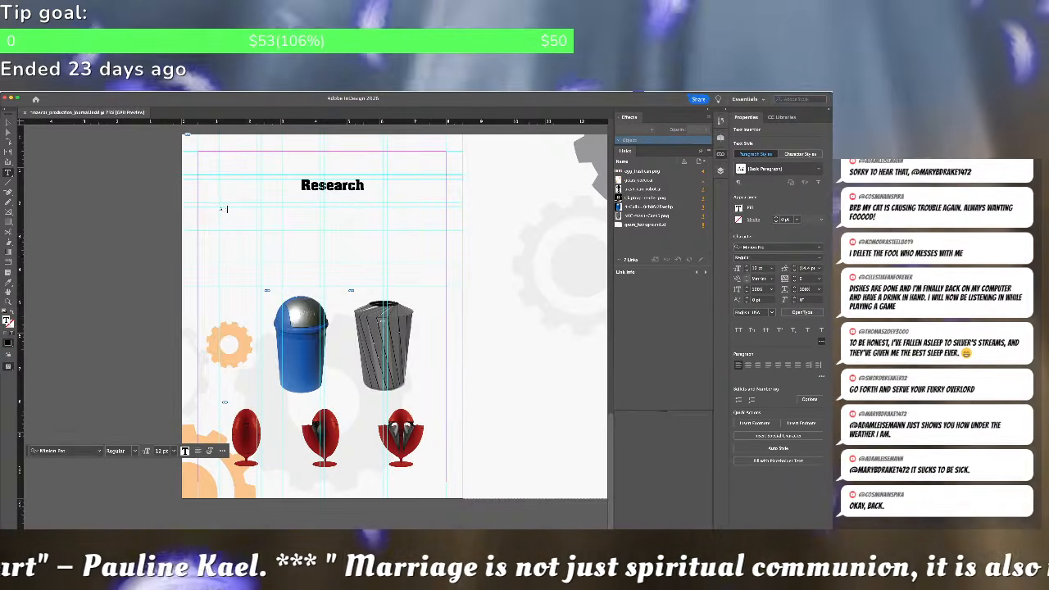
type("A quick search vi")
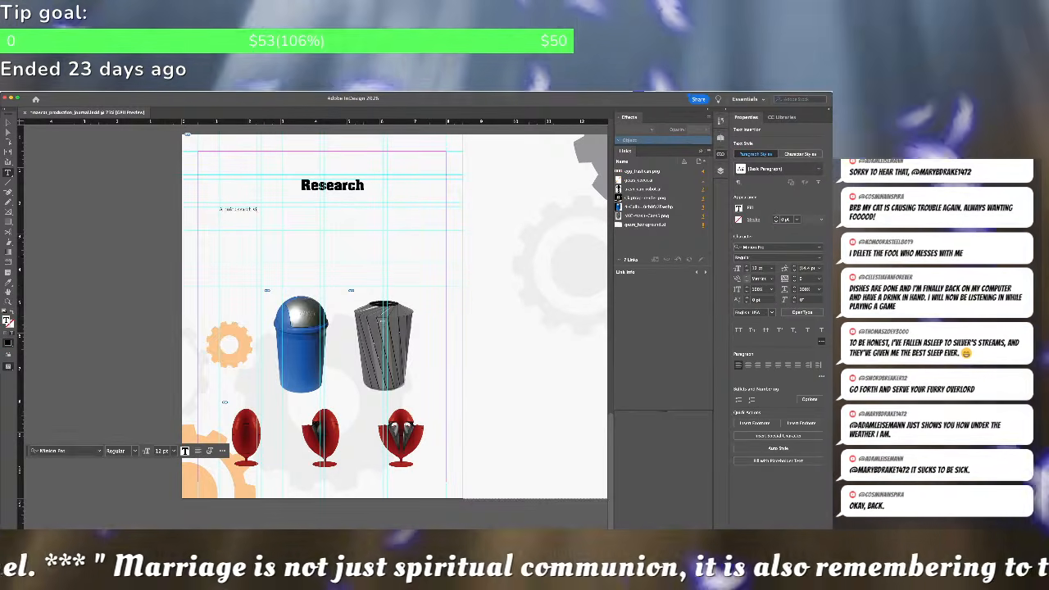
type("a Goo")
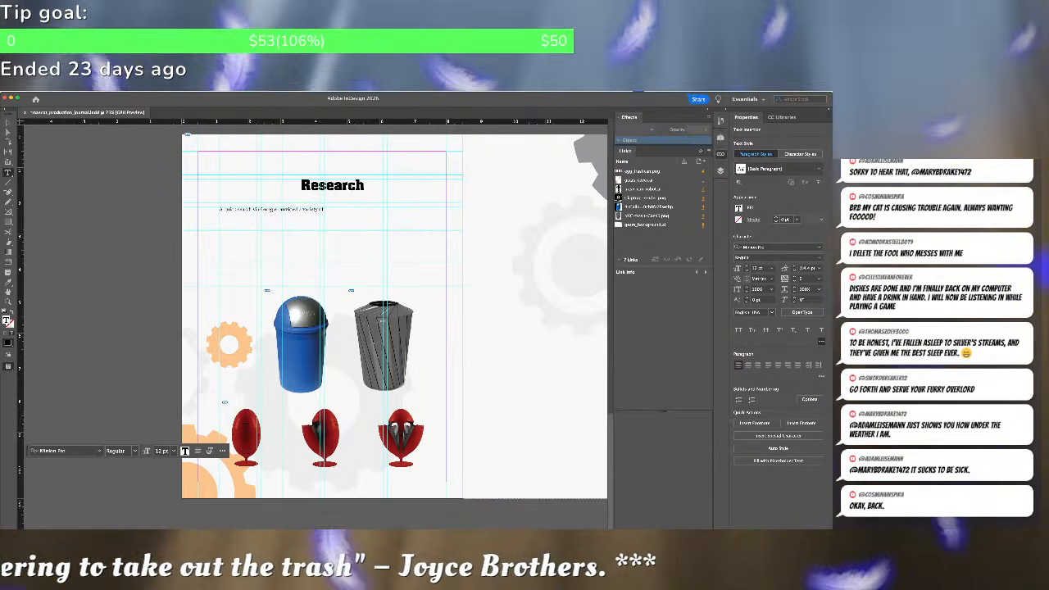
type("of cool designs")
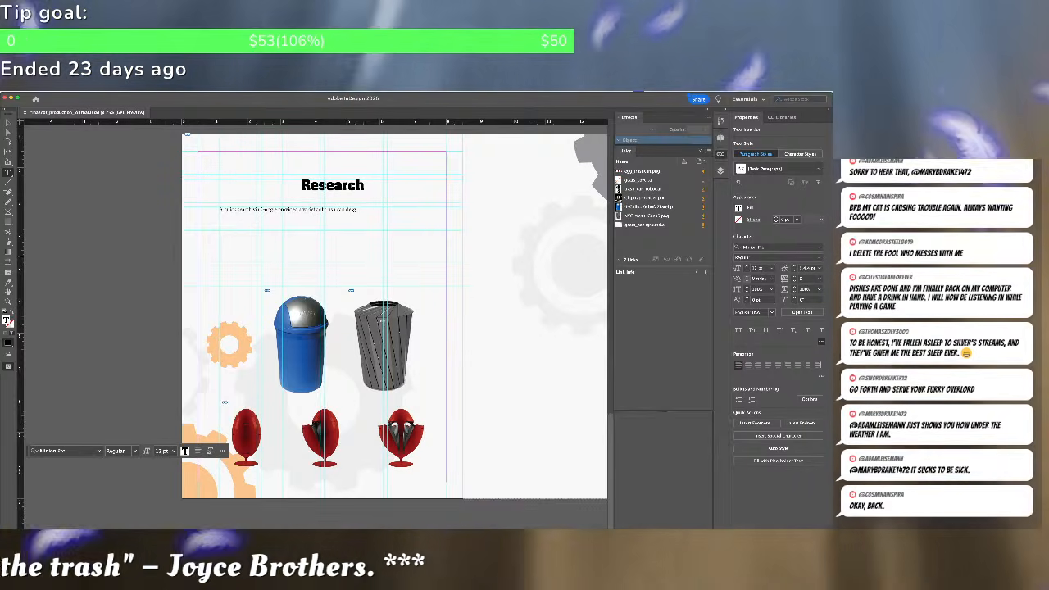
type(". The")
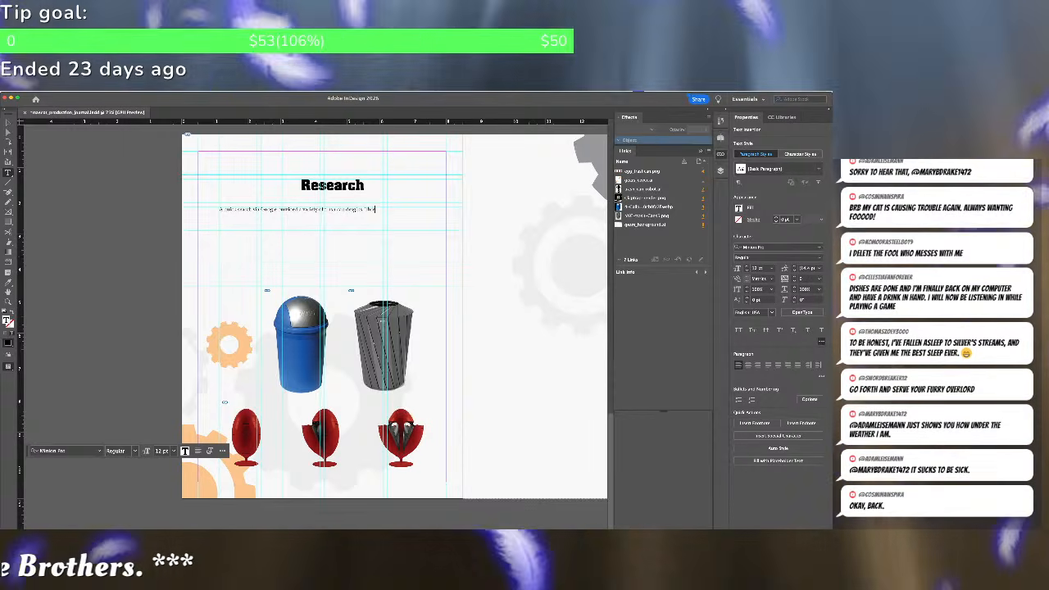
type("refore, I'm looking to")
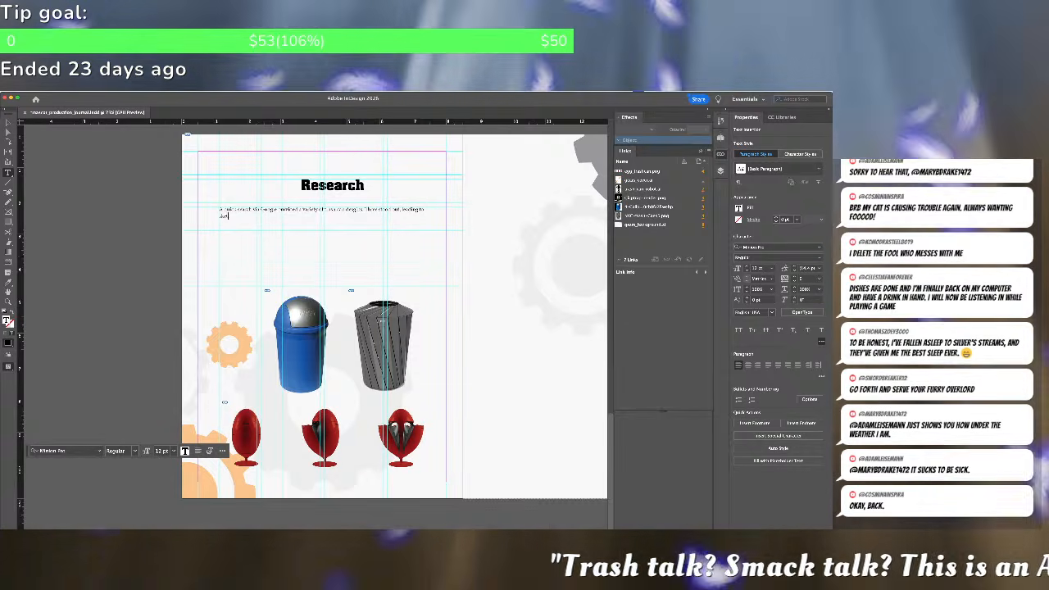
type("stbin")
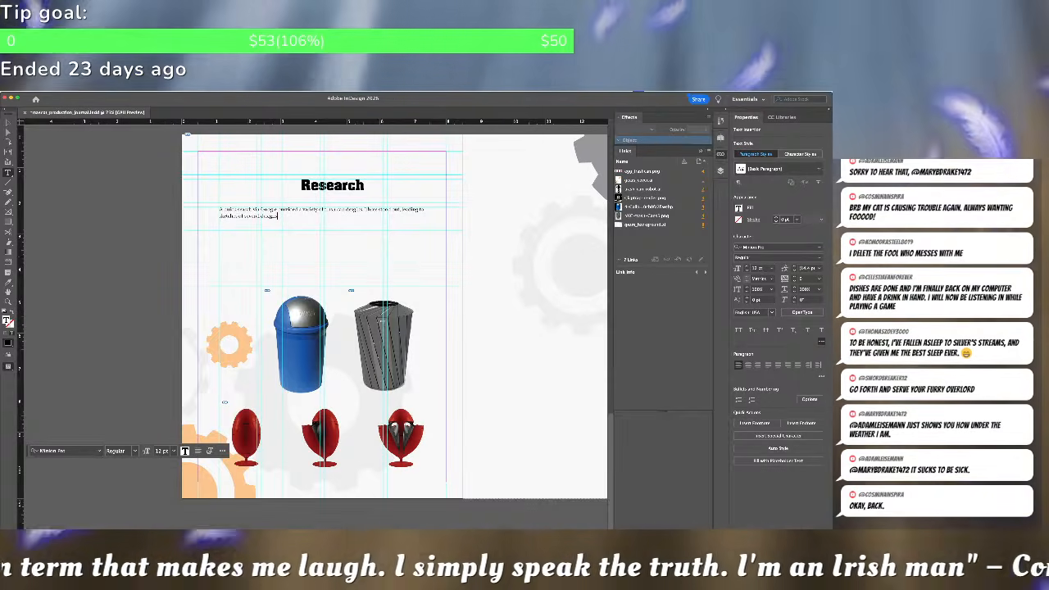
key("Escape")
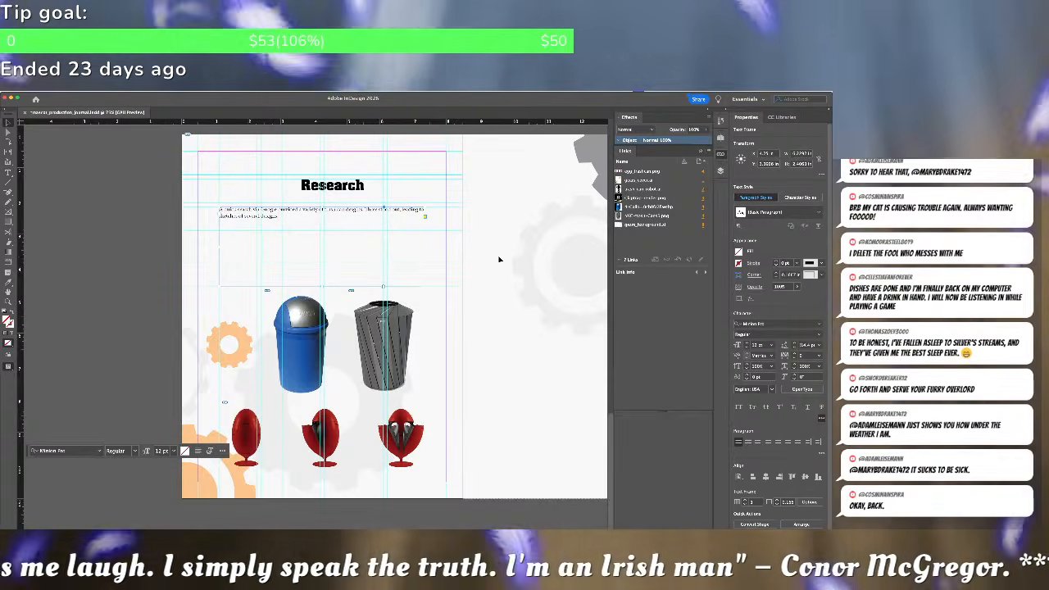
Apply the Body Paragraph style to the new text and reduce its frame to about 5.6 in wide and 0.7 in high
left_click(822, 214)
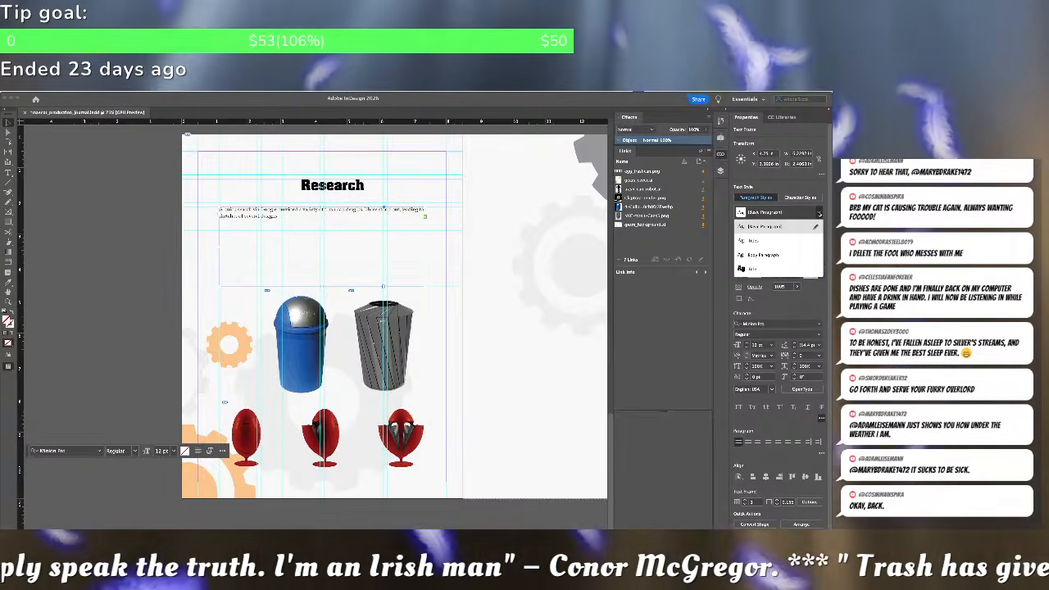
left_click(765, 256)
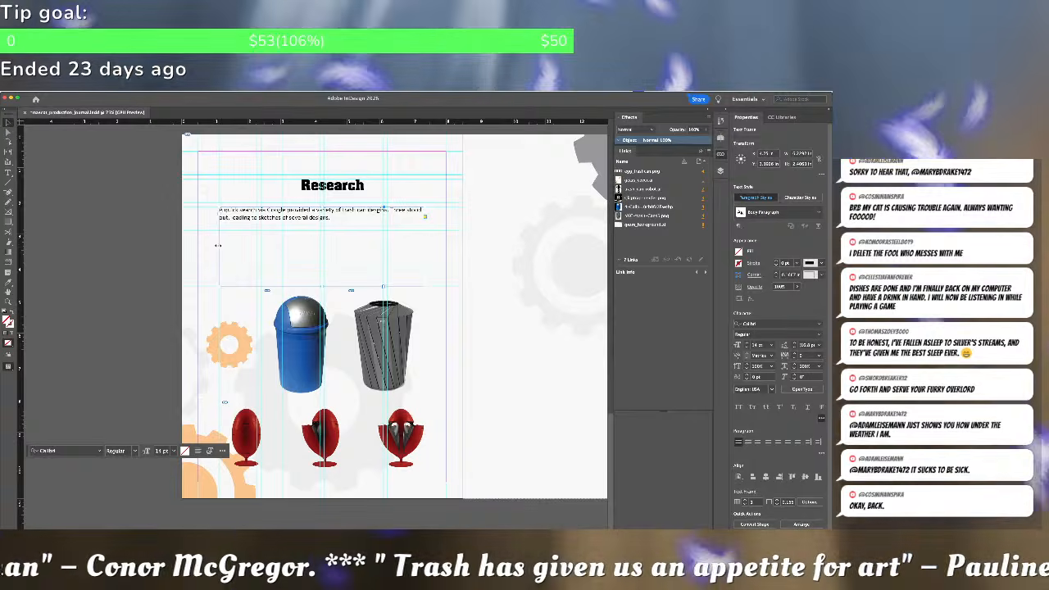
left_click_drag(217, 245, 243, 250)
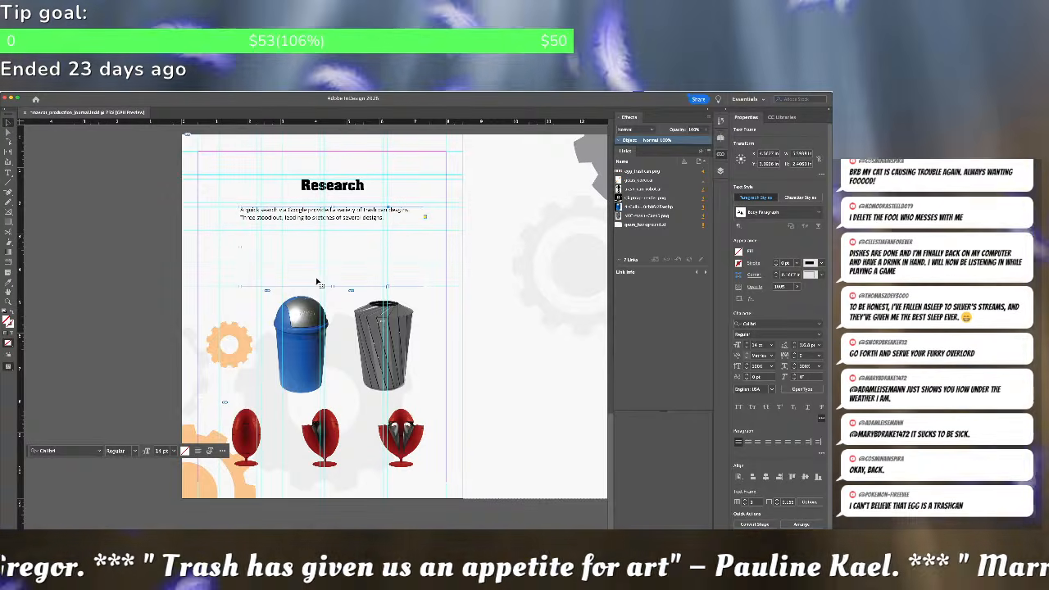
left_click_drag(333, 286, 332, 230)
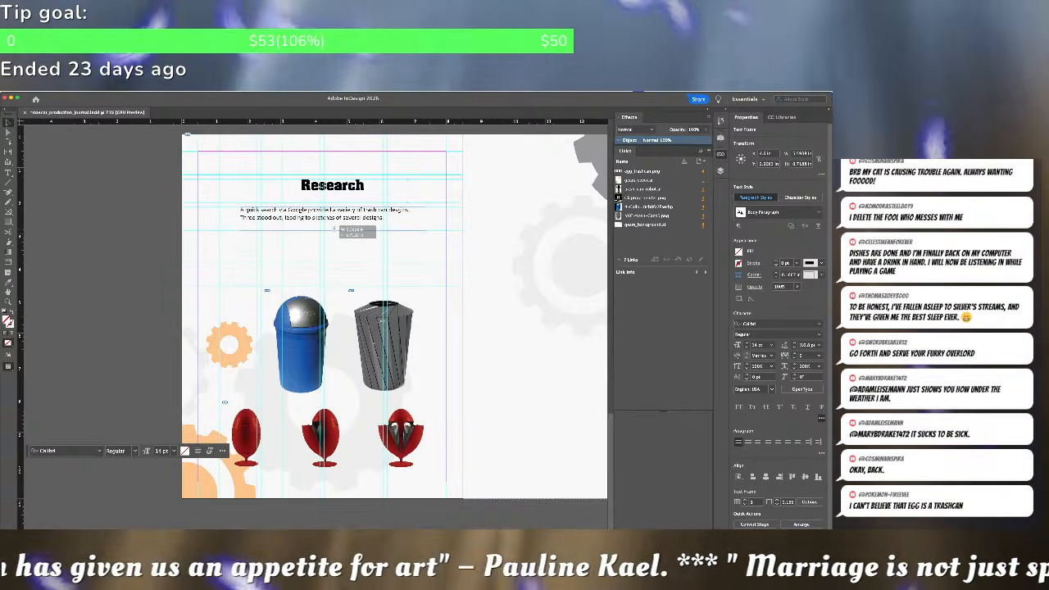
Move all three trash can image frames up together to the horizontal guide just below the paragraph
left_click(308, 311)
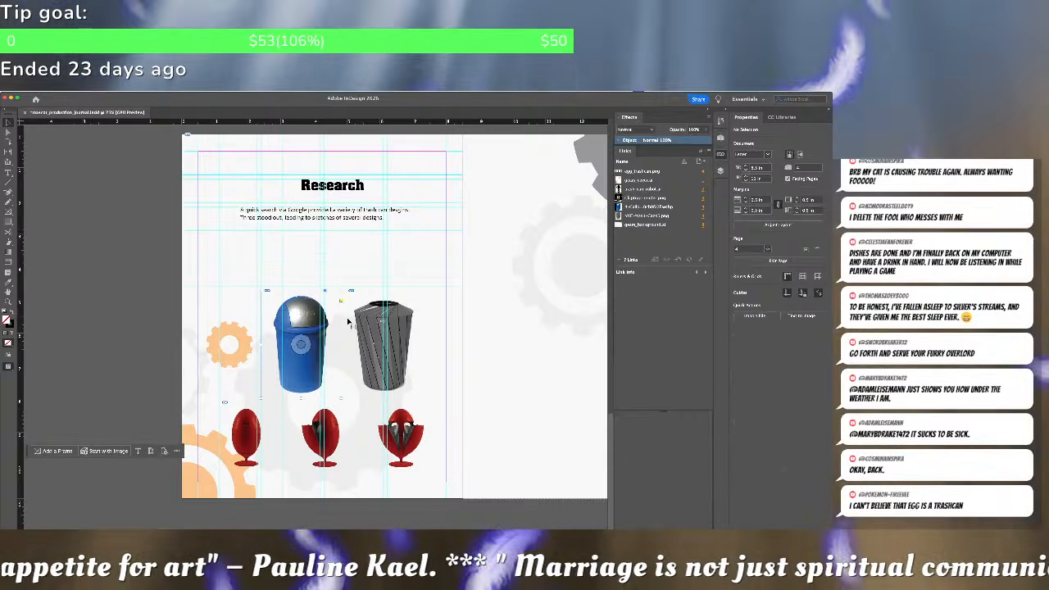
left_click(377, 322, "shift")
left_click(310, 403, "shift")
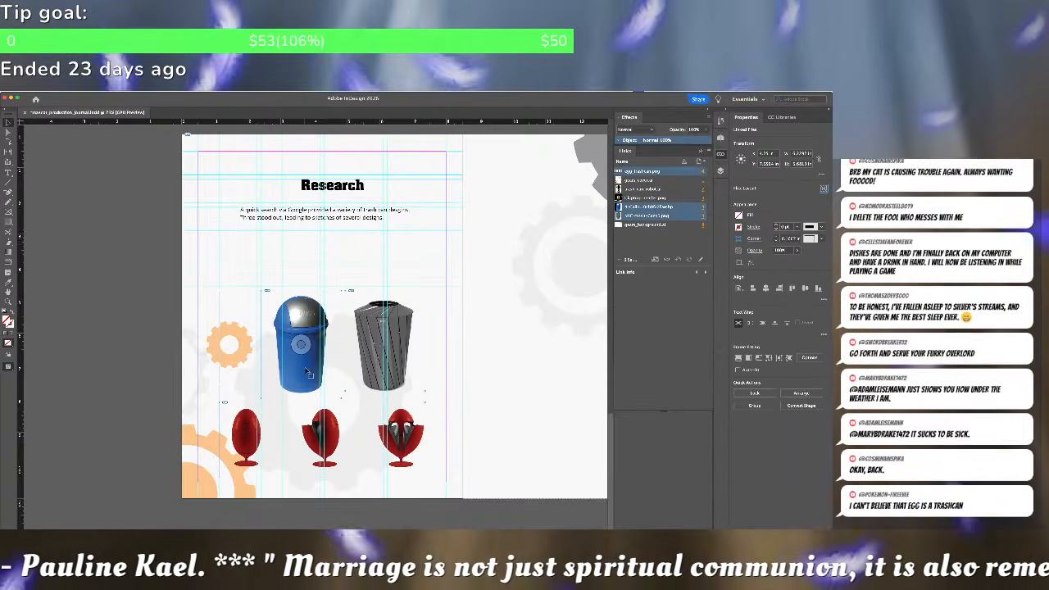
left_click_drag(308, 369, 313, 258)
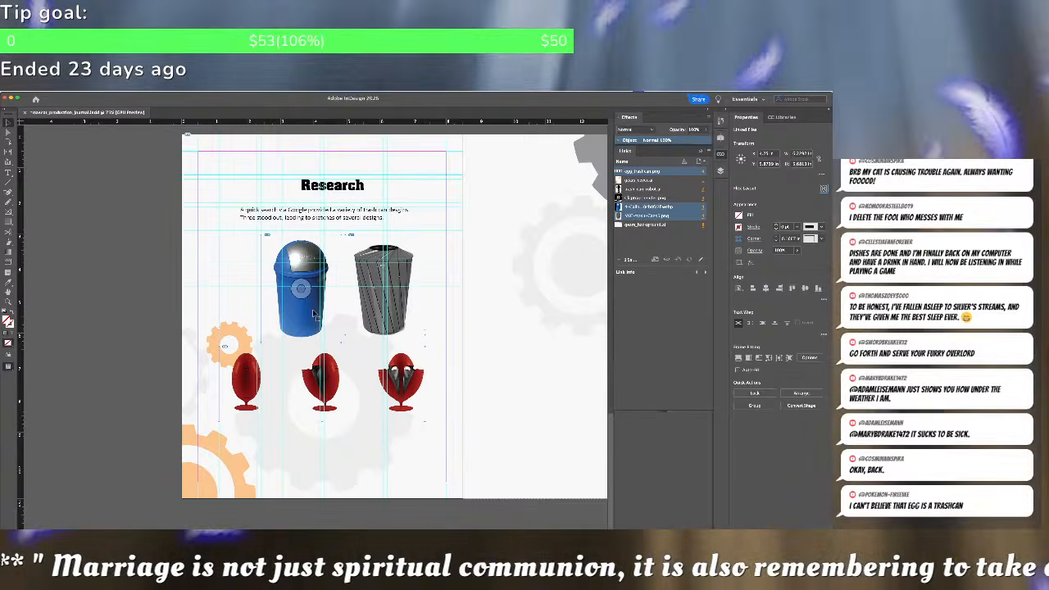
left_click(342, 446)
Duplicate the Research heading and its paragraph onto the facing page at the same height
scroll(345, 452, "right", 3)
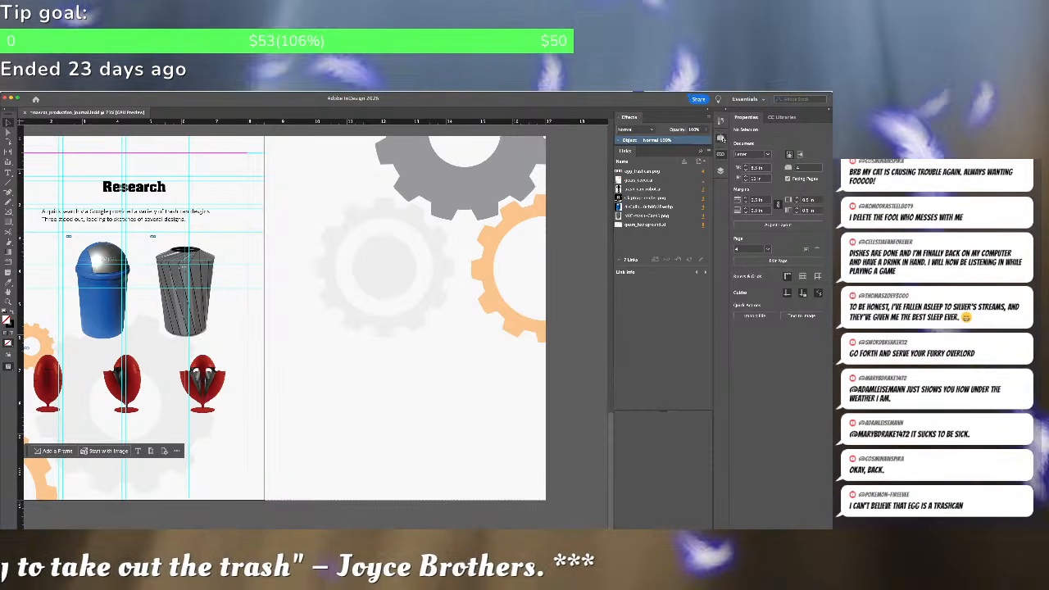
left_click(720, 170)
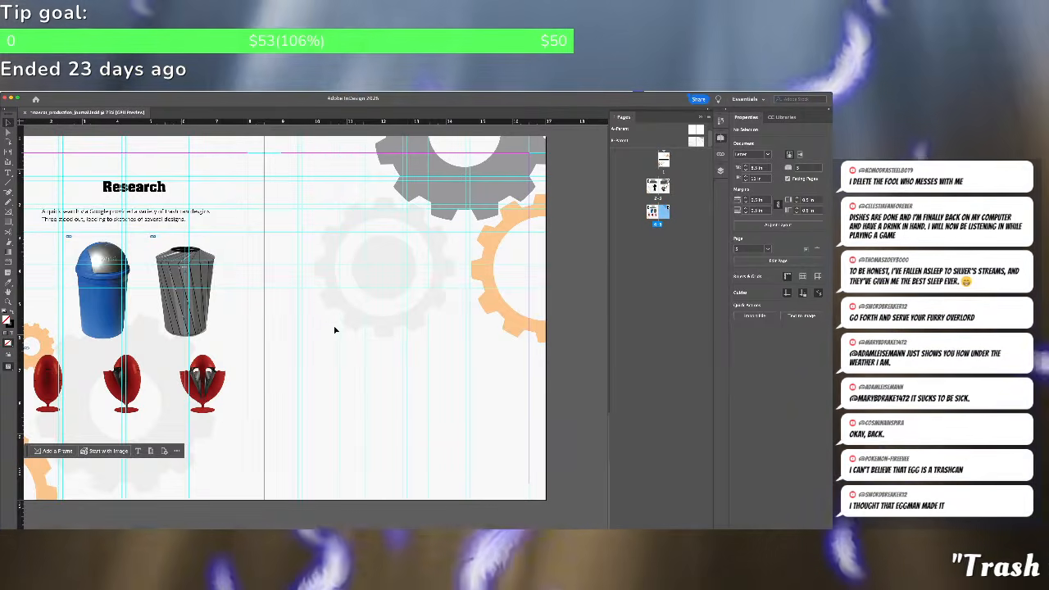
left_click(130, 213)
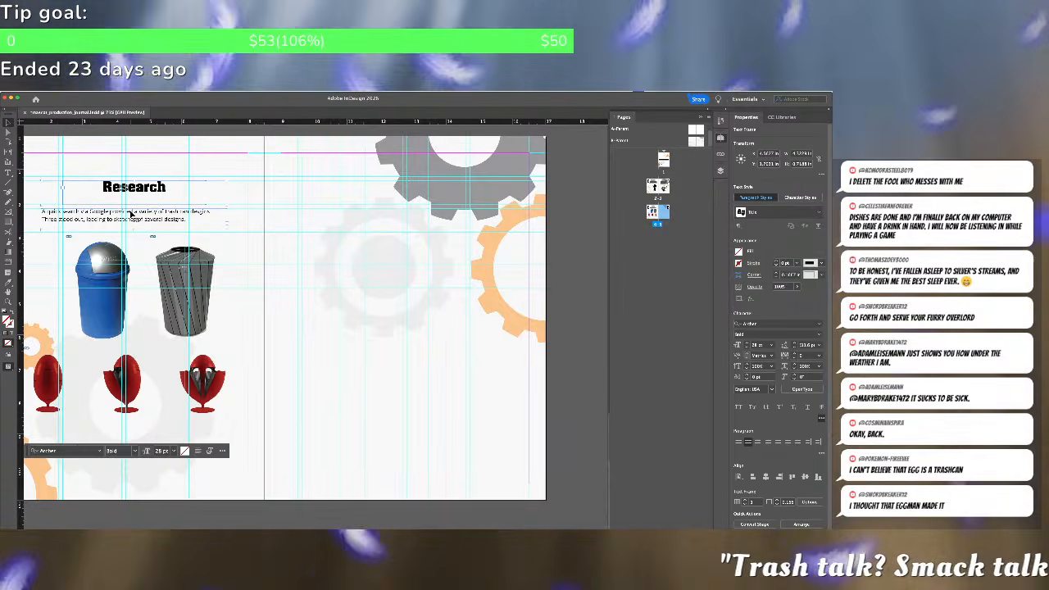
double_click(131, 215)
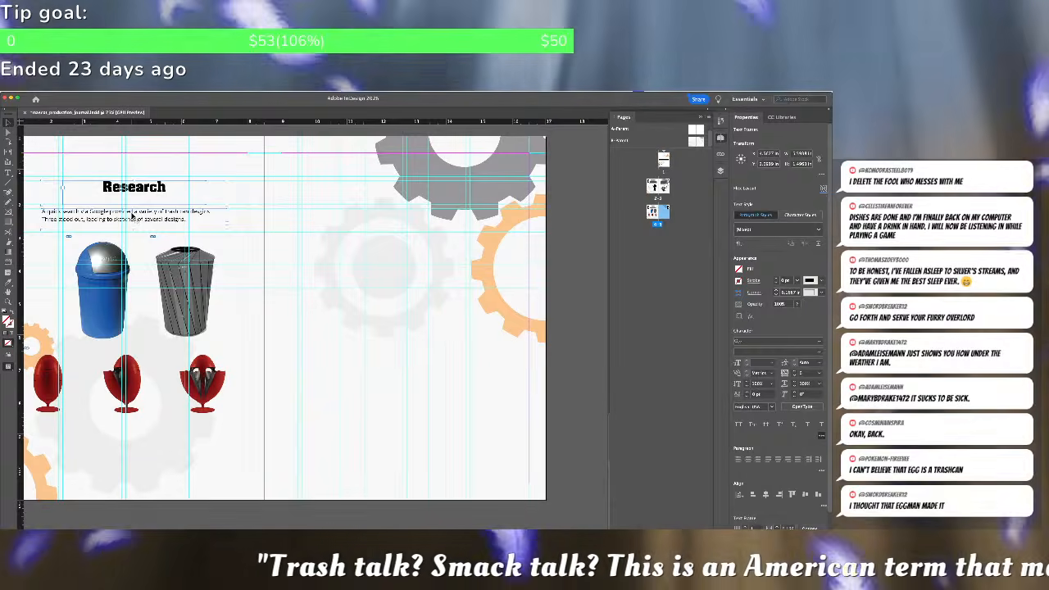
left_click_drag(131, 215, 416, 232)
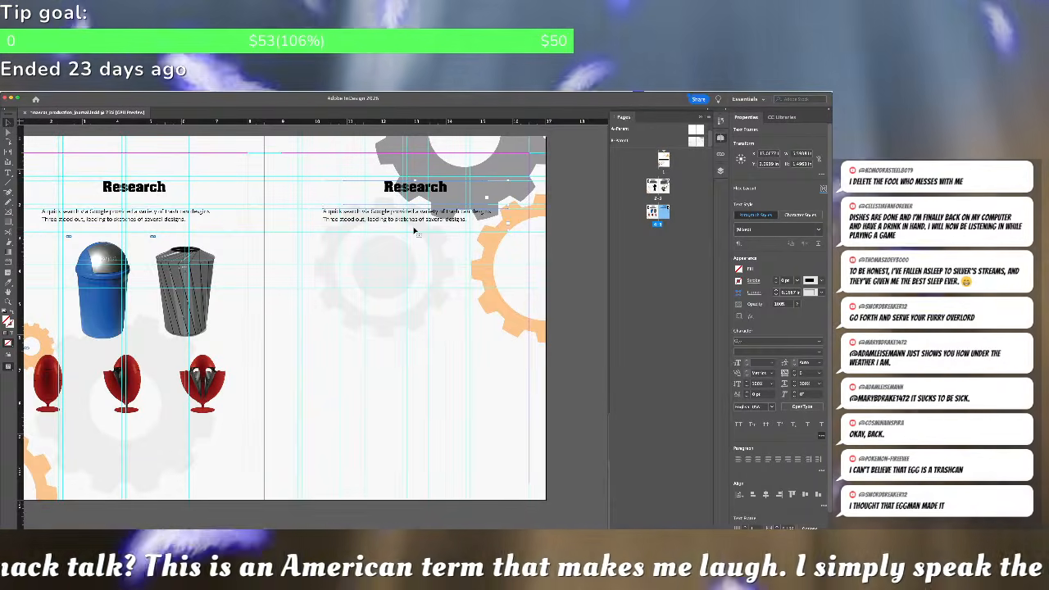
left_click(400, 190)
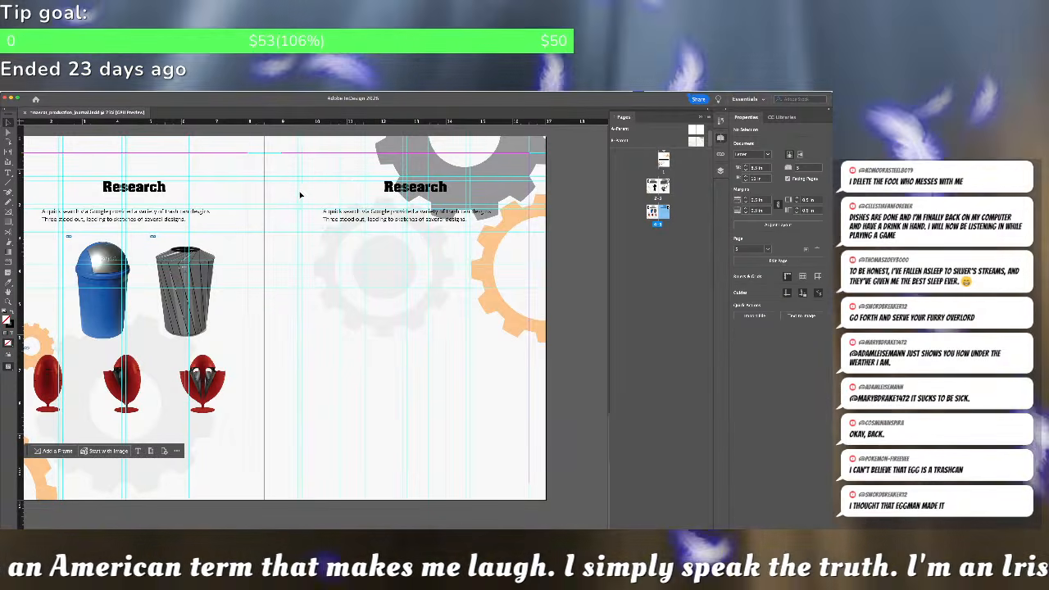
left_click_drag(395, 190, 433, 207)
left_click(201, 198)
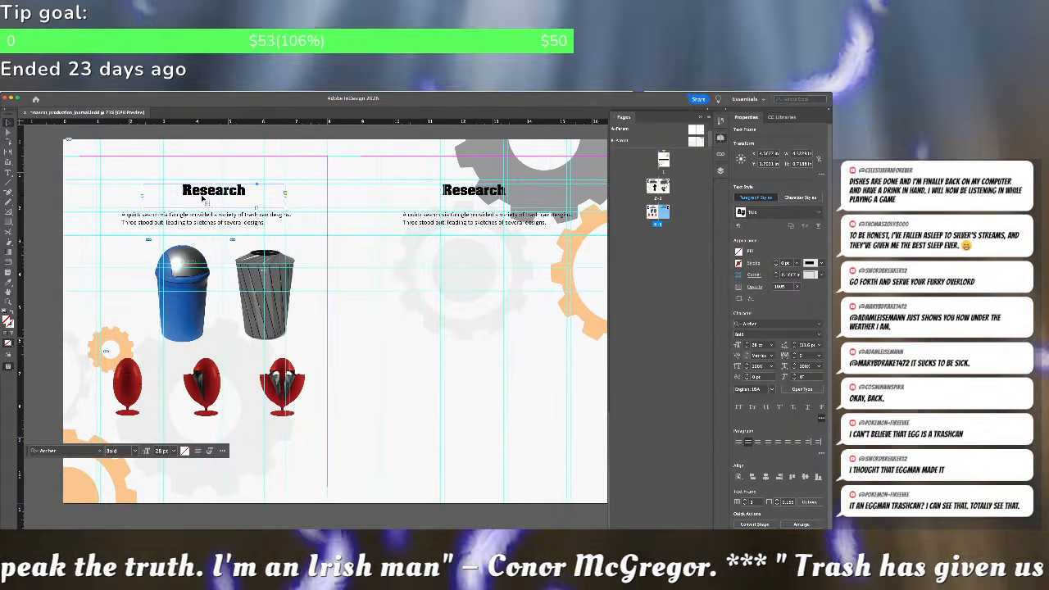
left_click(446, 204)
left_click_drag(473, 195, 516, 192)
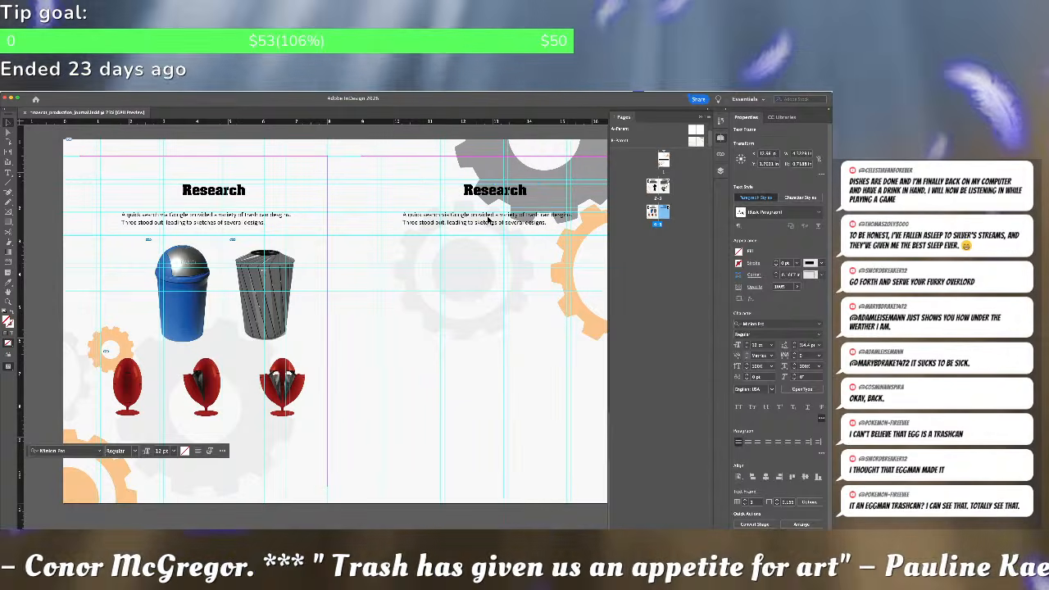
Replace the facing page's paragraph with "Using each of the preceeding designs as a starting point, these sketches represent ideas of transforming each into a robot helper."
key("super+shift+a")
double_click(488, 218)
key("super+a")
type("Using")
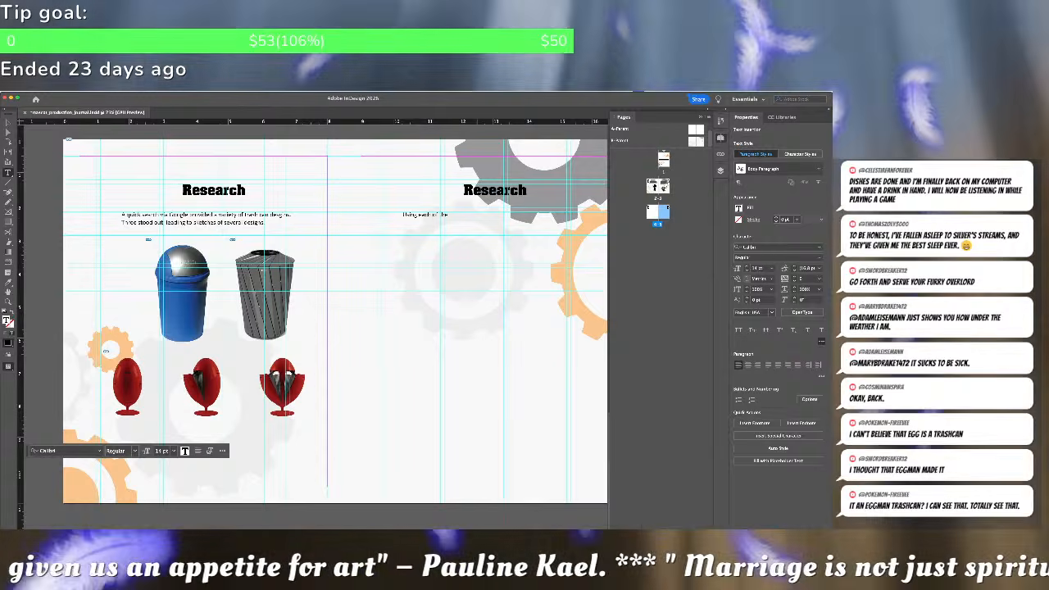
type(" each of the preceeding designs")
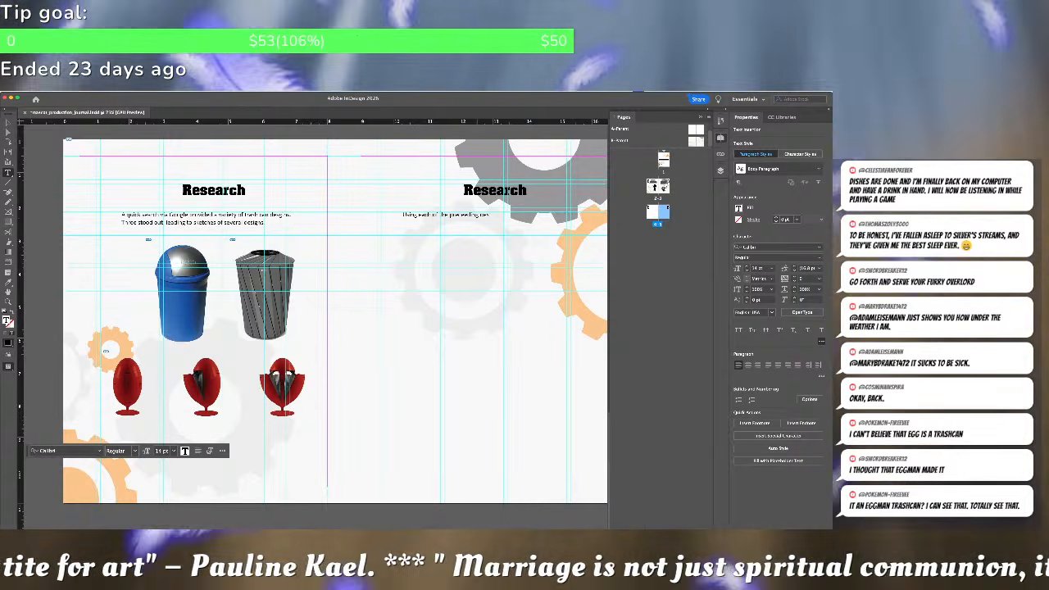
type(" as a starting point")
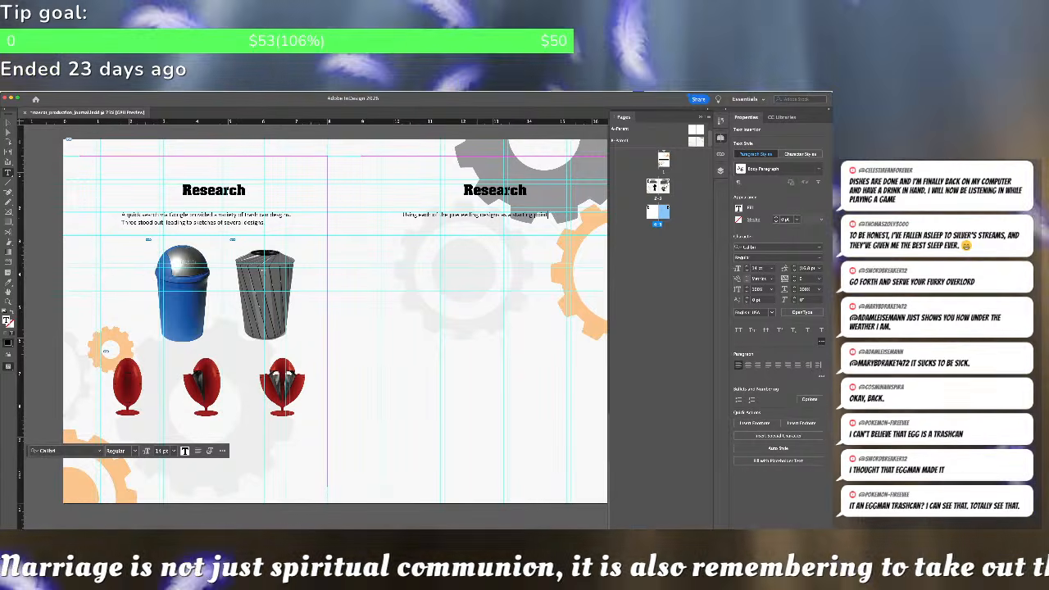
type(", thes")
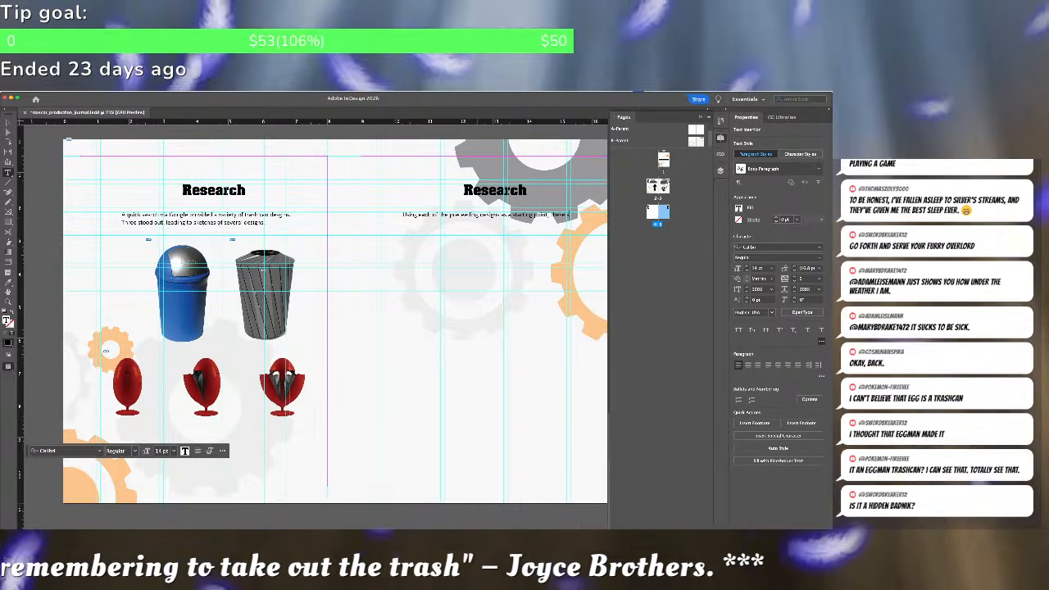
type(" e sketches represent")
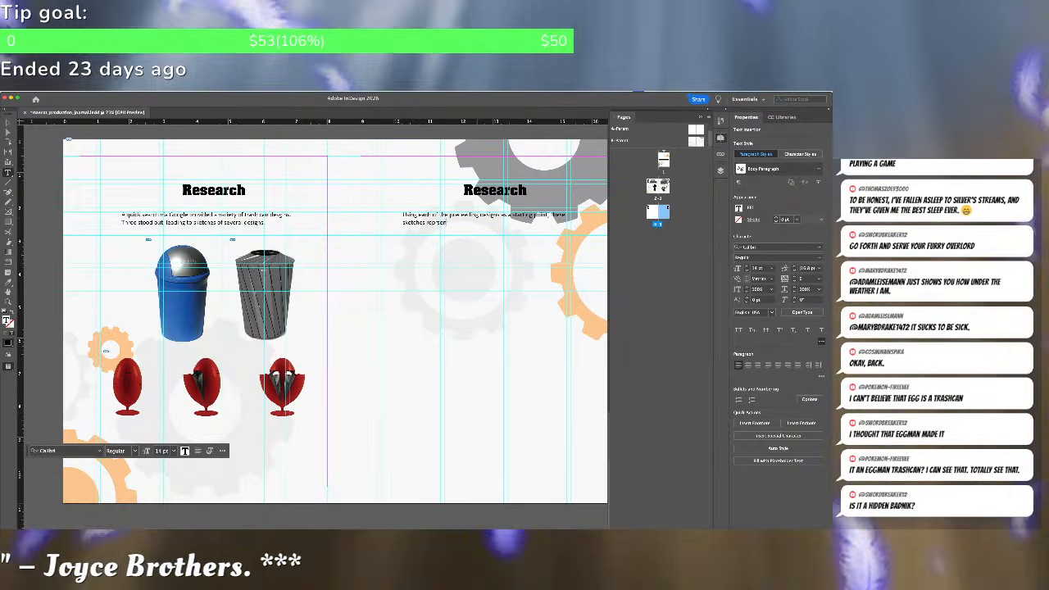
key("BackSpace")
key("BackSpace")
key("BackSpace")
key("BackSpace")
key("BackSpace")
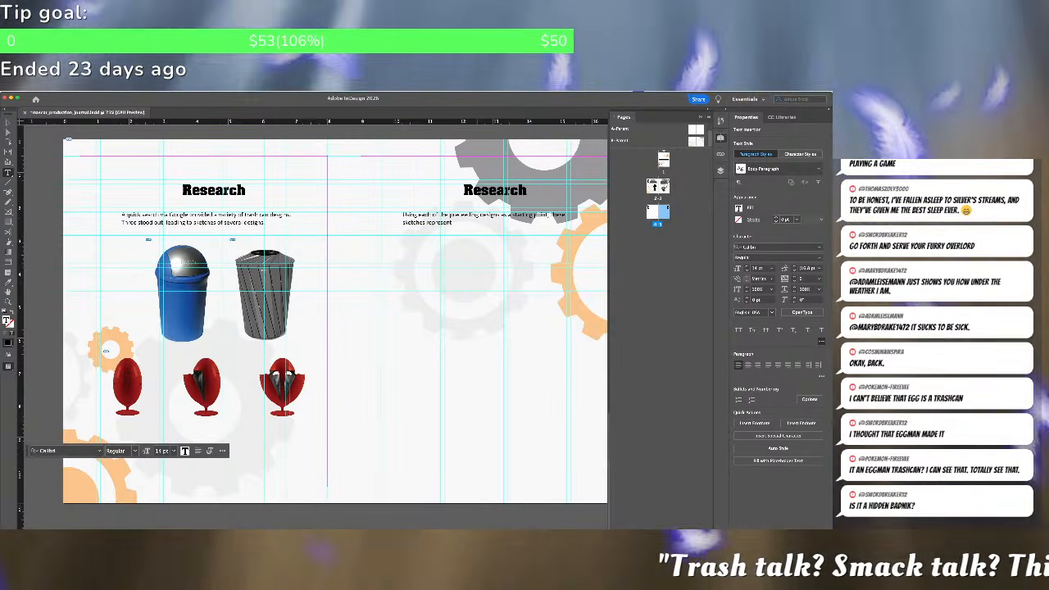
type("the")
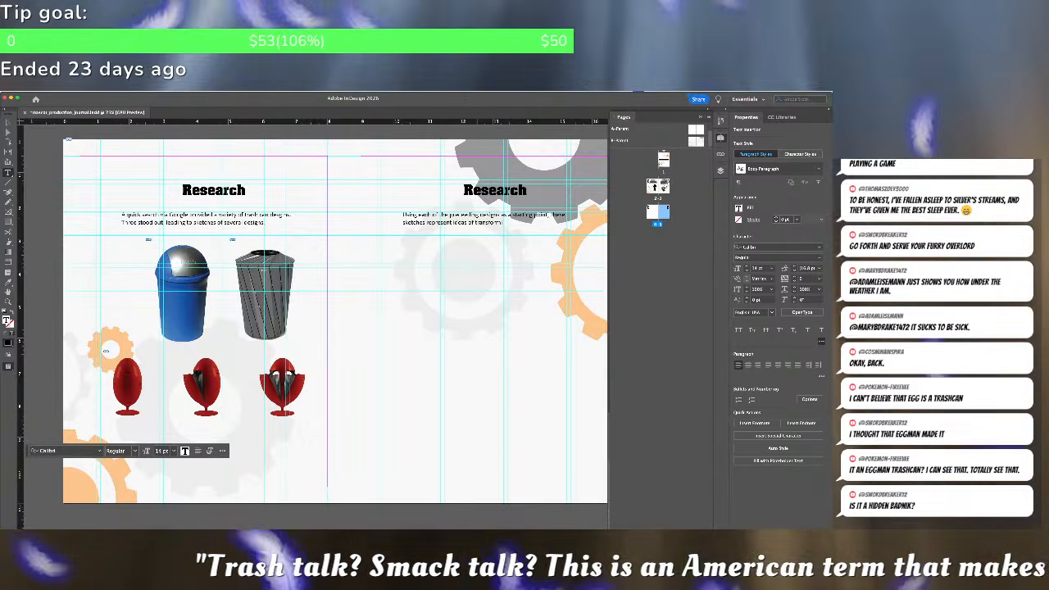
type("nto a robot.")
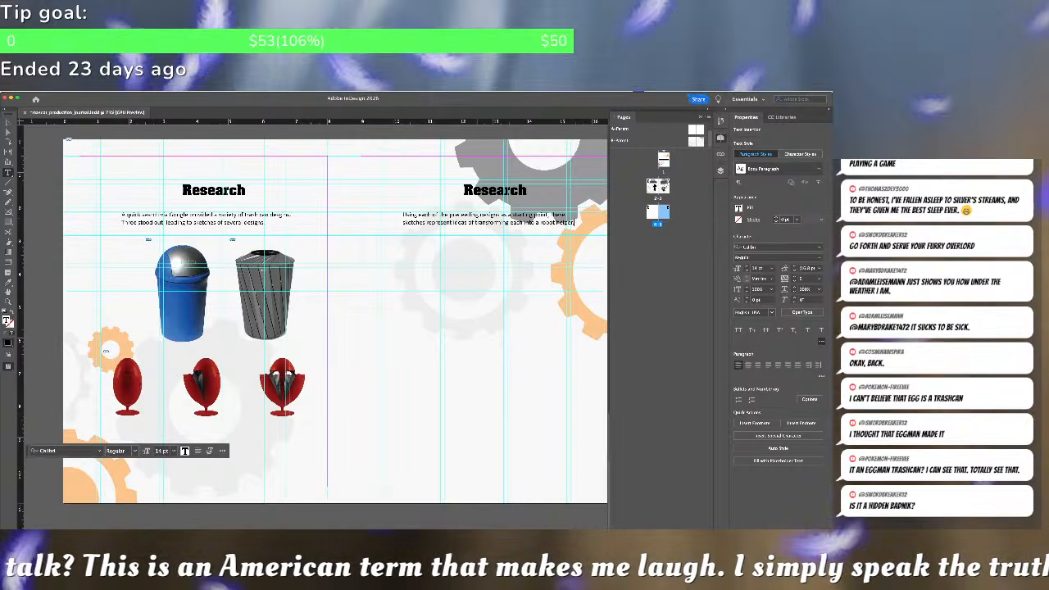
key("Escape")
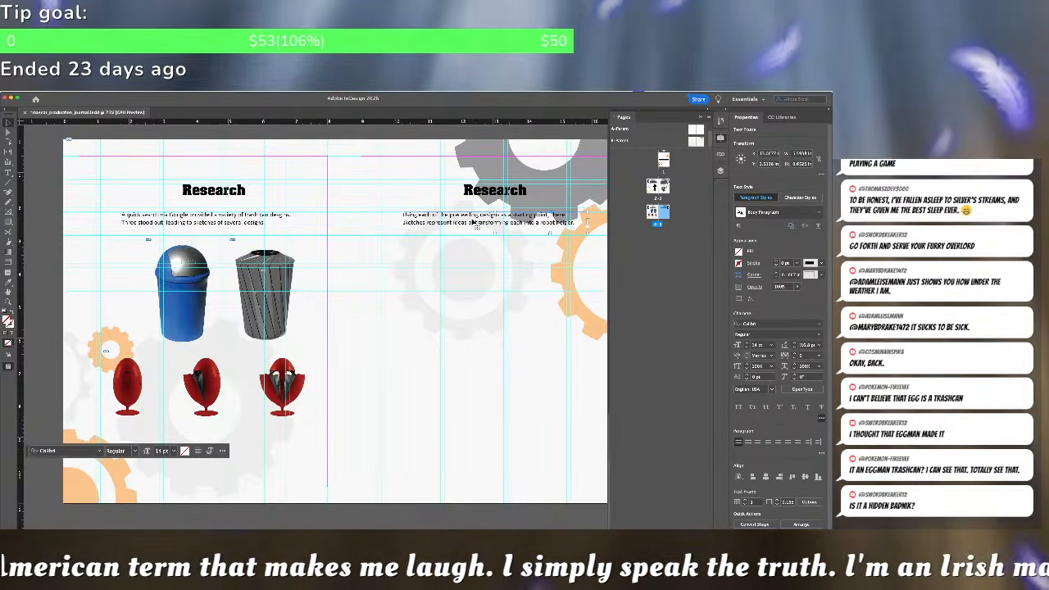
Draw an empty graphic frame about 6.1 in wide and 6.7 in high below the facing page's paragraph
scroll(422, 279, "right", 2)
scroll(422, 279, "right", 1)
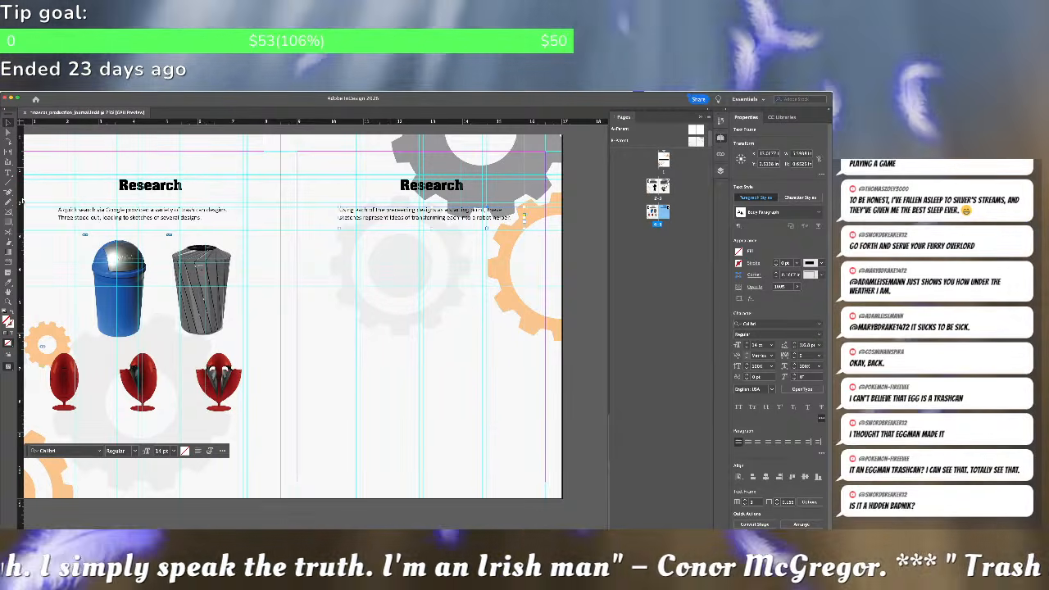
left_click(8, 212)
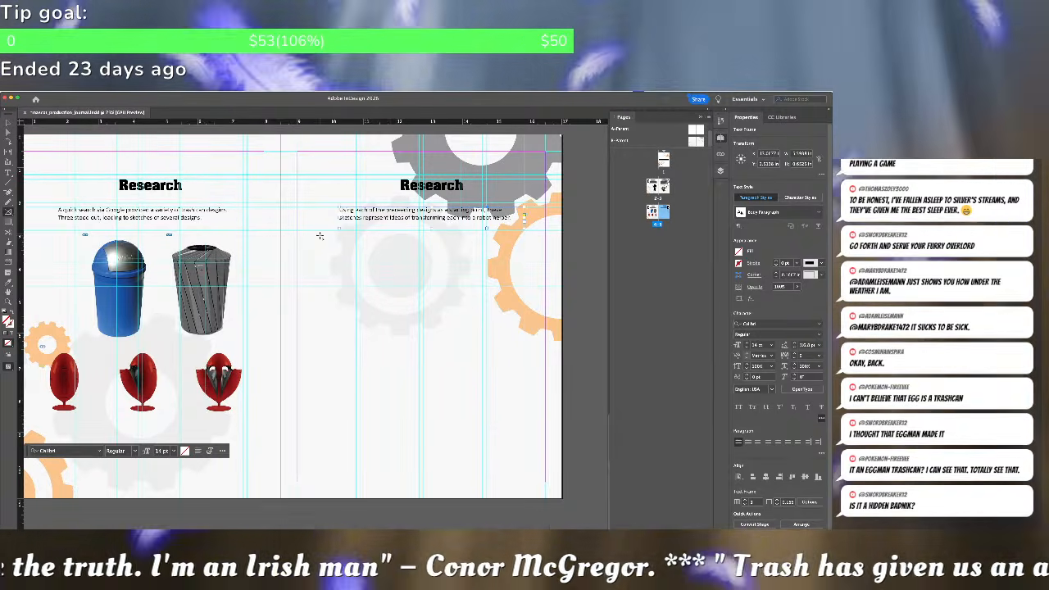
left_click_drag(320, 236, 522, 456)
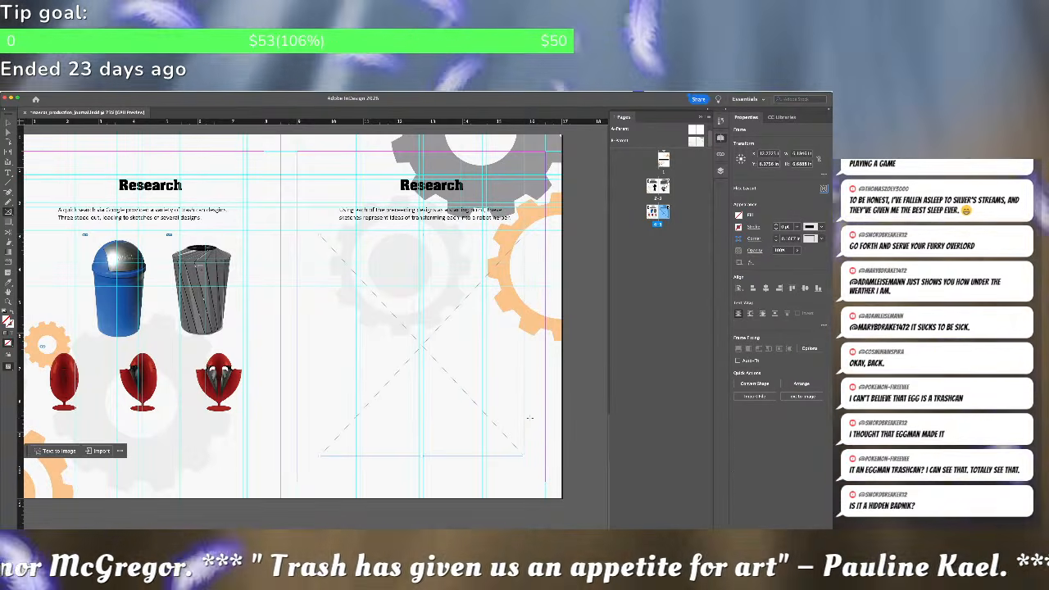
Preview the candidate files in the mascot folder and place the PNG of trash can robot sketches into the new frame
key("super+d")
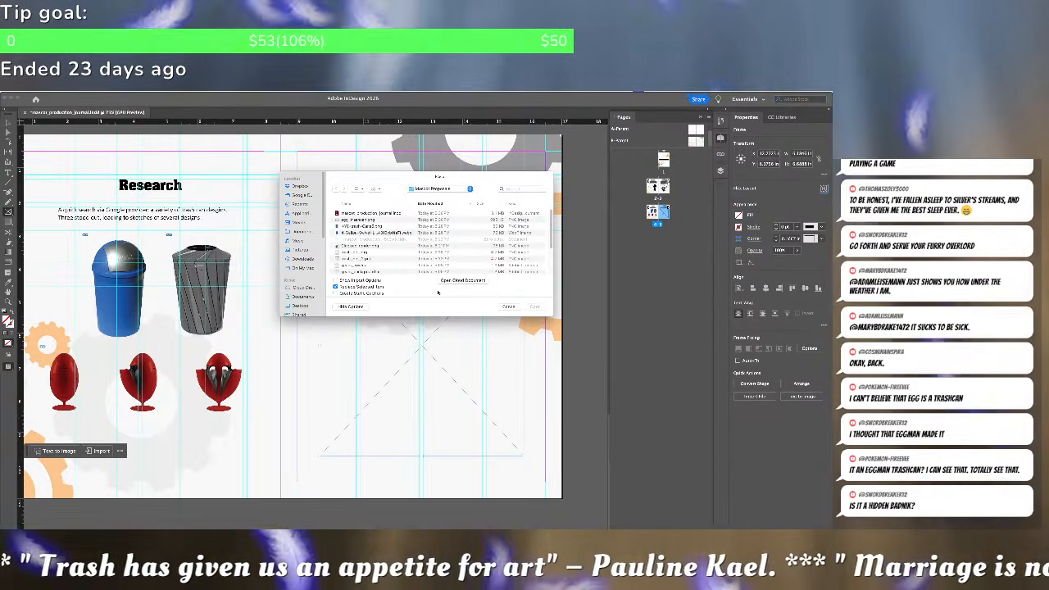
left_click(367, 258)
key("space")
key("space")
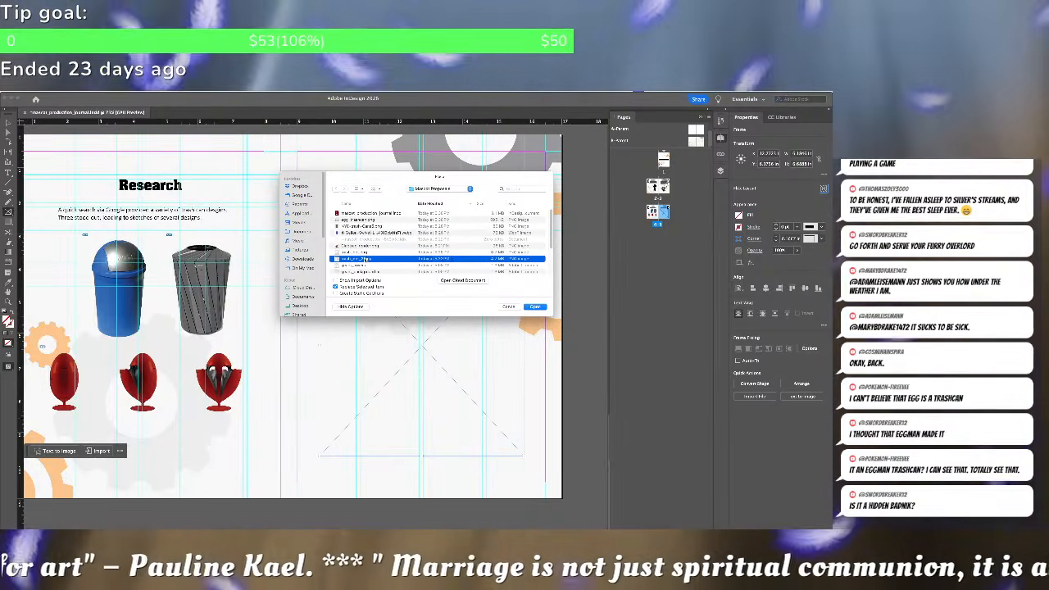
key("space")
key("space")
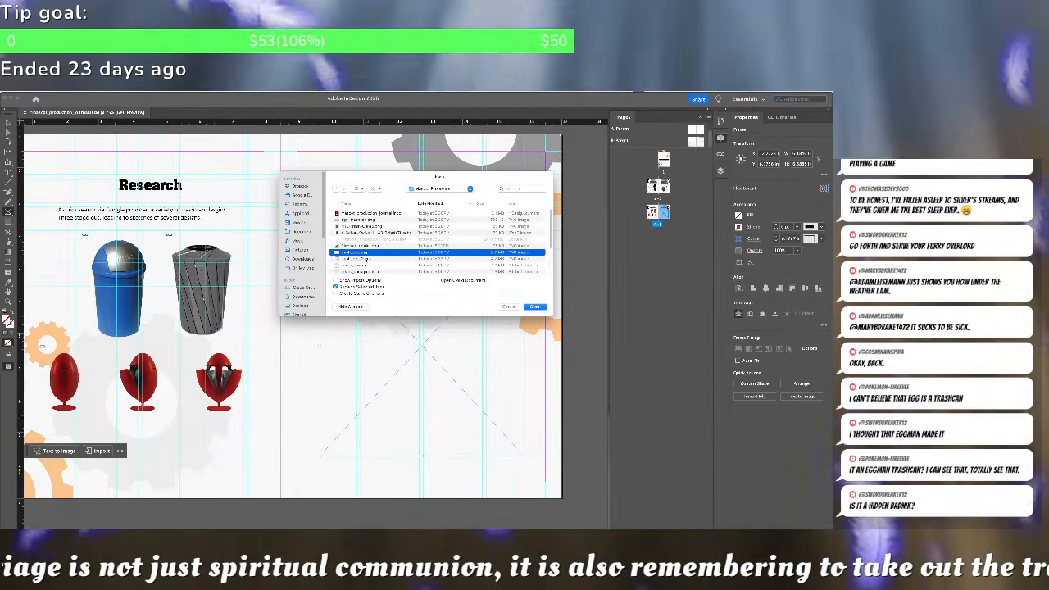
scroll(365, 258, "down", 2)
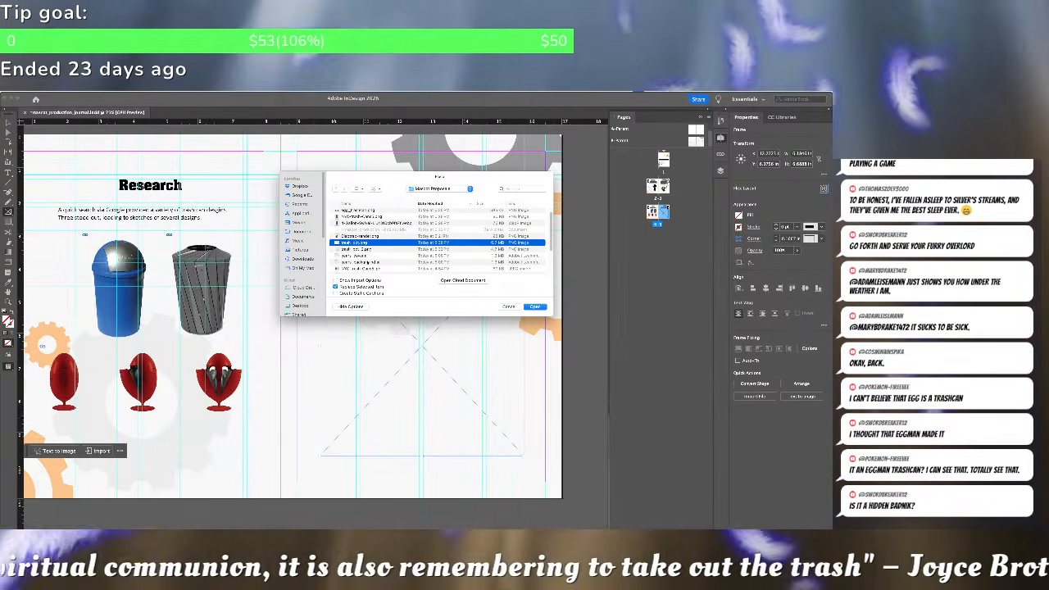
scroll(366, 259, "down", 5)
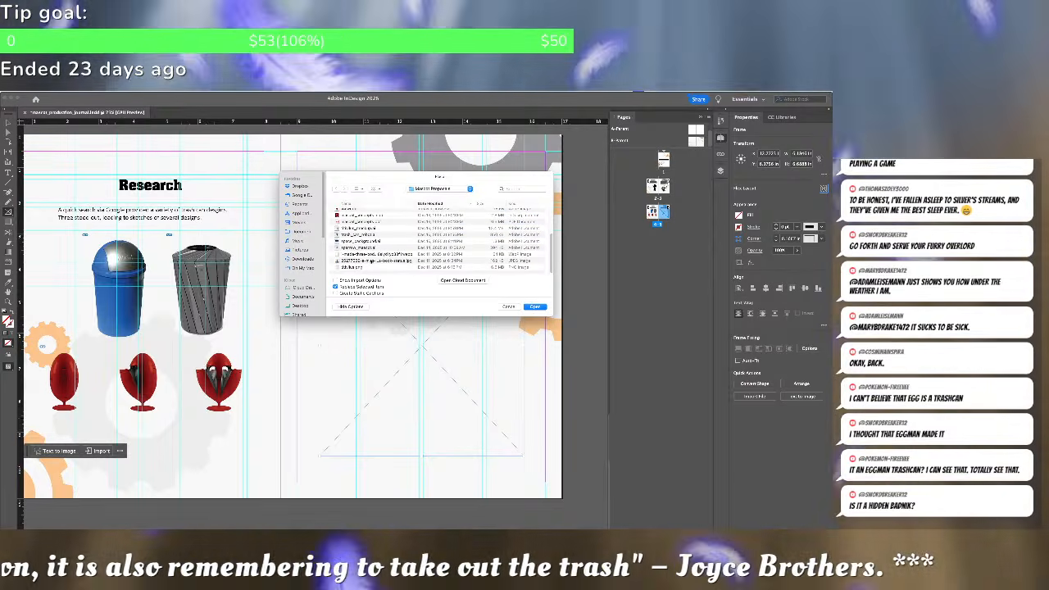
scroll(365, 259, "up", 6)
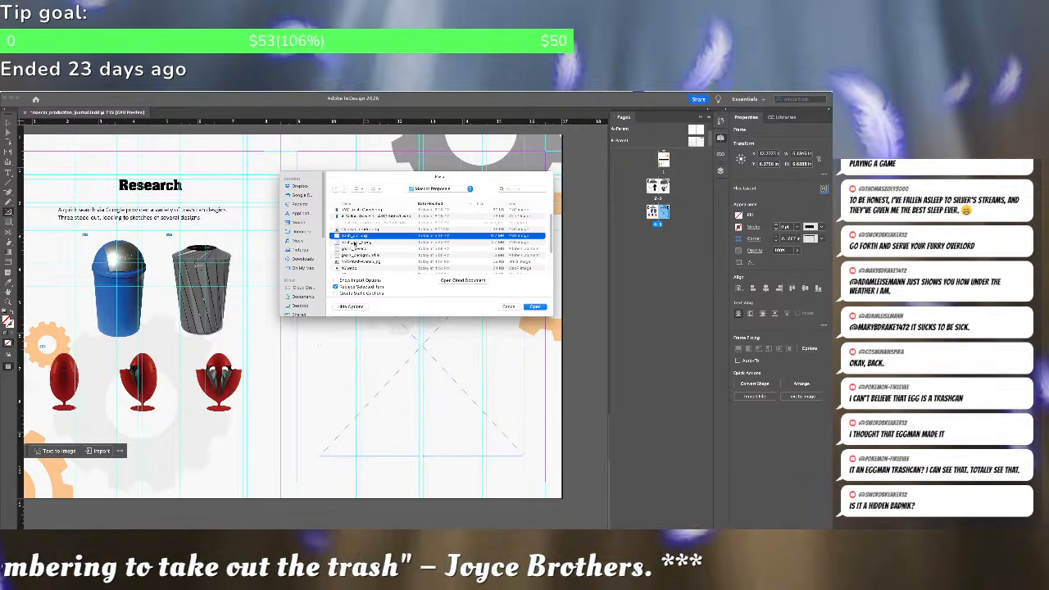
key("space")
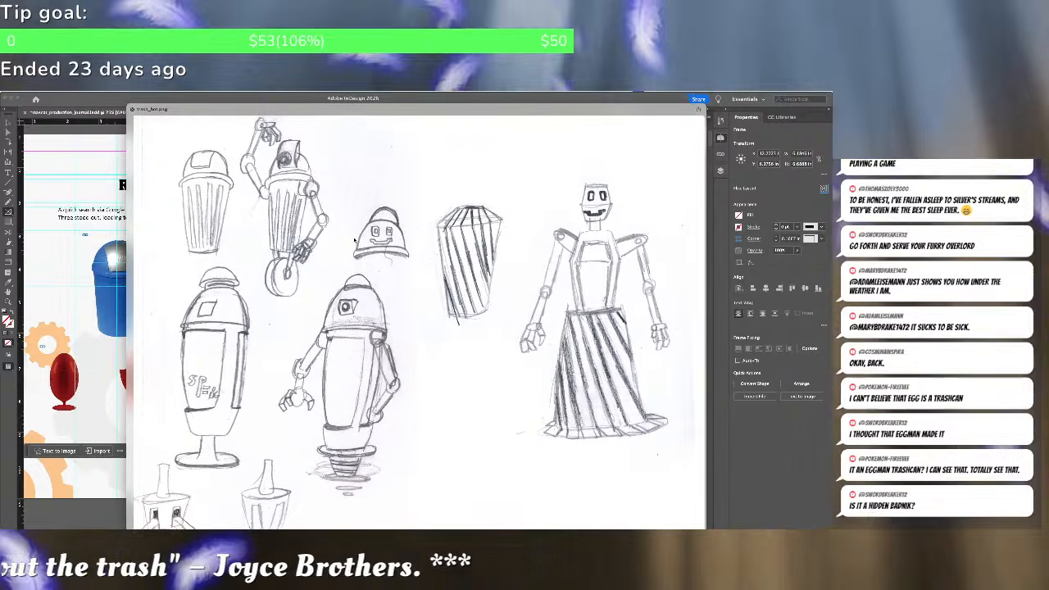
key("space")
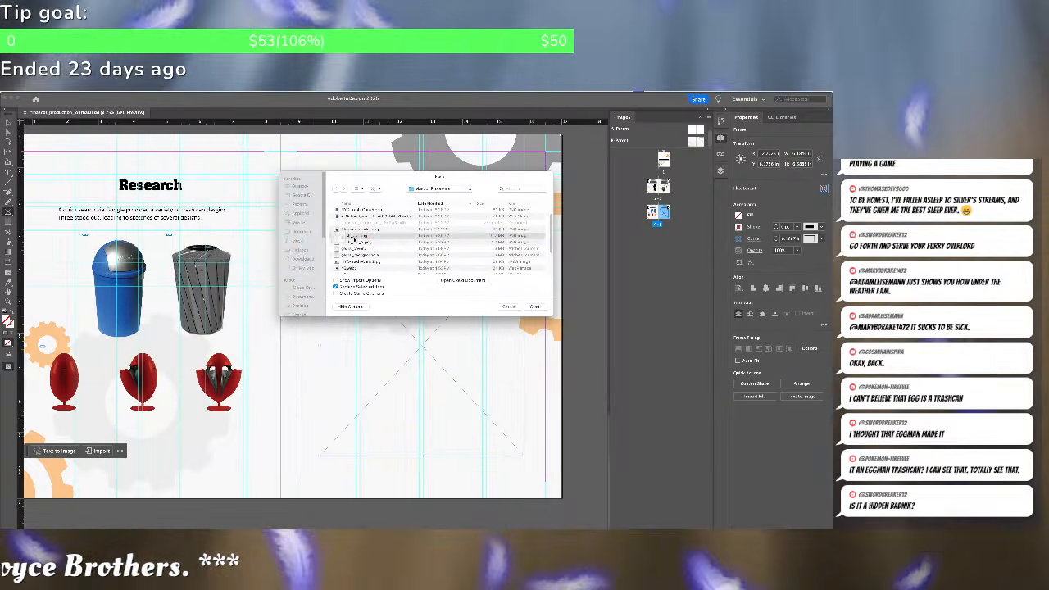
key("Return")
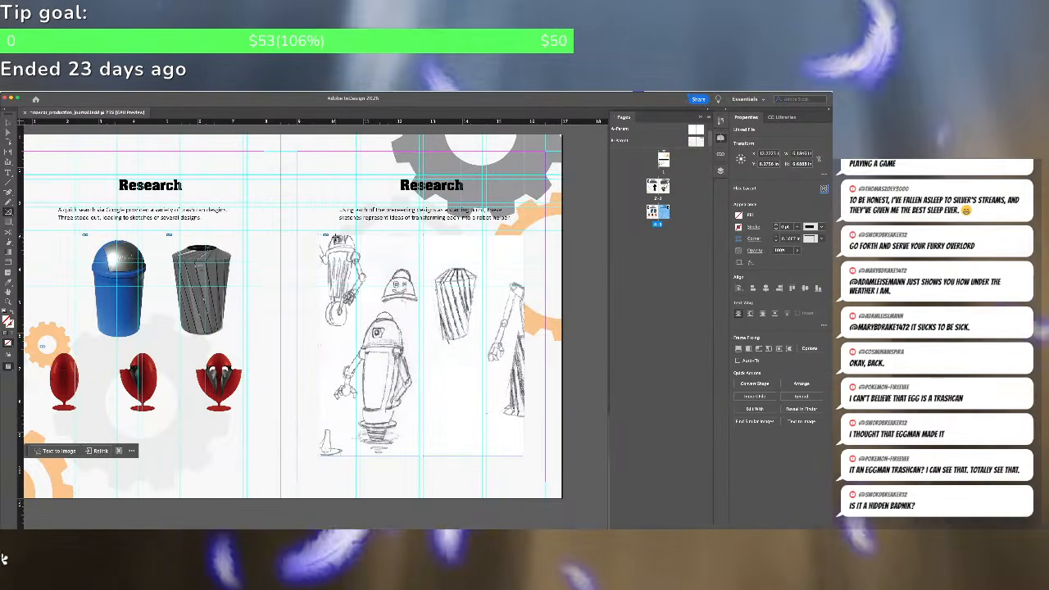
Fit the sketch image proportionally inside its frame
right_click(449, 280)
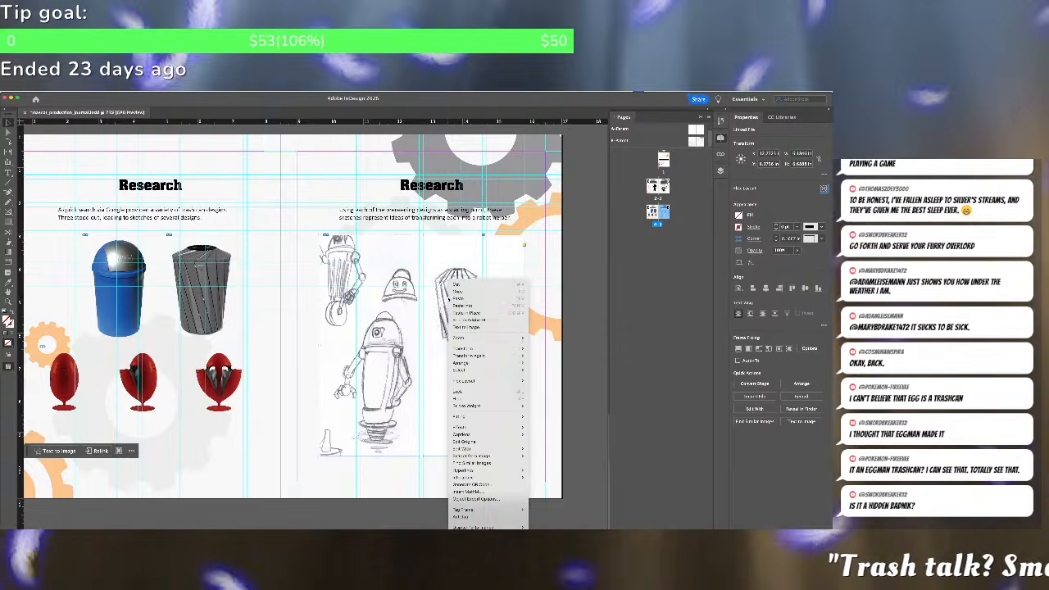
mouse_move(491, 417)
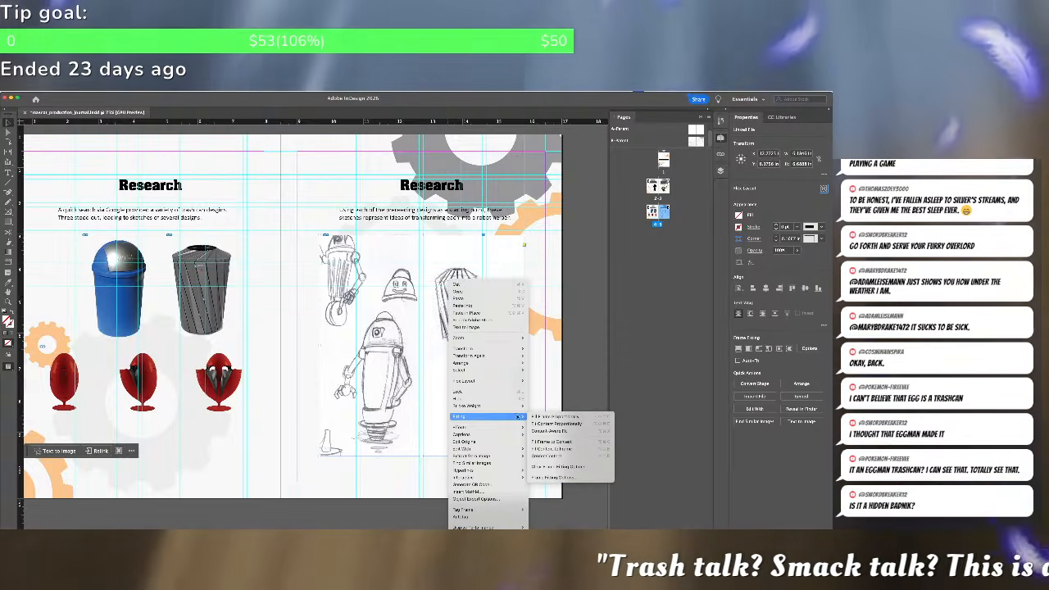
left_click(555, 424)
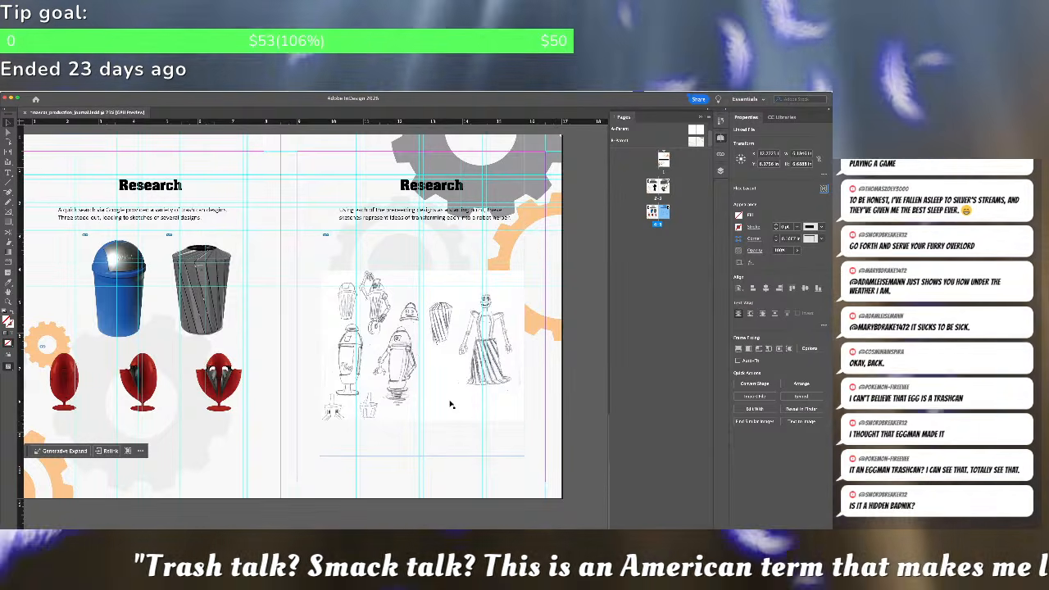
Set the placed sketch image's transparency blending mode to Multiply and deselect it to inspect the blend over the gear background
left_click(449, 431)
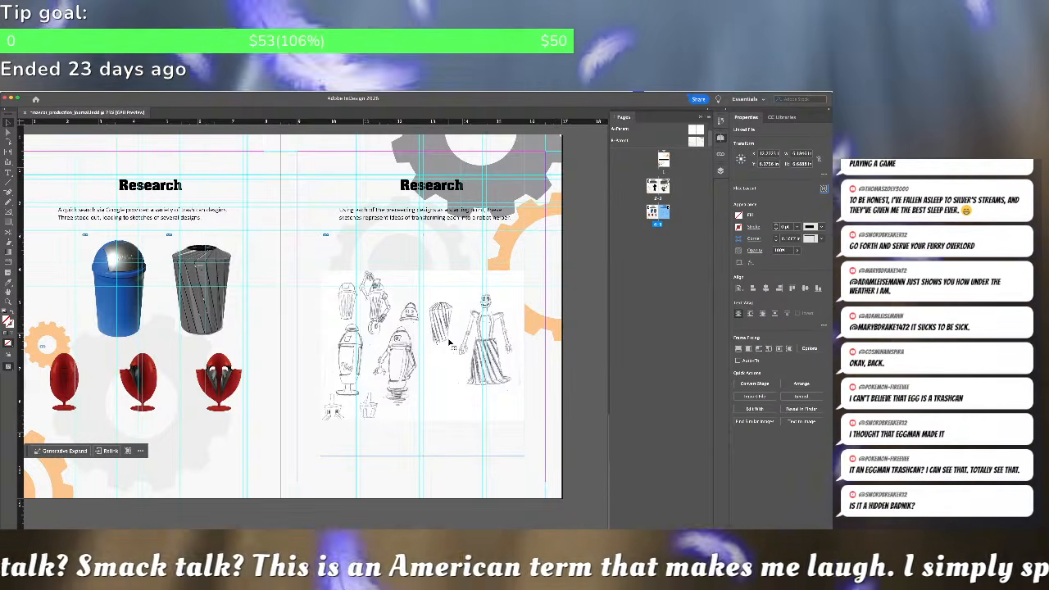
left_click(449, 336)
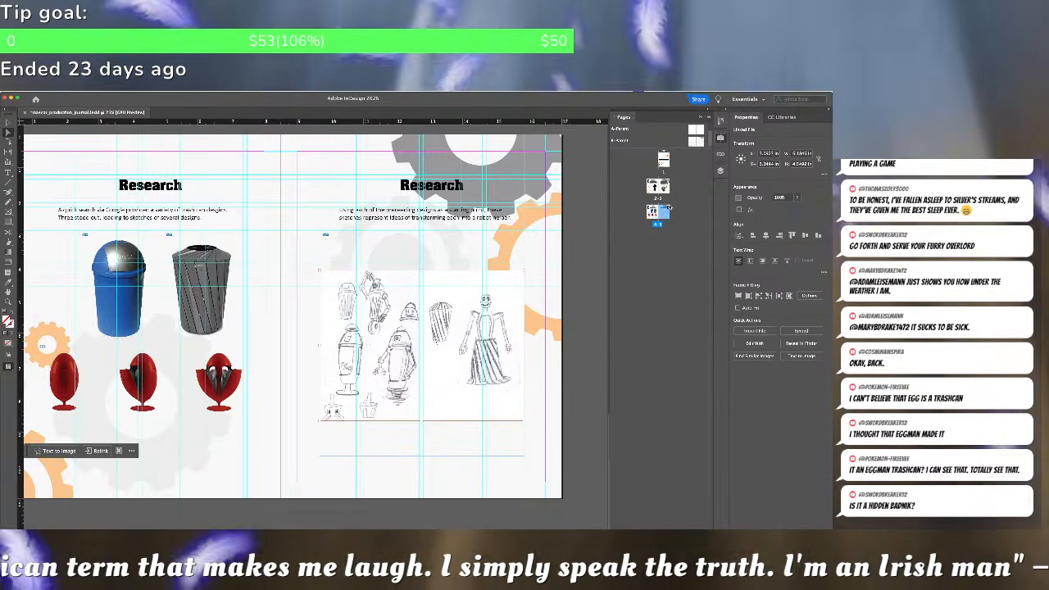
right_click(474, 331)
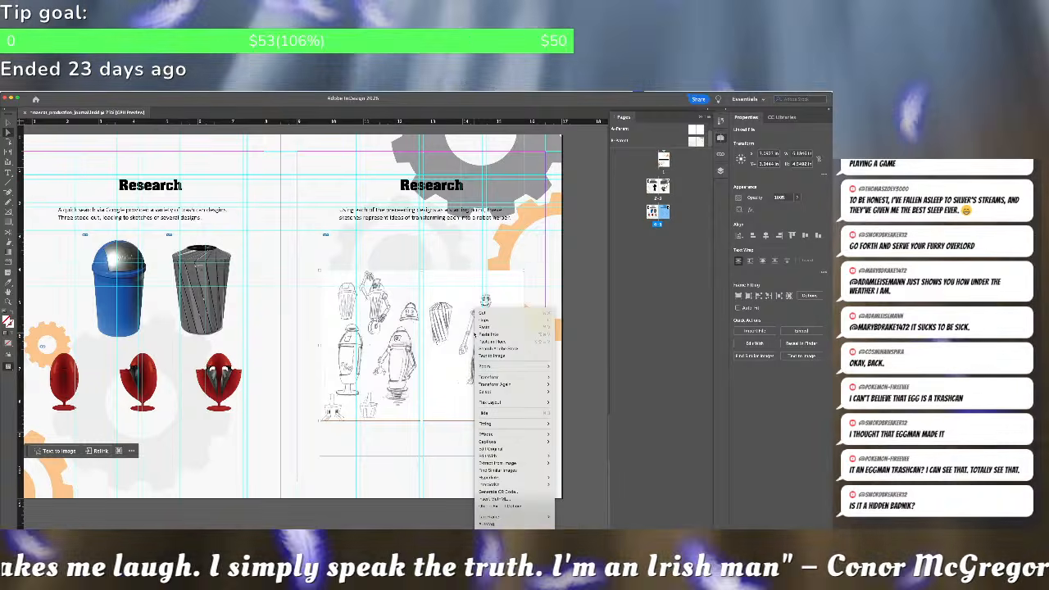
mouse_move(517, 437)
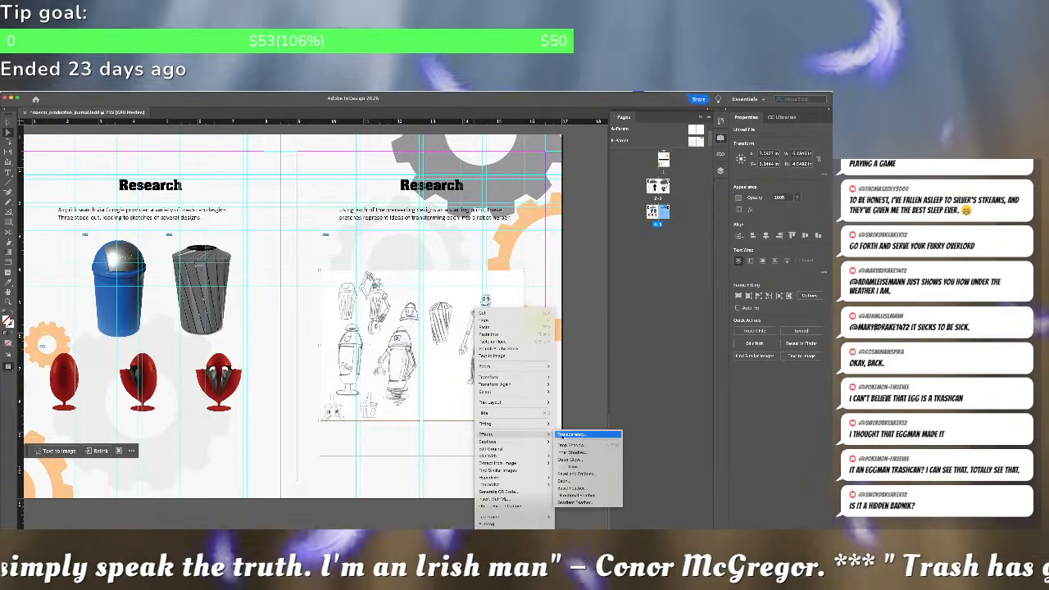
left_click(566, 435)
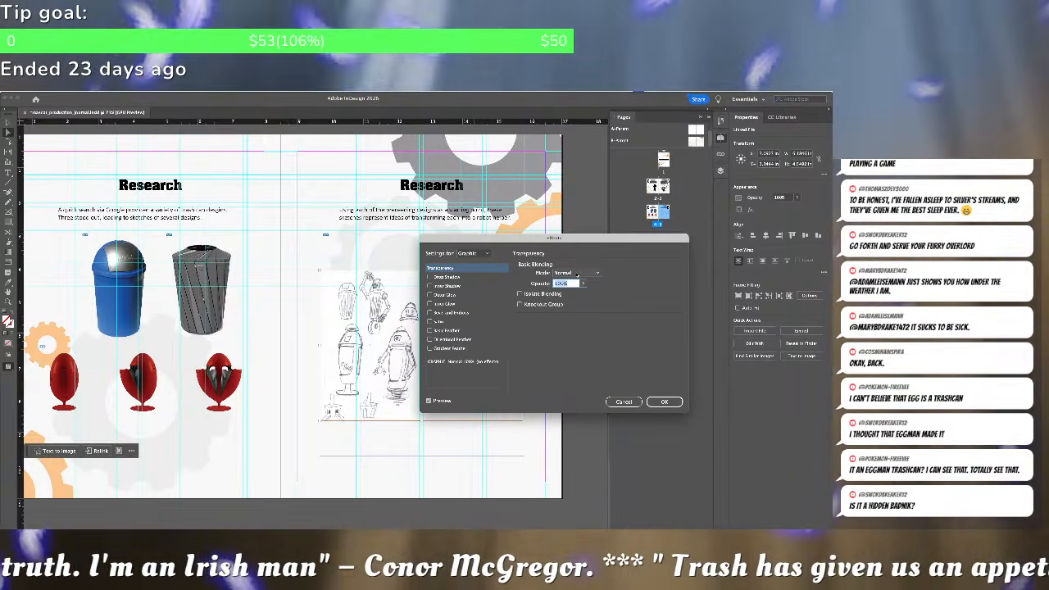
left_click(595, 273)
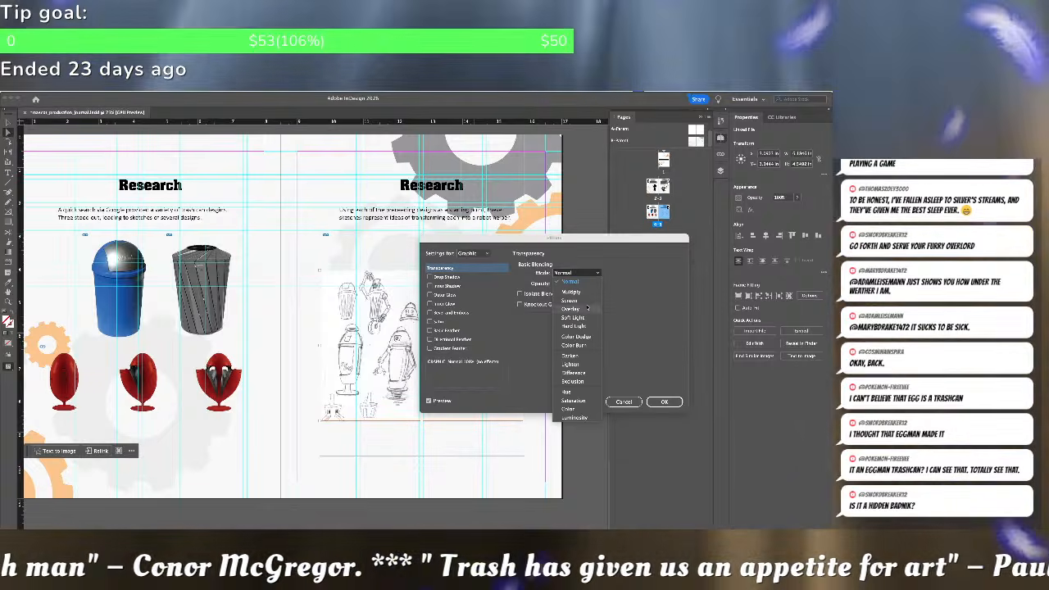
left_click(571, 293)
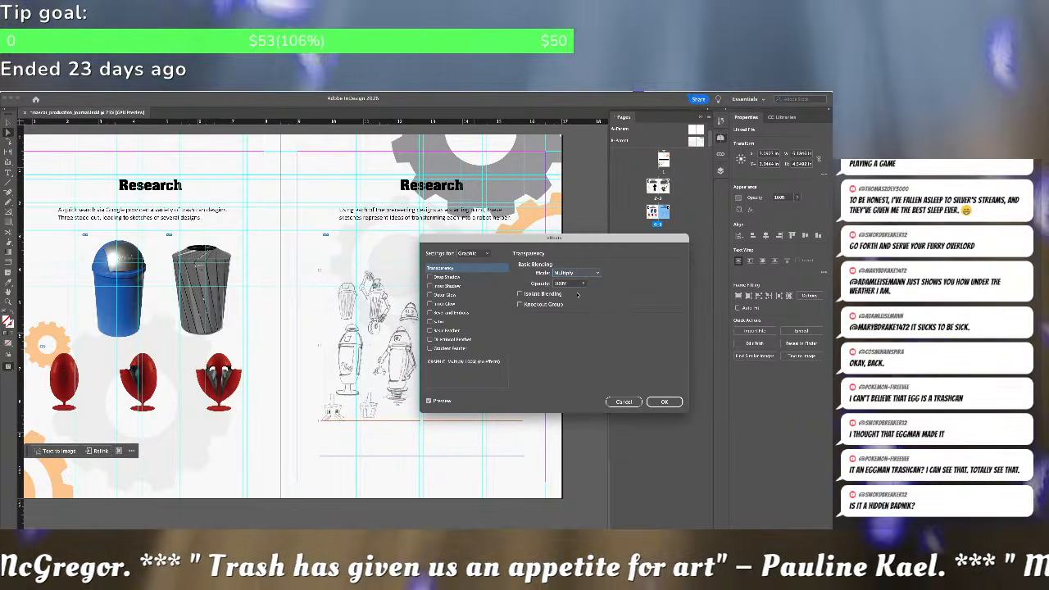
left_click(665, 402)
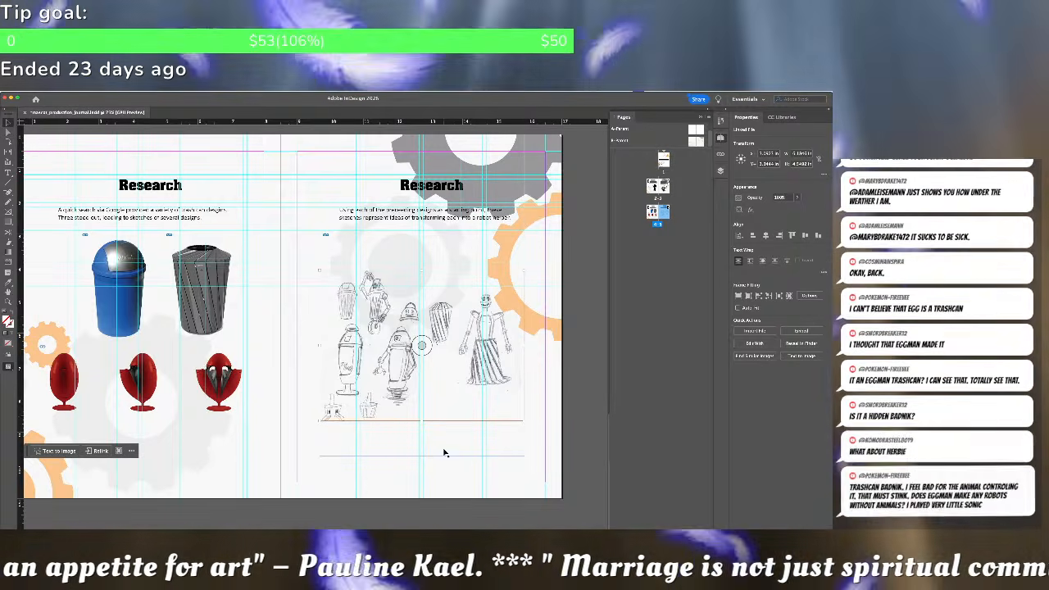
left_click(448, 453)
left_click(451, 469)
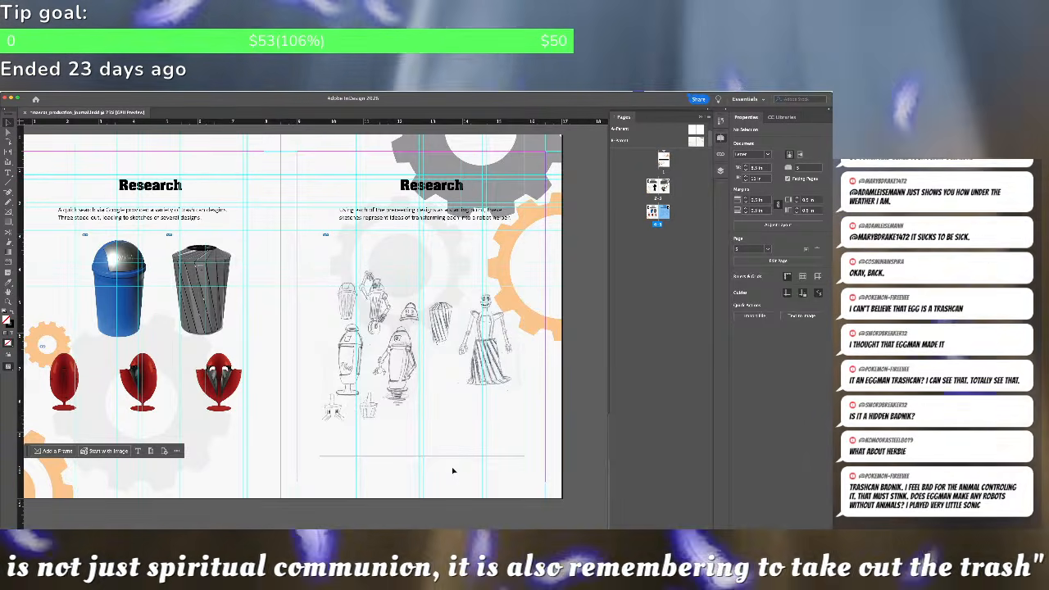
scroll(431, 418, "up", 2)
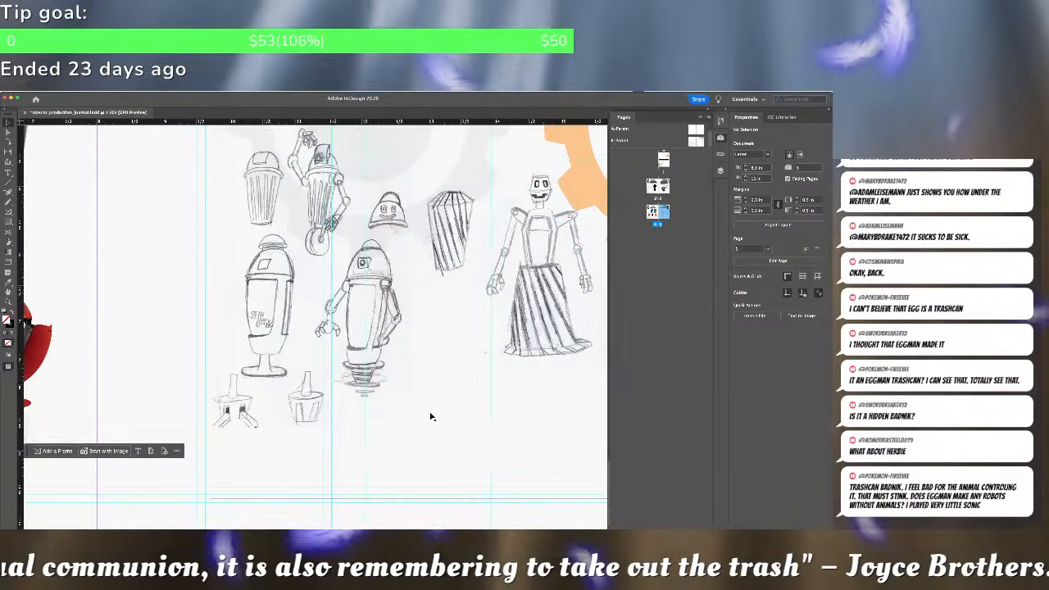
scroll(431, 418, "up", 1)
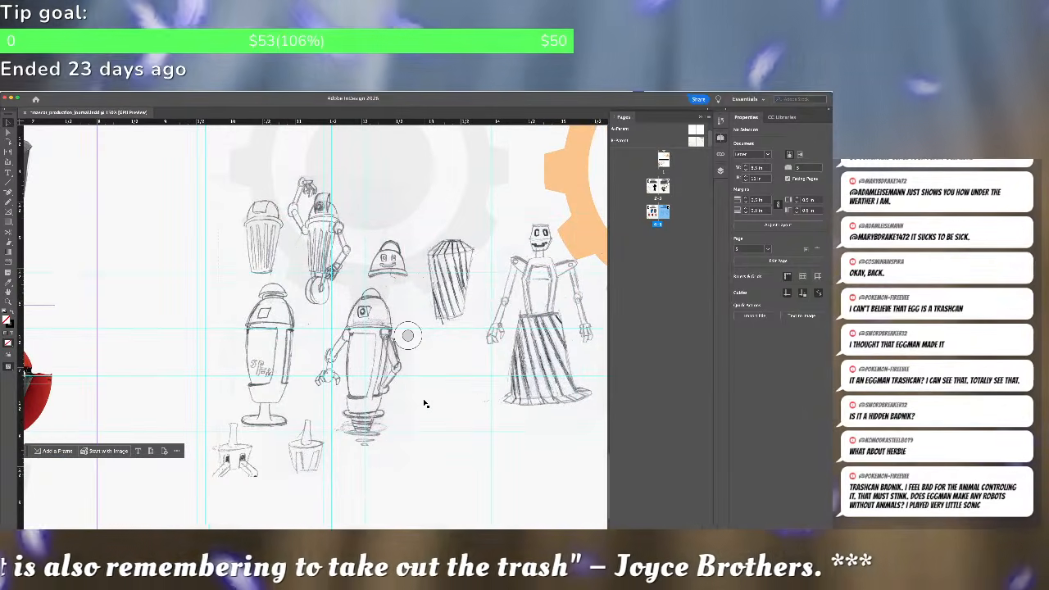
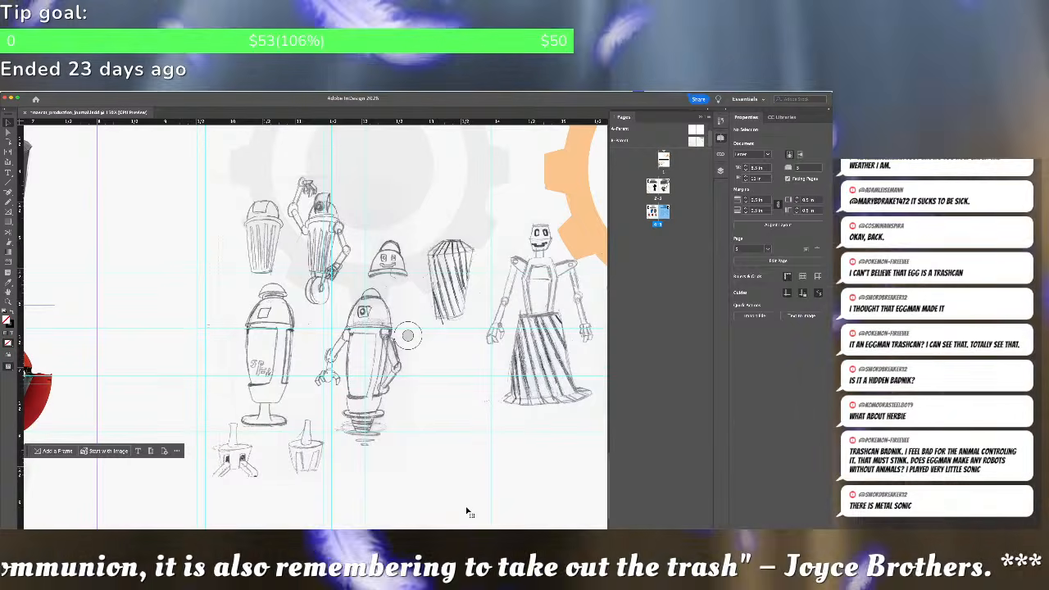
Change the facing page's heading above the robot sketches to "Concepts"
left_click(466, 512)
key("ctrl+minus")
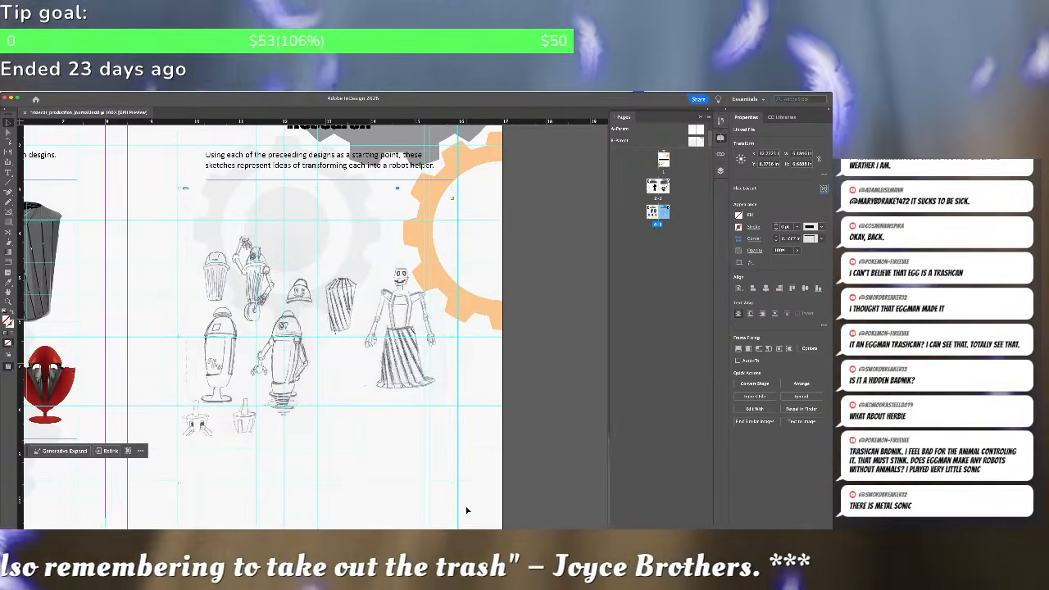
scroll(450, 410, "left", 5)
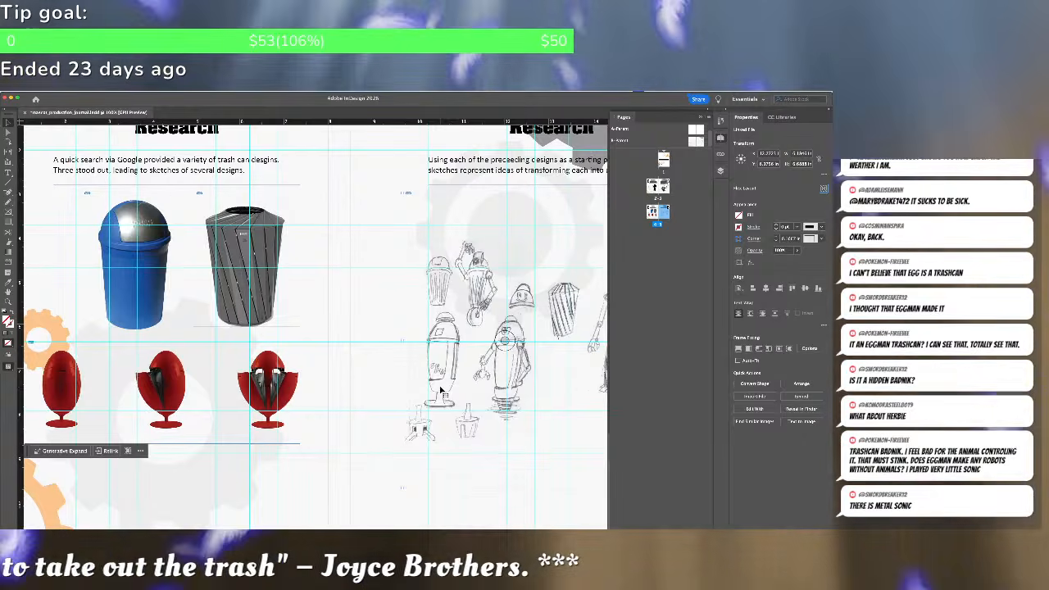
scroll(470, 369, "up", 3)
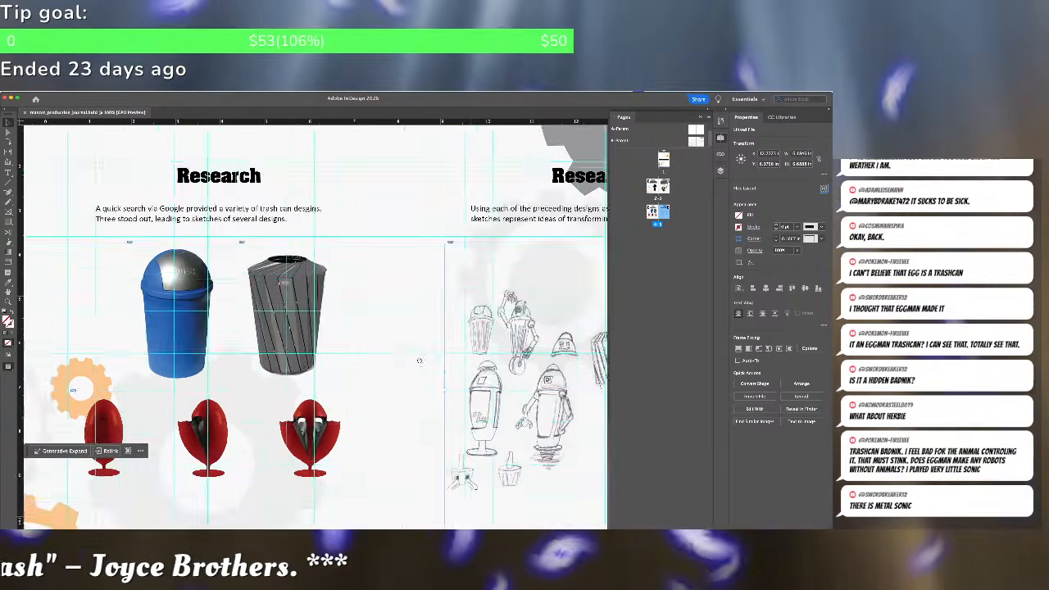
scroll(426, 278, "right", 4)
double_click(401, 234)
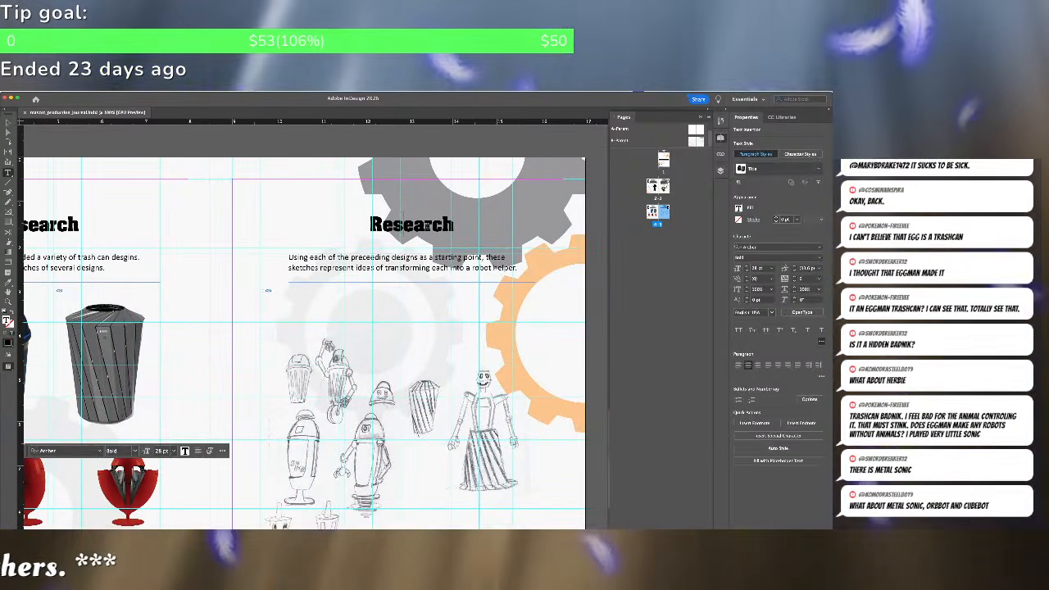
double_click(402, 233)
type("Concepts")
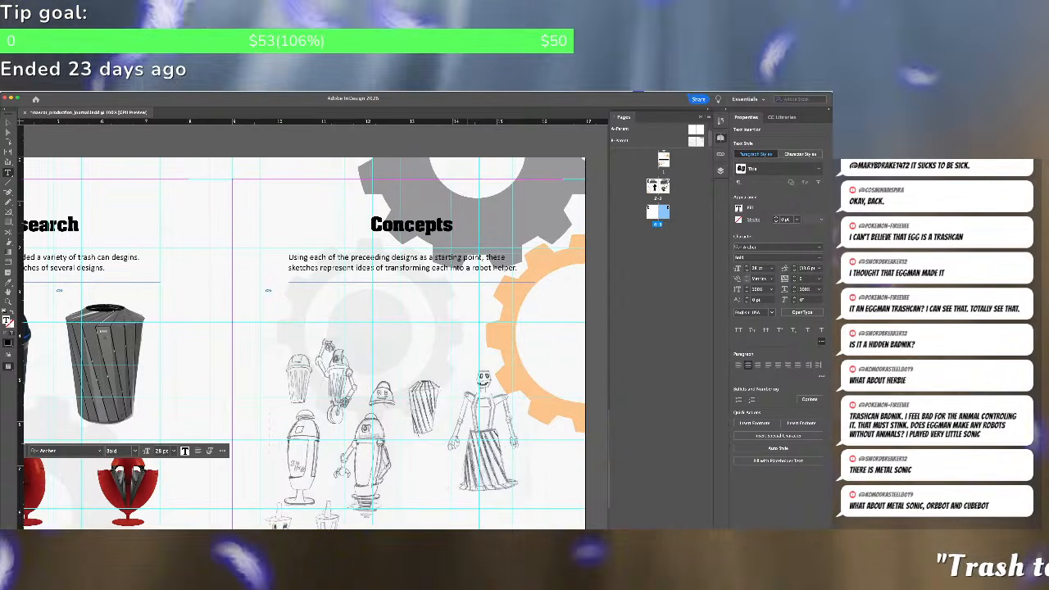
key("Escape")
left_click_drag(432, 375, 460, 255)
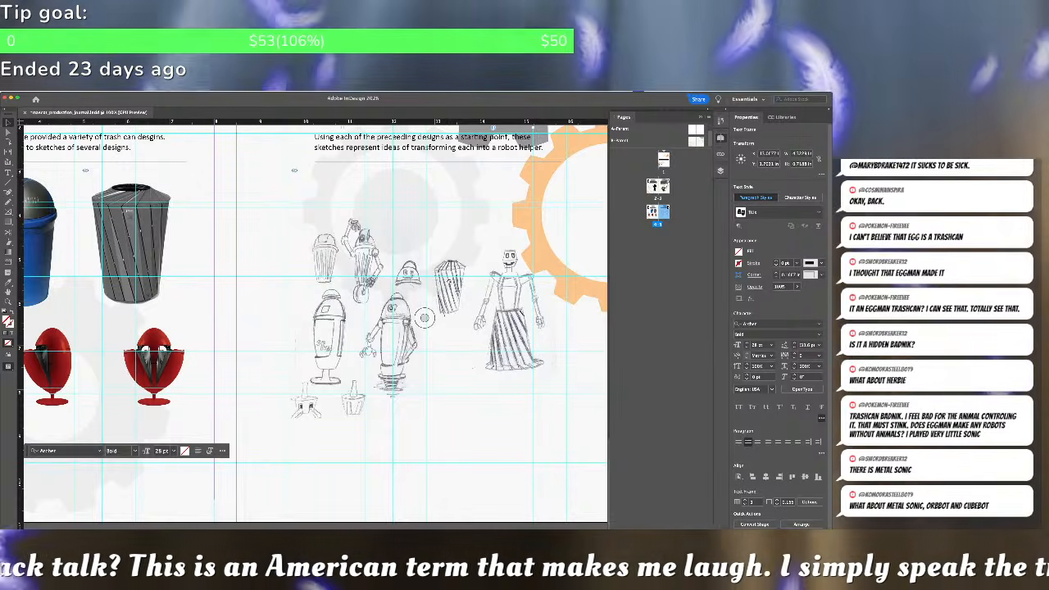
Preview image files in the mascot folder and open trash_bot_2.png in Illustrator
key("super+Tab")
left_click(318, 402)
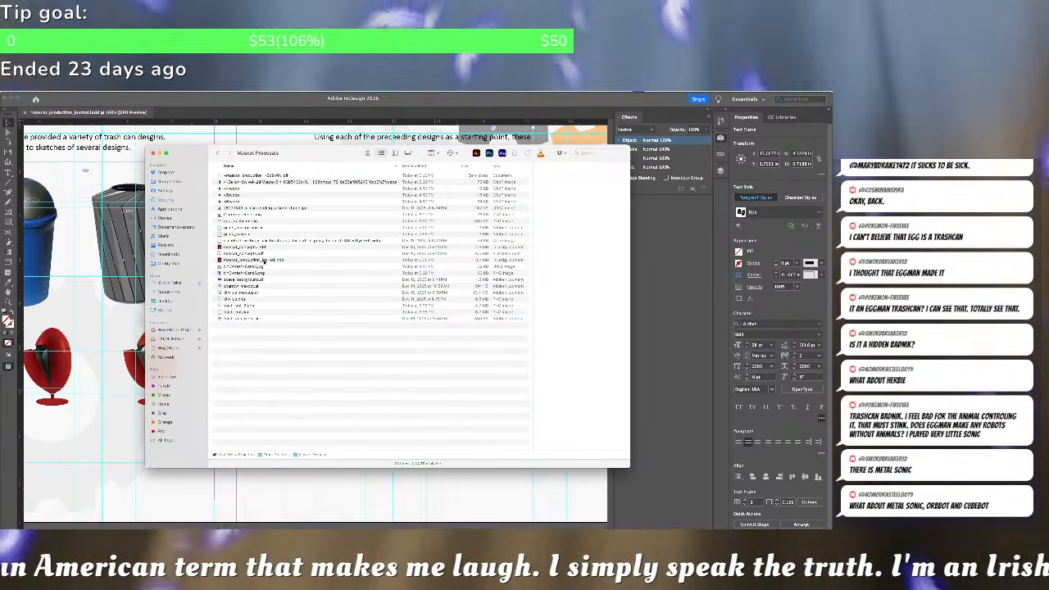
left_click(237, 228)
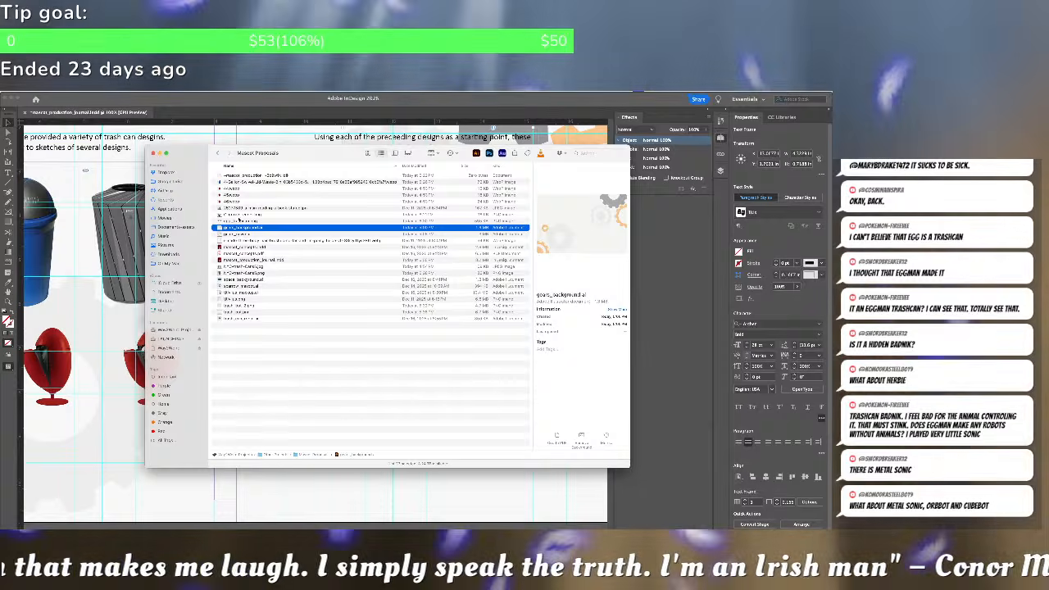
left_click(239, 216)
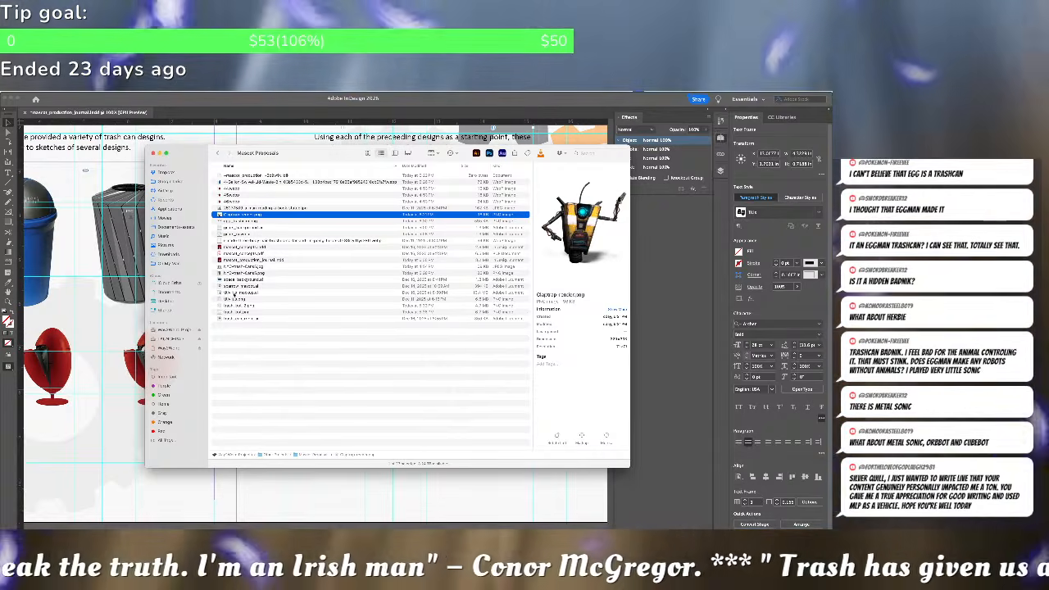
mouse_move(238, 305)
left_mouse_down()
mouse_move(438, 217)
mouse_move(478, 154)
left_mouse_up()
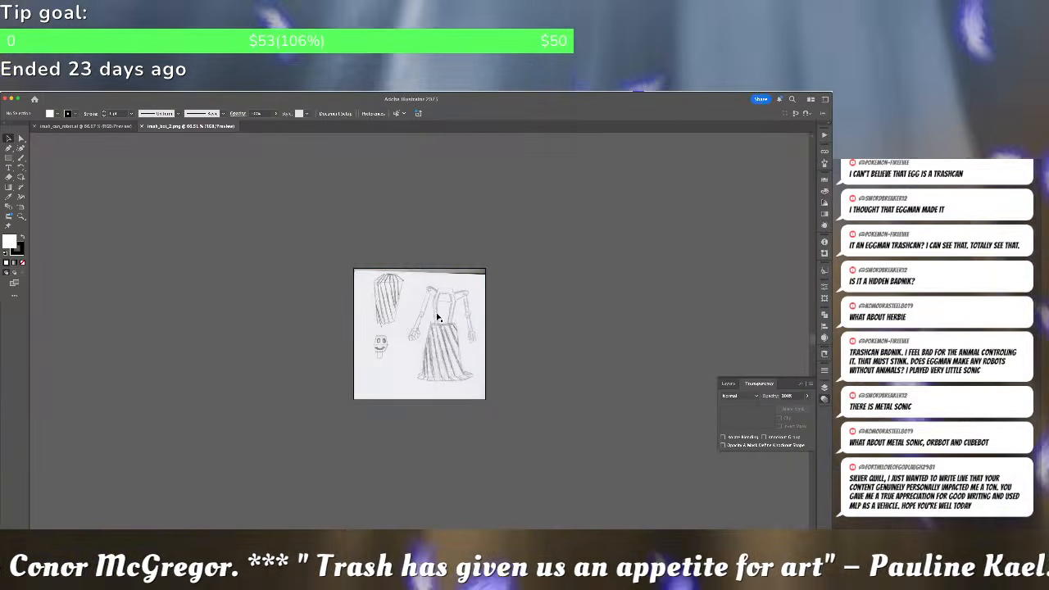
Copy the sketch image and create a new Letter document, 8.5 x 11 in, in CMYK color mode
left_click(436, 316)
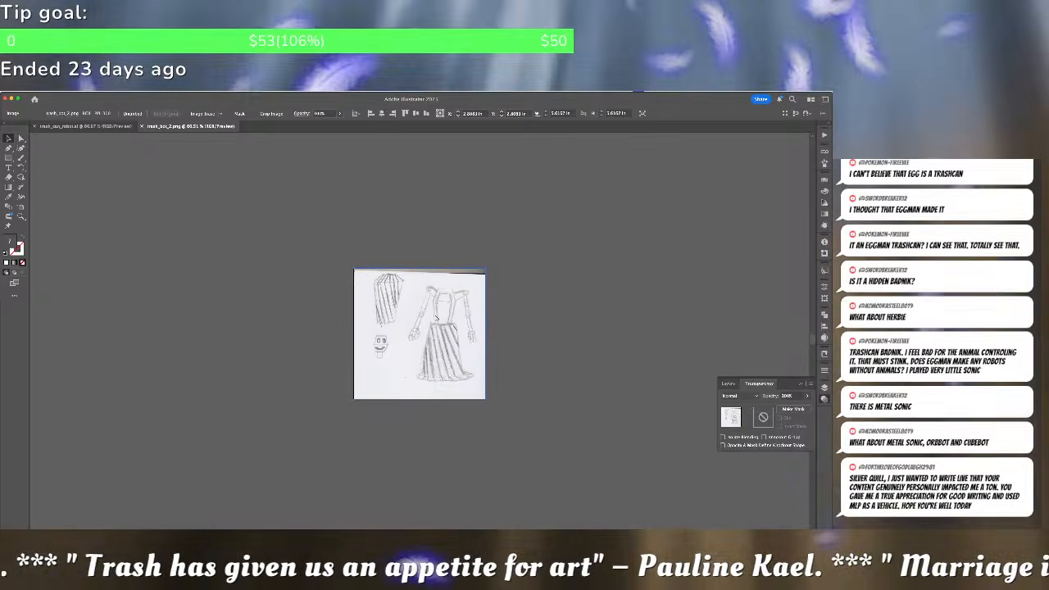
key("super+n")
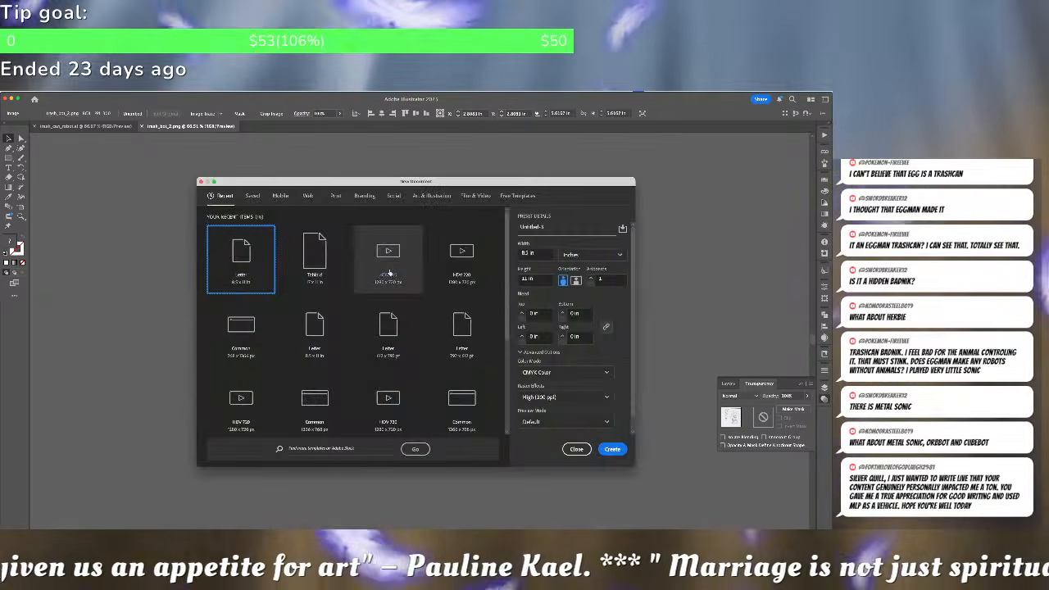
left_click(610, 450)
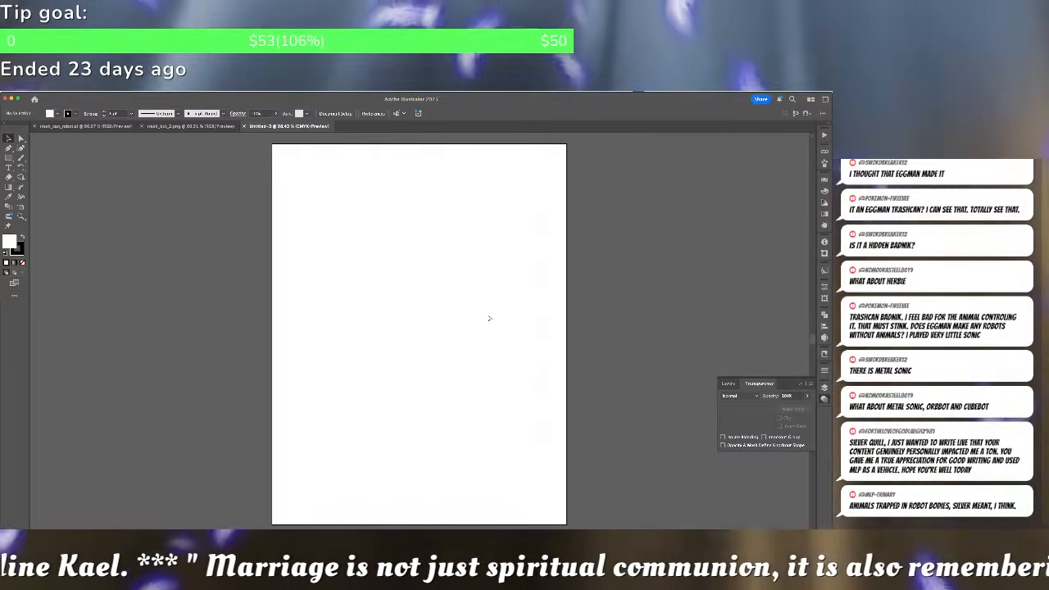
Paste the copied sketch onto the new artboard, remove it again and close the trash_bot_2.png document
key("super+v")
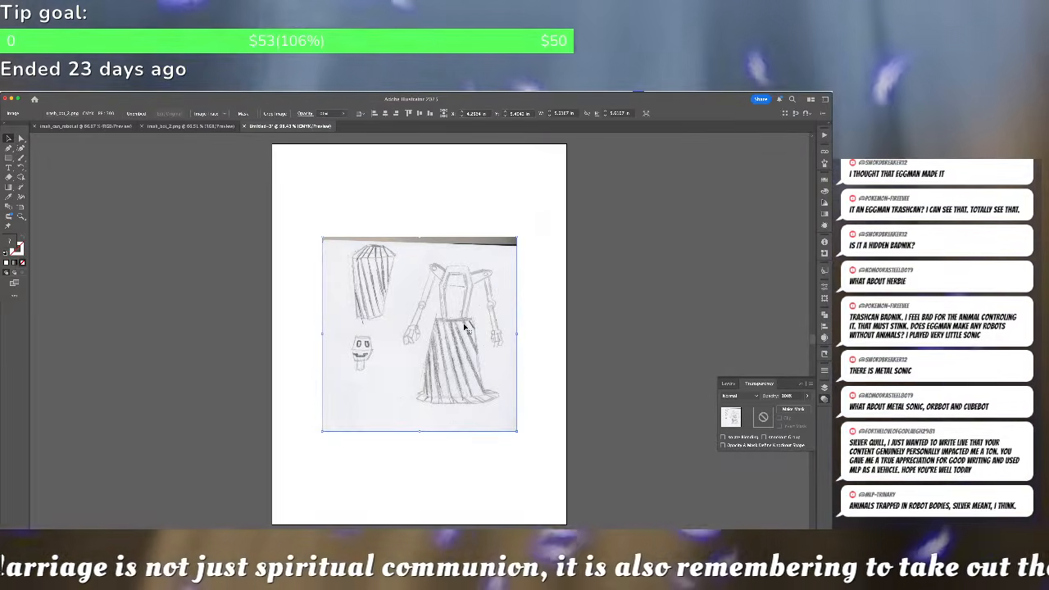
key("Delete")
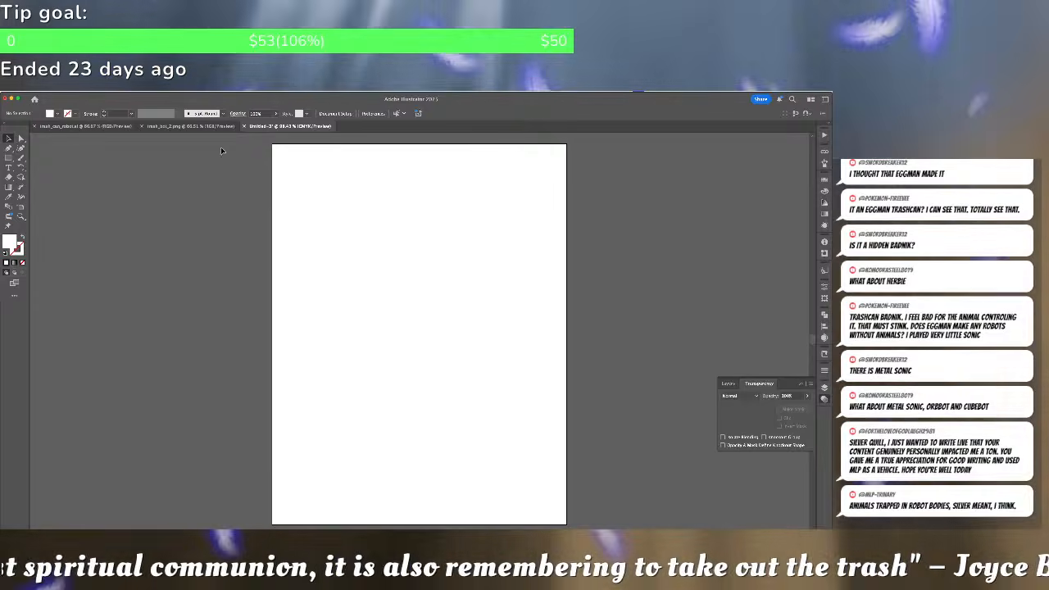
left_click(160, 129)
left_click(141, 127)
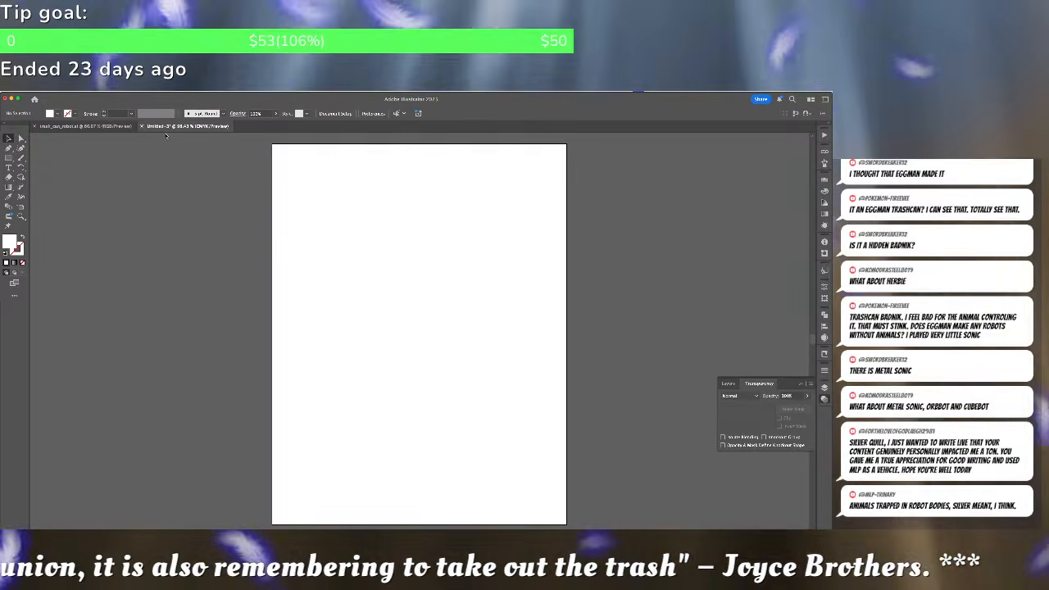
Place trash_bot.png from the mascot folder beside the artboard and embed the image in the document
key("super+Tab")
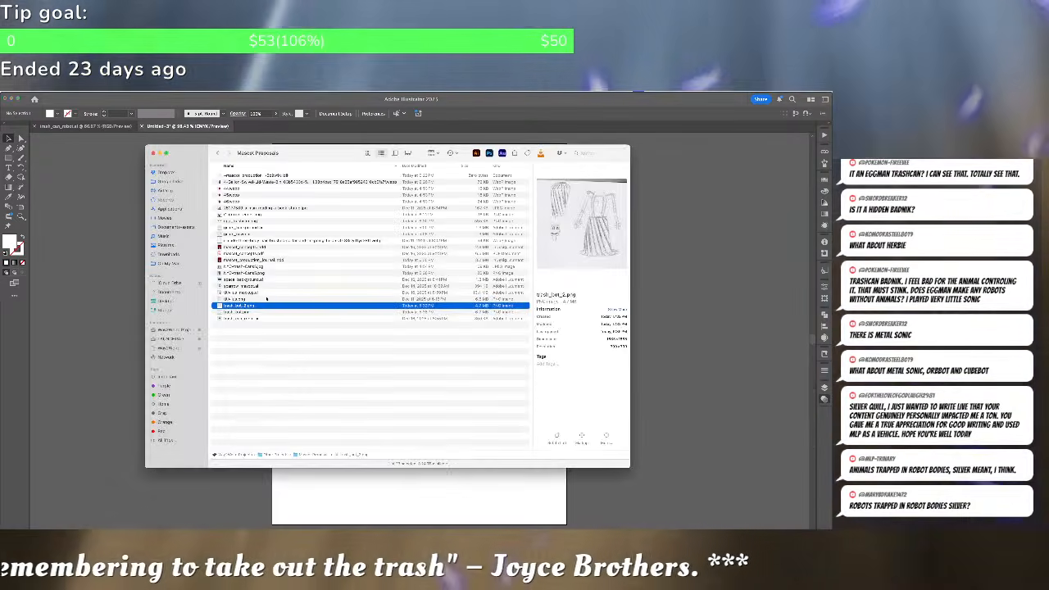
left_click(238, 312)
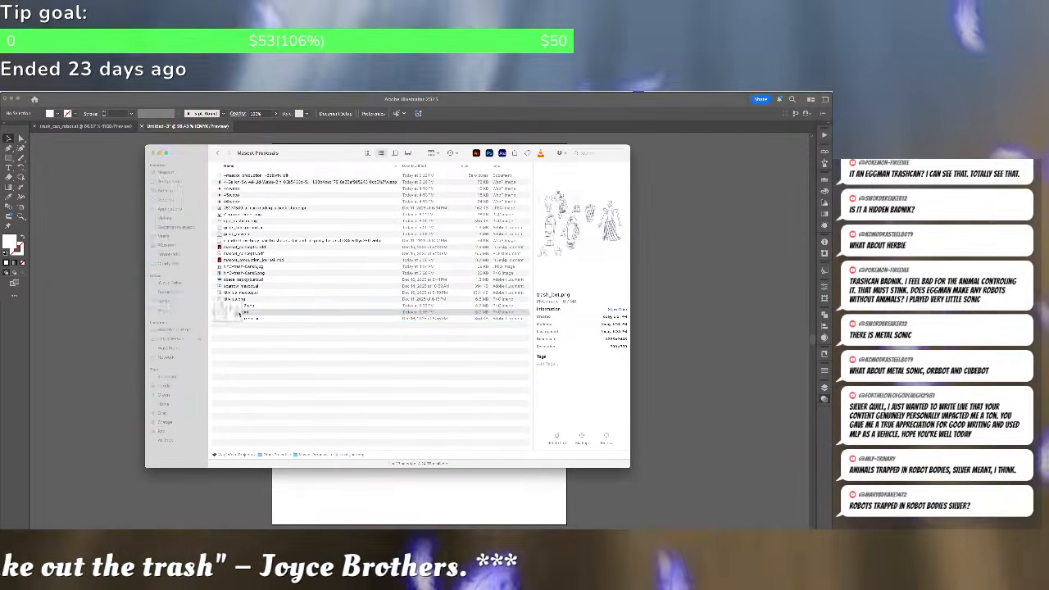
mouse_move(238, 312)
left_mouse_down()
mouse_move(110, 291)
mouse_move(174, 278)
mouse_move(397, 323)
mouse_move(519, 281)
mouse_move(166, 326)
mouse_move(418, 382)
mouse_move(687, 343)
mouse_move(555, 332)
left_mouse_up()
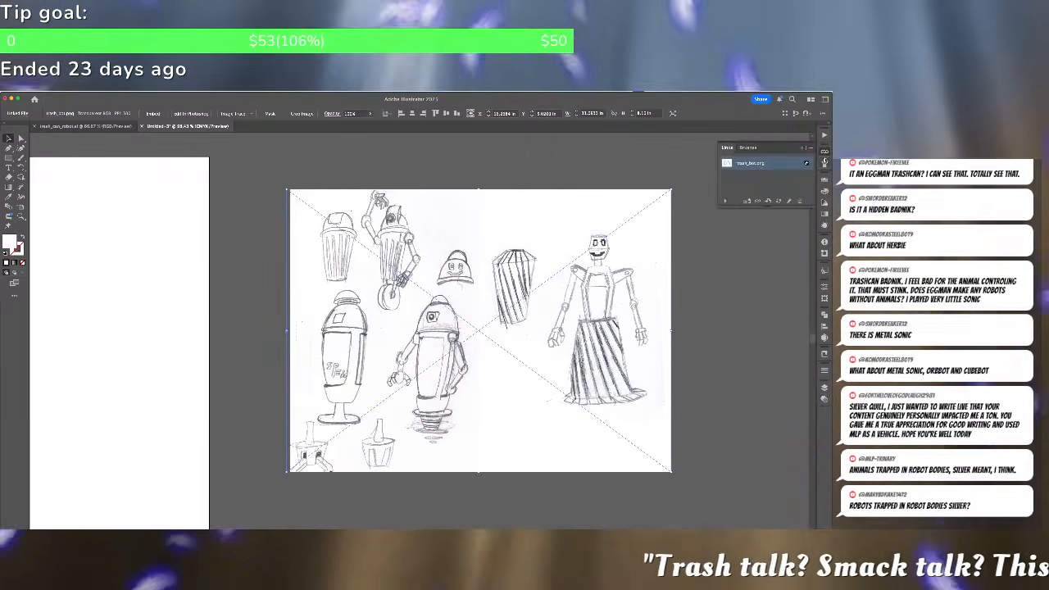
left_click(825, 164)
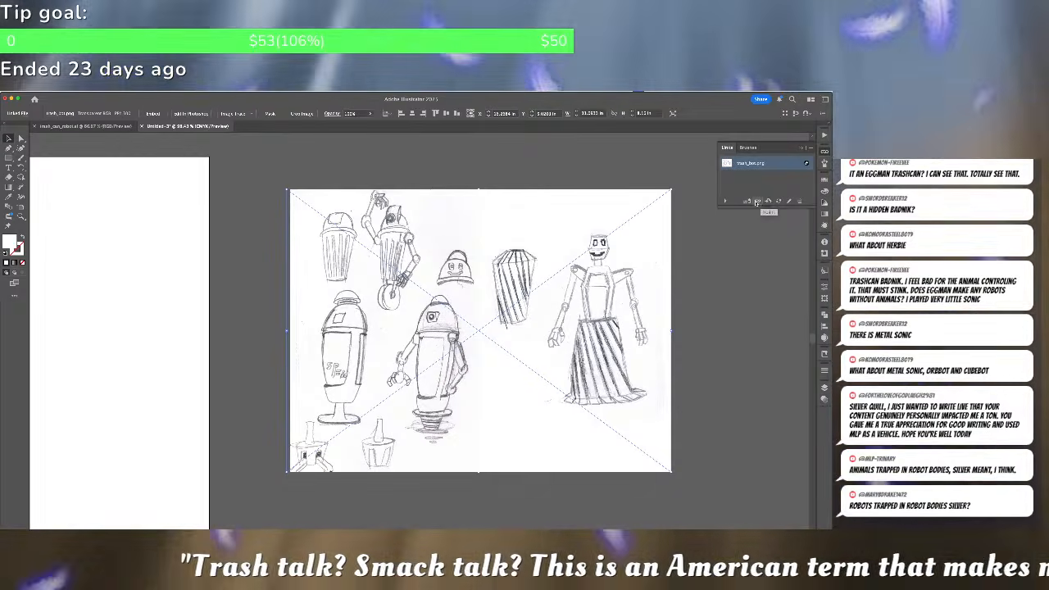
left_click(808, 148)
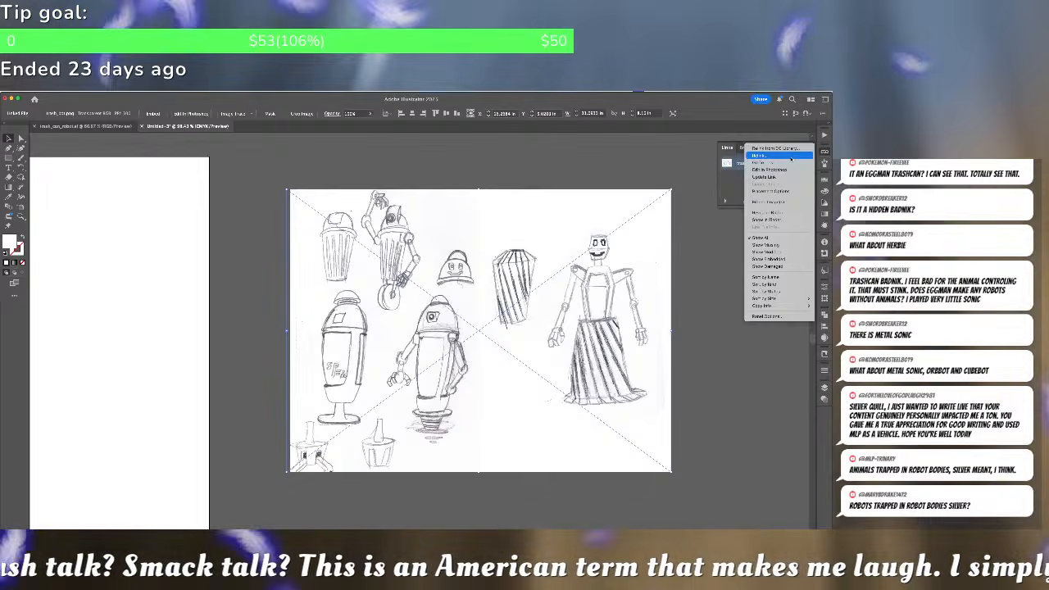
left_click(767, 202)
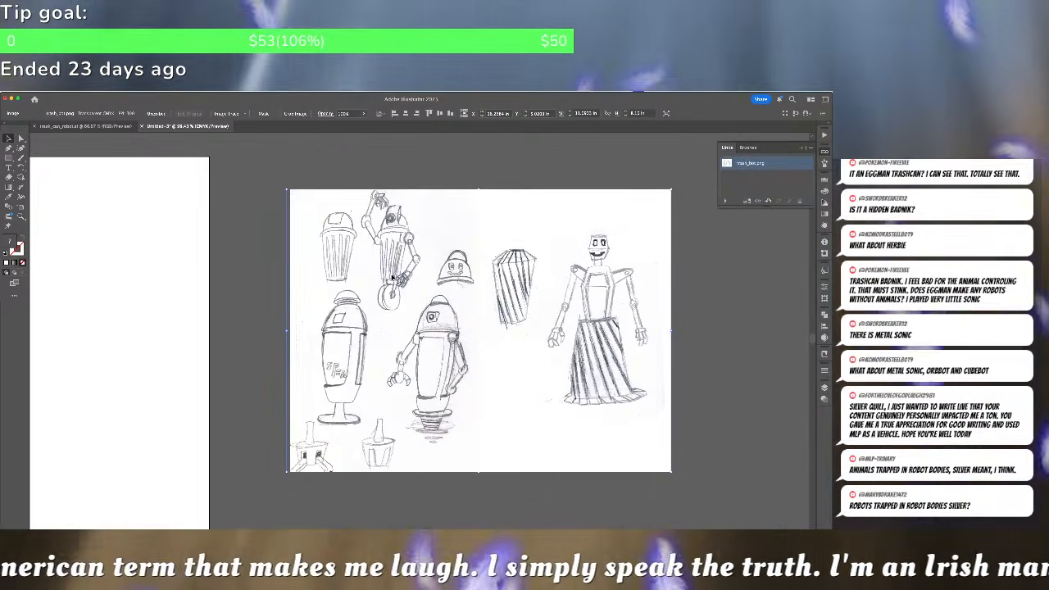
left_click(253, 253)
Preview the blue swivel-lid trash can photo in the mascot folder and place it in the Illustrator document
scroll(302, 164, "down", 3)
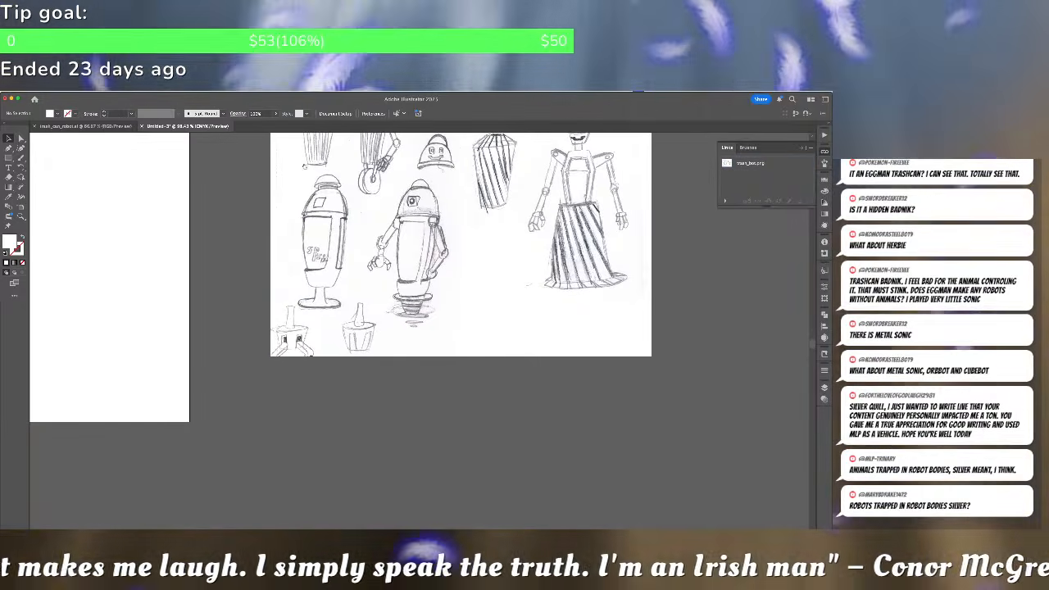
key("super+shift+p")
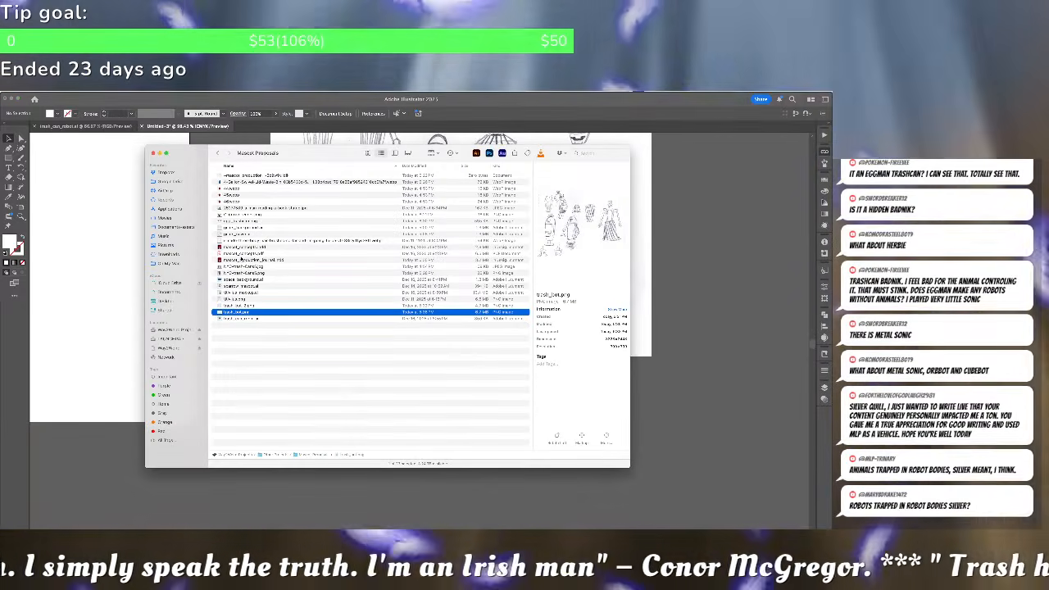
left_click(234, 182)
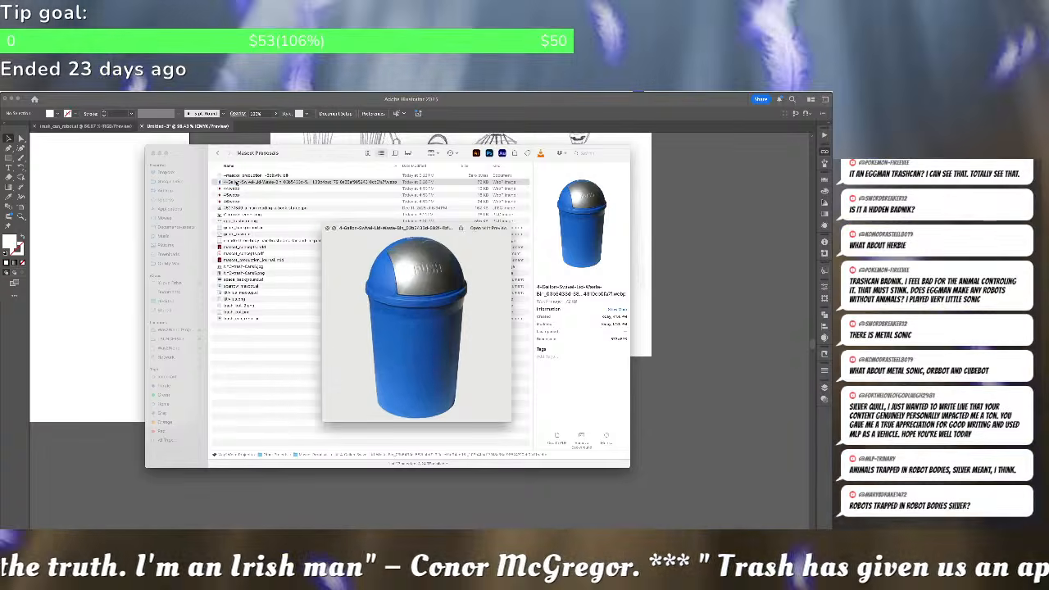
key("space")
left_click_drag(246, 182, 694, 436)
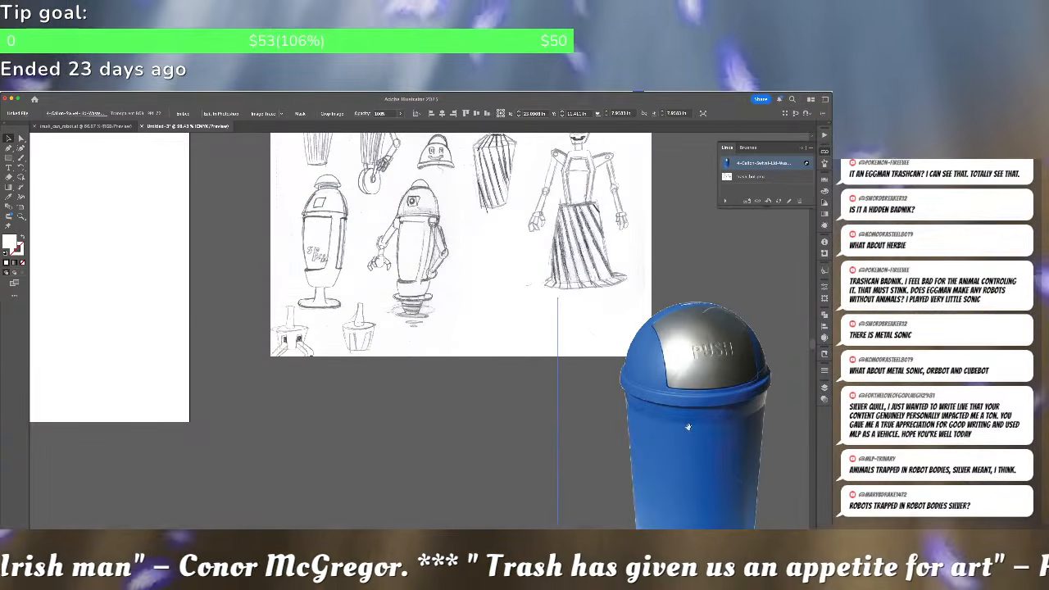
scroll(694, 435, "right", 5)
Move the blue trash can photo onto the artboard and scale it proportionally to about 6.8 in wide
left_click_drag(565, 403, 232, 265)
key("super+minus")
key("super+minus")
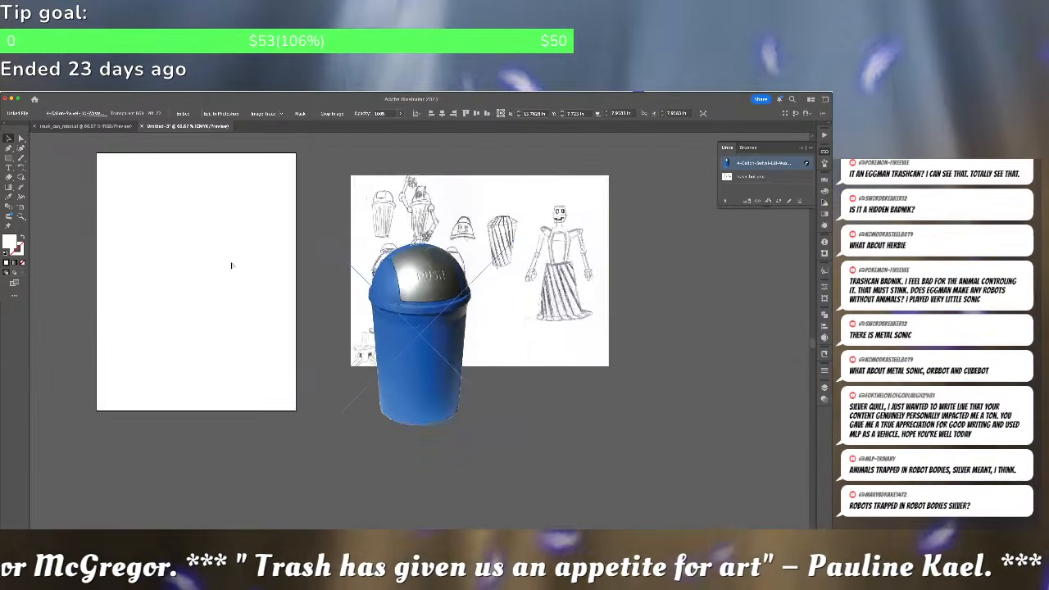
key("super+equal")
scroll(246, 271, "left", 5)
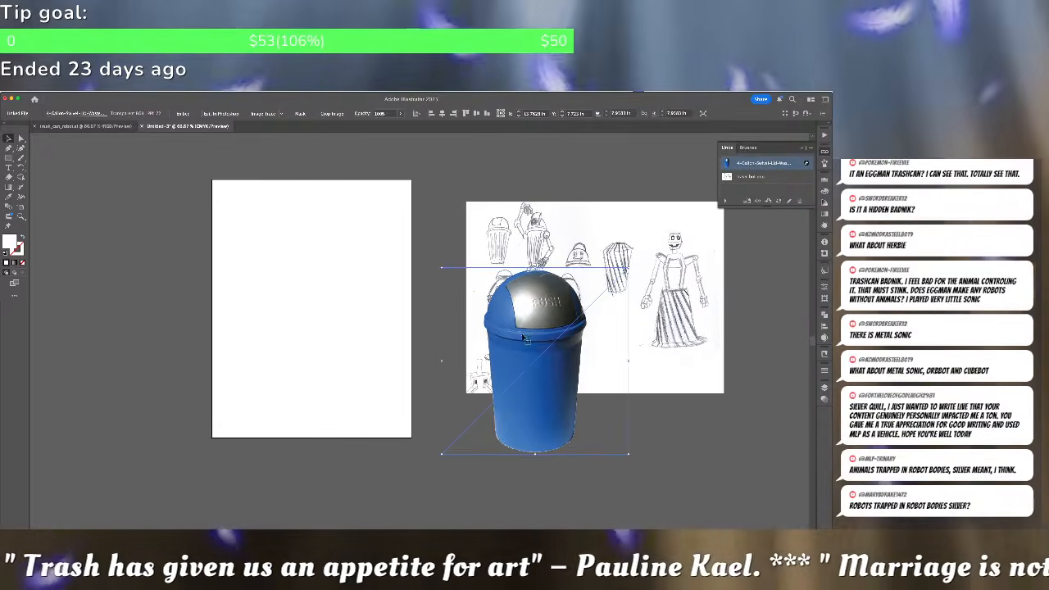
mouse_move(537, 340)
left_mouse_down()
mouse_move(279, 269)
mouse_move(306, 273)
left_mouse_up()
left_click_drag(404, 205, 358, 295)
left_click(390, 216)
scroll(378, 246, "up", 3)
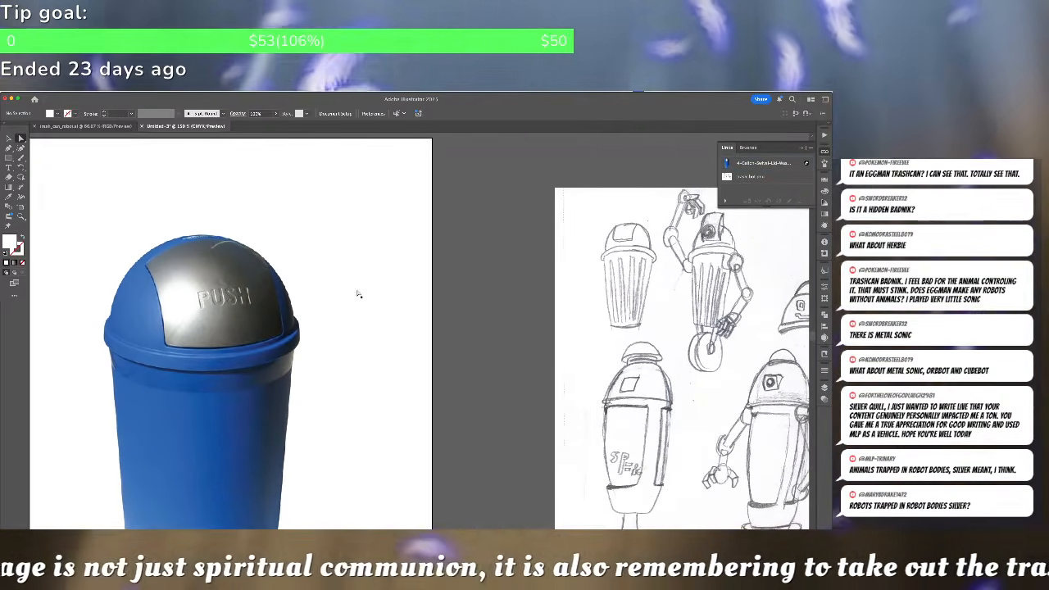
scroll(358, 286, "down", 5)
scroll(369, 263, "left", 2)
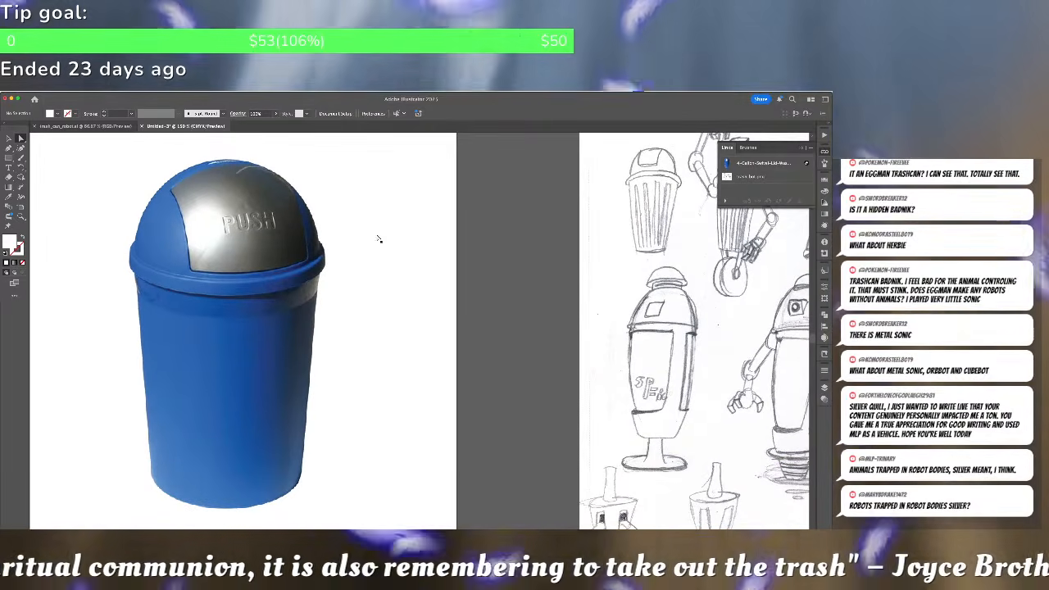
Embed the linked blue trash can photo and add a new layer above the reference images' layer
left_click(379, 239)
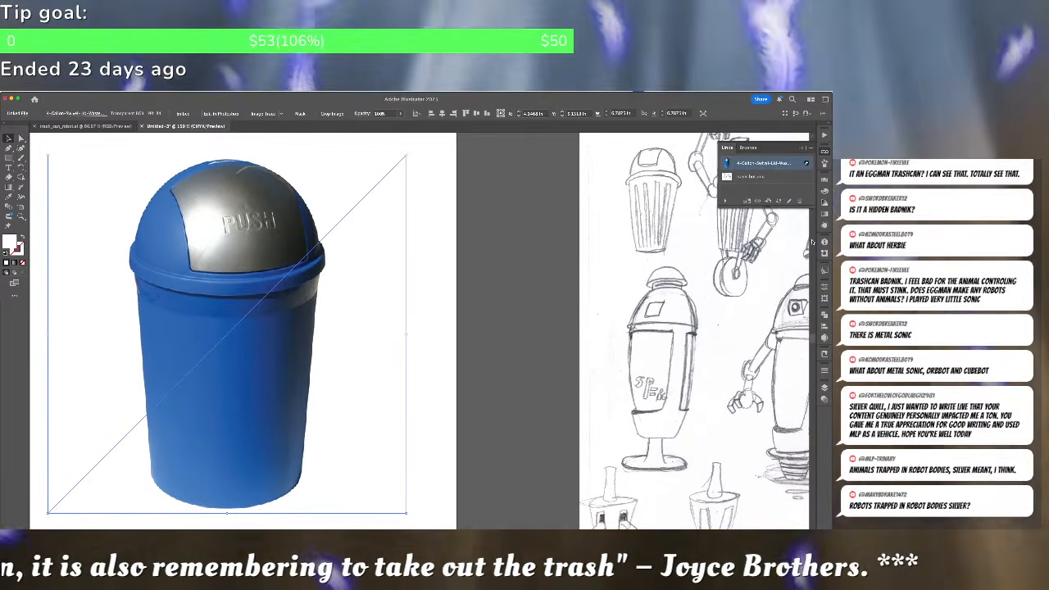
left_click(807, 149)
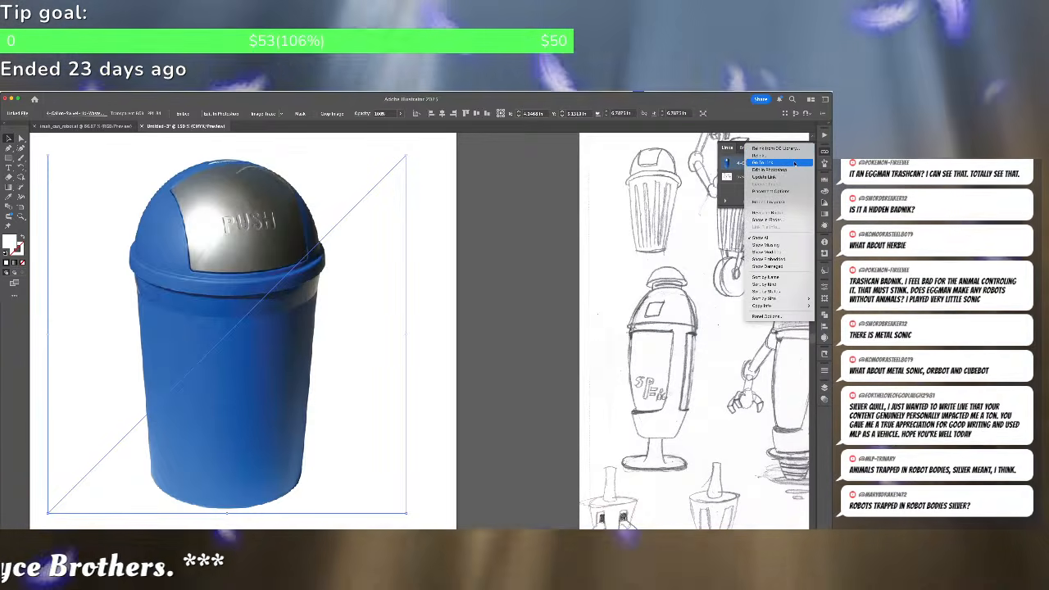
left_click(779, 170)
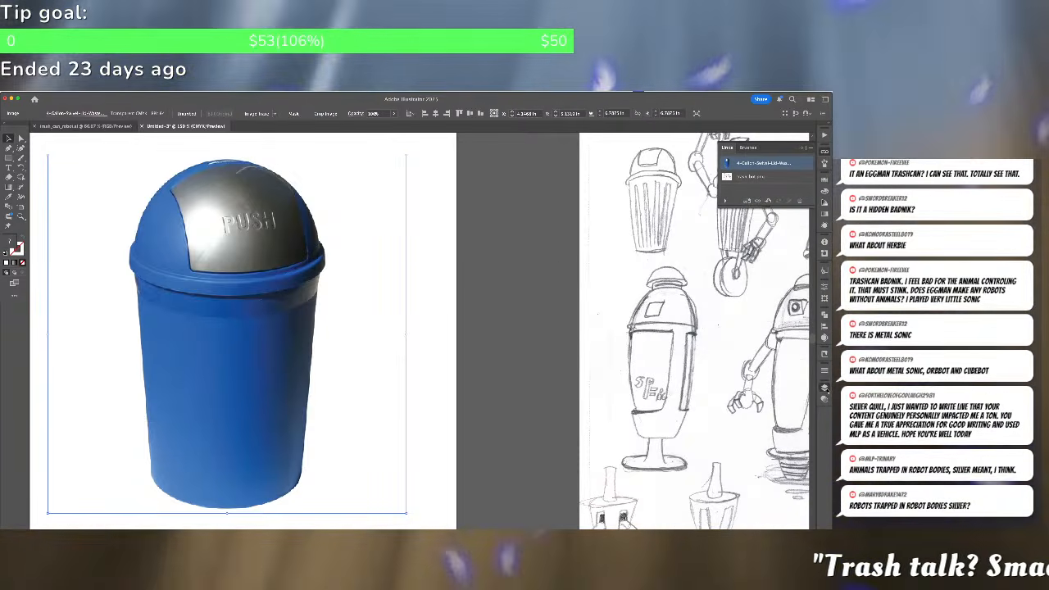
key("F7")
key("super+l")
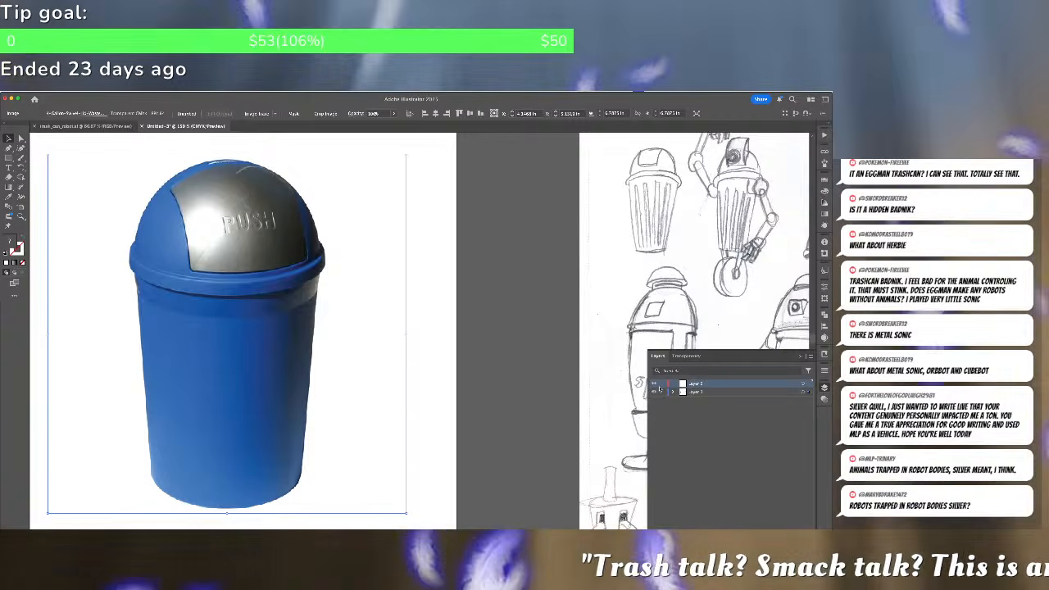
Lock the reference images' layer and sample the trash can body's blue as the fill color
left_click(662, 393)
scroll(344, 307, "left", 2)
scroll(344, 307, "down", 1)
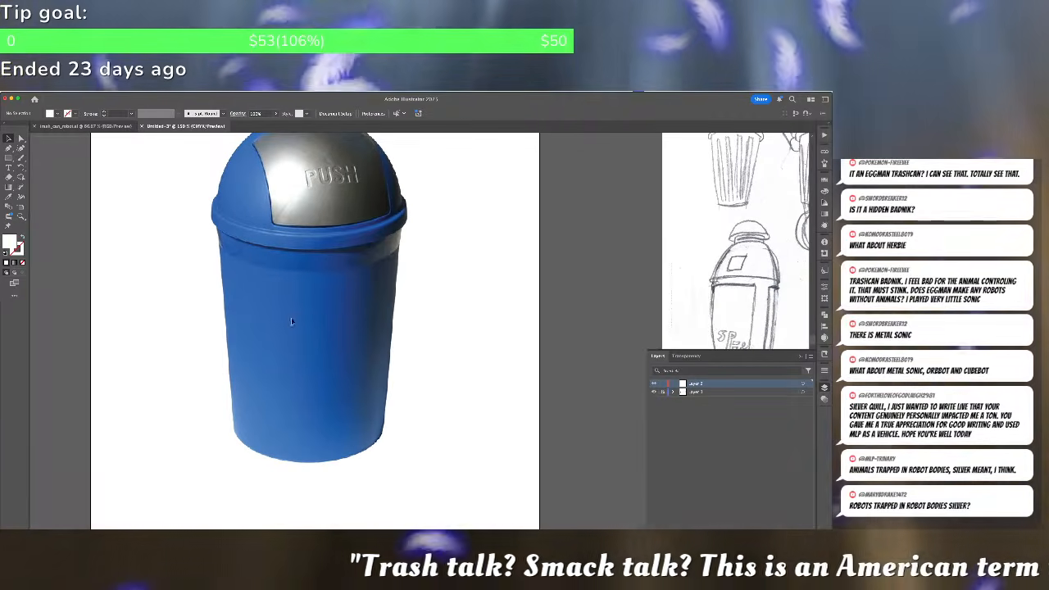
key("i")
left_click(280, 289)
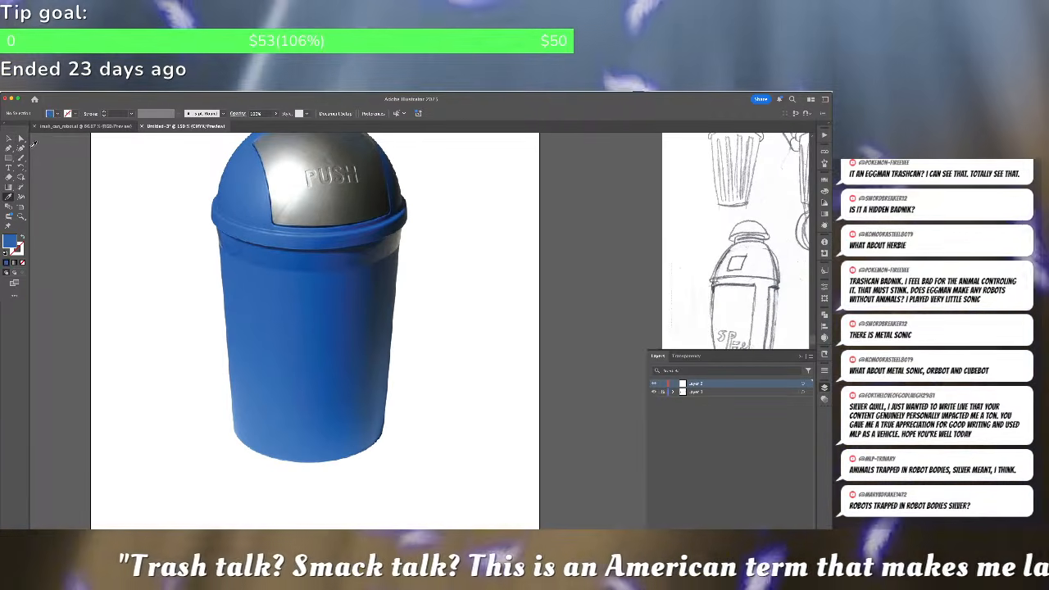
Trace the trash can's body below the lid as a closed four-cornered shape with the Curvature tool
left_click(21, 147)
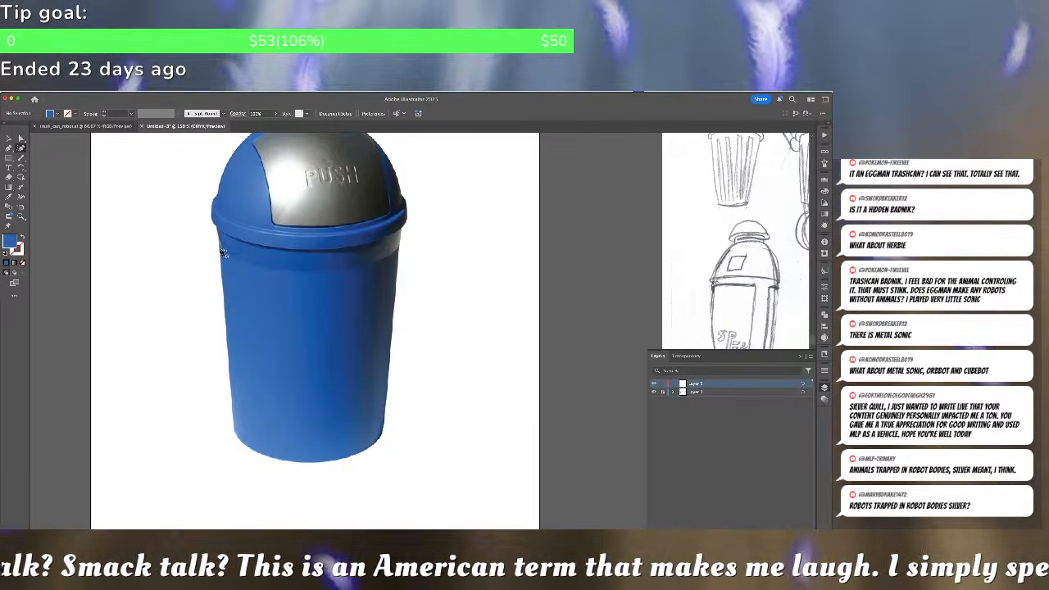
left_click(382, 428)
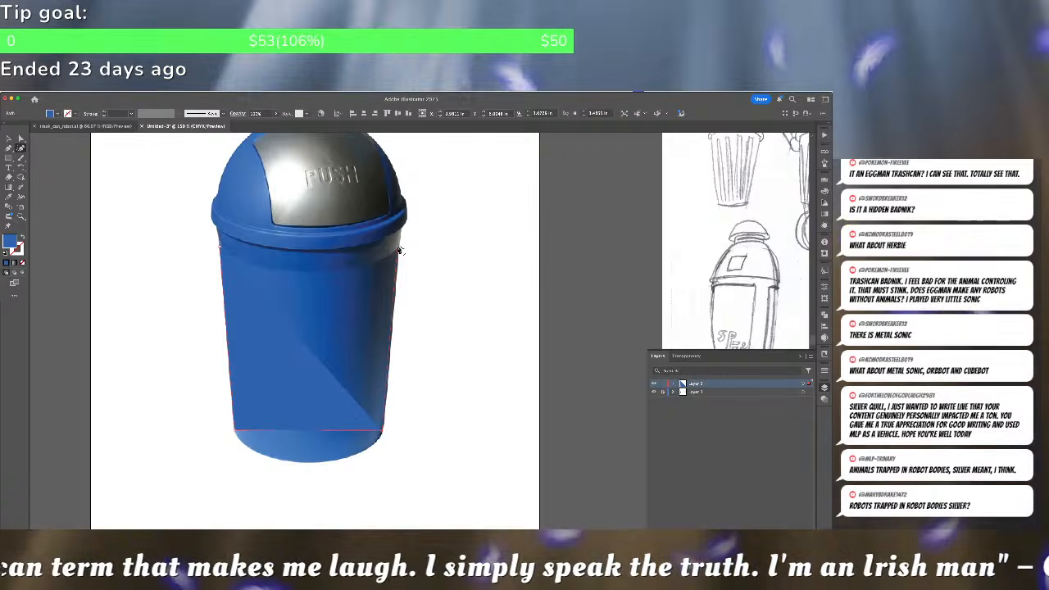
left_click(399, 250)
left_click(220, 248)
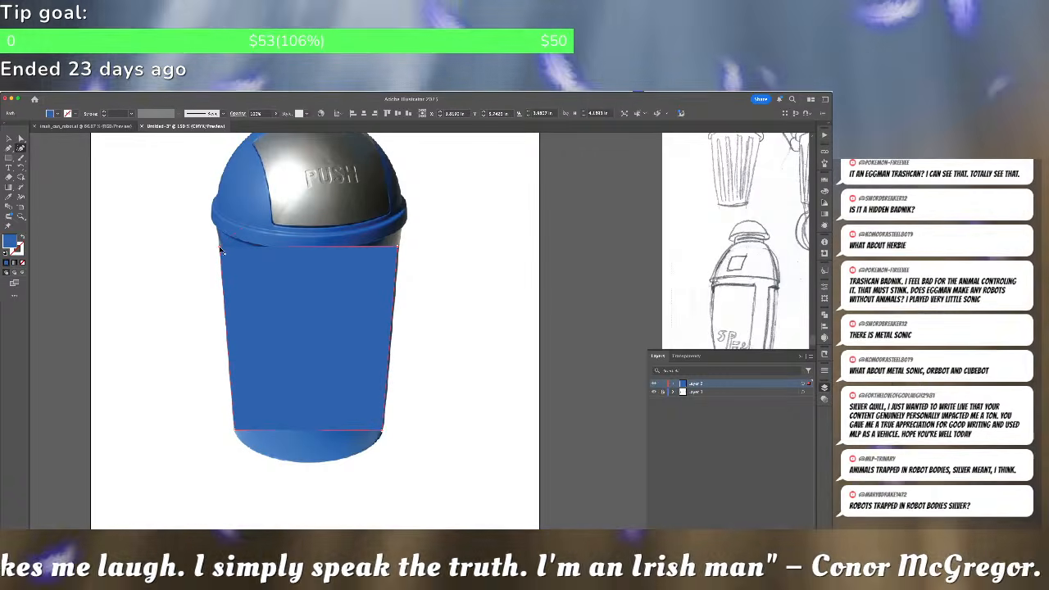
Curve the body shape's bottom edge and adjust its two lower corner handles to match the photo's rounded base
left_click_drag(317, 435, 314, 467)
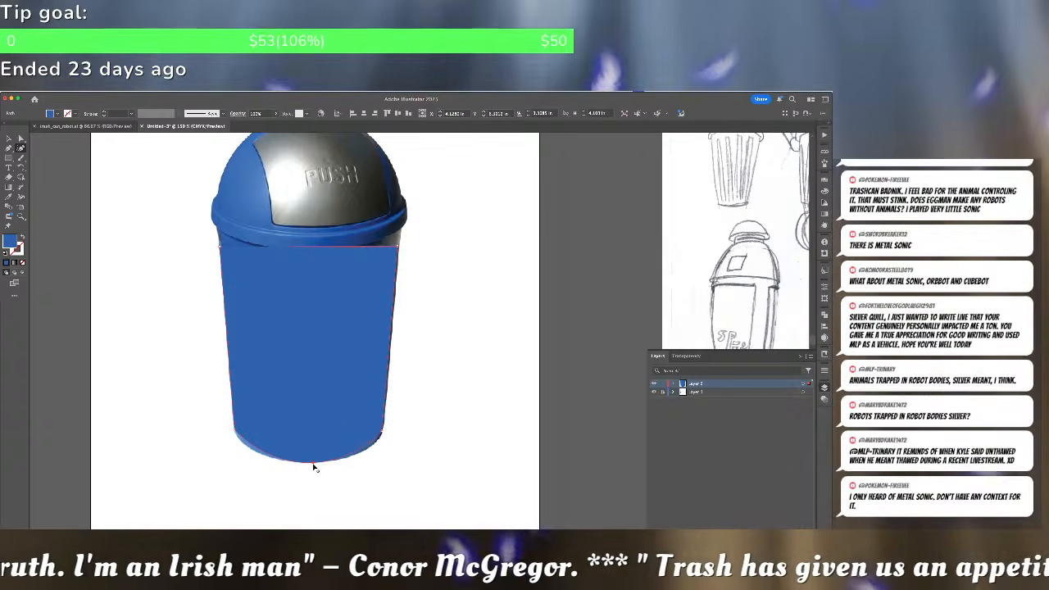
key("shift+c")
left_click_drag(235, 432, 239, 445)
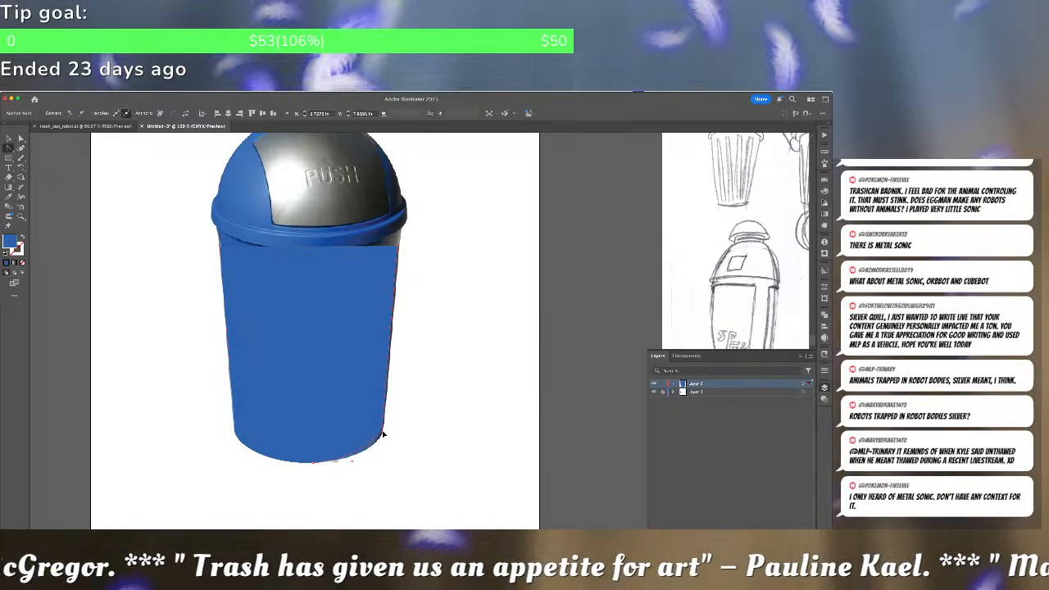
left_click_drag(382, 442, 385, 417)
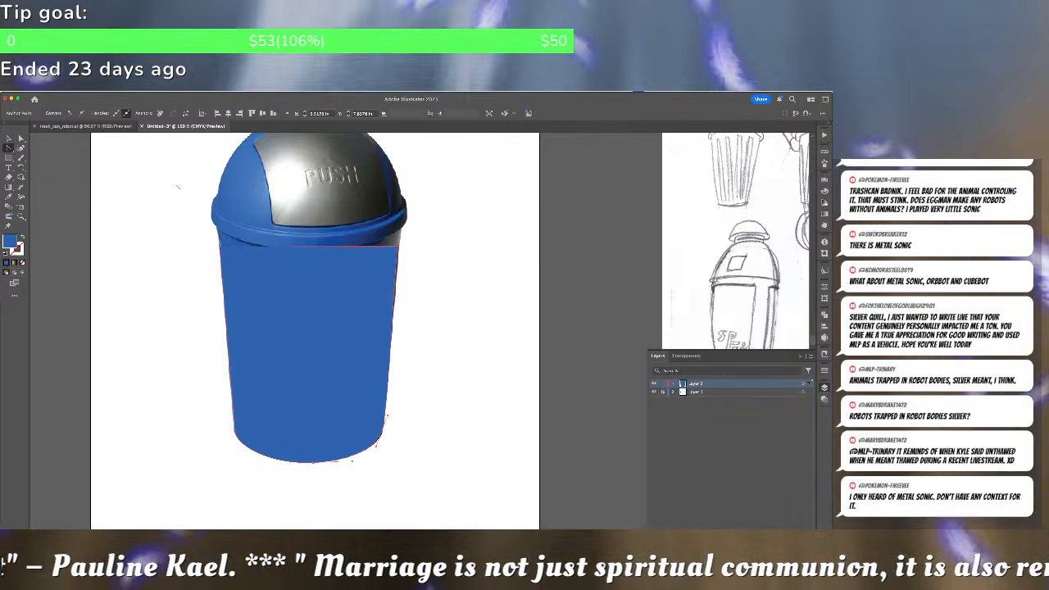
Bow the body shape's top edge downward to follow the curve beneath the lid and refine its upper corners
left_click(20, 147)
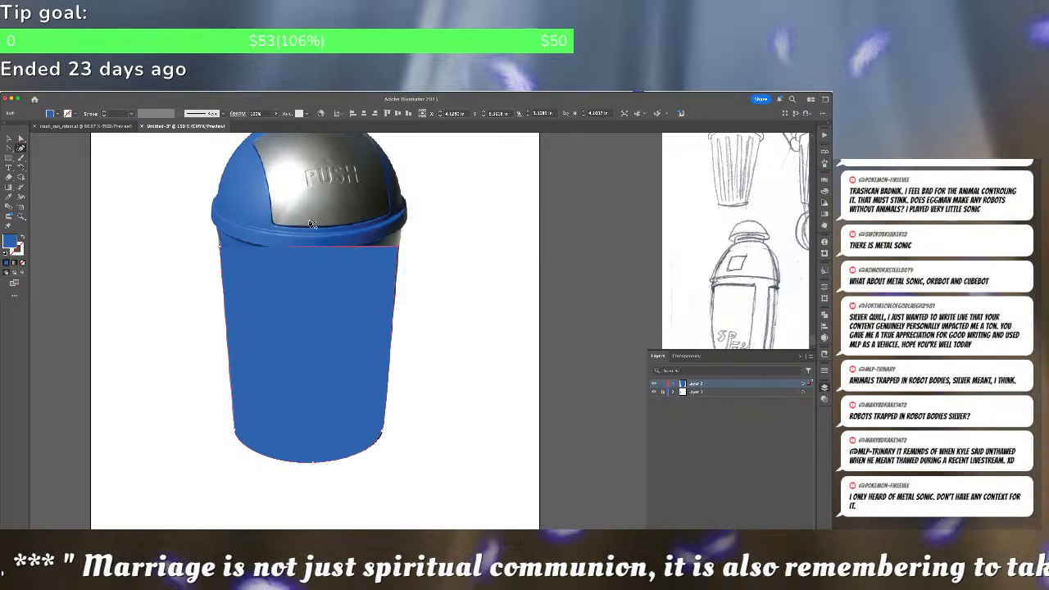
left_click_drag(318, 250, 319, 275)
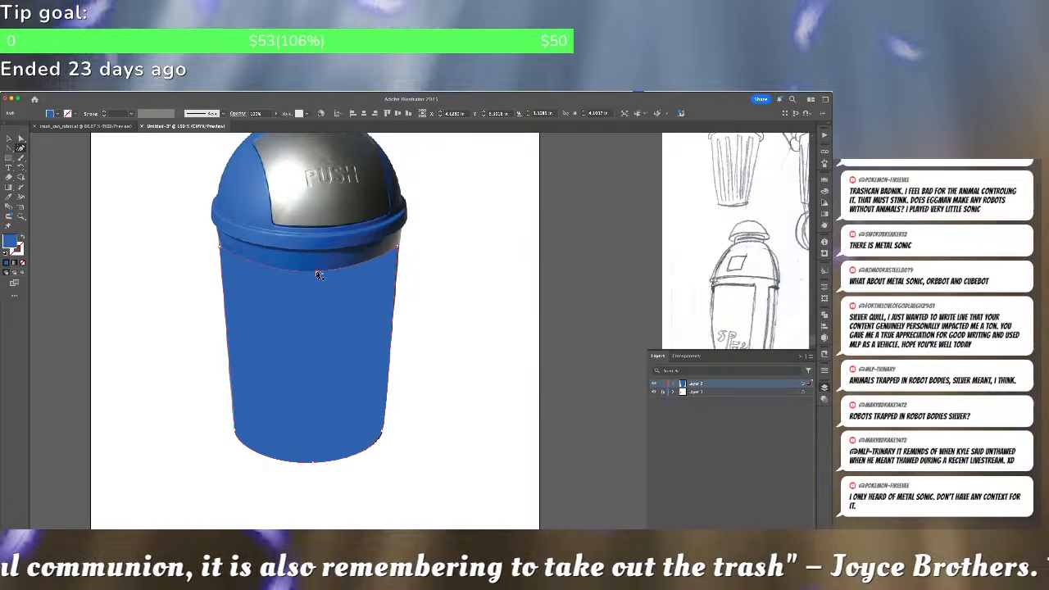
key("v")
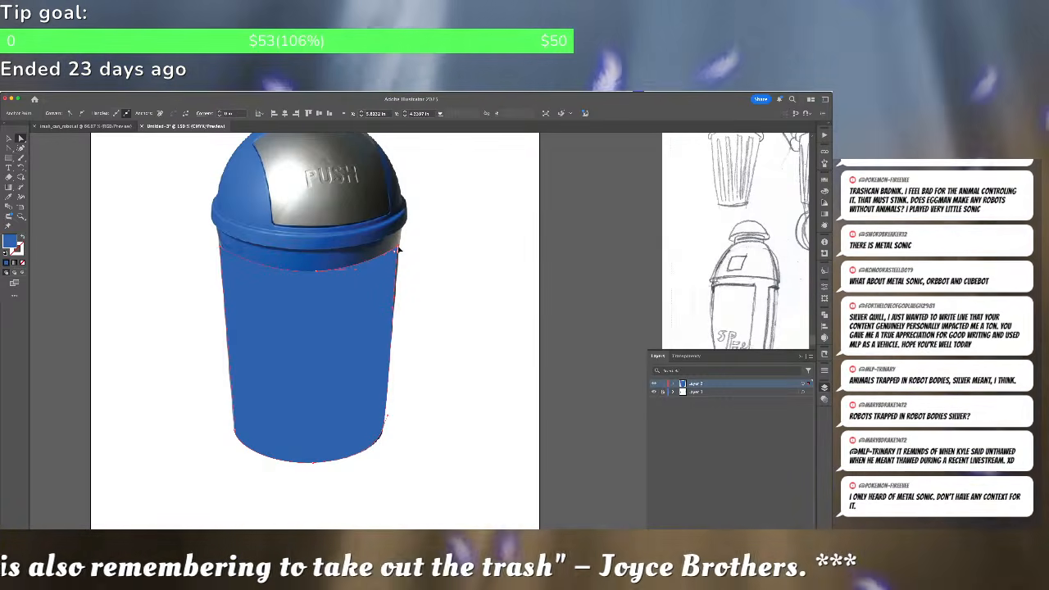
left_click(354, 329)
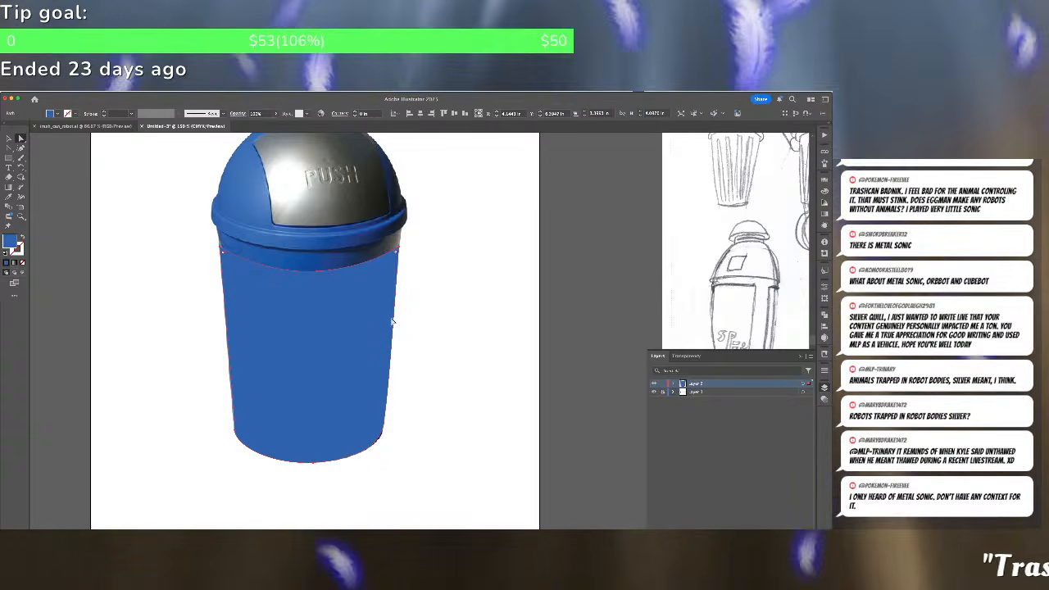
Duplicate the blue body shape in place in front and nudge the copy to the left
left_click(302, 303)
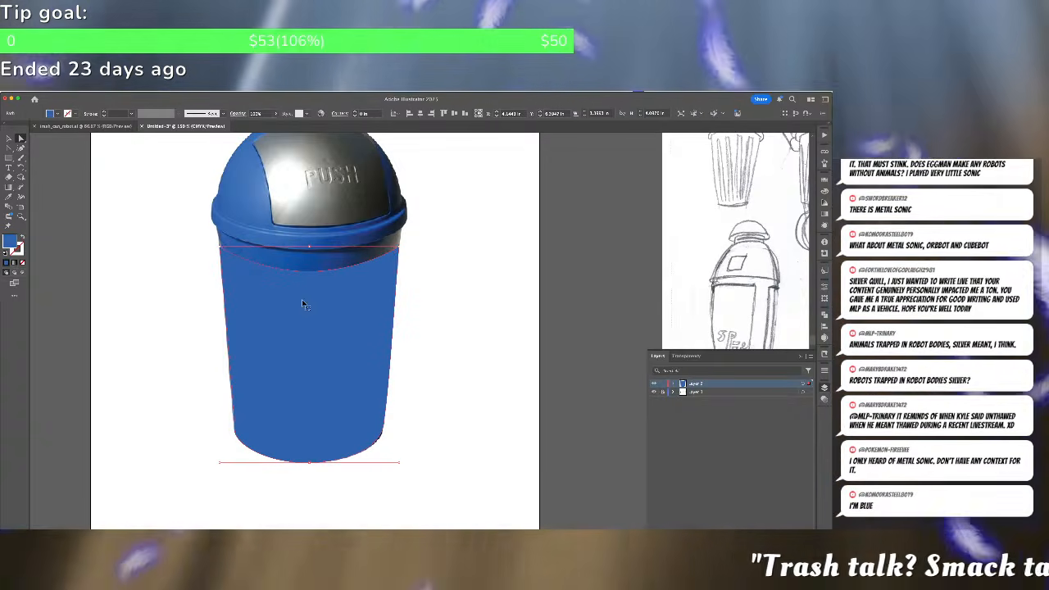
key("super+f")
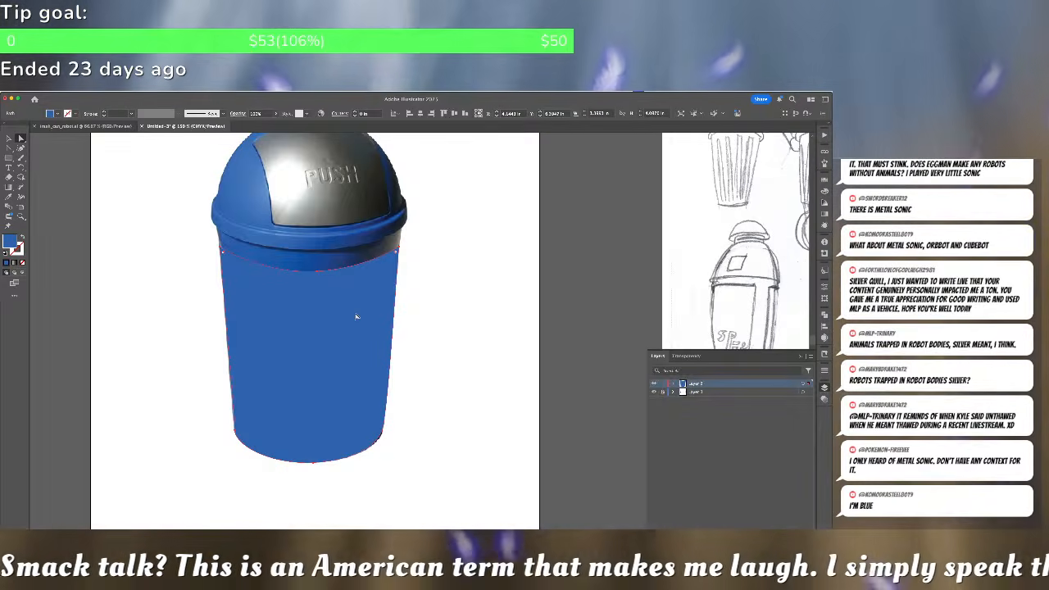
key("shift+Left")
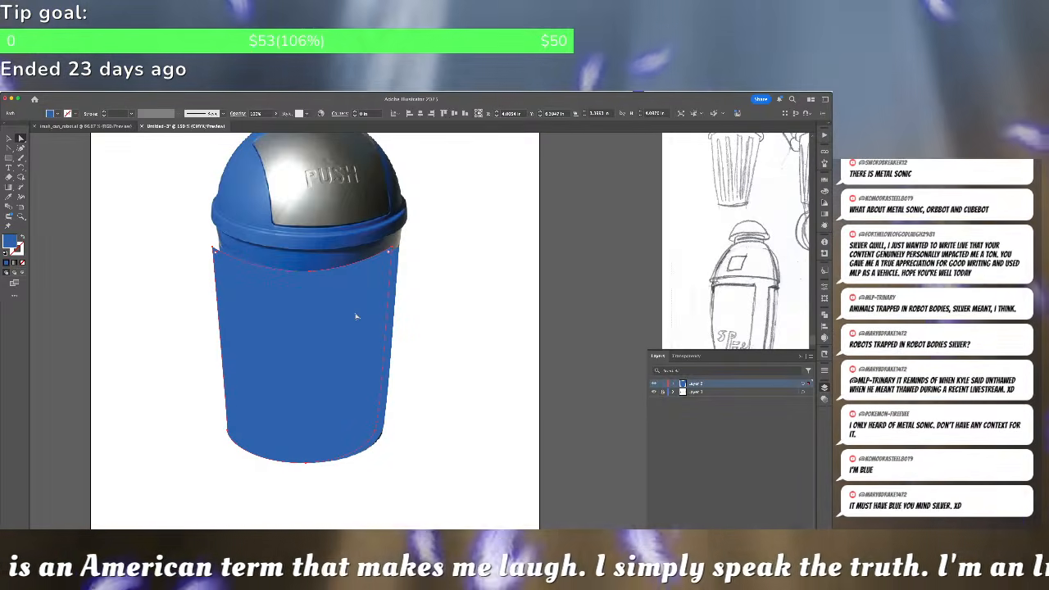
Fill the copied body shape with a linear gradient, replacing the black stop with blue and adding another blue stop near the end
left_click(823, 214)
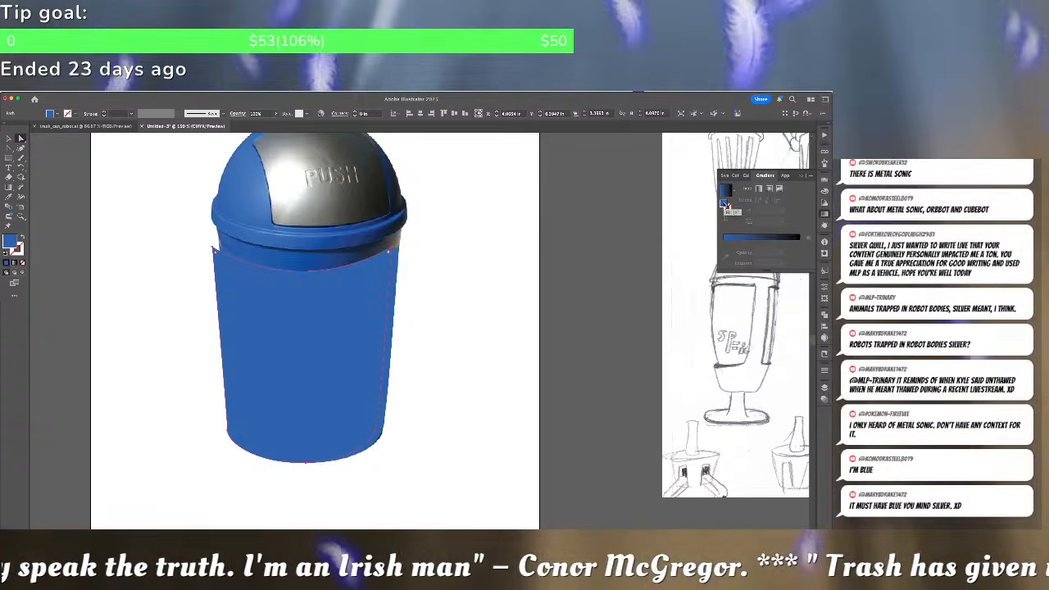
left_click(743, 241)
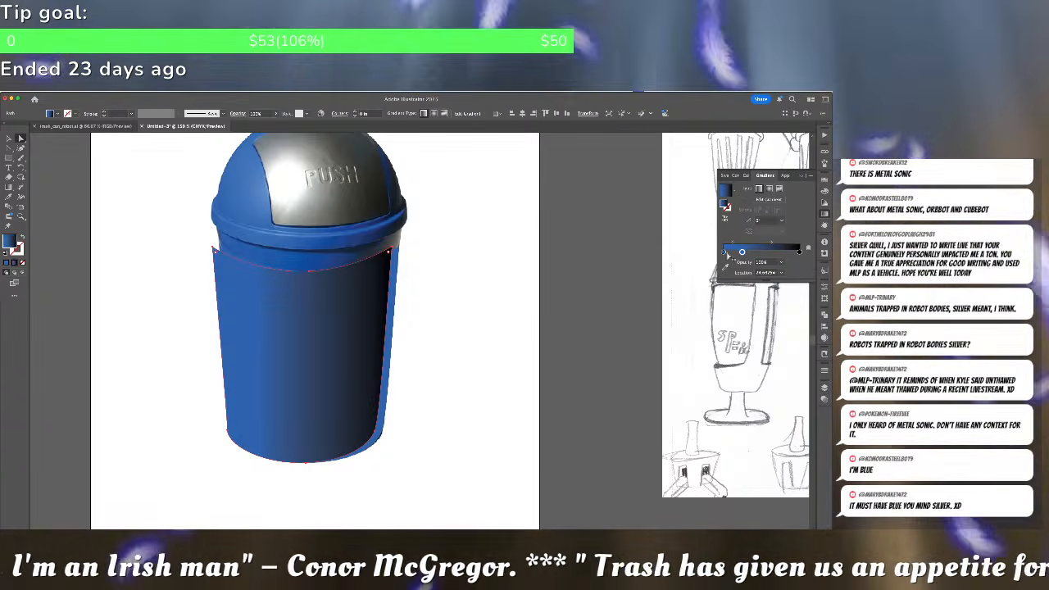
left_click_drag(800, 253, 769, 295)
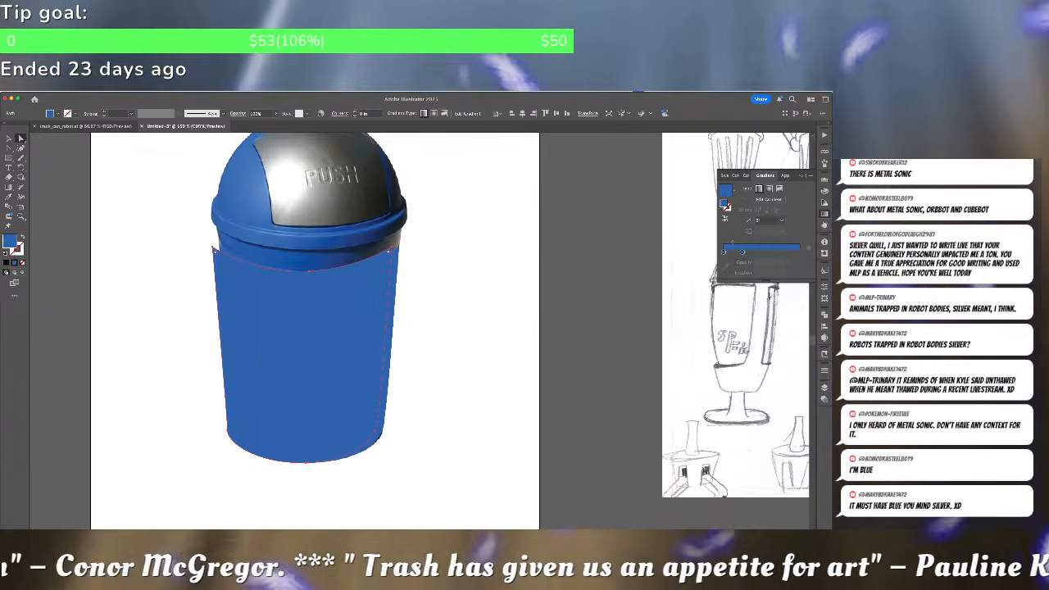
left_click(742, 252)
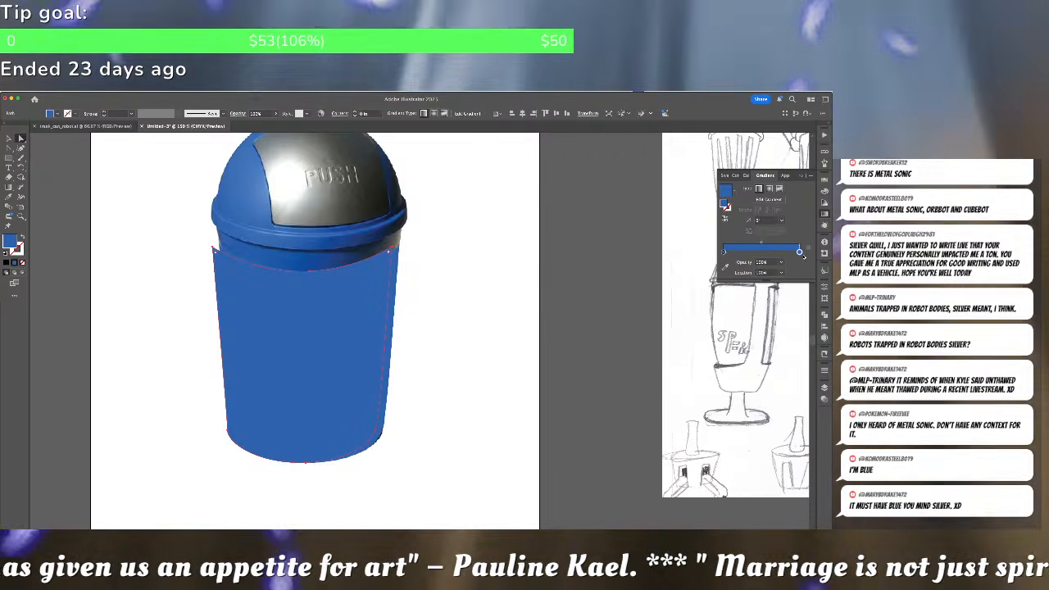
left_click_drag(792, 253, 799, 252)
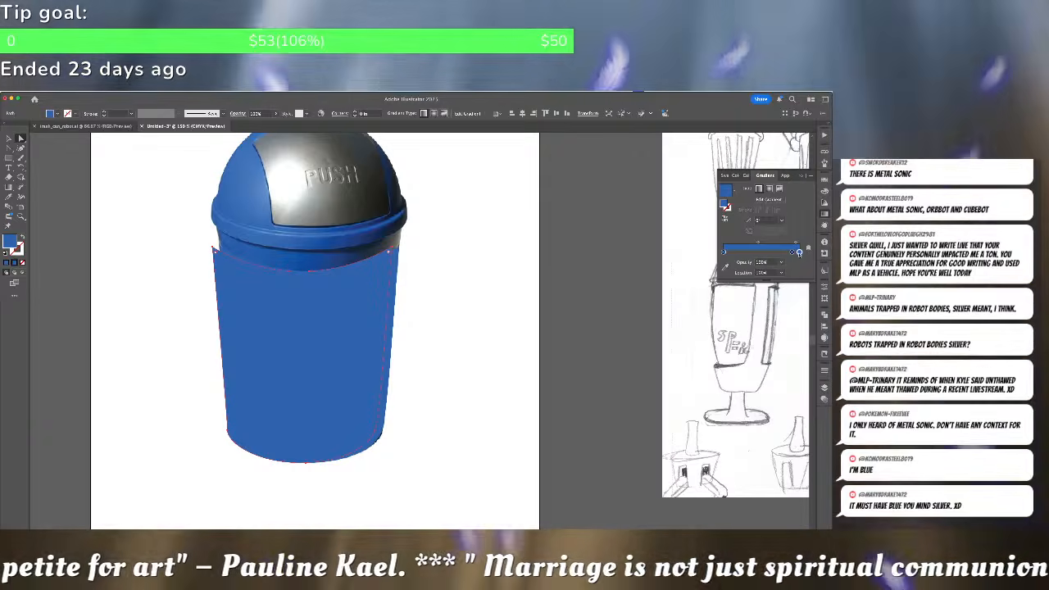
Set the gradient's first and last stops to 0% opacity and move the first stop inward about a third
left_click(782, 263)
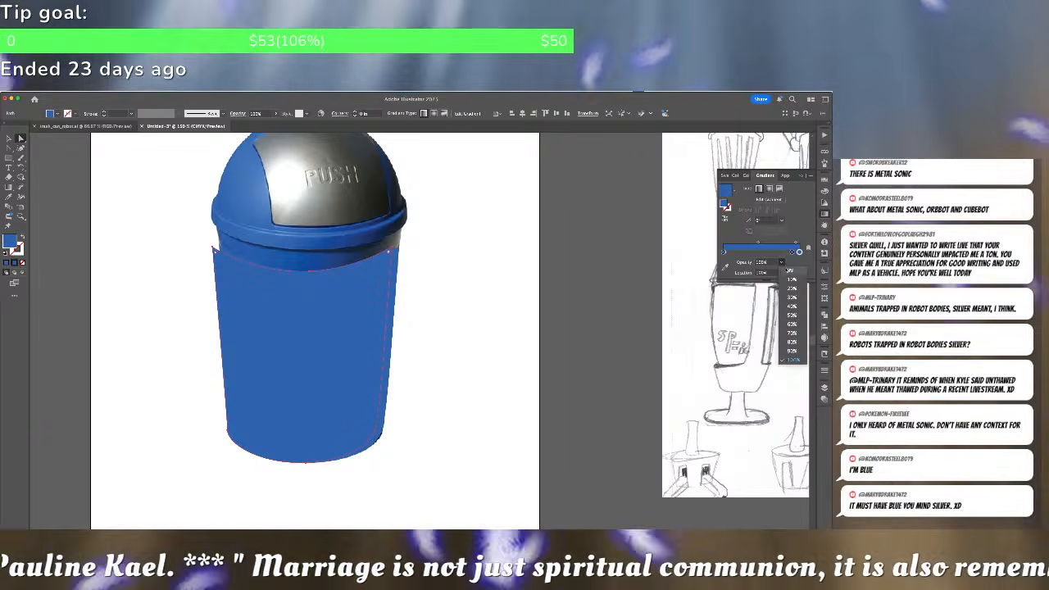
left_click(786, 274)
left_click(722, 252)
left_click(780, 263)
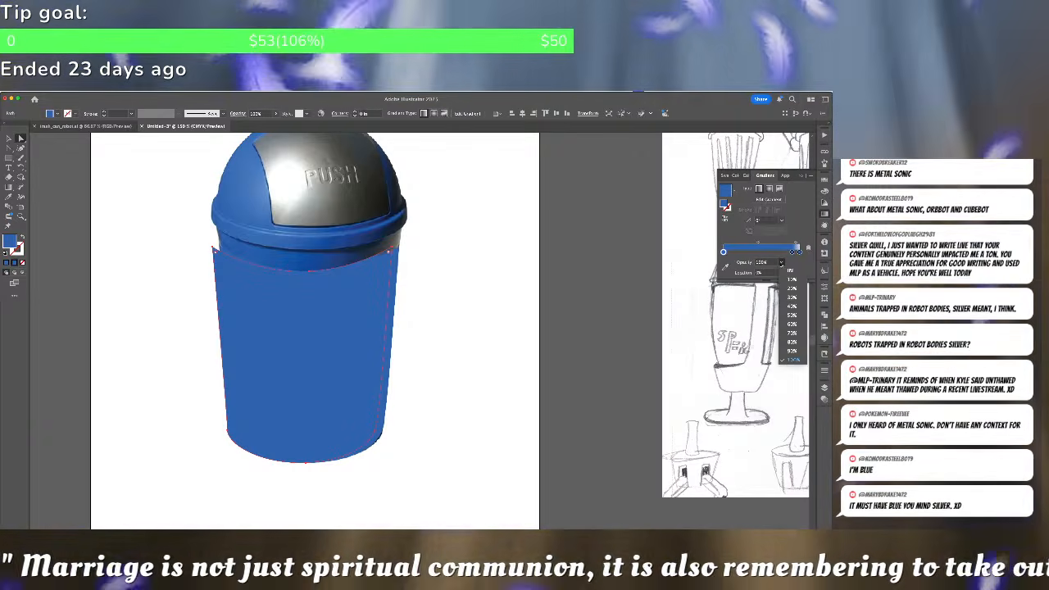
left_click(787, 270)
left_click_drag(722, 252, 746, 251)
key("v")
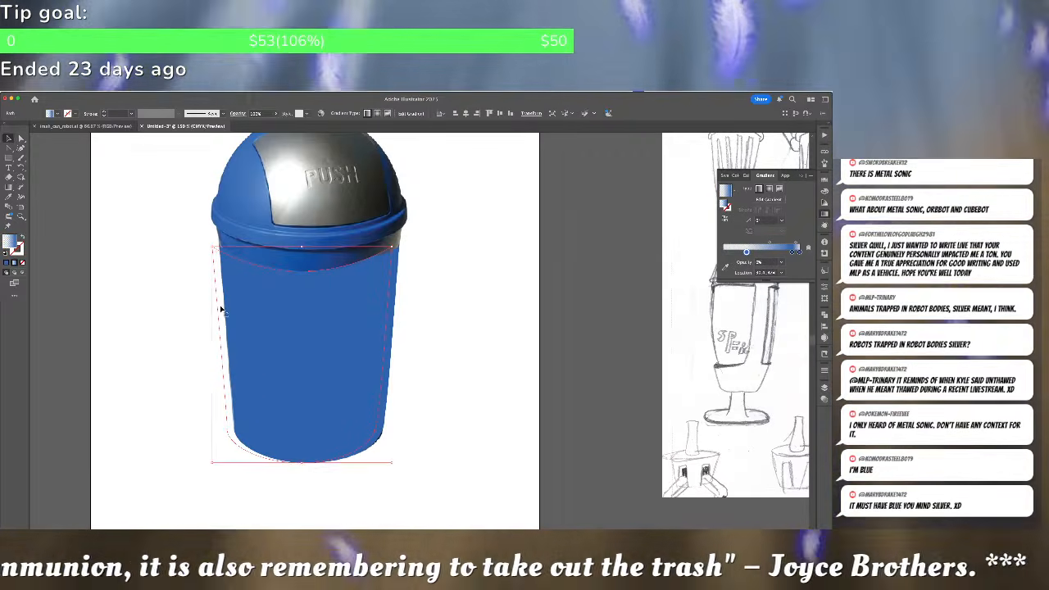
Fit the gradient copy to the can's body by narrowing its left side and moving its right corner points outward
key("b")
key("v")
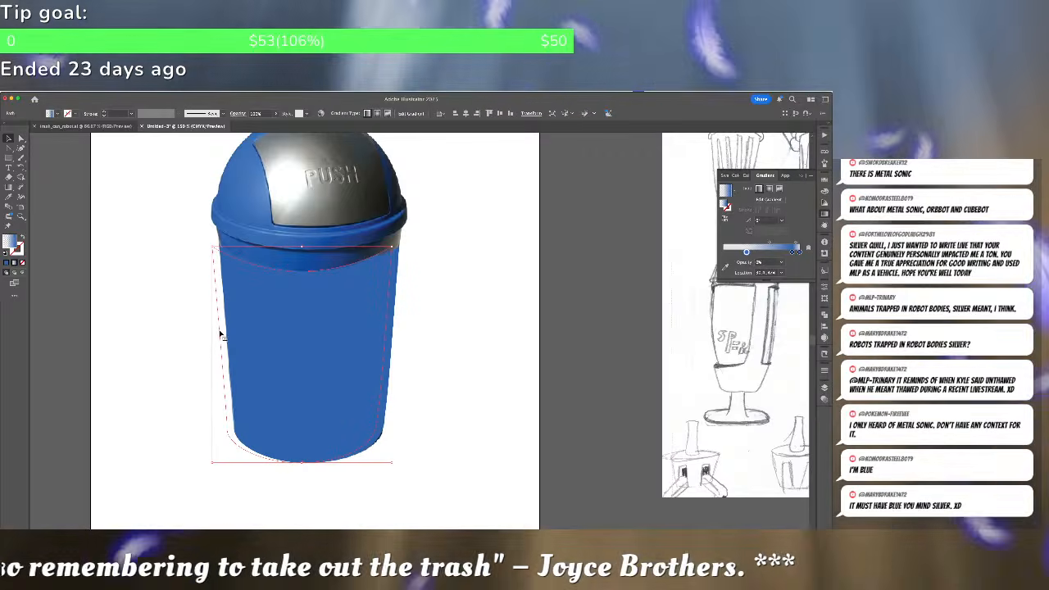
left_click_drag(211, 356, 222, 358)
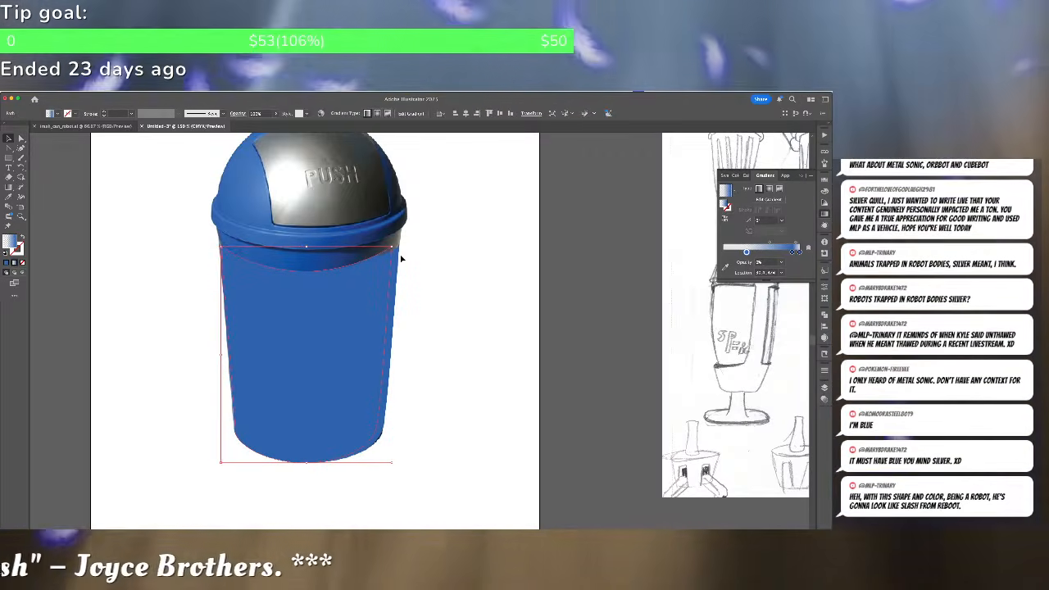
key("a")
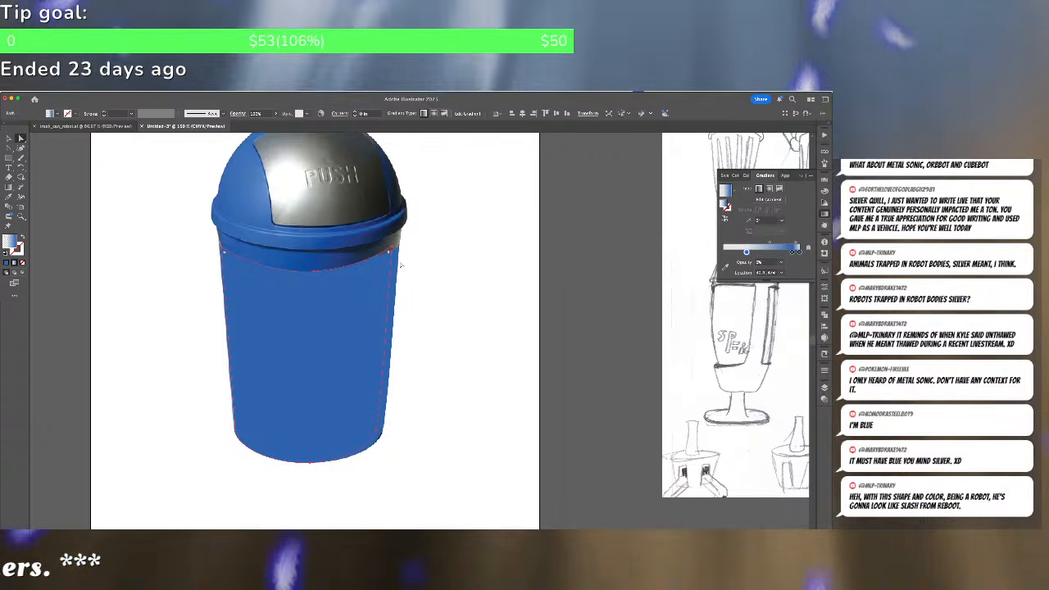
left_click(22, 149)
left_click(341, 239)
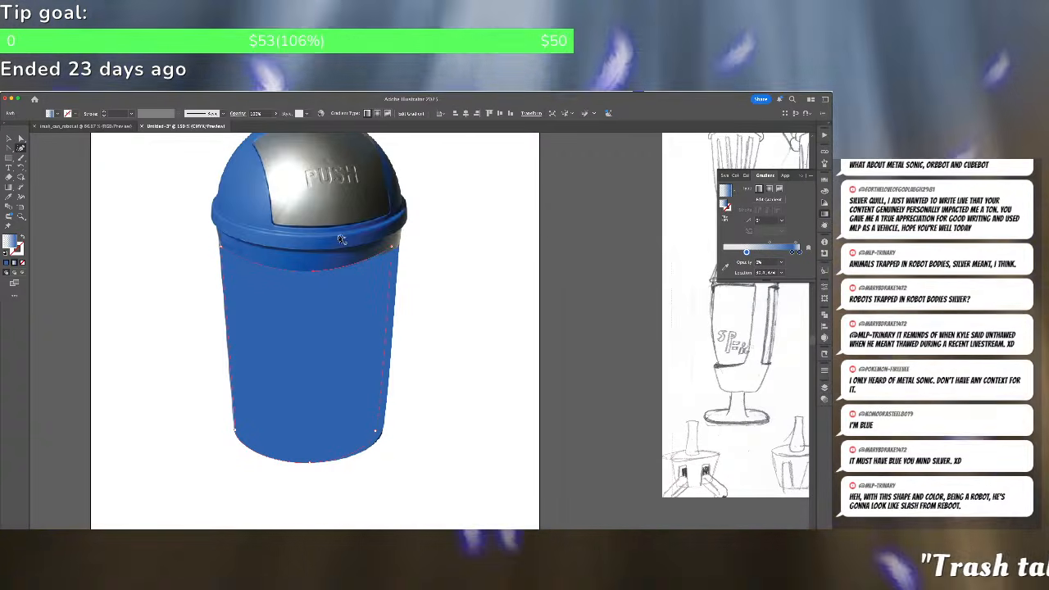
left_click_drag(393, 250, 394, 404)
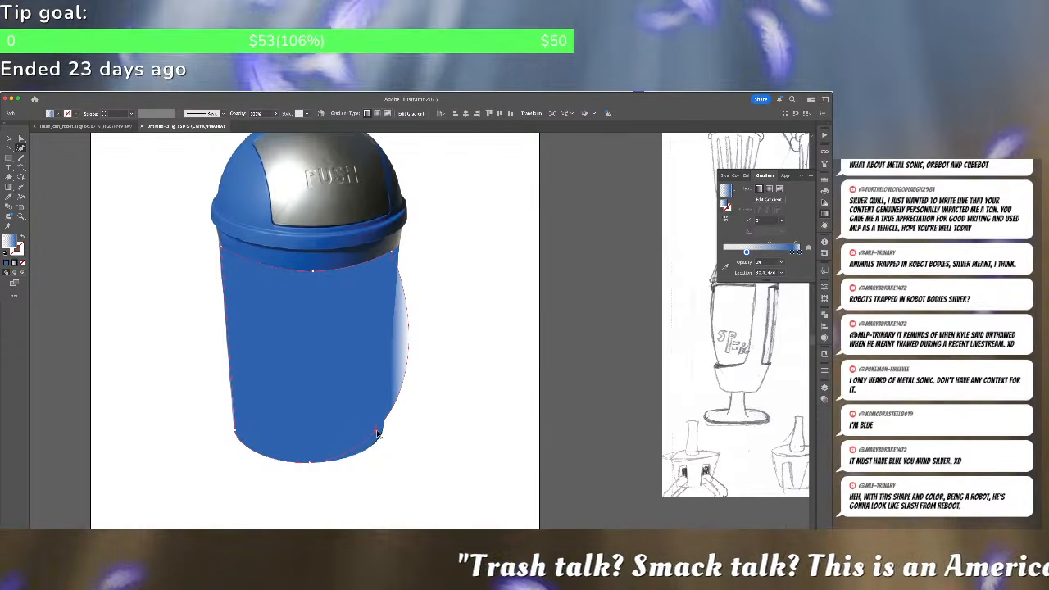
left_click(376, 431)
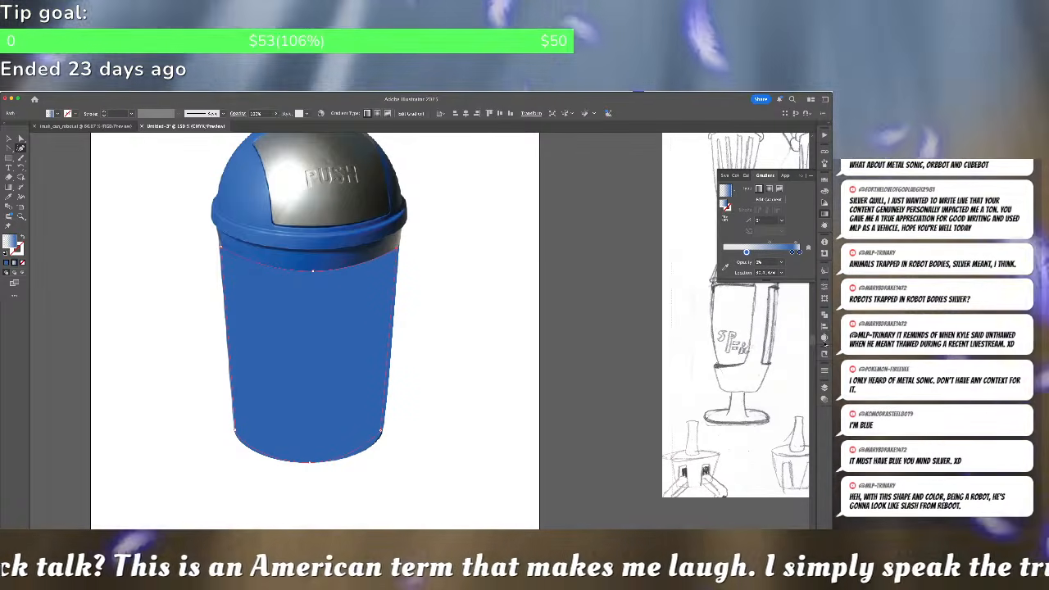
Set the gradient shape's blending mode to Multiply
left_click(824, 399)
left_click(742, 399)
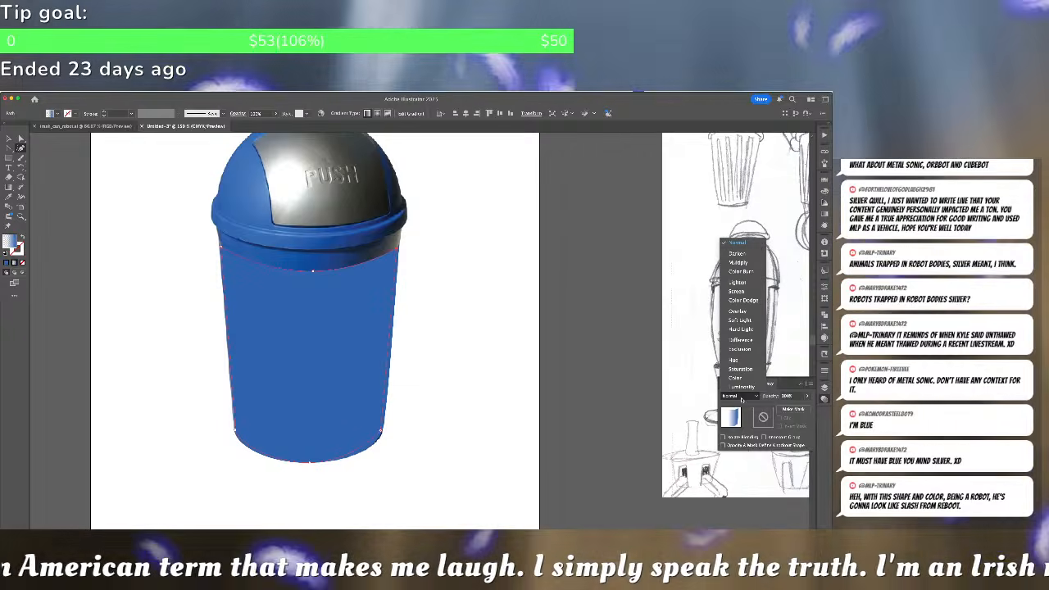
left_click(748, 263)
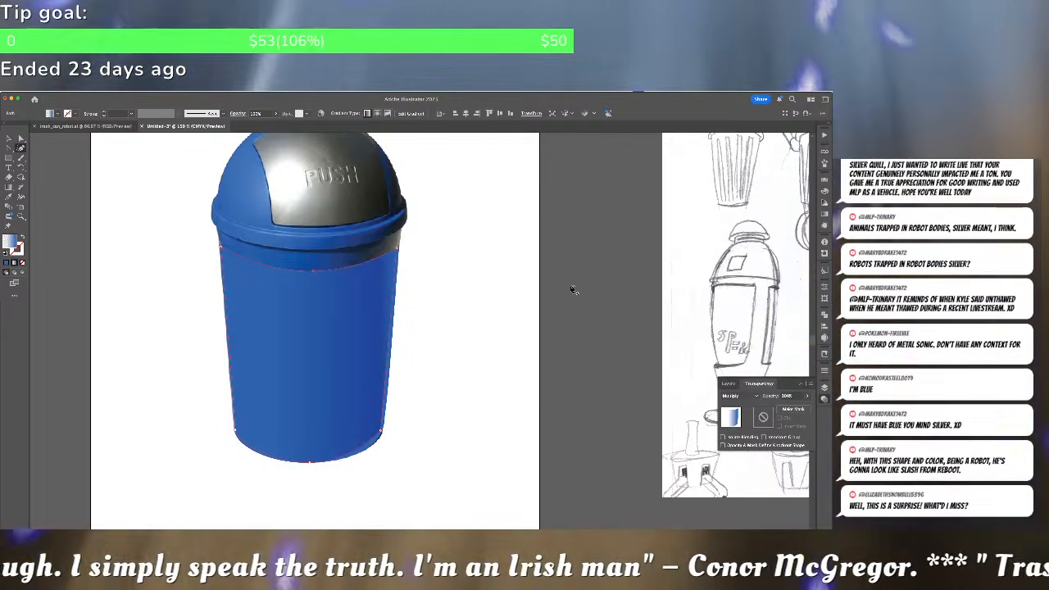
Examine how the gradient shape fits the can's body, checking its sides and curved lower edge up close
left_click(479, 312)
key("v")
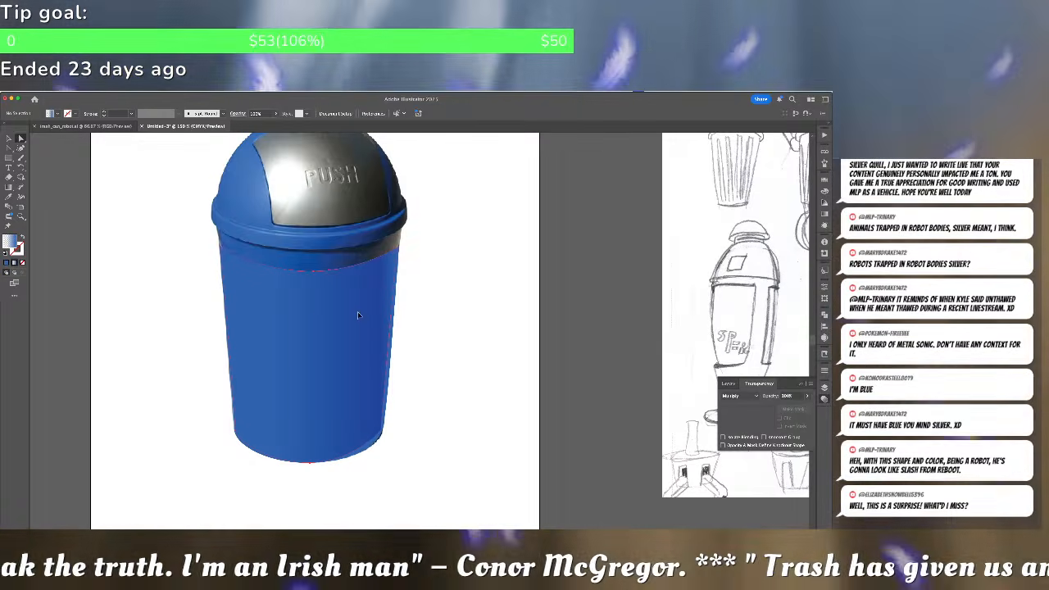
left_click(357, 315)
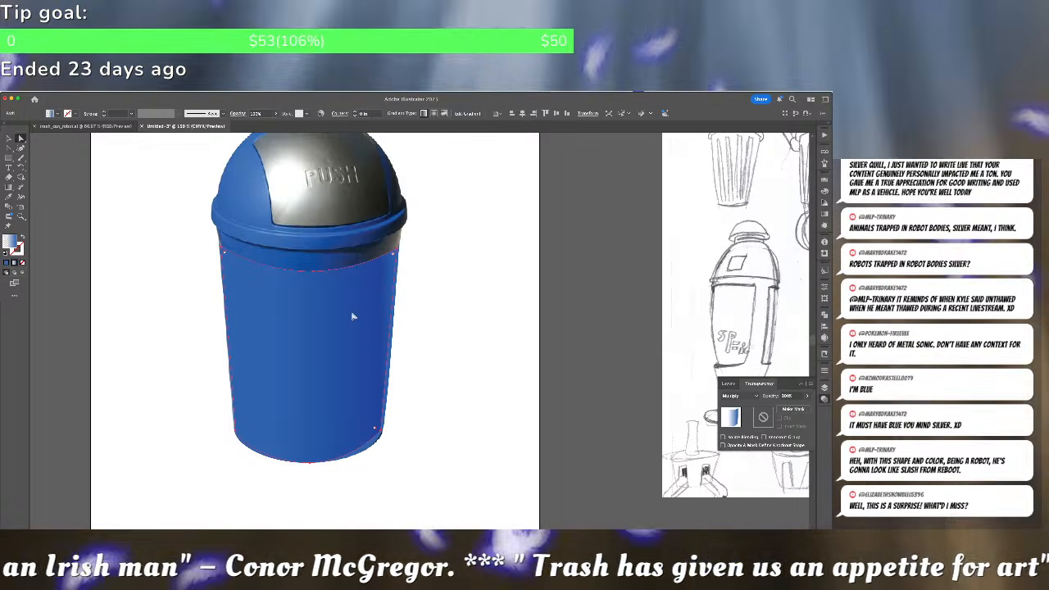
key("super+shift+a")
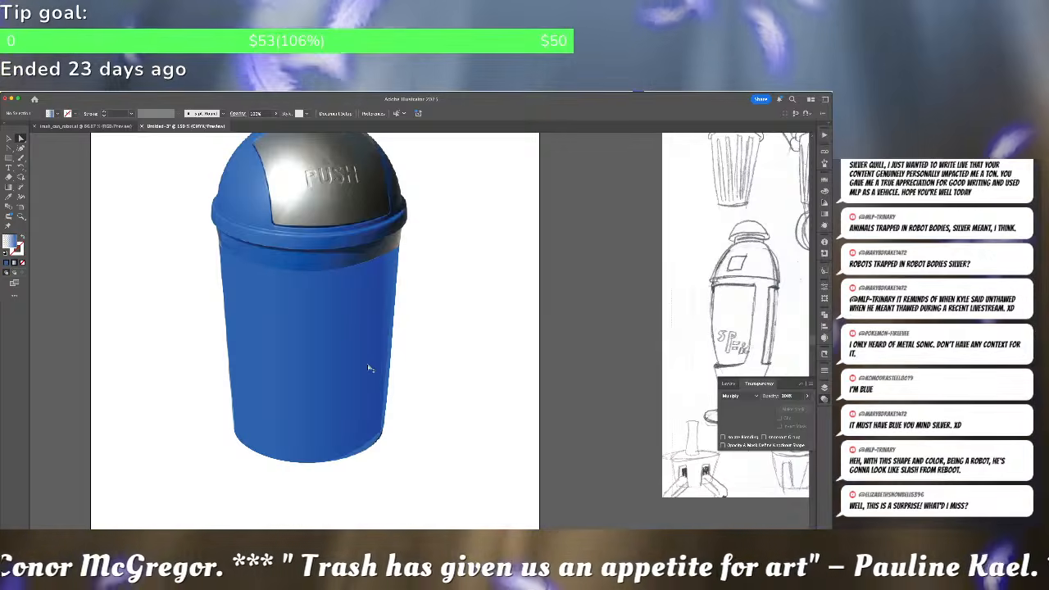
scroll(368, 367, "up", 2, "alt")
scroll(399, 350, "down", 2)
left_click(396, 381)
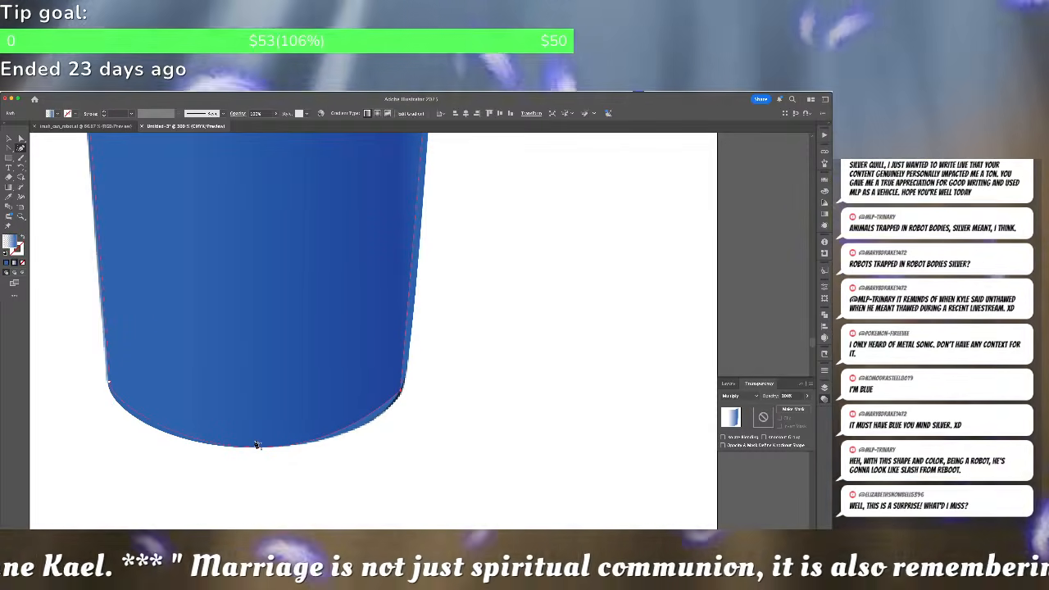
key("super+minus")
key("super+minus")
key("super+minus")
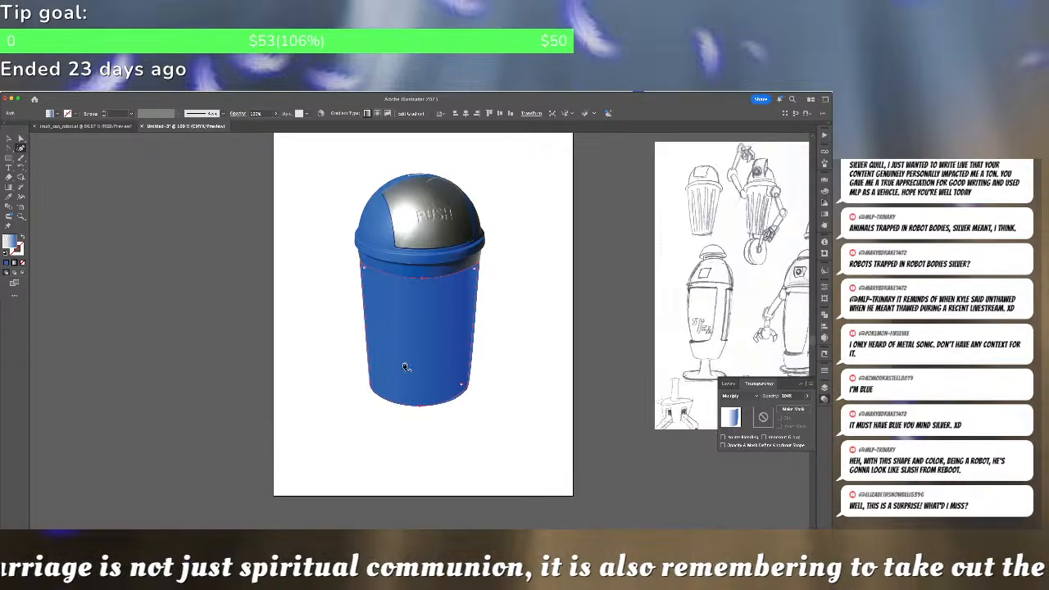
Offset the gradient shape slightly below the can's body and stretch its upper edge upward
key("a")
left_click_drag(411, 352, 409, 370)
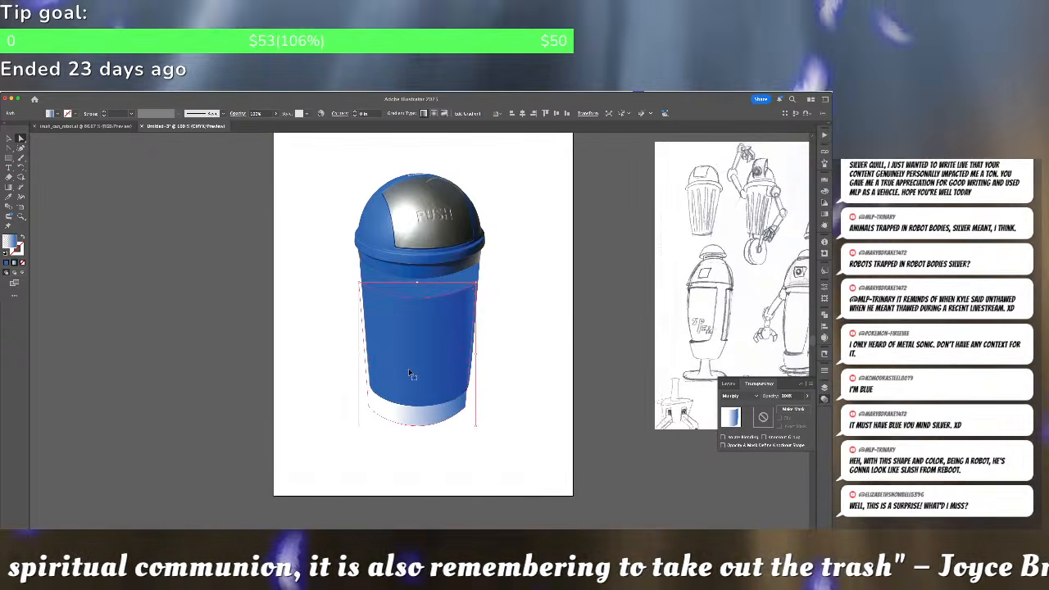
key("Delete")
left_click(414, 360)
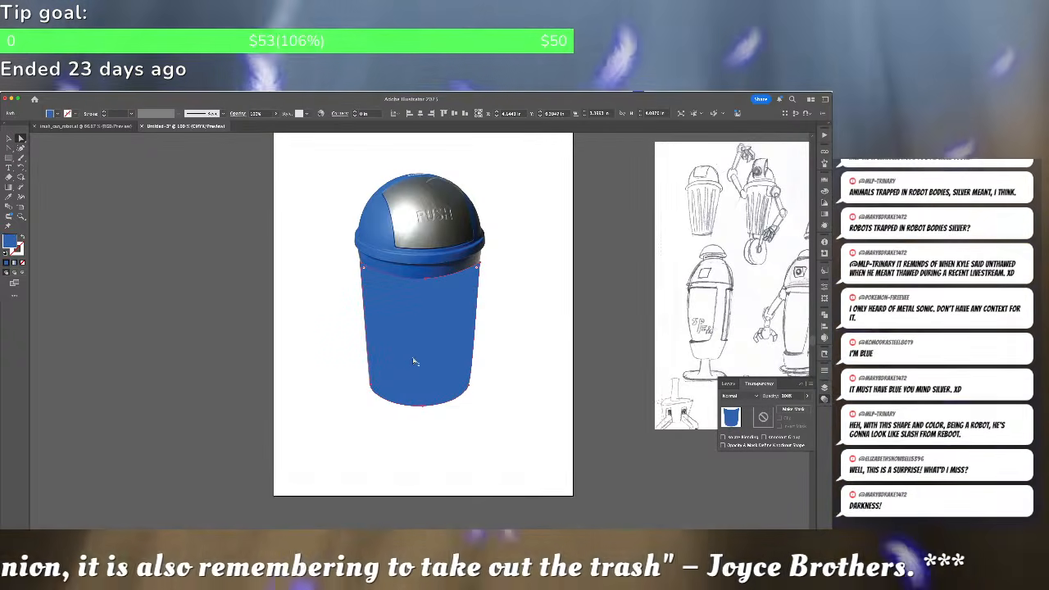
key("ctrl+z")
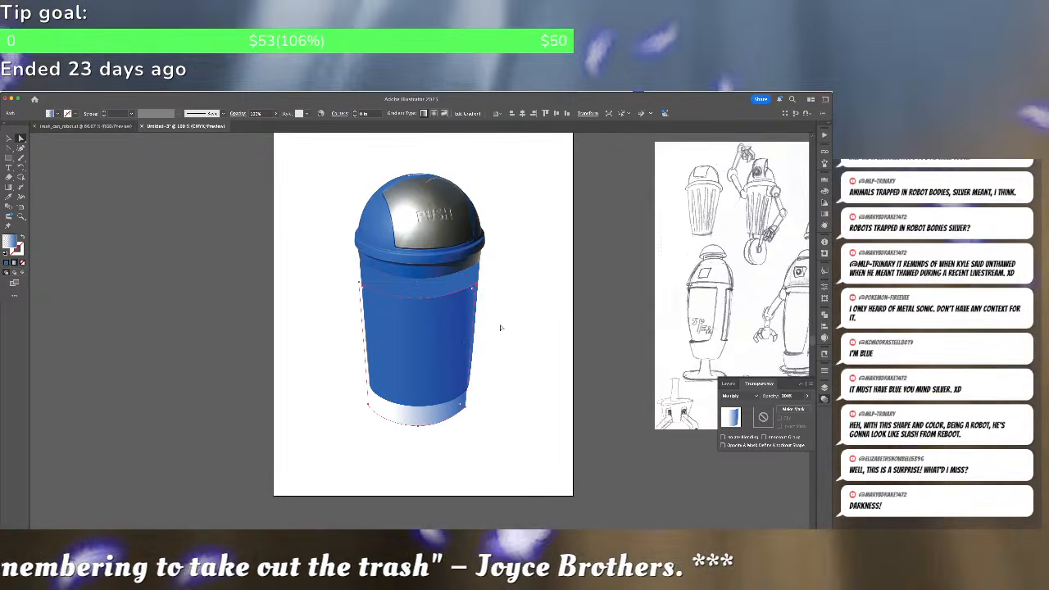
left_click_drag(454, 330, 455, 324)
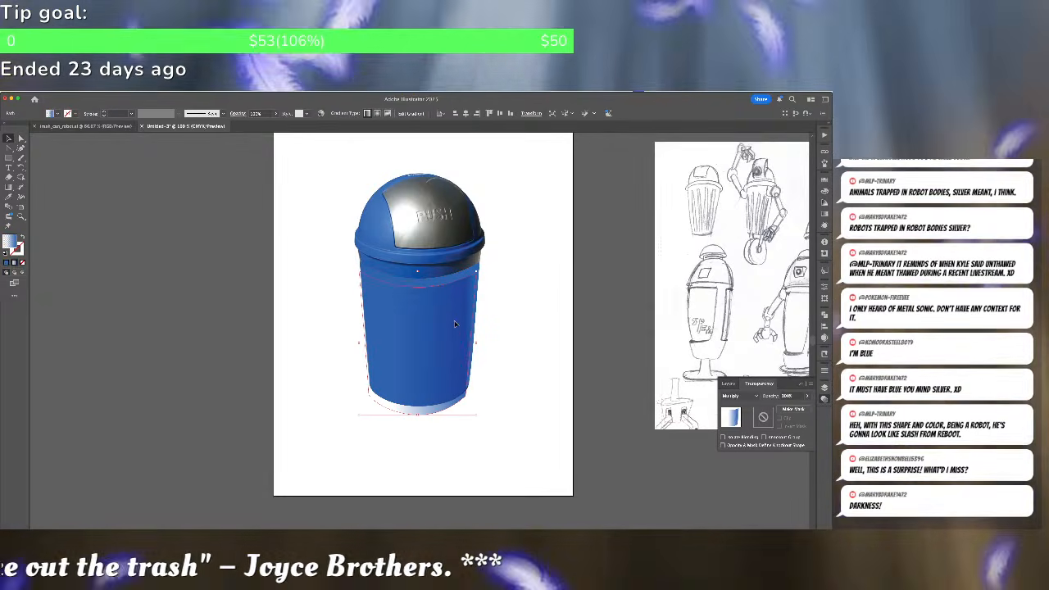
left_click_drag(415, 271, 417, 266)
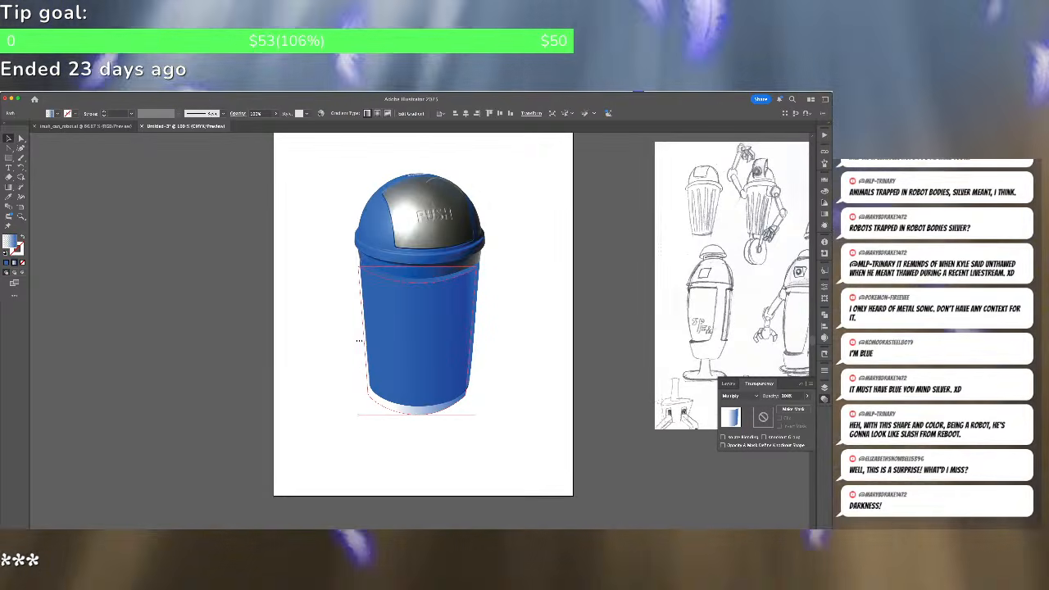
Divide the overlapping gradient and body shapes with Pathfinder and delete the excess pieces outside the can's outline
key("a")
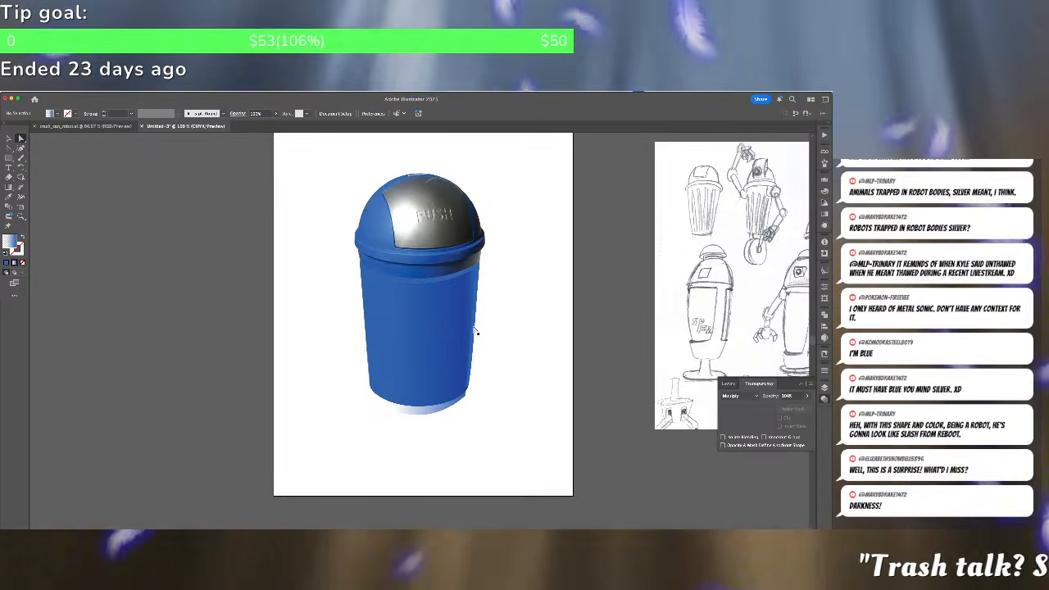
left_click(474, 329)
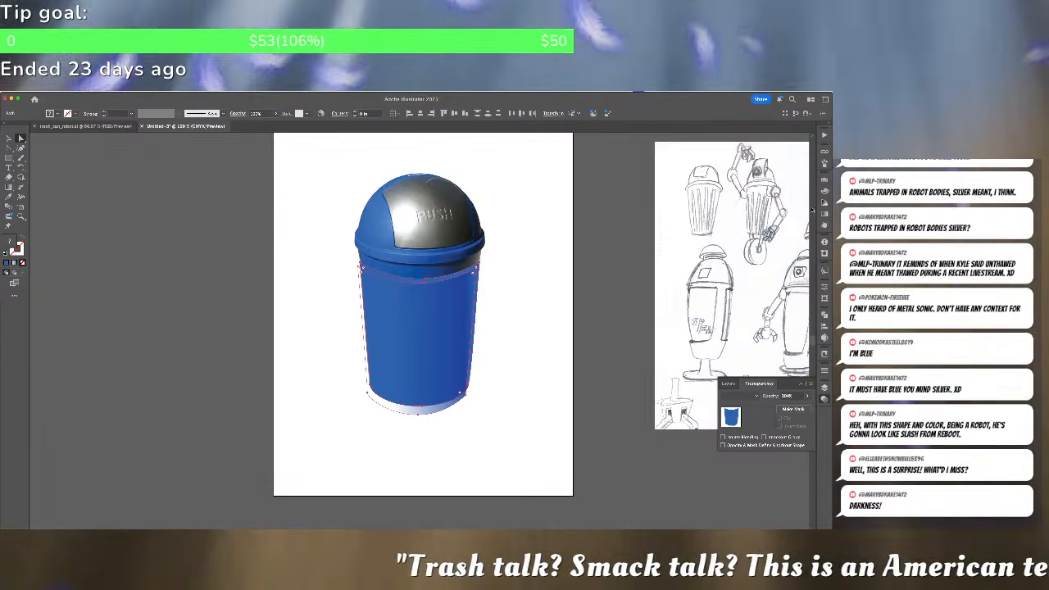
left_click(822, 316)
left_click(727, 353)
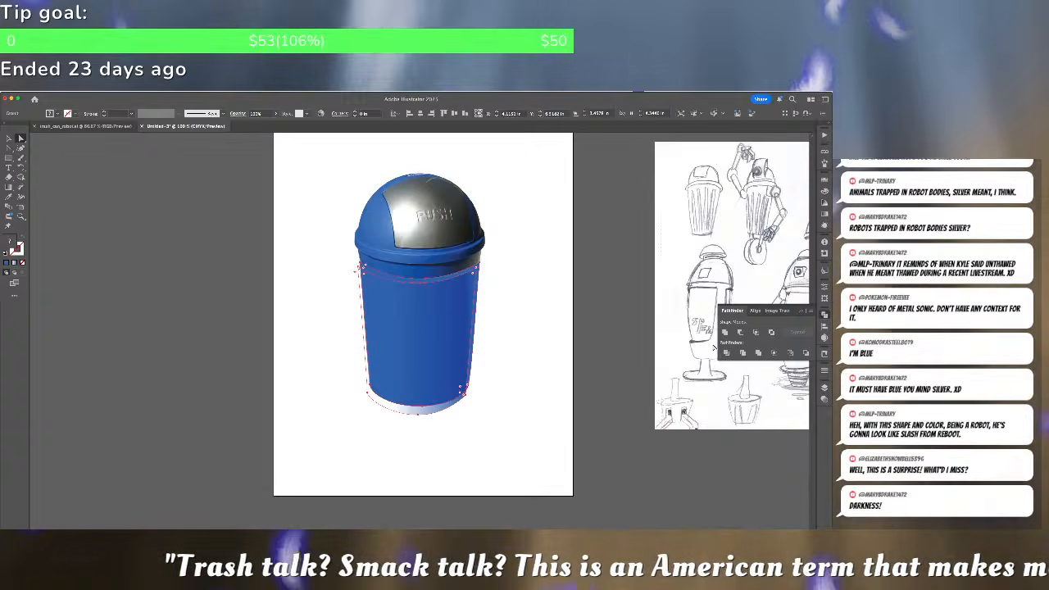
left_click(497, 408)
left_click(430, 412)
key("Delete")
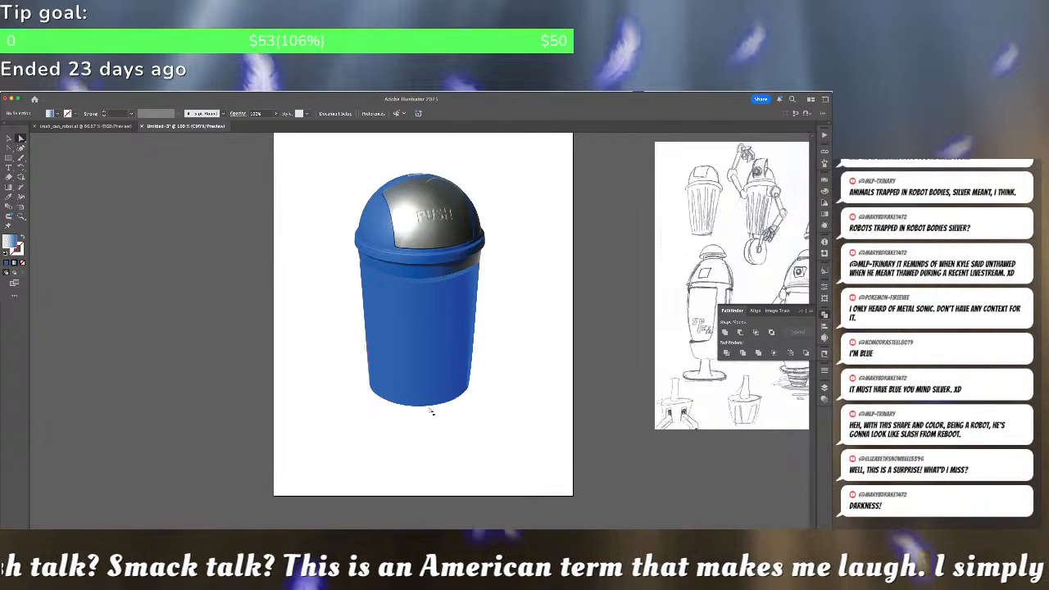
left_click(443, 274)
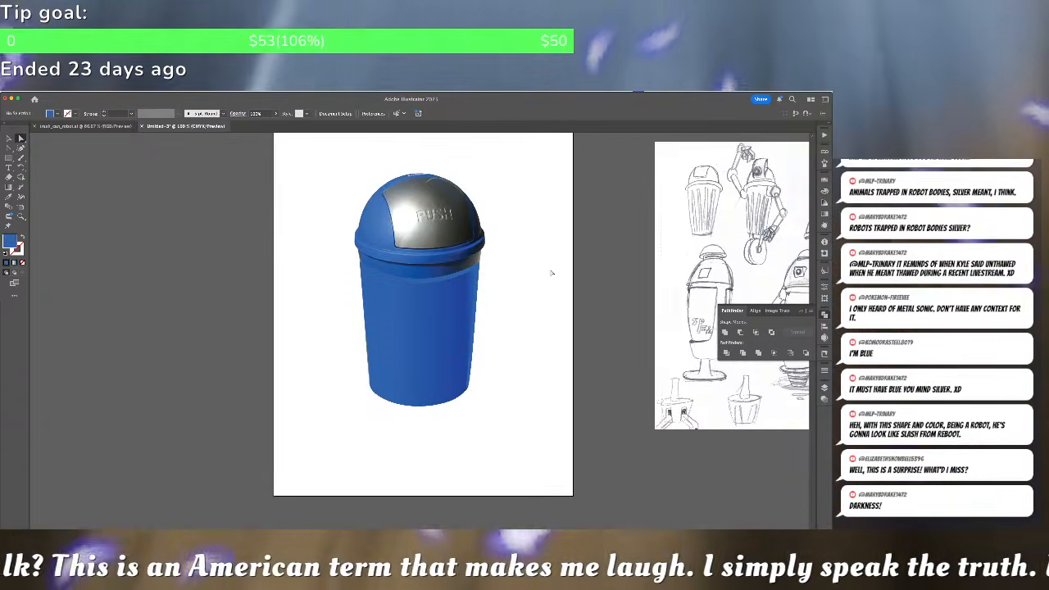
Recolor the blue gradient stop near the end to a darker, more purple blue on the body's shading shape
left_click(425, 313)
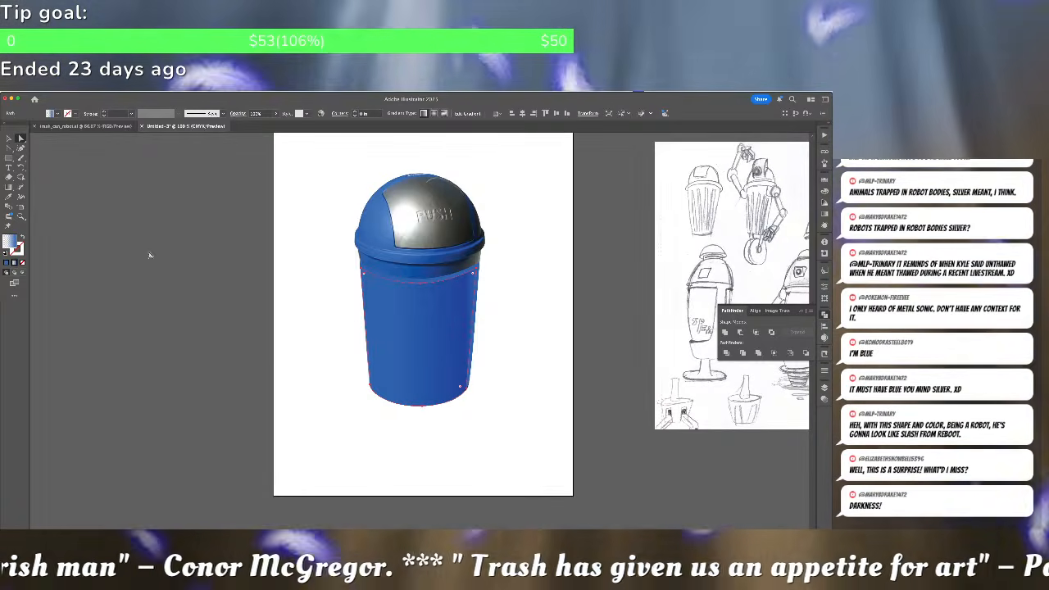
left_click(823, 215)
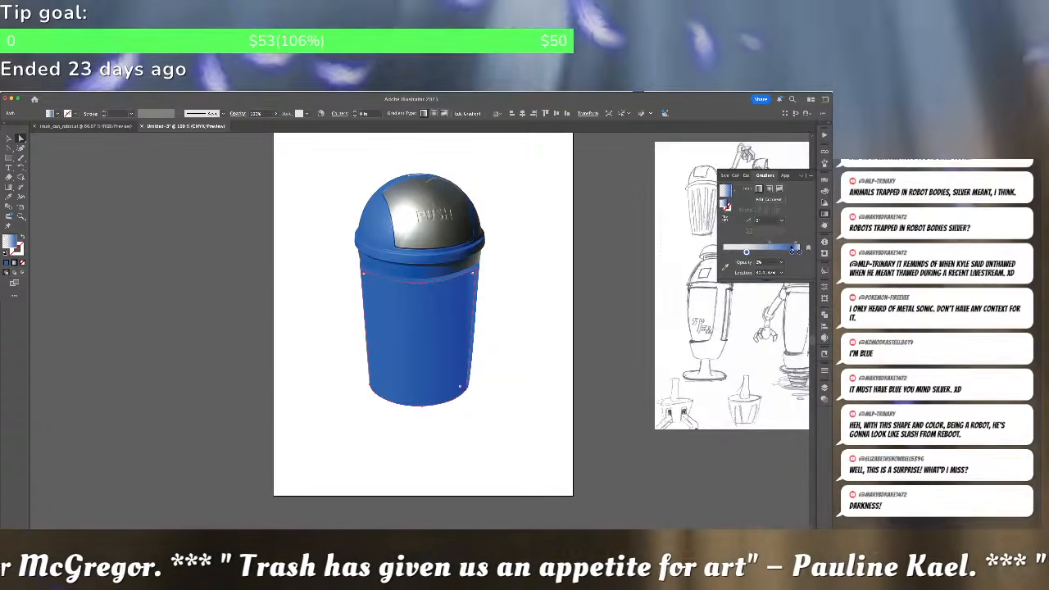
double_click(794, 251)
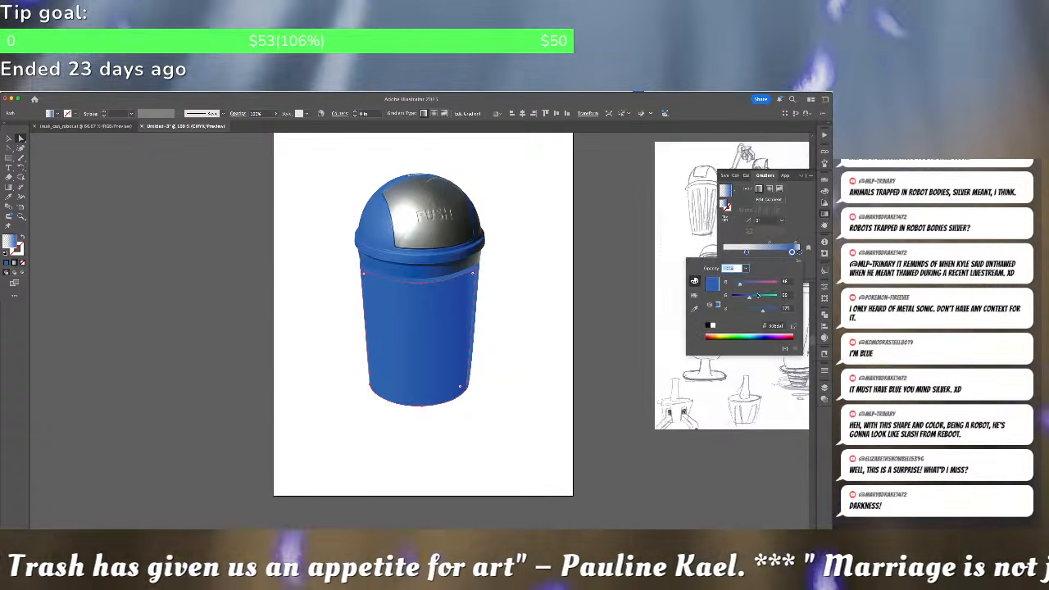
left_click_drag(745, 300, 739, 300)
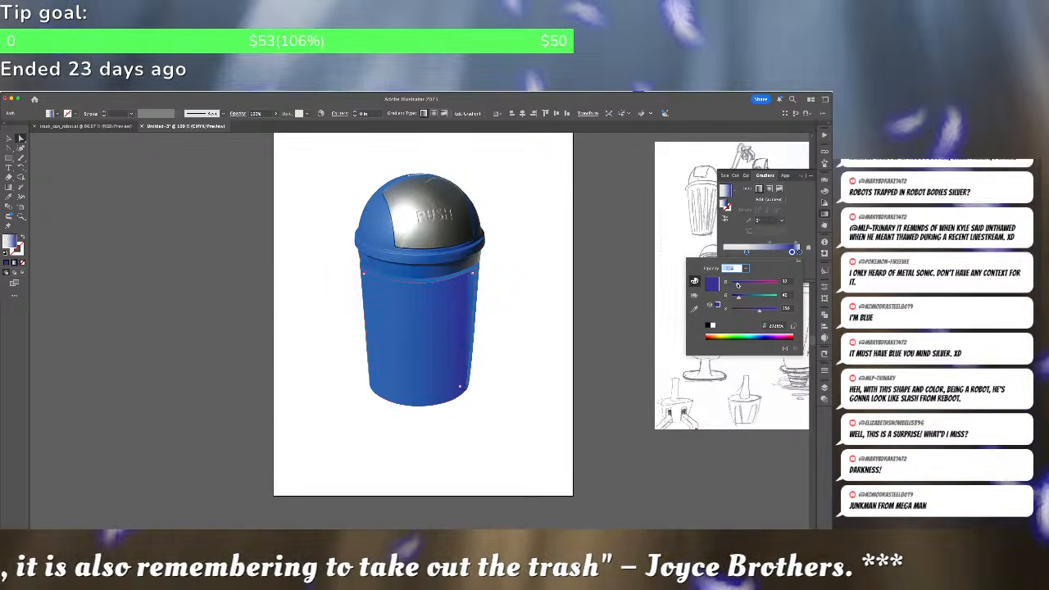
left_click(562, 271)
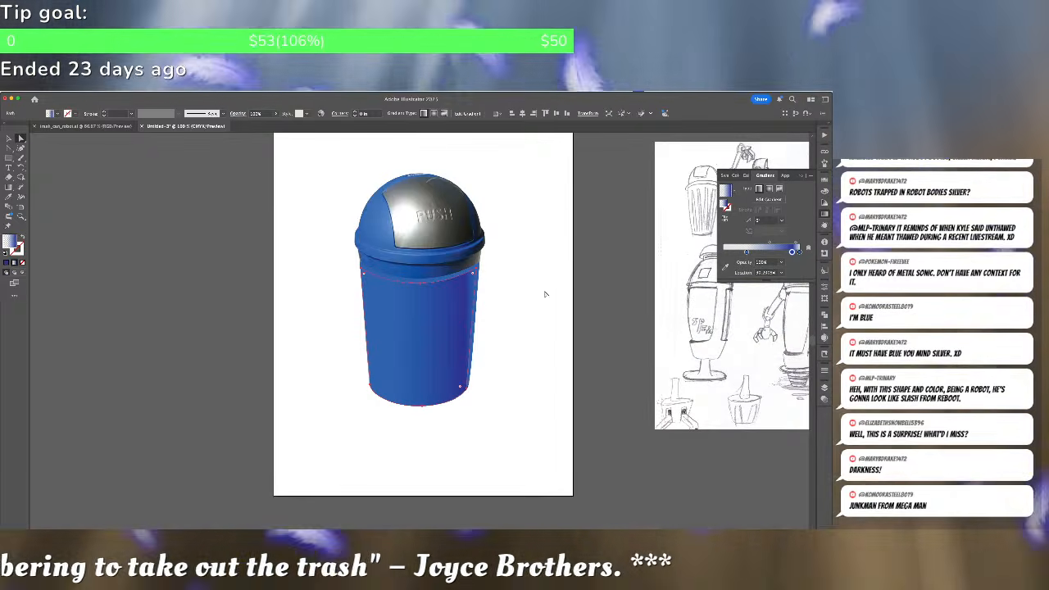
left_click(530, 300)
Reposition the first transparent stop of the body's shading gradient to a location of about 38%
left_click(439, 323)
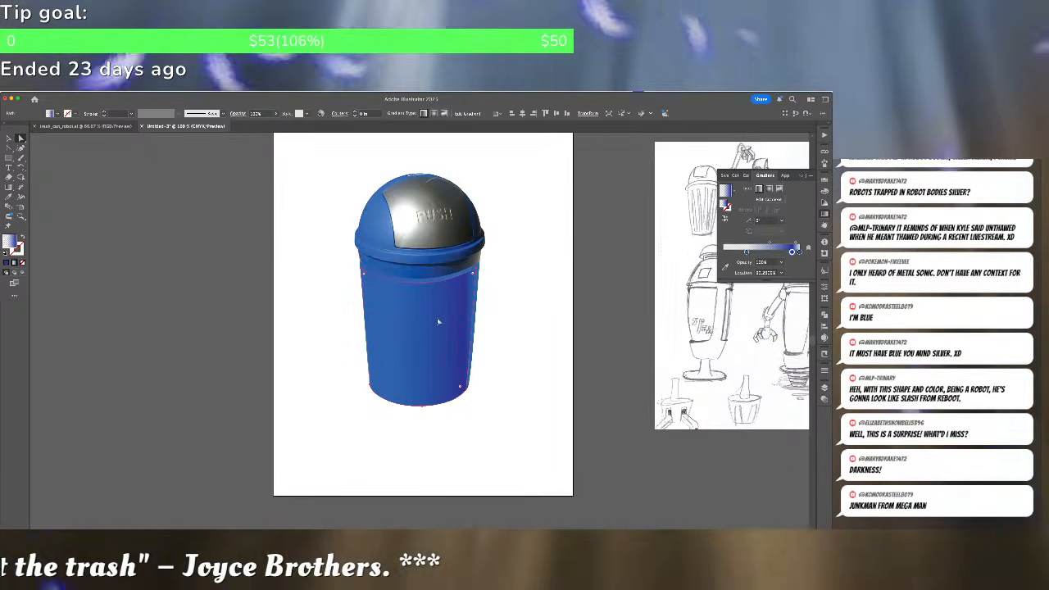
left_click(737, 252)
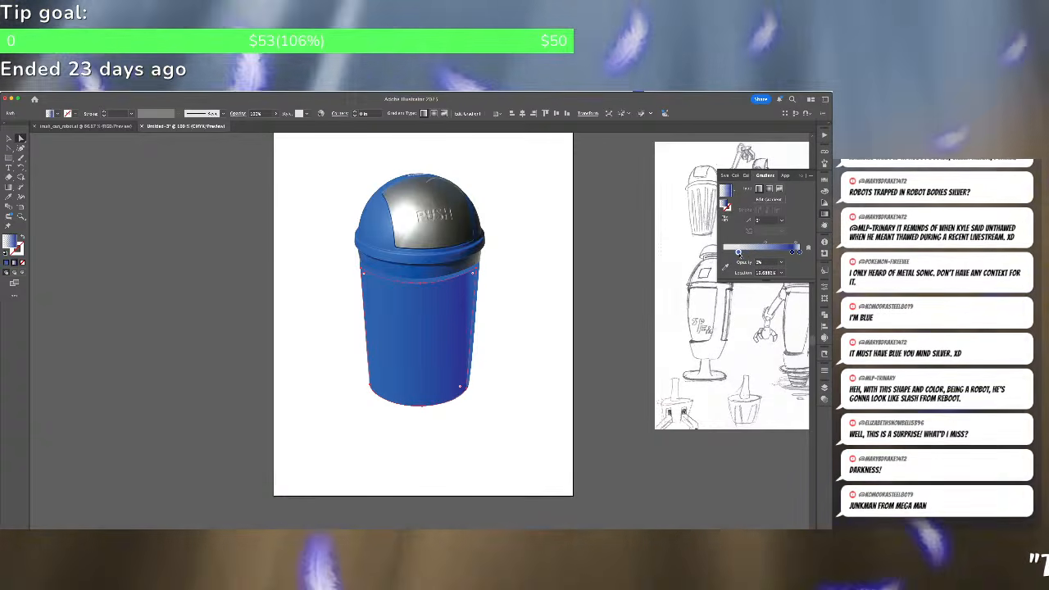
left_click_drag(738, 252, 752, 252)
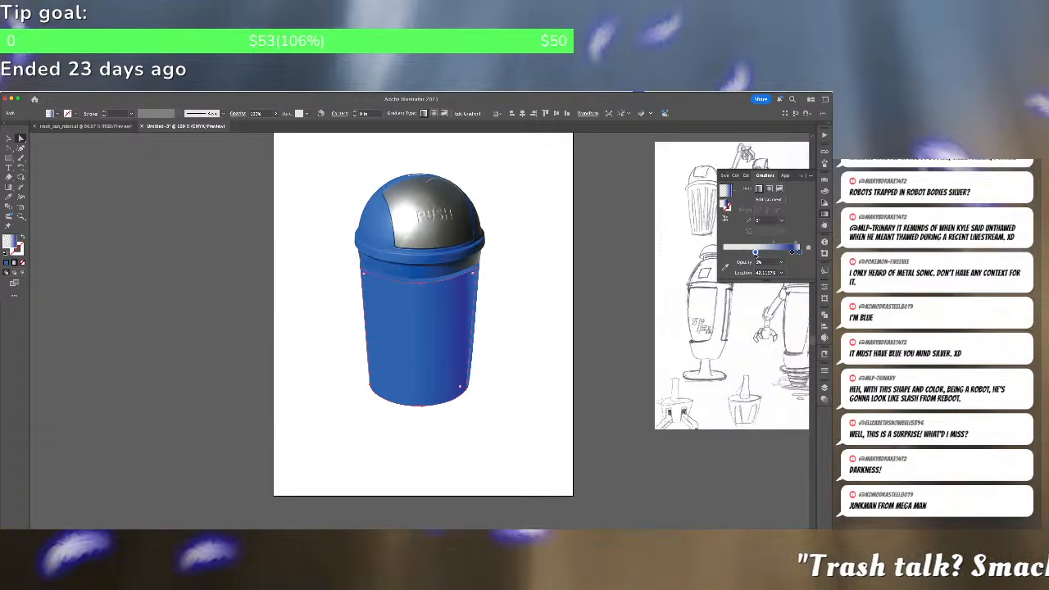
left_click(567, 310)
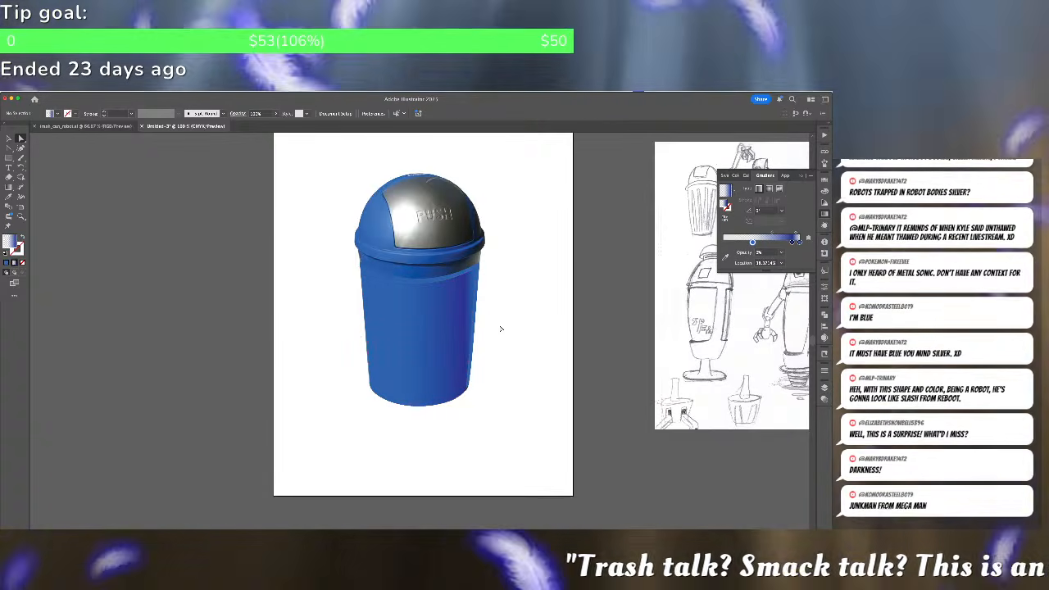
Set the angle of the body's shading gradient to -3°
scroll(472, 327, "up", 1)
left_click(464, 331)
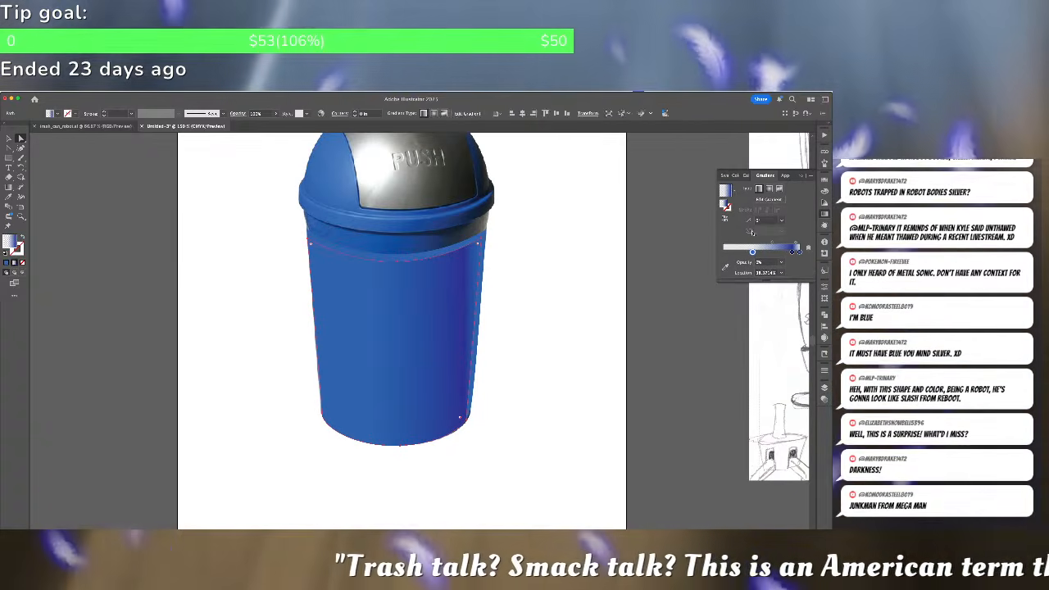
left_click(769, 222)
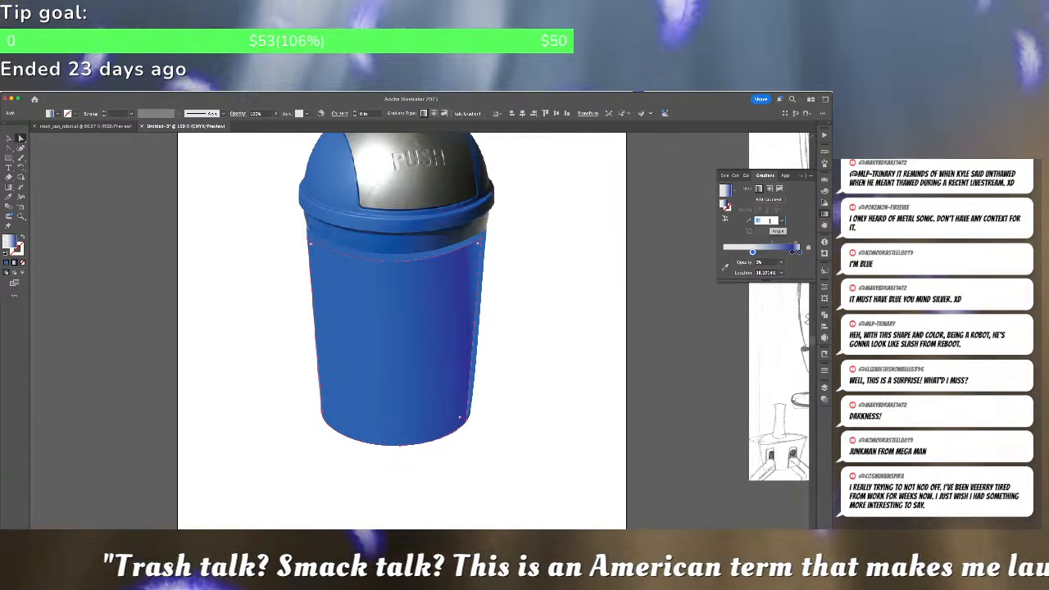
key("Down")
key("Down")
key("Down")
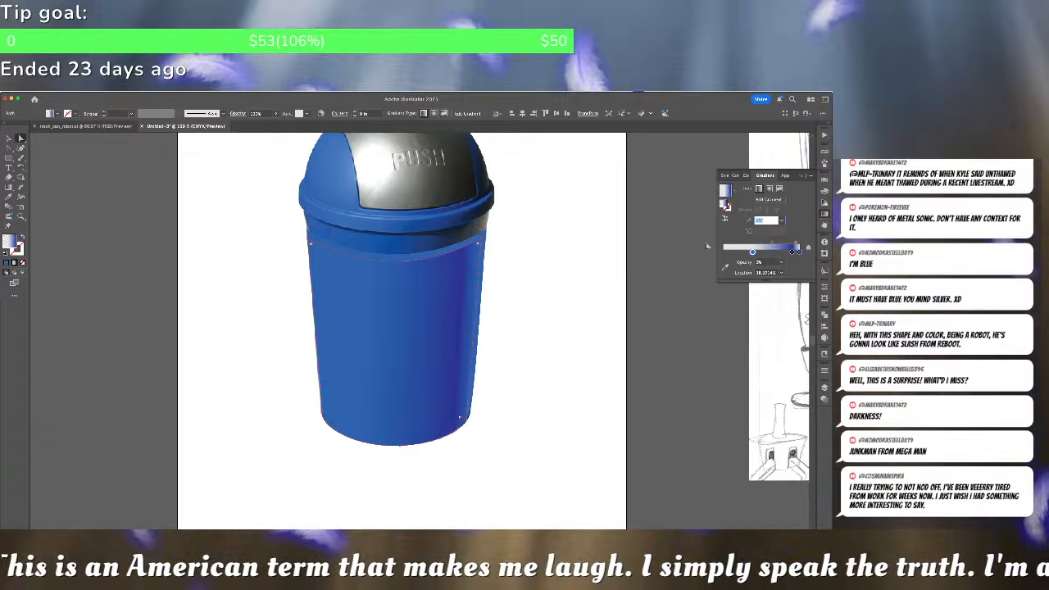
left_click(519, 281)
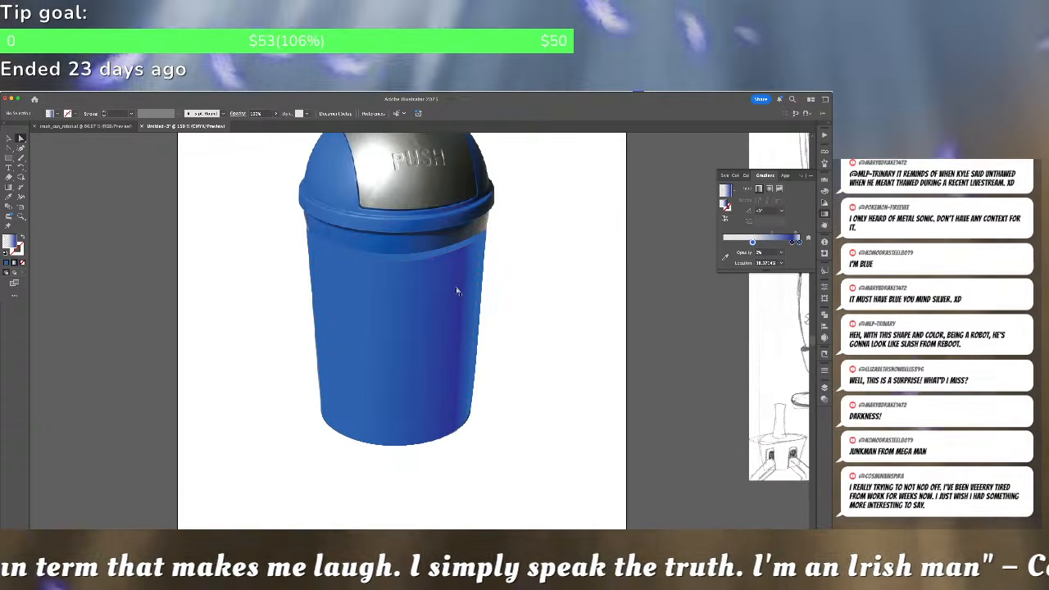
Shift the midpoint between the shading gradient's last two stops to about 75%
left_click(456, 290)
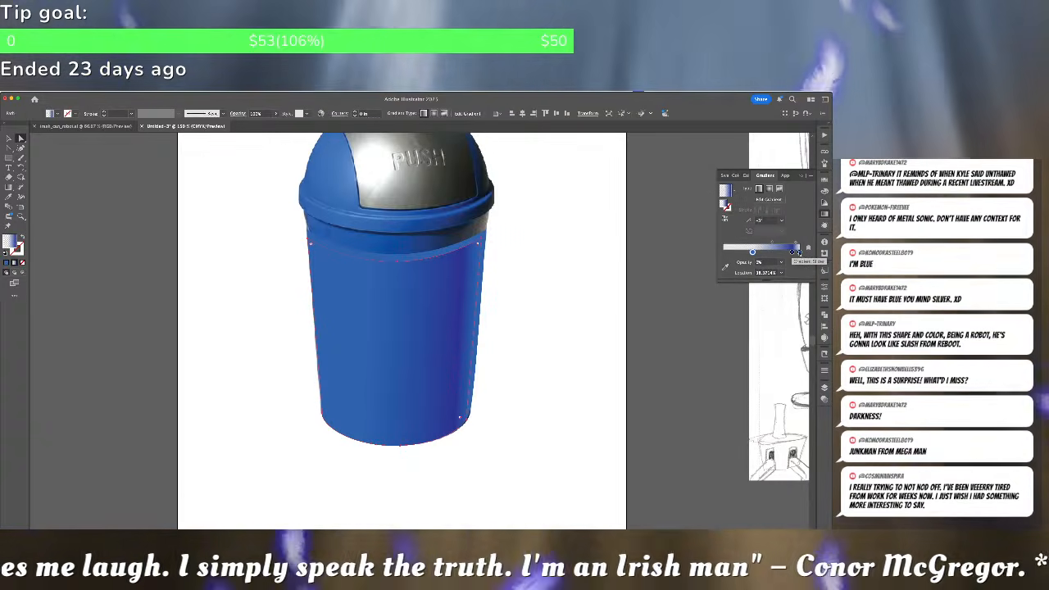
left_click(796, 246)
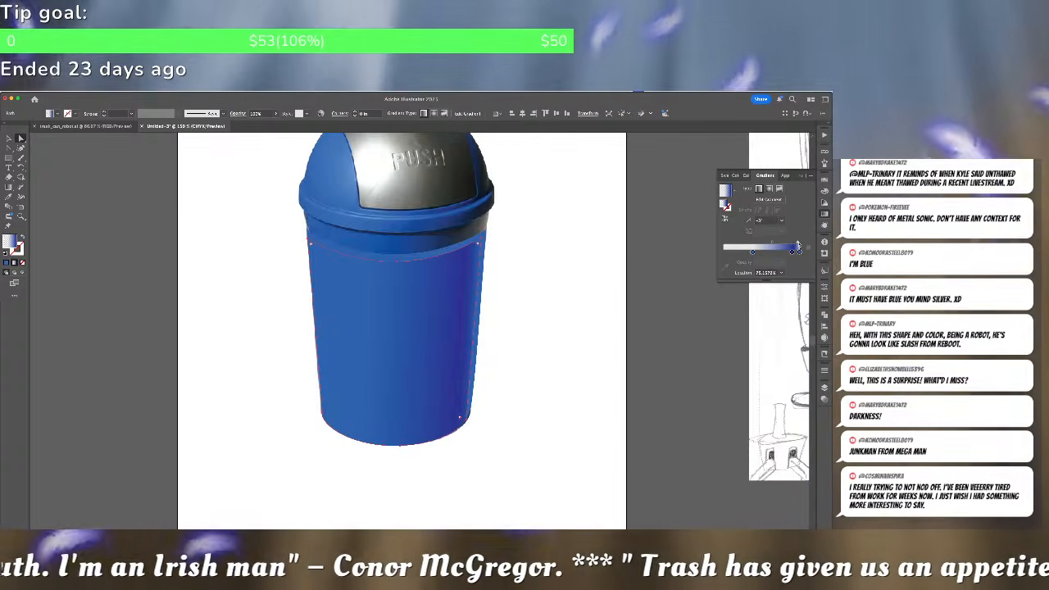
left_click(587, 237)
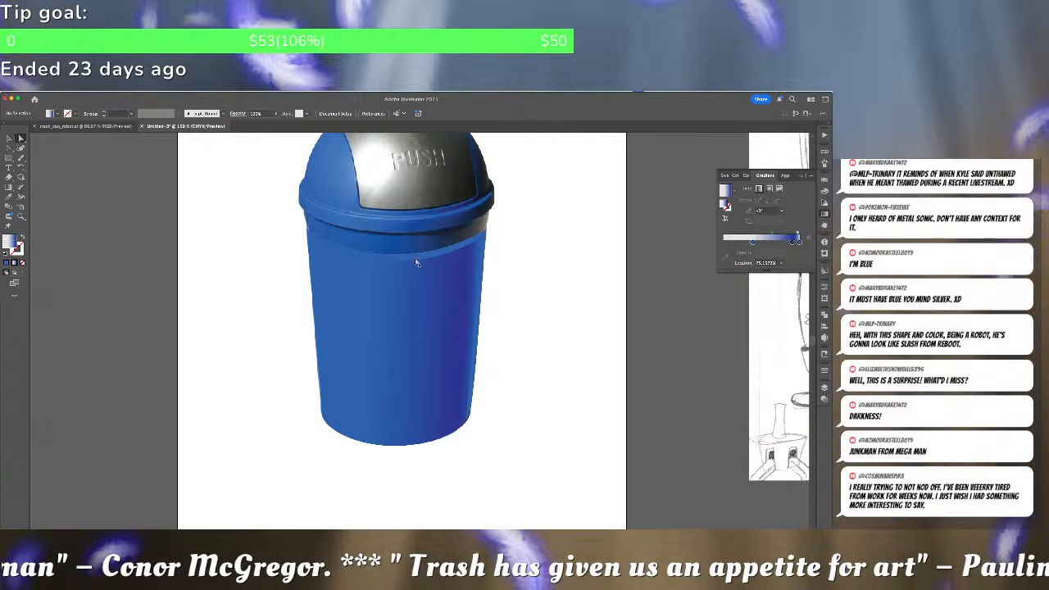
Nudge the flat blue base shape of the body down below the collar band
scroll(483, 275, "up", 2)
scroll(491, 289, "up", 1)
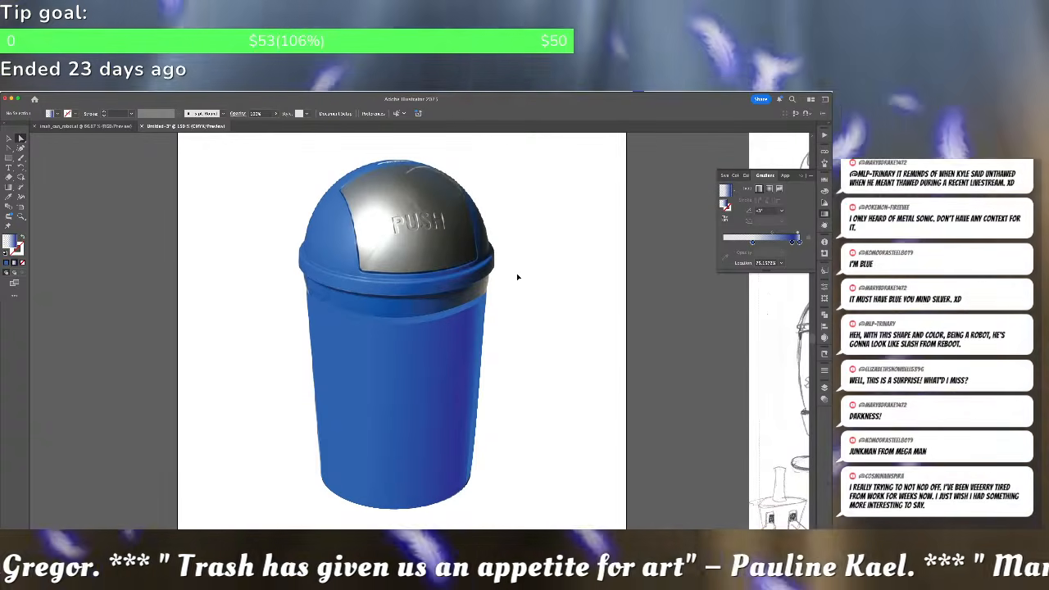
scroll(516, 273, "down", 3)
scroll(516, 273, "up", 5)
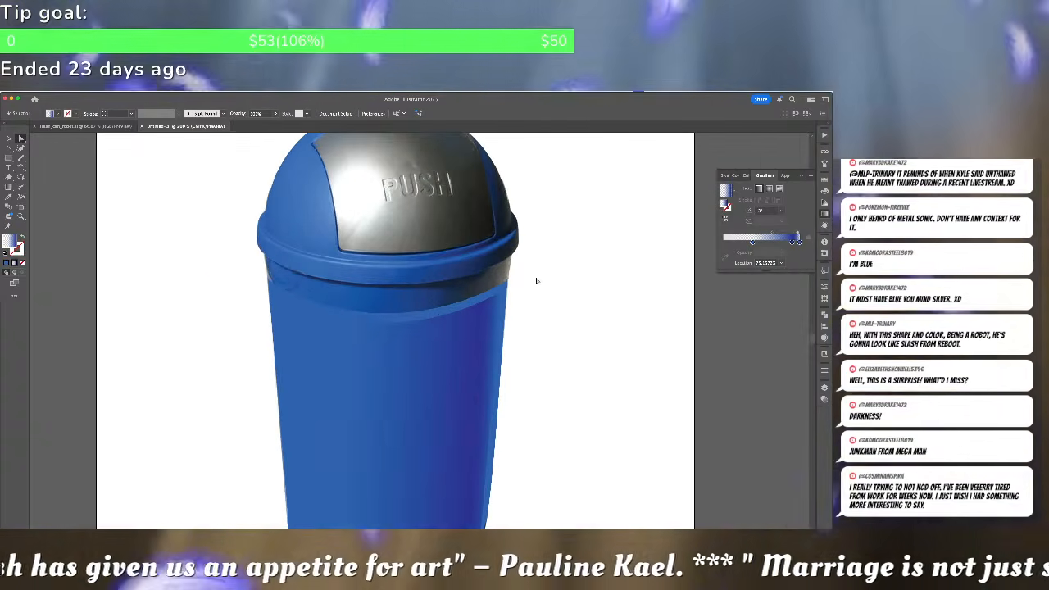
left_click(444, 316)
key("super+2")
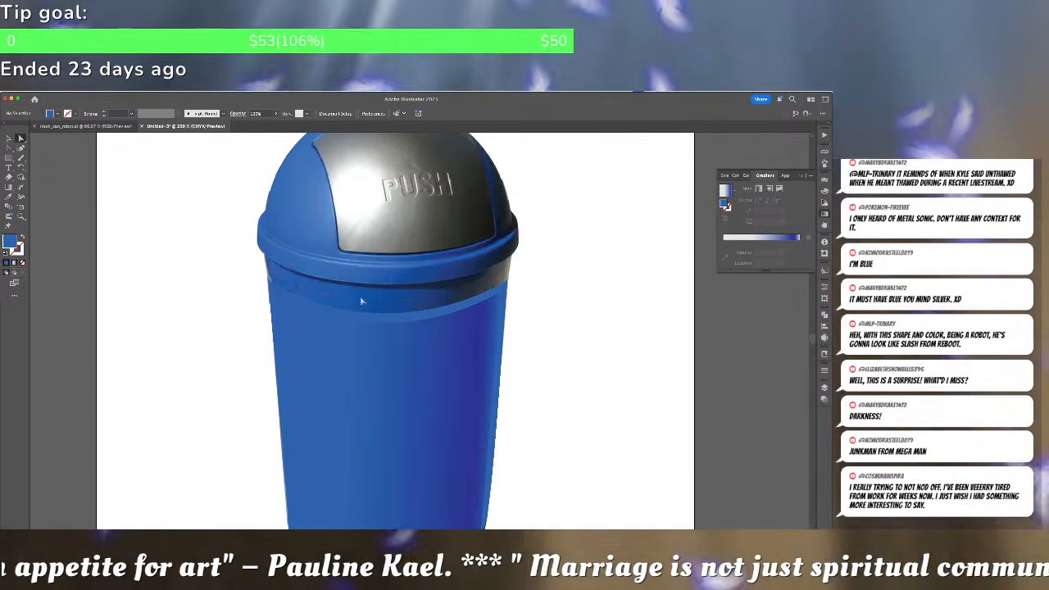
left_click(310, 308)
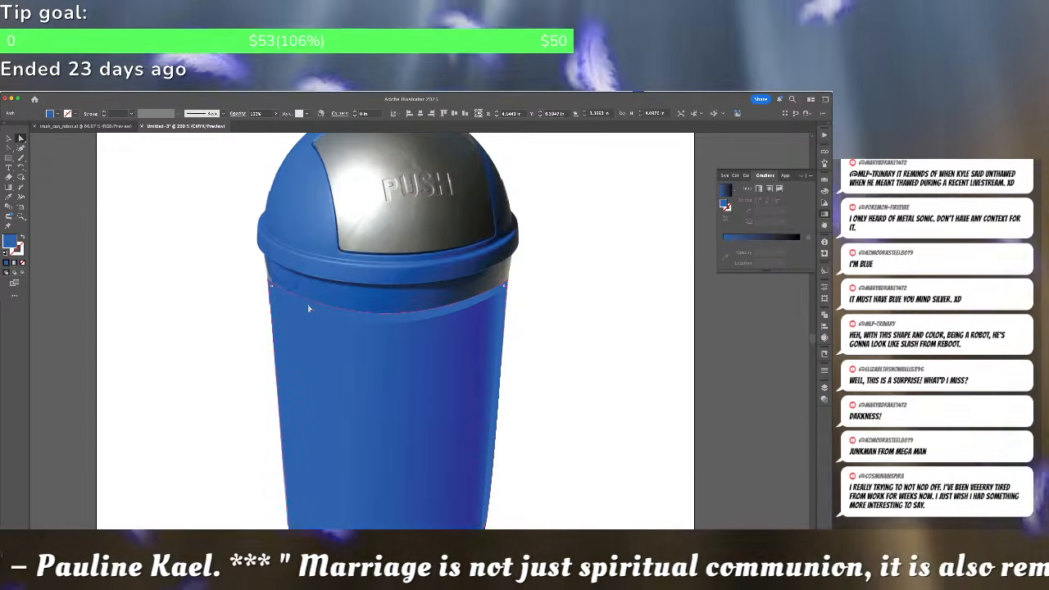
key("shift+Down")
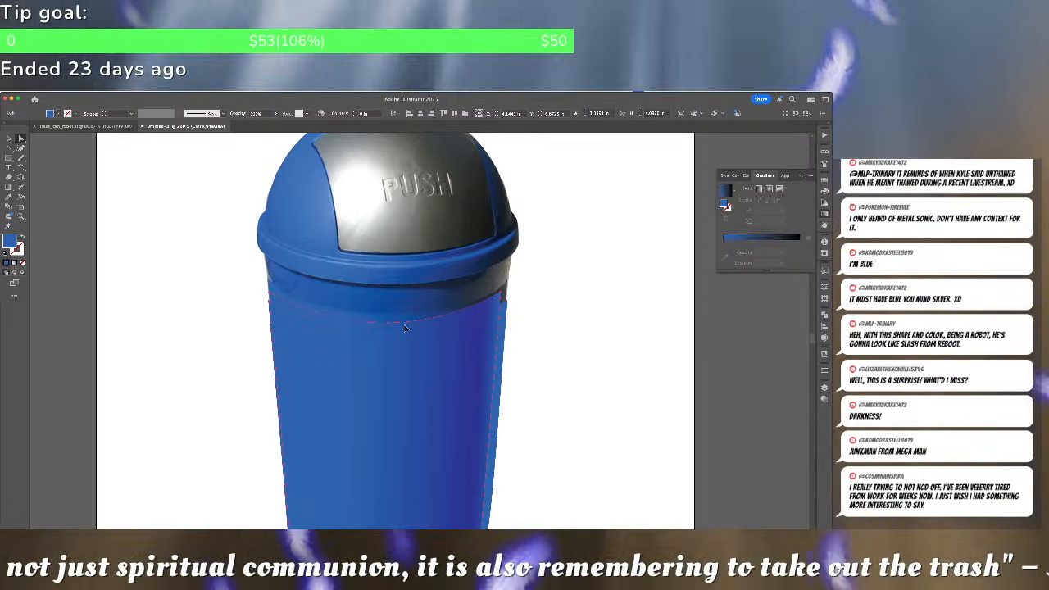
Move the body's gradient shading shape off beside the can and delete it
key("g")
left_click_drag(405, 328, 580, 346)
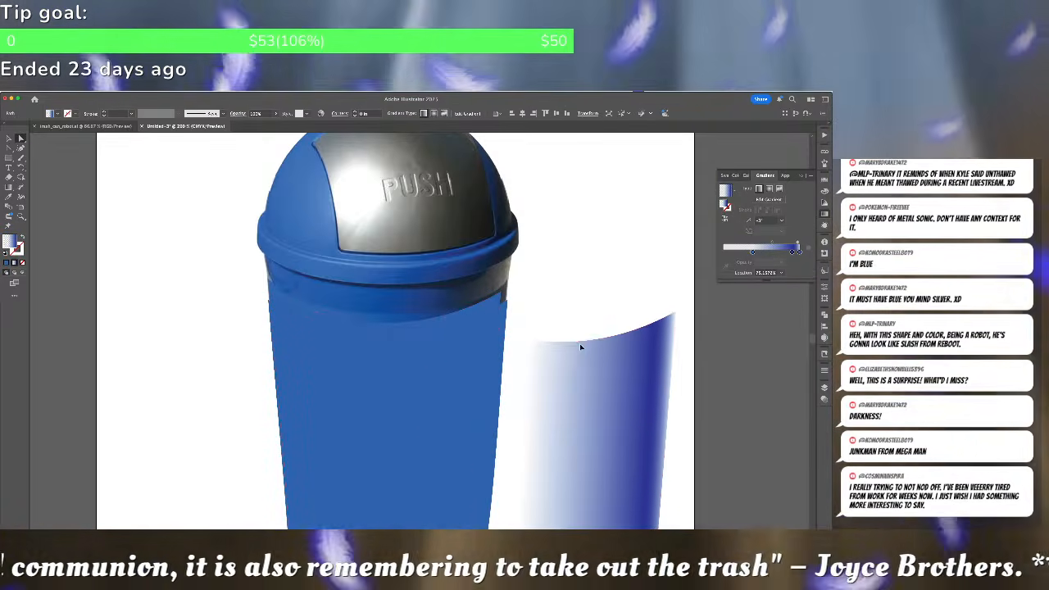
key("Delete")
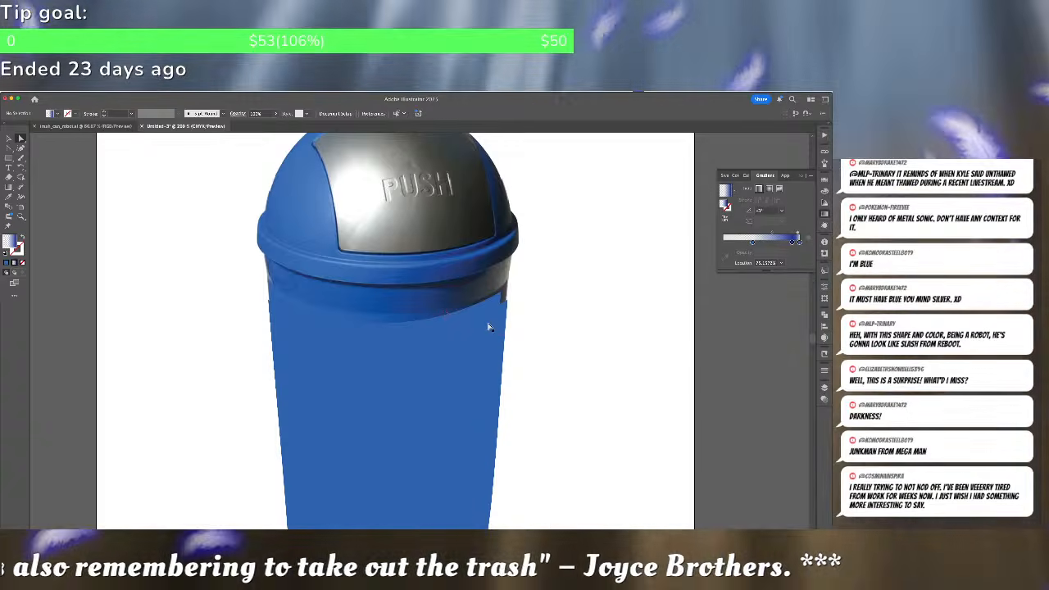
left_click_drag(488, 324, 349, 409)
Undo the deletion and the recent moves of the body's shapes
key("super+z")
key("super+z")
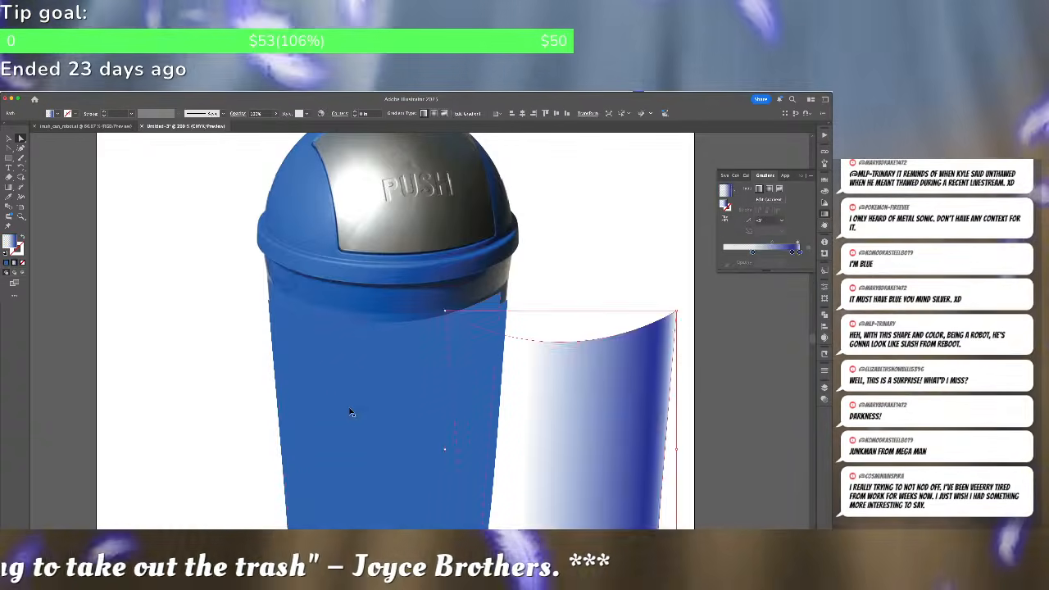
key("super+z")
key("super+z")
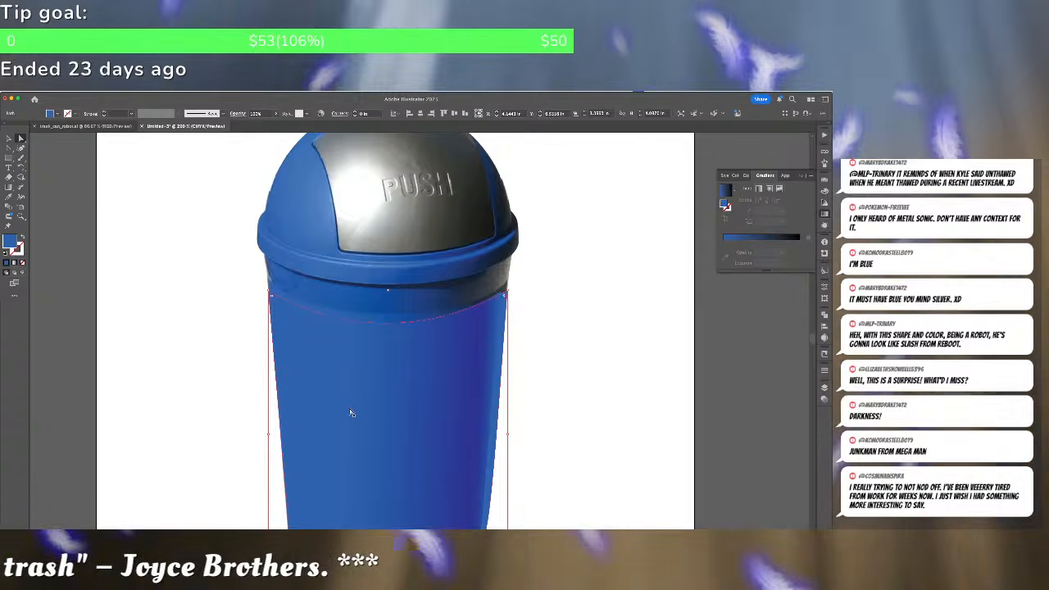
key("super+z")
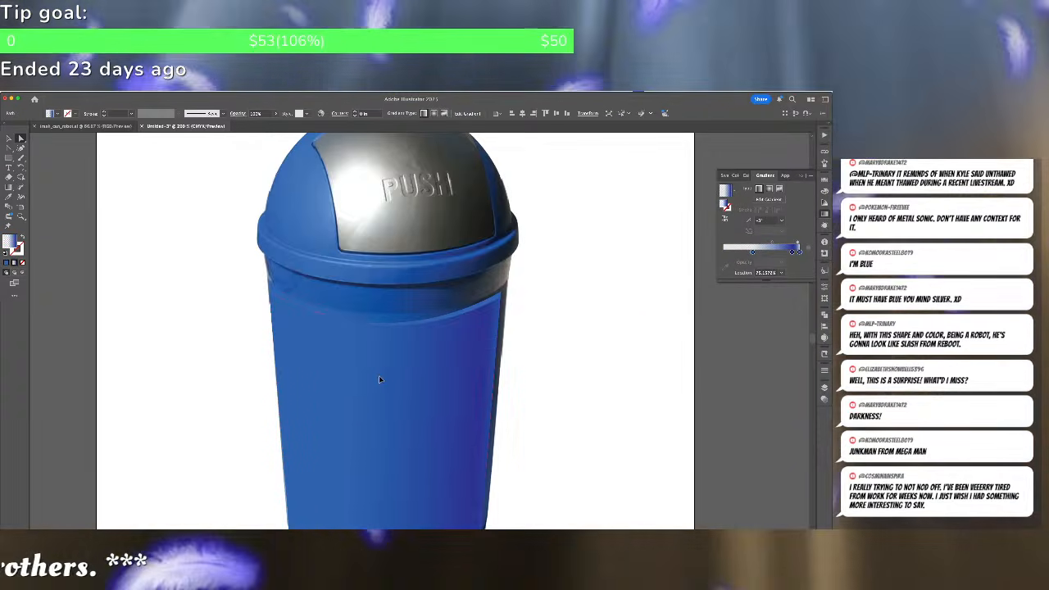
Move the gradient shading shape aside to check the base beneath it, and return it to the body
left_click_drag(376, 376, 522, 394)
key("super+f")
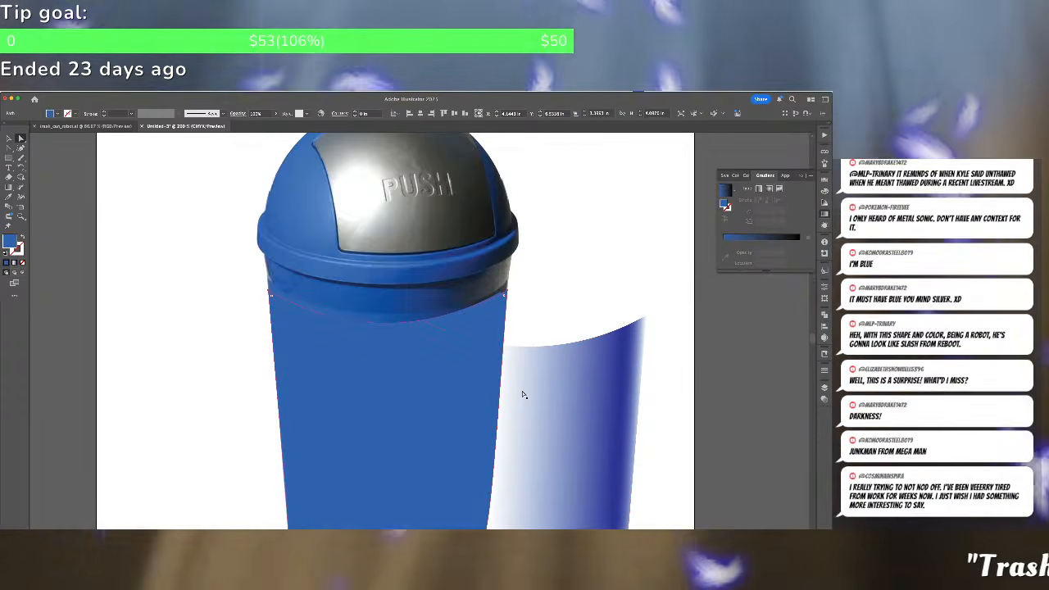
key("super+z")
left_click(420, 358)
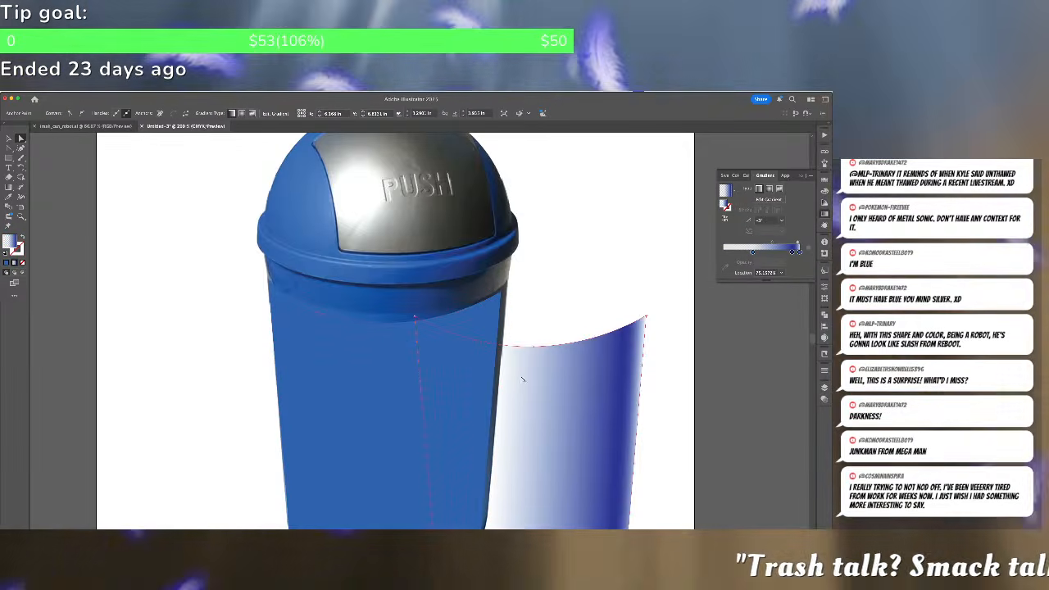
left_click_drag(517, 378, 374, 356)
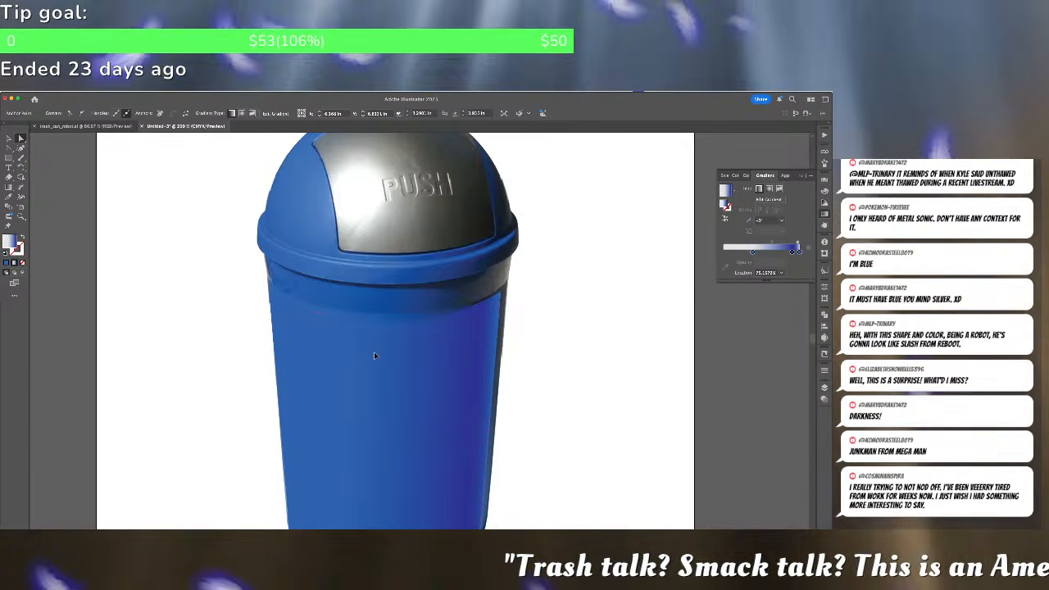
left_click(429, 356)
Examine how the shading shape's lower right and upper right corners line up with the reference can's edge
scroll(491, 328, "down", 3)
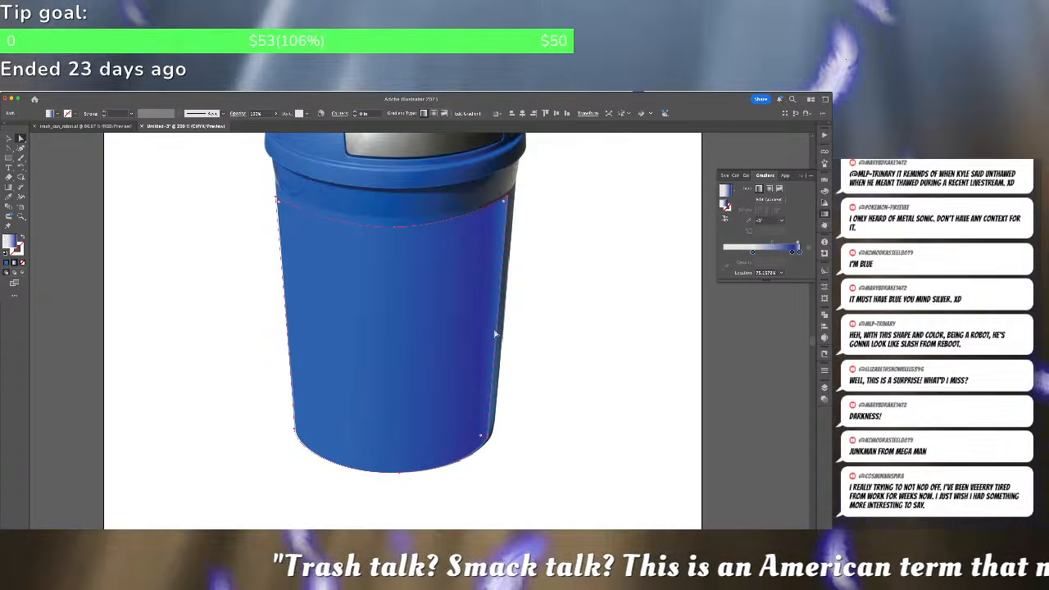
key("super+shift+a")
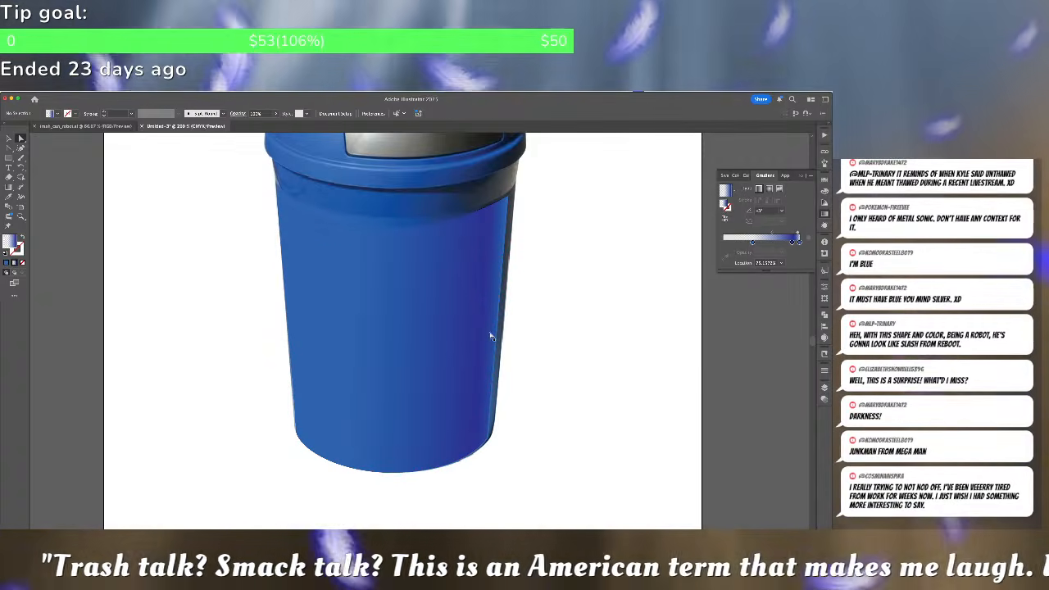
scroll(491, 396, "up", 5)
scroll(483, 418, "down", 2)
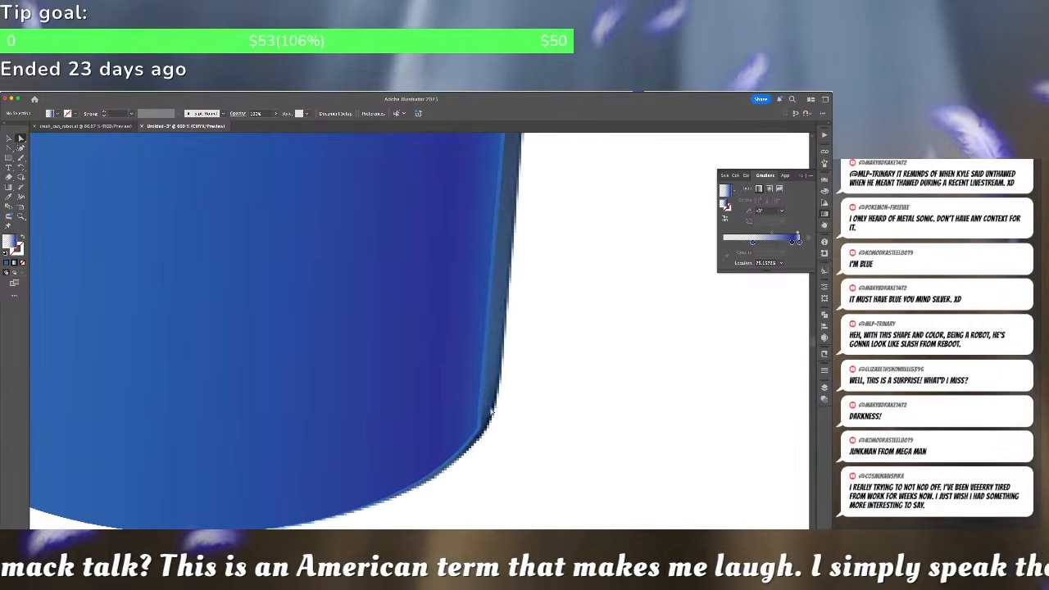
left_click(478, 430)
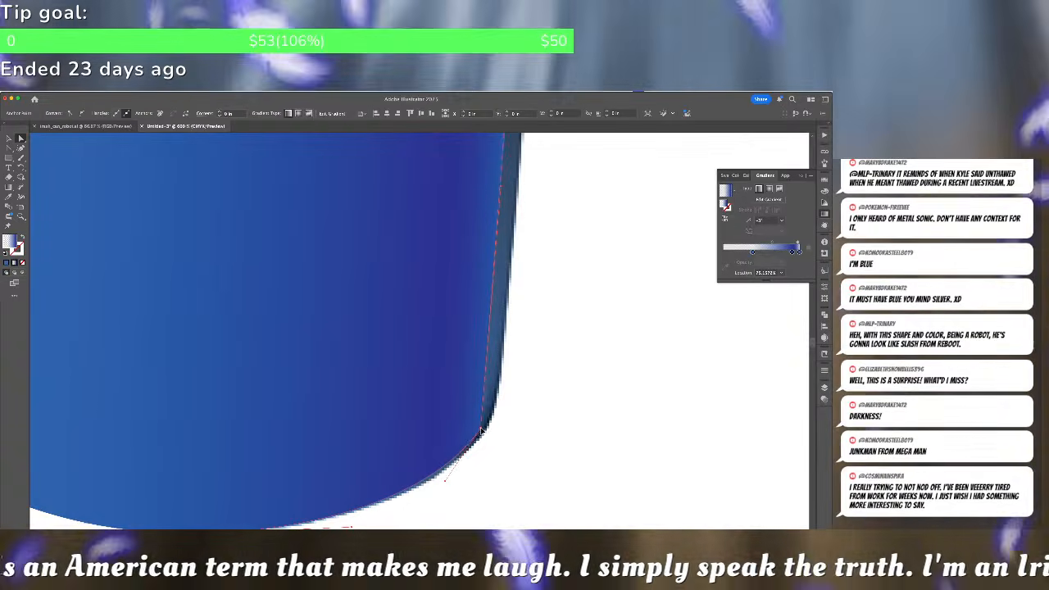
scroll(541, 262, "up", 3)
scroll(565, 229, "up", 5)
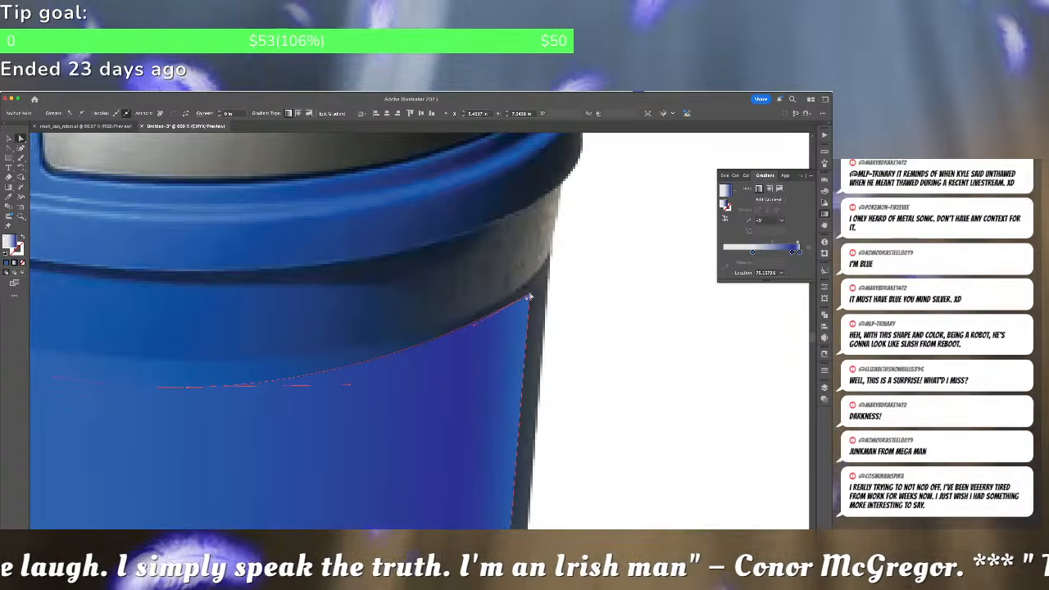
left_click(623, 321)
key("super+minus")
key("super+minus")
key("super+minus")
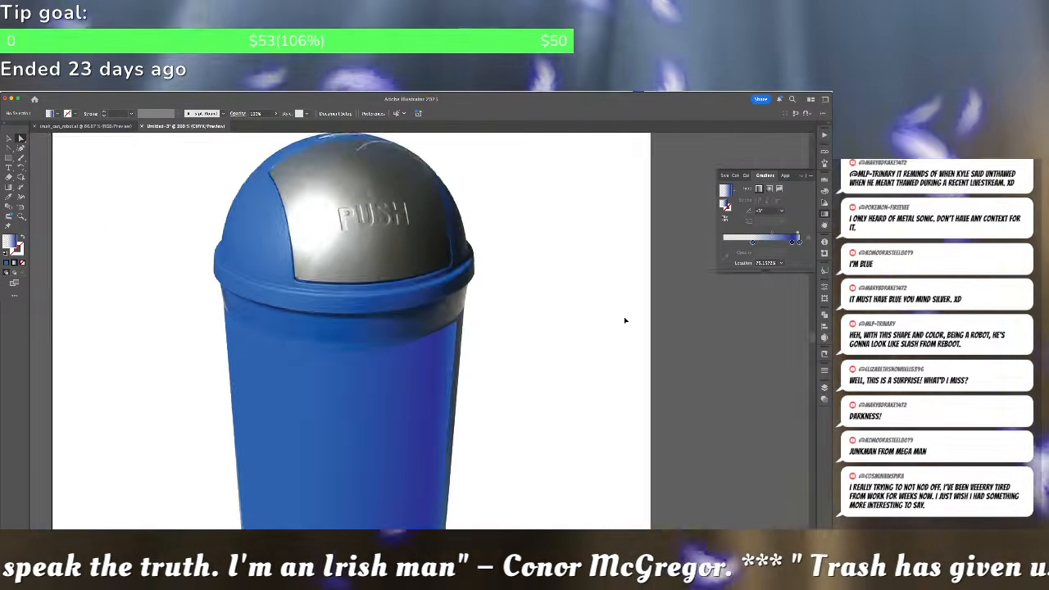
key("super+minus")
key("super+equal")
key("super+equal")
Shift the body group slightly up and right, and stretch its lower and left edges to fit the reference can's outline
left_click(421, 371)
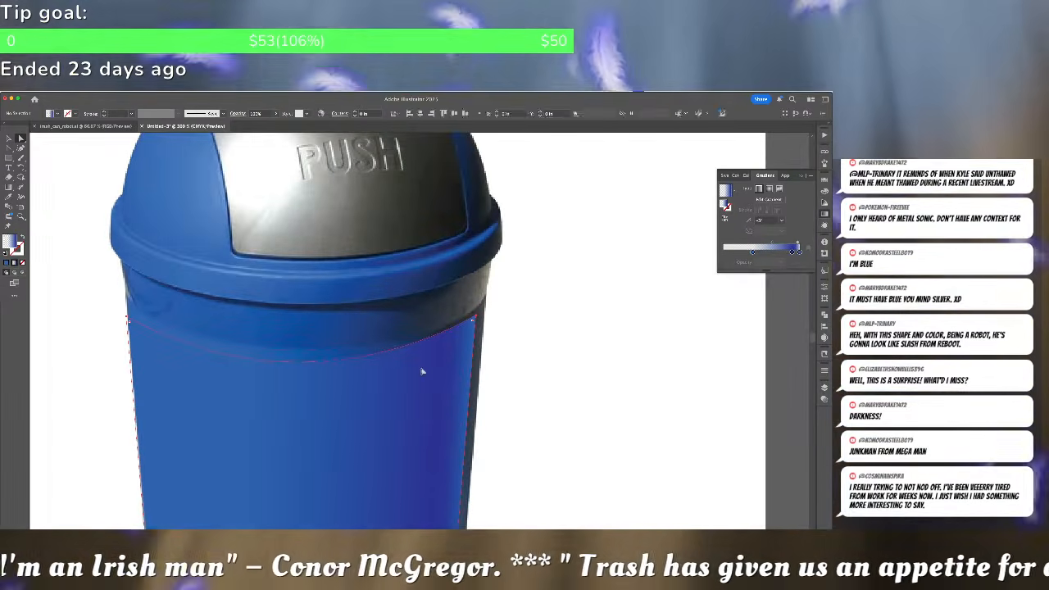
key("super+minus")
key("super+minus")
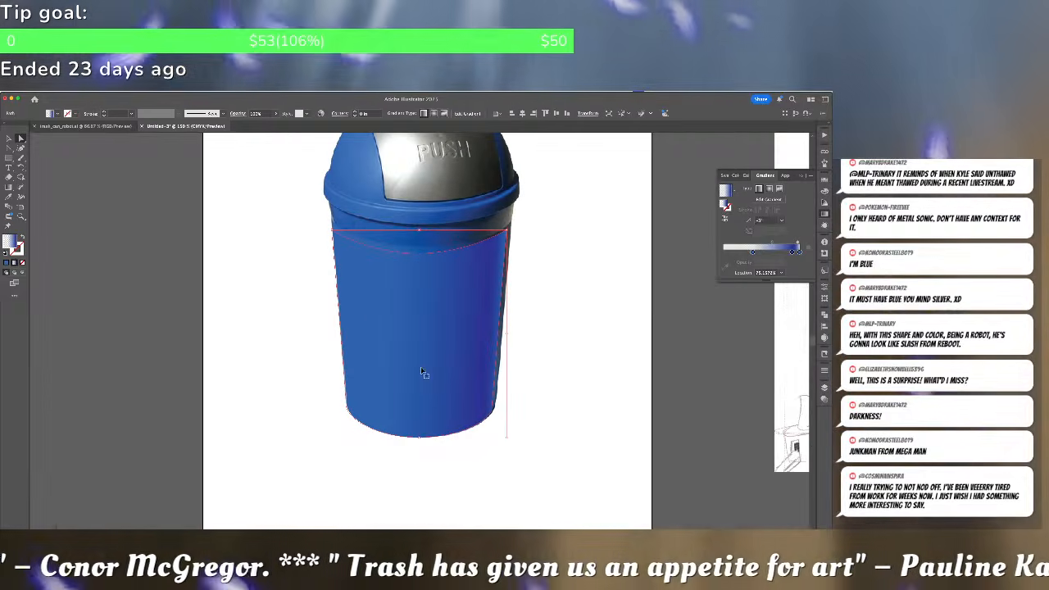
left_click(353, 322)
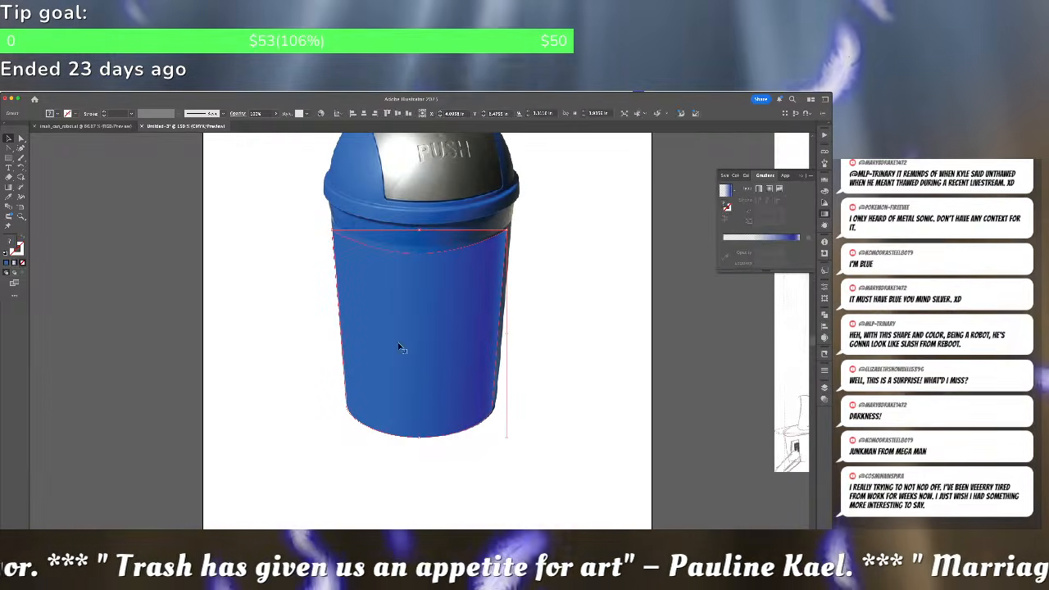
mouse_move(401, 341)
left_mouse_down()
mouse_move(399, 350)
mouse_move(404, 335)
left_mouse_up()
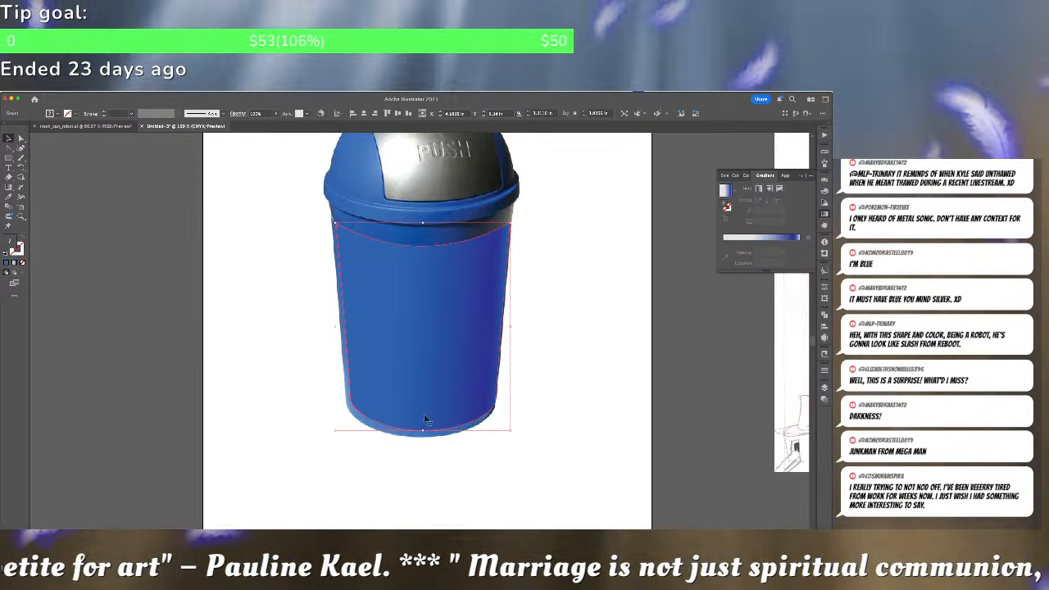
left_click_drag(423, 432, 423, 436)
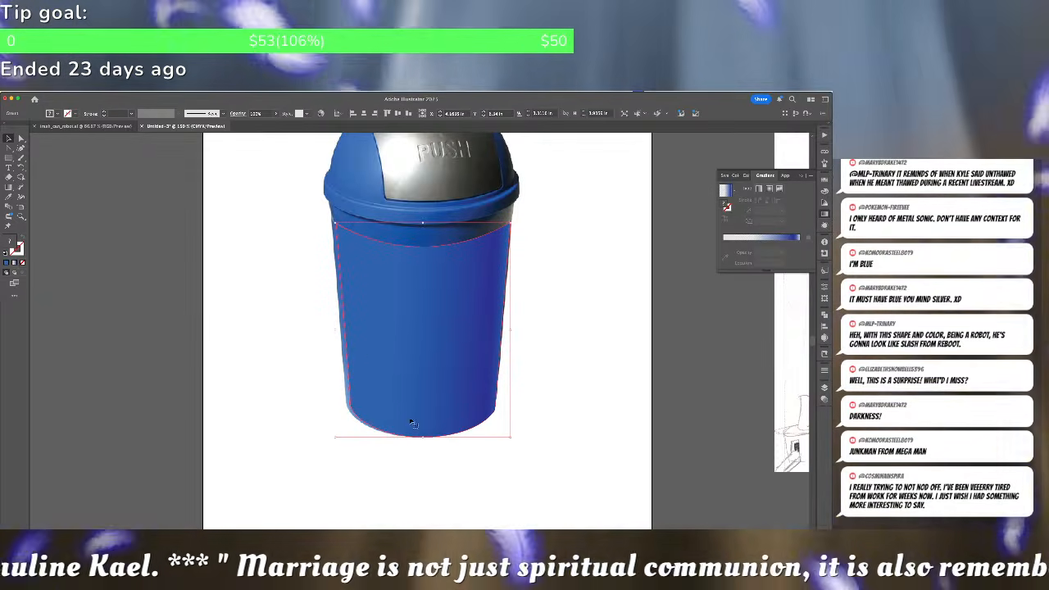
left_click_drag(336, 330, 332, 329)
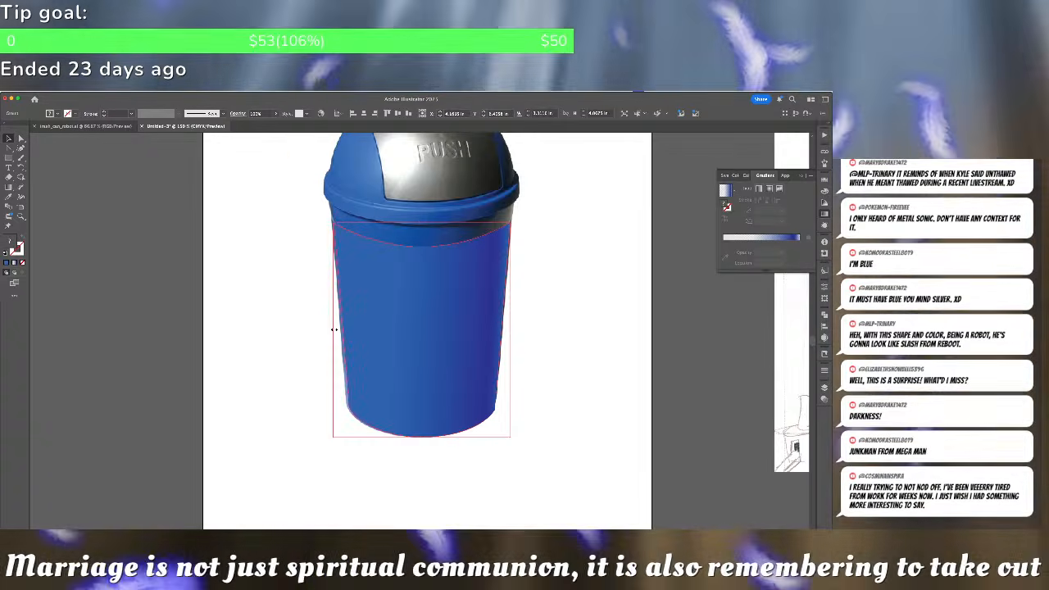
key("ctrl+shift+a")
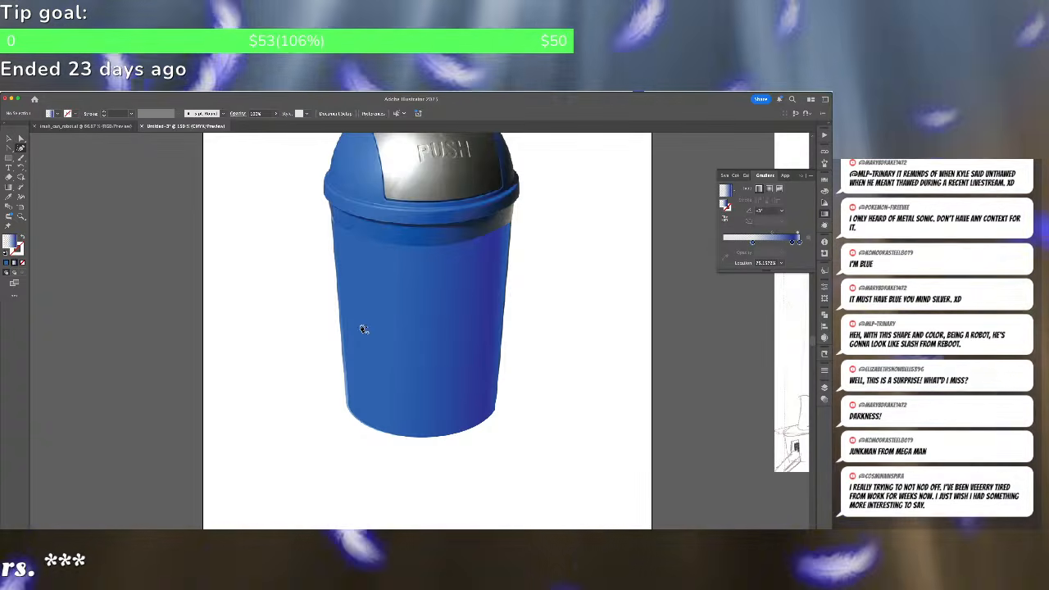
Draw a closed four-cornered panel shape on the front of the body with the Curvature tool, using sharp corners
left_click(376, 275)
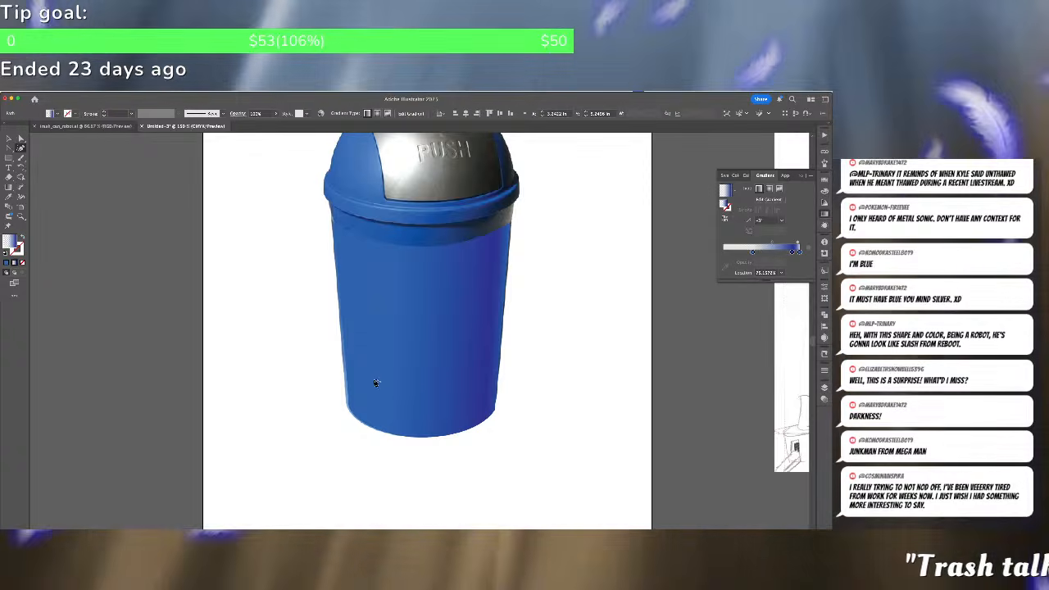
left_click(372, 397)
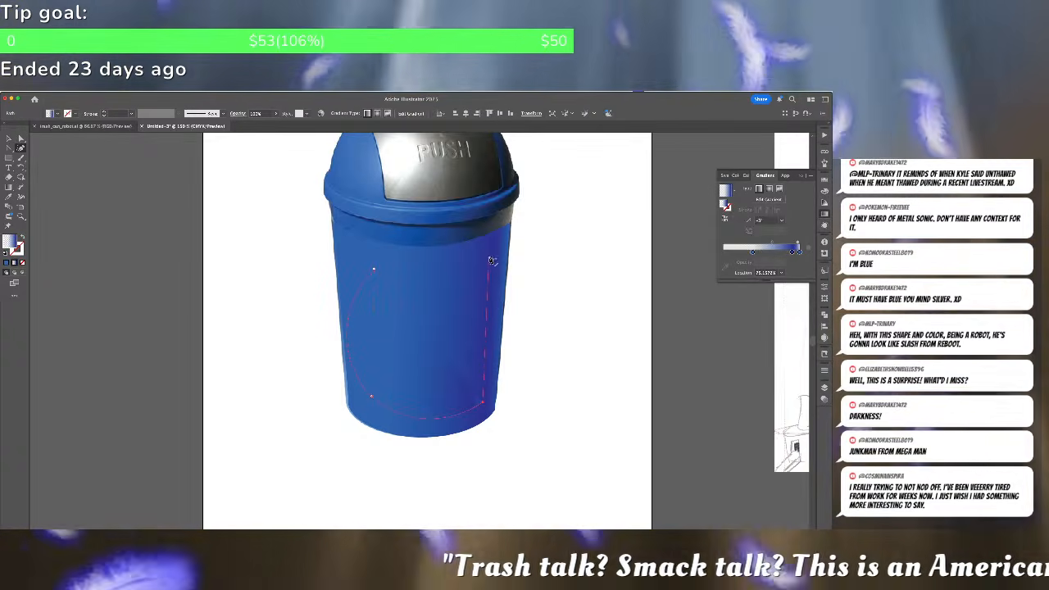
left_click(494, 260)
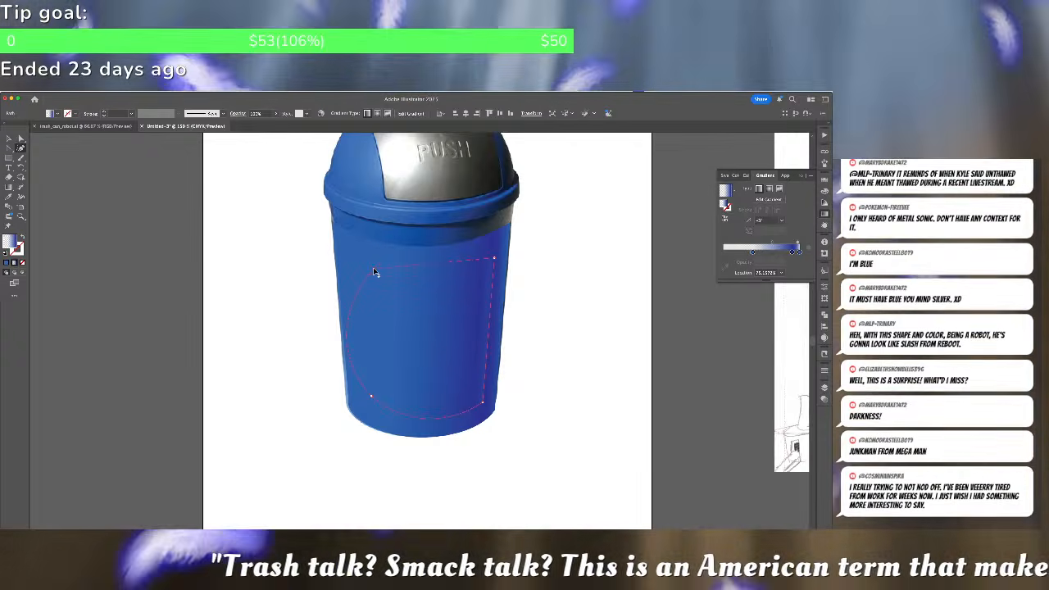
left_click(374, 269)
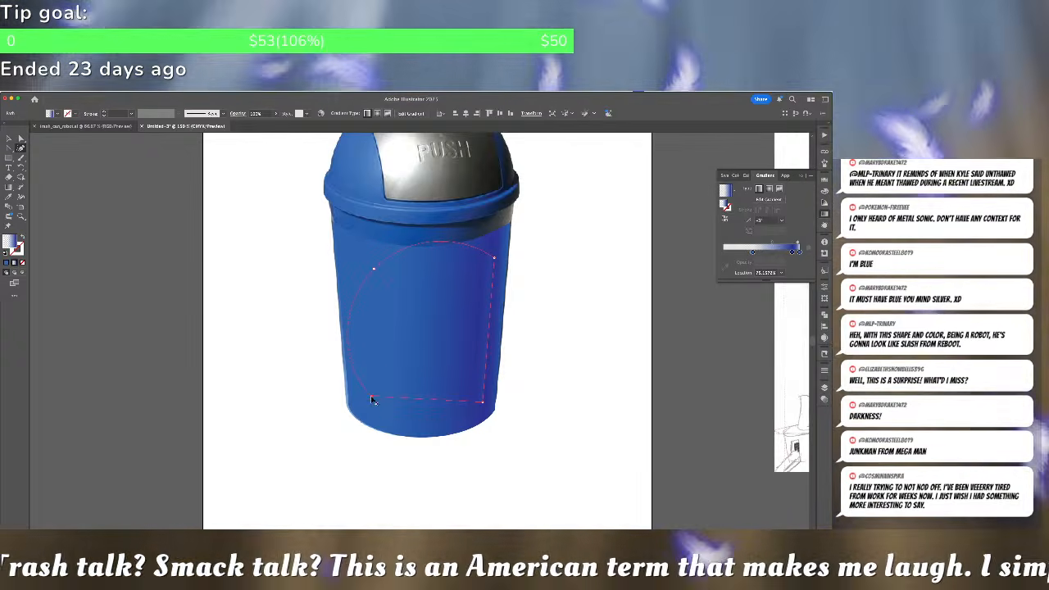
double_click(374, 268)
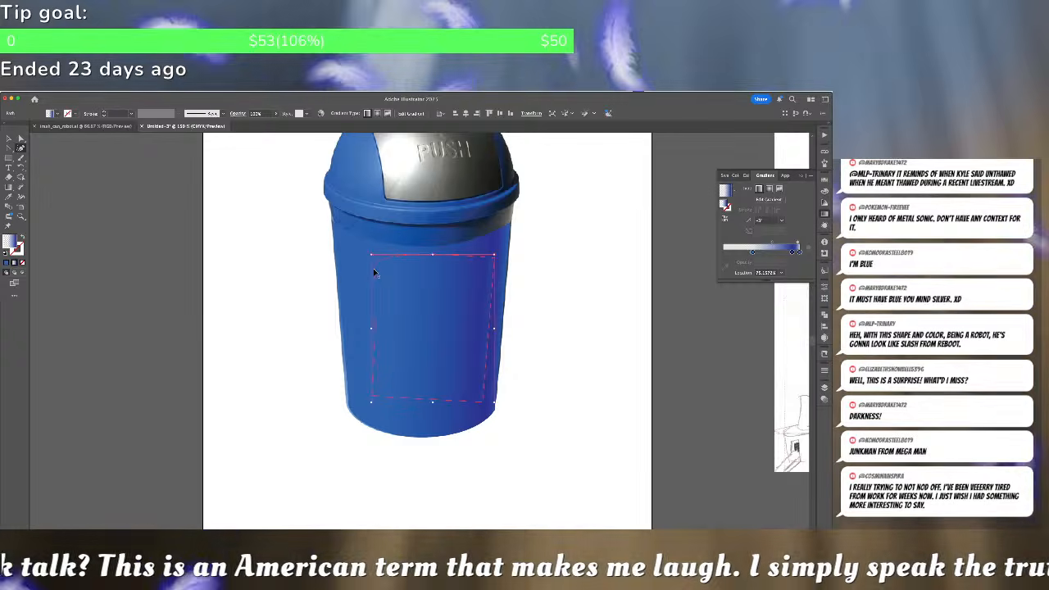
left_click(374, 272)
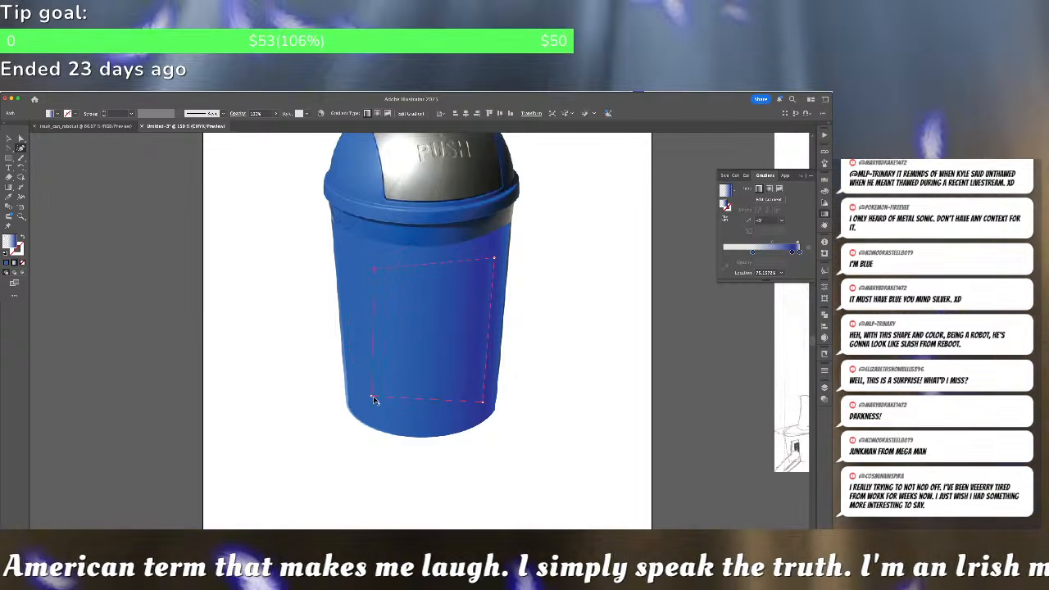
Bow the panel's upper and lower edges downward to follow the can's curve, and move its upper right corner slightly inward
left_click_drag(437, 402, 437, 418)
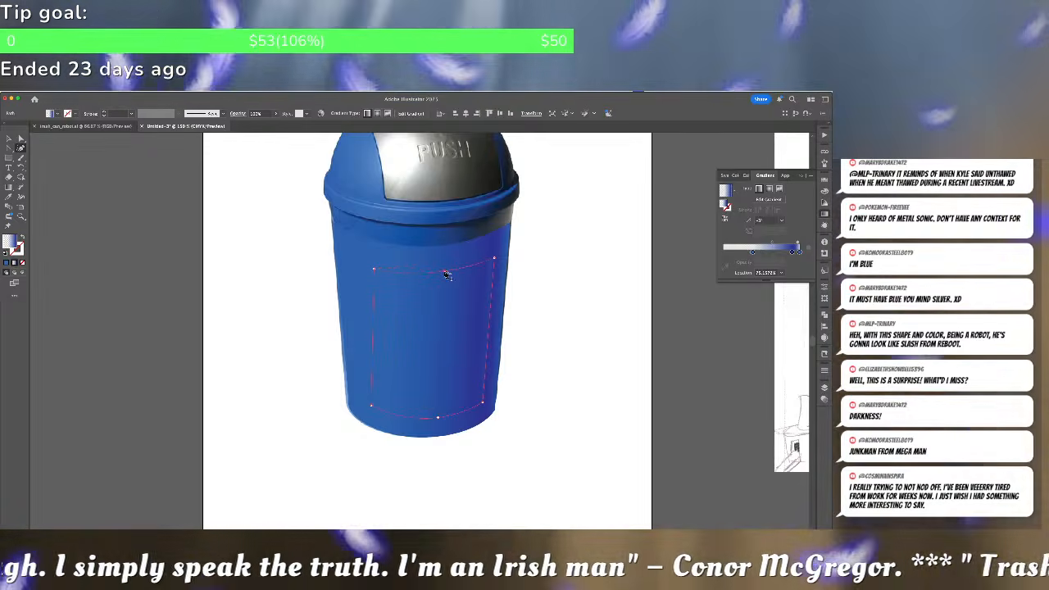
left_click_drag(494, 259, 491, 263)
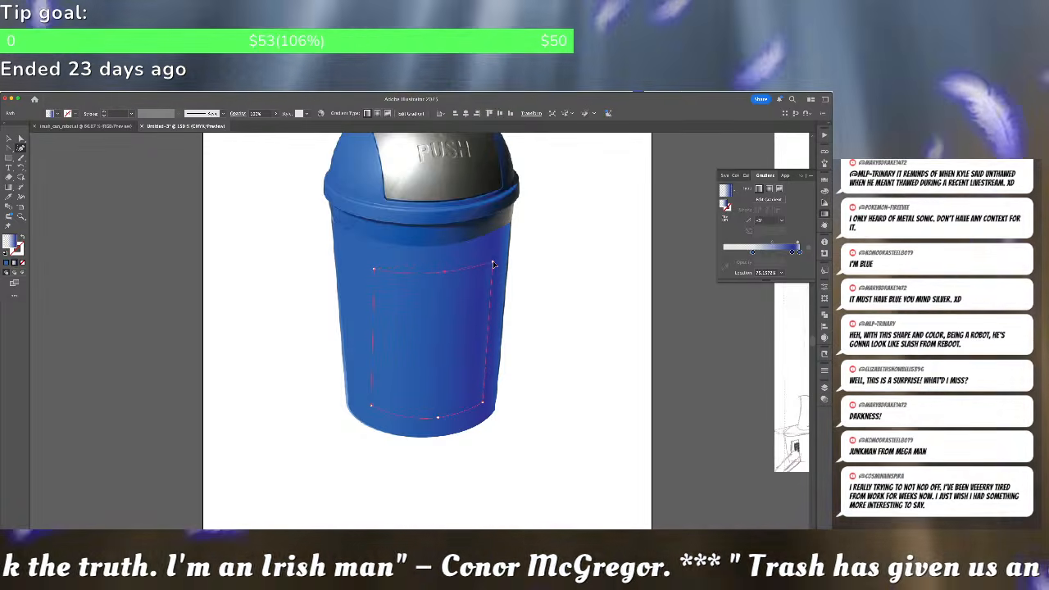
key("v")
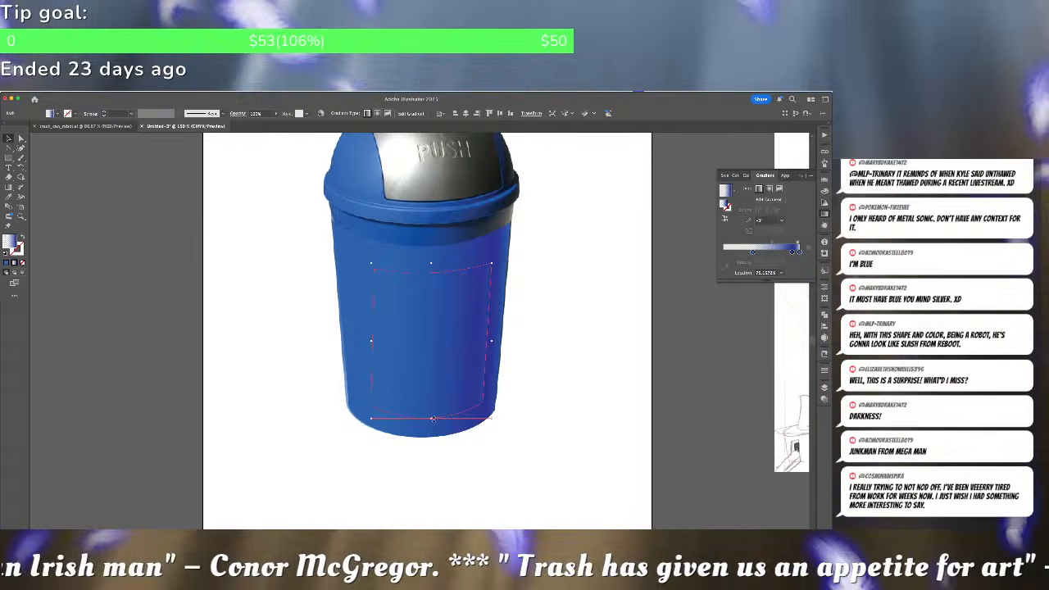
Shorten the front panel by raising its lower edge, and shift its lower right corner slightly inward to follow the can's taper
left_click_drag(439, 423, 439, 374)
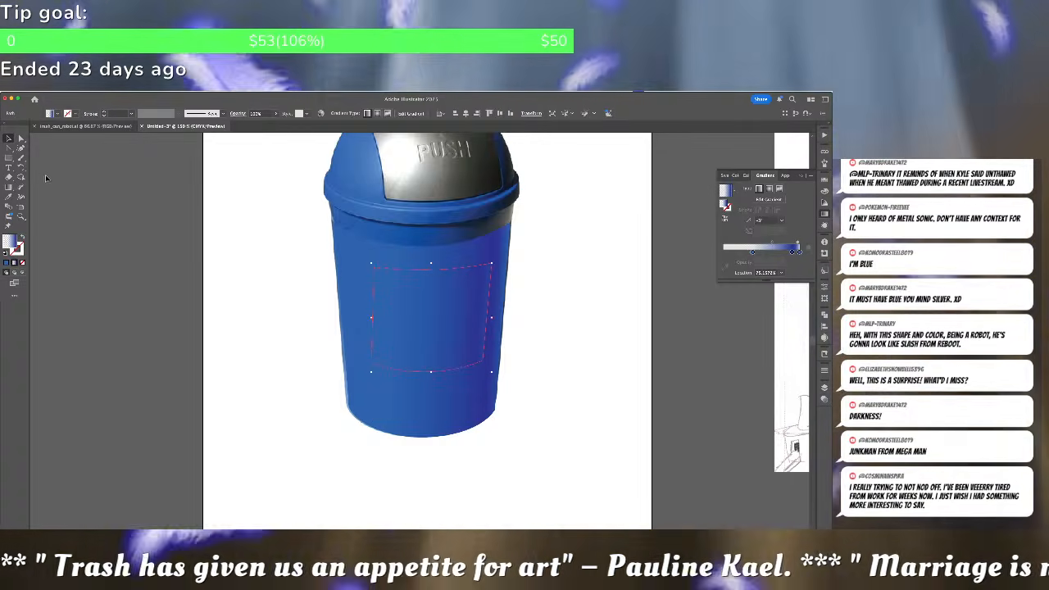
left_click(22, 166)
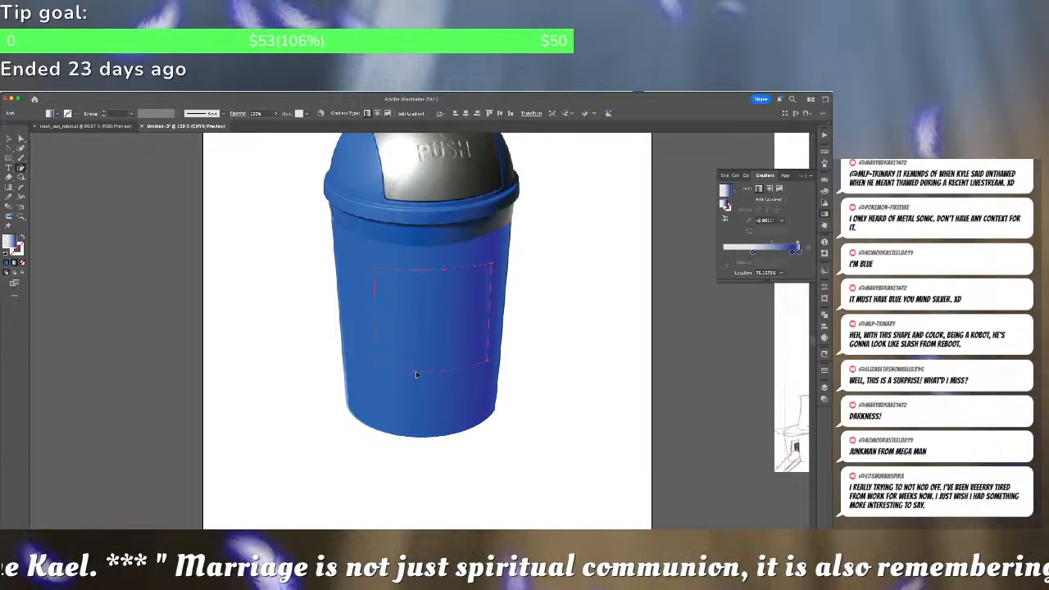
key("a")
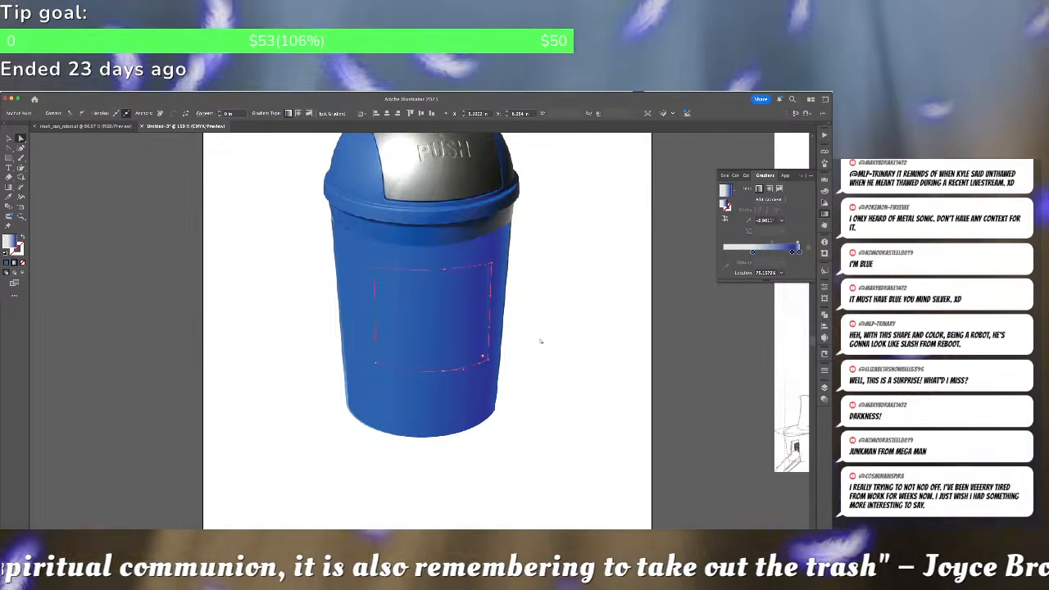
key("Left")
key("Left")
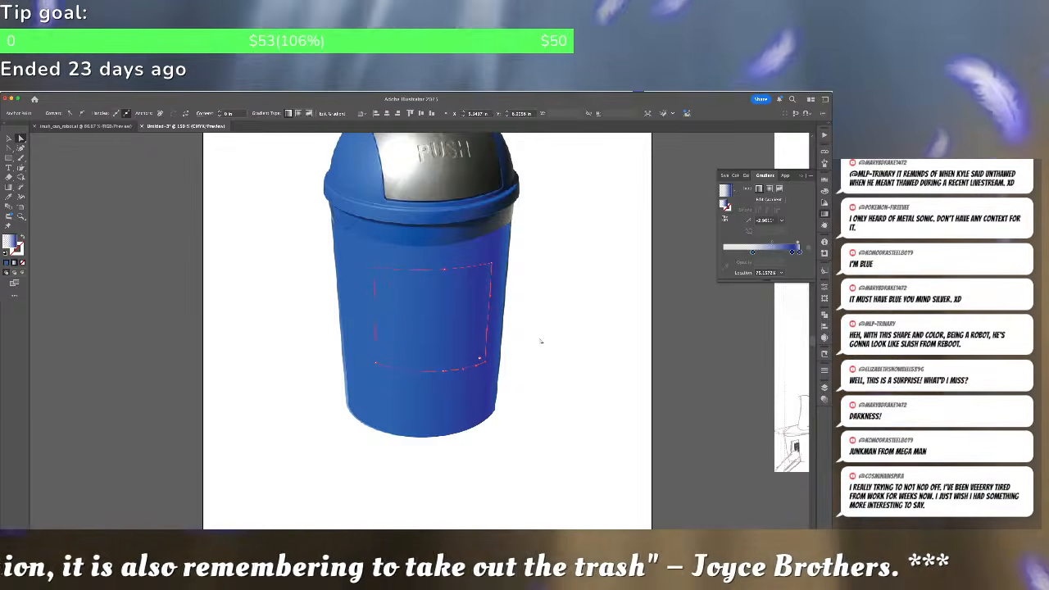
key("p")
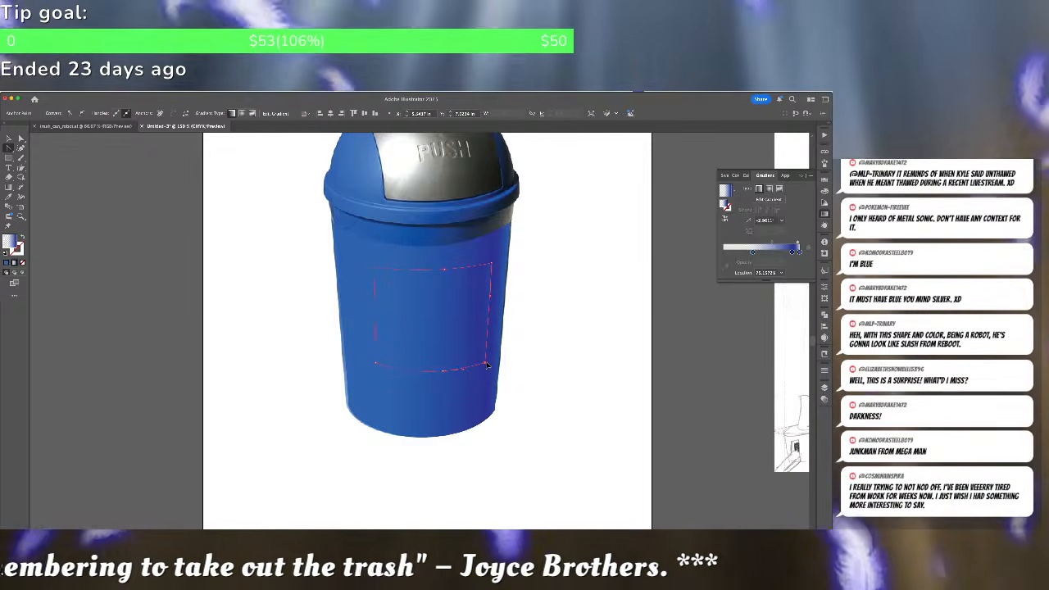
left_click(492, 266)
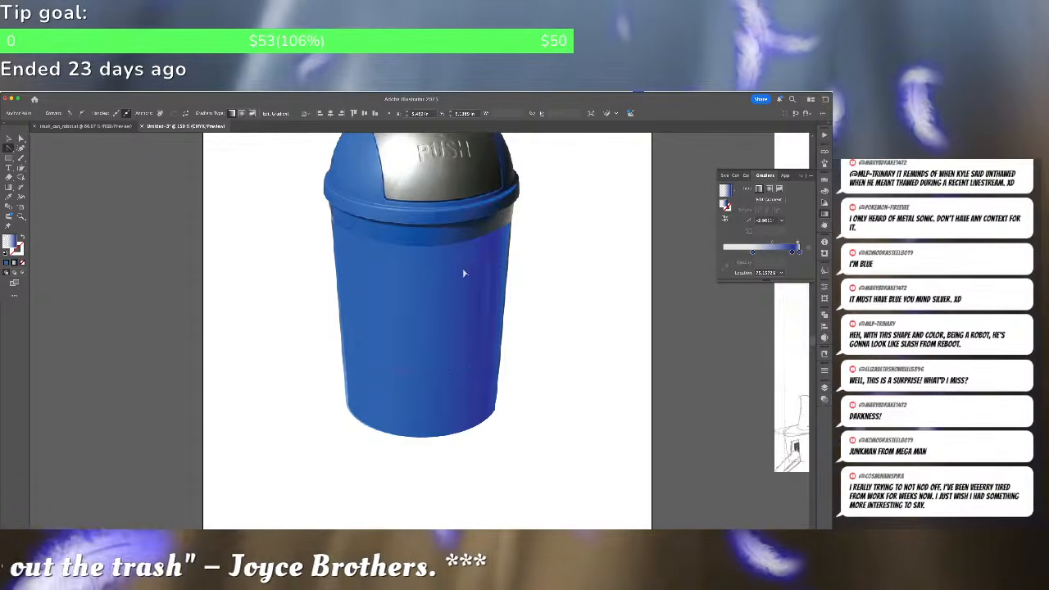
Try to sample the can's blue as the front panel's fill with the Eyedropper tool
key("v")
key("i")
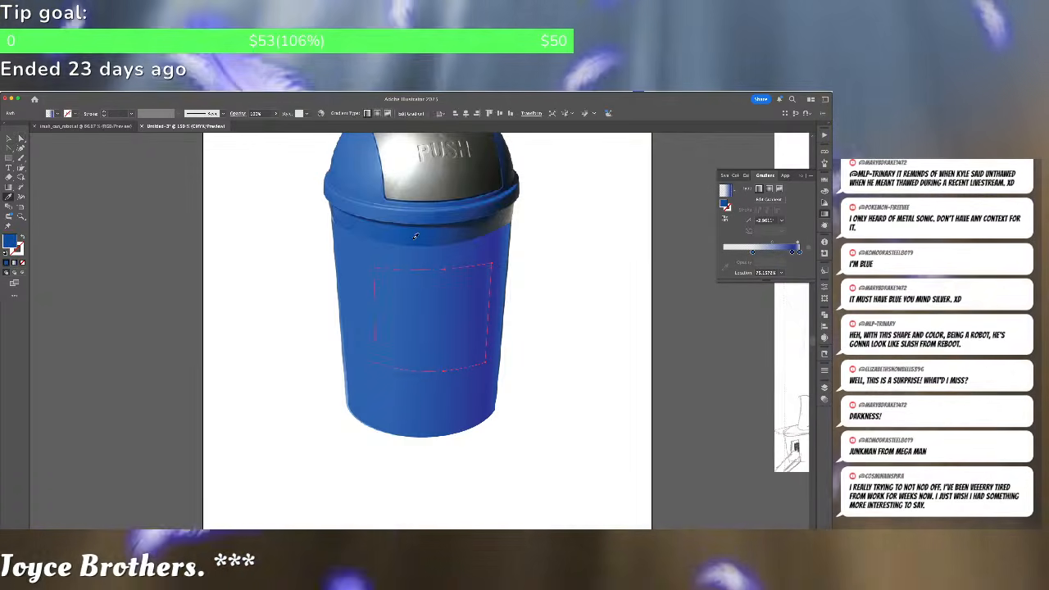
left_click(415, 237)
left_click(409, 249)
key("a")
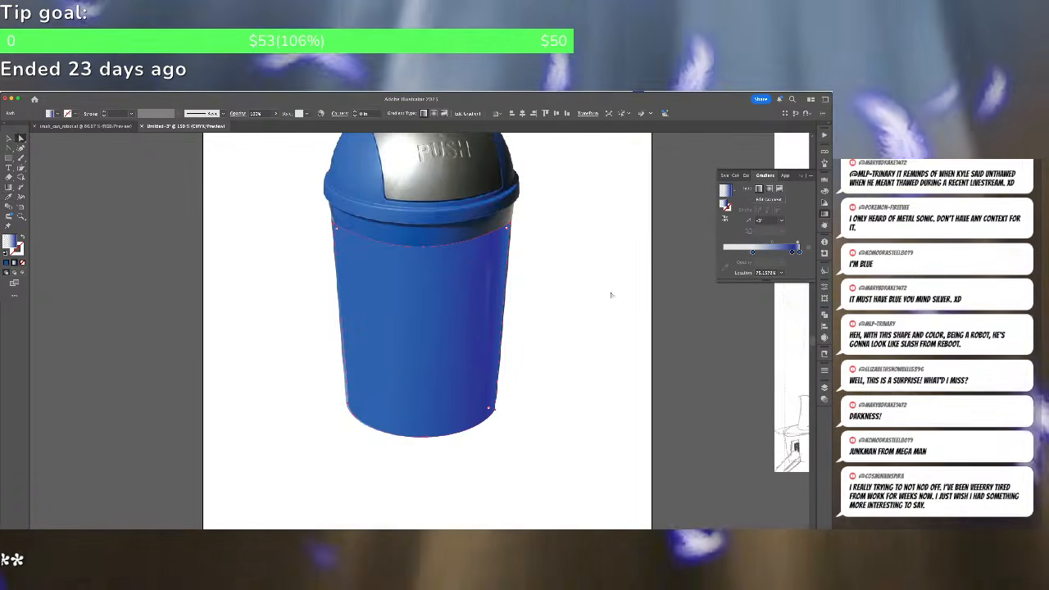
Select the solid blue base path inside the body group on Layer 2 and copy its fill's hex code
key("F7")
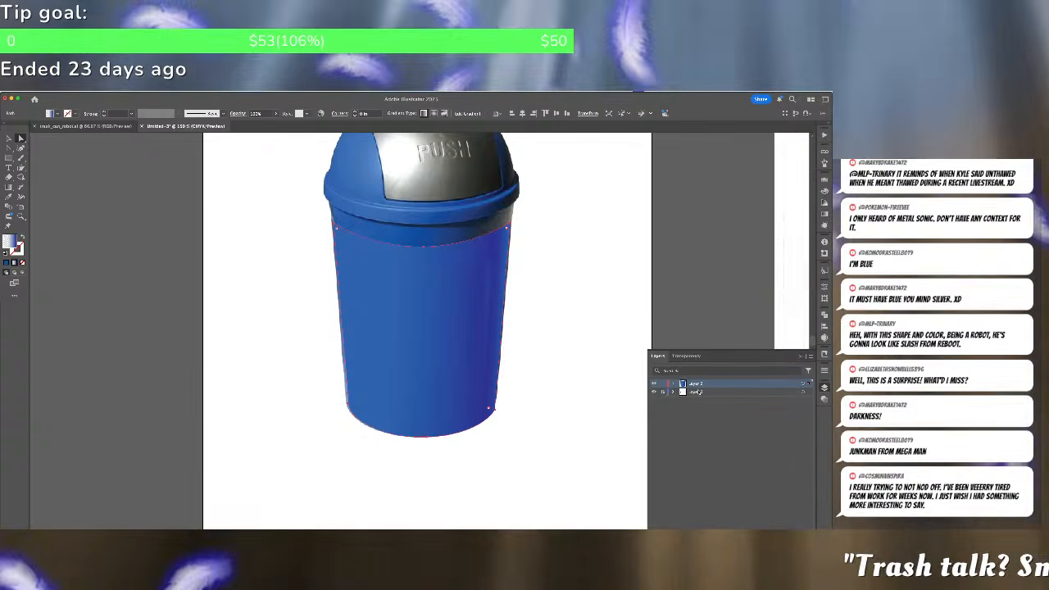
left_click(672, 384)
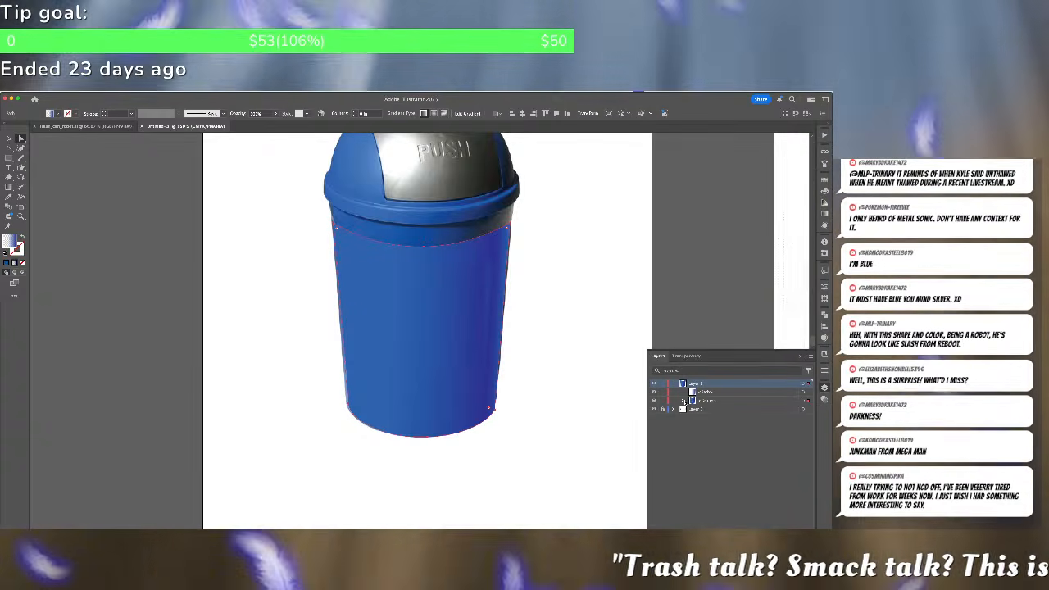
left_click(681, 401)
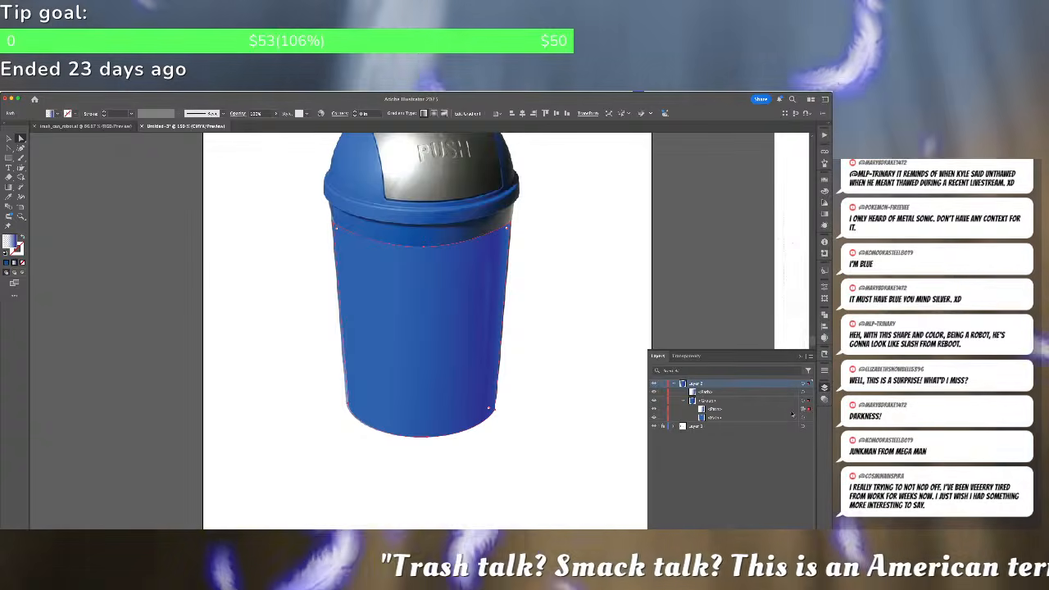
left_click(805, 408)
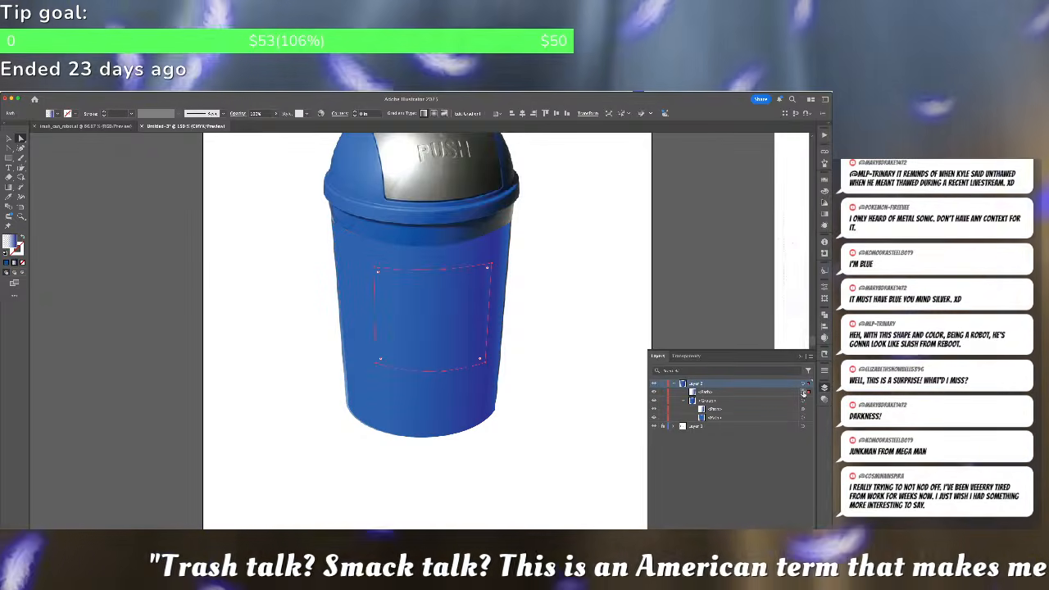
left_click(805, 417)
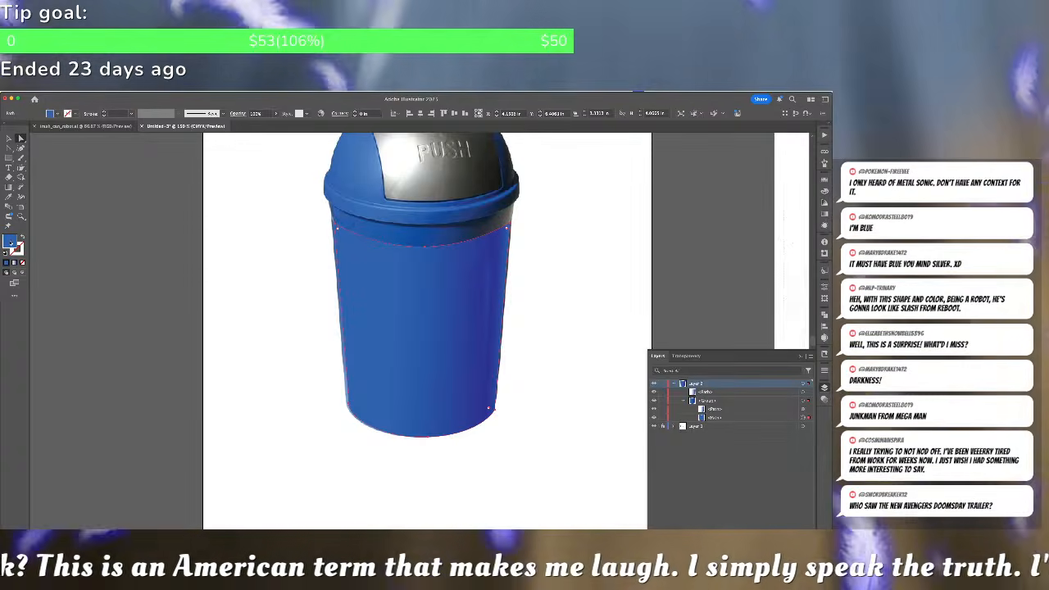
double_click(12, 242)
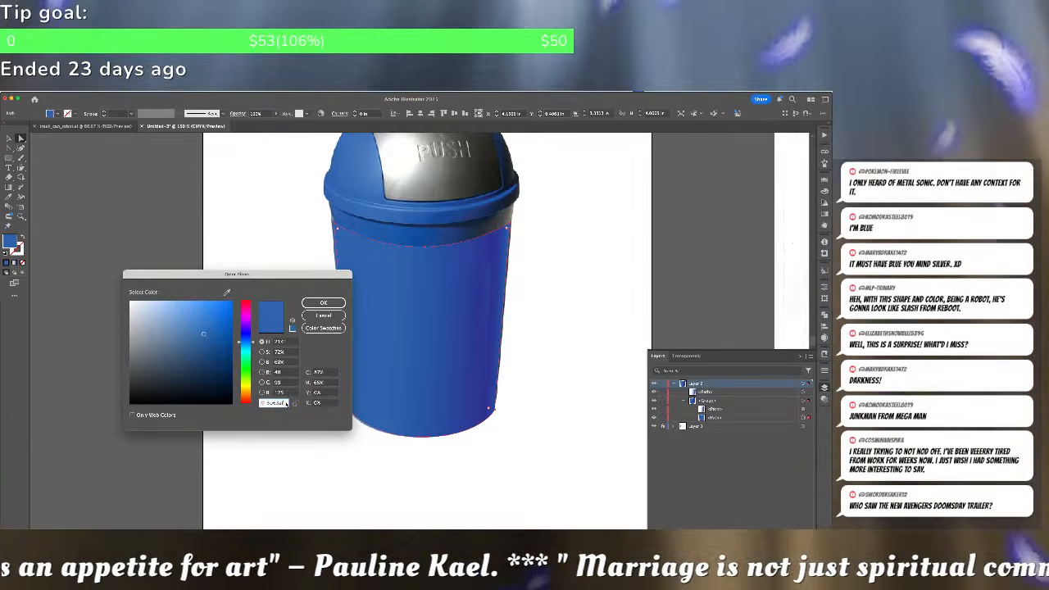
left_click(284, 403)
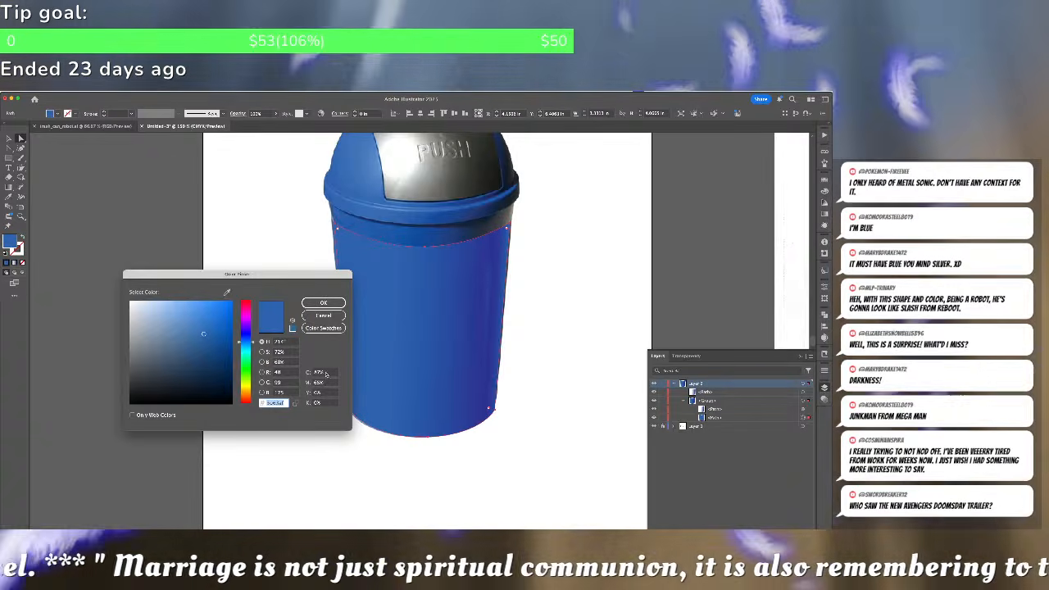
left_click(323, 303)
left_click(269, 278)
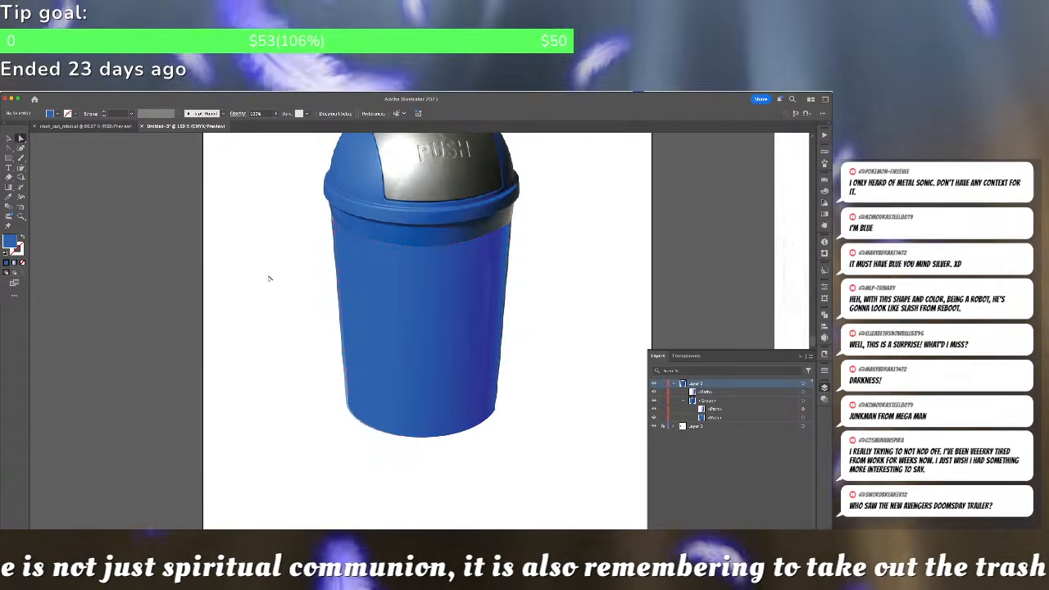
Select the front panel path and fill it with the body's copied solid blue
left_click(803, 392)
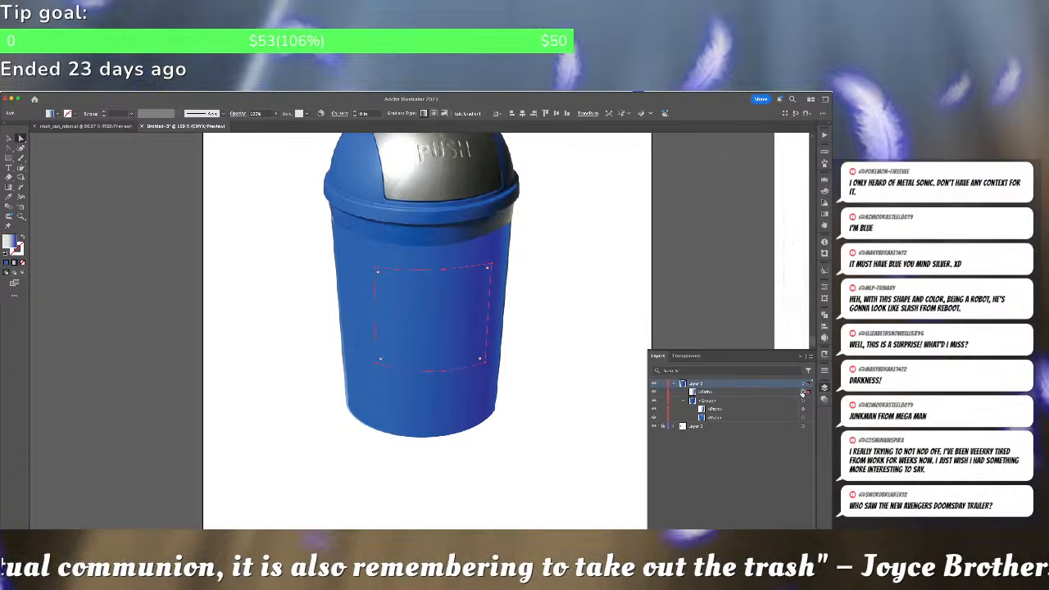
double_click(12, 243)
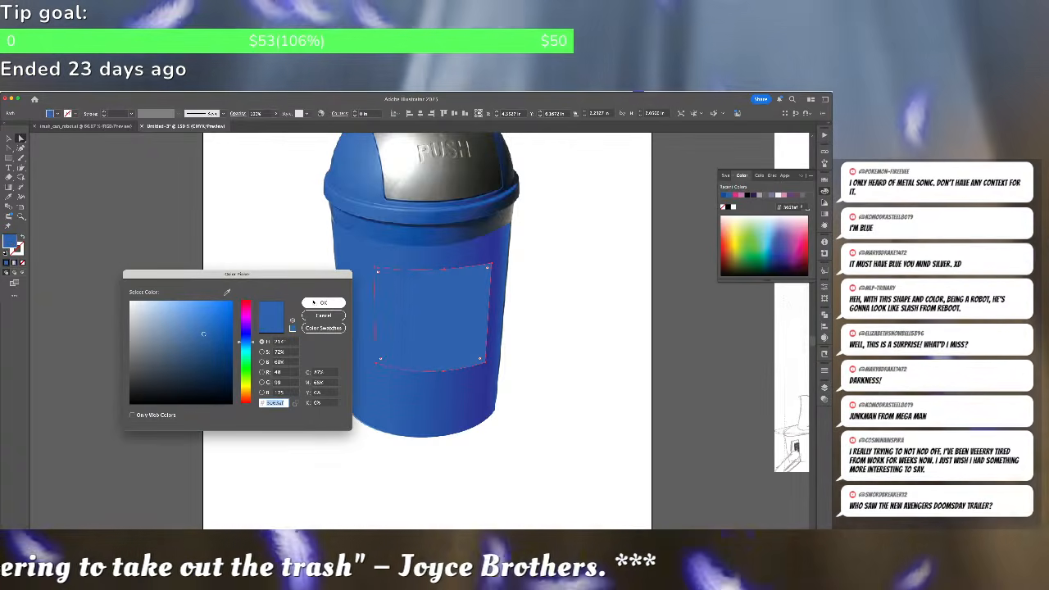
left_click(315, 304)
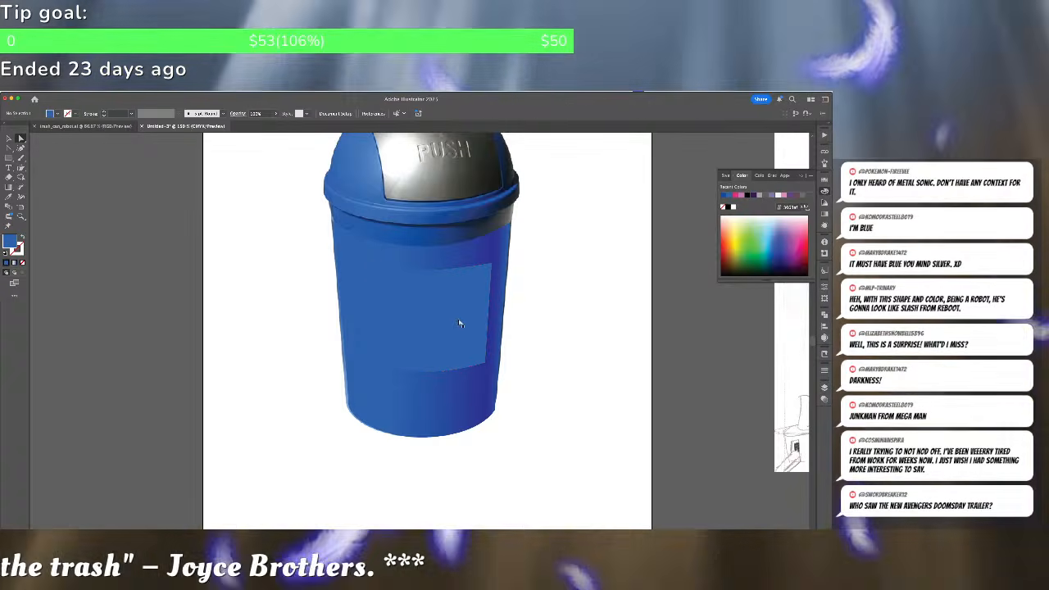
Nudge the panel's upper left corner slightly up and outward, and move the panel off the can onto the empty area beside it
left_click(456, 322)
left_click(21, 146)
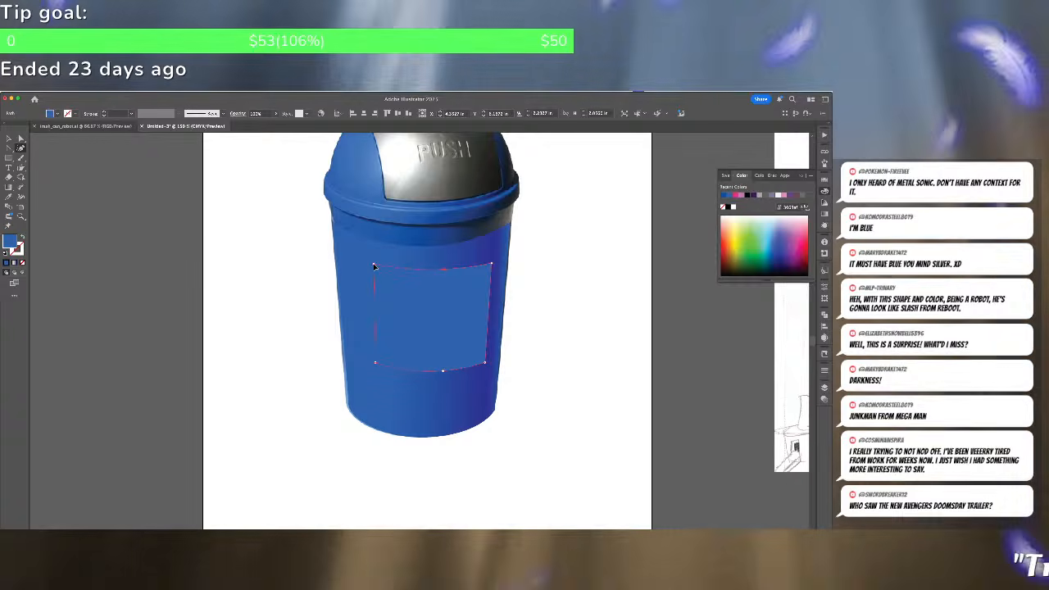
left_click(373, 264)
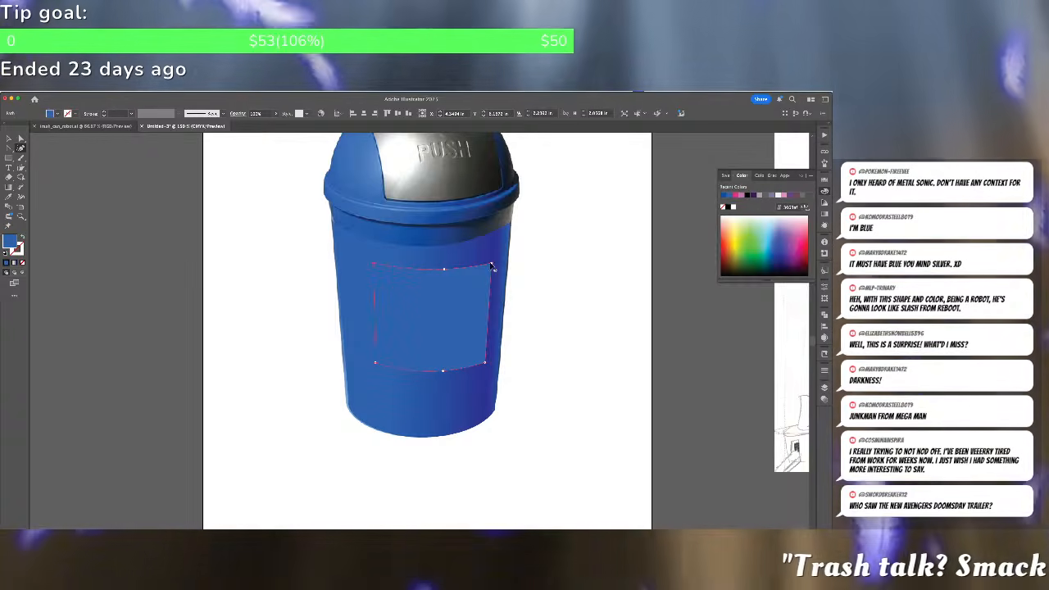
key("v")
left_click_drag(450, 301, 212, 324)
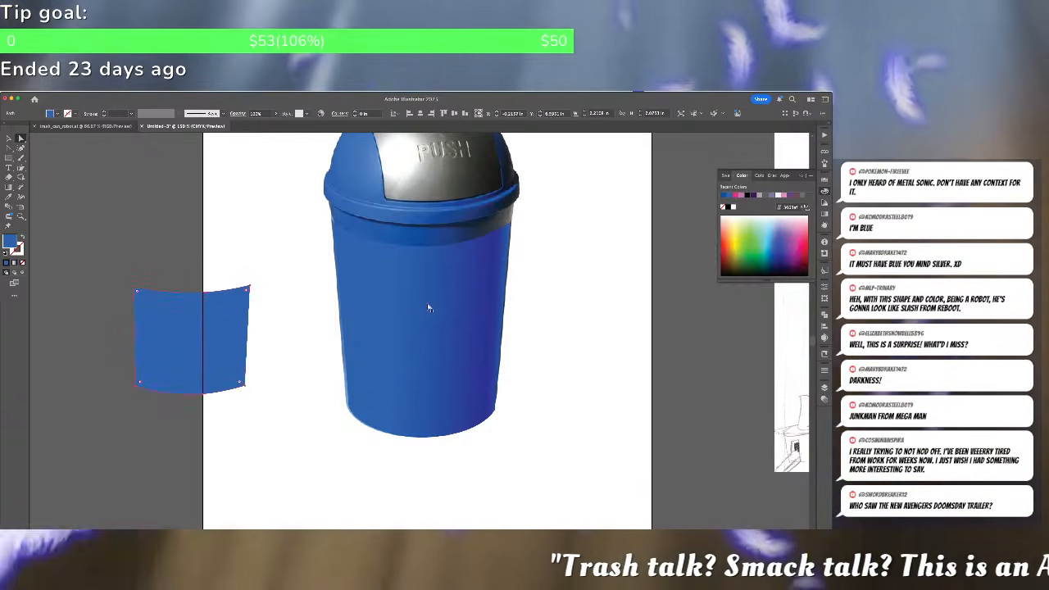
Offset the body's shading path inward by -0.5 in with mitered joins to make a new front panel
left_click(427, 307)
key("super+alt+o")
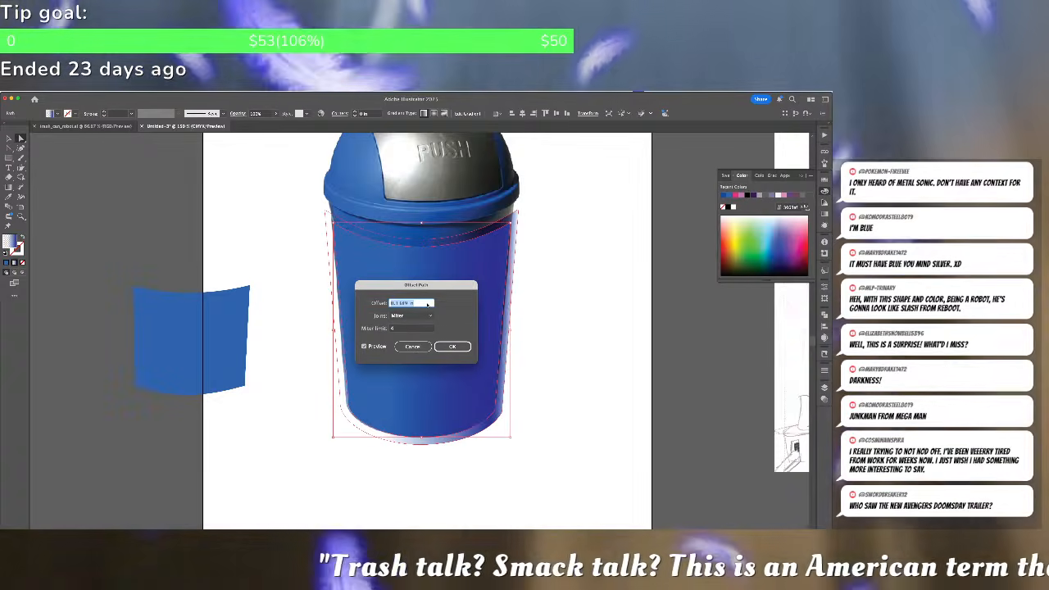
key("Down")
key("Down")
key("Down")
key("Down")
key("Down")
key("Down")
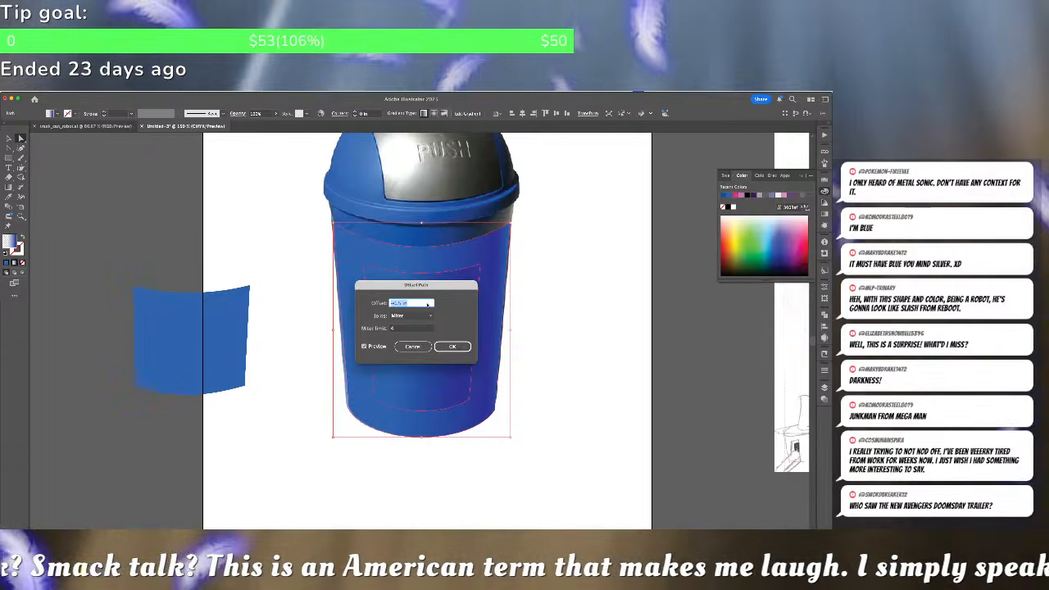
key("Return")
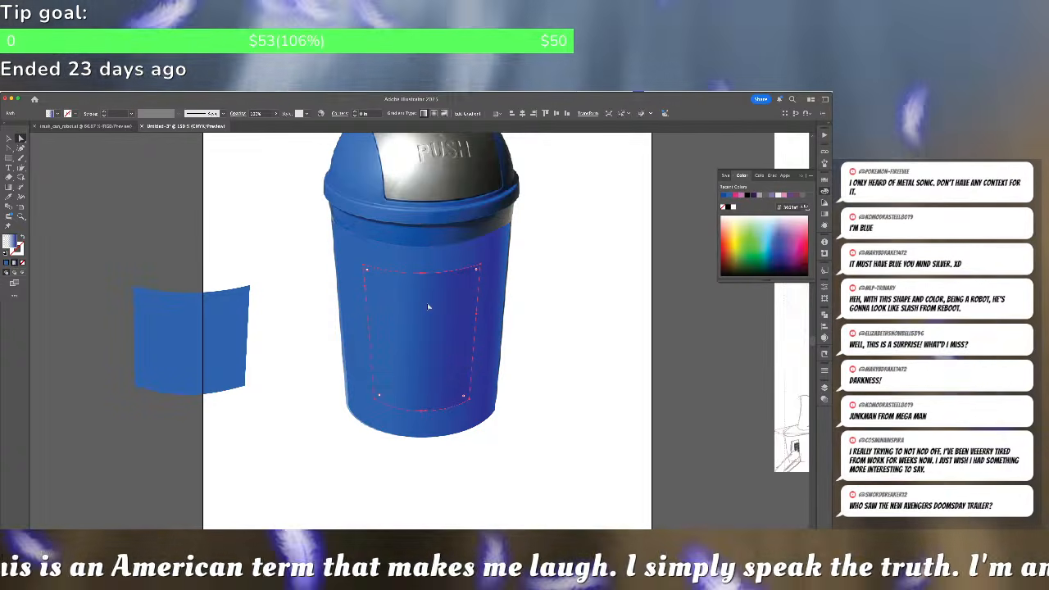
Fill the new inset panel with the solid blue of the panel set aside, and delete that old panel
key("v")
key("ctrl+shift+a")
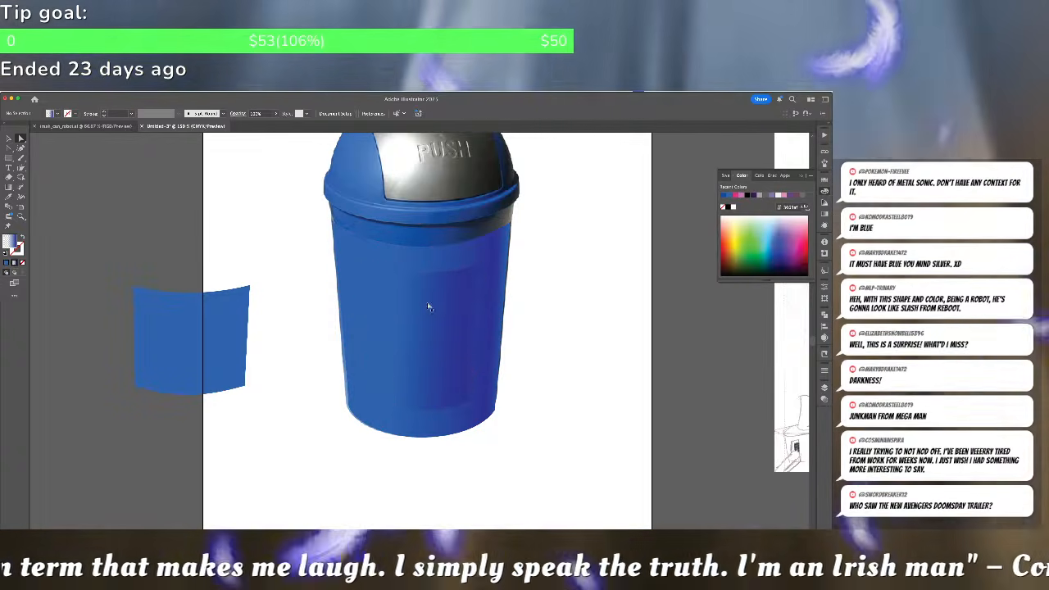
left_click(227, 306)
key("super+shift+a")
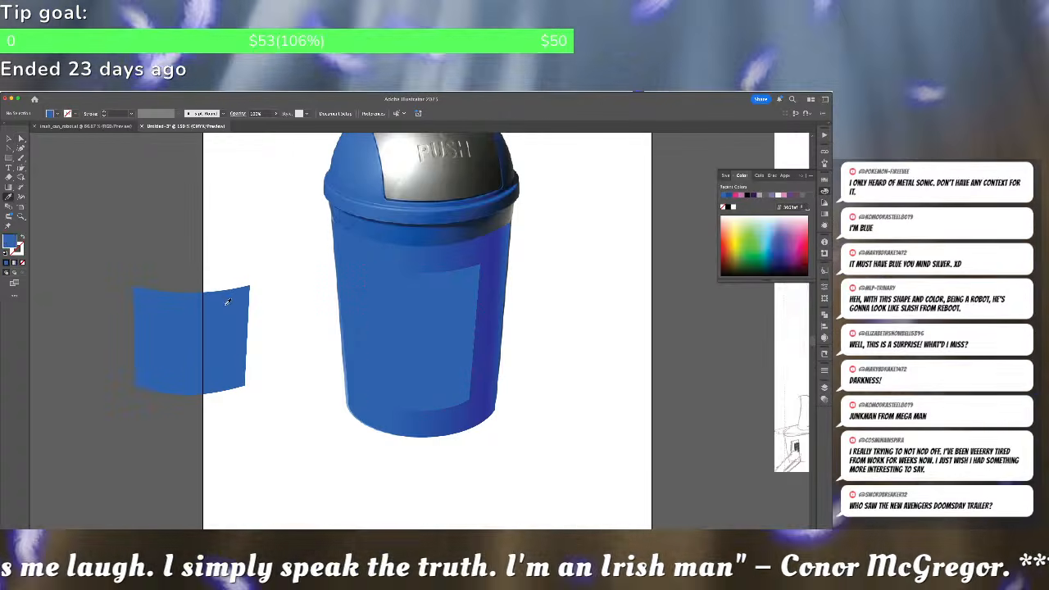
key("a")
left_click(227, 309)
key("Delete")
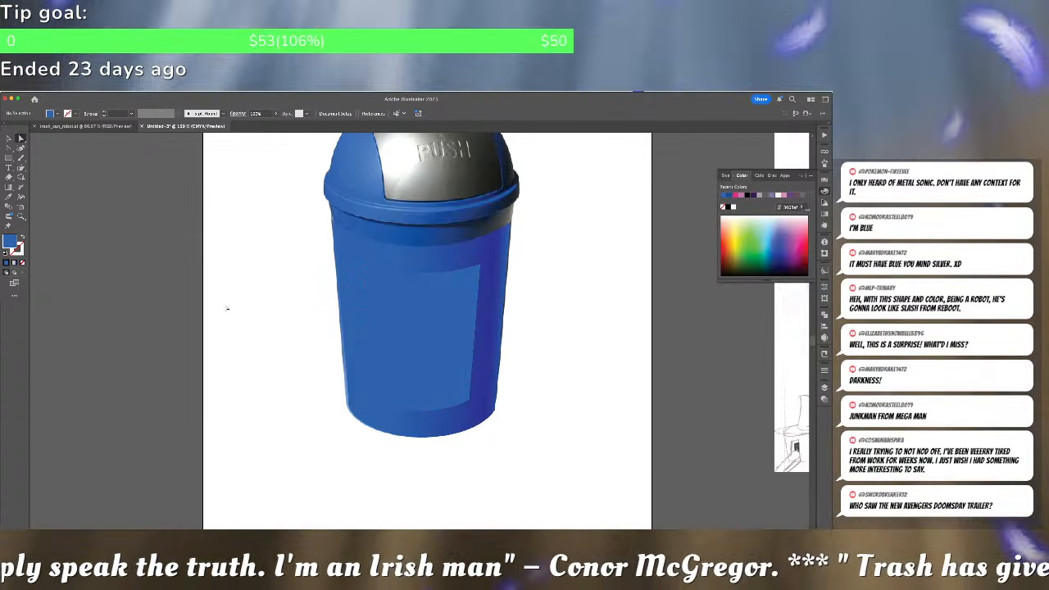
Duplicate the blue inset panel, placing the copy slightly up and to the right of the original
left_click(417, 310)
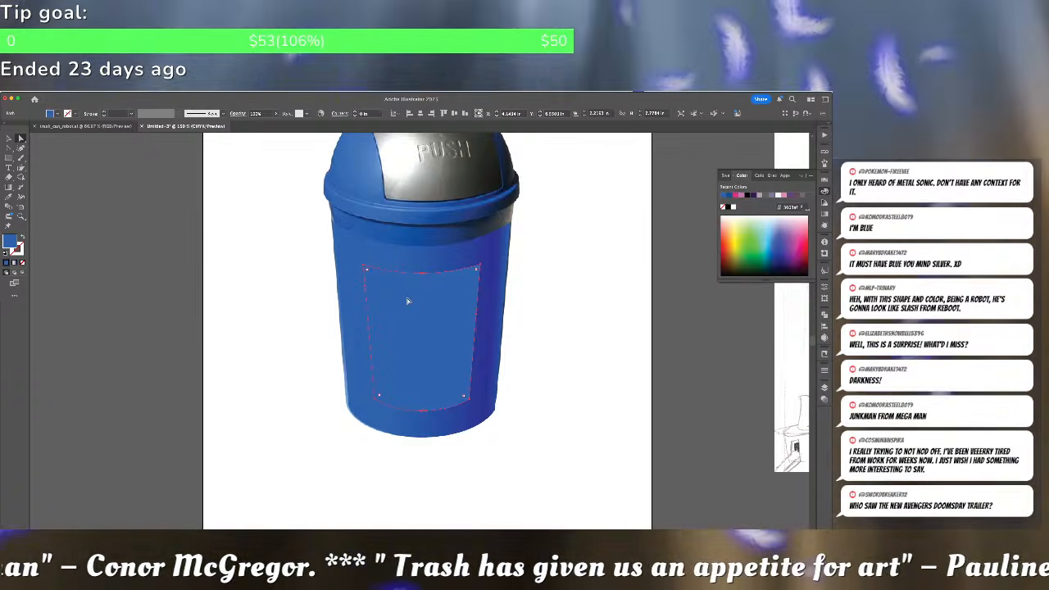
left_click_drag(406, 315, 410, 311)
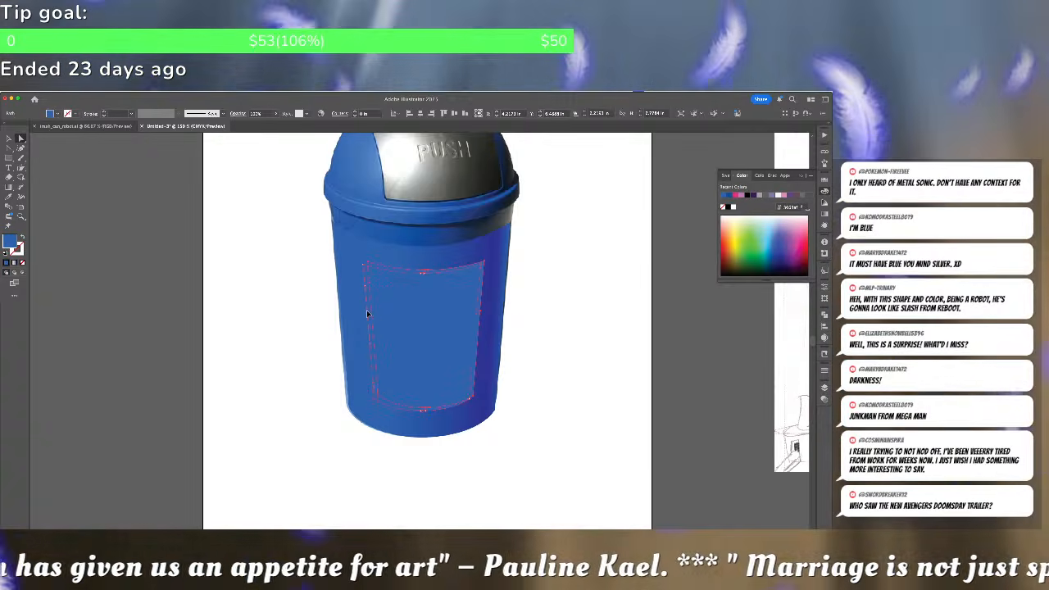
key("a")
left_click(367, 314)
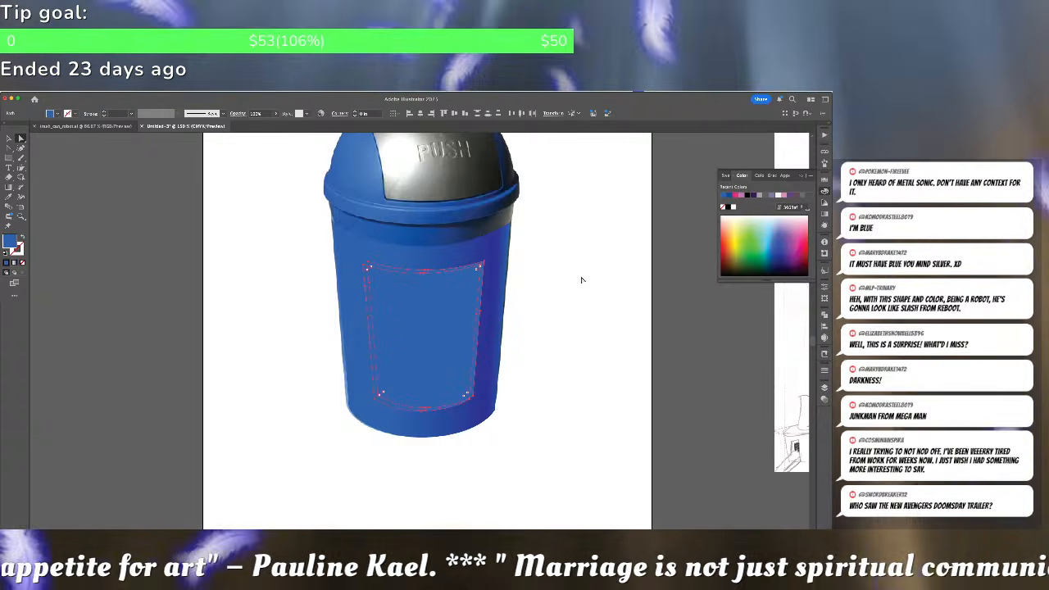
Narrow the duplicate panel from its right side so that edge lines up with the original, and select both panels
left_click(492, 315)
left_click(455, 311)
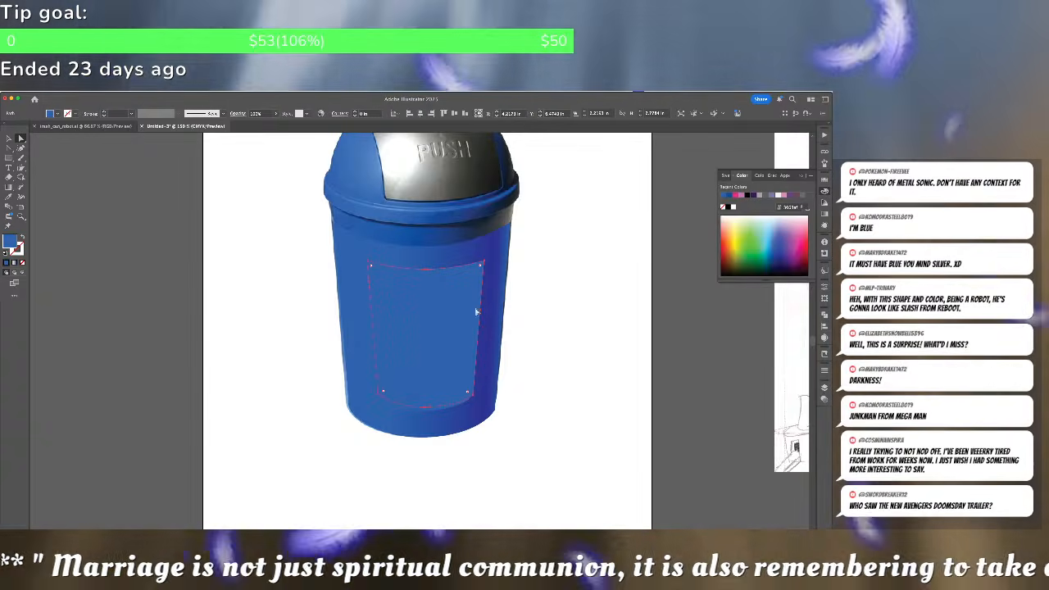
left_click(483, 313)
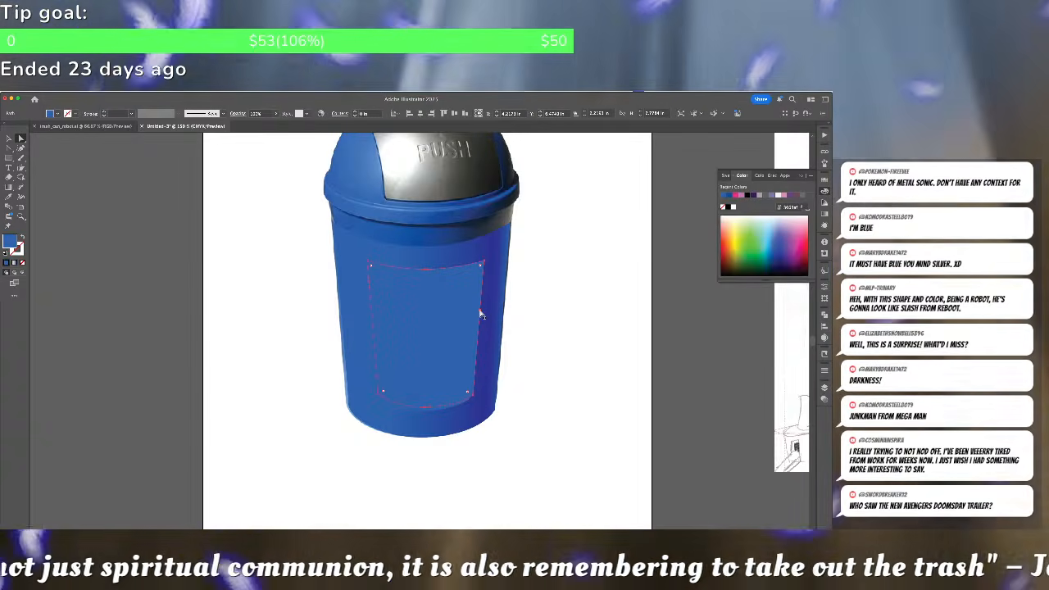
key("v")
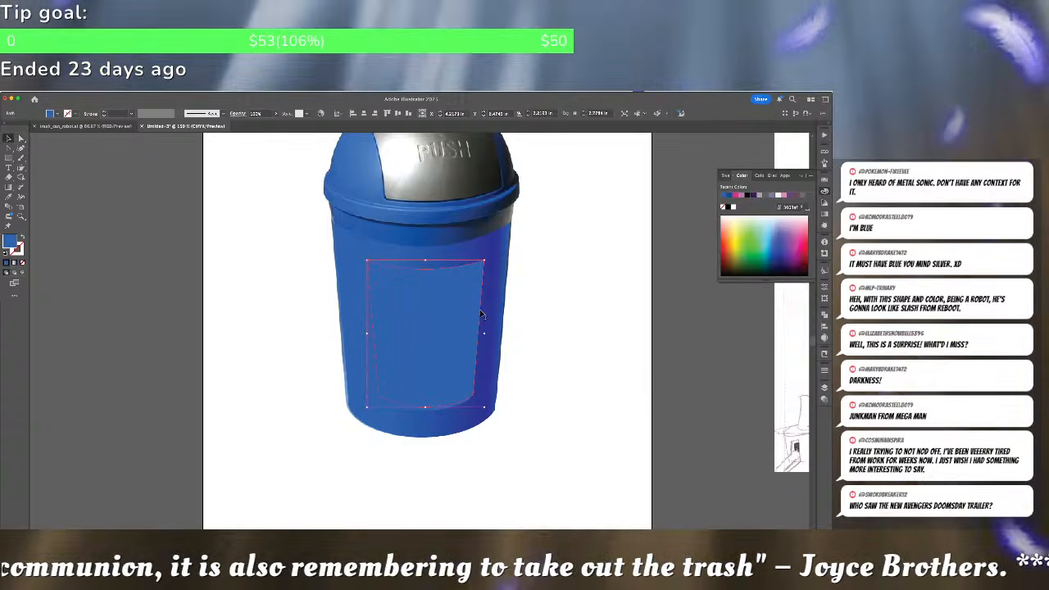
left_click_drag(483, 334, 476, 335)
key("a")
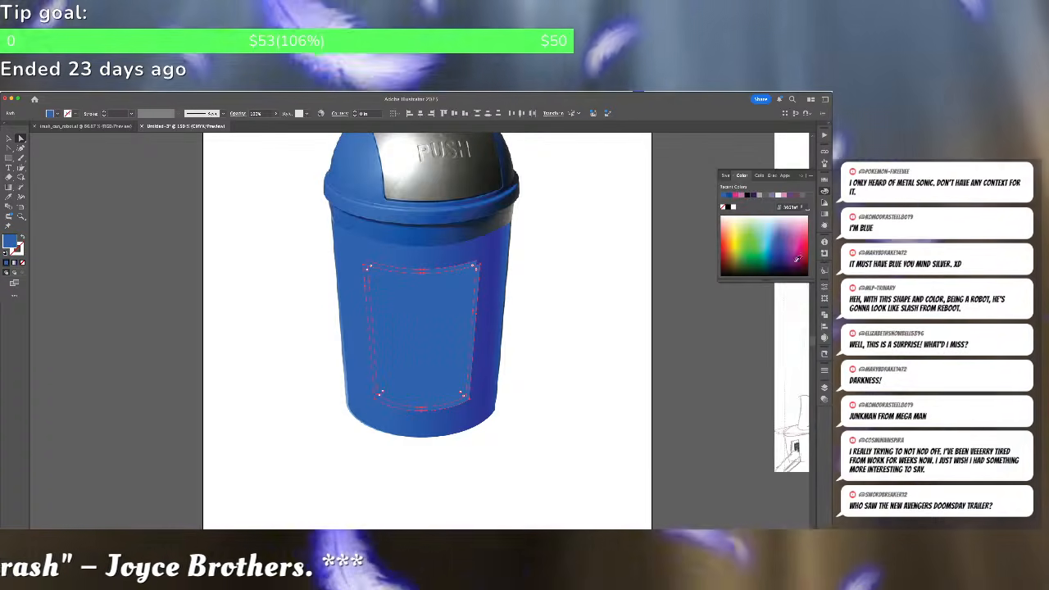
Divide the two overlapping front panels with Pathfinder, delete the curved top sliver, and select the remaining side and bottom rim
left_click(825, 315)
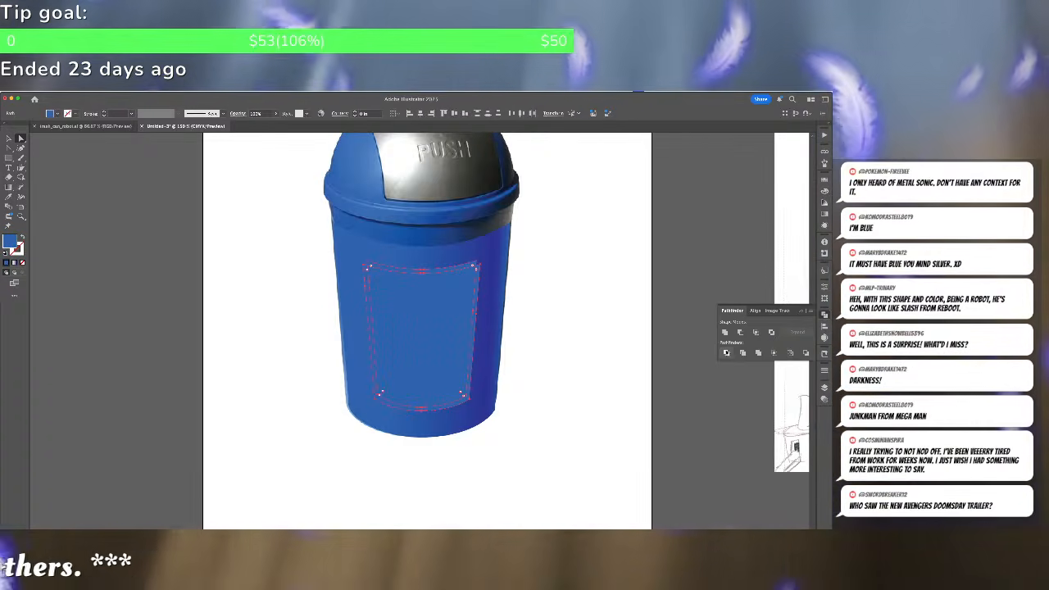
left_click(412, 308)
left_click(416, 272)
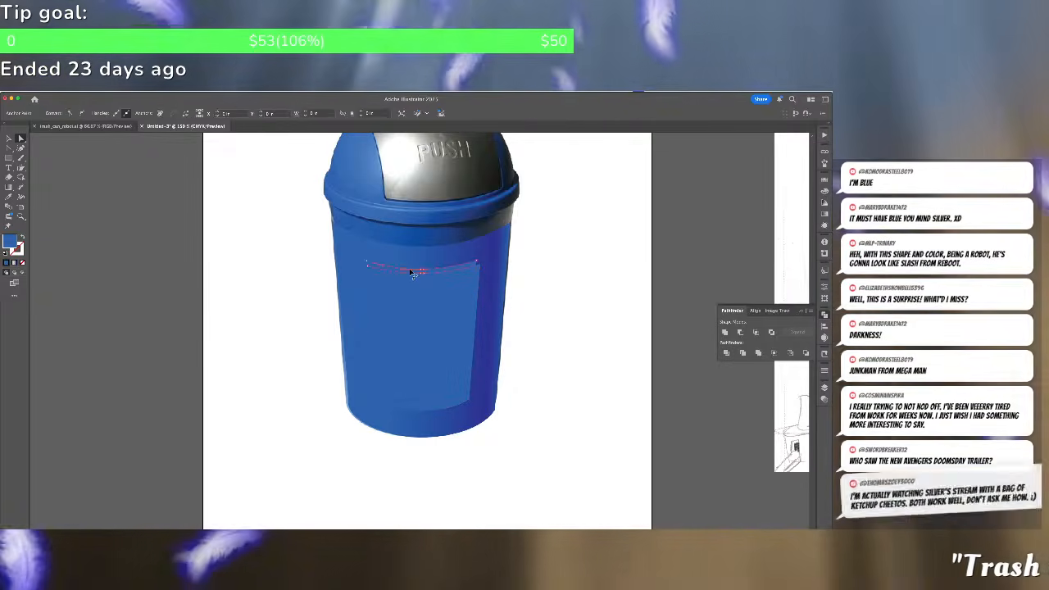
key("Delete")
left_click(474, 353)
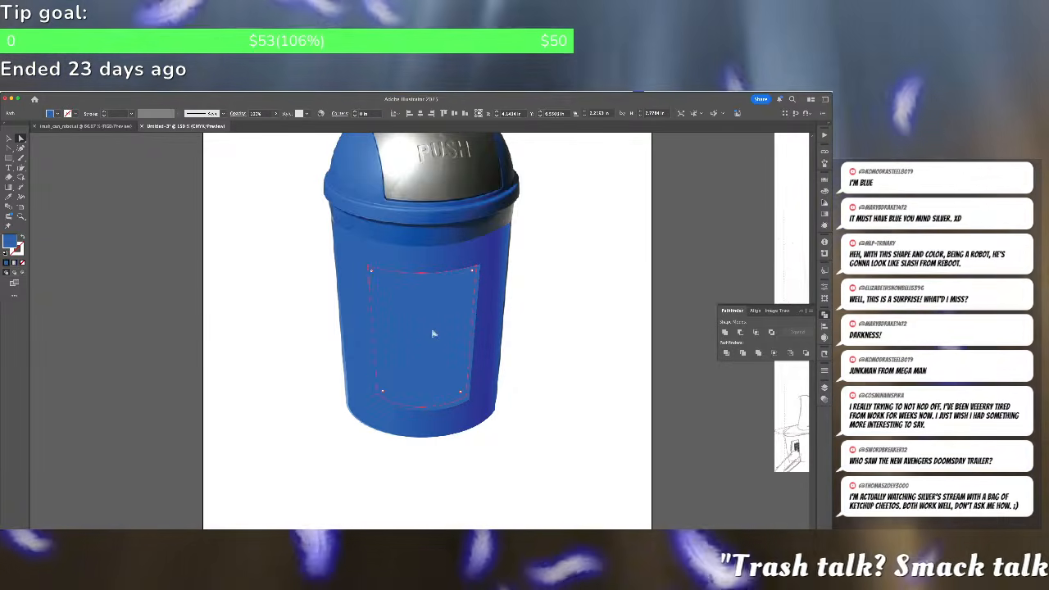
left_click(476, 300)
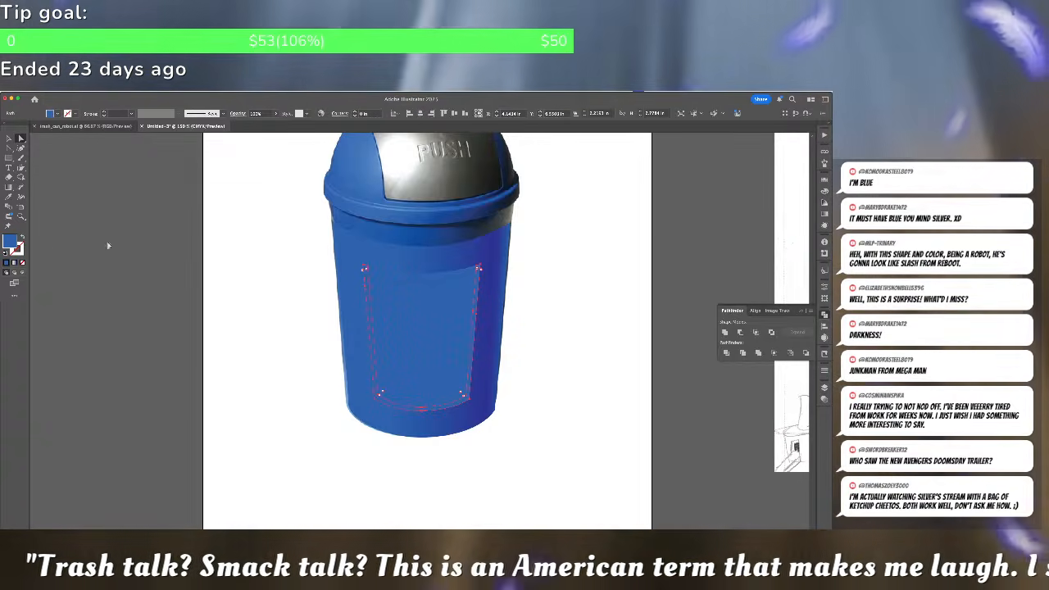
Apply a linear gradient to the panel rim, running from dark on the left side to blue on the right
left_click(824, 214)
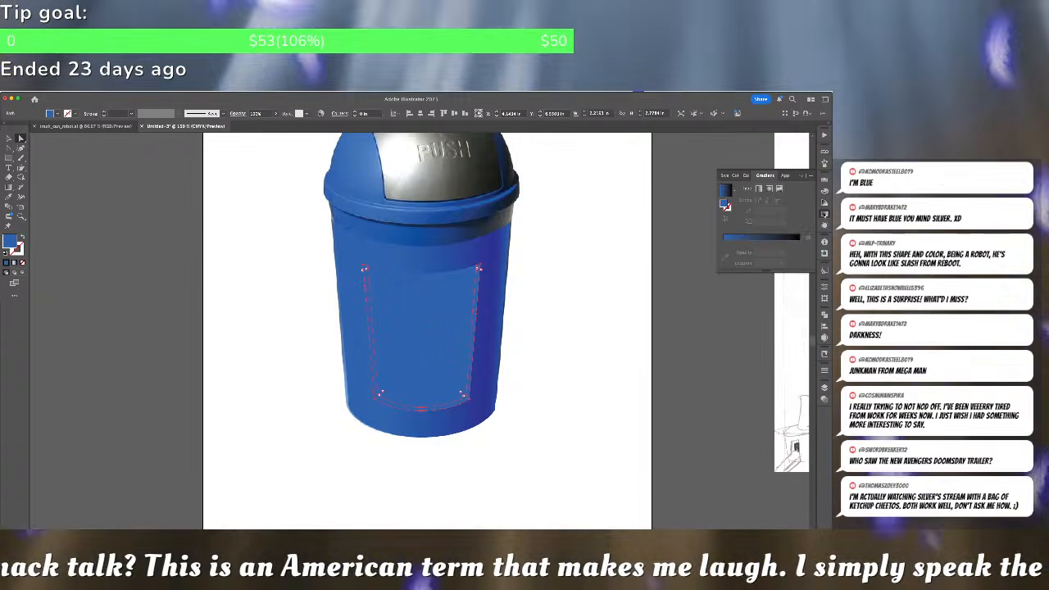
left_click(736, 243)
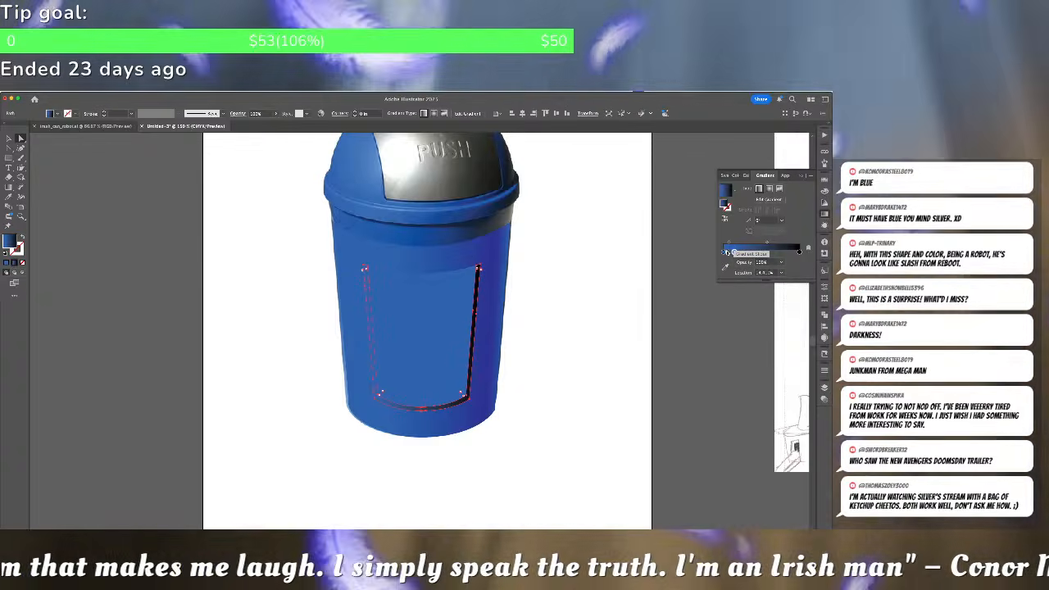
left_click(734, 253)
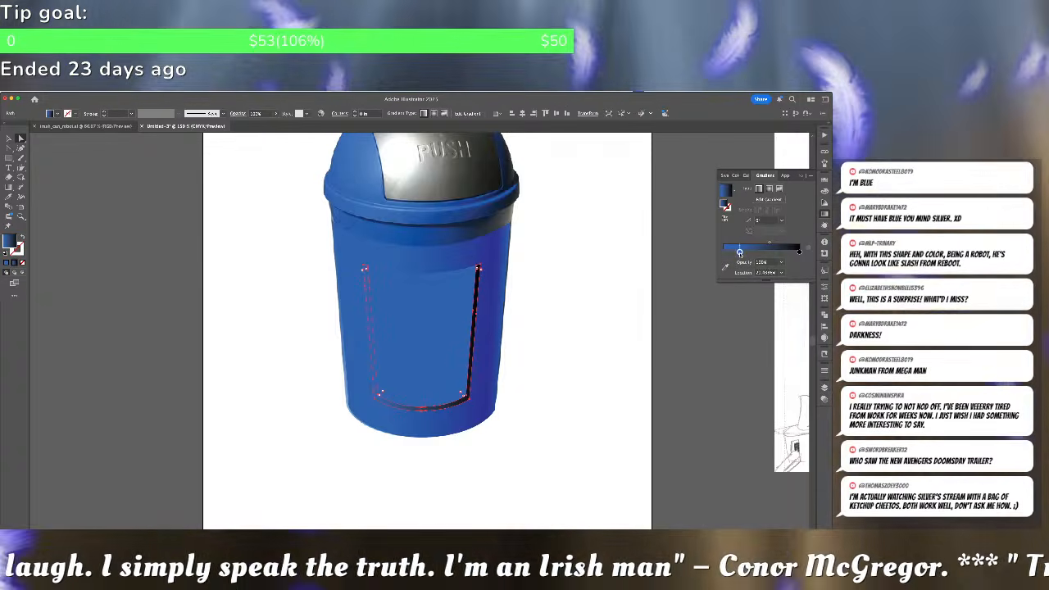
left_click(764, 252)
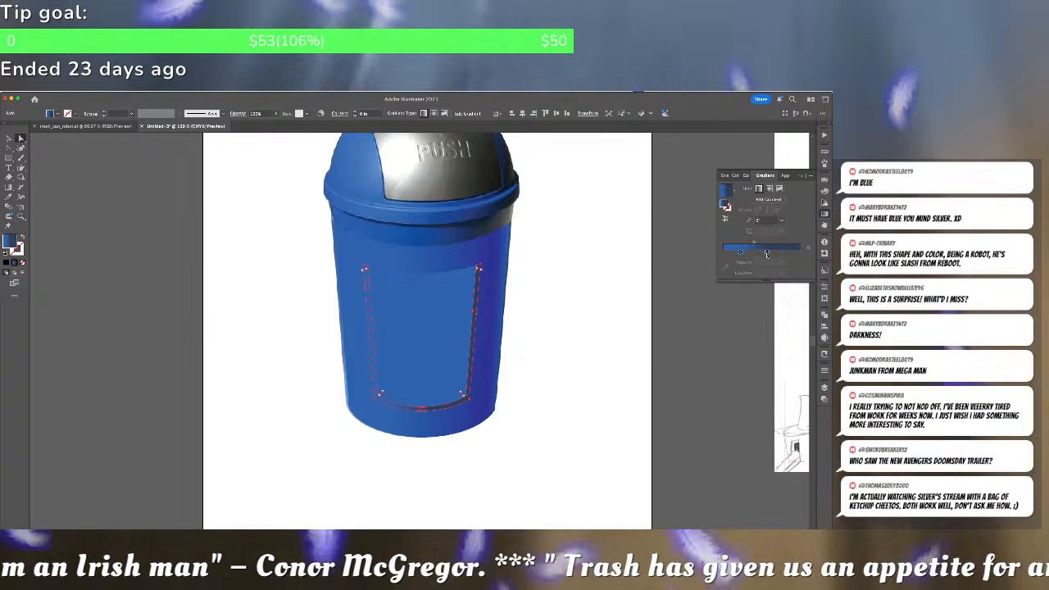
left_click(740, 252)
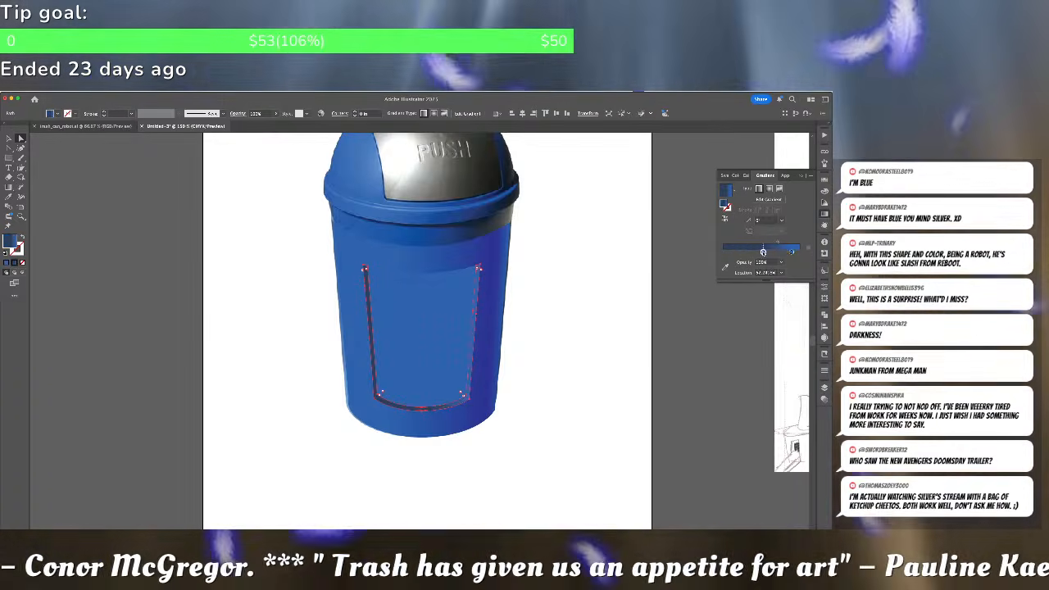
left_click_drag(763, 252, 722, 252)
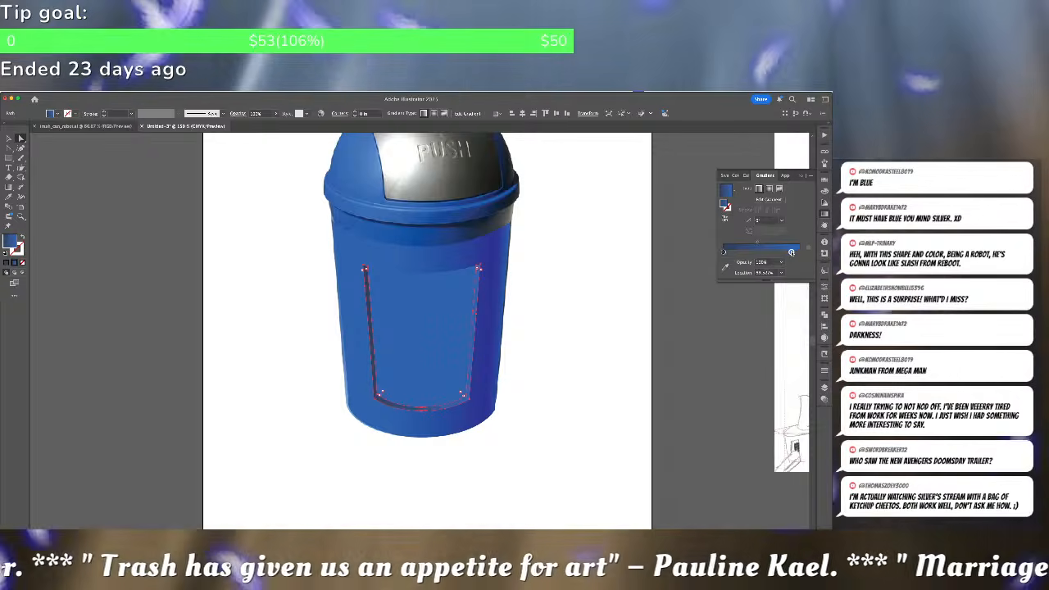
Lighten the rim gradient's right end to pale blue using a temporary white stop, keeping only the dark and pale end stops
double_click(792, 252)
left_click(791, 253)
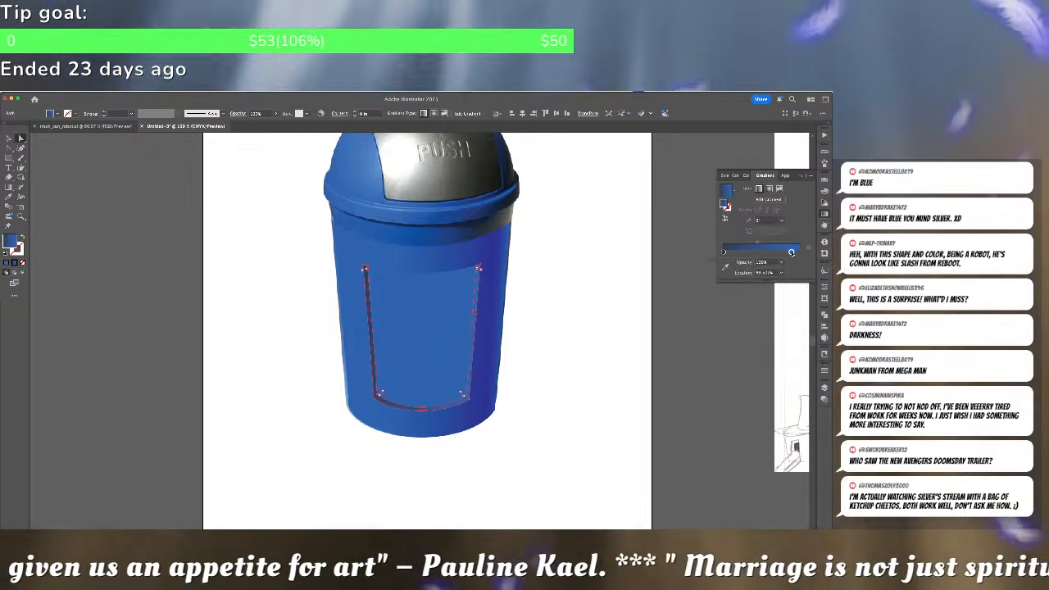
left_click_drag(773, 253, 763, 253)
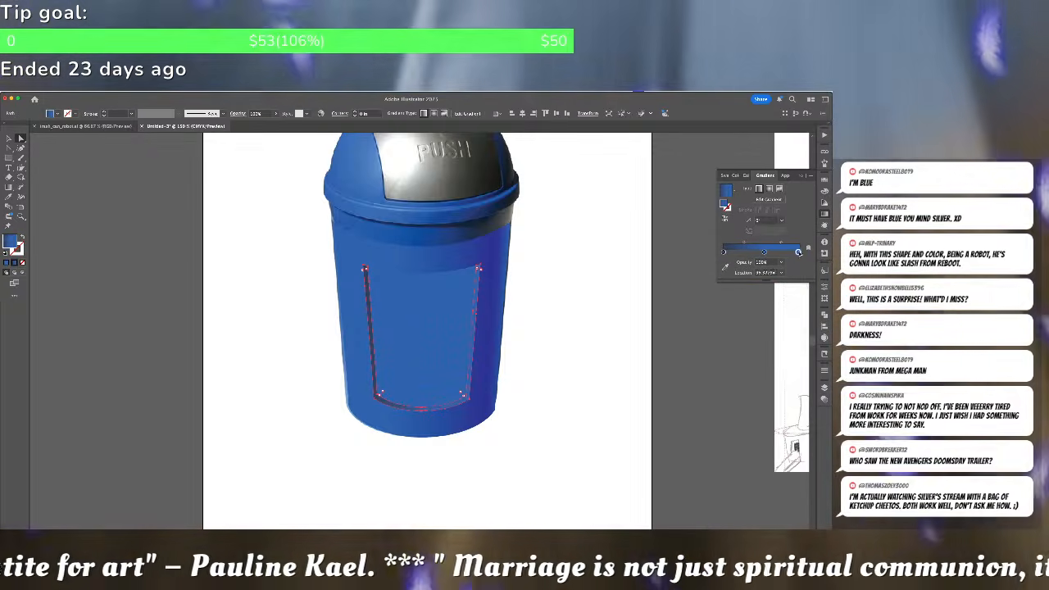
double_click(799, 252)
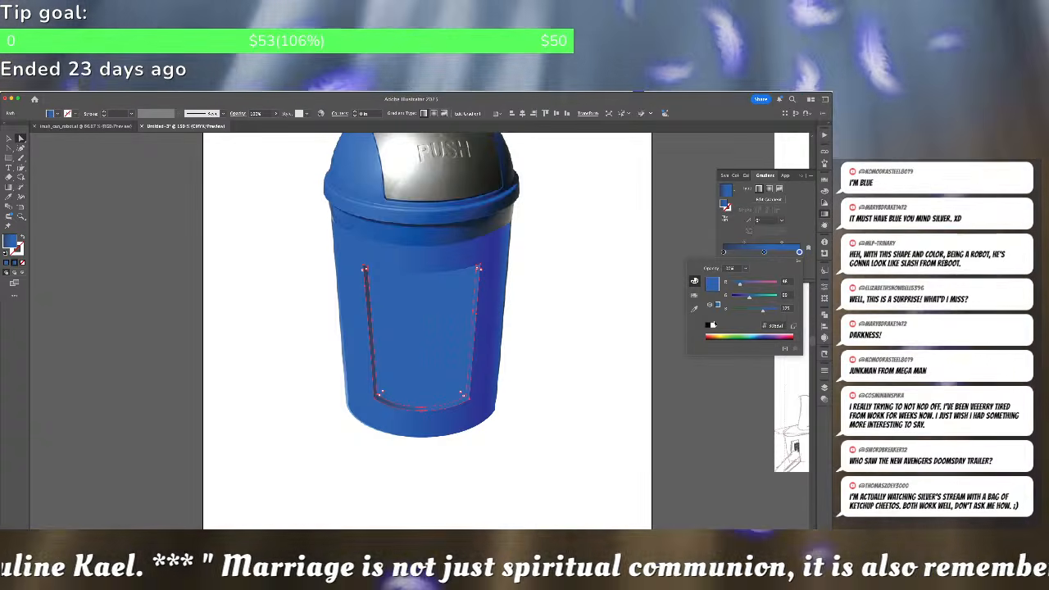
left_click(712, 325)
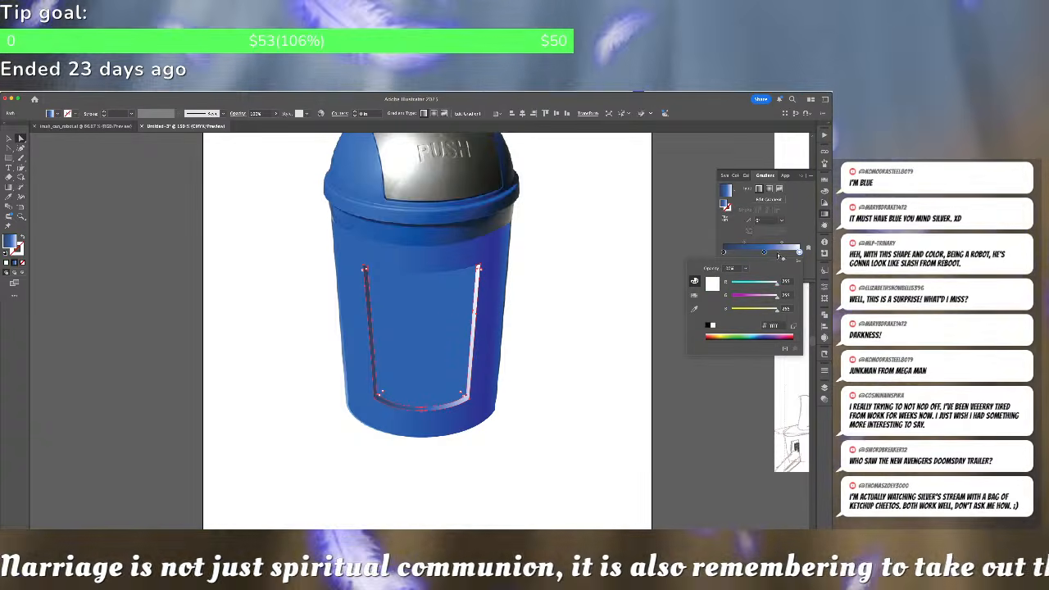
key("Escape")
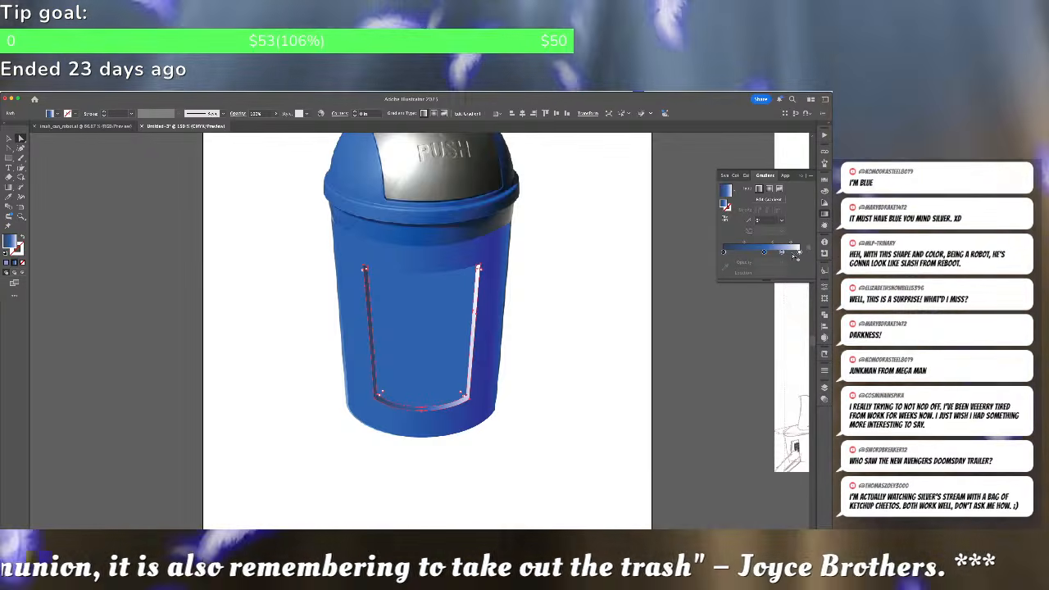
left_click_drag(781, 253, 766, 317)
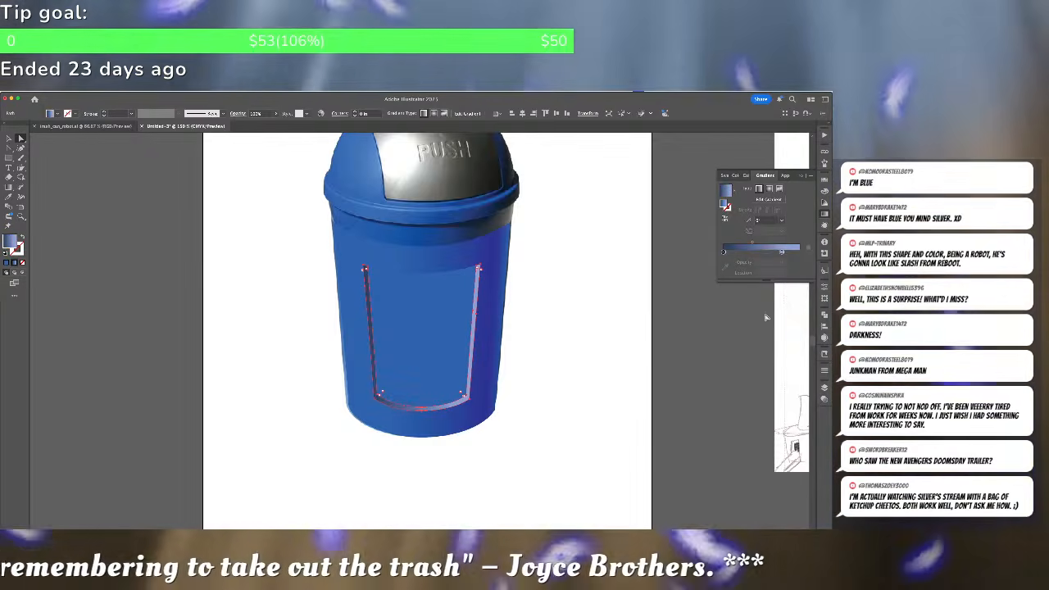
left_click_drag(781, 253, 803, 257)
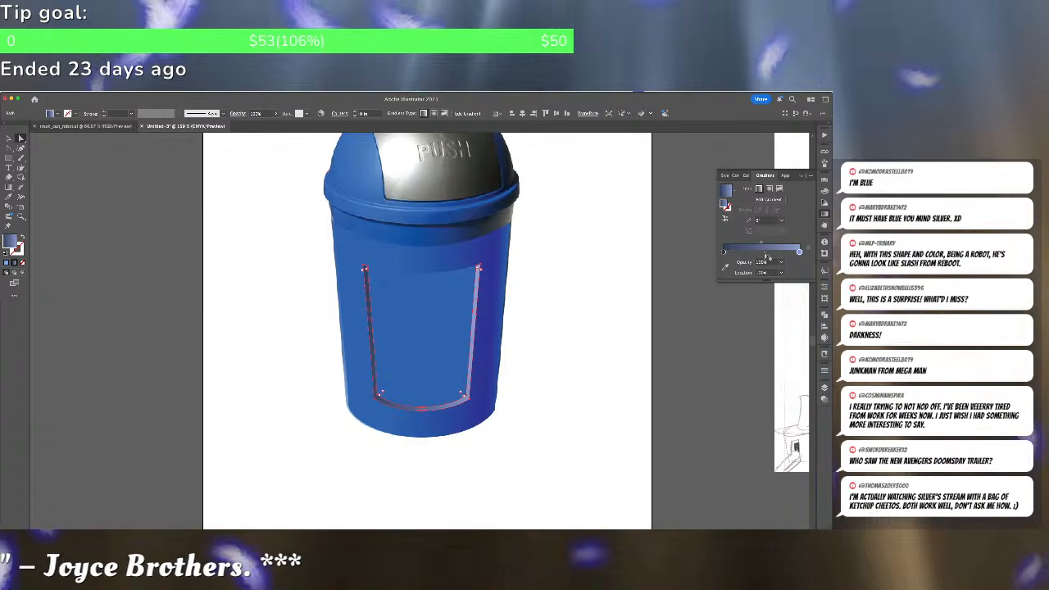
Add a middle stop to the rim gradient, colour it #3f6ed4, and deselect the rim
double_click(760, 252)
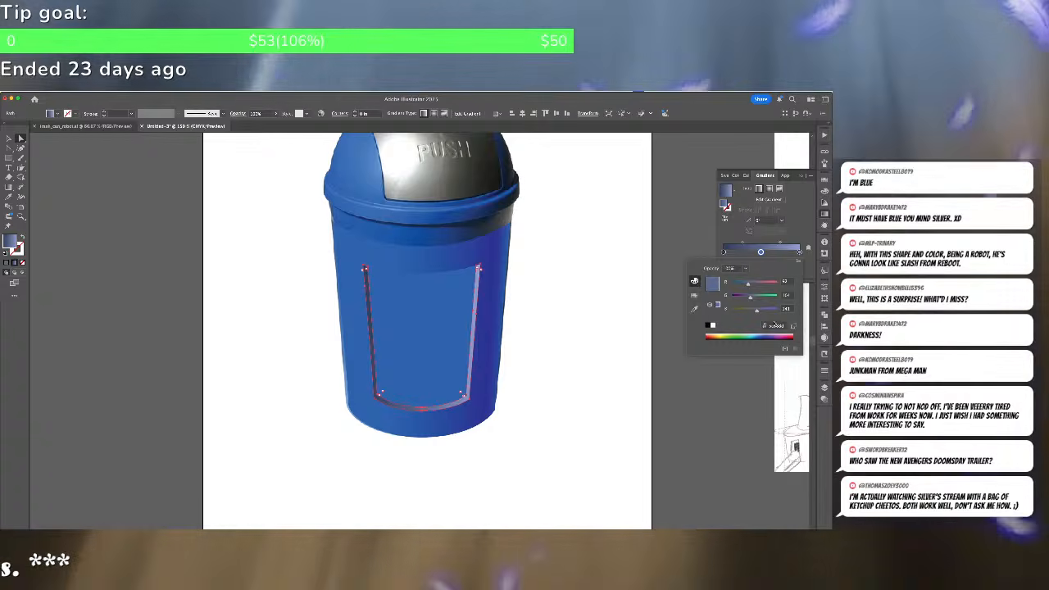
double_click(775, 325)
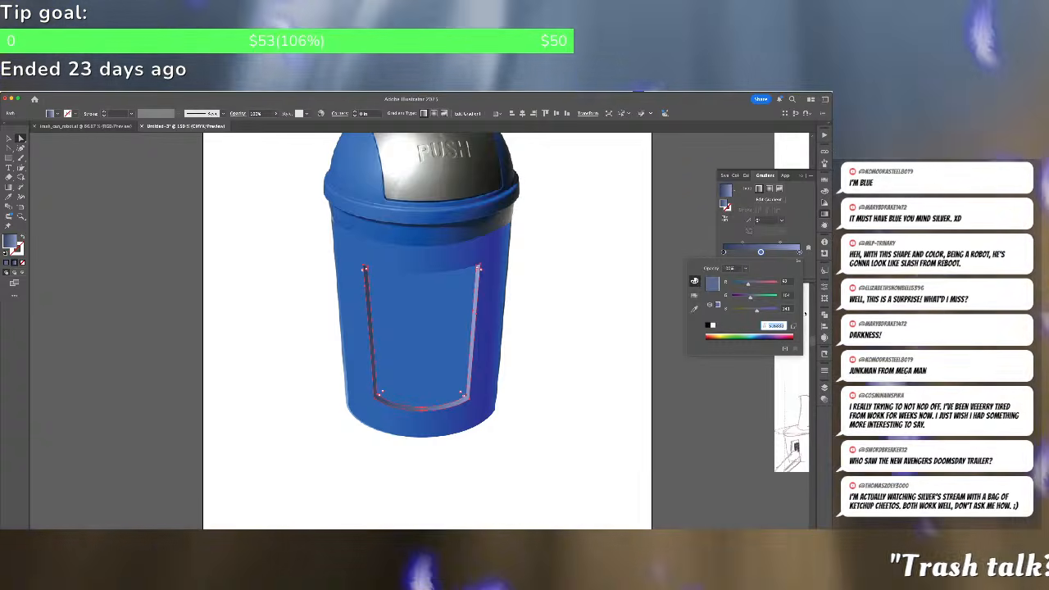
type("3f6ed4")
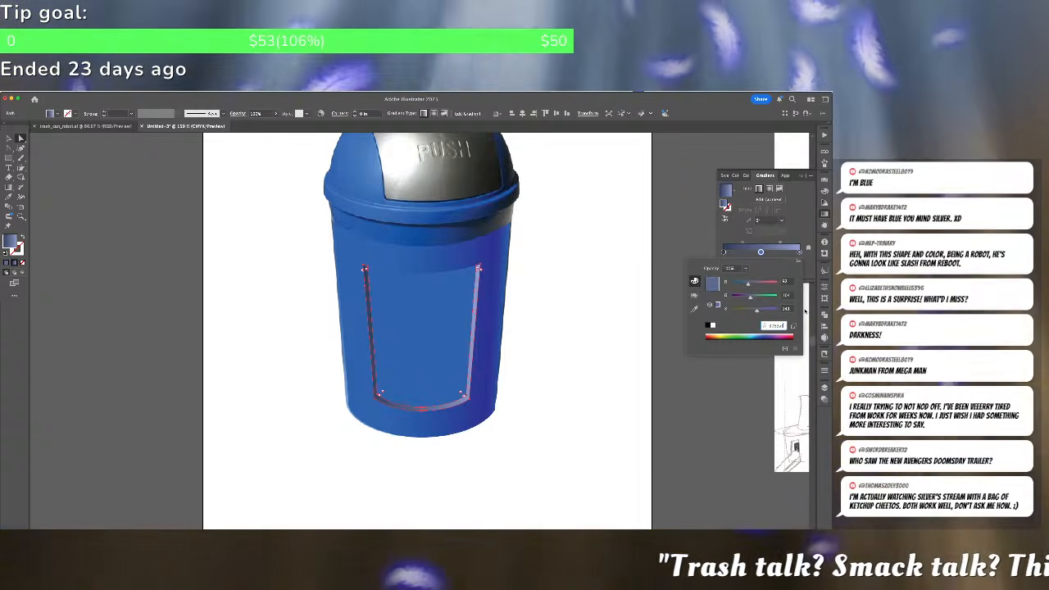
key("Return")
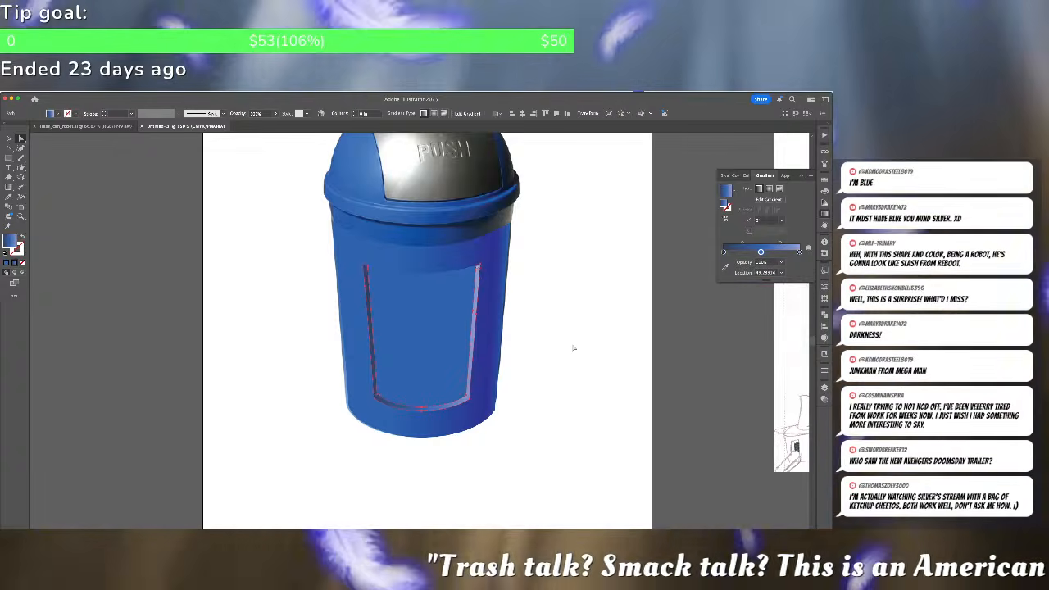
left_click(573, 348)
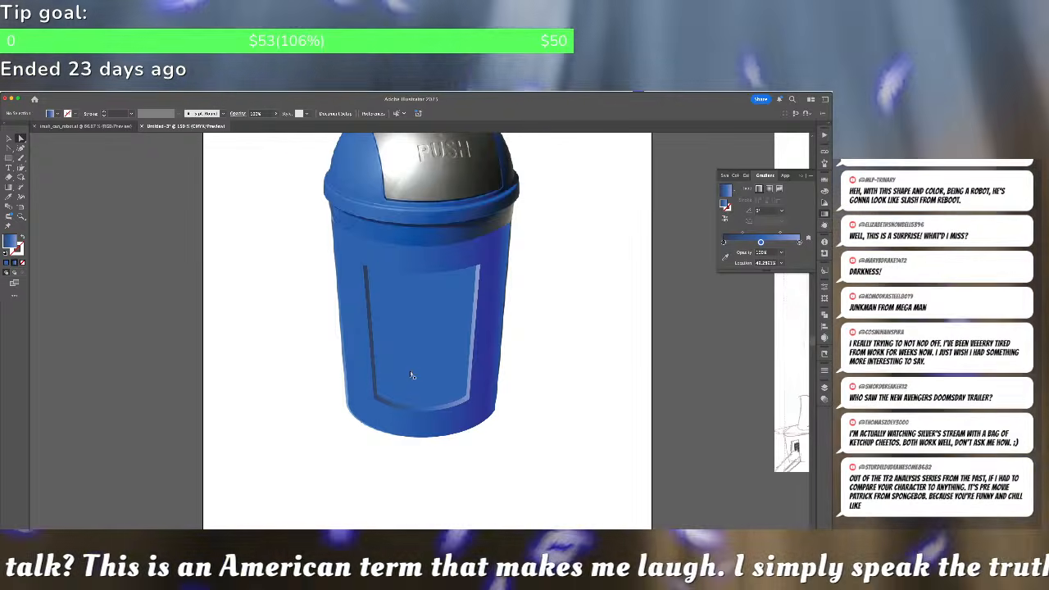
Fill the inner front panel with the body's blue shading gradient using the Eyedropper, and check the panel's blend with the body
left_click(412, 370)
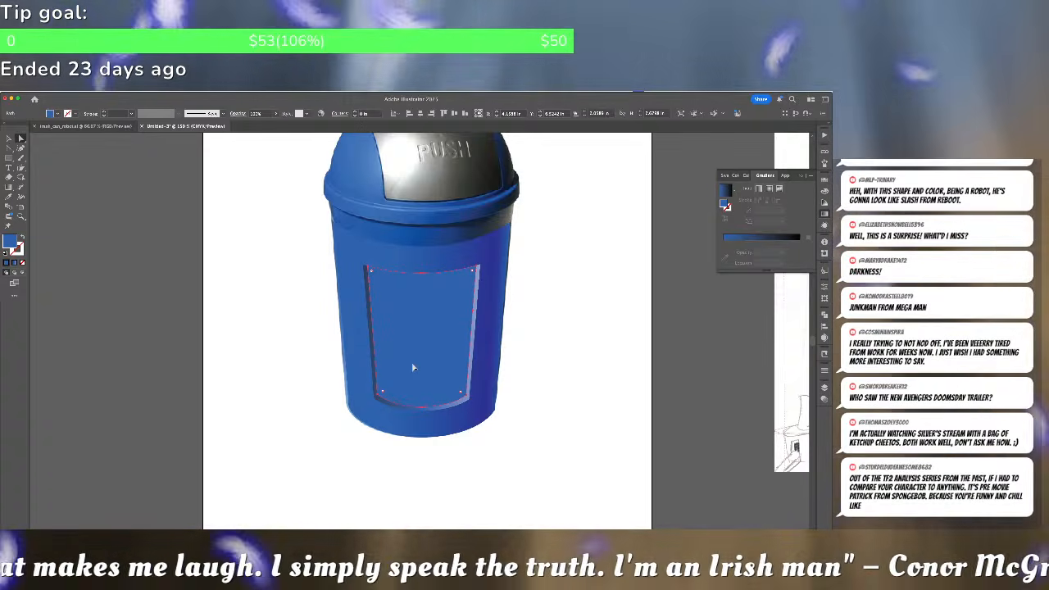
key("i")
left_click(496, 319)
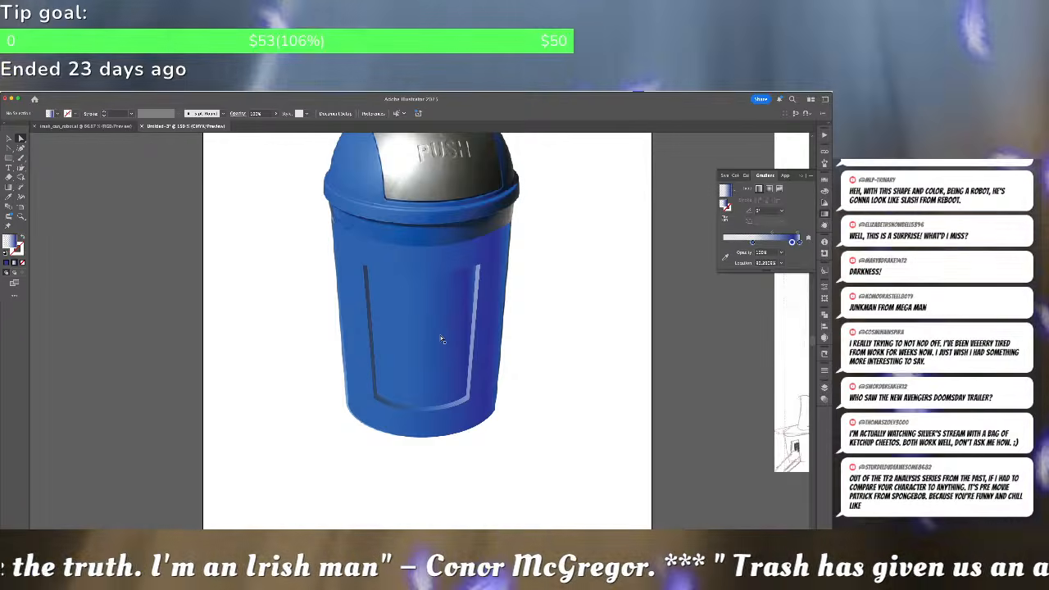
scroll(443, 332, "up", 1)
scroll(442, 338, "up", 1)
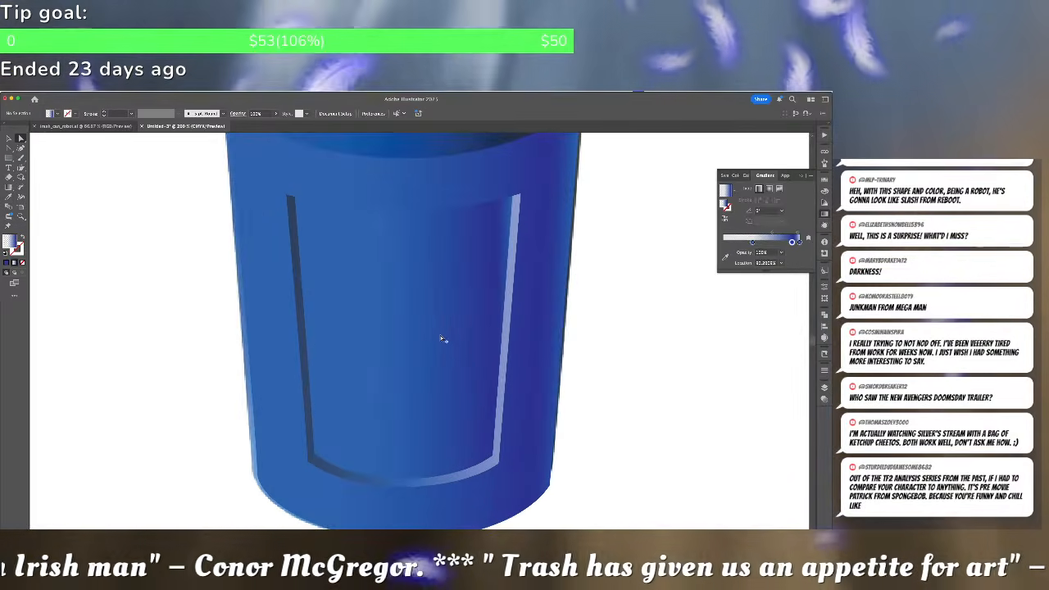
left_click(461, 309)
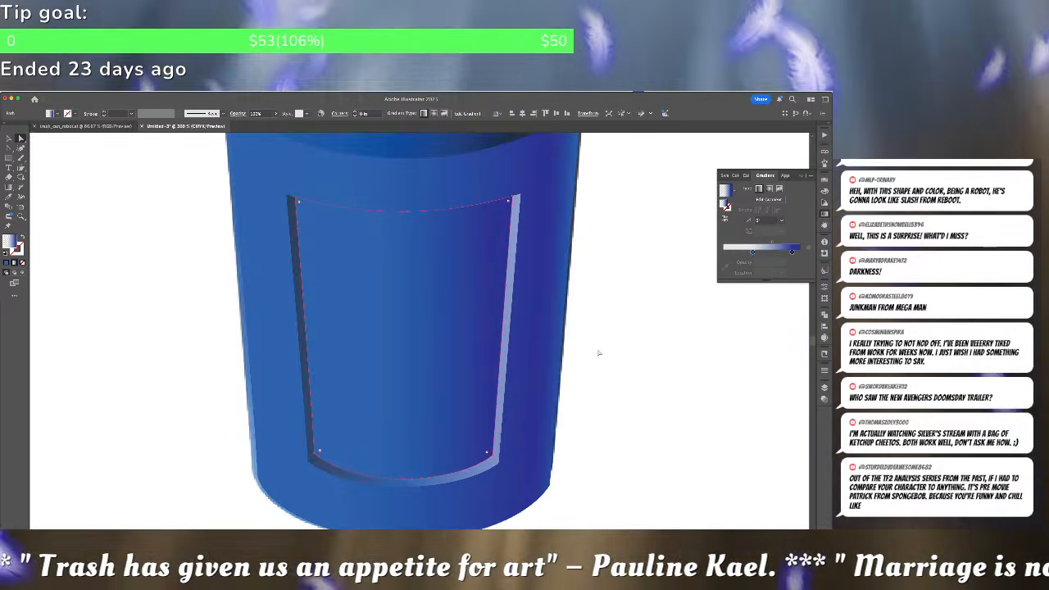
left_click(599, 352)
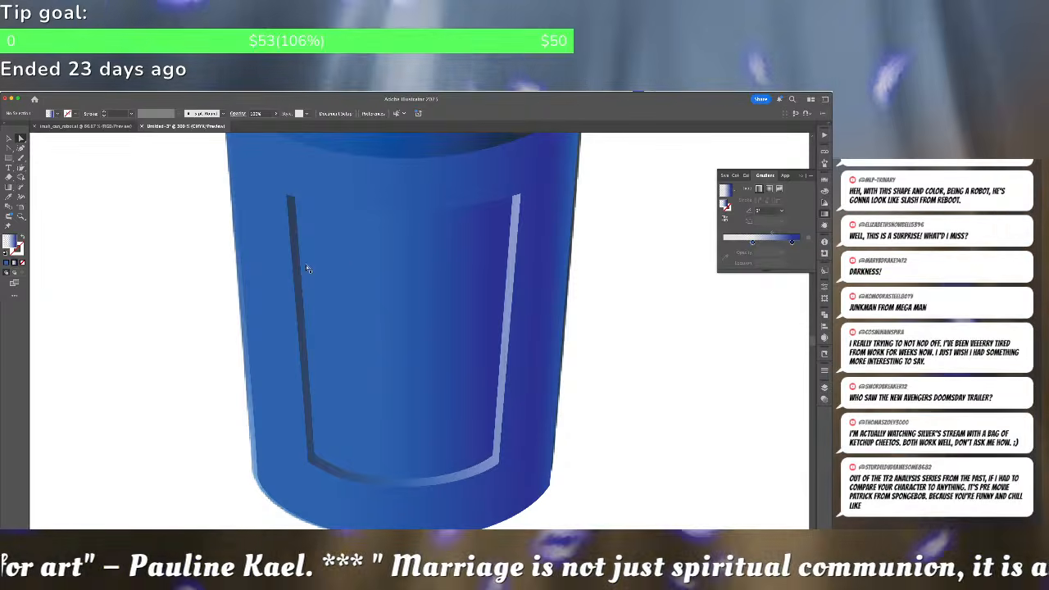
left_click(345, 255)
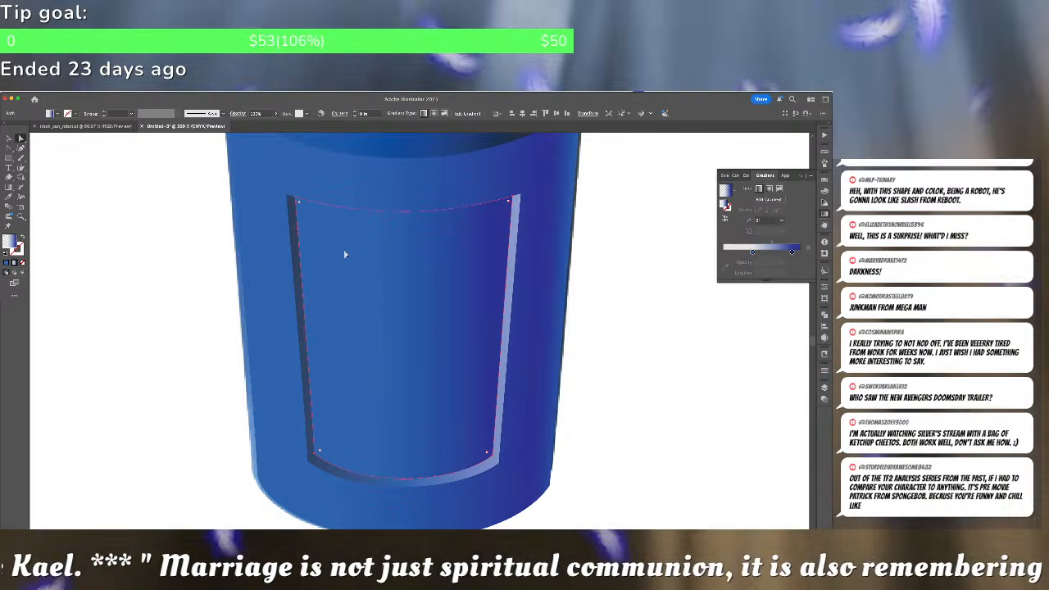
key("v")
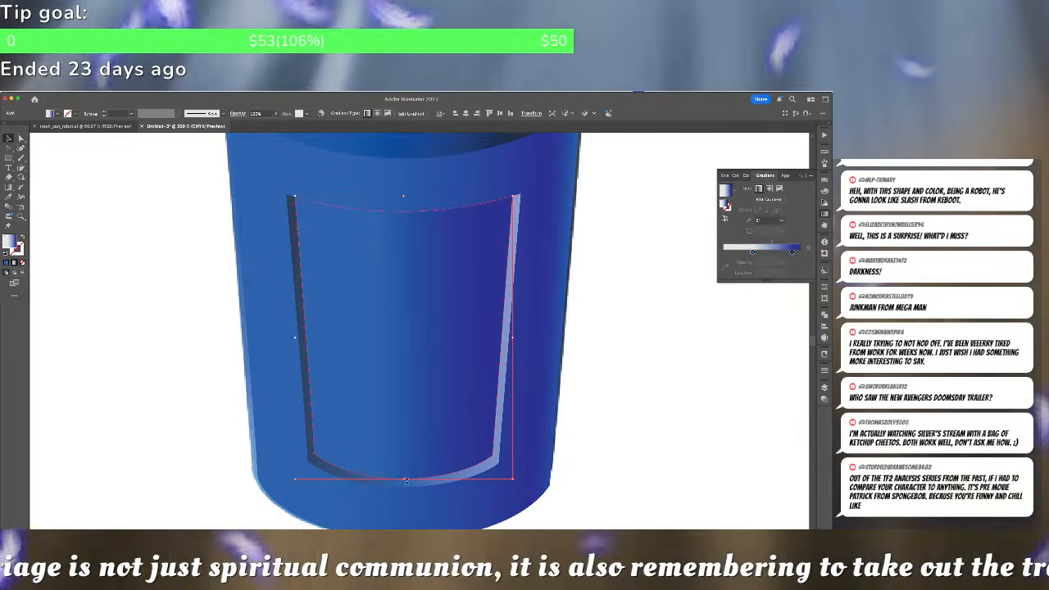
left_click_drag(406, 479, 425, 247)
key("super+z")
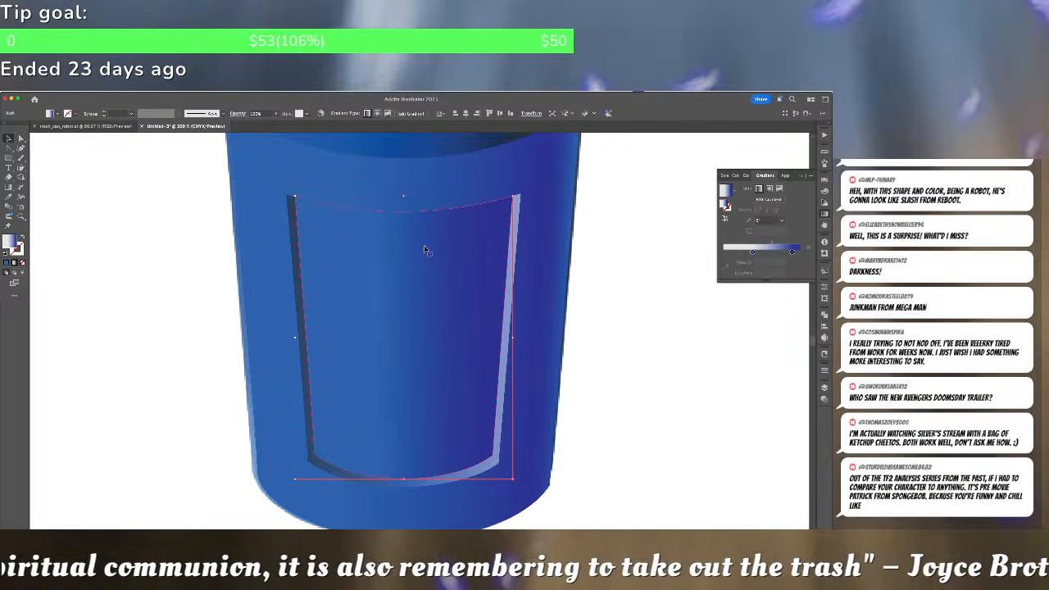
Isolate the inner front panel's gradient shape inside its nested groups for anchor editing
key("a")
key("equal")
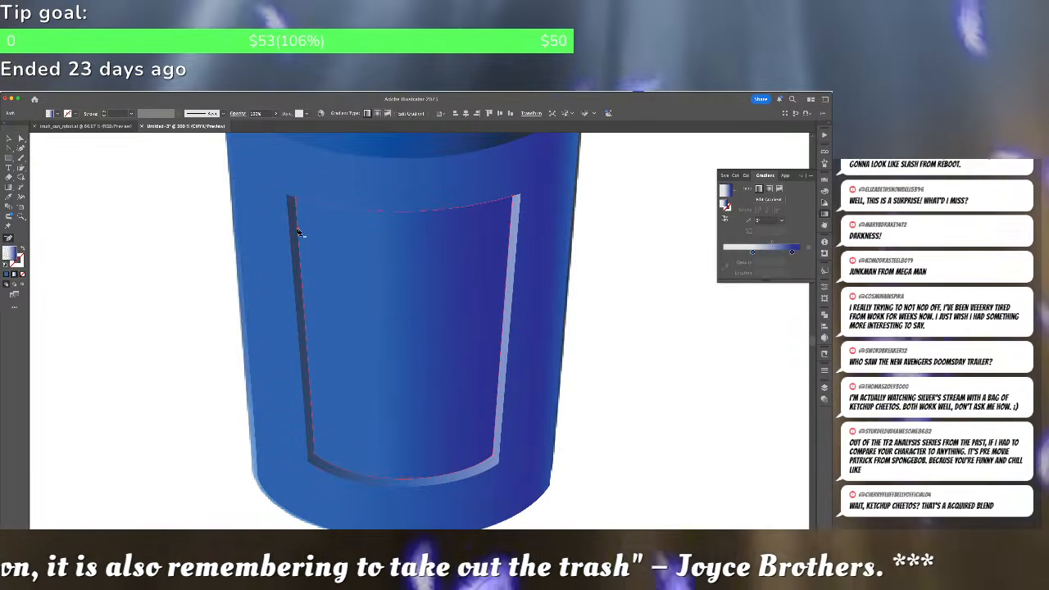
key("v")
double_click(354, 244)
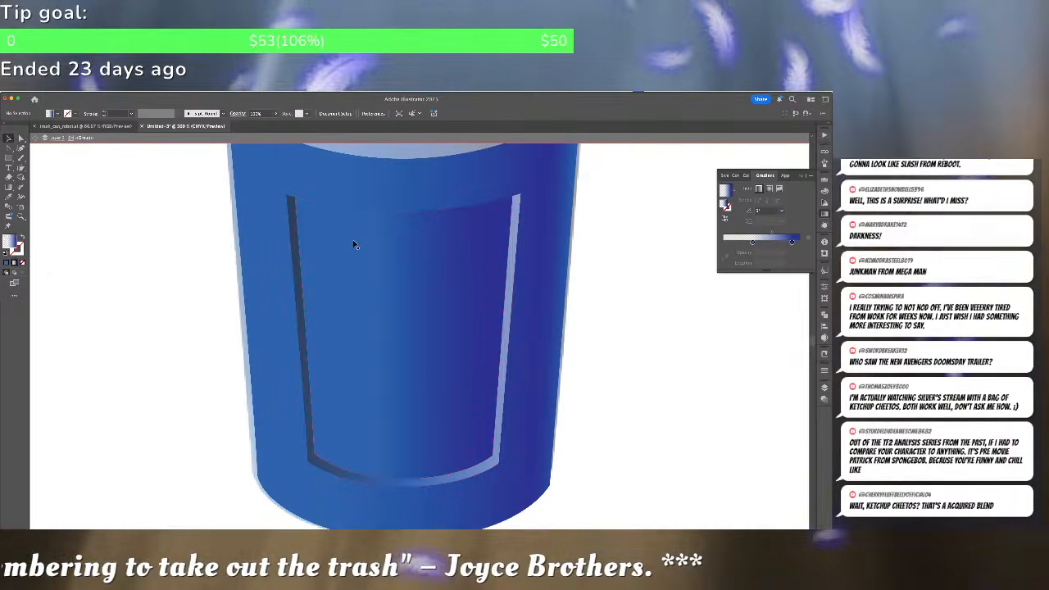
double_click(371, 247)
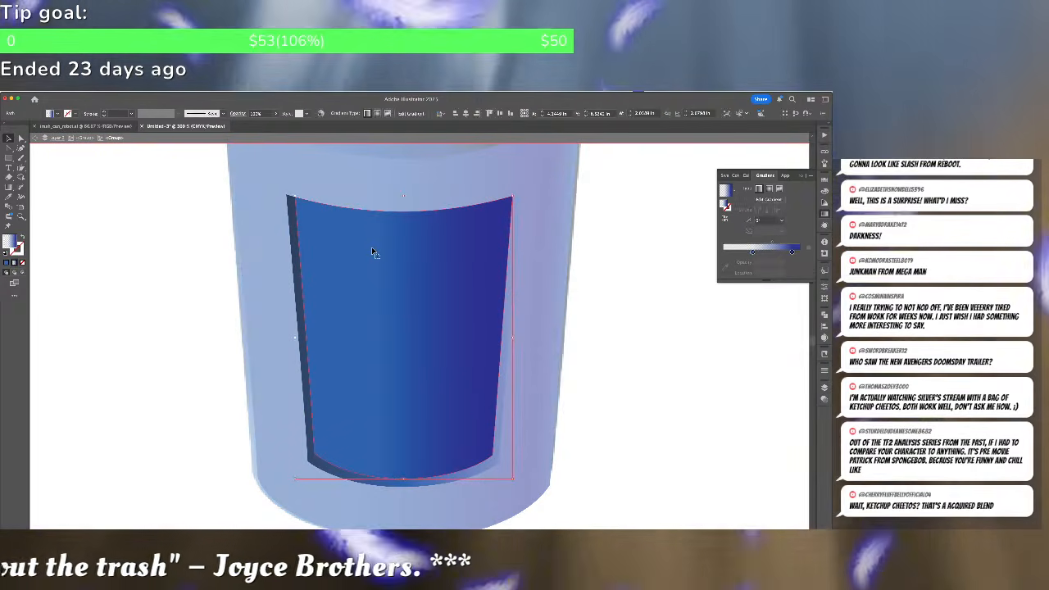
double_click(372, 247)
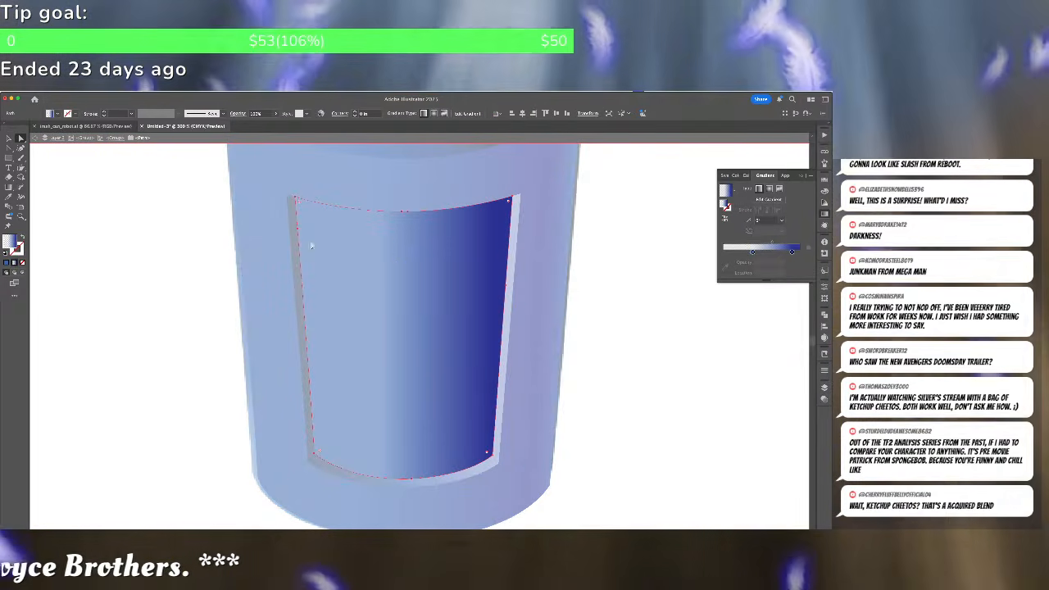
key("v")
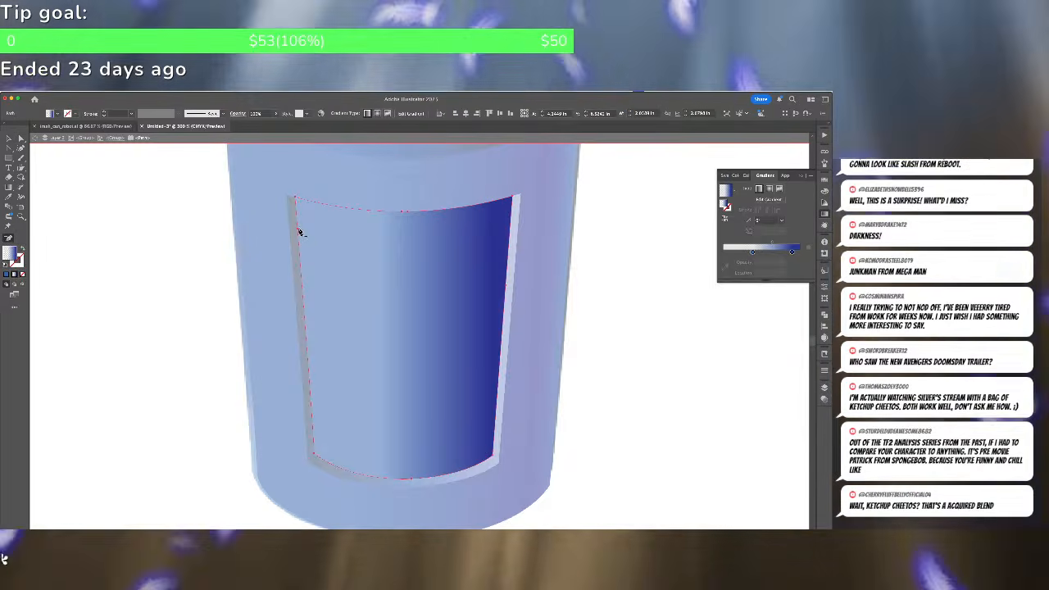
left_click(299, 231)
left_click(506, 286)
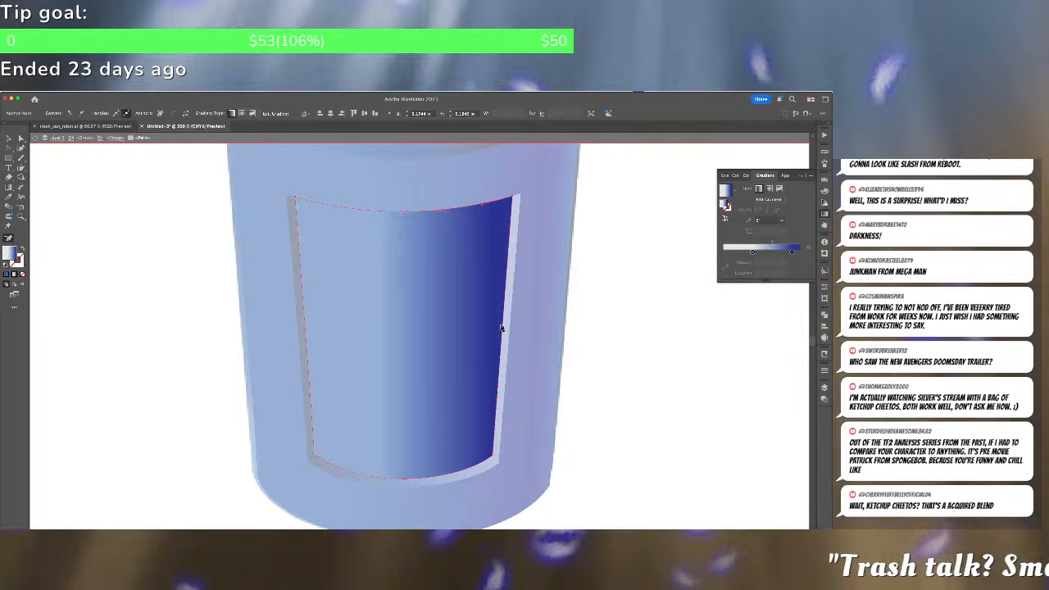
Try to raise the isolated panel's bottom anchors toward its top edge, and undo the move
key("a")
left_click(494, 458)
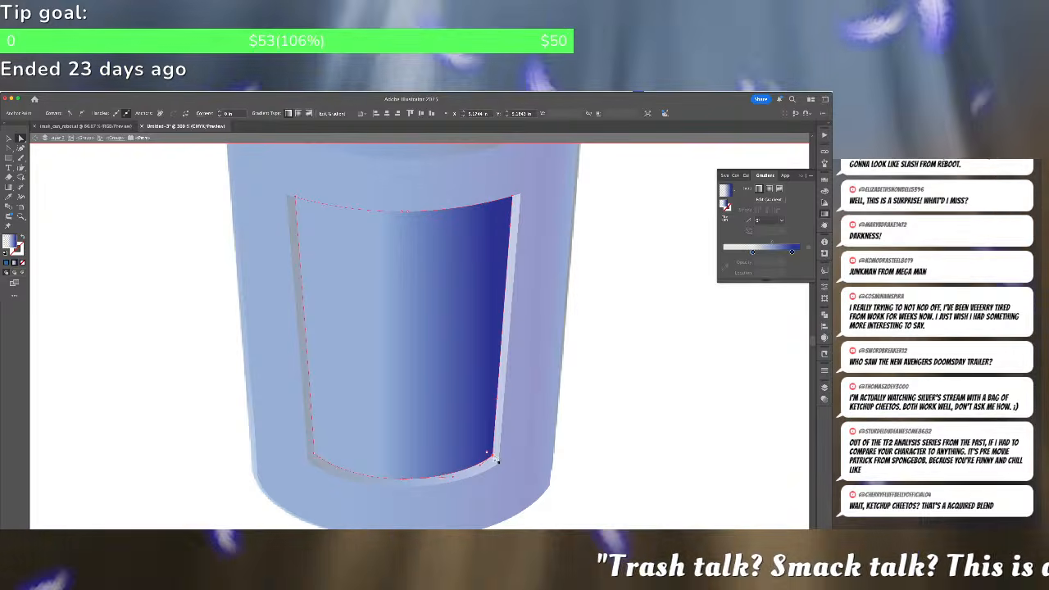
left_click(402, 479)
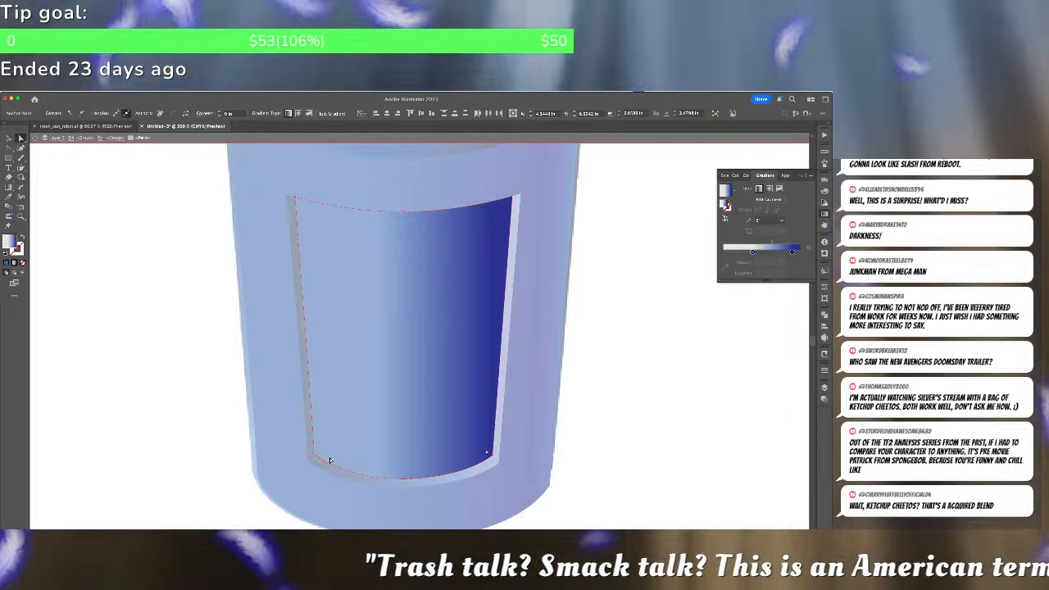
left_click_drag(318, 458, 326, 254)
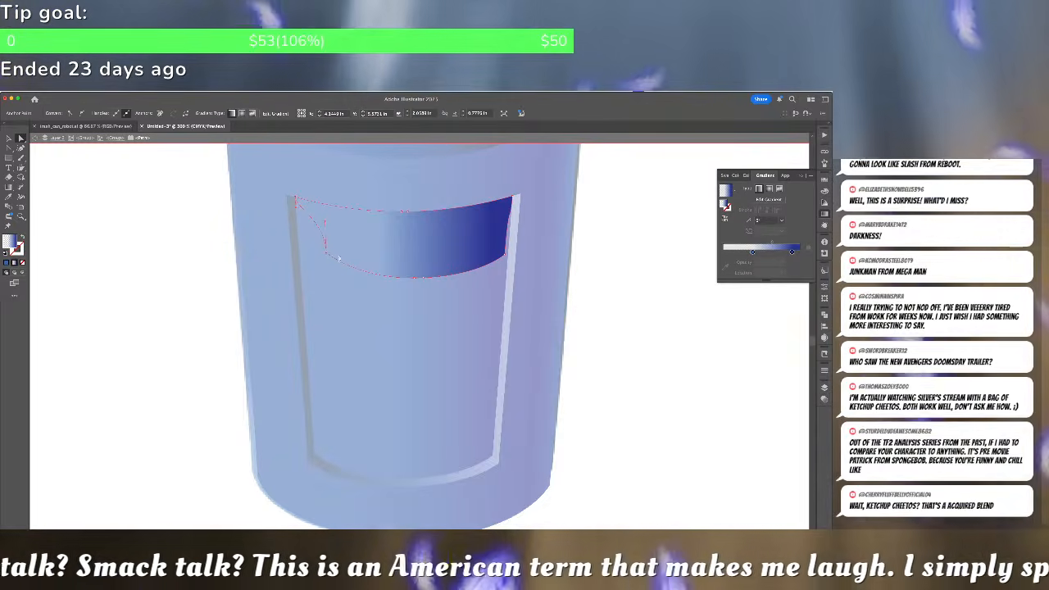
key("ctrl+z")
Squash the isolated shape into a band at the panel's top and move its lower corners out to the rim's inner edges
key("v")
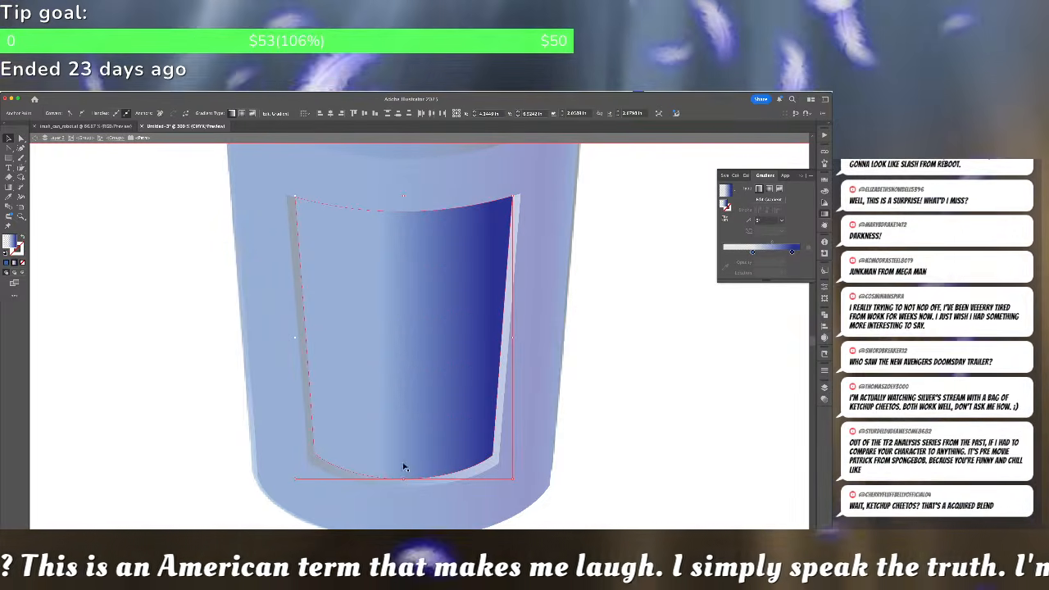
left_click_drag(404, 477, 409, 278)
key("a")
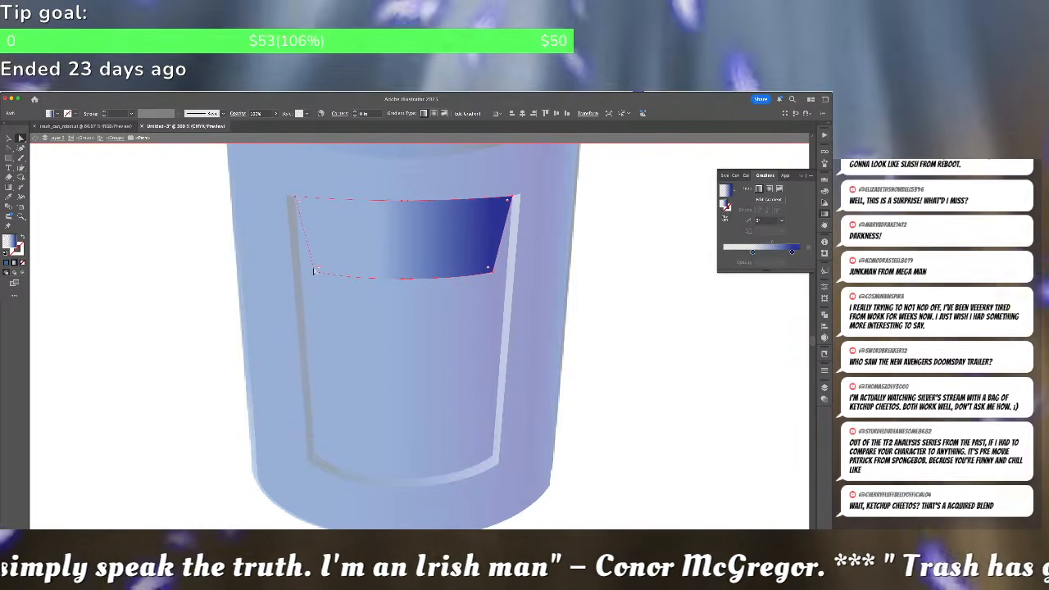
left_click_drag(315, 272, 301, 267)
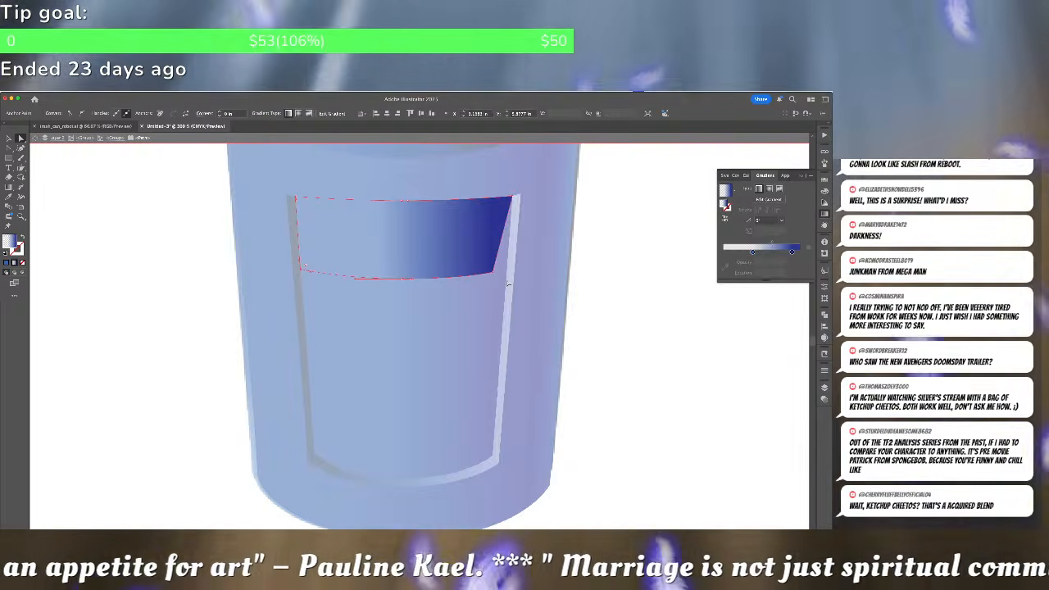
left_click_drag(493, 272, 507, 272)
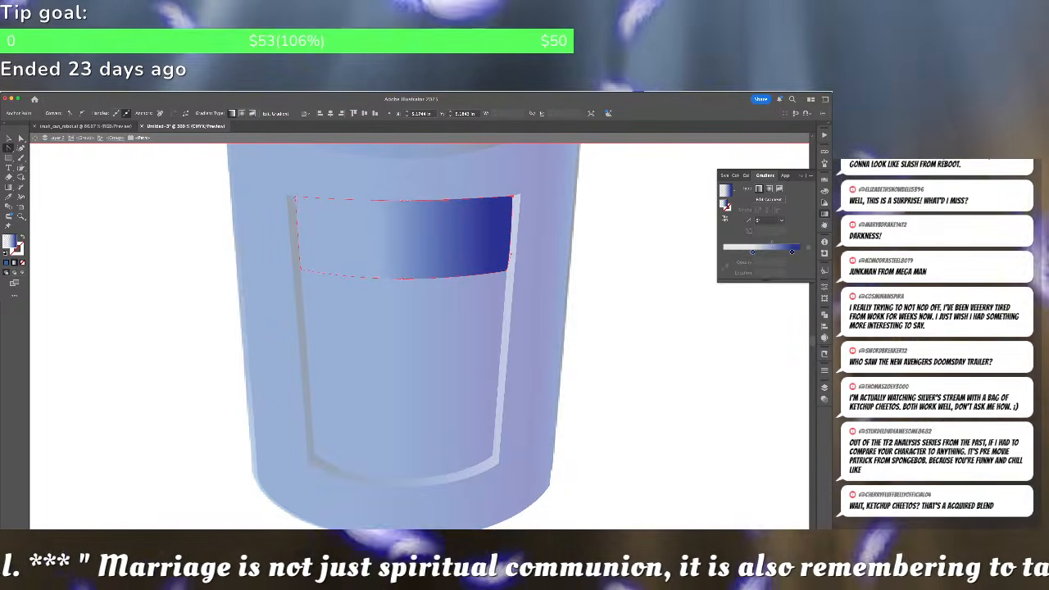
Raise the band's two lower corners close to its top edge and delete the bottom middle anchor, leaving a thin strip
key("a")
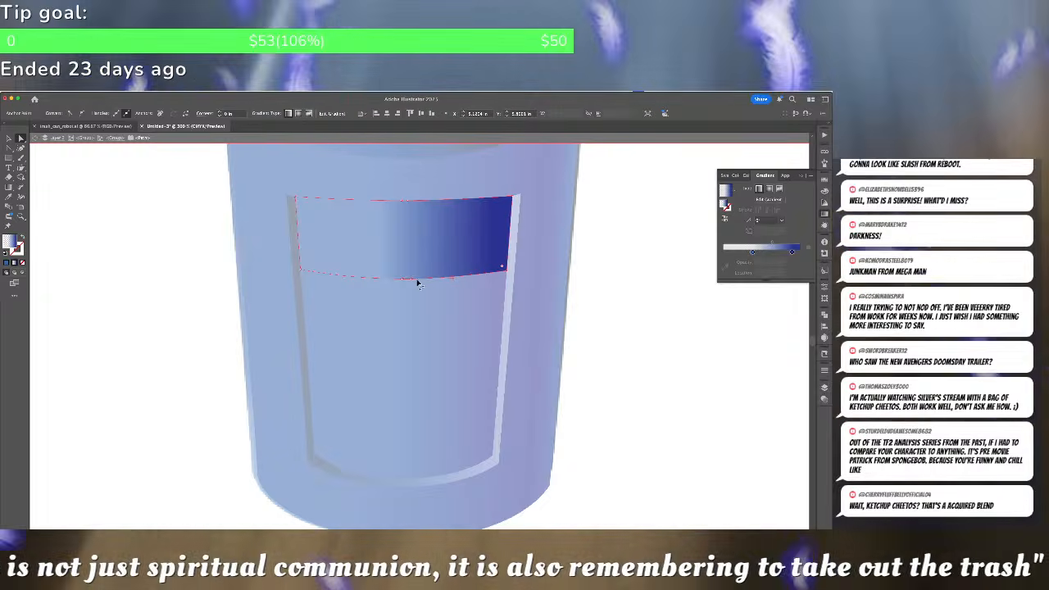
left_click(301, 271)
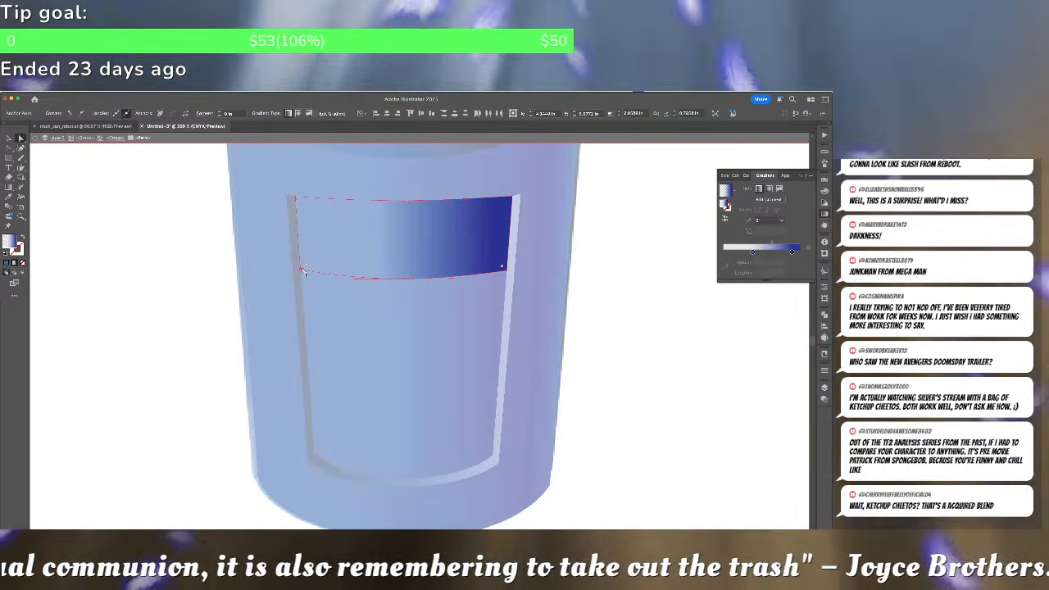
left_click_drag(508, 275, 505, 203)
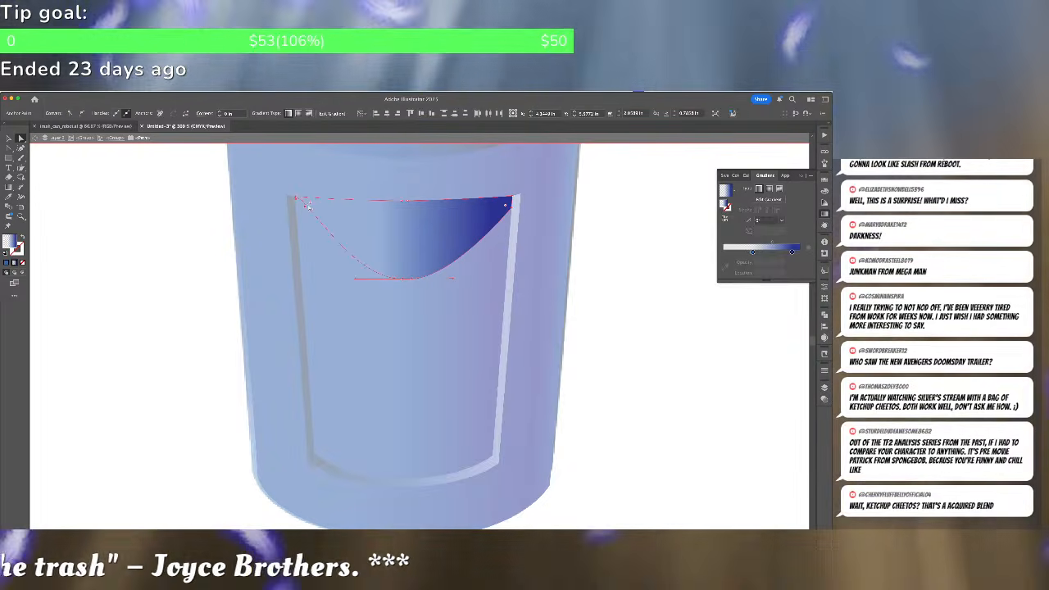
left_click(305, 207)
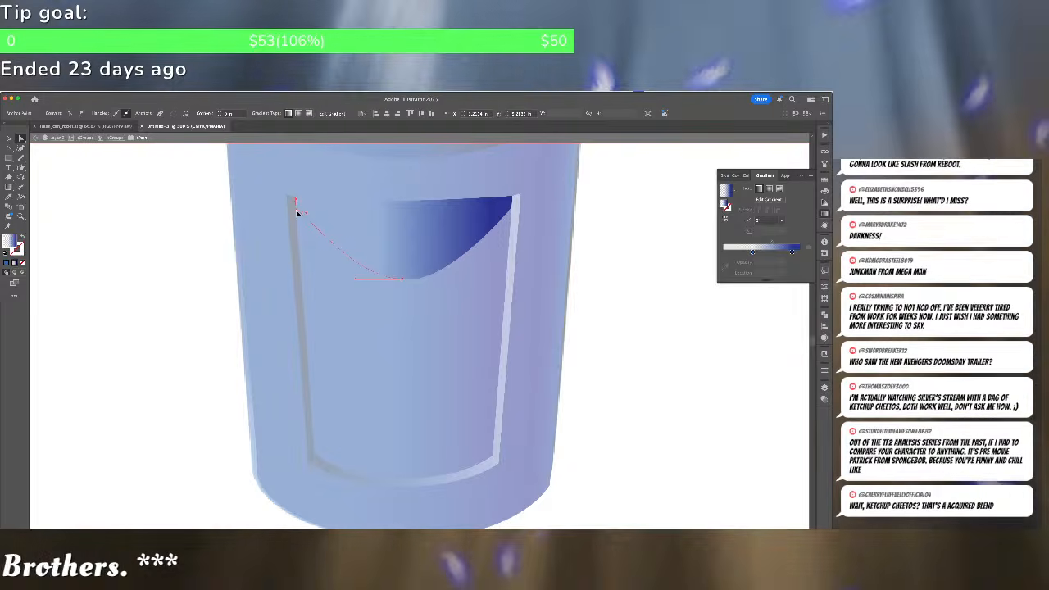
left_click_drag(354, 279, 408, 280)
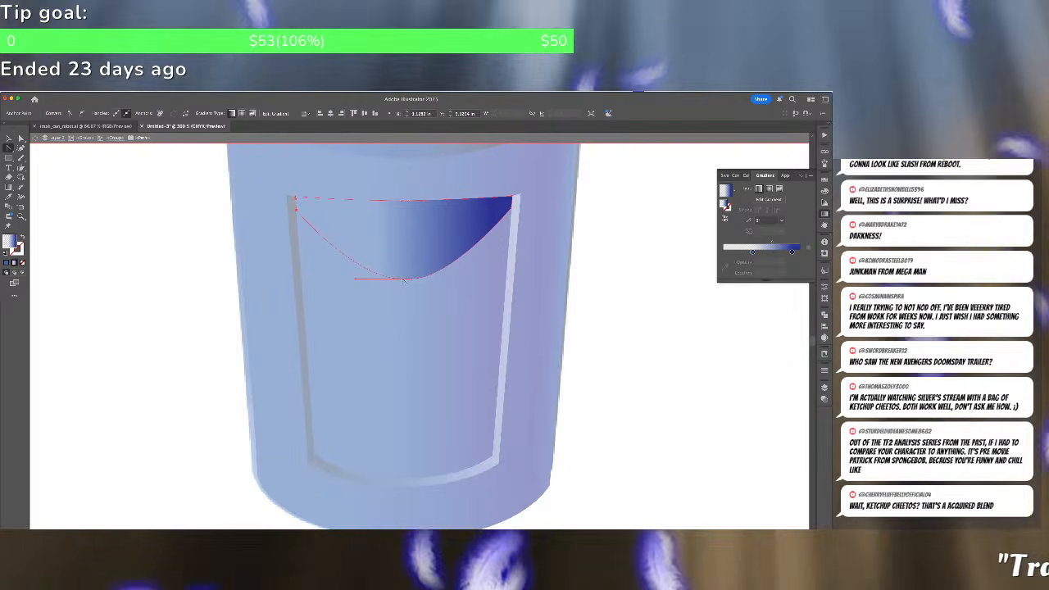
key("p")
left_click(409, 281)
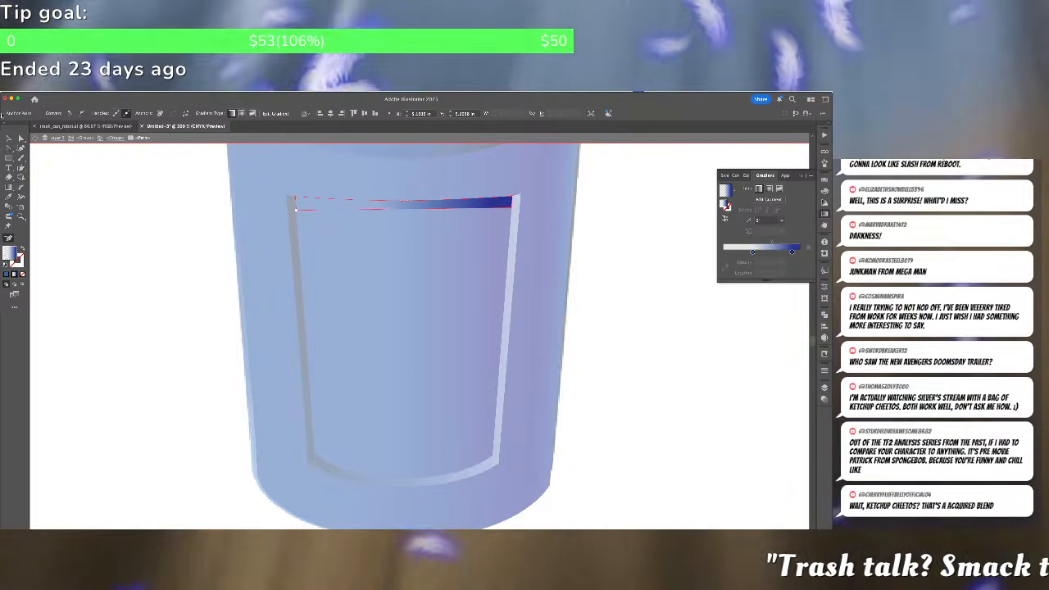
Curve the strip's lower edge gently downward and set its linear gradient angle to 90°
left_click(20, 139)
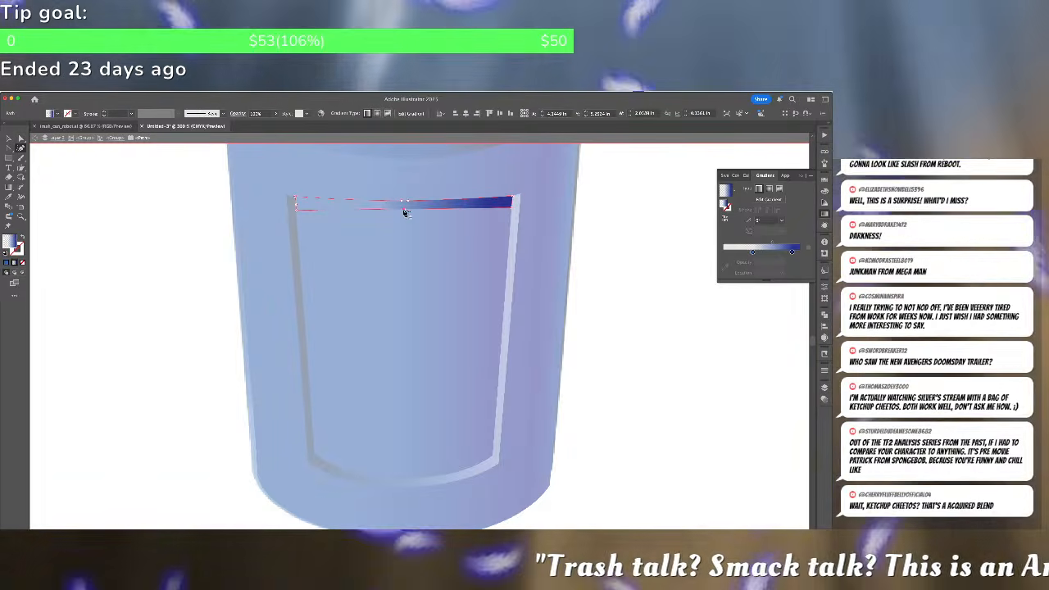
left_click_drag(404, 212, 407, 225)
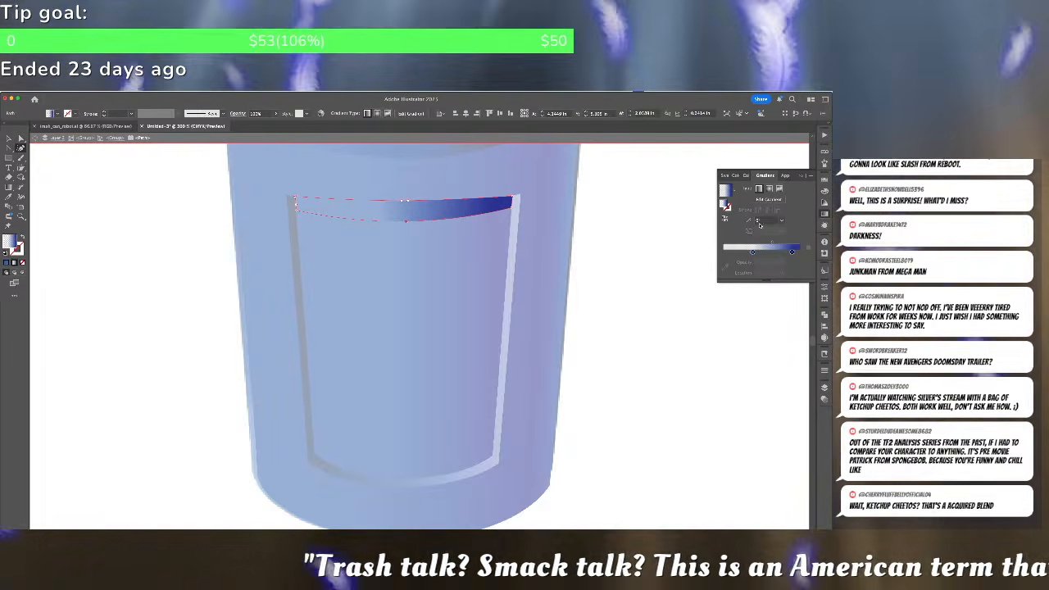
type("90")
key("Return")
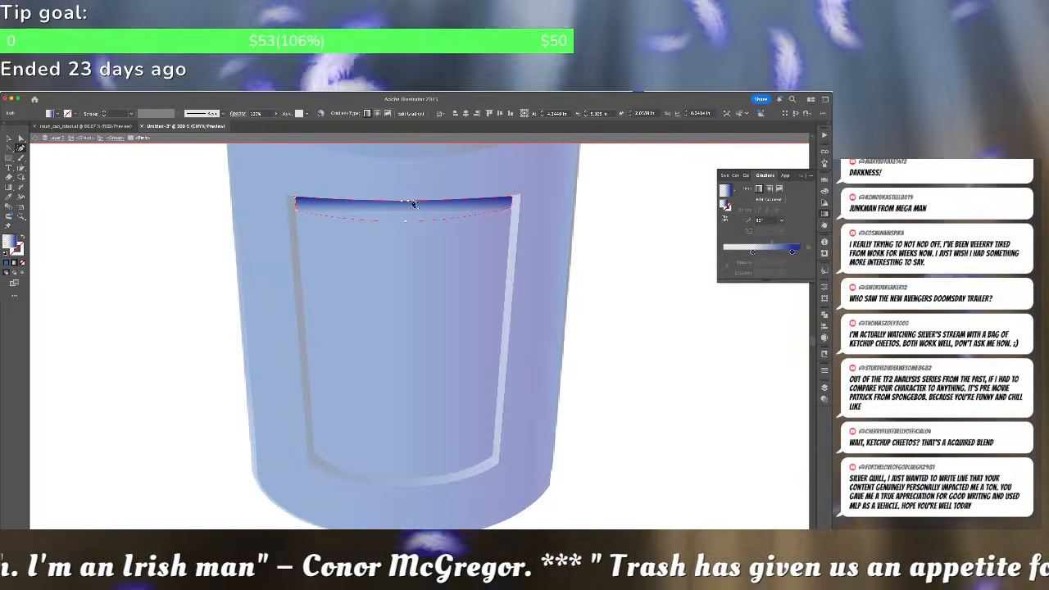
Move the curved strip aside beside the can and draw a thin gradient rectangle across the panel's top opening
left_click_drag(421, 213, 137, 272)
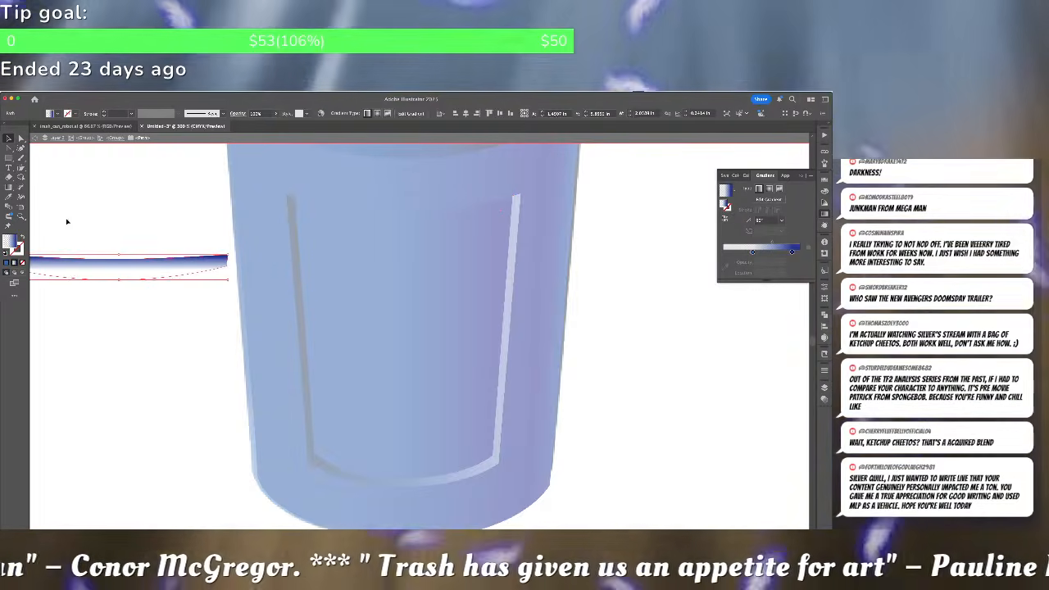
left_click(9, 158)
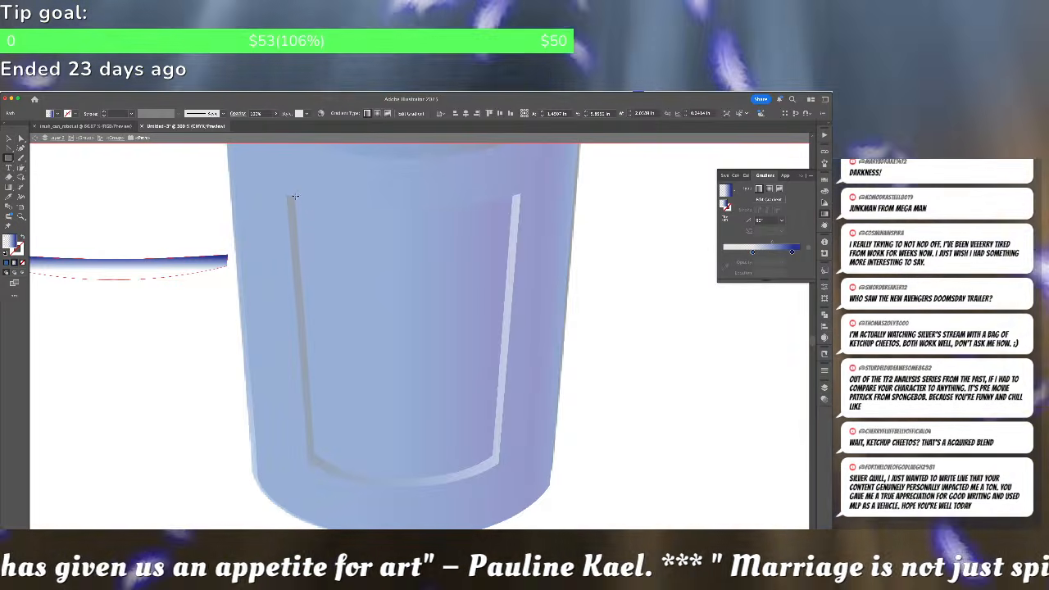
left_click_drag(295, 195, 503, 213)
left_click_drag(510, 214, 512, 214)
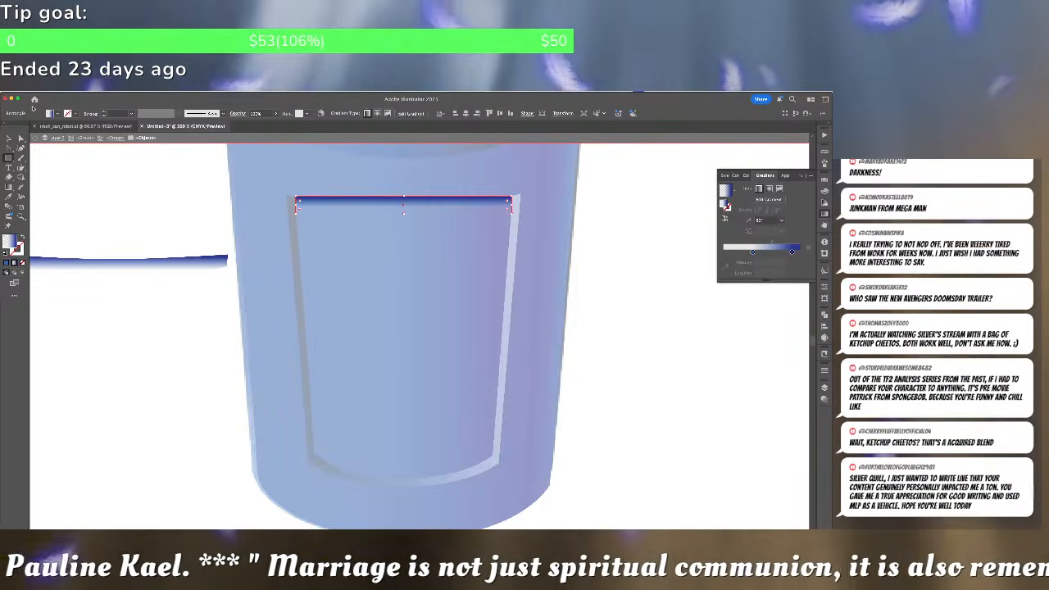
Warp the thin rectangle with a horizontal Arc envelope using a bend of -12% and a vertical distortion of -2%
left_click(78, 90)
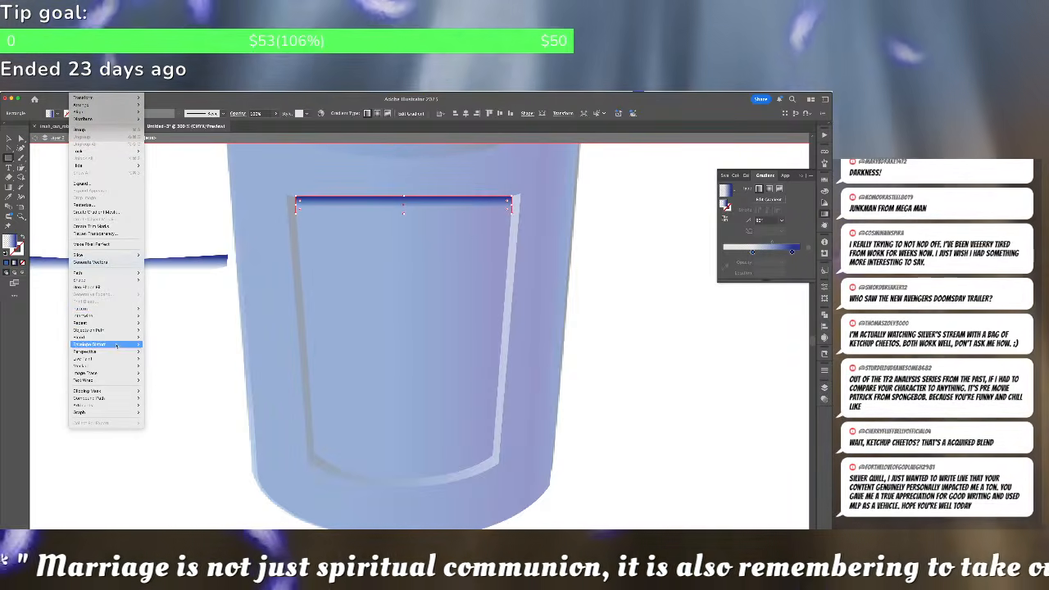
mouse_move(92, 345)
left_click(173, 345)
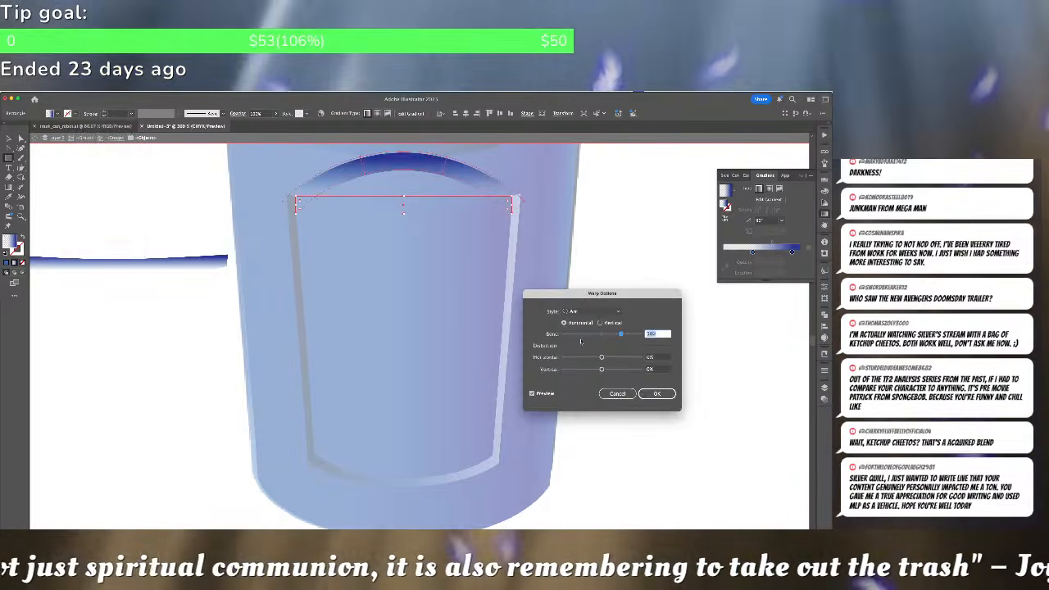
left_click_drag(620, 336, 598, 370)
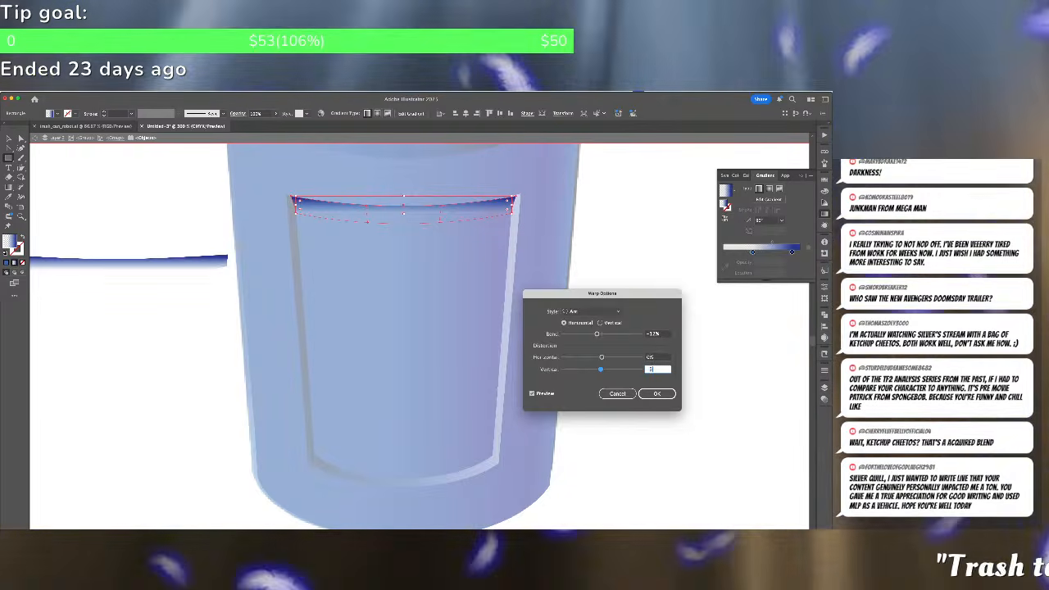
key("Tab")
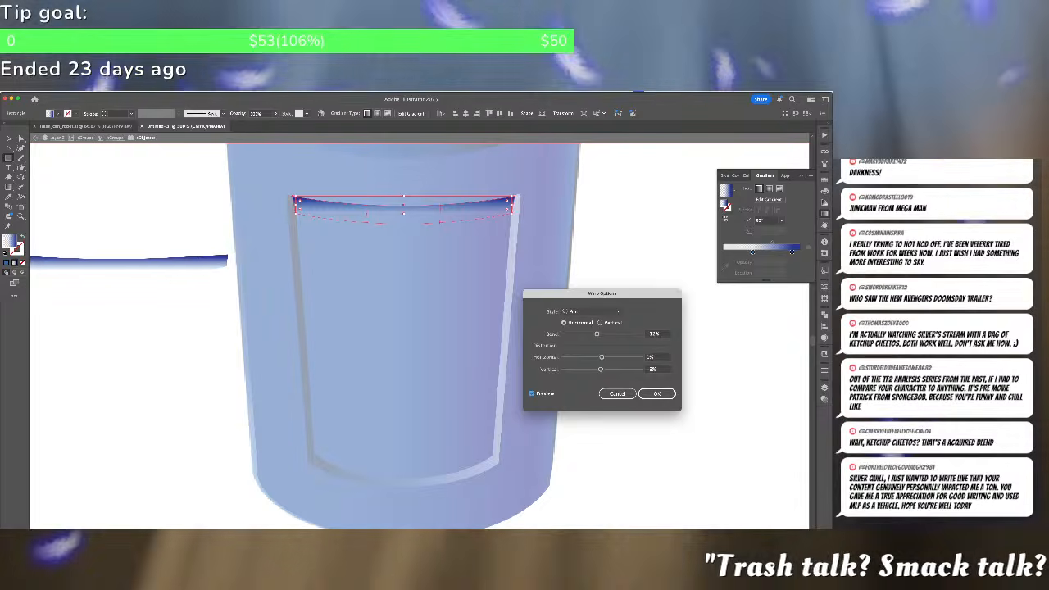
key("shift+Tab")
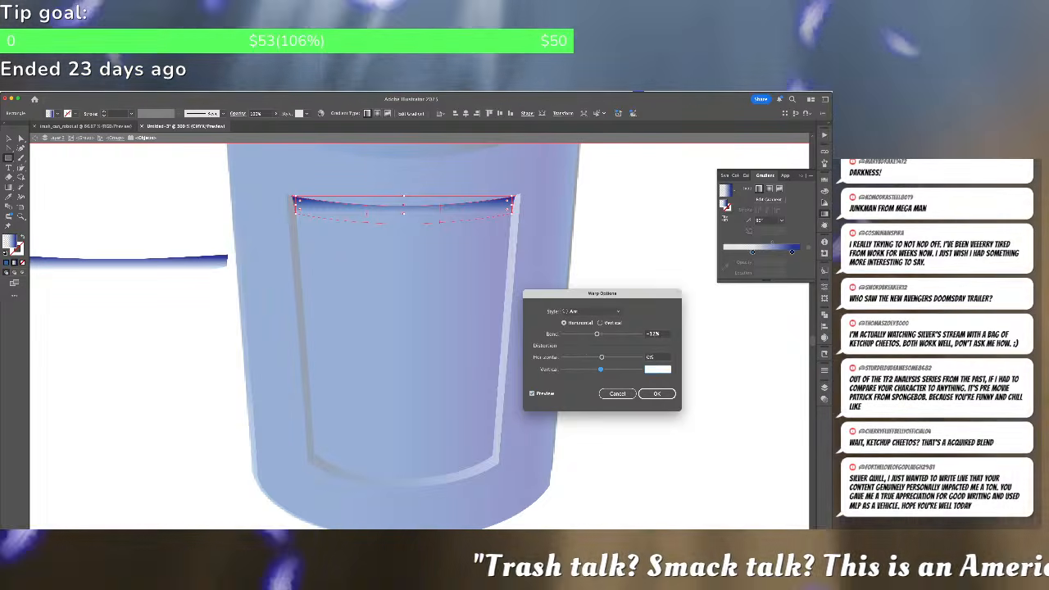
key("Tab")
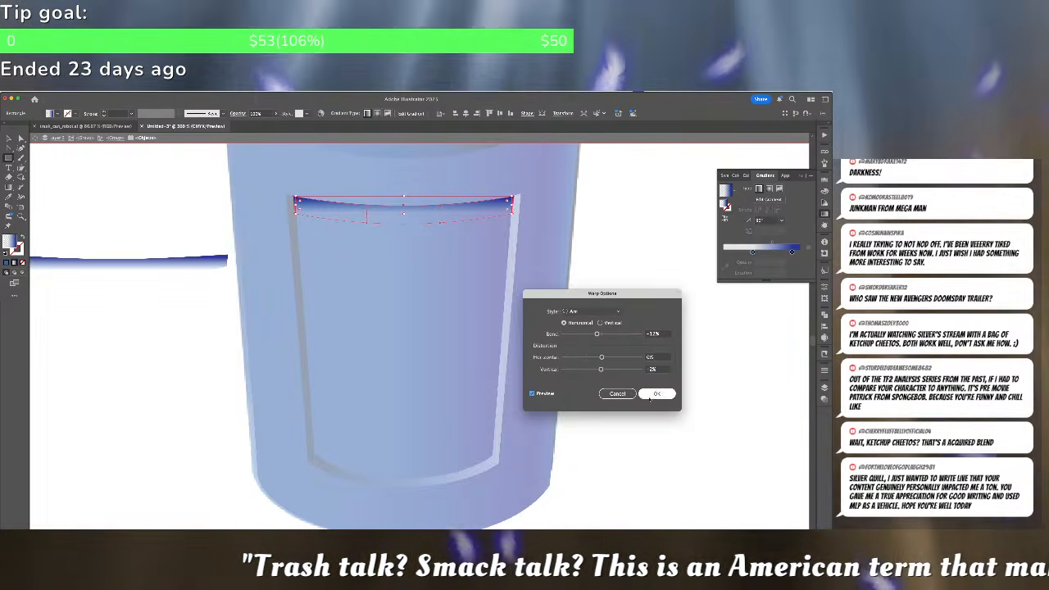
left_click(656, 393)
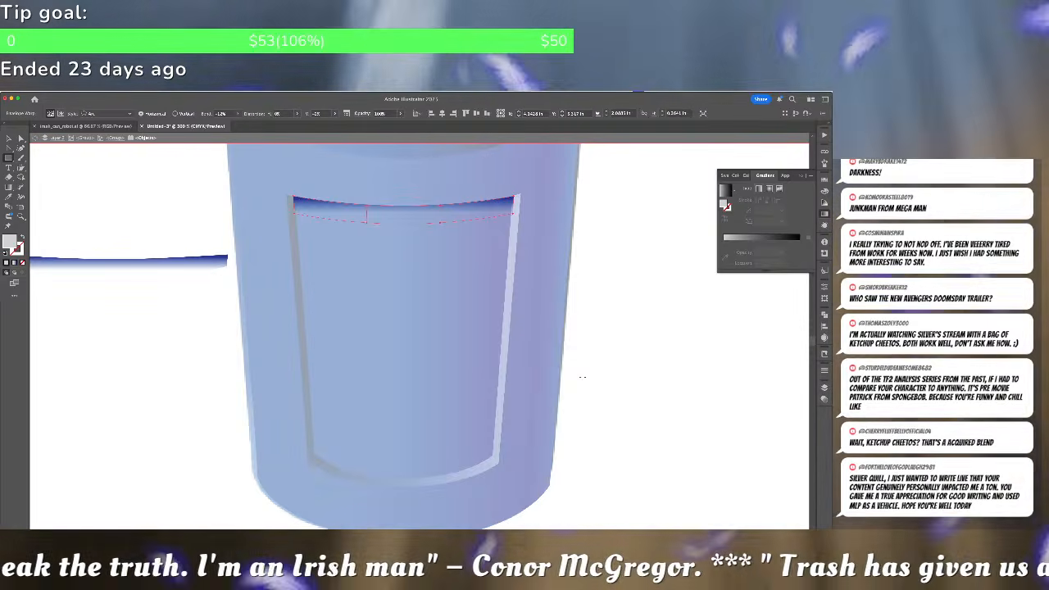
Check the warped strip's blend with the body, discard it, and restore the original curved strip at the panel's top
key("v")
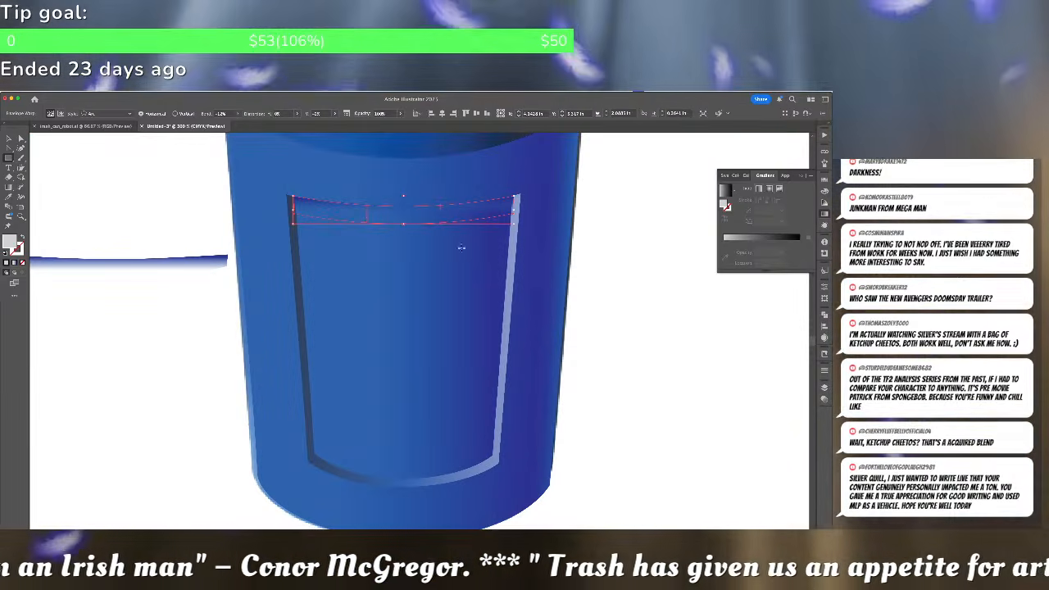
double_click(378, 213)
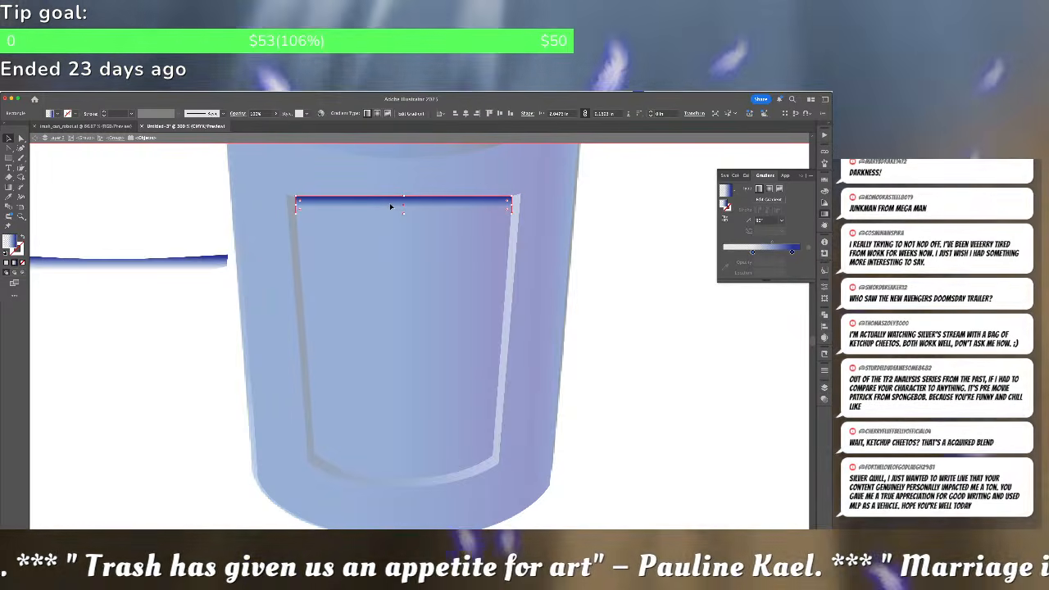
left_click_drag(391, 207, 390, 241)
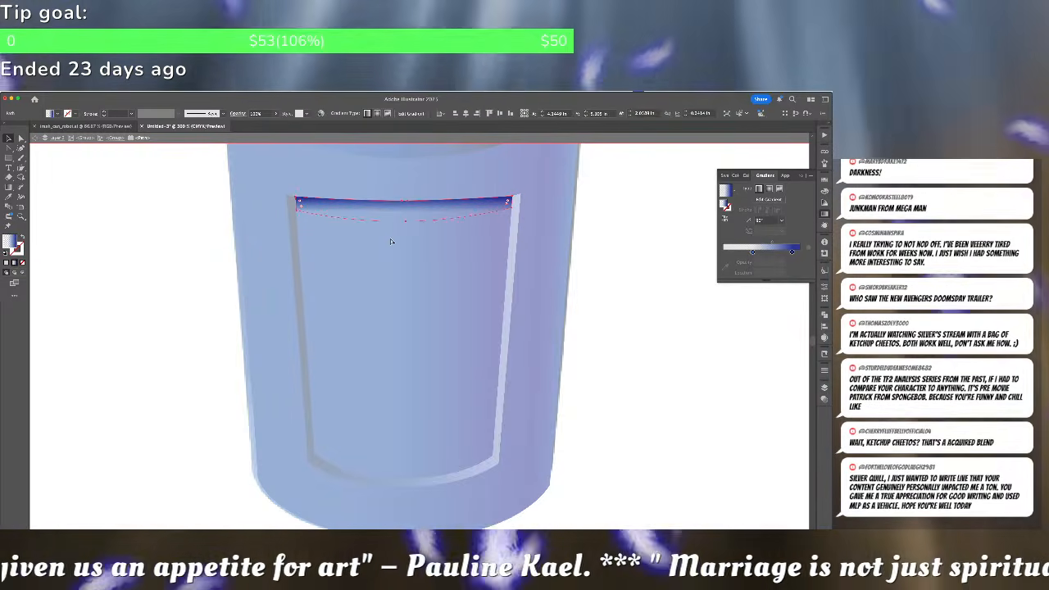
Undo the strip's lower-edge curving and narrowing until it is back to its tall four-cornered shape
key("super+z")
key("super+z")
key("super+z")
key("super+z")
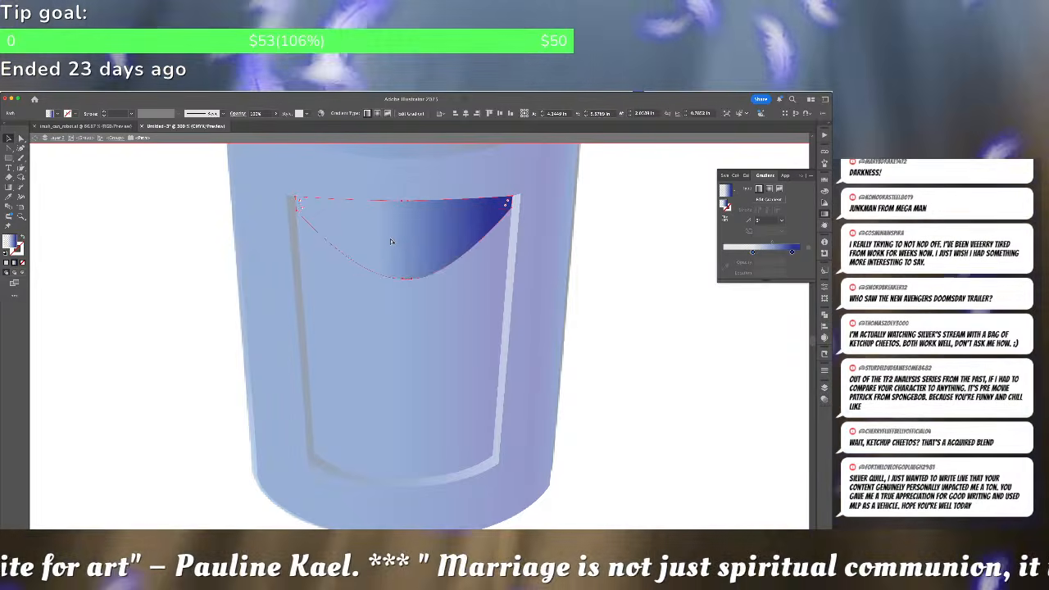
key("super+z")
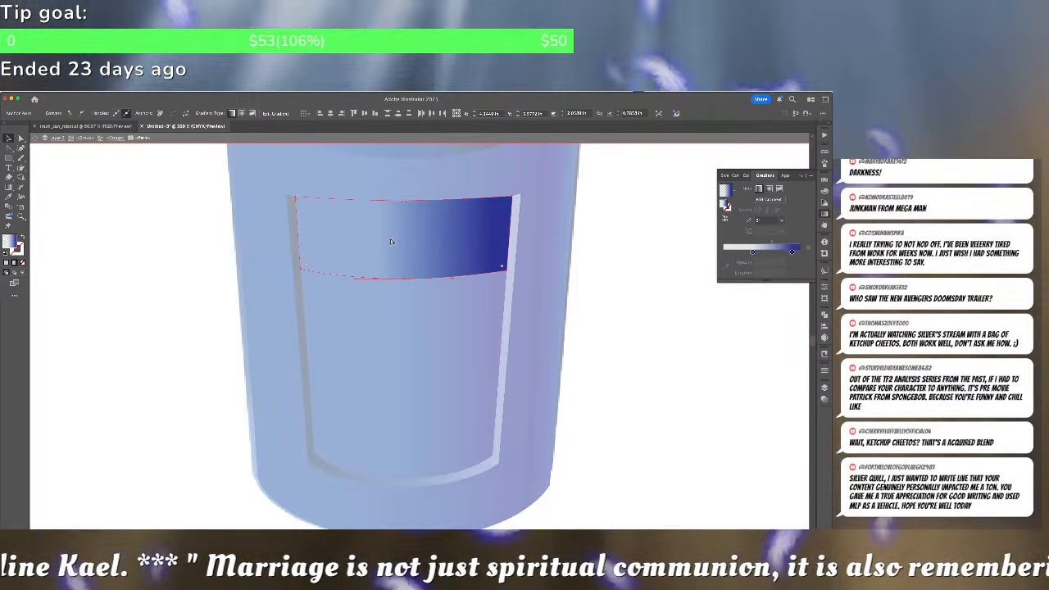
Set the strip's linear gradient angle to 90° and open the gradient for editing on the artwork
key("v")
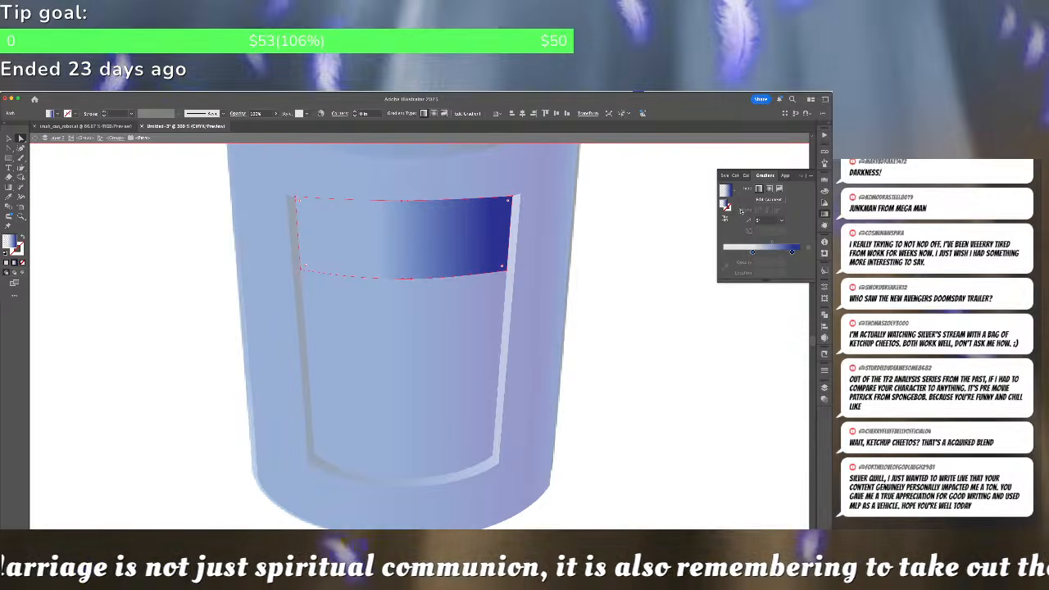
left_click(766, 220)
type("90")
key("Return")
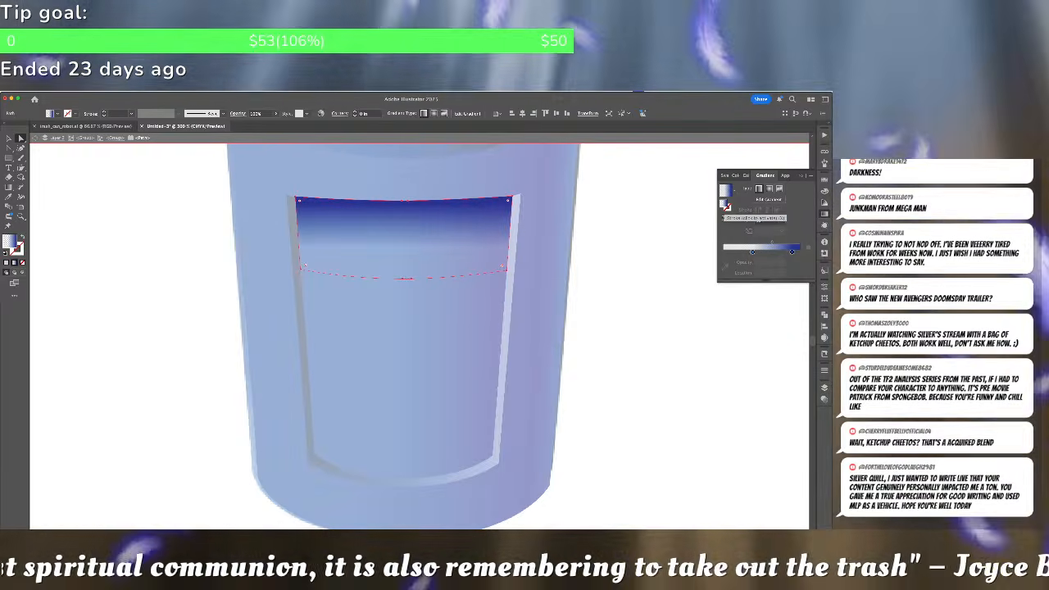
left_click(767, 202)
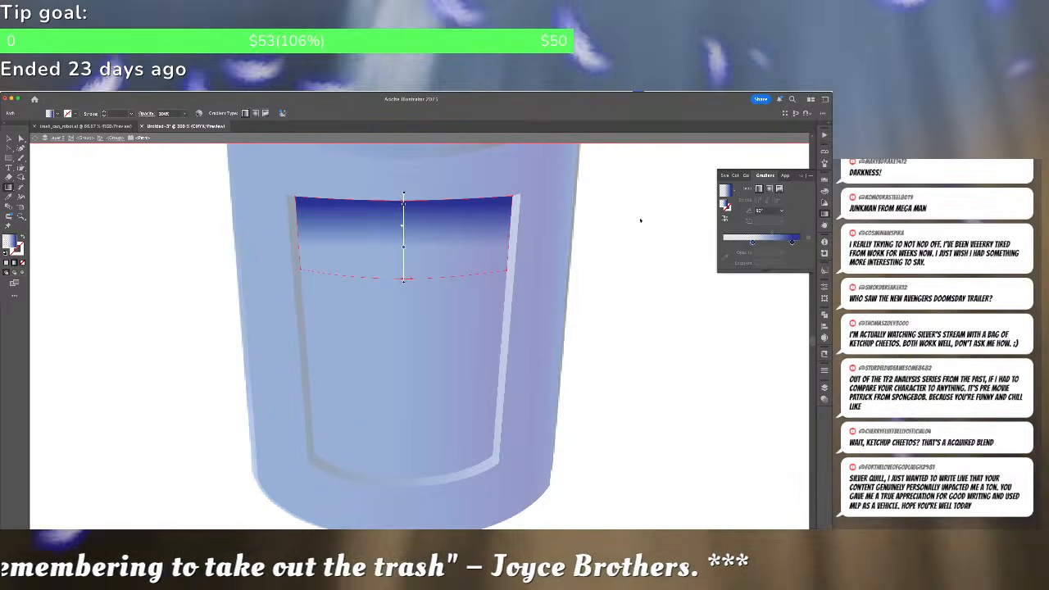
Change the strip to a freeform points gradient with white points at its middle and both side edges, removing the extra upper-left point
left_click(401, 249)
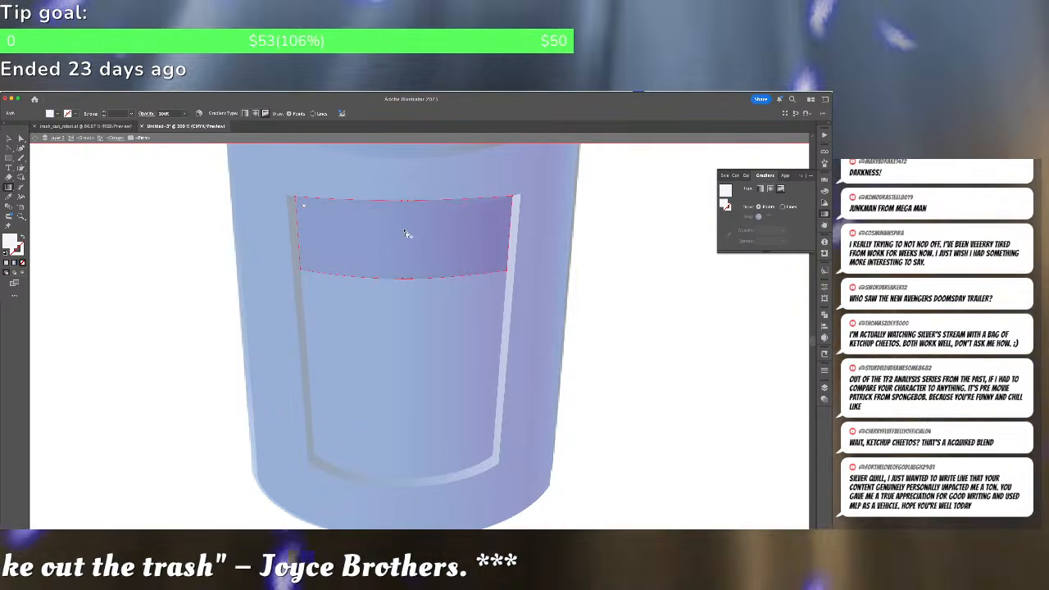
left_click(403, 229)
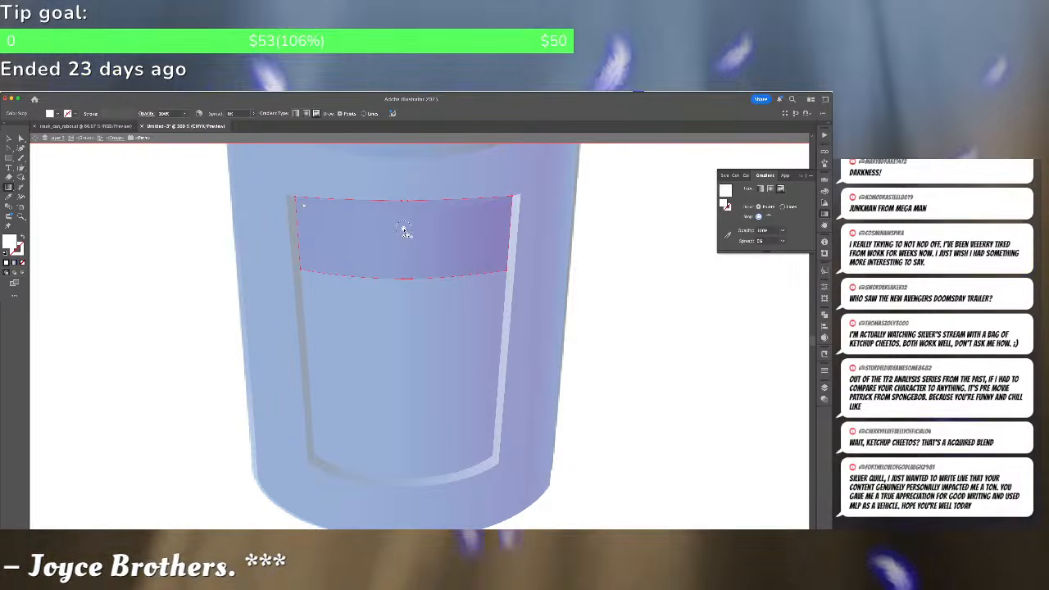
left_click(300, 216)
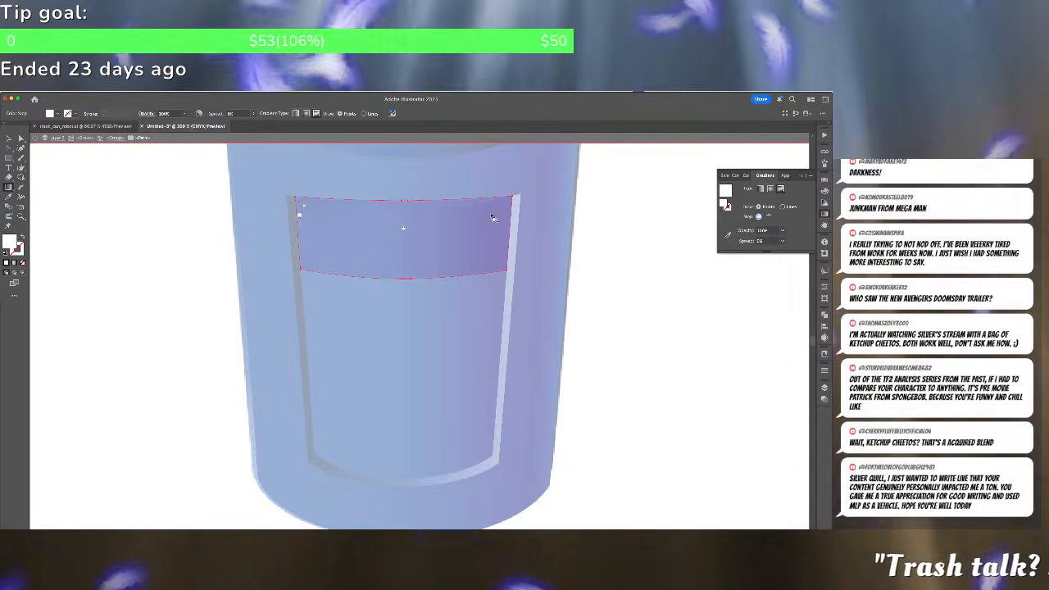
left_click(506, 212)
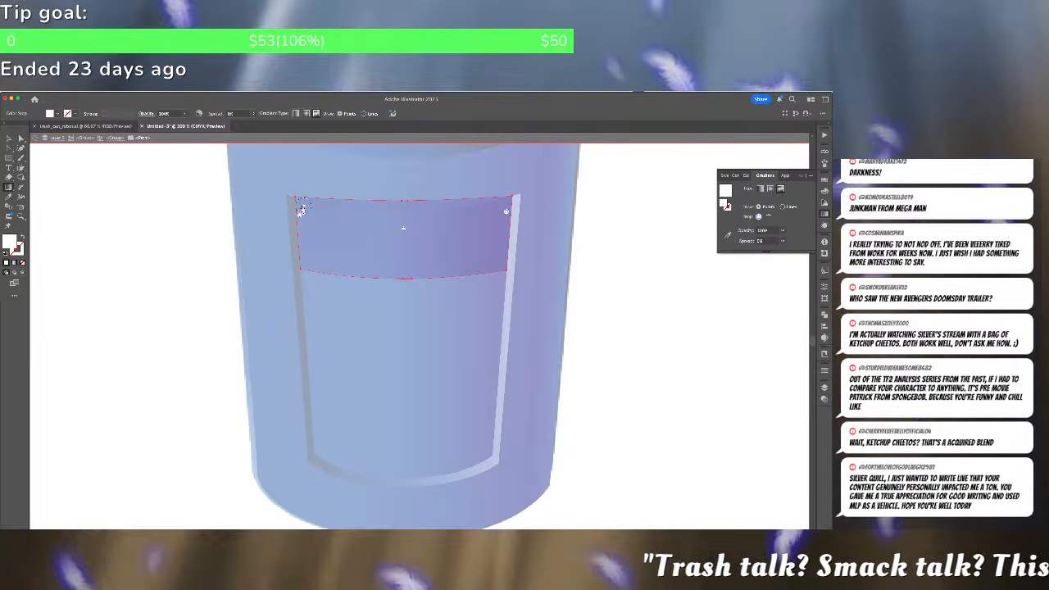
key("super+z")
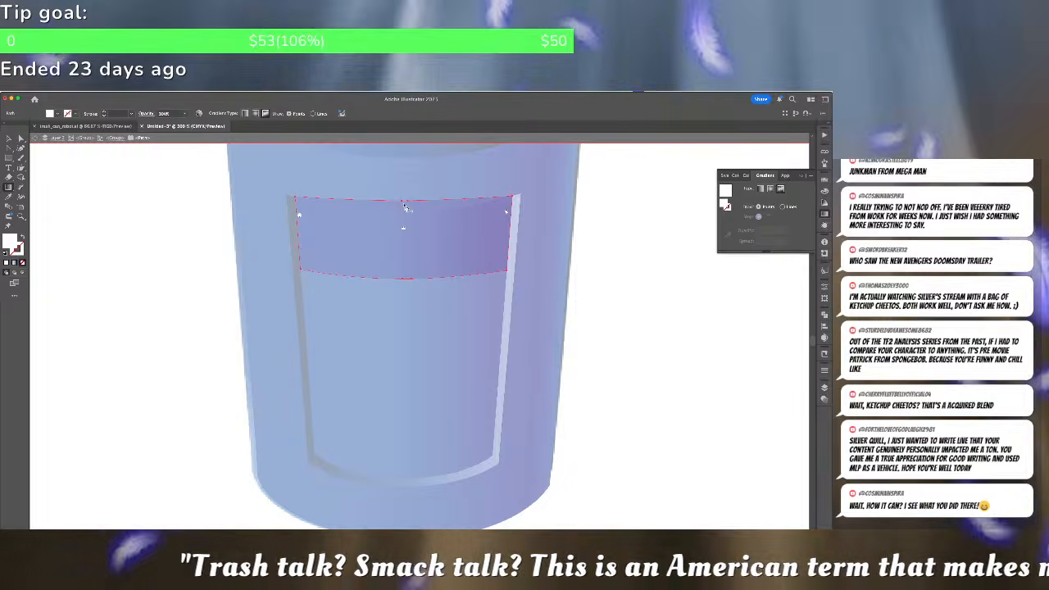
Add a freeform gradient point at the middle of the strip's upper edge and recolor it blue
left_click(404, 206)
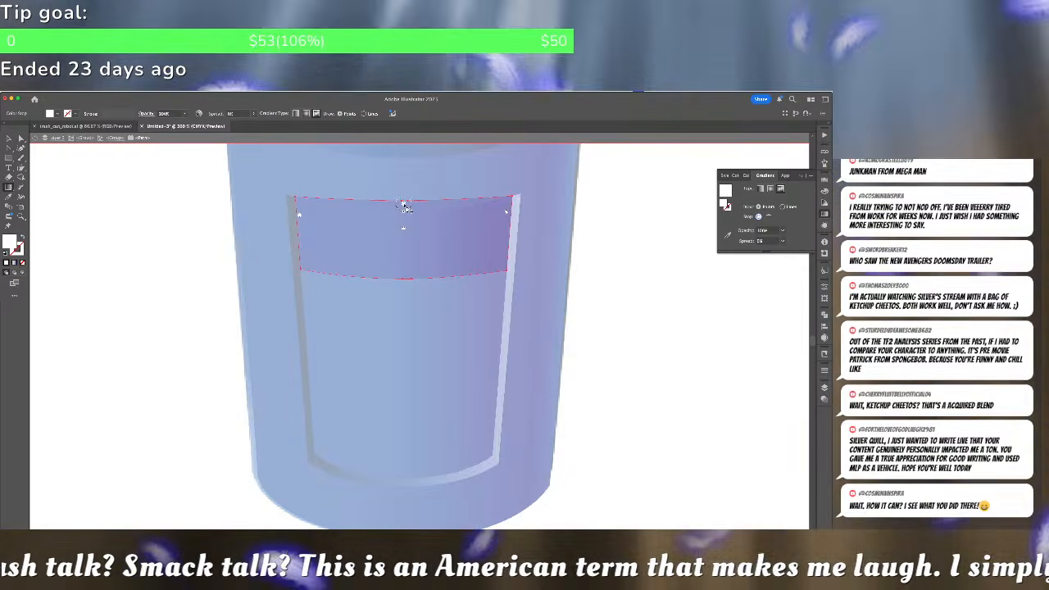
double_click(404, 207)
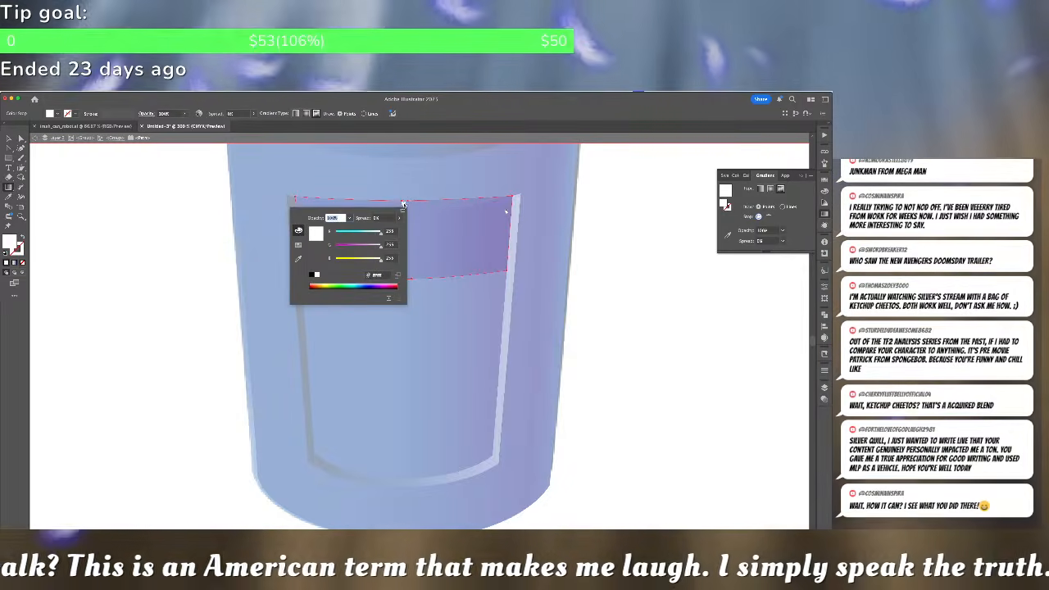
key("Tab")
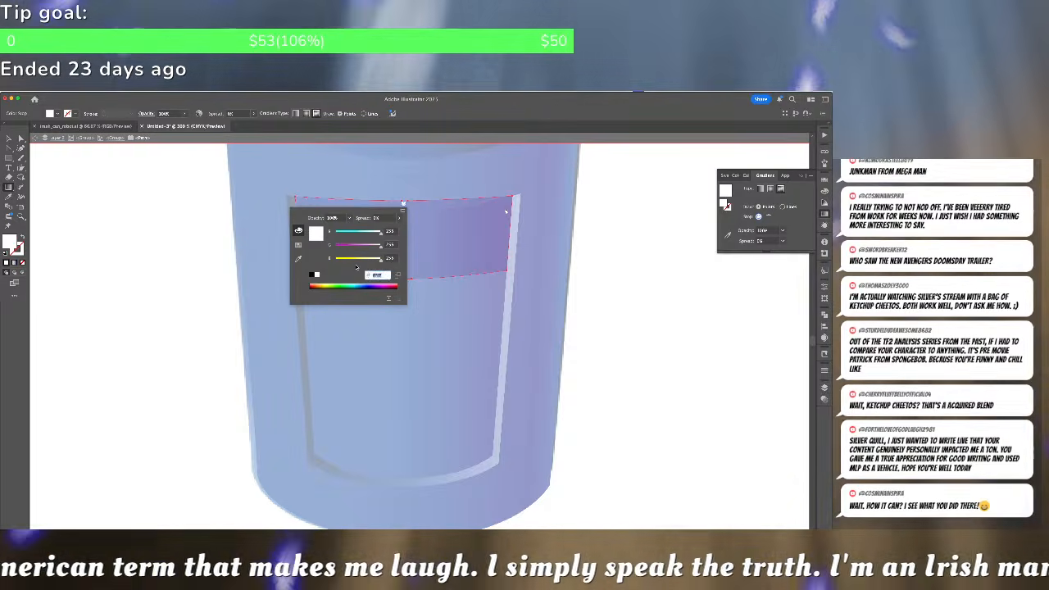
type("7b6fe6")
key("Return")
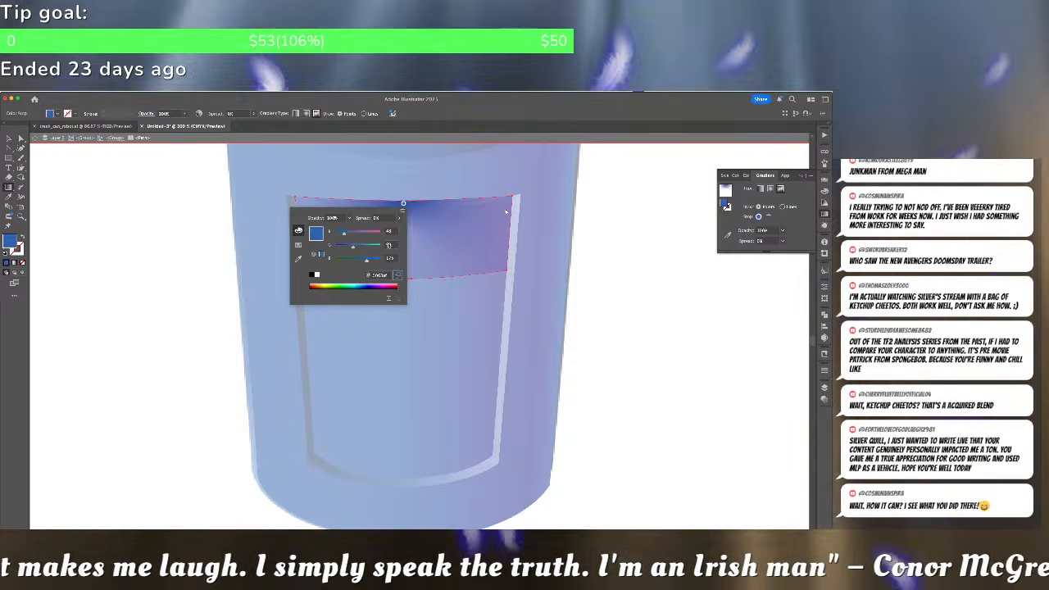
Add more blue gradient points along the strip's upper edge, at both corners and between each corner and the middle
left_click(507, 214)
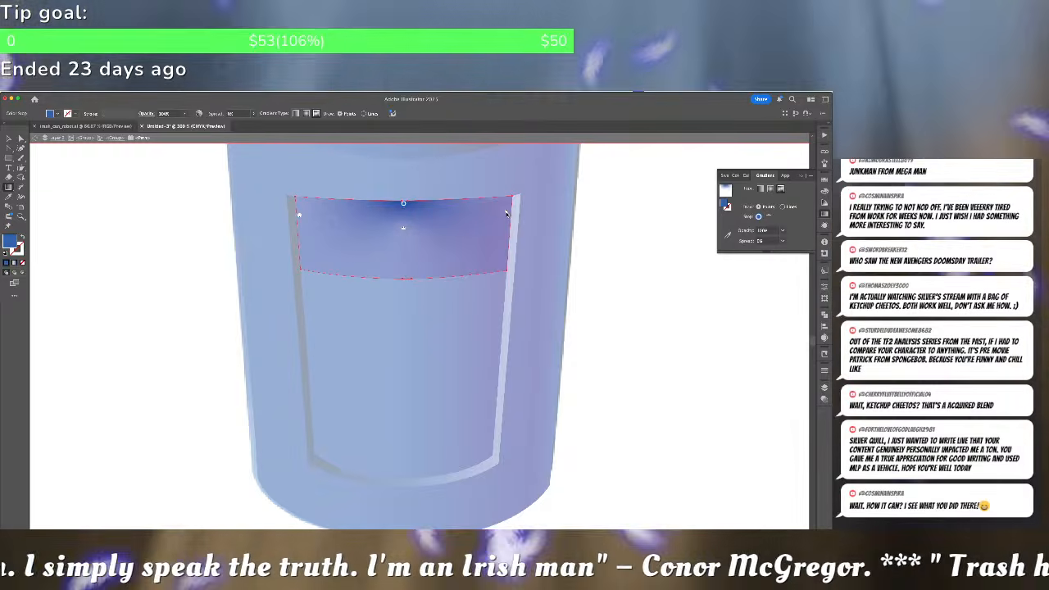
double_click(508, 199)
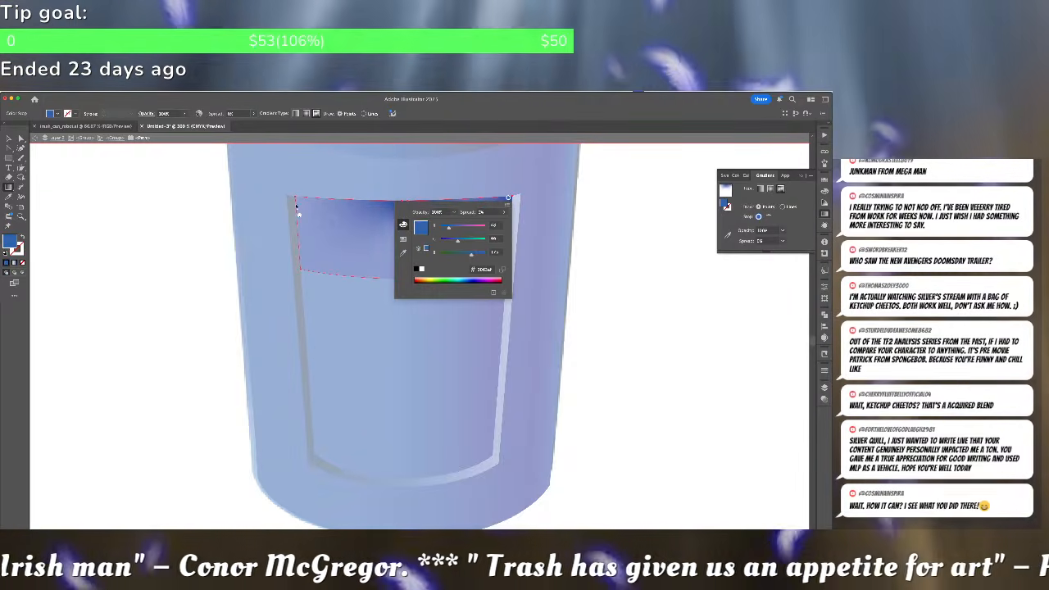
left_click(297, 205)
double_click(297, 200)
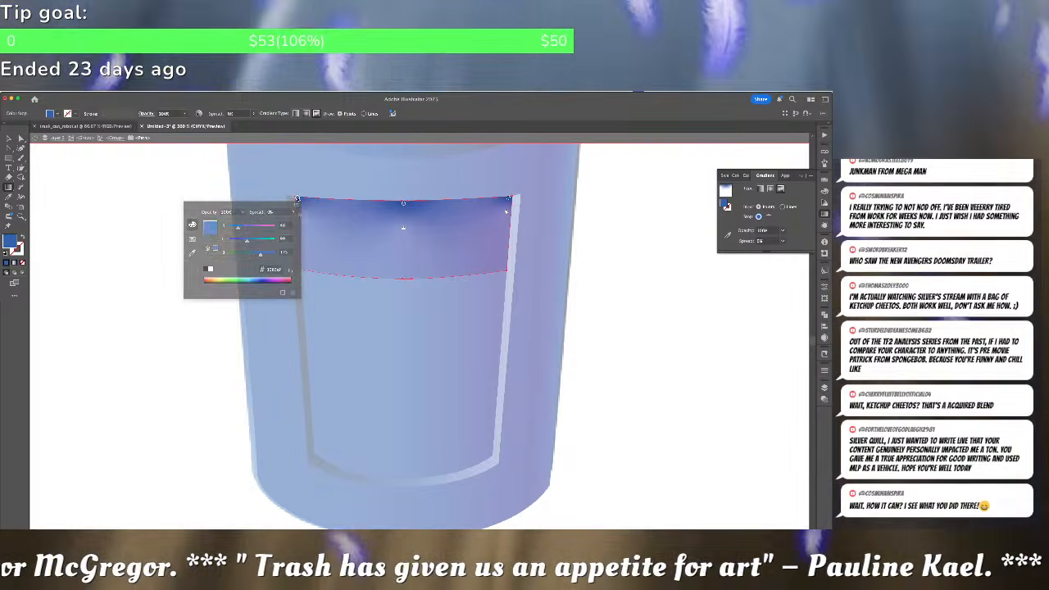
left_click_drag(297, 200, 346, 202)
double_click(346, 201)
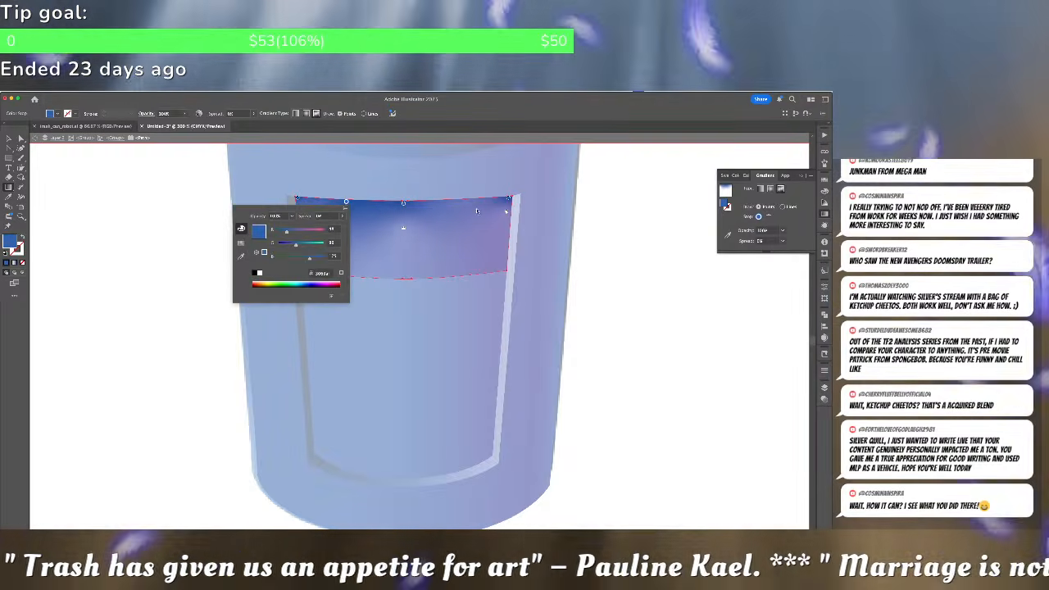
left_click(478, 206)
double_click(475, 203)
left_click(475, 204)
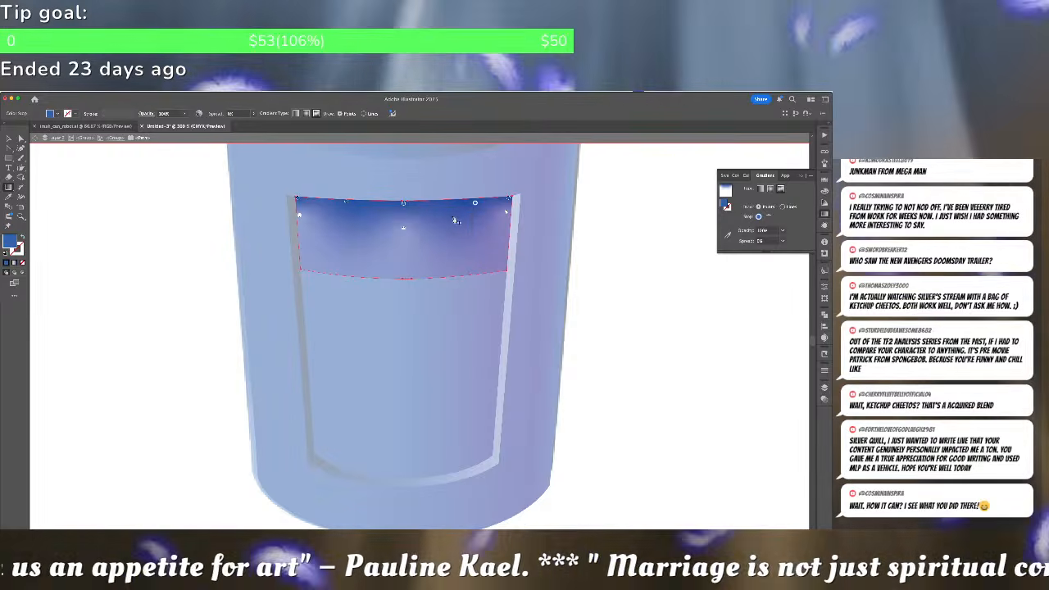
Lower the strip's middle white gradient point, add a white point on either side of it, and exit isolation mode
left_click_drag(404, 229, 404, 240)
left_click(344, 232)
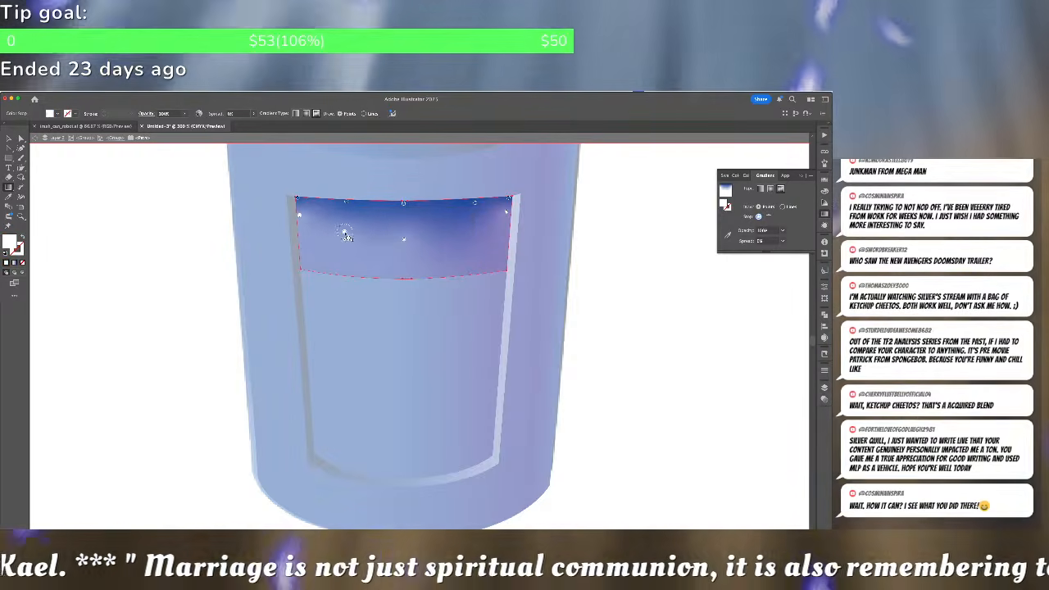
left_click(464, 233)
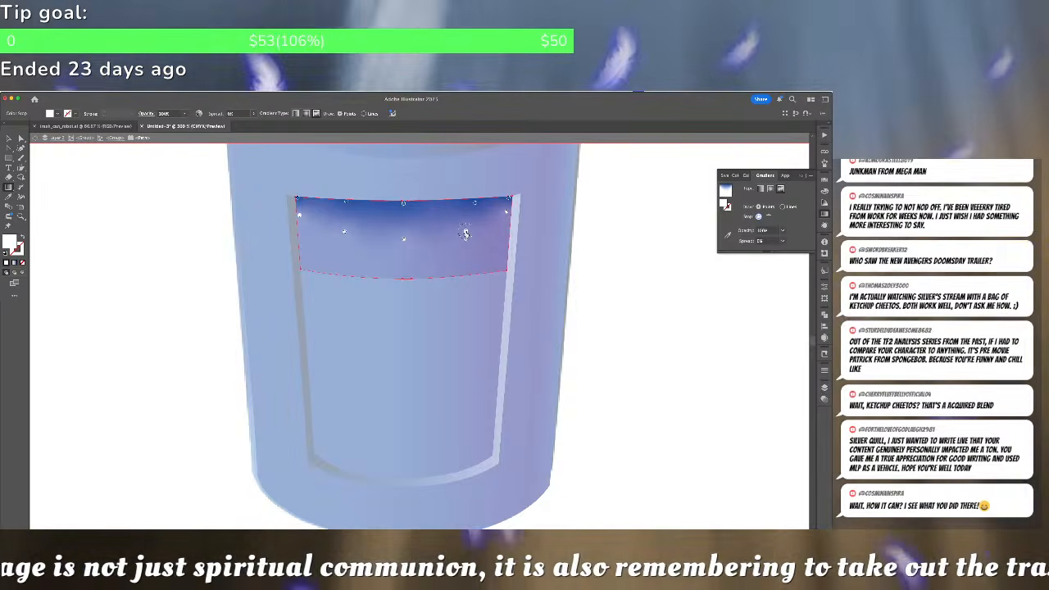
left_click_drag(404, 239, 404, 236)
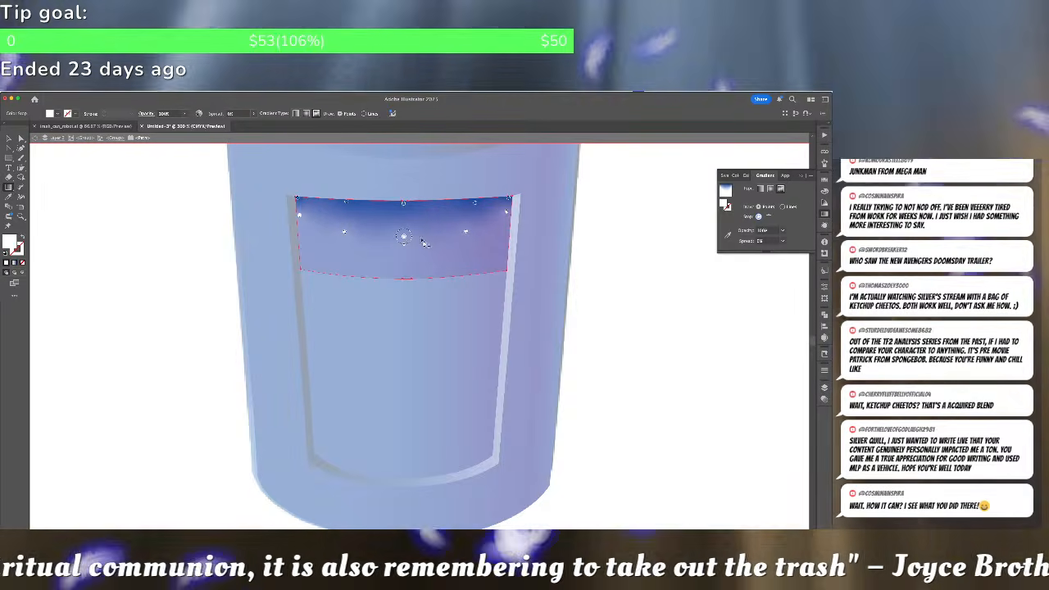
left_click(500, 253)
key("Escape")
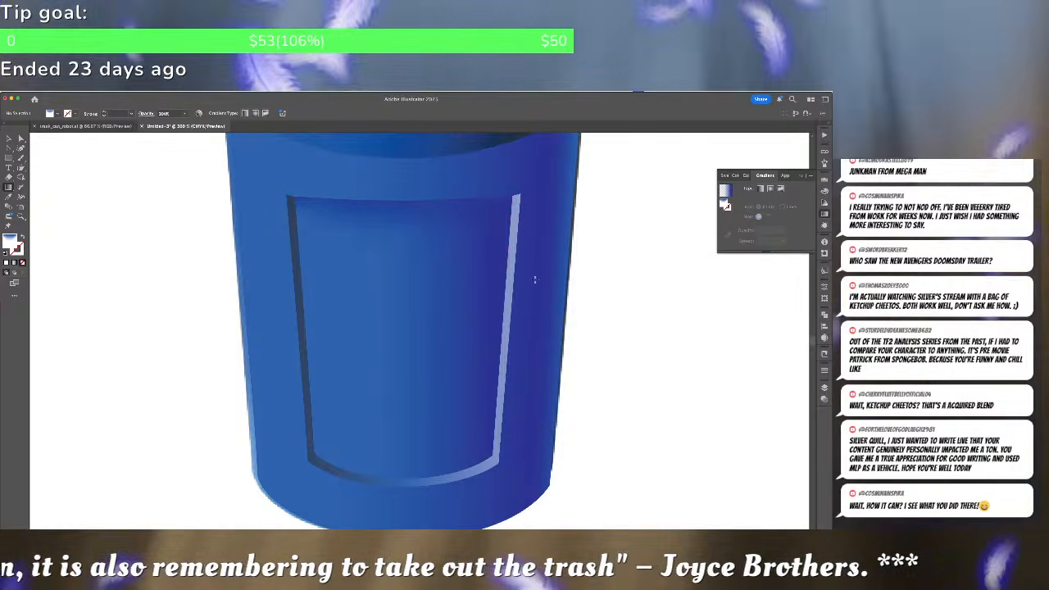
Reopen the strip's freeform gradient and fine-tune the positions of its upper-right blue point and right-edge white point
key("v")
left_click(451, 230)
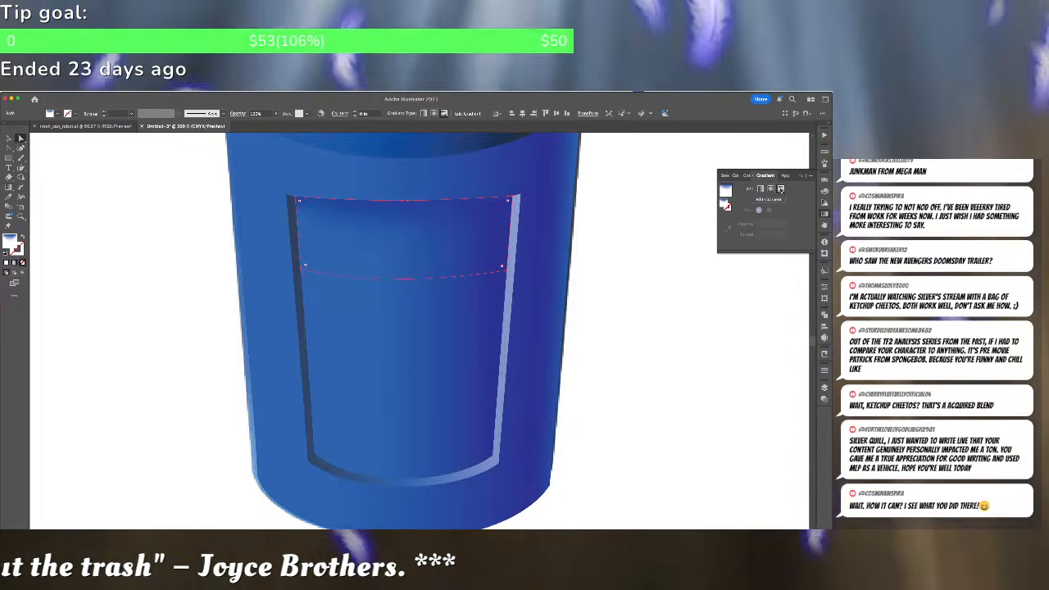
left_click(780, 189)
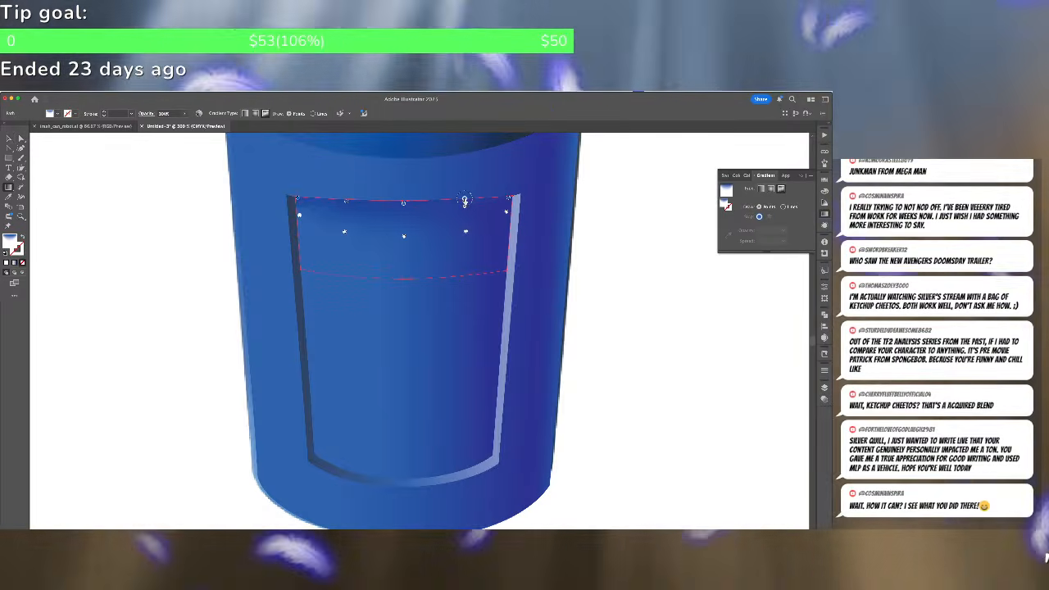
left_click(463, 200)
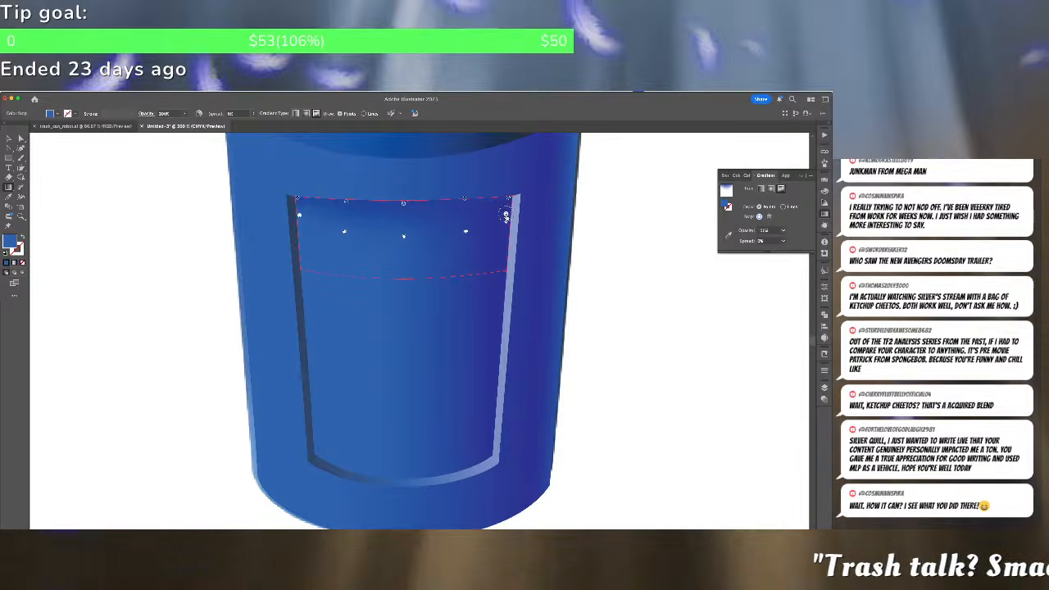
left_click(505, 217)
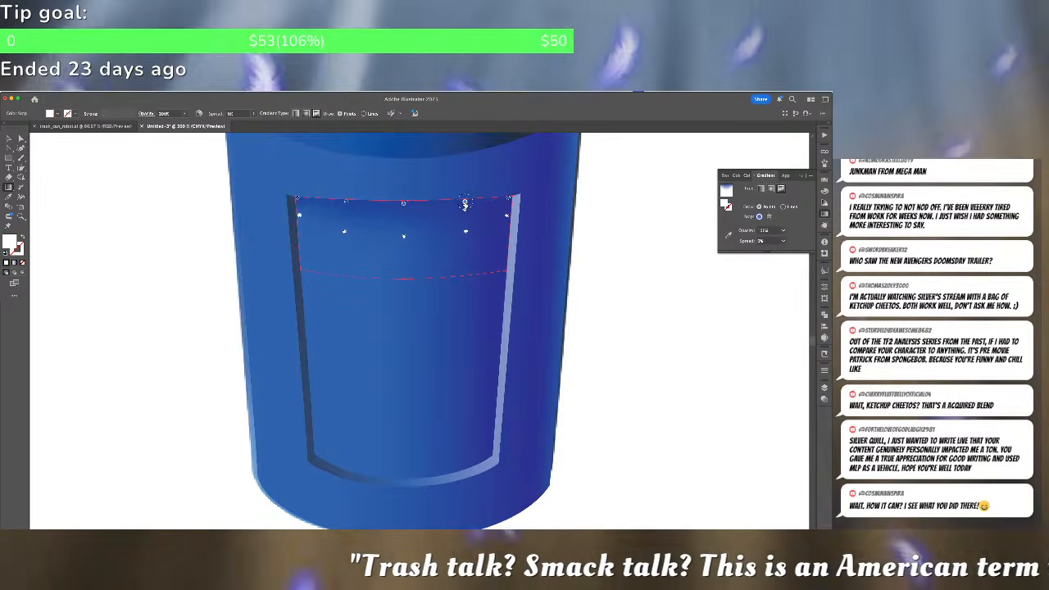
left_click(464, 201)
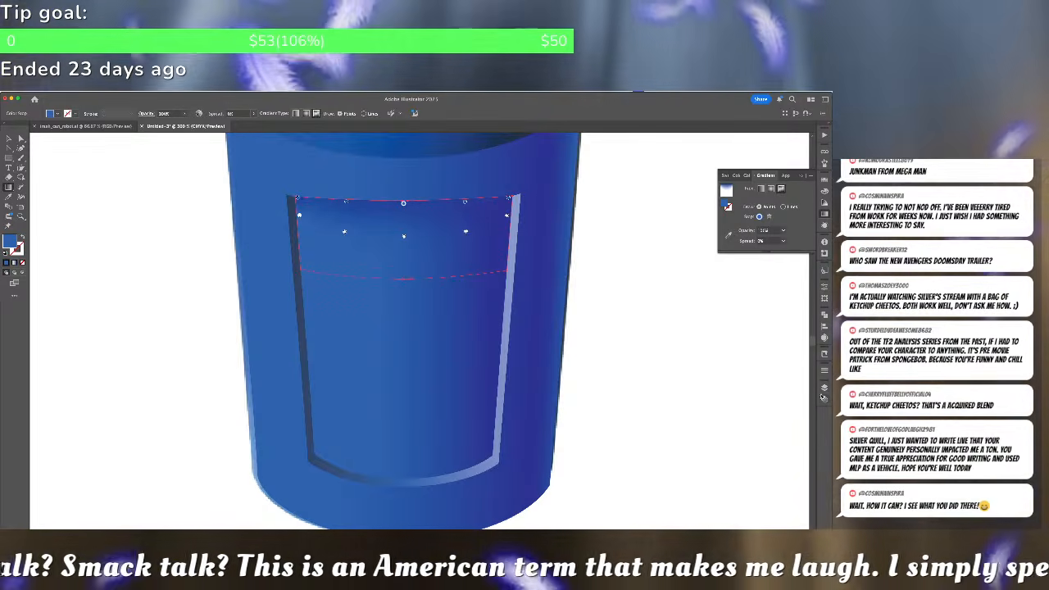
Check the strip's transparency settings and examine its shading against the panel with nothing selected
left_click(824, 399)
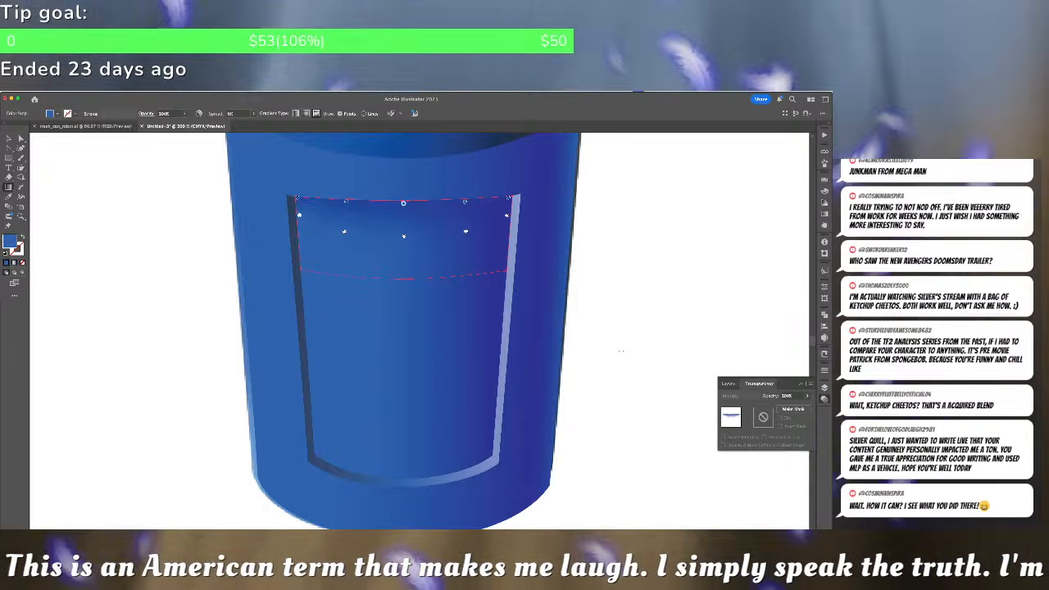
left_click(609, 347)
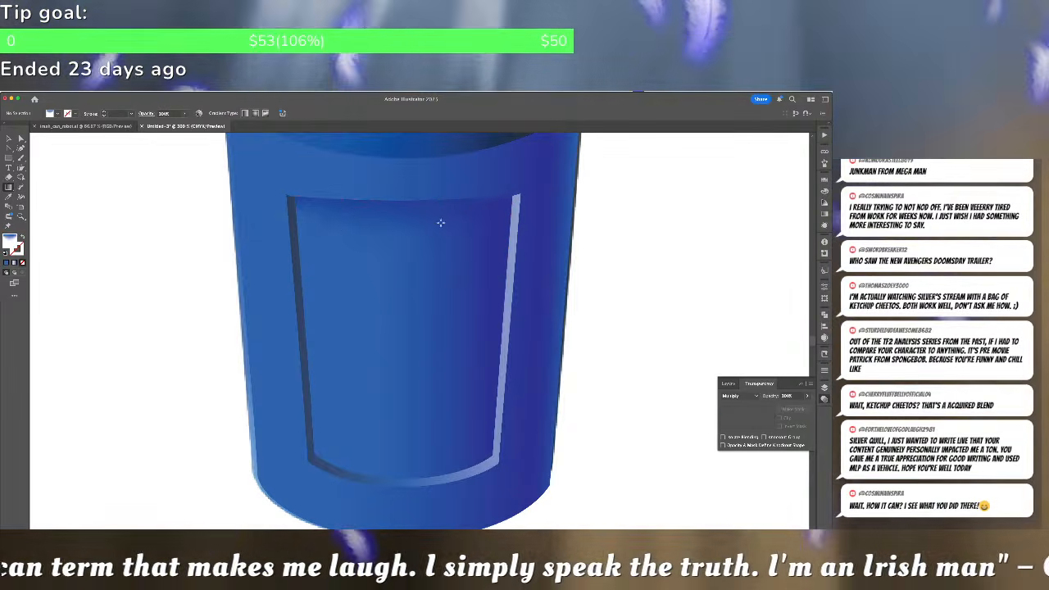
key("v")
left_click(437, 252)
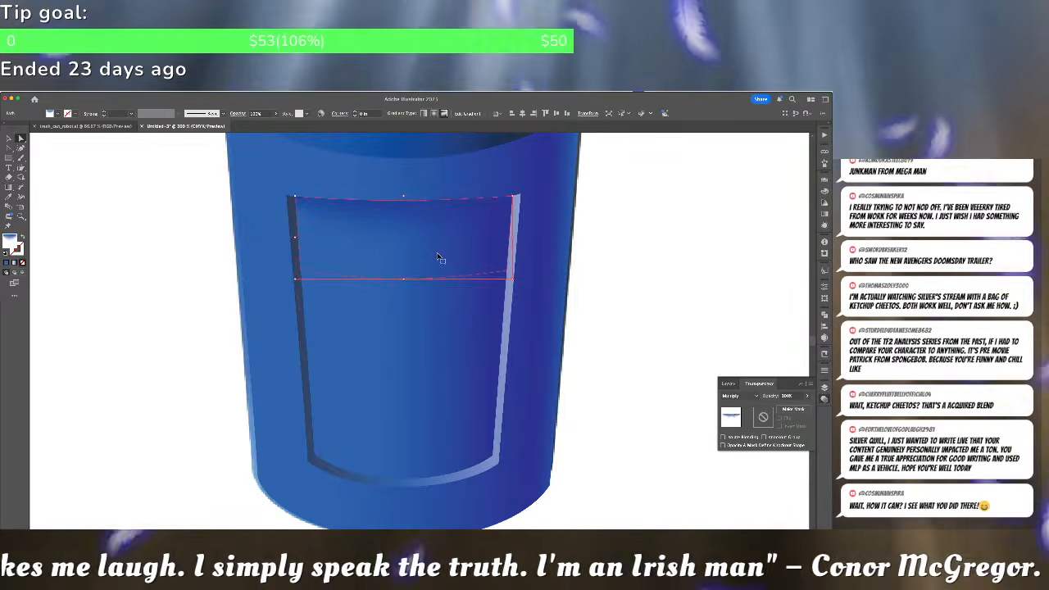
key("shift+super+a")
Simplify the strip's upper edge to a single middle anchor between its corners and pull it down into a deeper curve
scroll(416, 233, "up", 1)
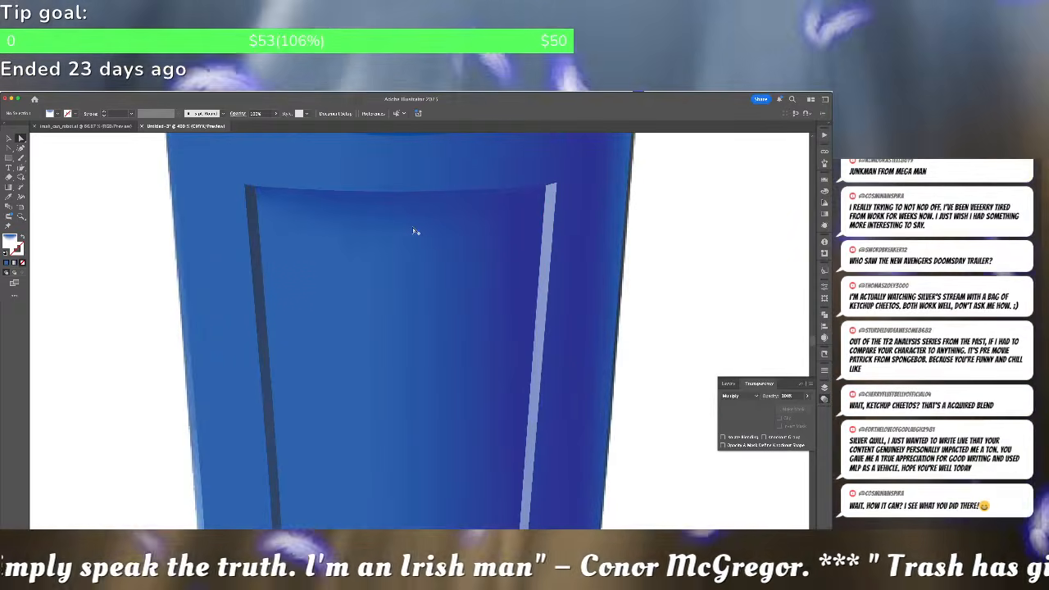
scroll(415, 232, "up", 1)
left_click(401, 182)
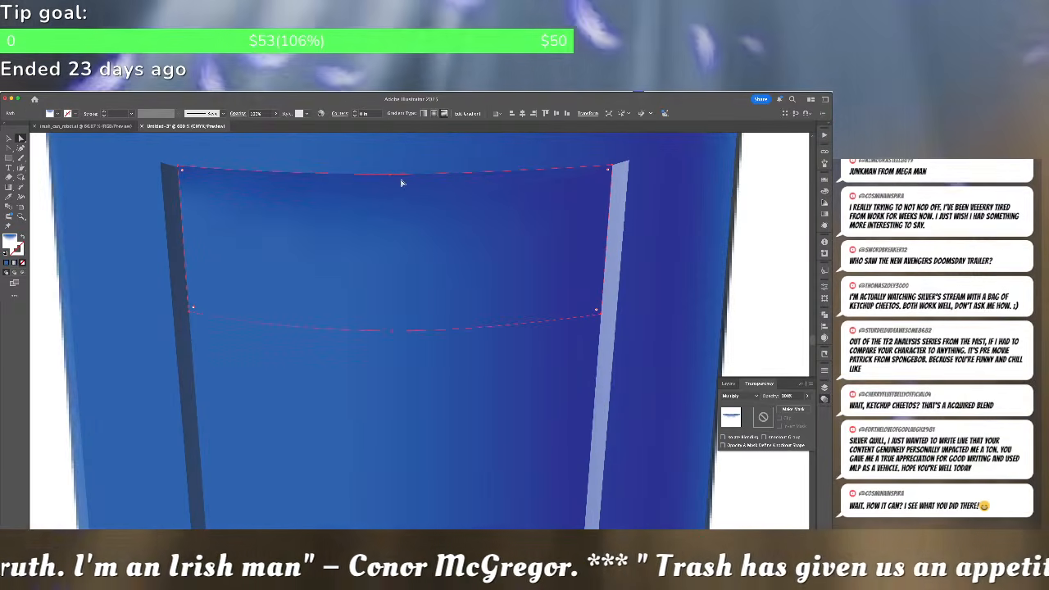
key("a")
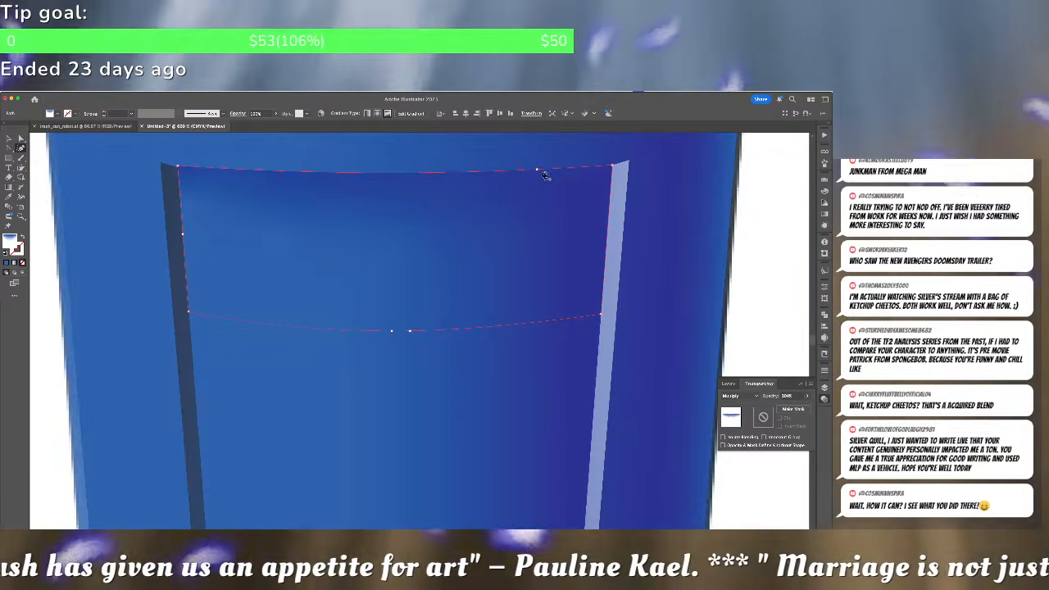
left_click(537, 169)
left_click_drag(406, 170, 401, 195)
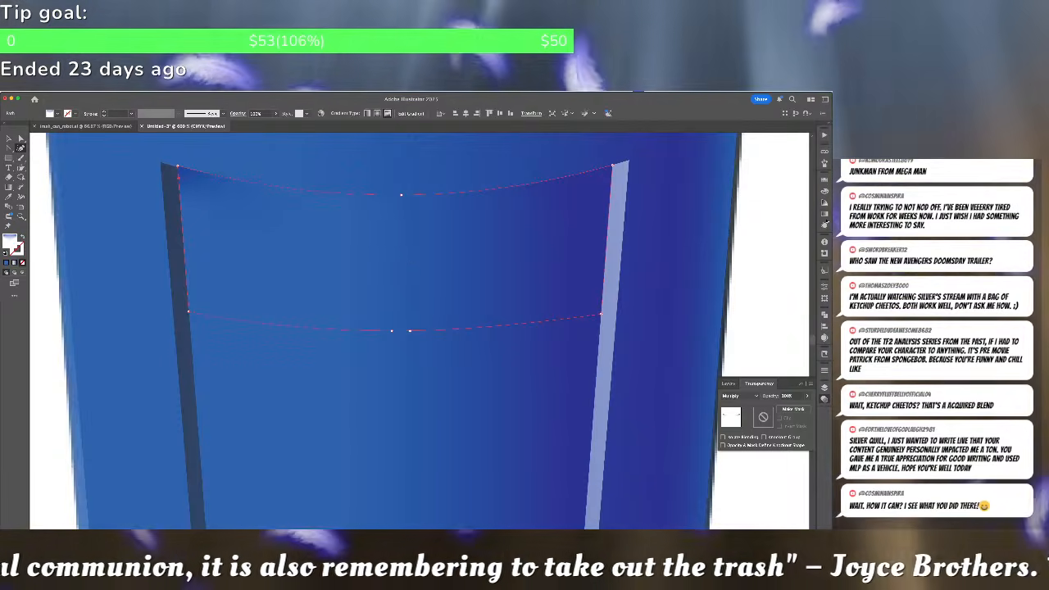
Reopen the strip's freeform gradient and lower its middle white point, discarding the extra white point at the upper edge
left_click(824, 213)
left_click(779, 190)
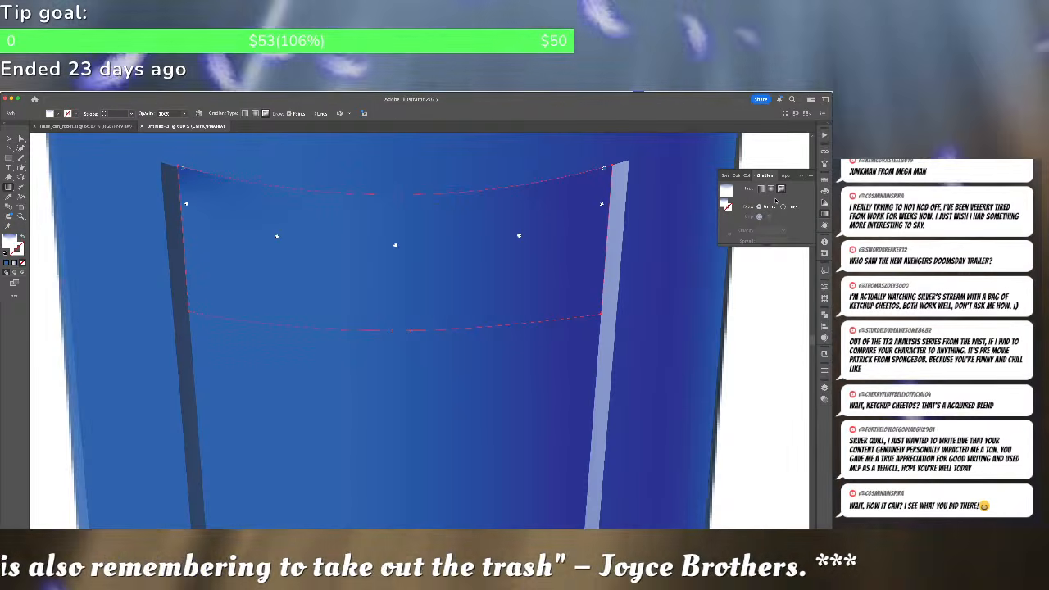
left_click(396, 276)
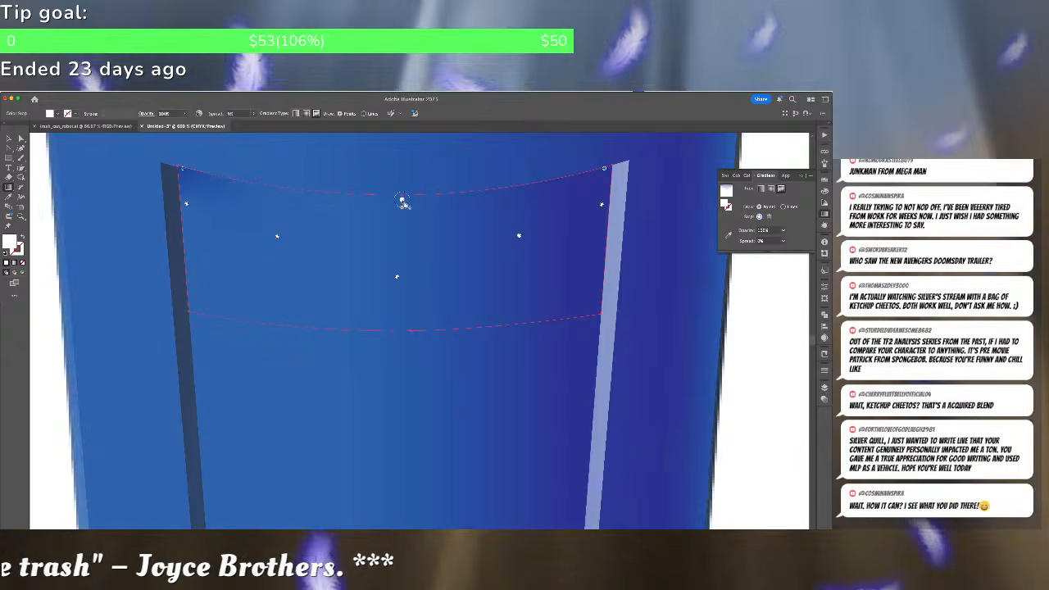
left_click(435, 216)
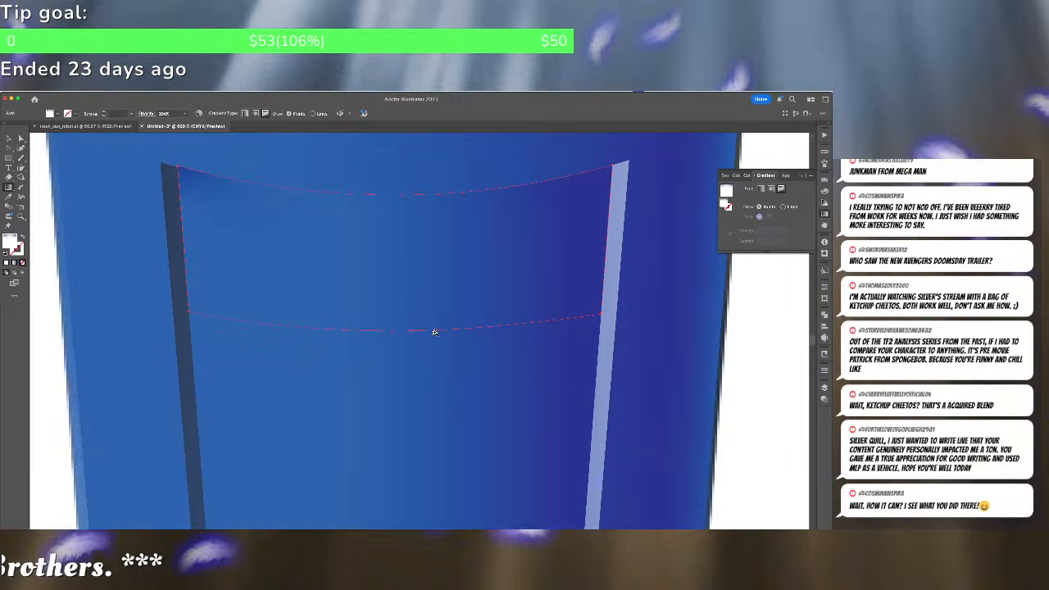
key("Delete")
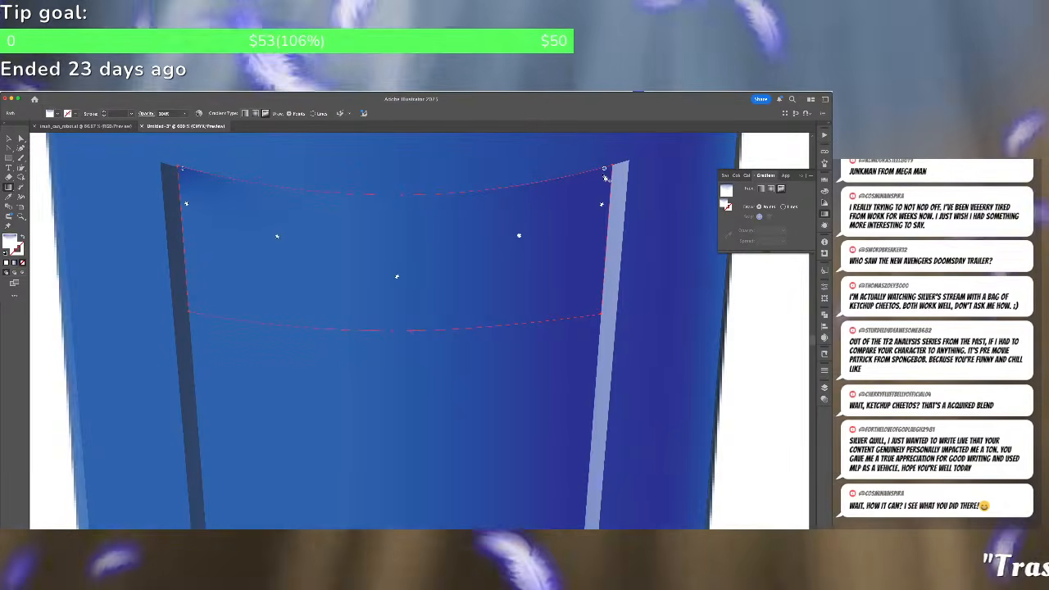
Add three blue gradient points along the strip's upper edge, at the middle, left and right, using the upper-right blue point's colour
left_click(603, 171)
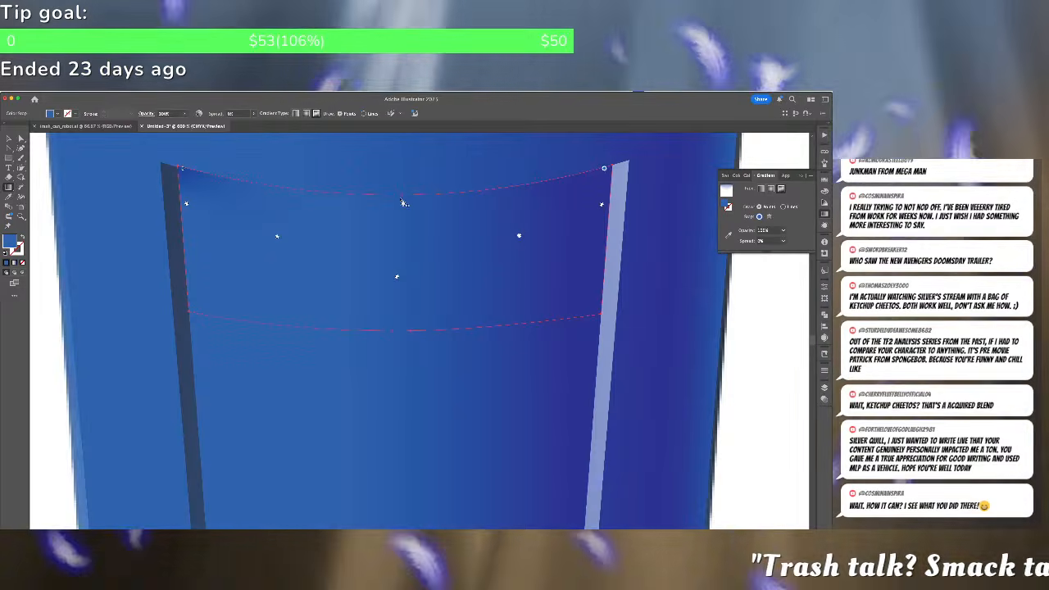
left_click(403, 198)
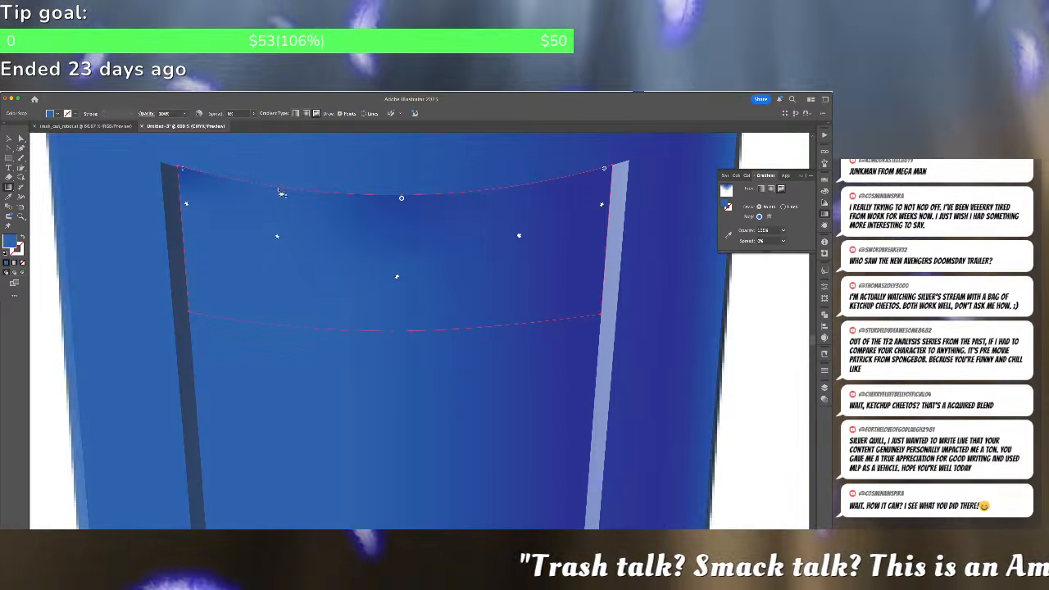
left_click(280, 190)
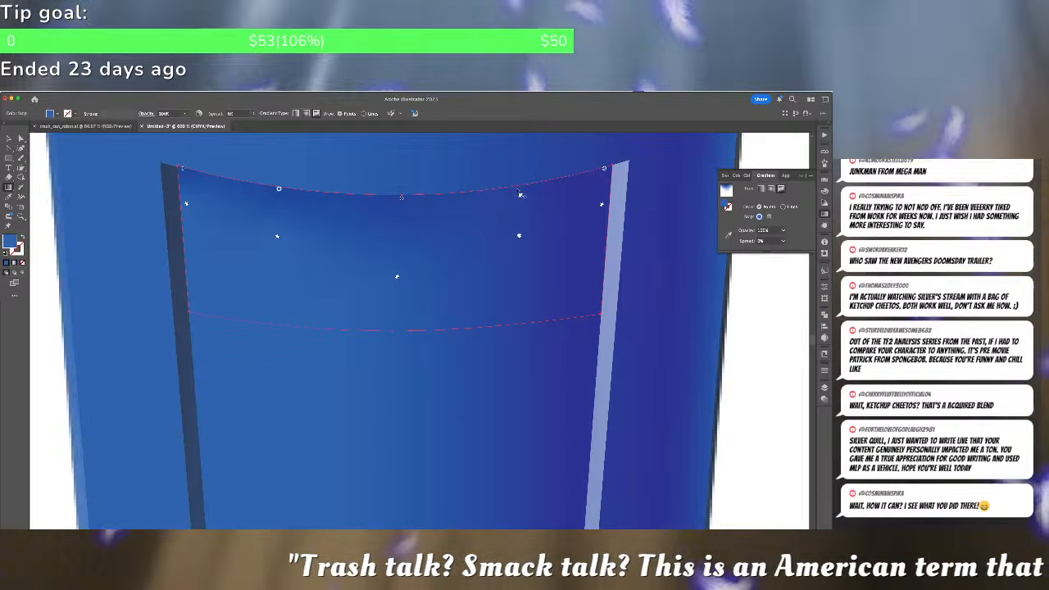
left_click(516, 190)
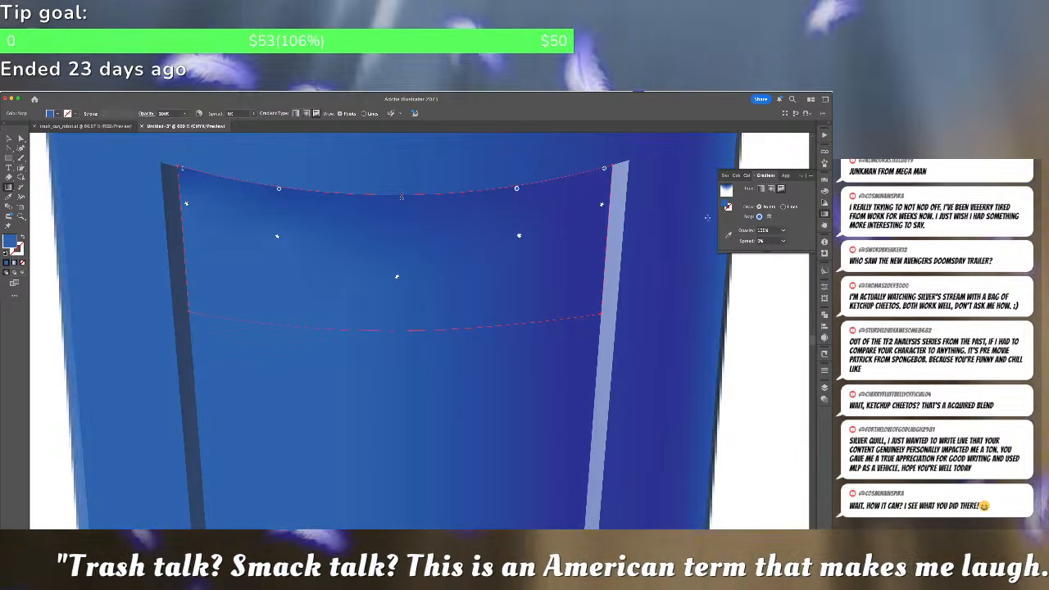
left_click(768, 286)
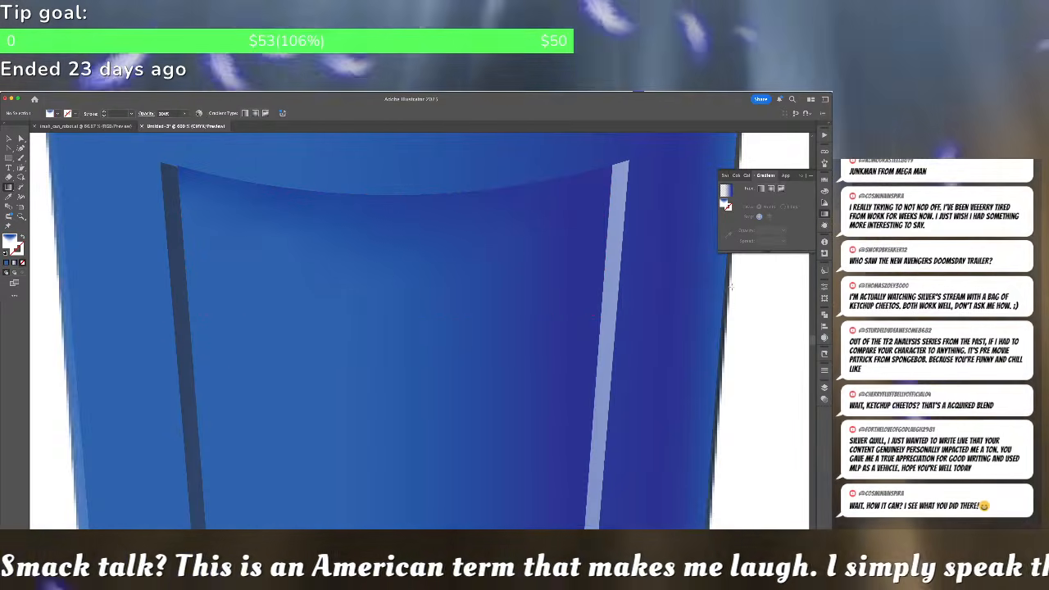
Fine-tune the strip's upper-left corner against the panel's dark side line, deselect it, and view the whole trash can
left_click(281, 196)
scroll(184, 218, "up", 2)
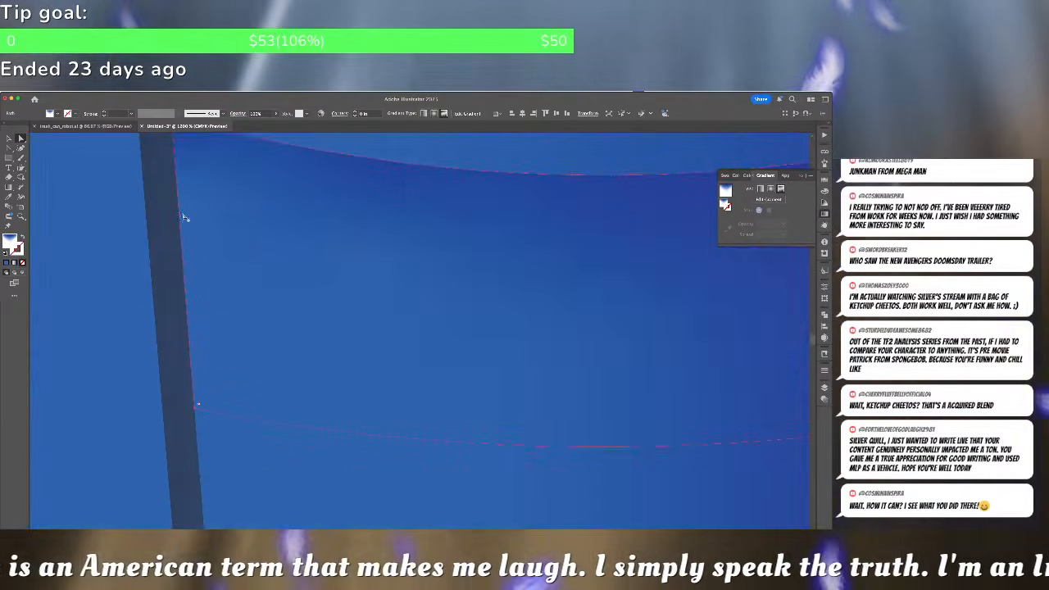
left_click(21, 149)
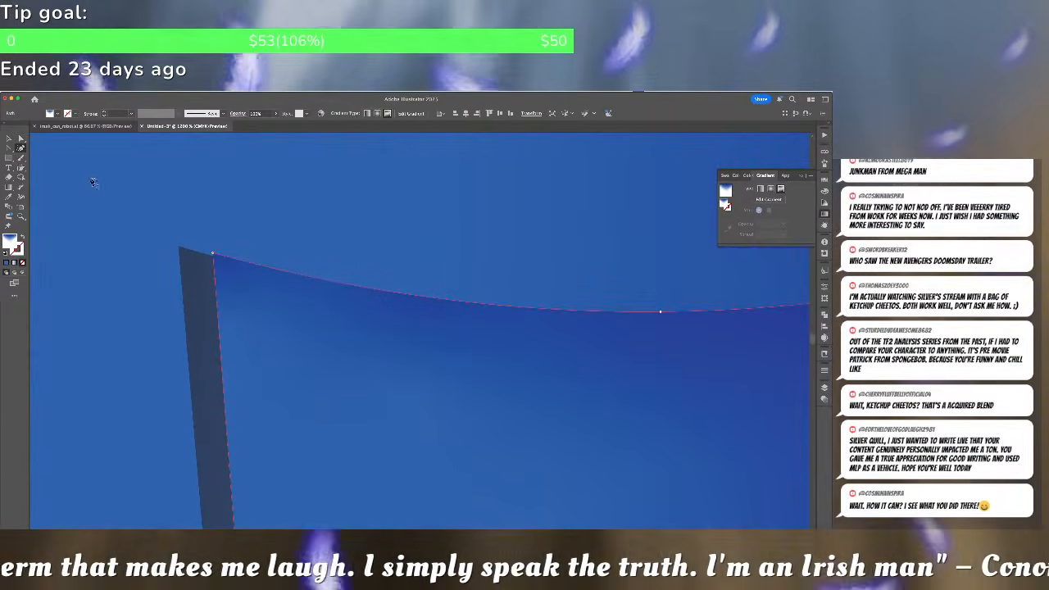
key("v")
left_click(214, 258)
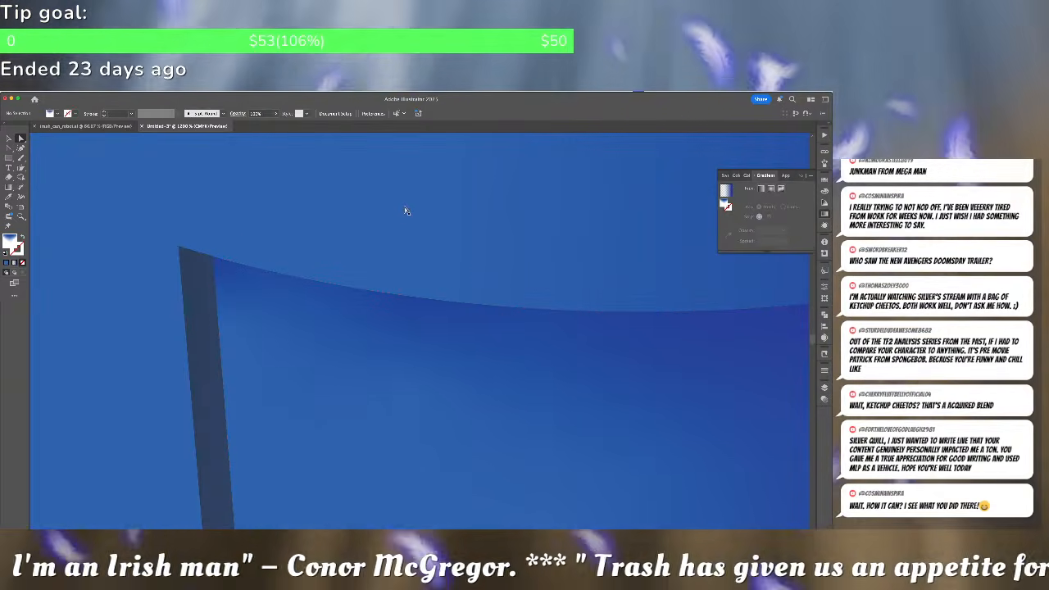
key("super+minus")
key("super+minus")
key("super+minus")
key("super+minus")
key("super+minus")
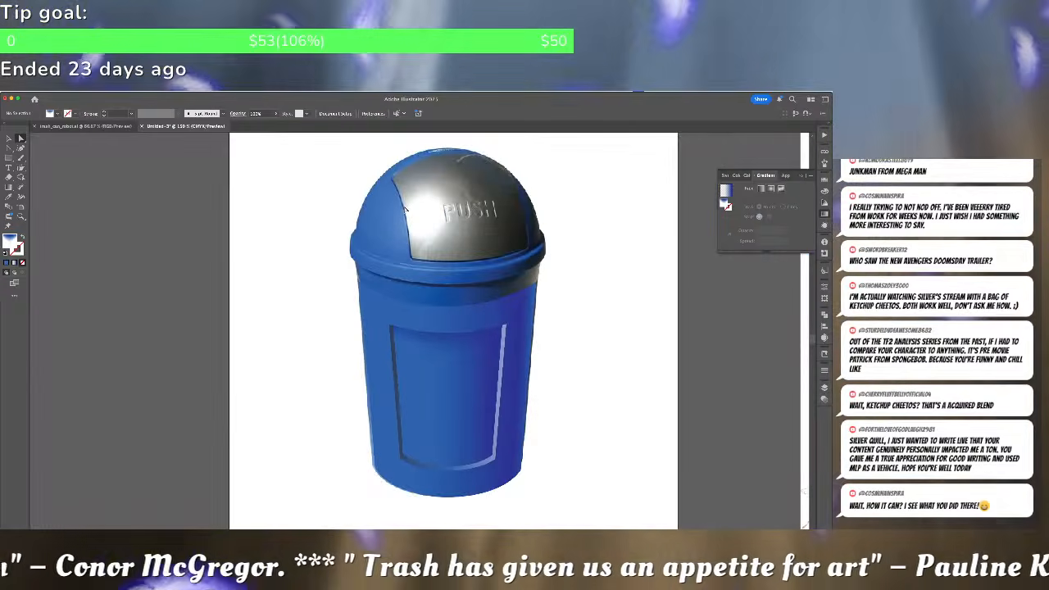
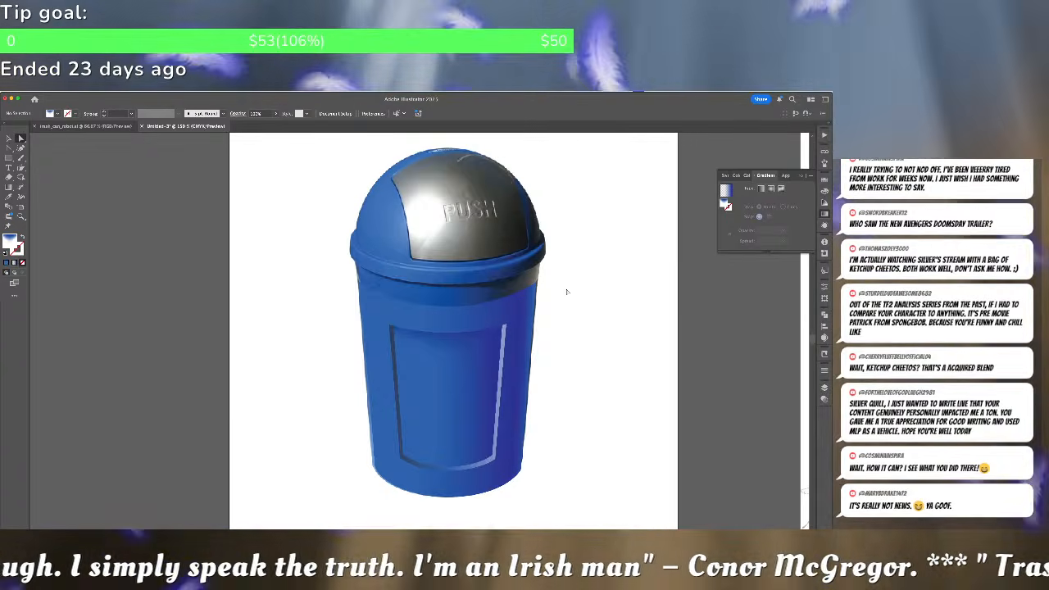
Draw a straight-sided blue four-corner band with the Pen tool across the can just below the lid rim
scroll(469, 327, "up", 5)
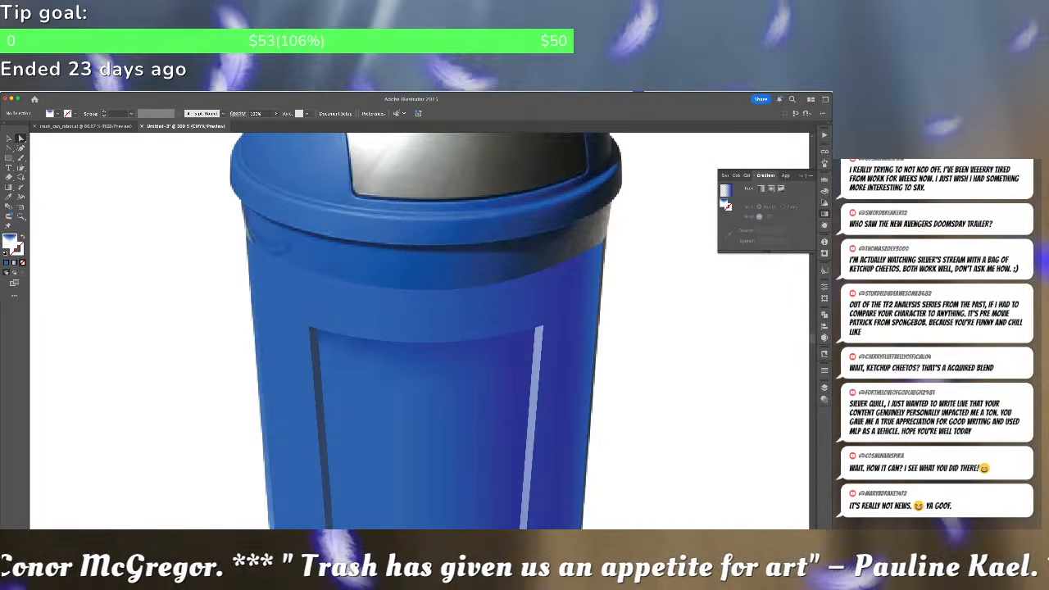
left_click(823, 387)
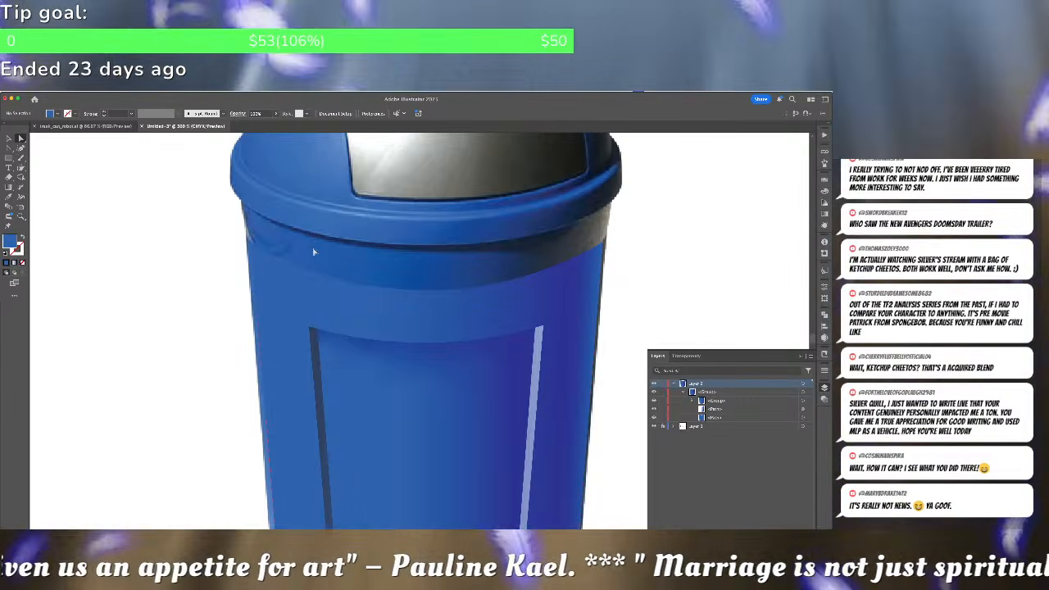
key("p")
left_click(241, 203)
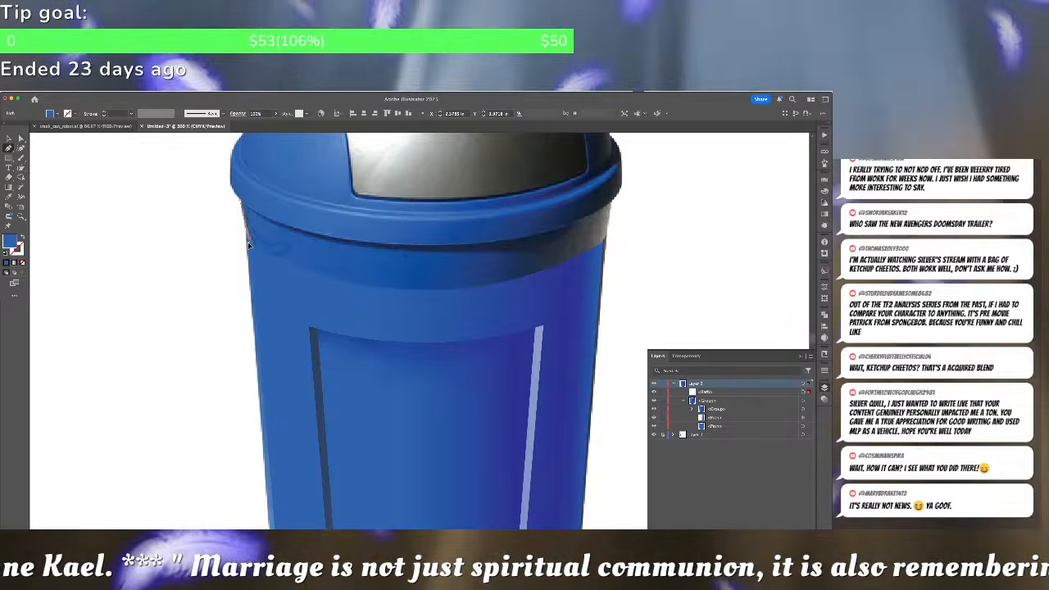
left_click(248, 243)
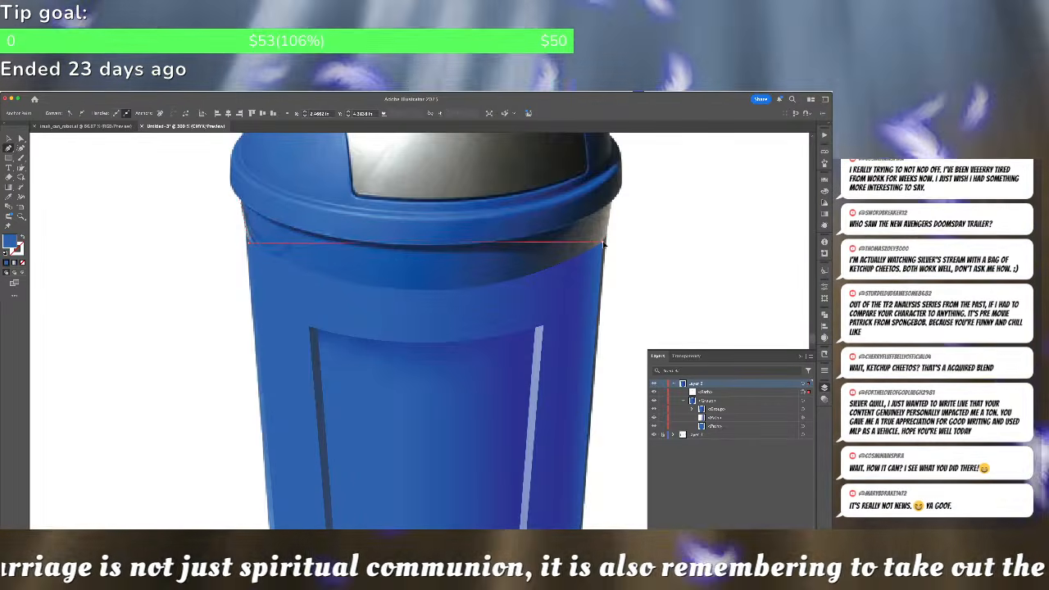
left_click(605, 242)
left_click(610, 202)
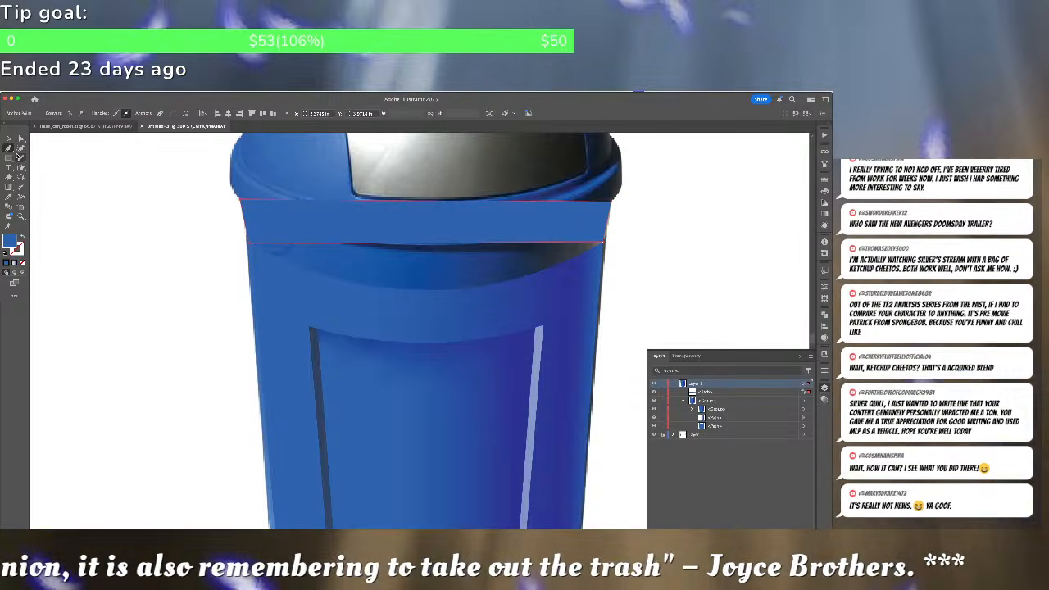
Curve the band's lower edge down to the body's upper edge and its upper edge down to the lid rim
left_click(21, 149)
left_click_drag(442, 248, 438, 290)
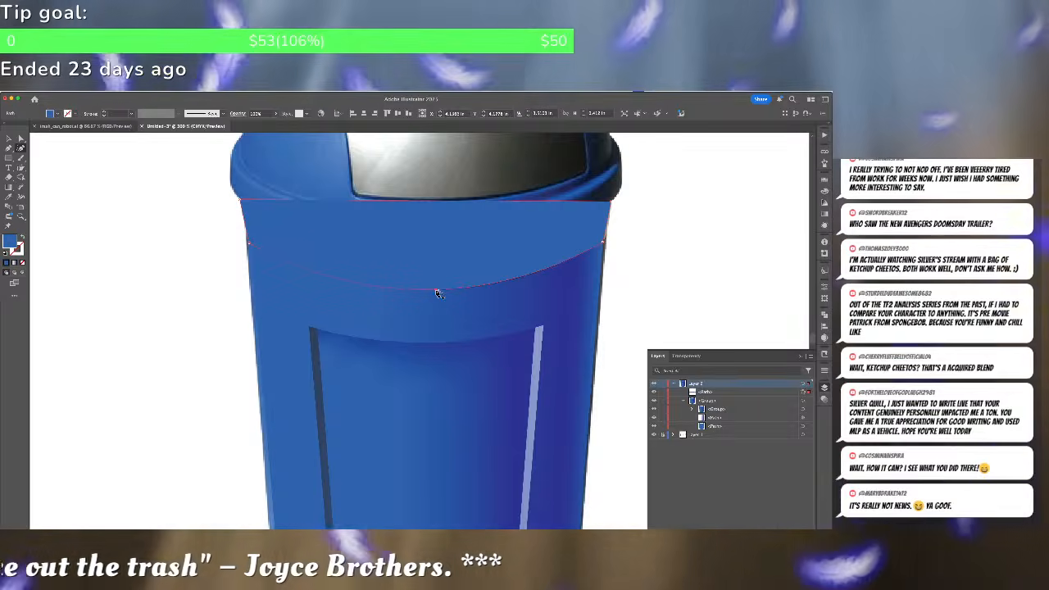
left_click_drag(430, 203, 438, 248)
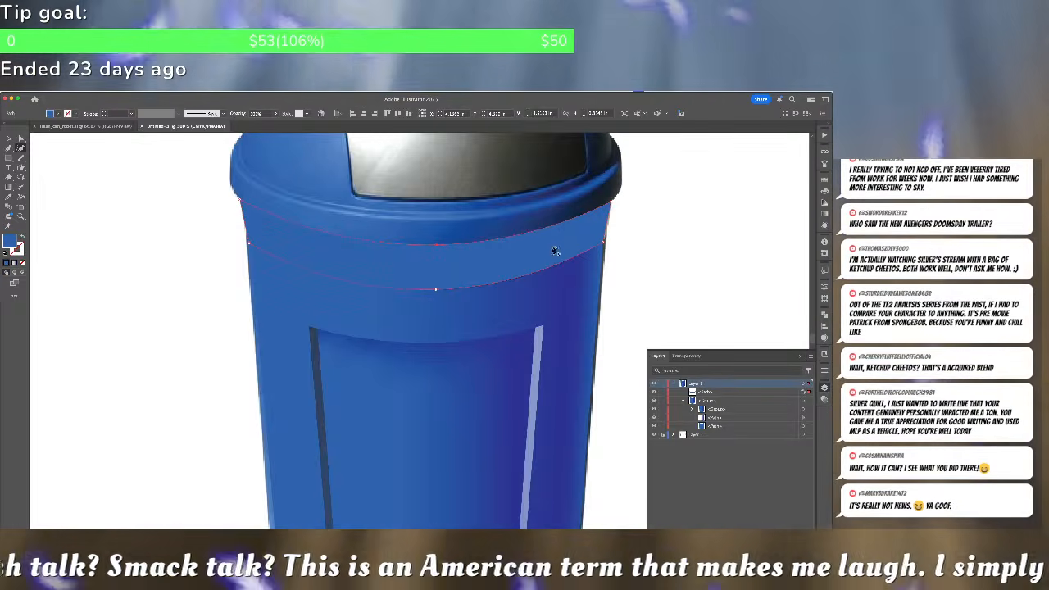
key("v")
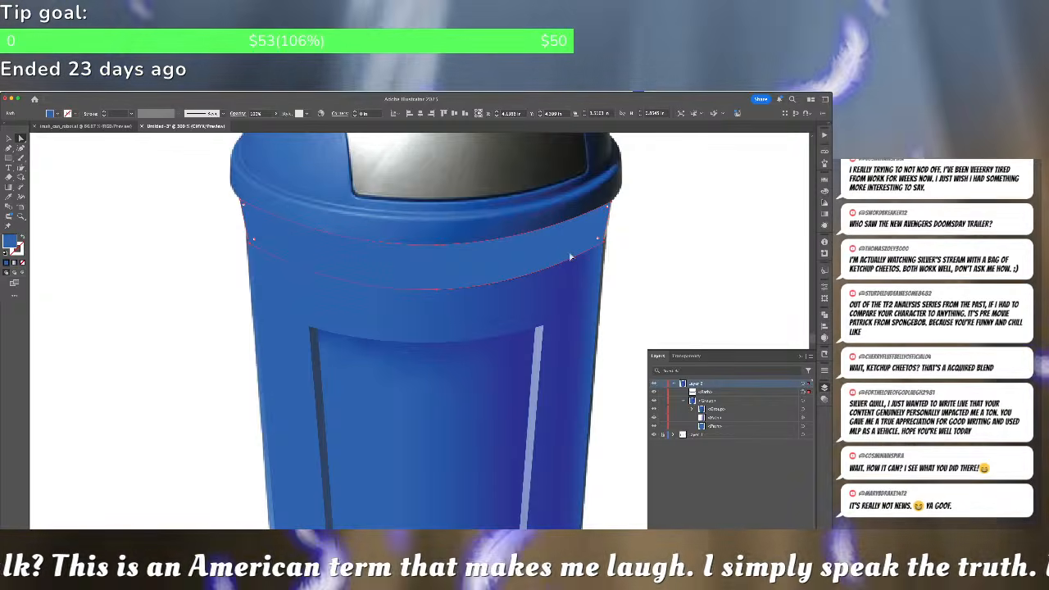
Apply a linear blue-to-black gradient to the band, shift both stops inward, and add a blue stop at the gradient's right end
left_click(825, 214)
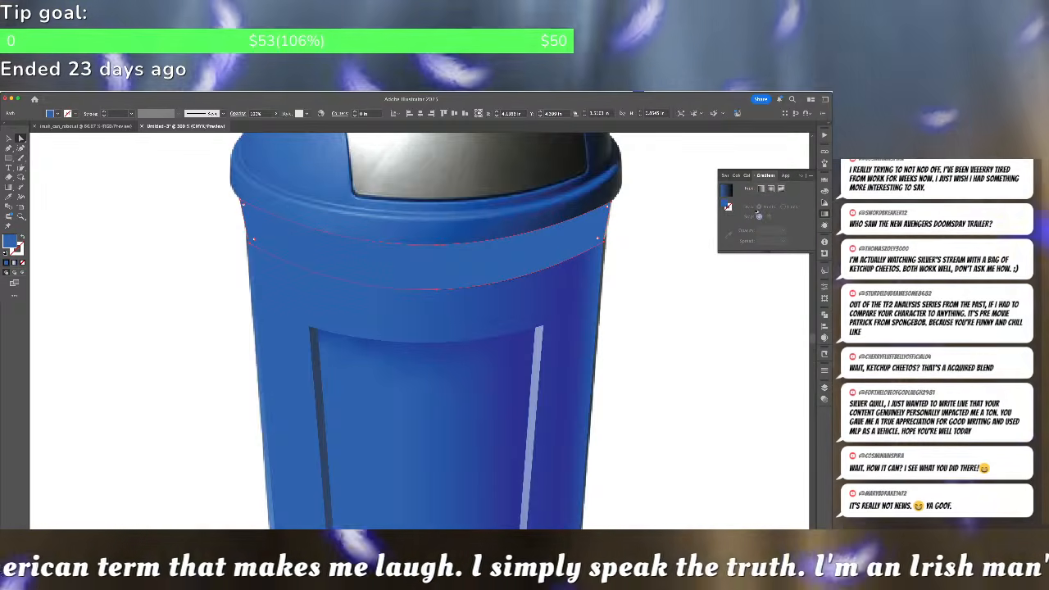
left_click(760, 189)
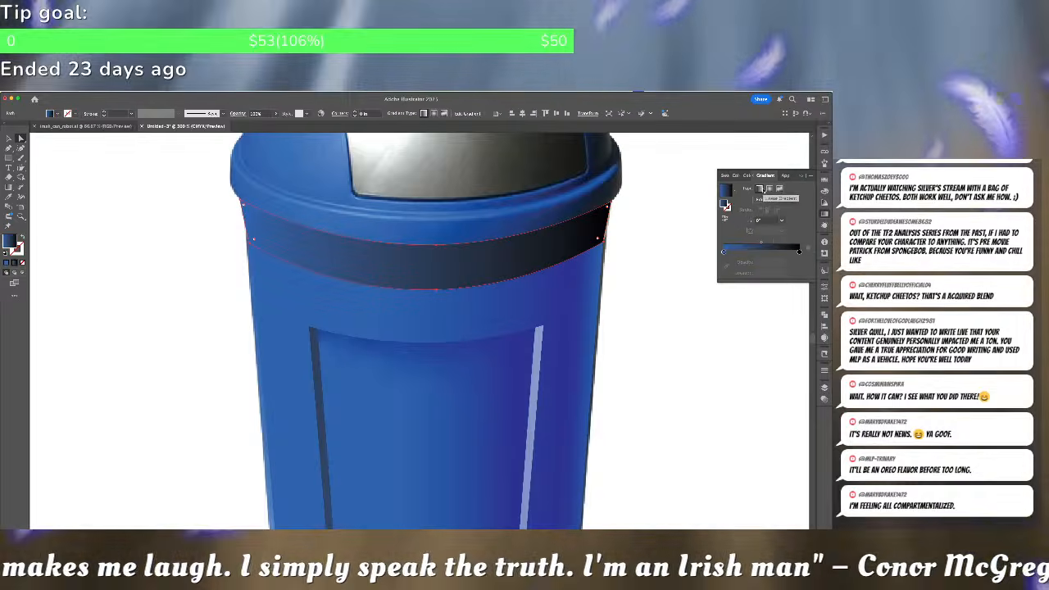
left_click_drag(799, 250, 773, 251)
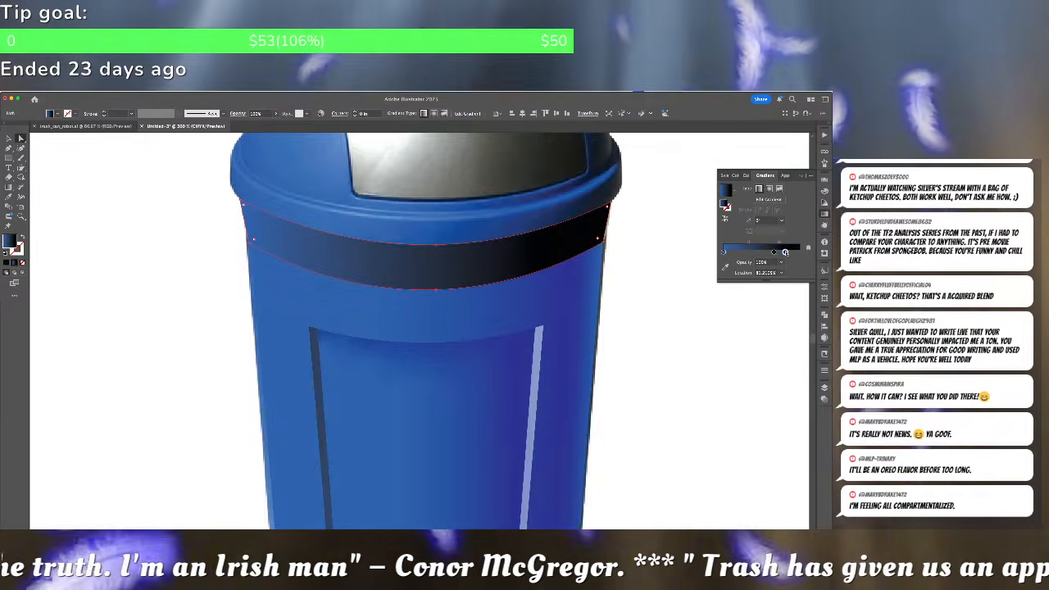
left_click_drag(724, 252, 779, 273)
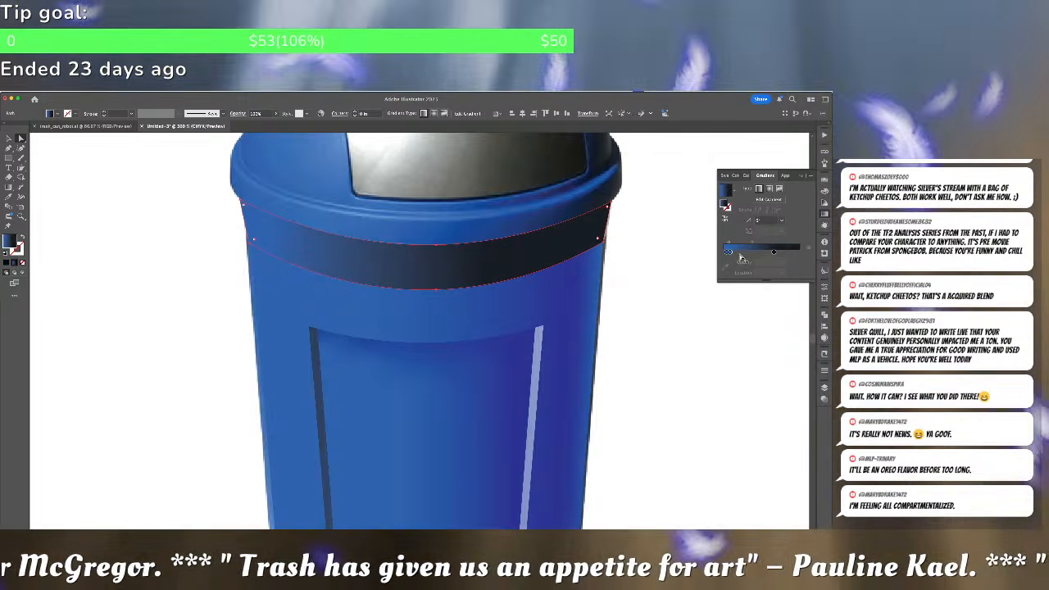
left_click(799, 253)
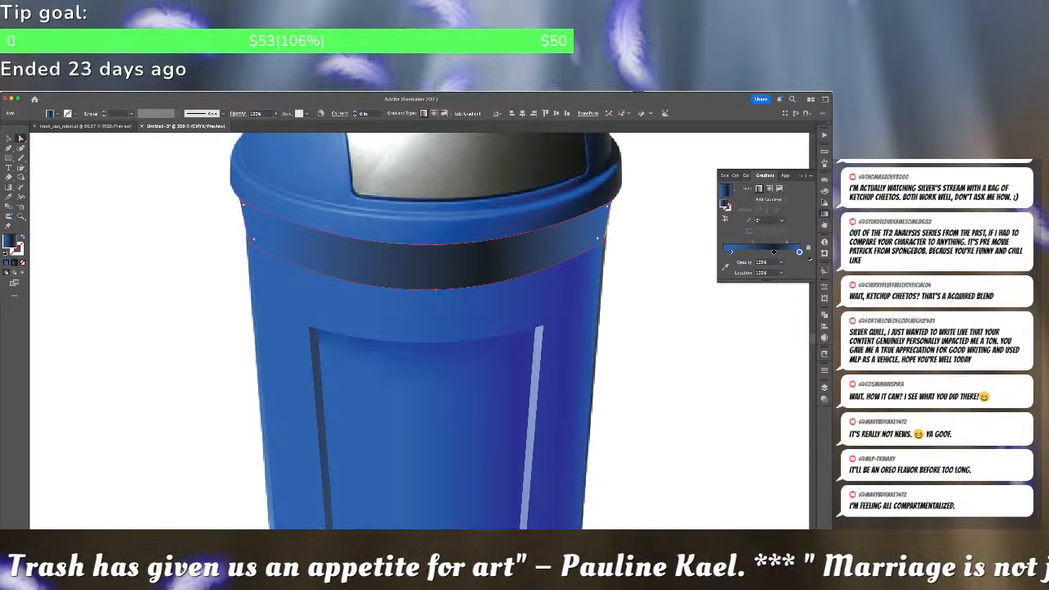
left_click(788, 253)
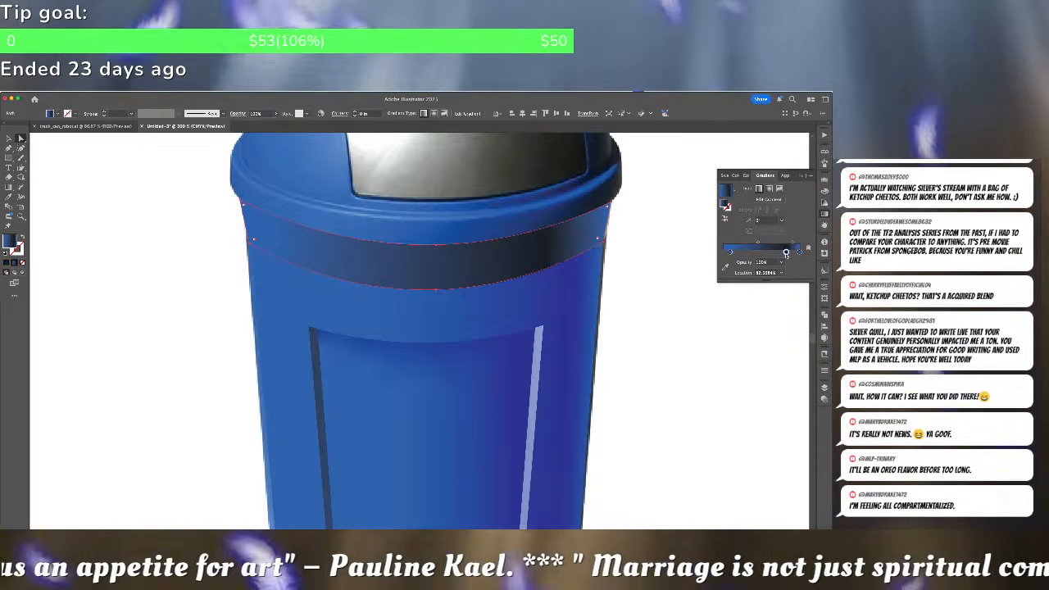
Refine the dark band's linear gradient, setting the first blue stop to 0% and replacing the black stop with a dark blue-grey one
left_click(724, 251)
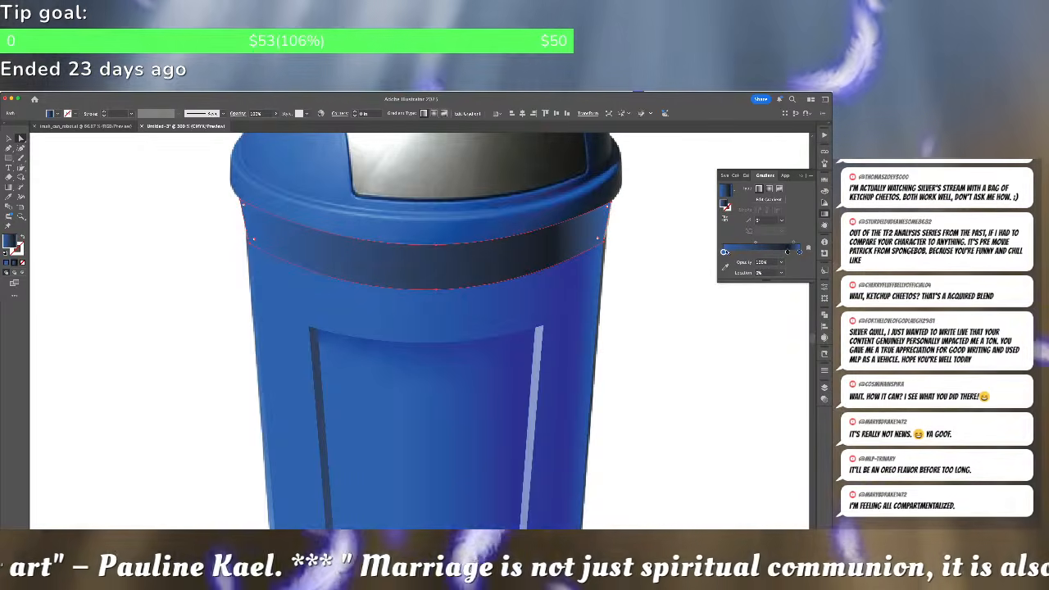
left_click(787, 252)
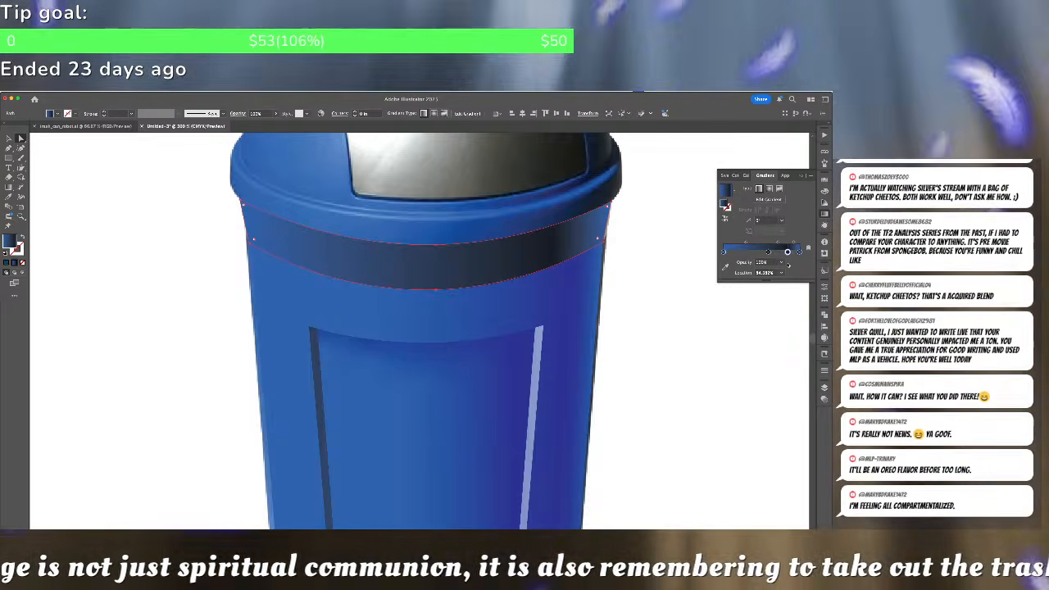
left_click_drag(788, 252, 782, 252)
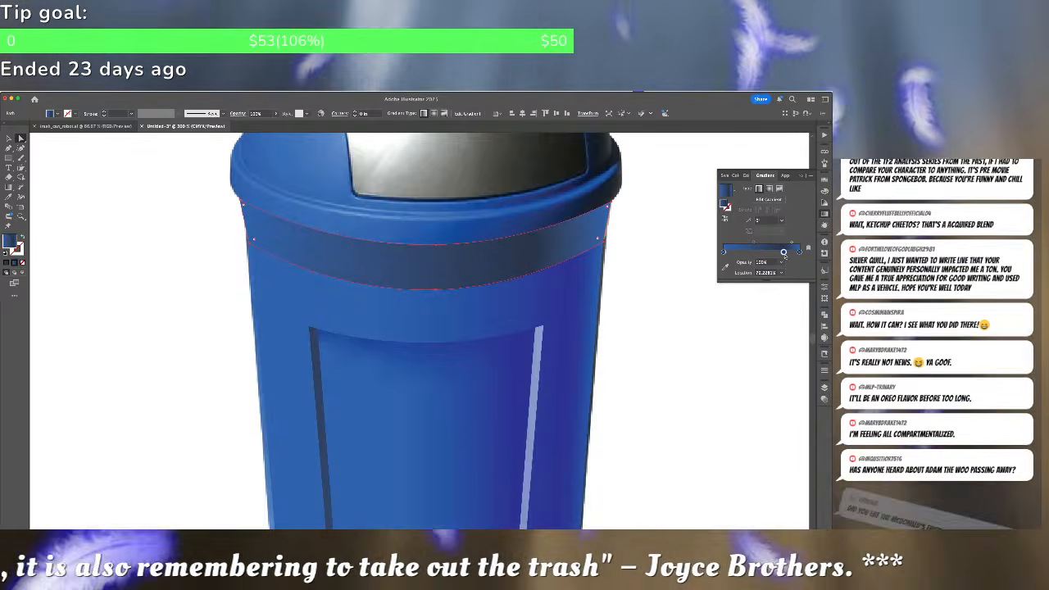
left_click(667, 297)
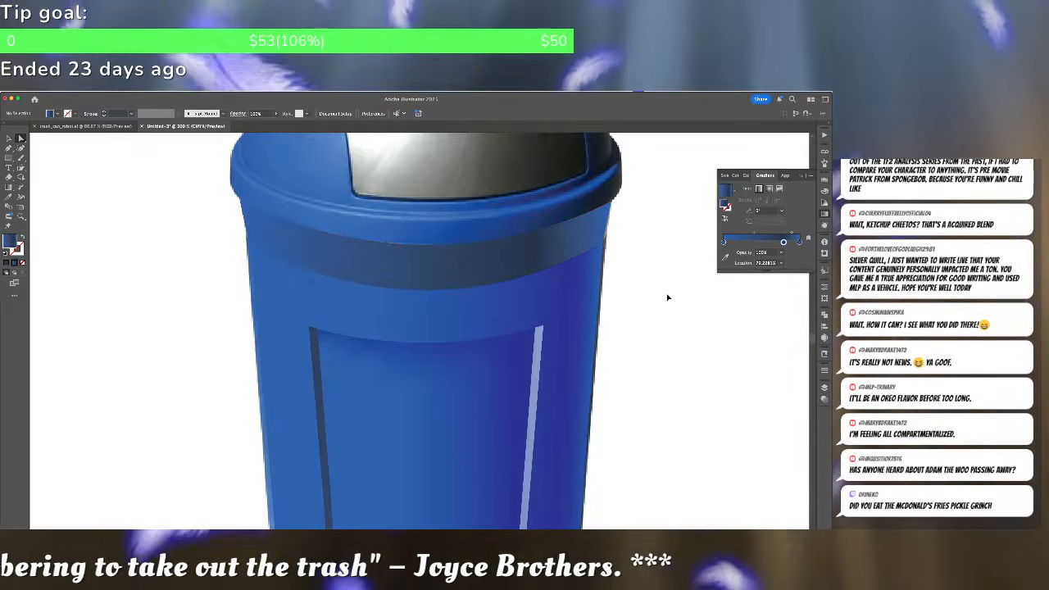
Examine the shaded band on the whole trash can and up close beneath the lid
key("ctrl+0")
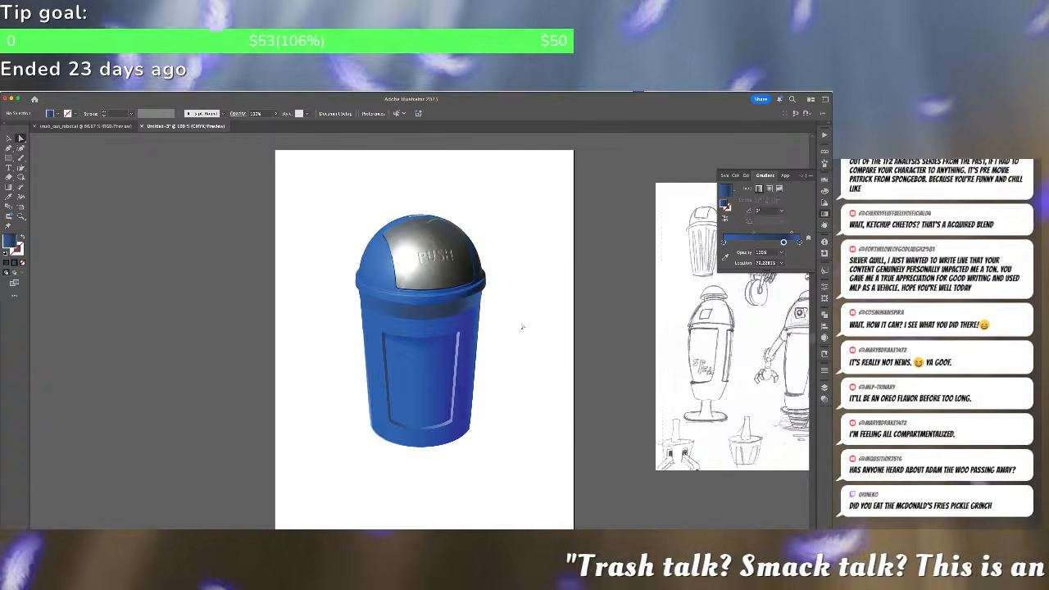
mouse_move(533, 342)
left_mouse_down()
mouse_move(327, 317)
mouse_move(435, 368)
mouse_move(419, 368)
mouse_move(421, 355)
left_mouse_up()
key("super+equal")
key("super+equal")
key("super+equal")
key("super+equal")
key("super+equal")
left_click_drag(353, 330, 749, 472)
Save the trash can drawing as an Adobe Illustrator file in the Mascot Proposals folder, using the Illustrator 2020 version and default options
key("super+shift+s")
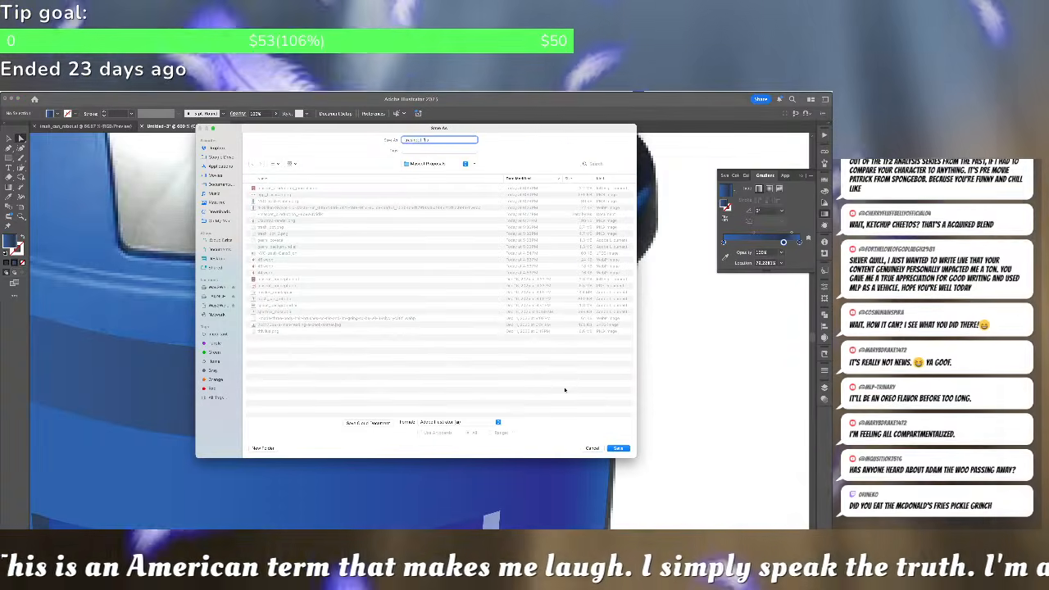
key("Return")
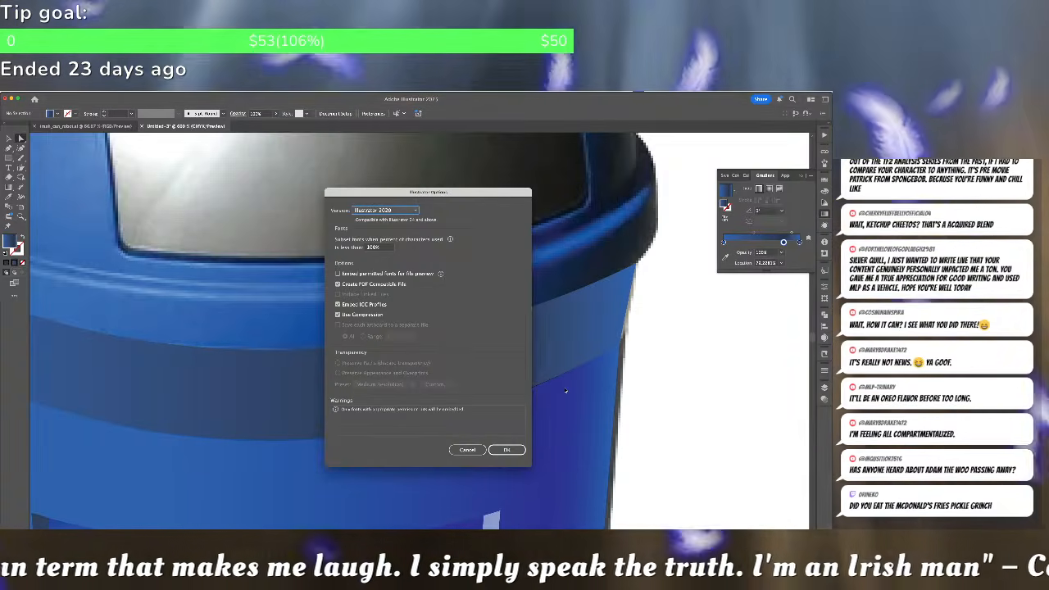
left_click(510, 449)
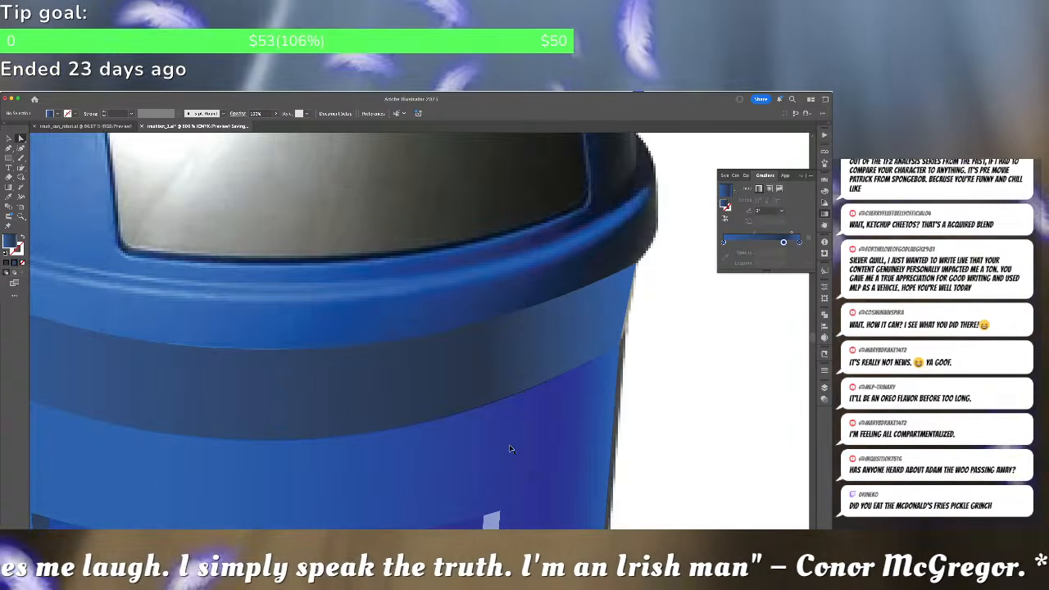
Begin the lid rim's outline with the Curvature tool, placing points from its upper left end through the front centre and around the right end
key("super+minus")
key("super+minus")
key("super+equal")
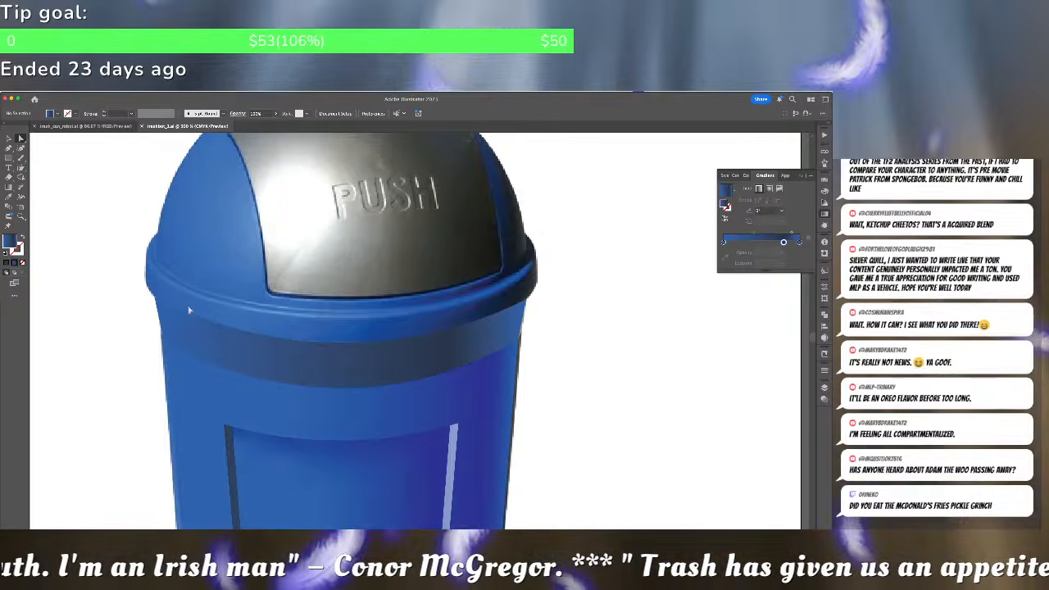
left_click(238, 351)
left_click(86, 257)
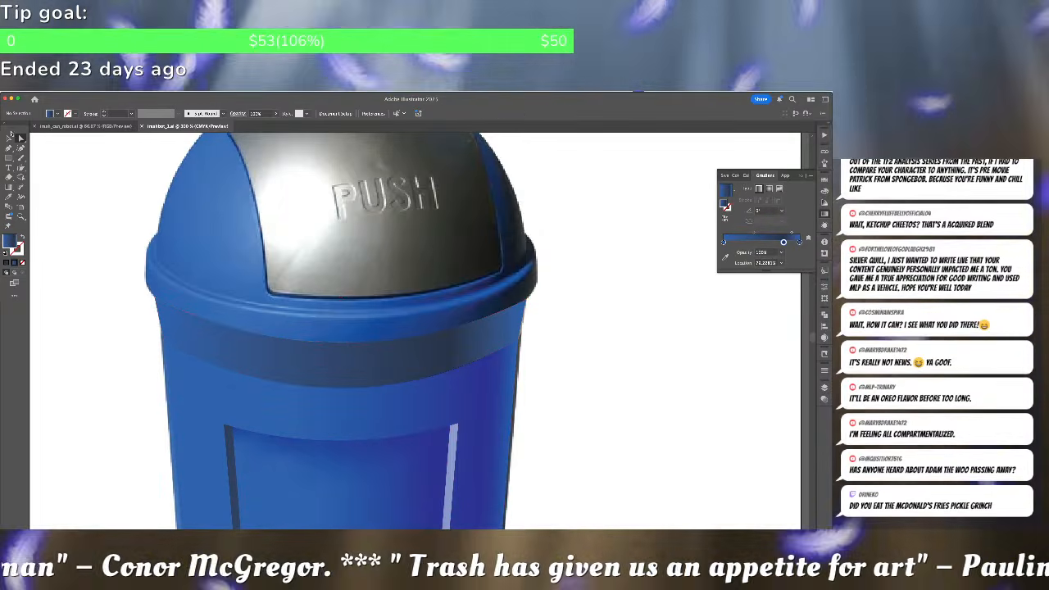
left_click(21, 149)
left_click(156, 233)
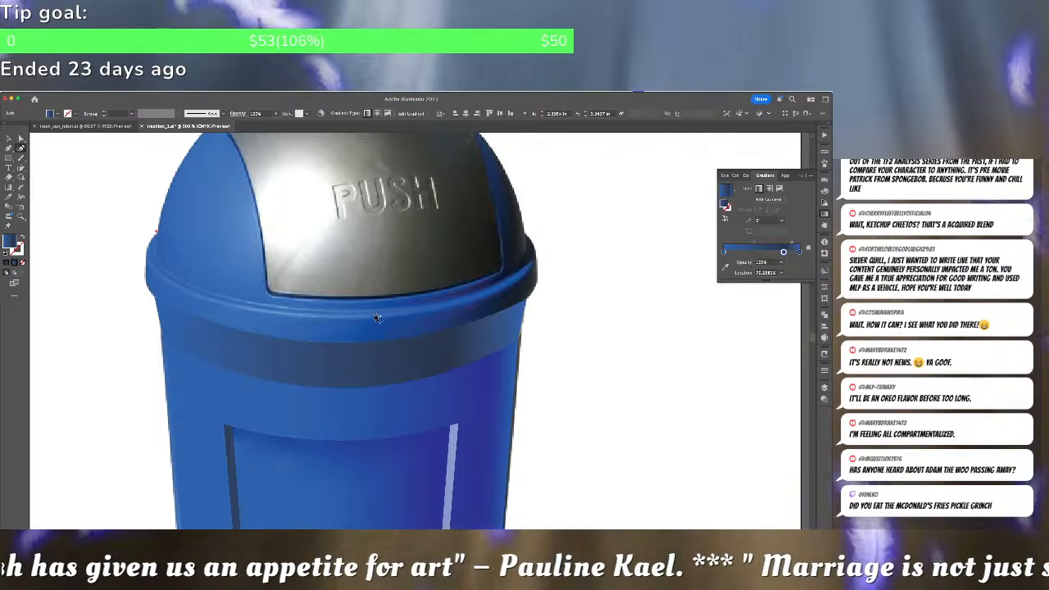
left_click(375, 314)
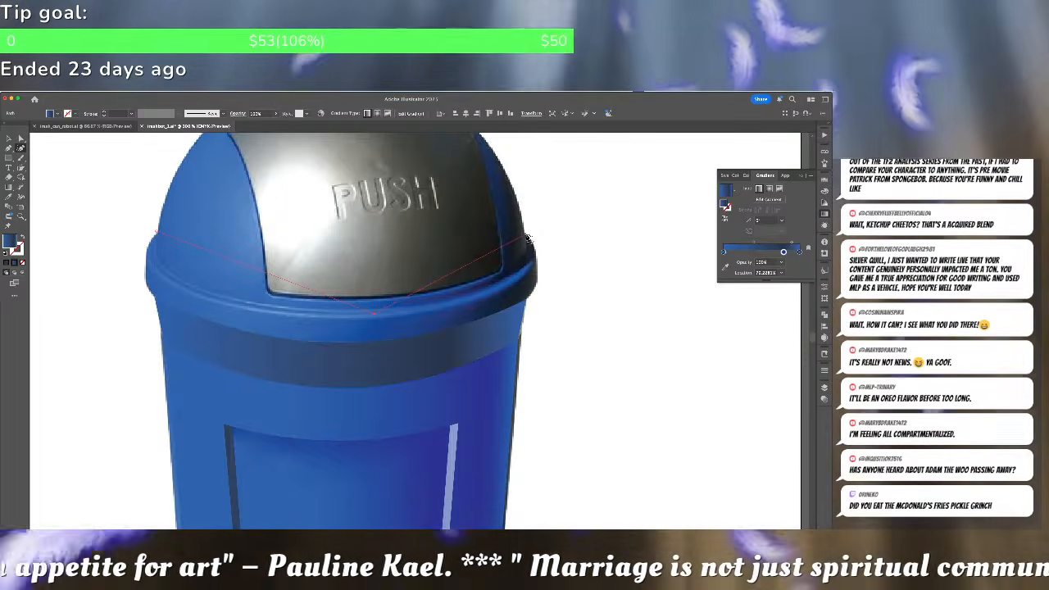
left_click(528, 238)
left_click(538, 283)
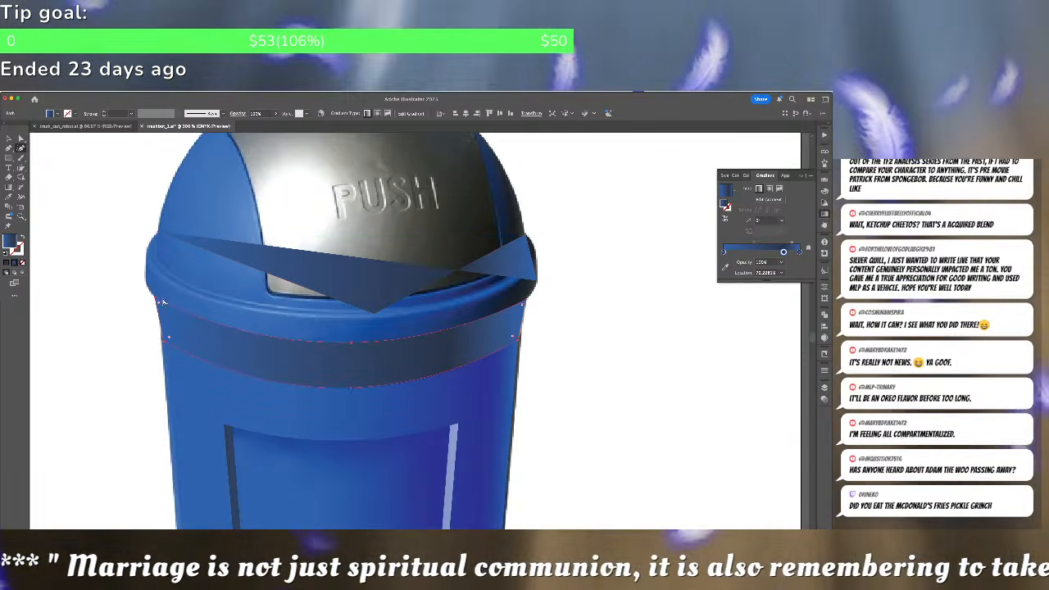
left_click(526, 294)
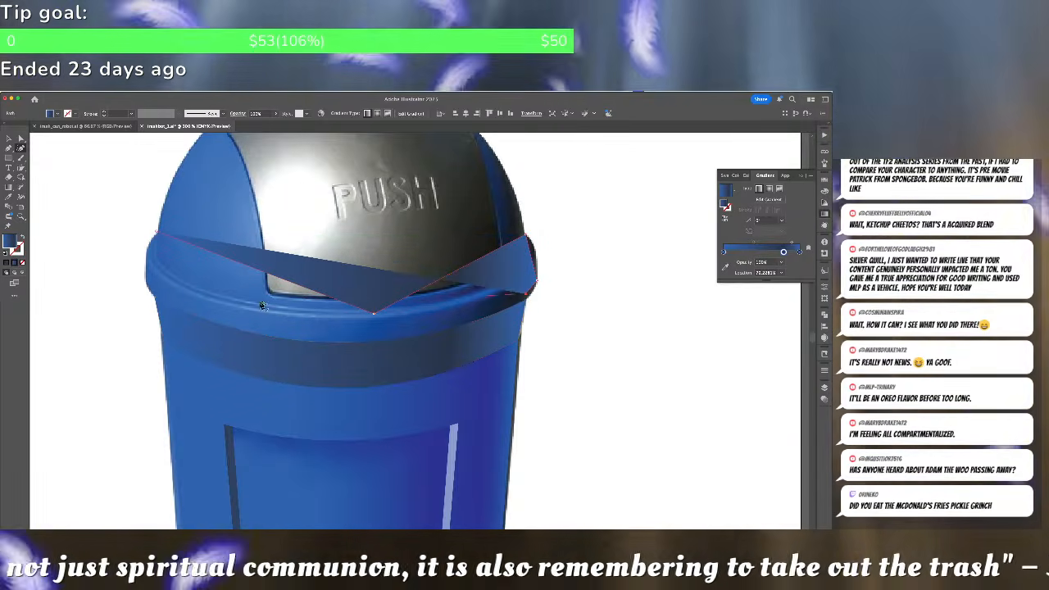
Close the rim outline around its left end, adjust its corner points, and curve its lower edge down to meet the band
left_click(156, 300)
key("ctrl+z")
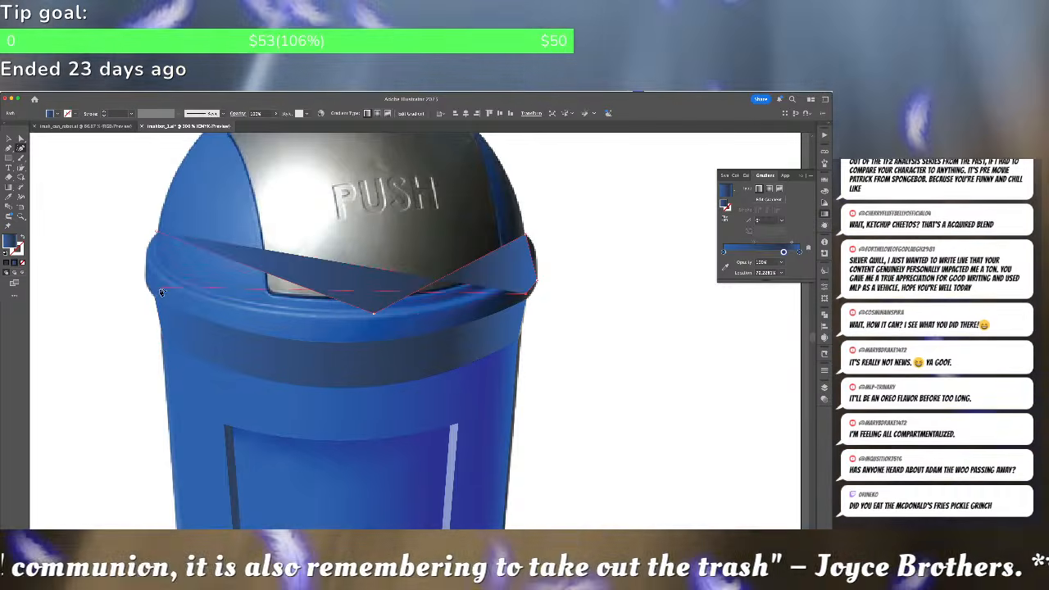
key("ctrl+z")
left_click(158, 235)
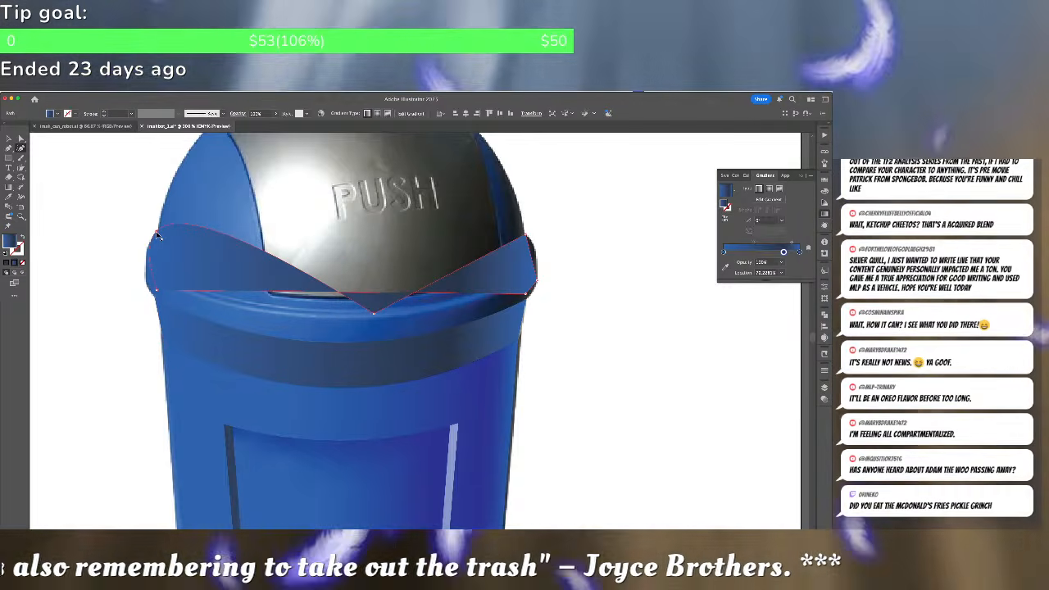
left_click(159, 236)
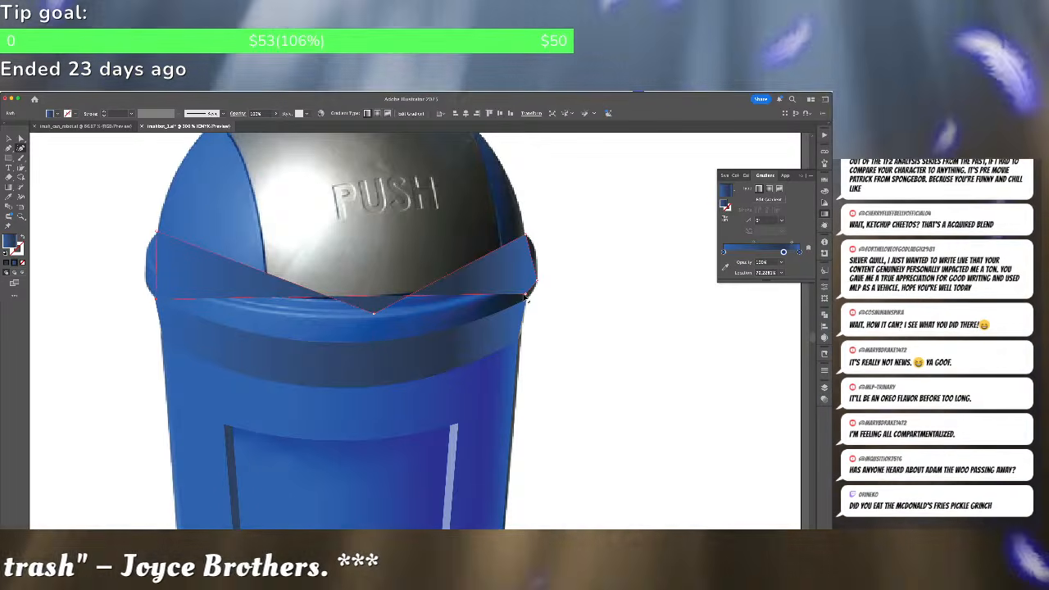
left_click(527, 299)
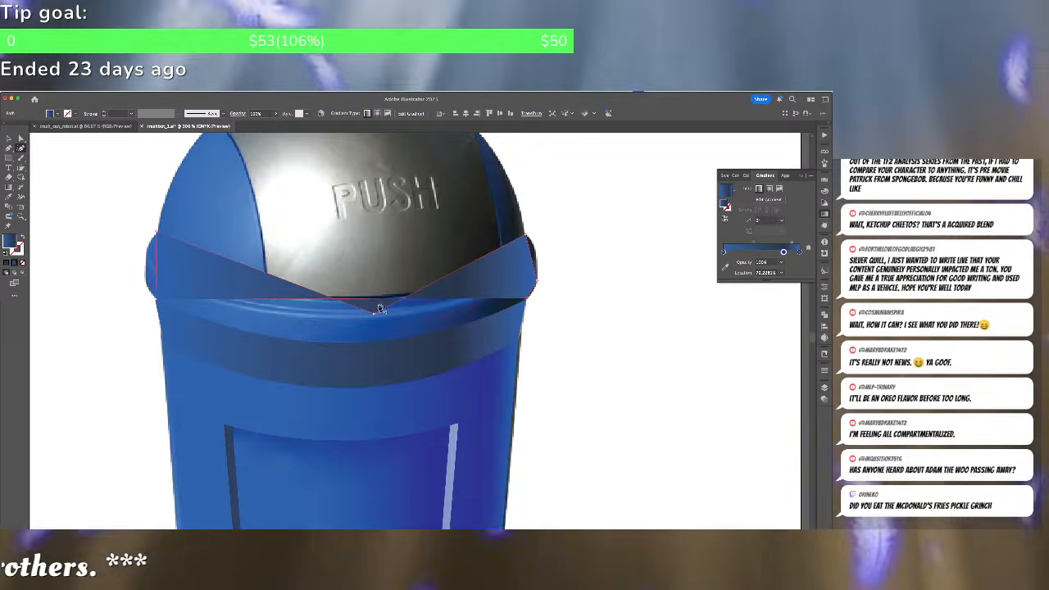
left_click(370, 340)
left_click_drag(368, 337, 366, 342)
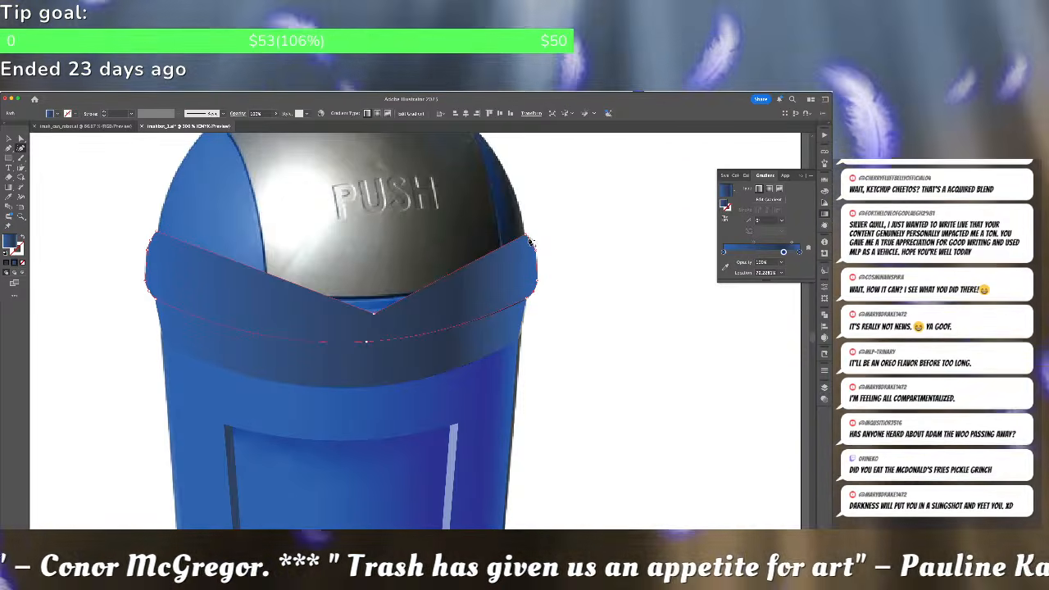
Reshape the rim outline's upper edge with added and repositioned points to follow the curve at the base of the domed lid
left_click_drag(479, 267, 526, 268)
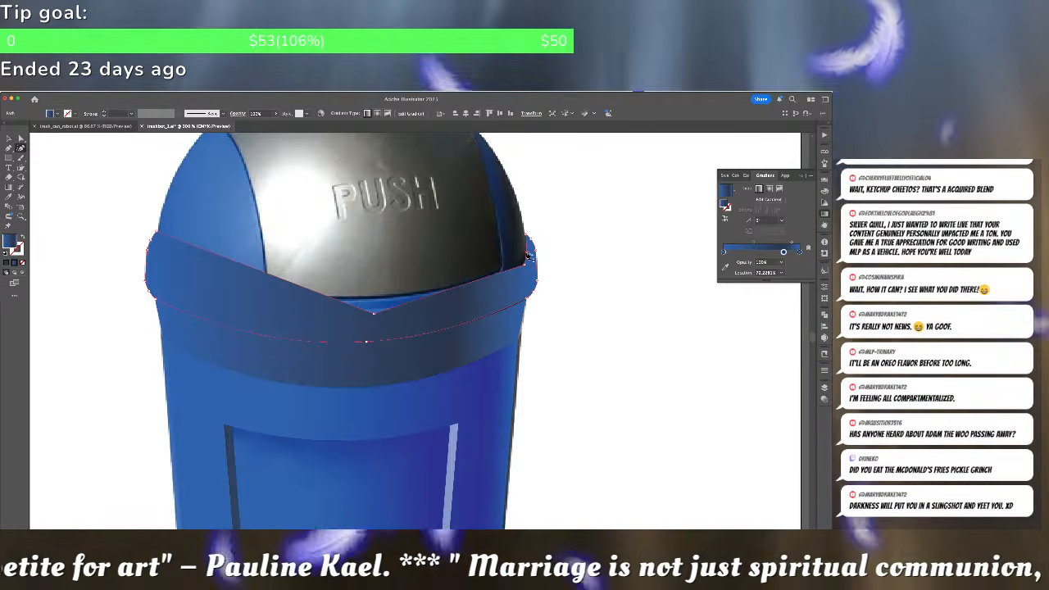
left_click_drag(467, 288, 478, 290)
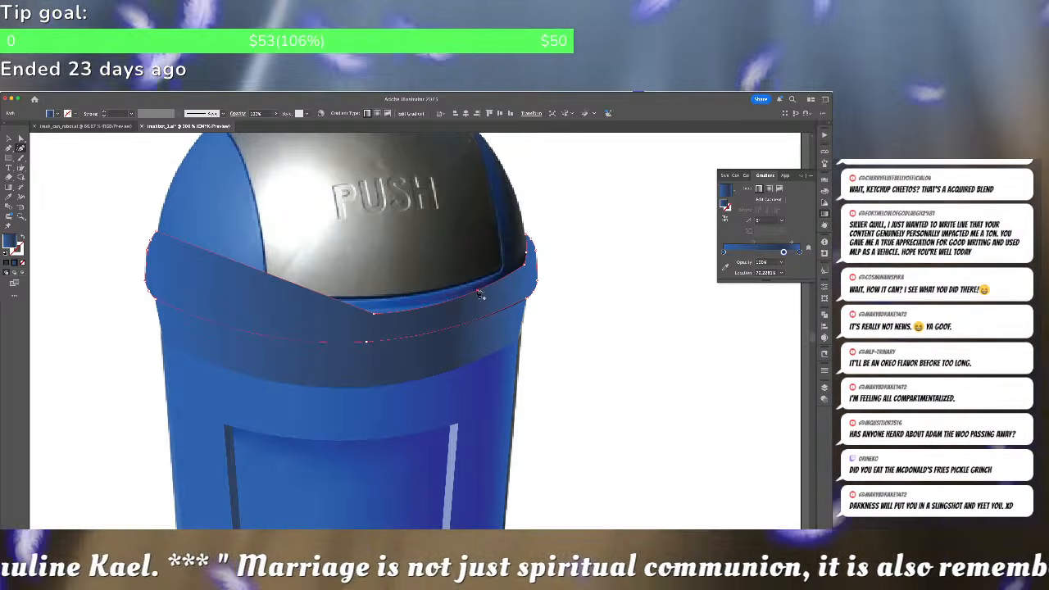
left_click_drag(250, 269, 162, 264)
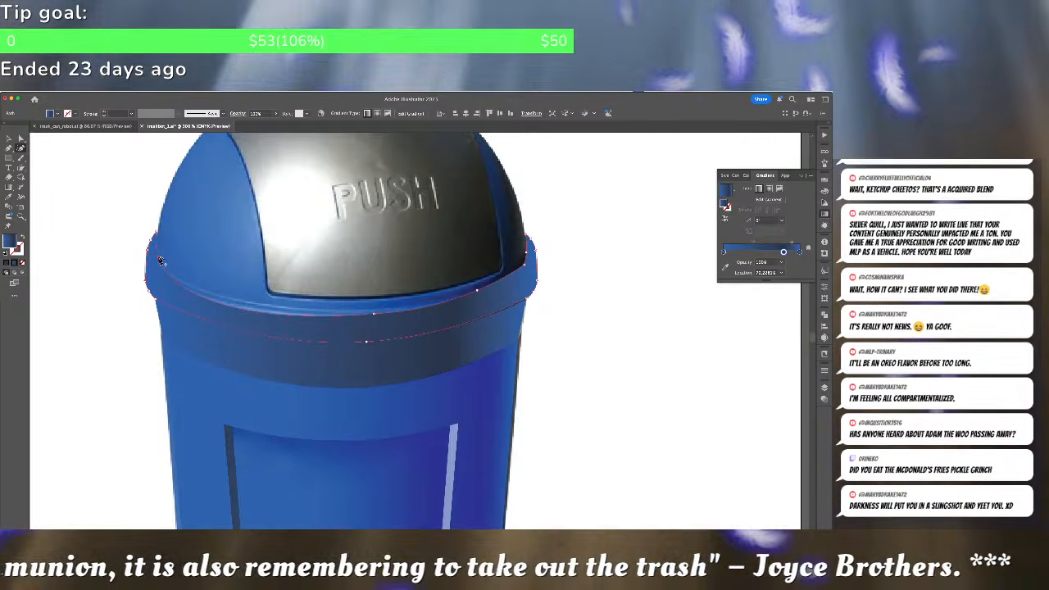
left_click_drag(376, 317, 377, 309)
left_click_drag(248, 305, 243, 304)
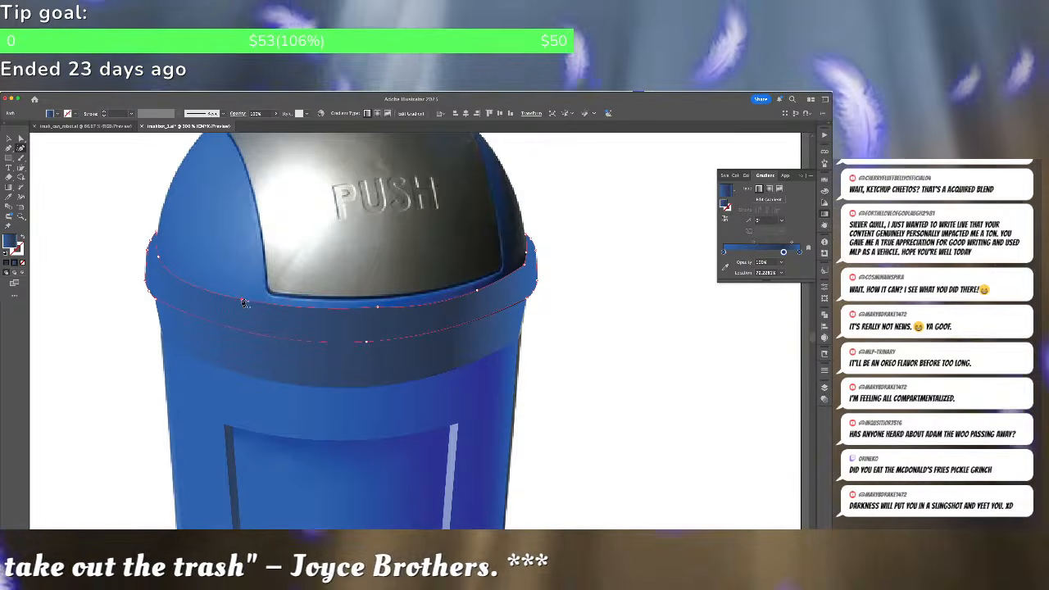
left_click_drag(384, 313, 385, 316)
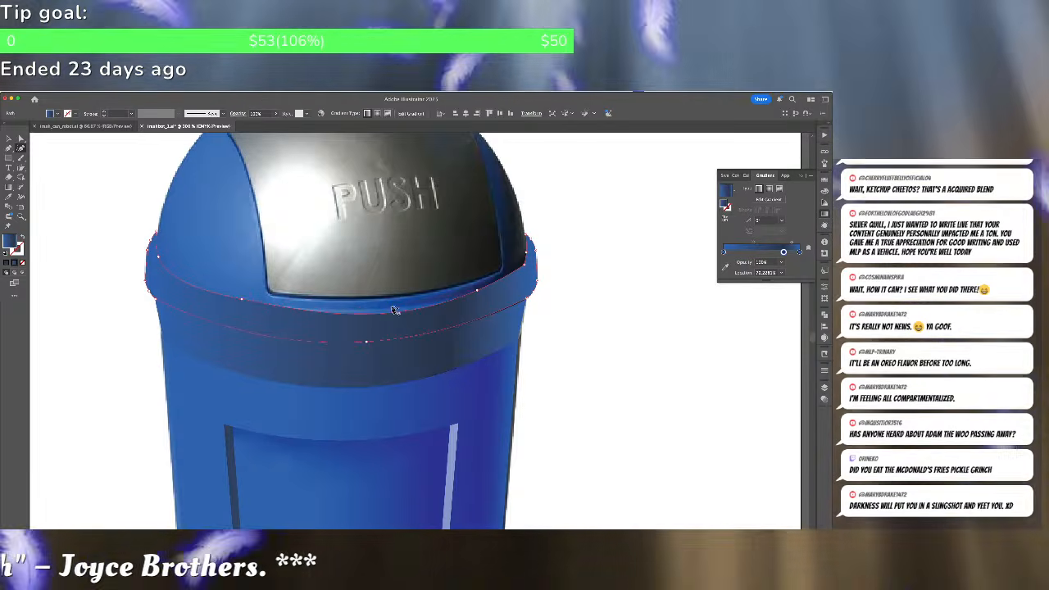
left_click_drag(243, 301, 215, 294)
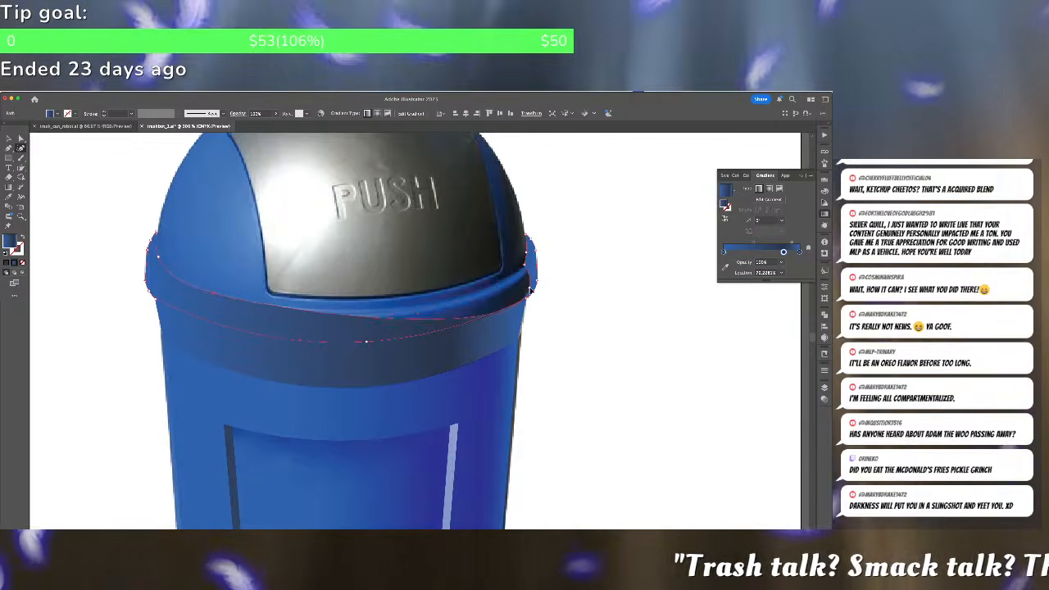
left_click(496, 284)
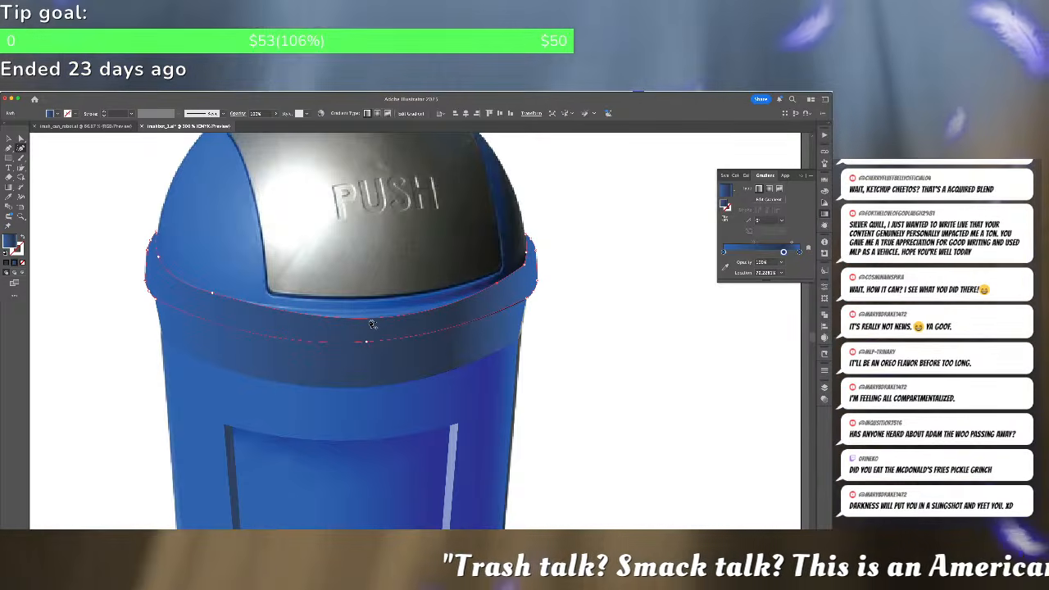
left_click_drag(369, 318, 365, 311)
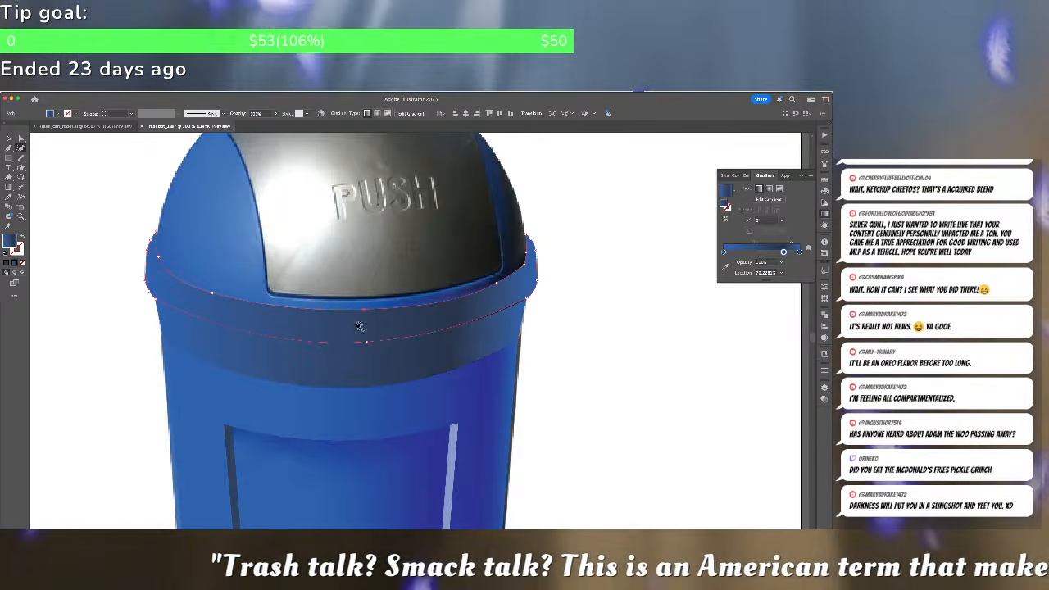
Shift the rim gradient's midpoint between the blue and dark stops to about 80%
key("v")
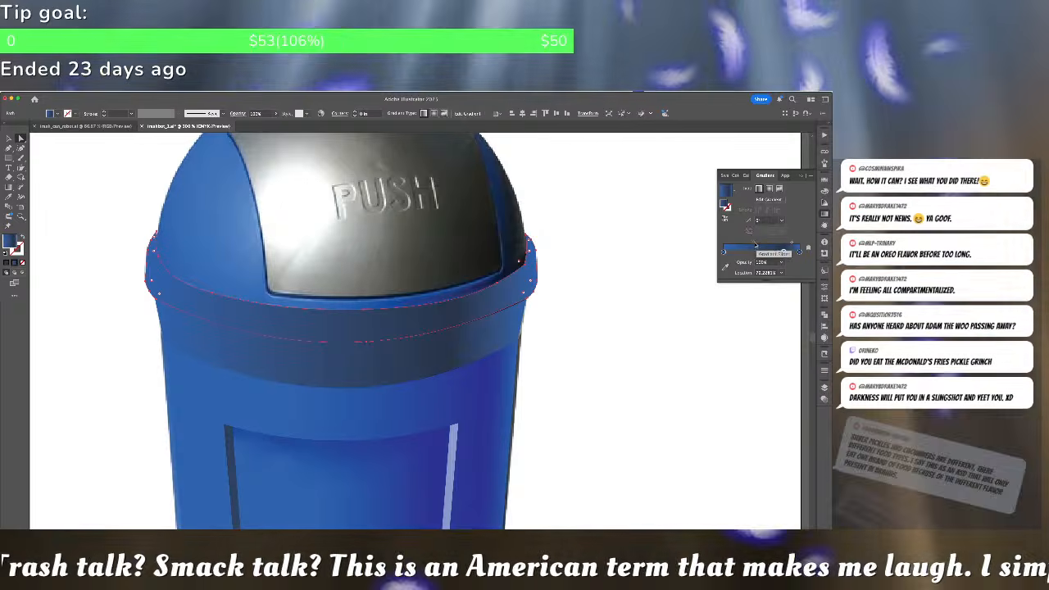
left_click(768, 244)
left_click_drag(769, 244, 771, 244)
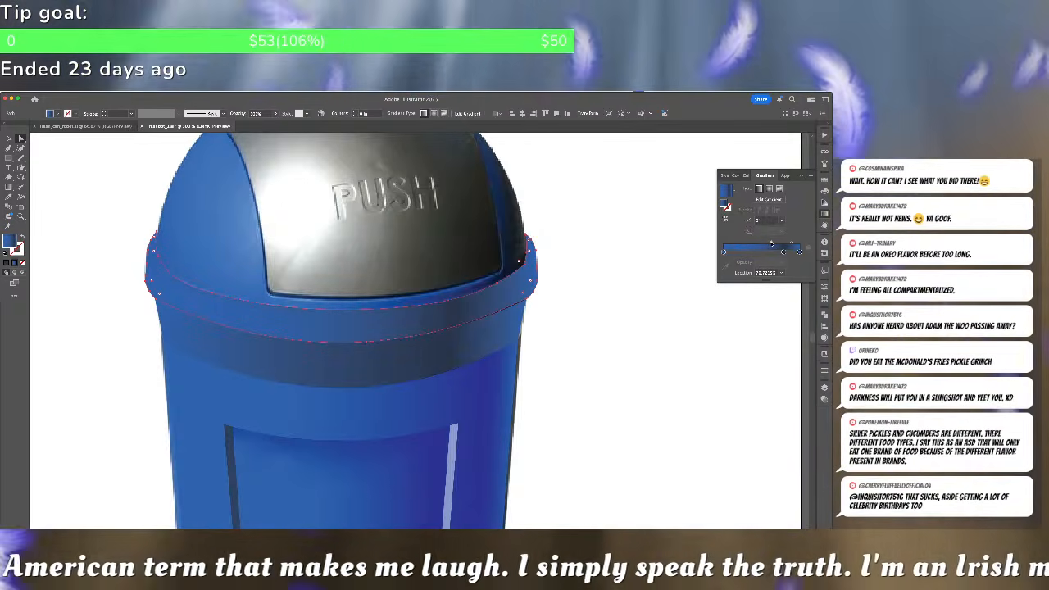
Shift the midpoint between the blue and dark stops in the lower band's gradient to about 73%, then deselect the band
left_click(370, 377)
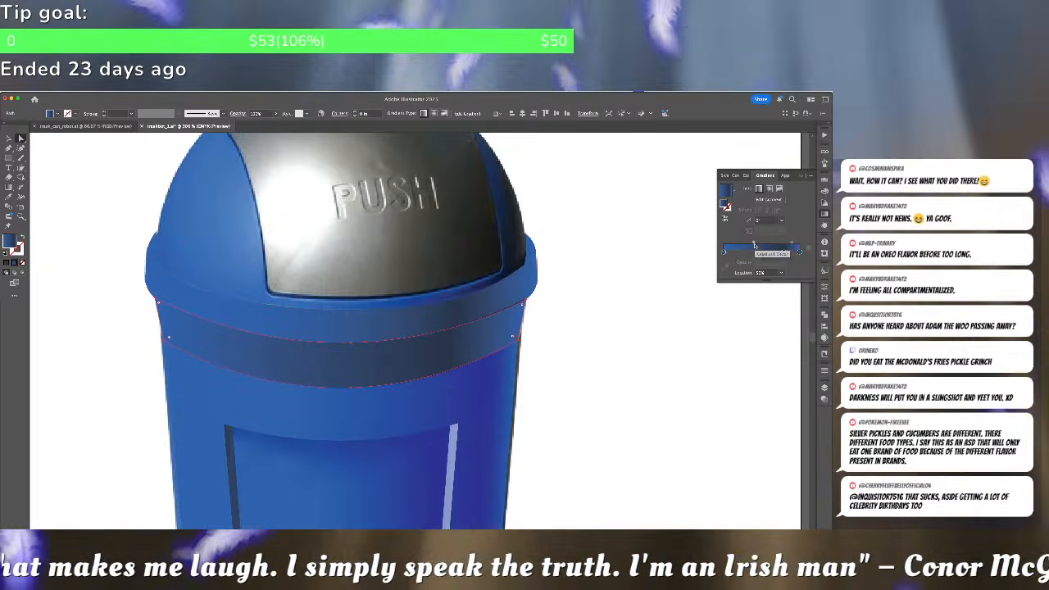
left_click_drag(754, 243, 767, 244)
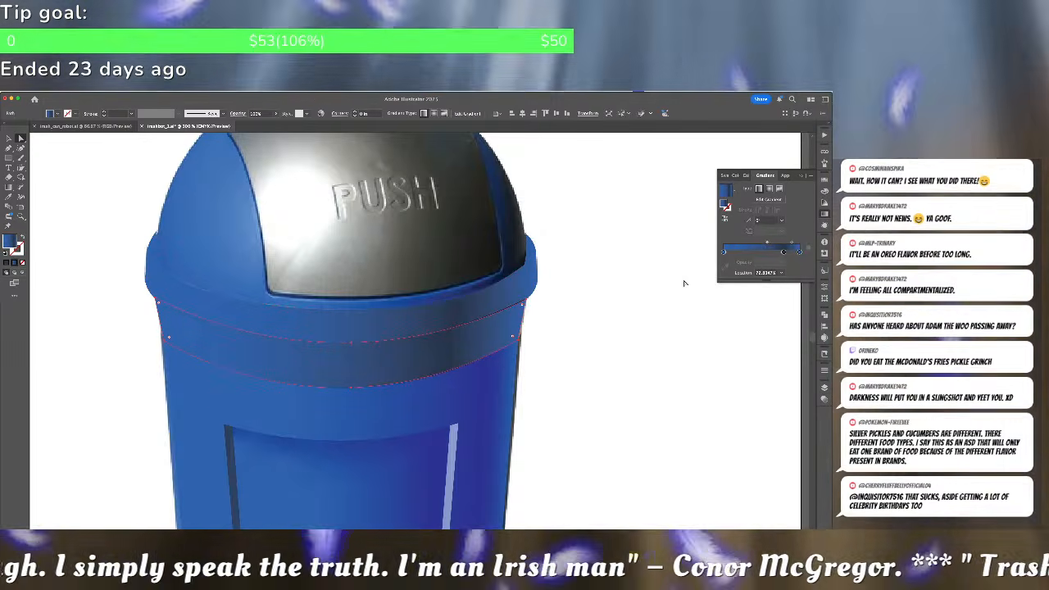
left_click(620, 317)
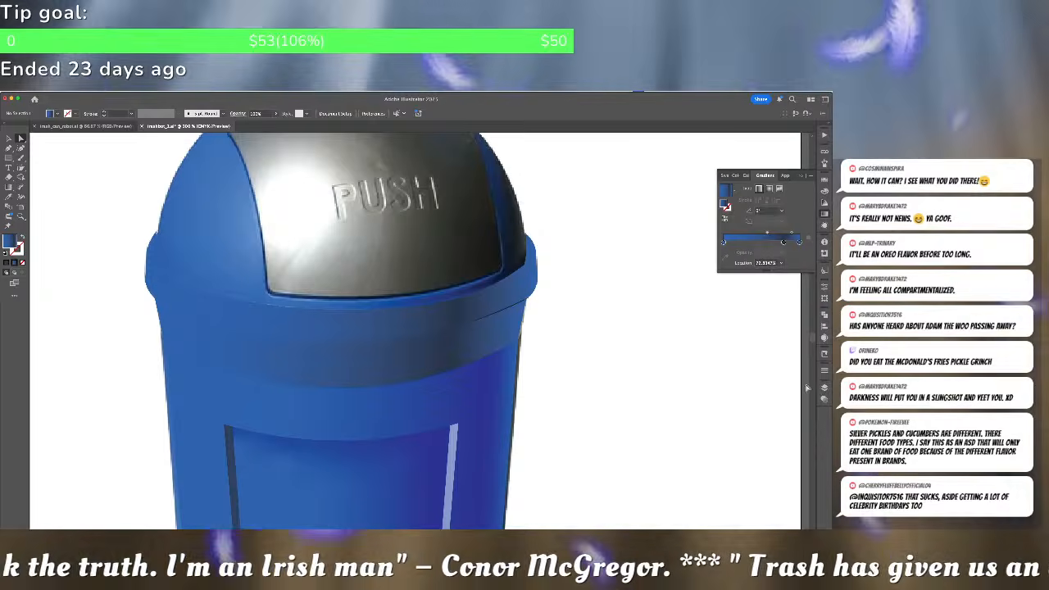
Hide the layer containing the trash can reference photo and select the dark band below the rim
left_click(824, 387)
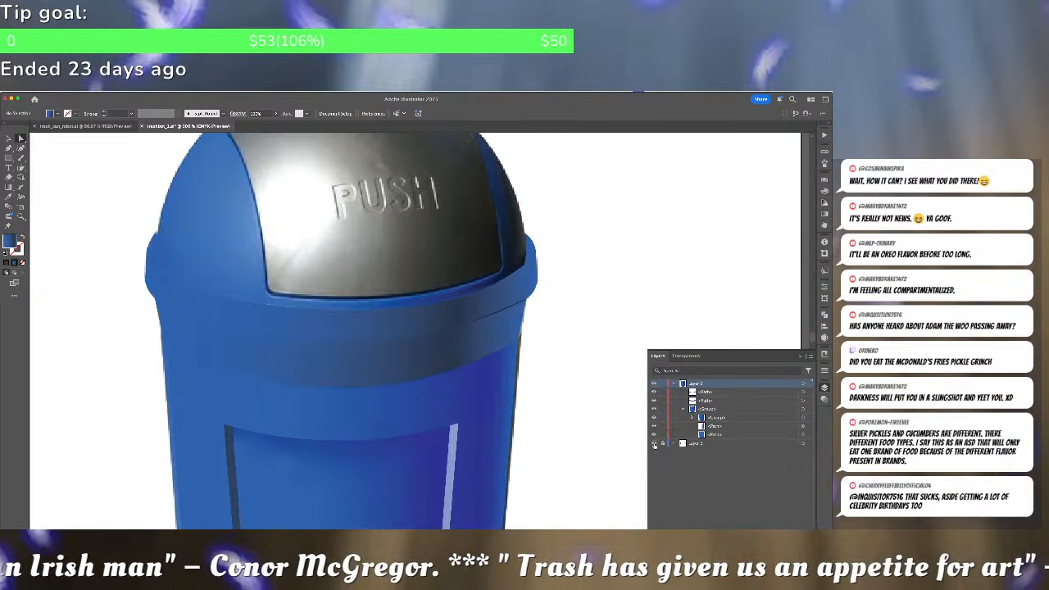
left_click(654, 443)
scroll(566, 406, "down", 3)
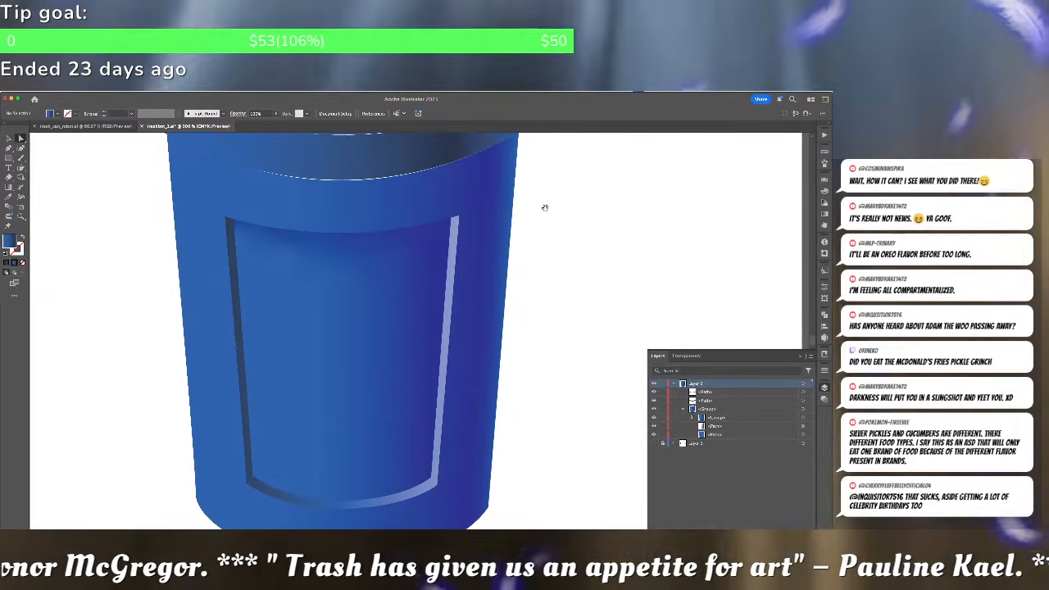
left_click(458, 255)
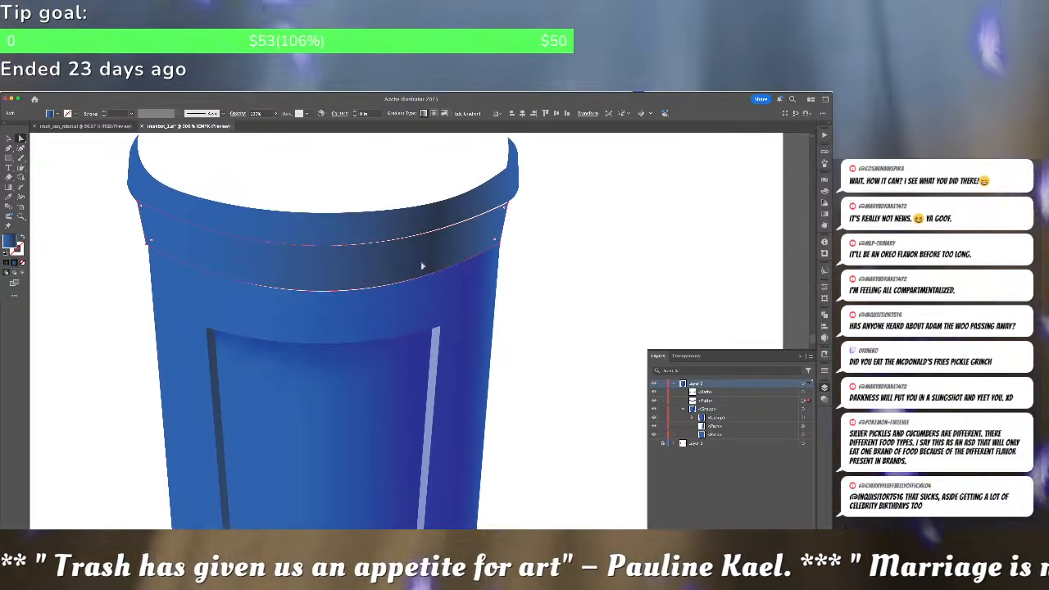
Refine the centre point on the dark band's lower edge with the Curvature tool, then deselect the band
scroll(328, 277, "up", 2)
left_click(21, 148)
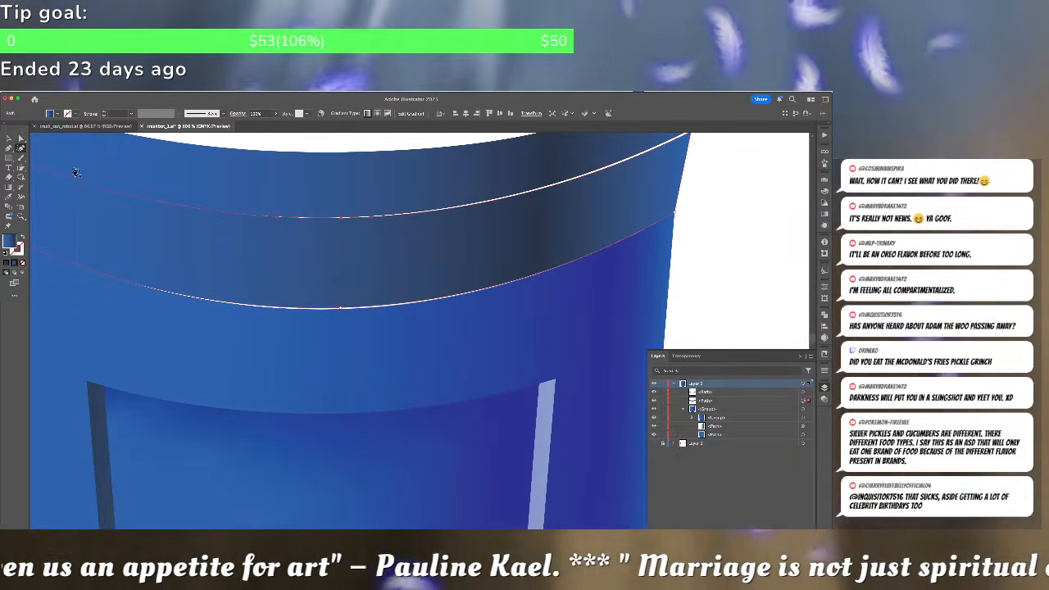
left_click(340, 309)
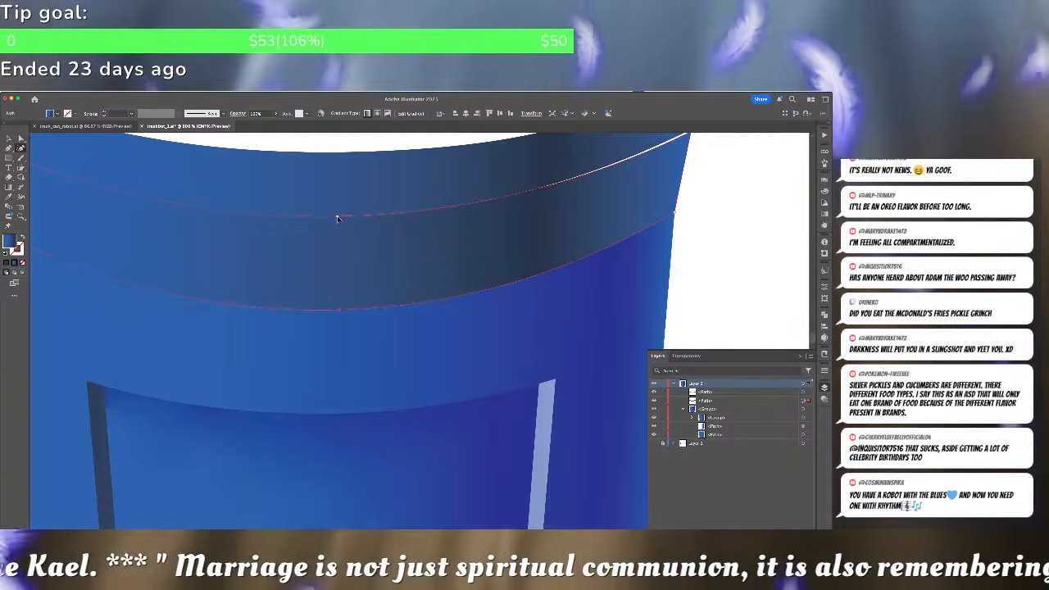
scroll(546, 237, "up", 2)
scroll(549, 257, "up", 3)
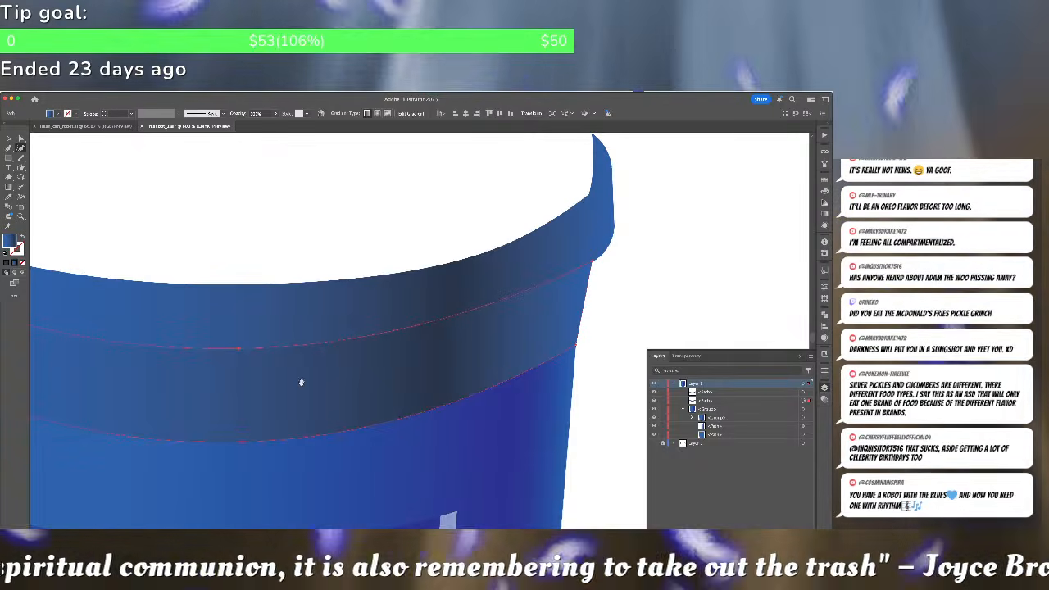
left_click_drag(301, 383, 524, 383)
key("super+shift+a")
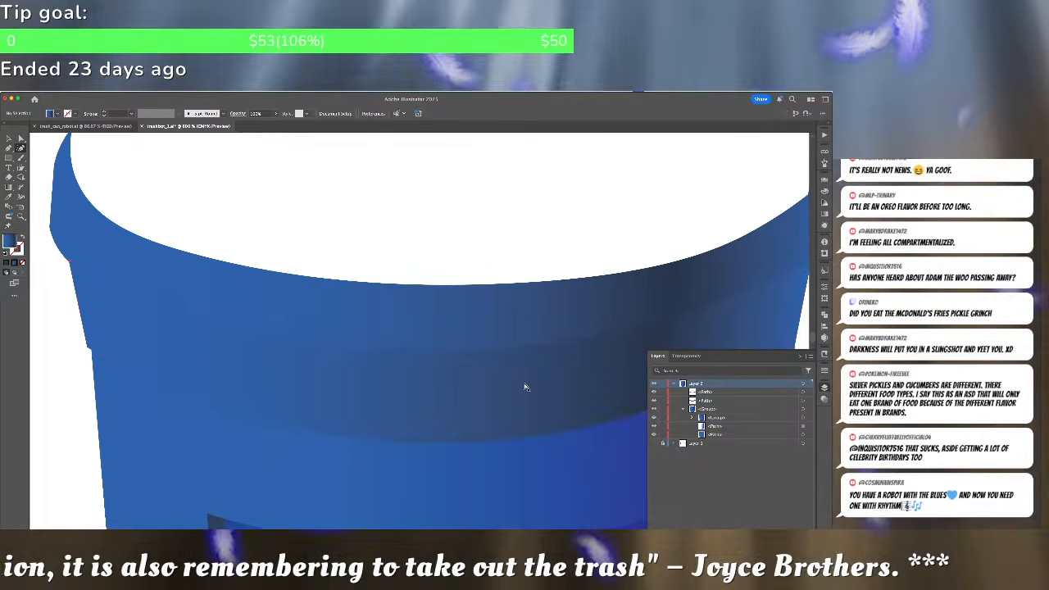
scroll(545, 387, "down", 3)
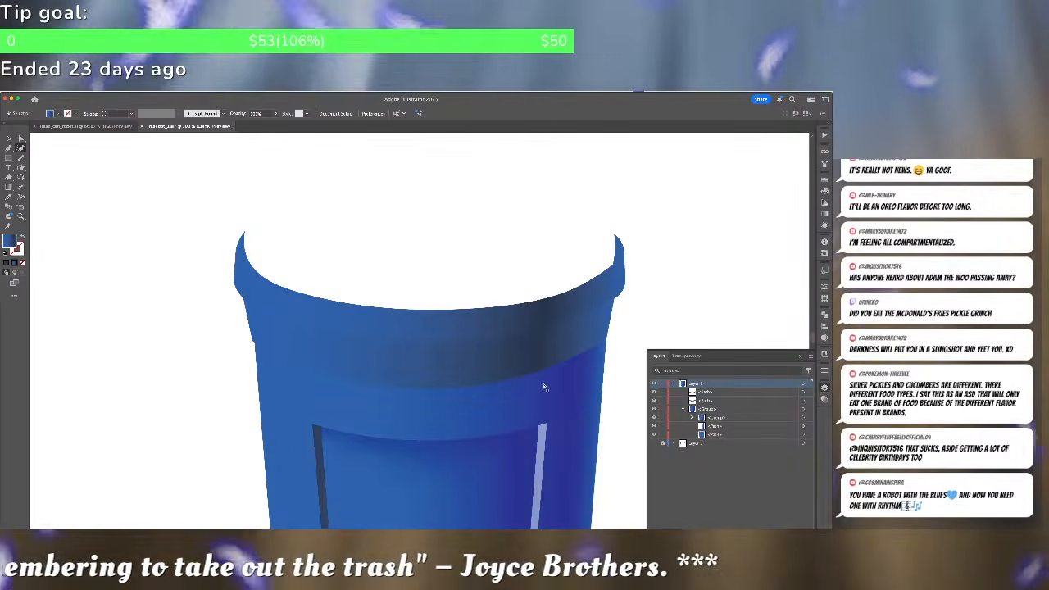
Duplicate the dark band in place, isolate the copy and delete its two lower corner anchor points
key("v")
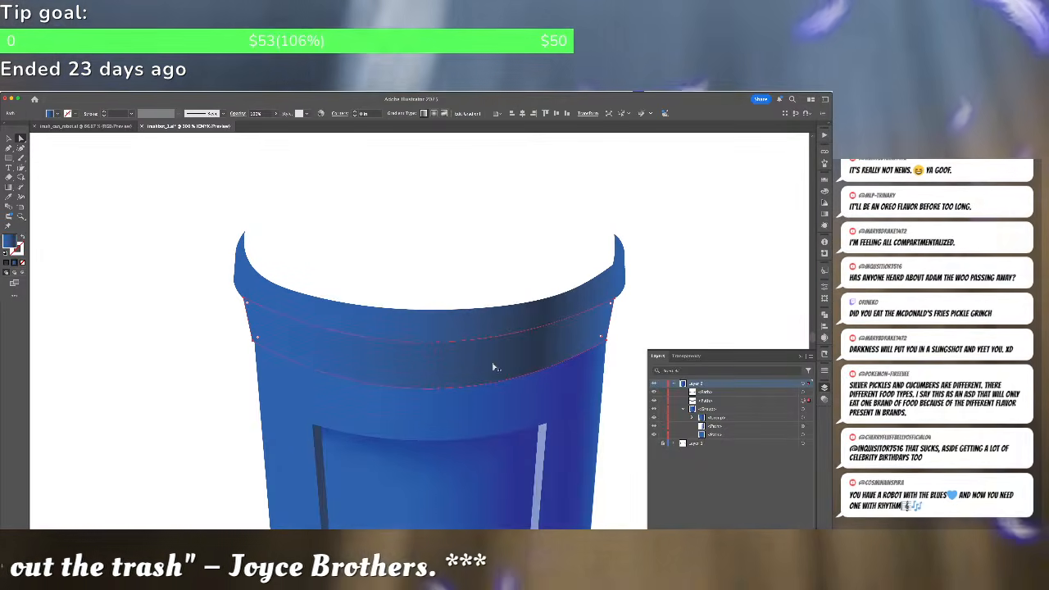
key("super+f")
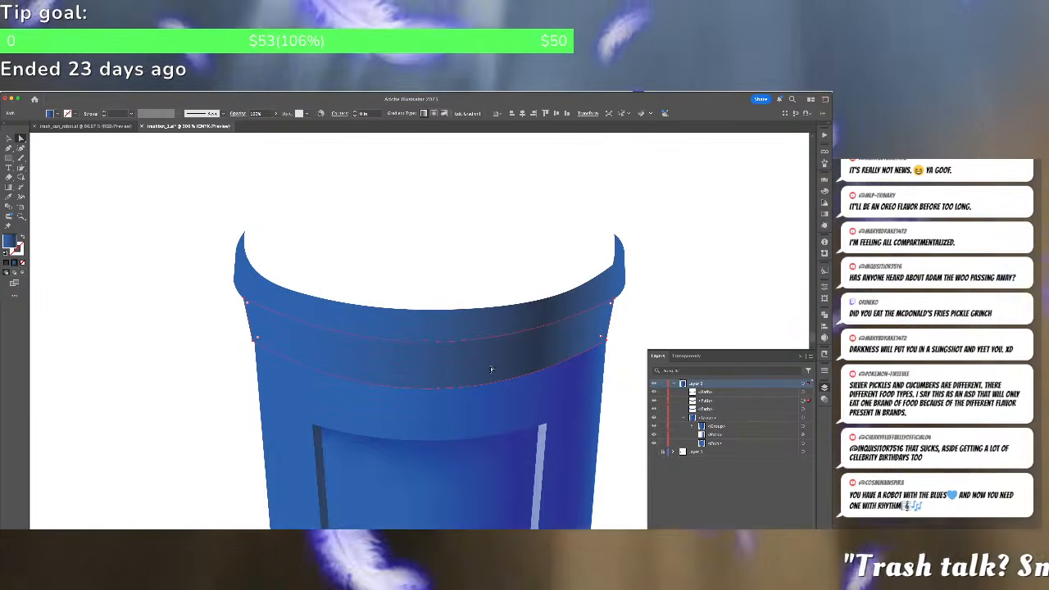
key("k")
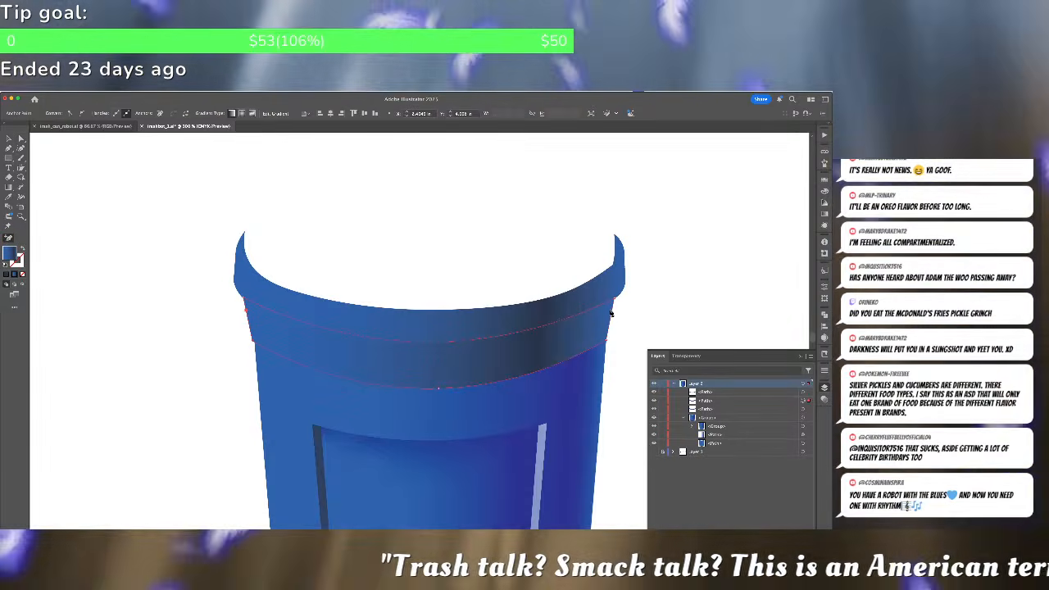
left_click(608, 345)
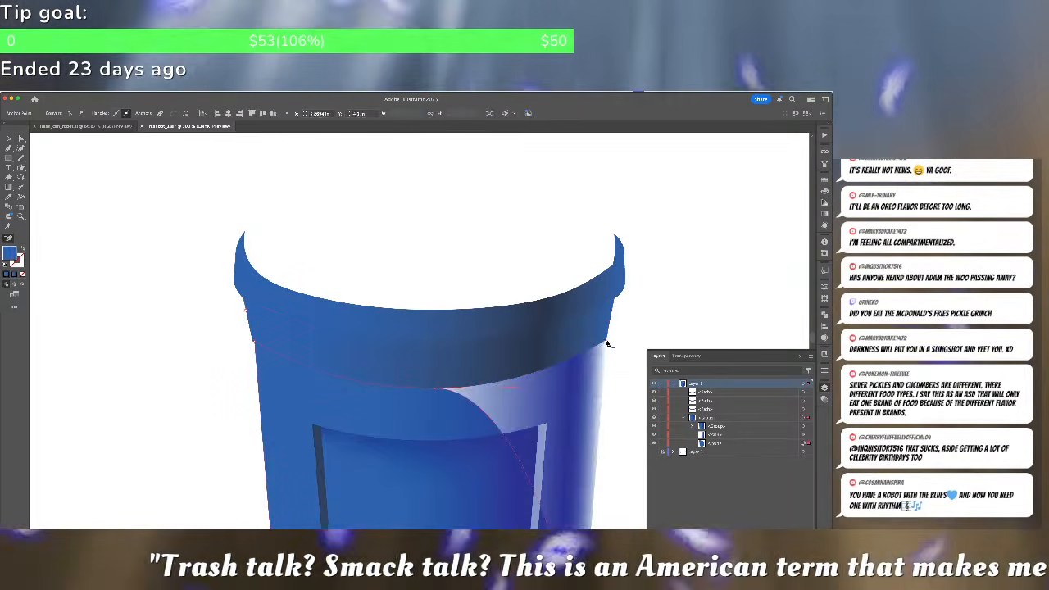
double_click(579, 342)
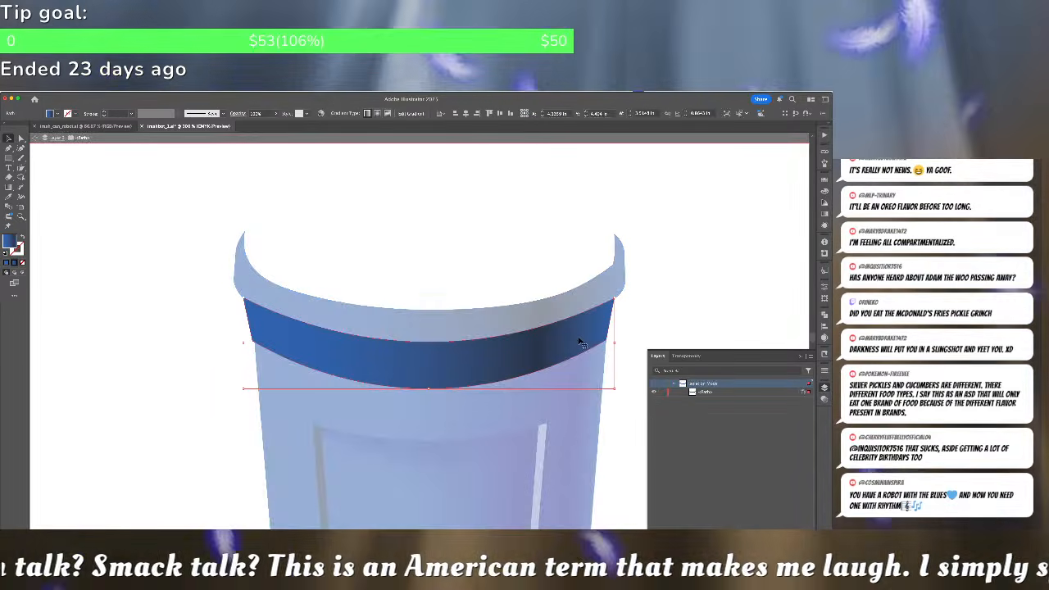
key("minus")
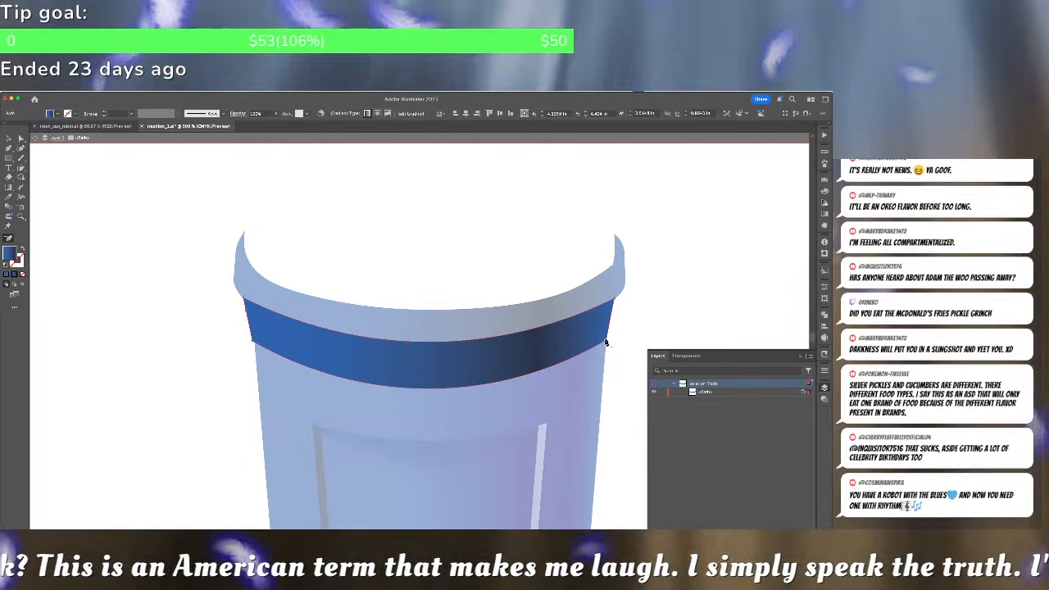
left_click(608, 342)
left_click(251, 345)
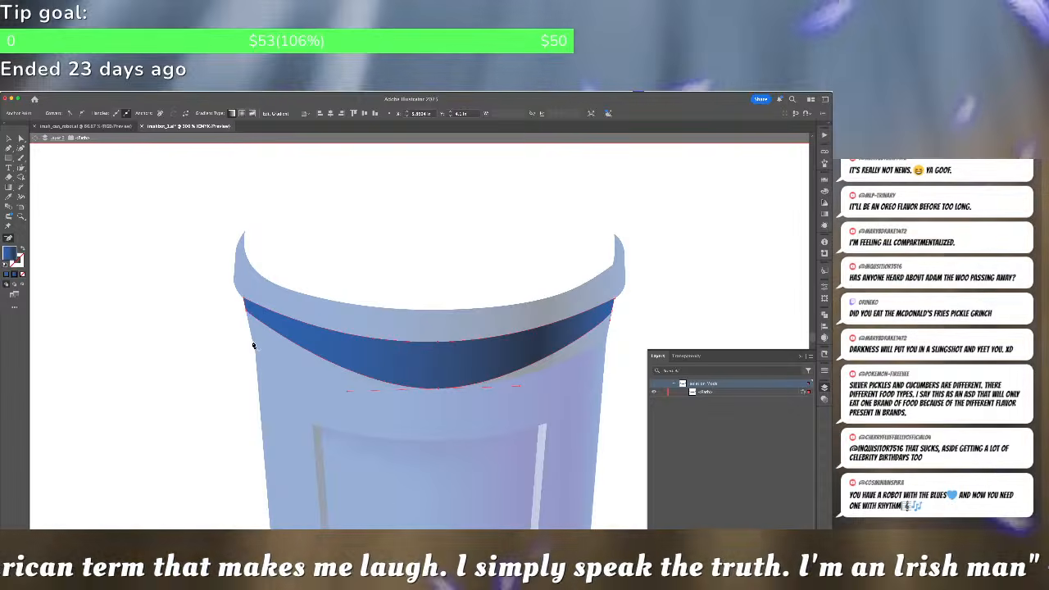
Raise the copy's bottom centre point to form a thin strip under the rim and lengthen its handles along the curve
key("a")
left_click_drag(441, 386, 440, 351)
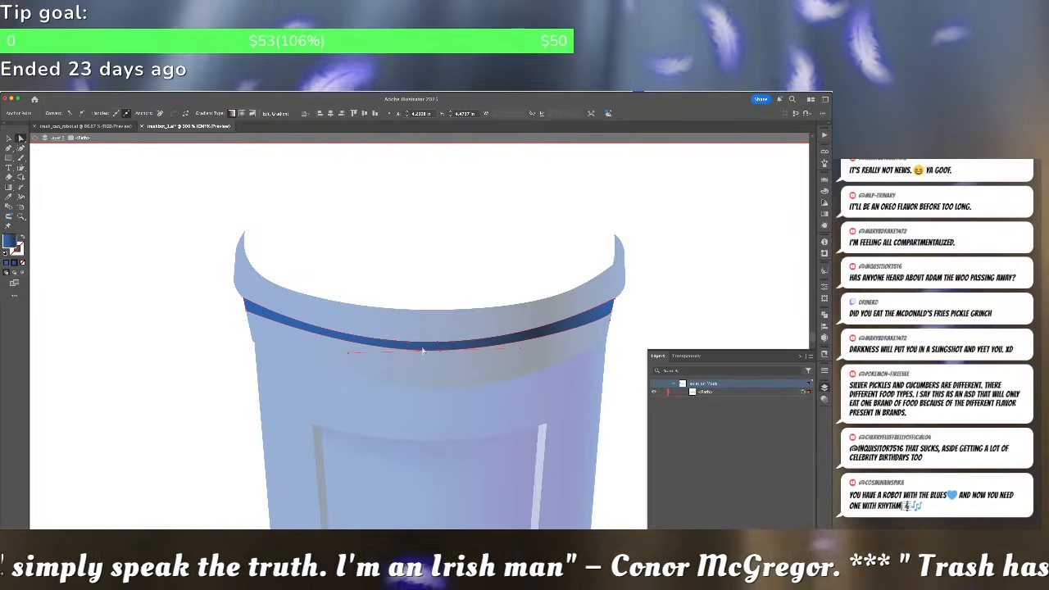
left_click_drag(439, 351, 571, 348)
key("shift+c")
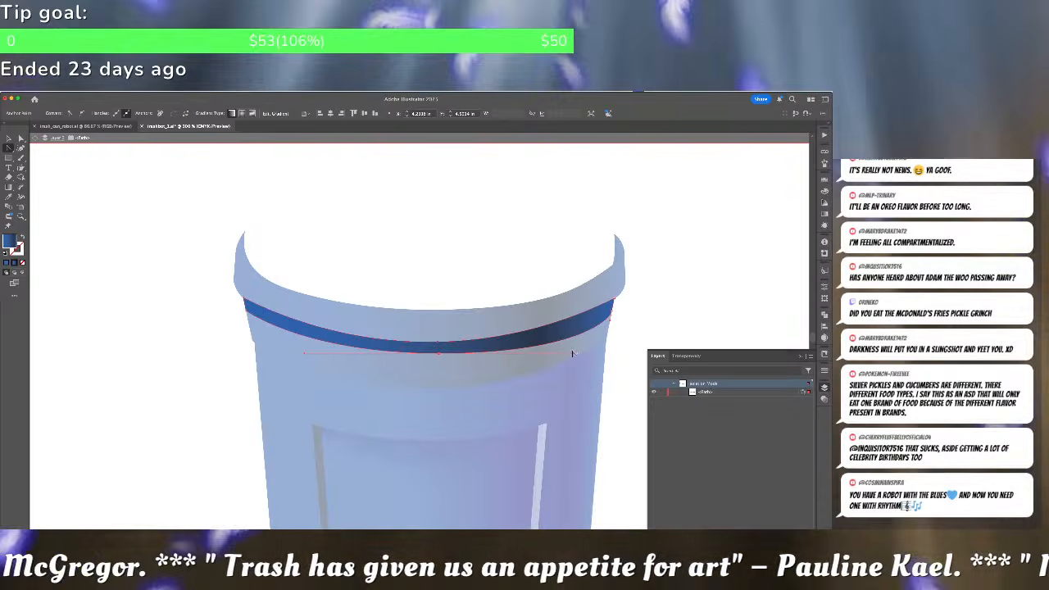
key("a")
left_click_drag(564, 356, 542, 354)
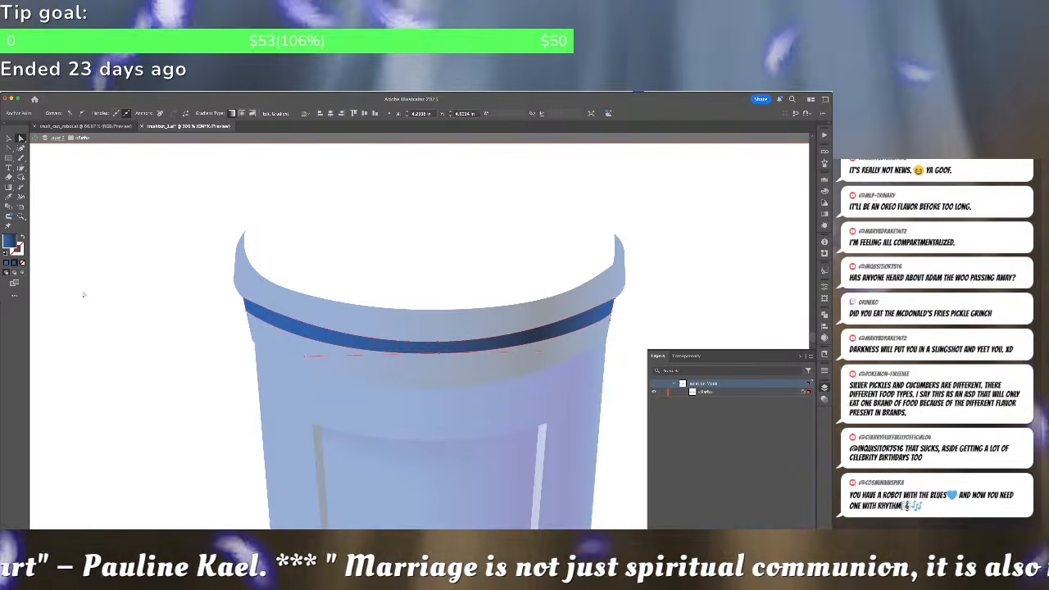
Fill the thin strip with a solid darker blue
left_click(7, 262)
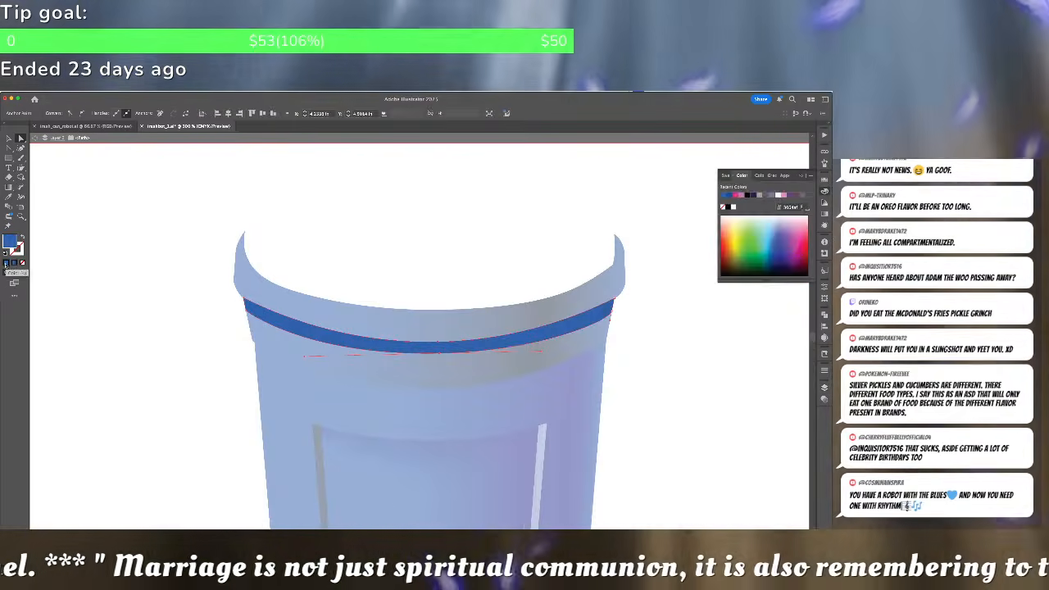
double_click(11, 240)
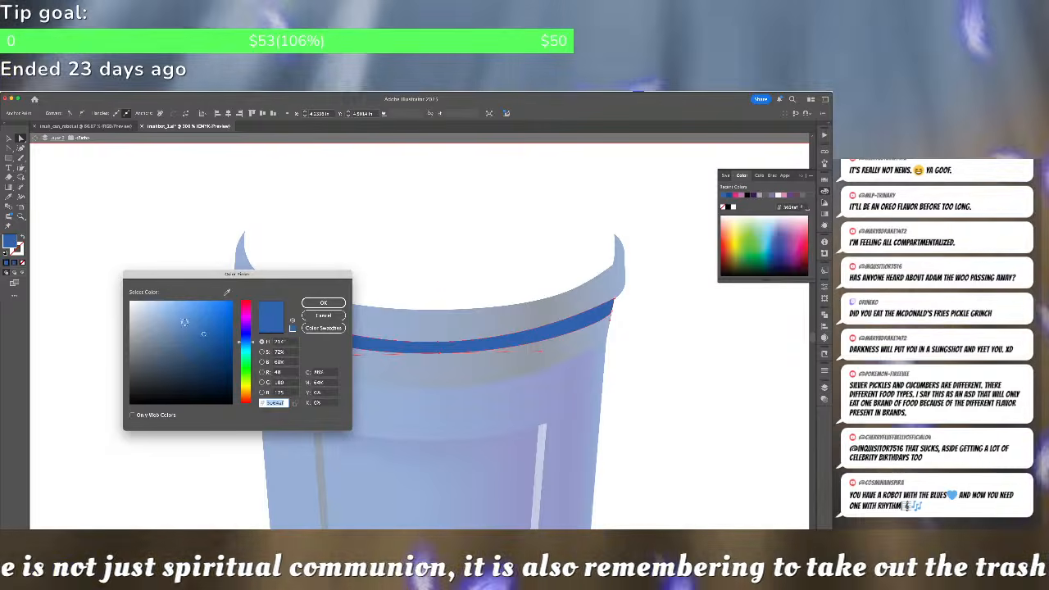
left_click(205, 356)
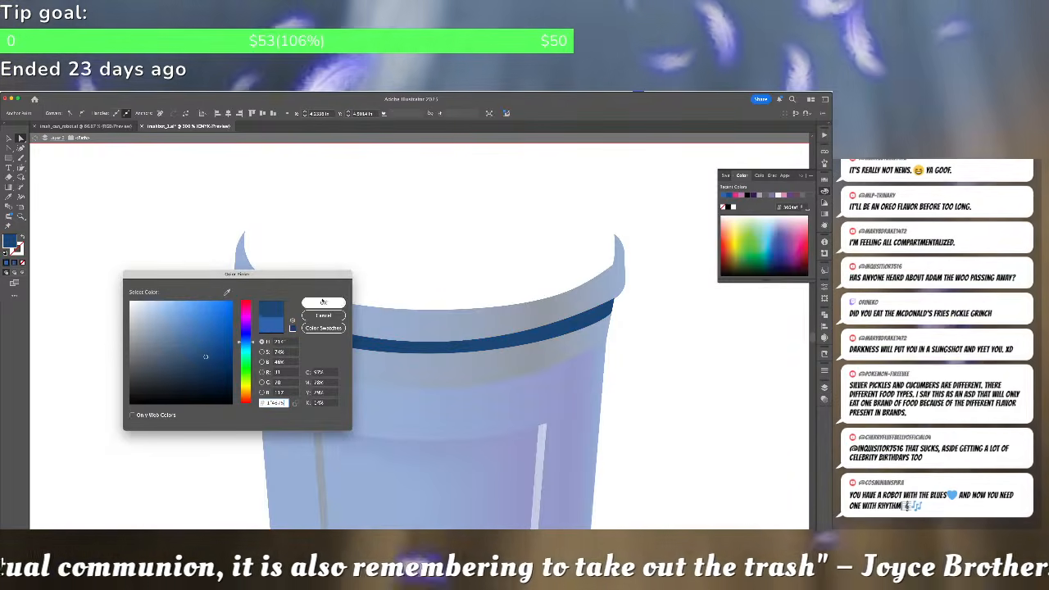
left_click(322, 303)
Apply a freeform gradient to the strip, with colour stops at both ends and one at the centre
left_click(764, 175)
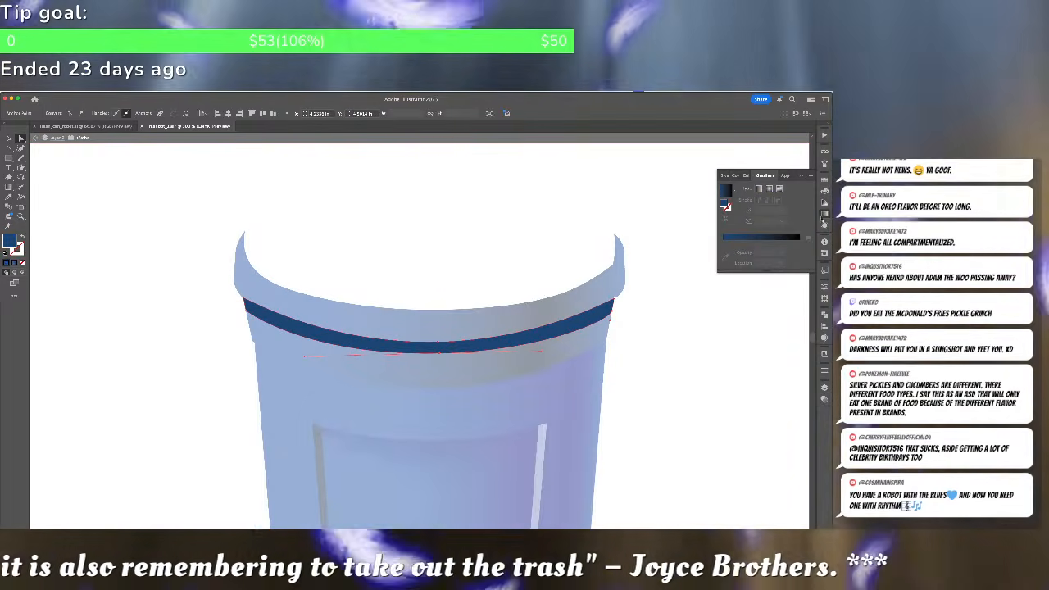
left_click(779, 189)
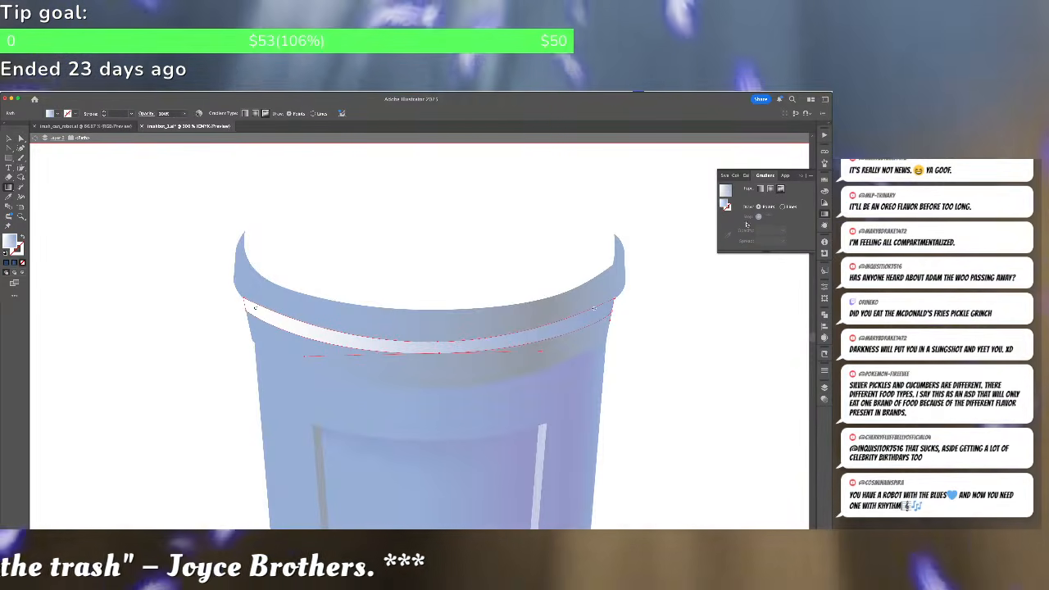
left_click(439, 349)
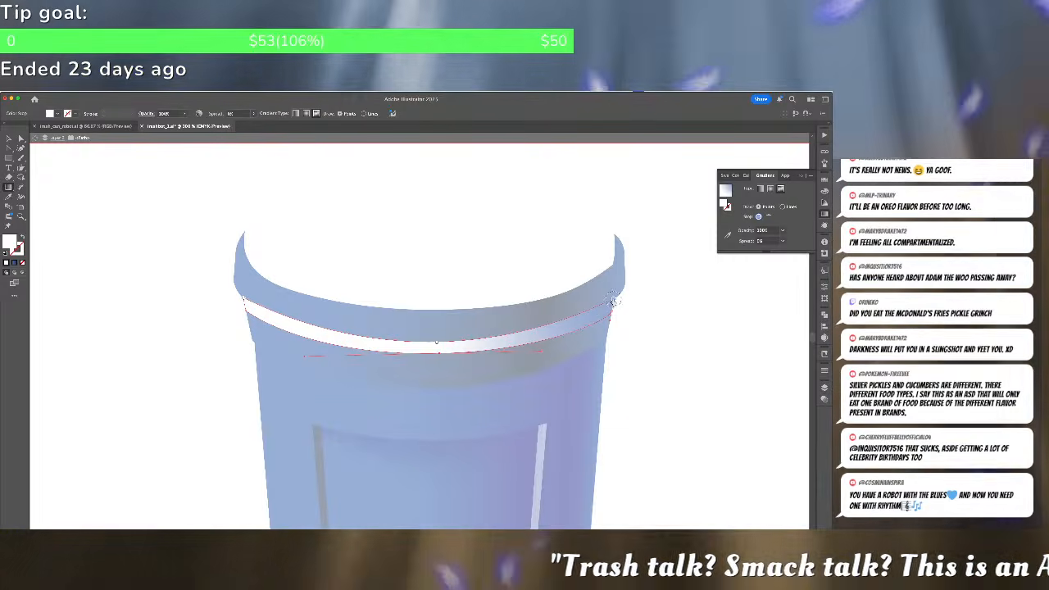
Recolour the freeform gradient stop at the strip's right end to a deep blue
double_click(613, 302)
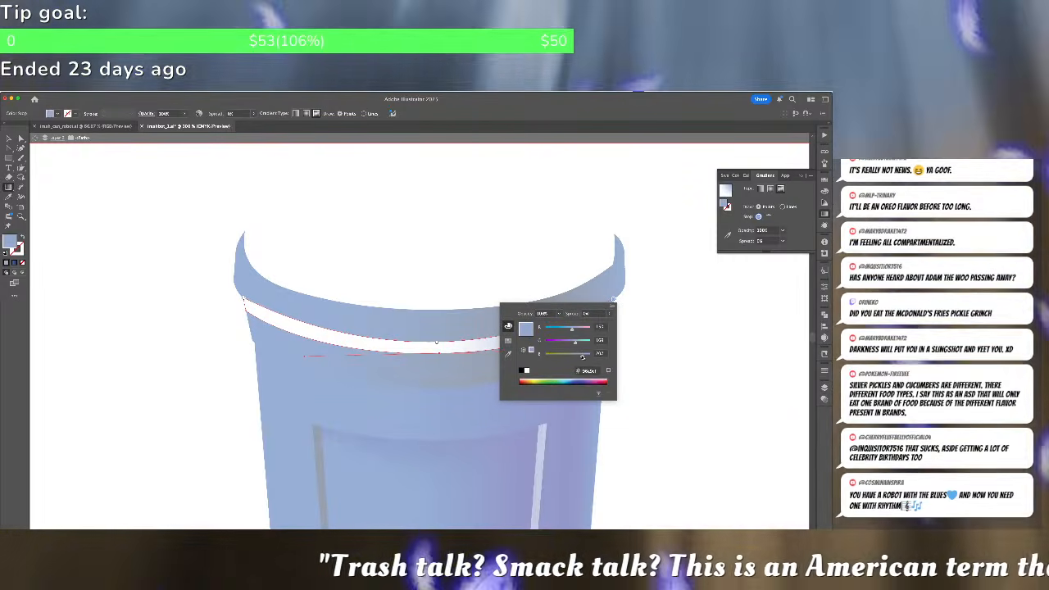
left_click(587, 370)
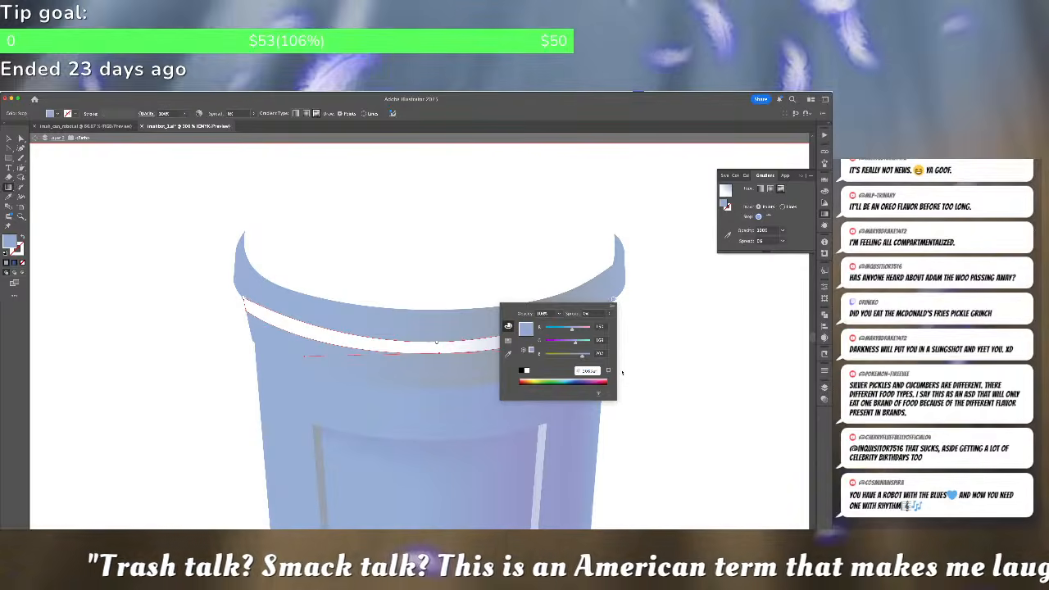
key("Return")
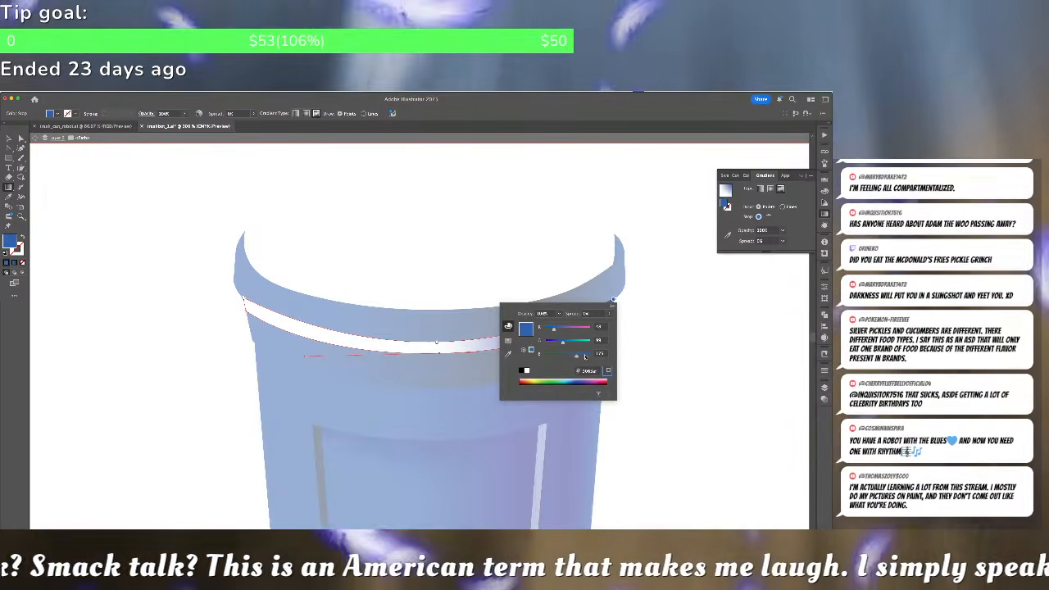
mouse_move(564, 345)
left_mouse_down()
mouse_move(554, 331)
mouse_move(579, 357)
left_mouse_up()
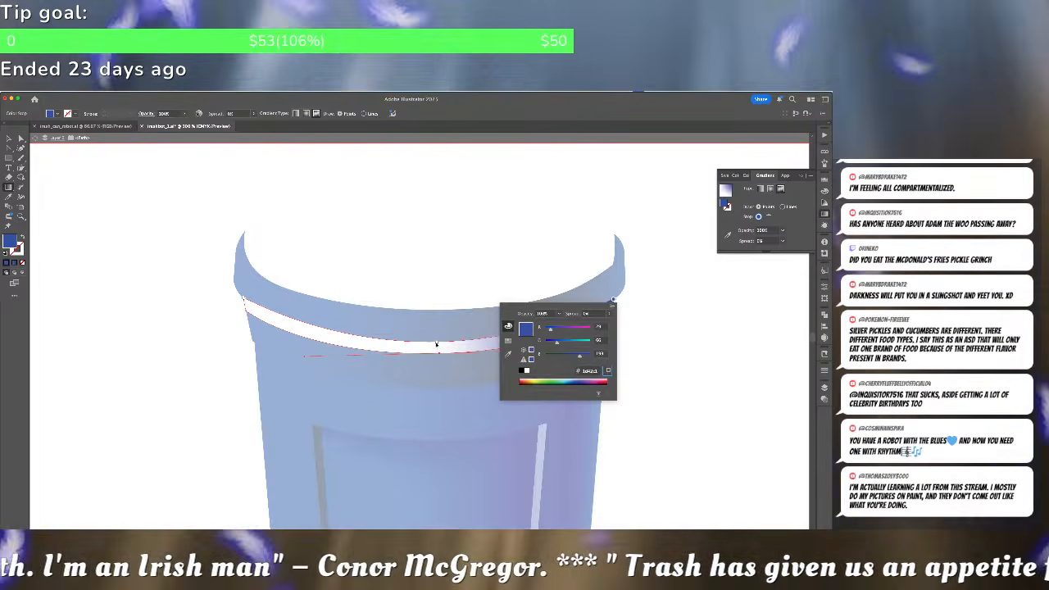
Set the strip's centre gradient stop to the same deep blue RGB values as the stop at the right end
double_click(436, 344)
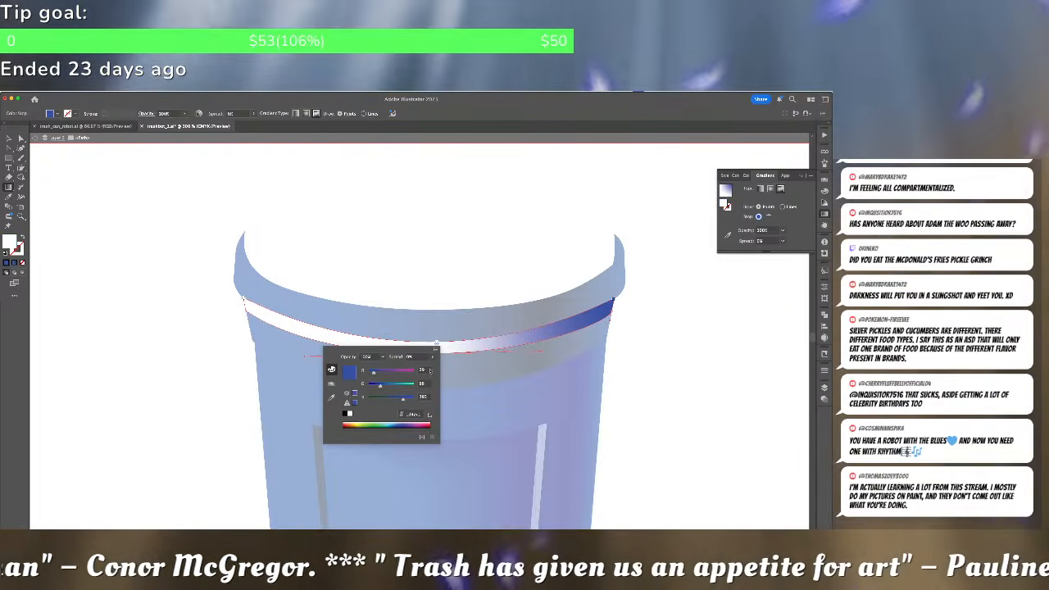
left_click(437, 345)
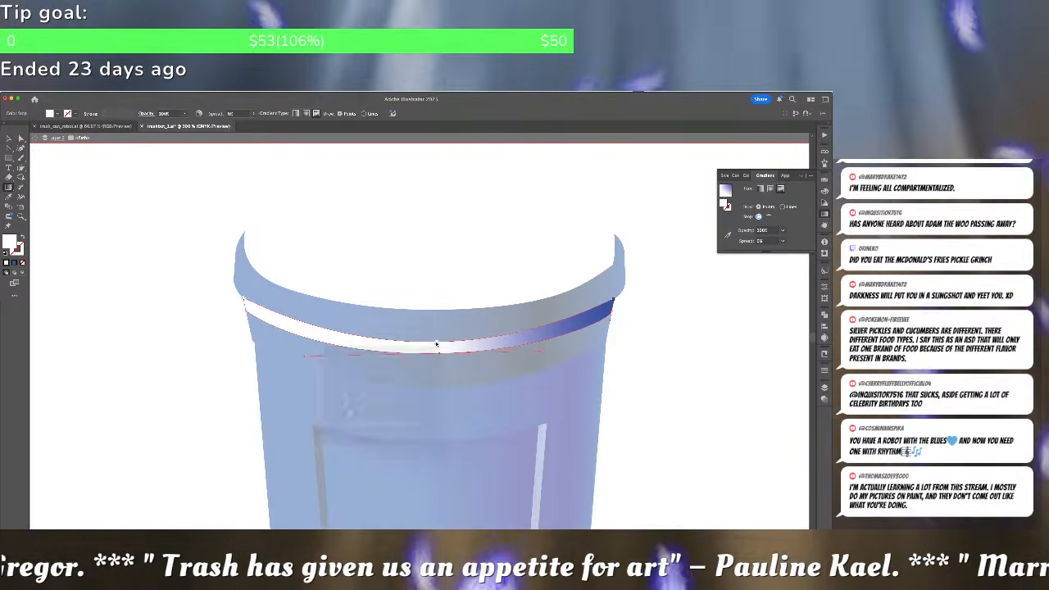
double_click(437, 345)
left_click(437, 346)
double_click(437, 345)
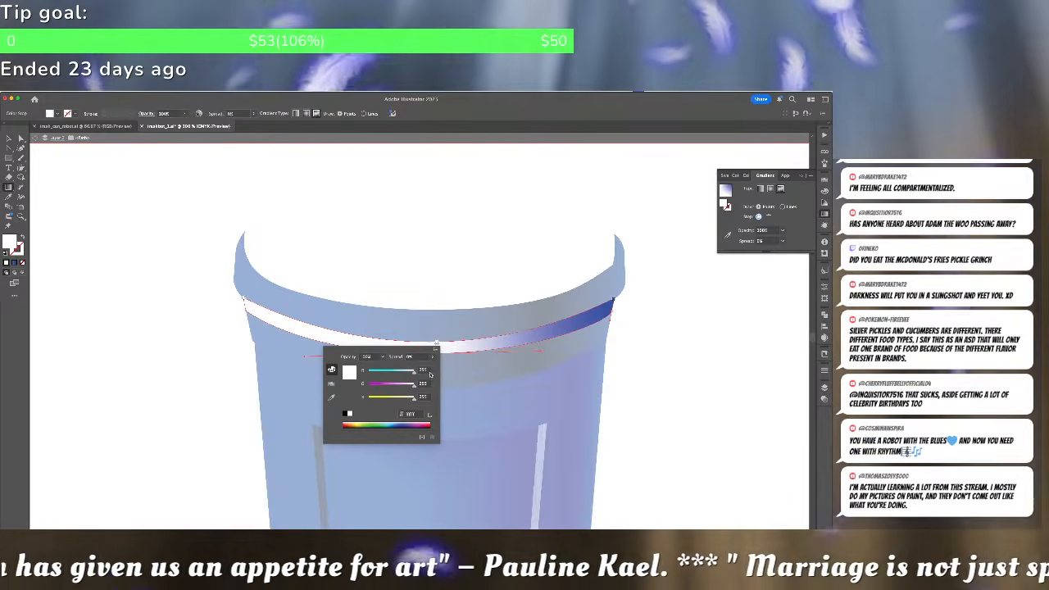
left_click_drag(429, 373, 404, 366)
type("24")
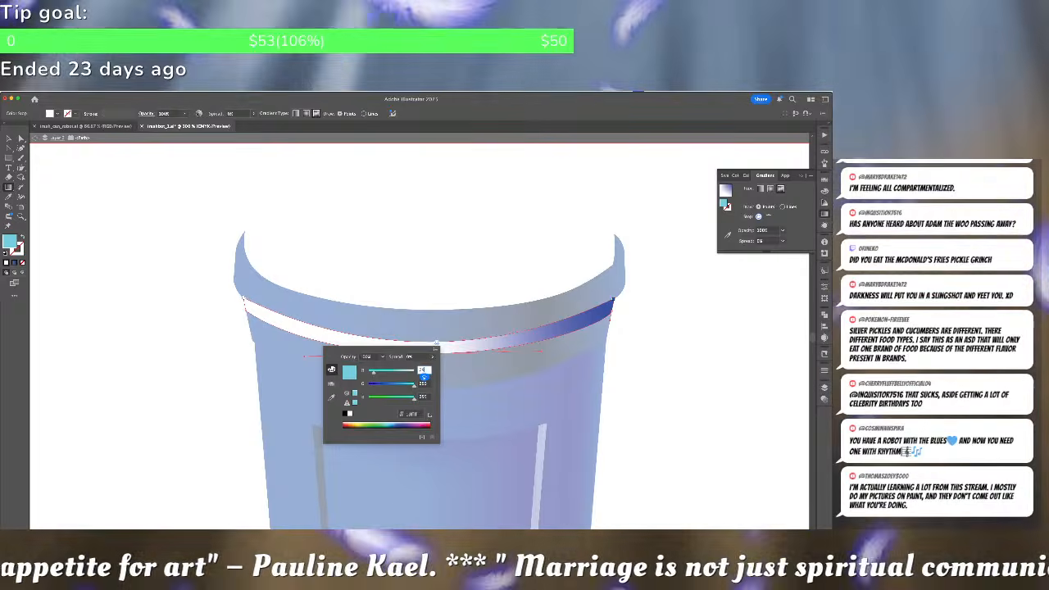
key("Tab")
type("88")
key("Tab")
type("14")
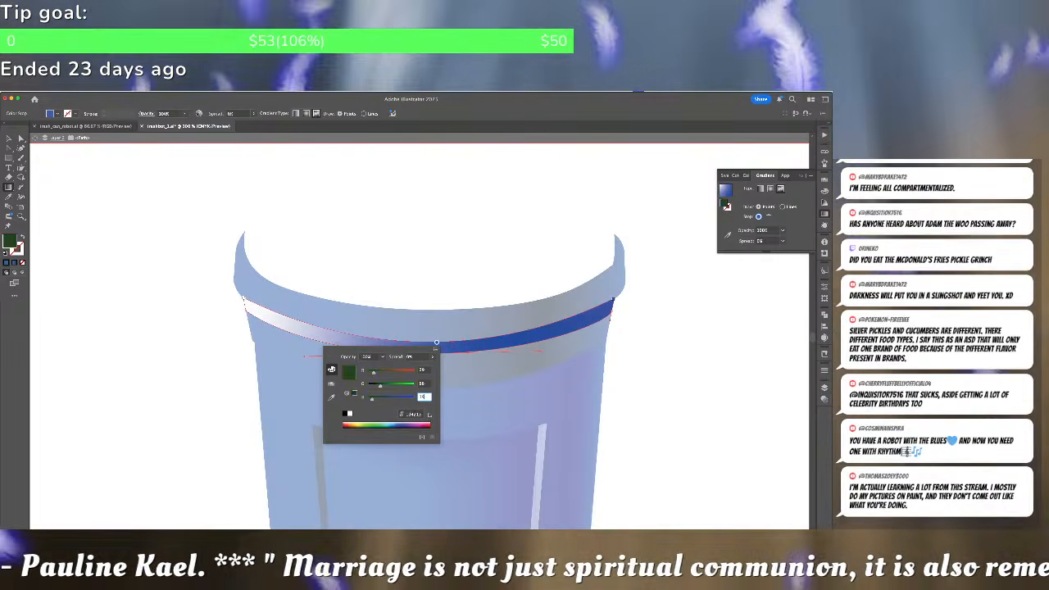
type("5")
key("Tab")
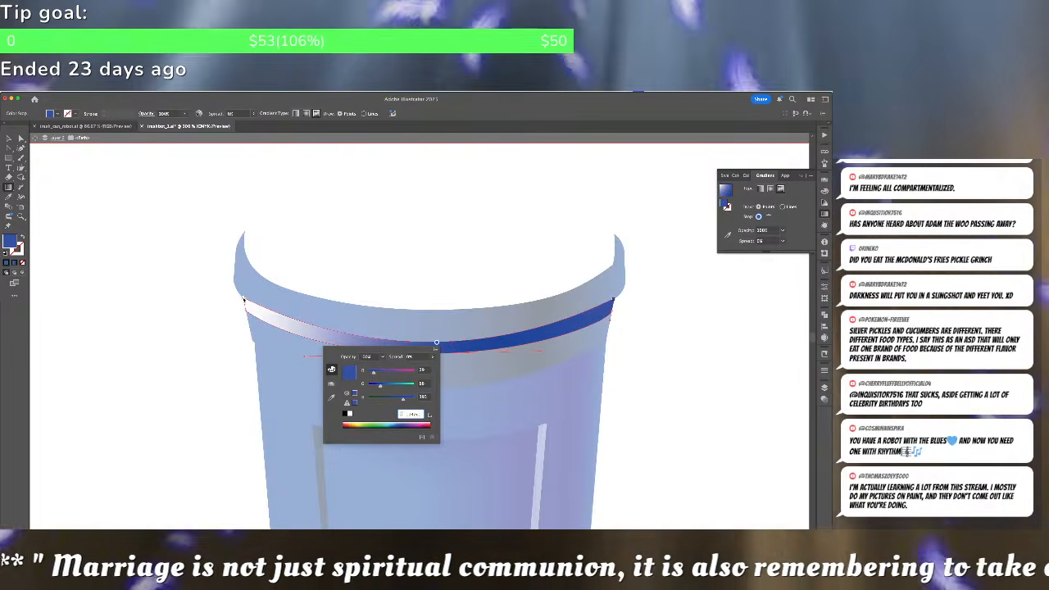
Set the gradient stop at the strip's left end to the same deep blue, with a blue value of 193
double_click(243, 300)
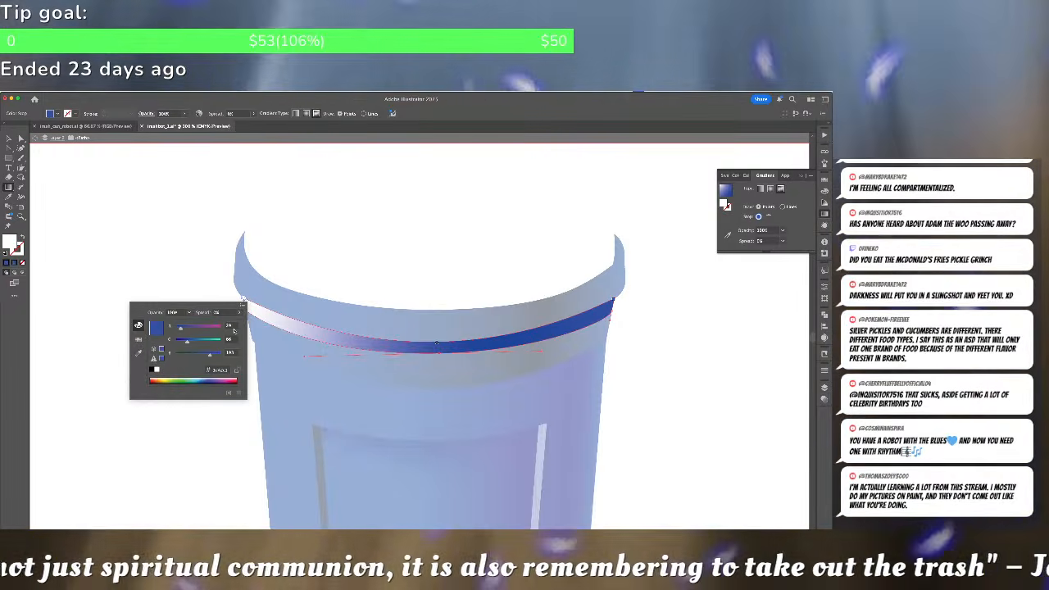
left_click(244, 300)
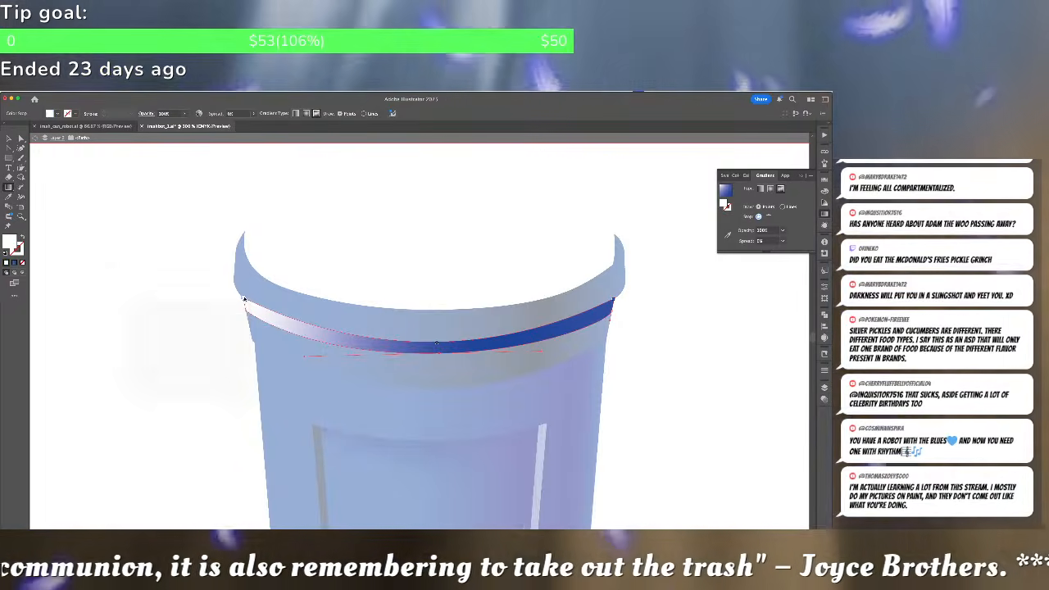
double_click(243, 300)
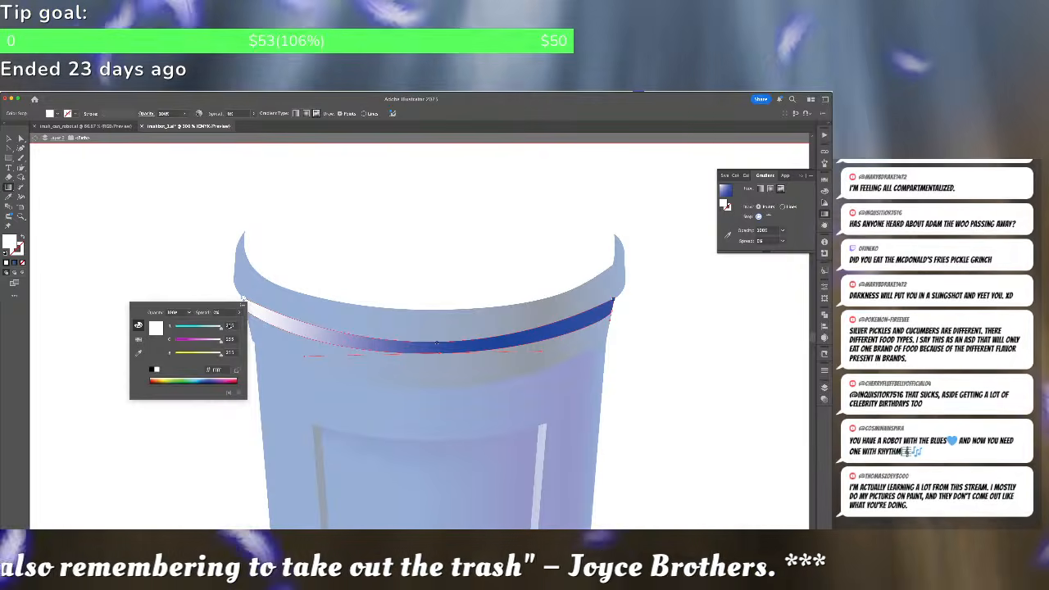
left_click_drag(229, 326, 187, 340)
key("Tab")
type("193")
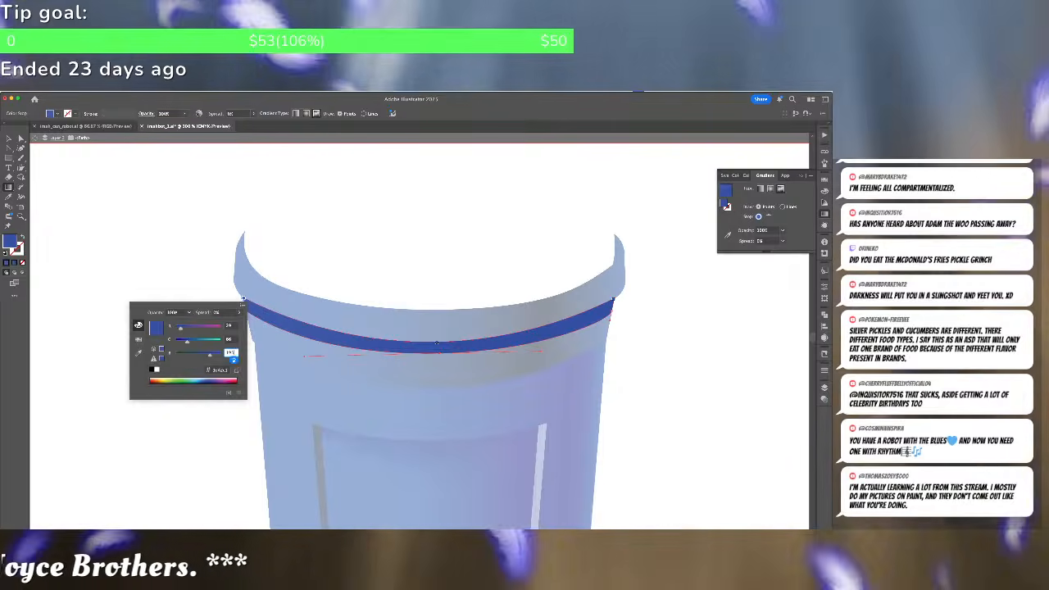
Finish the left stop's deep blue and add matching stops along the strip's lower edge at both ends and the centre
key("Tab")
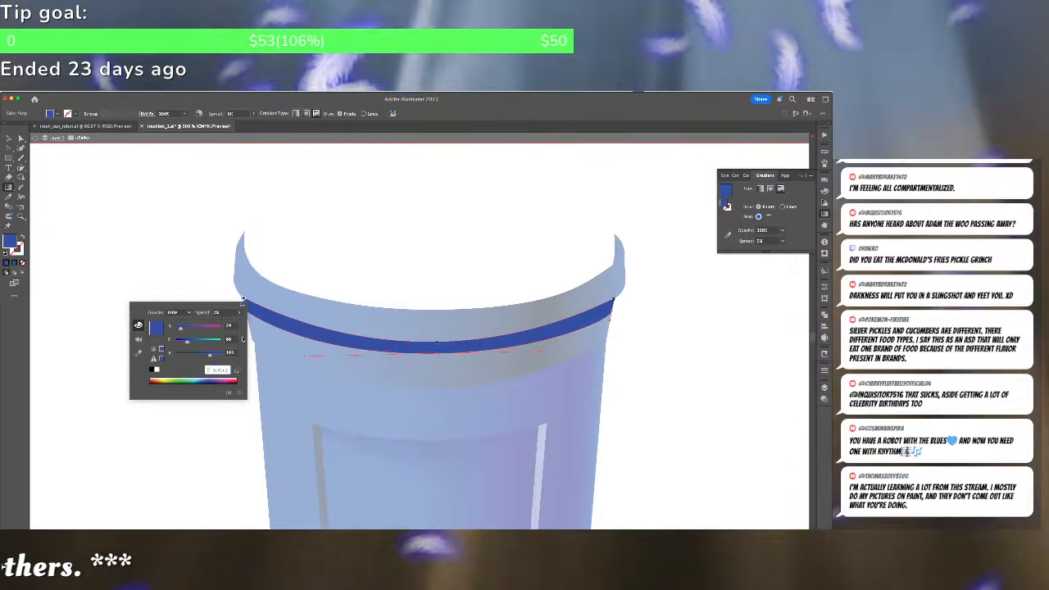
left_click(135, 265)
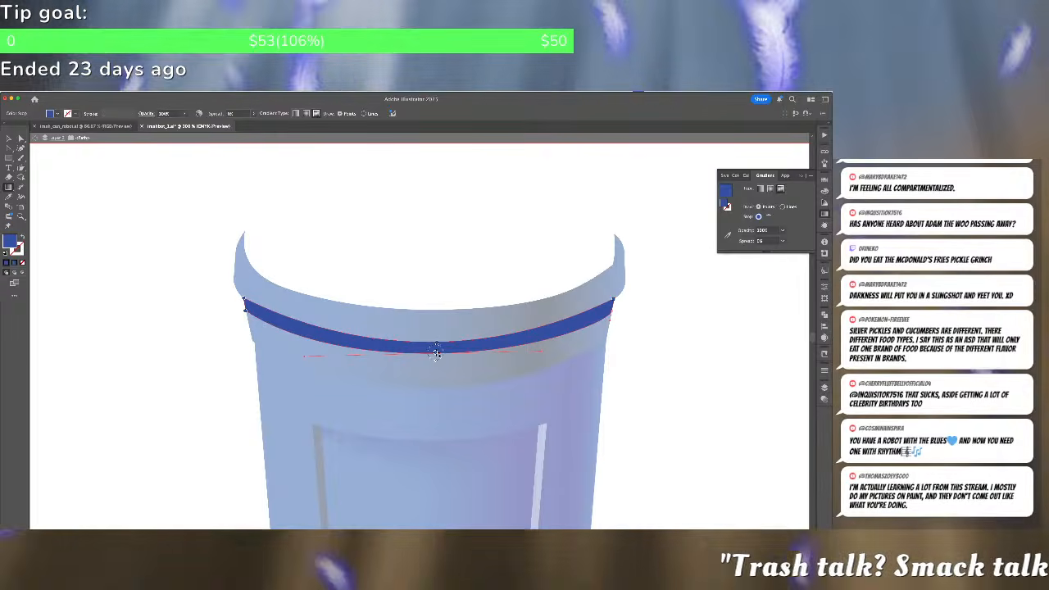
double_click(611, 311)
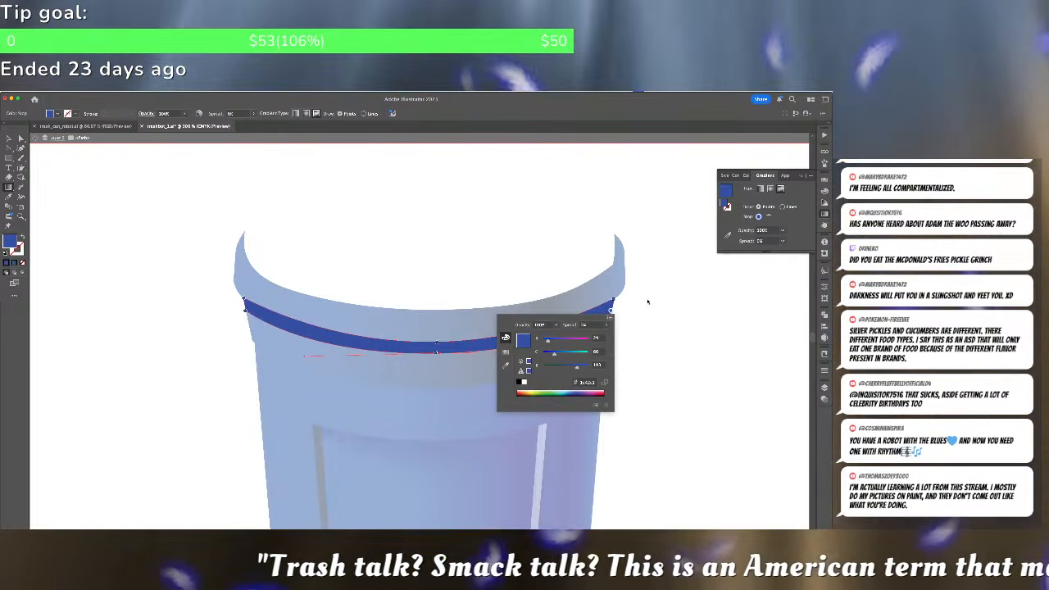
left_click(639, 311)
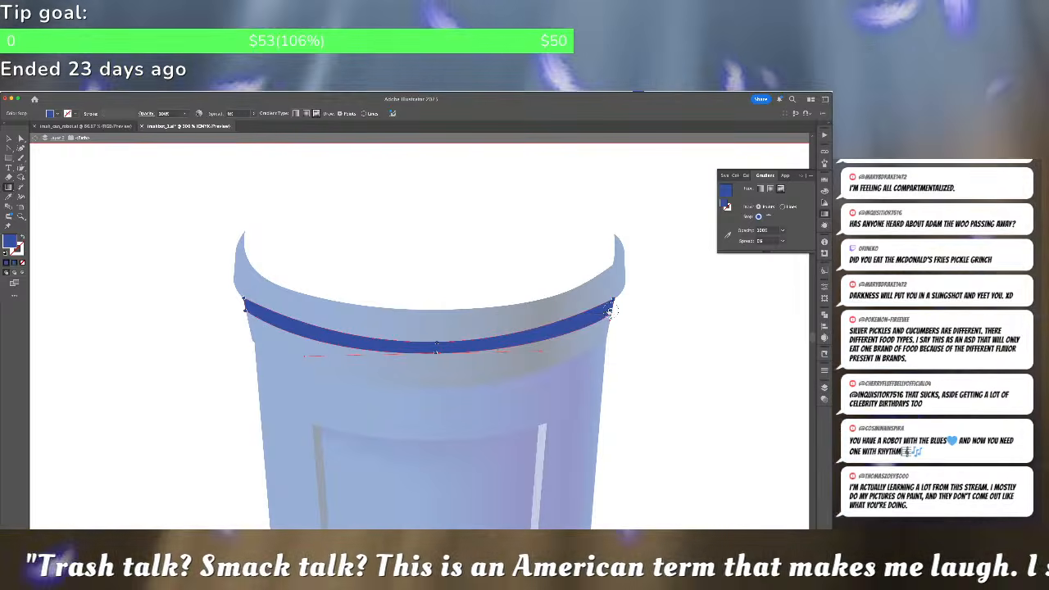
Set the opacity of the strip's three lower-edge gradient stops, at the right, centre and left, to 0%
left_click(783, 231)
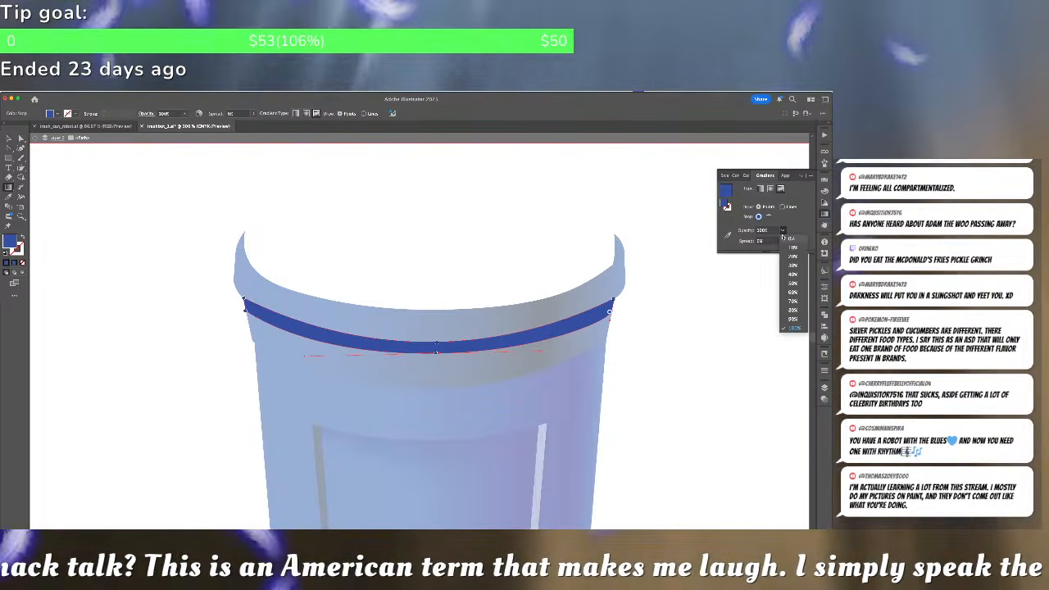
left_click(789, 240)
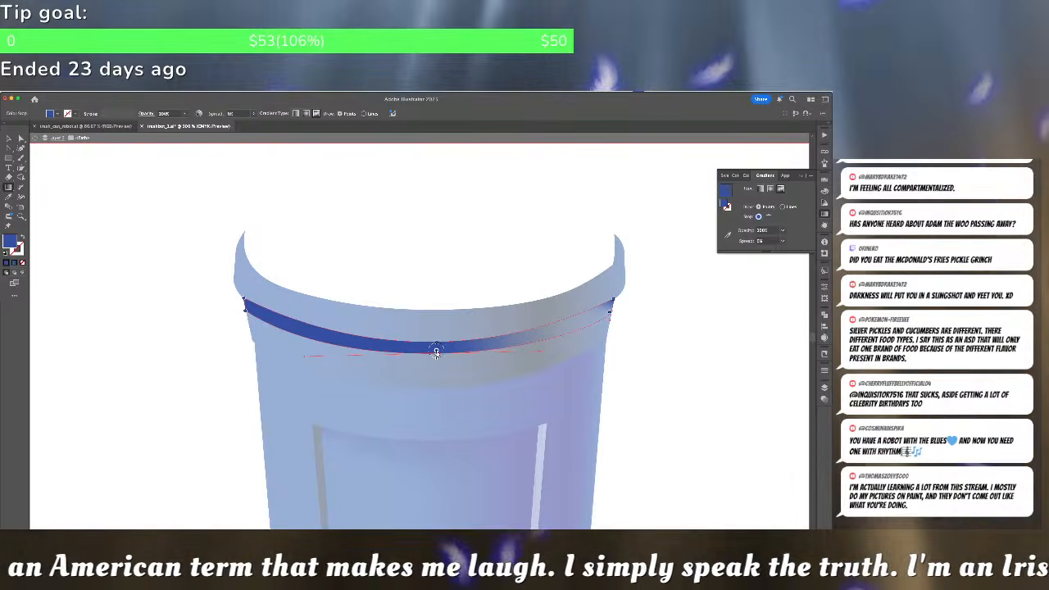
left_click(783, 231)
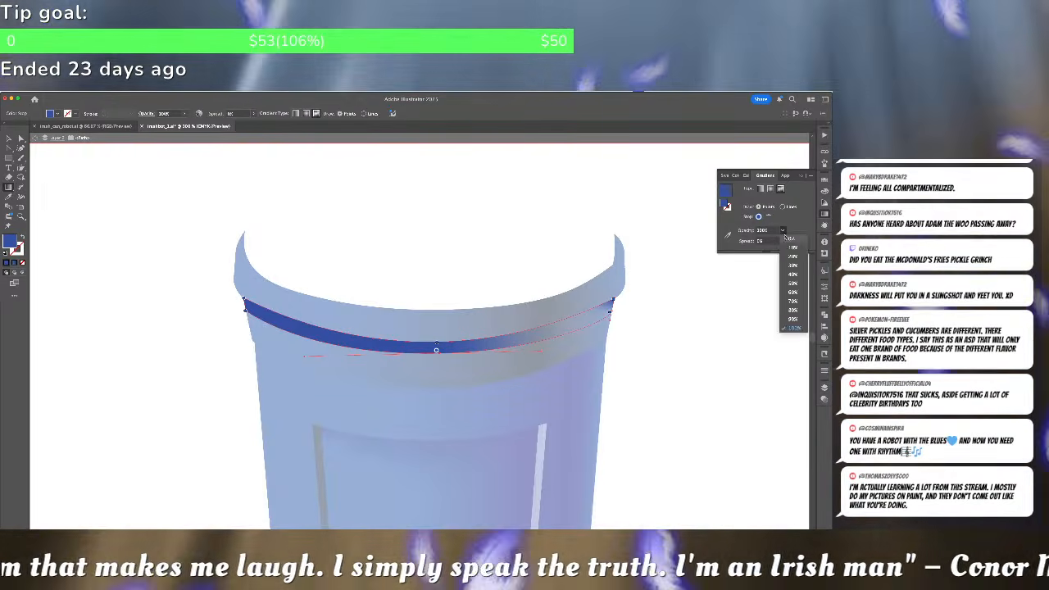
left_click(788, 239)
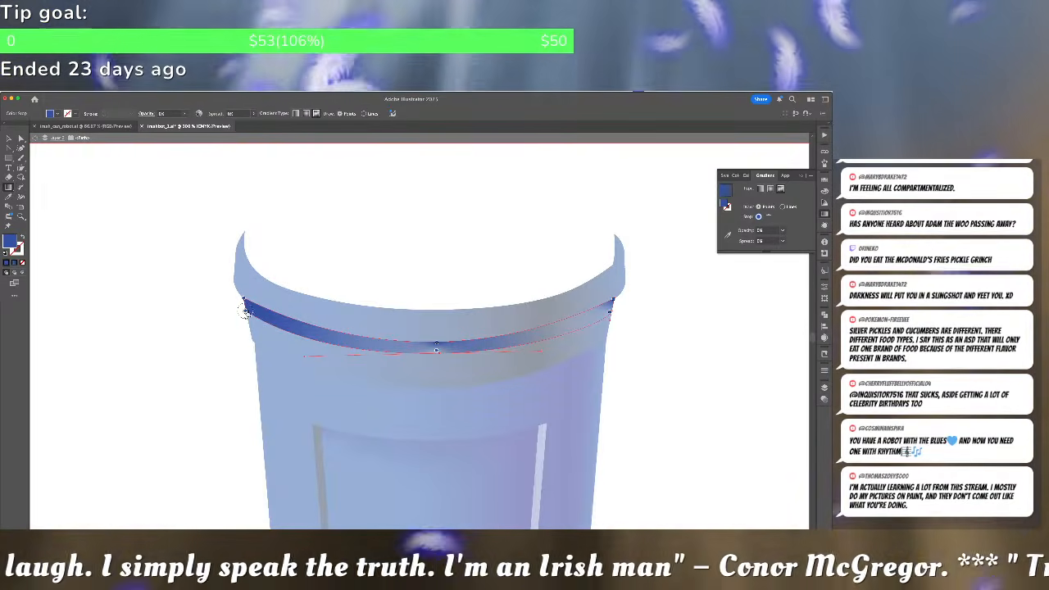
left_click(783, 231)
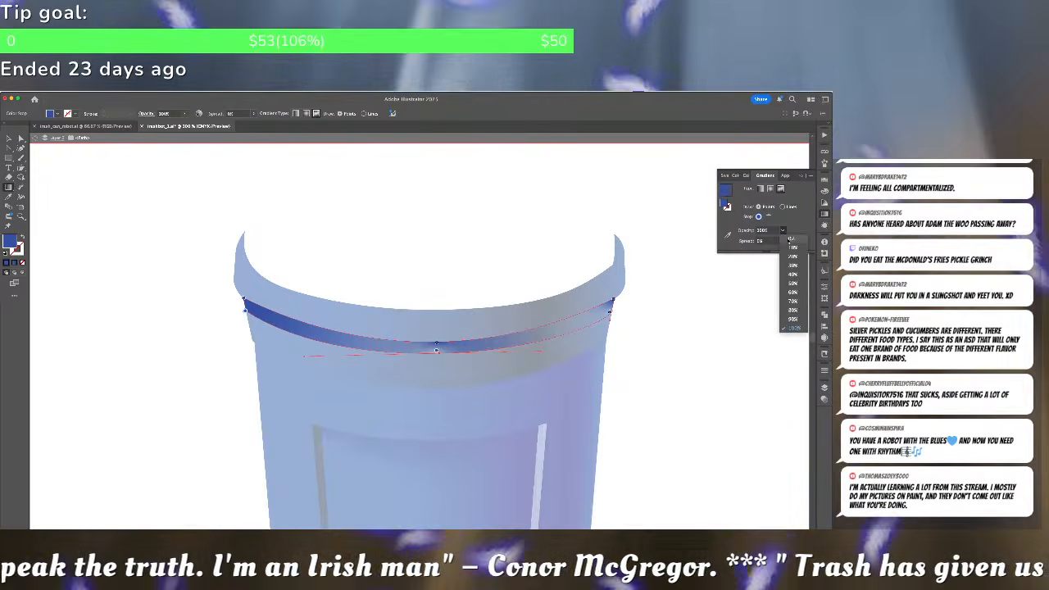
left_click(789, 239)
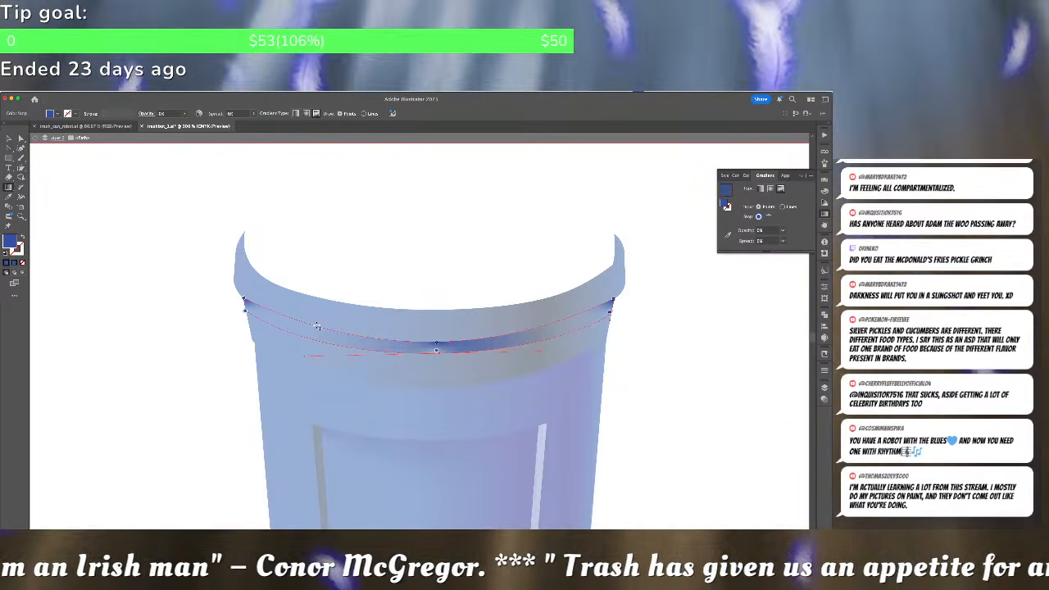
Add deep blue gradient stops along the strip's upper and lower edges, two on each side of the centre
left_click(317, 325)
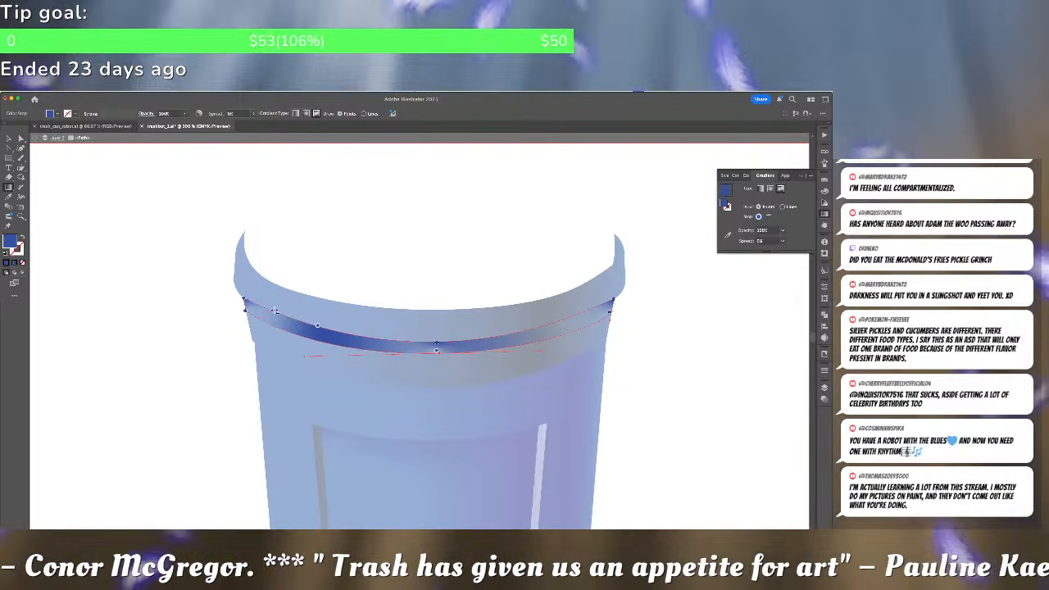
left_click(273, 311)
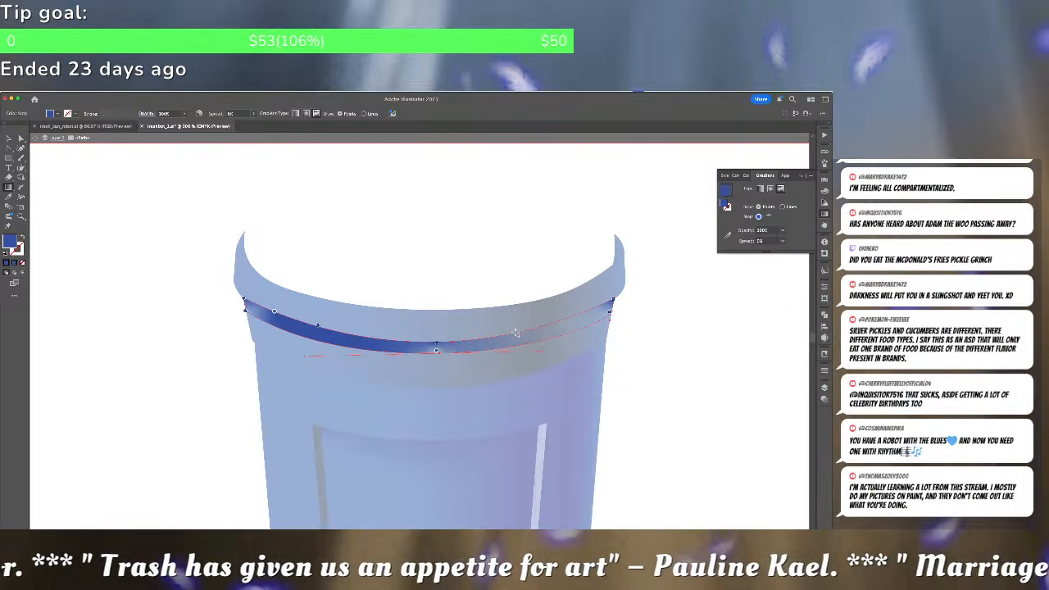
left_click(516, 332)
left_click(587, 325)
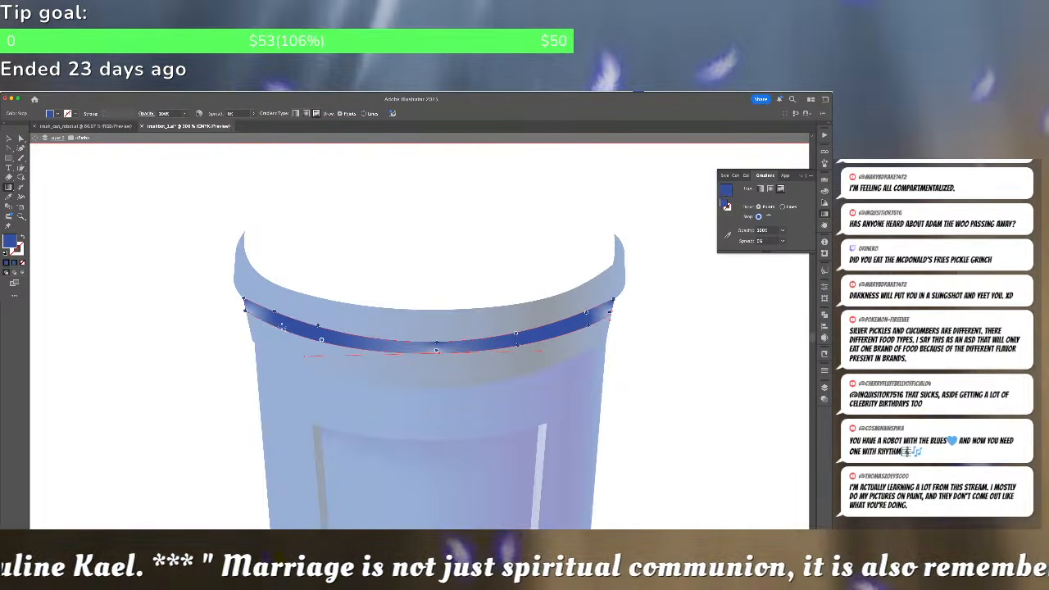
Set the opacity of the two lower-edge gradient stops between the strip's left end and centre to 0%
key("v")
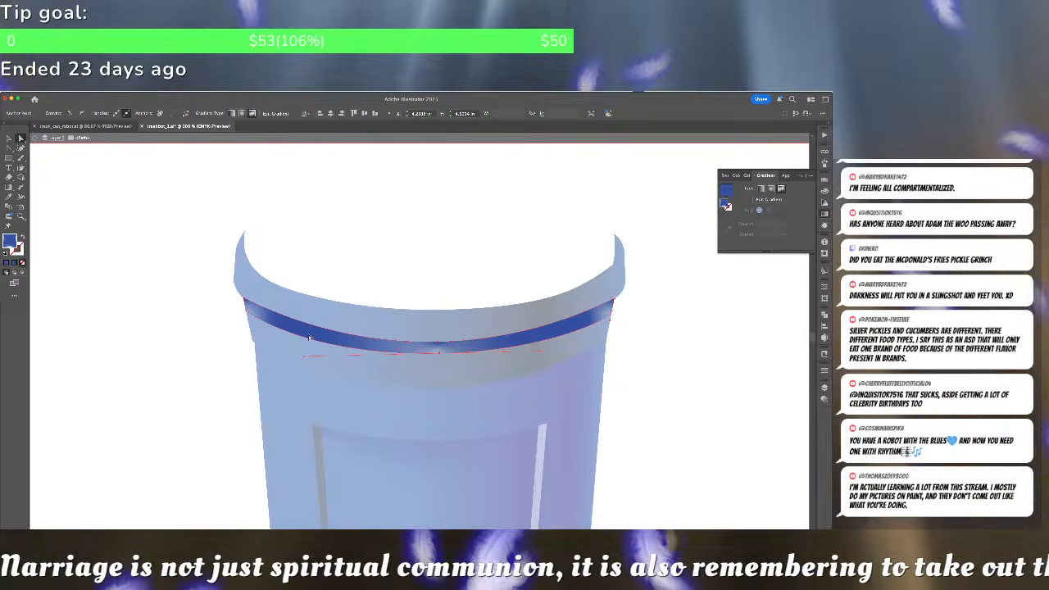
left_click(308, 336)
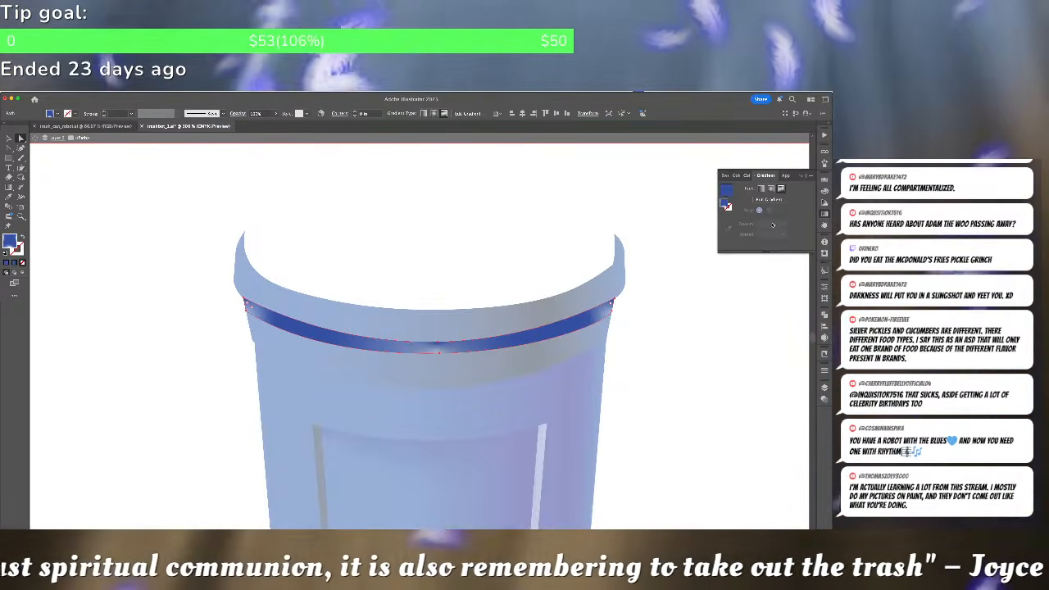
key("g")
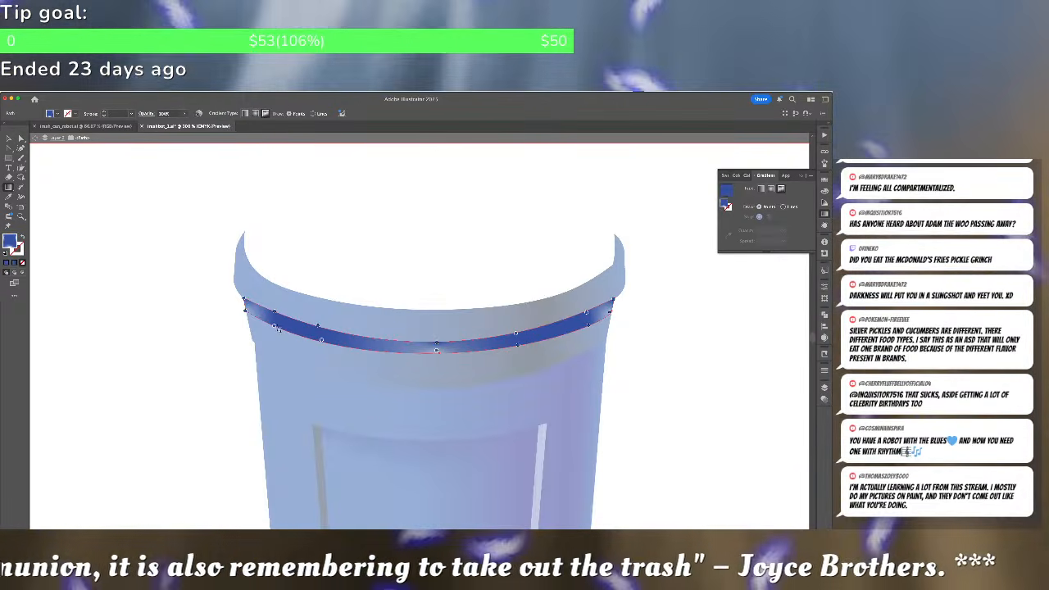
left_click(275, 327)
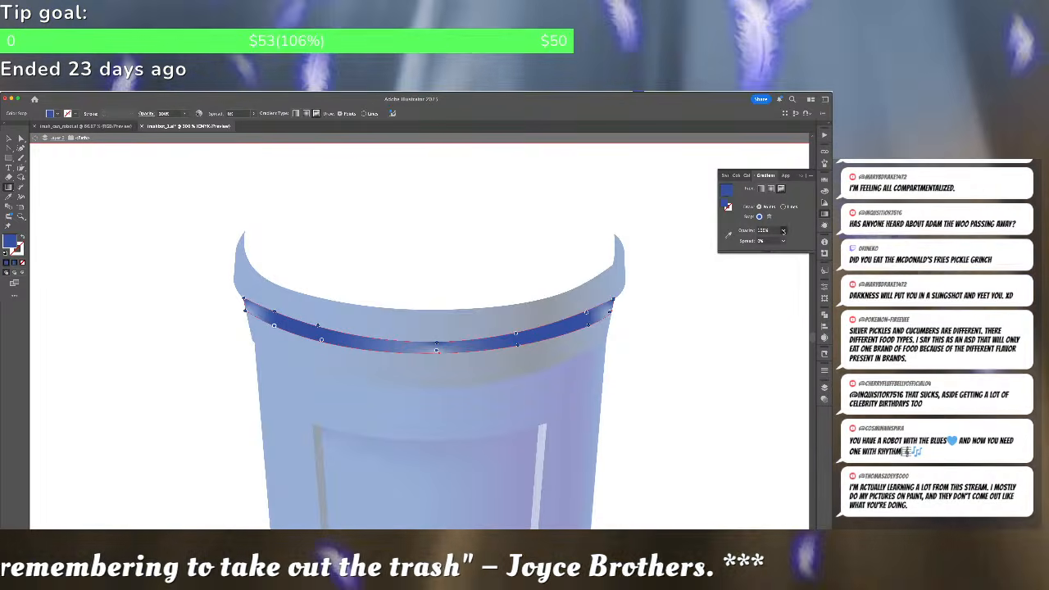
left_click(784, 231)
left_click(786, 238)
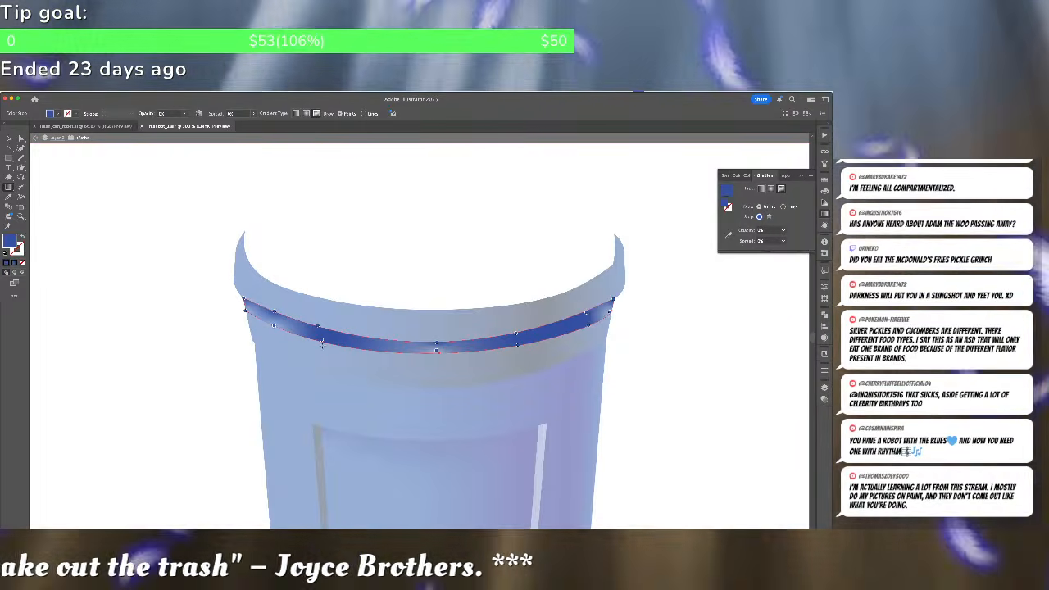
key("super+z")
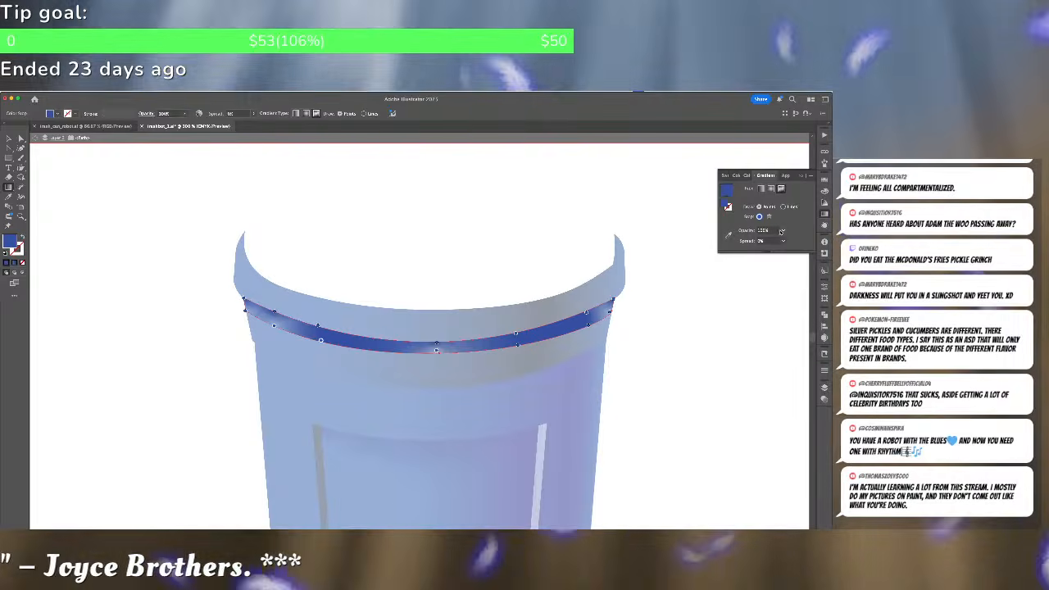
left_click(783, 232)
left_click(790, 239)
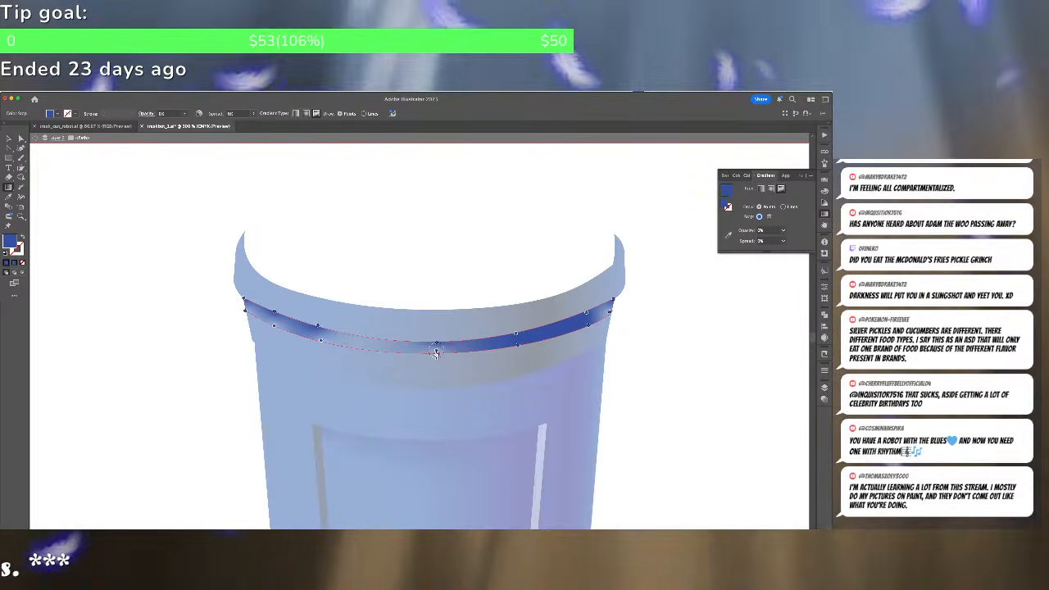
Remove the lower centre stop and set the two lower-edge stops between the centre and right end to 0% opacity
left_click_drag(436, 352, 519, 348)
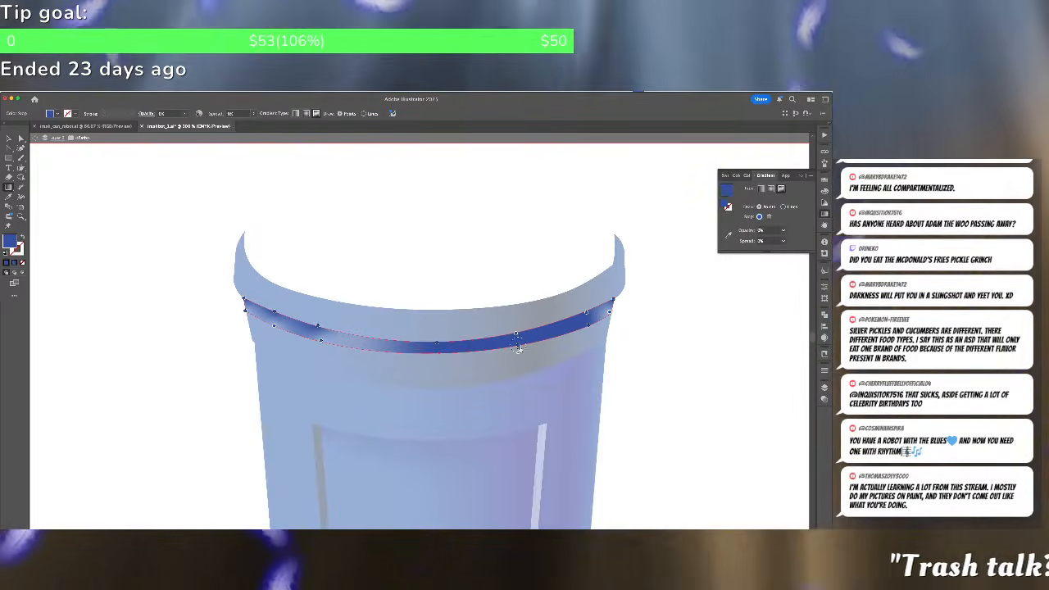
left_click(791, 235)
left_click(770, 329)
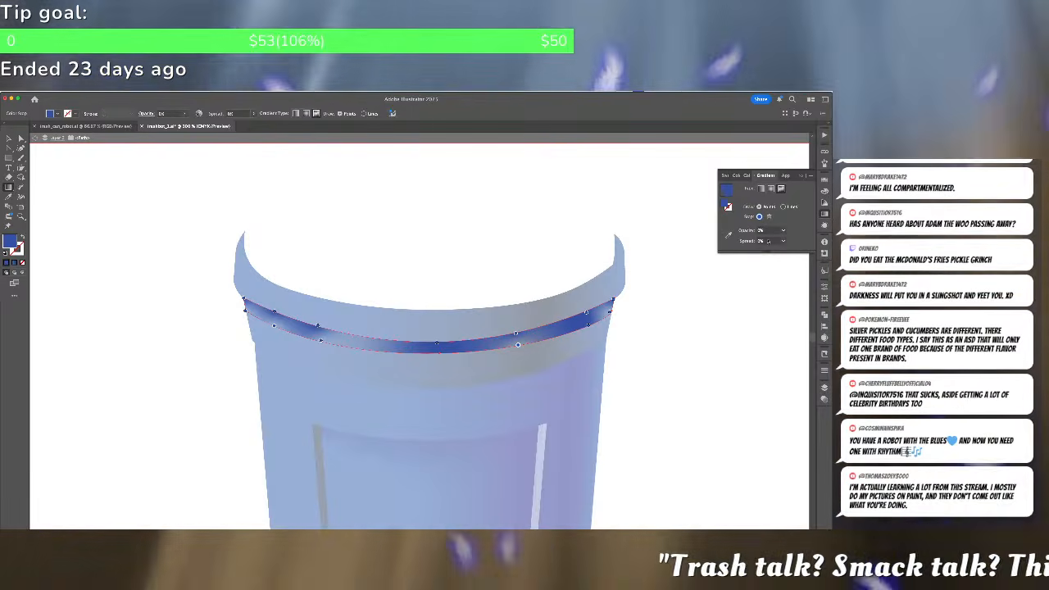
left_click(585, 326)
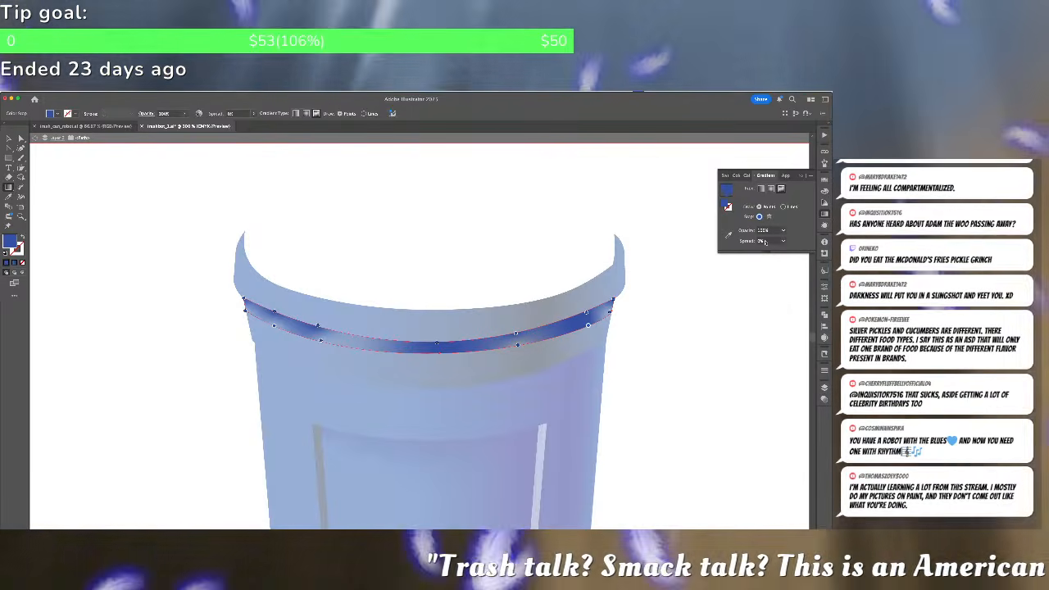
left_click(784, 231)
left_click(792, 237)
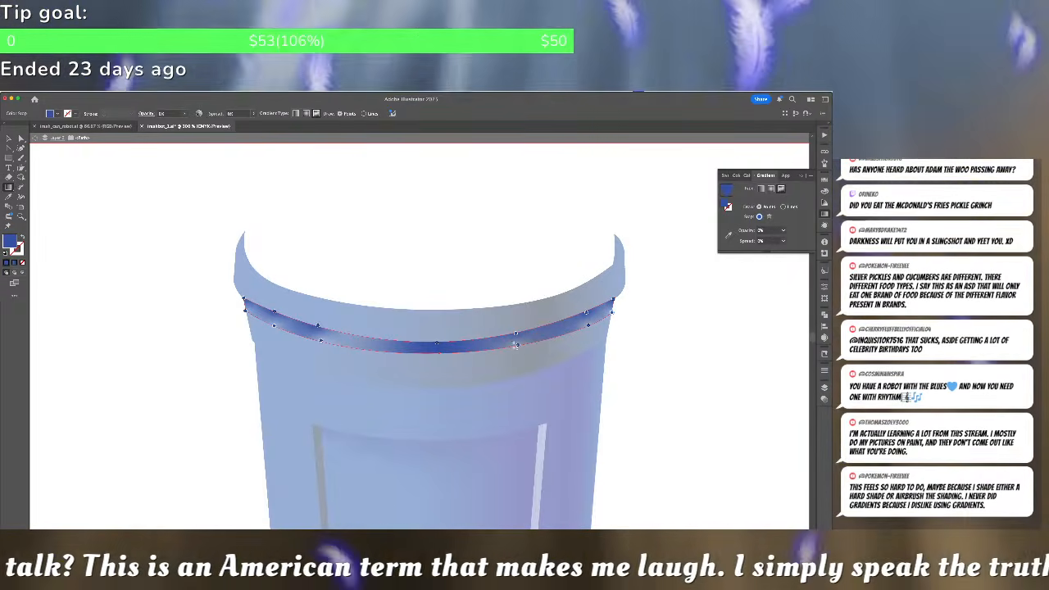
Add a gradient stop on the lower edge at the strip's centre and set its opacity to 0%
left_click(438, 353)
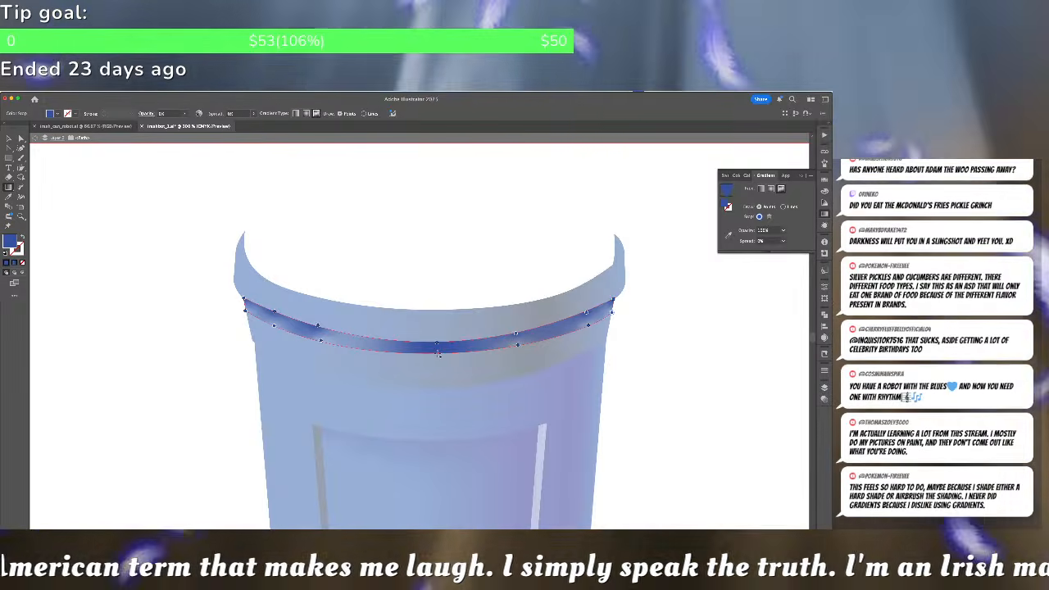
left_click(782, 230)
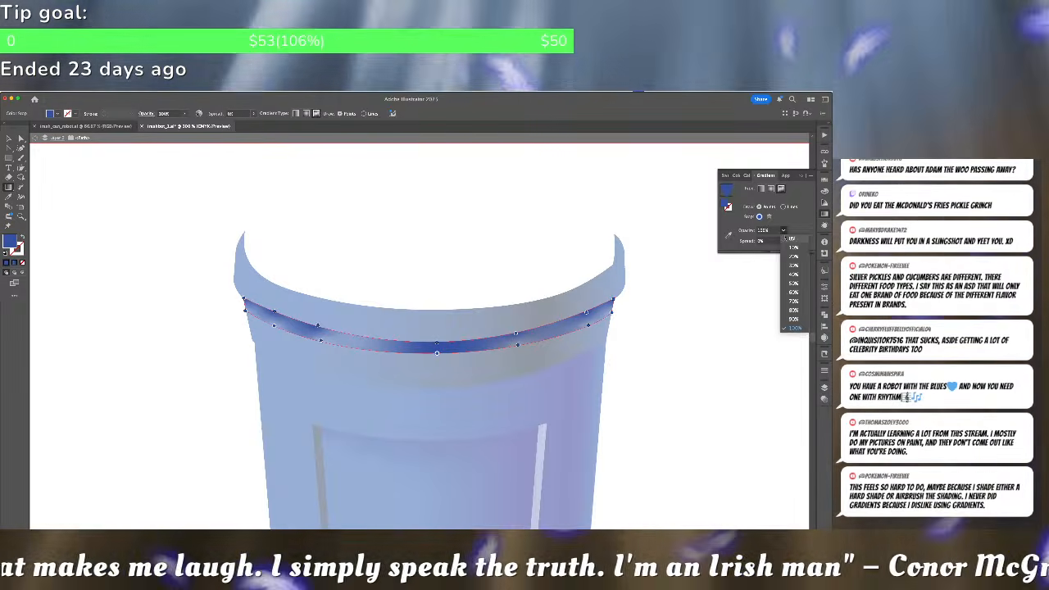
left_click(781, 253)
Add a deep blue stop on the strip's upper edge left of centre and a white stop directly below it on the lower edge
left_click(360, 338)
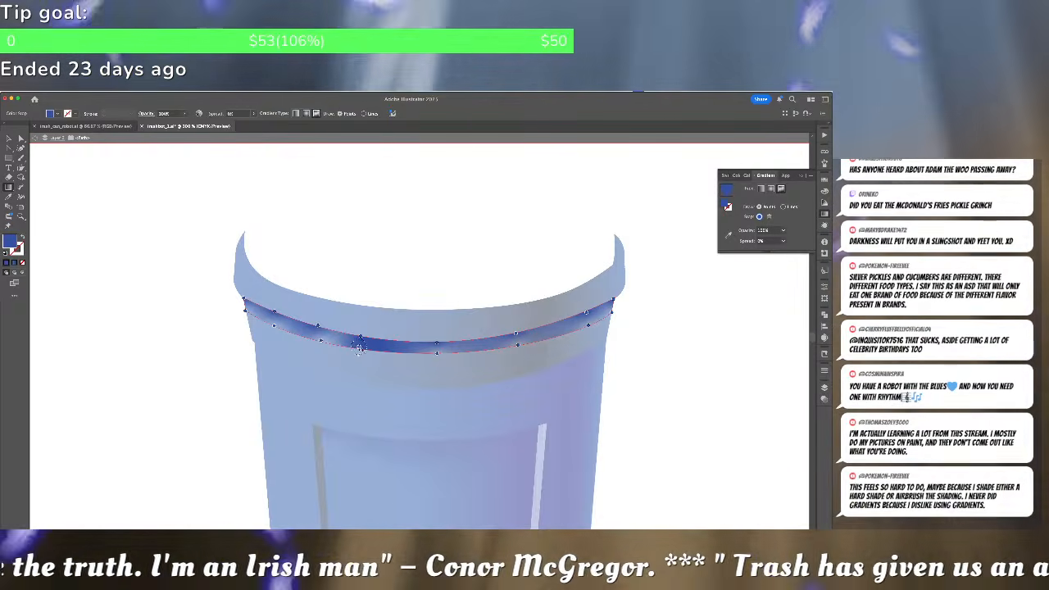
key("super+z")
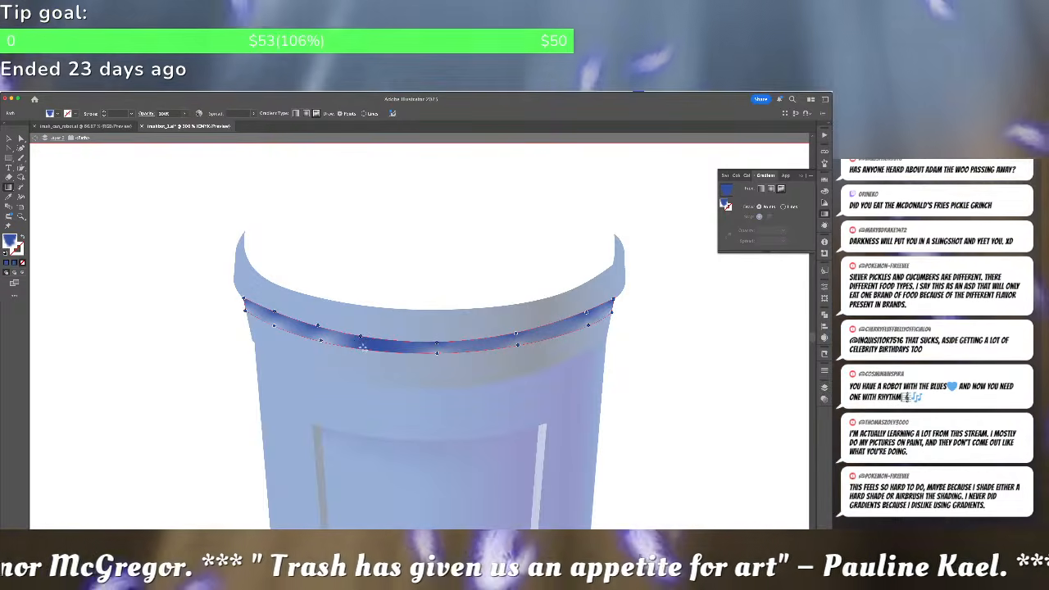
left_click(361, 346)
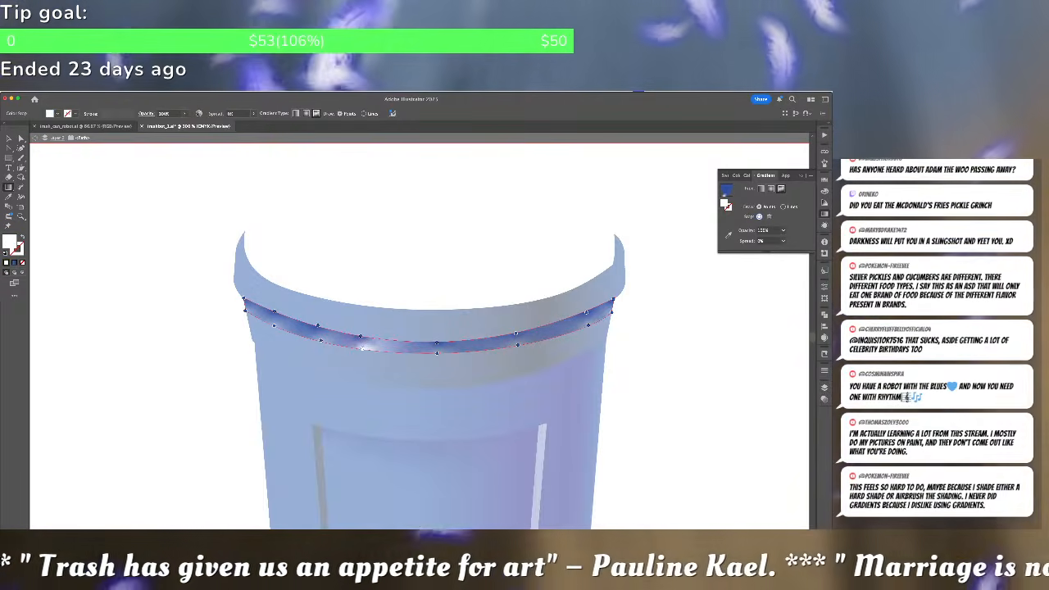
double_click(361, 346)
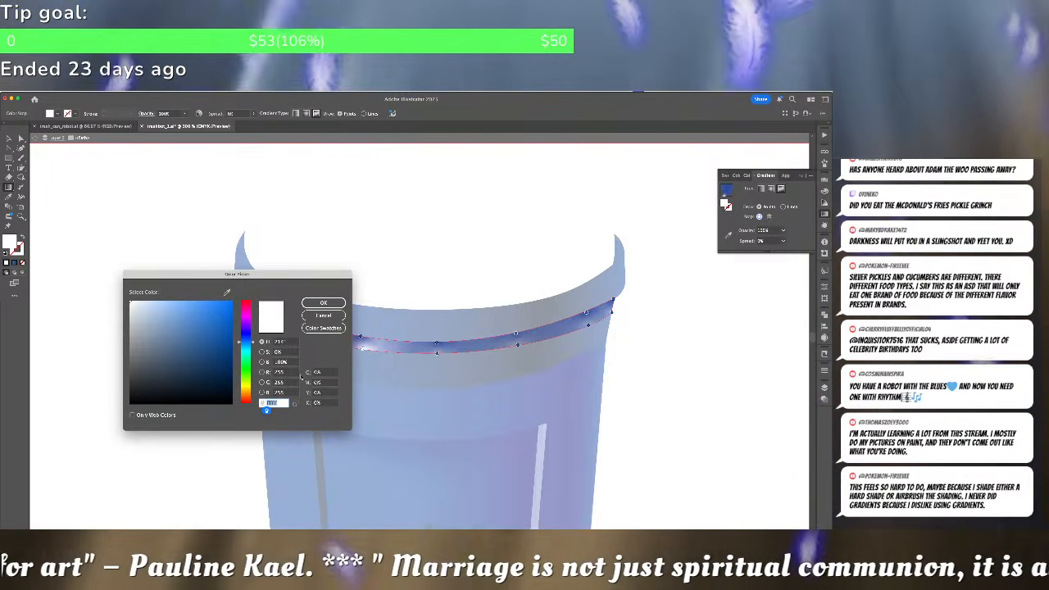
left_click(323, 303)
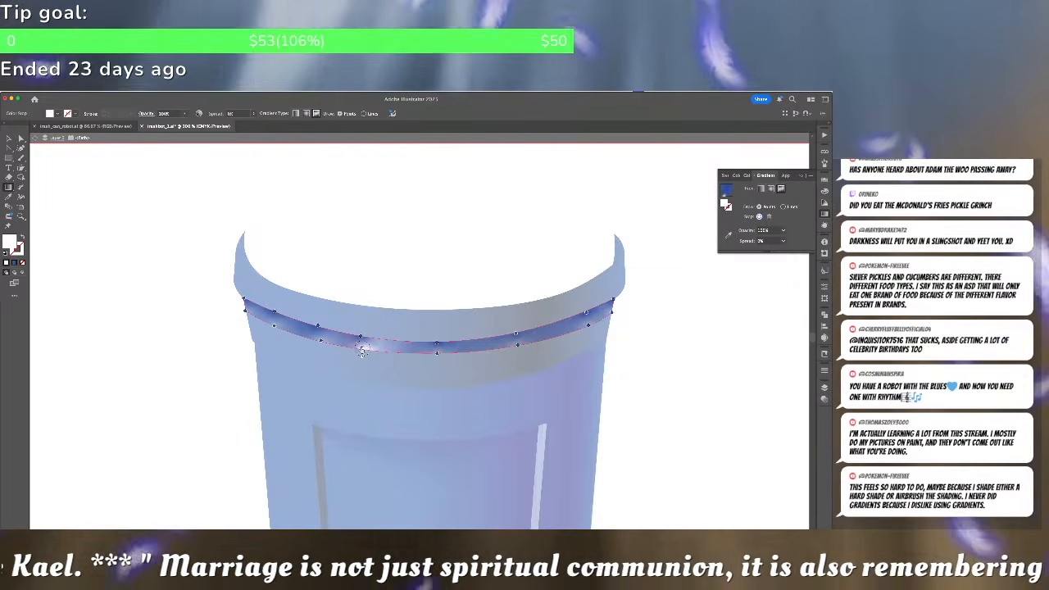
Examine the colour values of the white stop and of the blue gradient stops along the strip's centre and right half
double_click(360, 349)
left_click(345, 377)
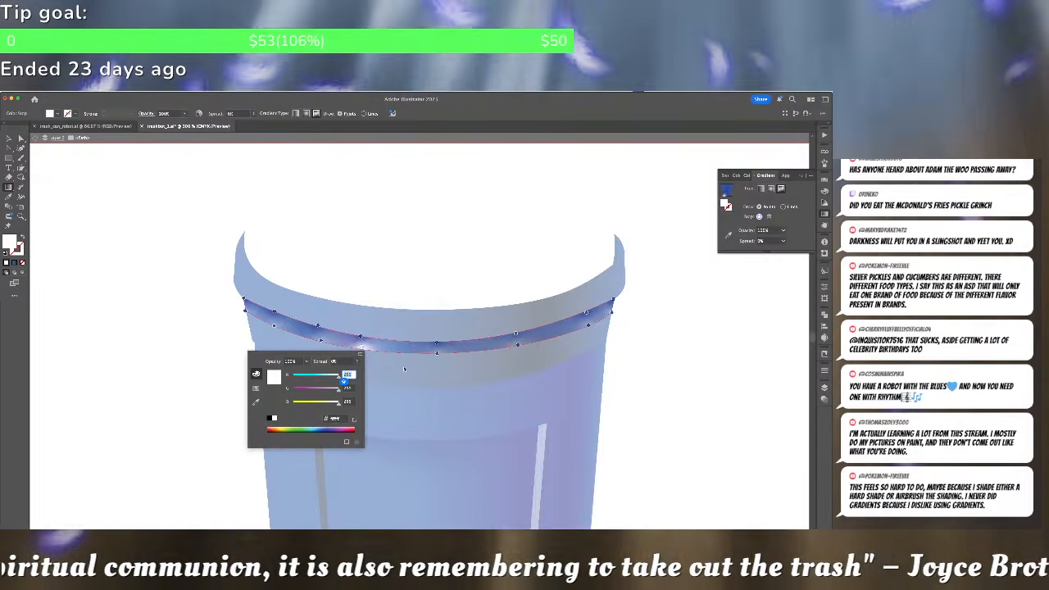
double_click(435, 352)
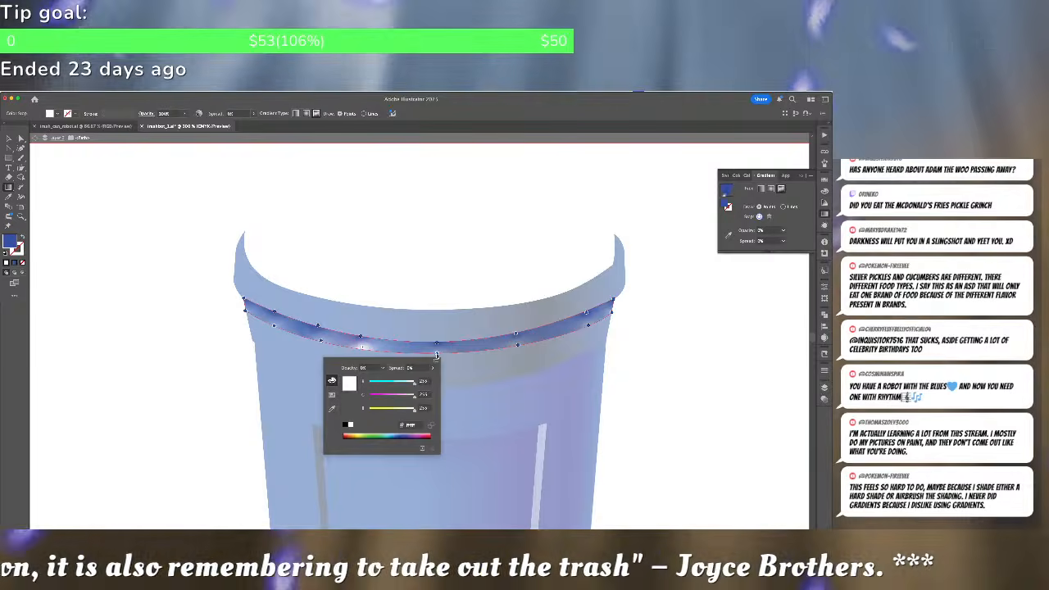
double_click(437, 354)
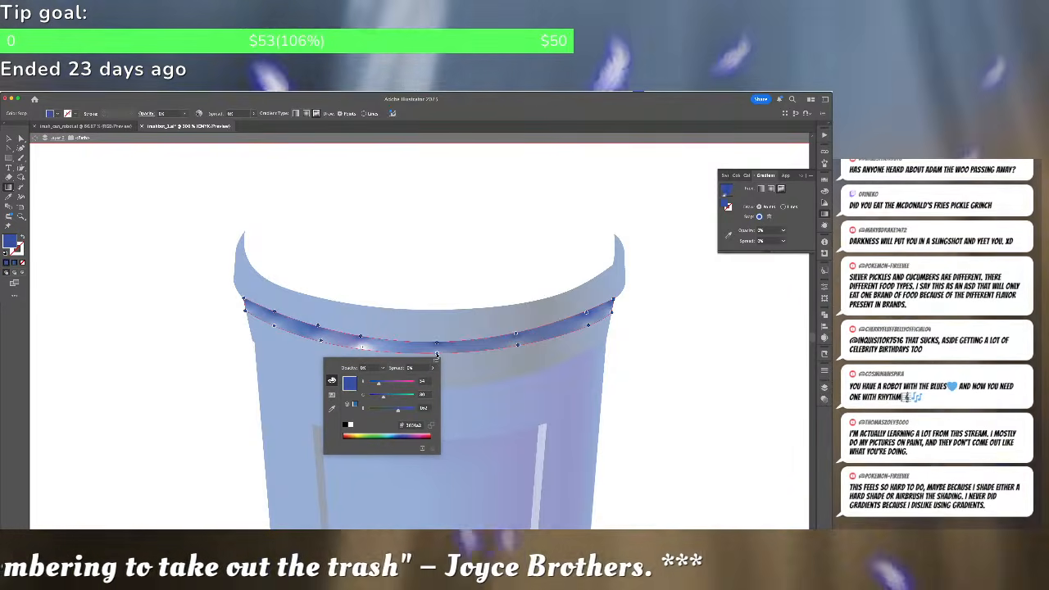
left_click(517, 345)
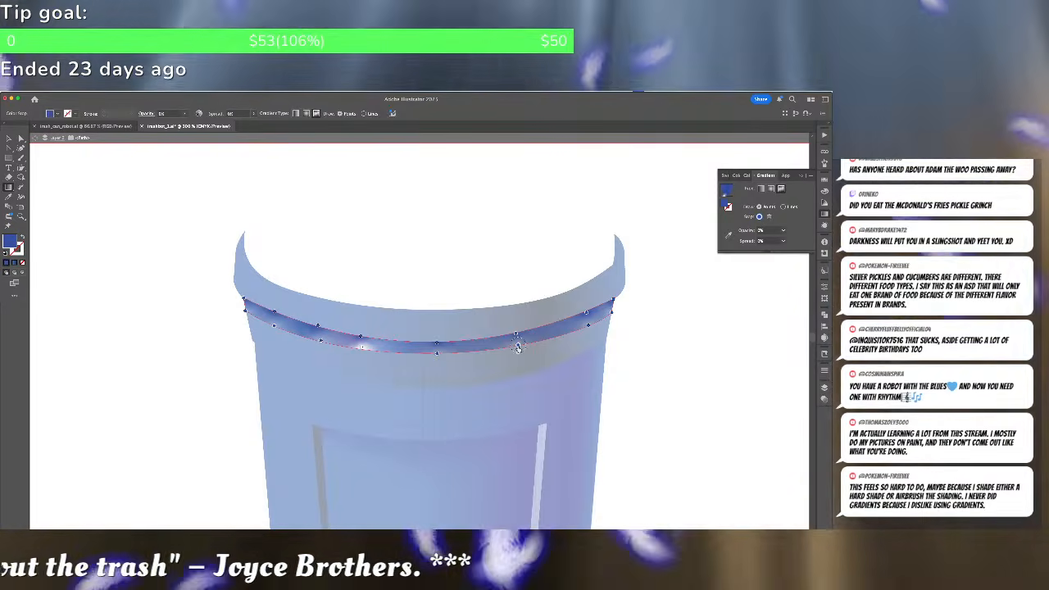
double_click(517, 345)
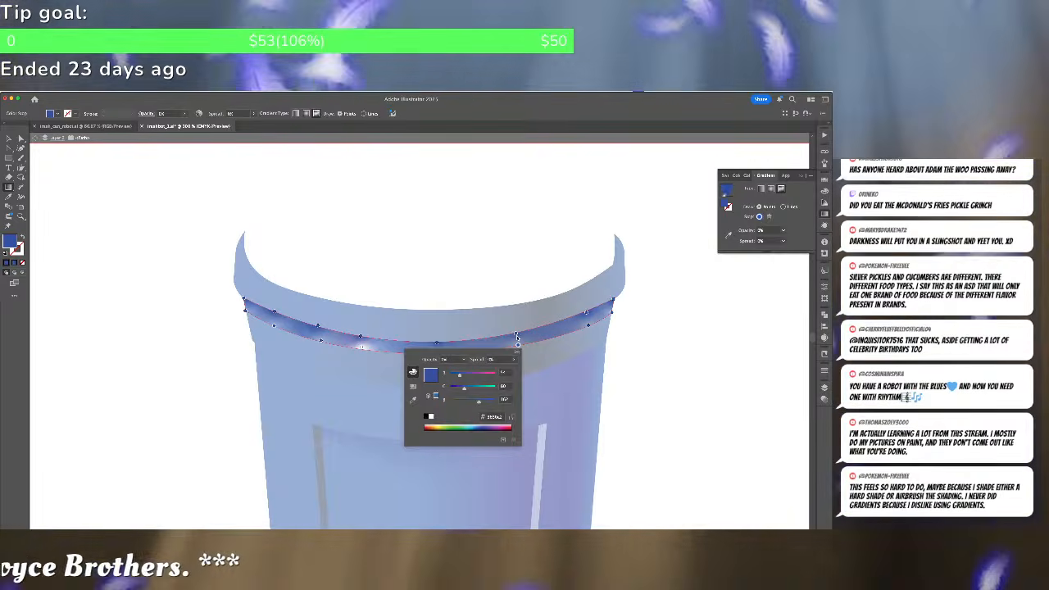
double_click(515, 335)
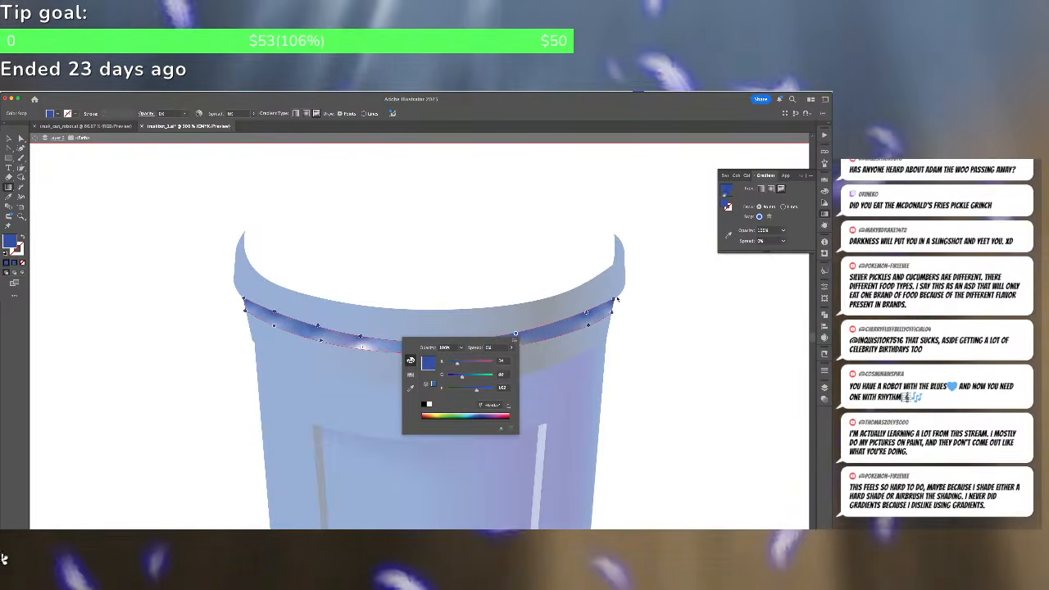
left_click(615, 300)
double_click(613, 301)
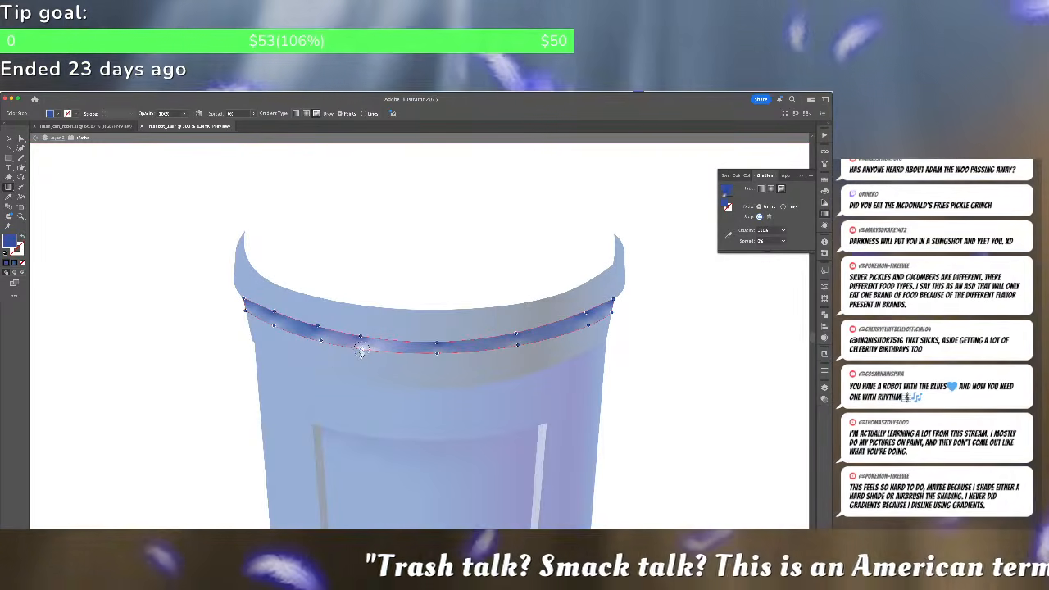
Set the white stop on the strip's lower edge left of centre to RGB 54, 80, 162
double_click(360, 350)
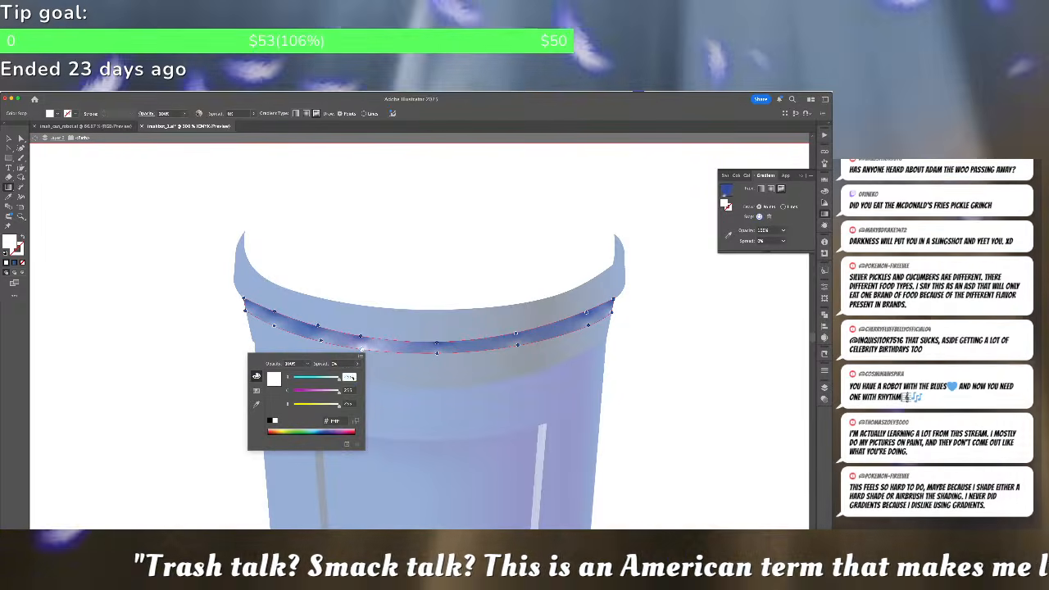
type("56")
key("Tab")
type("80")
key("Tab")
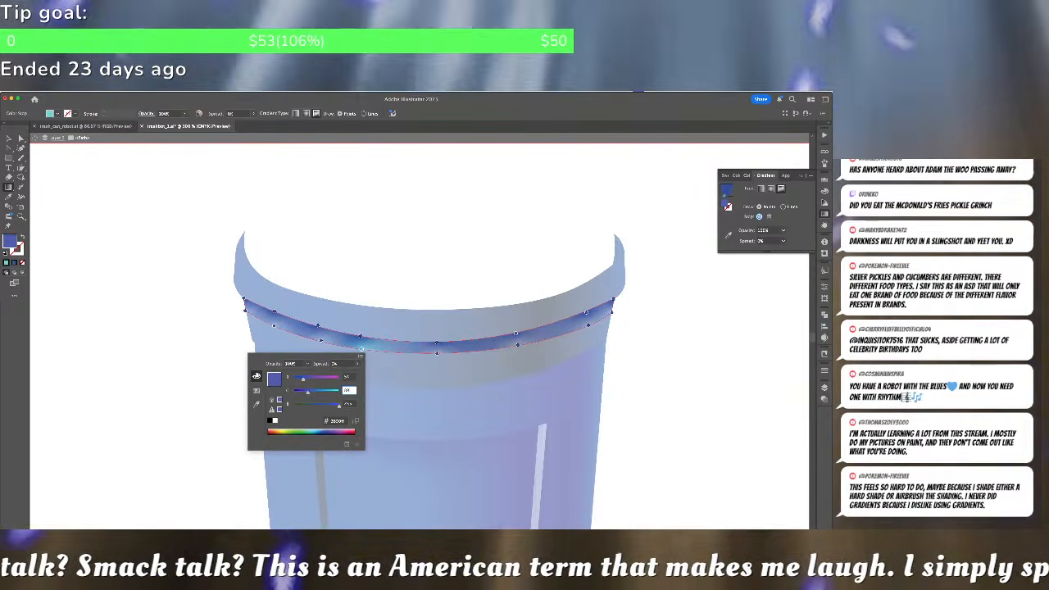
type("19")
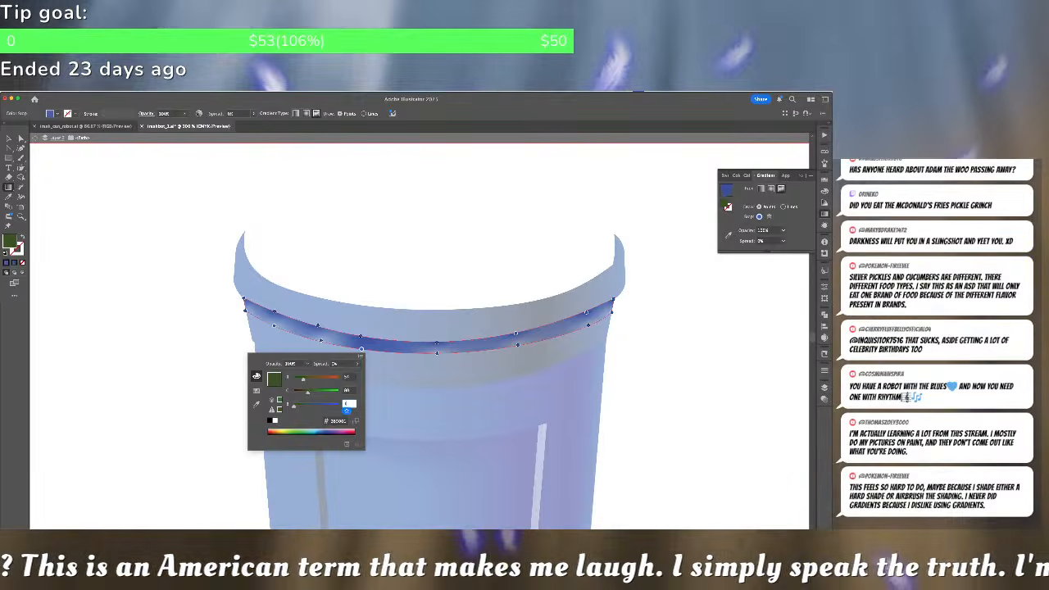
key("Tab")
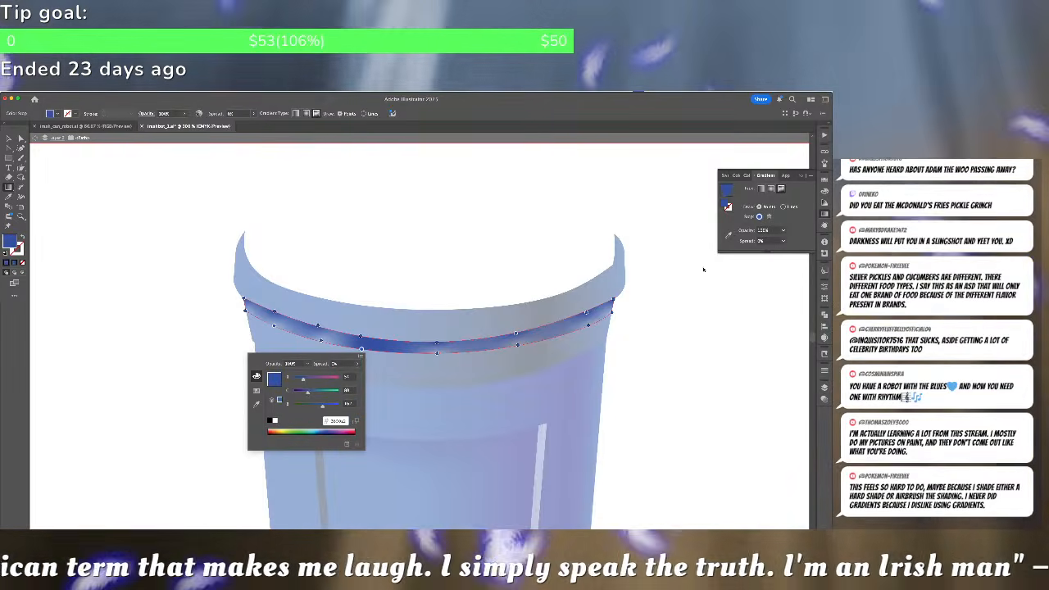
Set the opacity of the recoloured lower-edge stop to 0%, then leave isolation mode and deselect the strip
left_click(781, 231)
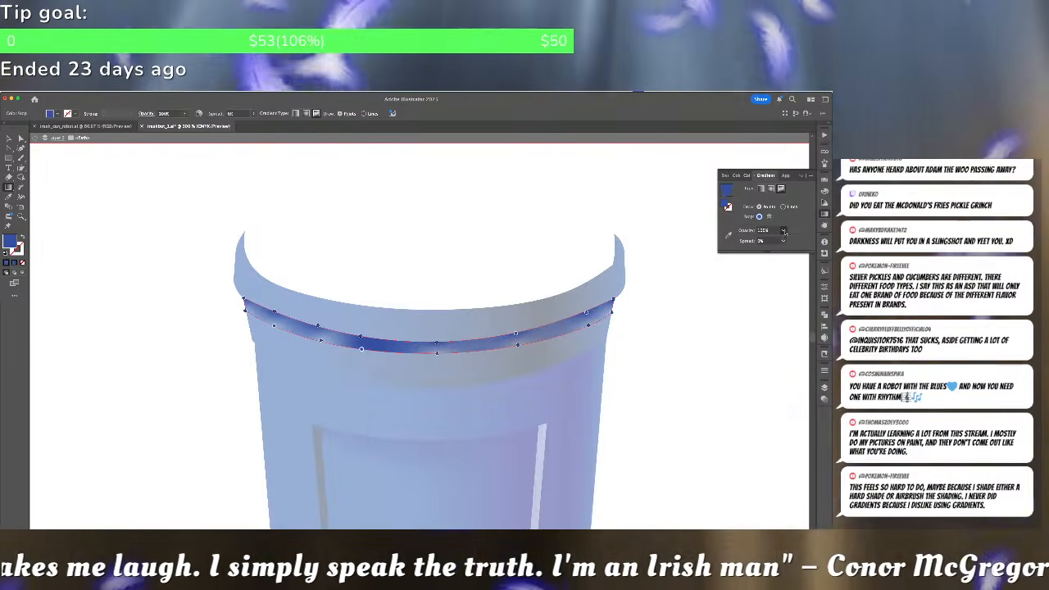
left_click(783, 230)
left_click(784, 240)
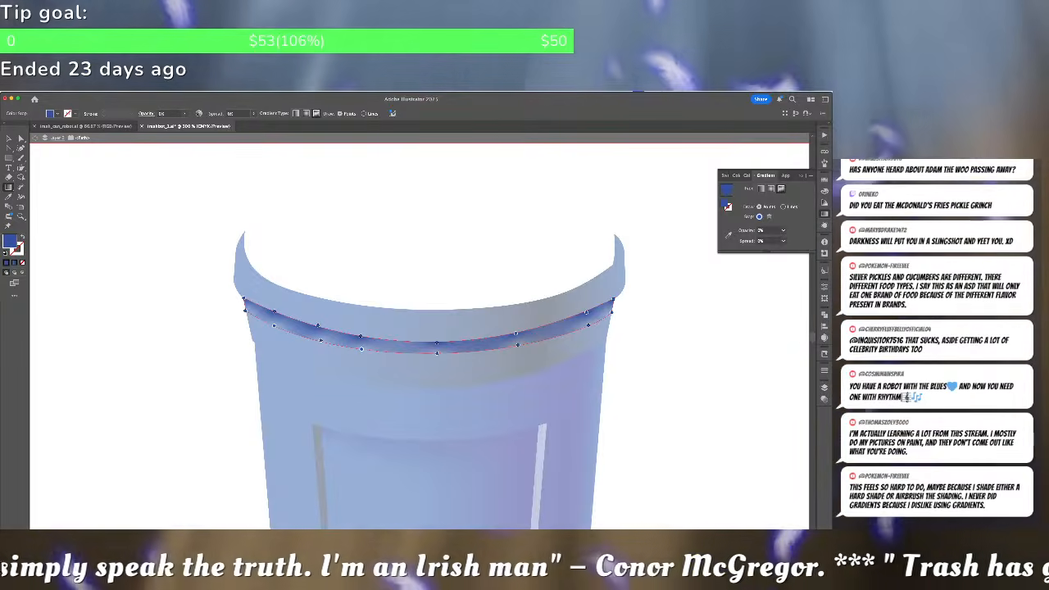
key("Escape")
key("super+shift+a")
key("a")
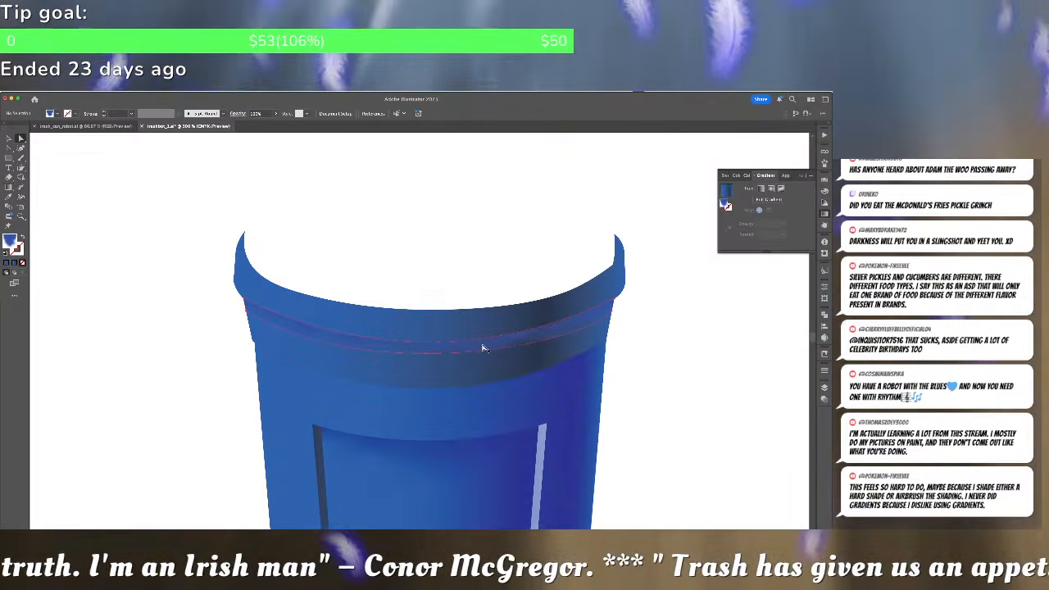
Set the blending mode of the shadow strip under the rim to Multiply and view the whole trash can
left_click(483, 348)
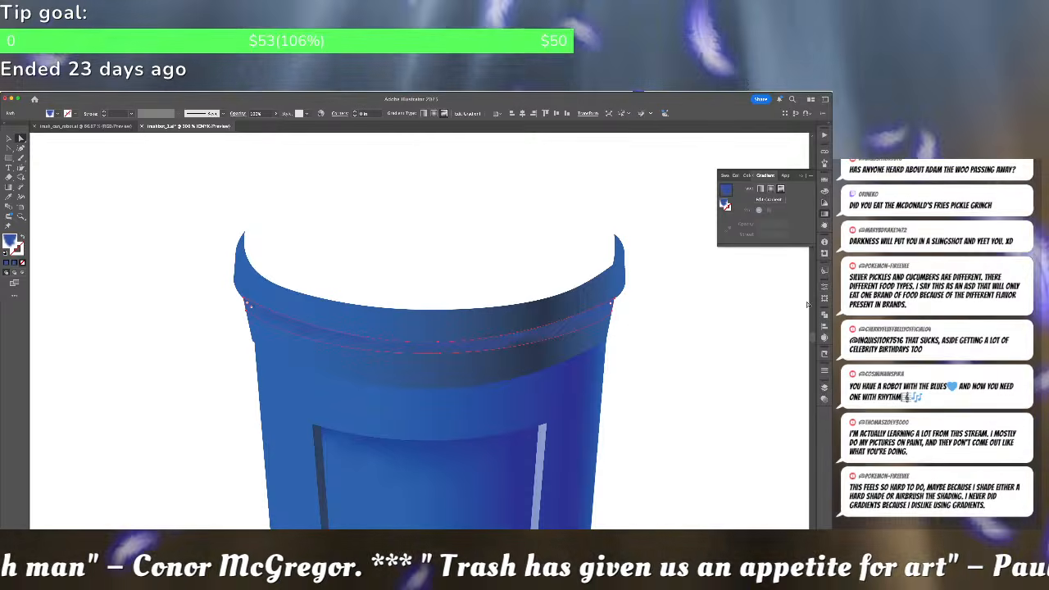
left_click(823, 399)
left_click(739, 396)
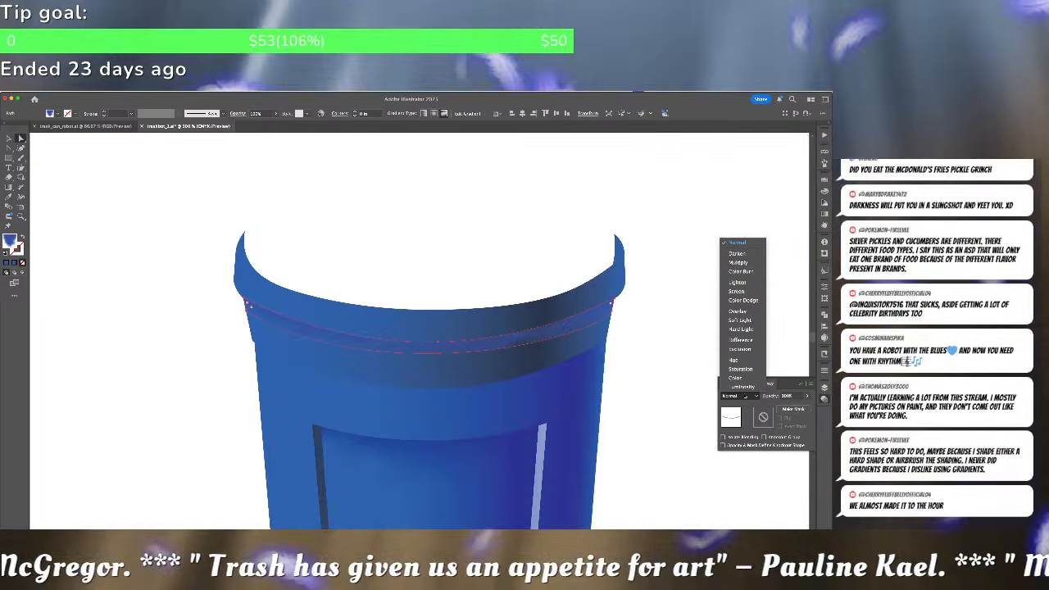
left_click(745, 263)
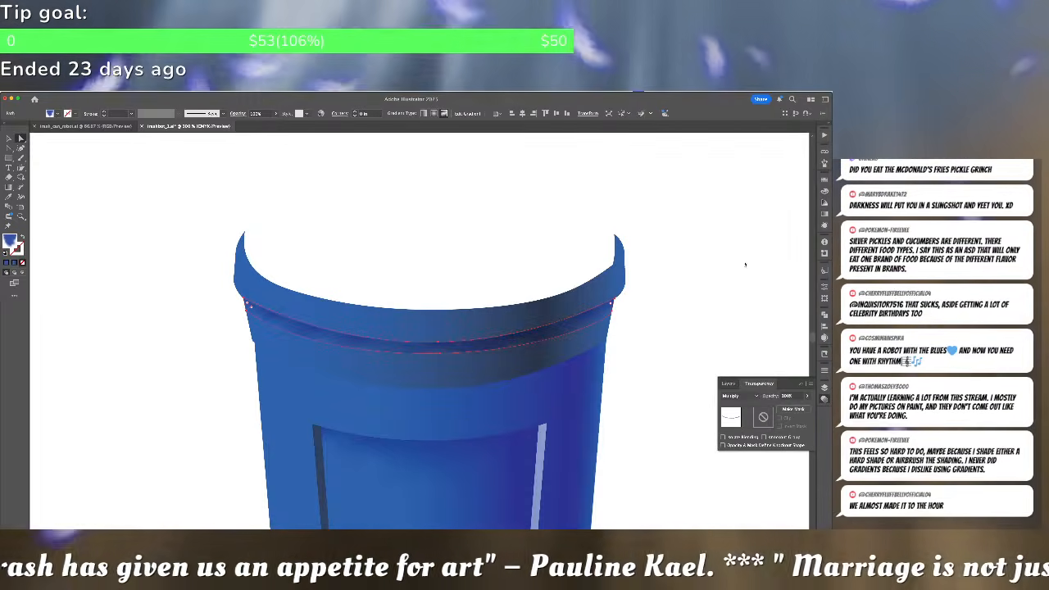
left_click(704, 277)
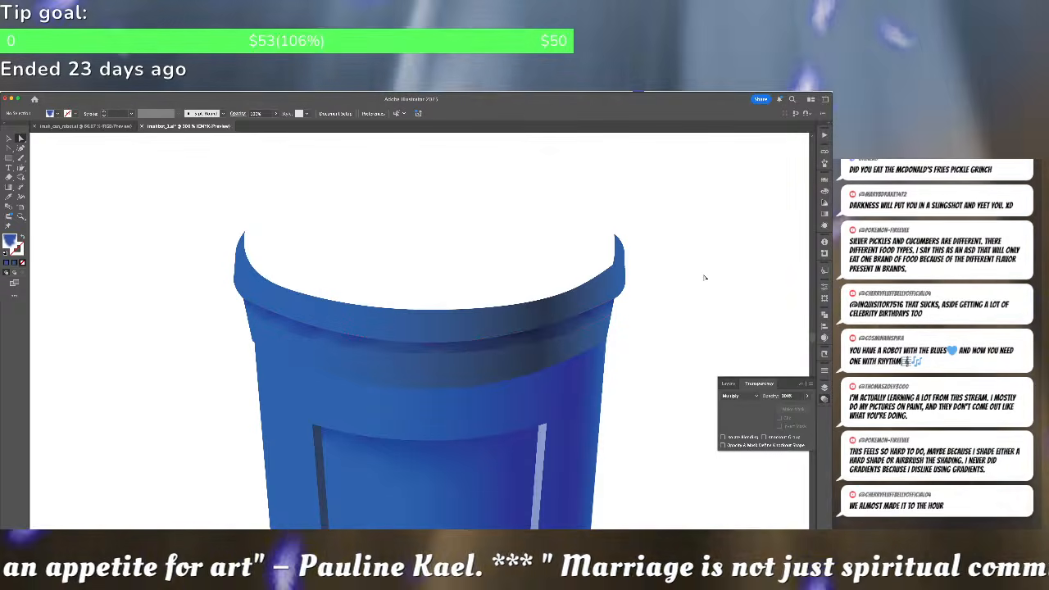
key("super+minus")
key("super+minus")
key("super+minus")
key("super+plus")
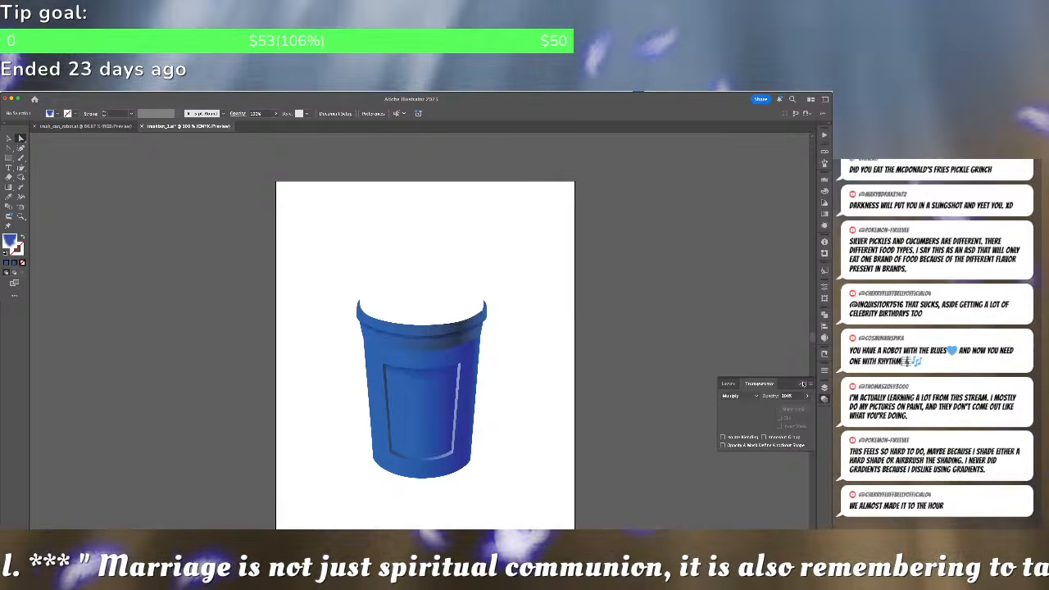
Add a white gradient stop on the left part of the strip's lower edge and a matching blue stop directly above it
left_click(728, 382)
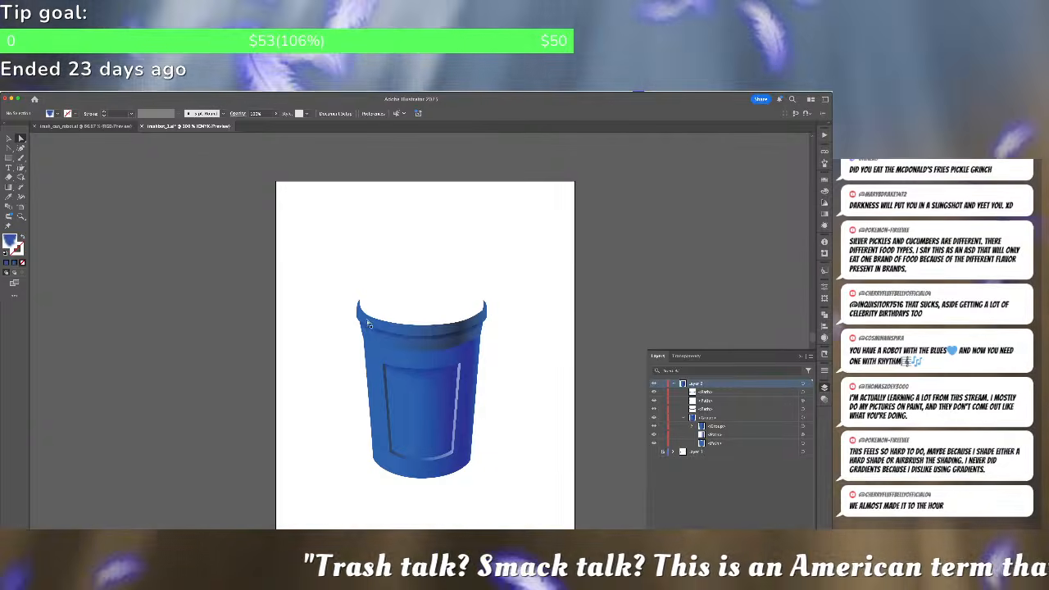
left_click(566, 311)
scroll(578, 328, "up", 3)
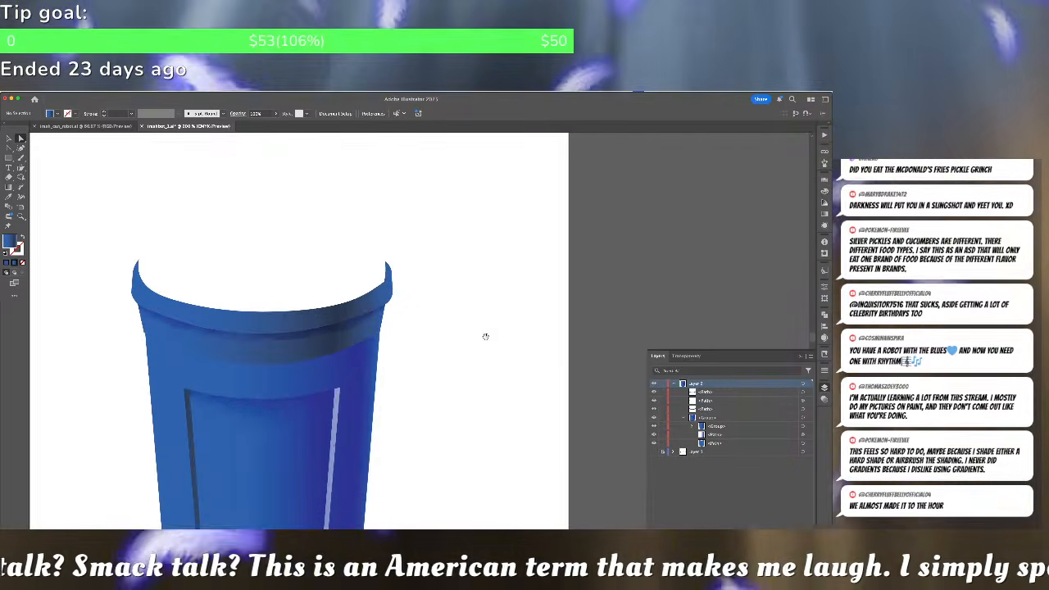
left_click_drag(485, 337, 641, 372)
scroll(390, 389, "up", 3)
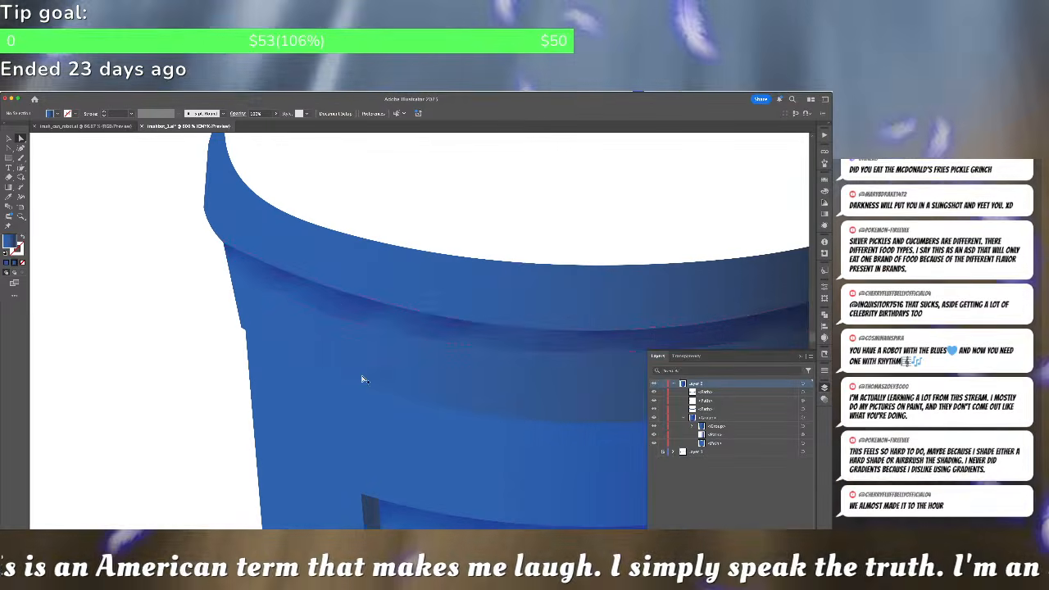
left_click(380, 315)
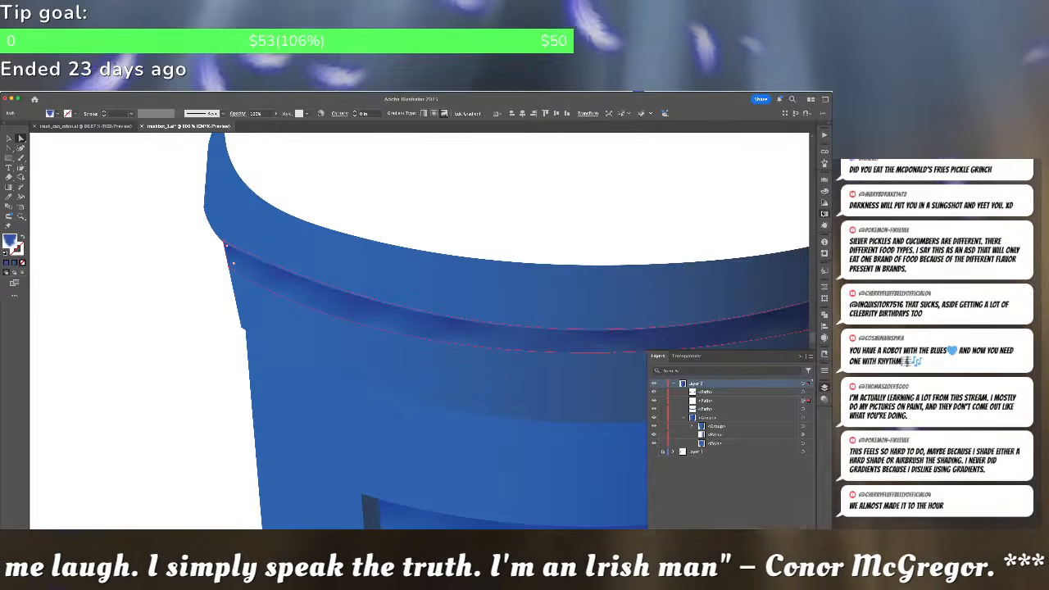
left_click(824, 214)
left_click(768, 202)
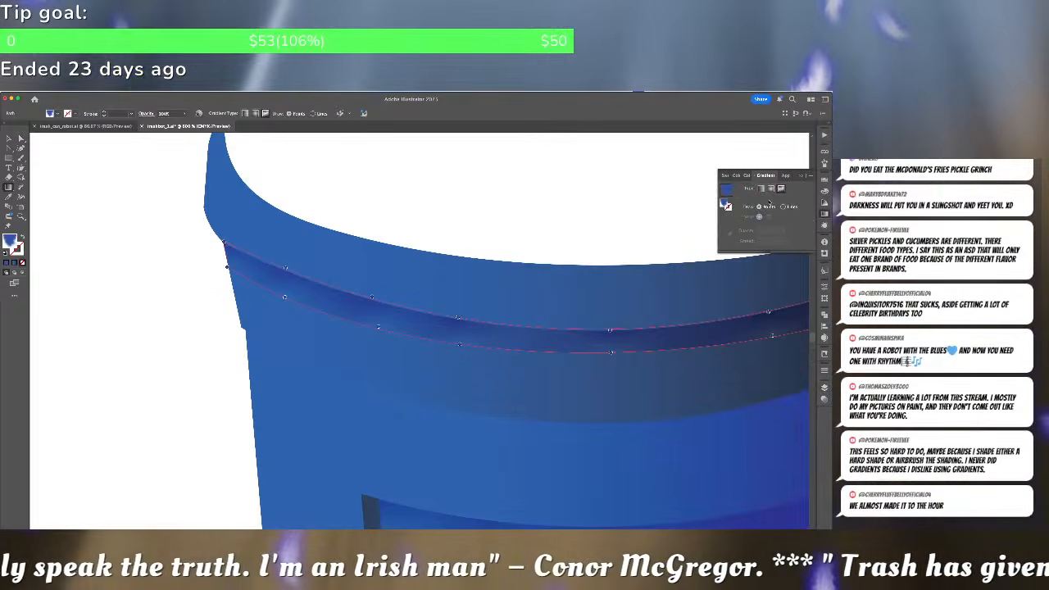
left_click(326, 315)
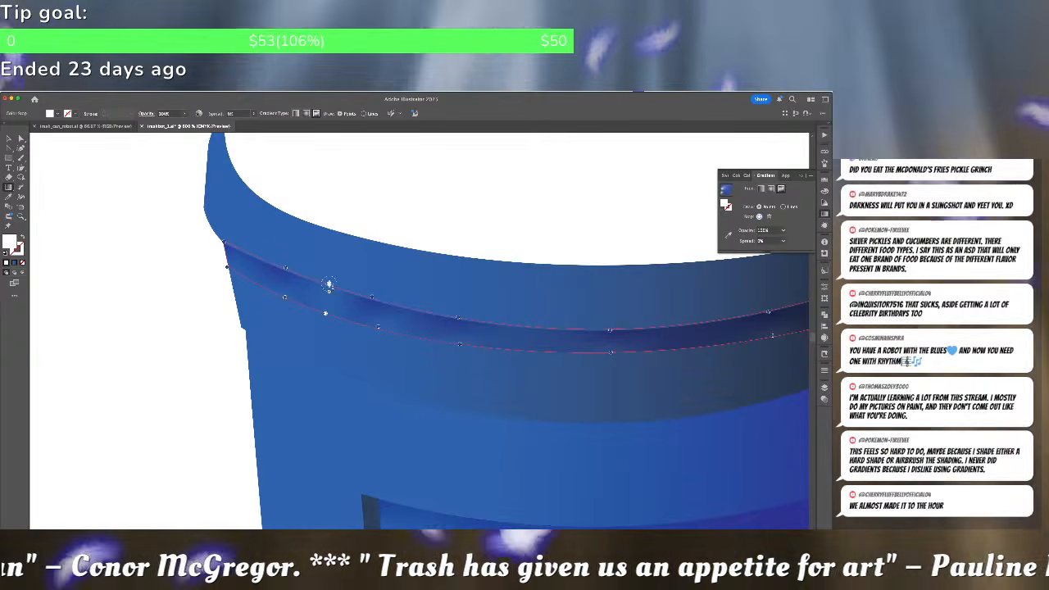
left_click(370, 298)
double_click(372, 300)
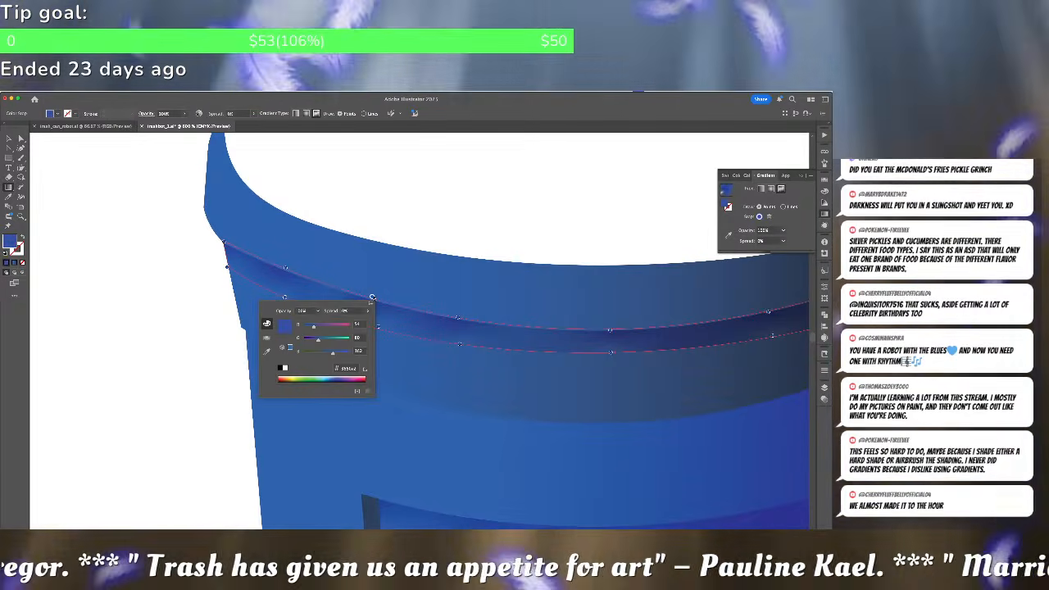
left_click(329, 285)
left_click(328, 286)
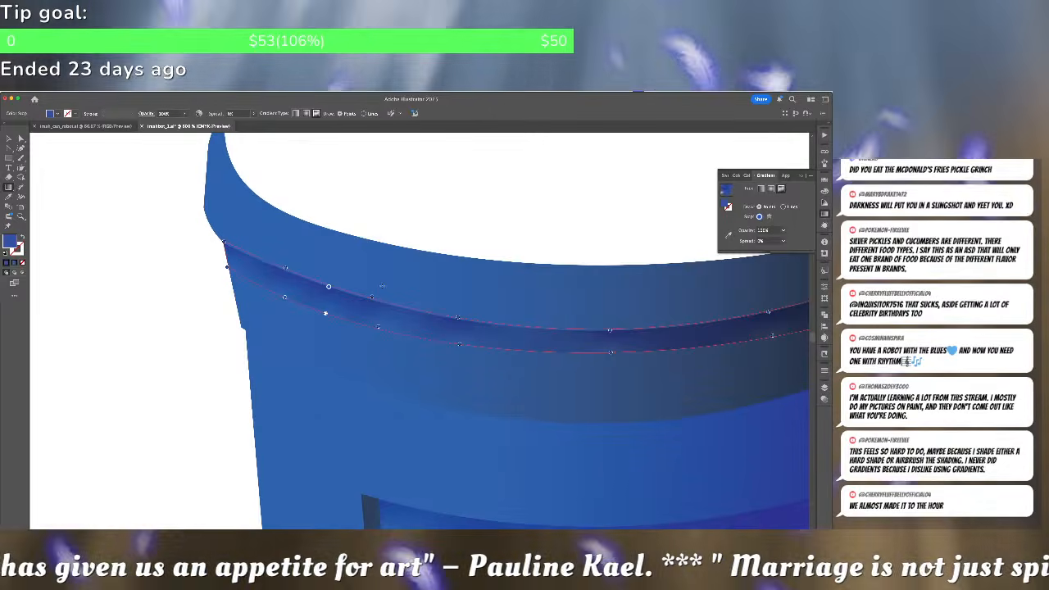
Set the opacity of the new white lower-edge stop to 0% and deselect the strip
left_click(325, 315)
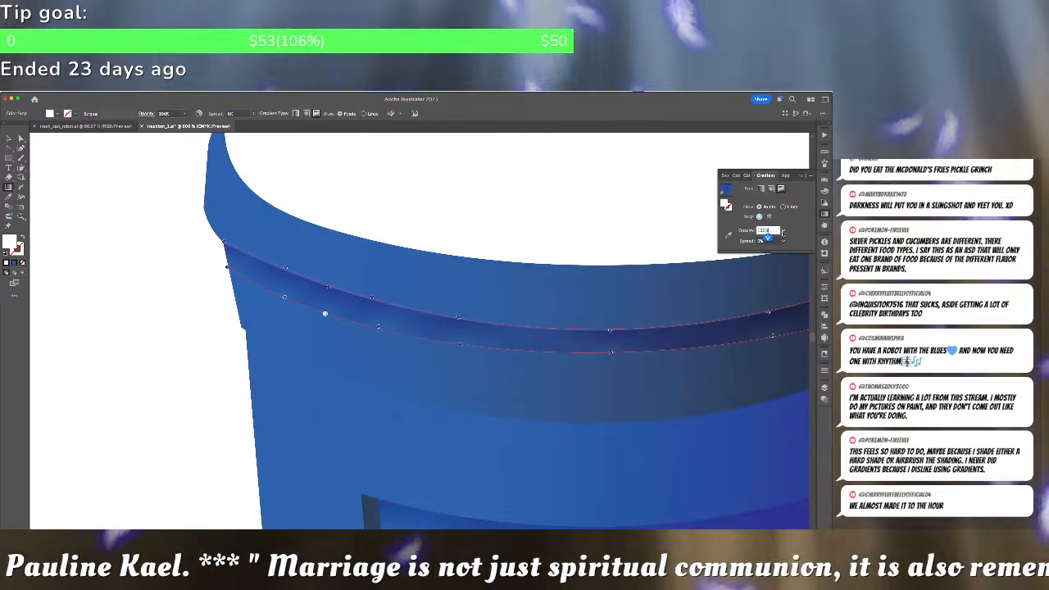
left_click(782, 233)
left_click(789, 237)
left_click_drag(591, 266, 390, 254)
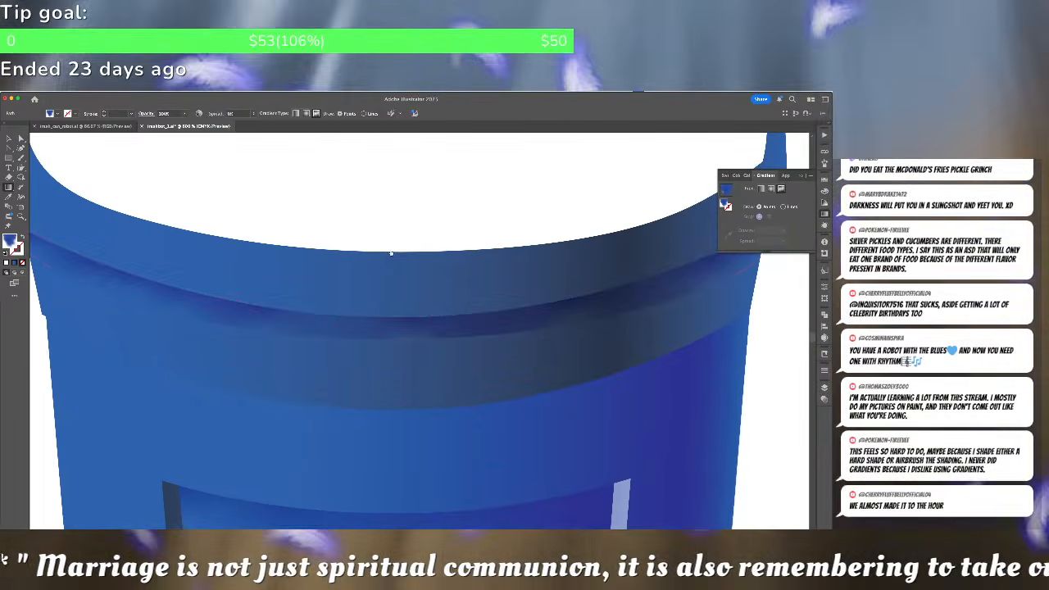
left_click(490, 321)
key("super+shift+a")
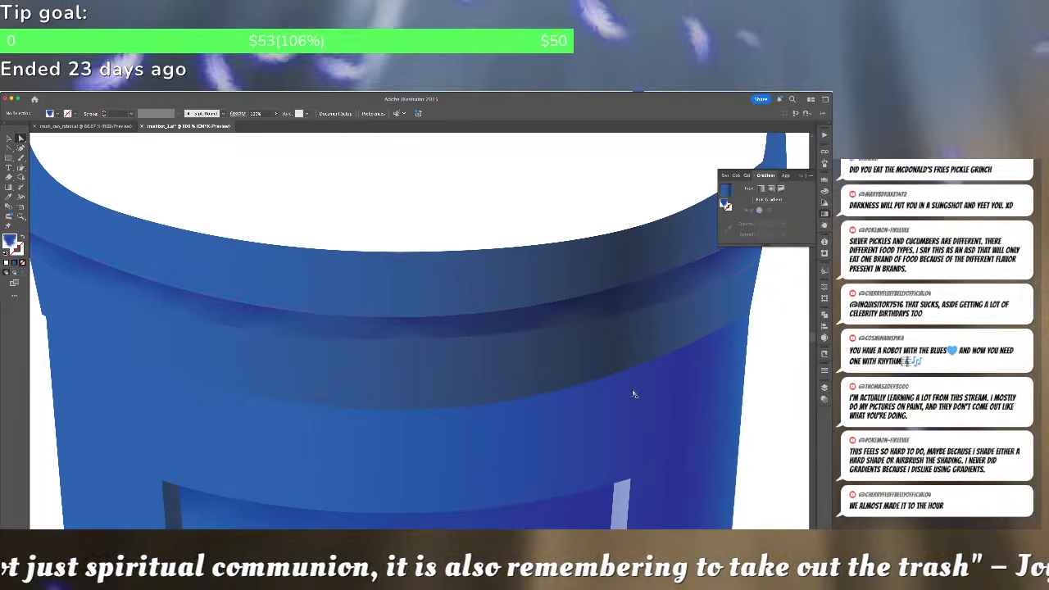
Add a white gradient stop on the lower edge of the shadow strip, left of its centre, and set its opacity to 0%
left_click(209, 326)
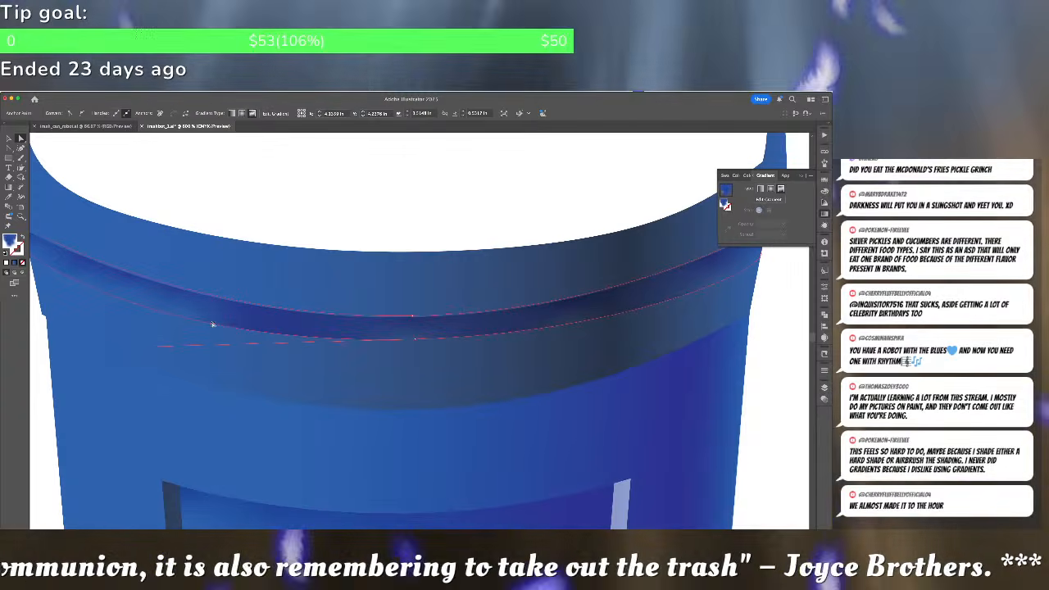
left_click(249, 322)
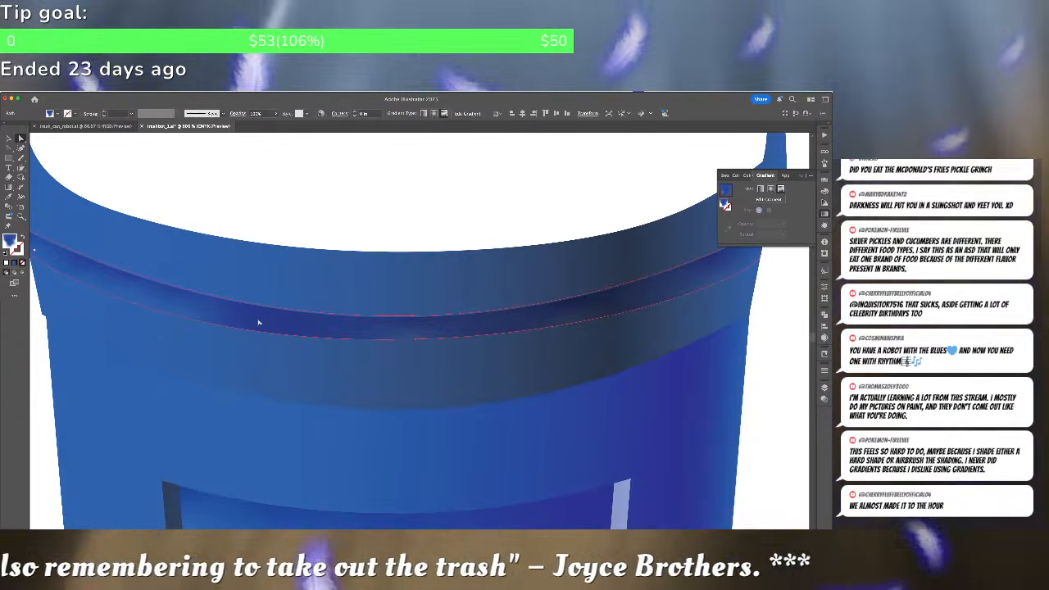
left_click(764, 201)
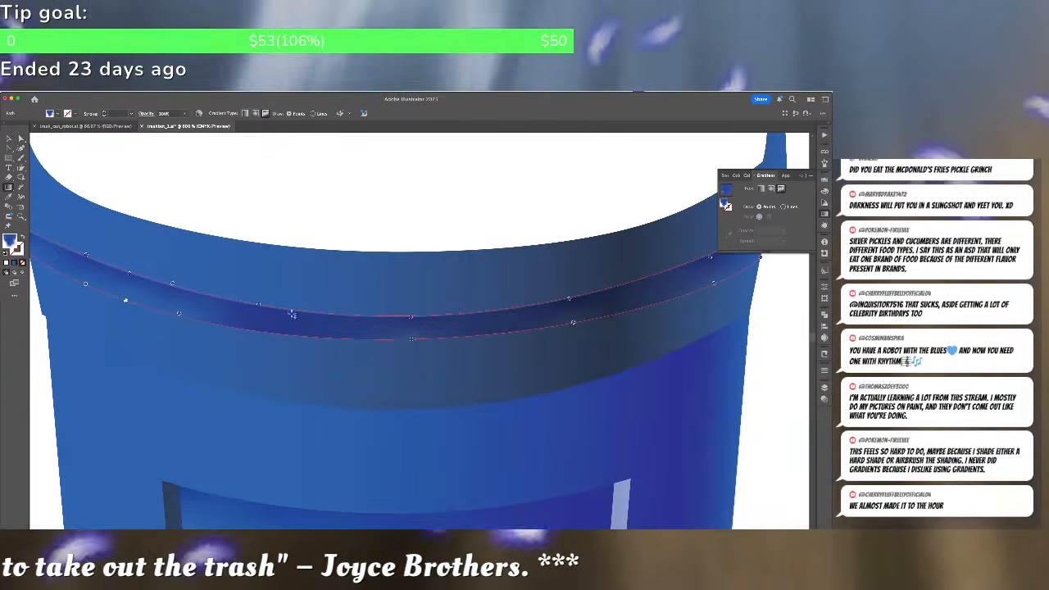
left_click(254, 329)
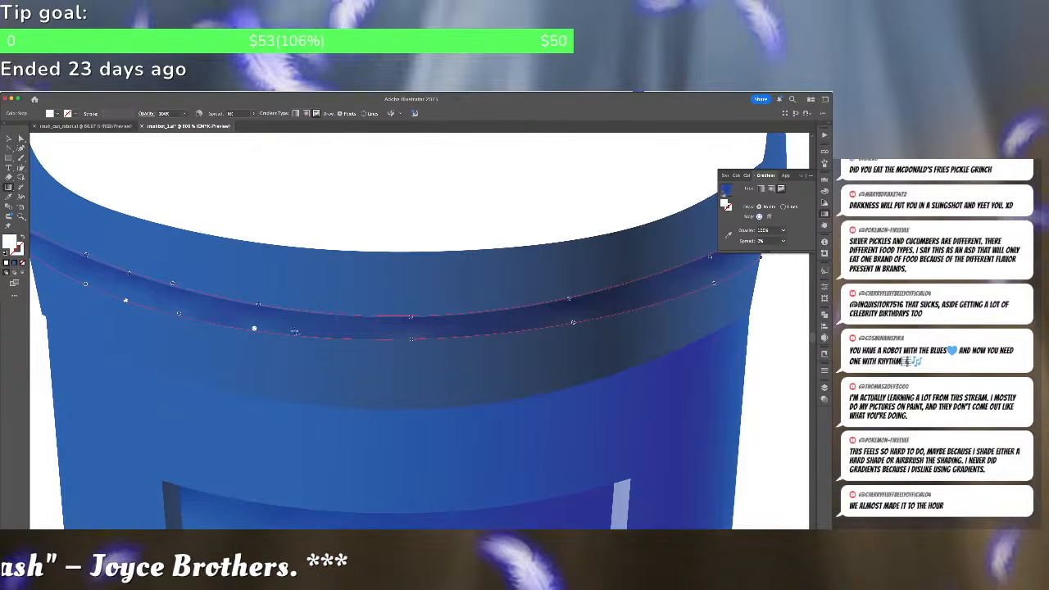
left_click(783, 232)
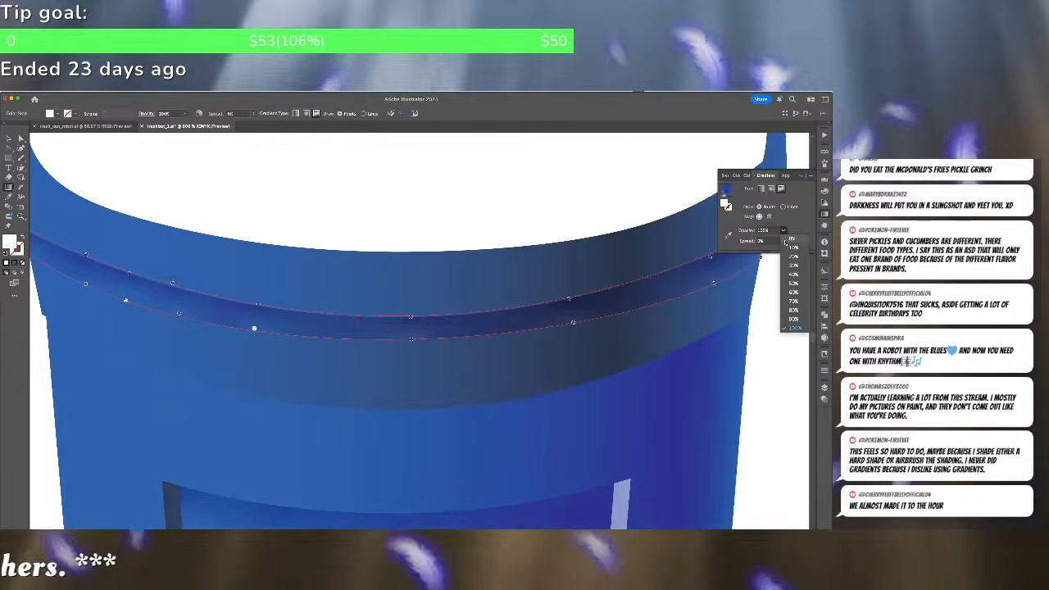
left_click(786, 239)
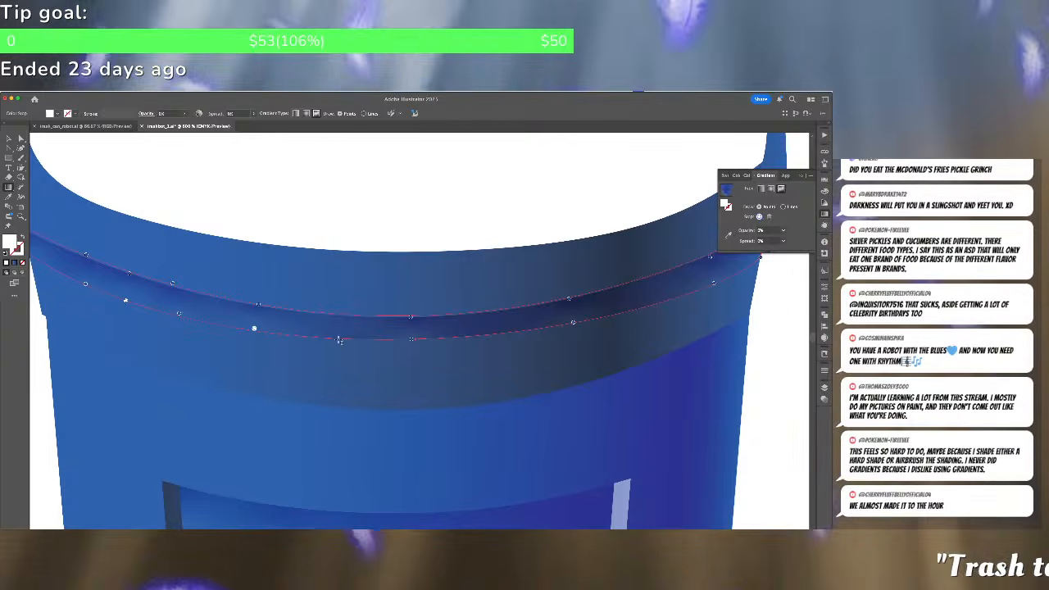
Add more white gradient stops between the existing ones along the strip's lower edge, from left of centre to its right end
left_click(337, 339)
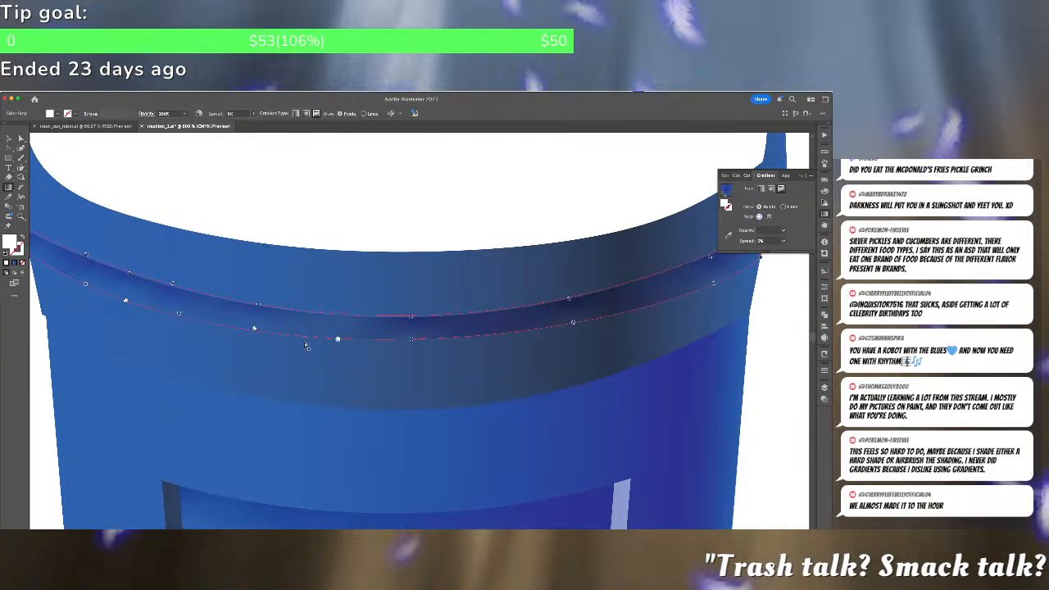
left_click(490, 333)
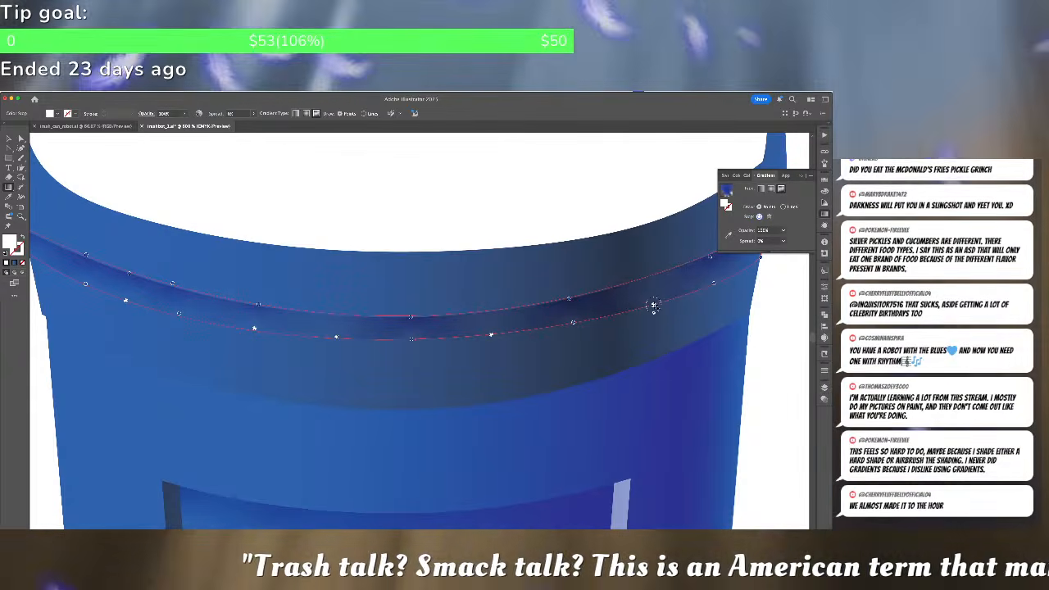
left_click(653, 305)
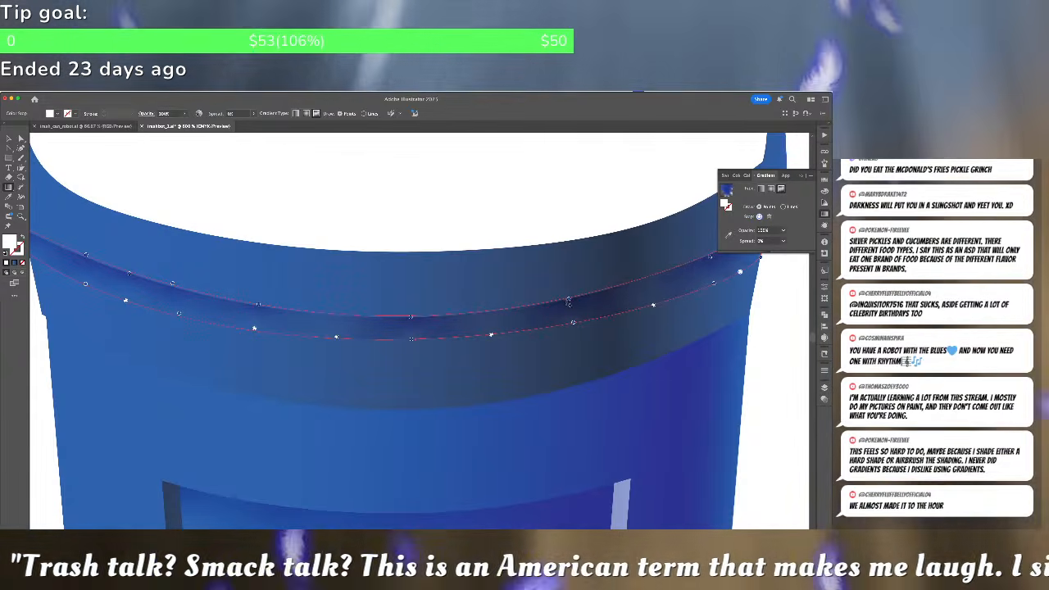
Copy the blue stop's colour to three new stops on the strip's upper edge, directly above the white lower-edge stops
double_click(567, 300)
left_click(647, 277)
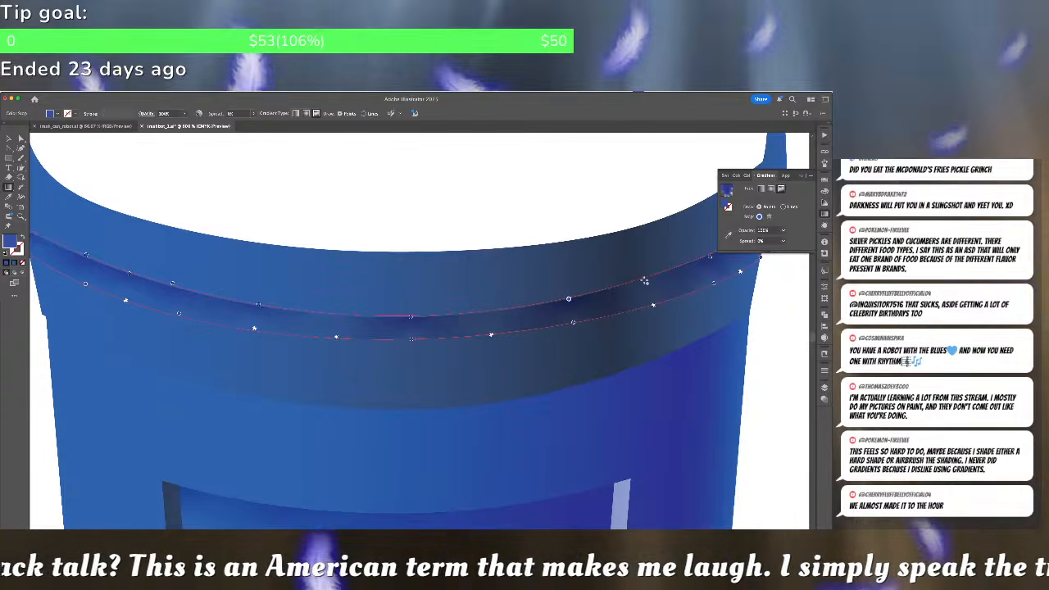
left_click(488, 310)
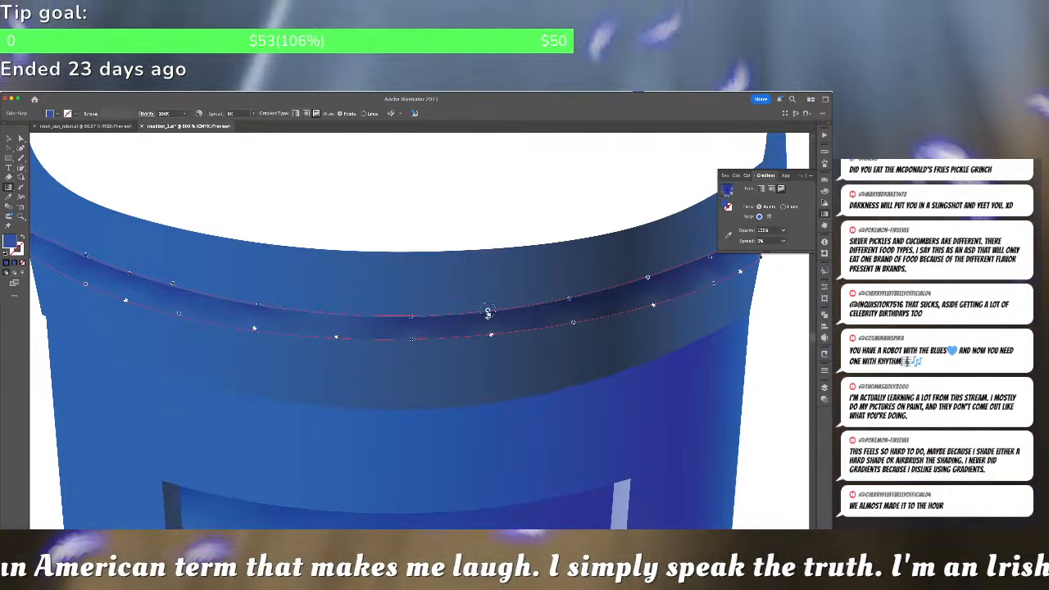
left_click(336, 314)
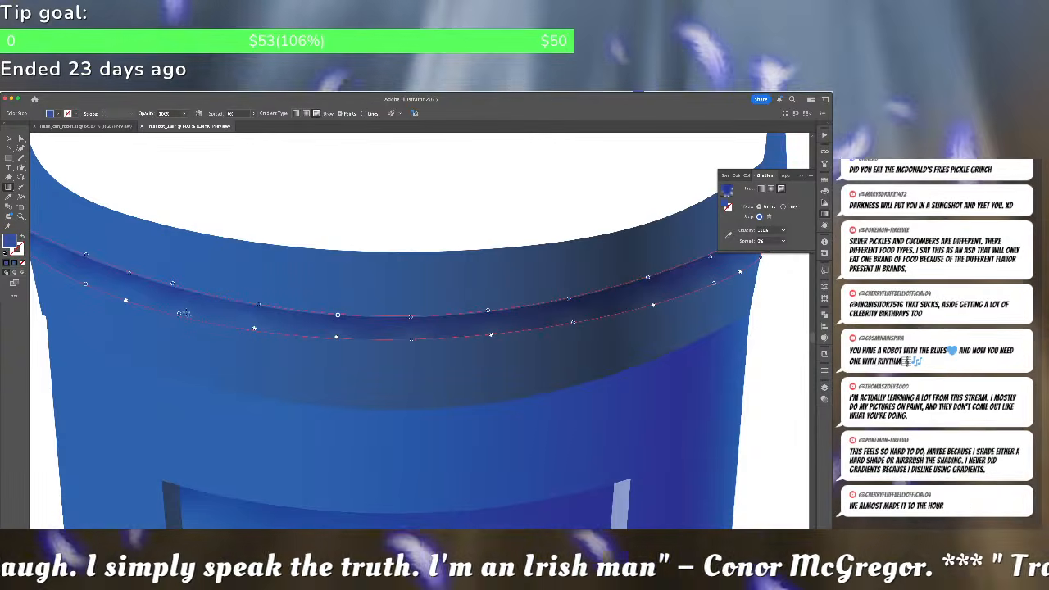
Move the left transparent stop on the strip's lower edge slightly left, then deselect the strip and view the whole trash can
left_click(173, 315)
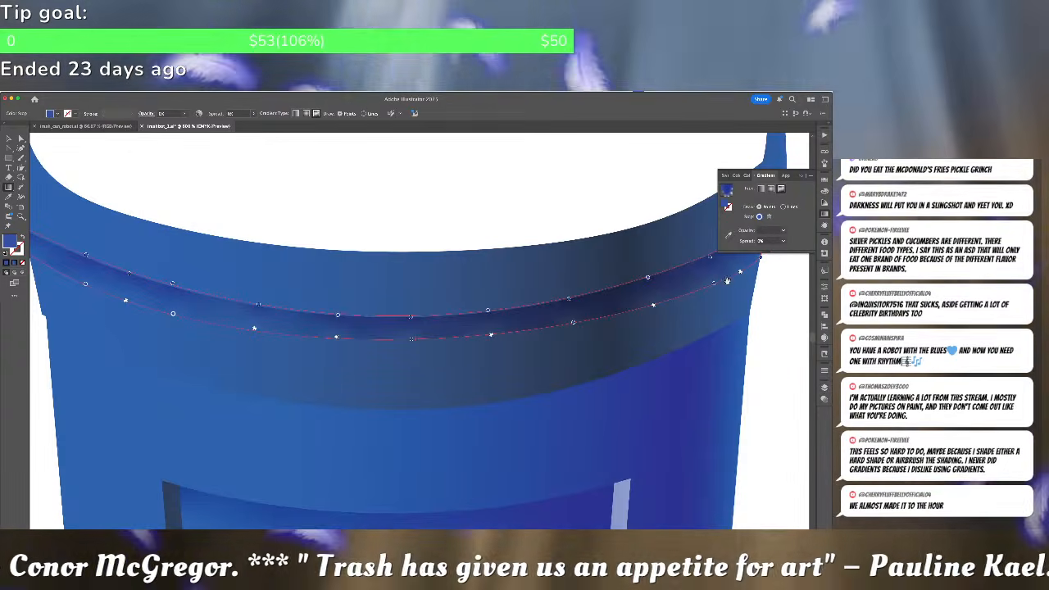
left_click_drag(727, 281, 635, 367)
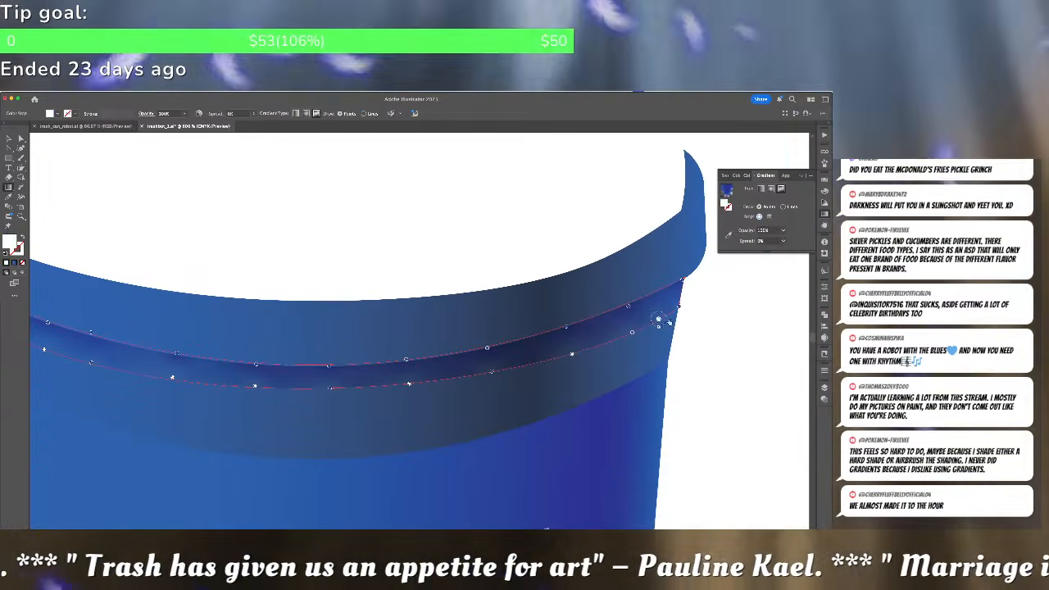
left_click(714, 327)
key("super+minus")
key("super+minus")
key("super+minus")
key("super+minus")
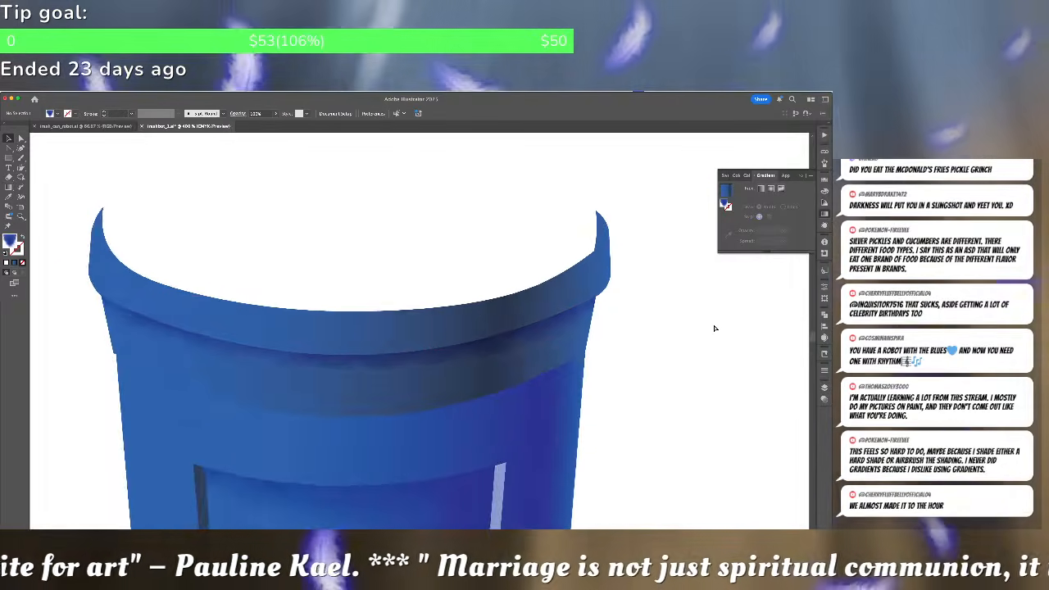
key("super+equal")
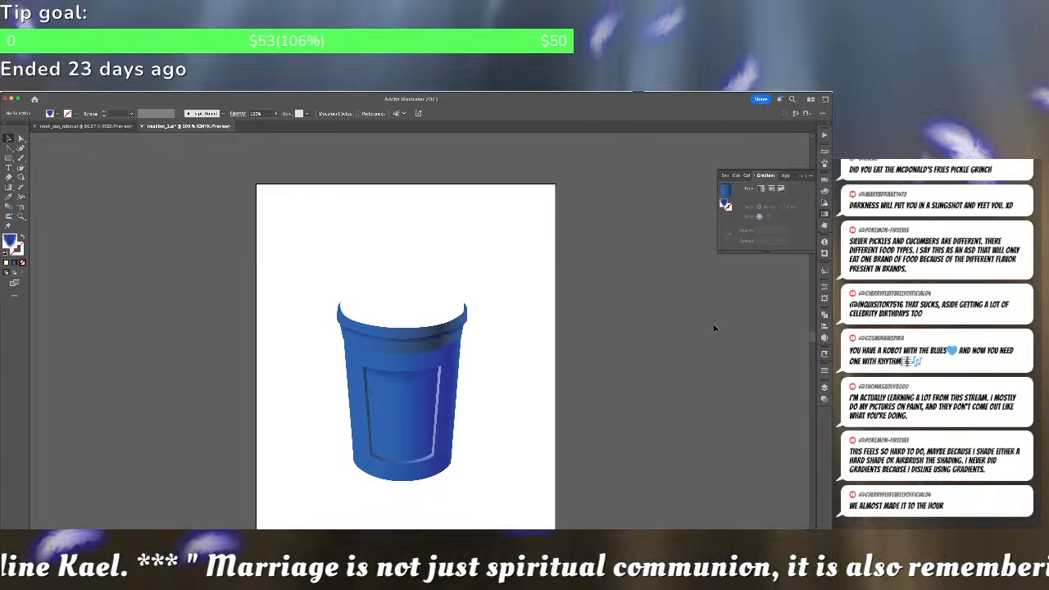
Show the hidden reference photo and hide the drawn can body, band, shadow strip and rim, leaving the photo's rim in view
left_click(823, 385)
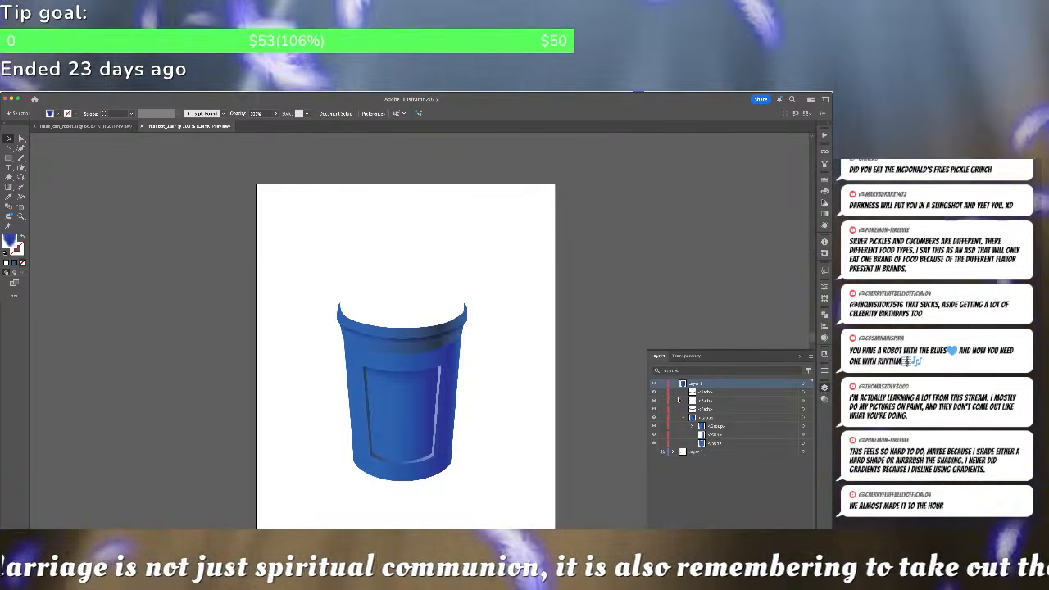
key("super+alt+3")
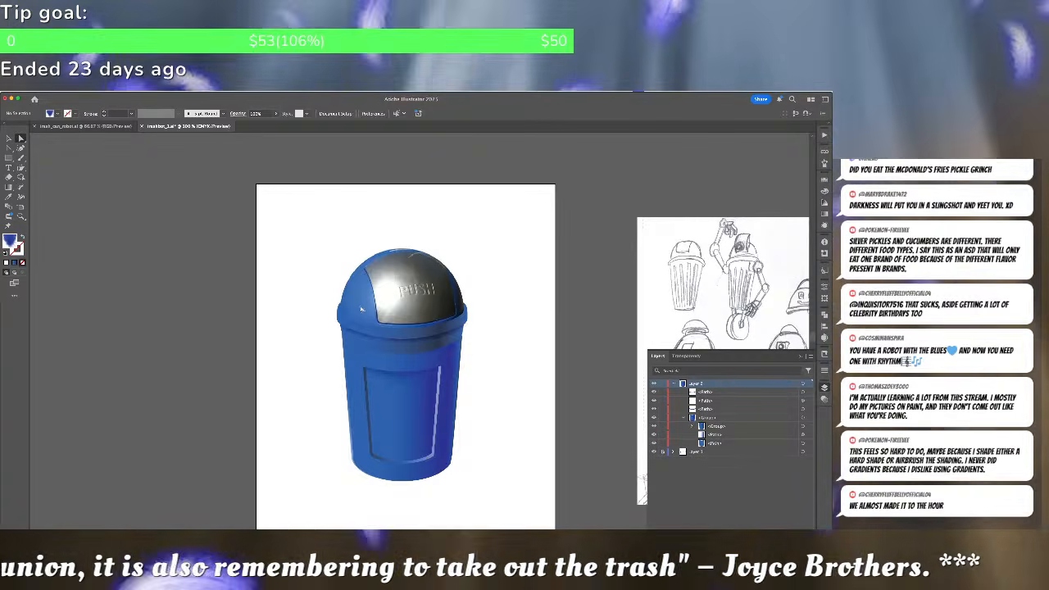
scroll(316, 281, "up", 4)
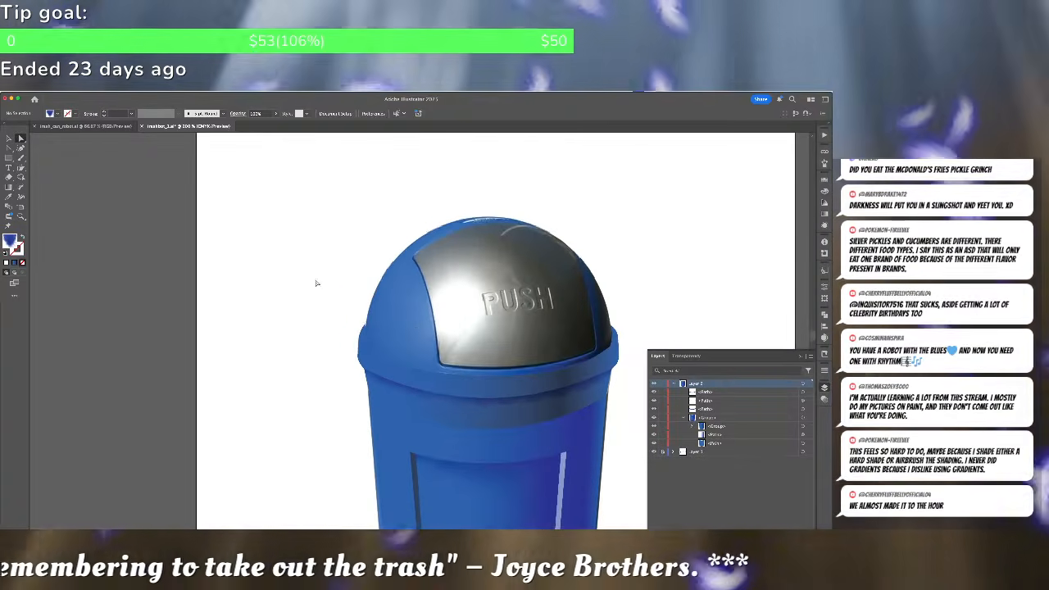
scroll(428, 327, "right", 3)
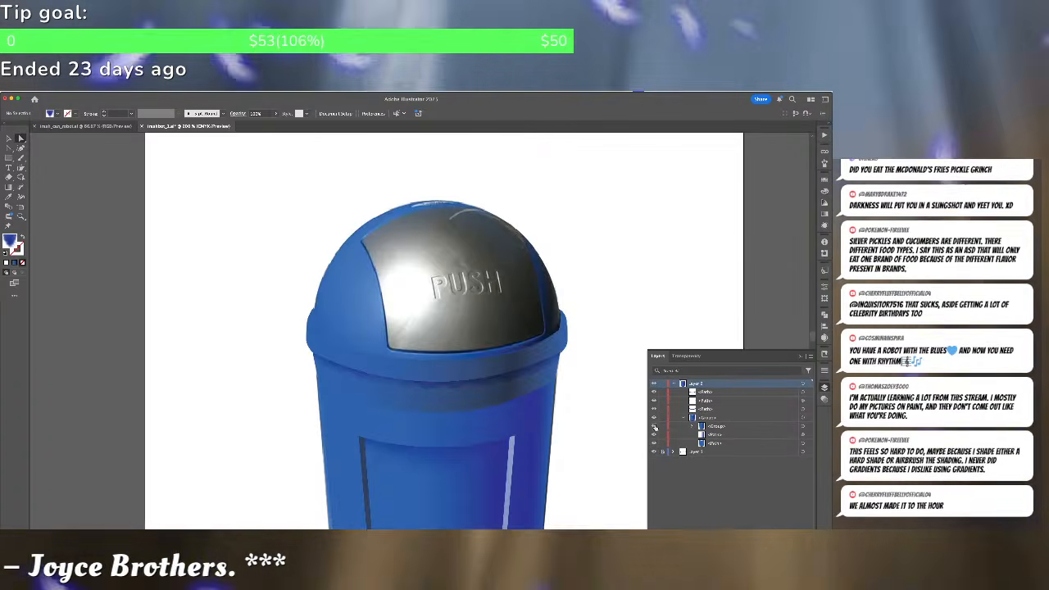
left_click(654, 452)
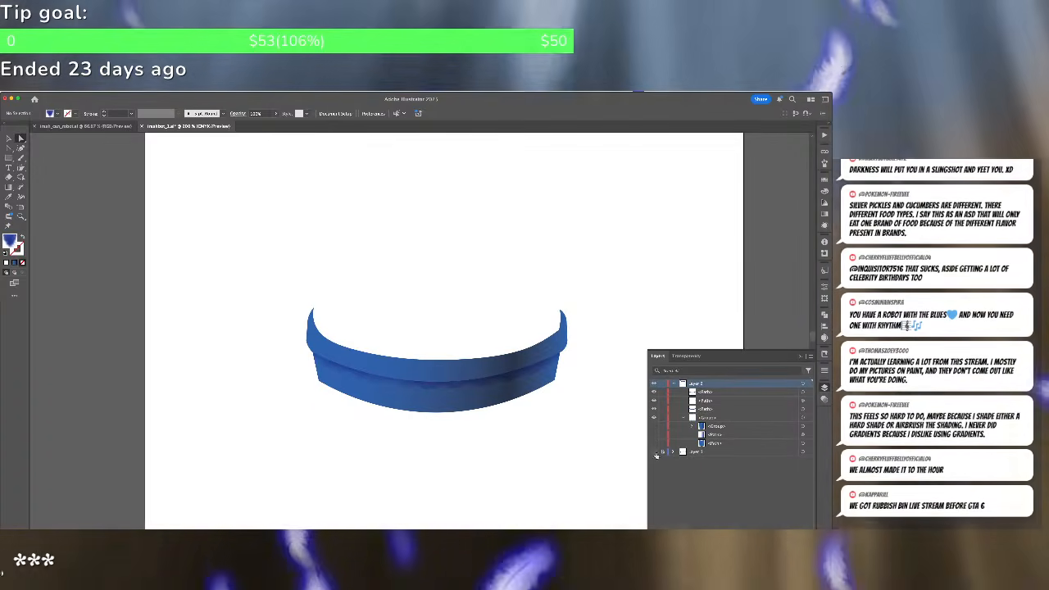
left_click(655, 454)
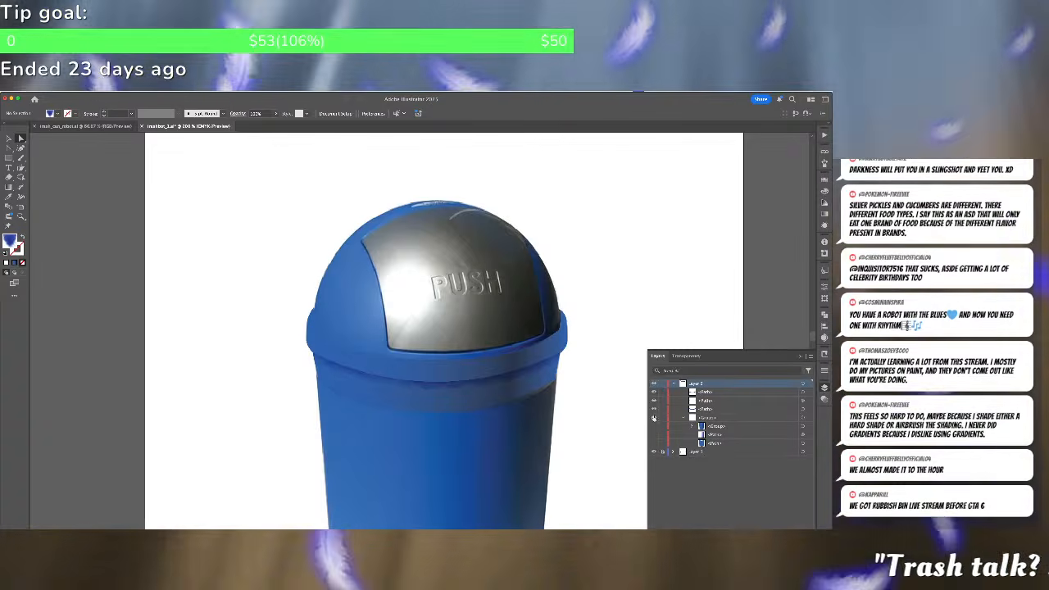
left_click(655, 409)
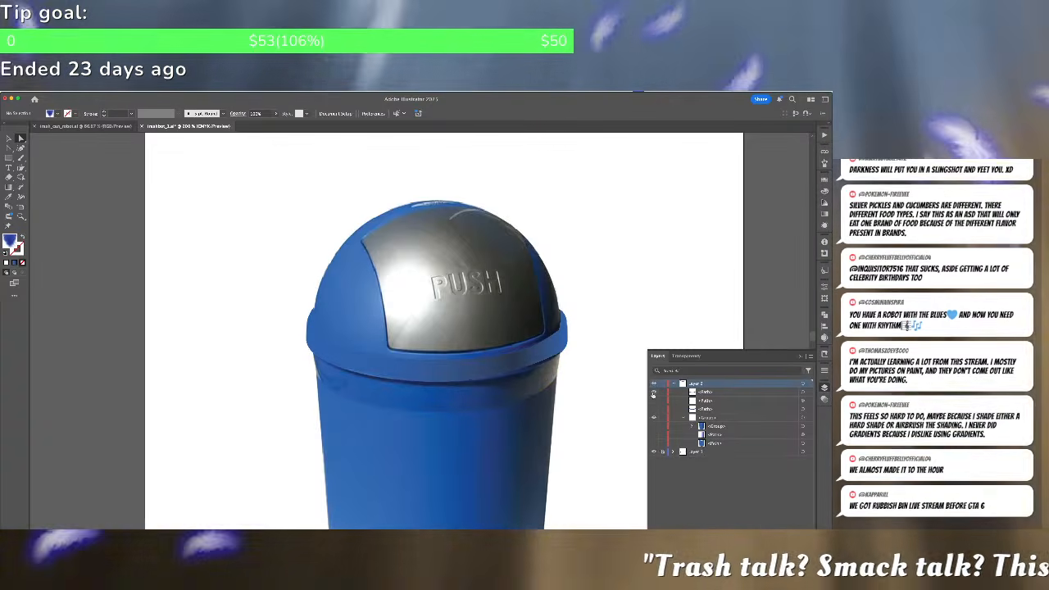
left_click(653, 400)
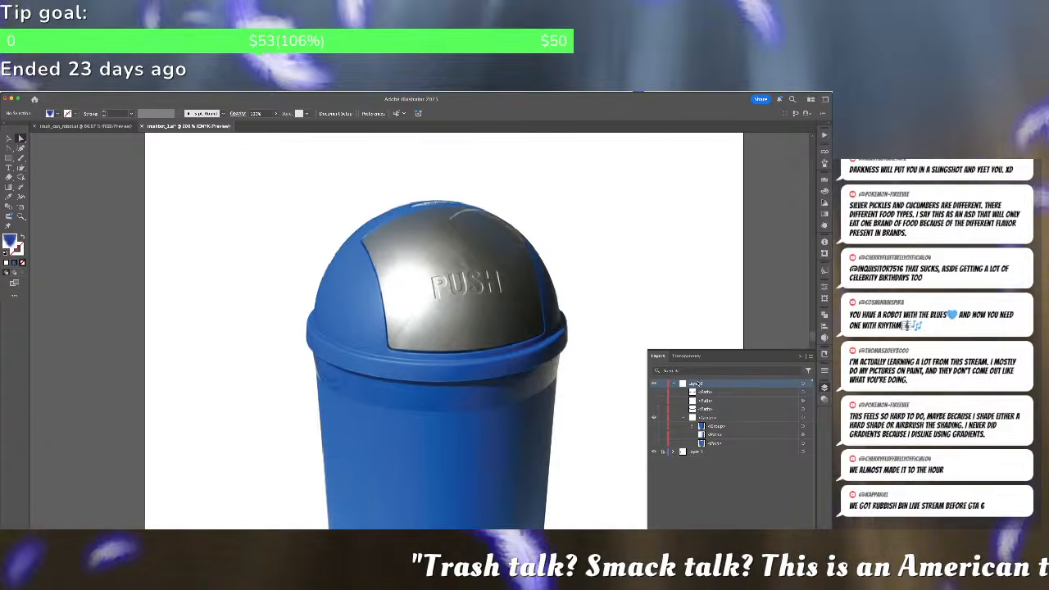
scroll(461, 392, "up", 2)
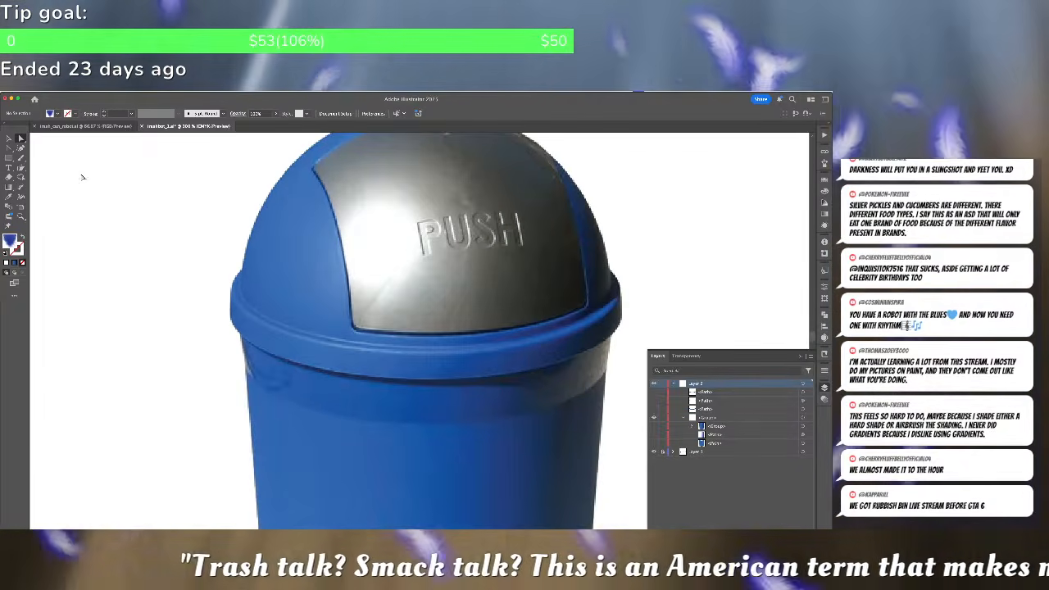
Start a Pen path at the rim's left end, run it along the lid's base and back, and curve it to the right end
key("p")
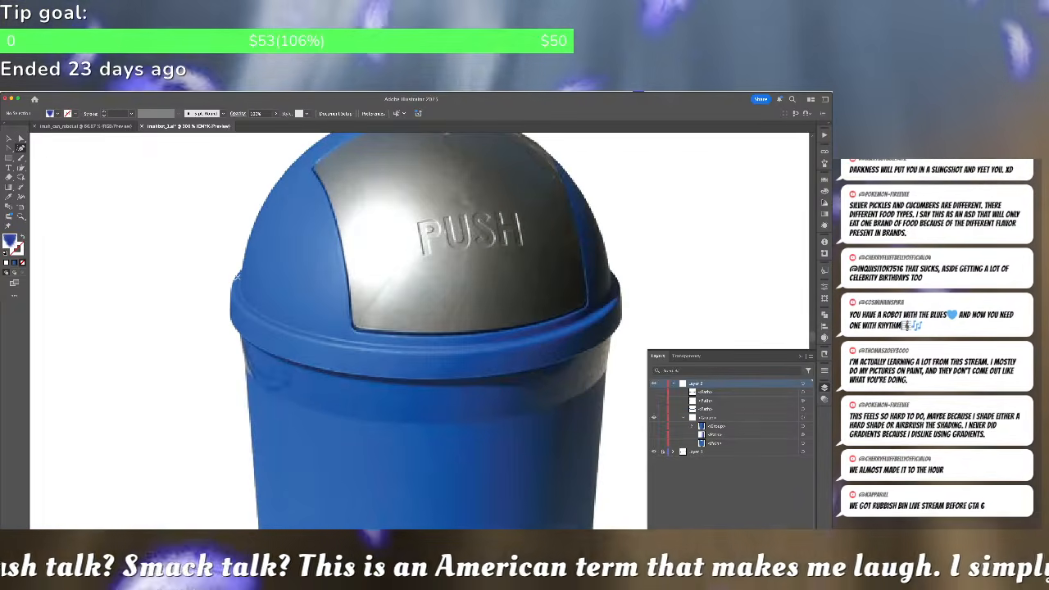
left_click(239, 281)
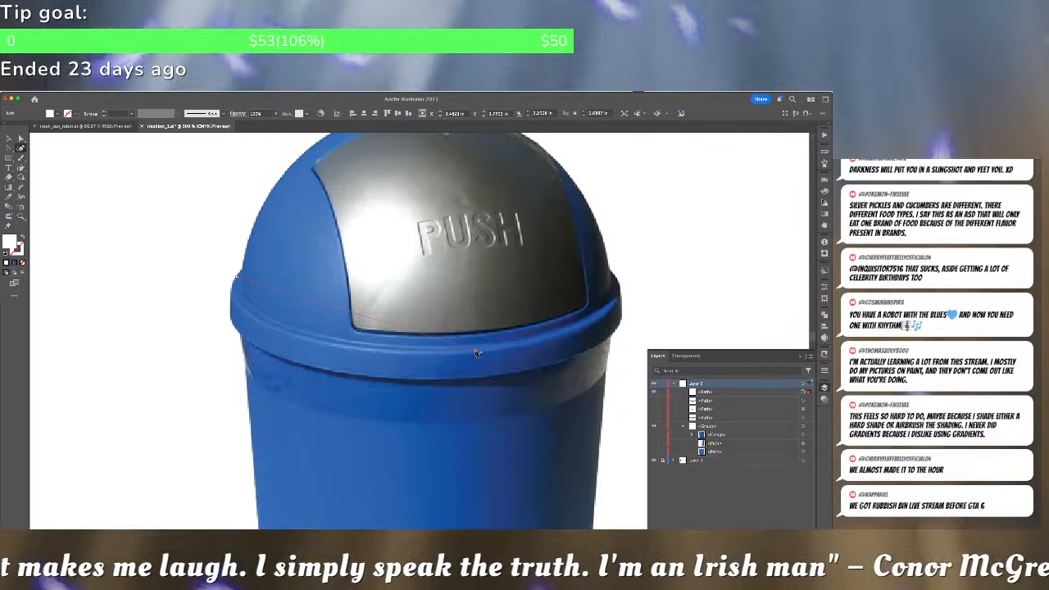
left_click(237, 274)
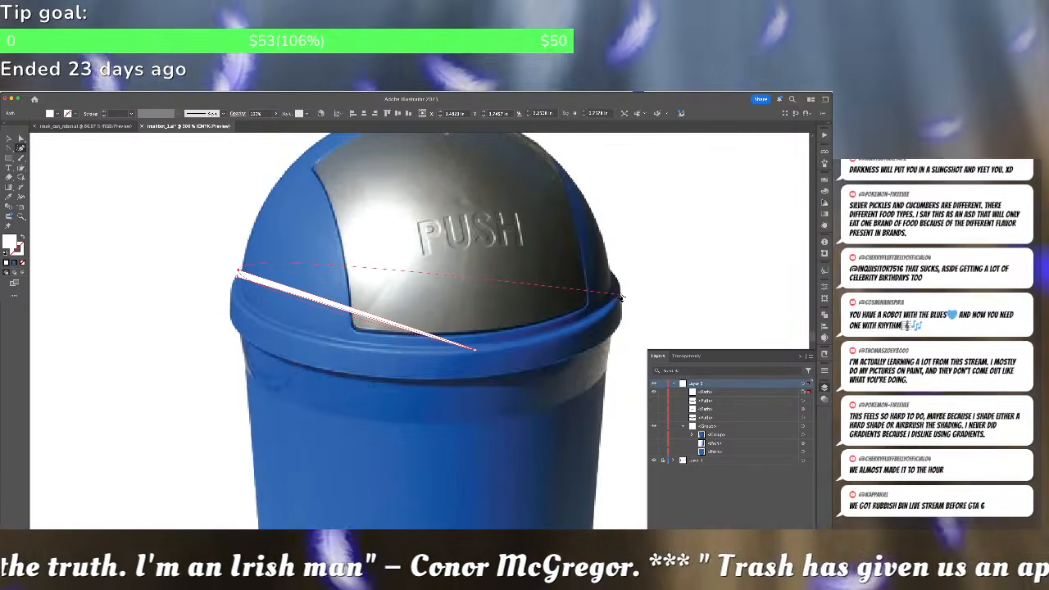
left_click(620, 297)
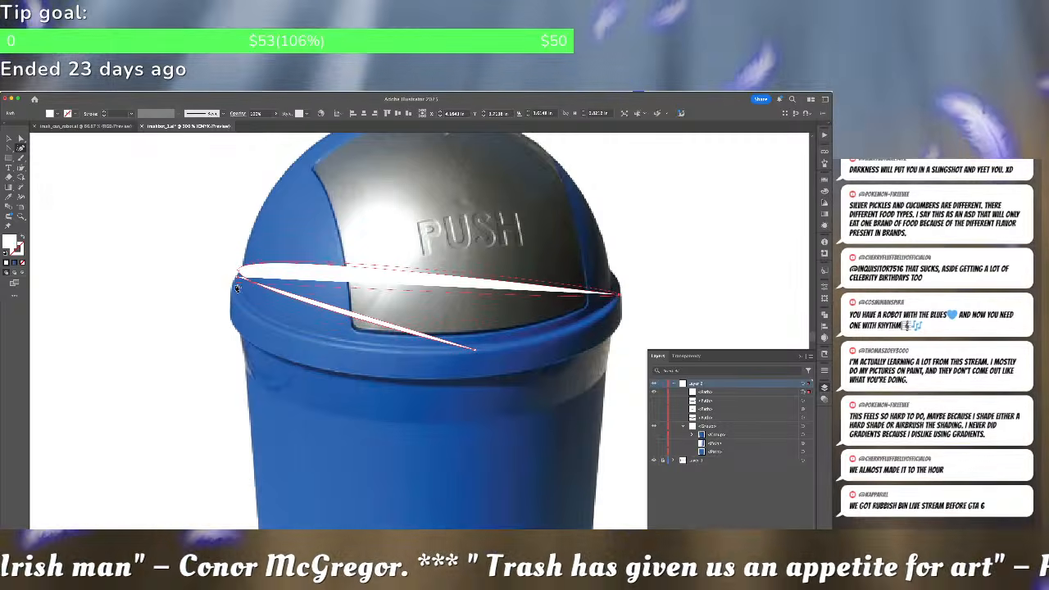
Continue the path around the rim's front edge and bend its segments into a wide ellipse across the can's opening
left_click(237, 276)
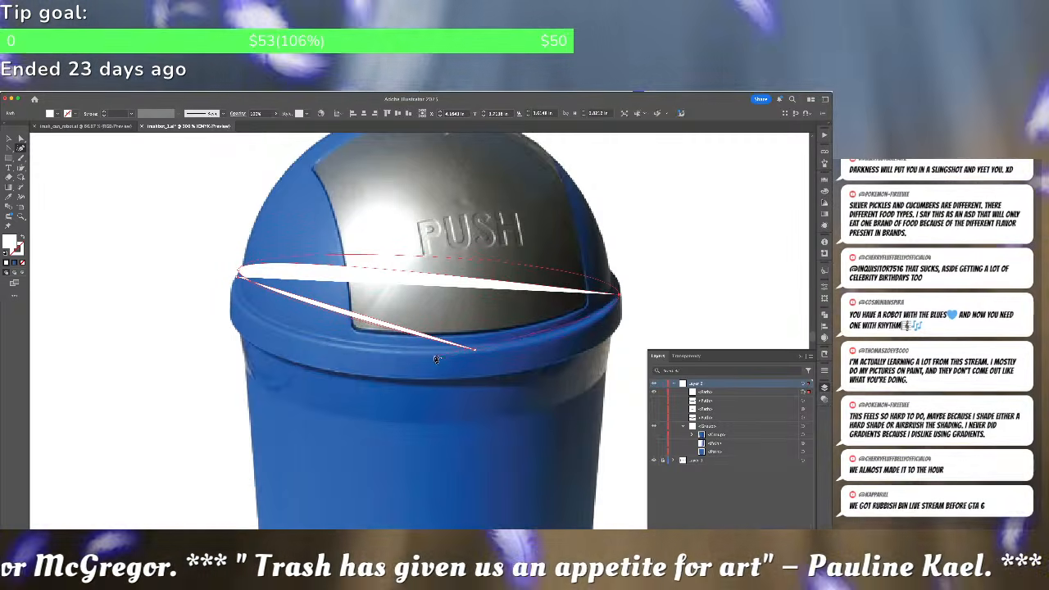
key("shift+x")
left_click_drag(236, 286, 240, 284)
left_click_drag(288, 318, 234, 297)
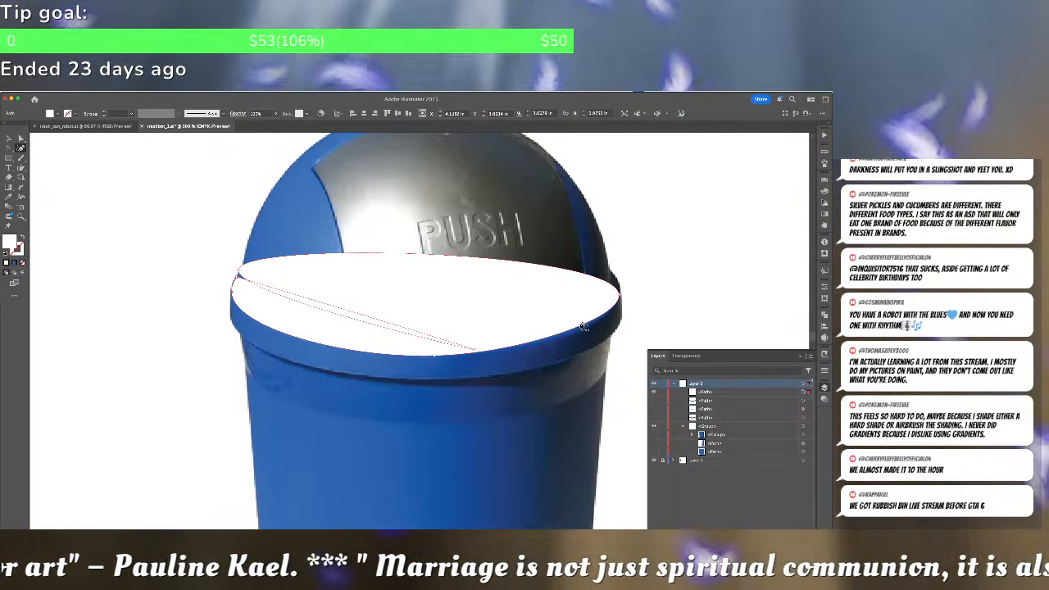
left_click_drag(581, 326, 617, 308)
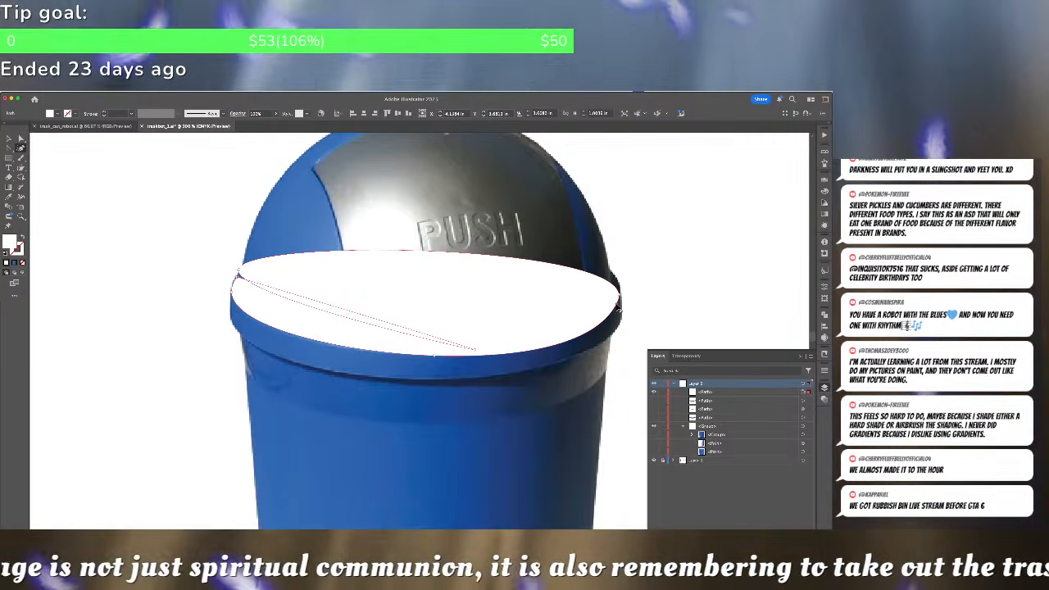
Show the ellipse path as a white outline without fill and bend its inner segments to follow the rim's left front edge
key("slash")
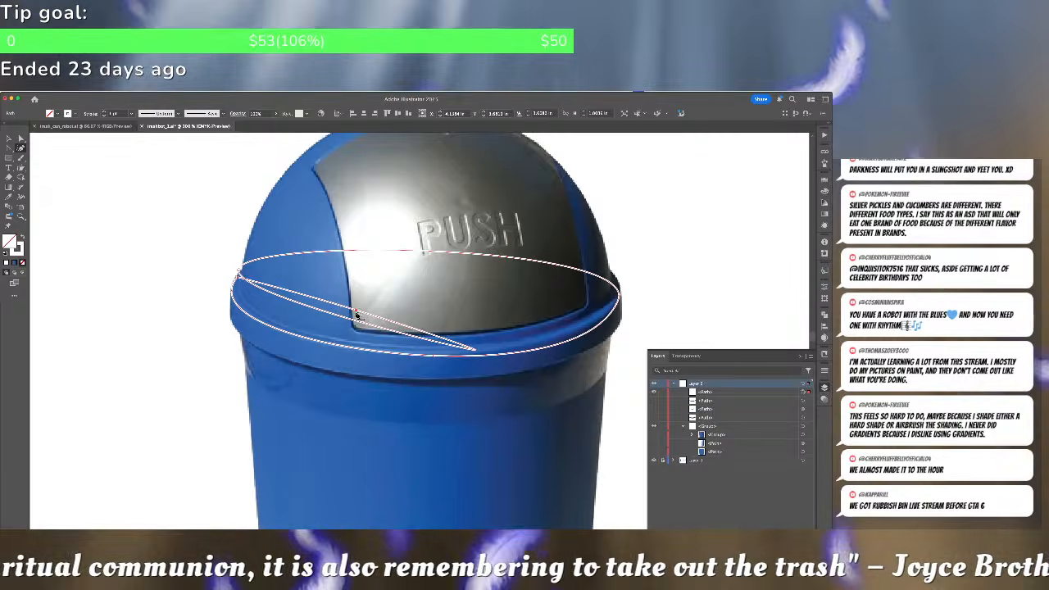
mouse_move(356, 314)
left_mouse_down()
mouse_move(311, 333)
mouse_move(266, 295)
mouse_move(237, 294)
mouse_move(246, 312)
left_mouse_up()
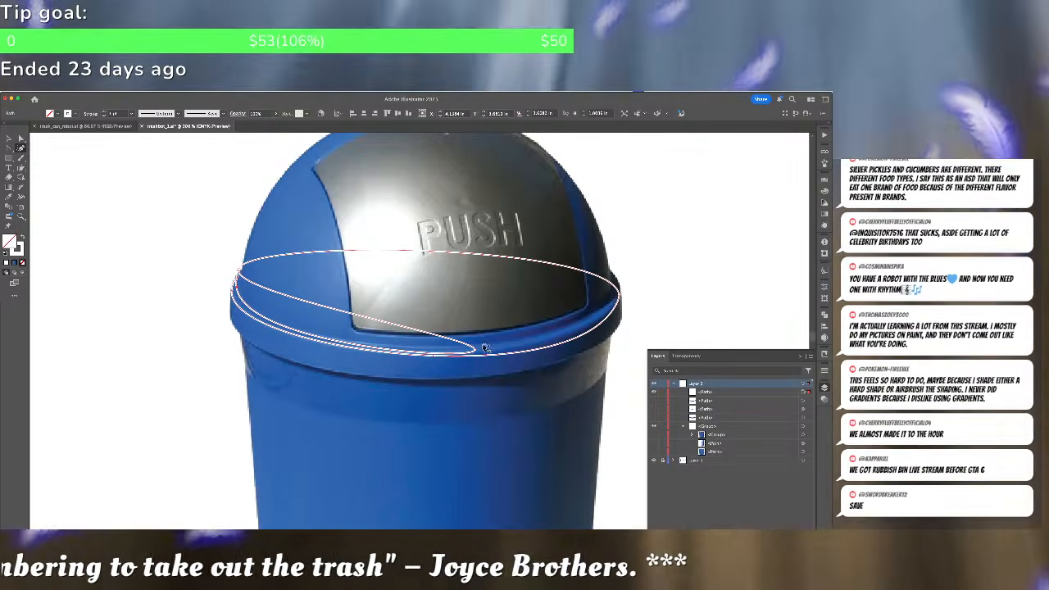
left_click_drag(484, 348, 480, 350)
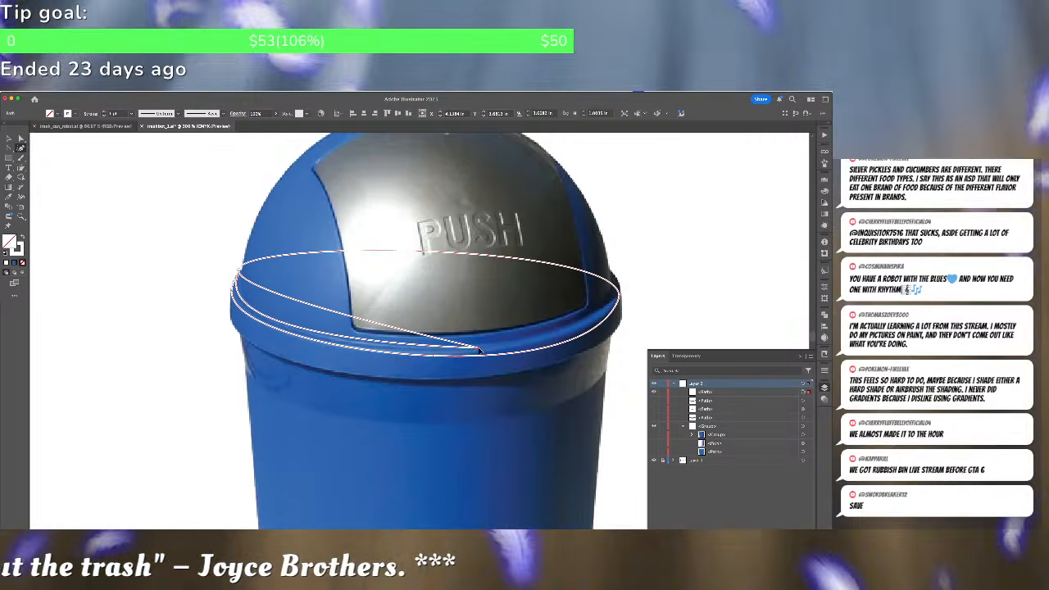
mouse_move(390, 345)
left_mouse_down()
mouse_move(358, 324)
mouse_move(345, 334)
left_mouse_up()
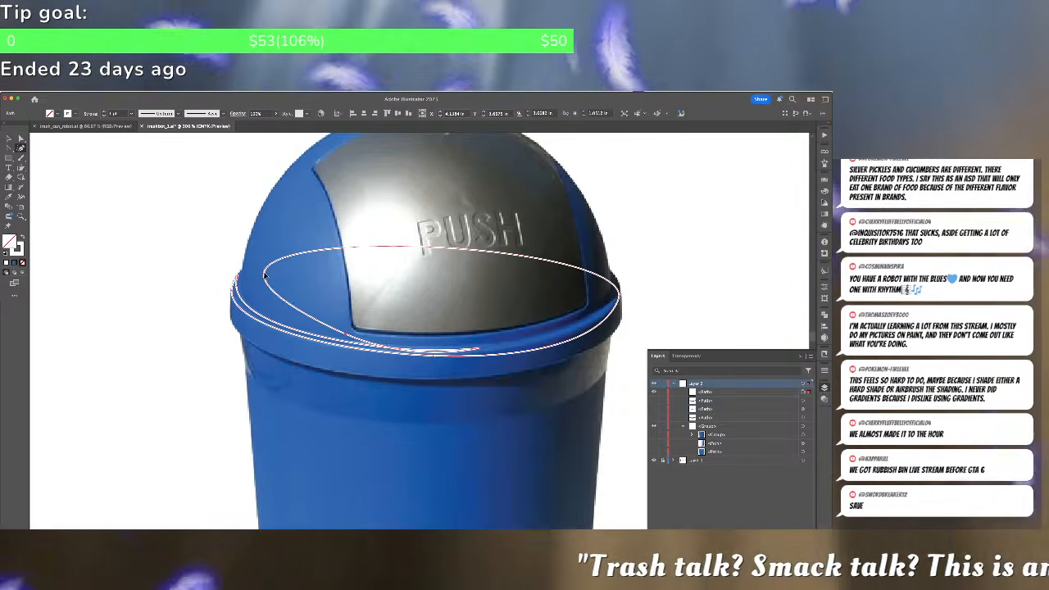
mouse_move(239, 276)
left_mouse_down()
mouse_move(271, 271)
mouse_move(246, 277)
left_mouse_up()
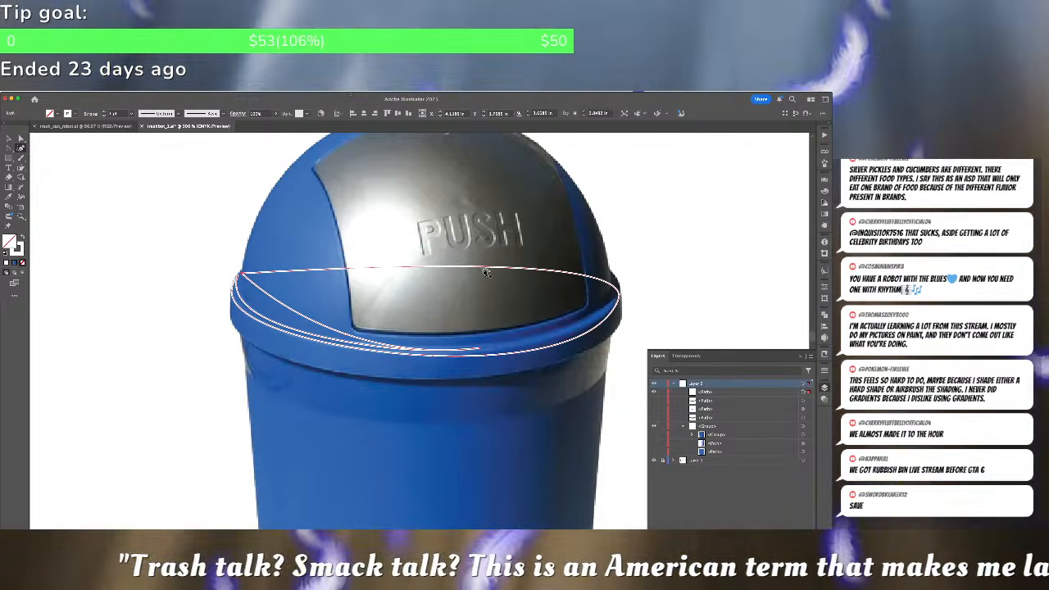
Pull the ellipse's back edge down to the lid's base and adjust its ends to form a thin crescent along the rim
left_click_drag(485, 269, 474, 342)
left_click(614, 297)
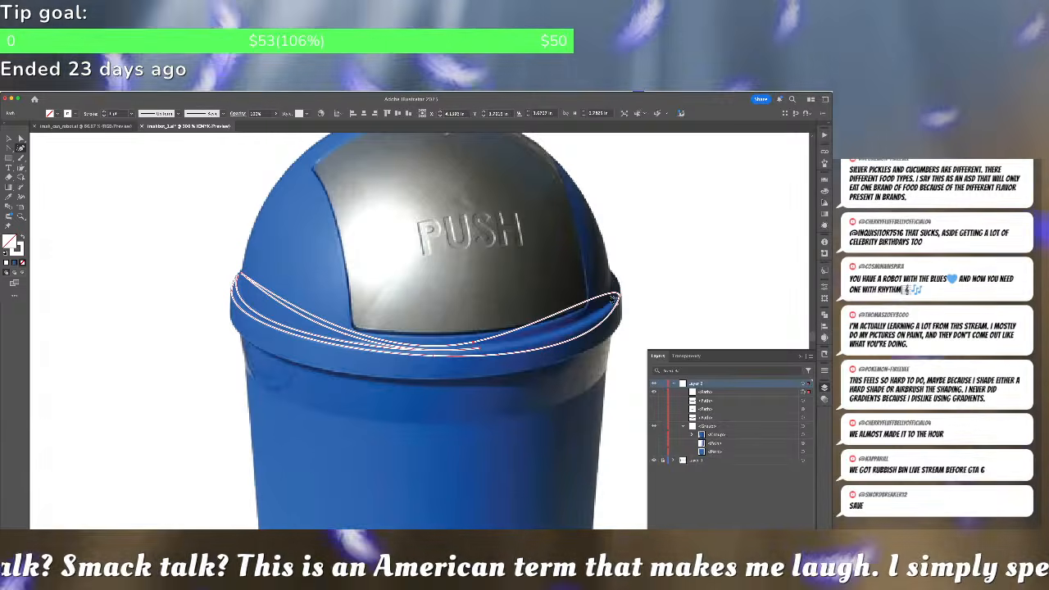
double_click(620, 297)
left_click_drag(603, 308, 605, 311)
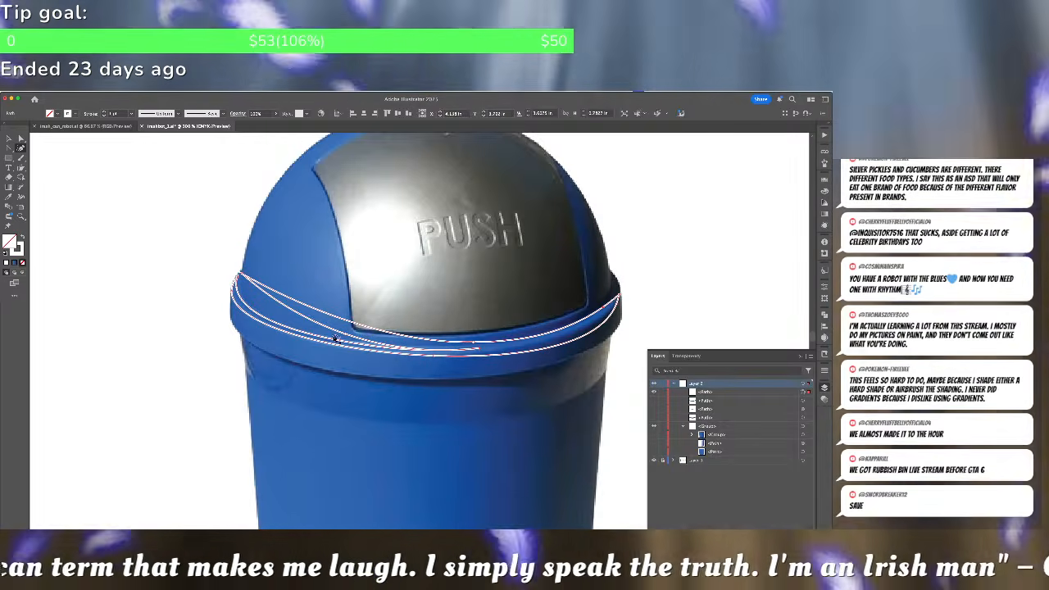
left_click_drag(240, 273, 255, 310)
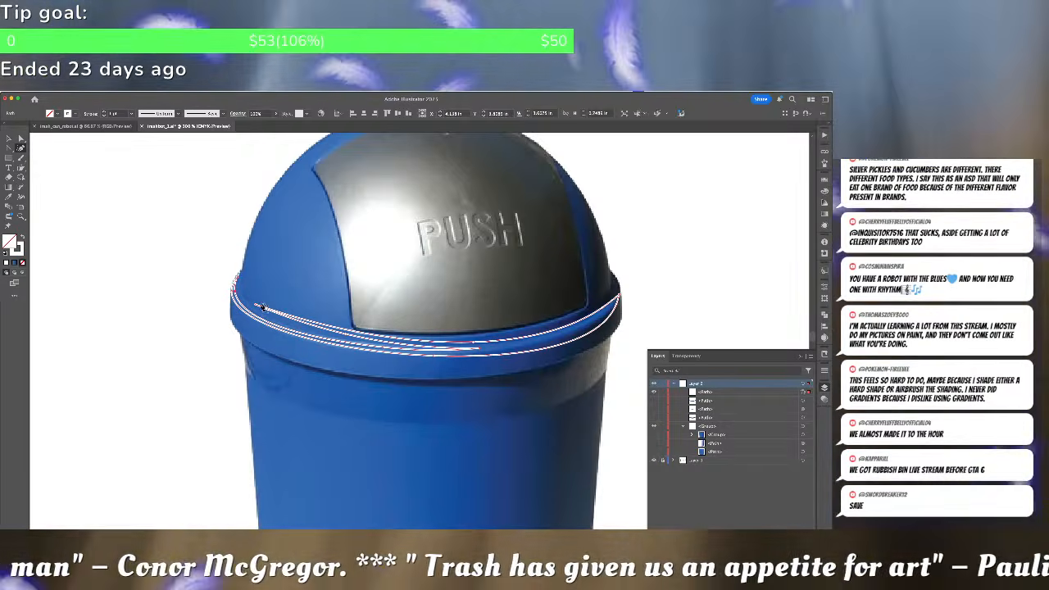
left_click_drag(256, 307, 242, 281)
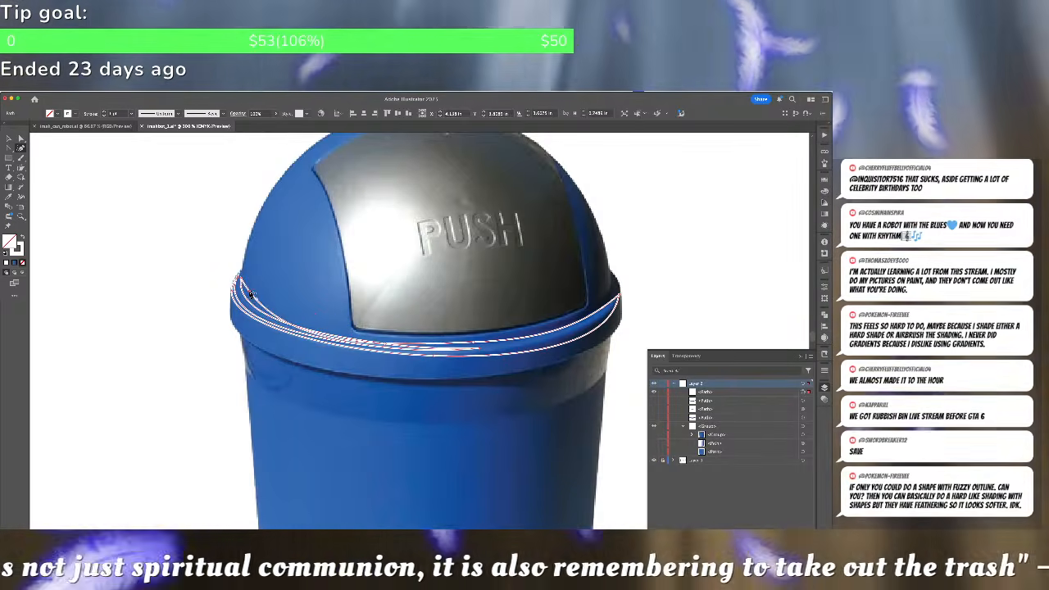
Swap the crescent's white outline to a fill and recolour it with blue sampled from the left side of the photo's lid
key("shift+x")
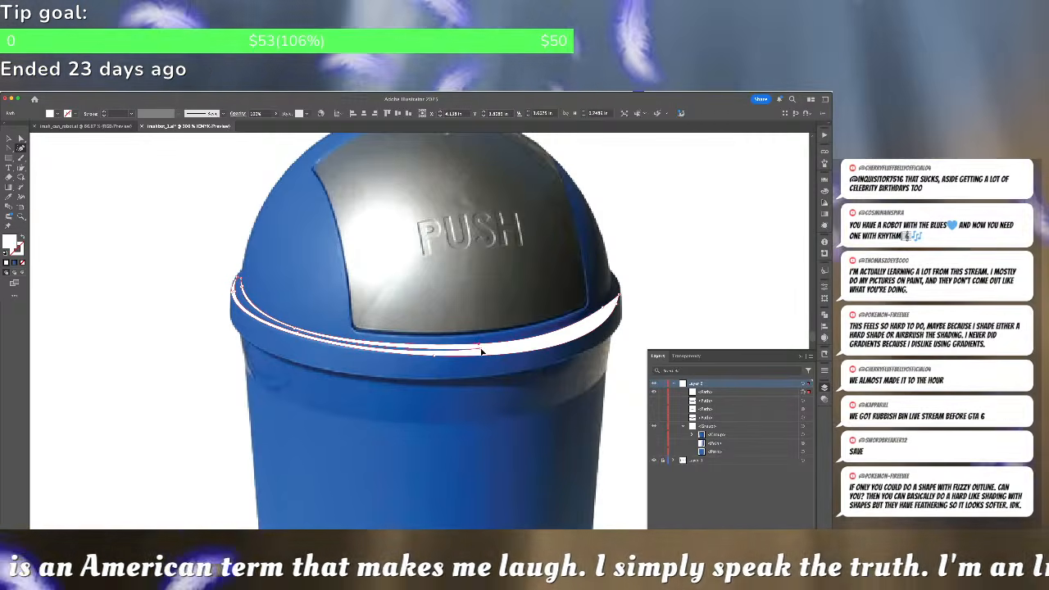
key("v")
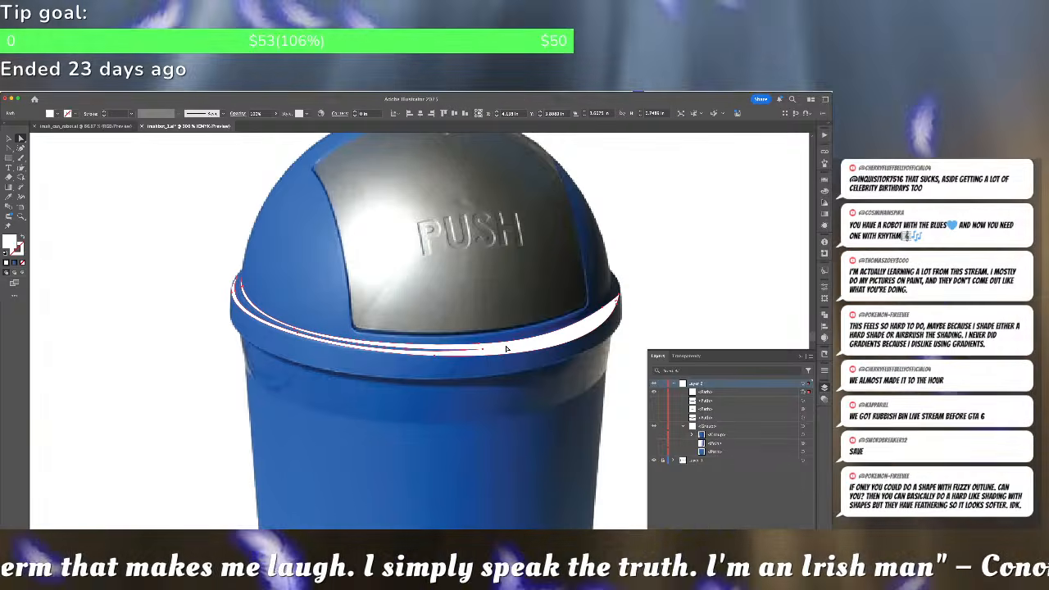
double_click(10, 243)
key("Escape")
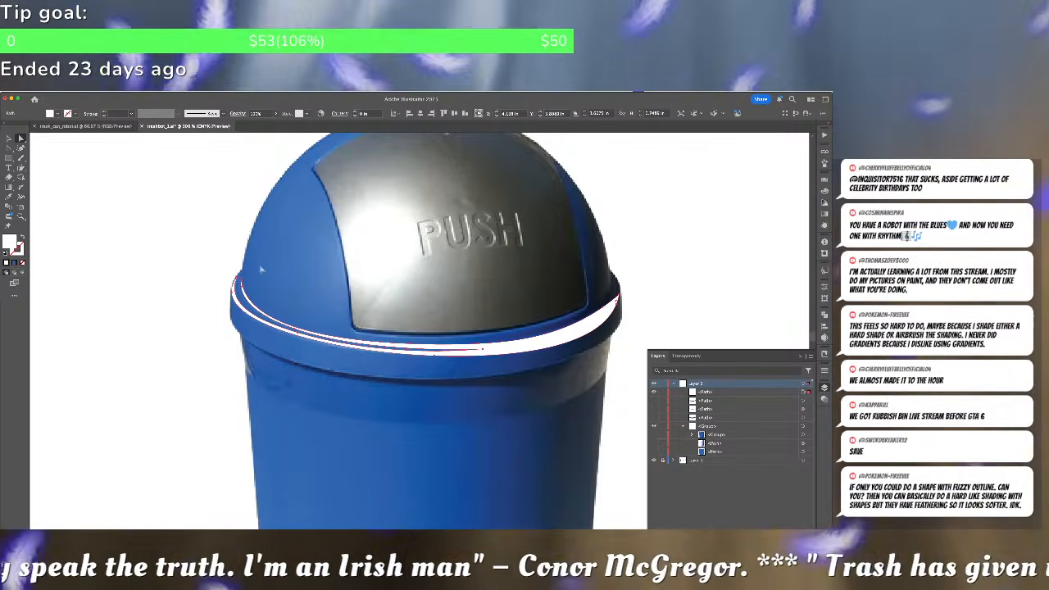
key("i")
left_click(264, 253)
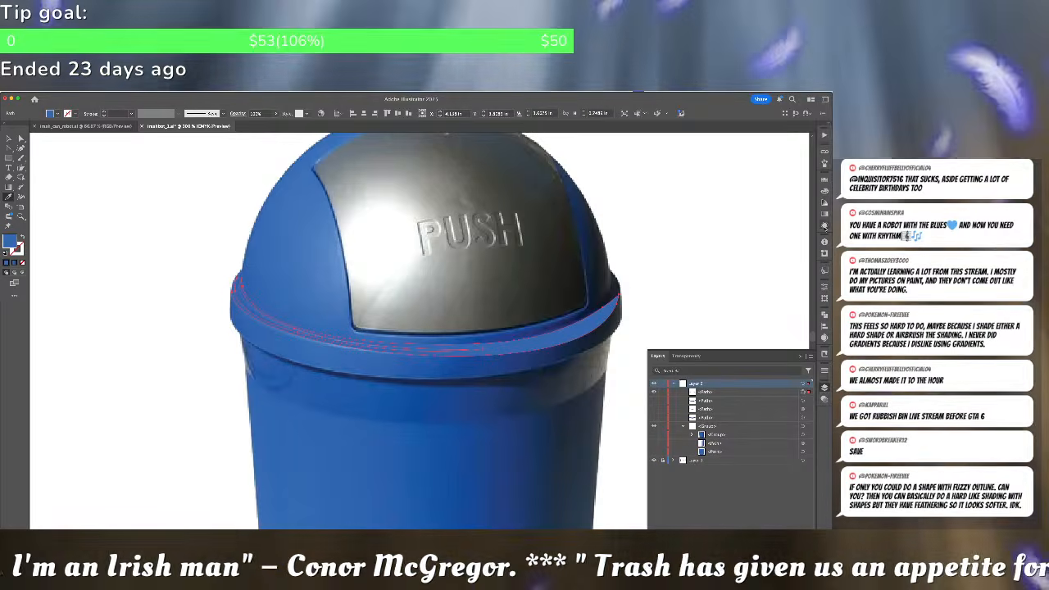
Set the crescent's blending mode to Screen and deselect it
key("ctrl+shift+F10")
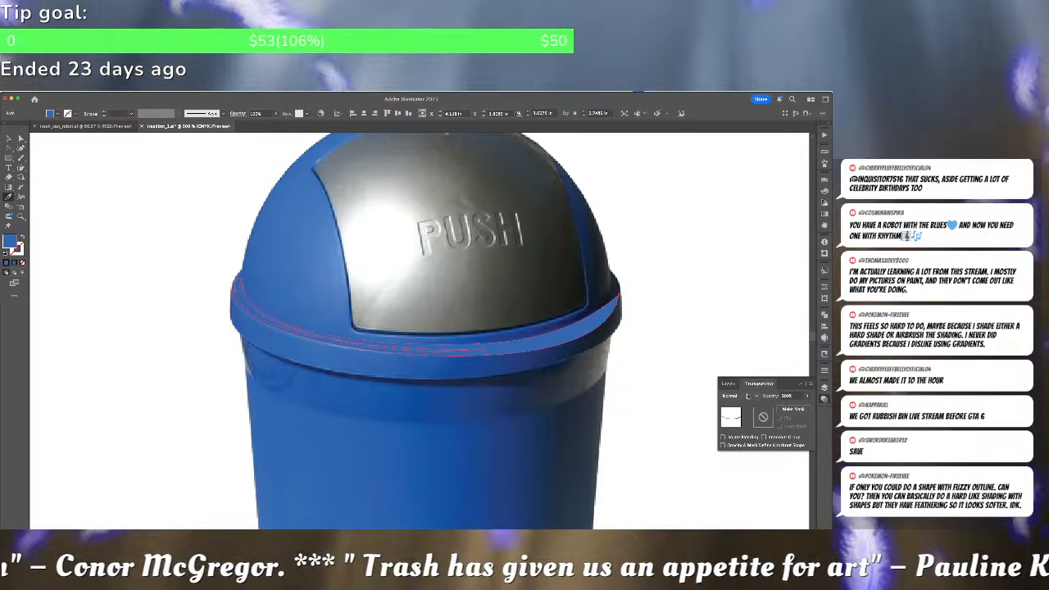
left_click(747, 396)
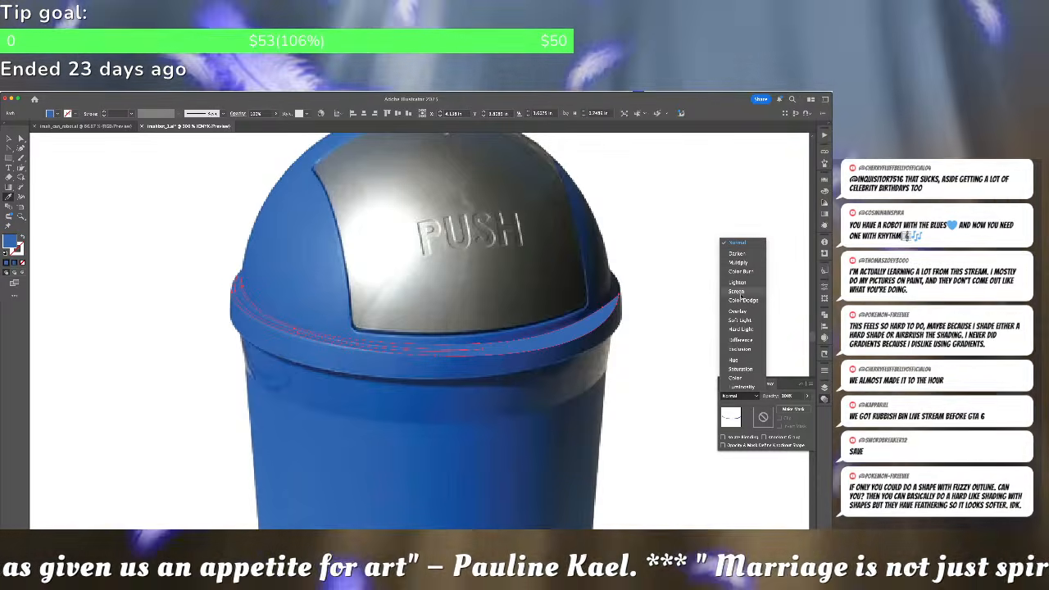
left_click(744, 291)
left_click(761, 338)
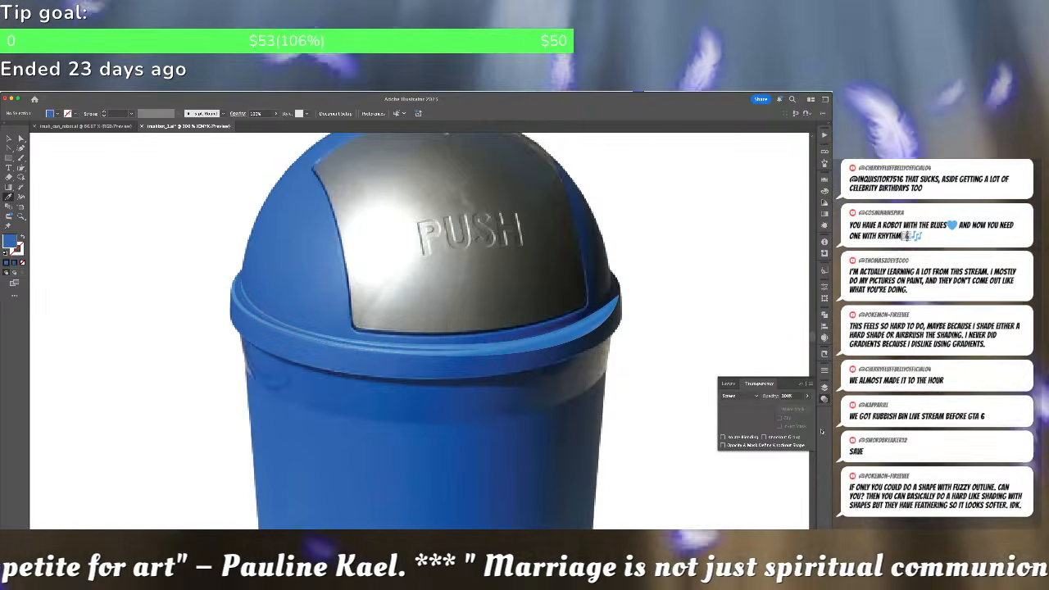
Show the drawn rim, shadow strip, band and can body again, and hide the reference photo
left_click(824, 392)
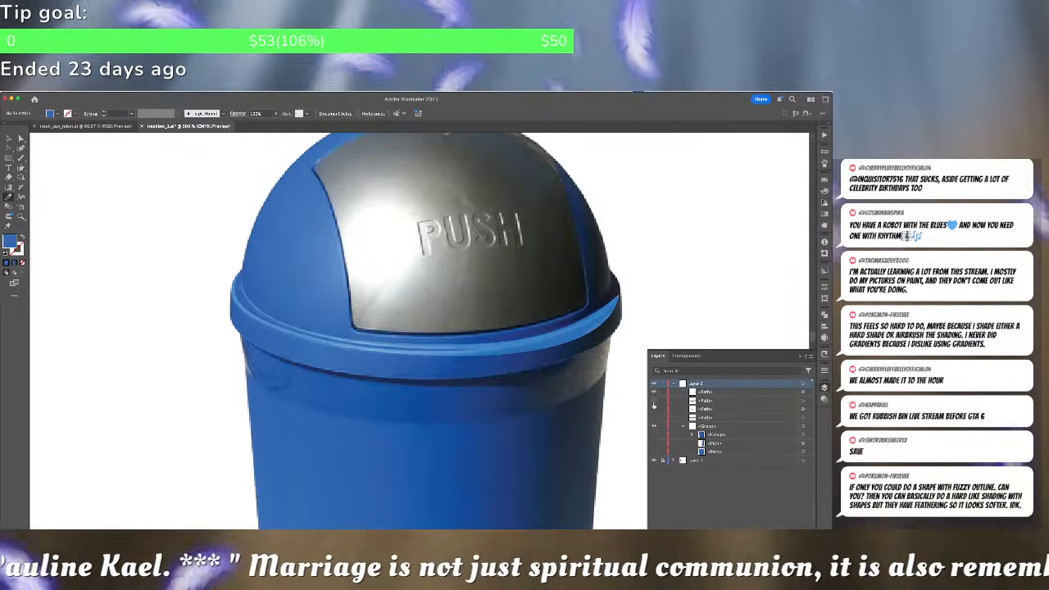
left_click(653, 418)
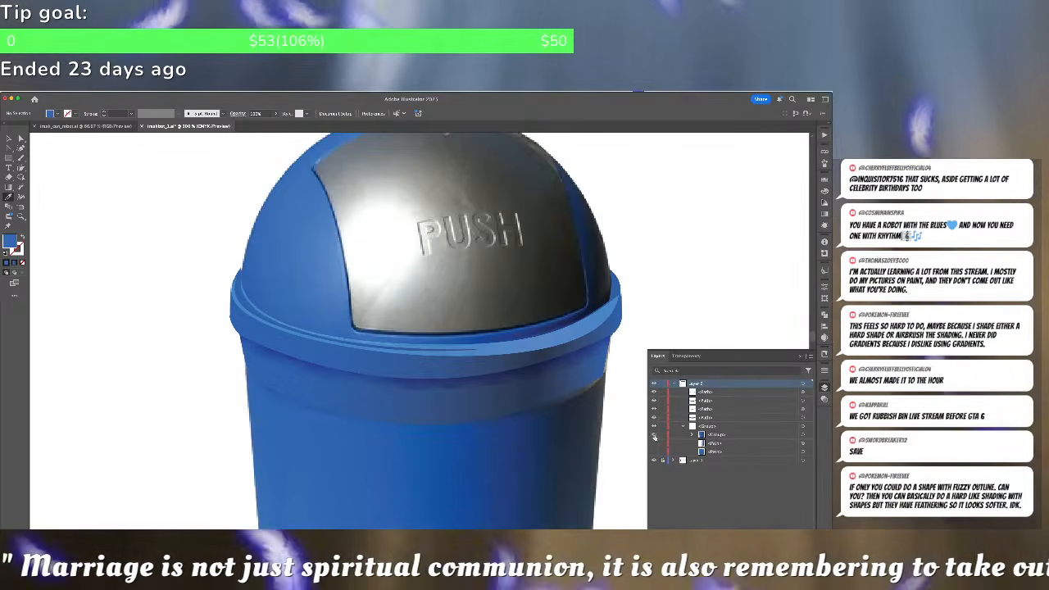
left_click(654, 451)
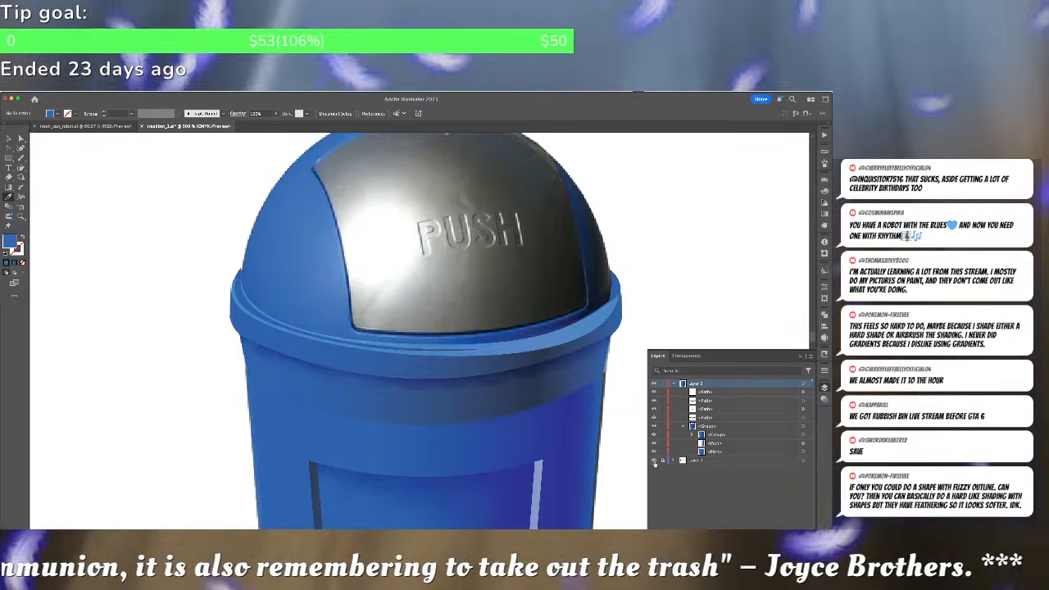
left_click(653, 461)
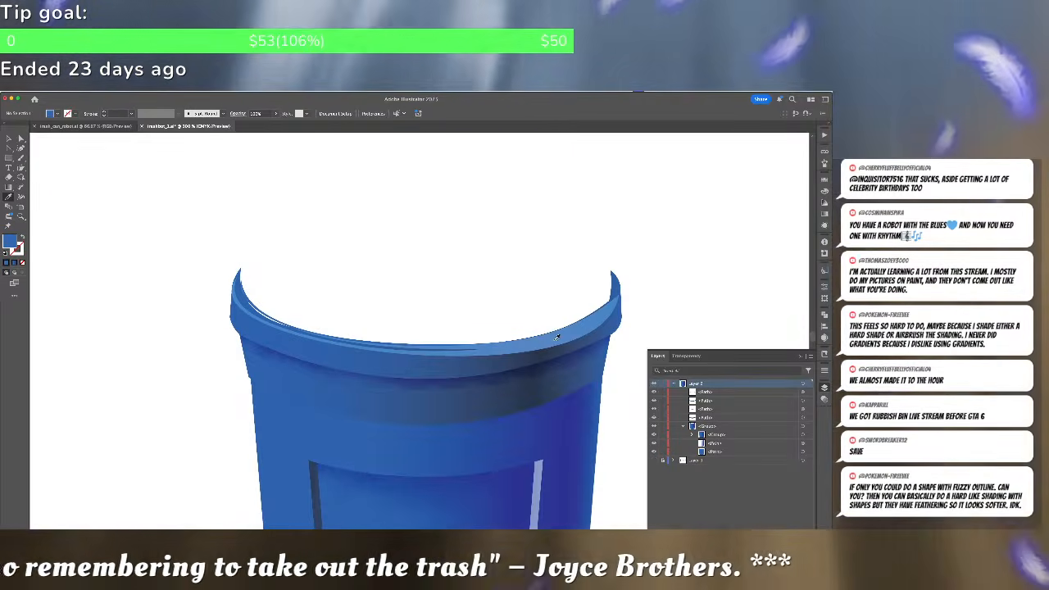
Select the crescent highlight and reshape its right end into a narrow band along the rim's edge
key("v")
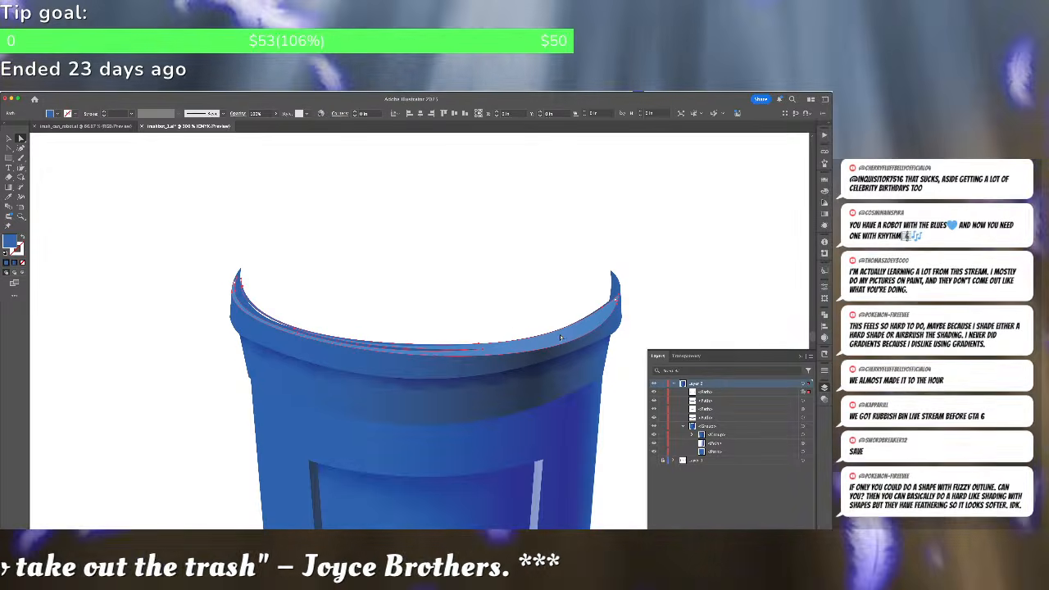
left_click(564, 332)
left_click(22, 148)
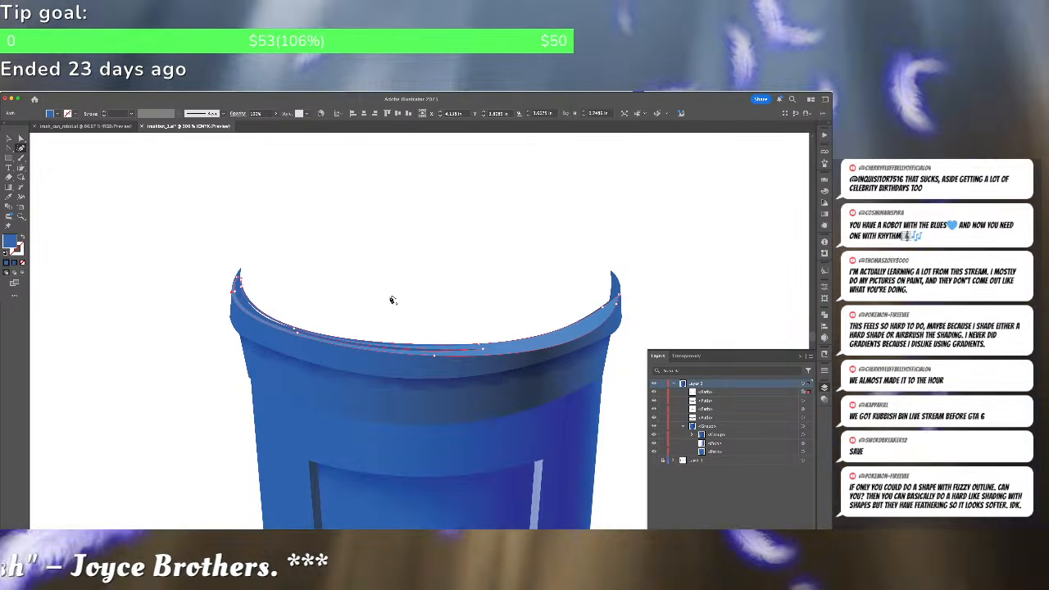
left_click(566, 342)
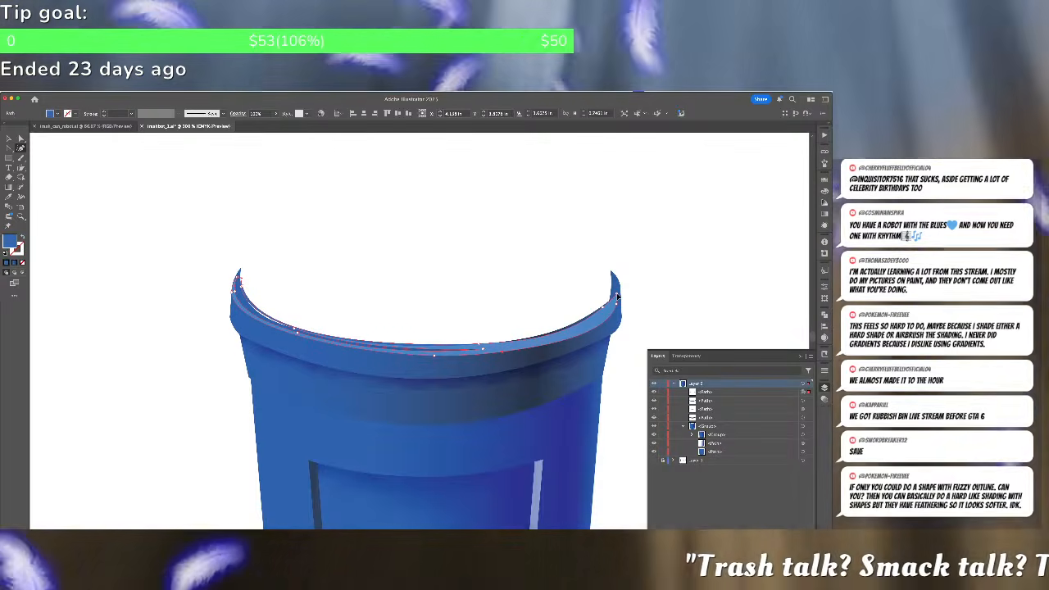
left_click_drag(601, 311, 613, 306)
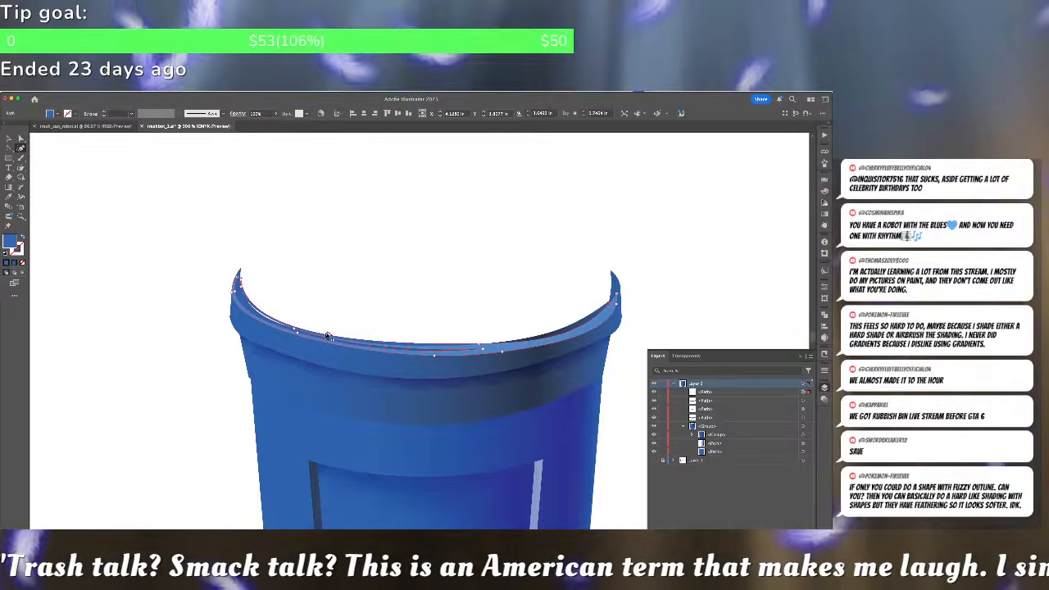
Adjust the inner curve at the highlight's left end to close the gap against the rim's inner edge
key("a")
scroll(247, 316, "up", 2)
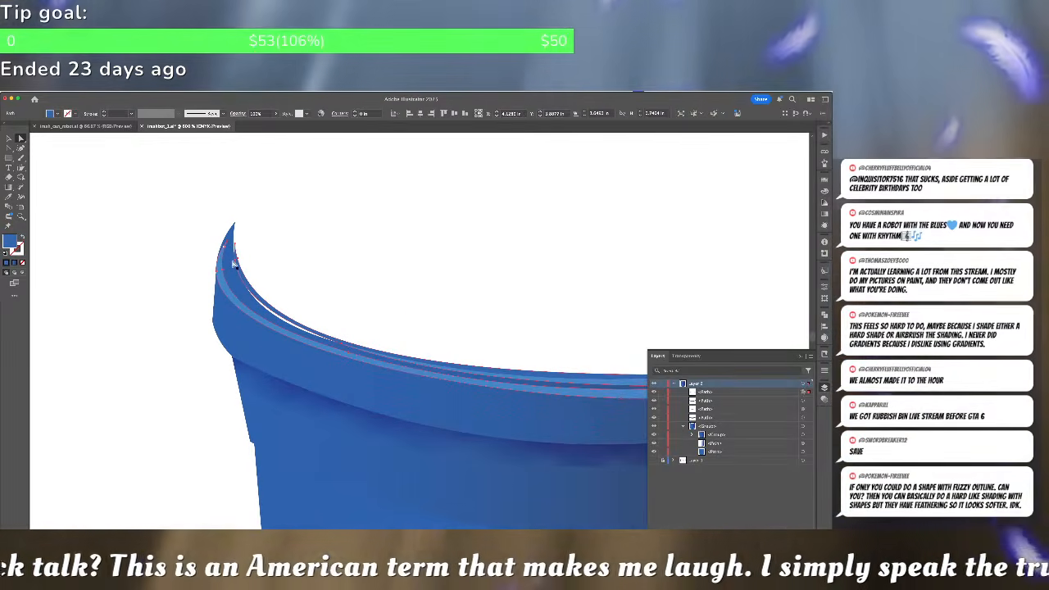
left_click(235, 266)
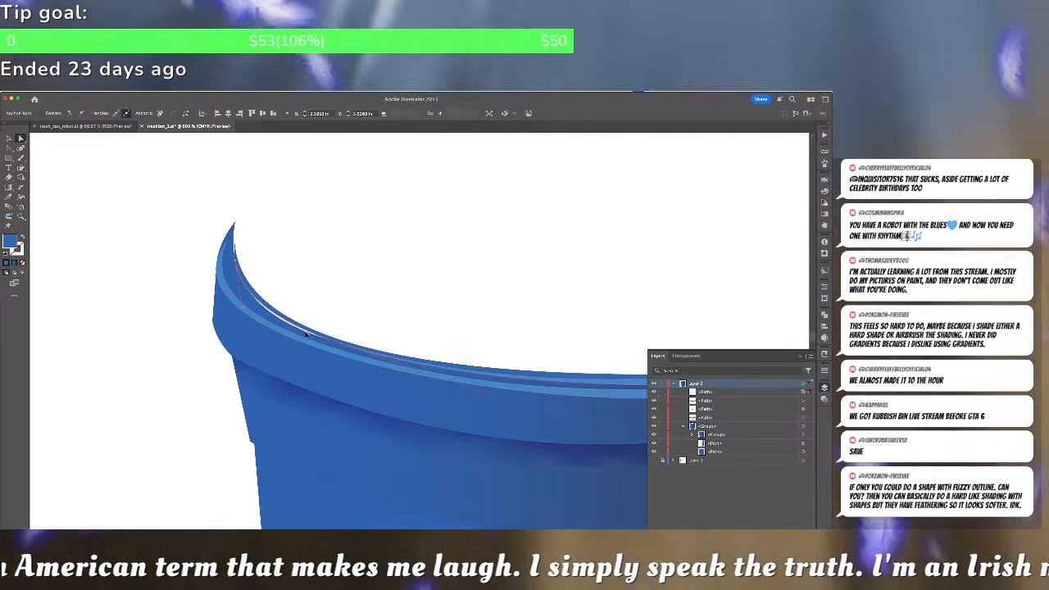
left_click(286, 327)
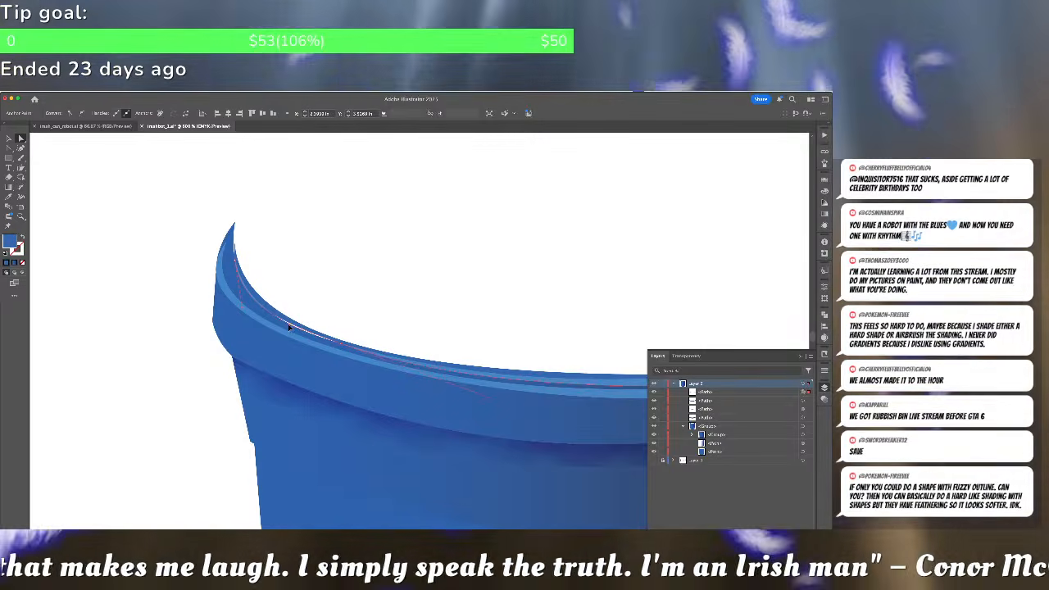
key("super+shift+a")
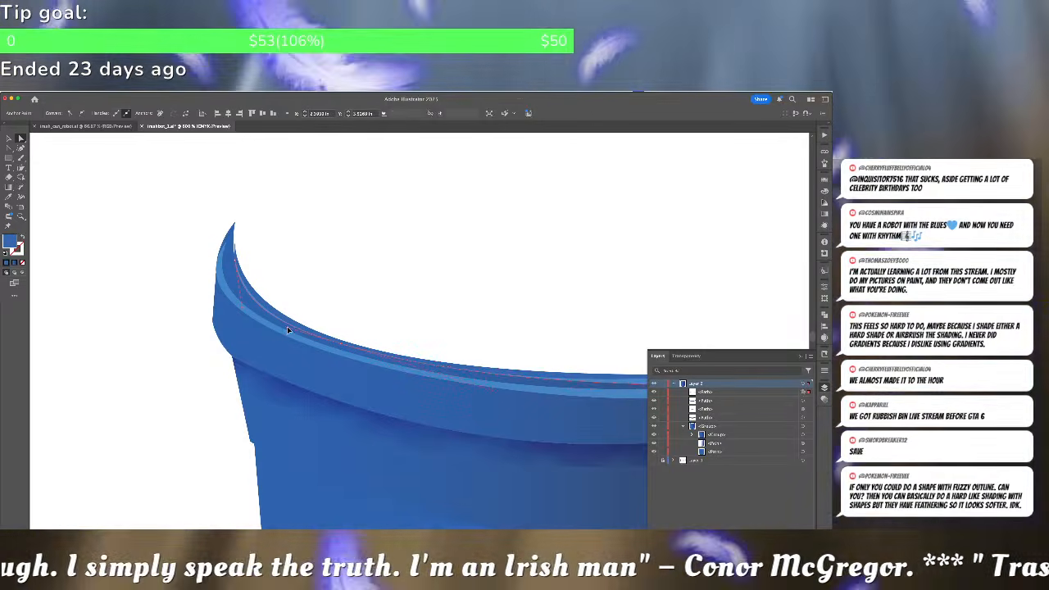
Reshape the highlight's left tip with the Pen tool and remove the extra anchor point on its upper inner edge
left_click_drag(508, 323, 403, 284)
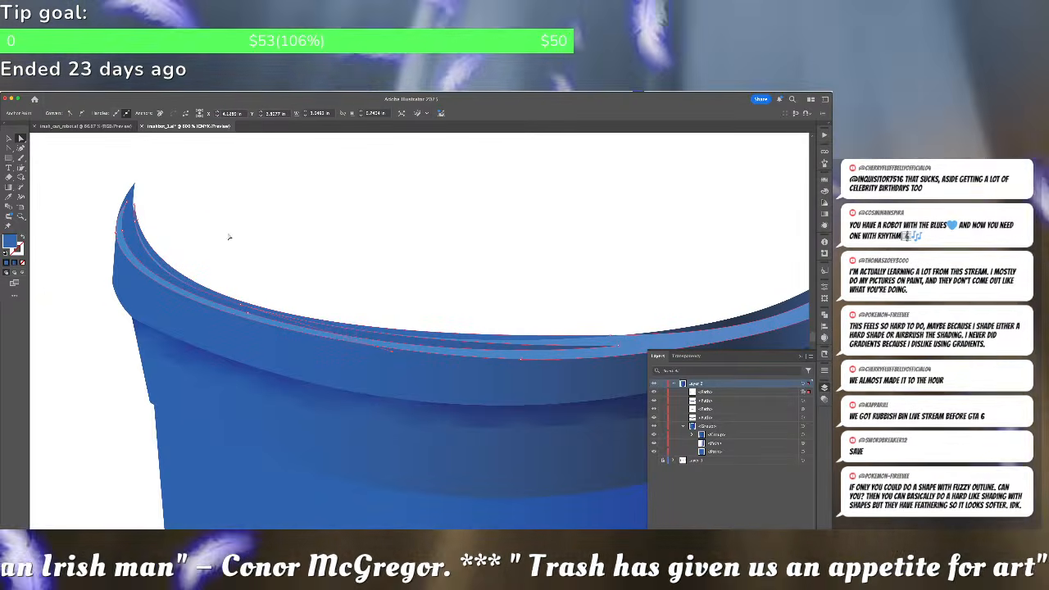
left_click(21, 147)
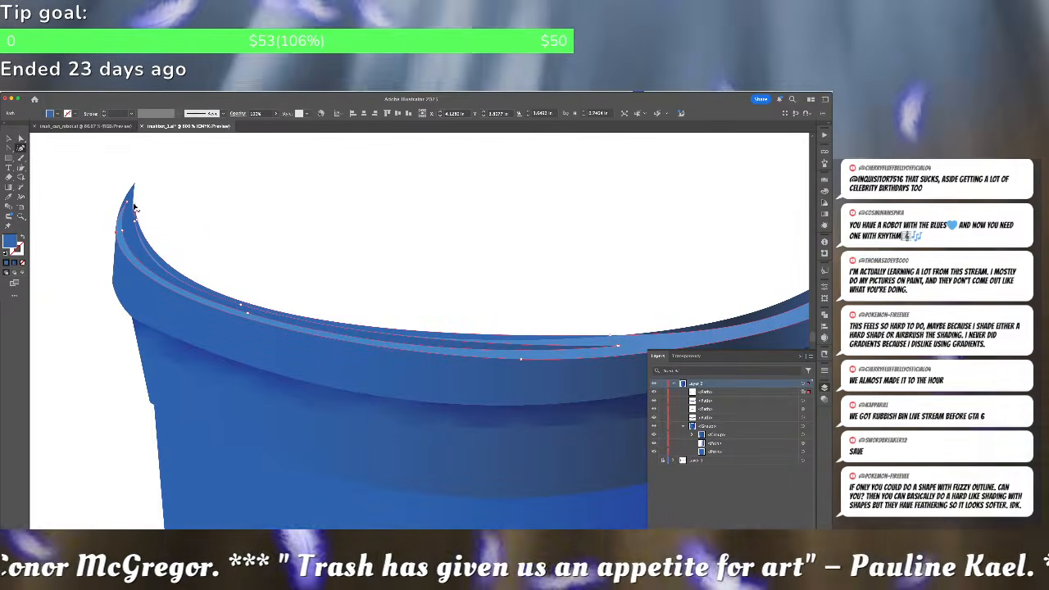
left_click(135, 208)
left_click_drag(135, 220, 134, 227)
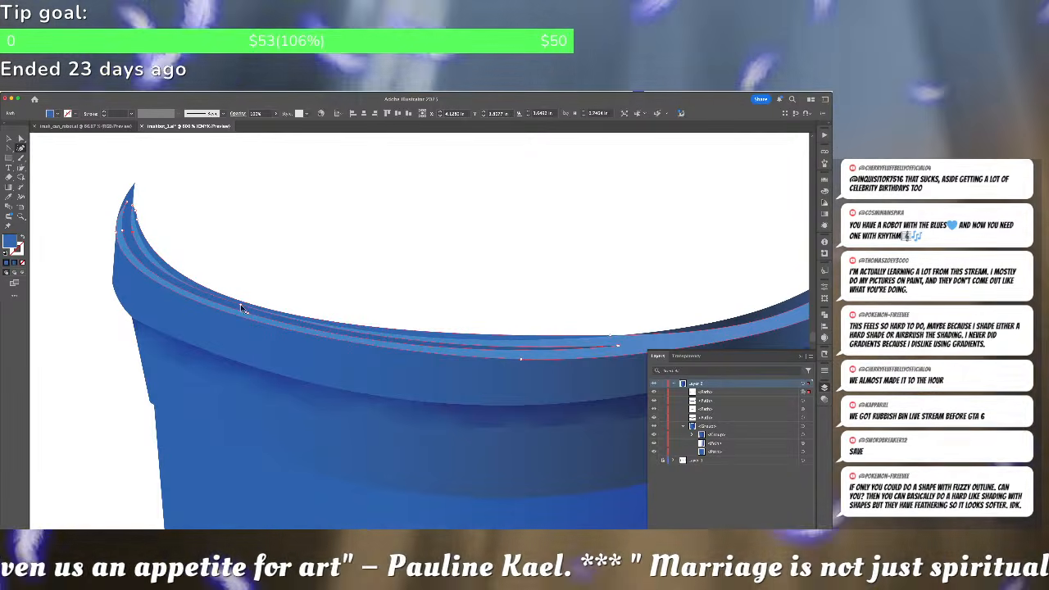
left_click_drag(240, 308, 241, 311)
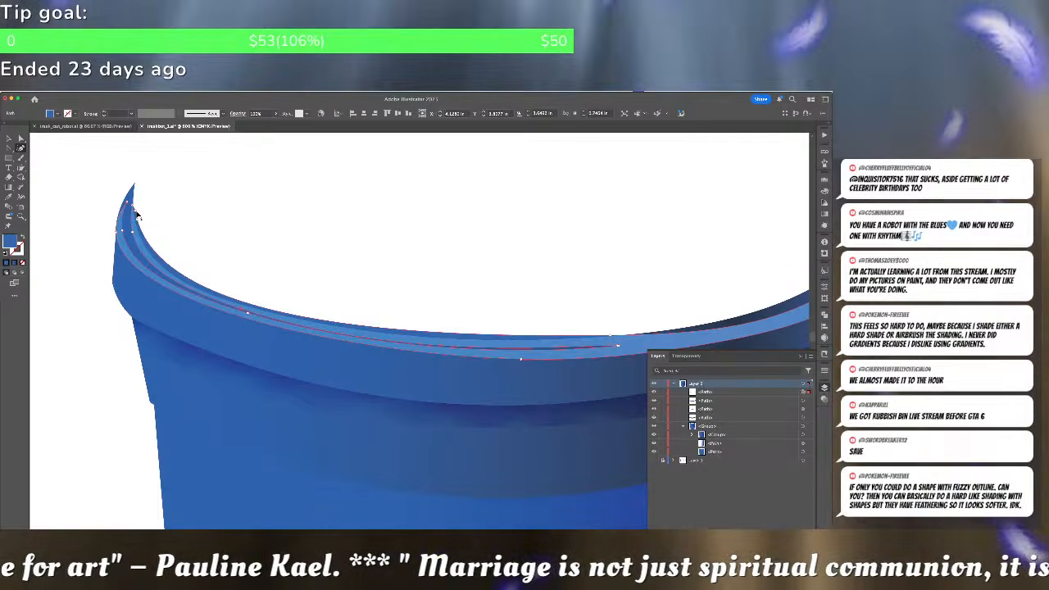
Undo the last anchor edit and rework the highlight's left inner curves into a thin strip following the rim's edge
key("super+z")
left_click(137, 226)
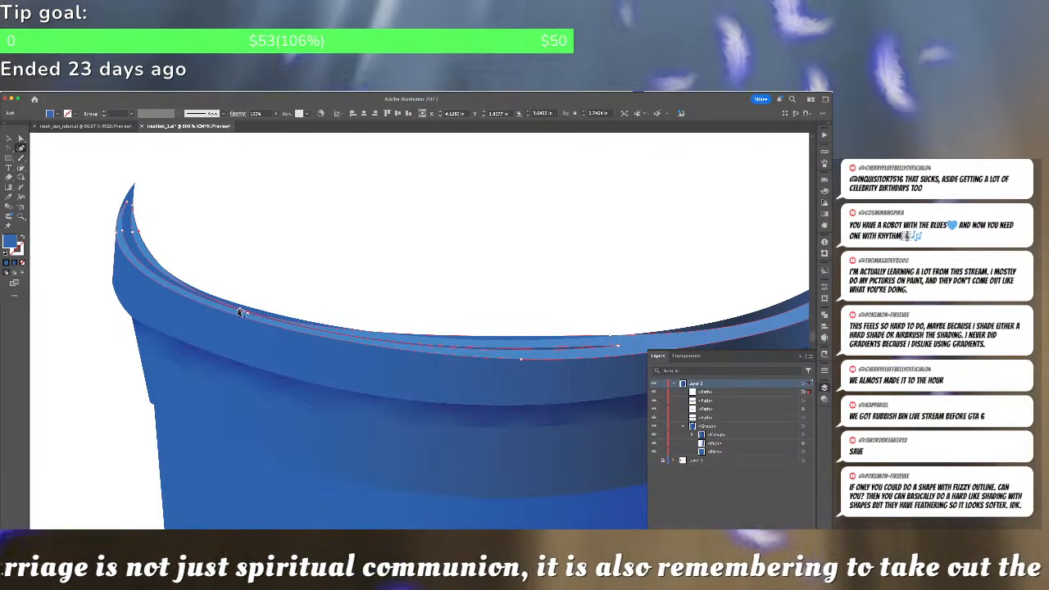
left_click_drag(242, 312, 250, 310)
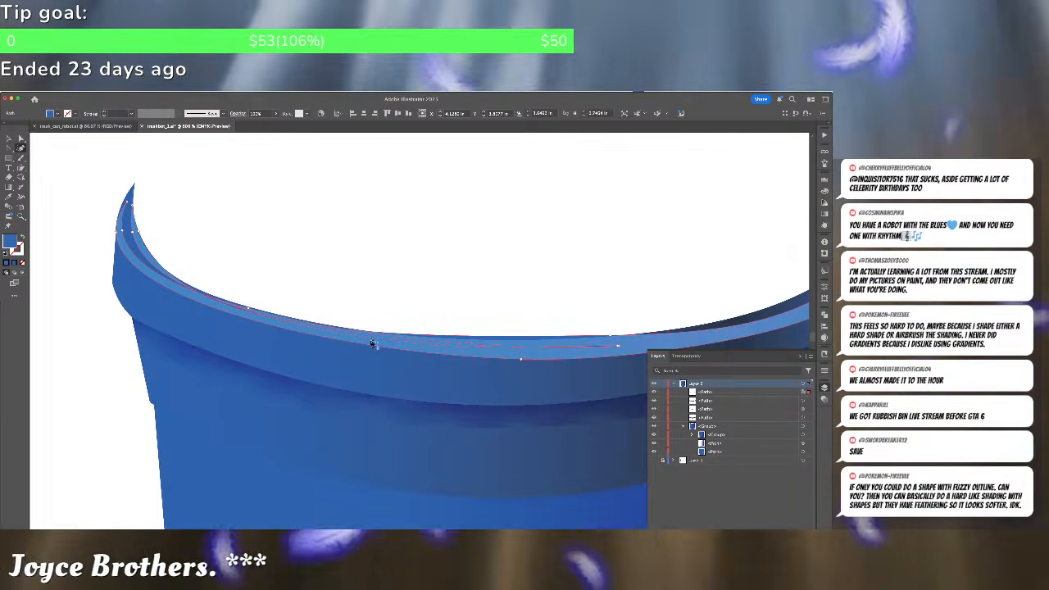
left_click_drag(154, 275, 241, 307)
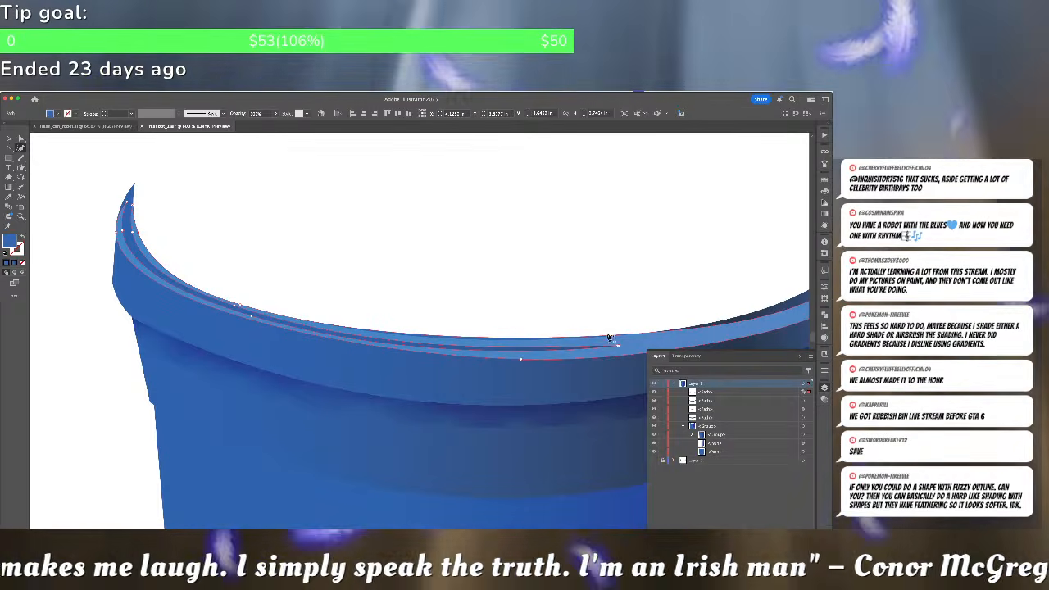
Lower the inner end of the rim highlight and adjust its upper curve near the rim's front centre
left_click_drag(612, 338, 618, 346)
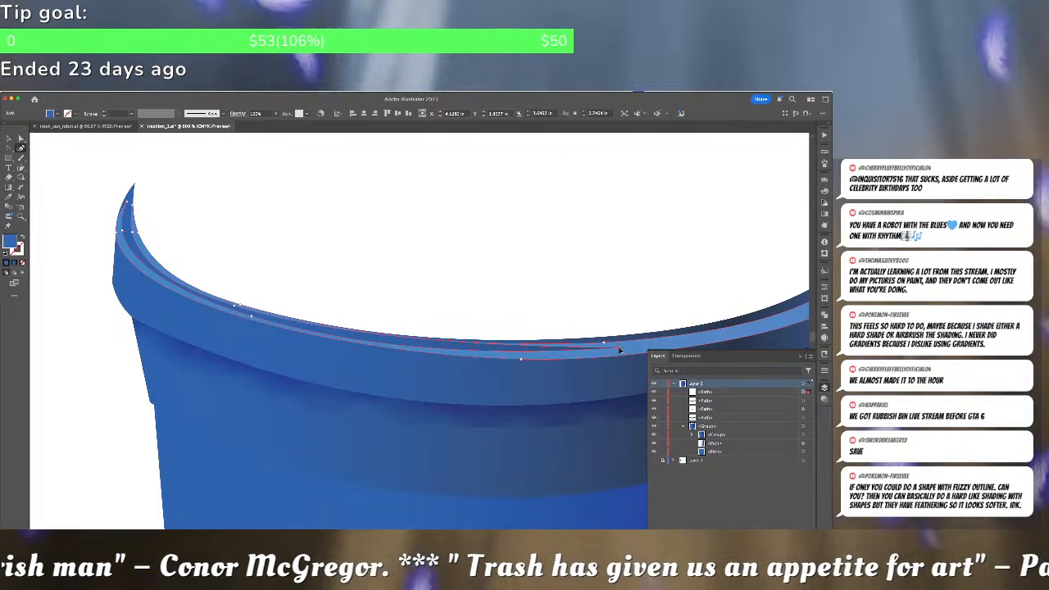
left_click_drag(444, 345, 445, 348)
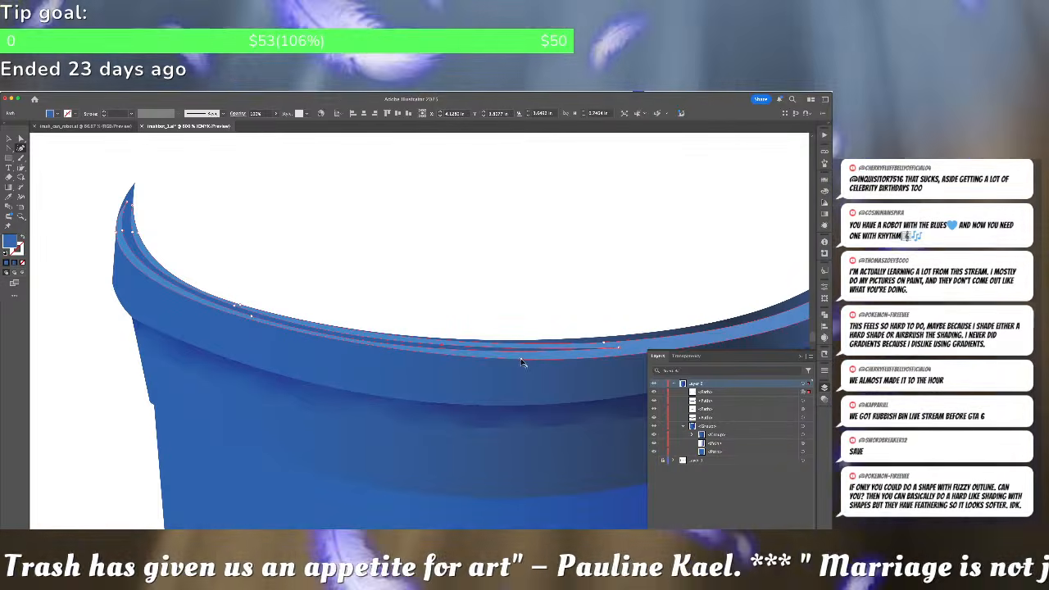
left_click(521, 358)
Rework the outer curve at the rim highlight's right end to follow the rim, and deselect the highlight
left_click_drag(520, 356, 390, 349)
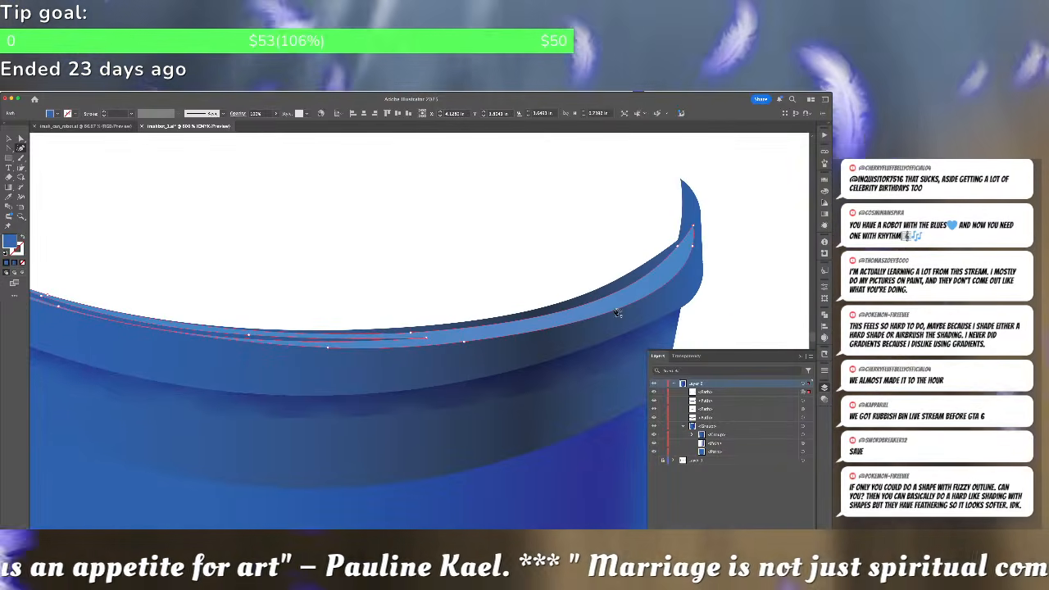
left_click_drag(654, 295, 645, 293)
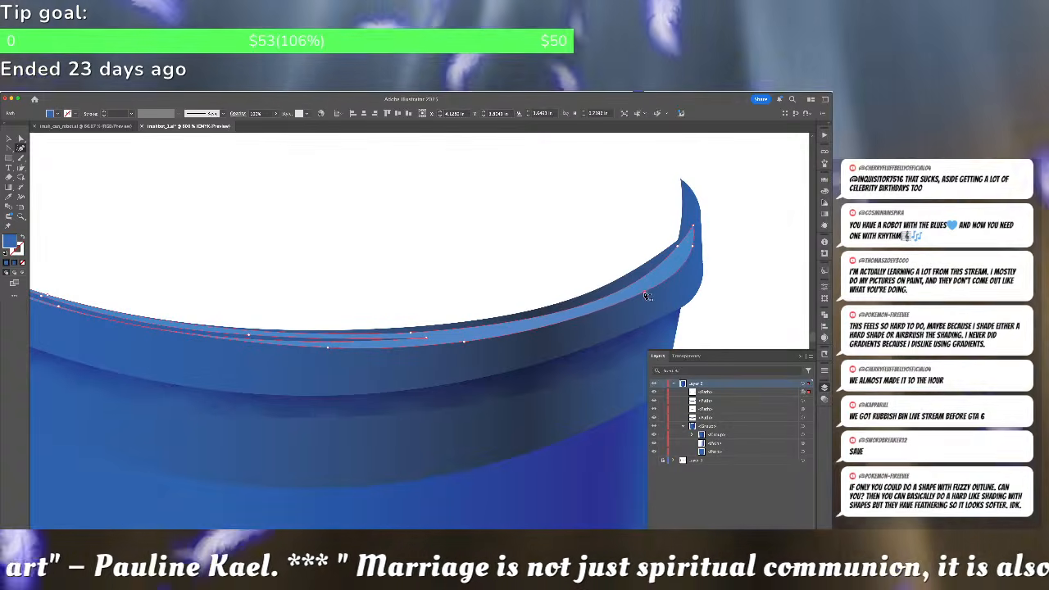
key("super+z")
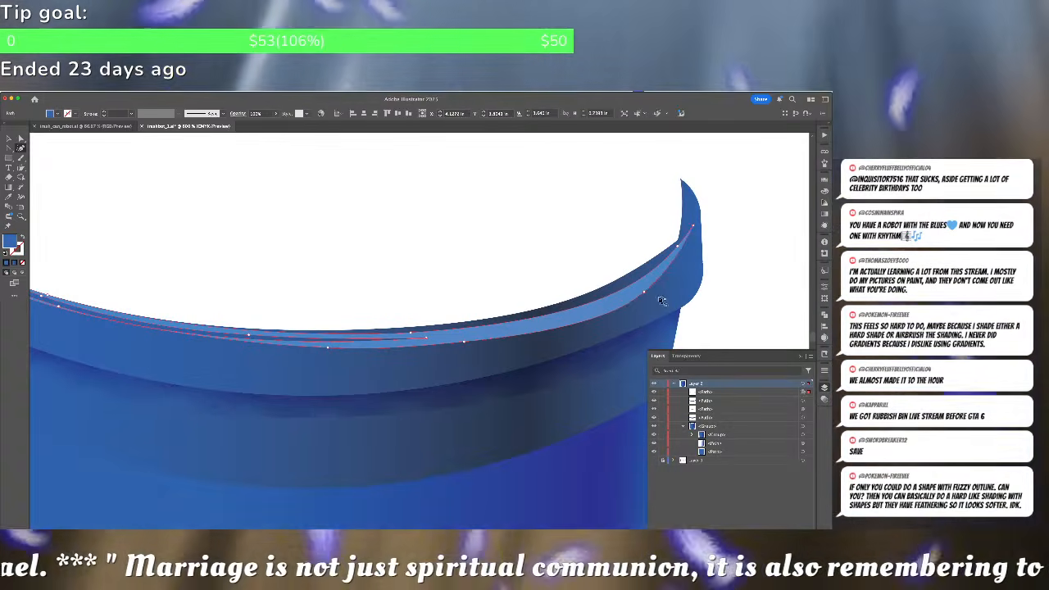
left_click_drag(646, 293, 693, 236)
key("super+shift+a")
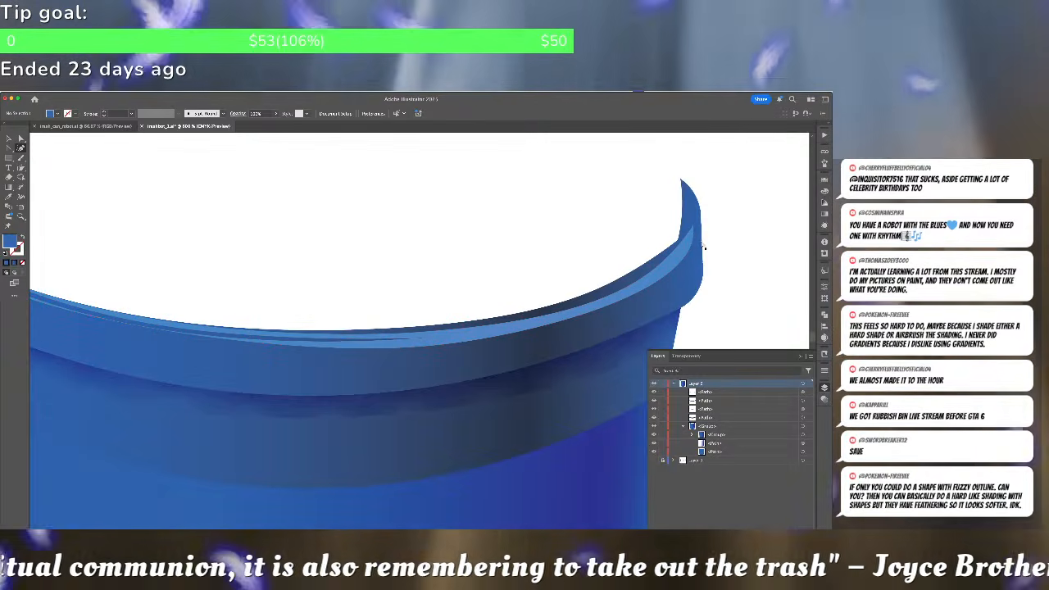
Check the reference photo, hide it again, and draw a closed blue dome above the rim spanning its two tips
key("super+minus")
key("super+minus")
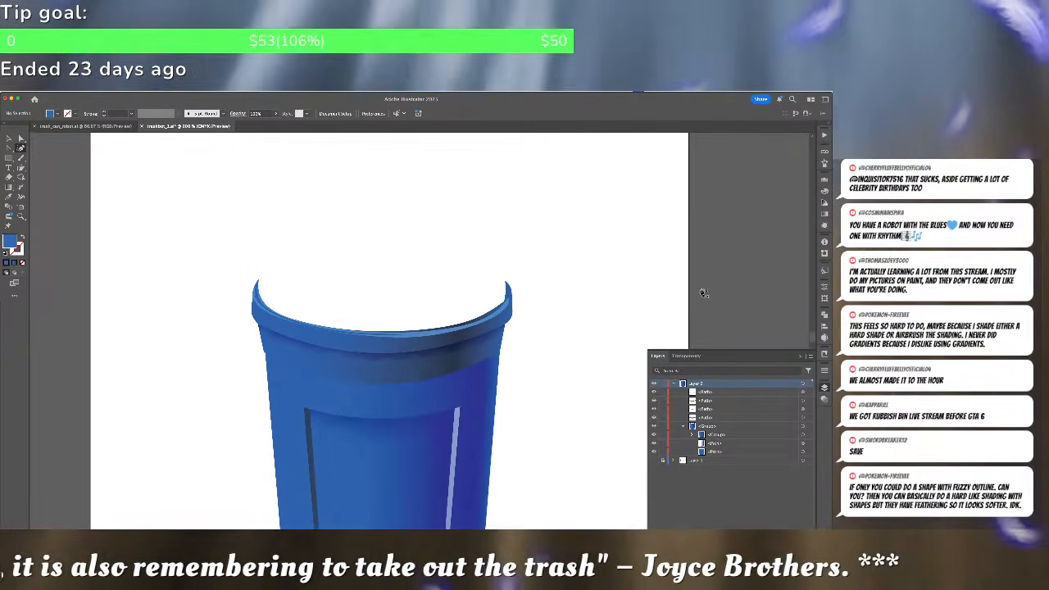
left_click(653, 460)
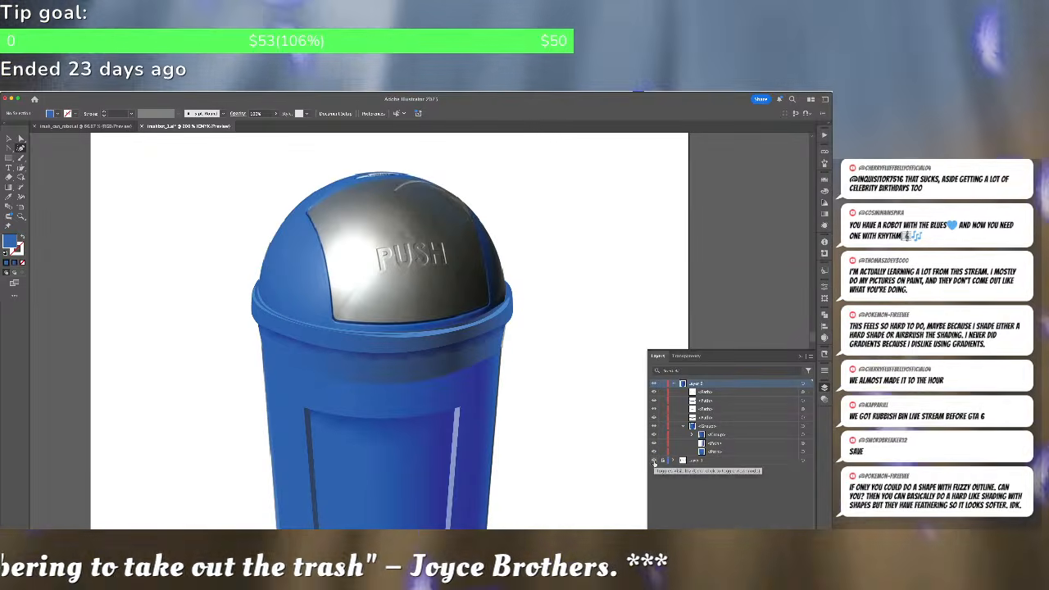
left_click(653, 460)
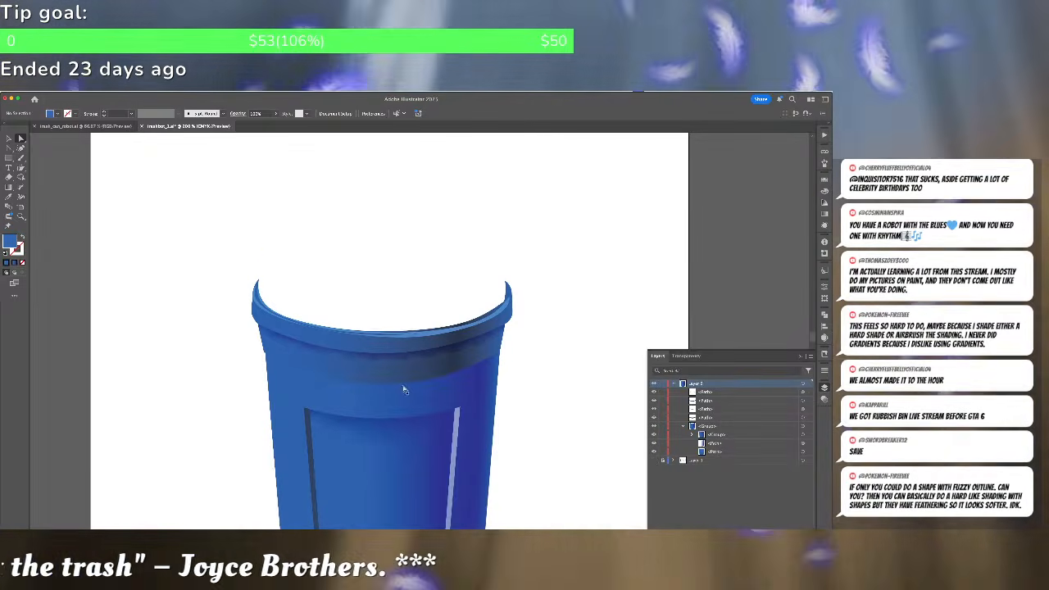
left_click(107, 169)
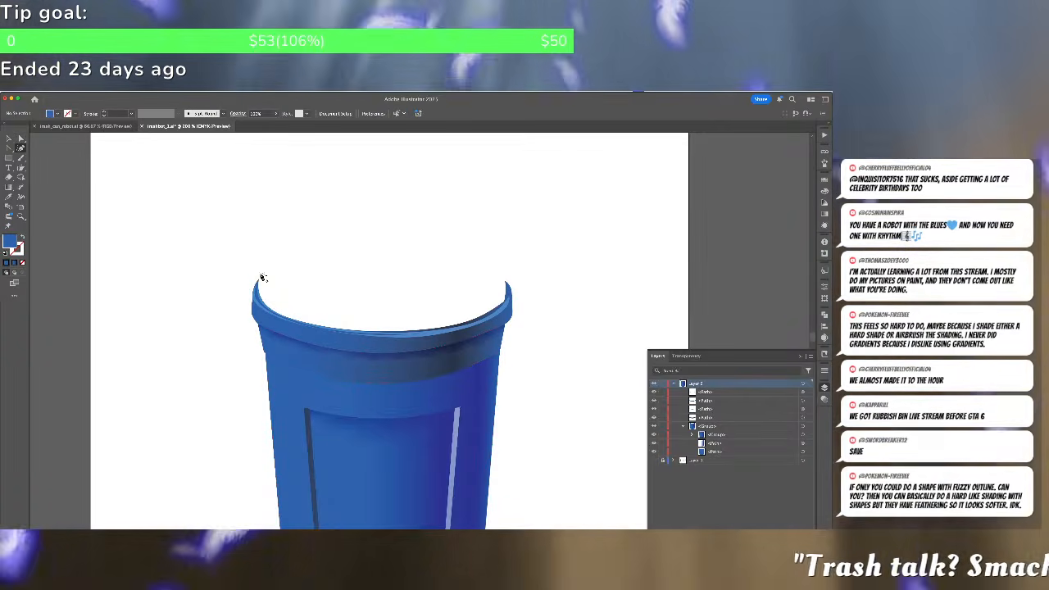
left_click(259, 279)
left_click(379, 175)
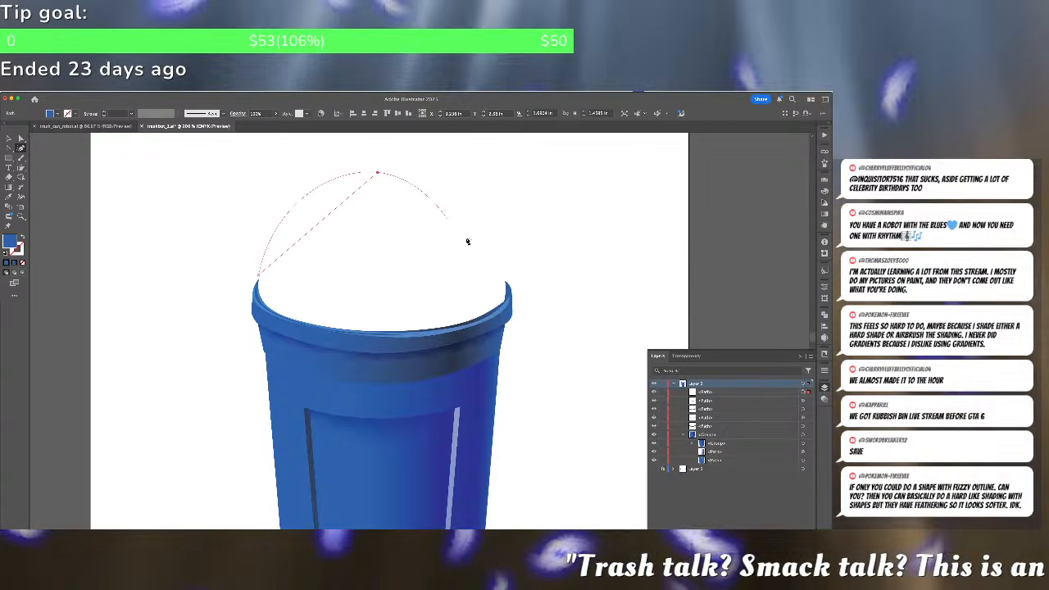
left_click(506, 280)
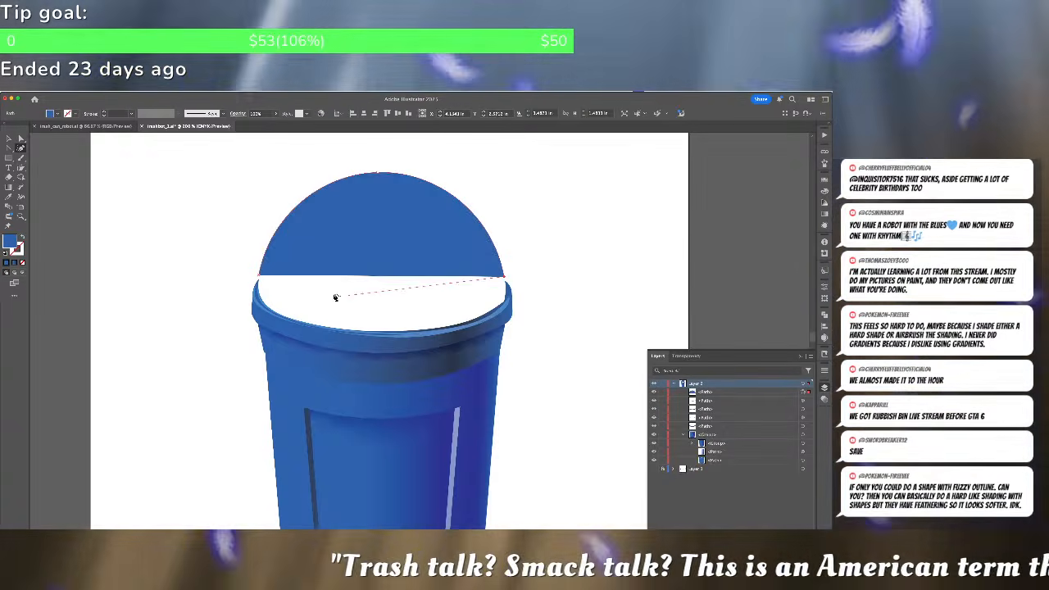
left_click(335, 296)
left_click(259, 278)
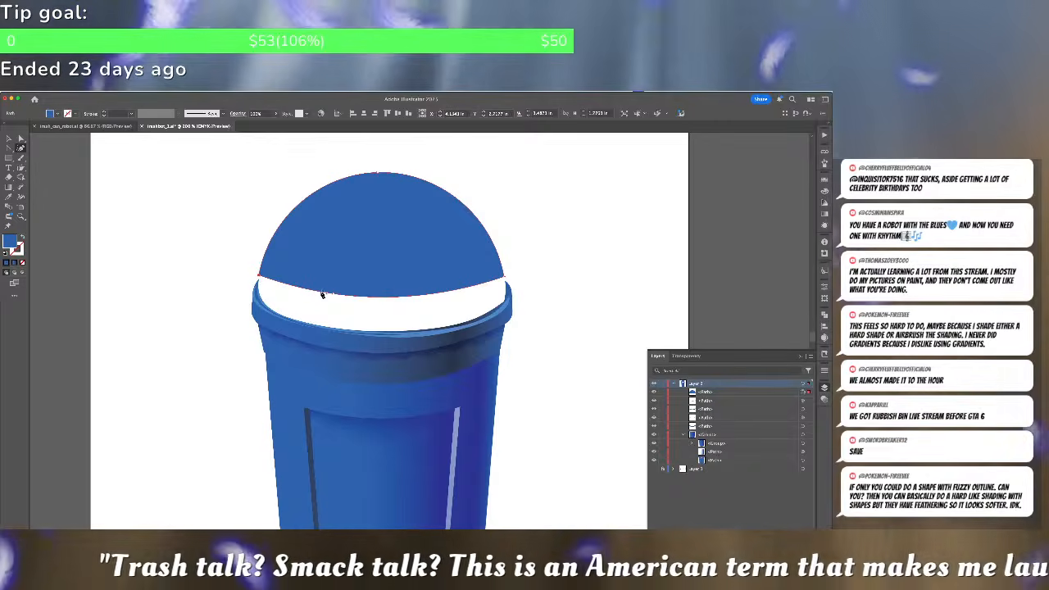
Extend the dome's lower edge down behind the rim on both sides and send the dome to the back
left_click_drag(333, 297, 339, 334)
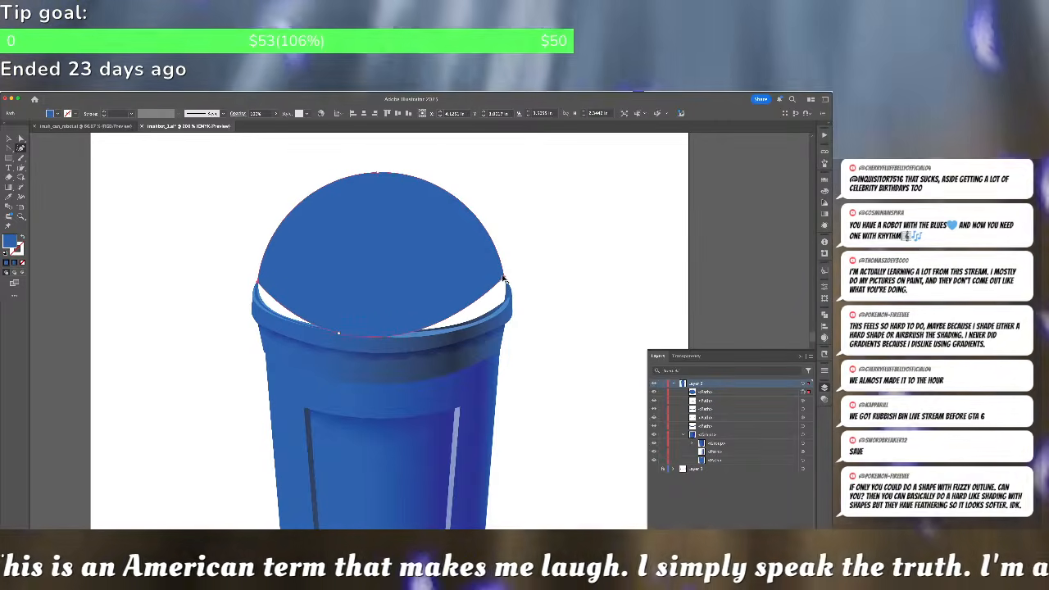
left_click_drag(503, 278, 508, 308)
left_click_drag(287, 308, 265, 315)
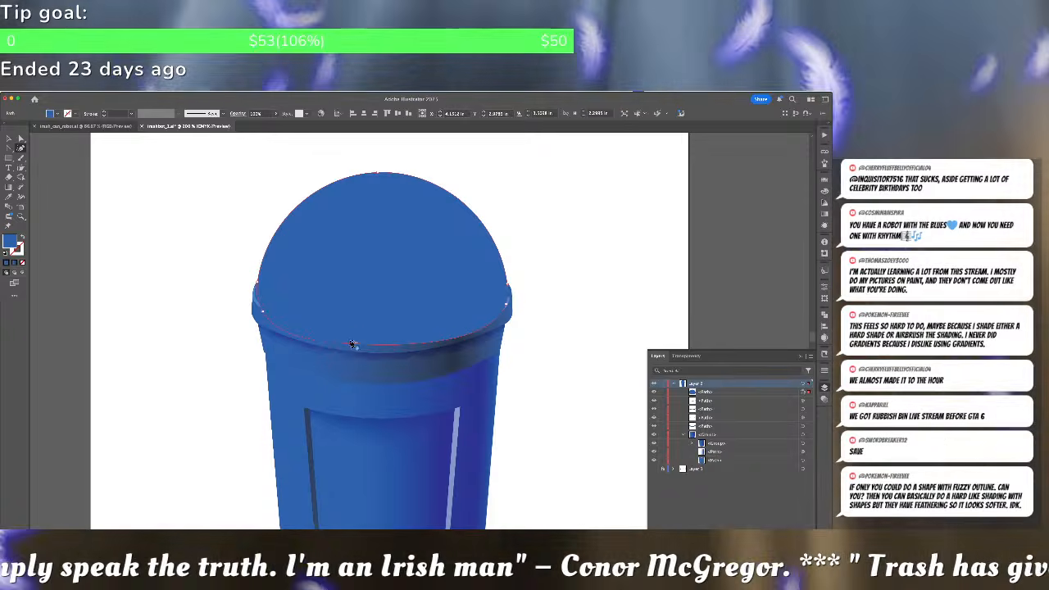
key("ctrl+shift+[")
key("ctrl+shift+a")
key("a")
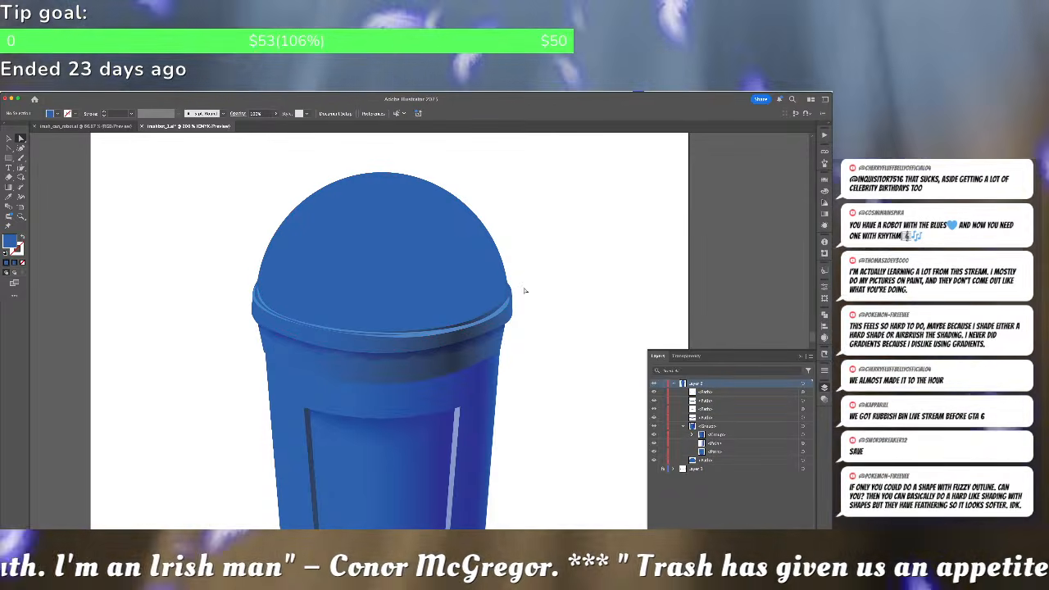
Reshape the right inner end of the rim to meet the dome's edge, removing the extra anchor point along its inner curve
scroll(516, 315, "up", 2)
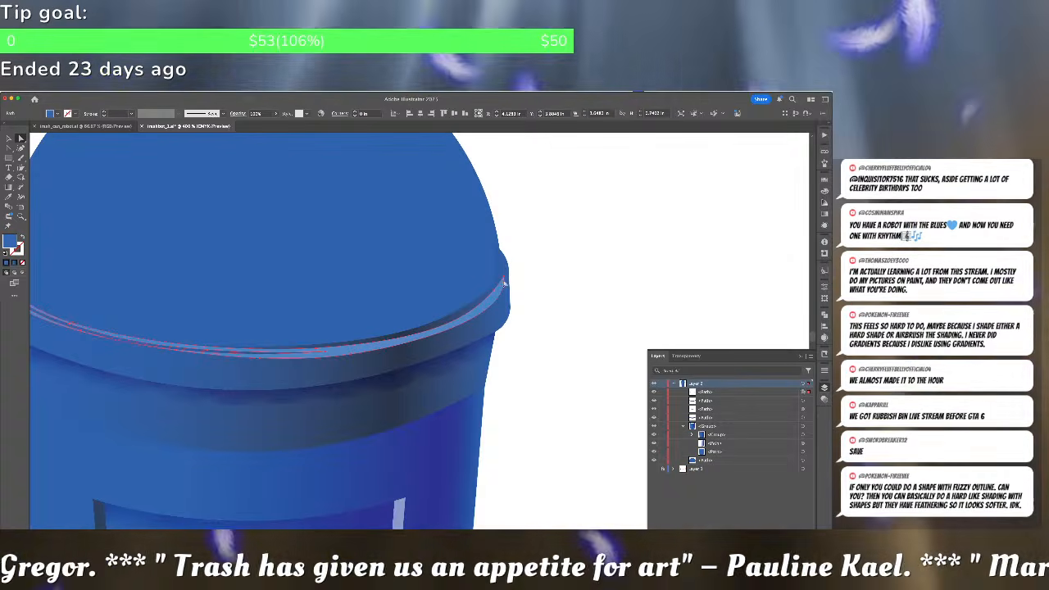
left_click(503, 269)
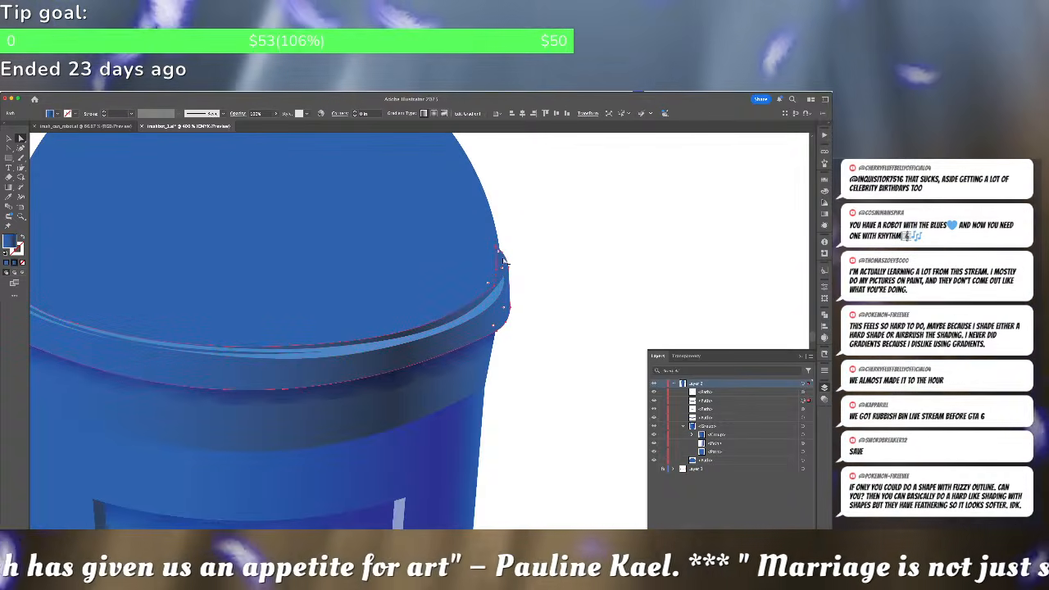
scroll(504, 269, "up", 3)
left_click(22, 147)
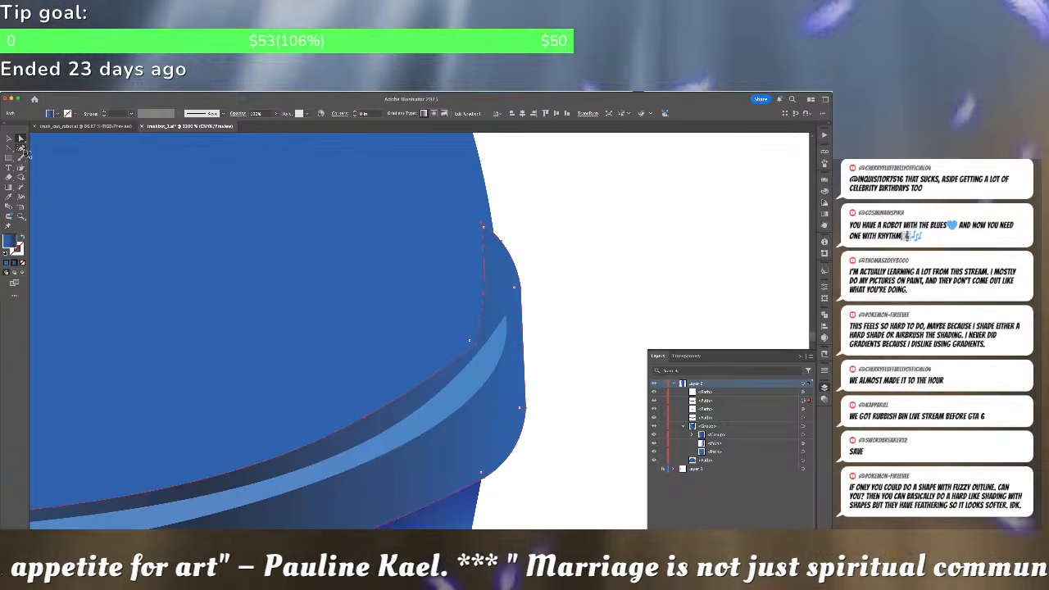
left_click(509, 246)
left_click_drag(509, 245, 492, 223)
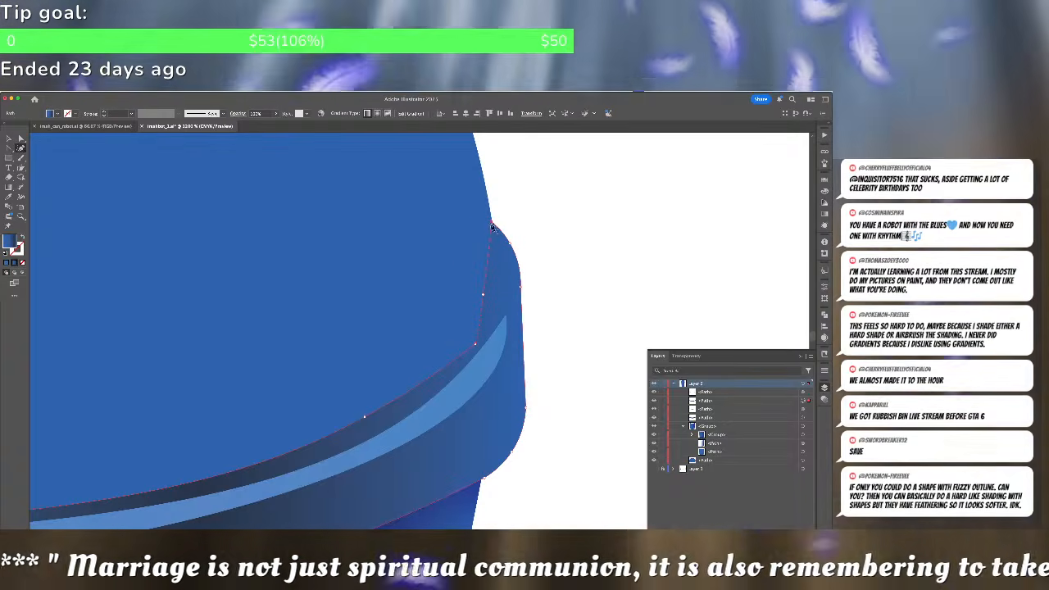
left_click_drag(483, 292, 501, 293)
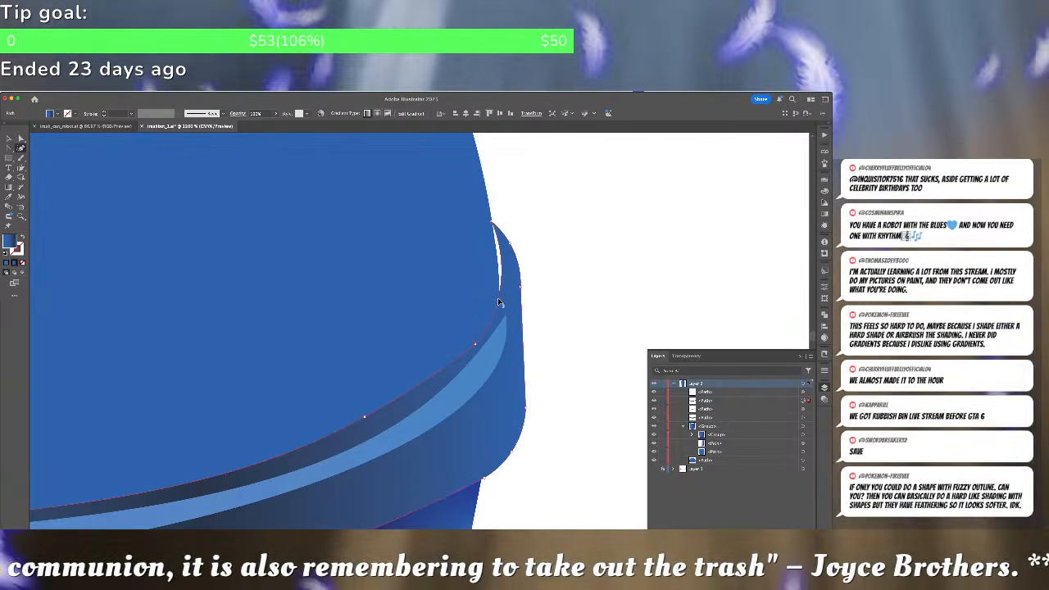
key("super+z")
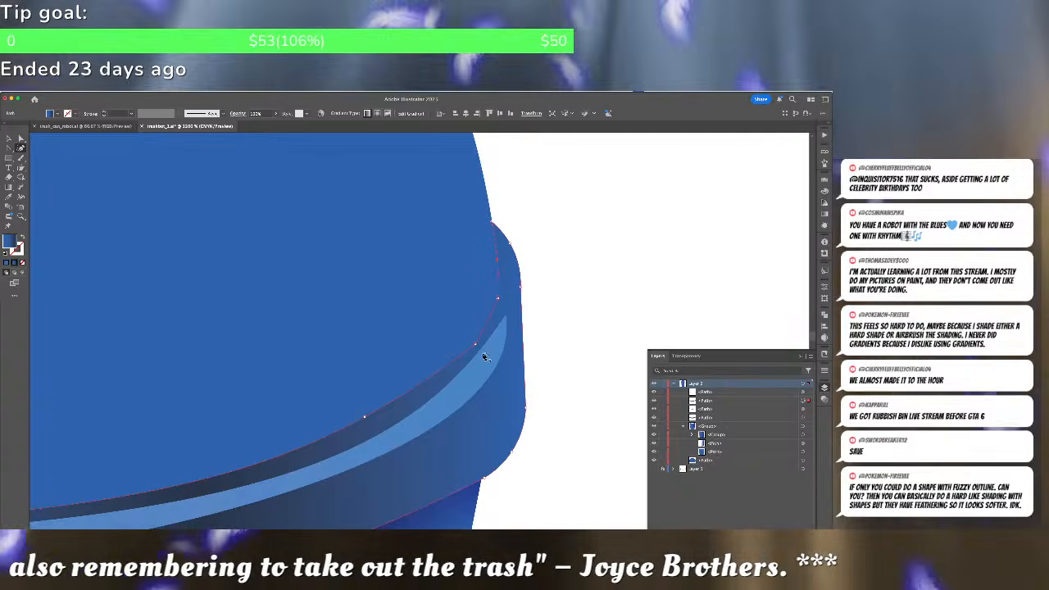
left_click(477, 345)
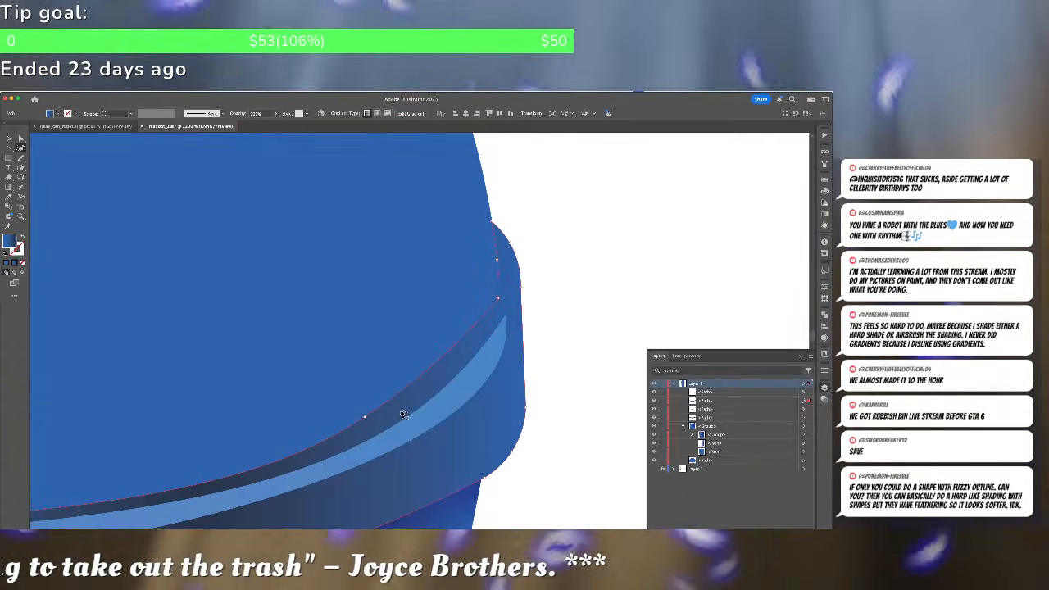
left_click_drag(366, 418, 488, 317)
key("v")
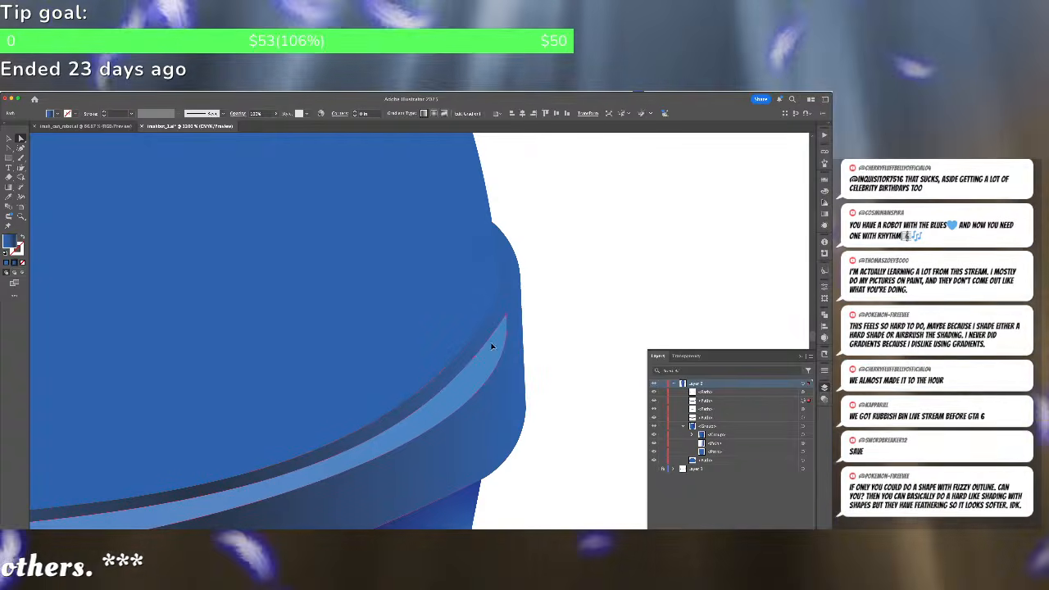
Select the rim highlight and slim its right end to a fine point, replacing the outer anchor point near the tip
left_click(503, 344)
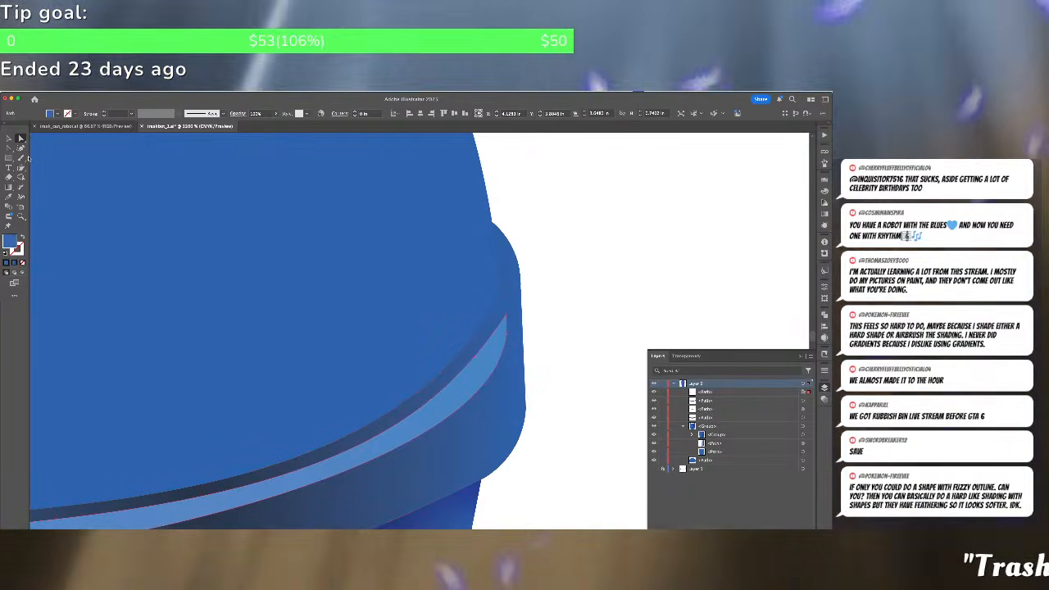
key("a")
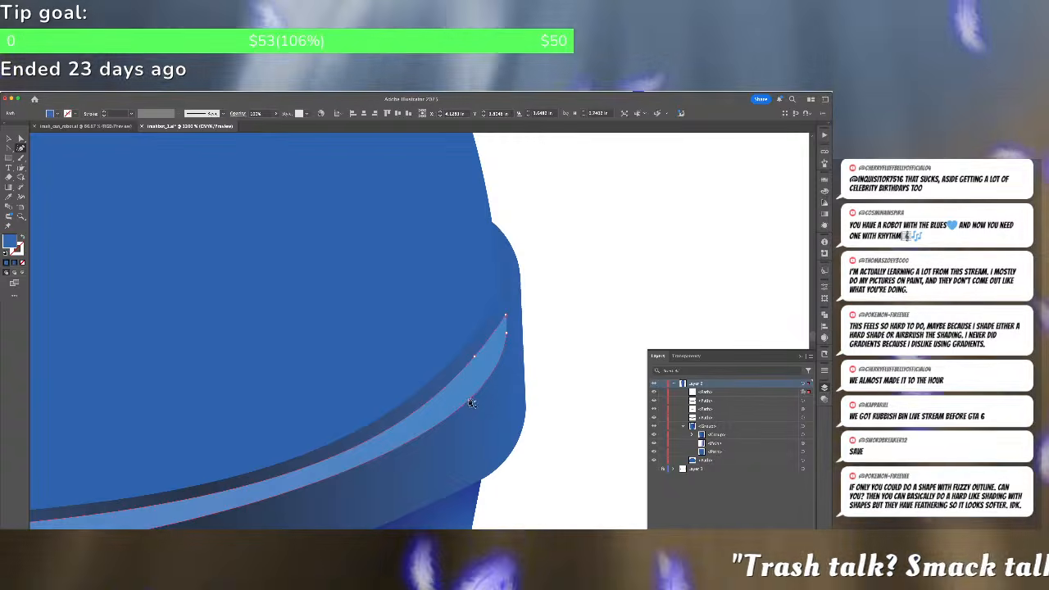
left_click(469, 399)
left_click(507, 333)
key("Delete")
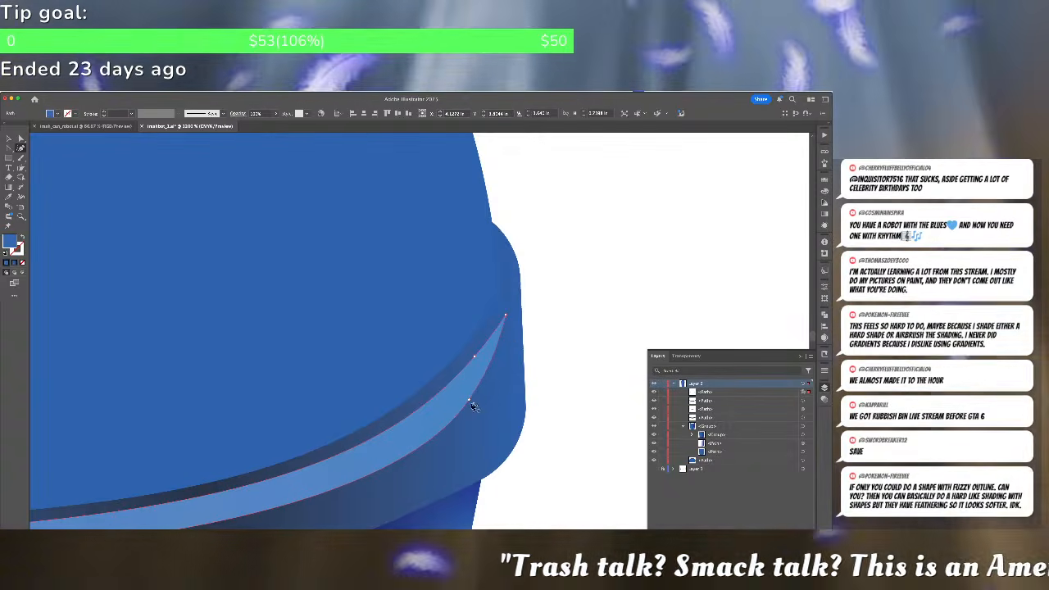
left_click_drag(475, 395, 503, 326)
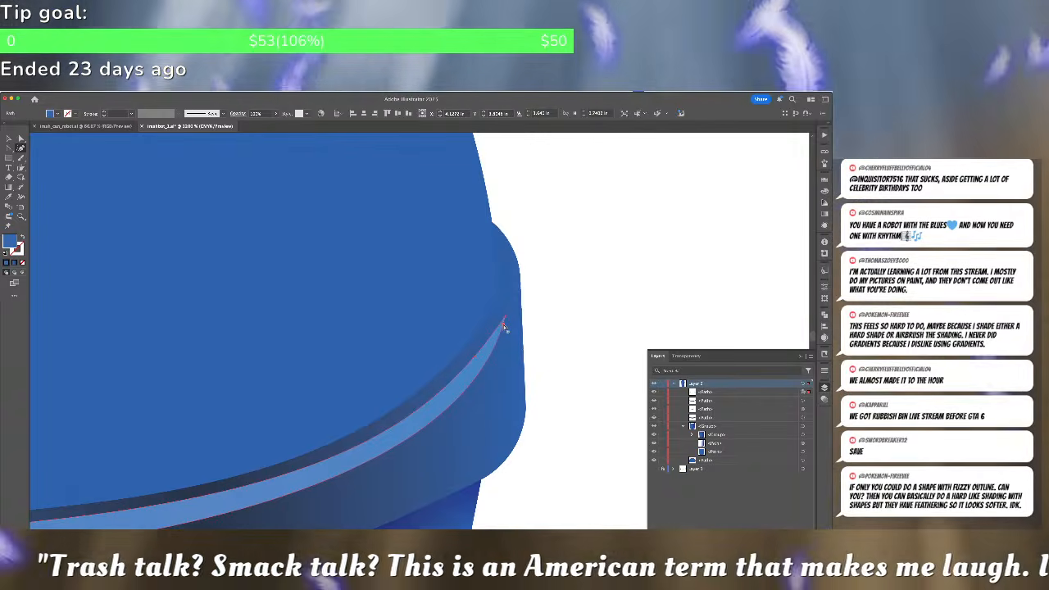
key("super+minus")
key("super+minus")
key("super+minus")
key("super+minus")
key("super+equal")
key("super+shift+a")
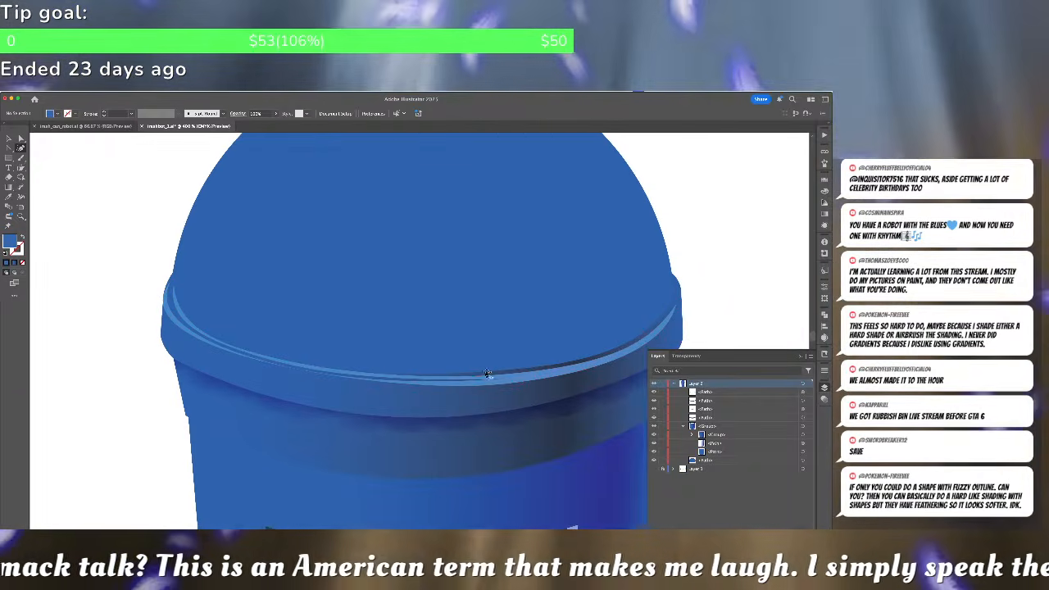
Select the rim highlight again, adjust its lower-left outer curve, and deselect it to review the whole can
key("a")
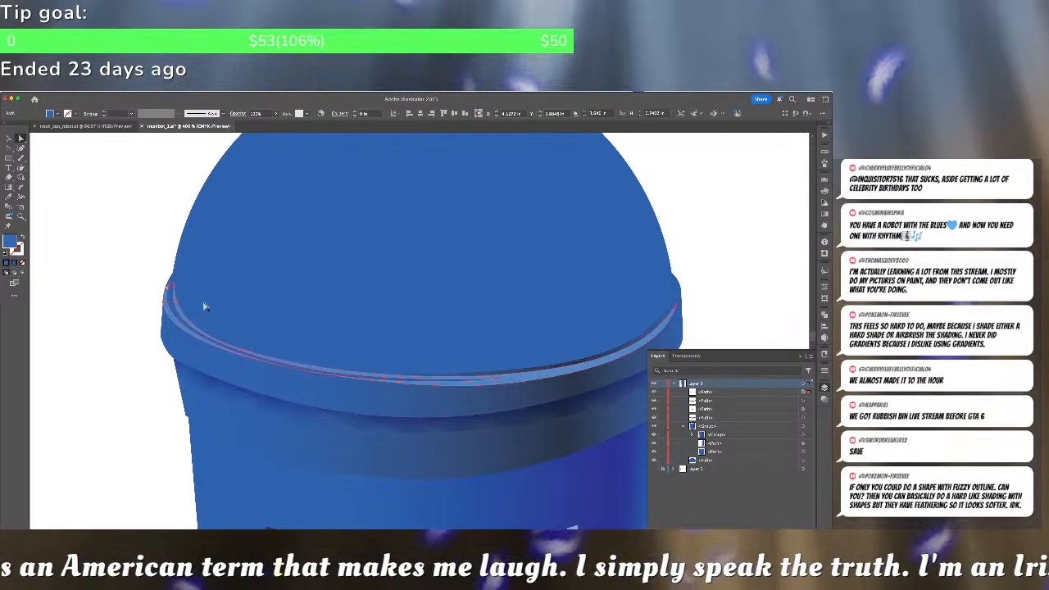
left_click(243, 359)
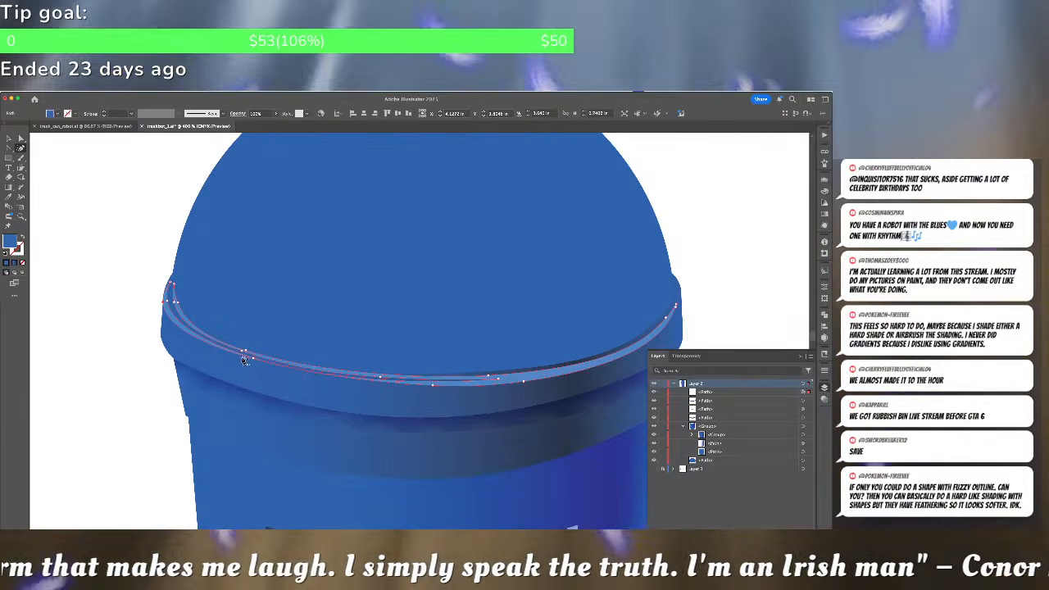
left_click(243, 359)
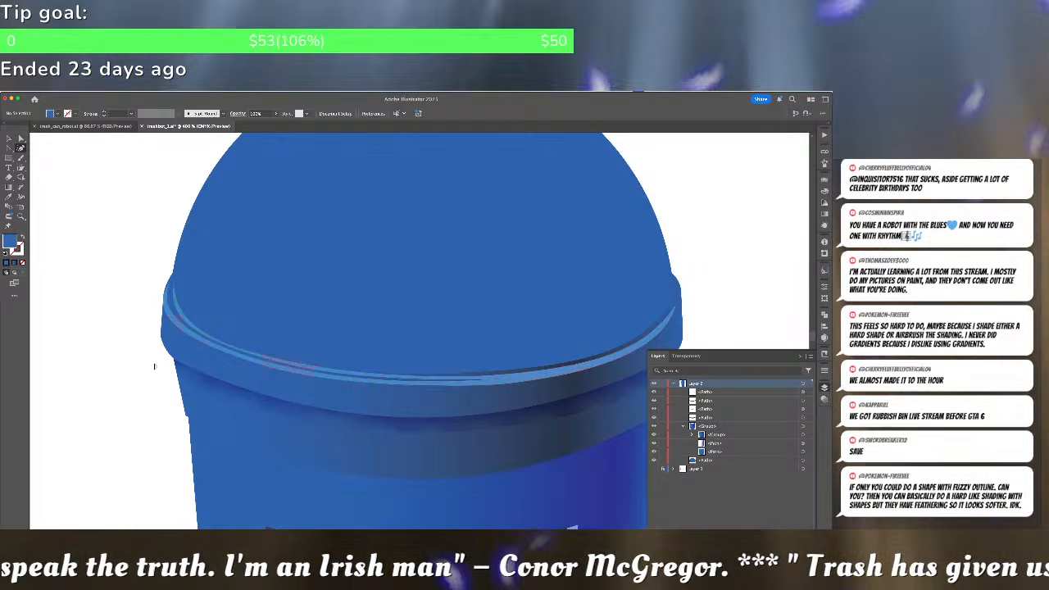
left_click_drag(154, 367, 68, 391)
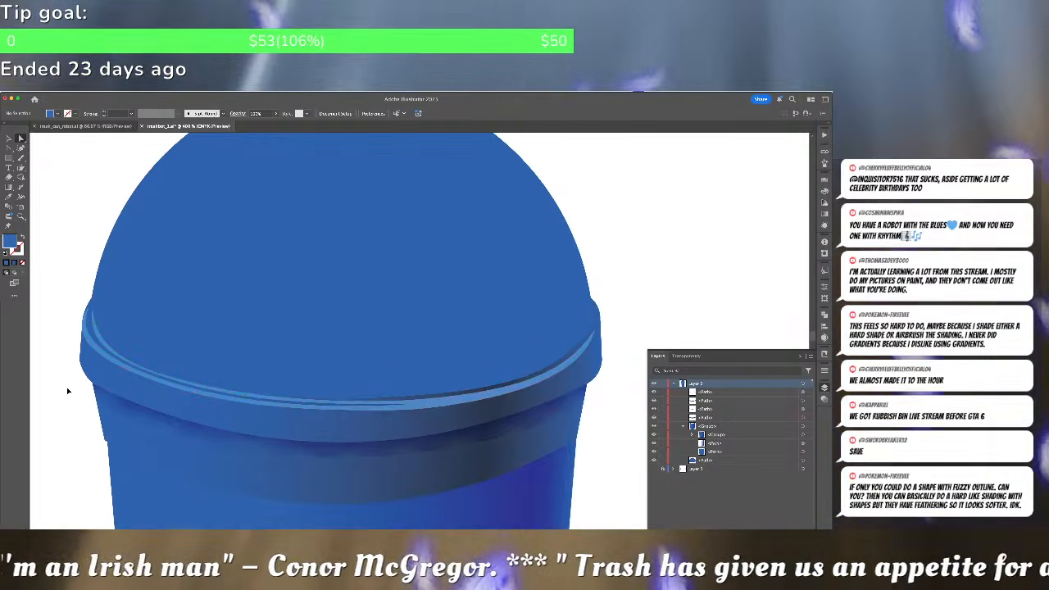
key("ctrl+minus")
key("ctrl+minus")
key("ctrl+minus")
key("ctrl+minus")
key("ctrl+plus")
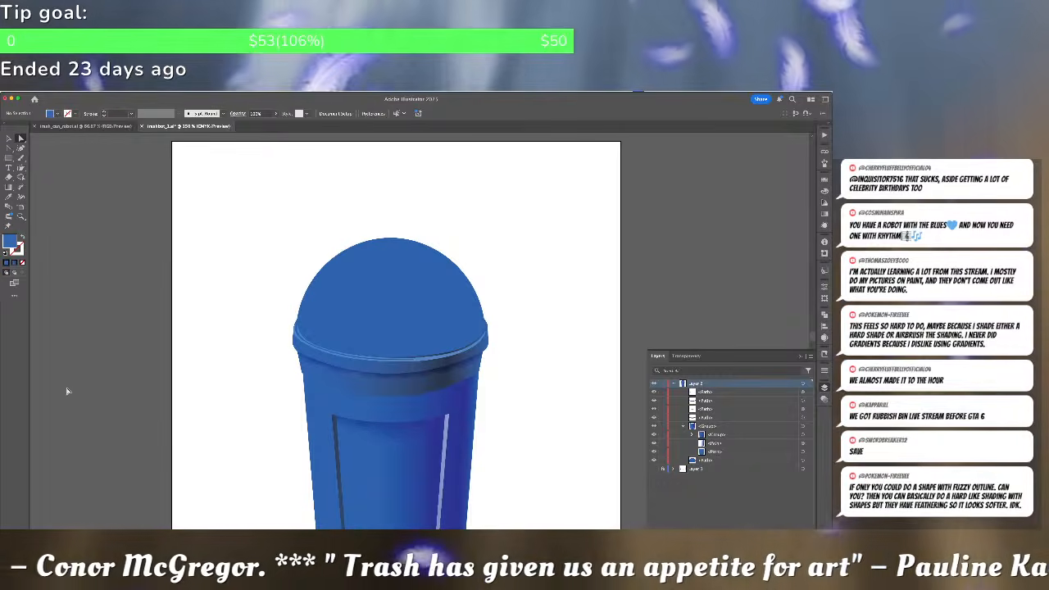
scroll(308, 368, "right", 5)
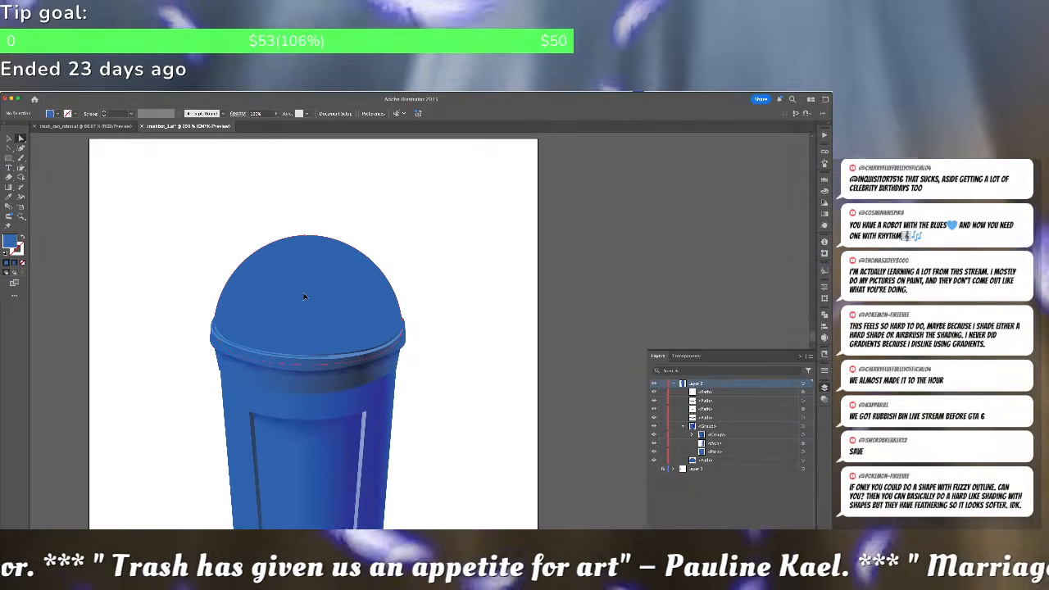
Show the reference sketch layer and bring the robot sketches into view beside the trash can
scroll(304, 299, "left", 4)
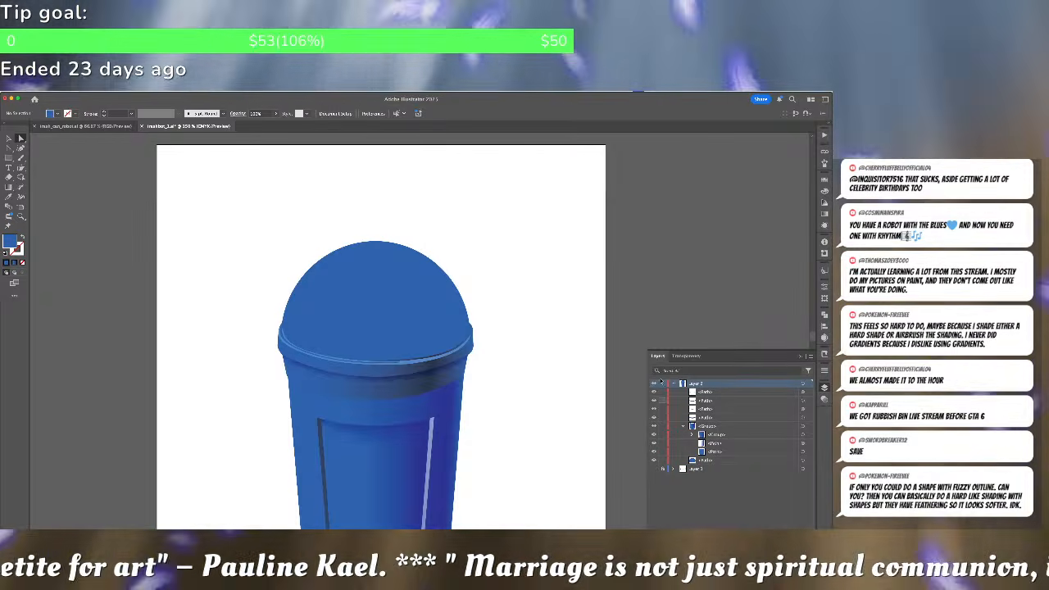
left_click(653, 469)
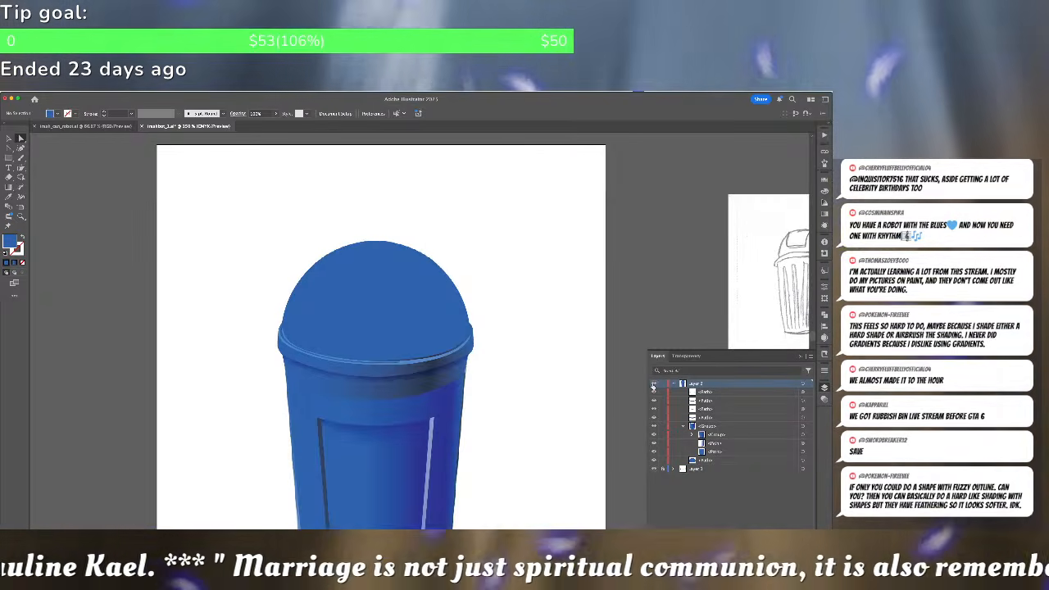
left_click(653, 385)
left_click(653, 385)
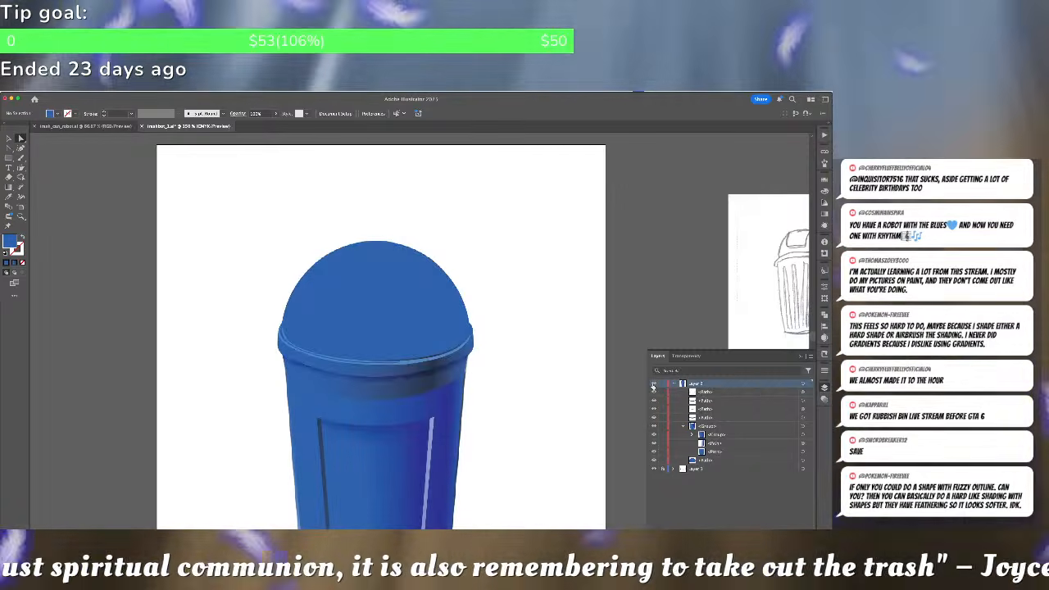
key("ctrl+minus")
key("ctrl+minus")
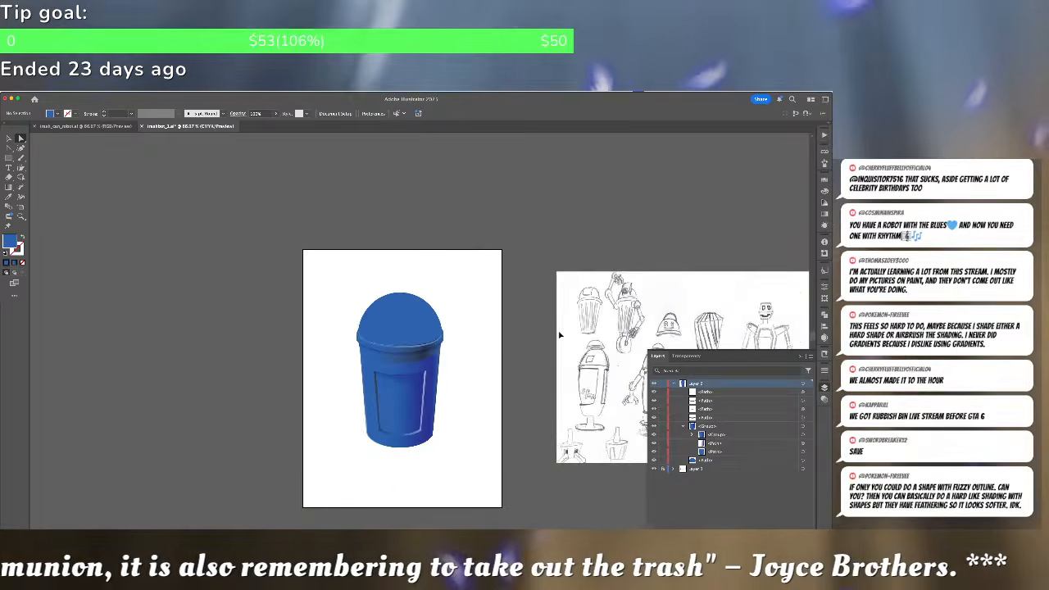
key("ctrl+plus")
left_click_drag(481, 308, 382, 285)
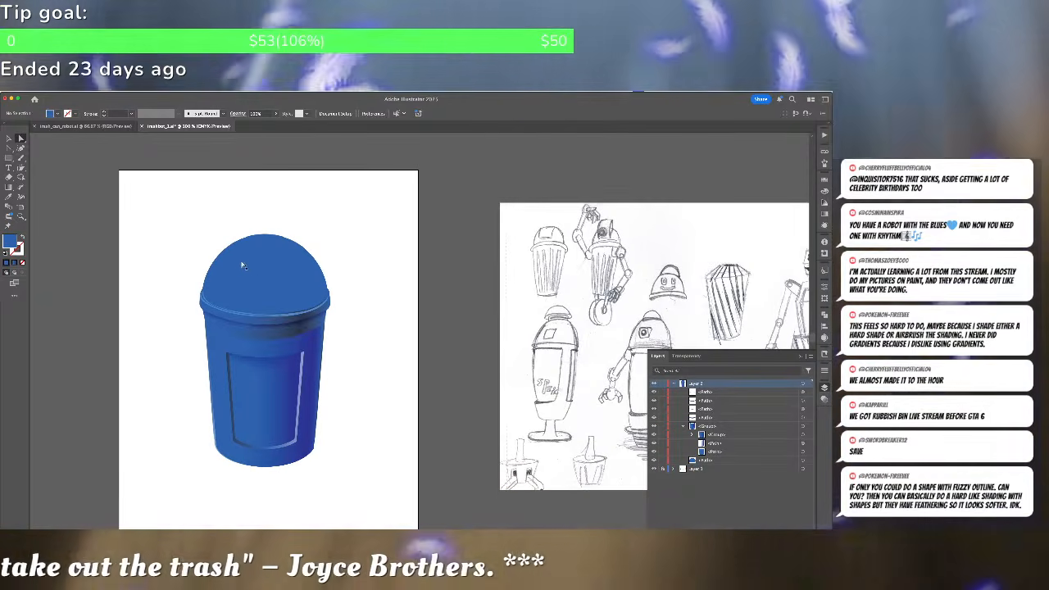
Draw a curved lid-opening shape on the dome with the Curvature tool, bowing its left edge inward, and deselect it
key("p")
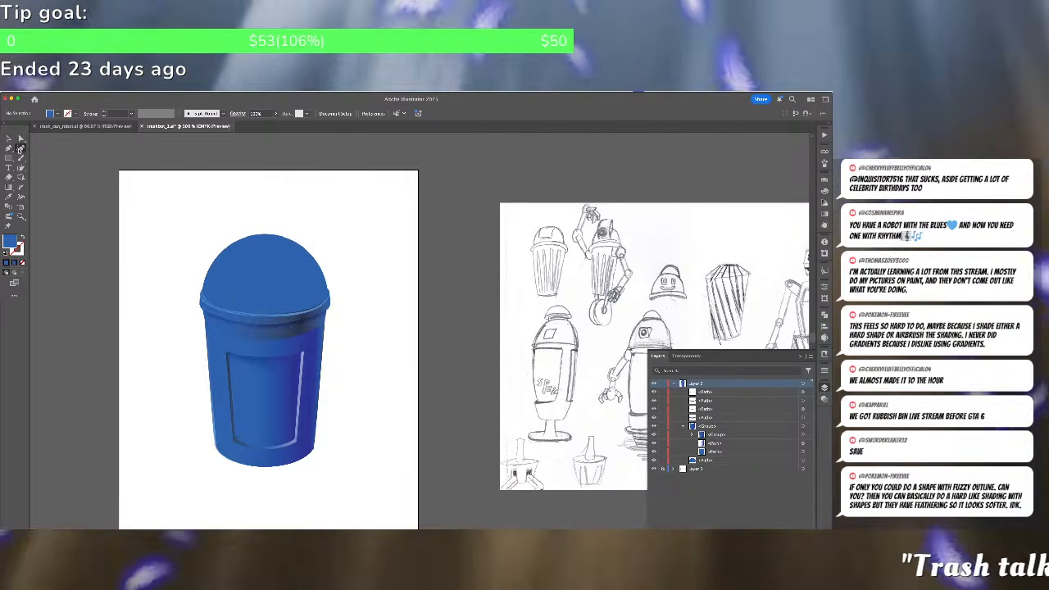
left_click(238, 249)
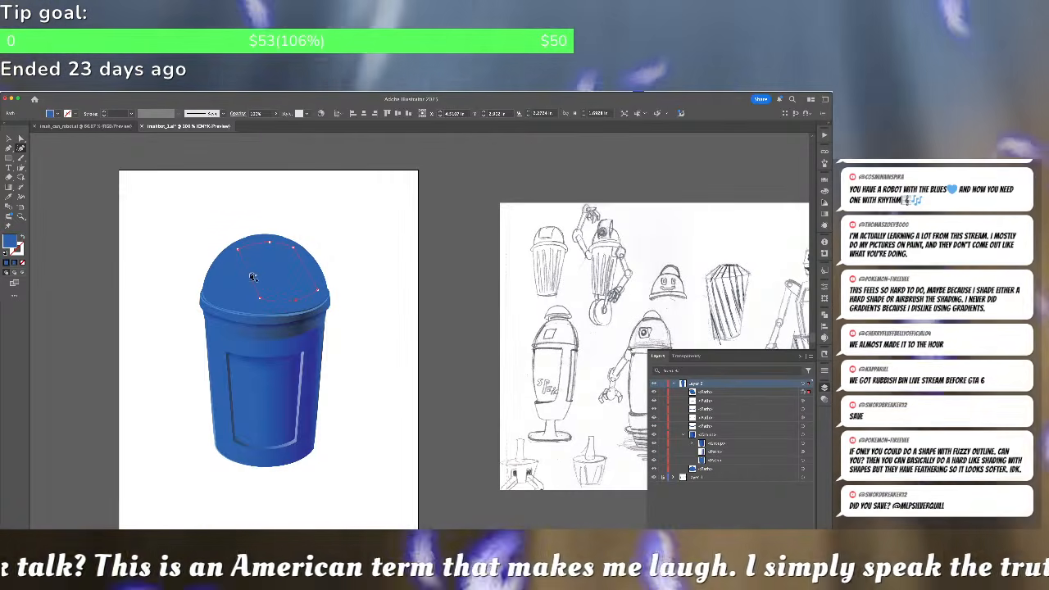
left_click(257, 274)
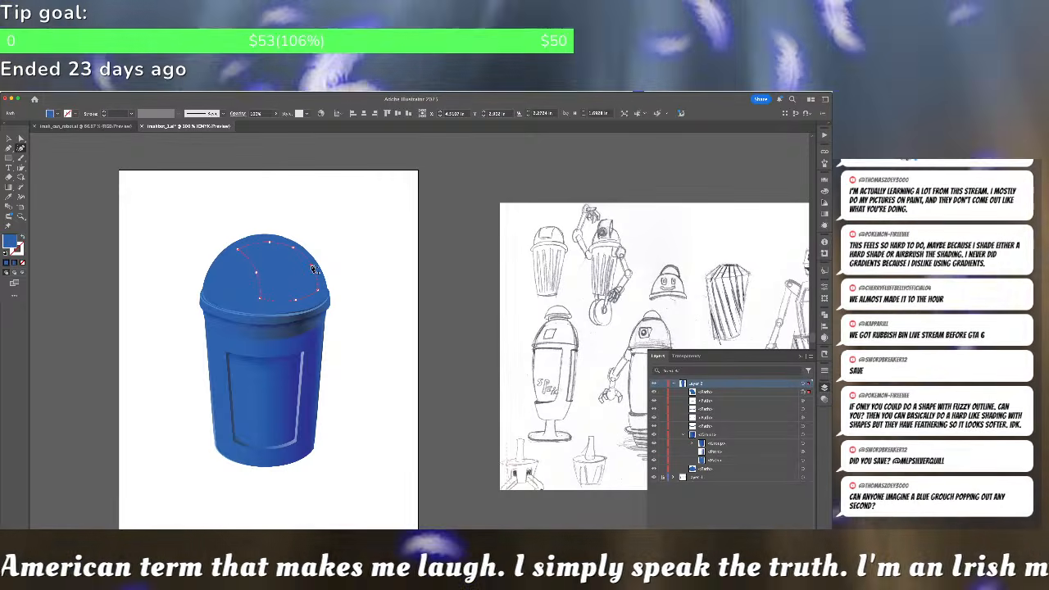
left_click(313, 269)
key("a")
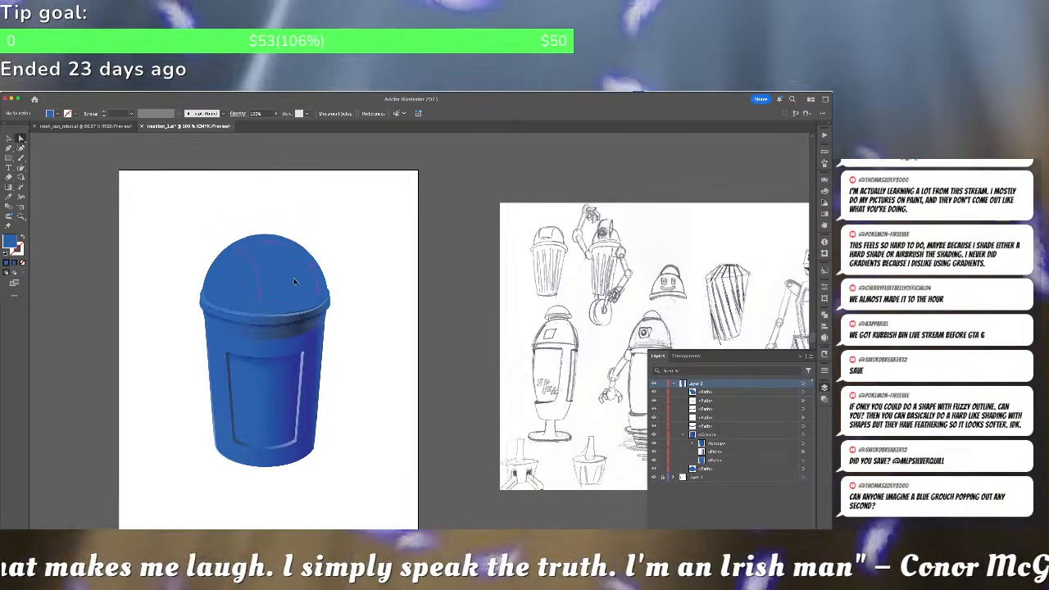
scroll(295, 281, "up", 2)
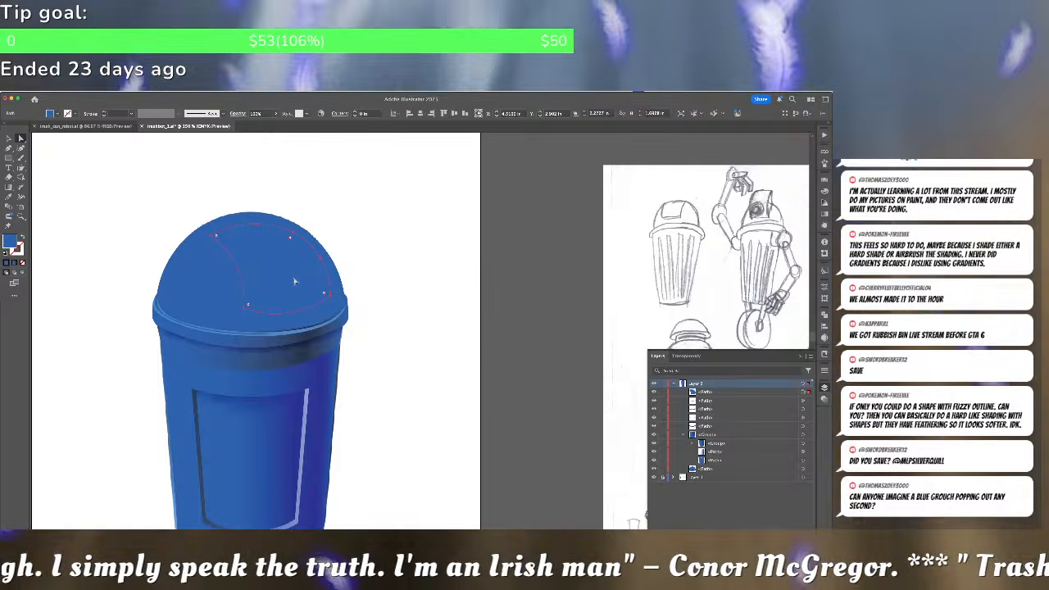
key("super+shift+a")
In outline view, draw a four-cornered swinging flap with the Pen tool, its lower corners on the opening's lower corners
key("p")
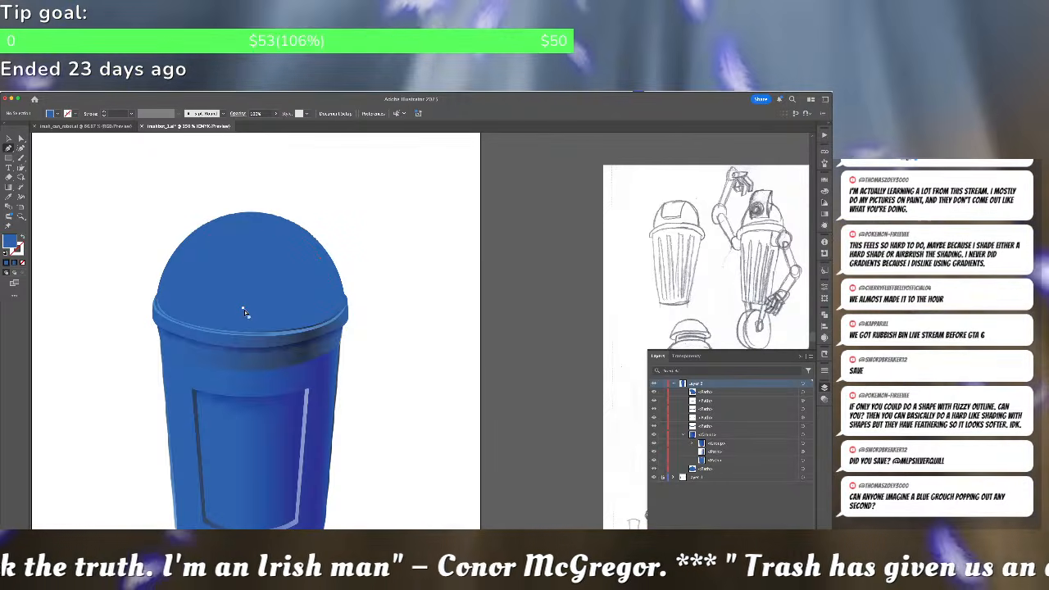
key("super+y")
left_click(249, 288)
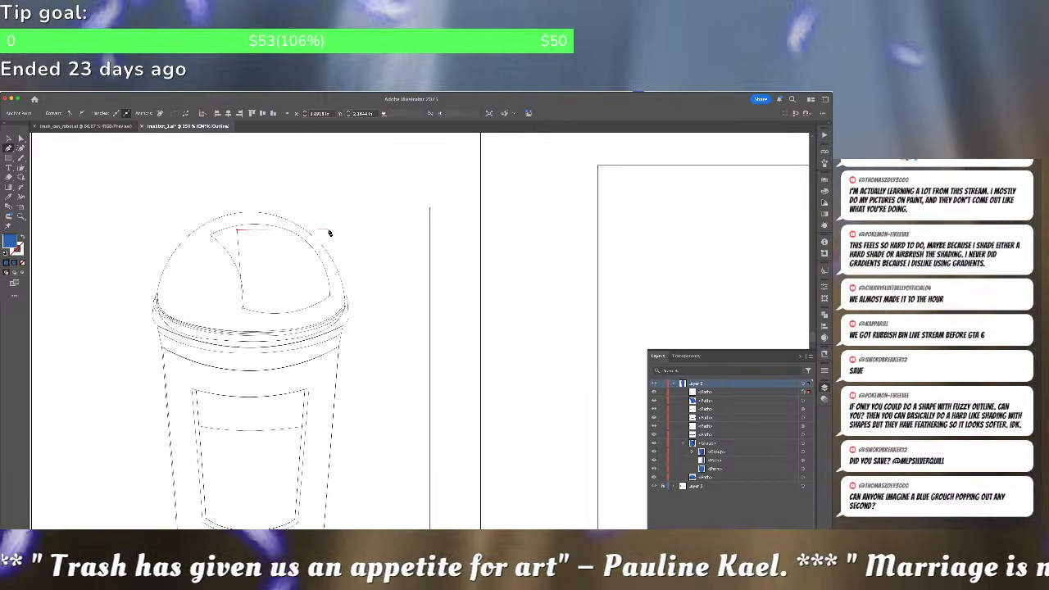
left_click(331, 298)
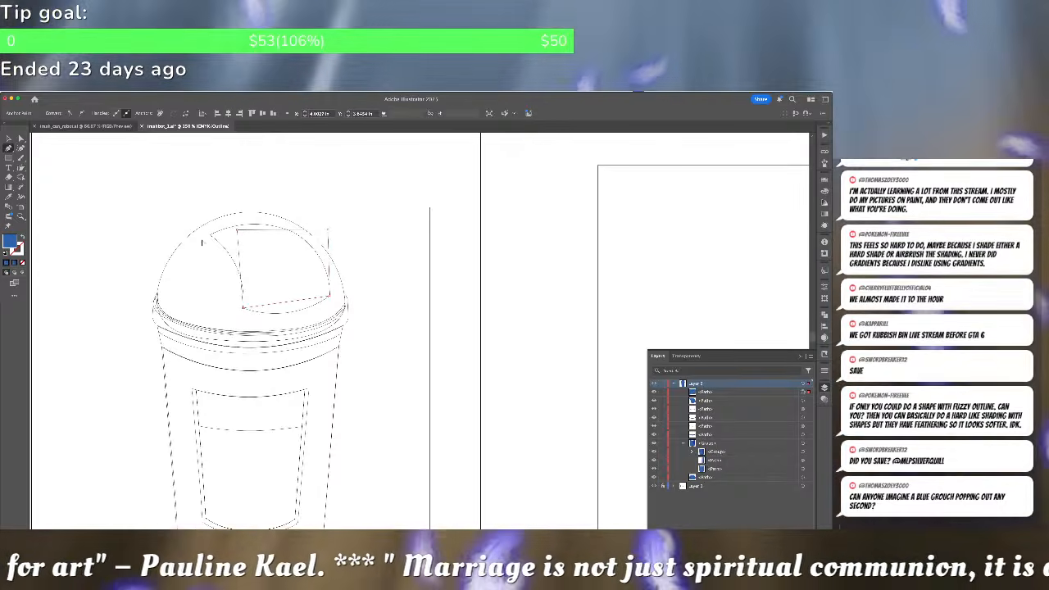
Bow the flap's sides into gentle curves, fitting its bottom edge to the opening's lower curve
scroll(201, 242, "up", 2)
key("a")
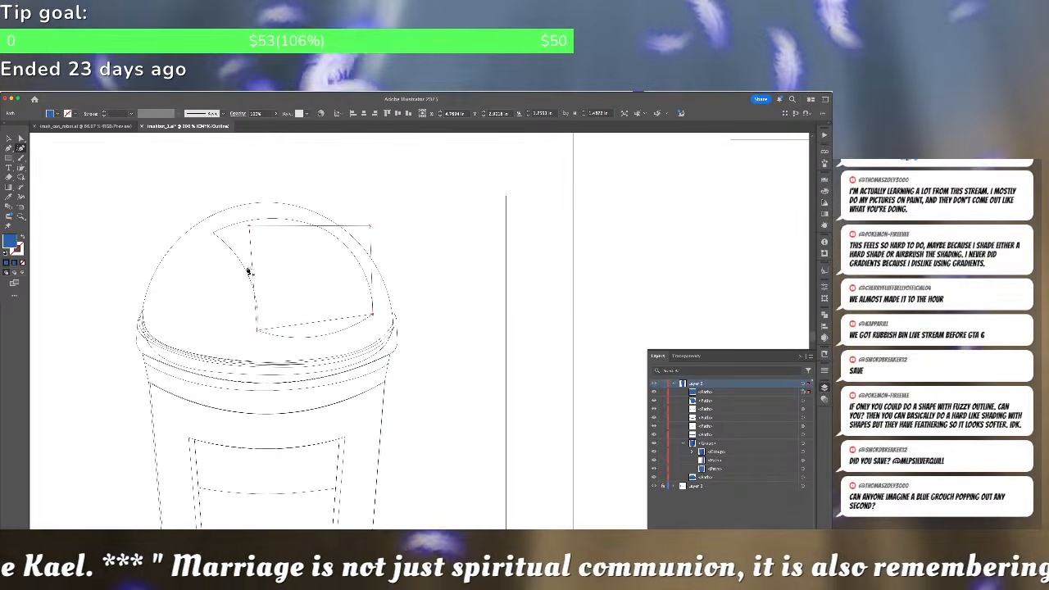
left_click_drag(252, 268, 261, 274)
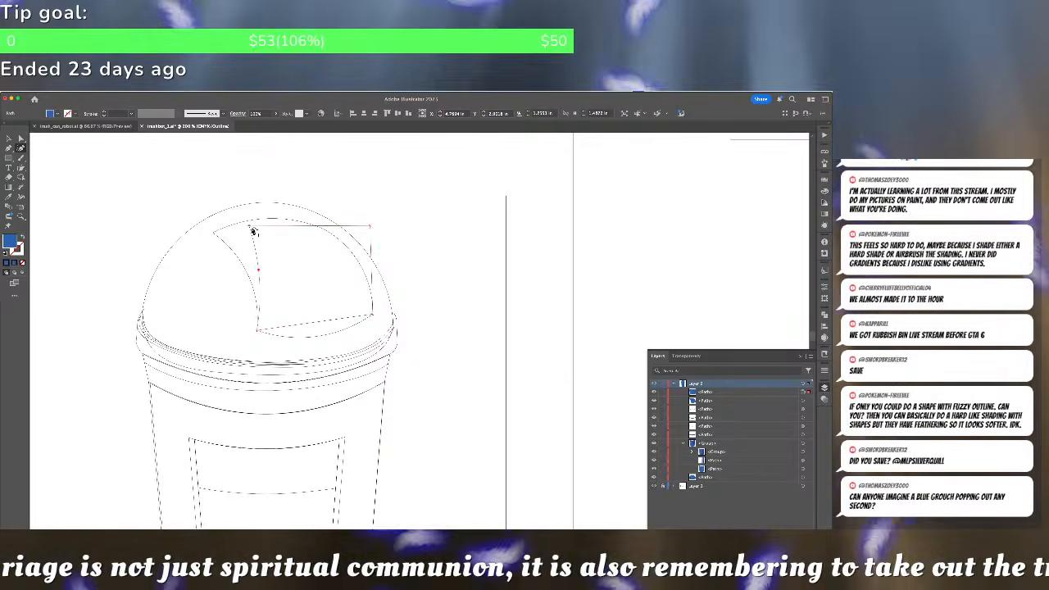
left_click_drag(253, 232, 236, 230)
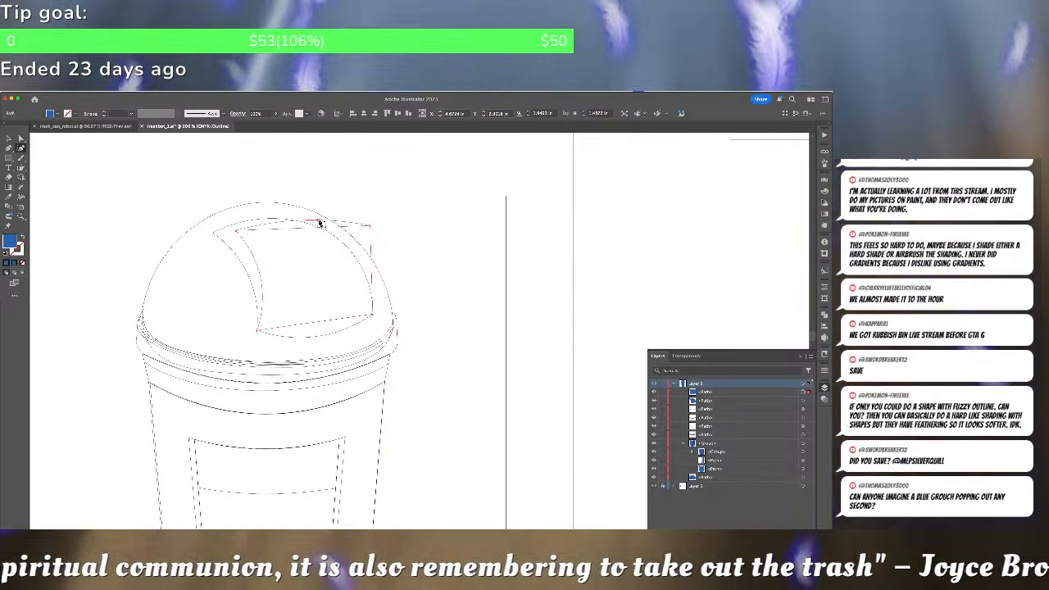
left_click_drag(320, 223, 318, 219)
left_click_drag(237, 231, 252, 225)
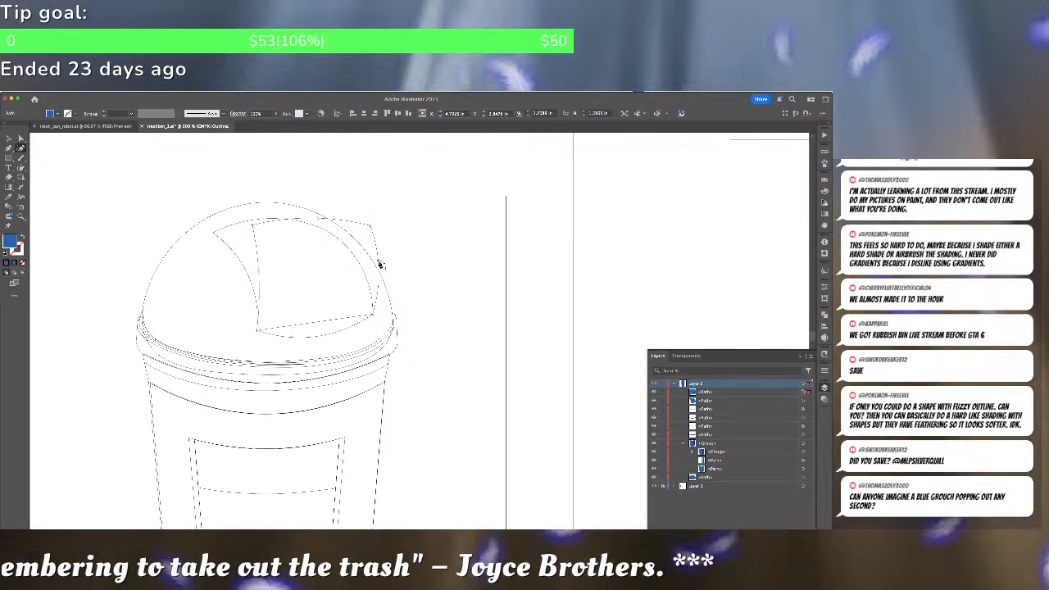
left_click_drag(325, 327, 323, 340)
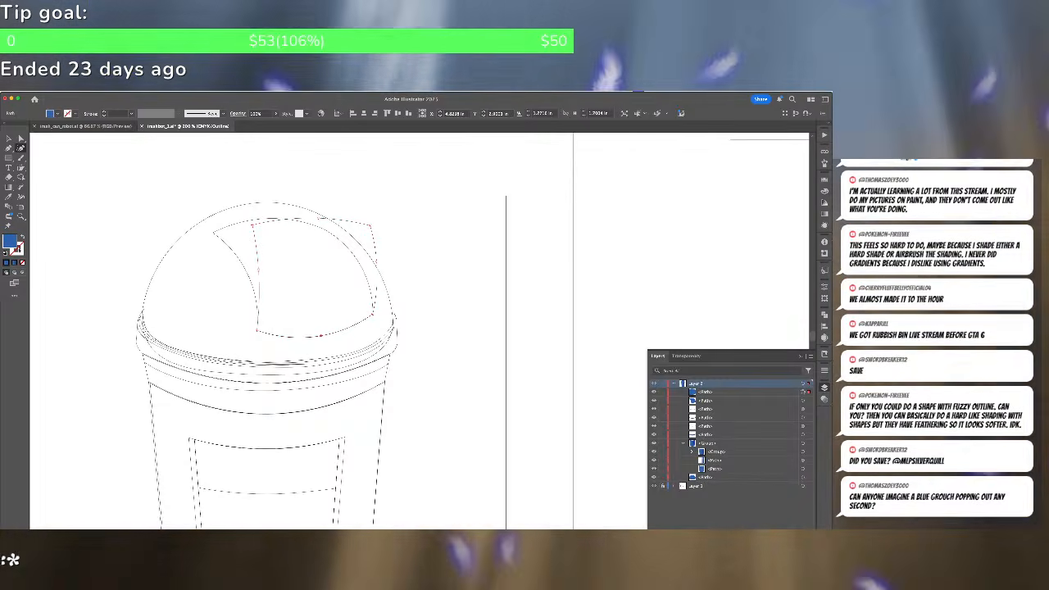
Fill the flap with a pale greyish blue, return to preview to check it against the opening, and deselect everything
double_click(10, 243)
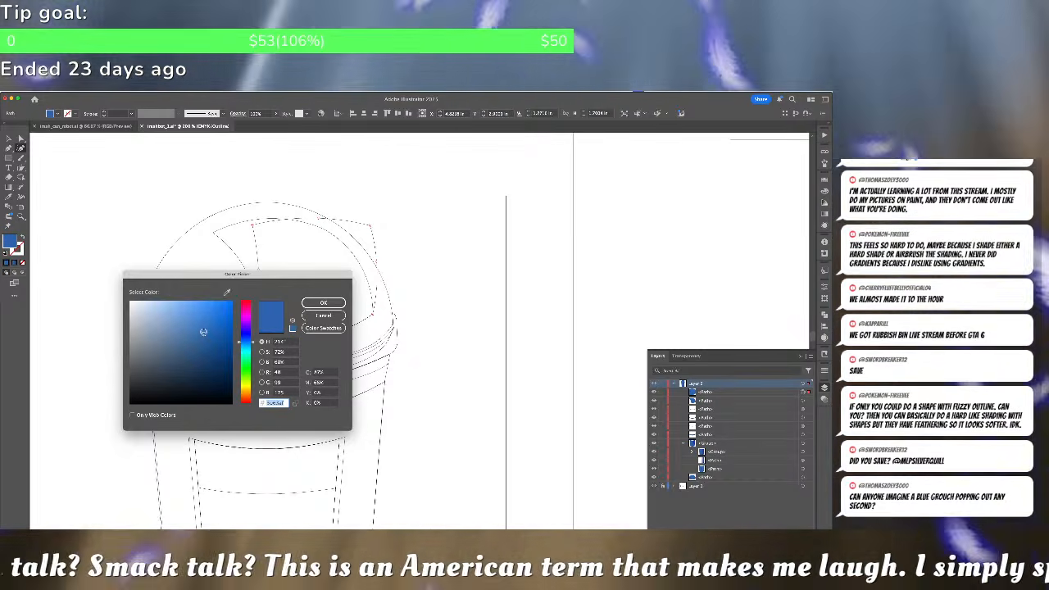
left_click(143, 315)
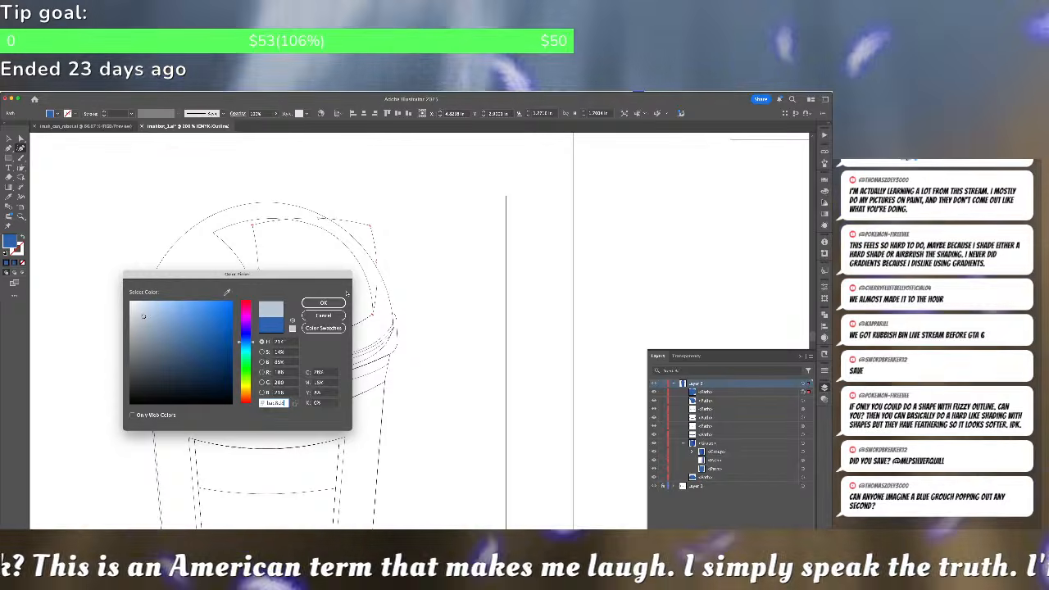
left_click(323, 304)
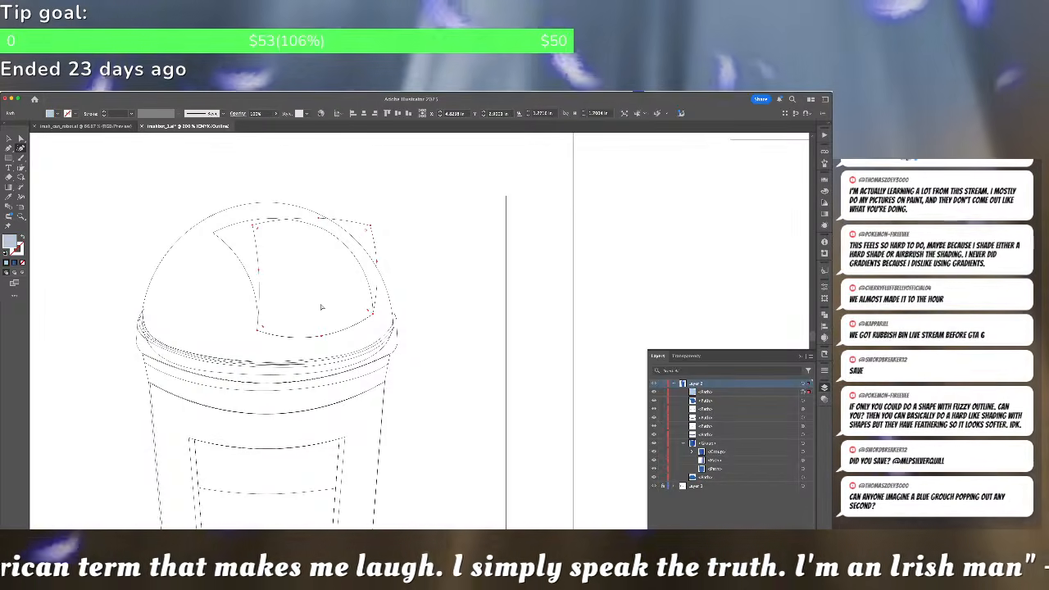
key("ctrl+y")
key("v")
left_click(251, 285)
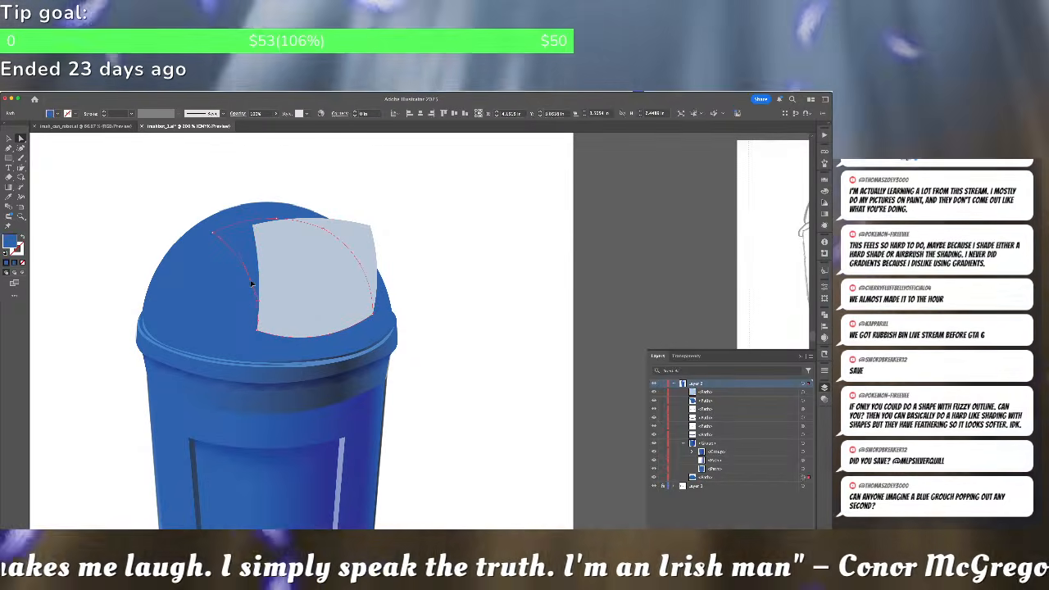
left_click(261, 257)
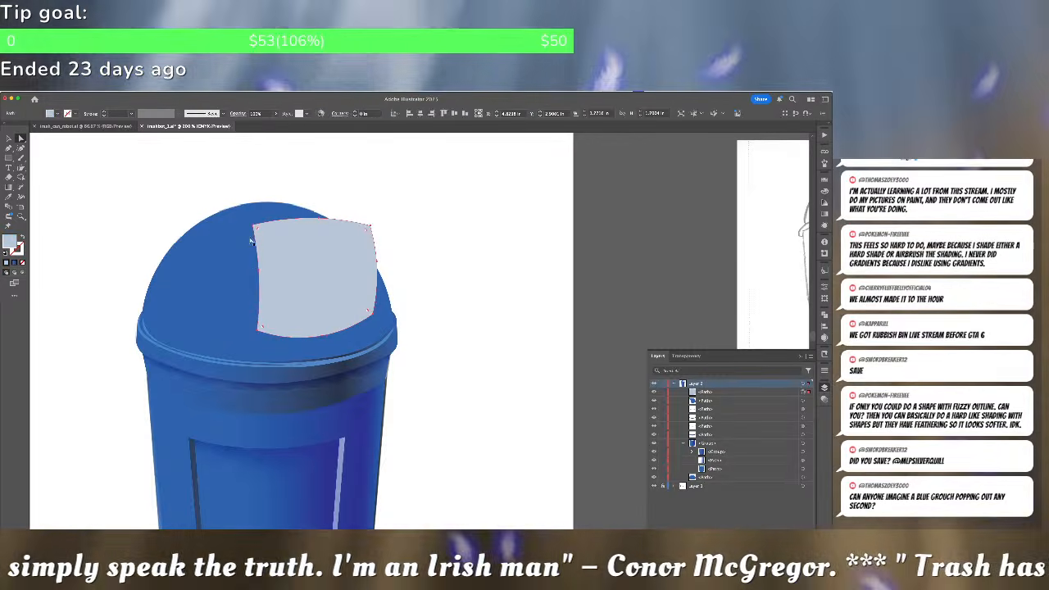
key("ctrl+shift+a")
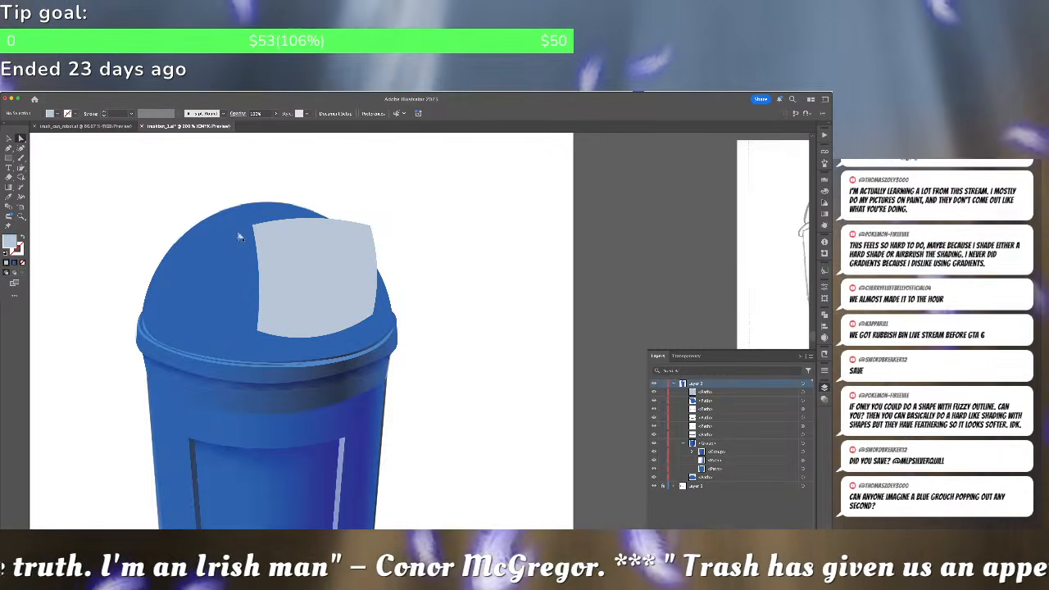
In outline view, draw the flap's thin top face from the opening's upper-left corner across the flap's upper edge
left_click(237, 237)
key("ctrl+shift+a")
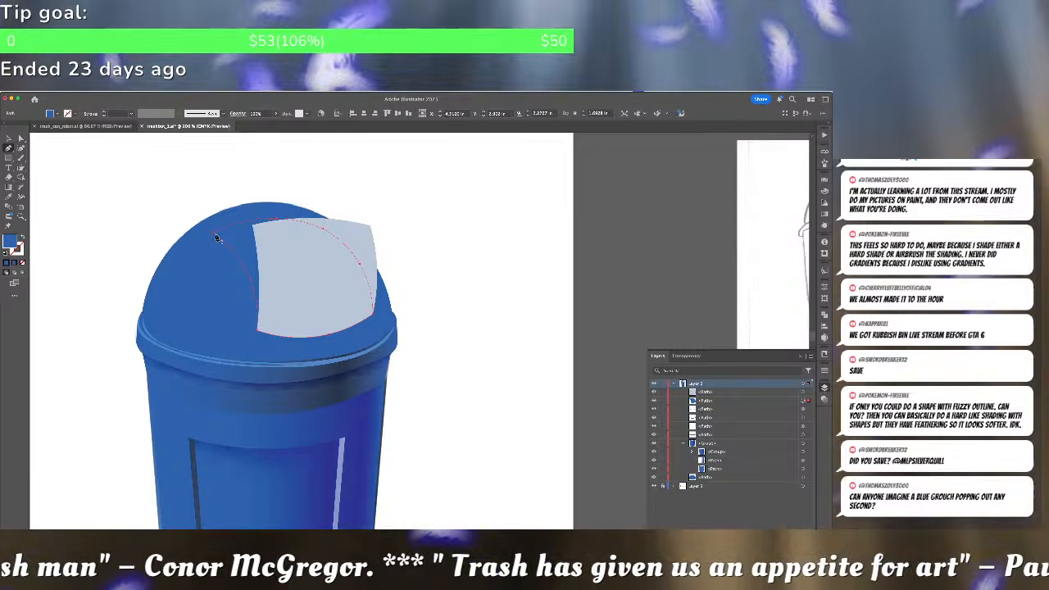
key("ctrl+y")
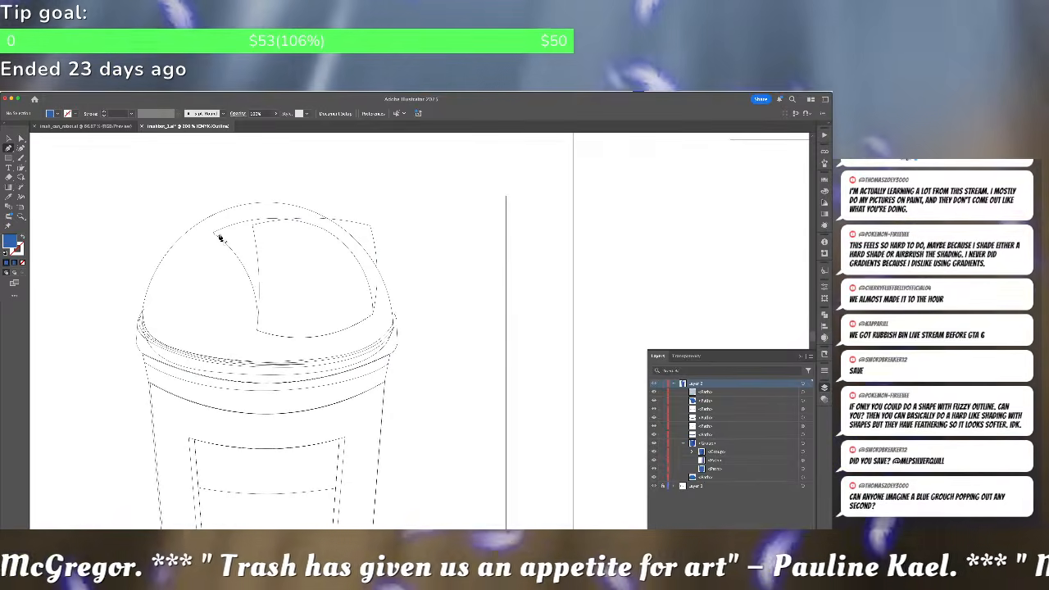
left_click(214, 234)
left_click(253, 228)
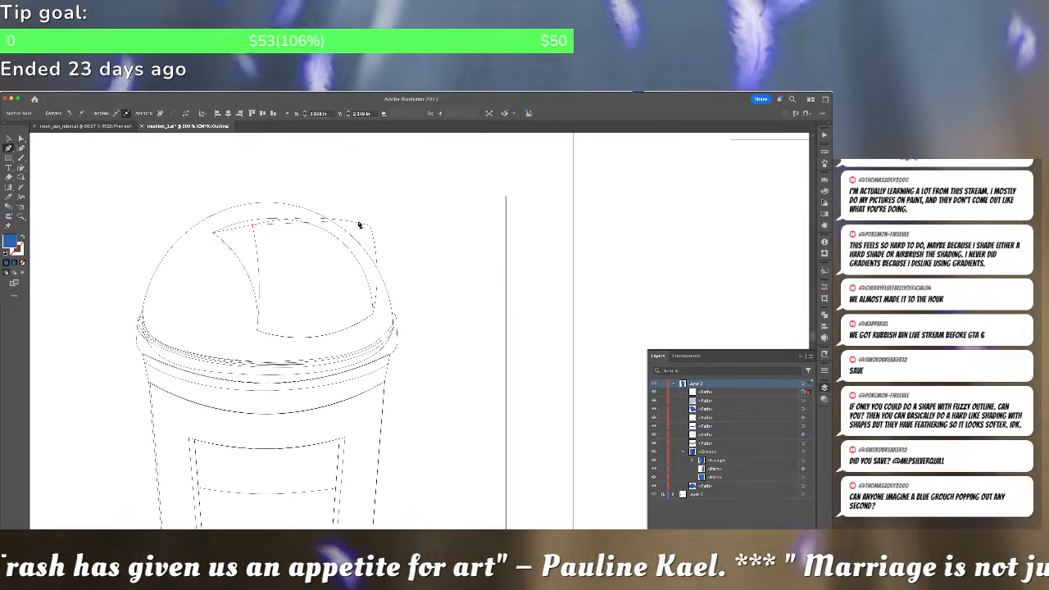
left_click_drag(314, 225, 219, 236)
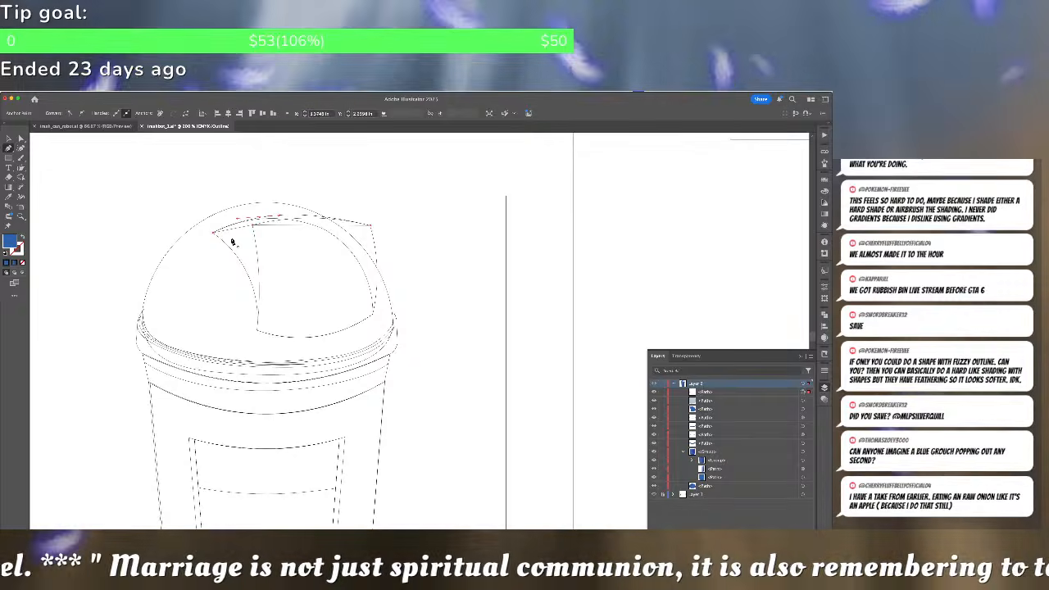
Return to preview, copy the flap's colour to the top face, and lighten its fill to near white
key("i")
left_click(260, 251)
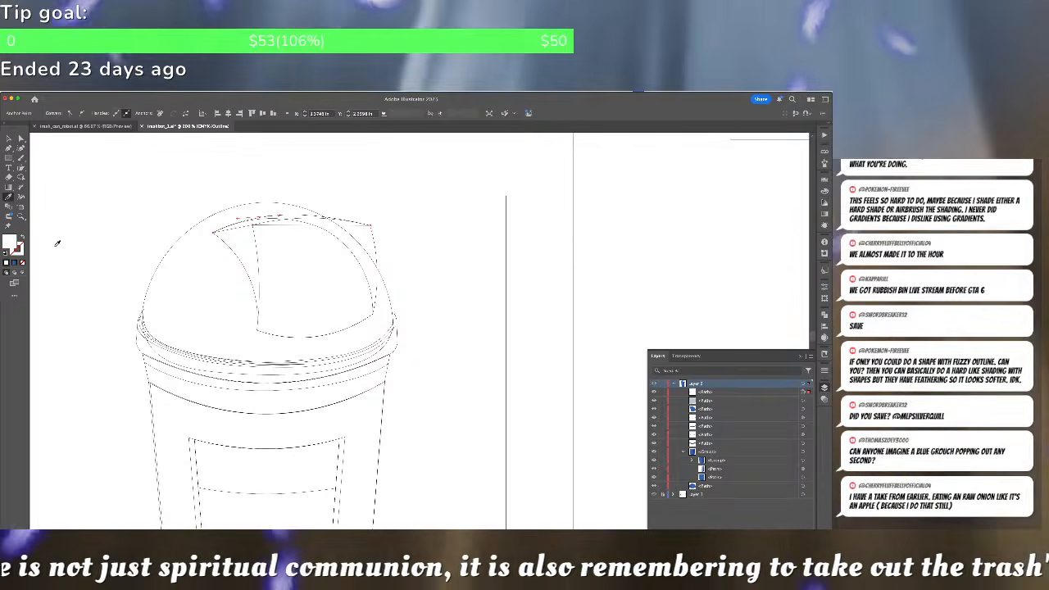
key("ctrl+y")
left_click(286, 246)
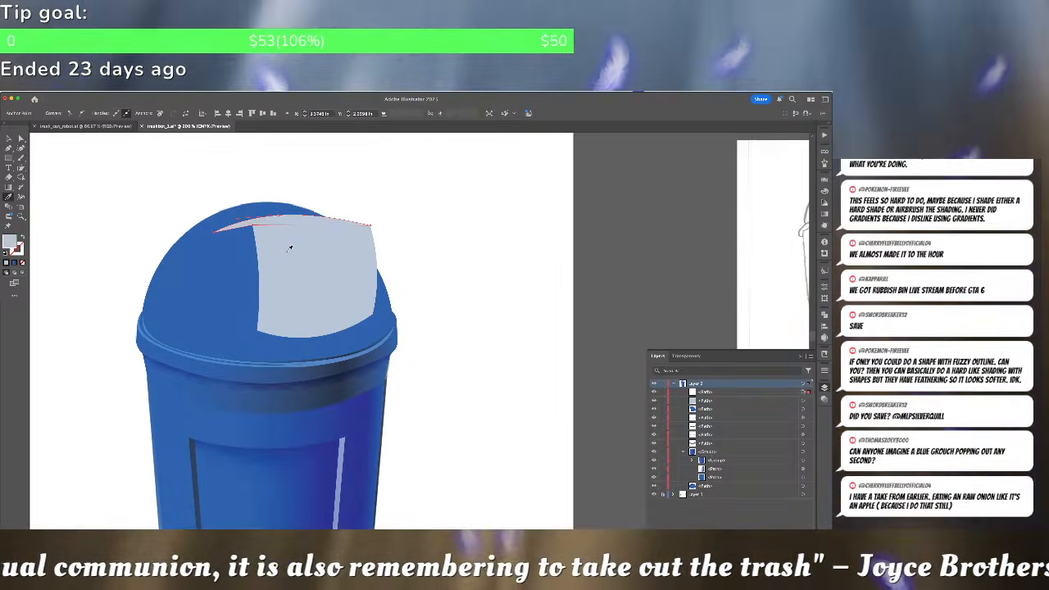
double_click(10, 241)
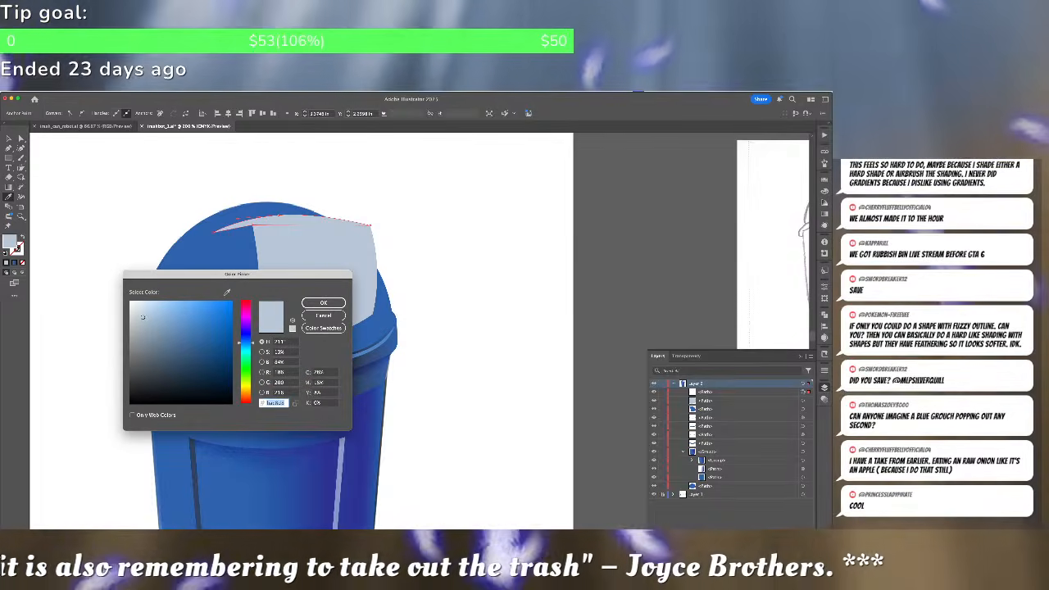
left_click_drag(144, 317, 134, 308)
left_click(321, 302)
Select the top face and bow its lower edge upward with the Curvature tool to slim it into a crescent
key("v")
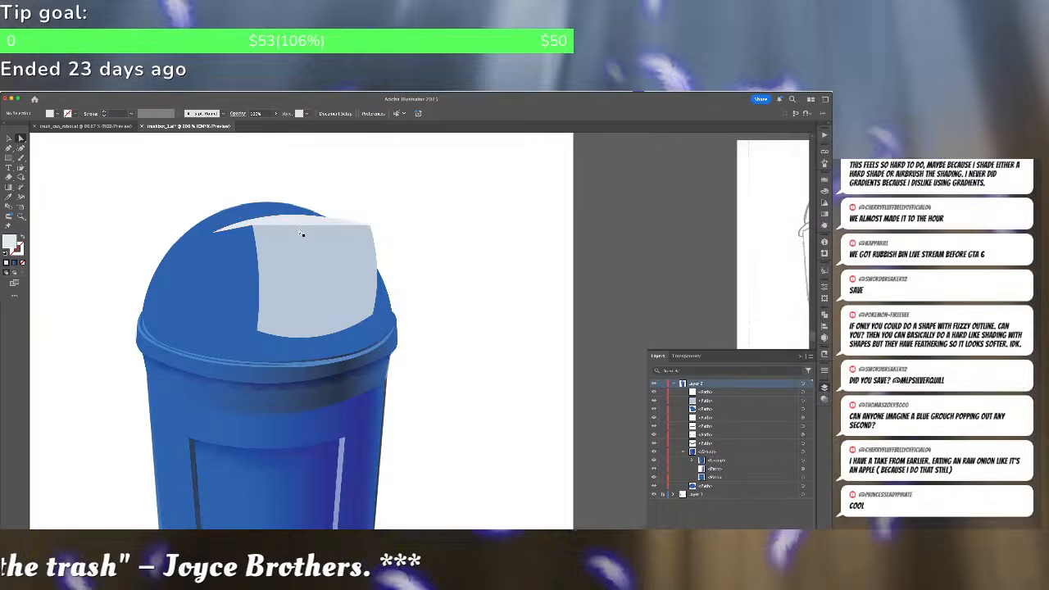
left_click(299, 221)
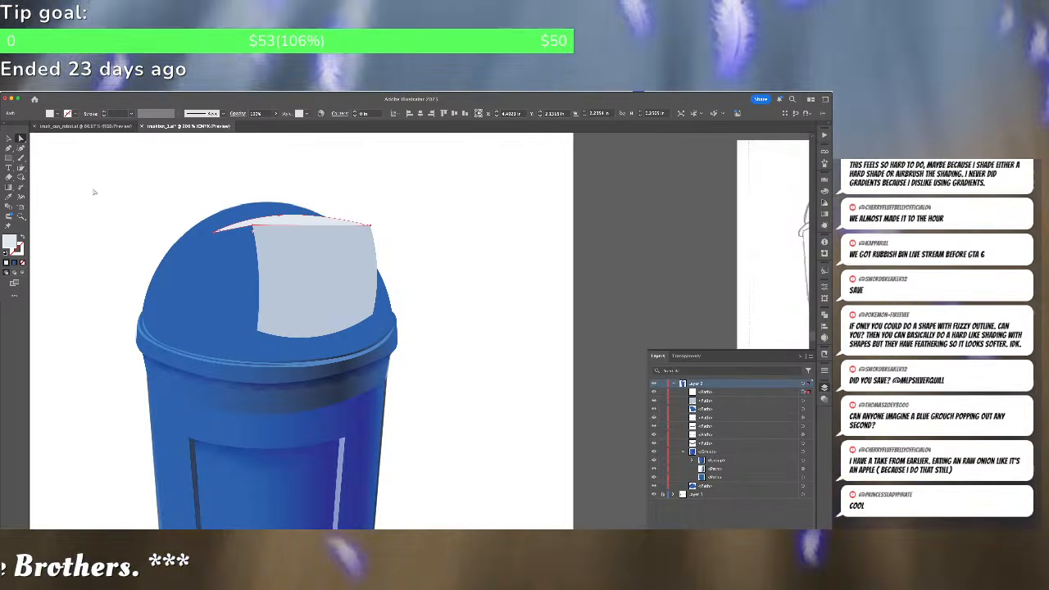
left_click(22, 150)
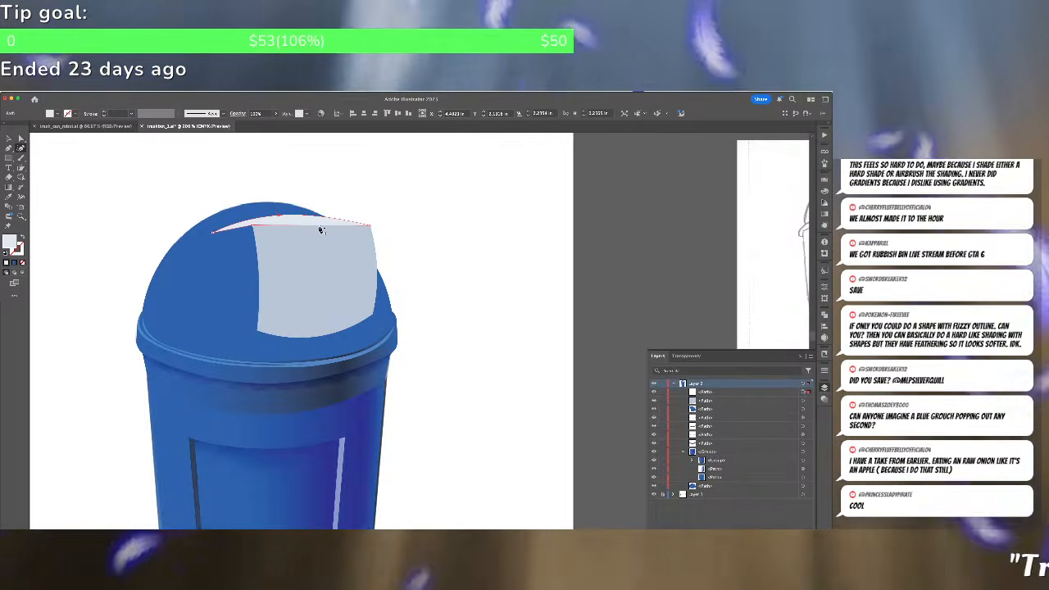
left_click_drag(320, 230, 321, 223)
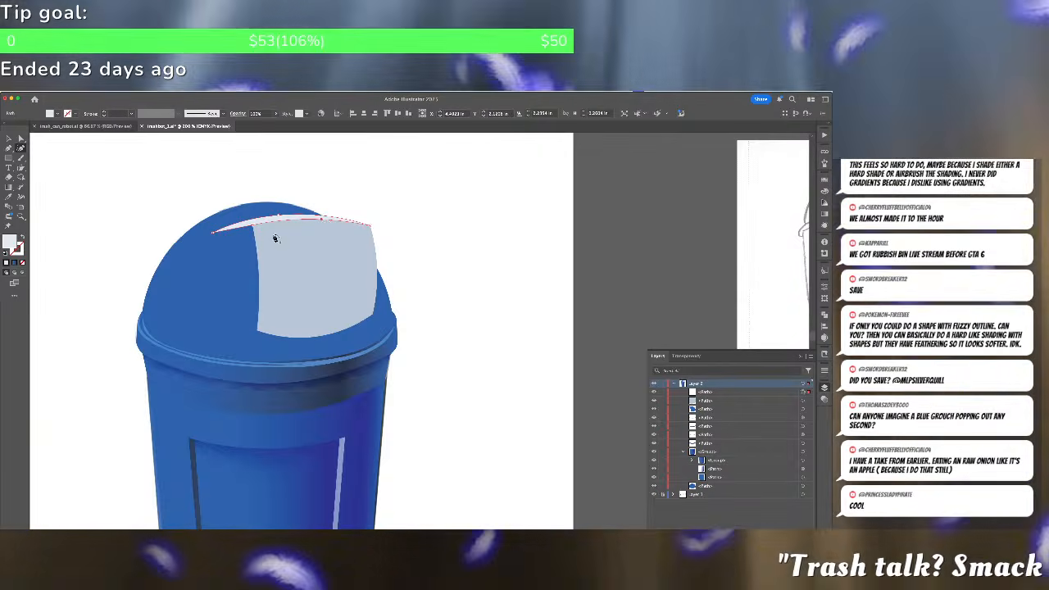
Recolour the lid opening from blue to a medium neutral grey and check it against the whole can
key("v")
left_click(253, 242)
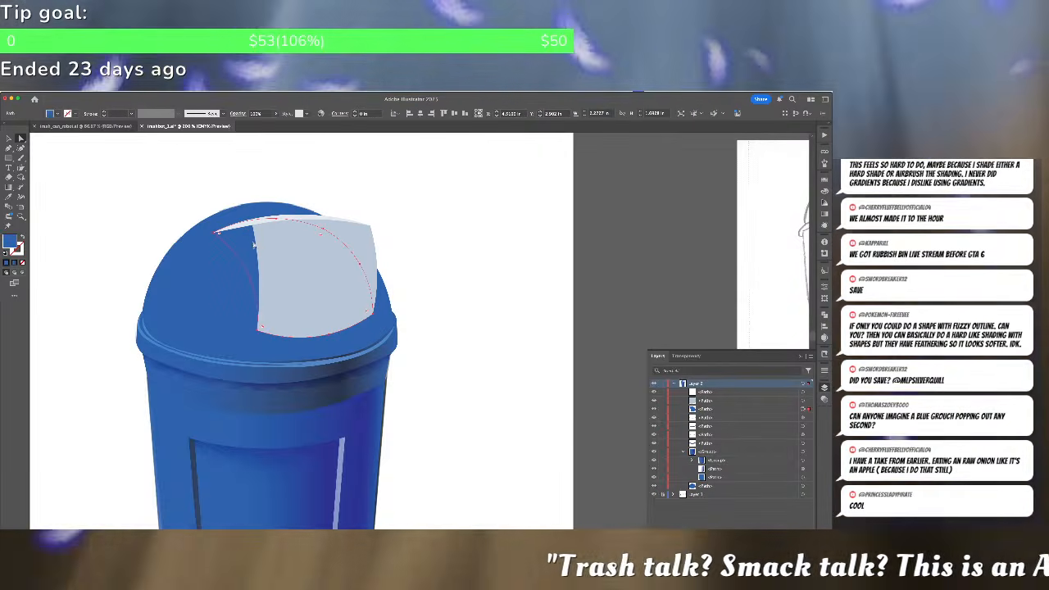
double_click(10, 241)
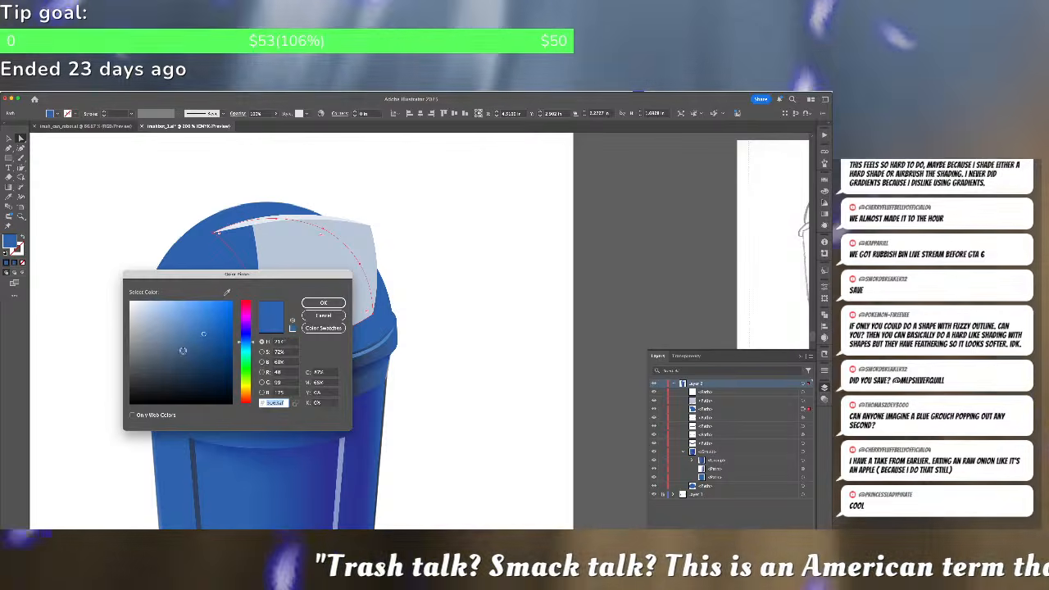
left_click_drag(200, 333, 137, 337)
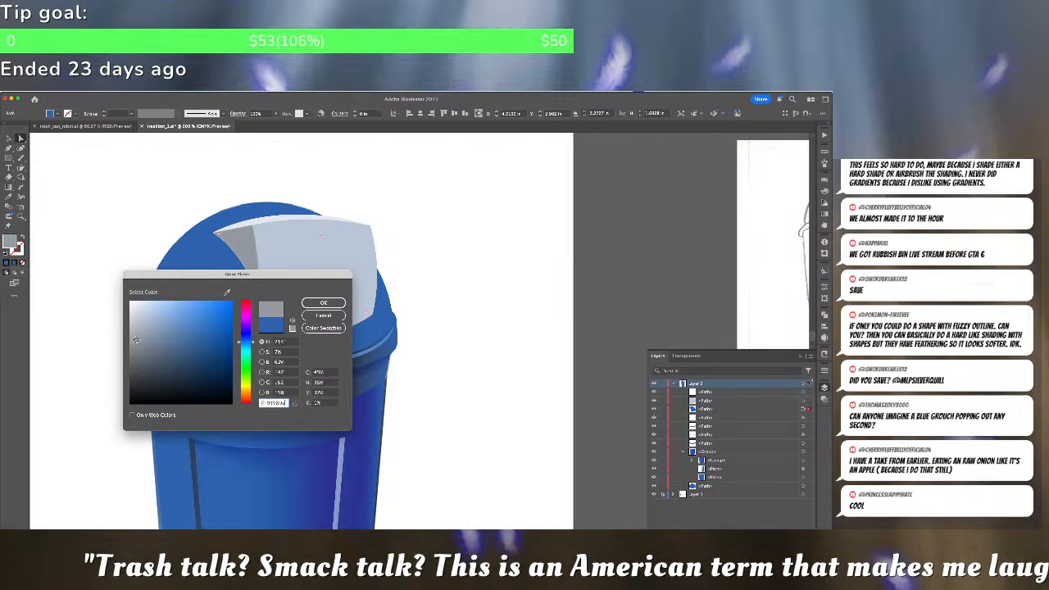
left_click(324, 304)
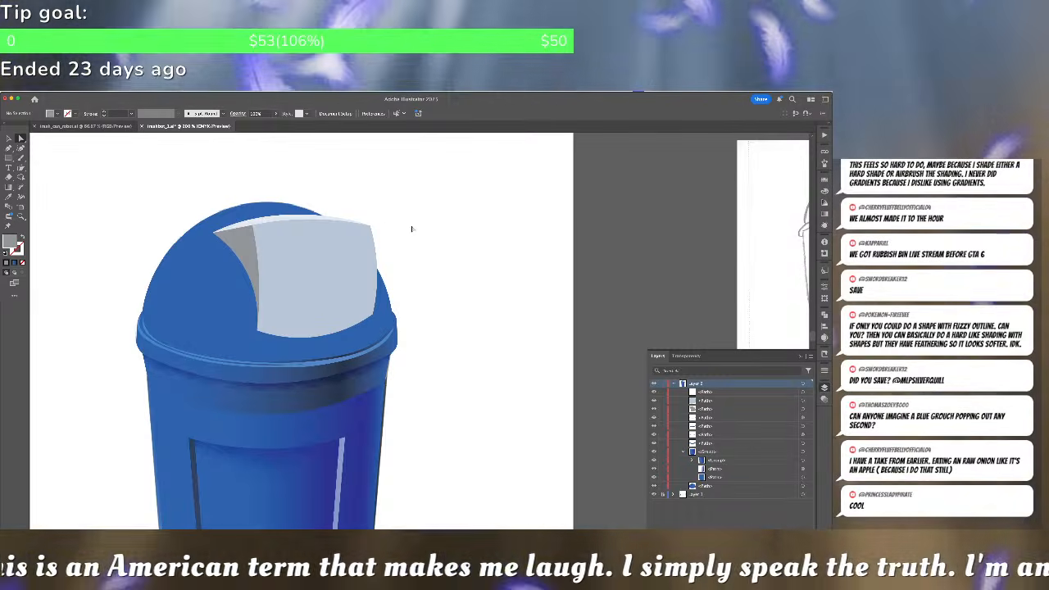
key("super+minus")
key("super+minus")
key("super+minus")
key("super+equal")
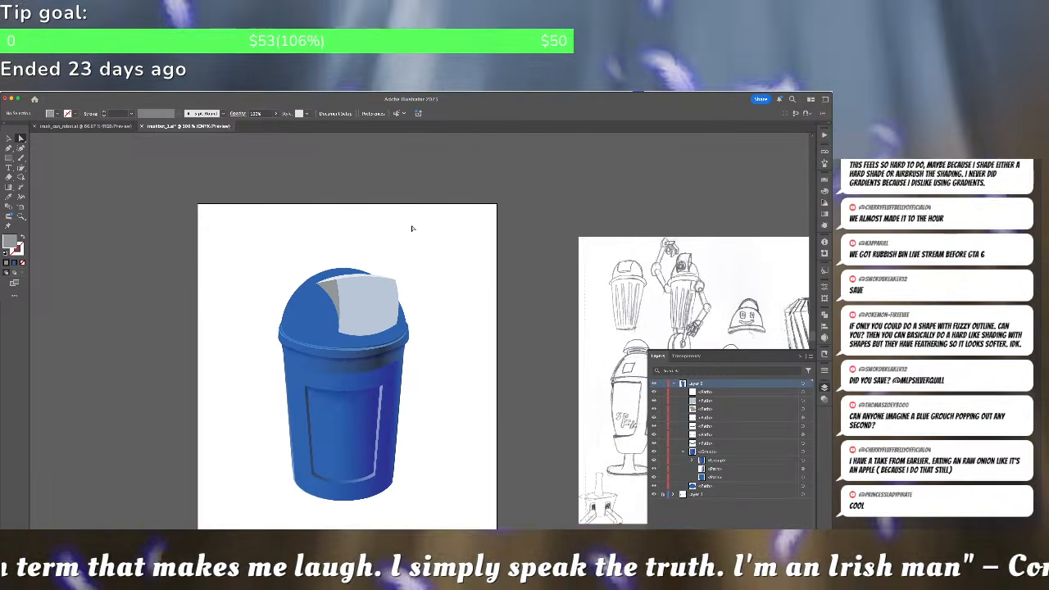
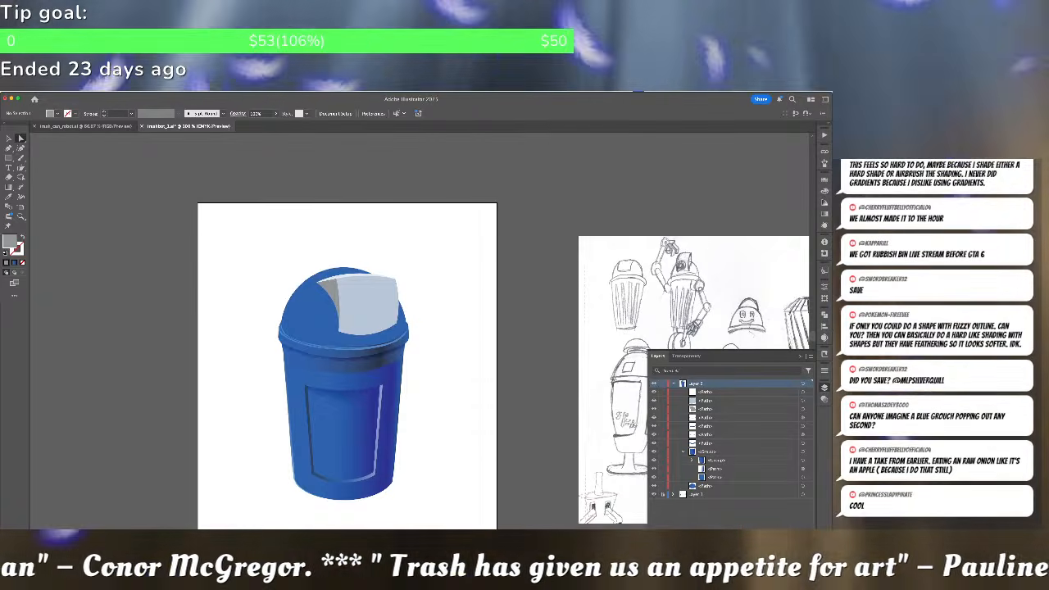
Bow the flap's left edge inward with the Curvature tool, reveal more of the grey opening, and deselect everything
left_click(381, 304)
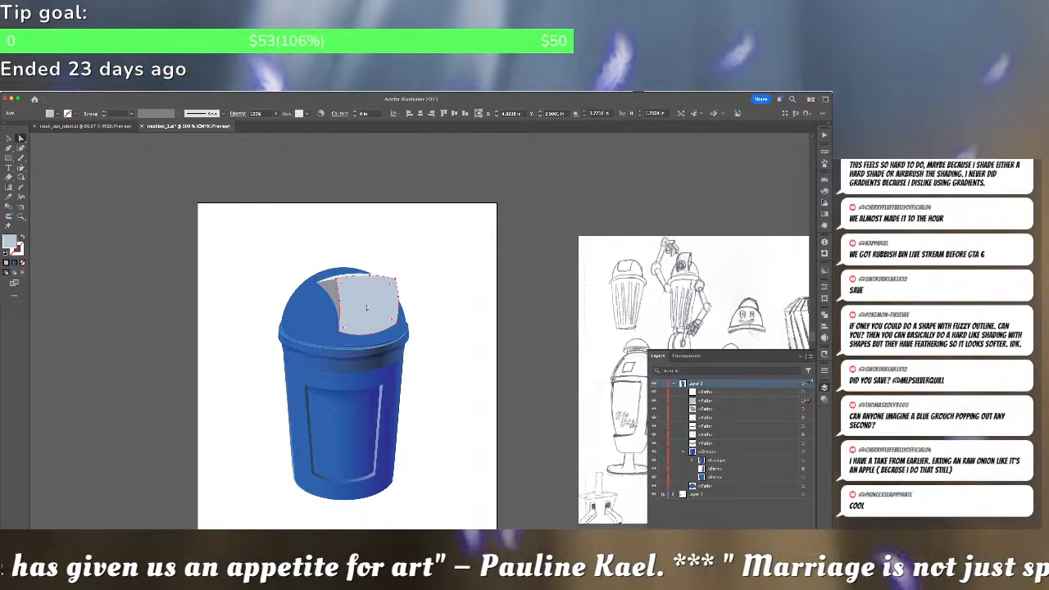
left_click(358, 309)
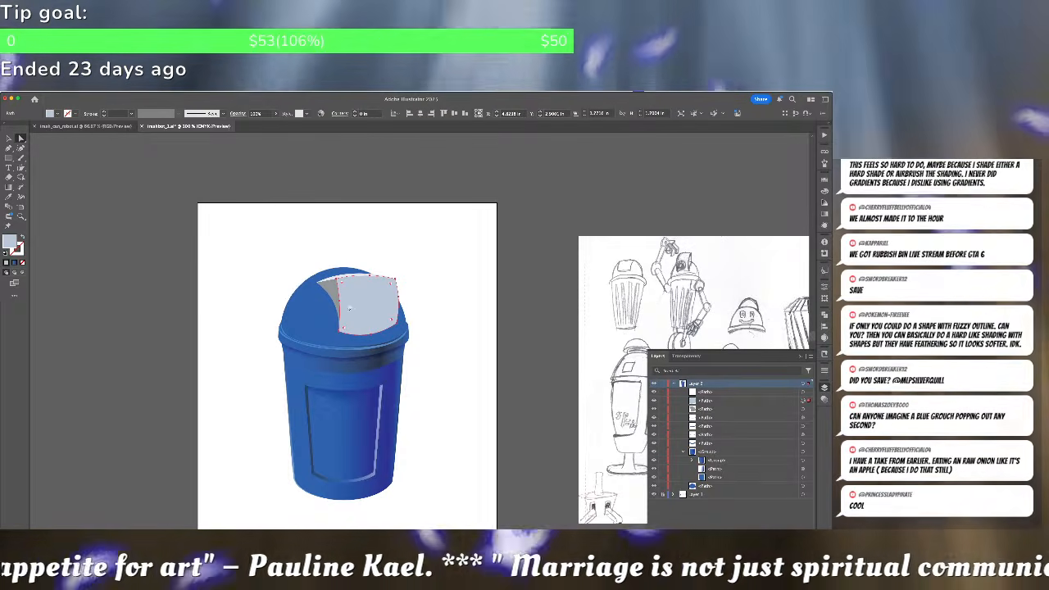
left_click(21, 149)
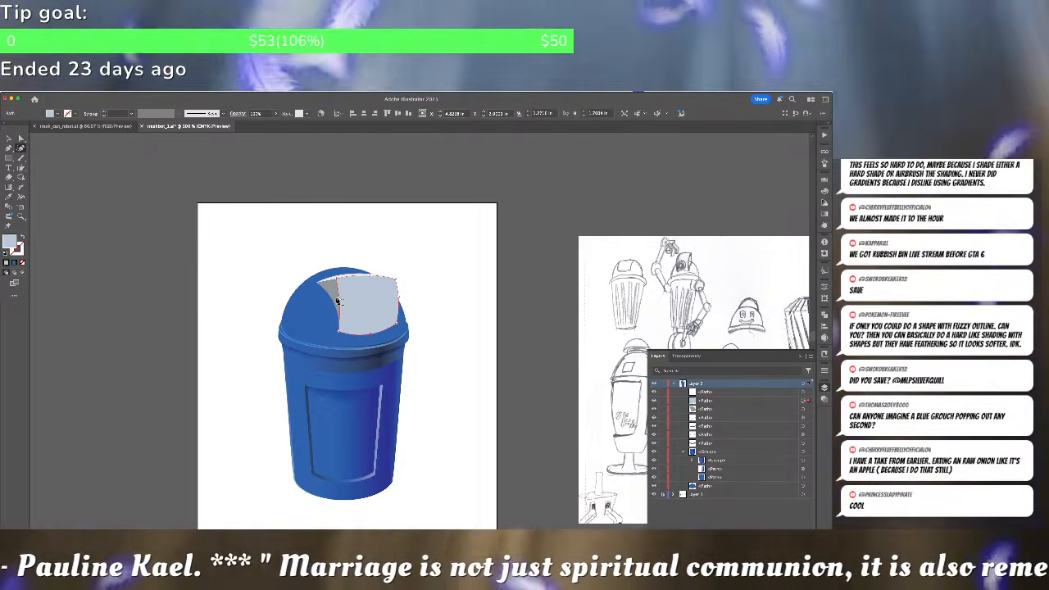
left_click_drag(338, 304, 345, 309)
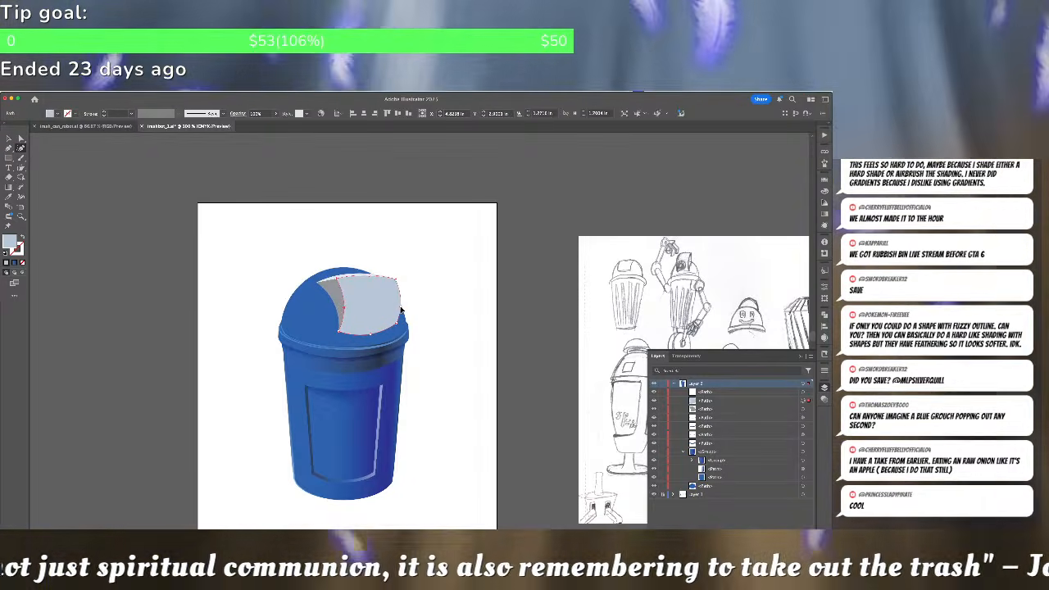
key("super+shift+a")
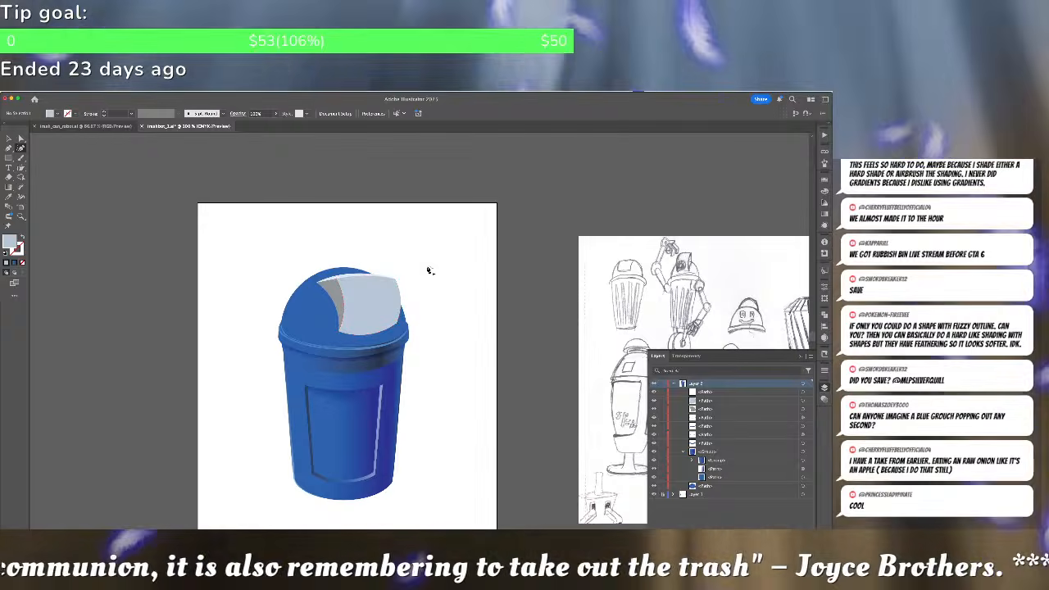
key("a")
scroll(424, 281, "up", 1)
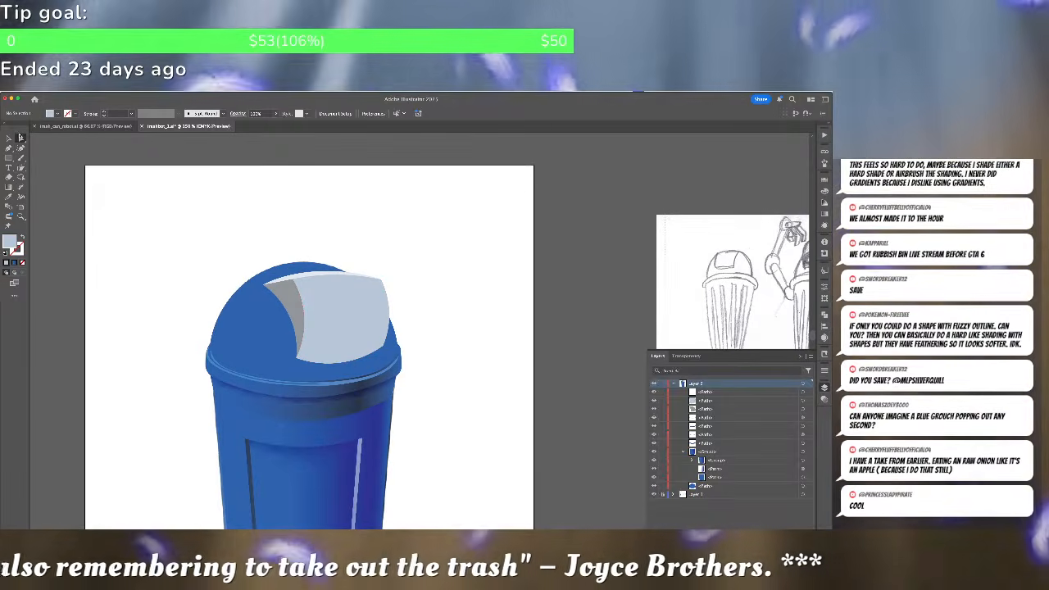
Copy the eye group from the robot's head in the trash_can_robot document and paste it into the trash bin document
left_click(103, 126)
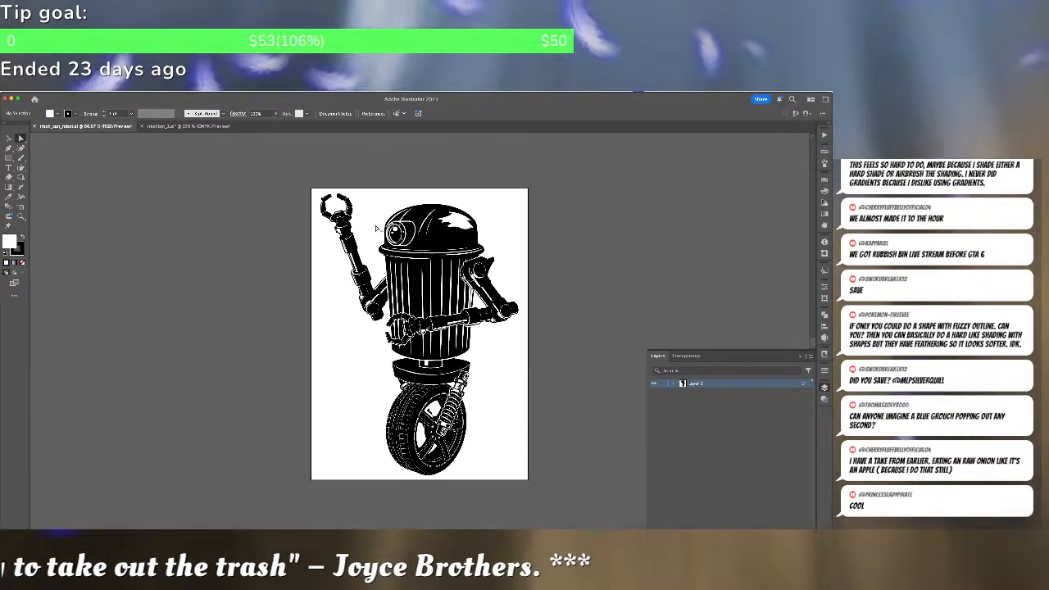
scroll(376, 229, "up", 1)
double_click(425, 233)
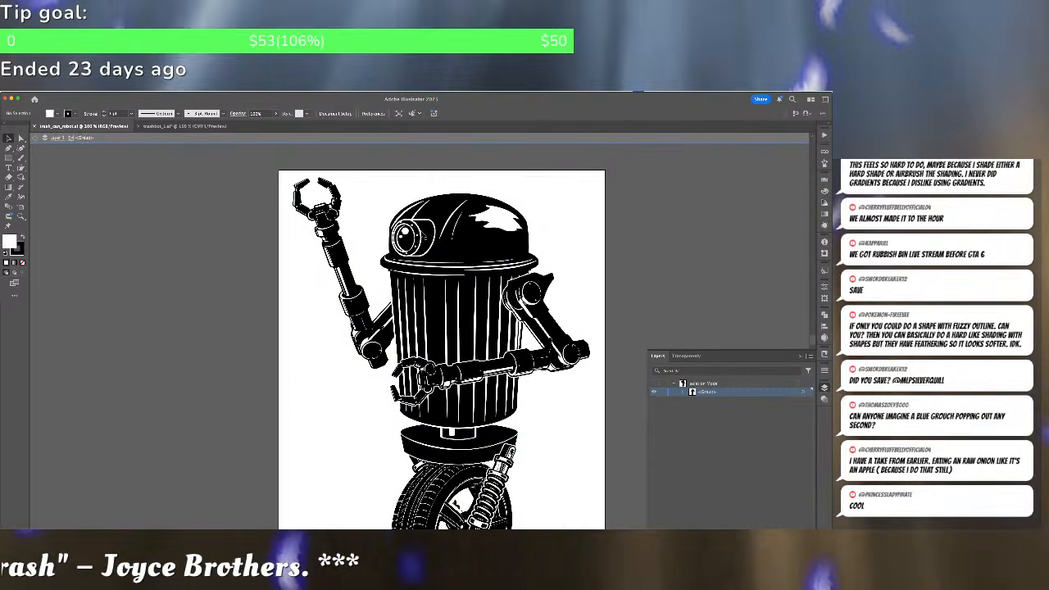
left_click(422, 237)
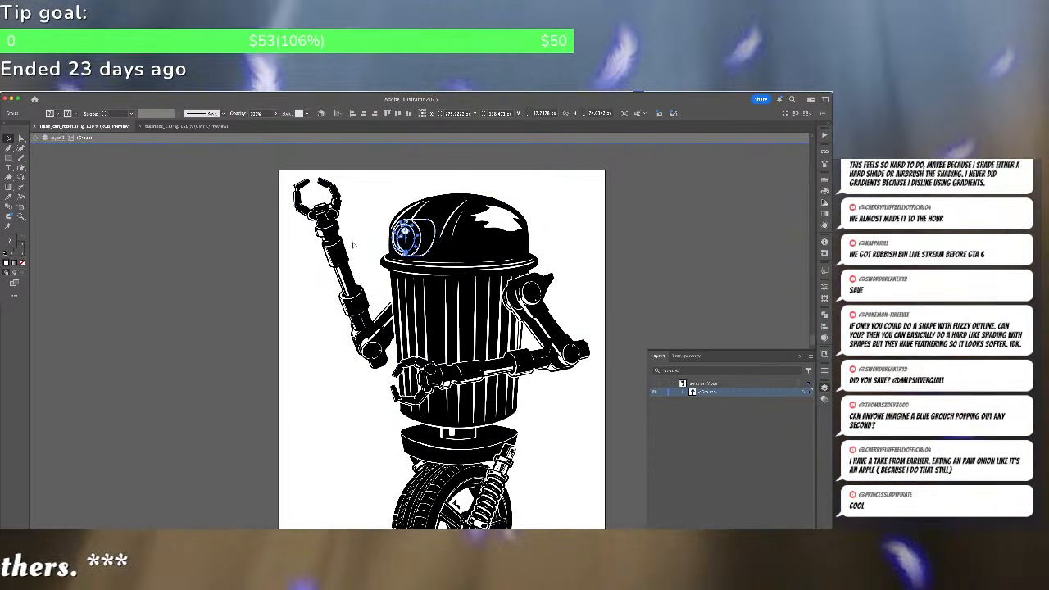
left_click_drag(318, 222, 242, 215)
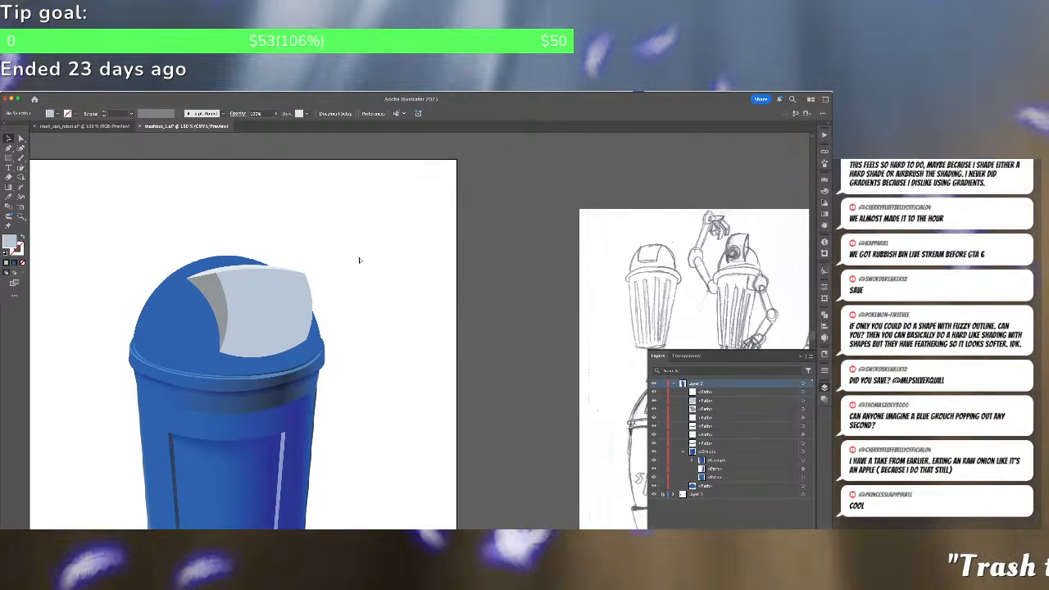
key("super+v")
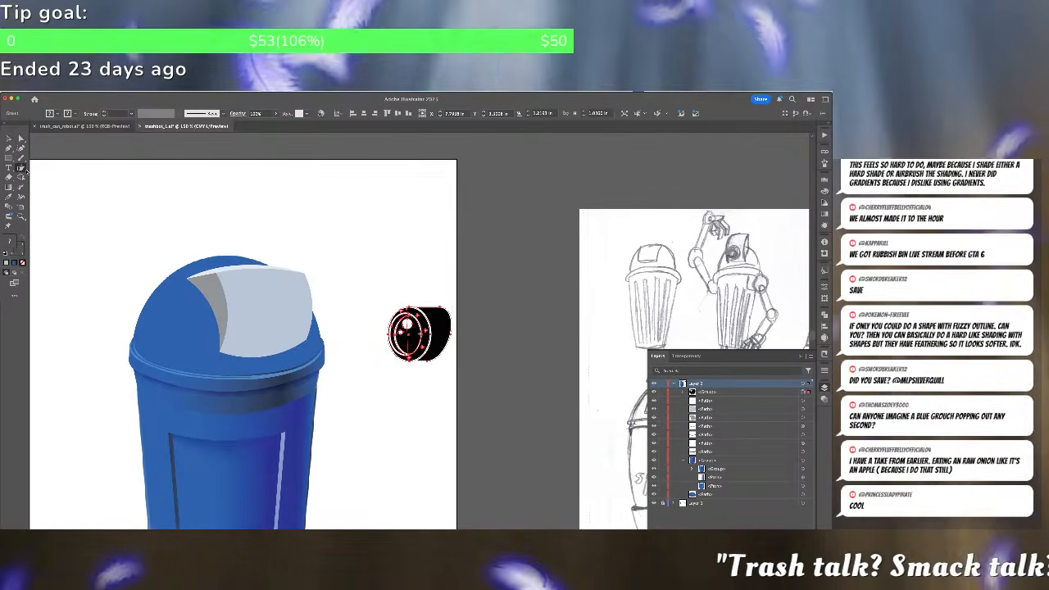
Reflect the pasted eye horizontally so it faces the other way, move it onto the lid's flap, and deselect it
left_click(21, 169)
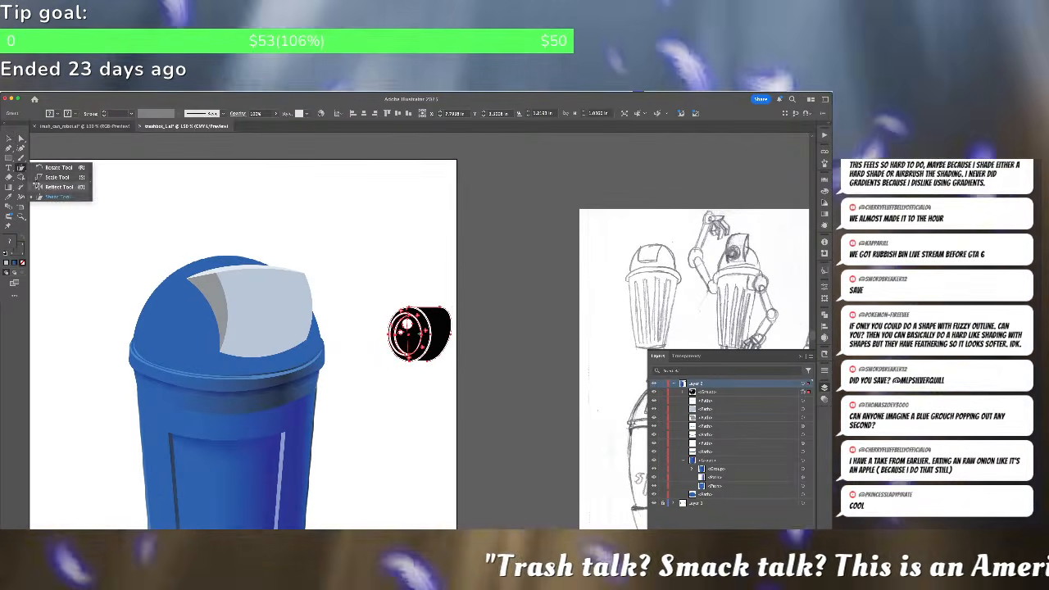
double_click(58, 186)
key("Return")
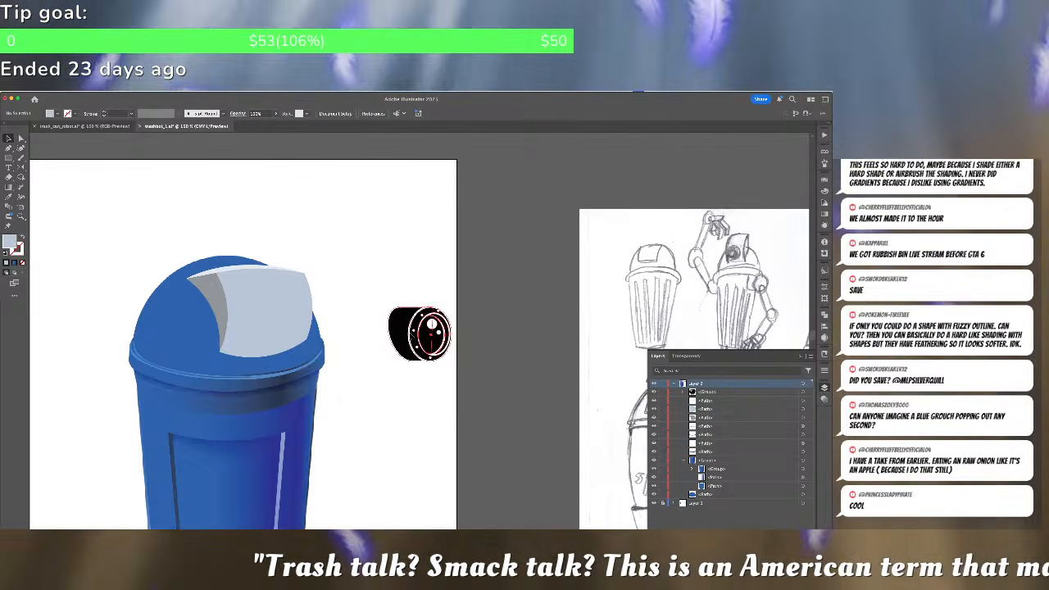
key("v")
left_click_drag(380, 279, 475, 381)
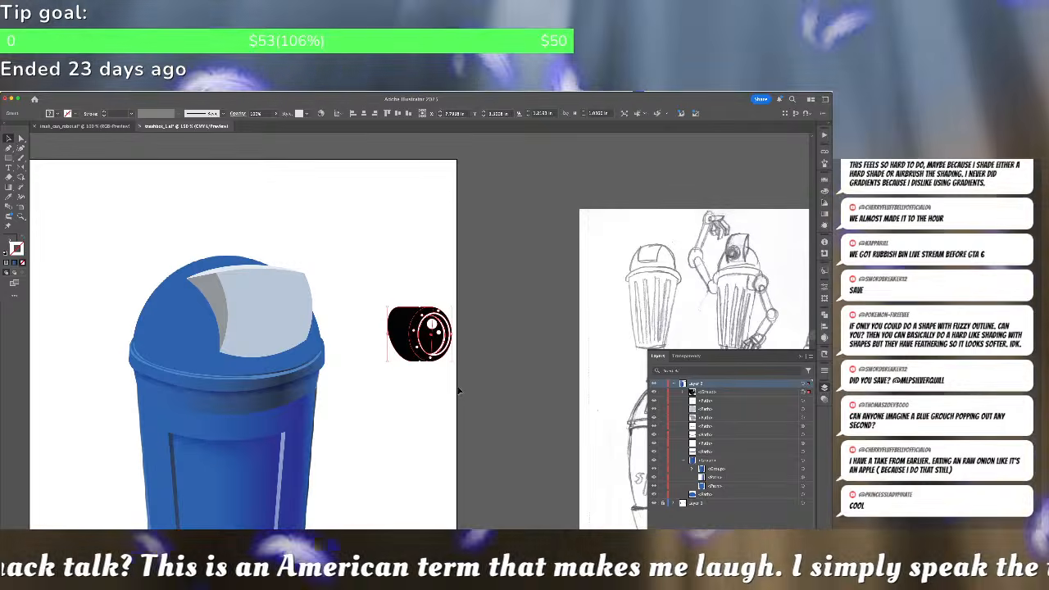
left_click(382, 294)
left_click(432, 345)
left_click_drag(430, 344, 285, 320)
key("super+shift+a")
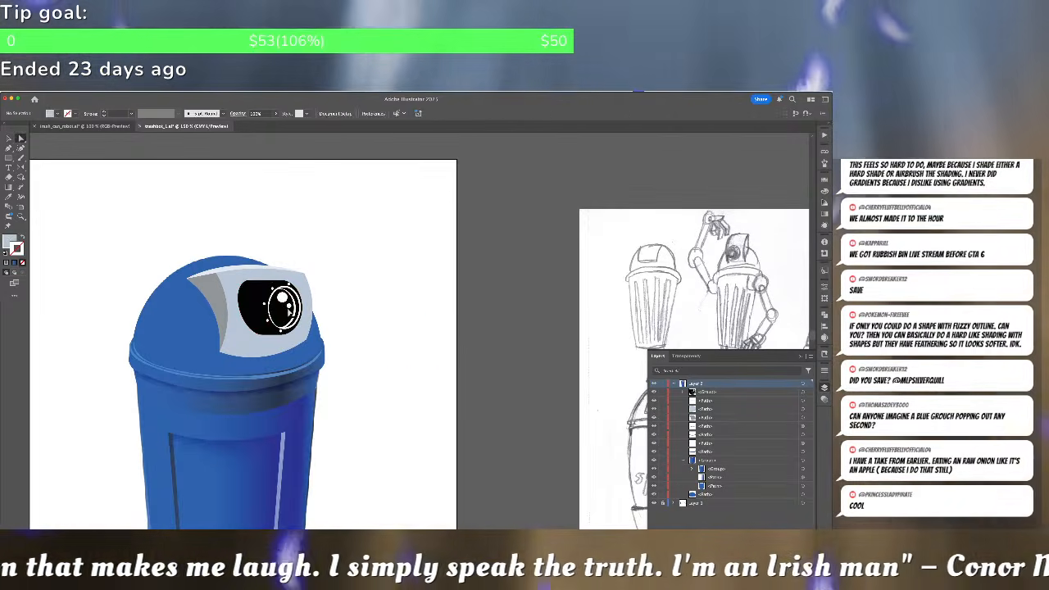
Delete the black barrel behind the eye so that only its round front remains on the flap
scroll(285, 320, "up", 5)
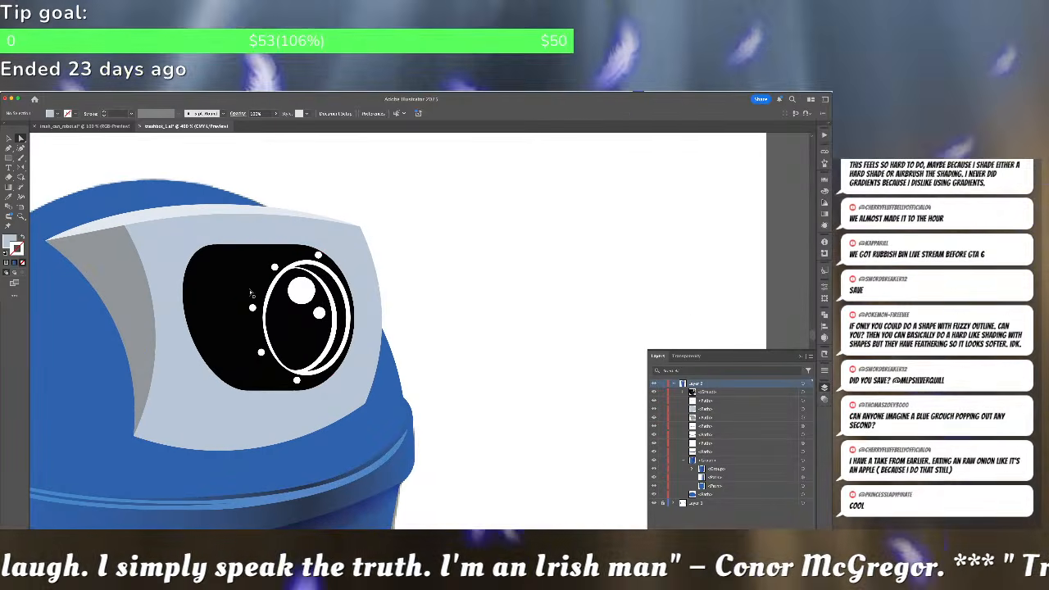
left_click(214, 286)
key("Delete")
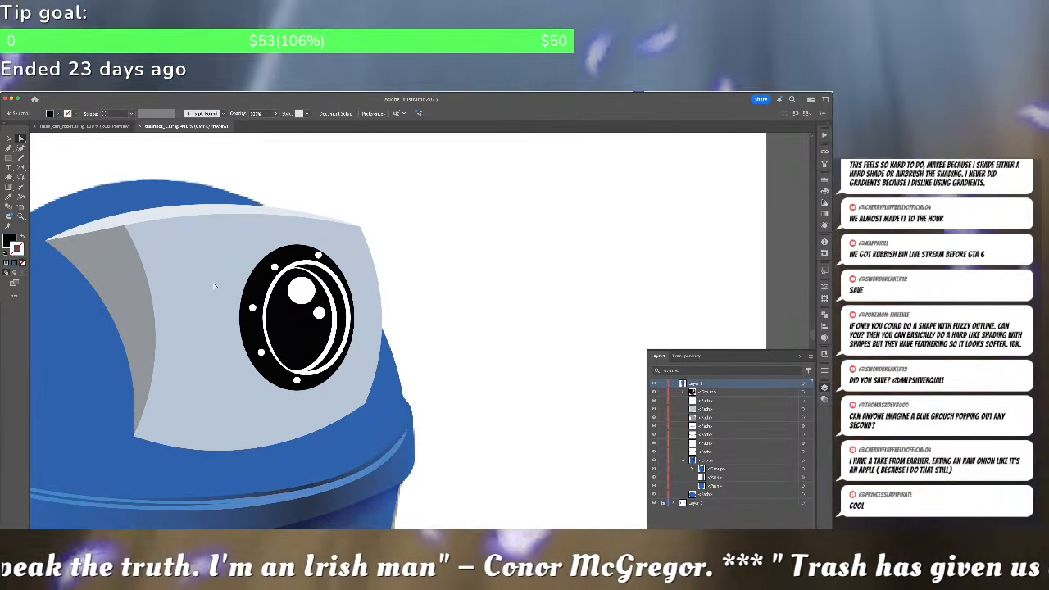
Fill the eye's black outer ring with the grey sampled from the lid opening
scroll(281, 301, "up", 3)
left_click(281, 284)
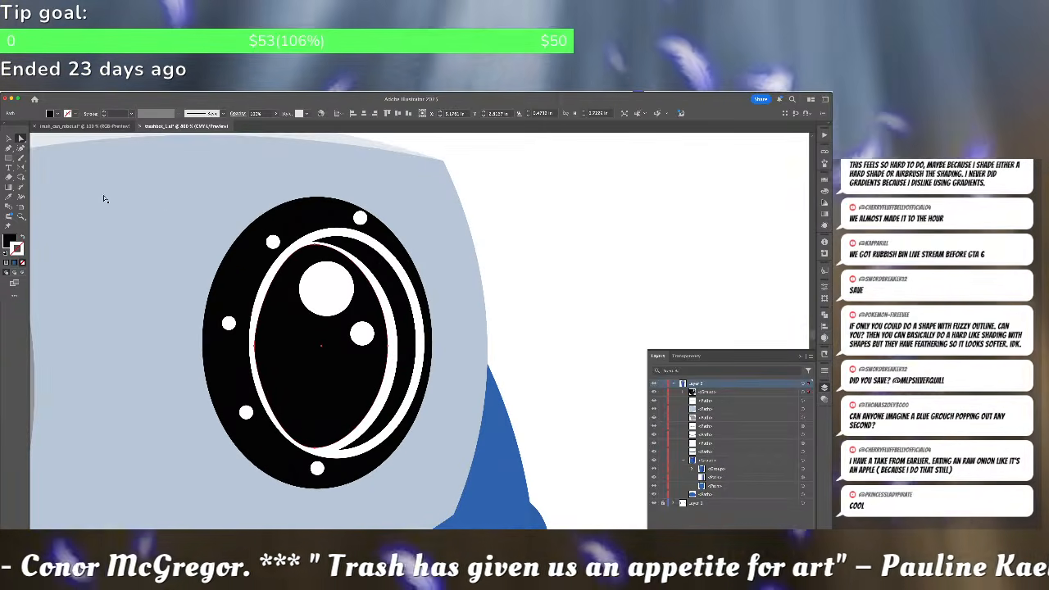
left_click(334, 236)
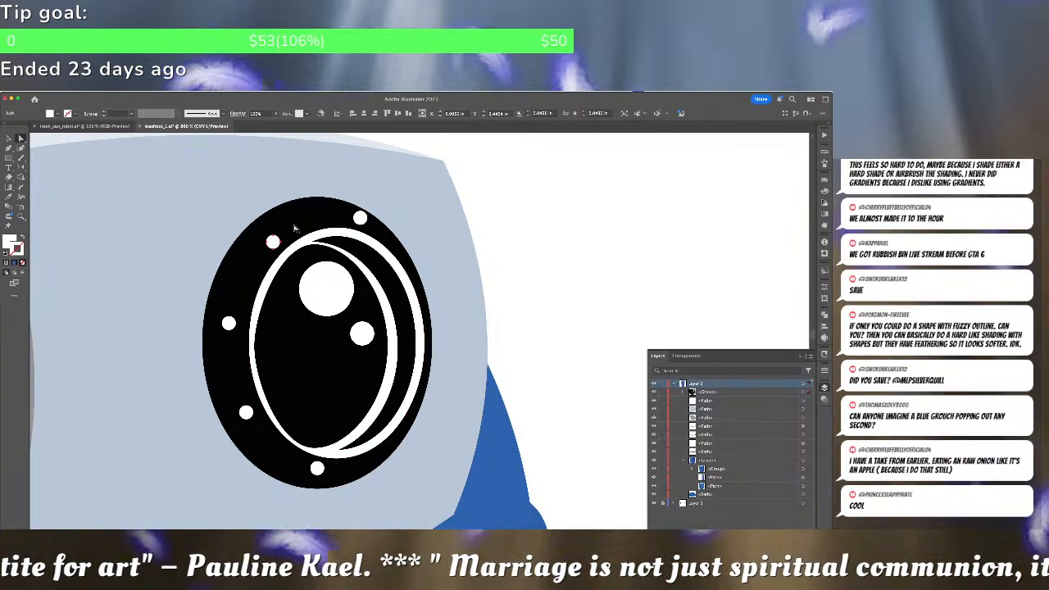
scroll(93, 290, "left", 5)
key("i")
left_click(139, 293)
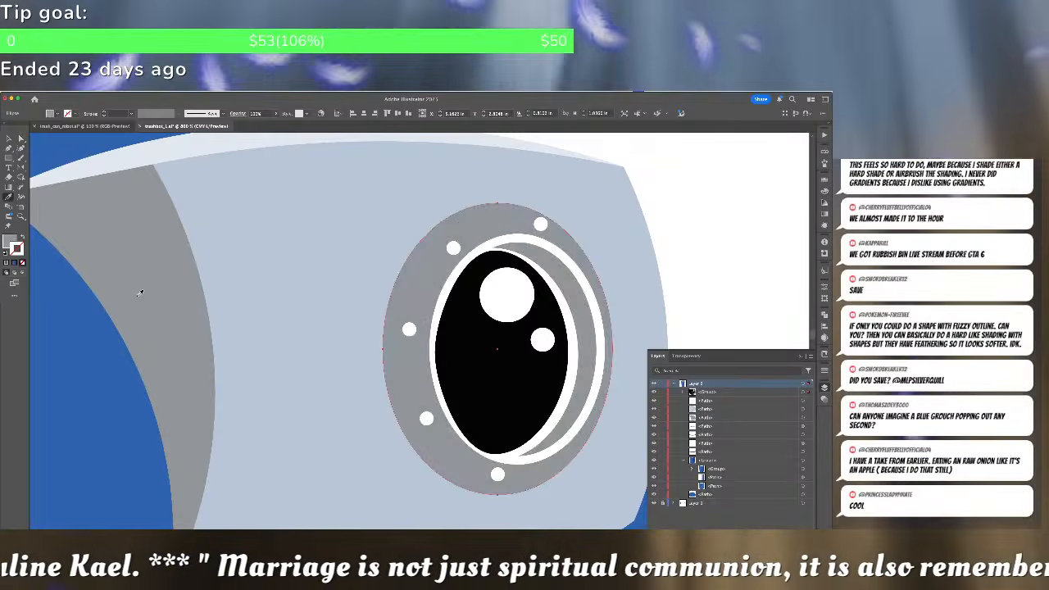
key("a")
scroll(309, 278, "right", 5)
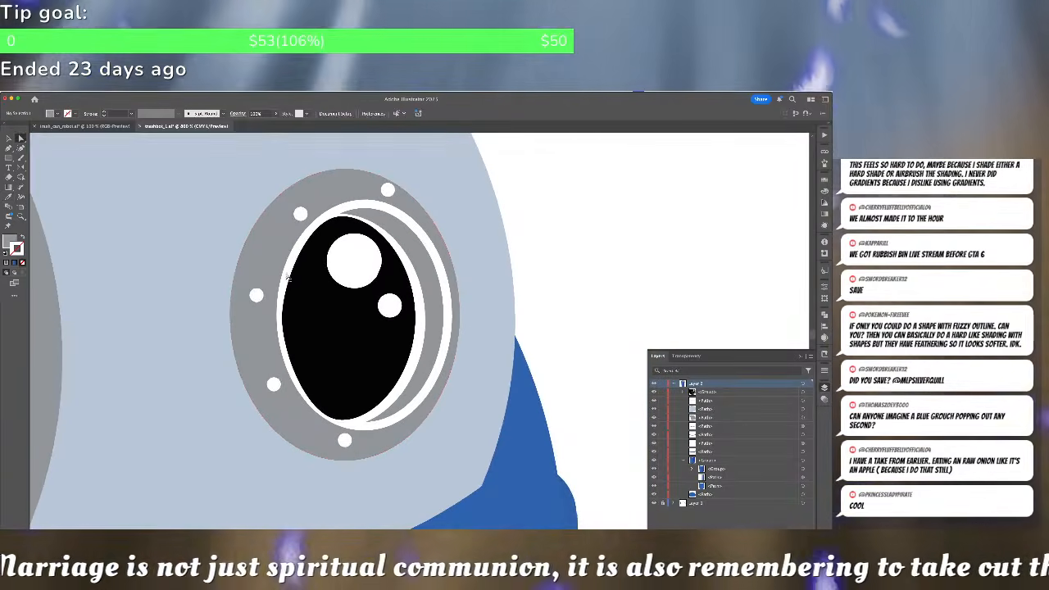
Delete the white rim outline around the pupil and the surplus black shape that makes the pupil's upper edge uneven
left_click(296, 275)
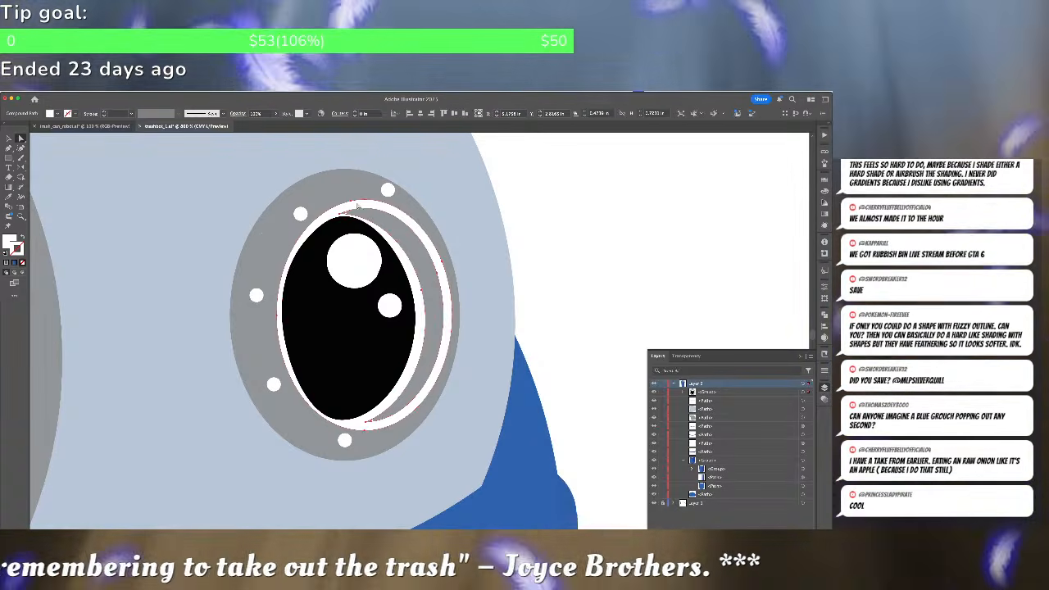
key("Delete")
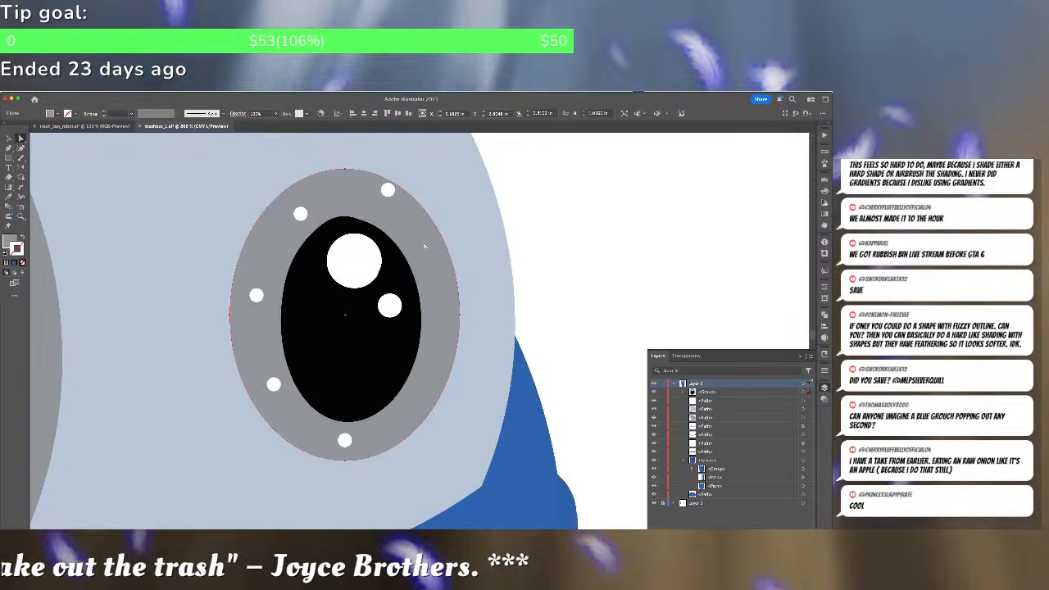
left_click(397, 251)
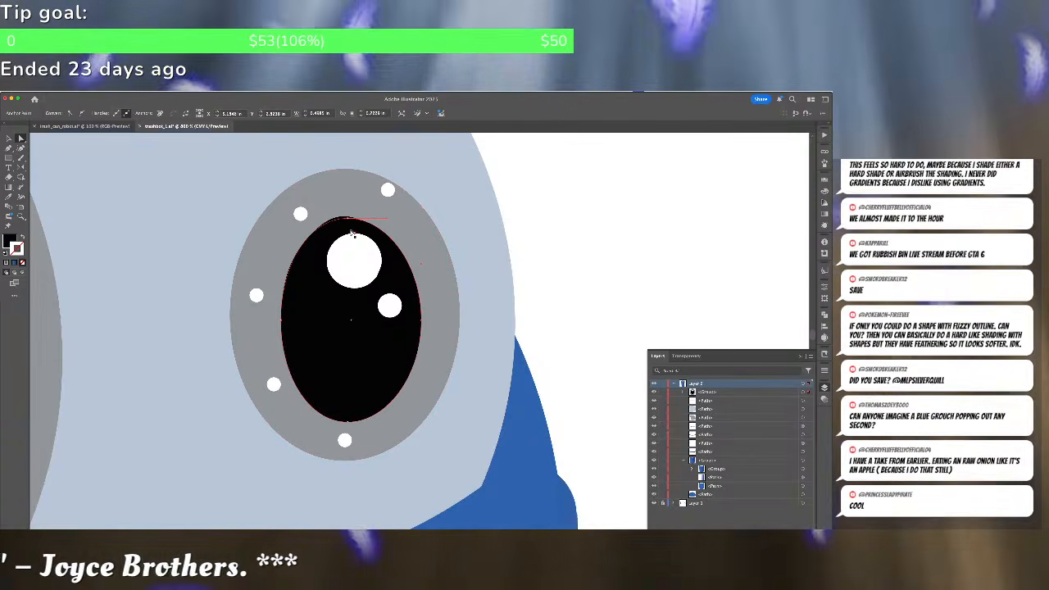
key("Delete")
key("Delete")
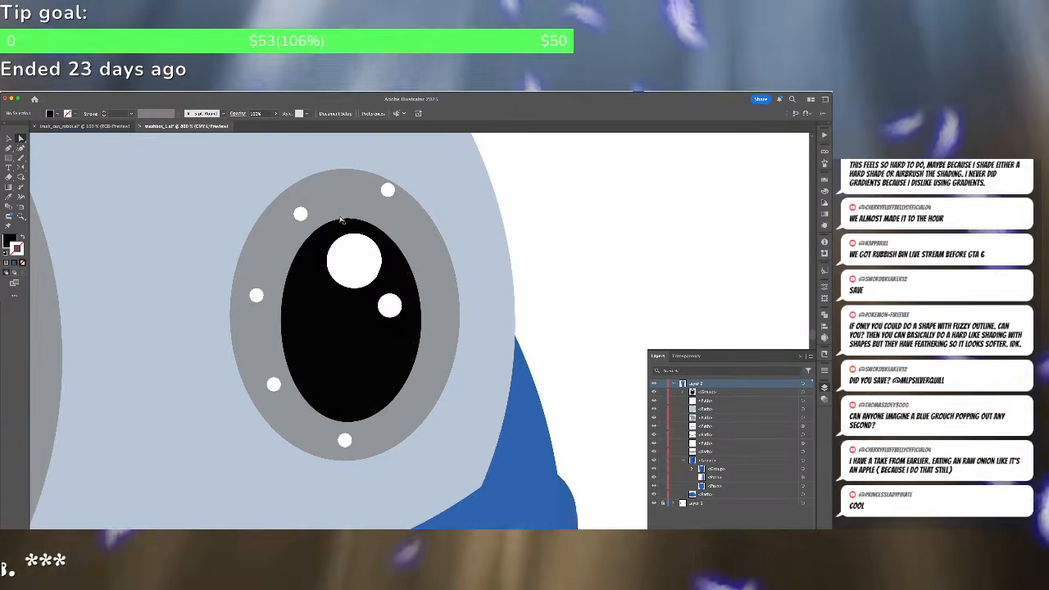
Replace the pupil's large white highlight with a slightly smaller circle drawn with the Ellipse tool, and lower the small highlight
left_click(387, 328)
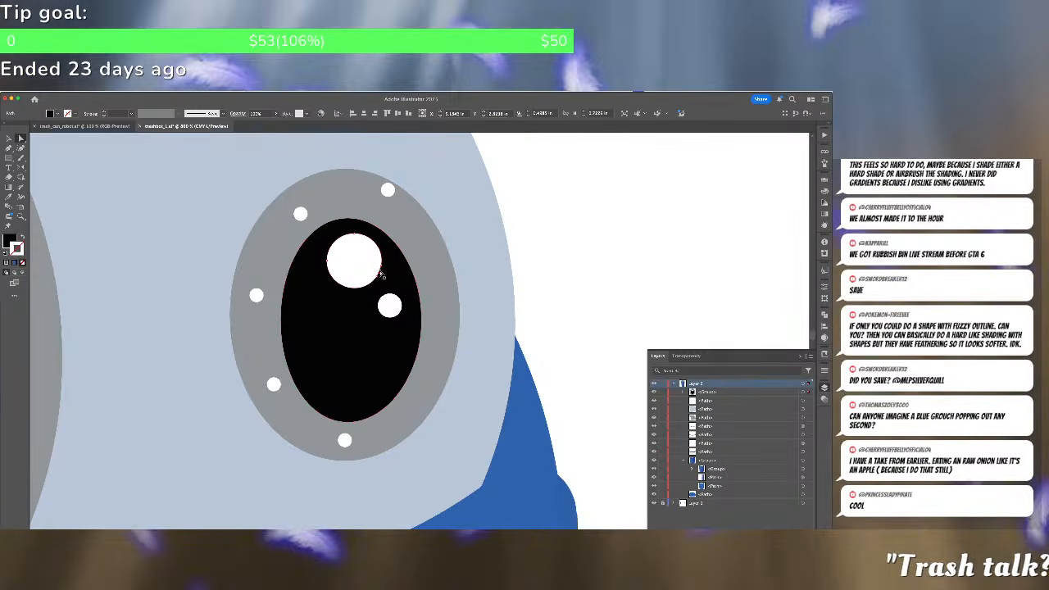
key("Delete")
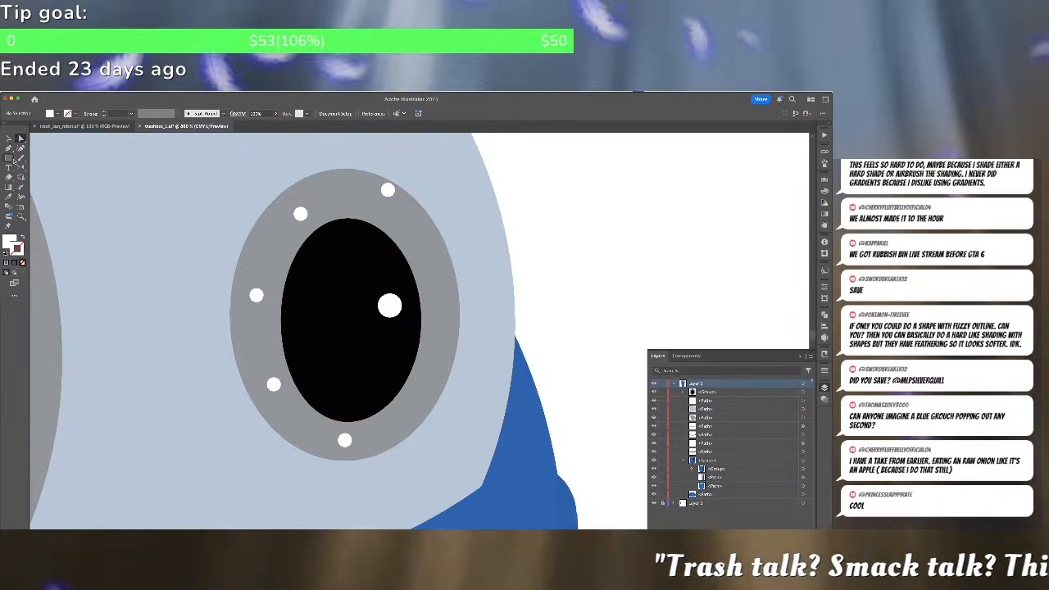
left_click_drag(14, 161, 49, 162)
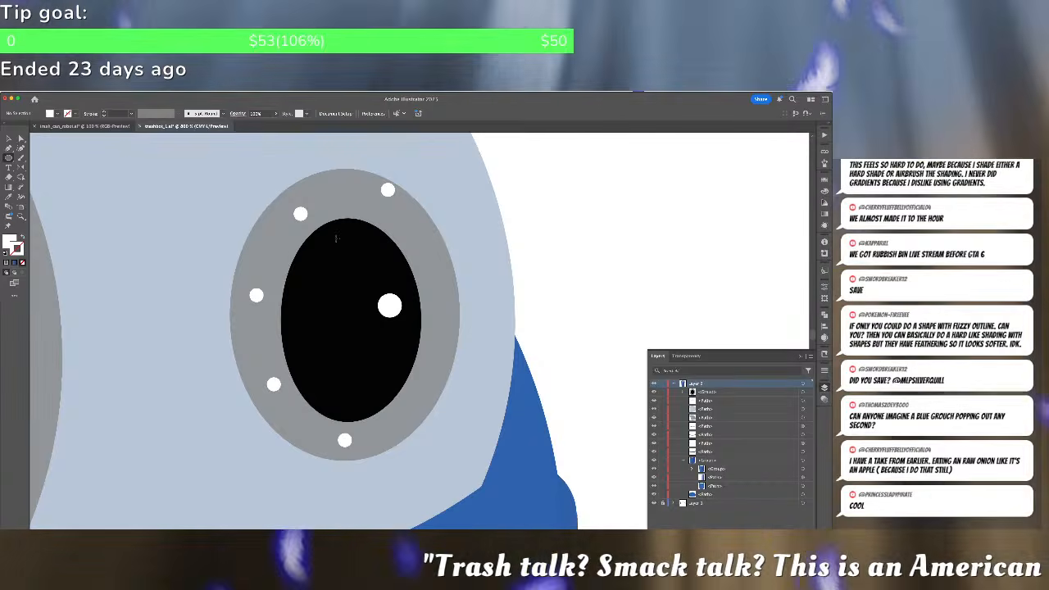
left_click_drag(336, 237, 395, 322)
key("v")
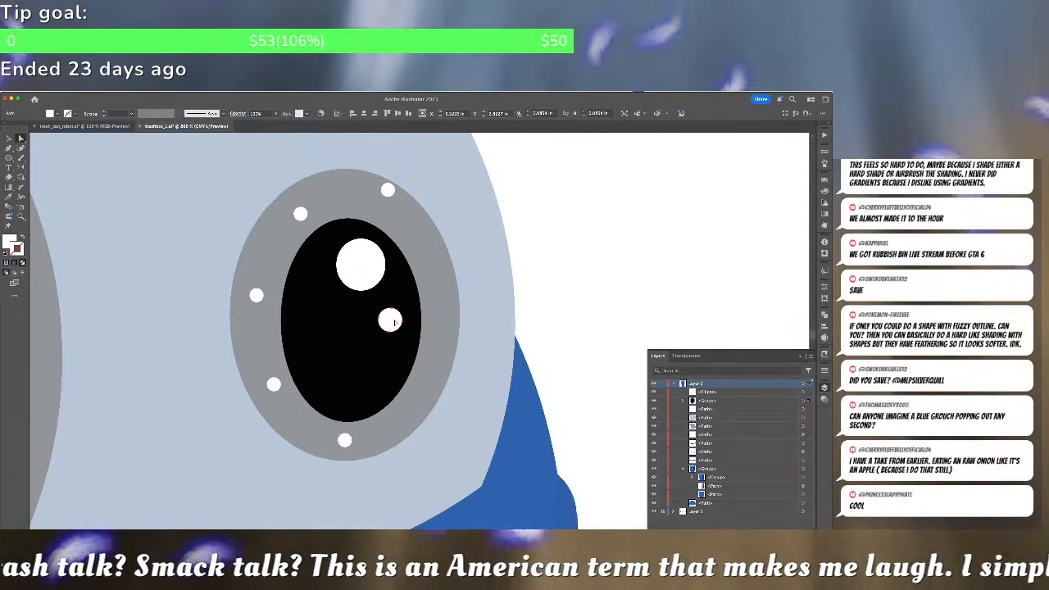
Delete the pupil's small white highlight and all the white dots around the eye's grey ring
key("Delete")
left_click(420, 311)
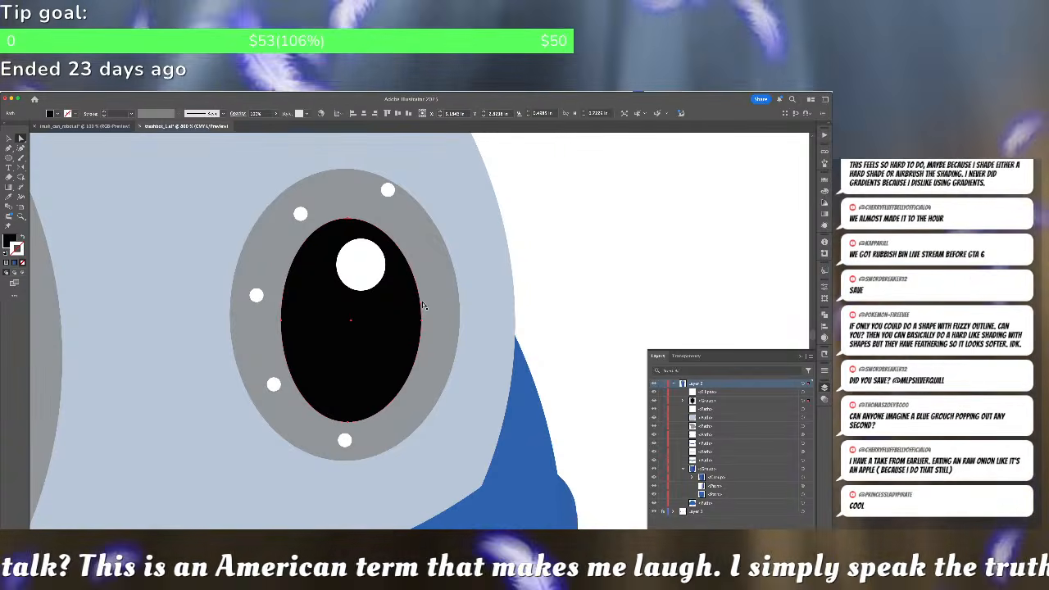
key("super+shift+a")
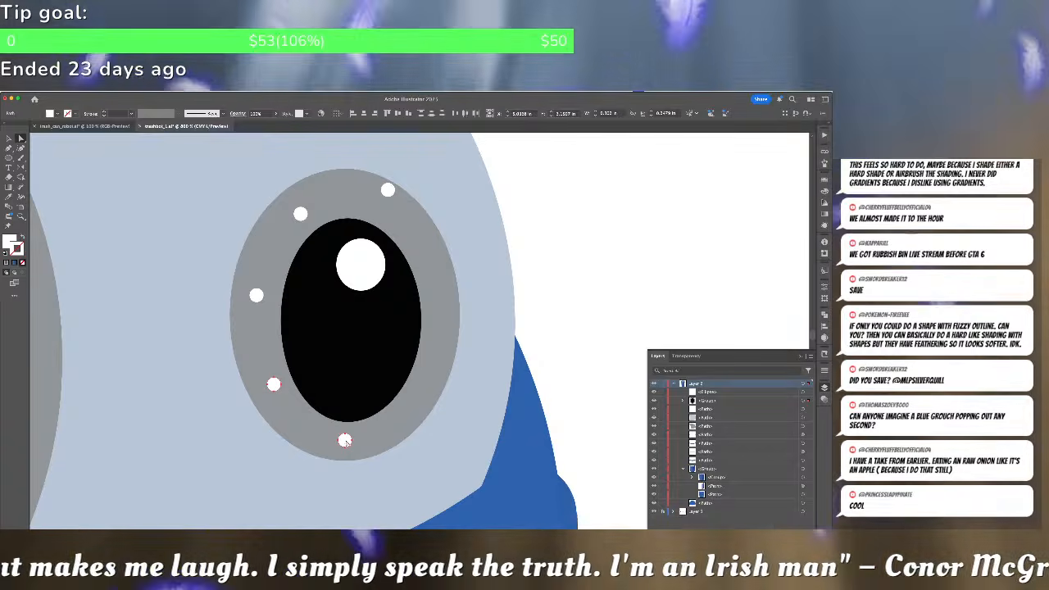
left_click(302, 214)
key("Delete")
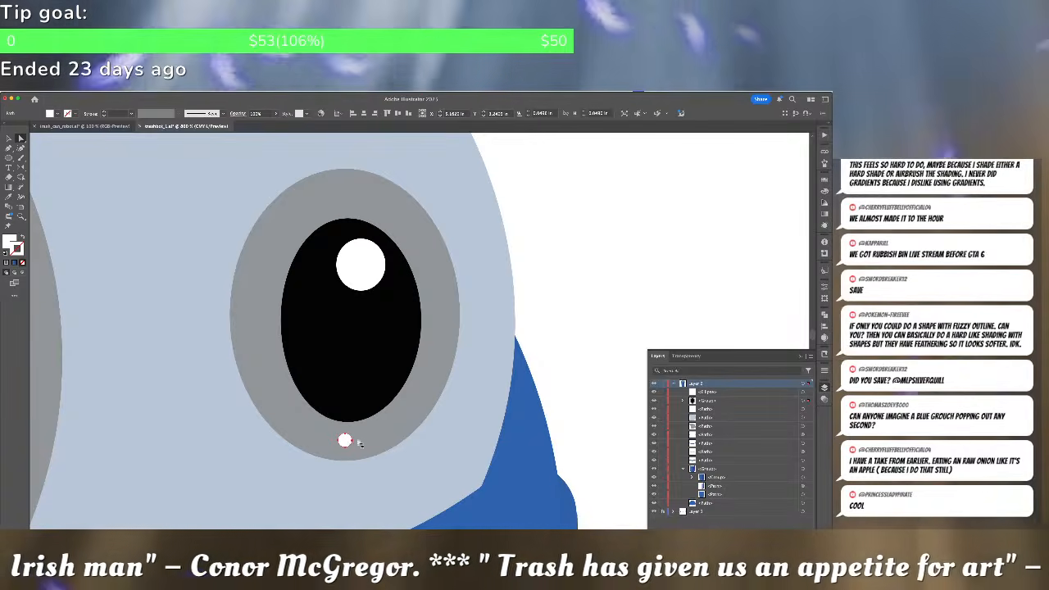
scroll(401, 430, "down", 8)
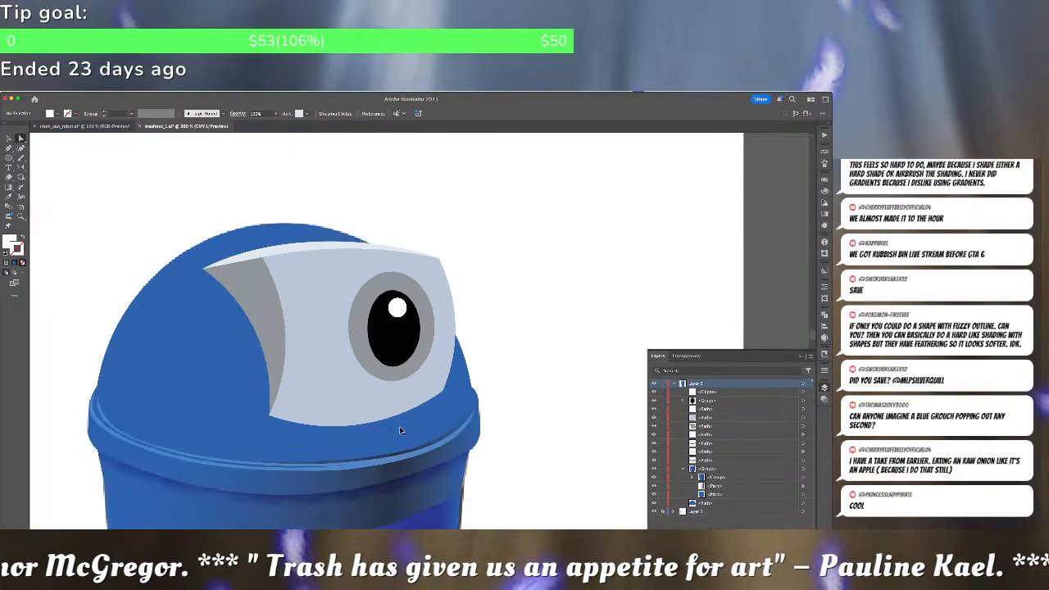
scroll(400, 430, "up", 8)
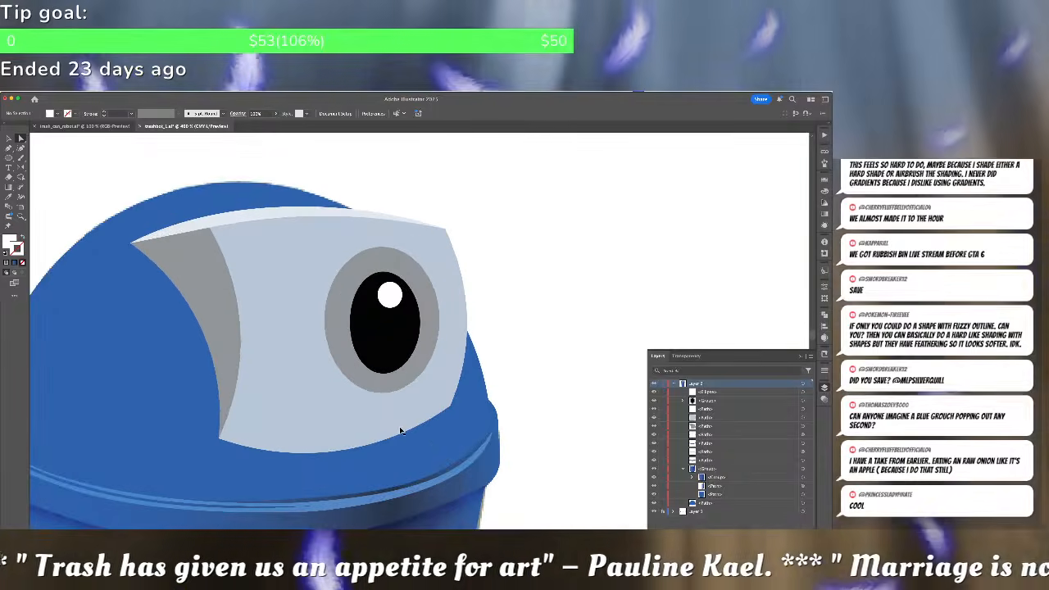
Recolour the pupil's fill to the dark blue-grey #282F3A
left_click(391, 328)
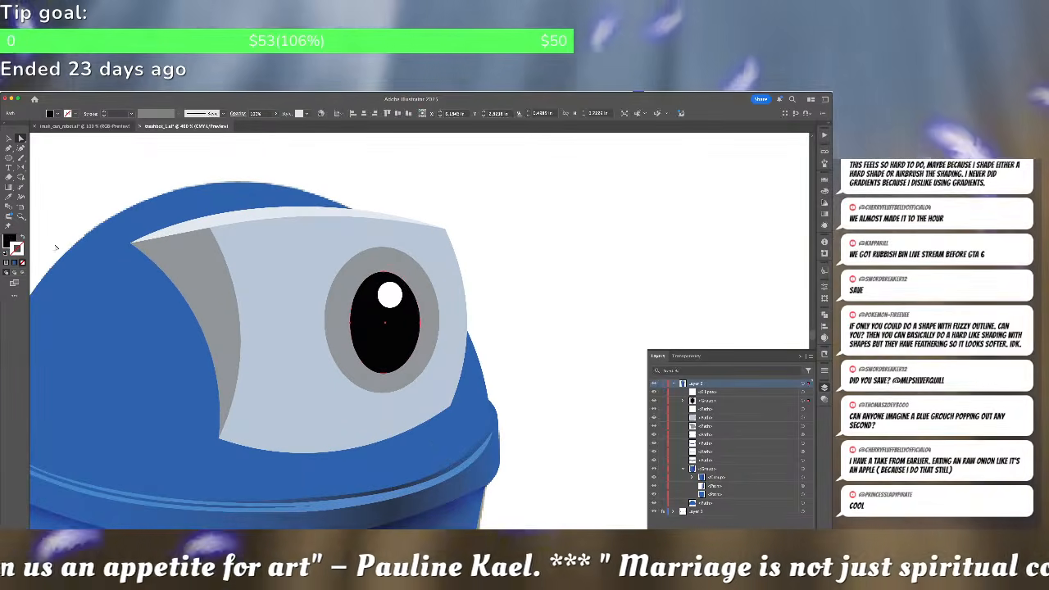
double_click(11, 240)
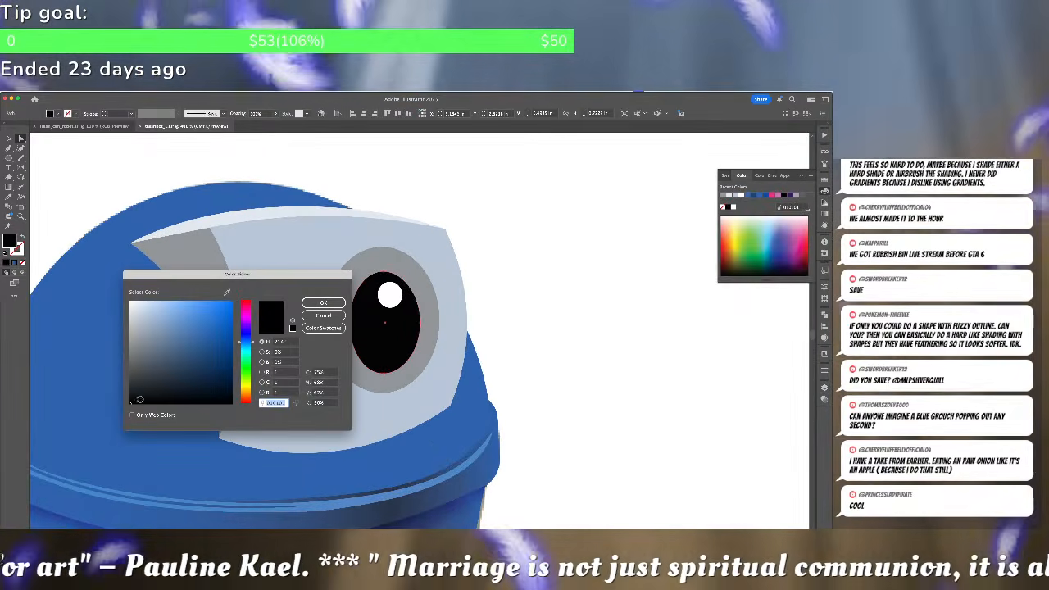
left_click(150, 384)
left_click(151, 388)
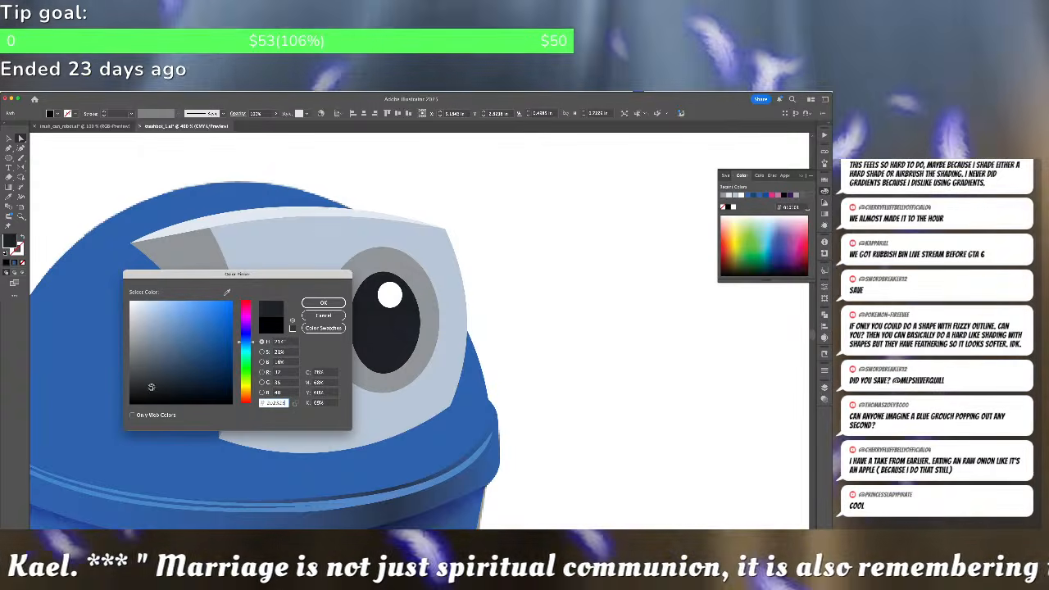
left_click(327, 305)
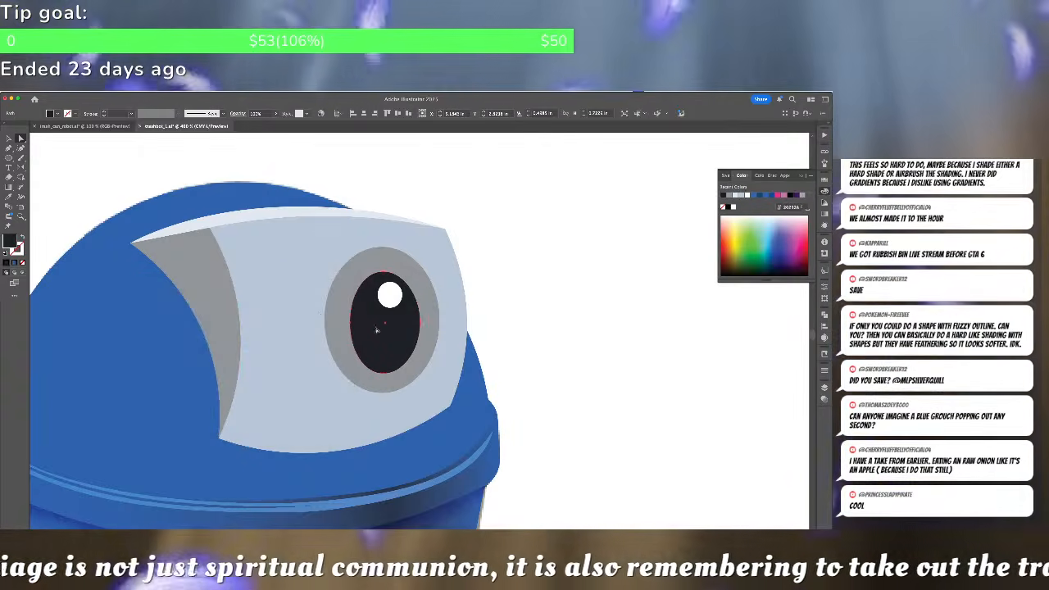
double_click(11, 242)
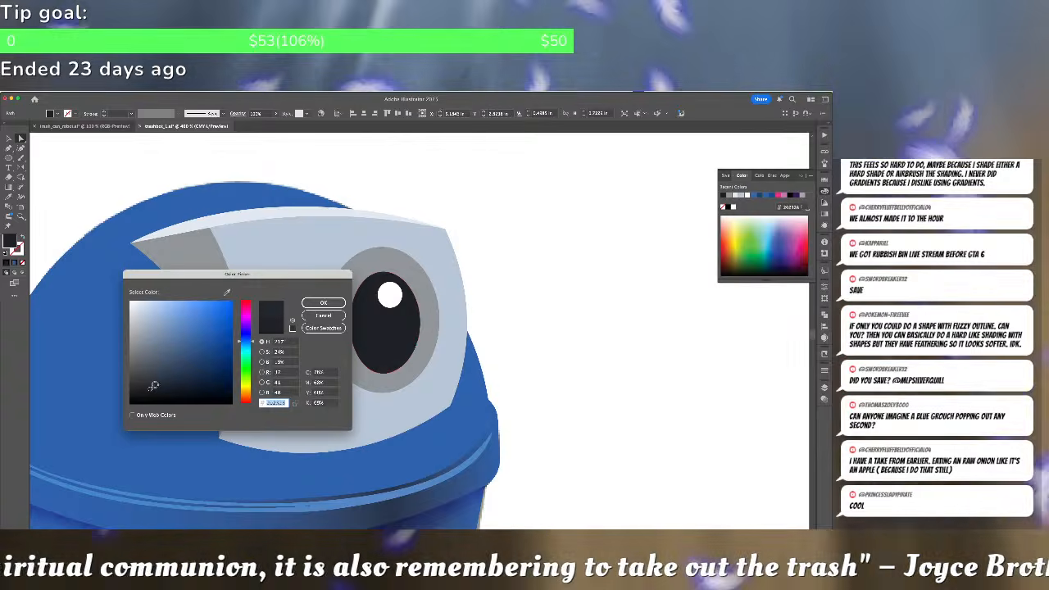
left_click(163, 381)
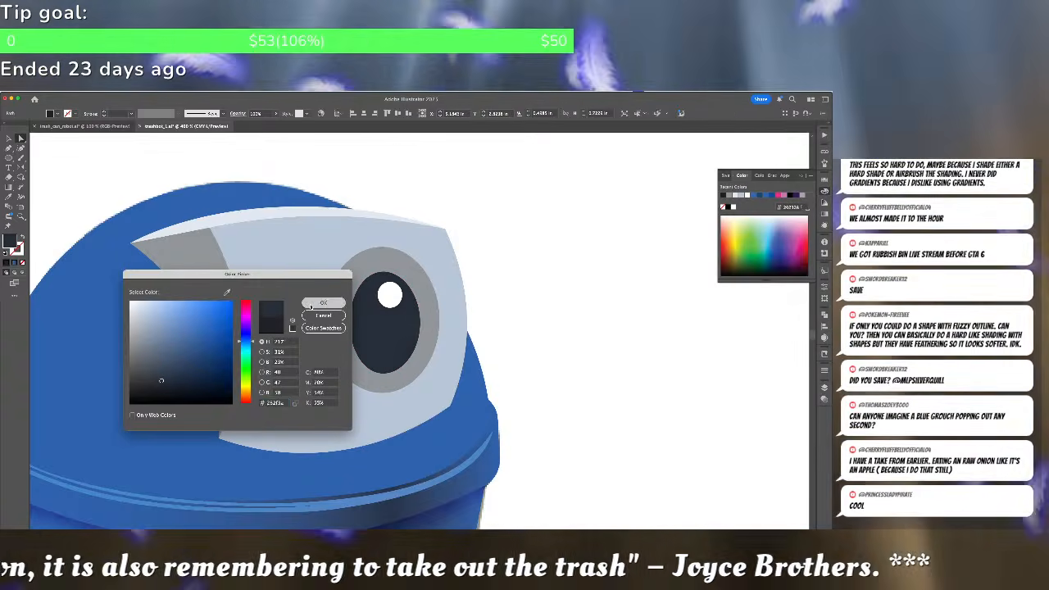
left_click(323, 303)
Draw a crescent along the pupil's left and lower edge with the Curvature tool, letting it slightly overlap the outline
scroll(380, 308, "up", 5)
scroll(379, 308, "down", 3)
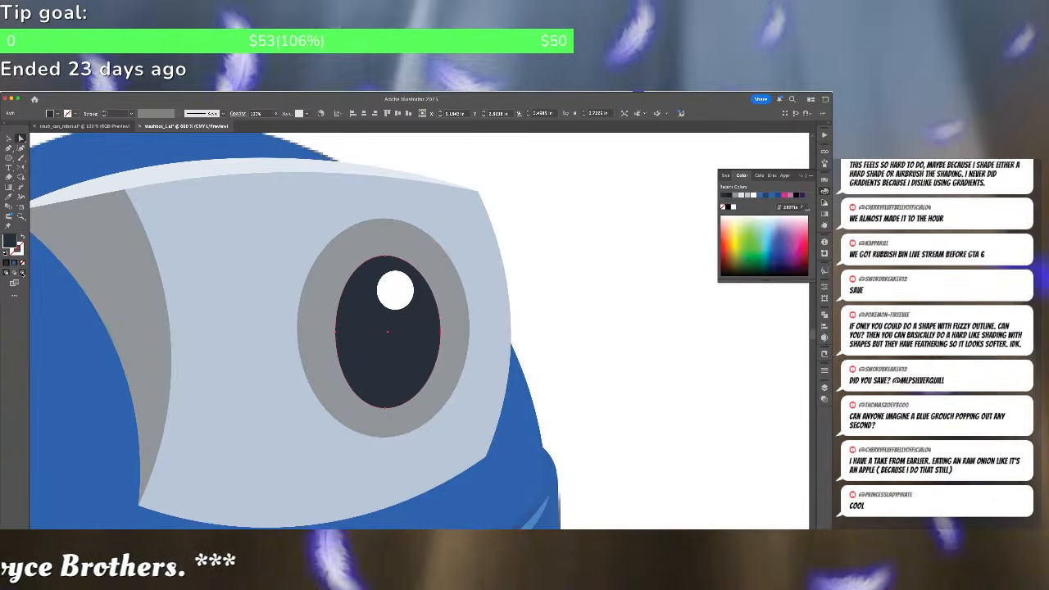
left_click(23, 273)
left_click(21, 145)
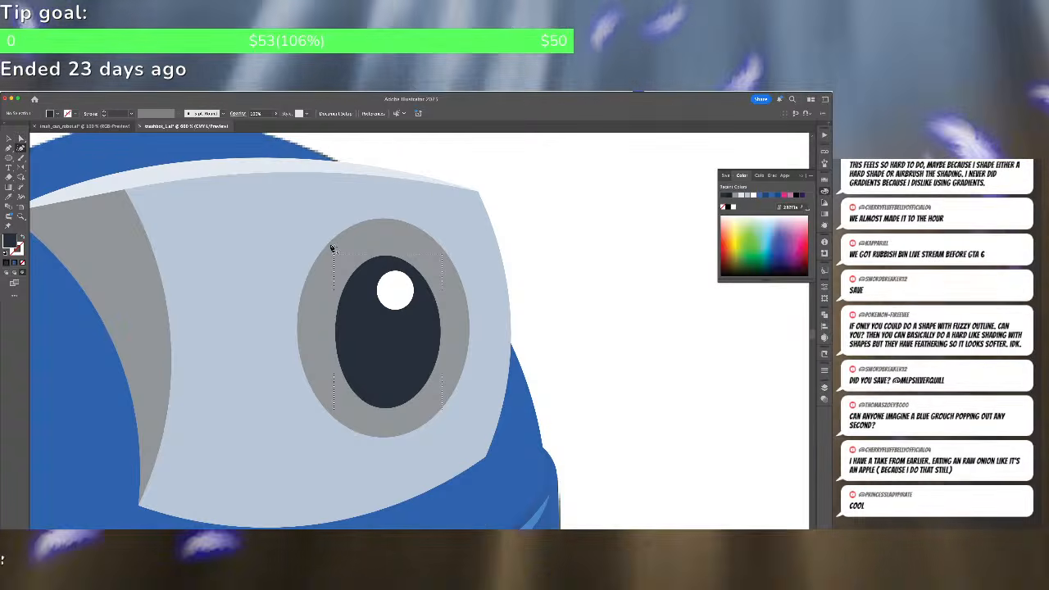
left_click(386, 272)
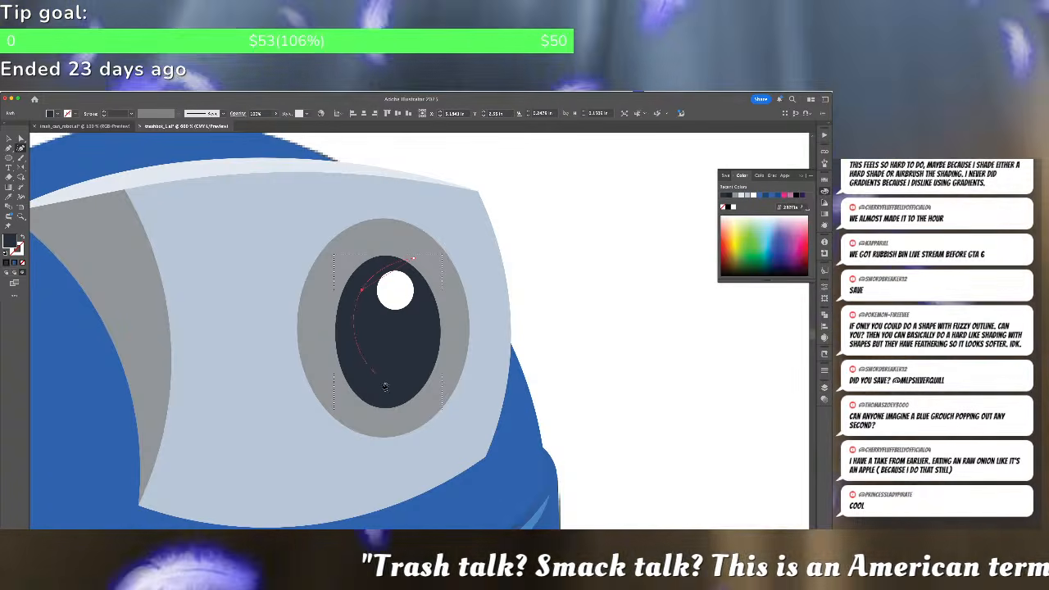
left_click_drag(385, 386, 412, 392)
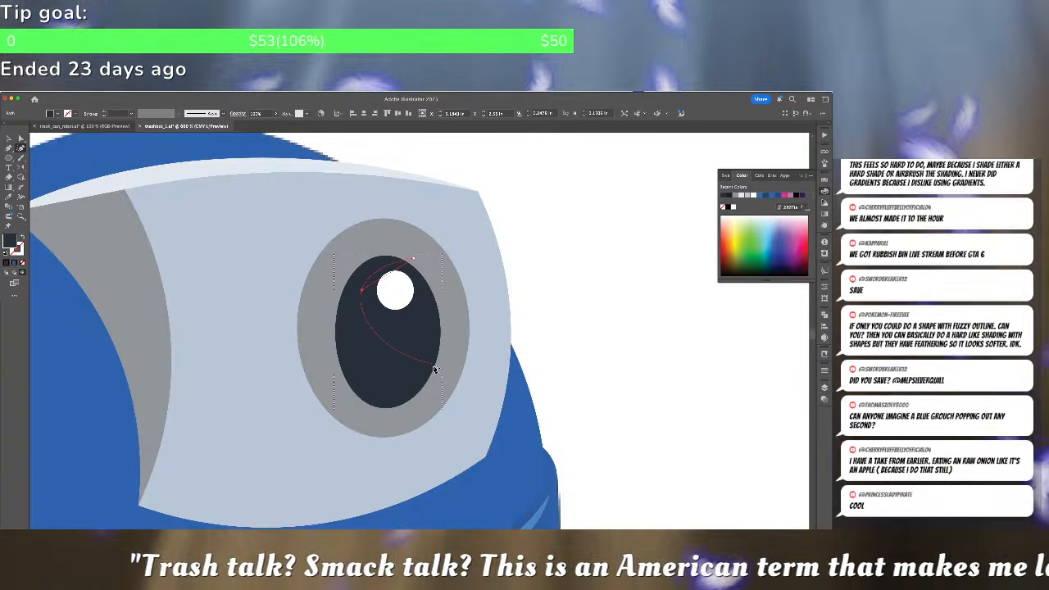
left_click(437, 371)
left_click(384, 414)
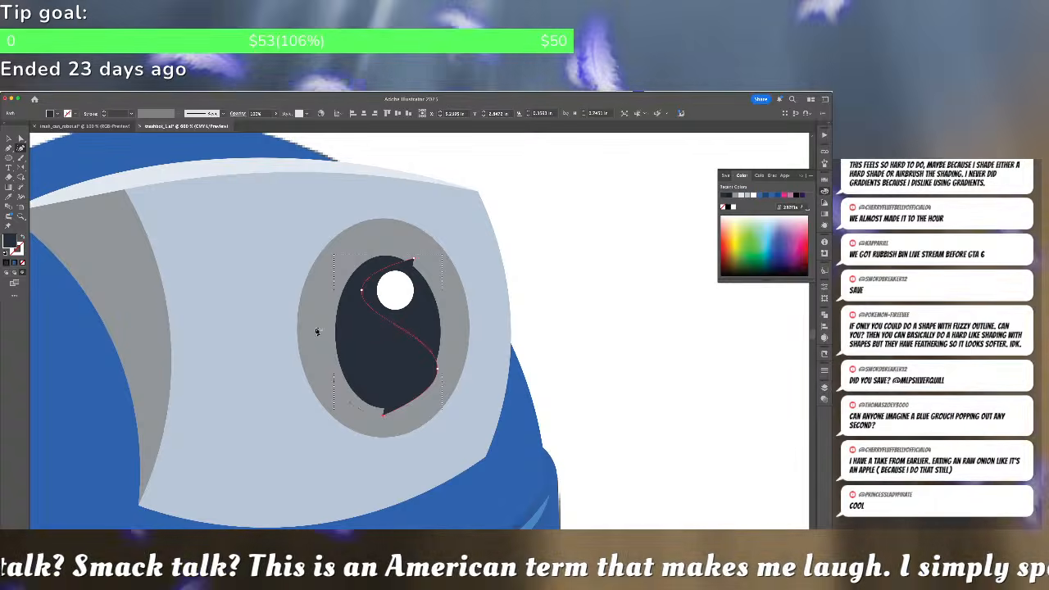
left_click(327, 315)
left_click(415, 260)
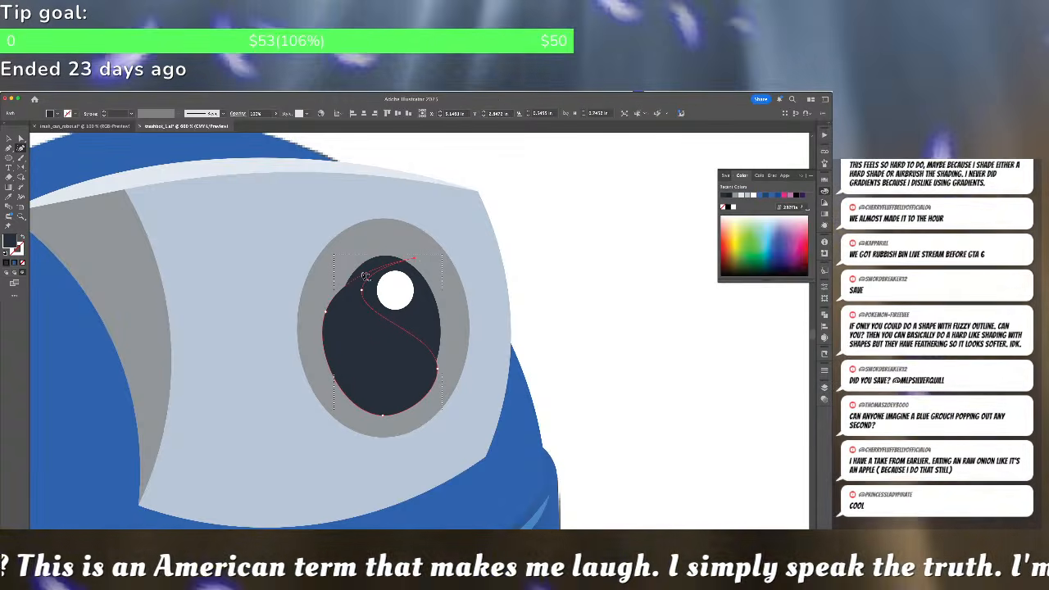
left_click(363, 252)
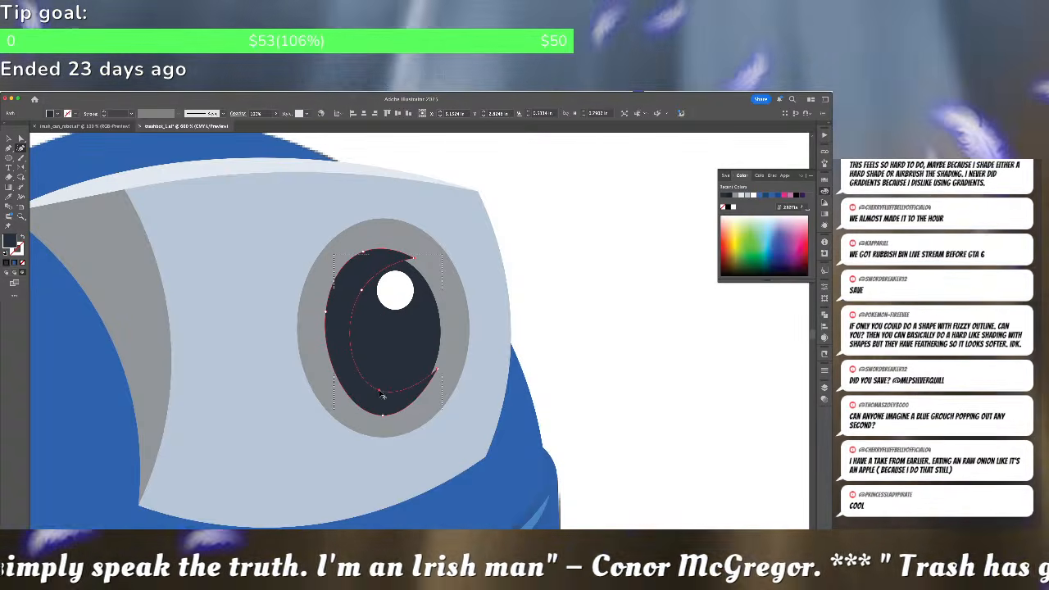
Cut the crescent, isolate the eye's group and paste the crescent in place inside the pupil with Draw Inside
key("a")
left_click(343, 354)
key("Delete")
key("super+z")
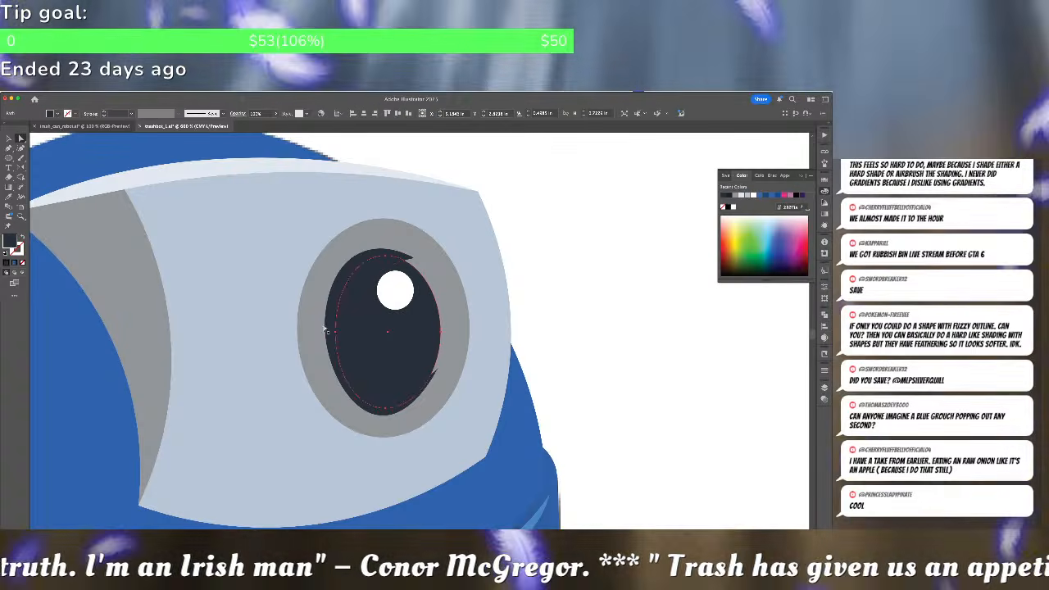
left_click(325, 330)
key("v")
key("Delete")
left_click(346, 325)
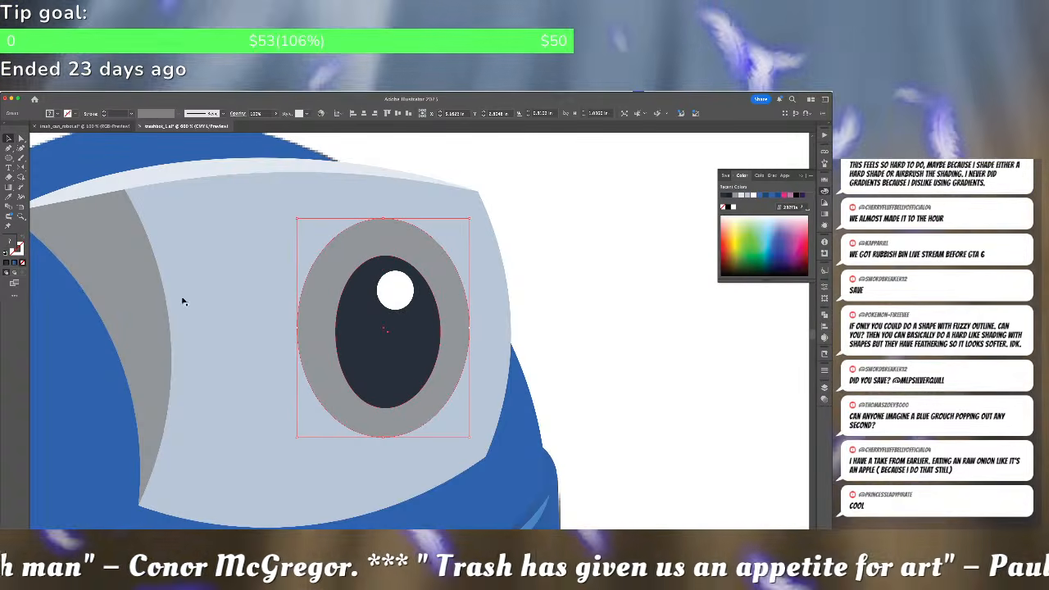
double_click(349, 337)
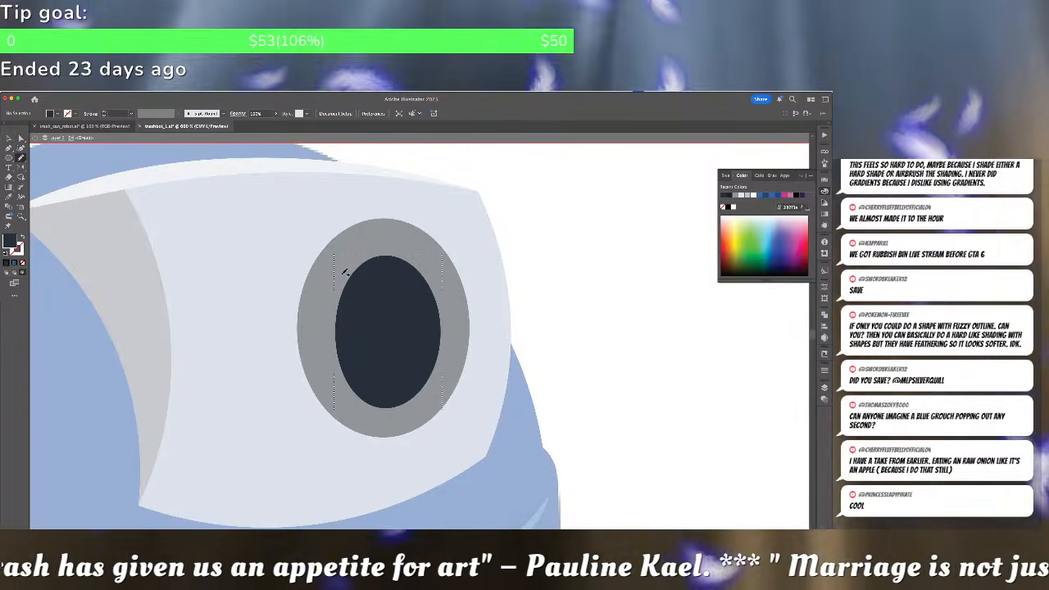
key("d")
mouse_move(342, 269)
left_mouse_down()
mouse_move(485, 325)
mouse_move(342, 344)
left_mouse_up()
key("super+f")
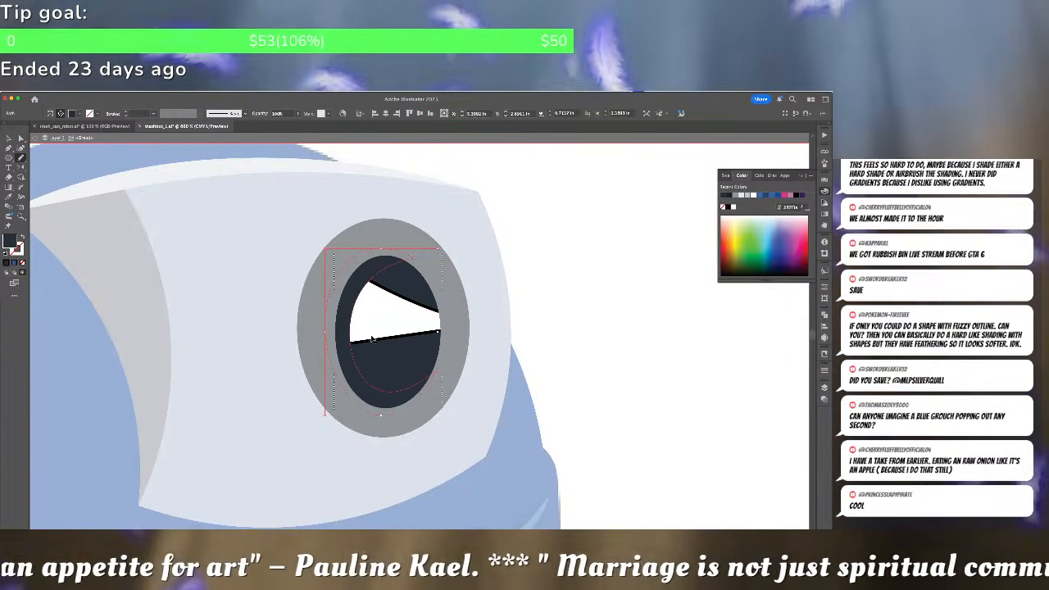
Undo the stray white shape in the pupil and adjust the crescent's lower inner curve
key("super+z")
key("super+z")
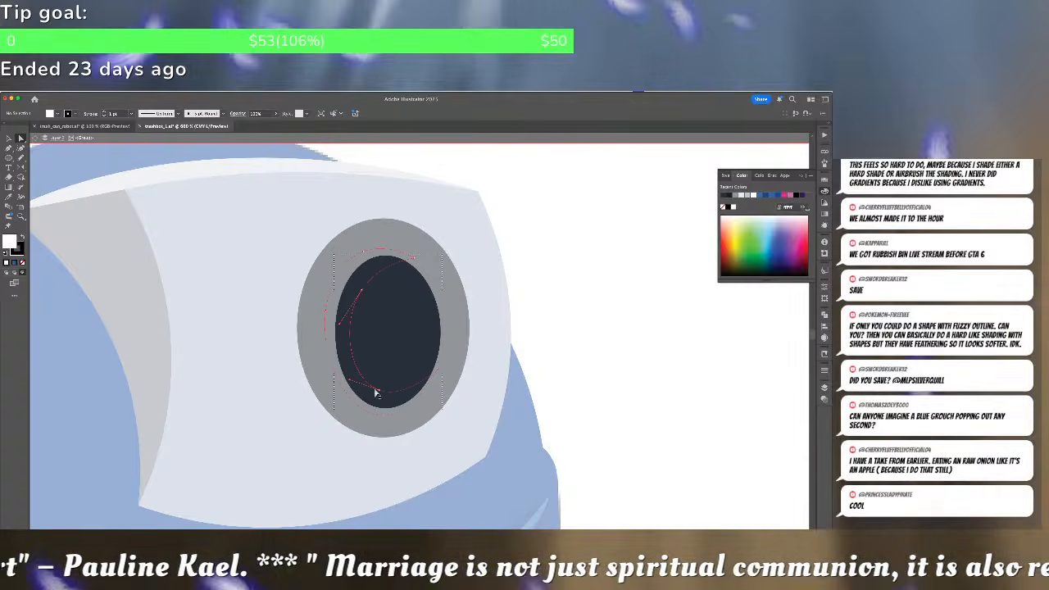
left_click_drag(376, 394, 376, 396)
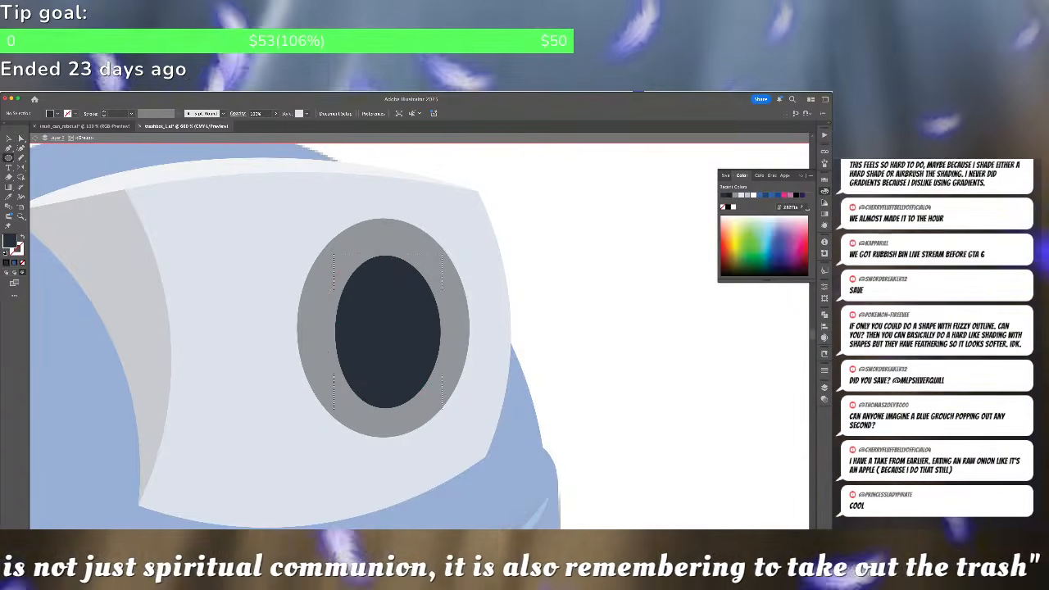
Draw an upright ellipse over the crescent's inner side and a thin curved sliver along the pupil's right edge, both inside the pupil
left_click_drag(342, 277, 394, 359)
left_click_drag(412, 394, 412, 394)
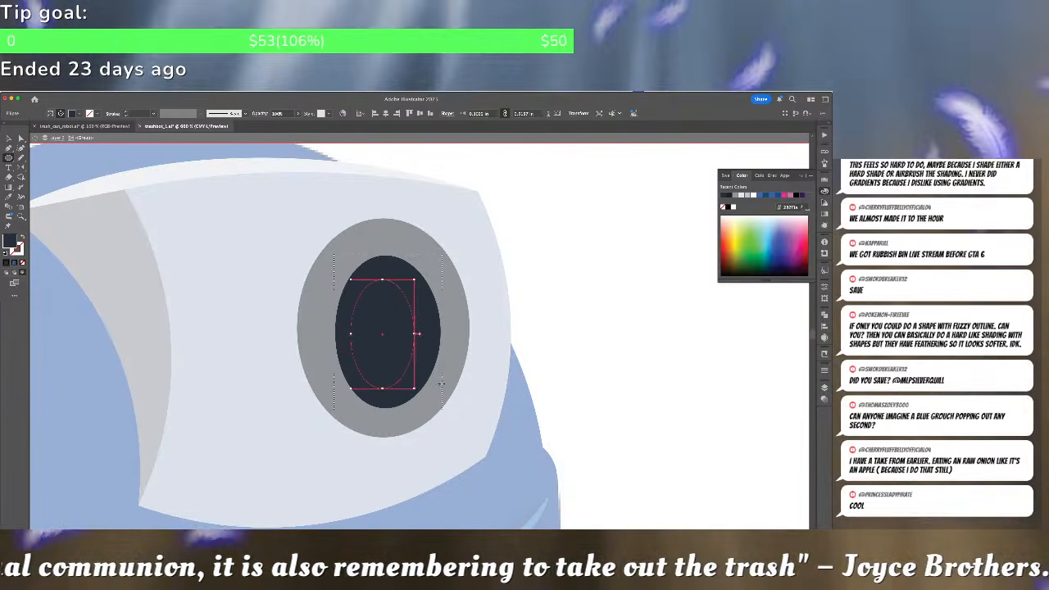
key("ctrl+shift+a")
key("ctrl+z")
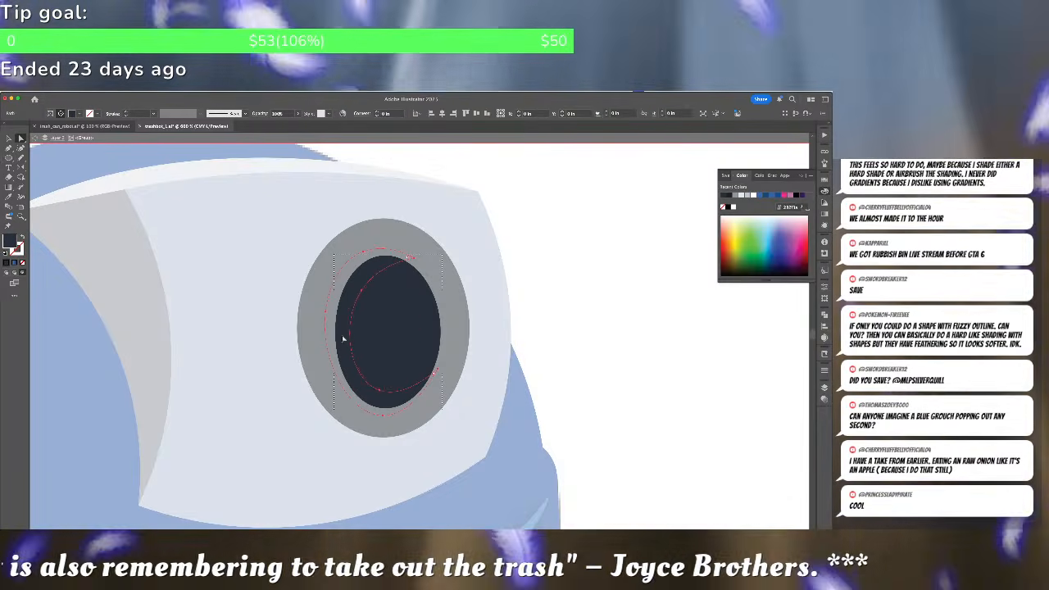
key("ctrl+z")
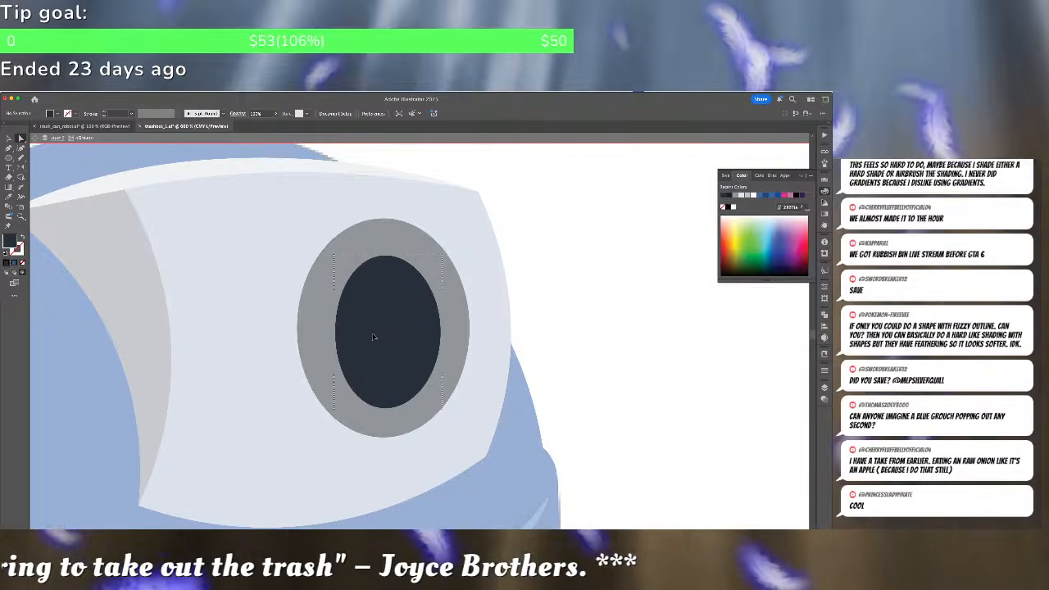
key("ctrl+z")
key("ctrl+z")
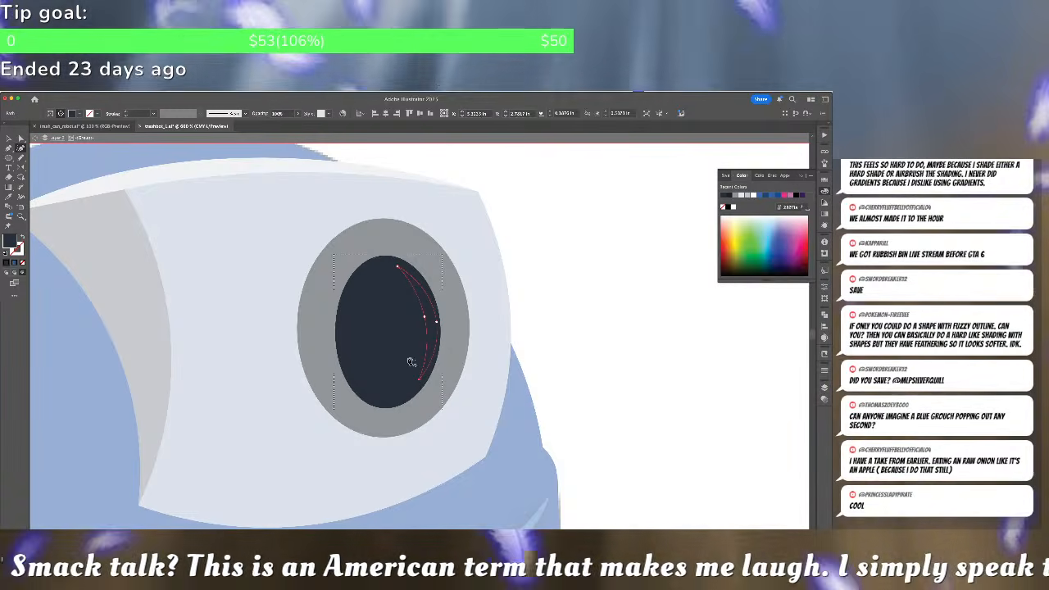
Unite the crescent, ellipse and thin sliver shapes with Pathfinder and set their blend mode to Multiply
key("v")
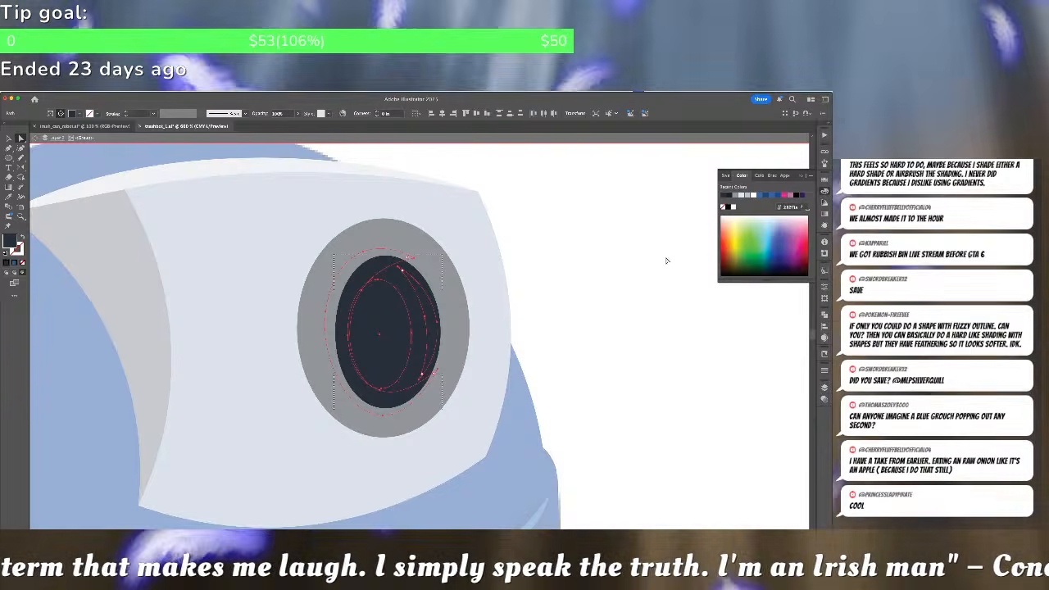
left_click(824, 314)
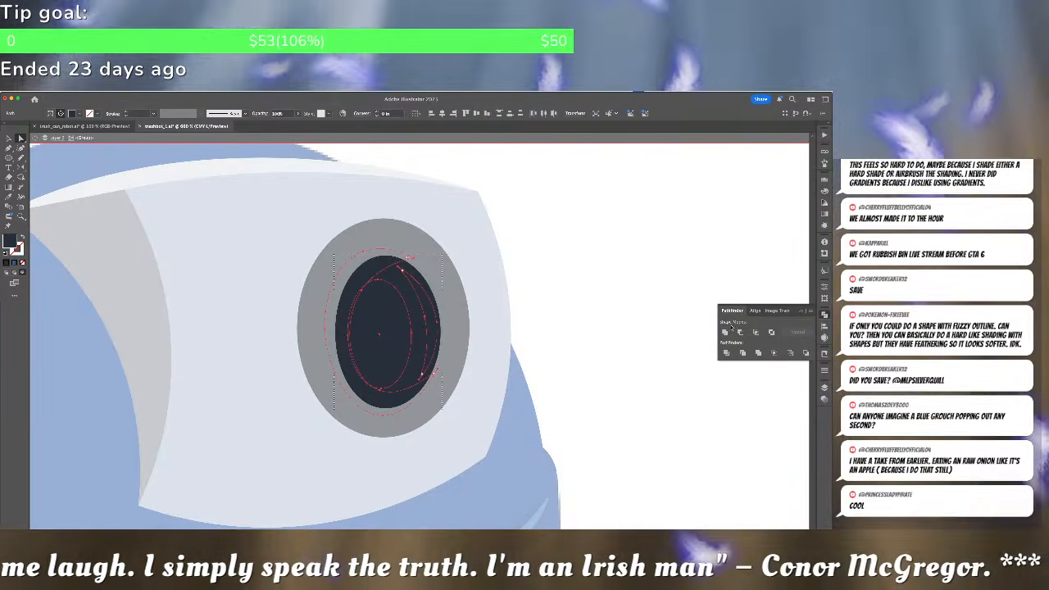
left_click(824, 398)
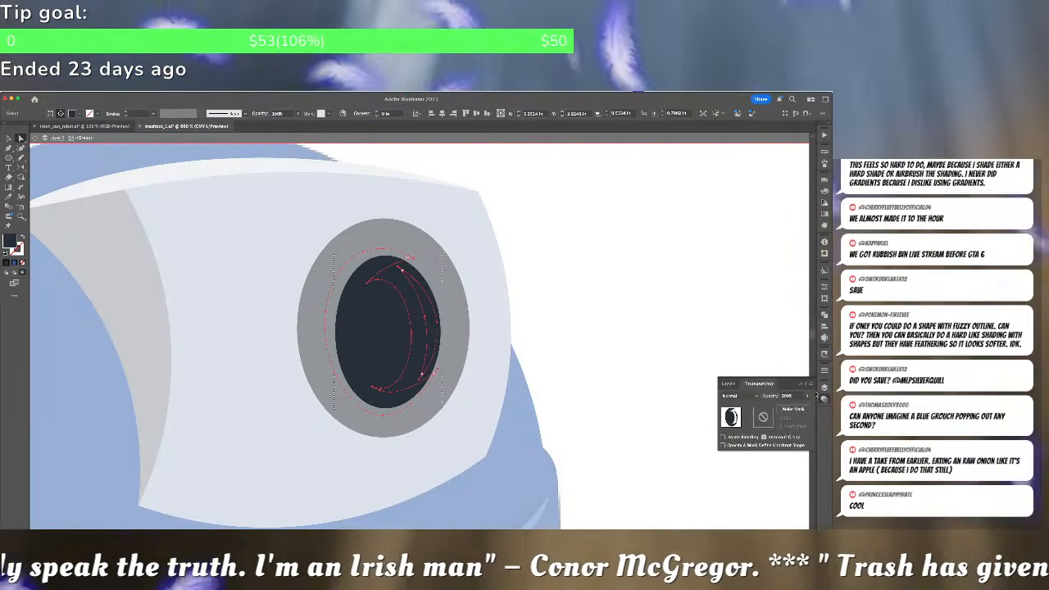
left_click(739, 397)
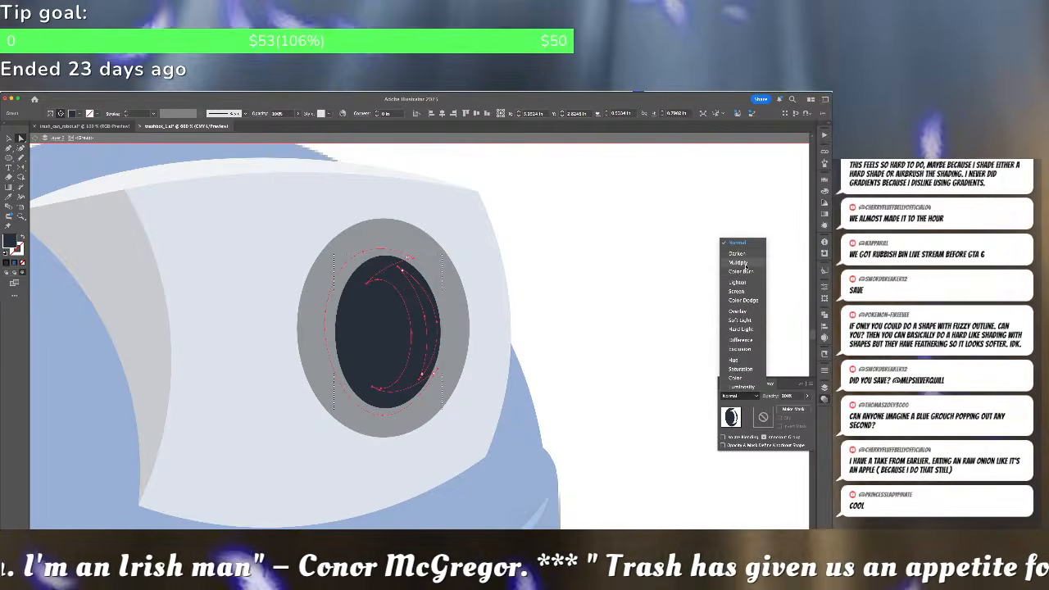
left_click(738, 263)
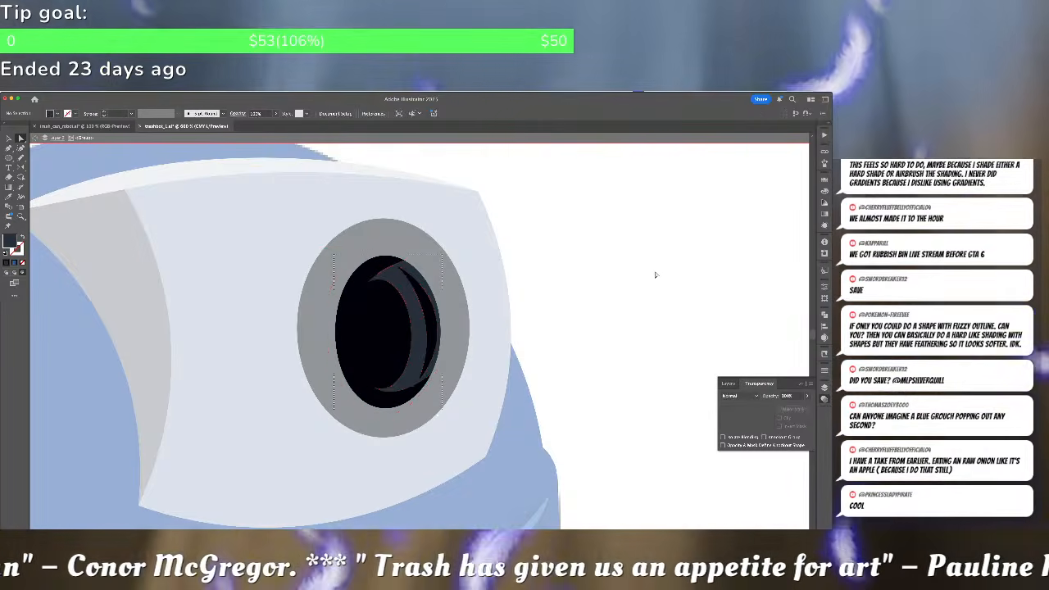
Leave the eye group's isolation, lower the white highlight slightly and reshape the upper end of the pupil's shadow
key("Escape")
left_click_drag(403, 297, 398, 311)
left_click(382, 275)
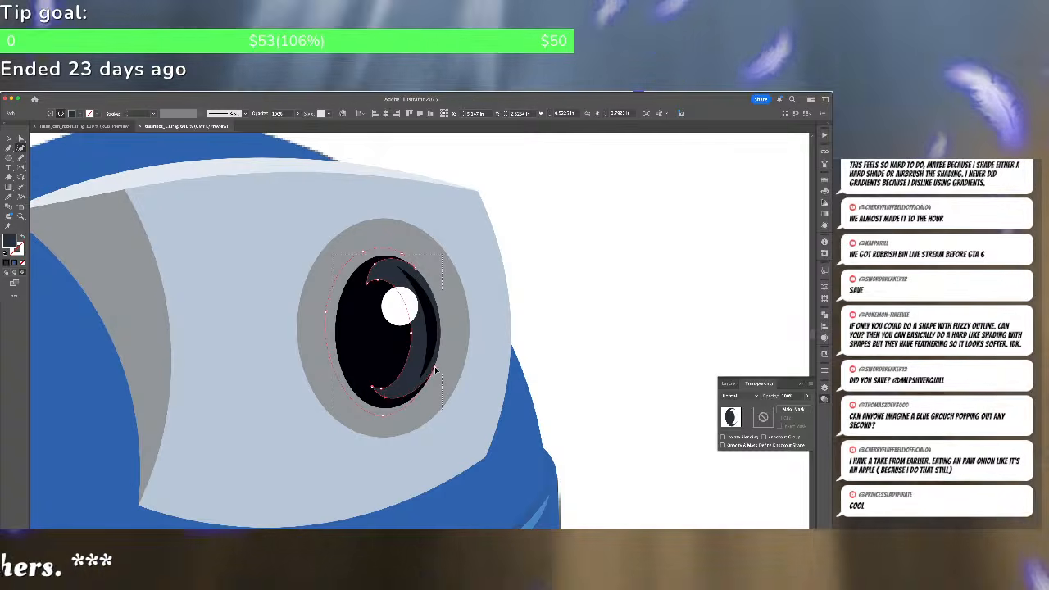
left_click(515, 327)
key("ctrl+minus")
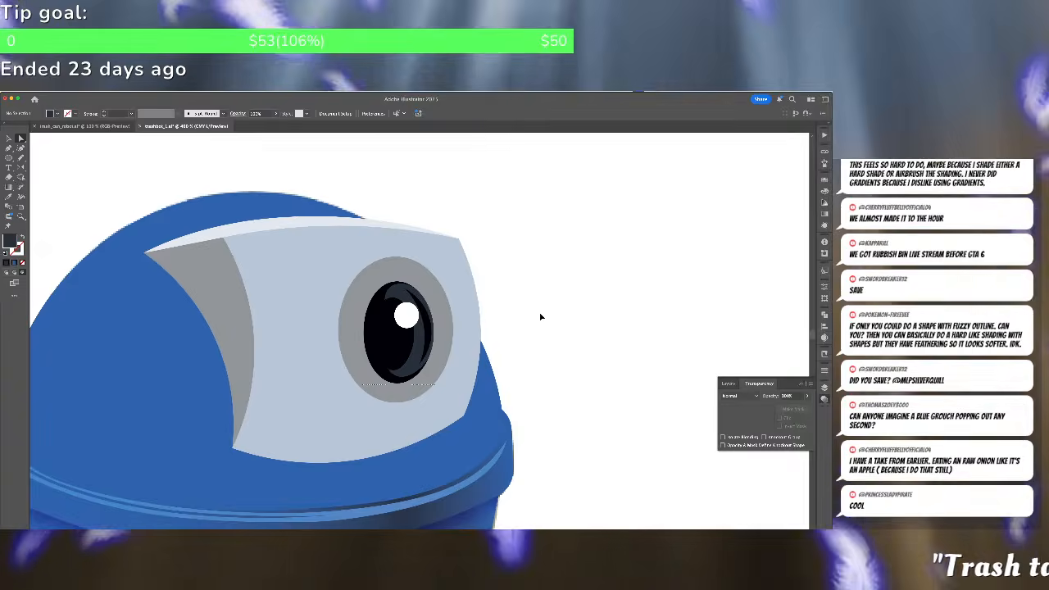
Examine how the pupil and white highlight read against the whole trash can
key("ctrl+minus")
key("ctrl+minus")
key("ctrl+minus")
key("ctrl+minus")
key("ctrl+plus")
key("ctrl+plus")
key("ctrl+plus")
key("ctrl+plus")
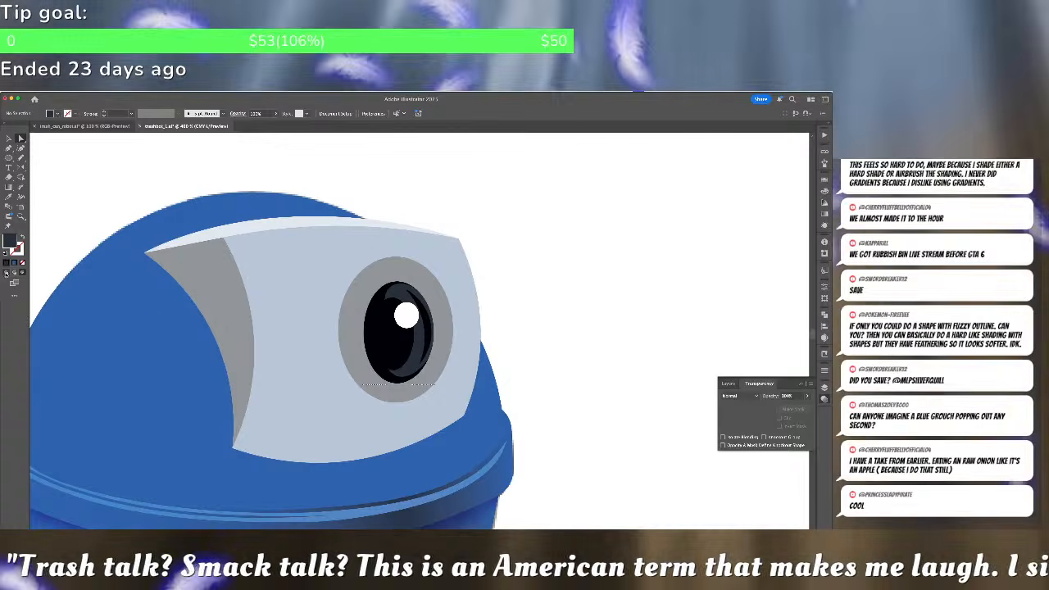
Draw a white ellipse over the pupil's right half and stretch its right side out onto the grey ring
left_click(403, 318)
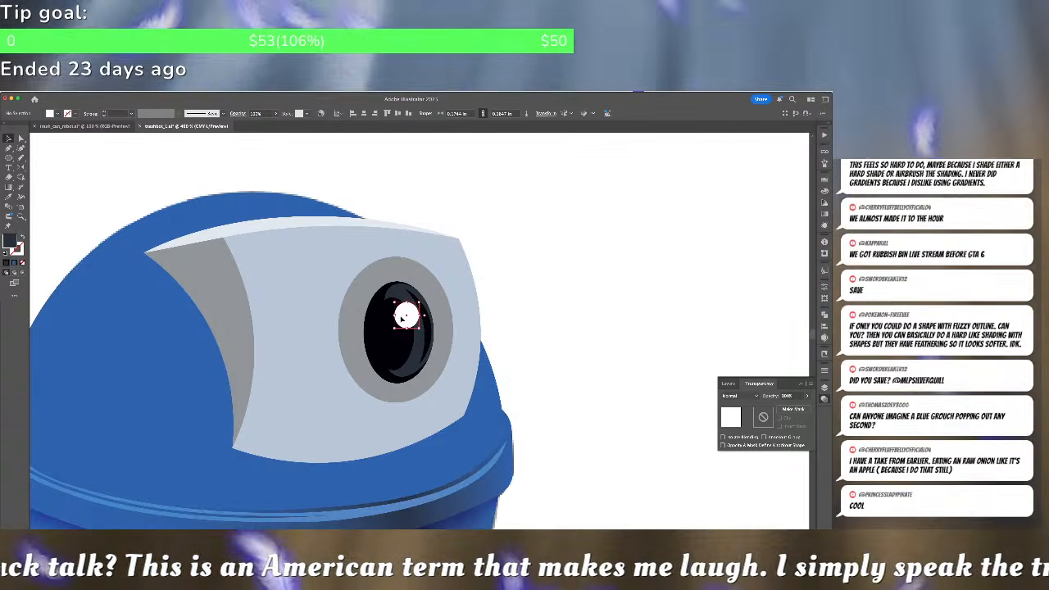
left_click(489, 300)
key("a")
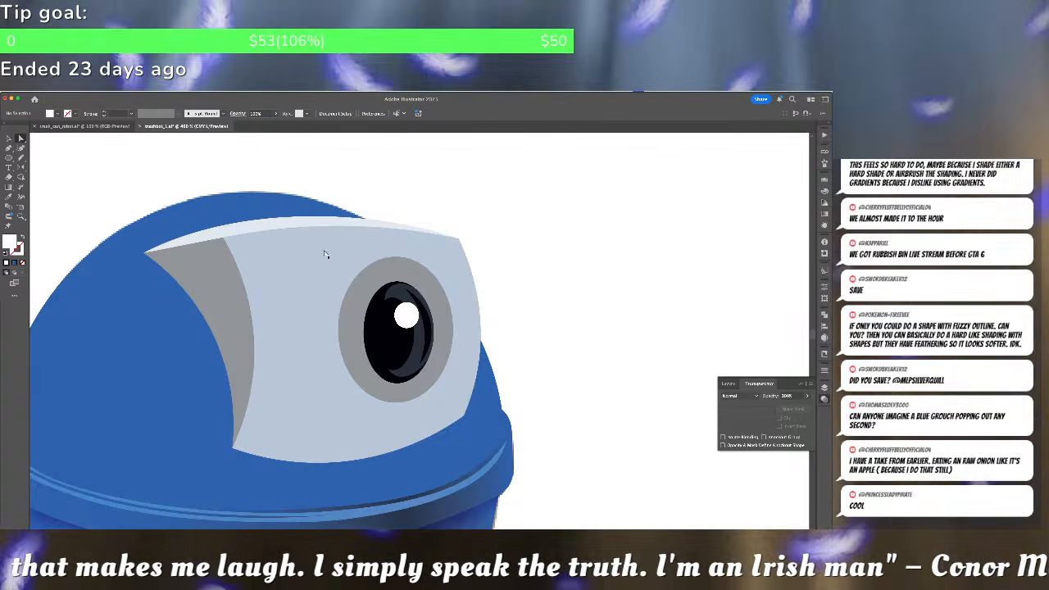
key("p")
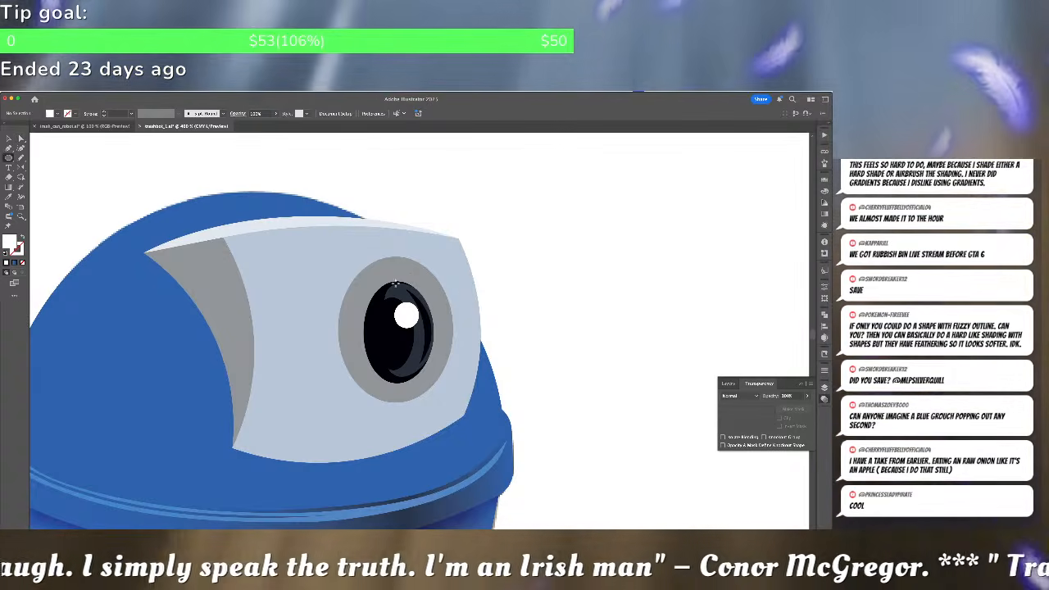
left_click(396, 284)
left_click_drag(404, 357, 421, 359)
mouse_move(439, 377)
left_mouse_down()
mouse_move(460, 390)
mouse_move(418, 368)
left_mouse_up()
key("v")
left_click_drag(371, 337, 441, 335)
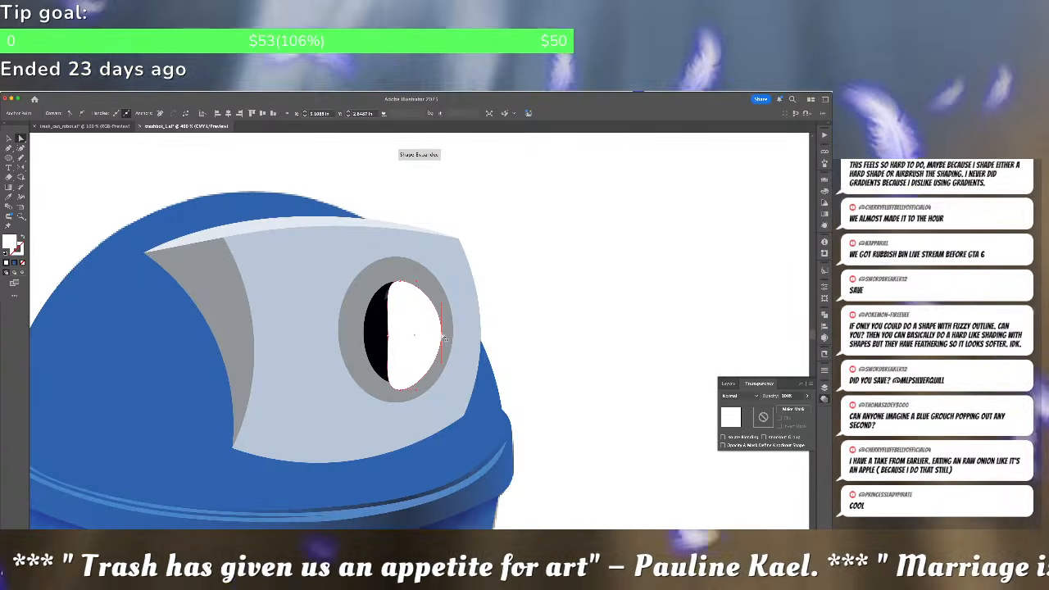
Fill the white ellipse with the ring's grey, set its blend mode to Multiply and place it behind the white highlight
key("i")
left_click(442, 292)
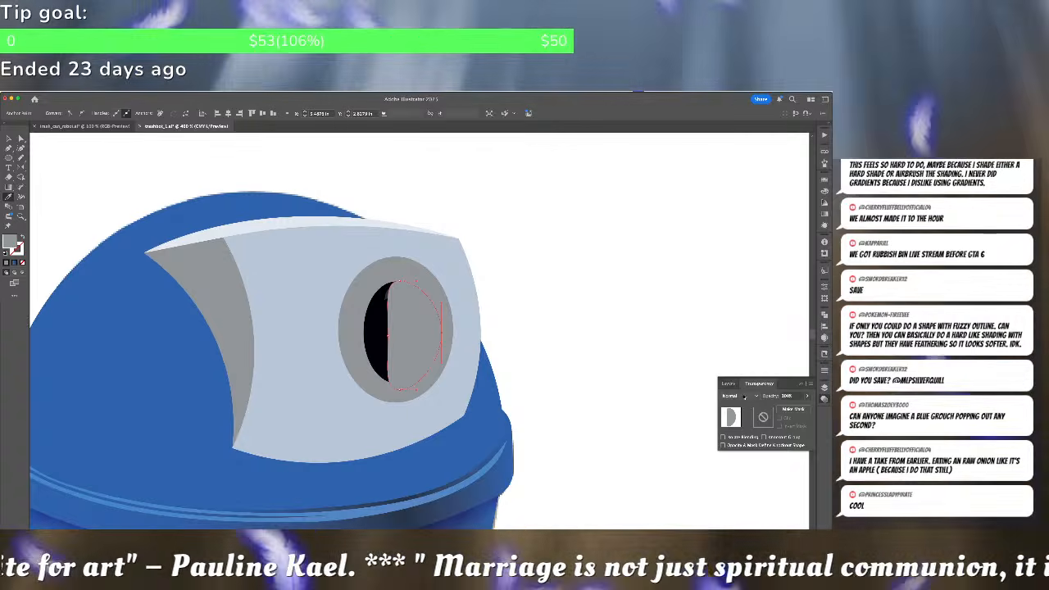
left_click(734, 396)
left_click(742, 262)
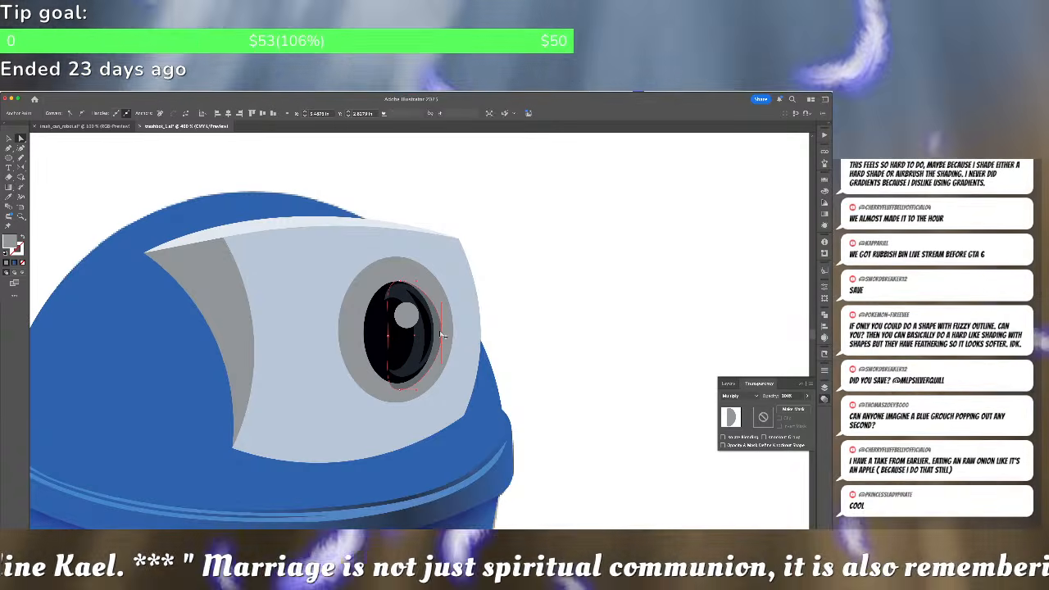
key("v")
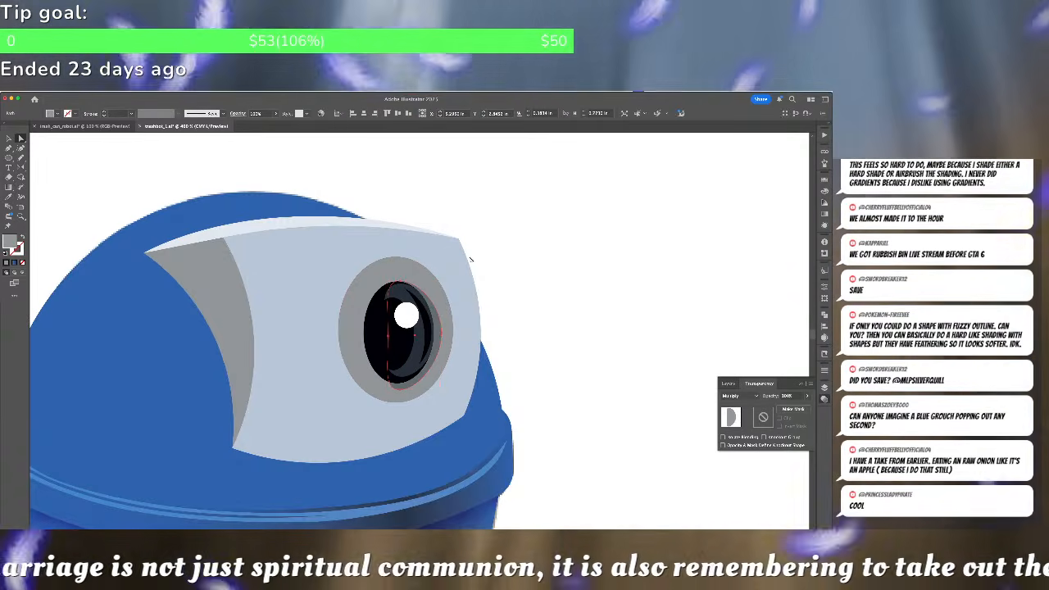
Reshape the upper and lower ends of the Multiply shadow so it curves around the pupil
key("v")
key("a")
left_click(400, 282)
left_click_drag(399, 283, 386, 285)
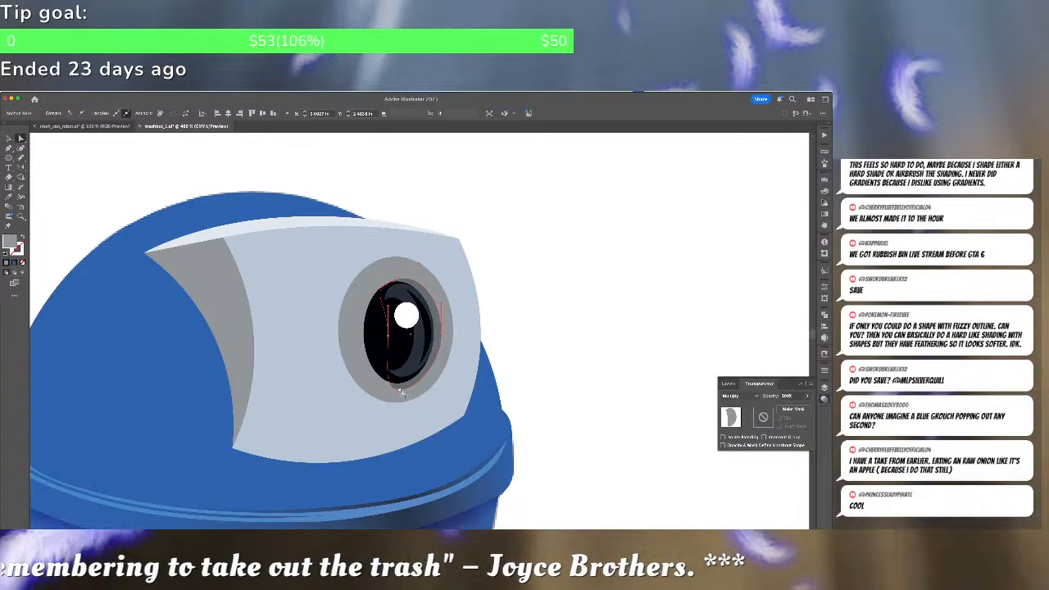
mouse_move(399, 390)
left_mouse_down()
mouse_move(382, 383)
mouse_move(409, 383)
mouse_move(415, 405)
left_mouse_up()
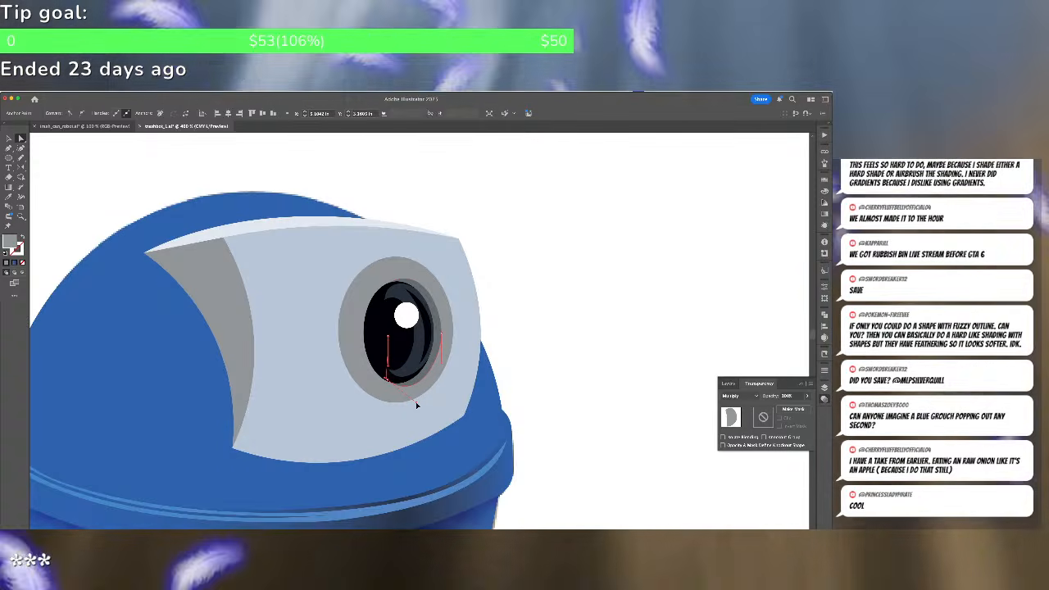
left_click(516, 355)
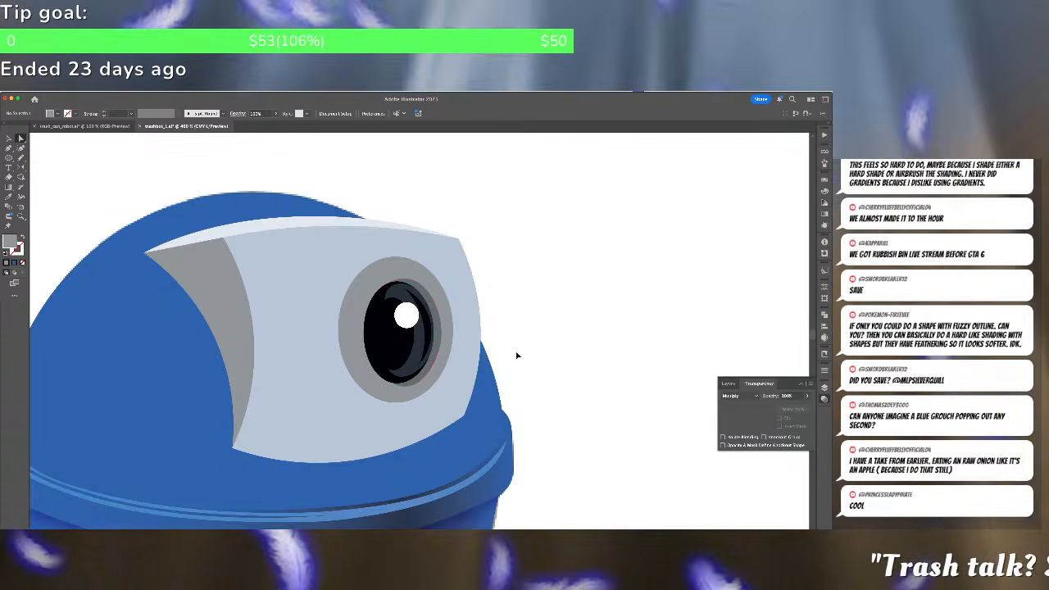
Compare the eye's new ring shadow with the rest of the trash can
key("ctrl+minus")
key("ctrl+minus")
key("ctrl+minus")
key("ctrl+minus")
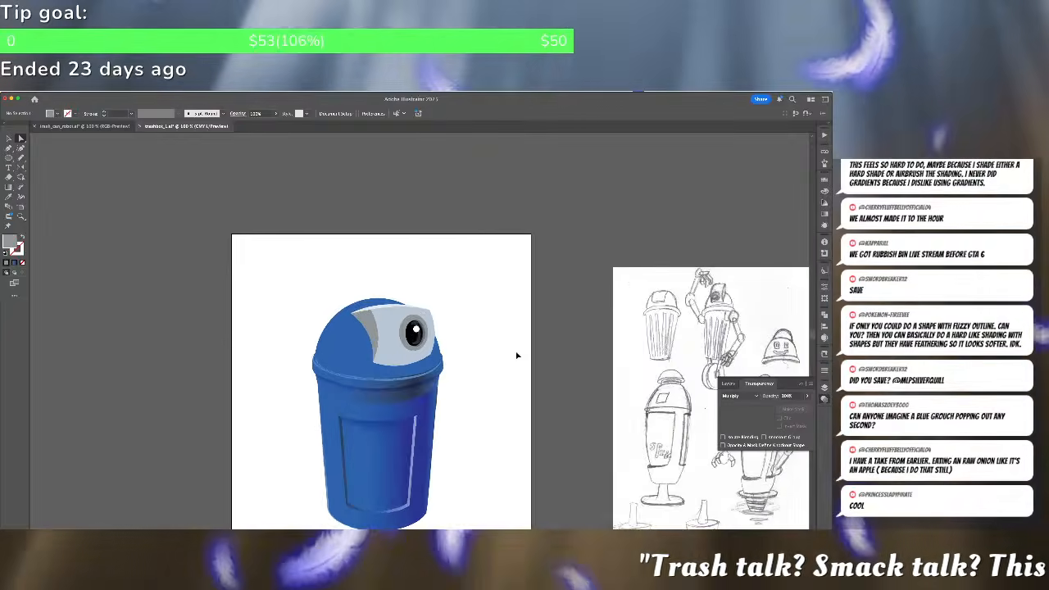
key("ctrl+plus")
key("ctrl+plus")
key("ctrl+plus")
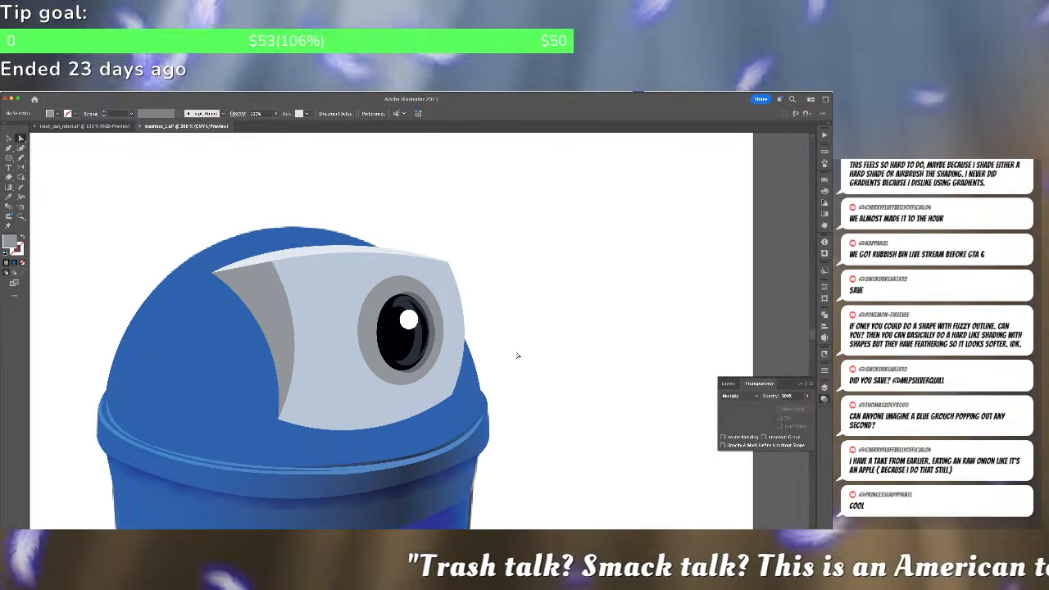
key("super+minus")
key("super+minus")
key("super+minus")
key("super+plus")
key("super+plus")
key("super+plus")
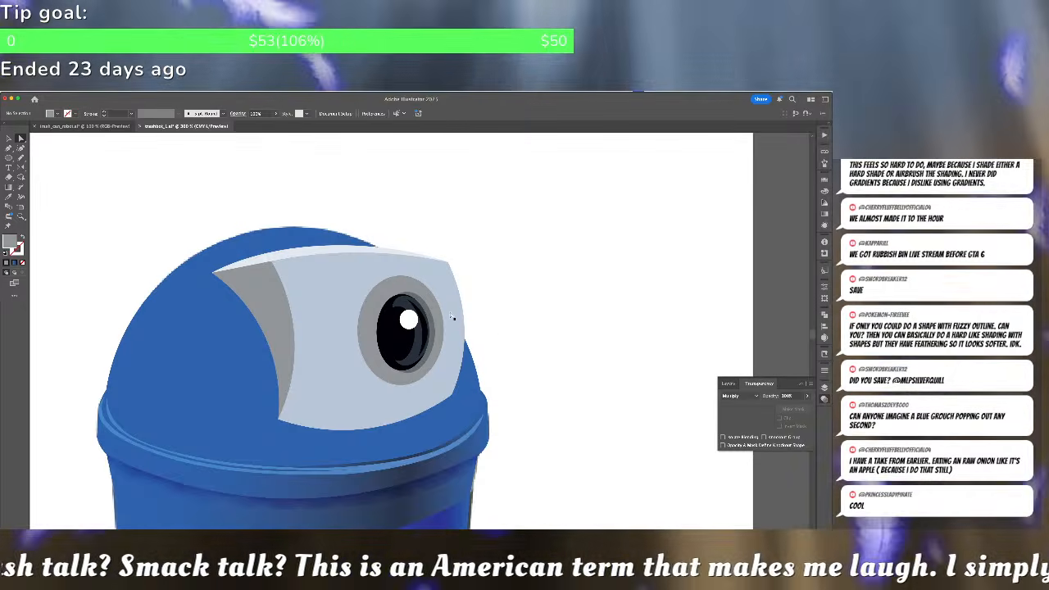
Draw an unfilled, black-outlined ellipse just inside the grey ring's edge and centre it around the pupil
left_click(418, 291)
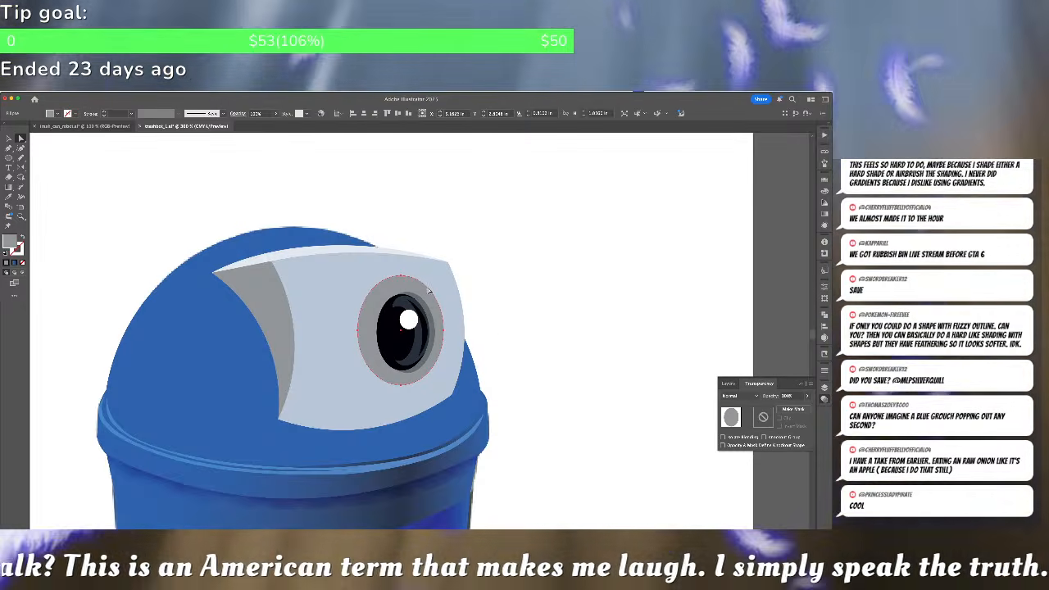
left_click(143, 226)
key("l")
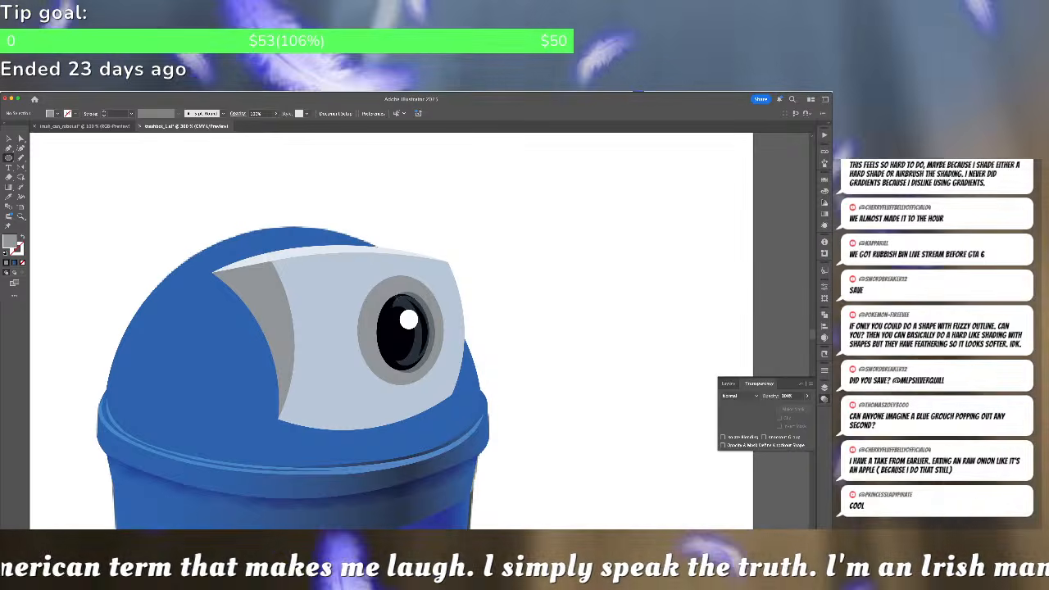
left_click_drag(368, 280, 441, 379)
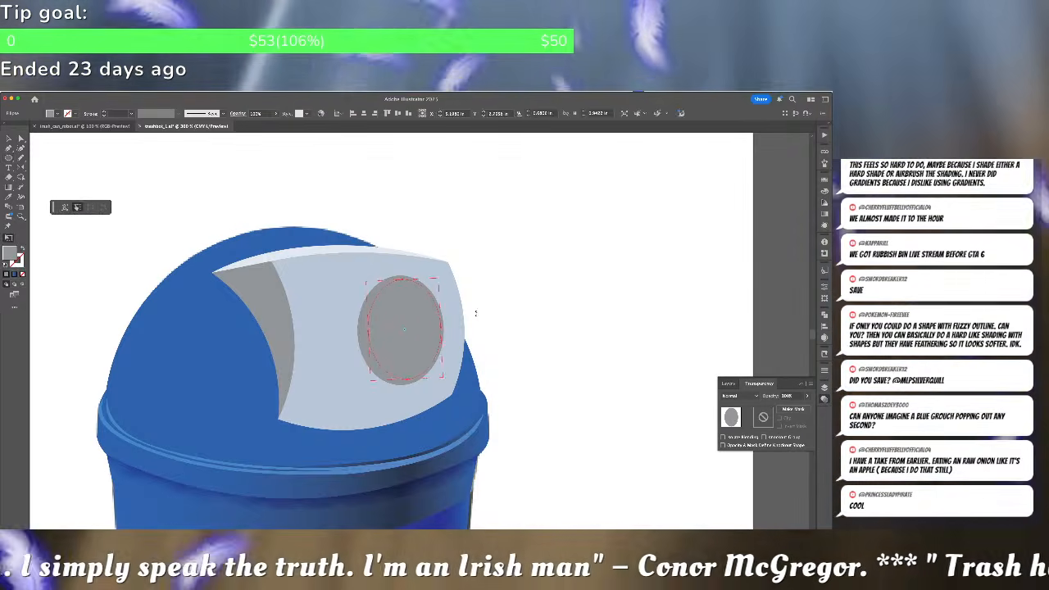
key("d")
key("slash")
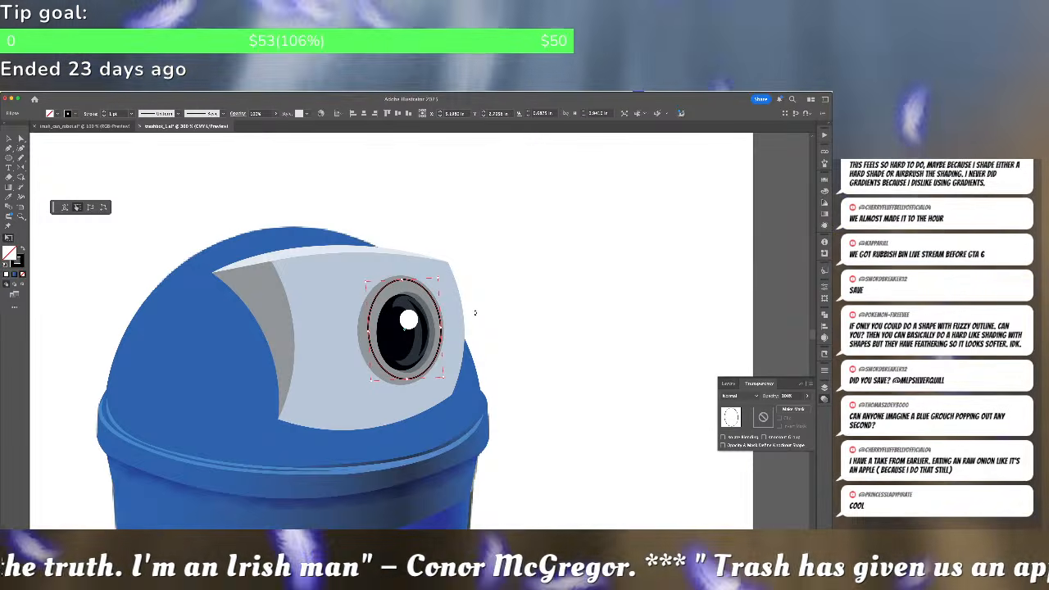
key("v")
left_click_drag(432, 299, 429, 301)
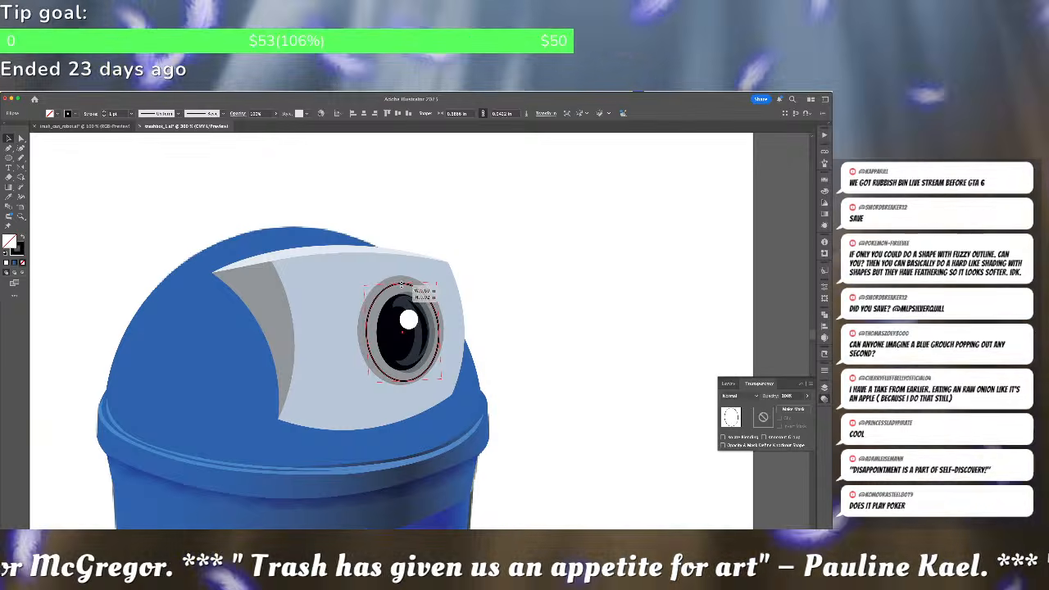
Make the new ellipse's outline a dashed line with a 2 pt stroke weight
left_click(823, 370)
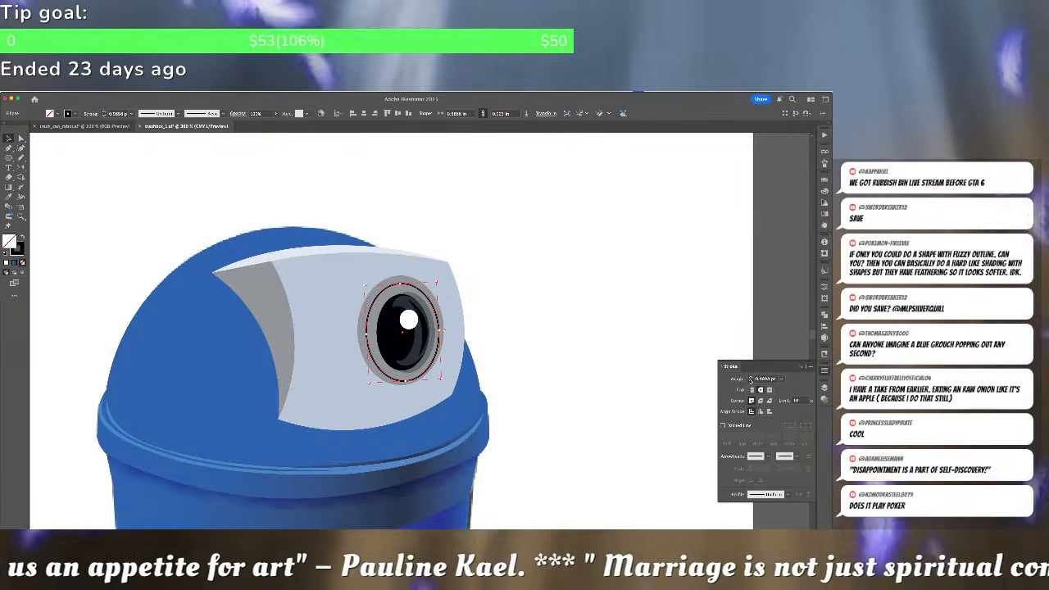
left_click(751, 381)
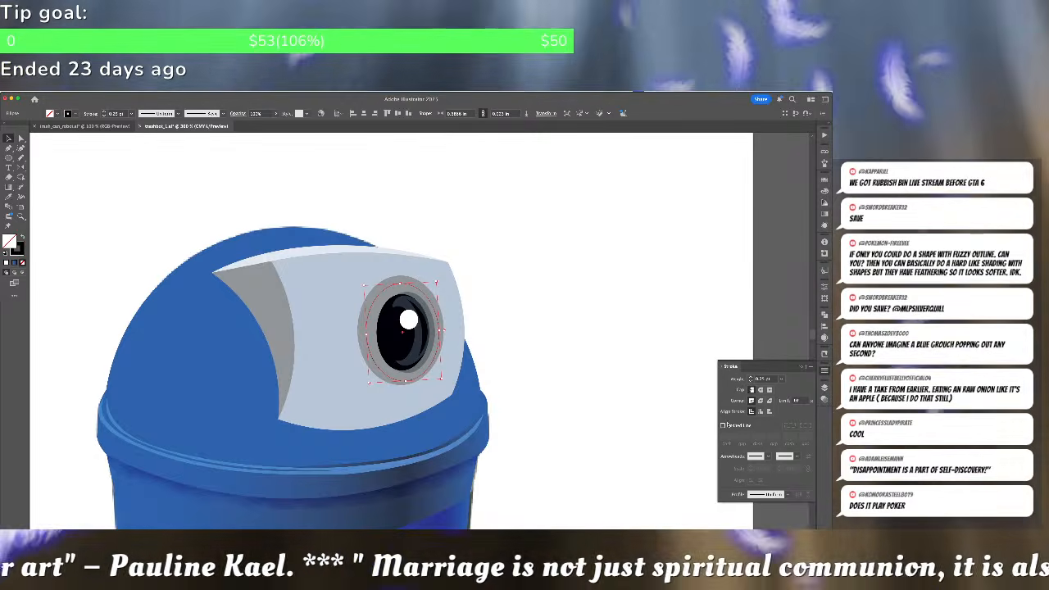
left_click(722, 425)
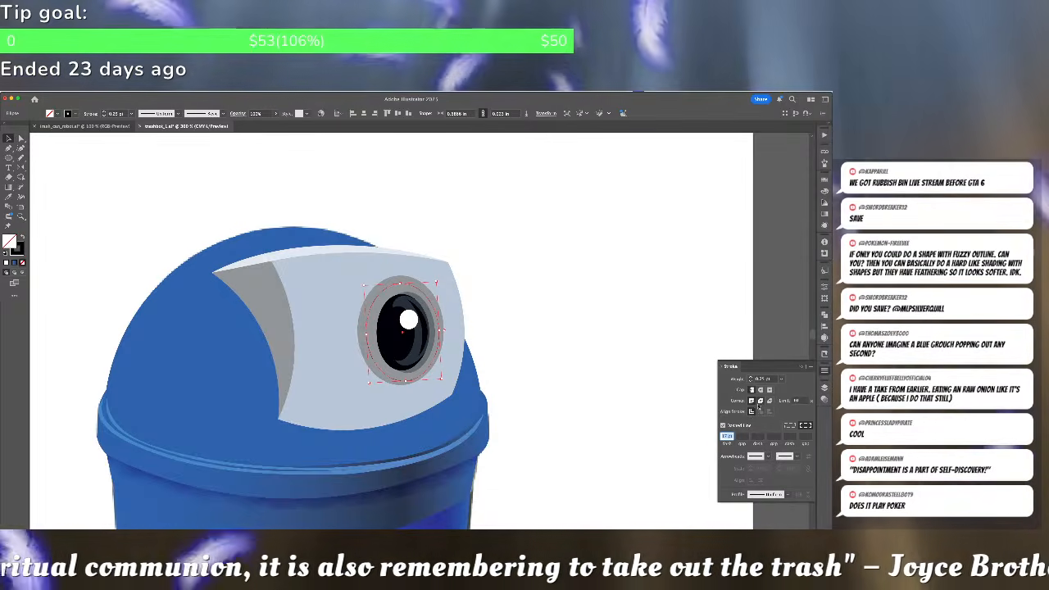
left_click(742, 436)
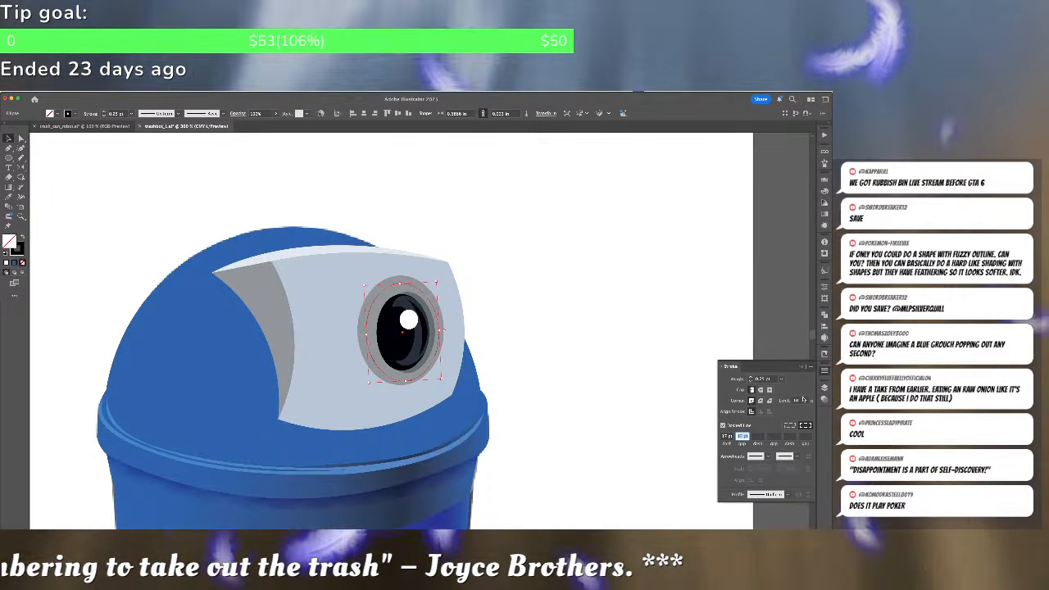
left_click(750, 378)
left_click(751, 378)
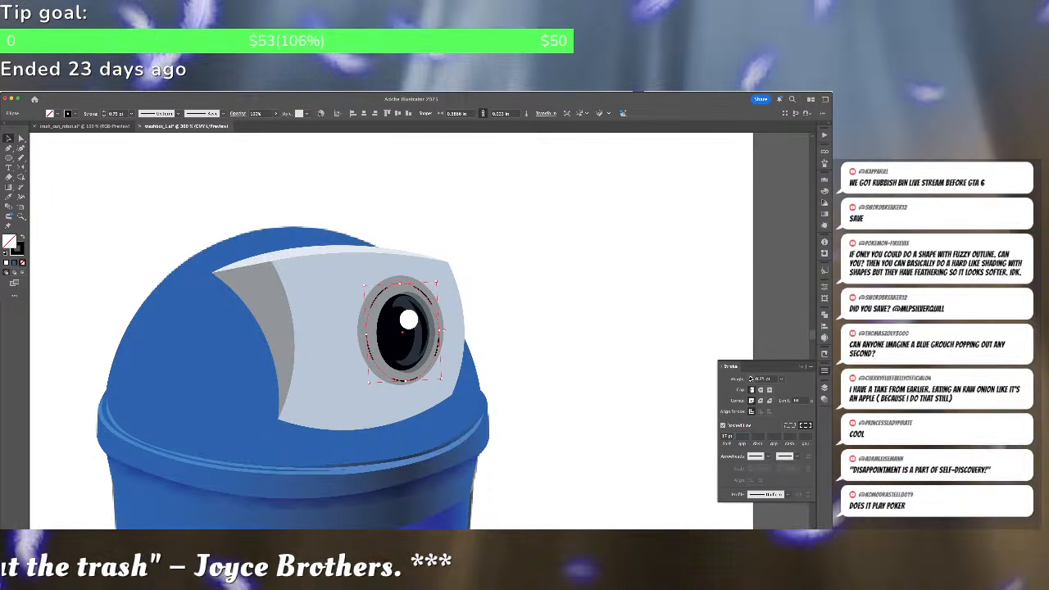
left_click(750, 378)
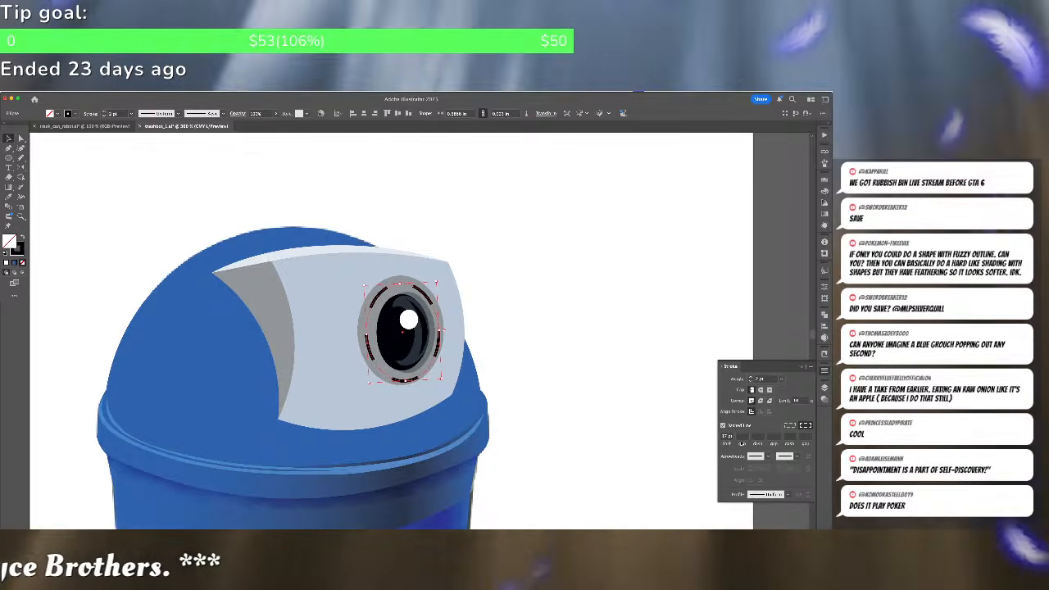
Try different gap and dash lengths on the ellipse's dashed outline
left_click(742, 443)
type("16")
key("Return")
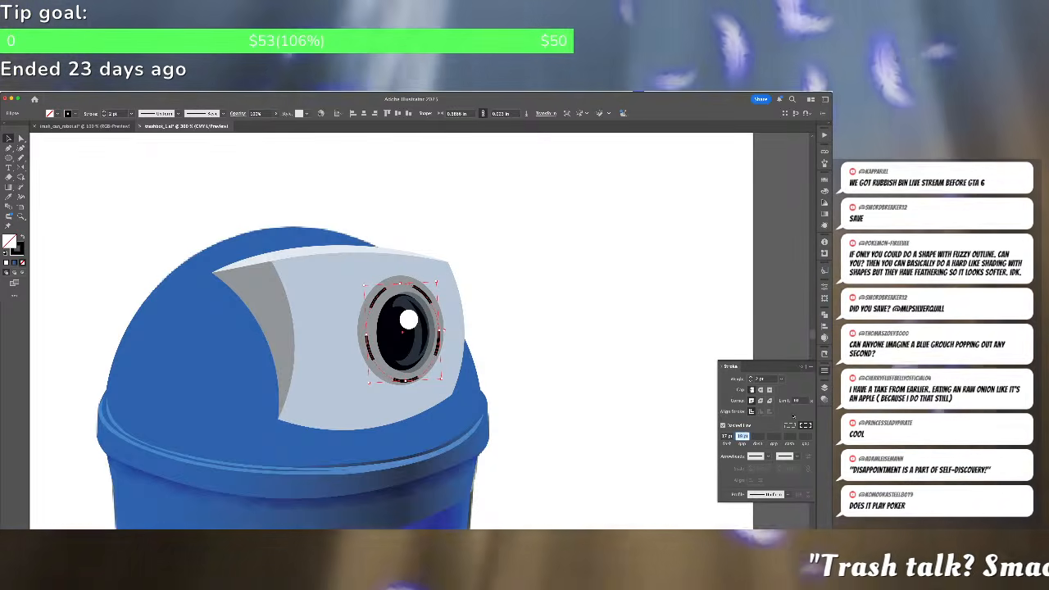
left_click(727, 443)
type("16")
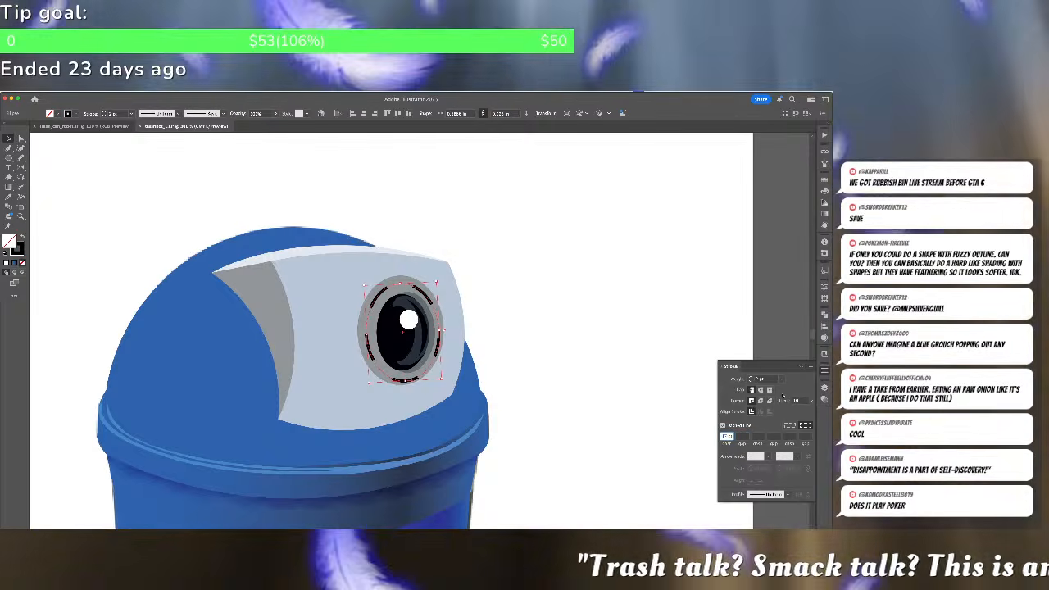
key("Return")
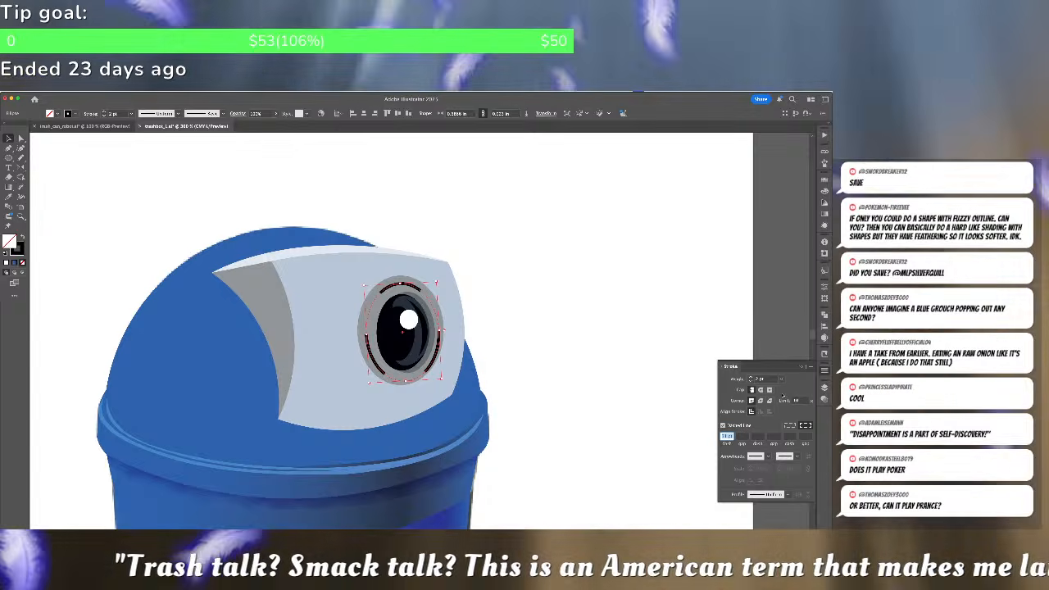
key("Down")
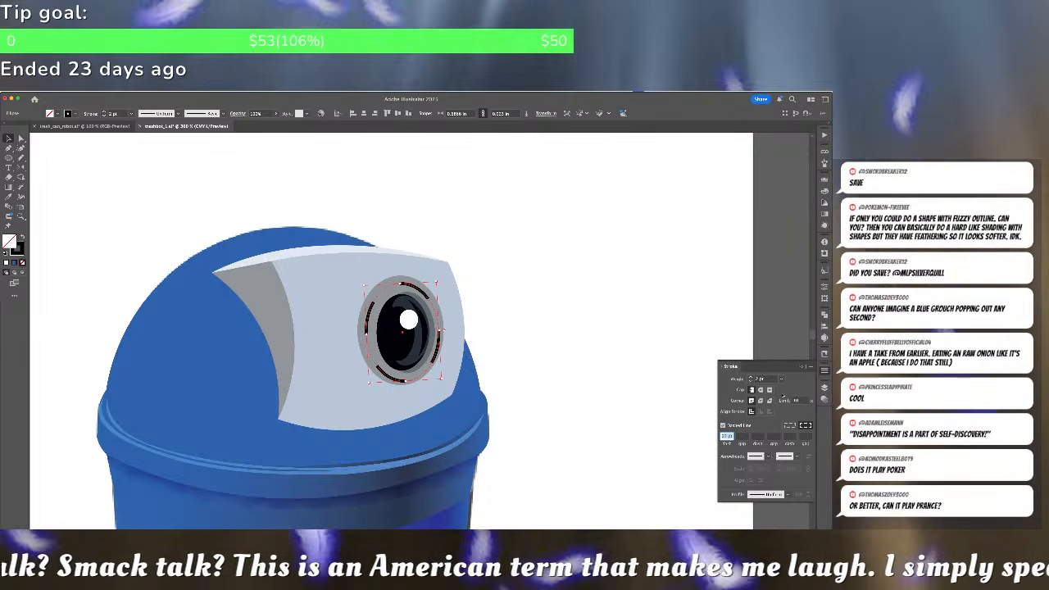
Turn the ellipse's dashed outline into round dots with round caps, a 0.5 pt dash and a wide gap
left_click(760, 390)
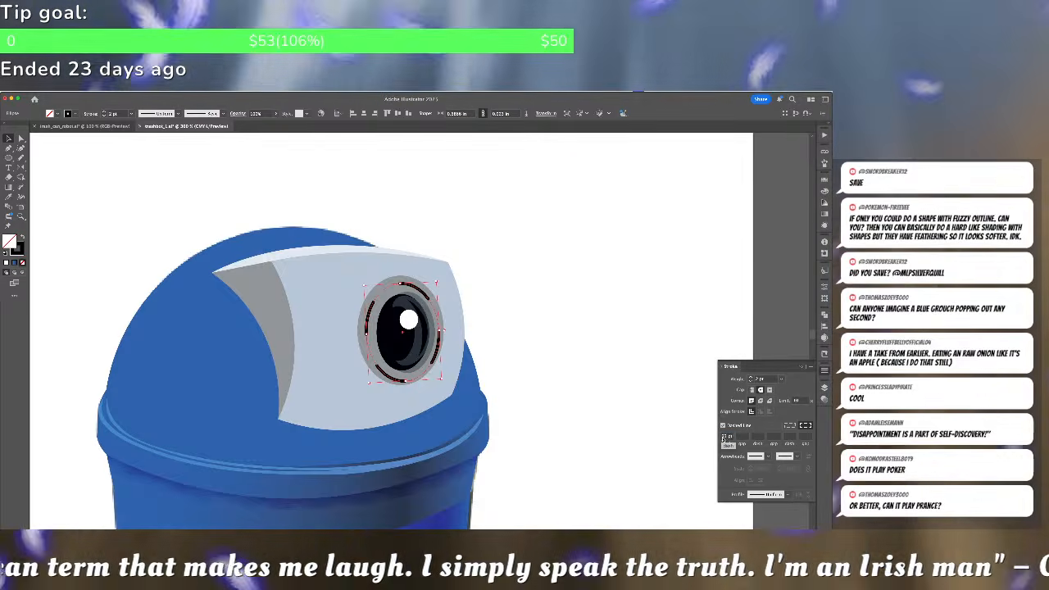
left_click(726, 436)
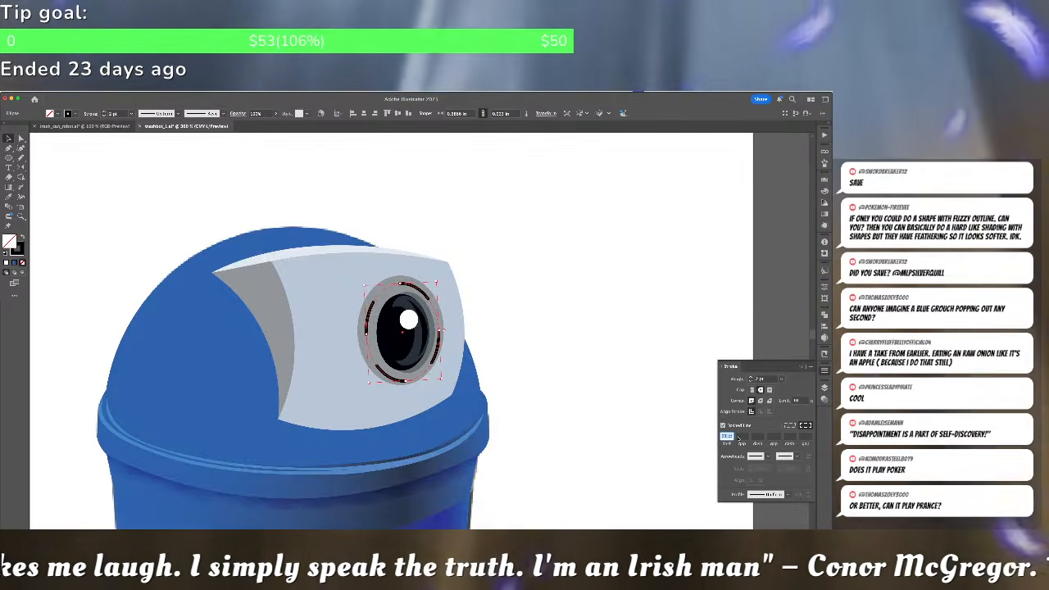
type("0.5")
left_click(741, 437)
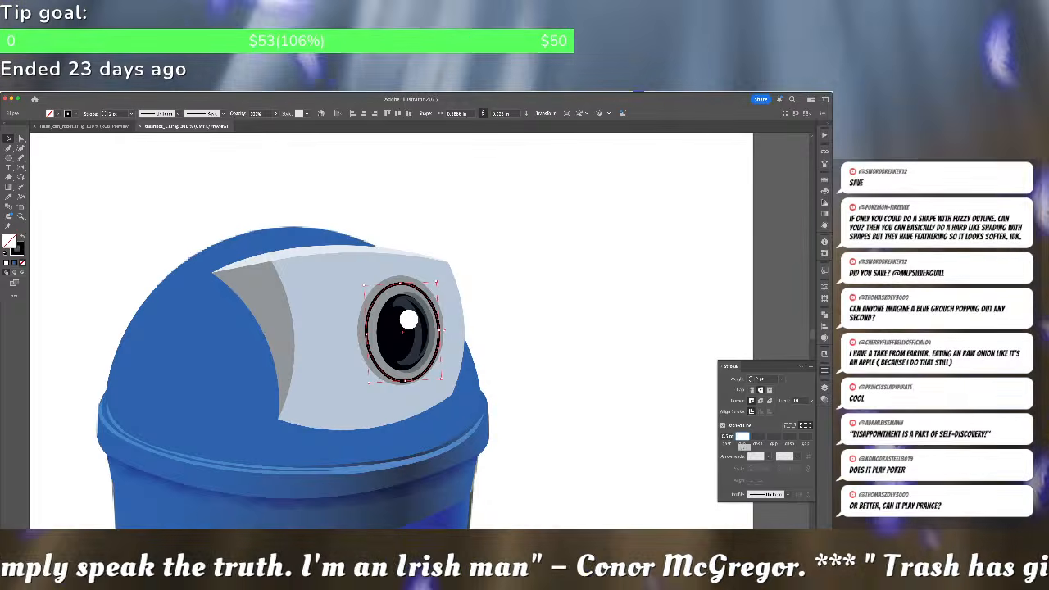
type("3")
key("Return")
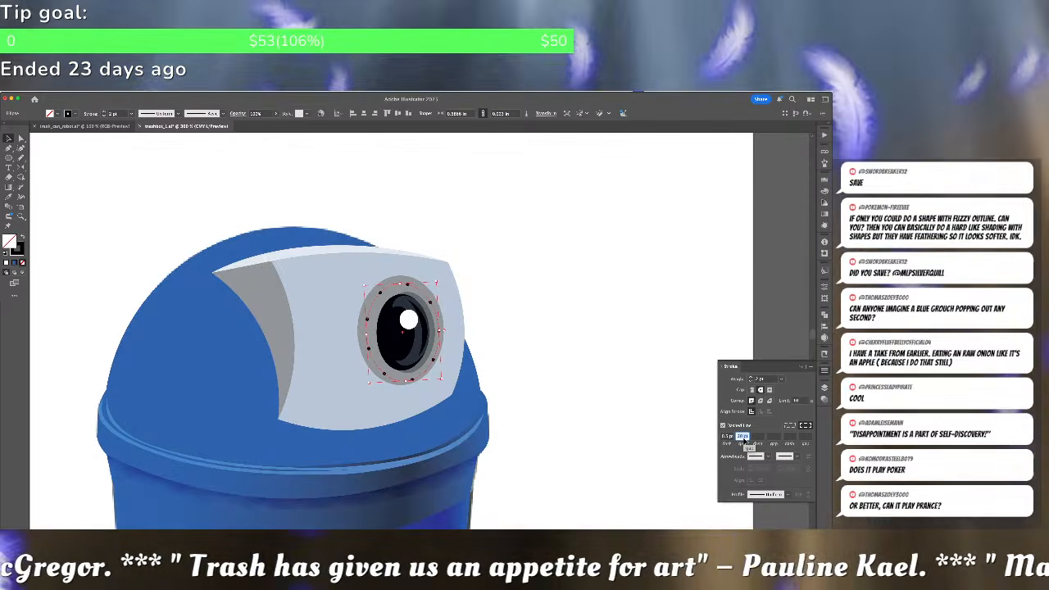
Adjust the dotted outline's gap and stroke weight, settling on a 21 pt gap and 3 pt weight
left_click(750, 379)
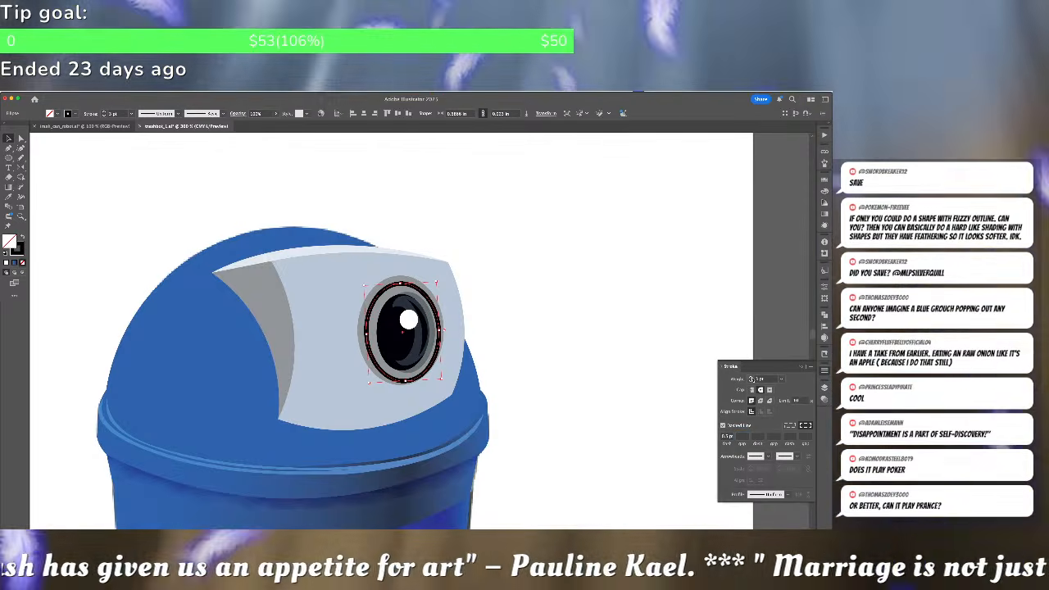
left_click(750, 382)
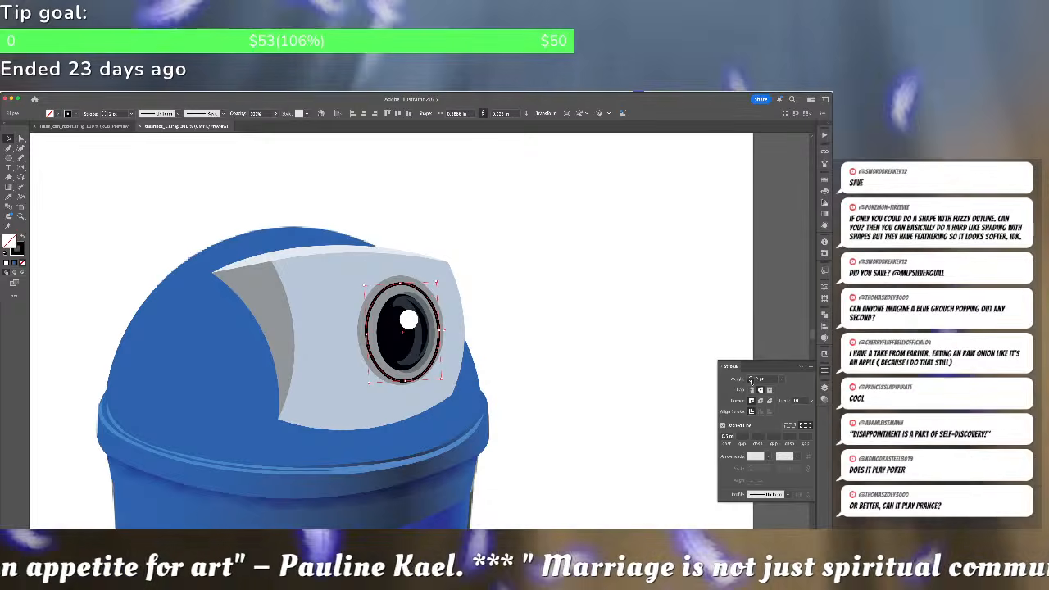
left_click(750, 382)
left_click(742, 435)
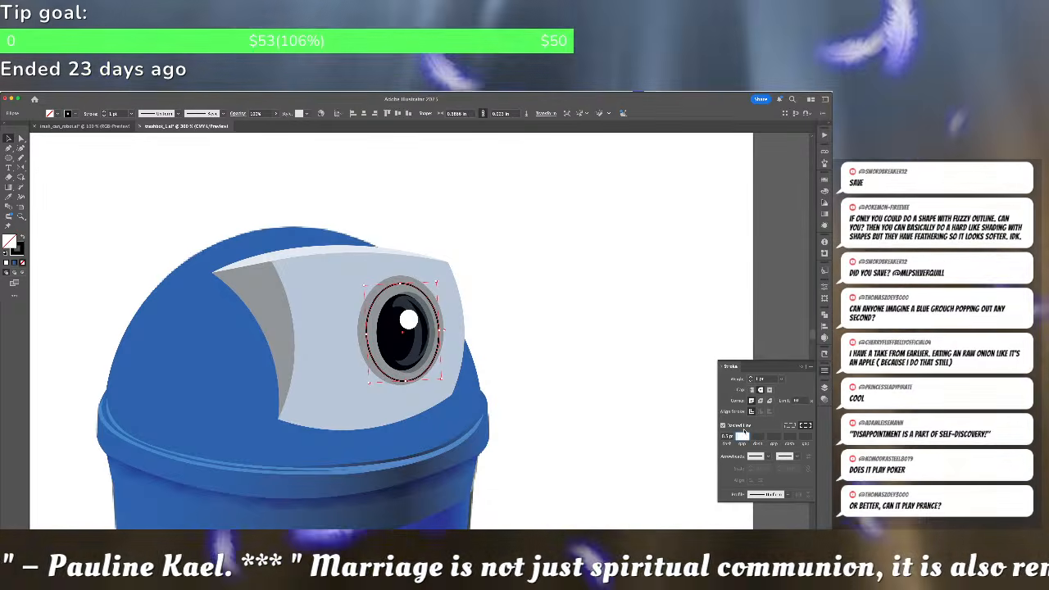
scroll(744, 431, "up", 10)
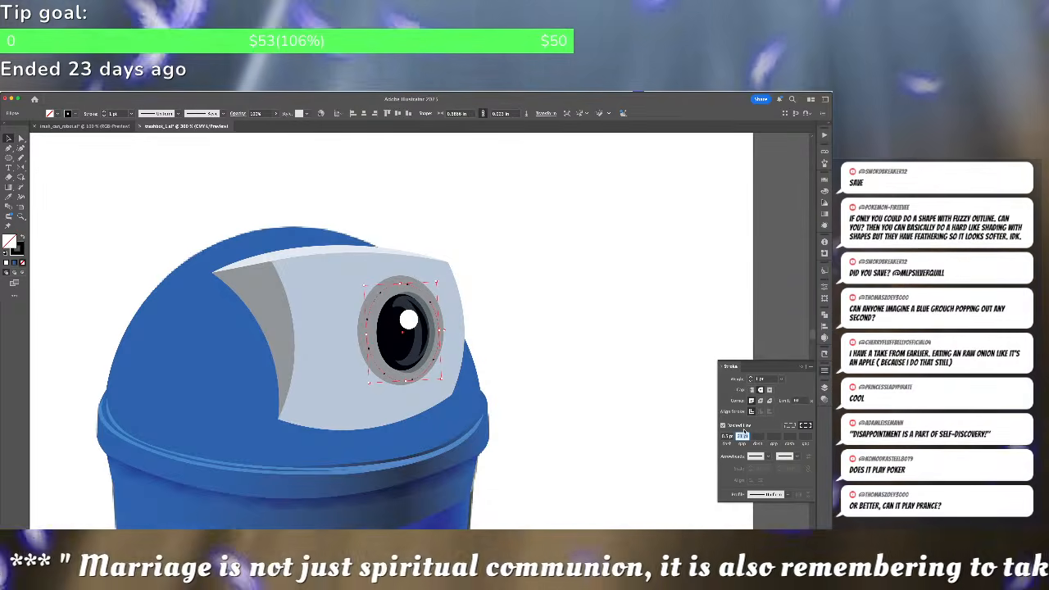
scroll(743, 433, "down", 10)
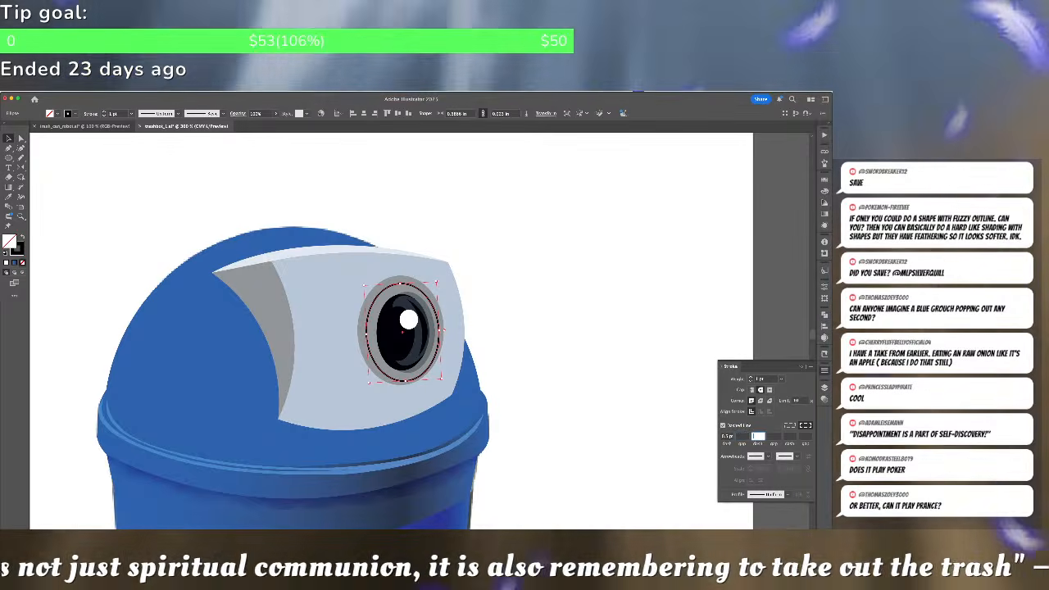
left_click(741, 435)
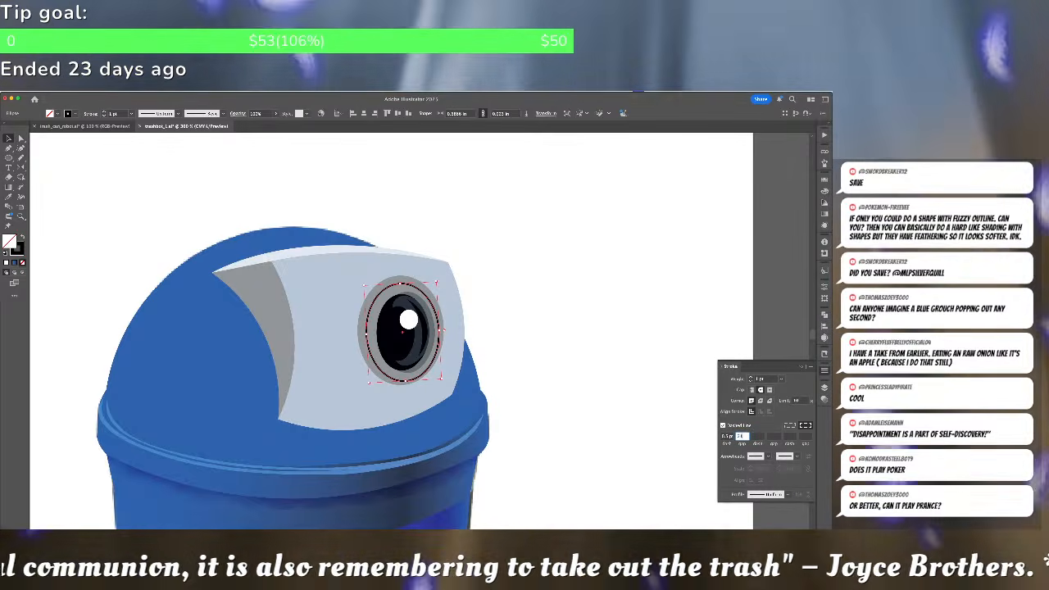
key("Return")
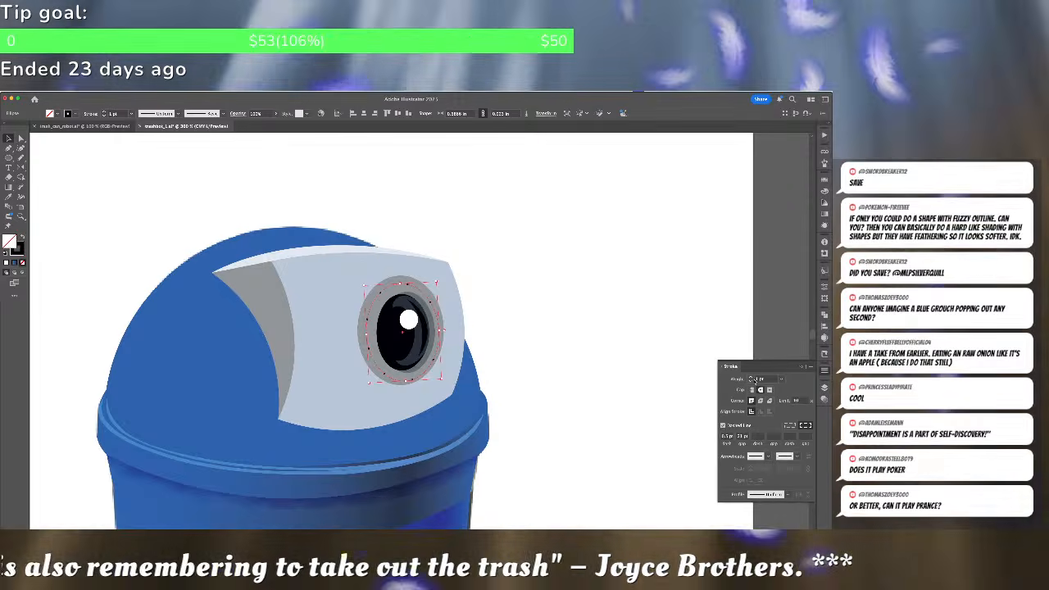
left_click(750, 377)
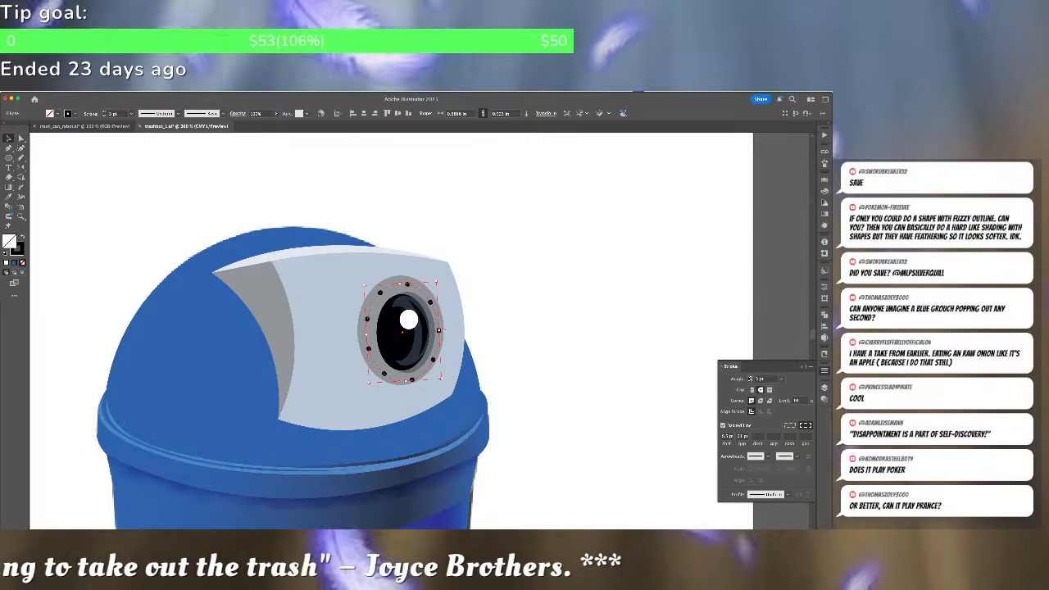
Vary the dotted outline's width with the Width tool, shrinking the dots on the ring's right side and enlarging those on its left
scroll(465, 351, "up", 5)
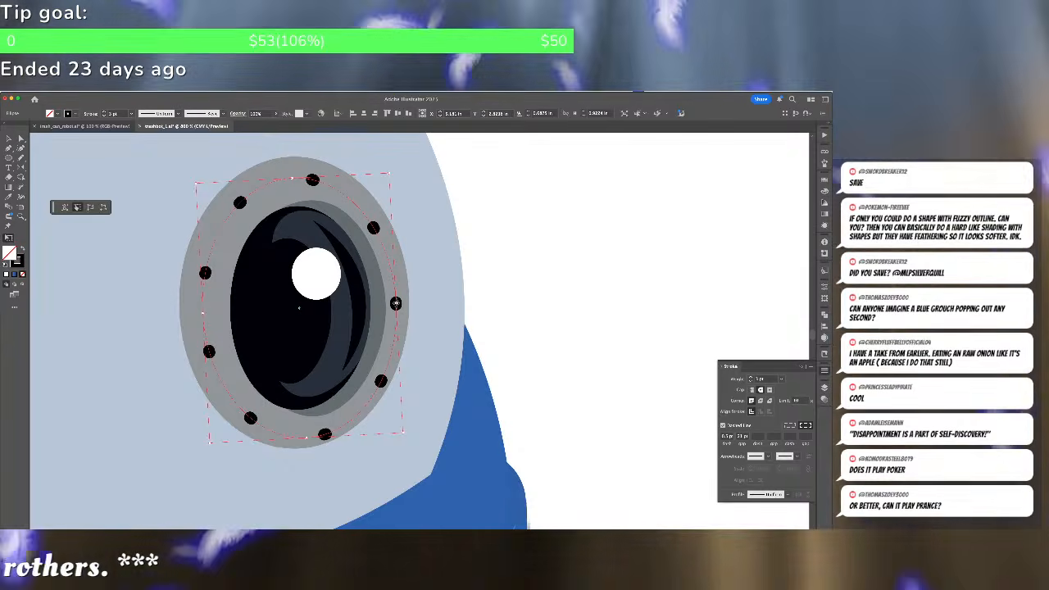
key("a")
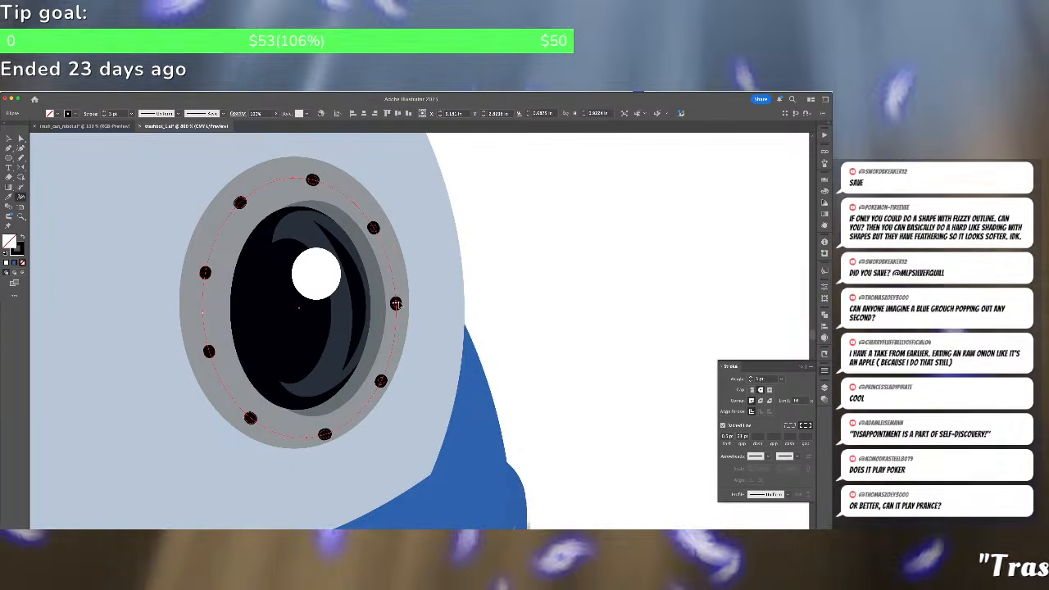
left_click_drag(395, 304, 396, 305)
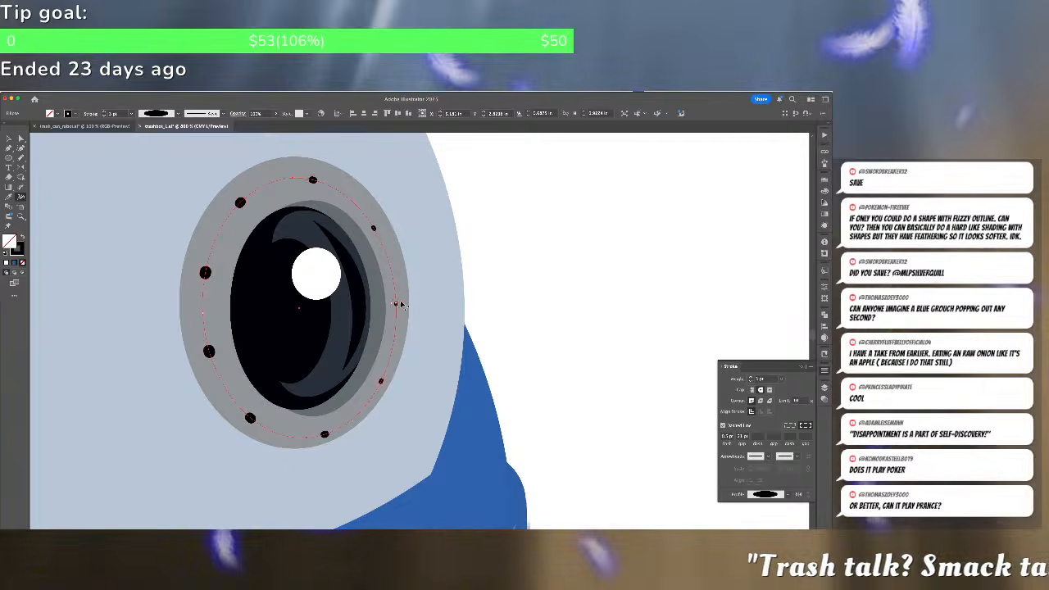
key("super+z")
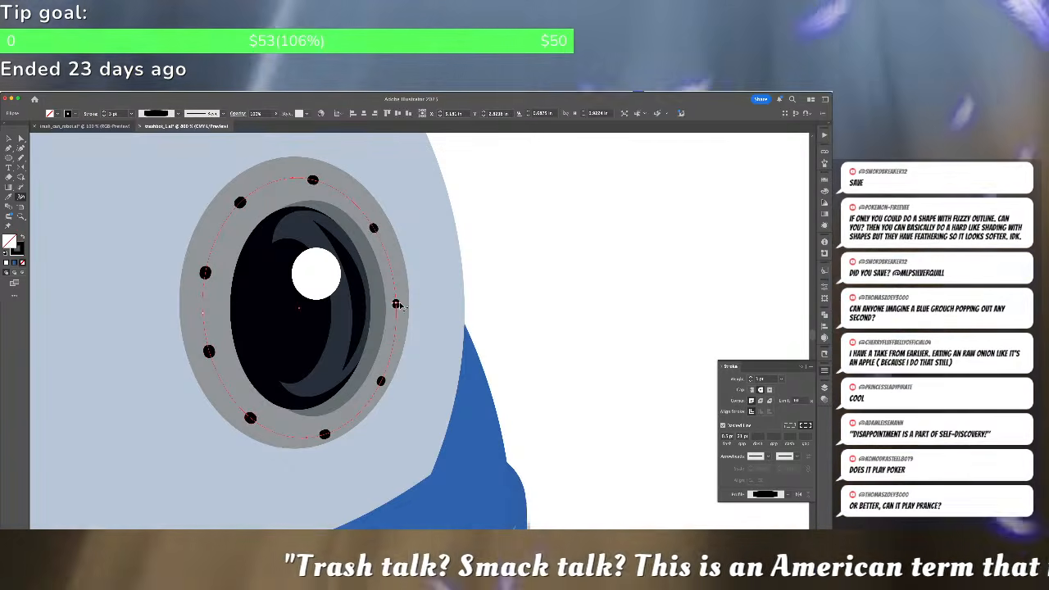
left_click_drag(204, 314, 213, 313)
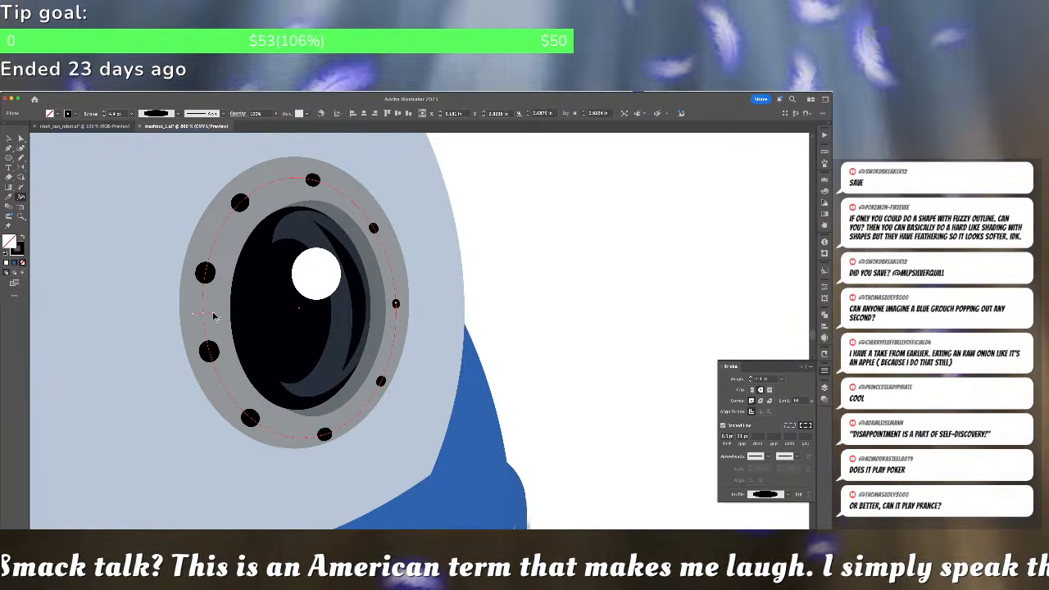
key("ctrl+shift+a")
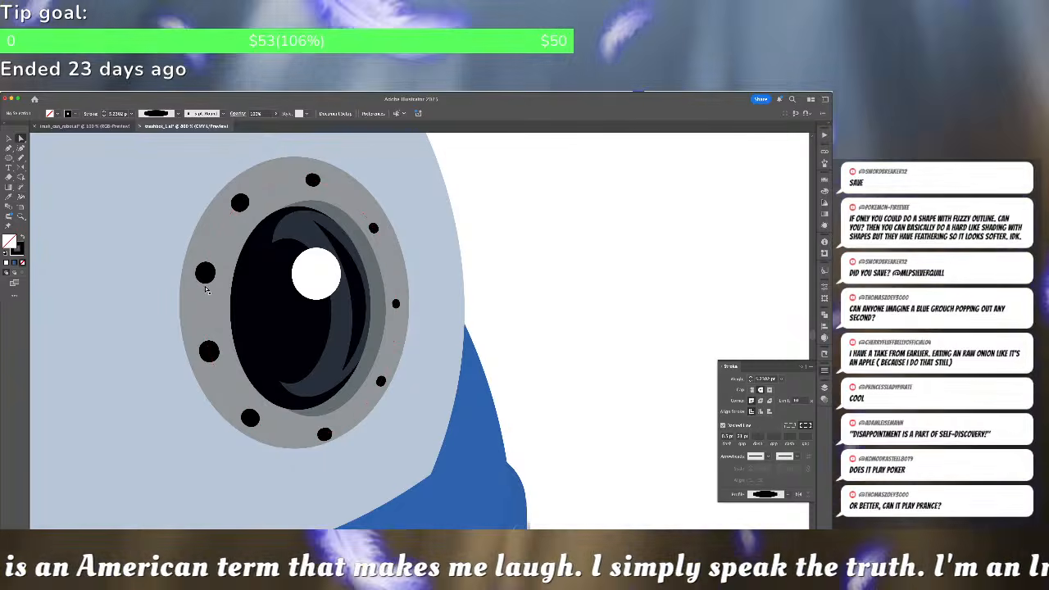
Select the dotted ellipse and duplicate its black dashed stroke within the object's appearance
key("v")
left_click(209, 276)
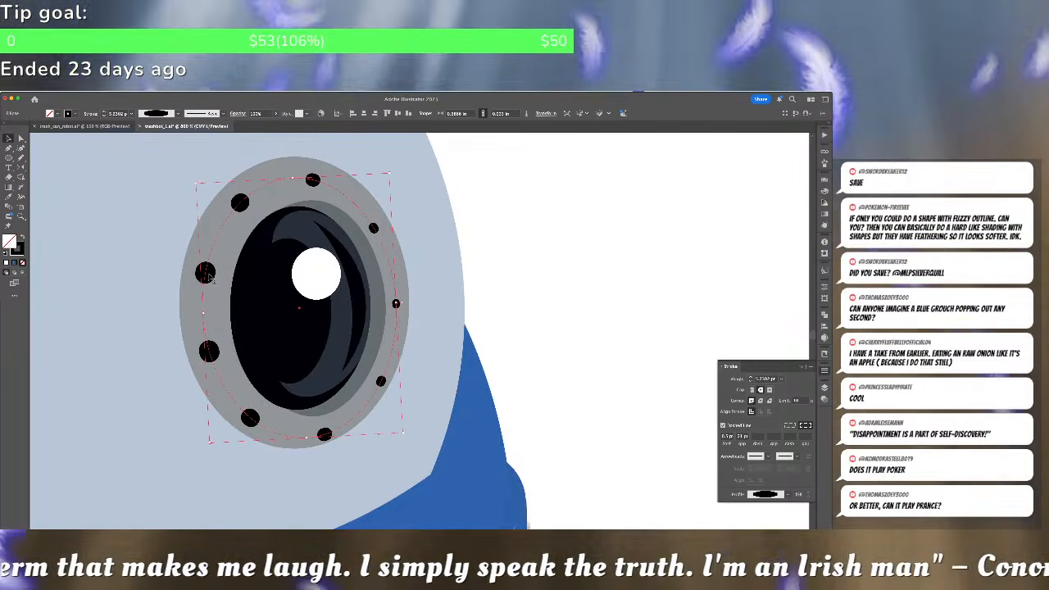
key("super+shift+a")
key("a")
left_click(208, 277)
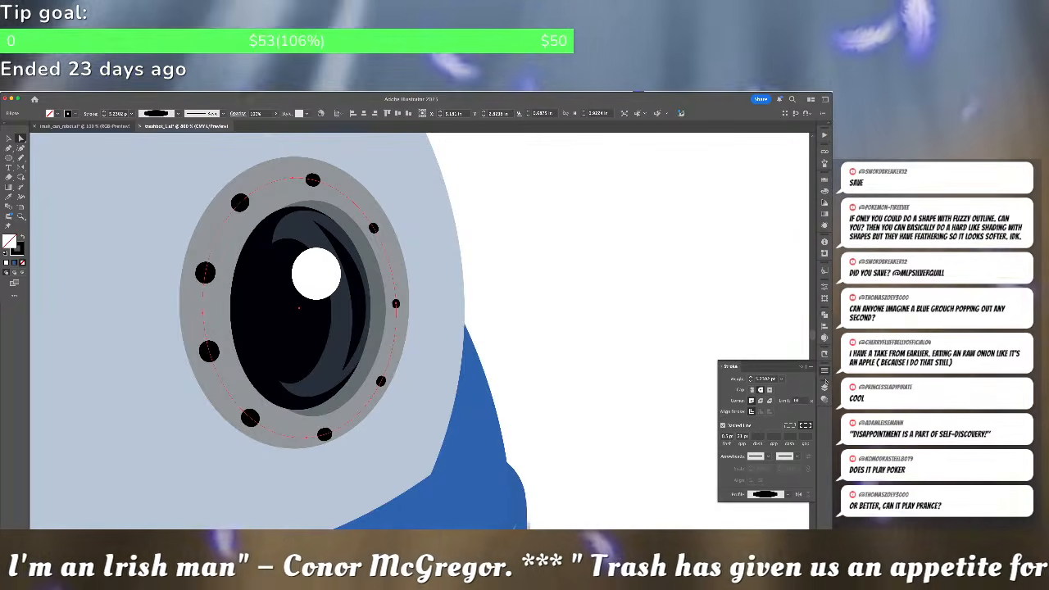
left_click(823, 228)
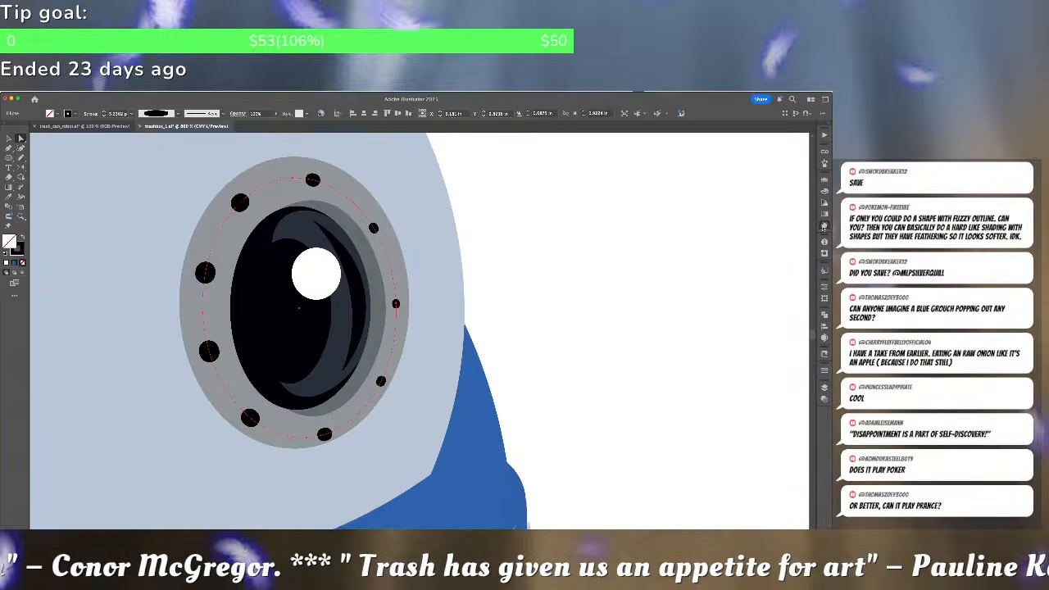
left_click(749, 200)
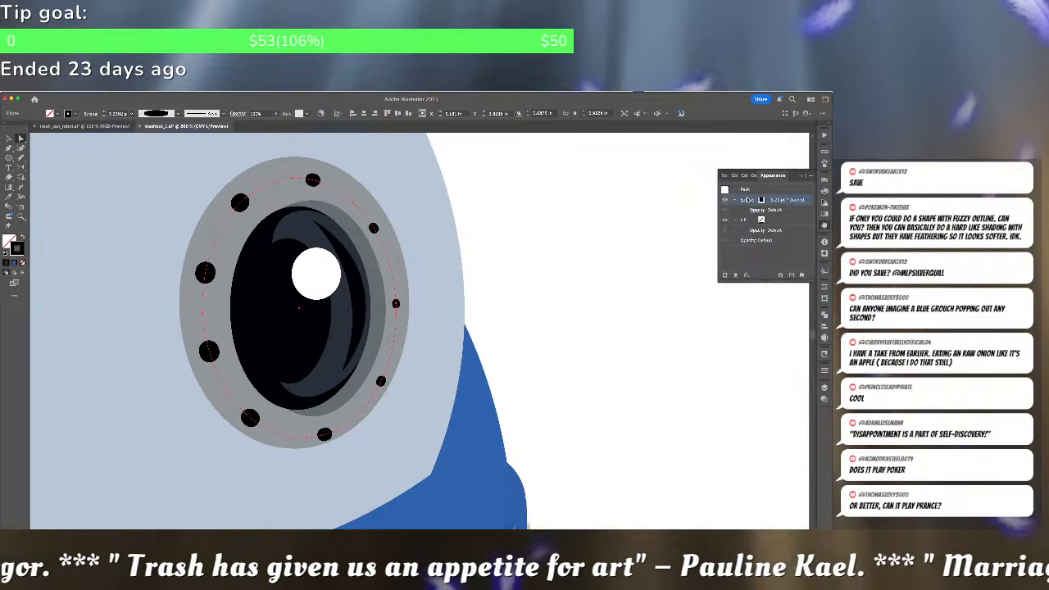
left_click(767, 200)
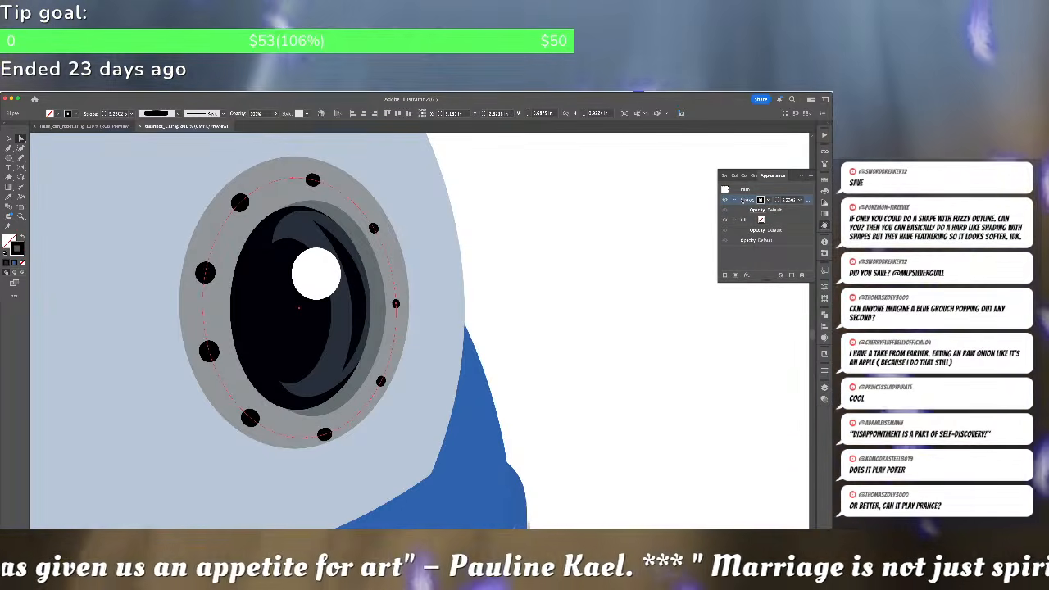
left_click(743, 200)
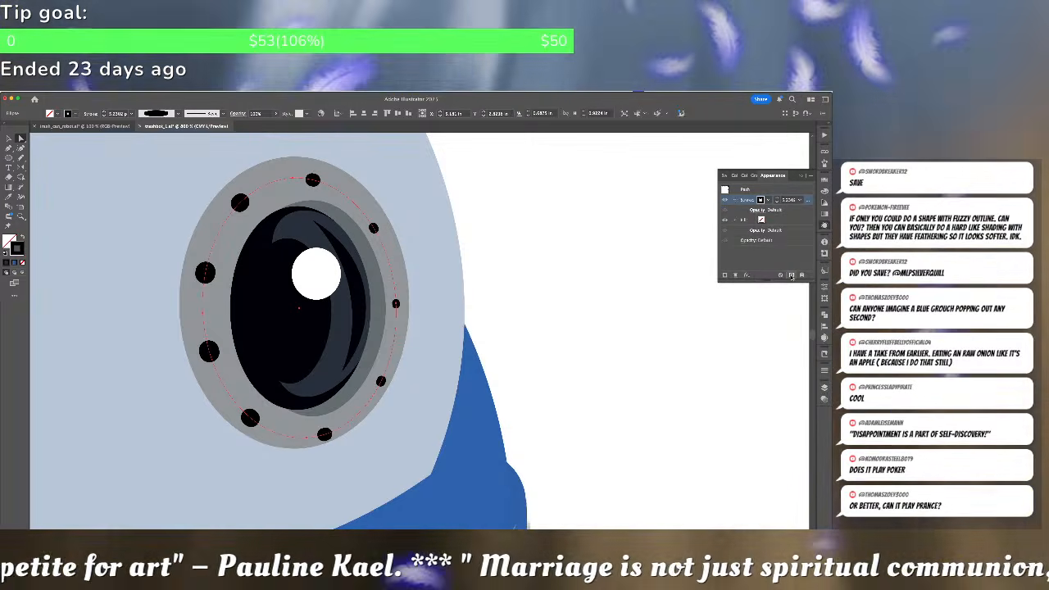
left_click(792, 276)
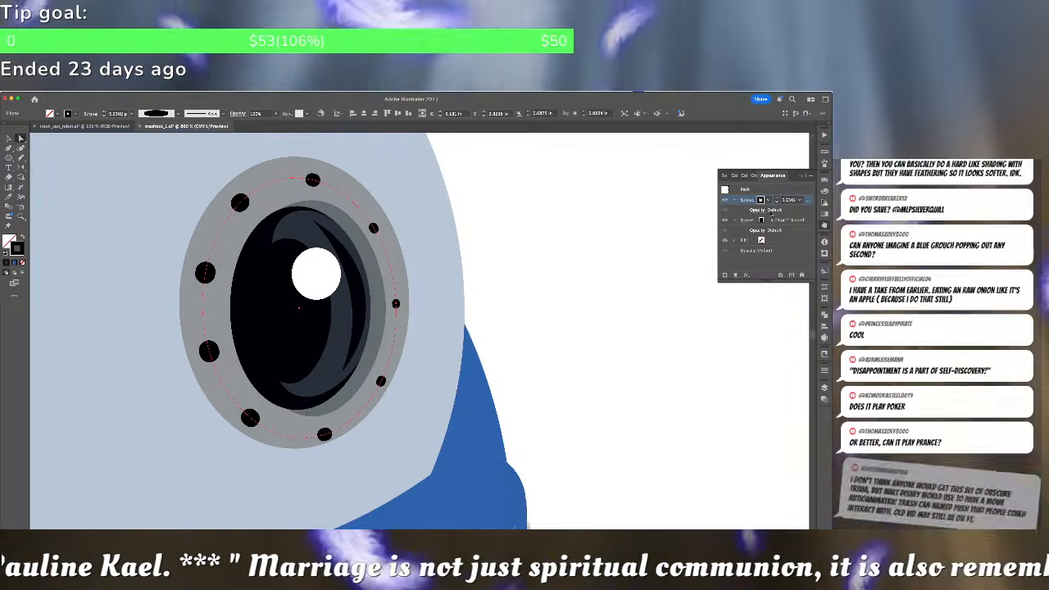
Recolour the upper duplicate stroke with the ring's recently used grey and set its weight to 4 pt
left_click(761, 201)
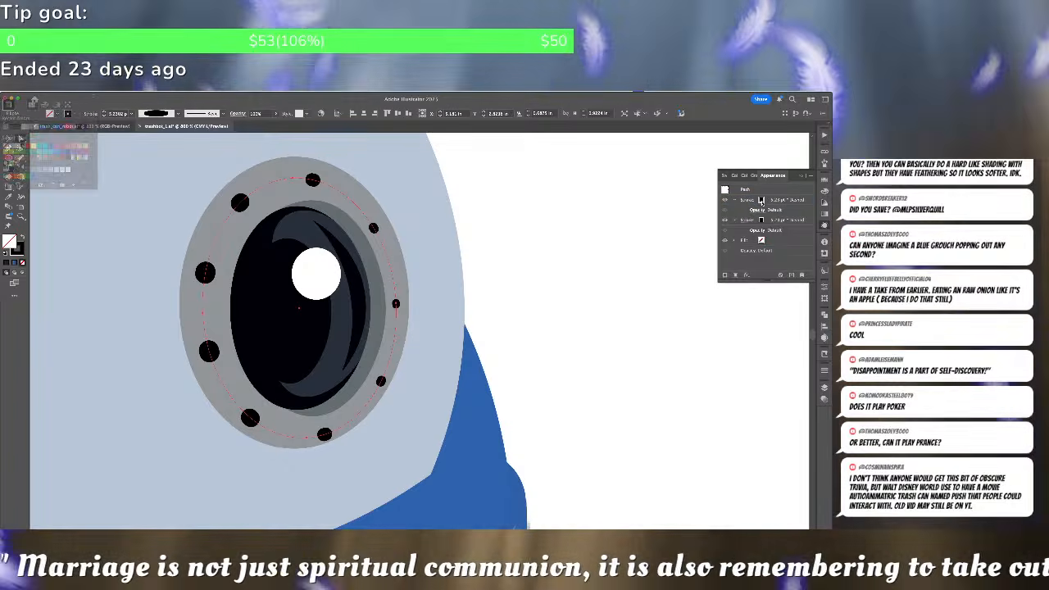
left_click(761, 201)
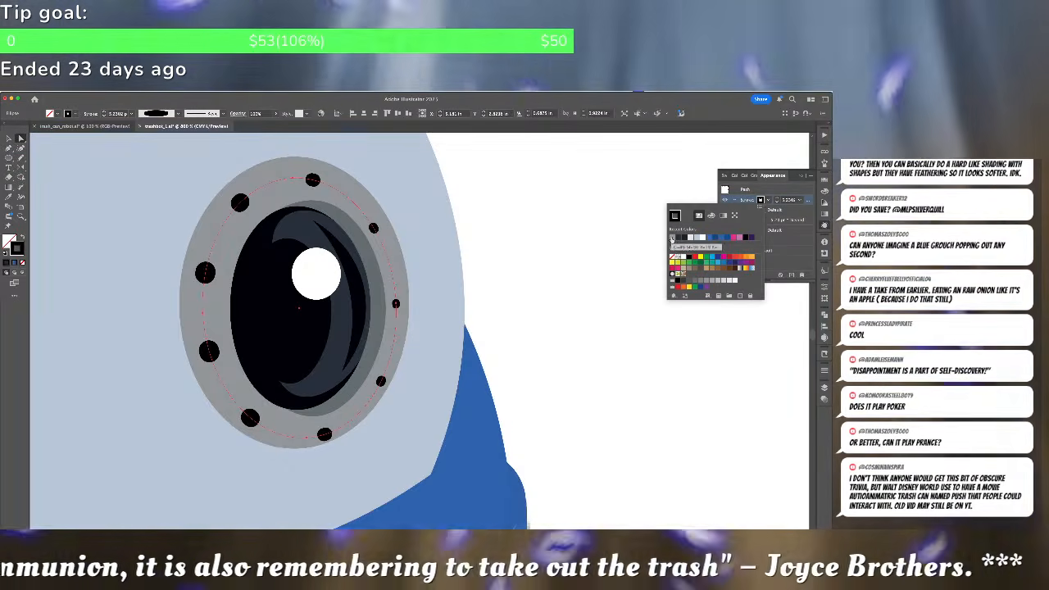
left_click(671, 238)
left_click(776, 202)
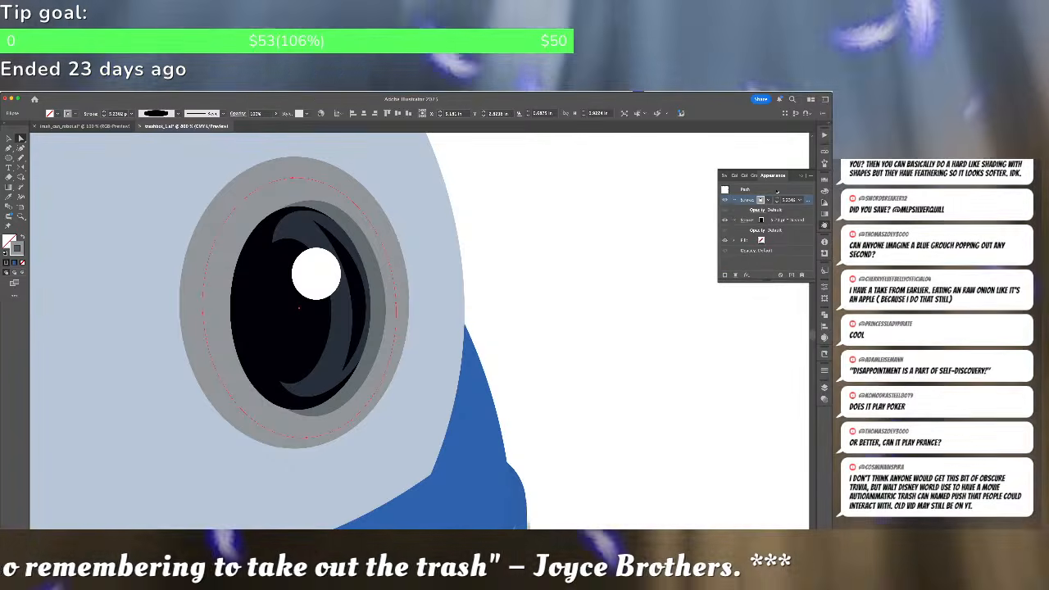
left_click(776, 202)
left_click(776, 203)
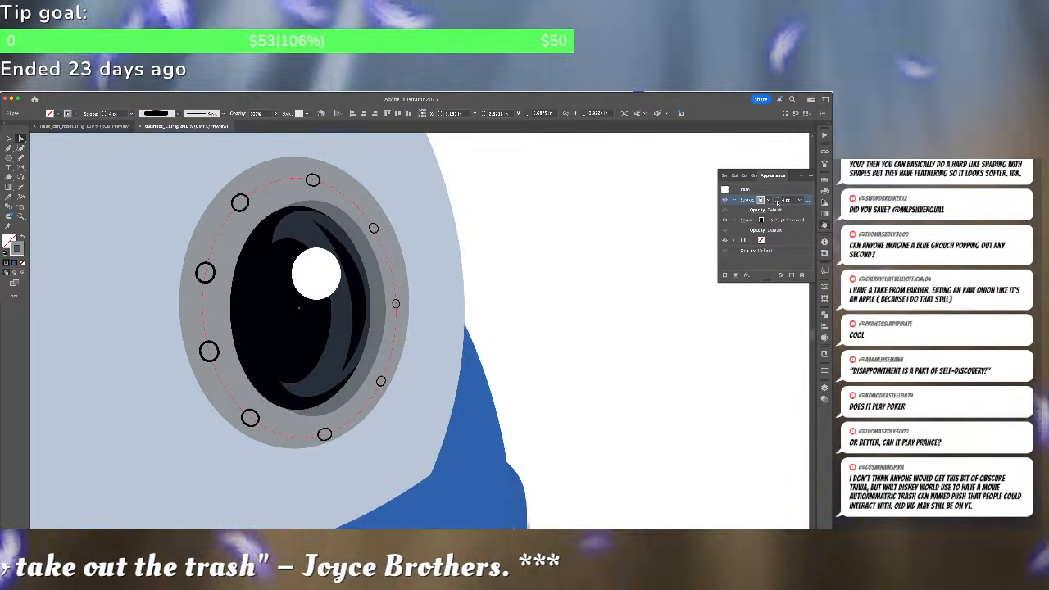
Keep the eye ring's grey dotted stroke at 4 pt and lower the black dotted stroke's opacity to 45%
left_click(777, 202)
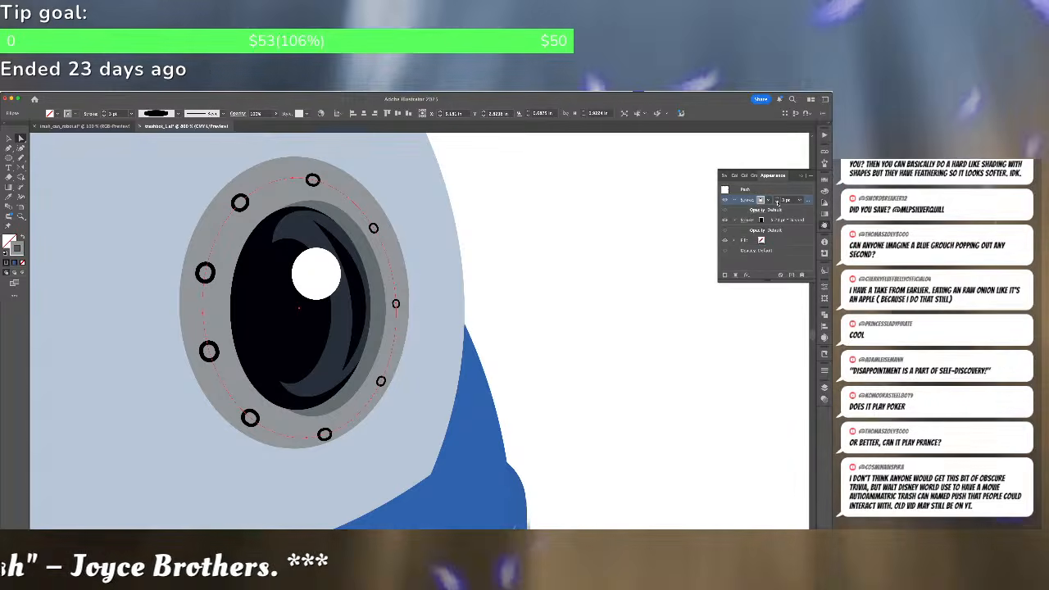
left_click(776, 199)
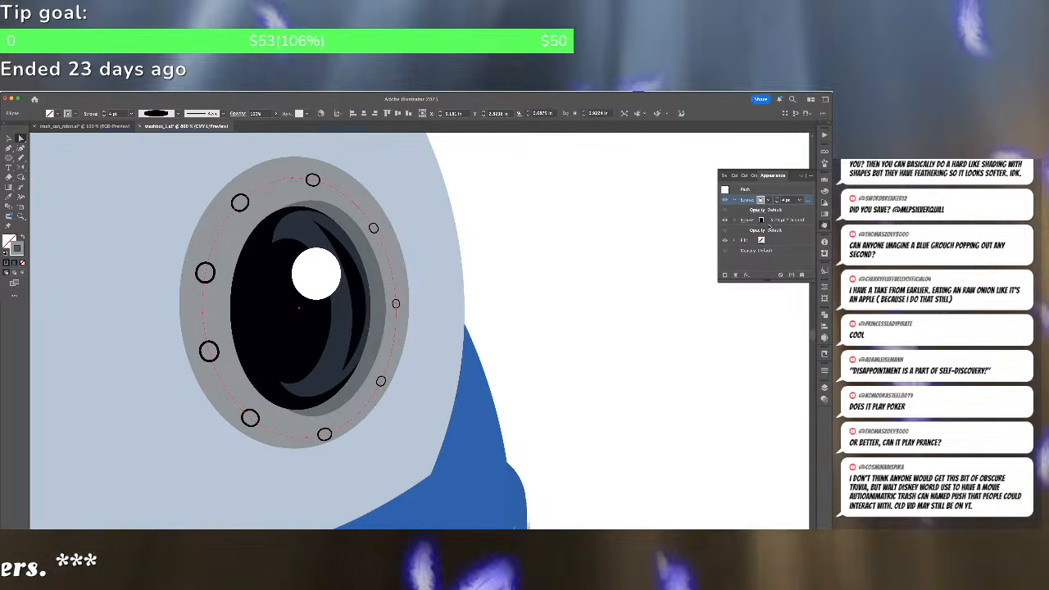
left_click(762, 231)
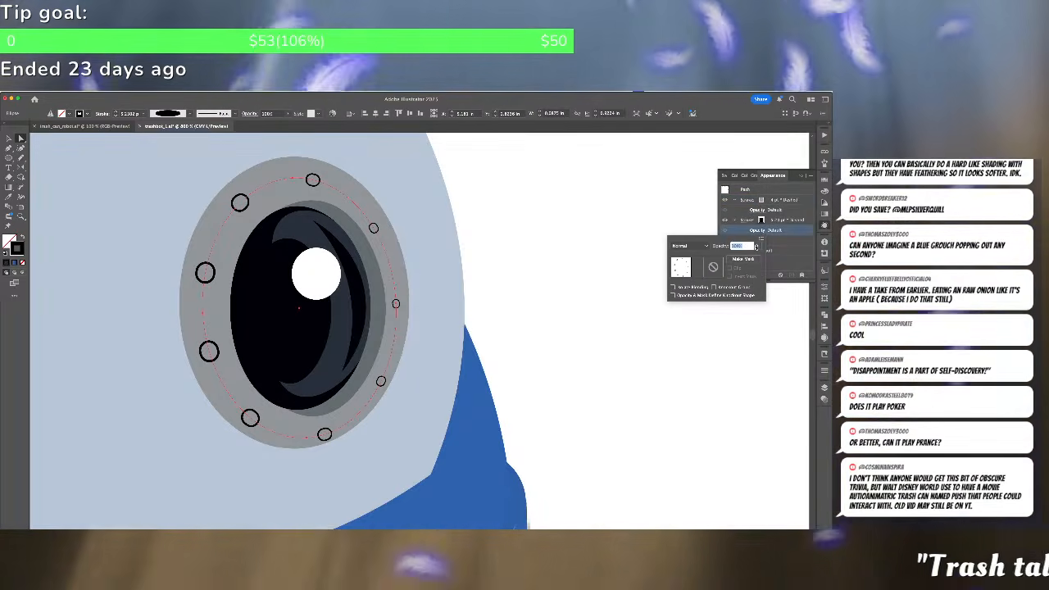
left_click(755, 245)
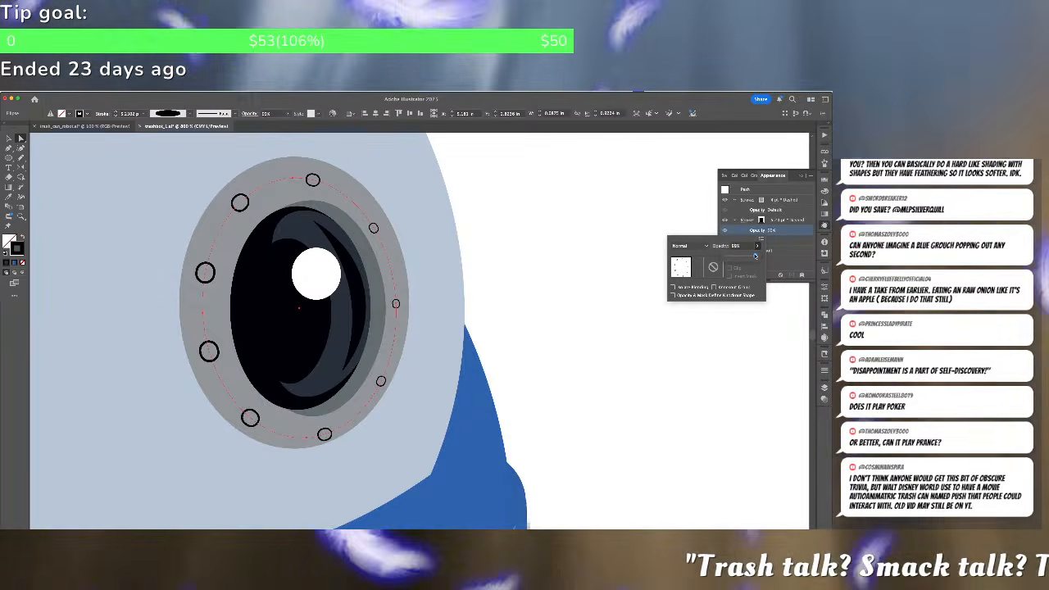
left_click_drag(754, 256, 737, 257)
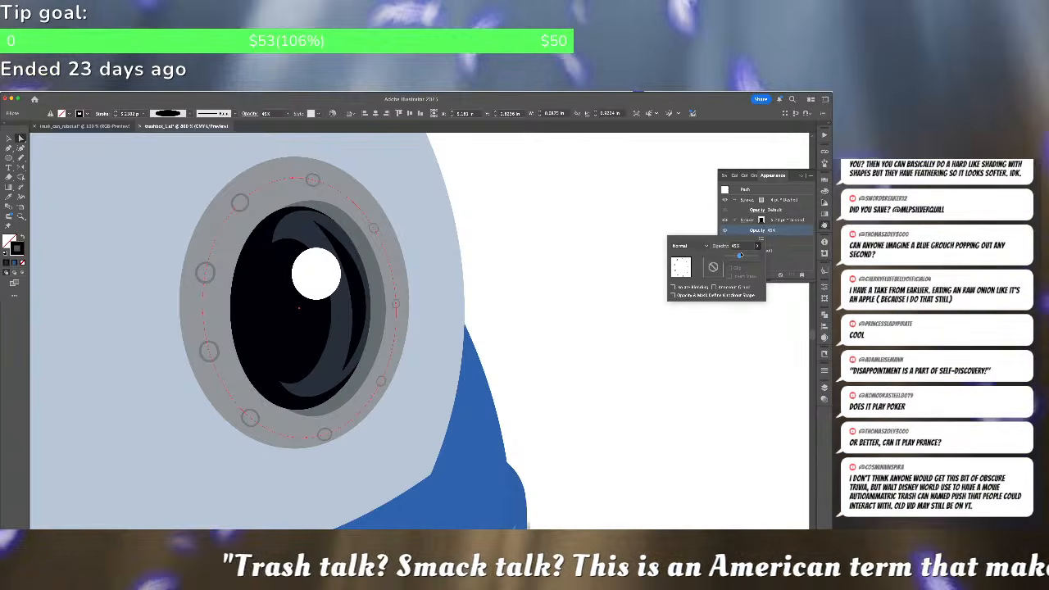
left_click(702, 355)
left_click(704, 352)
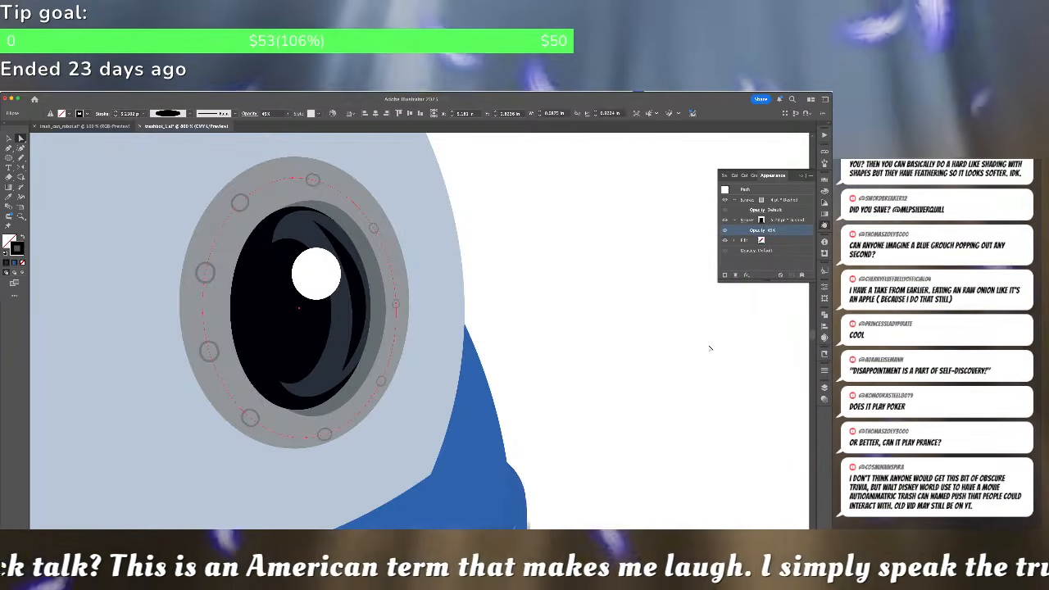
Deselect the eye ring path and save the trash can document
key("ctrl+minus")
key("ctrl+minus")
key("ctrl+minus")
left_click(708, 344)
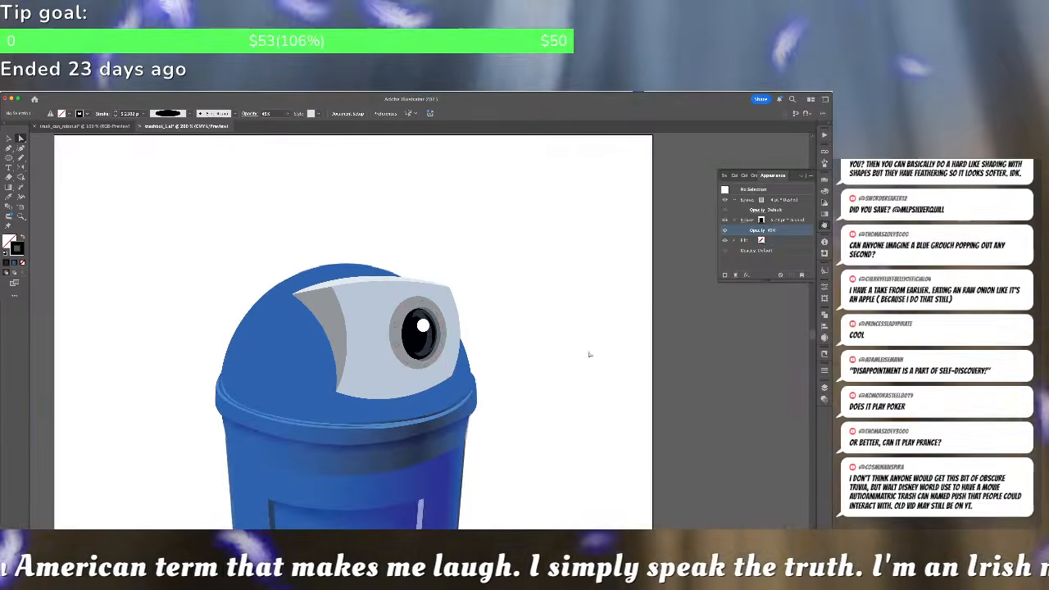
key("ctrl+minus")
key("ctrl+minus")
key("ctrl+minus")
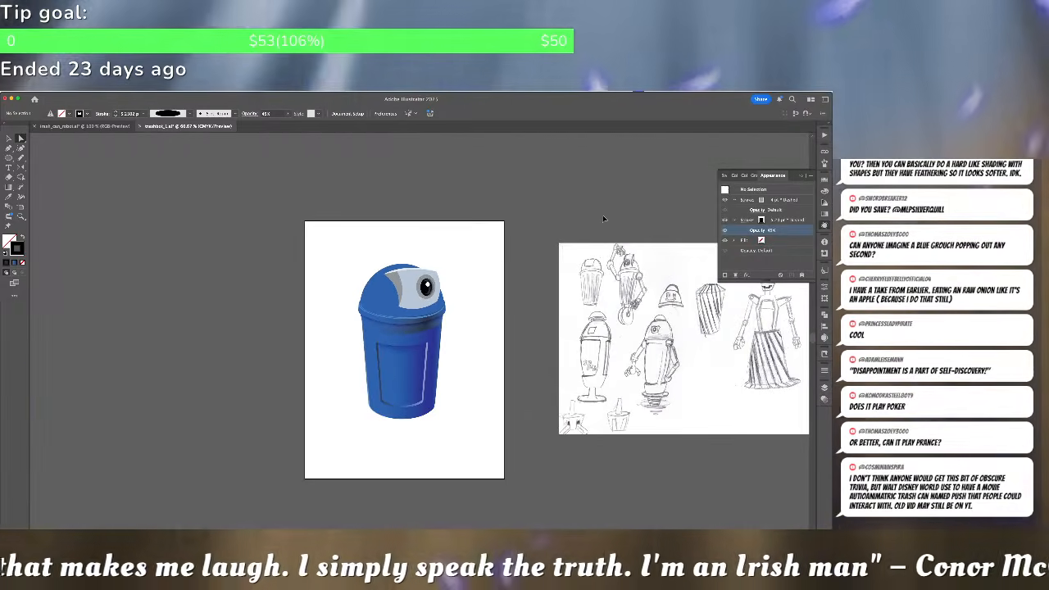
key("ctrl+s")
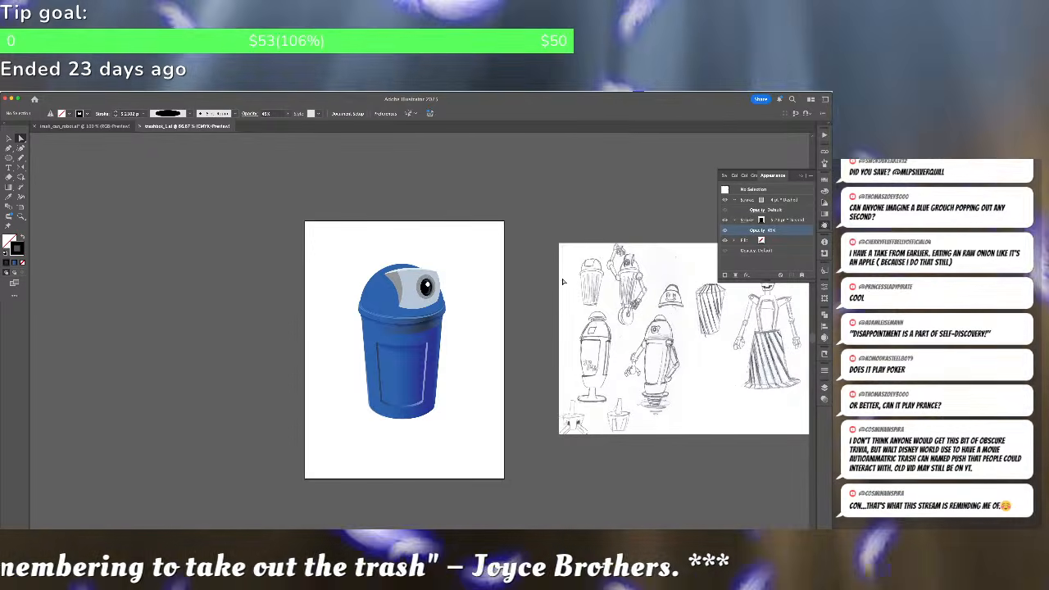
Select the face plate together with all the eye parts and try to narrow them horizontally
scroll(430, 285, "up", 2)
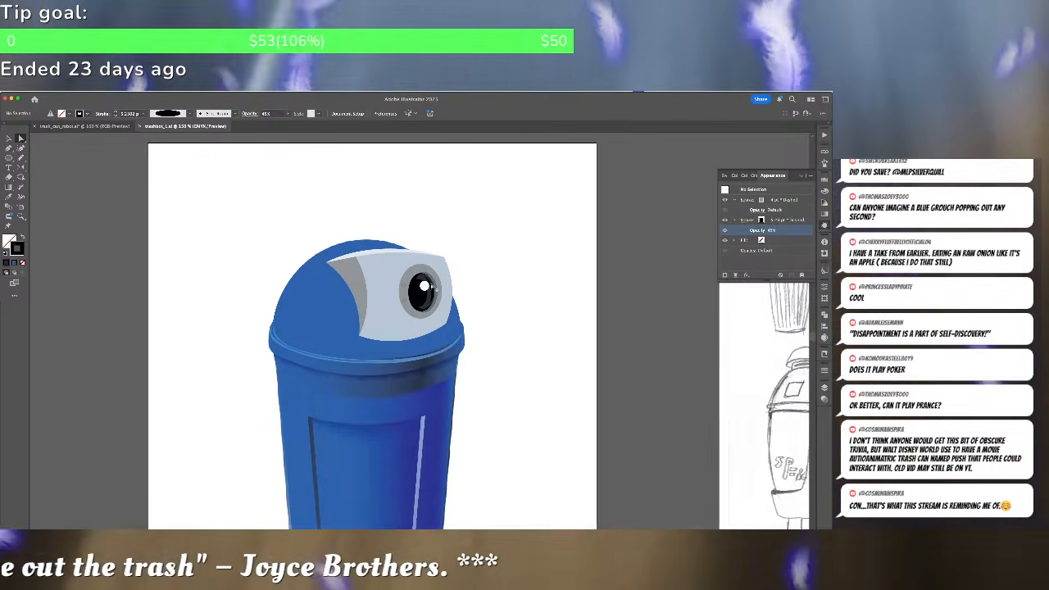
scroll(425, 285, "up", 1)
left_click(422, 285)
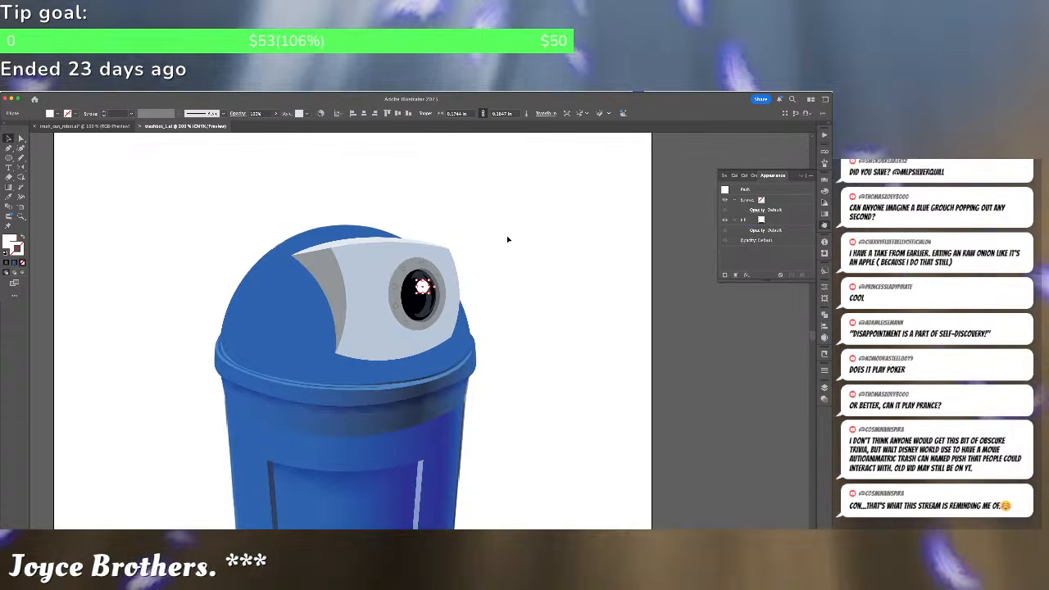
left_click(376, 289, "shift")
left_click(348, 235, "shift")
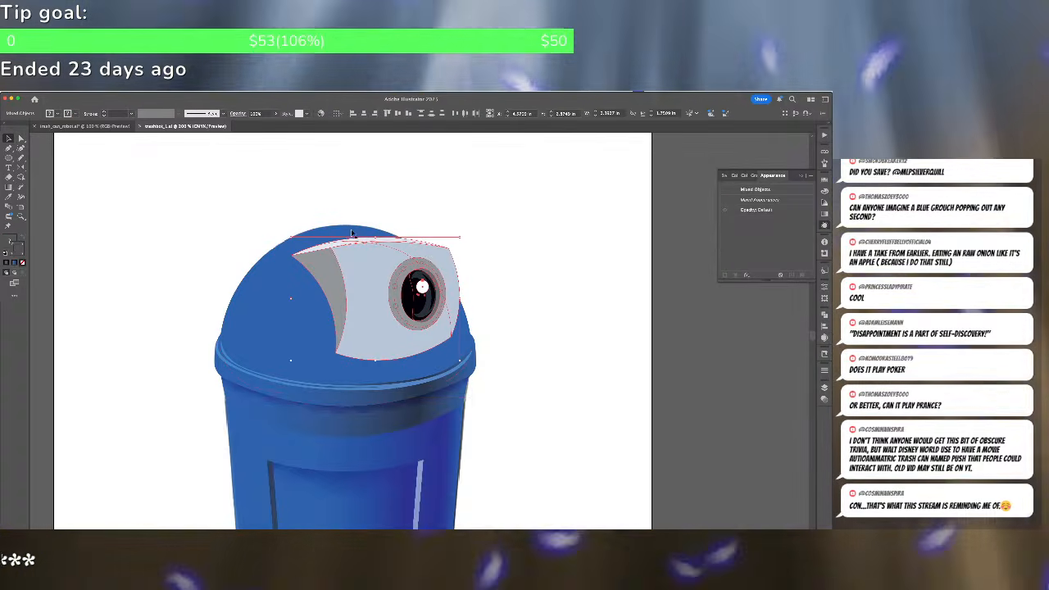
scroll(367, 330, "up", 1)
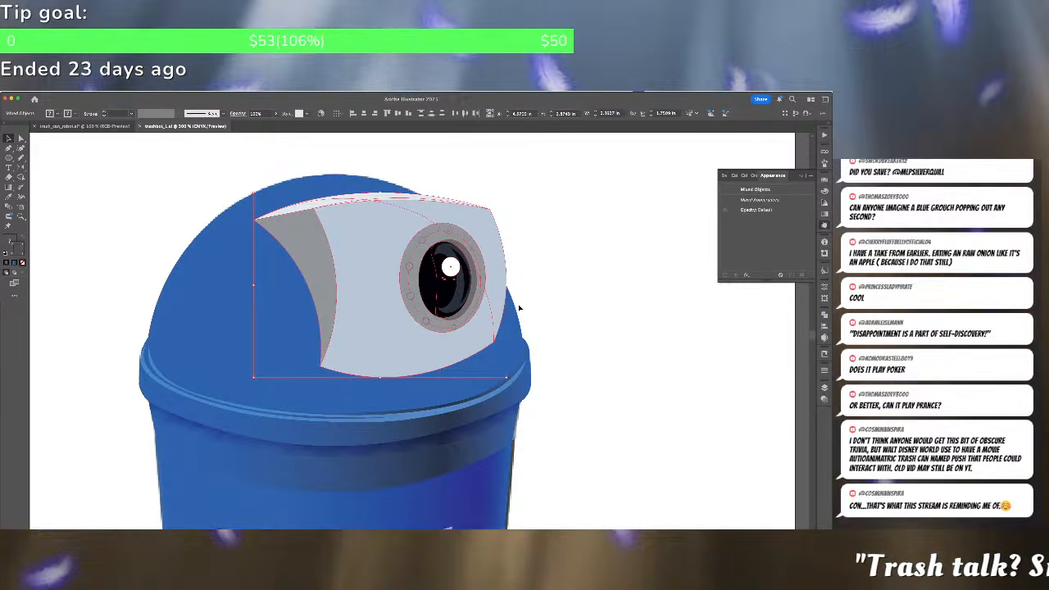
left_click(823, 386)
left_click(654, 521)
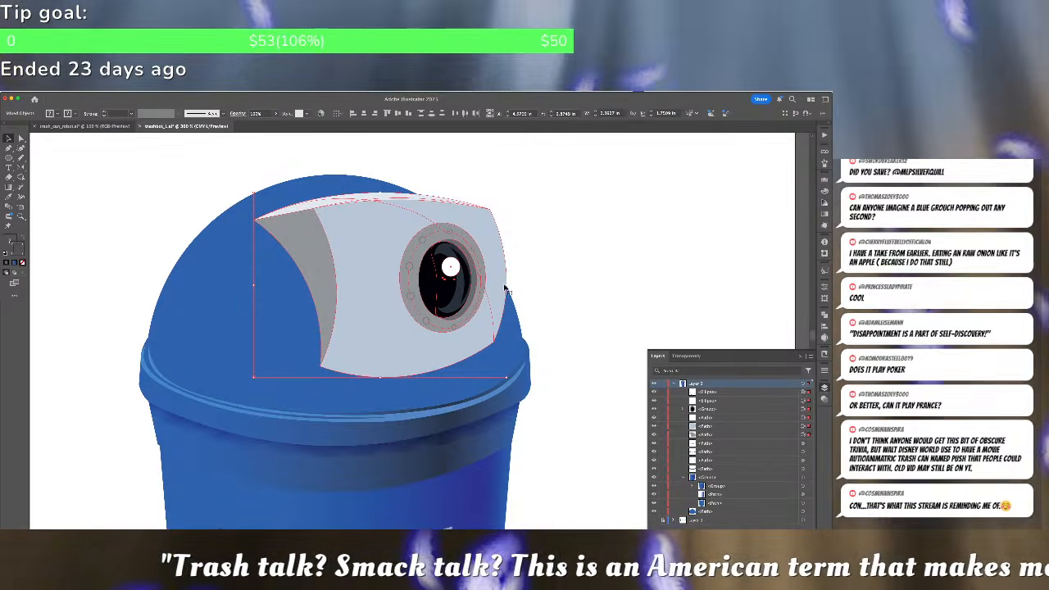
left_click_drag(506, 285, 469, 285)
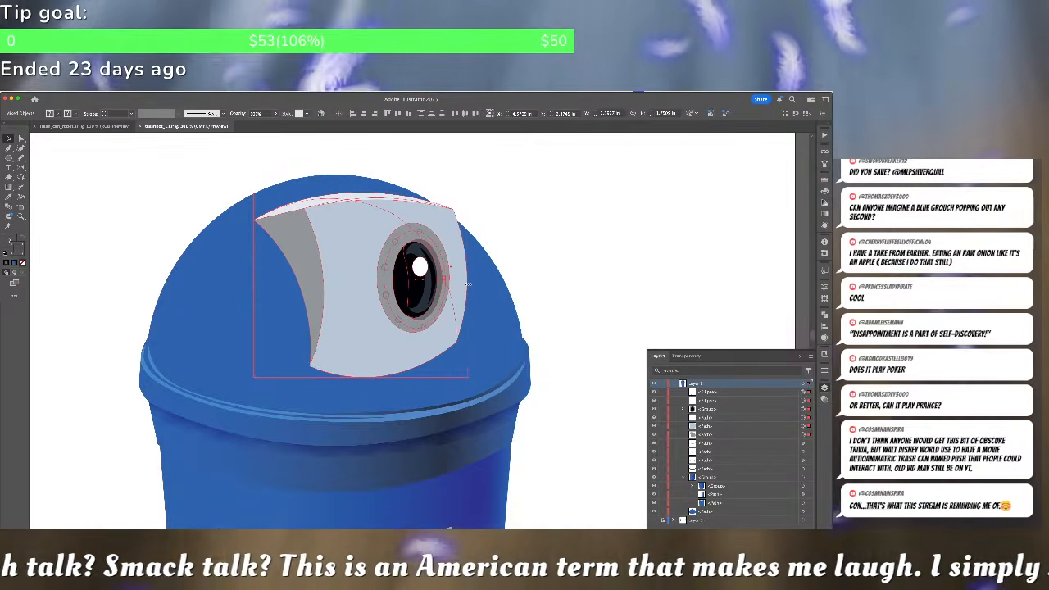
left_click(558, 265)
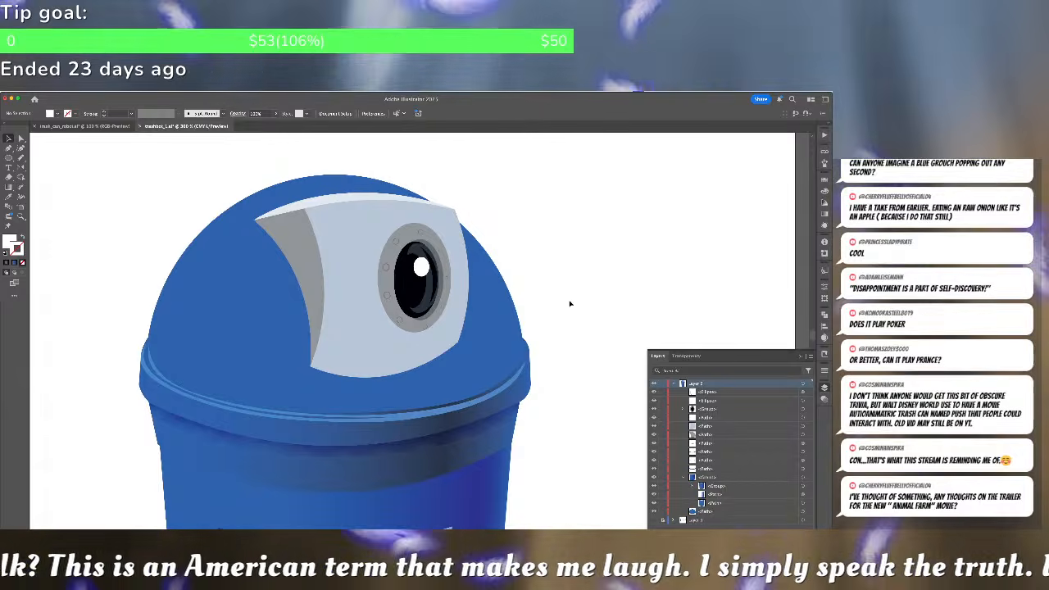
Undo the narrowing of the face plate and eye, and deselect the artwork
key("ctrl+z")
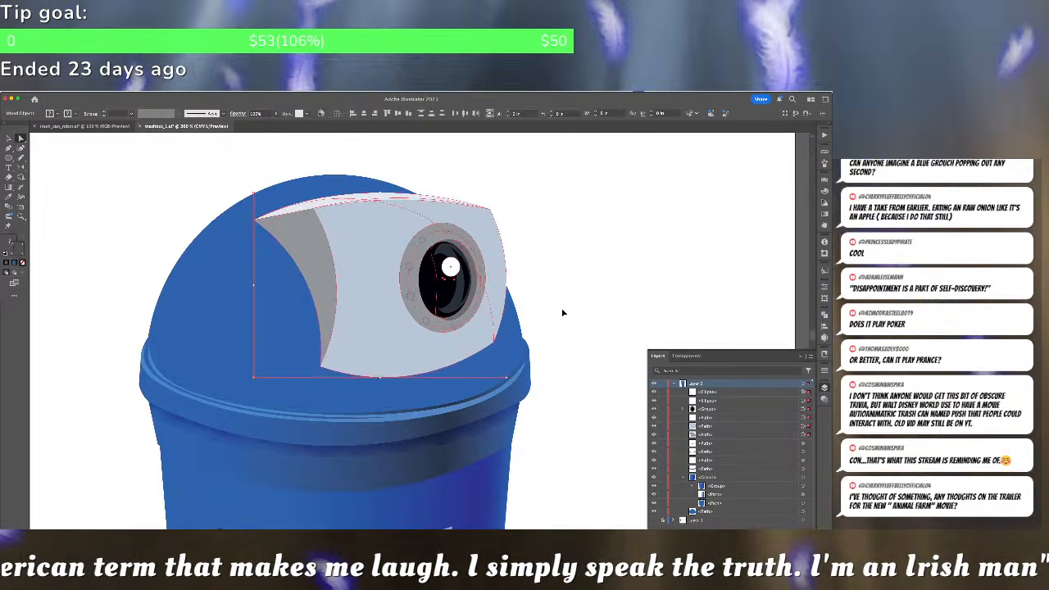
left_click(573, 308)
key("ctrl+0")
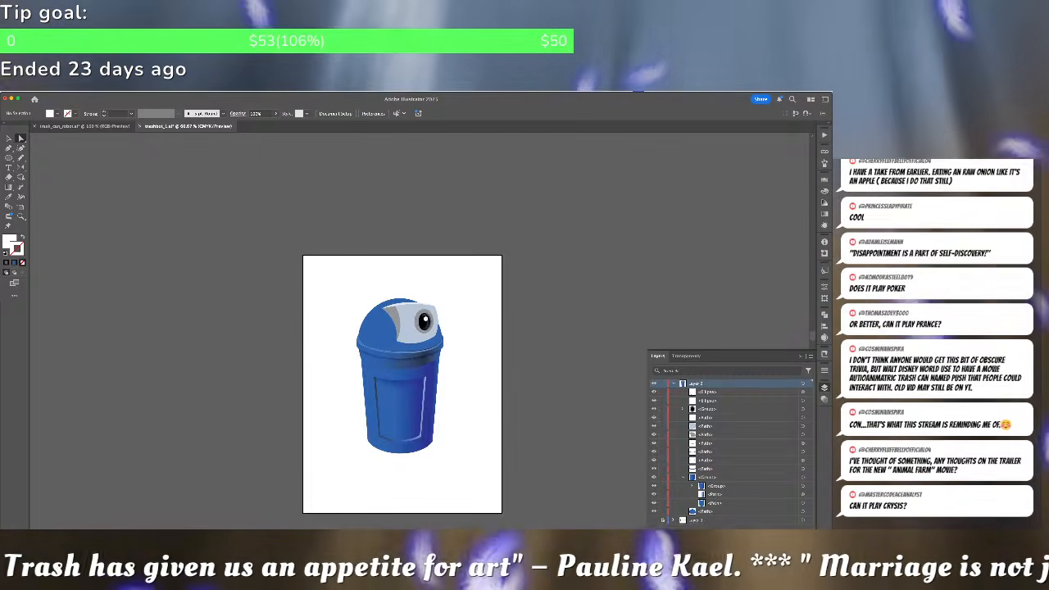
Switch to the browser and open the Realistic Wheel Set vector from the Vecteezy tire results
key("super+Tab")
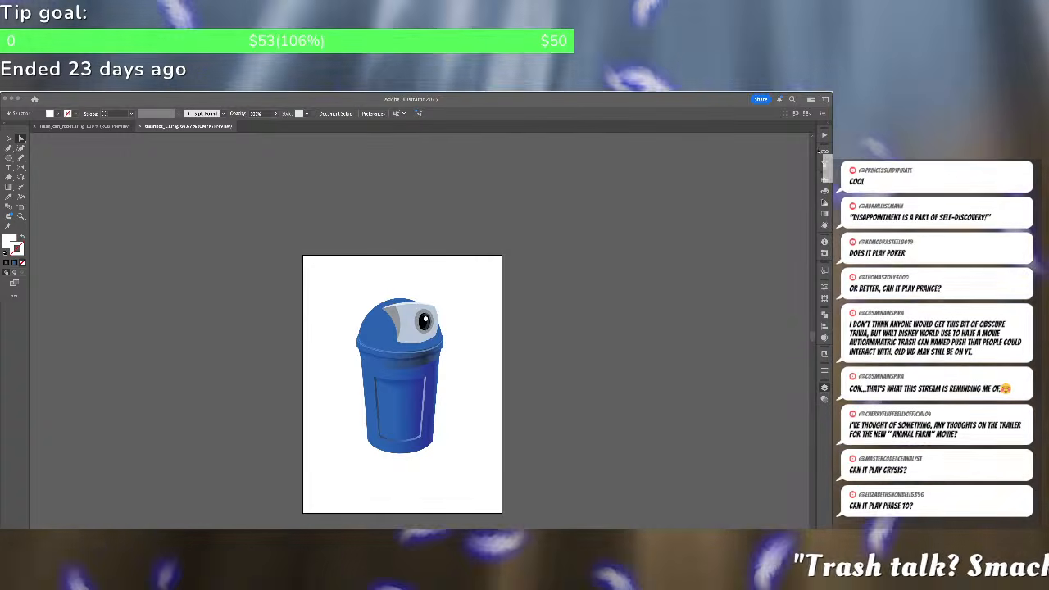
key("super+Tab")
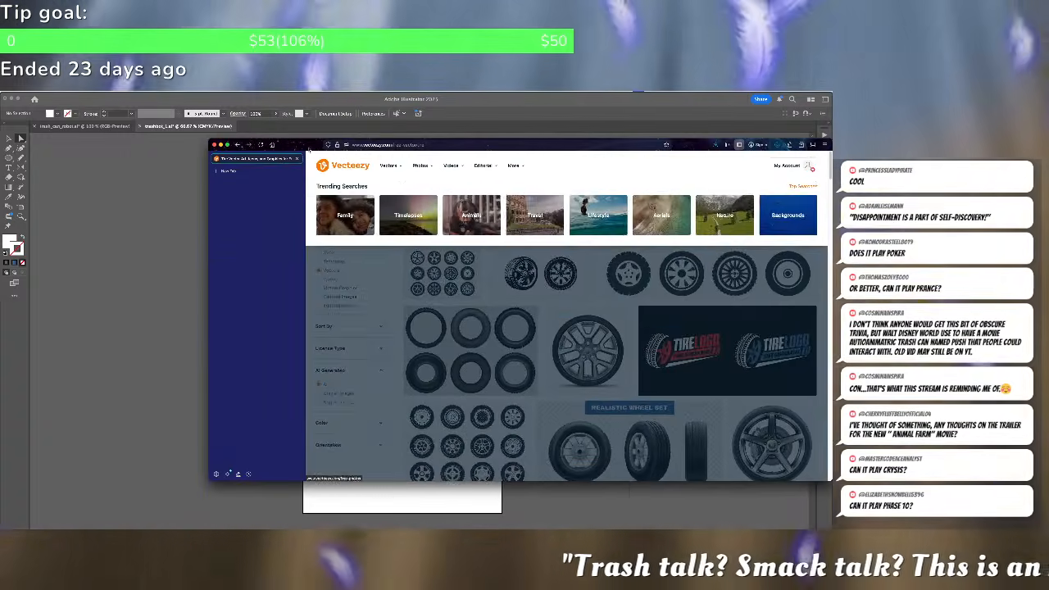
left_click_drag(280, 158, 153, 152)
scroll(458, 381, "down", 2)
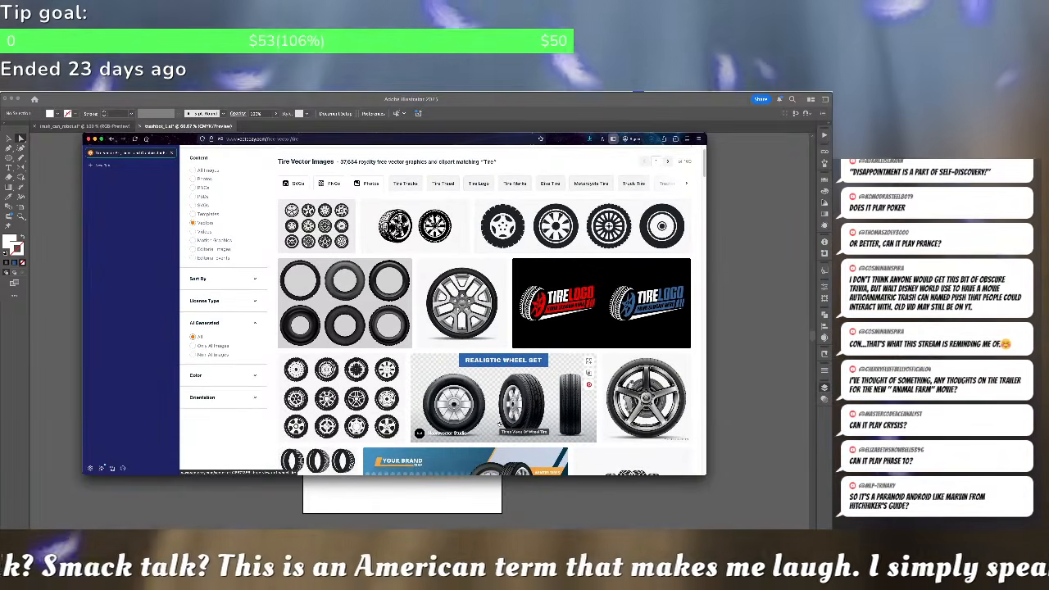
left_click(490, 418)
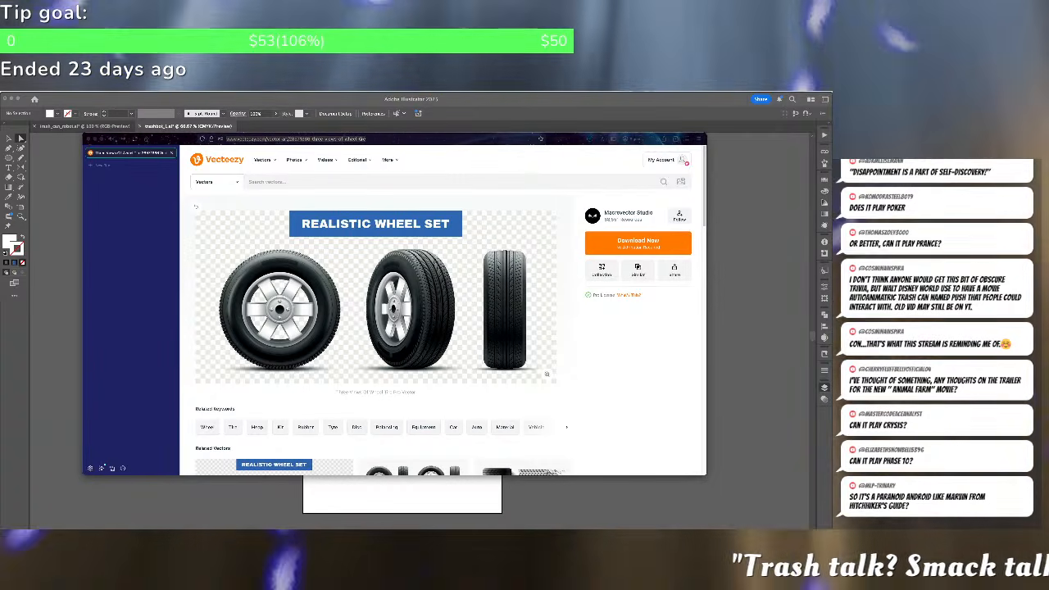
Return to the Vecteezy page in the browser and show the downloaded wheel set ZIP in Finder
left_click(783, 250)
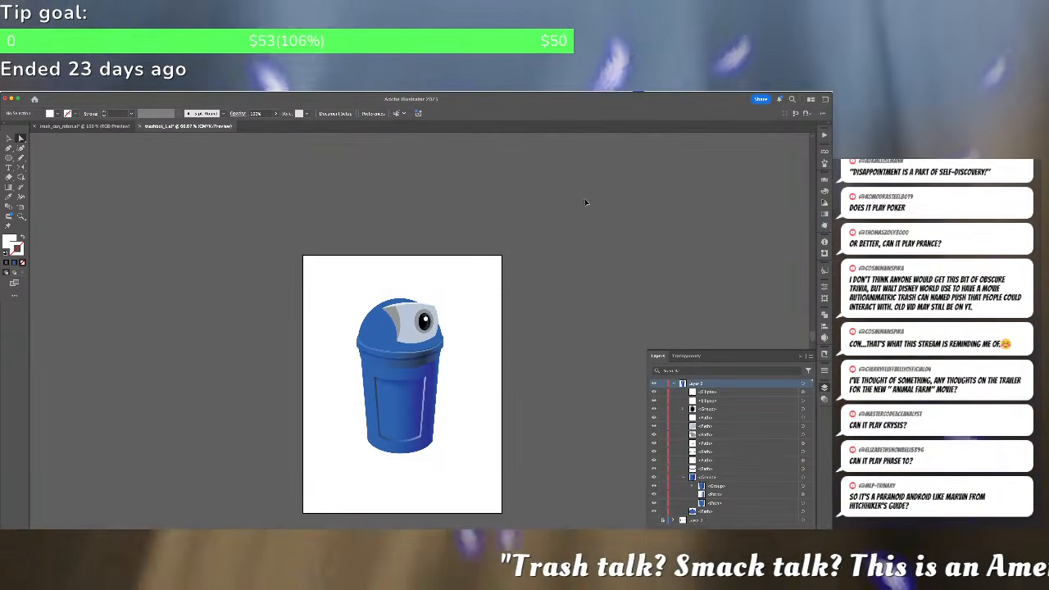
left_click(584, 201)
key("super+Tab")
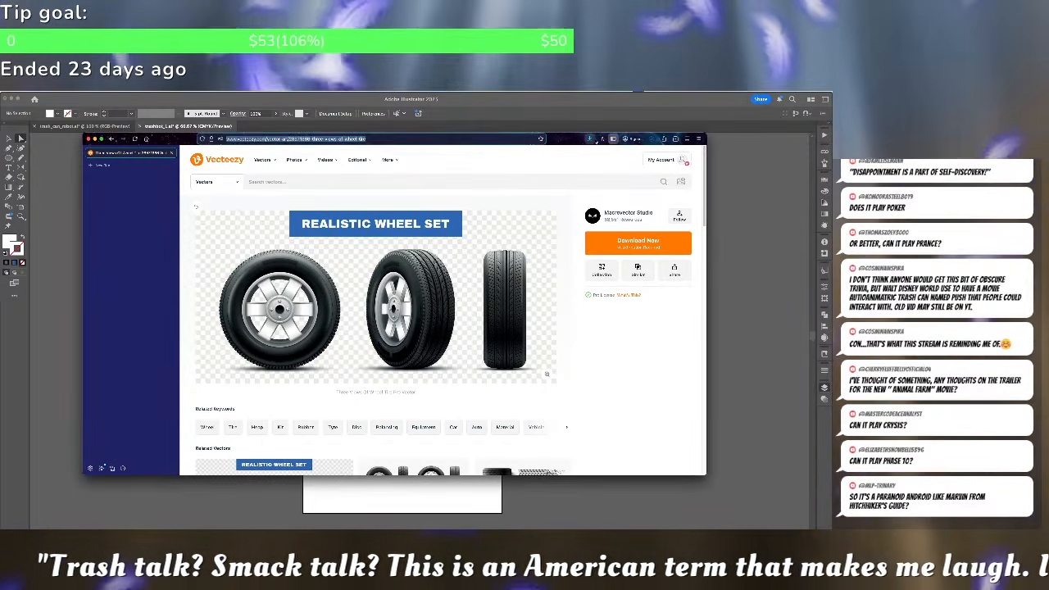
left_click(589, 139)
left_click(585, 154)
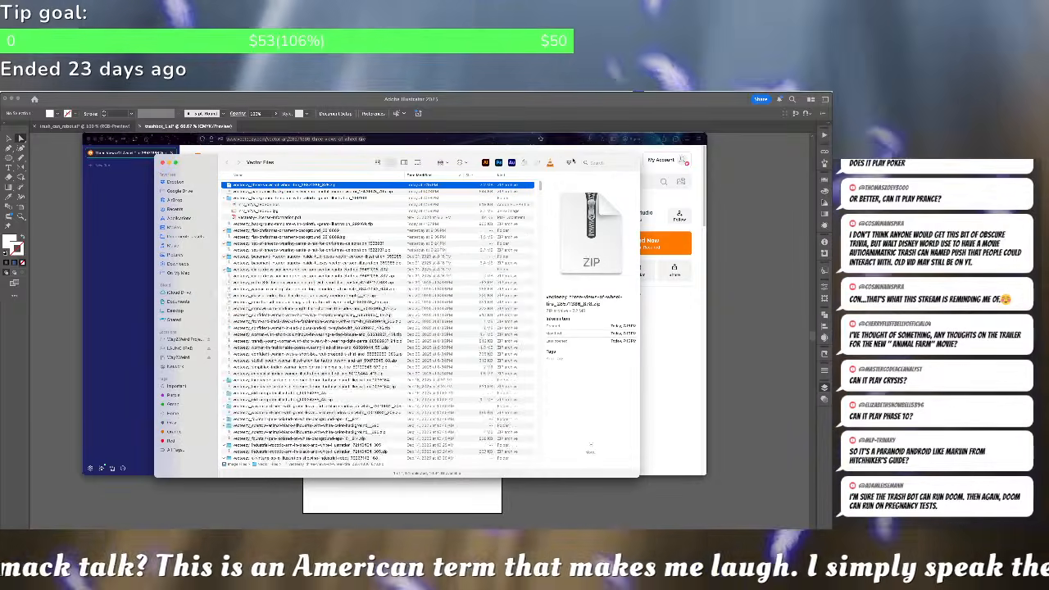
Extract the wheel set archive and open its EPS file in Adobe Illustrator
double_click(229, 187)
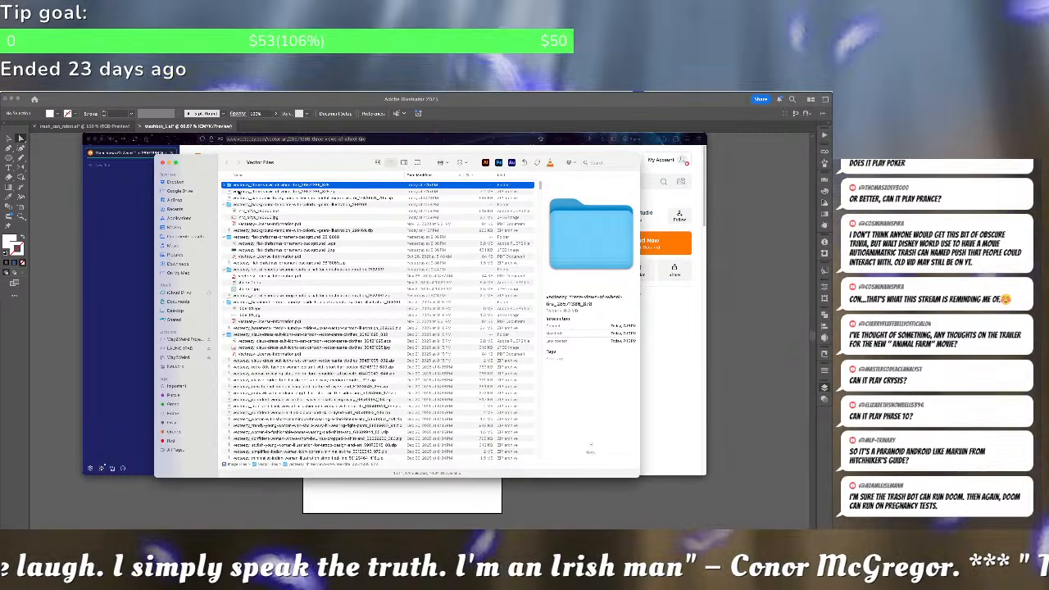
key("Right")
key("Down")
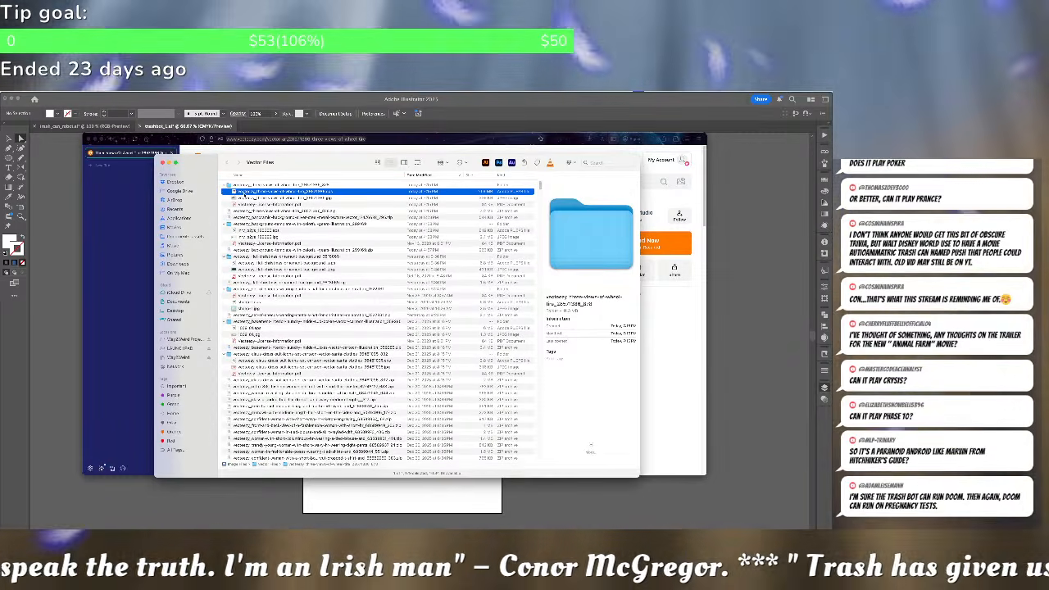
left_click_drag(235, 191, 484, 163)
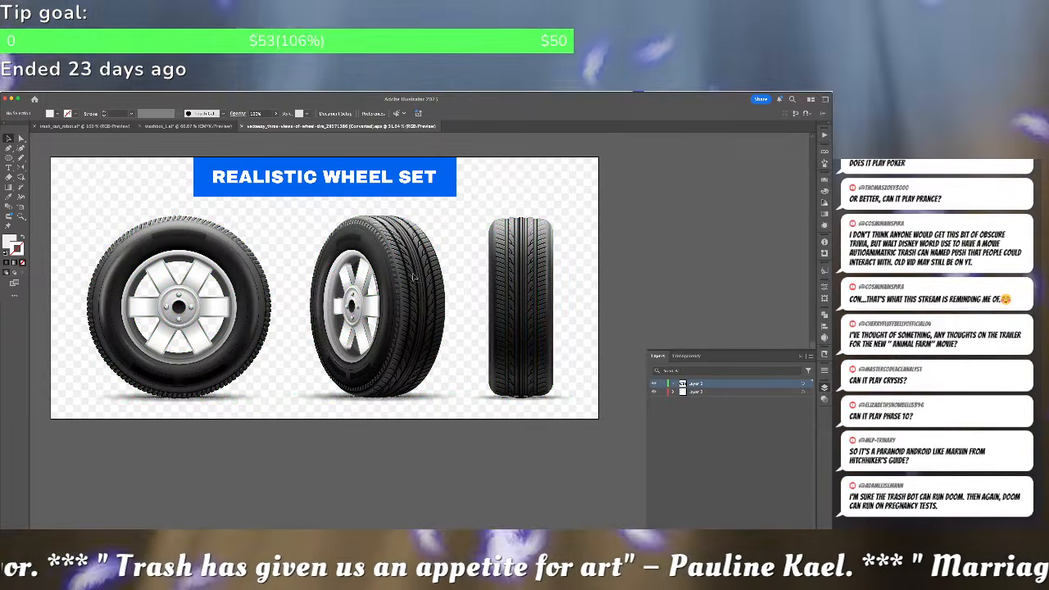
Copy the angled middle tire from the wheel set and paste it into the trash can document
double_click(404, 284)
double_click(403, 284)
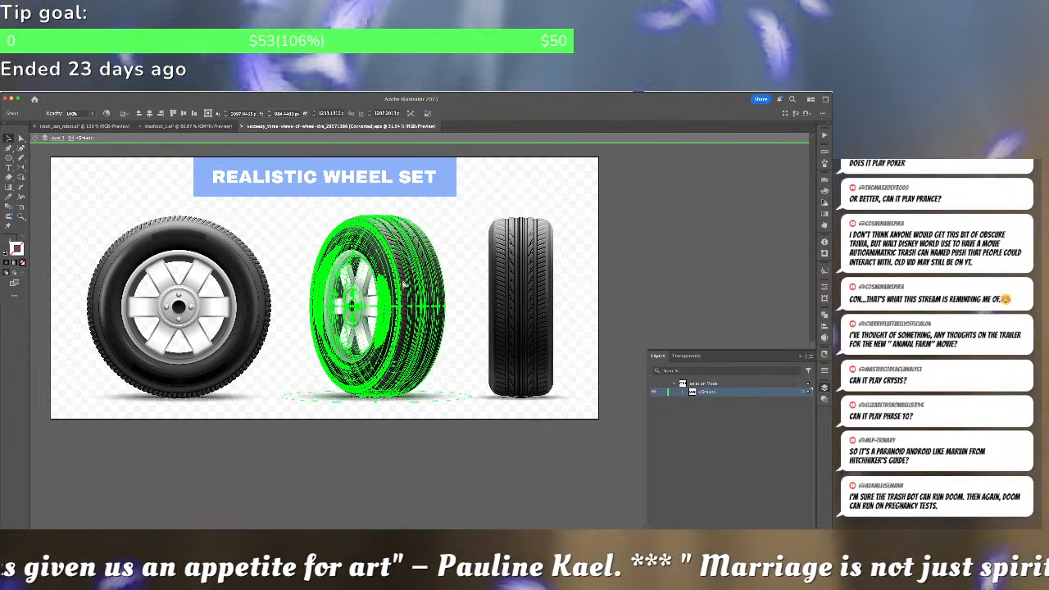
key("ctrl+shift+Tab")
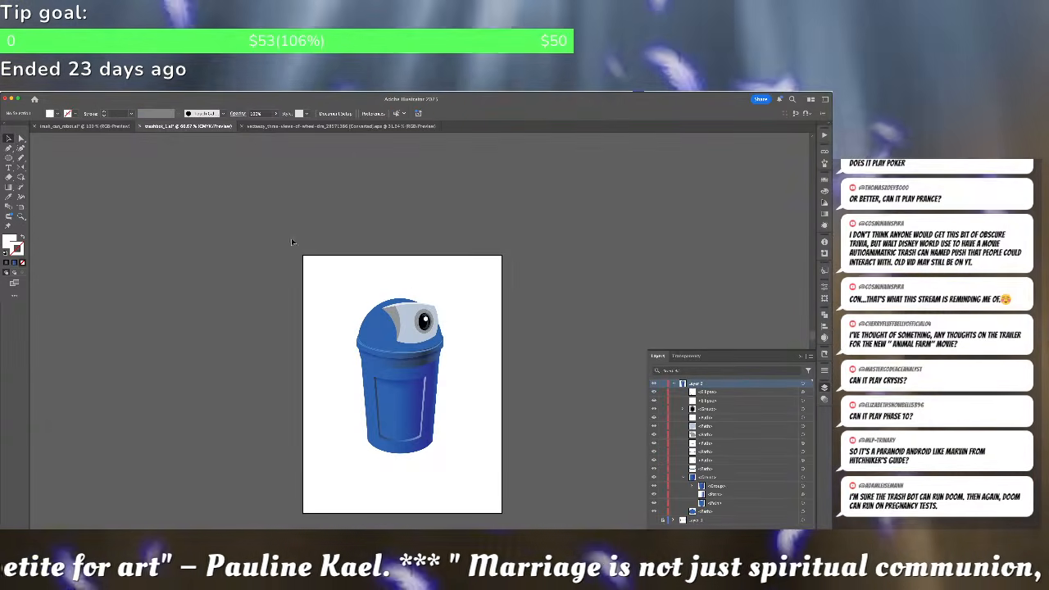
key("ctrl+v")
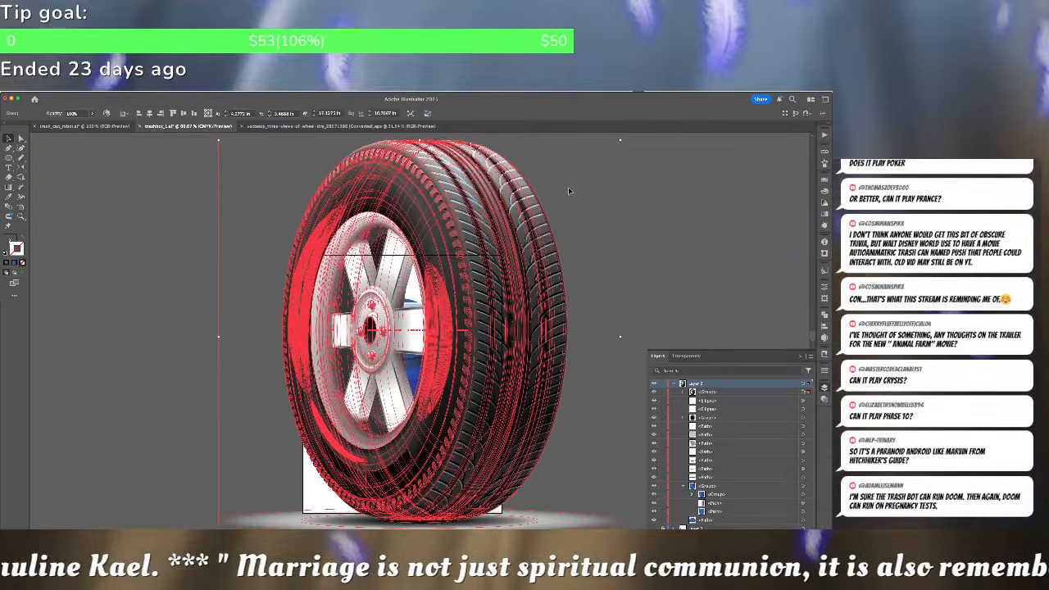
left_click(512, 305)
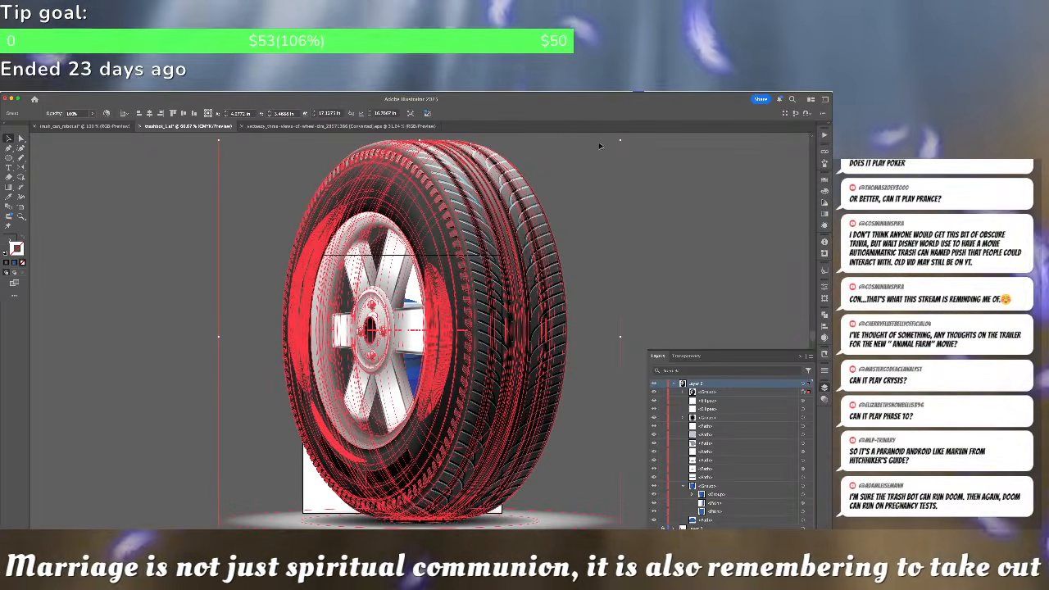
left_click(647, 170)
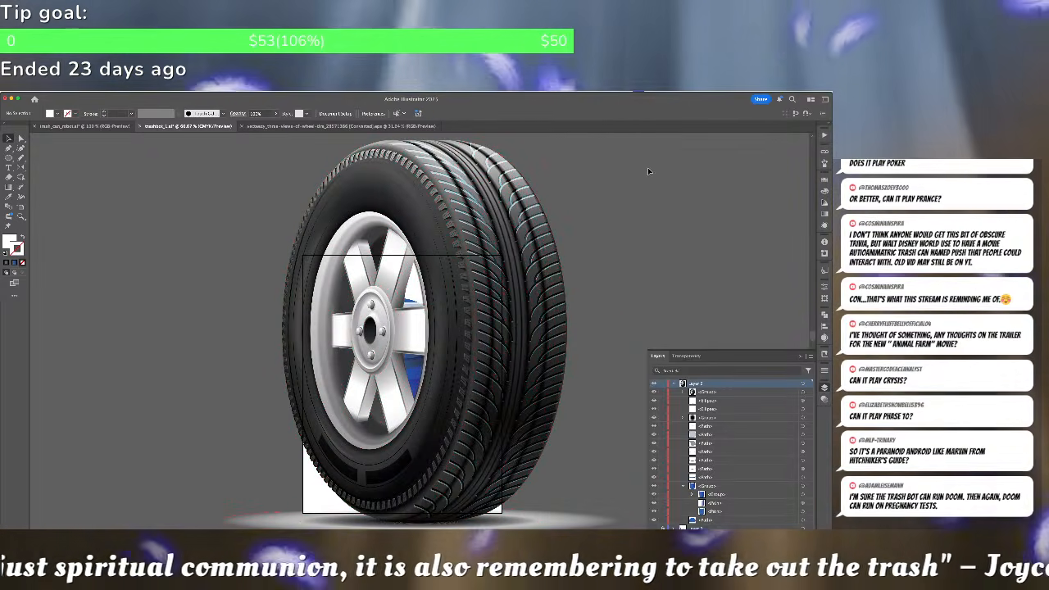
Move the pasted tire to the left of the artboard and display the artwork in outline view
left_click_drag(510, 246, 205, 271)
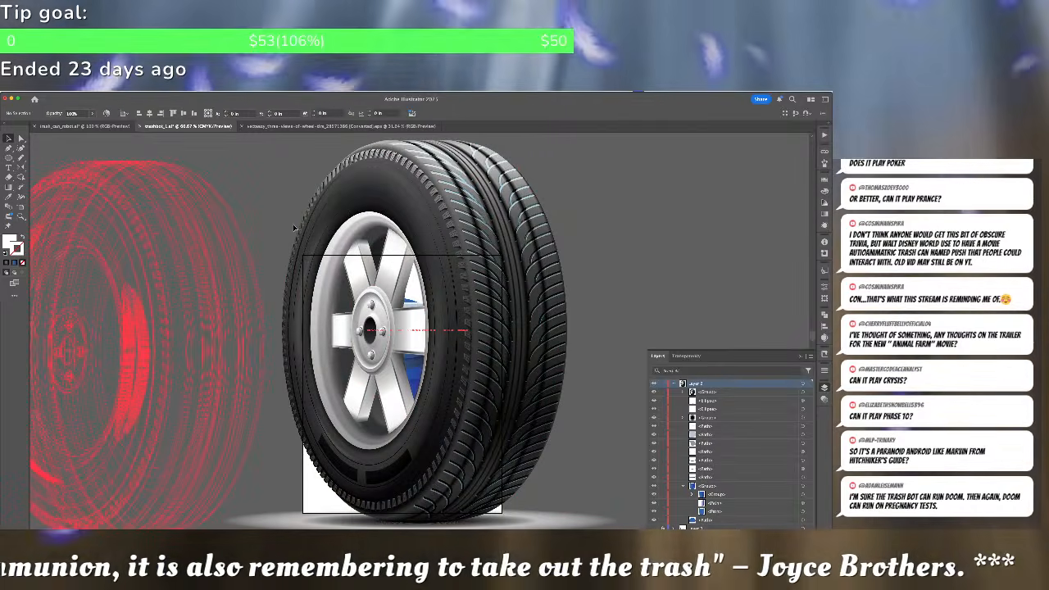
left_click_drag(292, 223, 497, 207)
key("ctrl+y")
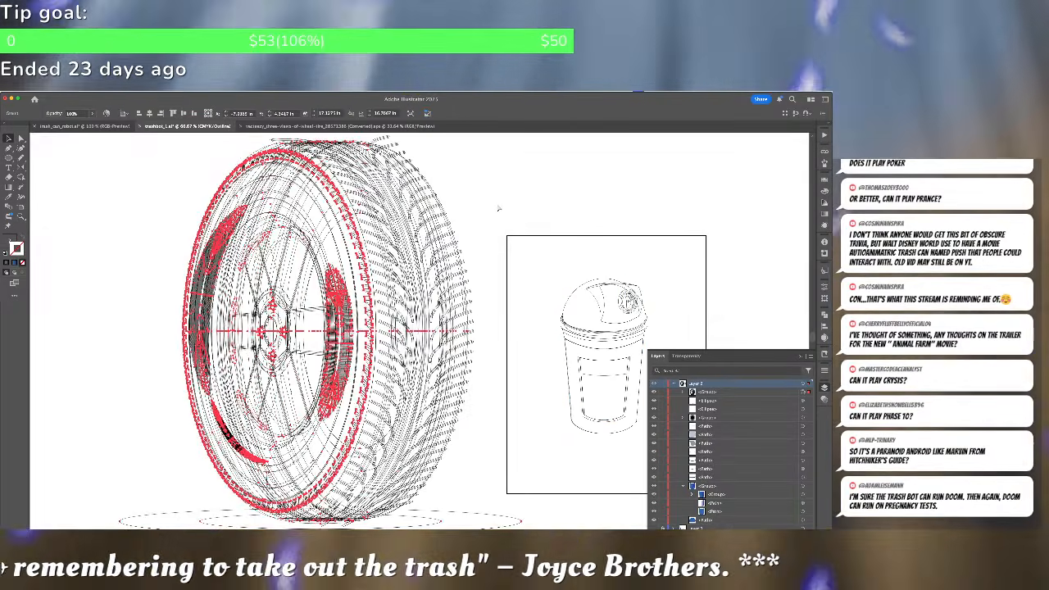
Return the artwork to preview display and scale the oversized tire down to near the trash can's width
left_click(498, 209)
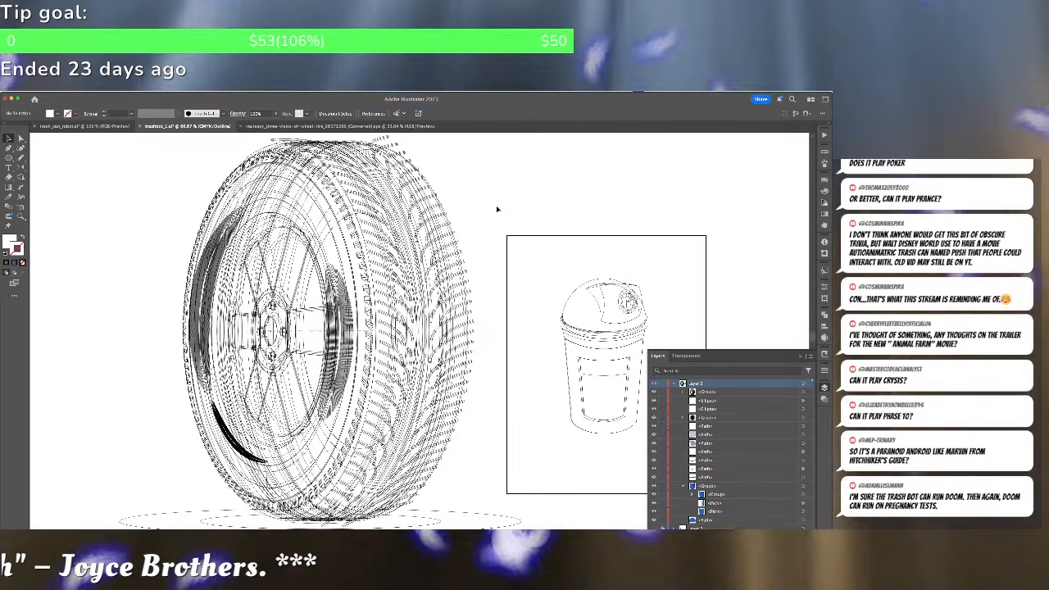
key("ctrl+y")
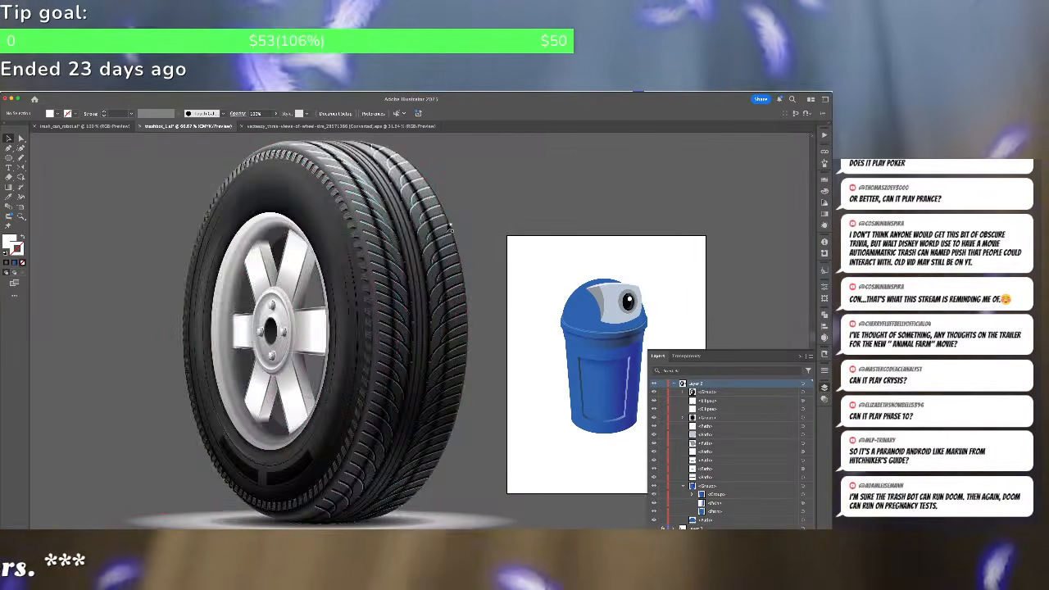
left_click(436, 221)
left_click_drag(523, 141, 366, 291)
left_click(421, 364)
Delete the ground shadow beneath the tire
key("a")
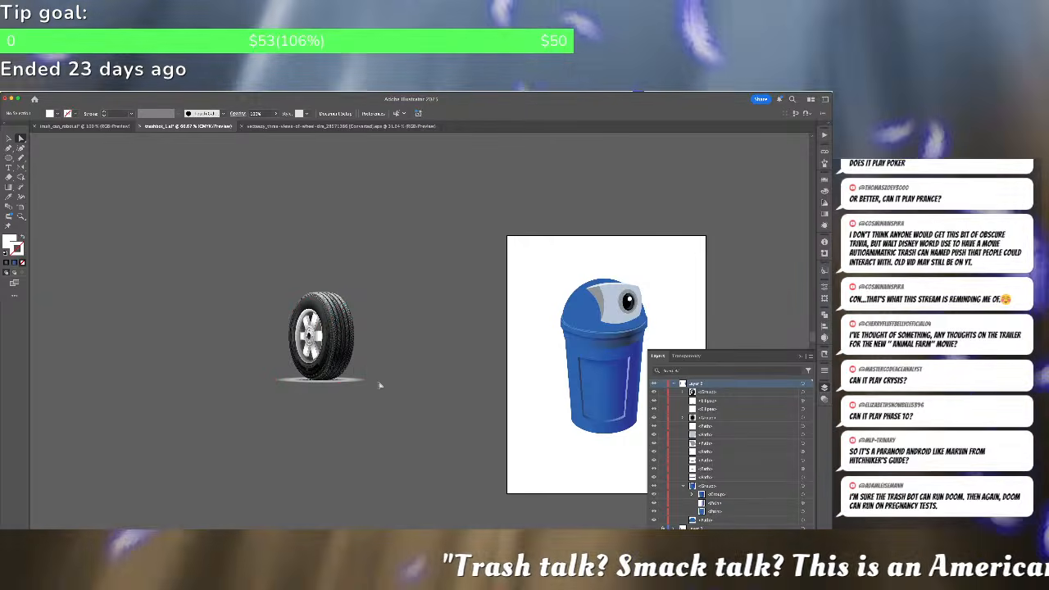
left_click(358, 384)
key("Delete")
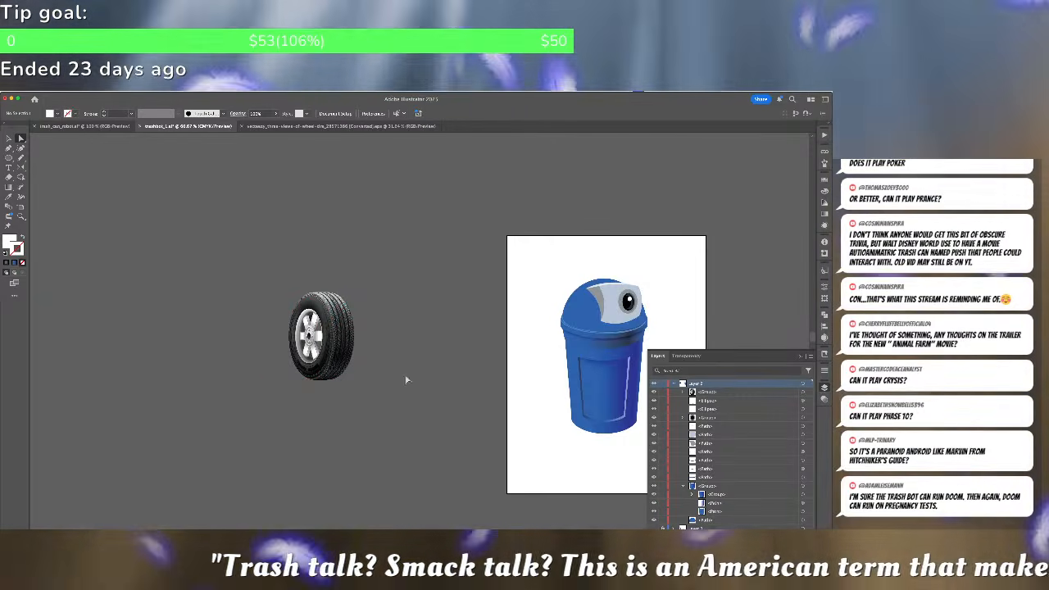
Move the tire onto the lower part of the trash can
key("v")
left_click(342, 334)
left_click_drag(342, 334, 586, 445)
key("space")
left_click_drag(585, 445, 458, 463)
Shrink the tire to roughly half the can's width, trying it on its side before rotating it back upright
key("e")
left_click_drag(519, 416, 493, 461)
key("v")
left_click(516, 463)
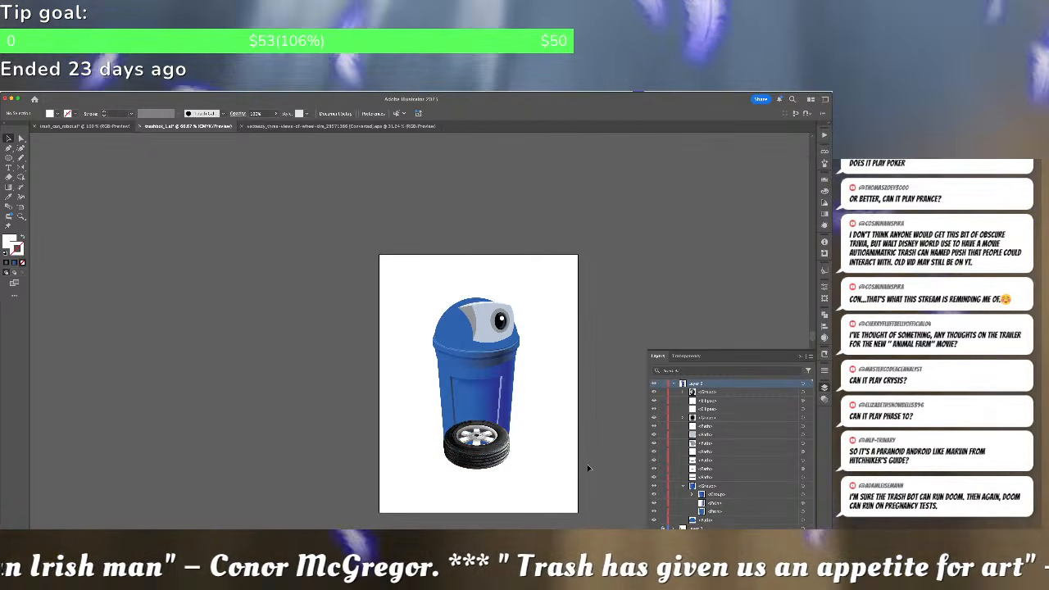
left_click(498, 457)
key("e")
left_click_drag(528, 441, 494, 428)
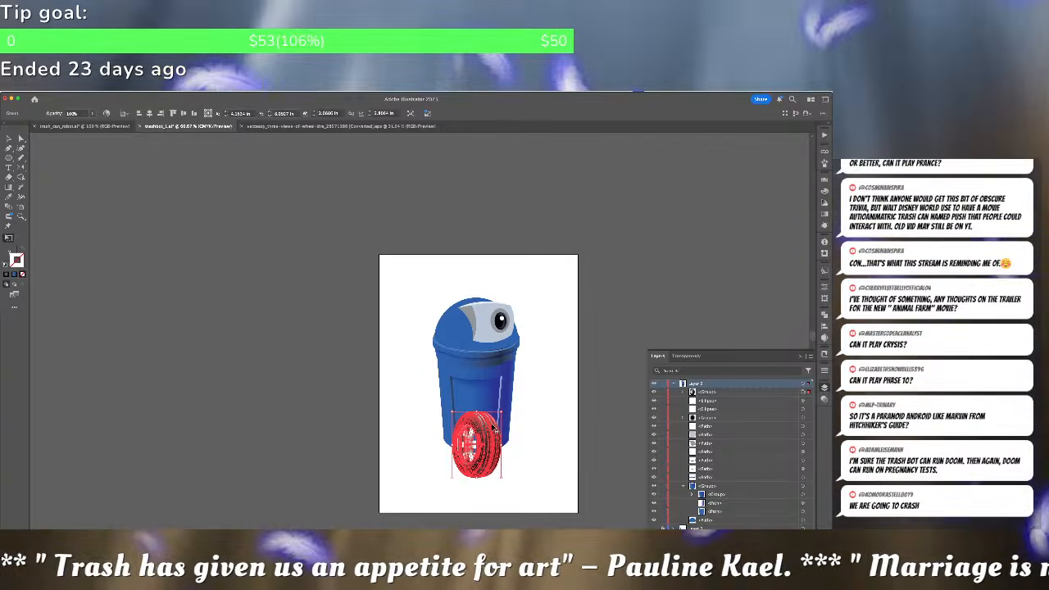
Send the tire behind the trash can and move it down so it sticks out below the base
key("super+shift+bracketleft")
key("shift+Down")
key("shift+Down")
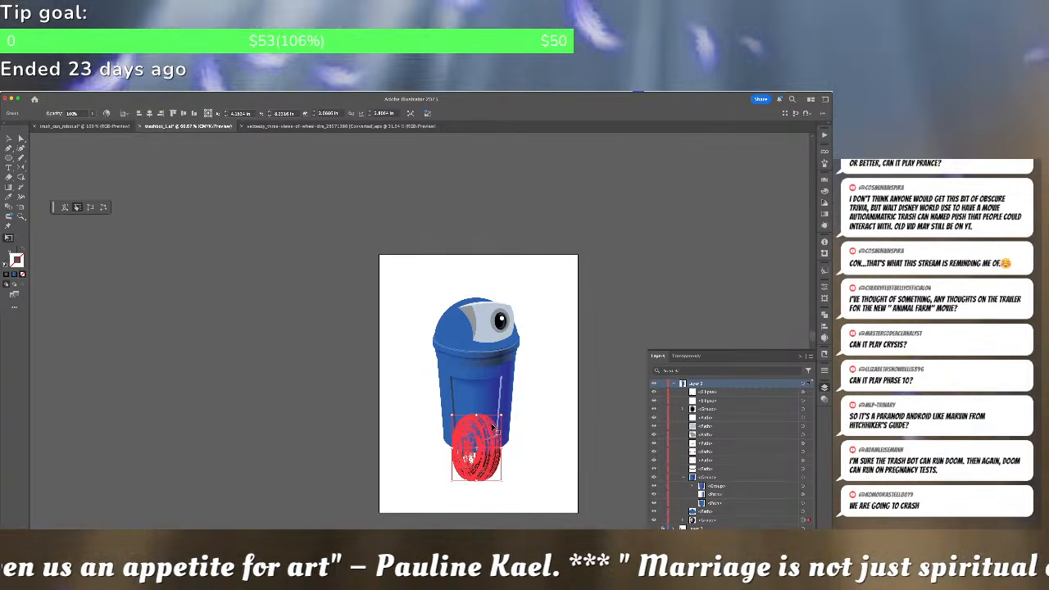
key("shift+Down")
key("shift+Down")
key("shift+Down")
key("shift+Down")
key("shift+Down")
key("shift+Down")
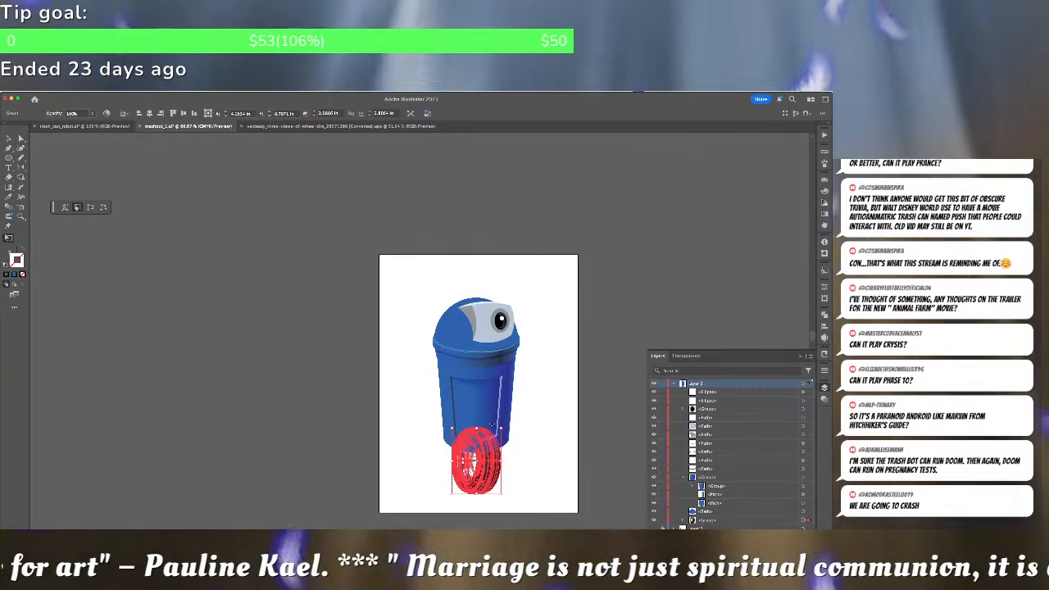
key("super+shift+a")
Tilt the tire slightly beneath the can's base and adjust its position
key("v")
left_click(488, 463)
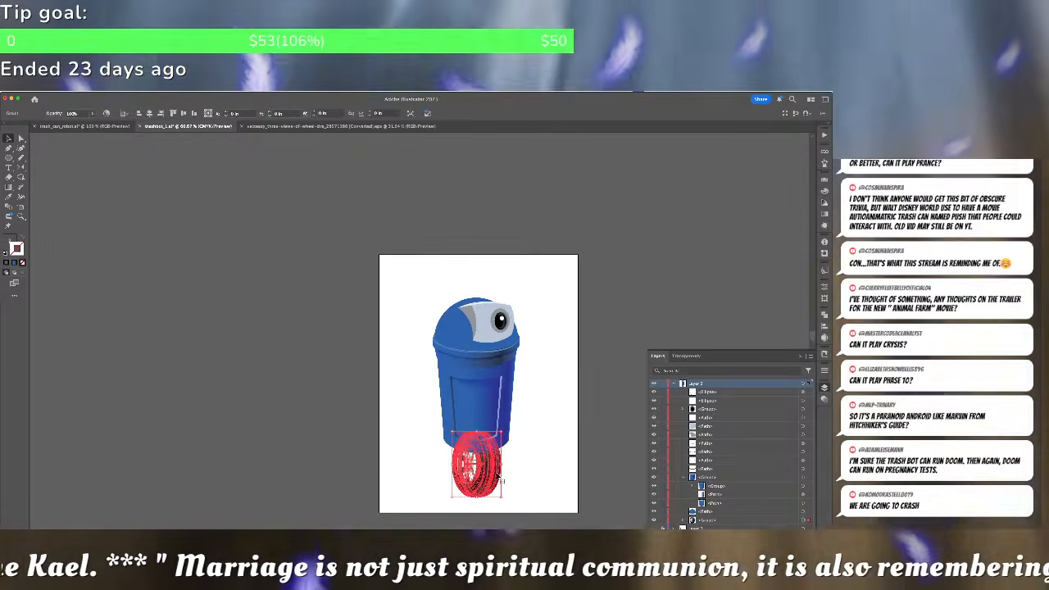
left_click_drag(22, 167, 39, 188)
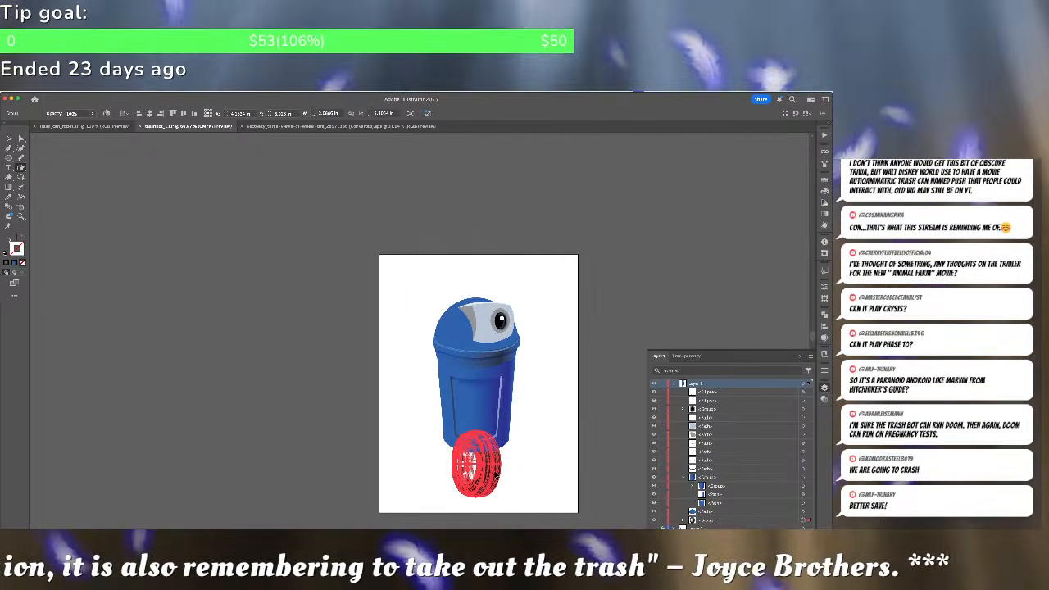
mouse_move(496, 471)
left_mouse_down()
mouse_move(523, 461)
mouse_move(494, 485)
left_mouse_up()
key("v")
left_click(486, 479)
left_click(550, 450)
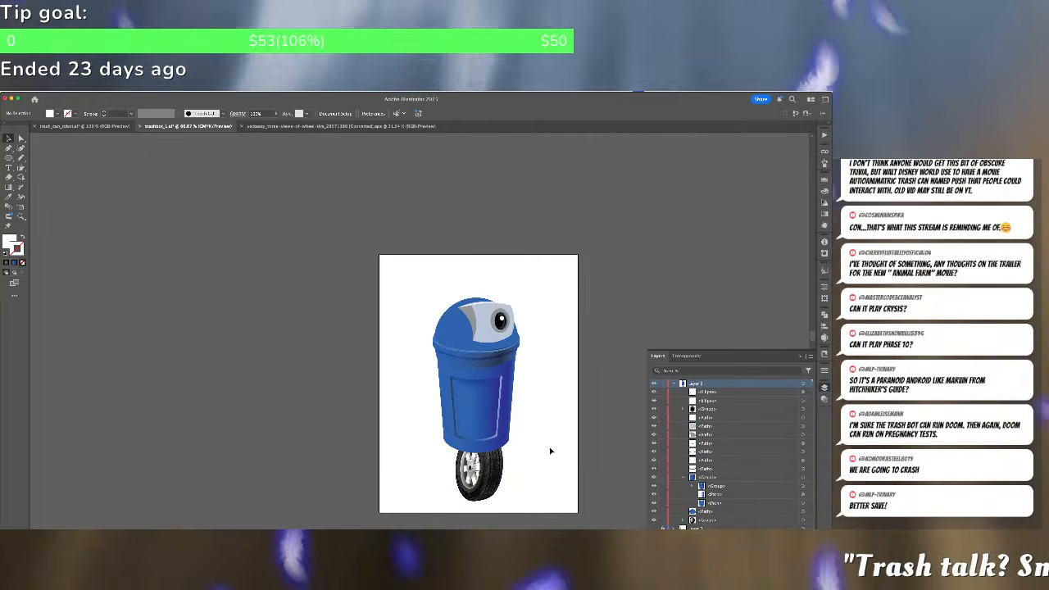
Tilt the tire further to the left around a reference point at its bottom edge
left_click(490, 464)
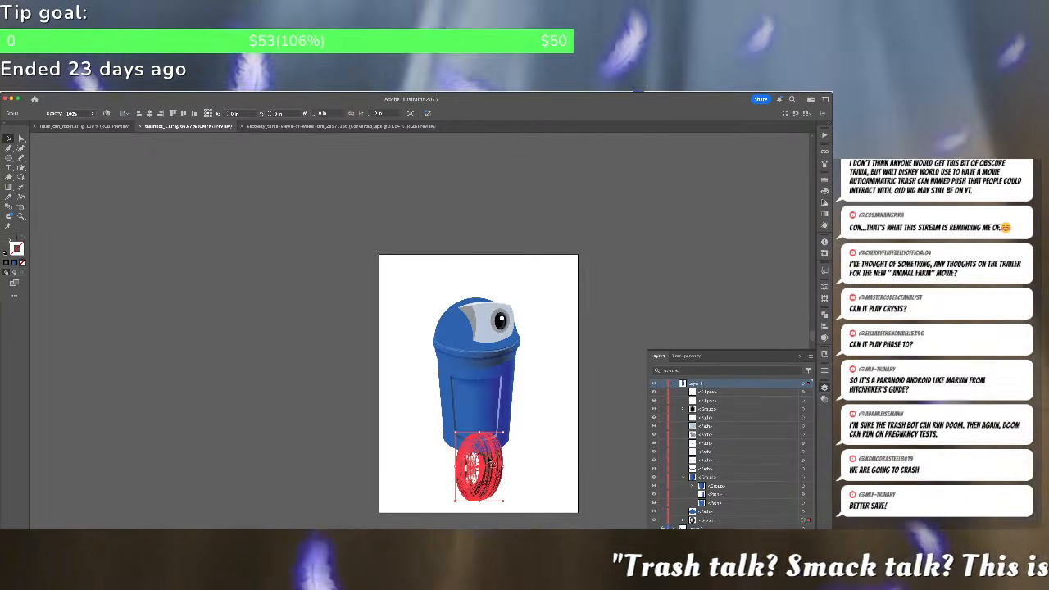
key("ctrl+shift+a")
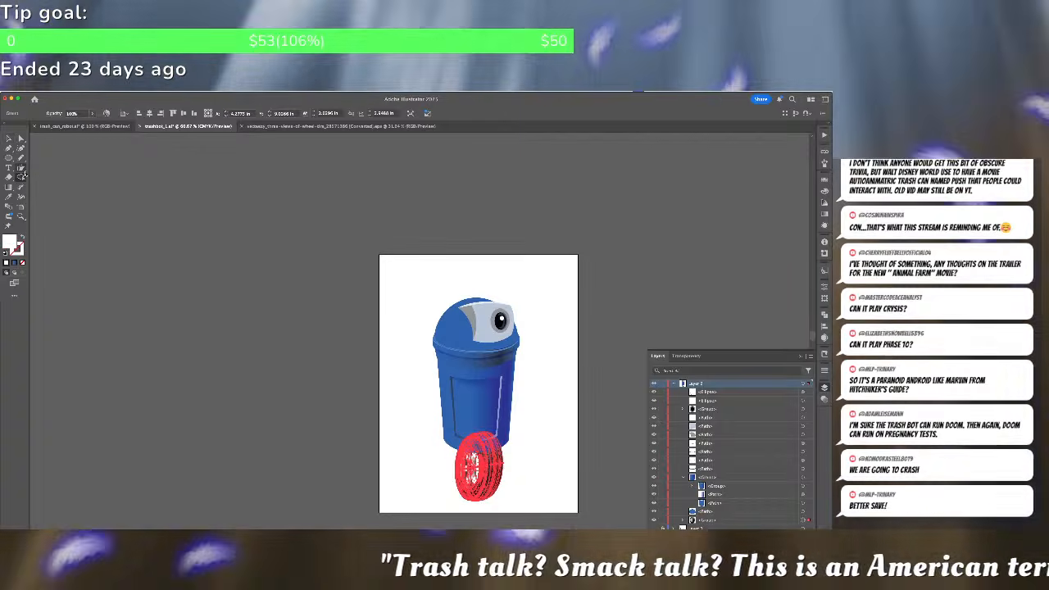
left_click(20, 168)
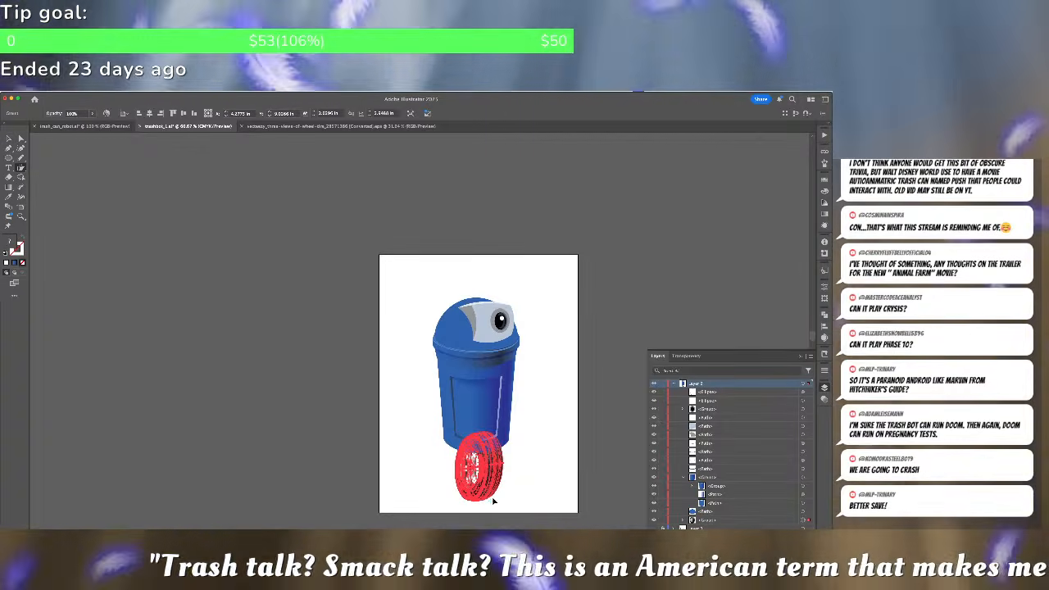
left_click_drag(478, 441, 473, 441)
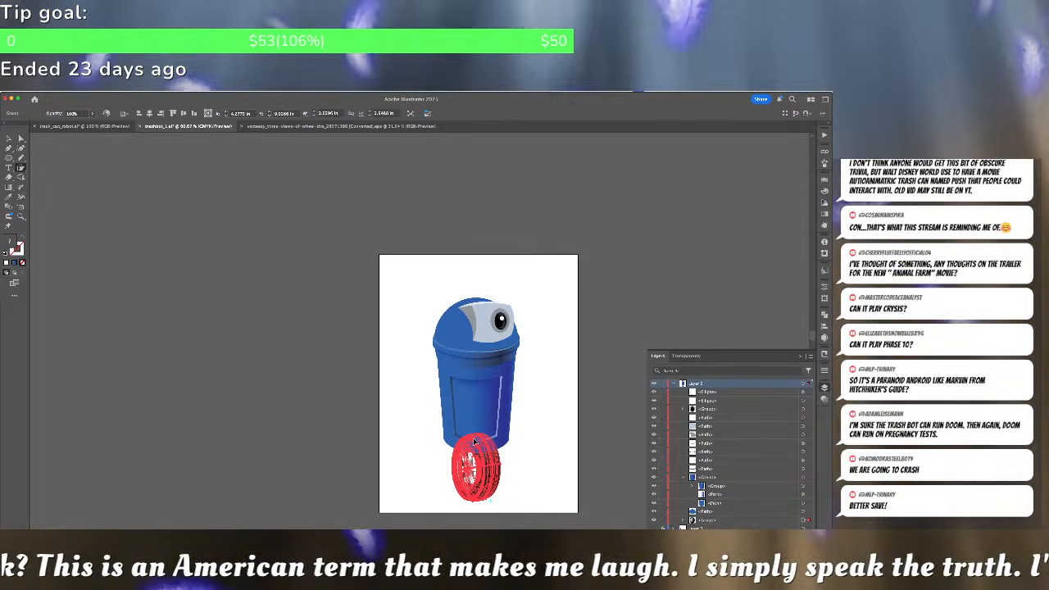
left_click(561, 423)
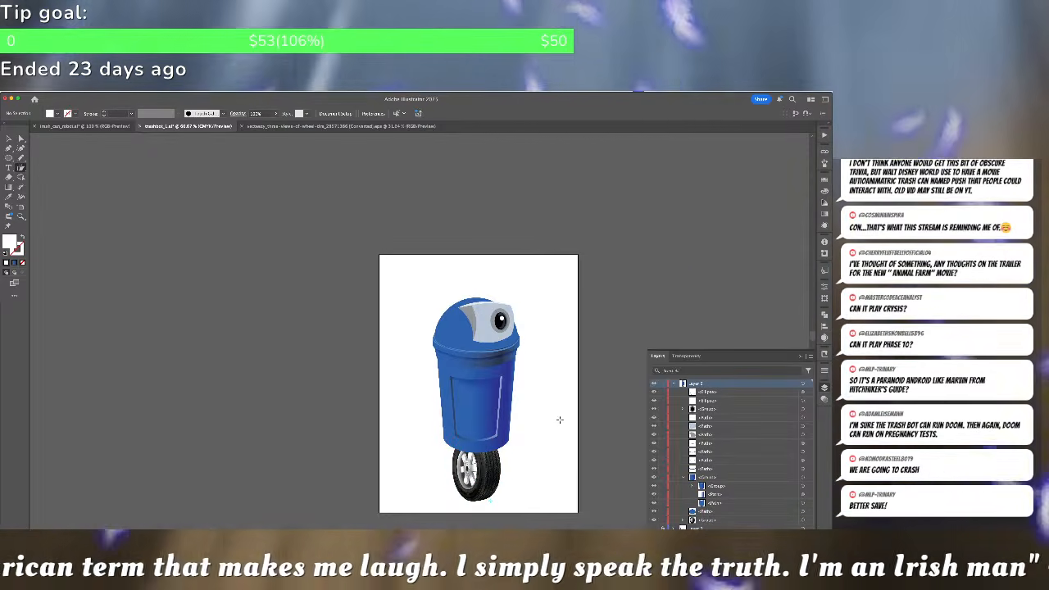
Preview the Claptrap render in the Mascot Proposals folder as a reference and close both Finder windows
key("ctrl+minus")
key("ctrl+minus")
key("ctrl+minus")
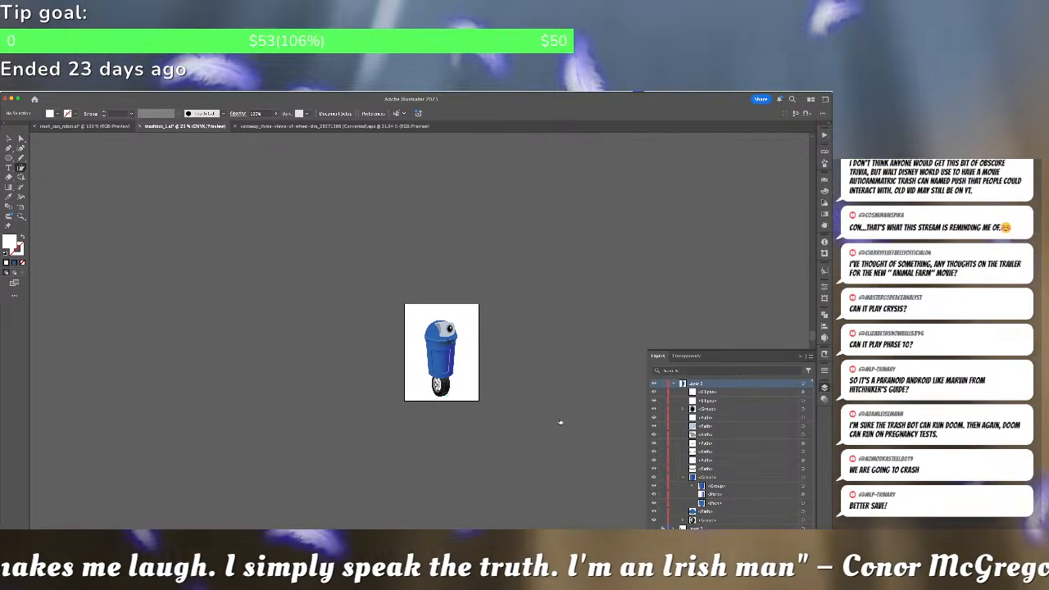
key("ctrl+o")
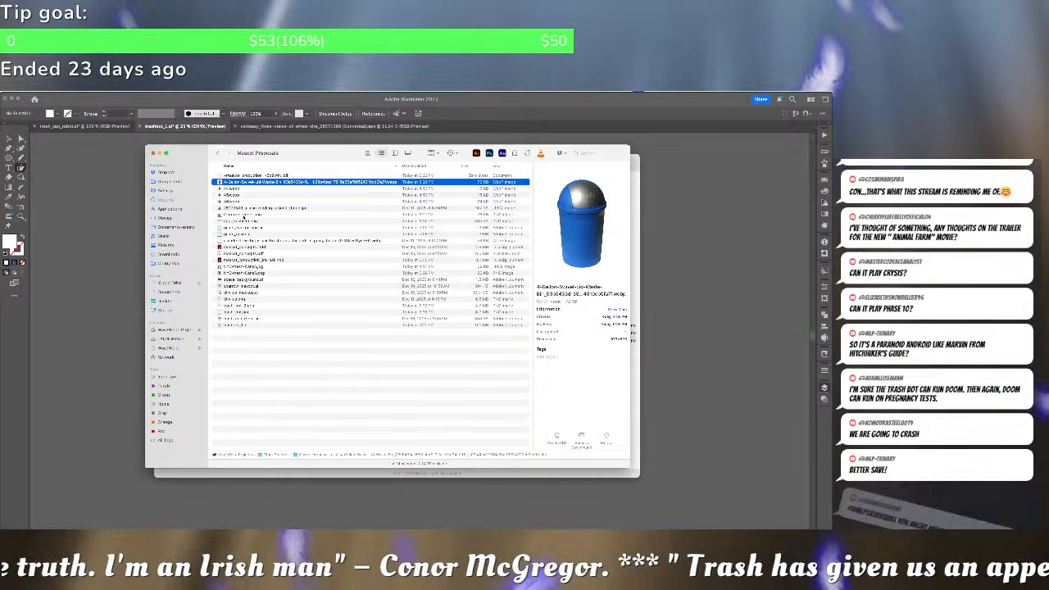
left_click(244, 215)
key("space")
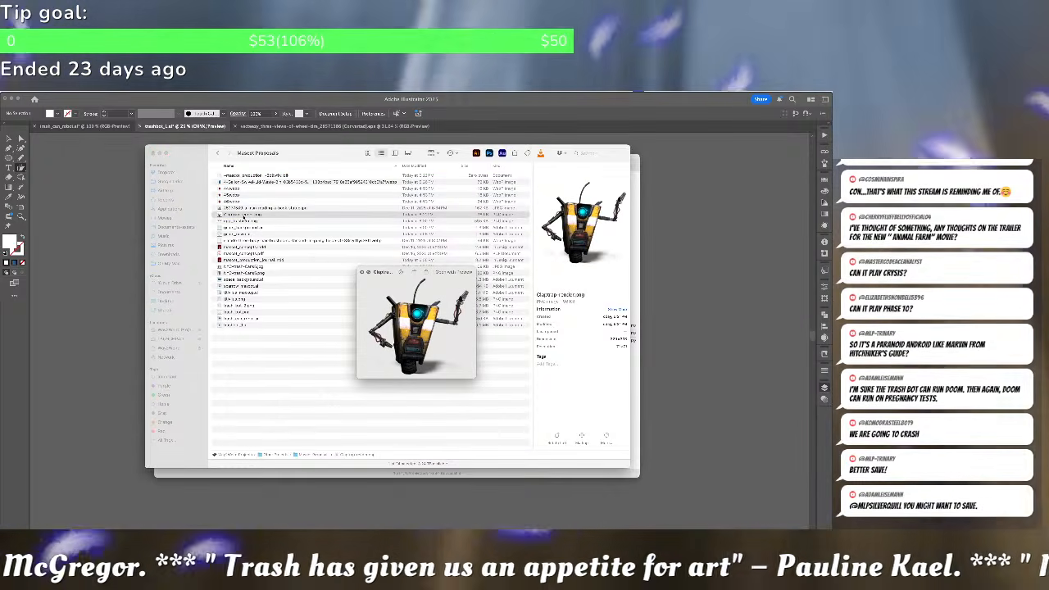
key("space")
left_click(152, 153)
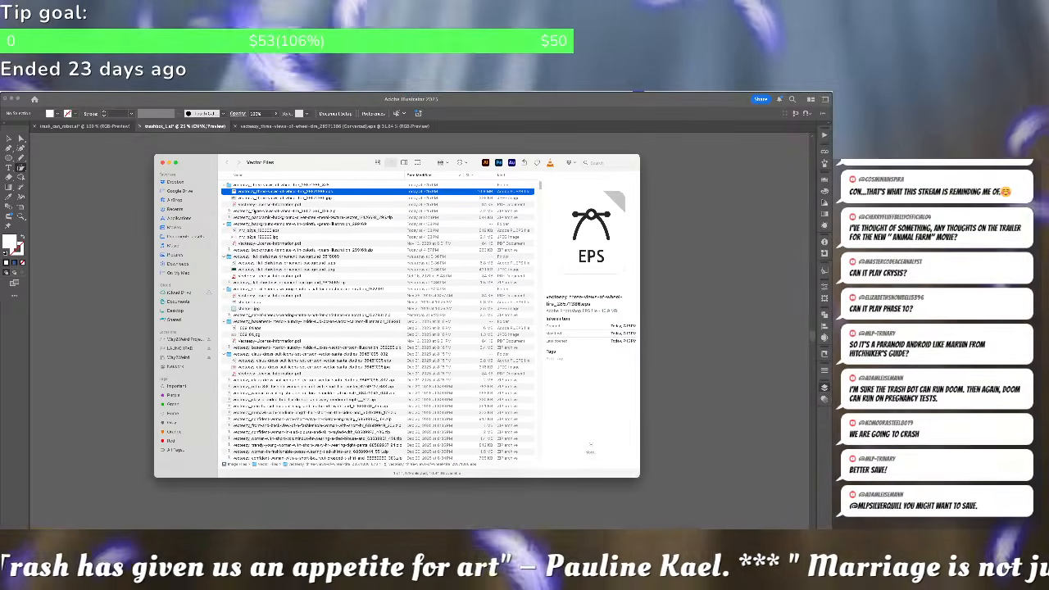
left_click(162, 162)
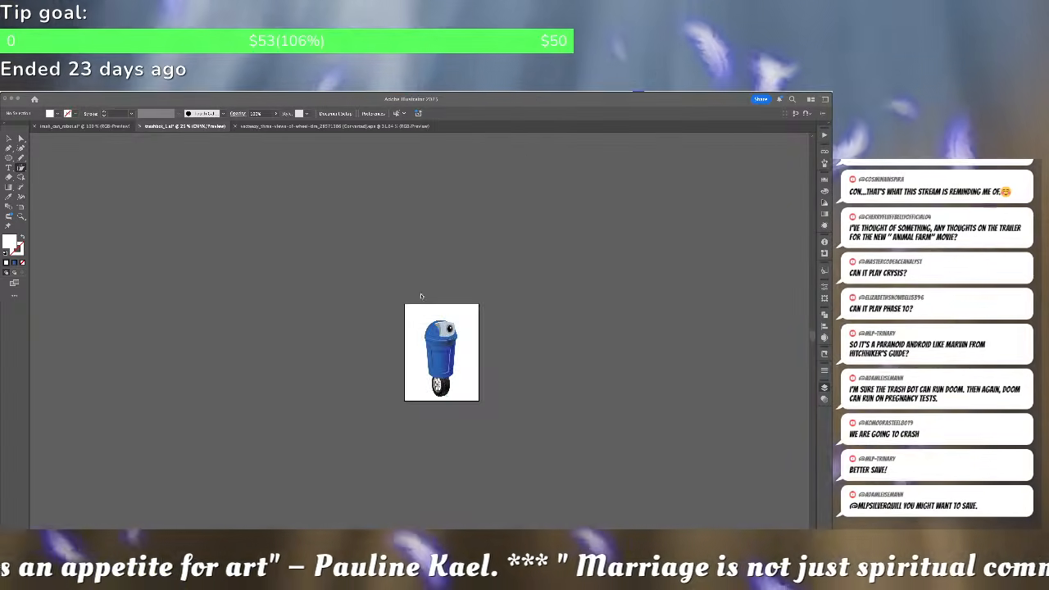
Draw a white horizontal rectangle about 0.53 by 0.2 in from the tire's left side to the wheel hub
scroll(527, 348, "up", 5)
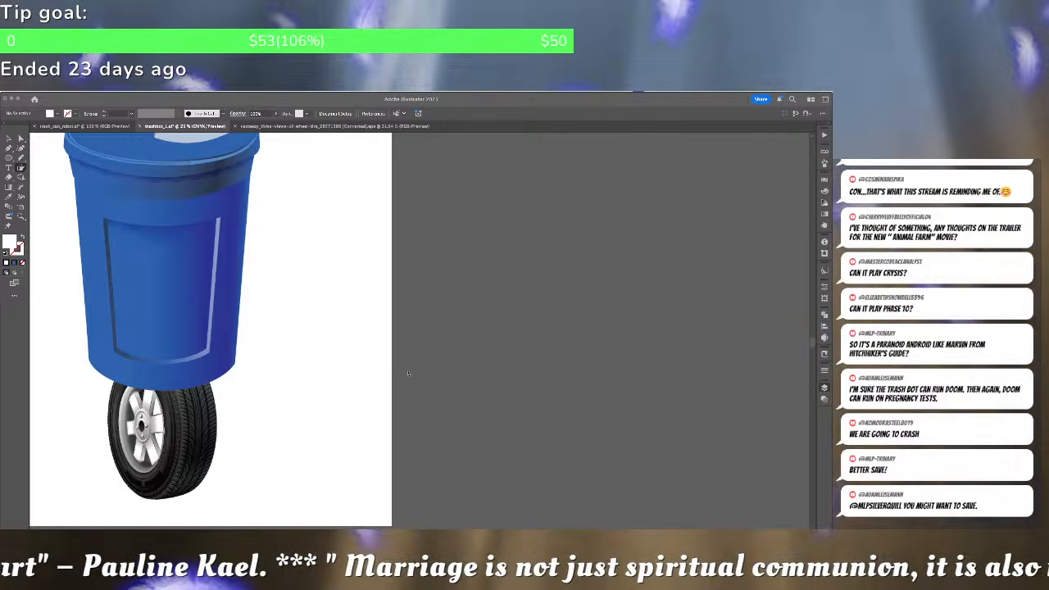
left_click(407, 375)
left_click_drag(331, 371, 518, 344)
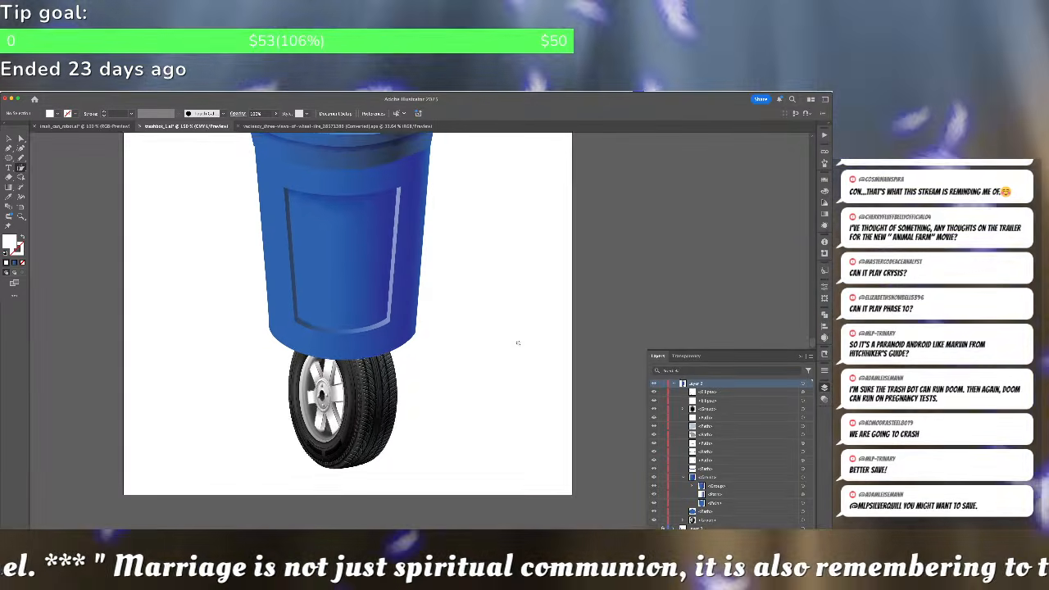
scroll(383, 377, "up", 2)
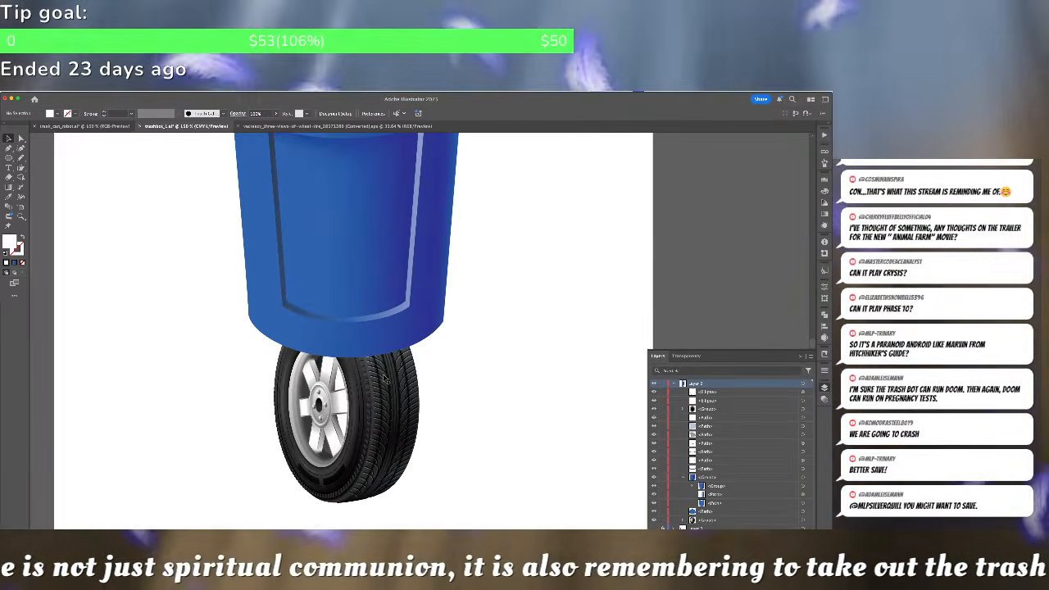
scroll(383, 377, "up", 1)
scroll(377, 381, "left", 3)
scroll(377, 381, "down", 1)
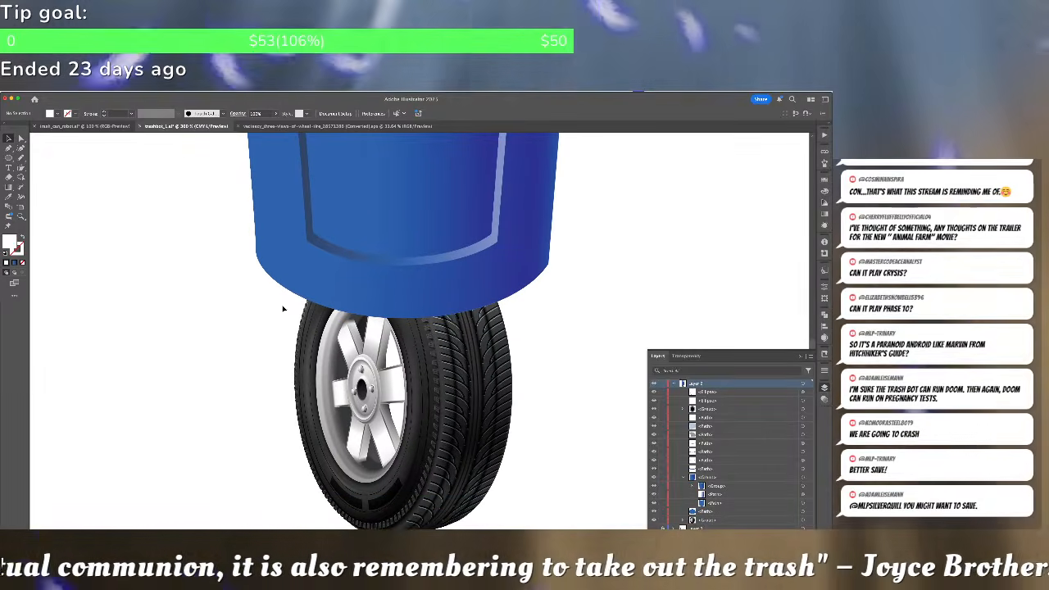
left_click_drag(8, 157, 29, 167)
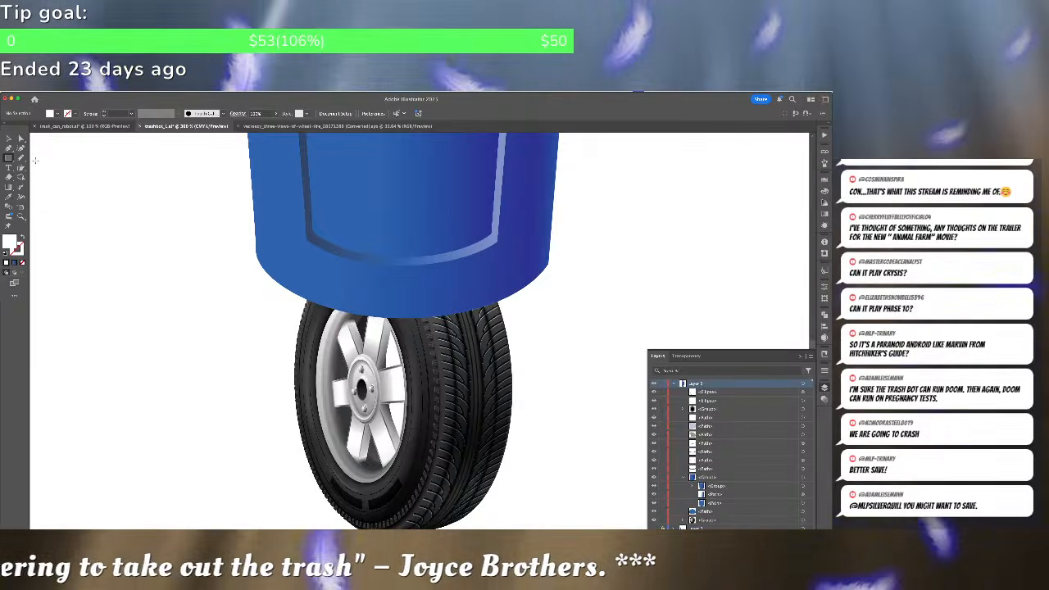
left_click_drag(306, 376, 335, 377)
key("v")
Align the rectangle with the wheel's hub hole and extend its right end to the hole's far edge
scroll(370, 398, "up", 5)
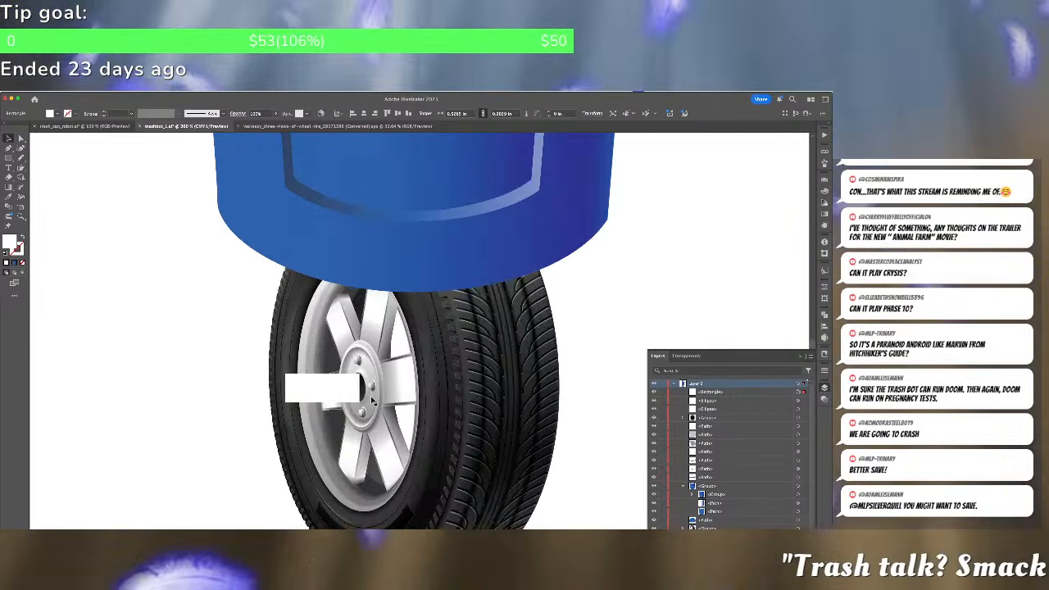
scroll(370, 398, "up", 4)
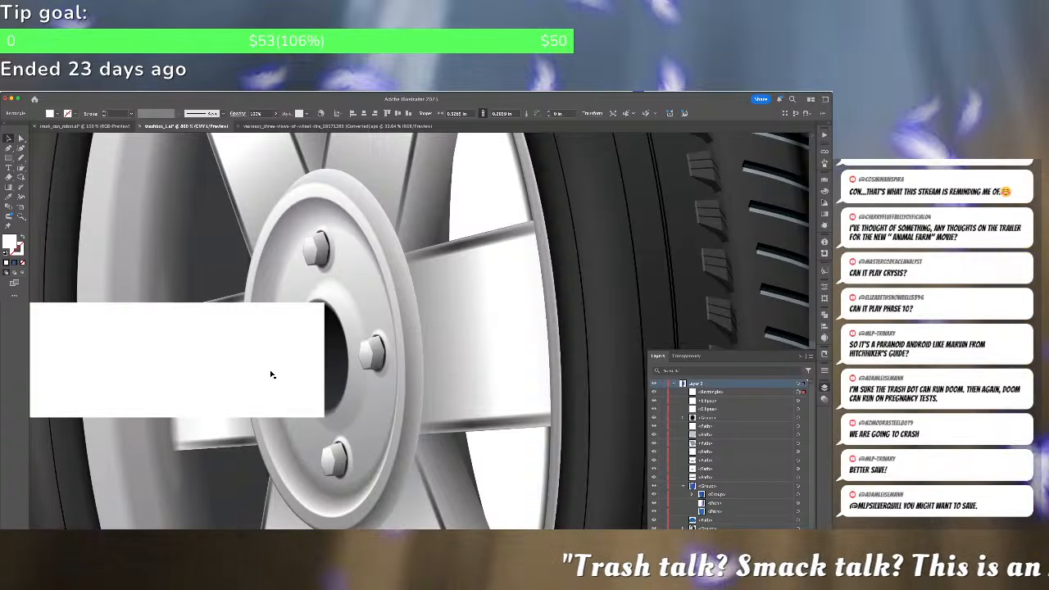
left_click(265, 368)
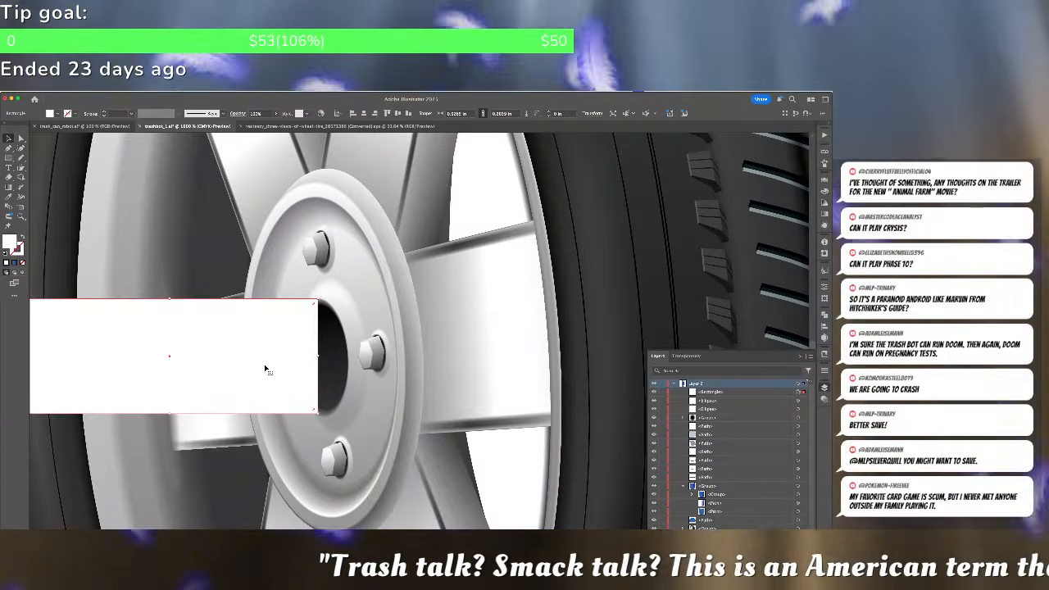
left_click_drag(170, 413, 171, 416)
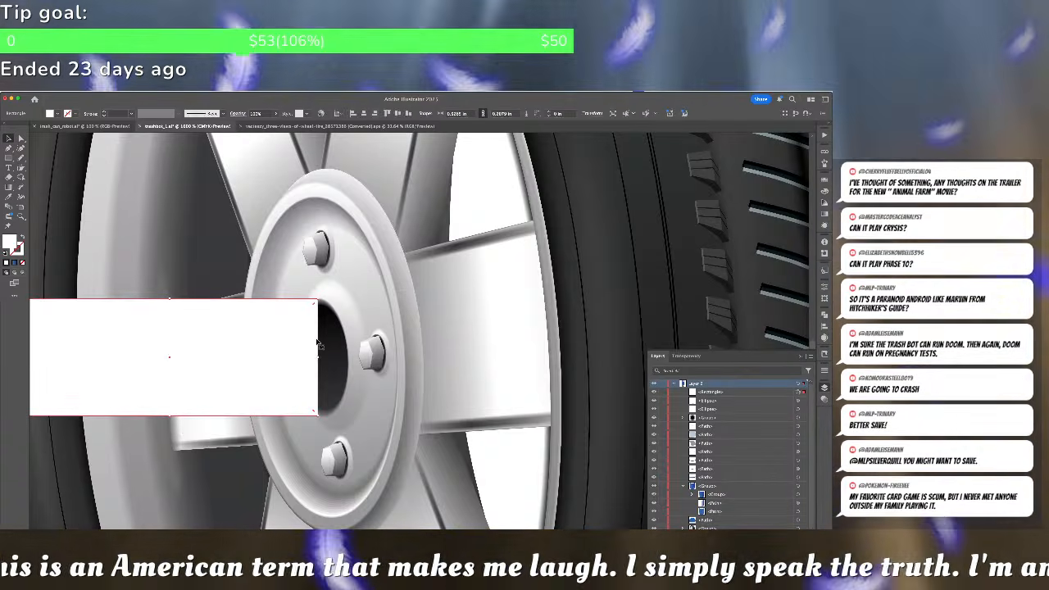
key("a")
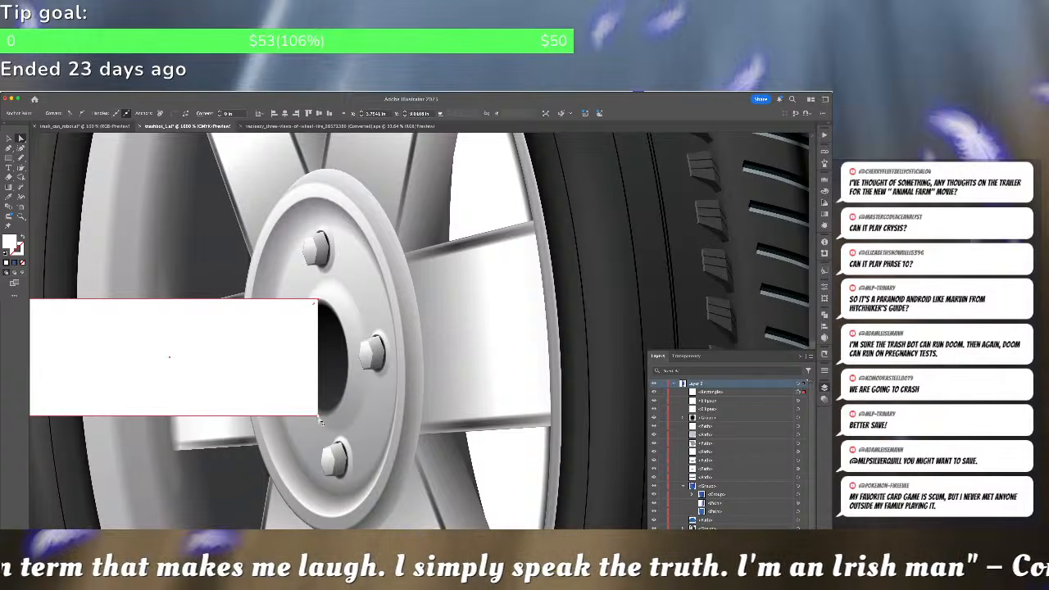
left_click_drag(320, 422, 347, 421)
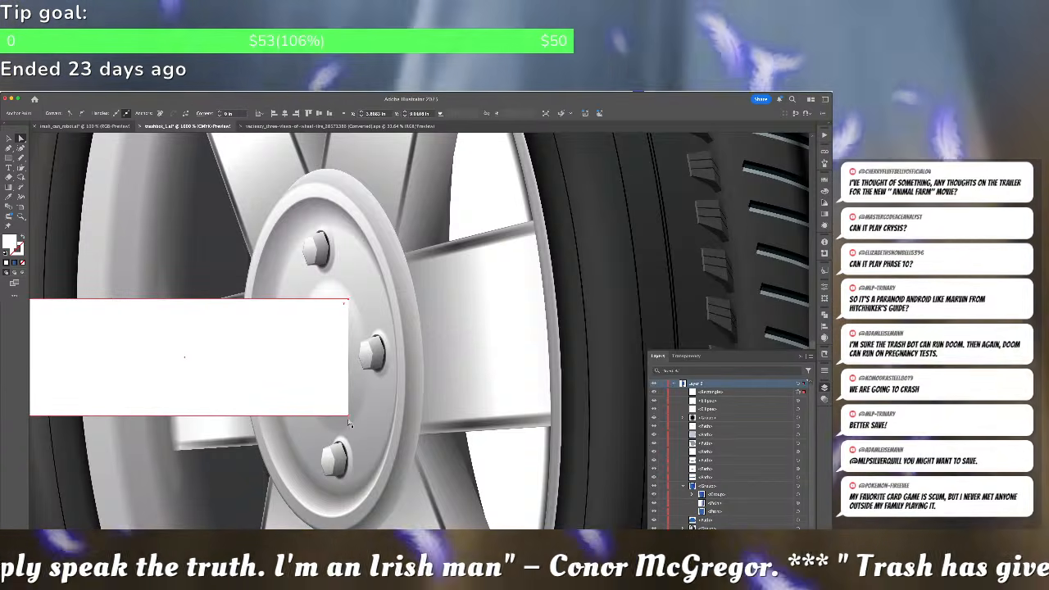
Round the rectangle's two hub-side corners to about 0.1 in and shift the curve's anchors right for a flatter end
left_click_drag(343, 306, 258, 331)
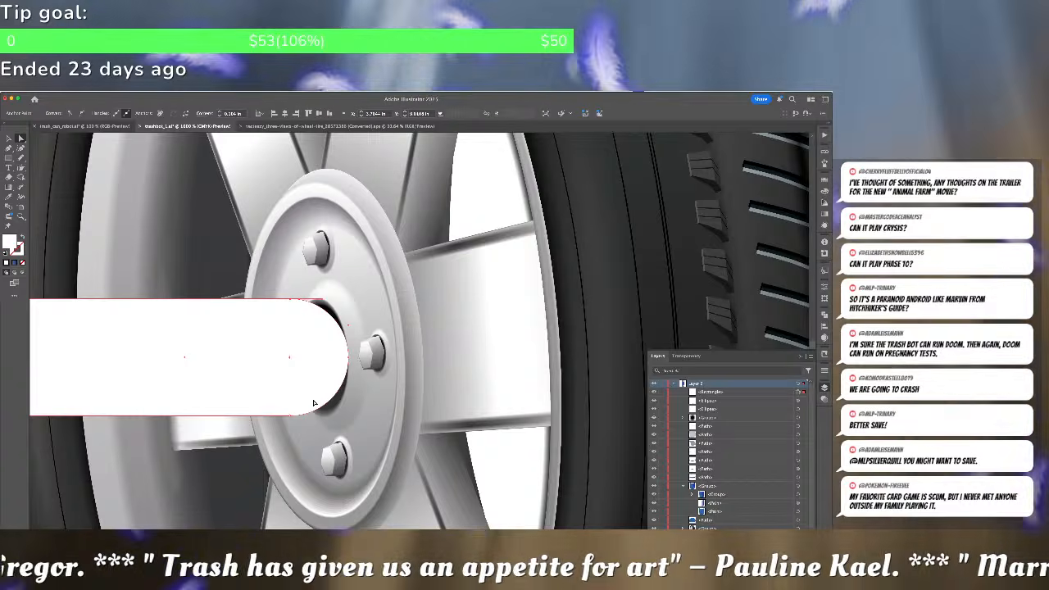
left_click_drag(290, 417, 314, 418)
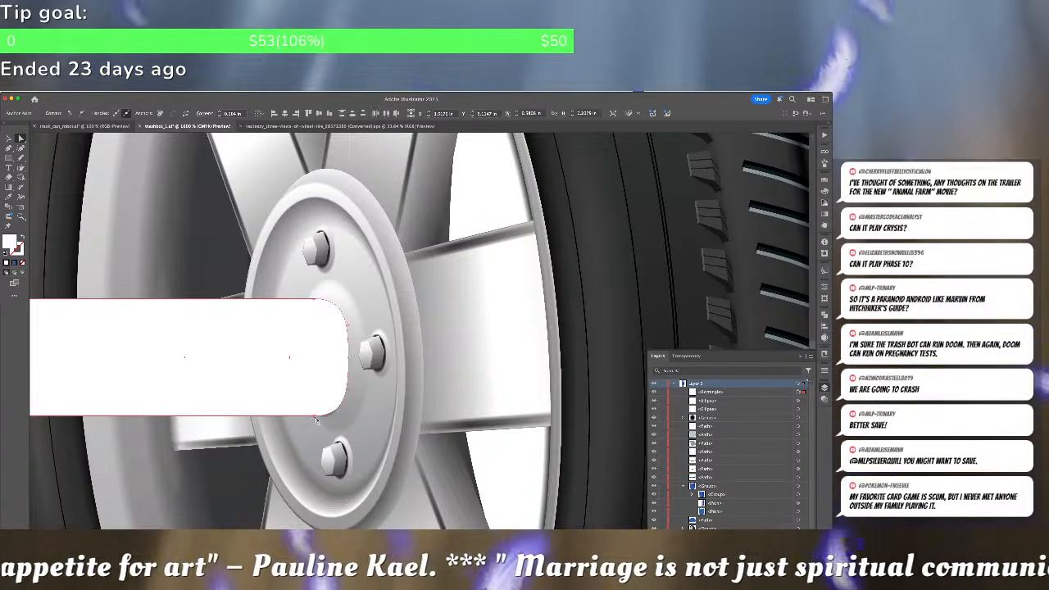
key("super+shift+a")
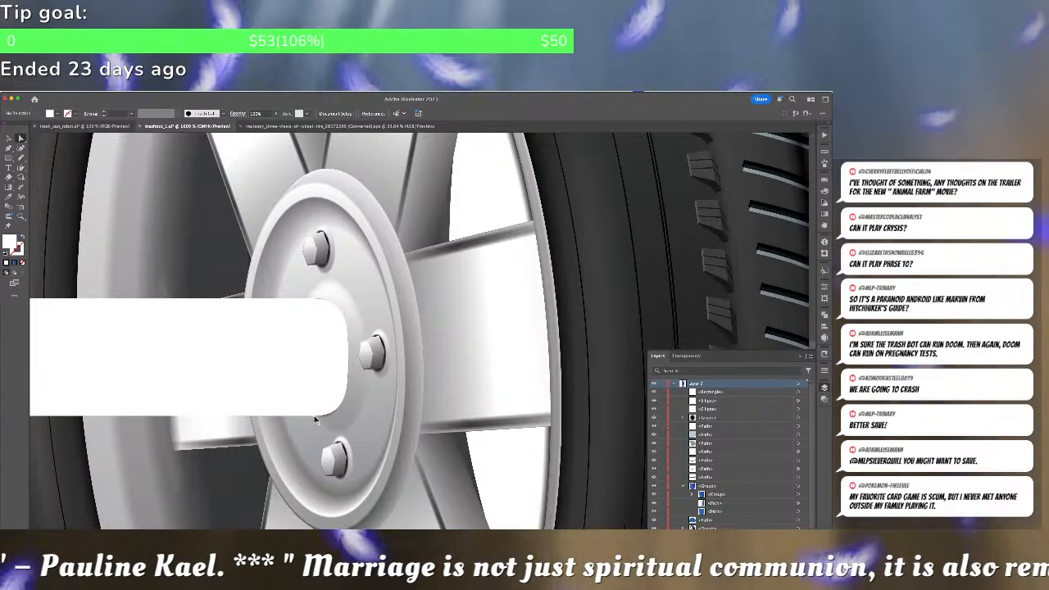
Shorten the white rectangle to about 0.32 in by moving its two square left corners toward the wheel hub
key("super+minus")
key("super+minus")
left_click(243, 354)
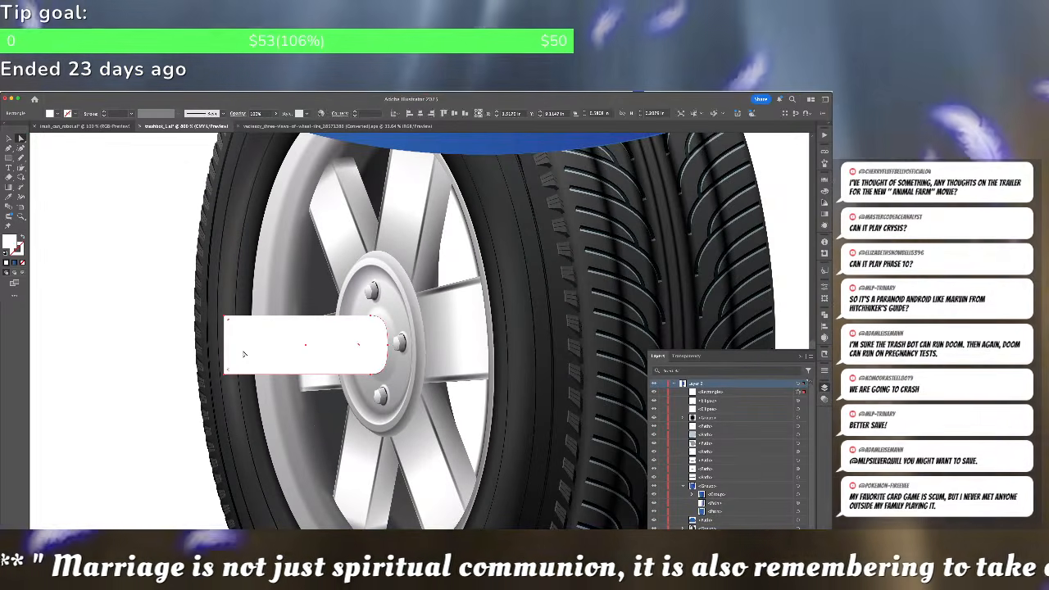
left_click(227, 373)
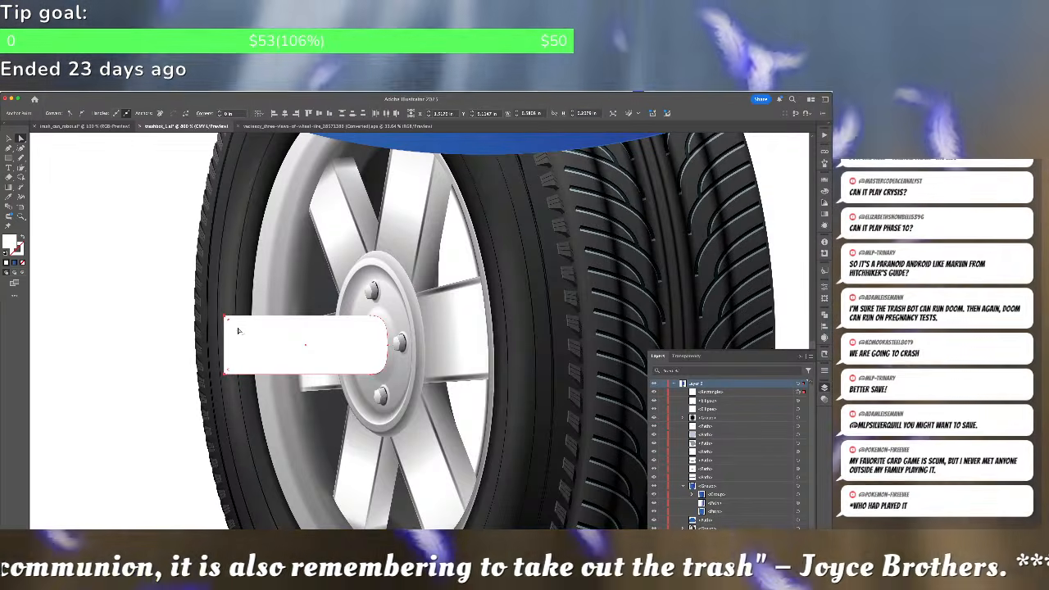
mouse_move(239, 331)
left_mouse_down()
mouse_move(267, 350)
mouse_move(222, 332)
left_mouse_up()
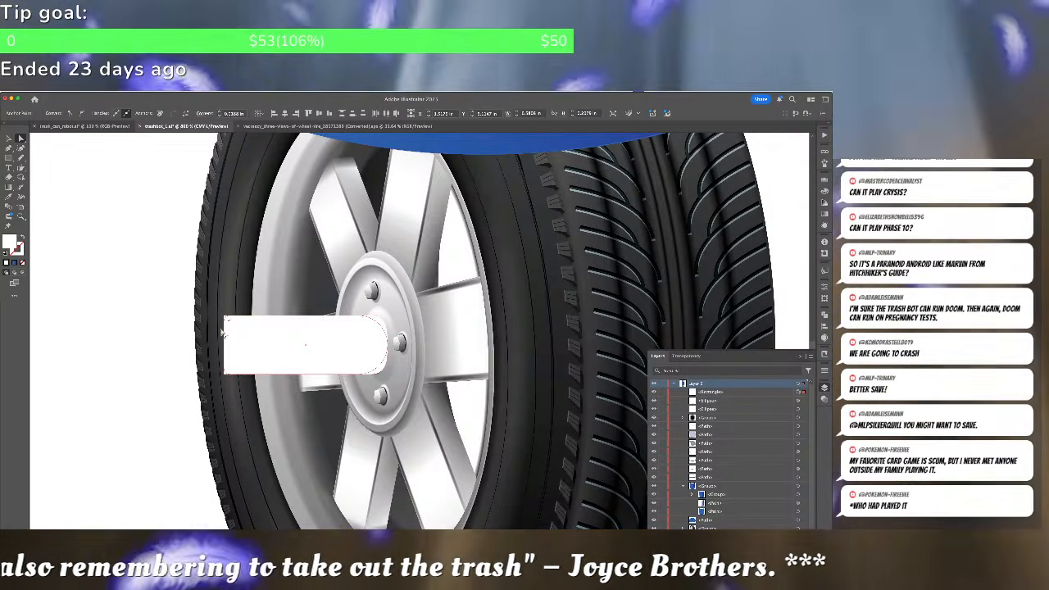
key("v")
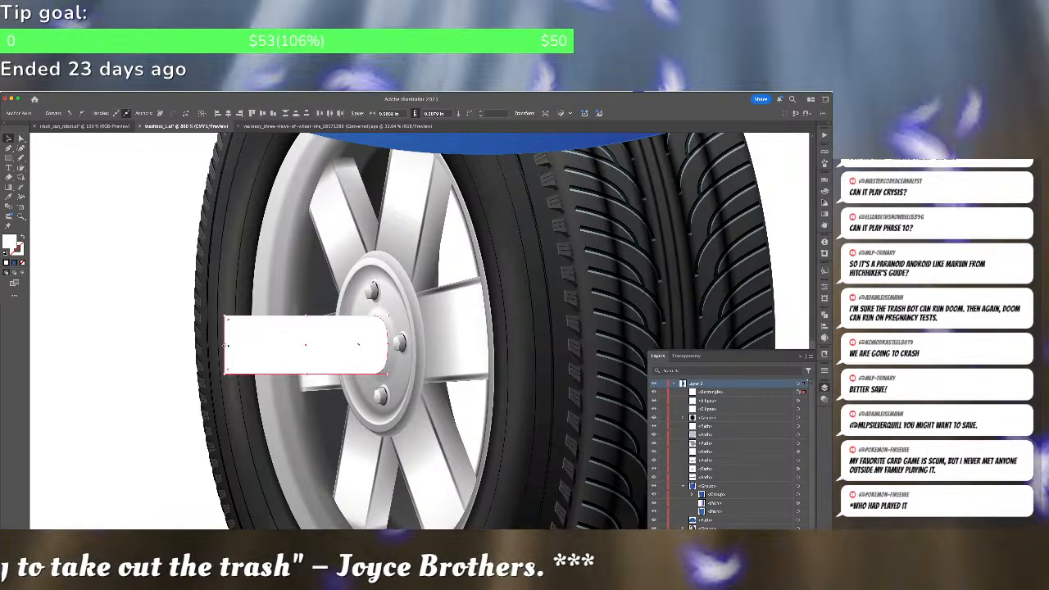
key("a")
left_click(223, 316)
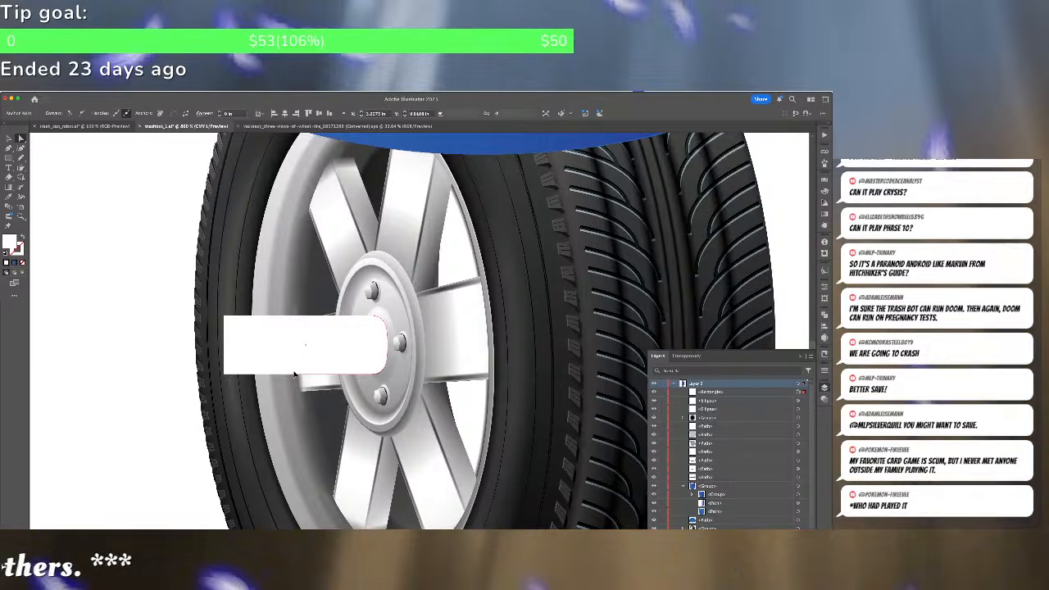
left_click_drag(298, 374, 299, 373)
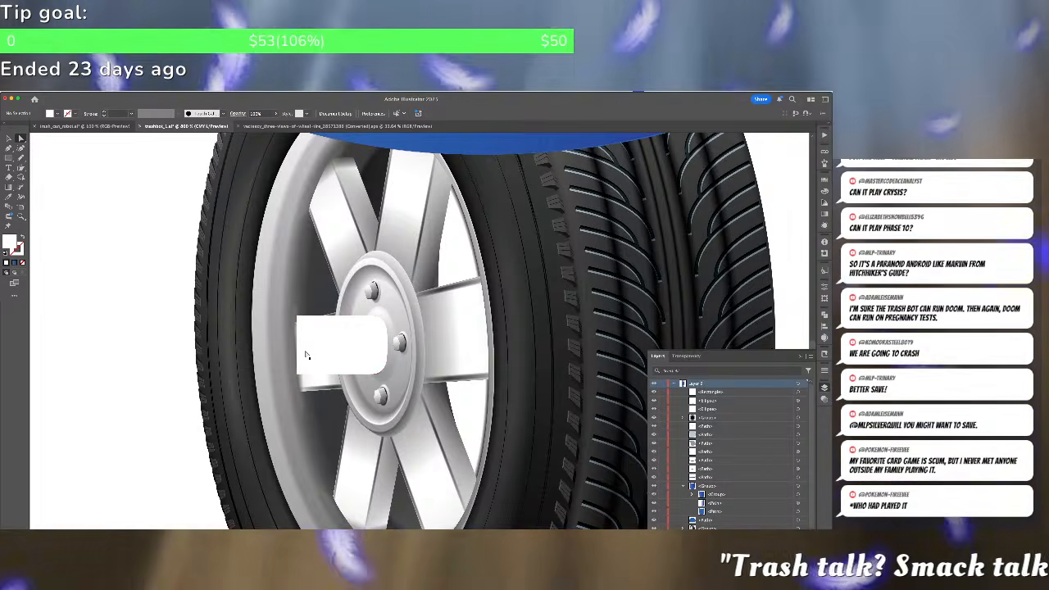
left_click(39, 181)
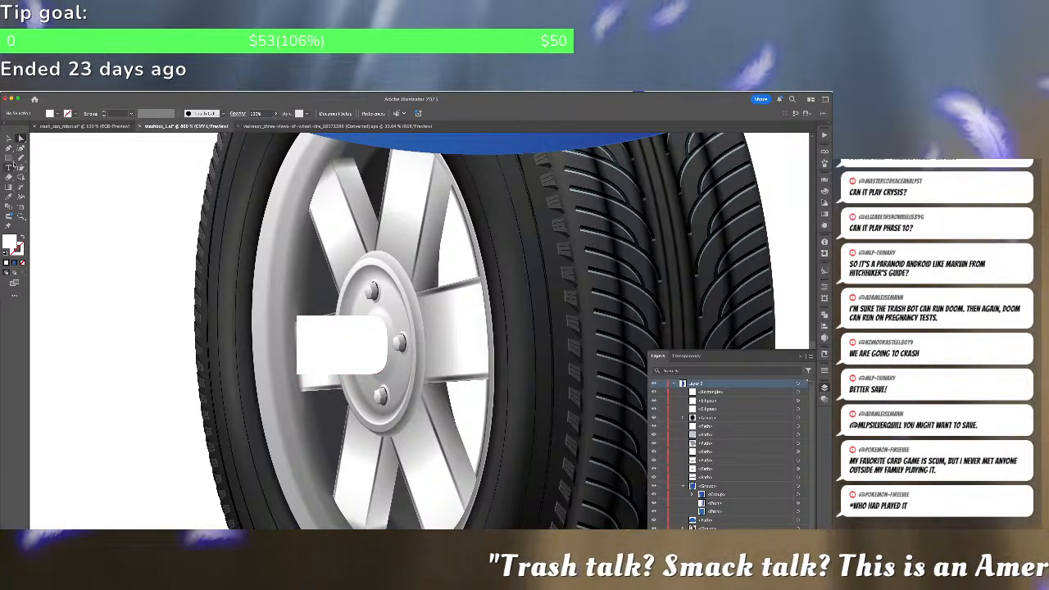
Draw a narrow white ellipse about 0.03 by 0.21 in over the rectangle's square left end as the cylinder's end cap
left_click(8, 157)
left_click(45, 167)
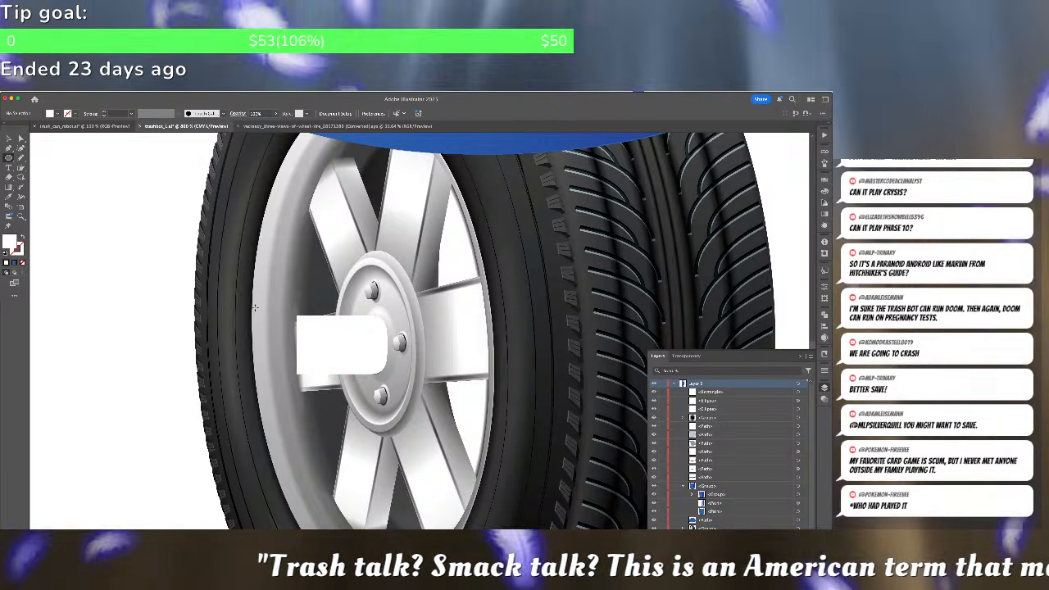
left_click_drag(294, 317, 303, 375)
scroll(303, 373, "up", 3)
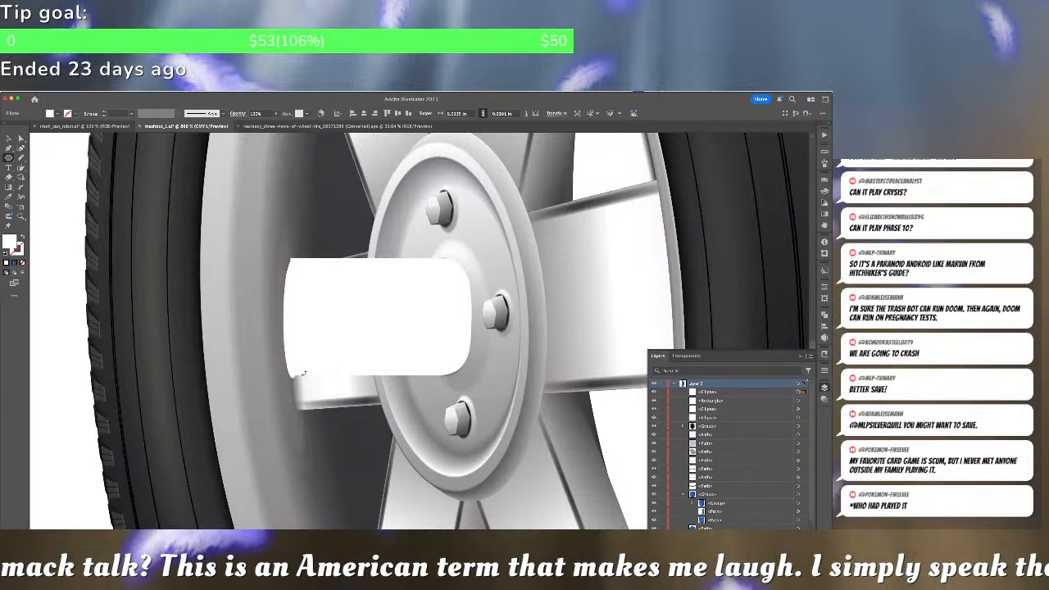
scroll(293, 327, "up", 2)
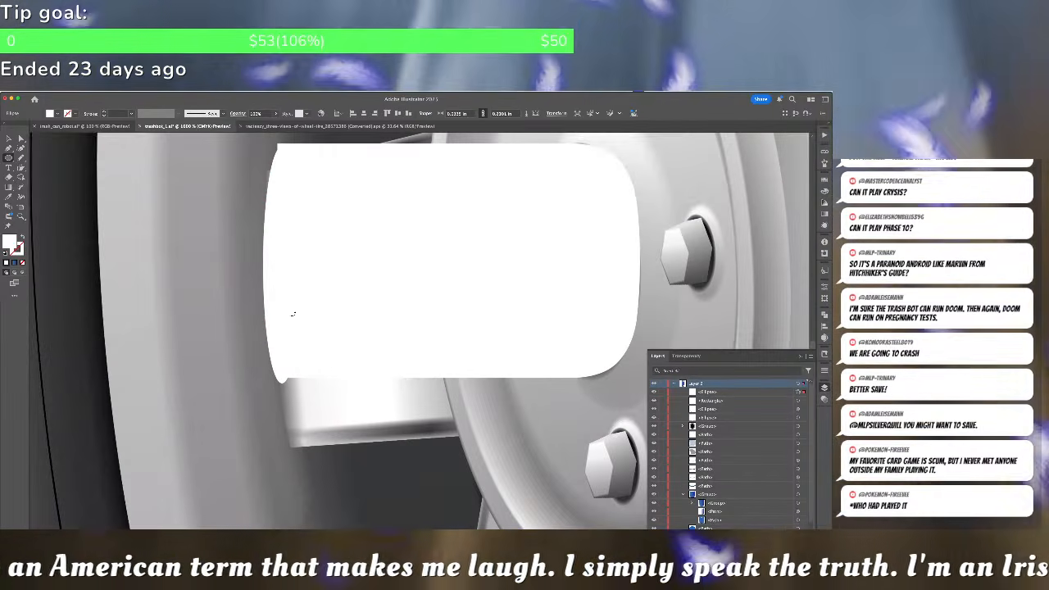
scroll(292, 316, "down", 2)
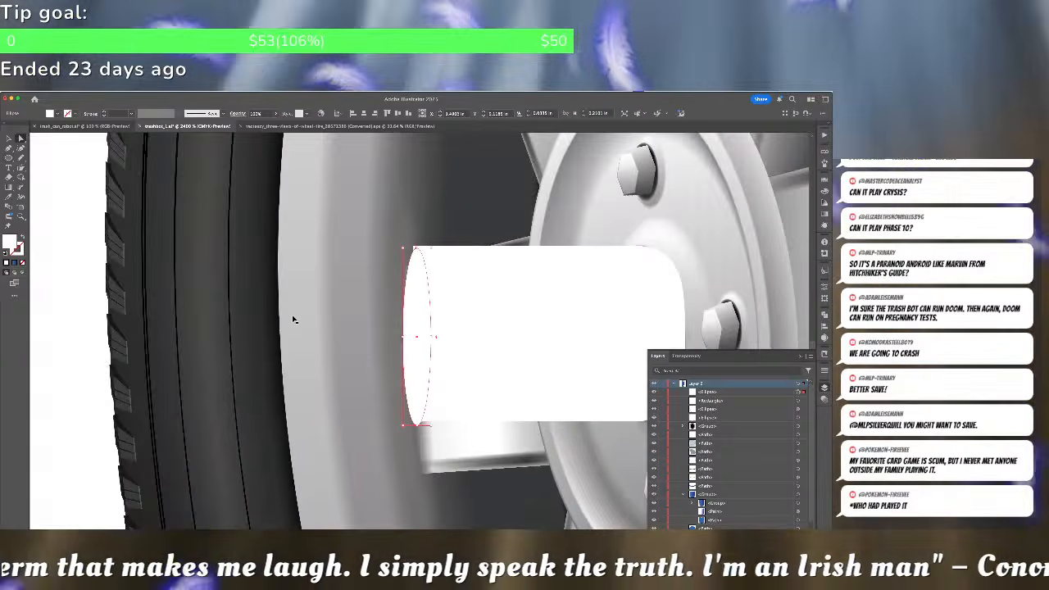
scroll(294, 319, "down", 4)
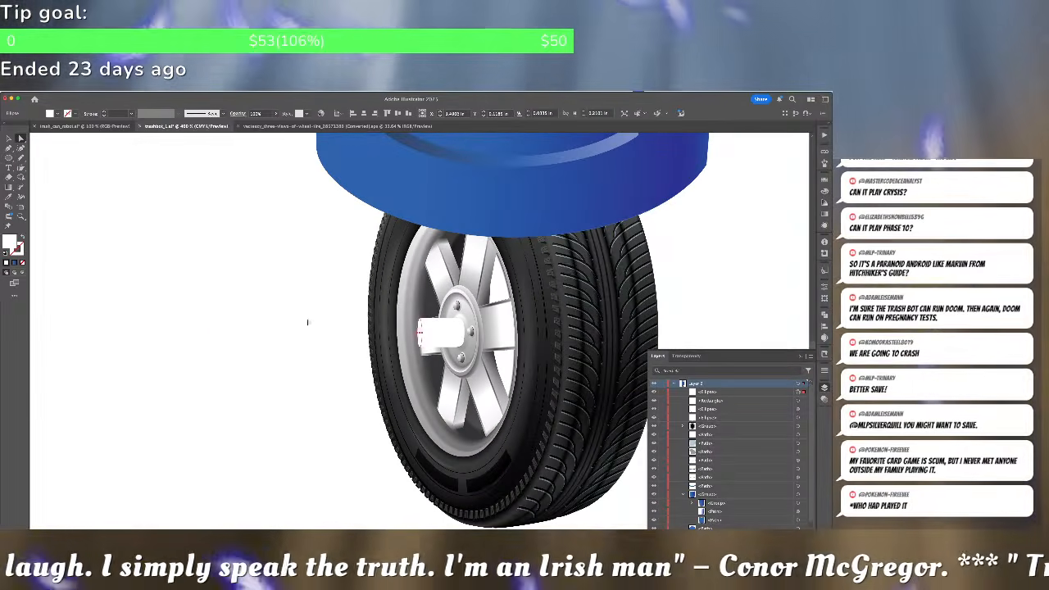
scroll(456, 331, "up", 1)
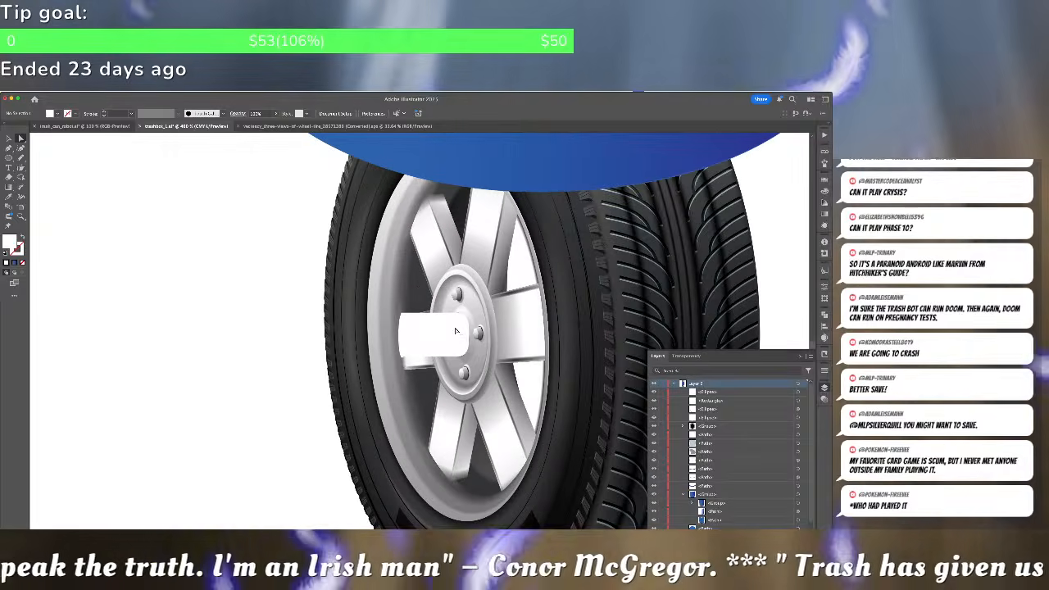
scroll(456, 331, "up", 1)
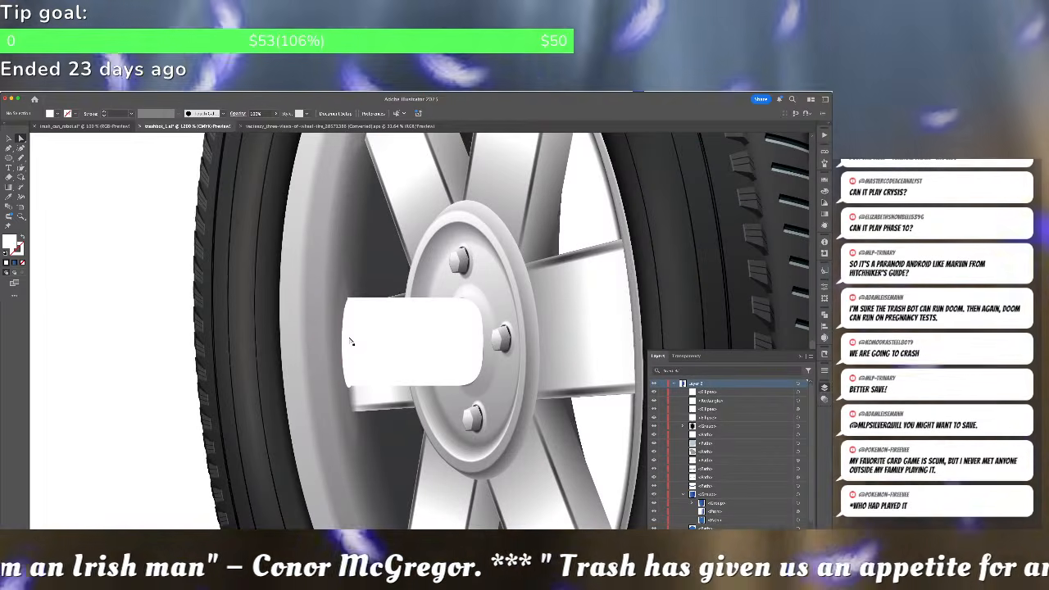
Widen the end-cap ellipse by moving its right anchor outward, and reshape that anchor with vertical handles for a smooth curve
left_click_drag(351, 341, 347, 342)
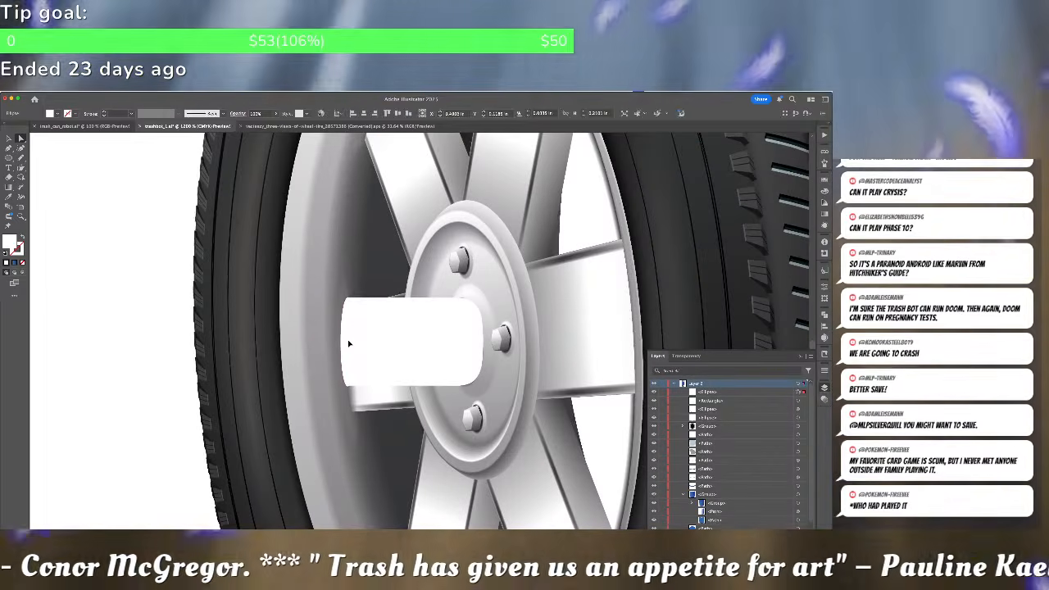
key("l")
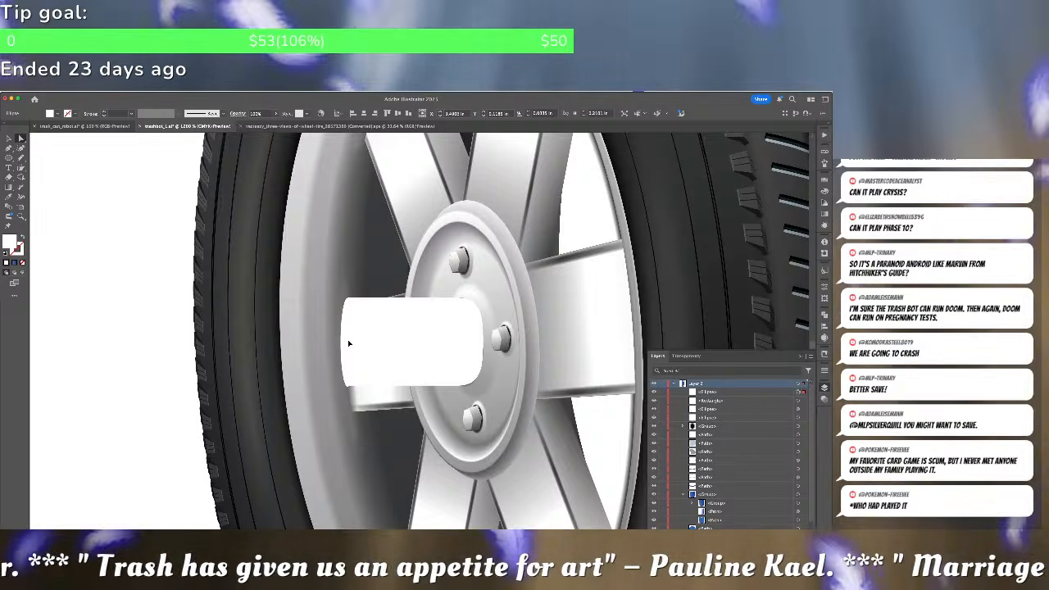
left_click_drag(348, 339, 349, 385)
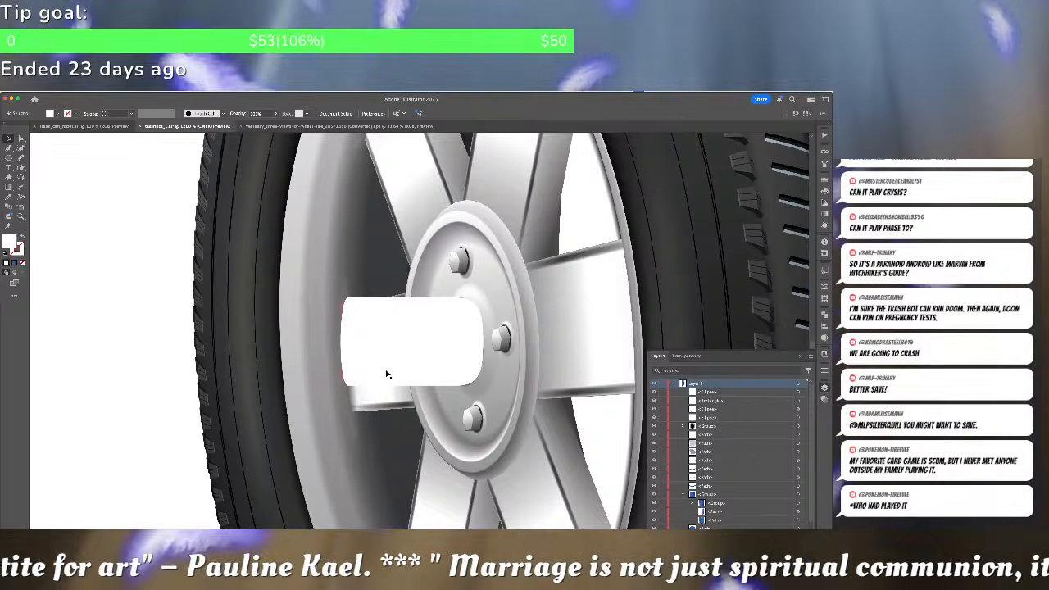
key("a")
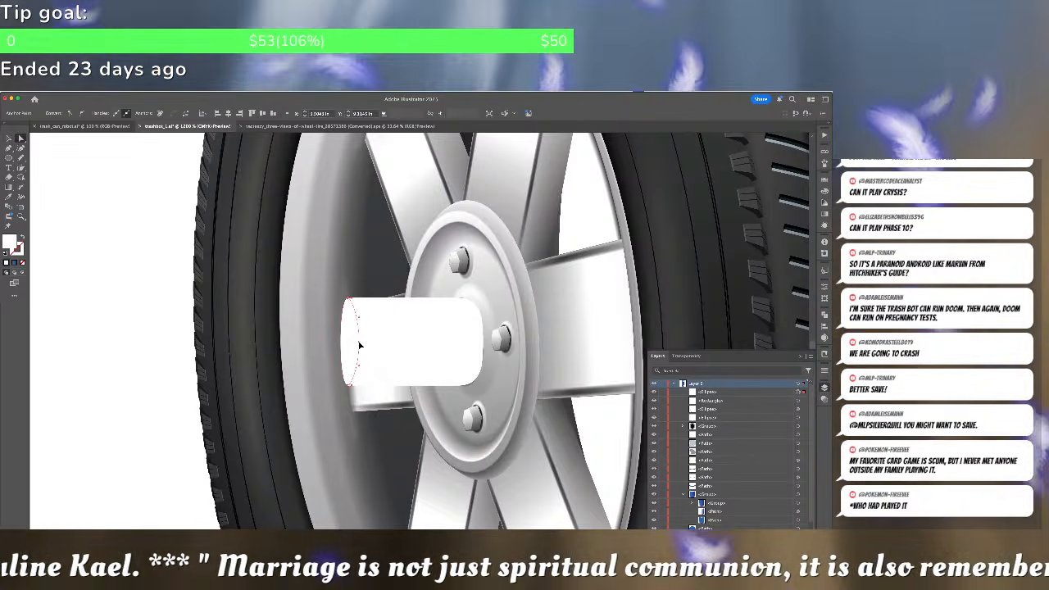
key("shift+m")
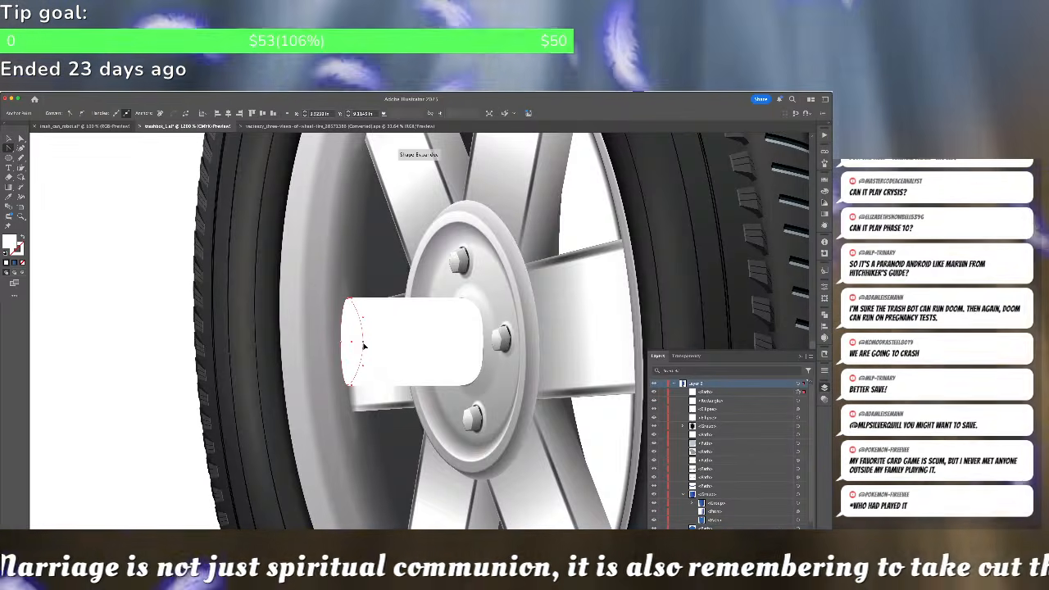
left_click(363, 343)
mouse_move(364, 368)
left_mouse_down()
mouse_move(364, 386)
mouse_move(358, 370)
left_mouse_up()
key("a")
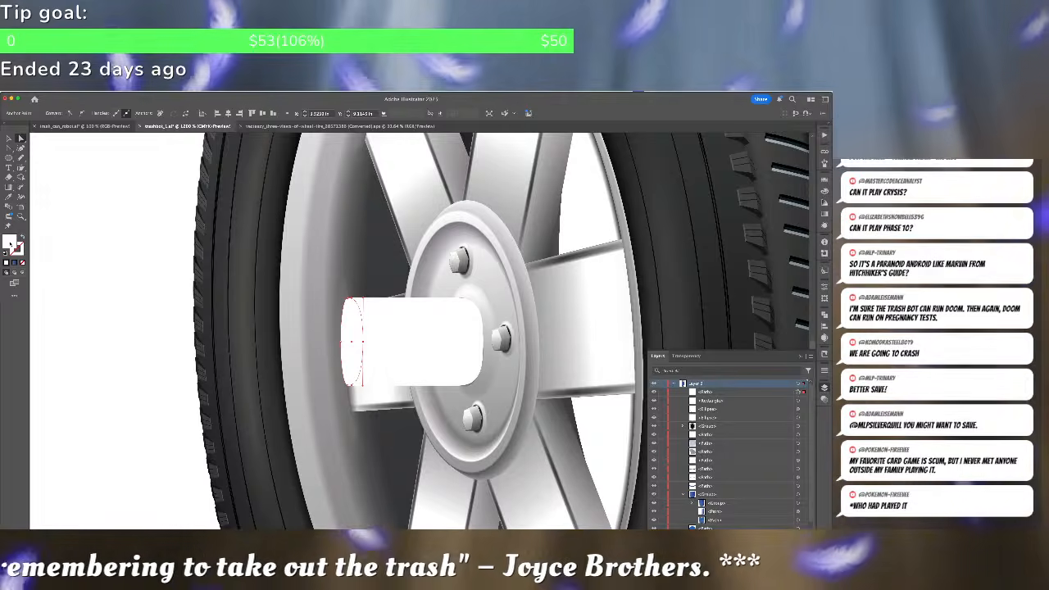
Fill the end-cap ellipse with a dark blue-grey and apply the same sampled colour to the rounded rectangle
double_click(10, 243)
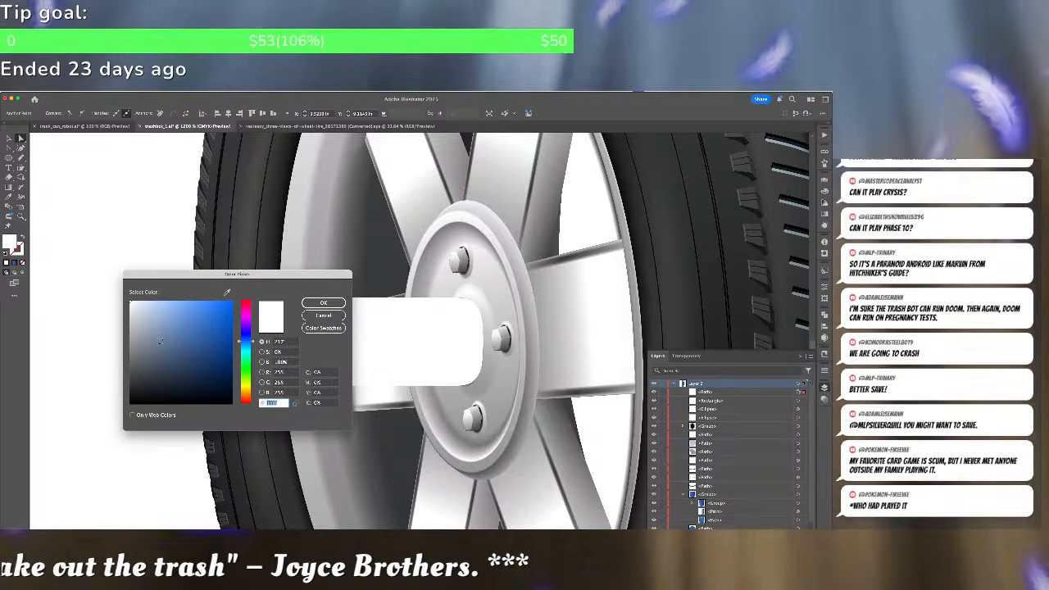
left_click(144, 352)
left_click_drag(144, 351, 149, 364)
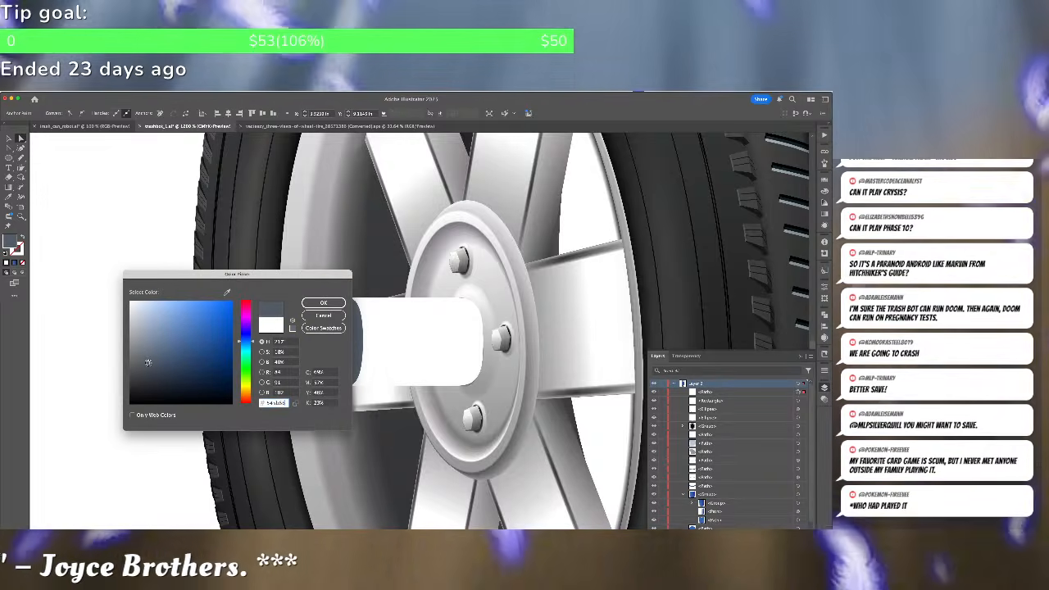
left_click(323, 303)
left_click(383, 325)
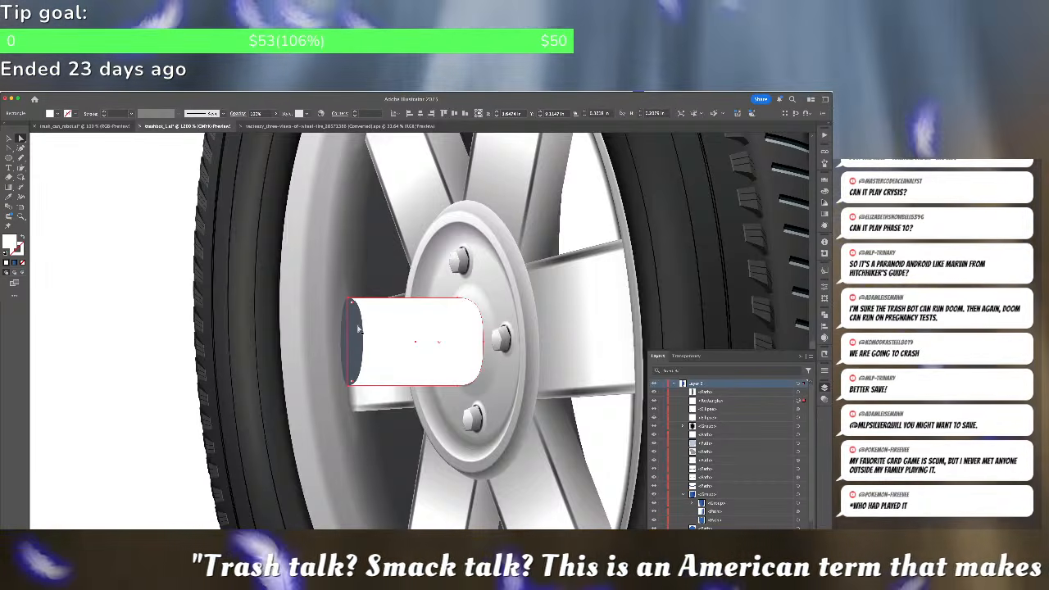
key("i")
left_click(355, 332)
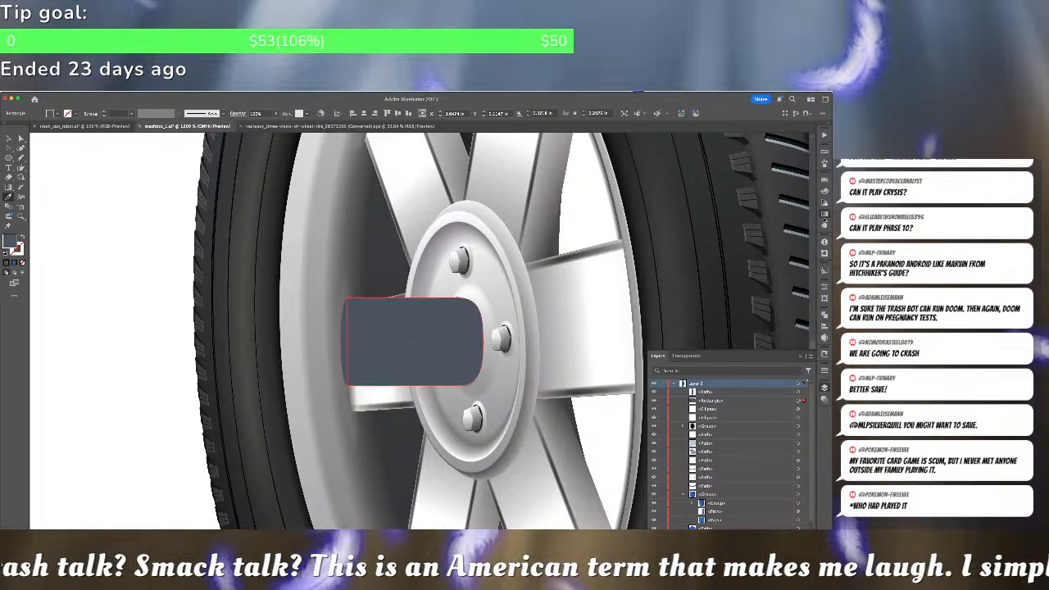
Fill the rounded rectangle with a linear gradient running from blue-grey through black and back to blue-grey
key("F7")
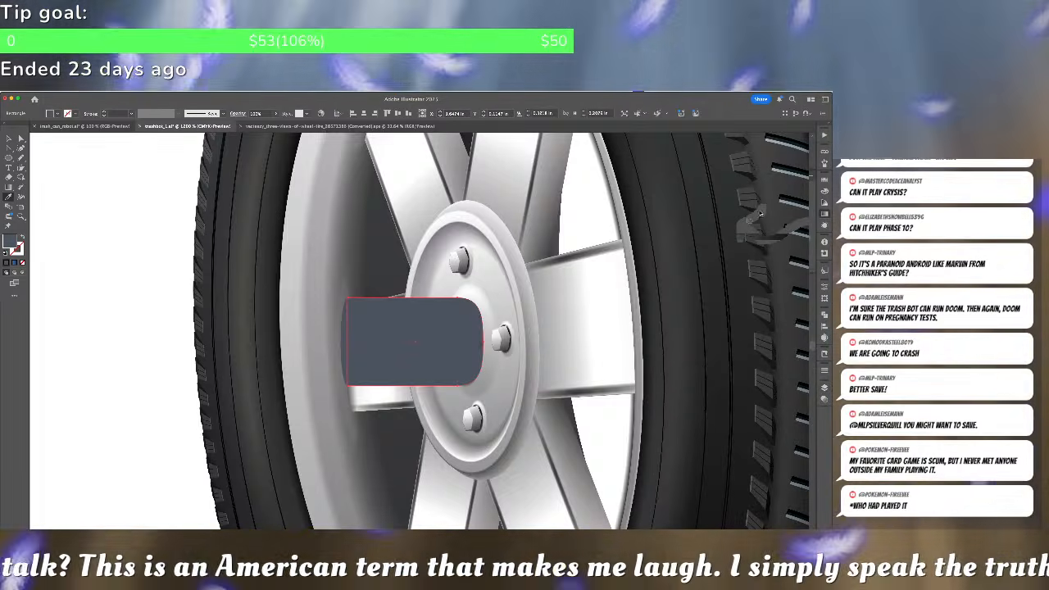
left_click(758, 190)
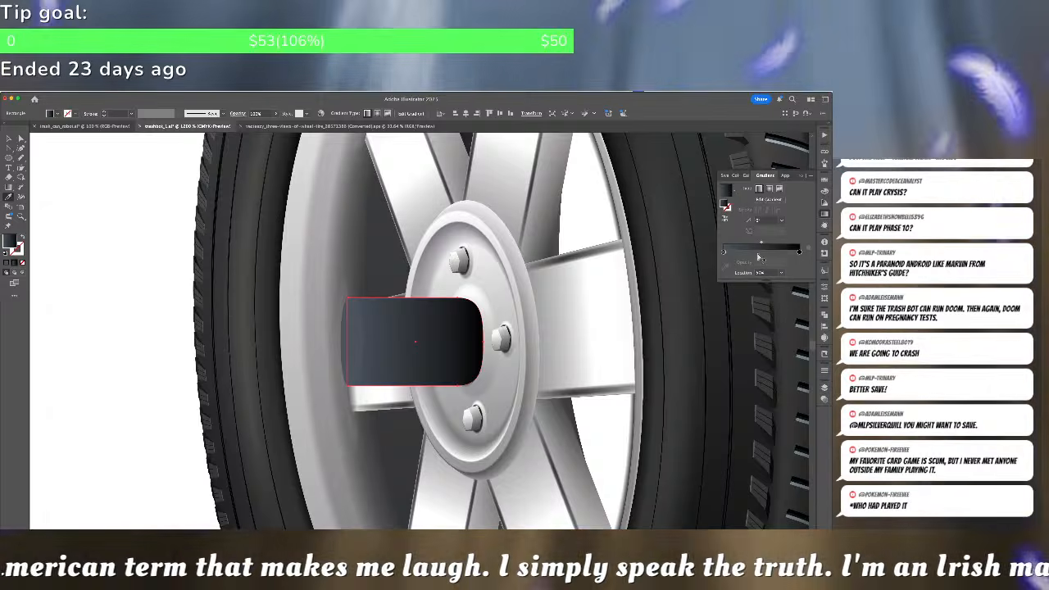
left_click(779, 252)
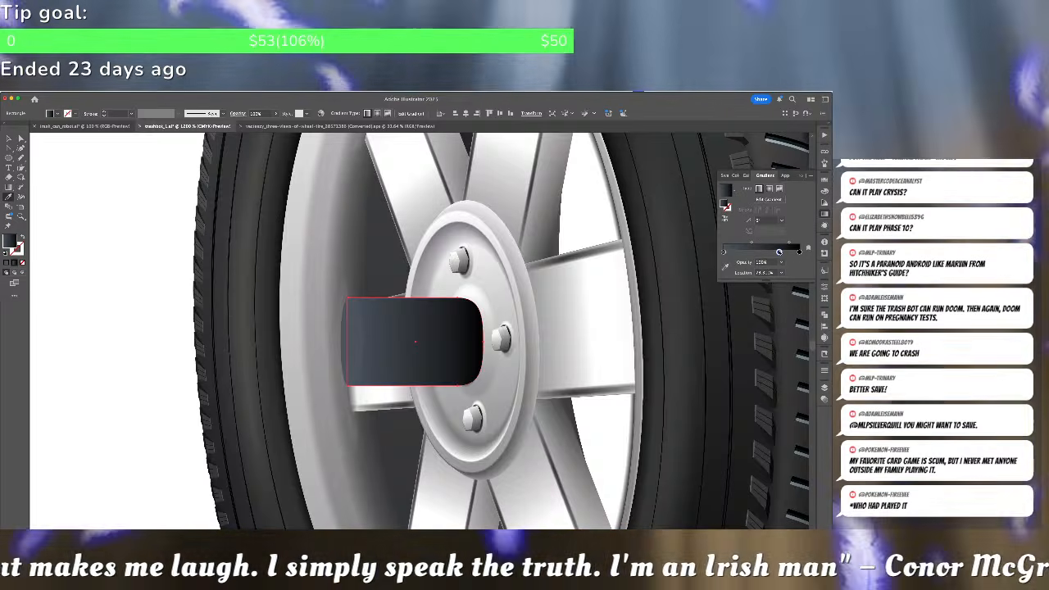
left_click_drag(799, 251, 797, 276)
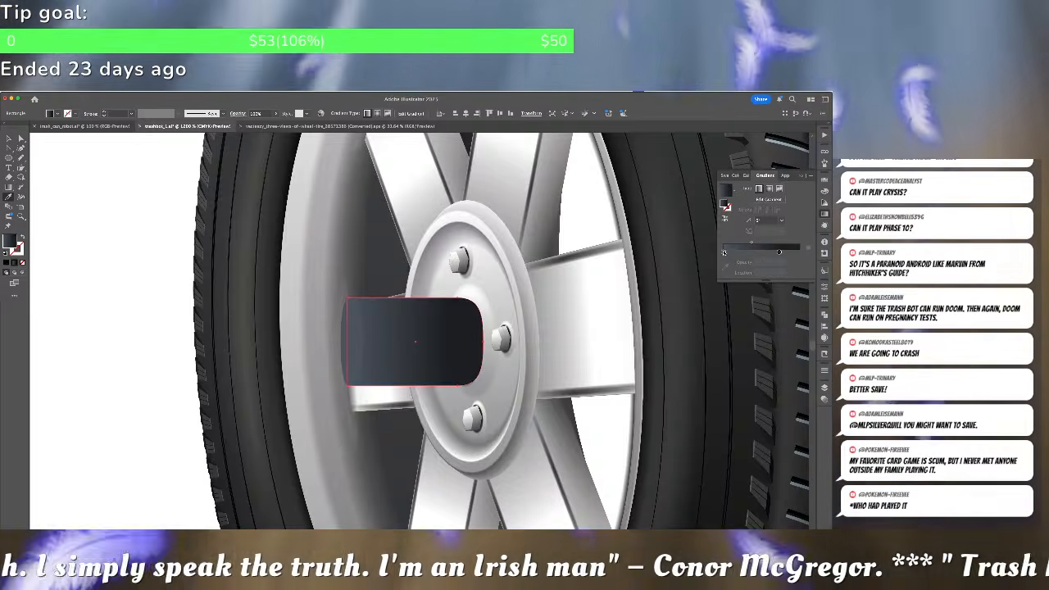
left_click(724, 252)
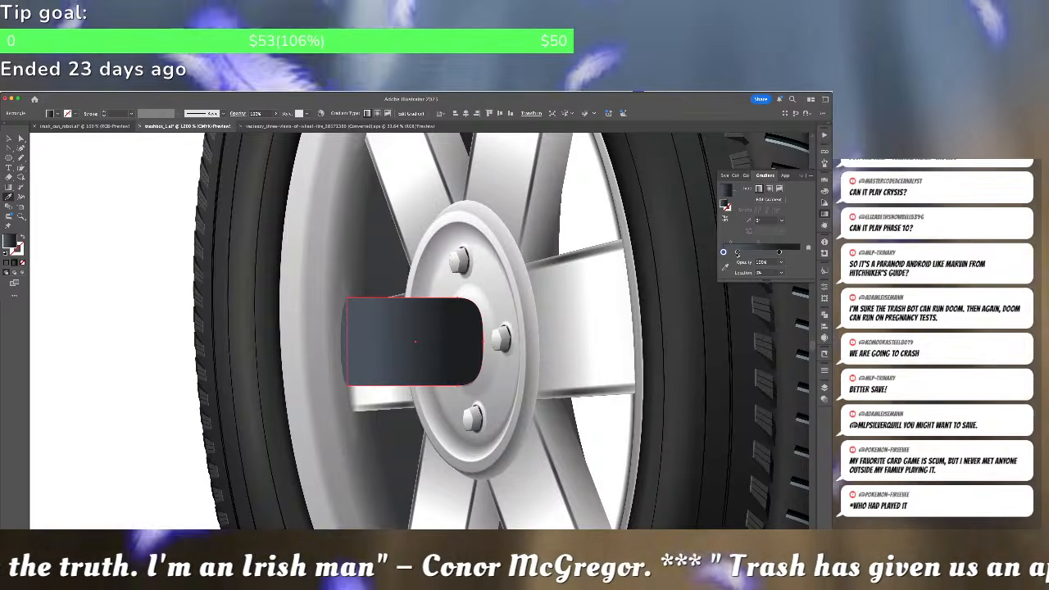
left_click_drag(737, 252, 808, 255)
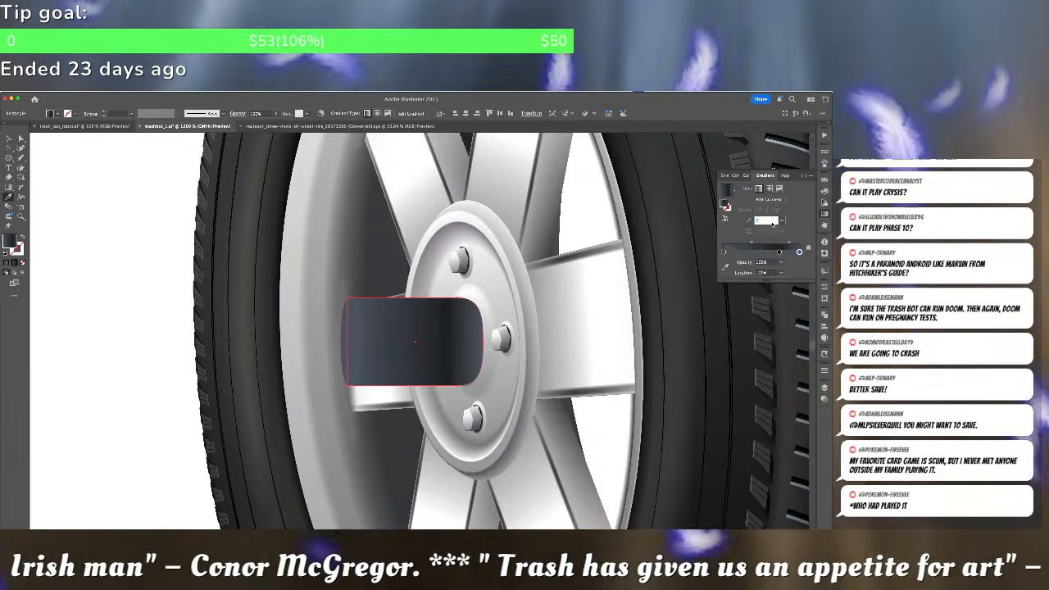
Set the gradient angle to 90° and rearrange its stops, with black near the middle and a duplicated blue-grey stop near the start
left_click(770, 221)
type("90")
key("Return")
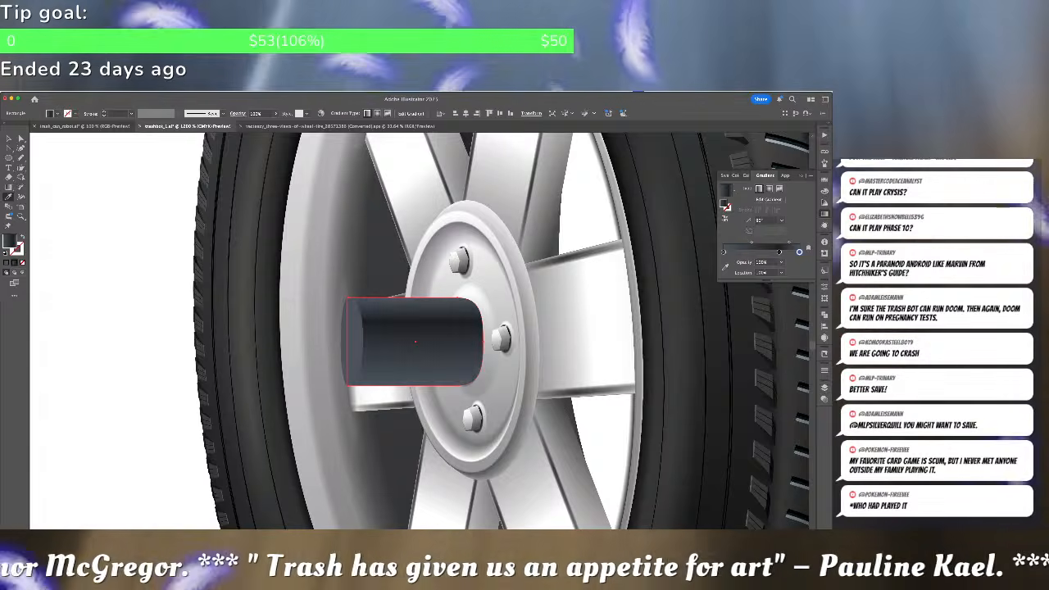
mouse_move(779, 253)
left_mouse_down()
mouse_move(739, 254)
mouse_move(784, 253)
mouse_move(755, 252)
left_mouse_up()
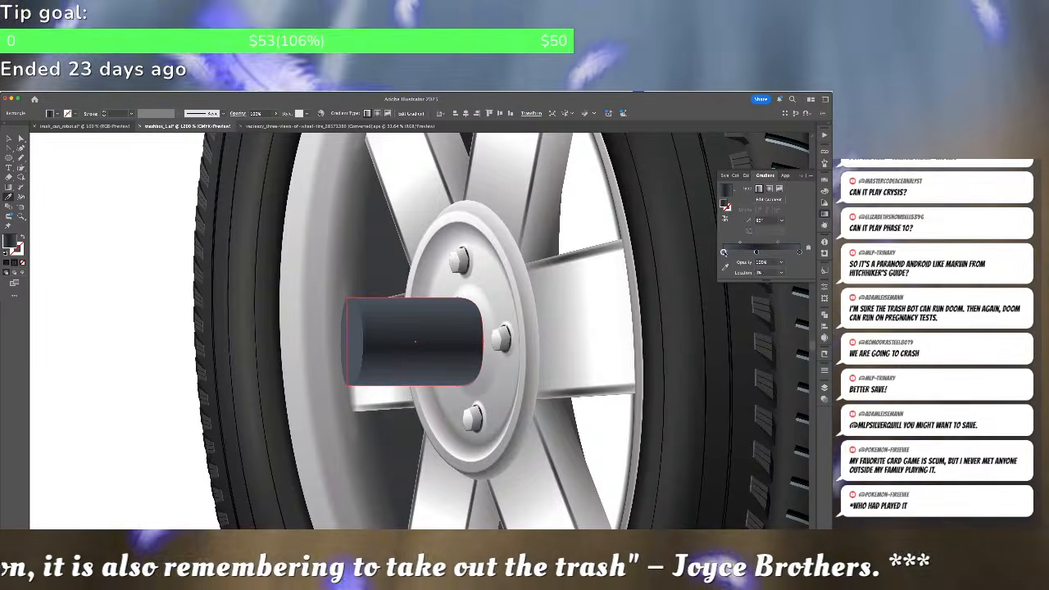
left_click_drag(734, 252, 724, 251)
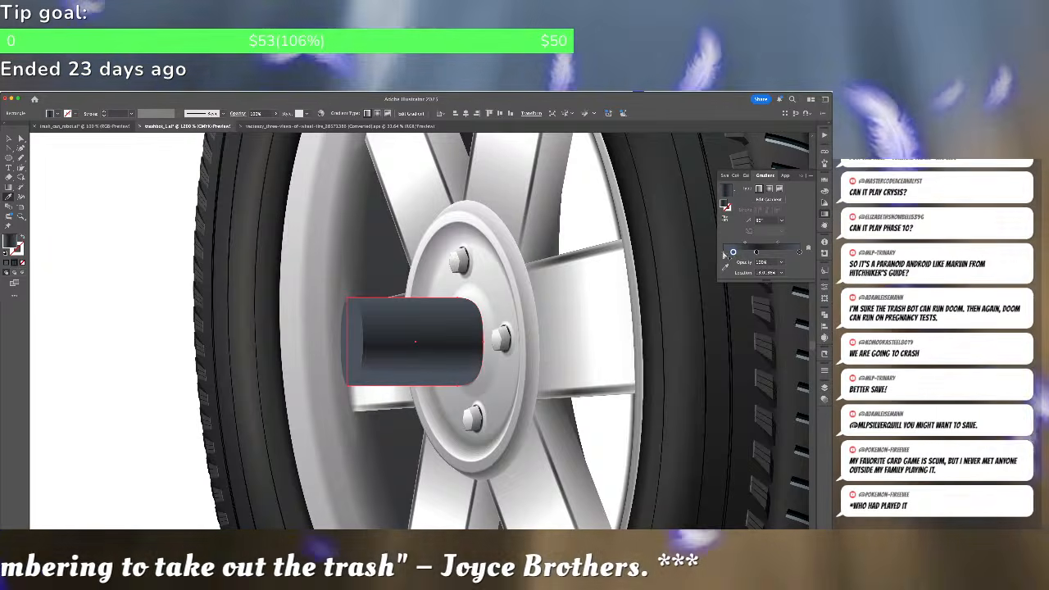
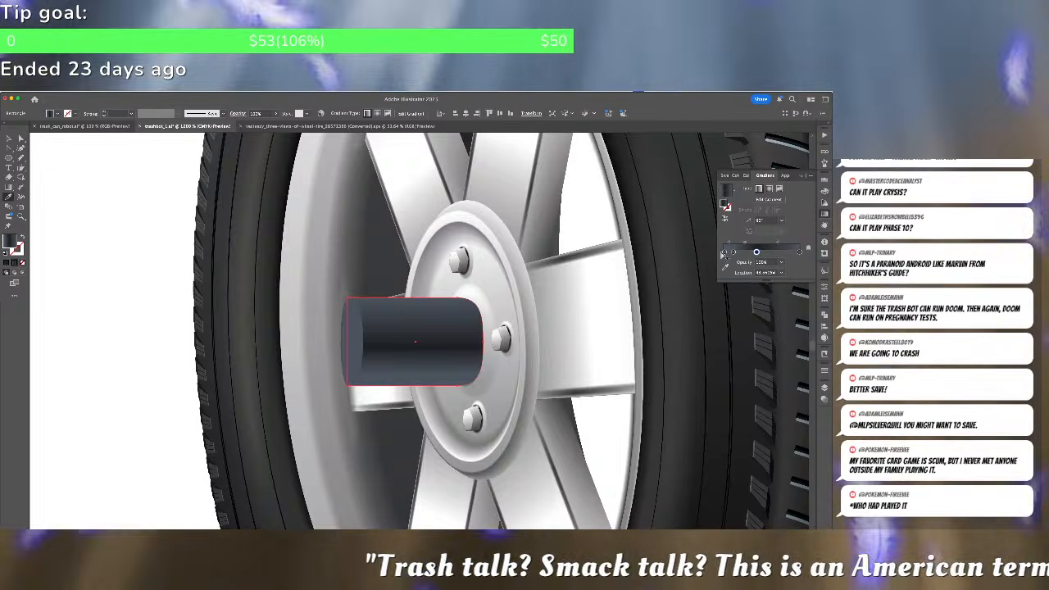
Try white on the rounded rectangle's first gradient stop, and remove that stop
double_click(724, 251)
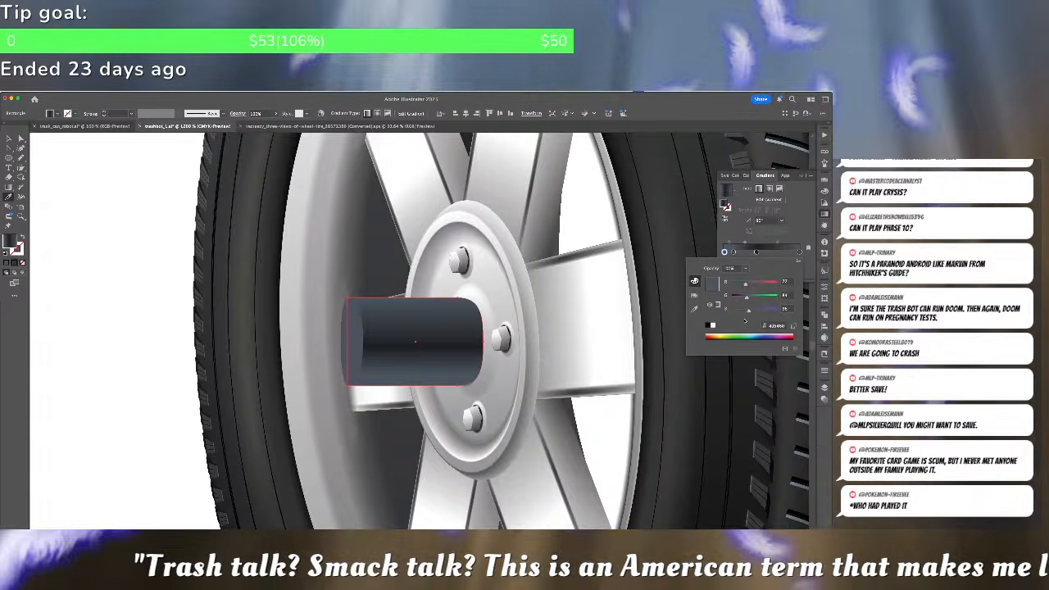
left_click(711, 326)
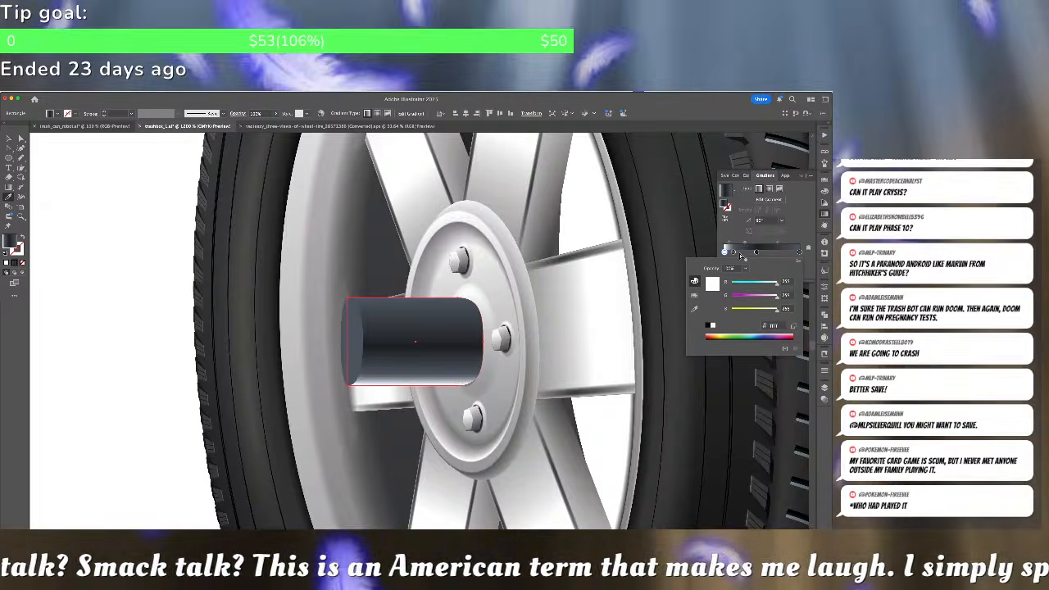
left_click(742, 260)
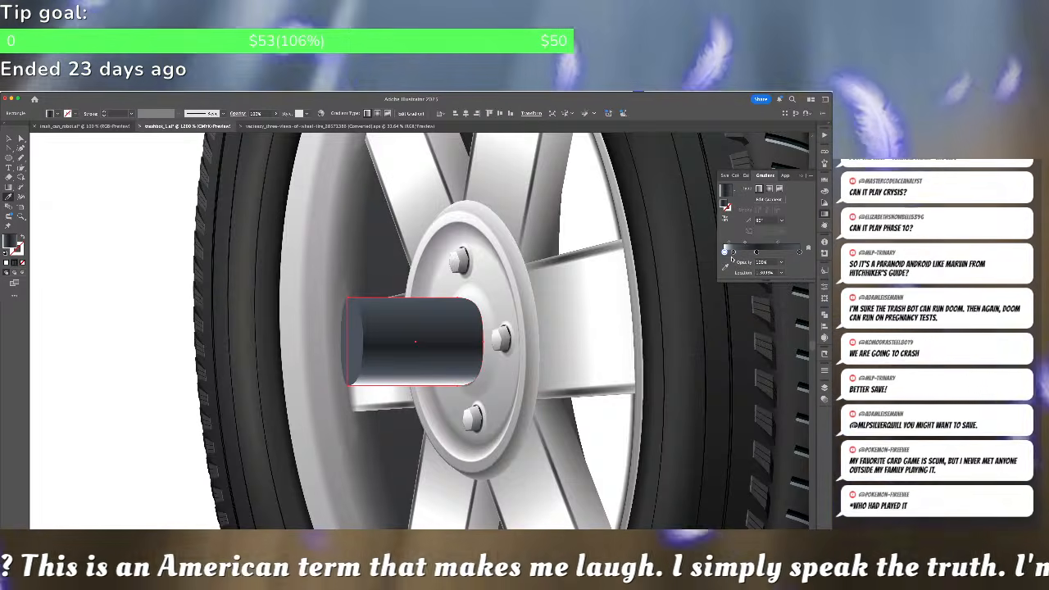
left_click_drag(726, 251, 726, 276)
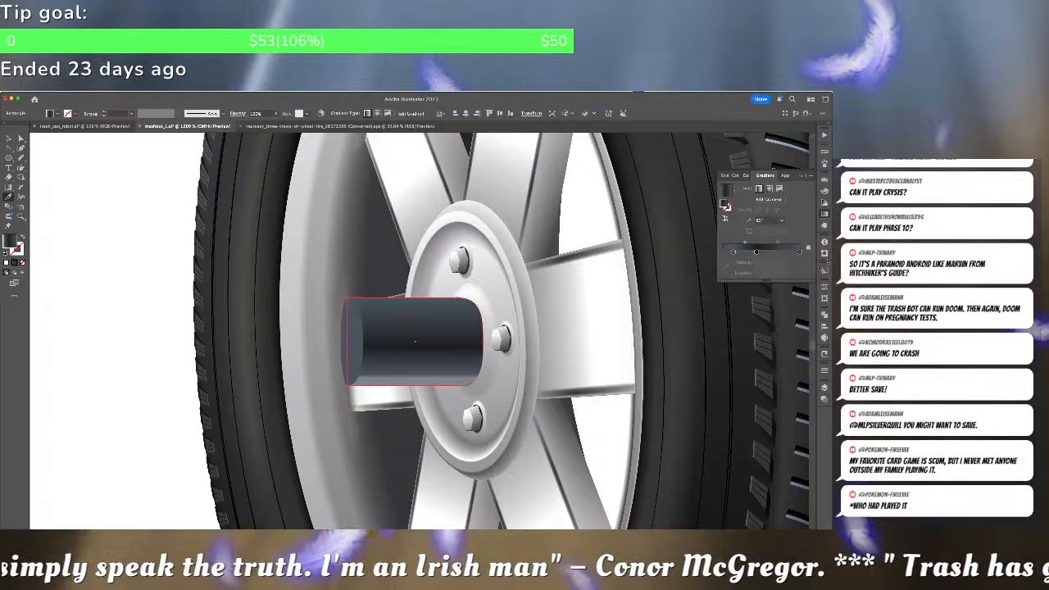
Add gradient stops at the start and near the end of the rounded rectangle's fill for cylindrical shading, leaving nothing selected
left_click(796, 251)
left_click_drag(798, 252, 790, 253)
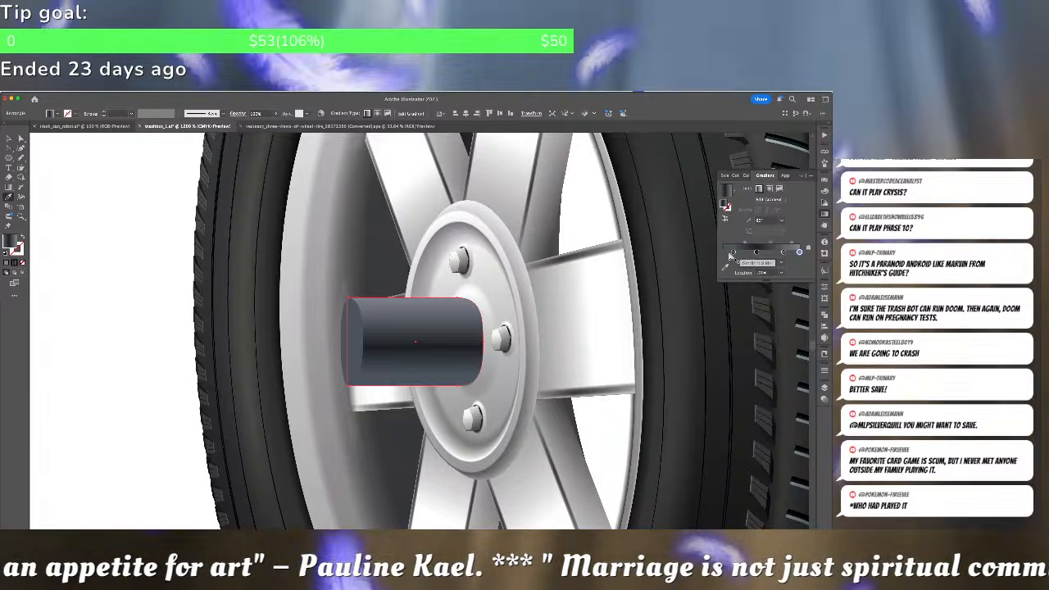
left_click_drag(783, 252, 785, 274)
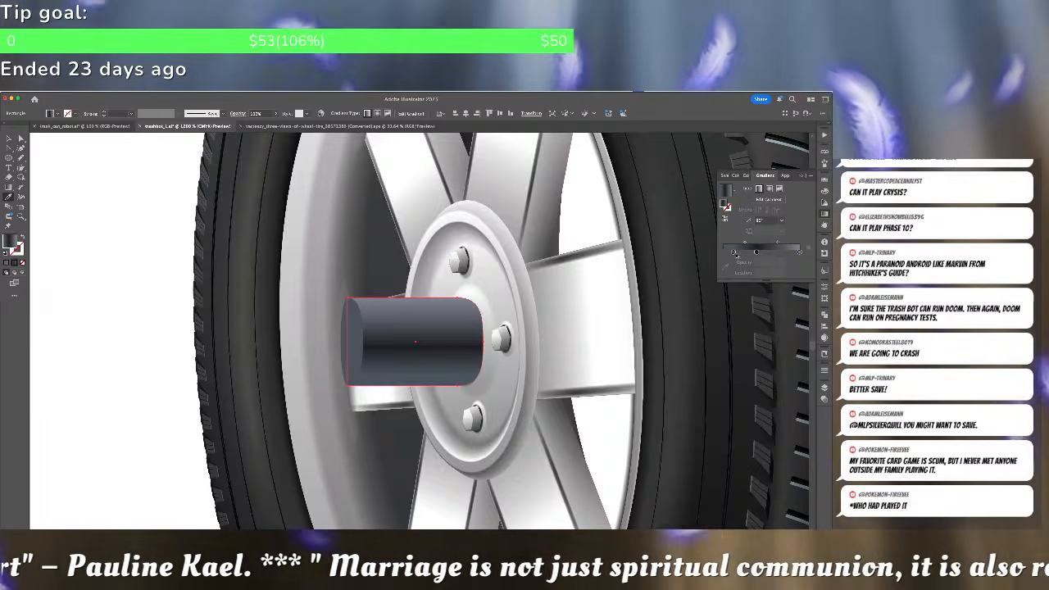
left_click(725, 252)
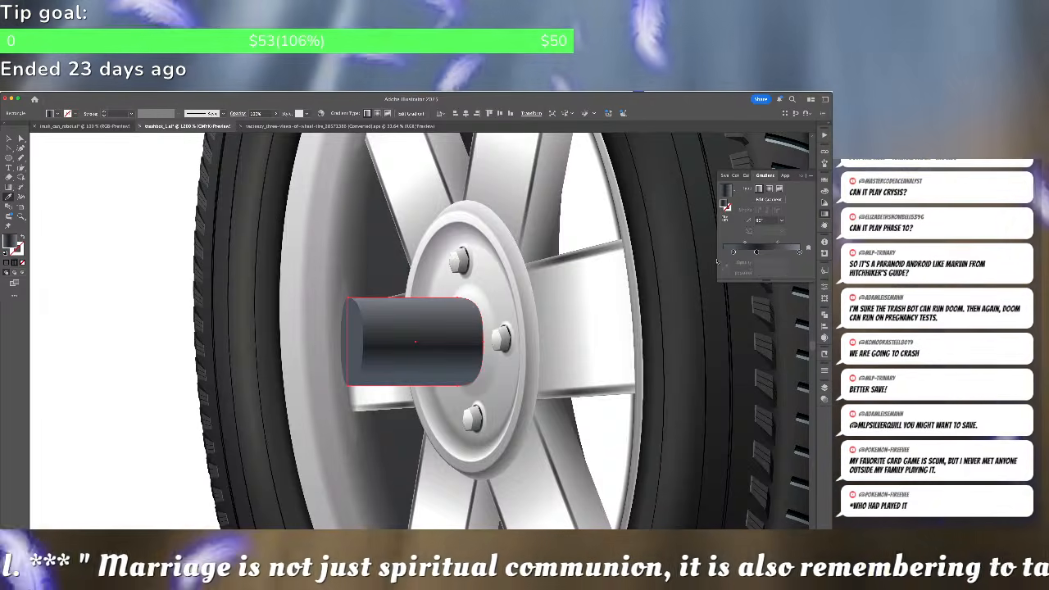
left_click(783, 252)
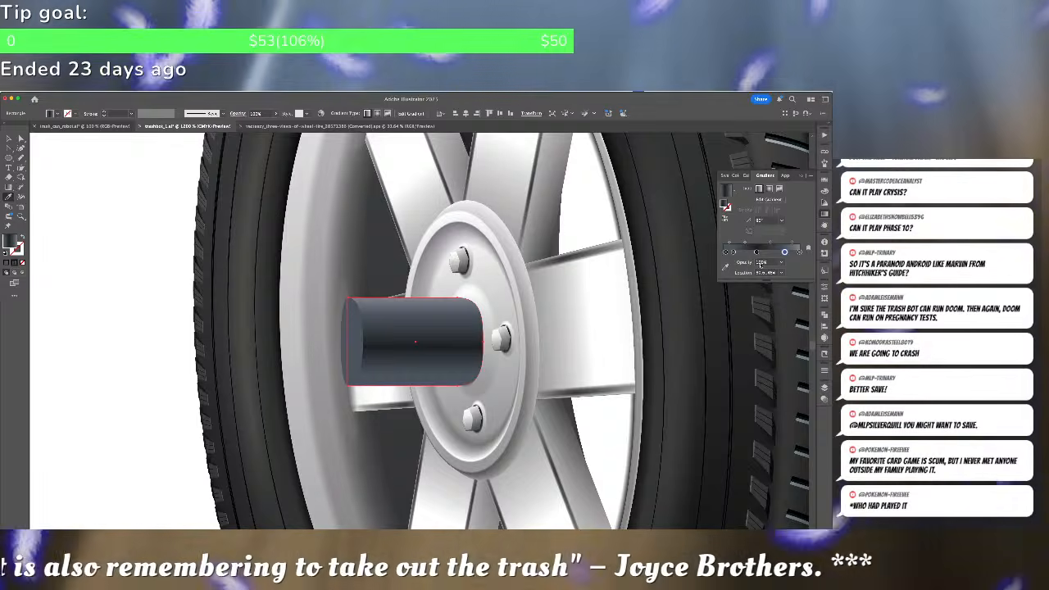
key("shift+super+a")
key("a")
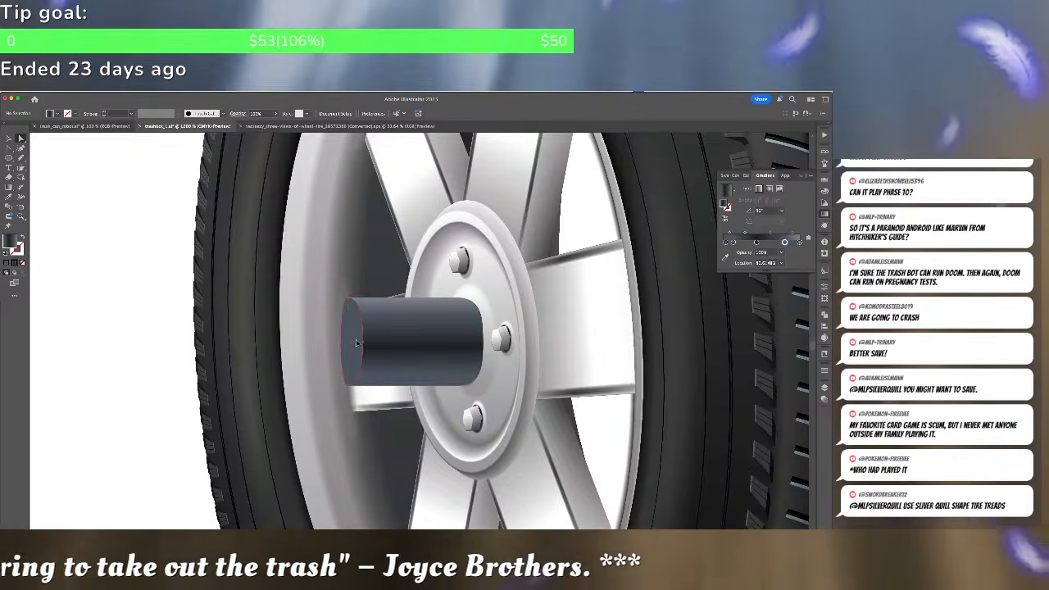
key("shift+super+a")
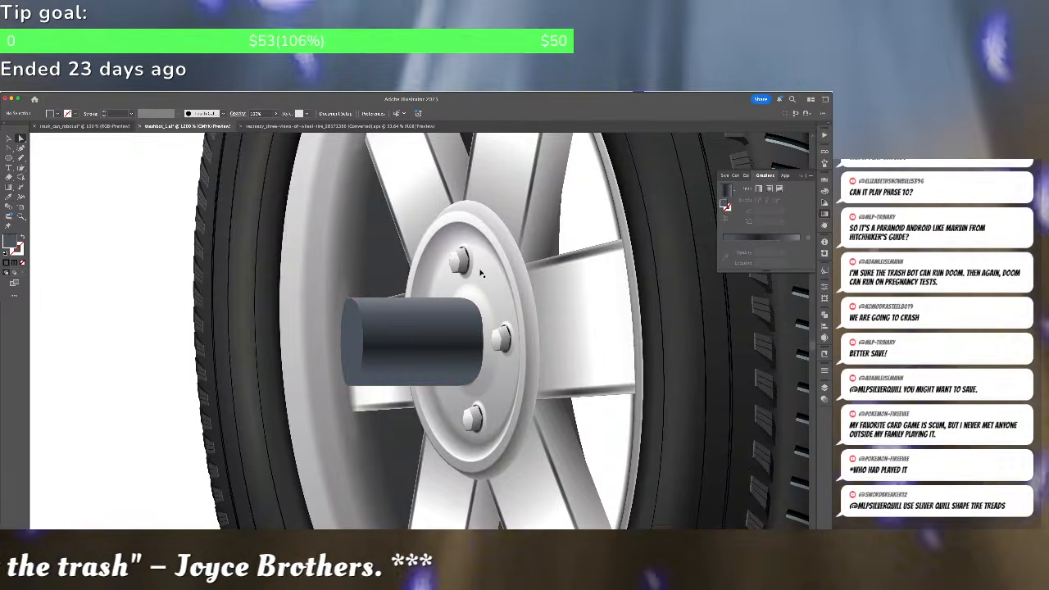
Examine the shaded axle support against the whole wheel and the base of the trash can
key("super+minus")
key("super+minus")
key("super+minus")
key("super+minus")
key("super+minus")
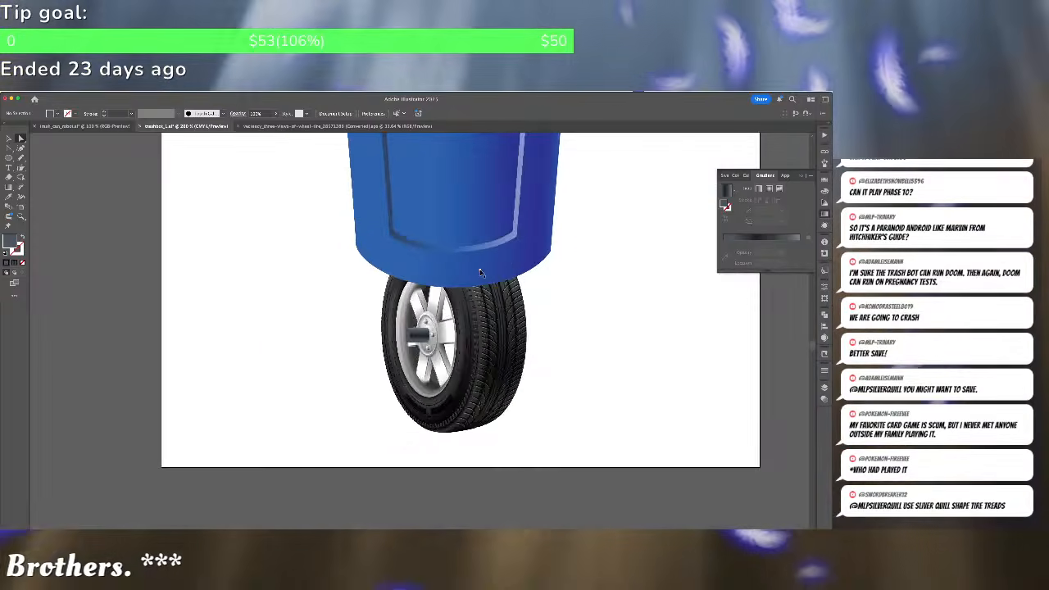
key("super+plus")
key("super+plus")
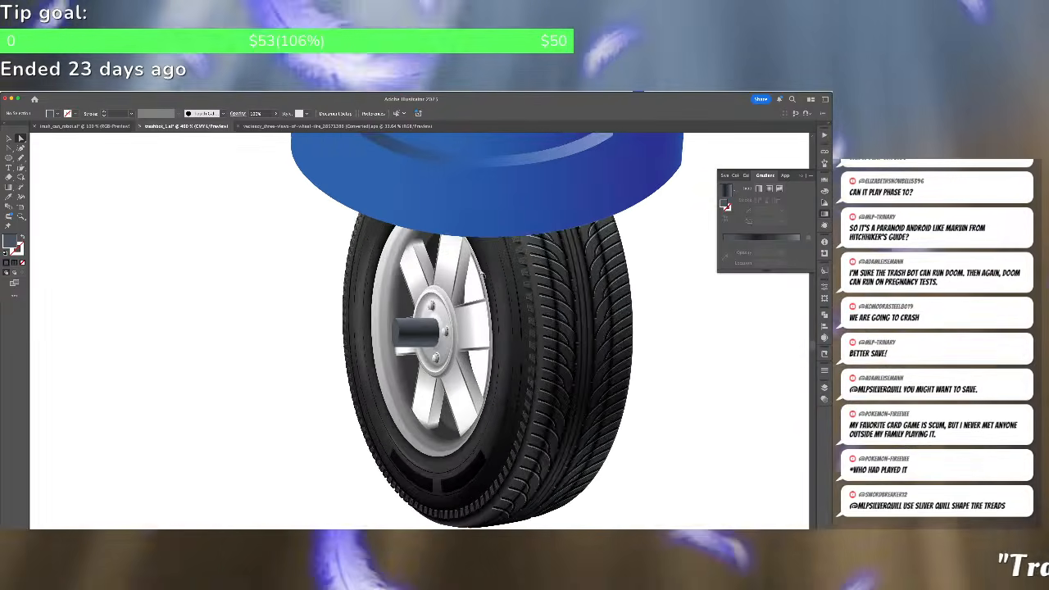
key("super+plus")
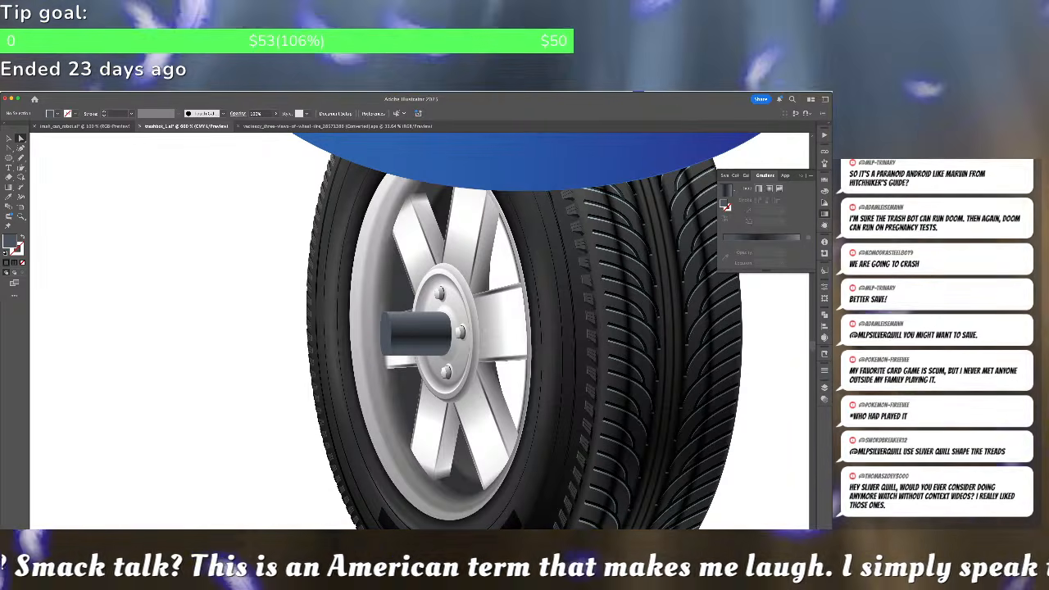
key("super+Tab")
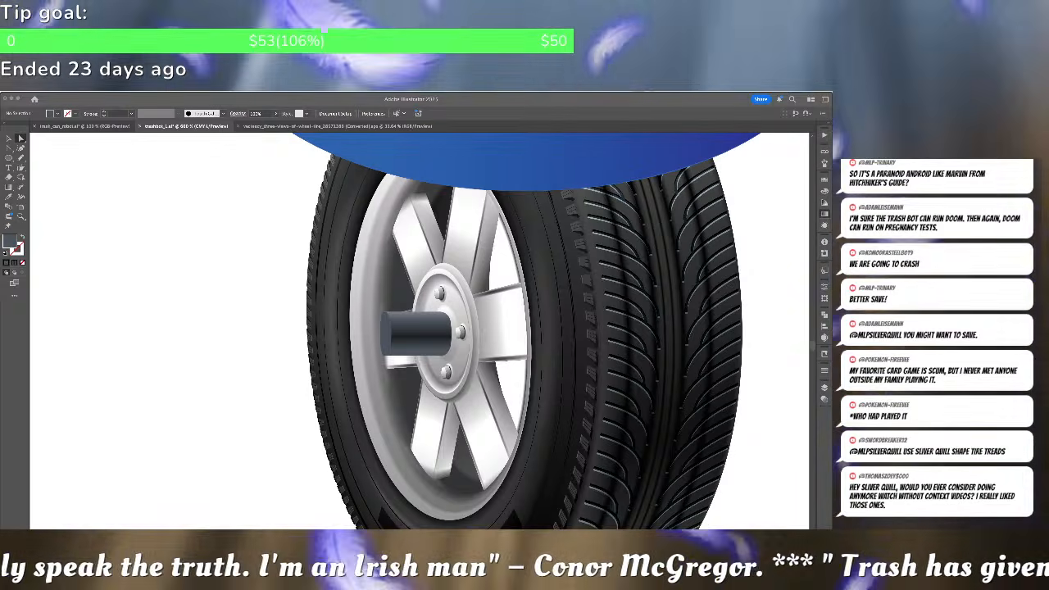
Widen the end-cap ellipse slightly by moving its left anchor outward, keeping that side smoothly curved
scroll(373, 326, "up", 5)
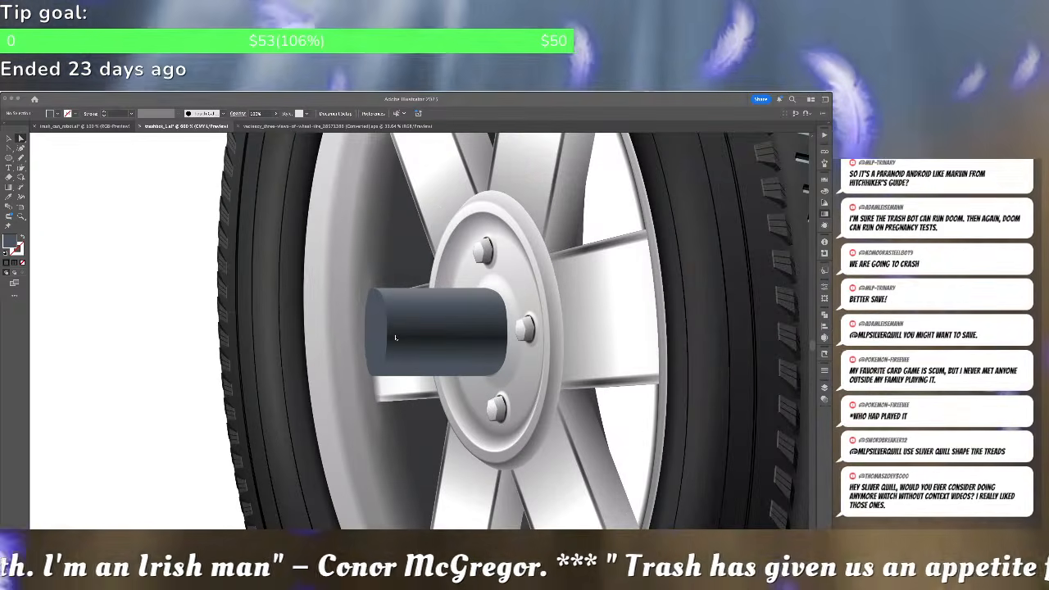
left_click(372, 324)
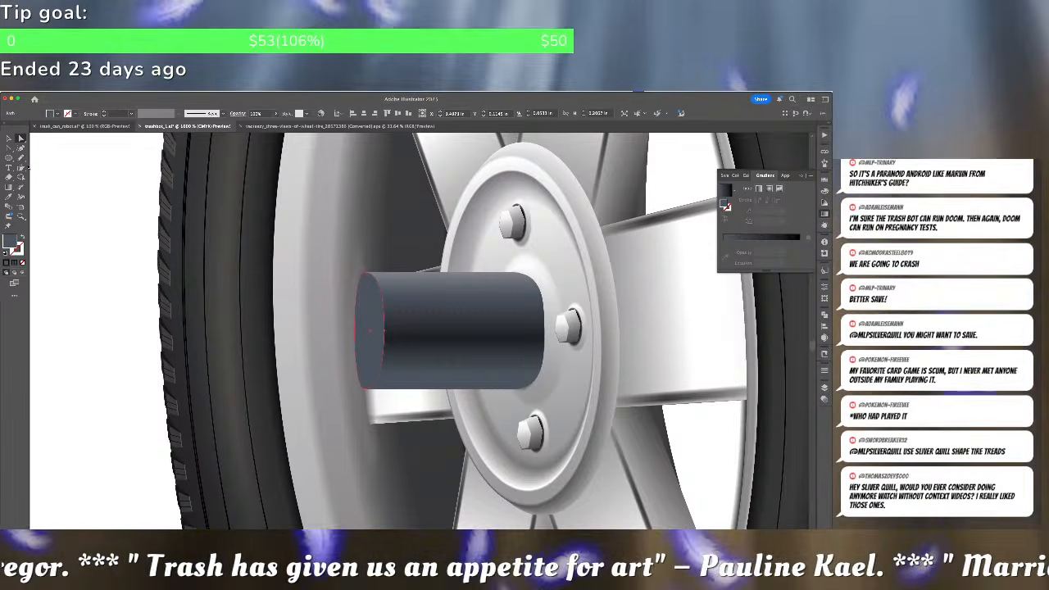
left_click(351, 331)
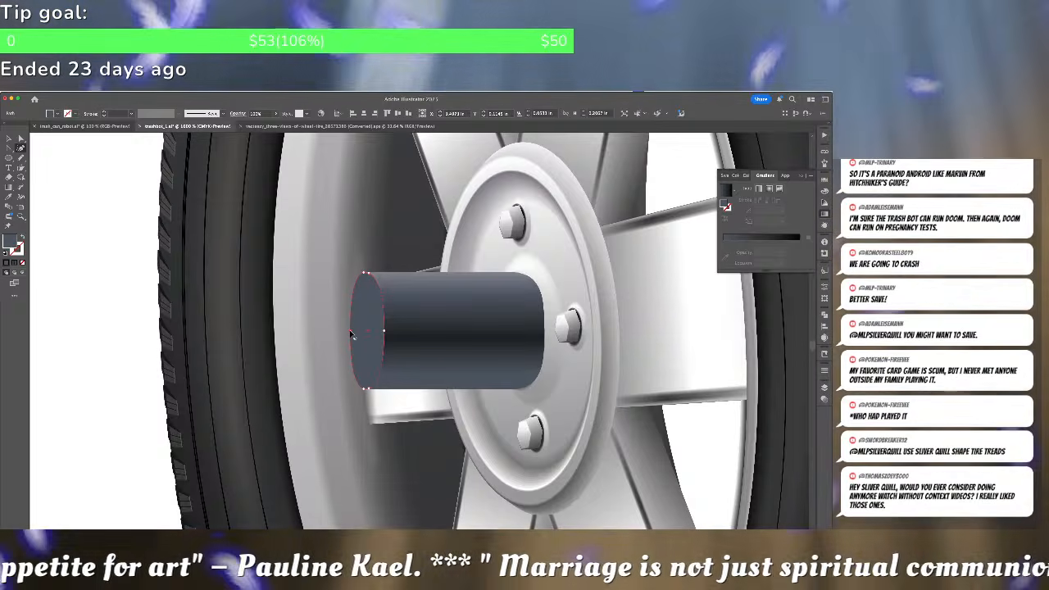
key("super+shift+a")
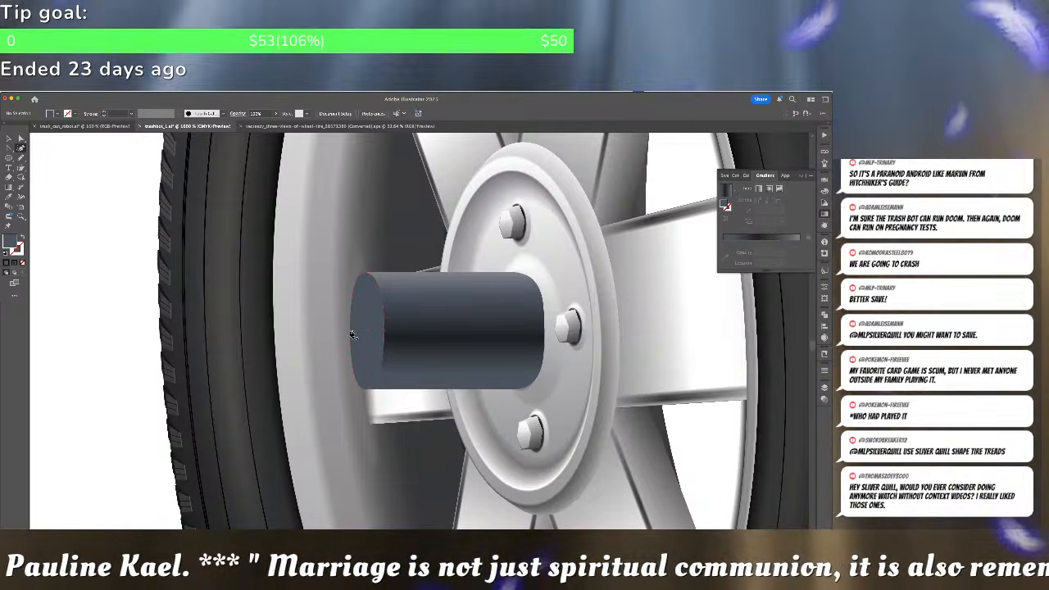
left_click(353, 334)
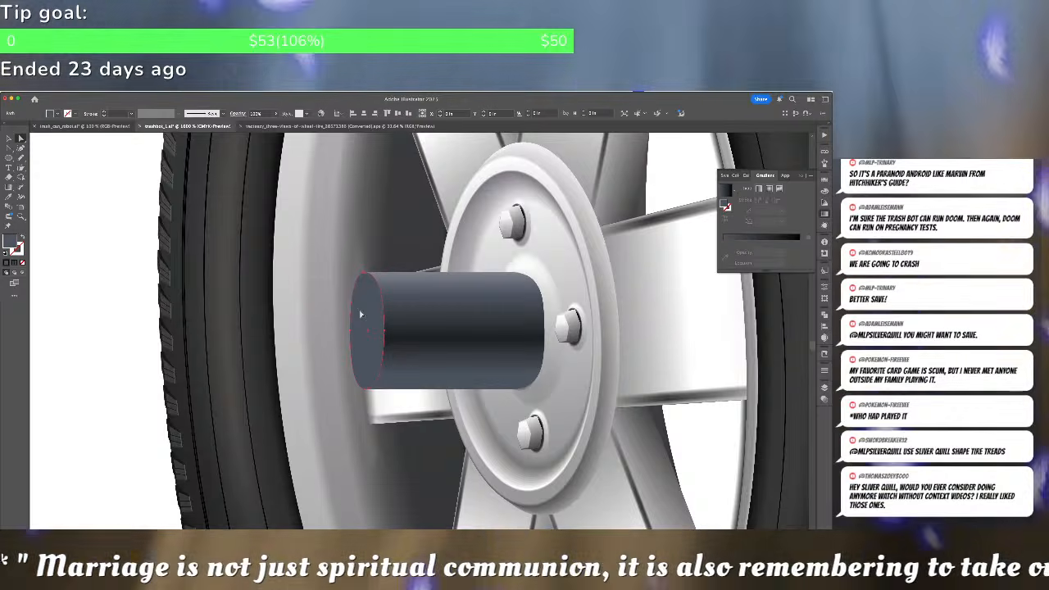
key("super+shift+a")
Draw a smaller ellipse inside the end cap, extend its left side slightly, and narrow a duplicate on top from the left
key("l")
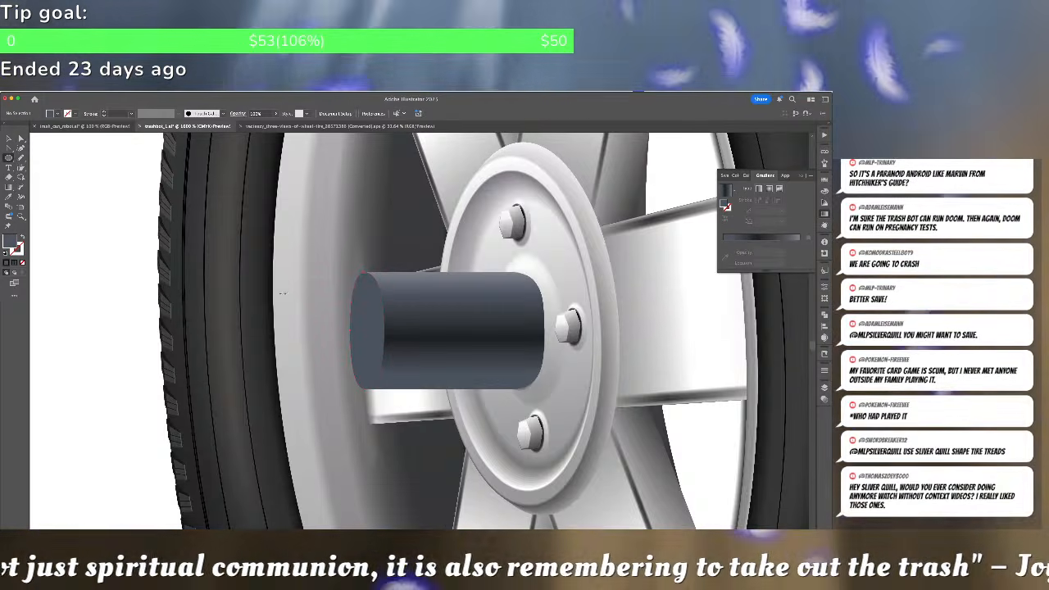
left_click_drag(377, 362, 379, 380)
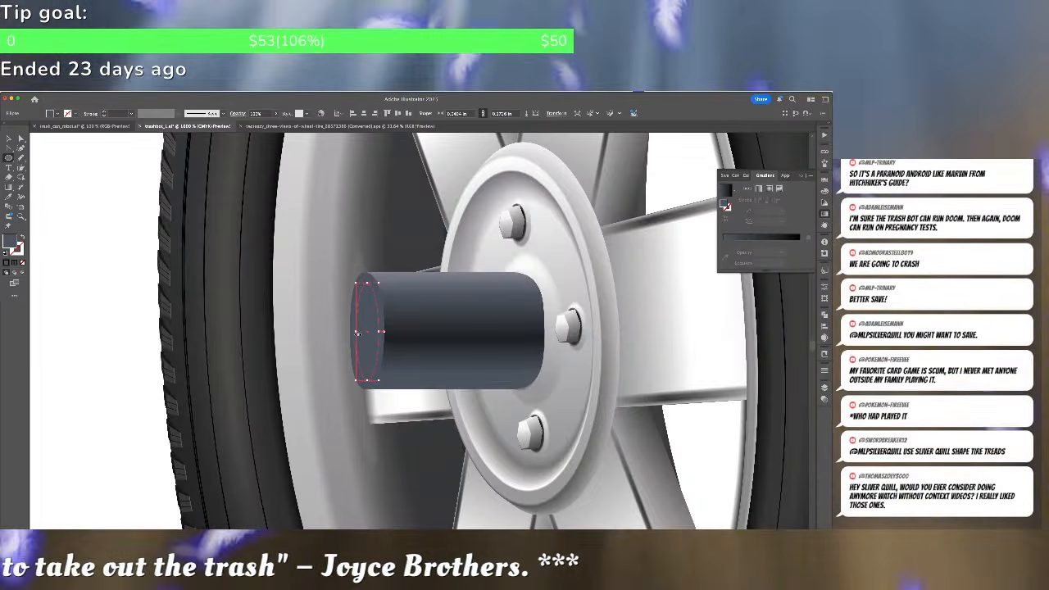
left_click_drag(357, 332, 354, 332)
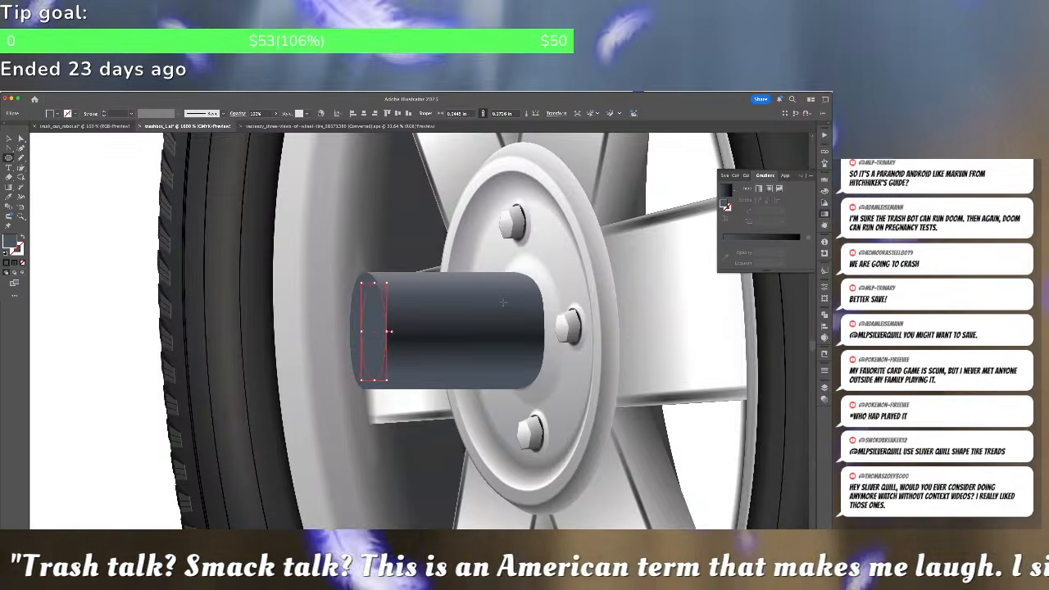
key("v")
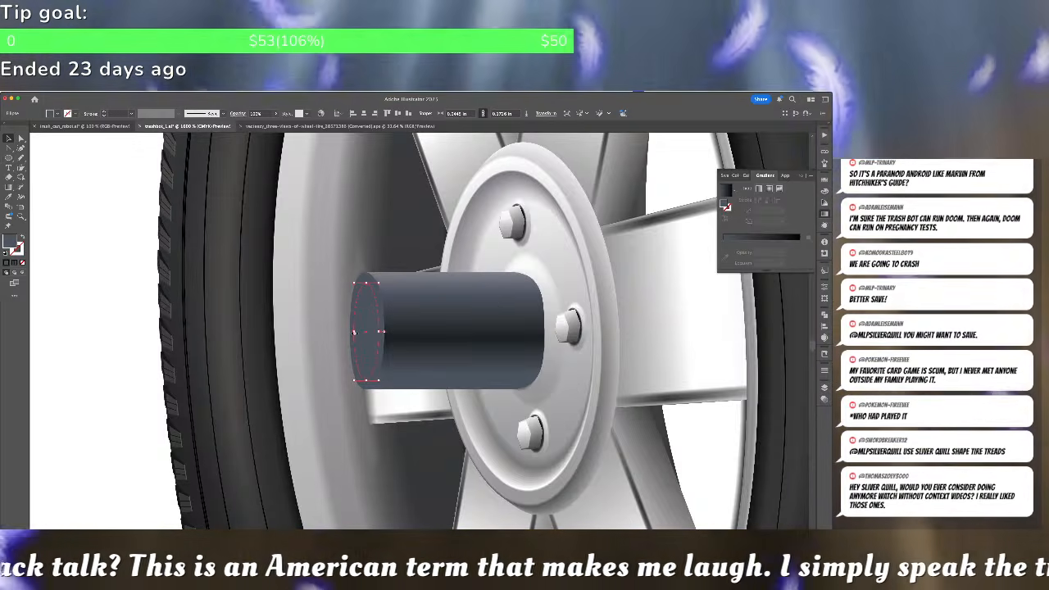
left_click_drag(353, 332, 355, 332)
Set the wider inner ellipse behind the duplicate to the Multiply blending mode
key("a")
left_click(354, 332)
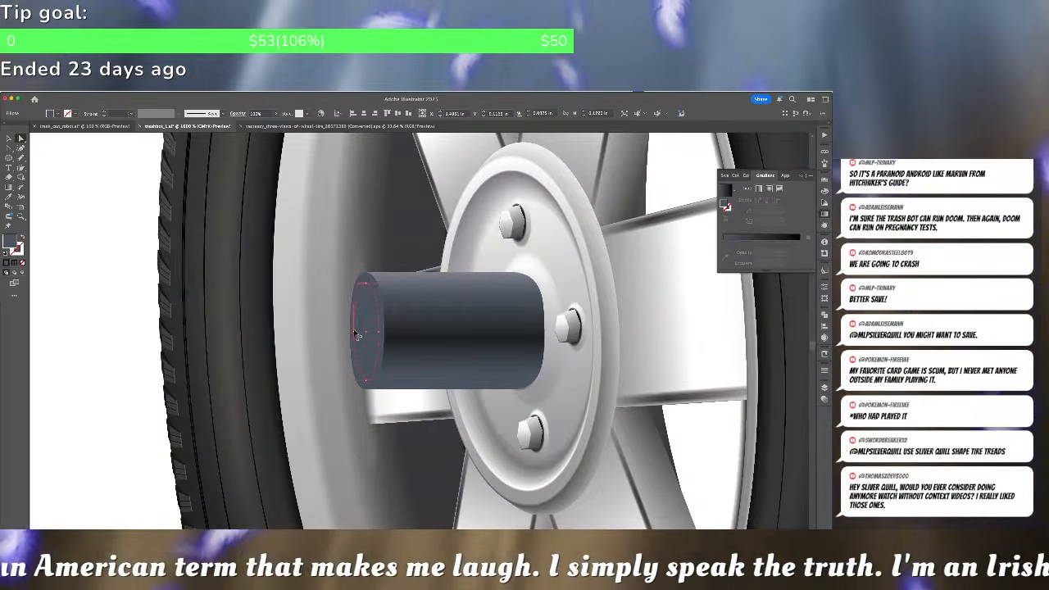
left_click(824, 400)
left_click(737, 396)
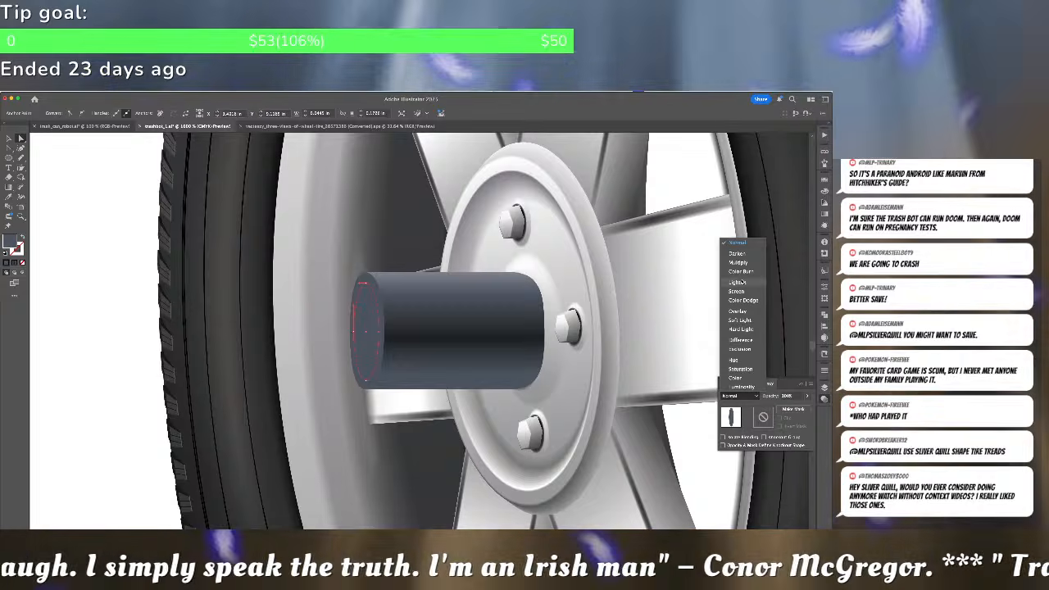
left_click(738, 263)
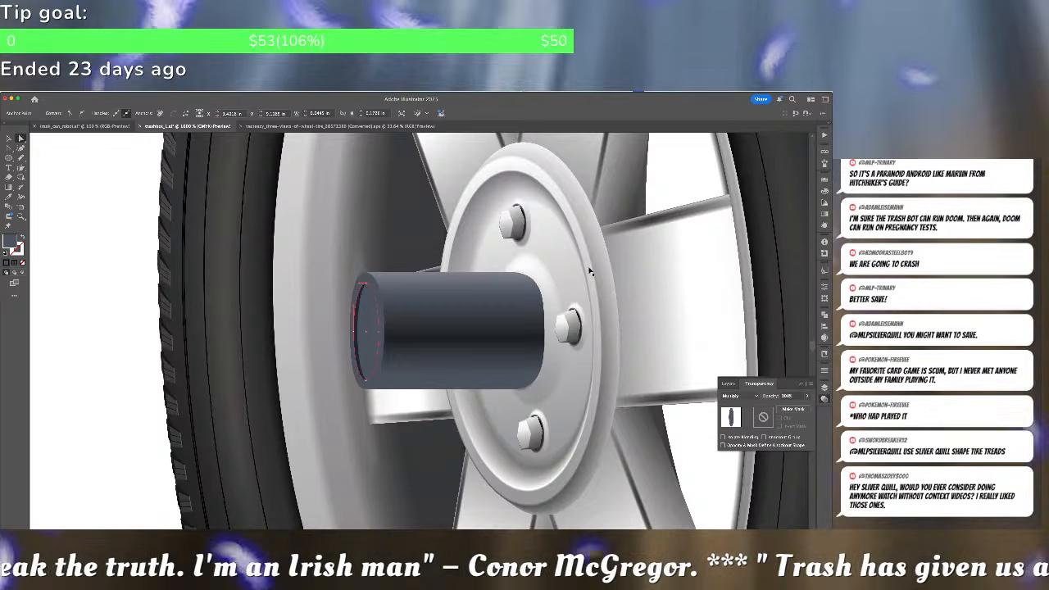
key("super+shift+a")
Shrink the front inner ellipse by pulling its right, top and bottom edges slightly inward to leave a thin dark rim
scroll(368, 322, "up", 2)
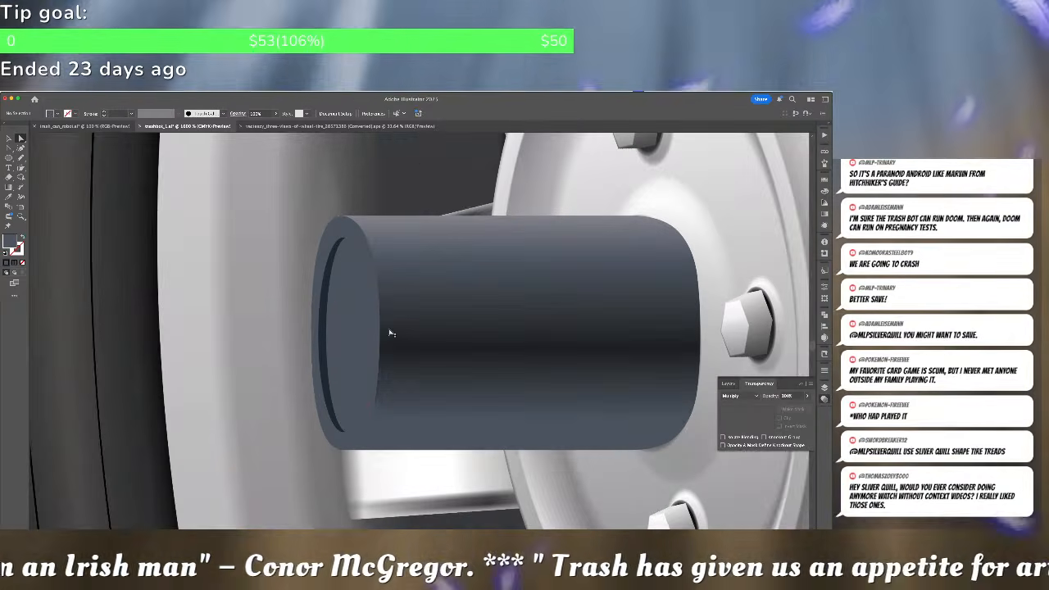
scroll(361, 326, "up", 2)
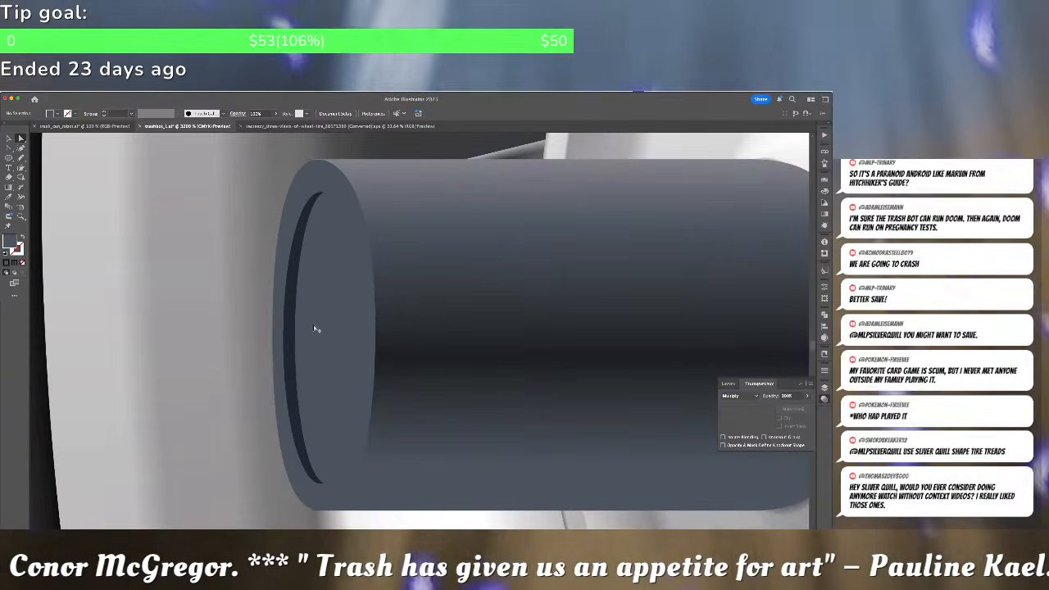
left_click(315, 328)
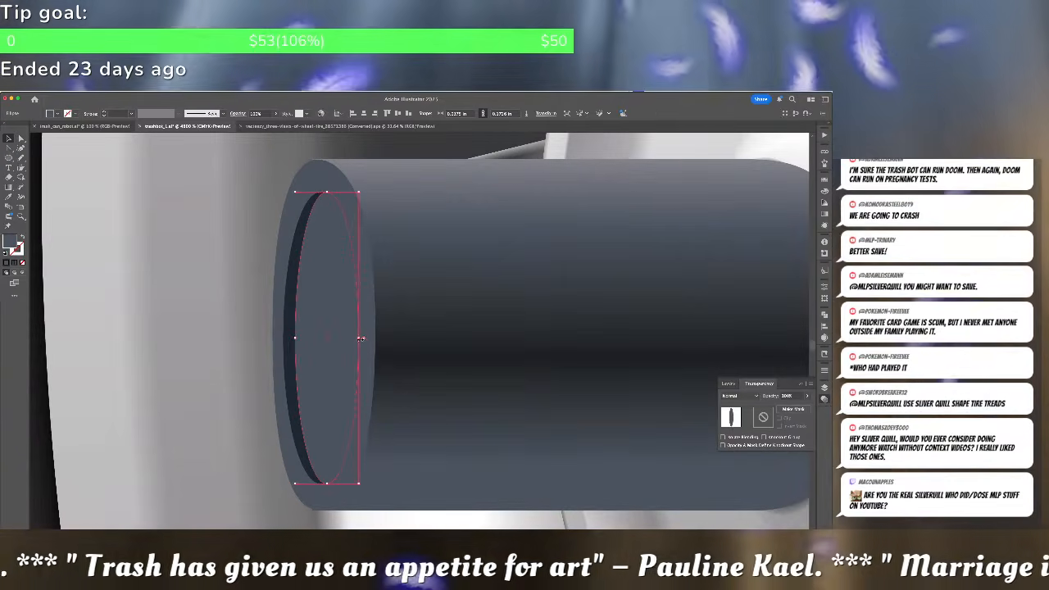
left_click_drag(360, 338, 355, 338)
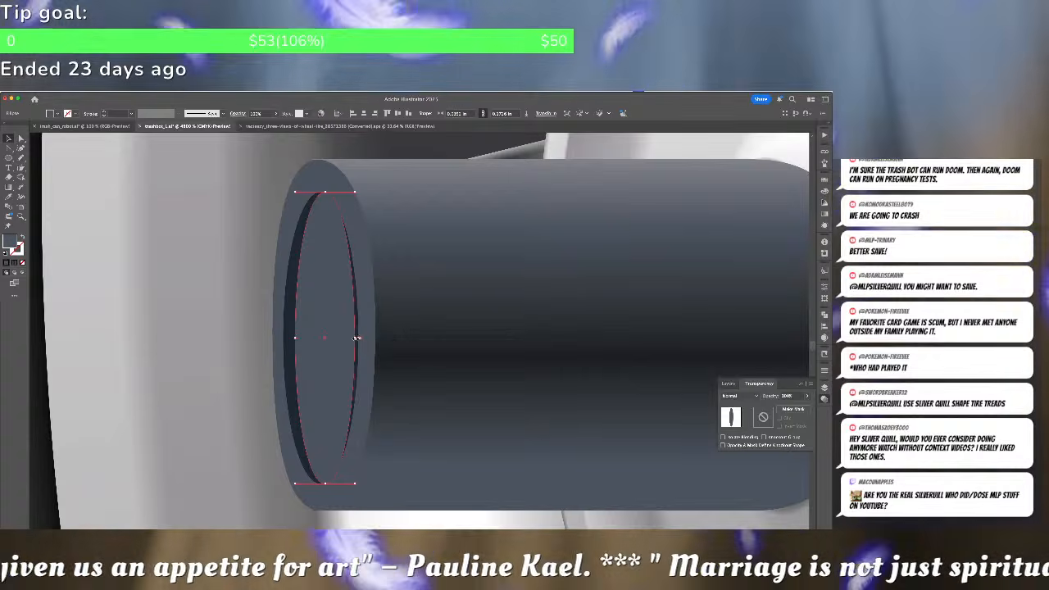
left_click_drag(324, 192, 324, 198)
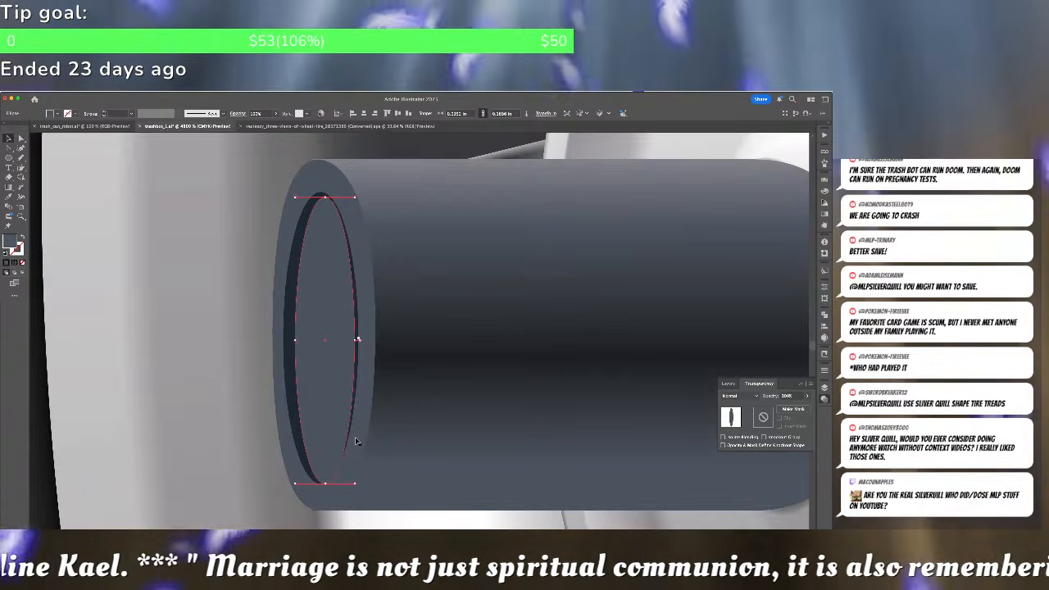
left_click_drag(325, 483, 326, 481)
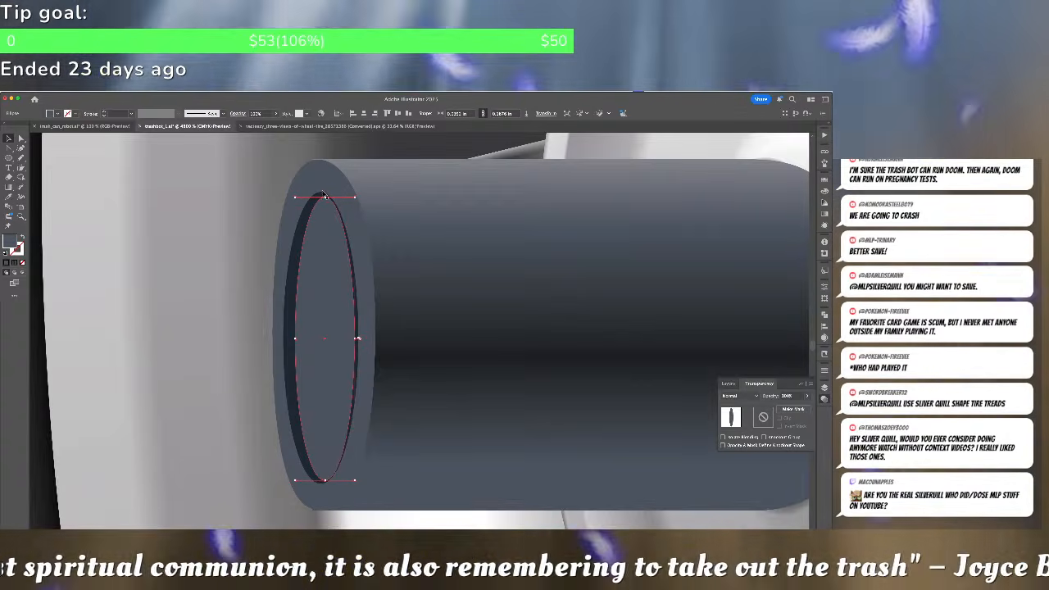
left_click(366, 202)
key("a")
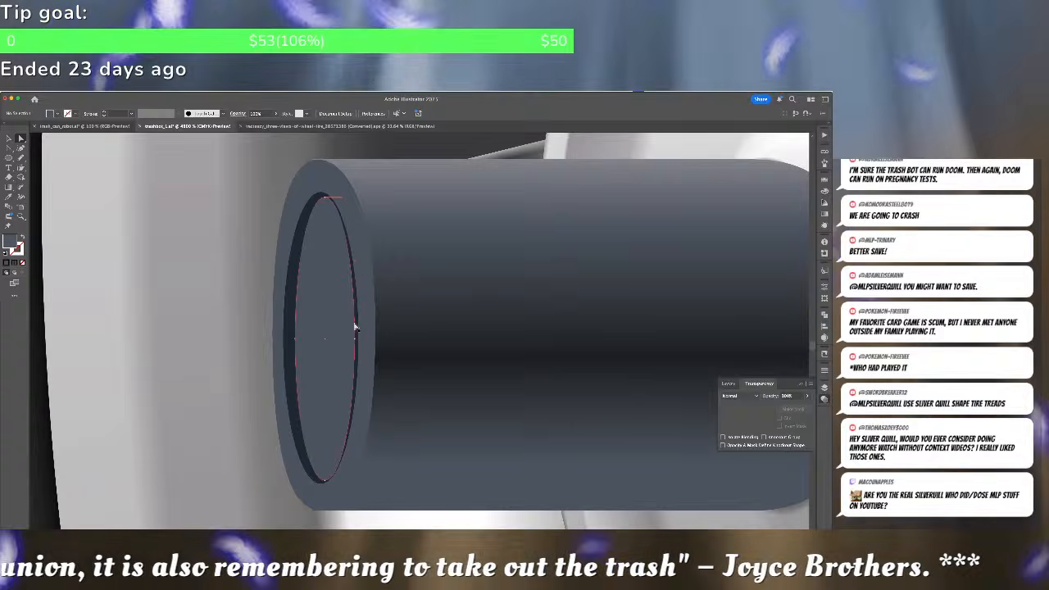
left_click(355, 346)
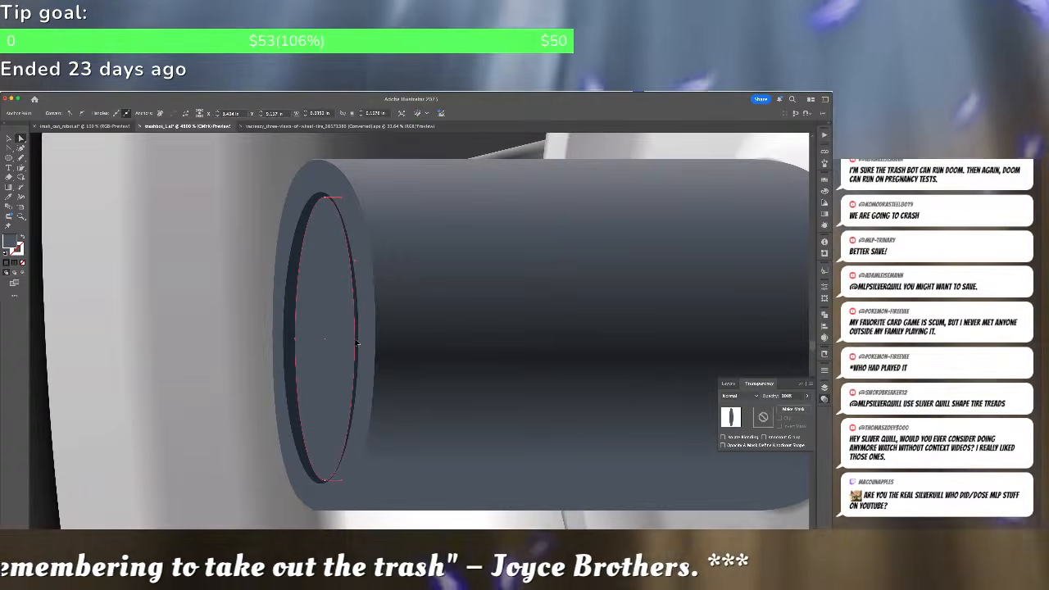
left_click(356, 344)
left_click(443, 284)
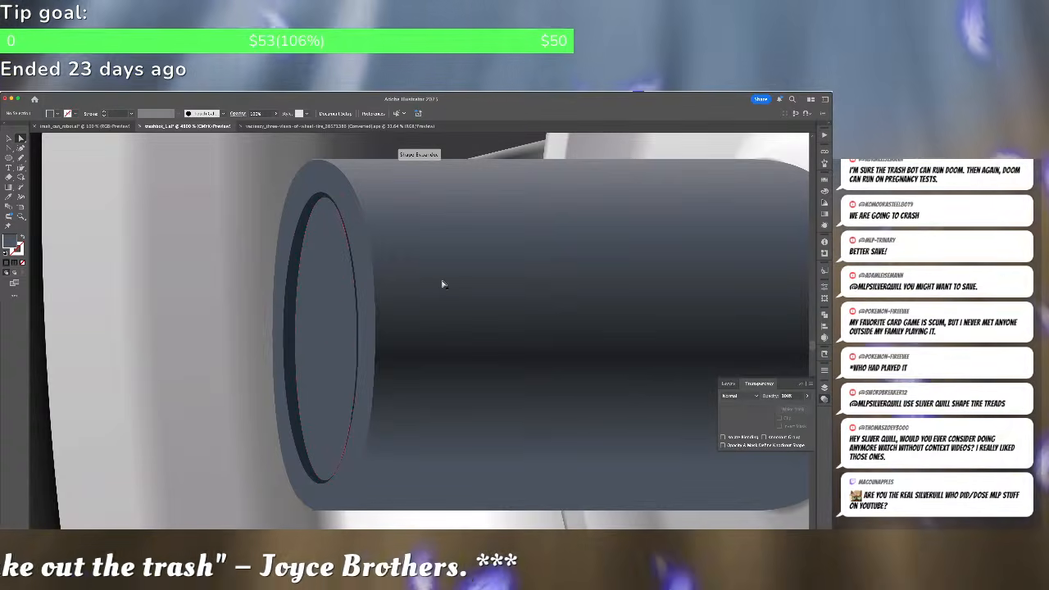
Examine the axle support with its recessed end cap against the wheel and the whole robot
key("ctrl+minus")
key("ctrl+minus")
key("ctrl+minus")
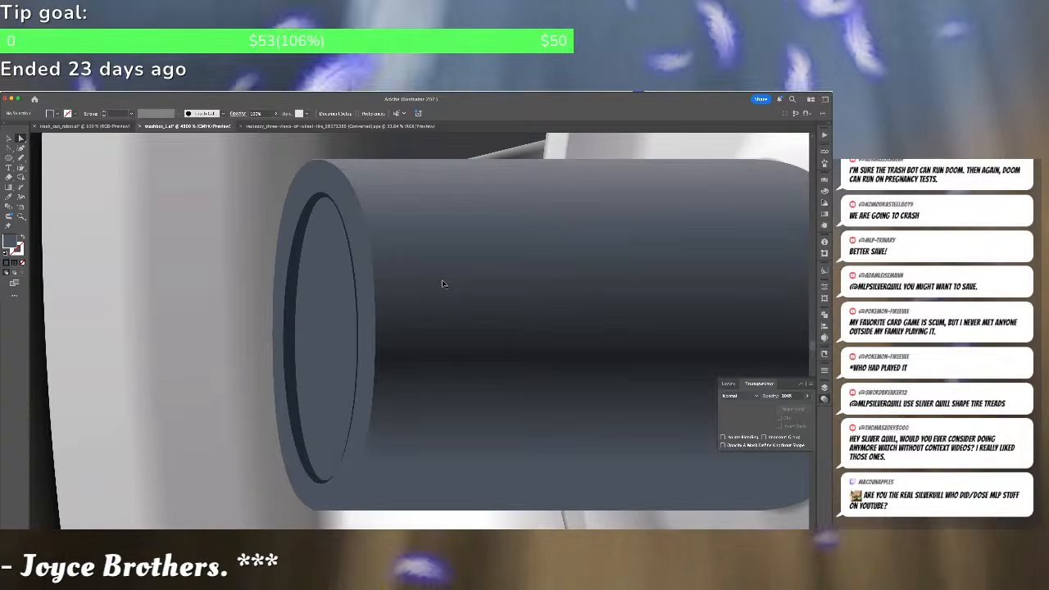
key("ctrl+minus")
key("ctrl+minus")
key("ctrl+minus")
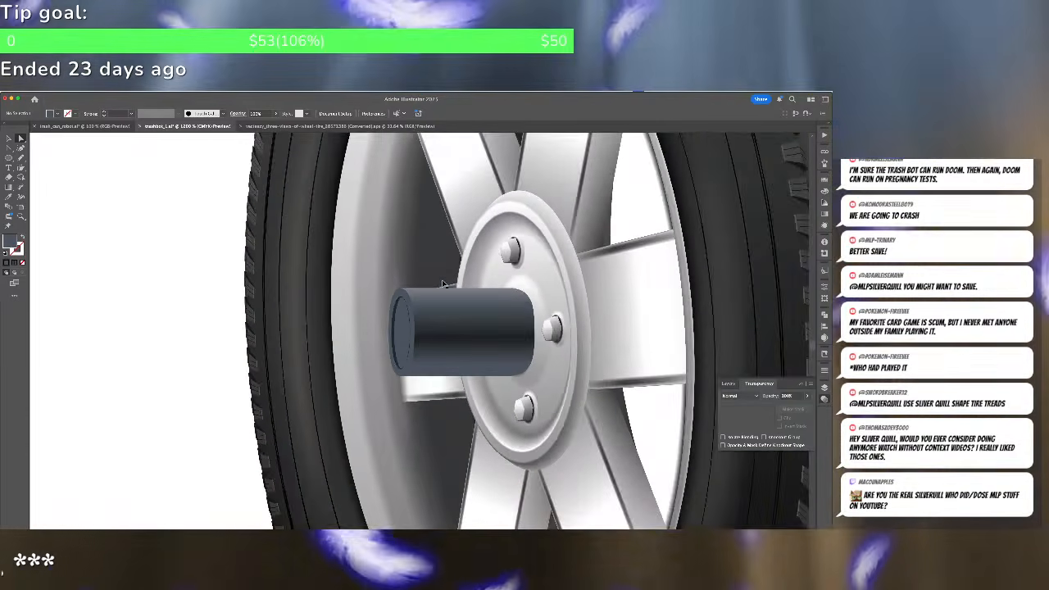
key("ctrl+minus")
key("ctrl+minus")
key("ctrl+minus")
key("ctrl+minus")
key("ctrl+minus")
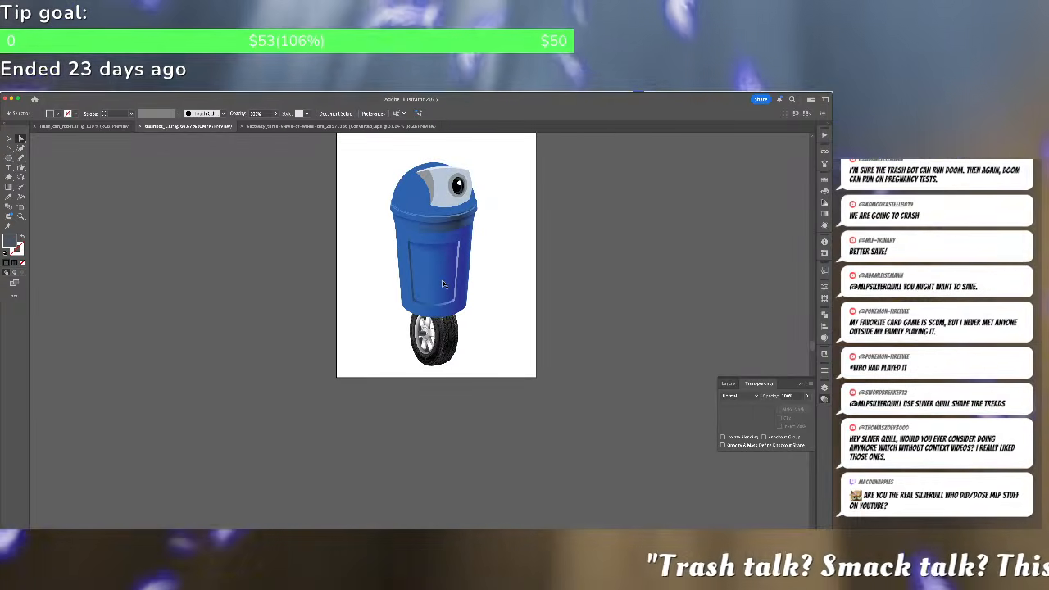
Draw a tapered support bracket with the Pen tool, from the can's underside down over the hub, with a small bevel at its lower-left corner
key("ctrl+plus")
key("ctrl+plus")
key("ctrl+plus")
key("ctrl+plus")
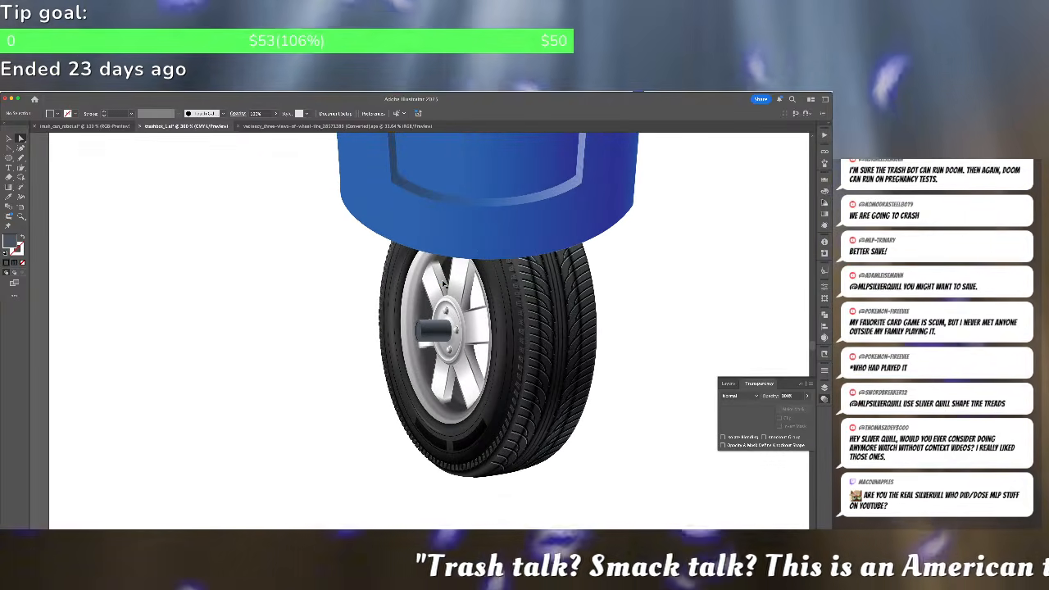
key("ctrl+plus")
key("ctrl+plus")
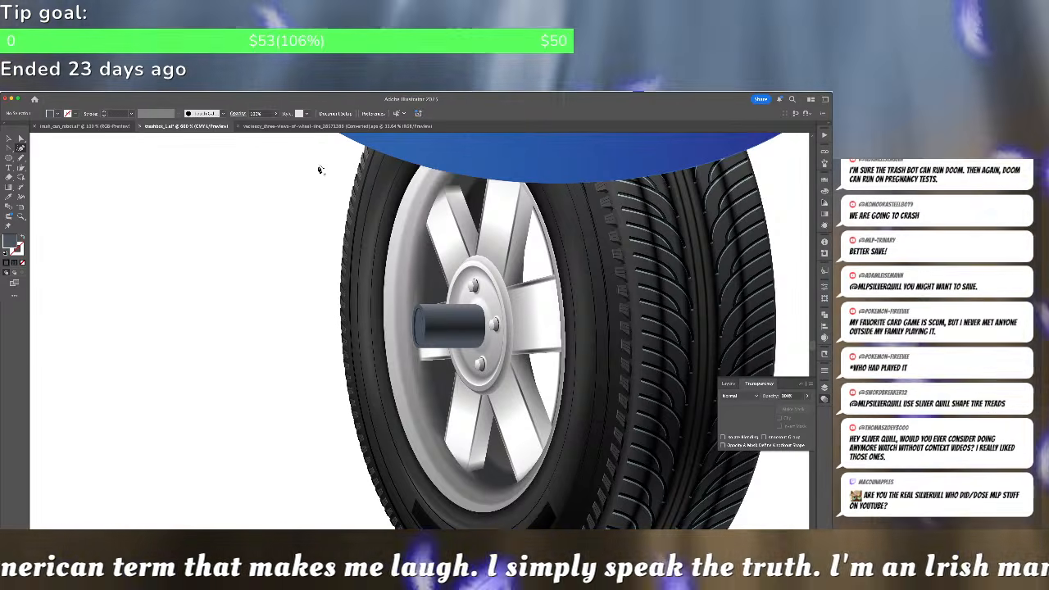
left_click(399, 146)
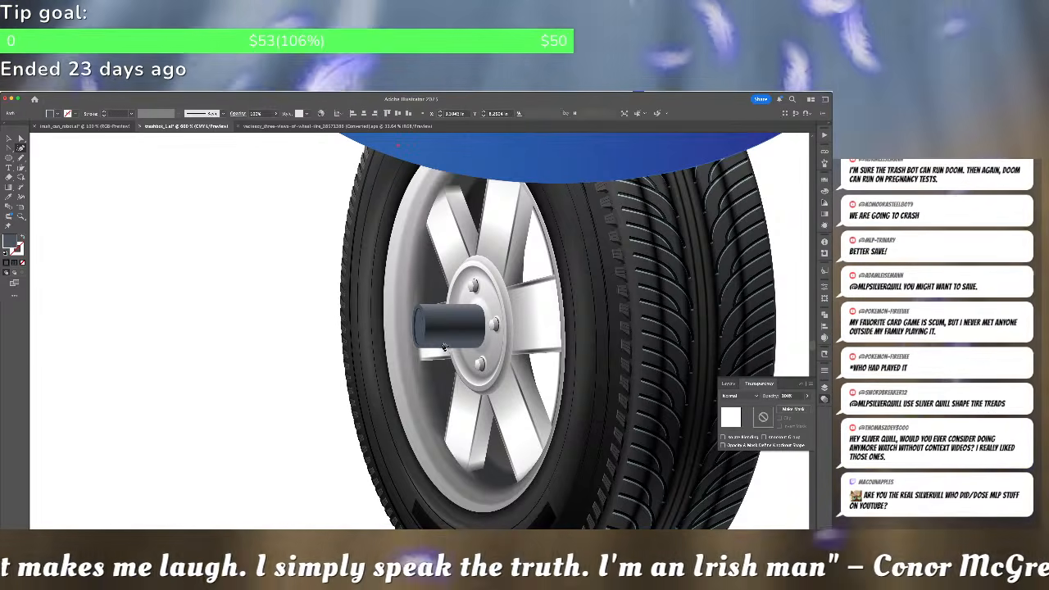
left_click(440, 360)
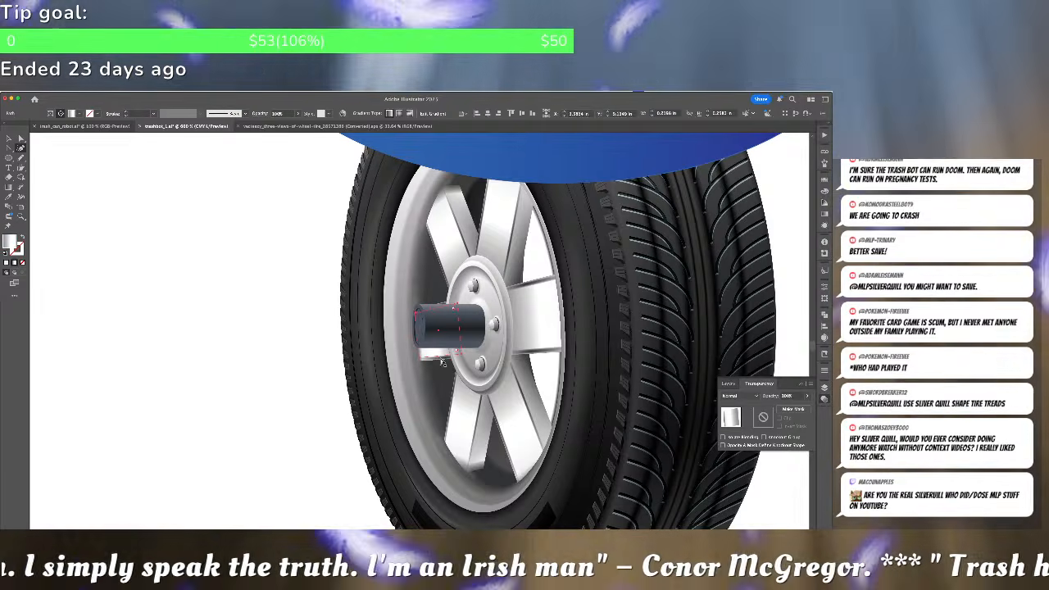
left_click(441, 362)
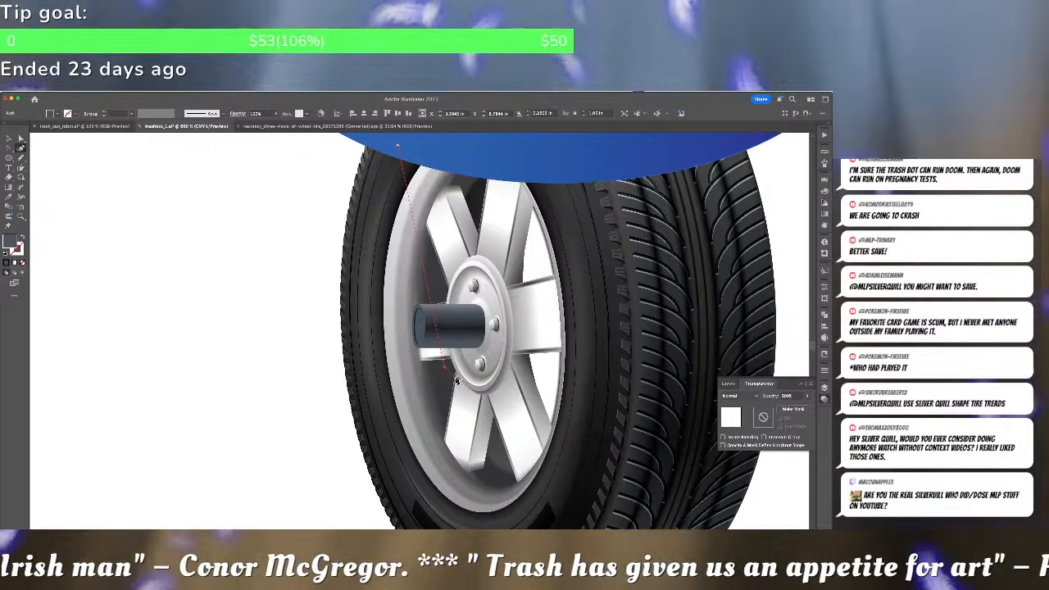
left_click(476, 386)
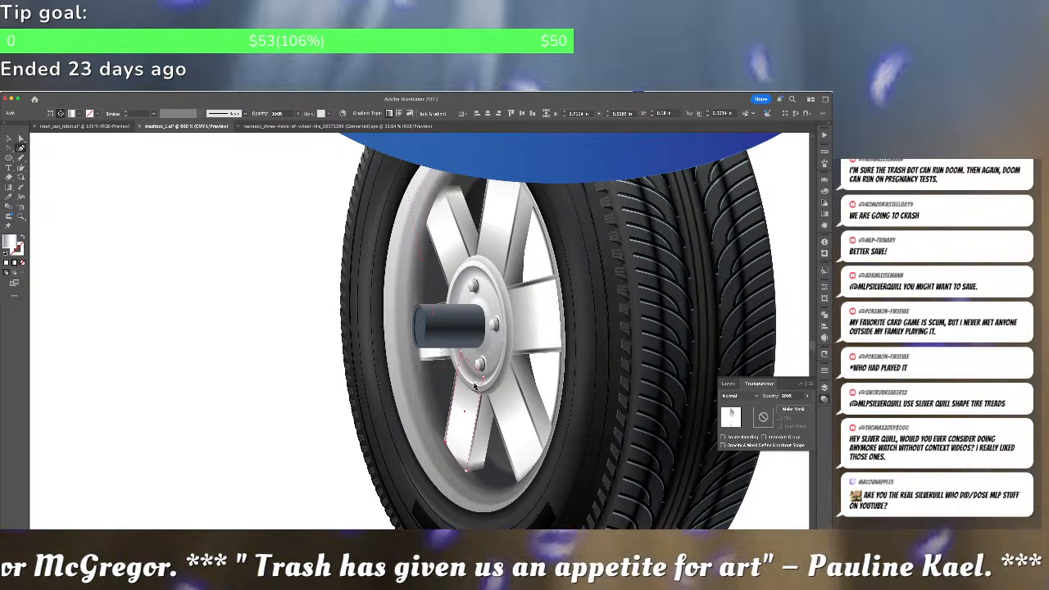
left_click(454, 385)
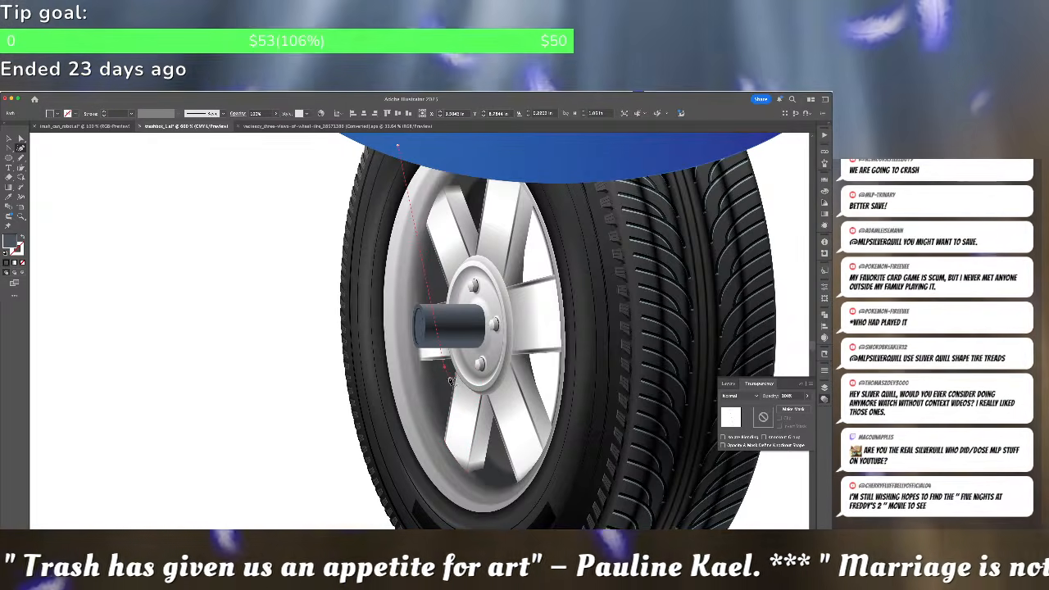
left_click(501, 385)
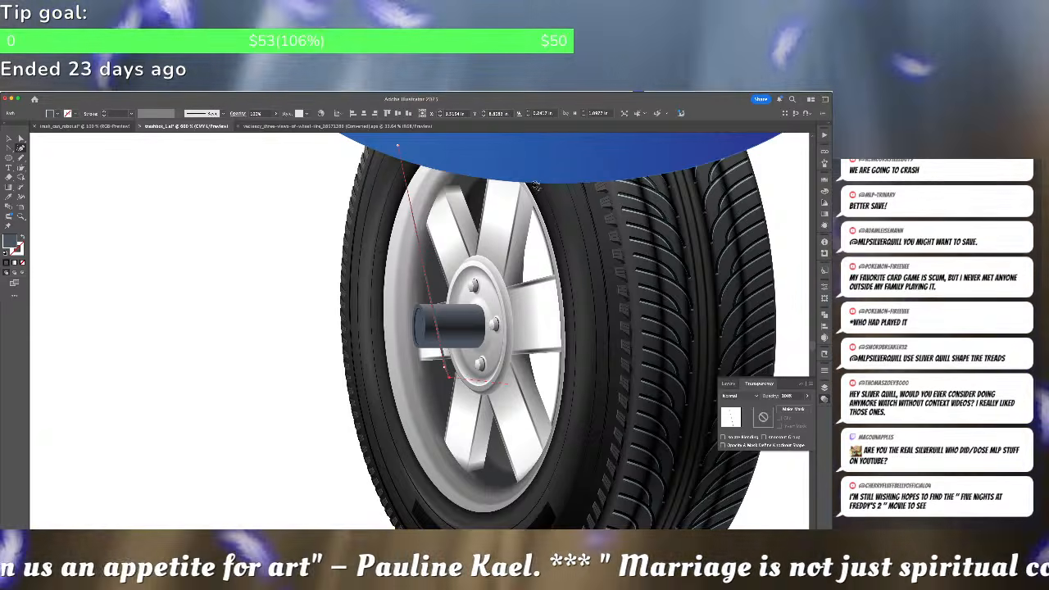
left_click(536, 153)
left_click(533, 152)
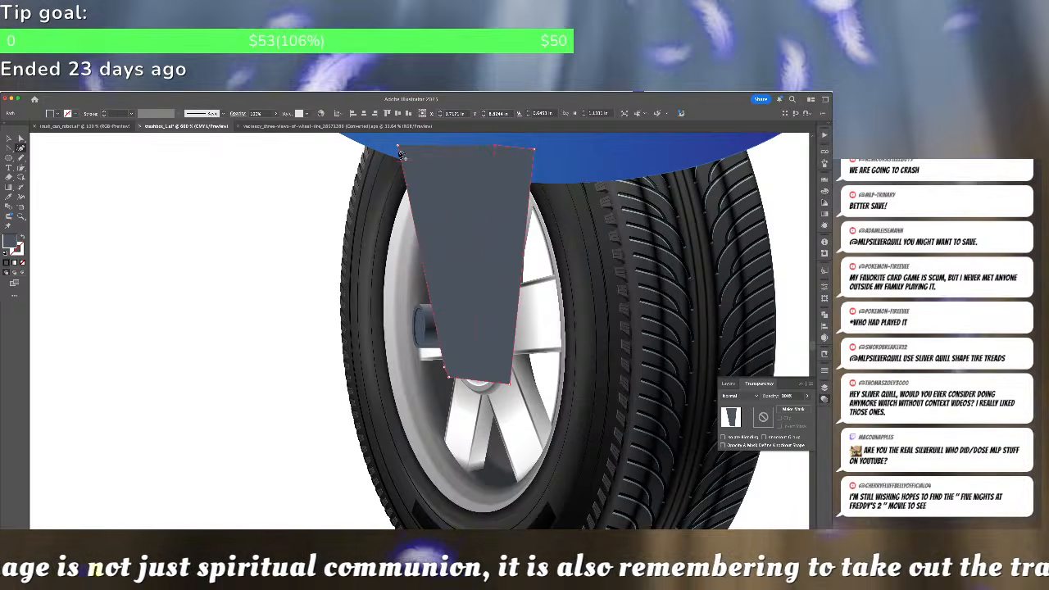
Restack the bracket behind the can body and the axle cylinder but in front of the wheel
key("v")
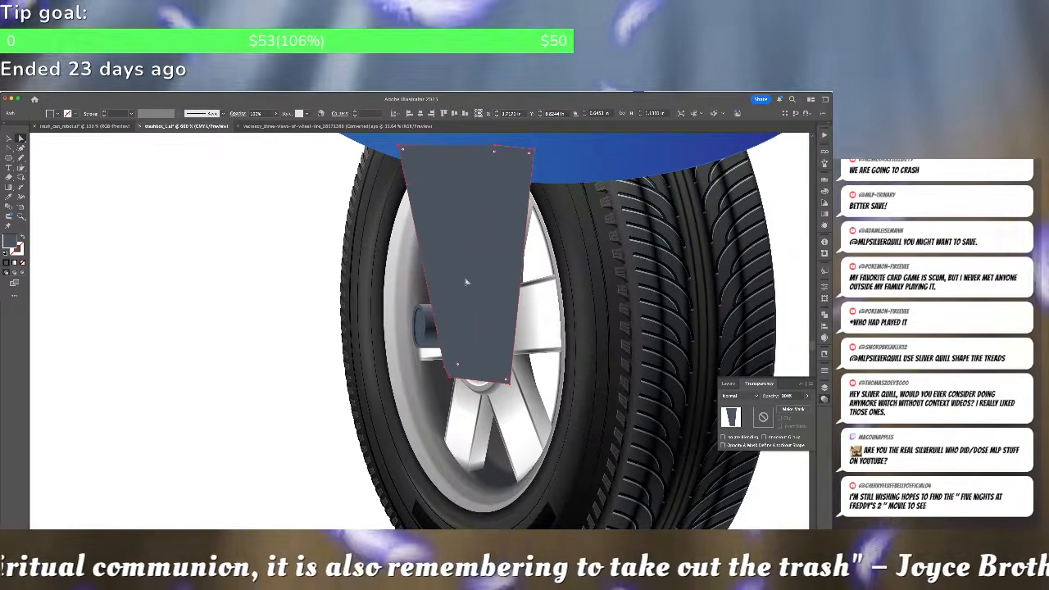
key("ctrl+shift+bracketleft")
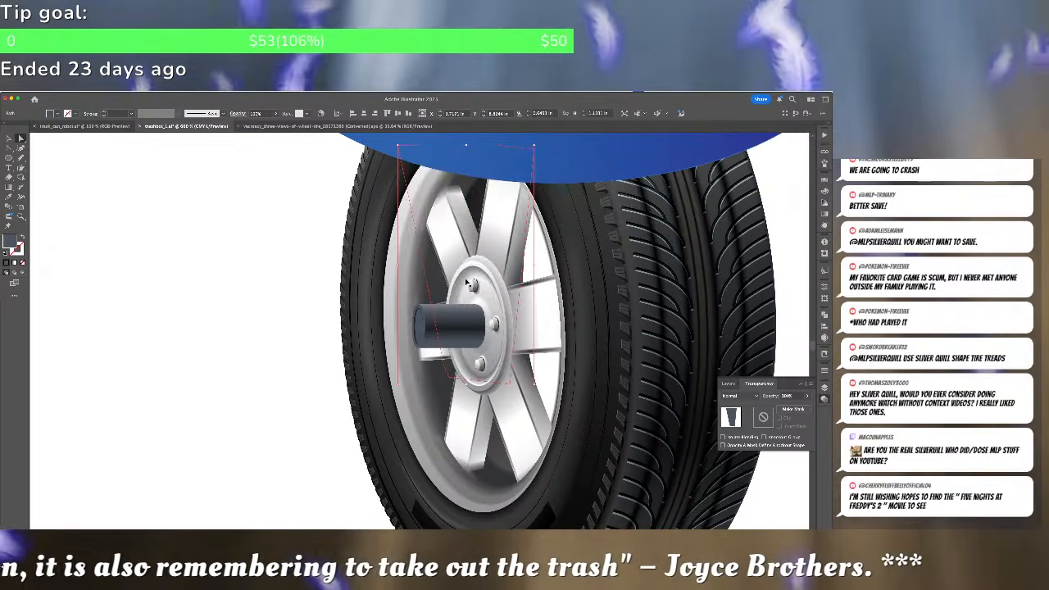
key("ctrl+z")
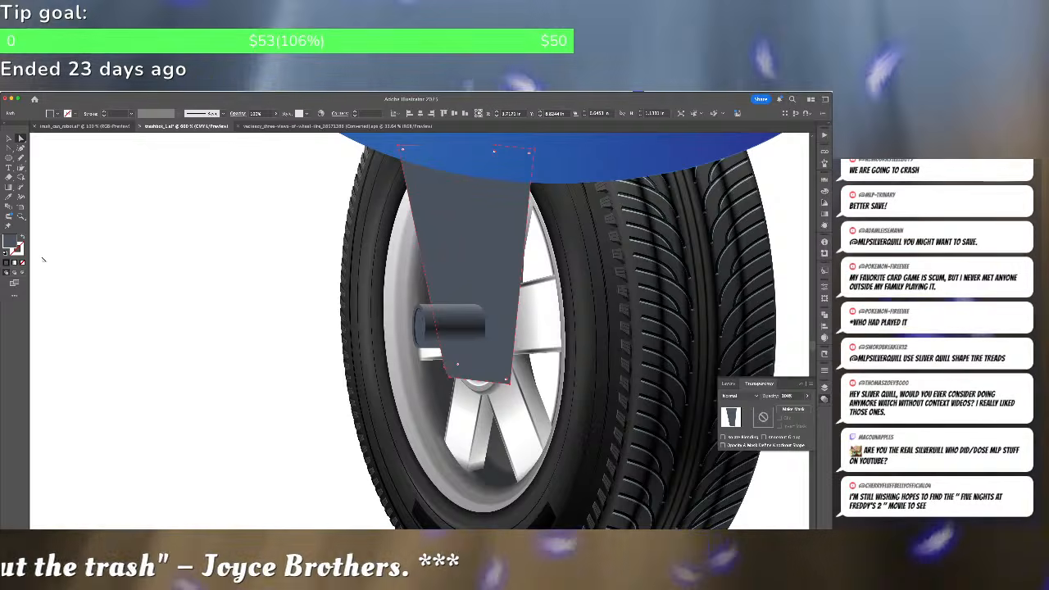
Fill the bracket with a slightly darker slate grey and save the document
double_click(10, 243)
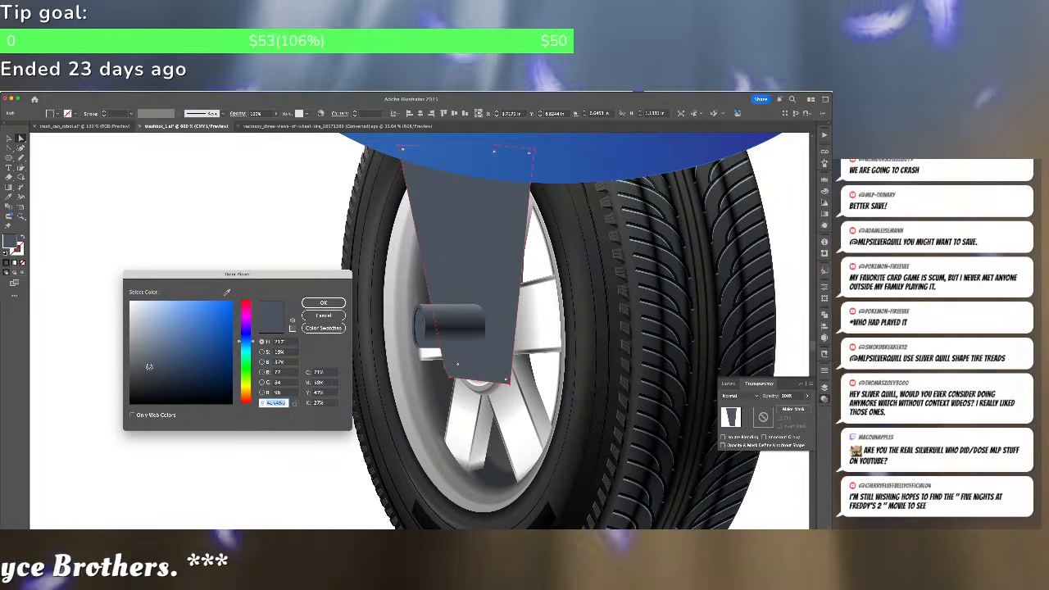
left_click_drag(150, 366, 149, 373)
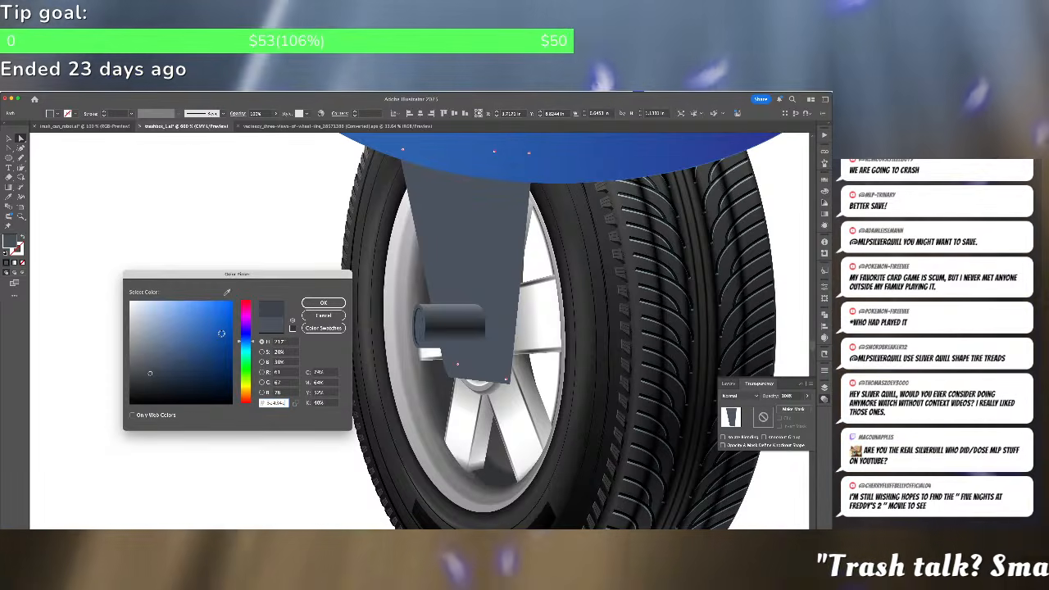
left_click(323, 303)
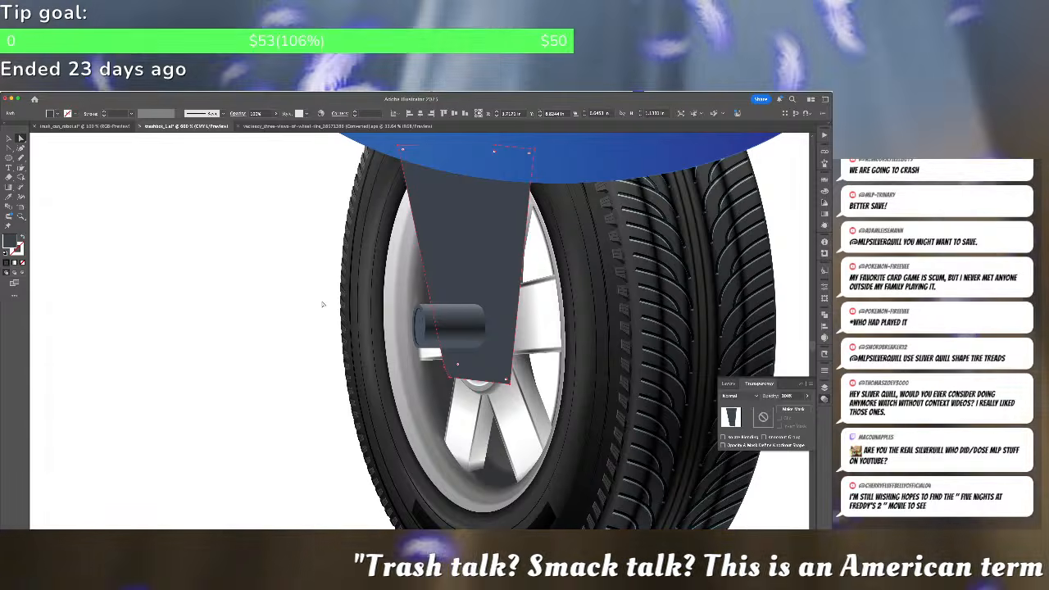
key("super")
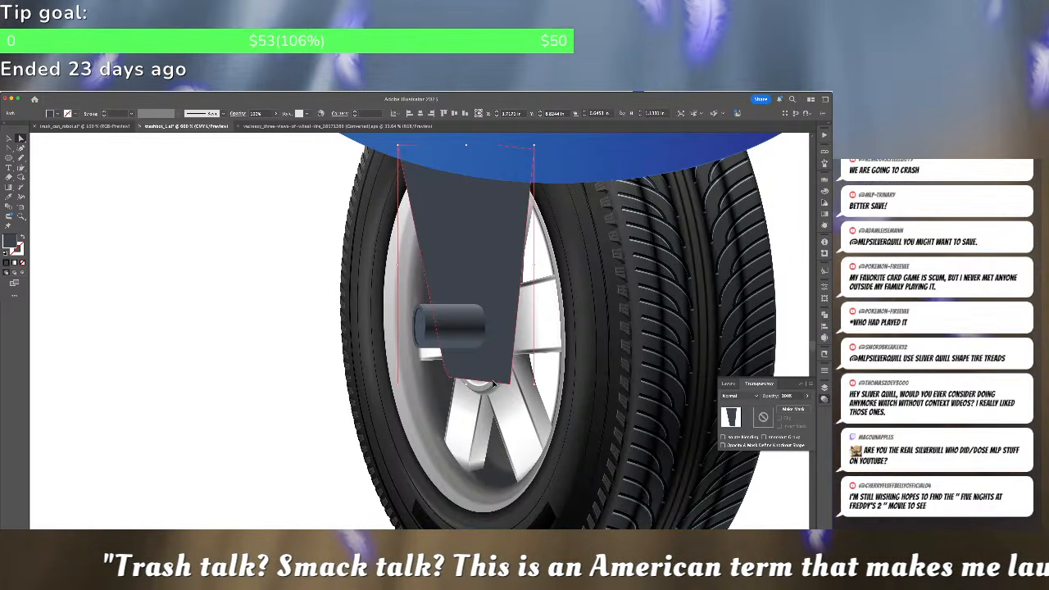
key("super+s")
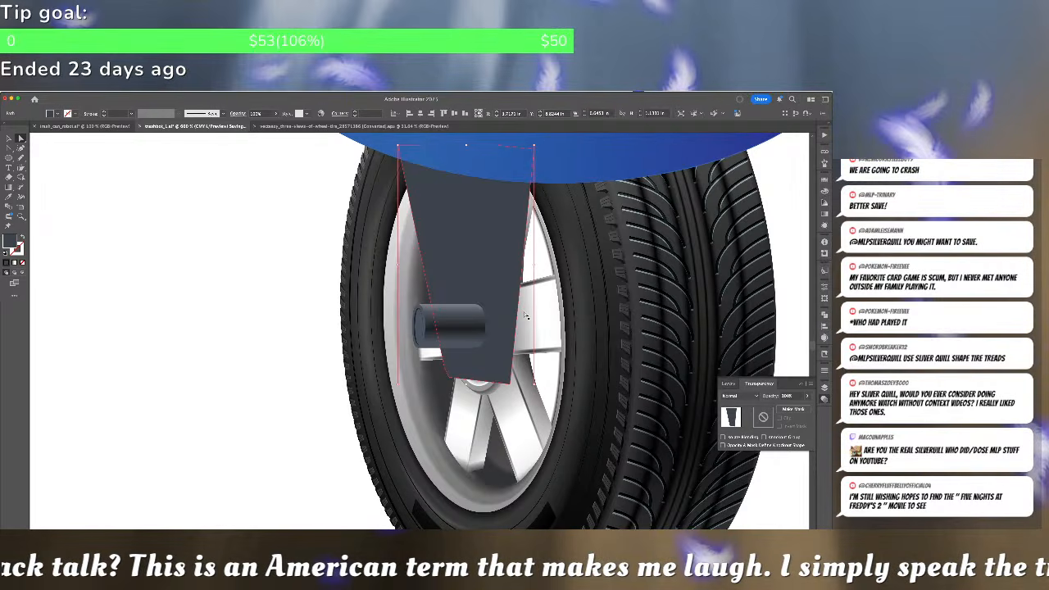
Inspect the whole robot's paths in outline mode, deselect the bracket, and return to the colour preview
key("super+minus")
key("super+y")
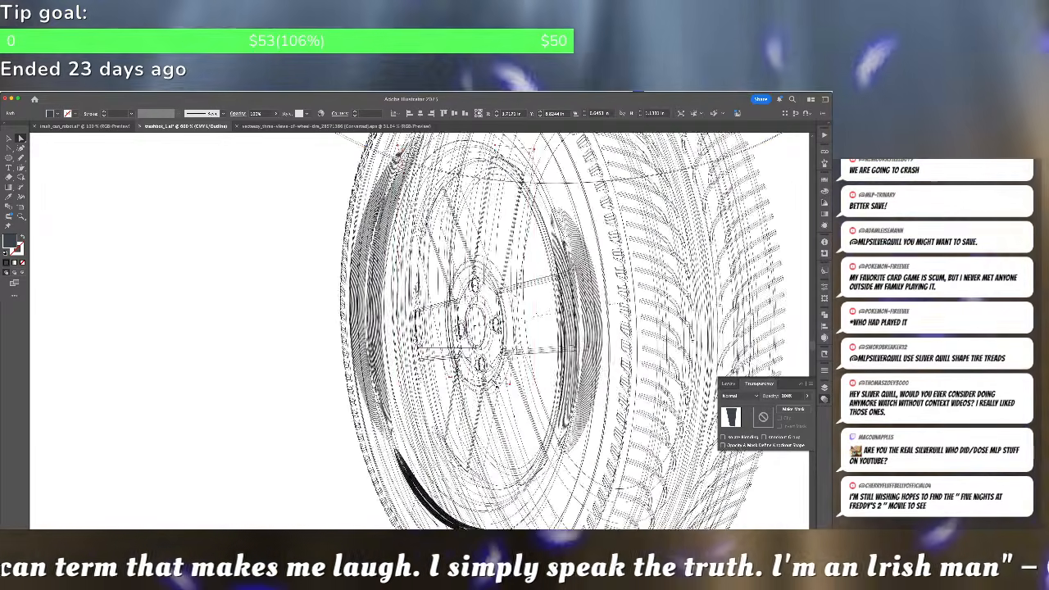
key("super+minus")
key("super+minus")
key("super+minus")
key("super+minus")
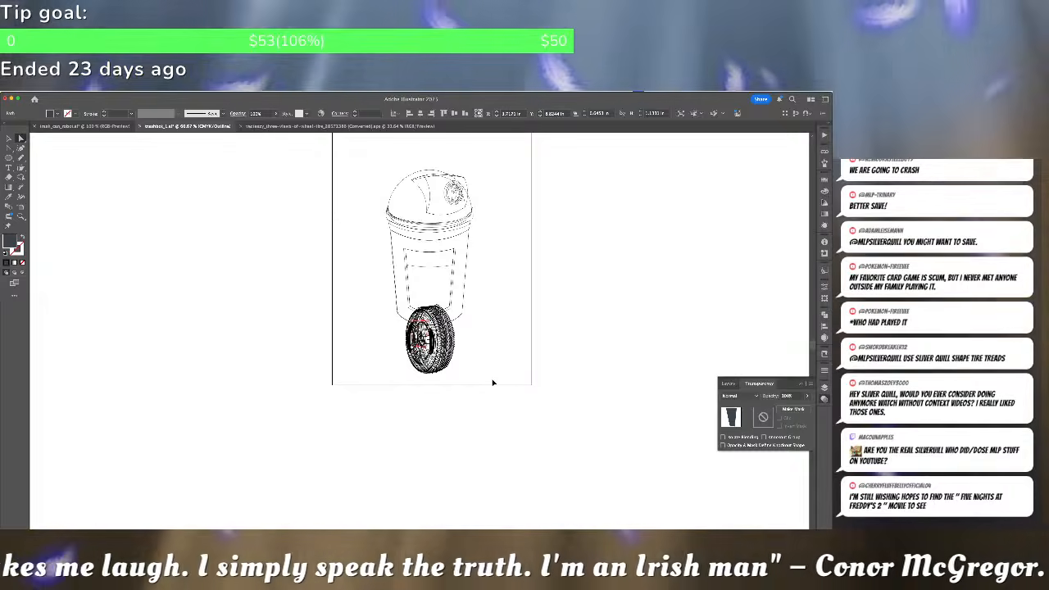
key("super+plus")
key("super+shift+a")
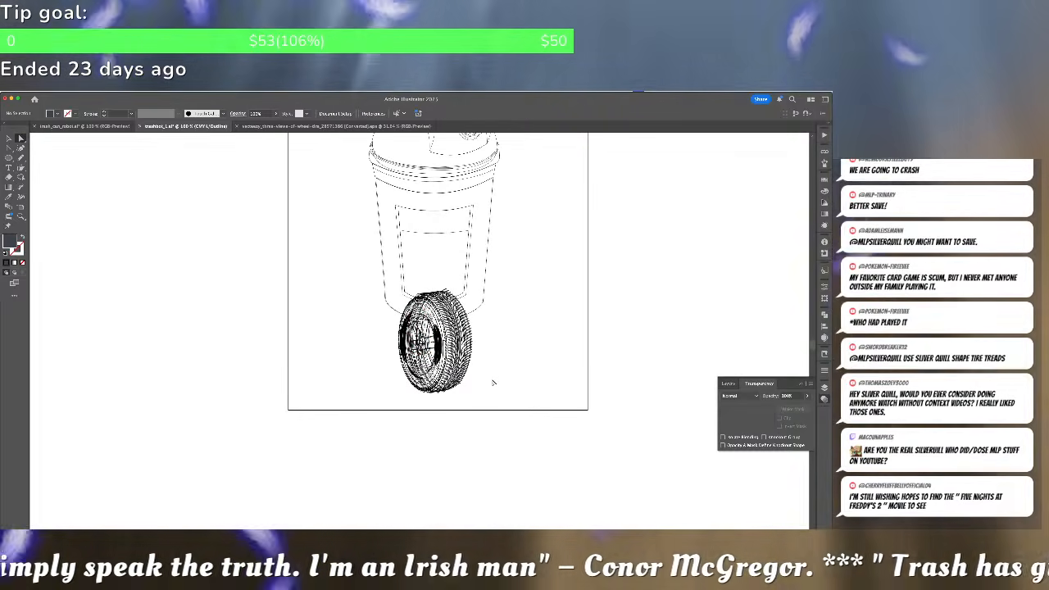
scroll(507, 383, "up", 3)
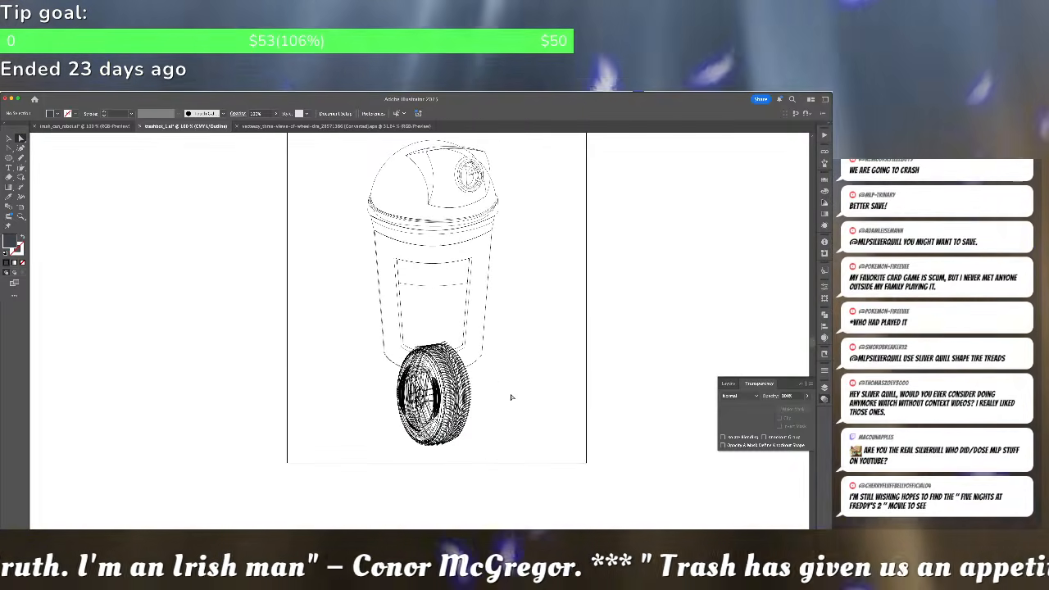
key("super+y")
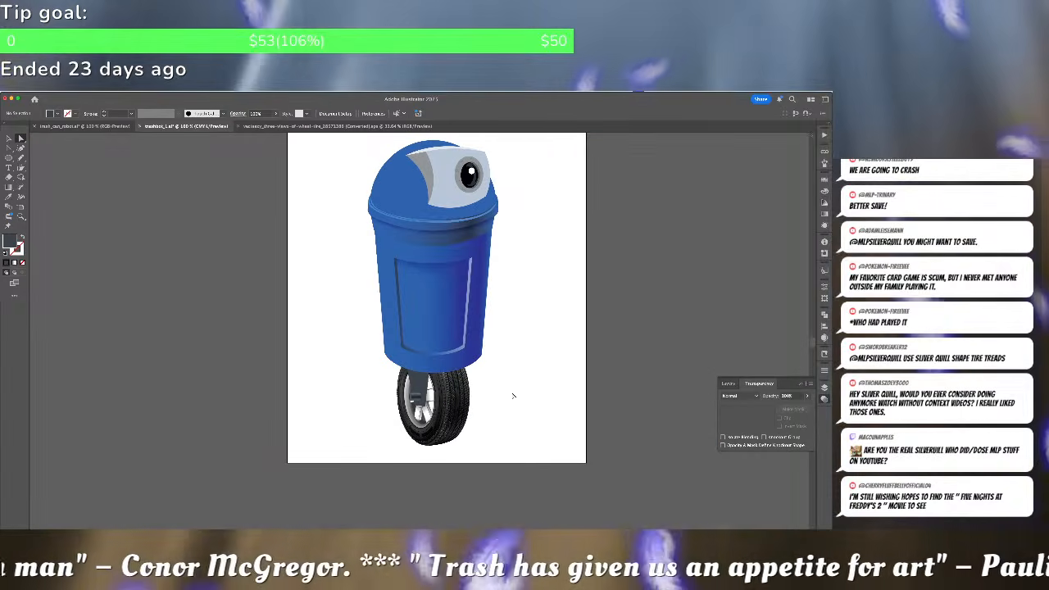
Narrow the bracket's lower end by moving its lower-right anchor inward, and adjust the lower-left anchor to enlarge the bevel
scroll(499, 374, "up", 2)
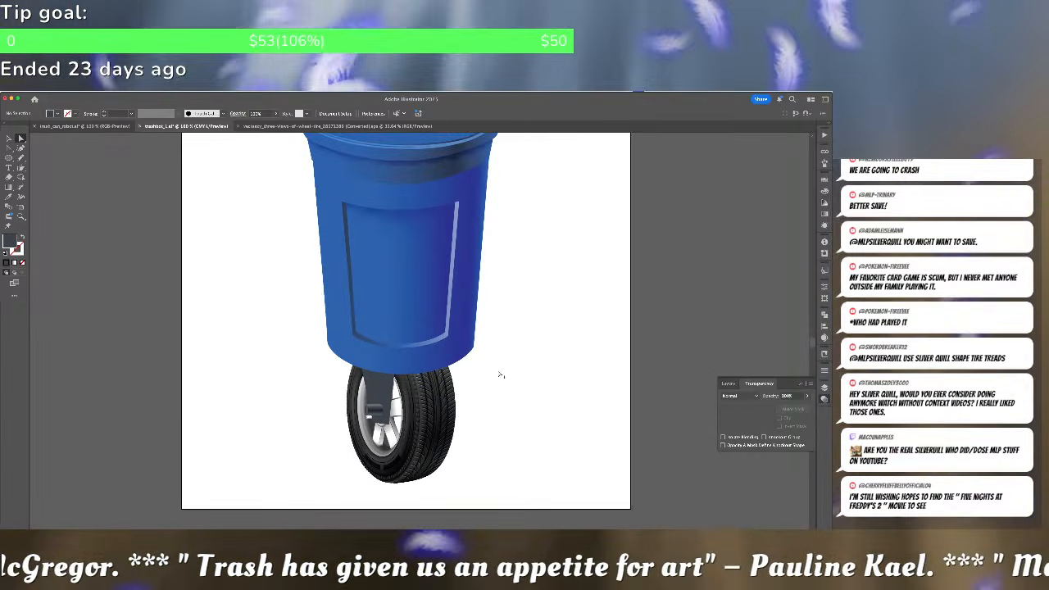
scroll(500, 374, "up", 2)
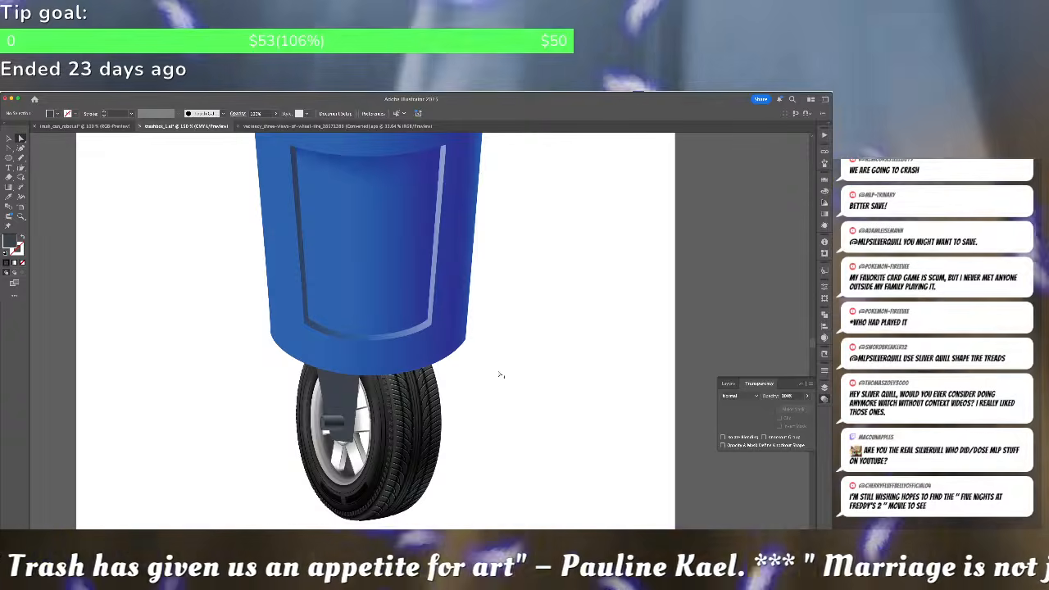
scroll(499, 373, "up", 2)
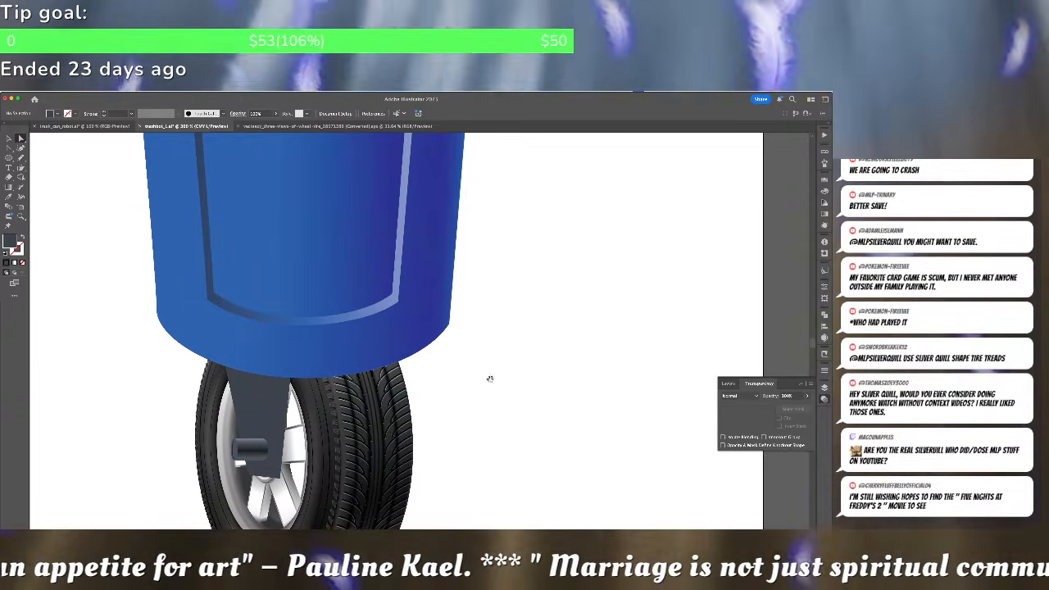
scroll(490, 378, "down", 3)
scroll(489, 378, "left", 3)
scroll(467, 389, "up", 2)
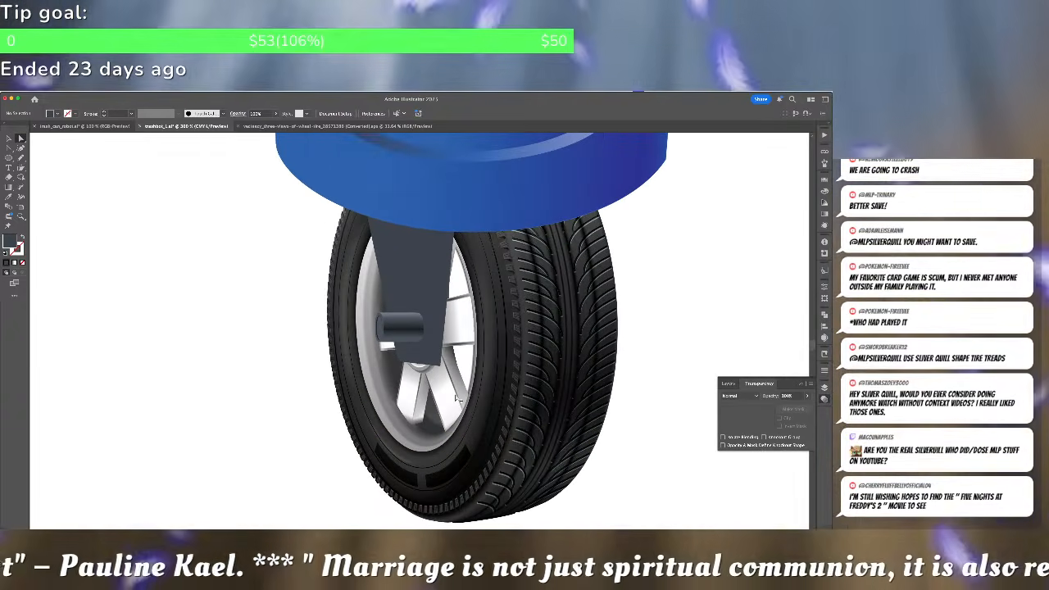
scroll(456, 398, "up", 1)
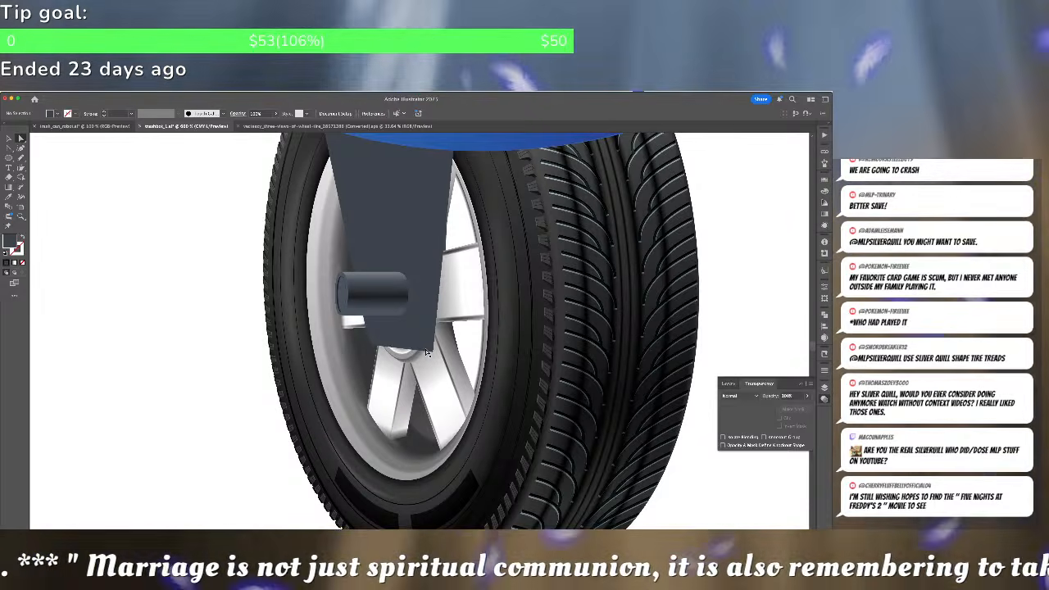
left_click_drag(434, 353, 421, 346)
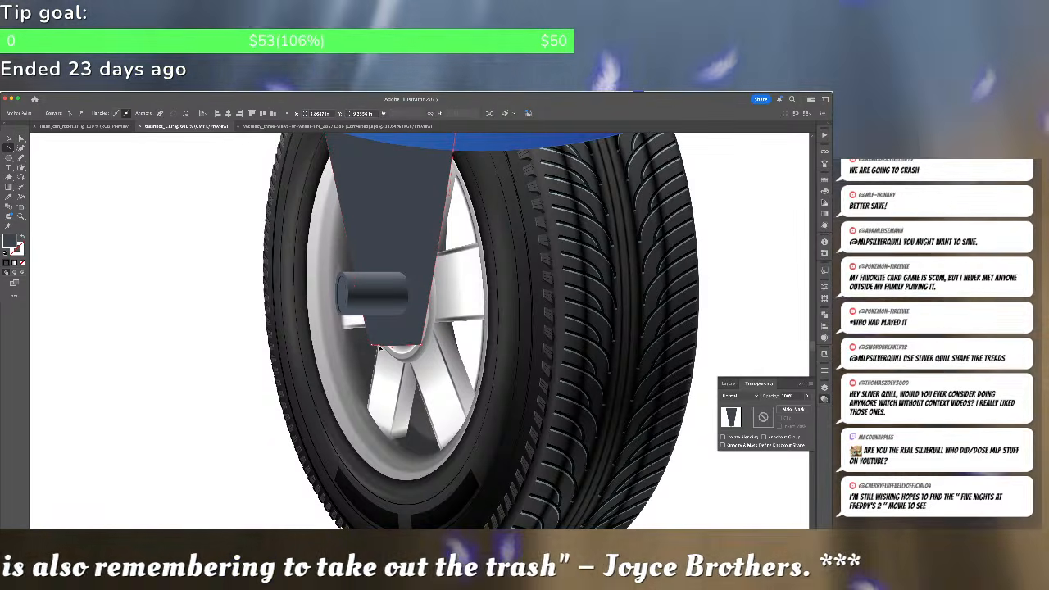
key("v")
left_click(384, 349)
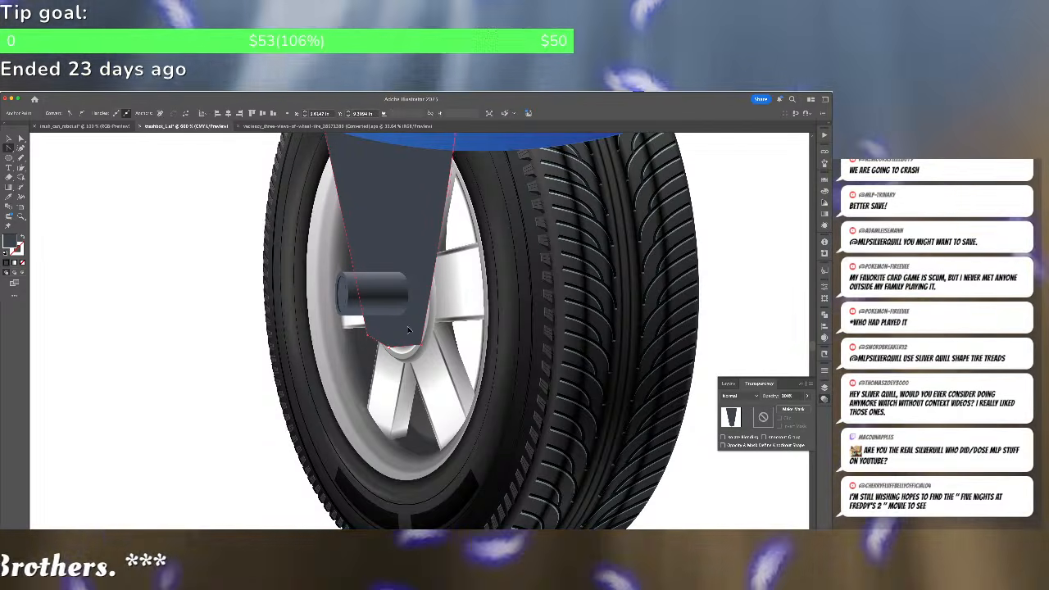
key("super+shift+a")
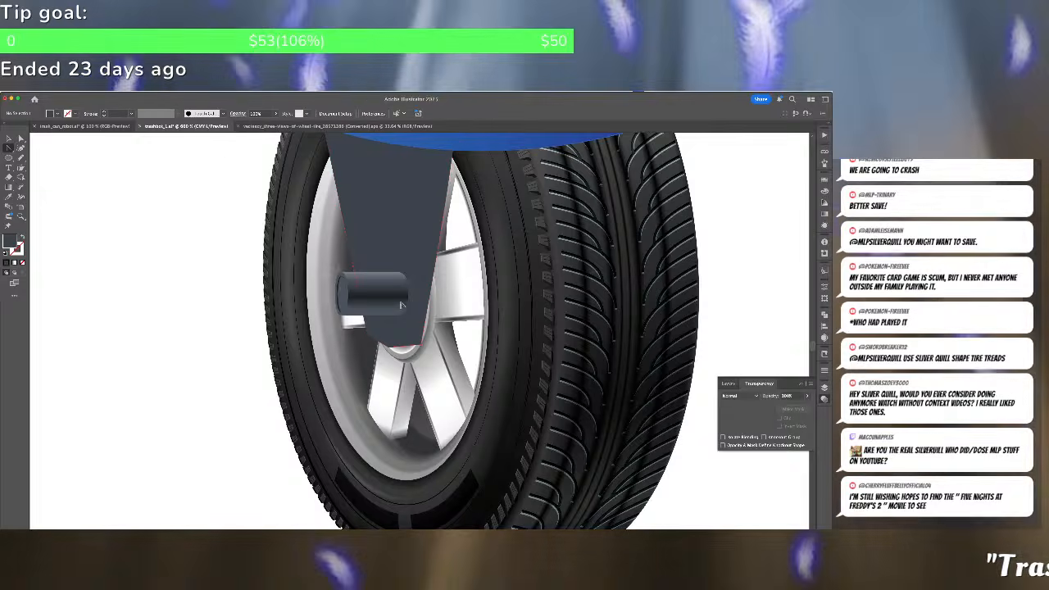
Round off the bracket's lower corners below the axle cylinder and deselect it
left_click_drag(399, 302, 407, 347)
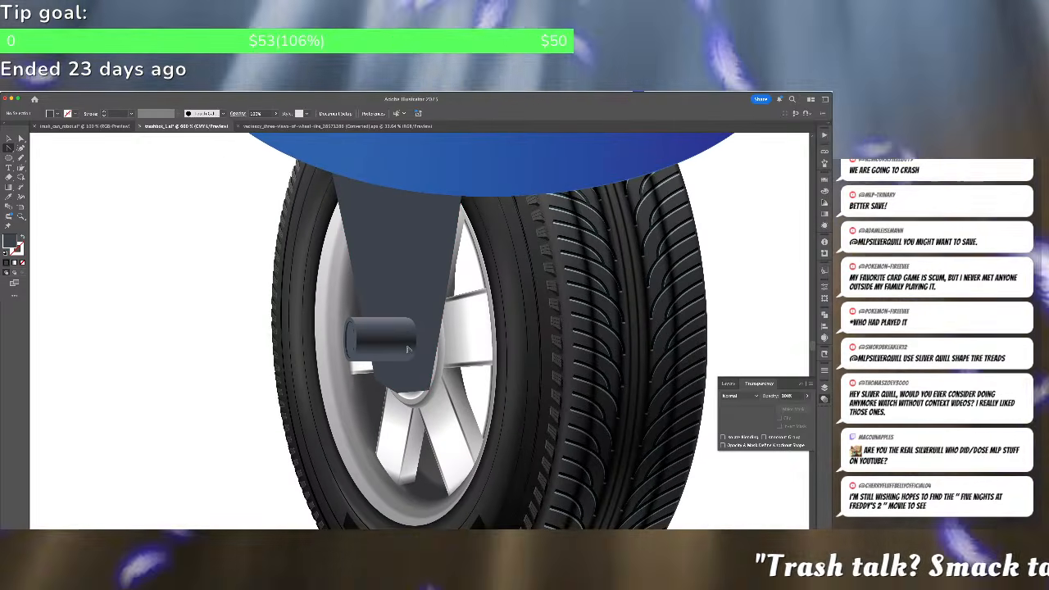
left_click(379, 383)
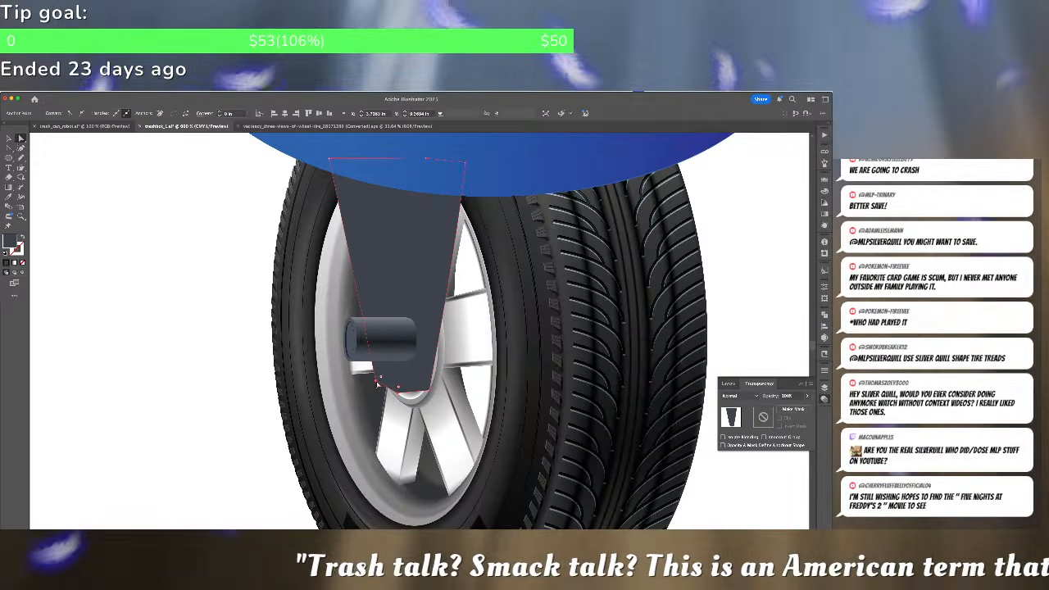
left_click(425, 388)
left_click_drag(424, 385, 417, 377)
left_click(449, 373)
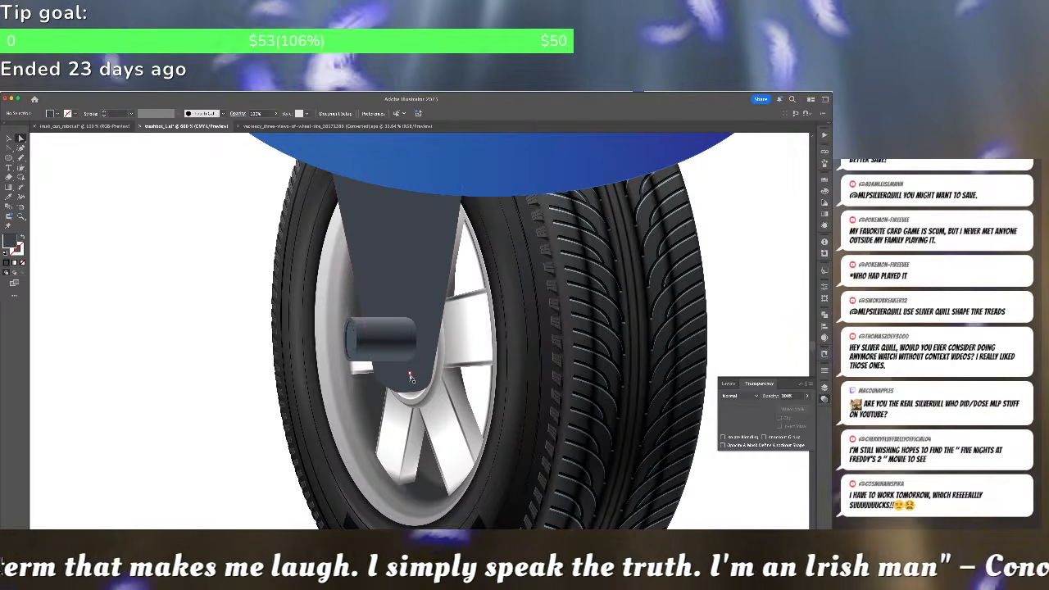
Turn on Draw Inside for the bracket, deselect it, and switch to the Pen tool
key("p")
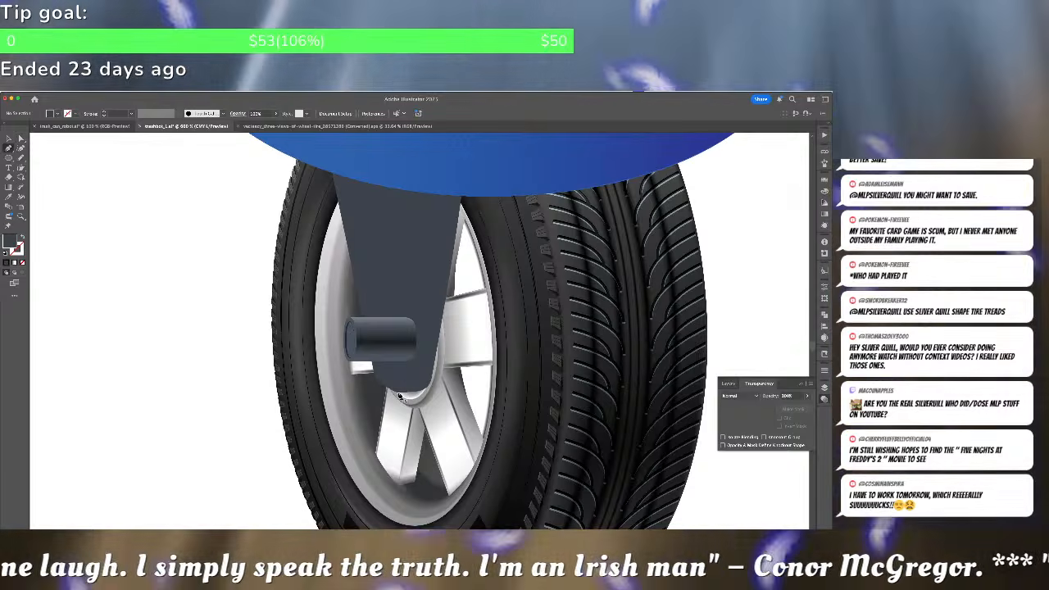
key("v")
left_click(402, 382)
left_click(150, 286)
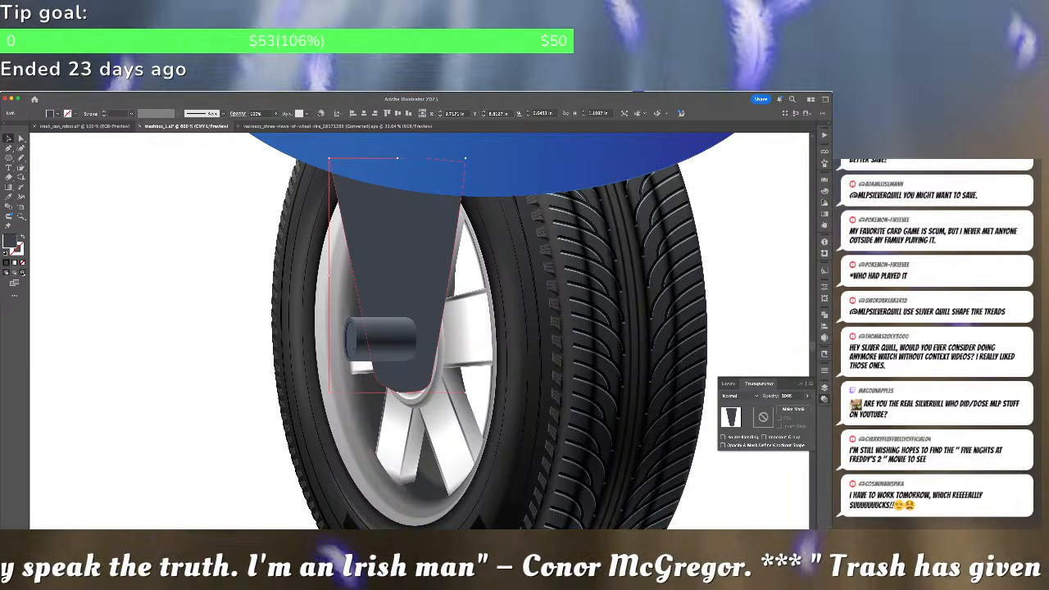
key("p")
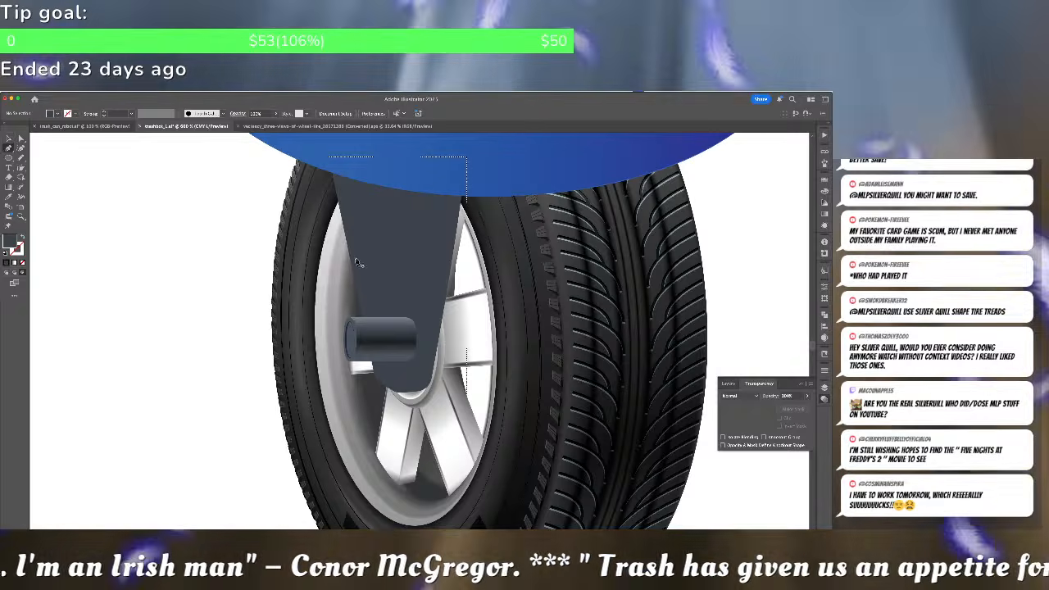
Draw a closed shadow shape over the bracket's right side, with a curved lower edge running out past the bracket
left_click(418, 167)
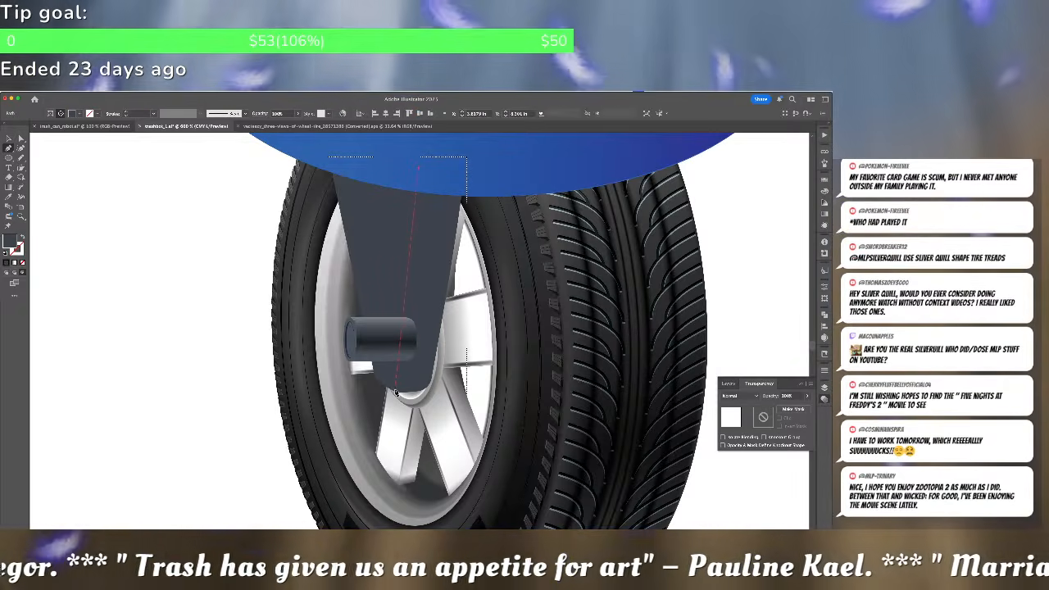
left_click_drag(394, 391, 373, 392)
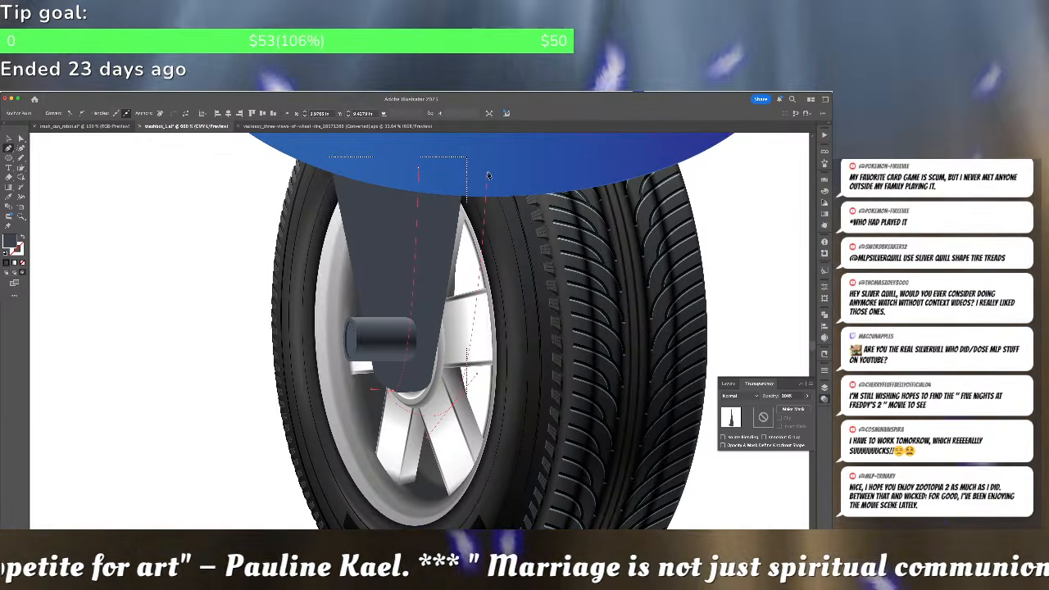
left_click(488, 176)
left_click(419, 171)
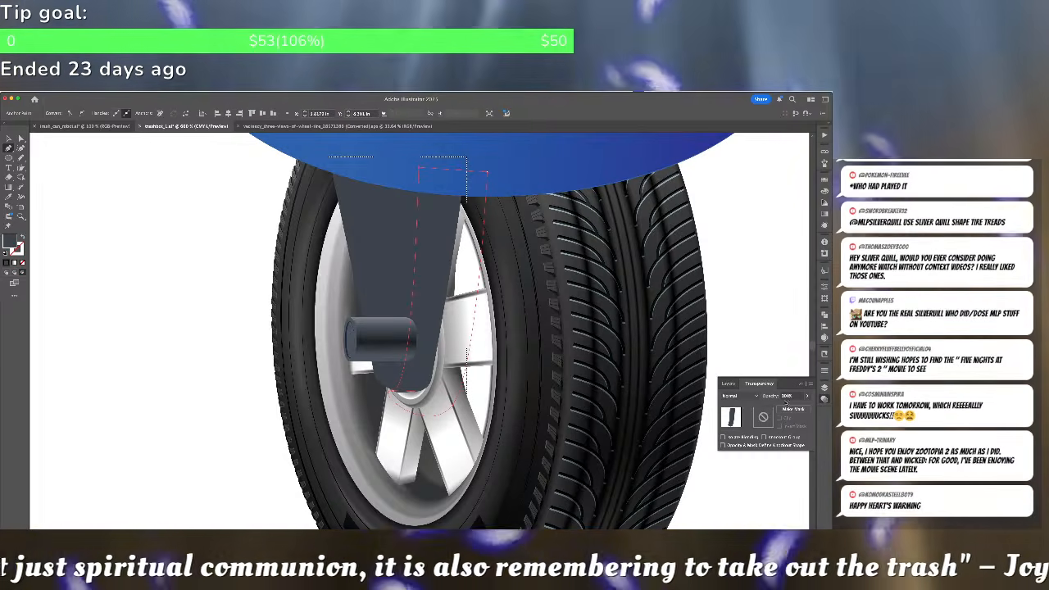
Set the right-hand shadow shape to the Multiply blend mode, lower its opacity to about 25%, and deselect it
left_click(742, 395)
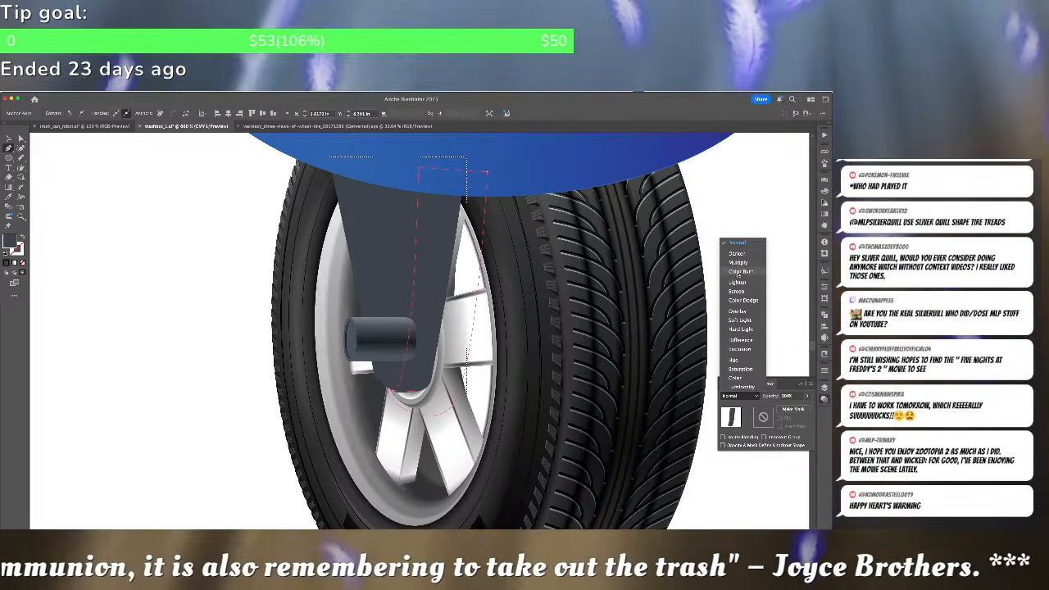
left_click(739, 263)
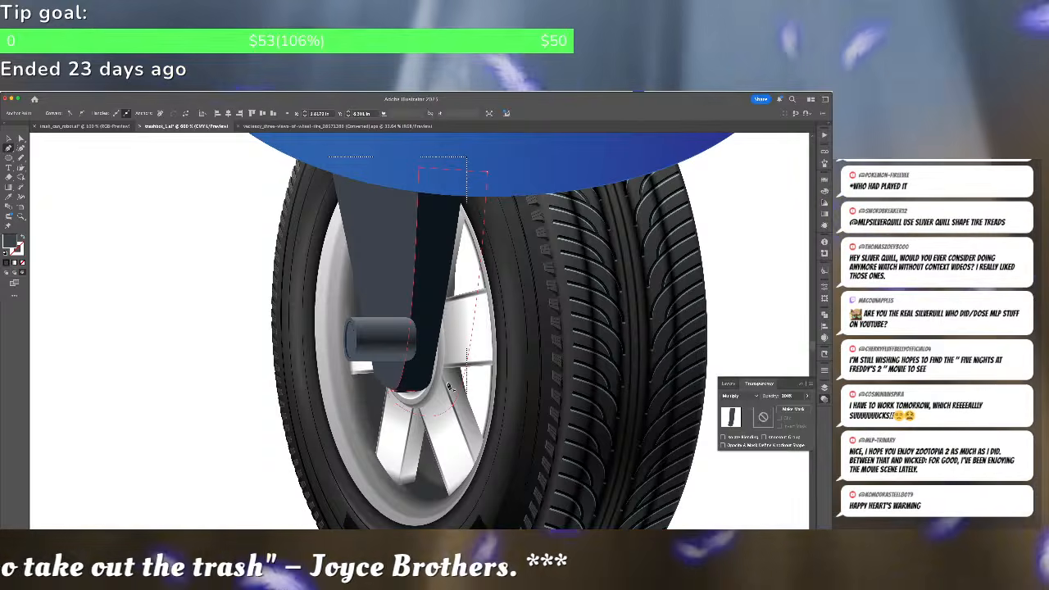
left_click(807, 396)
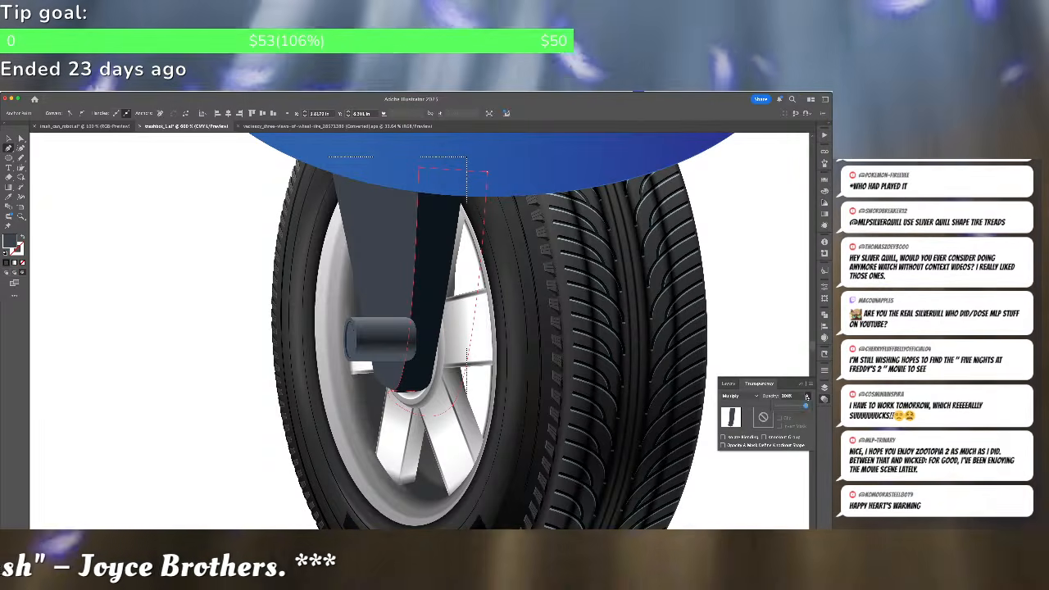
left_click_drag(806, 406, 788, 407)
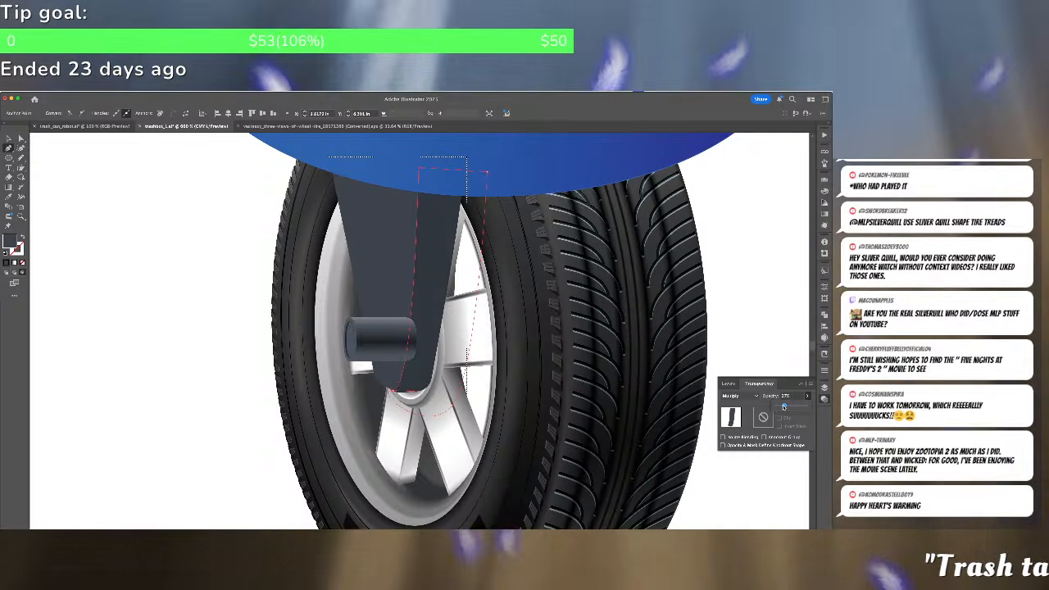
left_click_drag(784, 407, 781, 407)
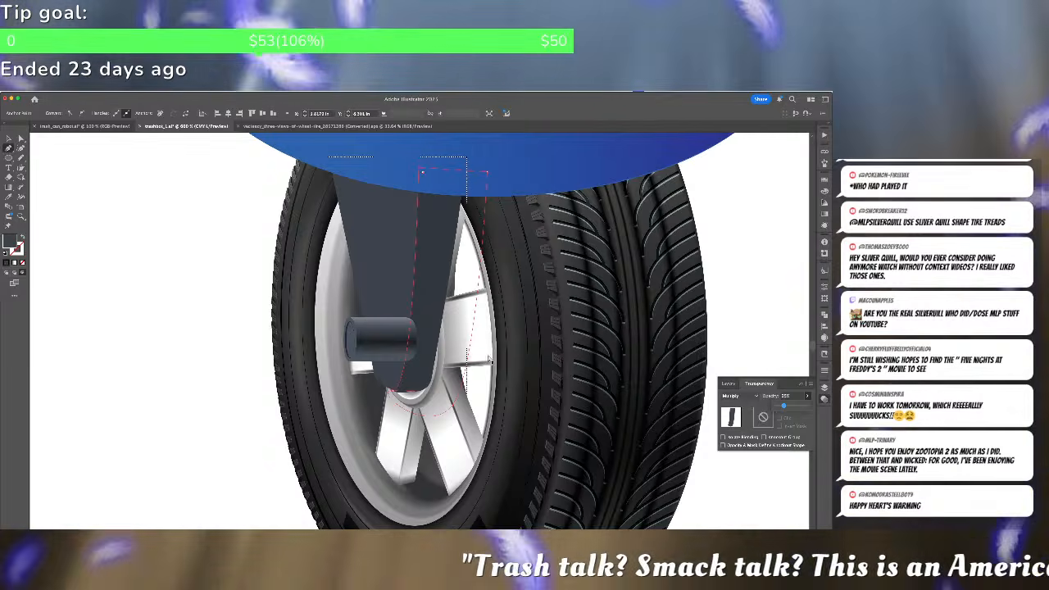
key("super+shift+a")
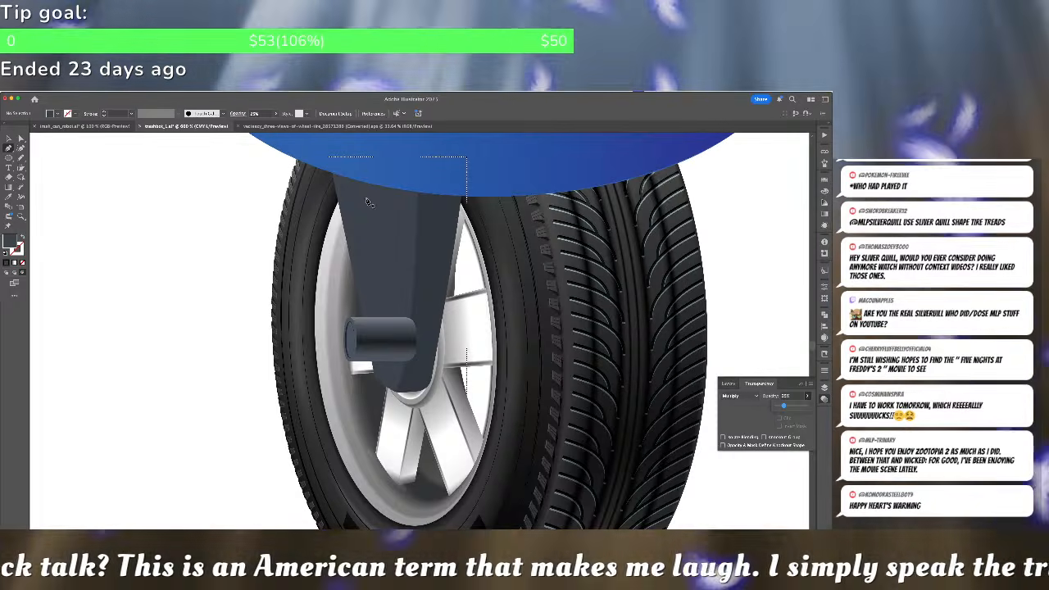
left_click(382, 284)
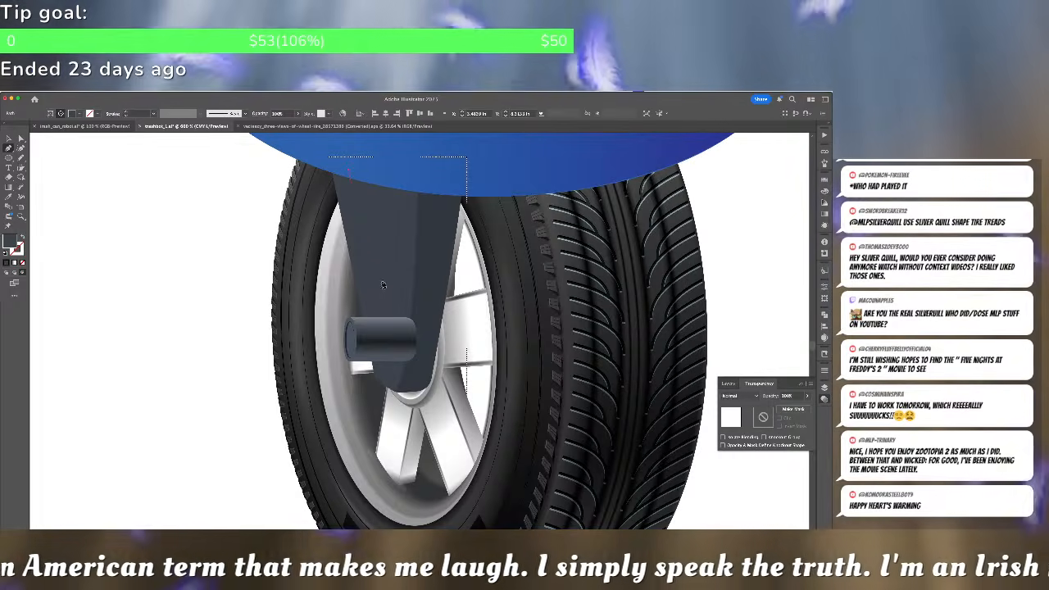
left_click(382, 327)
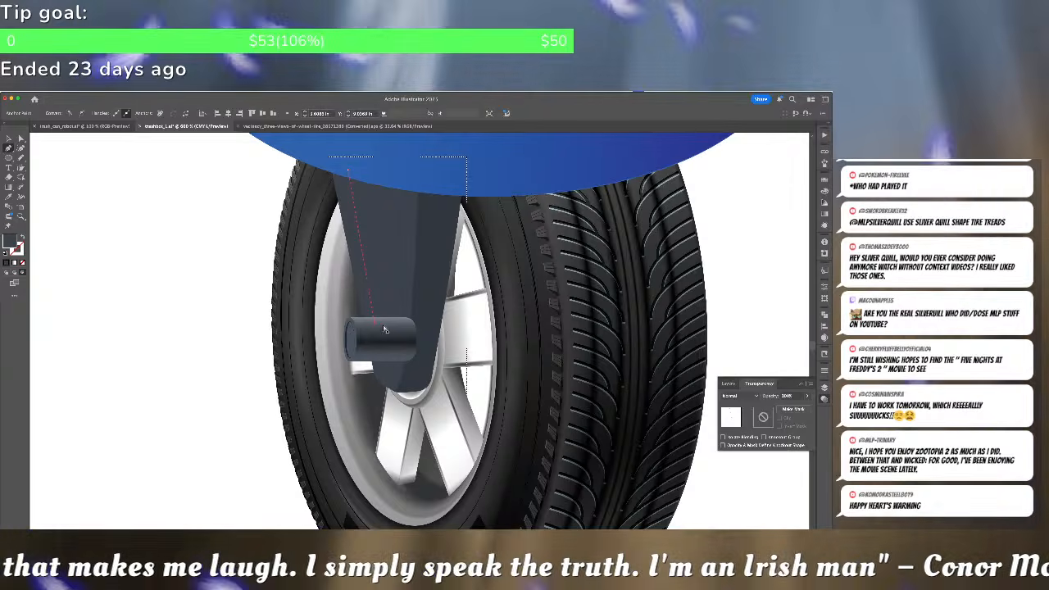
left_click(386, 328)
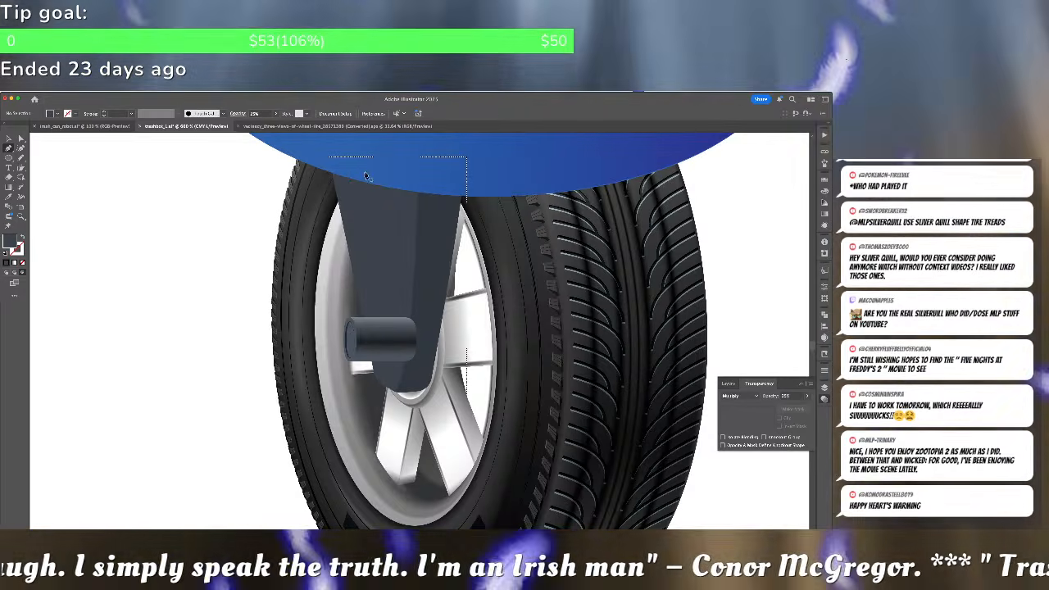
Draw a narrow tapered strip down the bracket's left half to the axle cylinder and copy the right-hand shadow's appearance onto it
left_click(392, 297)
left_click(389, 328)
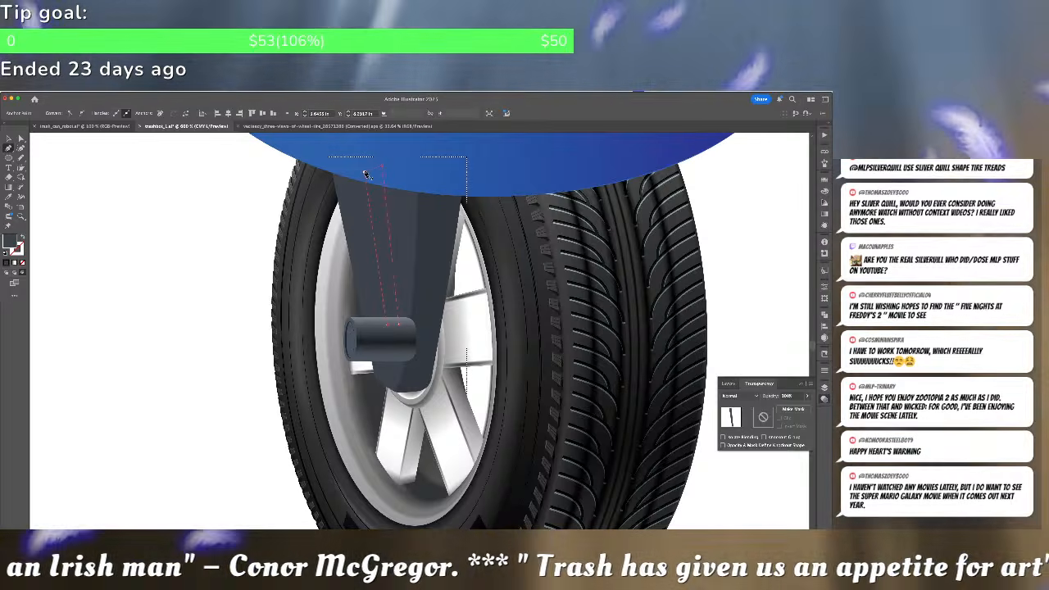
left_click(440, 238)
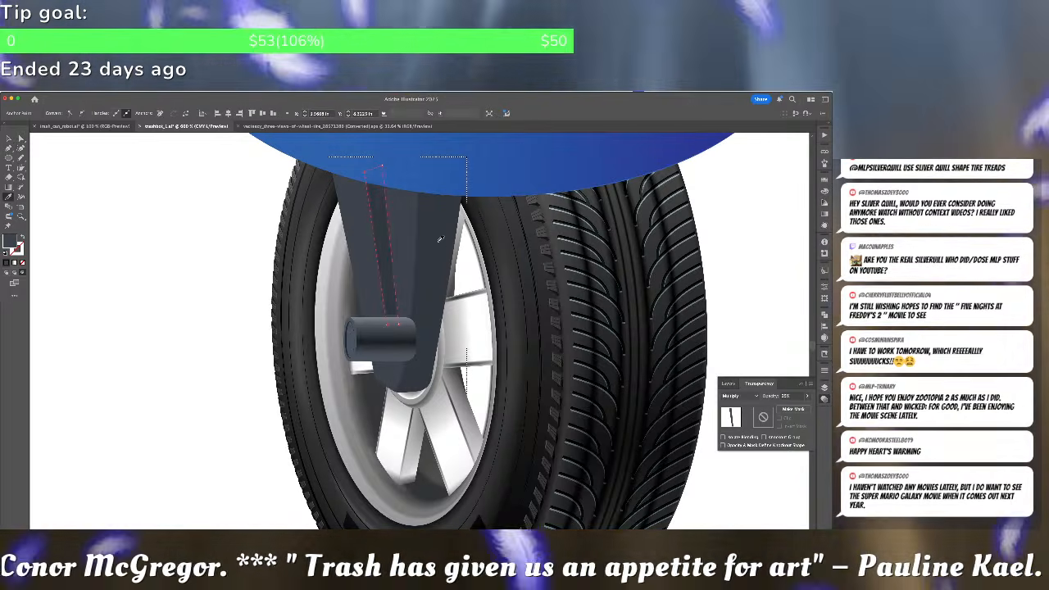
key("super+shift+a")
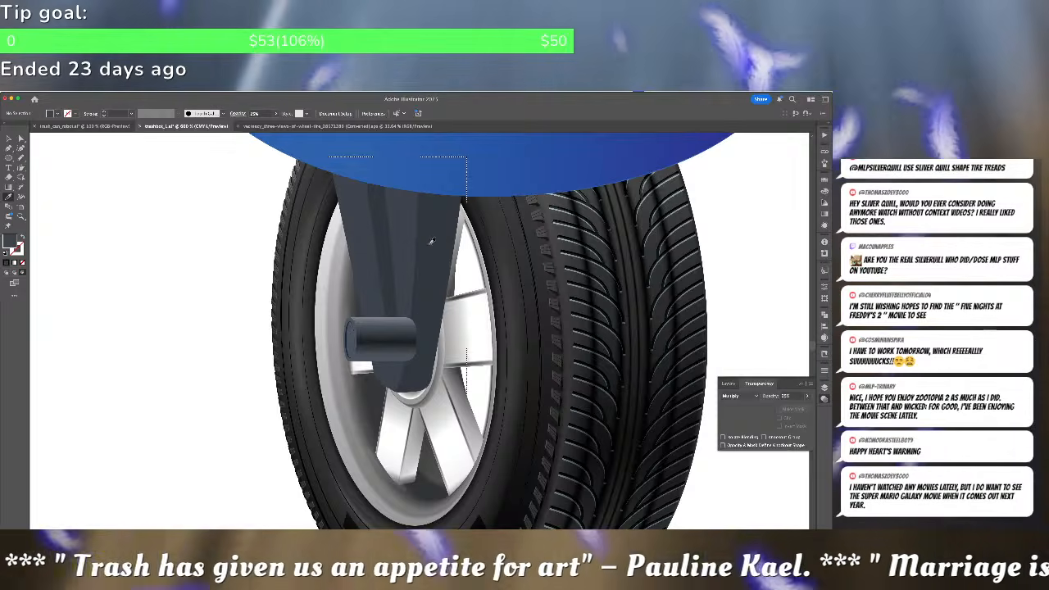
Widen the narrow shadow strip by moving its left anchors outward, adjust its right anchors, and deselect it
left_click(385, 246)
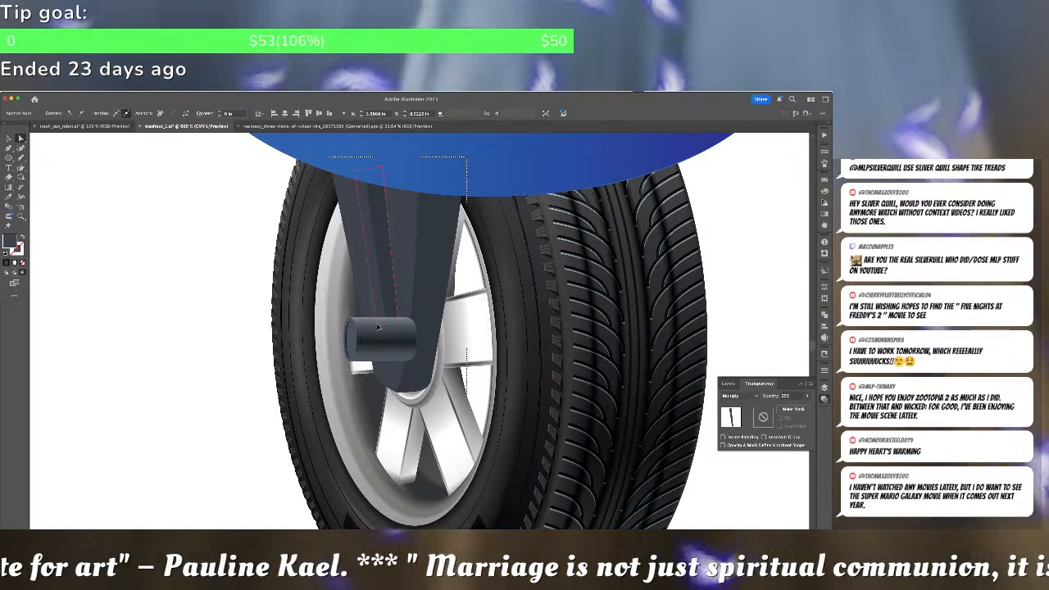
left_click(377, 327)
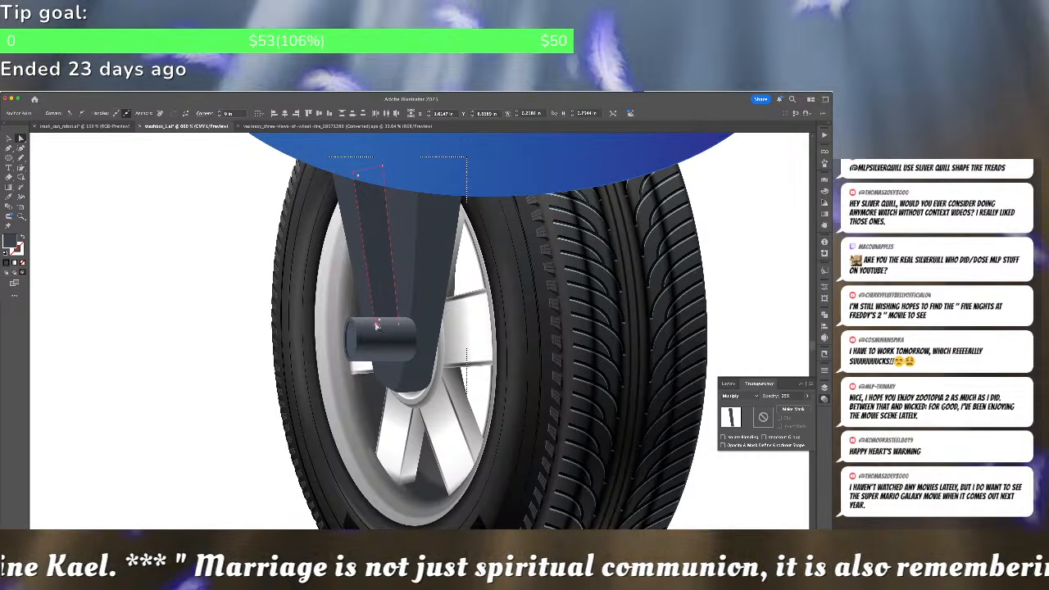
left_click(381, 169)
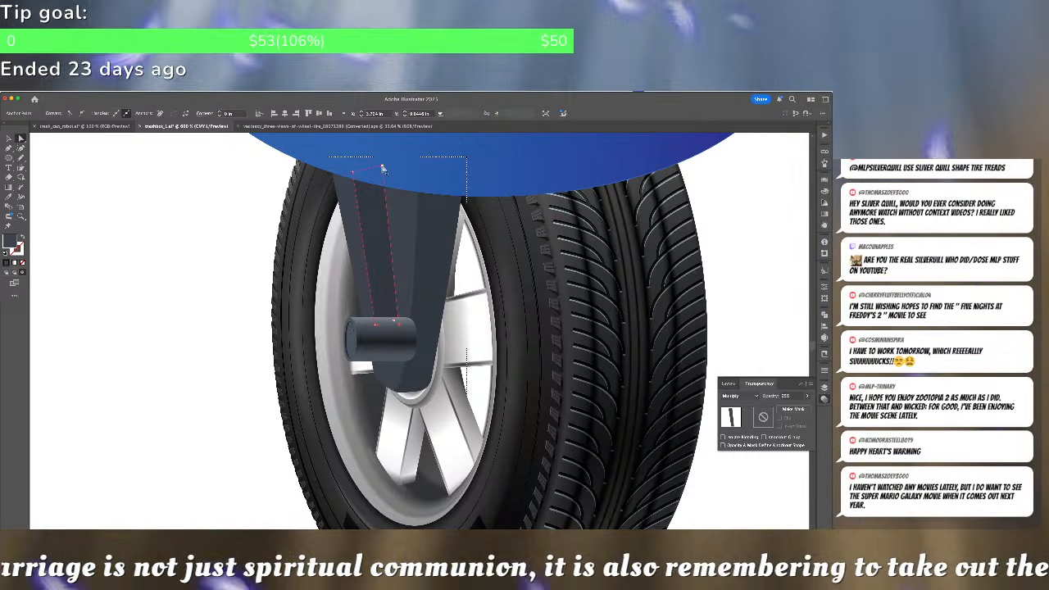
left_click(376, 170)
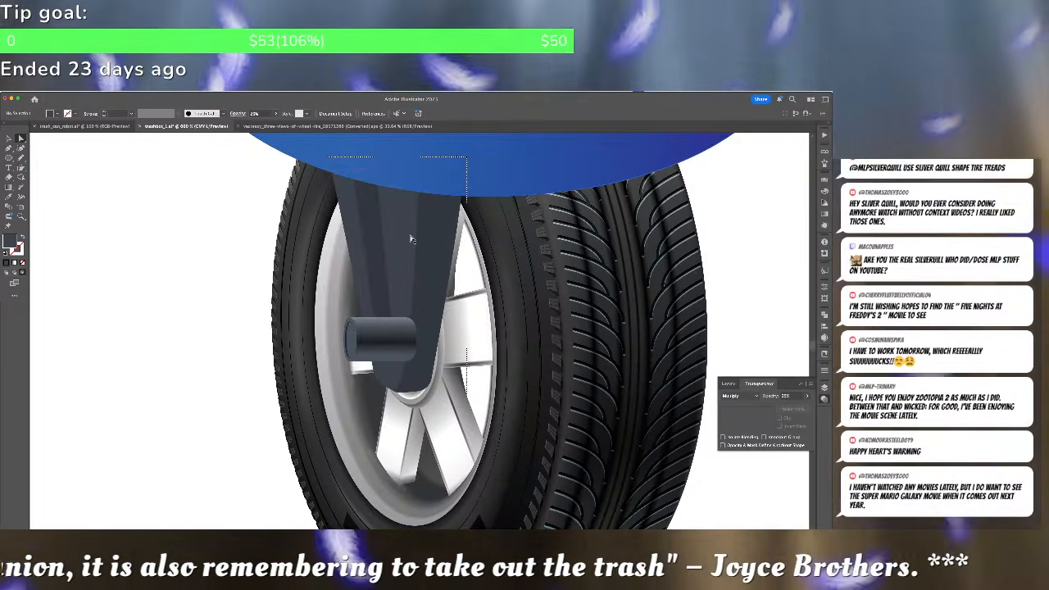
left_click(411, 238)
key("ctrl+shift+a")
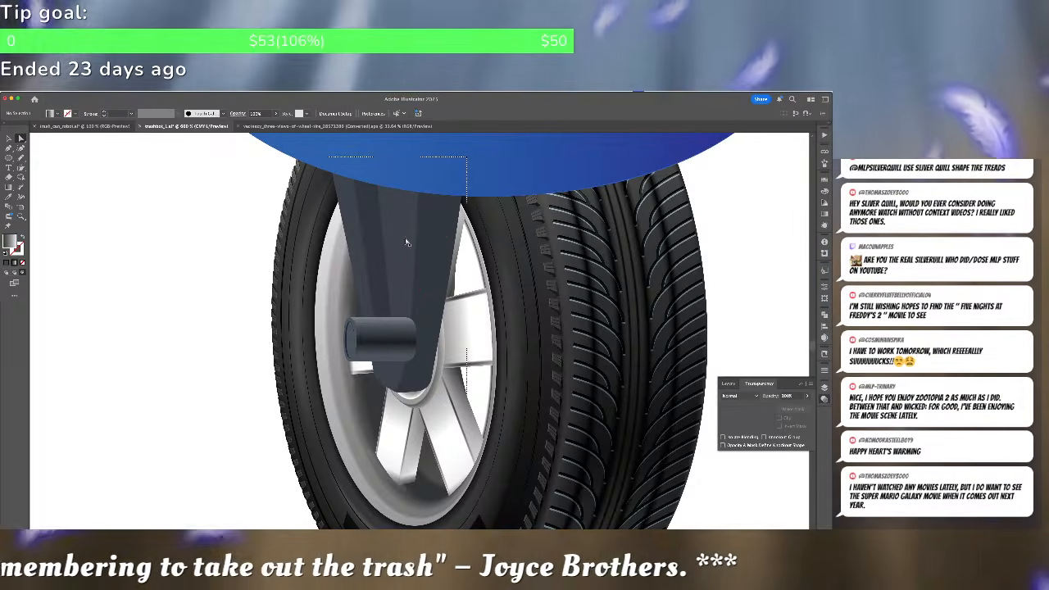
Reduce the corner rounding at the right end of the axle cylinder and deselect it
scroll(406, 299, "up", 1)
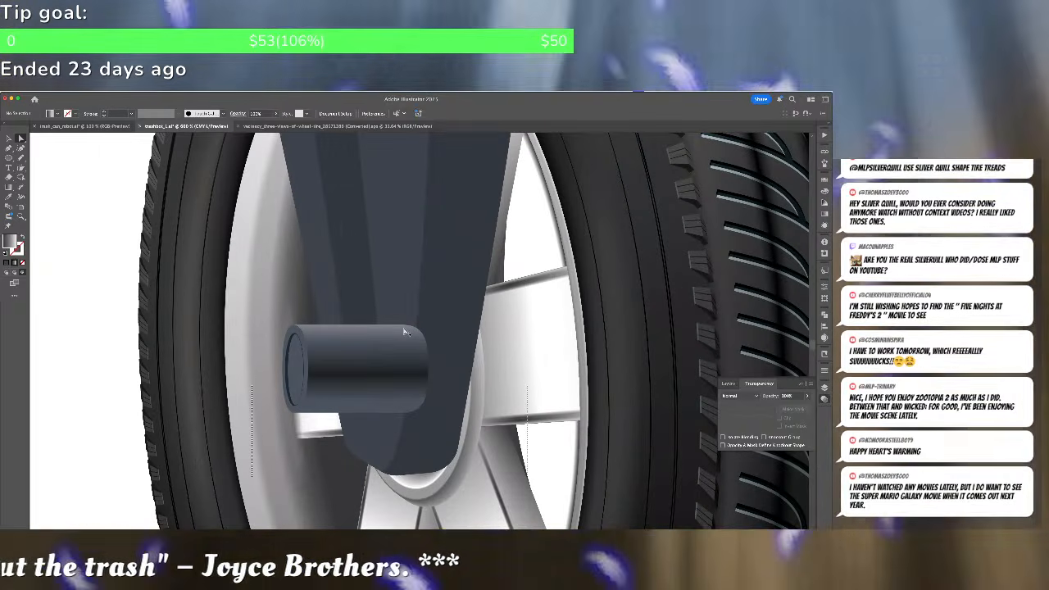
left_click(405, 331)
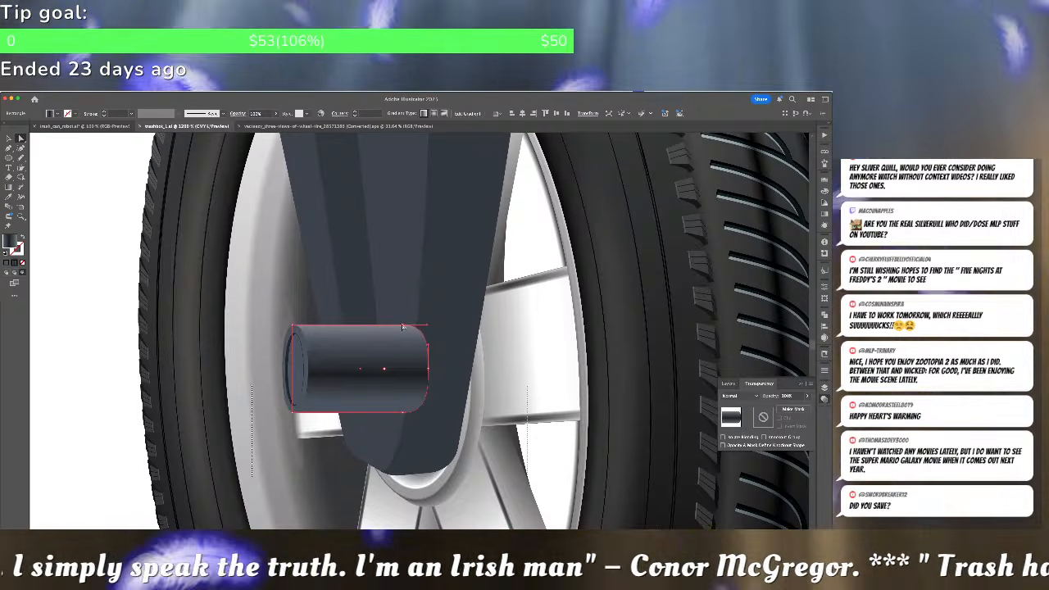
left_click_drag(402, 412, 416, 418)
key("super+shift+a")
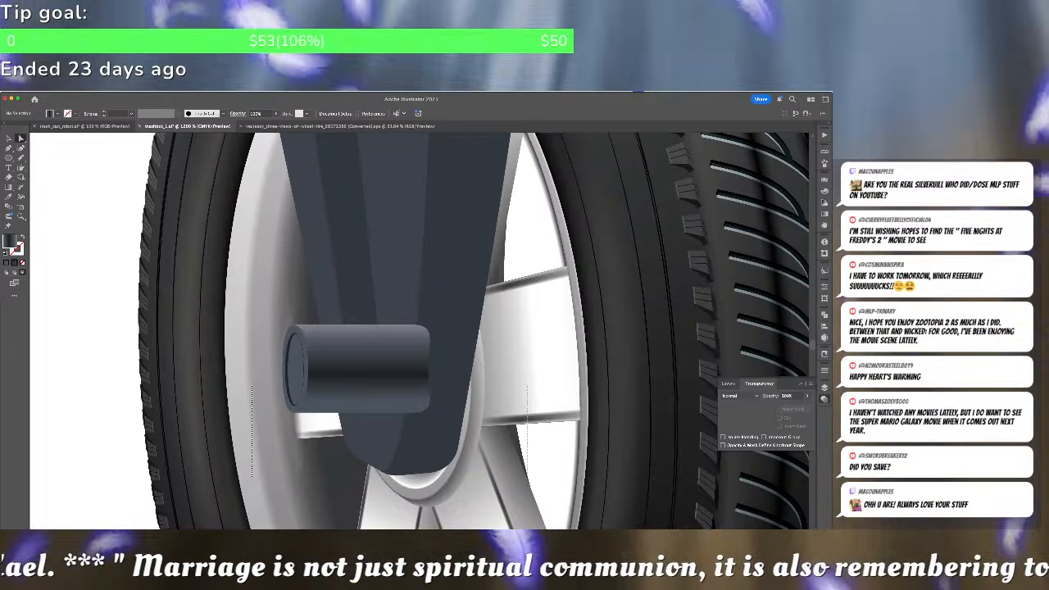
Give the axle cylinder an opacity mask, paste a copy of the bracket's right-hand shadow shape into it, and fill that copy with black
key("super+Tab")
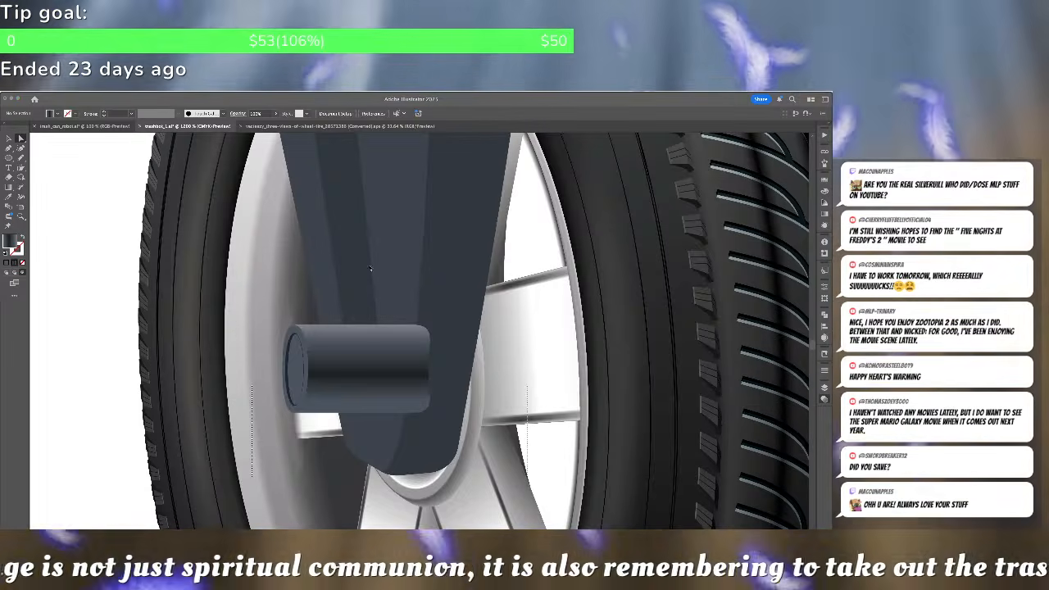
left_click(407, 276)
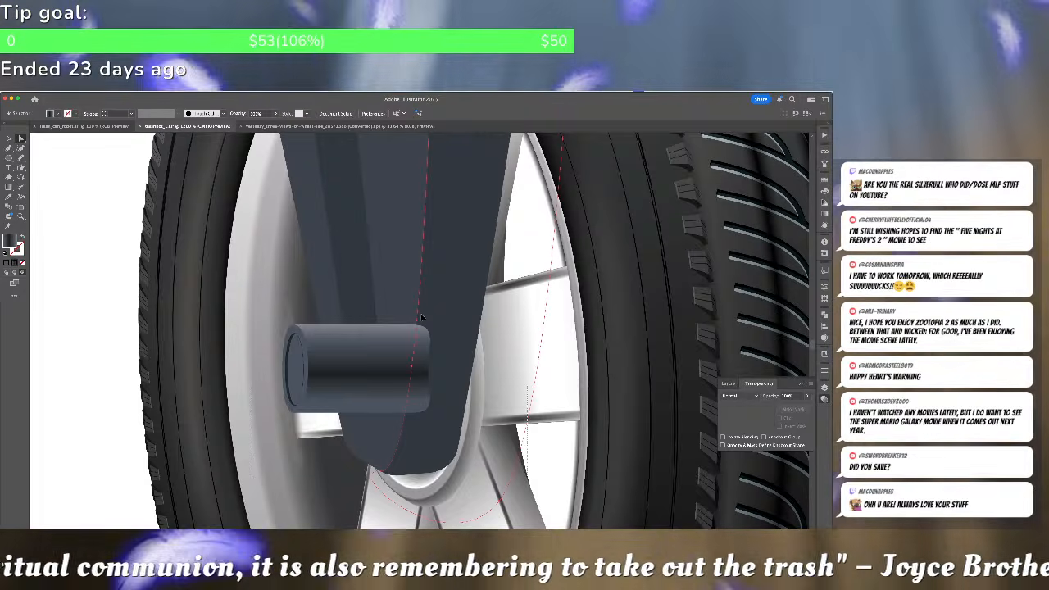
left_click(422, 318)
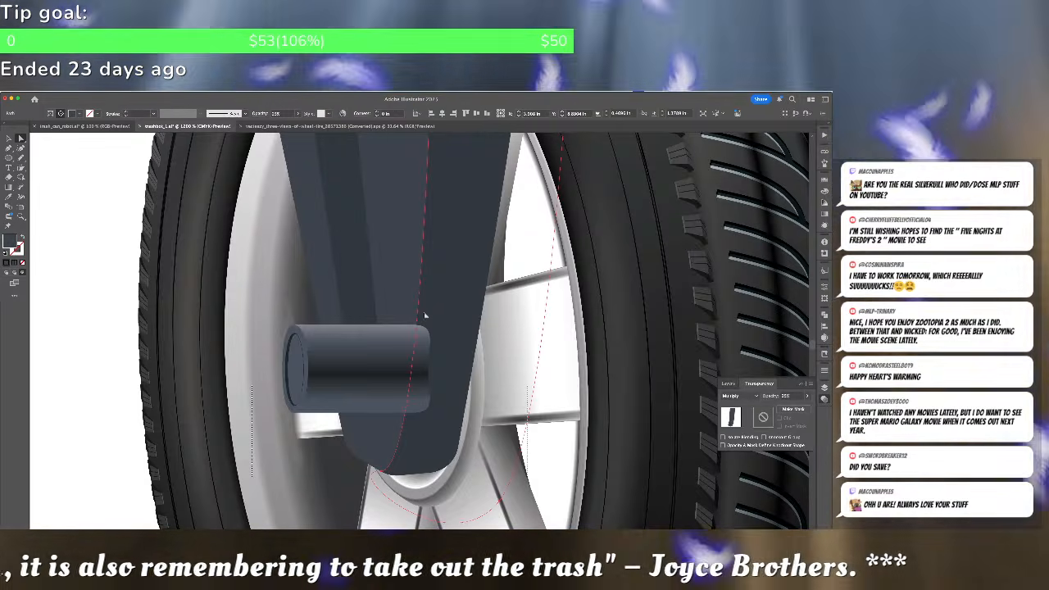
left_click(388, 340)
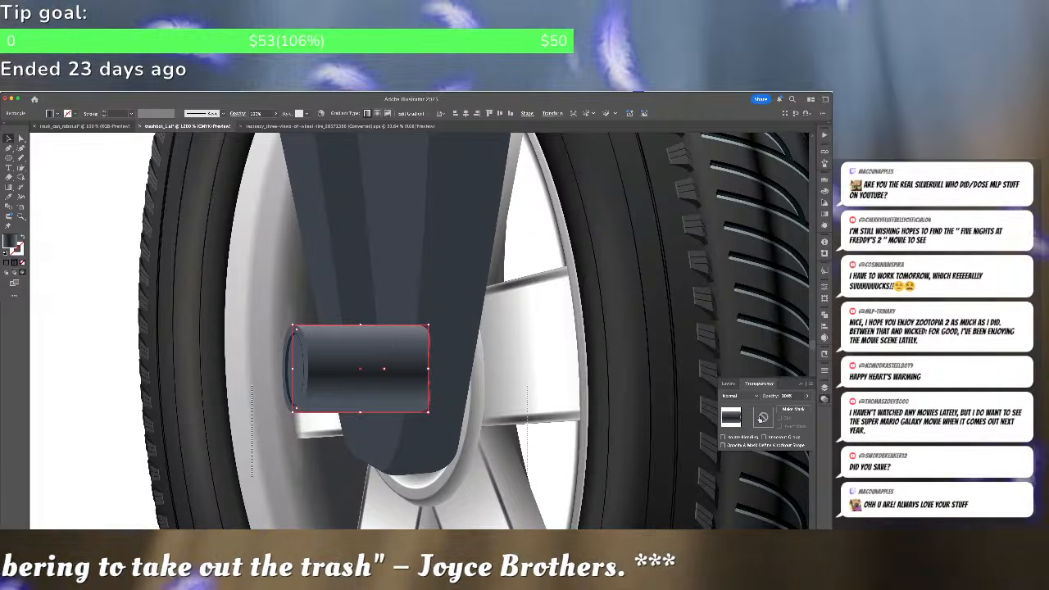
left_click(790, 409)
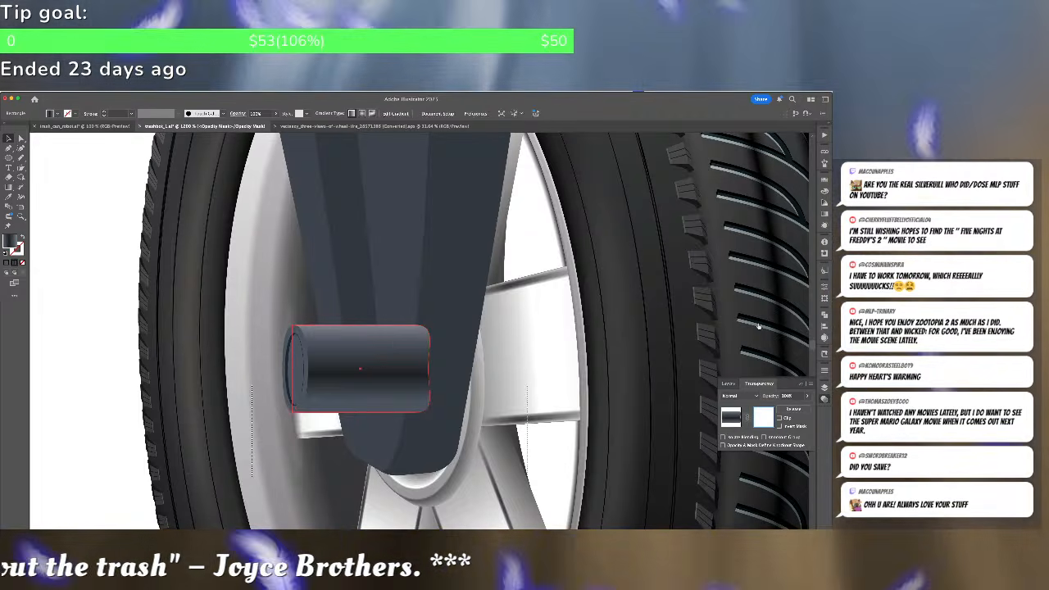
left_click(758, 326)
left_click(718, 295)
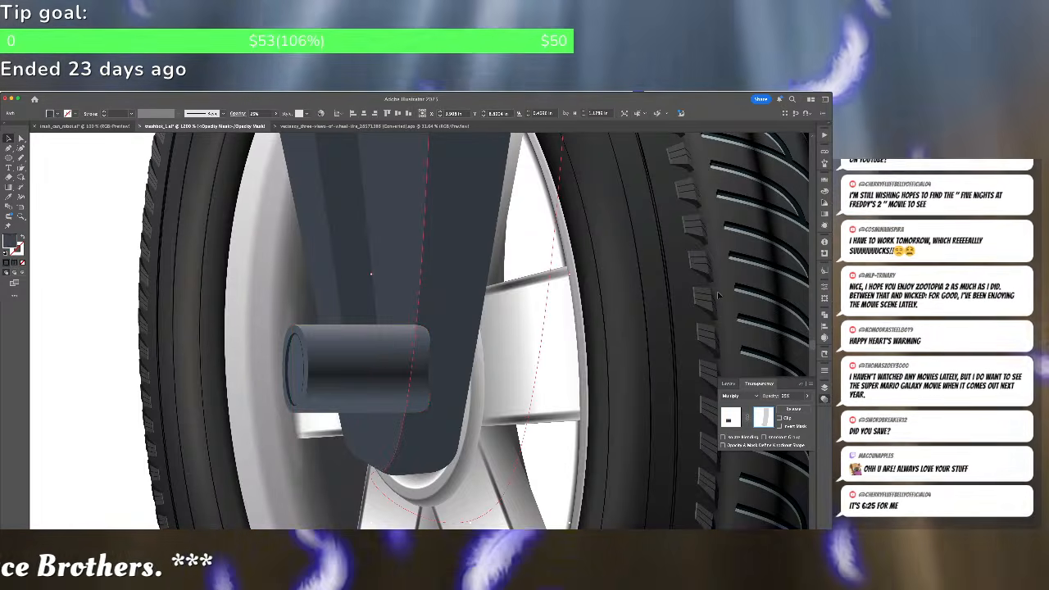
left_click(648, 291)
key("shift+x")
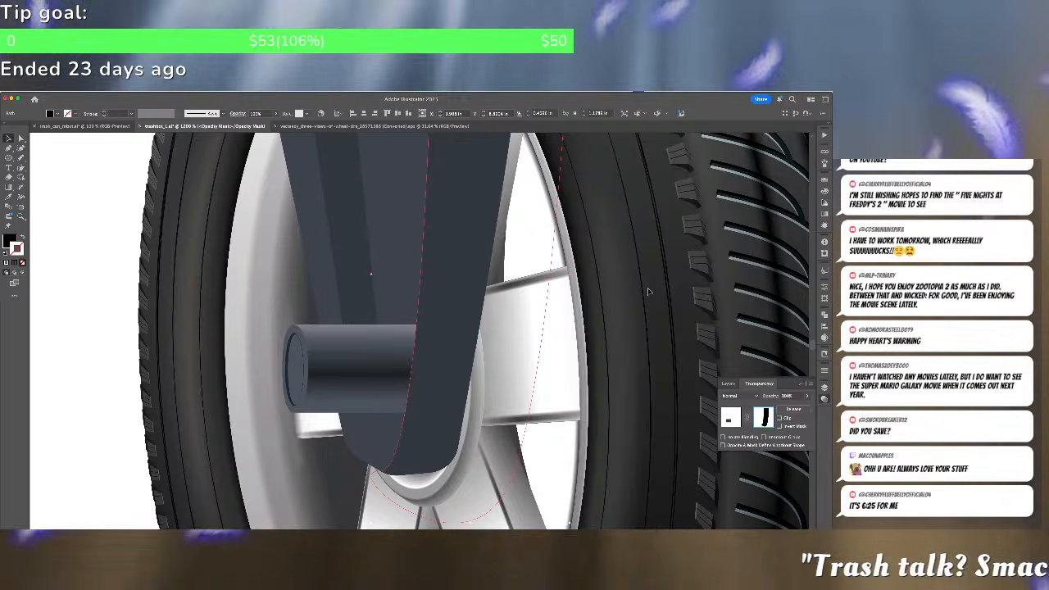
key("slash")
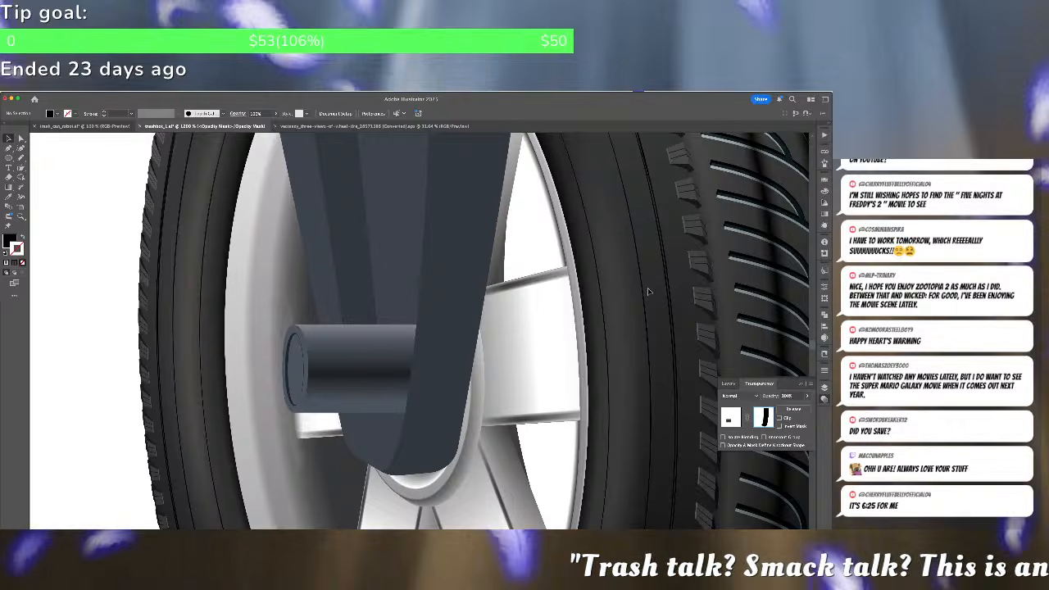
Shift the black mask shape slightly left to shorten the cylinder's visible right end, and return to editing the artwork
left_click(439, 326)
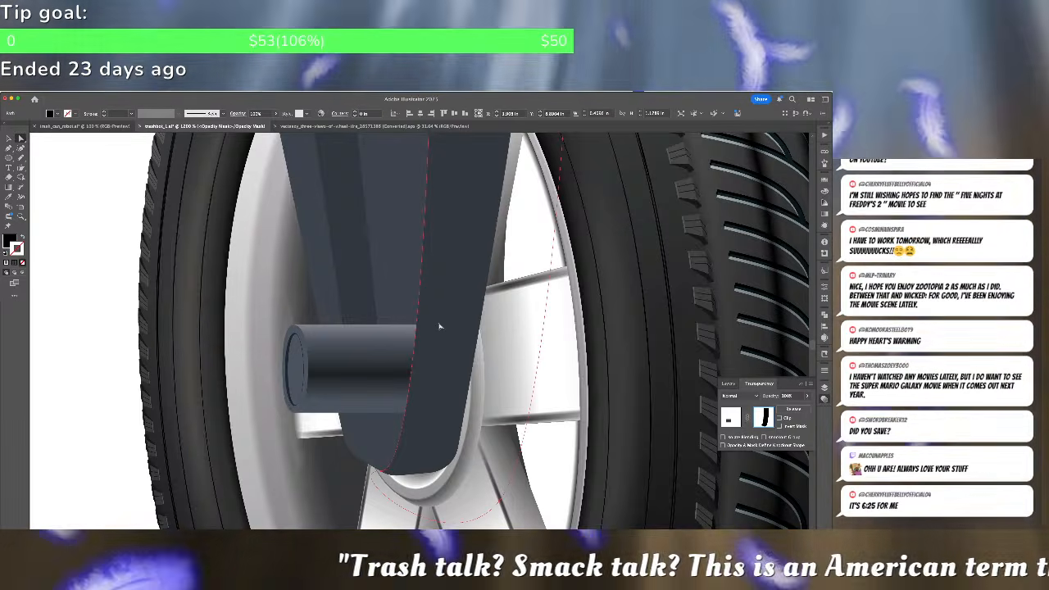
left_click_drag(439, 326, 425, 327)
key("ctrl+shift+a")
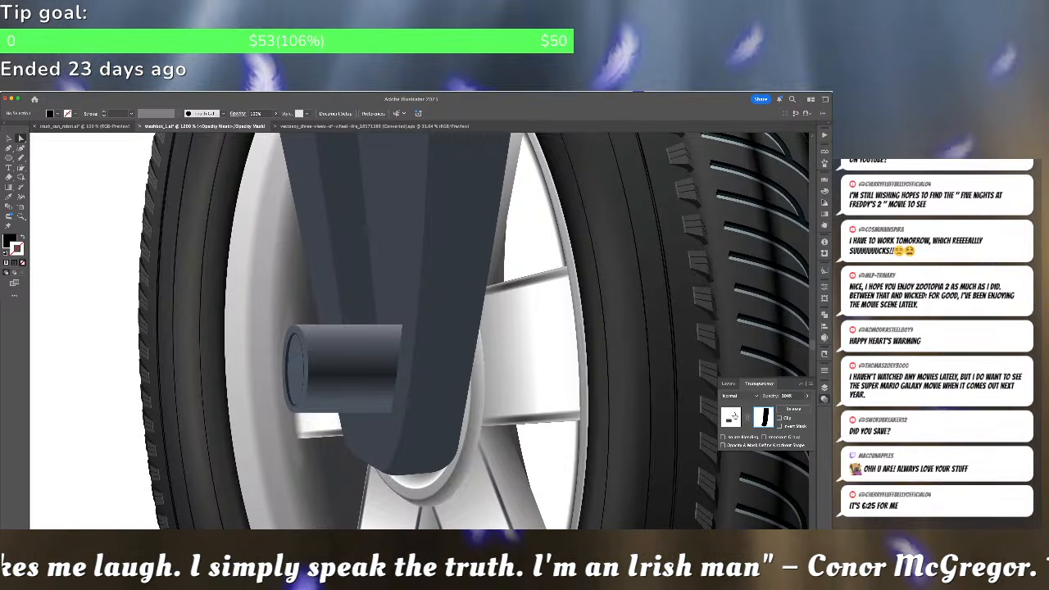
left_click(732, 416)
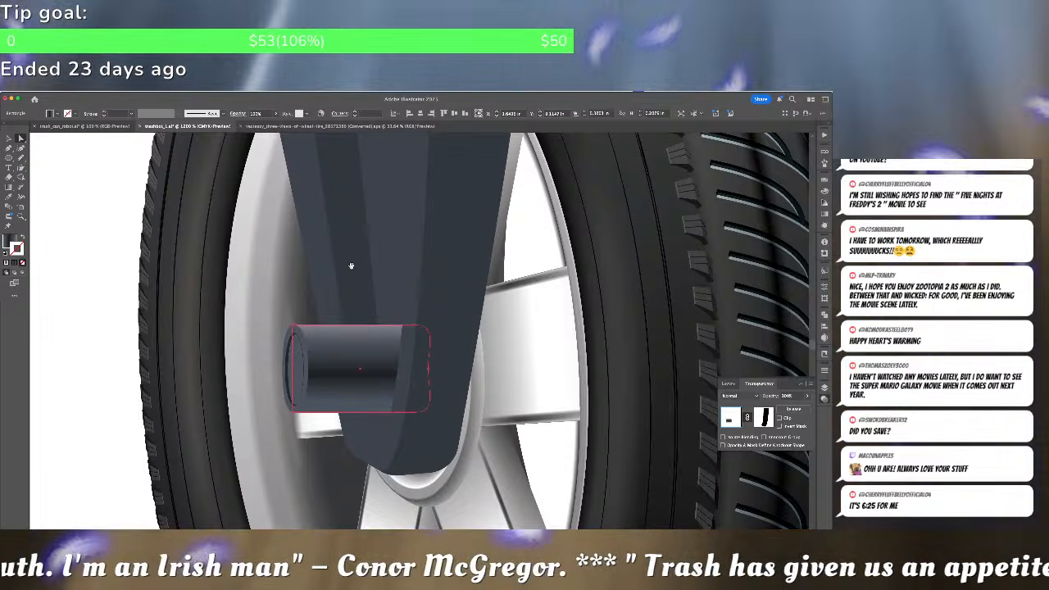
Draw a black tapered shape between the bracket's two shadow strips, from the blue body down to the axle cylinder, and cut it
left_click_drag(351, 267, 350, 369)
left_click(342, 347)
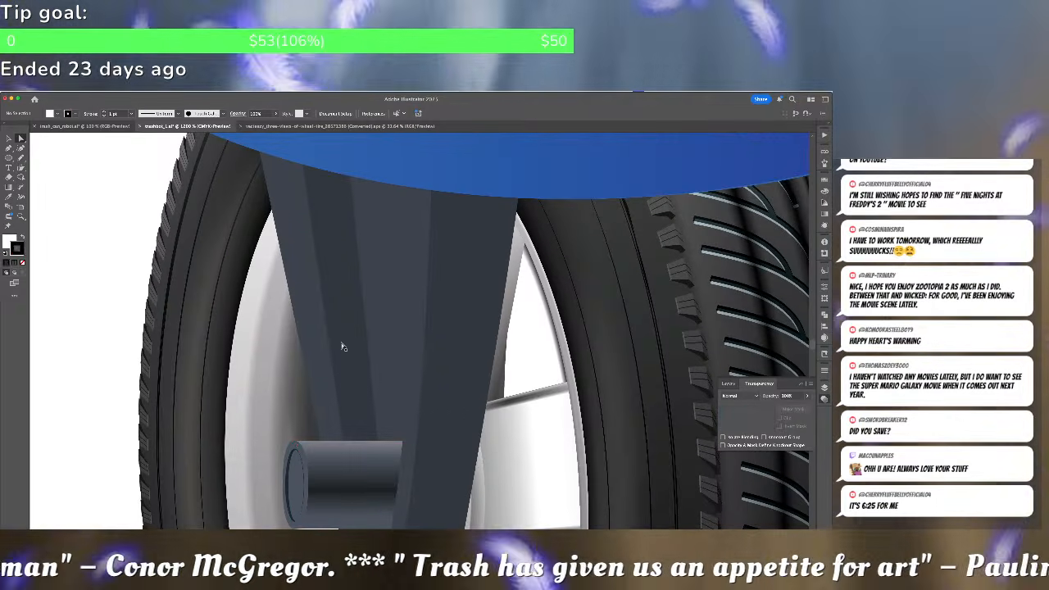
key("comma")
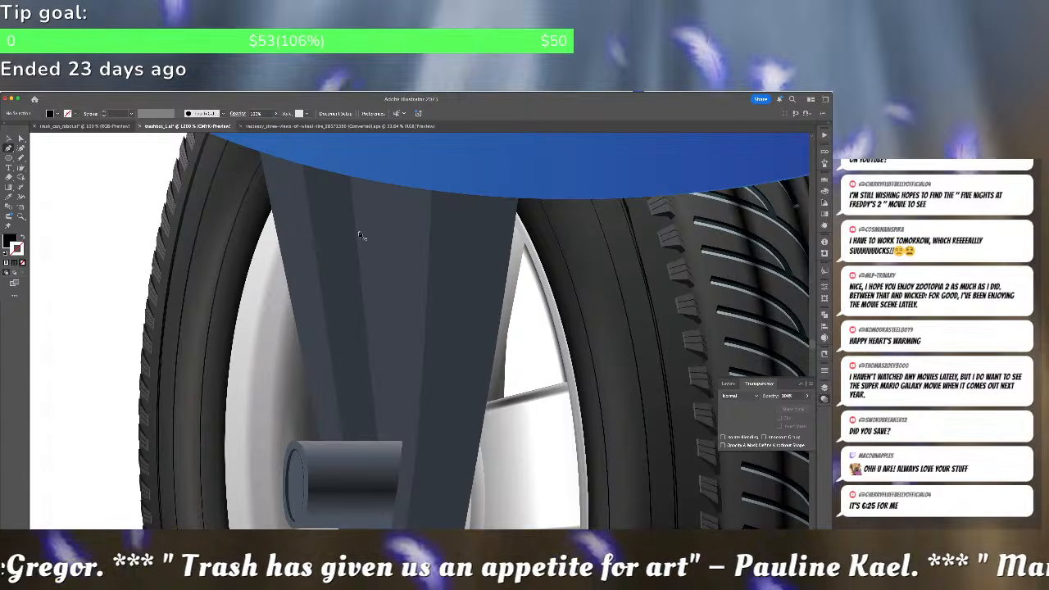
left_click(346, 159)
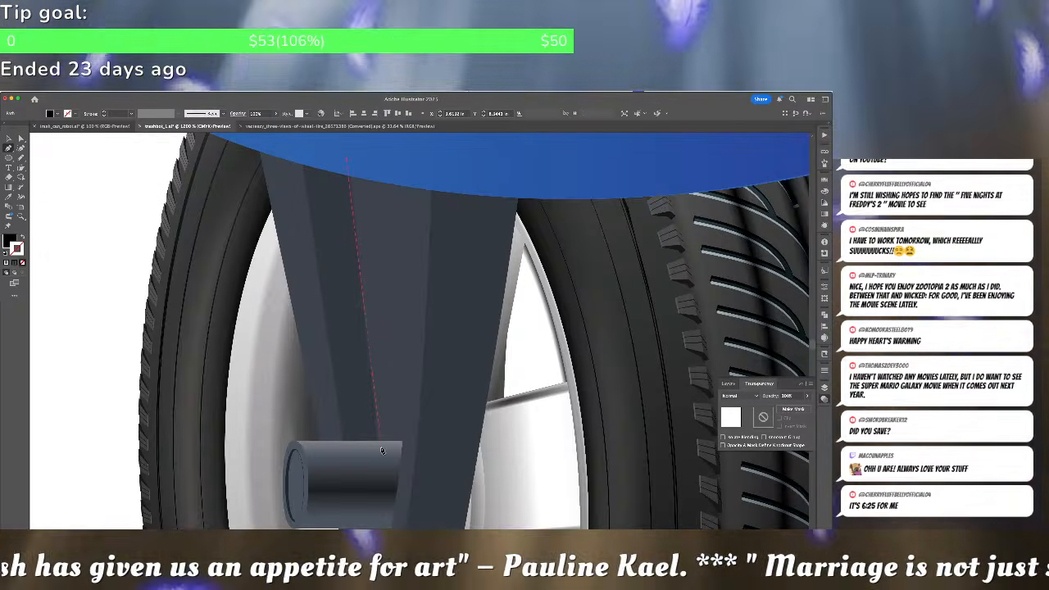
left_click(377, 442)
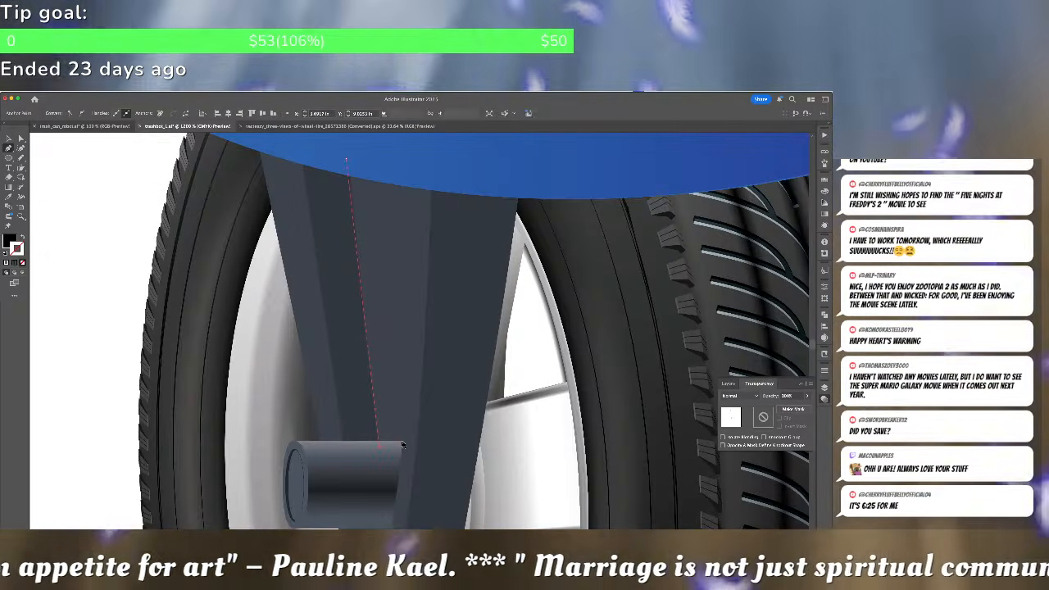
left_click(402, 442)
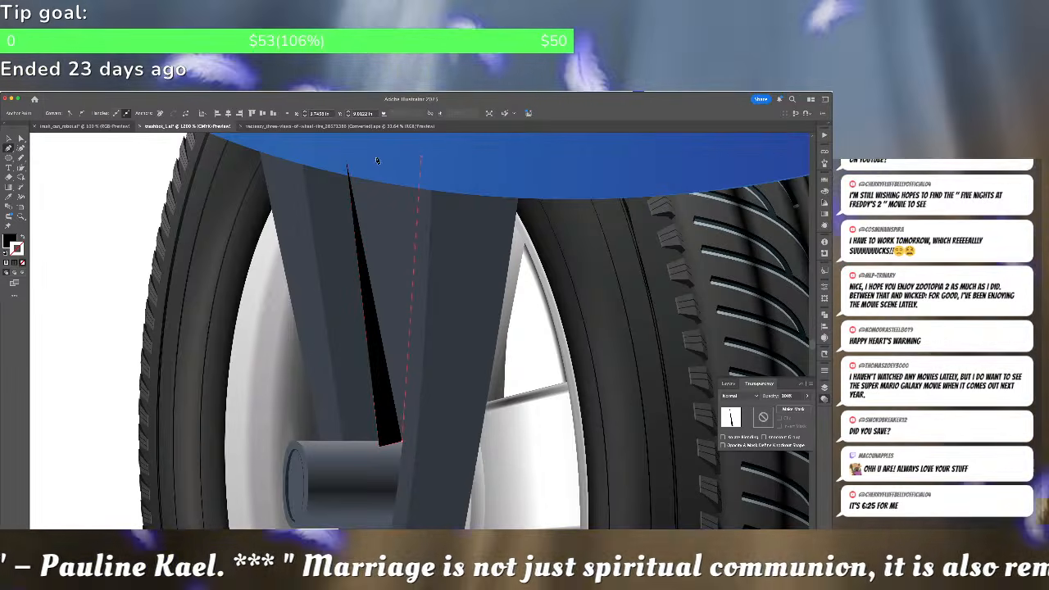
left_click(421, 157)
left_click(348, 162)
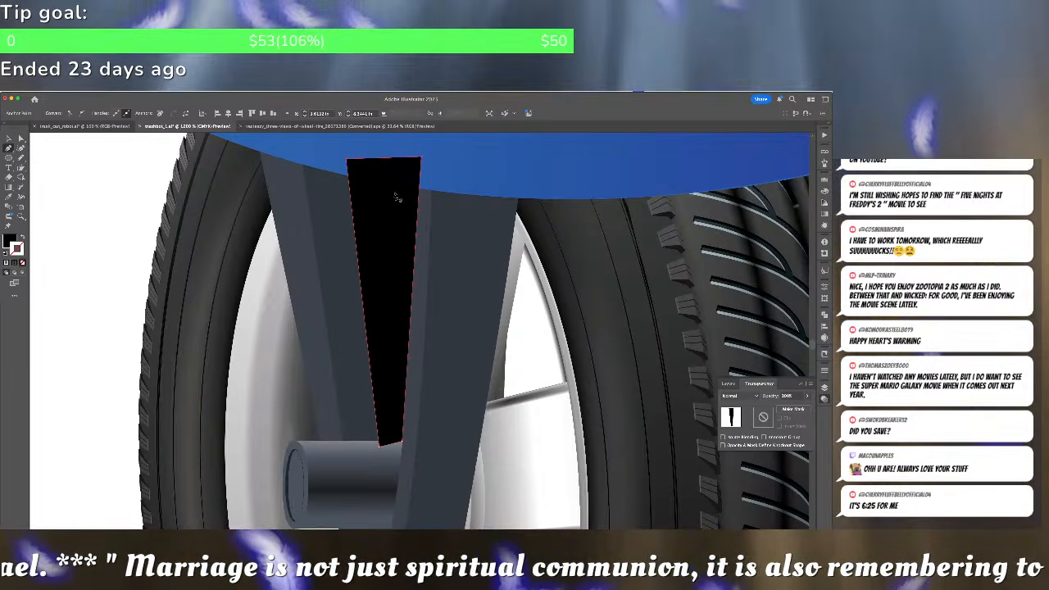
key("v")
key("super+x")
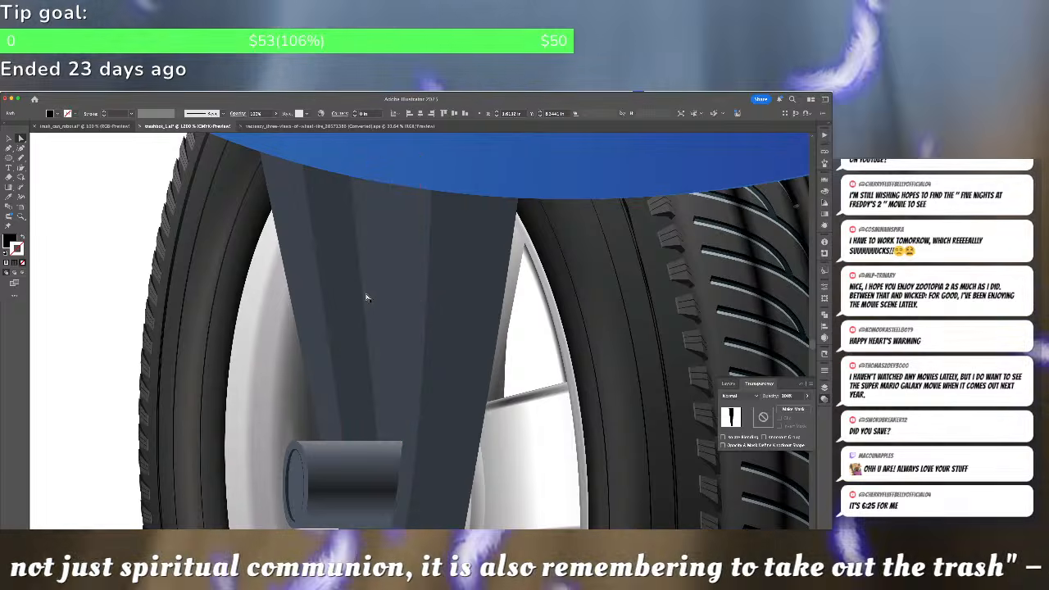
Add an opacity mask to the bracket's clip group, paste the black tapered shape into it to open a gap, leave the mask, and deselect
key("a")
left_click(370, 296)
left_click(400, 280)
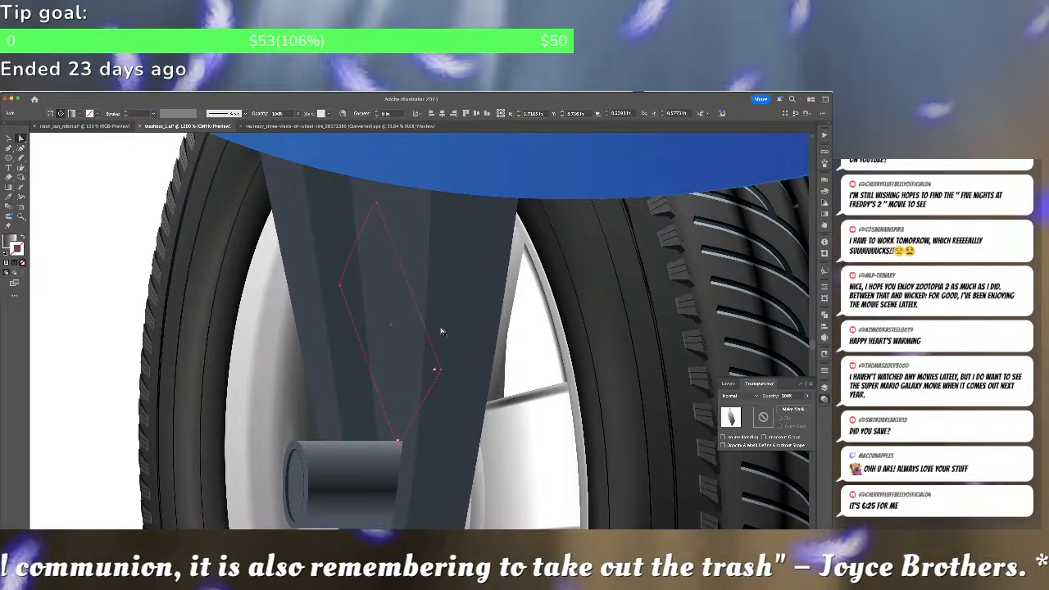
left_click(481, 312)
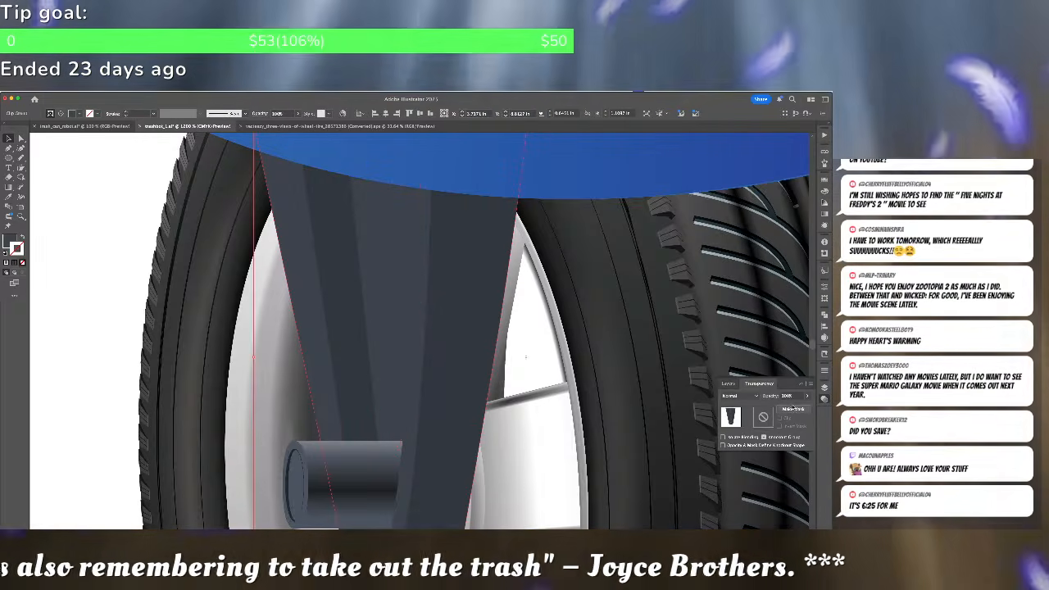
left_click(792, 408)
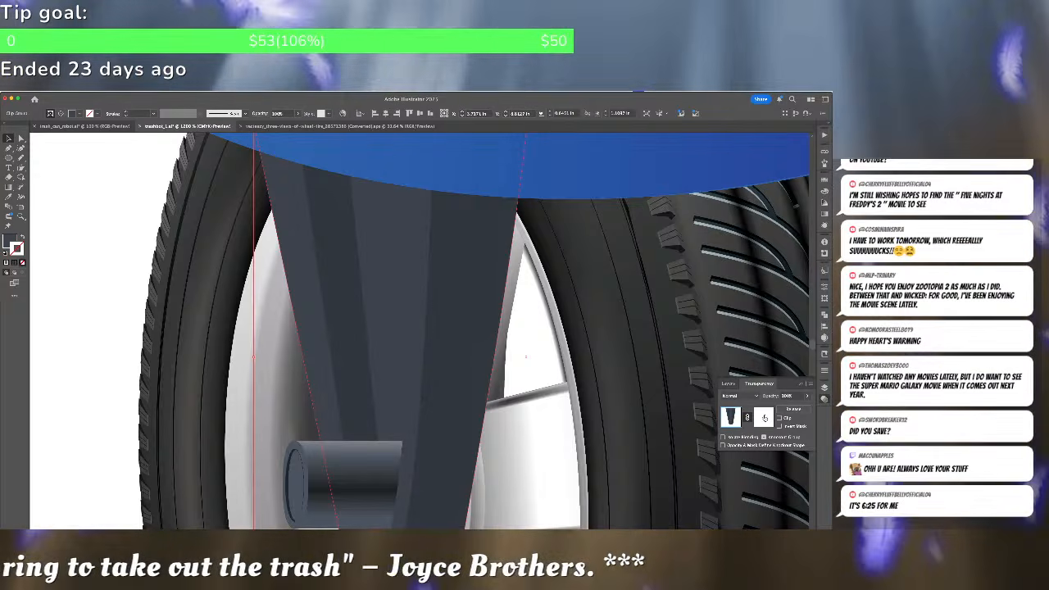
left_click(764, 416)
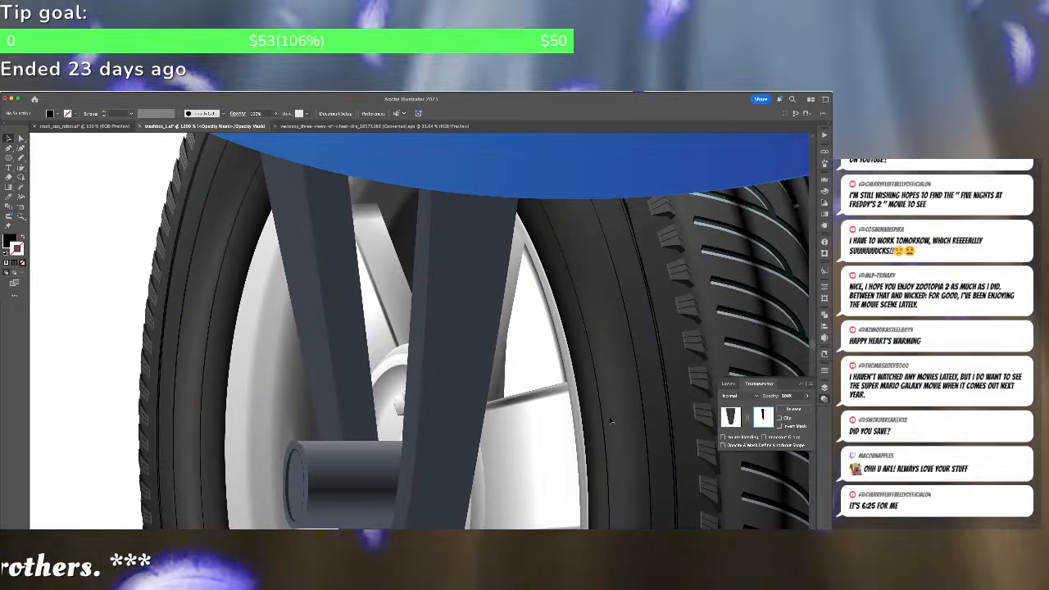
left_click_drag(484, 443, 497, 362)
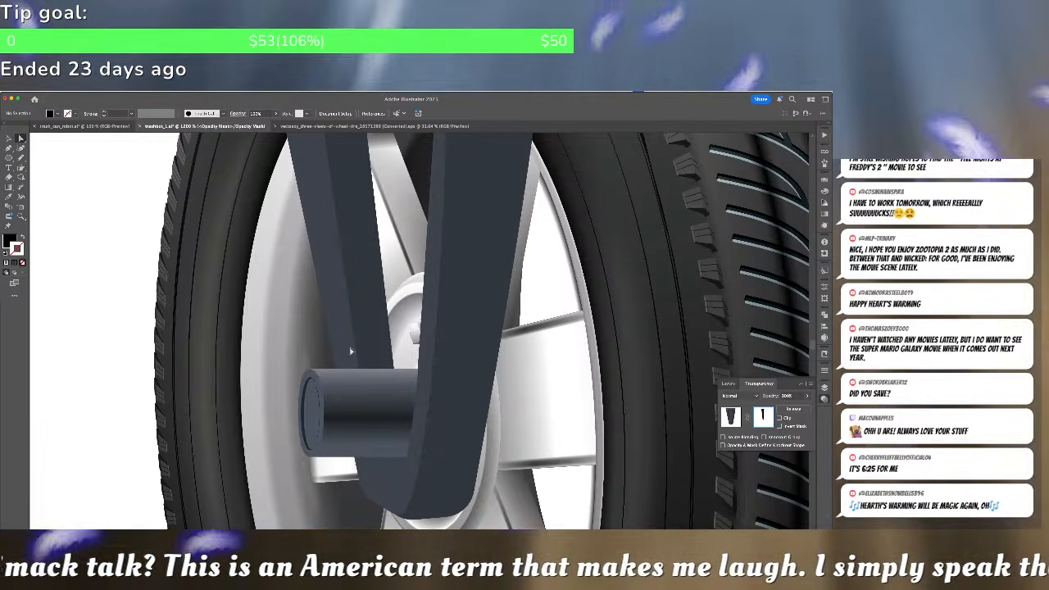
left_click(791, 409)
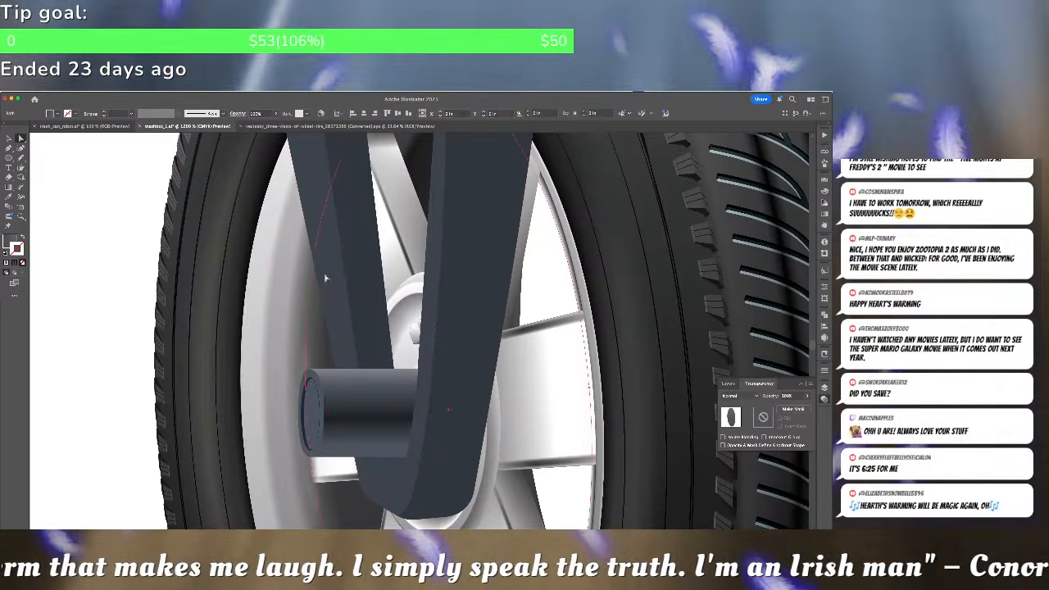
left_click(311, 244)
key("super+shift+a")
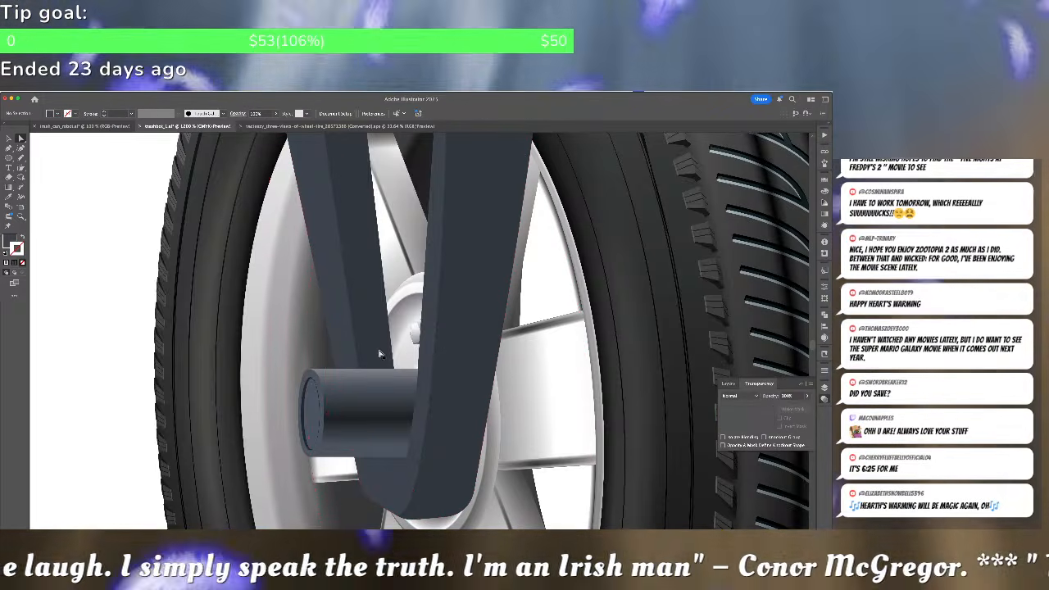
Draw a tall dark slate ellipse across the bottom of the bracket's gap and place it between the bracket and the axle cylinder
key("p")
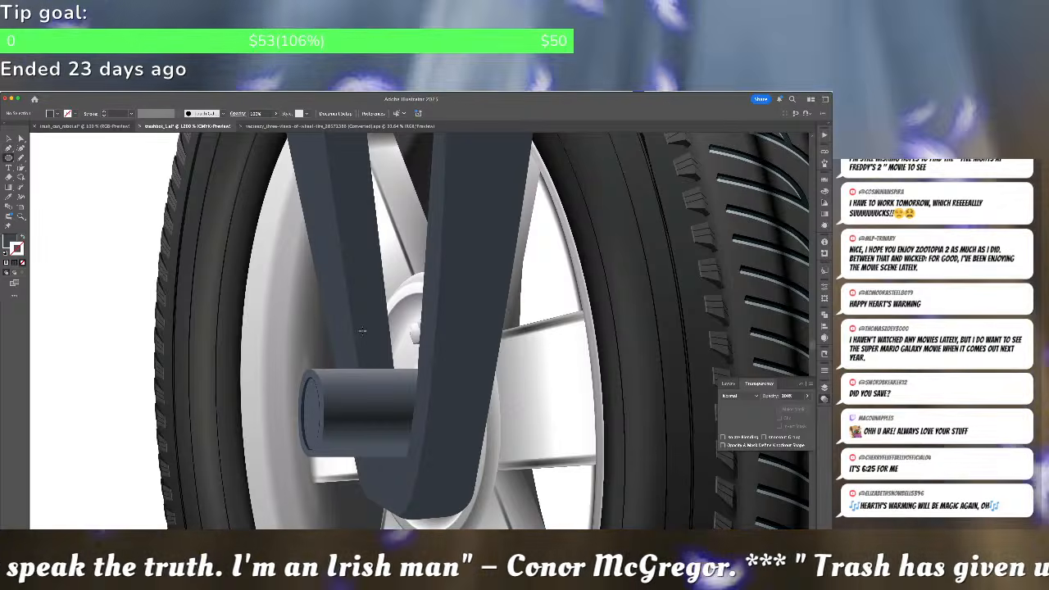
left_click_drag(348, 292, 419, 486)
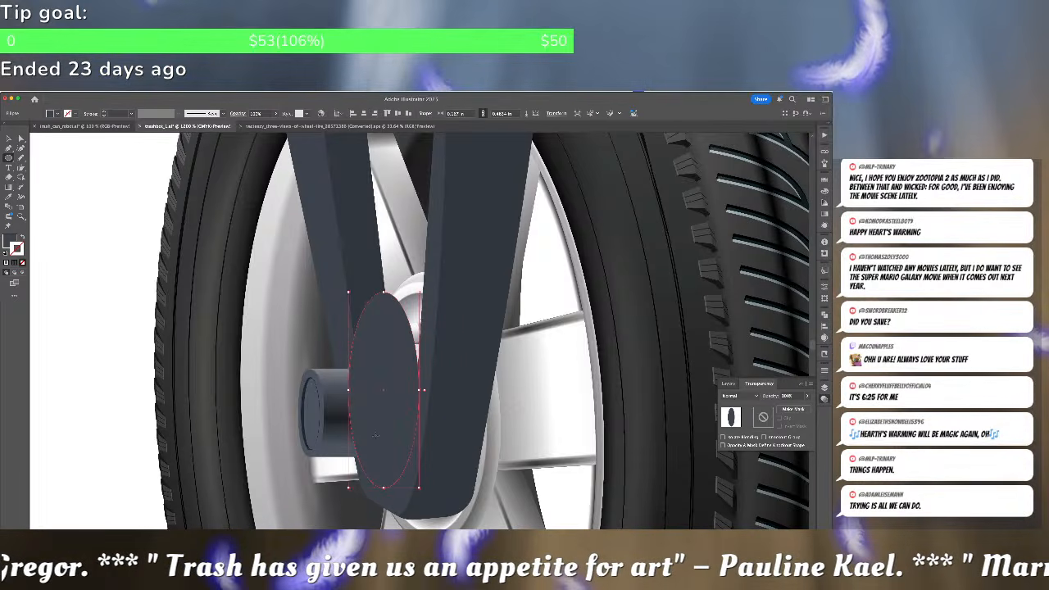
key("v")
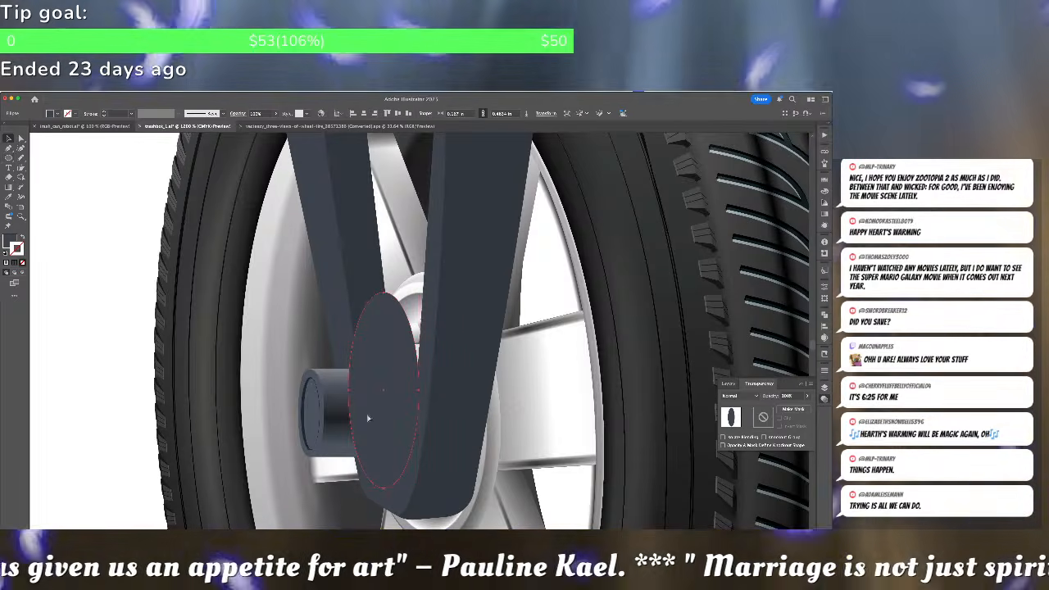
key("super+shift+bracketleft")
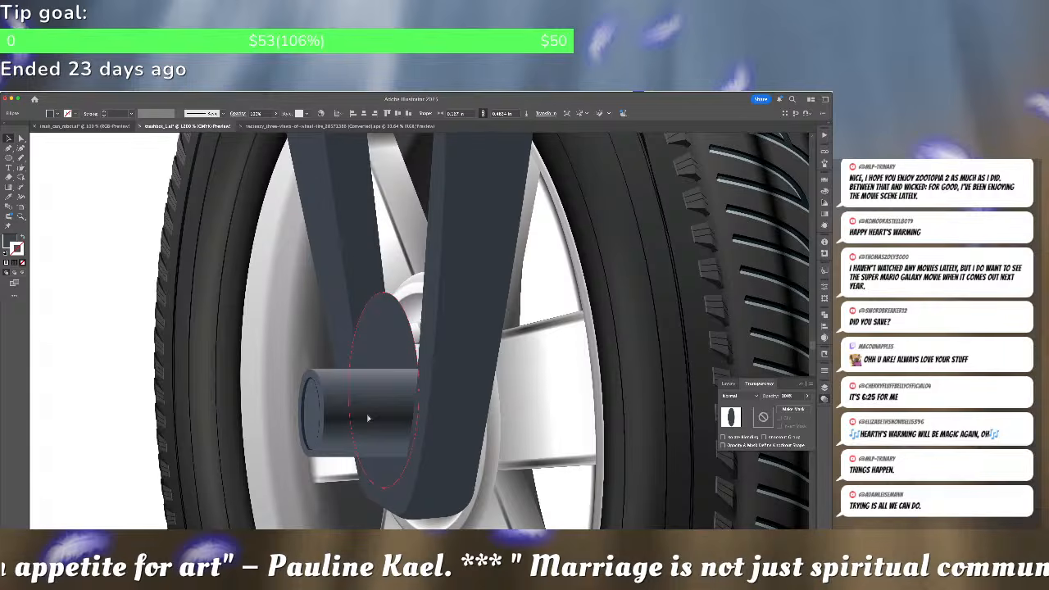
key("super+shift+a")
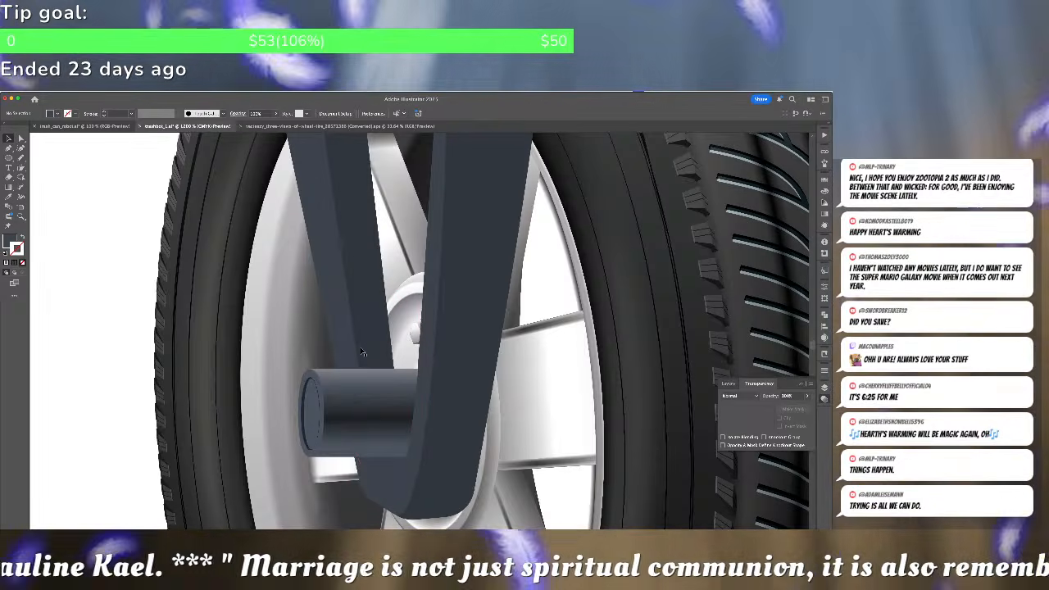
left_click(354, 352)
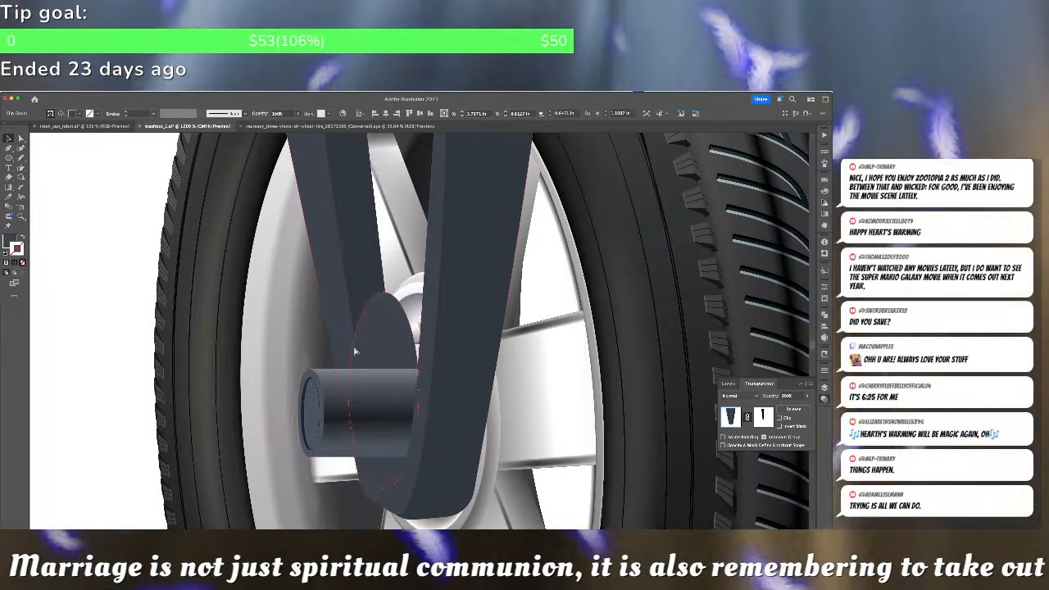
key("super+c")
key("super+f")
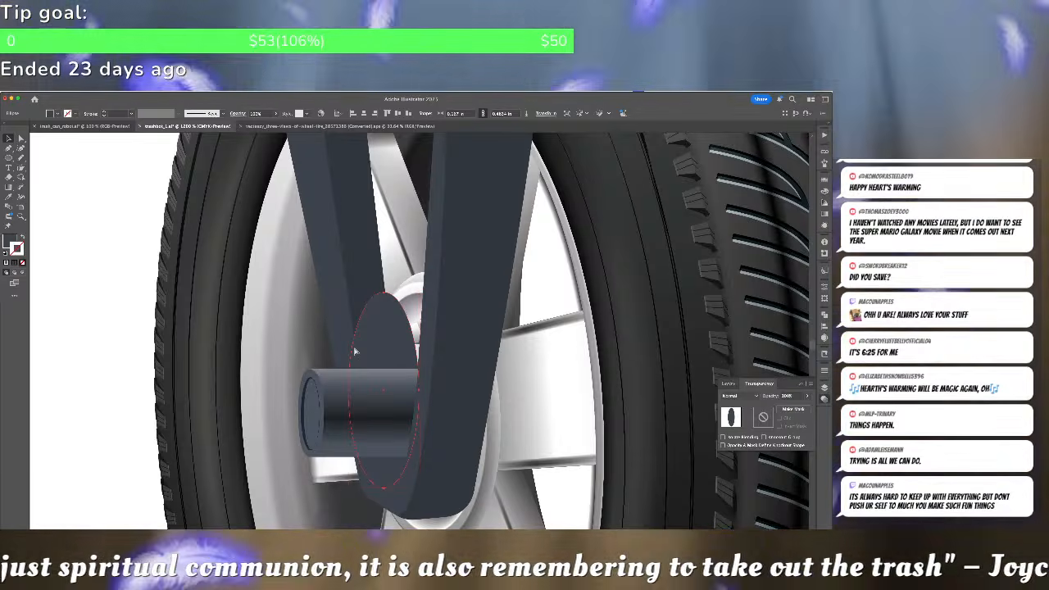
Duplicate the tall ellipse a little to the right and copy the bracket shadow's Multiply appearance onto the duplicate
key("super+equal")
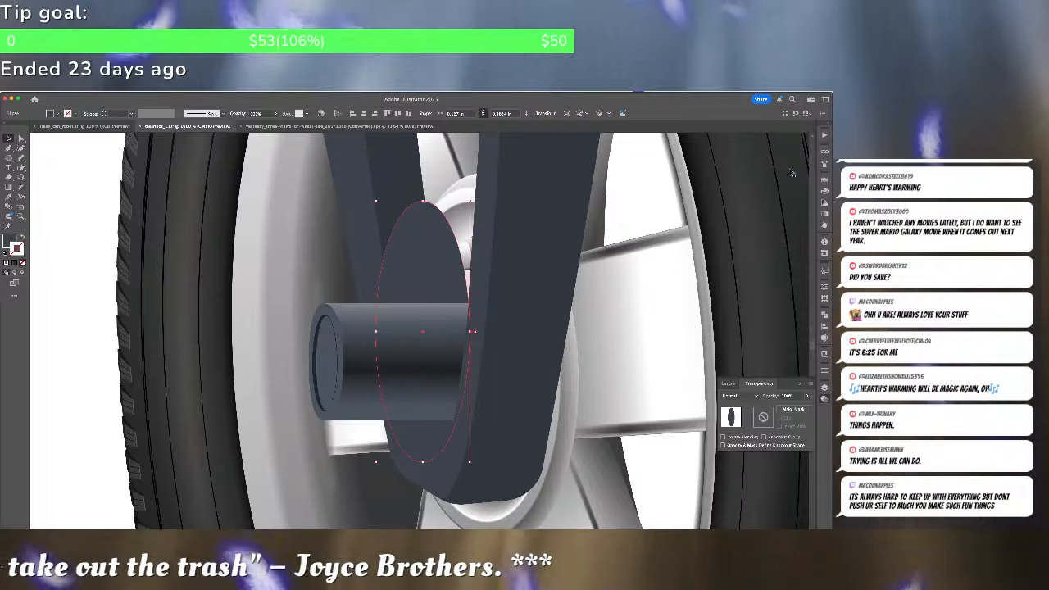
left_click_drag(447, 252, 492, 258)
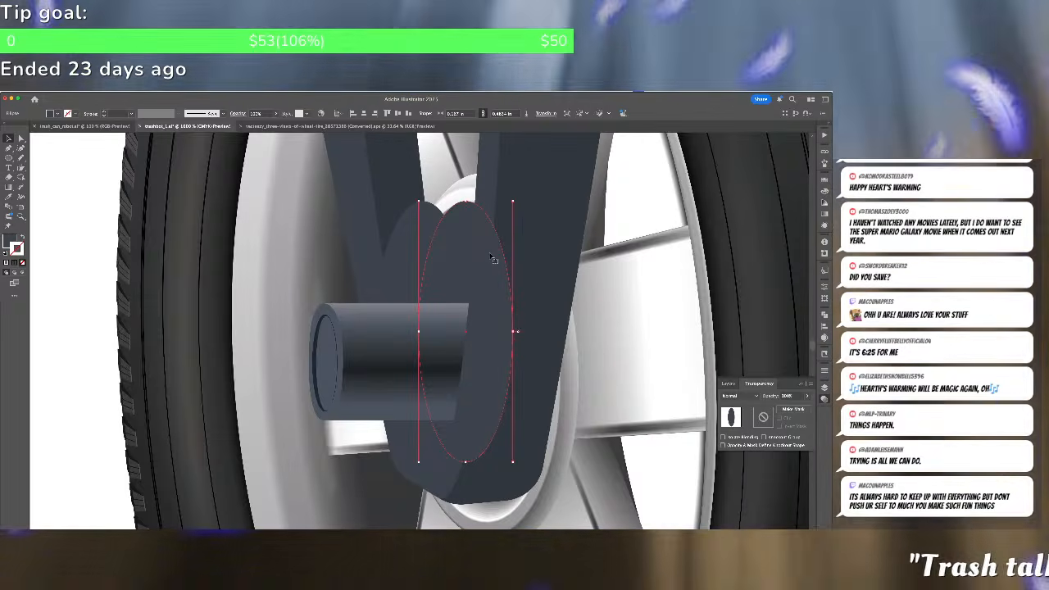
key("p")
left_click(402, 186)
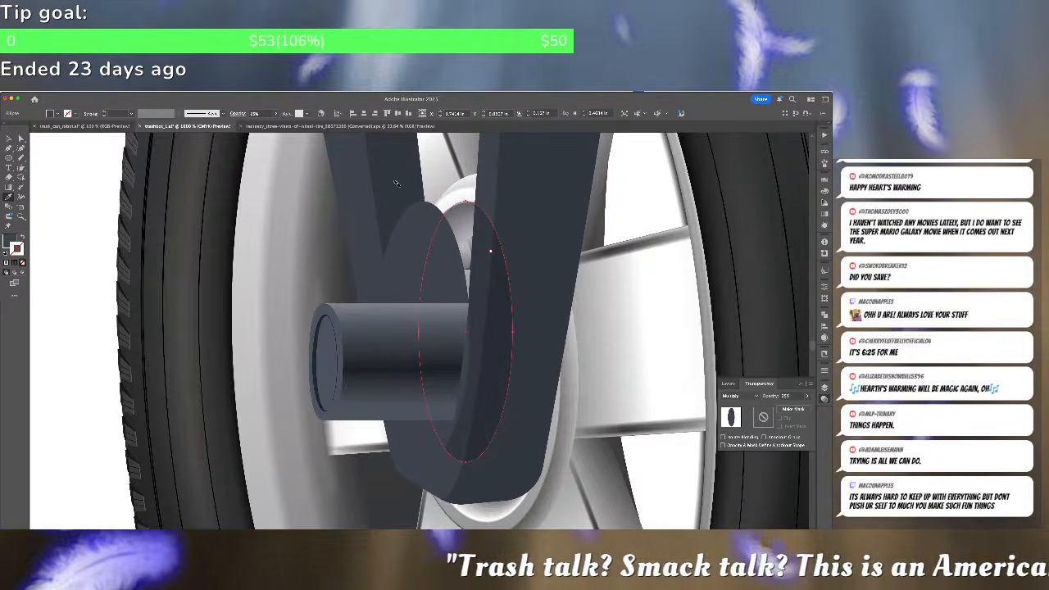
Try a solid dark grey appearance in Normal mode on the duplicate ellipse, leaving it at its current position
key("Right")
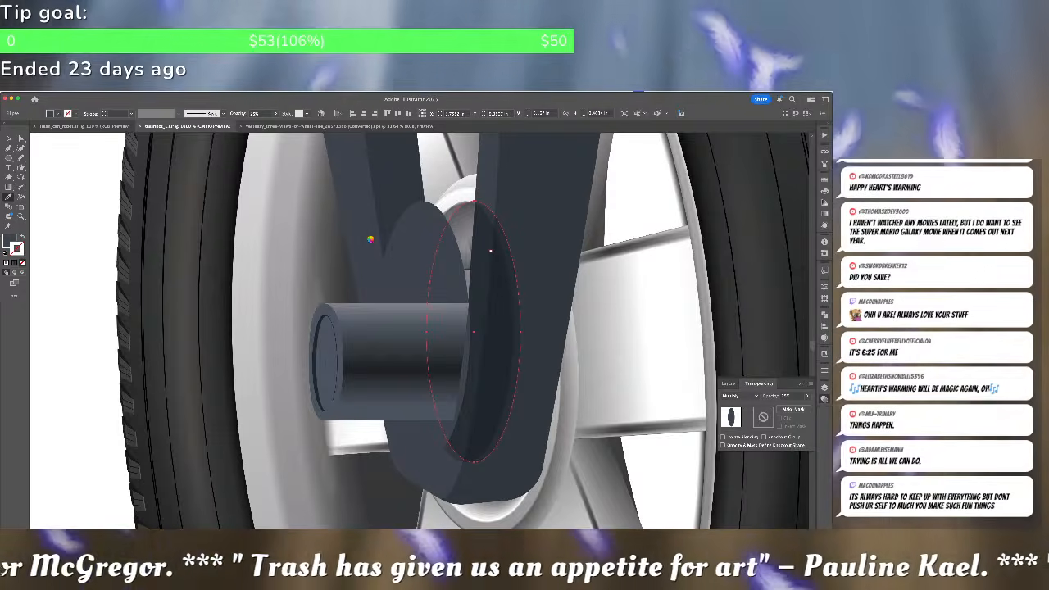
key("Left")
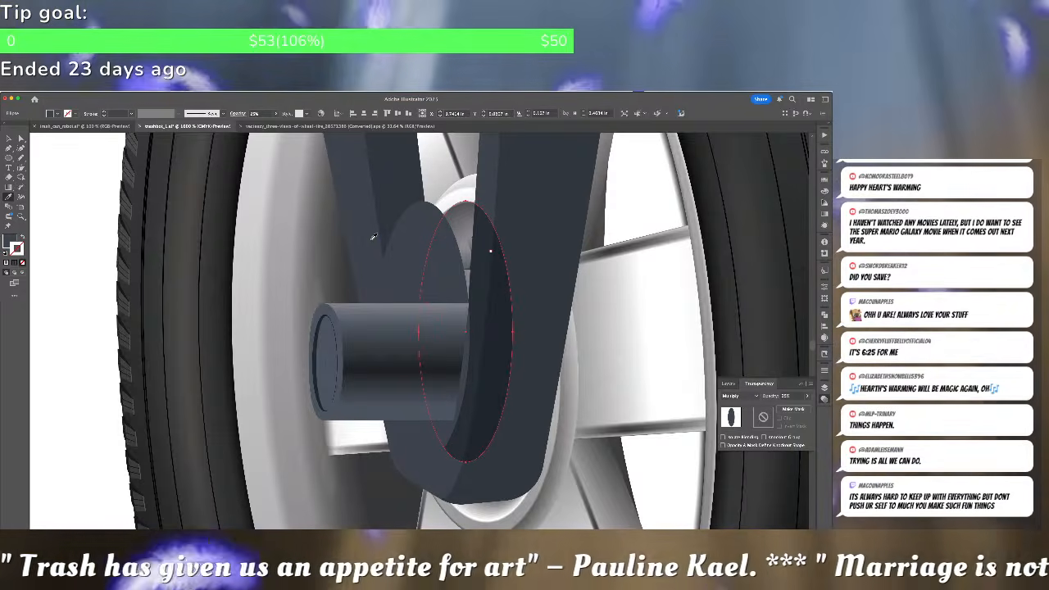
left_click(372, 238)
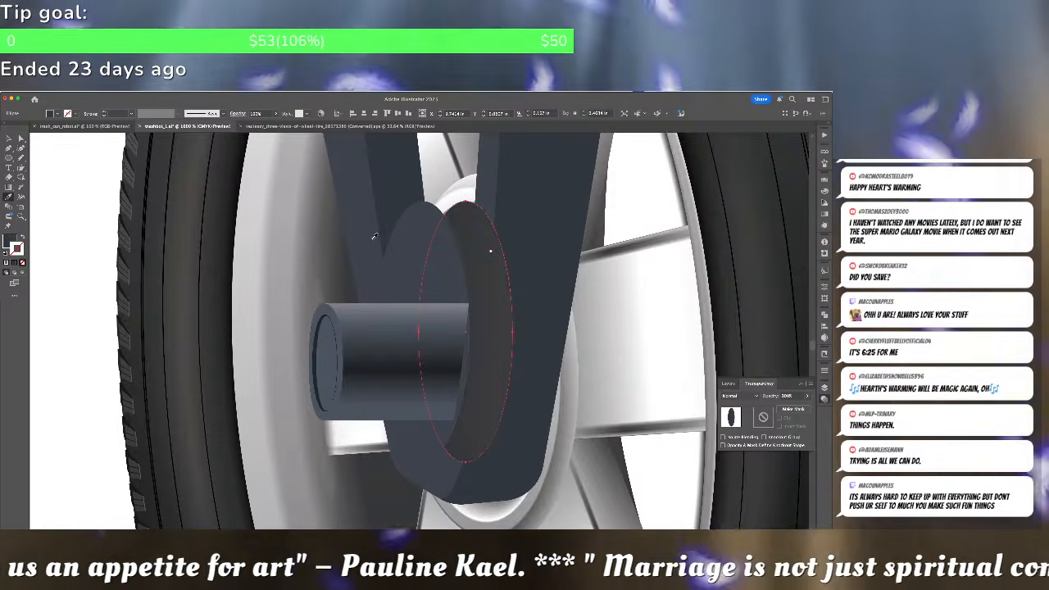
key("v")
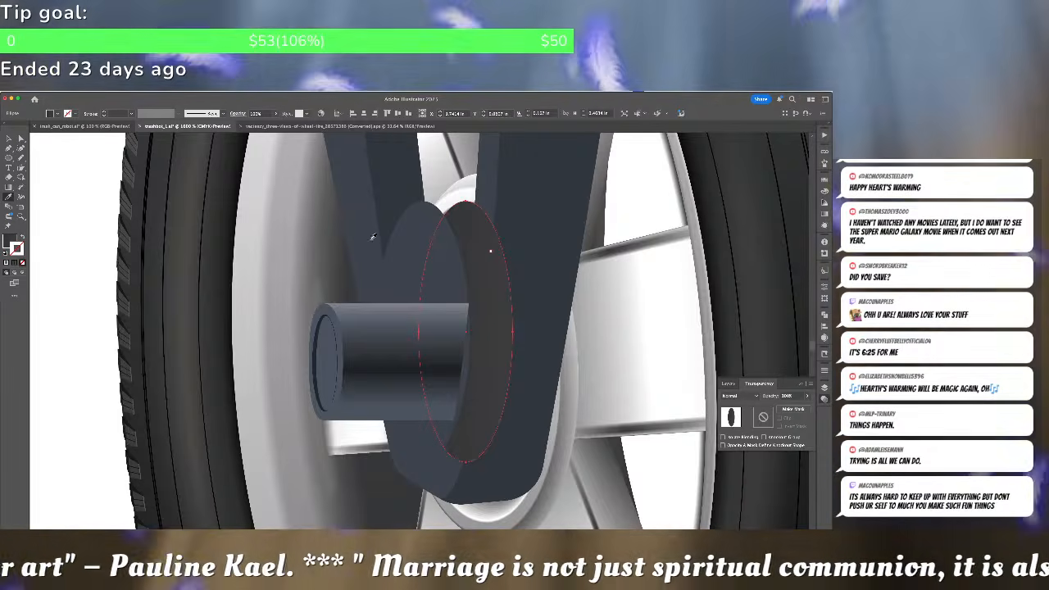
left_click(369, 239)
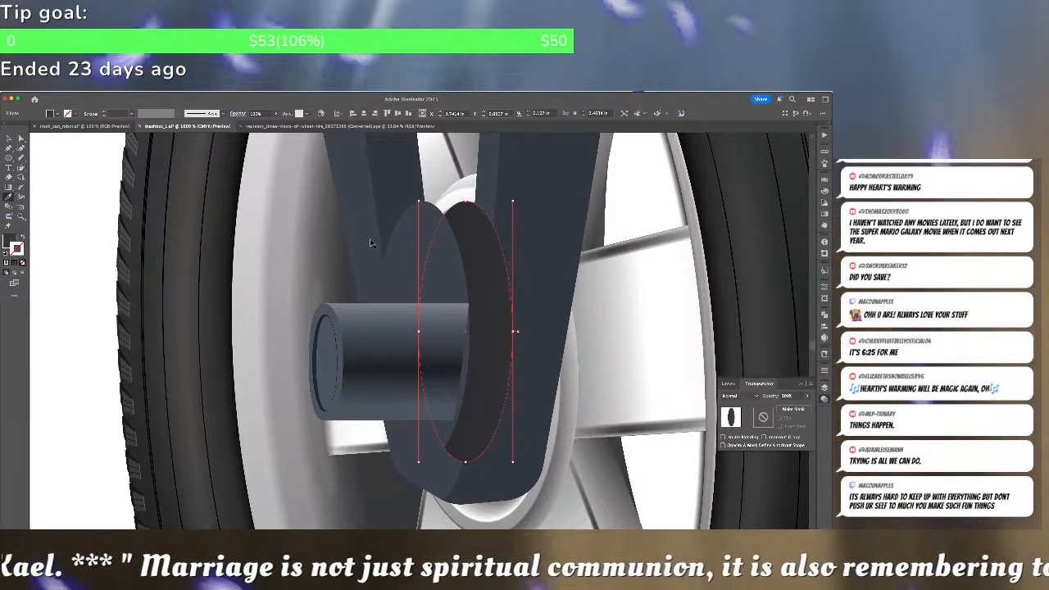
Delete the Multiply ellipse, then copy the first ellipse's solid slate appearance onto the remaining duplicate and deselect
left_click(468, 214)
scroll(467, 214, "up", 2)
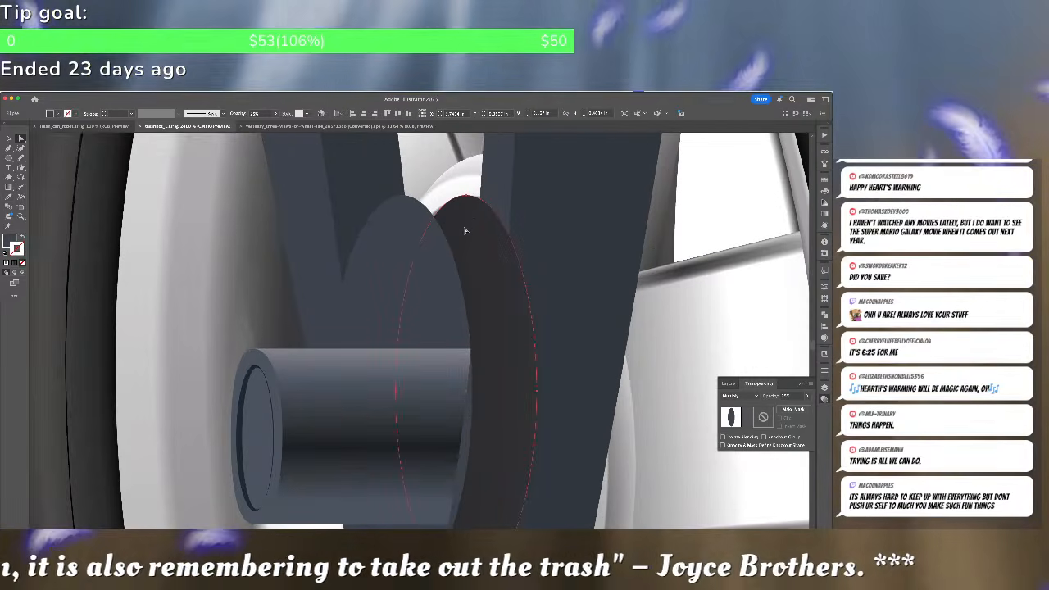
key("Delete")
left_click(461, 231)
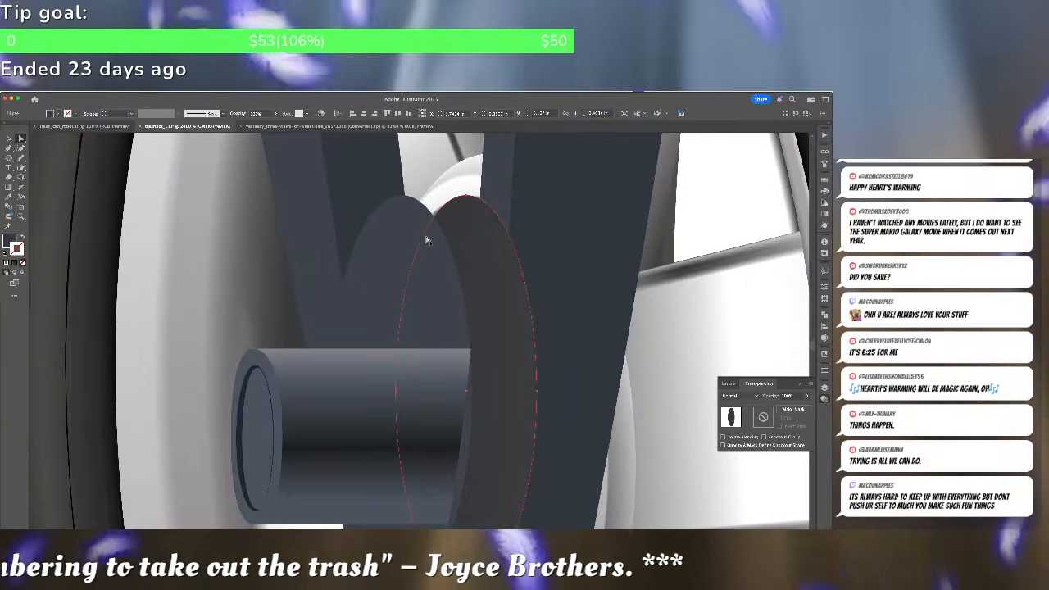
key("i")
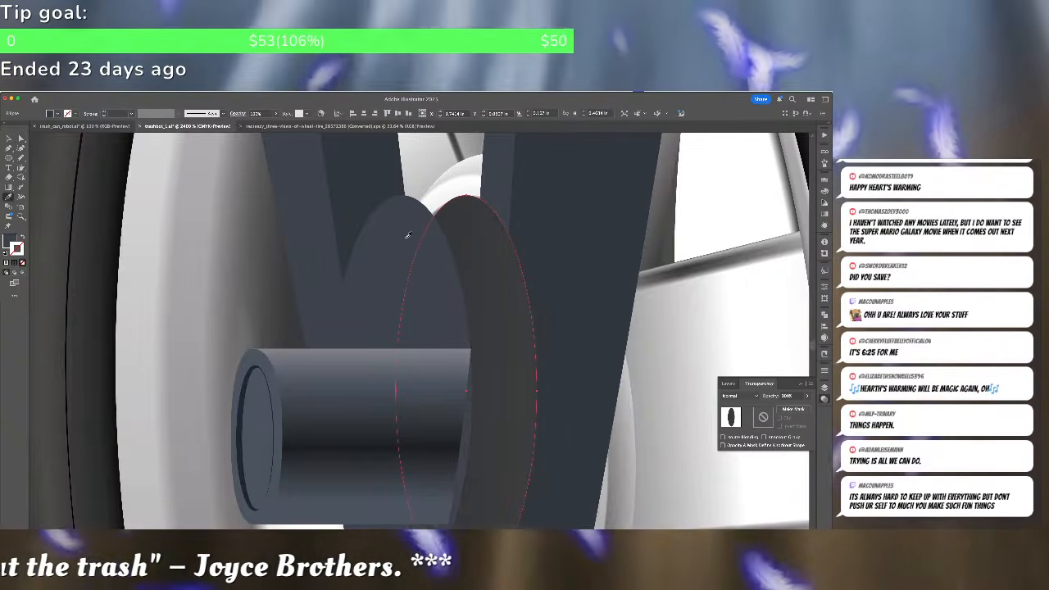
left_click(407, 235)
key("ctrl+shift+a")
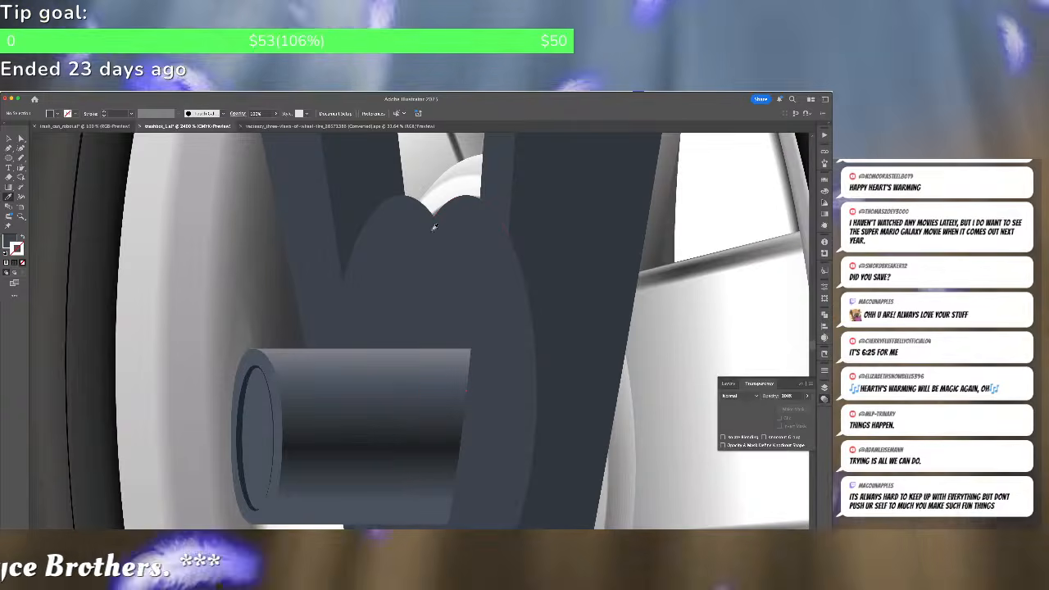
Draw a four-sided shape bridging the tops of the two slate ellipses and unite it with the right-hand ellipse
left_click(448, 202)
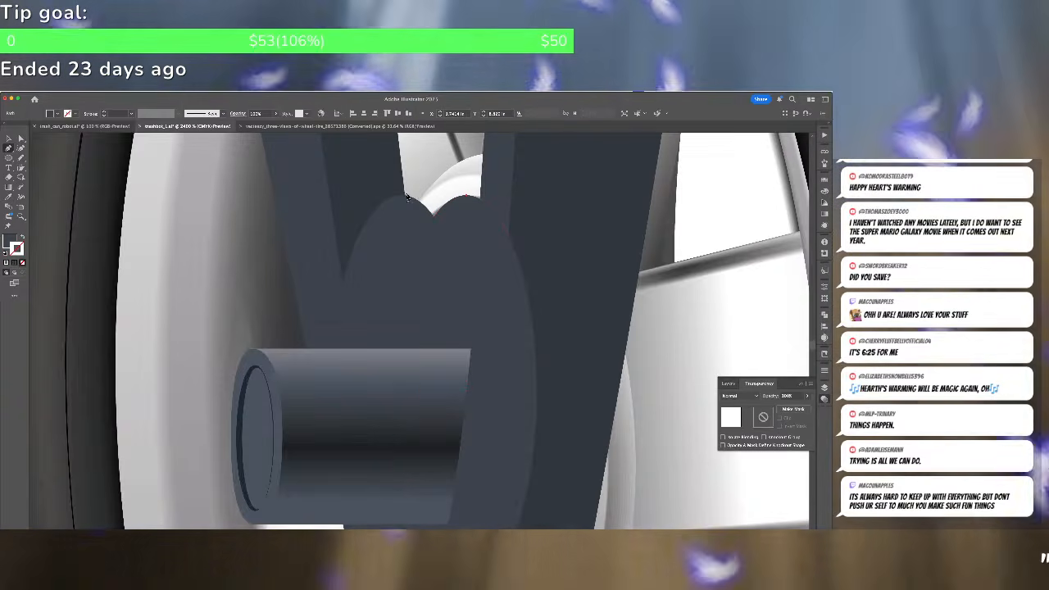
left_click(401, 198)
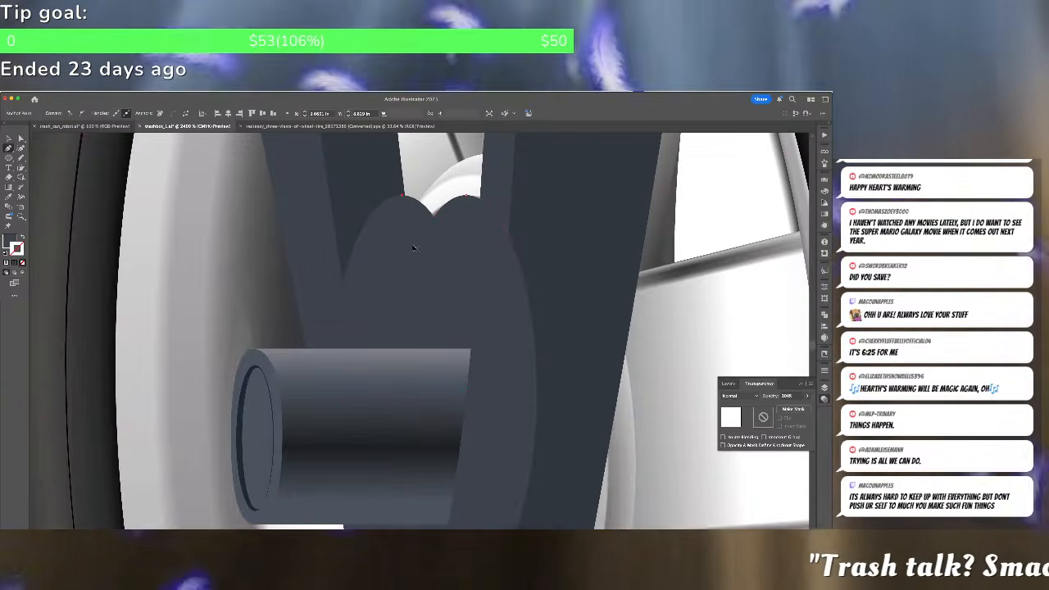
left_click(411, 245, "shift")
left_click(479, 260, "shift")
left_click(463, 199)
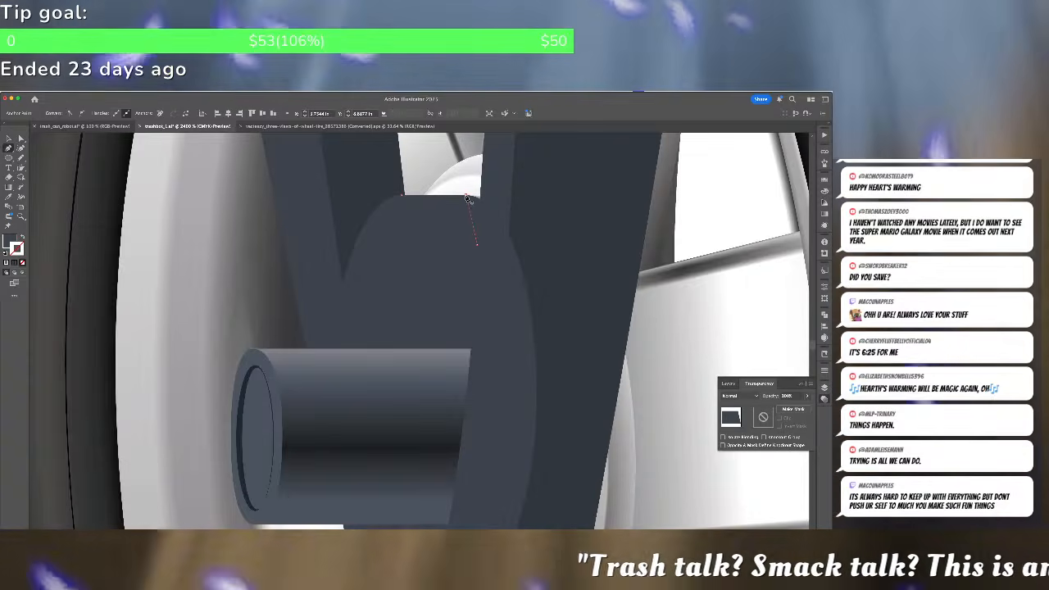
key("v")
left_click(463, 211)
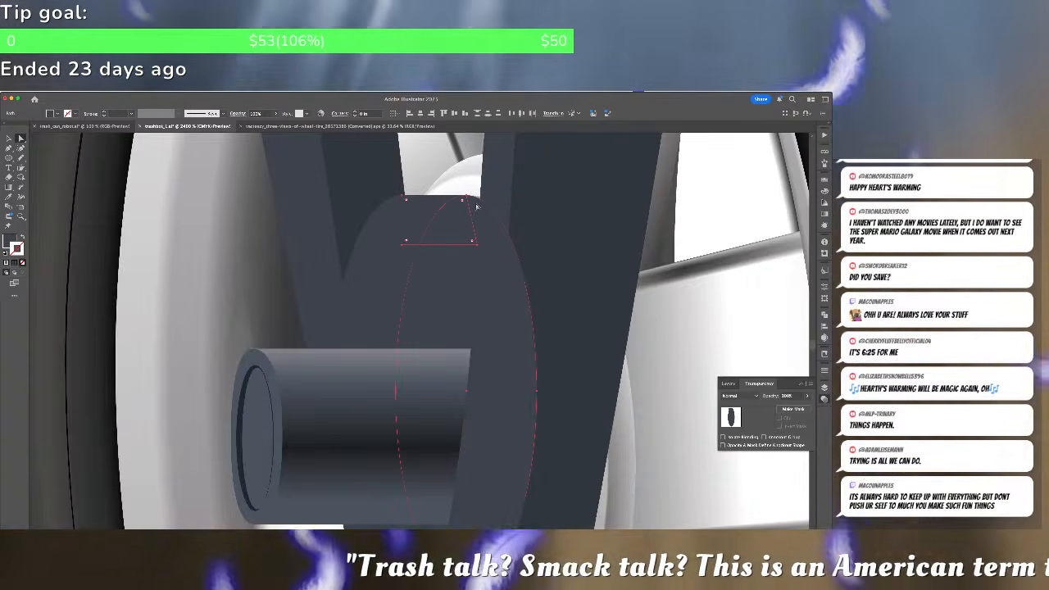
left_click(825, 316)
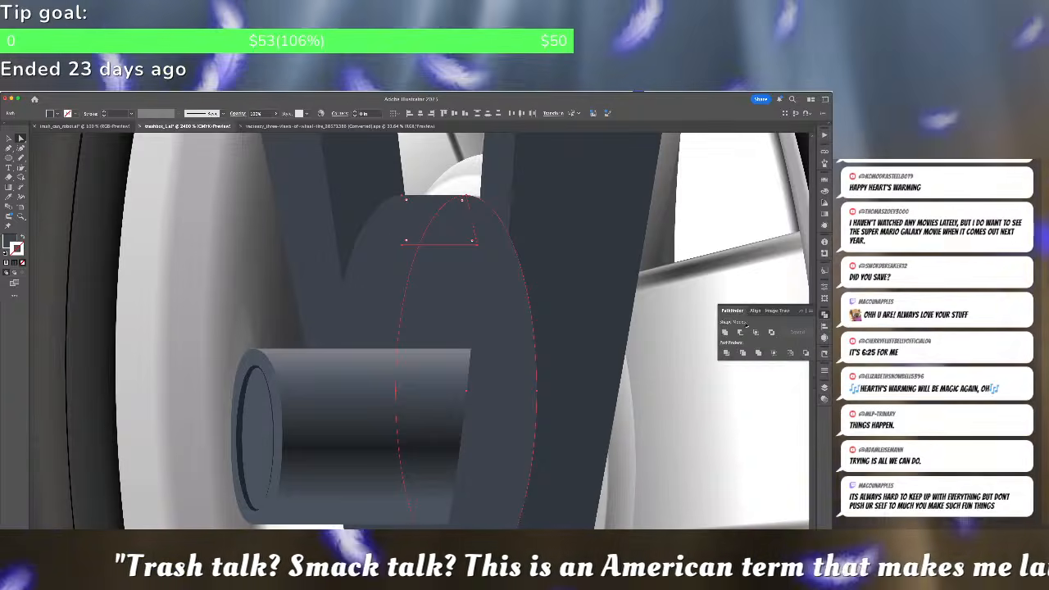
left_click(725, 332)
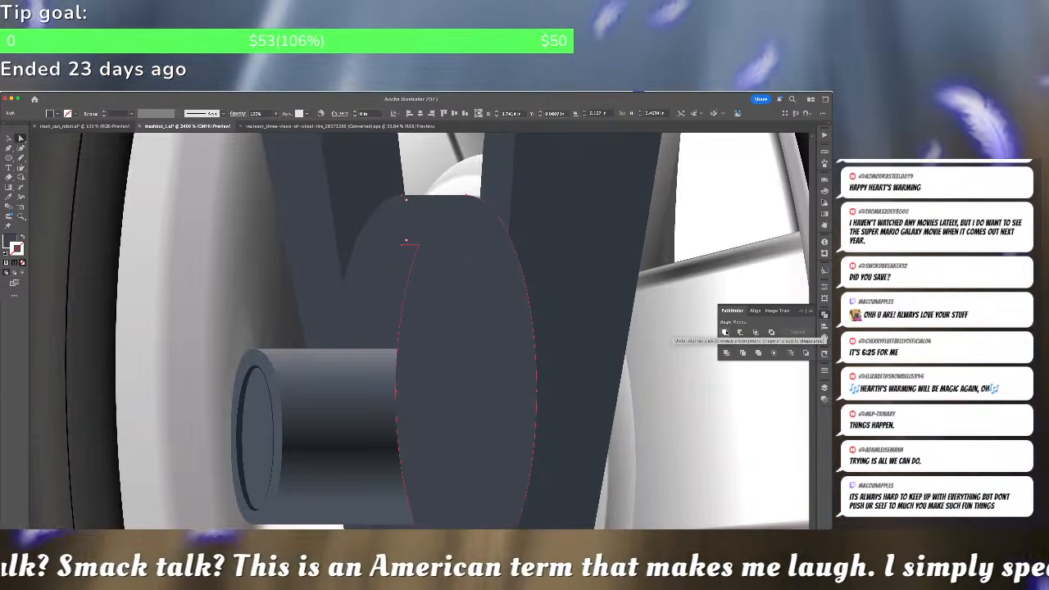
Duplicate the united slate shape in place and set the front copy's blending mode to Multiply
key("Left")
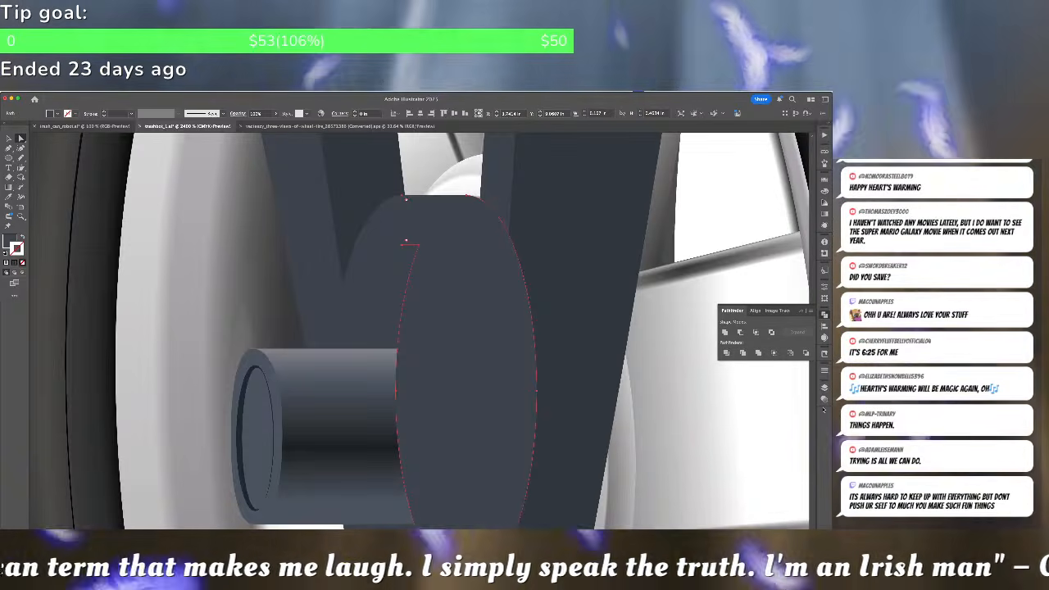
left_click(824, 399)
left_click(738, 396)
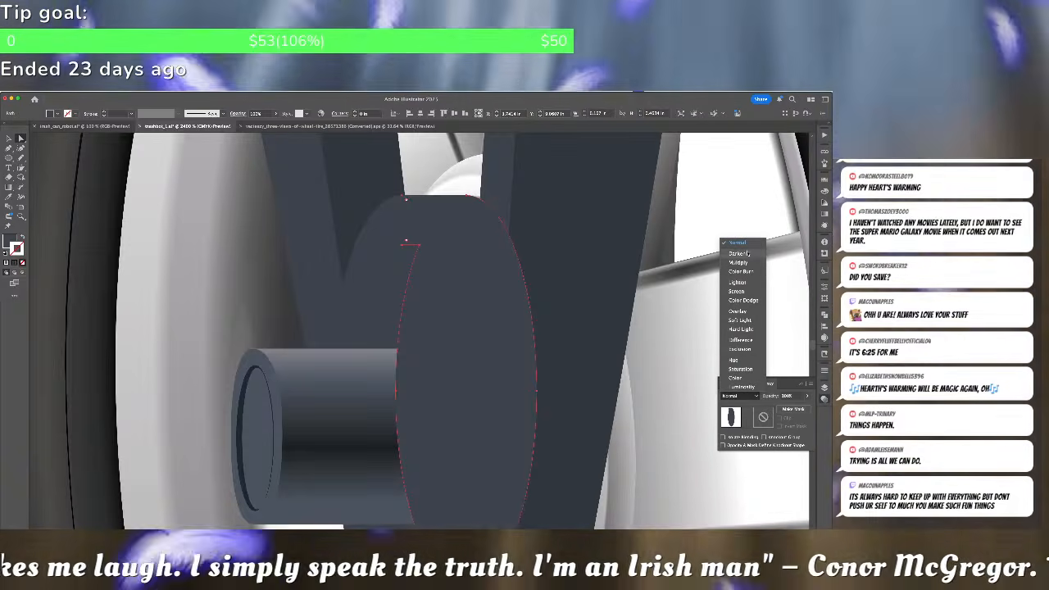
left_click(738, 262)
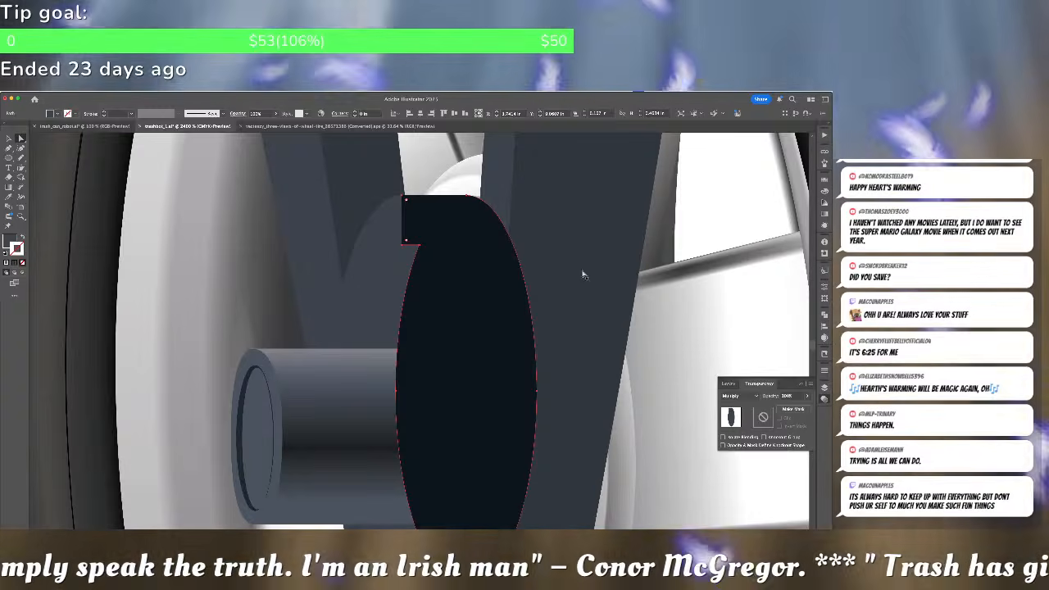
Send the Multiply shape and its solid slate copy behind the first ellipse and the axle cylinder, then deselect
key("super+shift+a")
left_click(451, 282)
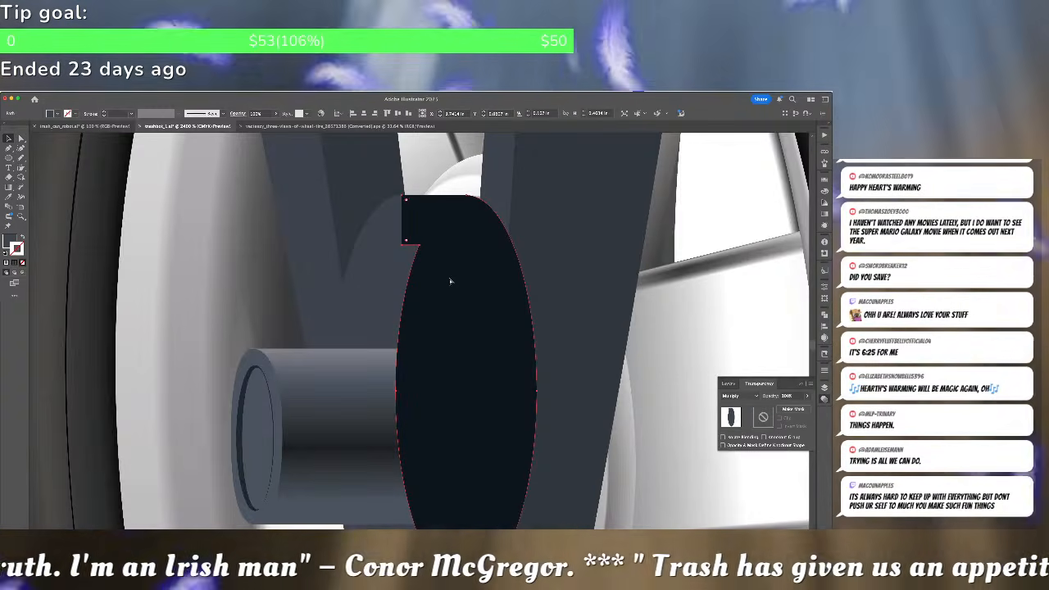
key("super+bracketleft")
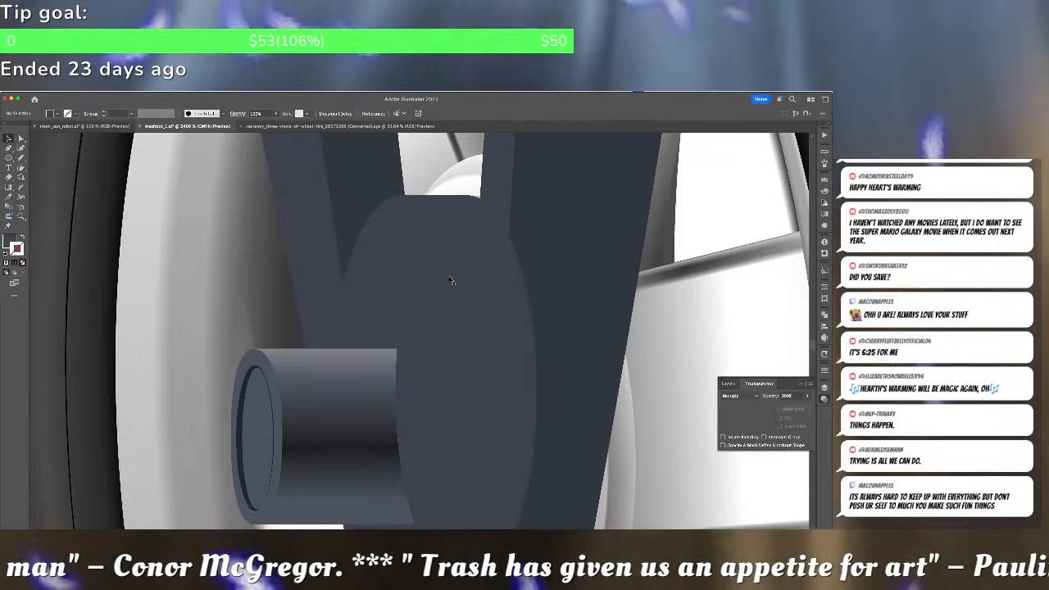
key("super+shift+a")
left_click(365, 242)
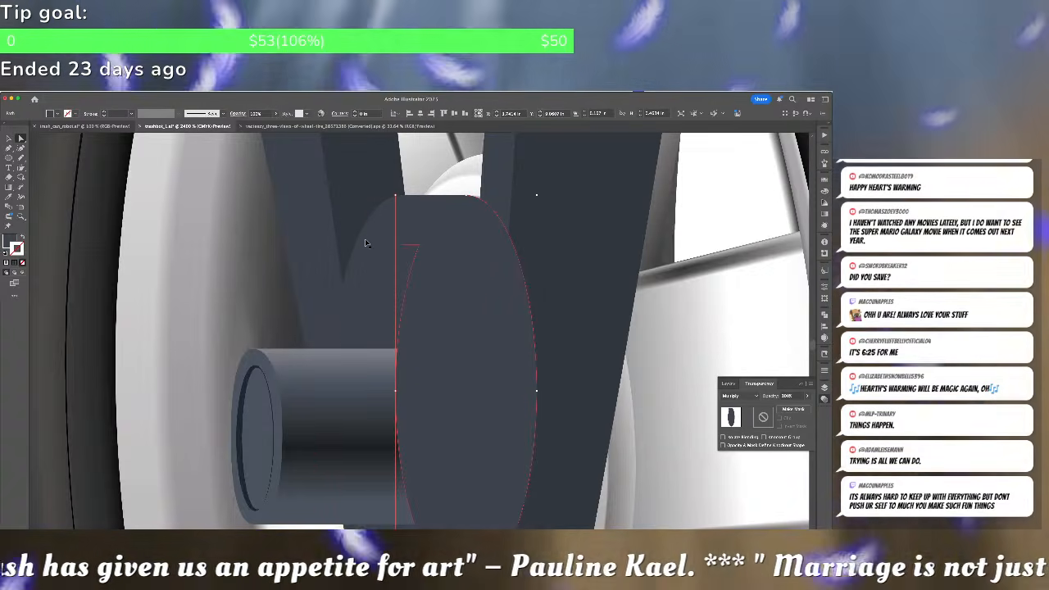
key("Delete")
left_click(447, 221)
left_click_drag(411, 243, 400, 239)
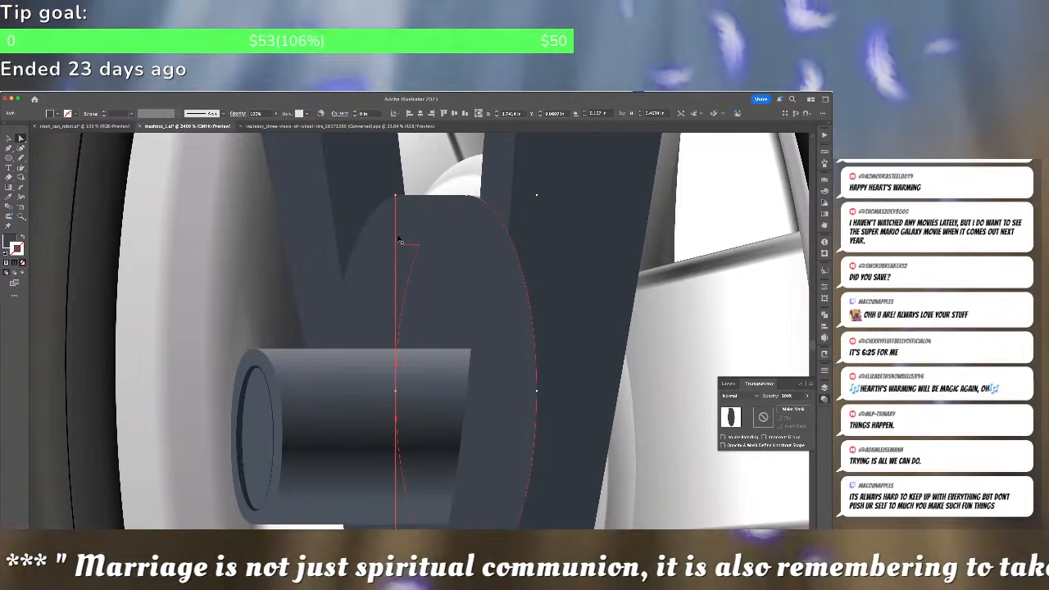
left_click_drag(399, 239, 399, 239)
key("super+shift+a")
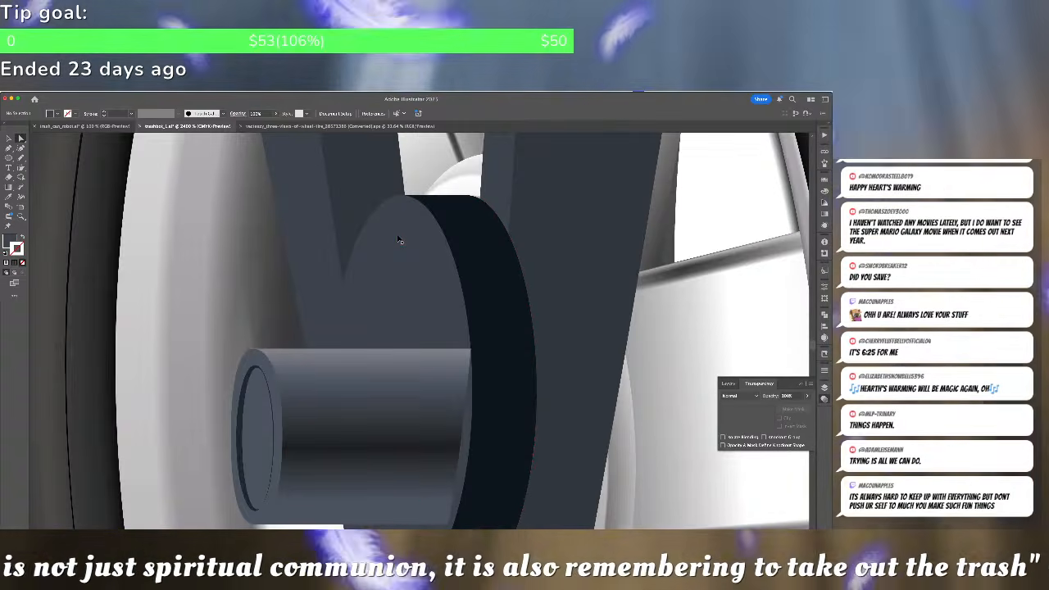
Copy the bracket shadow's semi-transparent Multiply appearance onto the dark shape beside the first ellipse, then deselect
scroll(398, 239, "down", 4)
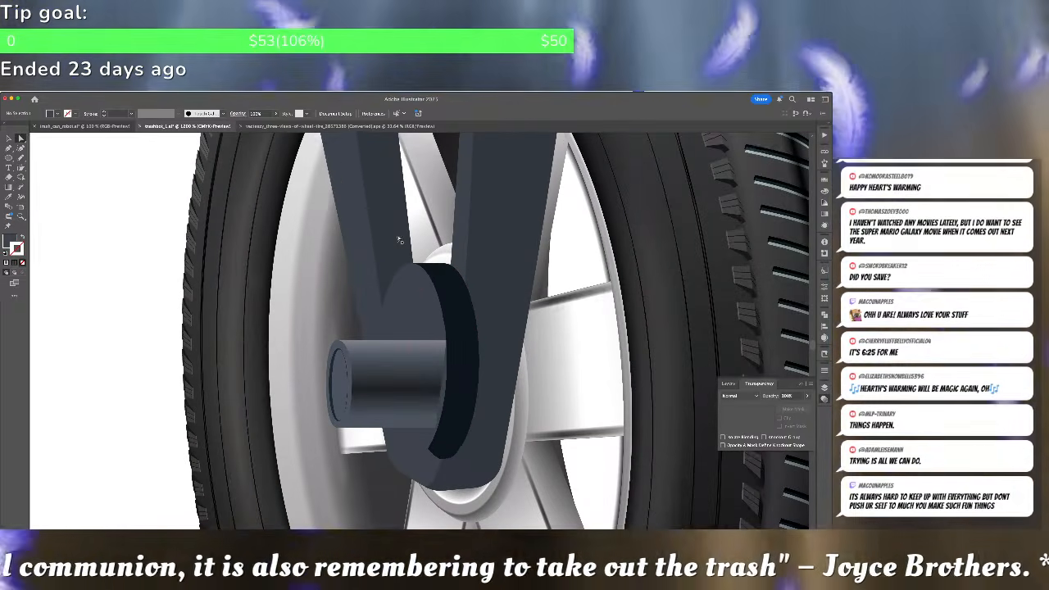
left_click(438, 277)
key("i")
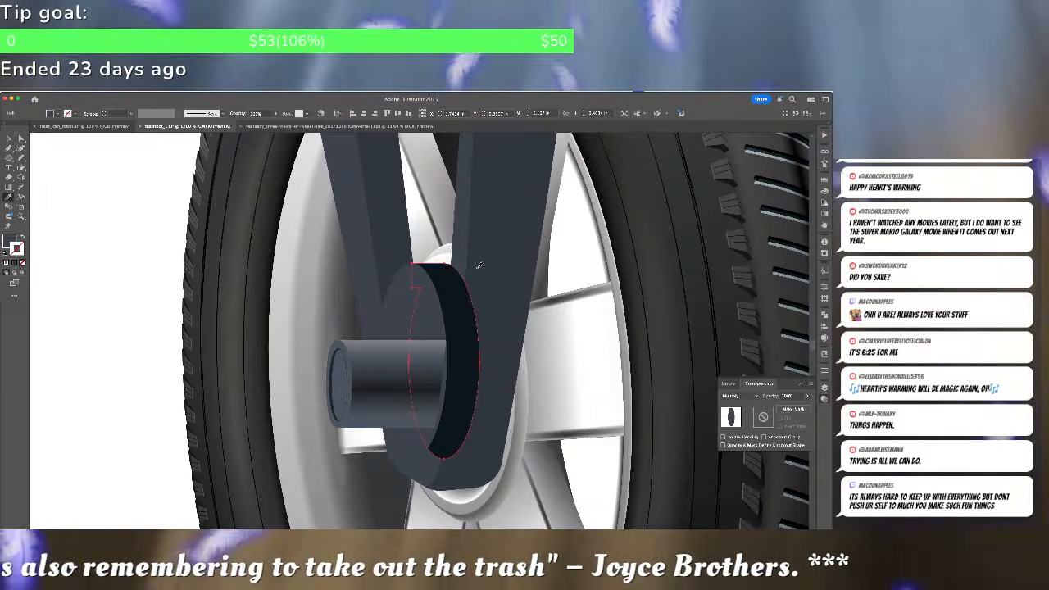
left_click(479, 265)
key("super+shift+a")
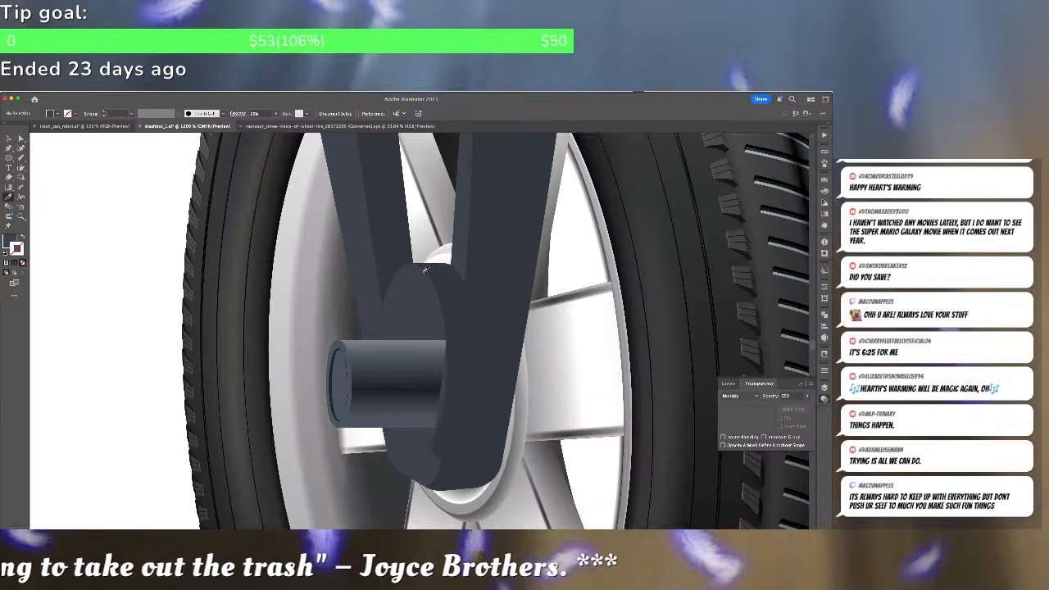
Group the shadow shape with its solid slate copy and place the group directly behind the bracket's clip group
key("v")
left_click(439, 273)
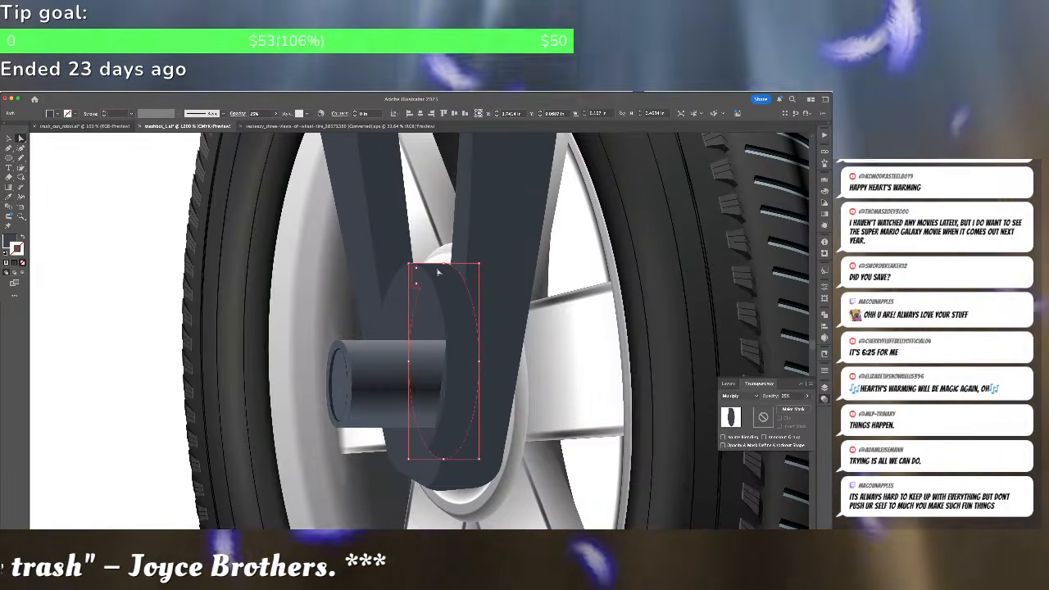
key("super+shift+a")
key("v")
left_click(439, 272)
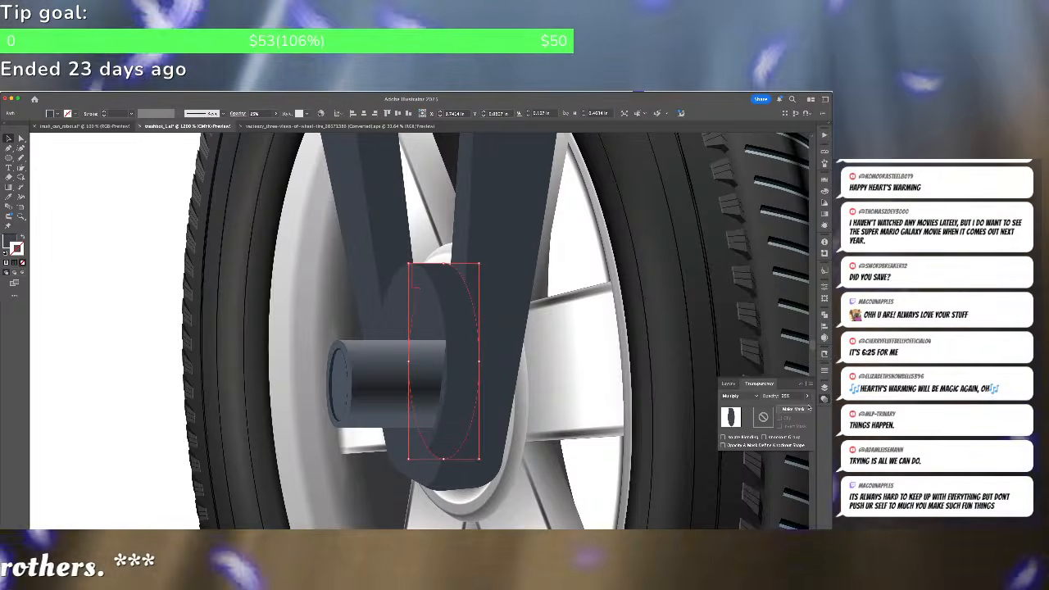
left_click(823, 389)
scroll(777, 453, "down", 4)
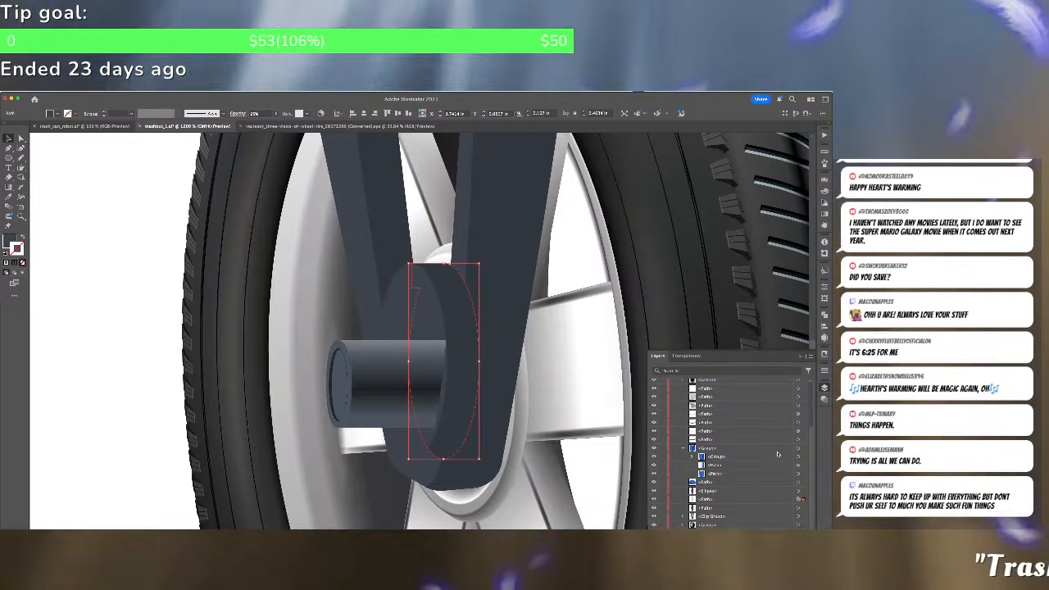
left_click(795, 506)
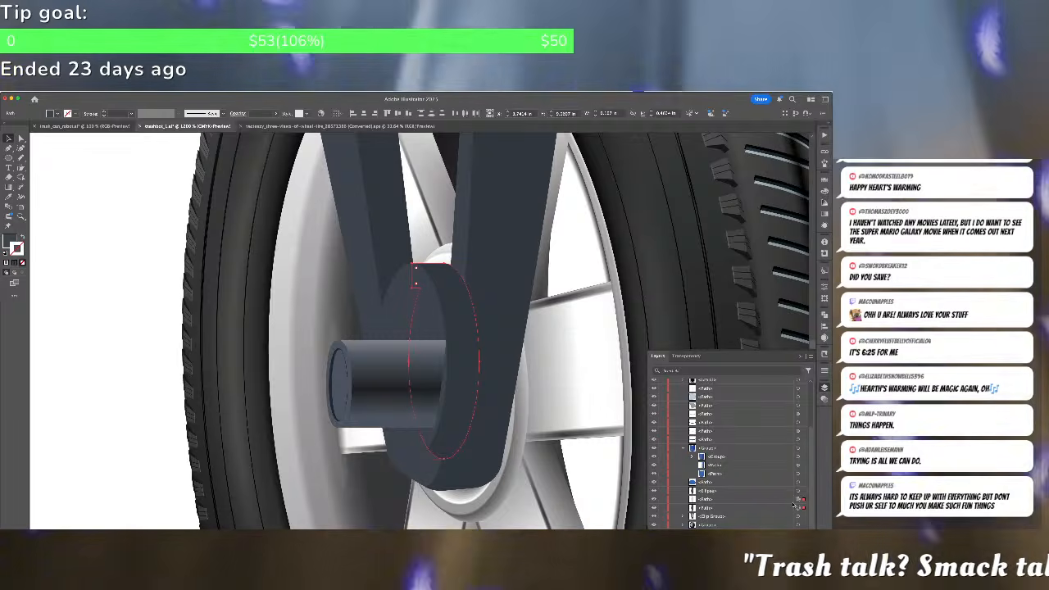
key("super+g")
key("super+[")
key("super+[")
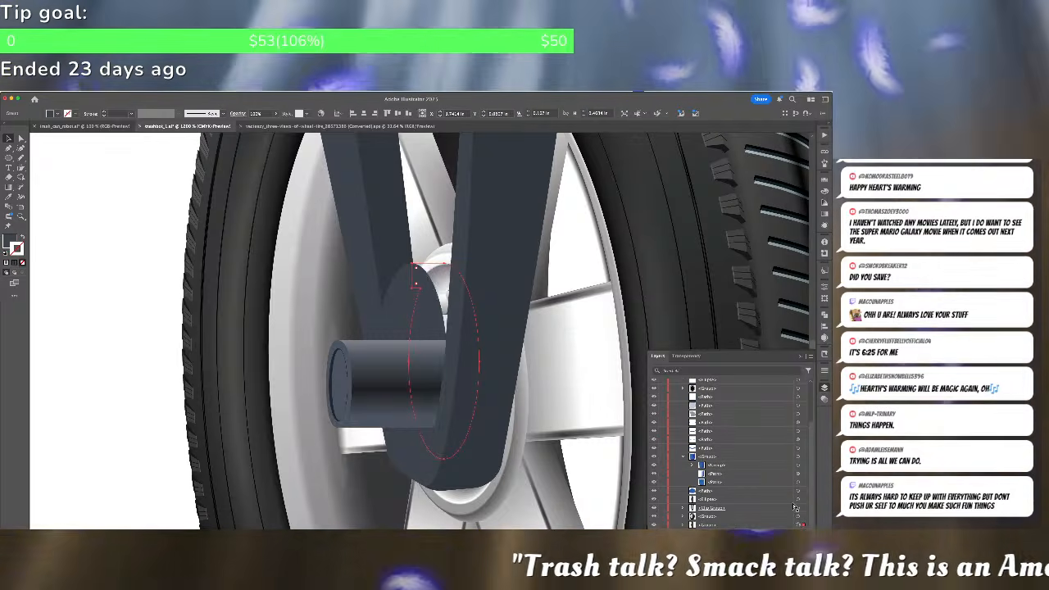
key("super+]")
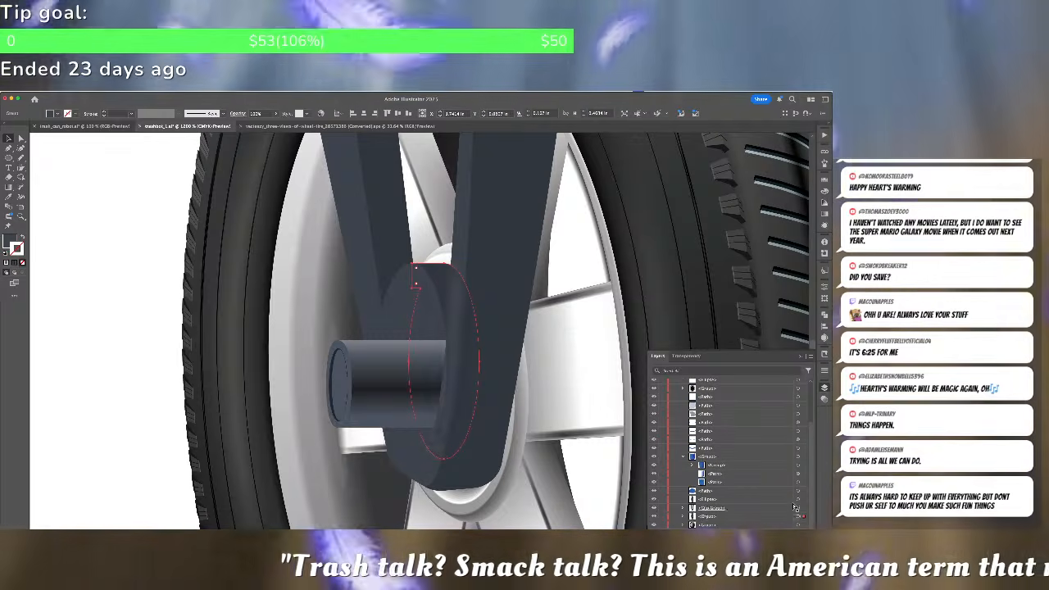
Enter the axle cylinder's opacity mask and draw a tall, narrow ellipse across the cylinder's inner end
key("a")
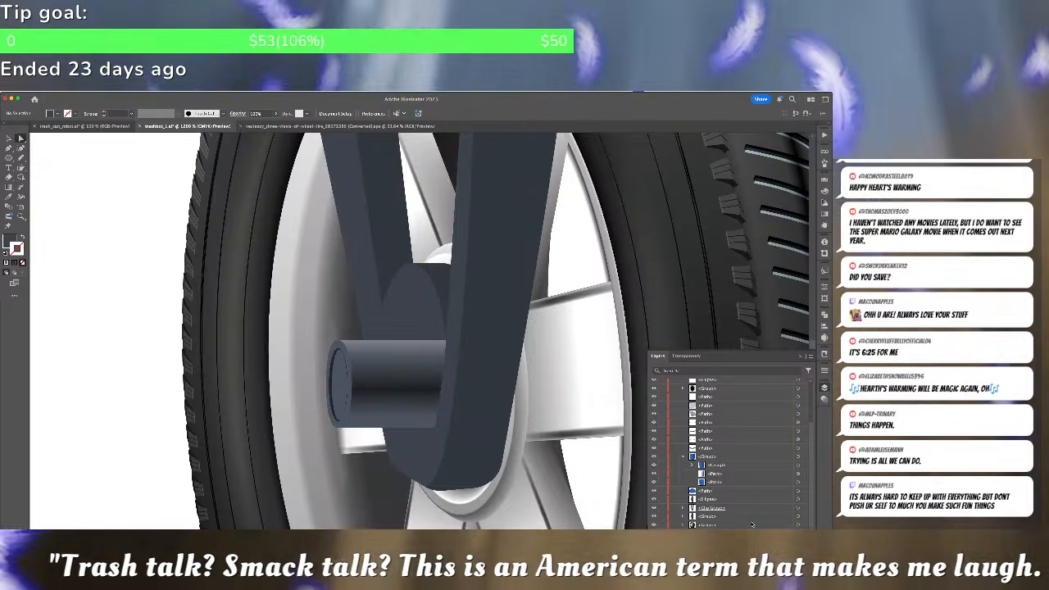
left_click(427, 392)
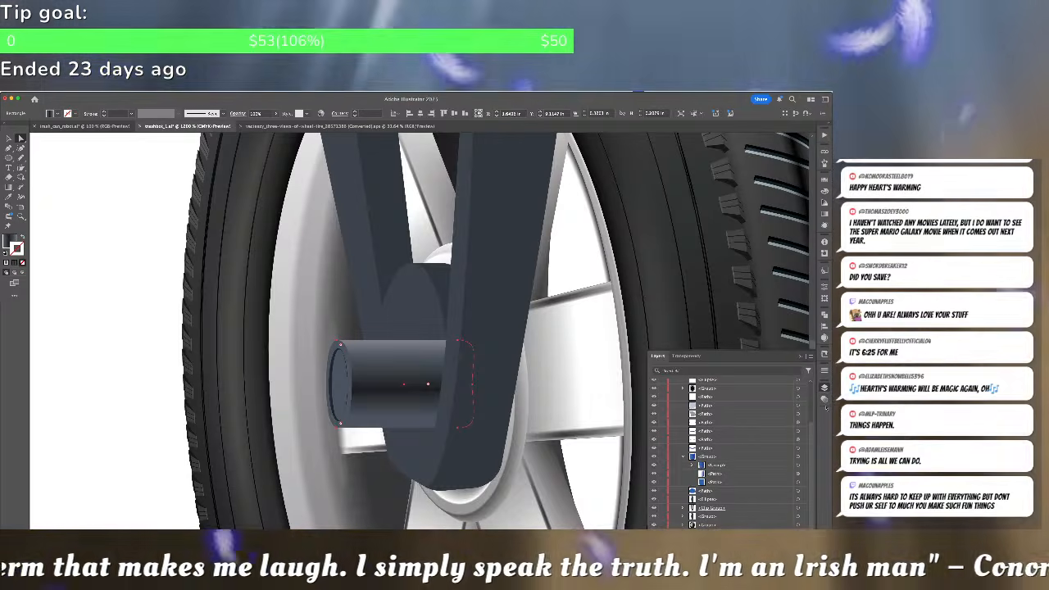
left_click(823, 399)
left_click(763, 417)
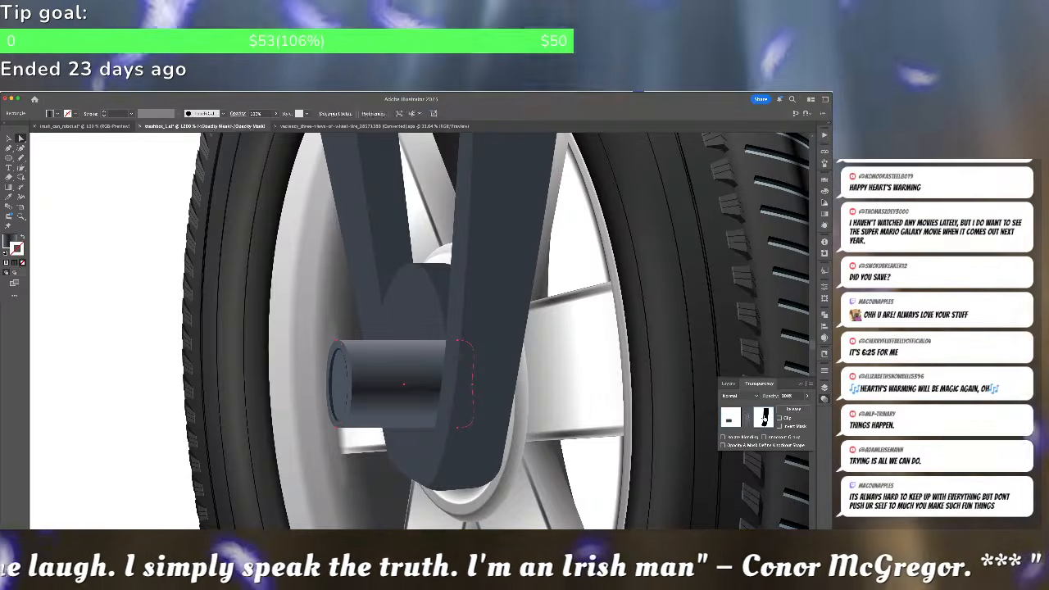
left_click(8, 157)
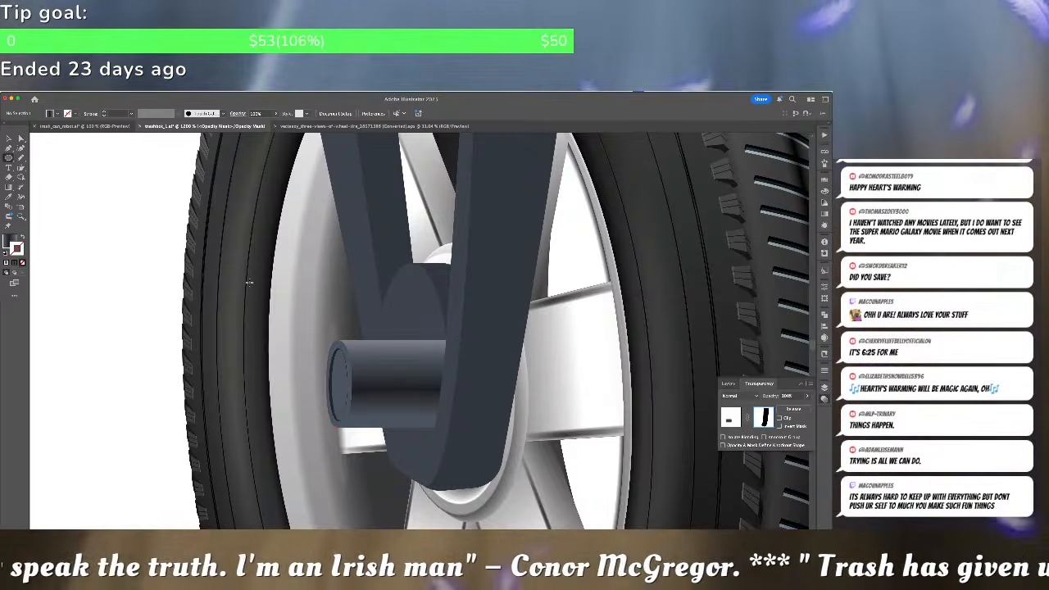
left_click_drag(395, 310, 435, 435)
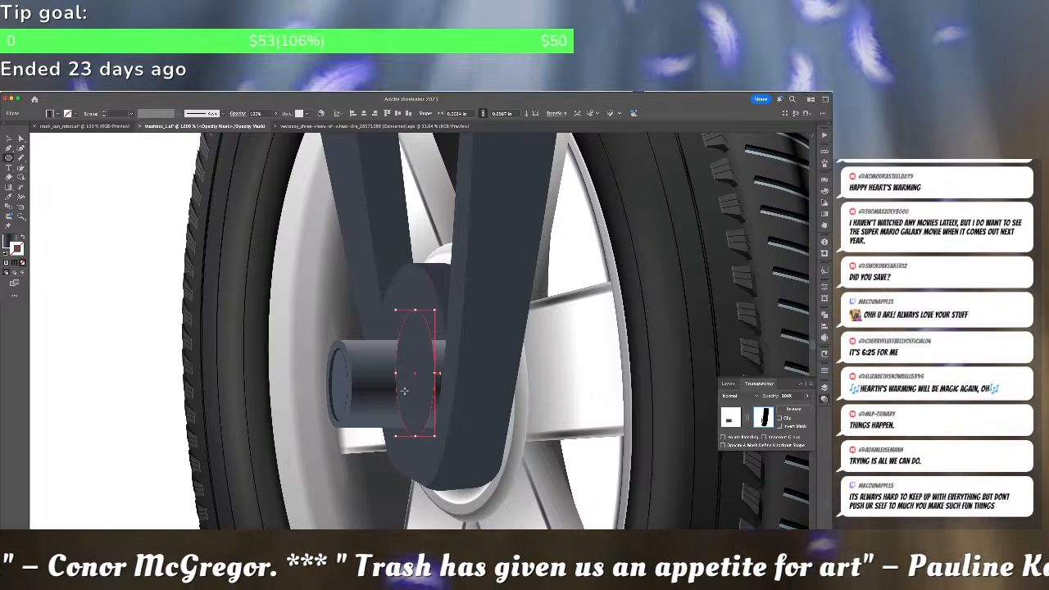
Give the mask ellipse a black fill without stroke, widen it slightly and lower it to centre on the cylinder
key("shift+x")
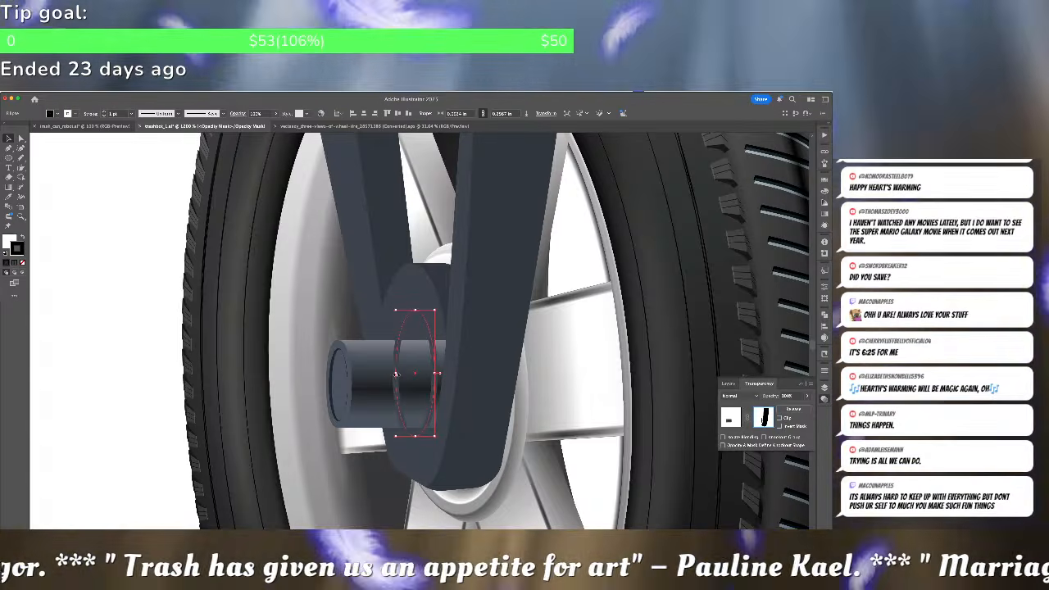
key("shift+x")
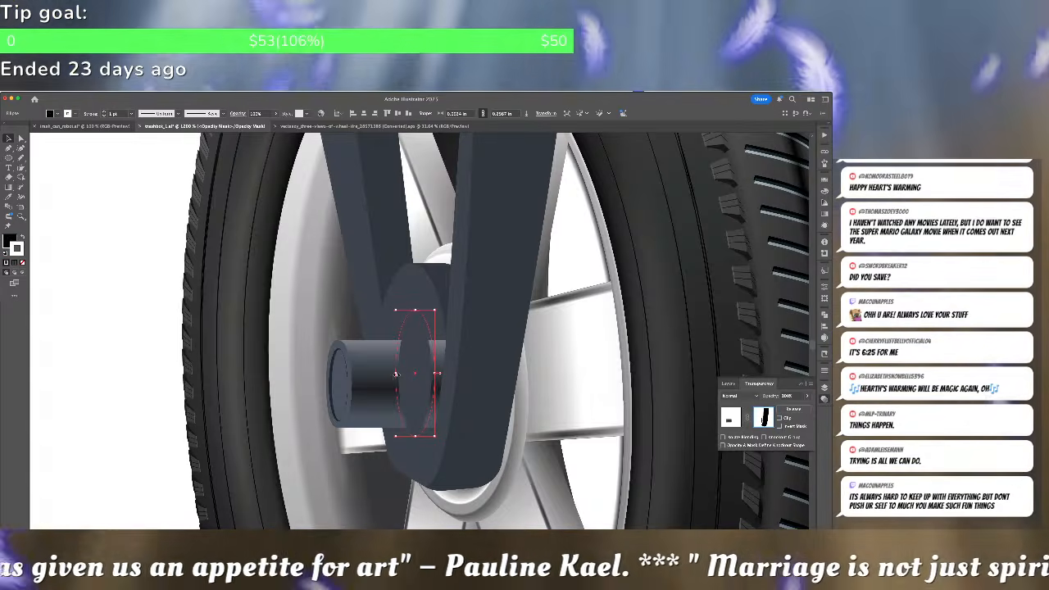
key("slash")
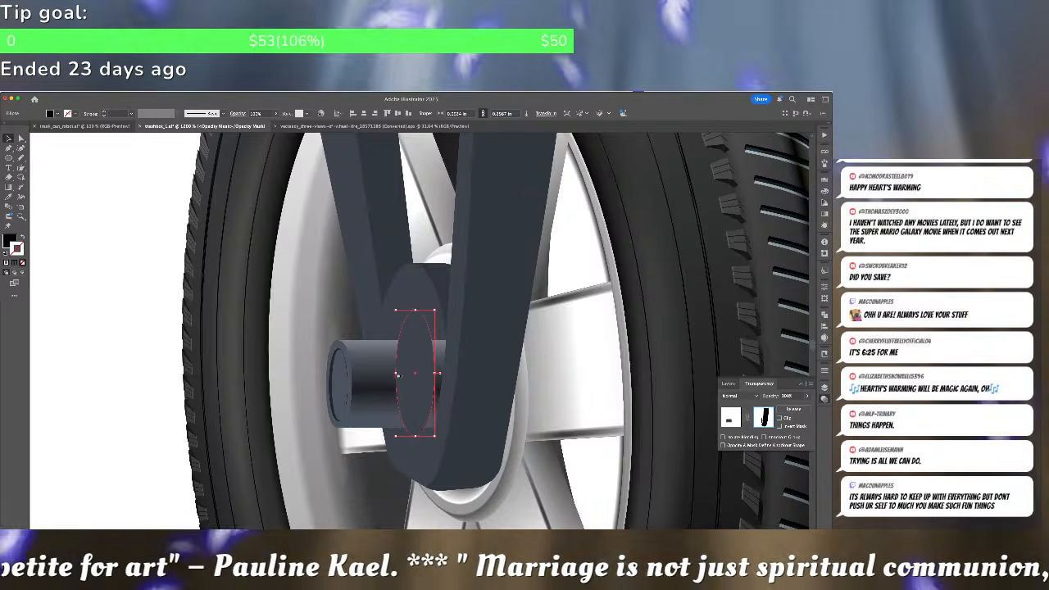
left_click_drag(395, 375, 392, 374)
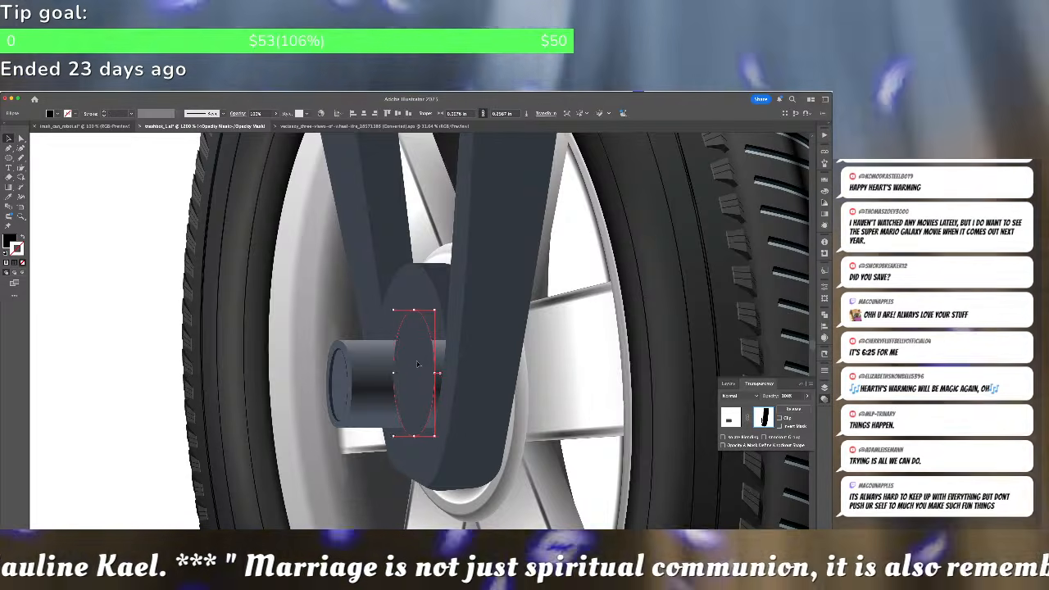
key("Down")
key("Down")
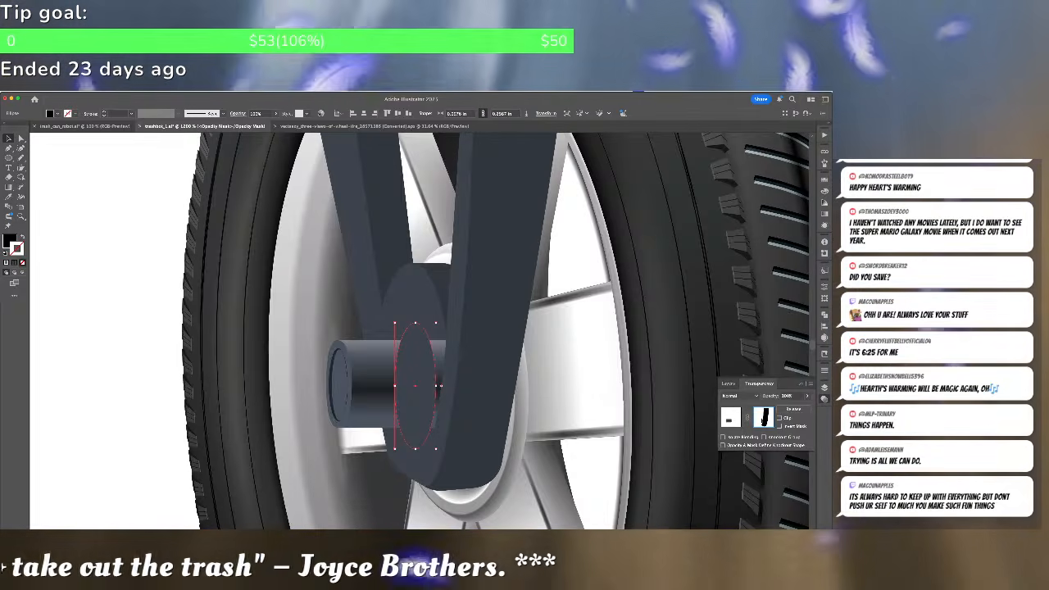
Reshape the mask ellipse into a crescent by moving its outer anchor past the inner one, with corner ends and a rounded back
key("a")
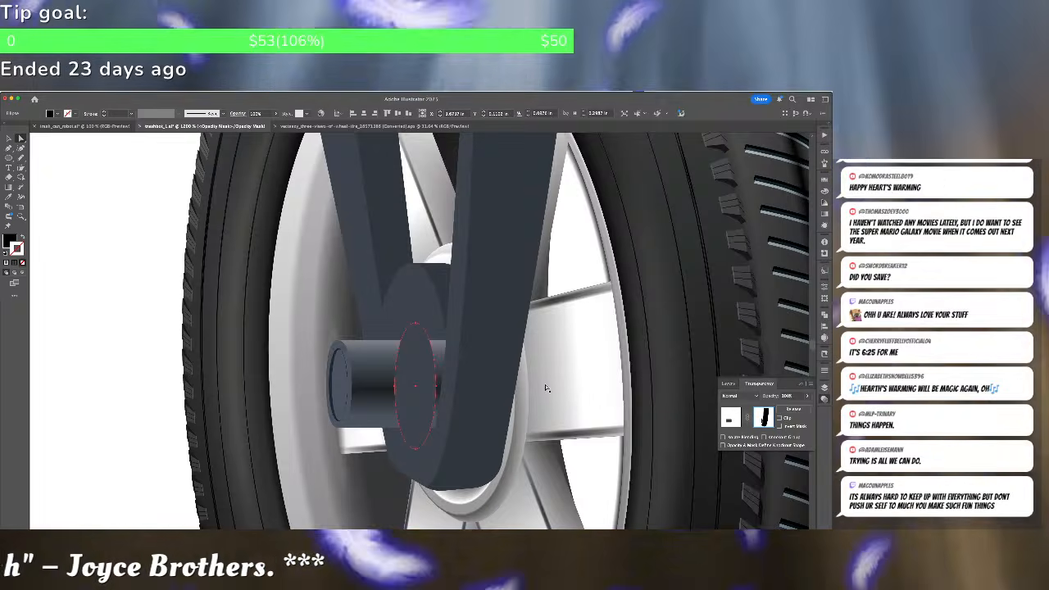
left_click_drag(395, 387, 470, 385)
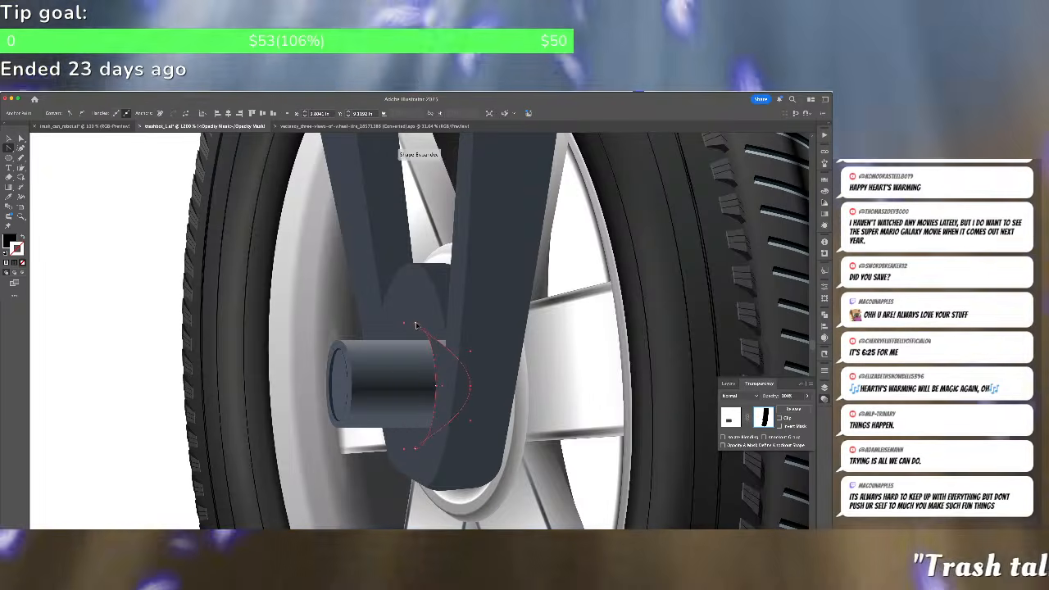
left_click(416, 326)
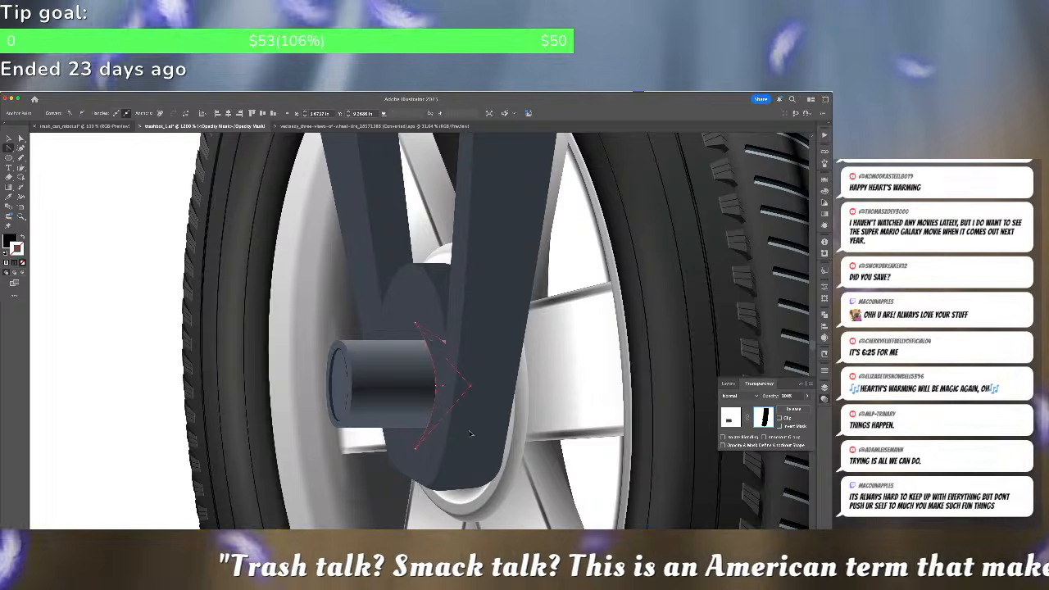
left_click(470, 386)
left_click_drag(467, 443, 467, 449)
left_click_drag(480, 310, 480, 304)
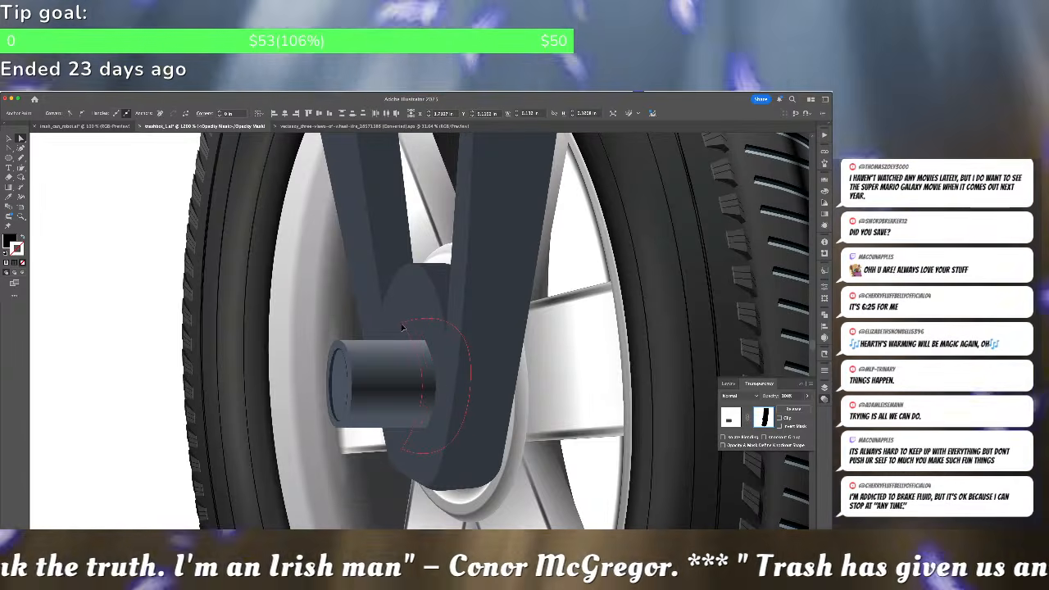
Fit the crescent's two tips to the cylinder's upper and lower edges, then leave the opacity mask
left_click(404, 326)
left_click(399, 321)
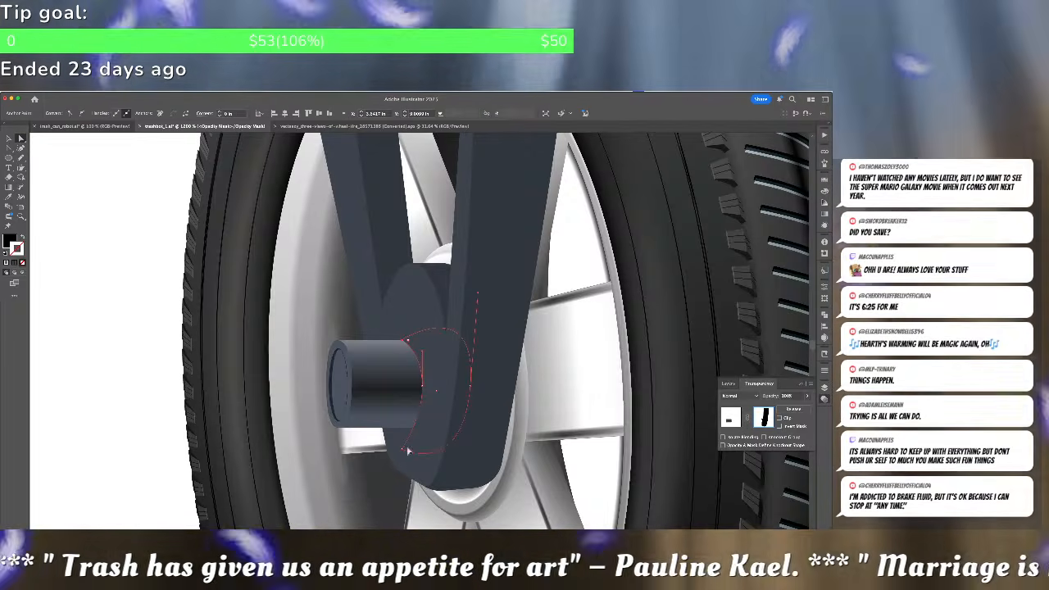
left_click_drag(407, 450, 400, 430)
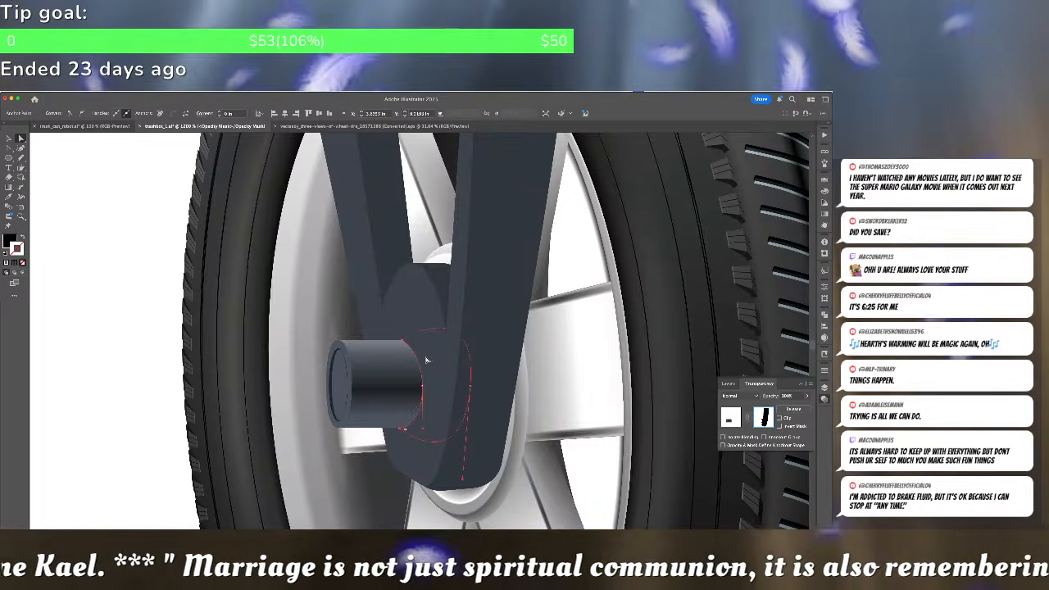
left_click(427, 393)
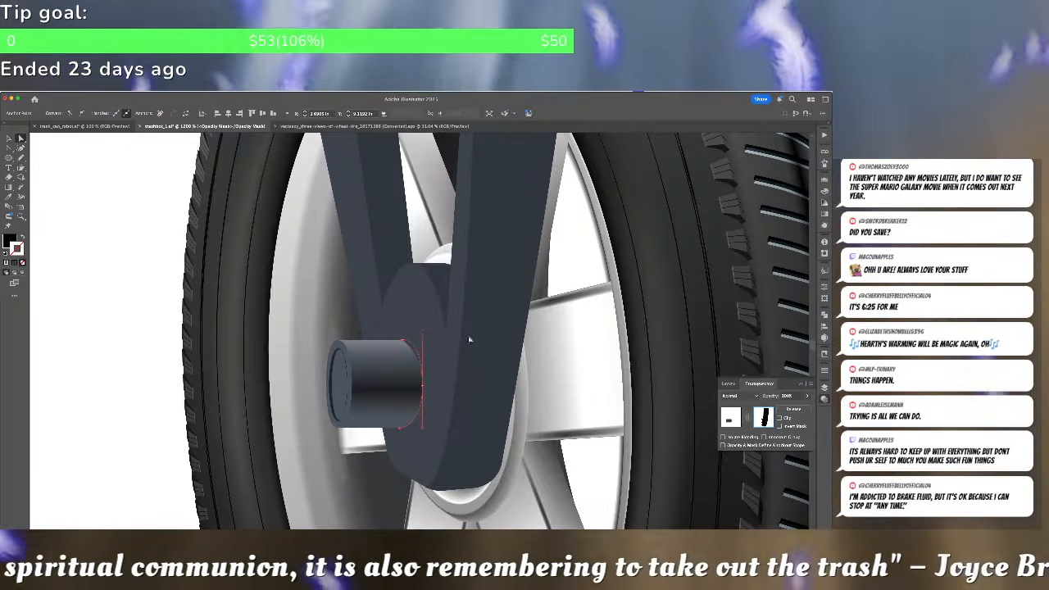
left_click(605, 357)
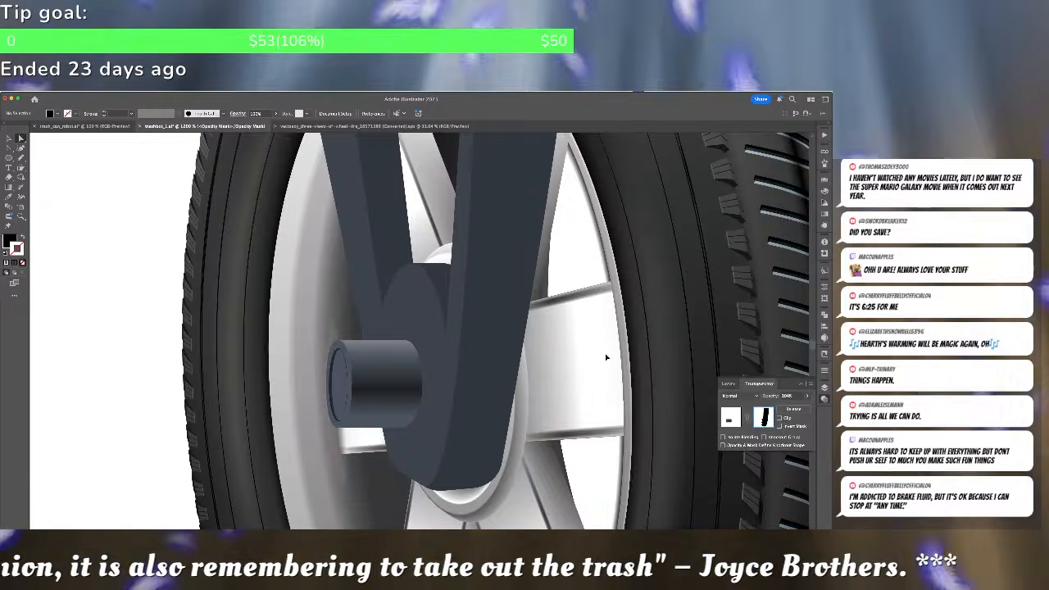
key("ctrl+minus")
key("ctrl+minus")
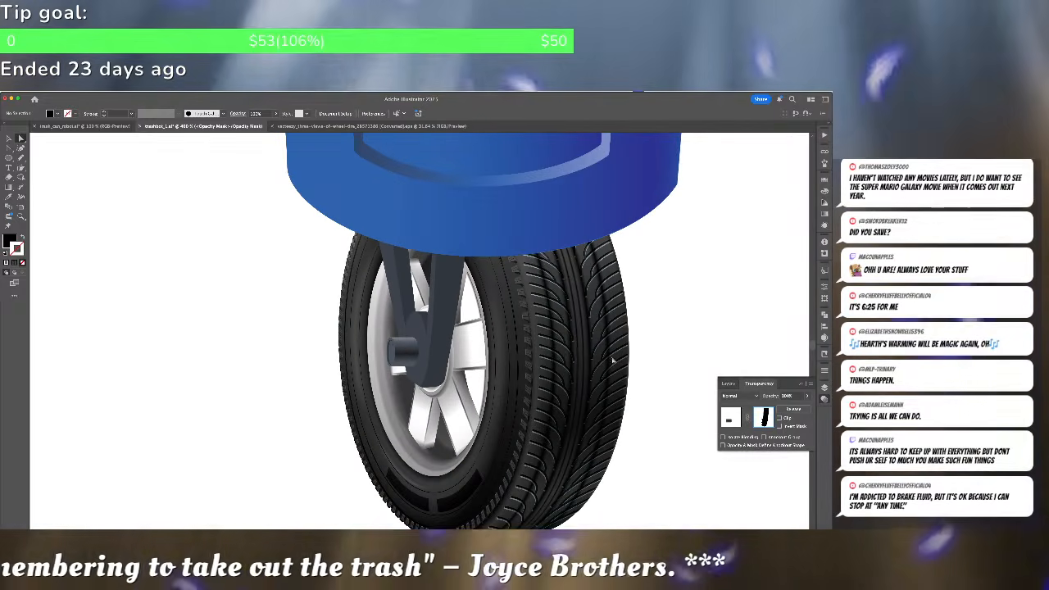
left_click(616, 361)
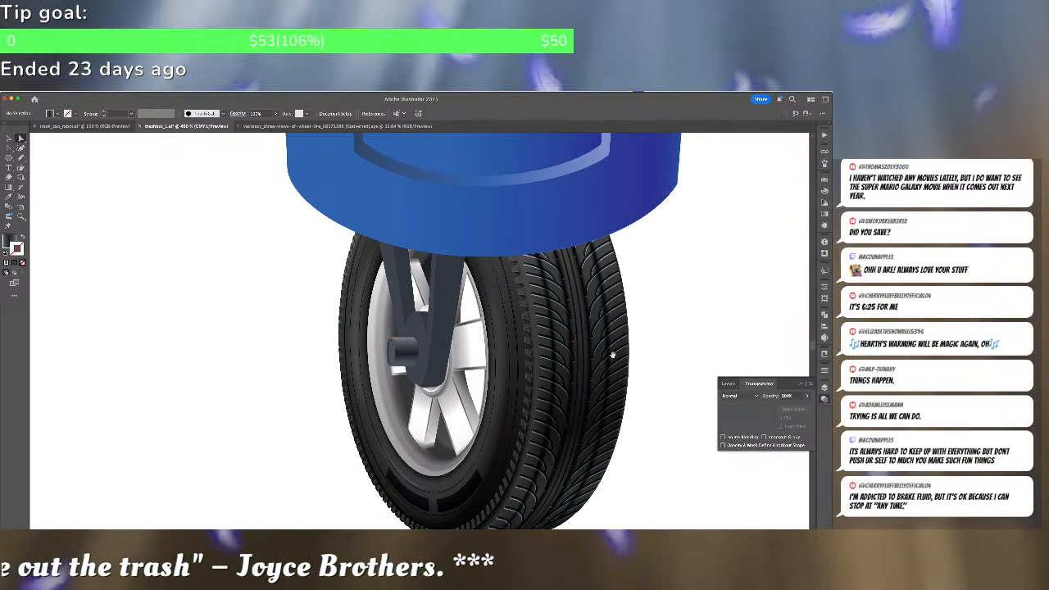
Examine the whole robot illustration from dome to wheel to judge how the fork and axle look
left_click_drag(611, 352, 528, 384)
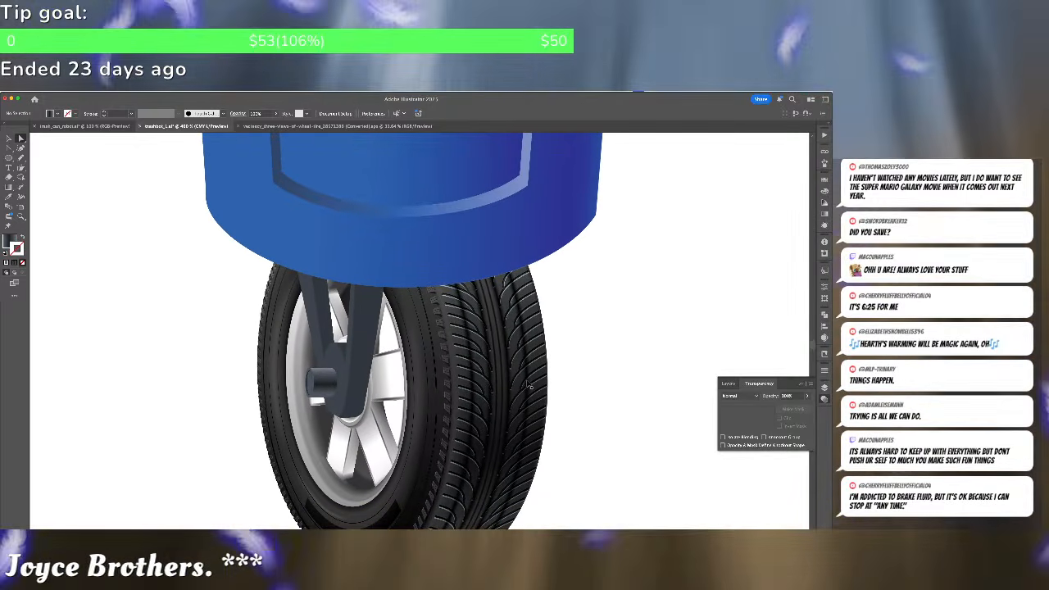
key("ctrl+minus")
key("ctrl+minus")
key("ctrl+minus")
key("ctrl+minus")
key("ctrl+minus")
key("ctrl+minus")
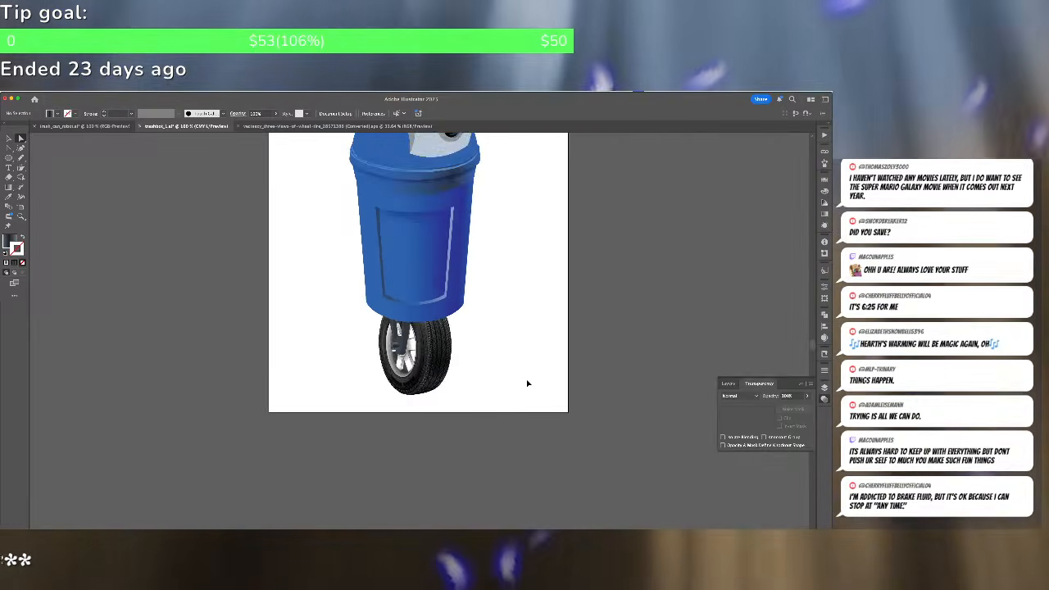
key("ctrl+minus")
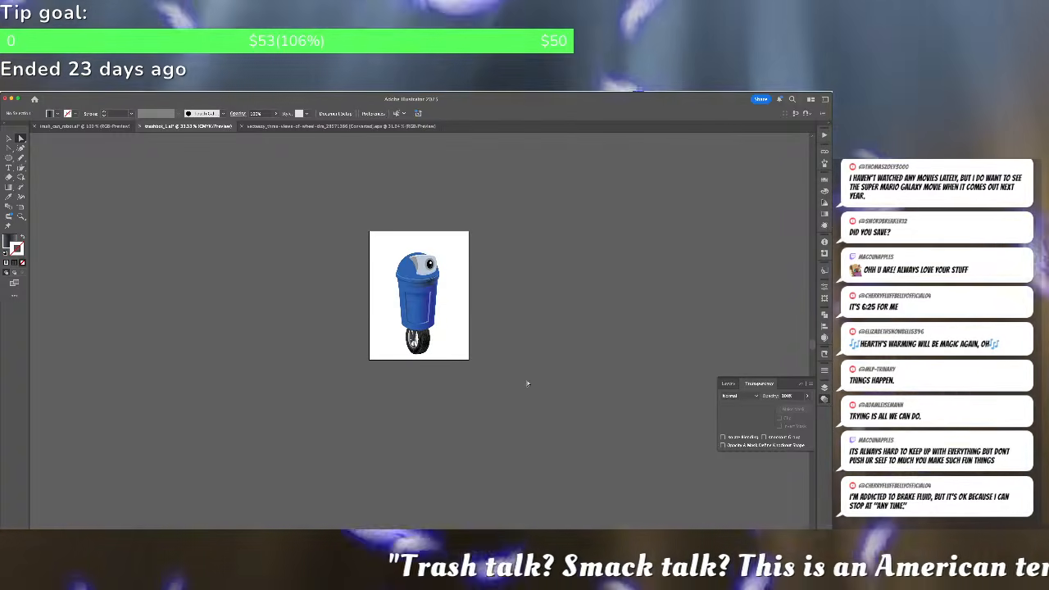
key("ctrl+plus")
key("ctrl+plus")
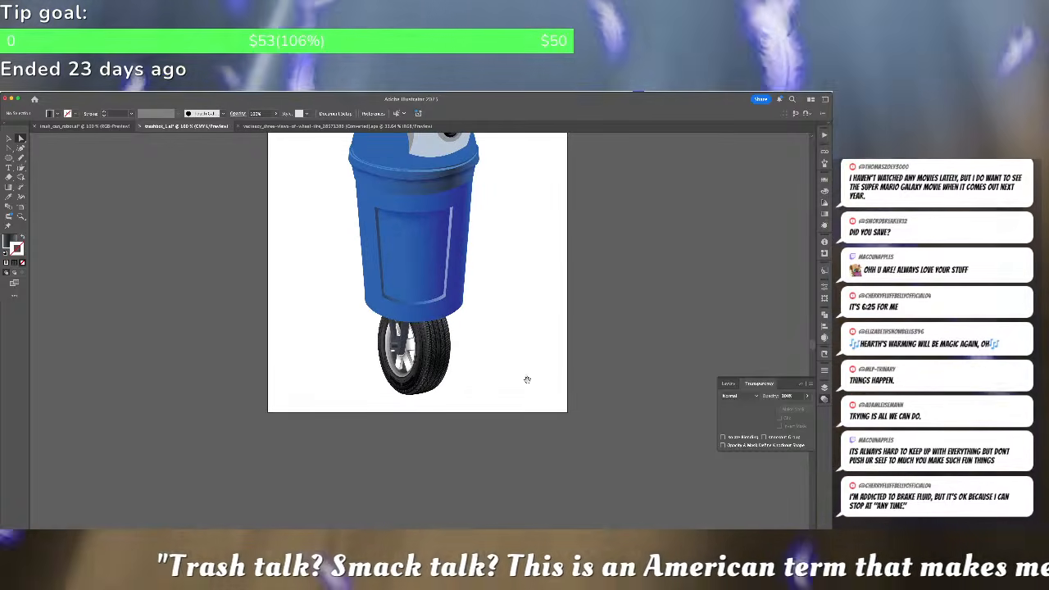
left_click_drag(539, 285, 518, 425)
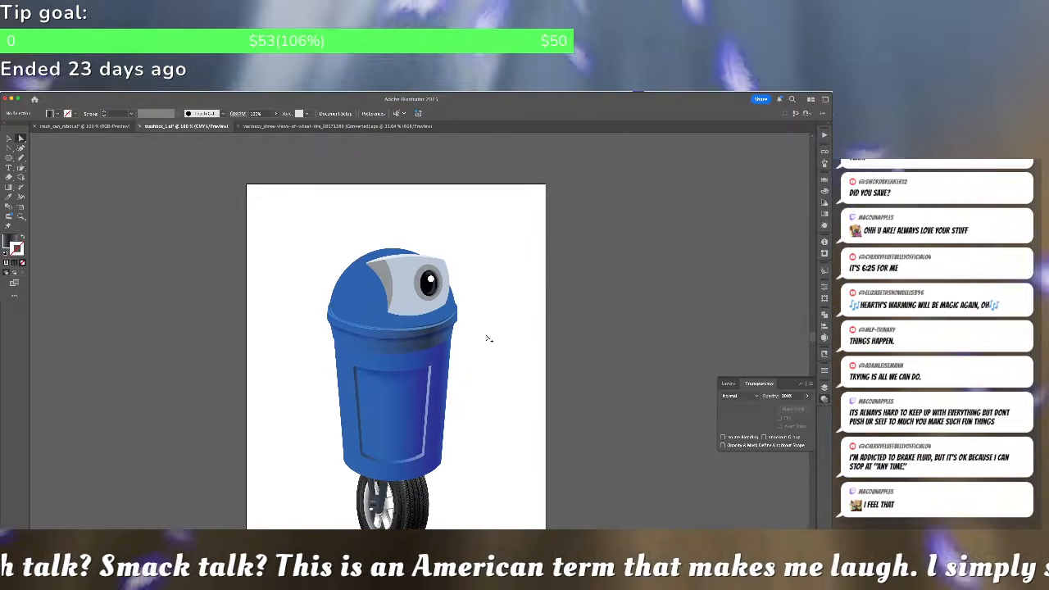
left_click_drag(482, 356, 500, 338)
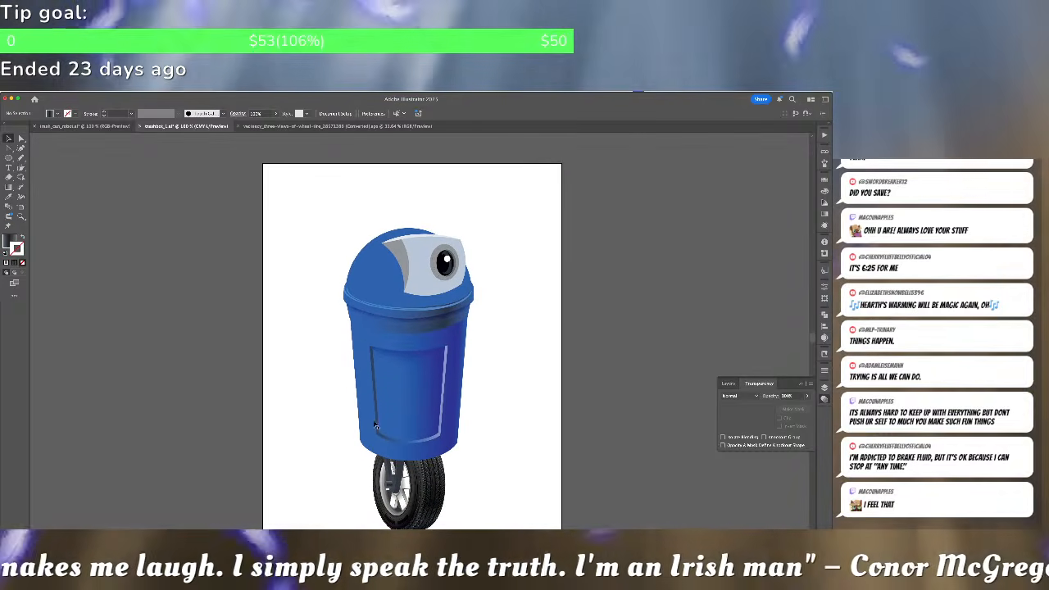
scroll(460, 487, "down", 1)
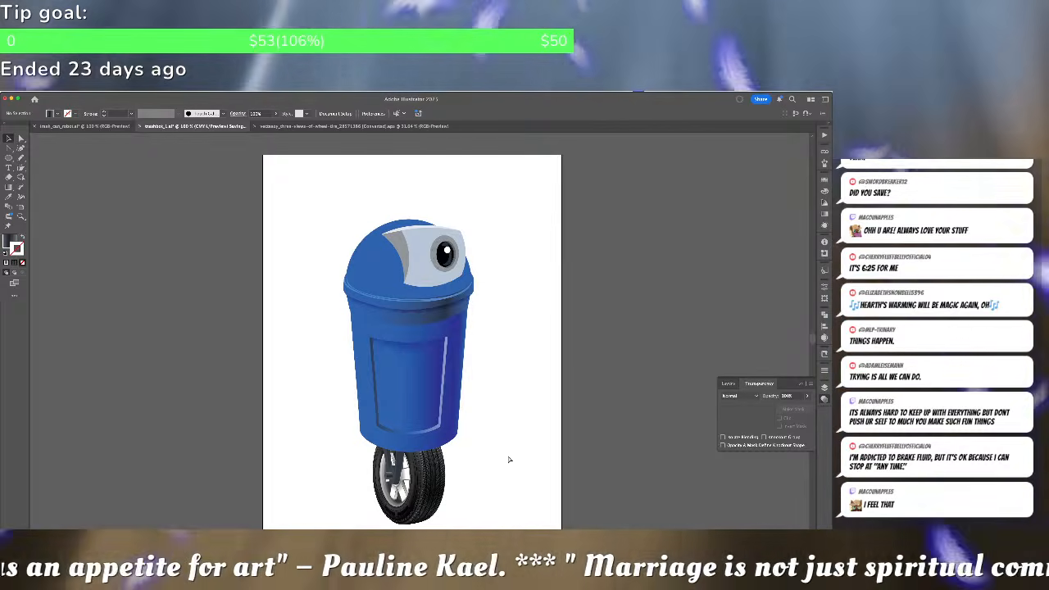
Save trashbot_1.ai and close all open documents, discarding the changes to trash_can_robot.ai
key("ctrl+s")
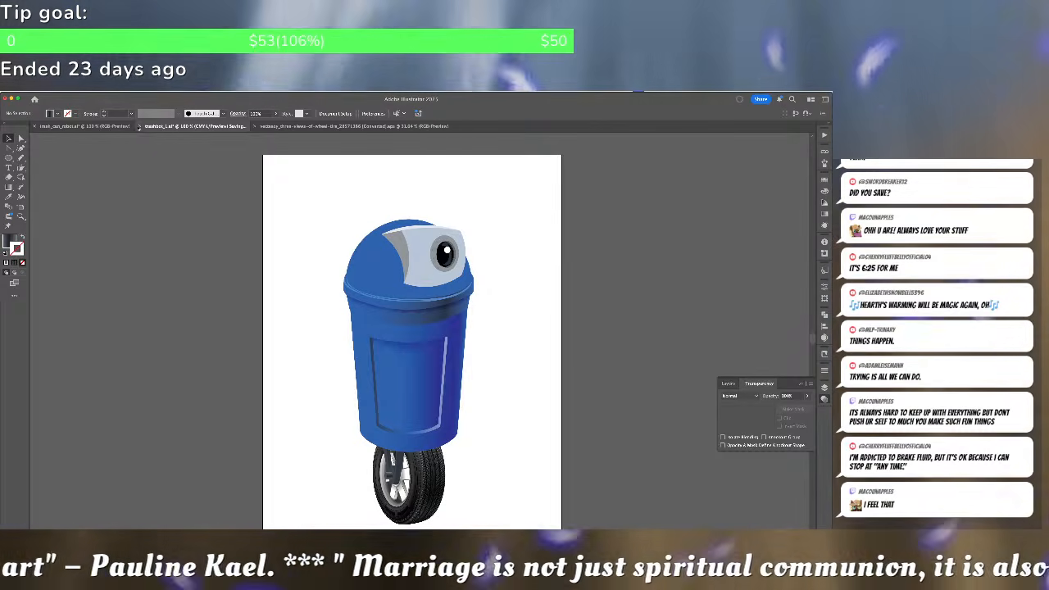
left_click(138, 126)
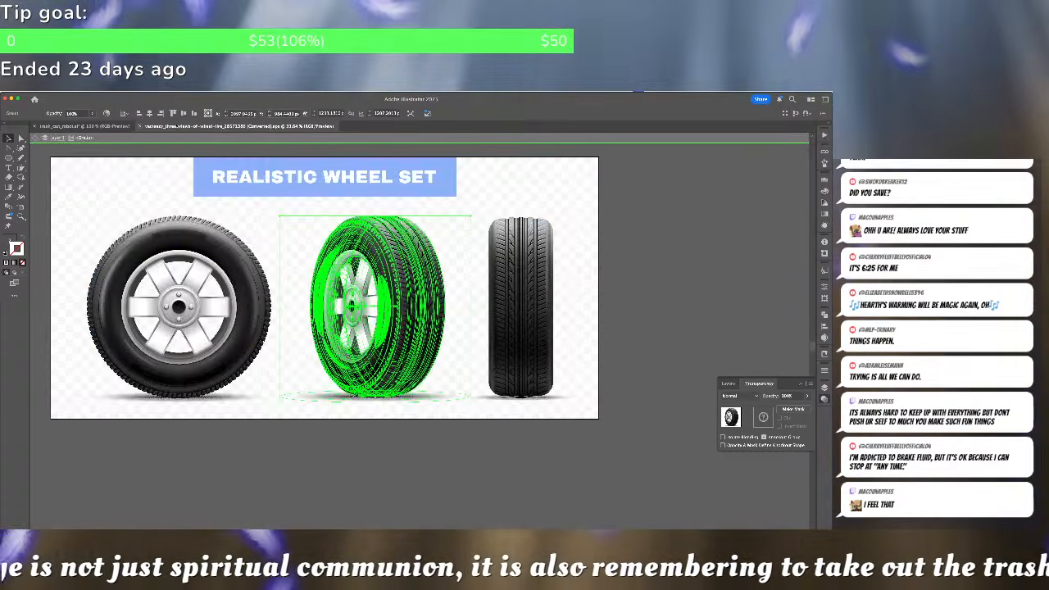
left_click(141, 126)
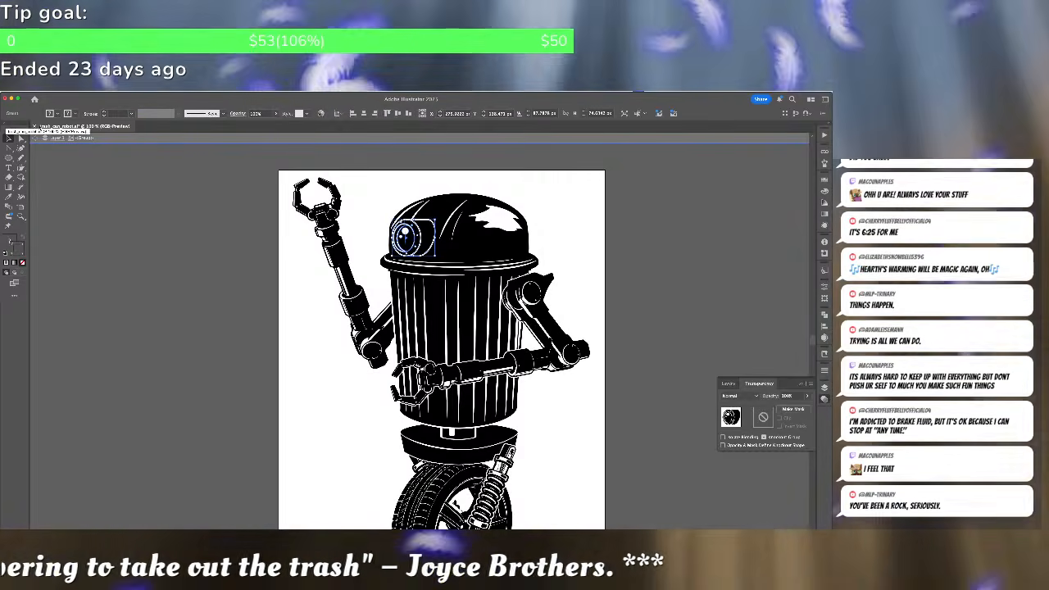
left_click(36, 126)
left_click(422, 342)
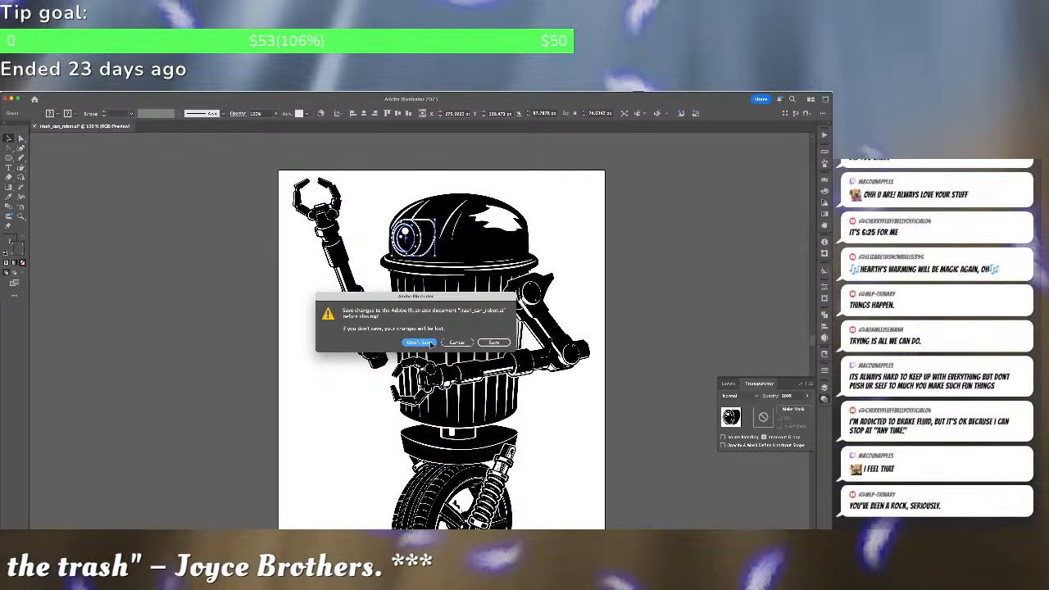
Open G5_friendship_fellowship.ai, applying one choice to all missing linked files, and bring the rows of orange pony poses into view
scroll(464, 328, "down", 3)
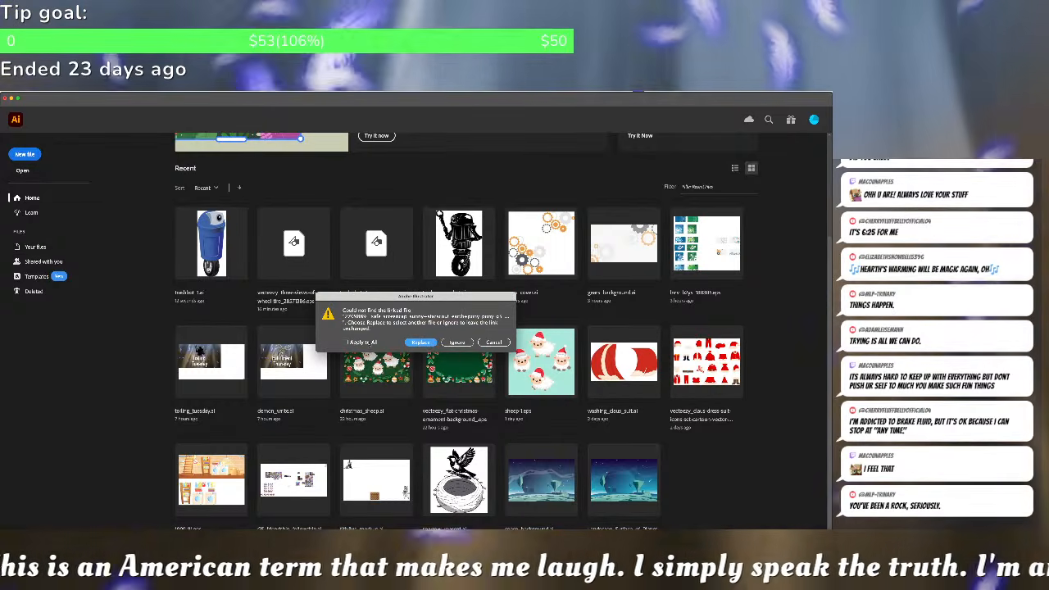
left_click(346, 342)
key("Return")
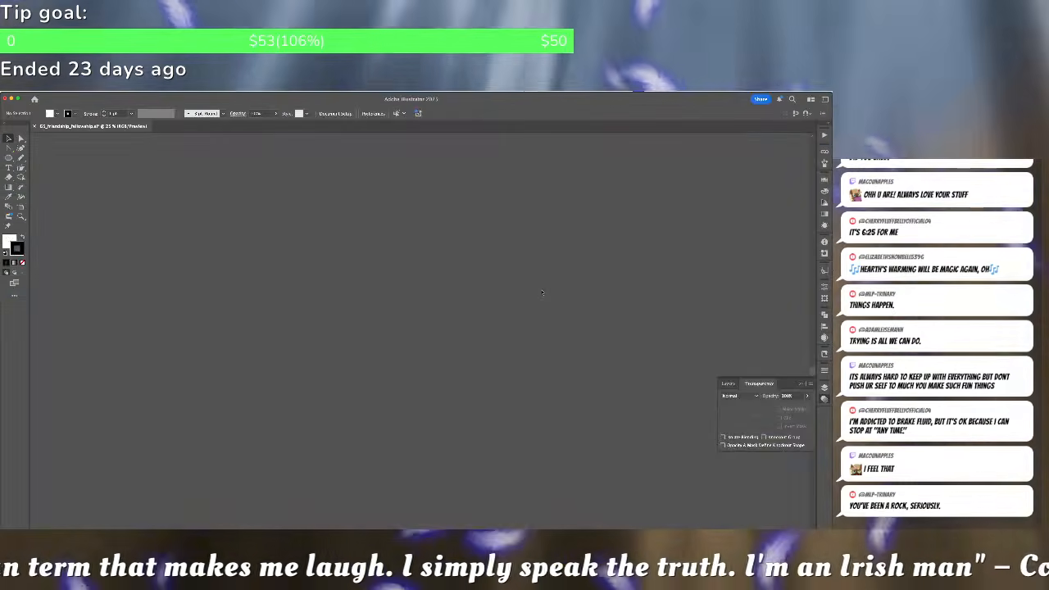
scroll(309, 361, "up", 5)
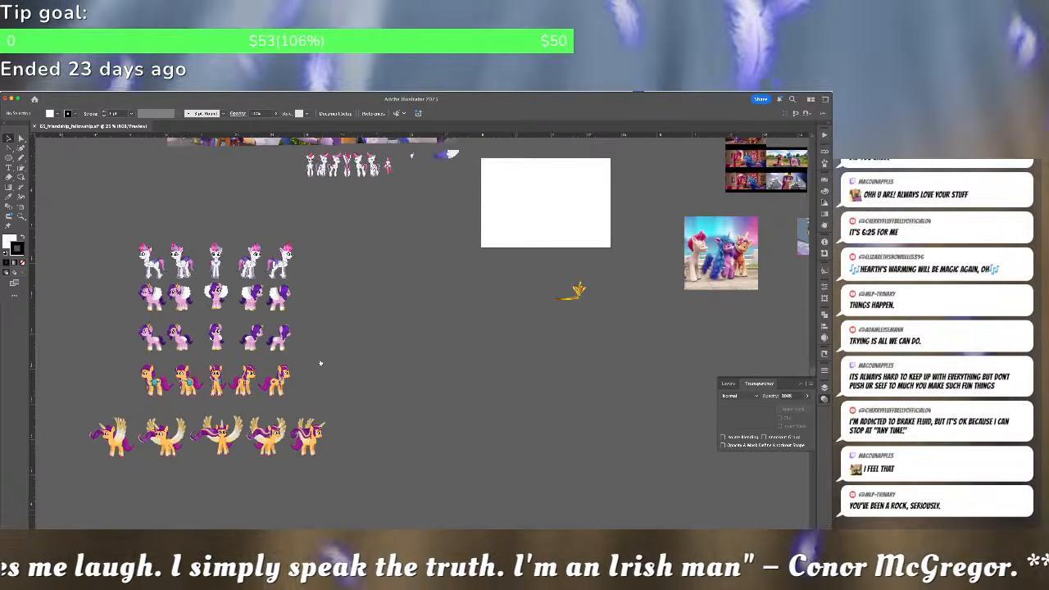
scroll(371, 329, "up", 3)
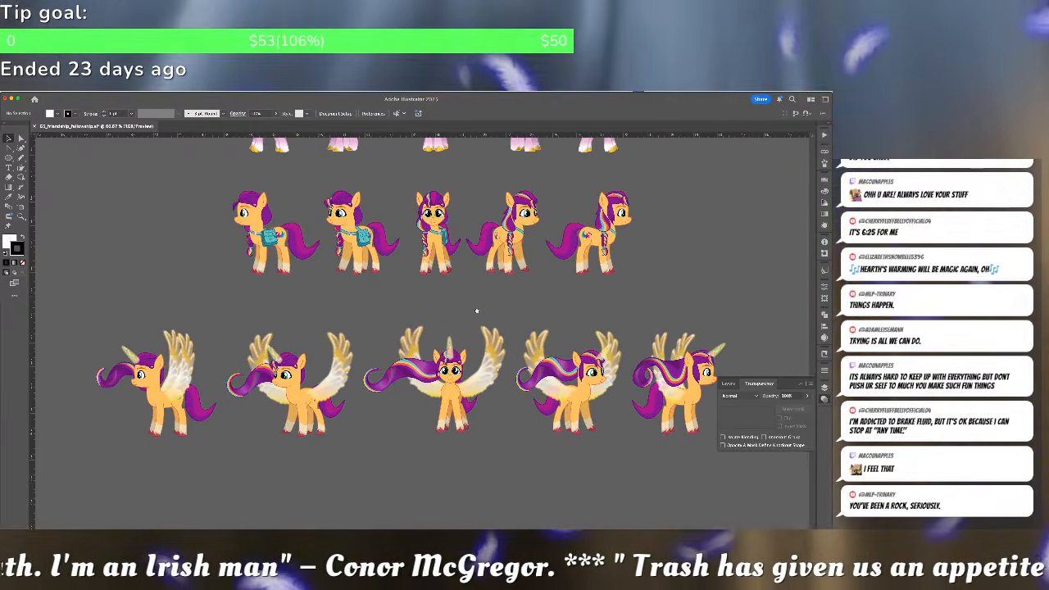
Examine the rows of orange, purple and white pony poses and the reference screenshots placed above them
left_click_drag(477, 310, 446, 318)
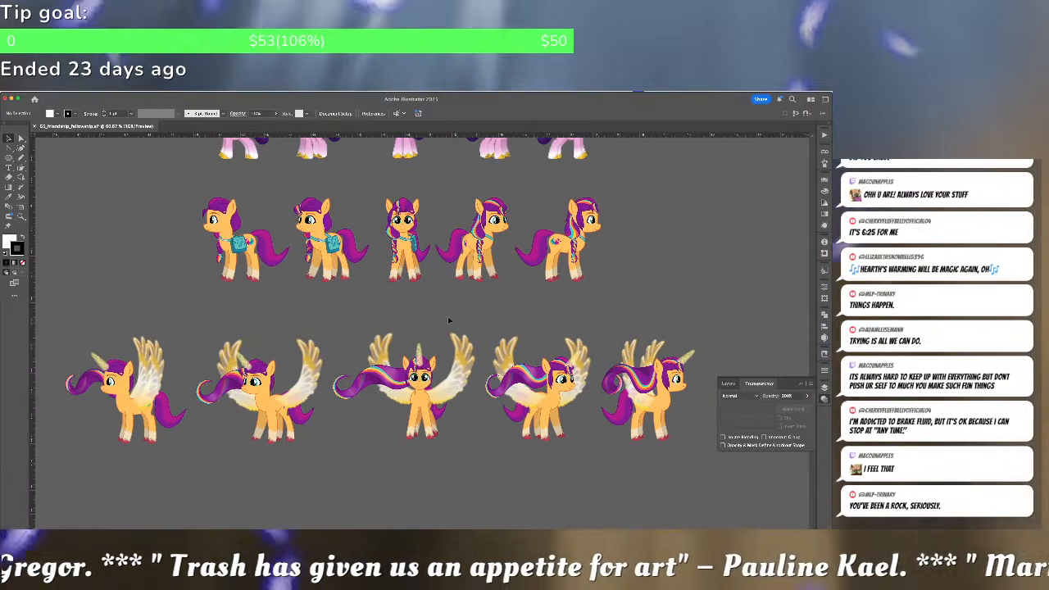
scroll(451, 318, "up", 5)
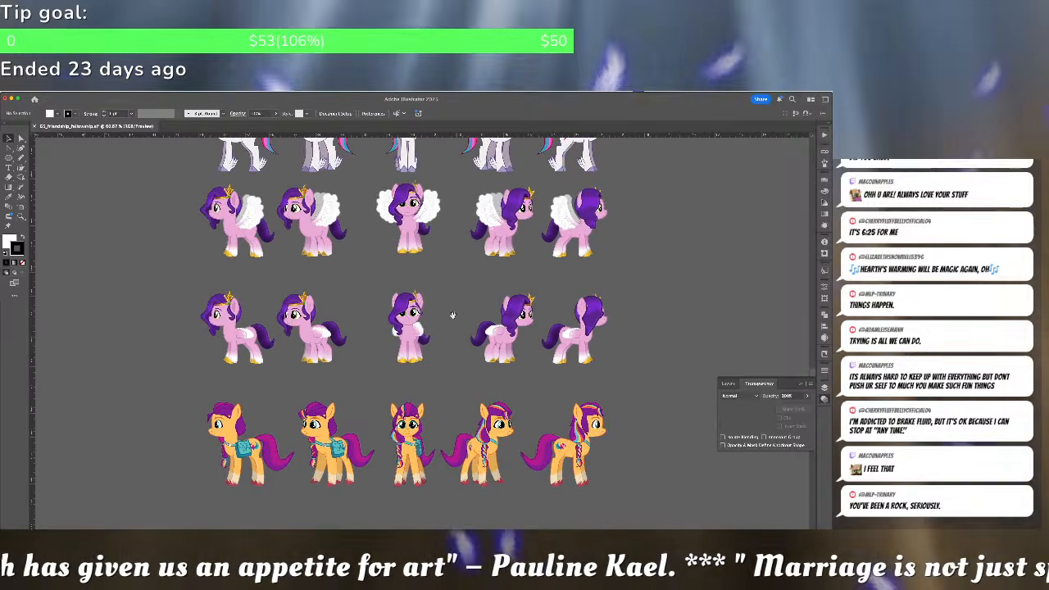
scroll(451, 310, "up", 4)
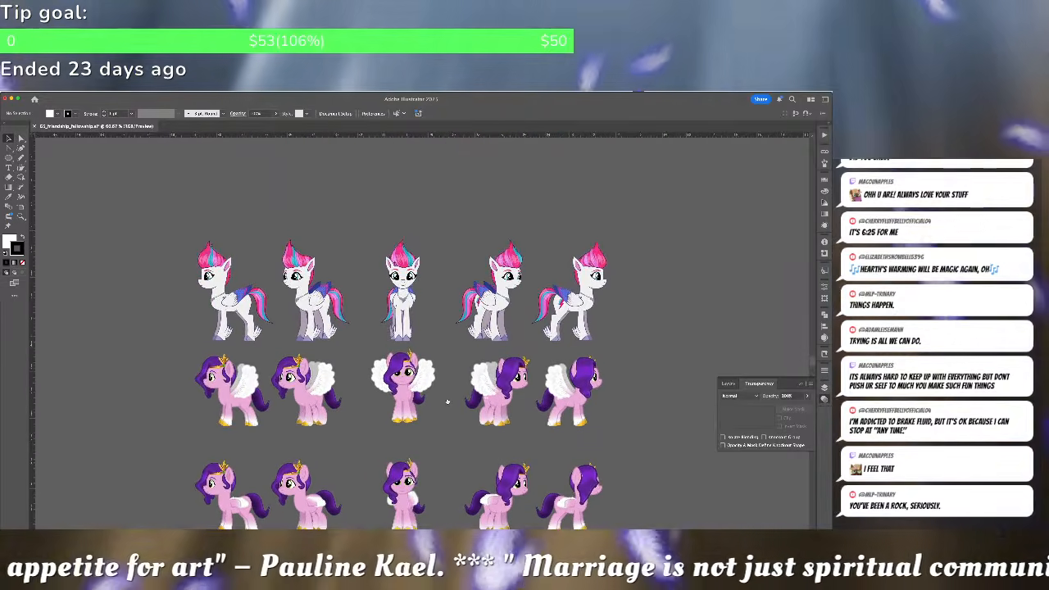
scroll(451, 339, "up", 2)
scroll(450, 339, "down", 1)
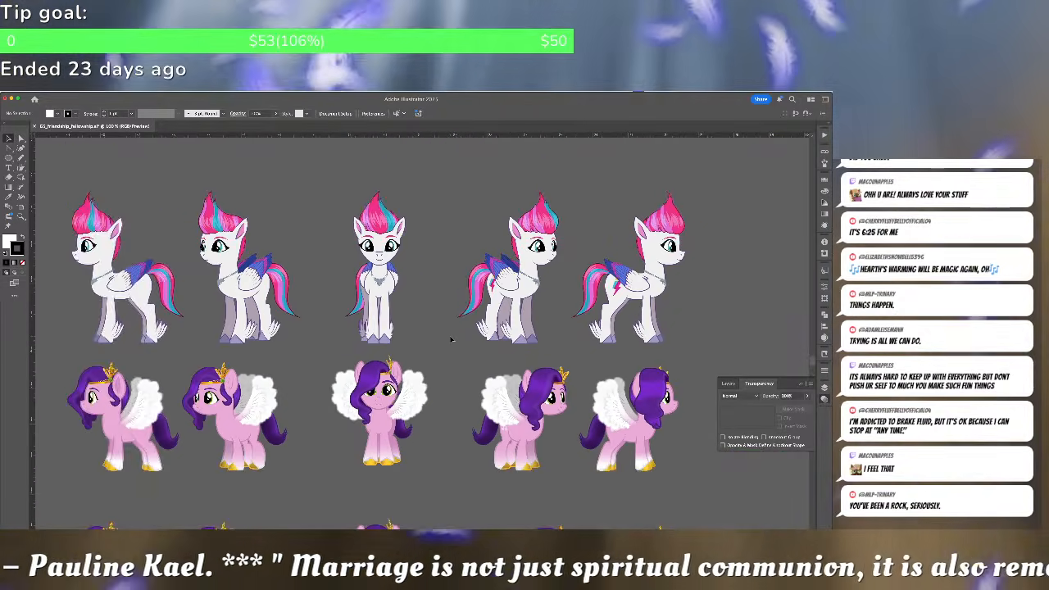
left_click_drag(449, 330, 466, 359)
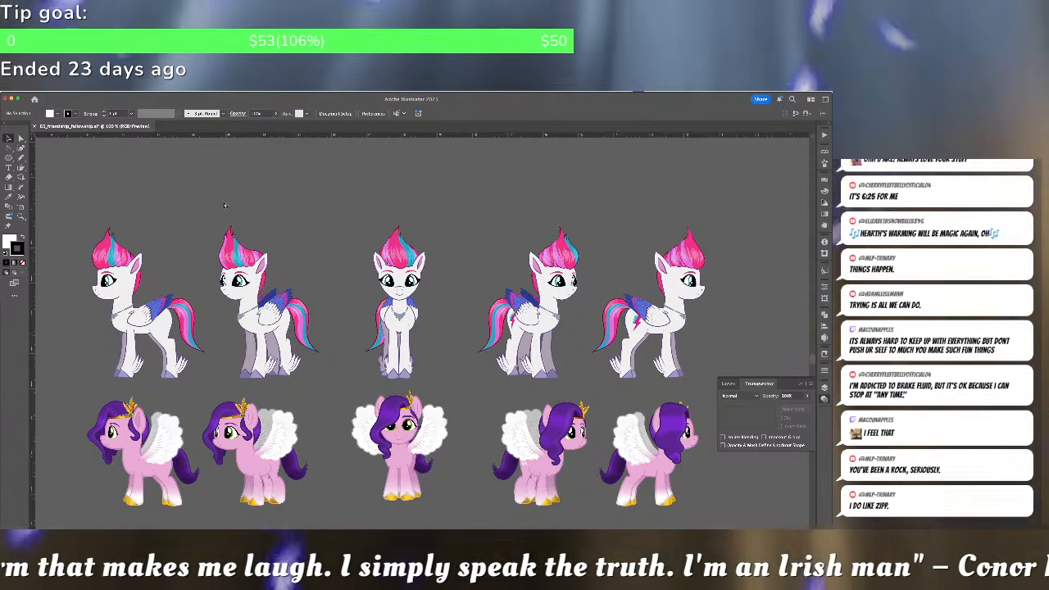
key("ctrl+minus")
key("ctrl+minus")
key("ctrl+minus")
key("ctrl+minus")
scroll(208, 205, "up", 3)
scroll(209, 205, "right", 4)
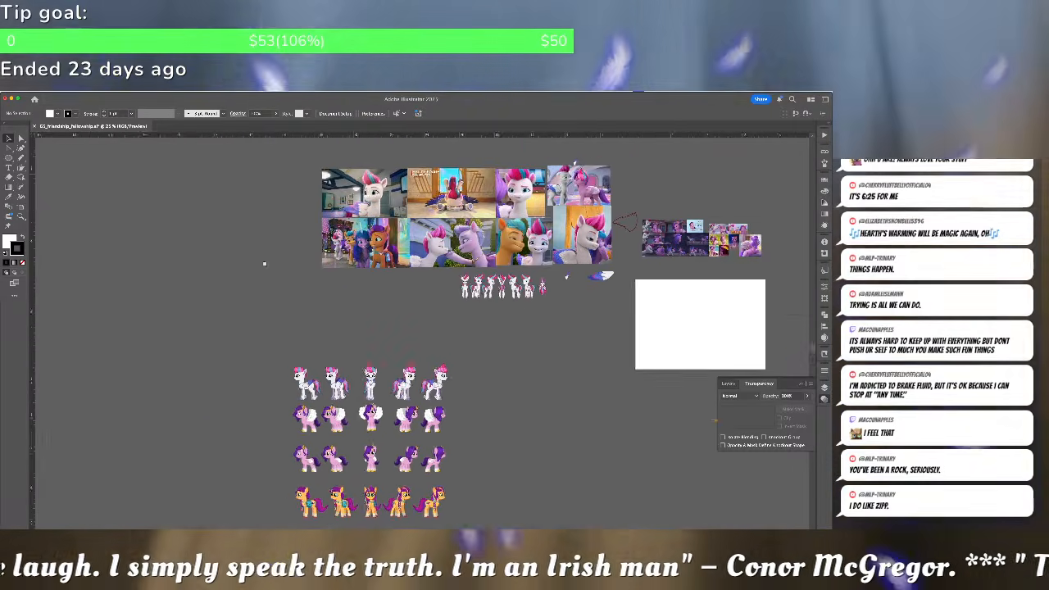
left_click_drag(194, 301, 295, 229)
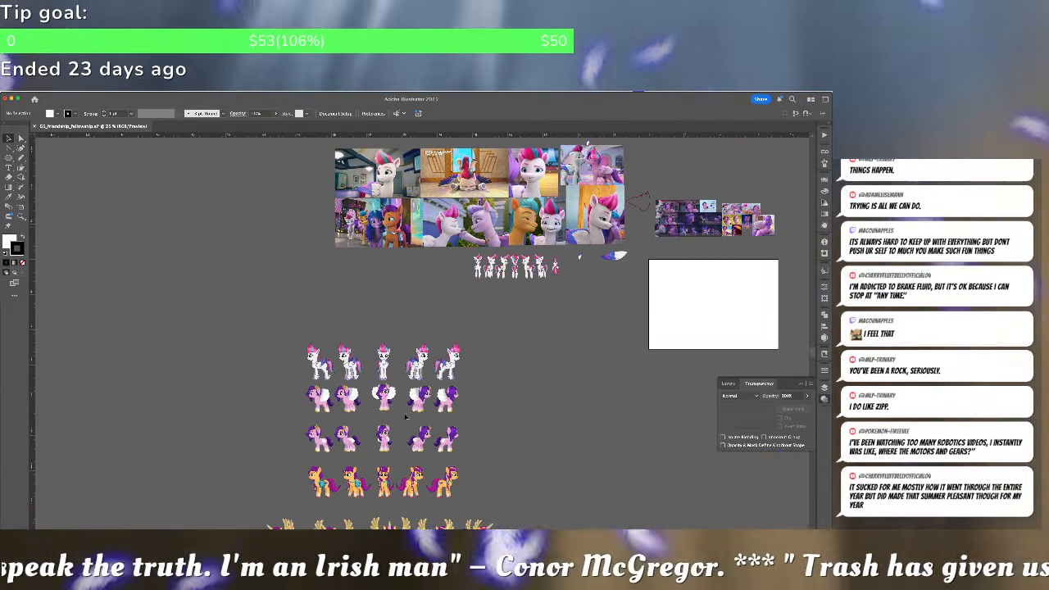
scroll(396, 370, "up", 3)
scroll(397, 370, "up", 2)
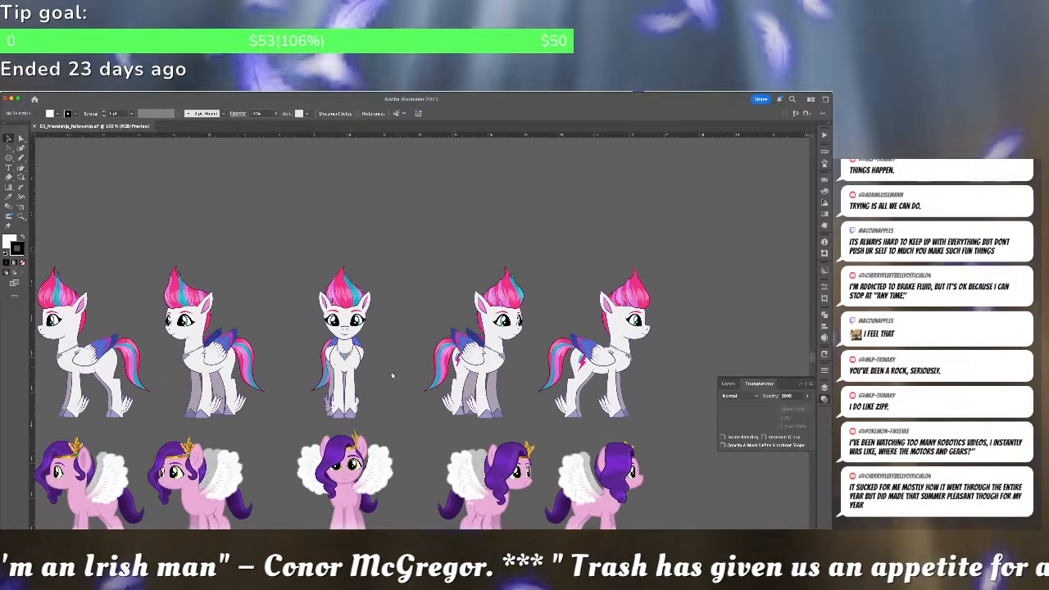
scroll(425, 358, "up", 2)
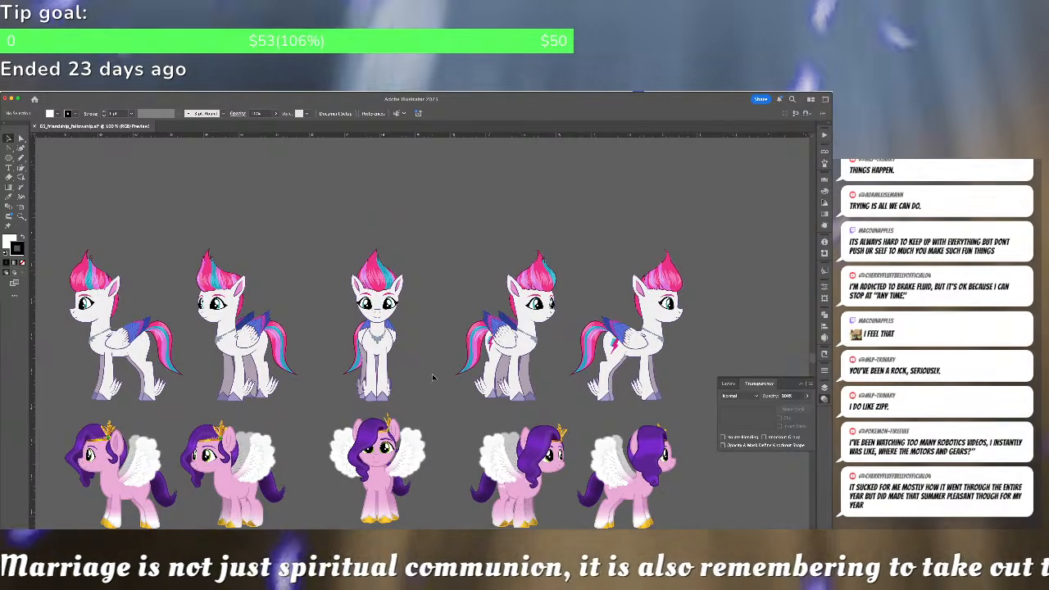
left_click_drag(423, 369, 438, 369)
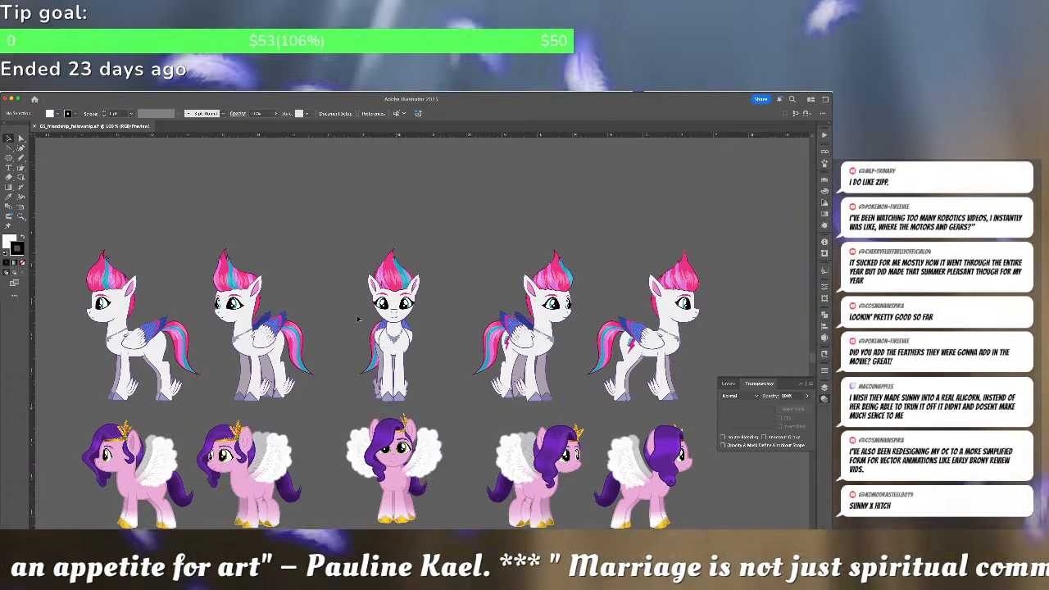
Bring the Zipp reference screenshots, the small white pony poses and the blank artboard into view together
key("super+minus")
key("super+minus")
key("super+minus")
key("super+minus")
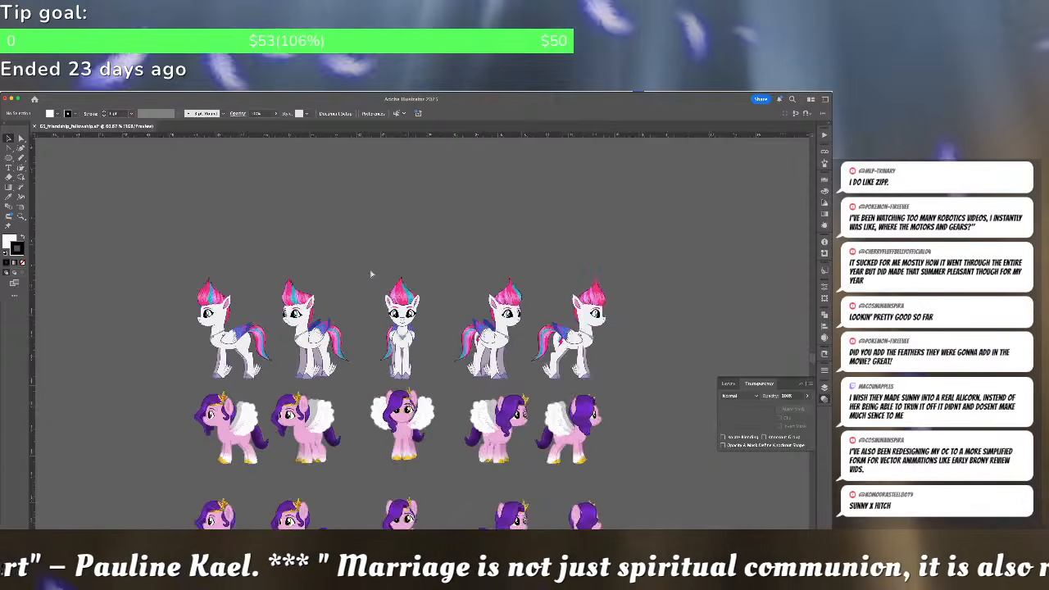
left_click_drag(370, 270, 300, 424)
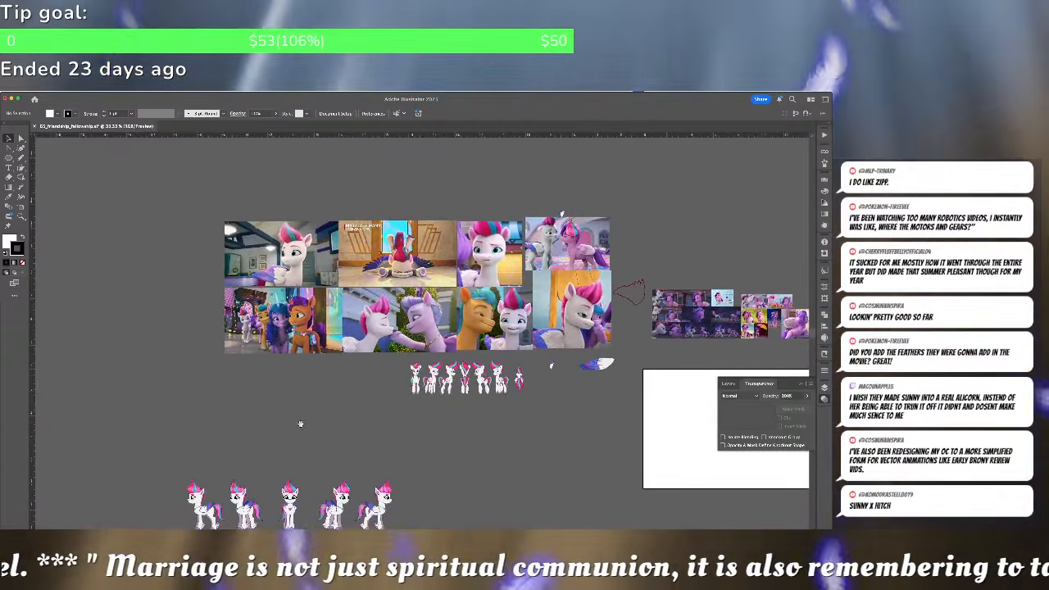
left_click_drag(312, 386, 242, 373)
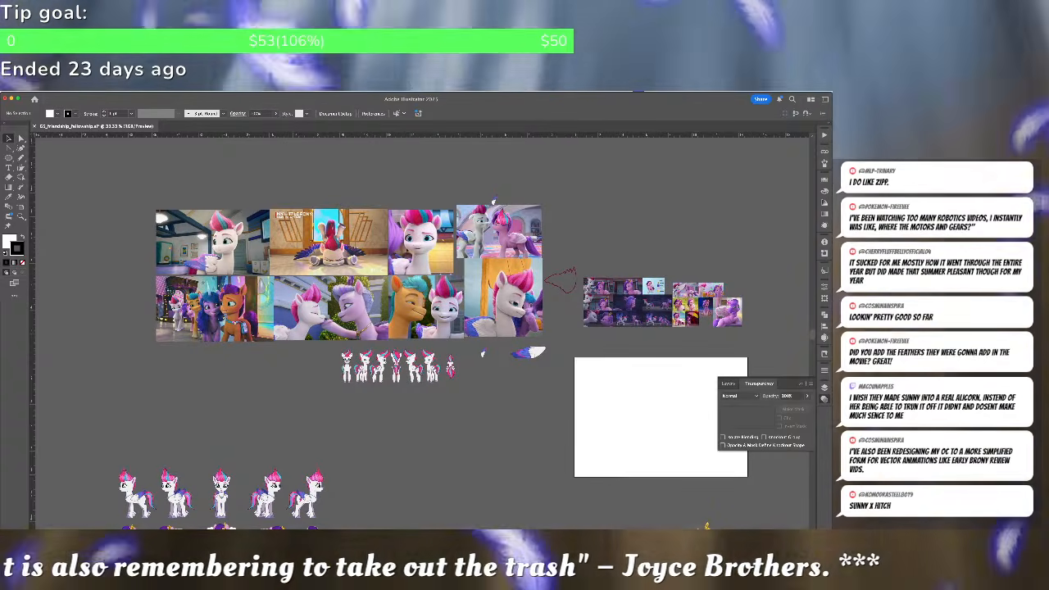
Switch to the browser, move its window clear of the screen edge, and search Derpibooru for "zipp storm, screenshot, wings"
key("super+Tab")
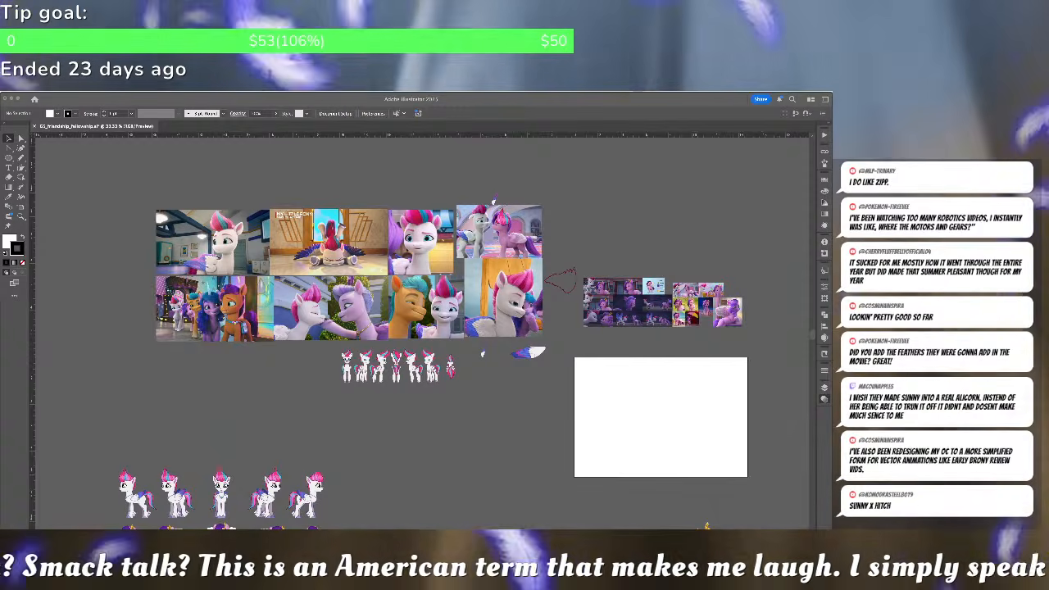
key("super+Tab")
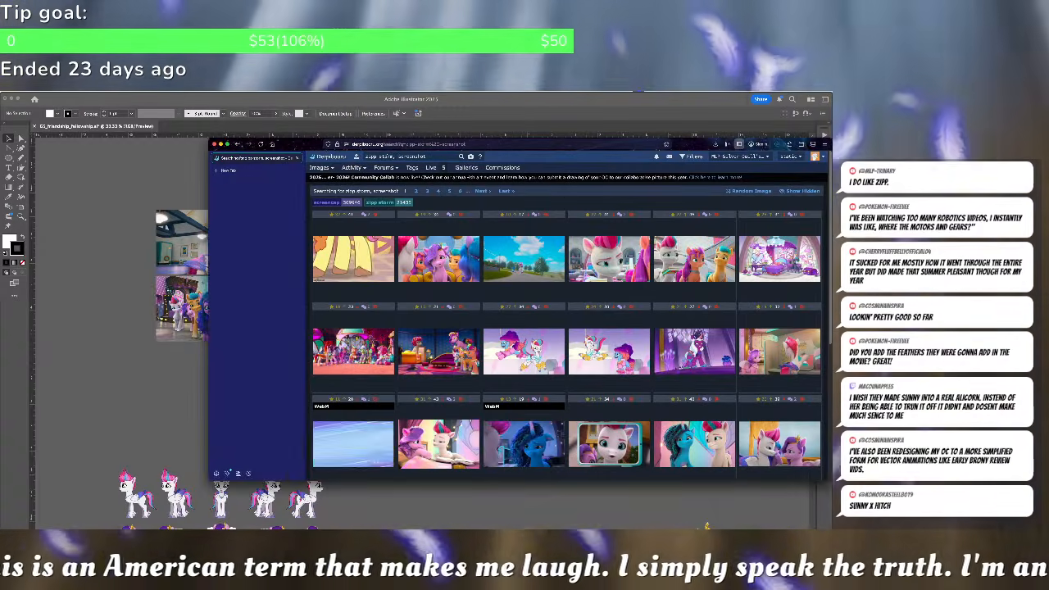
left_click_drag(307, 143, 149, 129)
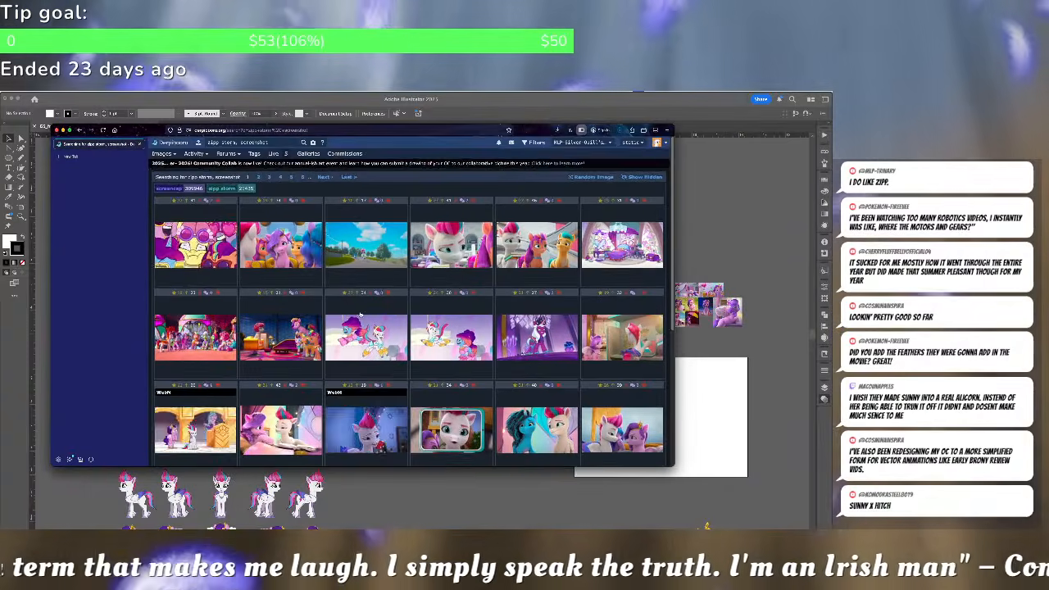
scroll(362, 314, "down", 2)
scroll(361, 313, "up", 2)
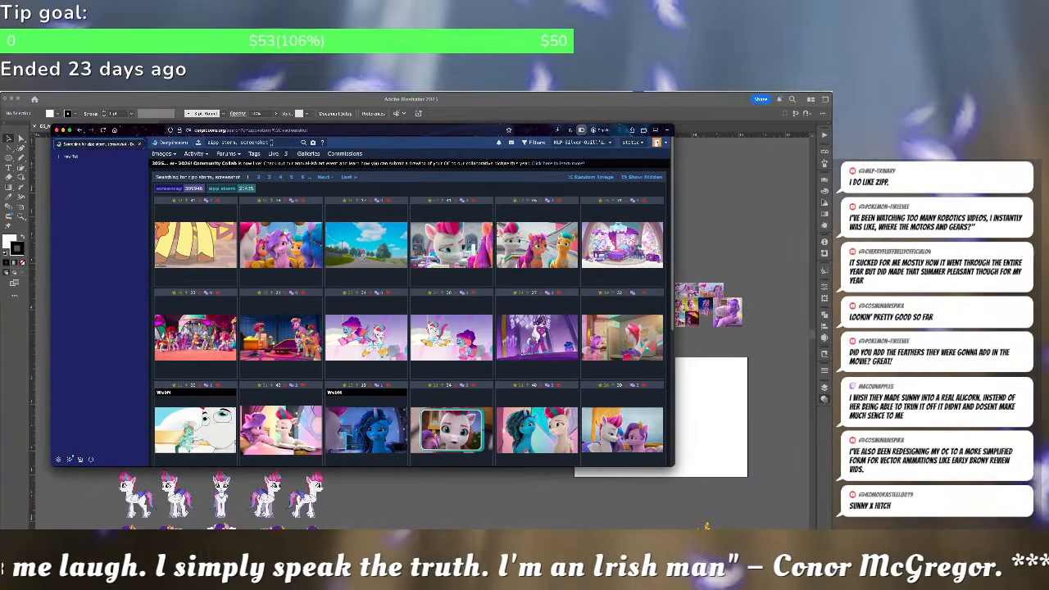
type(", wings")
key("Return")
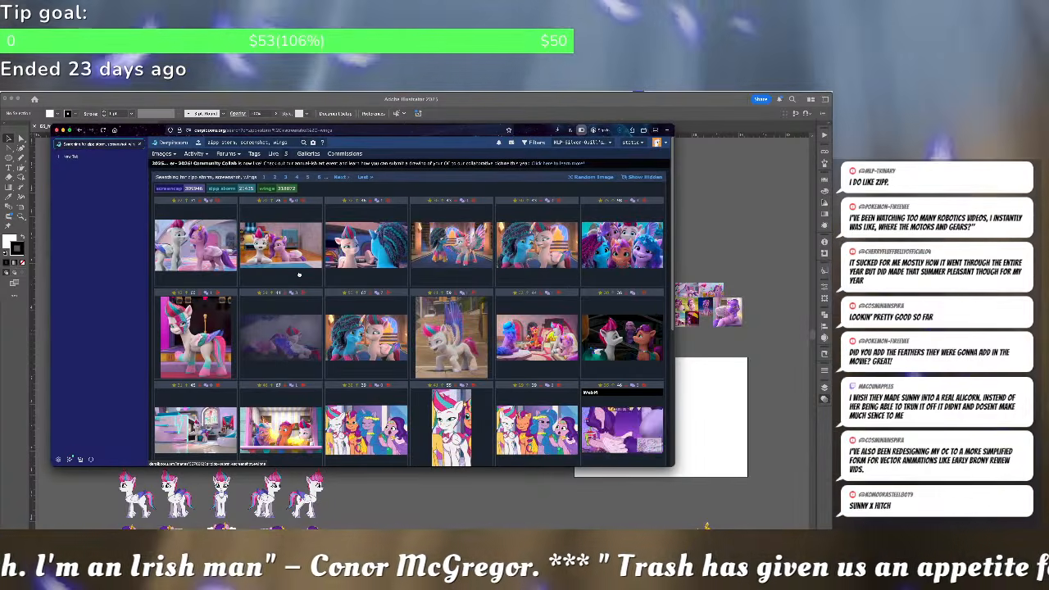
Check the winged Zipp results and narrow the search with the tag "my little pony: make your mark"
scroll(411, 301, "down", 2)
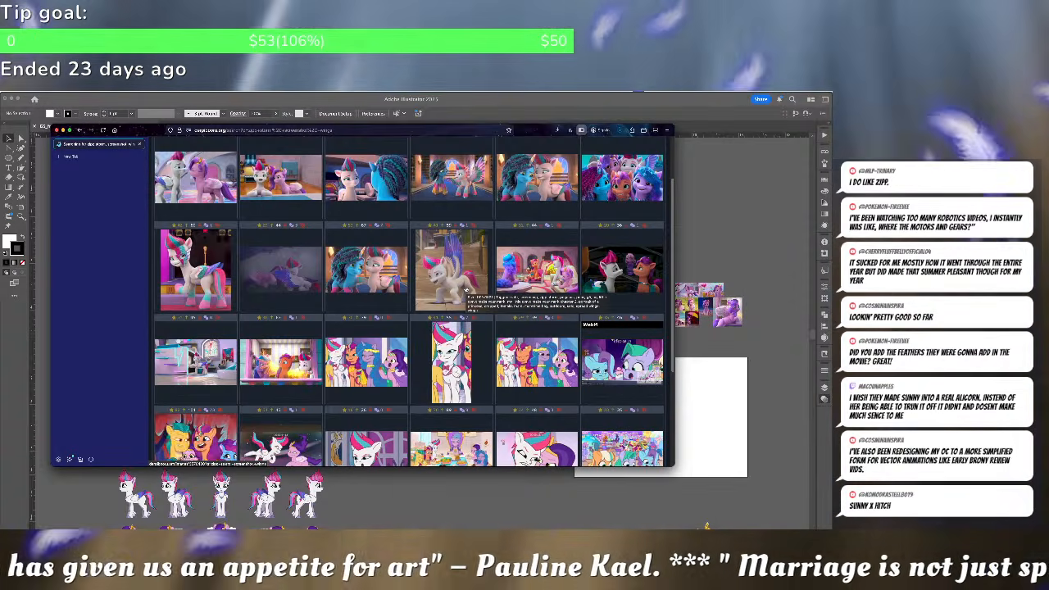
scroll(466, 288, "up", 2)
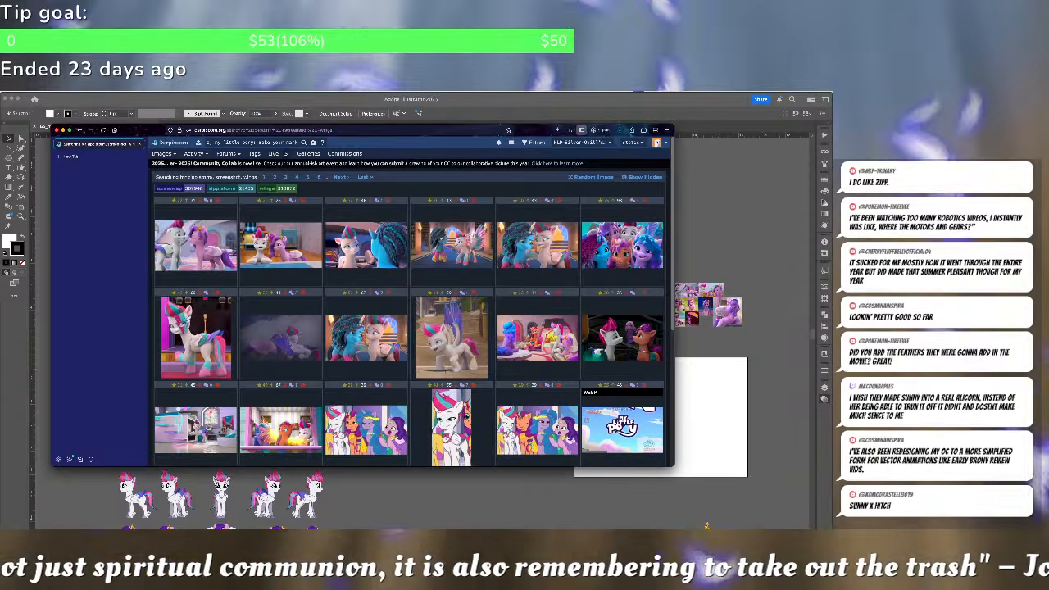
key("Return")
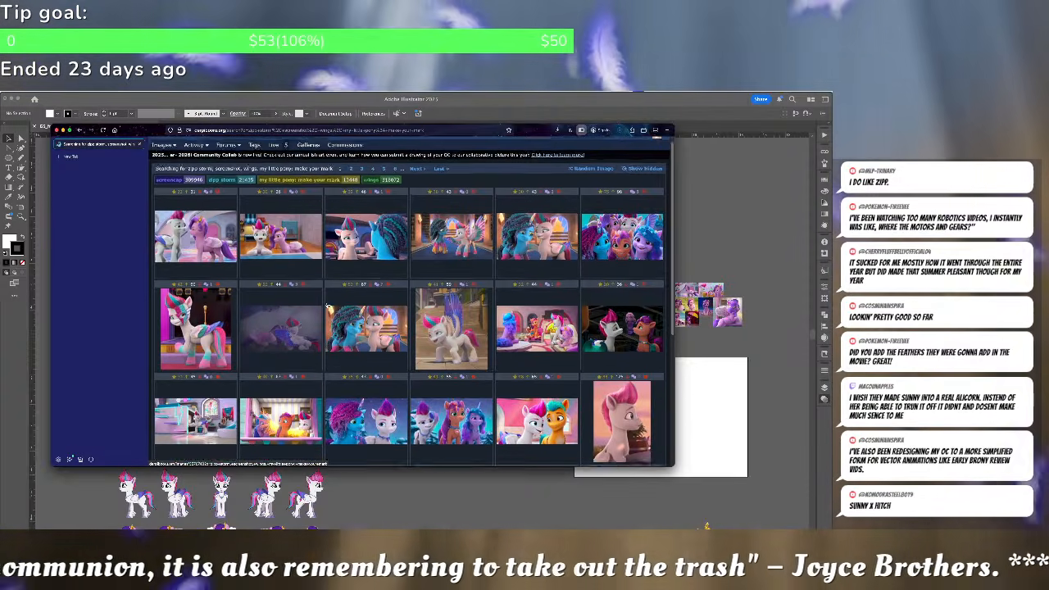
Browse the first four pages of search results for Zipp screenshots that show her wings clearly
scroll(328, 305, "down", 3)
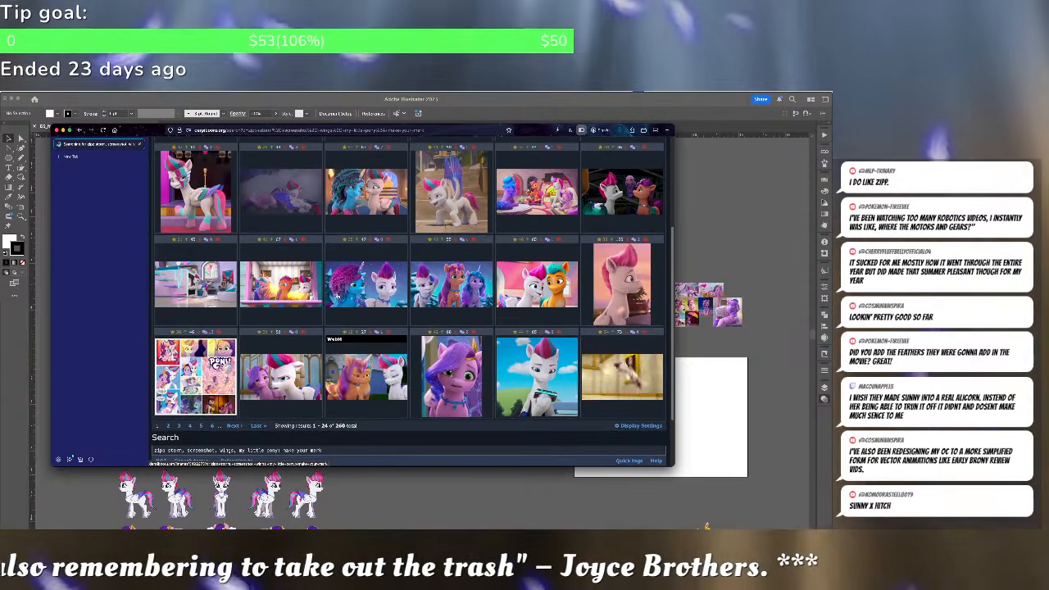
scroll(278, 344, "down", 2)
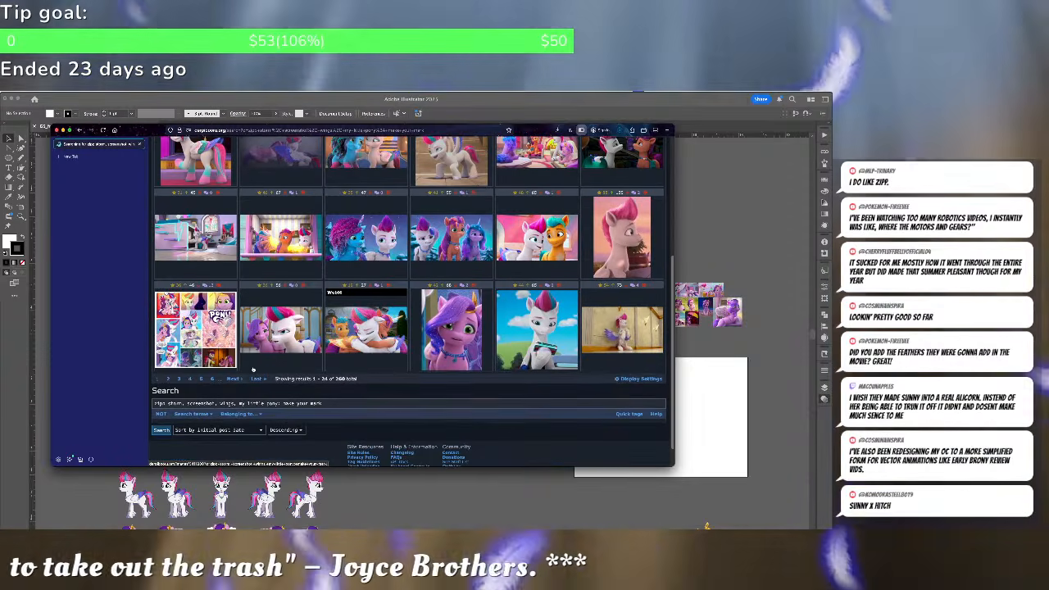
left_click(232, 379)
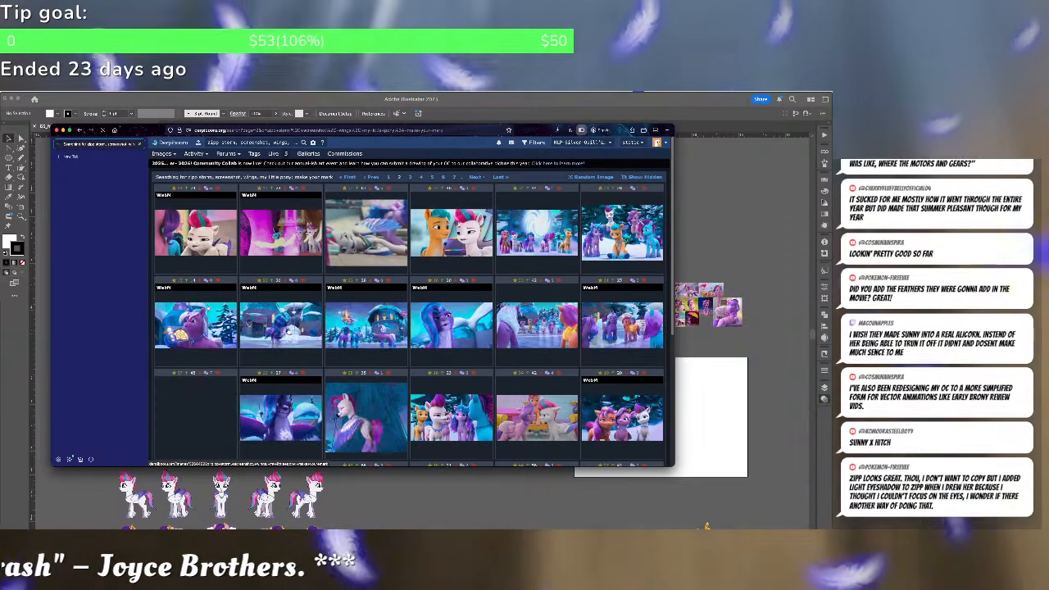
scroll(288, 332, "down", 2)
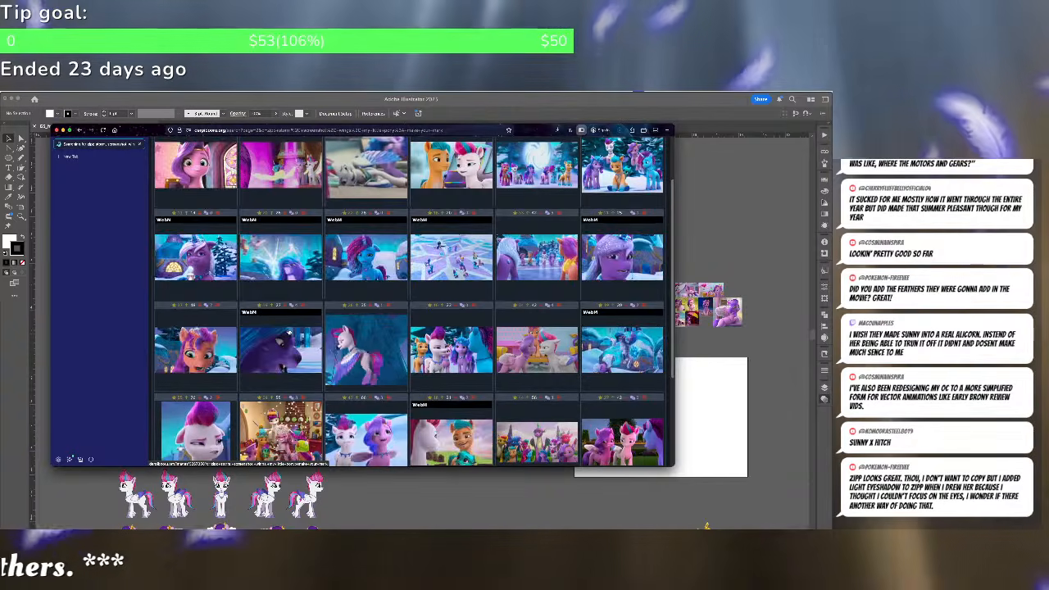
scroll(274, 385, "down", 2)
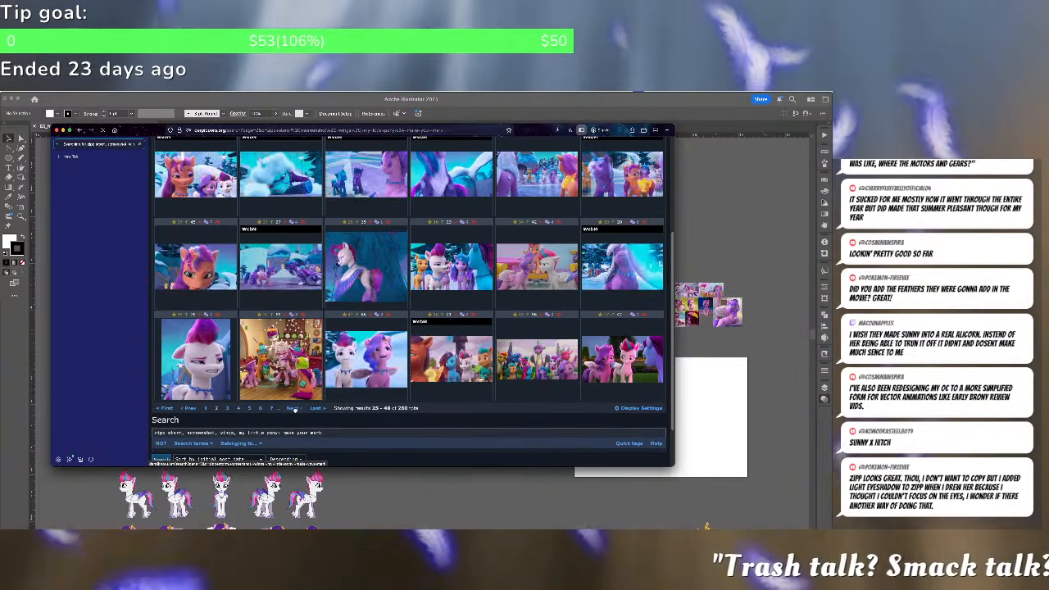
left_click(271, 407)
scroll(303, 393, "down", 5)
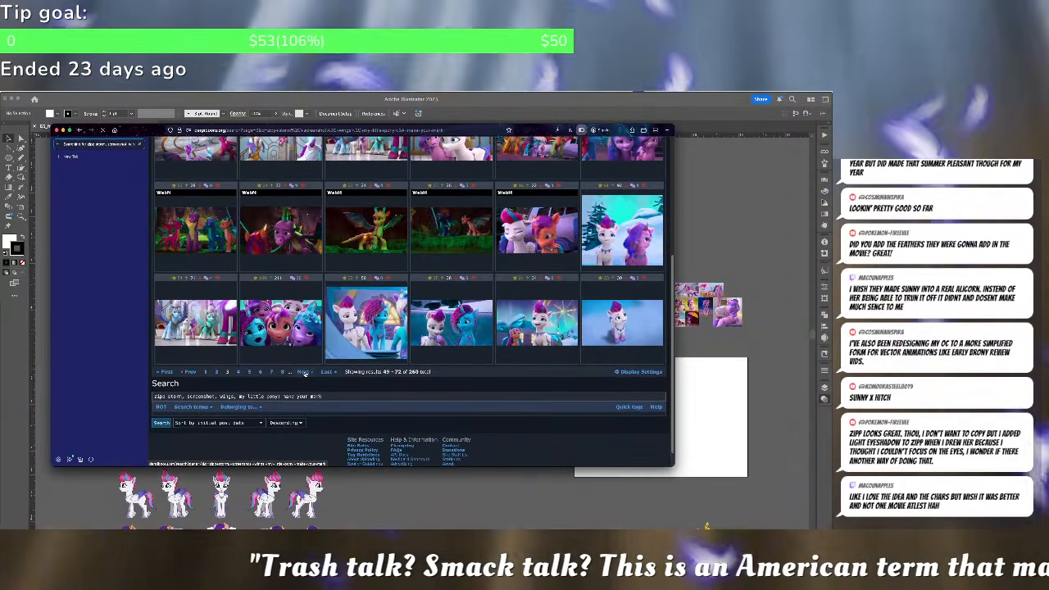
left_click(307, 373)
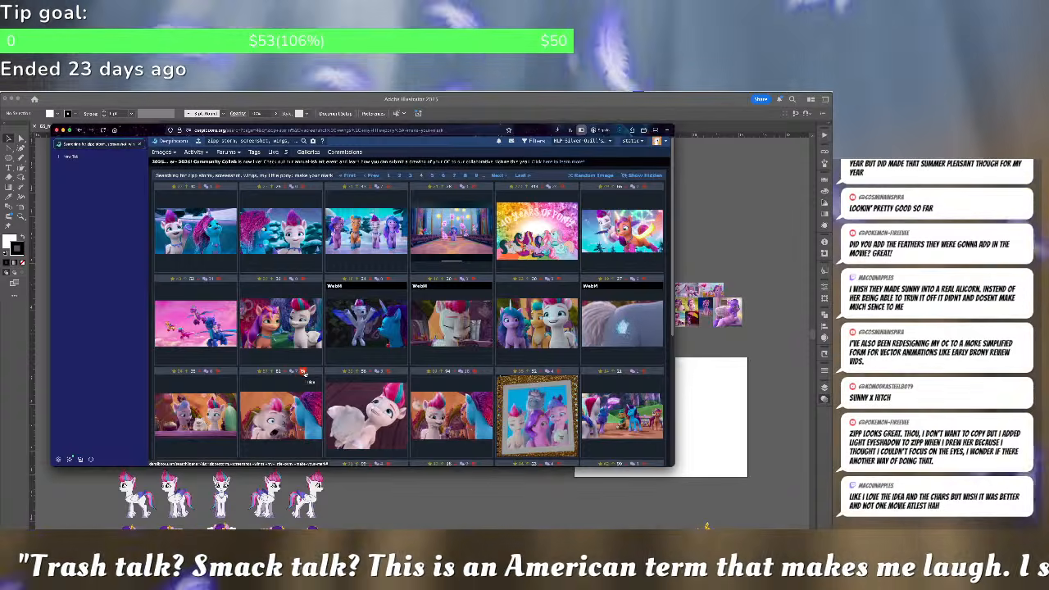
scroll(305, 375, "down", 2)
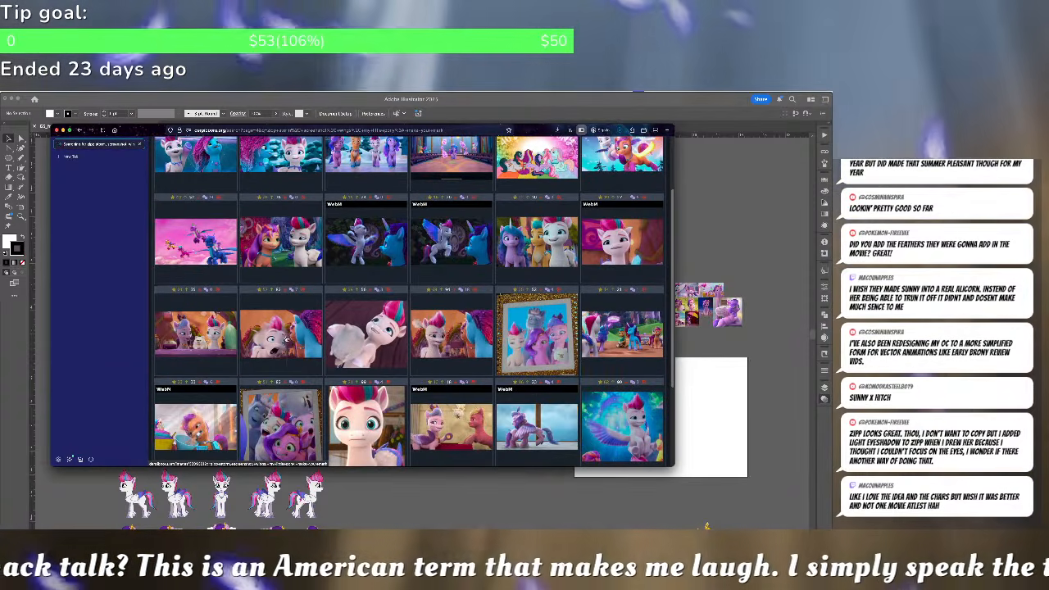
View the screenshot of Zipp shouting in full, return to the results and look through the fifth page
left_click(285, 337)
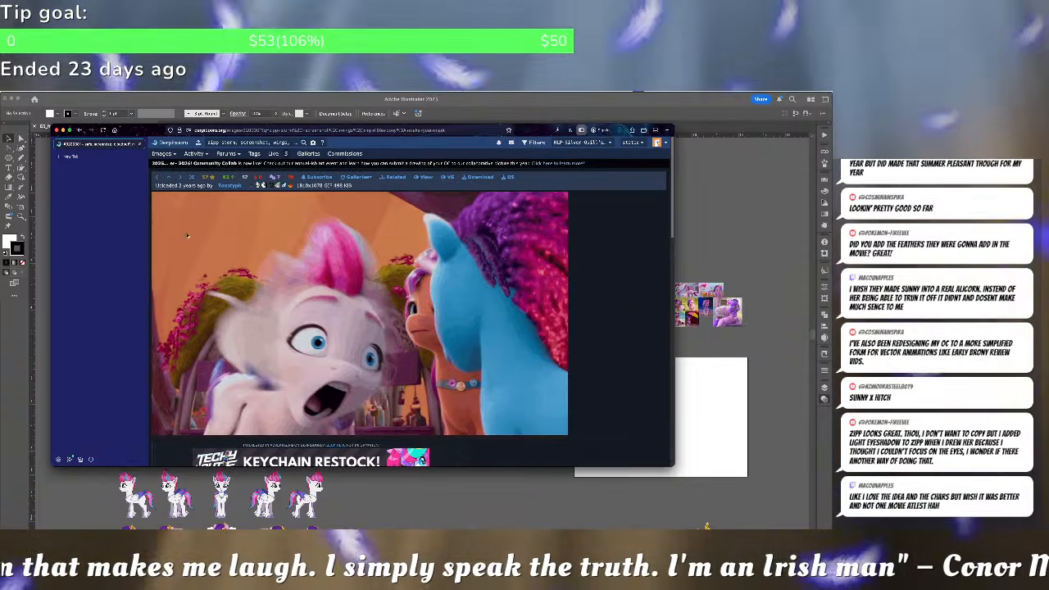
key("alt+Left")
scroll(293, 314, "down", 4)
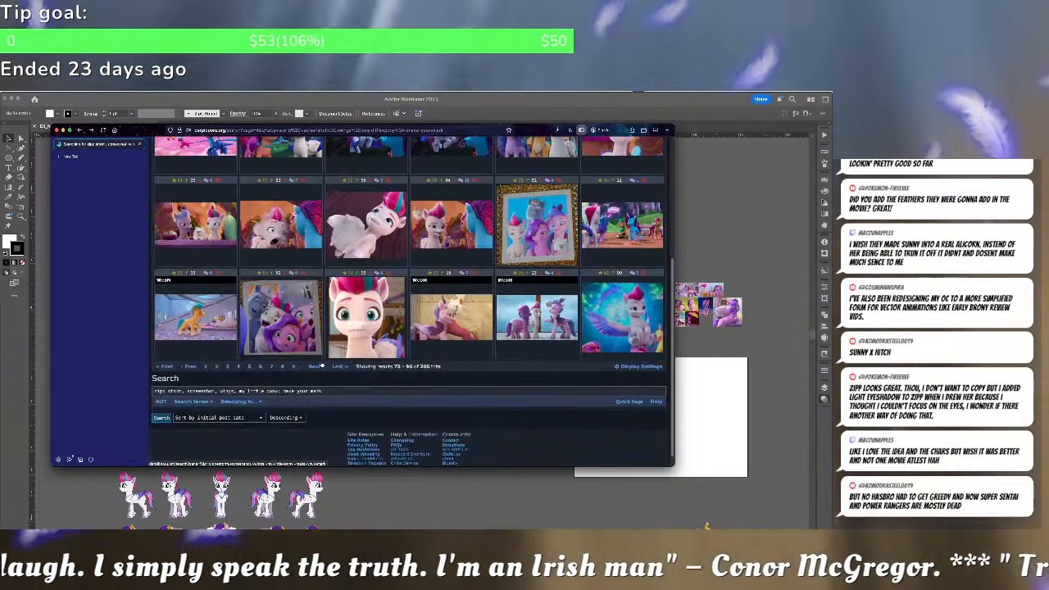
left_click(315, 365)
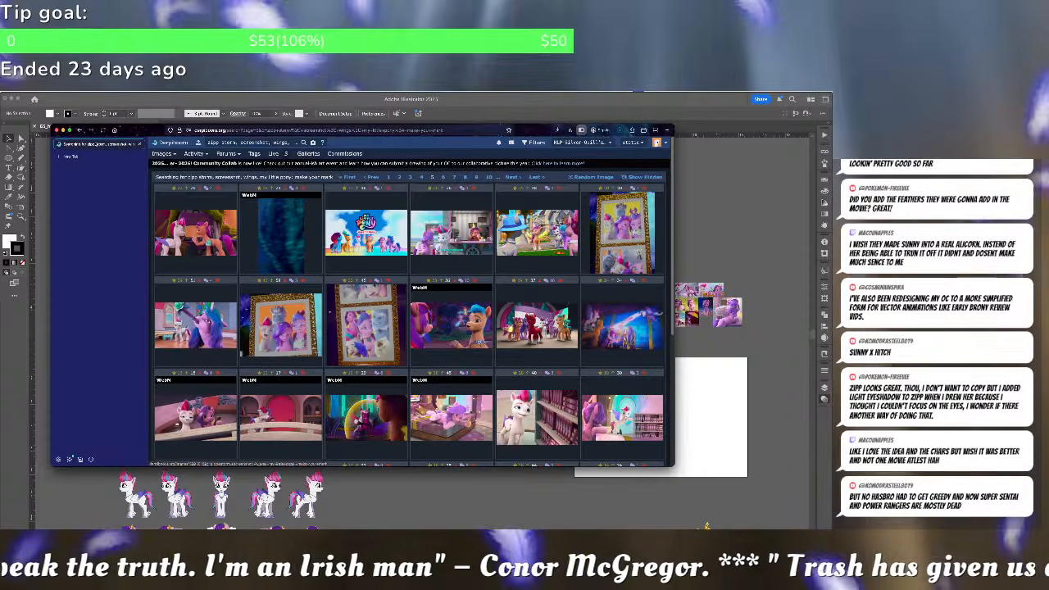
scroll(599, 308, "down", 5)
View the image of Zipp flying with a blue wing spread, return to the fourth results page and open it in a new tab
left_click(599, 307)
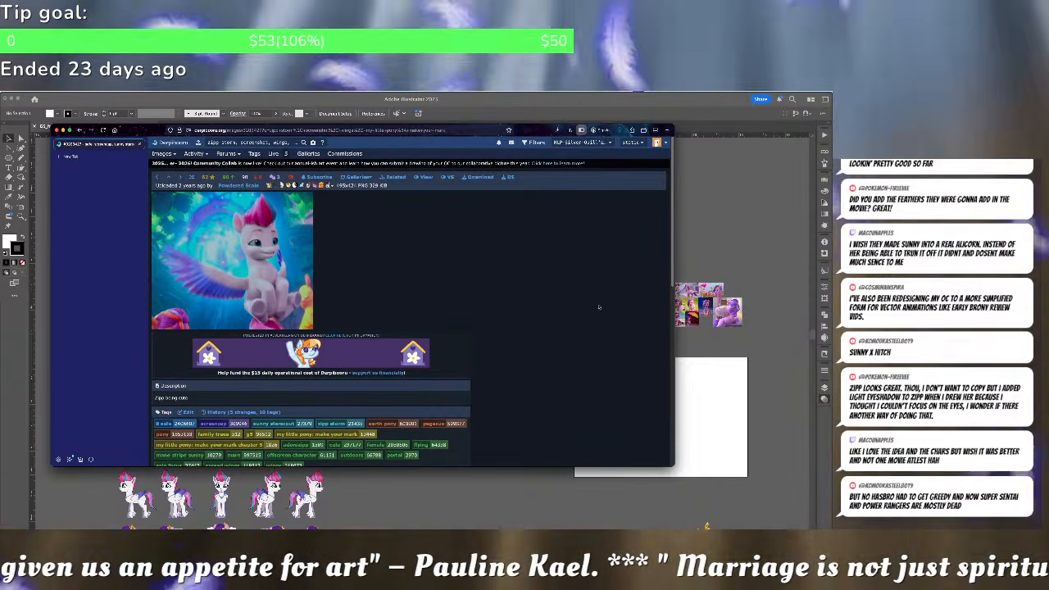
key("super+Left")
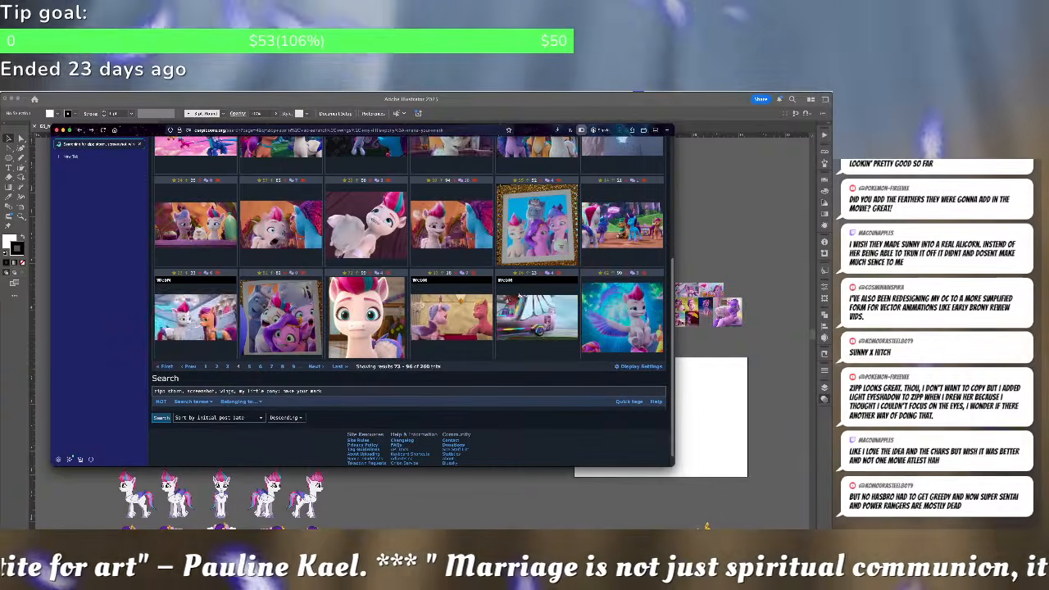
right_click(644, 311)
left_click(676, 318)
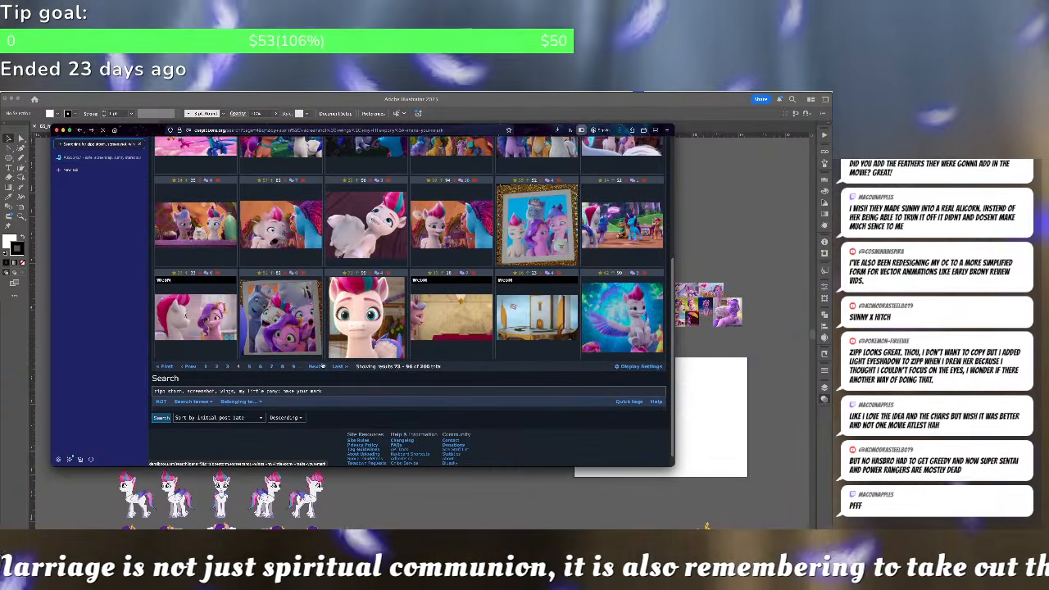
Browse the fifth and sixth pages of results and open the image of Zipp with a spread multicoloured wing on a green background
left_click(315, 366)
scroll(333, 309, "down", 2)
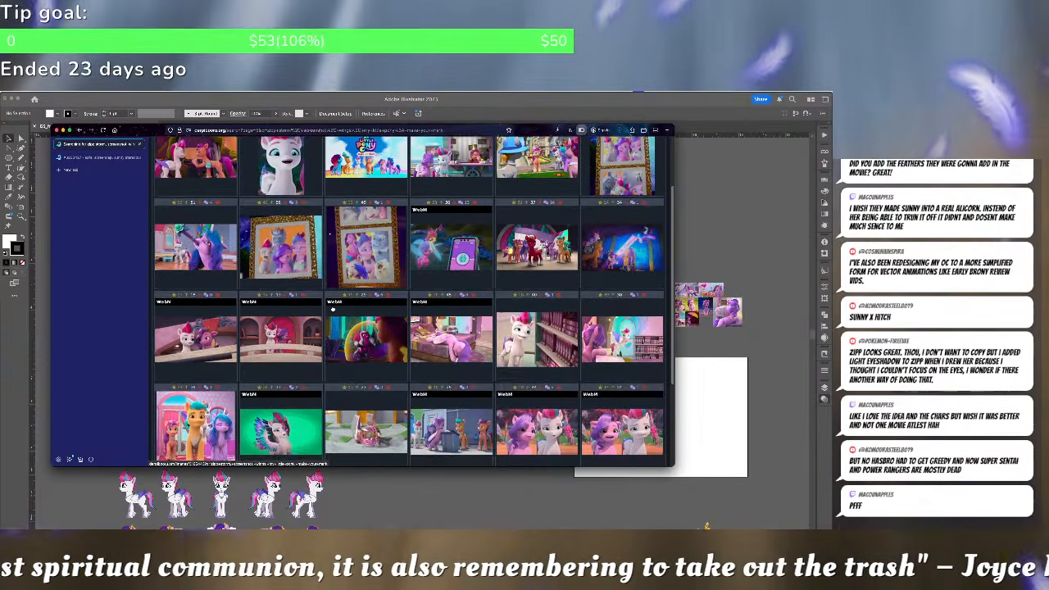
scroll(332, 309, "down", 2)
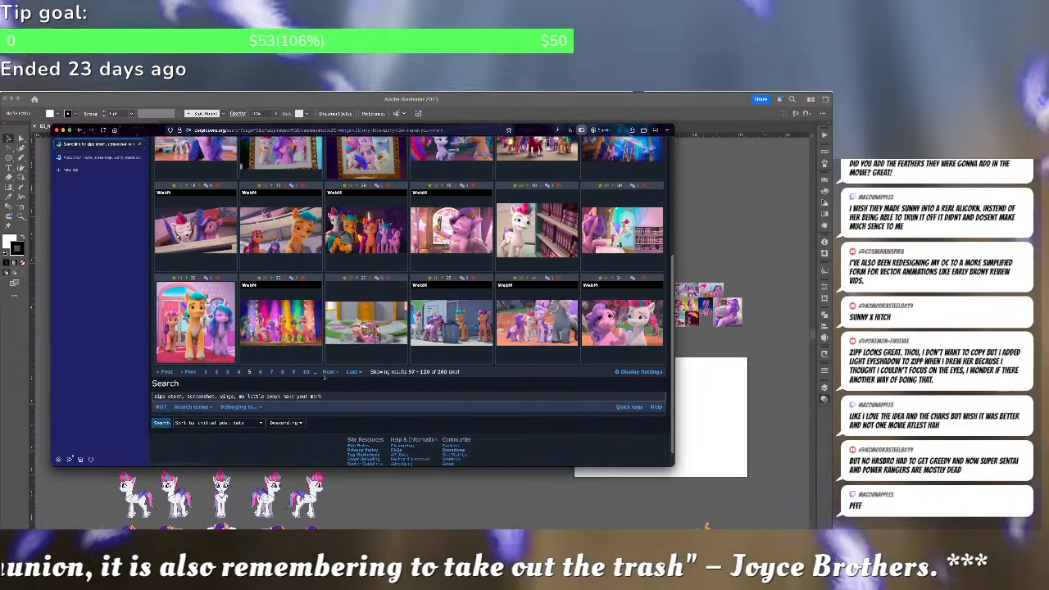
left_click(326, 374)
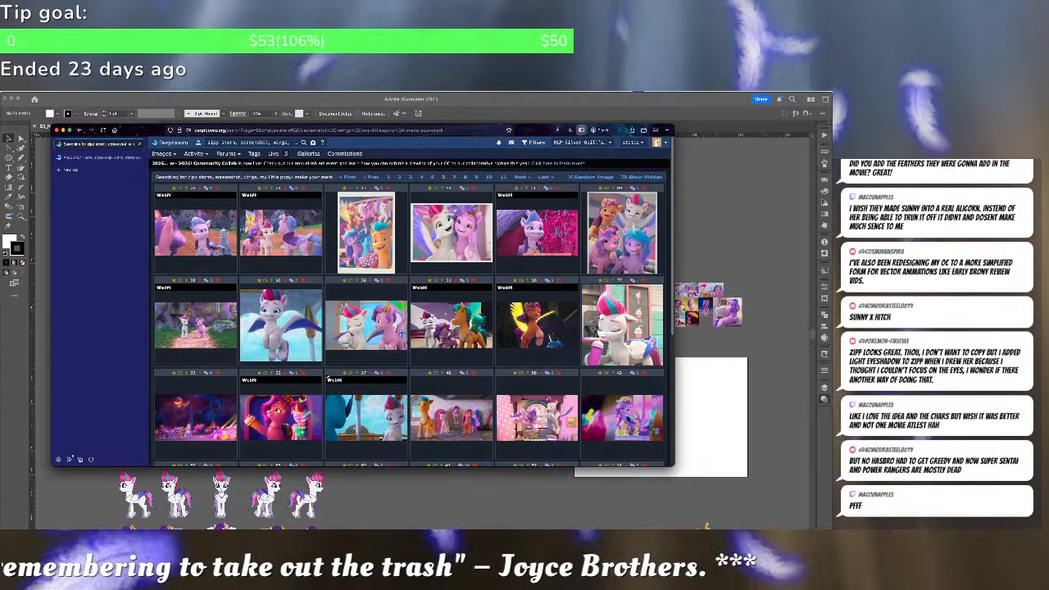
scroll(327, 377, "down", 3)
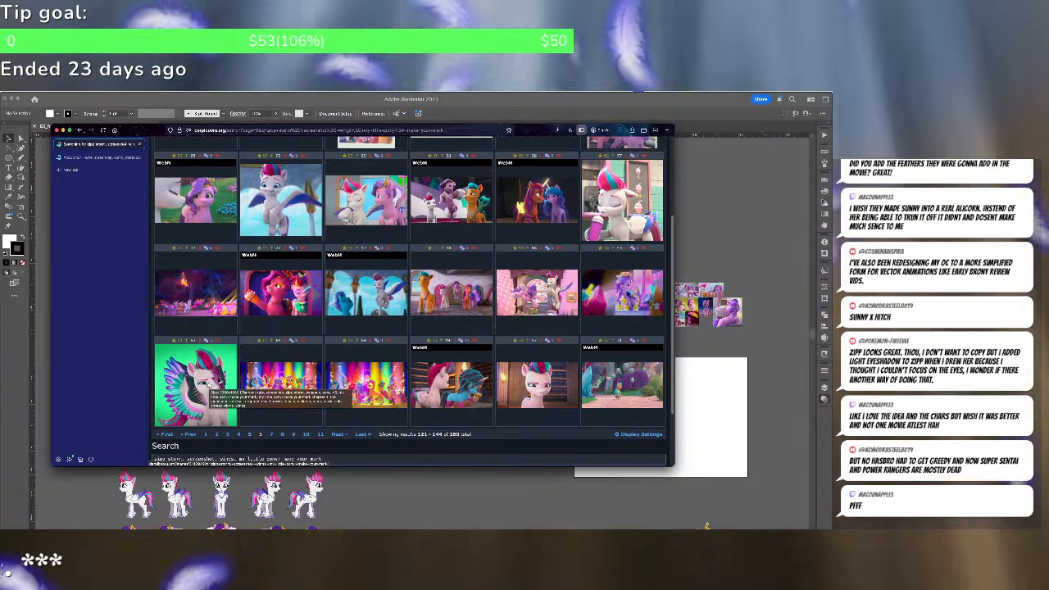
left_click(209, 384)
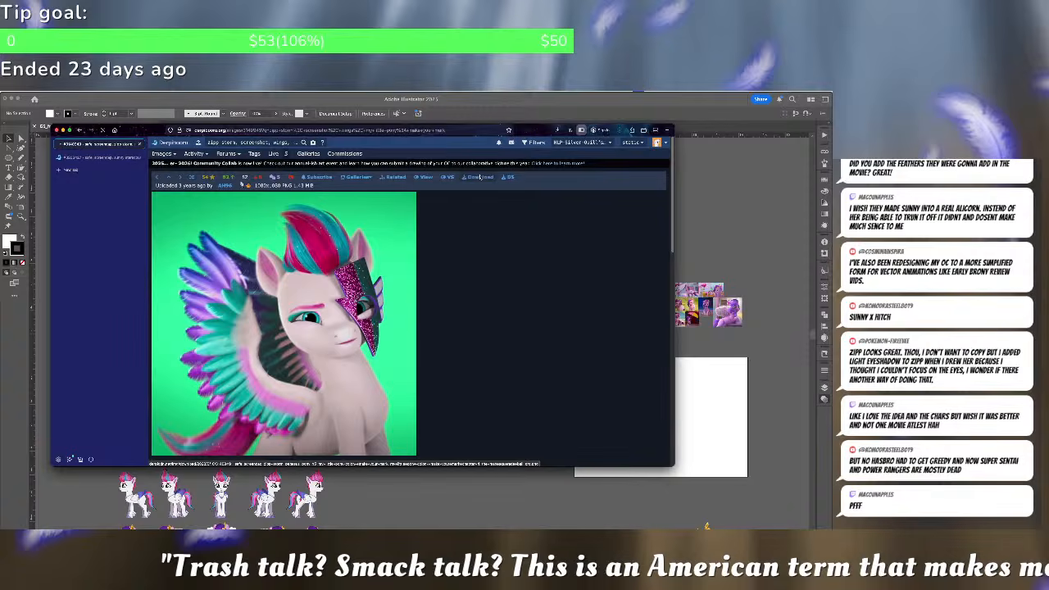
Download the green-background Zipp image into the pony image folder on the drive
left_click(480, 177)
left_click(455, 167)
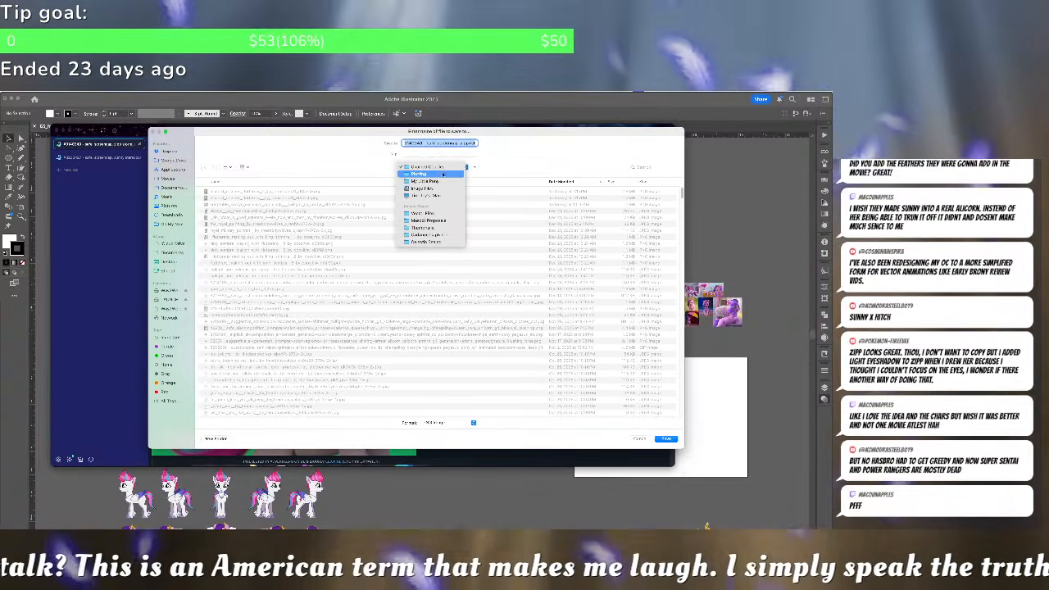
left_click(427, 190)
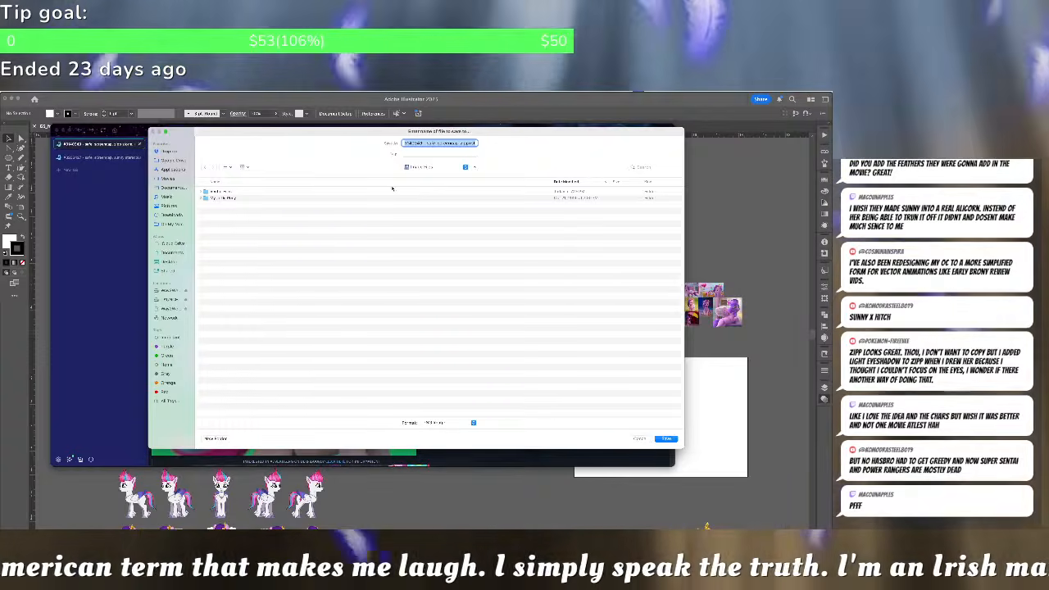
double_click(391, 190)
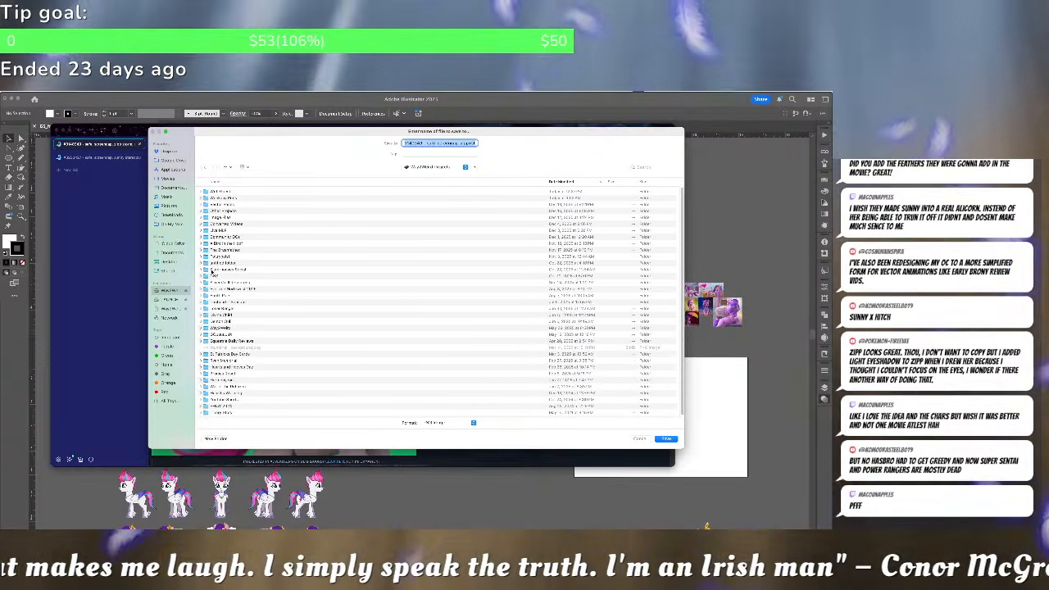
left_click(237, 183)
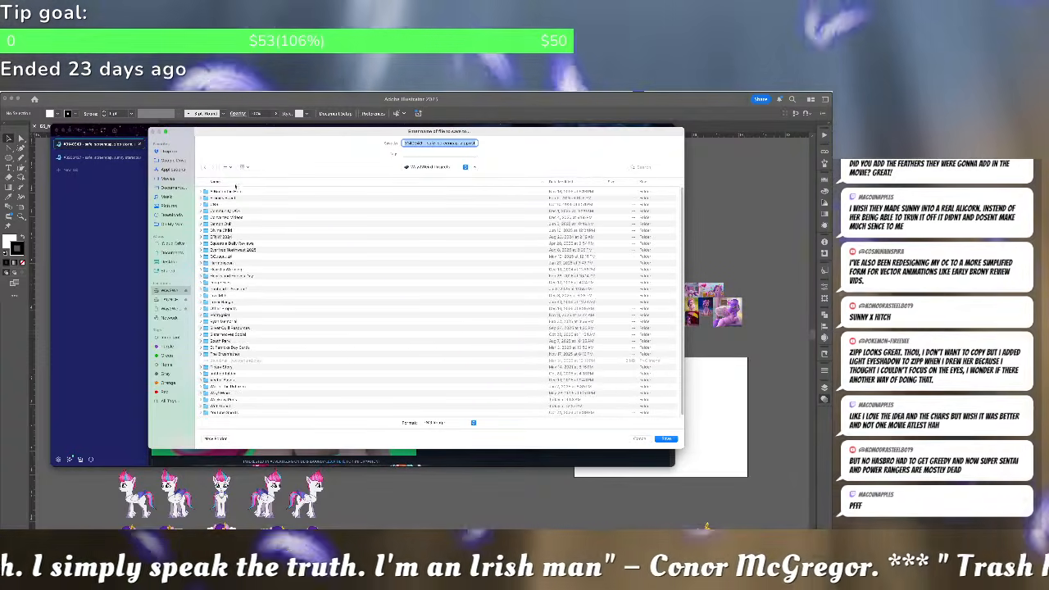
left_click(221, 283)
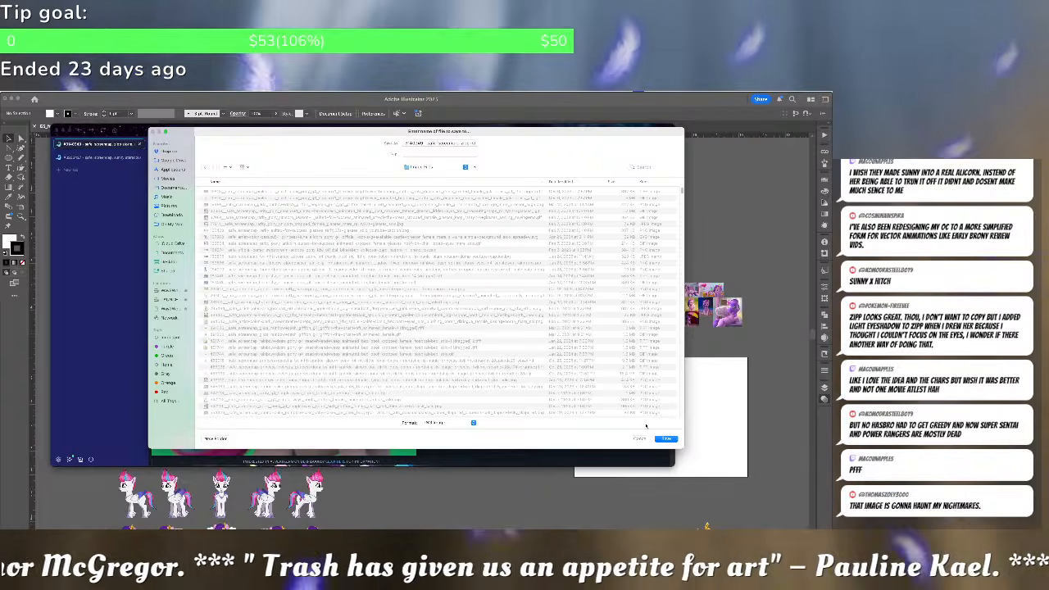
left_click(667, 440)
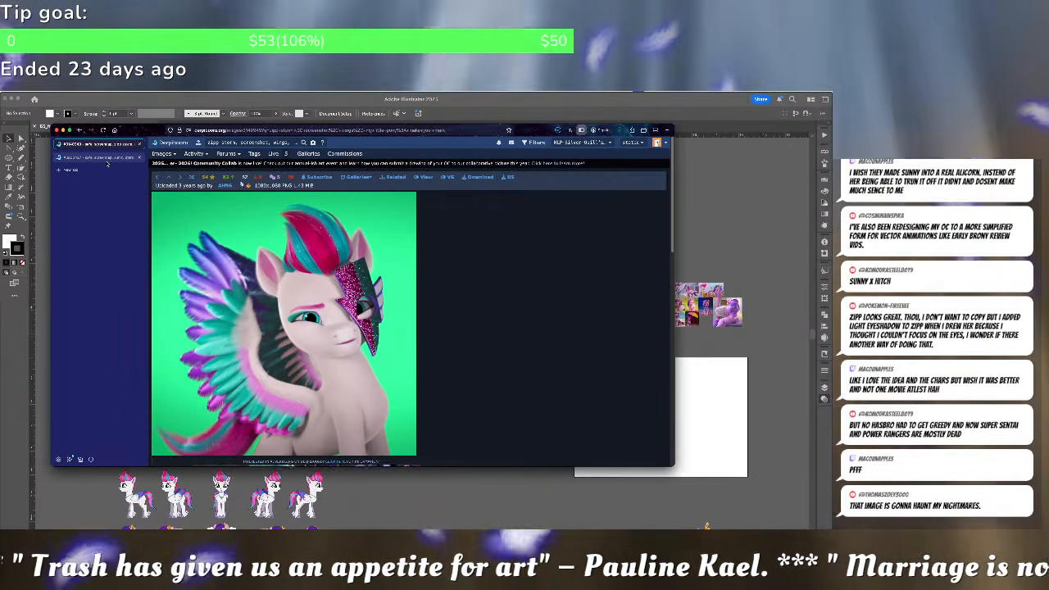
View the flying Zipp image again, locate the downloaded green-background picture from the browser's downloads and switch to Illustrator
left_click(106, 159)
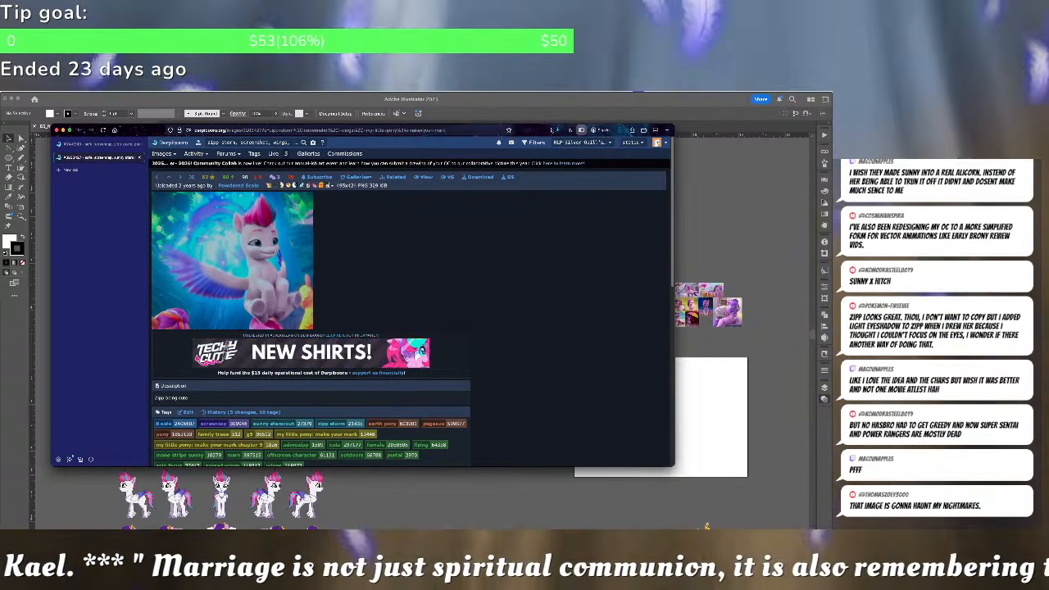
left_click(557, 130)
left_click(554, 144)
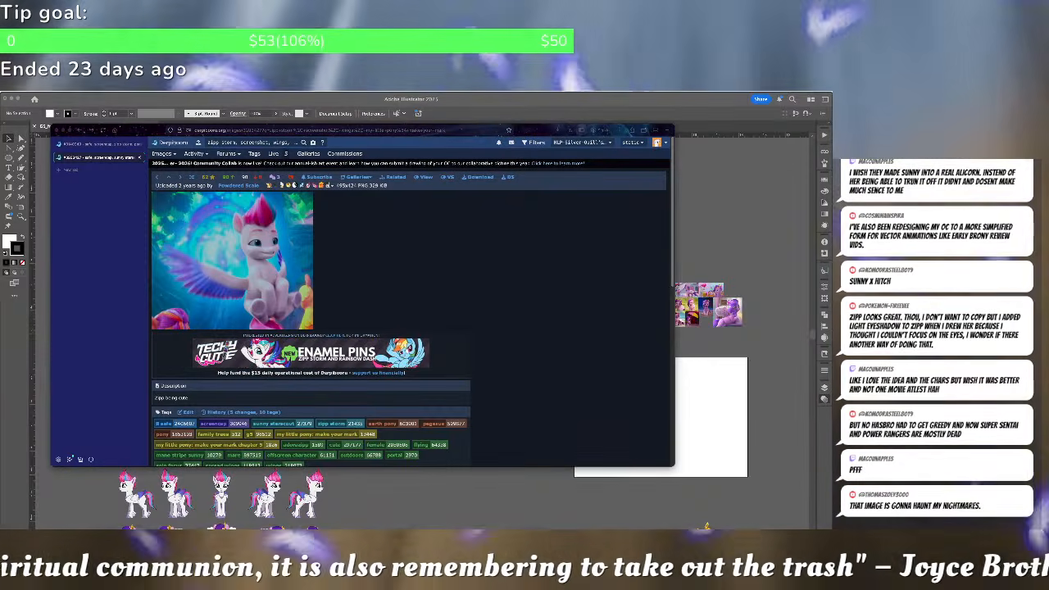
left_click(394, 474)
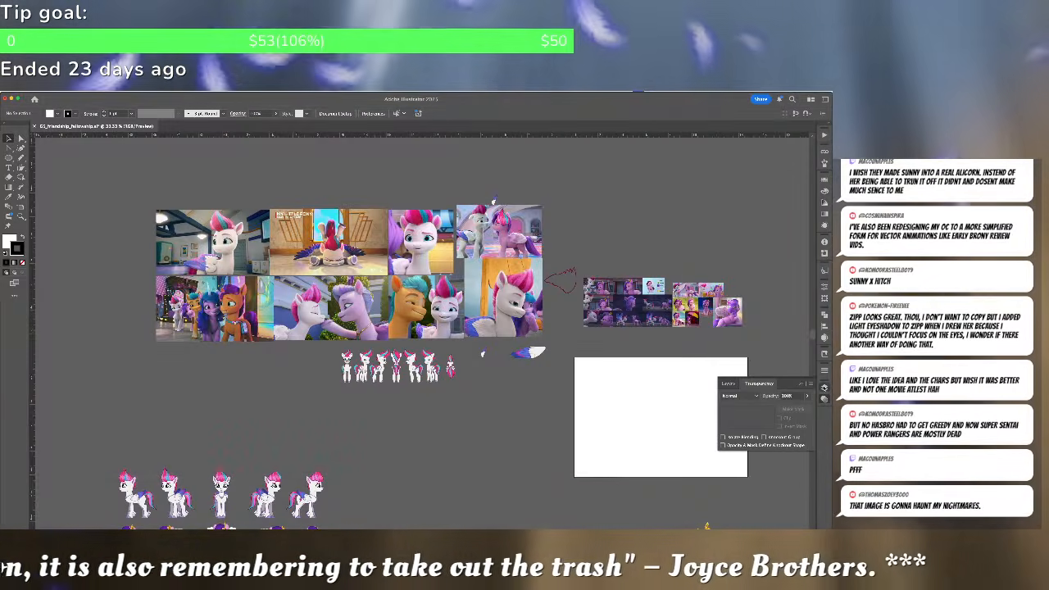
Unlock Layer 1, add the green-background Zipp picture to it and move it below the reference screenshots
left_click(824, 386)
left_click(672, 384)
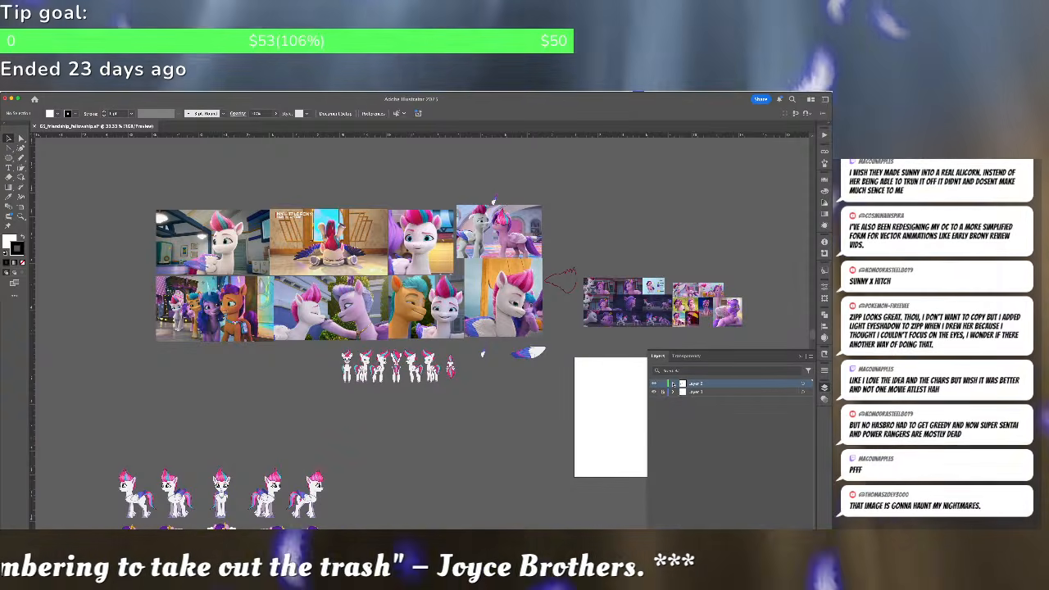
left_click(695, 392)
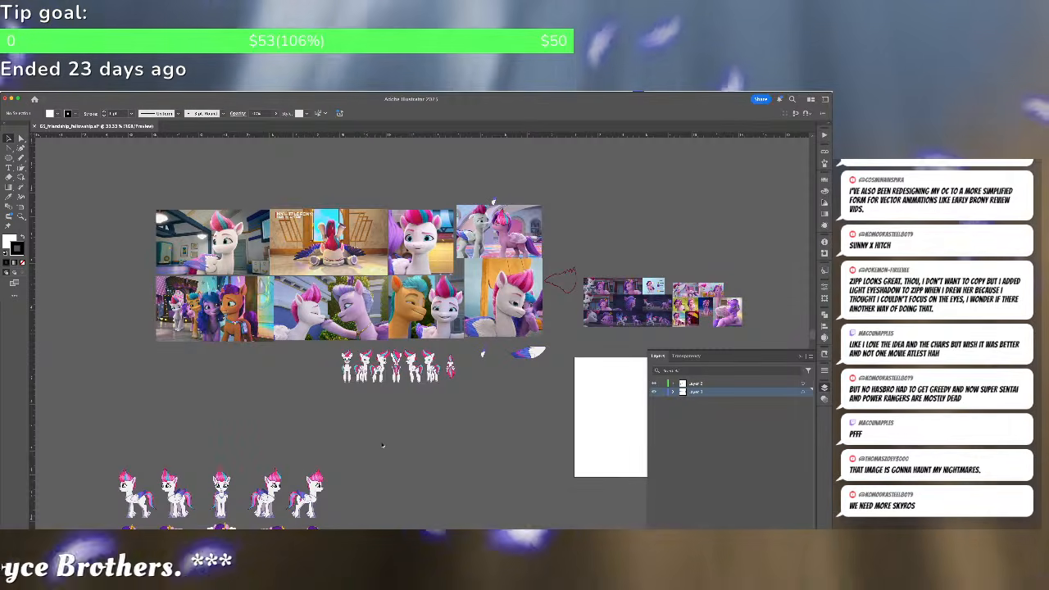
key("super+v")
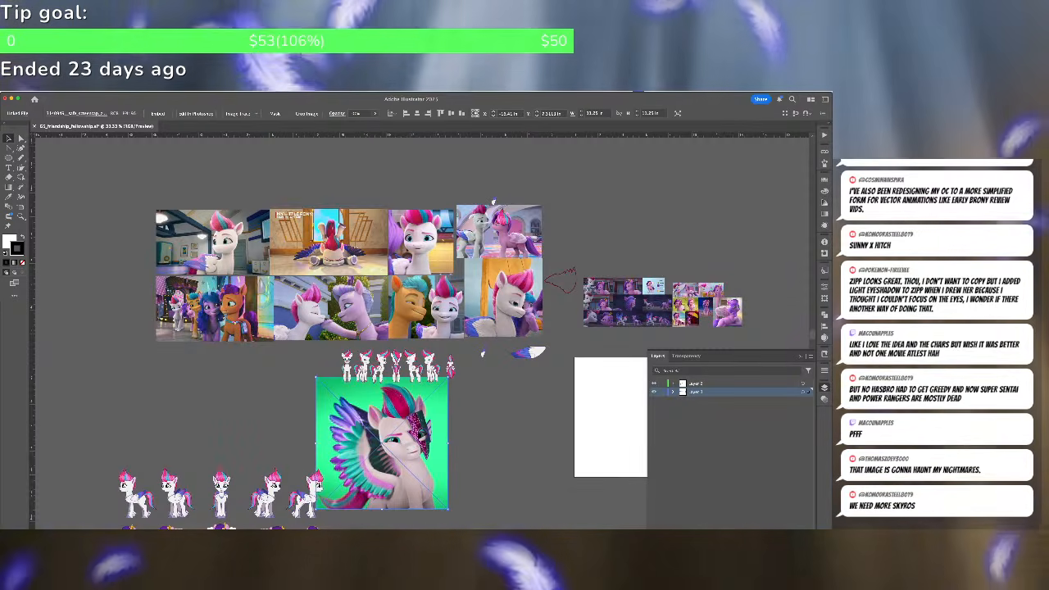
left_click_drag(382, 443, 466, 458)
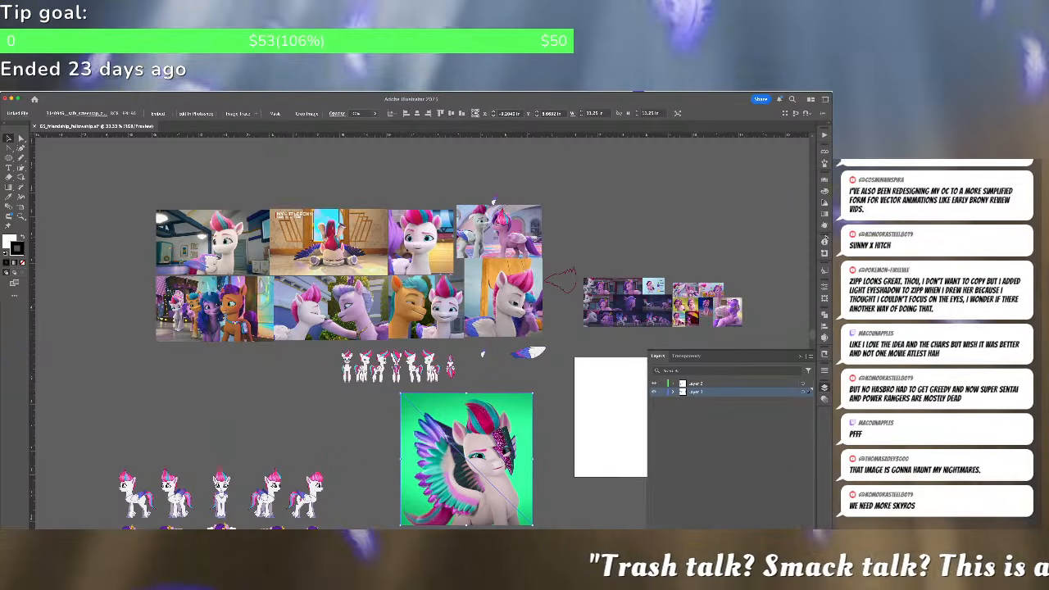
Embed the green-background Zipp picture, then position it above the white Zipp turnaround row and scale it down
left_click(825, 154)
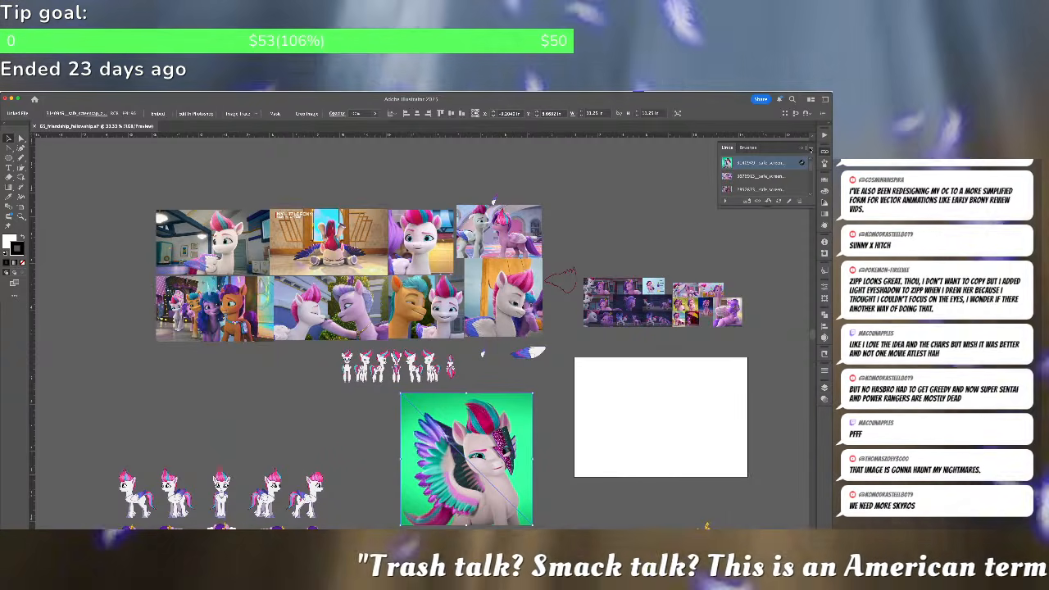
left_click(810, 149)
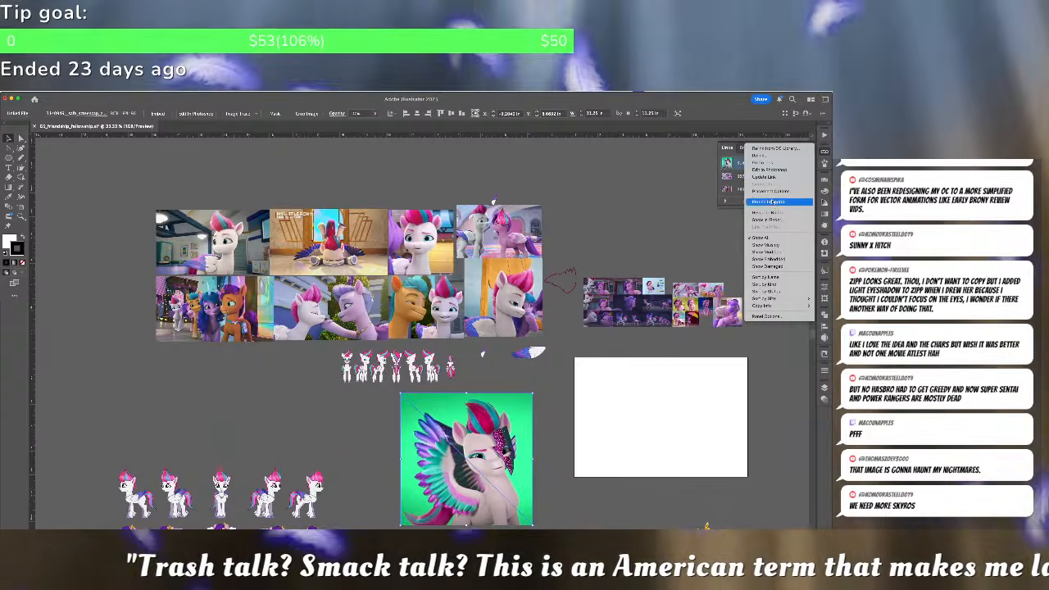
left_click(773, 202)
left_click_drag(503, 459, 269, 412)
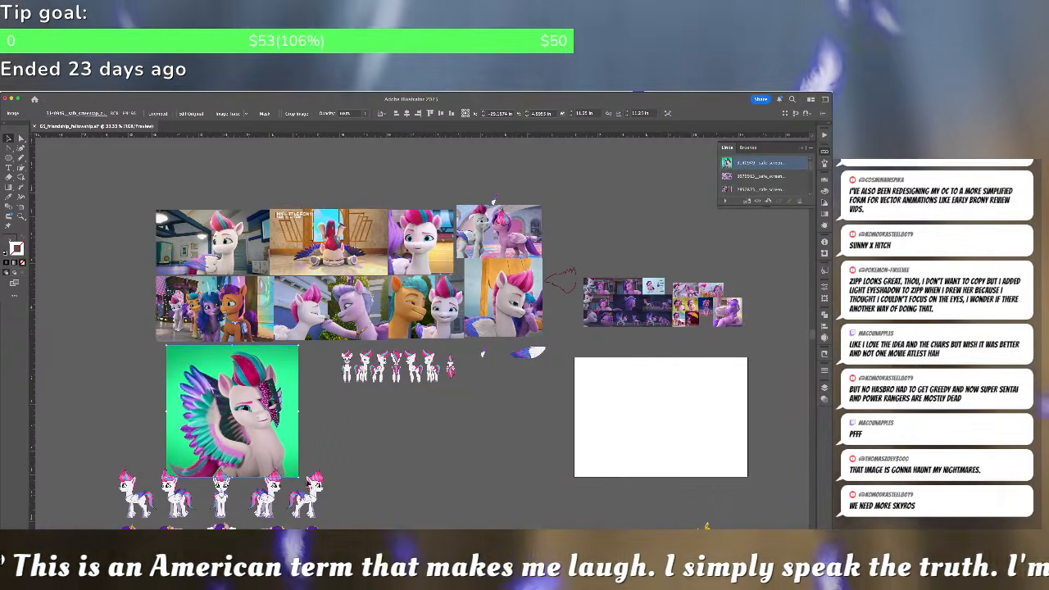
left_click_drag(299, 478, 291, 441)
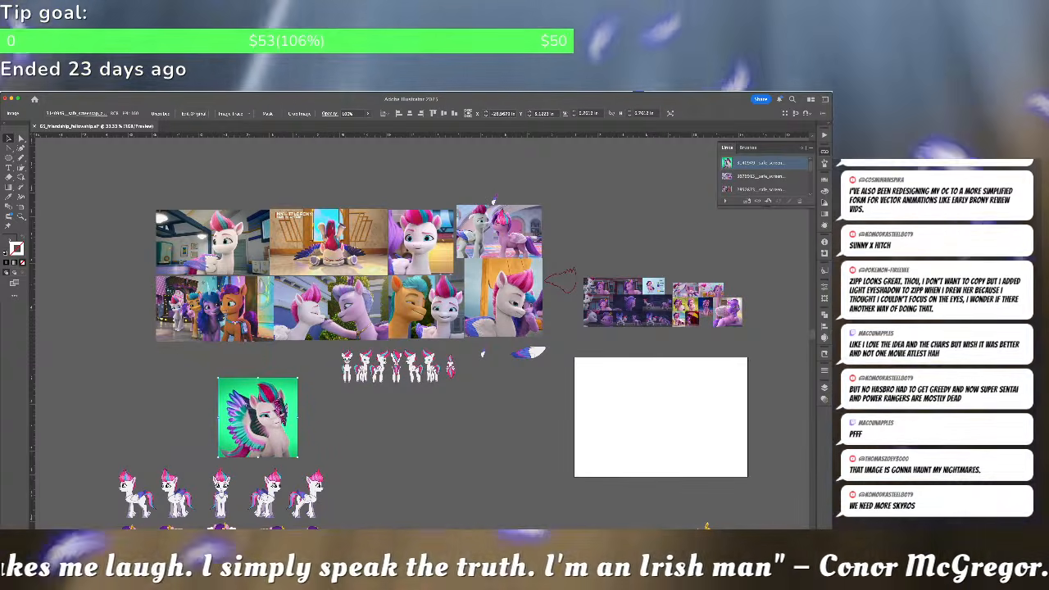
Lock Layer 1 so the reference pictures cannot be selected
left_click(824, 387)
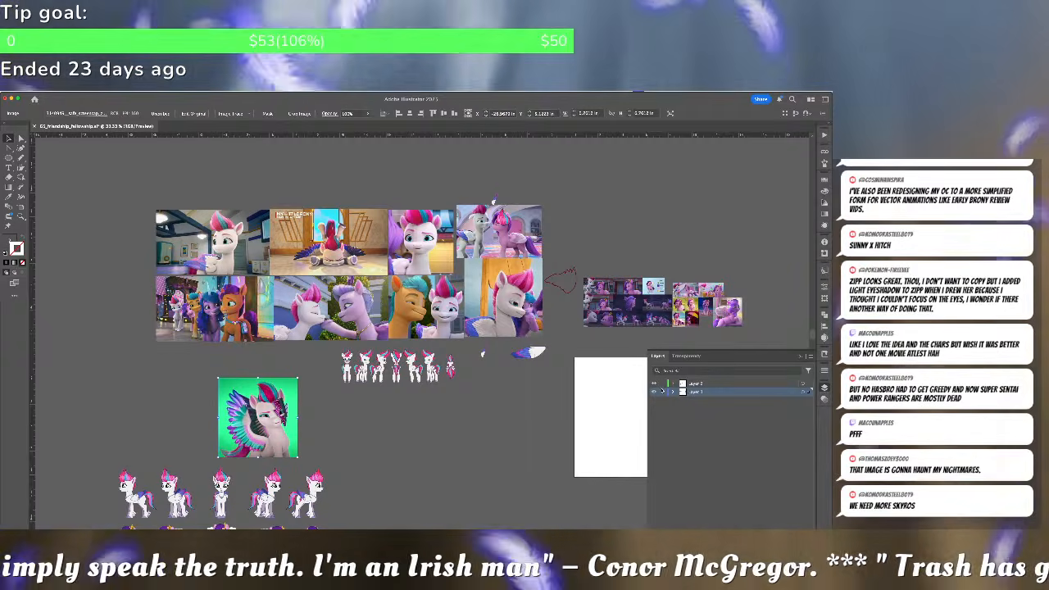
scroll(495, 450, "down", 3)
scroll(496, 449, "left", 3)
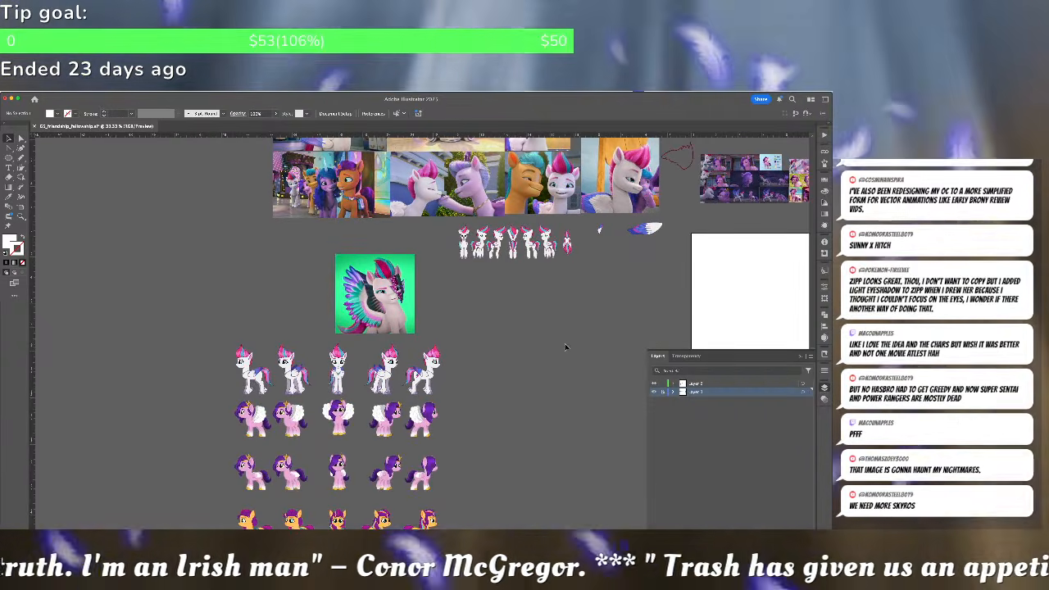
Inspect the pony character rows in outline view, then restore the full-colour preview
key("ctrl+y")
scroll(520, 295, "down", 4)
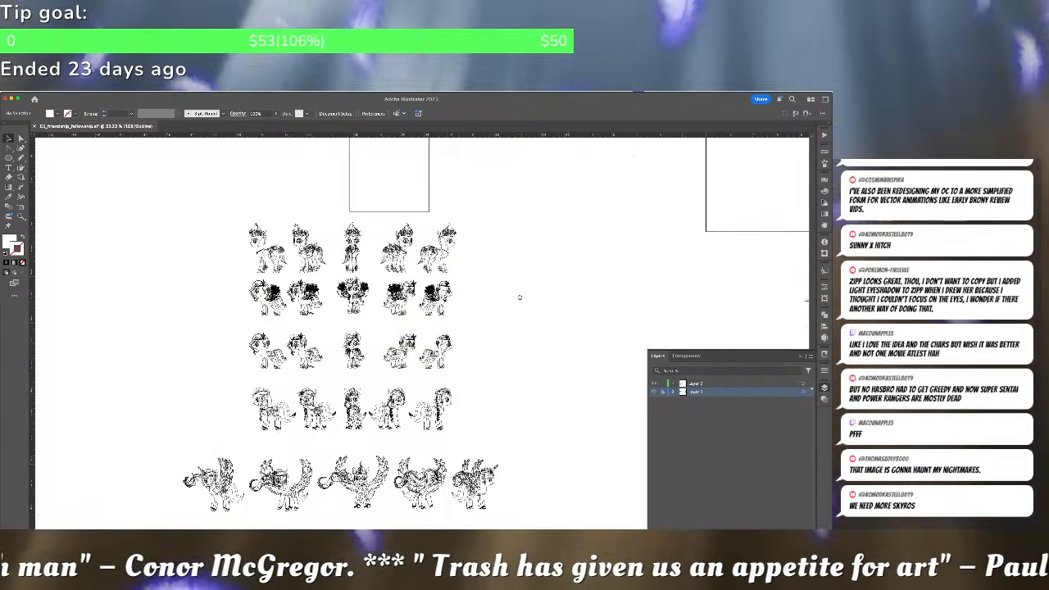
scroll(520, 293, "up", 1)
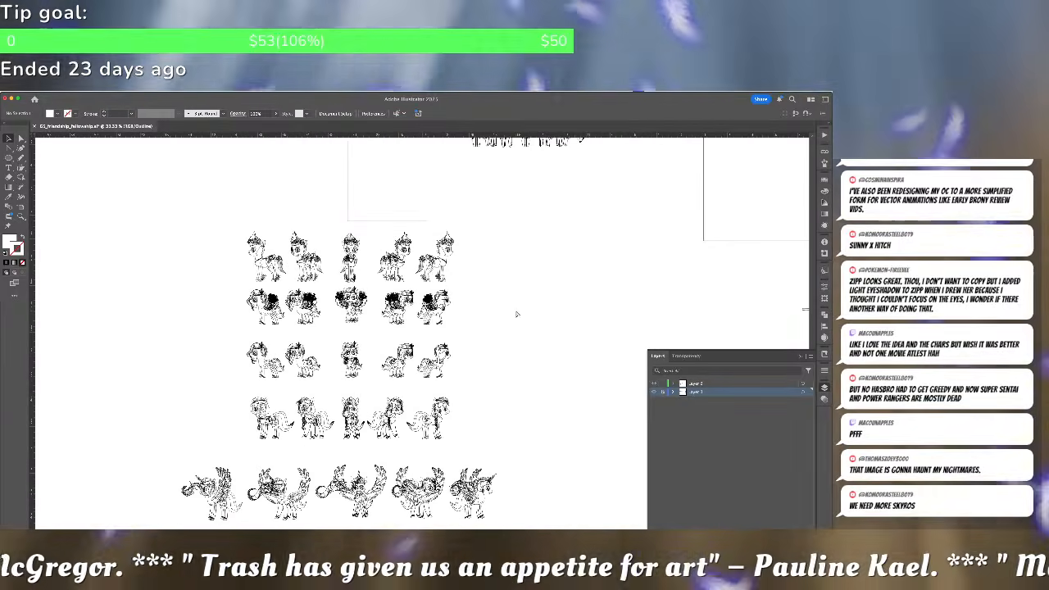
key("ctrl+y")
scroll(518, 424, "up", 4)
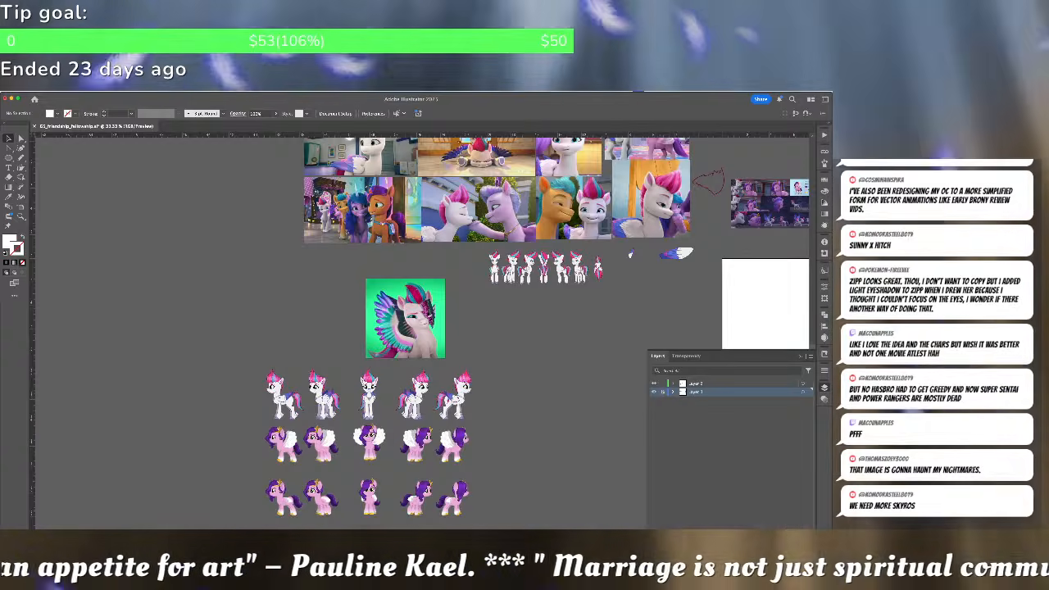
key("super+Tab")
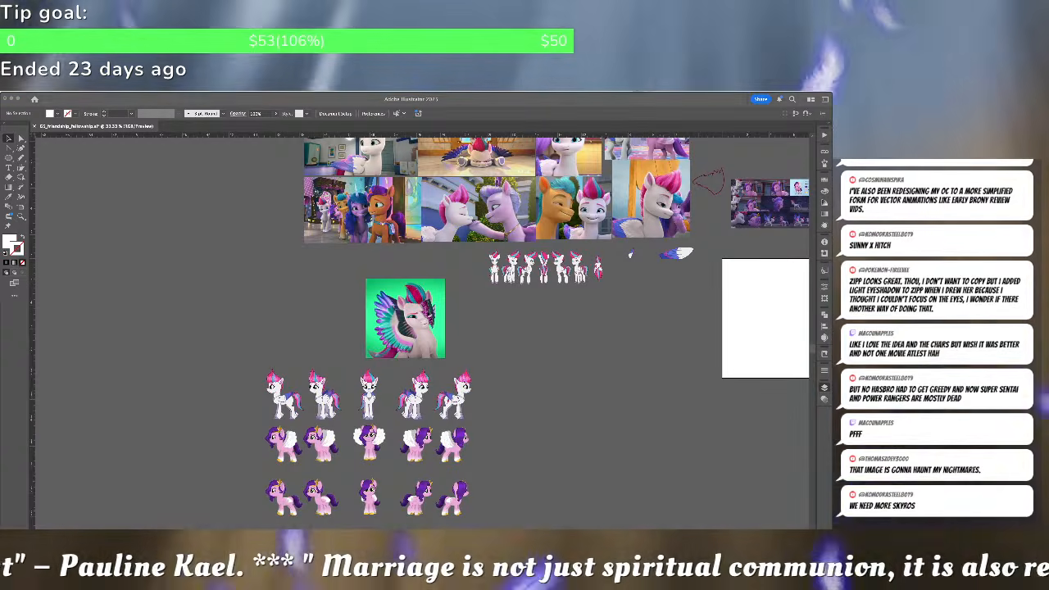
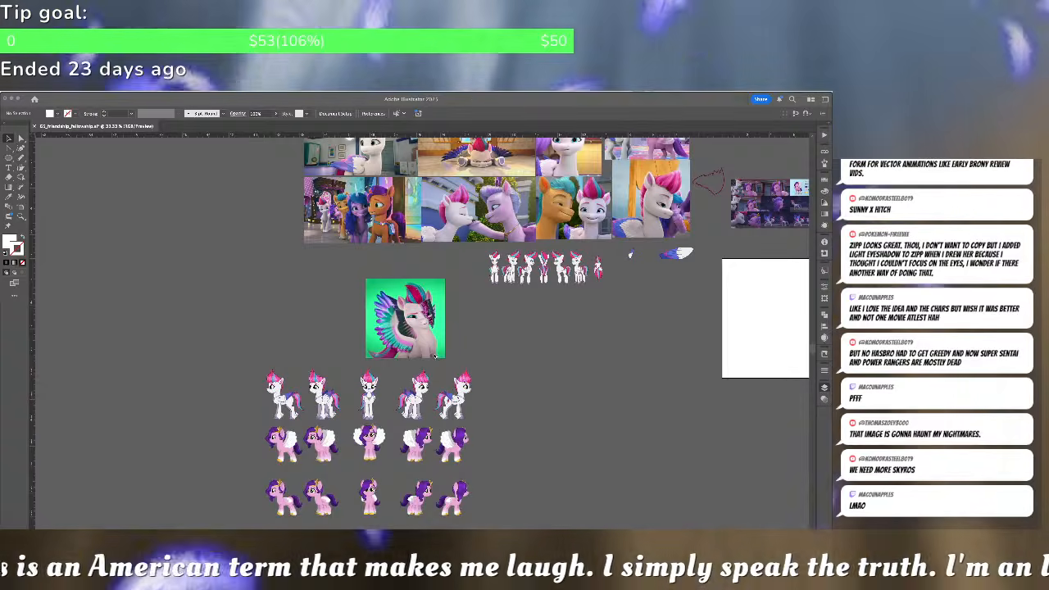
Pick up the fill, stroke and layer of the white wing path on a side-view Zipp, leaving nothing selected
scroll(434, 356, "up", 5)
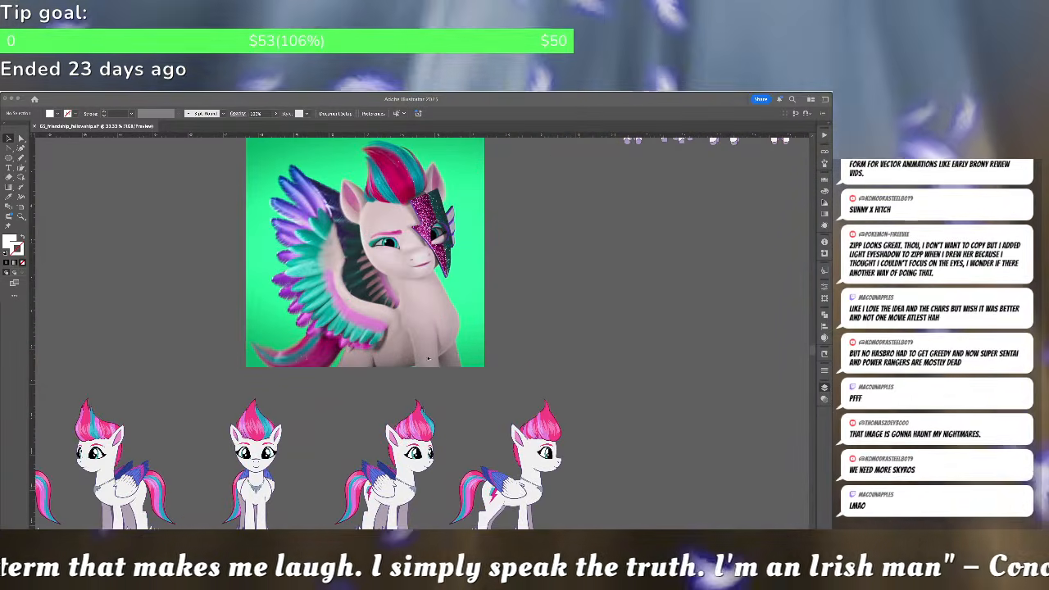
left_click(428, 358)
key("a")
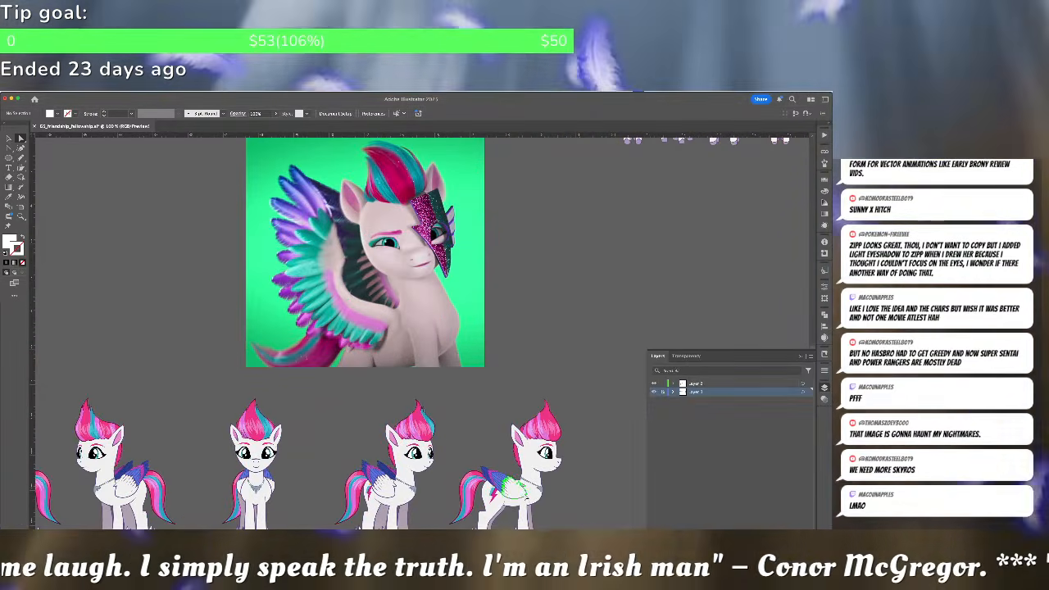
left_click(515, 490)
key("super+shift+a")
Trace the inner edge of the reference's spread wing as a curved open path from the wing's upper joint down around the shoulder
scroll(367, 330, "up", 1)
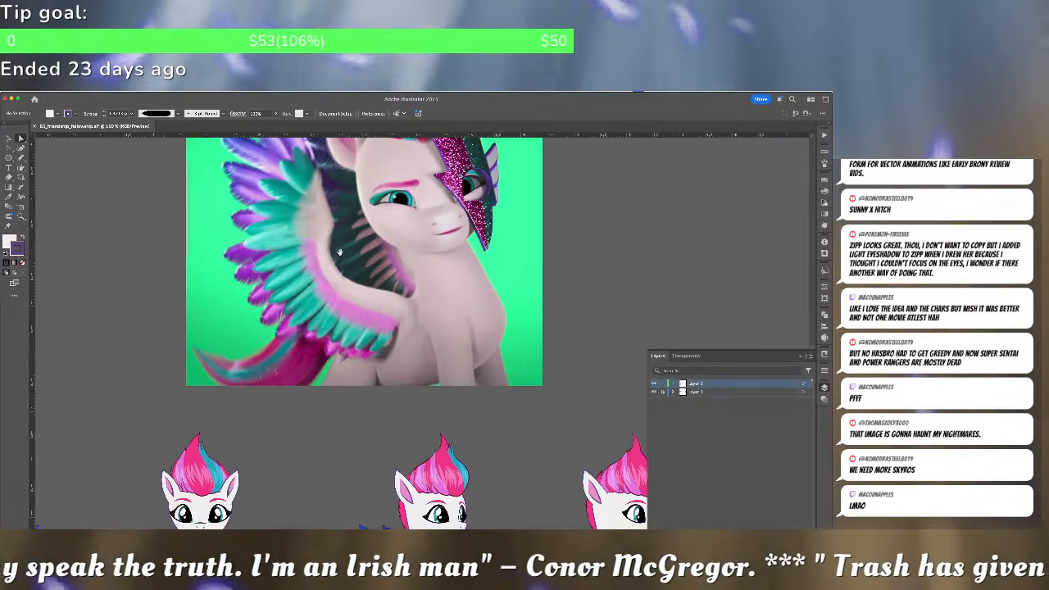
left_click_drag(340, 252, 342, 305)
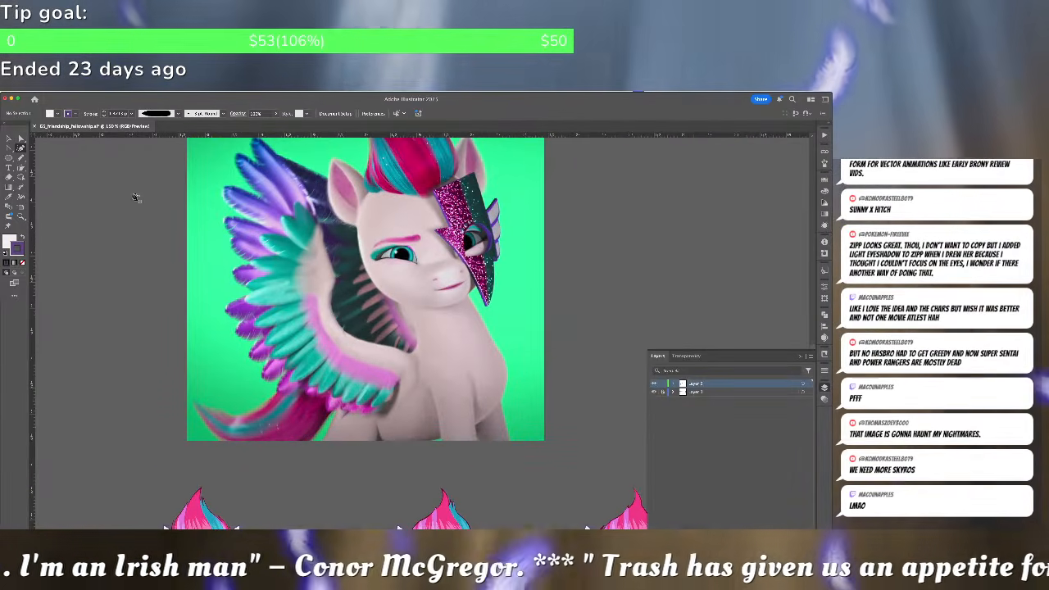
left_click(321, 232)
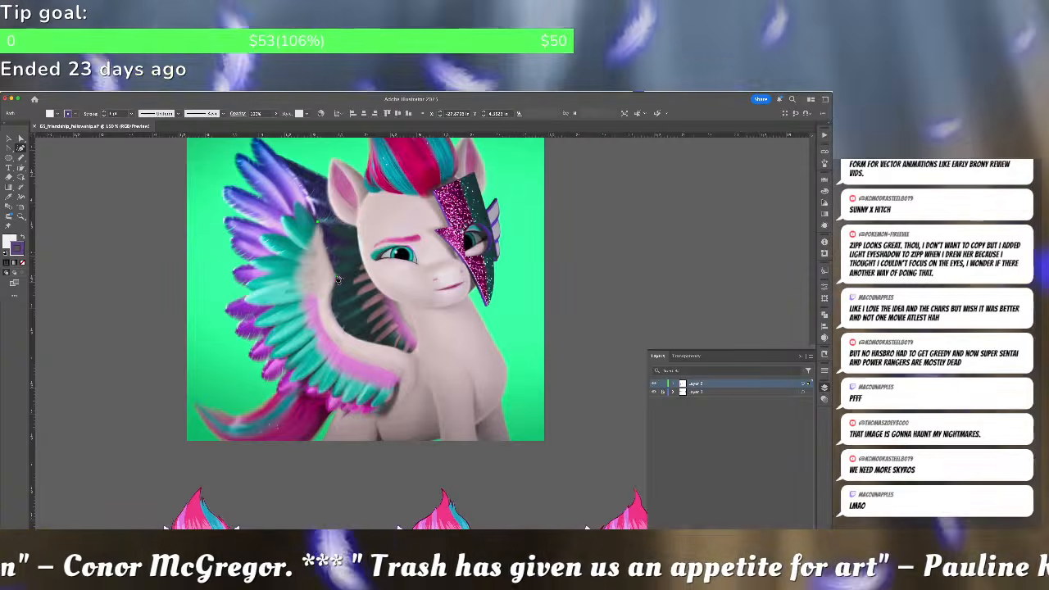
left_click(337, 279)
left_click(339, 326)
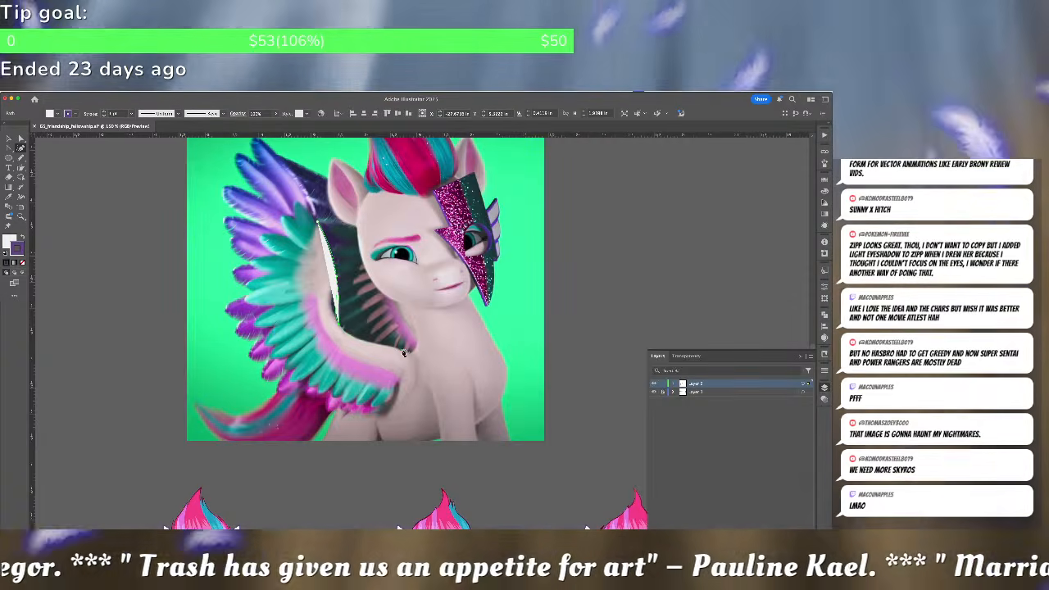
left_click(412, 353)
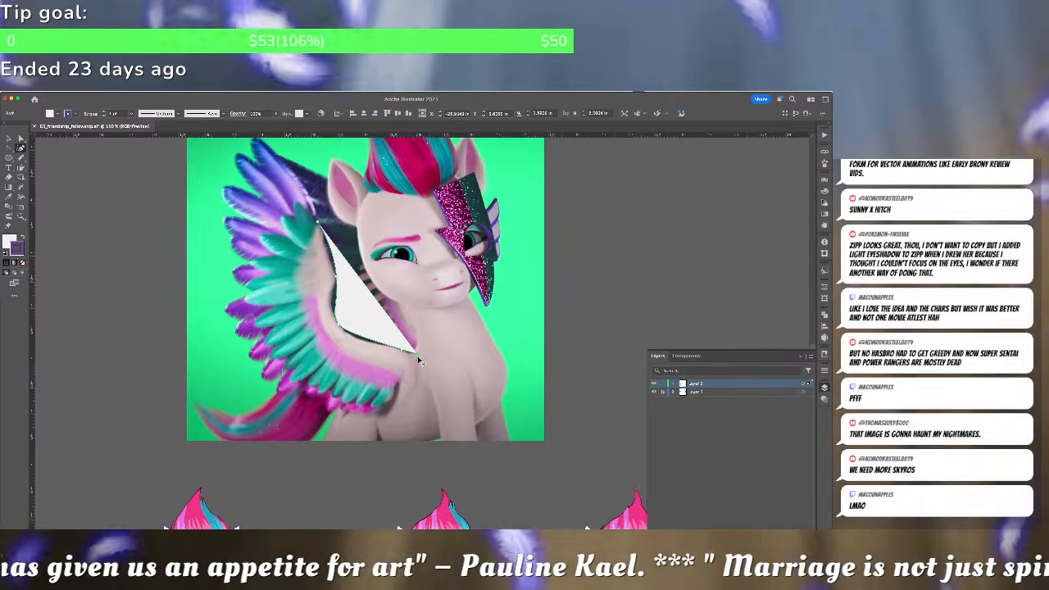
left_click(420, 382)
left_click(409, 398)
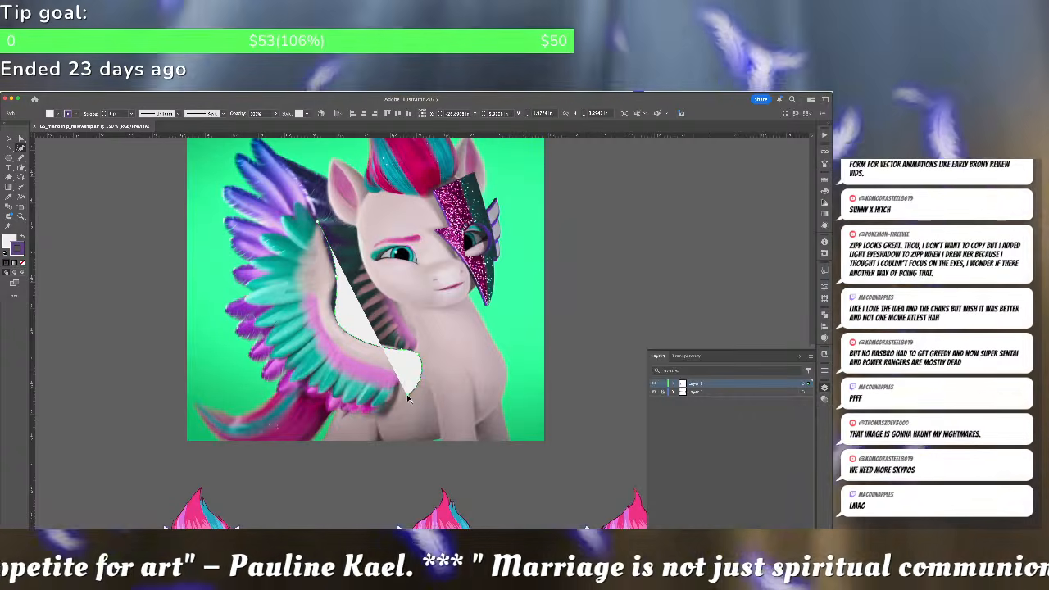
key("a")
left_click(310, 281)
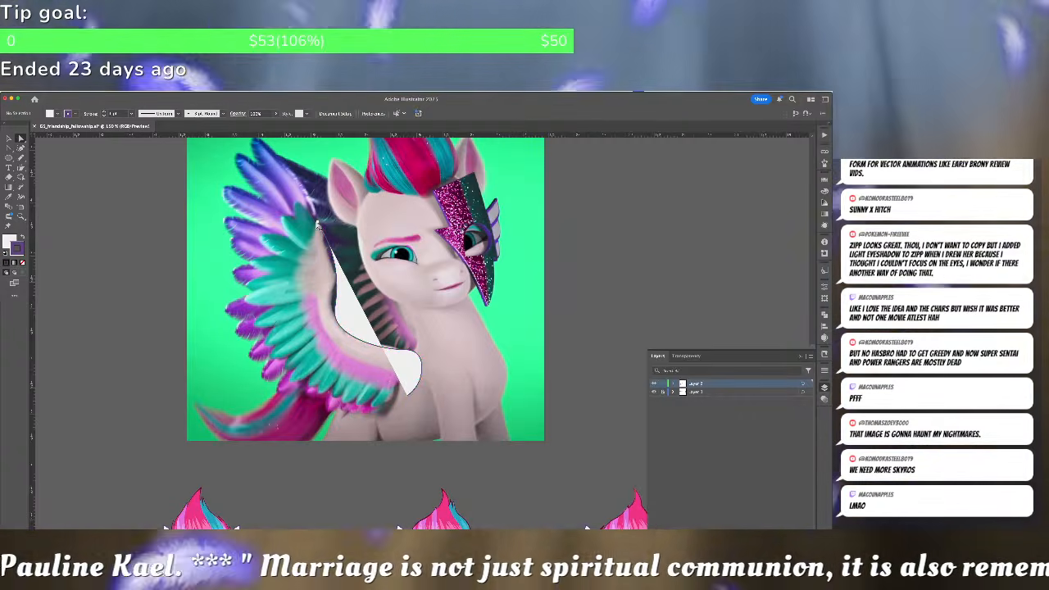
Extend the open wing path from its upper end anchor down the outer edge of the bare wing arm to the shoulder
scroll(310, 281, "down", 5)
scroll(319, 262, "up", 5)
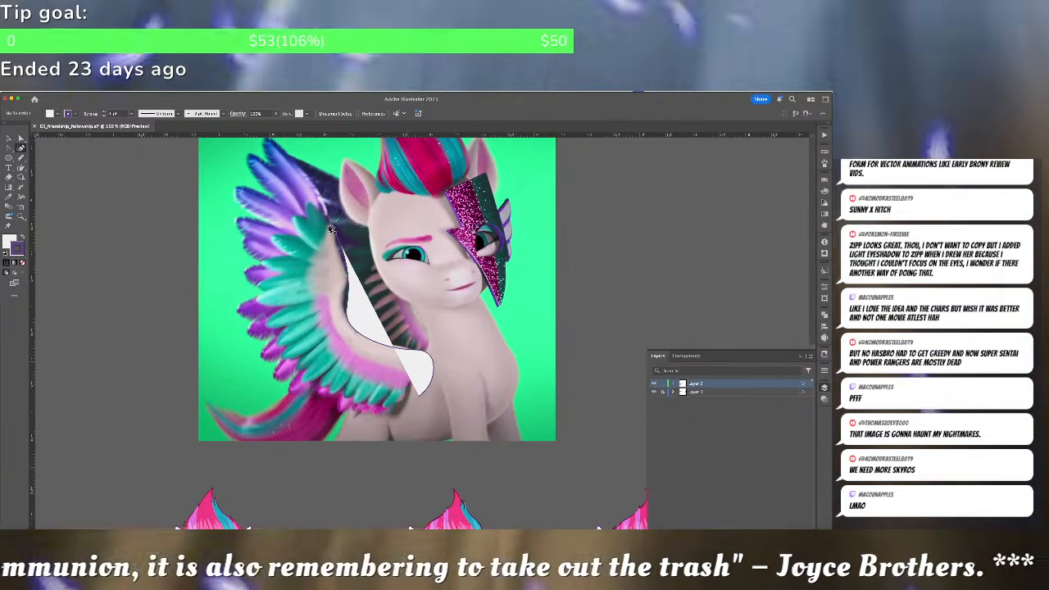
left_click(338, 228)
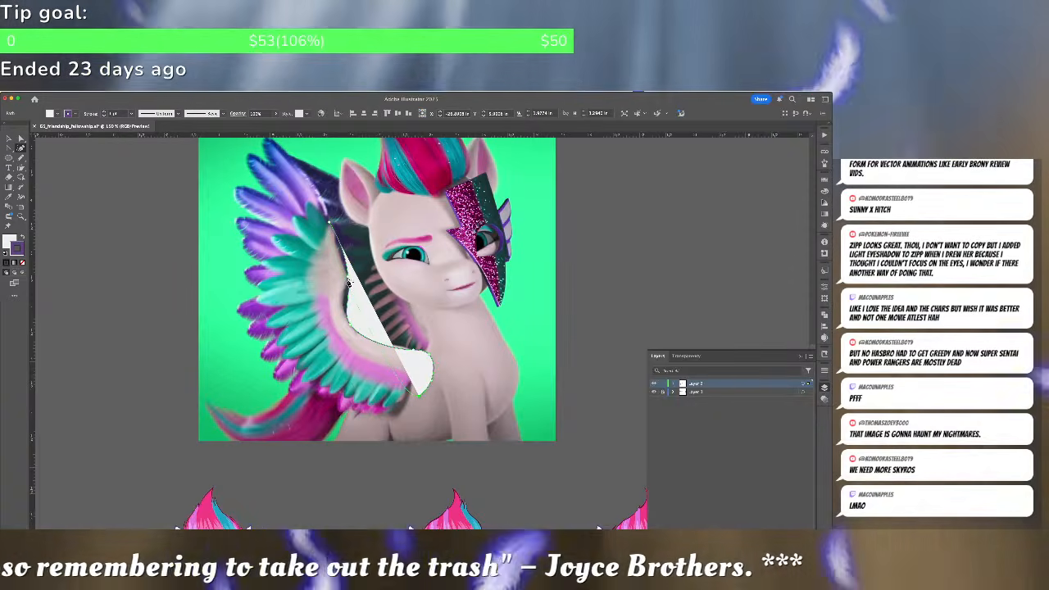
left_click(332, 266, "super")
key("a")
left_click(329, 223)
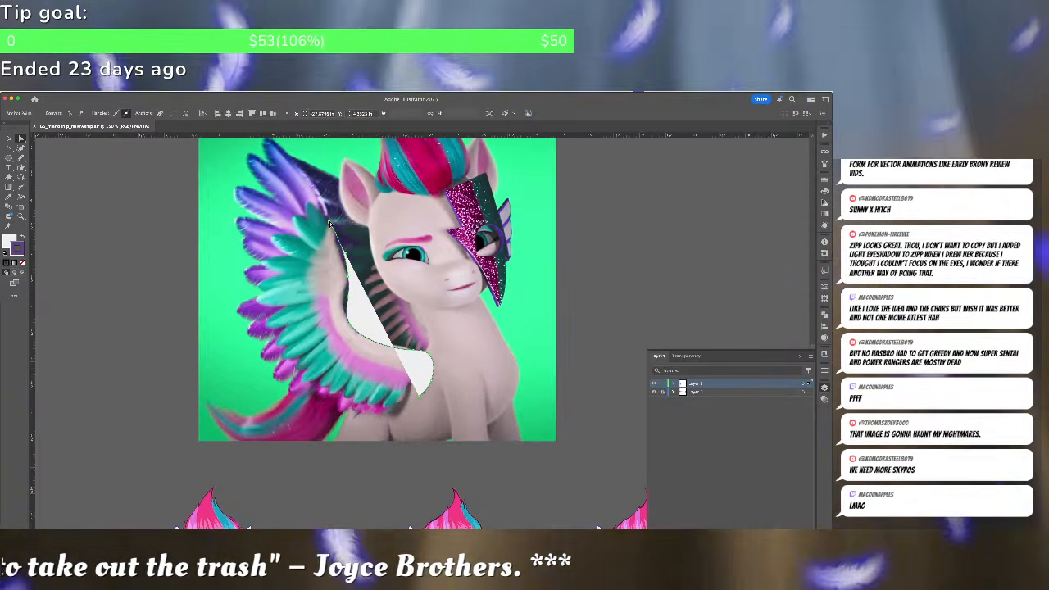
key("p")
left_click(323, 236)
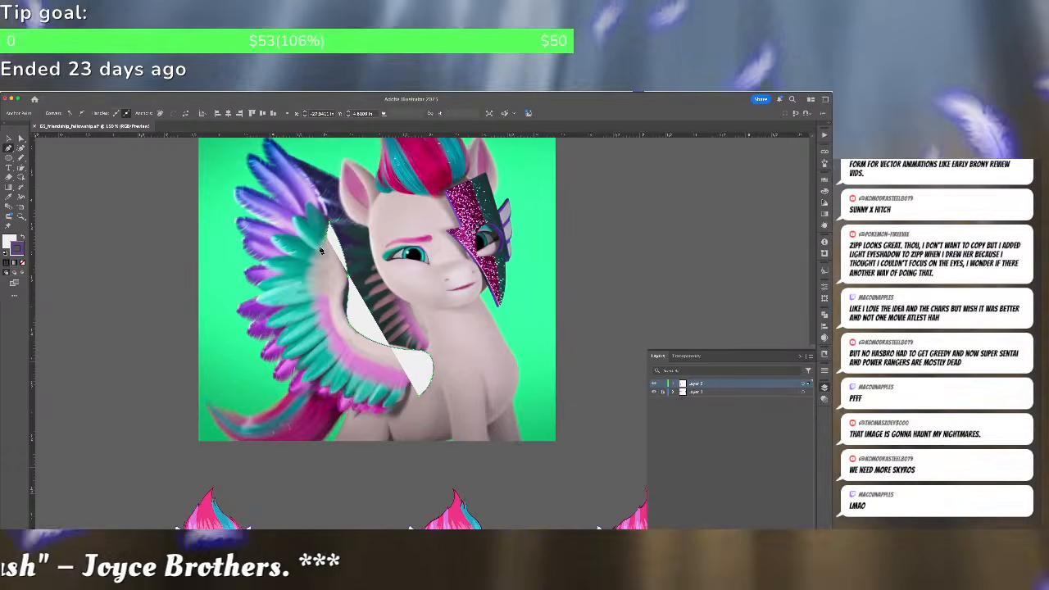
left_click(318, 250)
left_click(316, 263)
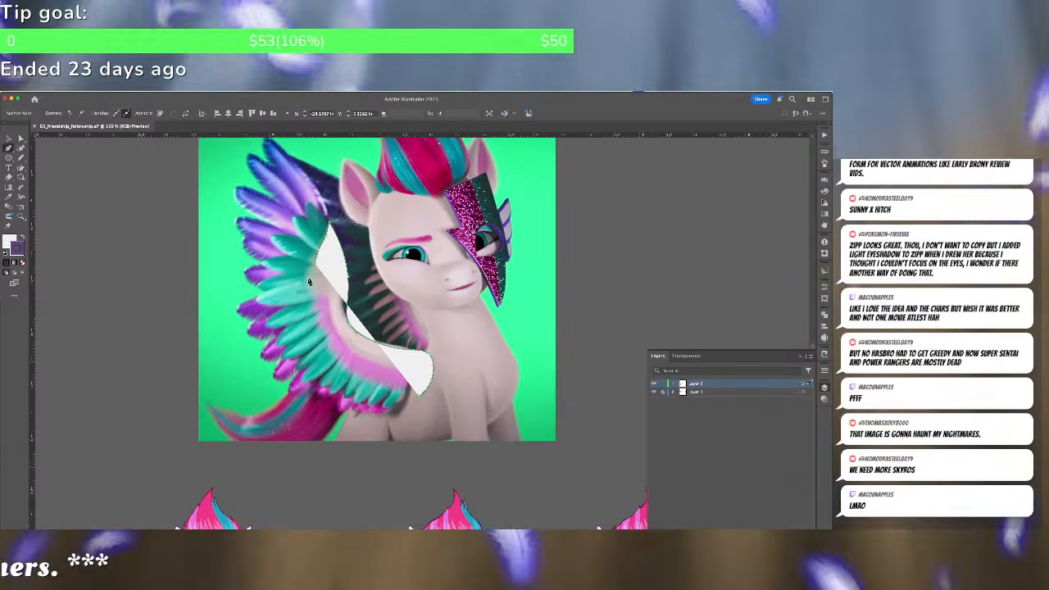
left_click(311, 282)
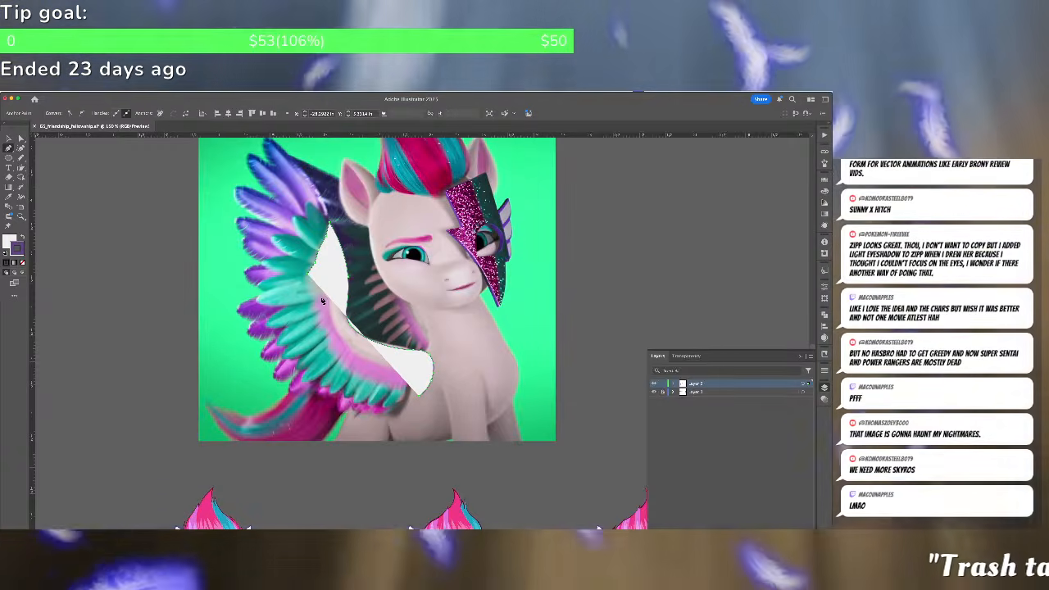
left_click(319, 299)
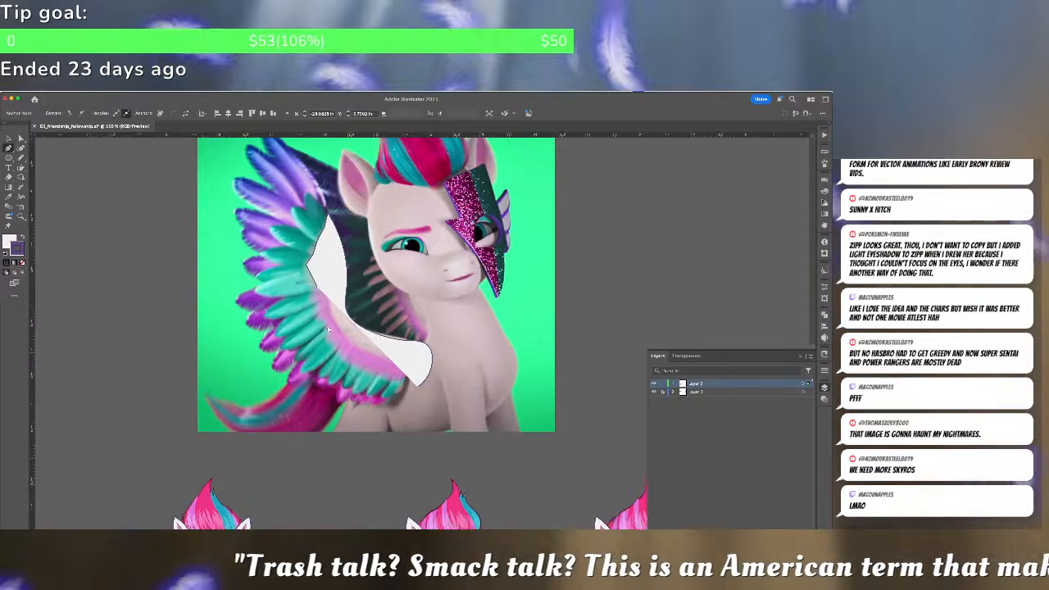
left_click_drag(334, 328, 333, 283)
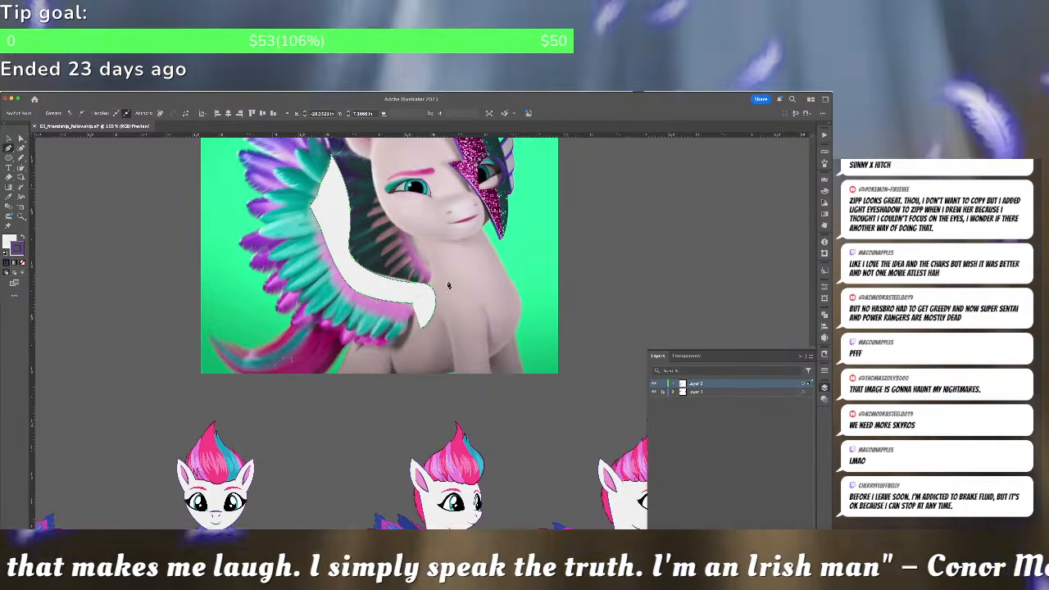
Thicken the white wing shape's outline, apply the elliptical width profile that tapers at both ends, and deselect the shape
left_click(824, 371)
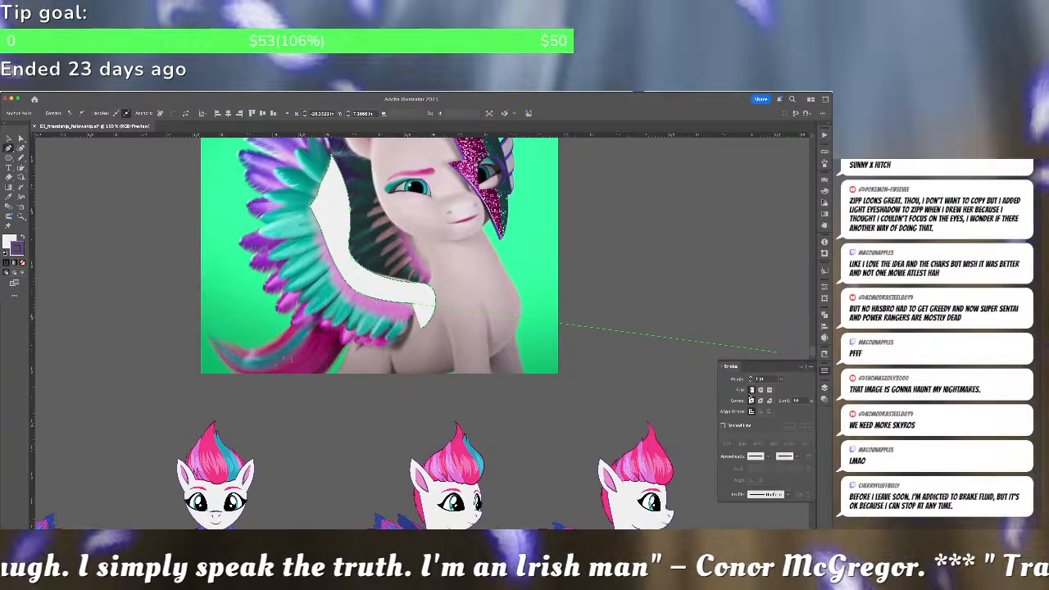
left_click(750, 377)
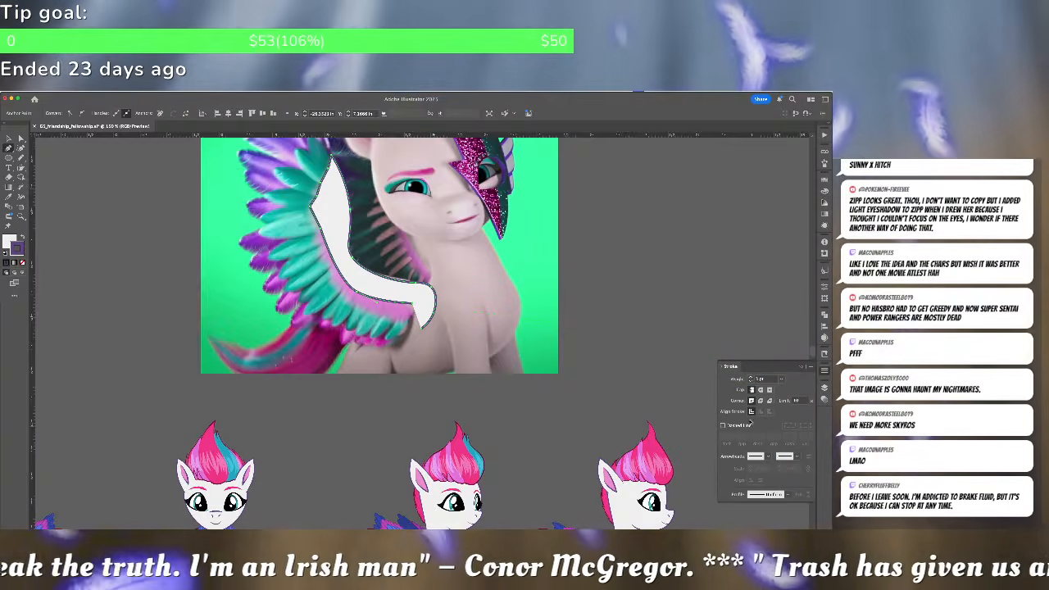
left_click(782, 494)
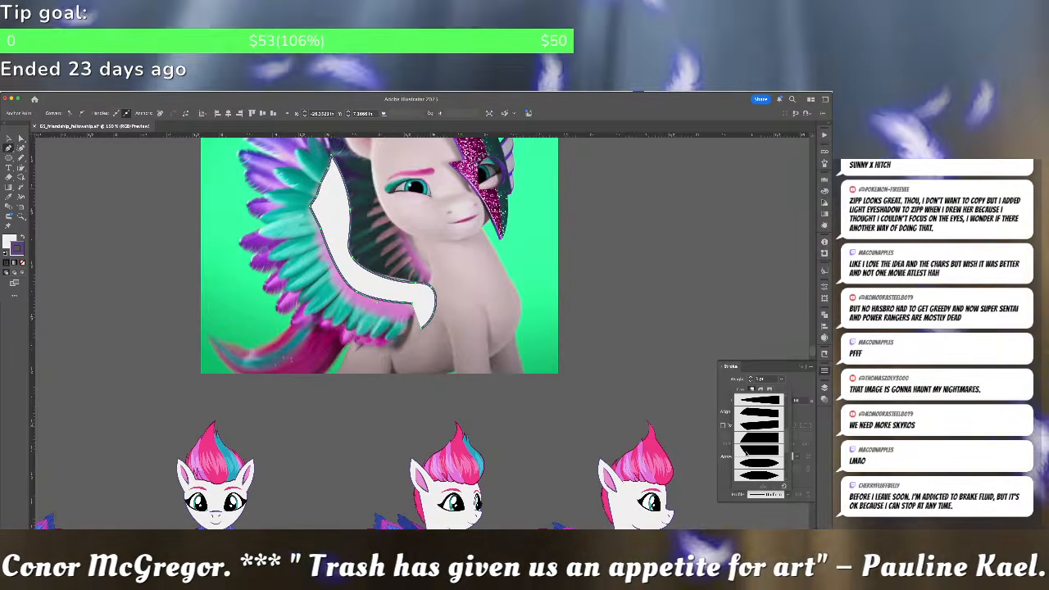
left_click(754, 463)
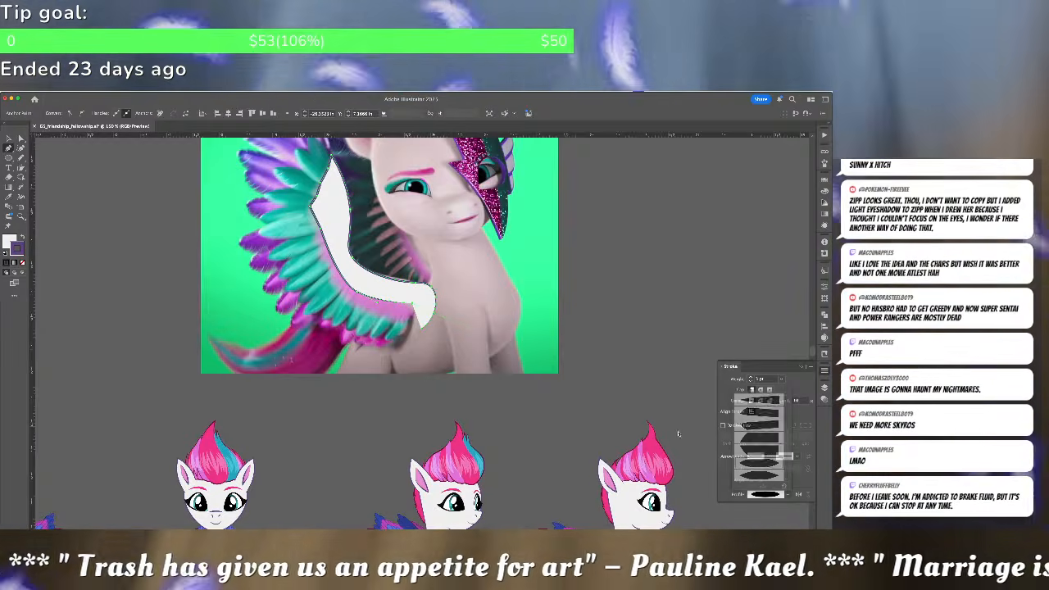
left_click(481, 339)
Pick up the pink fill without stroke from the front-view Zipp's mane highlight, leaving nothing selected
scroll(458, 360, "down", 2)
scroll(459, 360, "left", 2)
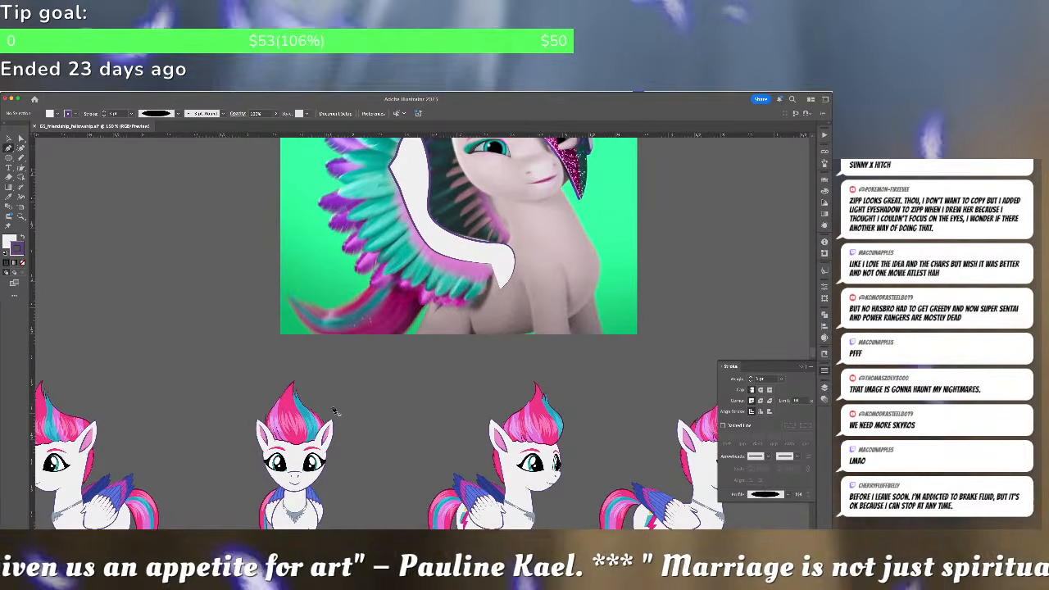
key("a")
scroll(385, 385, "down", 2)
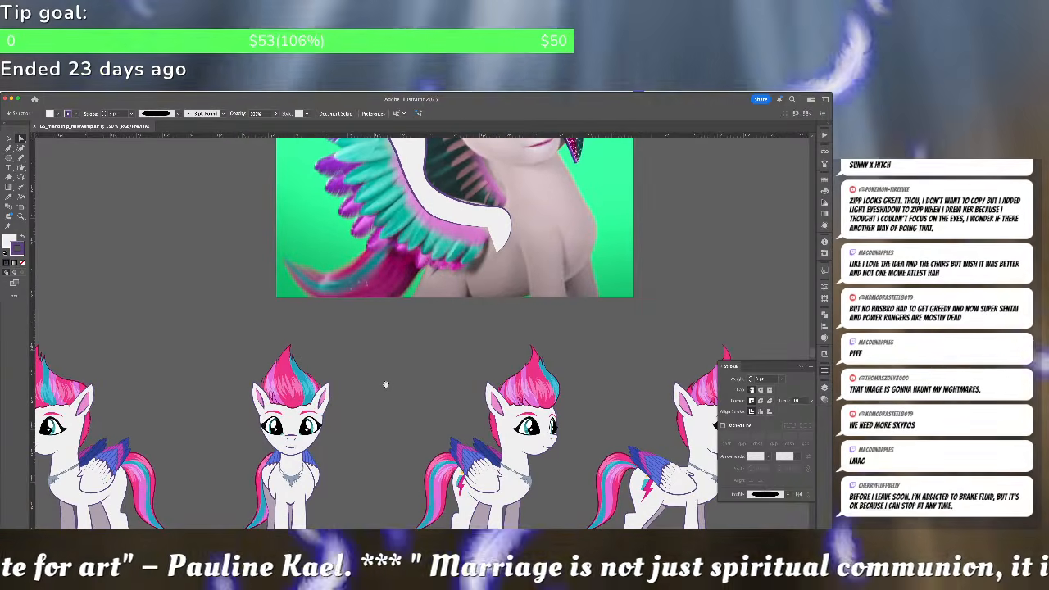
scroll(384, 379, "up", 5)
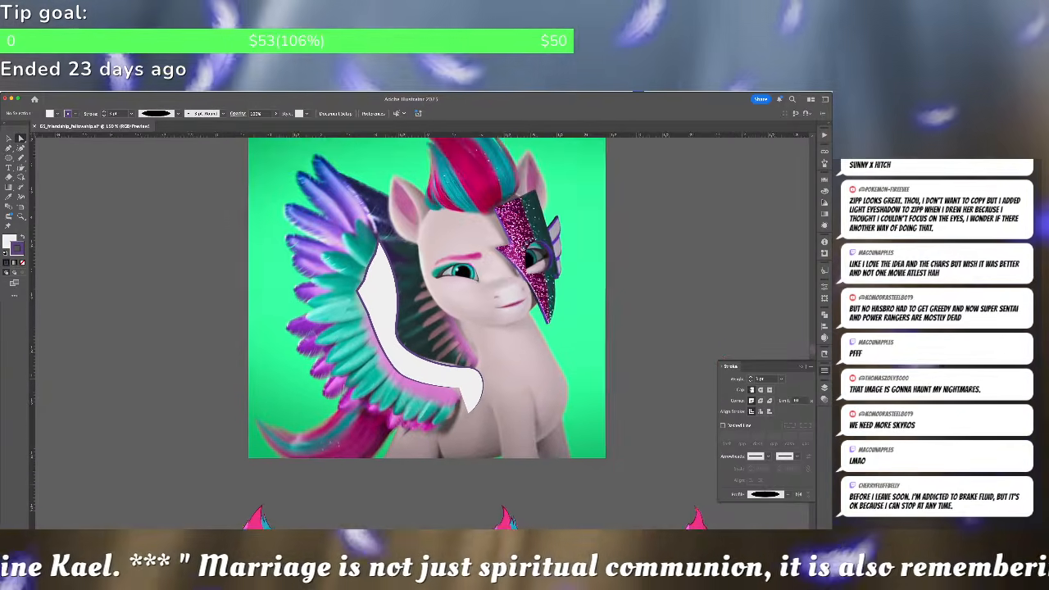
scroll(332, 405, "down", 4)
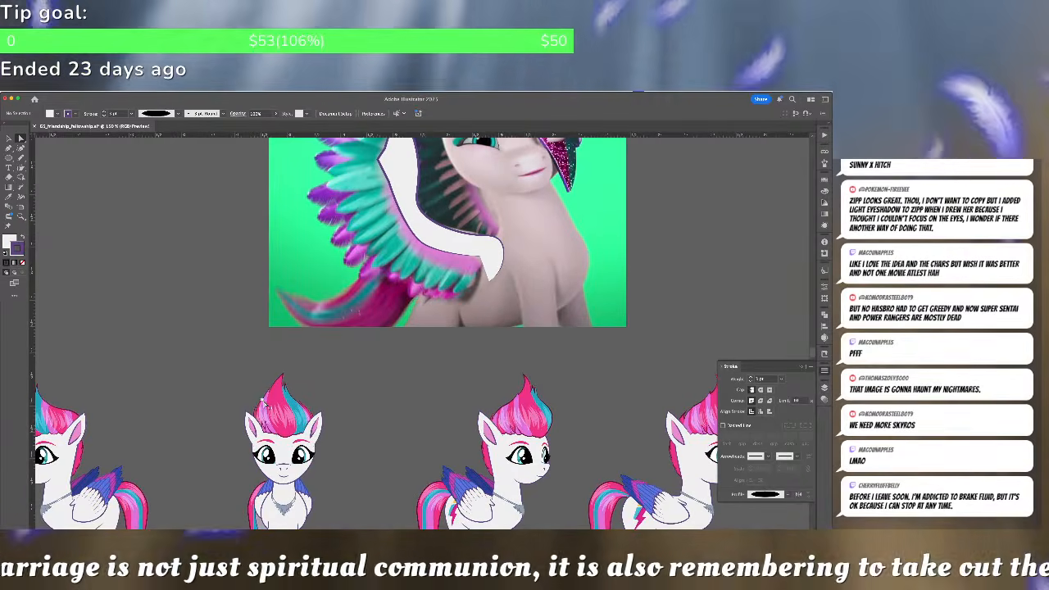
left_click(264, 405)
left_click(263, 404)
key("super+shift+a")
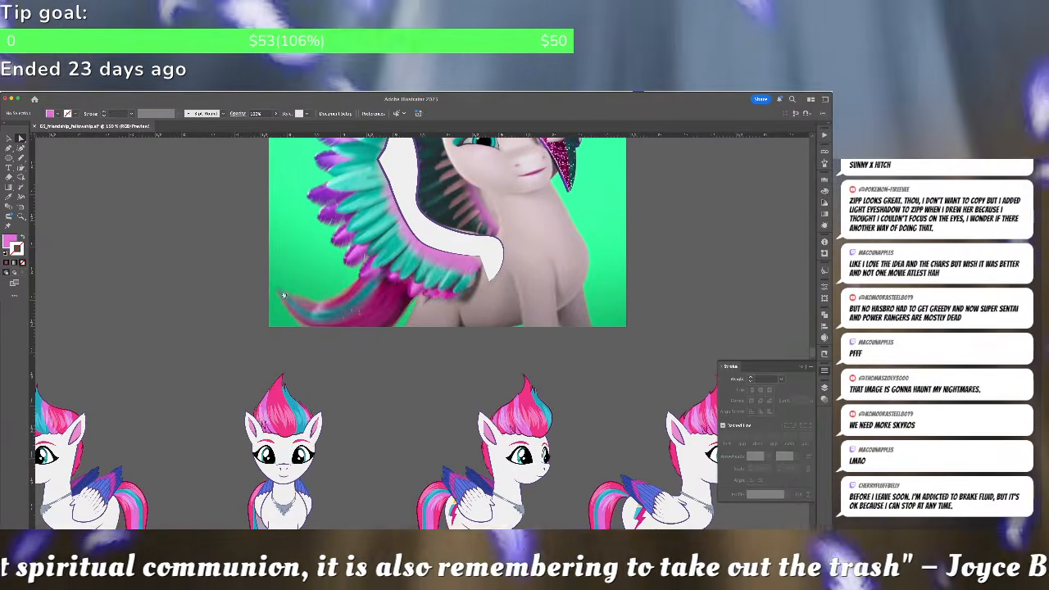
Start a pink, strokeless curved shape along the outer edge of the white wing arm, following the reference's pink band
scroll(287, 315, "up", 4)
scroll(293, 332, "up", 2)
scroll(296, 328, "up", 2)
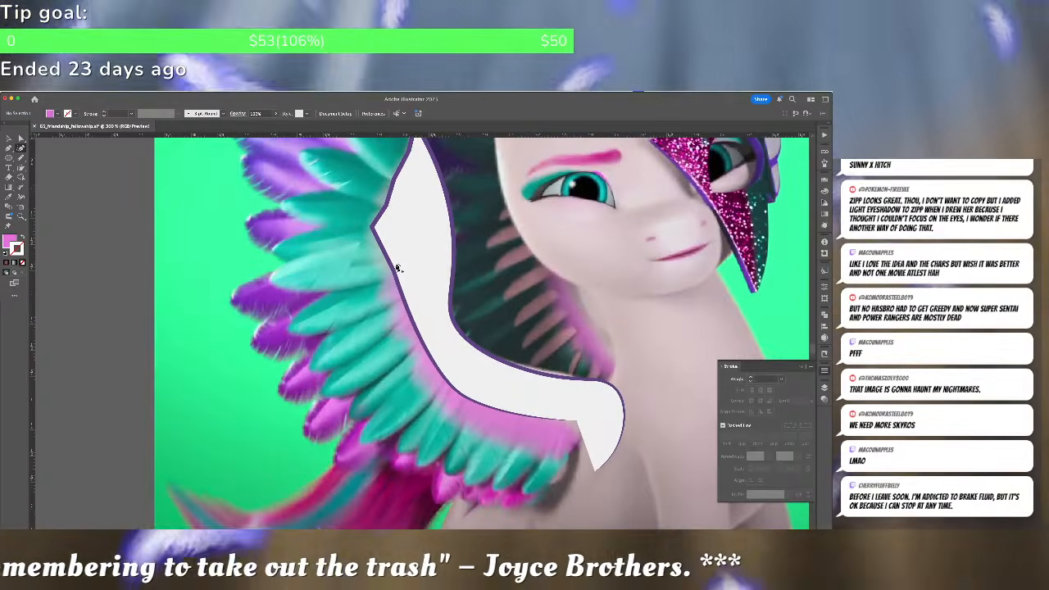
left_click(396, 264)
left_click(384, 293)
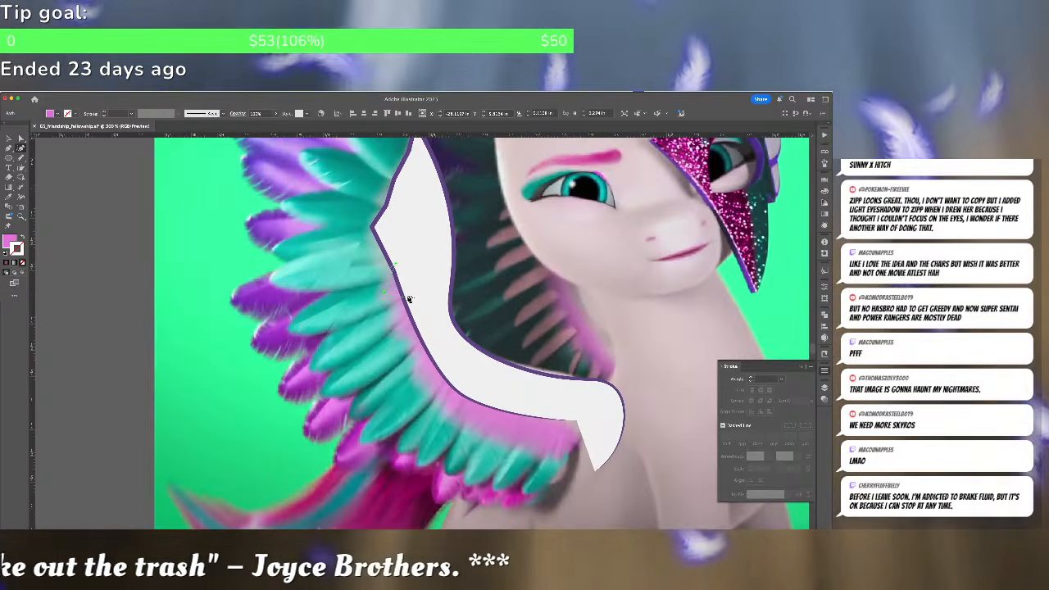
Draw a closed pink shape with a scalloped outer edge along the pink band beside the lower teal wing feathers
left_click(398, 315)
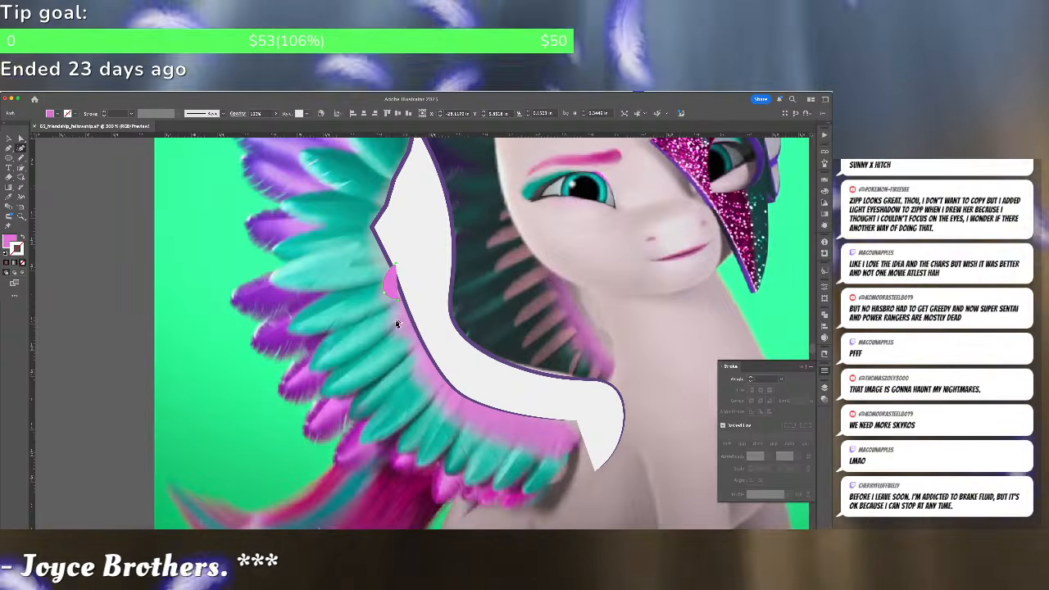
left_click(396, 324)
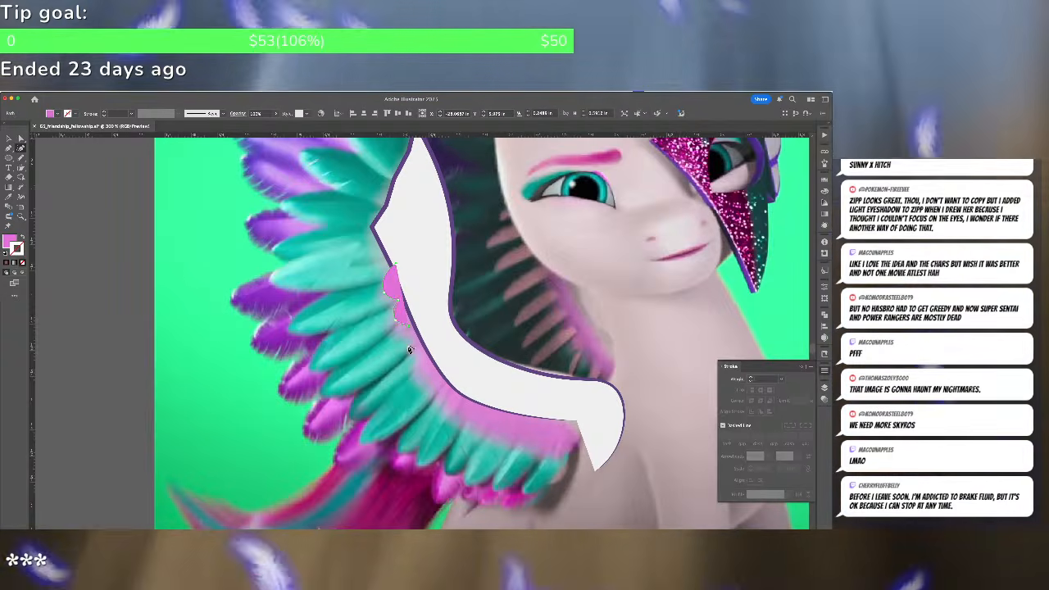
left_click(410, 350)
left_click(418, 378)
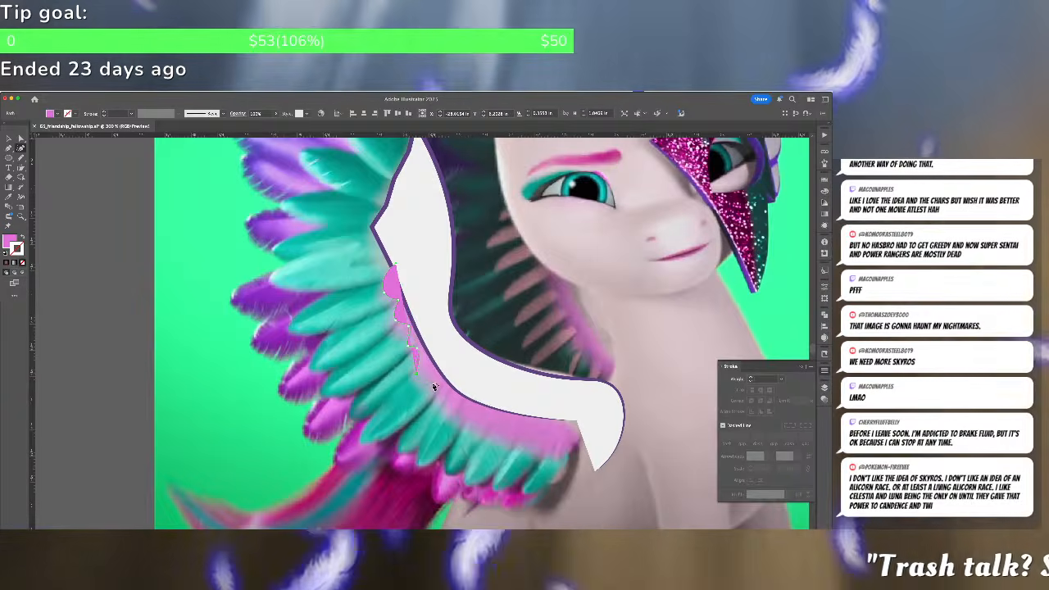
left_click(436, 395)
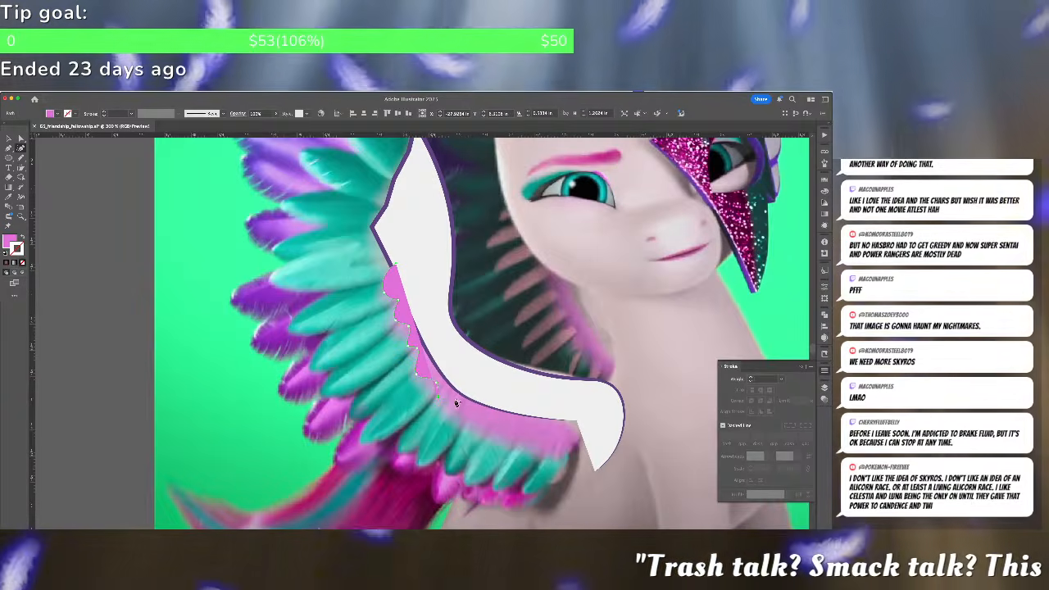
left_click(456, 402)
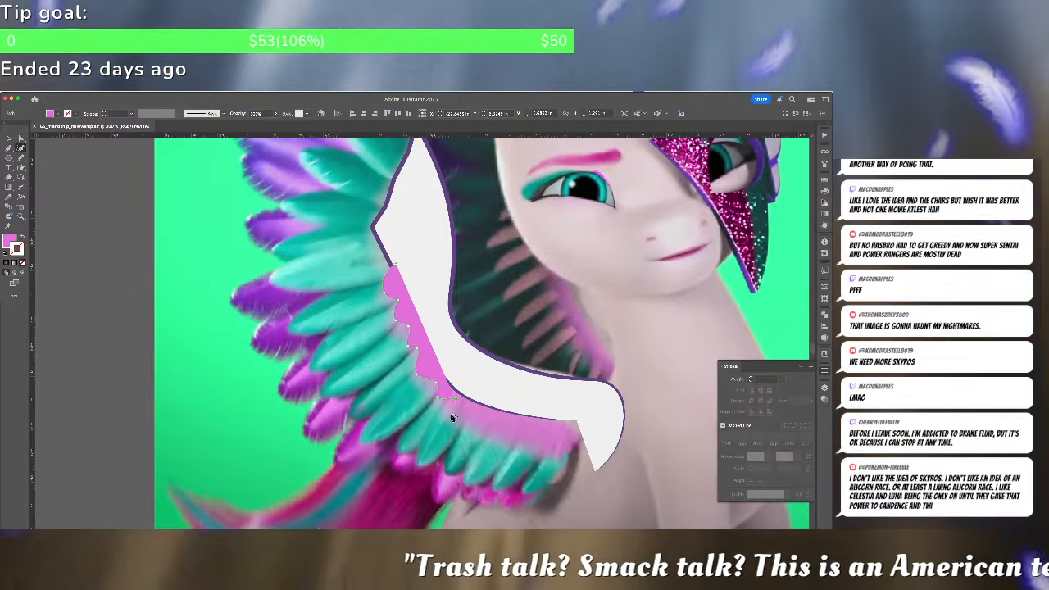
left_click(458, 418)
left_click(477, 415)
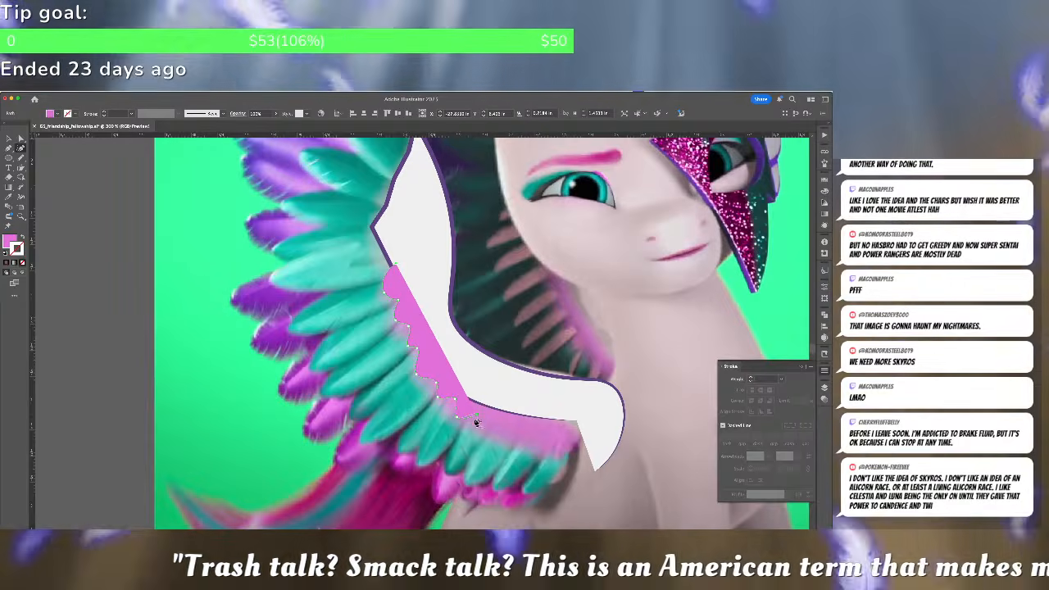
left_click(491, 427)
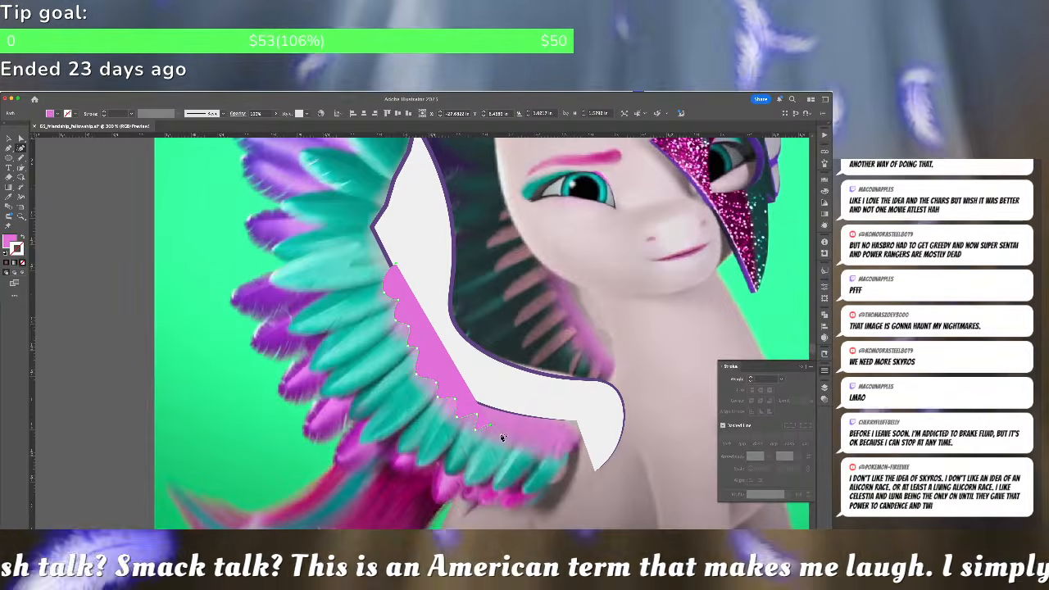
left_click(503, 440)
left_click(526, 434)
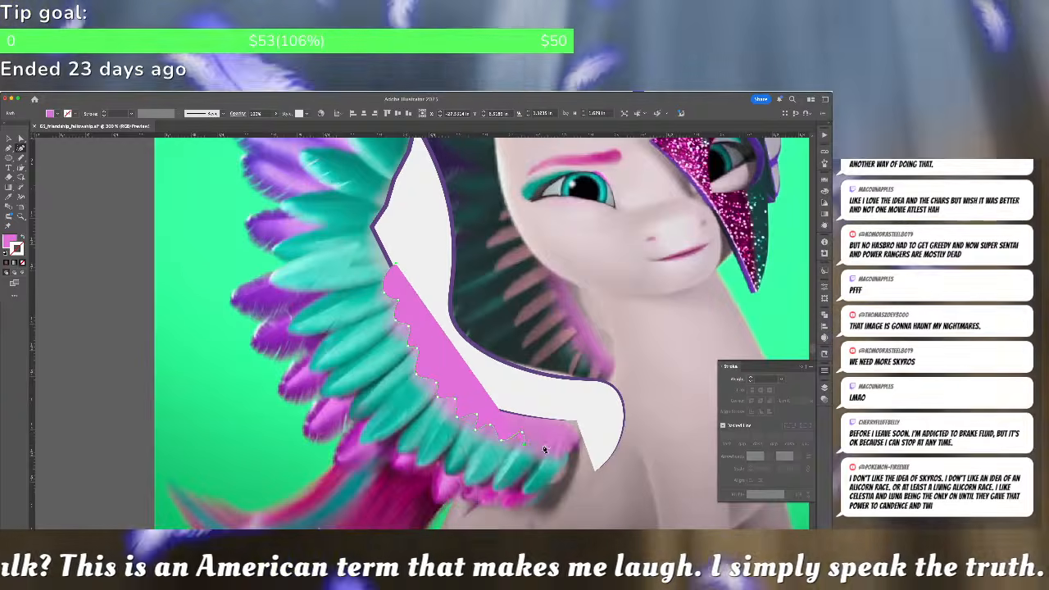
left_click(549, 446)
left_click(555, 453)
left_click(590, 420)
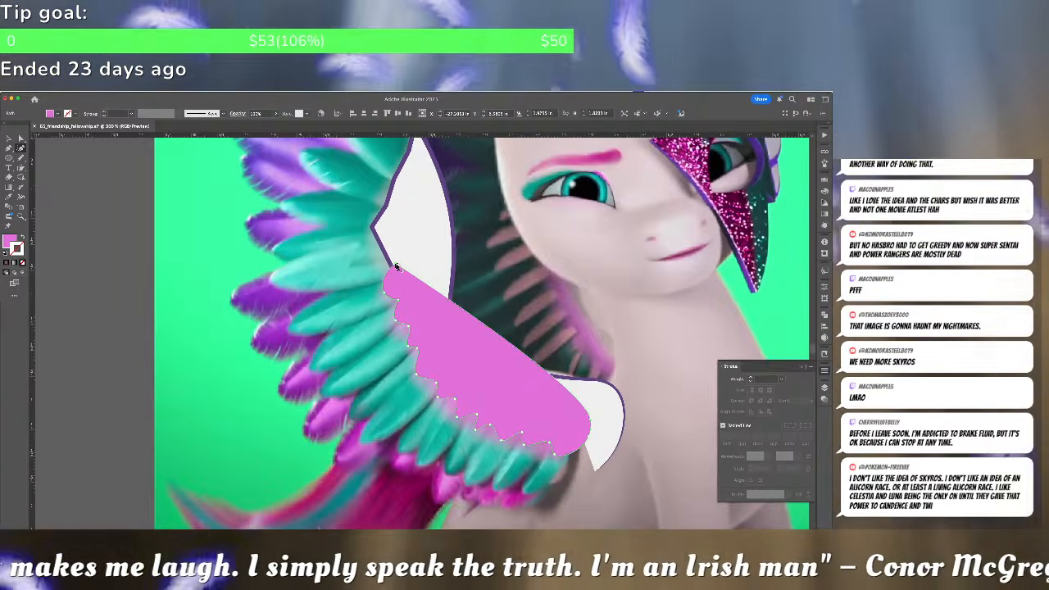
left_click(590, 420)
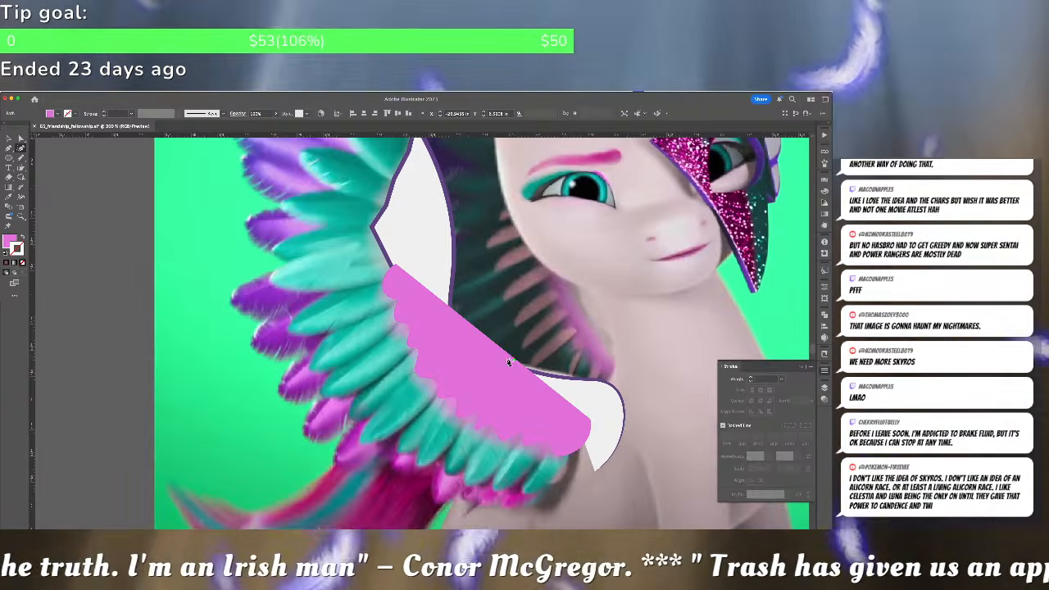
Curve the pink shape's straight inner edge to follow the wing arc and convert its scallop anchors to sharp corners
left_click(506, 355)
left_click_drag(506, 356, 491, 375)
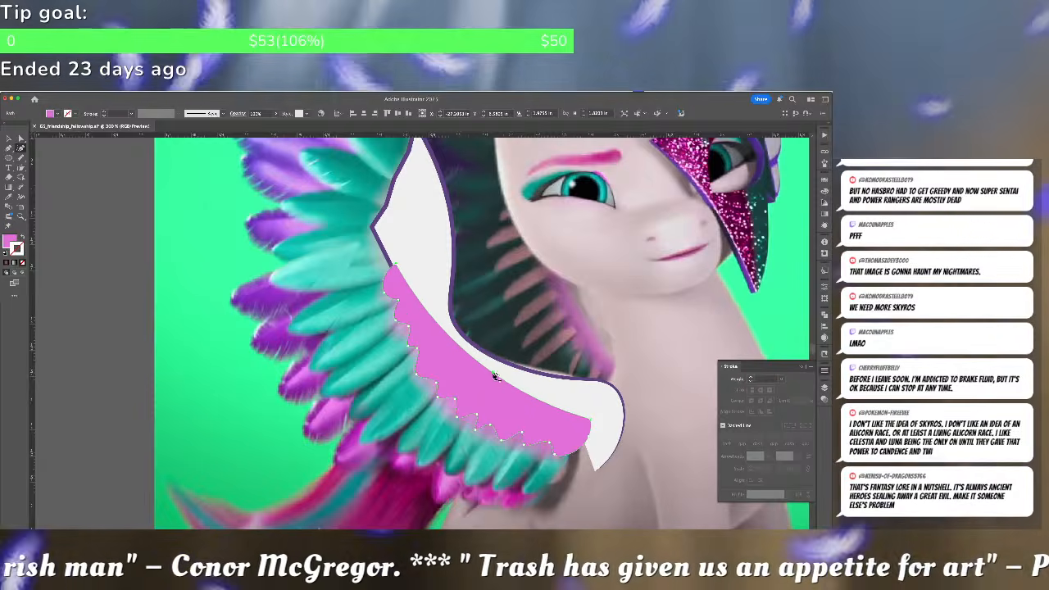
double_click(398, 299)
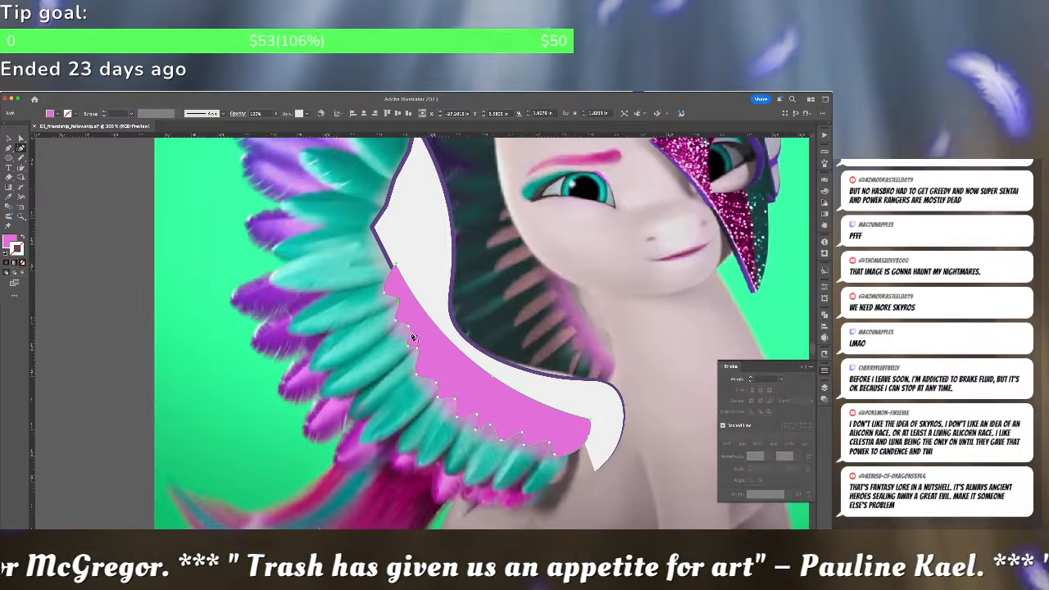
double_click(408, 327)
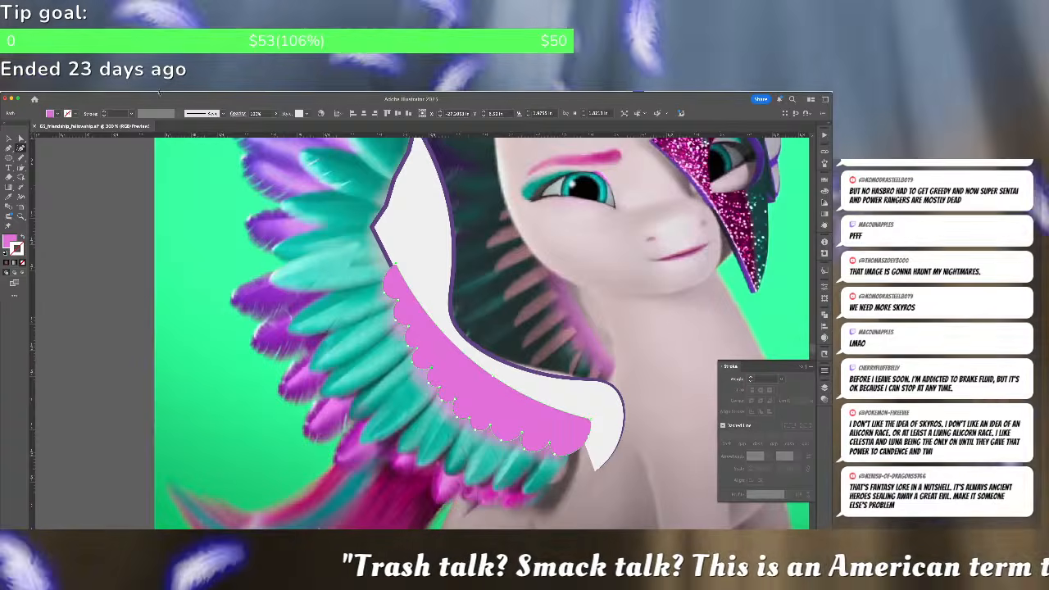
Apply a Gaussian Blur with a radius of about 2.19 pixels to the pink scalloped shape
left_click(114, 89)
mouse_move(133, 89)
mouse_move(164, 230)
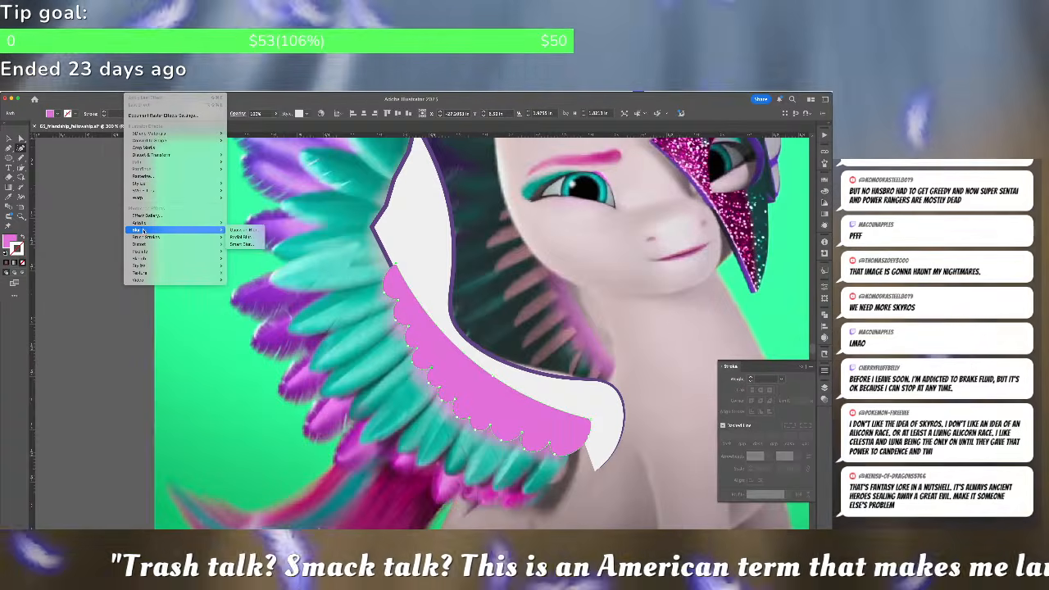
left_click(244, 231)
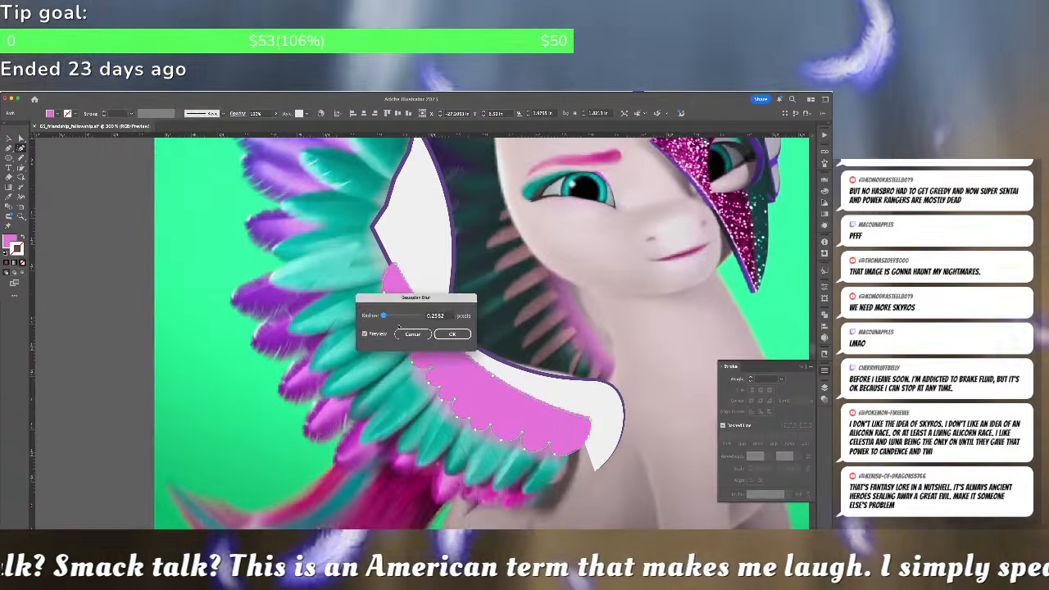
left_click(389, 318)
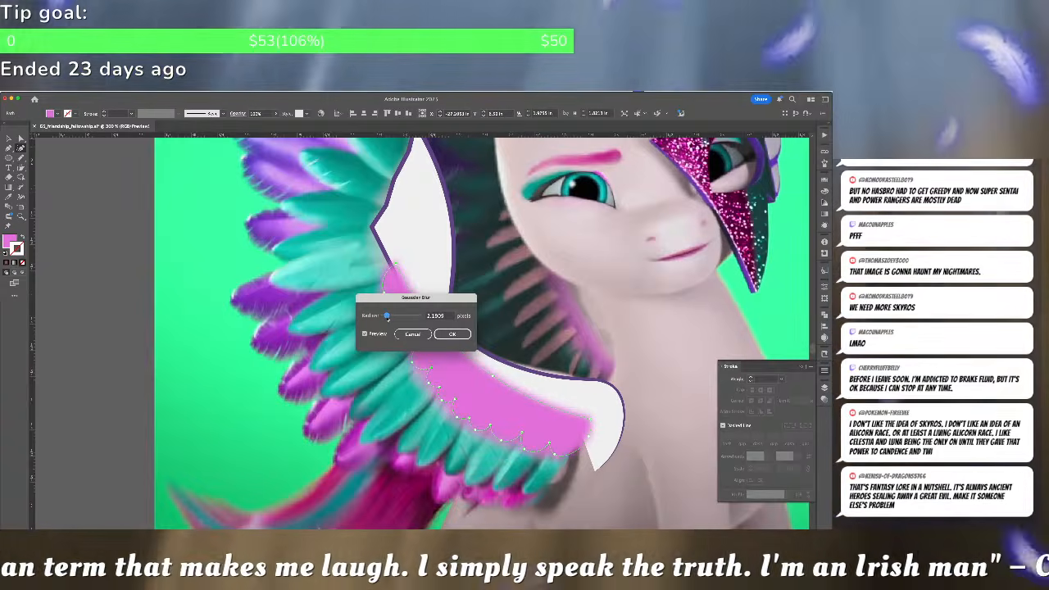
left_click(450, 334)
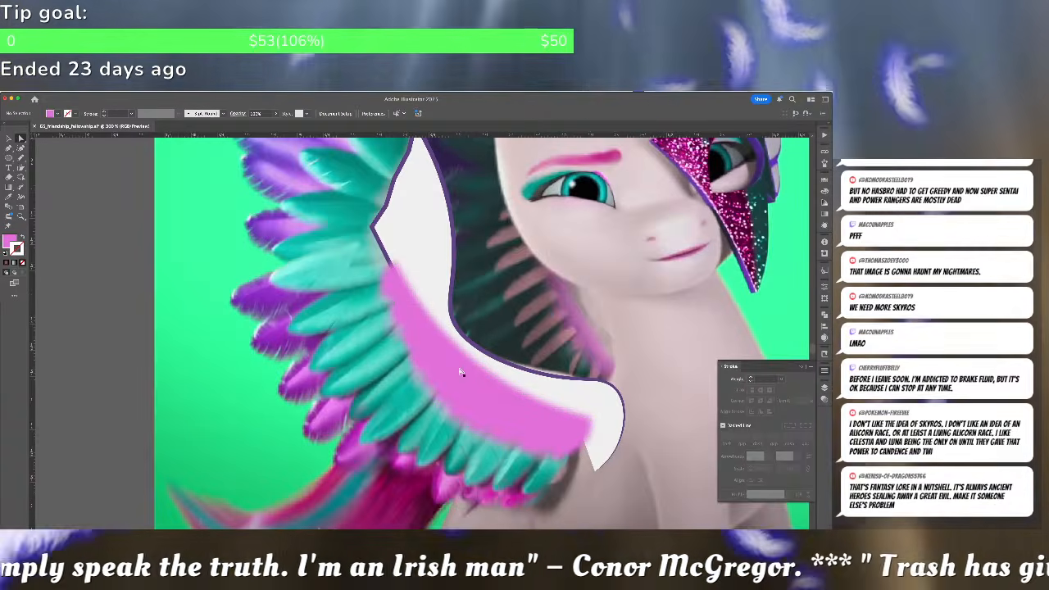
Reshape the blurred pink shape by moving the notches between its scallops deeper inward, then deselect it
key("a")
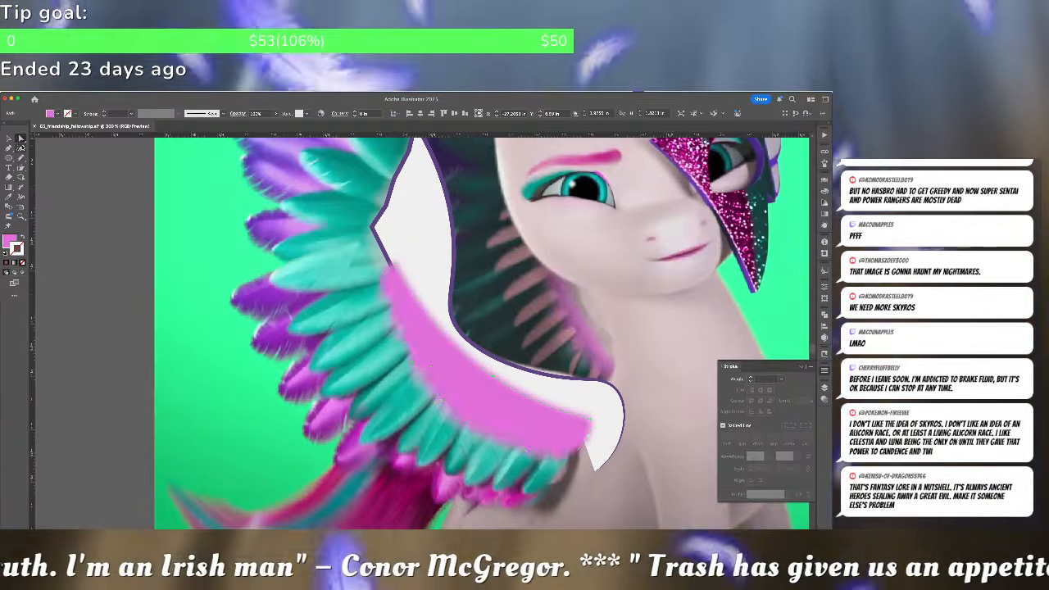
left_click(435, 370)
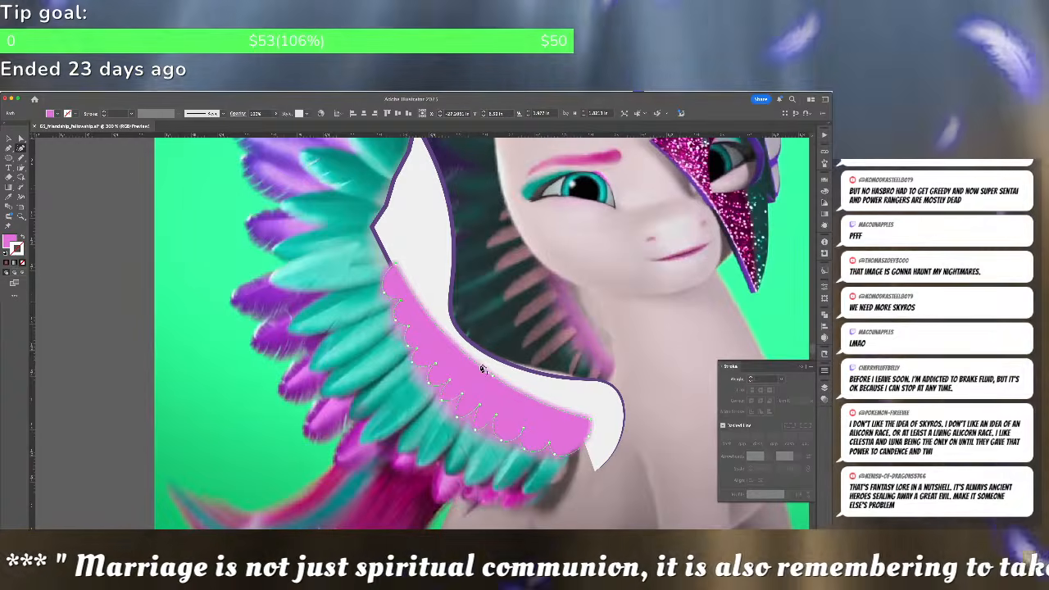
left_click(600, 396)
Examine the whole artwork, the reference pictures and the finished pony drawings for how the wing feathers are coloured
key("super+minus")
key("super+minus")
key("super+minus")
key("super+minus")
key("super+minus")
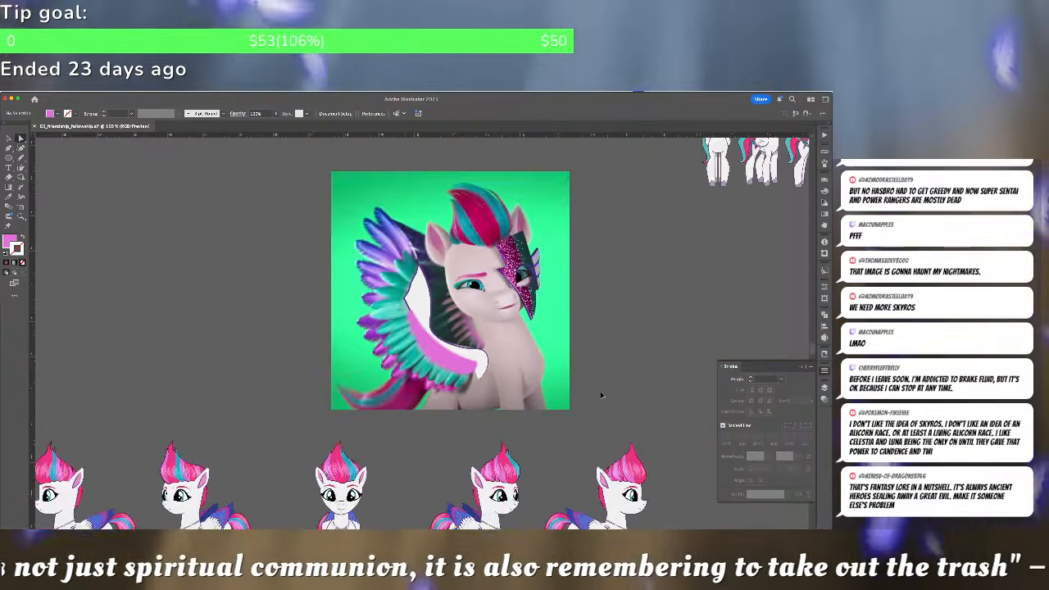
key("super+equal")
key("super+equal")
key("super+equal")
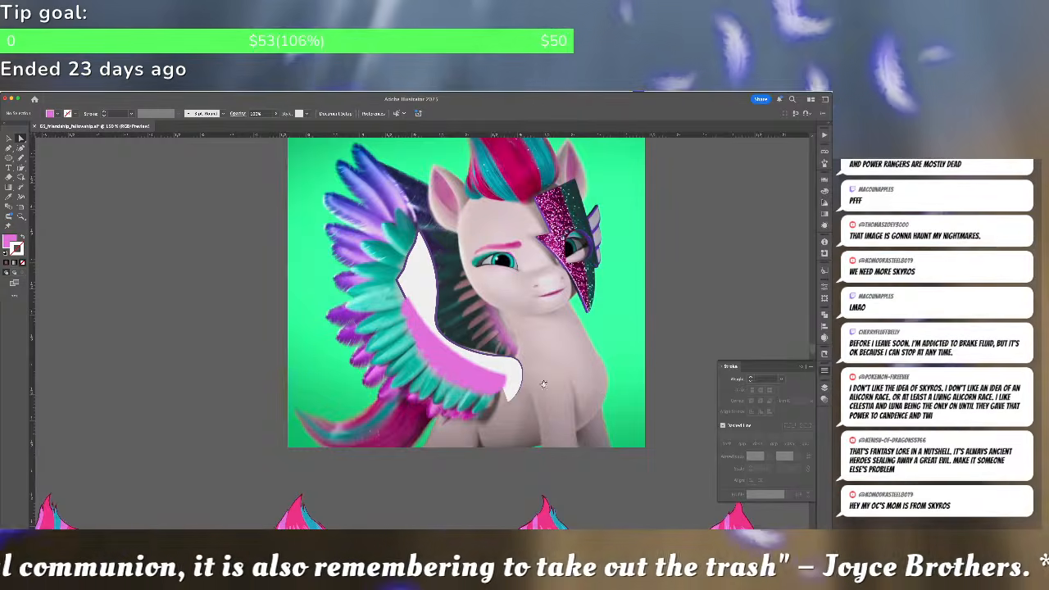
scroll(599, 395, "down", 5)
left_click_drag(458, 251, 377, 525)
left_click_drag(276, 177, 464, 469)
left_click_drag(459, 270, 521, 436)
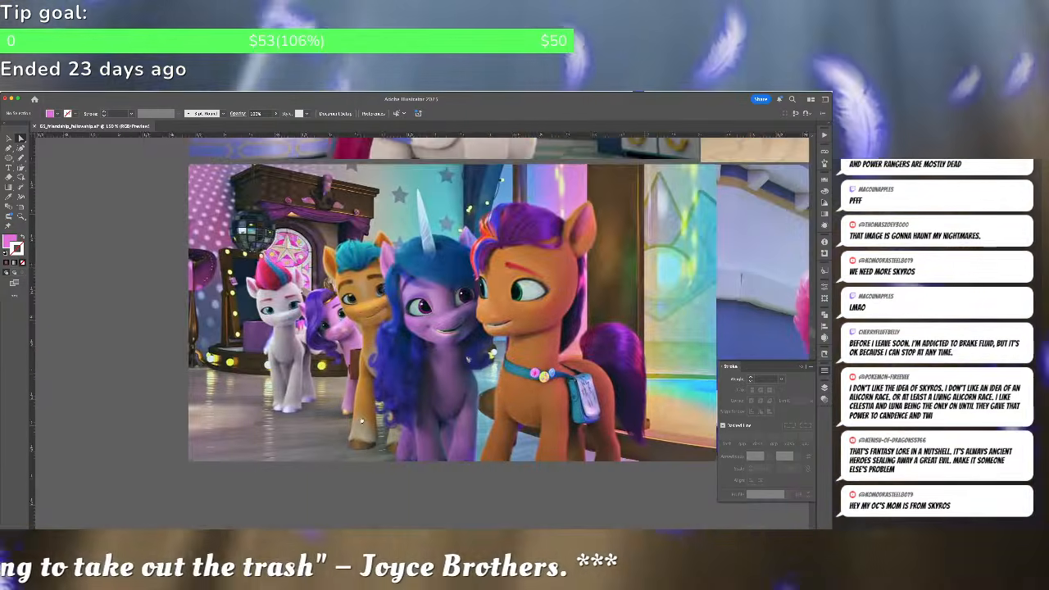
left_click_drag(694, 246, 279, 237)
left_click_drag(583, 322, 116, 413)
left_click_drag(487, 415, 438, 220)
left_click_drag(461, 260, 239, 328)
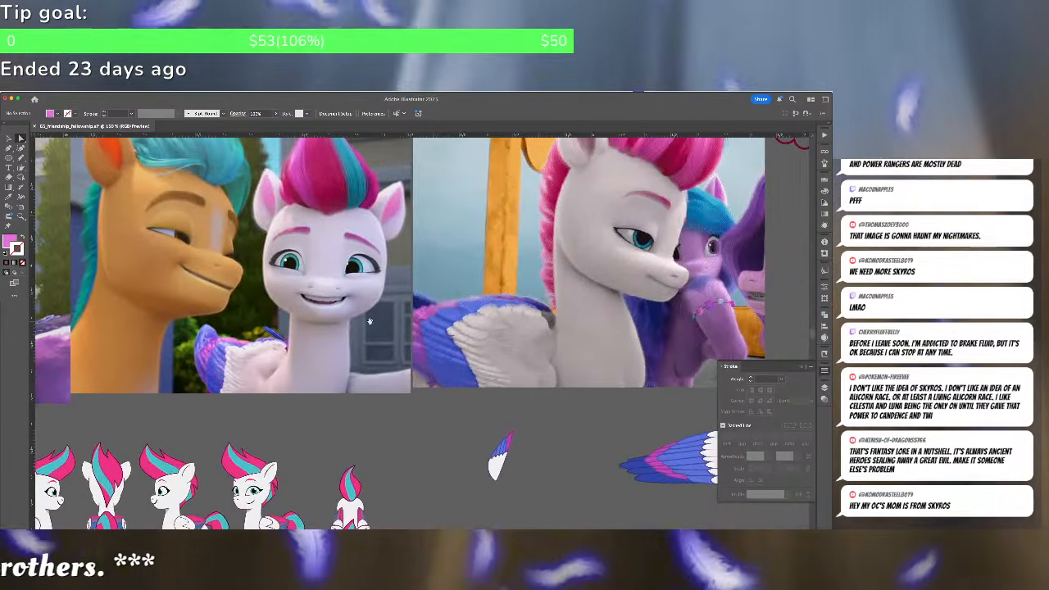
left_click_drag(309, 282, 314, 282)
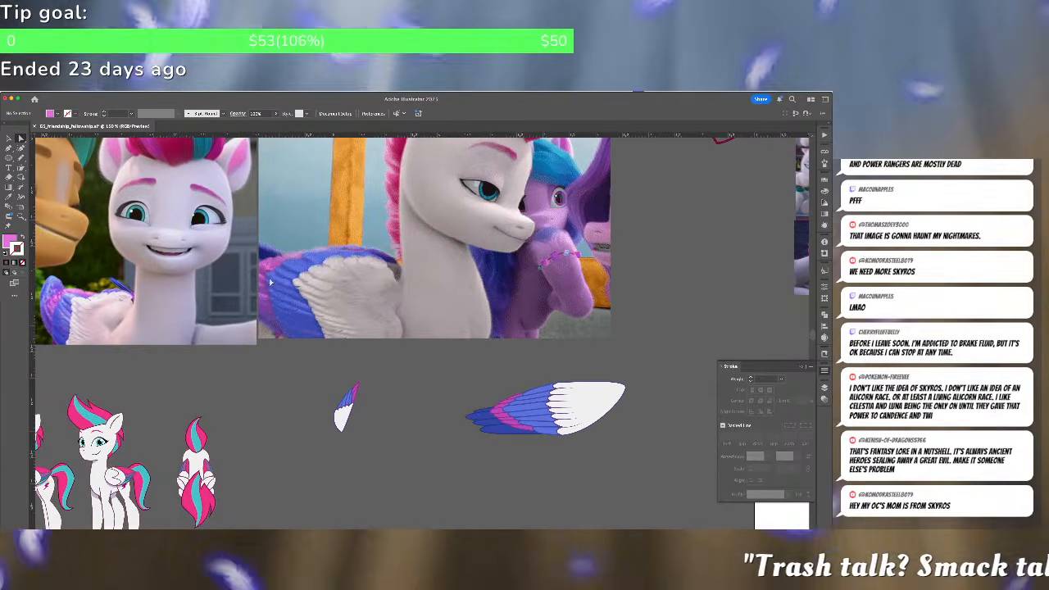
left_click_drag(142, 394, 459, 140)
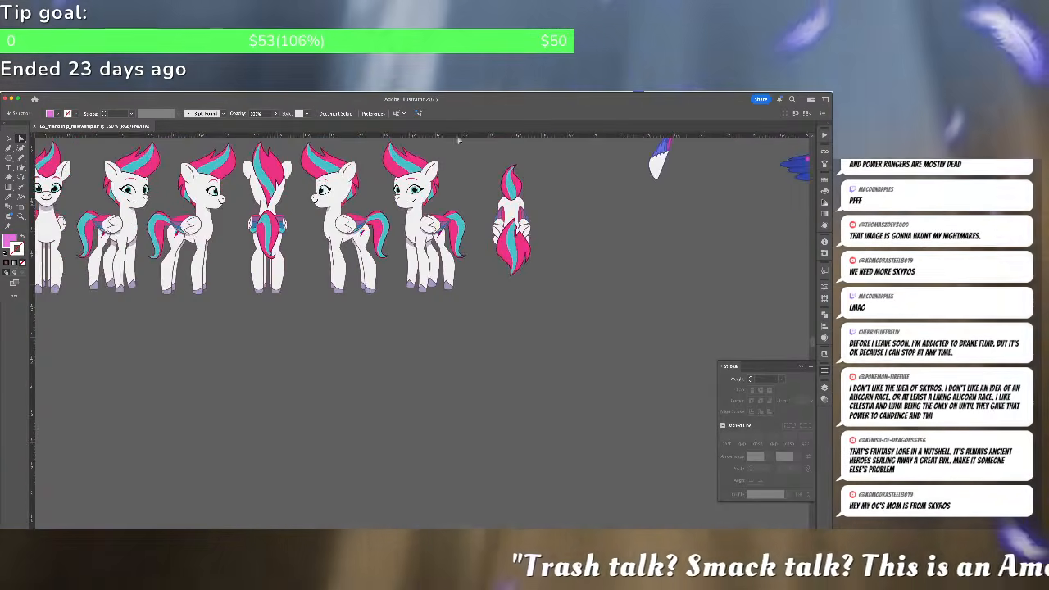
left_click_drag(311, 385, 569, 166)
left_click_drag(250, 494, 517, 228)
left_click_drag(428, 325, 551, 211)
left_click_drag(274, 298, 378, 473)
left_click_drag(363, 351, 407, 353)
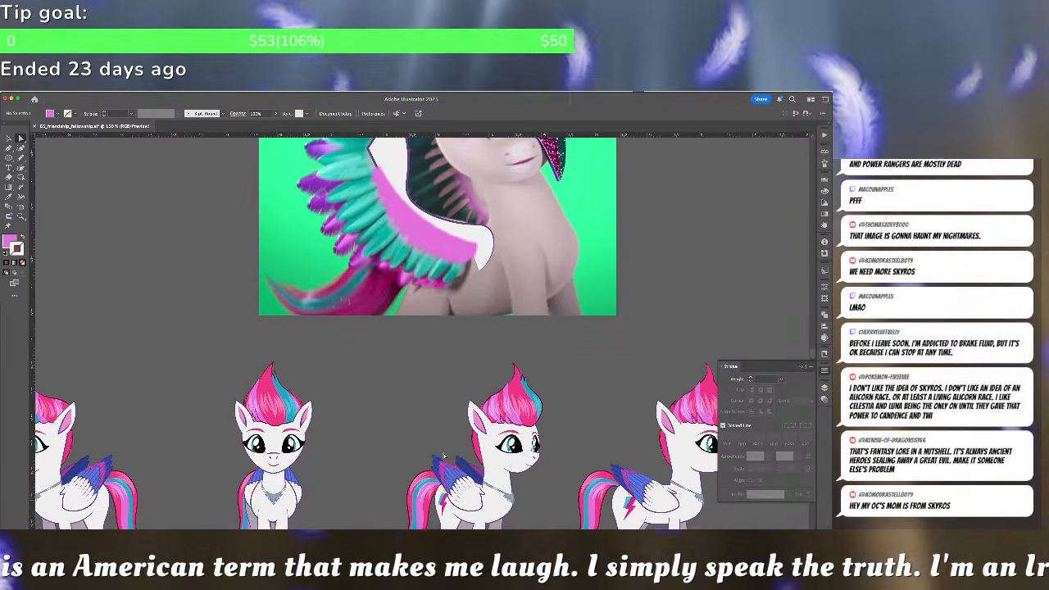
Sample the blue fill and outline style from the wing of the finished pony drawing beneath the green-background picture
left_click(449, 473)
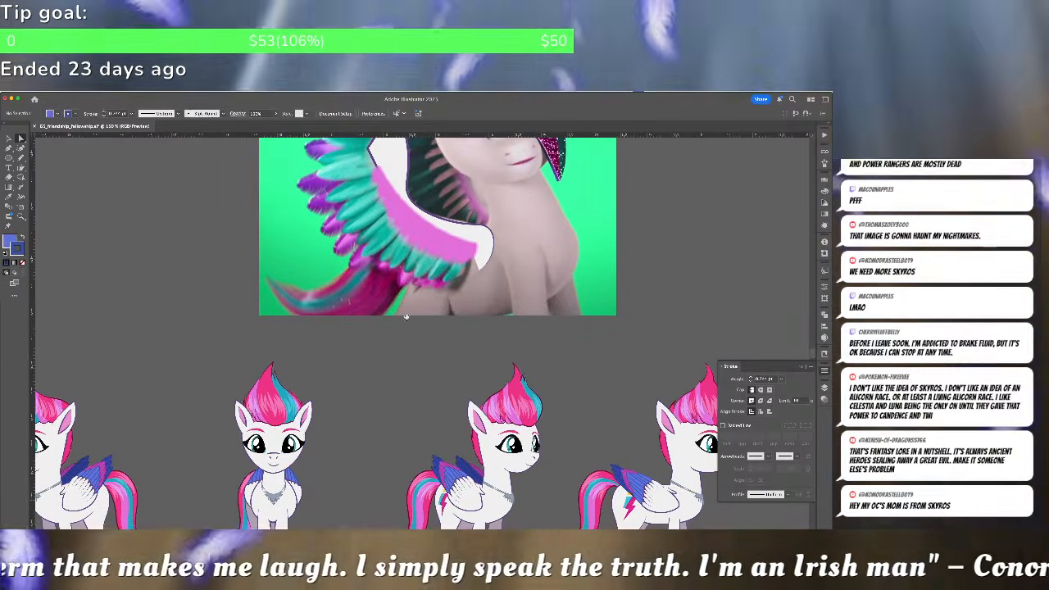
mouse_move(406, 319)
left_mouse_down()
mouse_move(410, 374)
mouse_move(414, 238)
mouse_move(385, 506)
mouse_move(397, 359)
left_mouse_up()
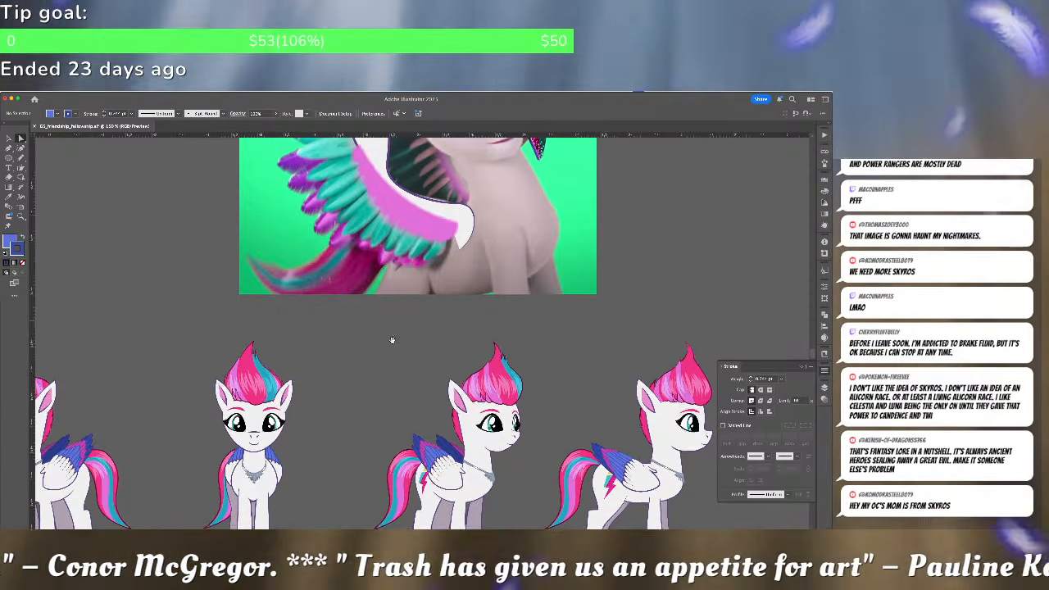
scroll(366, 303, "up", 2)
scroll(366, 303, "up", 5)
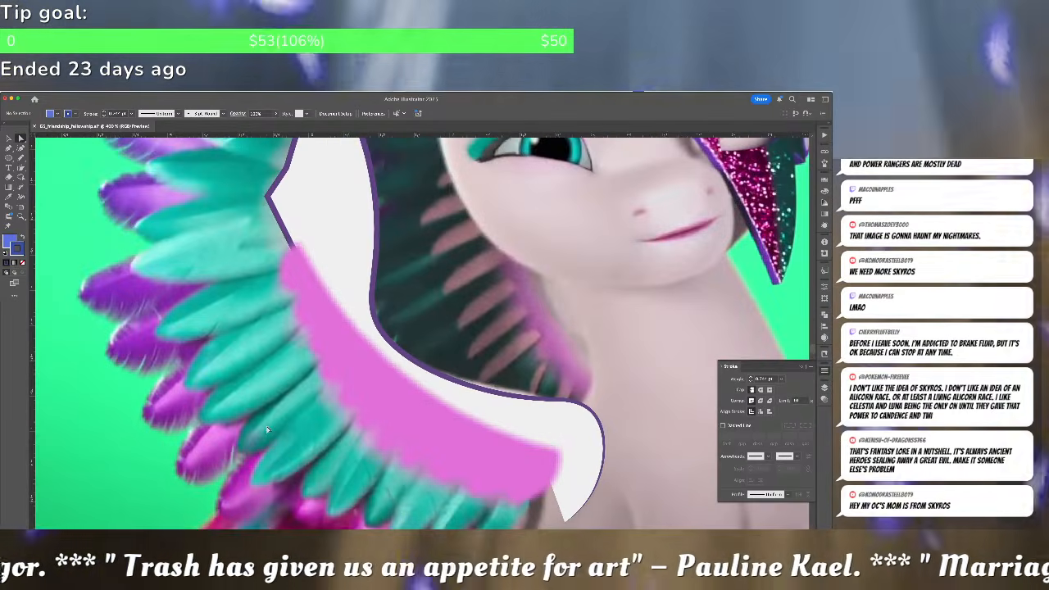
scroll(267, 425, "down", 5)
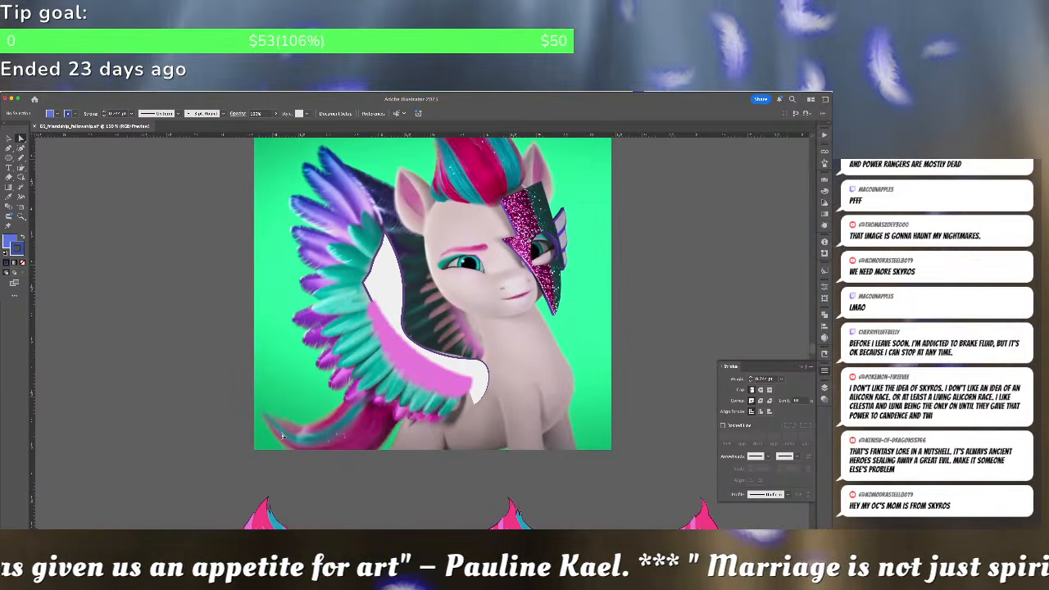
Draw a rounded blue feather over the upper teal feathers beside the white wing band and thicken its outline
key("p")
left_click(357, 231)
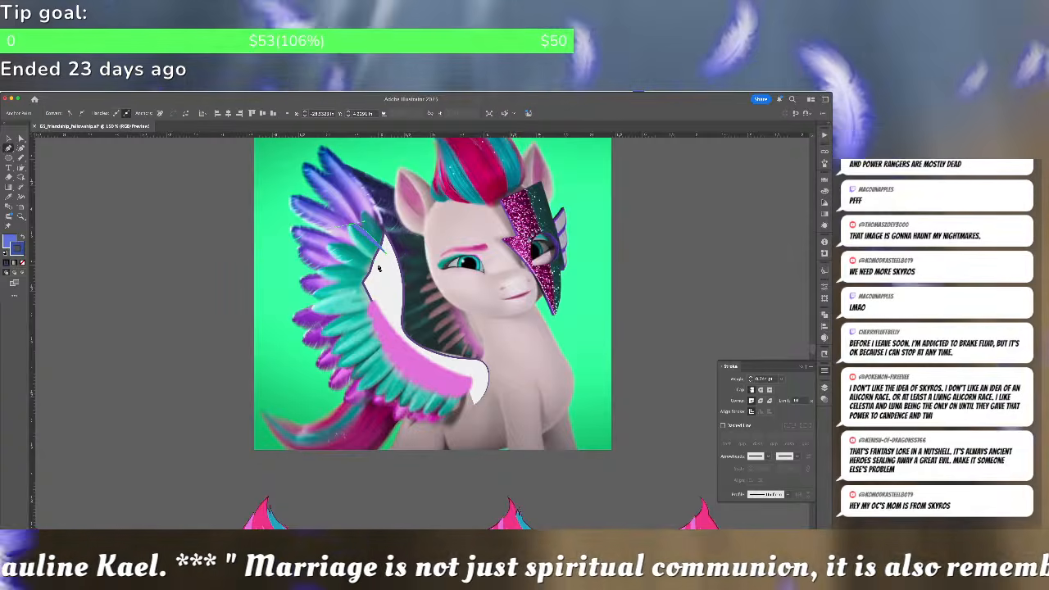
left_click(391, 264)
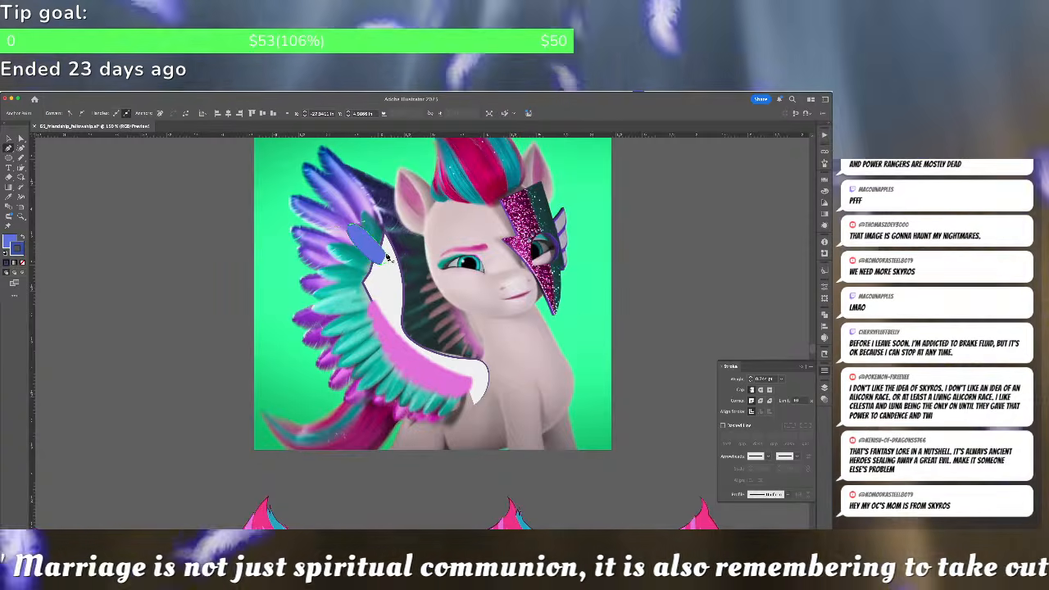
left_click(749, 378)
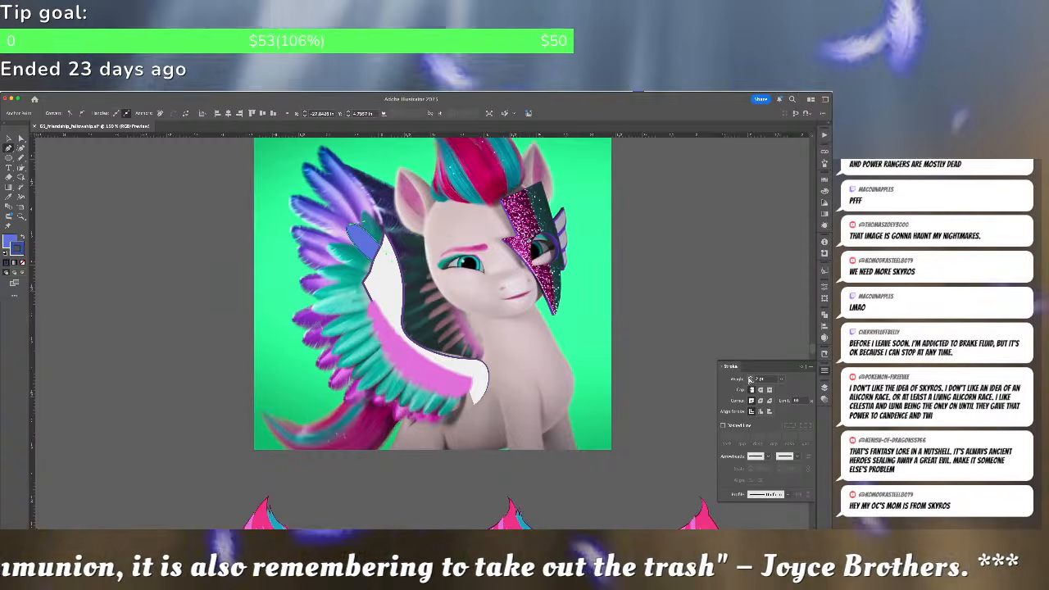
Duplicate the blue feather and place the copy over the next teal feather above it, overlapping the original
key("a")
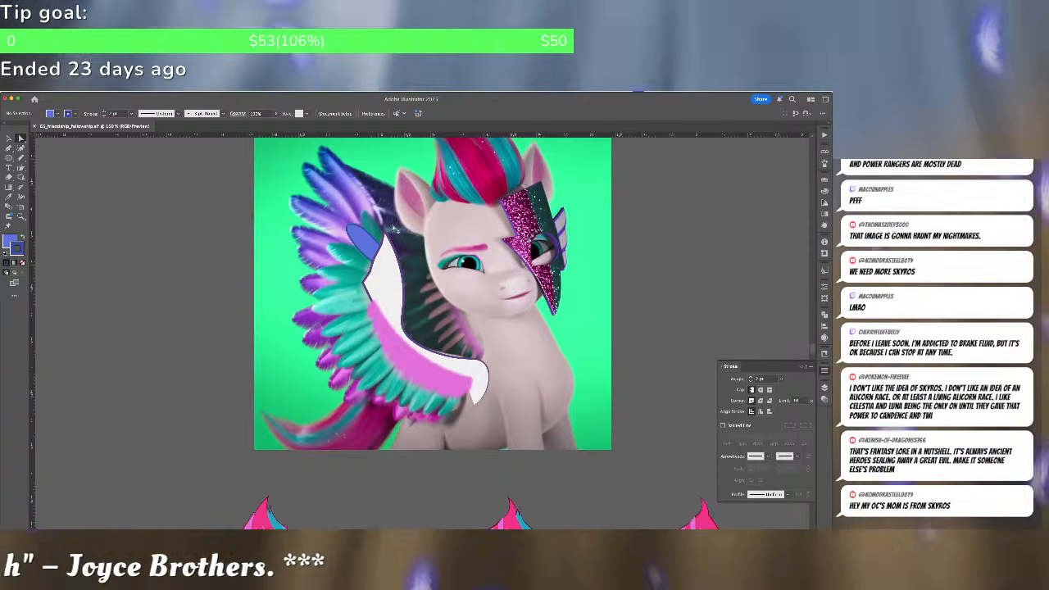
scroll(361, 246, "up", 3)
left_click_drag(351, 249, 376, 220)
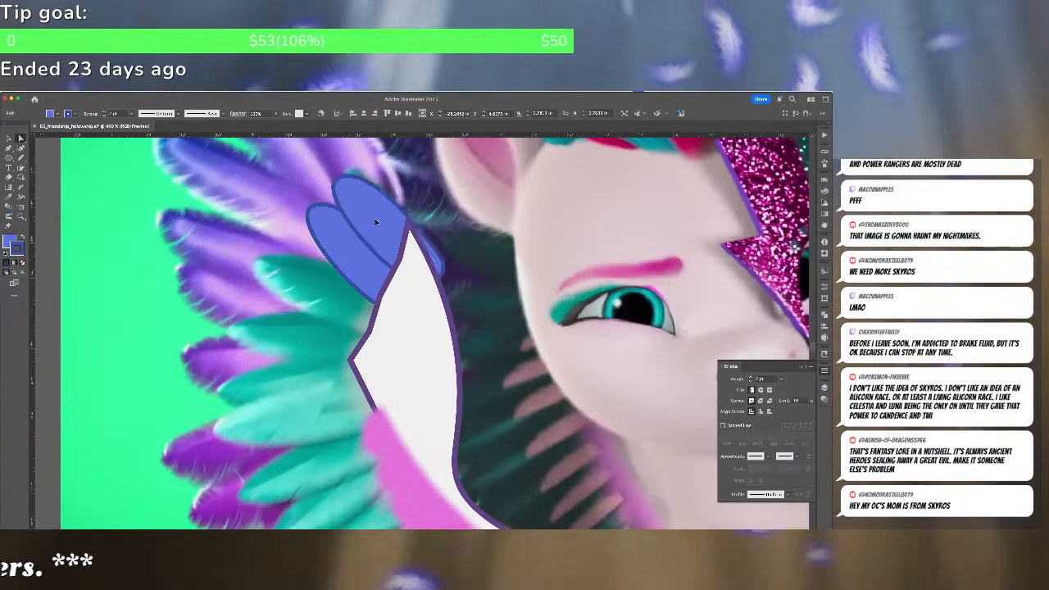
Rotate the copied uppermost blue feather more upright so it fans out from the feather below it
key("e")
left_click_drag(440, 209, 472, 231)
key("v")
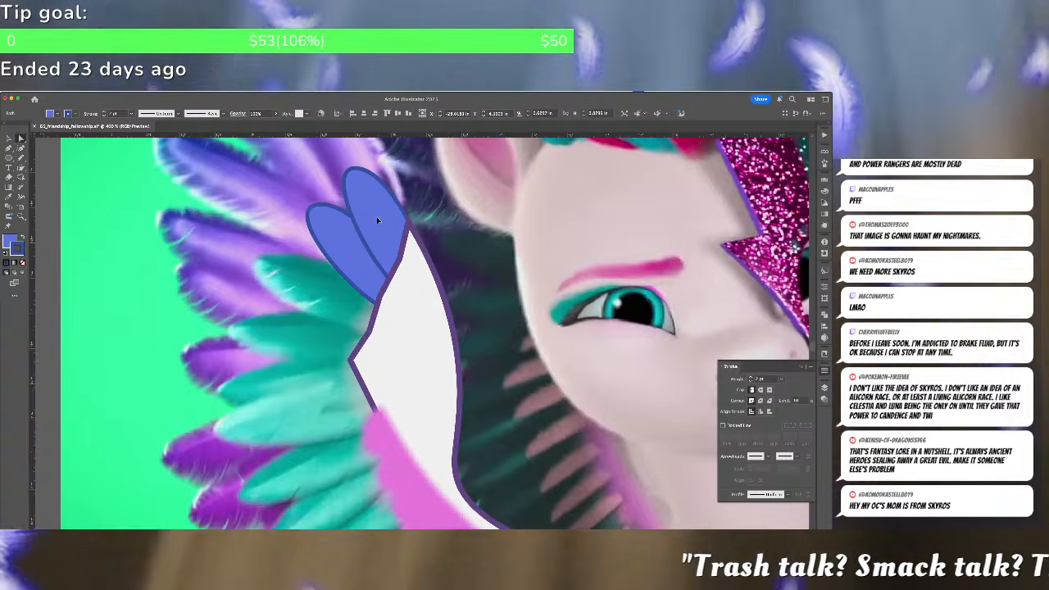
key("super+shift+a")
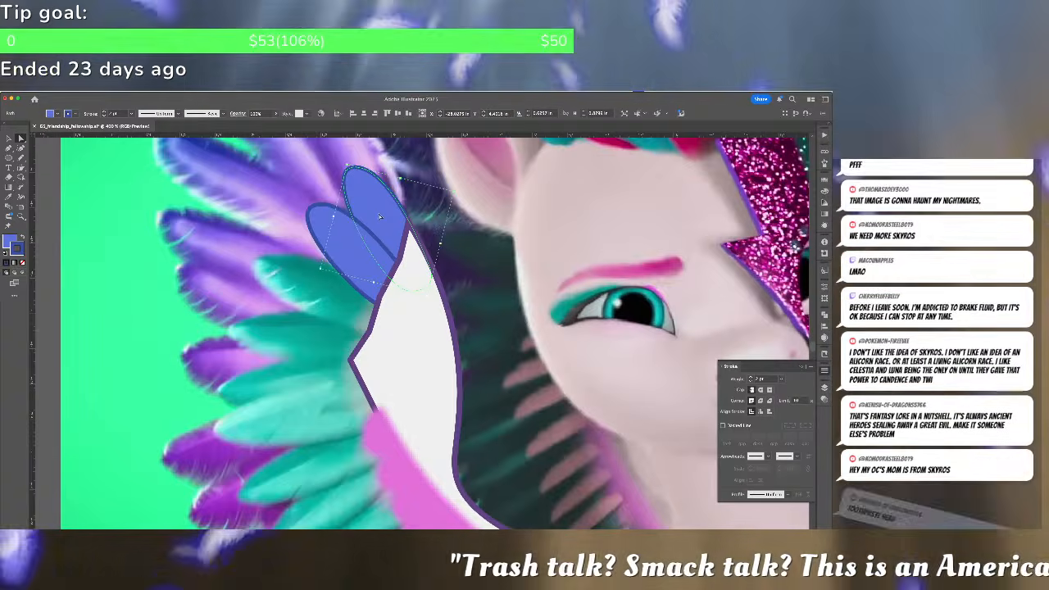
Duplicate a blue feather onto the next teal feather down and rotate it outward from the white band
left_click_drag(355, 245, 315, 285)
key("e")
left_click_drag(416, 296, 414, 264)
key("a")
left_click_drag(331, 313, 333, 307)
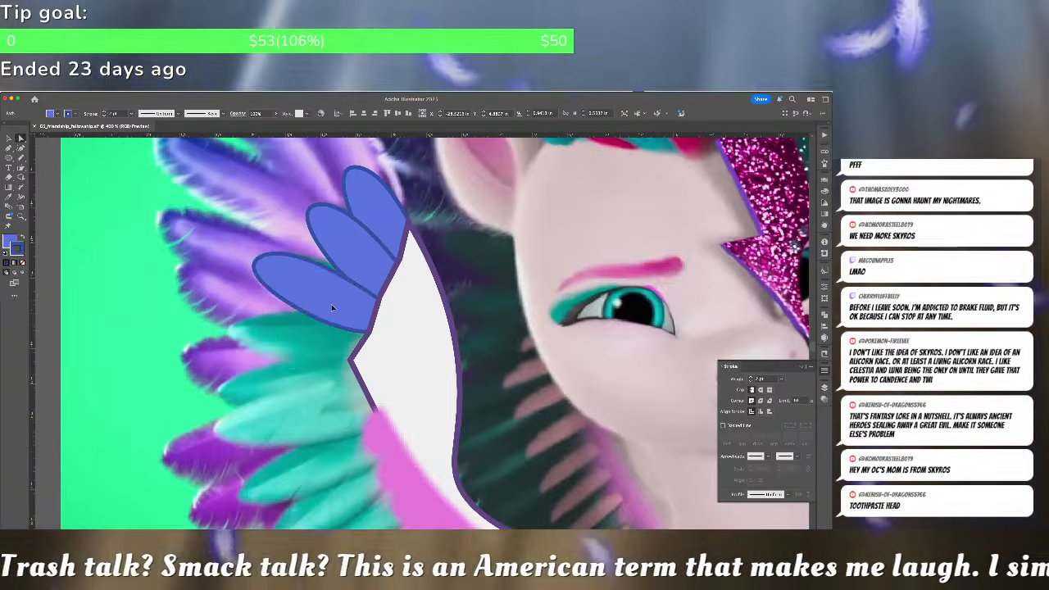
key("super+shift+a")
Duplicate the lowest blue feather below itself, rotate it nearly horizontal and reshape its base against the white band's corner
scroll(339, 300, "down", 3)
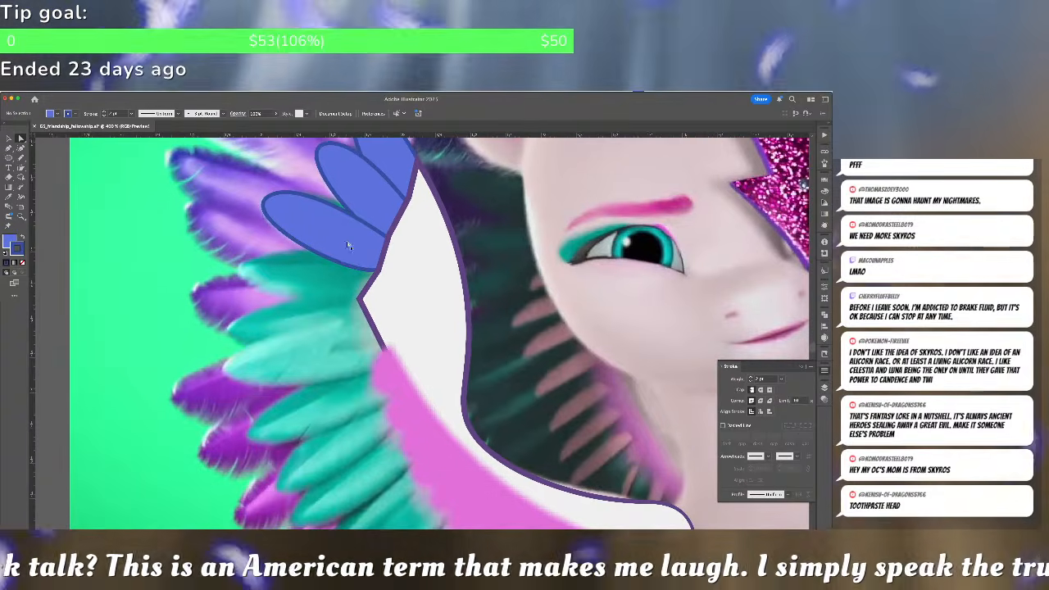
left_click_drag(345, 248, 319, 275)
key("a")
key("e")
left_click_drag(412, 283, 382, 290)
key("a")
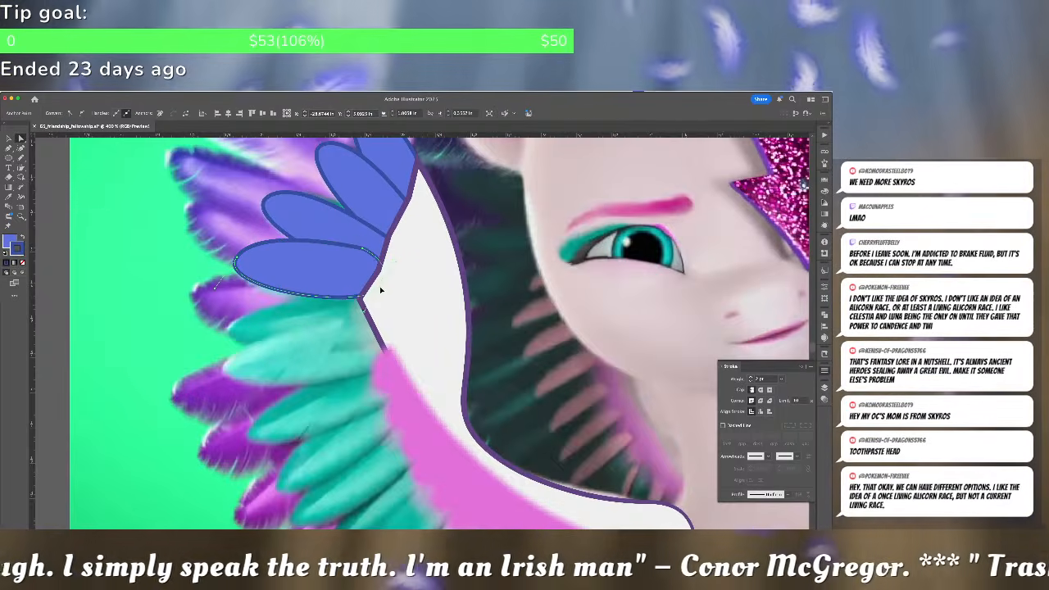
mouse_move(365, 252)
left_mouse_down()
mouse_move(392, 260)
mouse_move(376, 249)
mouse_move(385, 247)
left_mouse_up()
Reshape the white wing band's feather-side edge with the Curvature tool into rounded scallops down to the pink band
left_click(387, 215)
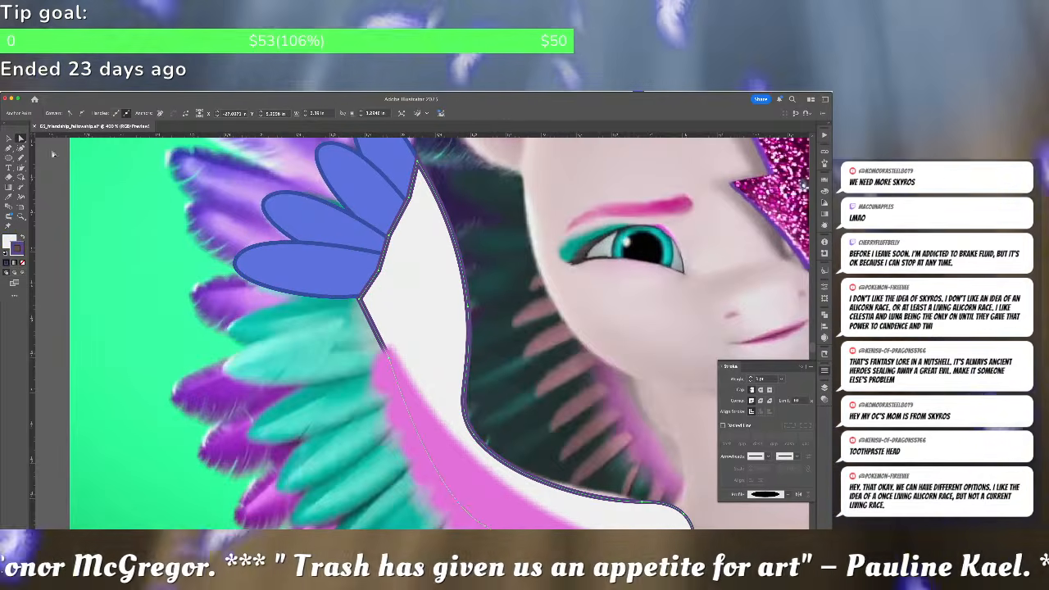
left_click(21, 148)
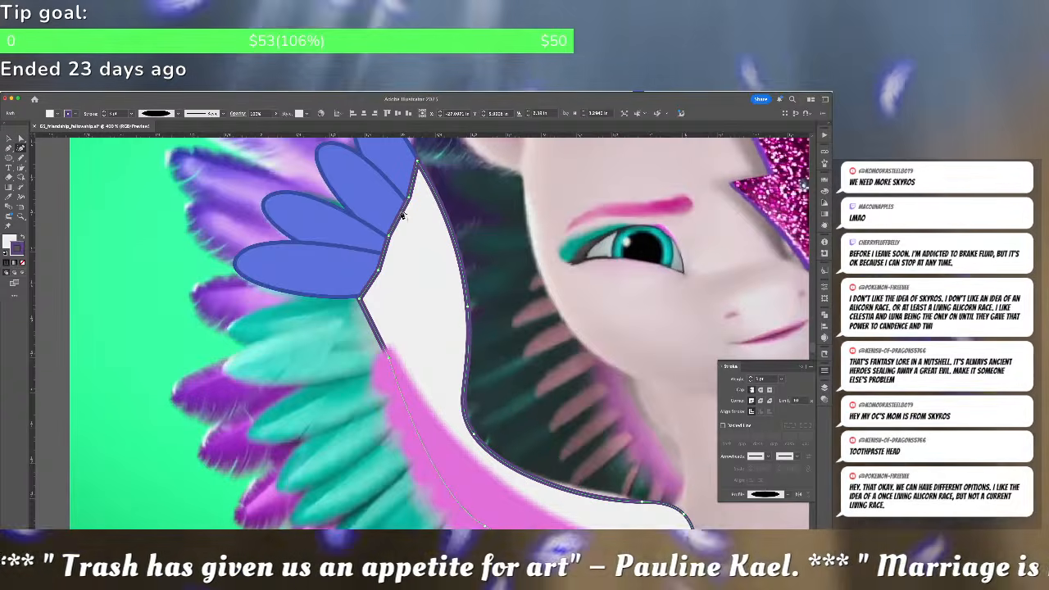
left_click_drag(401, 213, 405, 165)
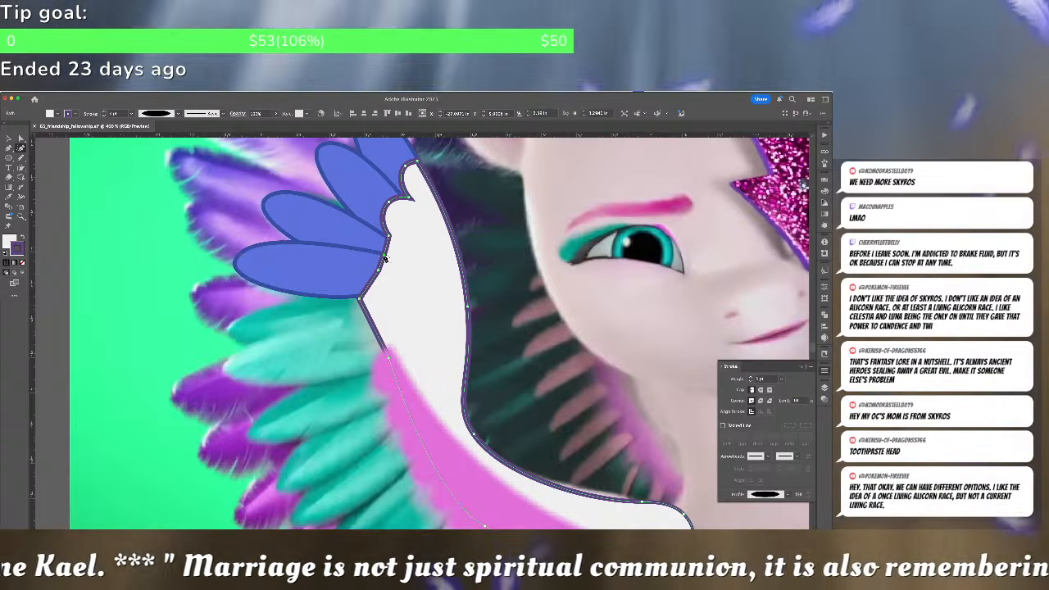
left_click_drag(379, 274, 357, 270)
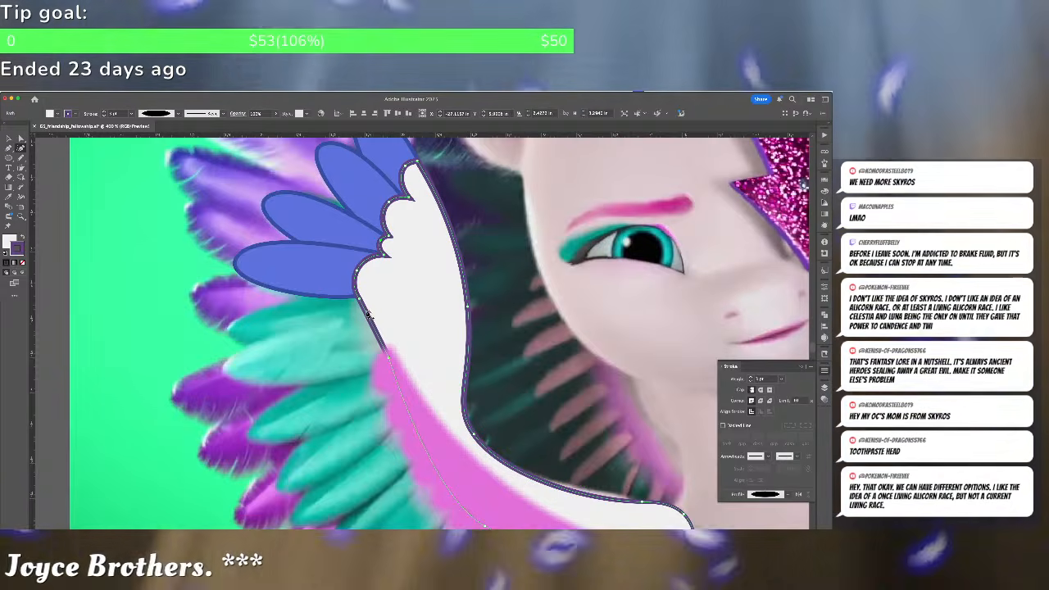
mouse_move(377, 336)
left_mouse_down()
mouse_move(363, 305)
mouse_move(358, 312)
mouse_move(366, 295)
mouse_move(367, 326)
left_mouse_up()
scroll(454, 294, "down", 6)
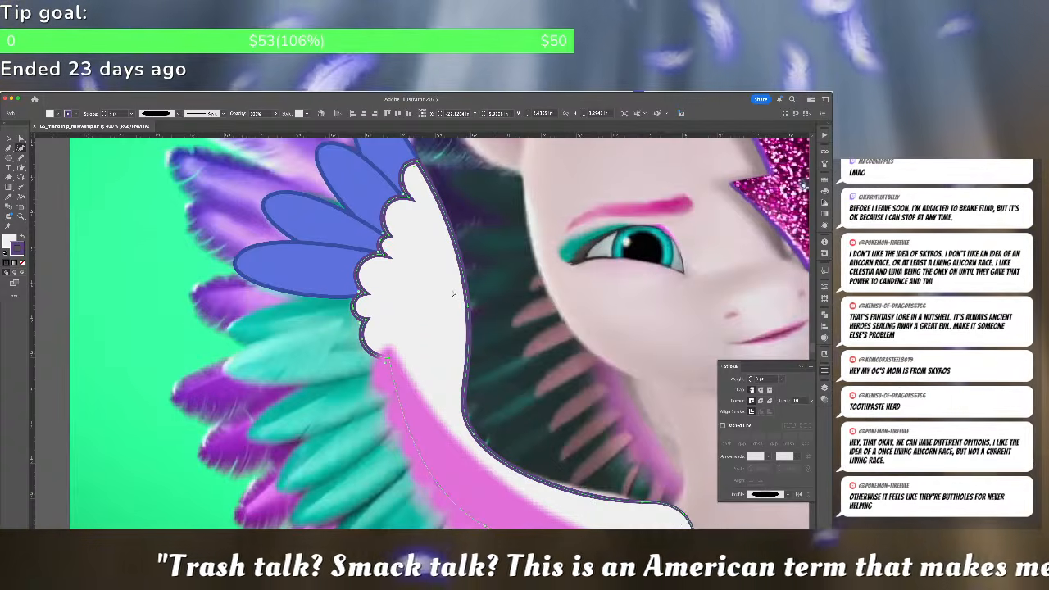
key("ctrl+0")
scroll(451, 292, "up", 4)
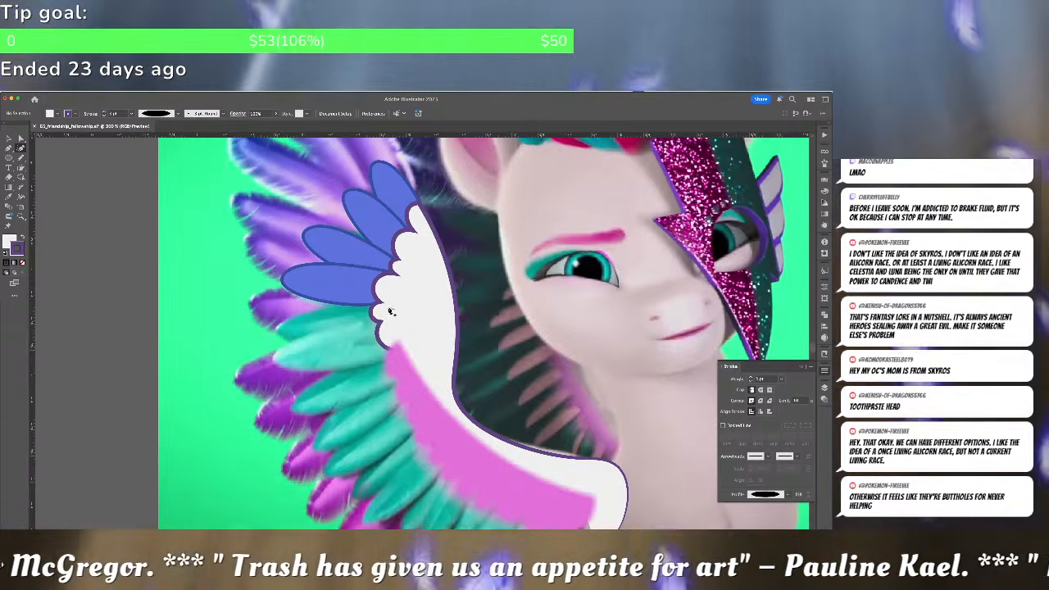
key("v")
left_click(342, 284)
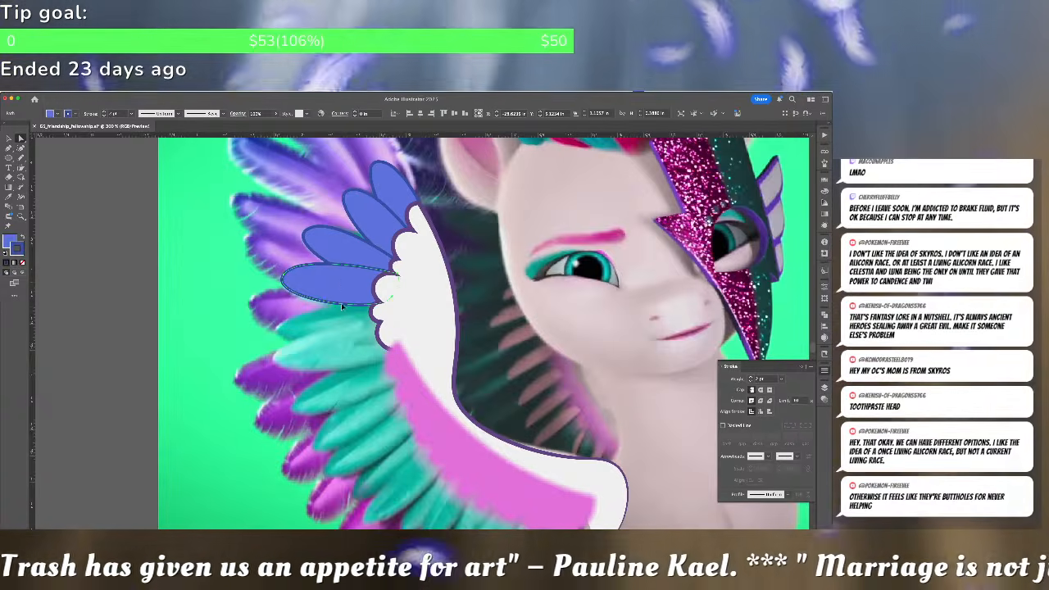
left_click_drag(343, 306, 338, 354)
key("e")
left_click_drag(401, 343, 402, 320)
key("super+z")
key("super+z")
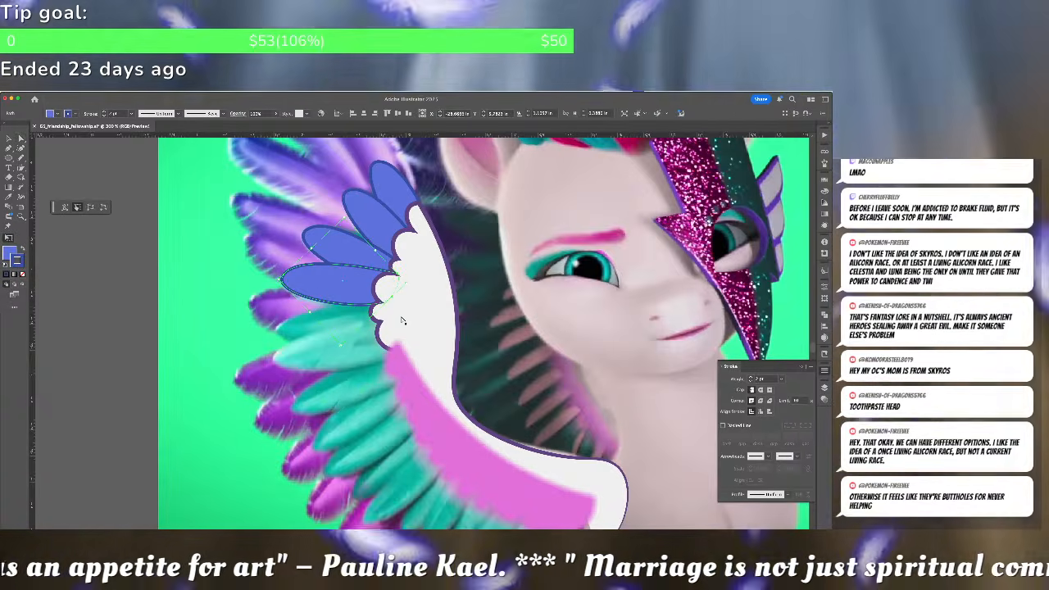
Move the lowest blue feather down to the upper end of the pink band and tilt its tip downward
left_click_drag(335, 297, 334, 363)
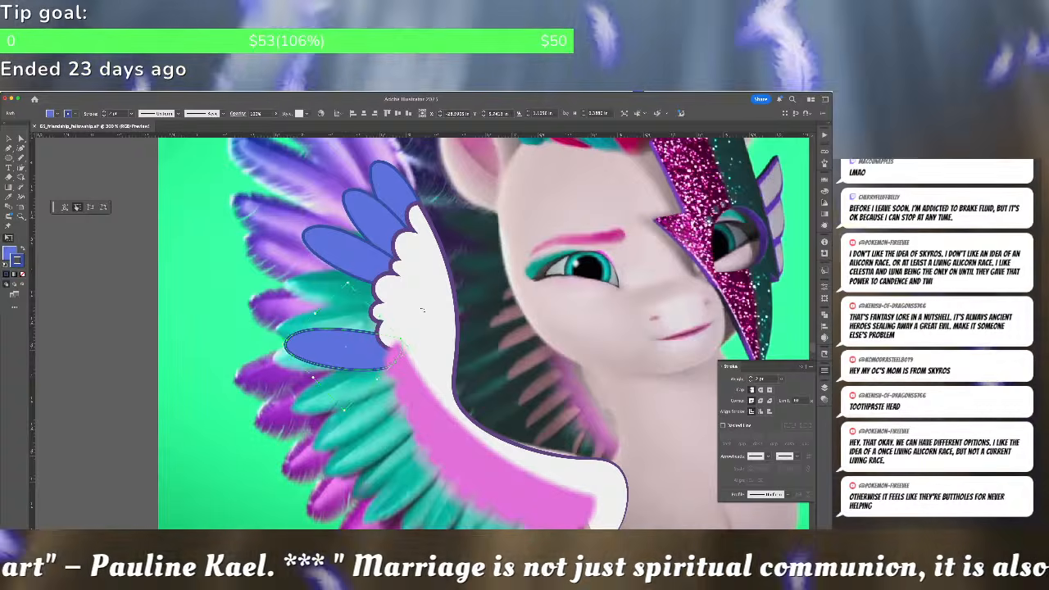
left_click_drag(422, 310, 405, 286)
key("a")
left_click_drag(322, 363, 309, 363)
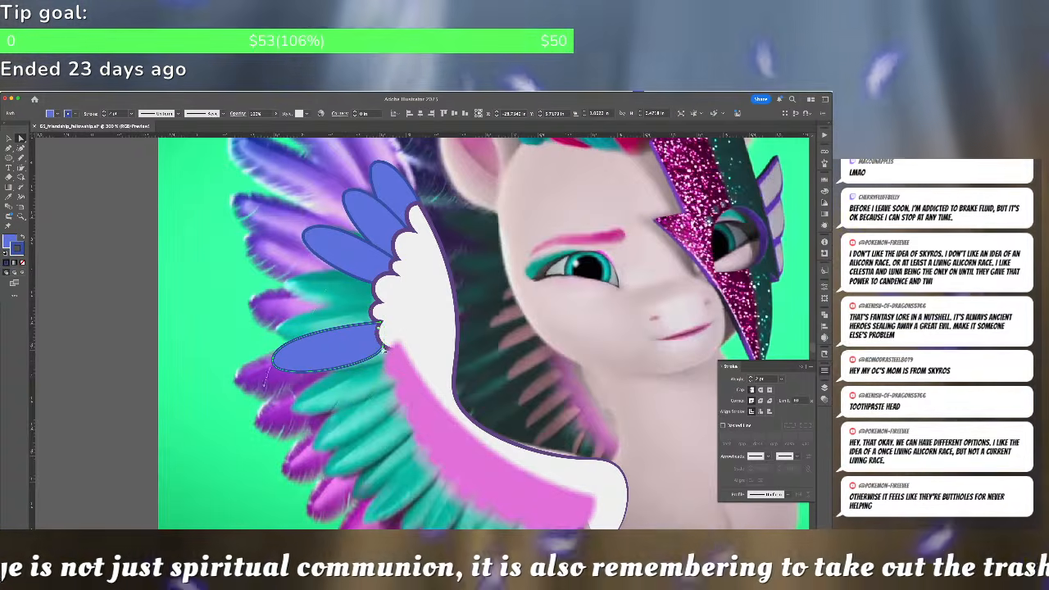
left_click_drag(383, 348, 412, 350)
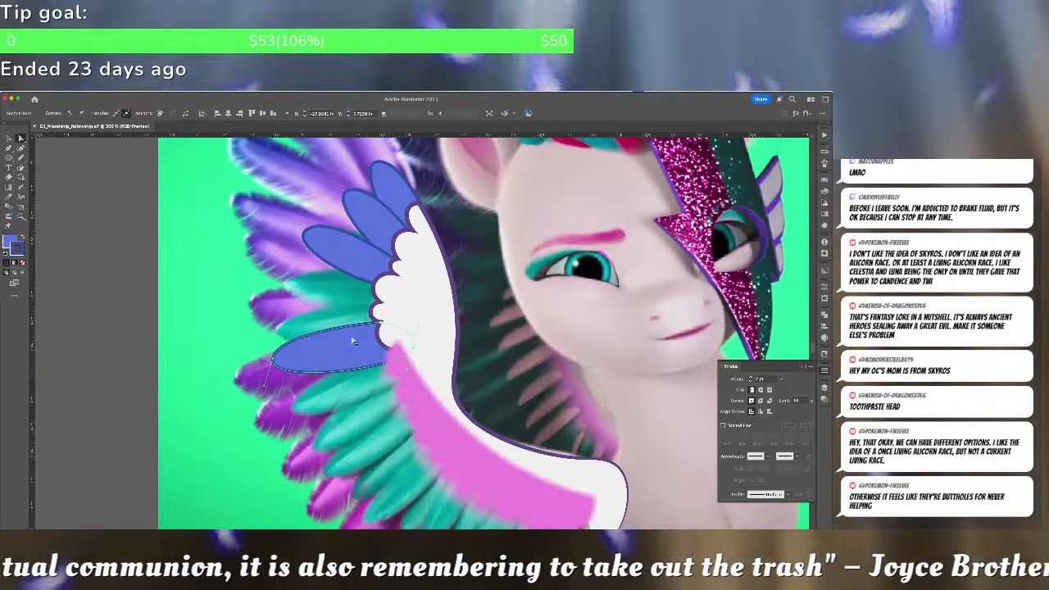
Convert the lowest blue feather's tip anchor and pull new handles to give it a slimmer, more tapered end
key("shift+c")
left_click(274, 360)
key("a")
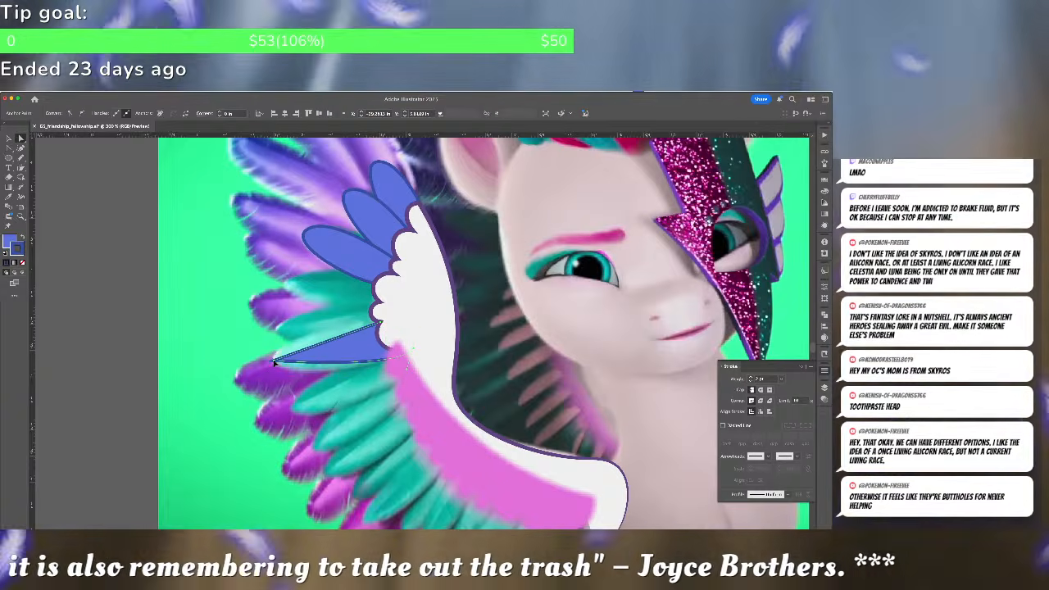
left_click_drag(274, 361, 273, 375)
key("shift+c")
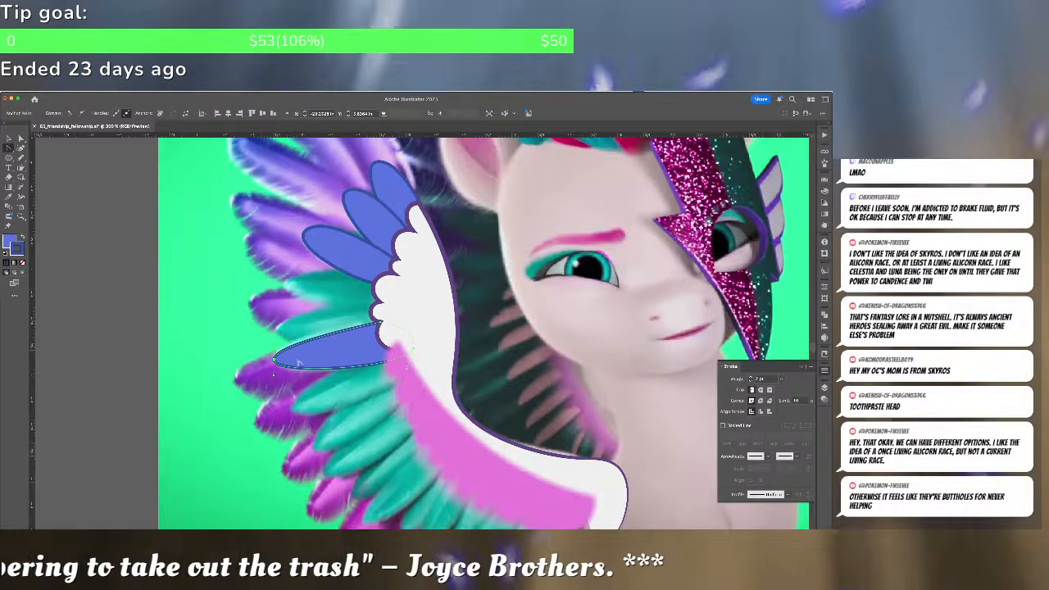
key("a")
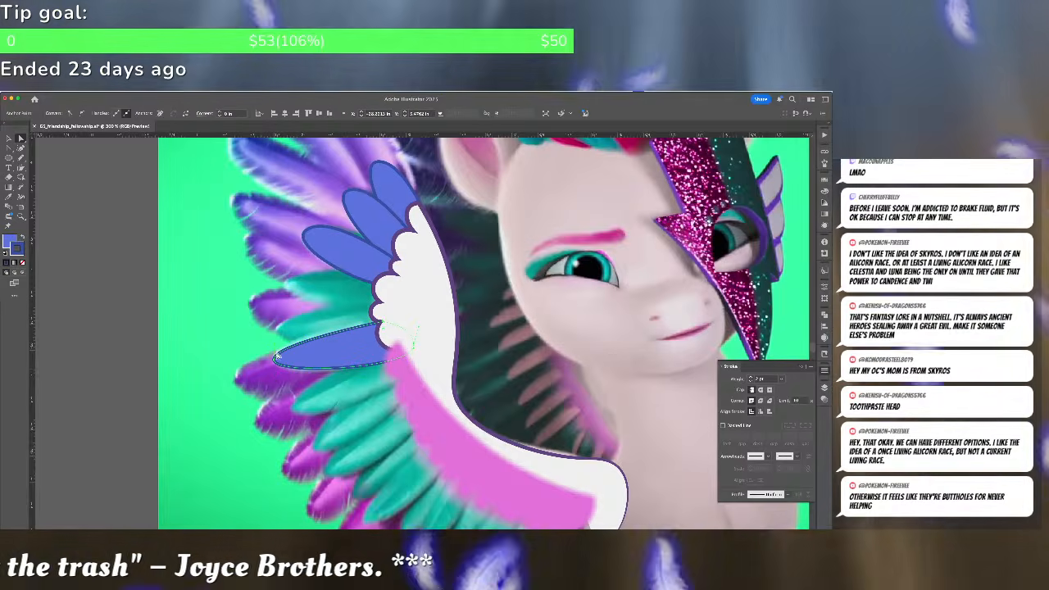
key("super+shift+a")
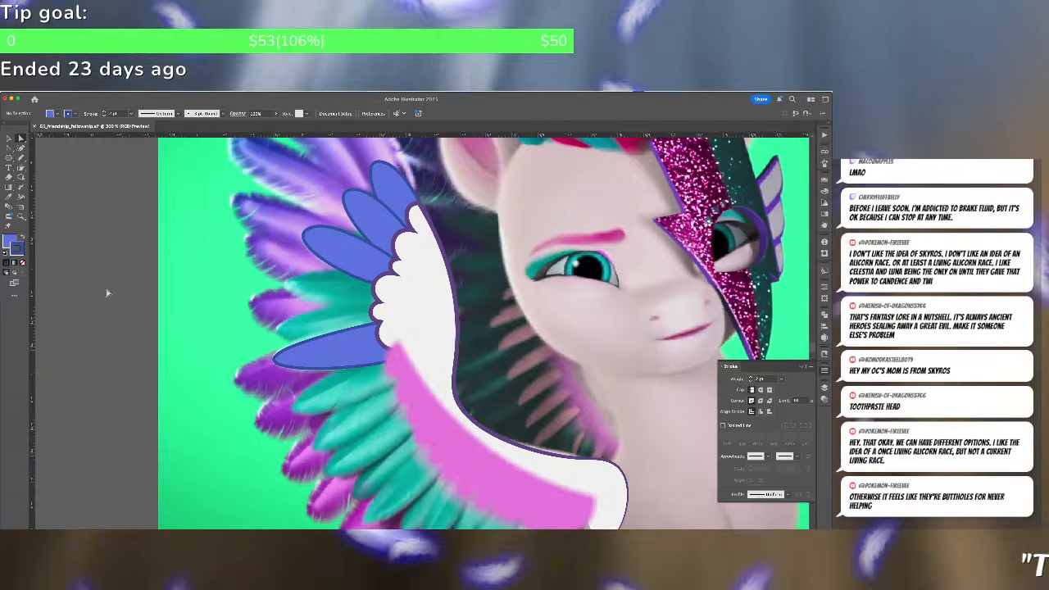
Duplicate the tapered blue feather just above itself and rotate the copy to follow the wing's fan
left_click(328, 357)
left_click_drag(328, 358, 331, 329)
key("e")
left_click_drag(425, 306, 418, 340)
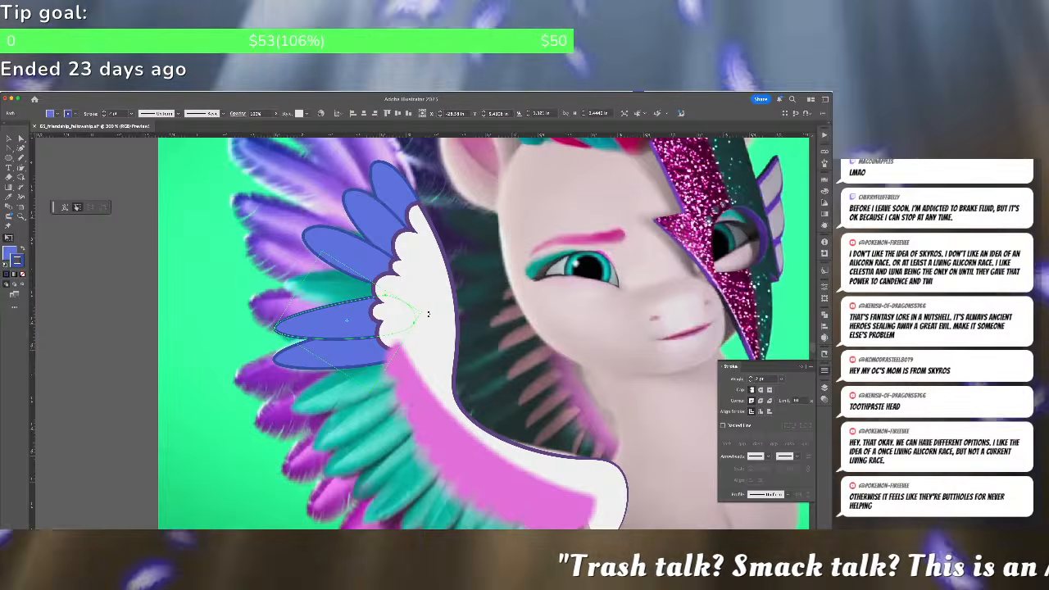
key("super+shift+a")
Duplicate the tapered feather into the remaining gap beneath the upper three feathers and rotate it to overlap its neighbours
left_click(345, 286)
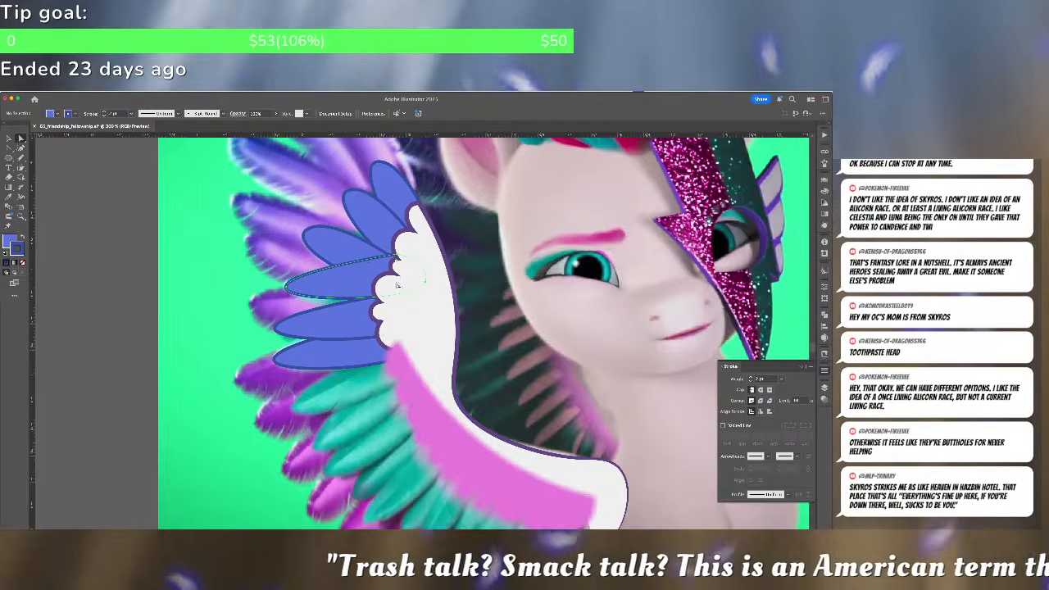
left_click_drag(353, 279, 348, 293)
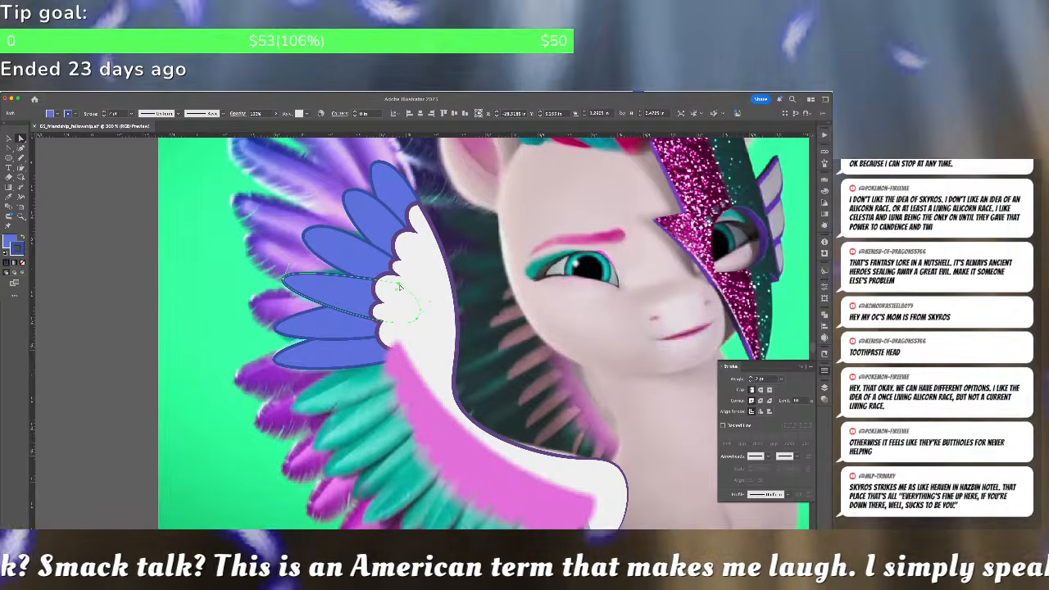
key("a")
left_click(320, 324, "shift")
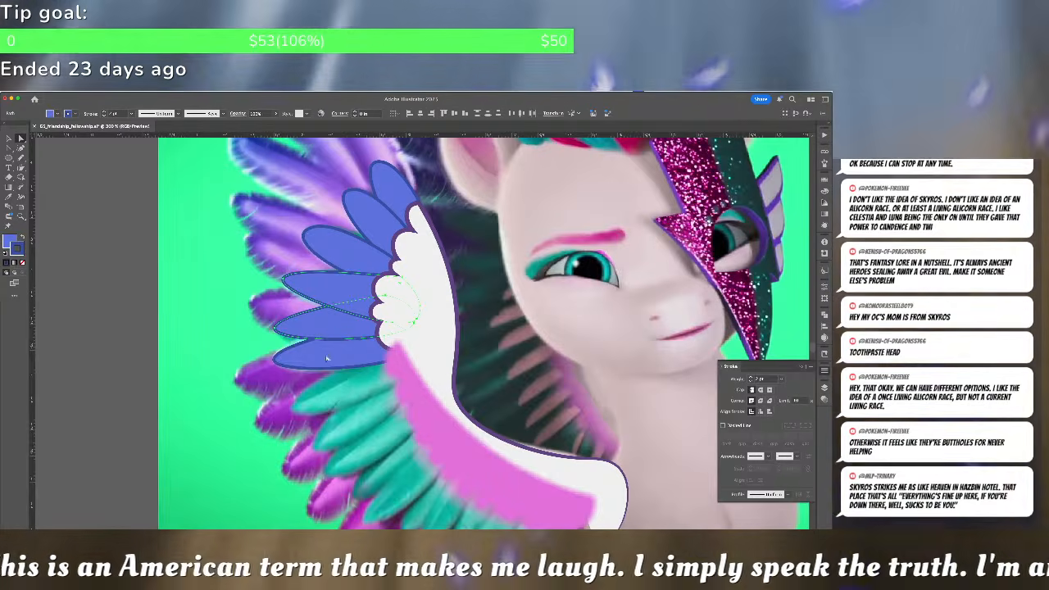
left_click(326, 358, "shift")
key("super+shift+a")
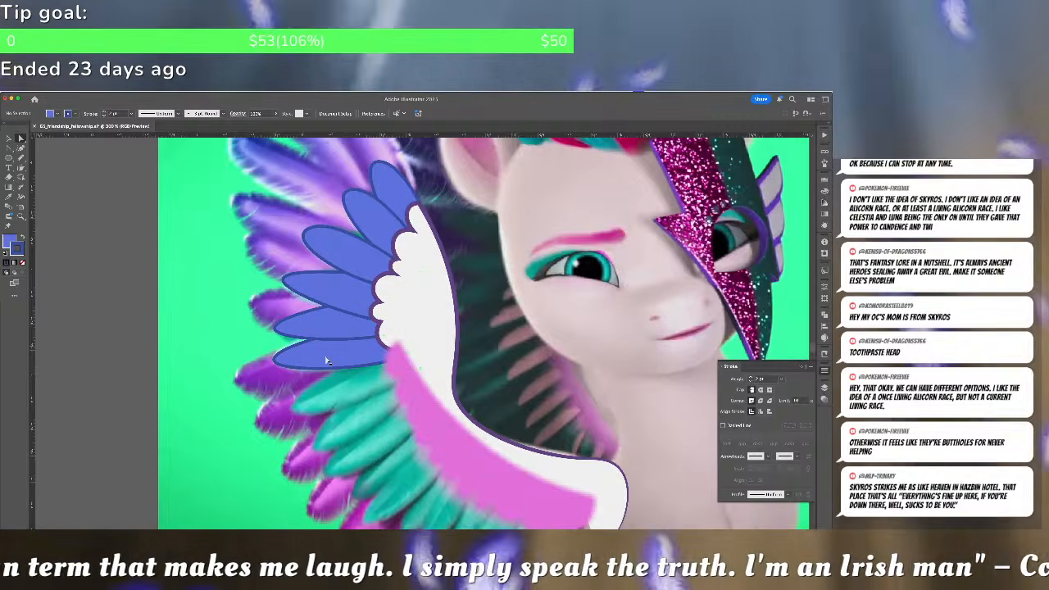
Add two more copies of the tapered blue feather below the lowest one, angled down over the teal feathers beside the pink band
key("super+minus")
key("super+minus")
key("super+minus")
key("super+equal")
key("super+equal")
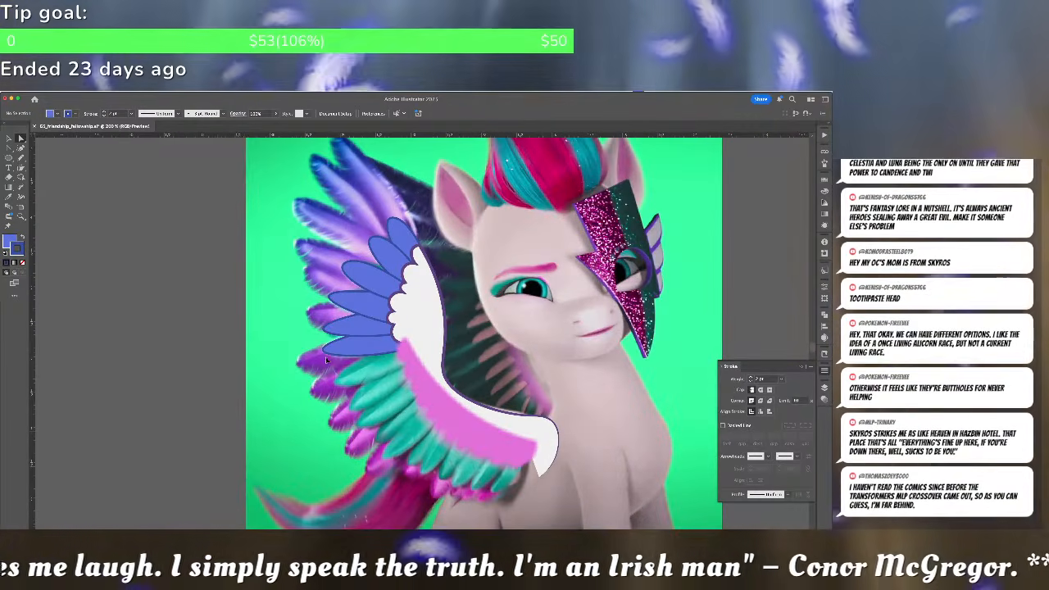
left_click(373, 364)
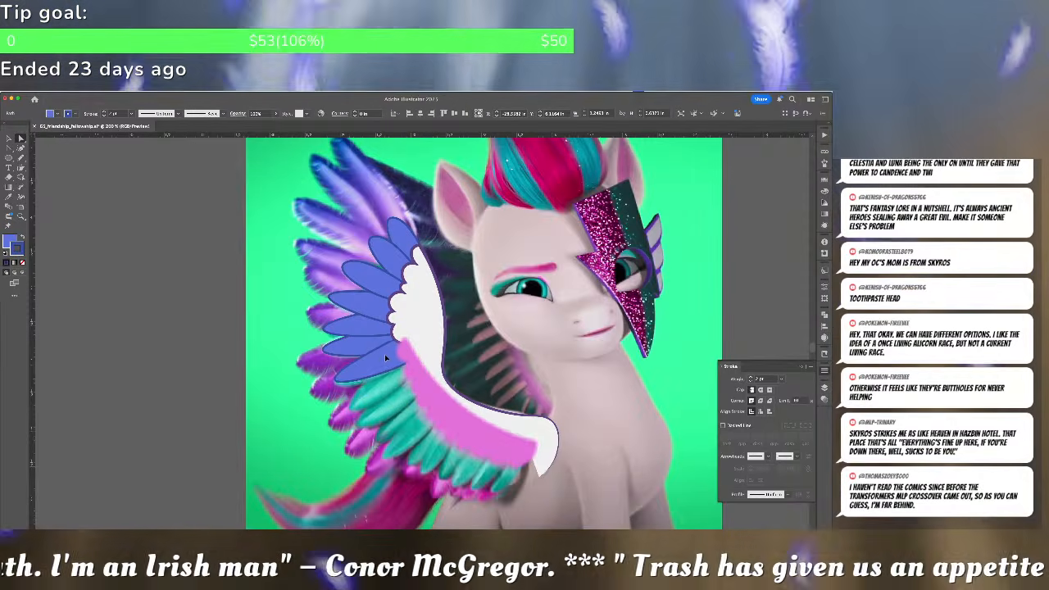
left_click(385, 356)
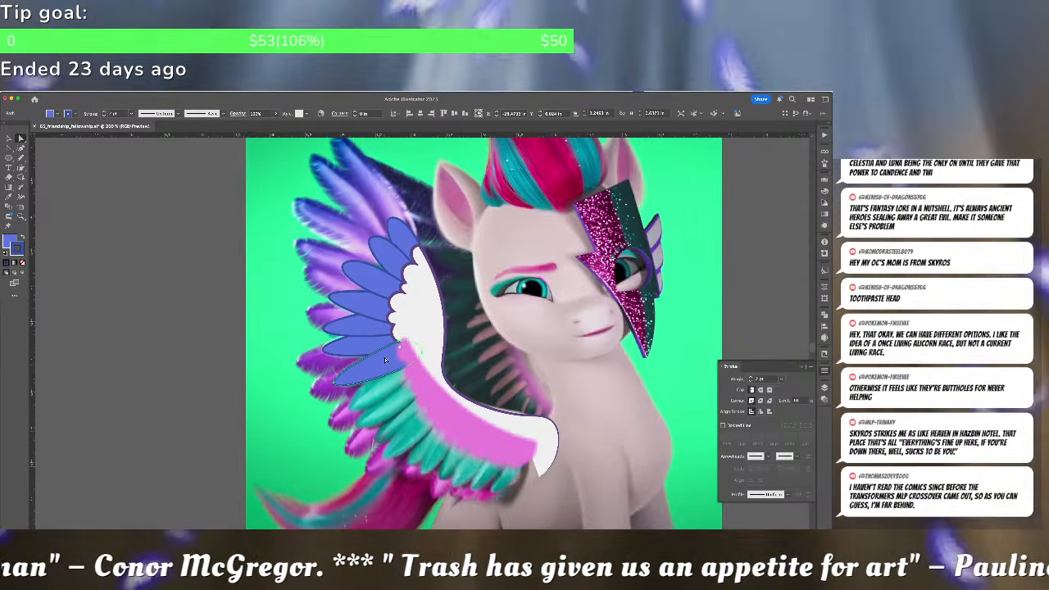
left_click(385, 368)
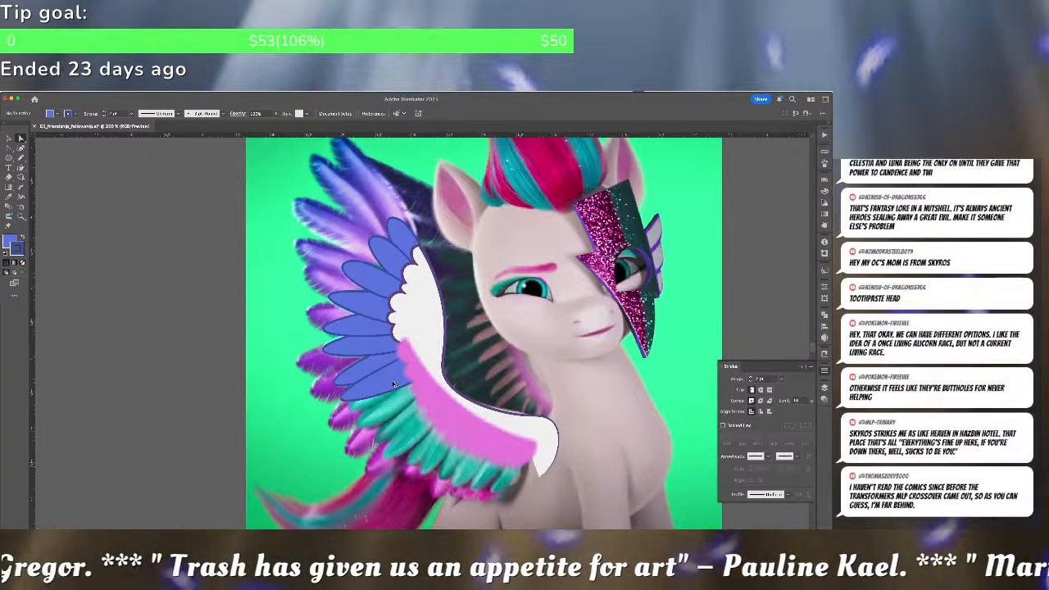
Continue the fan with further rotated feather copies down the pink band and adjust the lowest copy's tip
left_click(392, 384)
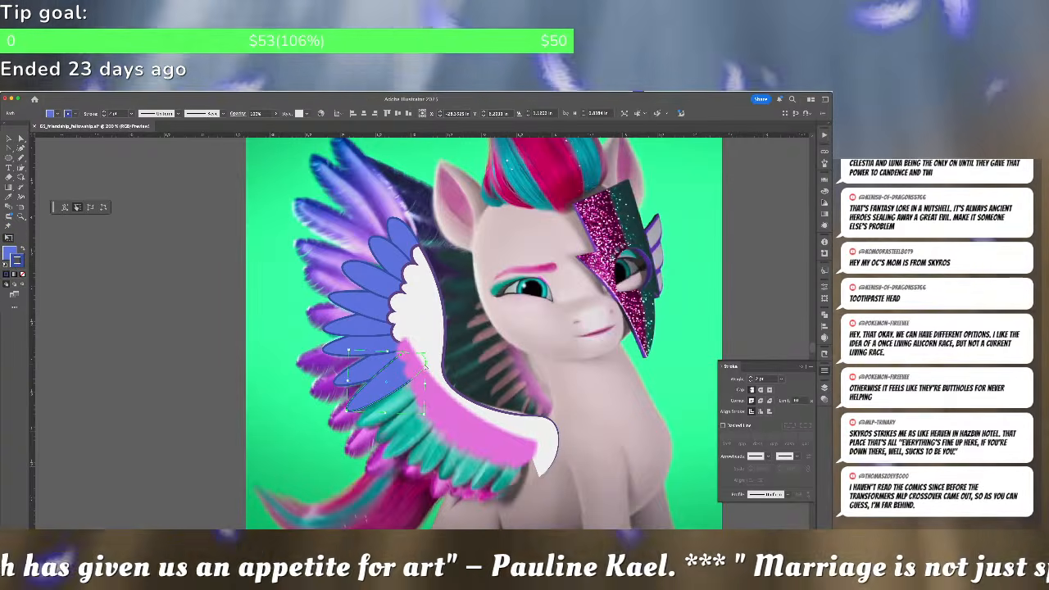
left_click(424, 366)
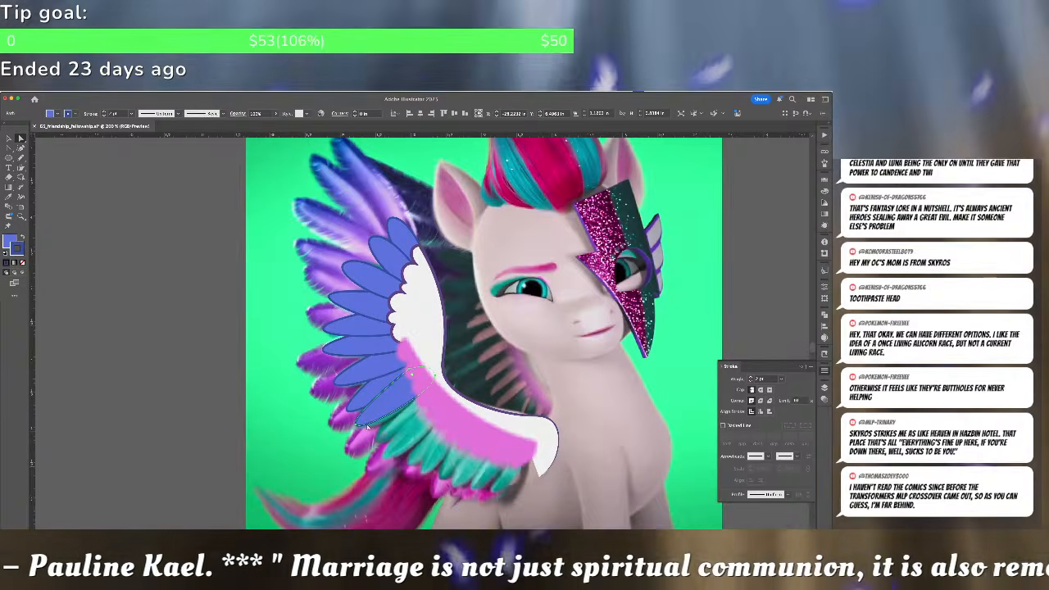
left_click(357, 425)
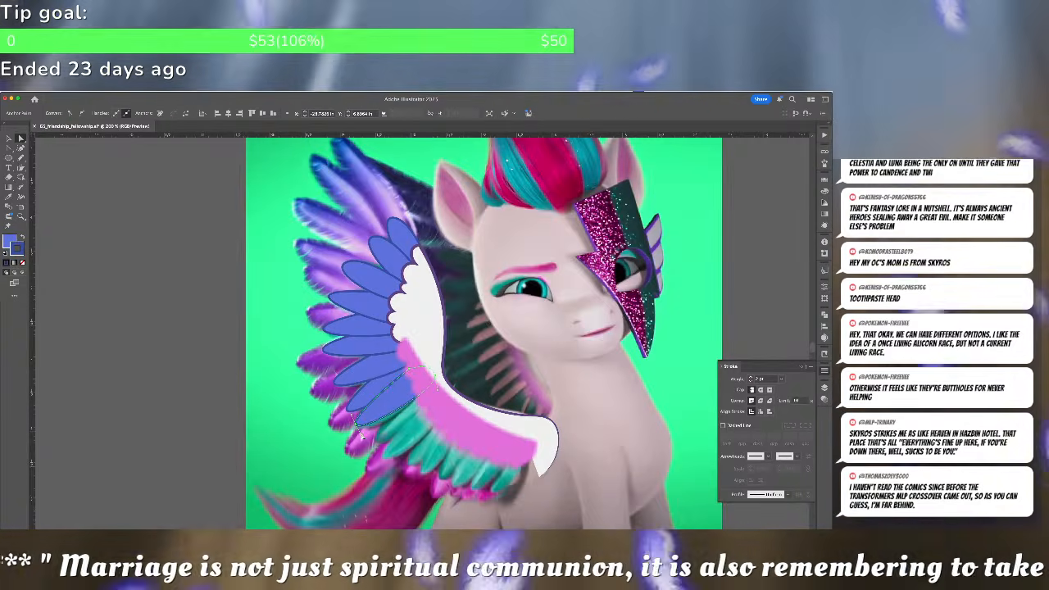
Duplicate the lowest blue feather further along the pink band and rotate the copy to match the teal feather beneath
left_click(396, 403)
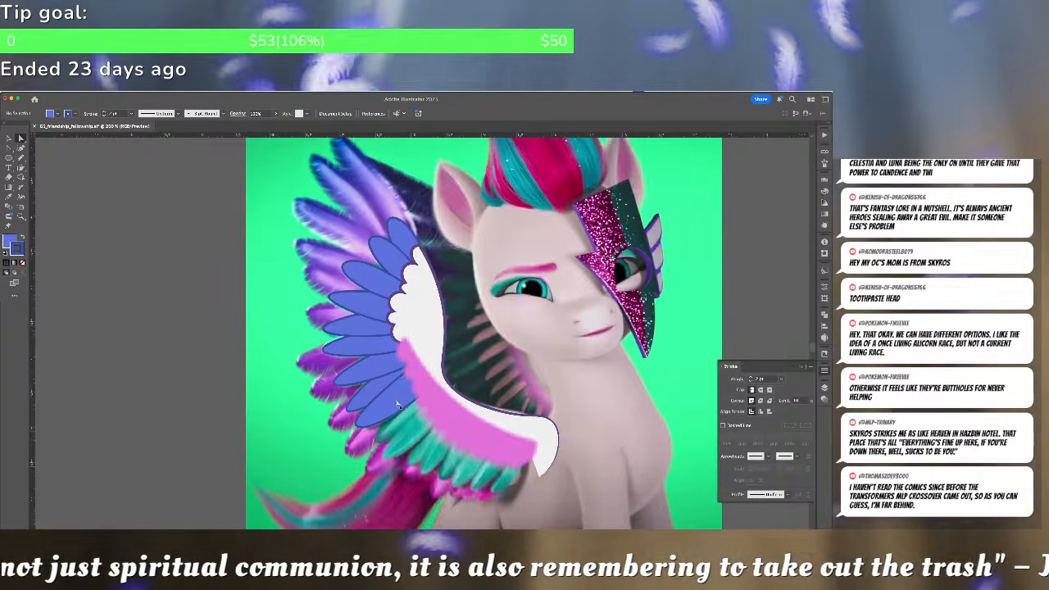
left_click_drag(396, 403, 418, 418)
key("e")
left_click_drag(462, 387, 459, 381)
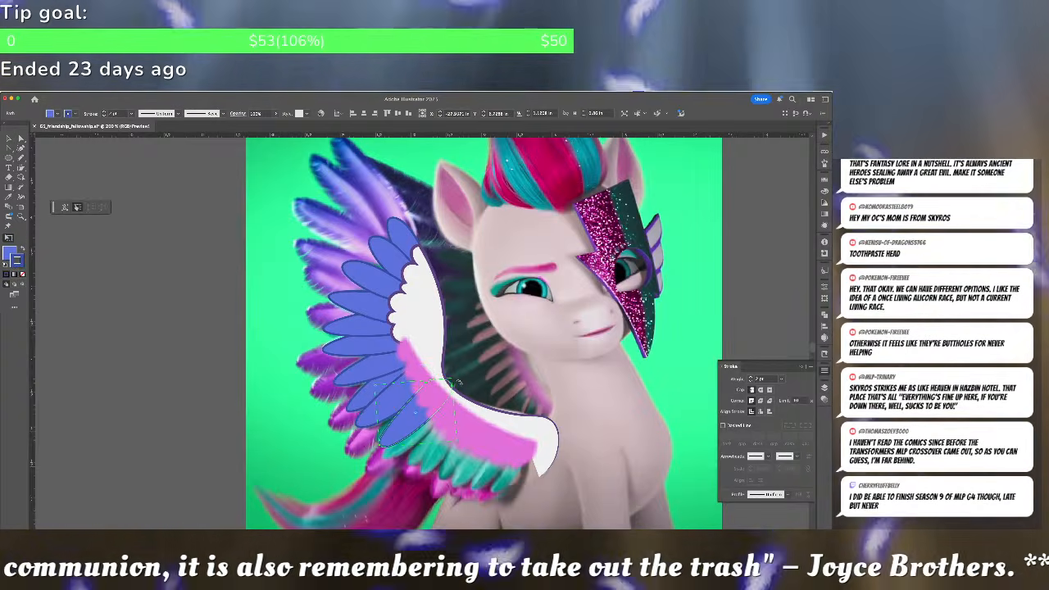
key("a")
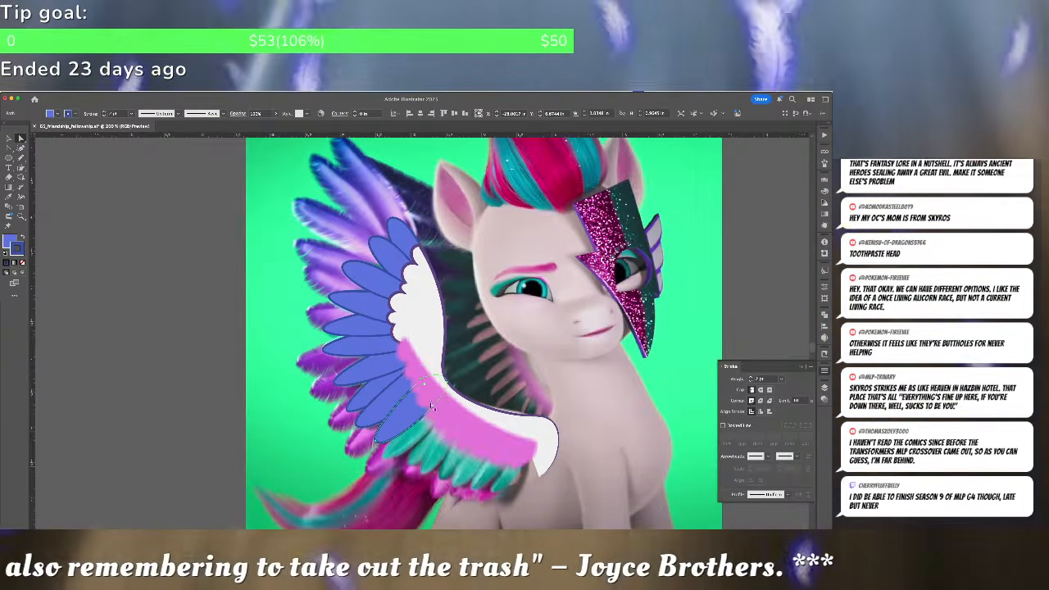
Add another rotated copy of the blue feather further down the pink band and adjust its tip over the teal feather
left_click(437, 389)
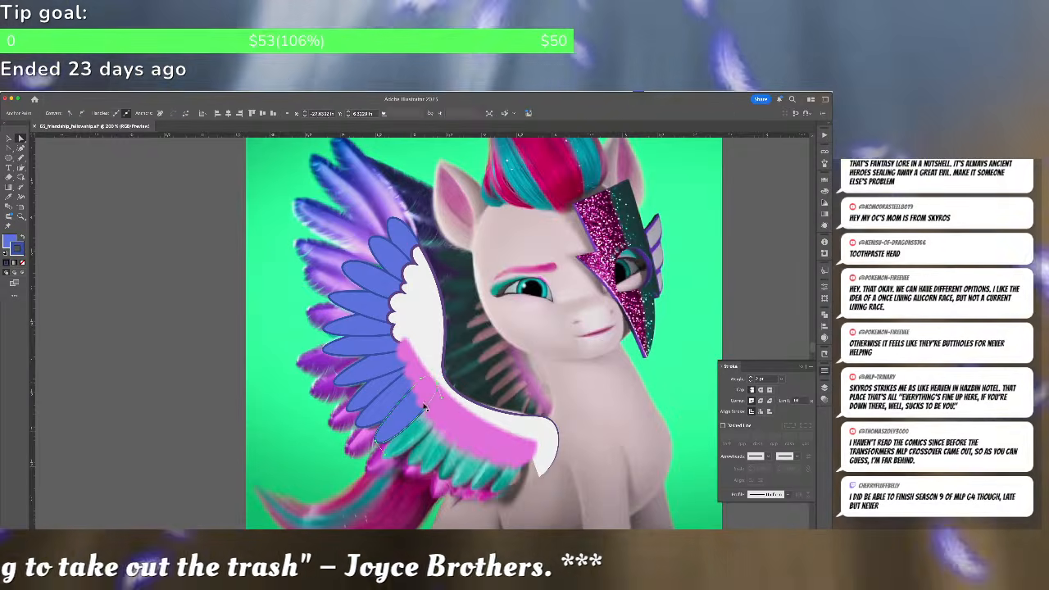
left_click(425, 407)
left_click_drag(411, 415, 444, 435)
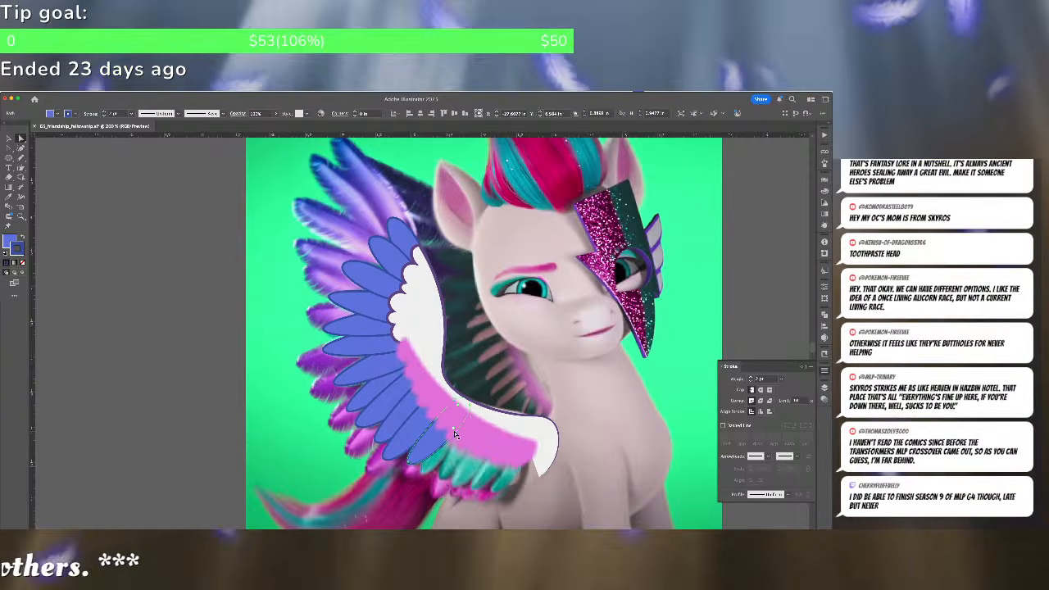
left_click(467, 448)
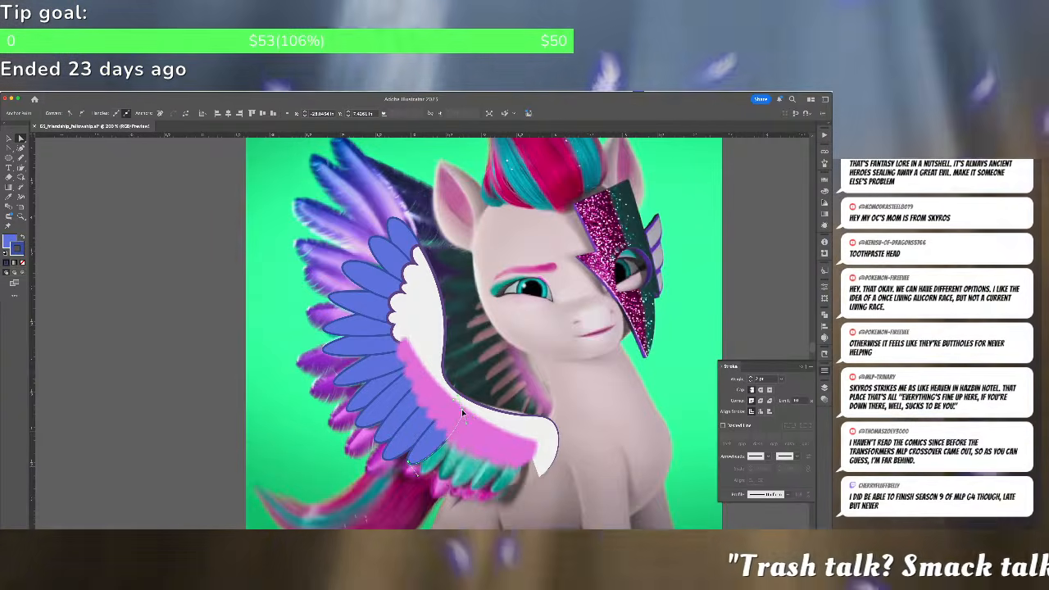
left_click(416, 463)
key("a")
left_click(413, 467)
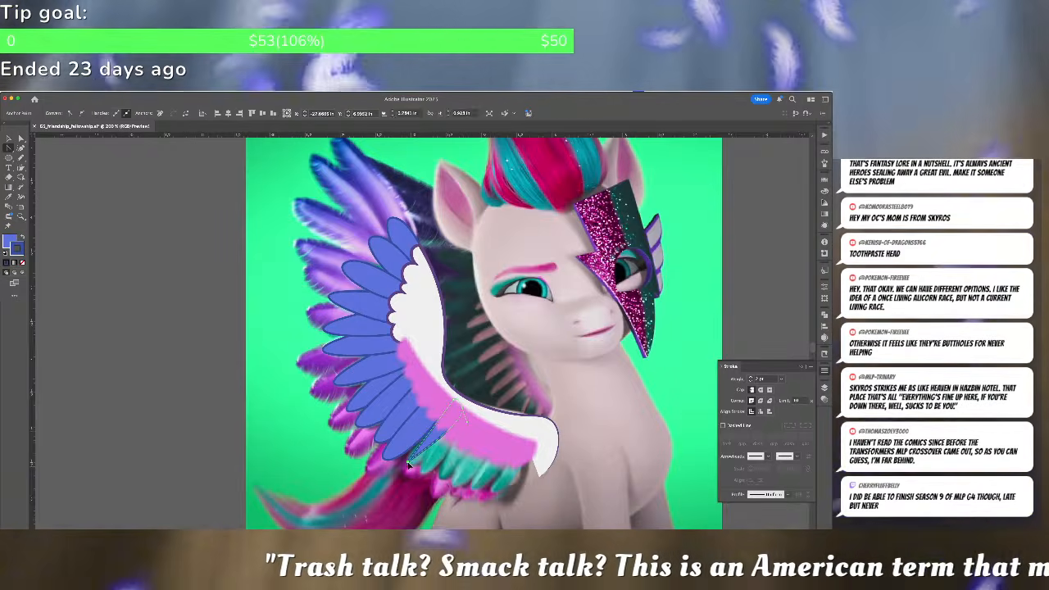
key("v")
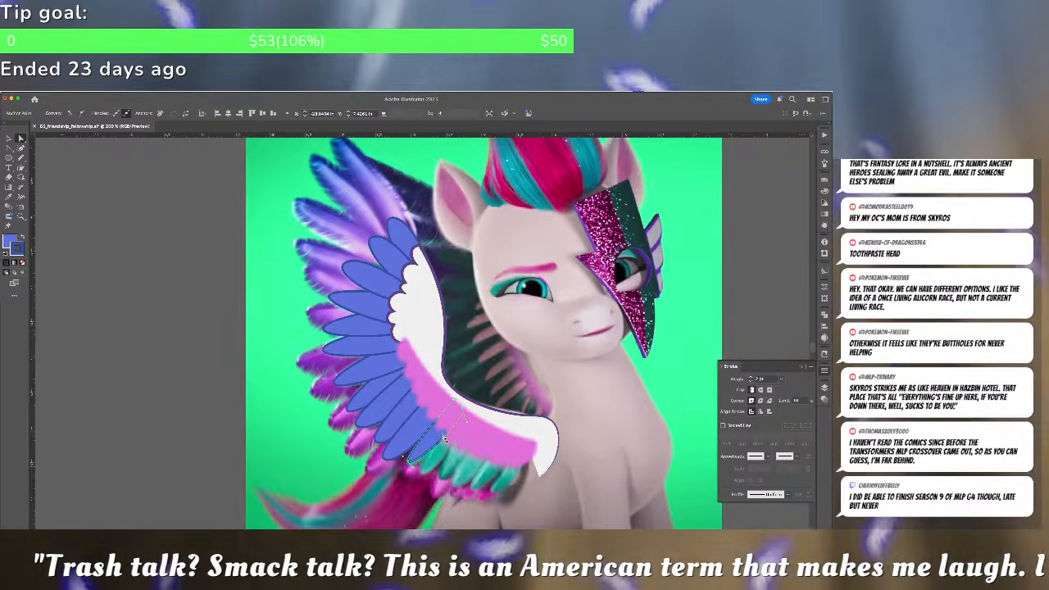
Fill the rest of the pink band's lower edge with rotated blue feather copies, reshaping them to match the teal feathers
left_click_drag(439, 444, 502, 440)
key("e")
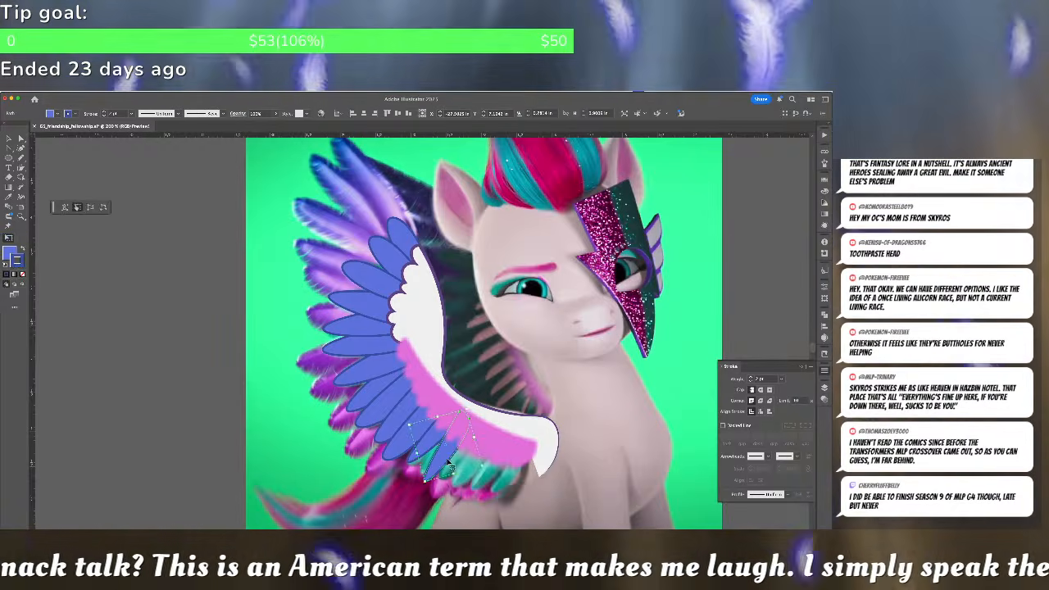
key("a")
left_click_drag(439, 461, 492, 460)
left_click(458, 462)
key("a")
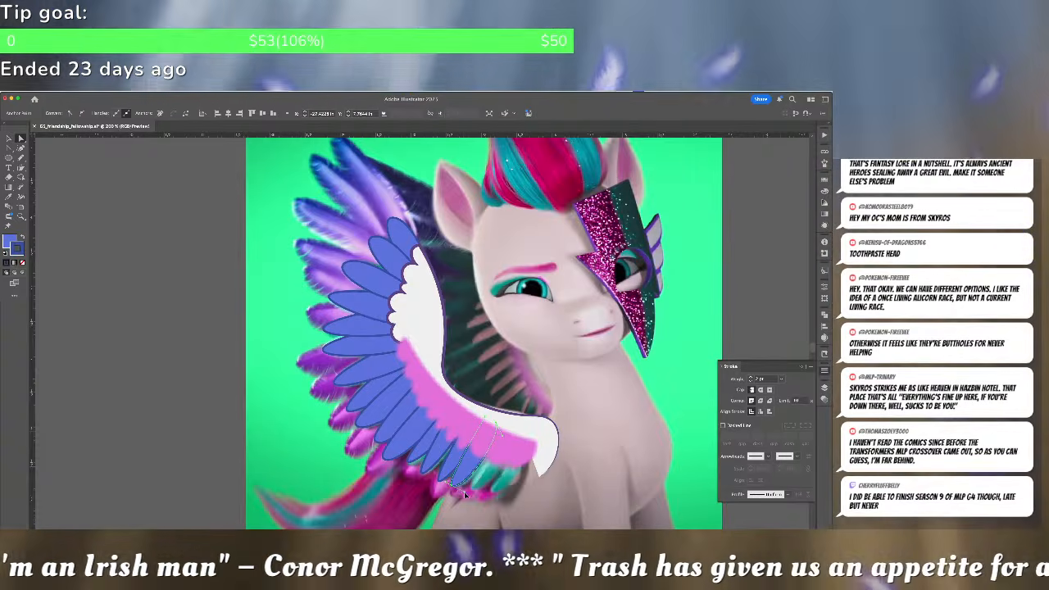
left_click(495, 440)
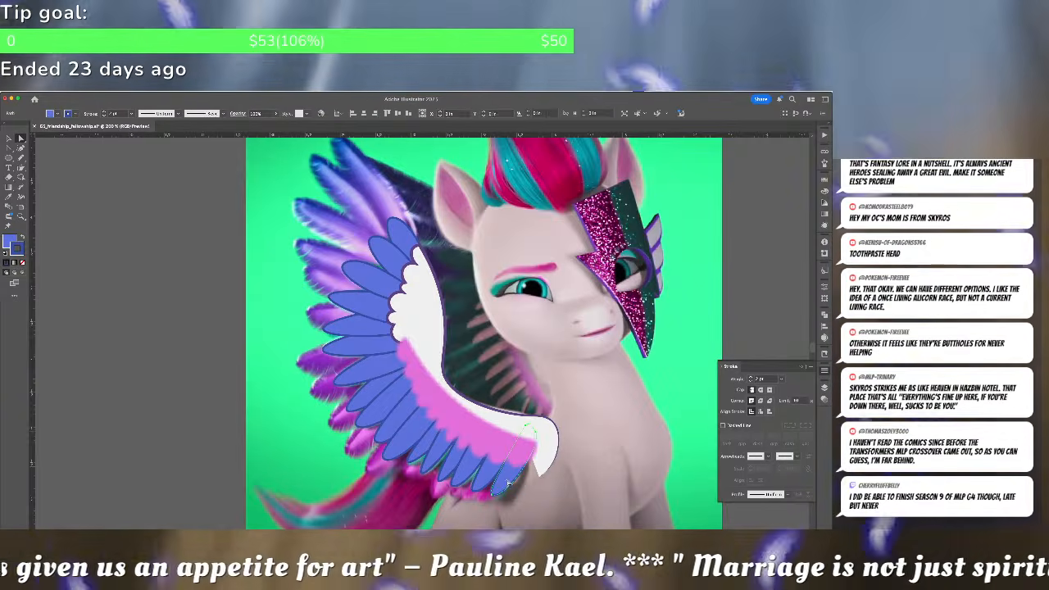
Sample the magenta feather's fill and outline colours from the wing of the finished pony drawing below the reference picture
key("ctrl+minus")
key("ctrl+minus")
key("ctrl+minus")
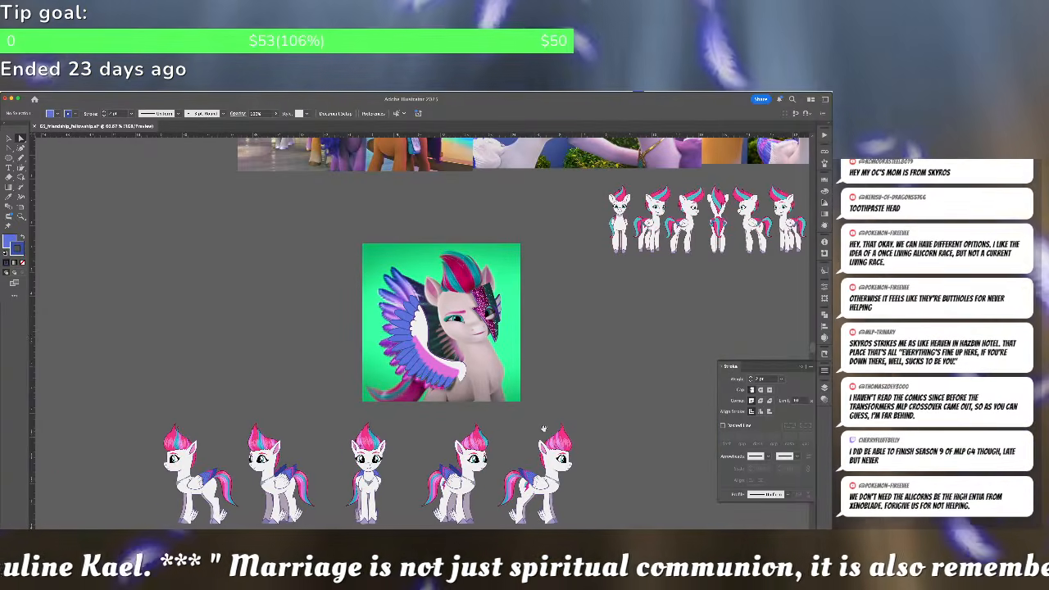
scroll(546, 360, "down", 3)
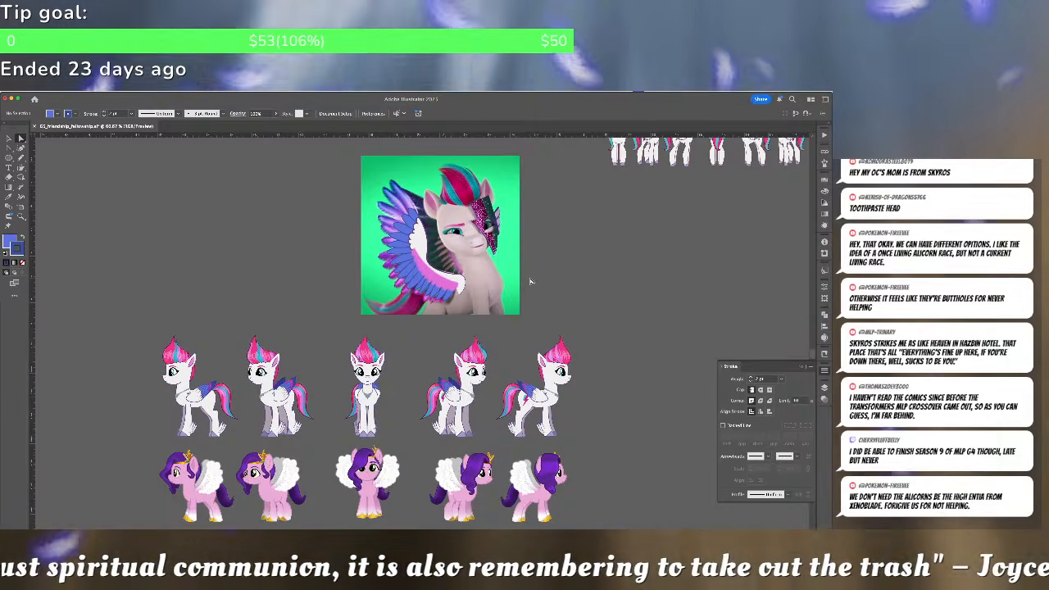
scroll(405, 326, "up", 2)
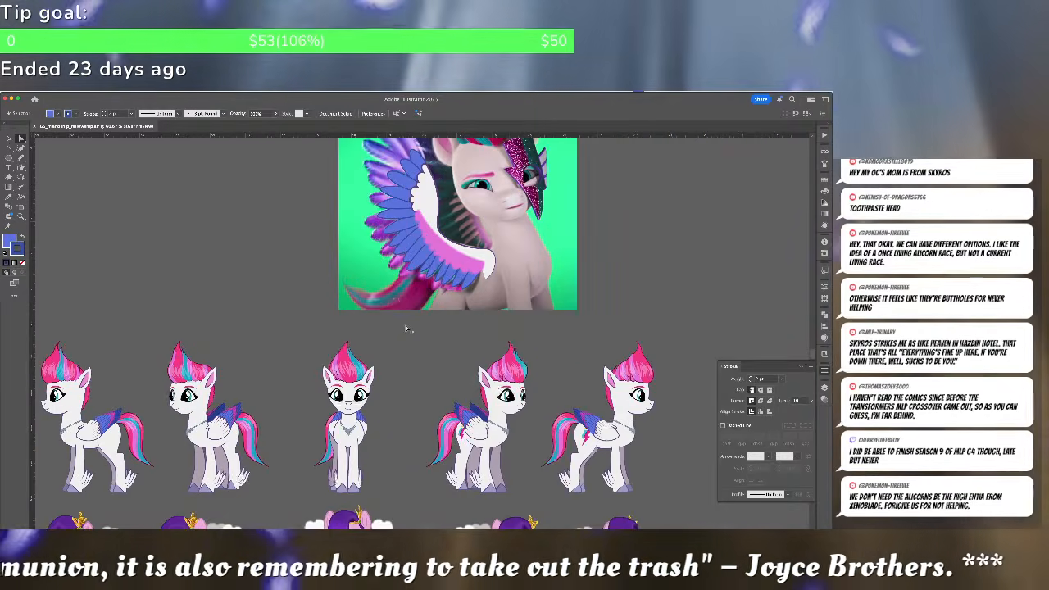
scroll(405, 328, "up", 2)
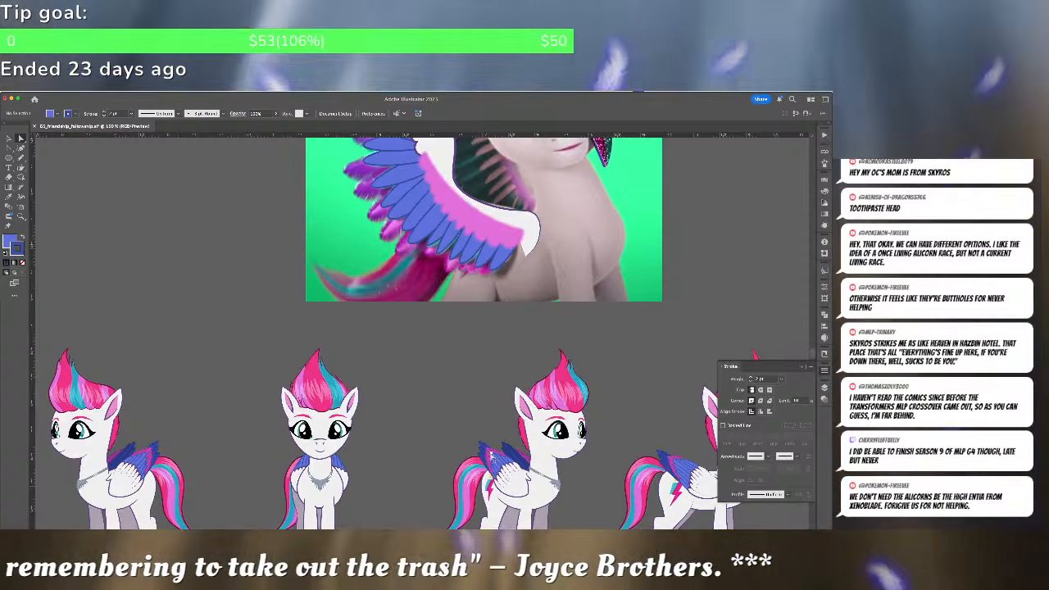
left_click(492, 456)
scroll(496, 459, "up", 1)
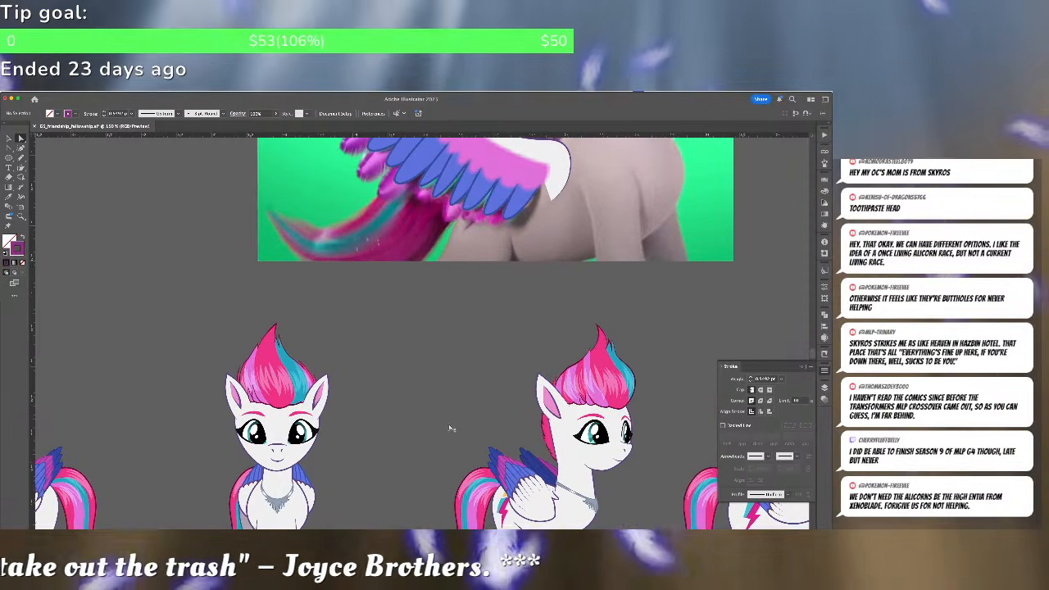
scroll(497, 459, "up", 2)
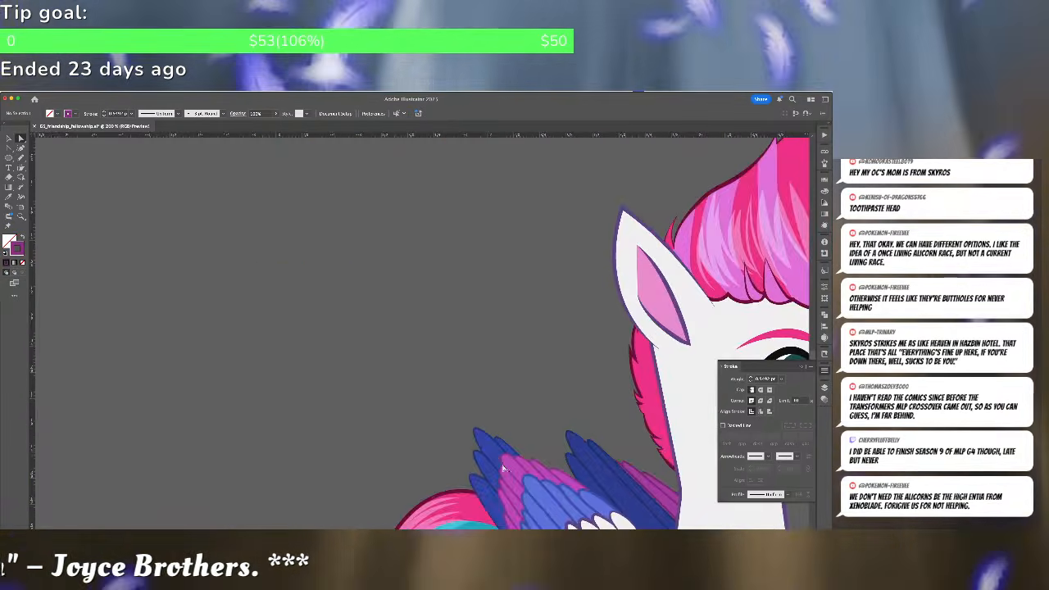
left_click(476, 419)
scroll(398, 505, "up", 10)
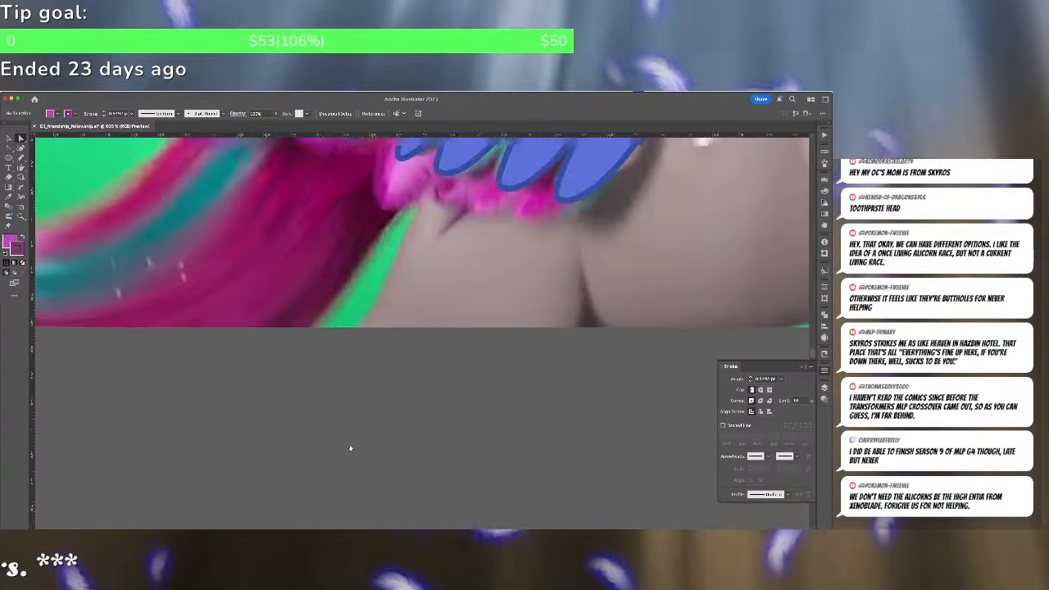
Draw two magenta outlined feathers over the outer purple feathers, with their bases overlapping the upper blue feathers
key("super+minus")
key("super+minus")
key("super+minus")
key("super+minus")
key("super+equal")
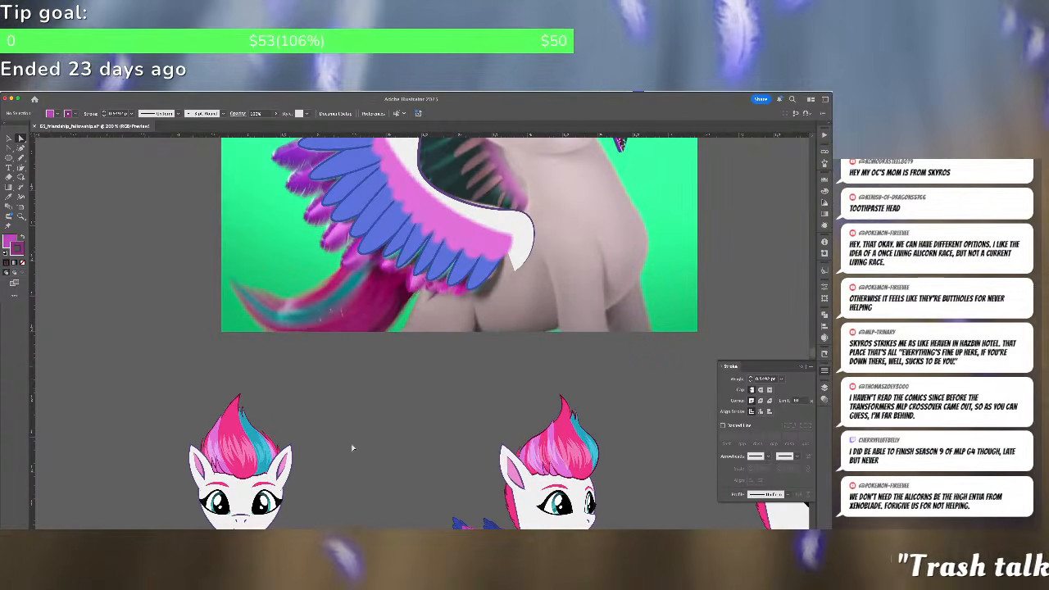
left_click_drag(377, 266, 376, 464)
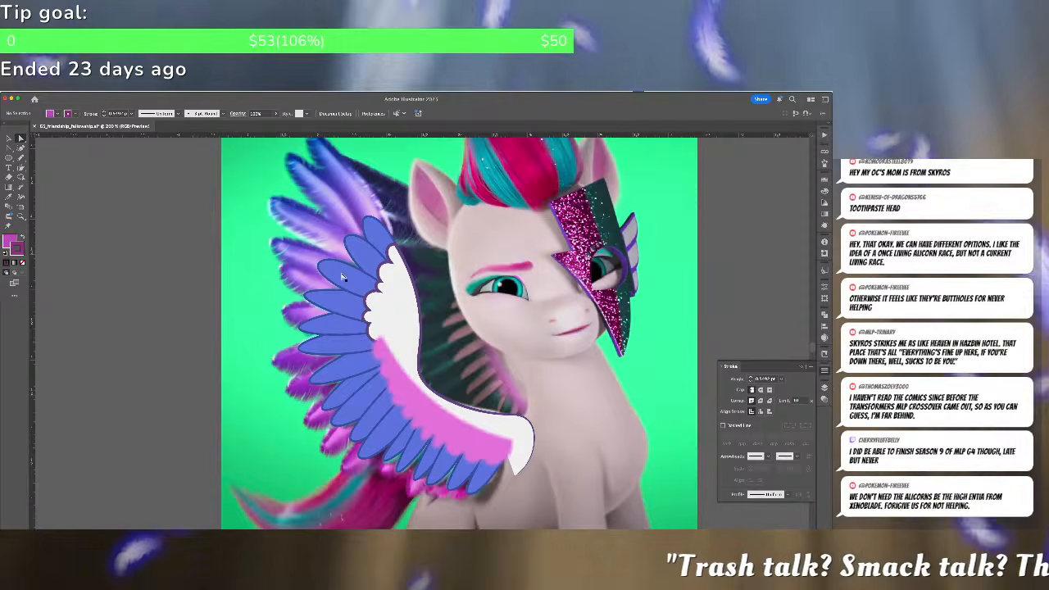
scroll(365, 394, "down", 5)
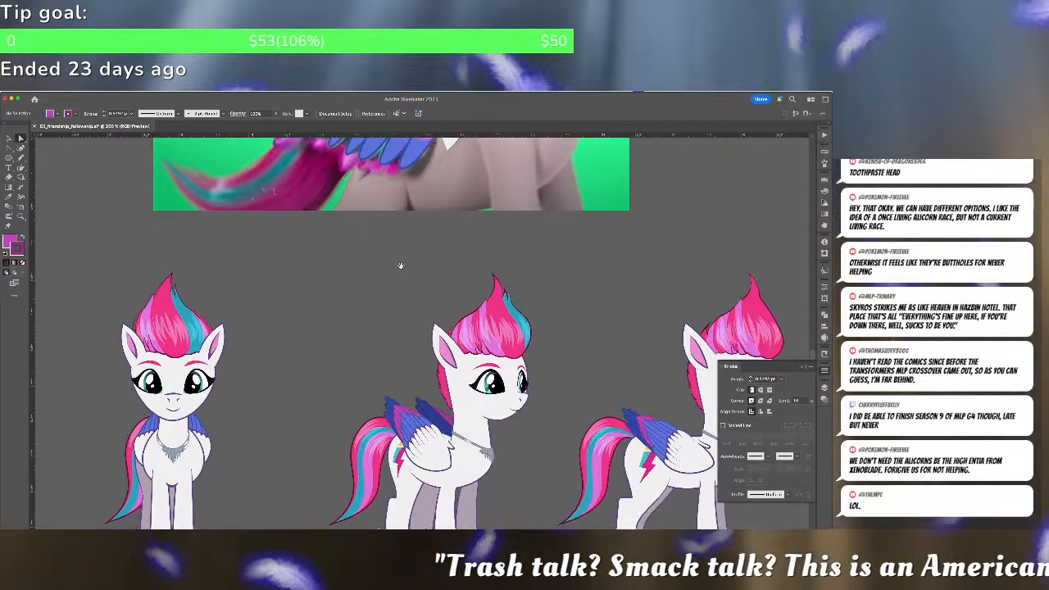
scroll(400, 265, "up", 10)
scroll(370, 277, "left", 2)
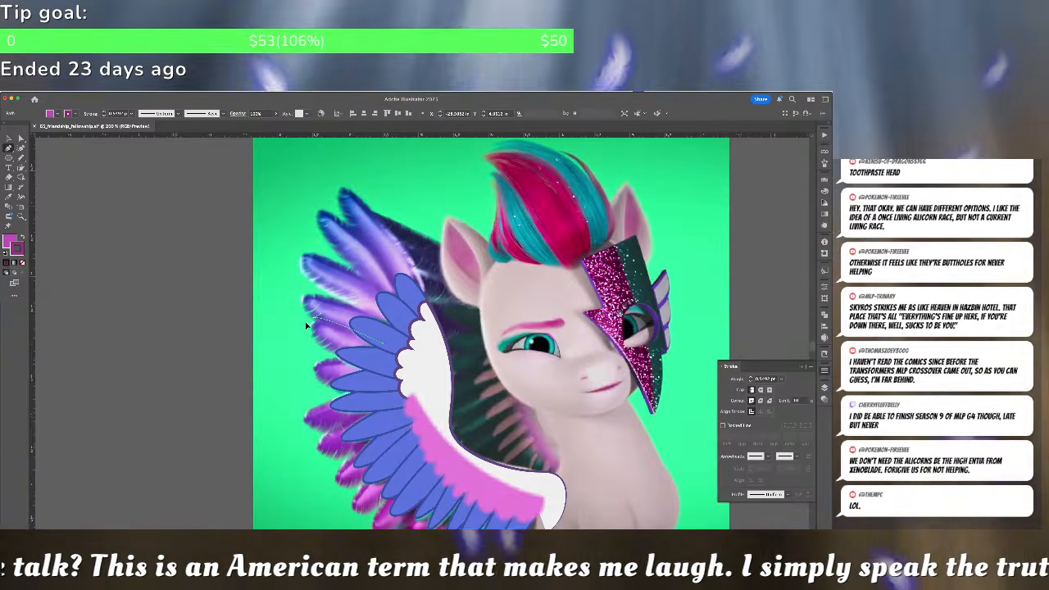
left_click_drag(358, 366, 396, 375)
left_click(383, 347)
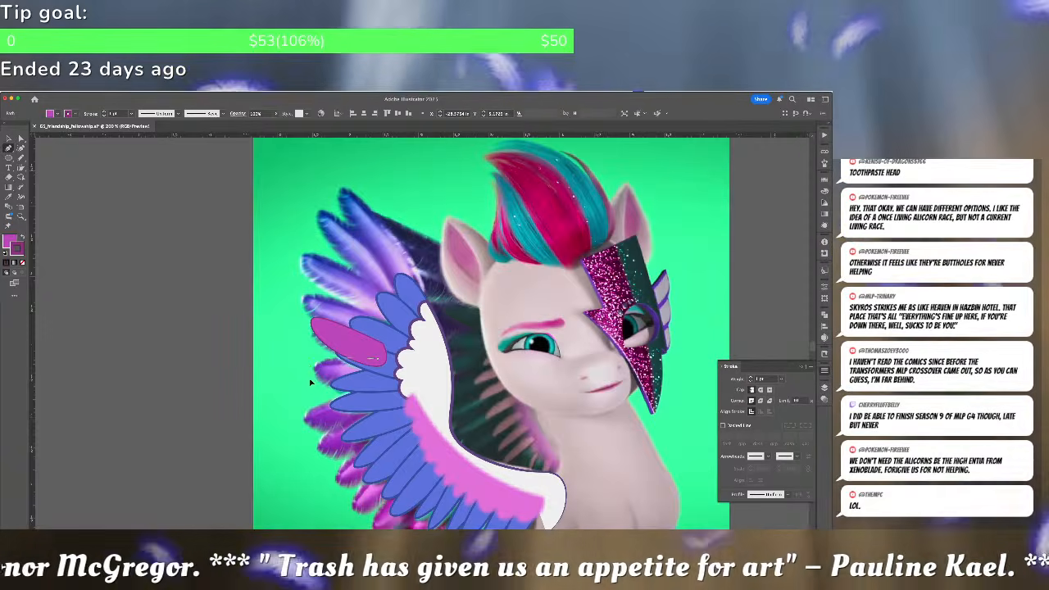
left_click(380, 374)
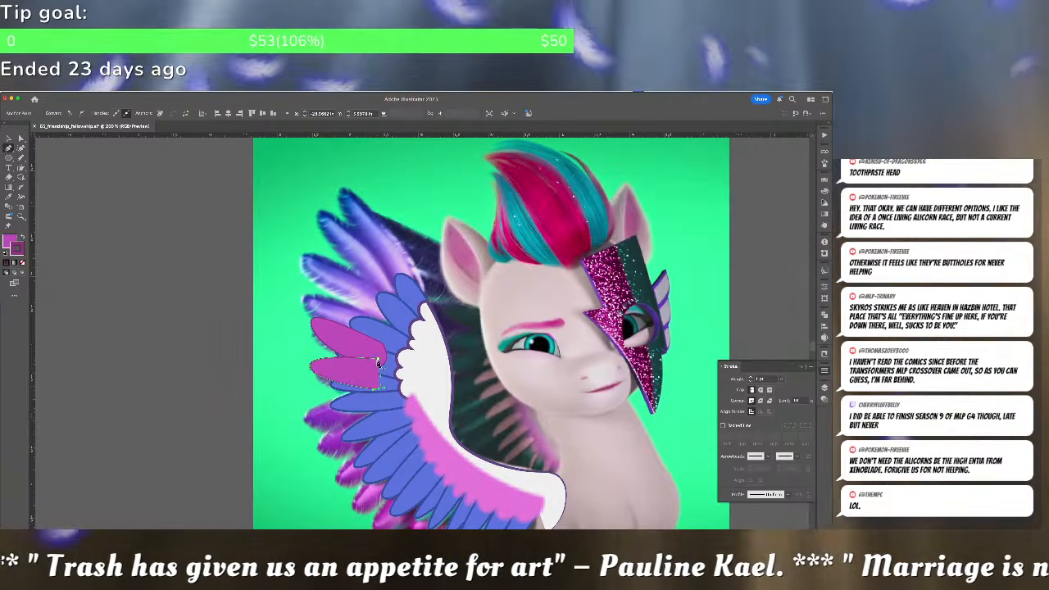
key("v")
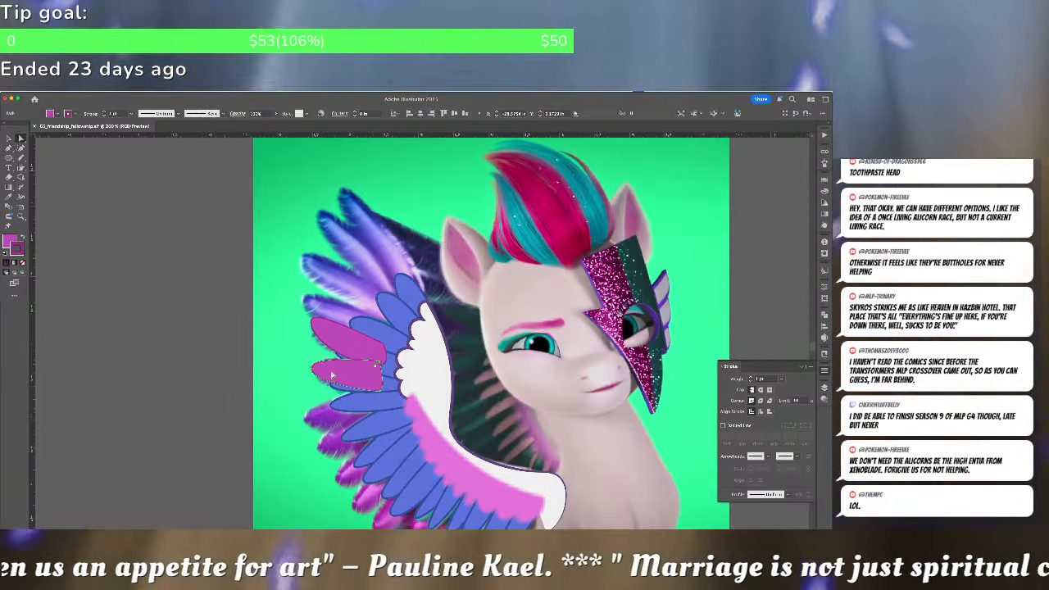
Draw the third and fourth magenta feathers below the first two, angled down along the outer wing edge
left_click(372, 389)
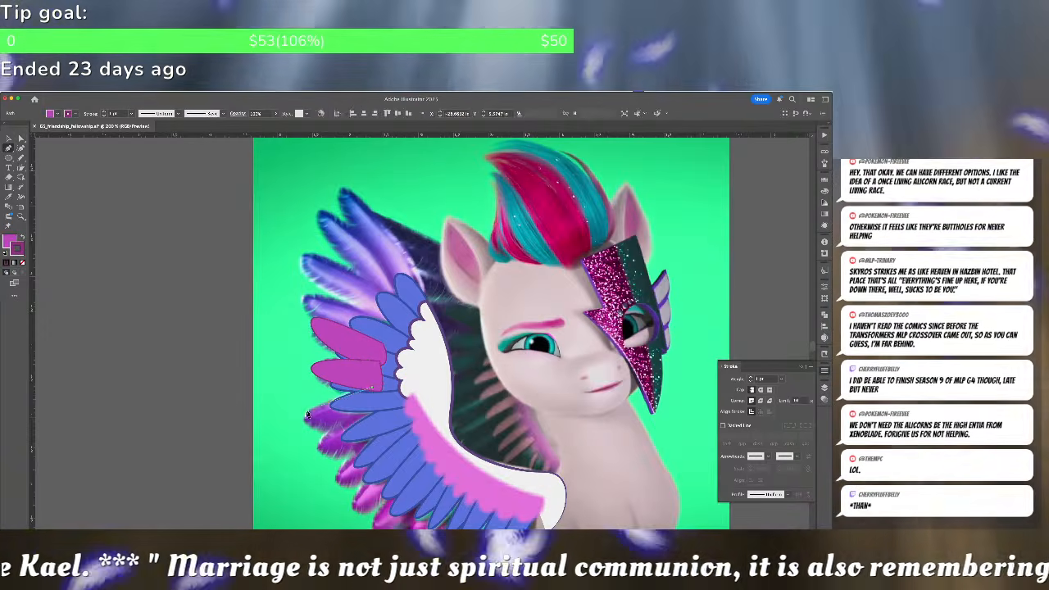
left_click_drag(303, 417, 304, 428)
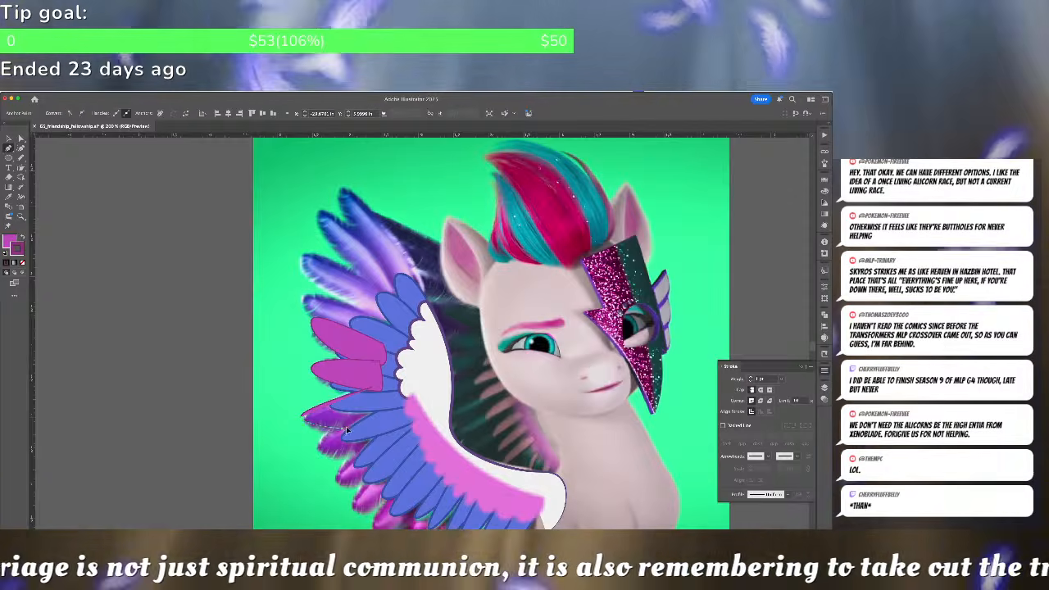
left_click(358, 424)
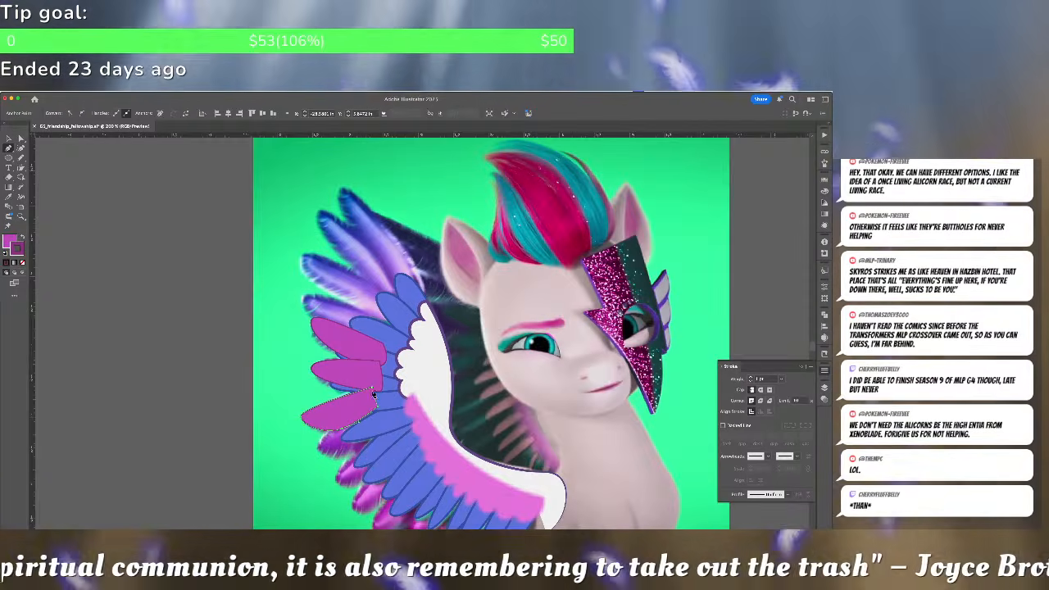
left_click(373, 389)
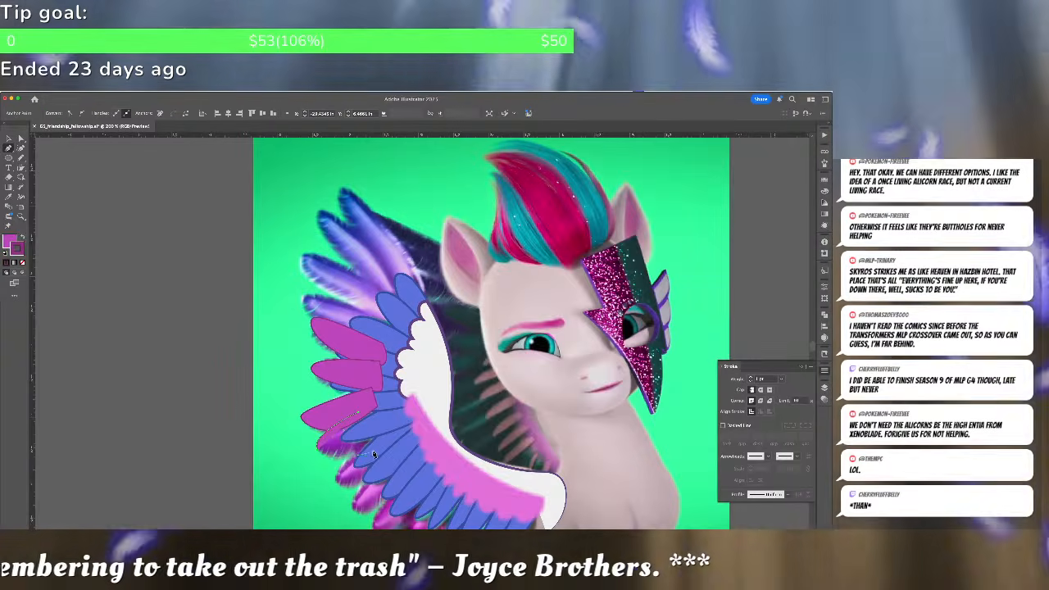
left_click(384, 445)
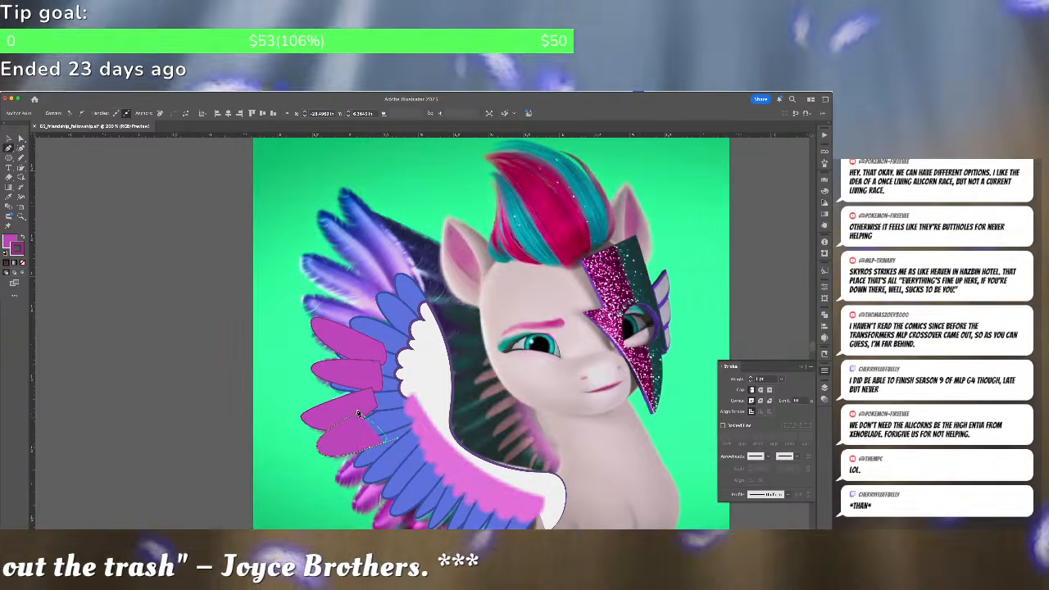
left_click(317, 431)
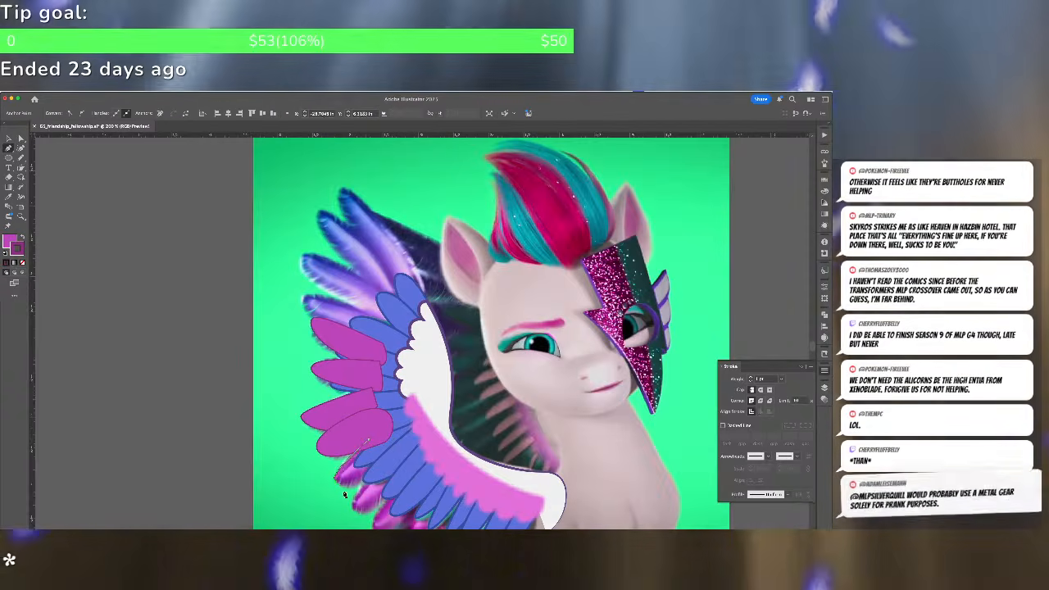
Trace the fifth and sixth magenta feathers, shorter and angled more steeply down beside the blue feather tips
left_click(377, 448)
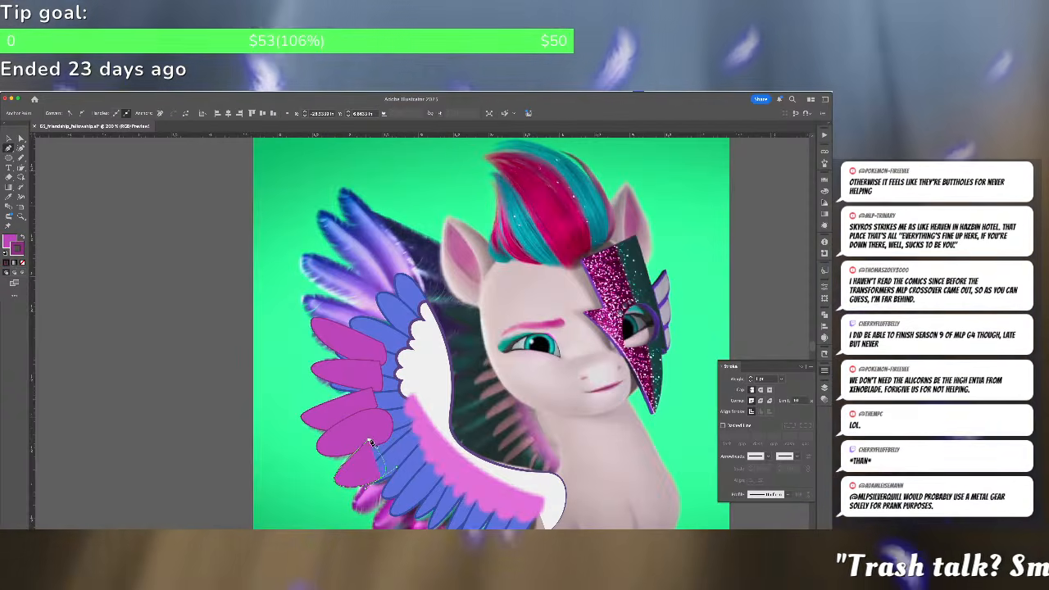
left_click(388, 457)
key("super+shift+a")
left_click_drag(387, 457, 396, 368)
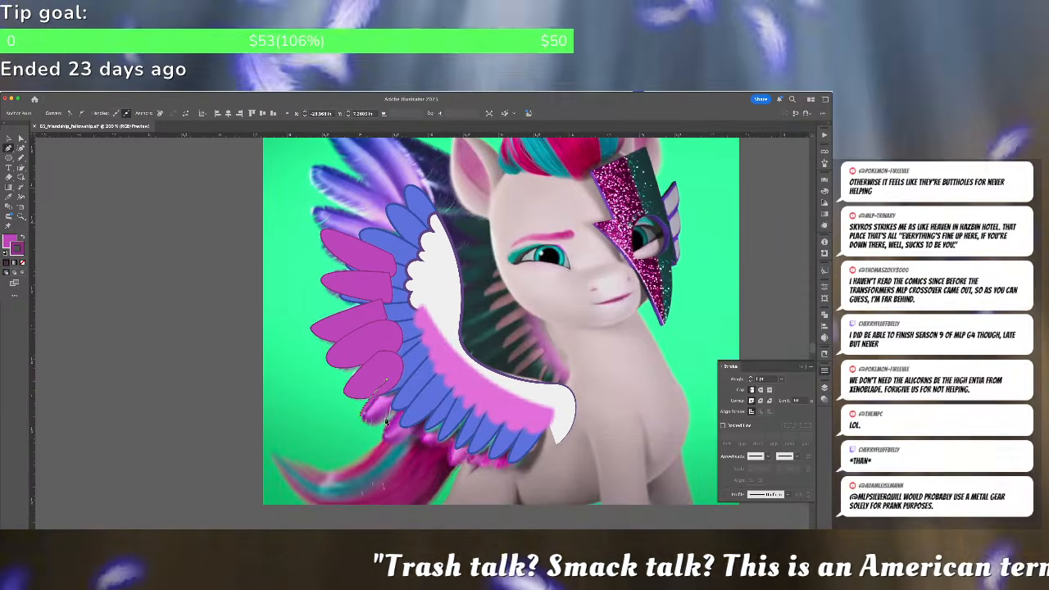
left_click(389, 383)
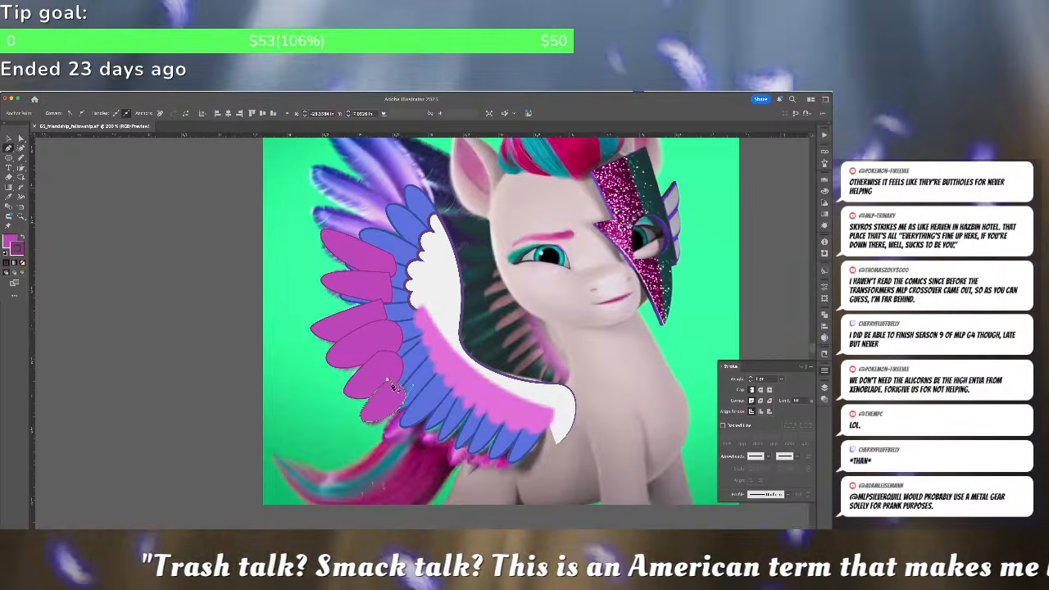
key("super+shift+a")
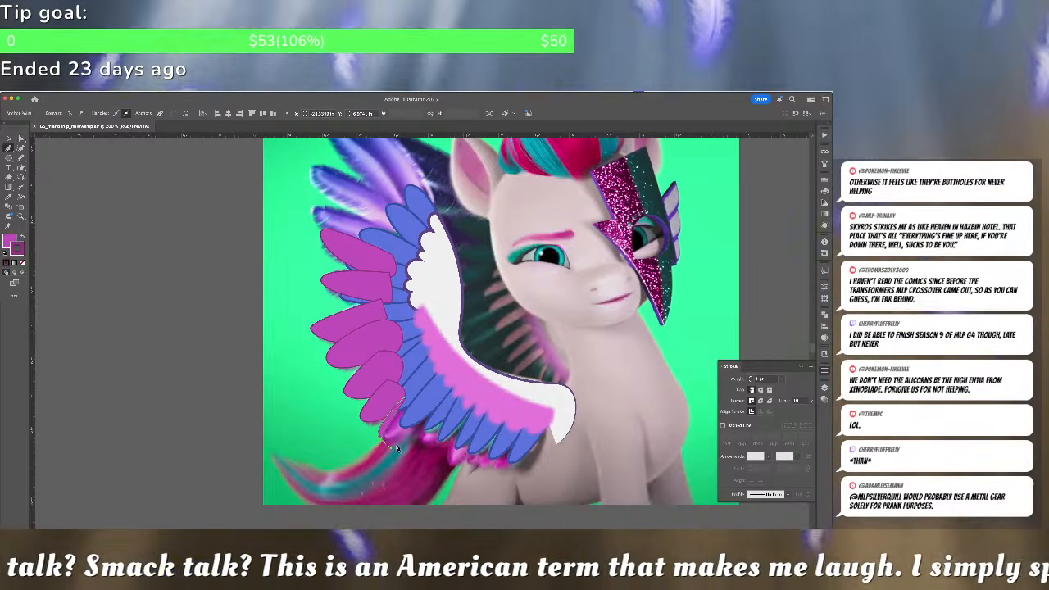
Complete the seventh magenta feather and trace two more over the blue feather tips along the lower wing edge
left_click(427, 412)
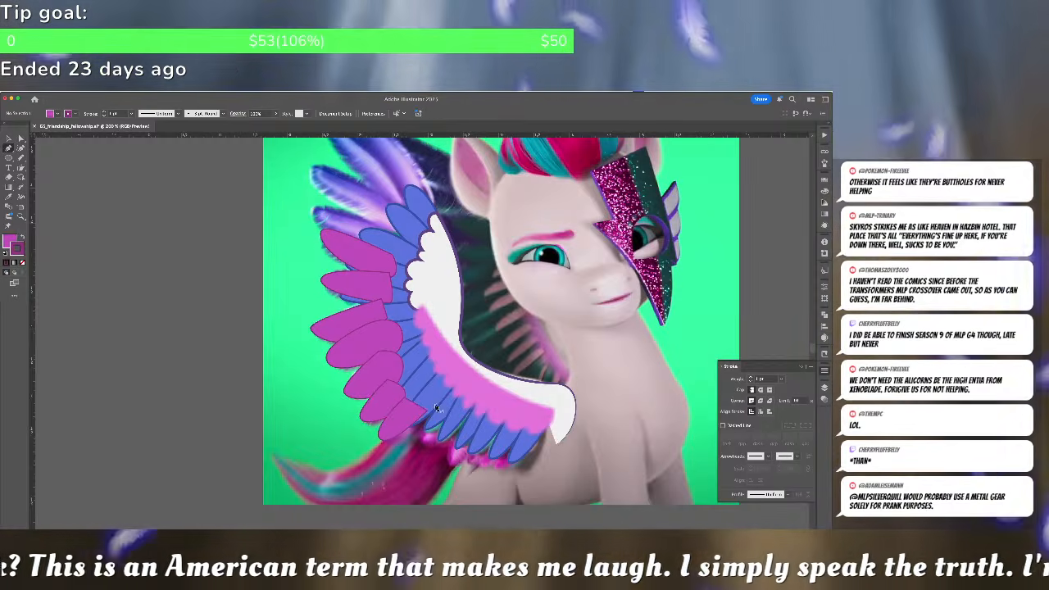
left_click(432, 401)
left_click(450, 415)
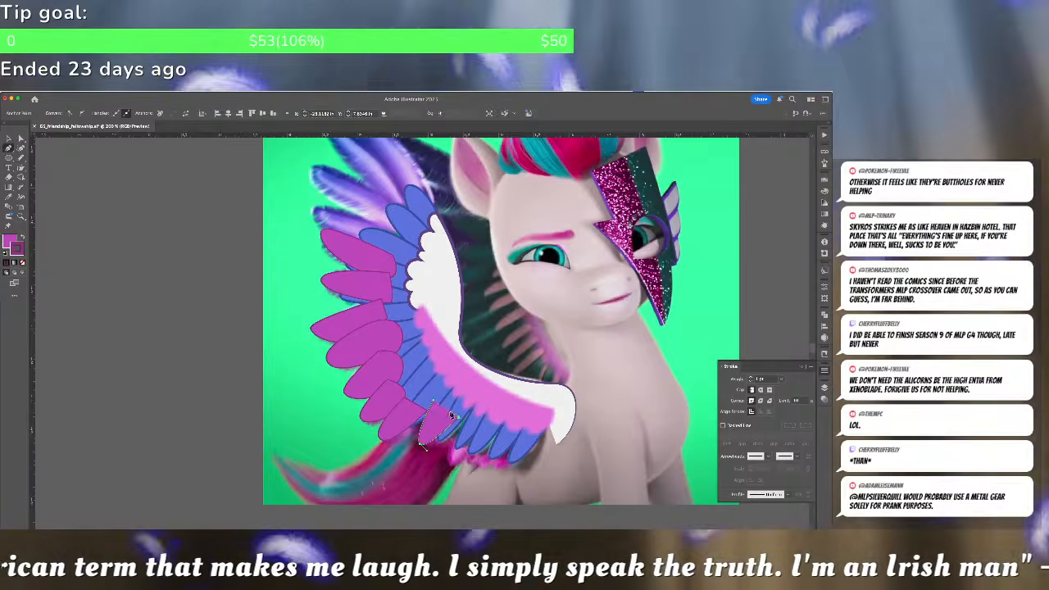
left_click(467, 419)
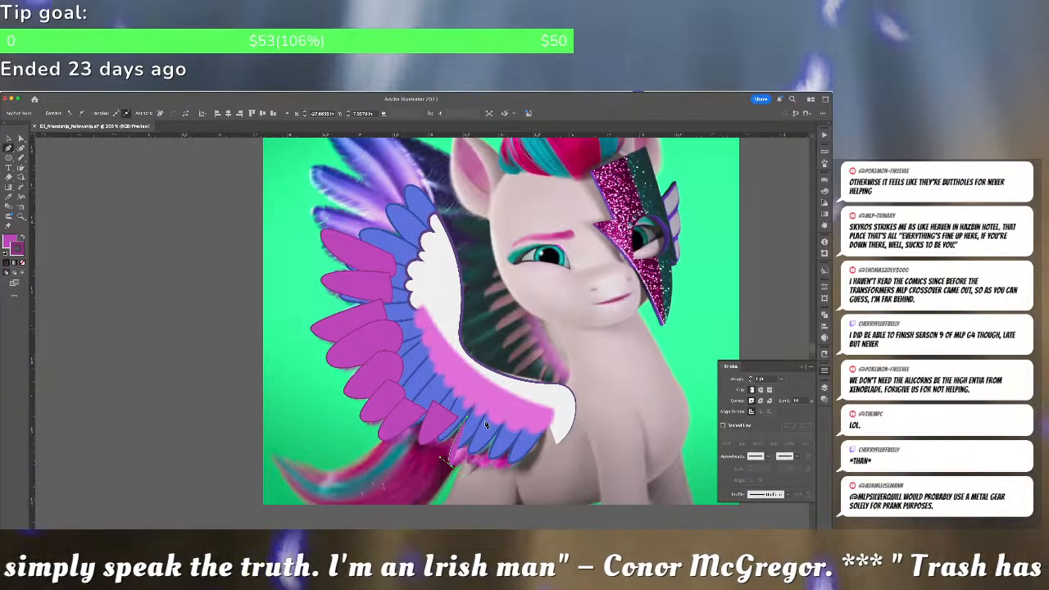
left_click(470, 426)
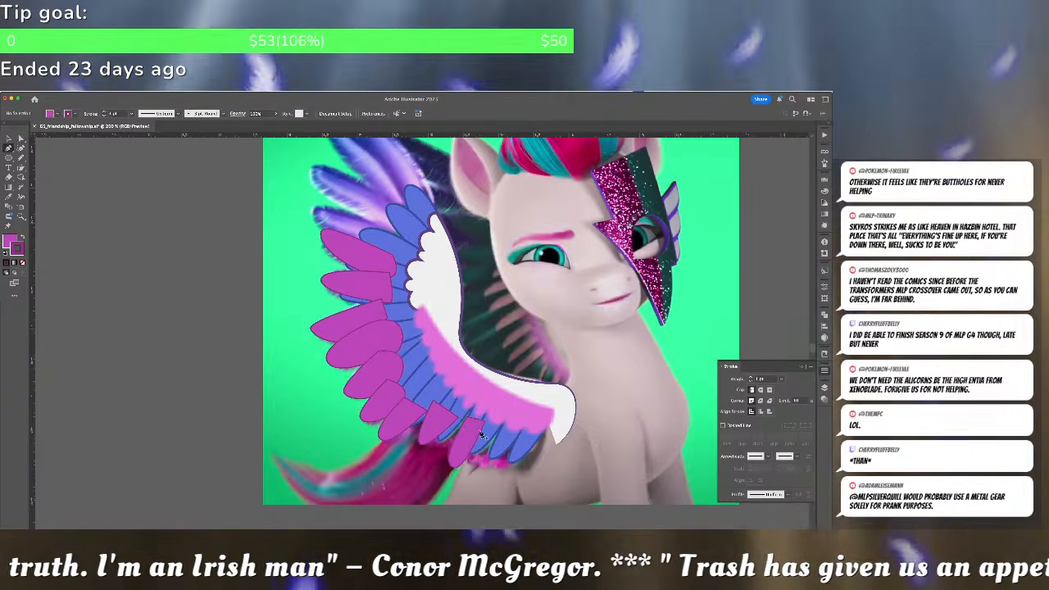
Trace three narrow magenta feathers over the last blue feather tips toward the inner end of the lower wing edge
left_click(473, 460)
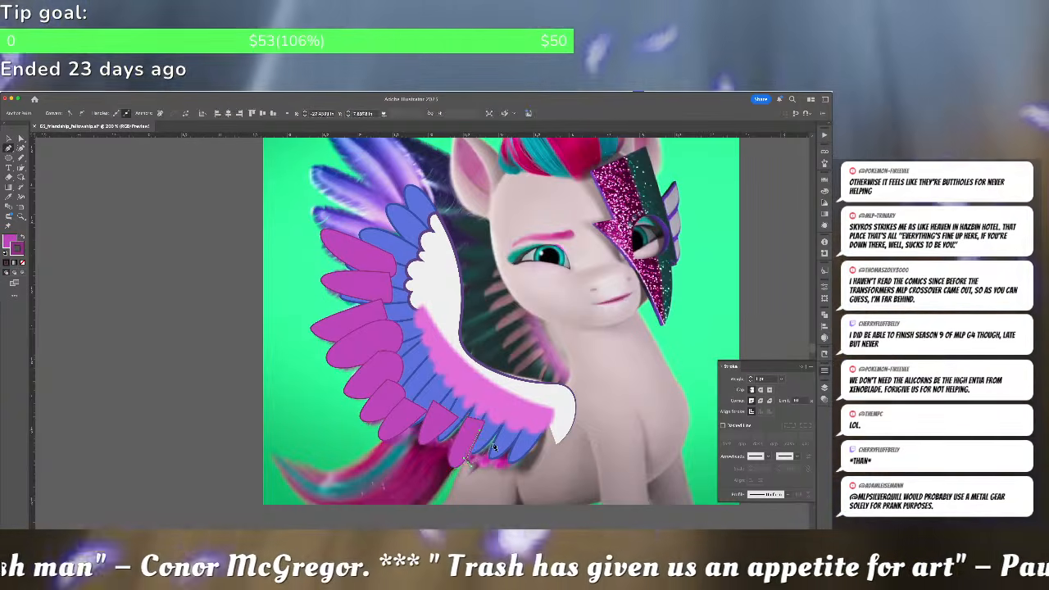
left_click(495, 427)
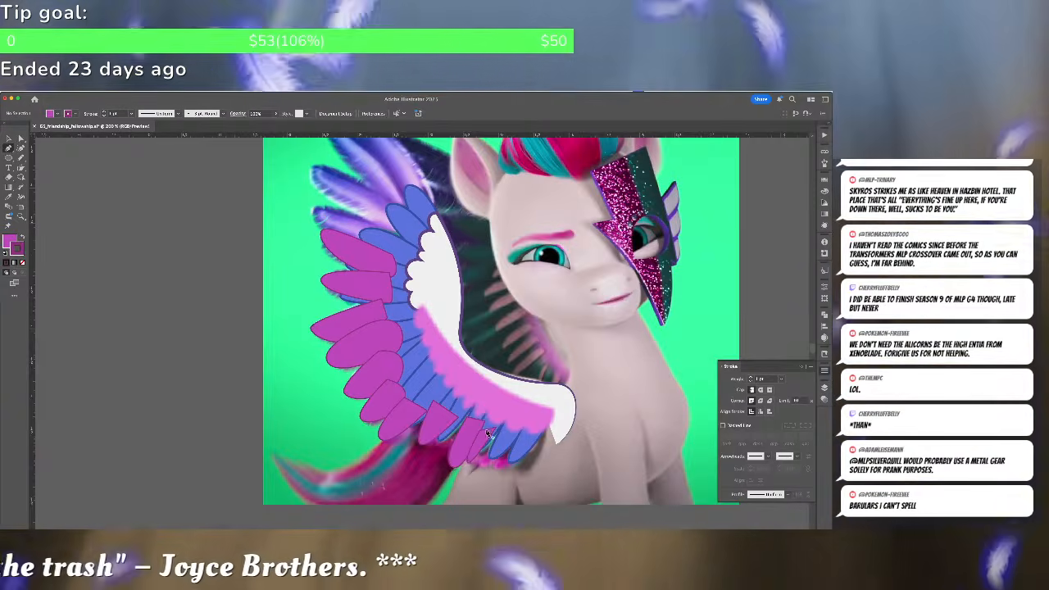
left_click(481, 468)
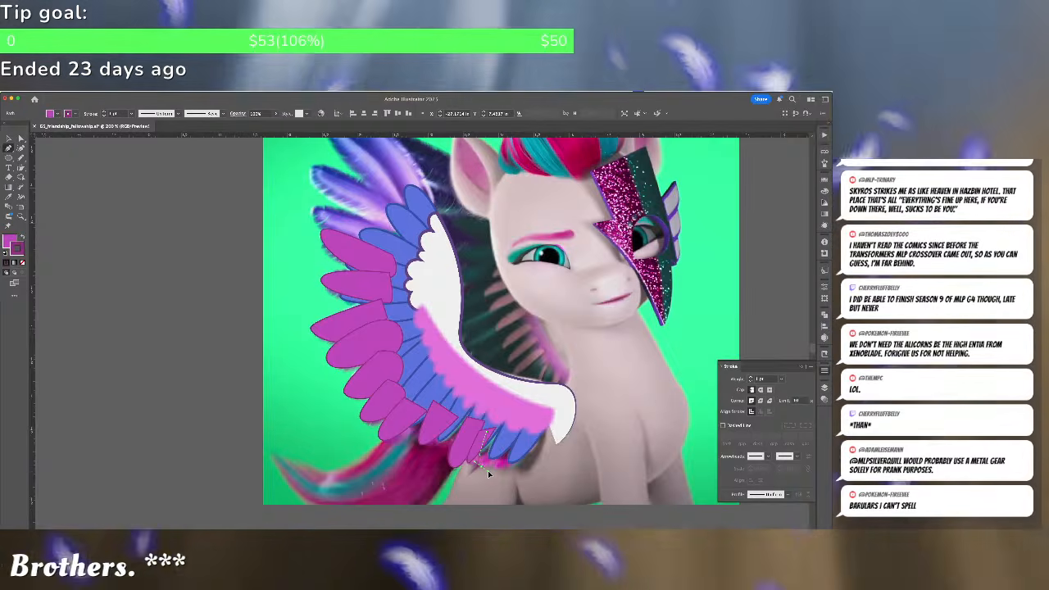
left_click(511, 443)
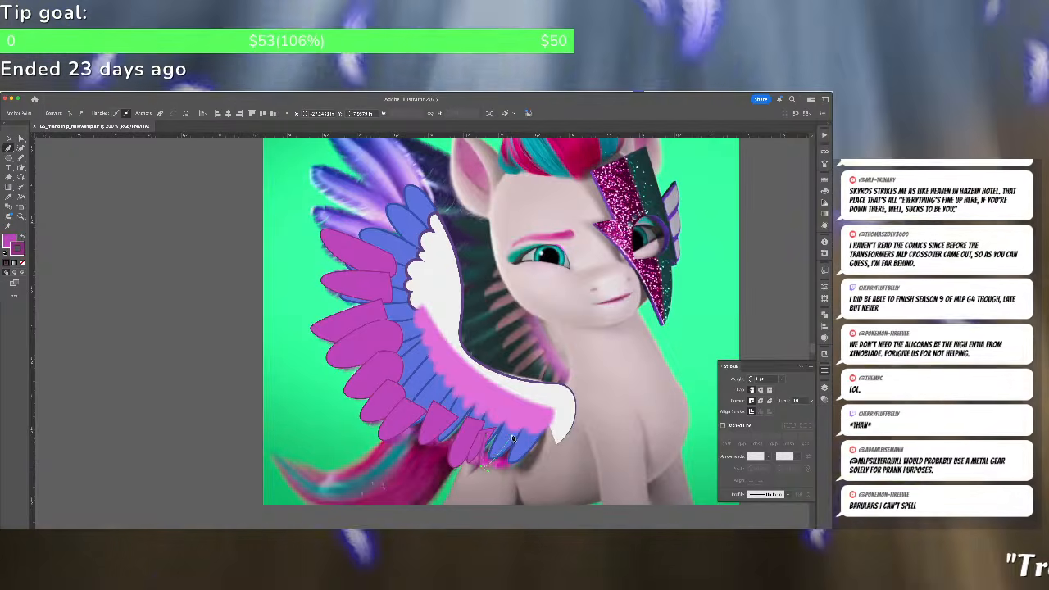
left_click(489, 436)
left_click(502, 440)
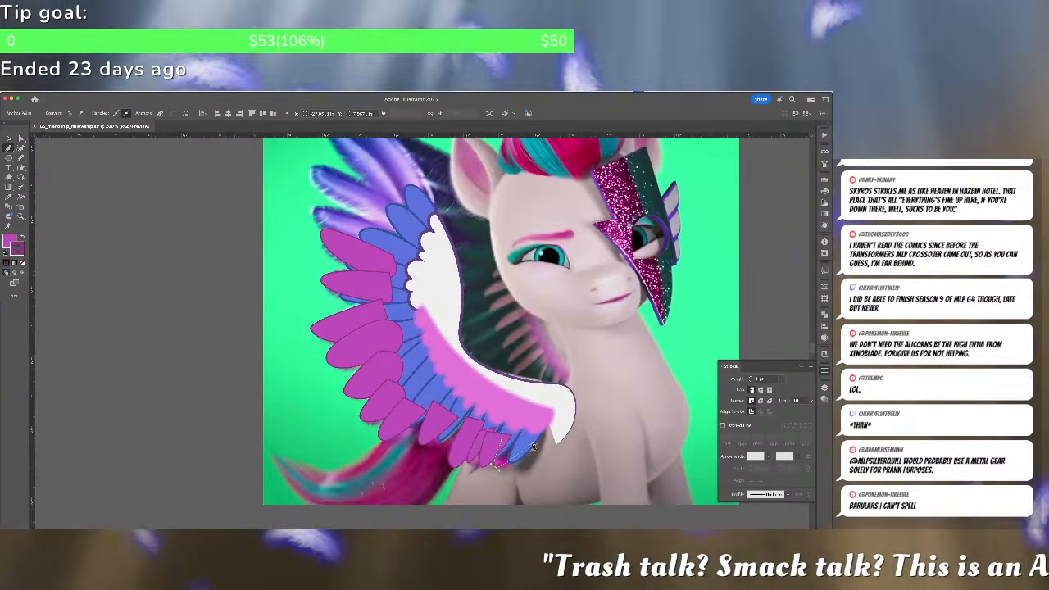
left_click(498, 472)
left_click(533, 445)
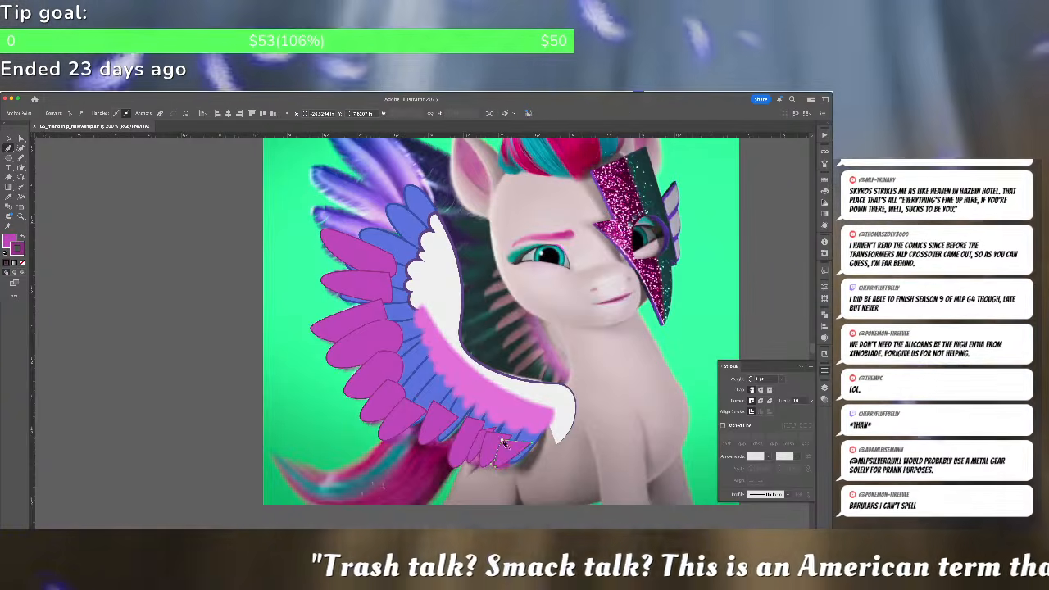
left_click(501, 441)
Fill the gap in the lower magenta row with one more feather between the two most widely spaced ones
left_click(443, 417)
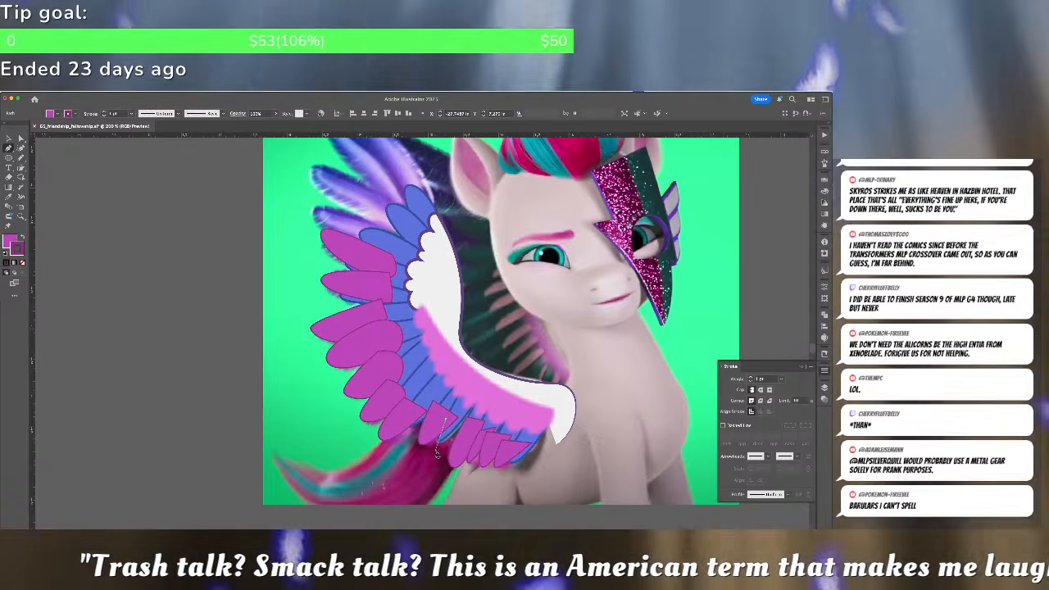
left_click(432, 449)
left_click(467, 426)
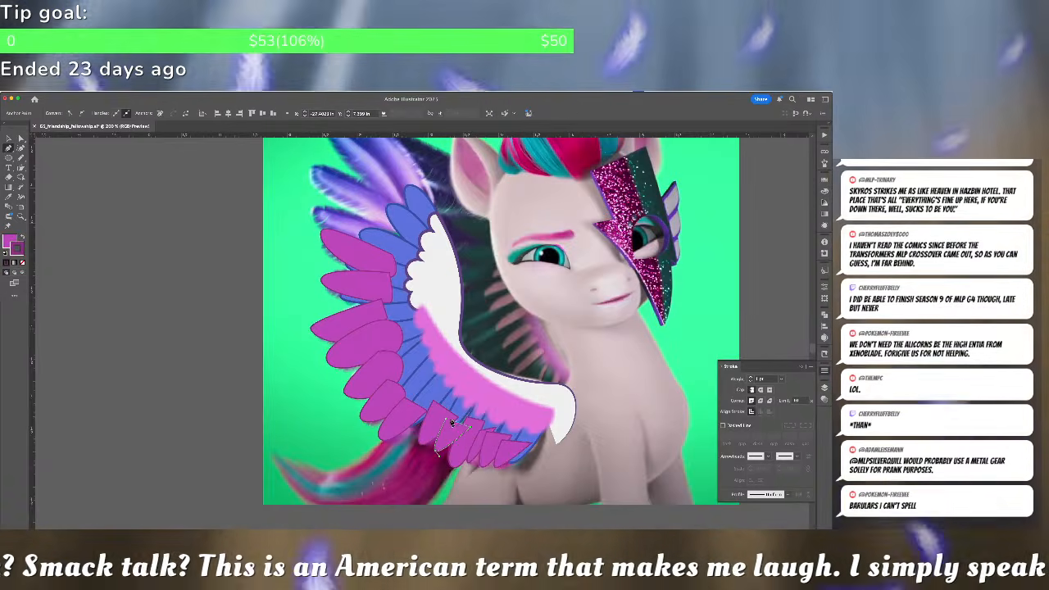
left_click(444, 417)
key("super+shift+a")
Send all the magenta feathers to the back so they sit behind the blue feathers
key("a")
left_click(368, 290, "shift")
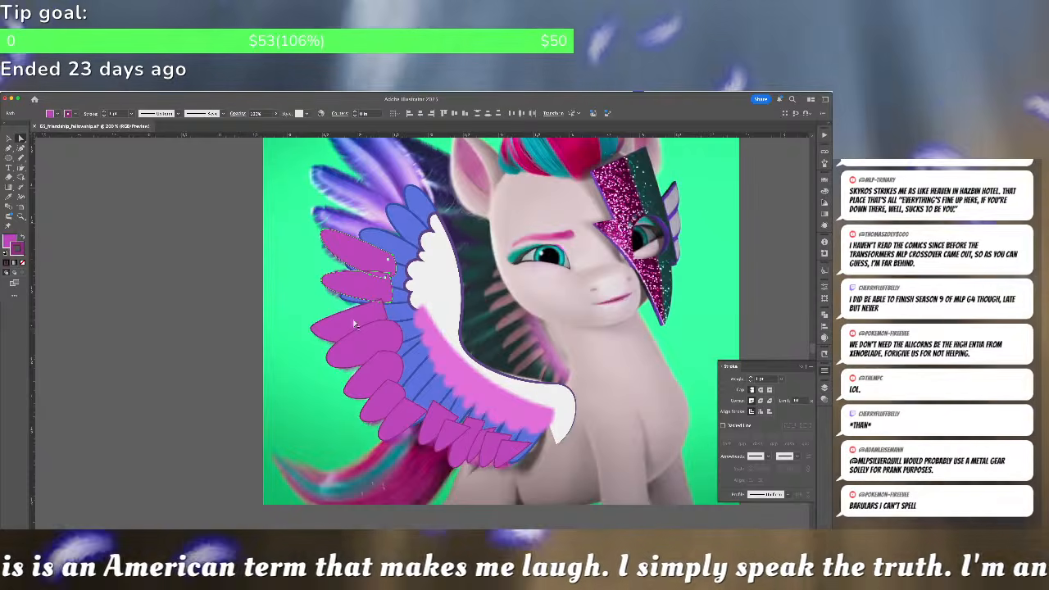
left_click(355, 322, "shift")
left_click(369, 350, "shift")
left_click(373, 370, "shift")
left_click(381, 402, "shift")
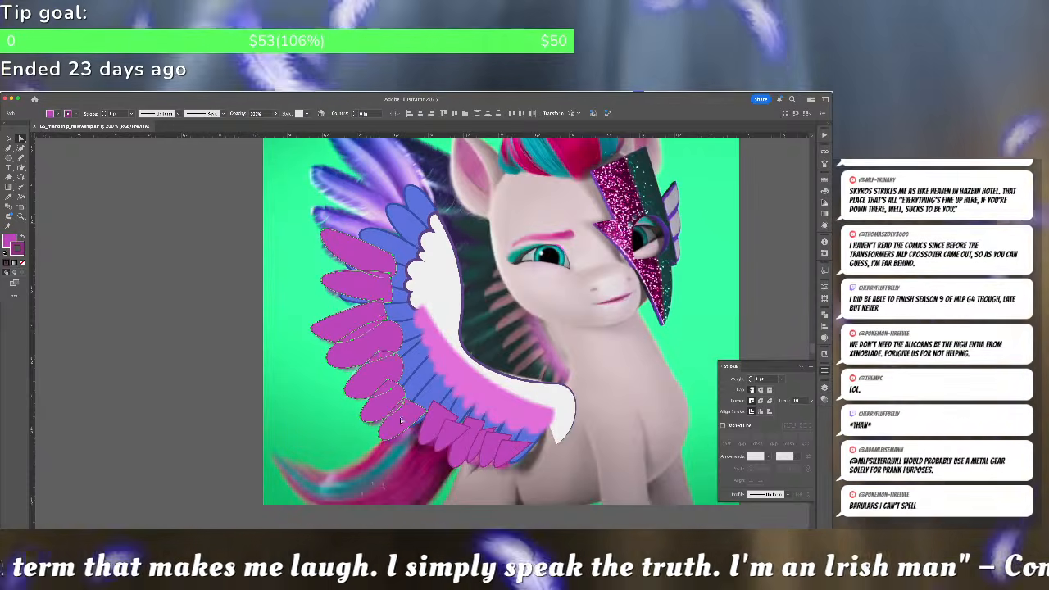
left_click(436, 416, "shift")
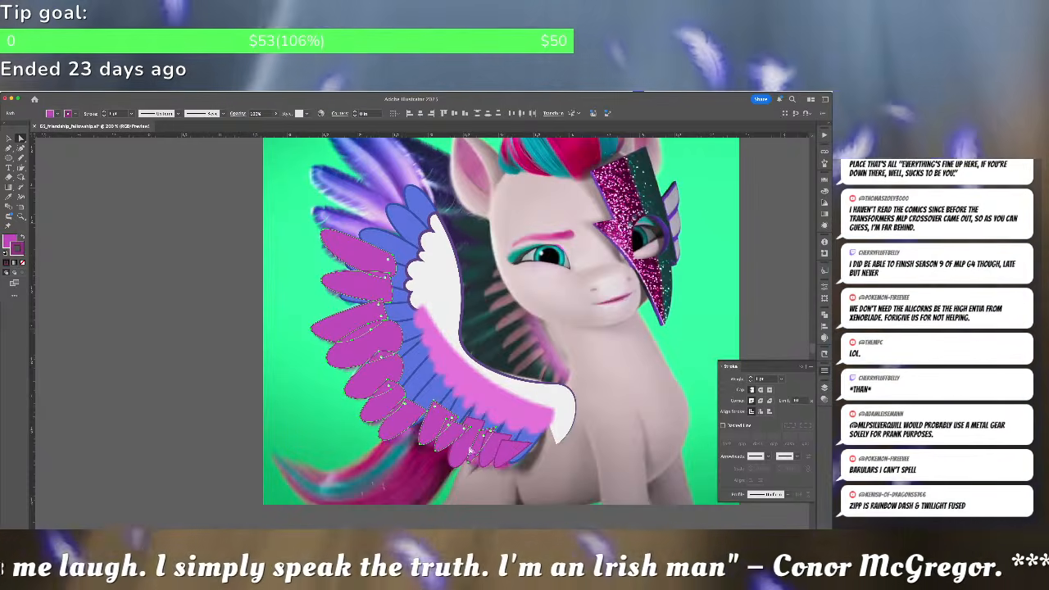
left_click(464, 448, "shift")
left_click(486, 451, "shift")
left_click(510, 455, "shift")
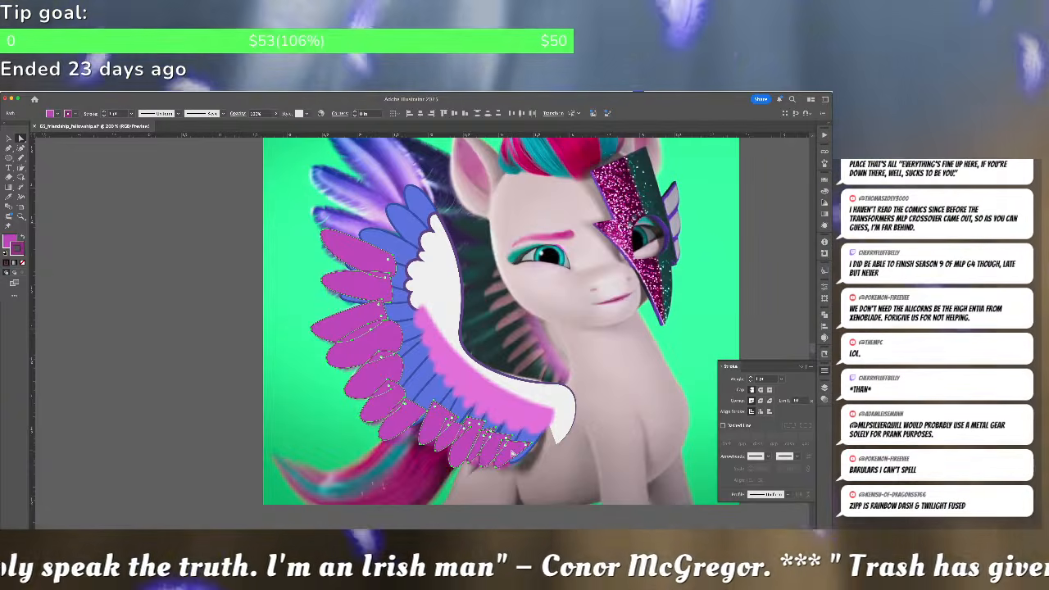
key("super+shift+[")
key("super+shift+a")
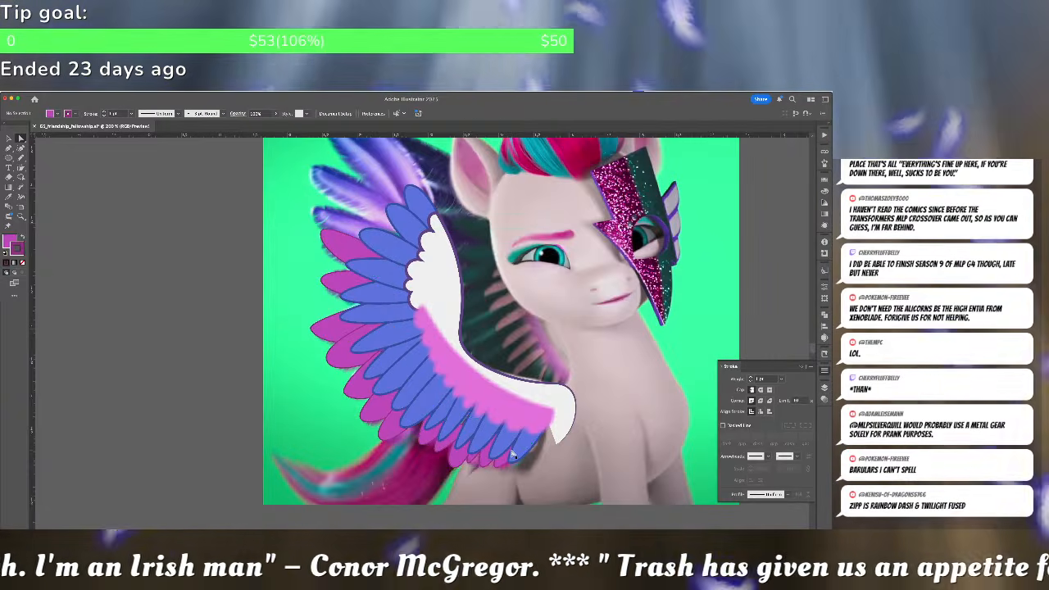
Sample the dark blue feather's fill and outline from the wing of the finished pony drawing below the reference picture
scroll(511, 449, "down", 4)
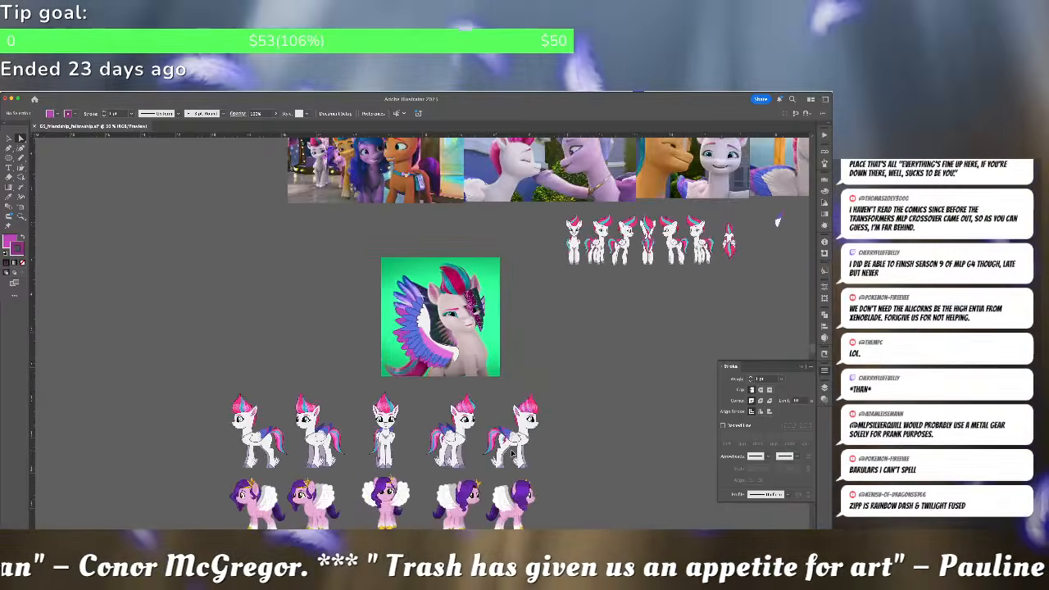
scroll(509, 451, "up", 2)
scroll(509, 454, "down", 3)
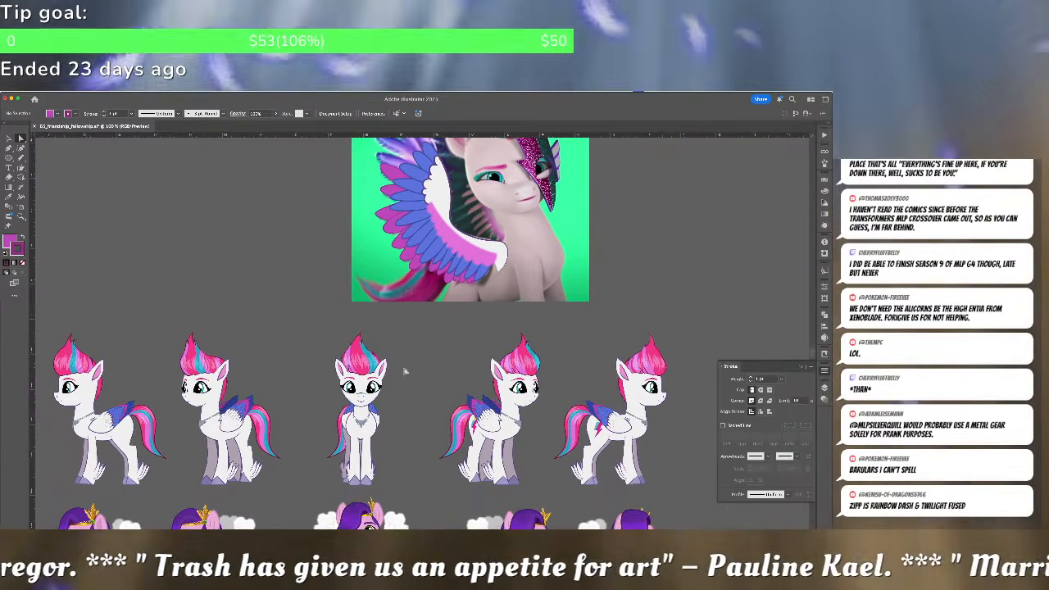
left_click(466, 400)
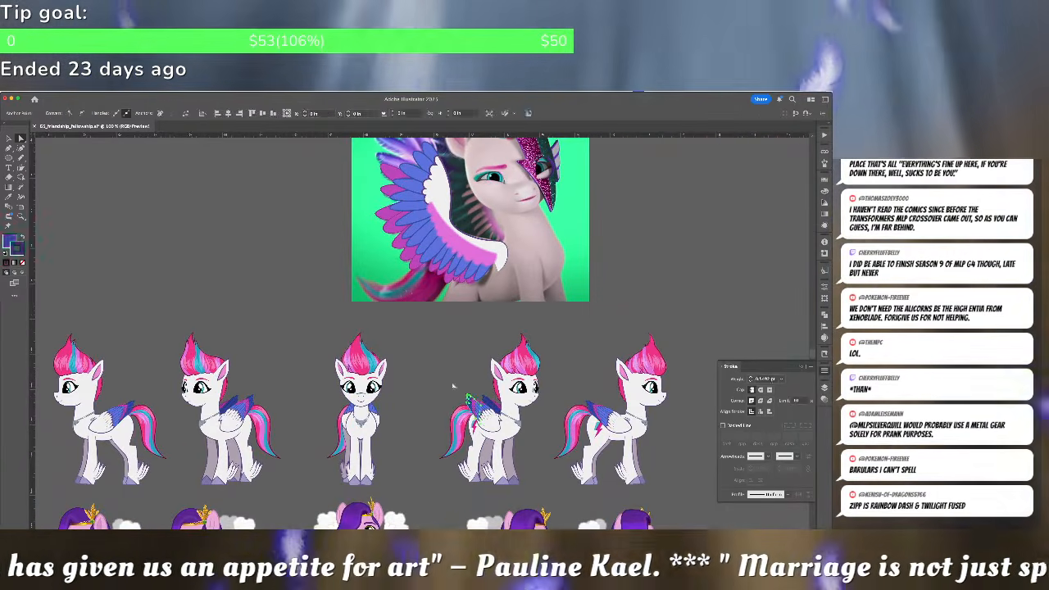
Trace the lowest of the long upper wing feathers in dark blue, from its tip to the white band
scroll(409, 341, "up", 2)
scroll(409, 342, "up", 1)
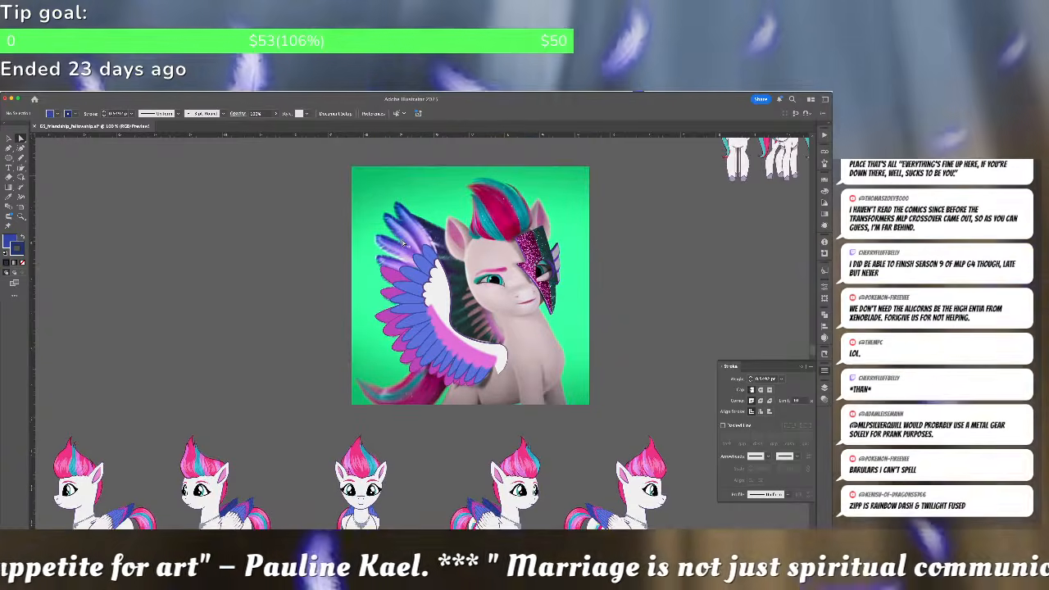
scroll(403, 245, "up", 5)
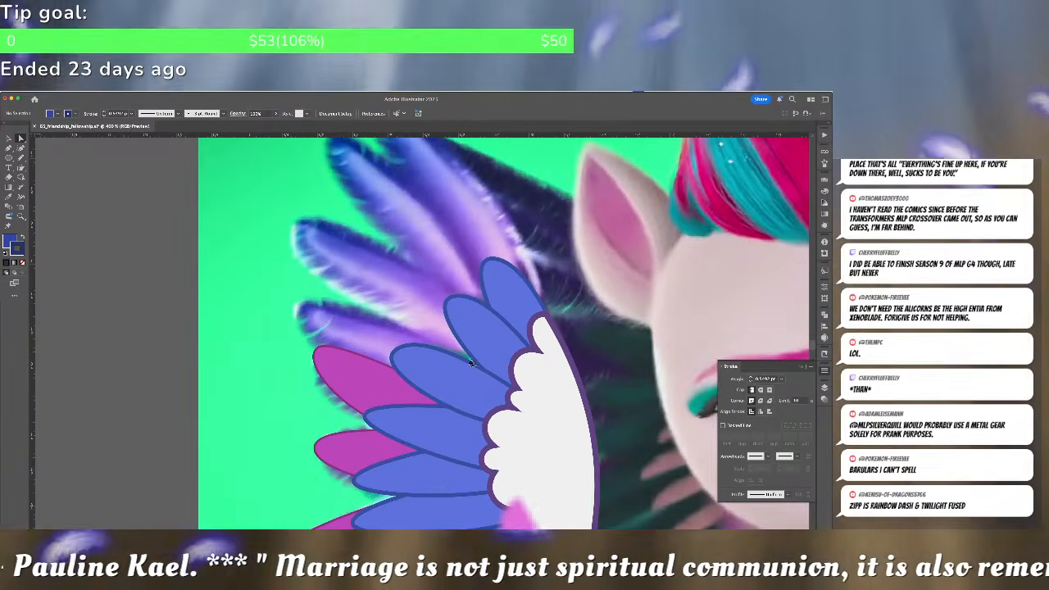
left_click(529, 402)
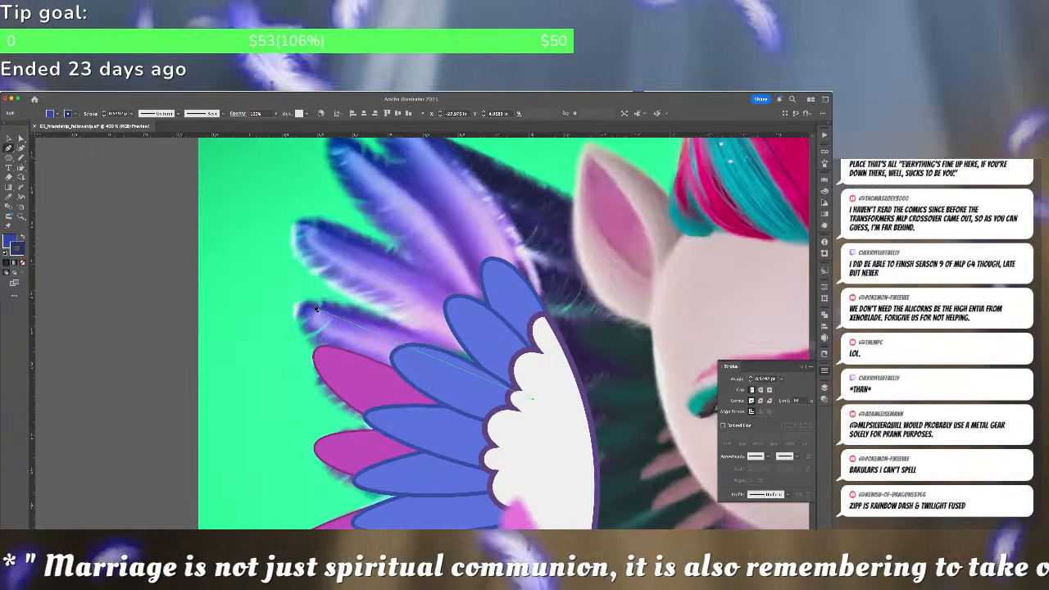
left_click_drag(303, 300, 366, 380)
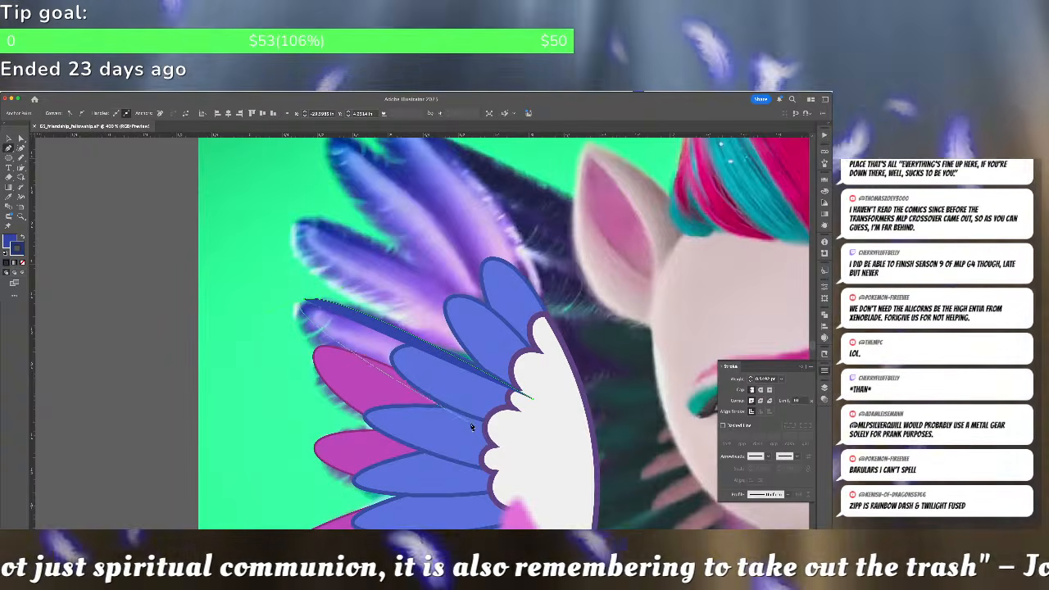
left_click(530, 401)
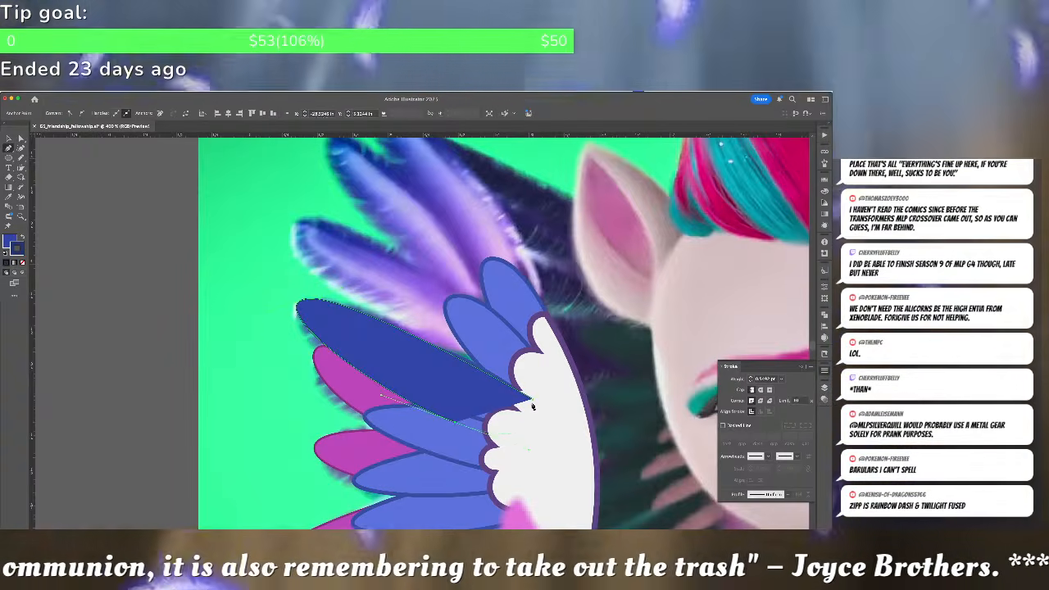
Trace the second long dark blue feather directly above the first, with its base over the blue feathers
left_click(508, 329)
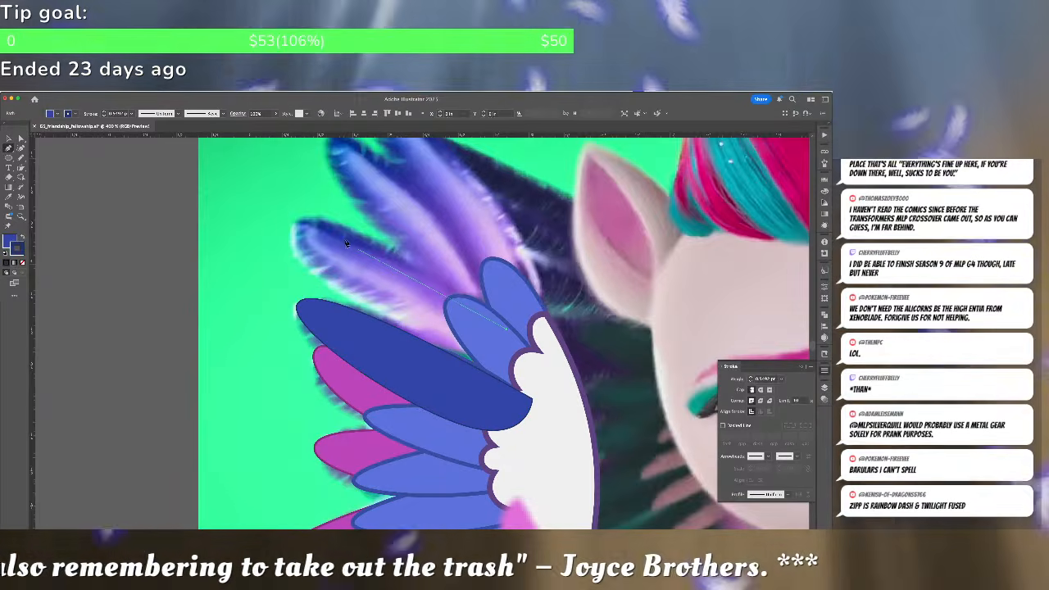
left_click(296, 220)
left_click_drag(255, 230, 267, 249)
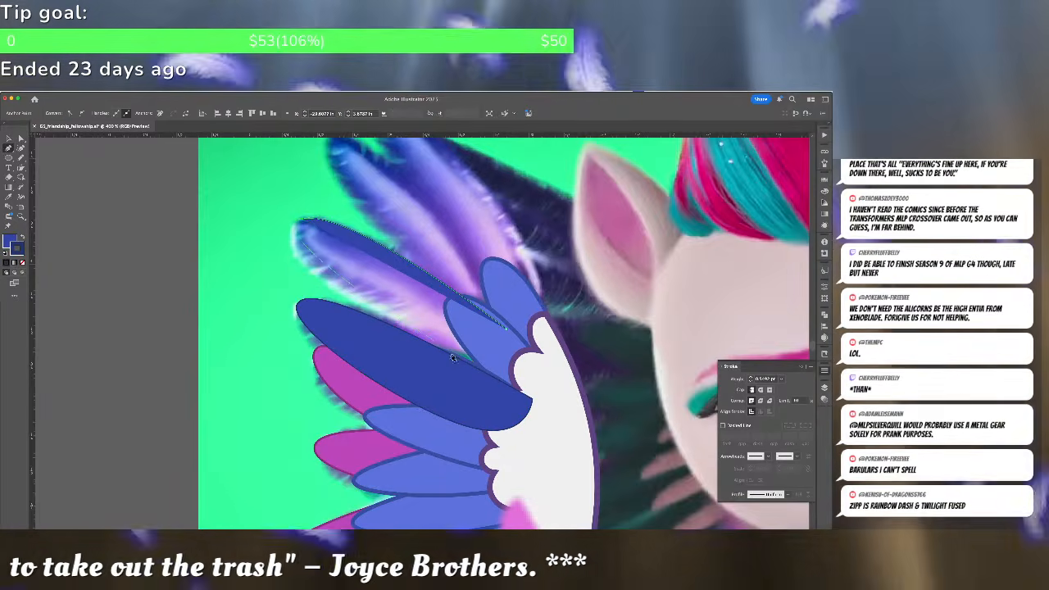
left_click_drag(480, 360, 562, 383)
left_click(507, 331)
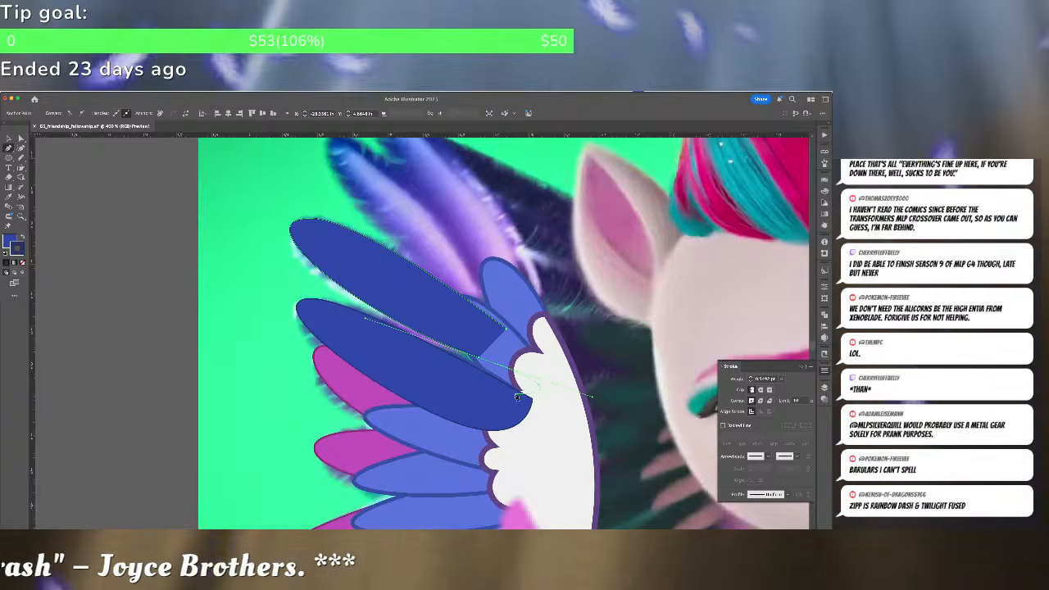
Trace the third long dark blue feather, angled more steeply upward over the reference feather
scroll(502, 416, "up", 4)
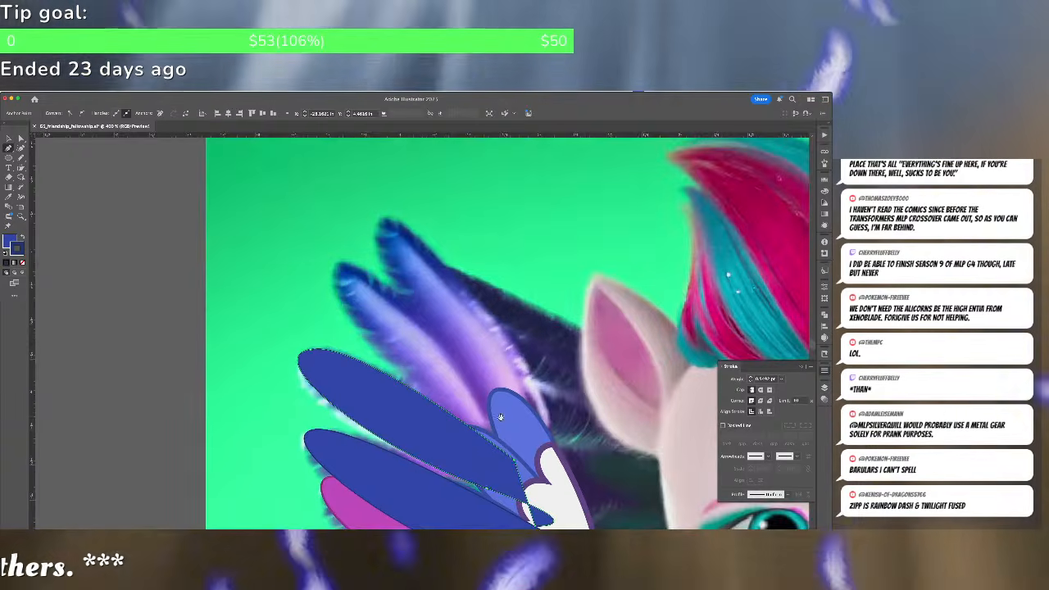
left_click(502, 416)
left_click_drag(343, 262, 287, 264)
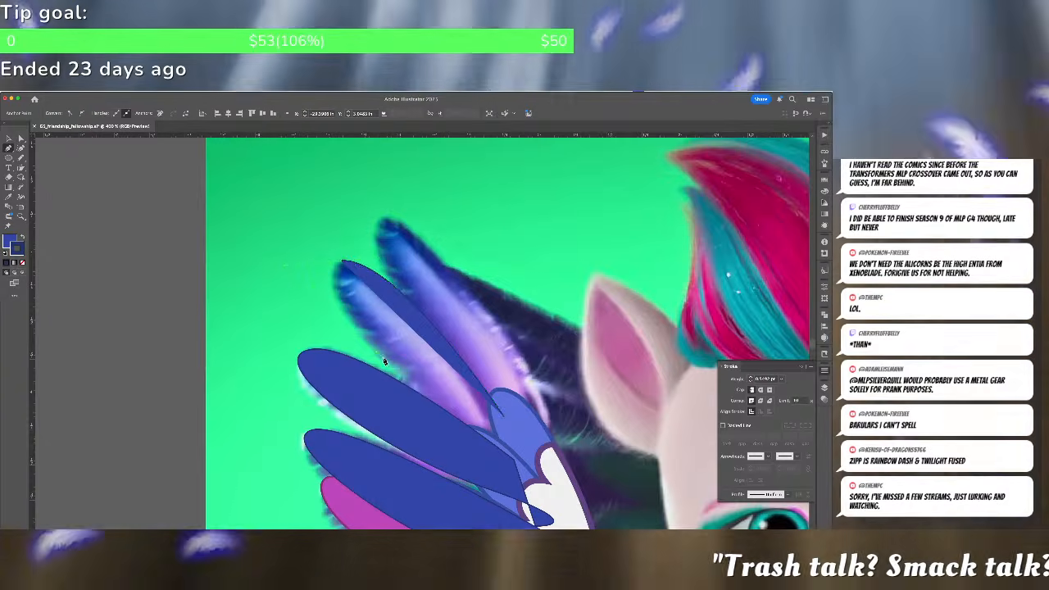
left_click(501, 415)
key("super+shift+a")
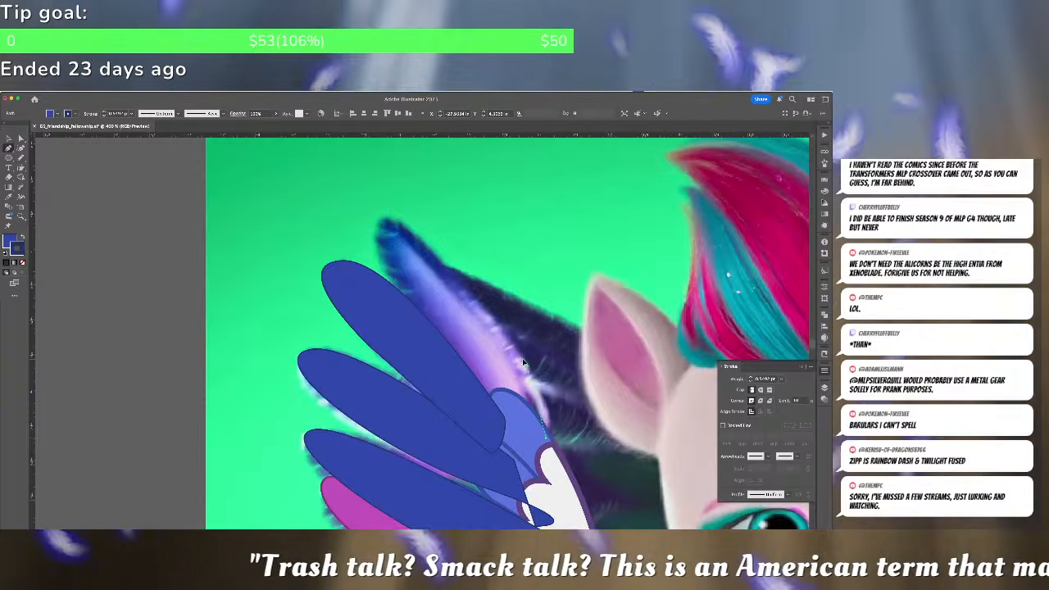
Trace the fourth, uppermost dark blue feather, closing its base at the top of the white band
left_click(507, 331)
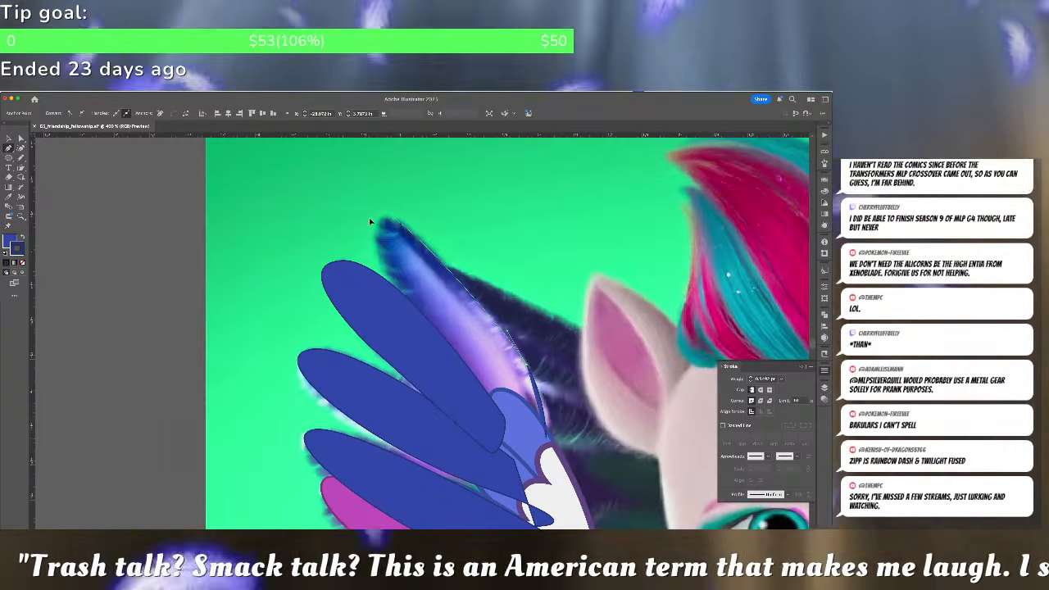
left_click(385, 215)
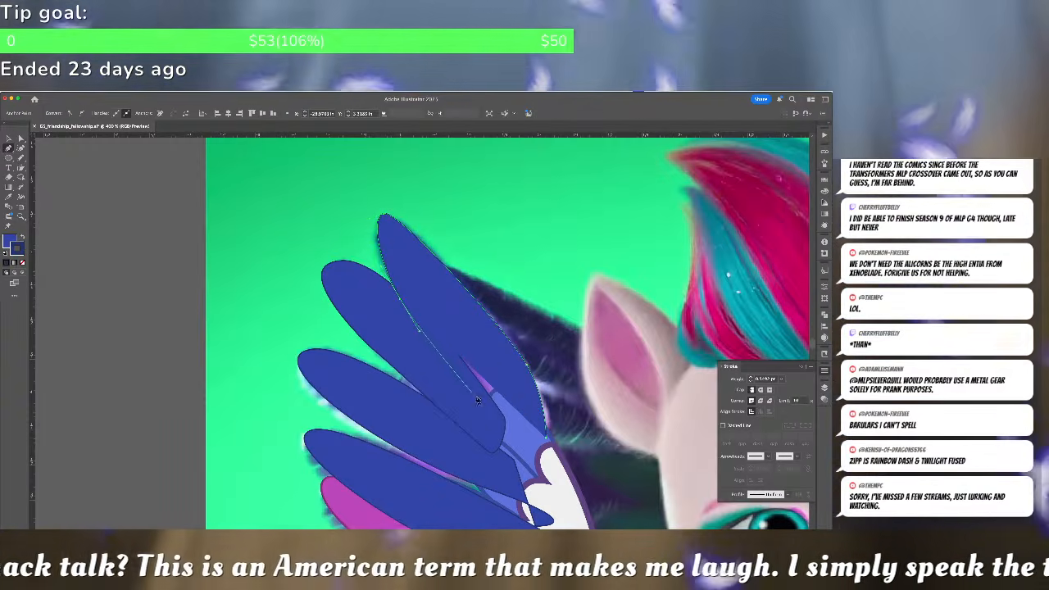
left_click(498, 427)
left_click(547, 440)
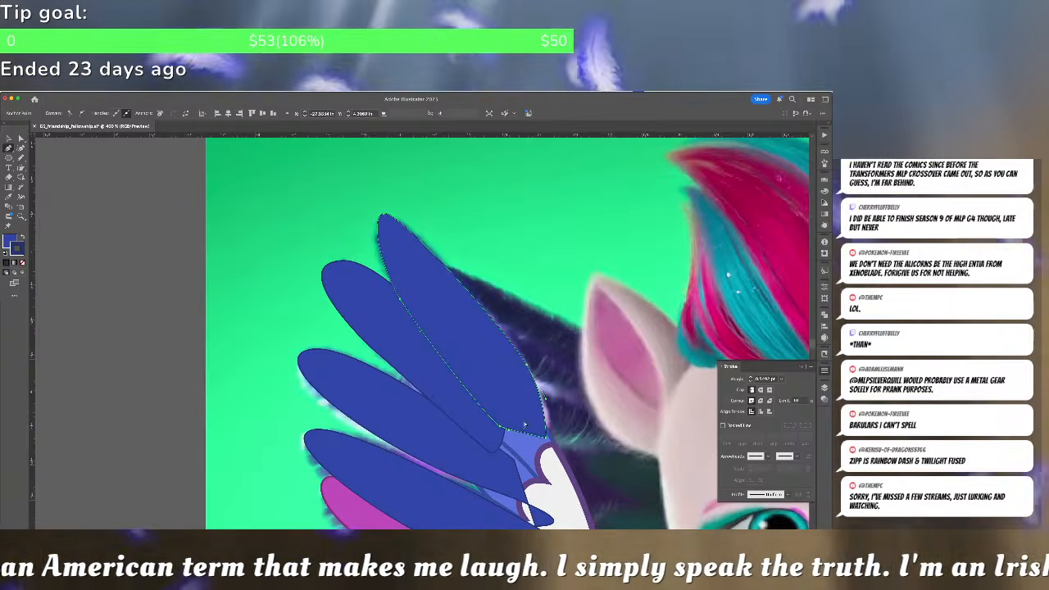
Try a Zig Zag effect on the uppermost dark blue feather with 0.05 in absolute size, 68 ridges per segment and corner points
key("v")
left_click(134, 88)
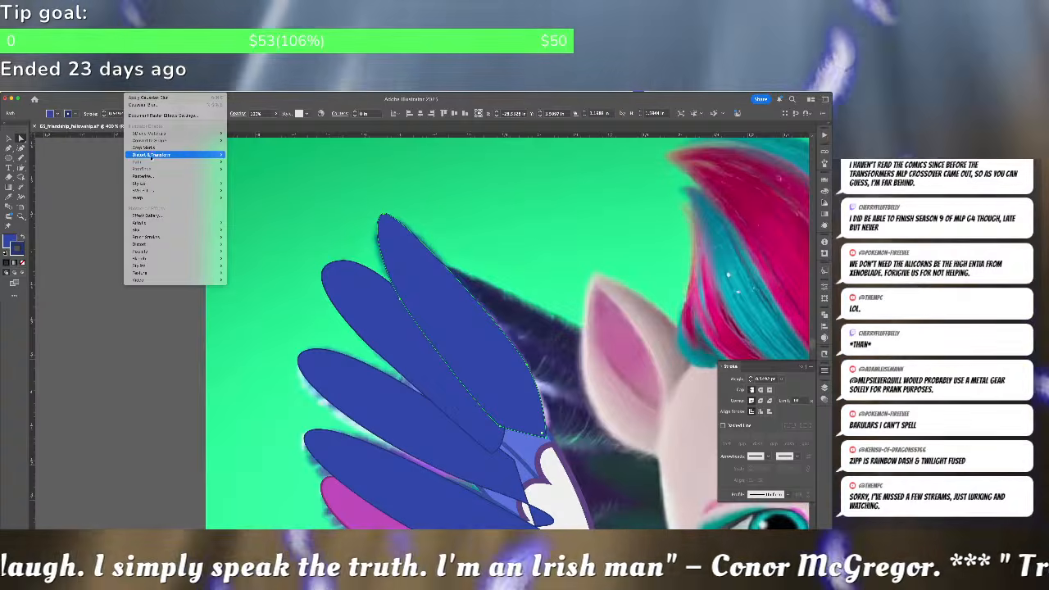
mouse_move(217, 156)
left_click(239, 197)
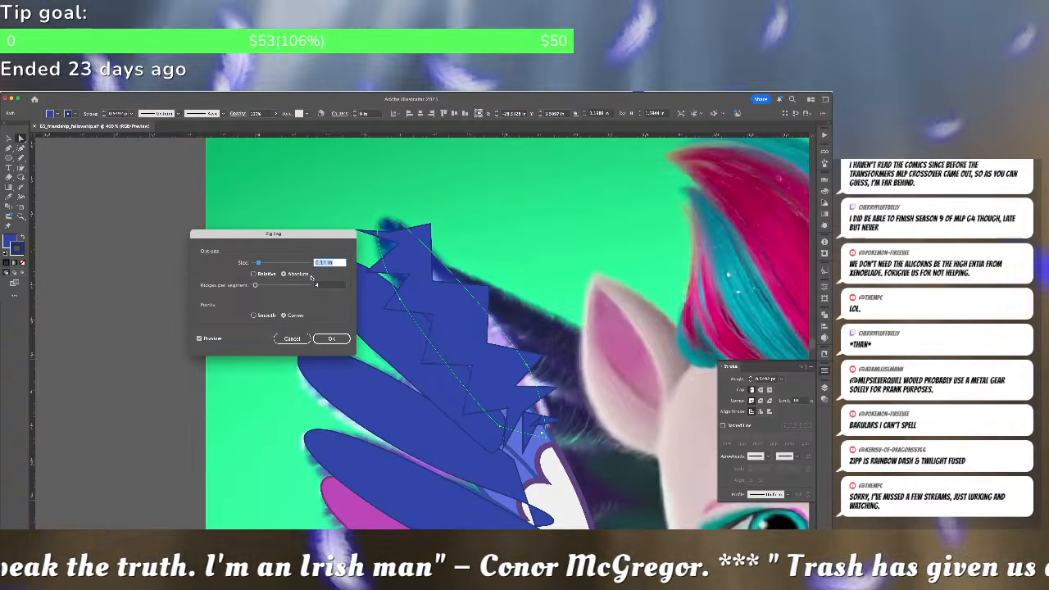
left_click_drag(256, 263, 271, 288)
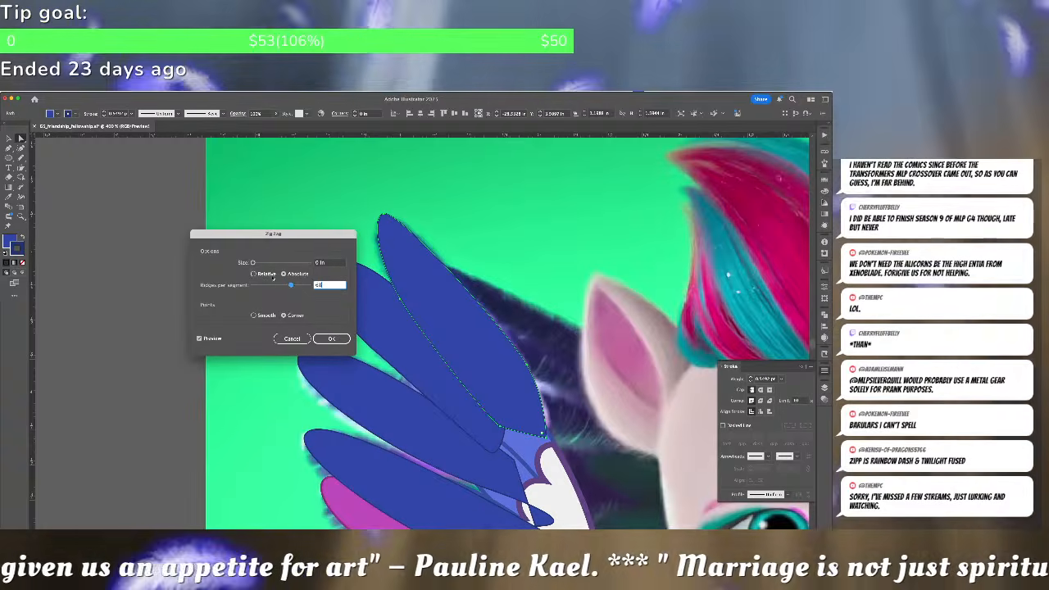
double_click(334, 262)
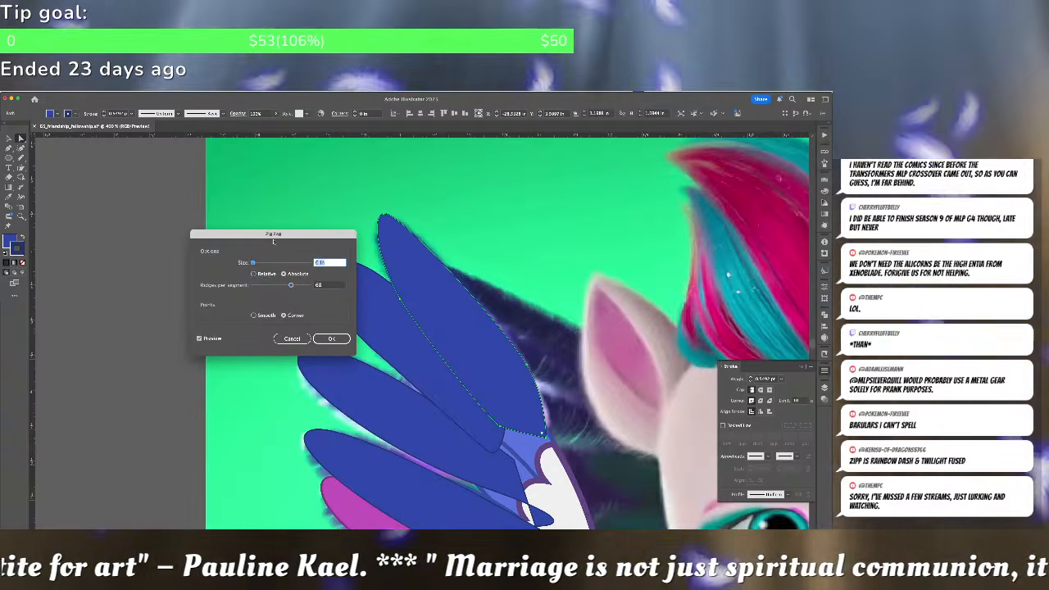
type(".5")
key("Tab")
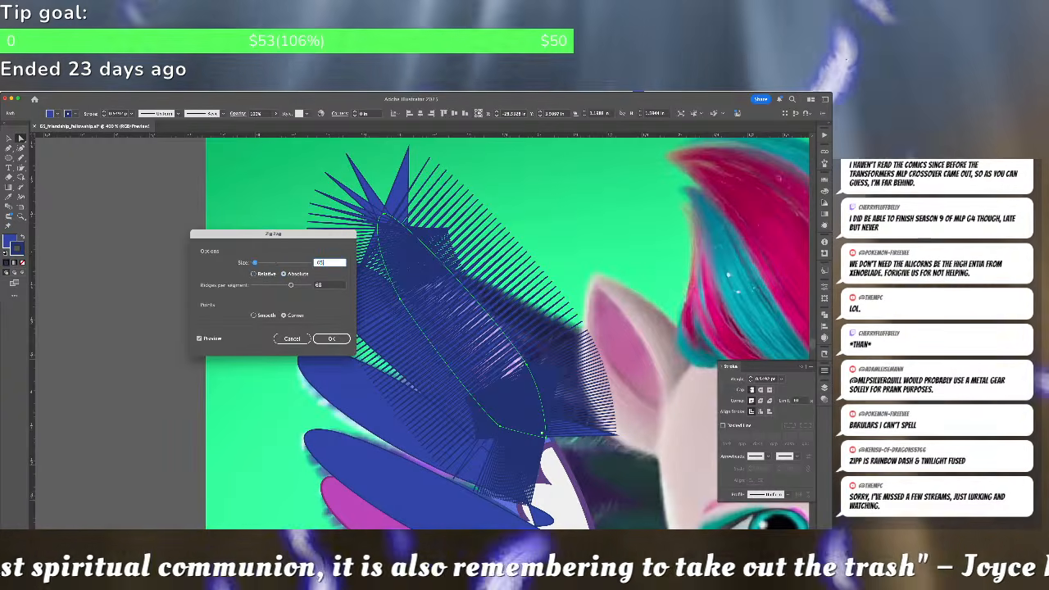
key("Tab")
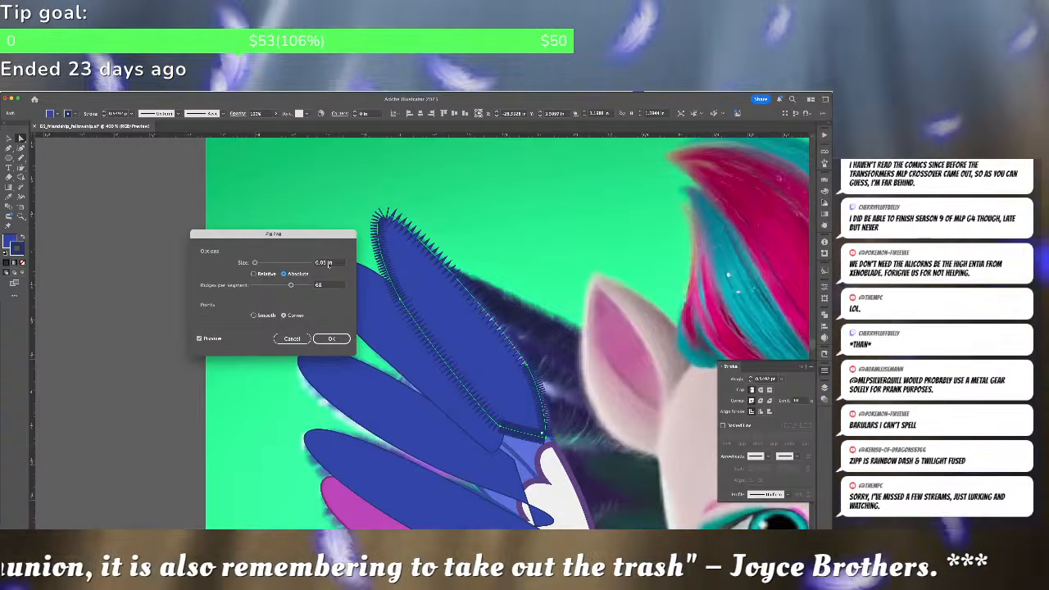
Reduce the Zig Zag size to 0.01 in and apply the effect to the uppermost feather
double_click(326, 262)
type("0.01")
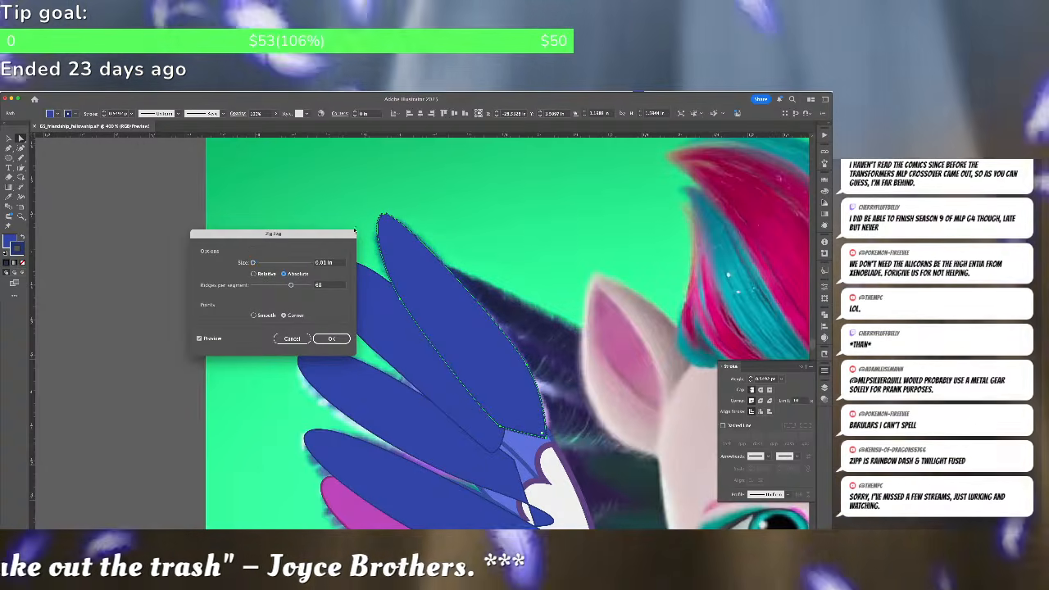
double_click(327, 262)
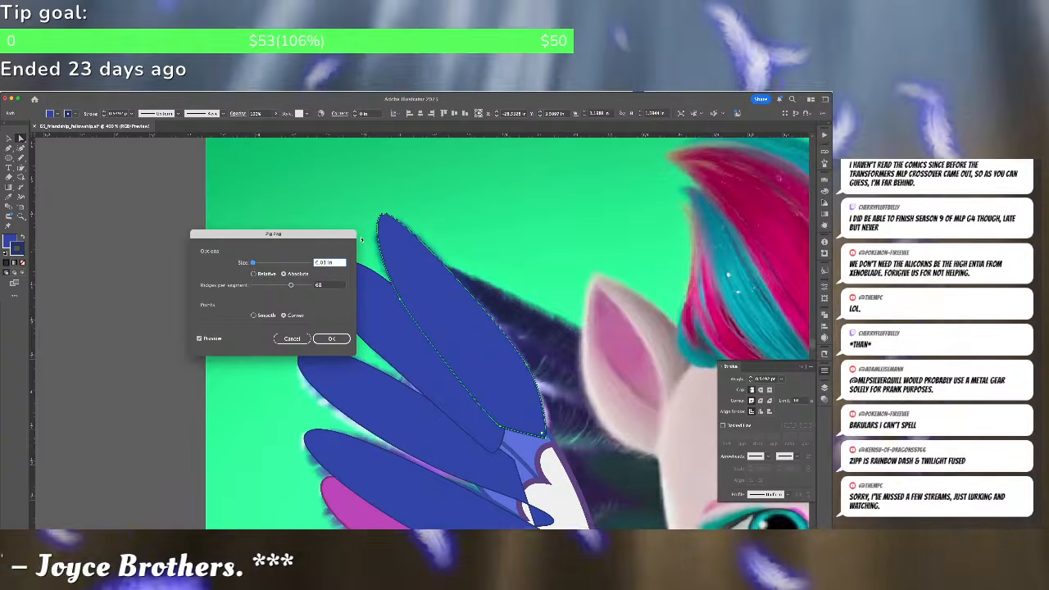
type("0.005")
key("Tab")
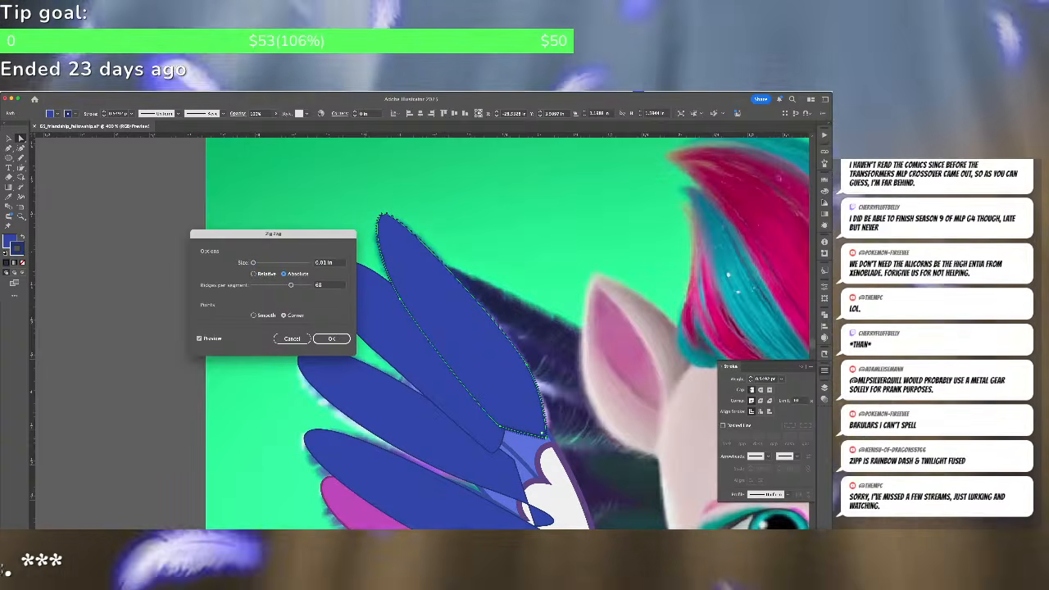
left_click(331, 338)
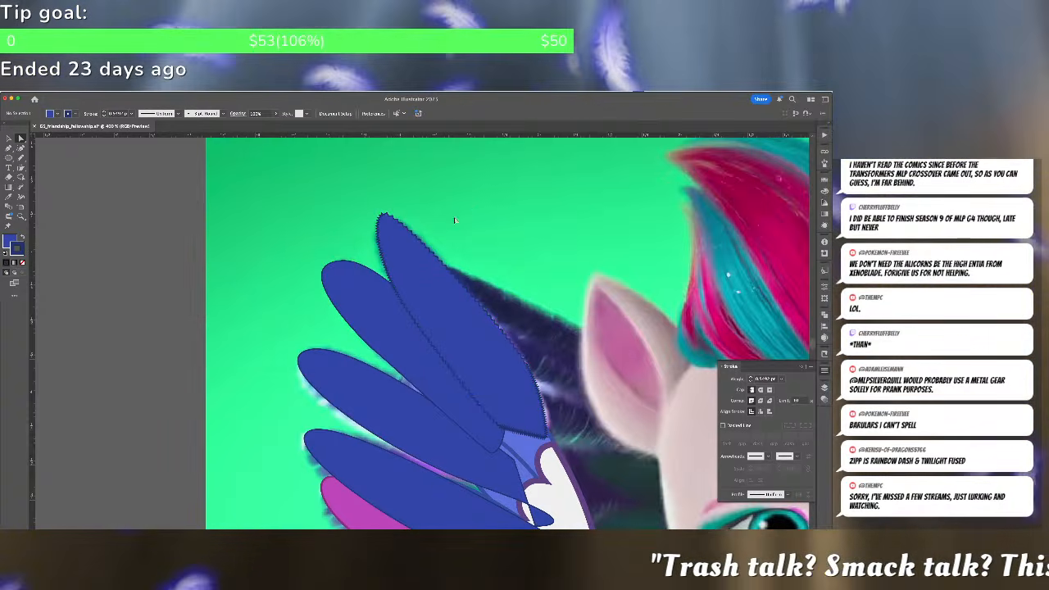
Remove the Zig Zag effect from the uppermost dark blue feather
left_click(423, 283)
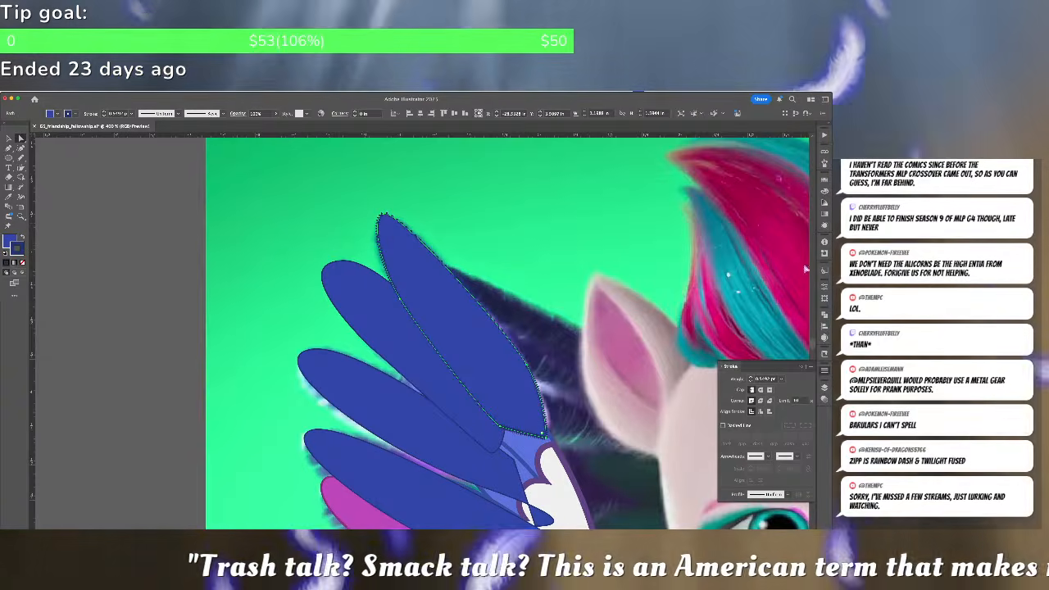
left_click(823, 225)
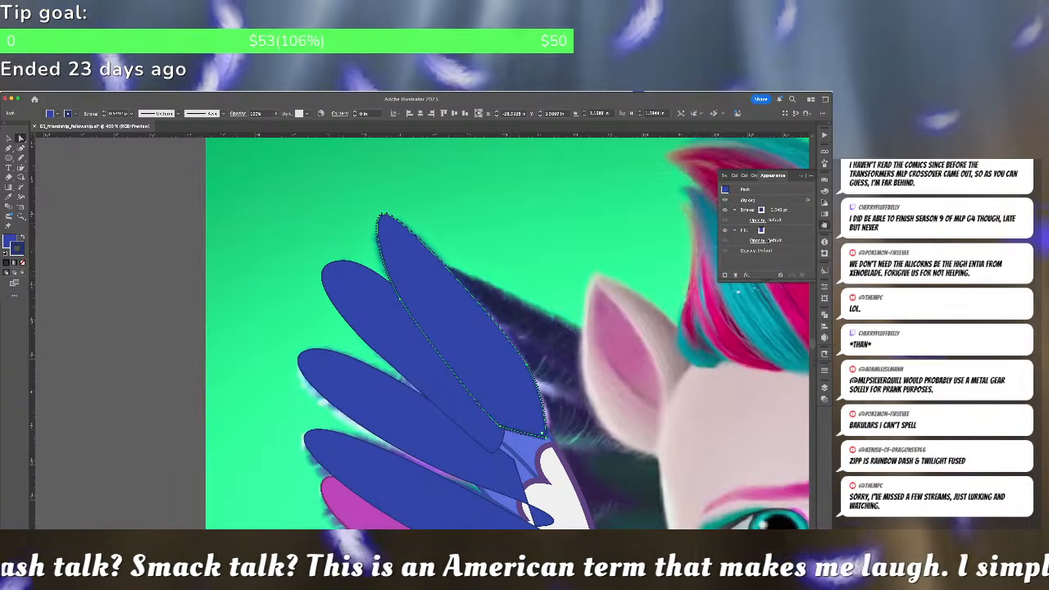
left_click(772, 201)
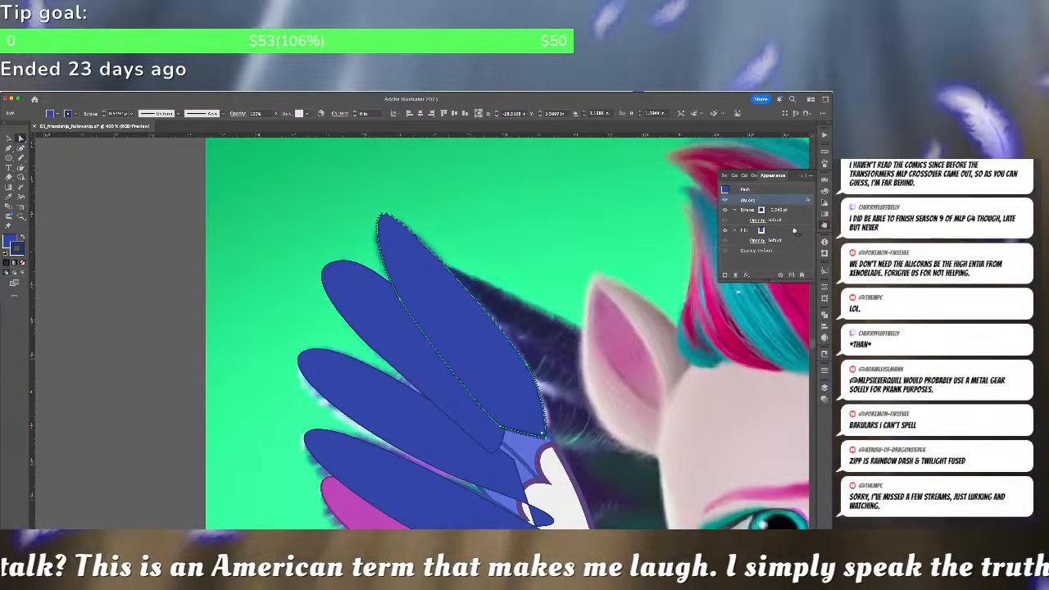
left_click(780, 276)
left_click(591, 259)
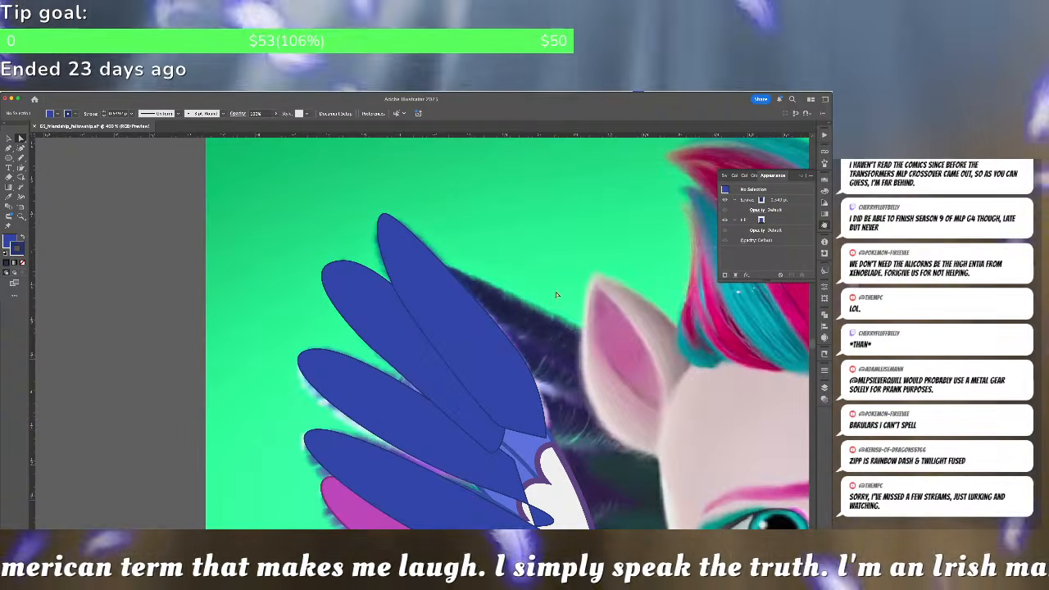
Send the four long dark blue feathers to the back, behind the lighter blue feathers and the white band
key("super+minus")
key("super+minus")
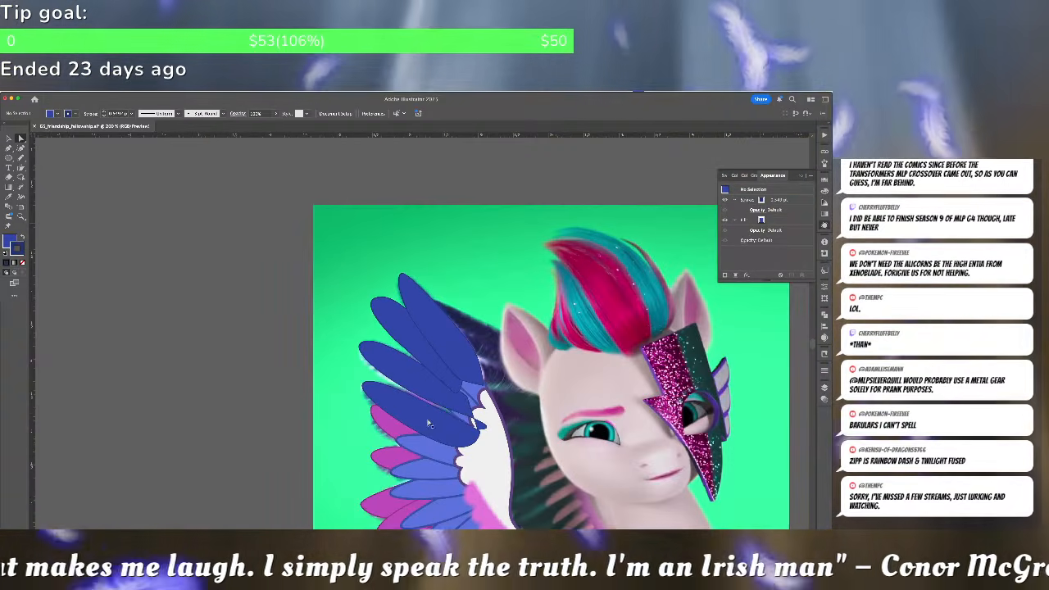
left_click(432, 321)
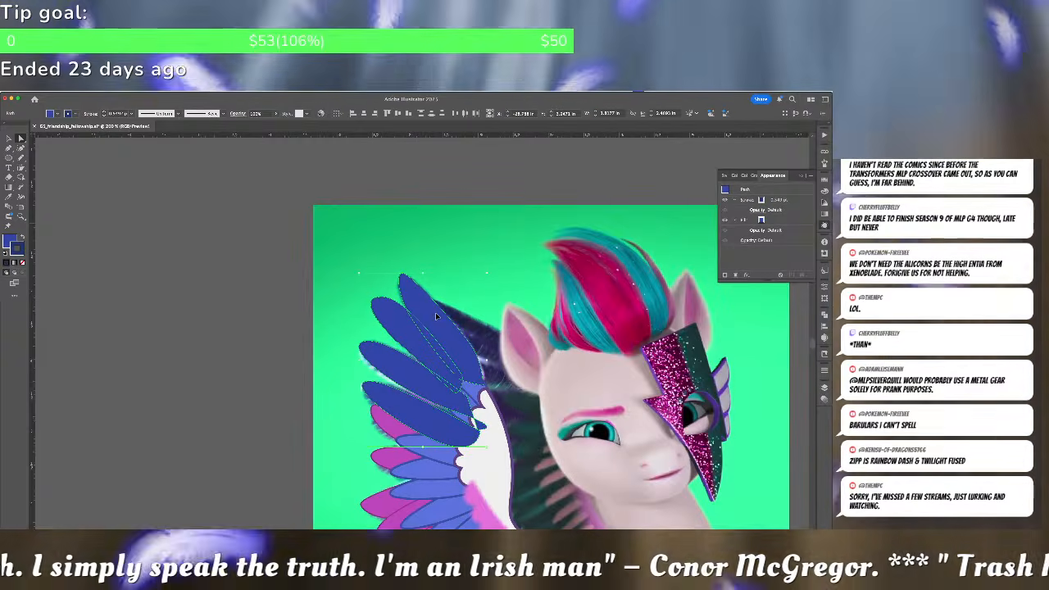
key("super+shift+bracketleft")
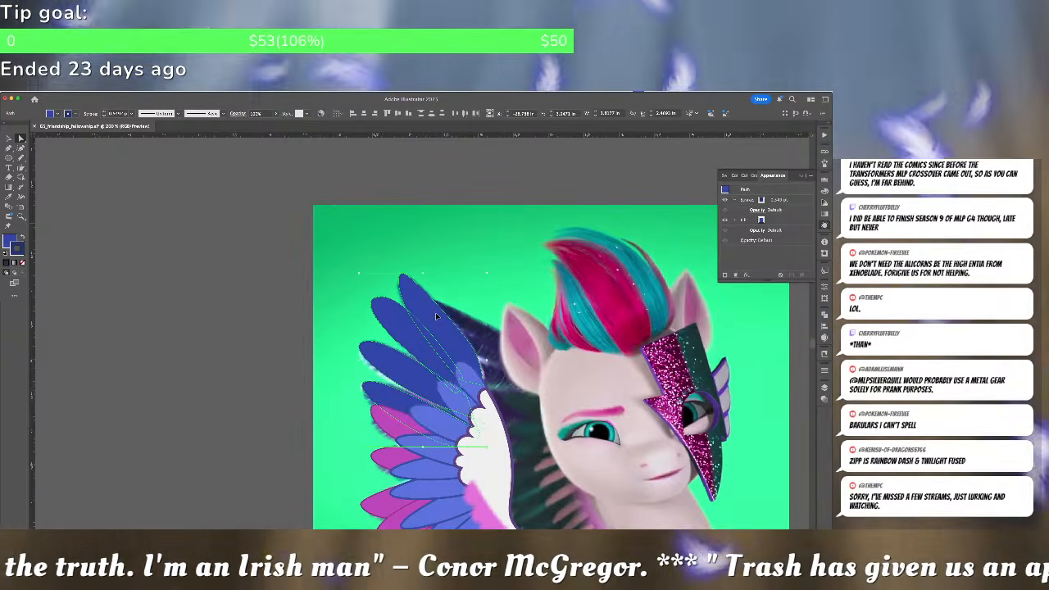
key("super+shift+a")
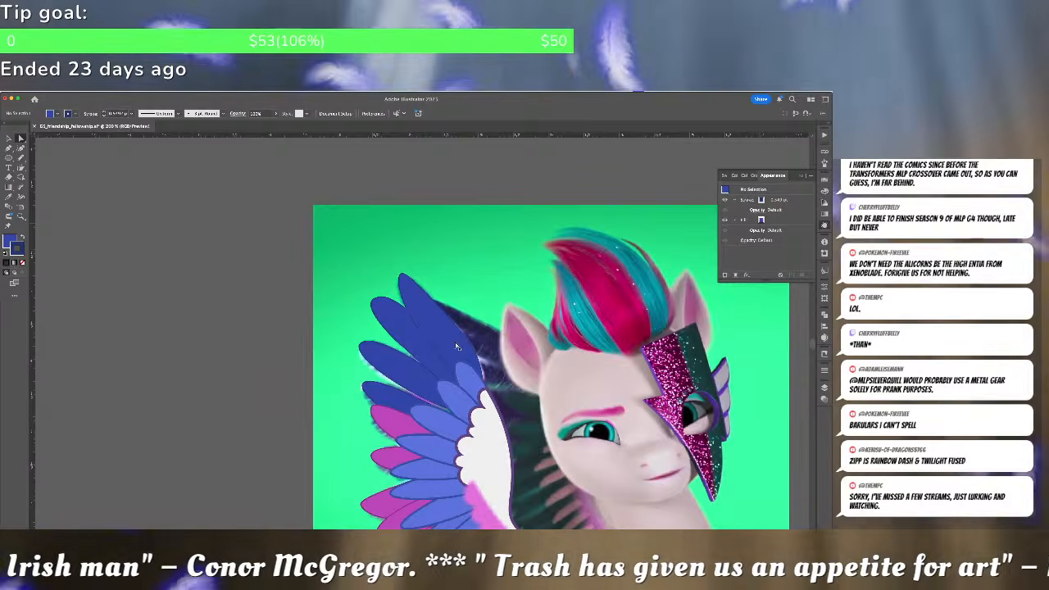
Increase the stroke weight of the four long dark blue feathers to thicken their outlines
scroll(452, 345, "down", 3)
left_click(449, 283)
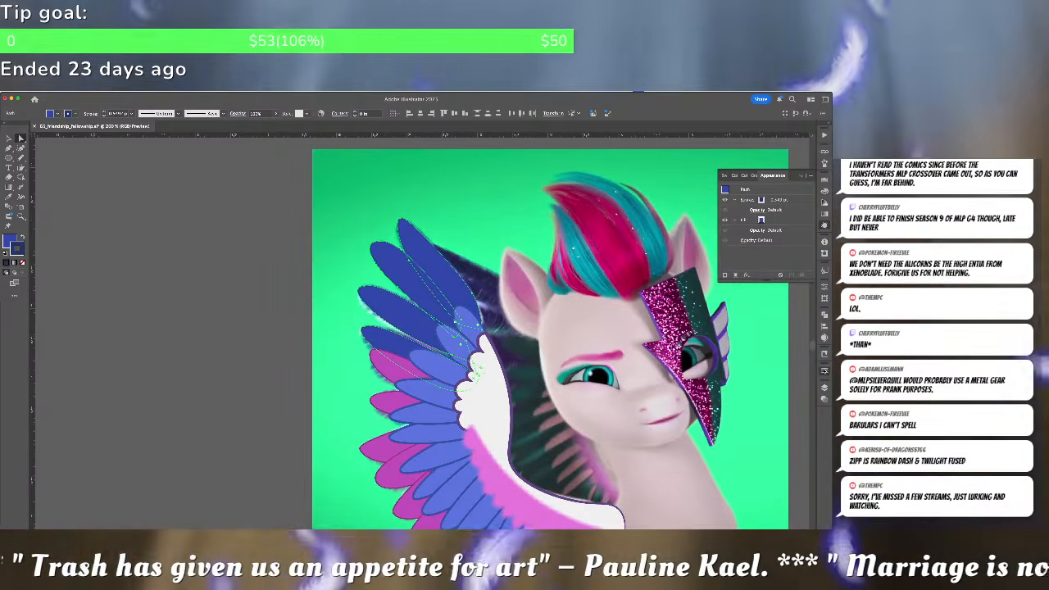
key("super+F10")
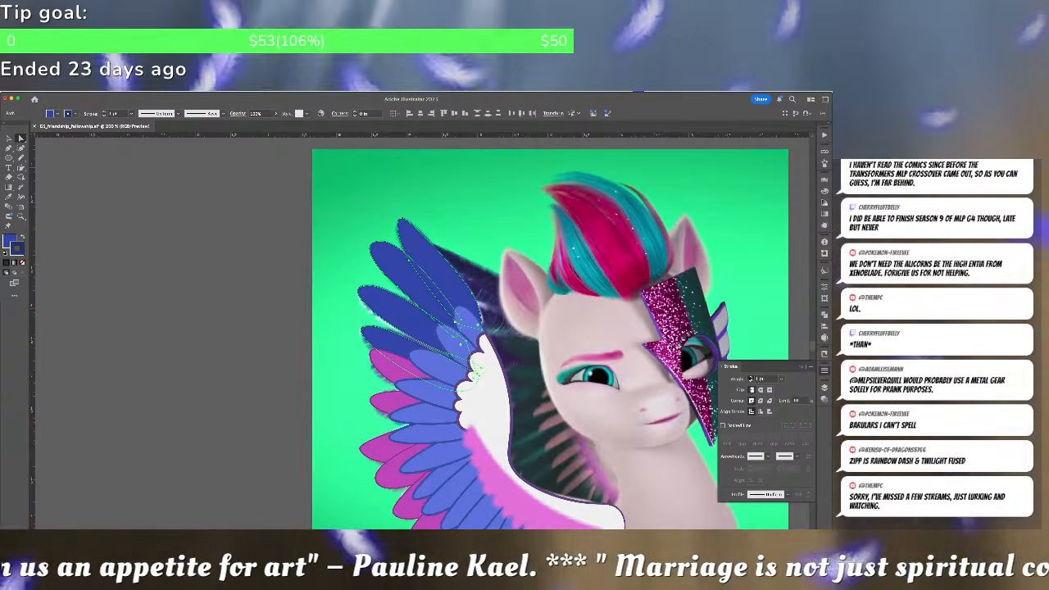
key("super+shift+a")
Reshape the uppermost dark blue feather by curving its outer left edge slightly outward near the tip
scroll(460, 199, "right", 5)
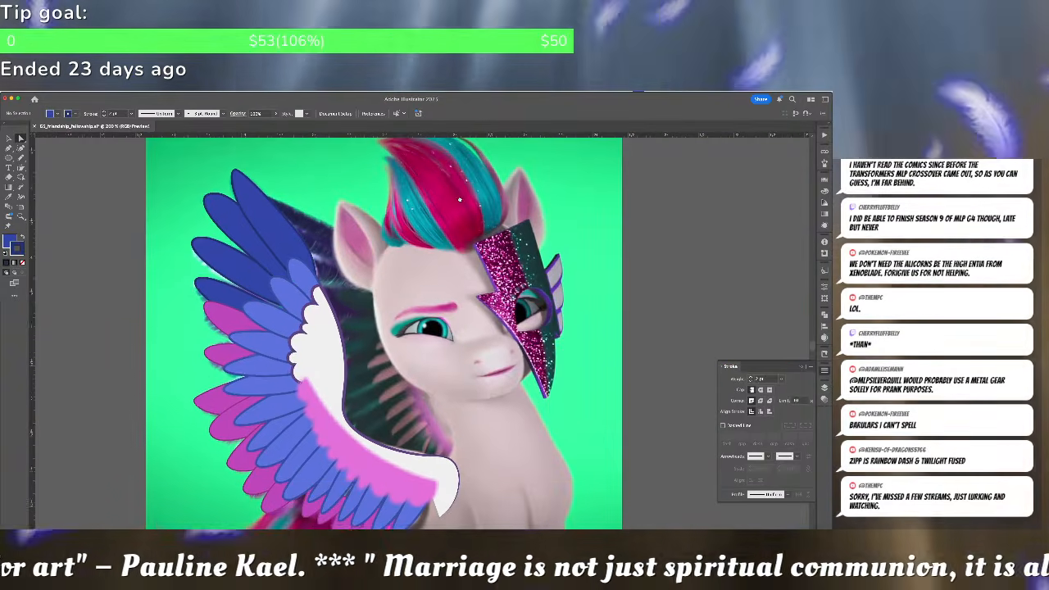
scroll(459, 201, "up", 1)
key("ctrl+minus")
key("ctrl+minus")
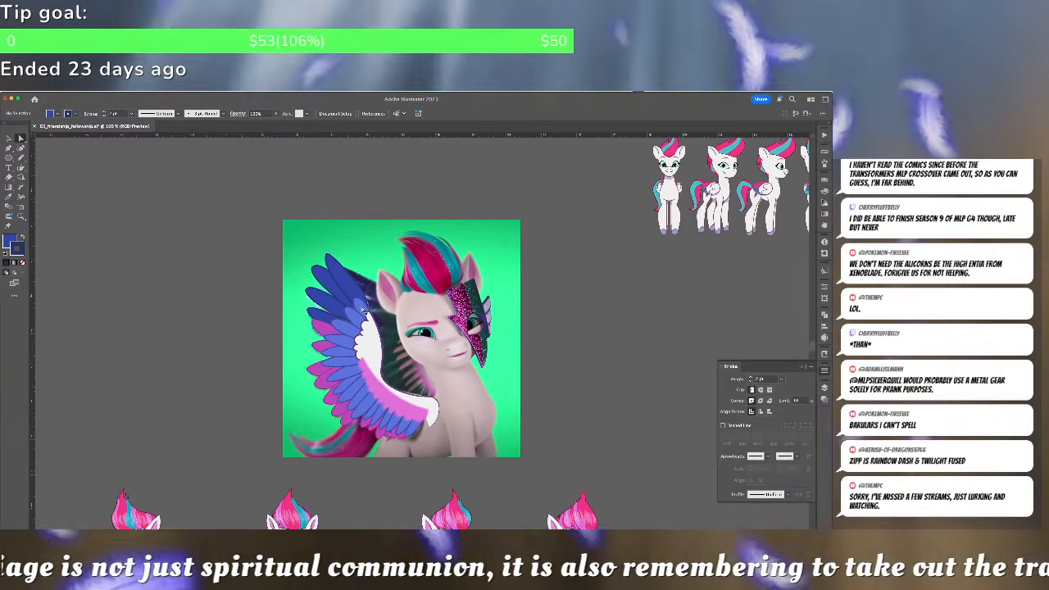
scroll(362, 310, "up", 5)
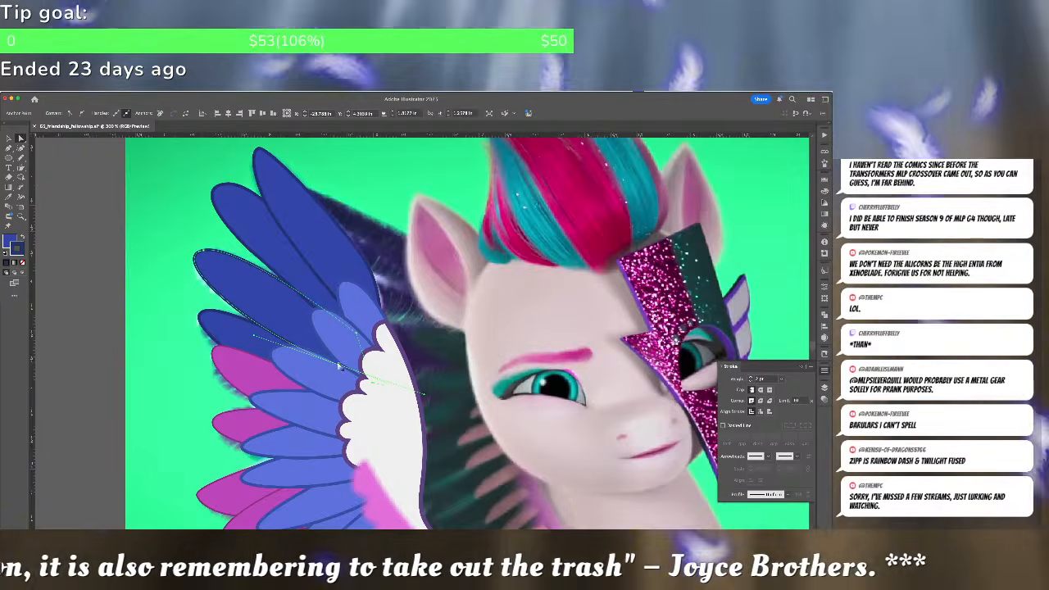
left_click(271, 215)
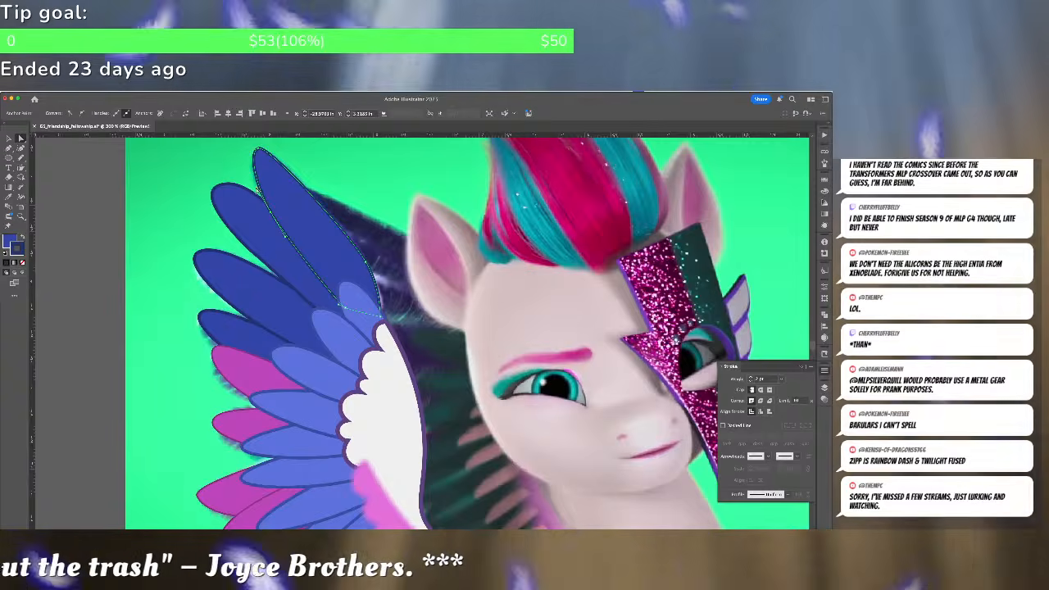
left_click_drag(257, 189, 248, 176)
key("super+shift+a")
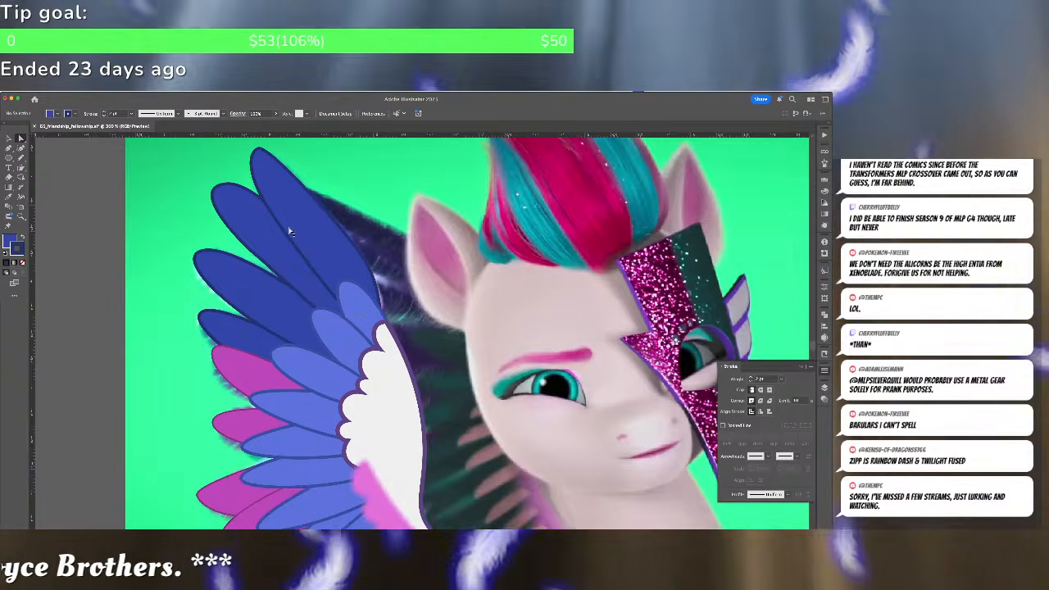
Move the complete traced wing off the reference picture onto the empty canvas to its left
key("super+minus")
key("super+minus")
key("super+minus")
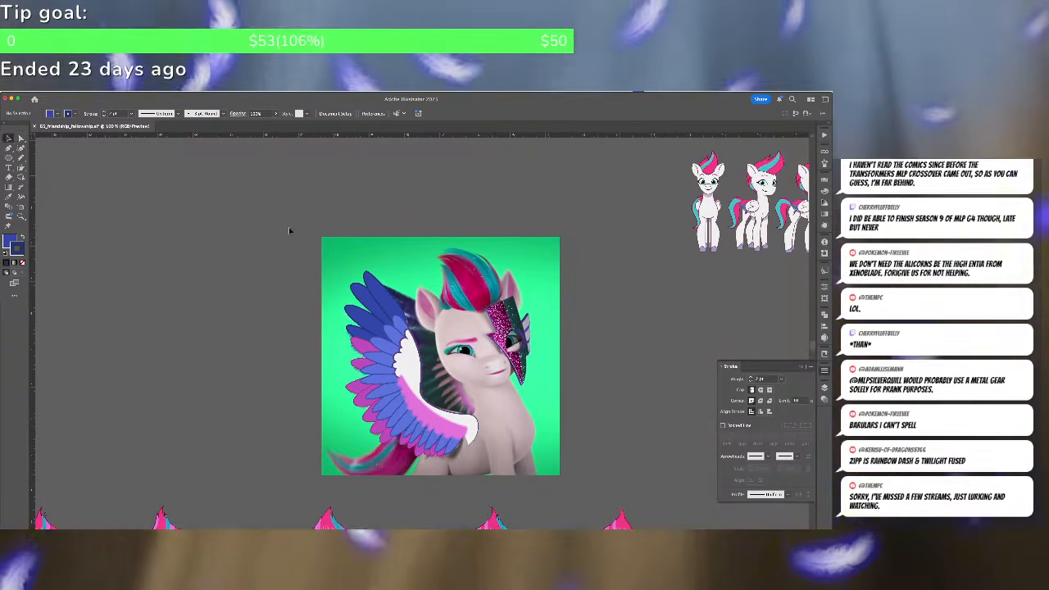
left_click(484, 473)
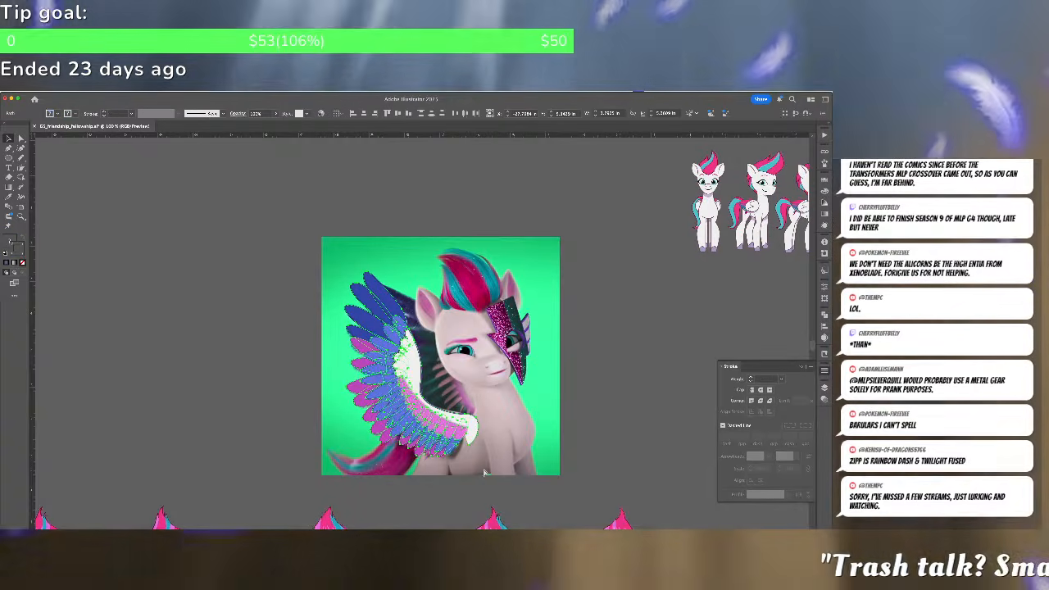
left_click_drag(431, 431, 207, 368)
left_click(348, 393)
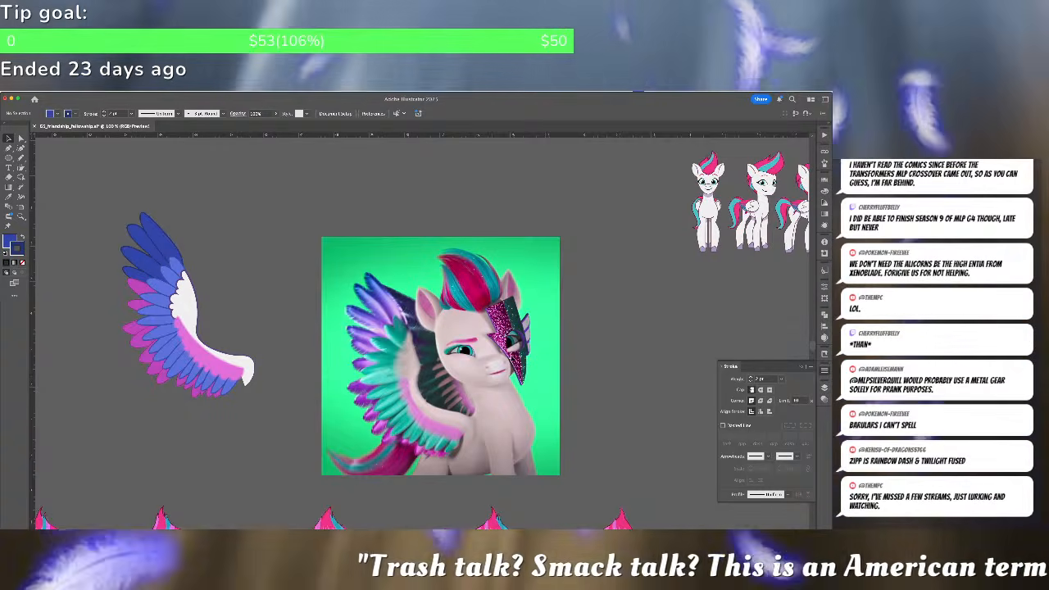
Unlock the lower layer and delete the green reference picture of the pony
scroll(512, 354, "up", 2)
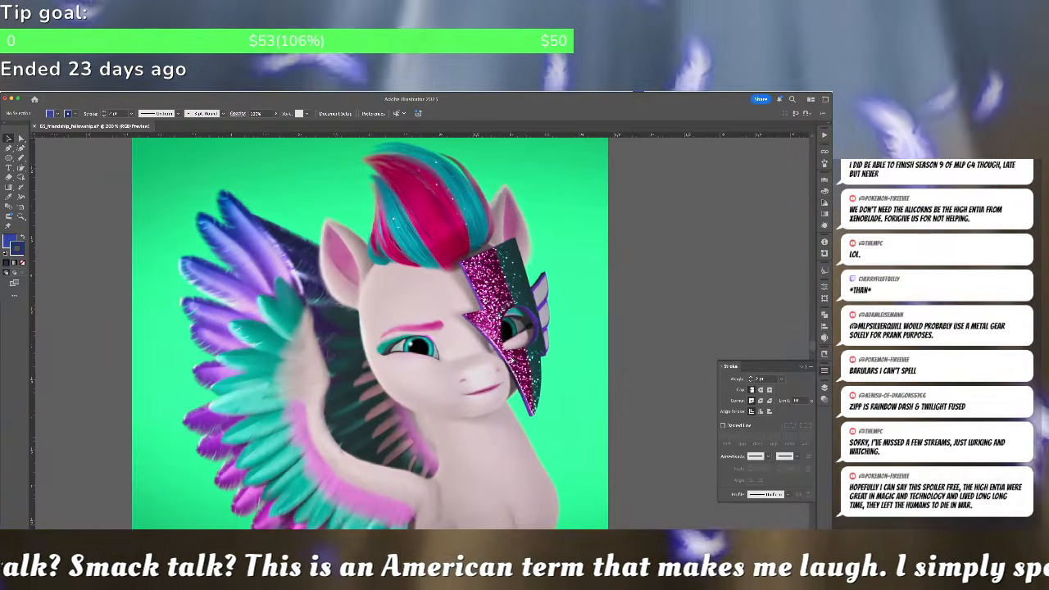
scroll(373, 350, "down", 3)
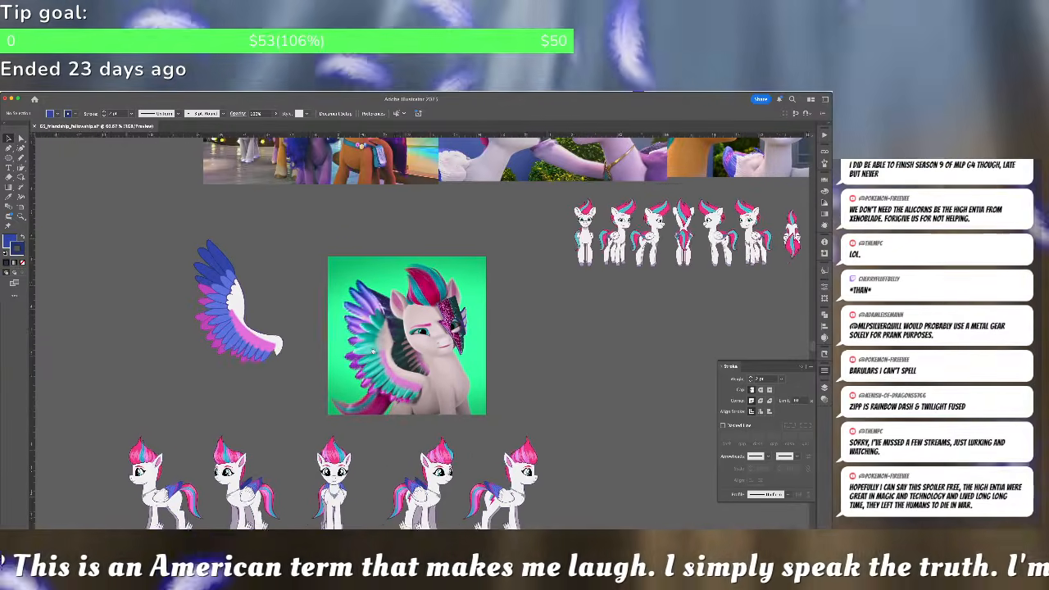
left_click_drag(373, 351, 447, 268)
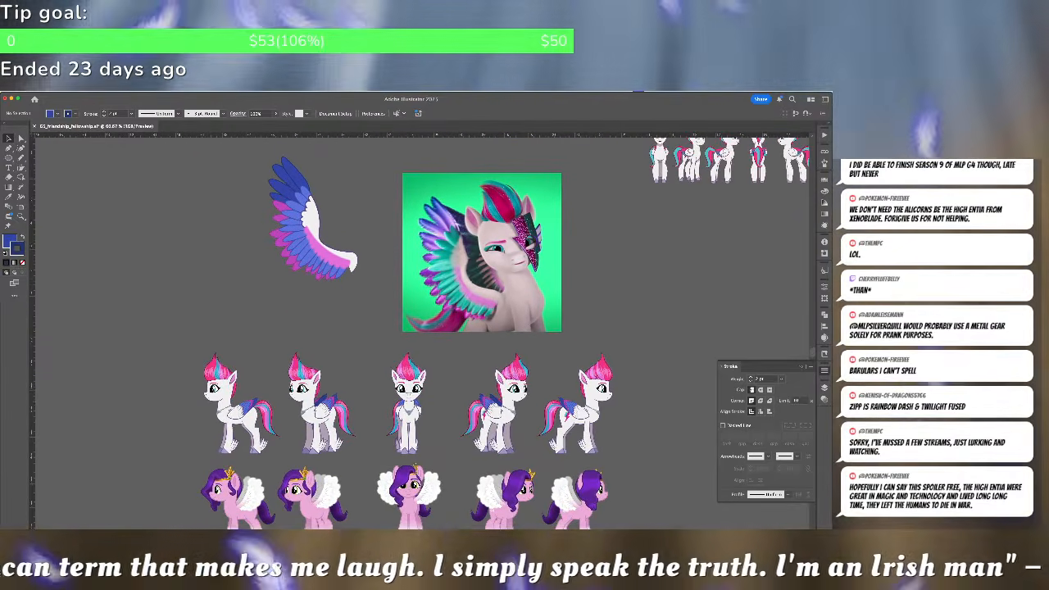
left_click(824, 388)
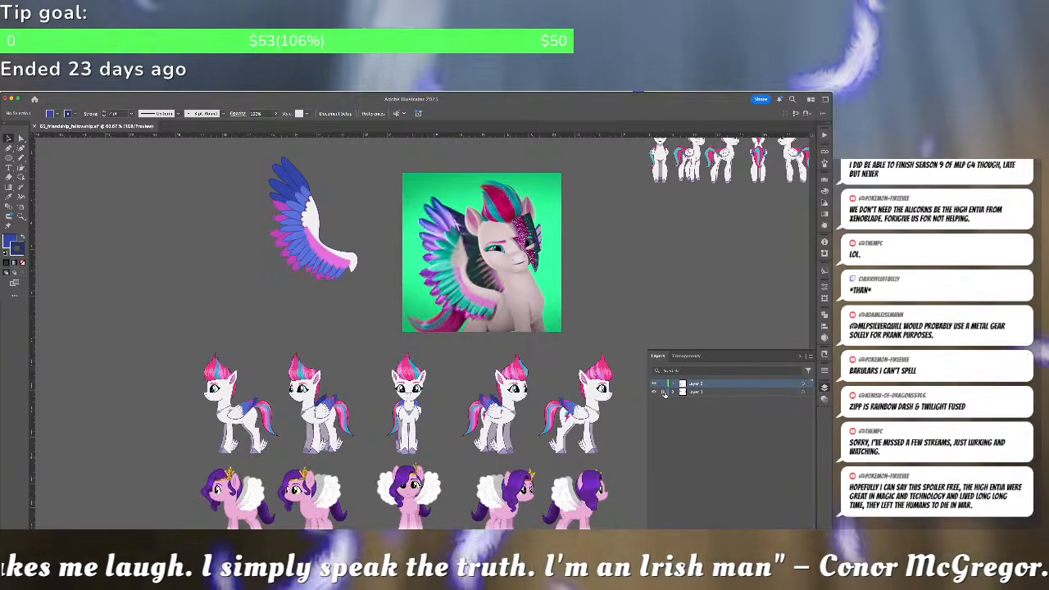
key("Delete")
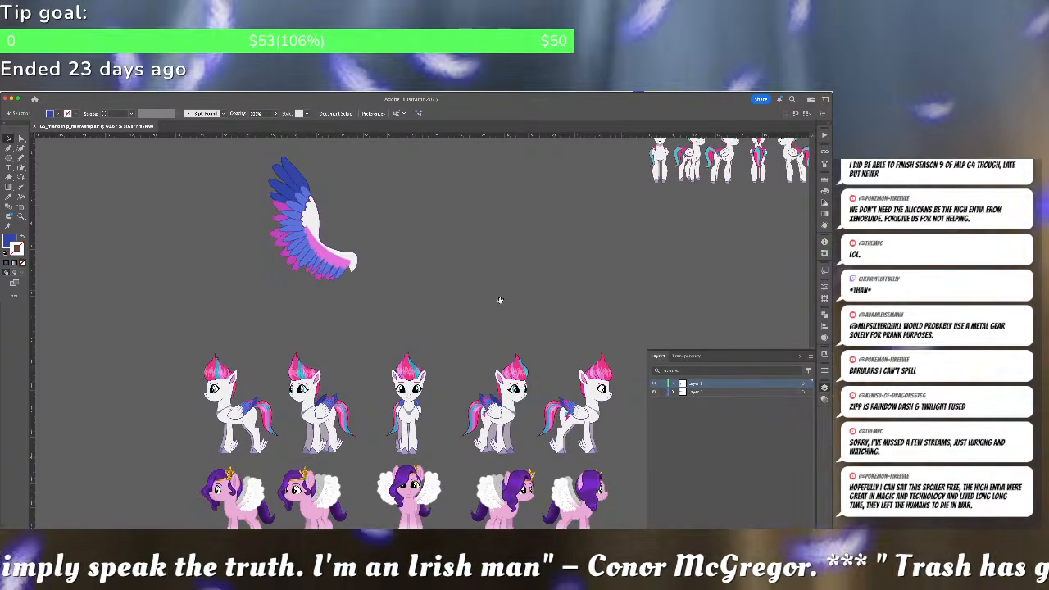
Move the traced wing farther left, clear of the rows of pony drawings
key("ctrl+minus")
key("ctrl+minus")
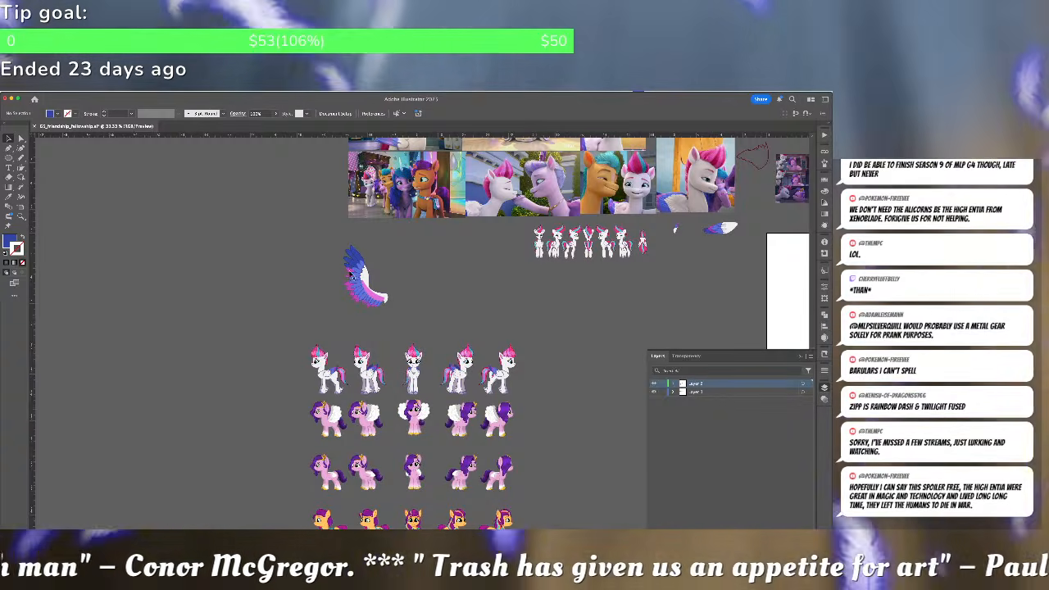
left_click_drag(366, 277, 241, 277)
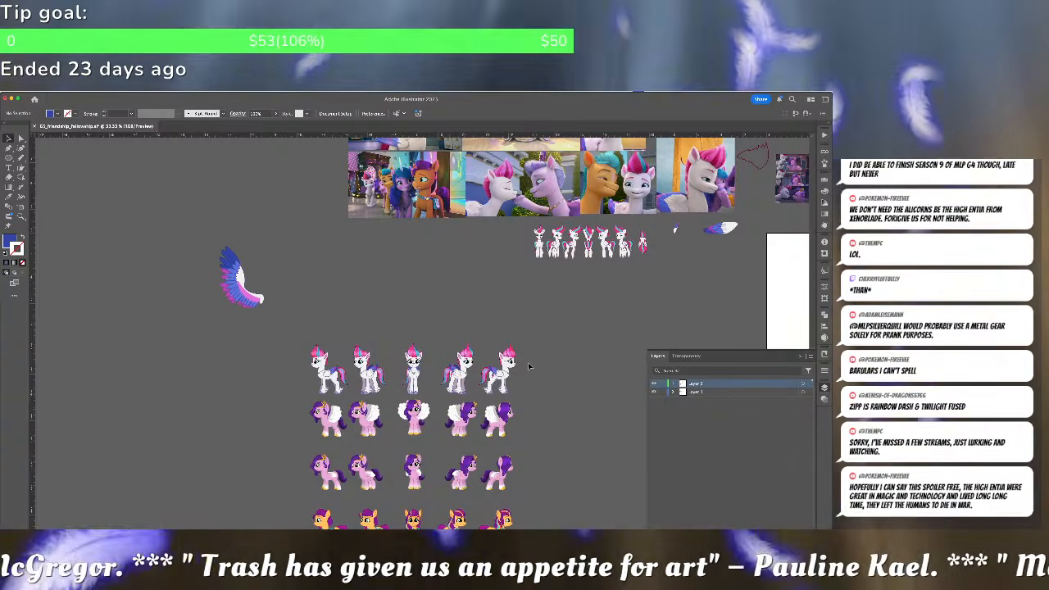
Duplicate the row of five white ponies and place the copy directly above the original row
left_click(513, 377)
left_click_drag(501, 370, 501, 315)
left_click(332, 255)
Shrink the traced wing and fit it against the front-facing pony's shoulder in the upper white row
left_click_drag(246, 279, 394, 289)
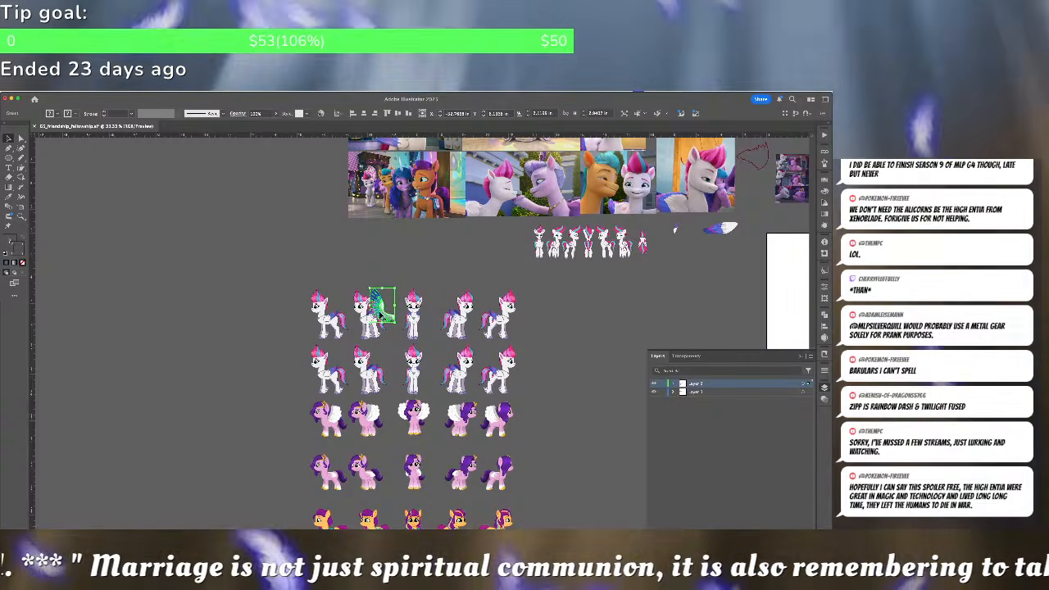
scroll(380, 315, "up", 2)
left_click(391, 348)
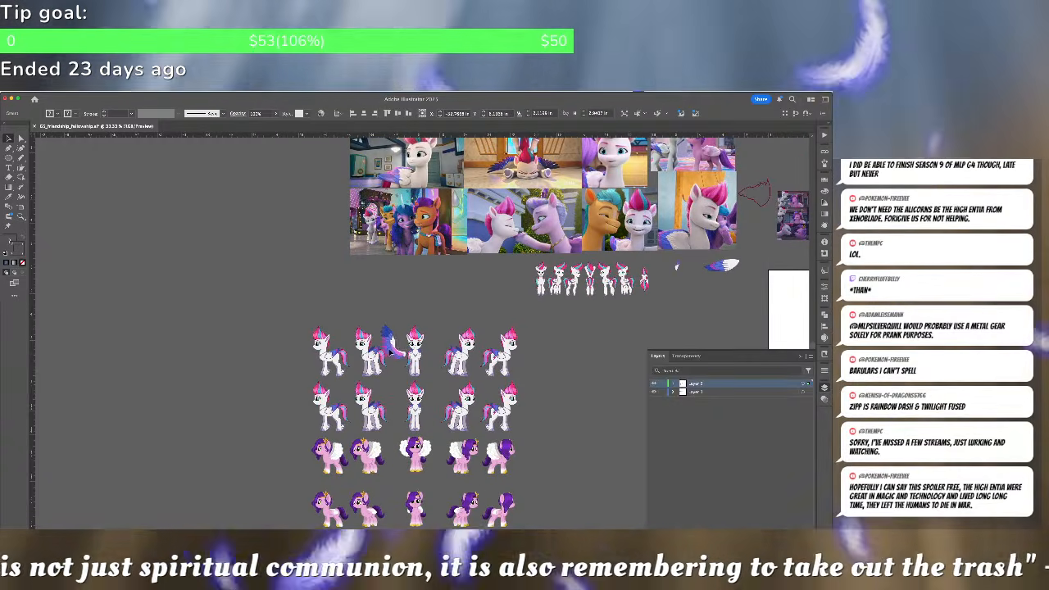
left_click_drag(391, 349, 400, 339)
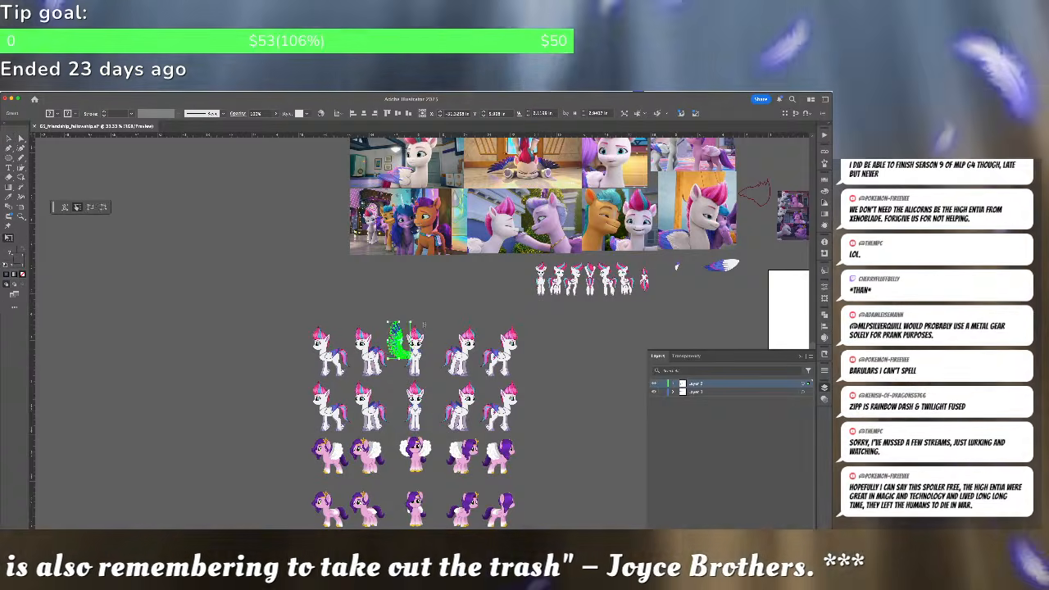
left_click(455, 320)
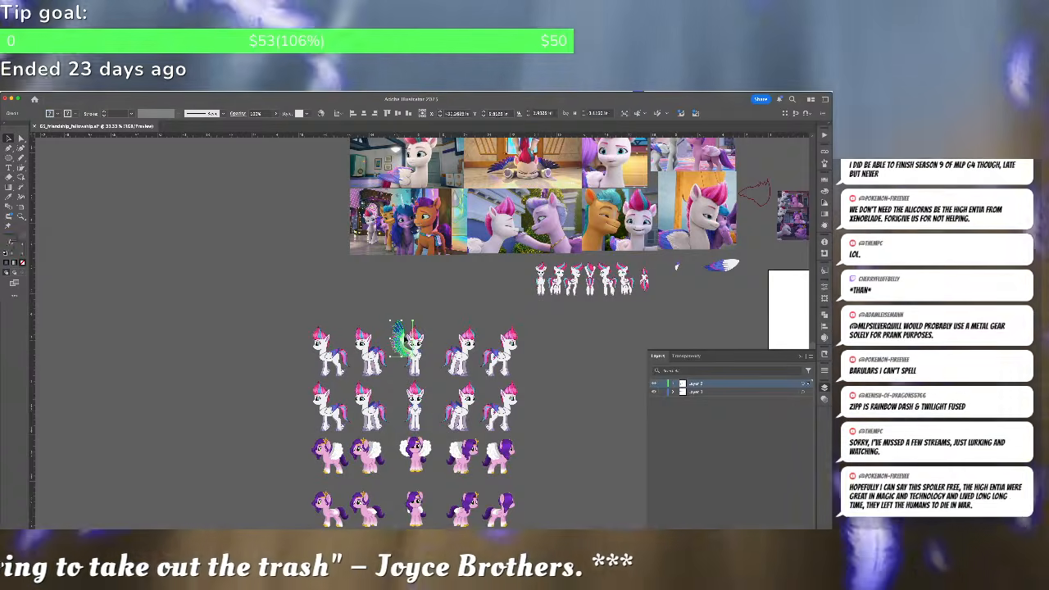
Cut the wing and paste it in place inside the front-facing pony's group, behind the body
scroll(419, 338, "up", 5)
left_click_drag(422, 337, 467, 248)
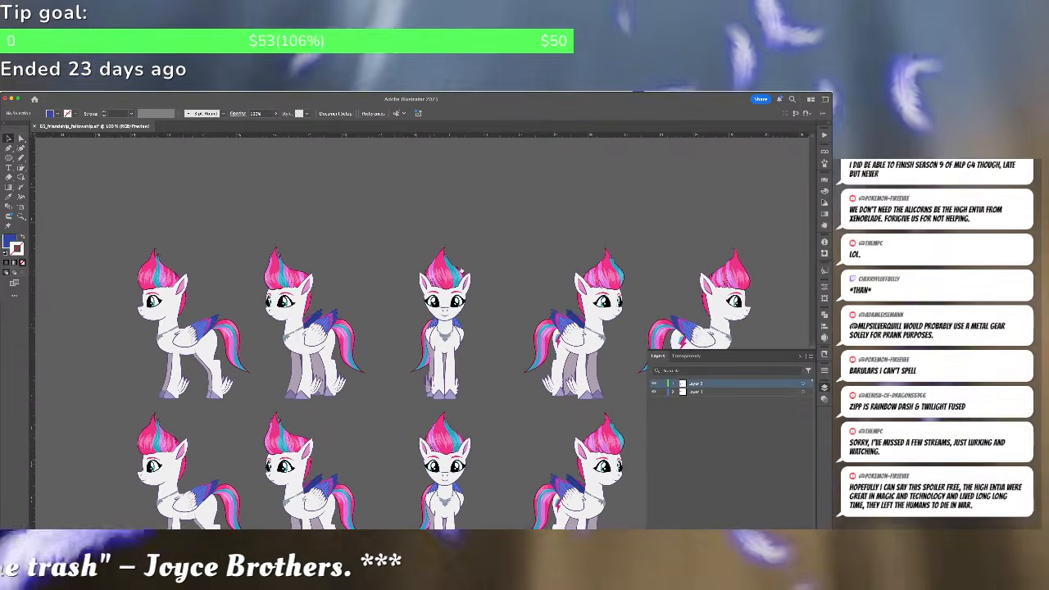
left_click(439, 326)
double_click(439, 327)
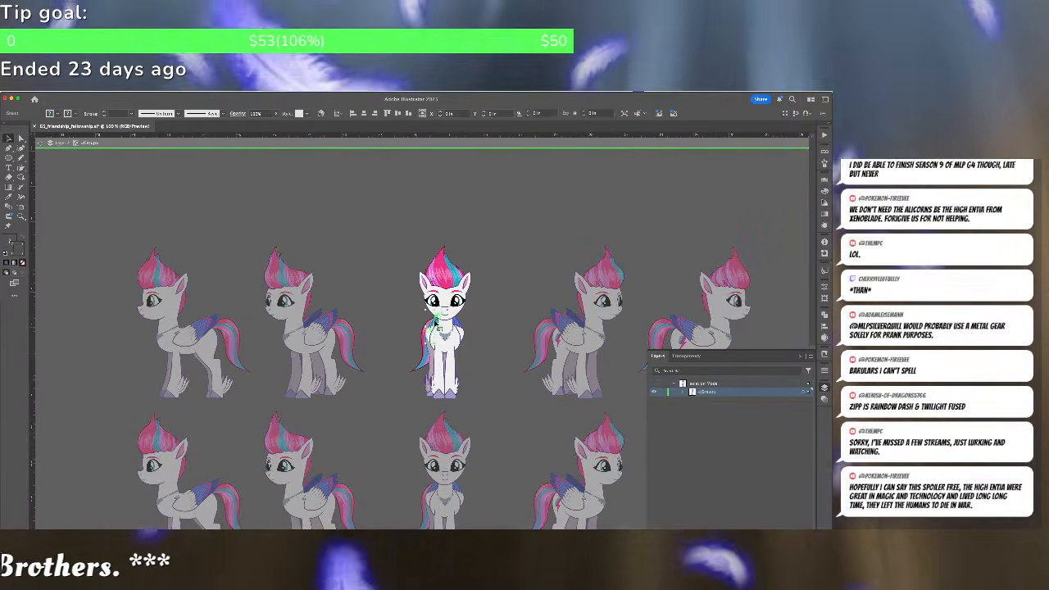
left_click(471, 275)
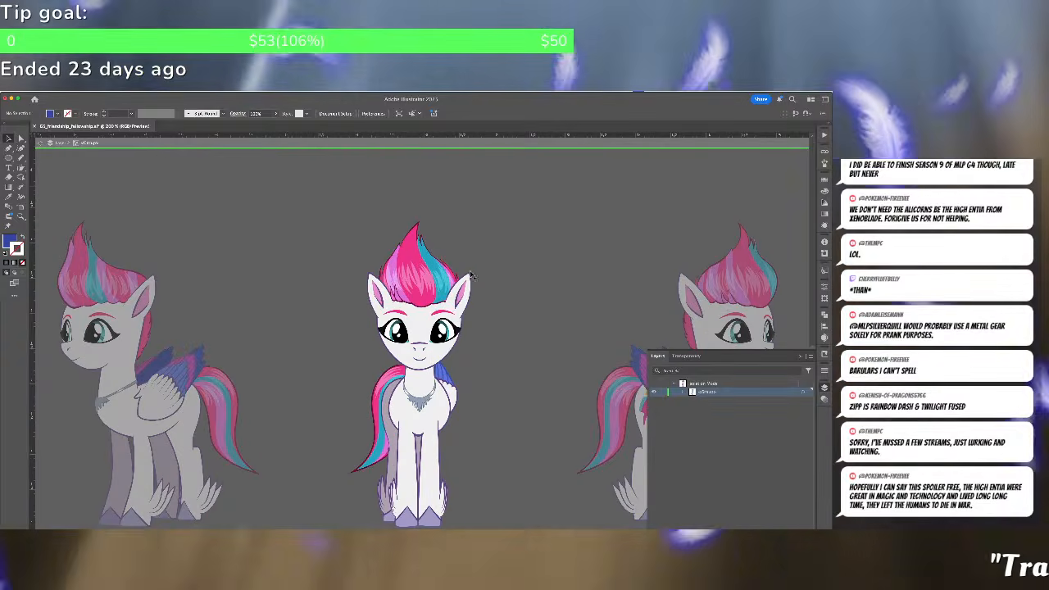
scroll(471, 275, "up", 3)
key("ctrl+b")
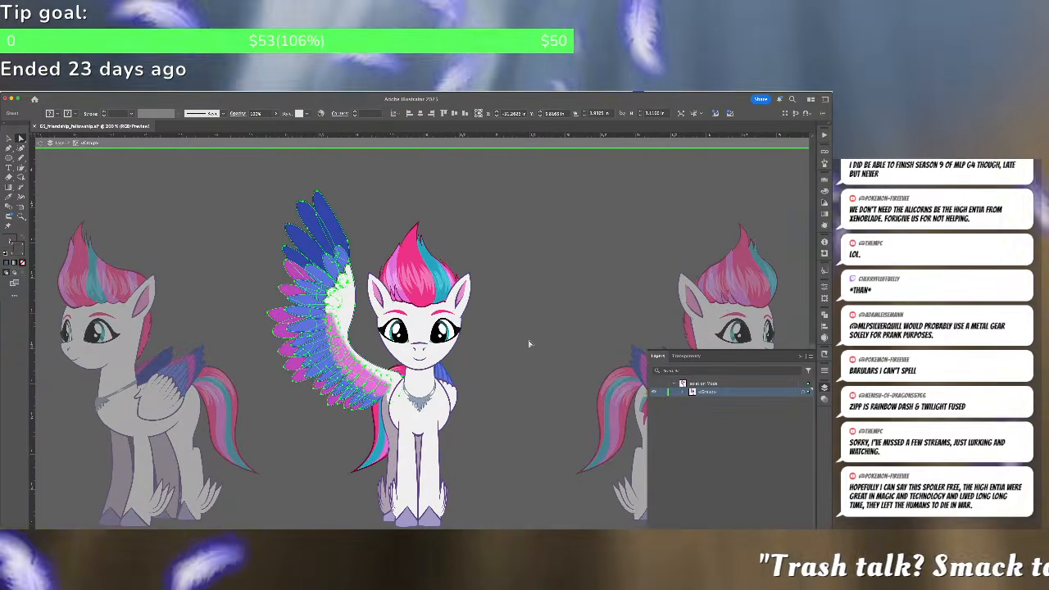
Move the whole wing slightly toward the front-facing pony so its base tucks behind the chest
scroll(468, 363, "up", 4)
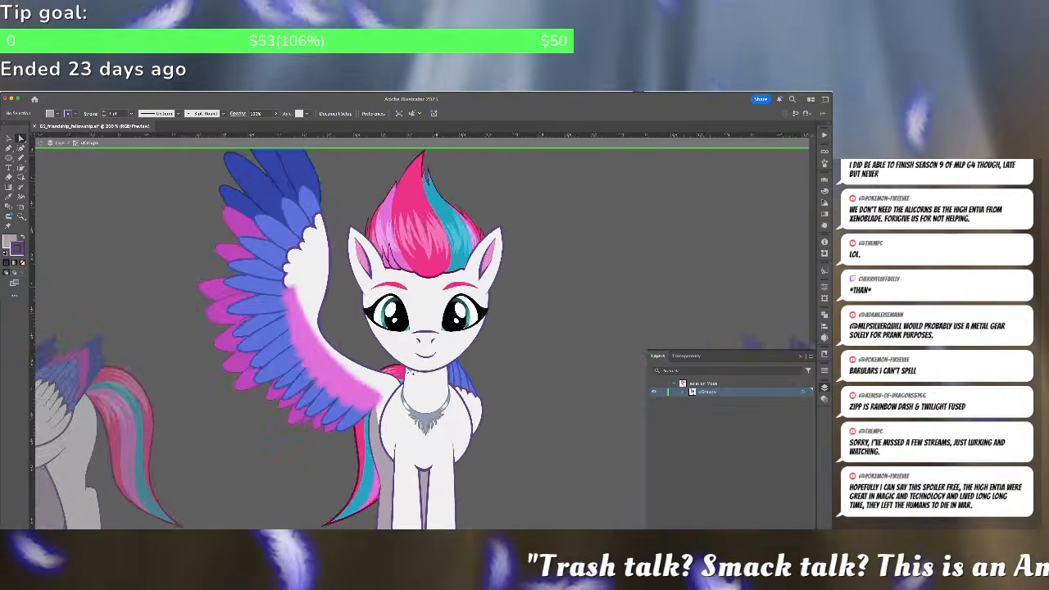
left_click(371, 392)
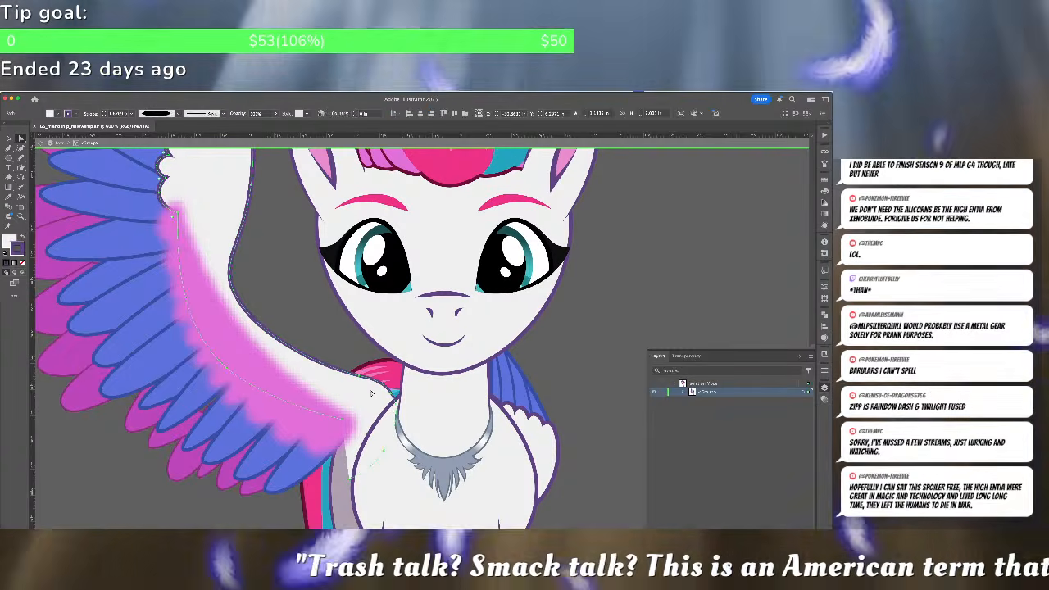
left_click(350, 484)
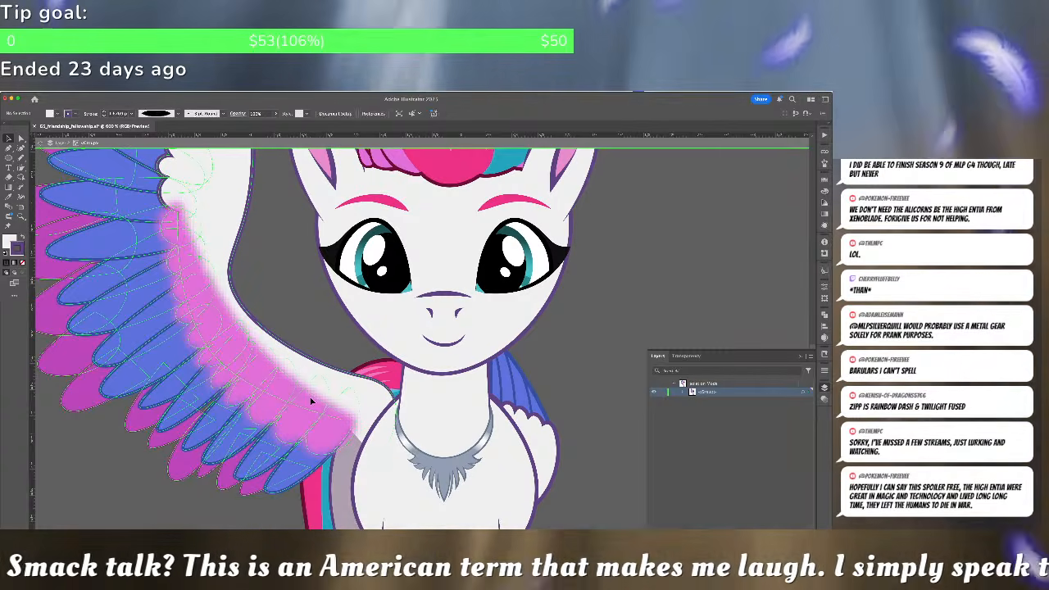
left_click_drag(311, 405, 324, 416)
left_click(325, 410)
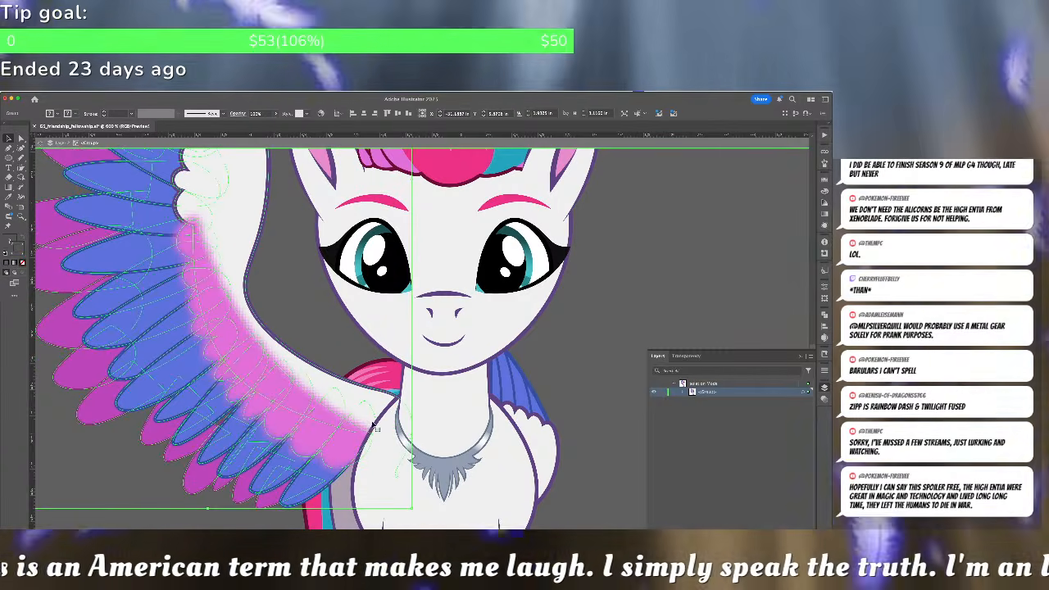
Reshape the inner end of the white wing shape by shifting its anchor points behind the pony's chest
left_click(398, 478)
left_click_drag(390, 480, 367, 470)
key("shift+c")
key("a")
left_click(373, 477)
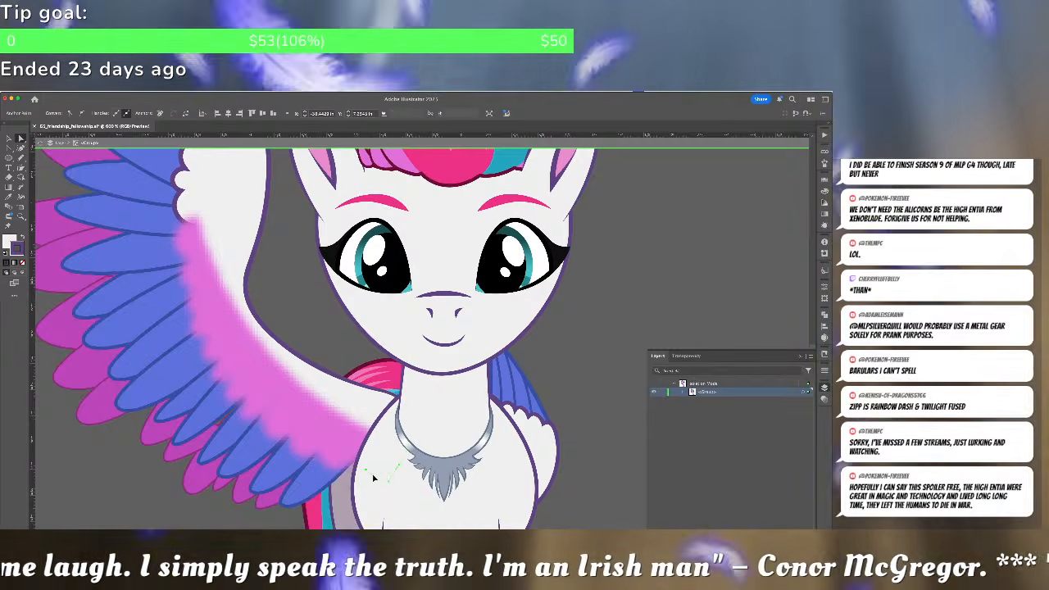
left_click(390, 487)
left_click(393, 472)
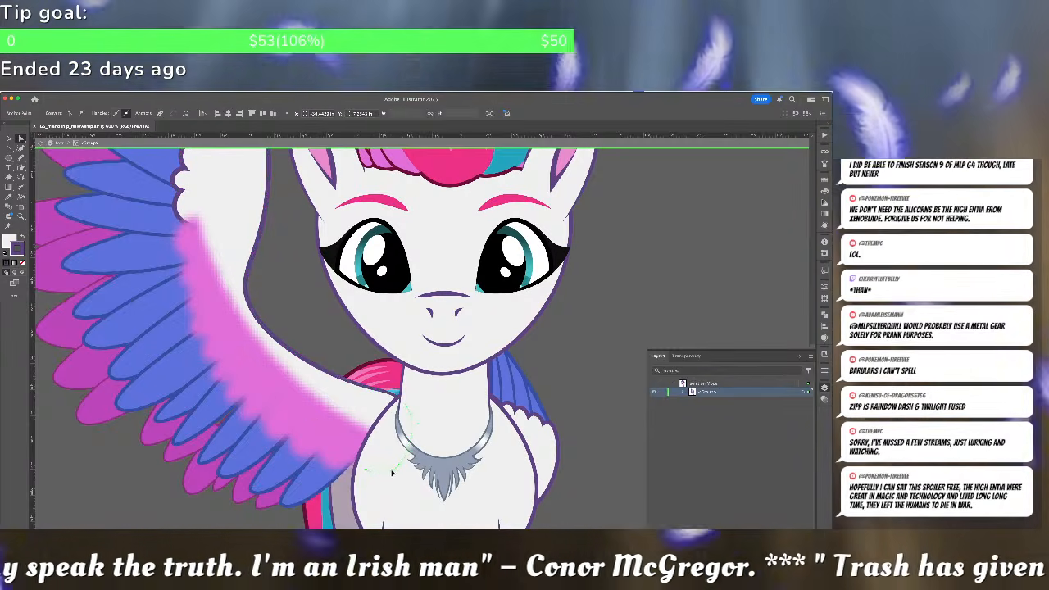
Reflect a copy of the wing across the front-facing pony's vertical centre line to form the opposite wing
left_click_drag(368, 399, 445, 497)
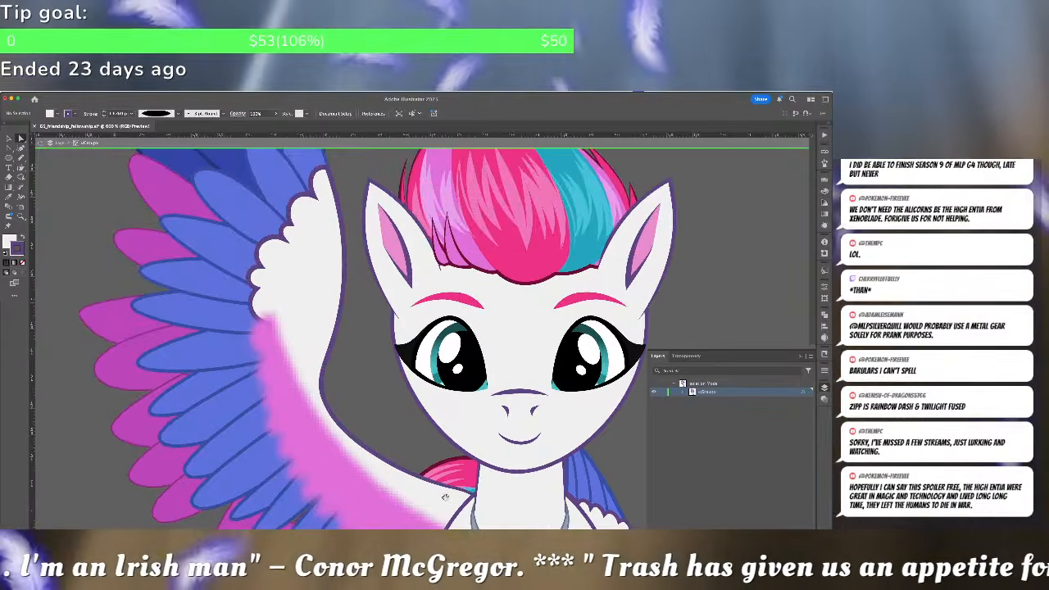
scroll(440, 469, "down", 10)
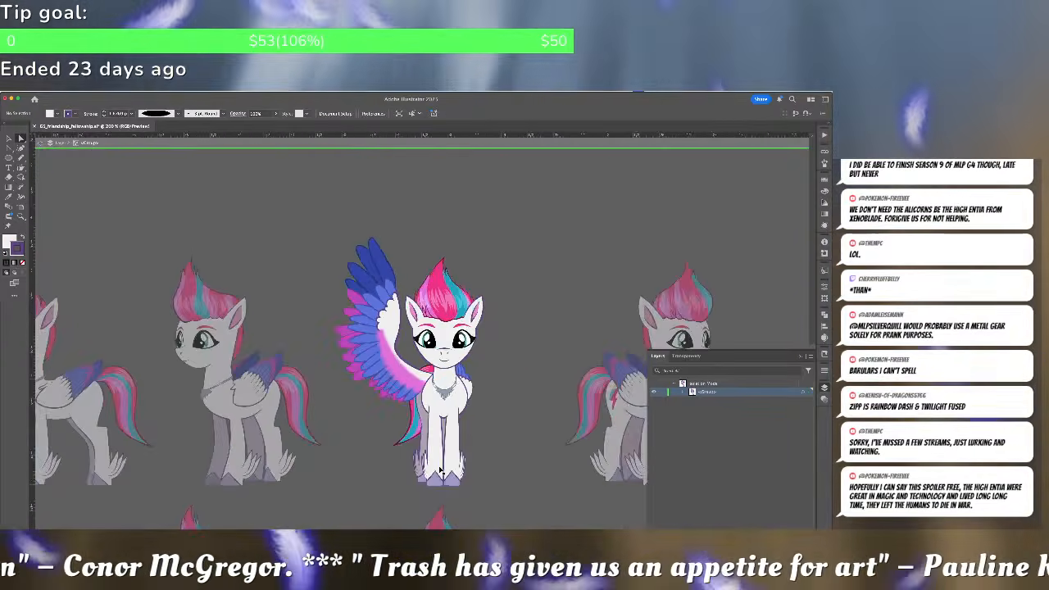
scroll(440, 469, "up", 4)
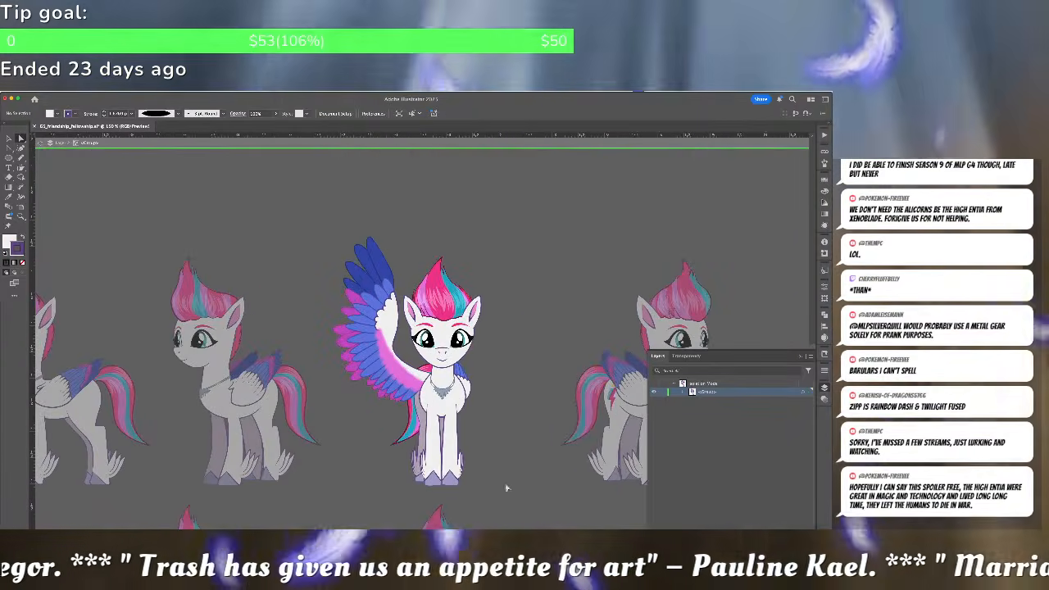
key("v")
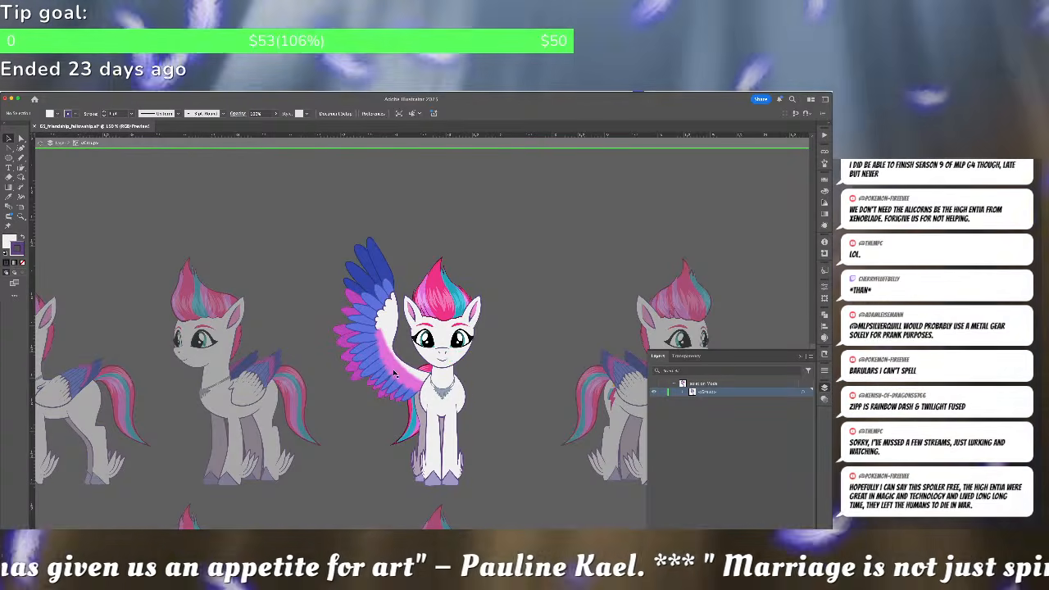
left_click(396, 374)
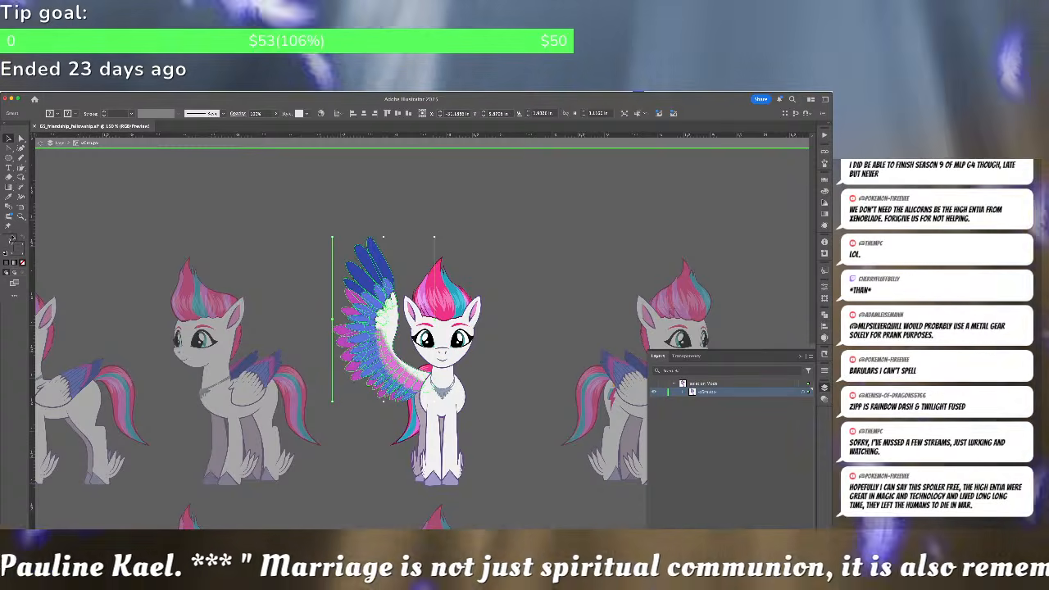
left_click(22, 167)
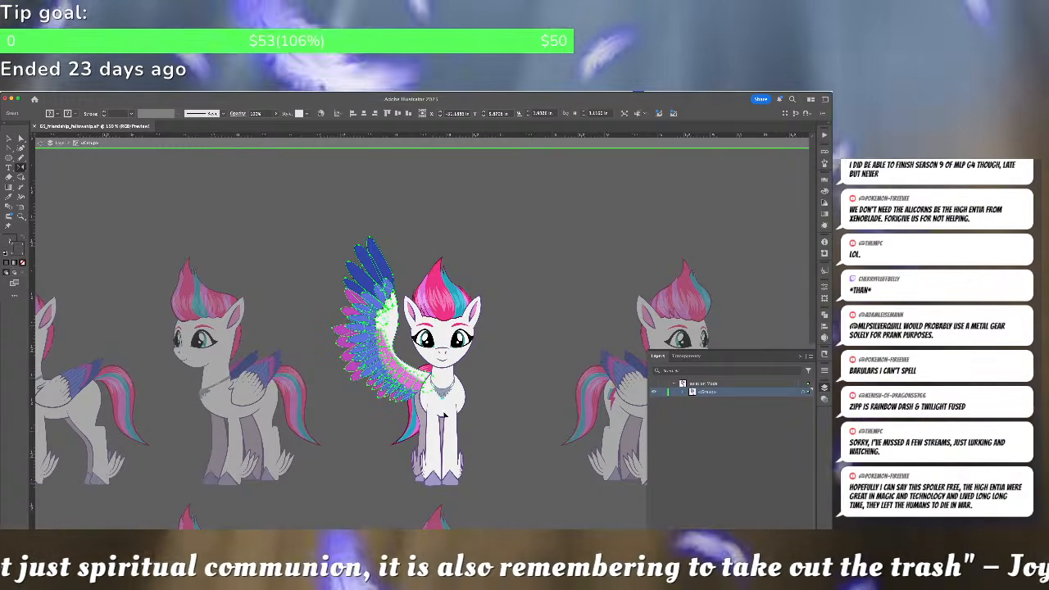
left_click_drag(442, 414, 356, 509)
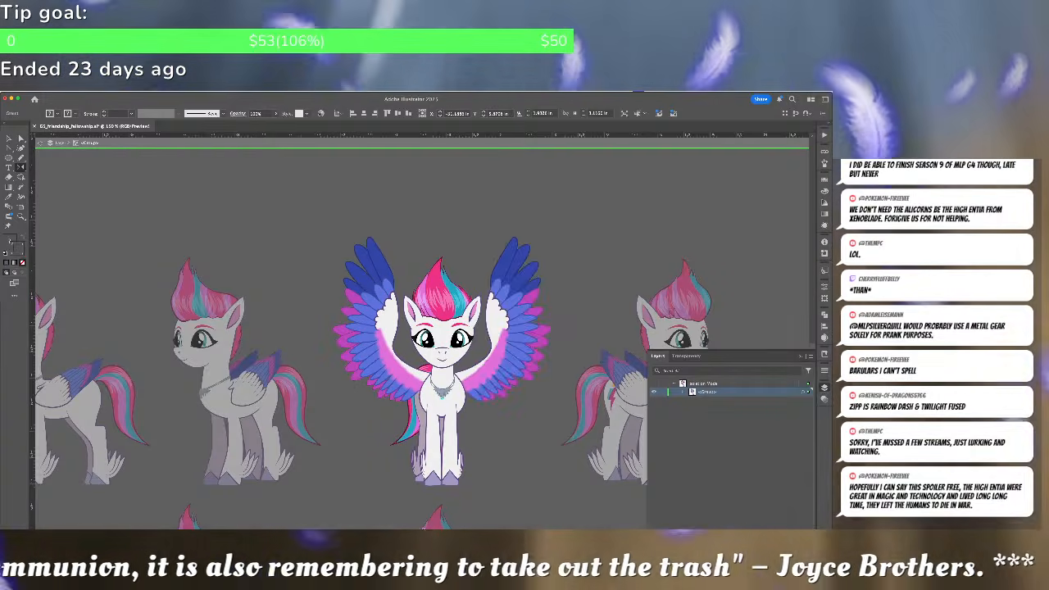
left_click_drag(424, 528, 427, 527)
left_click(551, 471, "super")
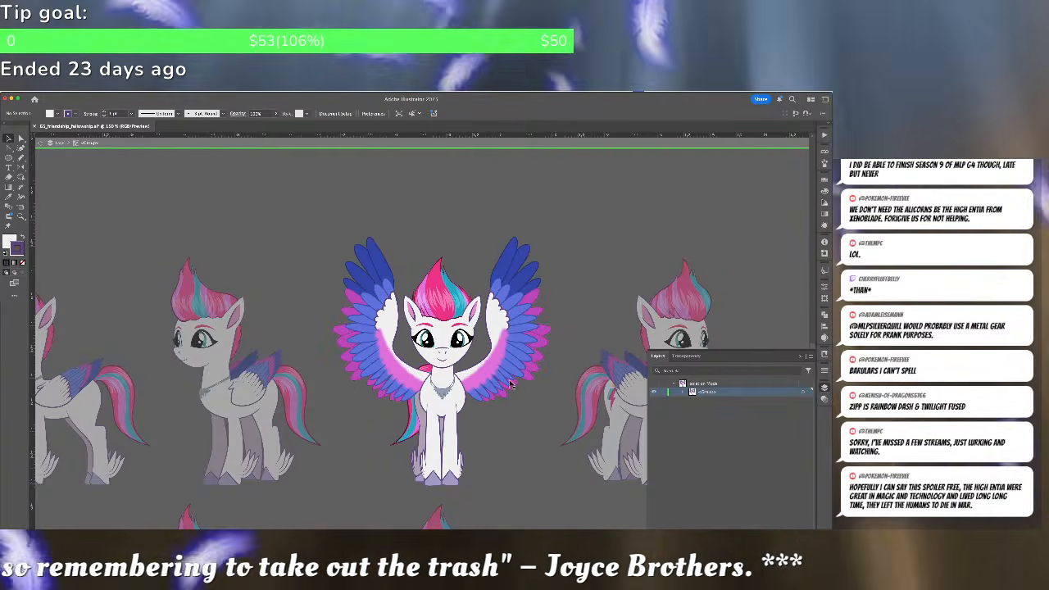
Send the mirrored wing to the back of the front-facing pony's group and leave group isolation
left_click(510, 385)
key("super+shift+bracketleft")
left_click(508, 438)
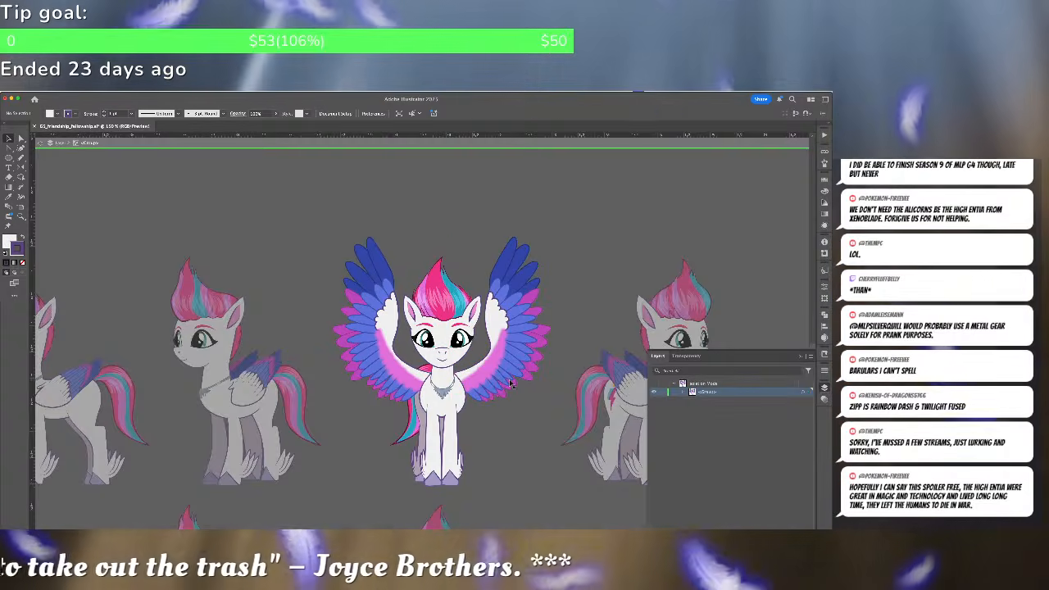
key("super+minus")
key("super+minus")
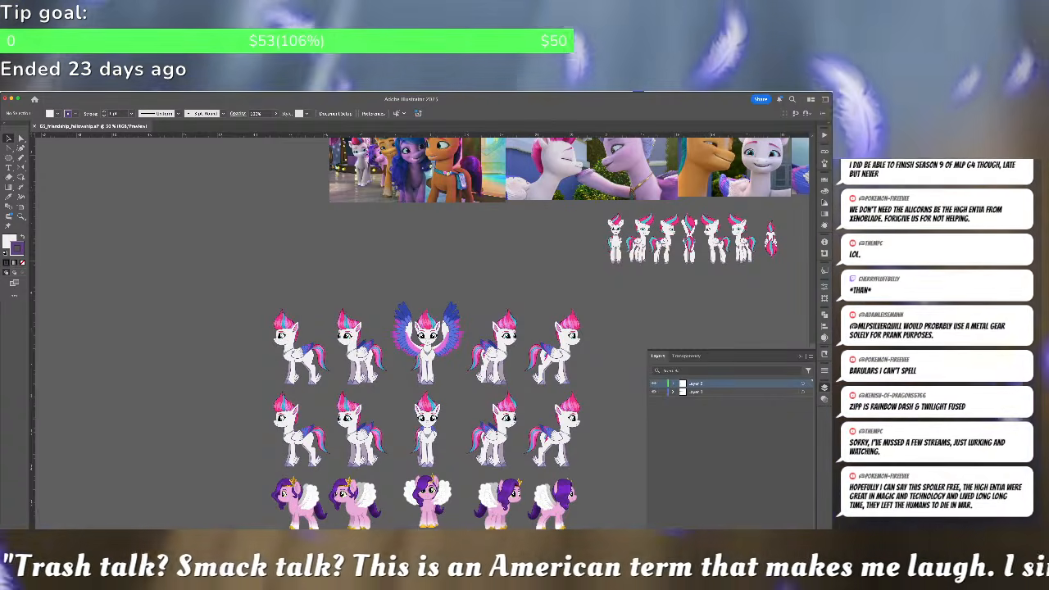
Copy the unmirrored wing from the front-facing pony and paste it into the group of the three-quarter pony just to its right
key("super+Tab")
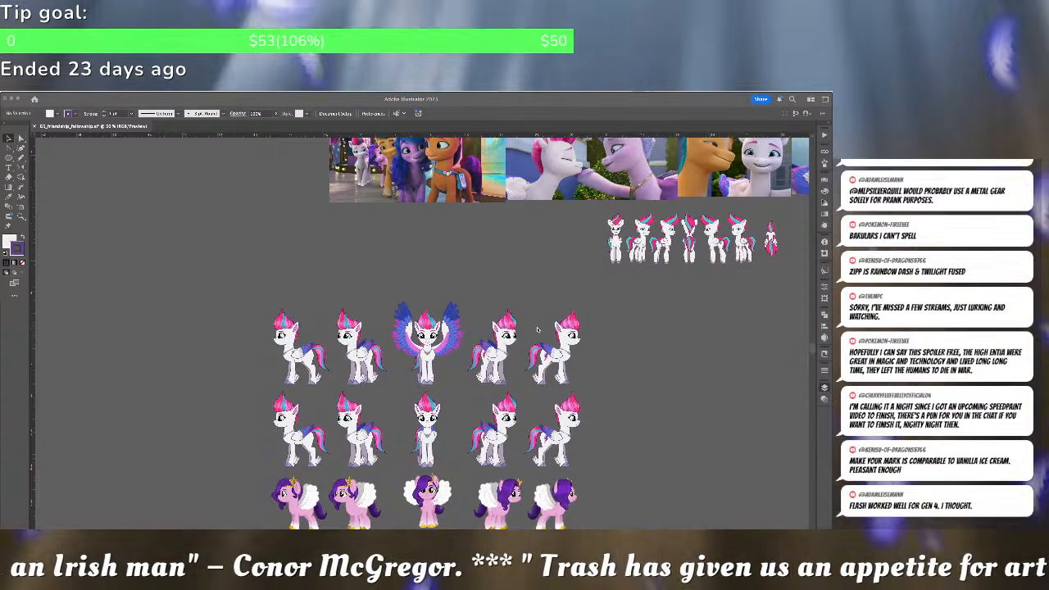
key("F7")
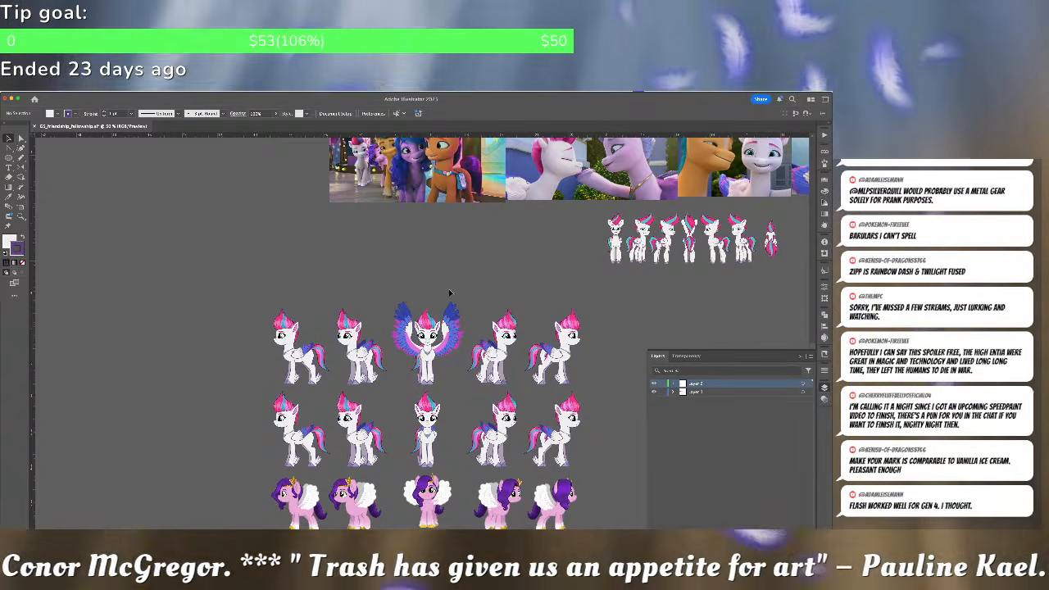
left_click(406, 359)
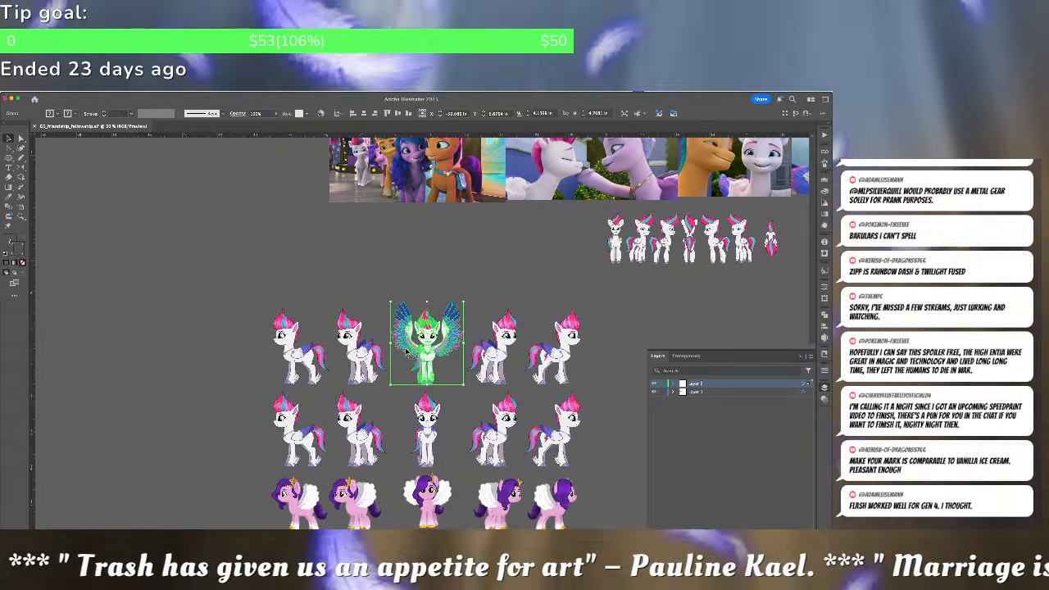
double_click(406, 352)
double_click(490, 340)
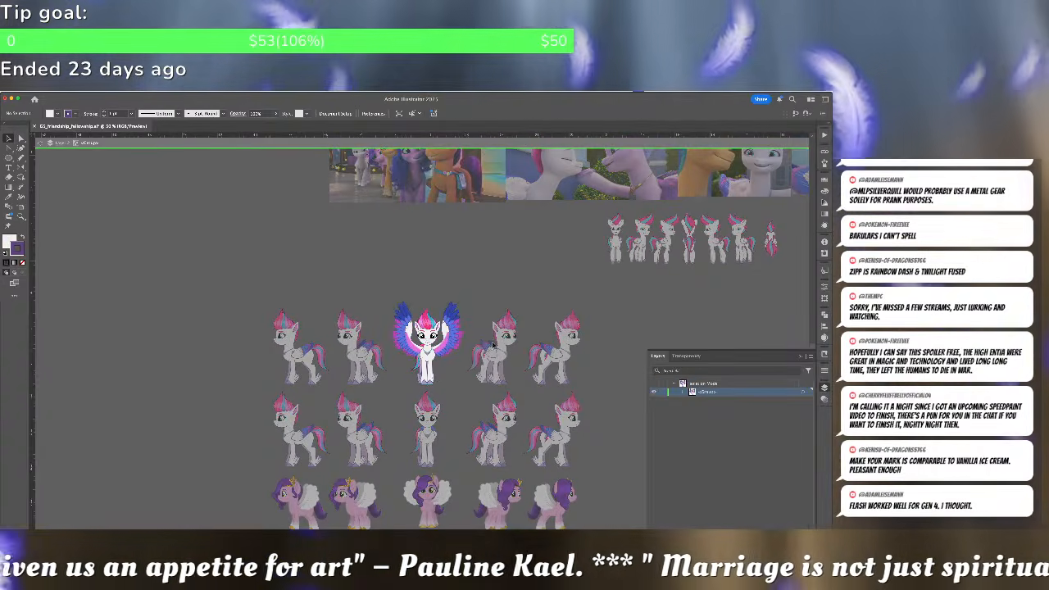
left_click(490, 347)
double_click(490, 348)
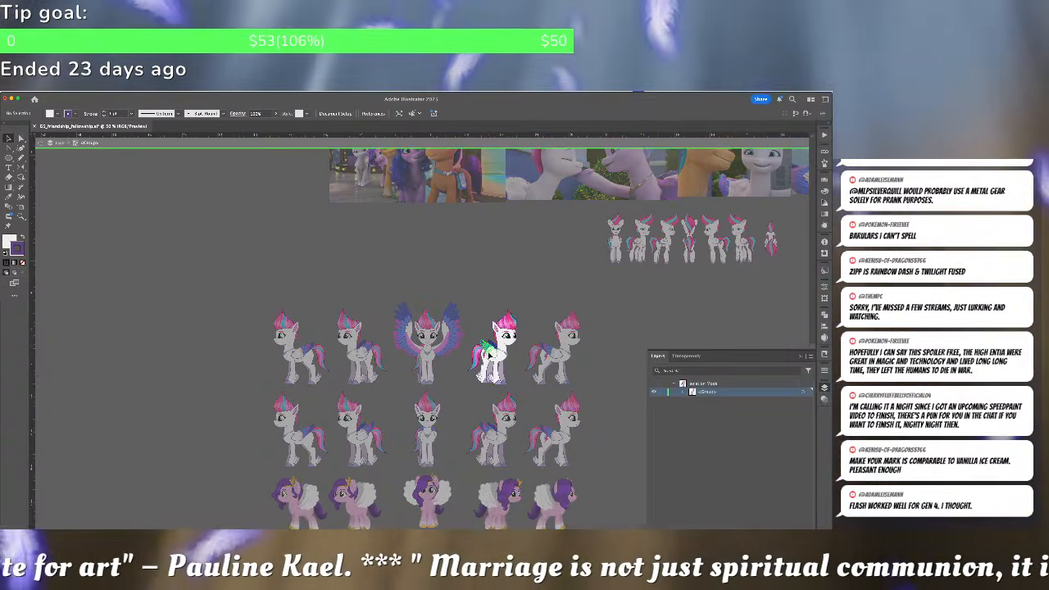
key("super+f")
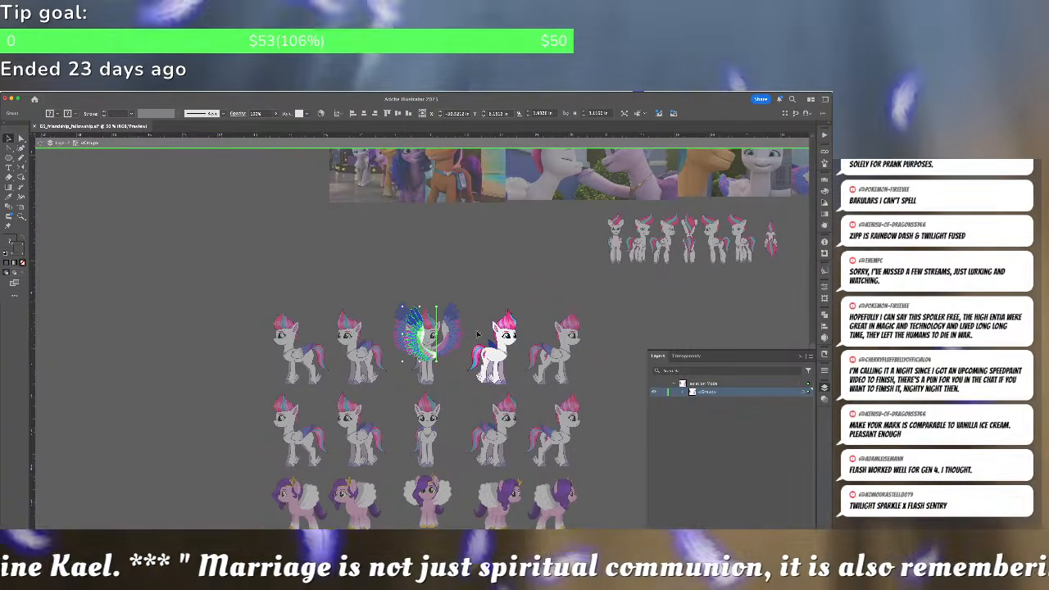
Position the pasted wing on the three-quarter pony so its base sits at the near shoulder
left_click_drag(435, 360, 495, 354)
scroll(518, 338, "up", 4)
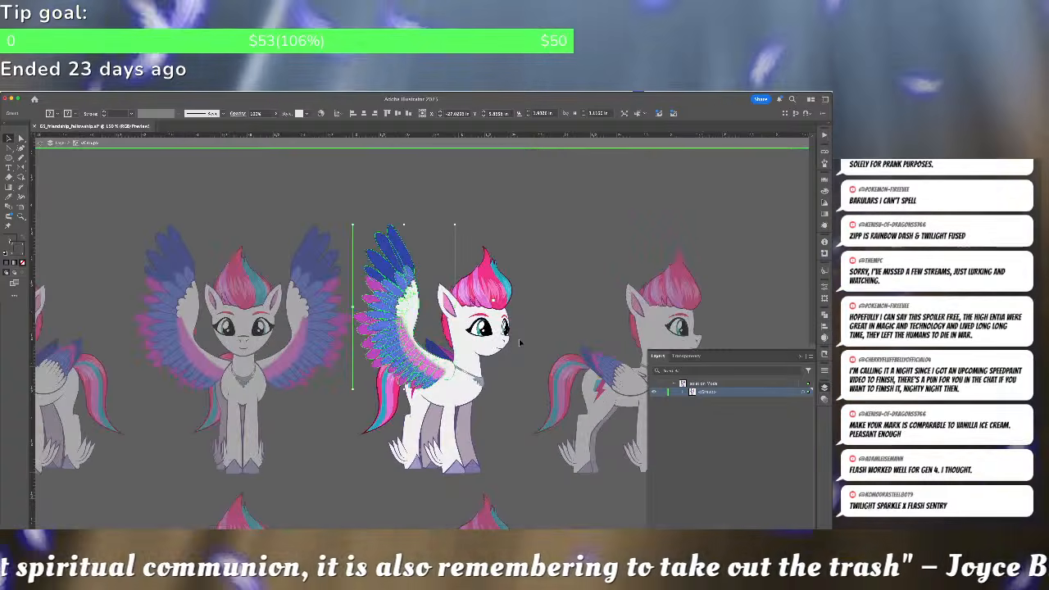
left_click(518, 338)
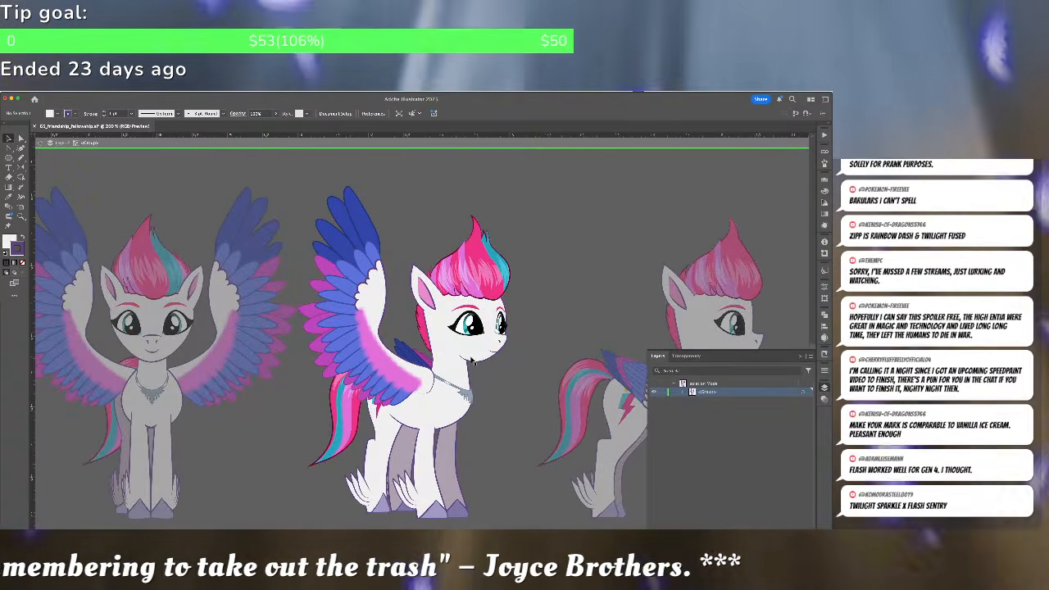
left_click_drag(425, 385, 418, 384)
Copy the stroke weight of the three-quarter pony's body outline and deselect the outline
key("a")
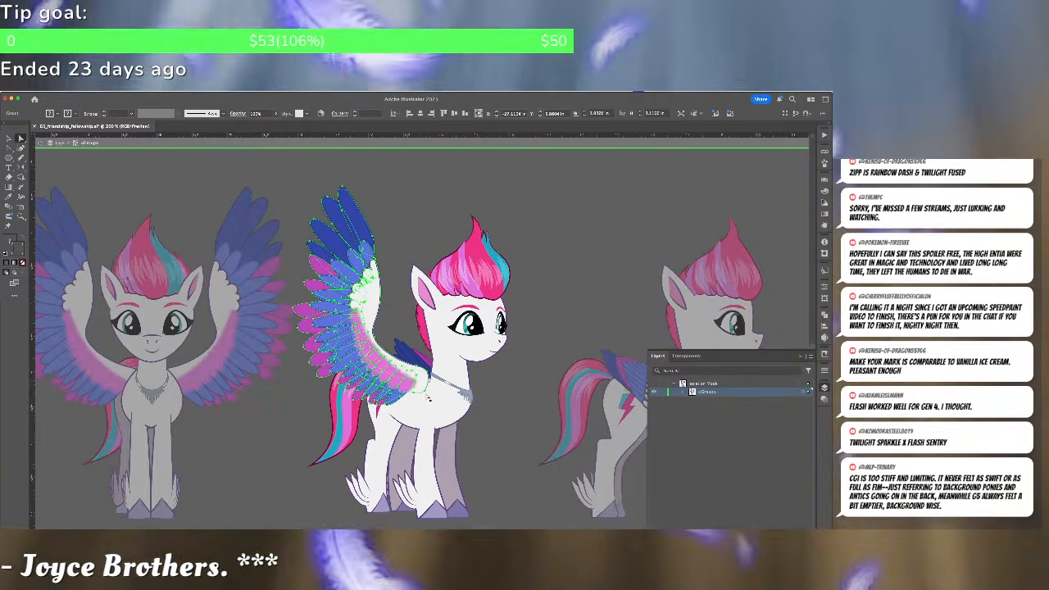
left_click(426, 397)
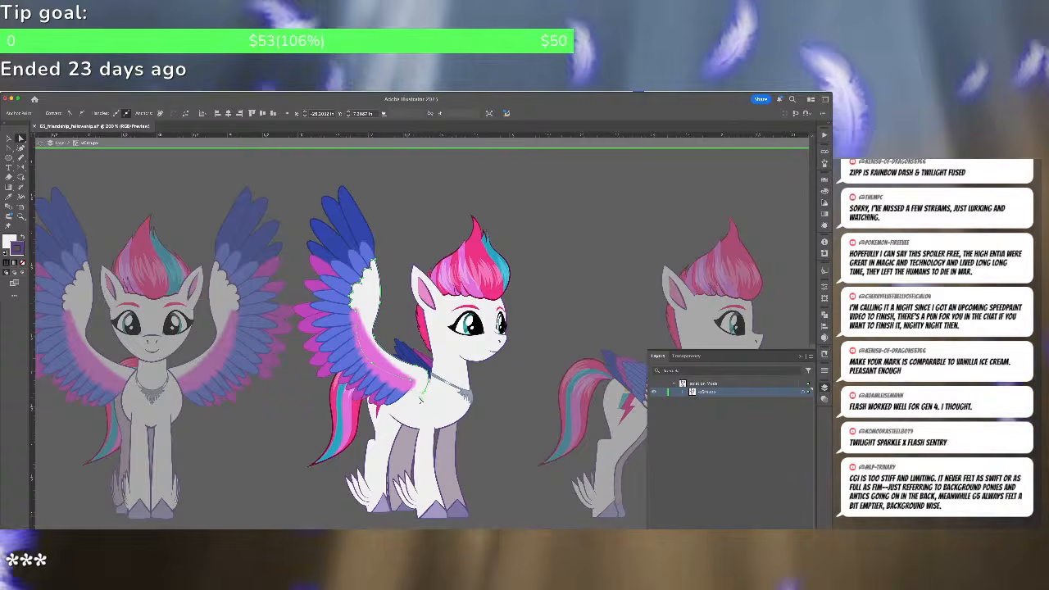
scroll(420, 399, "up", 5)
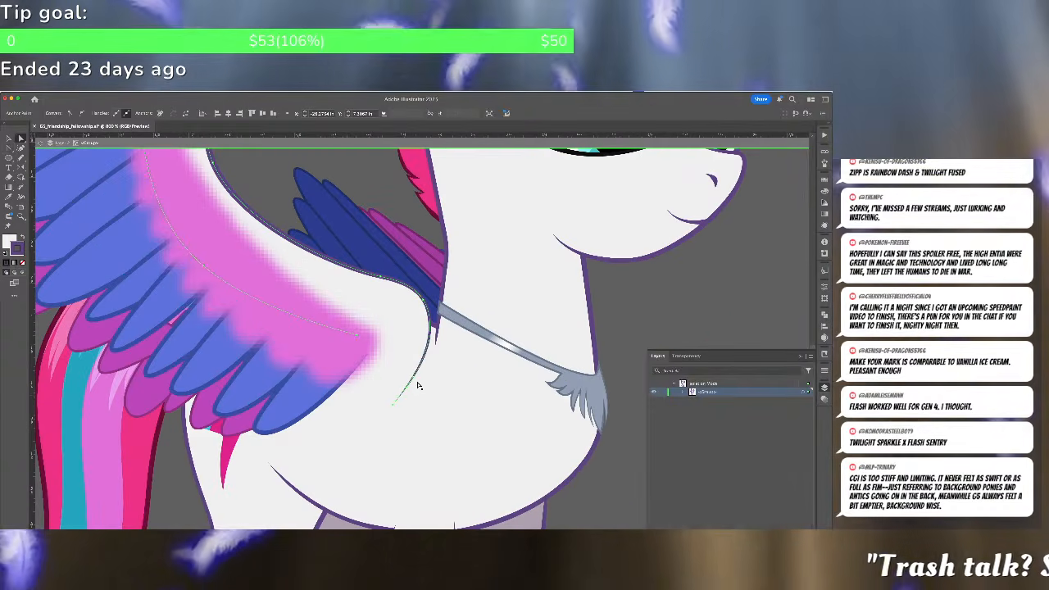
left_click(423, 334)
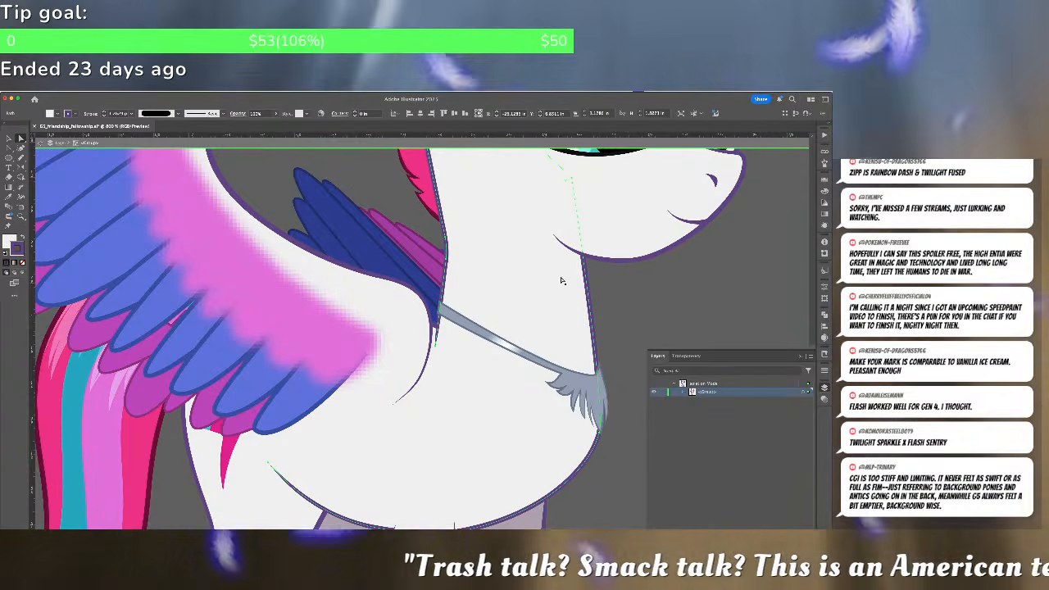
left_click(825, 371)
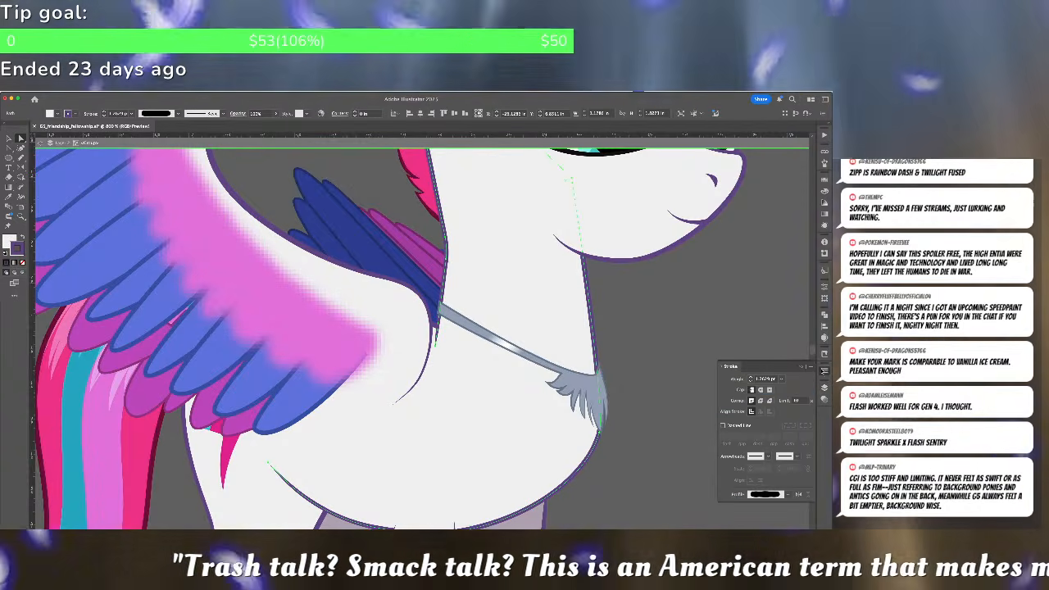
key("super+shift+a")
left_click(759, 379)
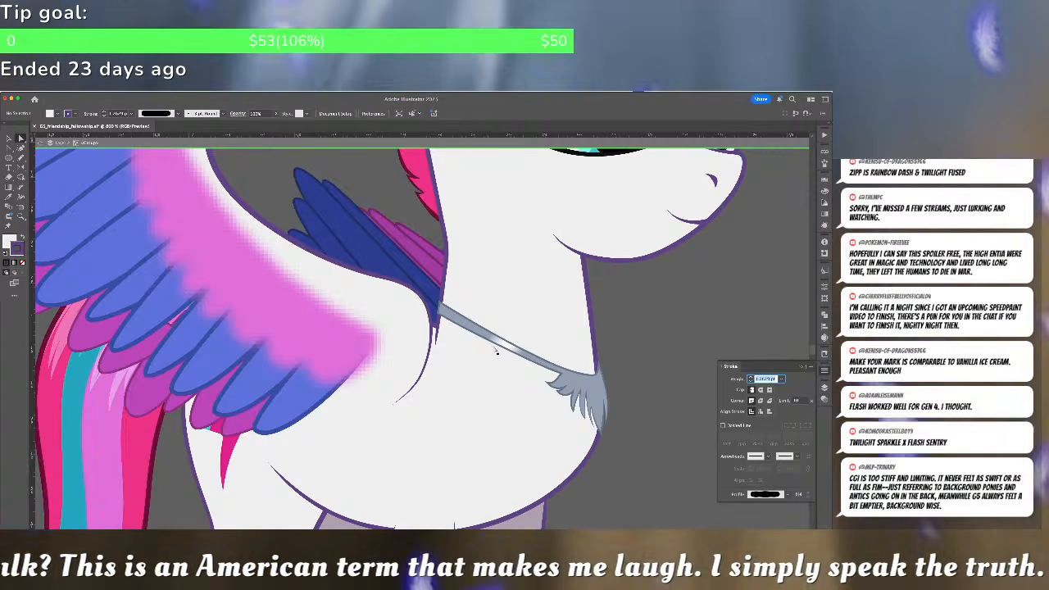
Select the wing's white arm shape with paths of the same stroke weight and apply the body outline's weight
left_click(416, 328)
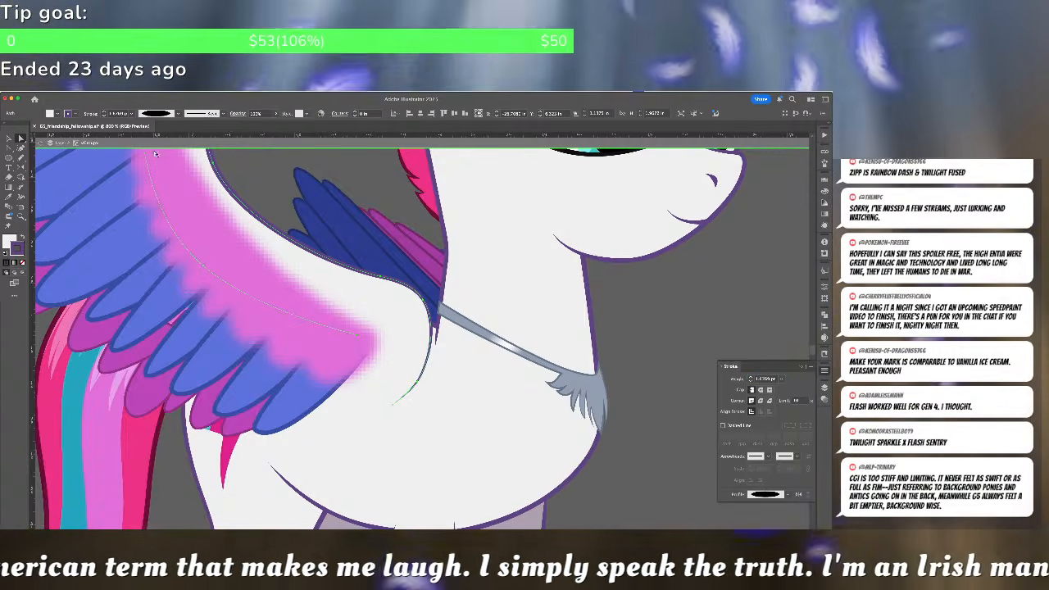
left_click(113, 88)
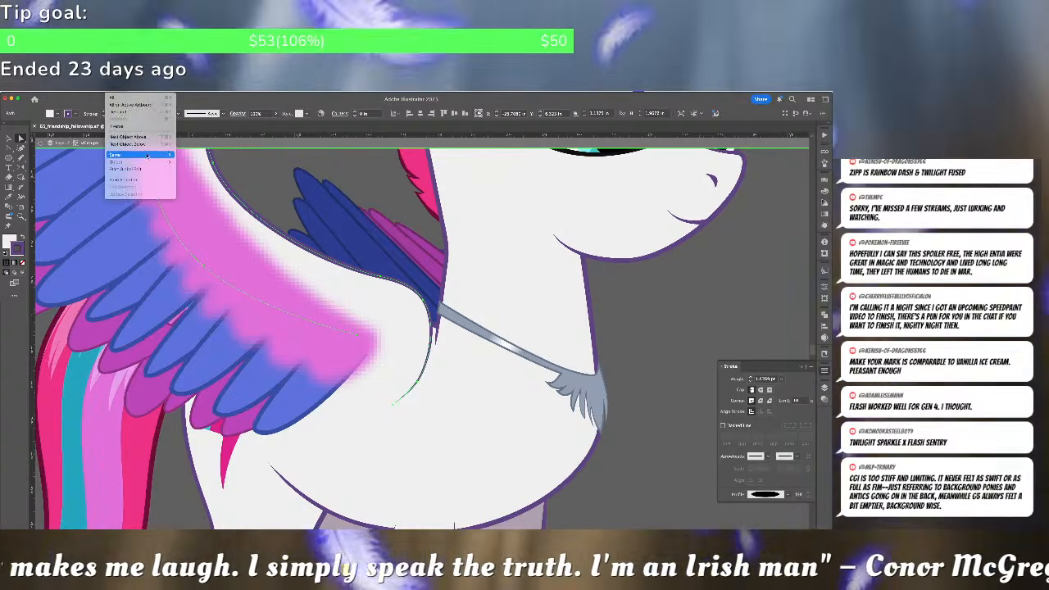
mouse_move(144, 155)
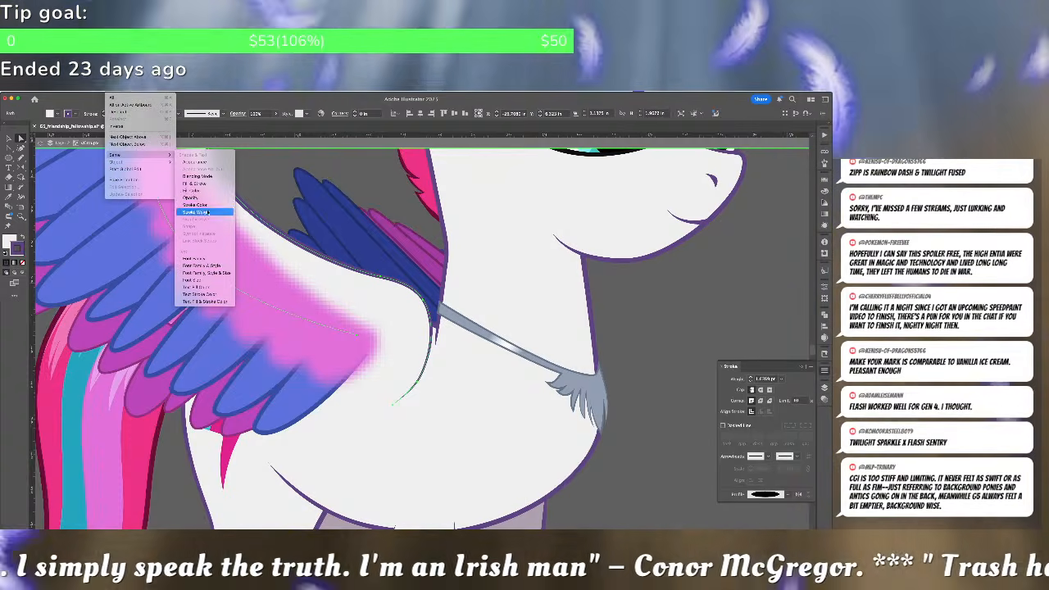
left_click(207, 213)
scroll(210, 213, "up", 3)
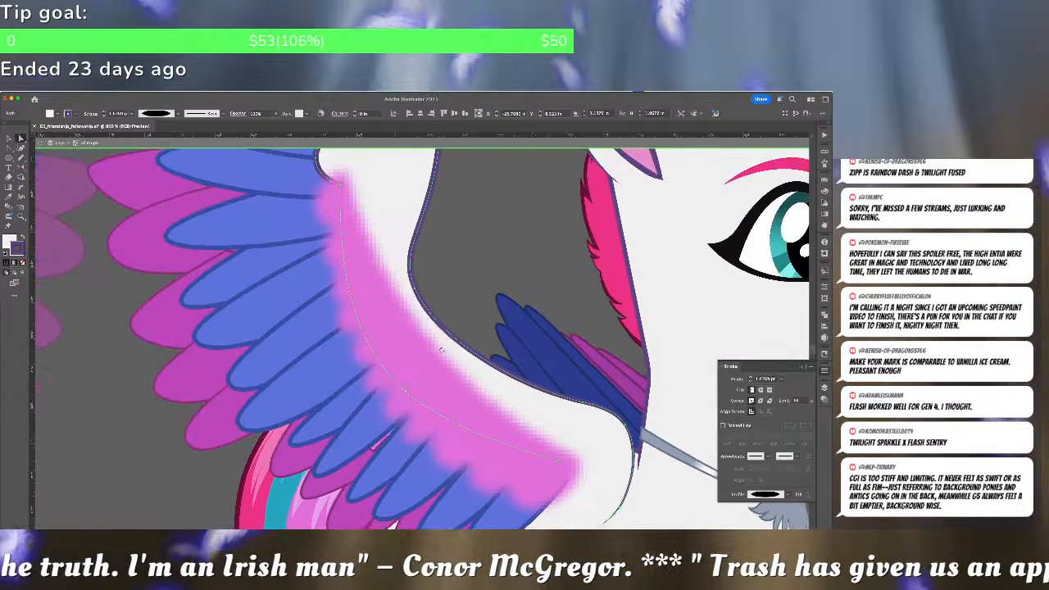
left_click(765, 379)
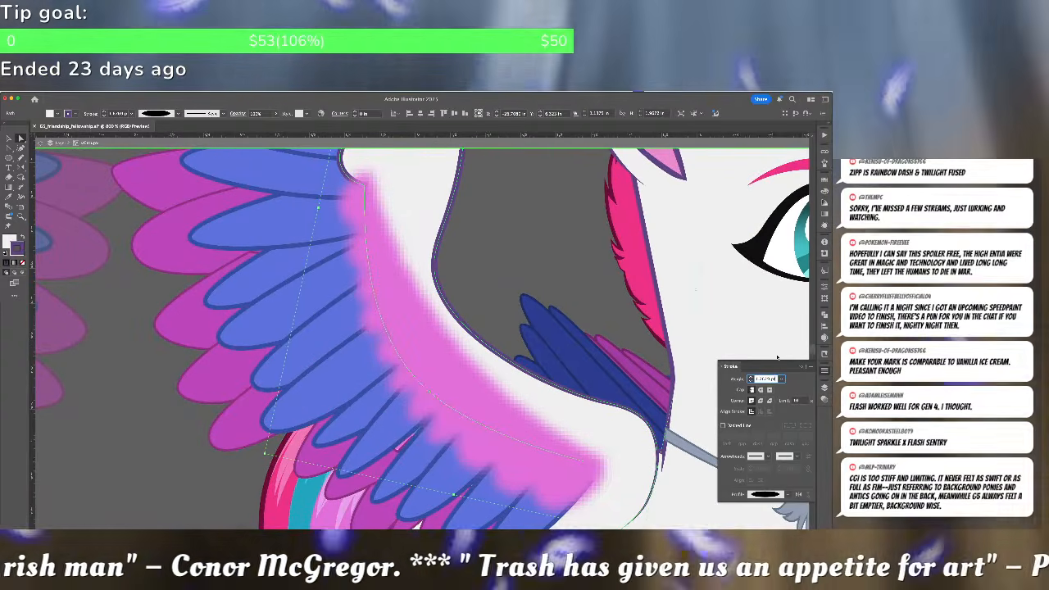
Select the three-quarter pony's blue wing feathers by matching stroke and set their stroke weight to match the body outline
left_click(288, 423)
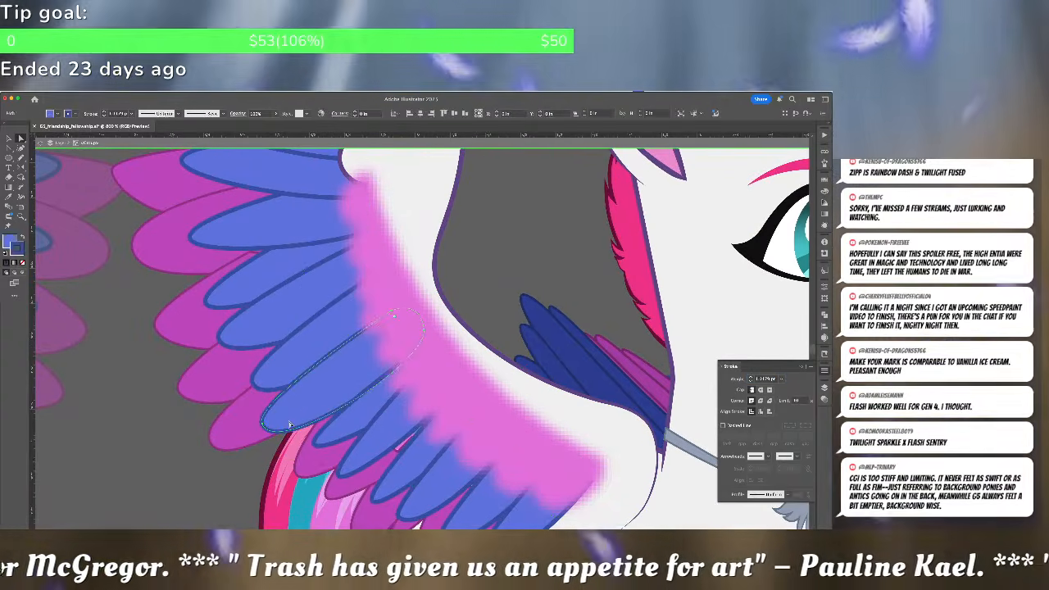
left_click(110, 92)
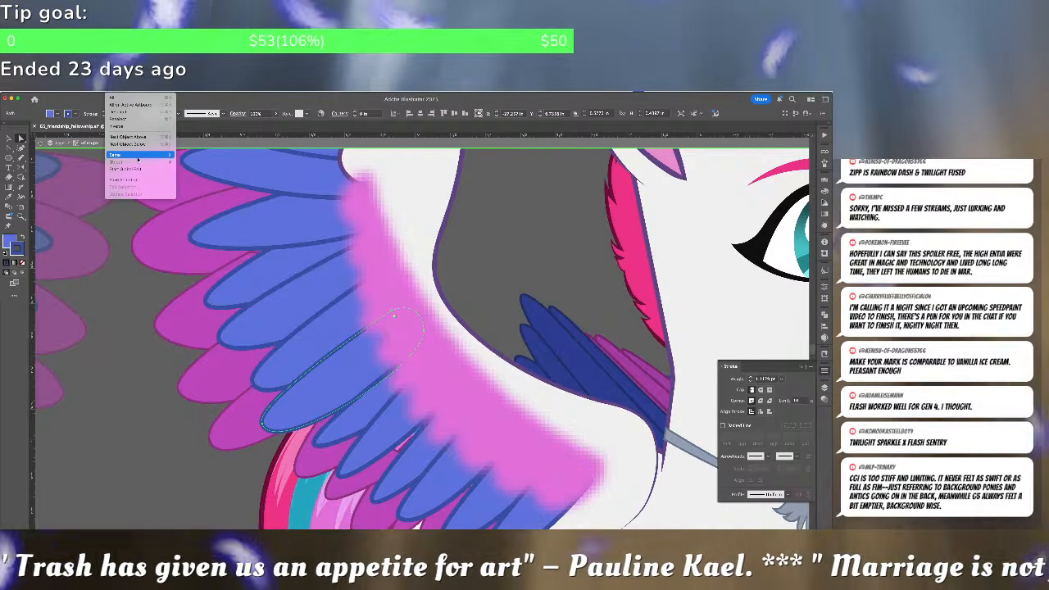
mouse_move(123, 154)
left_click(196, 204)
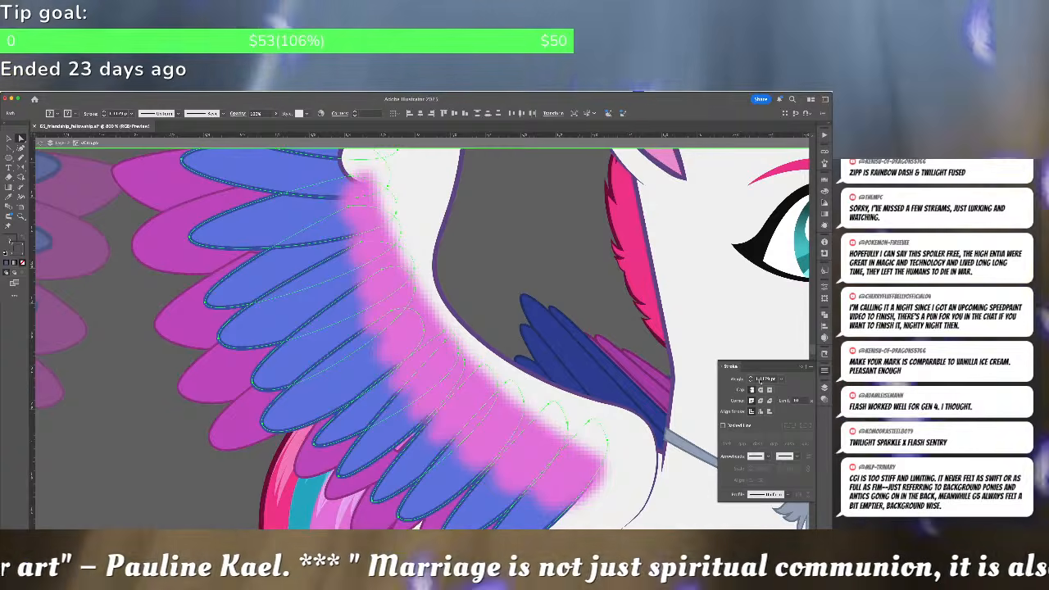
left_click(765, 378)
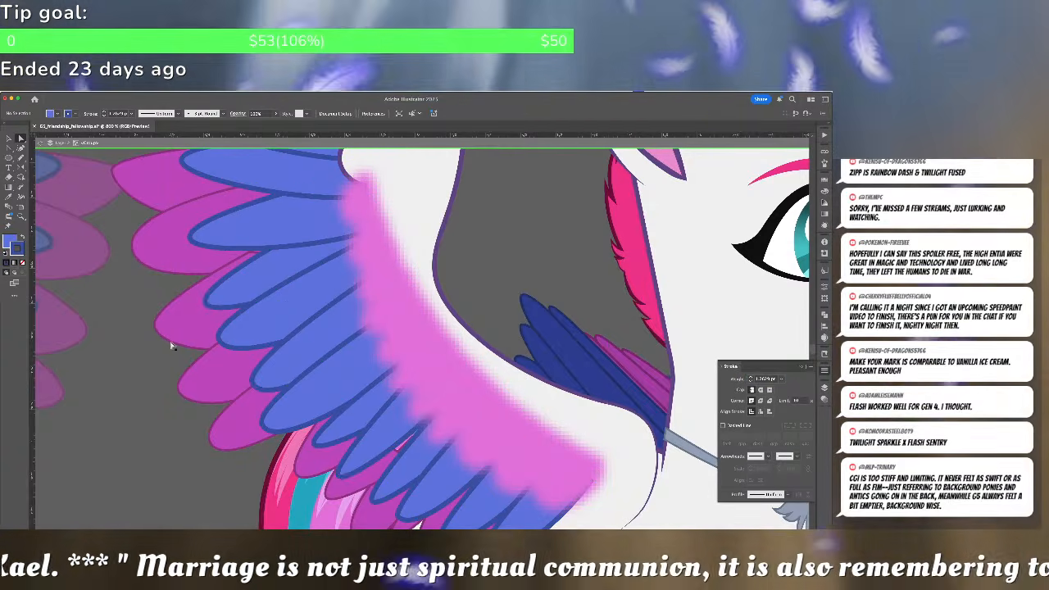
Select the magenta wing feathers by matching stroke weight and give them the body outline's stroke weight
left_click(183, 333)
left_click(129, 90)
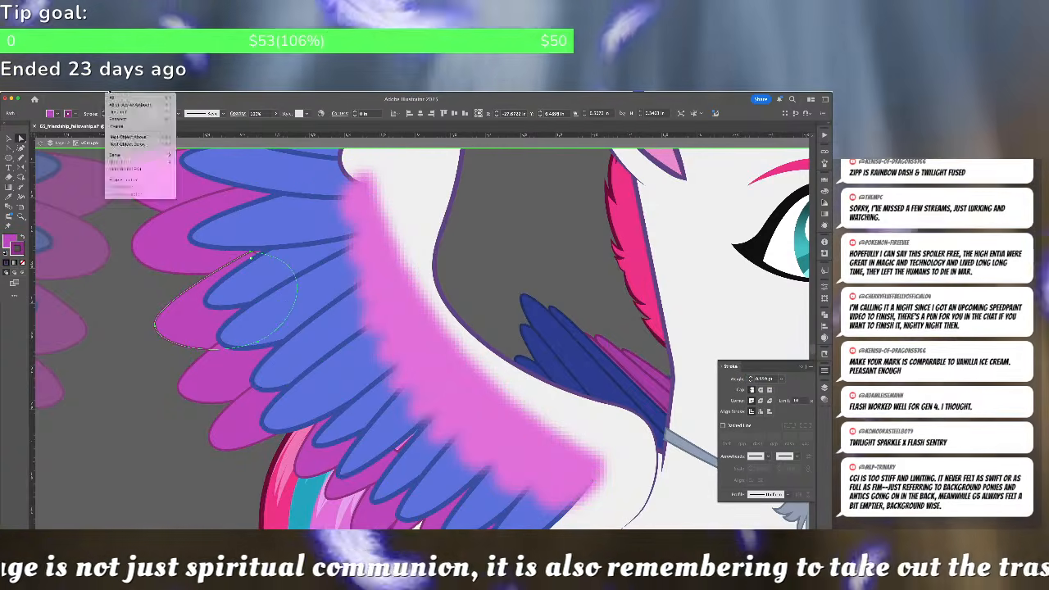
mouse_move(143, 154)
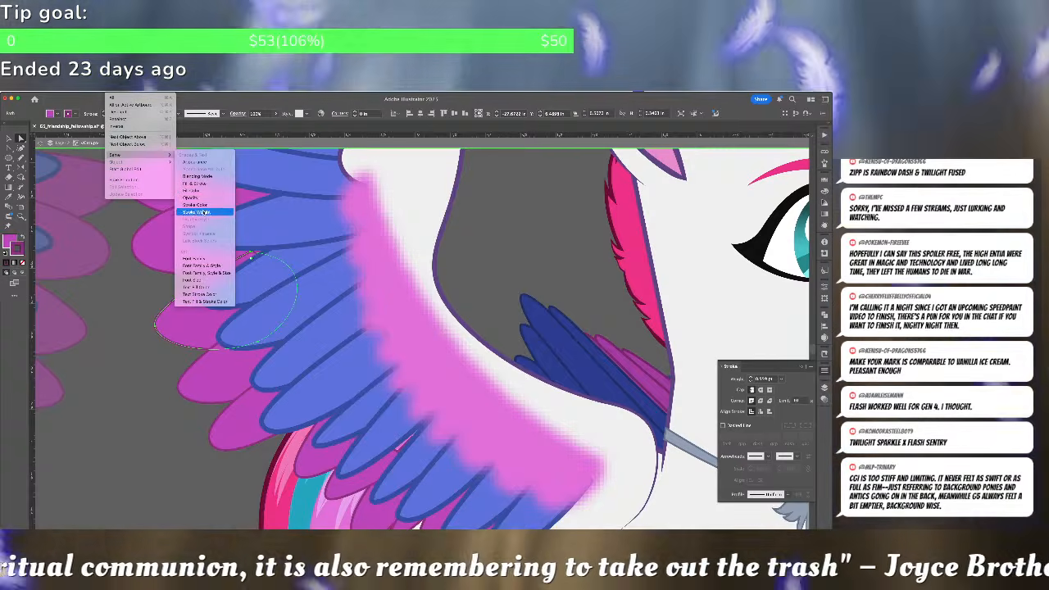
left_click(198, 211)
left_click(764, 378)
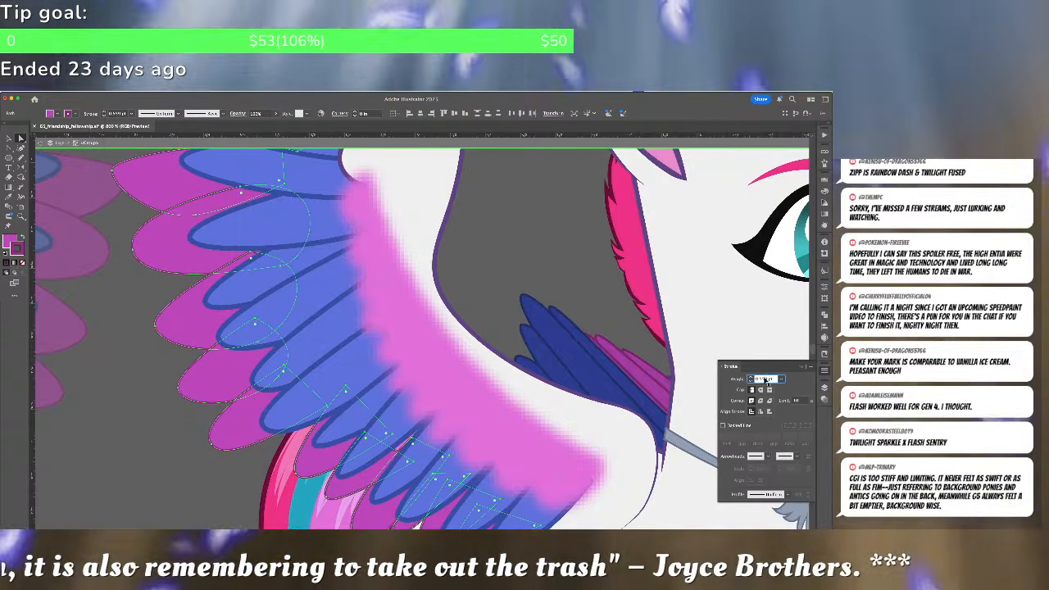
key("Return")
key("super+shift+a")
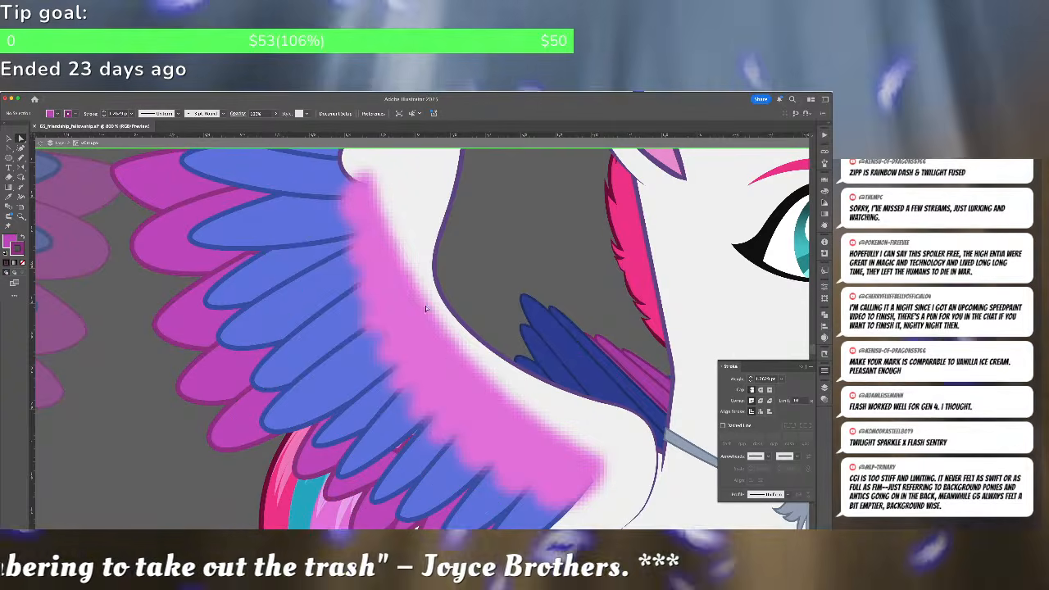
Extend the inner anchor points of two magenta feathers farther beneath the blue feathers toward the wing's arm
left_click(250, 255)
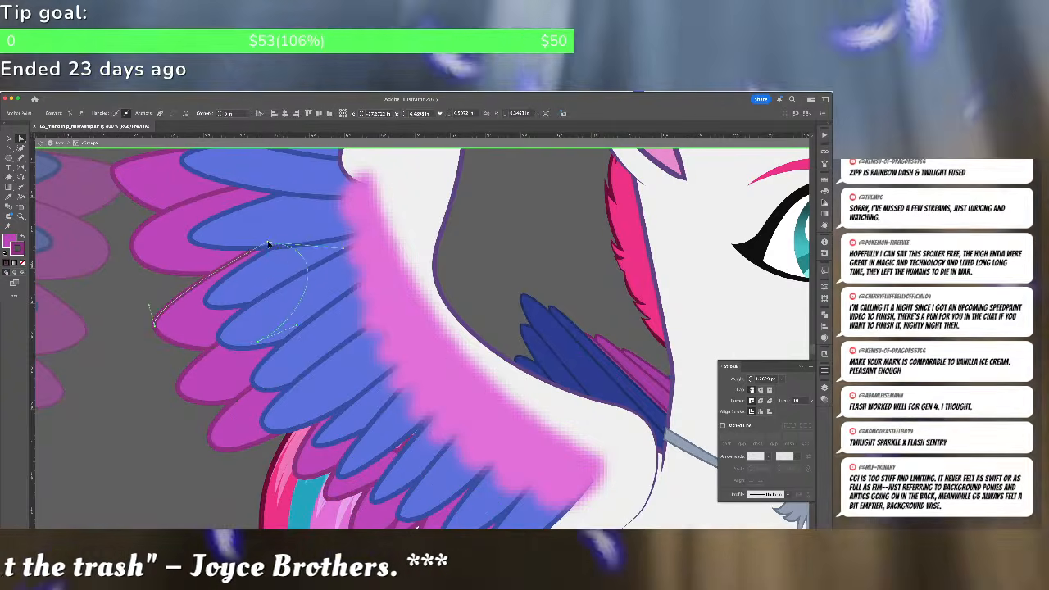
left_click_drag(272, 242, 369, 230)
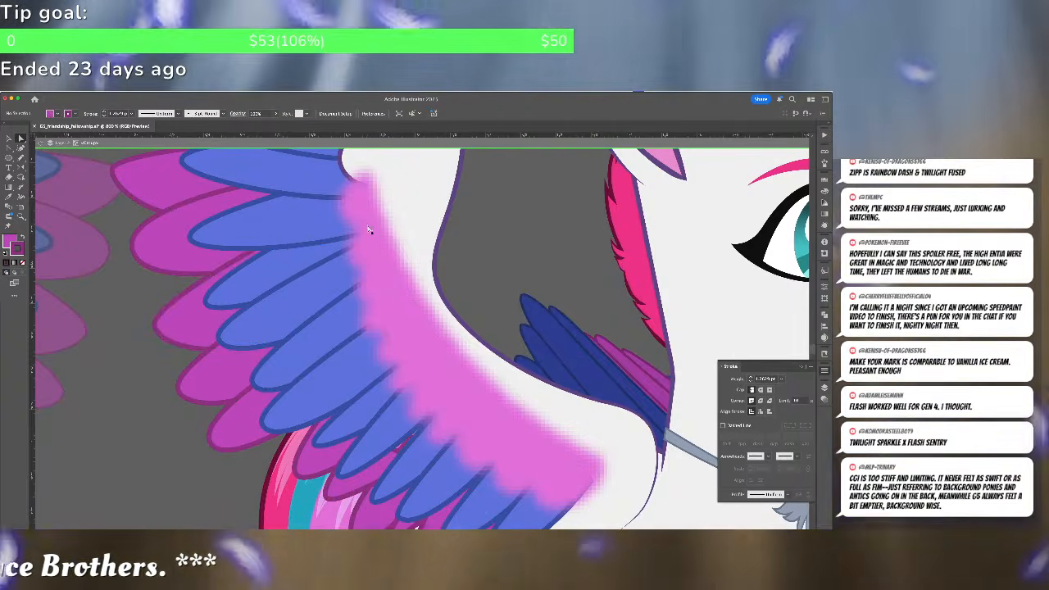
left_click(383, 466)
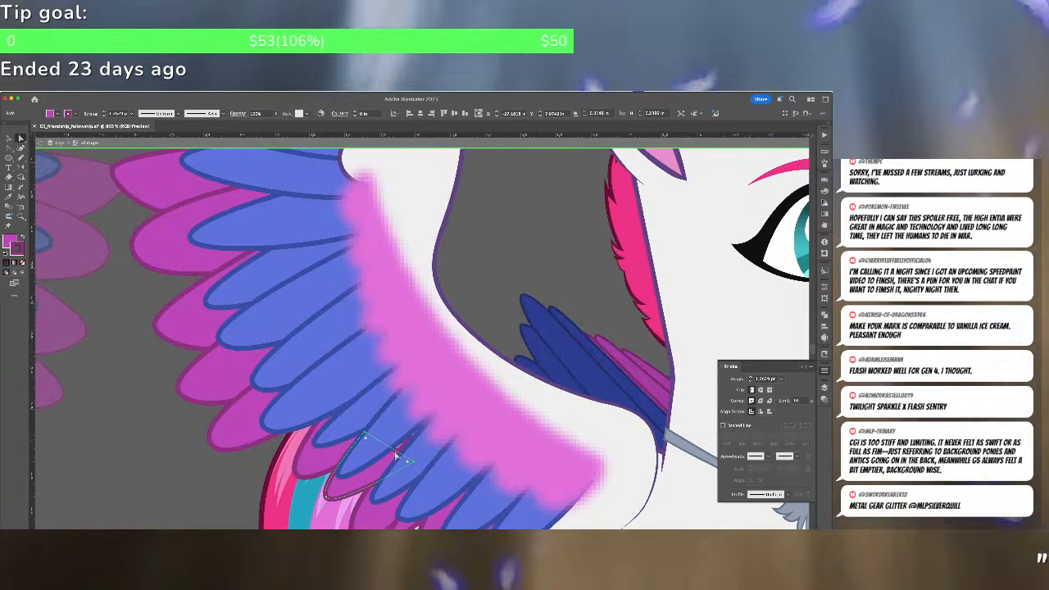
left_click_drag(365, 435, 396, 389)
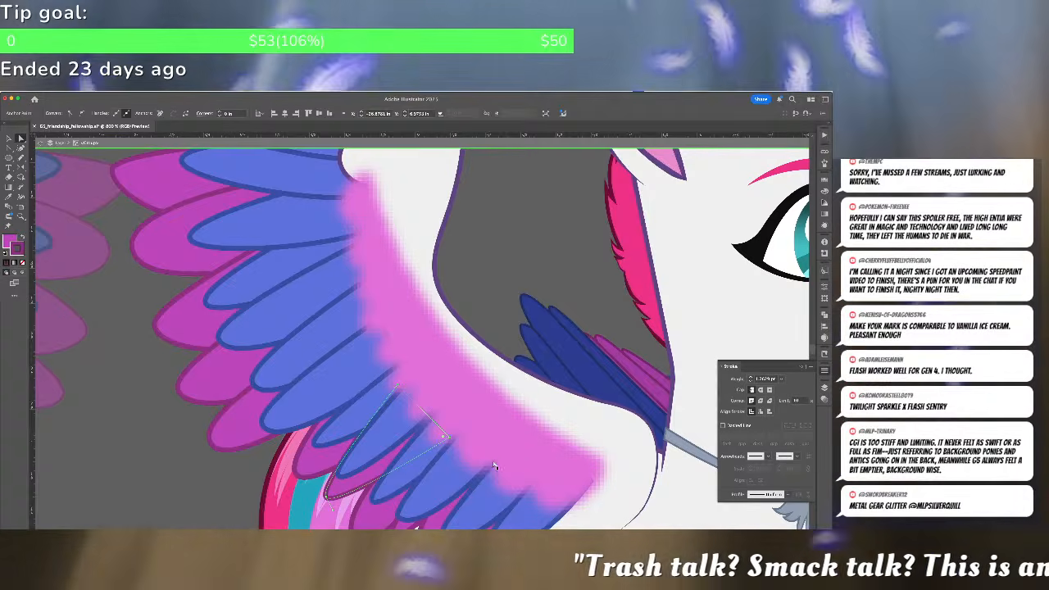
key("v")
key("ctrl+minus")
key("ctrl+minus")
key("ctrl+minus")
key("ctrl+minus")
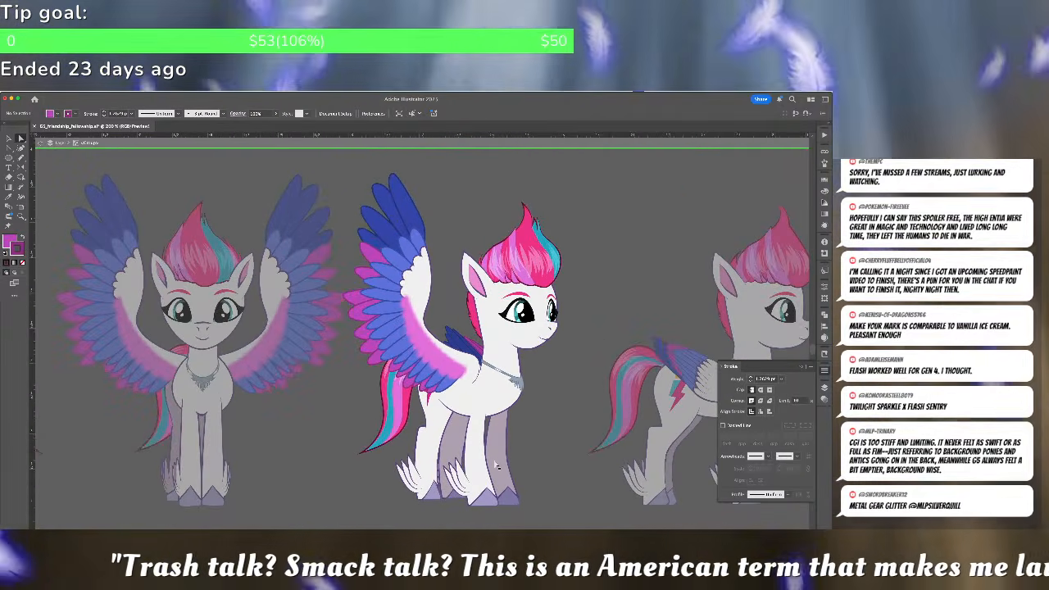
Adjust the pink shading band on the three-quarter pony's wing and leave group isolation
left_click(427, 354)
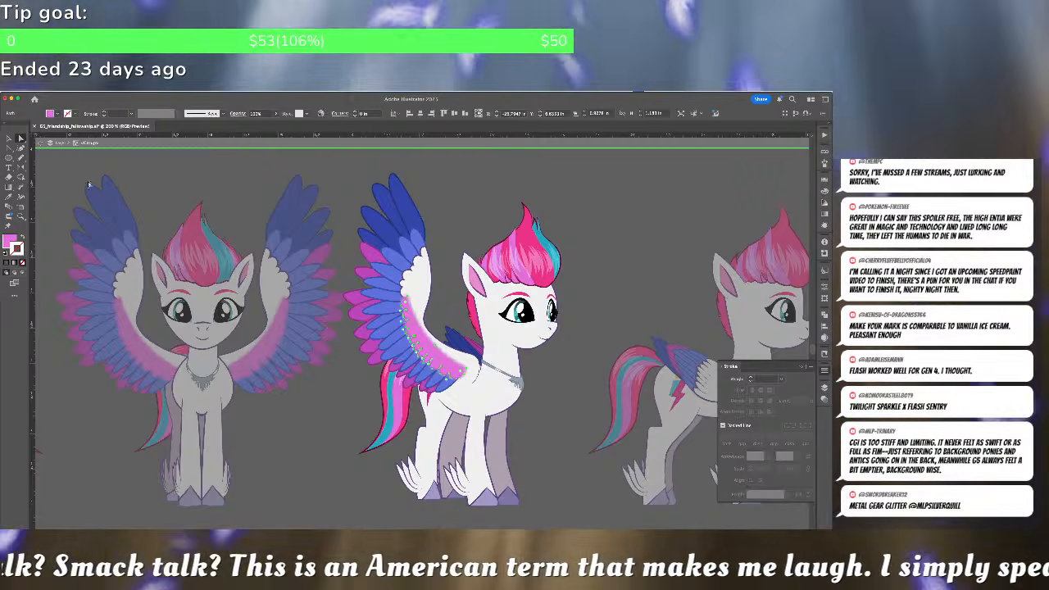
left_click(20, 148)
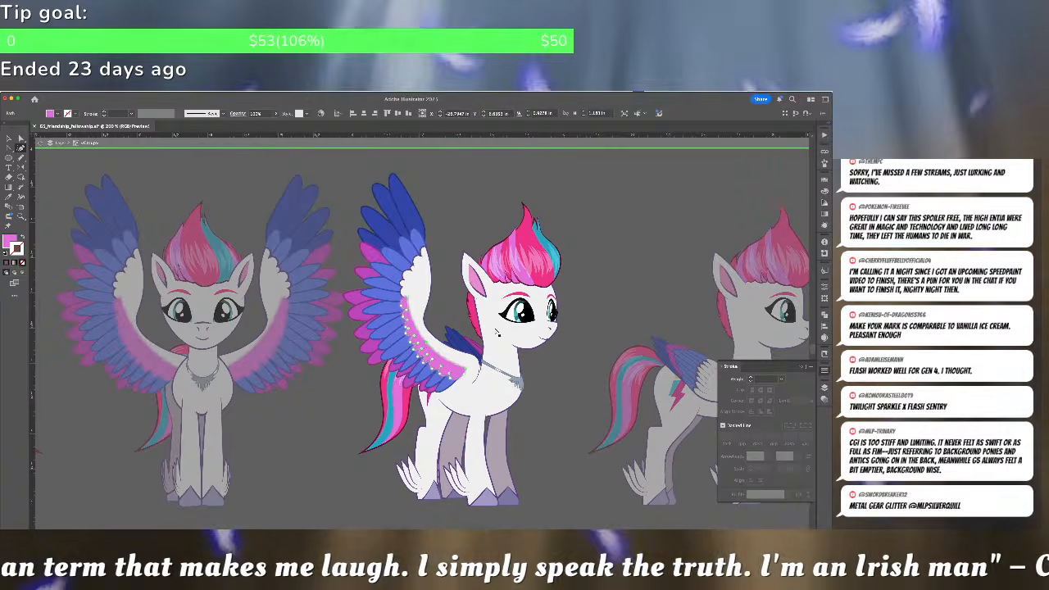
key("super+shift+a")
key("Escape")
left_click_drag(340, 350, 443, 359)
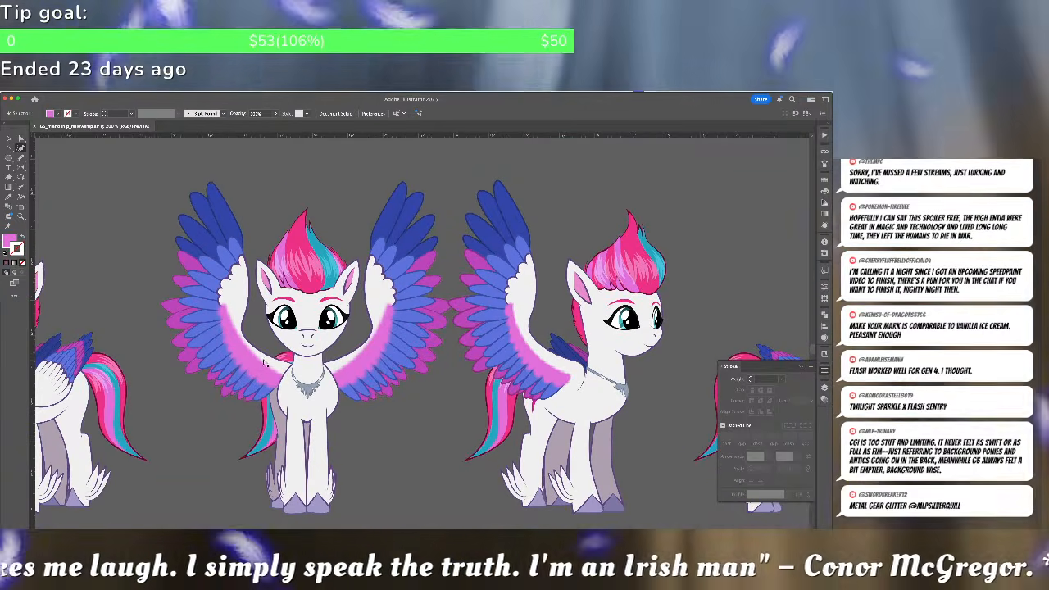
Adjust the matching pink shading bands on both wings of the front-facing pony and deselect them
key("v")
left_click(264, 363)
left_click(19, 147)
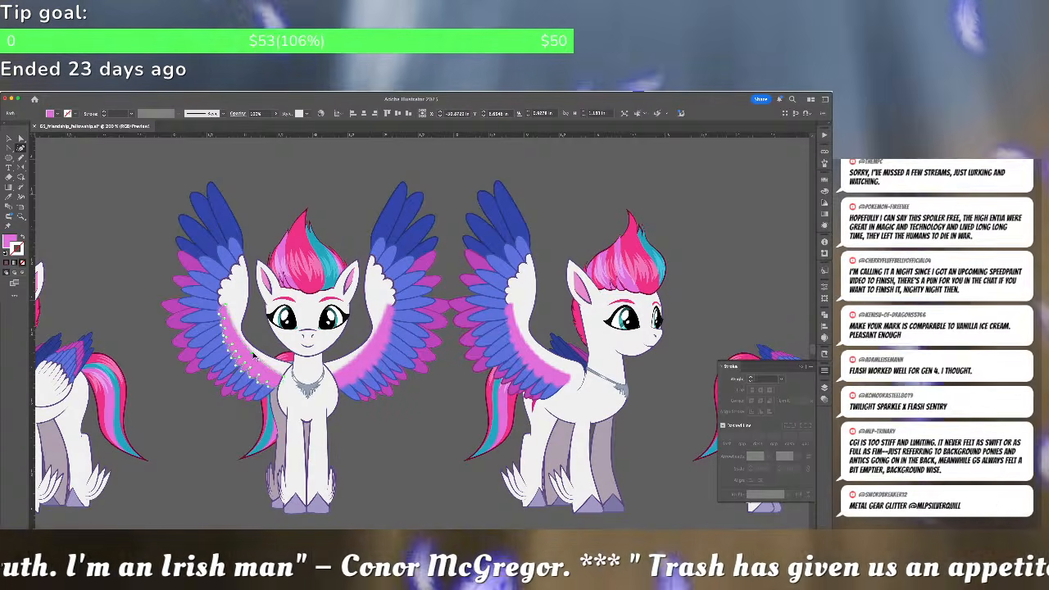
key("v")
left_click(373, 354)
key("a")
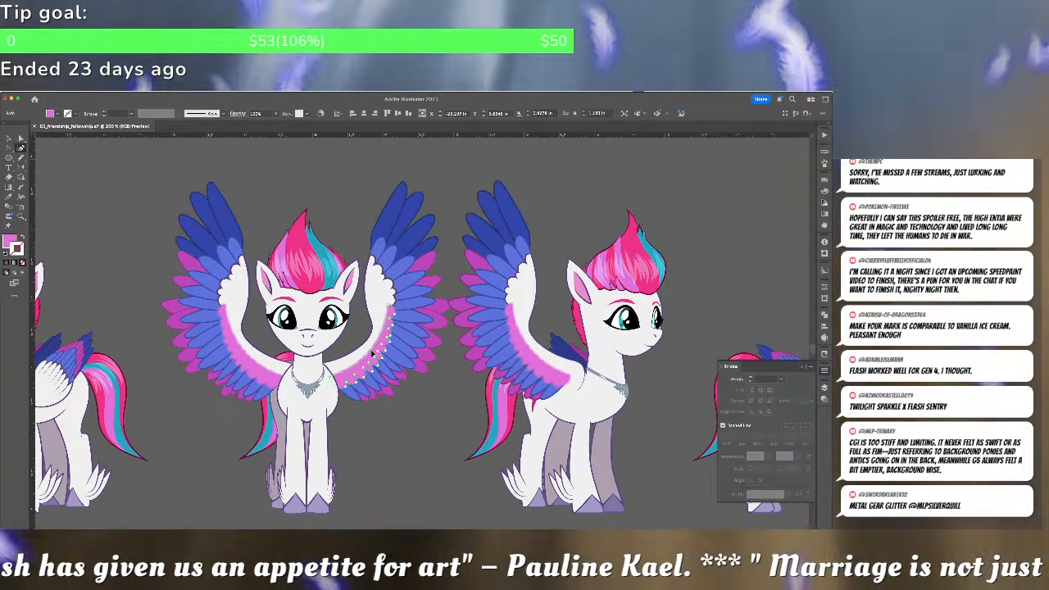
left_click(417, 435)
key("a")
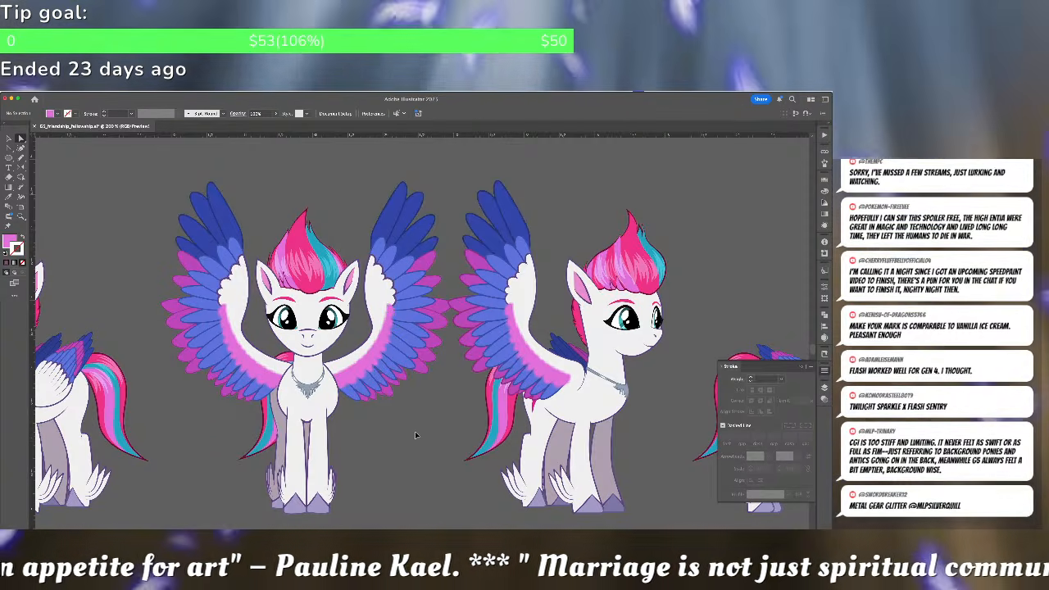
Isolate the right-facing three-quarter pony and duplicate its spread wing, narrowing and rotating the copy into a far wing over the neck
key("super+minus")
key("super+minus")
key("super+minus")
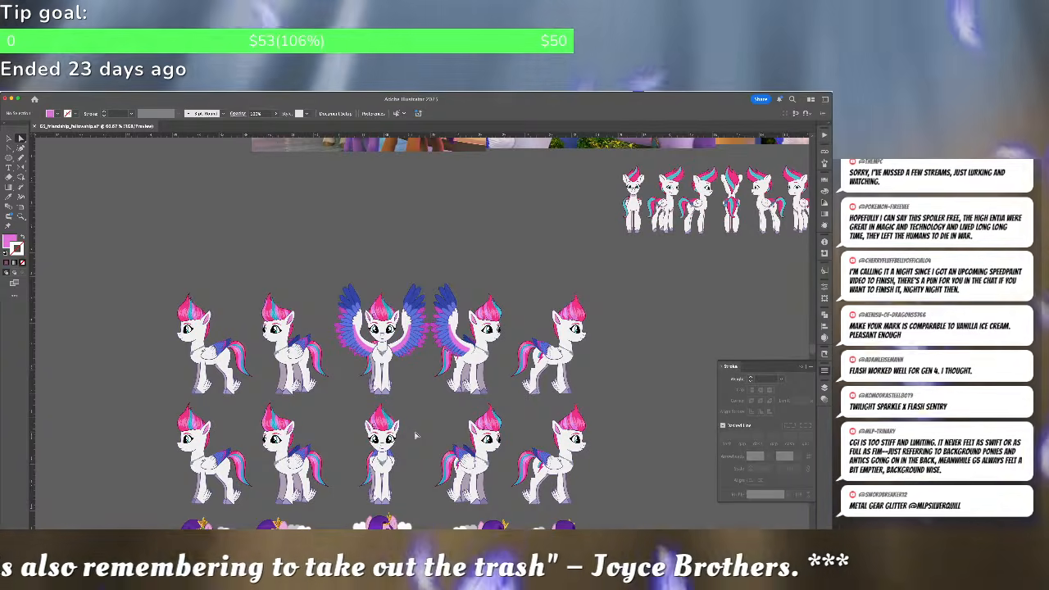
key("super+equal")
key("super+equal")
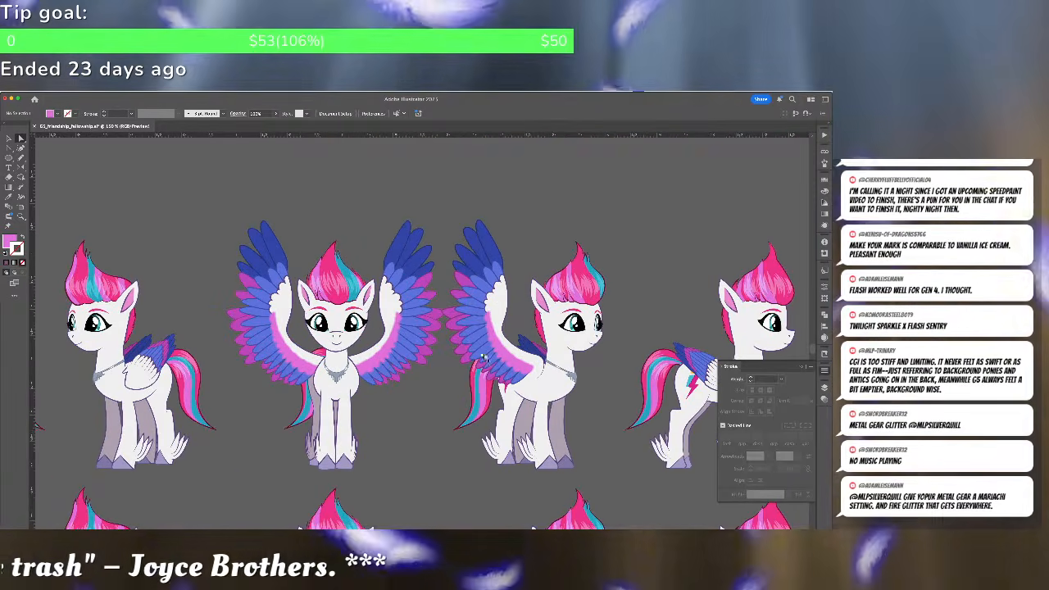
left_click(485, 358)
double_click(510, 354)
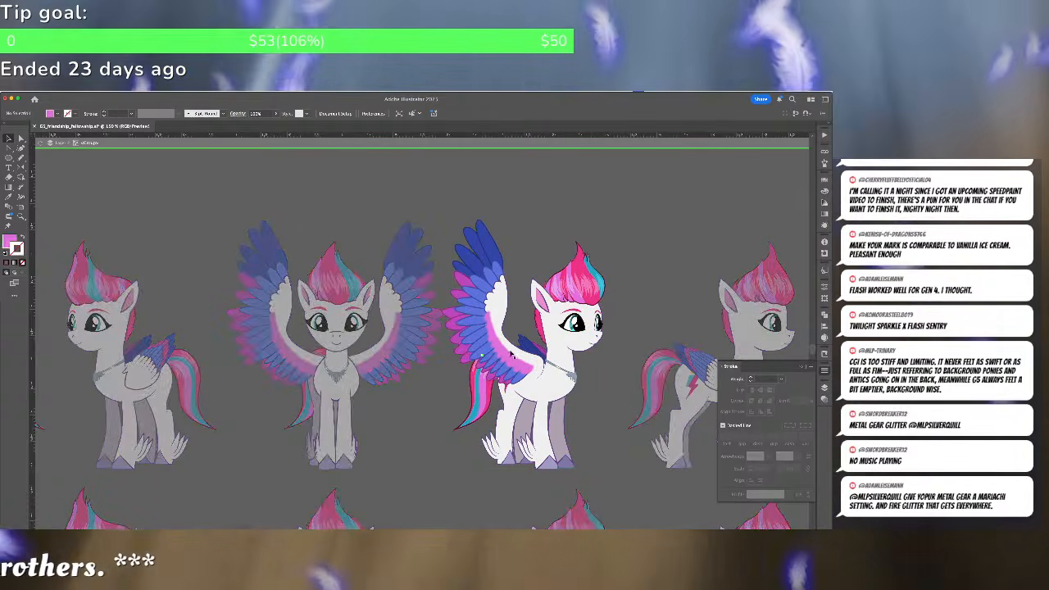
left_click(514, 357)
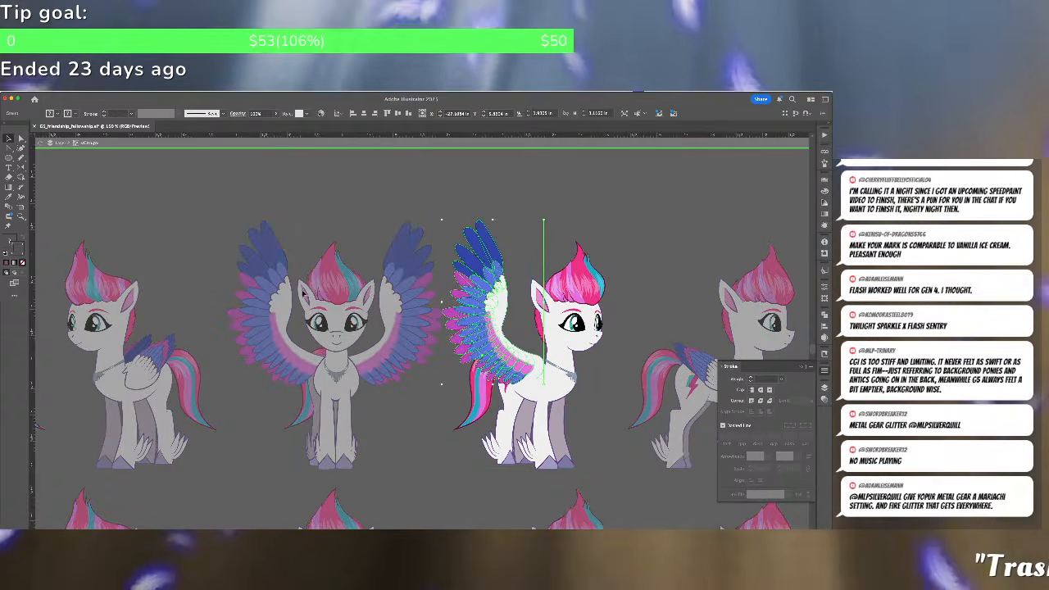
left_click(419, 281)
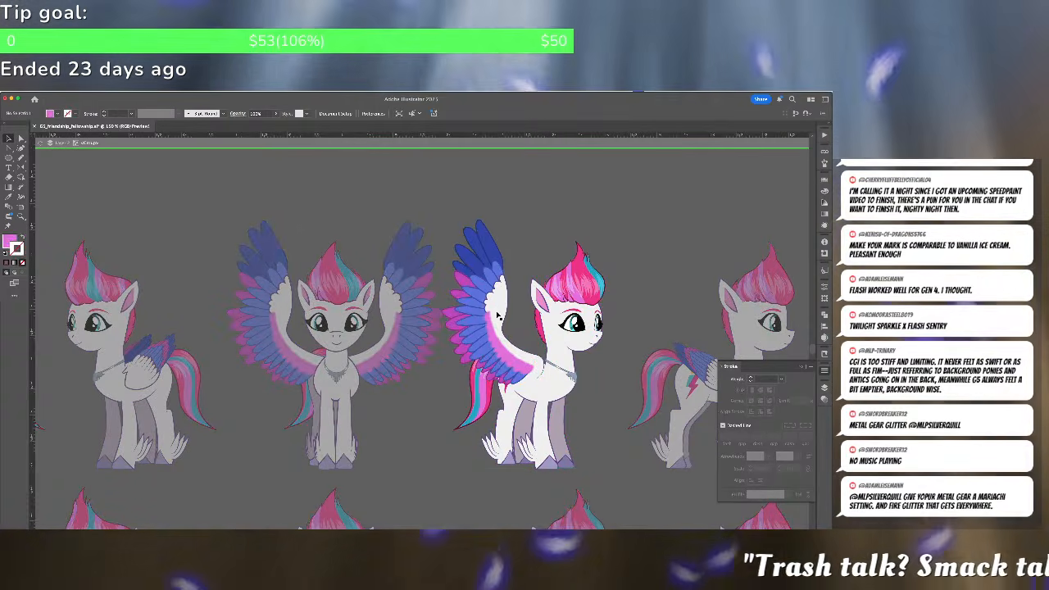
left_click(497, 316)
left_click_drag(497, 318, 651, 315)
left_click(652, 315)
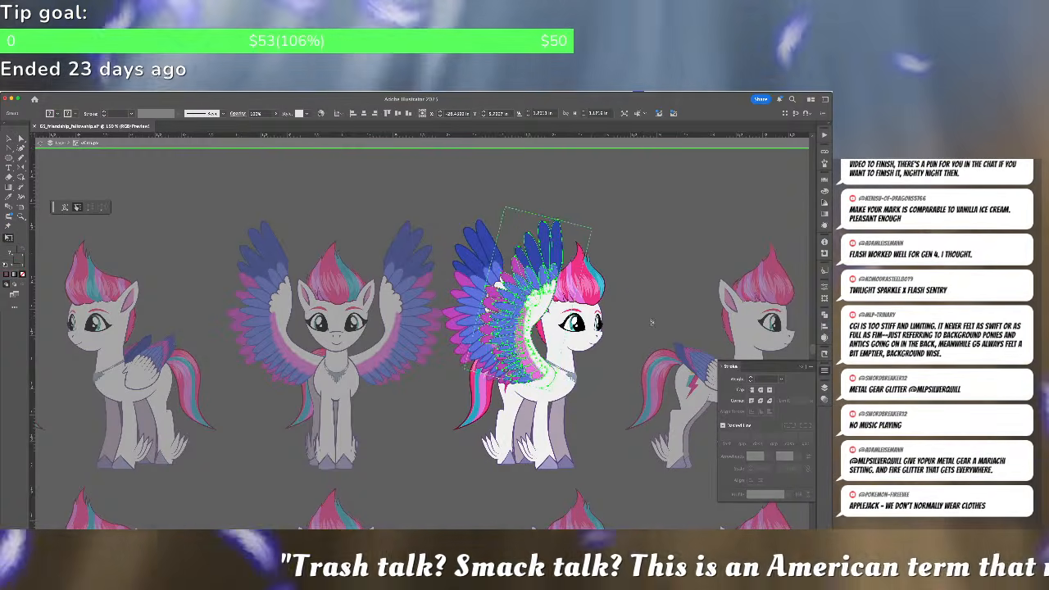
left_click(537, 311)
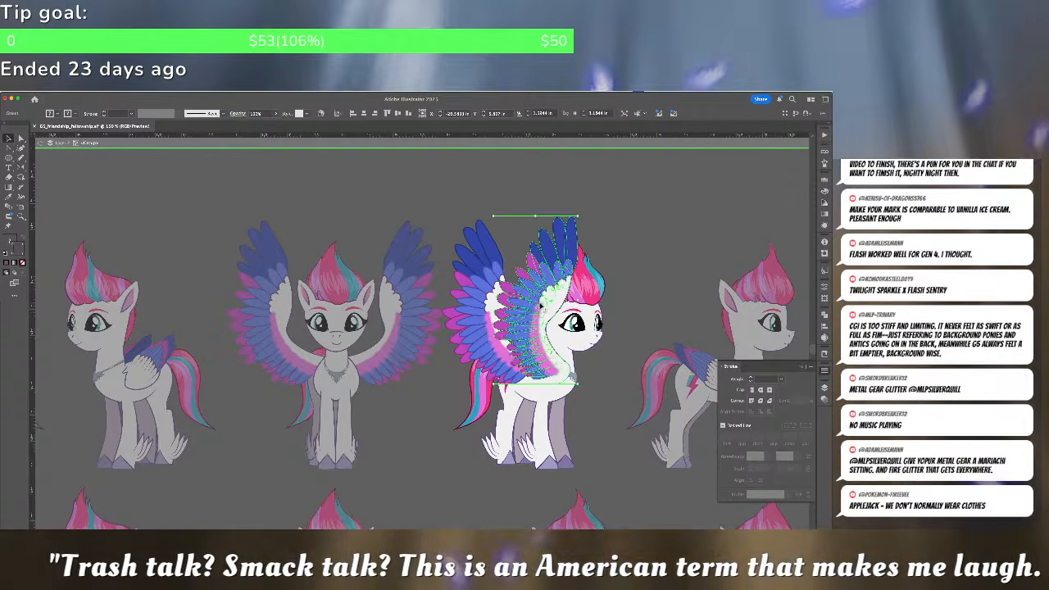
Send the duplicated wing behind the three-quarter pony's body, adjust its position there, and deselect it
key("ctrl+shift+bracketleft")
key("ctrl+shift+a")
left_click(529, 321)
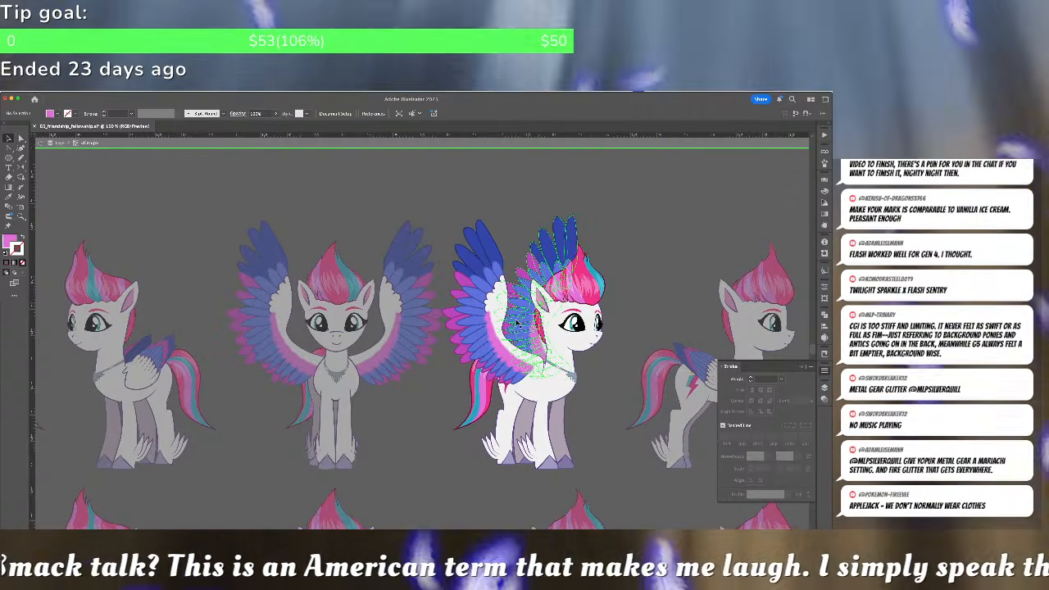
left_click_drag(493, 300, 508, 301)
key("super+shift+a")
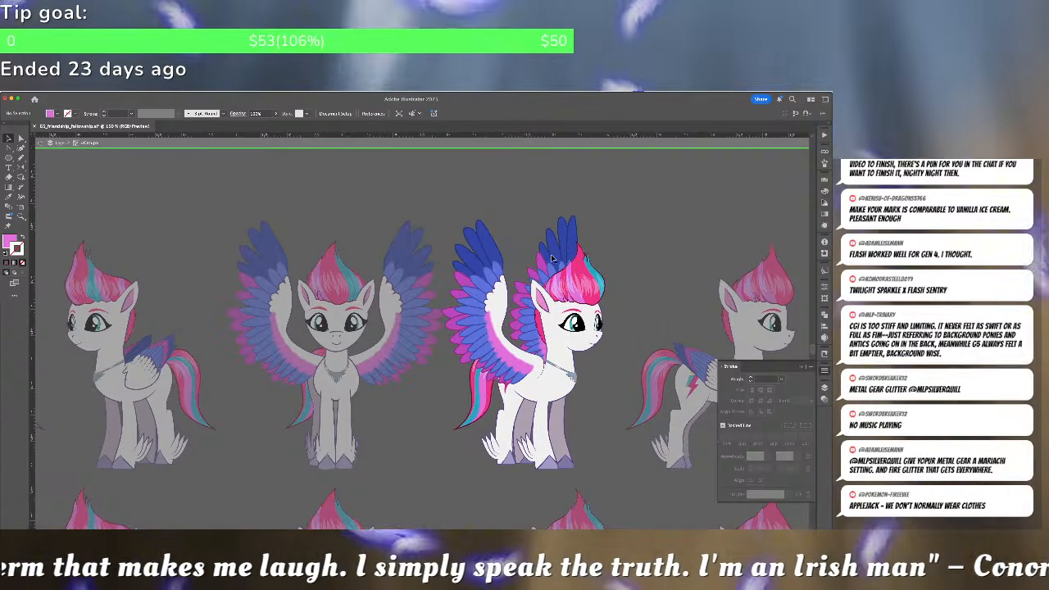
Darken the three-quarter pony's far wing by lowering the brightness with Recolor Artwork, and leave group isolation
left_click(552, 233)
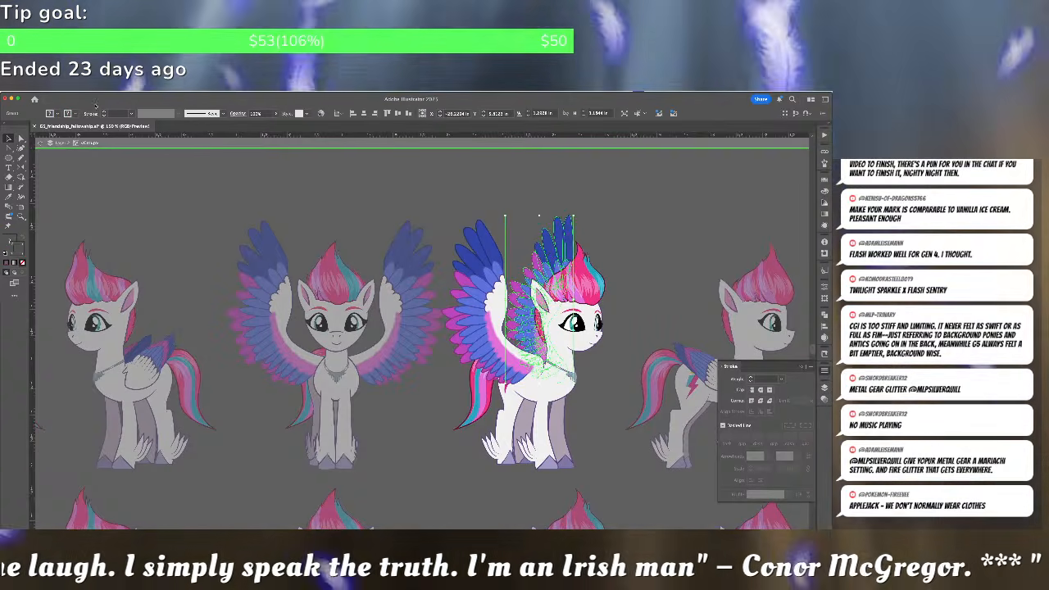
left_click(63, 89)
mouse_move(86, 215)
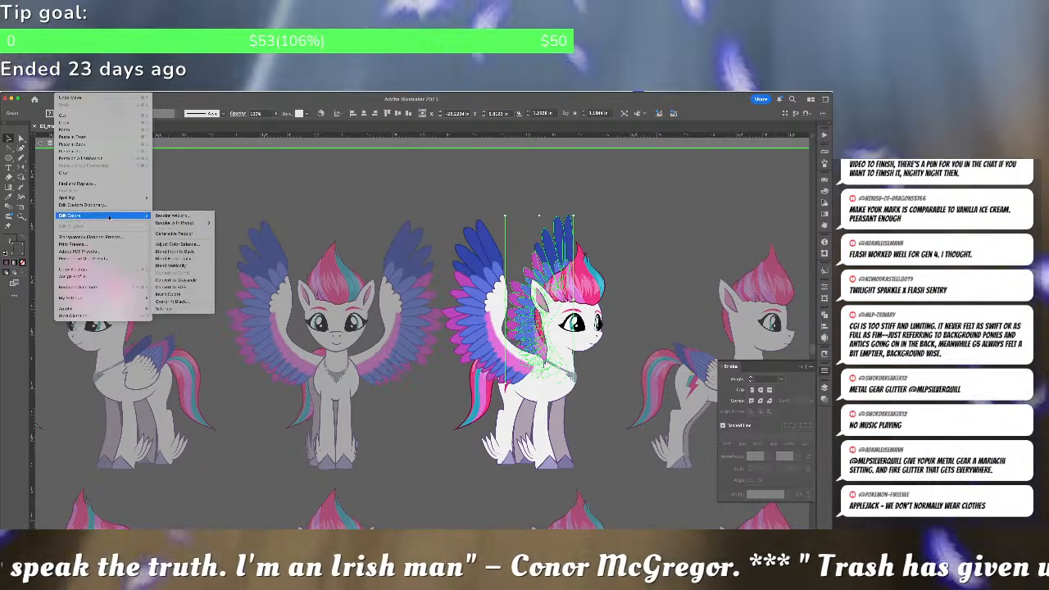
left_click(162, 216)
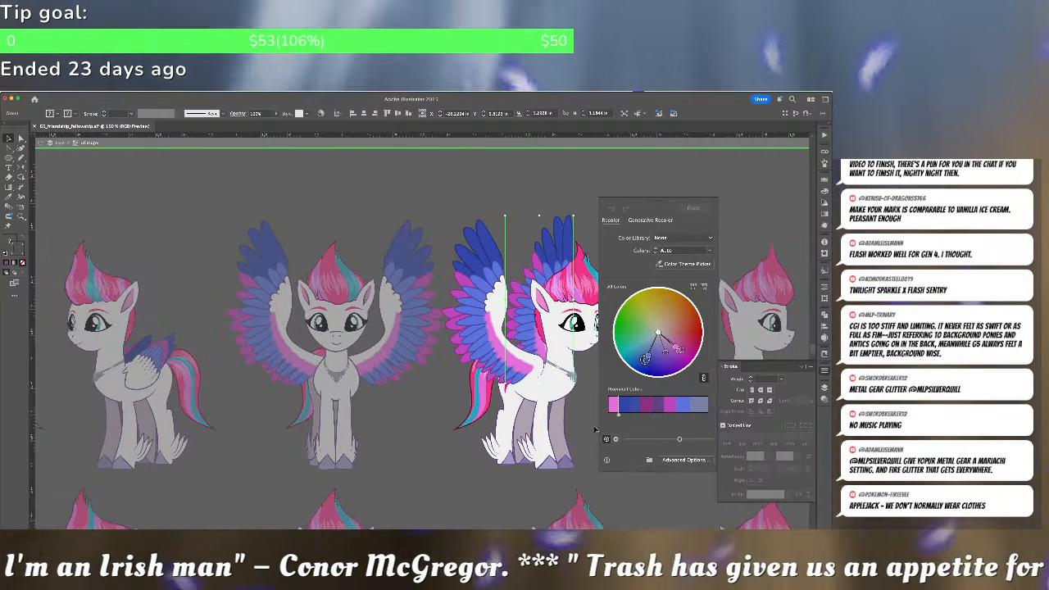
left_click_drag(680, 440, 665, 440)
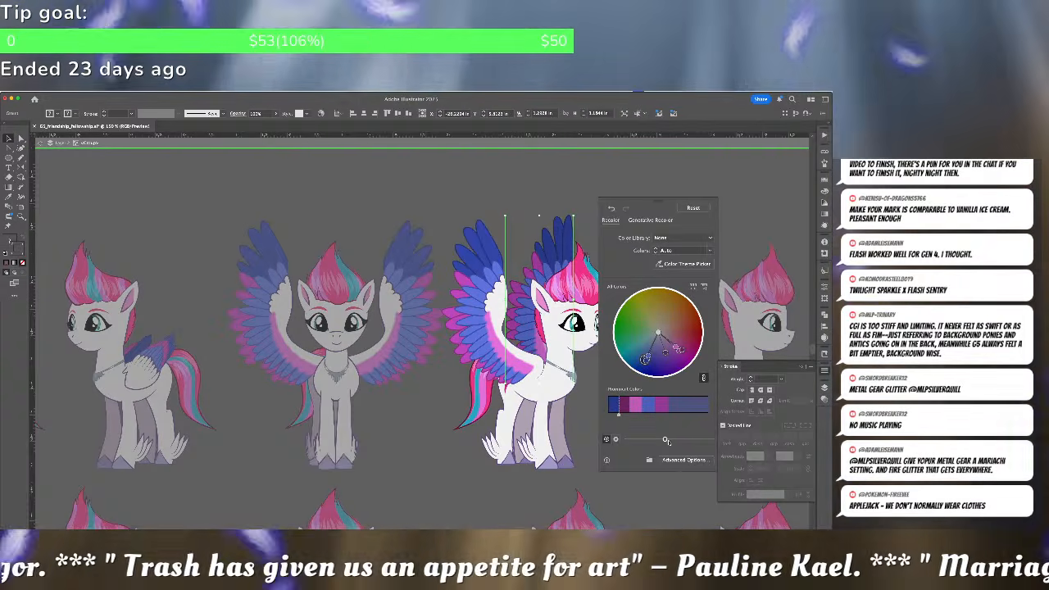
left_click(683, 459)
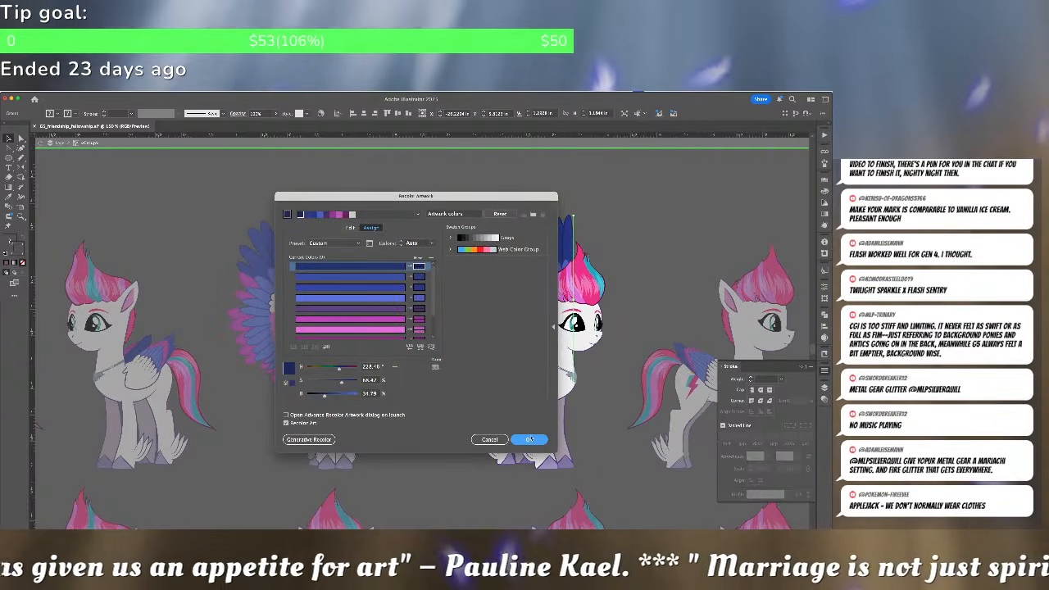
left_click(529, 439)
left_click(617, 379)
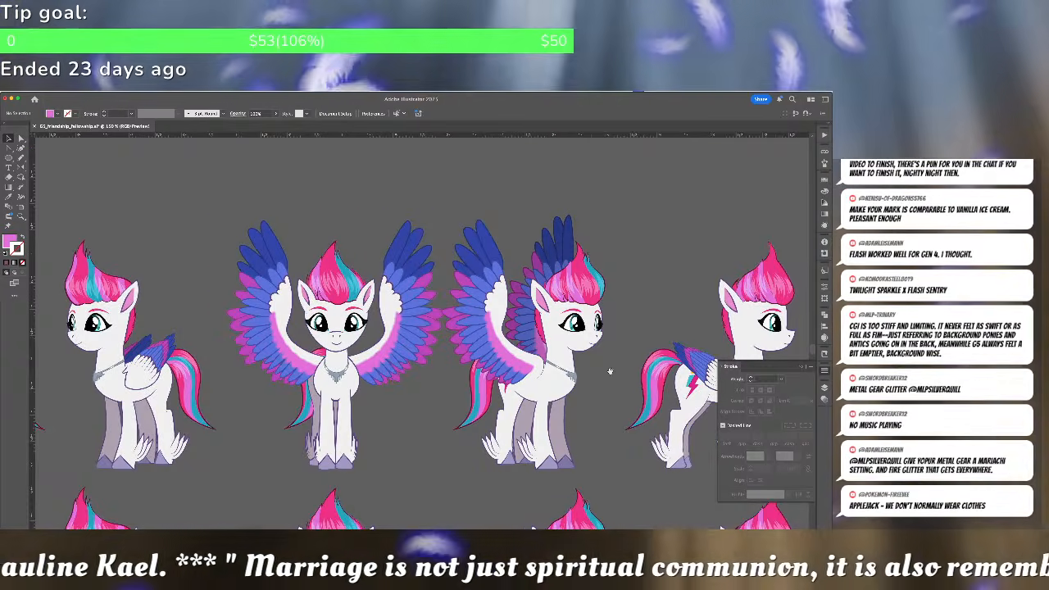
Isolate the far wing's white arm shape and redraw its feather-side edge with a first rounded tuft near the upper part
key("a")
scroll(544, 356, "up", 2)
left_click(541, 346)
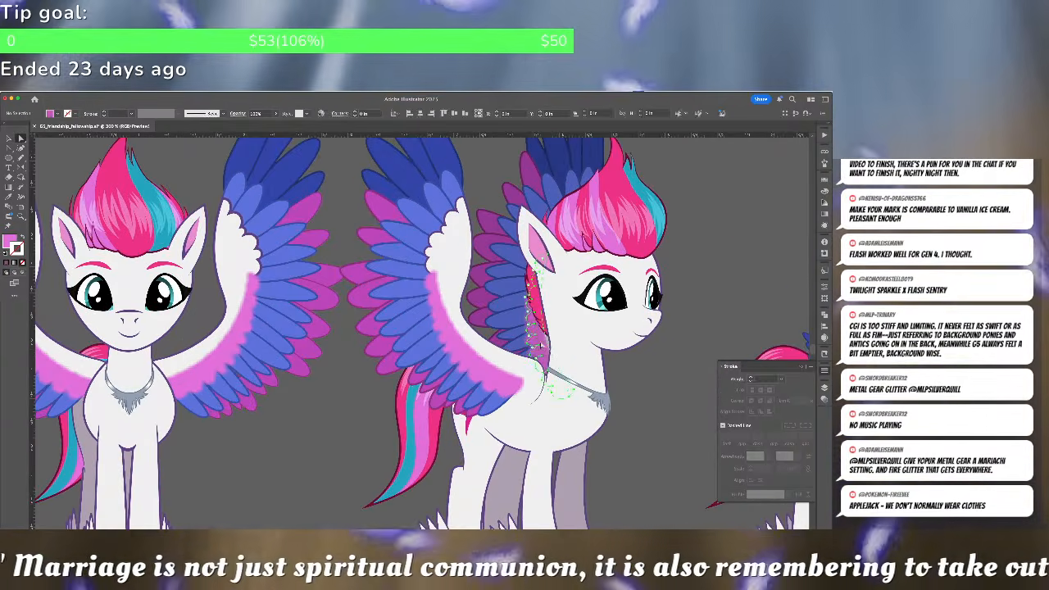
left_click(668, 345)
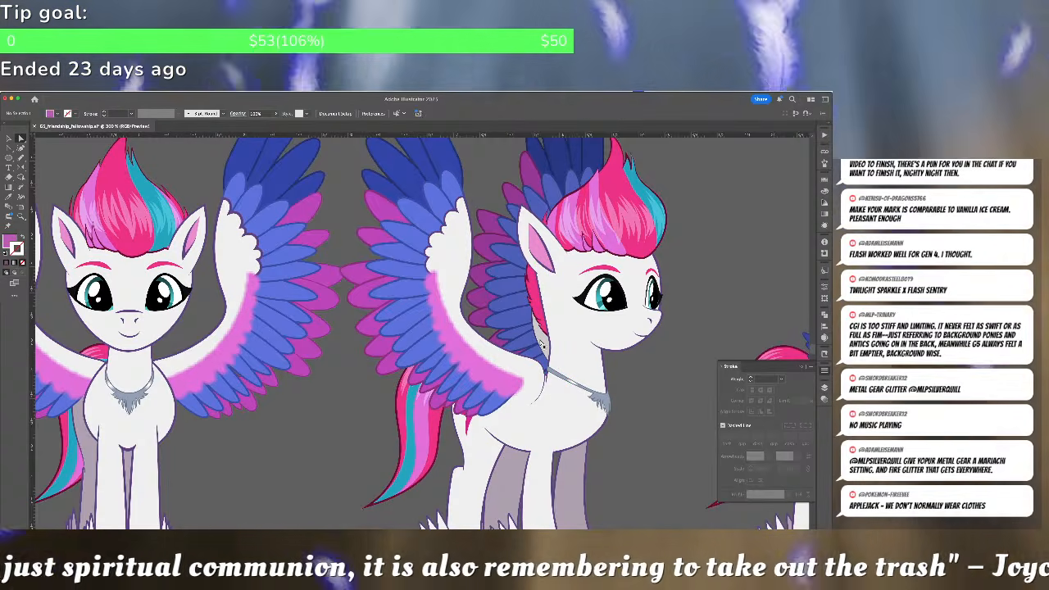
key("v")
double_click(539, 344)
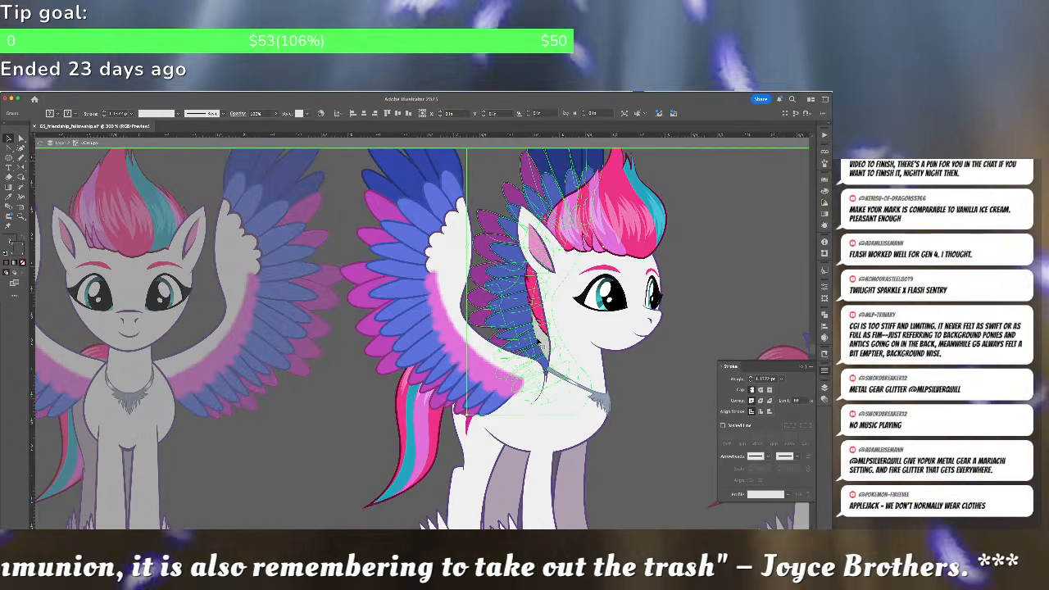
double_click(538, 338)
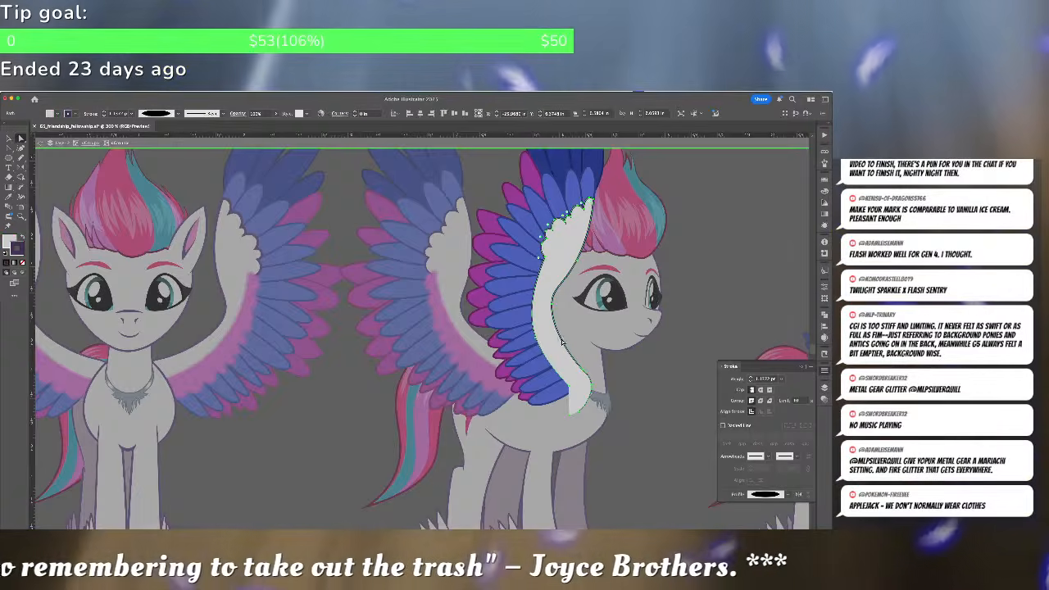
scroll(557, 330, "up", 1)
scroll(558, 330, "up", 1)
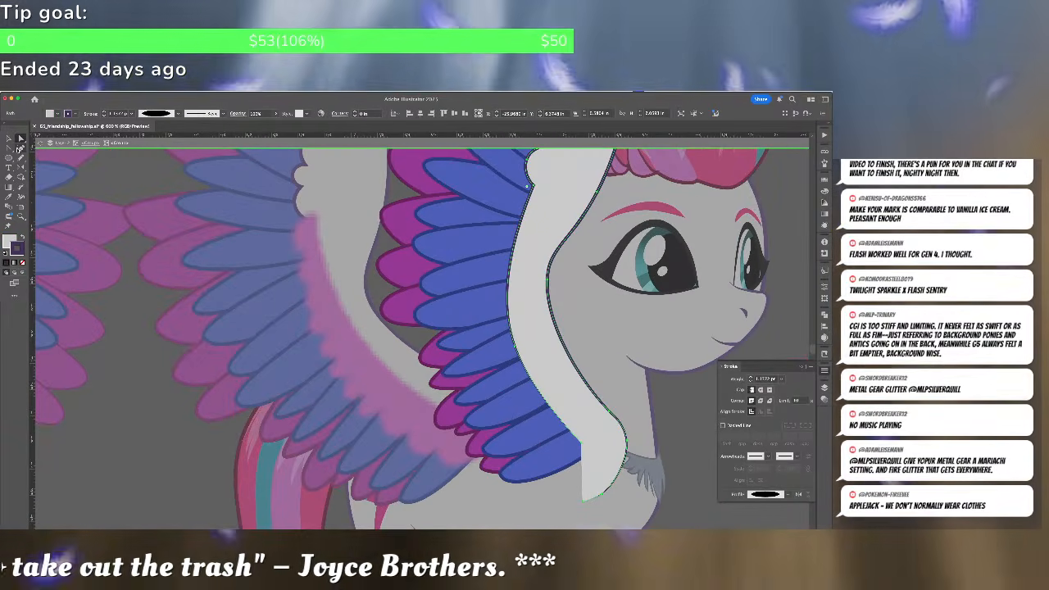
key("a")
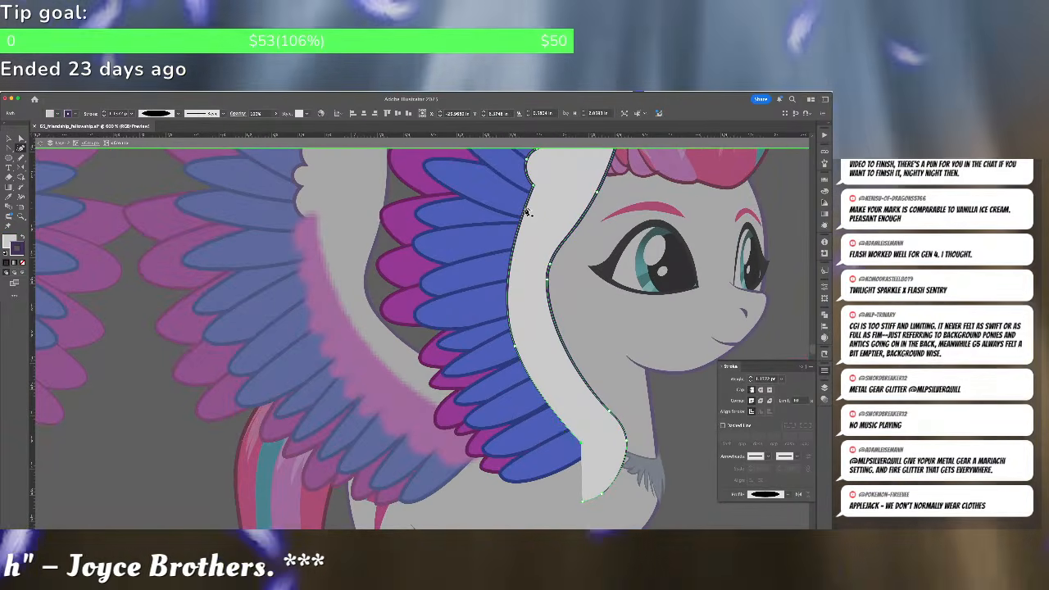
left_click(525, 209)
left_click(516, 242)
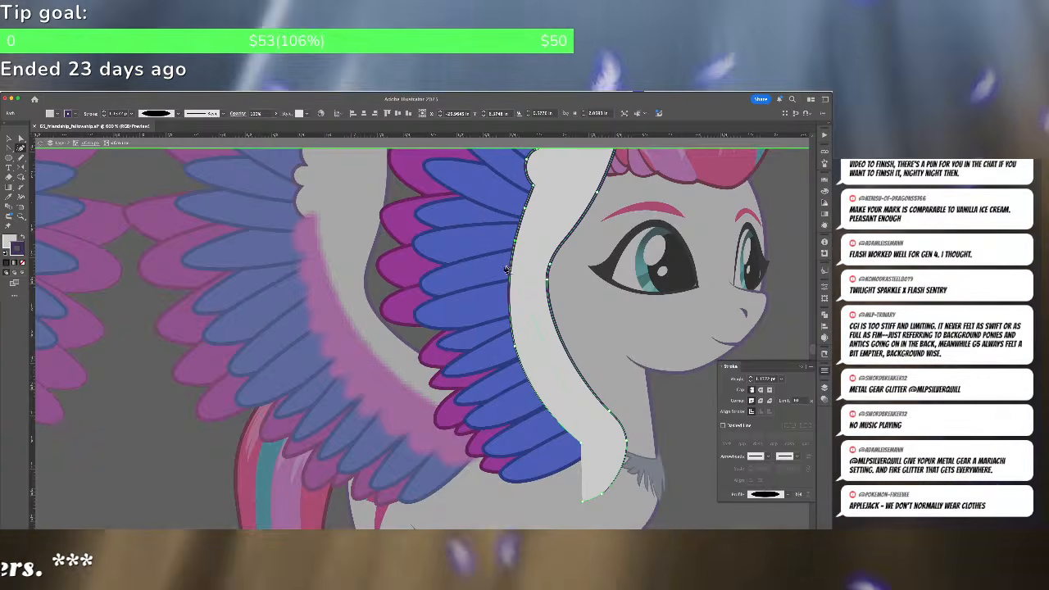
left_click(508, 275)
left_click(516, 250)
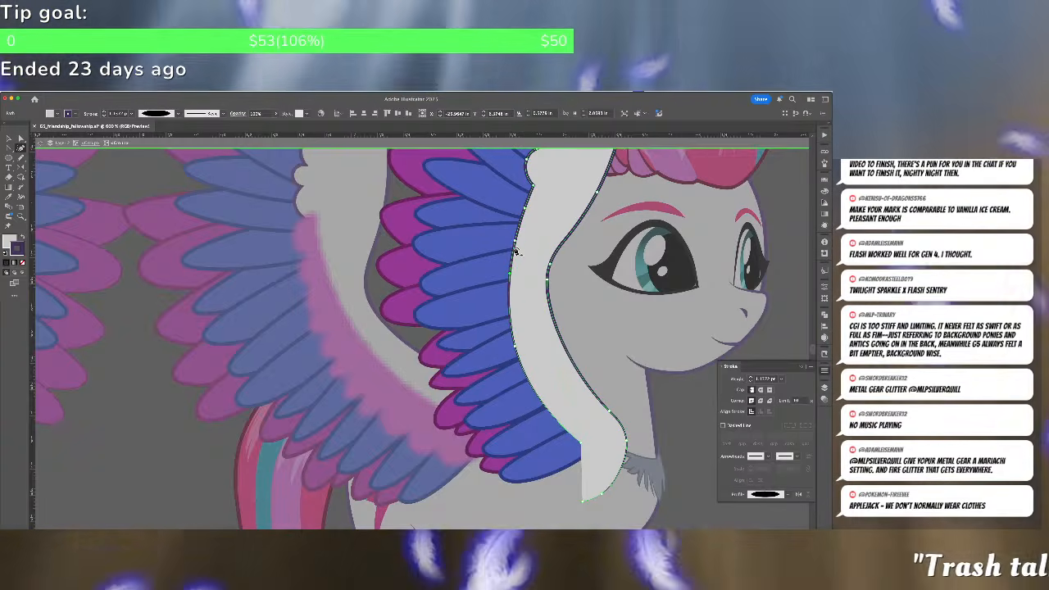
left_click(516, 250)
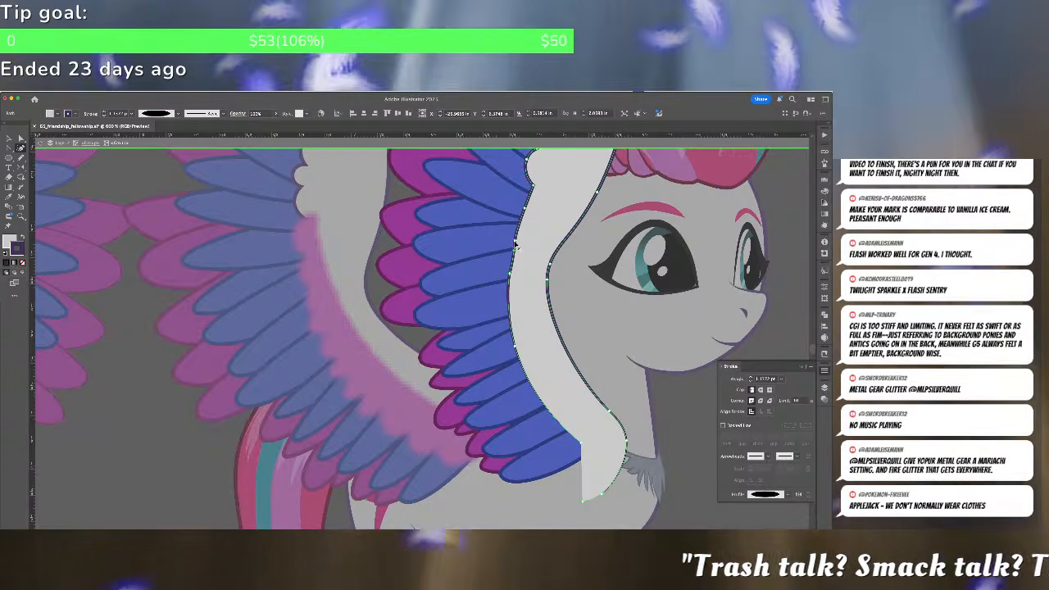
left_click(519, 230)
left_click(508, 242)
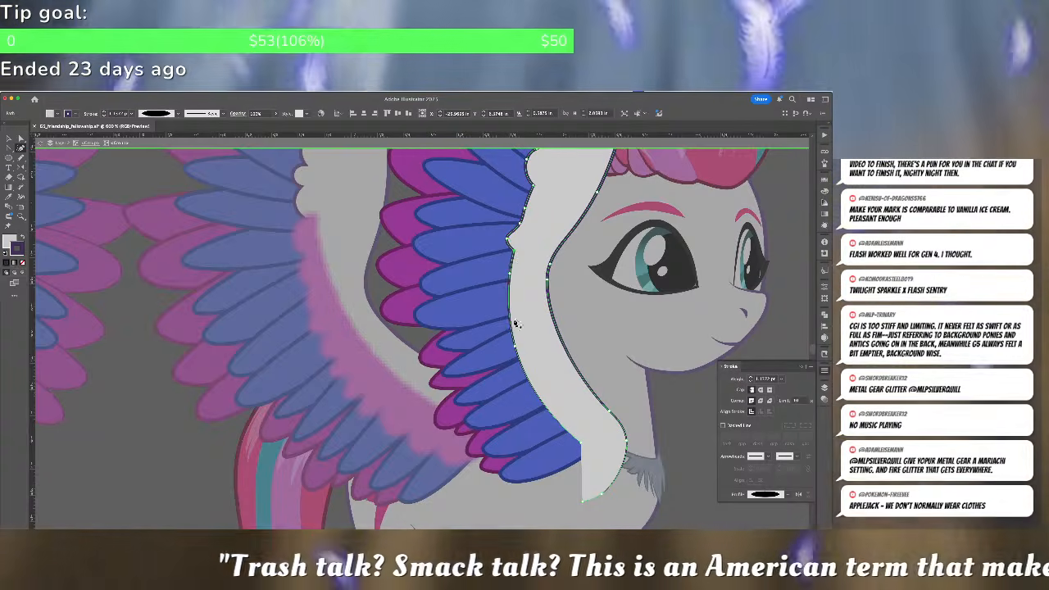
Continue the scalloped tufts along the feather-side edge of the far wing's white arm, and leave isolation
left_click(512, 321)
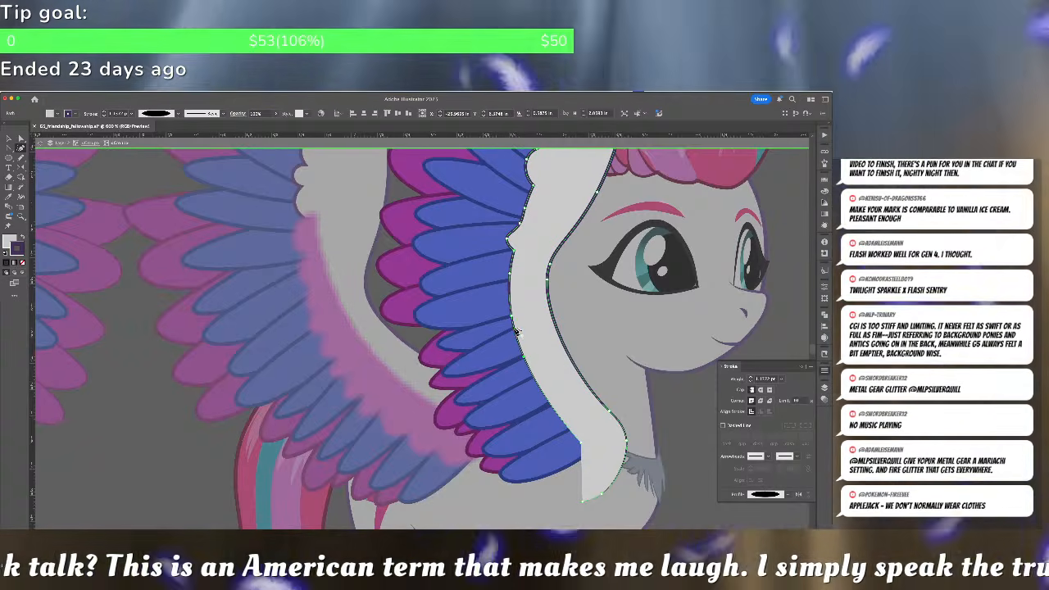
left_click(524, 357)
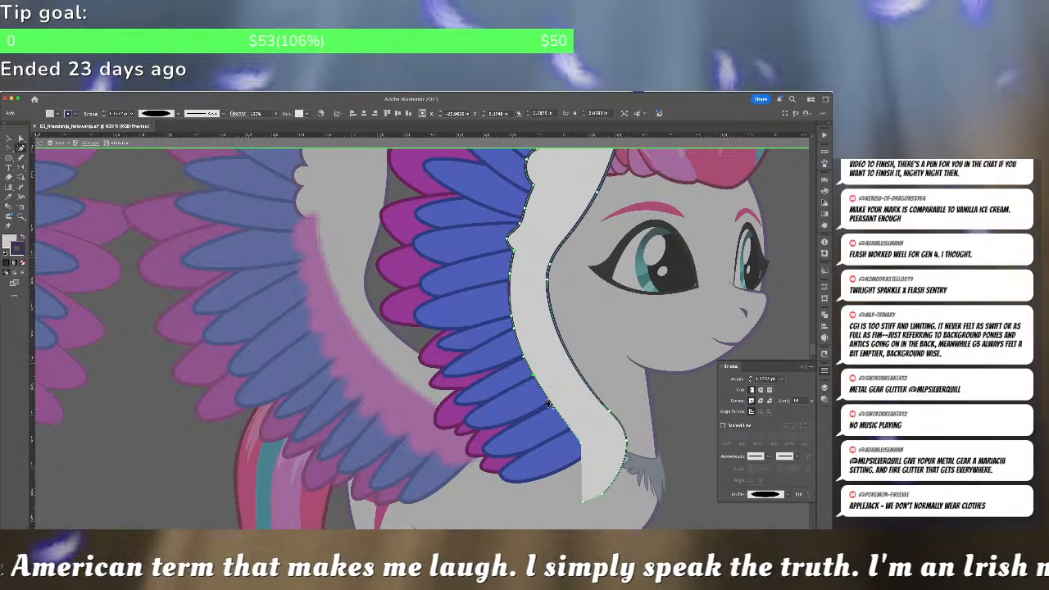
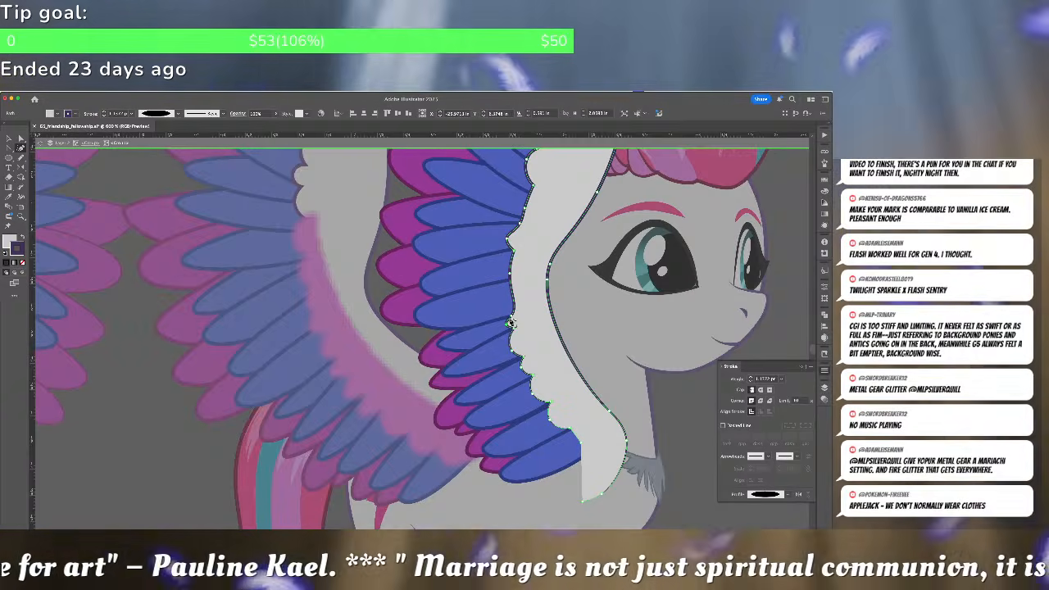
left_click(509, 322)
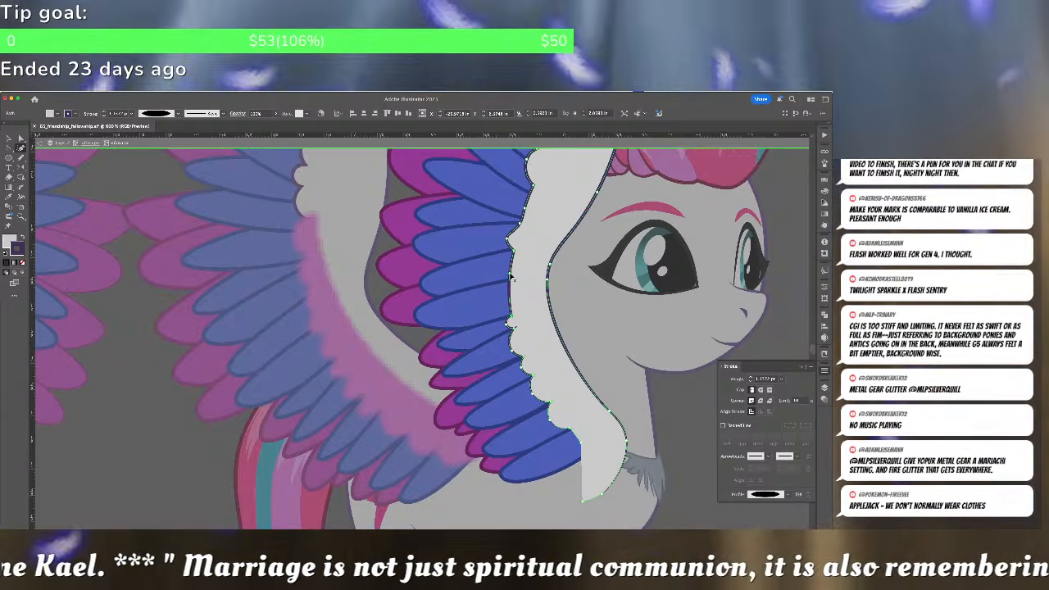
left_click(509, 293)
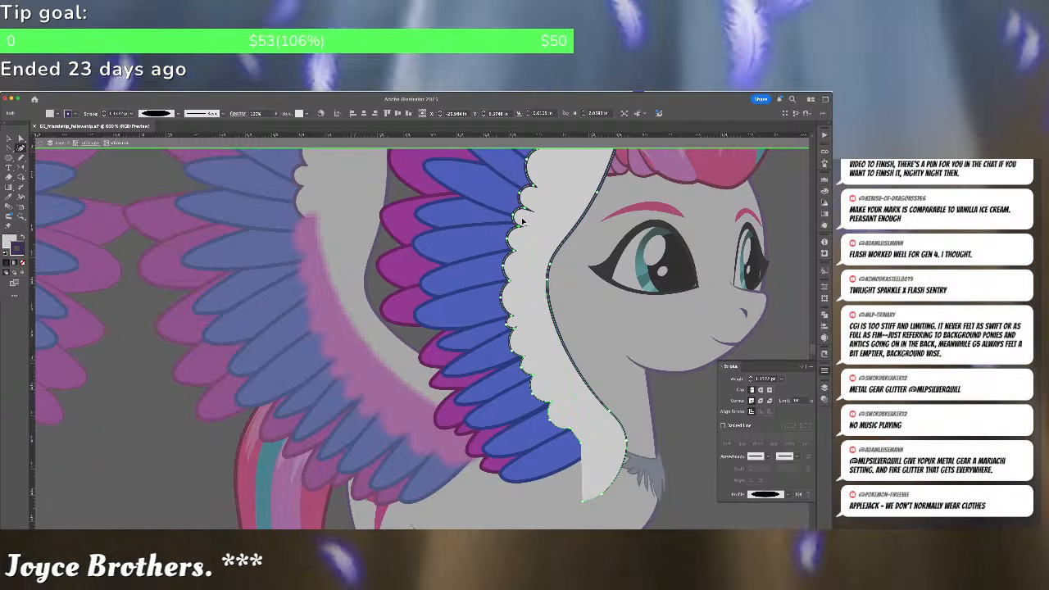
key("Escape")
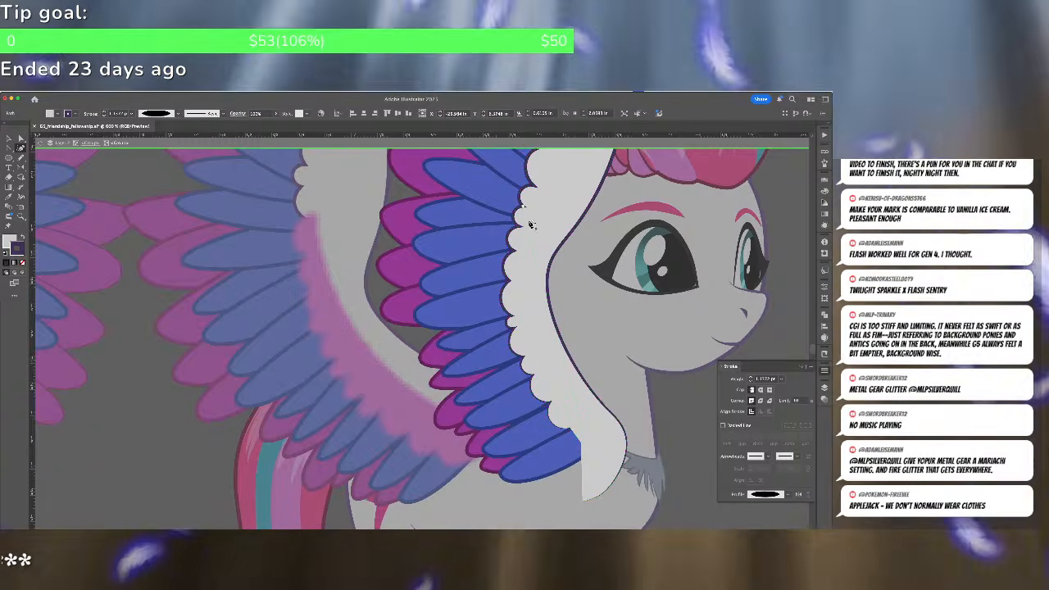
scroll(517, 399, "up", 2)
scroll(517, 399, "right", 2)
key("Escape")
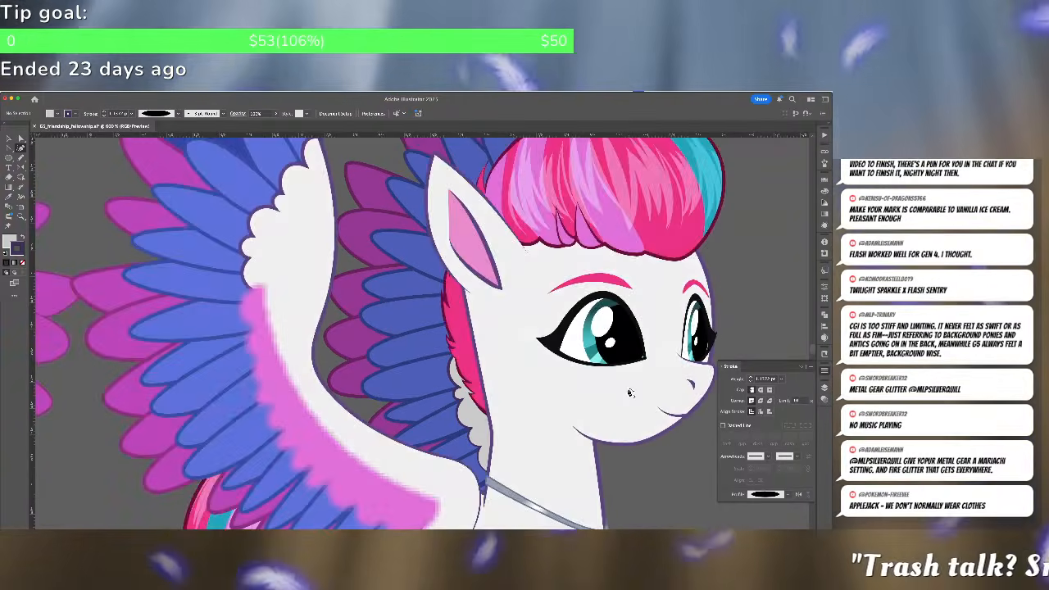
Copy the three-quarter pony's near spread wing from inside its group, and leave isolation
scroll(627, 392, "down", 5)
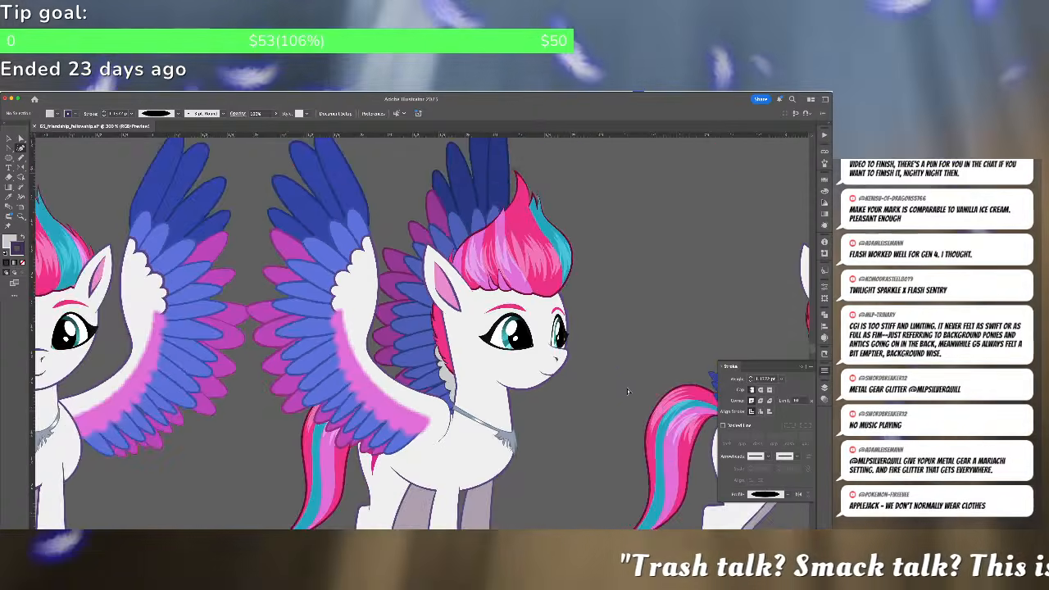
scroll(627, 388, "up", 2)
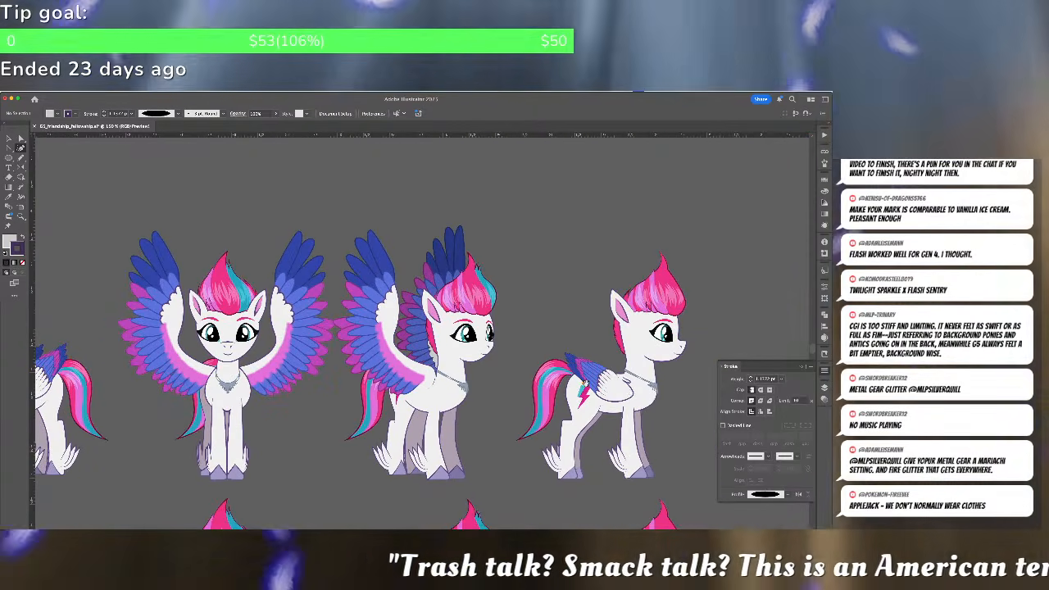
scroll(352, 391, "right", 2)
key("v")
double_click(350, 366)
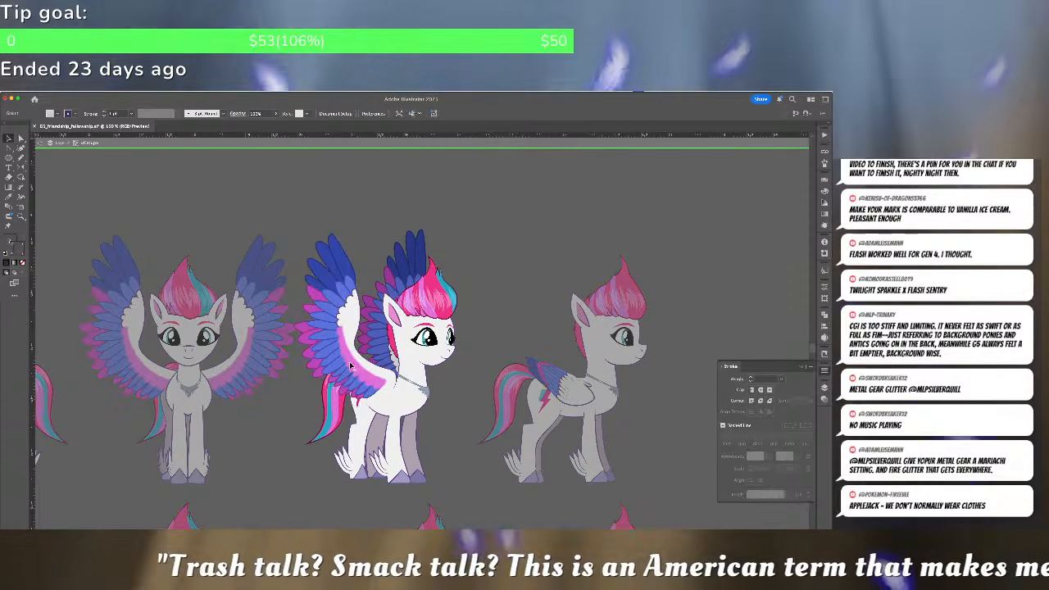
key("Escape")
Replace the side-view pony's folded wing with the copied spread wing, attached at the shoulder
double_click(569, 390)
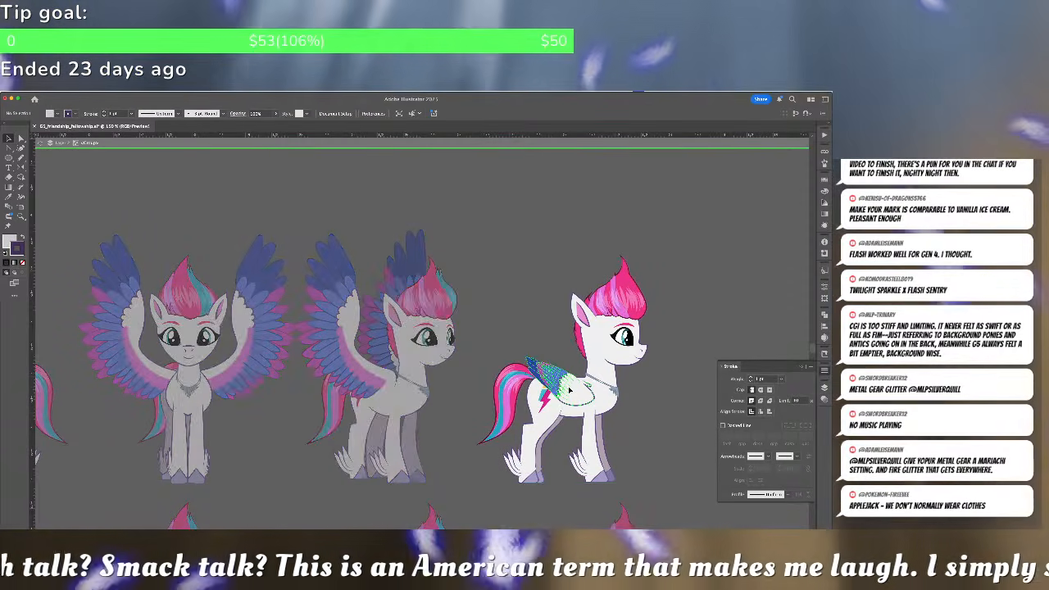
left_click(570, 391)
key("Delete")
key("ctrl+v")
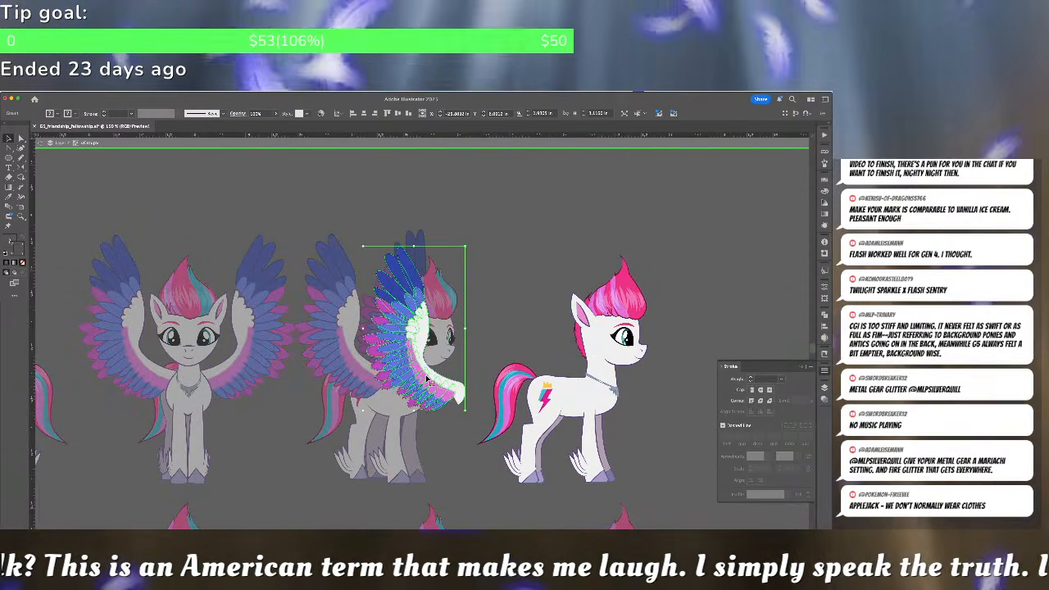
left_click_drag(429, 381, 551, 370)
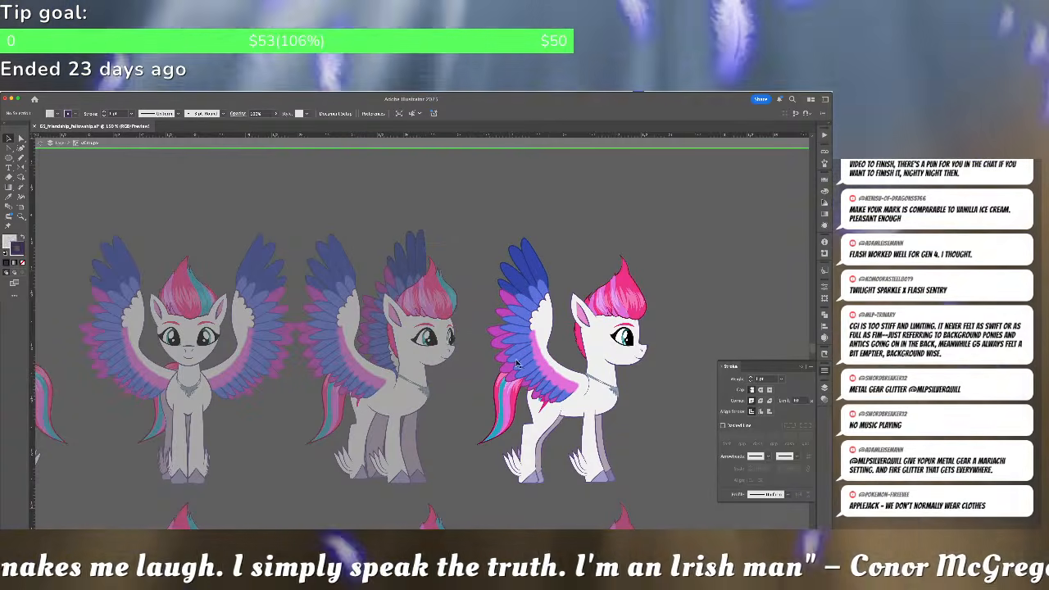
Copy the three-quarter pony's darker far wing into the side-view pony's group and position it just ahead of the near wing
key("Escape")
left_click(413, 273)
double_click(413, 273)
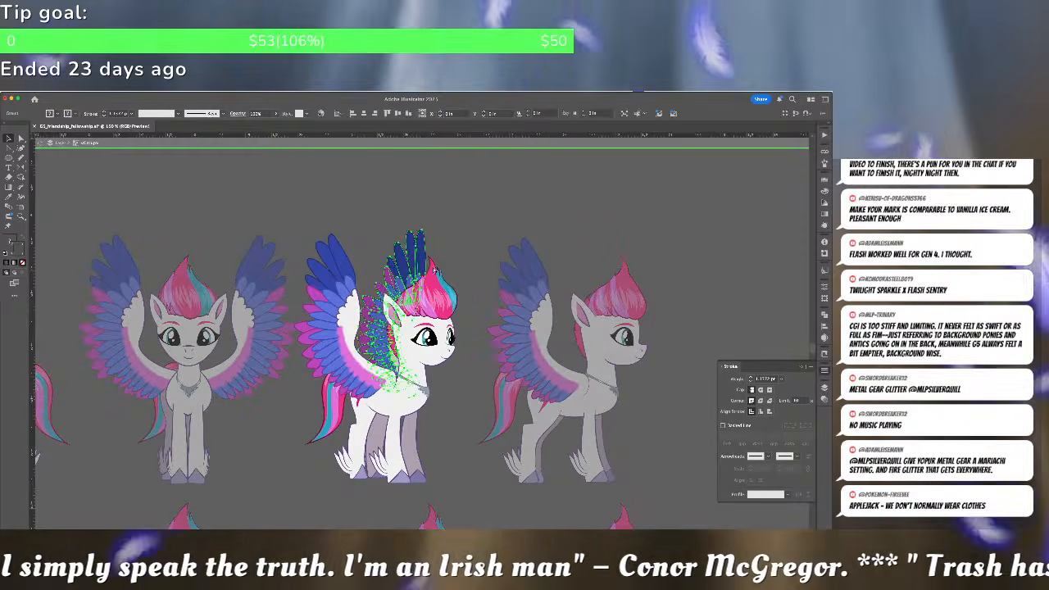
key("Escape")
left_click(588, 360)
double_click(588, 360)
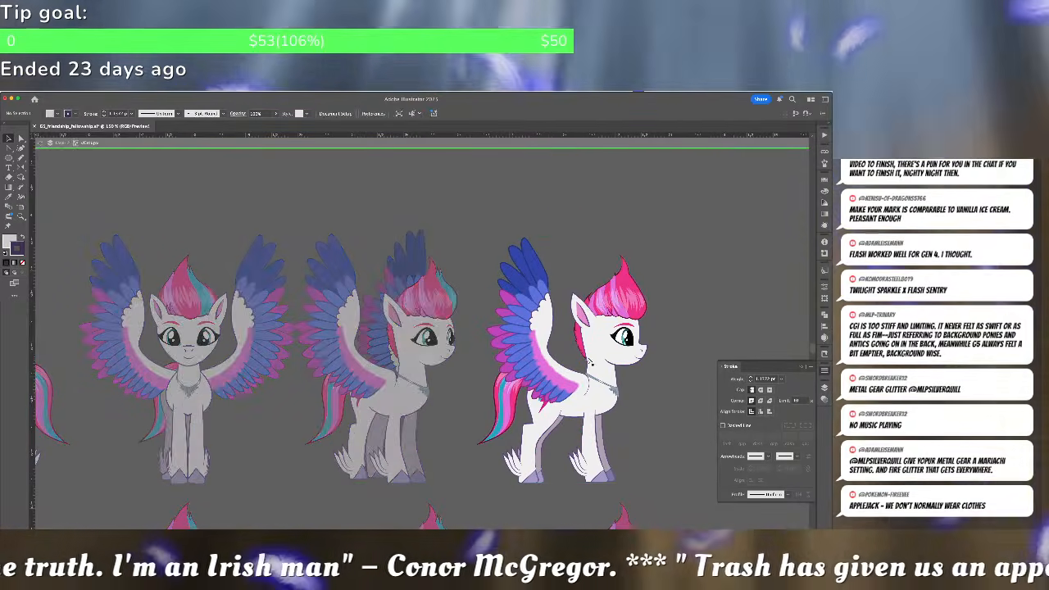
left_click(443, 402)
left_click_drag(443, 402, 571, 366)
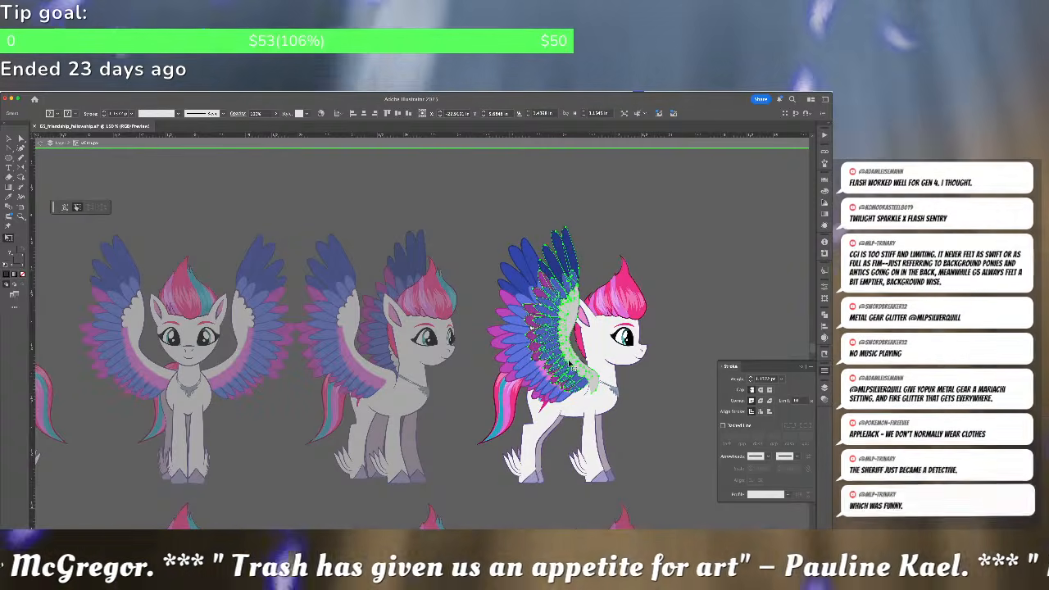
Send the side-view pony's far wing behind its body and near wing, and deselect it
key("v")
key("super+shift+[")
double_click(679, 310)
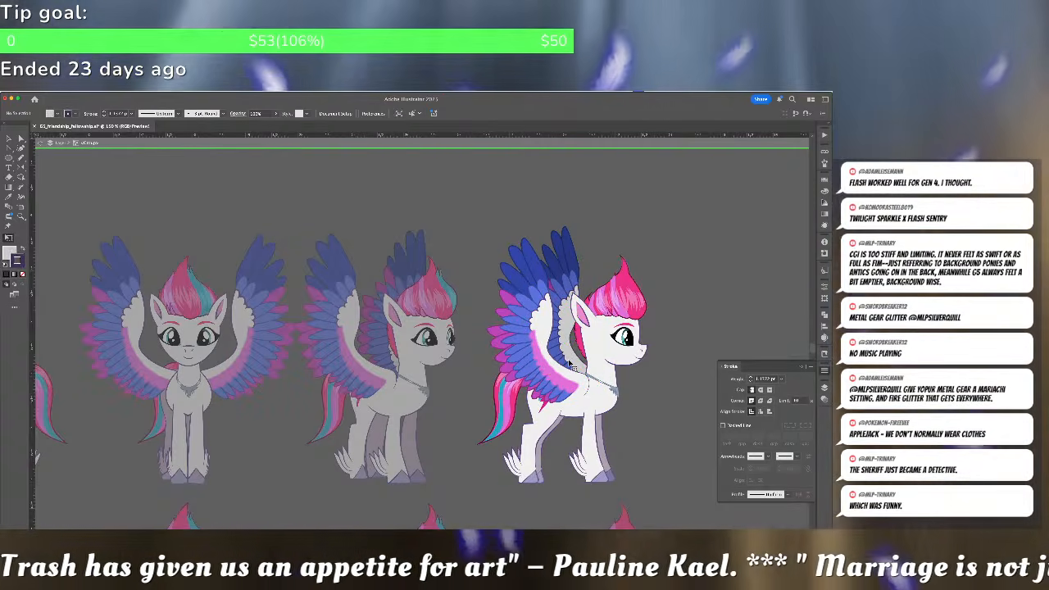
key("super+minus")
key("super+minus")
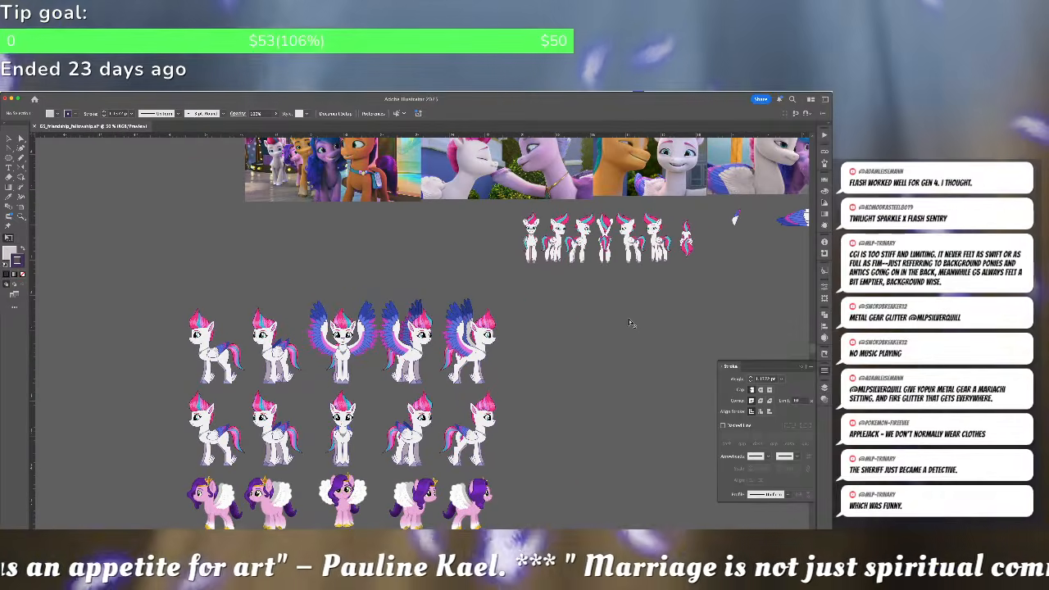
scroll(616, 342, "down", 10)
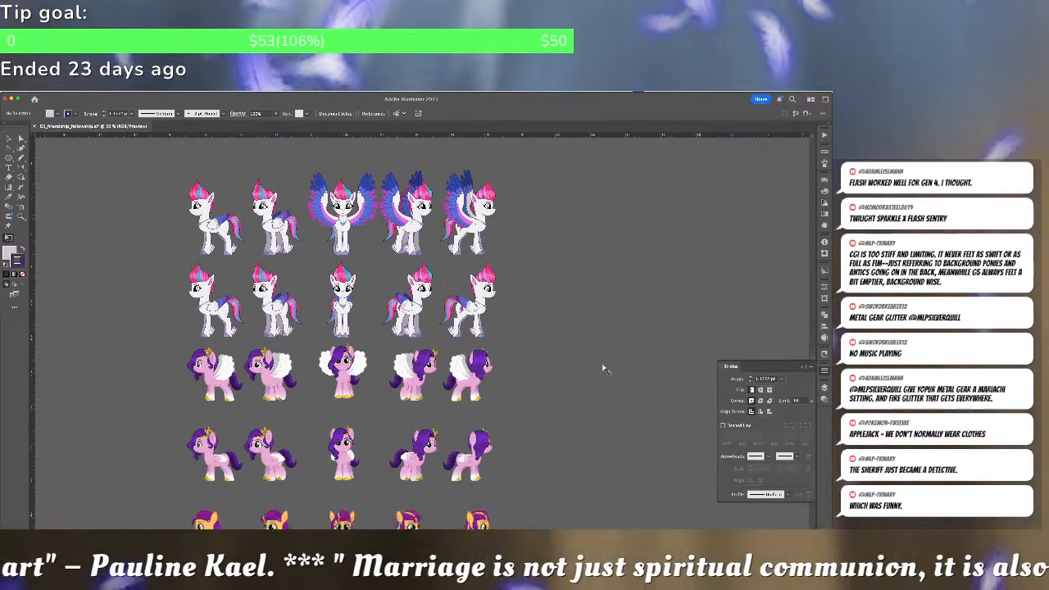
scroll(569, 380, "up", 10)
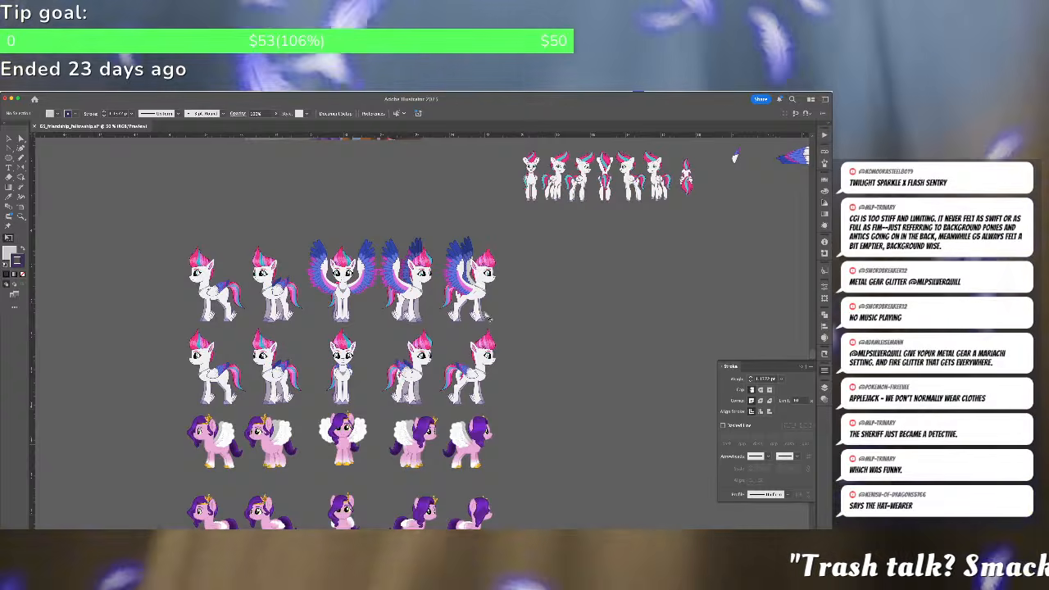
scroll(380, 272, "up", 2)
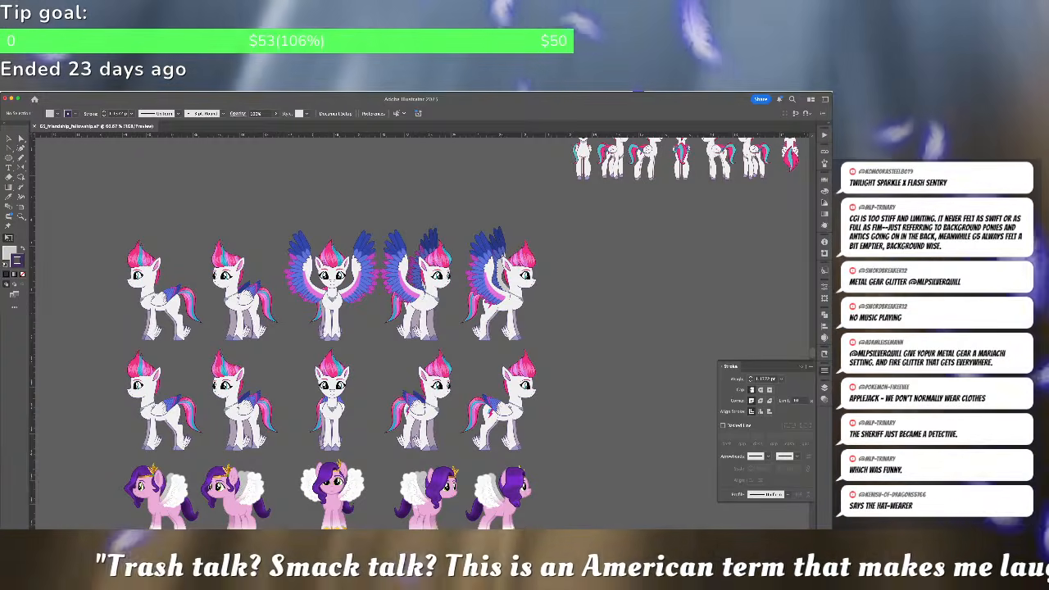
Switch to the web browser, close the sitting pony's reference image tab, and search for "english to hispanic"
key("super+Tab")
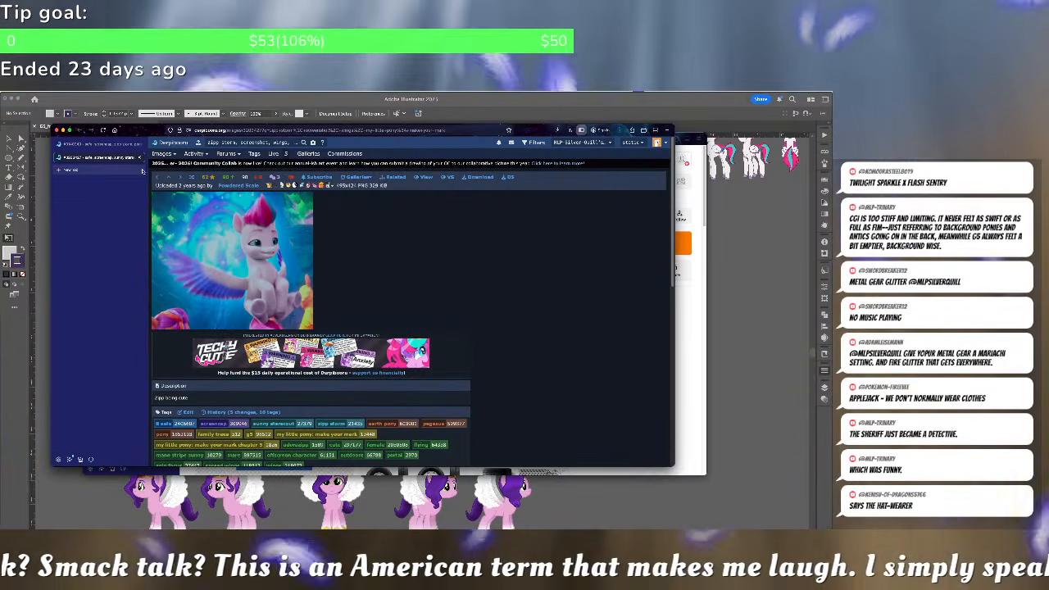
left_click(140, 156)
left_click(288, 131)
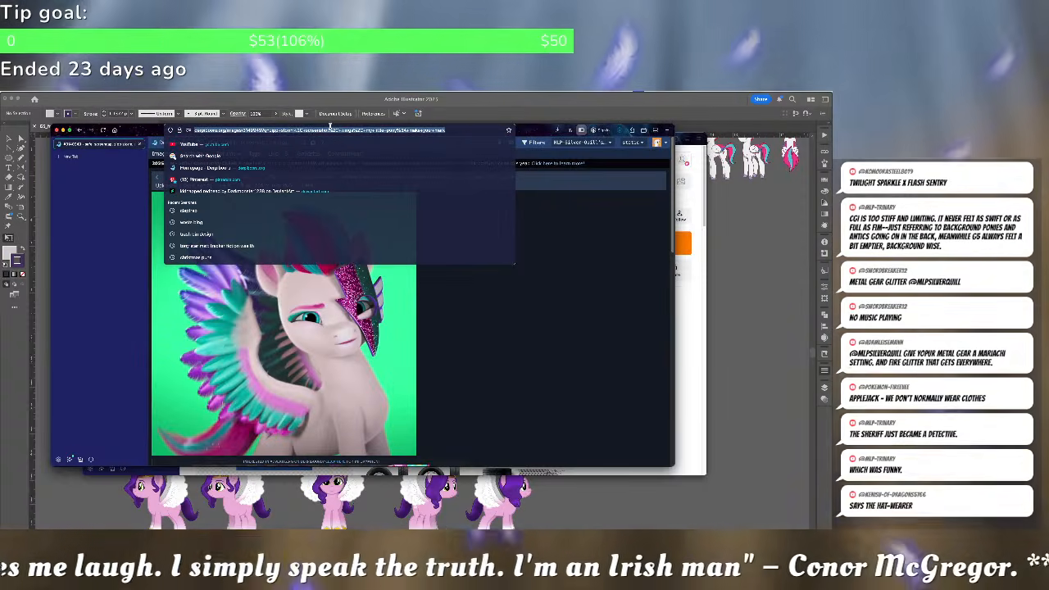
type("english to hispan")
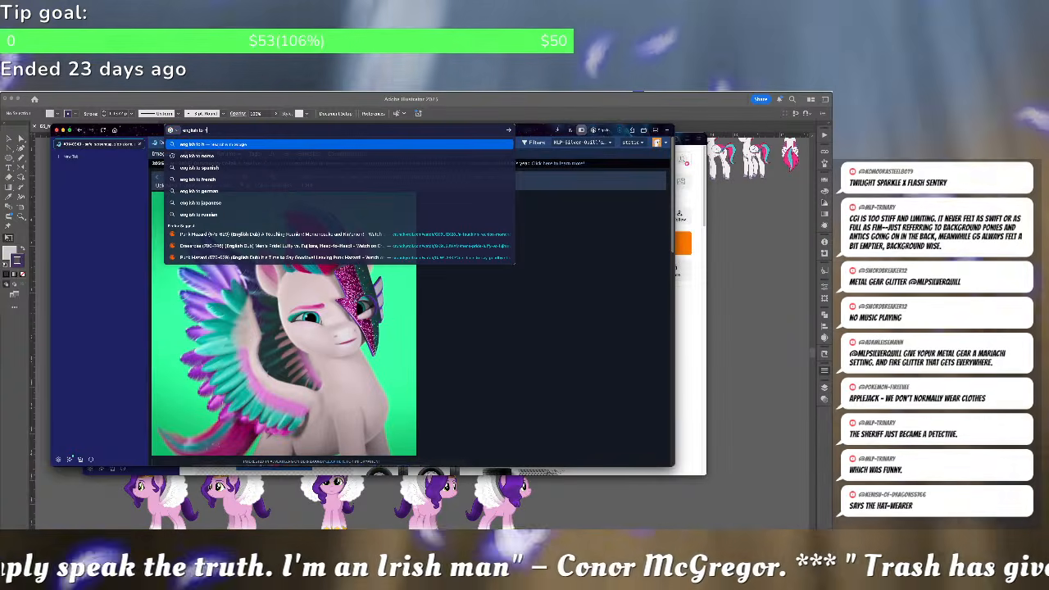
type("ic")
key("Return")
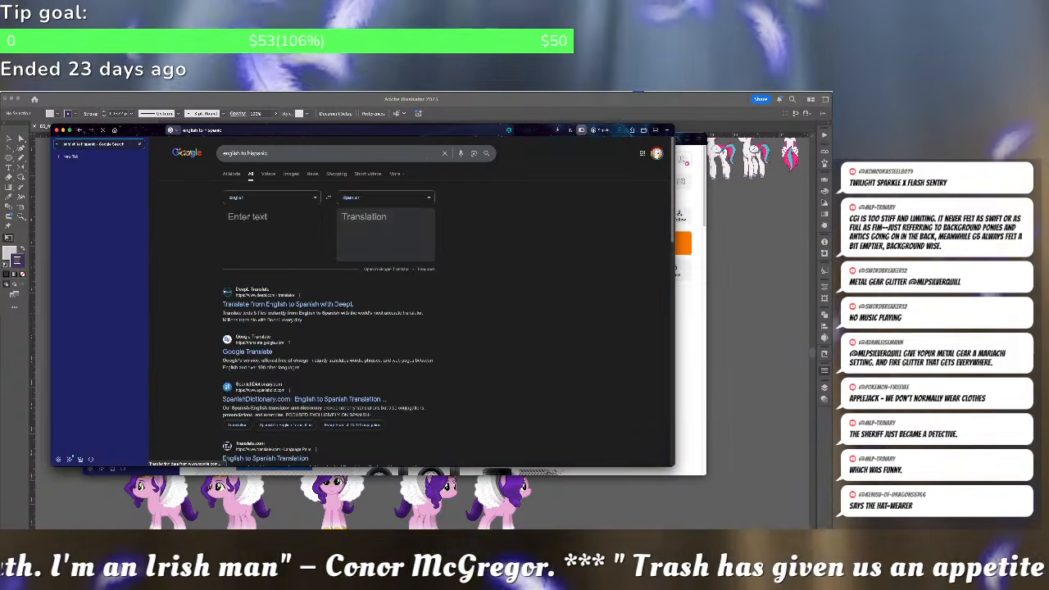
Look up the Spanish translations of "Celebration" and "Festivity" in the Google translation box
left_click(279, 216)
type("Celebration")
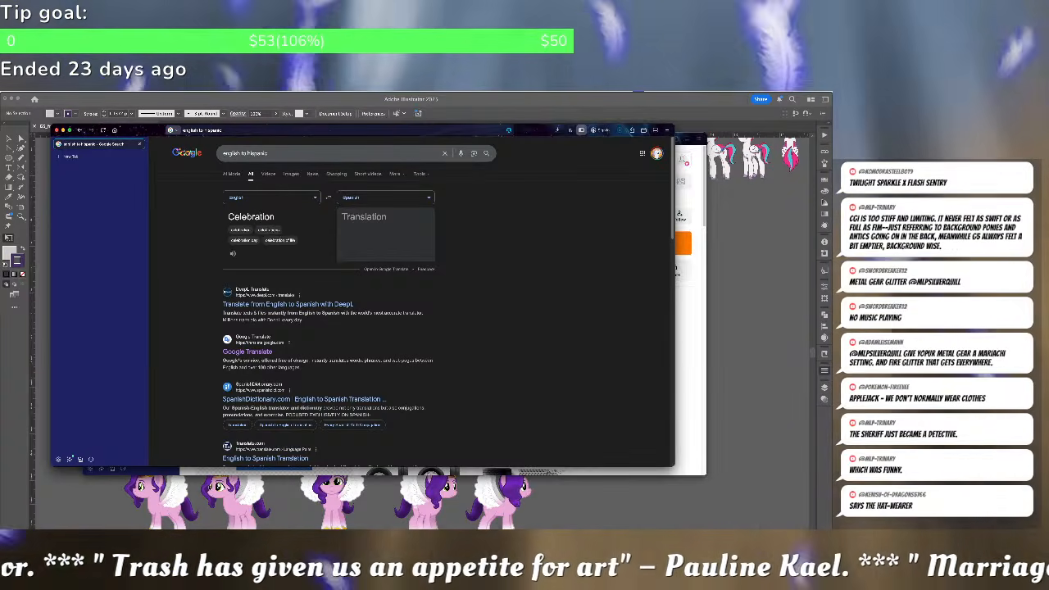
key("Return")
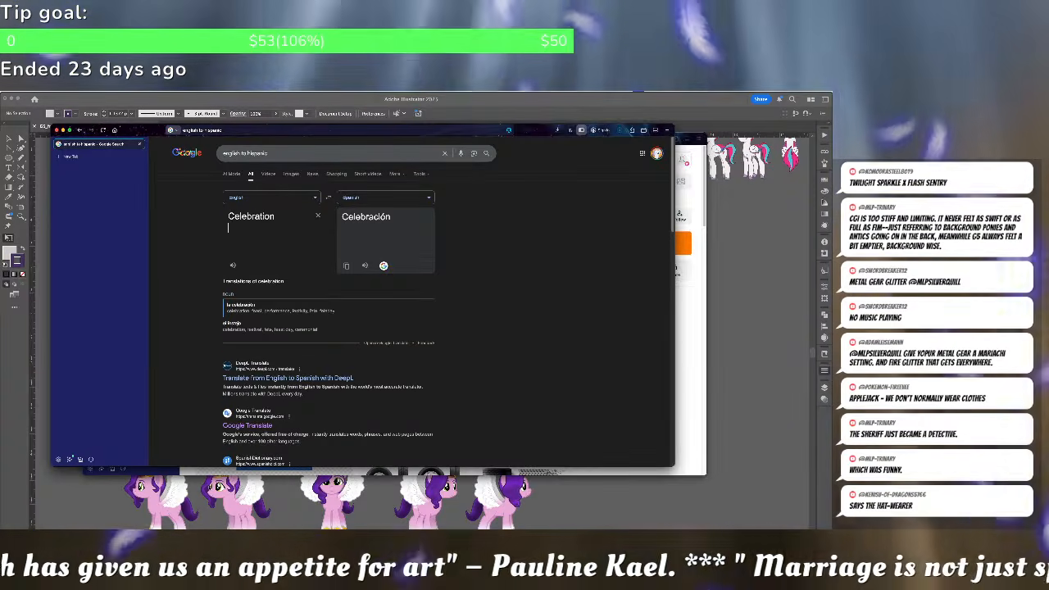
key("ctrl+a")
type("Fest")
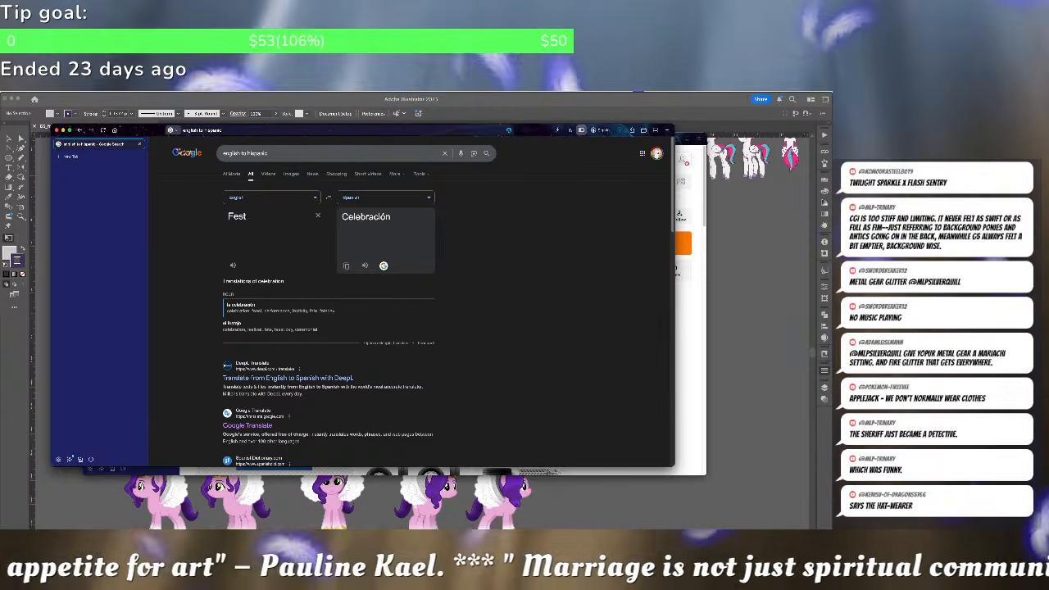
type("ivity")
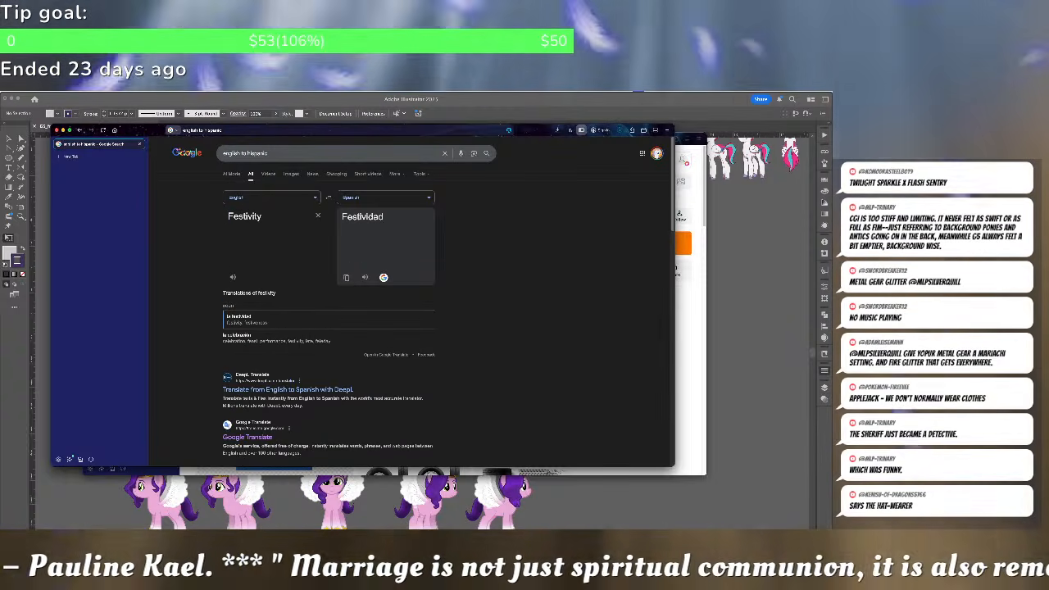
key("Return")
Look up the Spanish translation of "Conflagration", and close the extra blank browser tab
left_click_drag(267, 217, 192, 195)
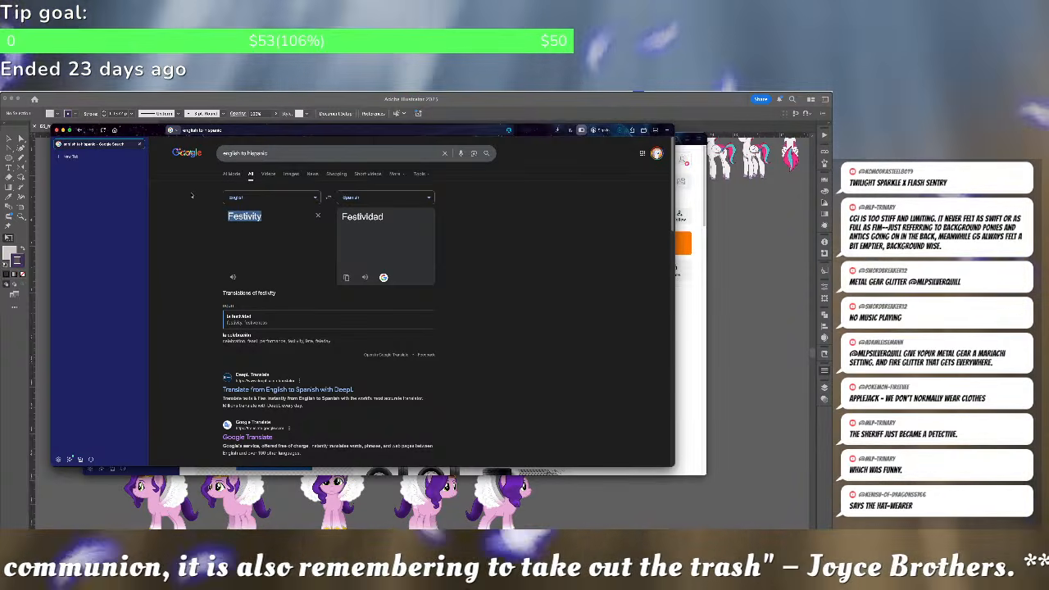
type("C")
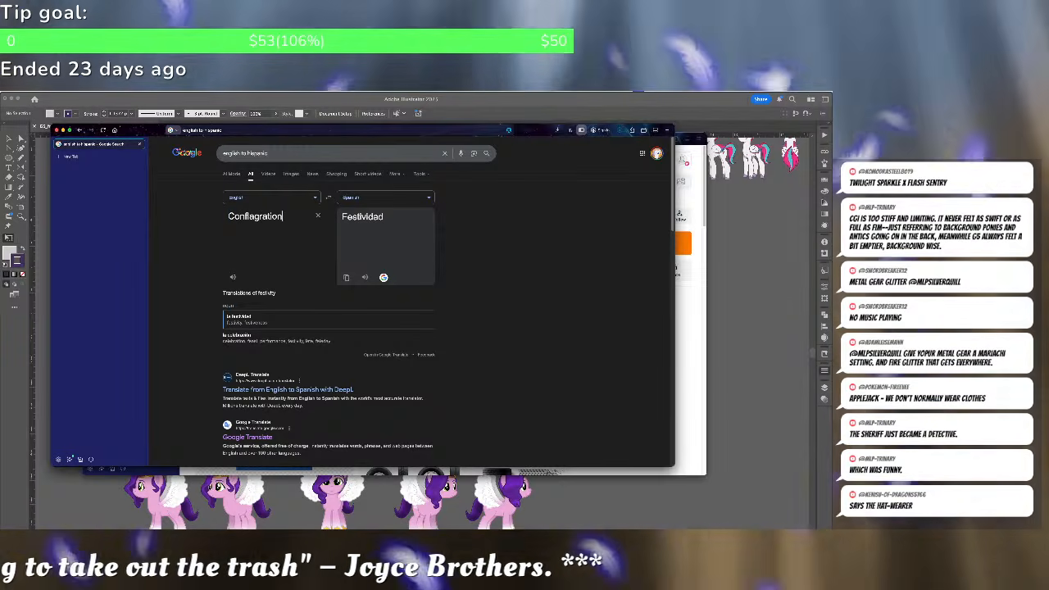
type("onflagration")
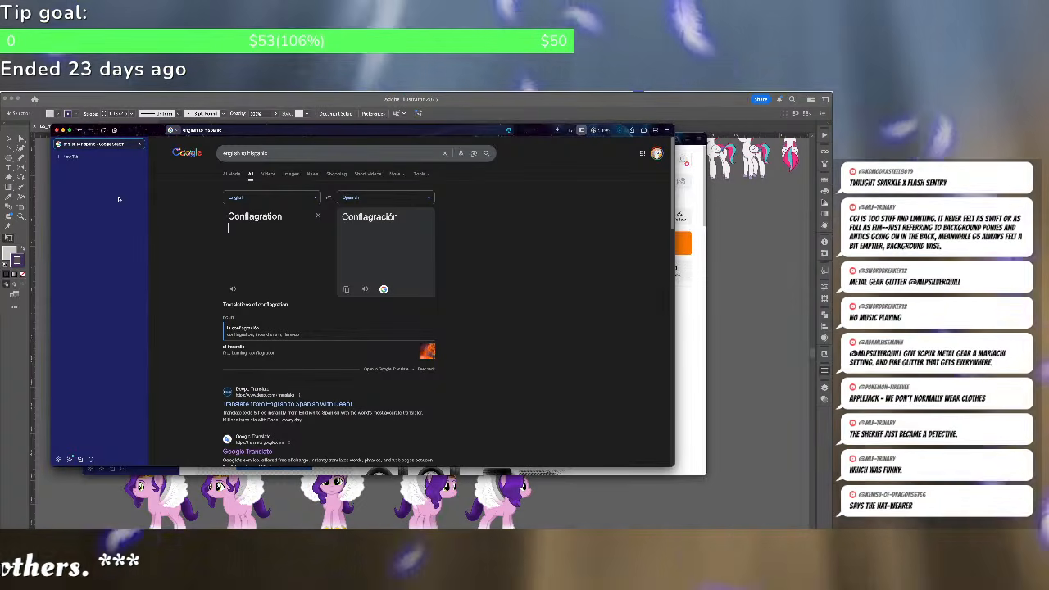
left_click(101, 156)
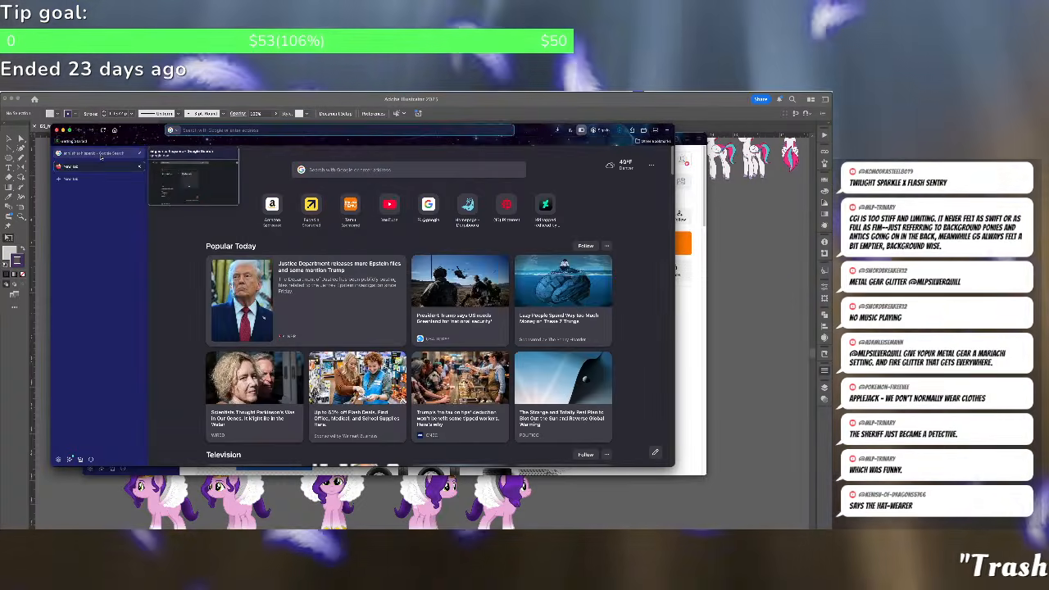
left_click(140, 168)
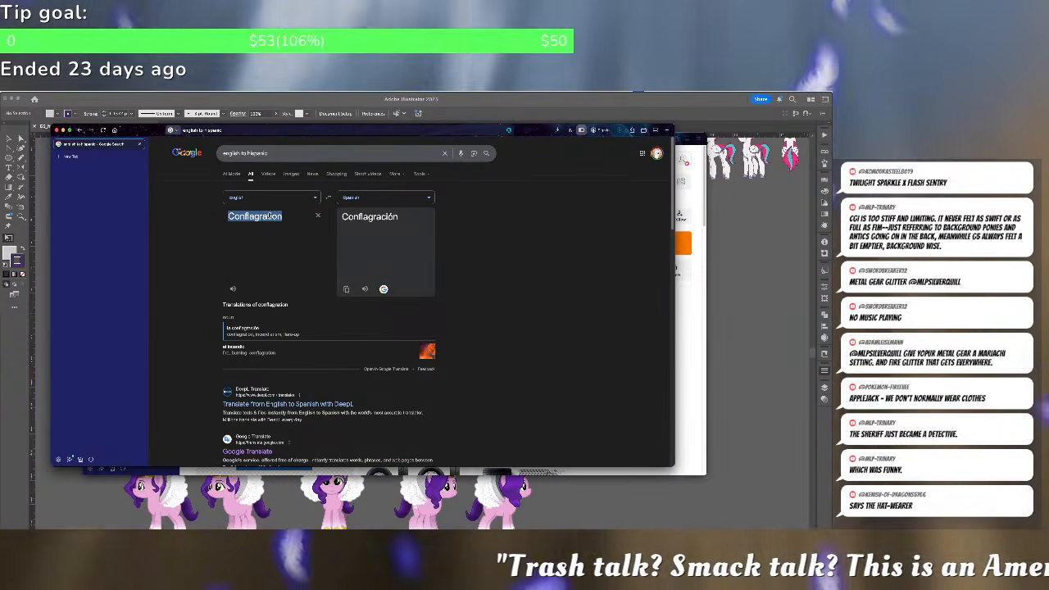
Translate "Falderal" into Spanish, and try the suggested alternative source language
left_click_drag(289, 217, 211, 212)
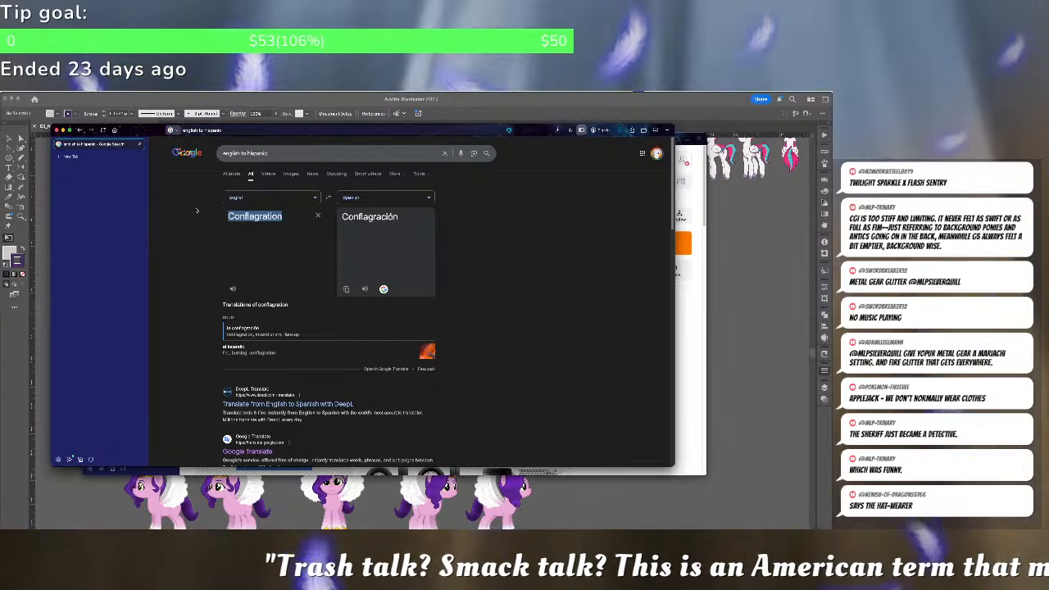
type("Falderal")
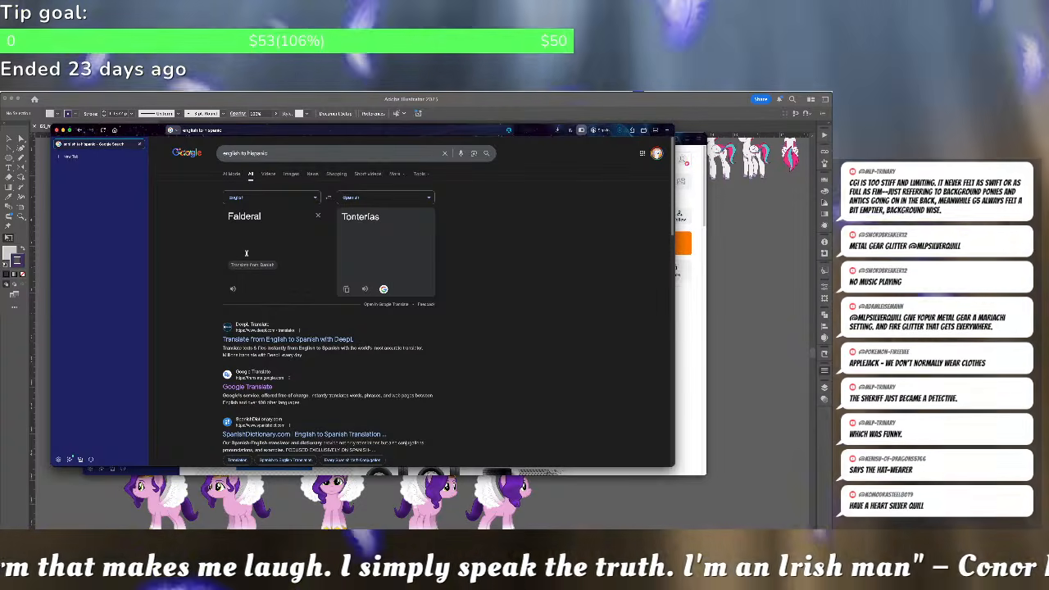
left_click(247, 265)
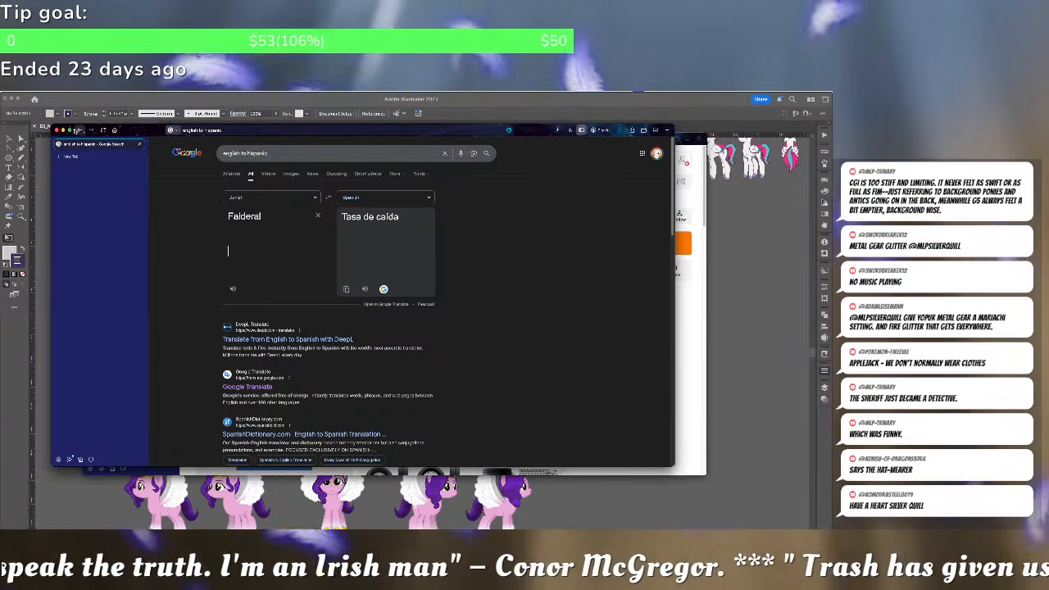
Return the translator to English and look up the Spanish translation of "Falderal" again
left_click(80, 131)
left_click(81, 131)
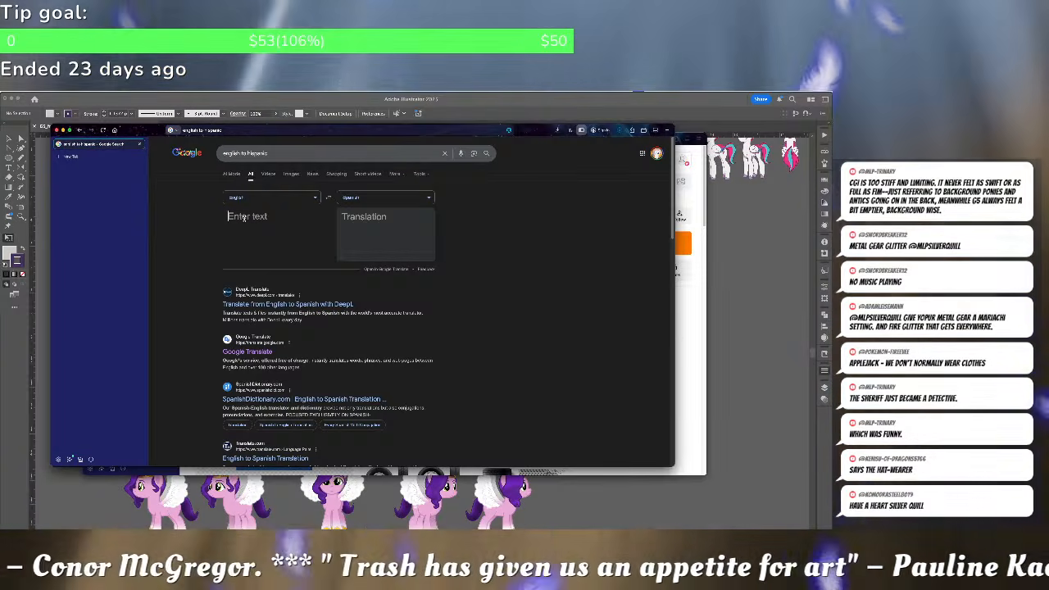
type("Falderal")
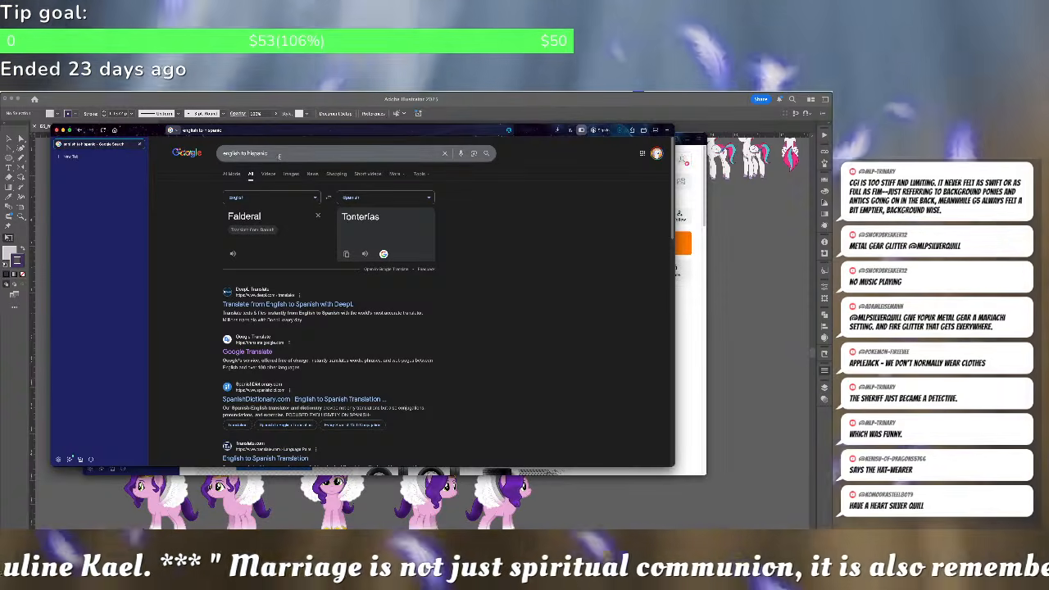
left_click_drag(379, 217, 337, 217)
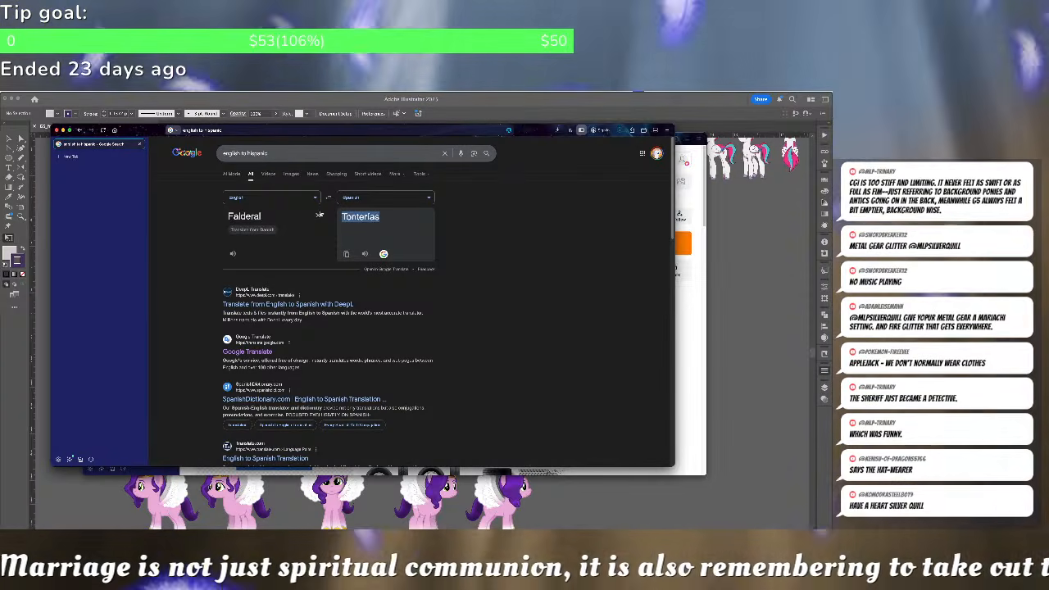
Enter "falderal" as the Google search term, and put away both browser windows to return to Illustrator
left_click_drag(293, 154, 276, 138)
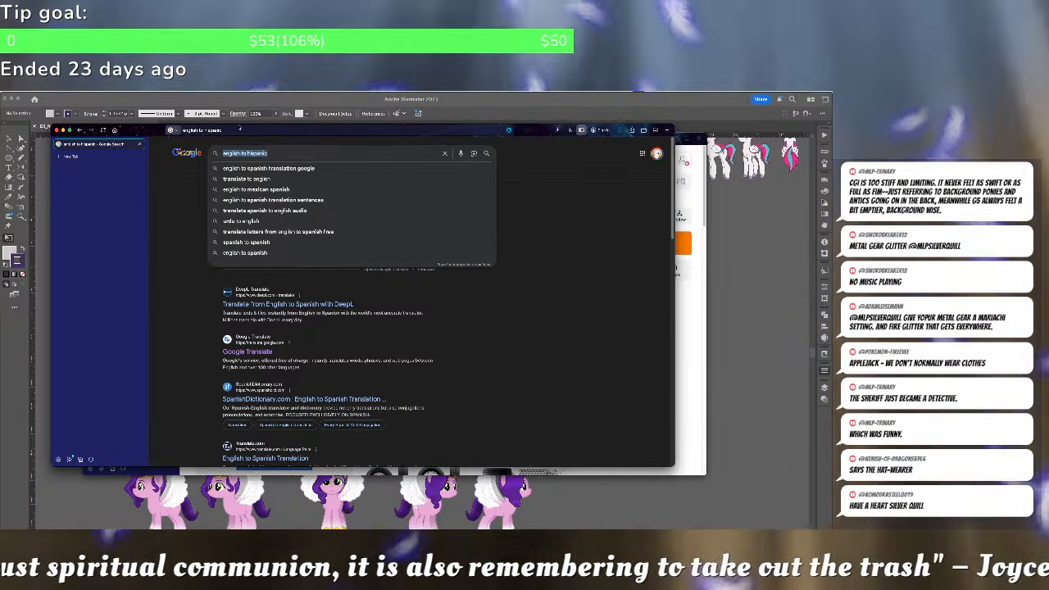
type("falderol")
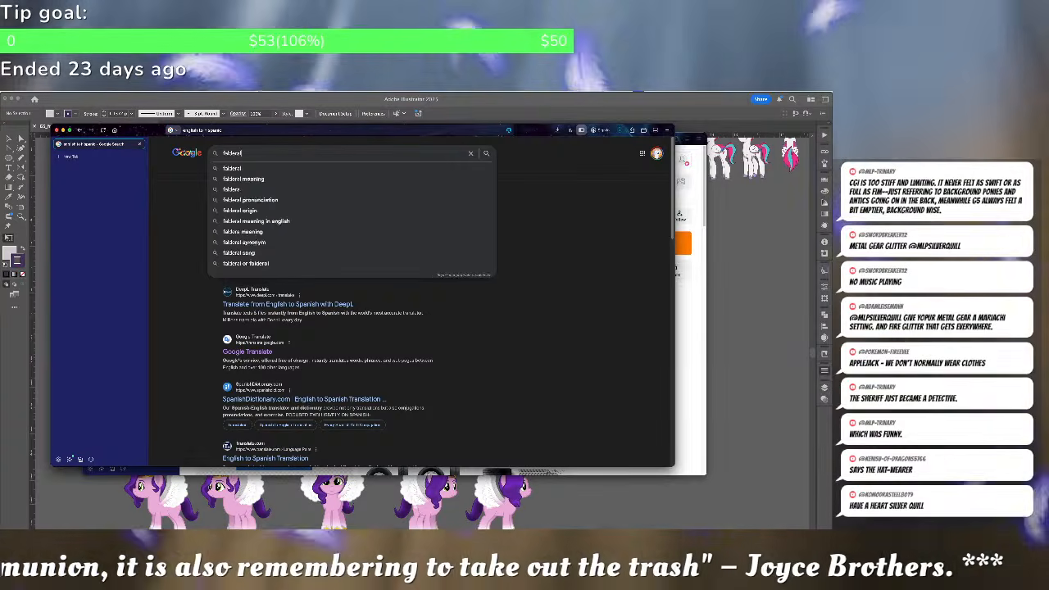
key("Return")
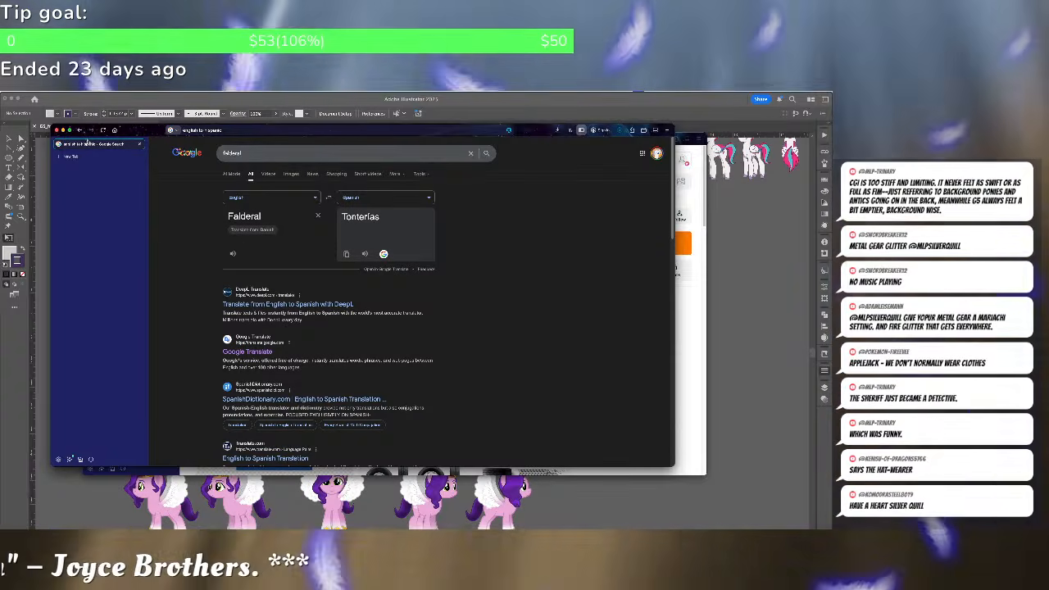
left_click(58, 130)
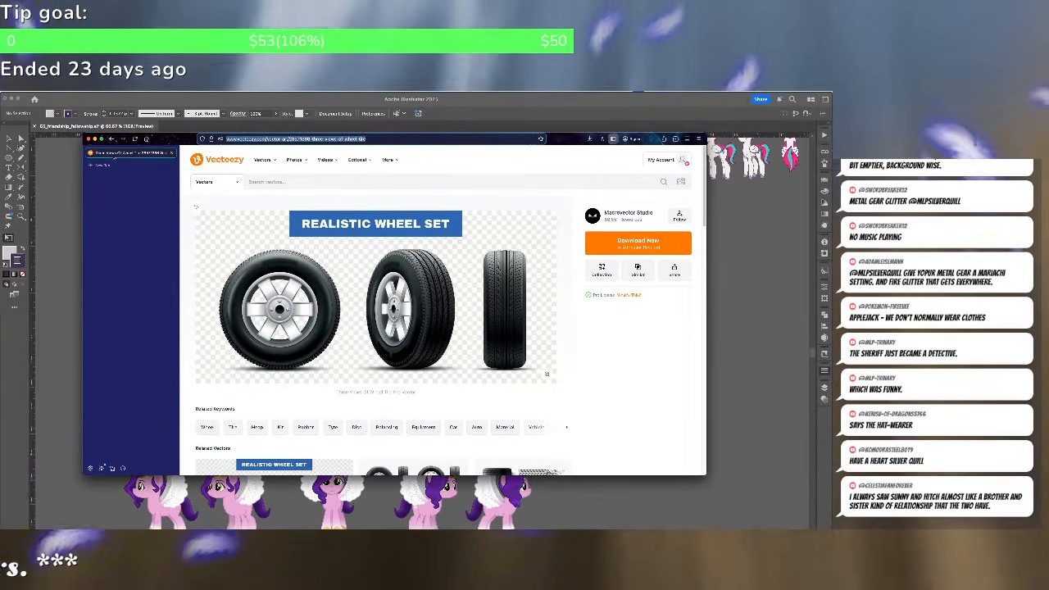
left_click(95, 139)
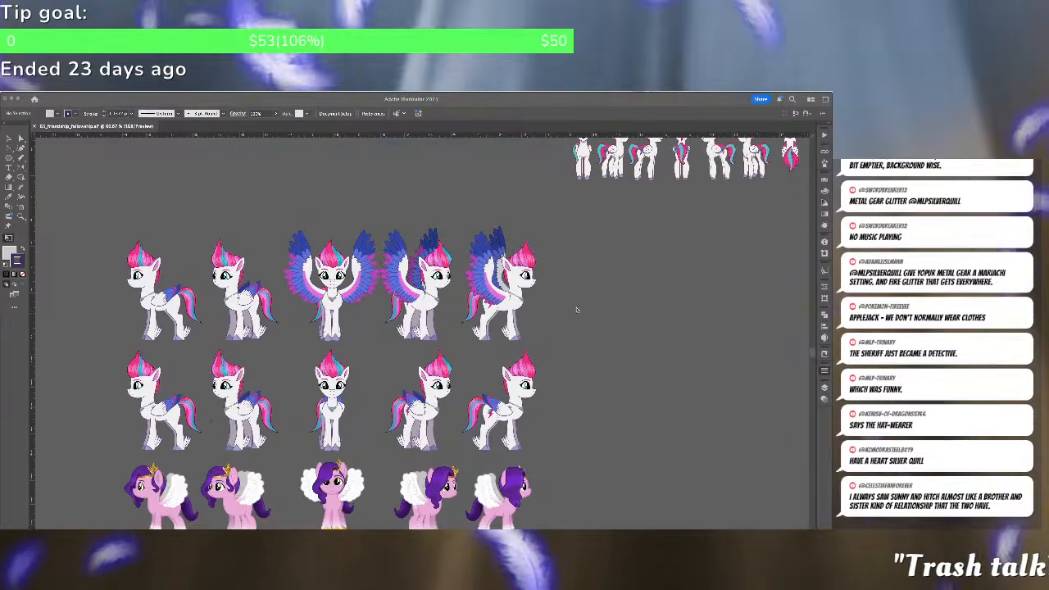
Delete the folded wings from the second white pony in the upper row, and copy both spread wings from the fourth pony
left_click_drag(575, 308, 632, 353)
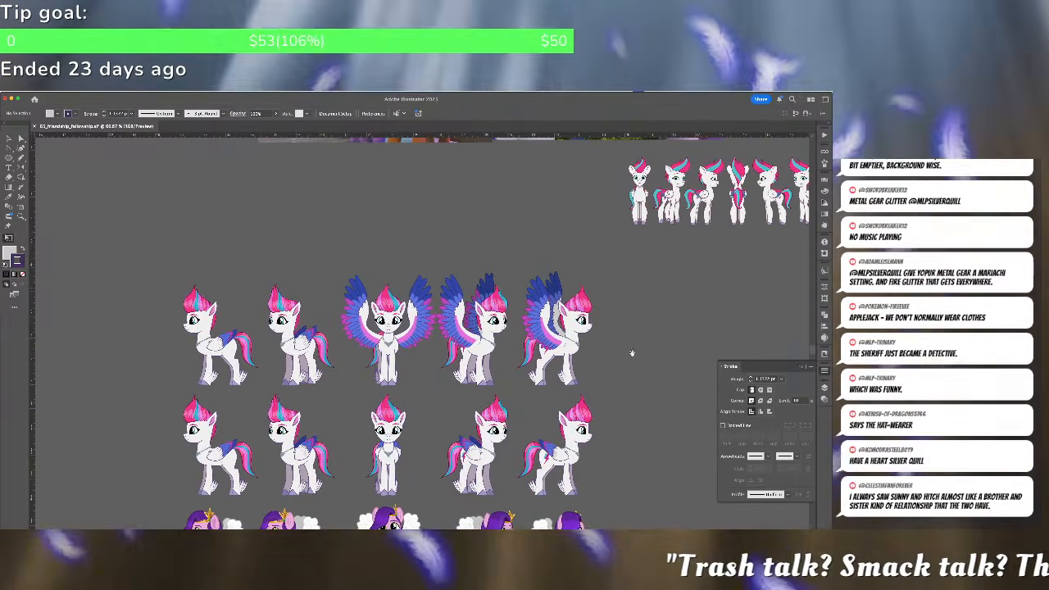
double_click(303, 335)
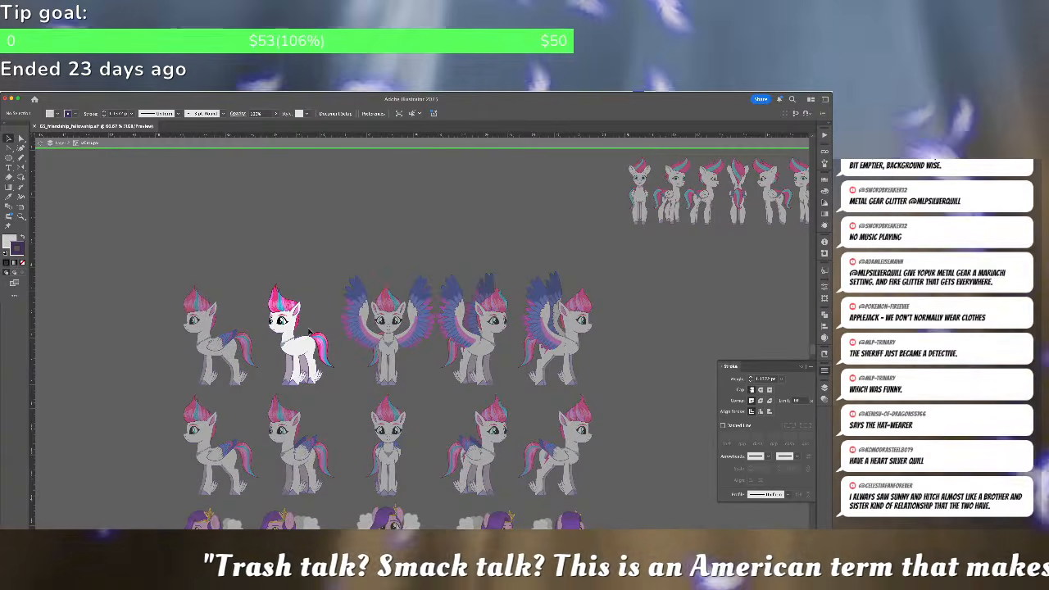
double_click(447, 324)
double_click(463, 323)
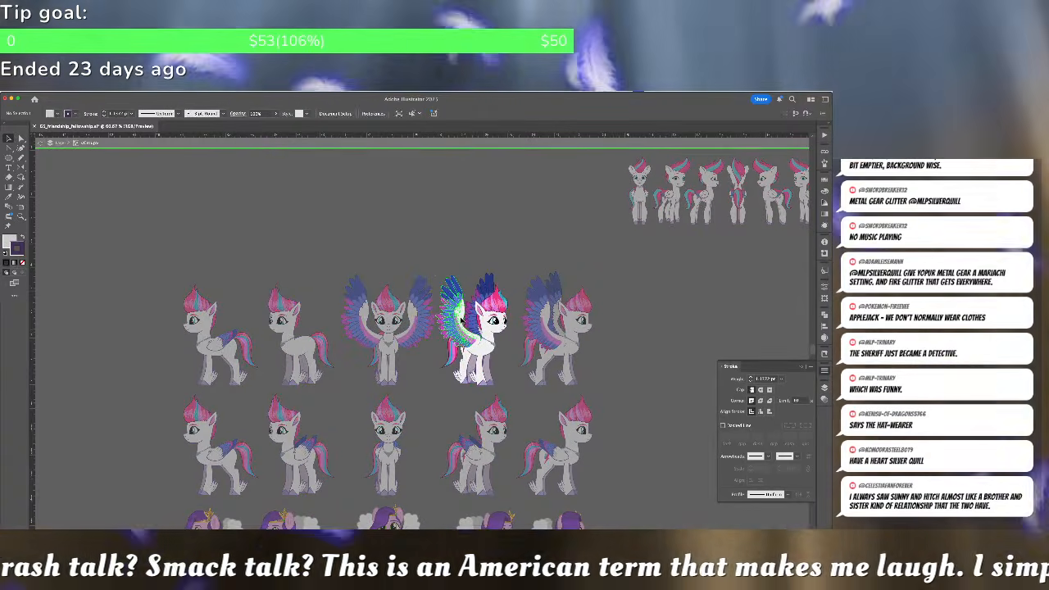
left_click(487, 291)
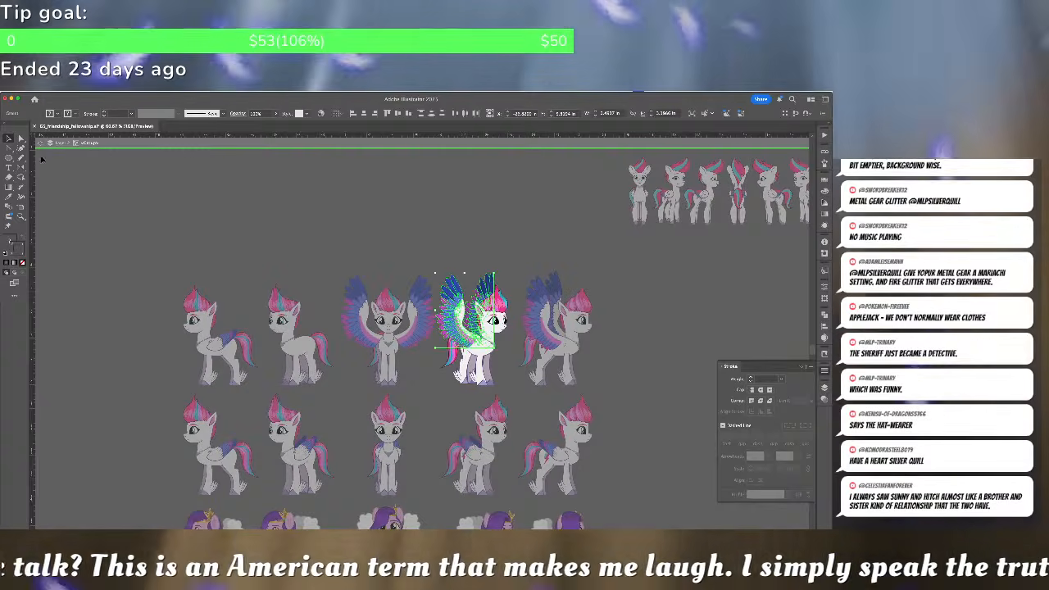
left_click(40, 143)
Paste the copied wings in place, mirror them horizontally, and move them onto the second pony's back
left_click(269, 263)
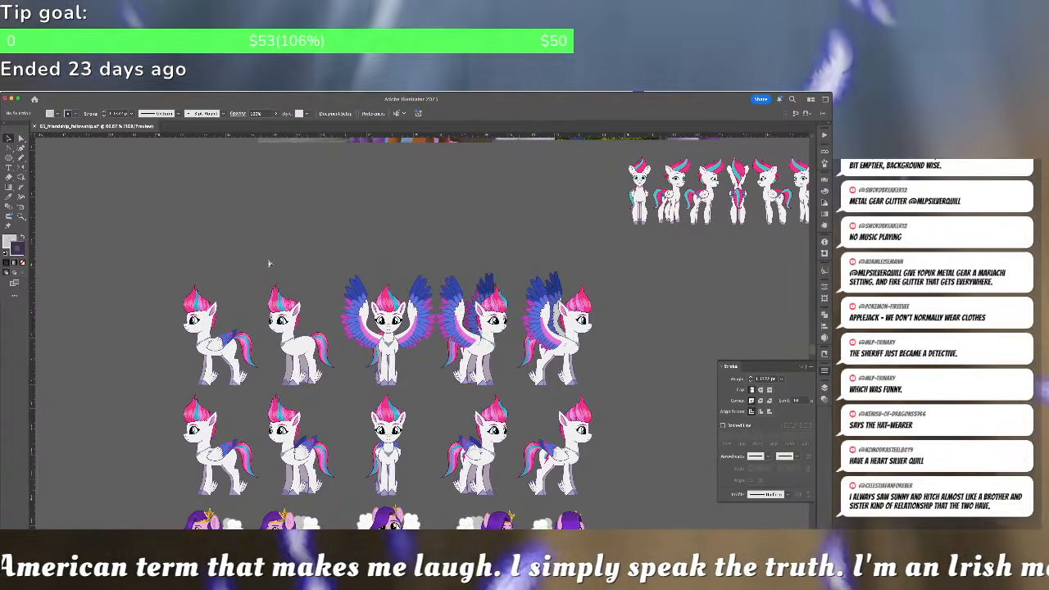
key("super+z")
double_click(21, 168)
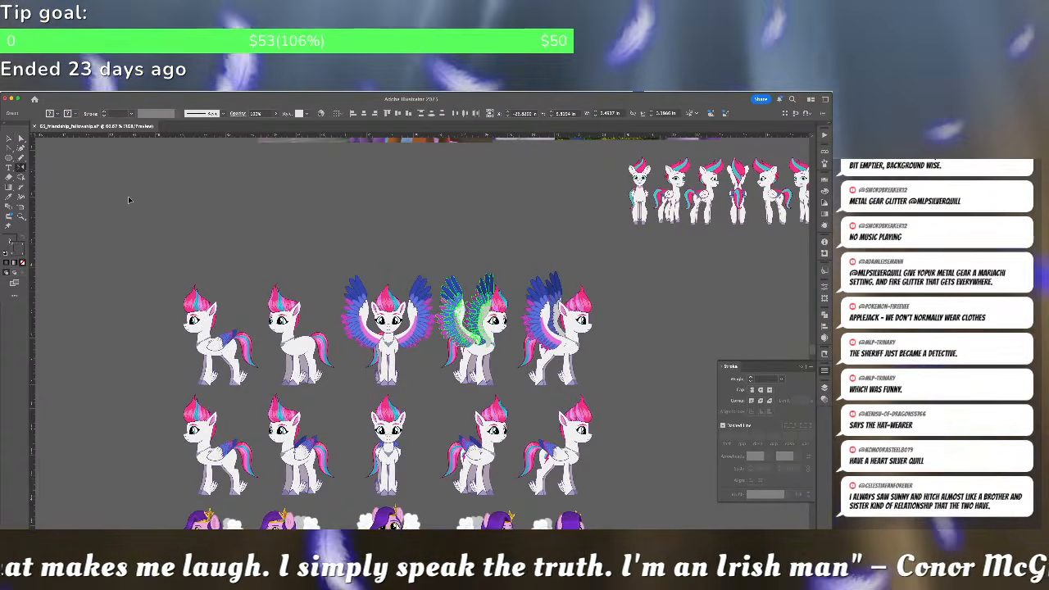
key("Return")
key("v")
left_click_drag(480, 325, 326, 328)
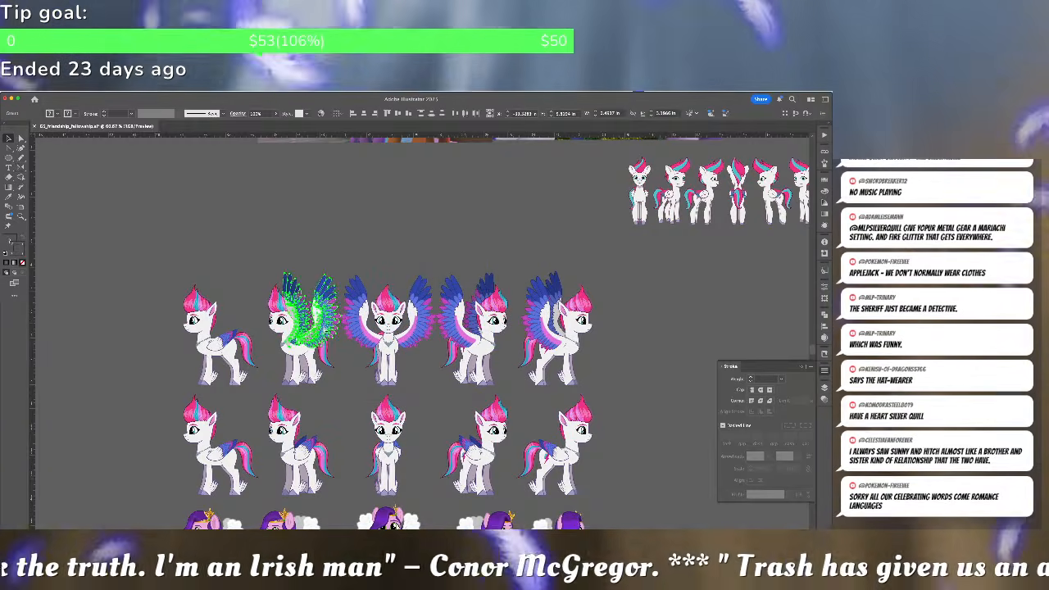
Place the mirrored wings inside the second pony's group, and arrange the darker far wing behind its head and body
key("super+z")
left_click(305, 349)
key("super+shift+z")
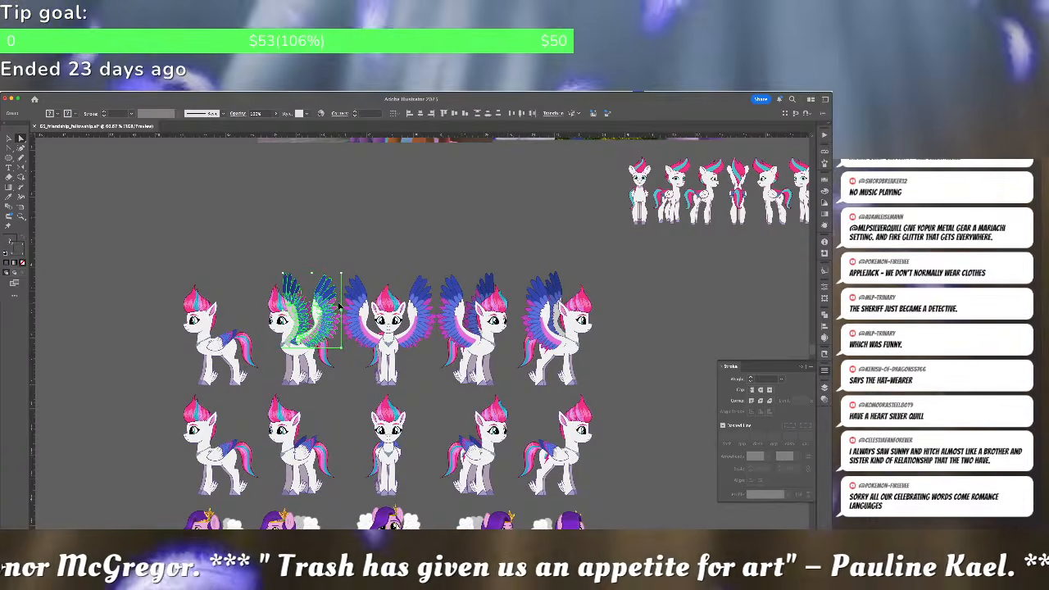
key("super+equal")
key("super+equal")
key("super+equal")
key("v")
left_click(340, 302)
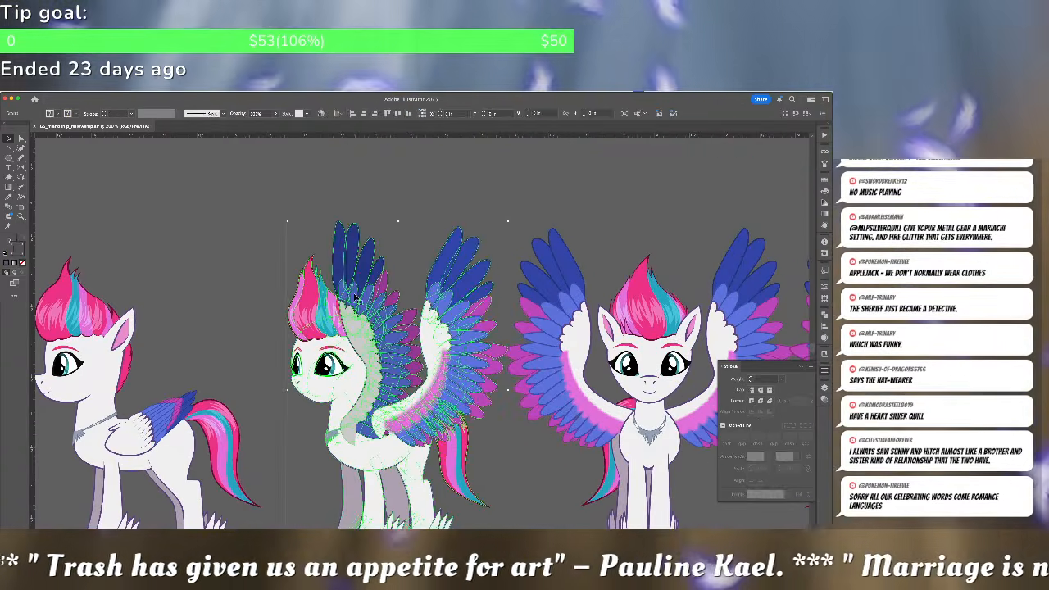
double_click(344, 307)
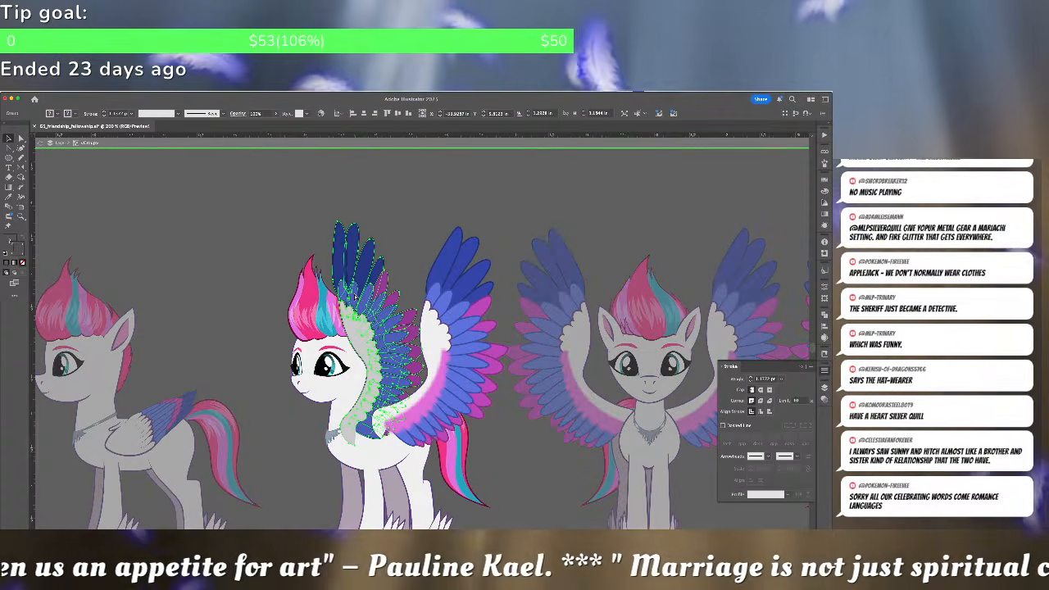
key("Escape")
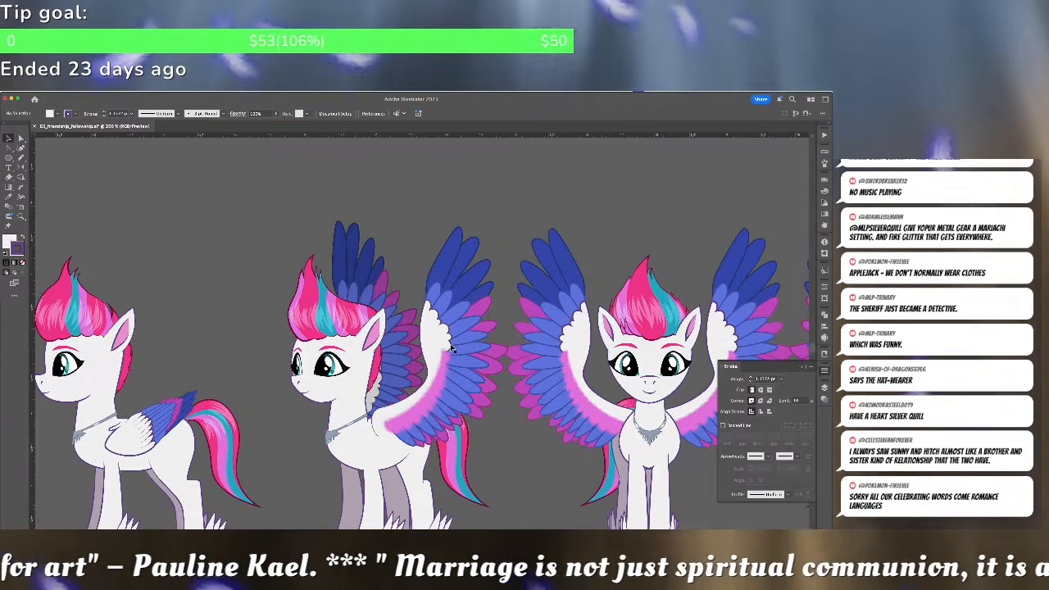
Select both wings of the second pony and nudge them slightly to the left
scroll(451, 347, "right", 5)
scroll(580, 343, "left", 3)
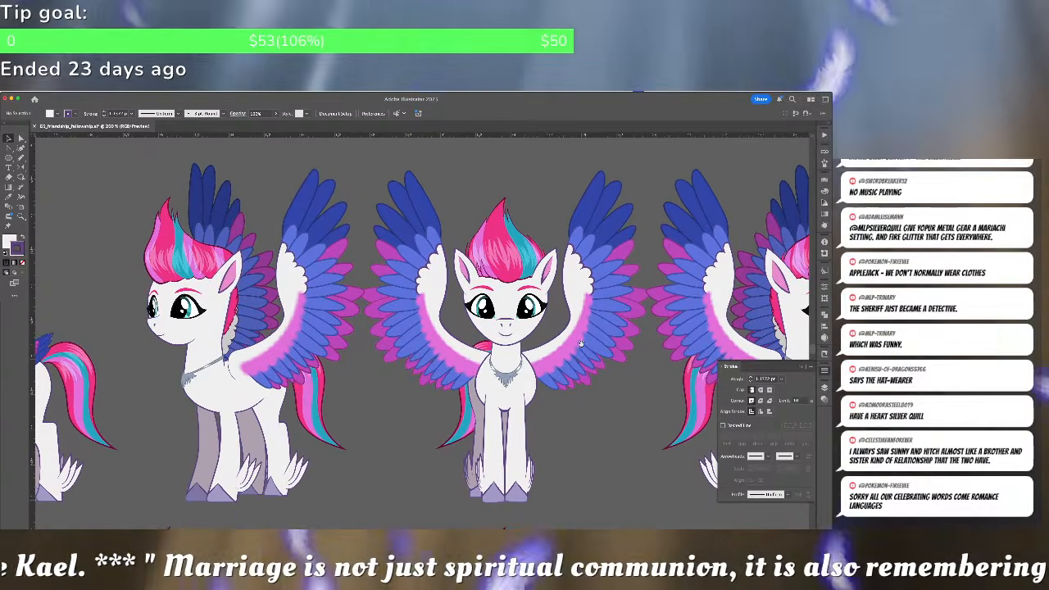
double_click(263, 313)
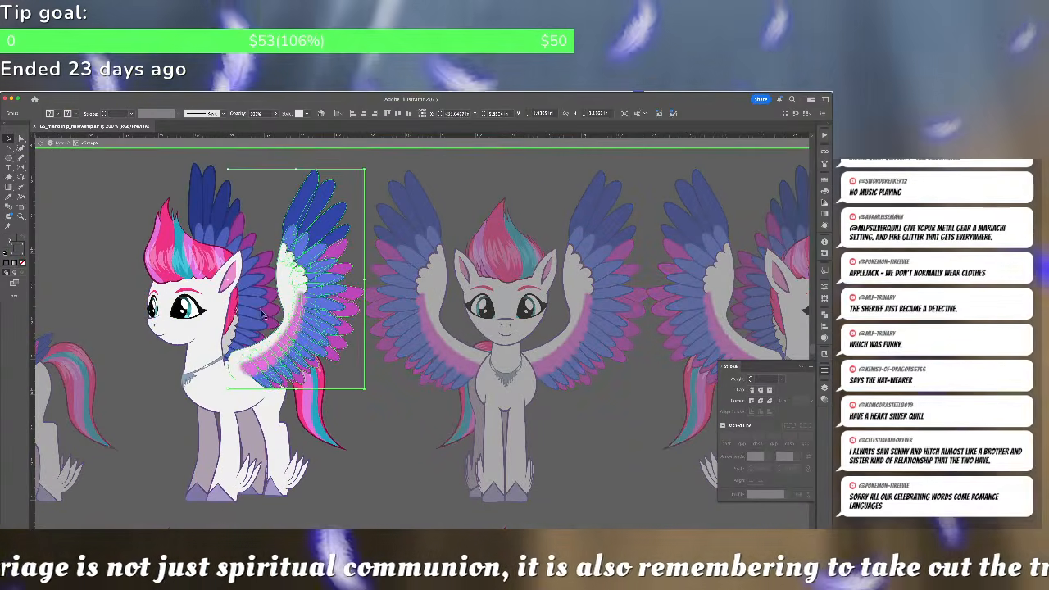
left_click(259, 313, "shift")
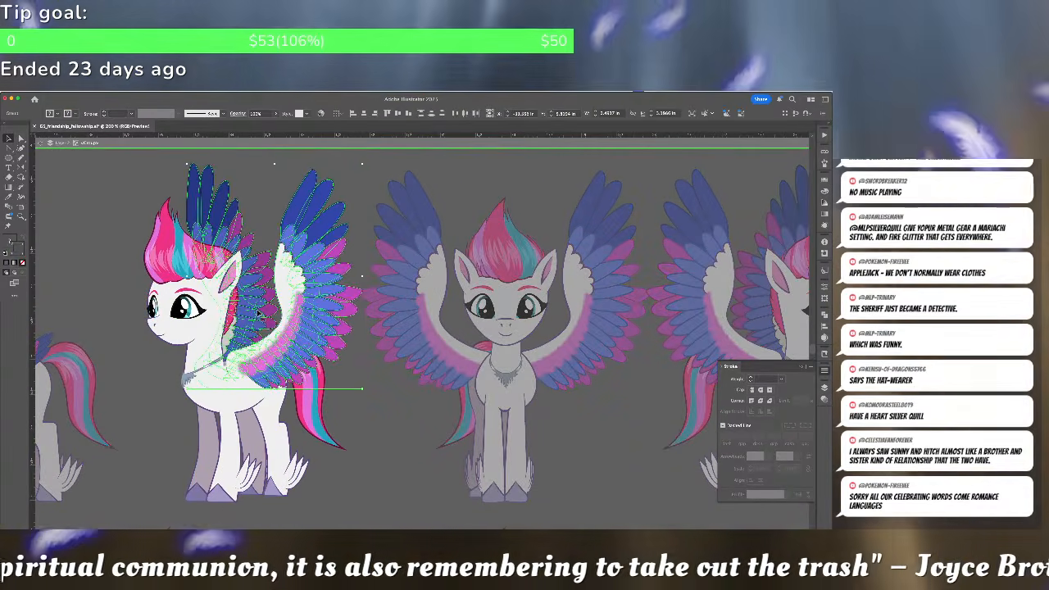
key("ctrl+shift+a")
key("Escape")
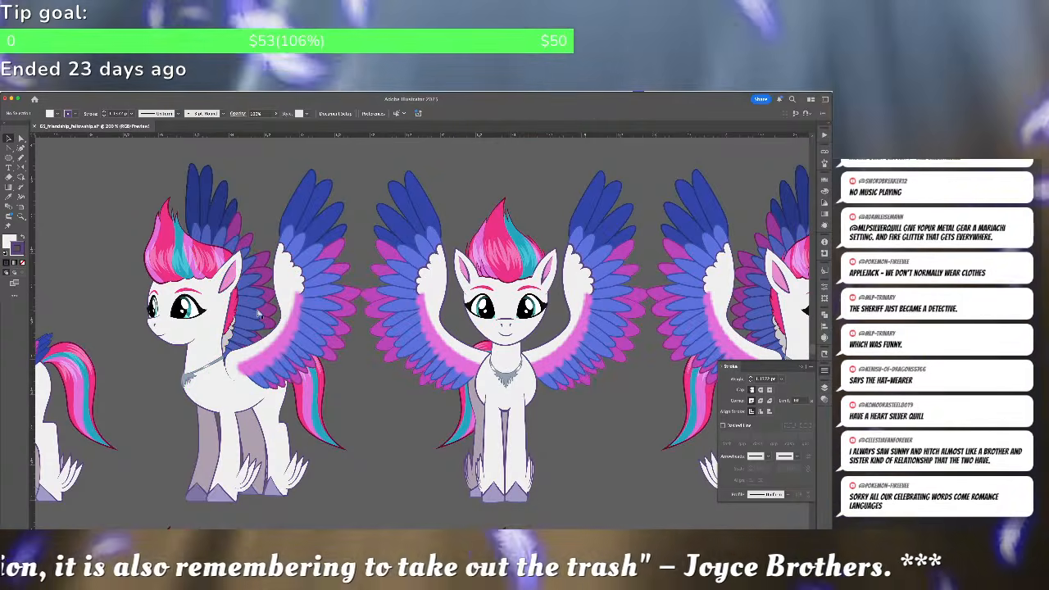
Copy both spread wings from the fifth pony's group in the upper row
key("ctrl+minus")
key("ctrl+minus")
key("ctrl+minus")
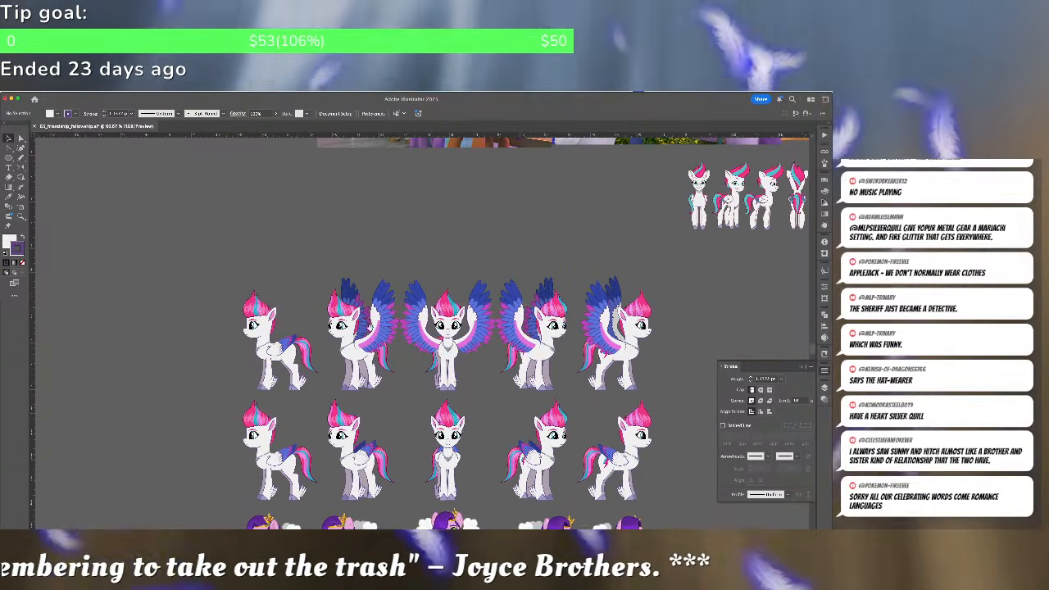
scroll(455, 327, "right", 5)
left_click(481, 333)
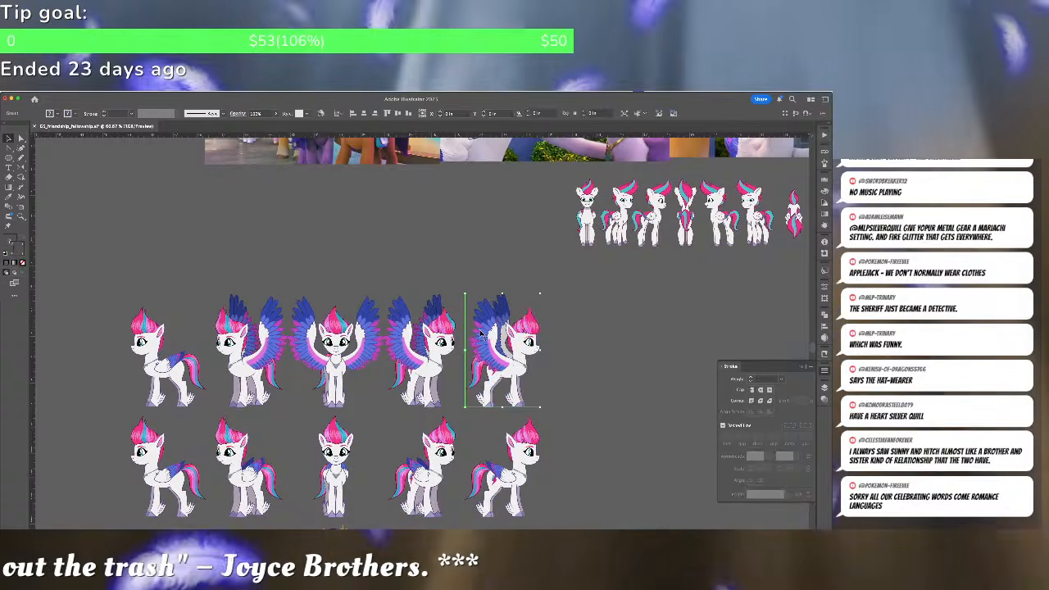
double_click(480, 333)
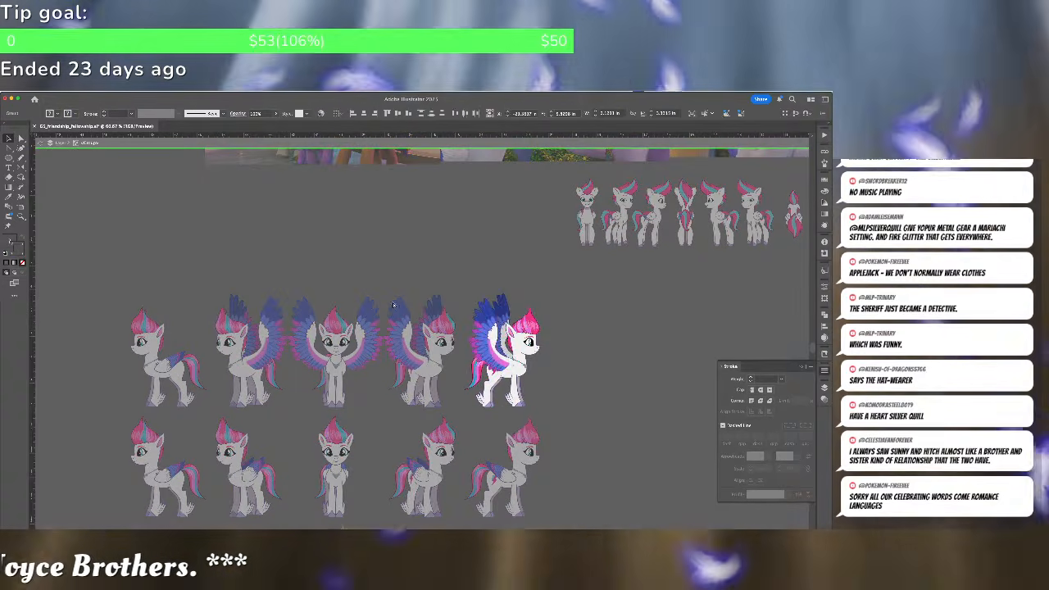
key("Escape")
Delete the folded wing from the first pony in the upper row, and paste the copied spread wings into its group
scroll(393, 305, "left", 3)
scroll(351, 397, "up", 5)
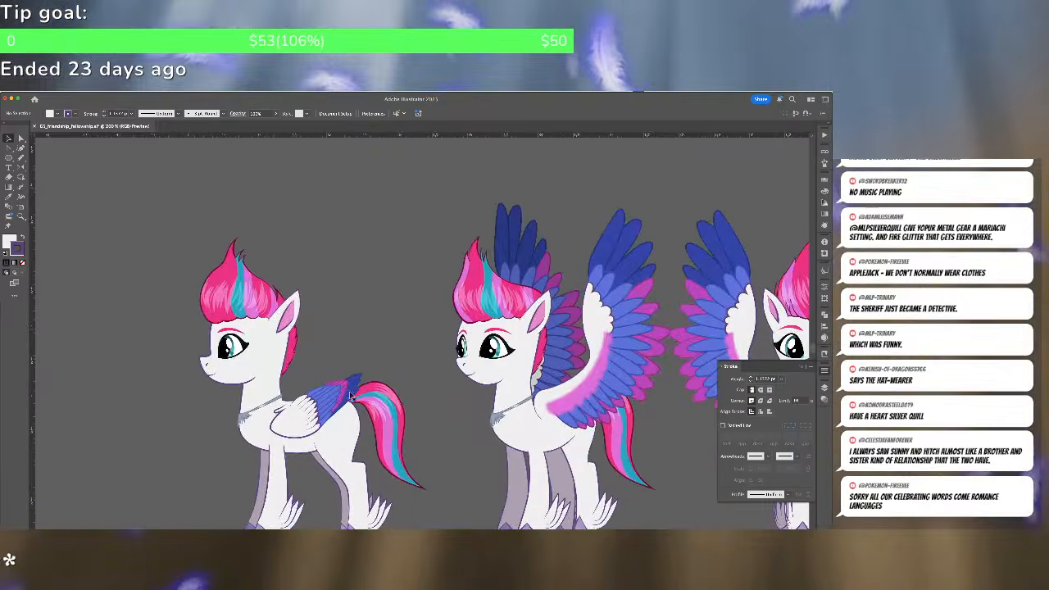
double_click(351, 397)
key("Delete")
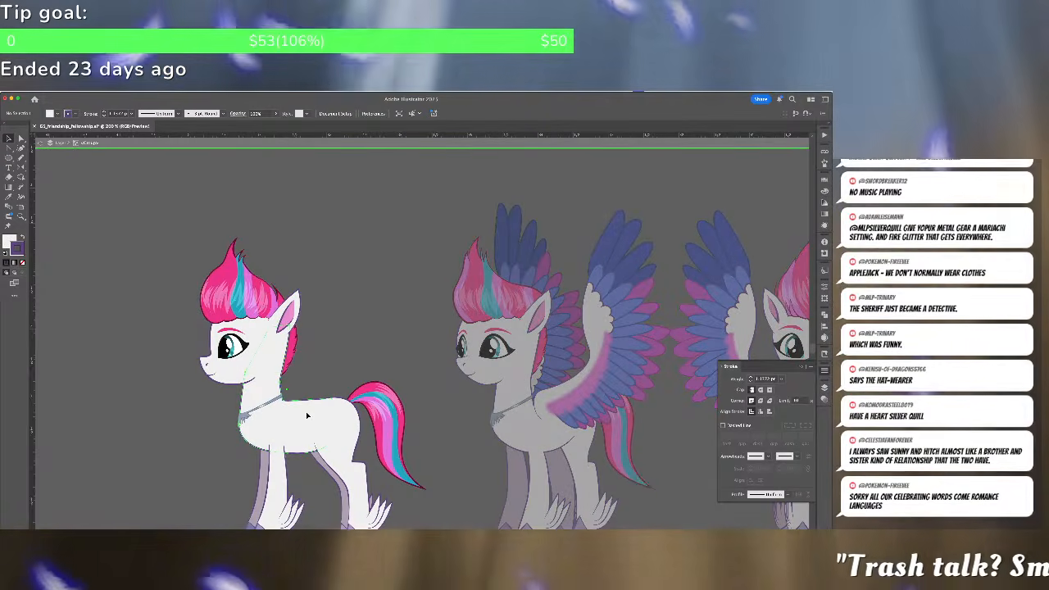
key("ctrl+shift+a")
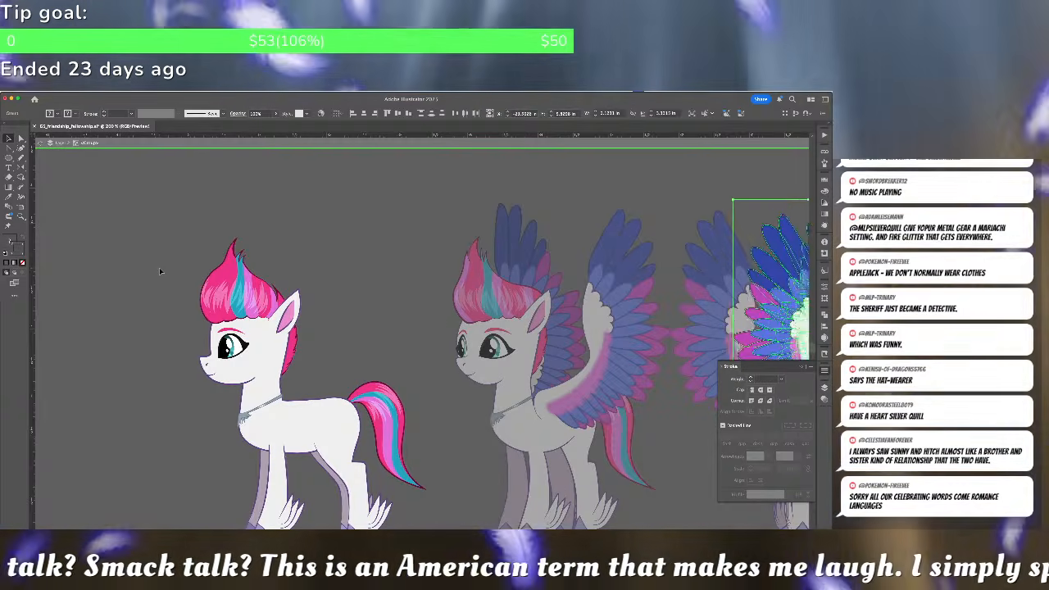
Shift the pasted wings left toward the first pony and mirror them horizontally
key("shift+Left")
key("shift+Left")
key("shift+Left")
key("shift+Left")
key("shift+Left")
key("shift+Left")
key("shift+Left")
key("shift+Left")
key("shift+Left")
key("shift+Left")
key("shift+Left")
key("shift+Left")
key("shift+Left")
key("shift+Left")
key("shift+Left")
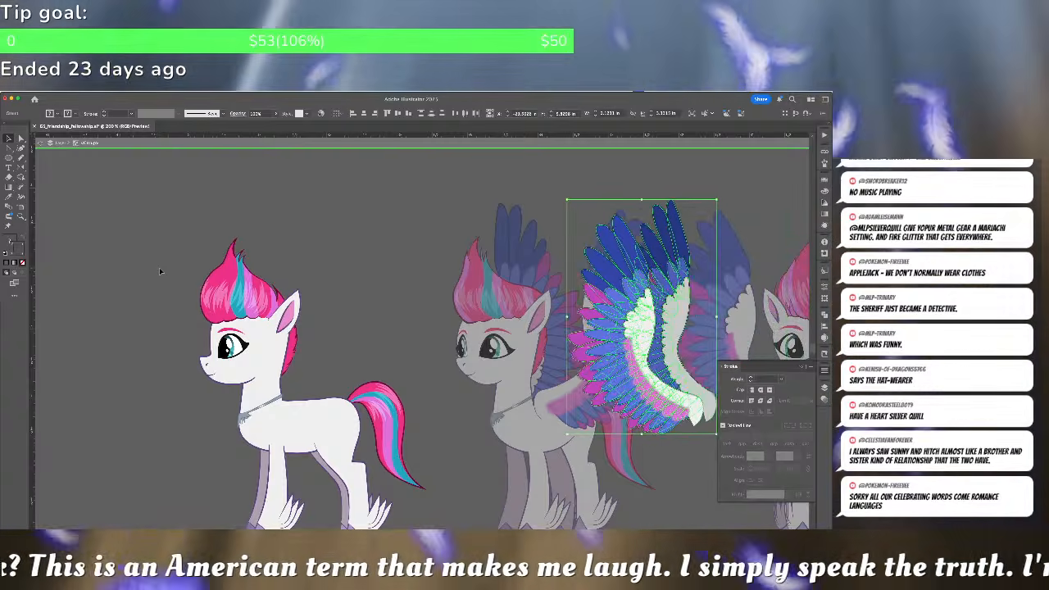
key("shift+Left")
key("shift+Left")
key("shift+Left")
key("shift+Left")
key("shift+Left")
key("shift+Left")
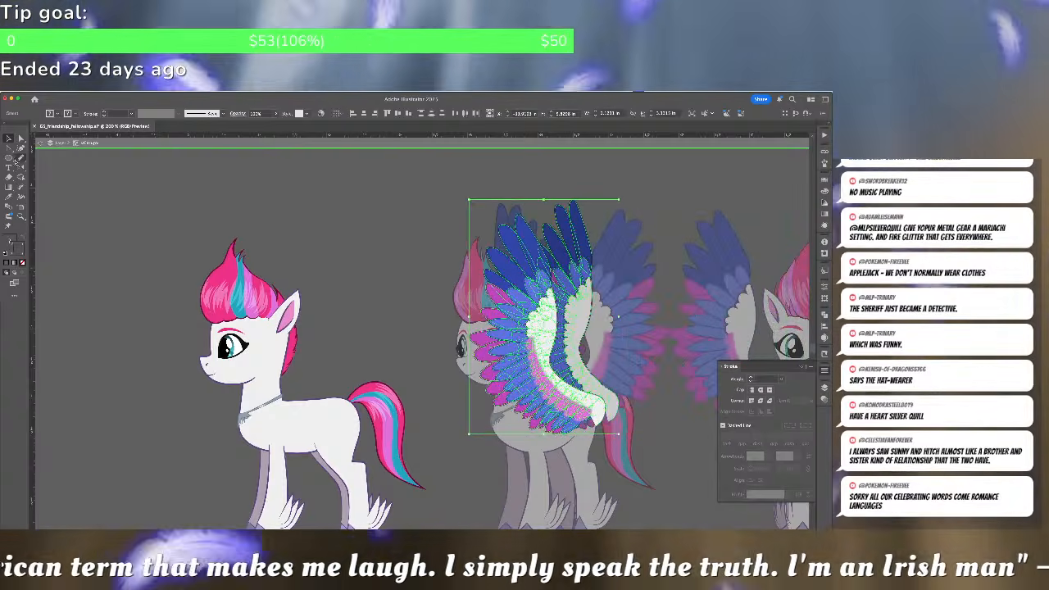
double_click(21, 167)
key("Return")
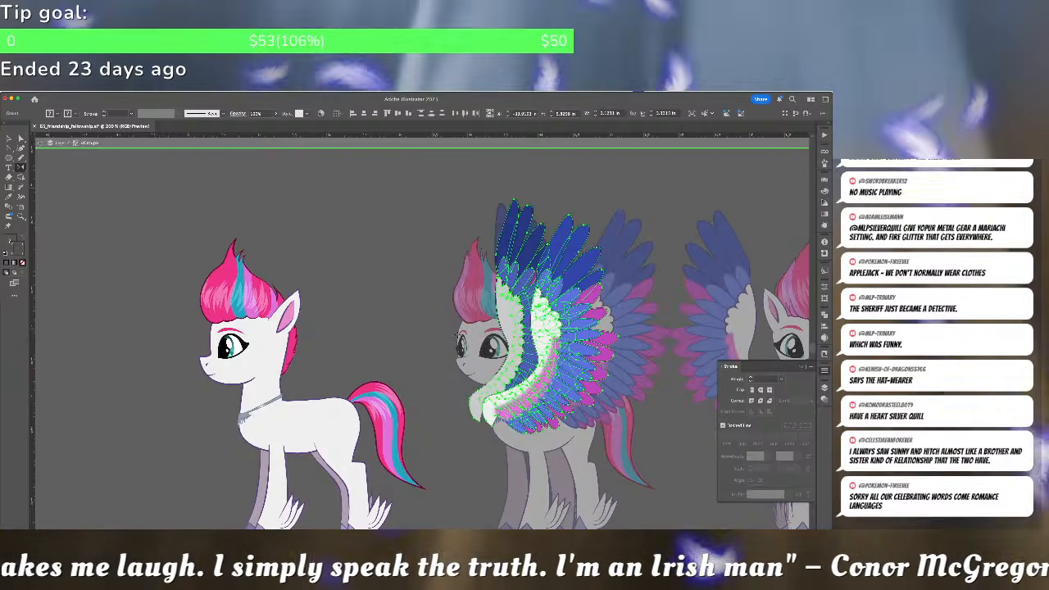
Move the mirrored pair of wings straight left until they sit on the first pony's back
key("super+shift+a")
key("v")
left_click(525, 330)
key("super+shift+a")
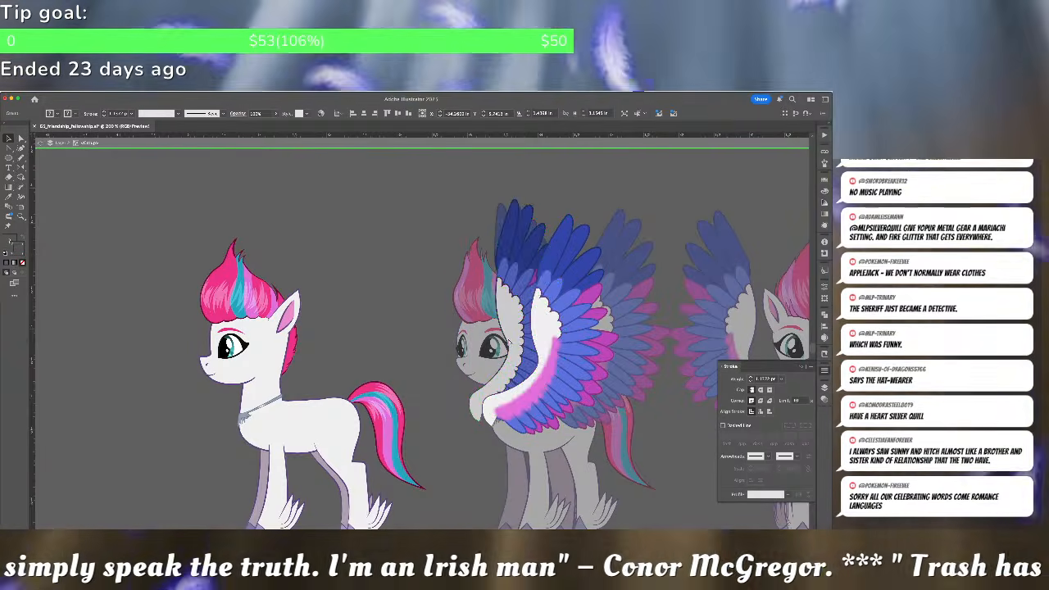
left_click(577, 328)
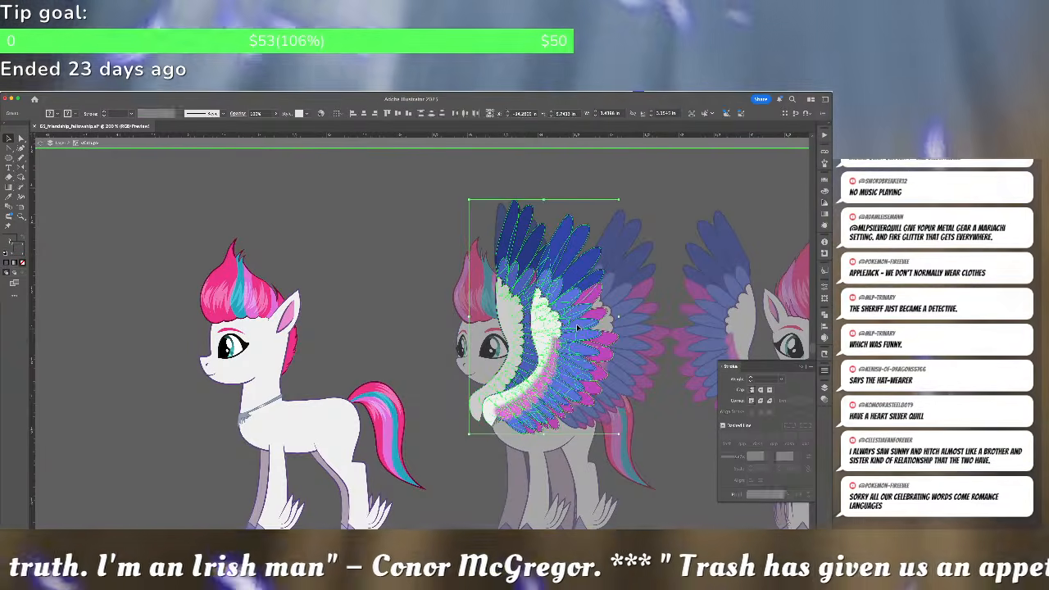
key("shift+Left")
key("shift+Left")
key("shift+Left")
key("shift+Left")
key("shift+Left")
key("shift+Left")
key("shift+Left")
key("shift+Left")
key("shift+Left")
key("shift+Left")
key("shift+Left")
key("shift+Left")
key("shift+Left")
key("shift+Left")
key("shift+Left")
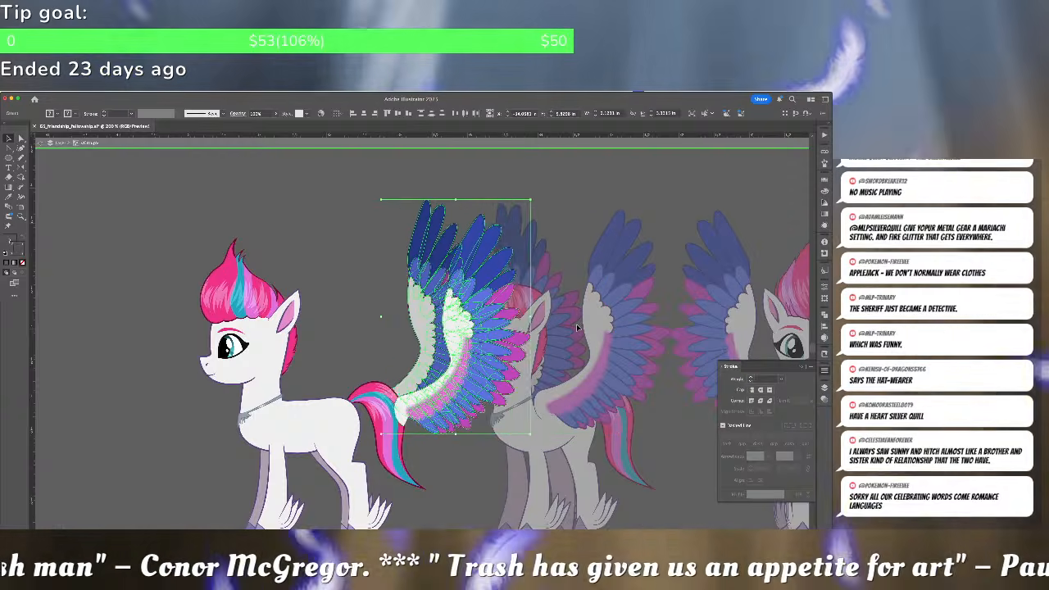
key("shift+Left")
key("shift+Left")
key("shift+Left")
key("shift+Left")
key("shift+Left")
key("shift+Left")
key("shift+Left")
key("shift+Left")
key("shift+Left")
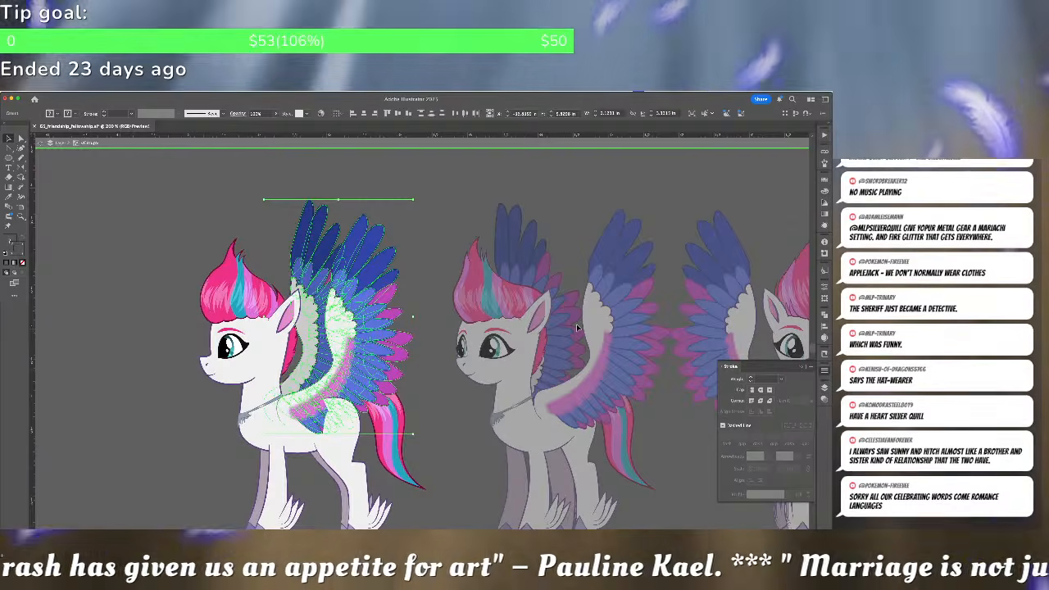
key("shift+Left")
Arrange the first pony's far wing behind its body with the near wing in front, and leave the group
key("ctrl+[")
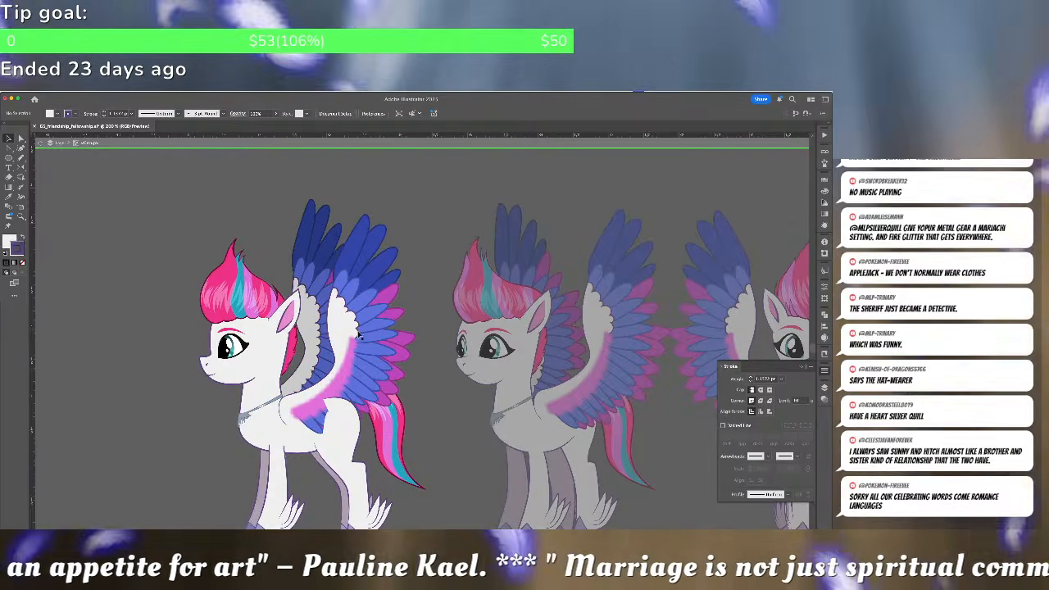
left_click(358, 333)
key("ctrl+shift+a")
key("Escape")
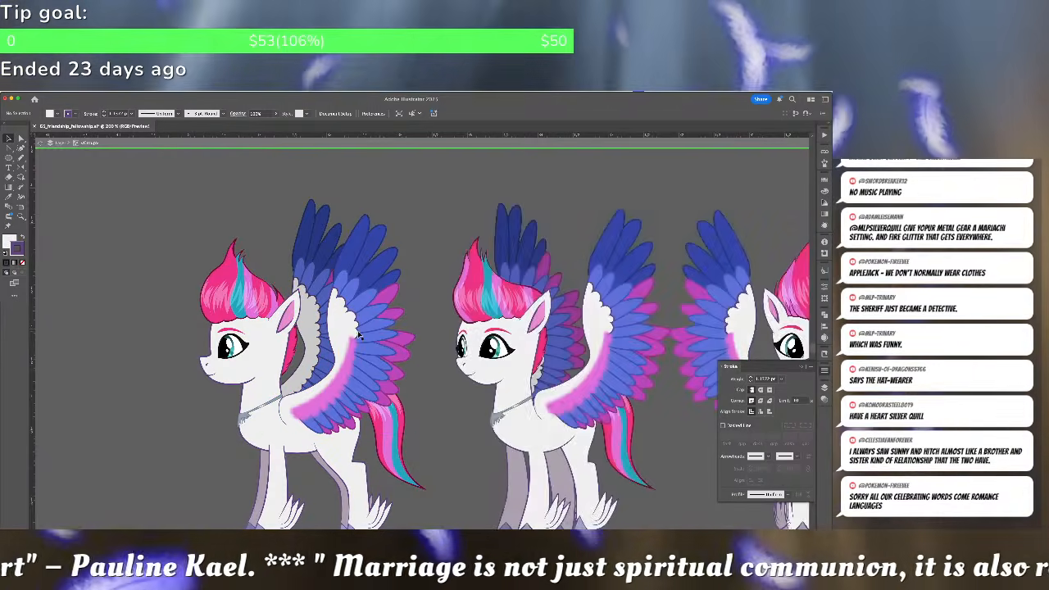
Inspect the spread-wing row by selecting its ponies in turn to check that body and wings belong to one group
key("ctrl+minus")
key("ctrl+minus")
key("ctrl+minus")
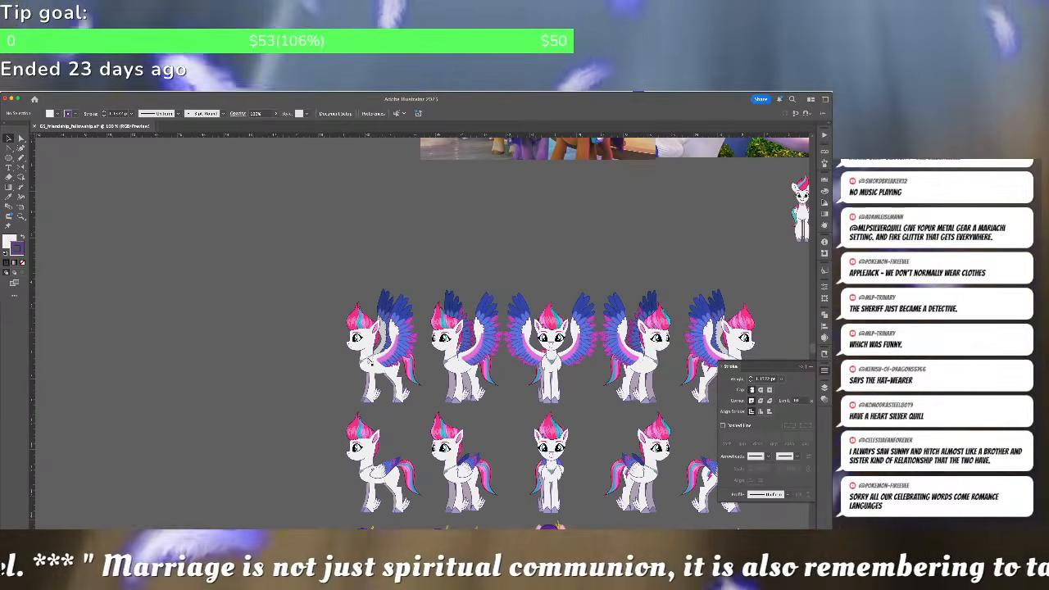
left_click_drag(368, 357, 270, 353)
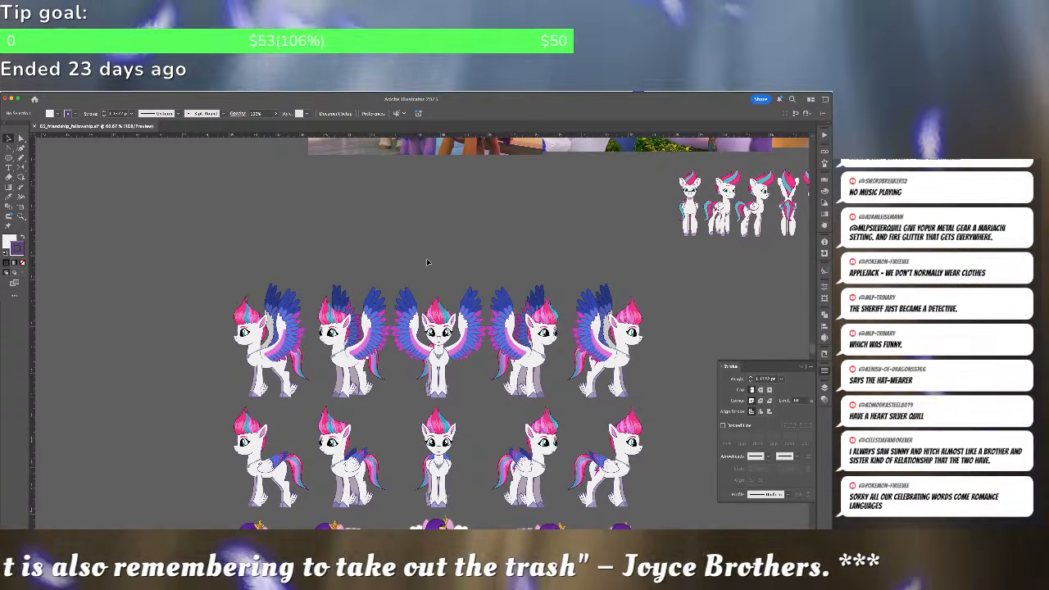
left_click(481, 320)
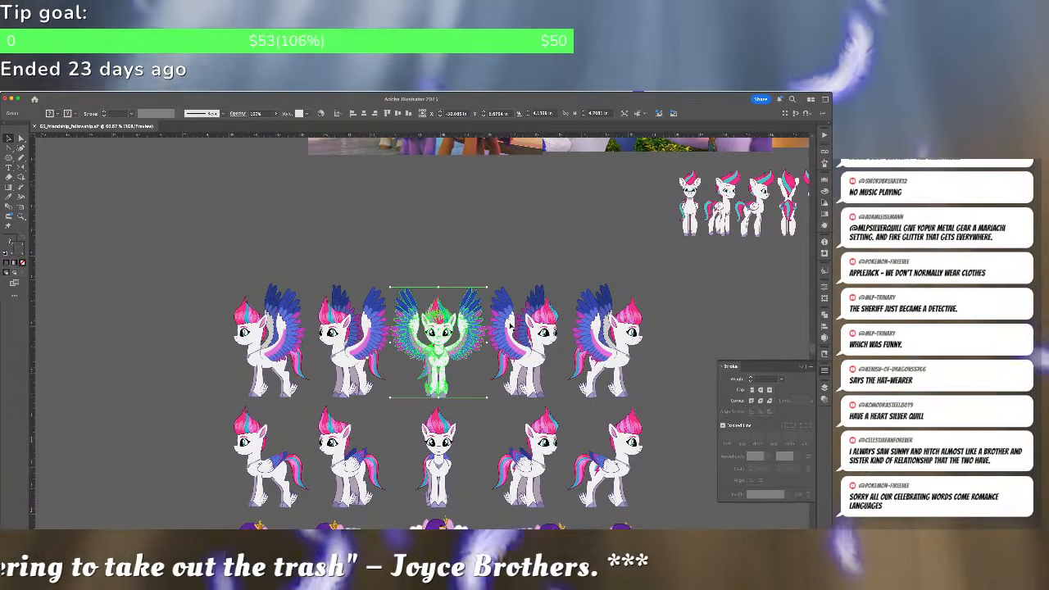
left_click(512, 328)
left_click(596, 330)
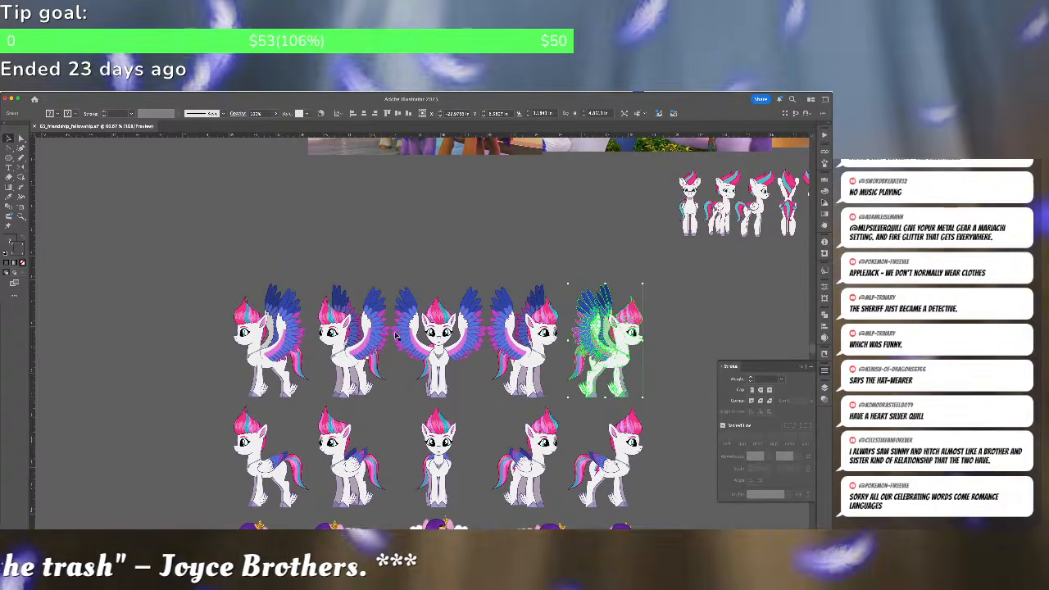
left_click(360, 337)
left_click(299, 334)
left_click(336, 254)
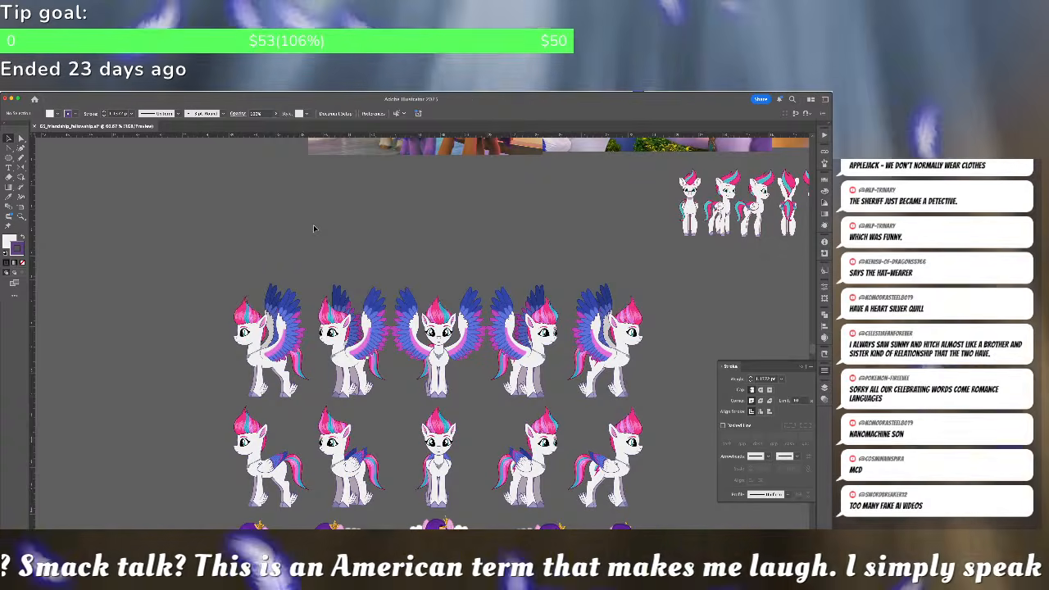
Compare the finished spread-wing row with the folded-wing row and the other ponies' turnaround rows
scroll(343, 293, "down", 1)
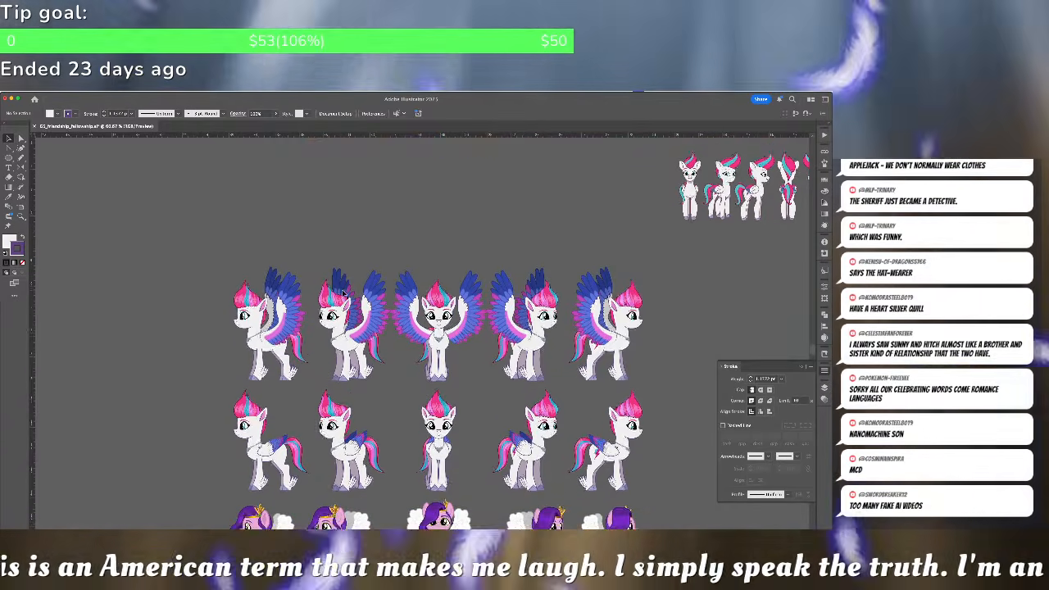
scroll(343, 293, "down", 2)
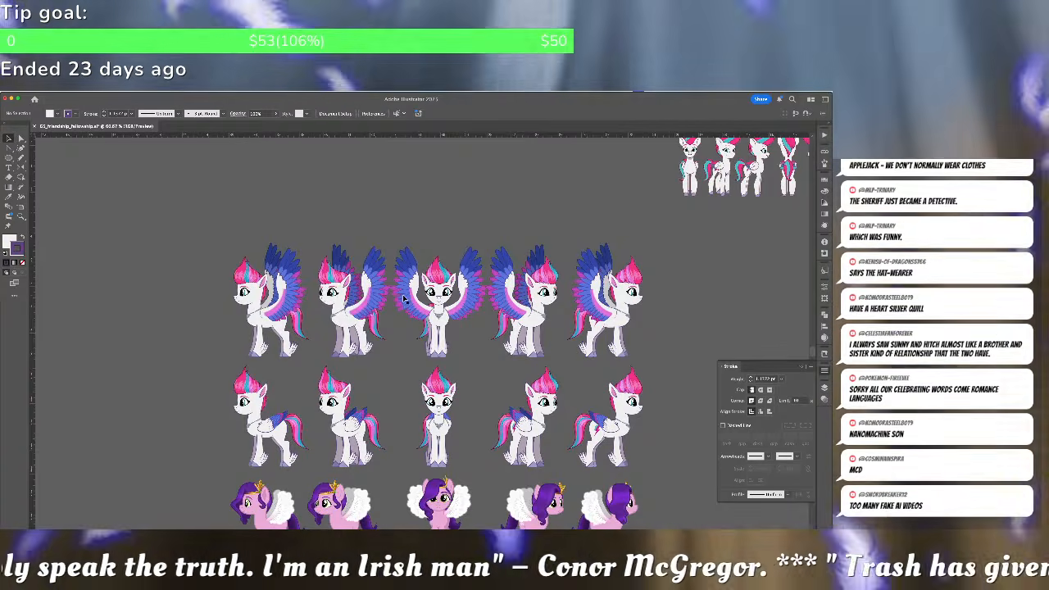
scroll(434, 310, "down", 1)
scroll(438, 313, "down", 5)
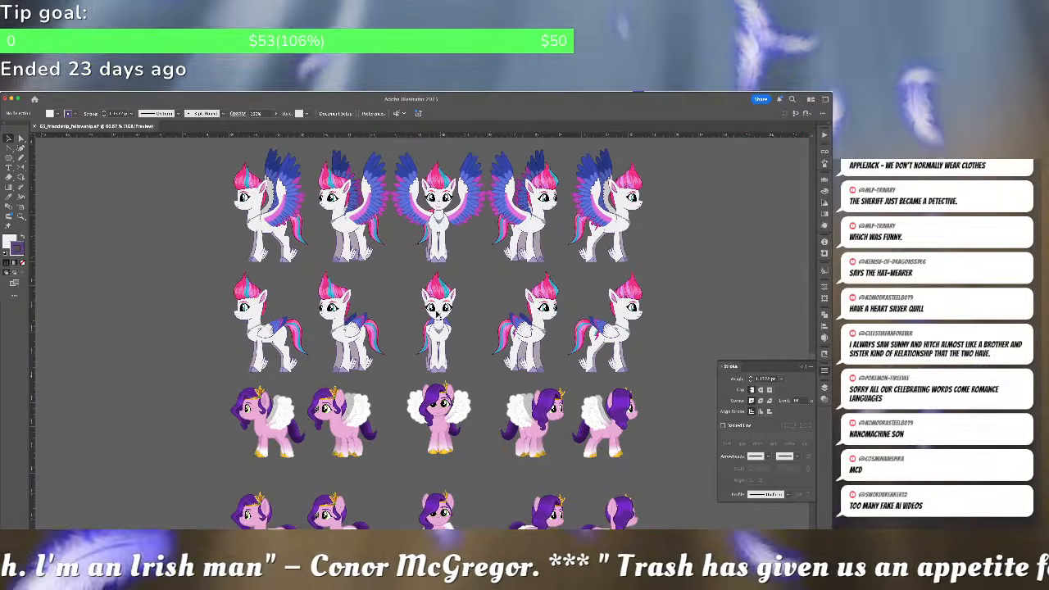
scroll(435, 318, "up", 3)
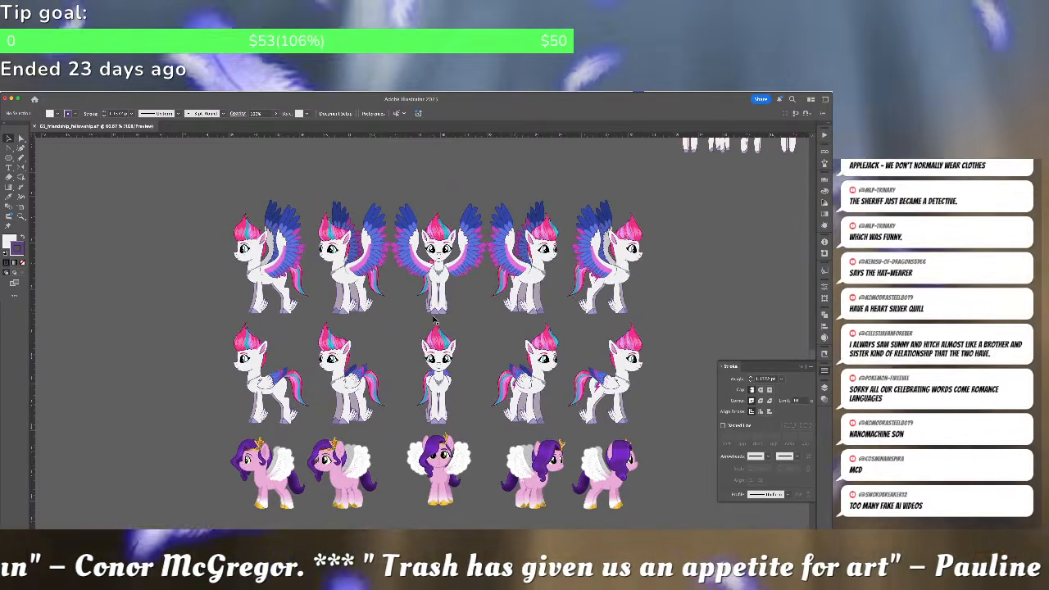
scroll(434, 320, "down", 2)
scroll(434, 320, "up", 1)
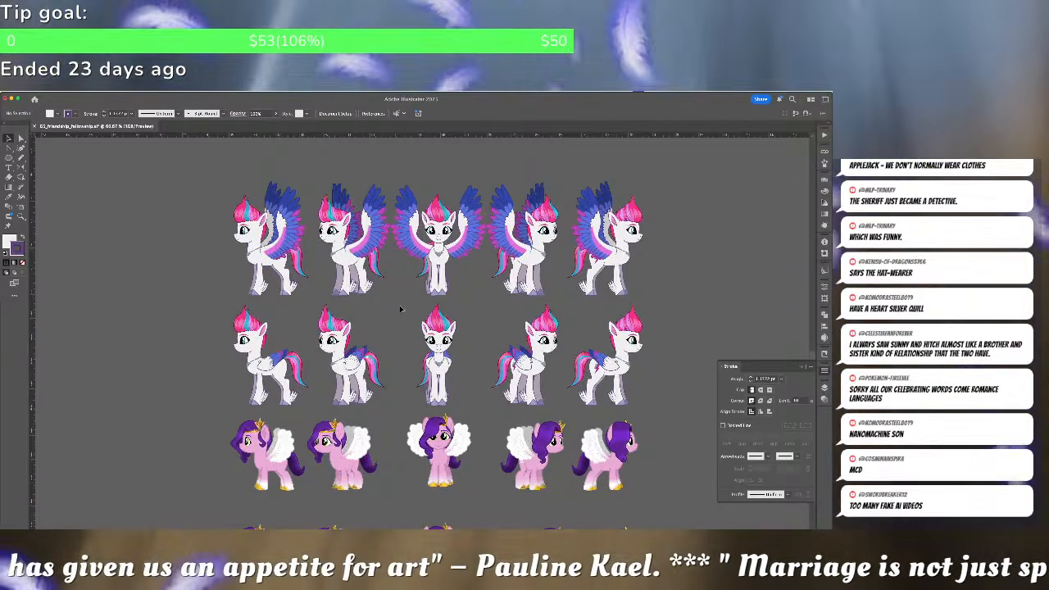
scroll(401, 309, "down", 3)
scroll(401, 309, "up", 4)
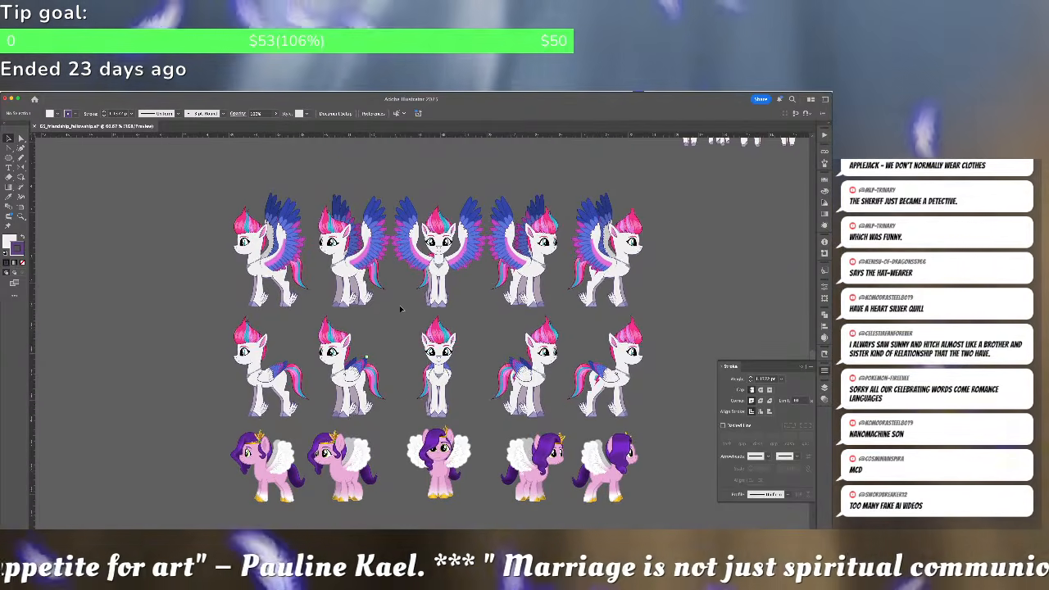
scroll(401, 309, "up", 2)
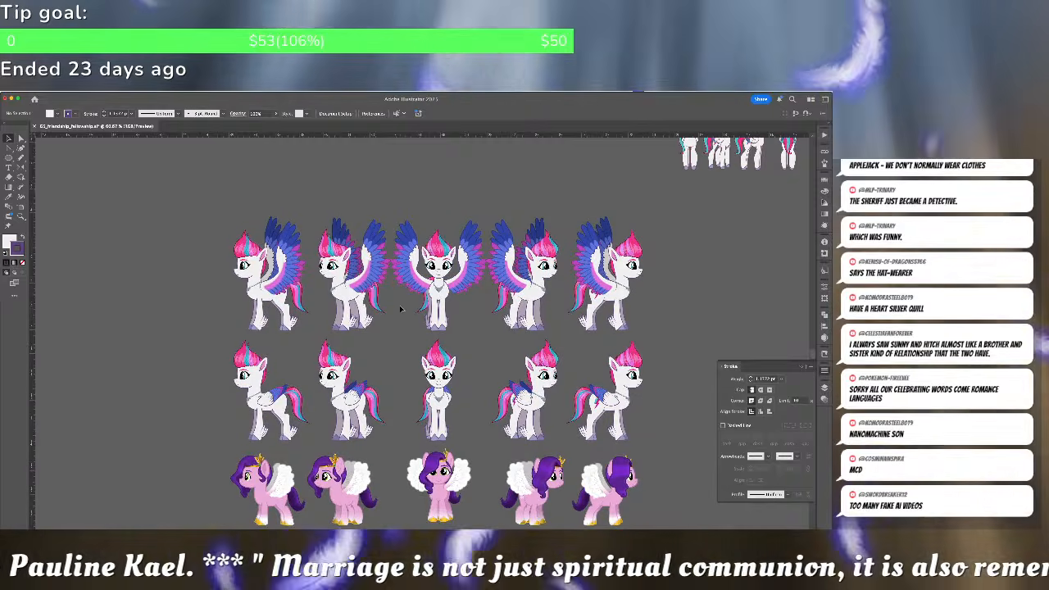
scroll(400, 309, "down", 4)
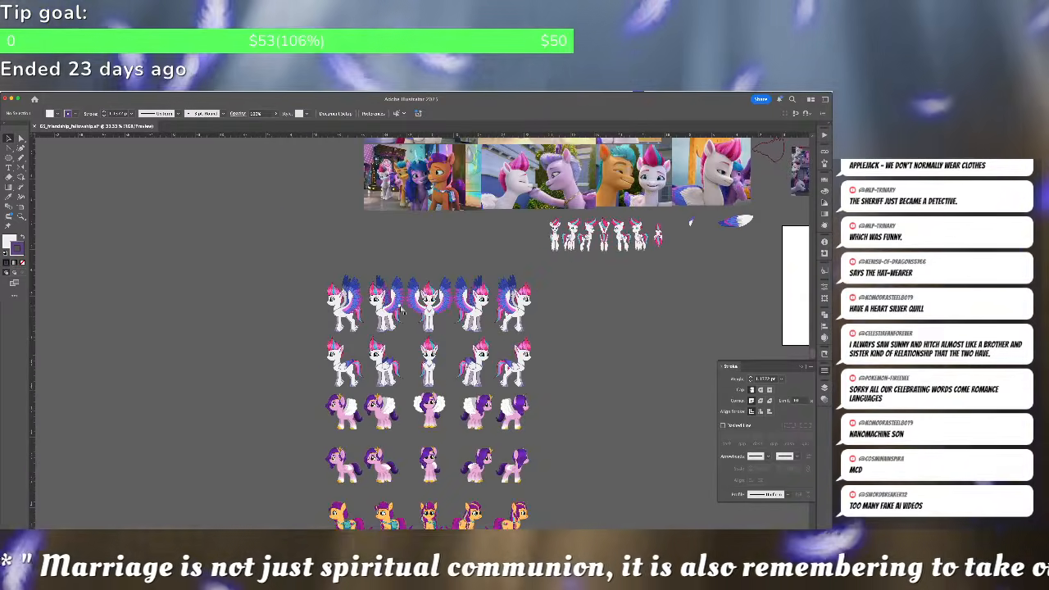
scroll(470, 325, "down", 3)
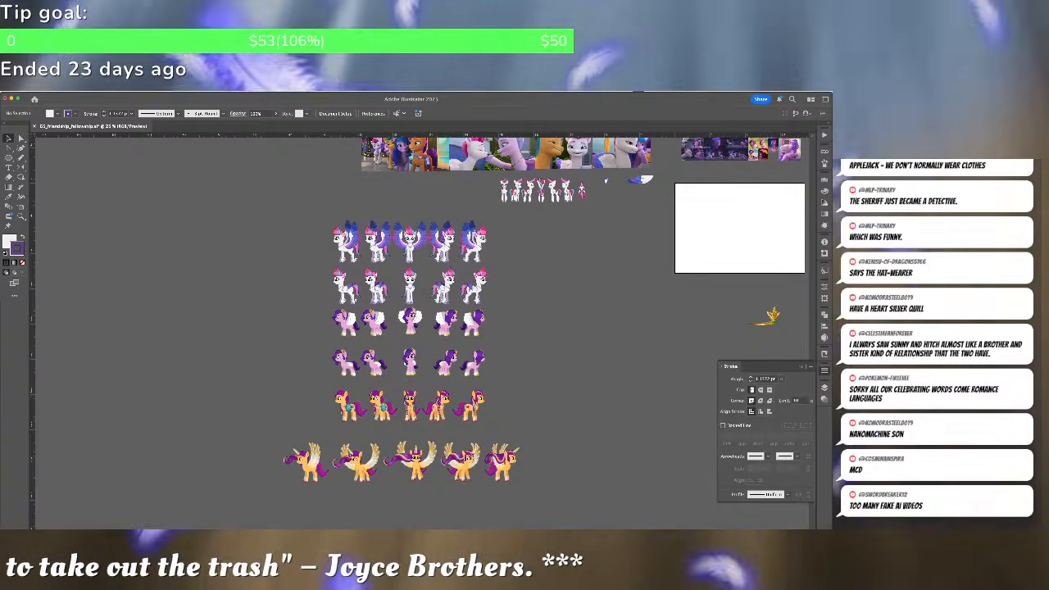
key("super+Tab")
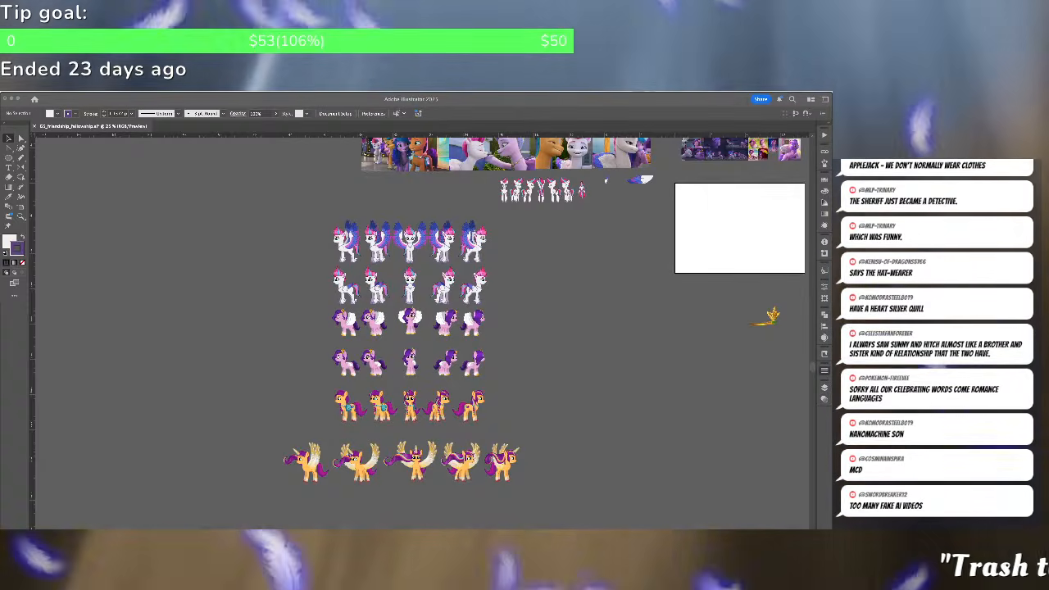
left_click(497, 293)
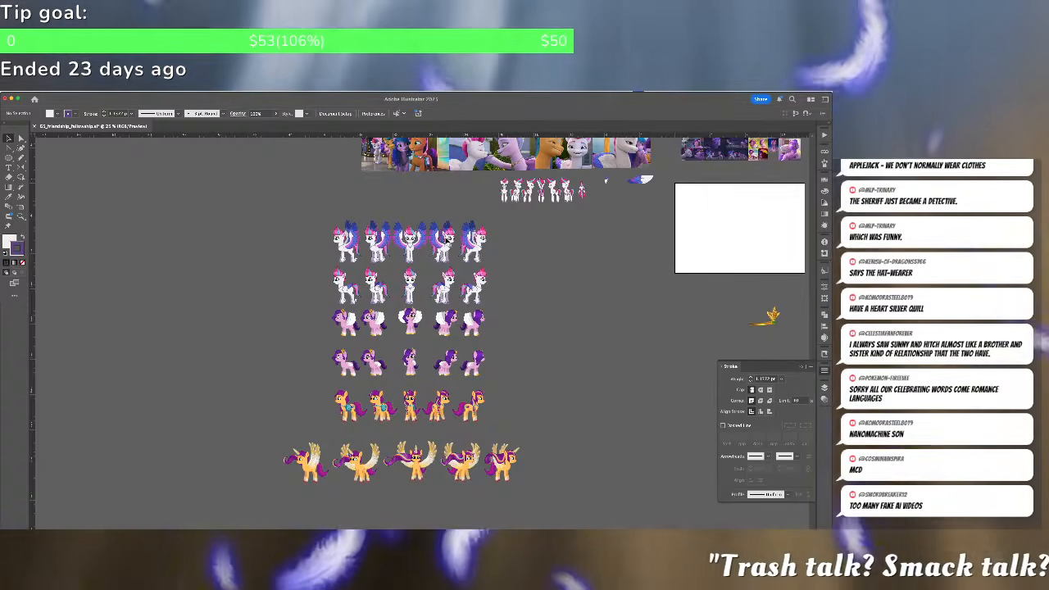
Examine the spread-wing ponies up close, checking their wings and grouping across the row
scroll(444, 234, "up", 3)
scroll(443, 233, "up", 2)
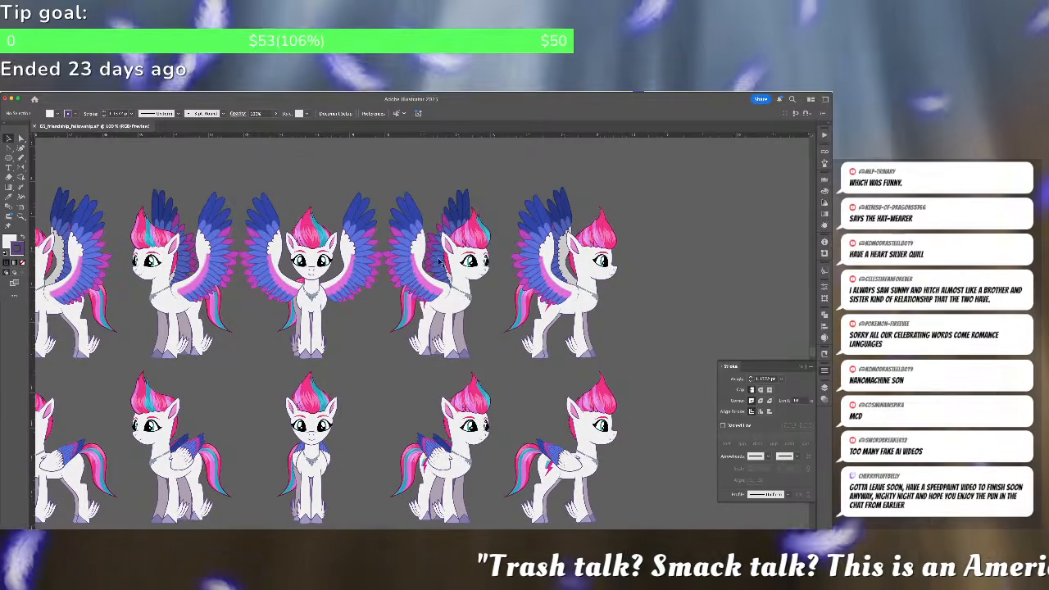
left_click(504, 252)
left_click(520, 252)
left_click(368, 253)
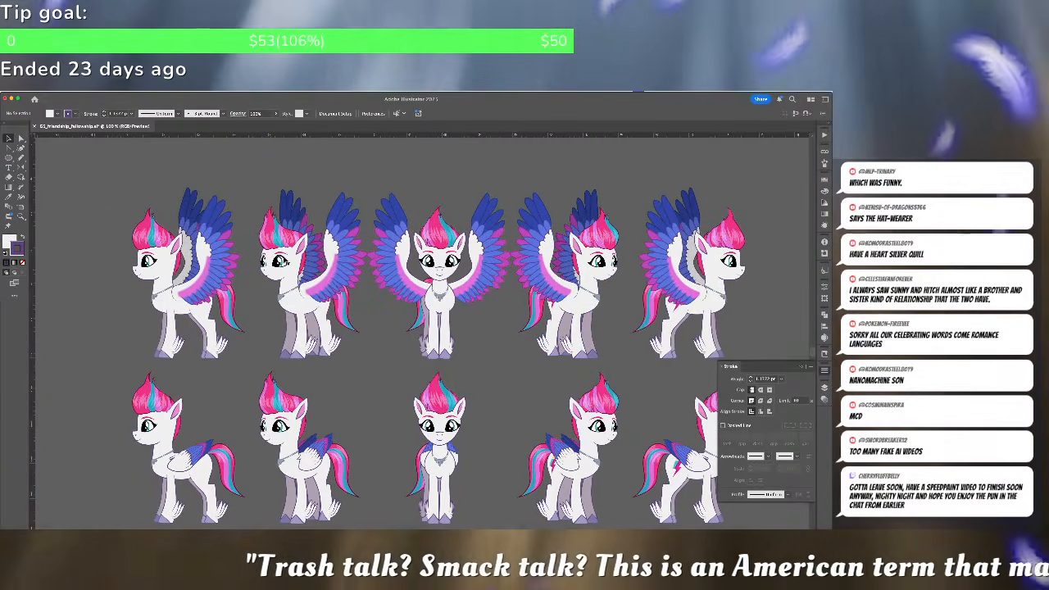
left_click(338, 252)
left_click(244, 259)
left_click(225, 260)
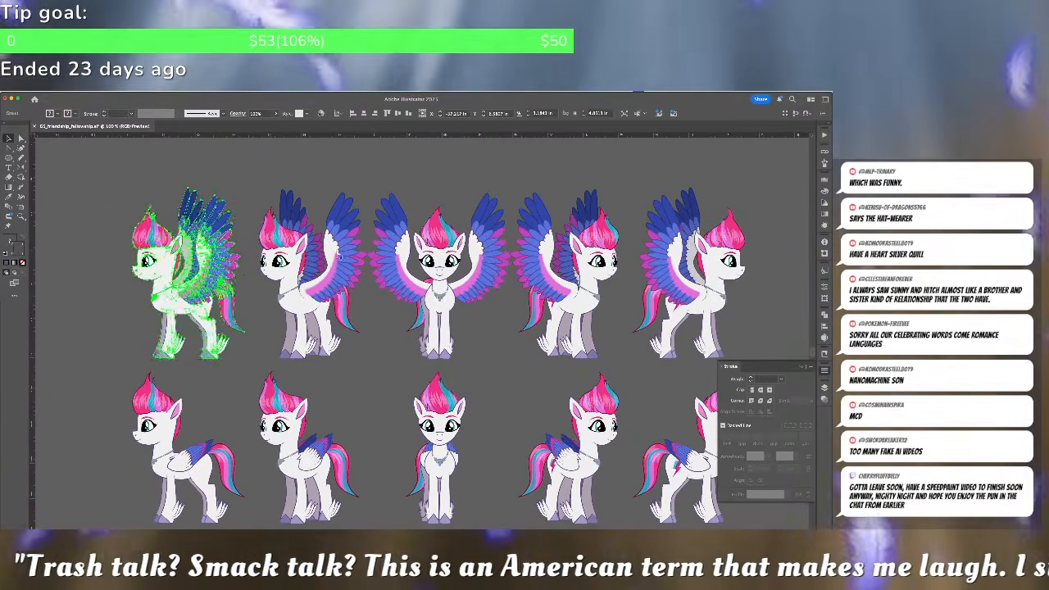
left_click(473, 324)
scroll(478, 330, "down", 2)
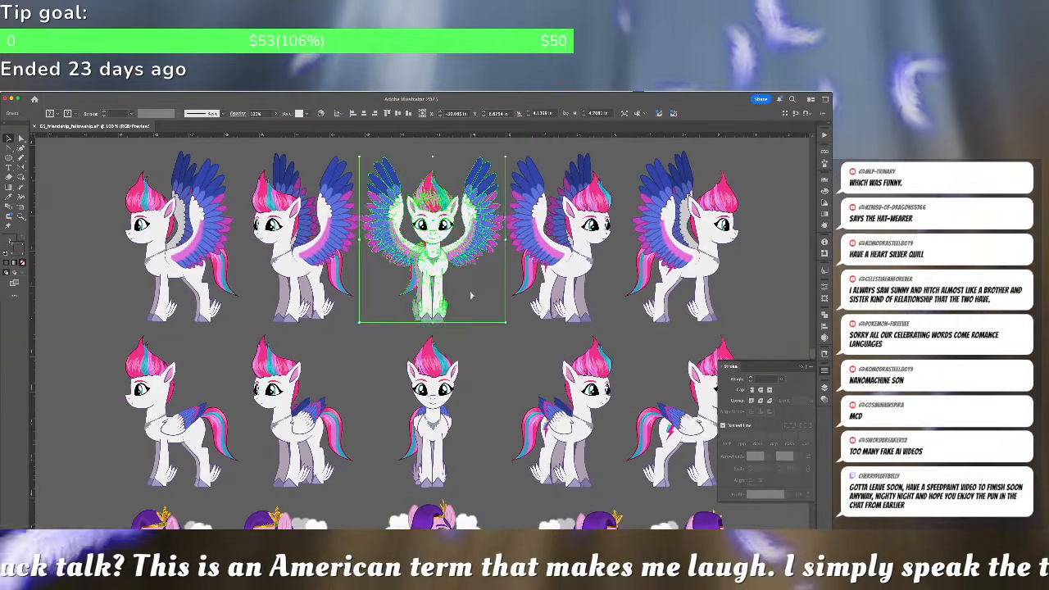
left_click(473, 299)
Select the fifth-column ponies in the five upper rows and nudge them slightly right, away from the fourth column
key("super+minus")
key("super+minus")
key("super+minus")
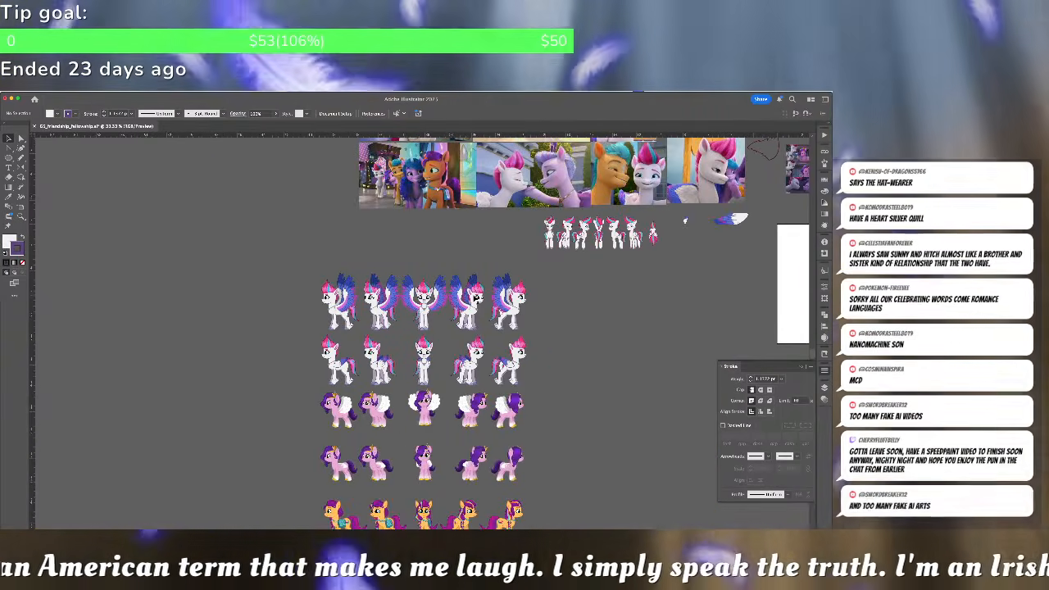
scroll(511, 270, "down", 2)
scroll(511, 270, "down", 1)
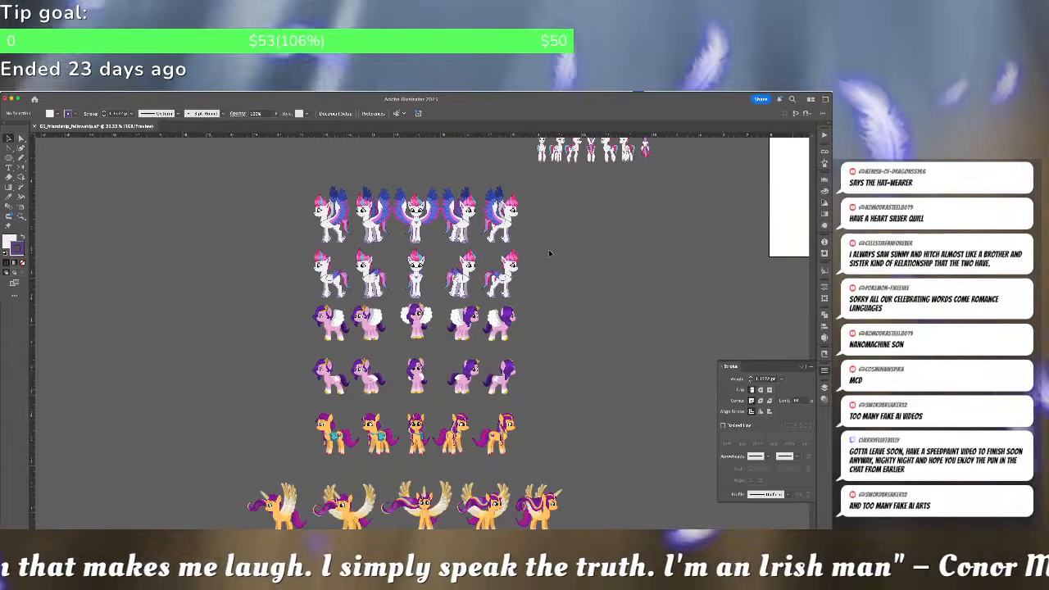
left_click(505, 441)
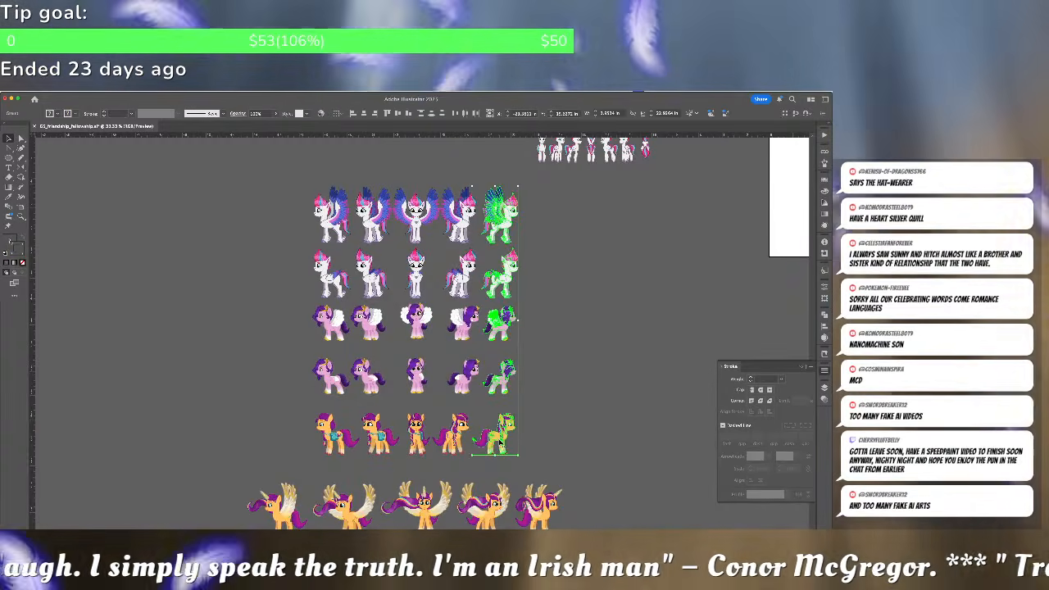
key("shift+Right")
key("shift+Right")
key("shift+Right")
key("shift+Right")
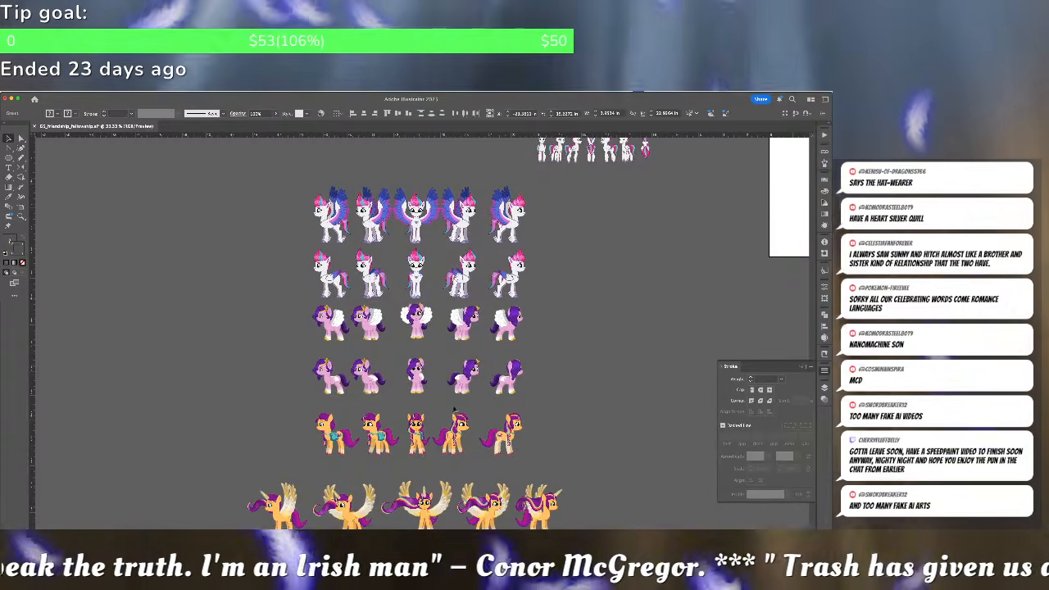
Try to shift the fourth- and fifth-column ponies farther right together
left_click(462, 448, "shift")
key("shift+Right")
key("shift+Right")
key("shift+Right")
key("shift+Right")
key("shift+Right")
key("shift+Right")
key("shift+Right")
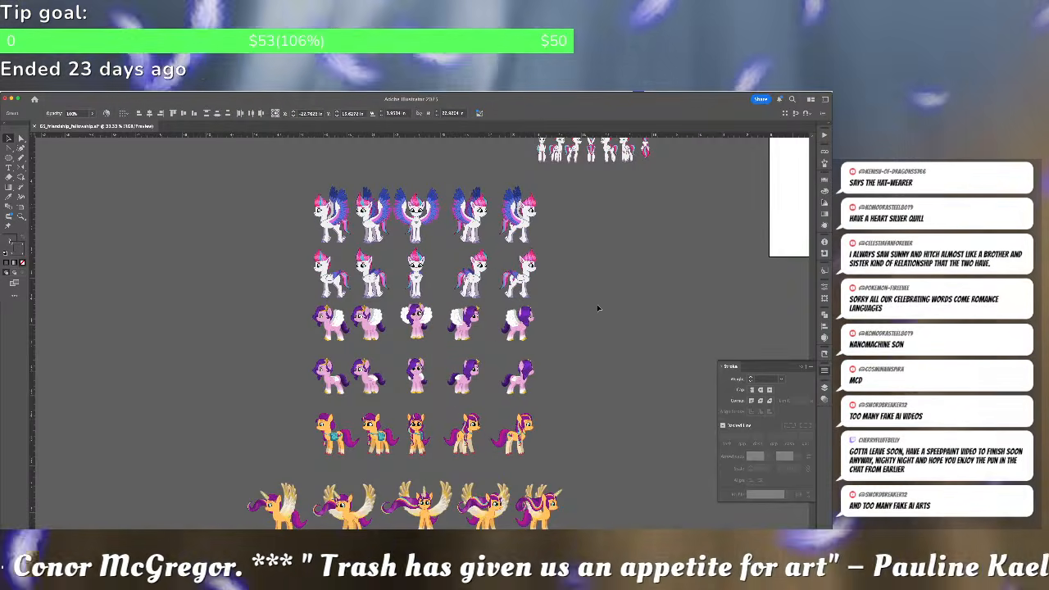
key("super+shift+e")
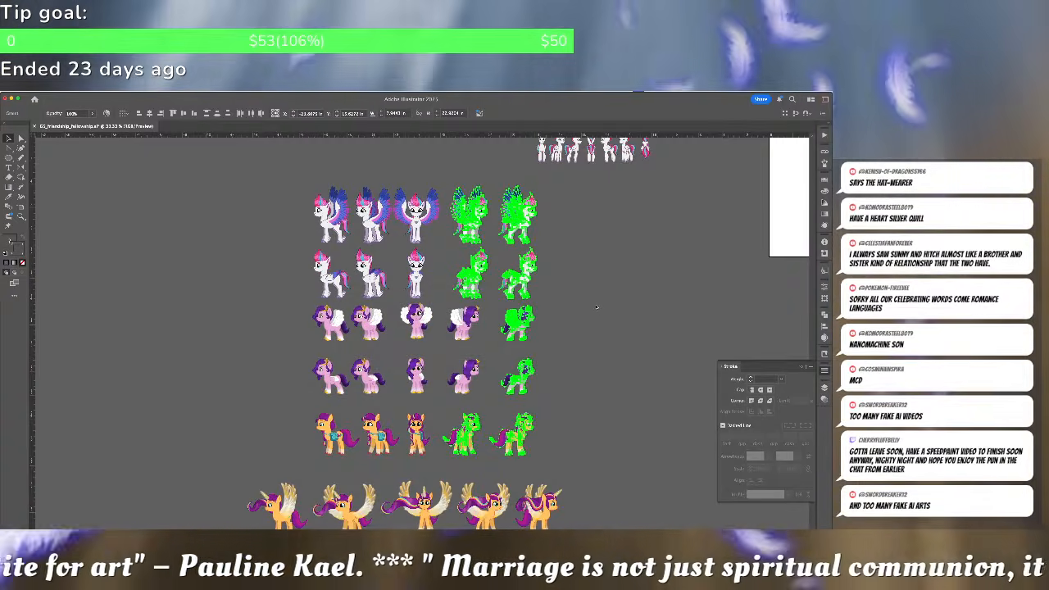
key("shift+Left")
left_click(586, 303)
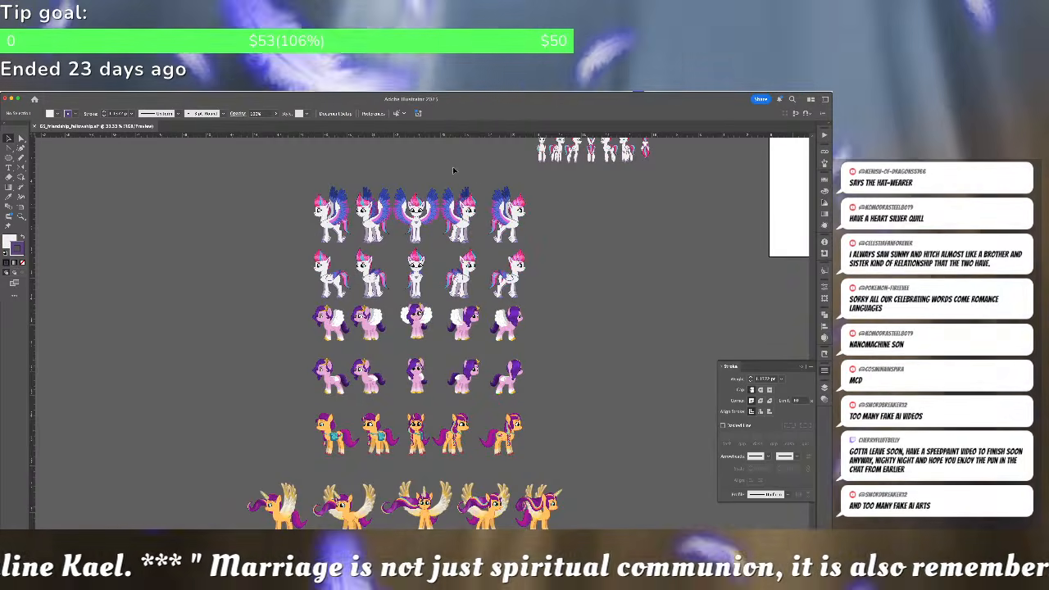
Select all fourth-column ponies in the five upper rows and nudge them slightly right, away from the front views
left_click_drag(453, 169, 474, 435)
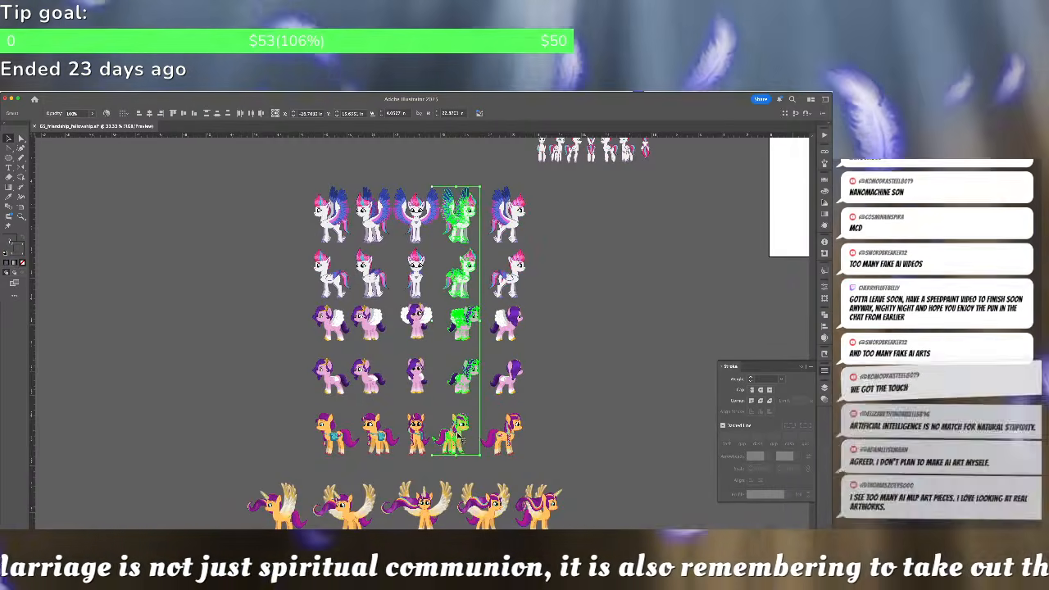
key("shift+Right")
key("shift+Left")
key("shift+Left")
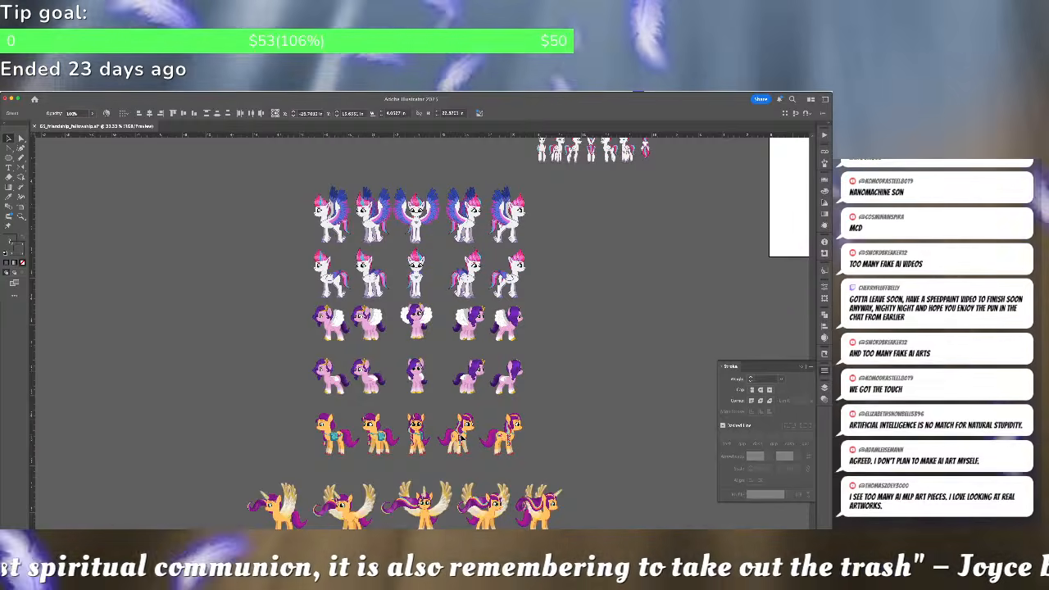
Shift the first- and second-column ponies of the five upper rows left, away from the front views, and deselect them
left_click(373, 442)
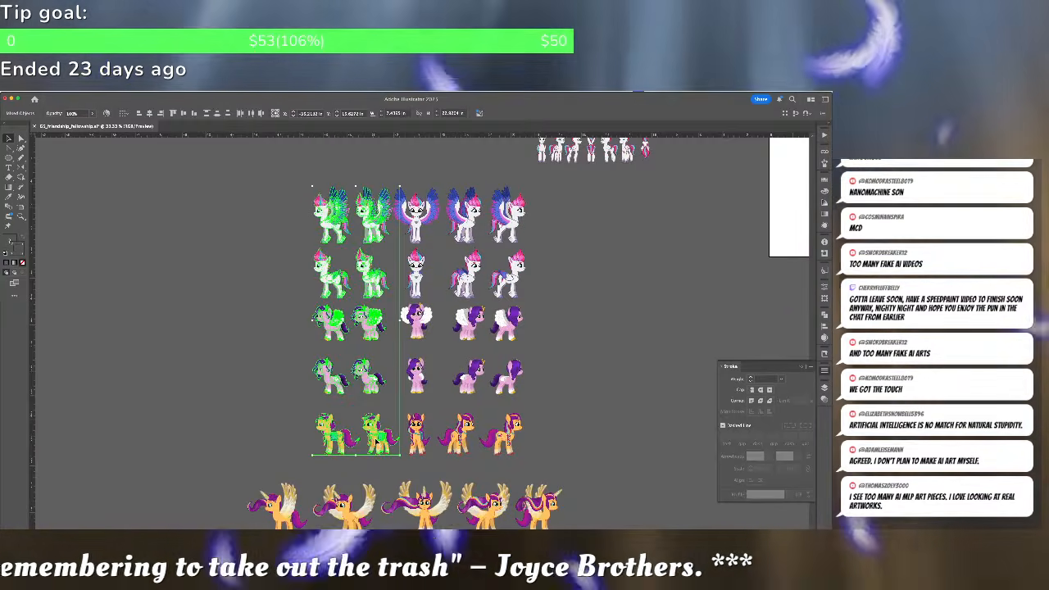
key("shift+Left")
key("shift+Left")
key("shift+Left")
key("shift+Left")
key("shift+Left")
key("shift+Left")
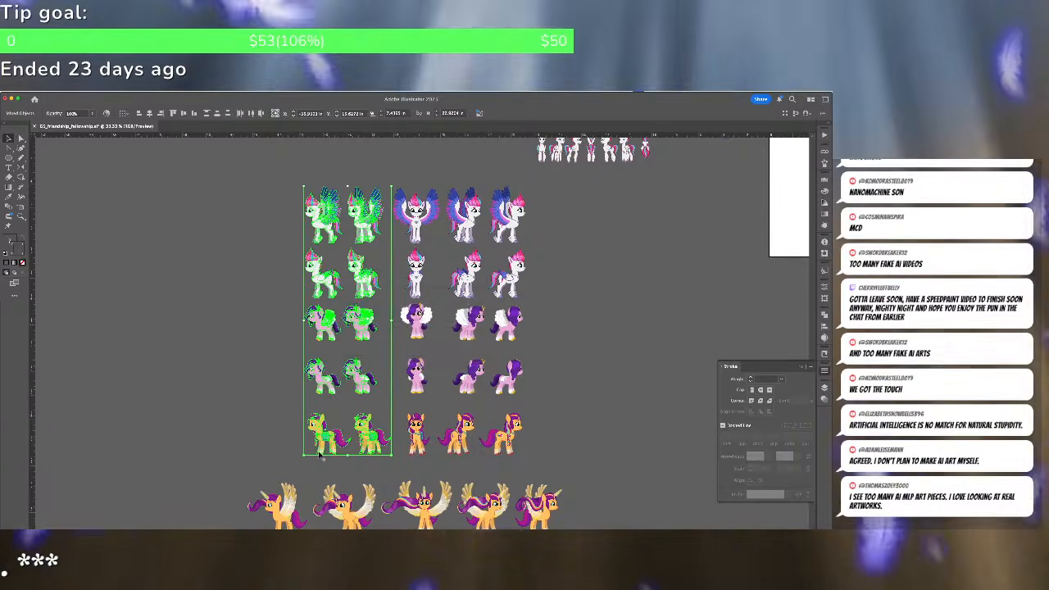
left_click(286, 186)
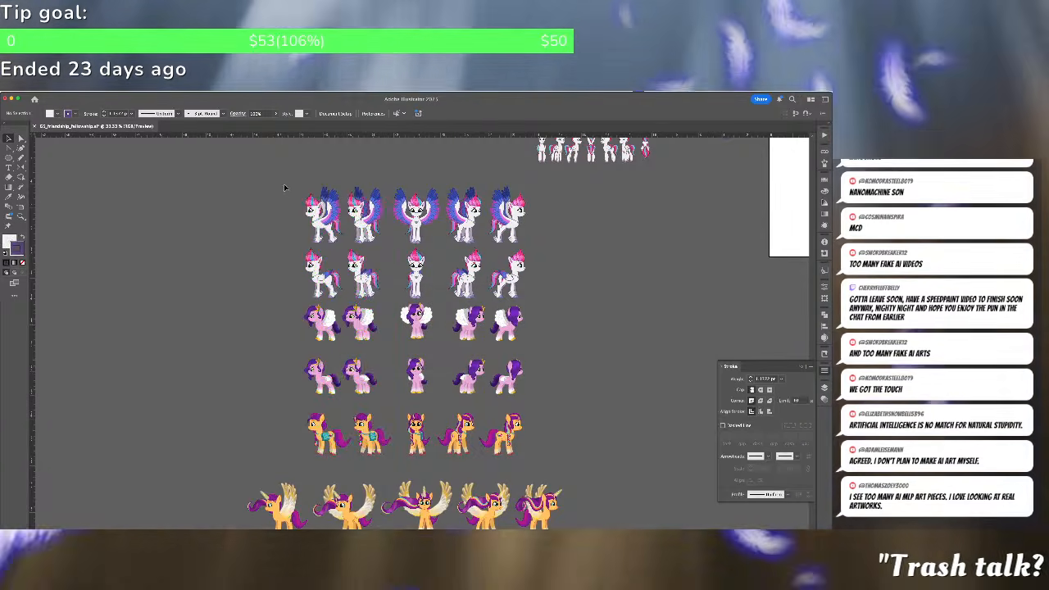
Select the first-column ponies in the five upper rows and move them farther left, clear of the second column
left_click(324, 429)
left_click(323, 427, "shift")
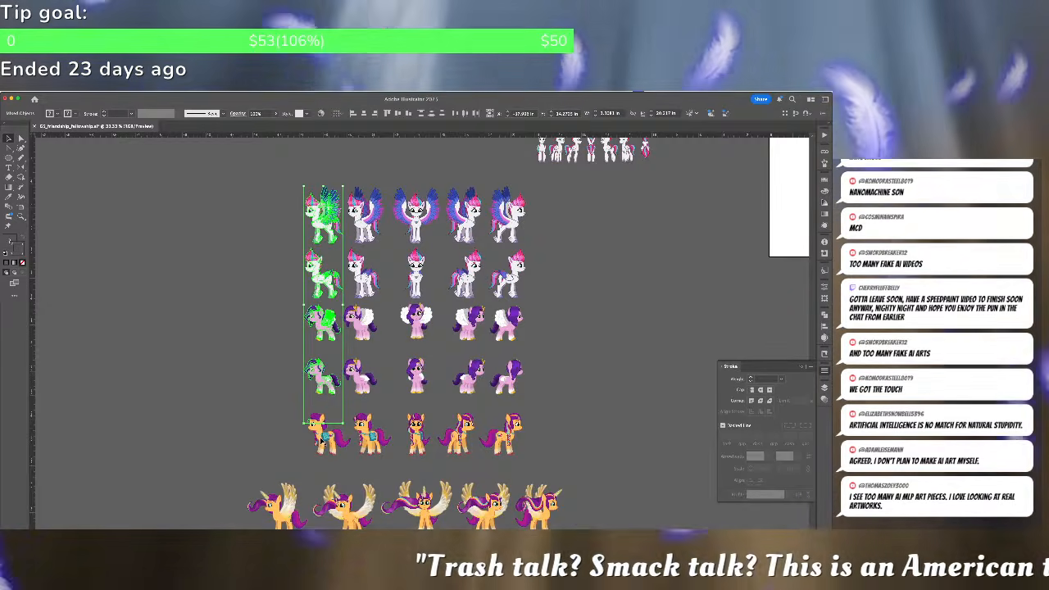
left_click(325, 439, "shift")
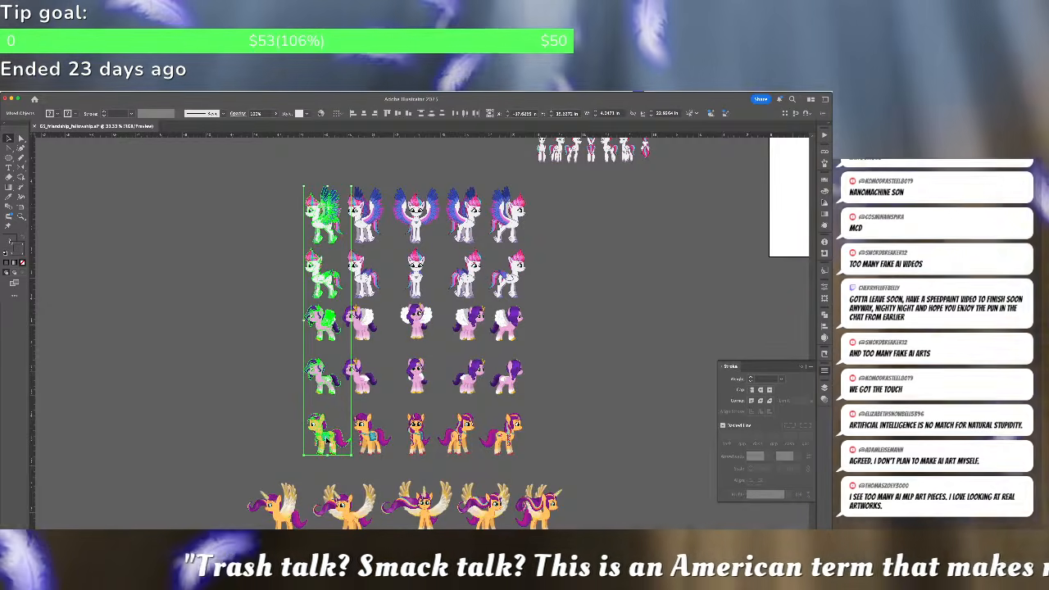
left_click_drag(312, 438, 302, 440)
key("ctrl+shift+a")
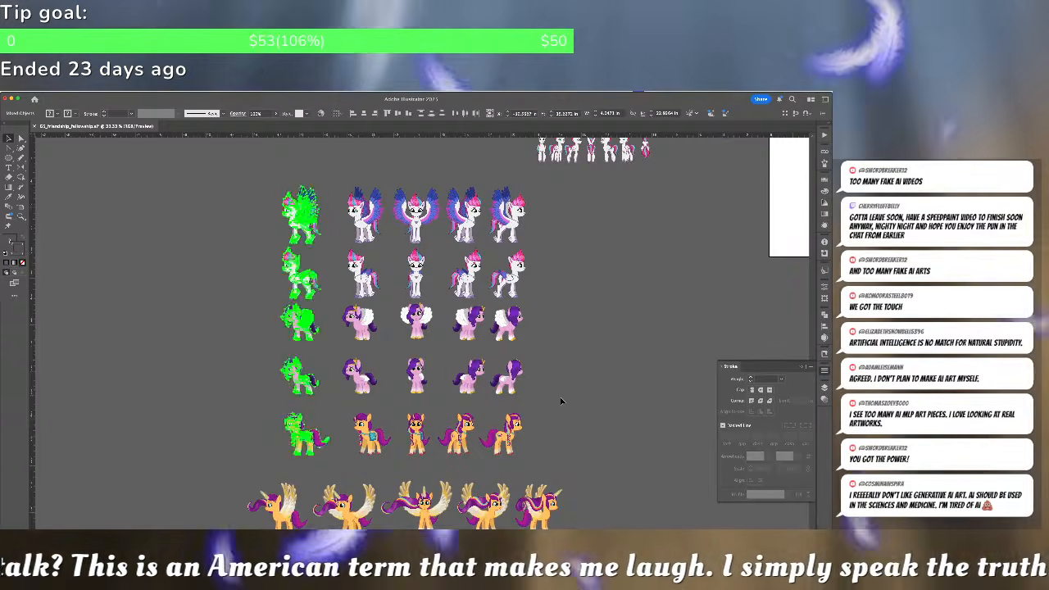
Deselect the first-column ponies and examine the column spacing across all turnaround rows
left_click(561, 400)
key("super+minus")
key("super+minus")
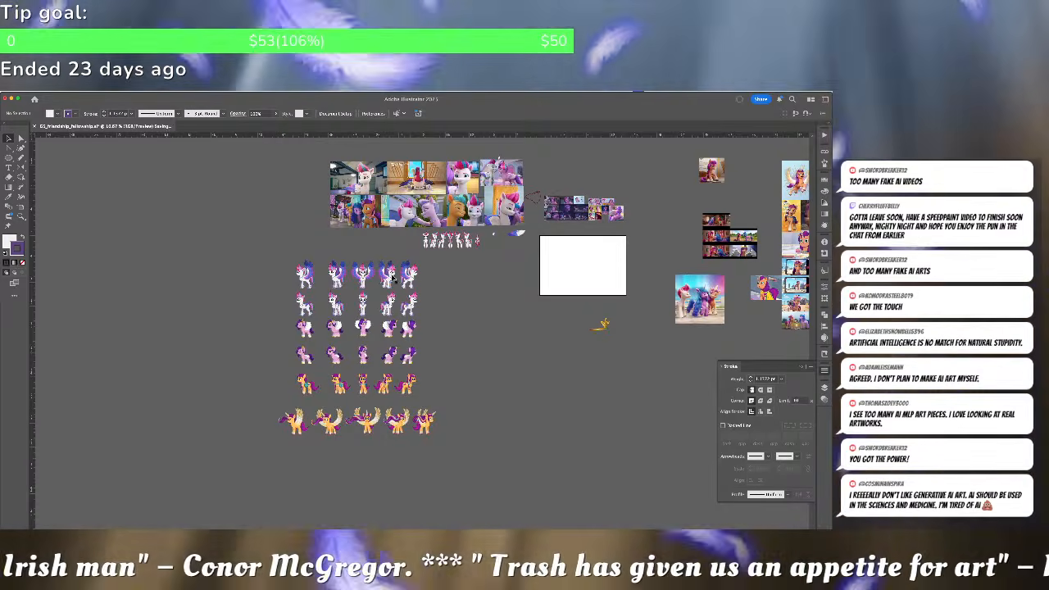
scroll(363, 279, "up", 1)
scroll(362, 278, "up", 2)
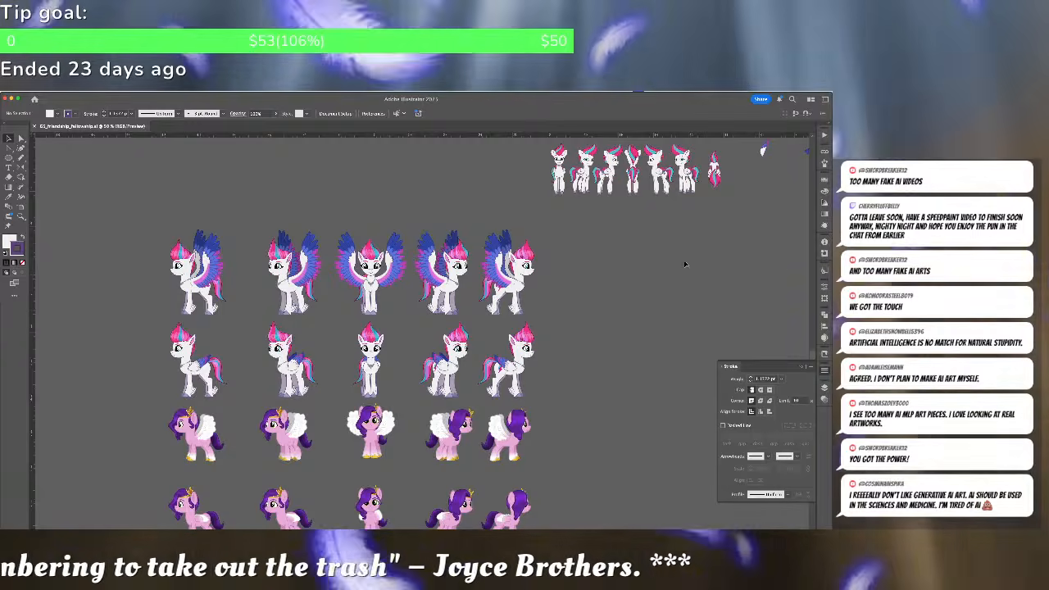
scroll(647, 292, "down", 3)
scroll(647, 291, "up", 1)
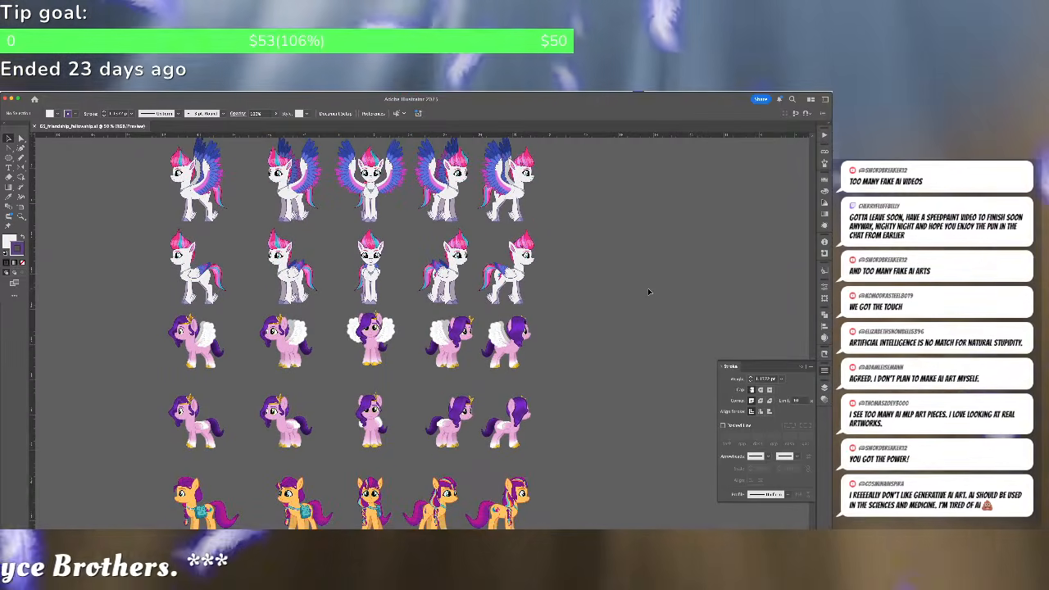
key("super+minus")
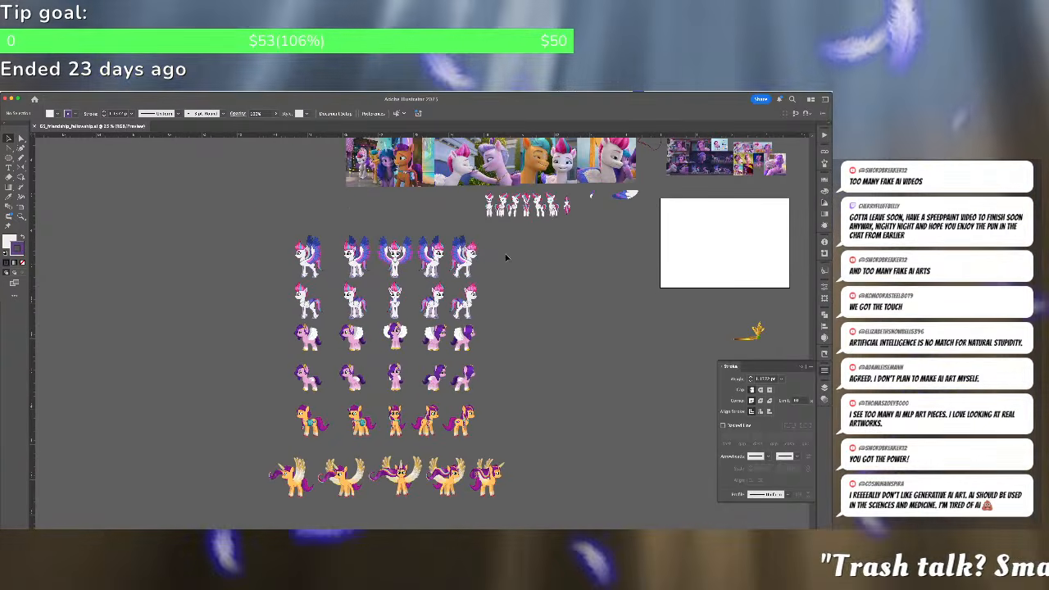
Align the fifth-column ponies in the five upper rows on a common horizontal center, and do the same for the fourth column
left_click(475, 420)
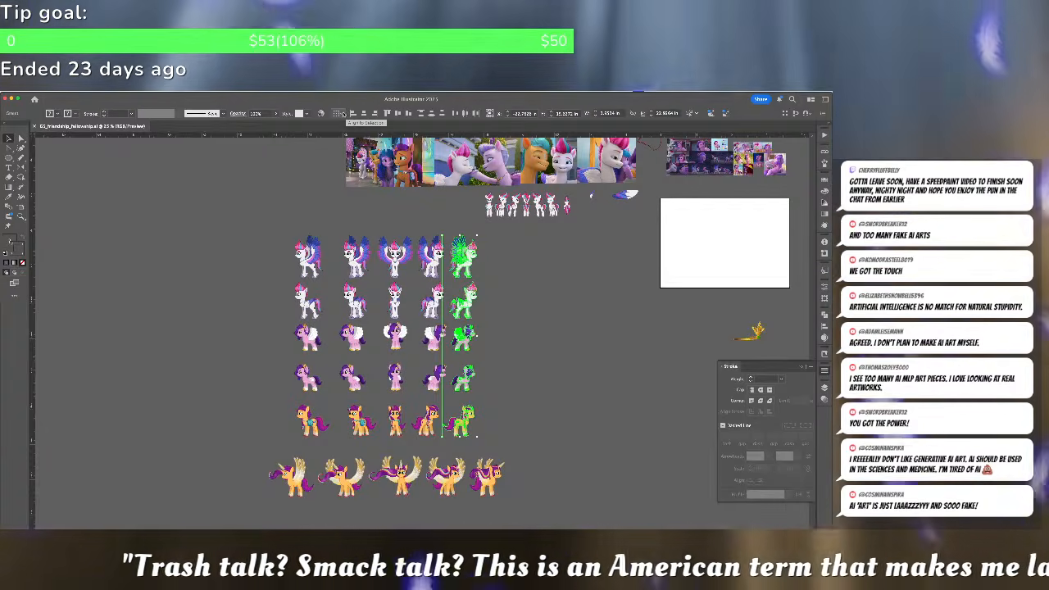
left_click(344, 114)
left_click(360, 122)
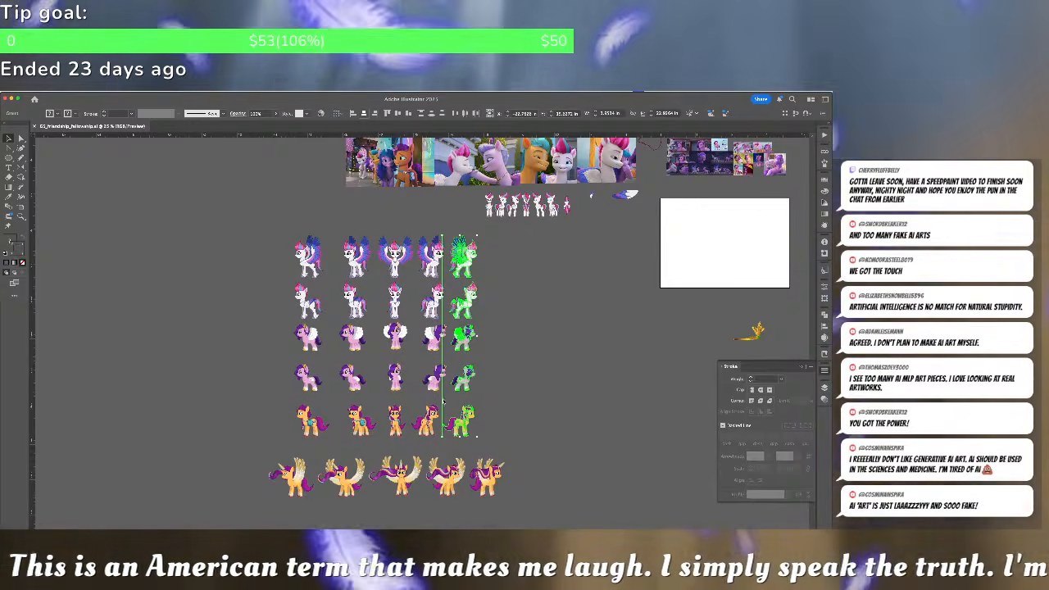
key("super+z")
key("super+z")
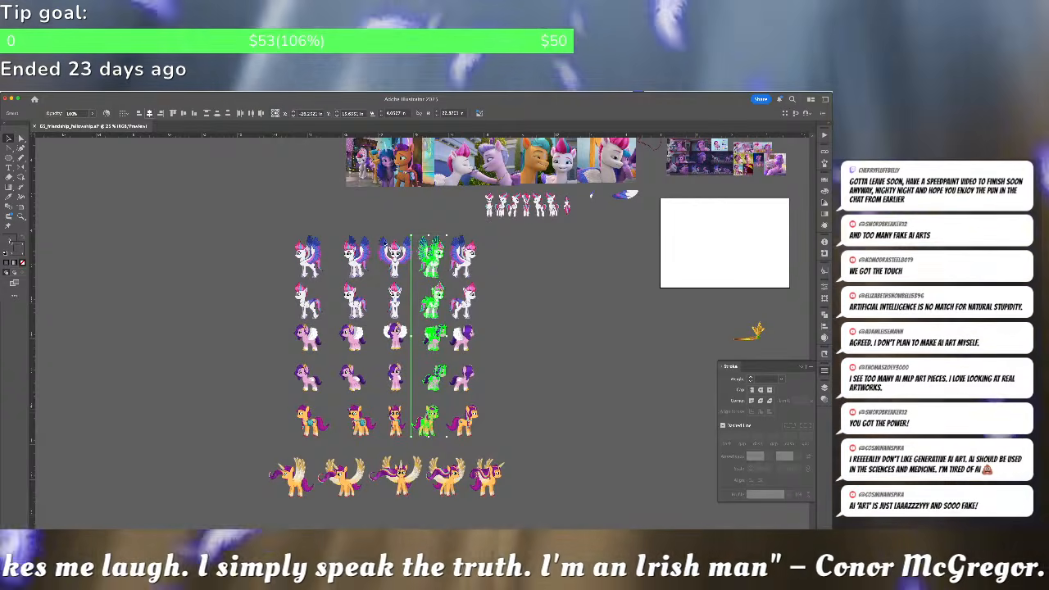
key("super+z")
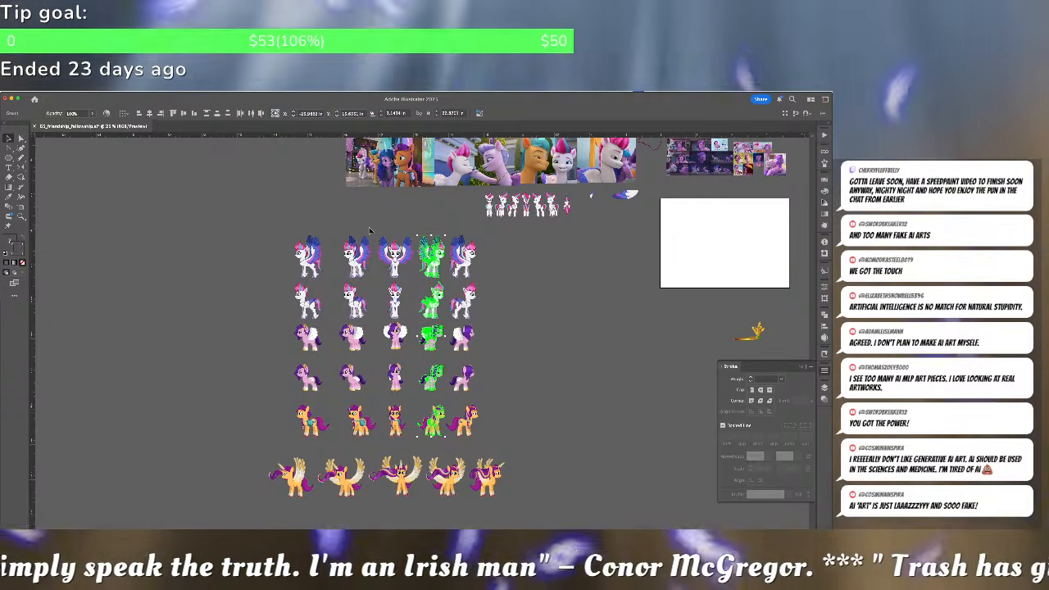
Center-align the second-column ponies of the five upper rows horizontally, do the same for the first column, and deselect
left_click(368, 428)
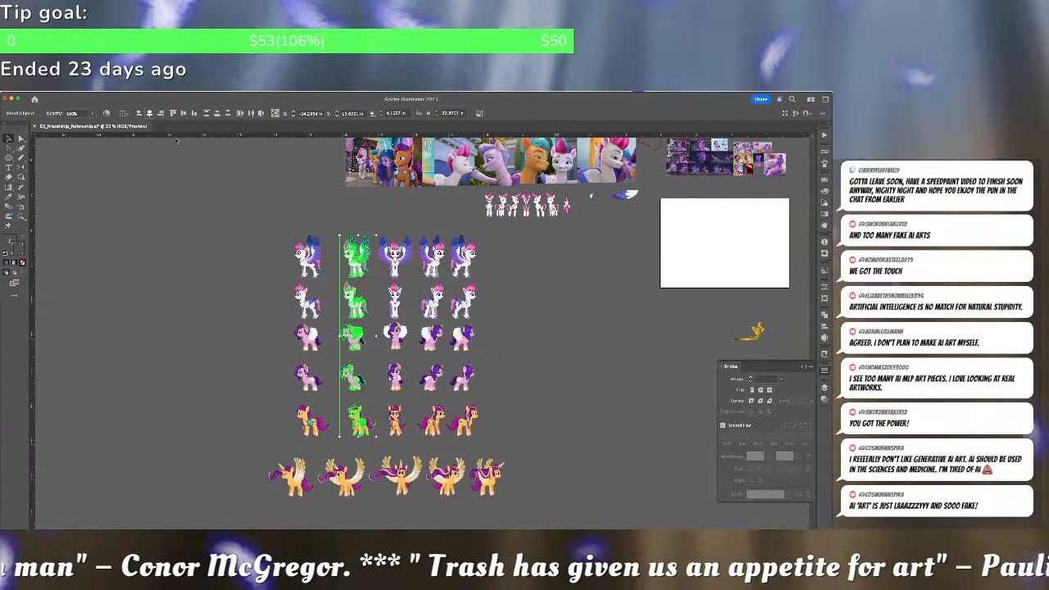
key("super+z")
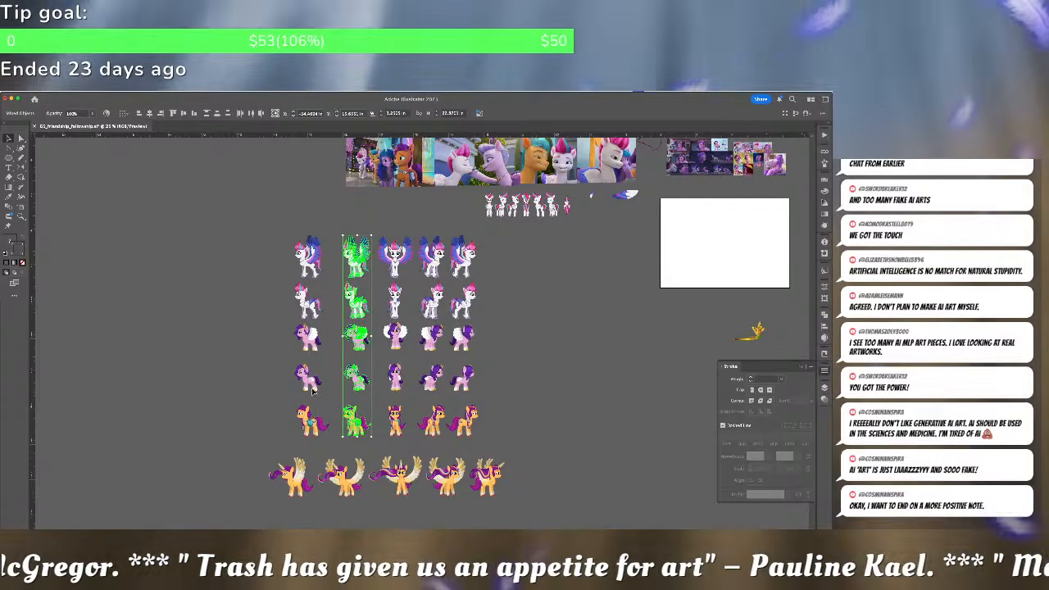
key("super+z")
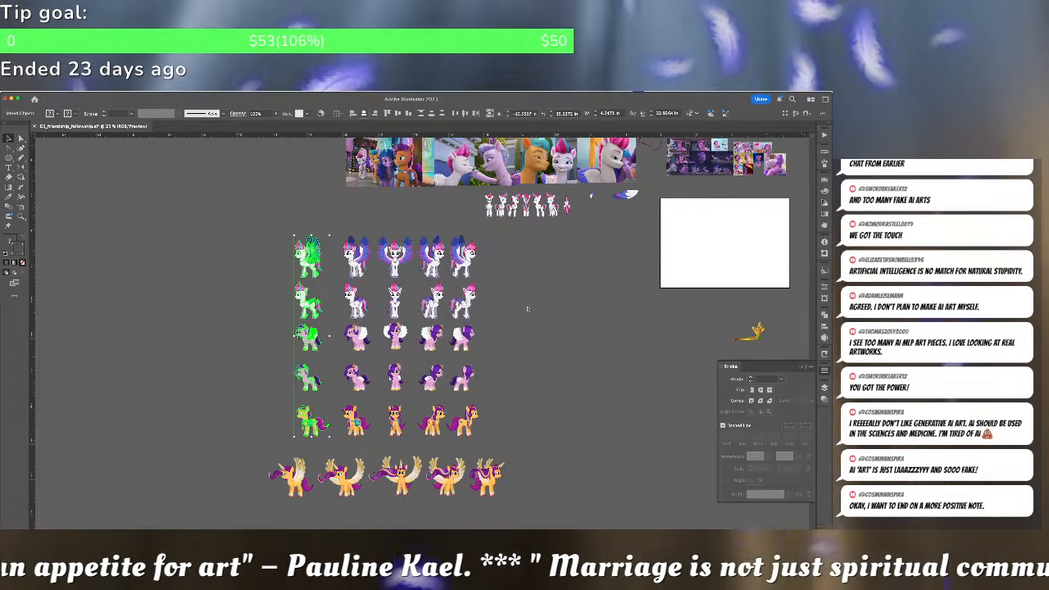
key("super+z")
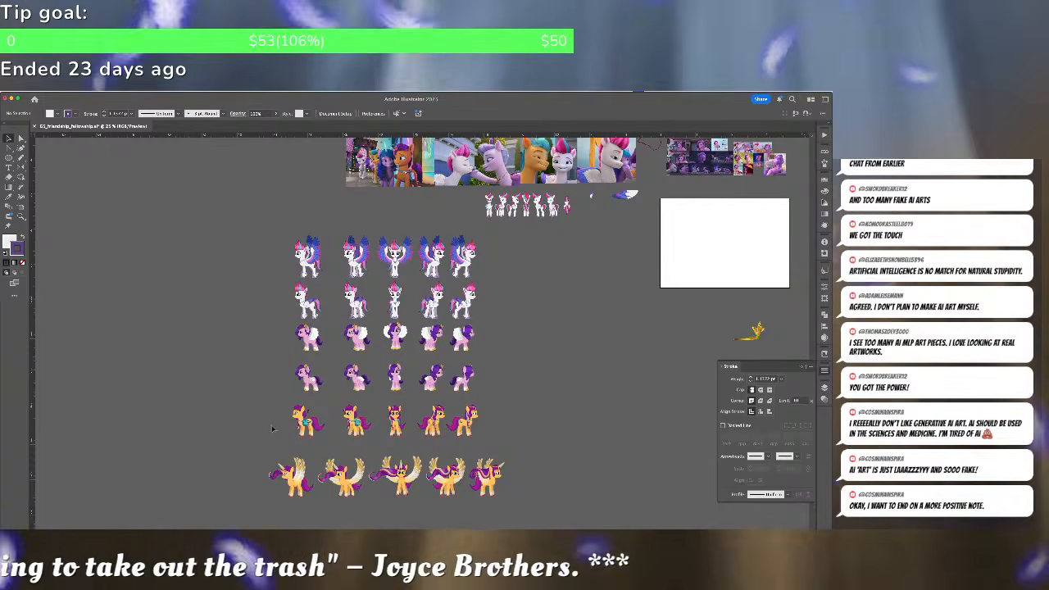
Try to delete the detached forelock behind the first-column orange pony's head, and undo the deletion
scroll(288, 416, "up", 4)
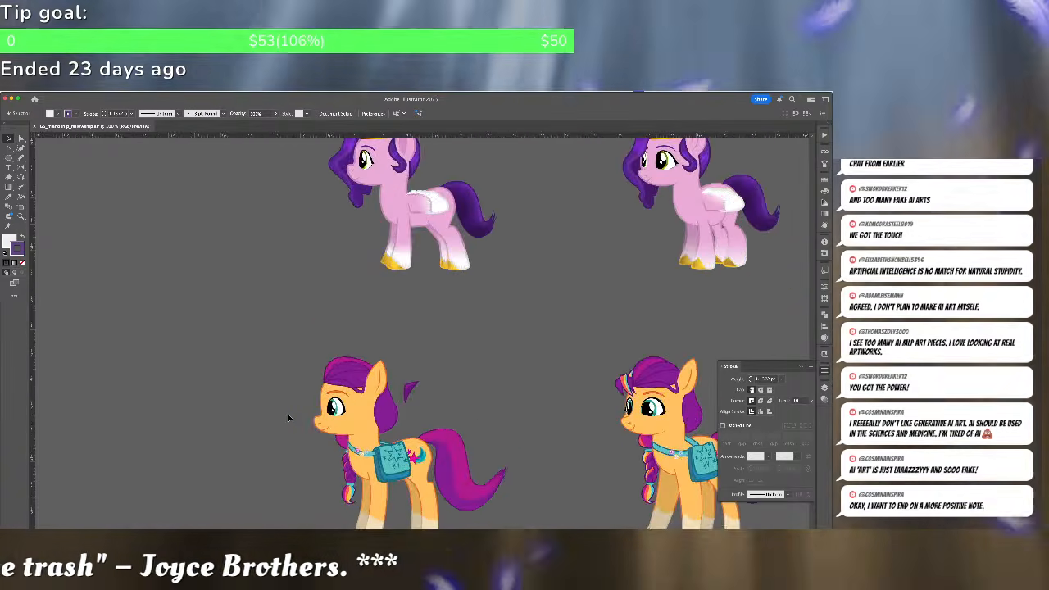
key("ctrl+y")
key("ctrl+y")
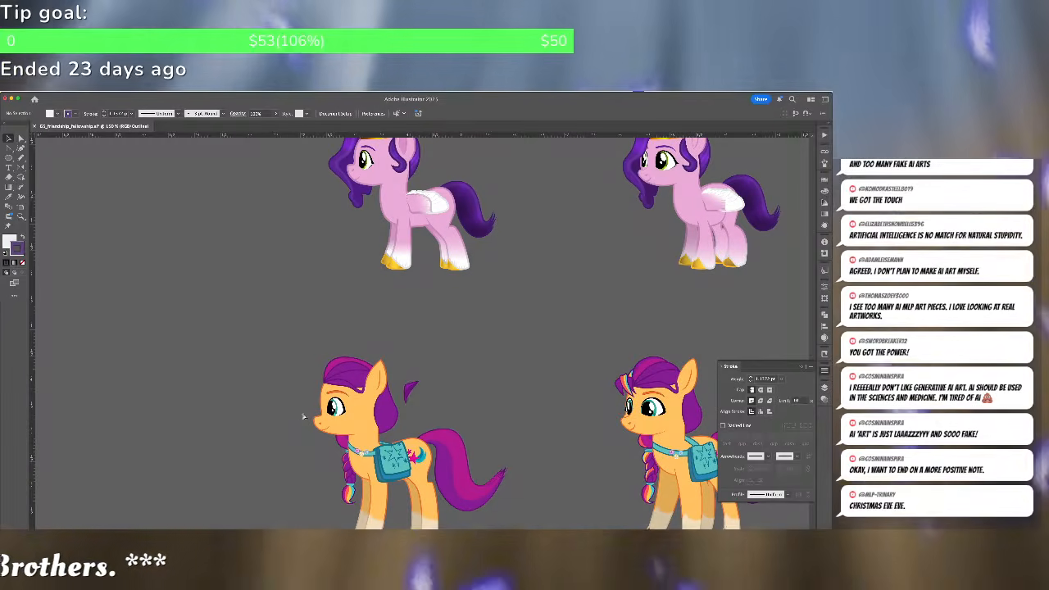
left_click(412, 393)
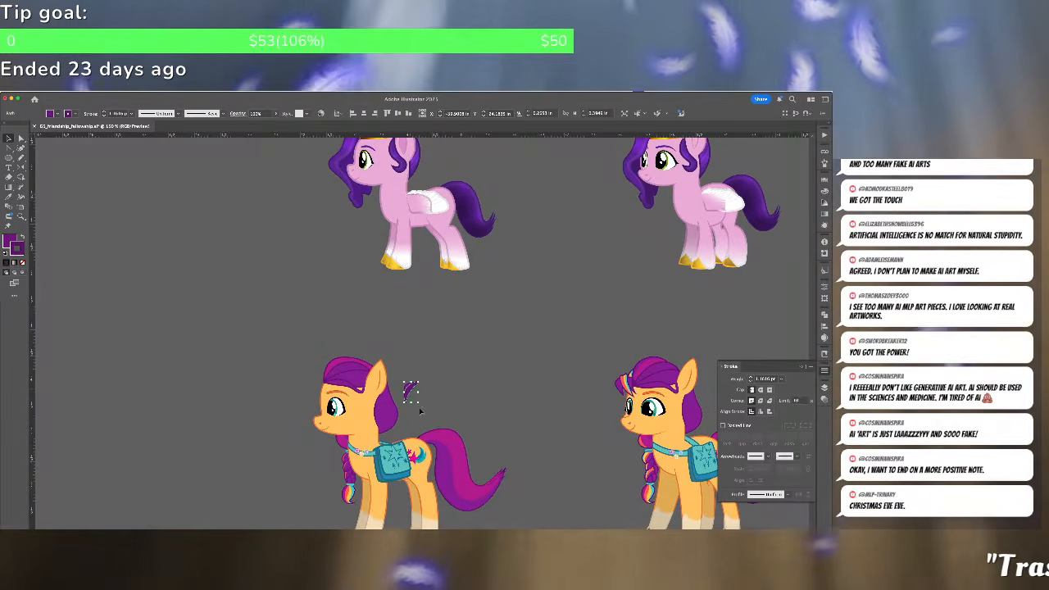
key("Delete")
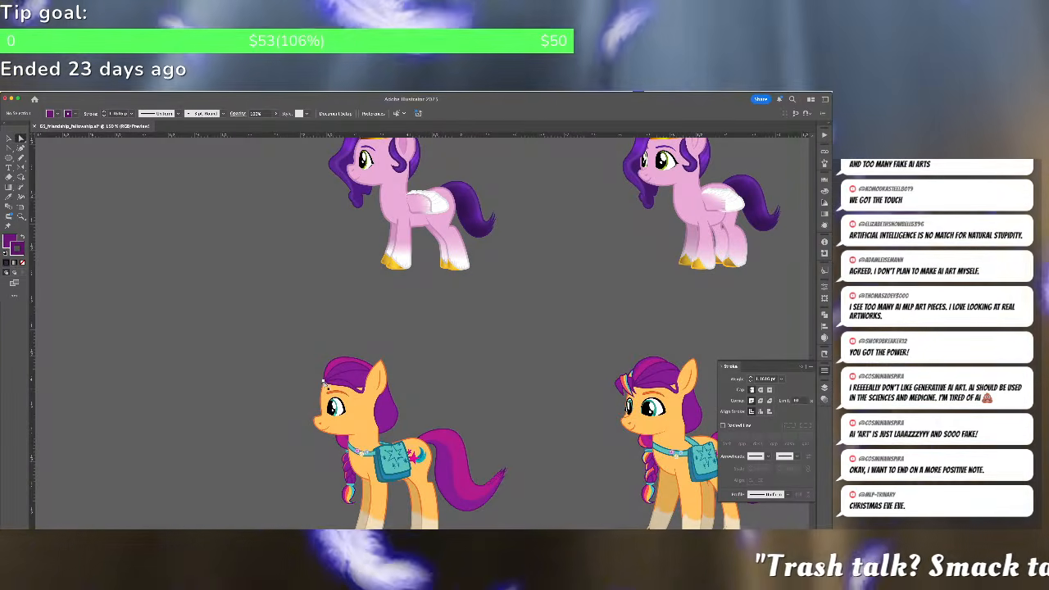
key("ctrl+z")
Nudge the detached forelock of the first-column orange pony left onto its forehead and deselect it
key("Left")
key("Left")
key("Left")
key("Left")
key("Left")
key("Left")
key("Left")
key("Left")
key("Left")
key("Left")
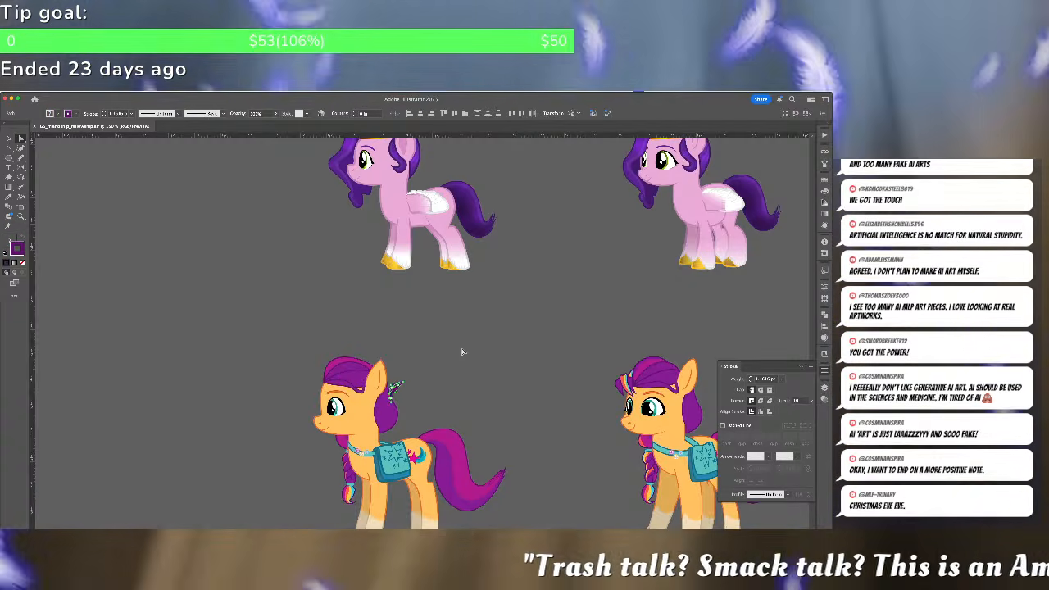
key("Left")
key("Left")
key("Left")
key("Left")
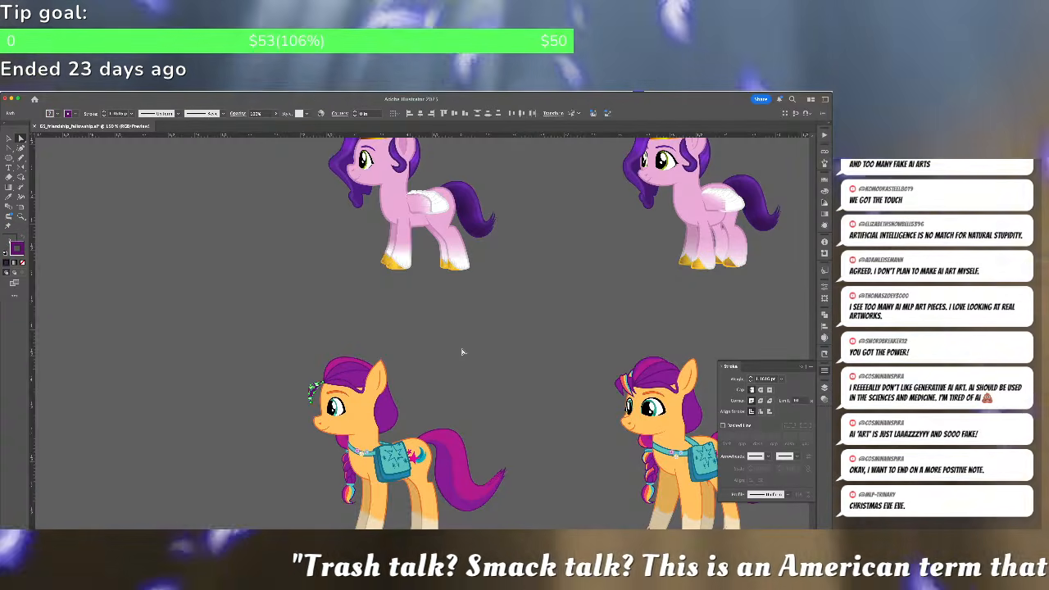
left_click(461, 352)
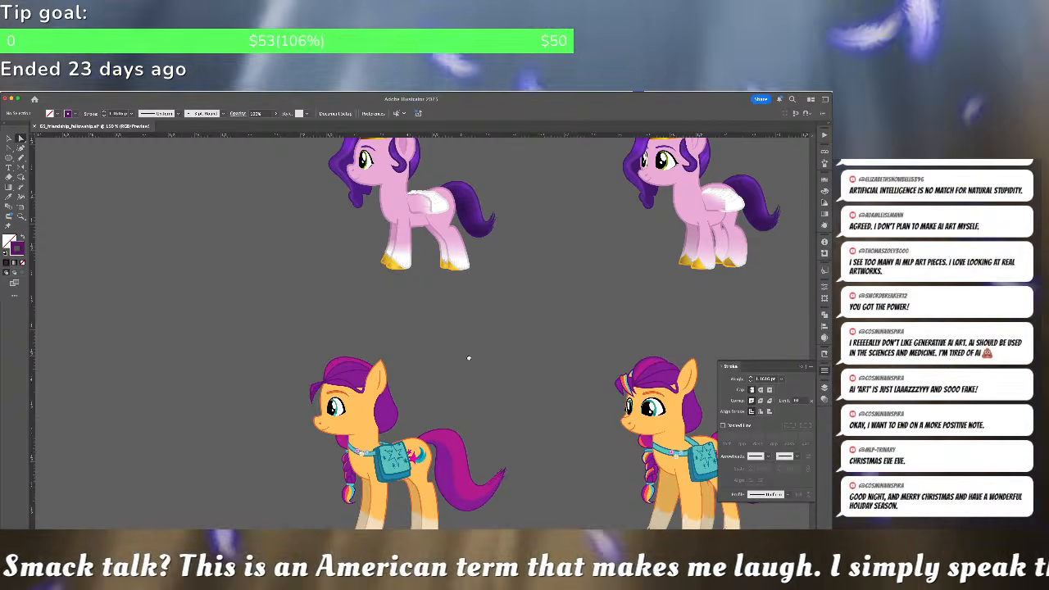
left_click_drag(469, 359, 293, 329)
left_click_drag(363, 336, 277, 337)
key("ctrl+minus")
key("ctrl+minus")
key("ctrl+minus")
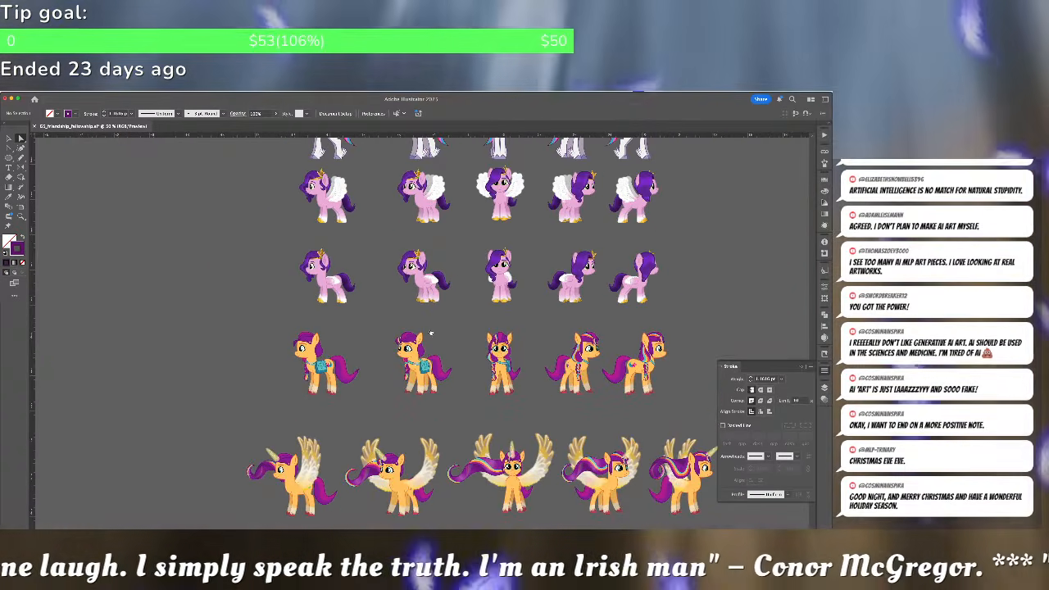
Switch to Adobe InDesign and look over the cover and both spreads of the Trash Robot Design Journal
key("super+Tab")
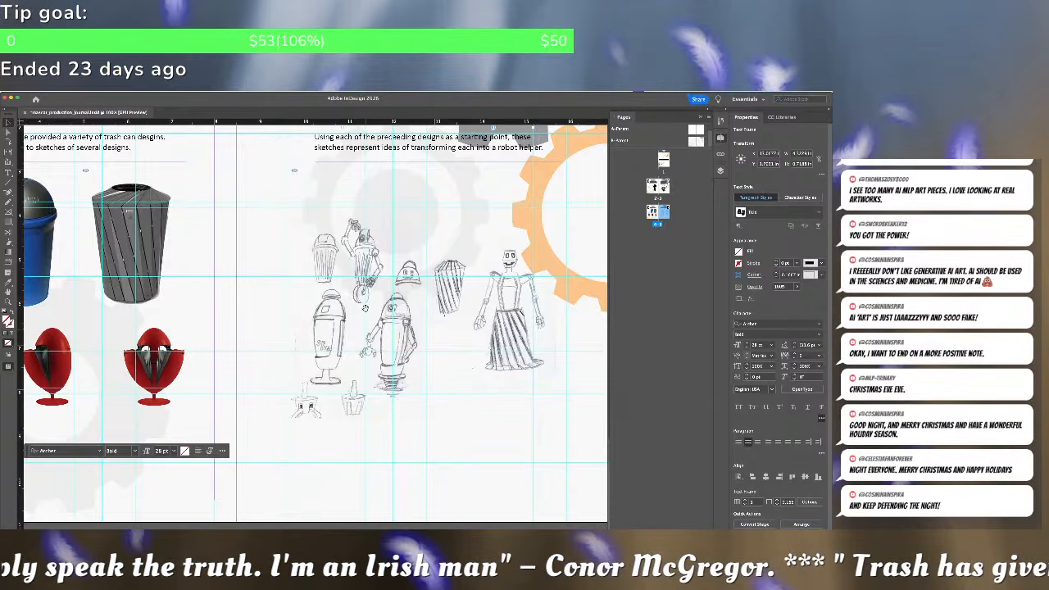
scroll(365, 308, "up", 3)
scroll(364, 308, "left", 2)
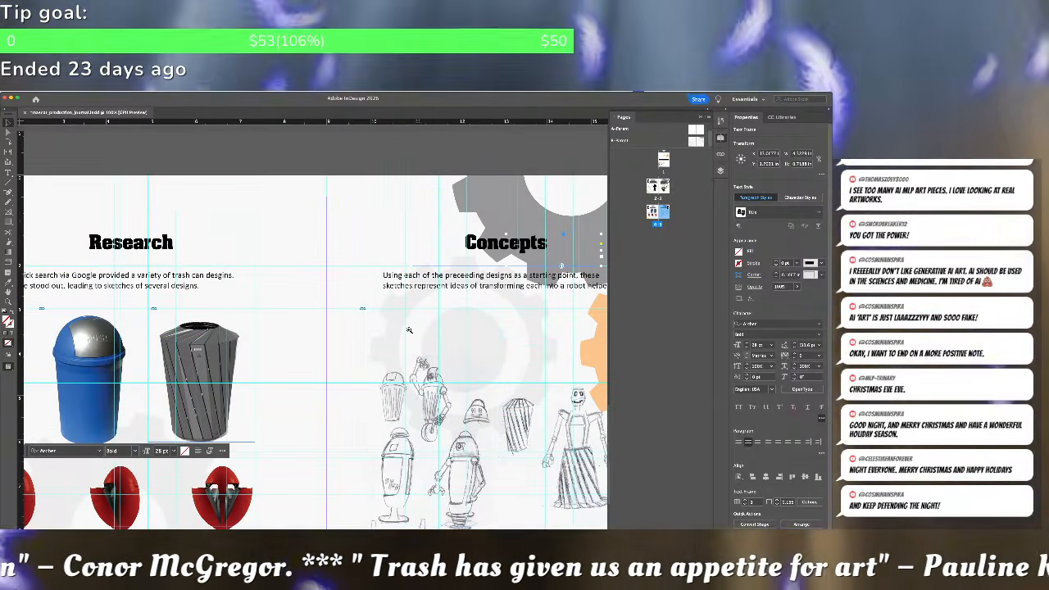
key("super+minus")
key("super+minus")
key("super+minus")
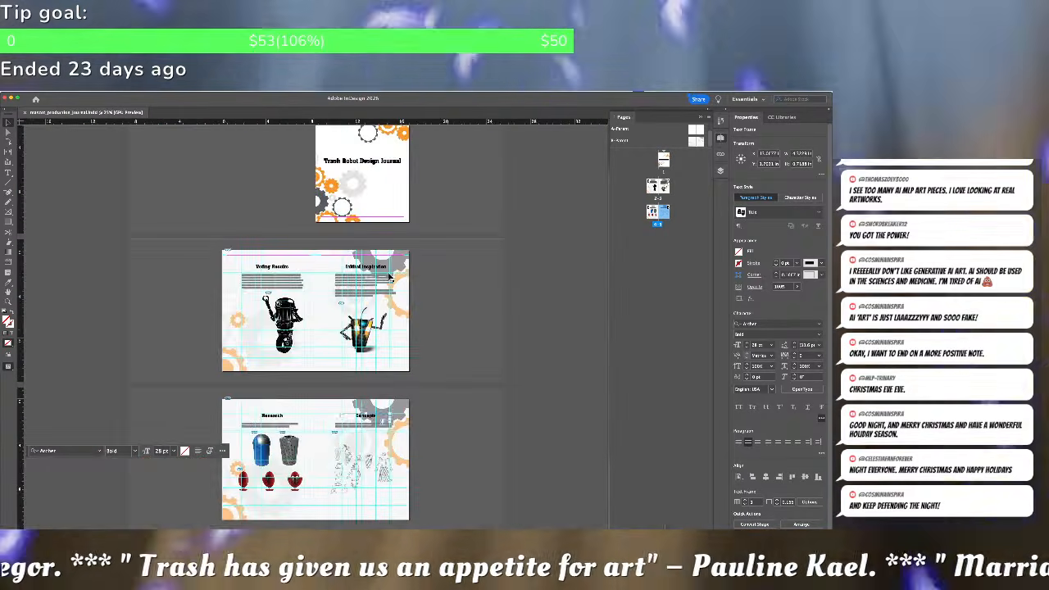
left_click(434, 286)
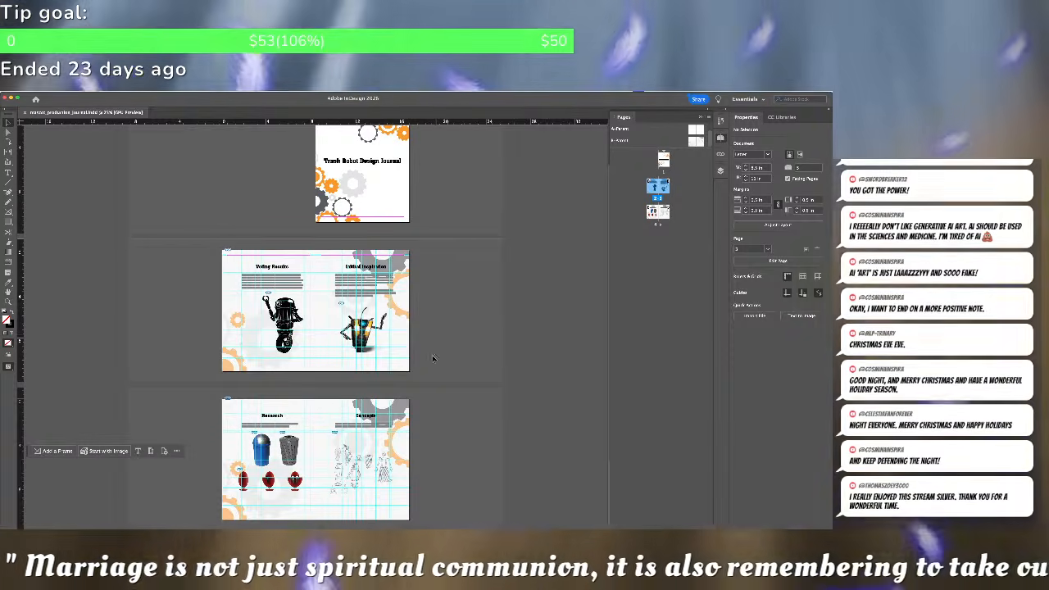
scroll(427, 399, "up", 1)
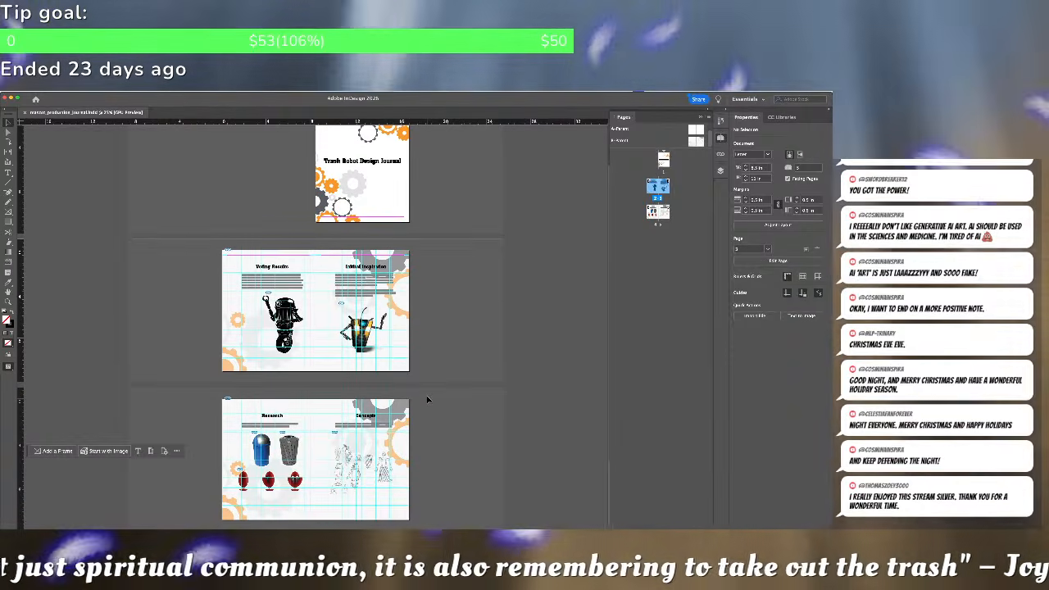
scroll(427, 399, "down", 1)
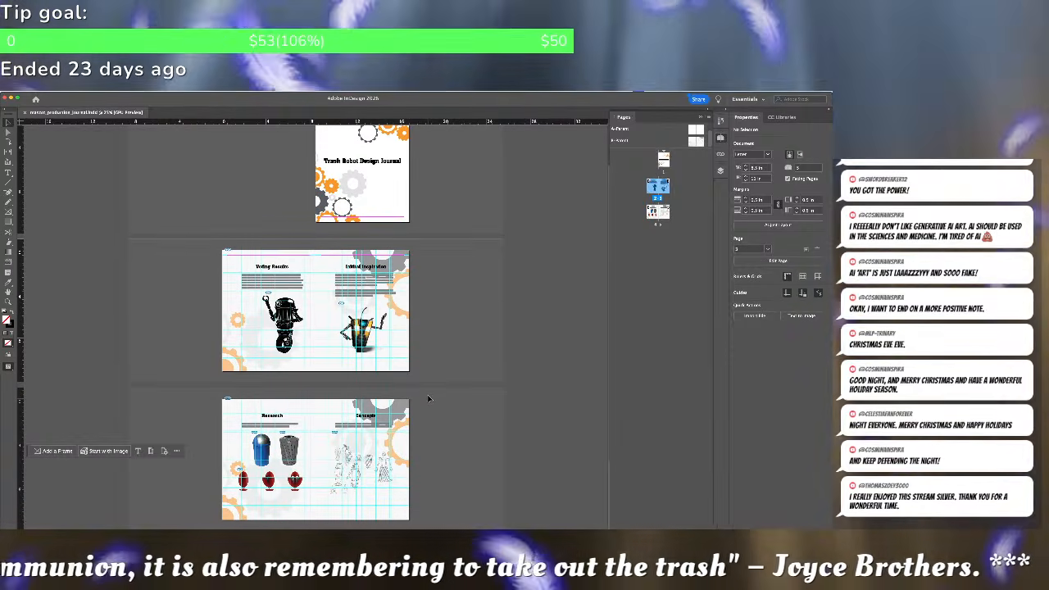
left_click(427, 399)
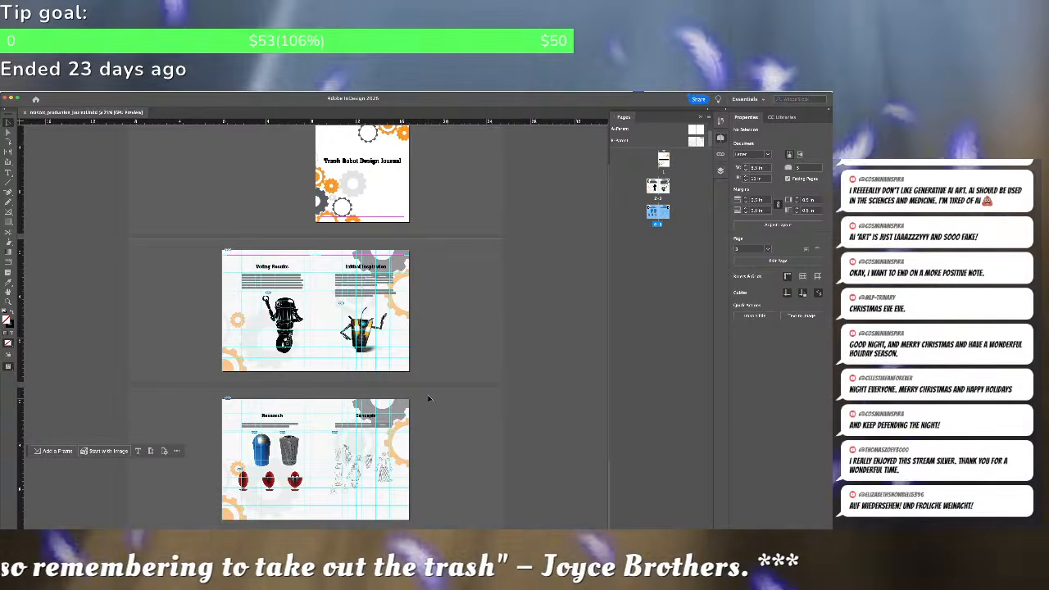